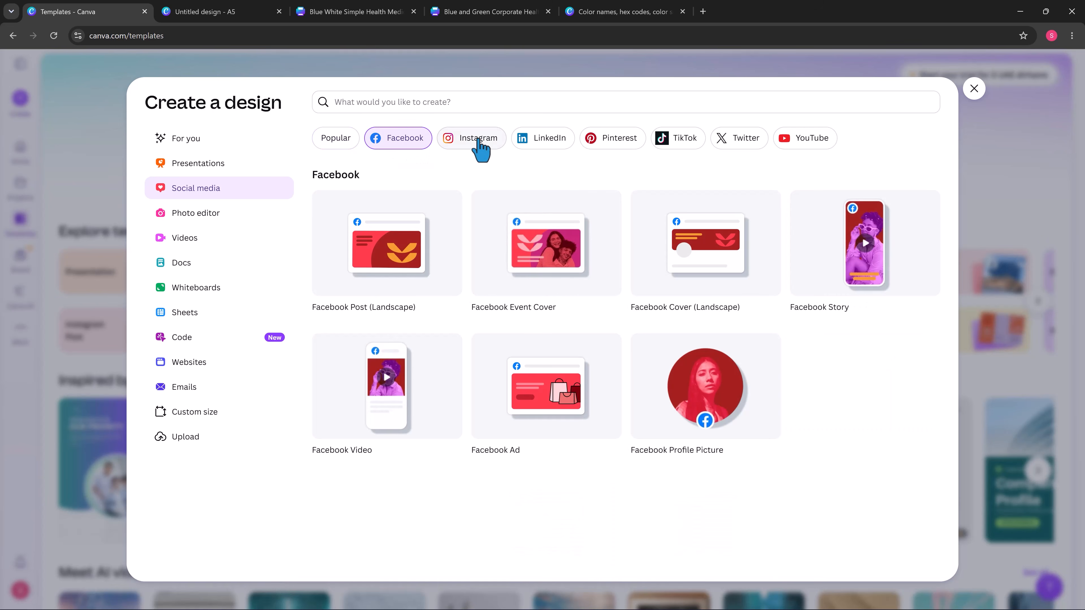
Compare the Facebook, Instagram and LinkedIn design formats, and create a blank Instagram Post (4:5) design
click(478, 141)
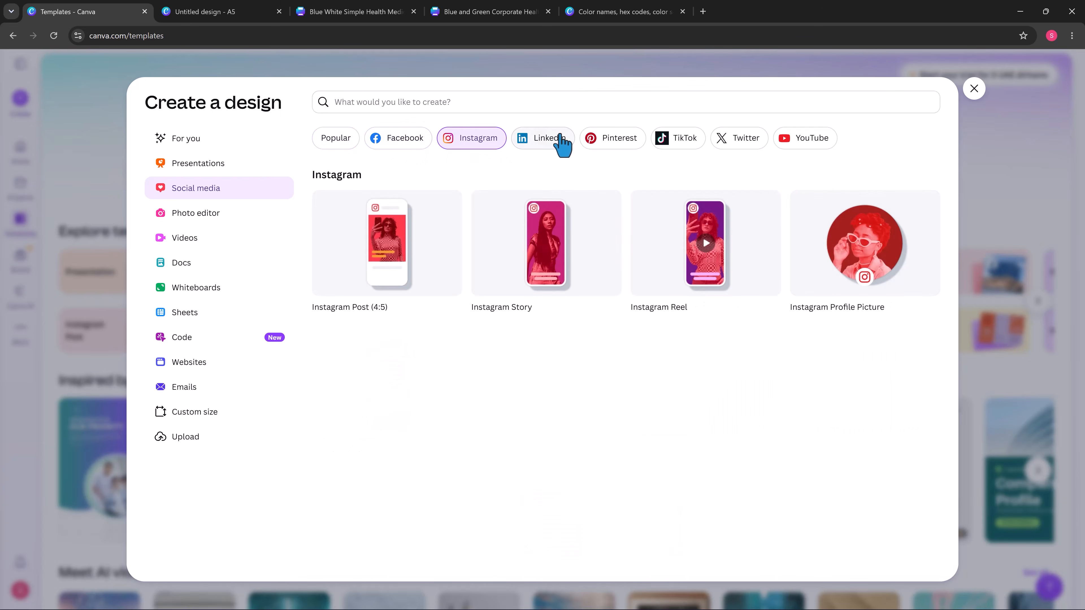
click(559, 139)
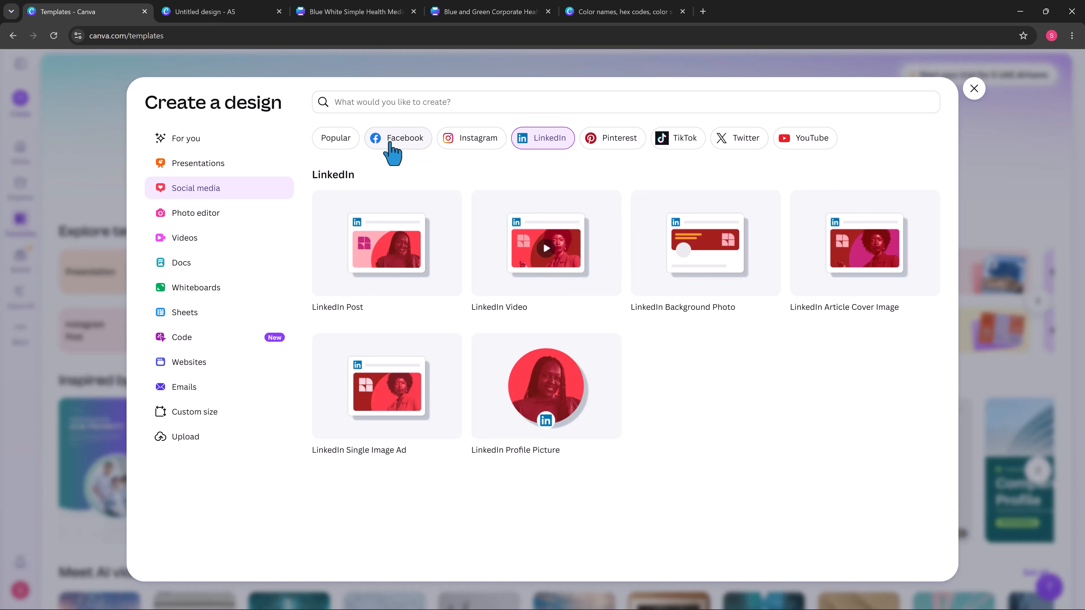
click(391, 141)
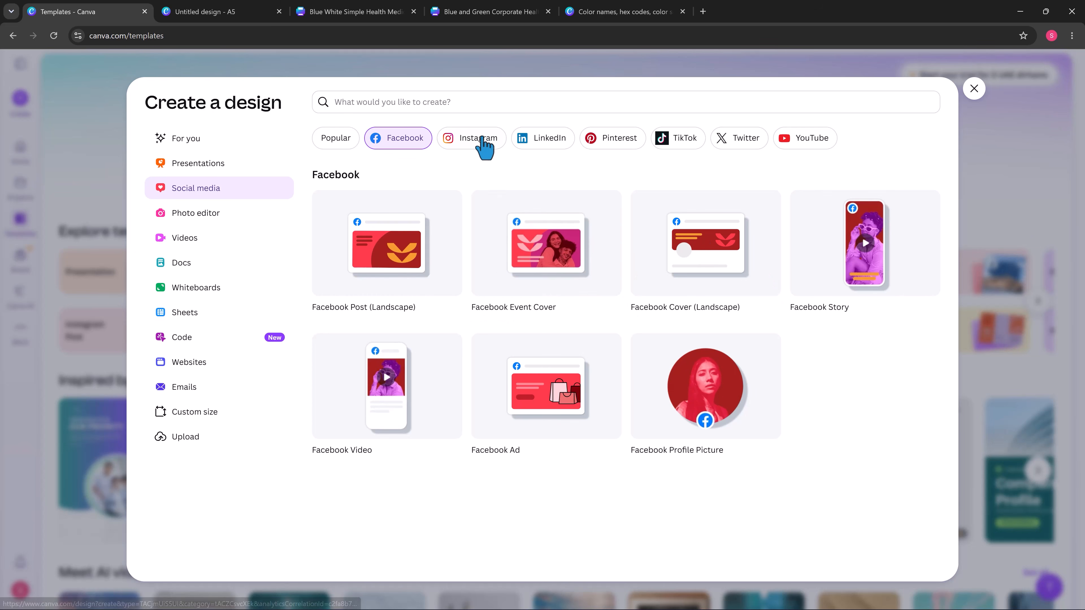
click(486, 148)
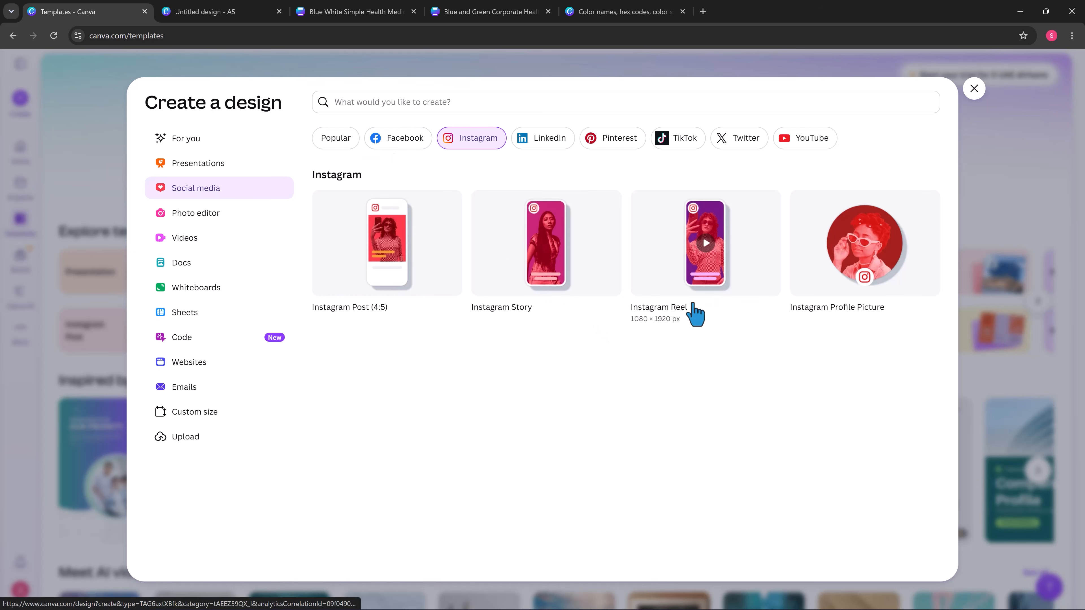
click(404, 256)
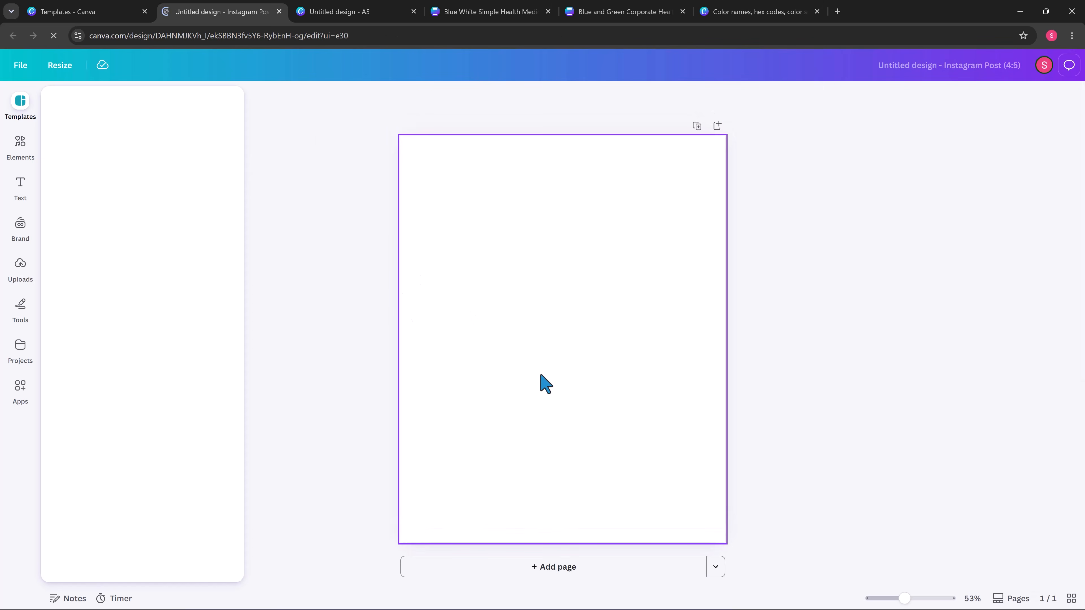
Compare the page and template suggestions of the Instagram Post (4:5) design with those of the open A5 design
click(333, 13)
click(257, 12)
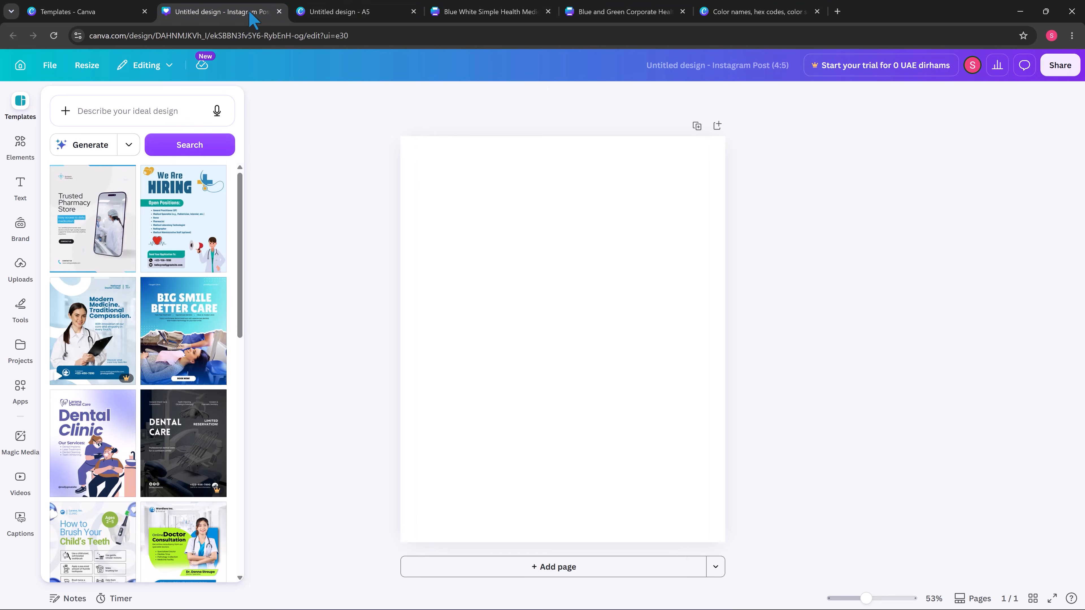
click(444, 13)
click(349, 13)
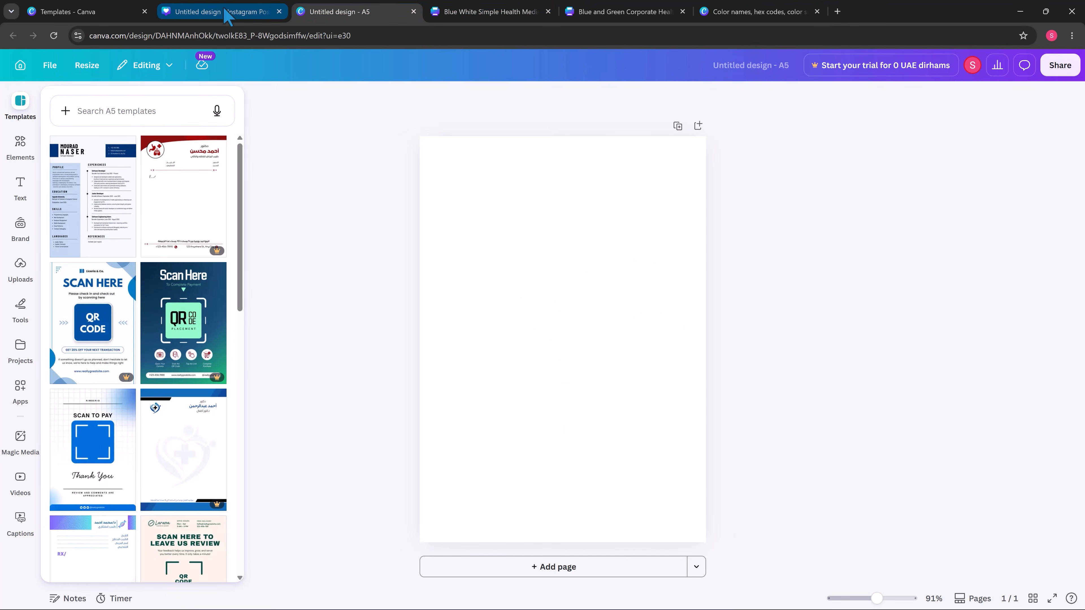
click(226, 17)
click(117, 12)
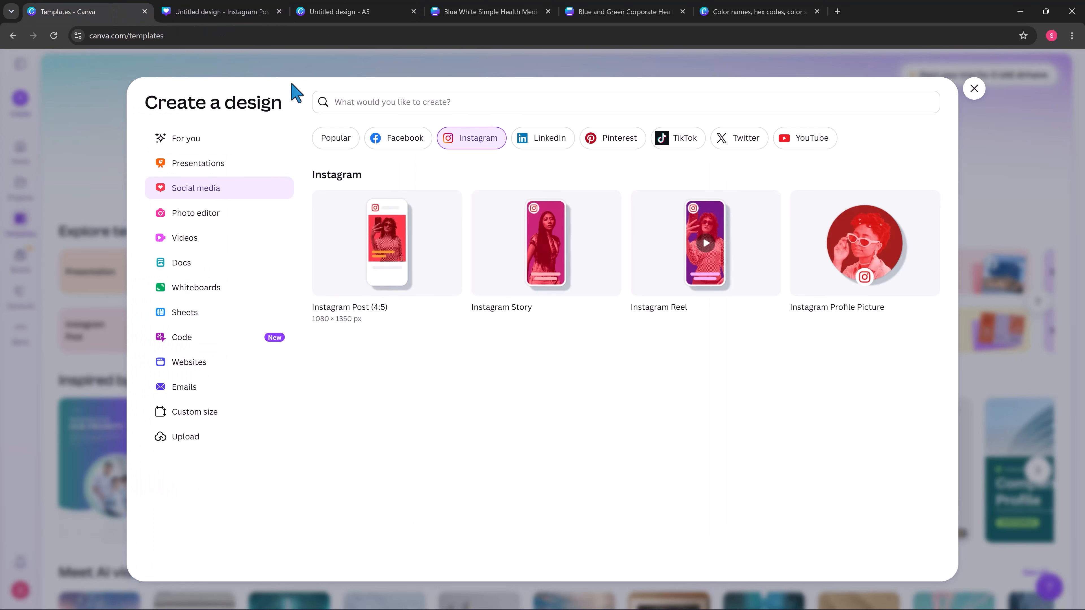
click(248, 9)
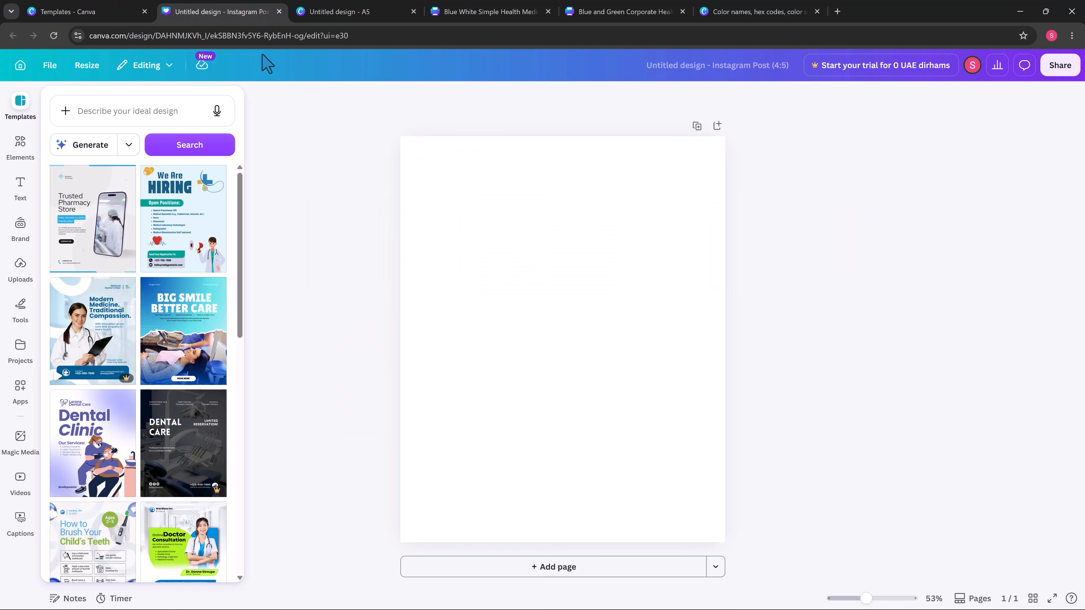
click(334, 15)
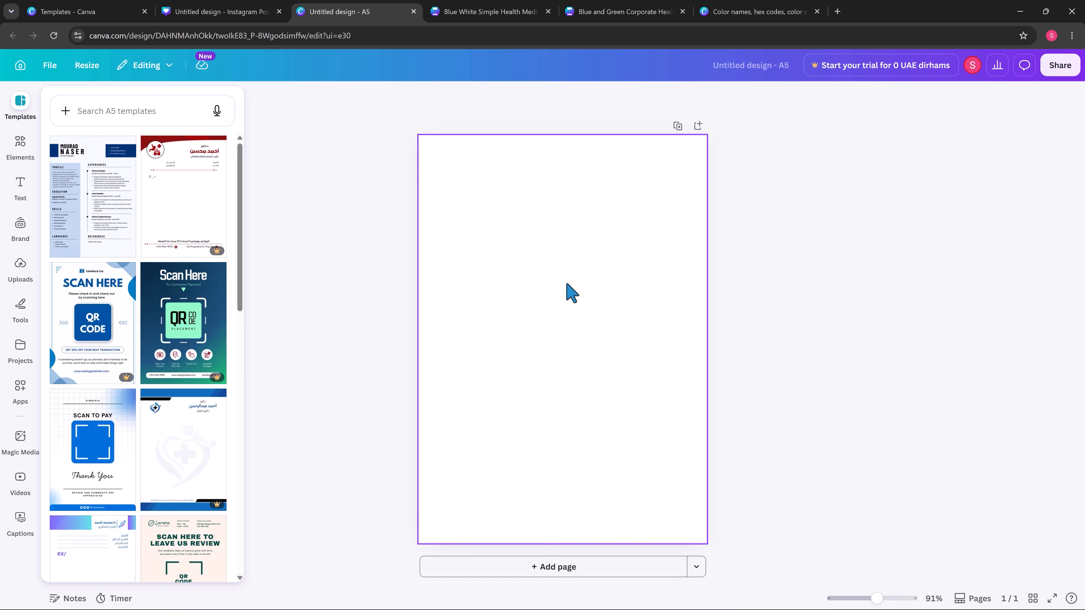
click(222, 11)
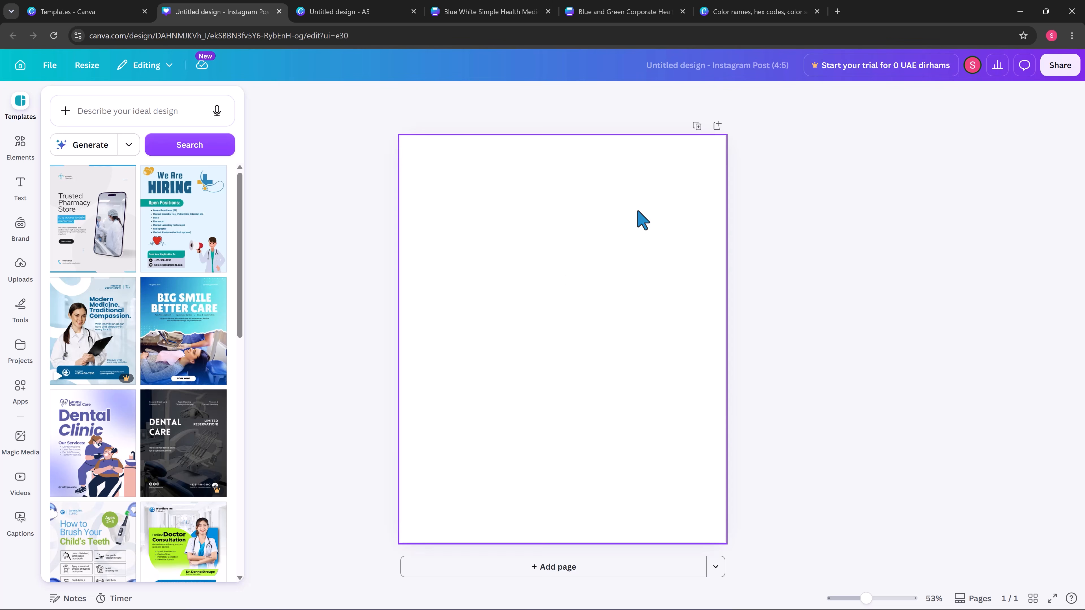
Duplicate the blank page in the Instagram Post design and delete the extra page
click(577, 281)
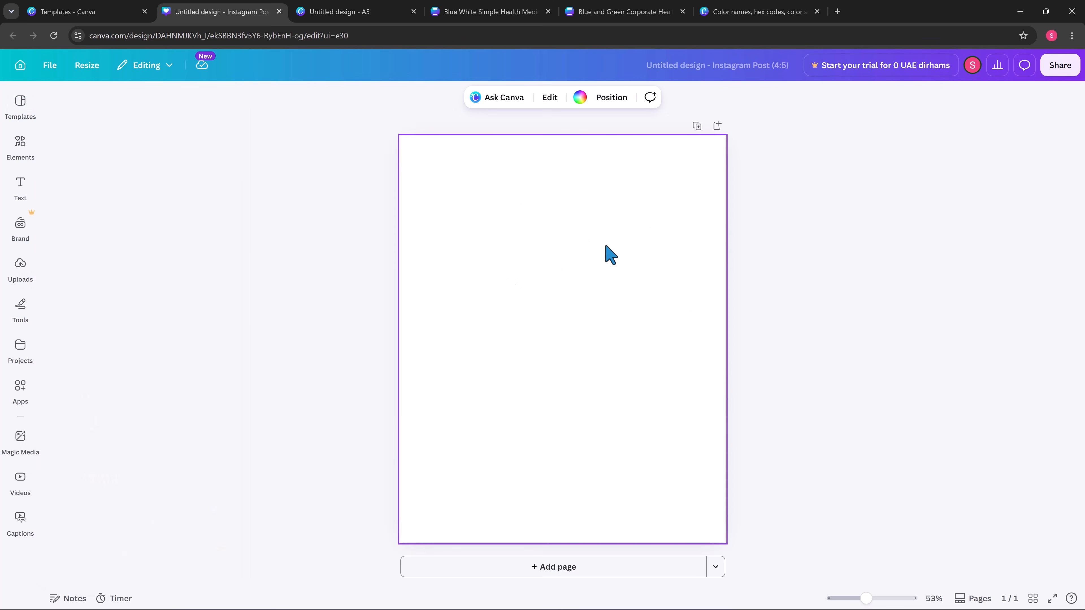
click(809, 259)
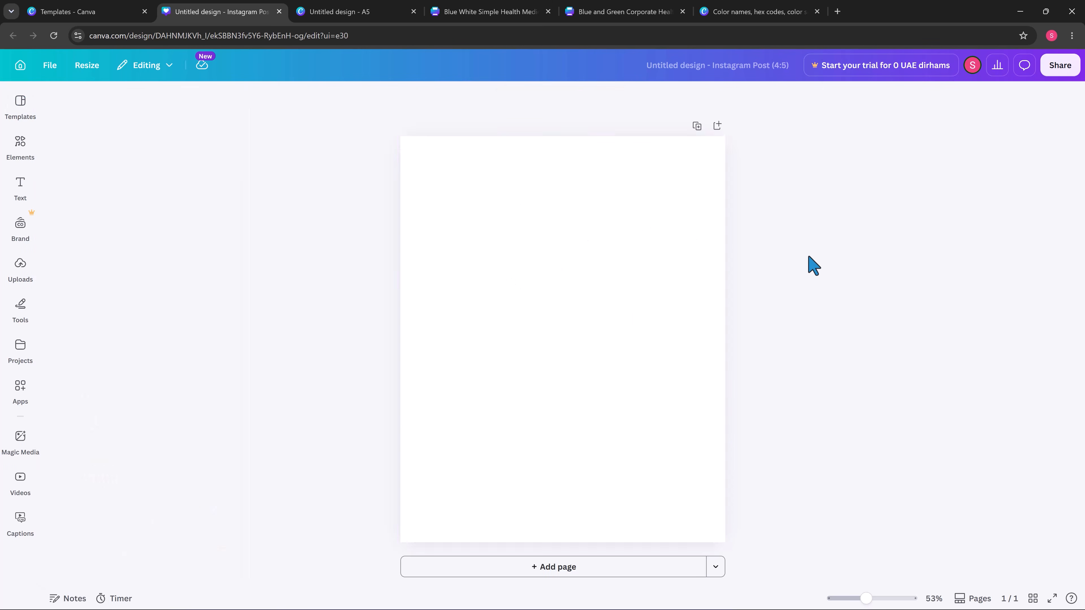
click(630, 272)
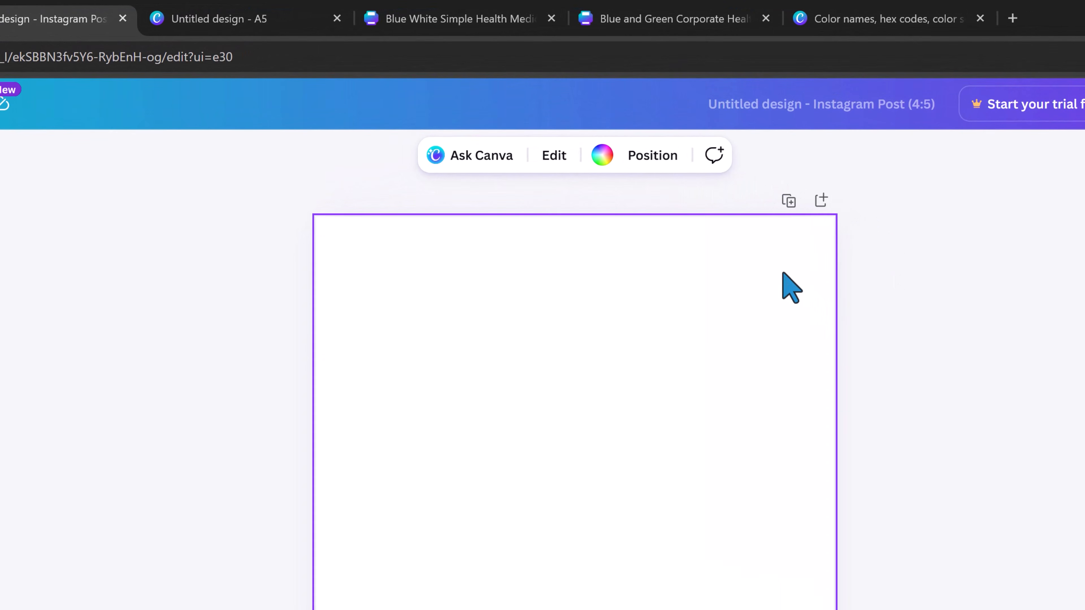
click(789, 200)
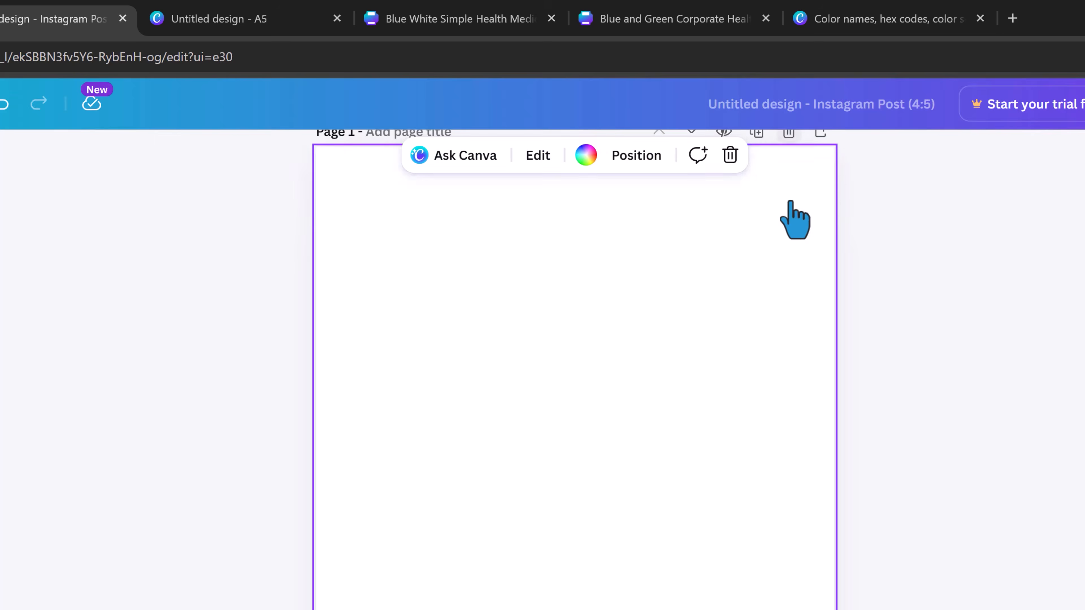
scroll(791, 306, up, 10)
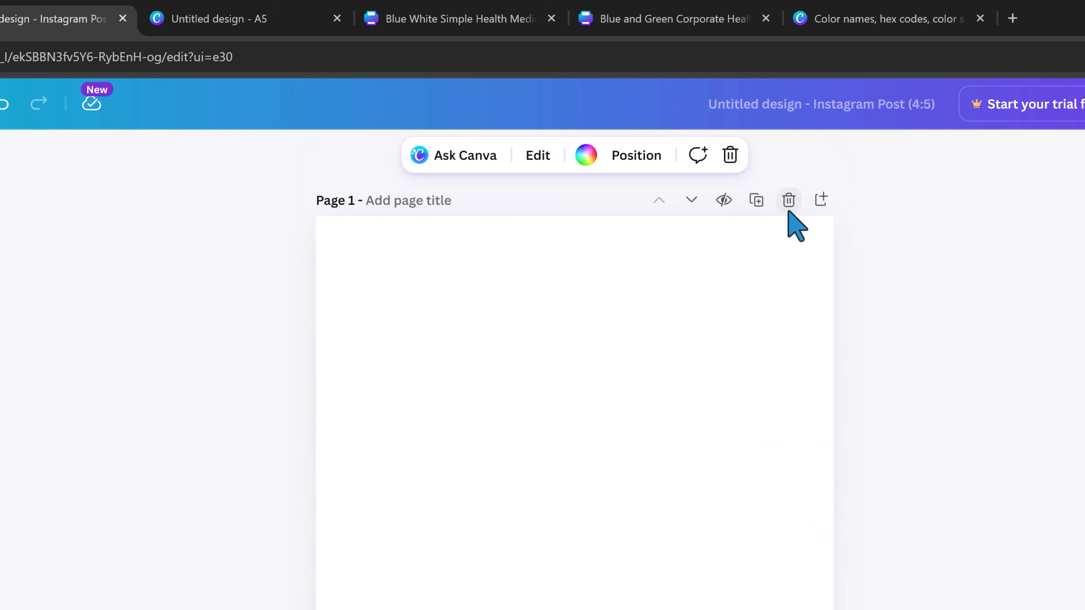
click(789, 200)
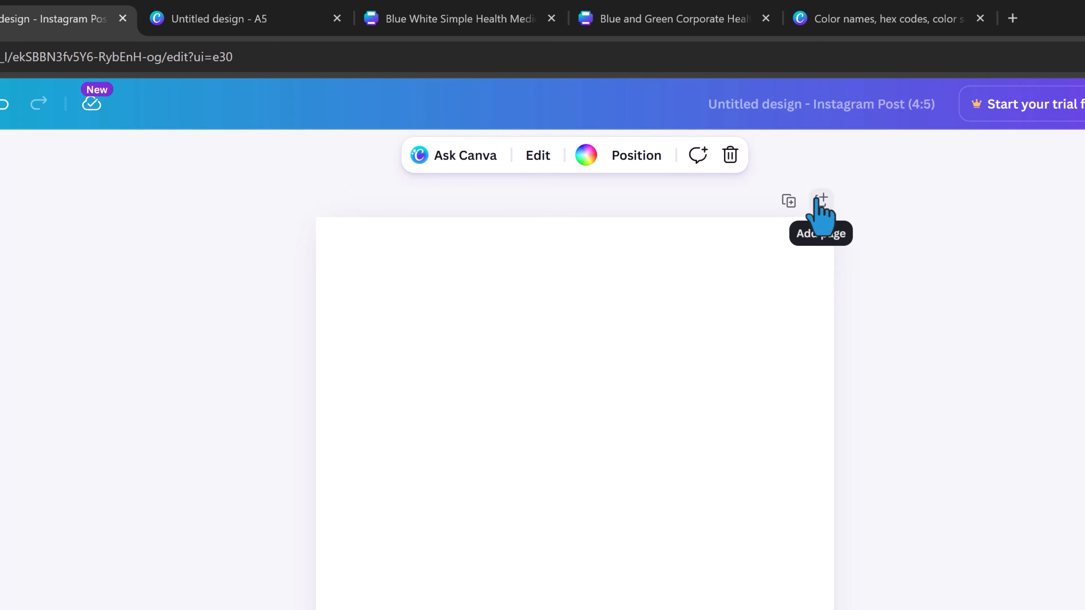
Try solid background colours on the page, and fill it with the default purple-to-turquoise gradient
click(608, 312)
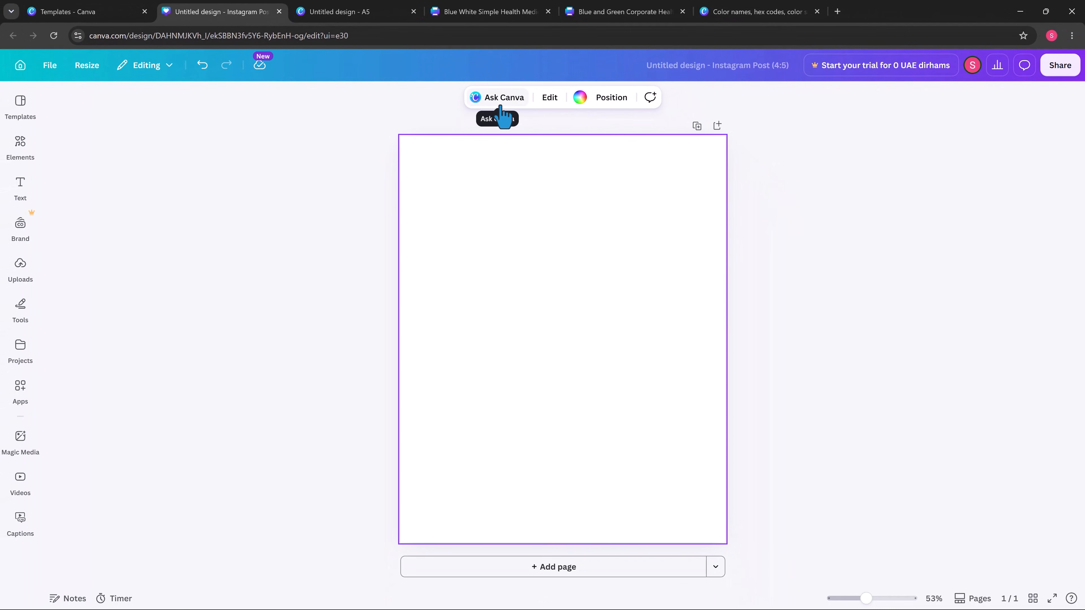
click(551, 99)
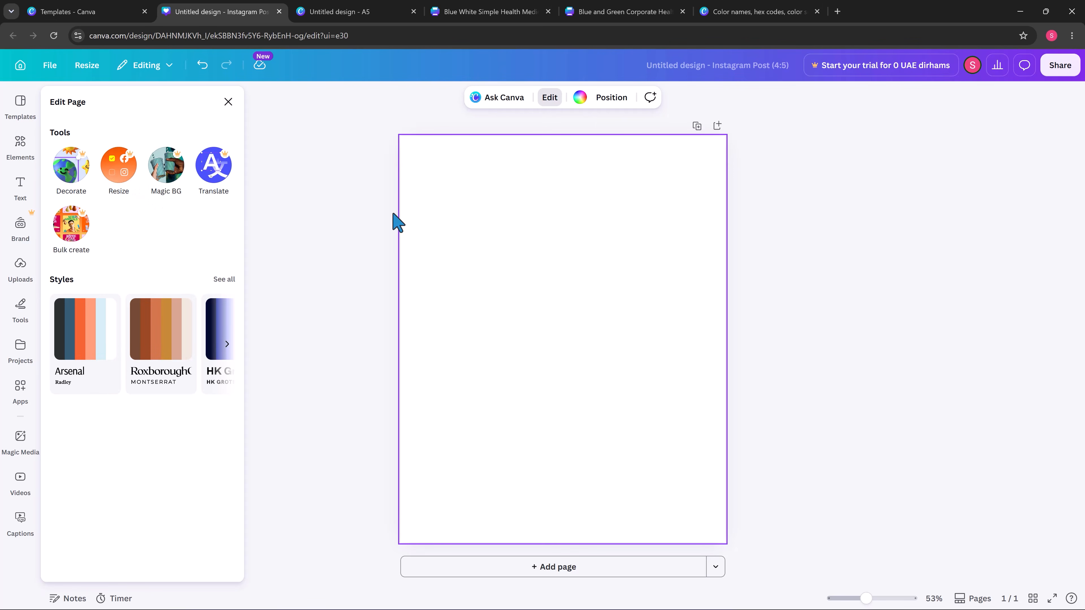
click(579, 99)
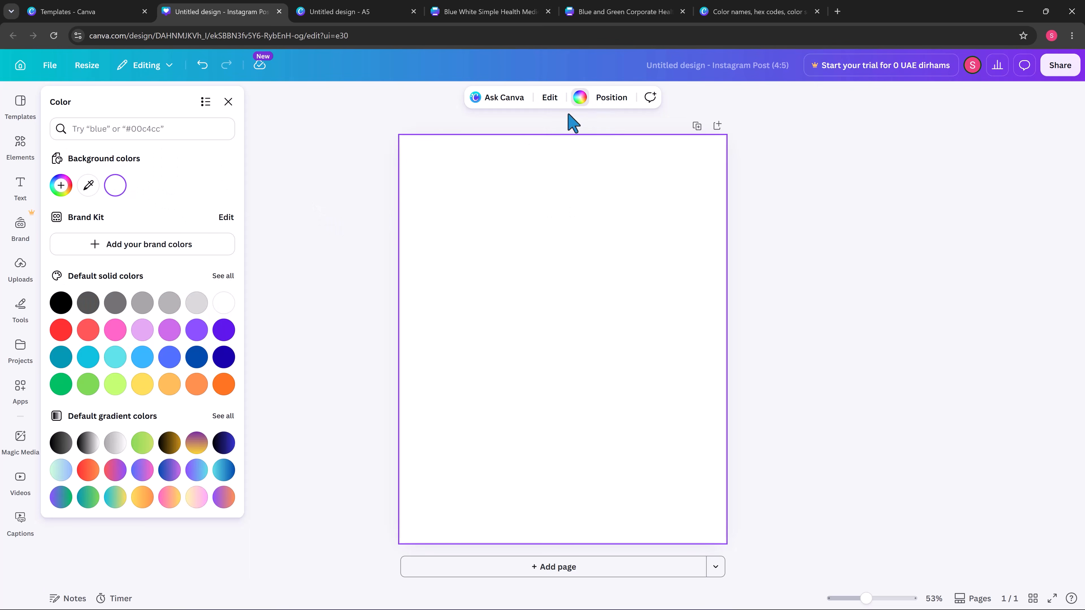
click(169, 336)
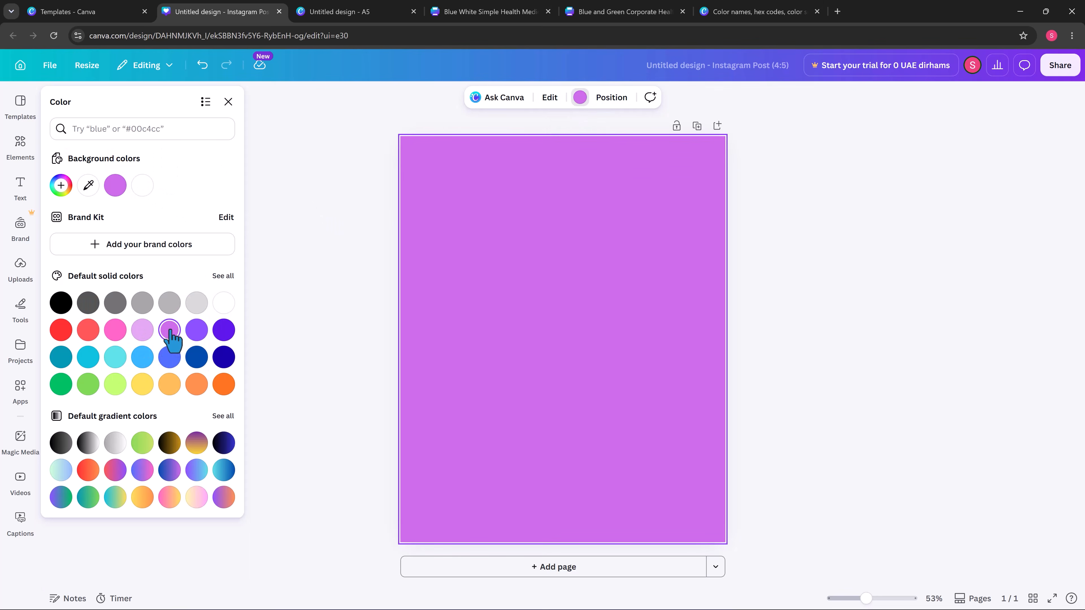
click(142, 333)
click(142, 383)
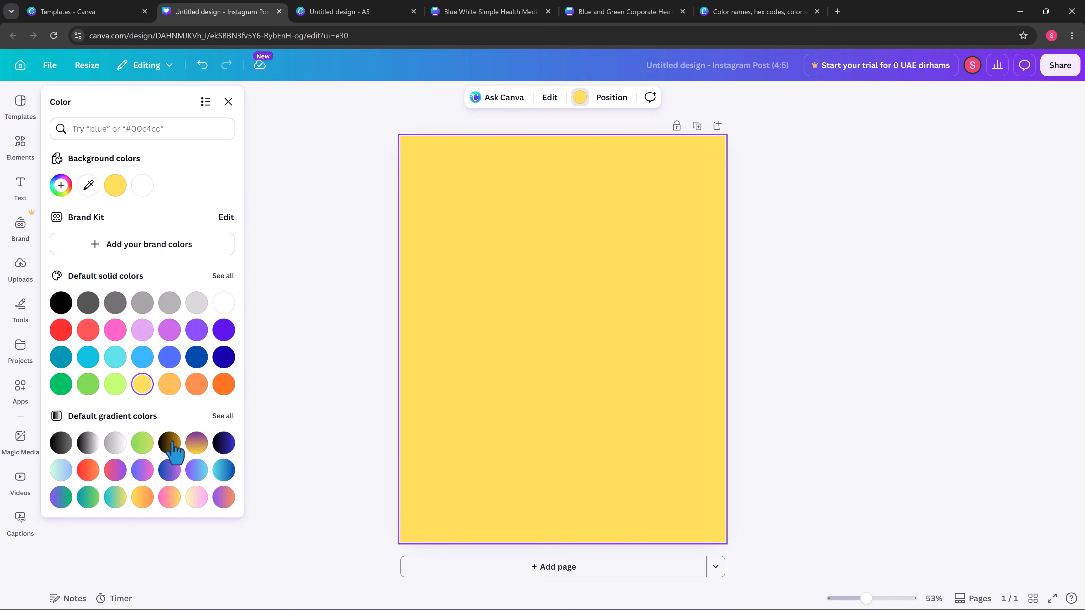
click(196, 470)
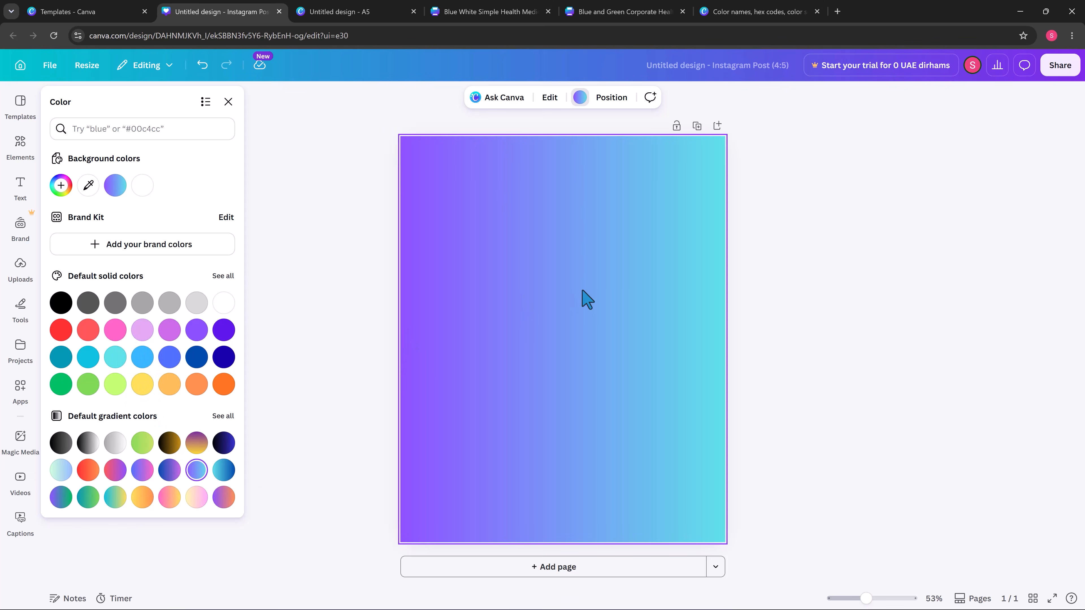
Duplicate the gradient page to create page 2
click(697, 126)
scroll(679, 389, up, 5)
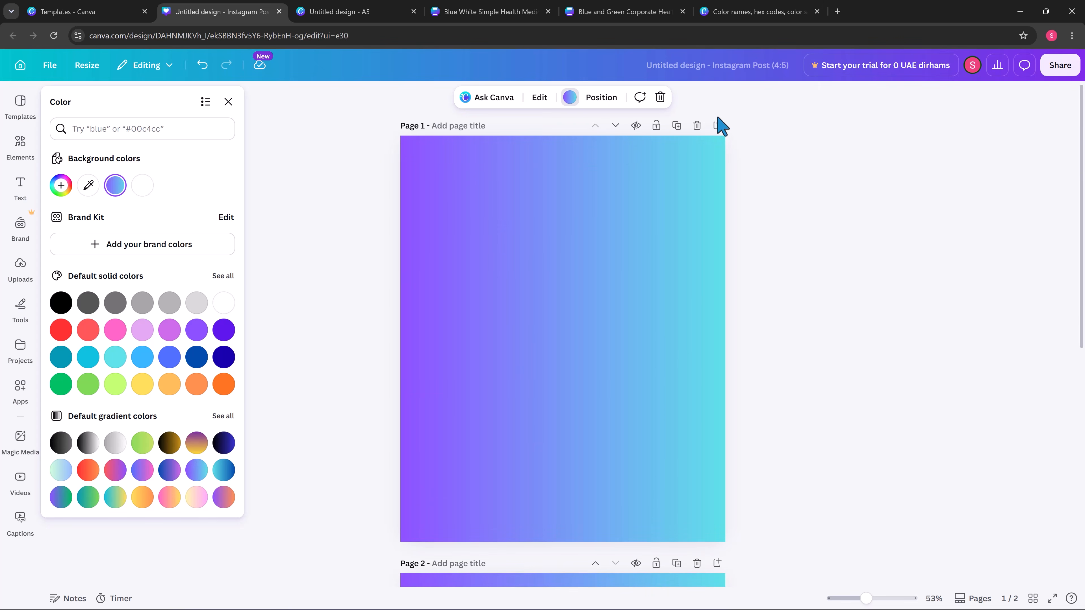
scroll(684, 440, down, 5)
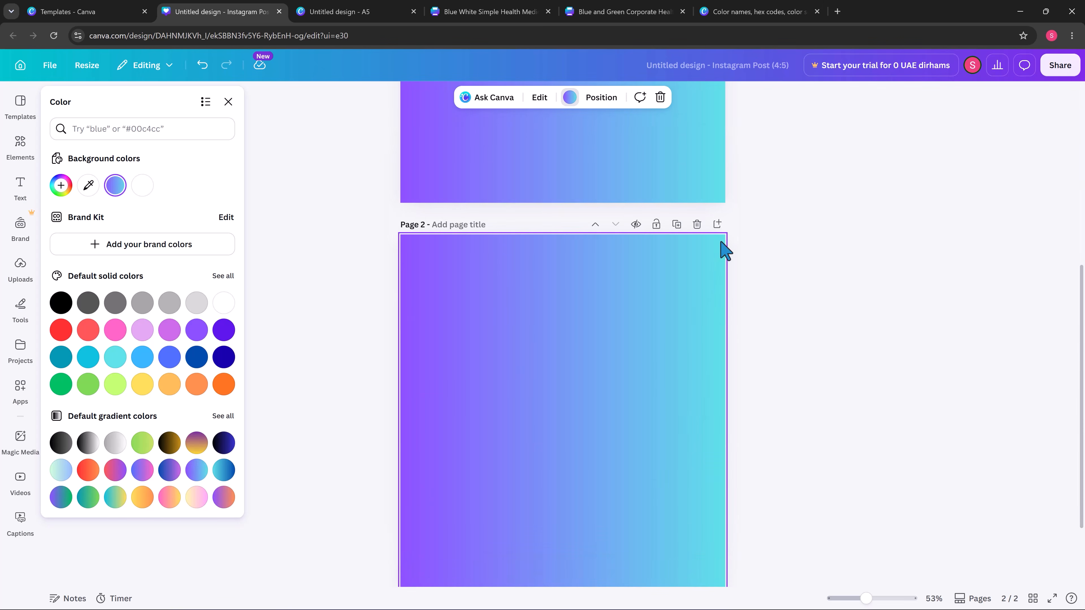
Add a page after page 2 and delete that third page
click(717, 225)
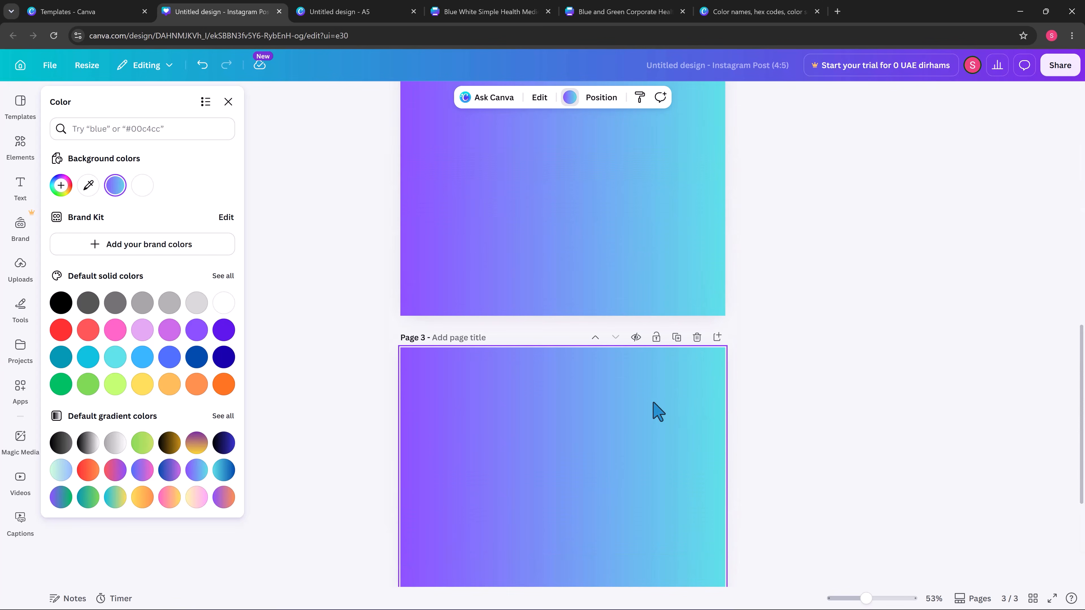
click(697, 337)
scroll(696, 350, up, 3)
scroll(683, 338, up, 3)
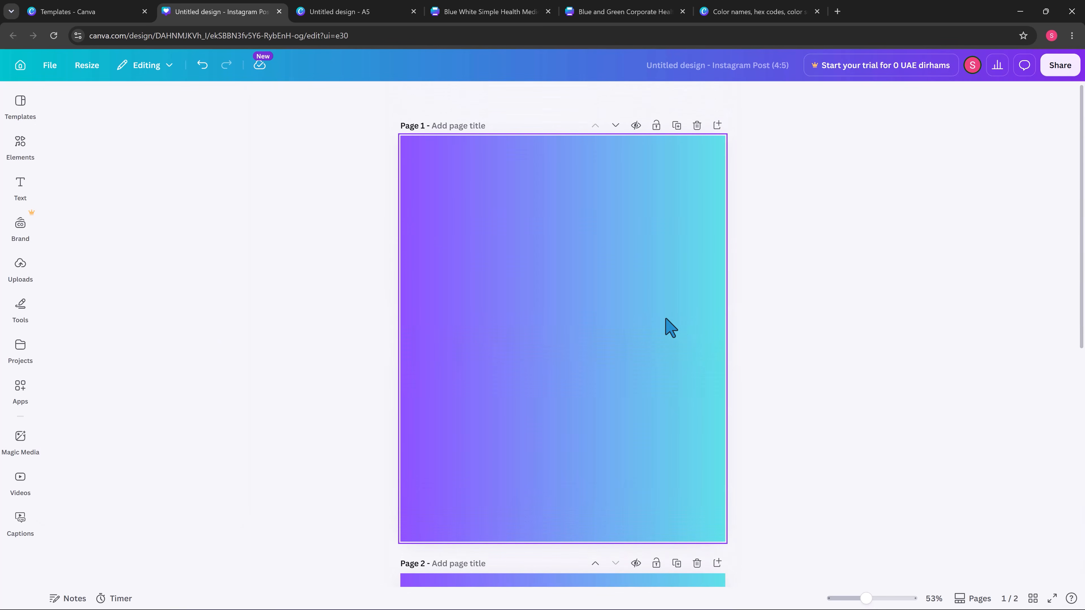
Remove the gradient background from page 1, and delete page 1 from the design
click(670, 328)
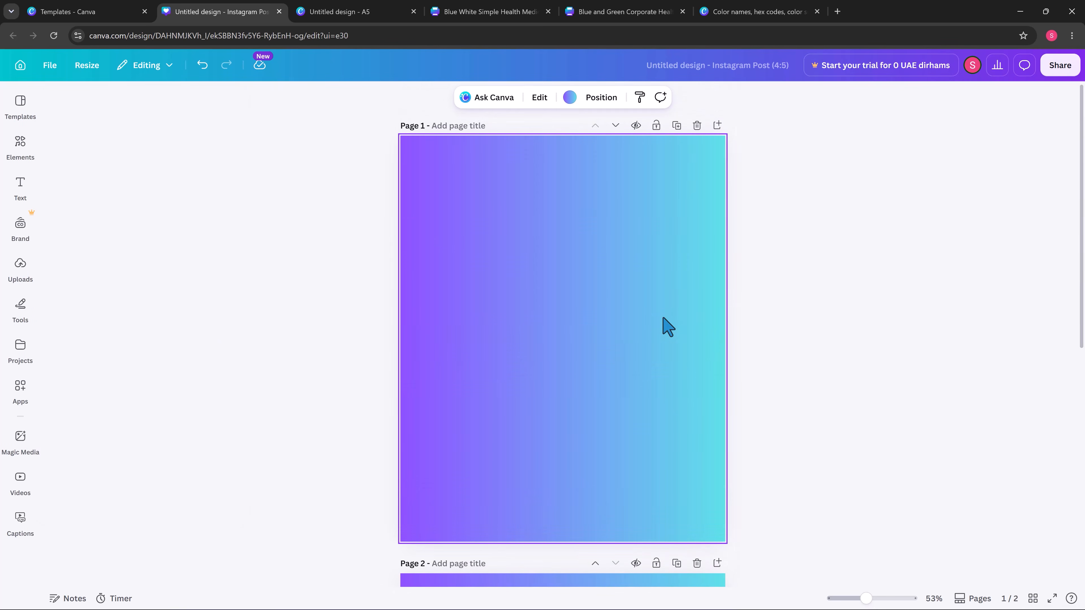
key(Delete)
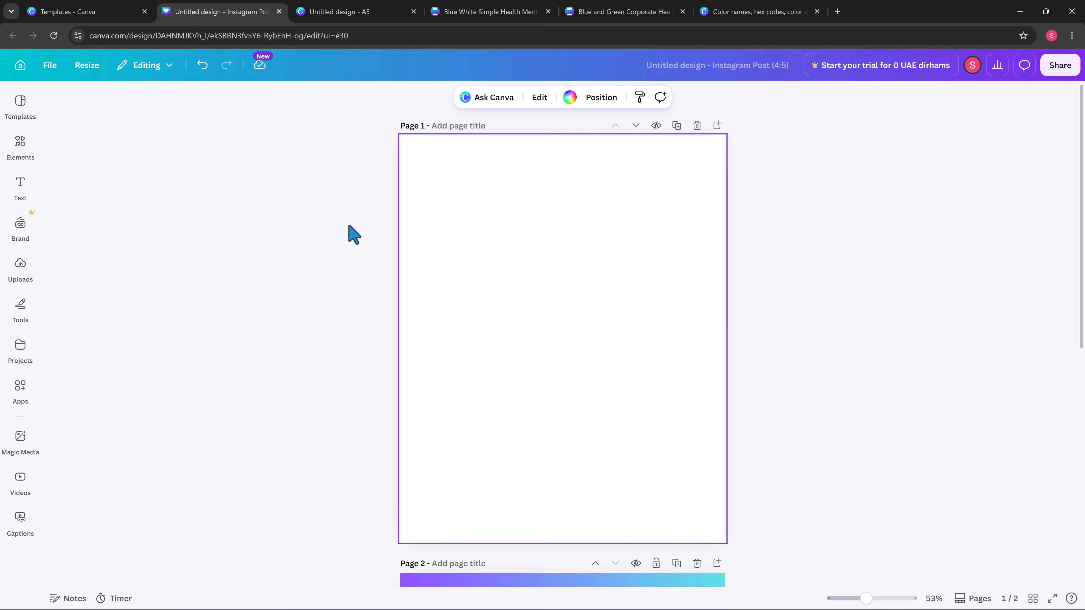
key(ctrl+z)
key(ctrl+y)
click(641, 297)
click(697, 125)
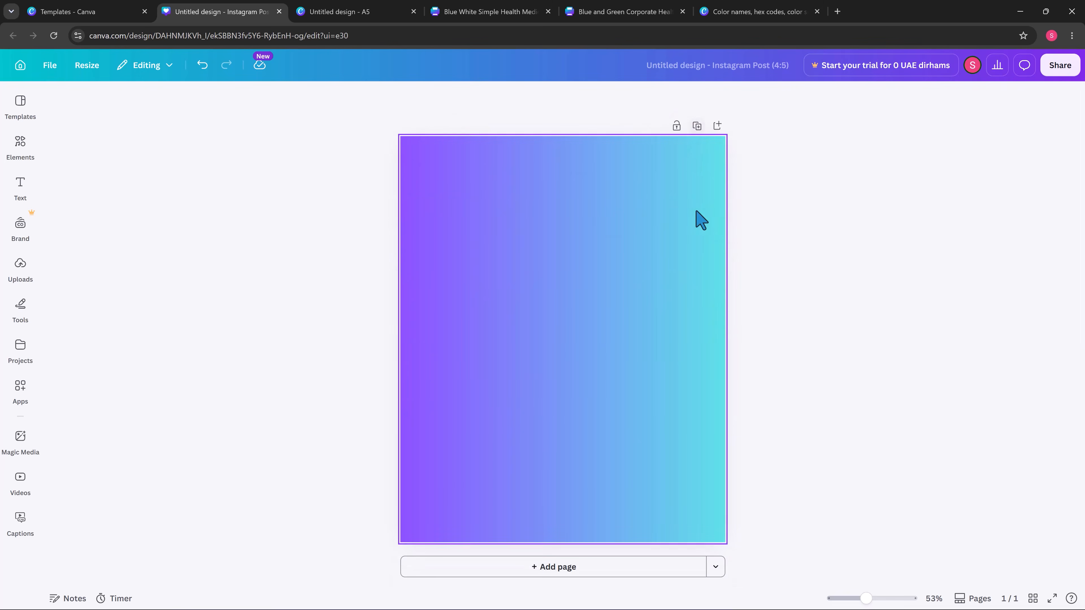
drag(535, 257, 670, 270)
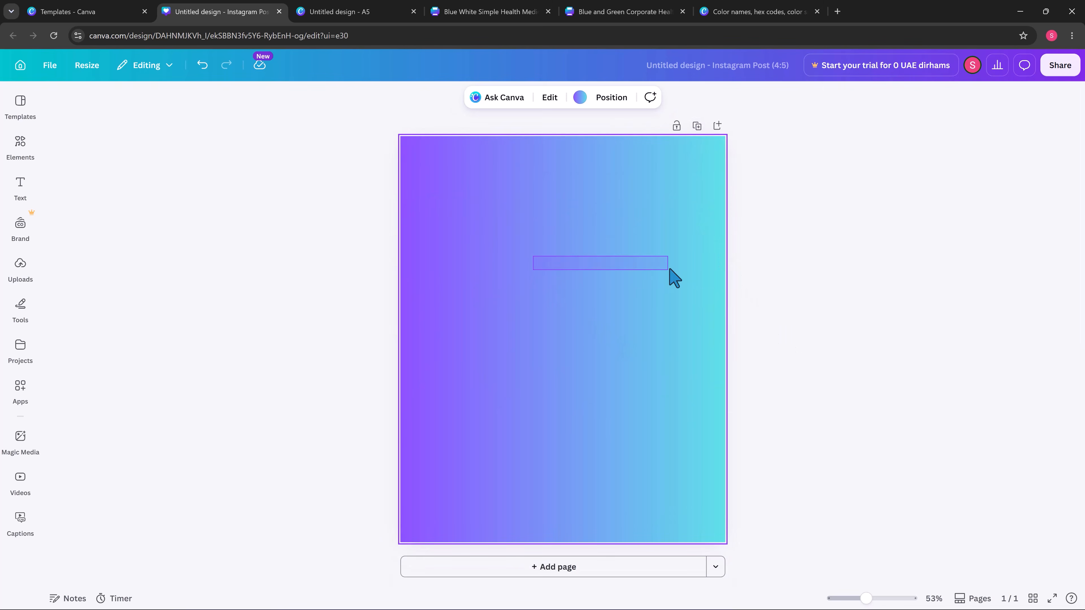
drag(585, 236, 593, 312)
drag(536, 278, 556, 317)
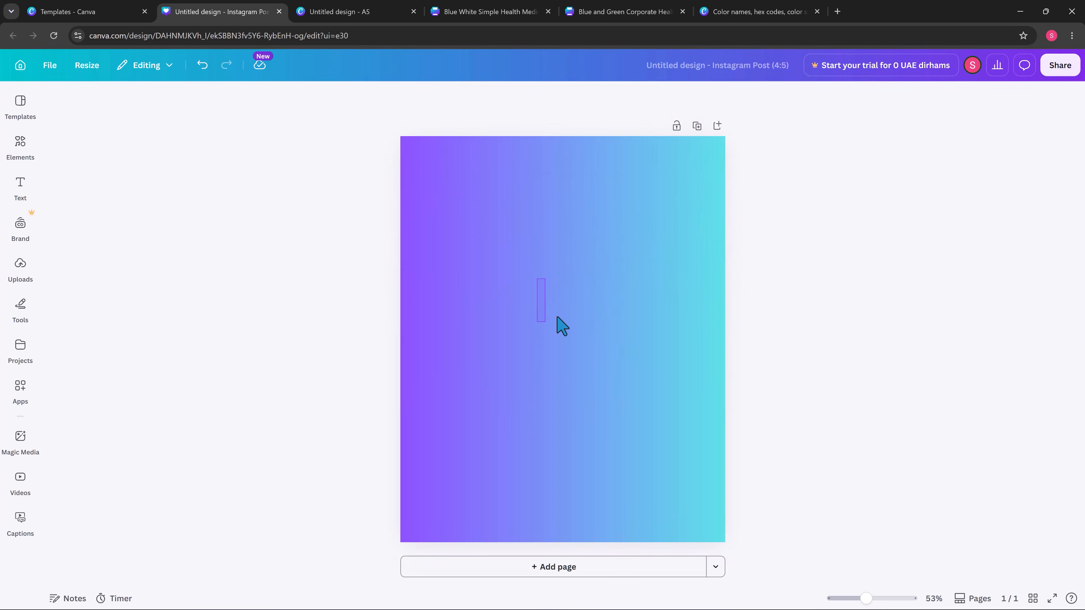
Examine the Position settings of the gradient background, covering its layers and its arrange options
click(642, 278)
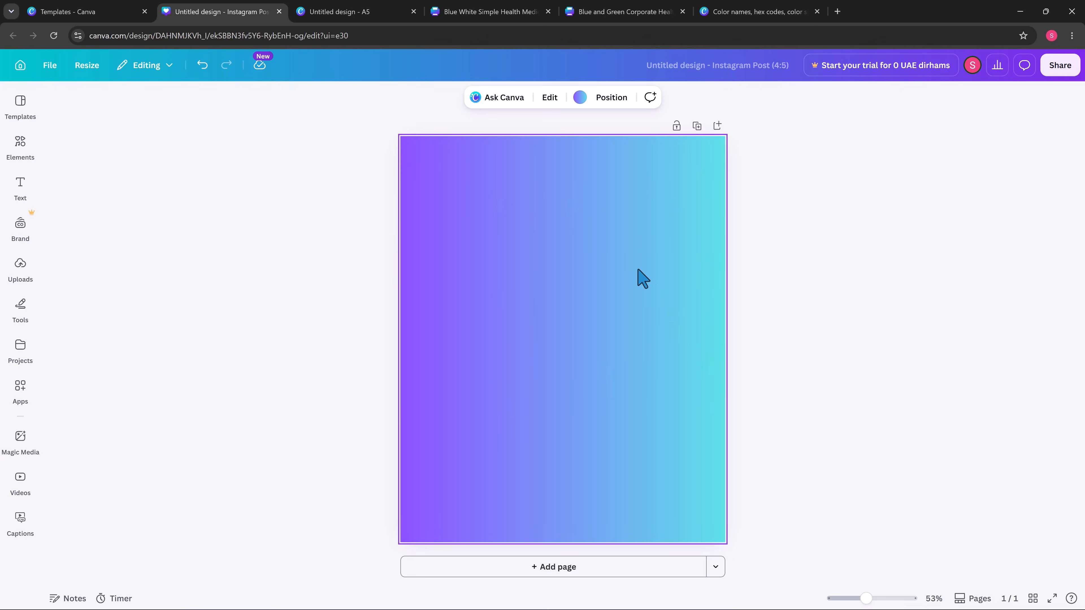
click(608, 99)
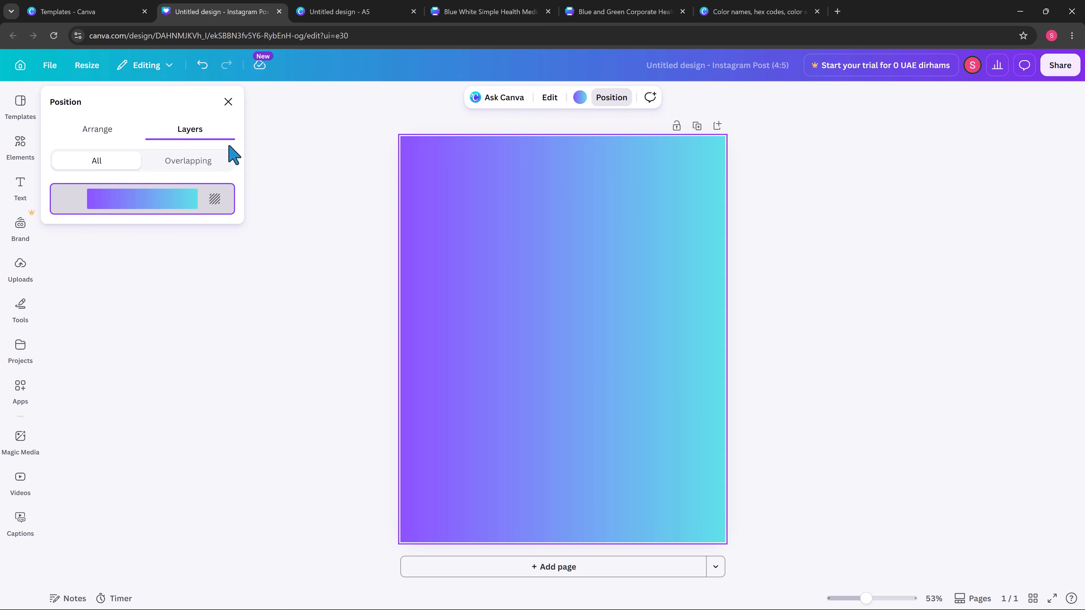
click(106, 136)
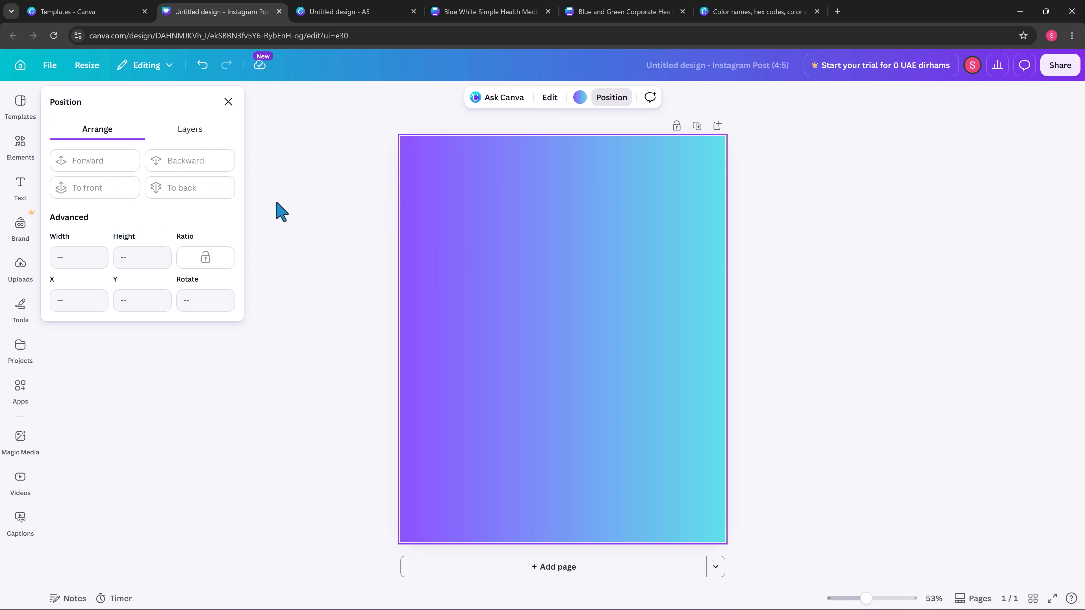
View the gradient background's layers, and remove the gradient background from the page
click(208, 135)
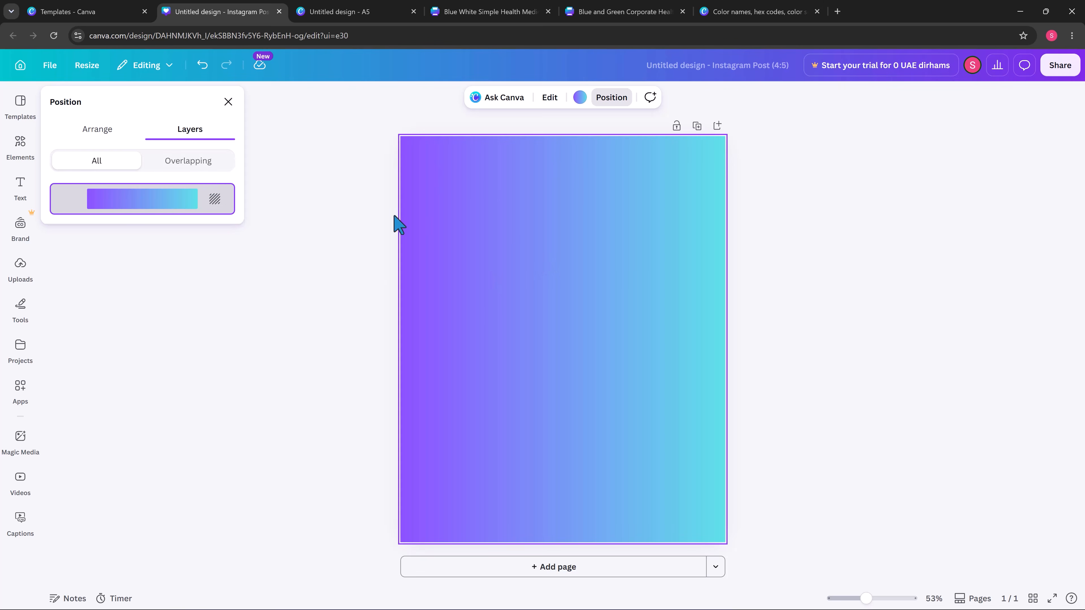
click(634, 273)
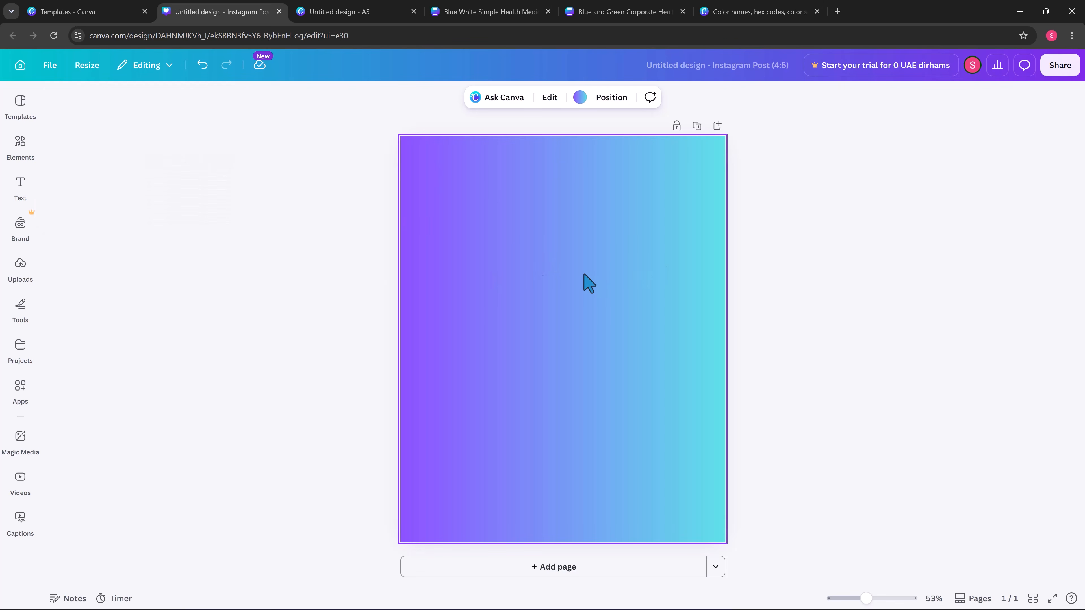
key(Delete)
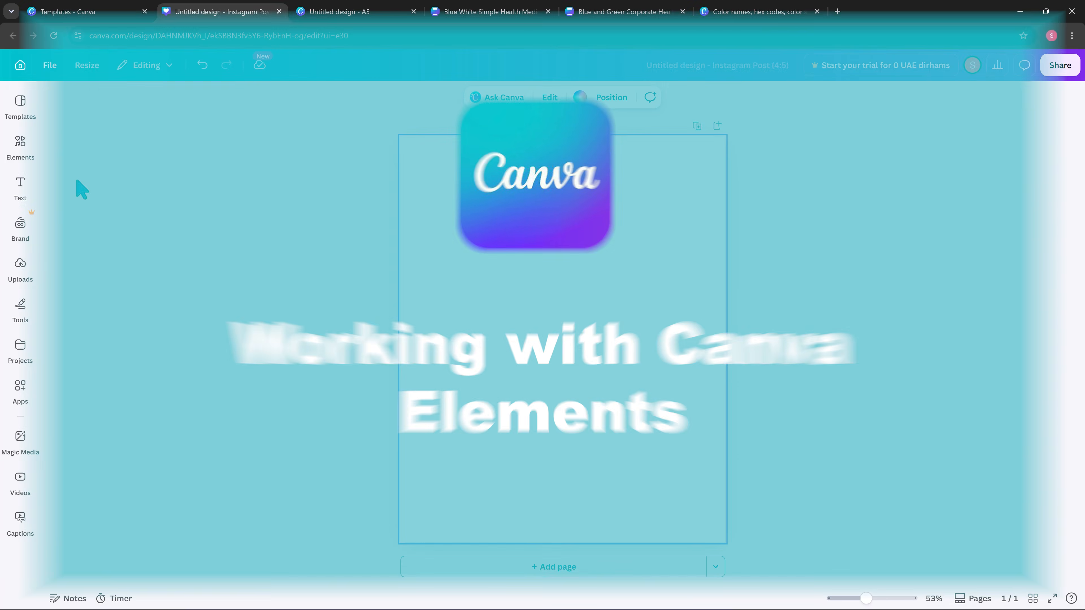
Browse the Shapes elements and add a square from Basic shapes to the page
click(20, 145)
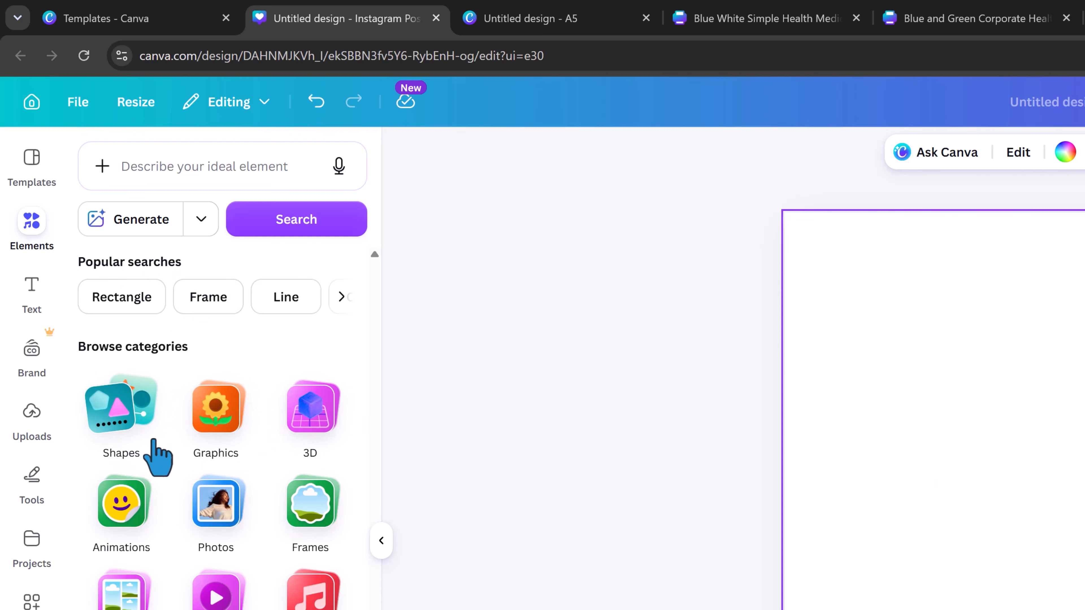
click(136, 423)
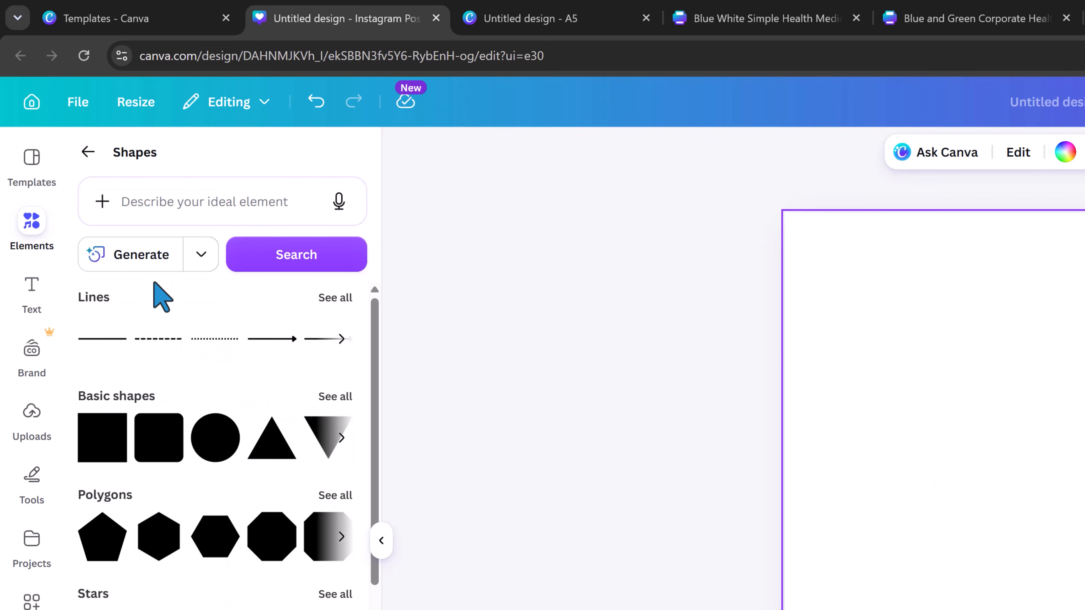
scroll(215, 423, down, 5)
scroll(214, 446, down, 5)
scroll(213, 443, up, 7)
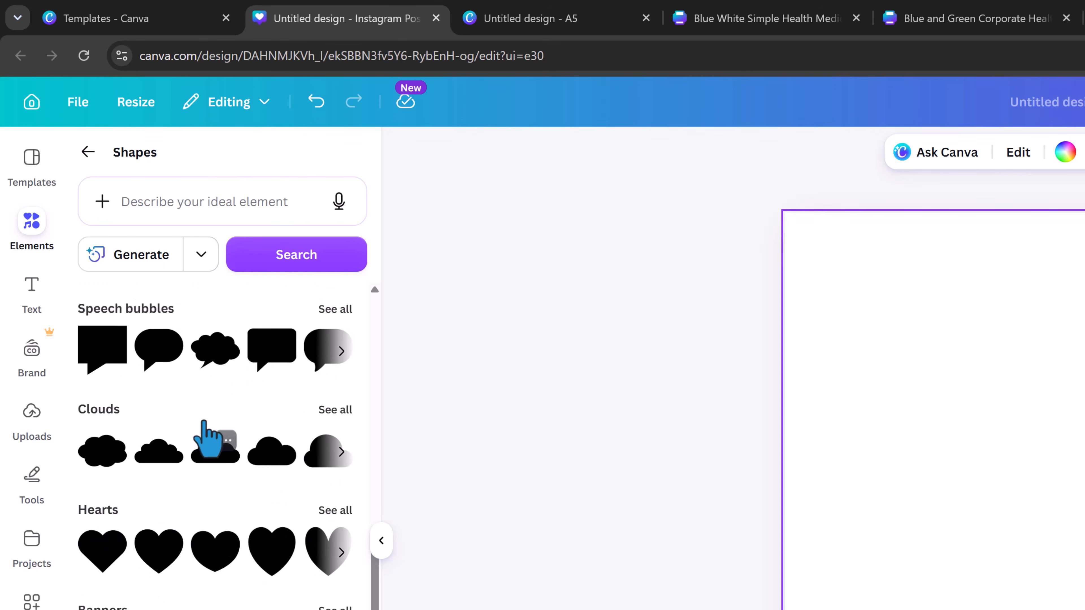
click(111, 340)
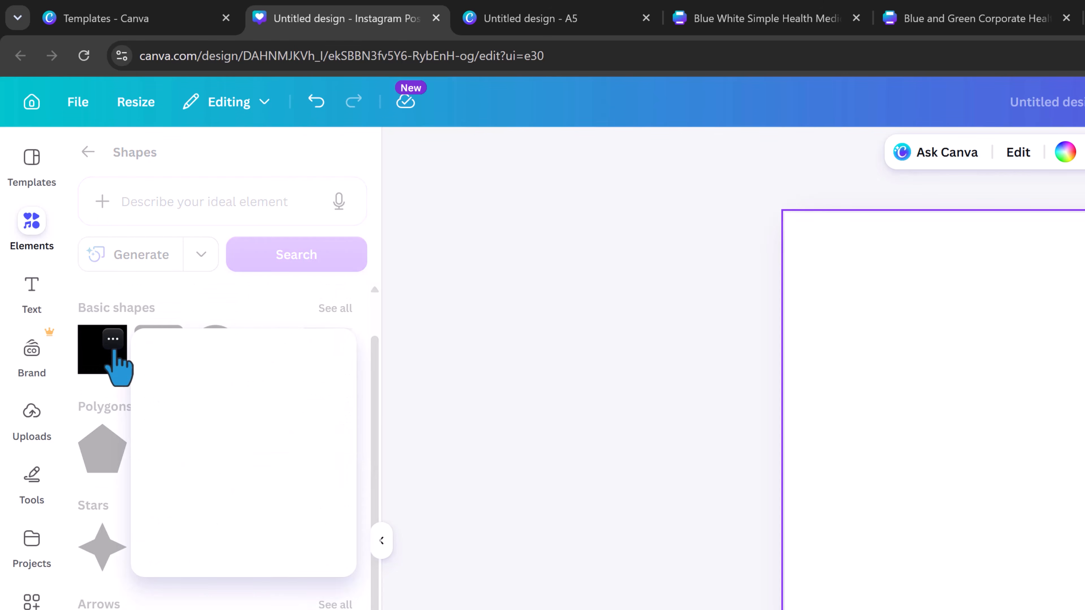
click(100, 354)
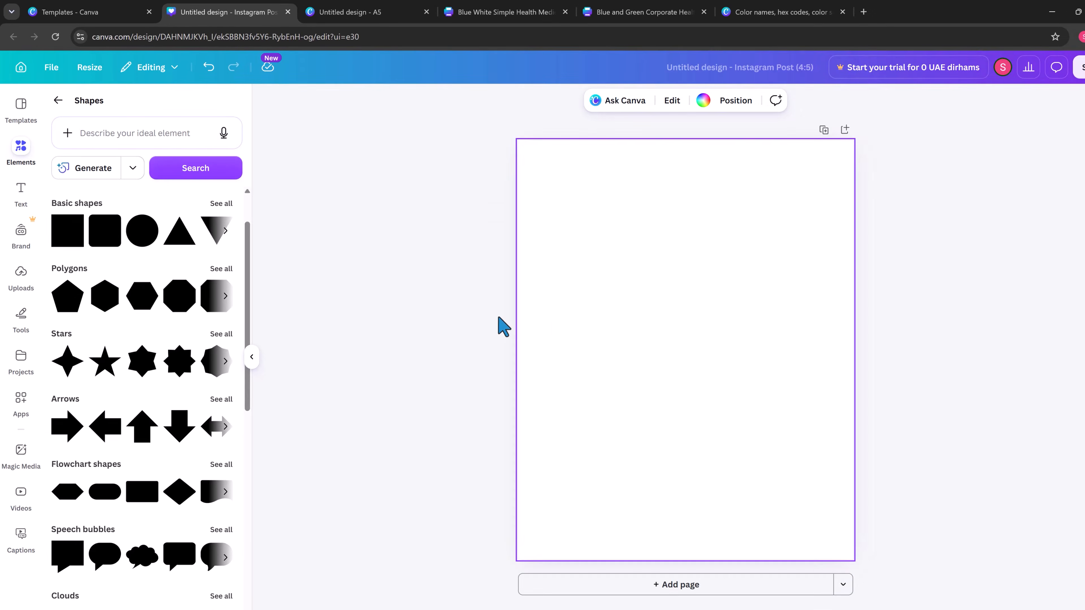
click(68, 233)
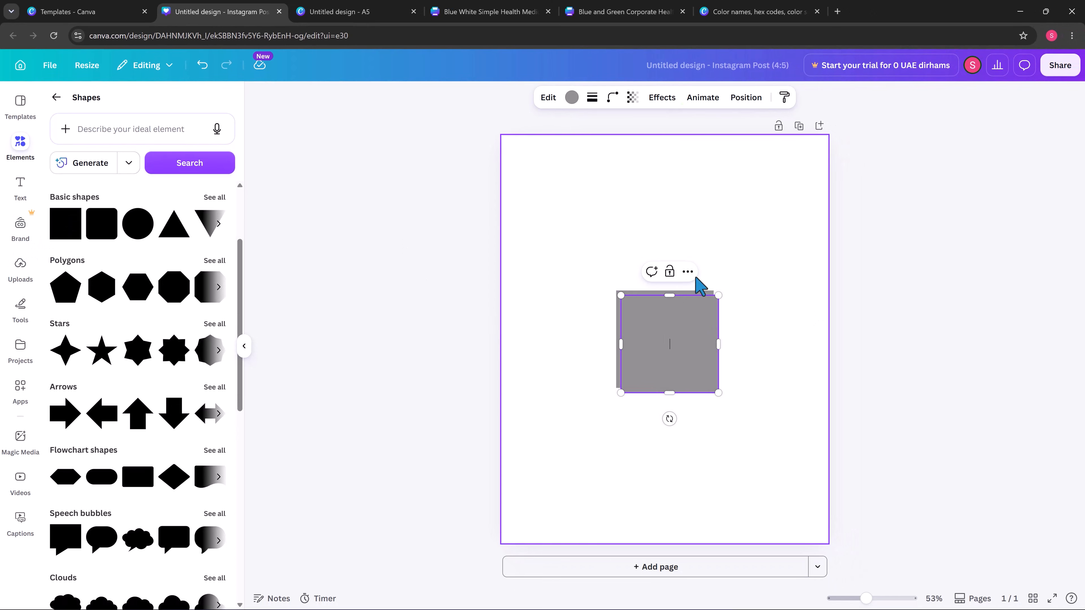
Move the square to the upper middle of the page and enter the text "TEXT" in it
drag(693, 342, 643, 301)
key(Delete)
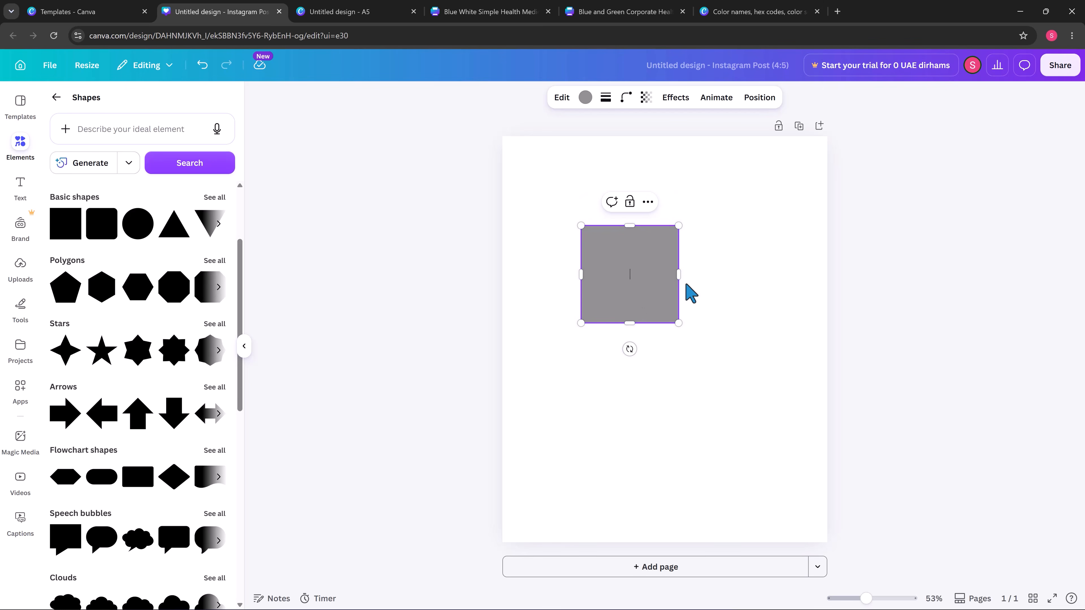
text(TEXT)
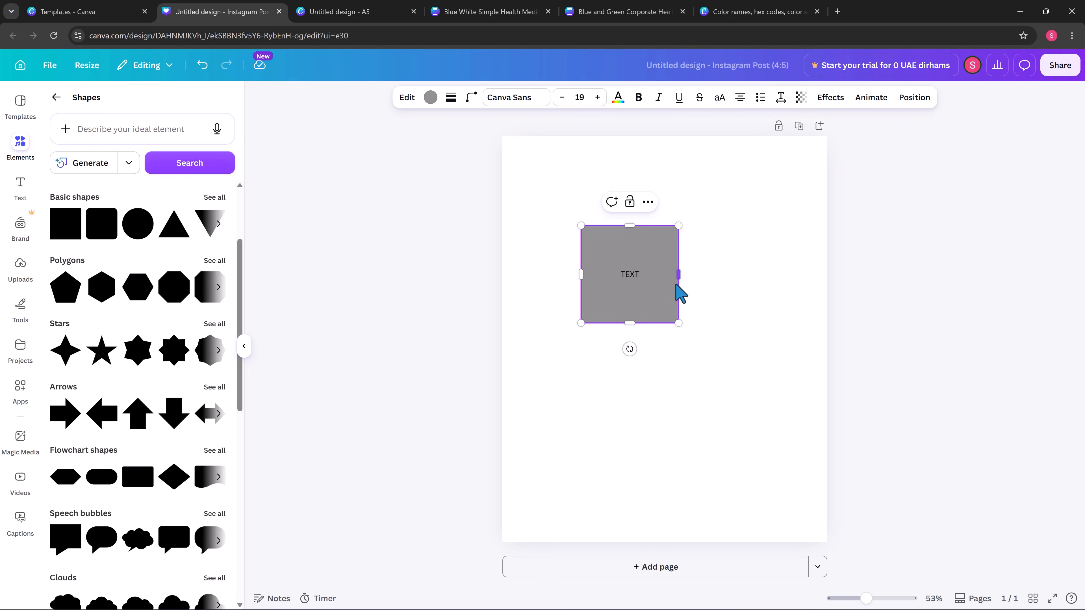
click(709, 311)
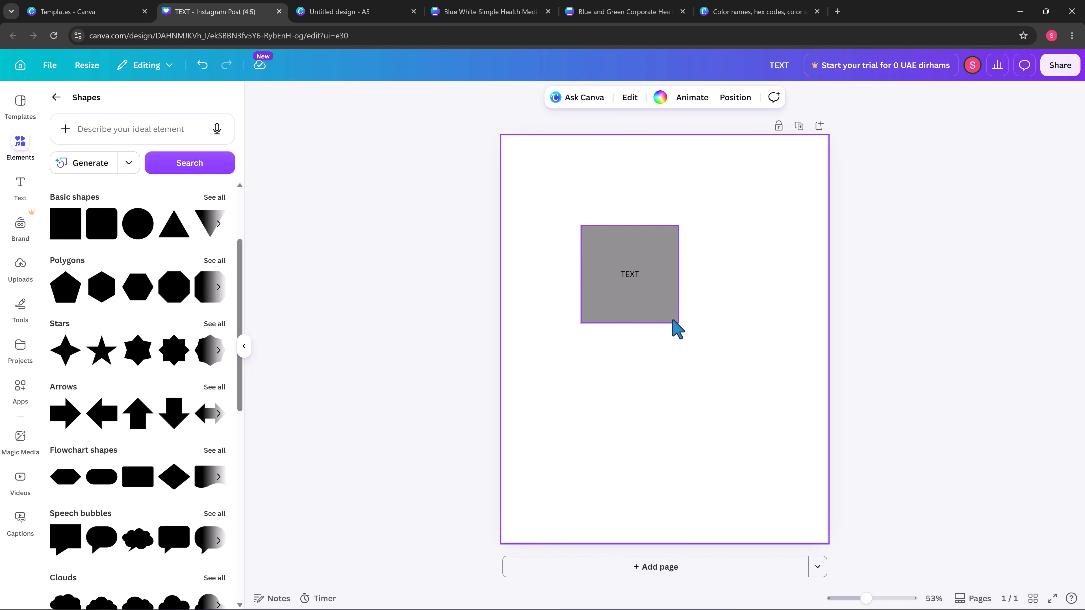
drag(676, 320, 672, 315)
Add a circle from Basic shapes, placing it in the lower right of the page and the square in the upper left
click(139, 233)
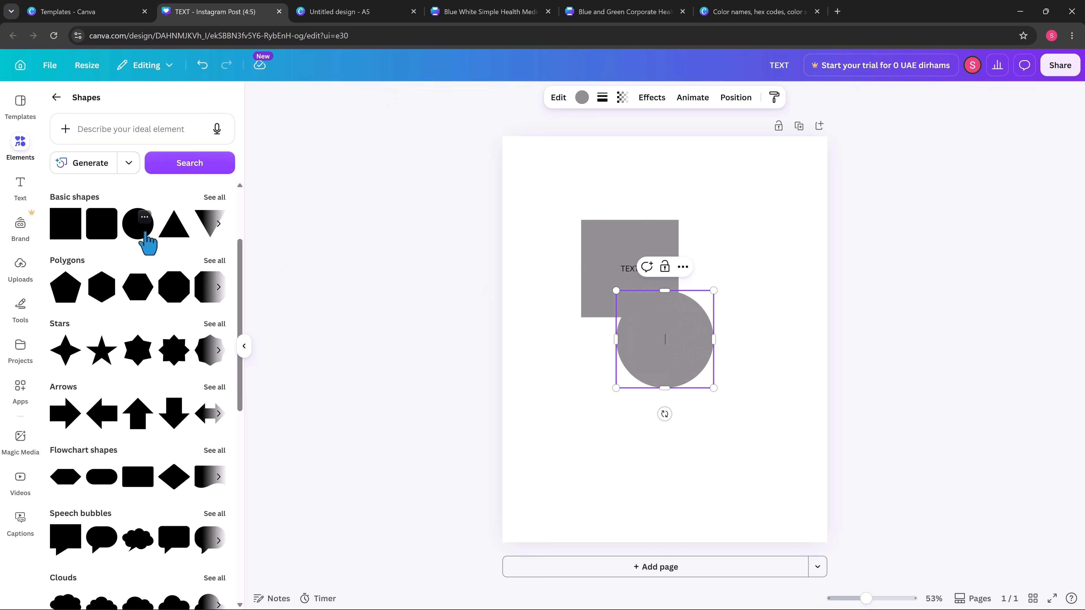
click(680, 353)
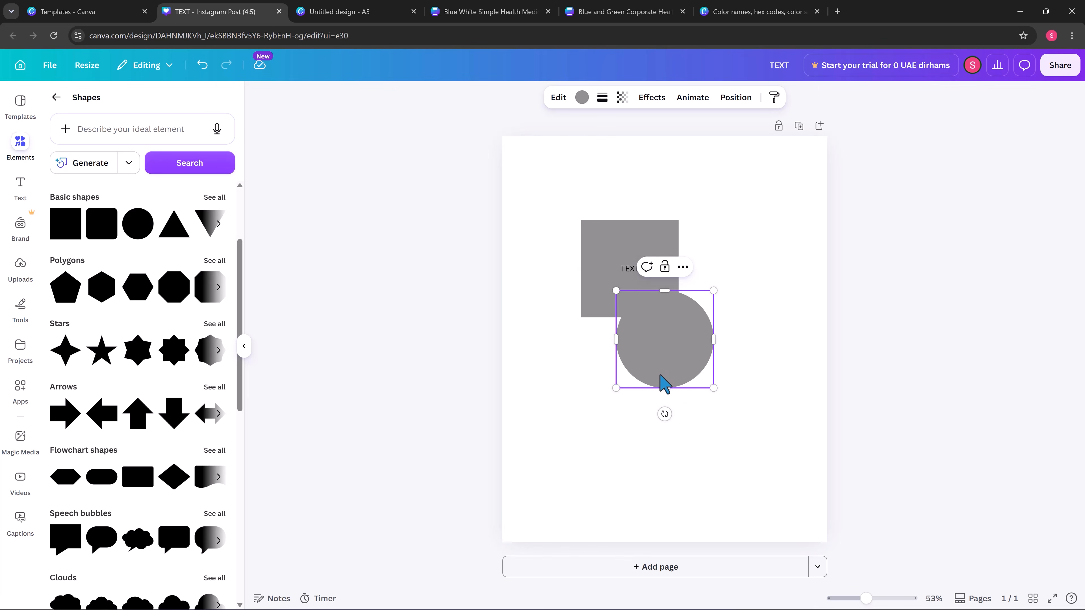
drag(674, 364, 758, 426)
drag(623, 298, 581, 271)
drag(757, 412, 736, 364)
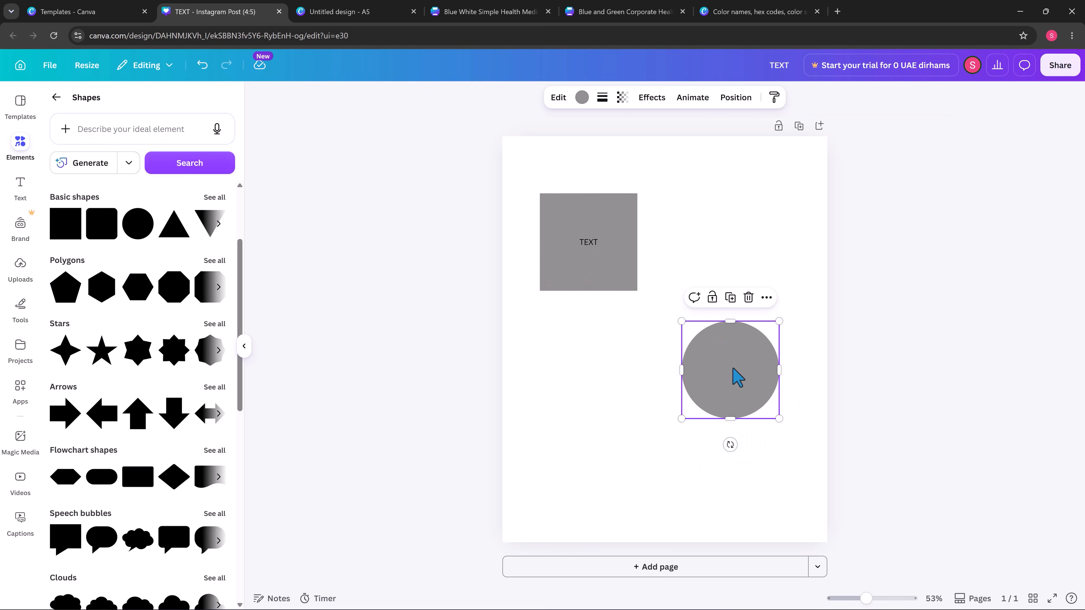
Shift the circle toward the page's centre and move the square slightly lower
click(740, 370)
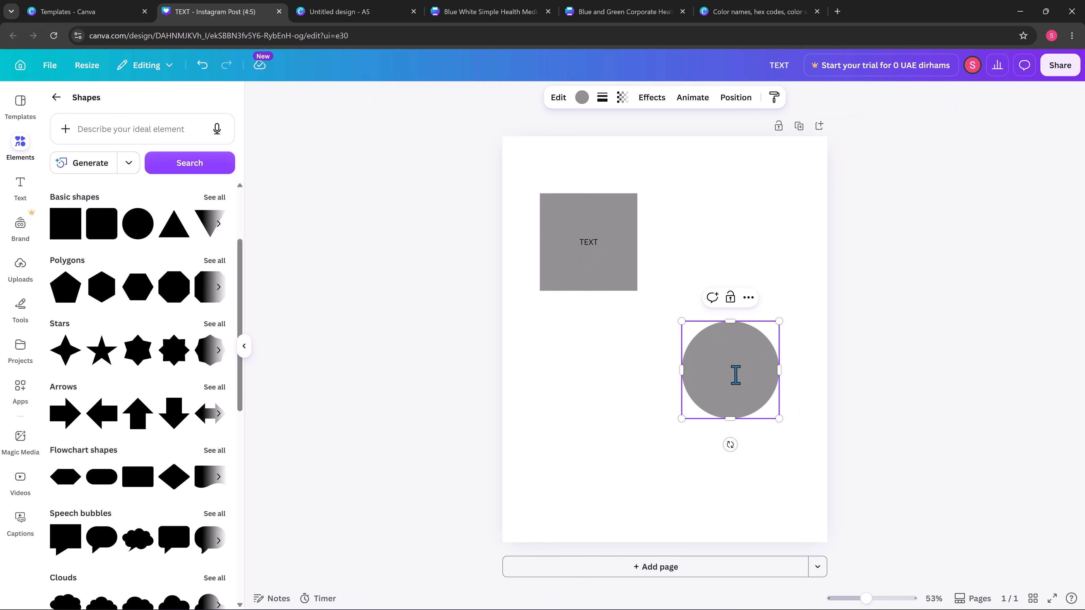
drag(732, 383, 702, 349)
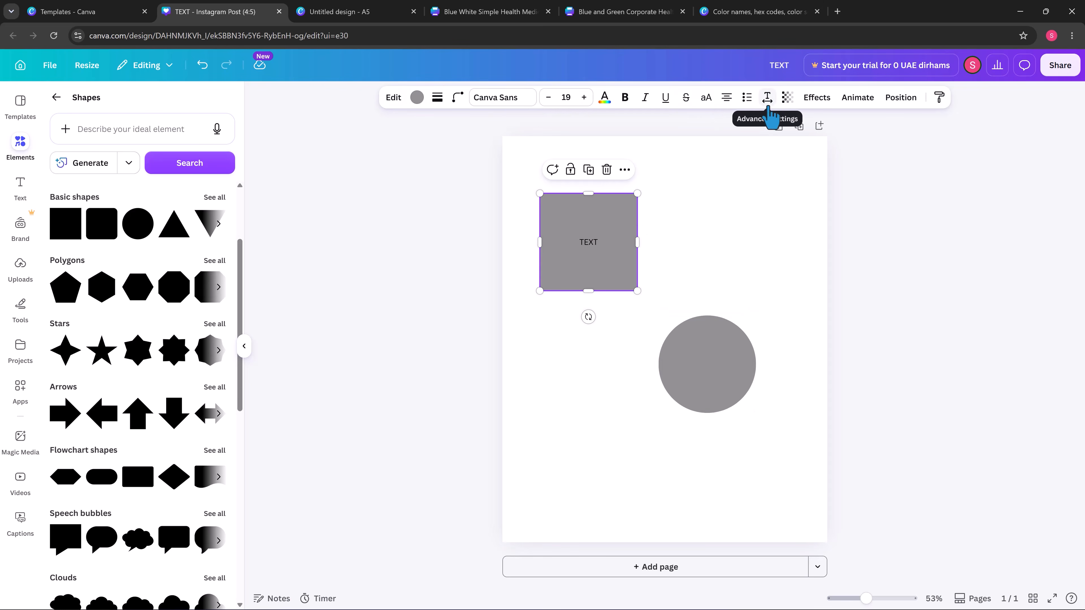
drag(618, 267, 619, 292)
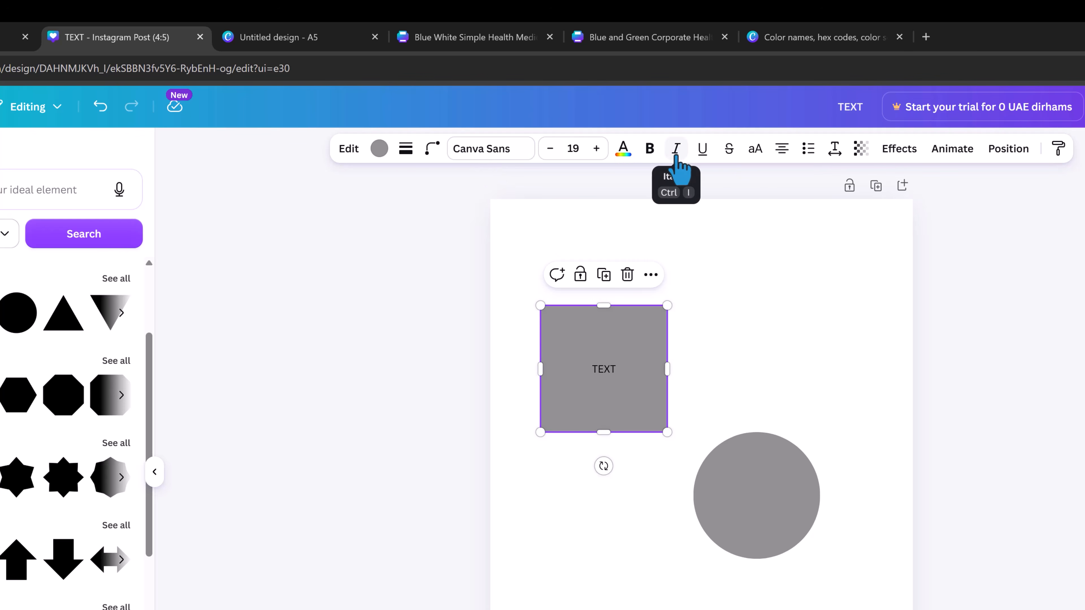
drag(786, 501, 769, 519)
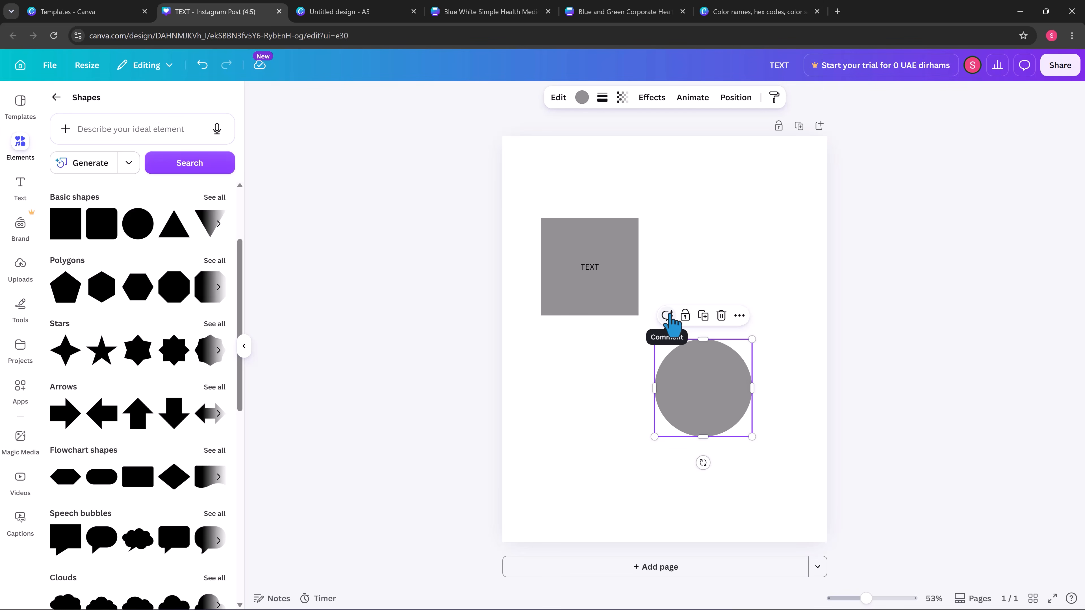
Lock the circle, try to move it, and unlock it
click(685, 316)
drag(724, 375, 717, 375)
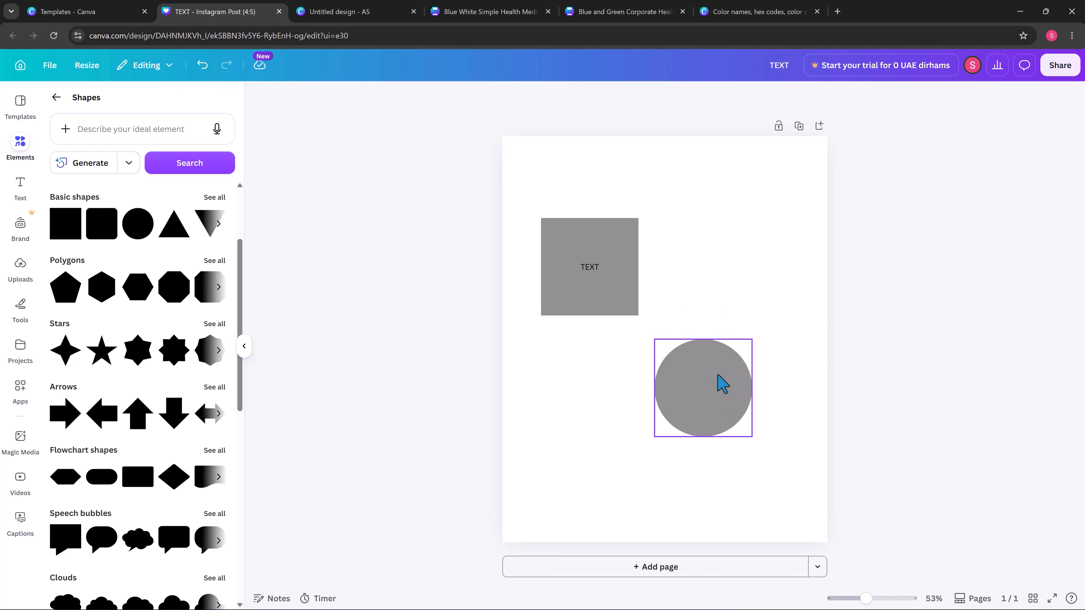
click(716, 367)
click(710, 317)
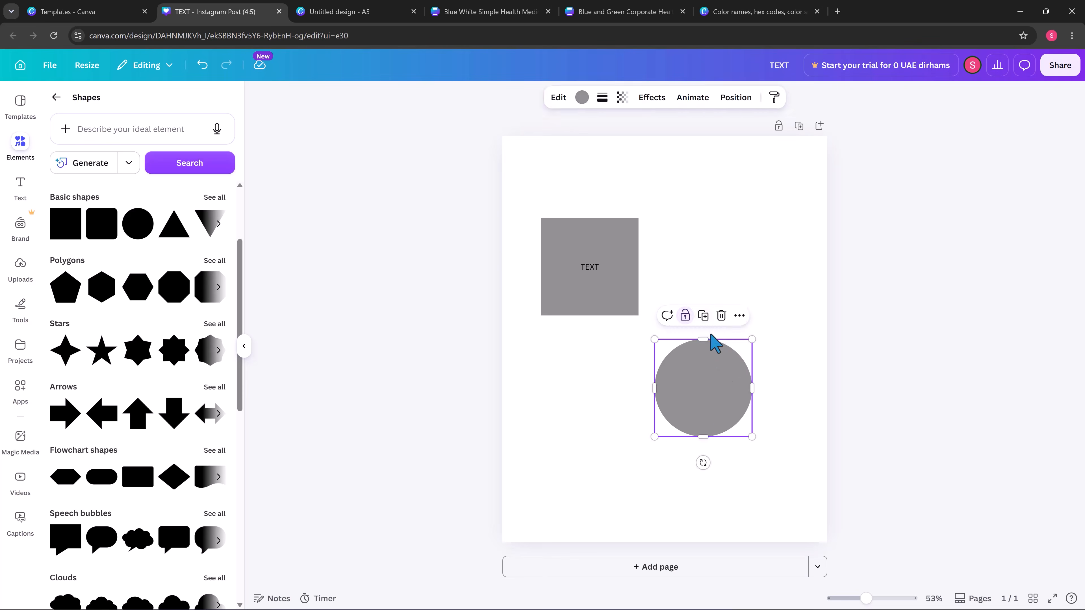
Duplicate the circle and delete the copy
click(705, 319)
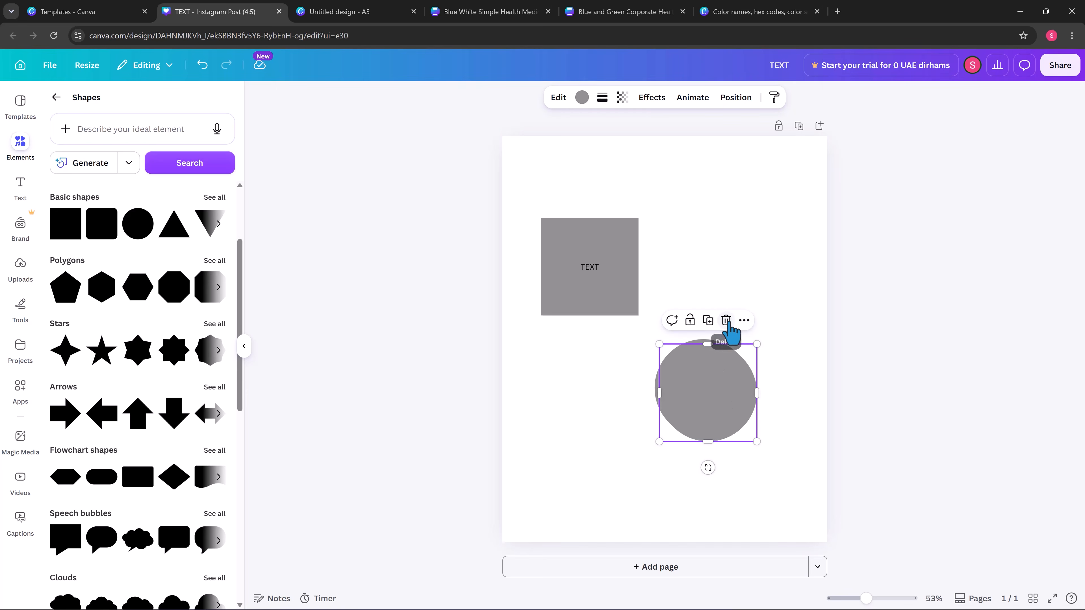
key(Delete)
Review the circle's additional options, and move the circle slightly up and to the right
click(725, 363)
click(739, 317)
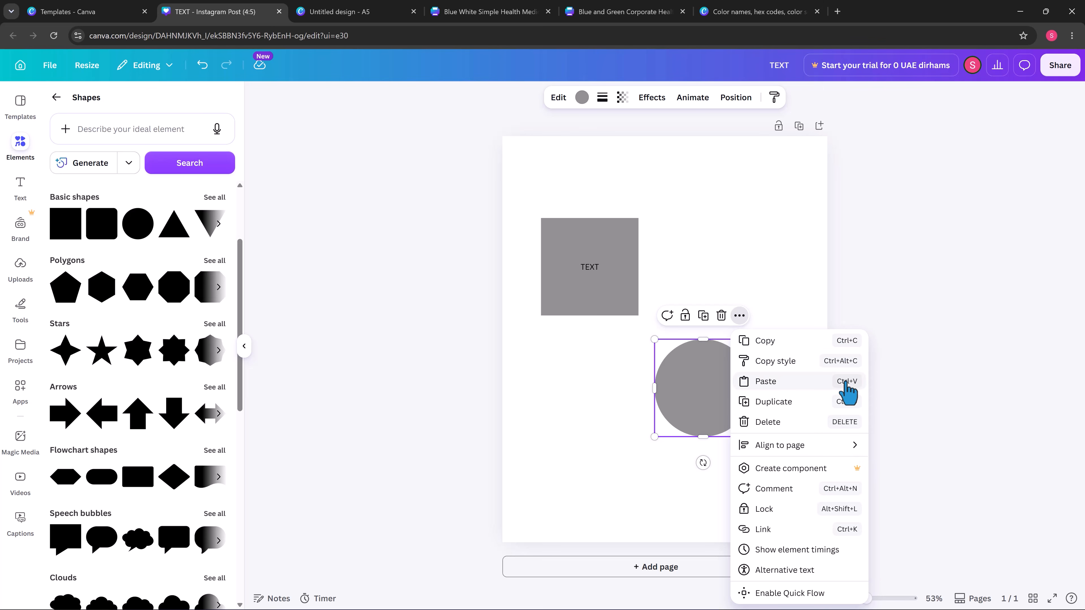
click(746, 271)
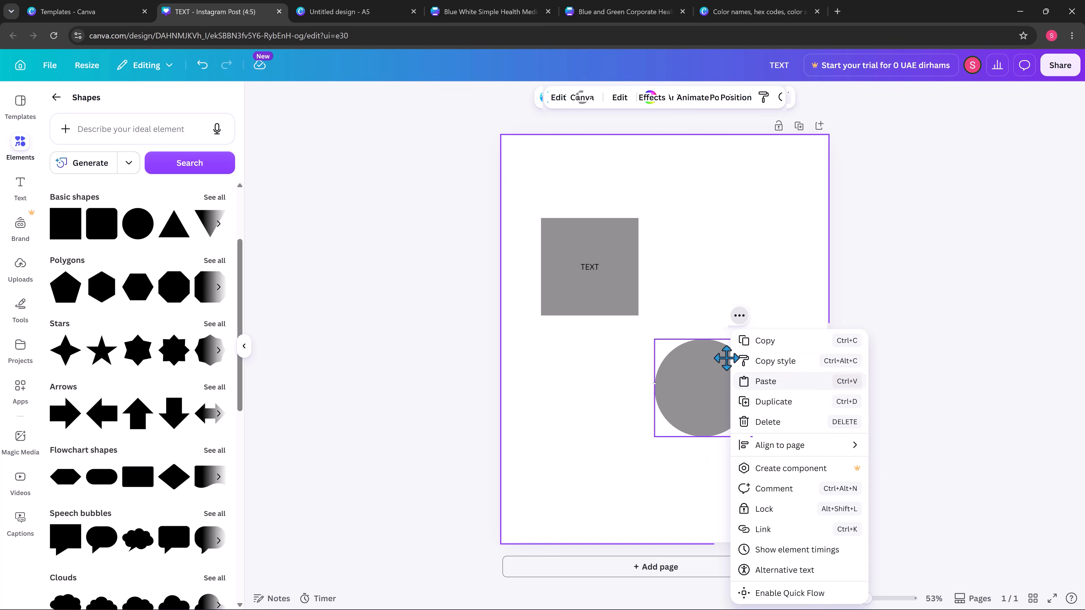
drag(725, 358, 754, 334)
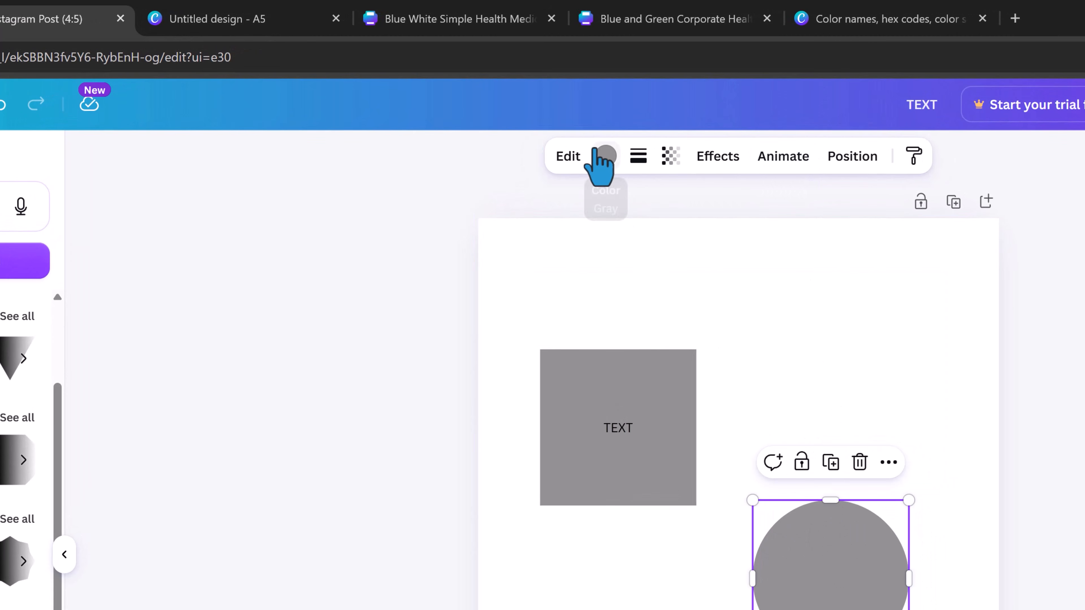
Try purple and blue solid fills and a green gradient on the circle, ending with the pink-to-yellow gradient
click(606, 156)
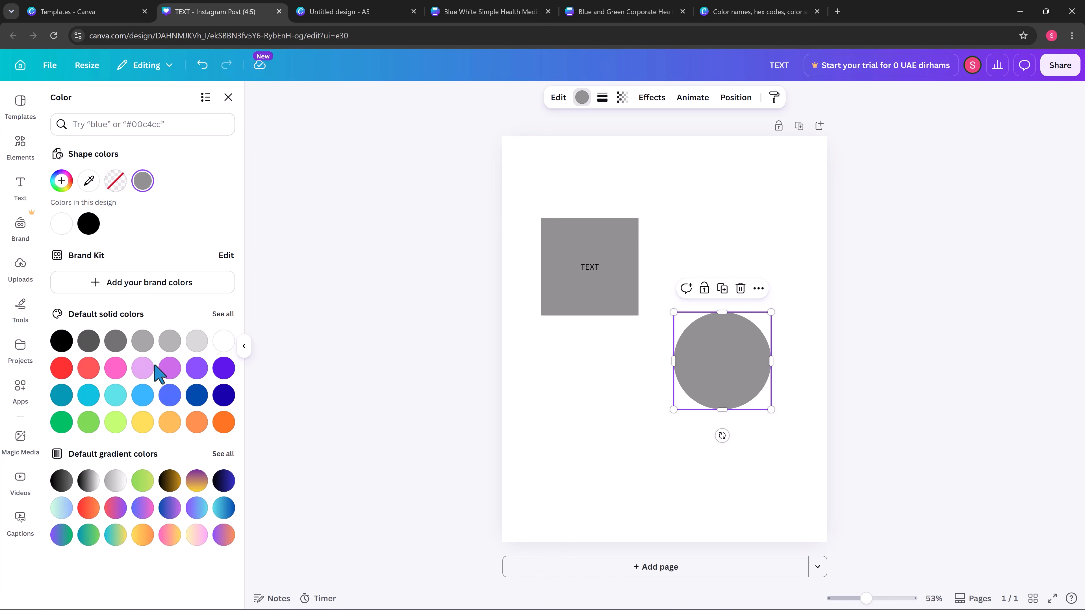
click(169, 367)
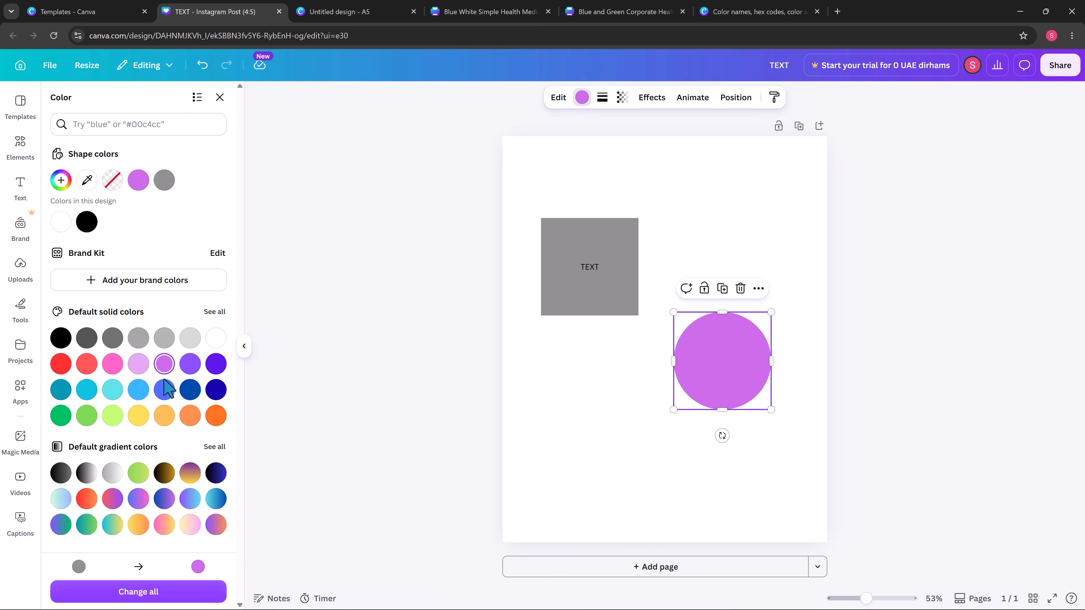
click(165, 390)
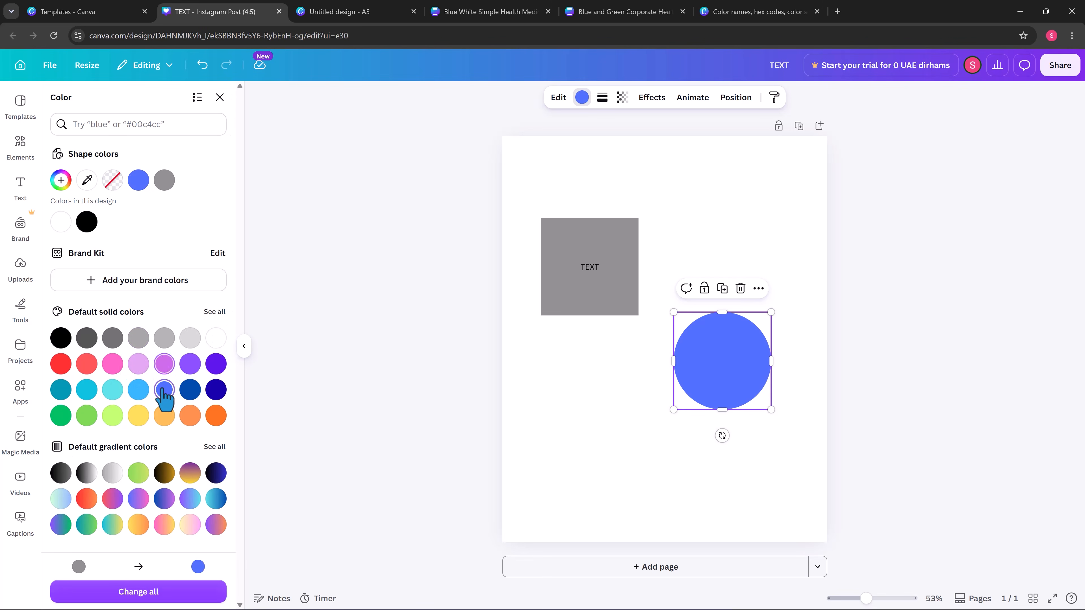
click(191, 366)
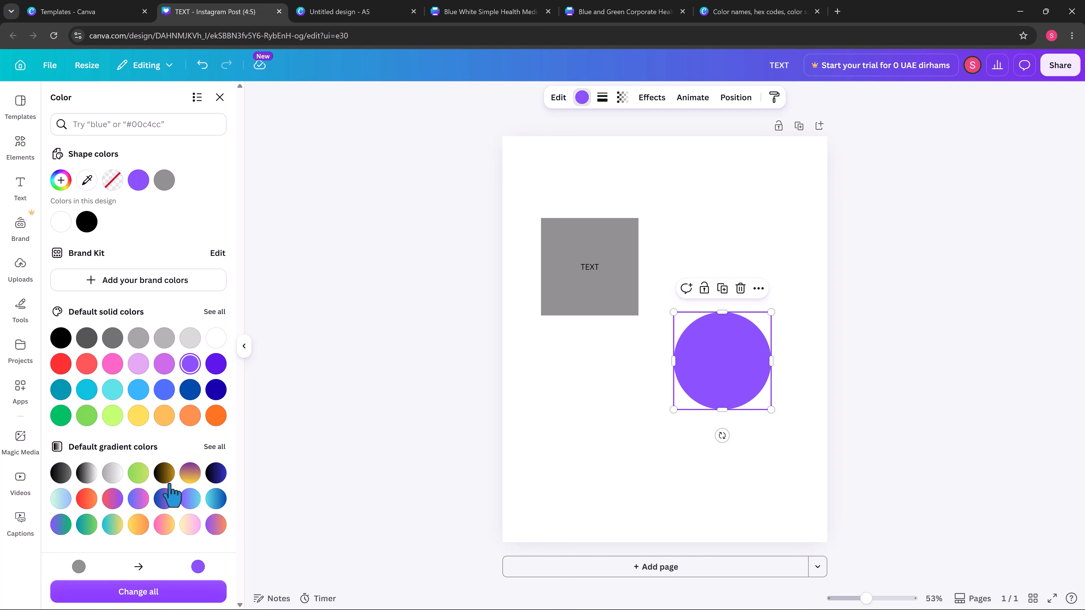
click(138, 475)
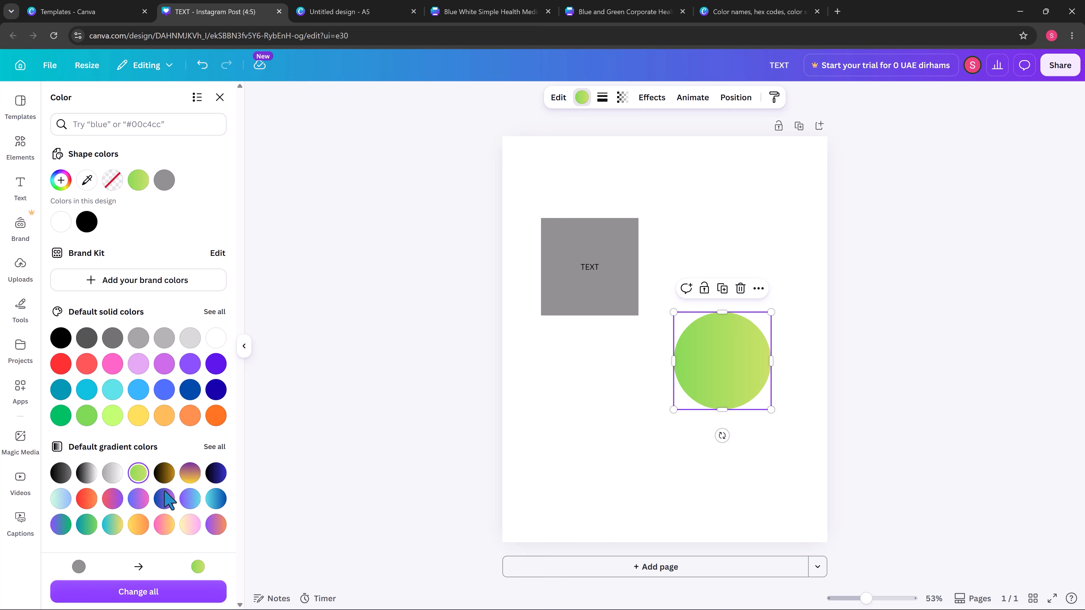
click(165, 524)
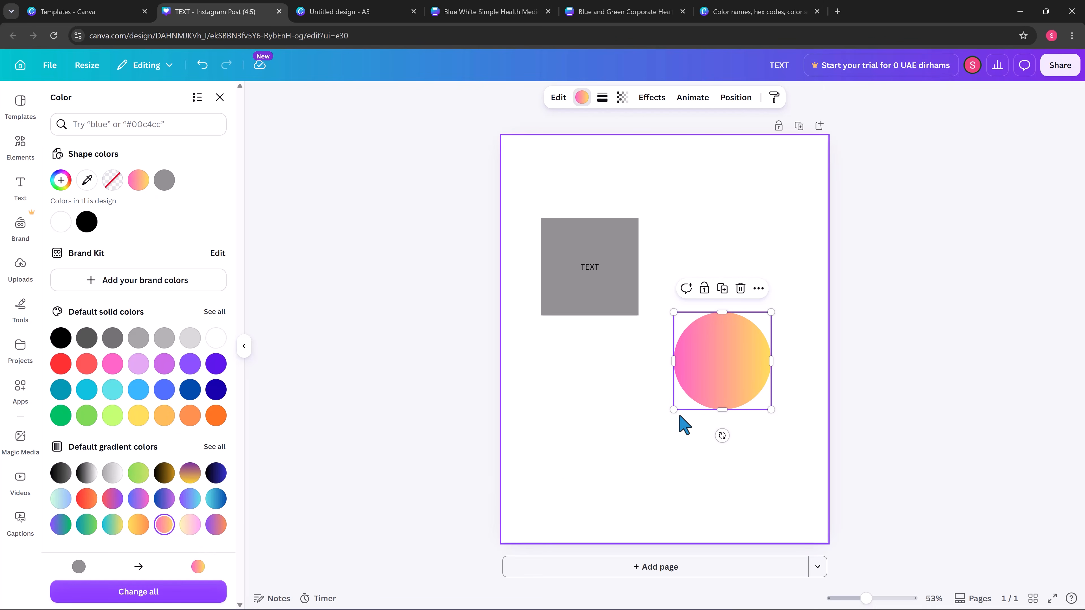
Enlarge the circle to more than twice its size and position it over the page's lower-right corner
drag(674, 410, 455, 524)
drag(703, 359, 666, 398)
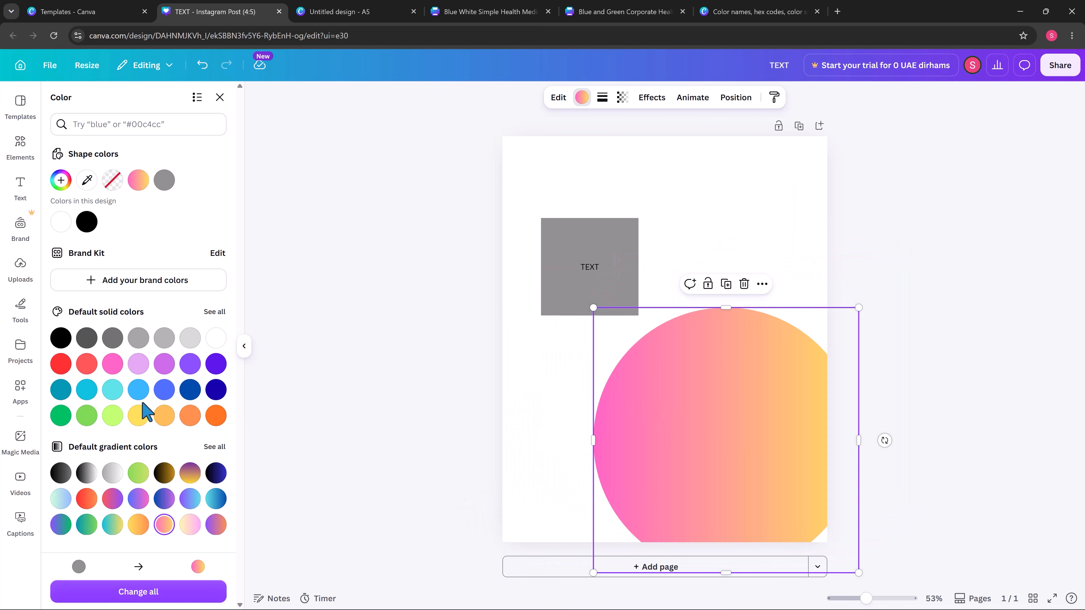
Fill the circle with light purple, and set a custom solid colour of #B04EC9 instead
click(113, 364)
click(133, 362)
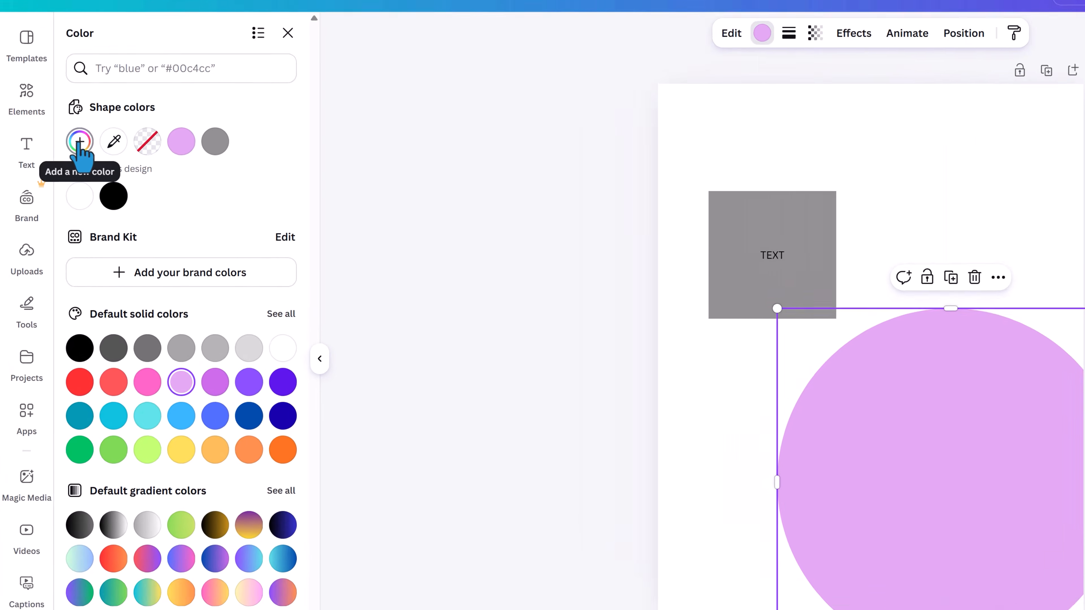
click(79, 144)
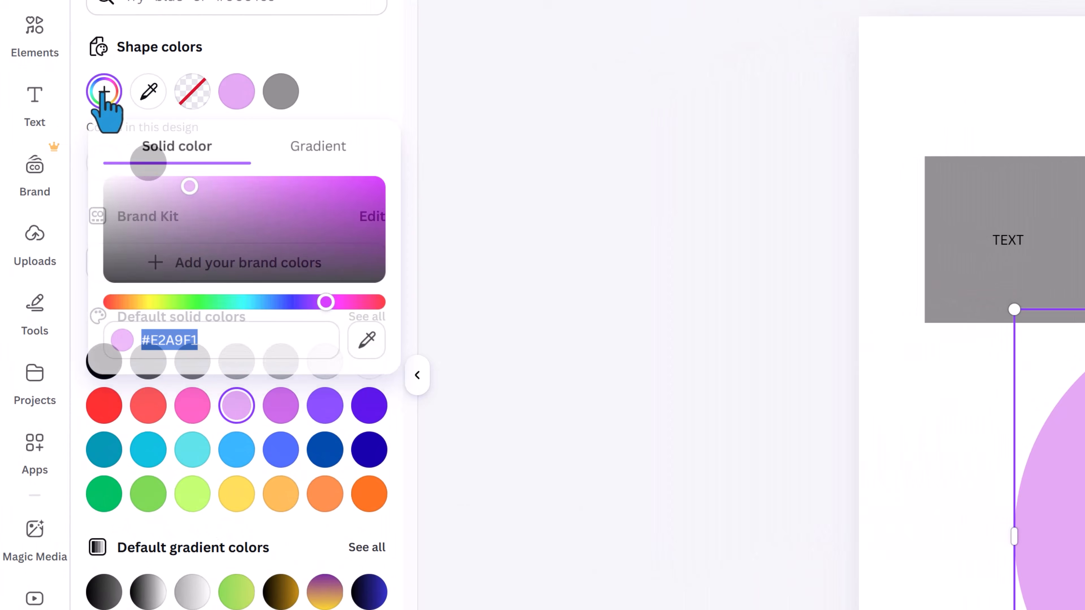
drag(162, 220, 212, 225)
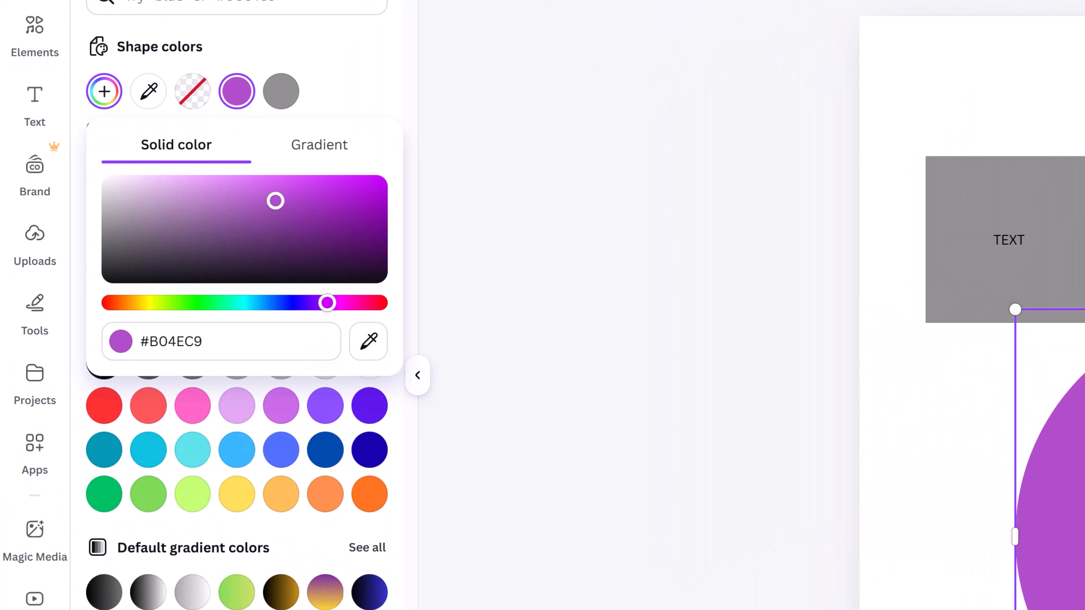
Lighten the circle's custom solid colour to #D8B2E3 and open its hex code for editing
drag(275, 201, 166, 191)
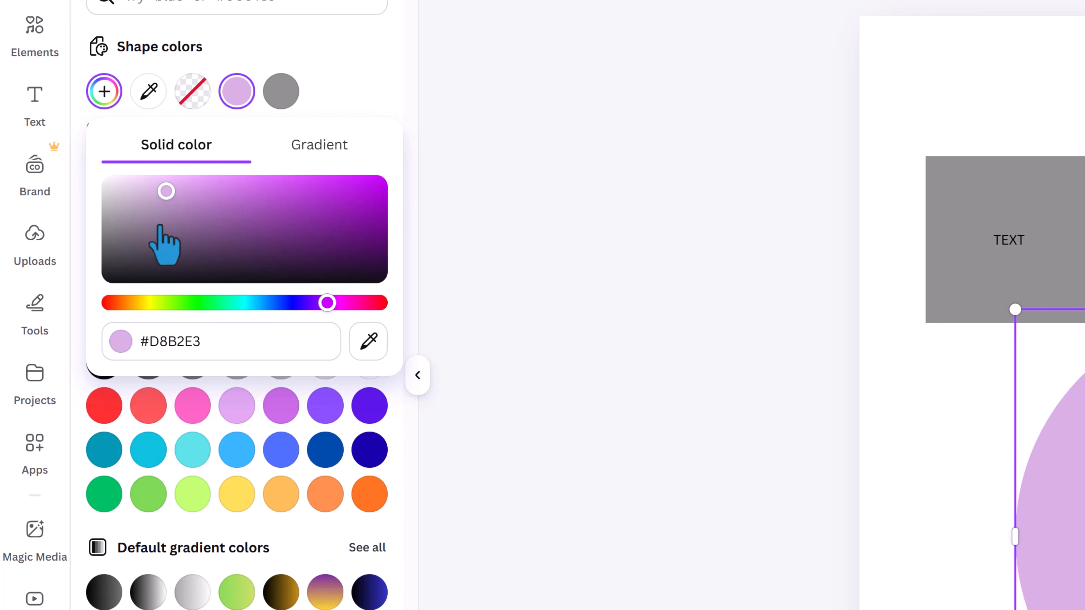
click(208, 333)
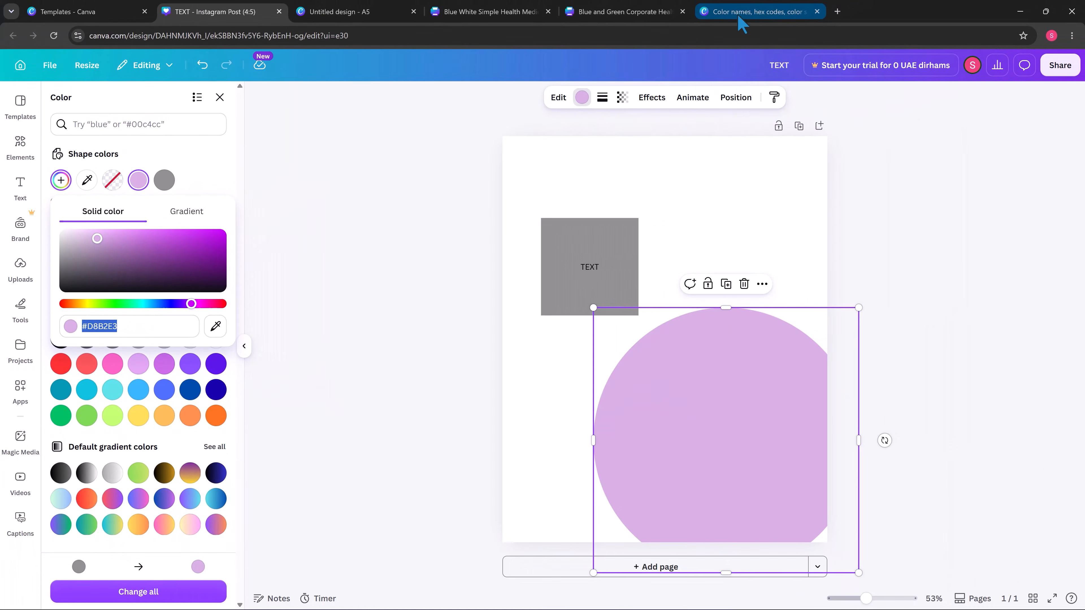
Browse Canva's online color palette ideas and open the Colorful Fiber Twists palette to examine its colour codes
click(736, 17)
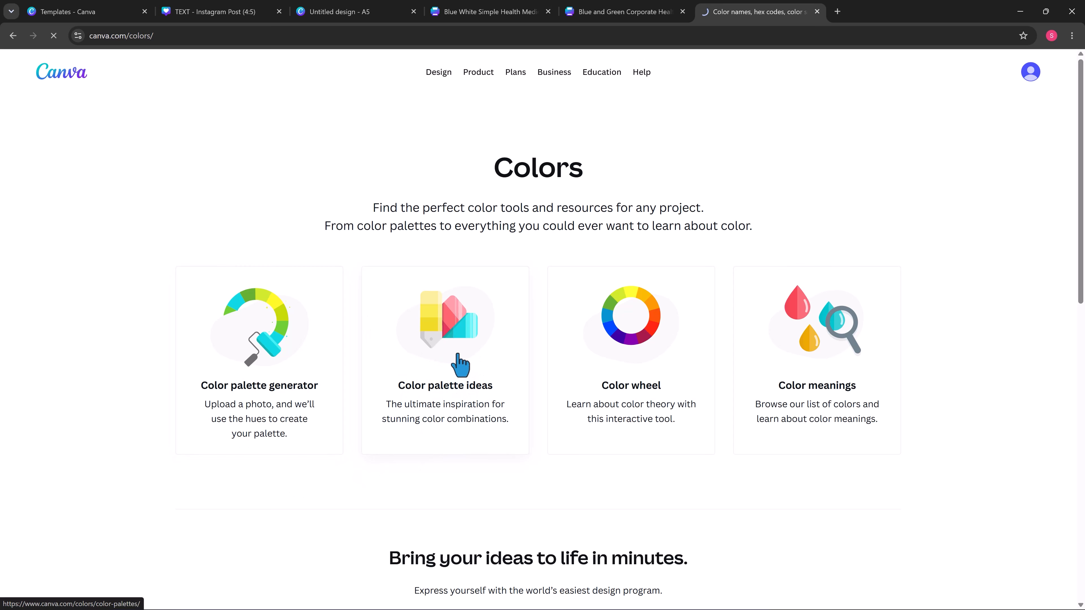
scroll(324, 278, down, 5)
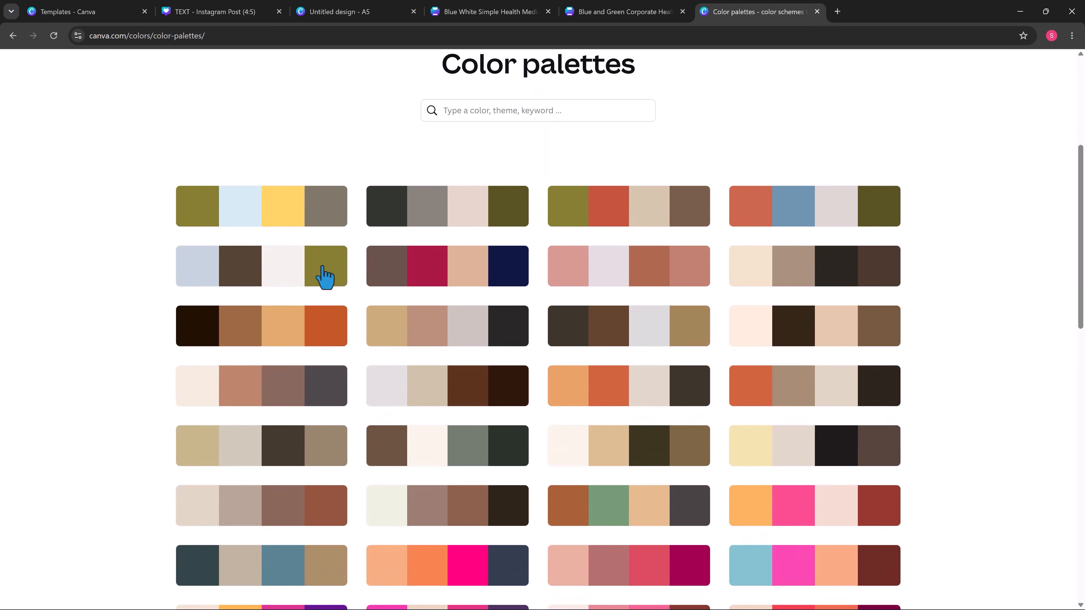
scroll(323, 277, down, 2)
scroll(460, 399, down, 5)
scroll(460, 380, up, 6)
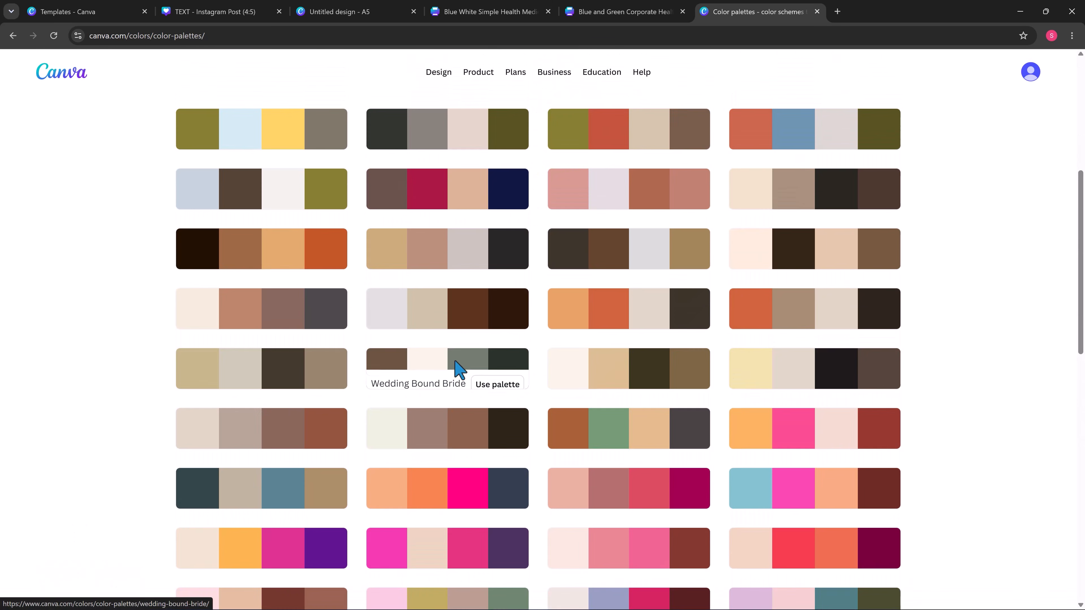
scroll(459, 370, down, 4)
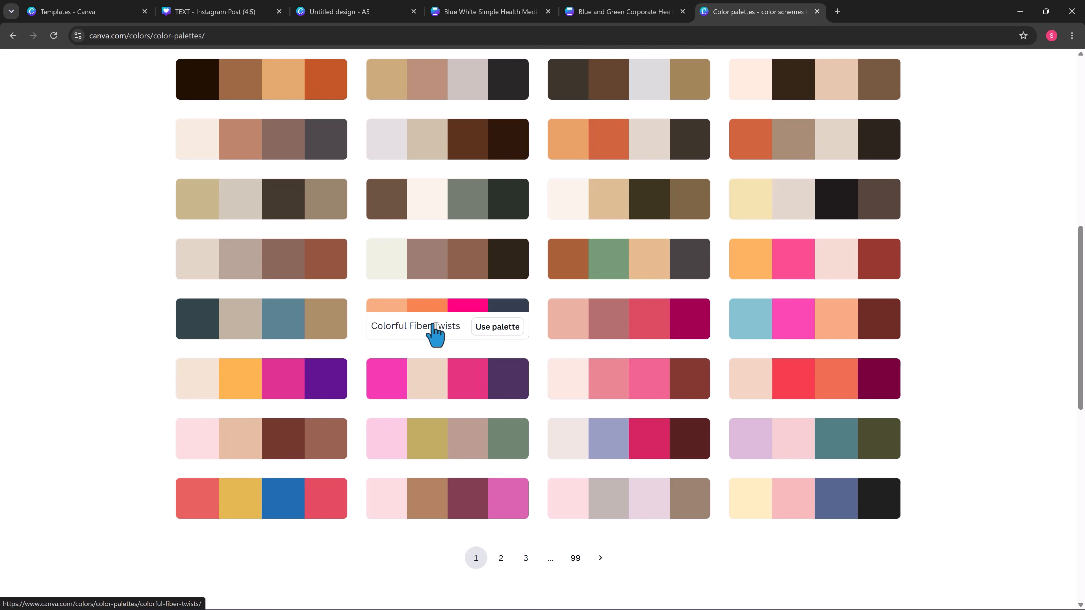
click(435, 321)
scroll(605, 304, down, 2)
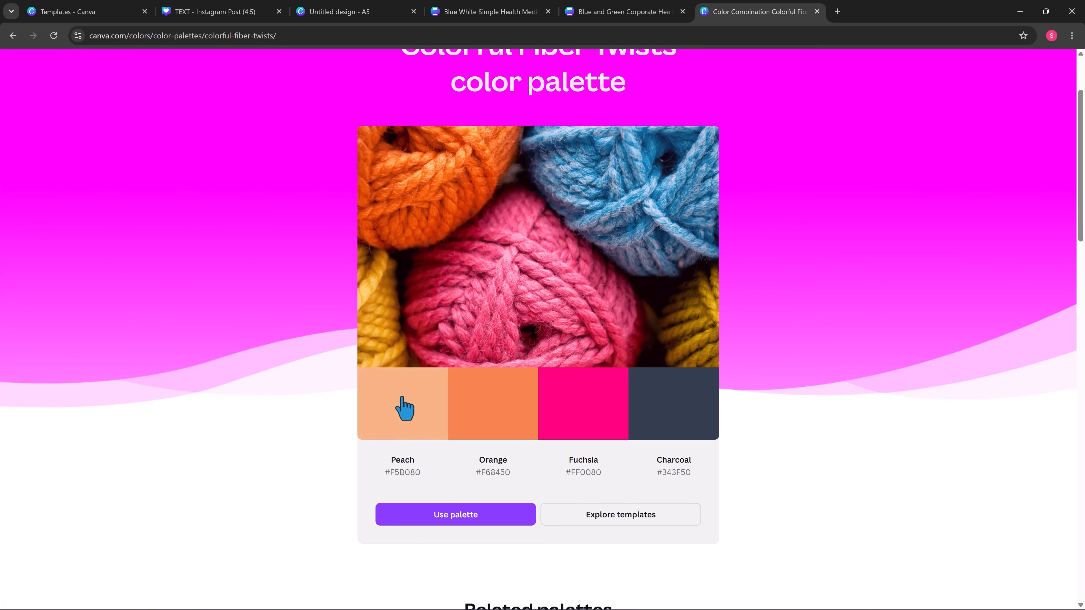
Return to the Instagram post design, set the circle's colour to Peach #F5B080, and move the circle slightly down
click(199, 9)
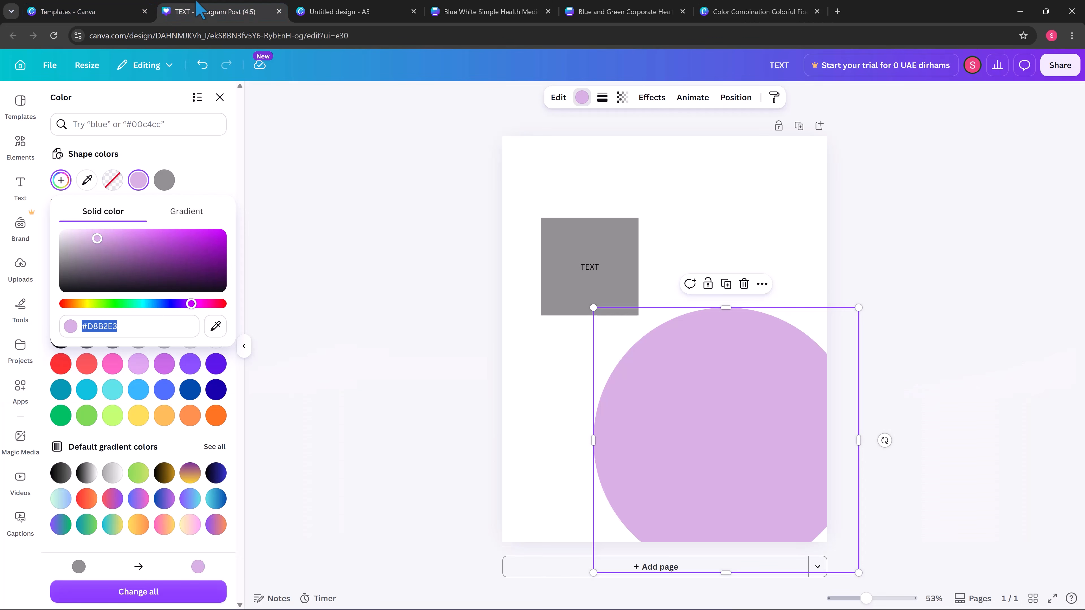
key(ctrl+v)
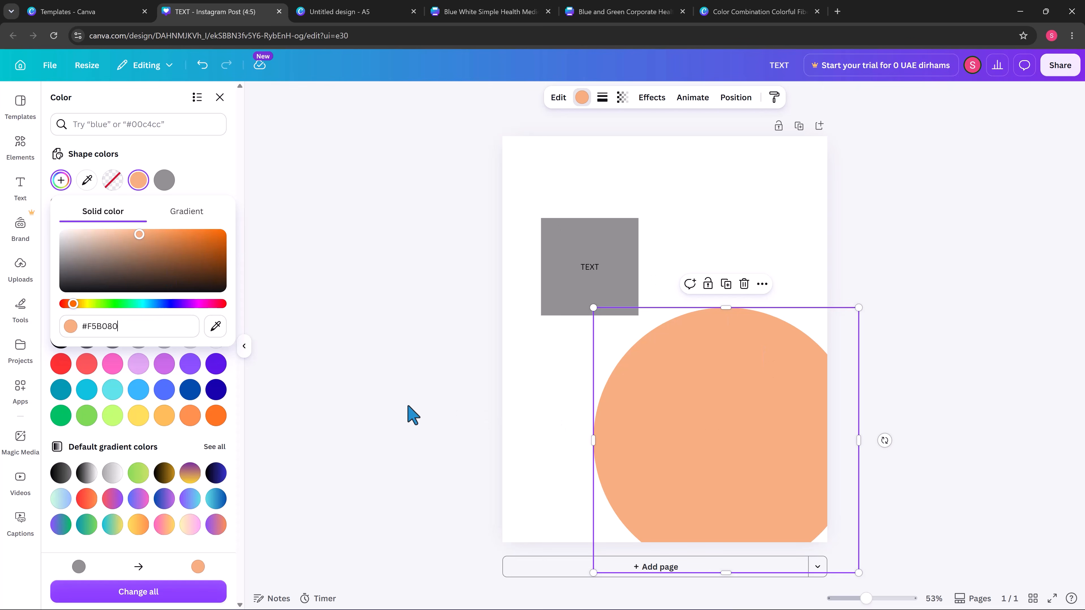
click(710, 252)
drag(709, 365, 712, 378)
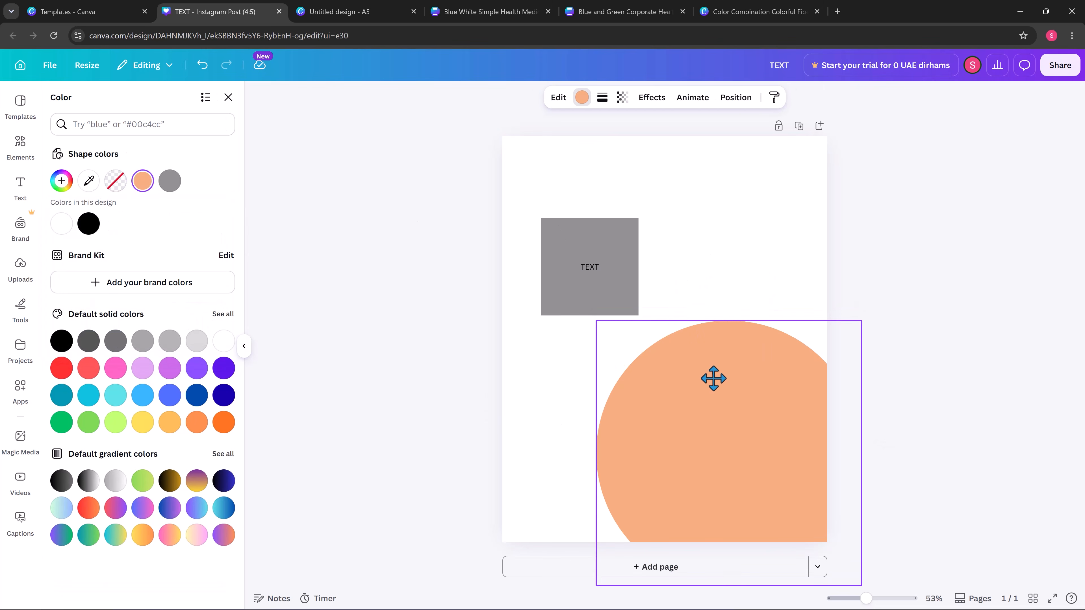
Generate a palette layout from the Colorful Fiber Twists palette and examine several of its peach, orange and brown swatches
click(743, 12)
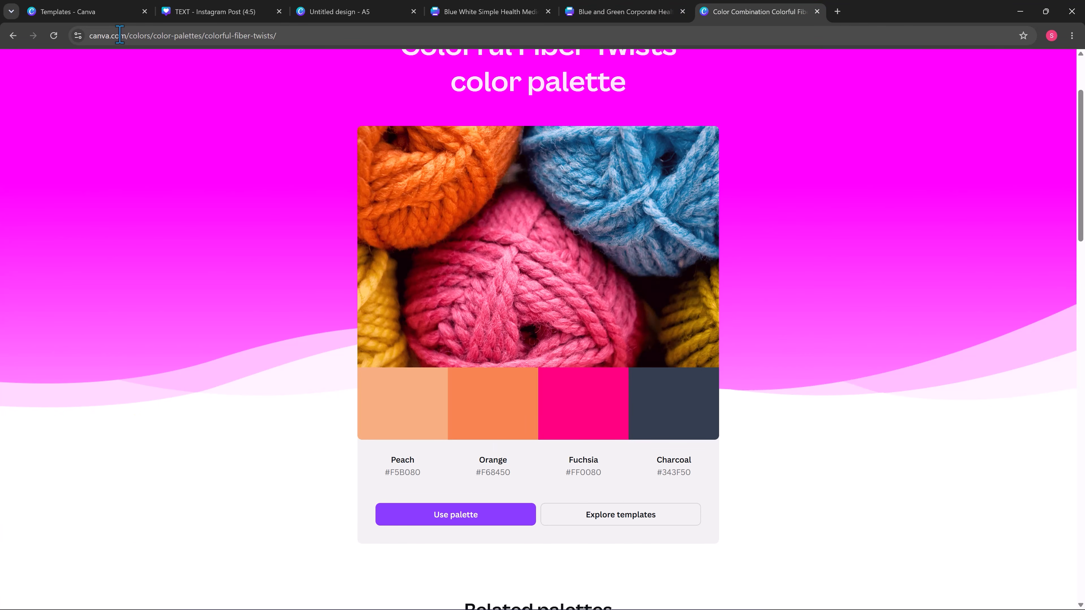
click(504, 515)
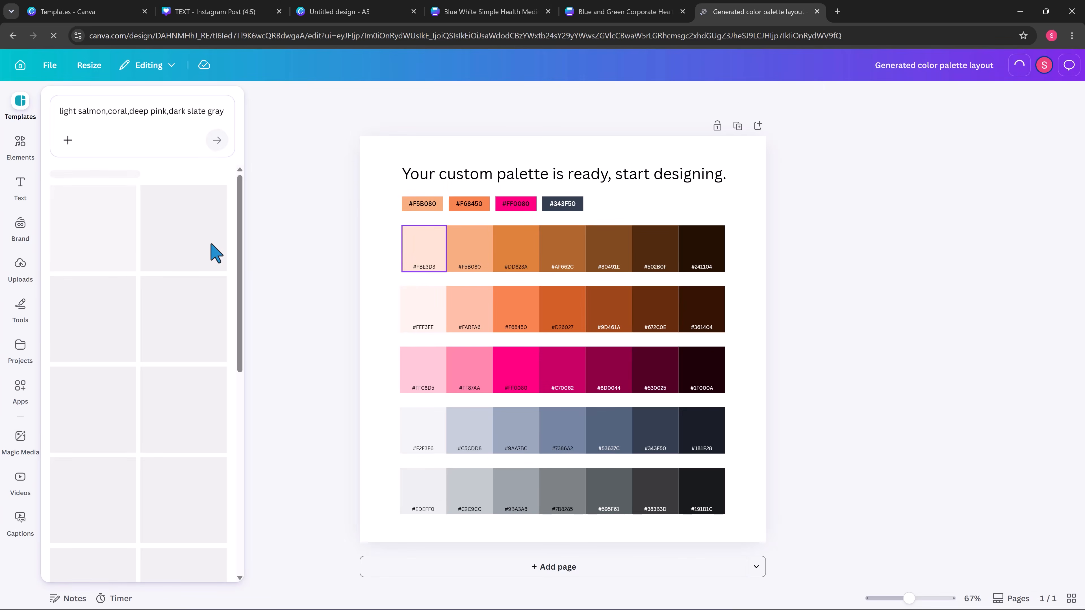
click(468, 258)
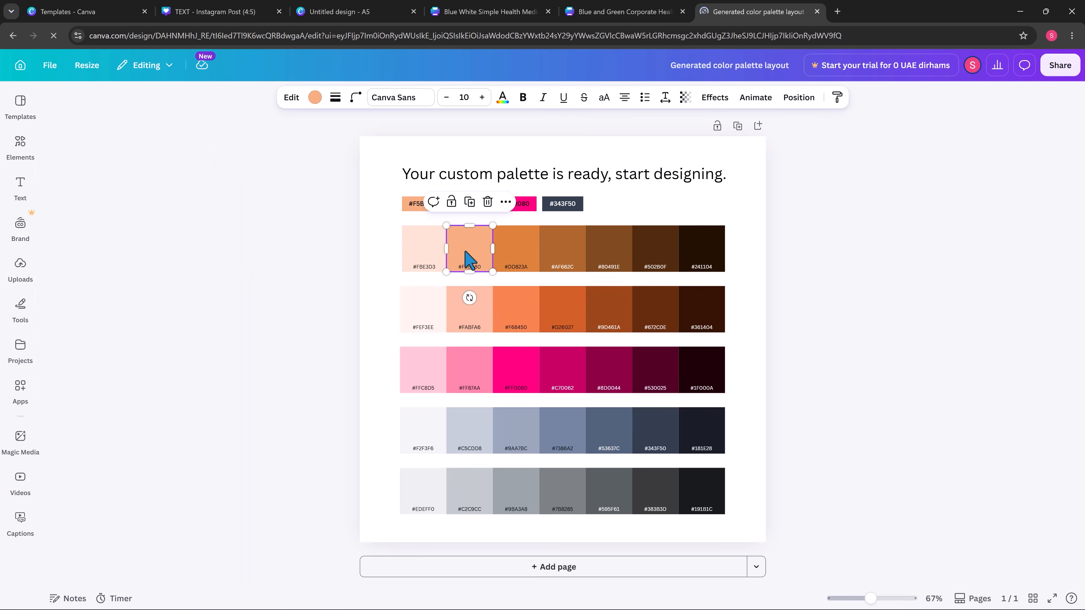
click(514, 267)
click(514, 314)
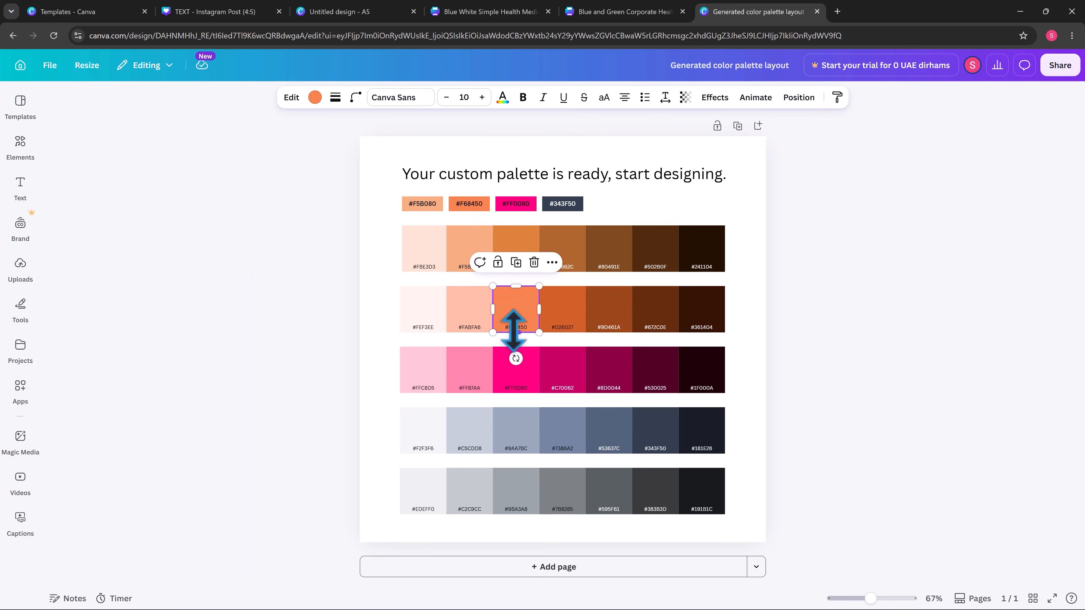
click(616, 255)
click(508, 266)
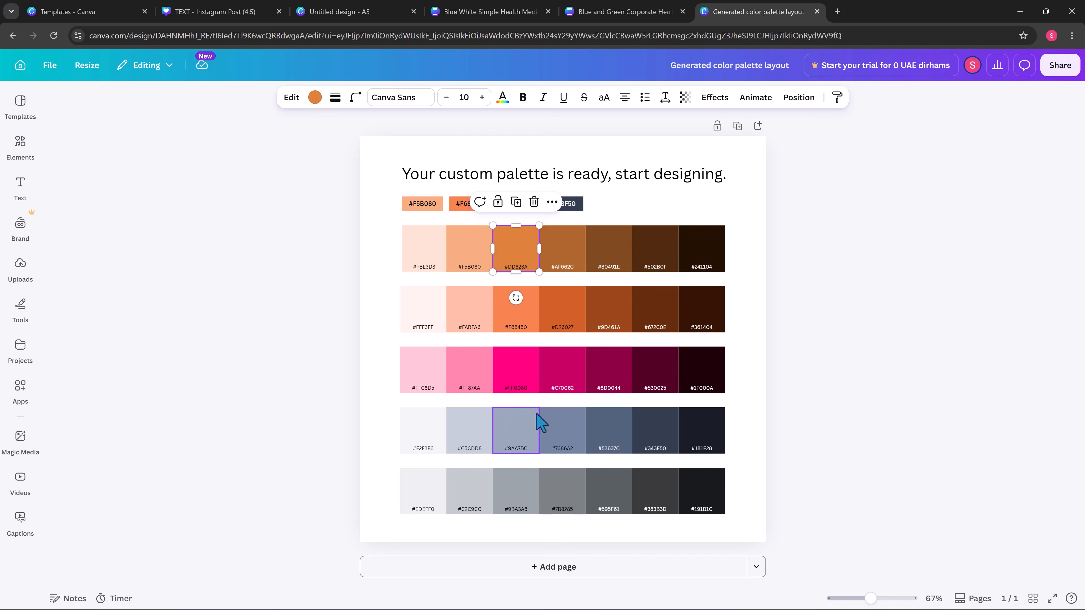
Switch back to the Instagram post design and sample light grey #E3E5E8 as the circle's colour with the eyedropper
click(240, 9)
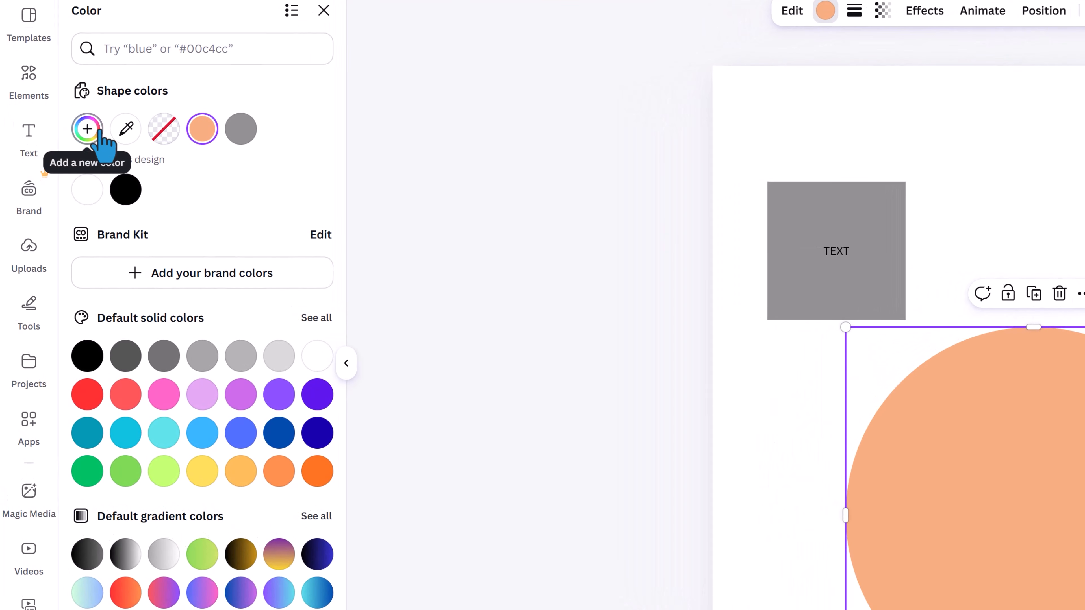
click(126, 129)
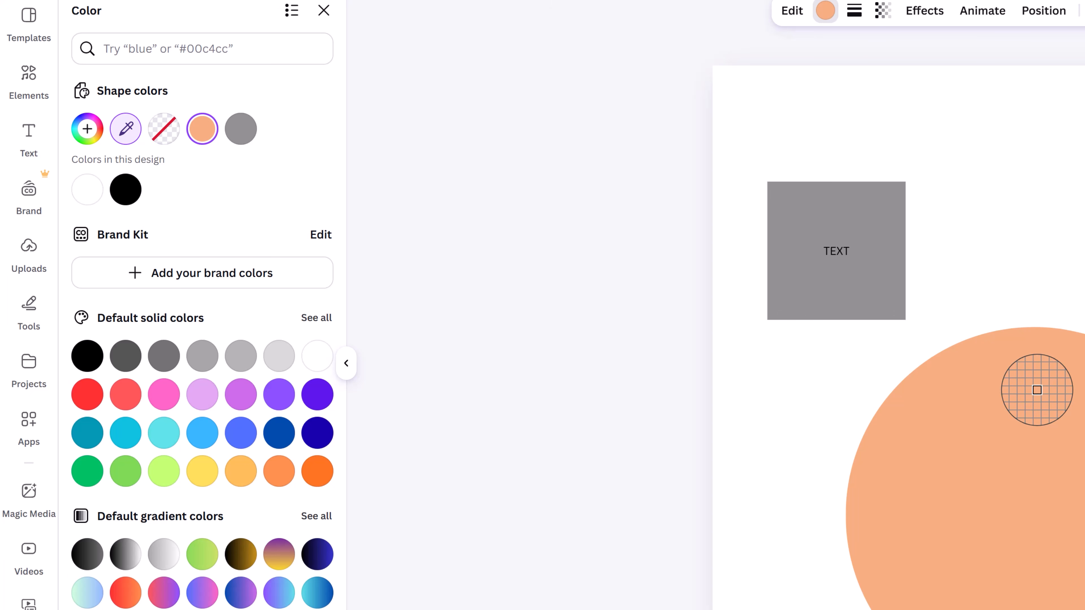
click(159, 128)
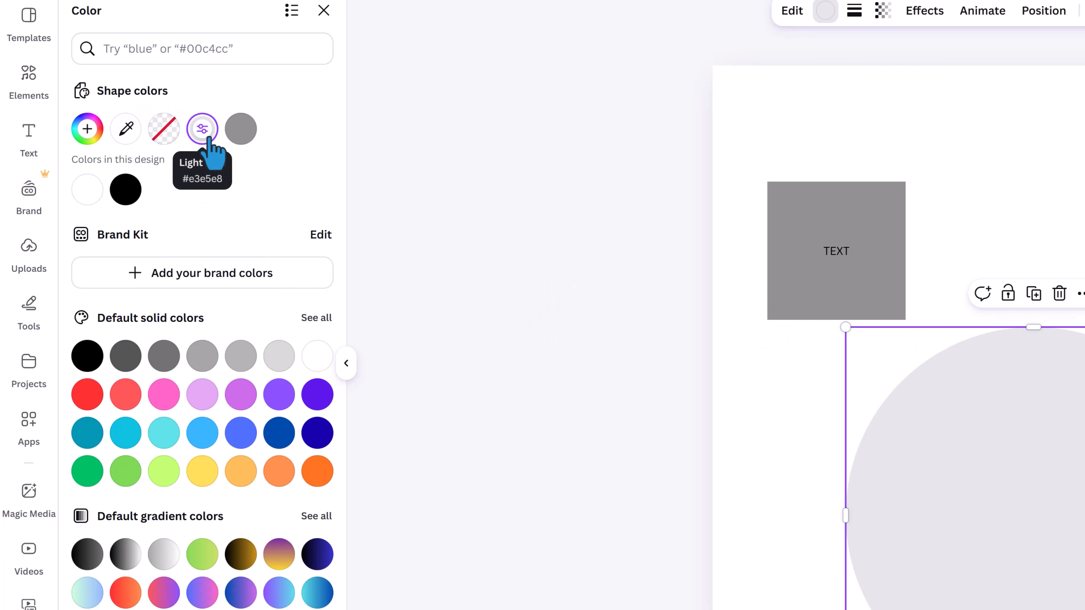
Try a custom blue of #2F6DC8 on the circle, followed by the grey already used in the design
click(202, 129)
click(263, 221)
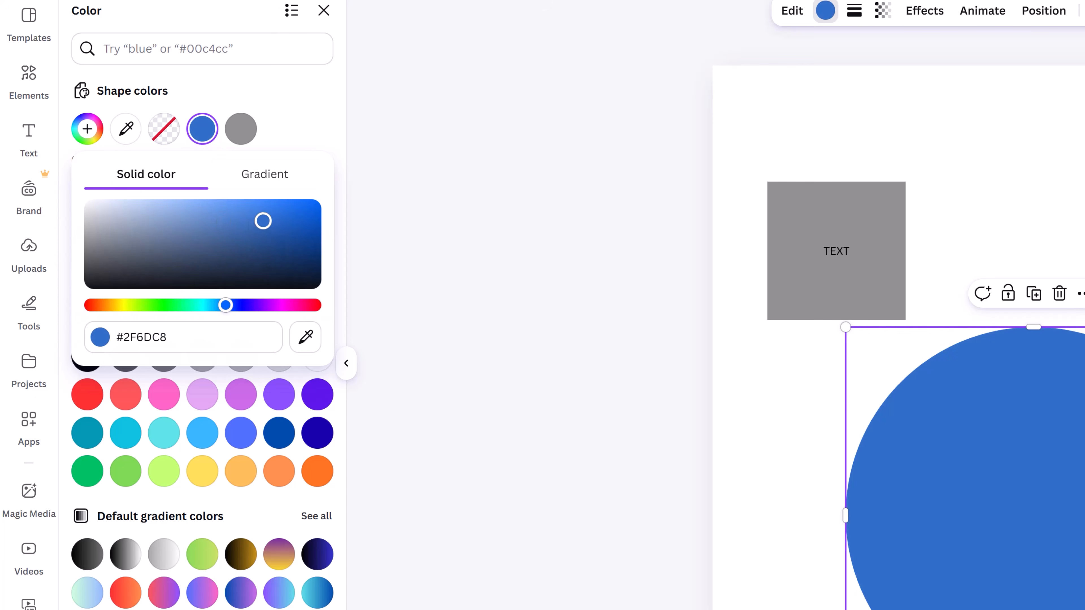
click(248, 132)
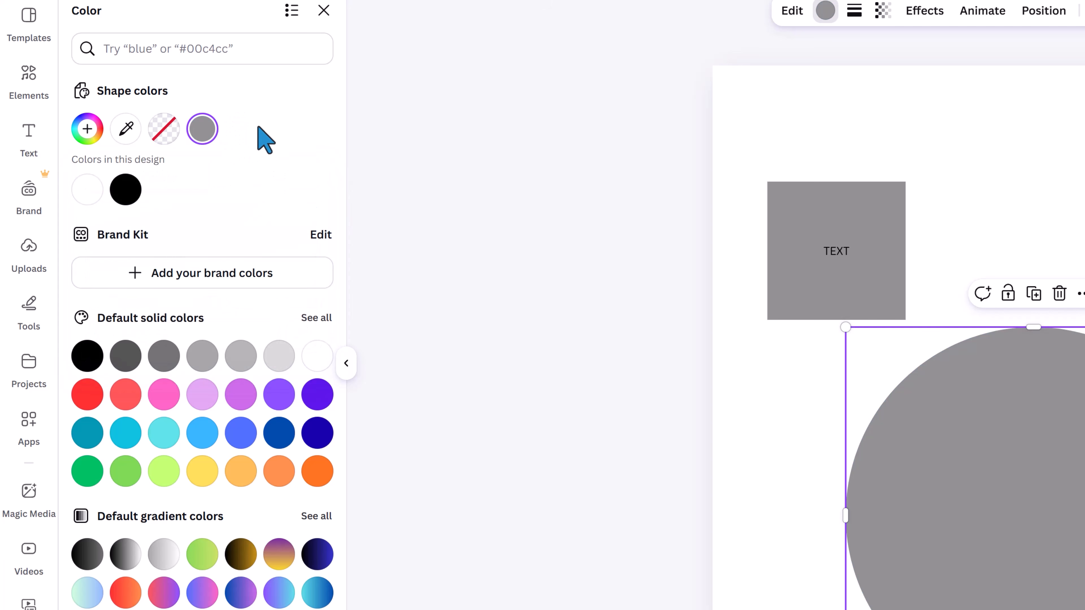
Set a muted red as the circle's custom solid colour, and move the circle right and slightly down
click(201, 129)
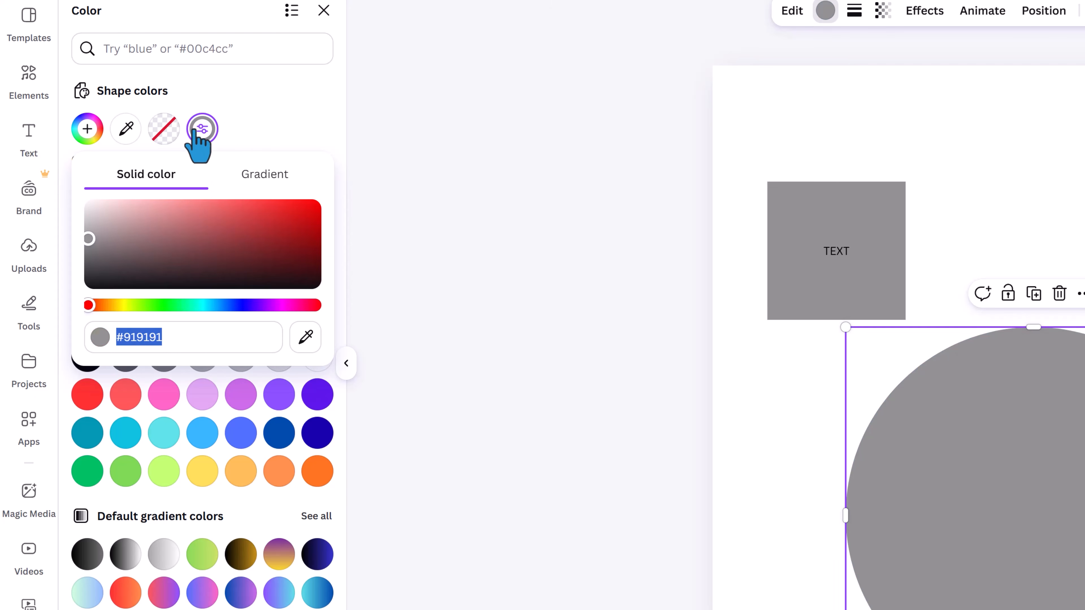
click(216, 222)
click(234, 225)
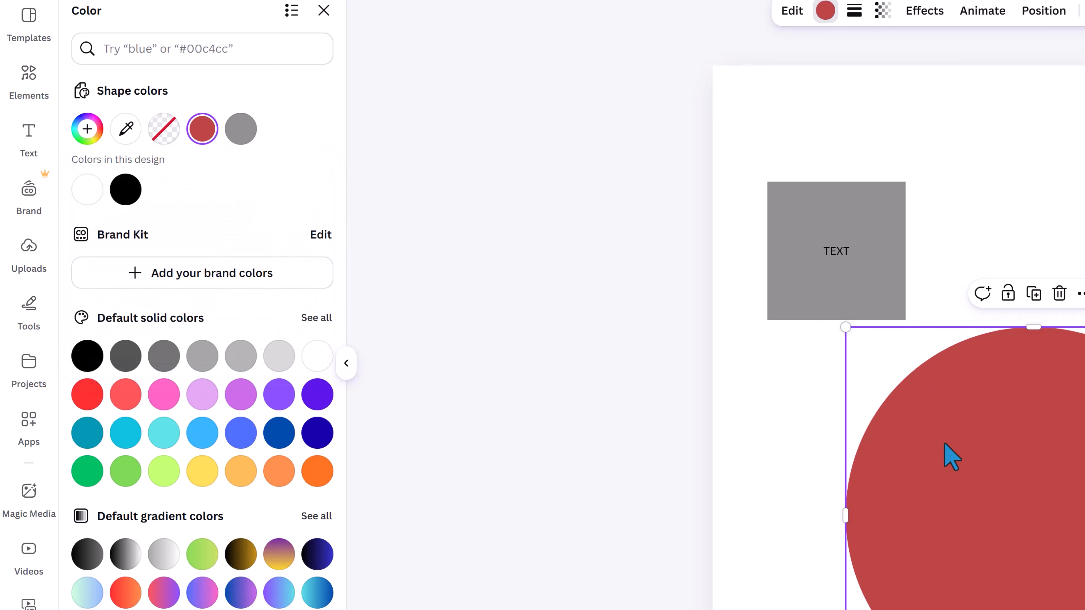
drag(947, 453, 987, 463)
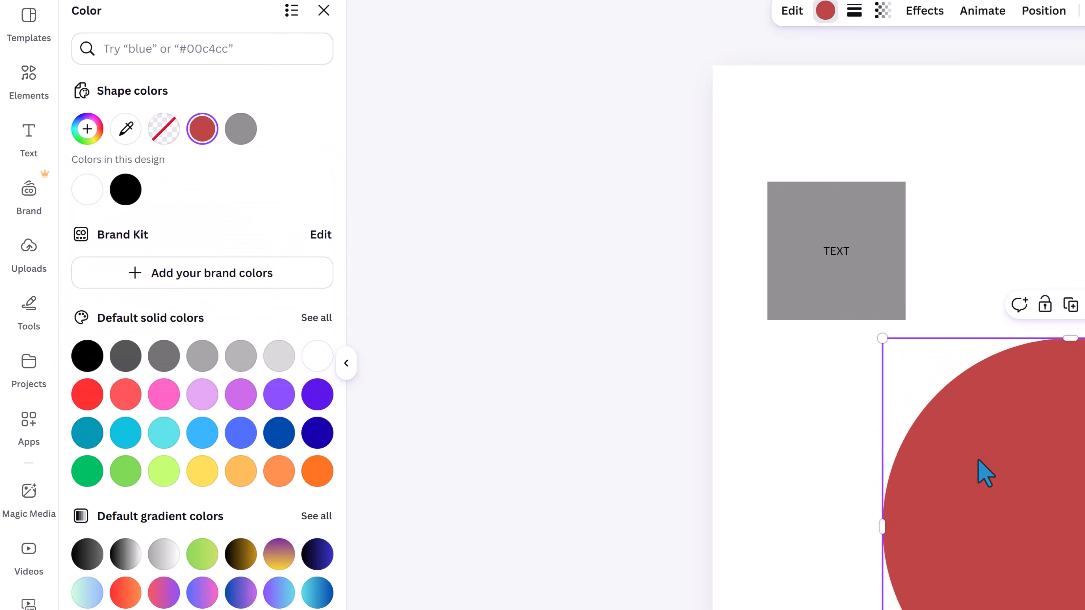
Move the grey TEXT square up and widen it into a rectangle about twice as wide, placed above the circle
drag(862, 288, 865, 261)
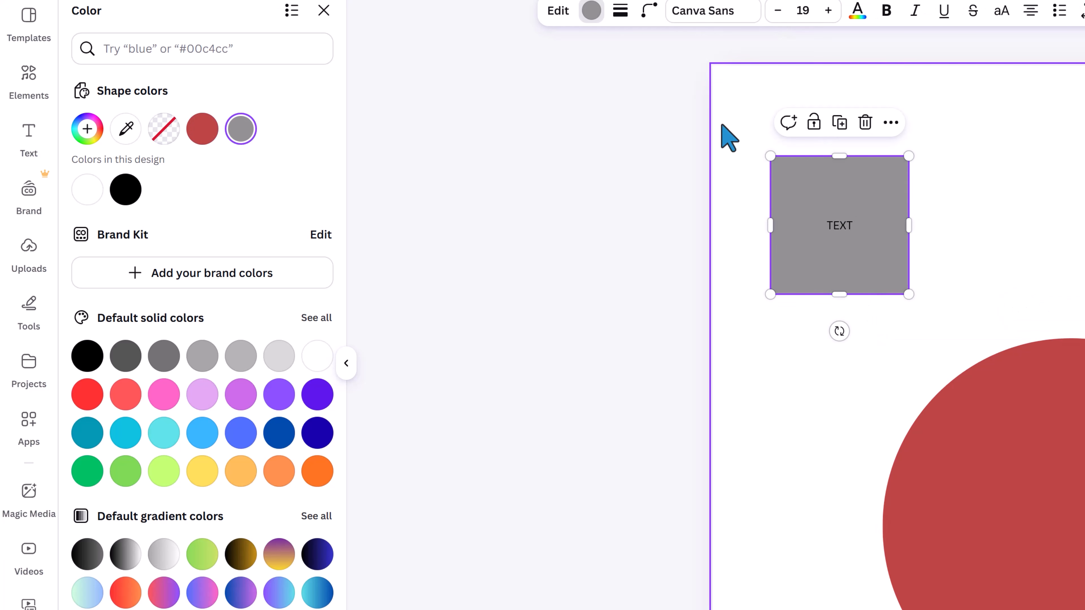
drag(851, 188, 864, 189)
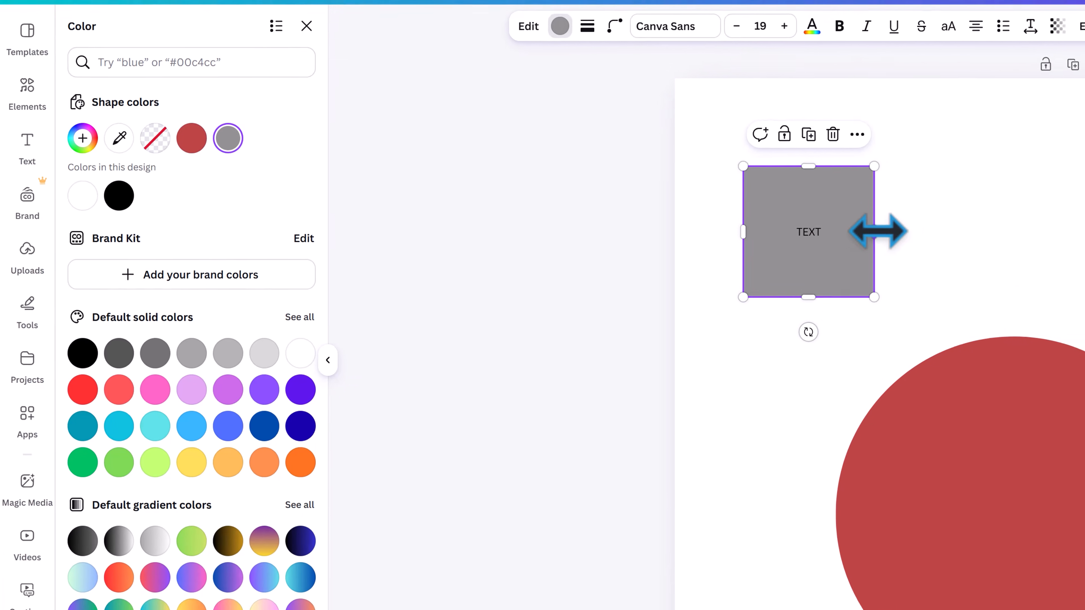
drag(878, 231, 1024, 233)
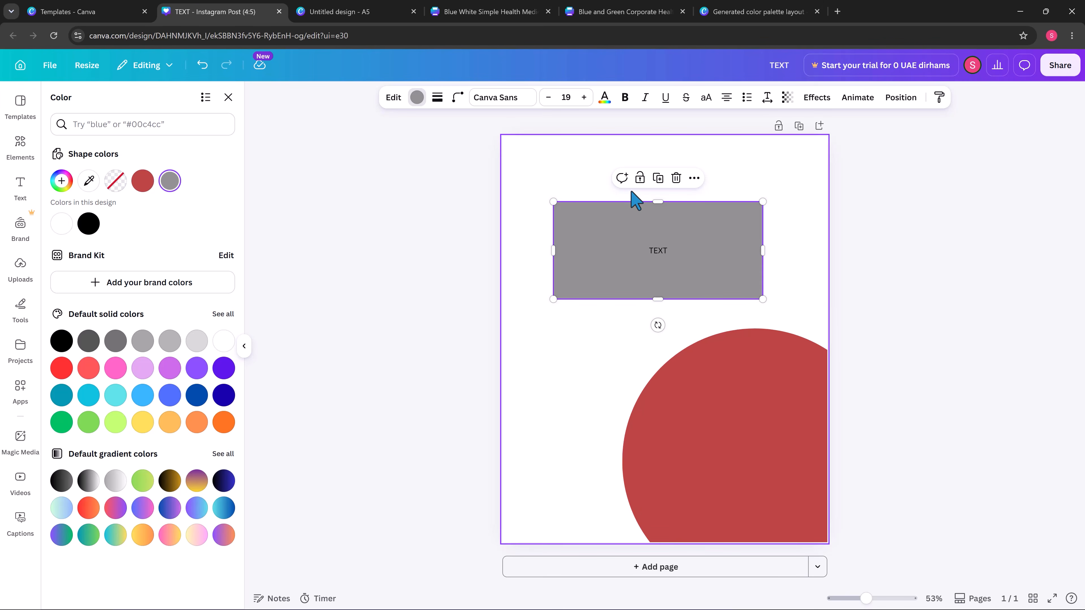
drag(696, 226, 707, 231)
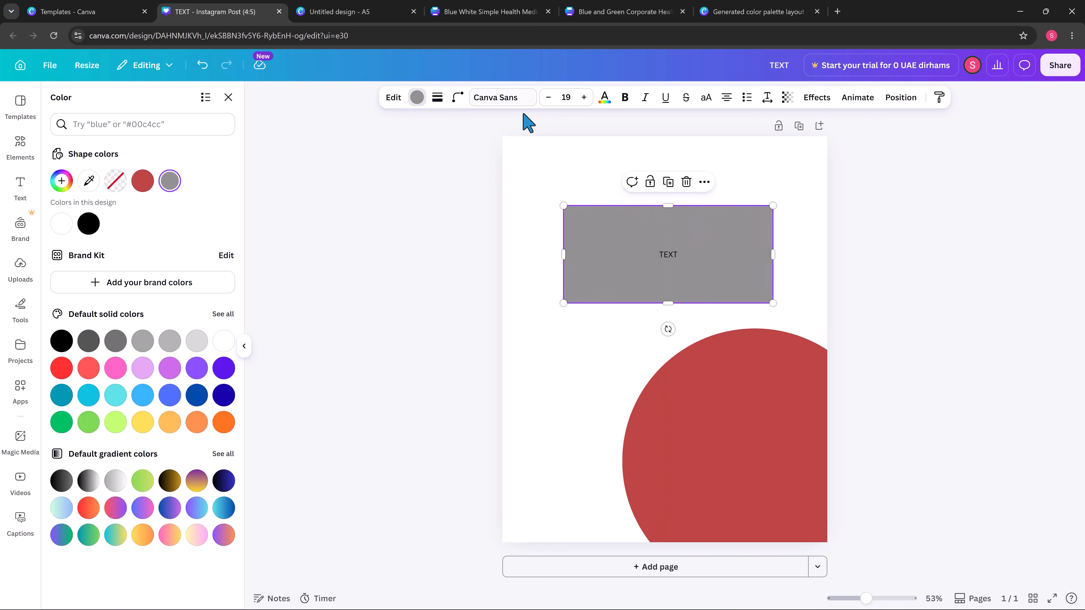
Fill the TEXT rectangle with the default purple-to-turquoise gradient
click(423, 98)
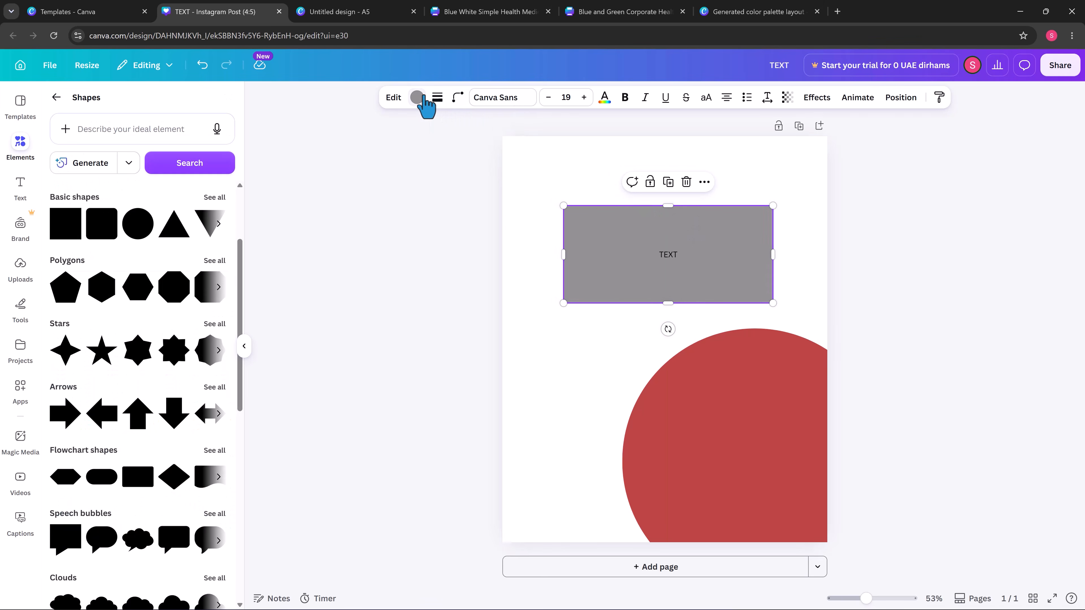
click(417, 97)
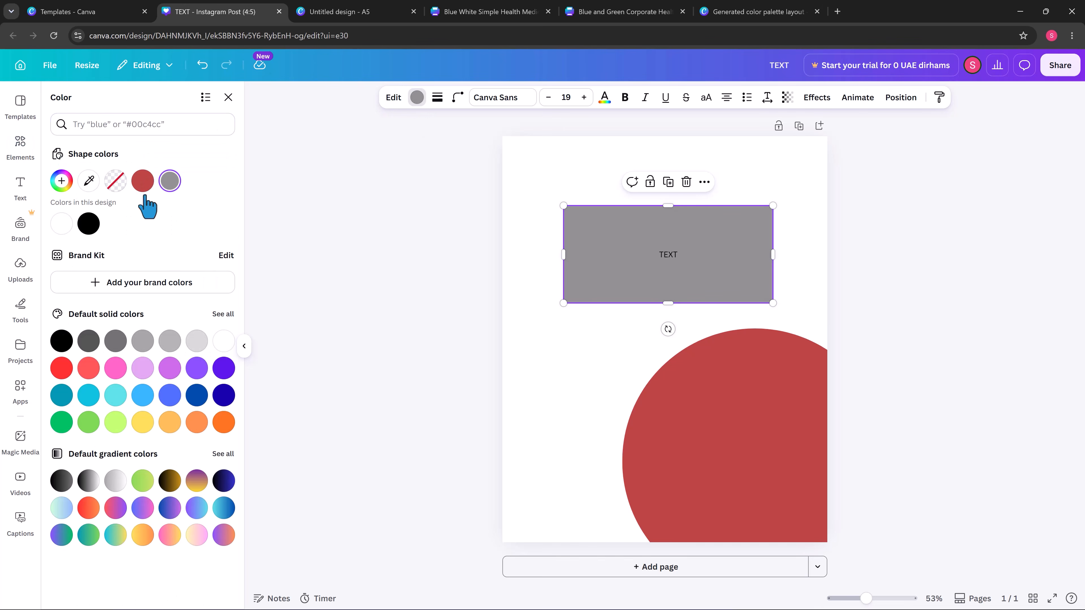
click(197, 509)
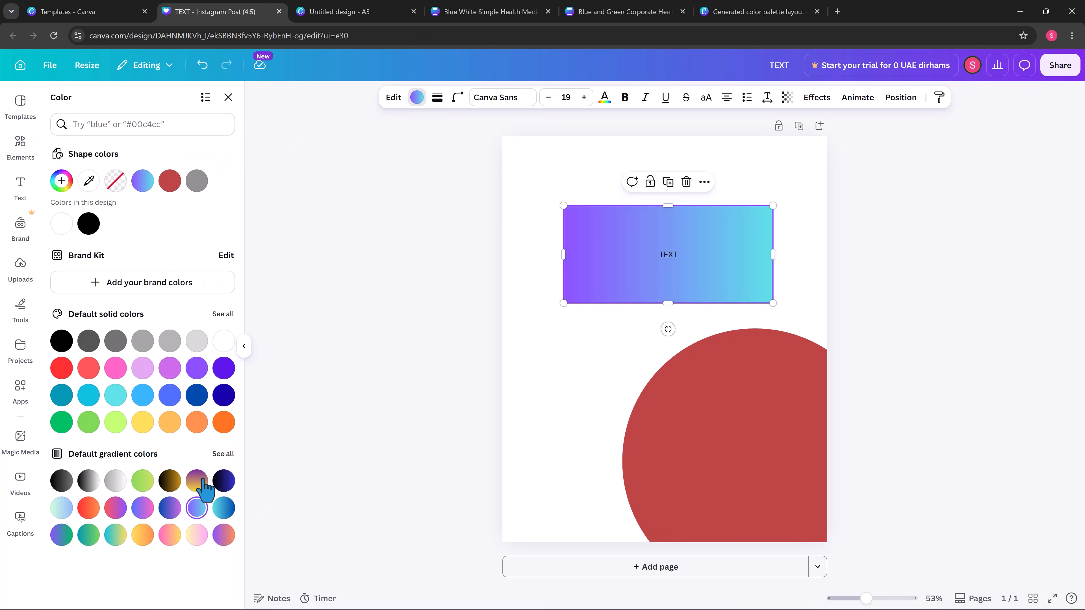
Add a solid border with a stroke weight of 24 to the TEXT rectangle
click(437, 98)
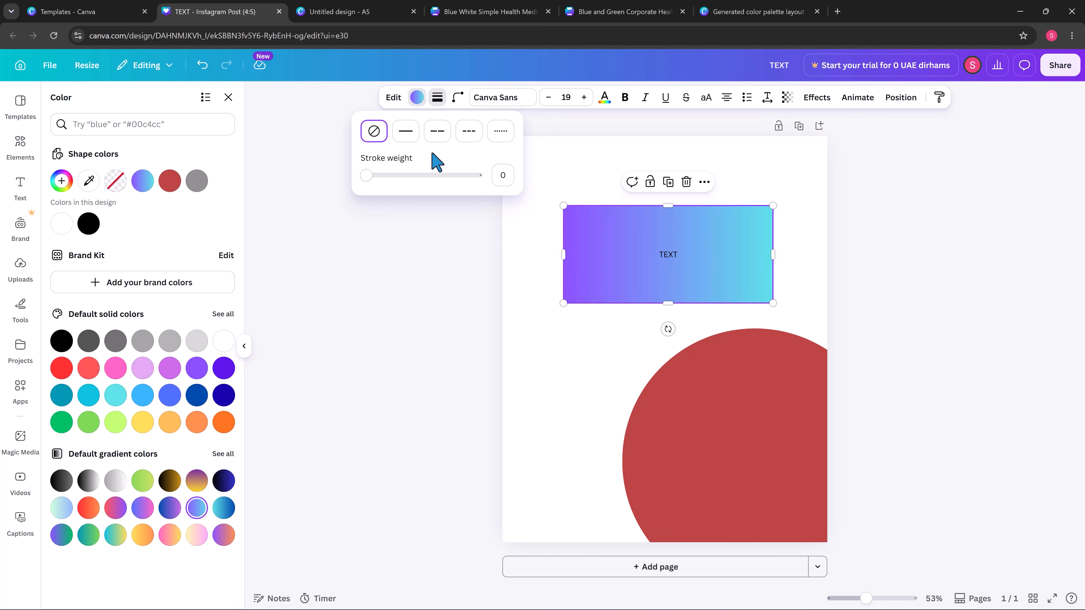
click(409, 136)
drag(389, 177, 391, 175)
Try the long-dash, short-dash and dotted border styles, restore the solid border, and move the TEXT rectangle slightly left
click(440, 132)
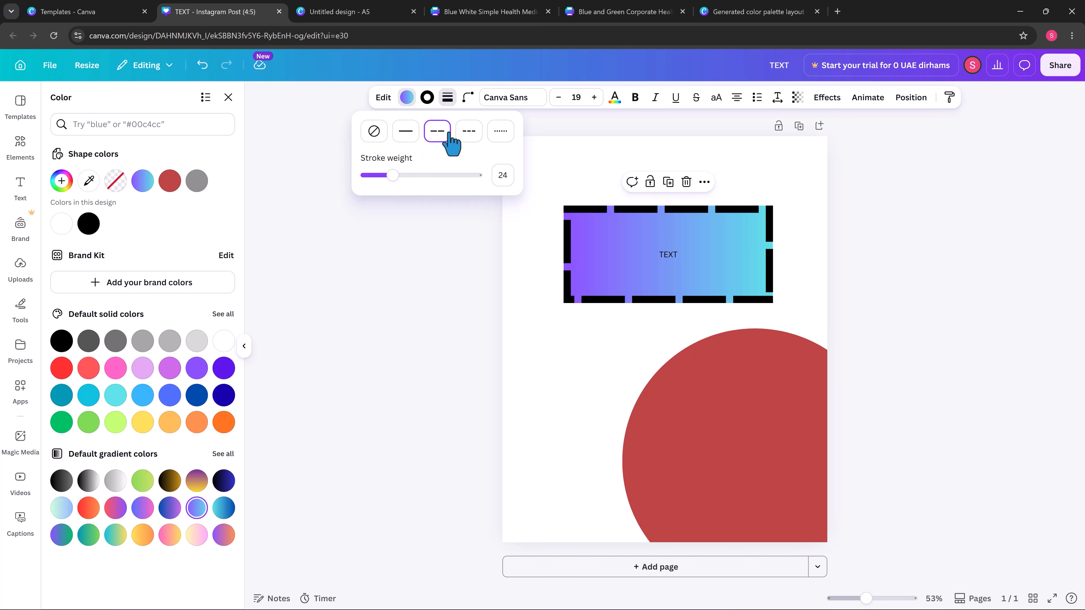
click(468, 133)
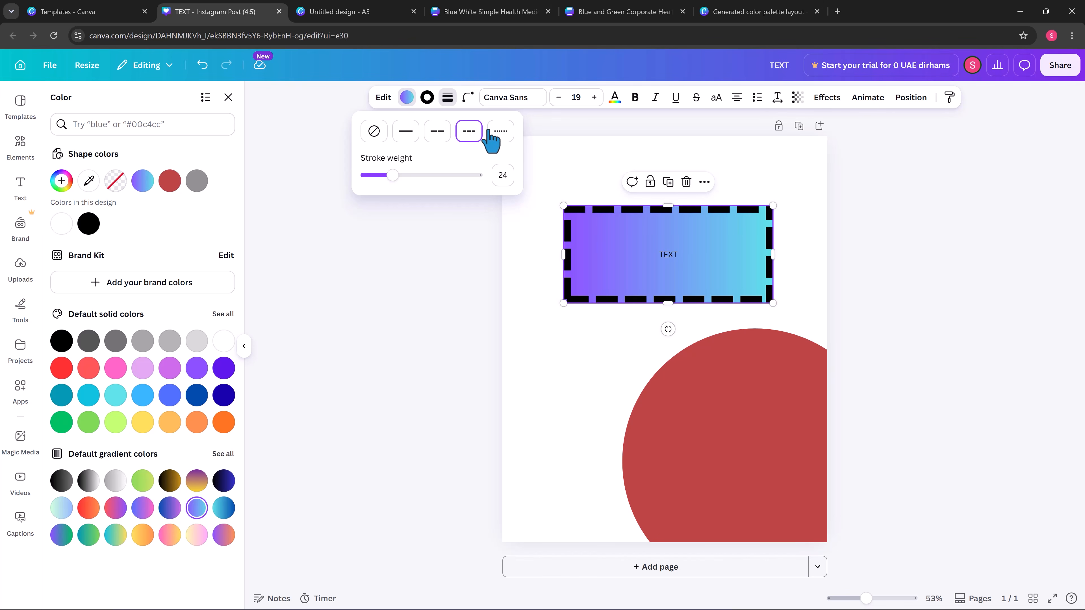
click(500, 132)
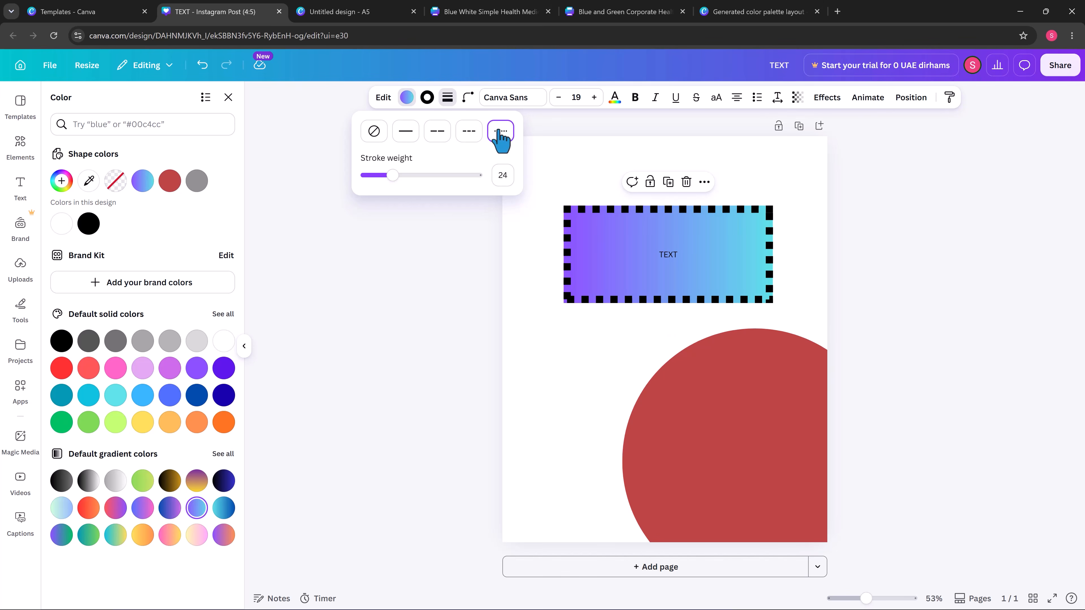
click(403, 136)
drag(606, 255, 584, 255)
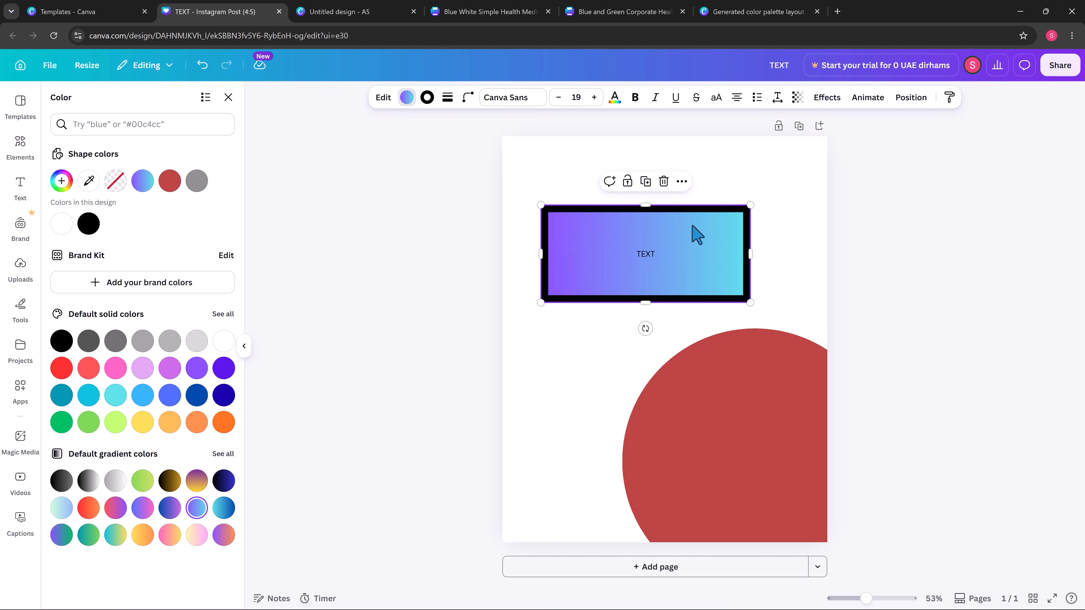
Set the TEXT rectangle's corner rounding to 64 and its number of sides to 9
click(468, 99)
drag(417, 143, 464, 144)
drag(421, 180, 443, 182)
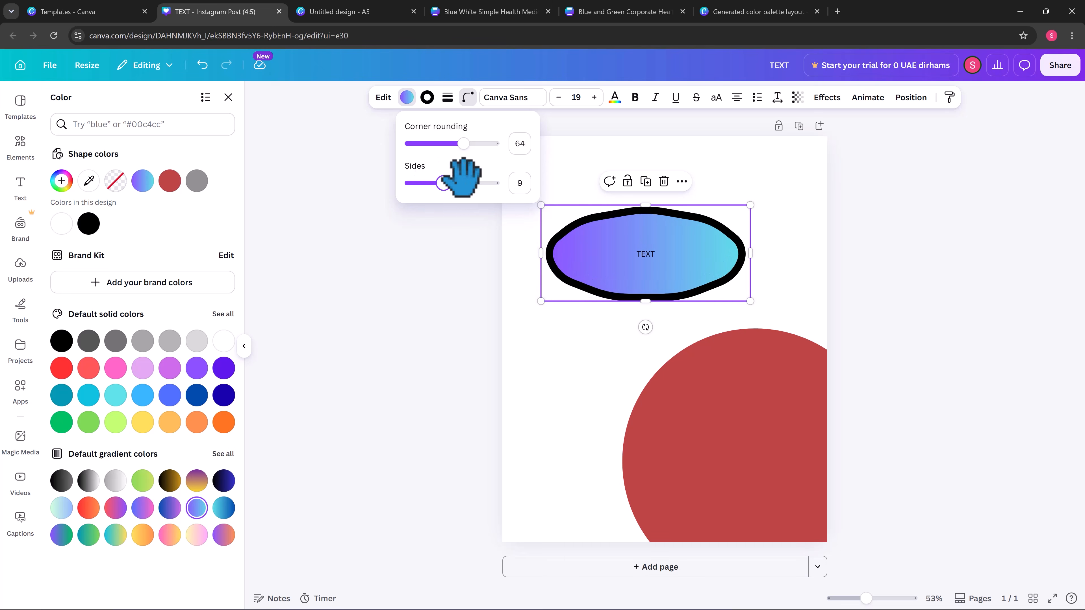
Clear the label inside the gradient polygon and re-enter it as TEXT
click(643, 261)
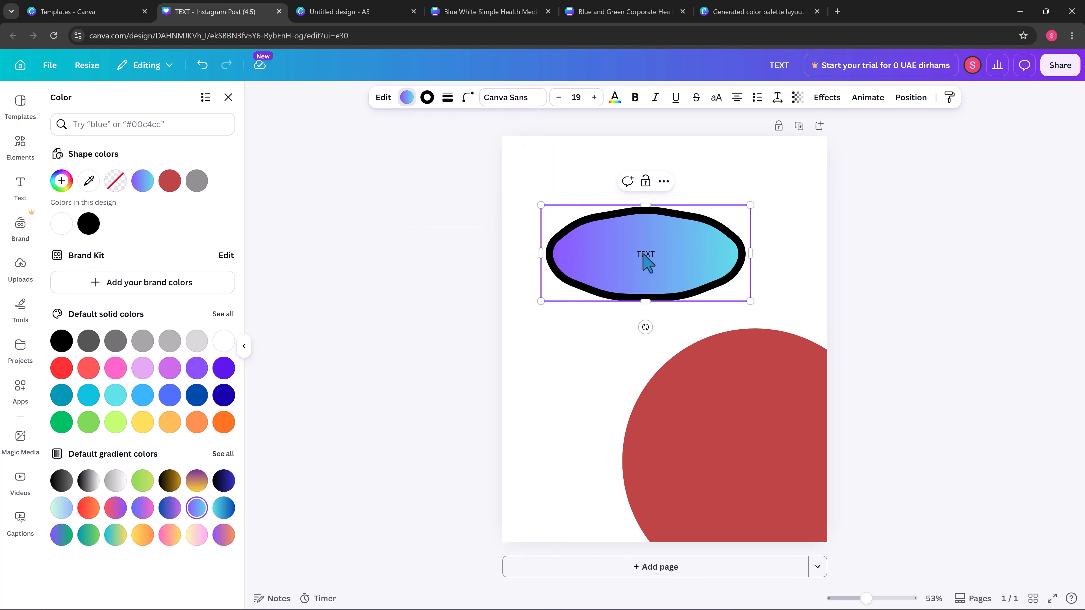
key(BackSpace)
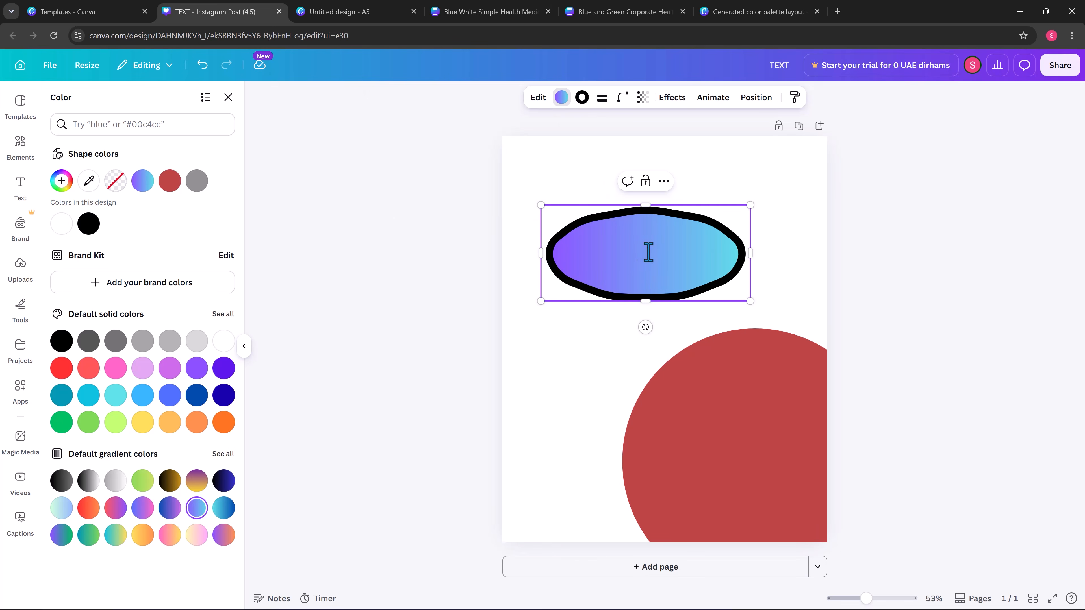
click(777, 268)
mouse_move(688, 278)
mouse_down()
mouse_move(693, 262)
mouse_move(680, 276)
mouse_up()
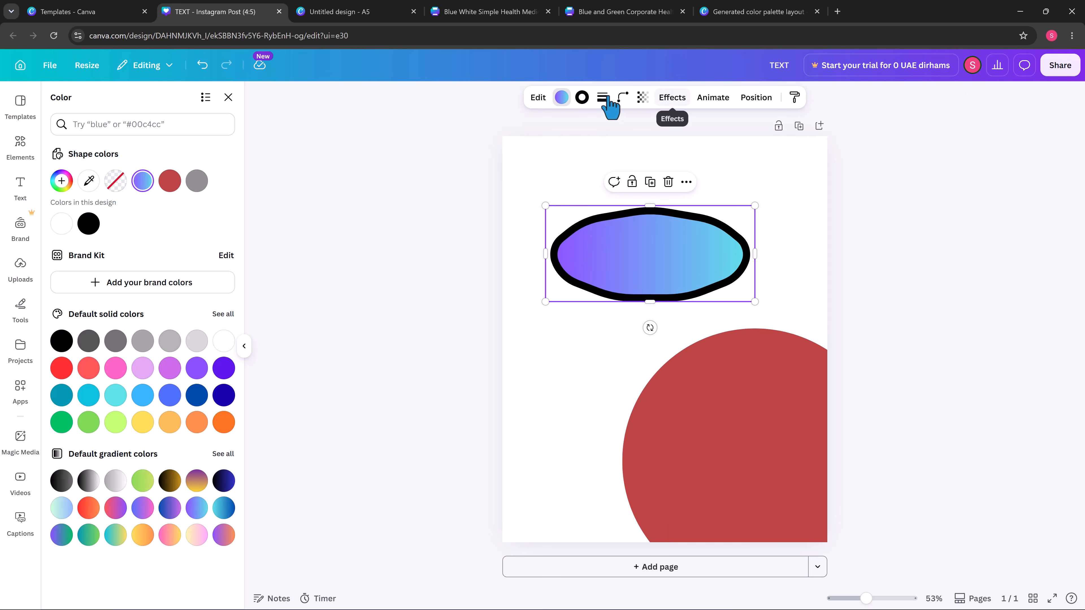
double_click(654, 257)
text(TEXT)
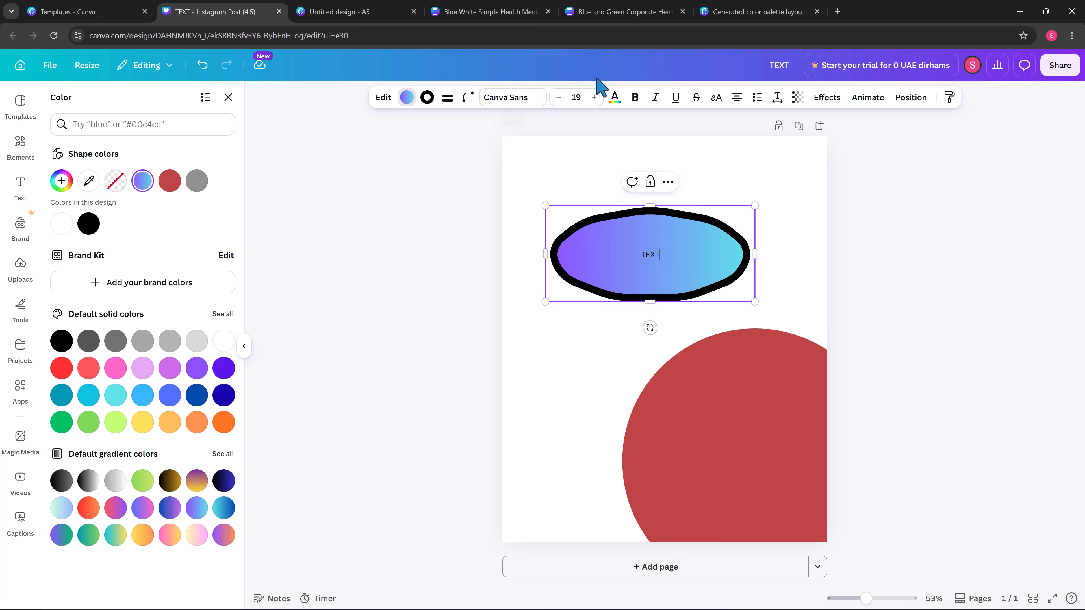
Increase the font size of the polygon's TEXT label to 49
double_click(649, 256)
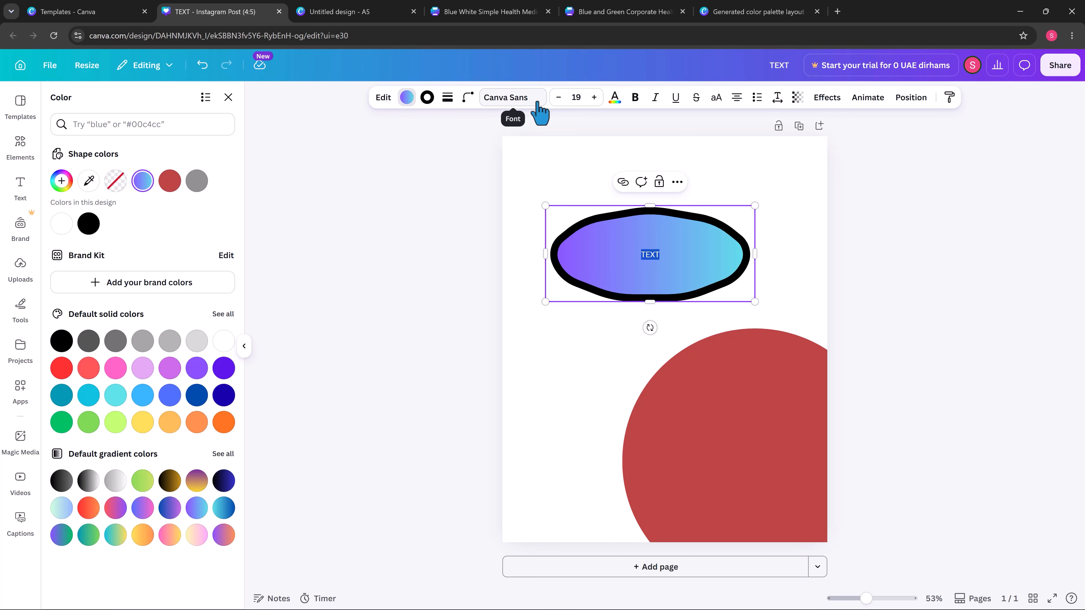
click(594, 98)
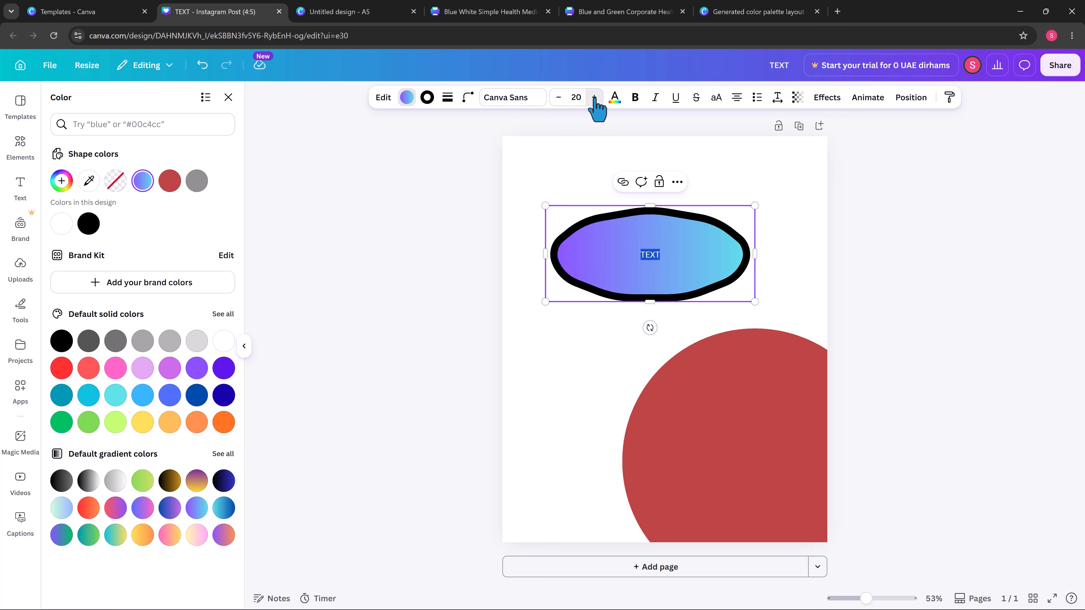
click(594, 98)
click(594, 98)
click(594, 98)
click(594, 98)
click(593, 97)
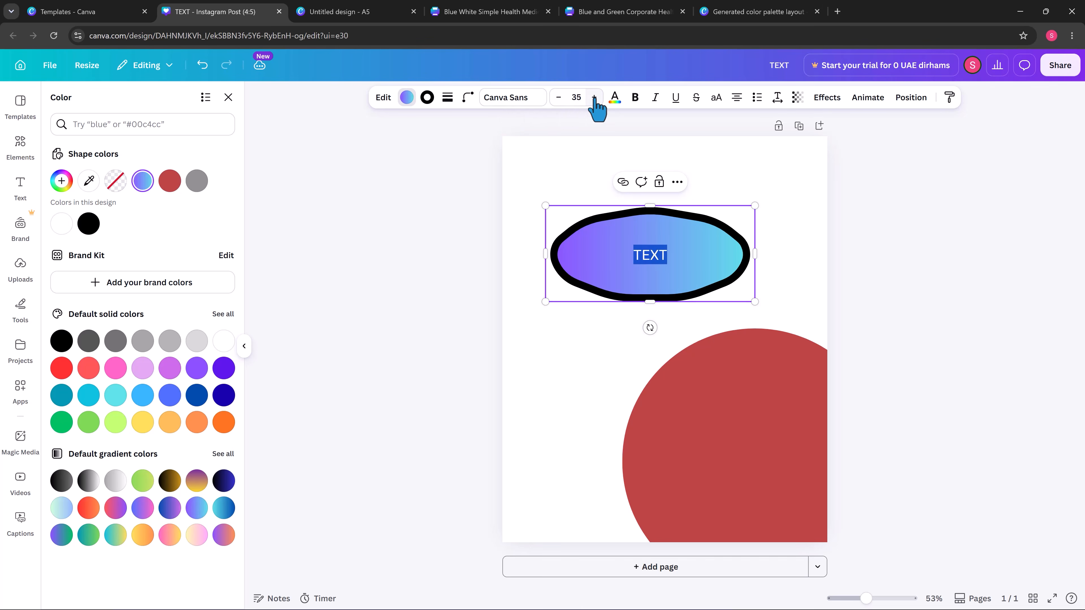
click(593, 98)
click(594, 98)
click(594, 97)
click(594, 98)
click(593, 98)
click(593, 98)
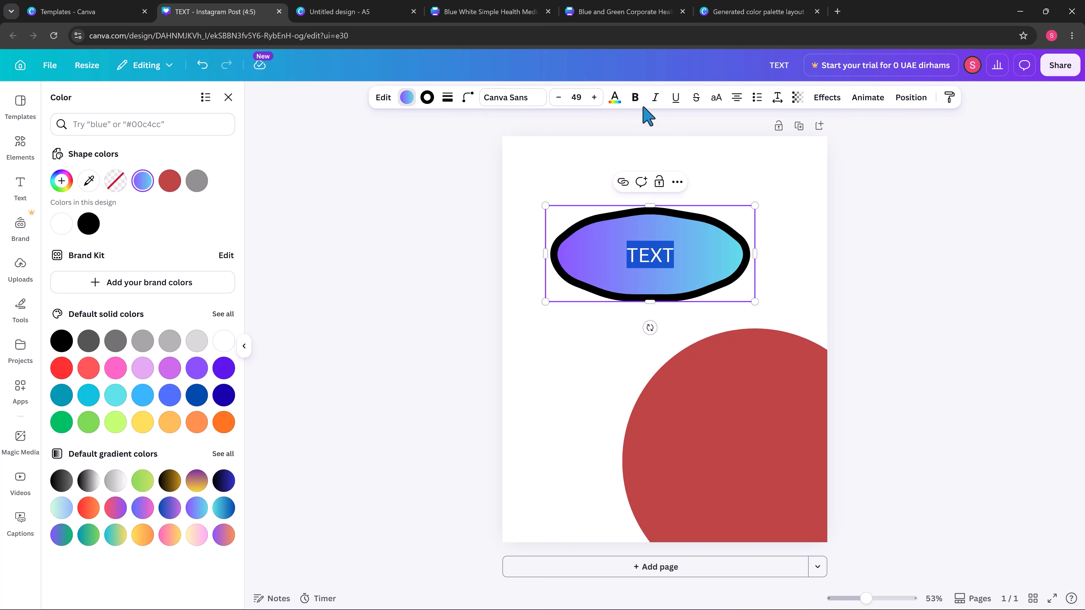
Format the TEXT label as bold italic and colour it white
click(635, 97)
click(656, 99)
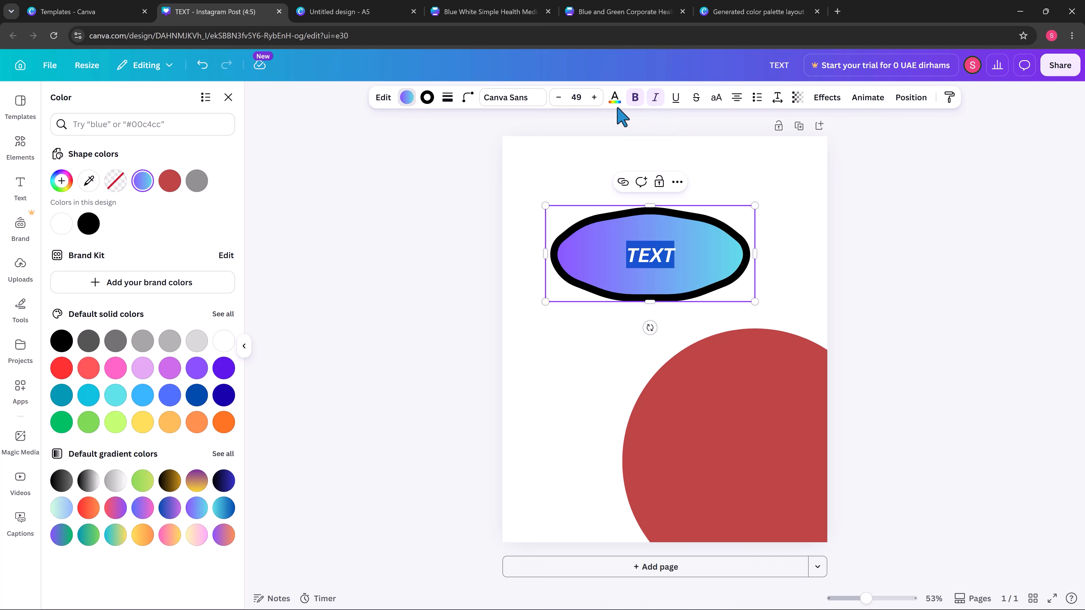
click(616, 99)
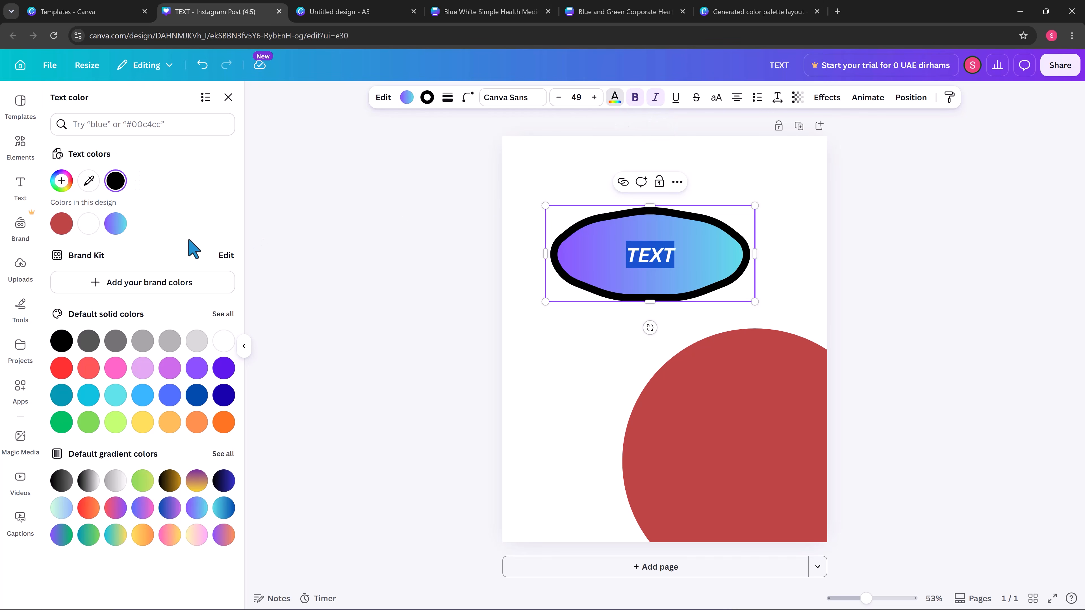
click(87, 223)
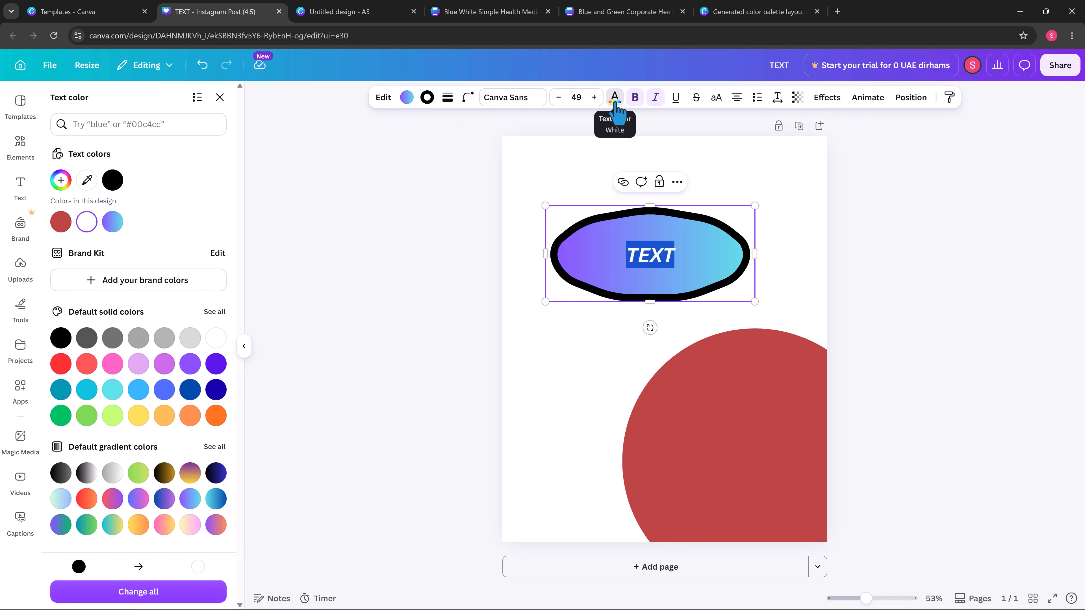
Try the Archivo Black font on the TEXT label, change it to League Spartan, and move the polygon slightly down
click(516, 101)
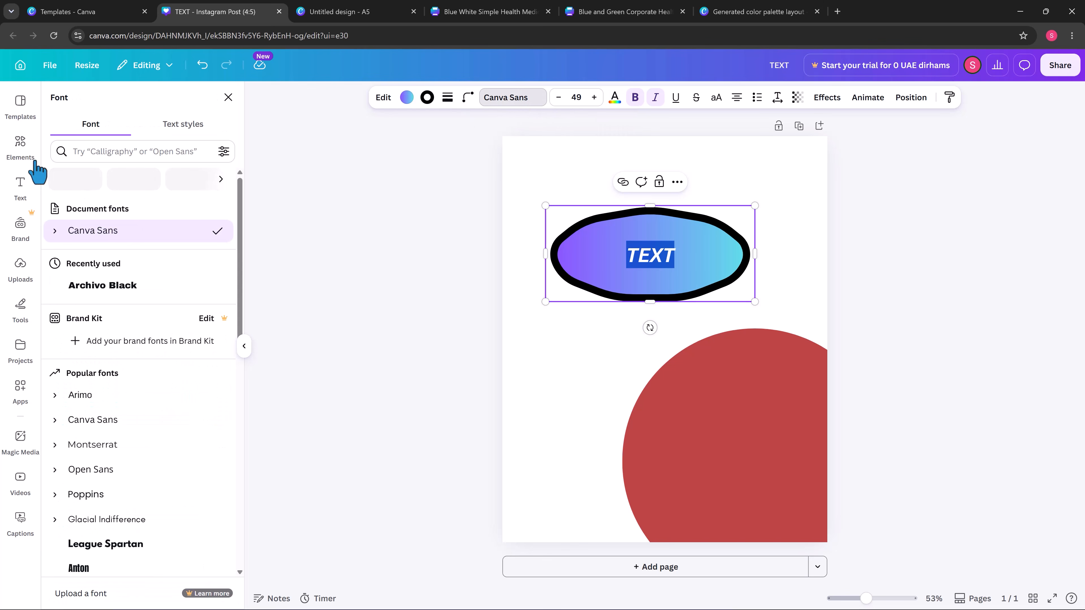
scroll(173, 325, down, 6)
click(122, 340)
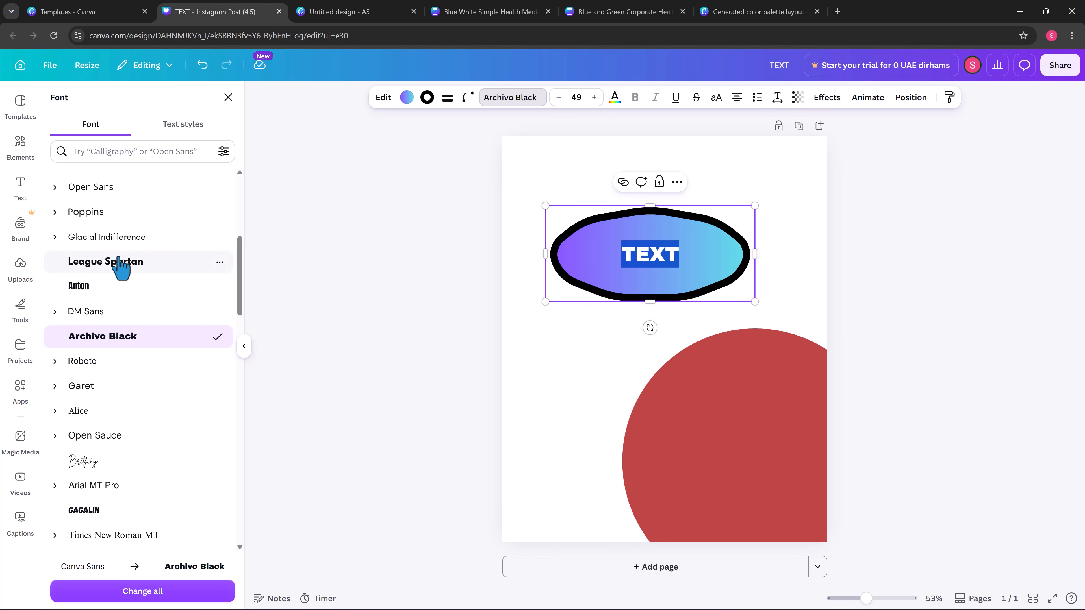
click(118, 267)
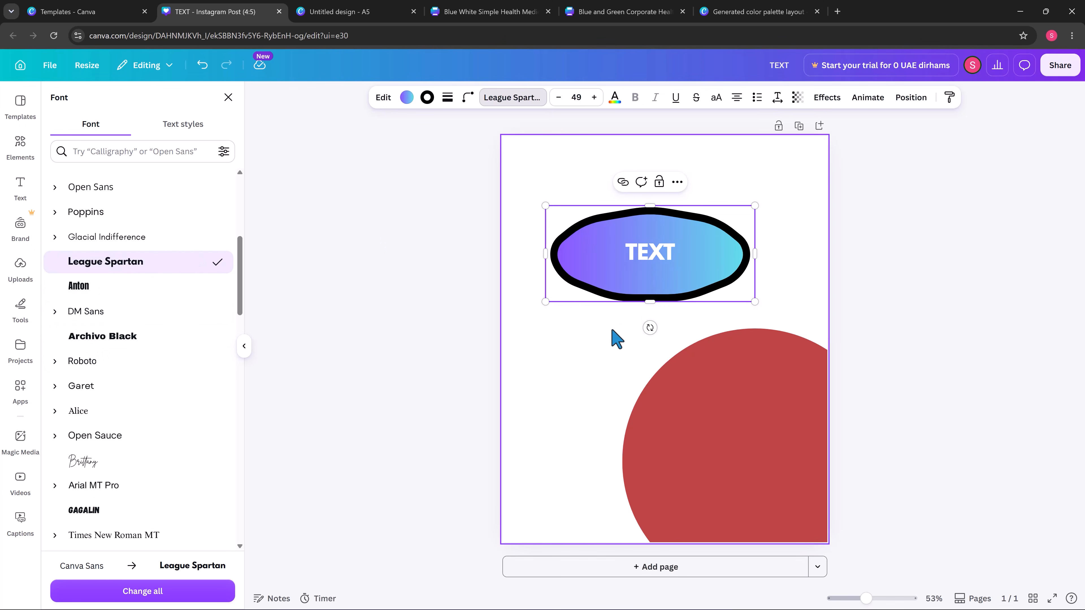
click(695, 263)
drag(694, 264, 689, 286)
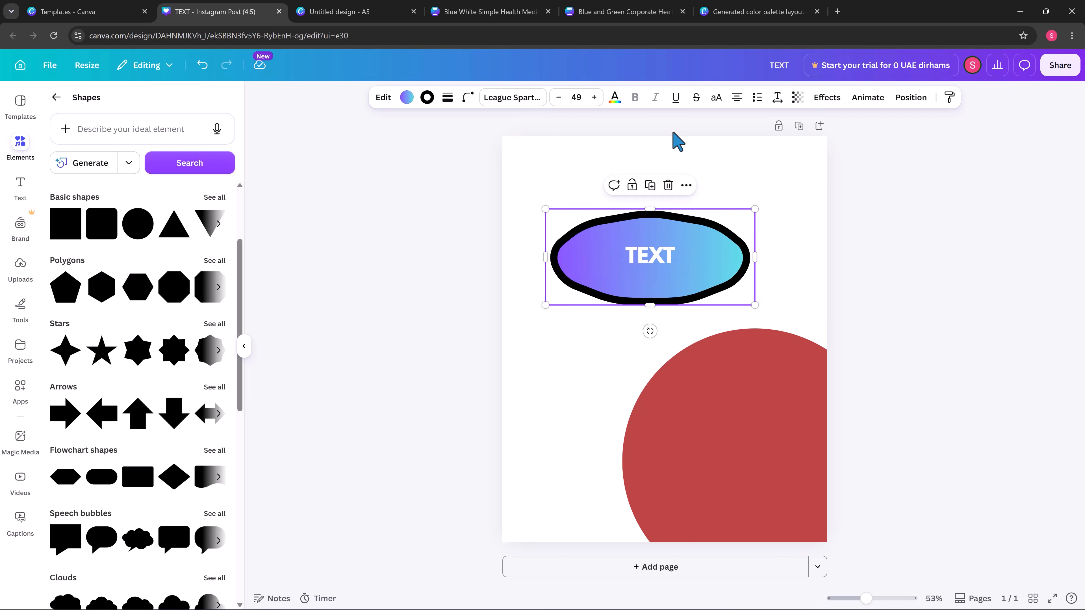
Try underline, strikethrough and uppercase formatting on the polygon's TEXT label
click(675, 102)
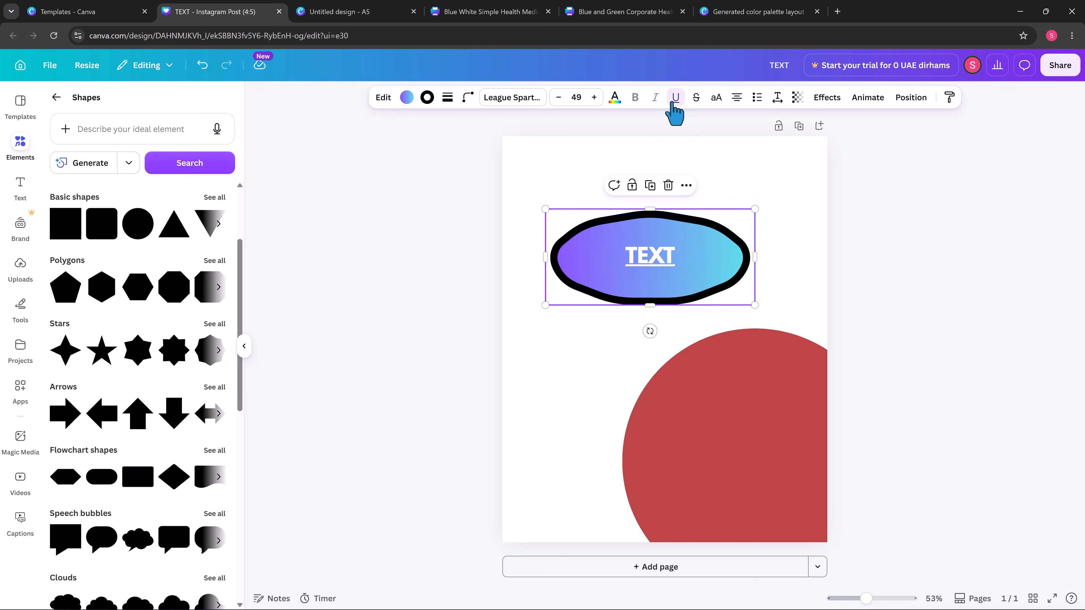
click(697, 98)
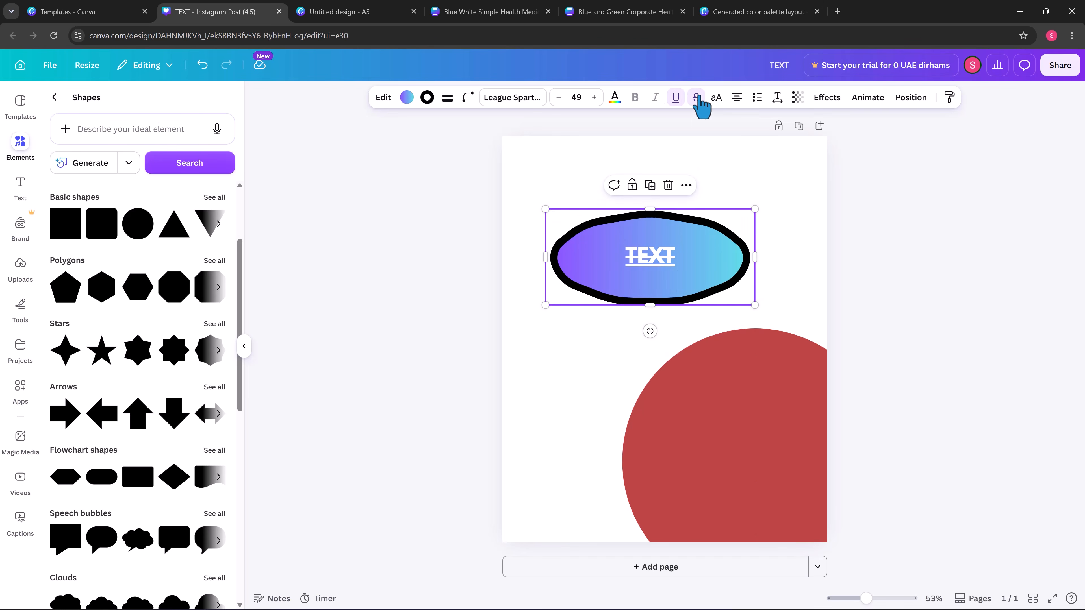
click(716, 99)
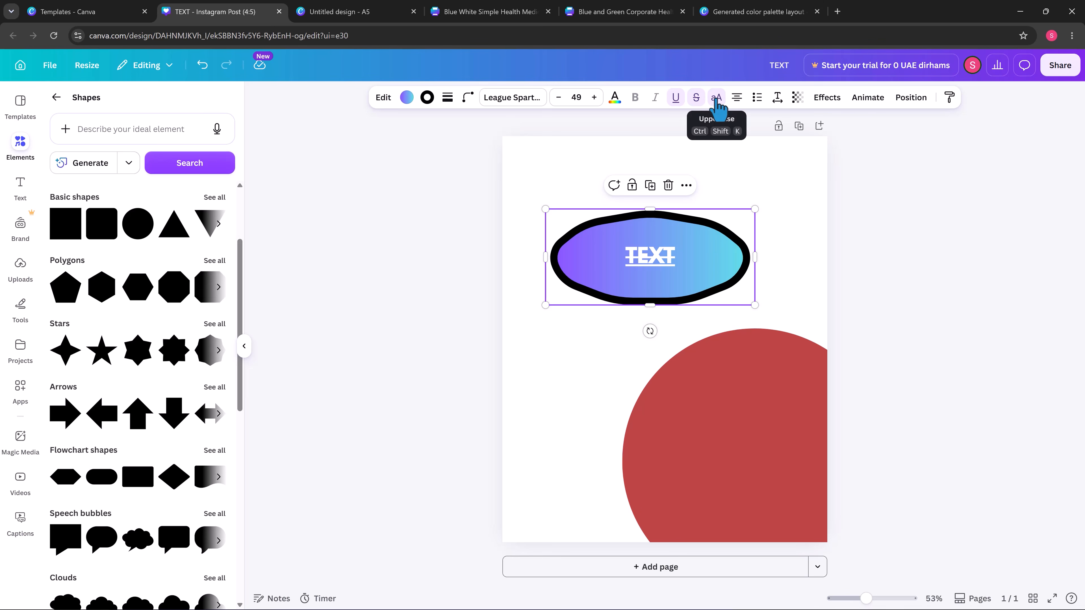
click(716, 99)
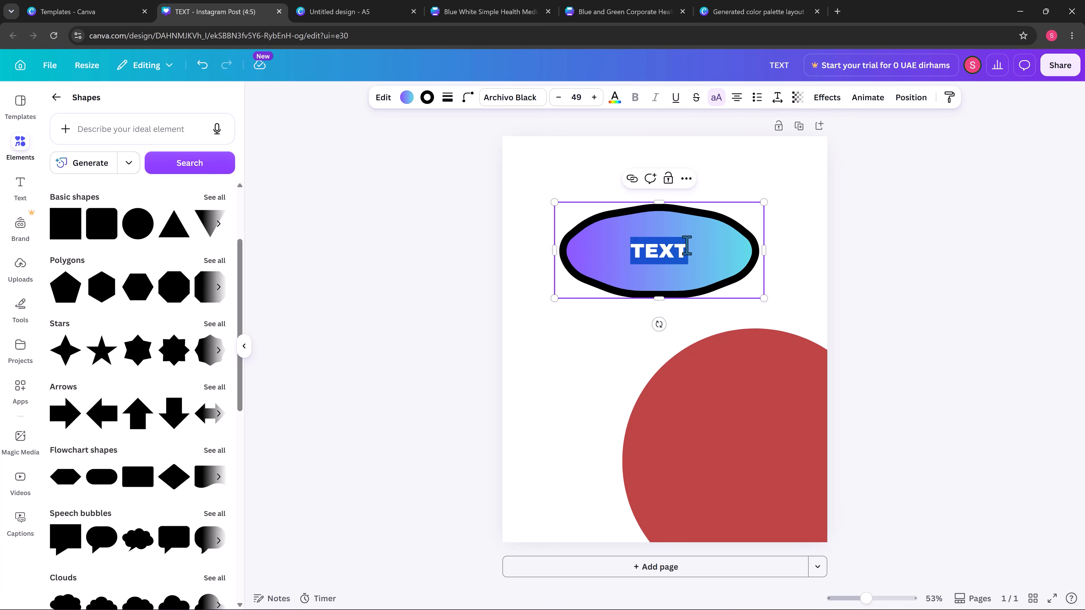
Re-enter the polygon's label as Text and select the whole word
text(T)
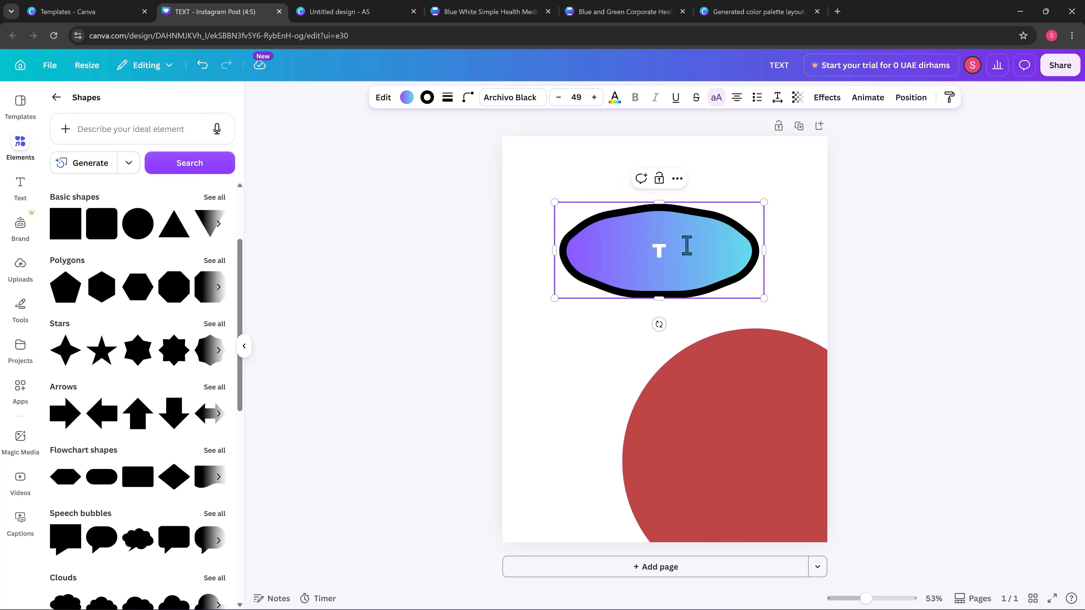
key(BackSpace)
text(EX)
text(EXT)
double_click(677, 256)
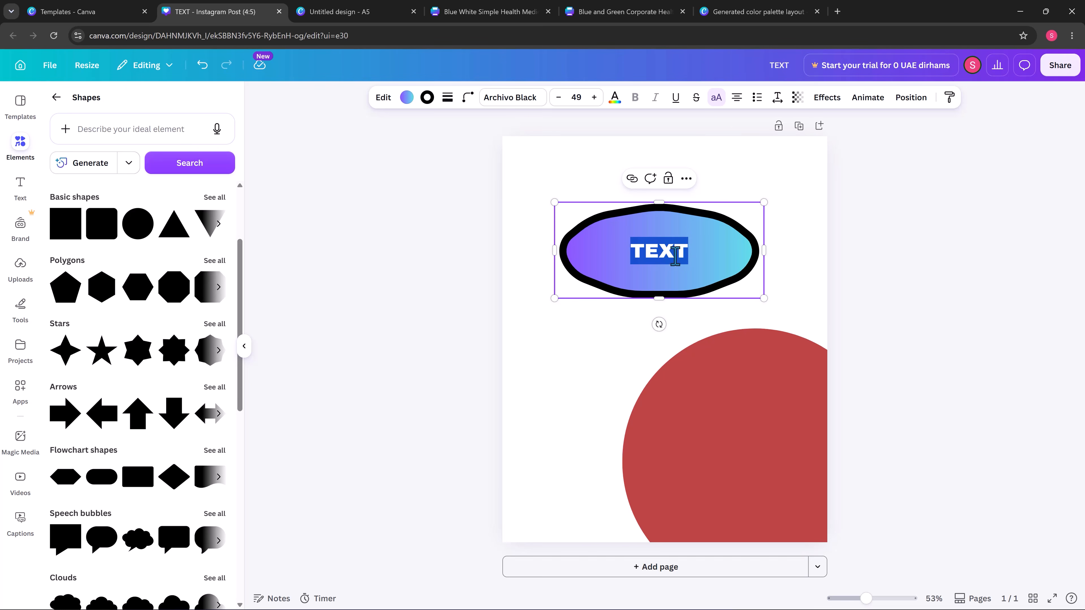
Toggle uppercase on the polygon's label several times, leaving it off, and set the text alignment to justified
click(716, 100)
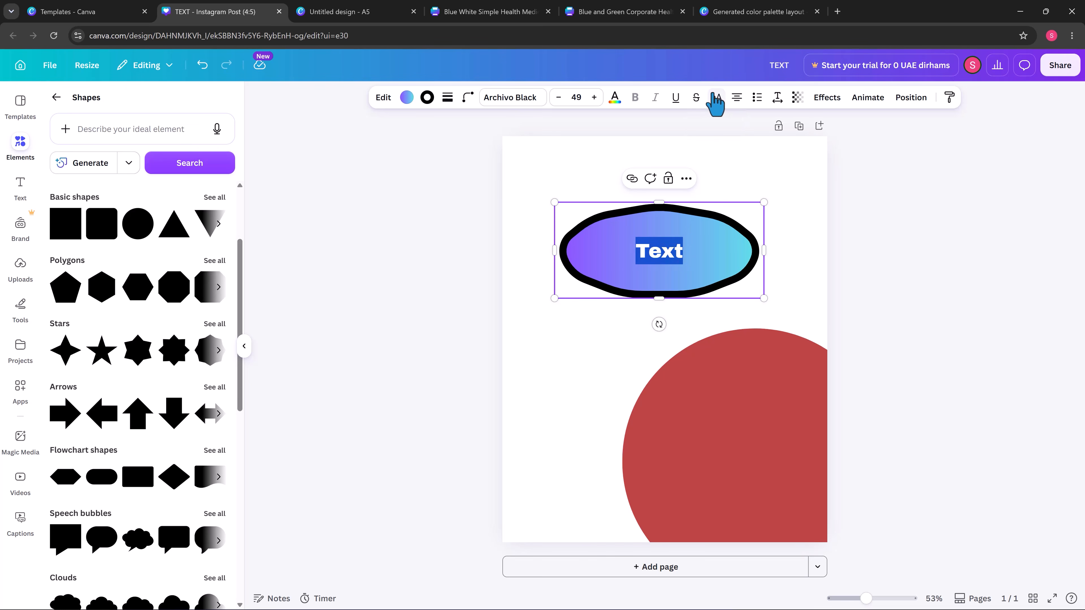
click(716, 100)
click(716, 99)
click(716, 99)
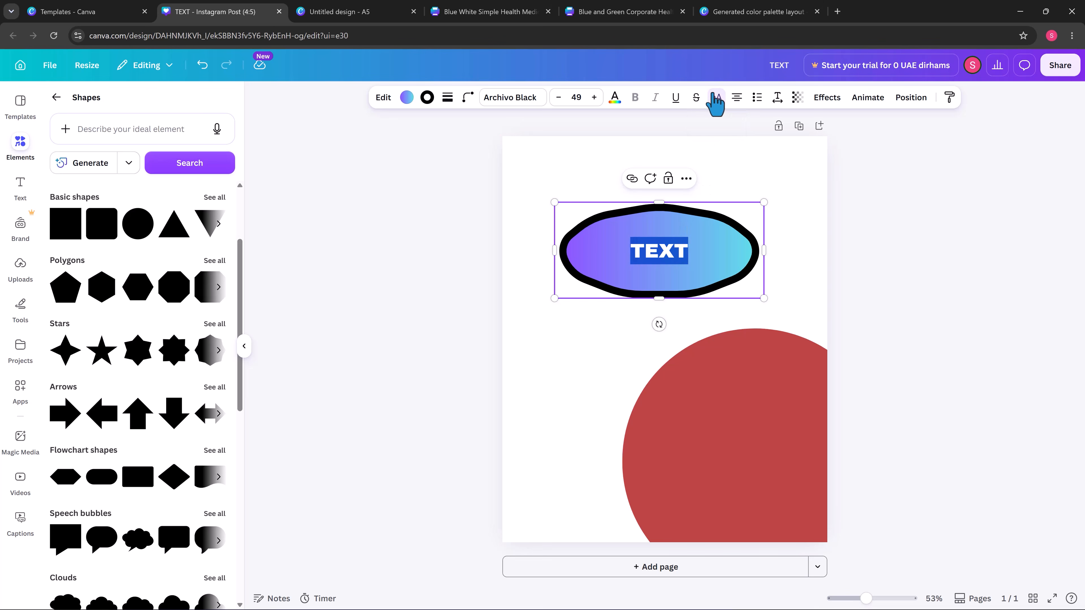
click(716, 99)
click(716, 99)
click(717, 99)
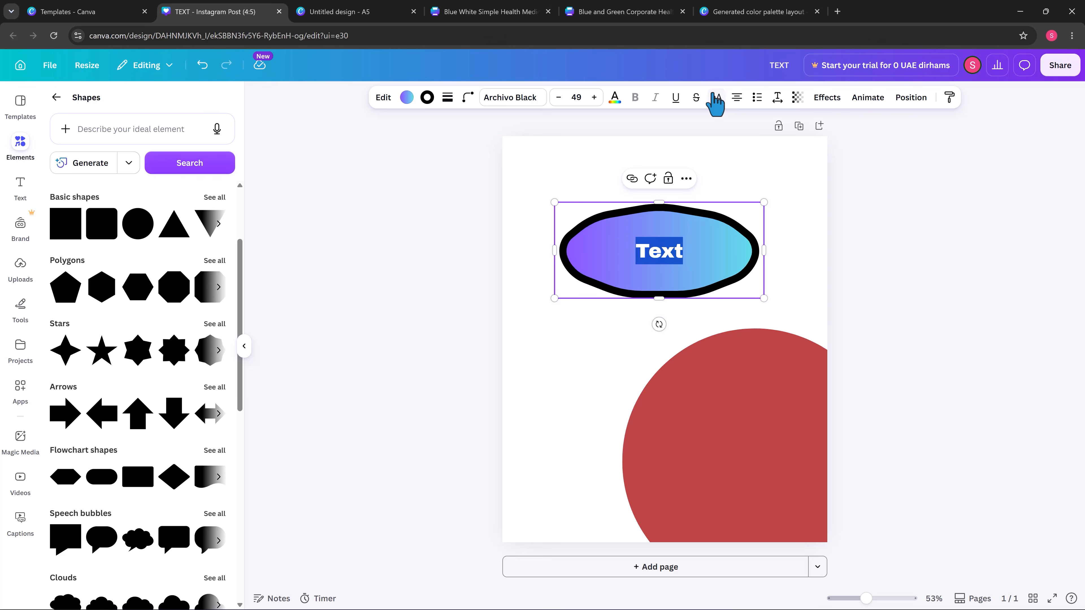
click(739, 100)
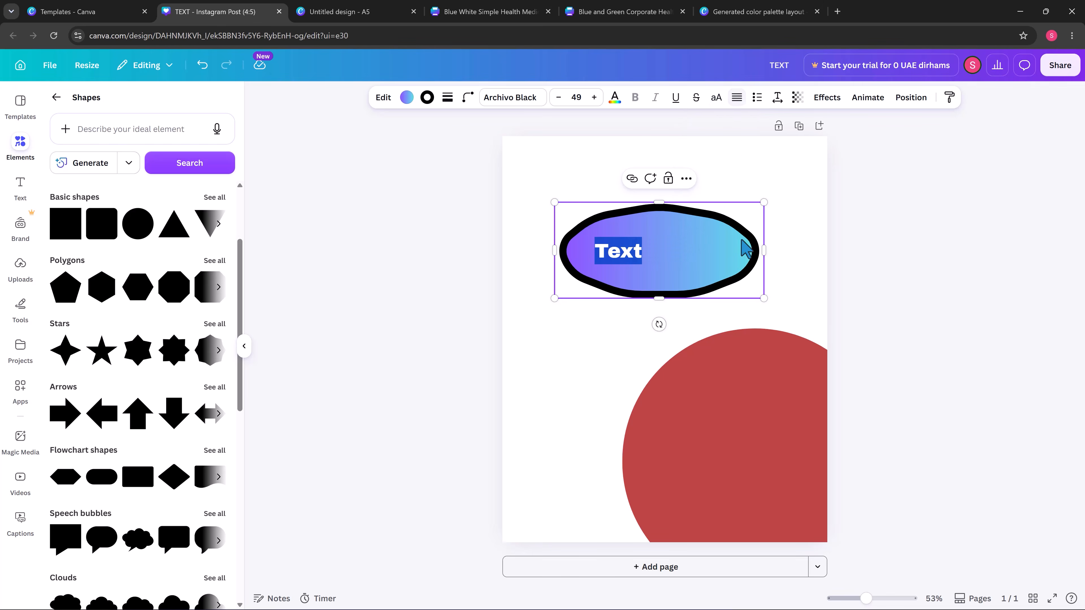
Delete the gradient polygon above the circle from the page
click(753, 291)
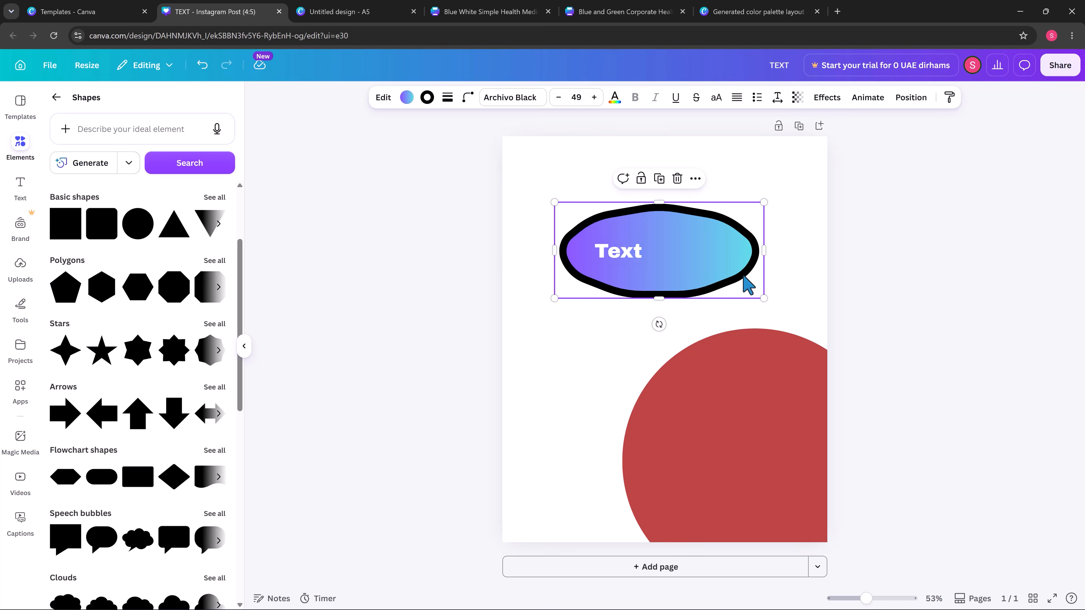
key(Delete)
click(72, 217)
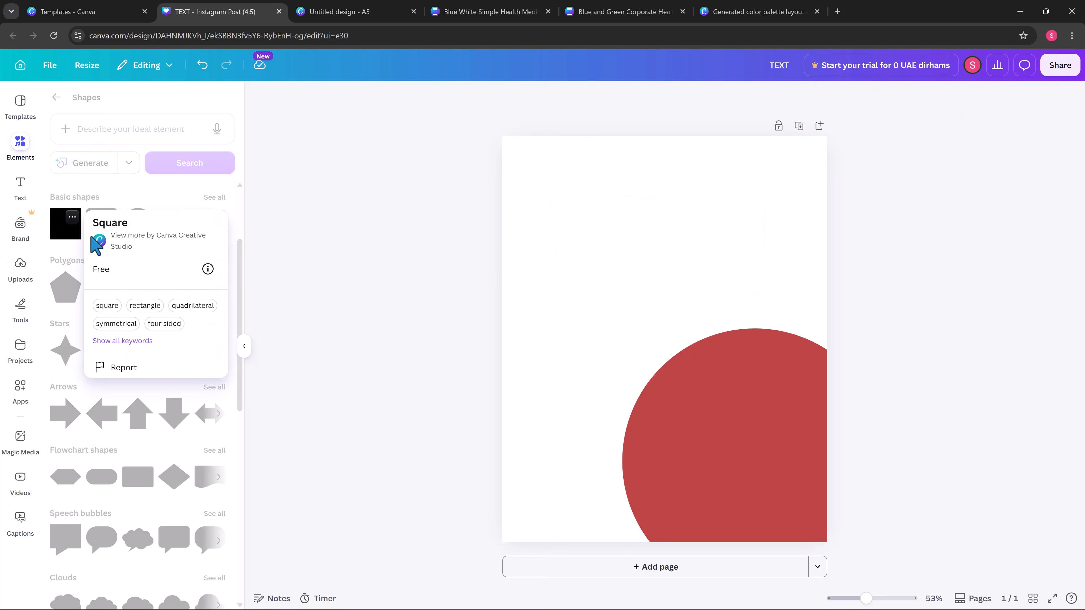
key(Escape)
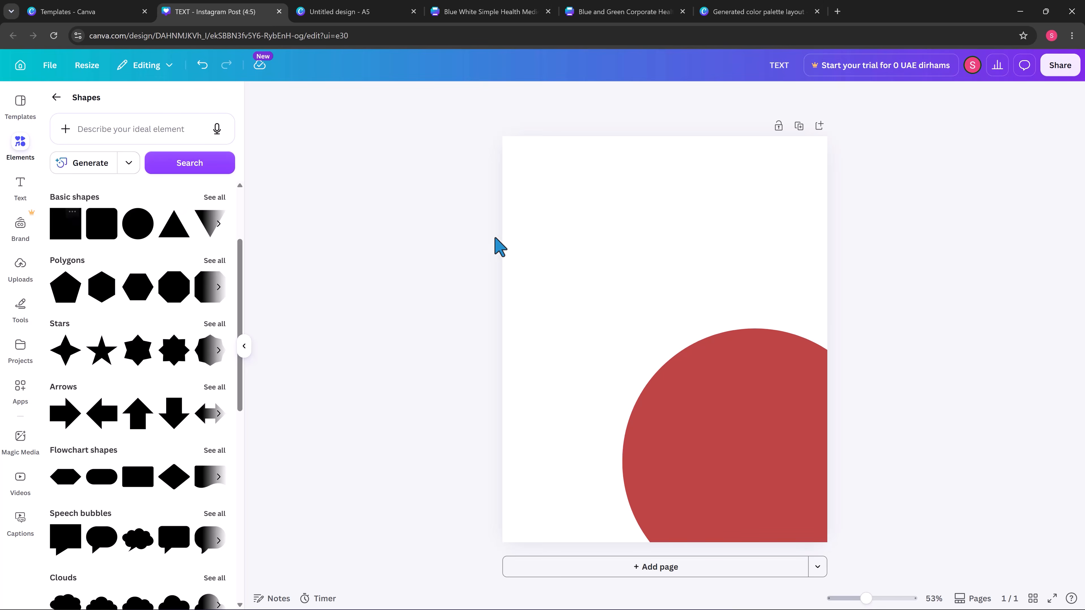
Add a square from the basic shapes above the circle and enter TXT inside it
click(64, 234)
drag(655, 302, 613, 184)
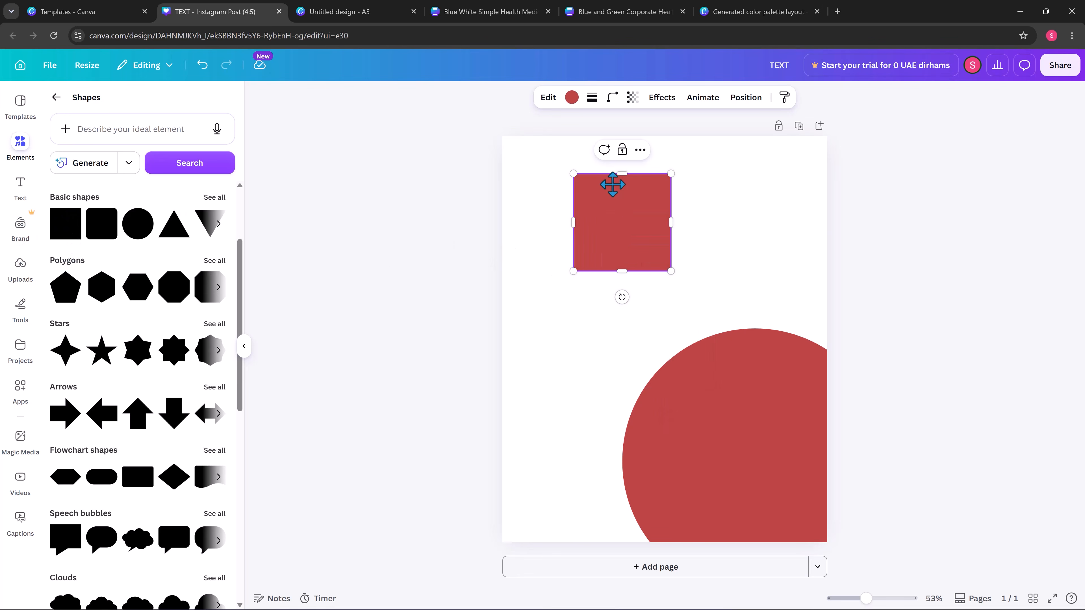
text(TXT)
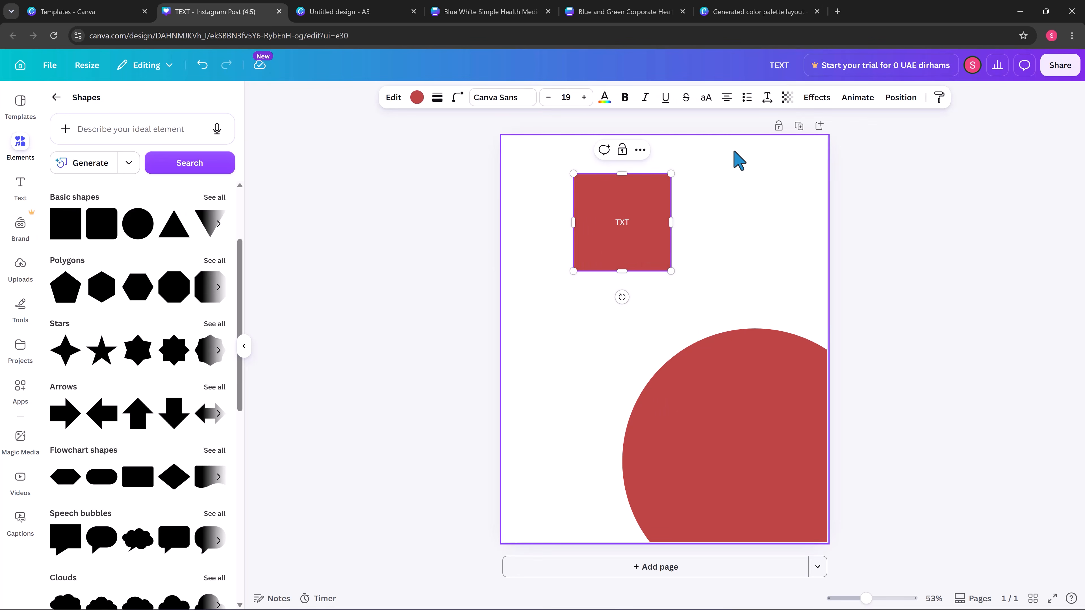
click(707, 276)
drag(646, 259, 658, 269)
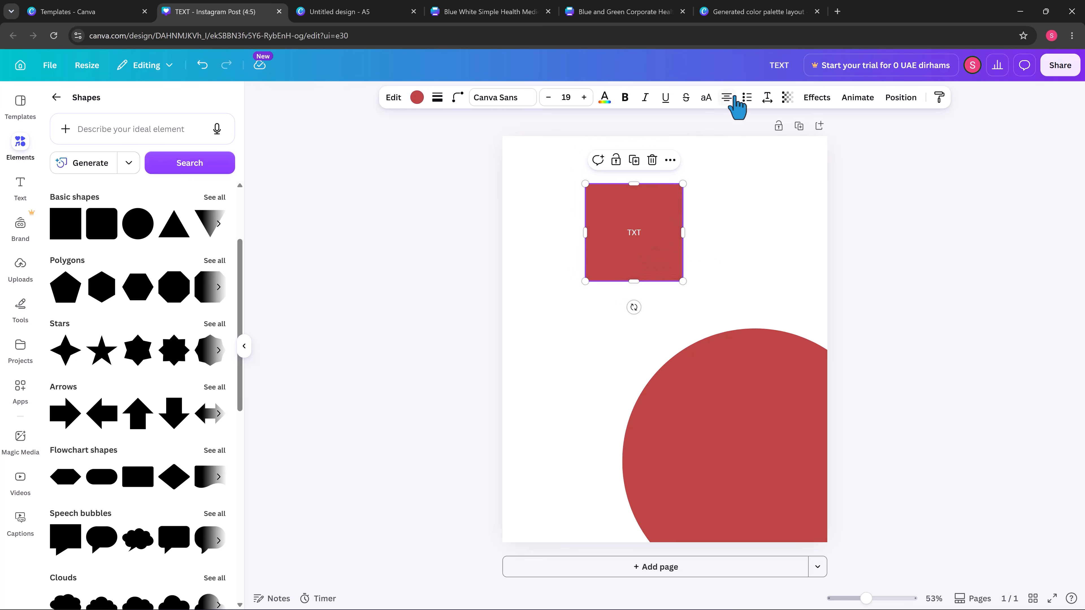
Try justified alignment on the TXT label, restore centre alignment, and move the square slightly down and right
click(728, 101)
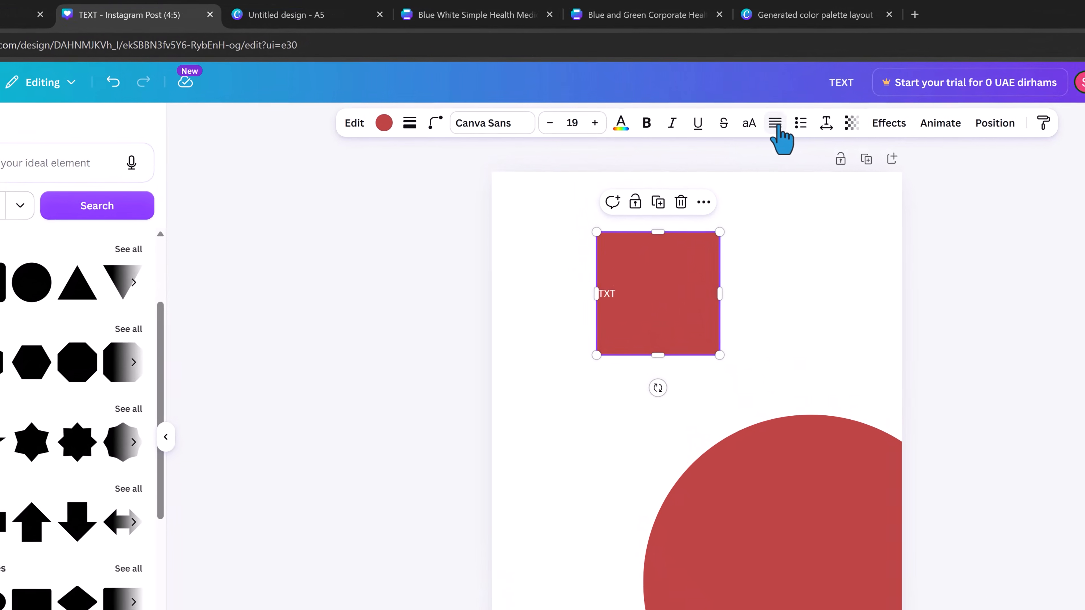
click(734, 105)
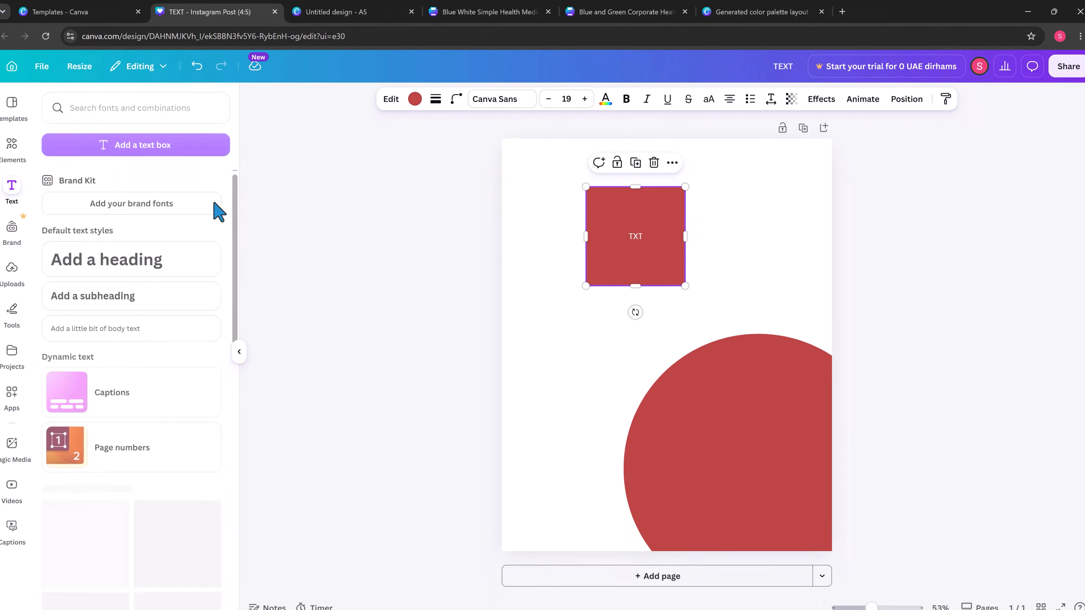
drag(669, 237, 677, 256)
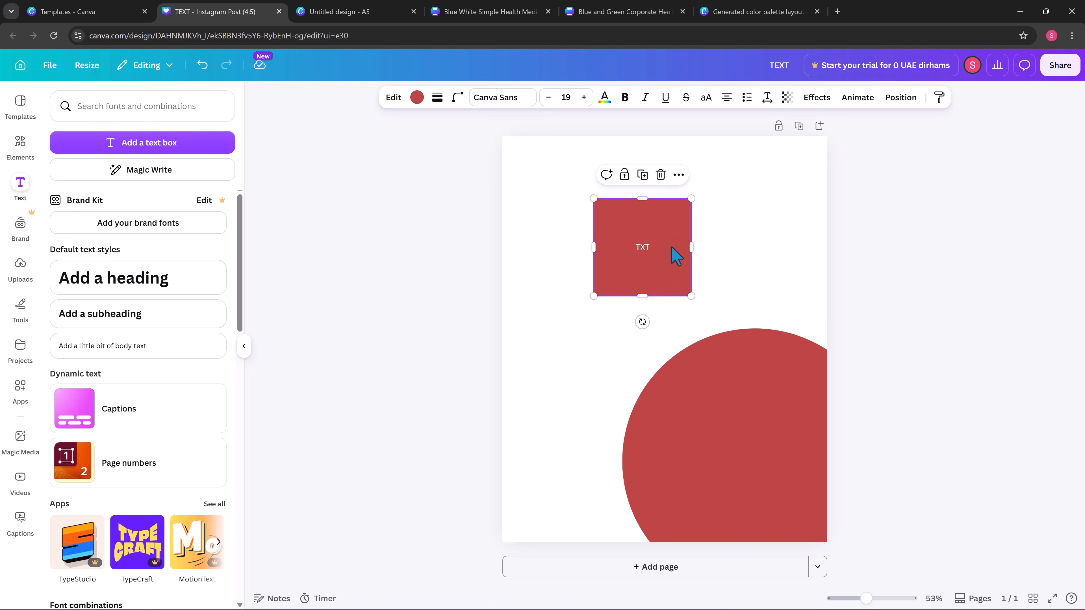
Turn the square's TXT label into a bulleted list and add a second bullet reading TEXT two
double_click(643, 252)
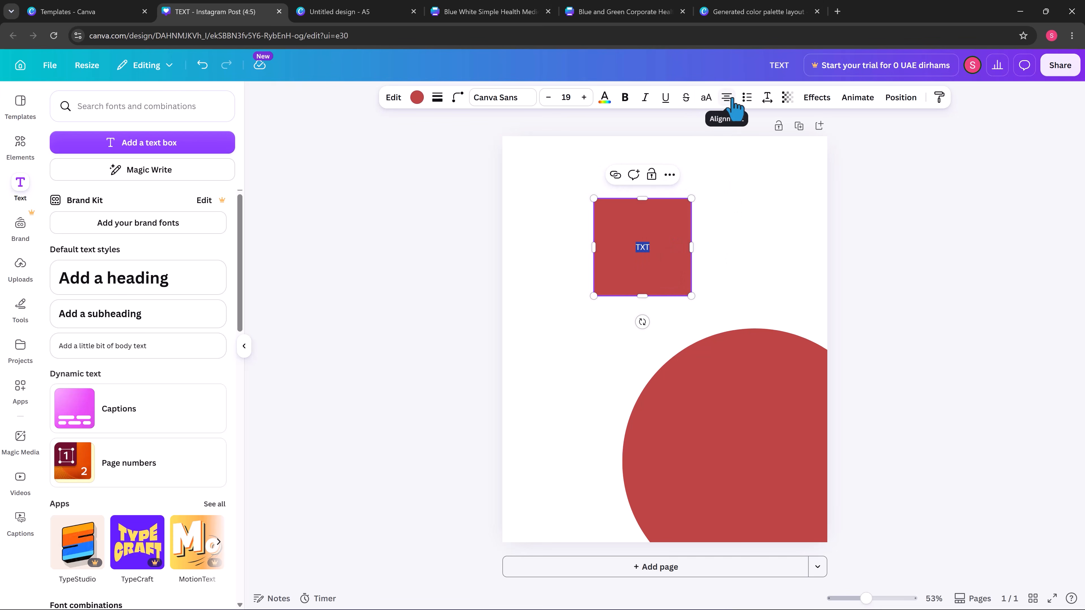
click(747, 99)
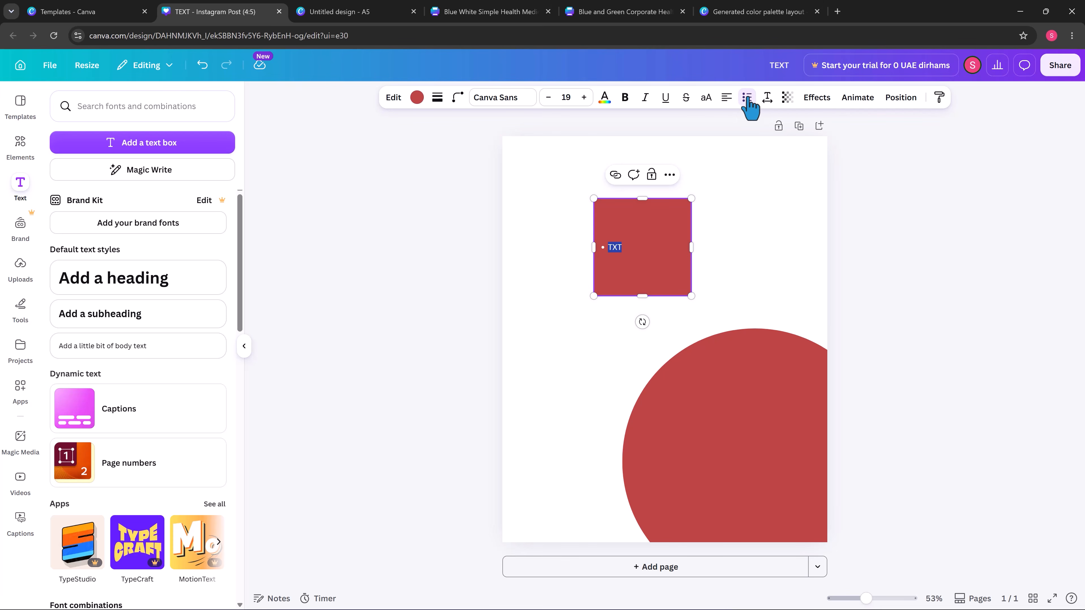
ctrl+scroll(649, 255, up, 5)
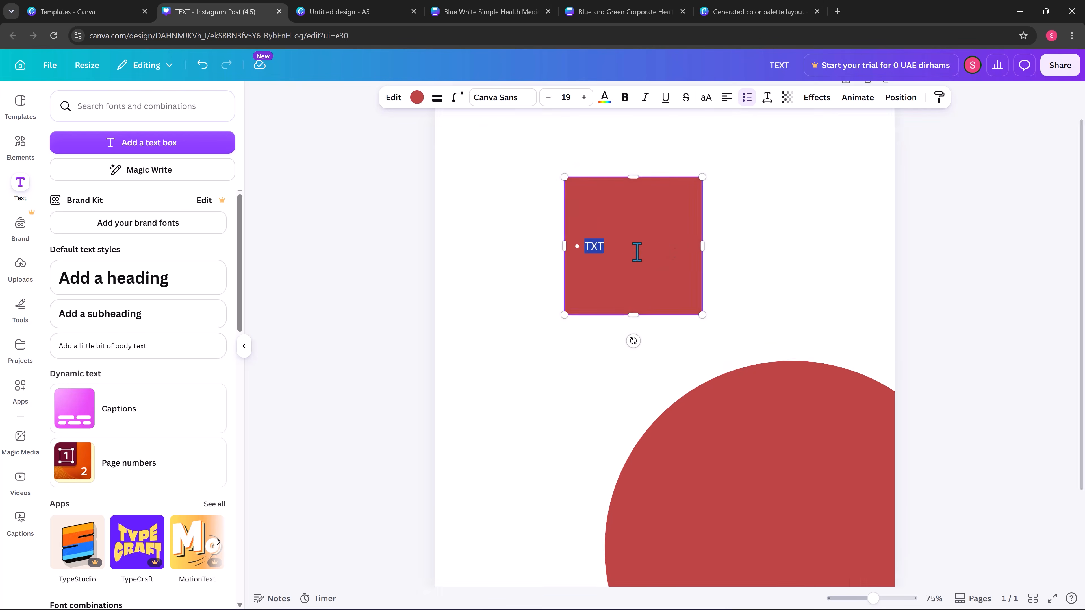
ctrl+scroll(557, 237, down, 3)
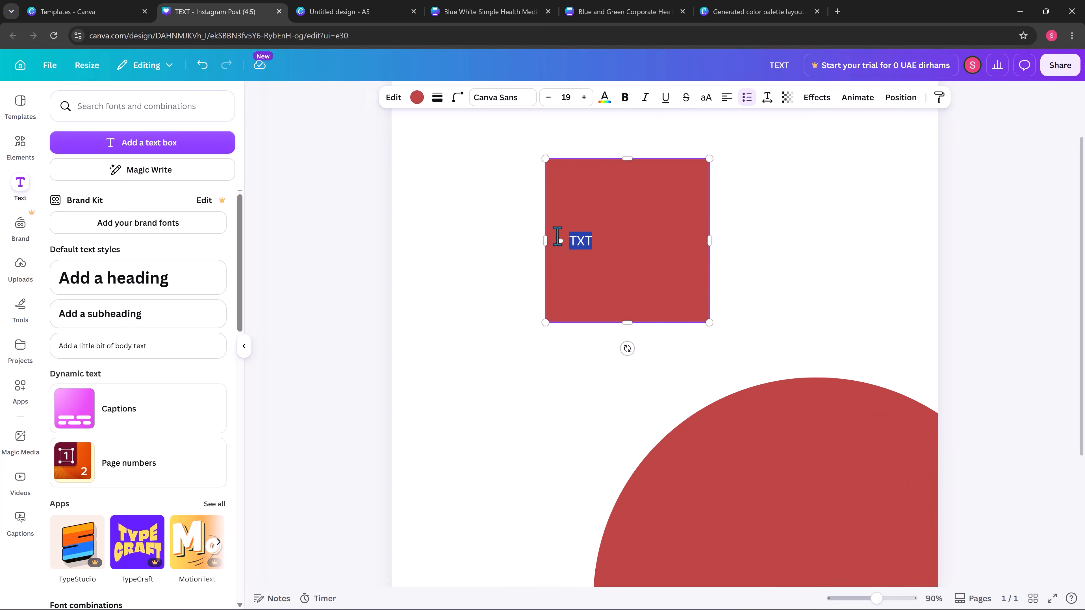
ctrl+scroll(560, 239, up, 5)
click(568, 241)
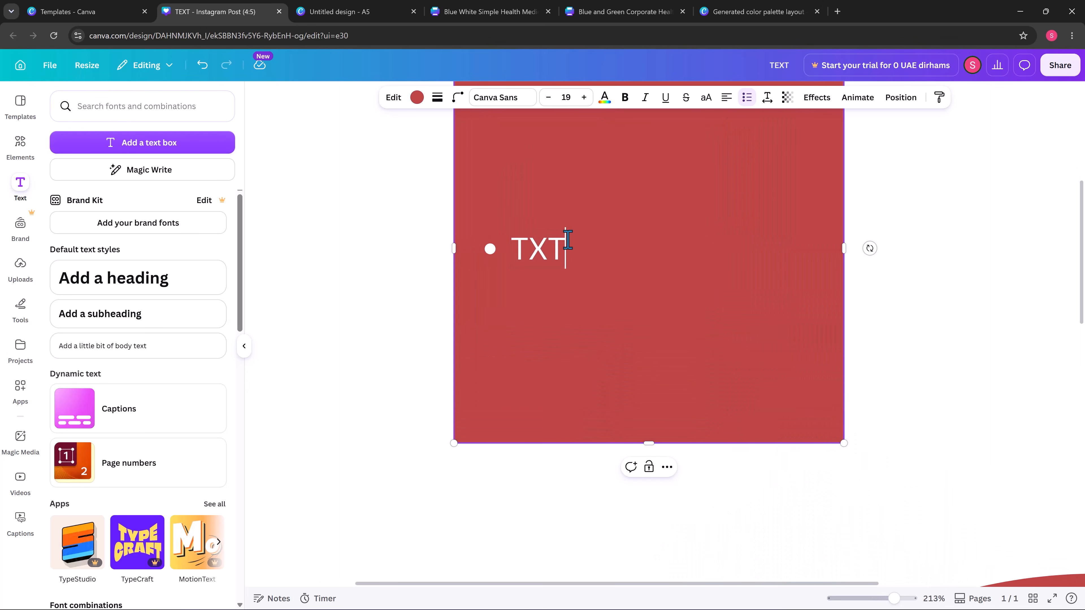
key(Return)
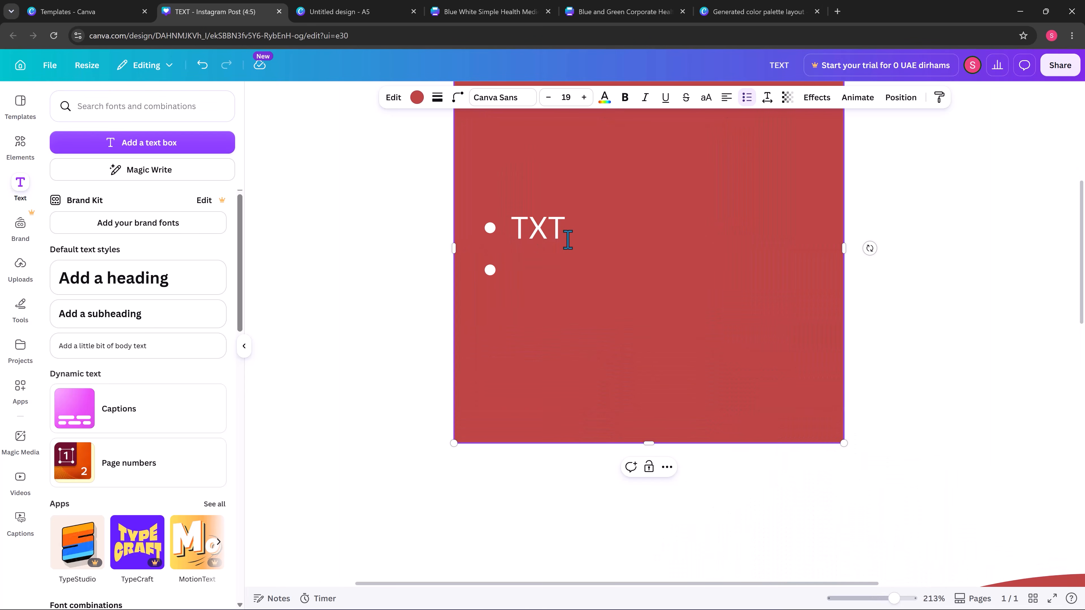
text(TEXT two)
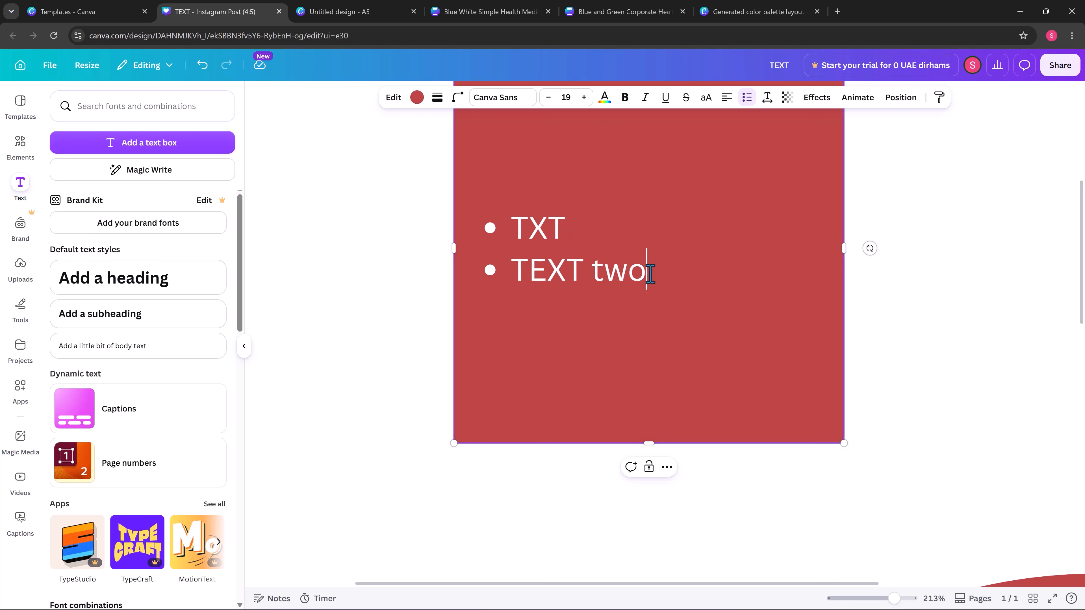
Set the line spacing of both bullets in the square to 1.76 and the padding to 5
drag(650, 273, 468, 235)
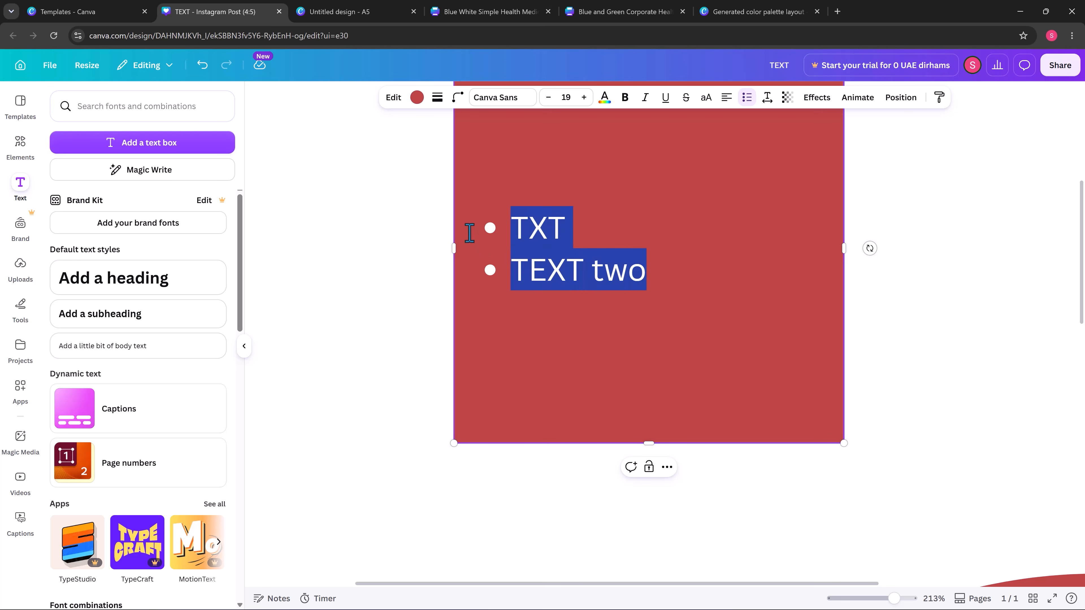
click(768, 98)
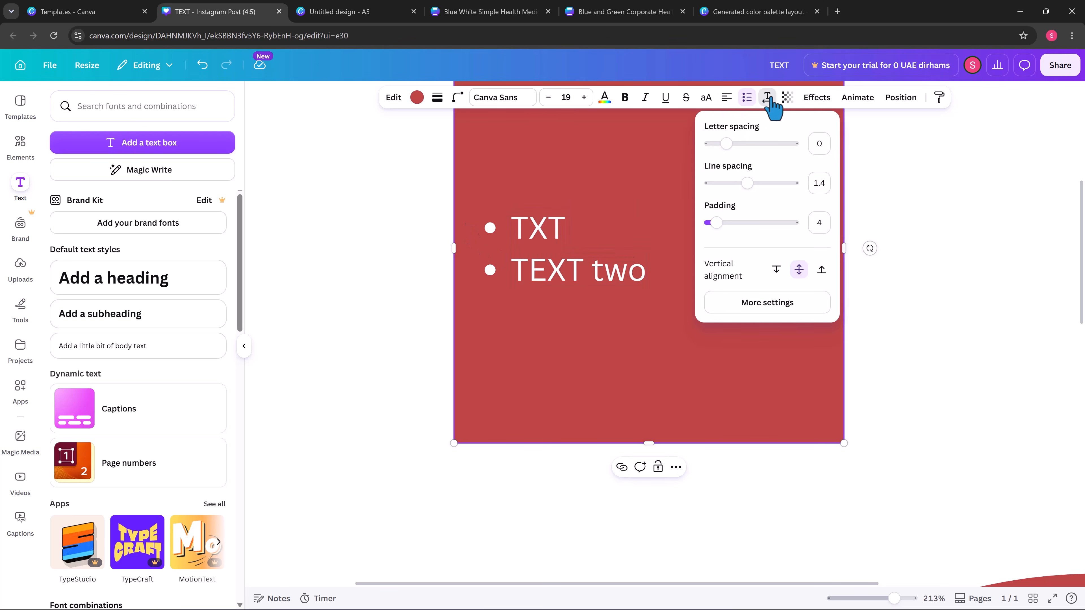
drag(722, 141, 762, 182)
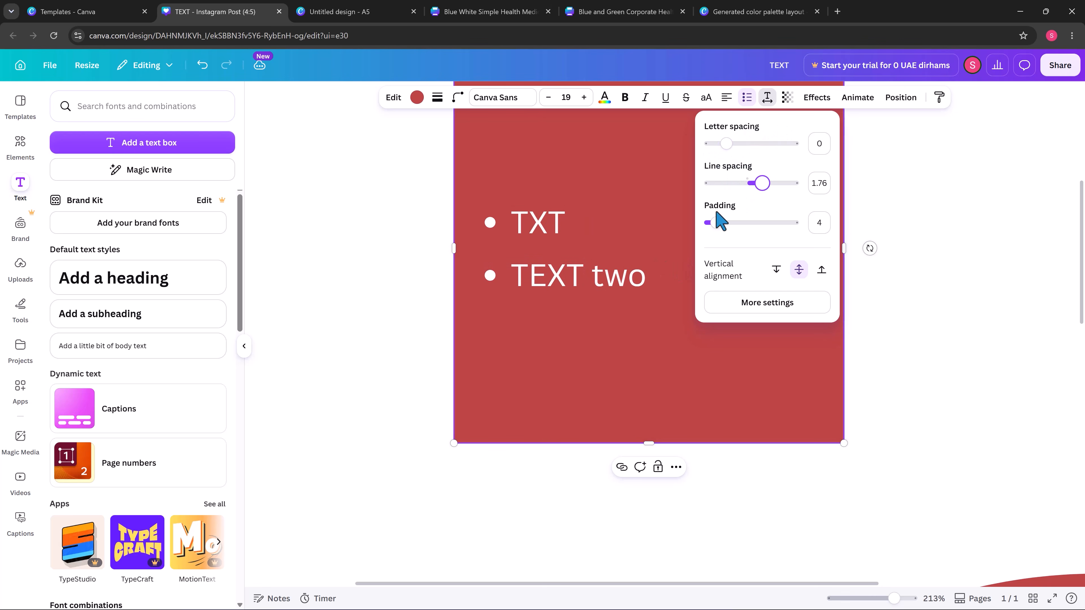
mouse_move(715, 221)
mouse_down()
mouse_move(765, 220)
mouse_move(718, 223)
mouse_up()
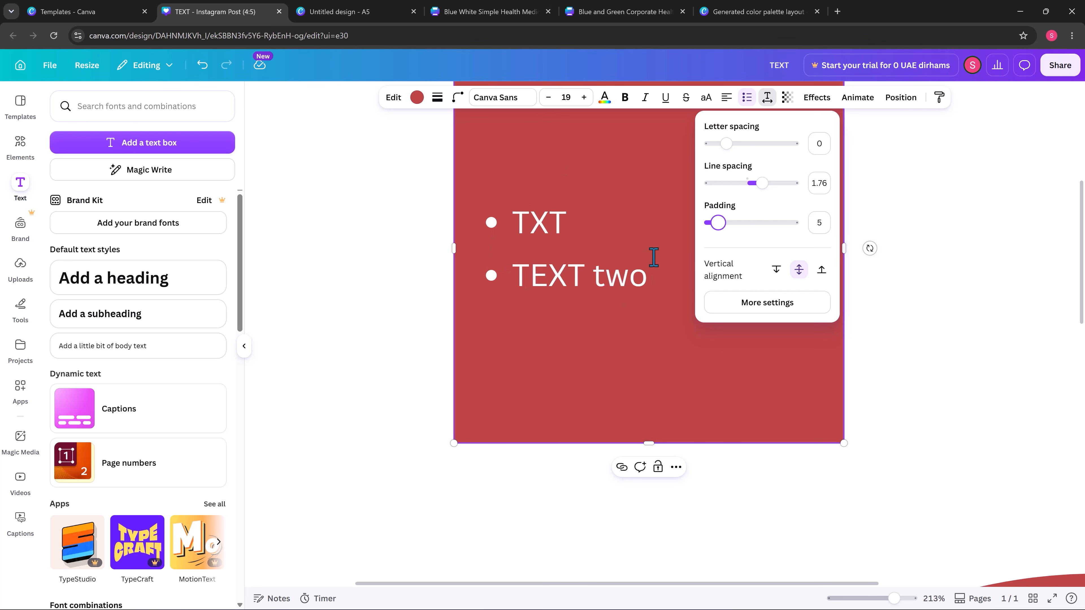
Try top and bottom vertical alignment on the bulleted text, restore middle alignment, and open the advanced text settings
click(776, 269)
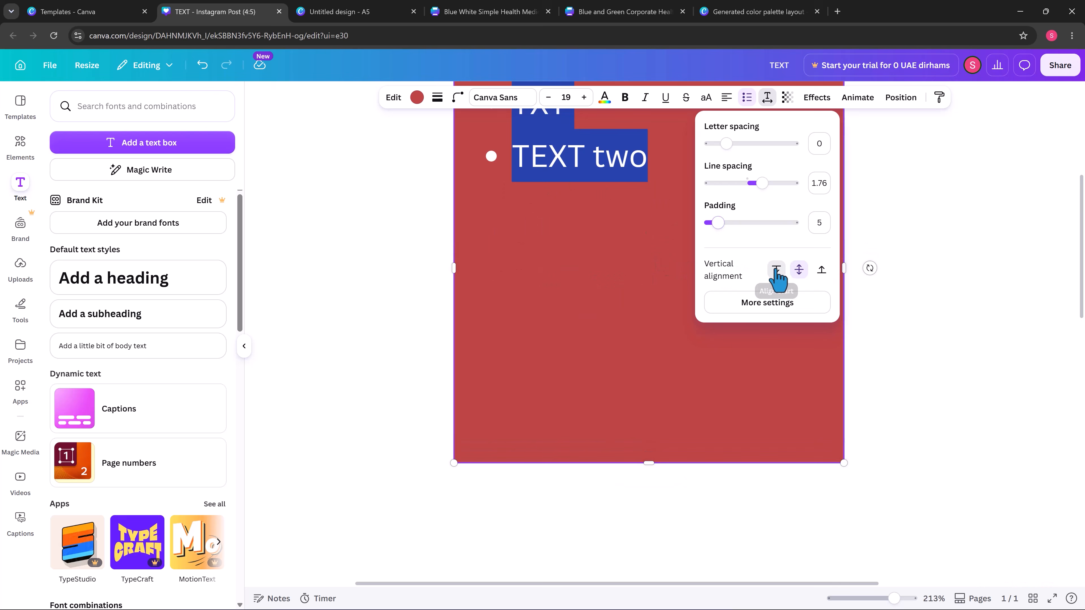
click(799, 270)
click(821, 269)
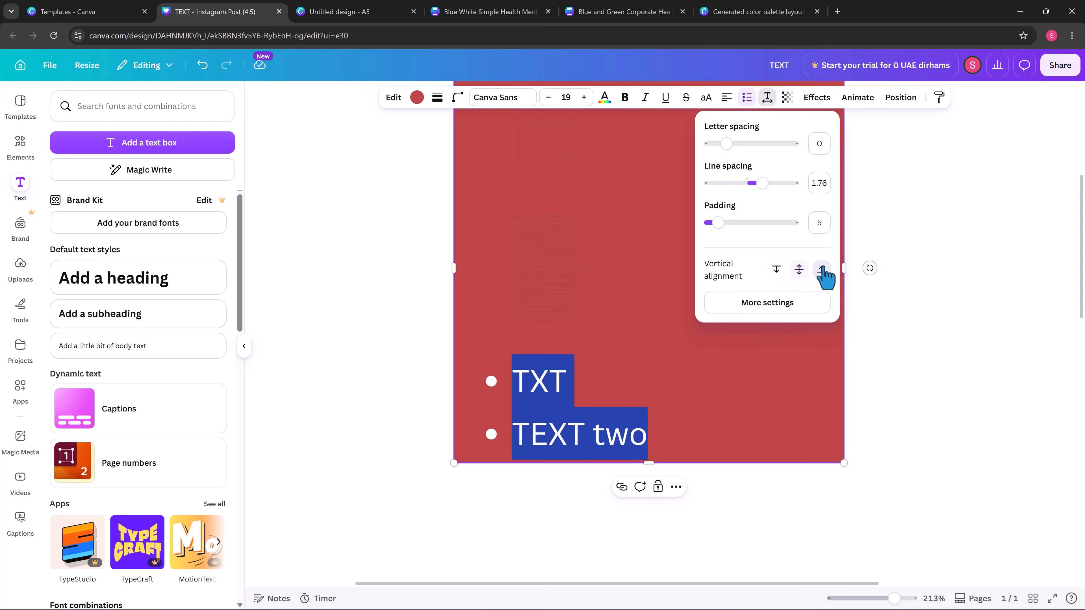
click(798, 270)
click(780, 304)
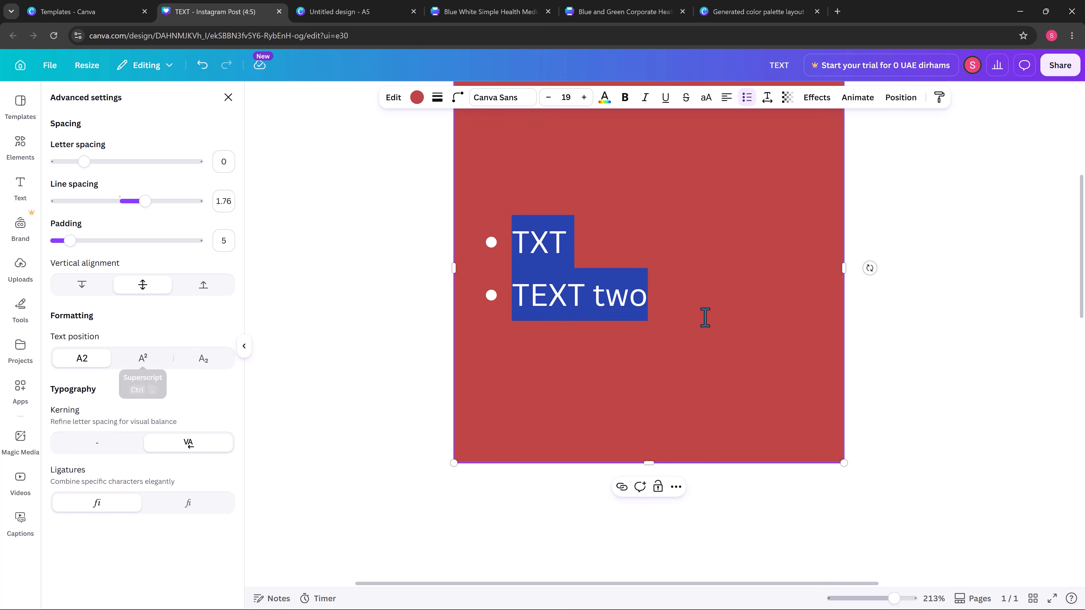
Replace both bulleted lines inside the square with a single bullet reading 10th
double_click(627, 298)
click(627, 299)
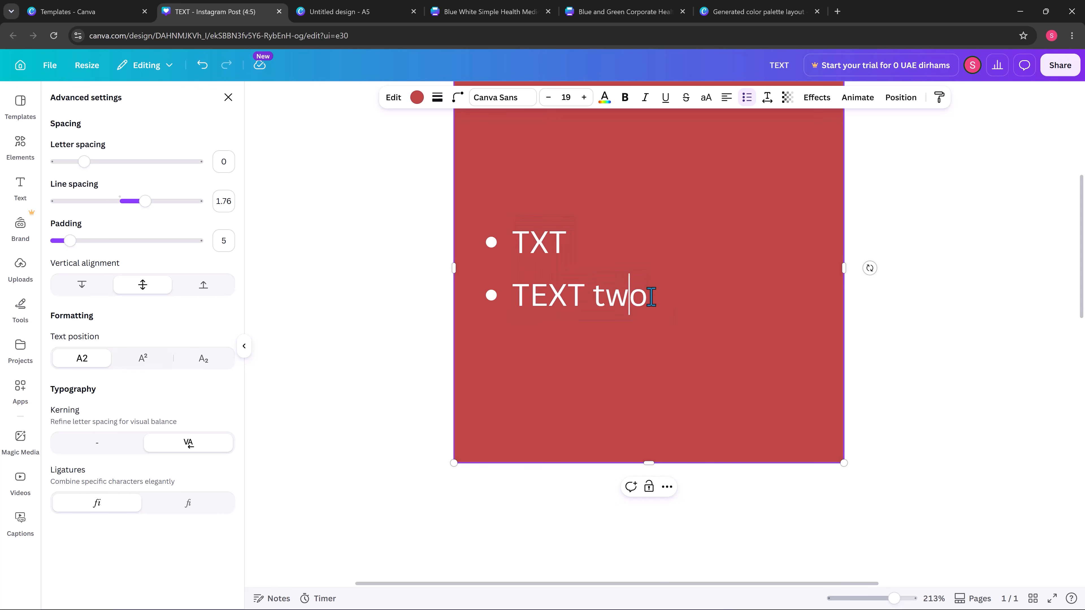
drag(637, 299, 481, 250)
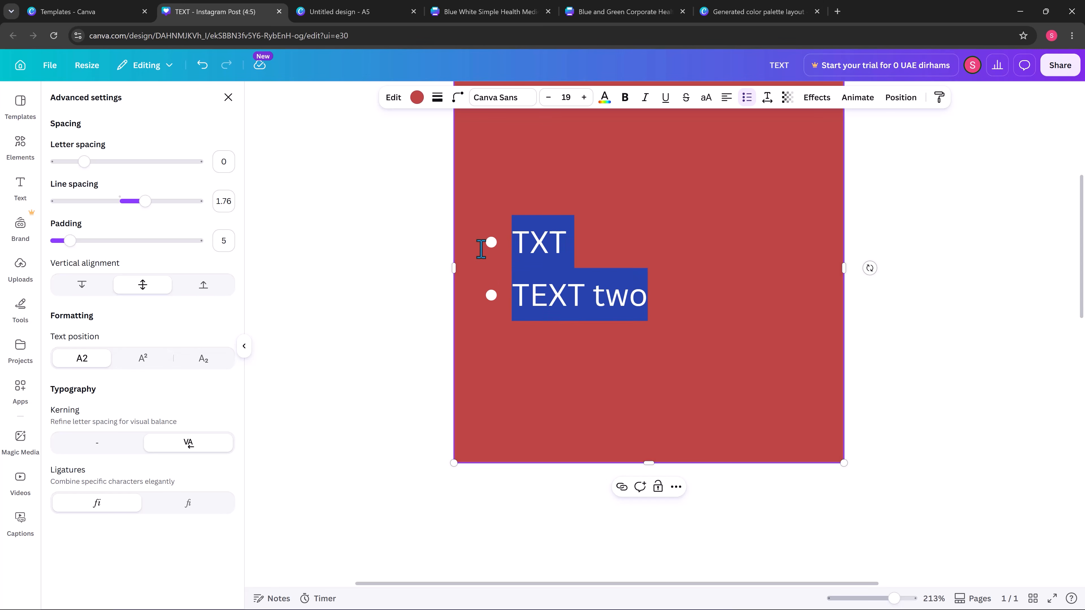
key(BackSpace)
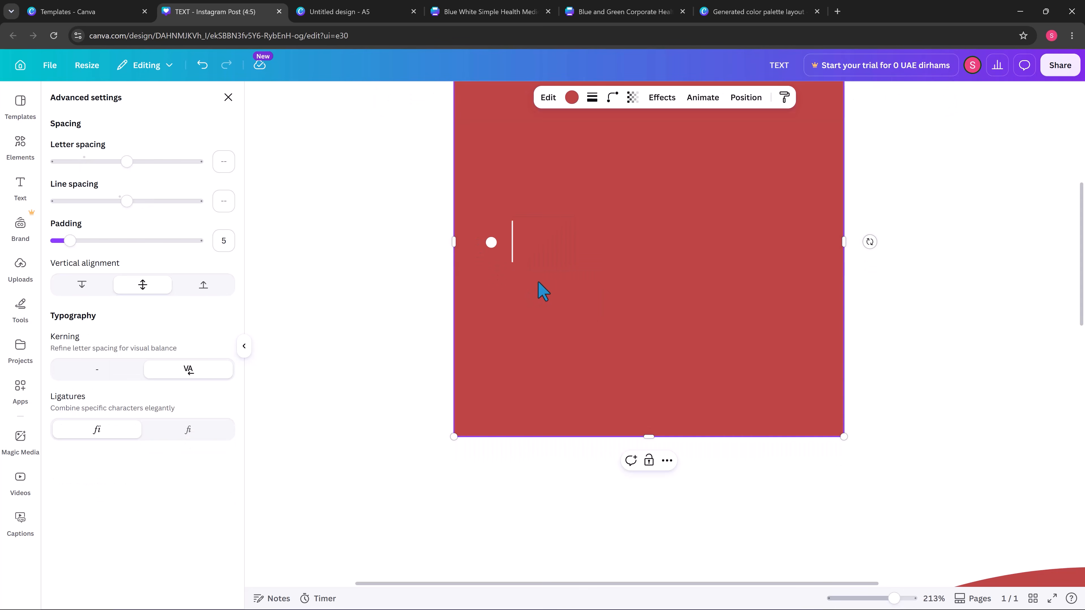
text(T)
key(BackSpace)
text(10th)
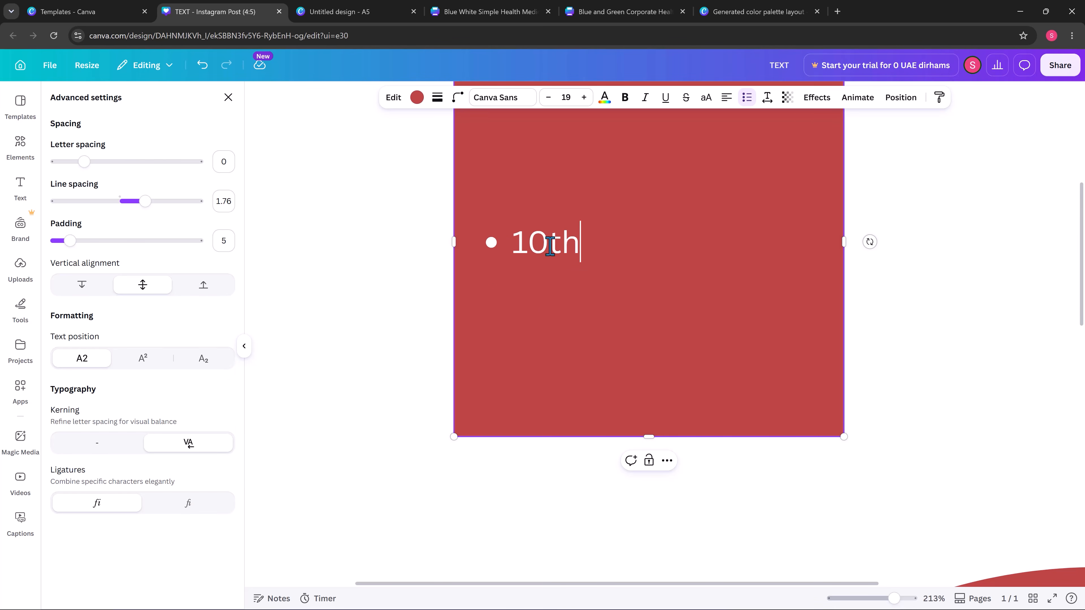
Try subscript on the letters th in 10th and leave them set as superscript
drag(550, 253, 582, 248)
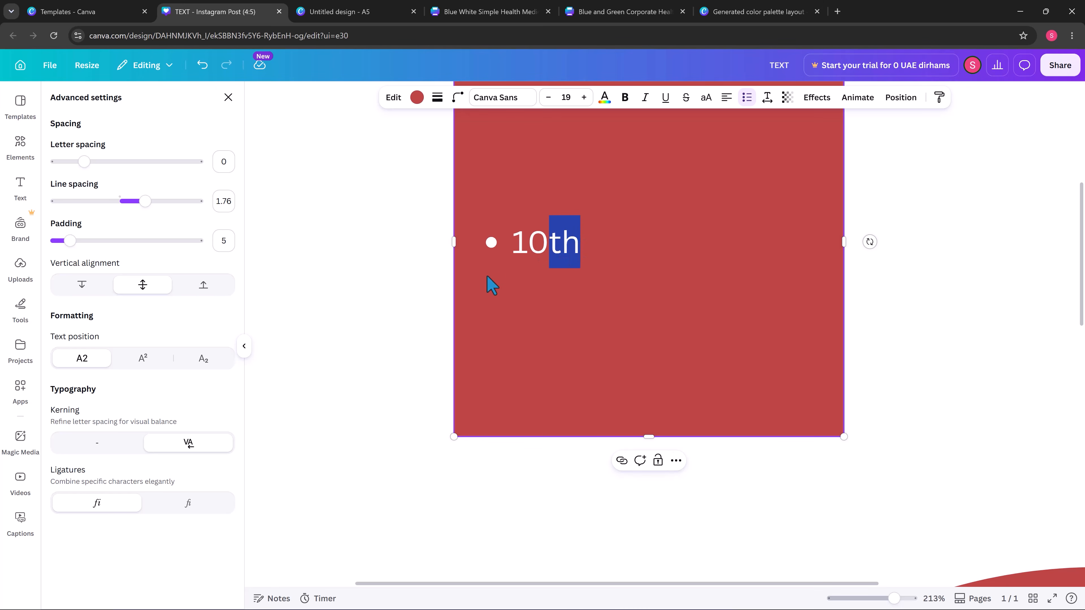
click(142, 357)
click(203, 363)
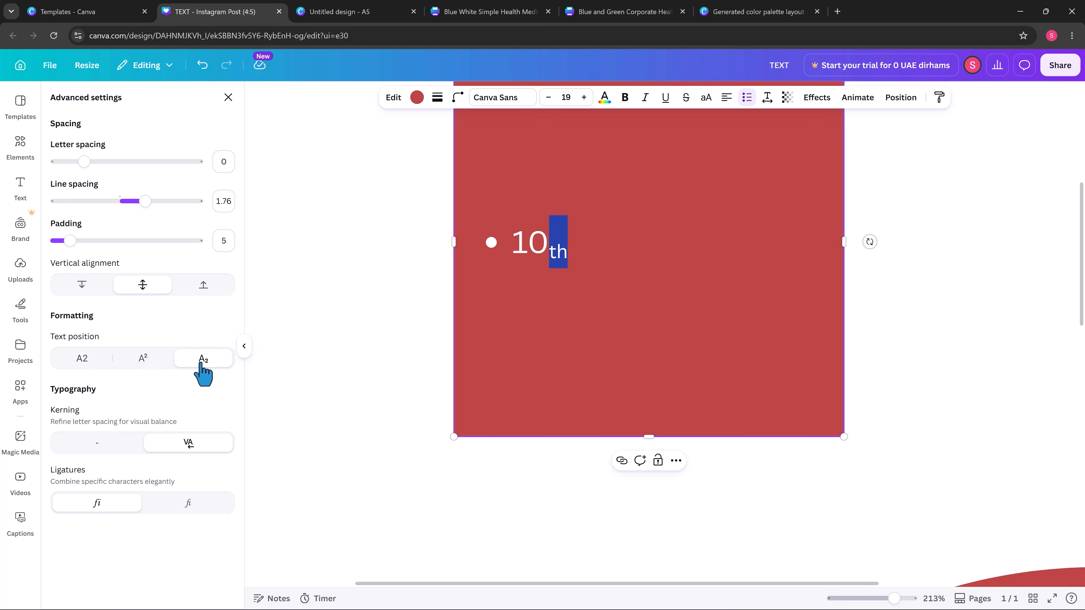
click(142, 359)
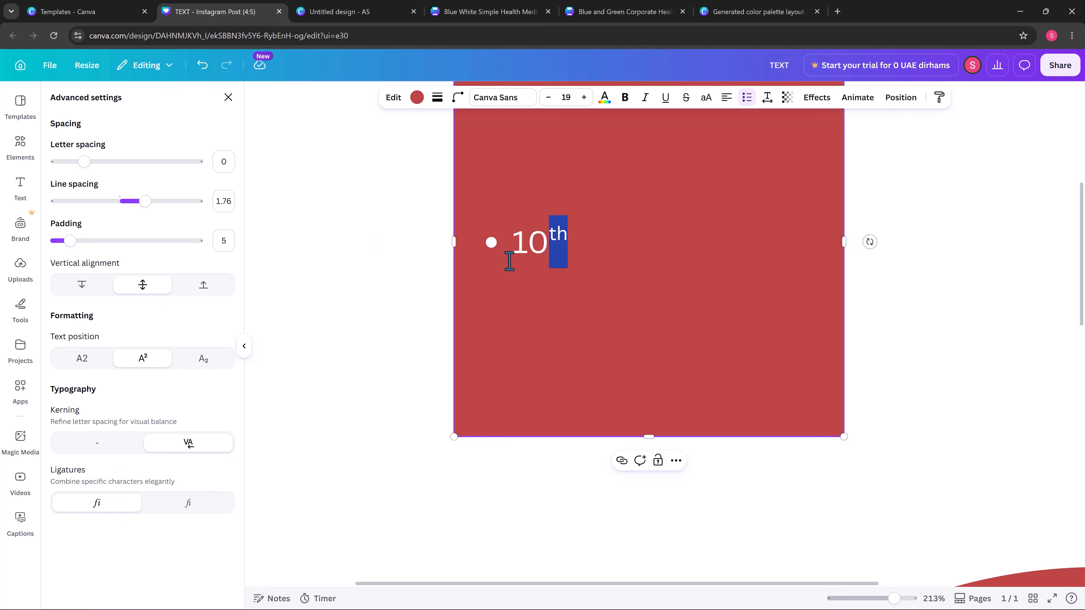
Delete the 10th text from the square and leave text editing
double_click(525, 242)
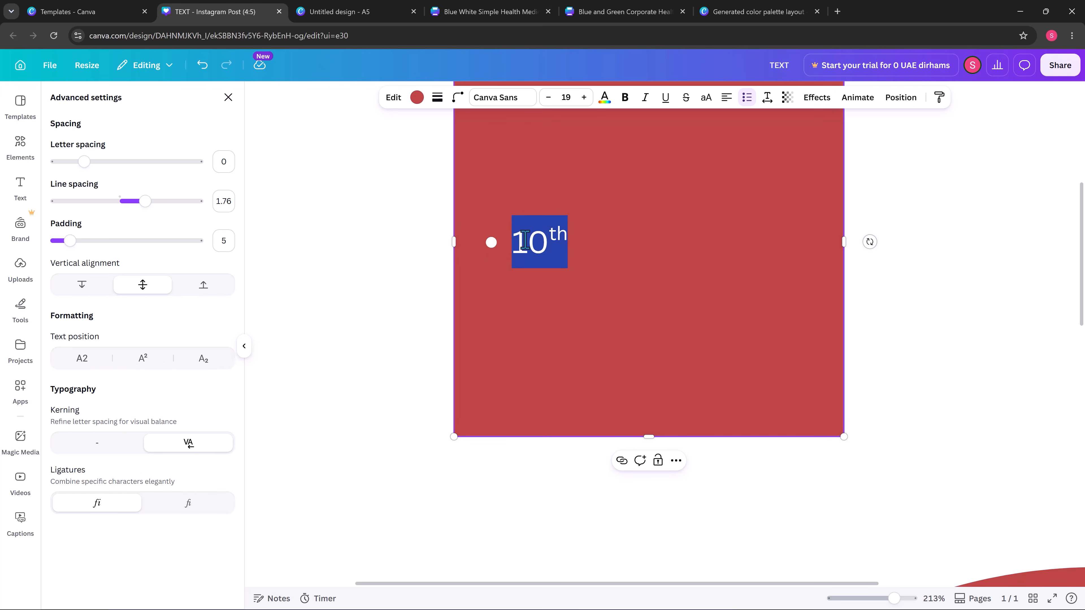
key(BackSpace)
scroll(691, 356, up, 5)
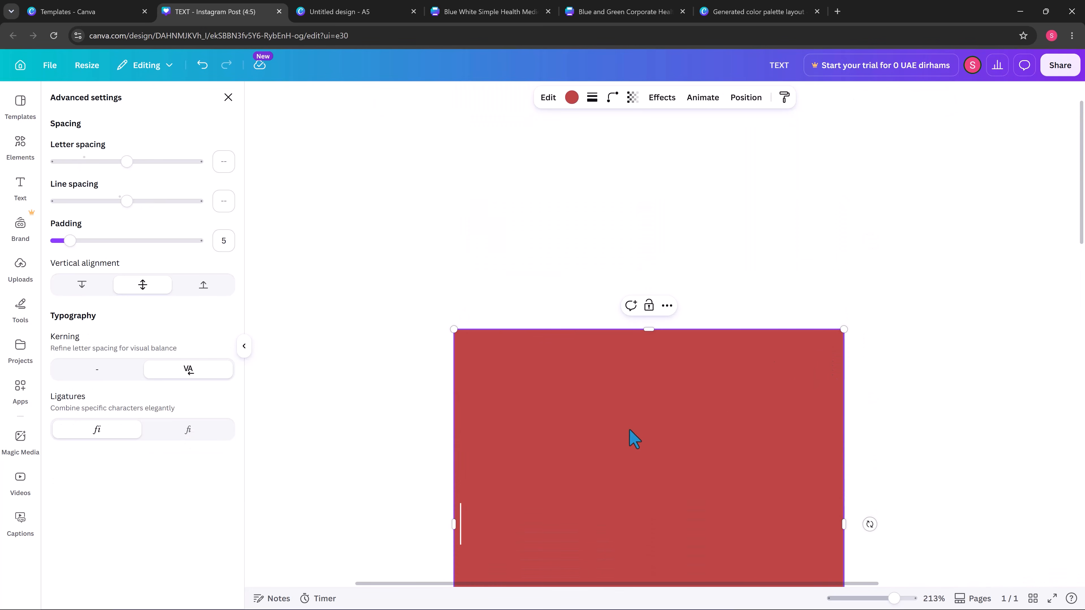
key(Escape)
scroll(712, 286, down, 5)
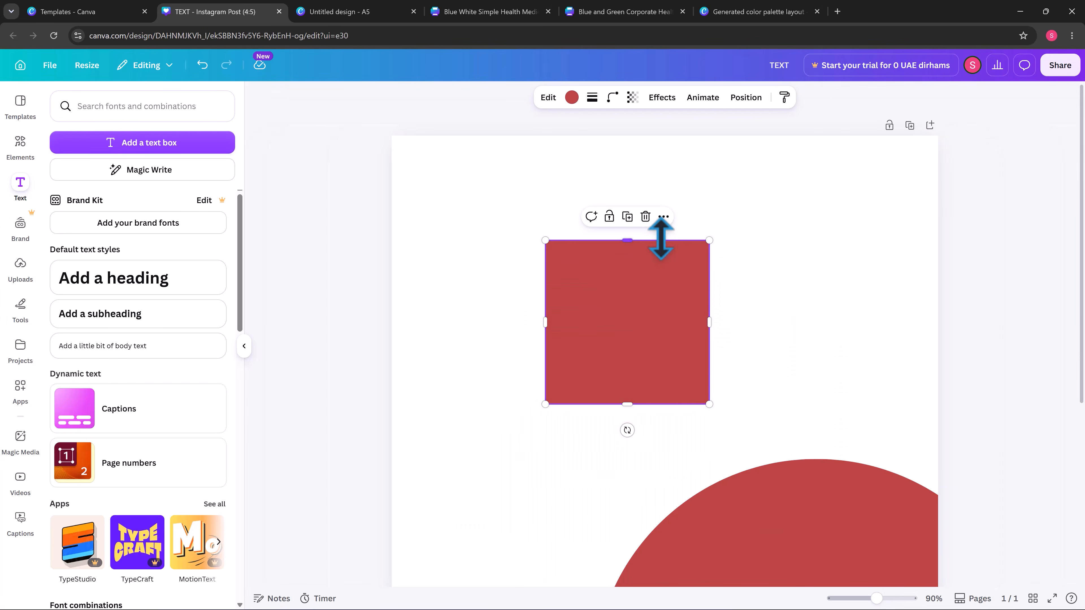
scroll(635, 300, up, 1)
scroll(633, 323, down, 1)
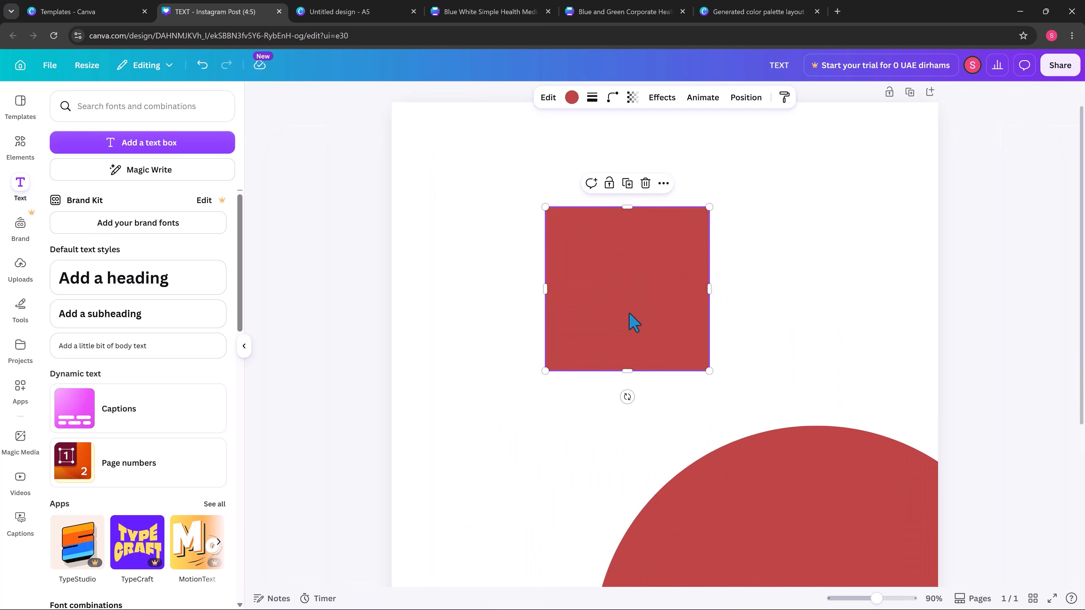
Show the page thumbnails and add a blank second page to the design
drag(874, 600, 865, 598)
drag(864, 596, 867, 597)
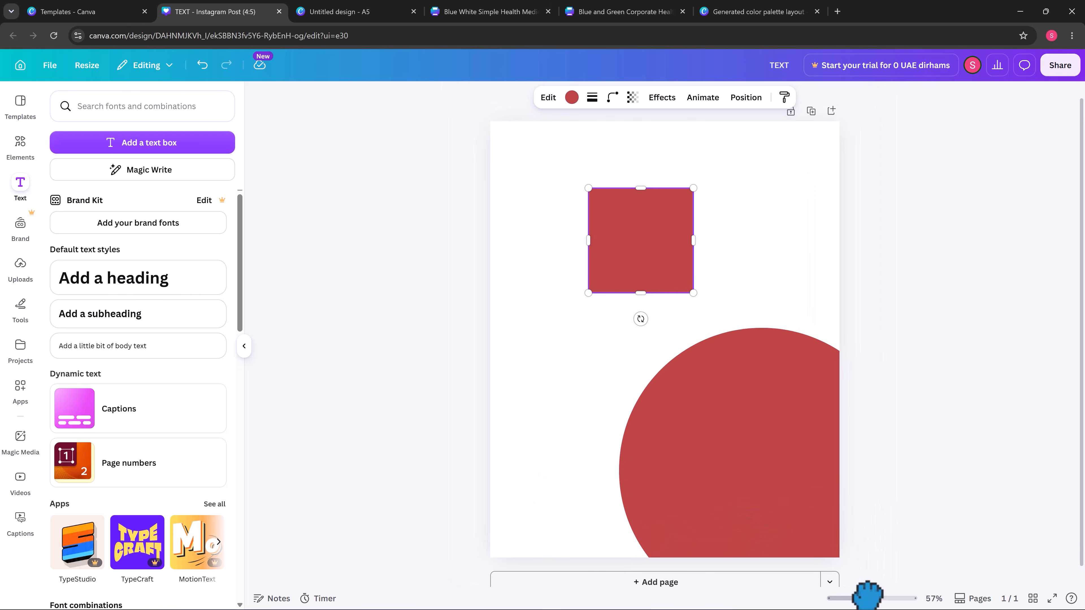
click(962, 600)
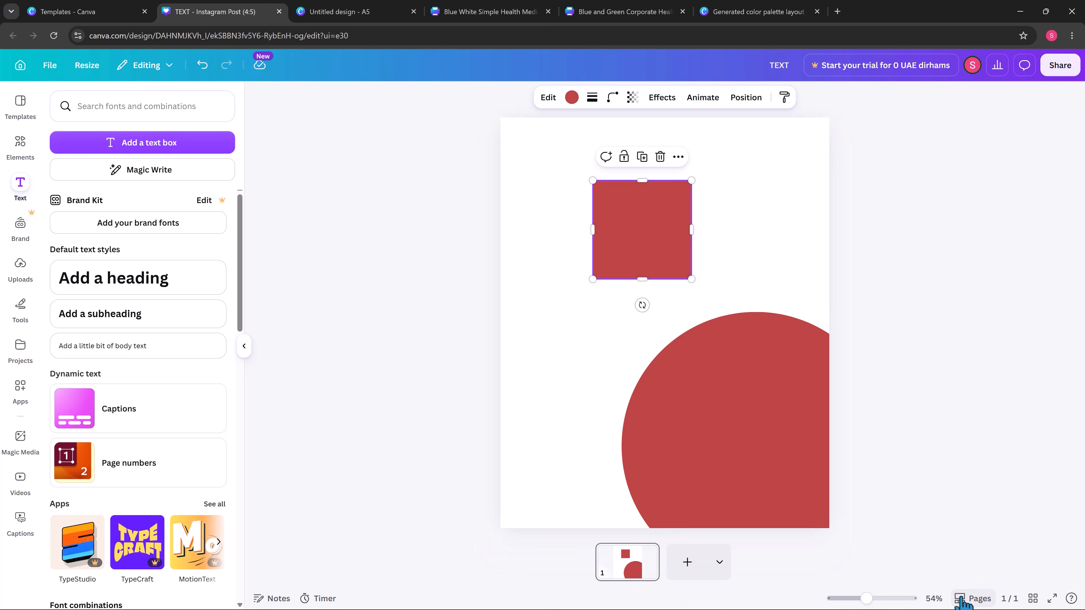
click(687, 564)
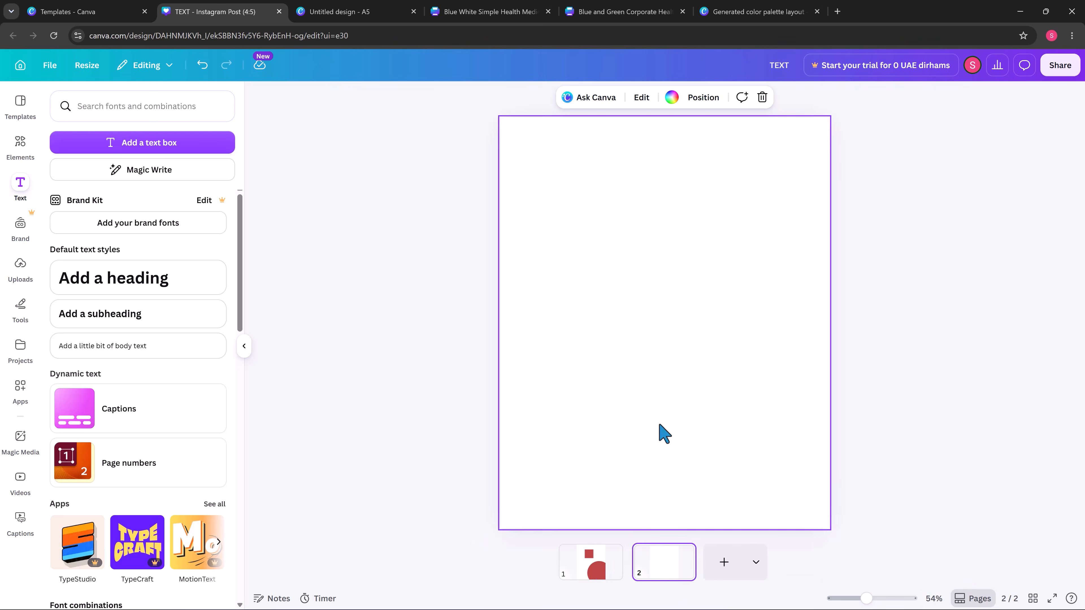
Go back to page 1, and jump to page 2 by entering its page number
click(599, 569)
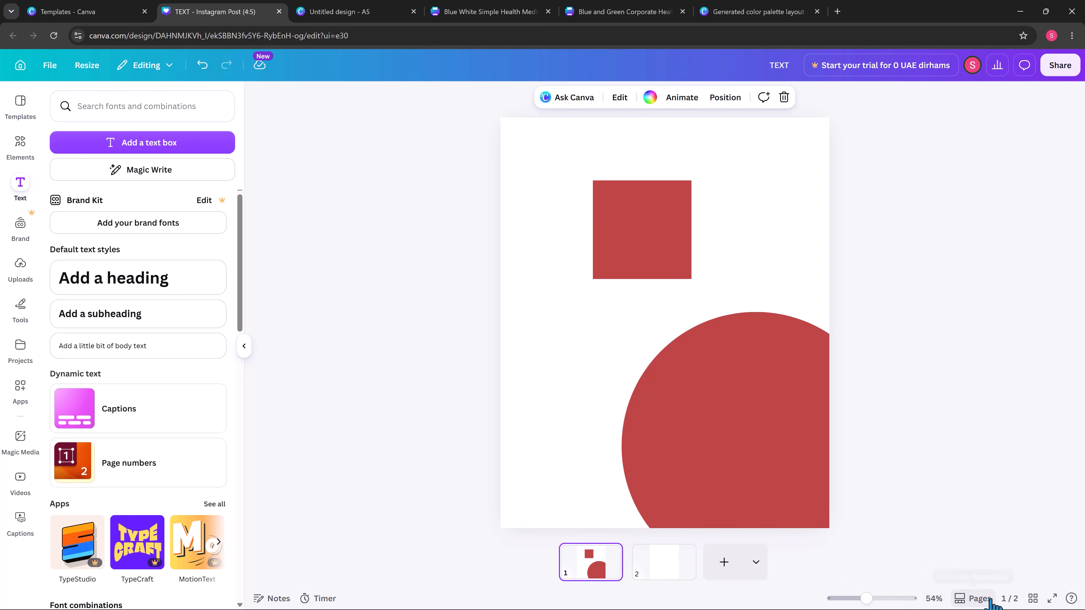
click(1010, 599)
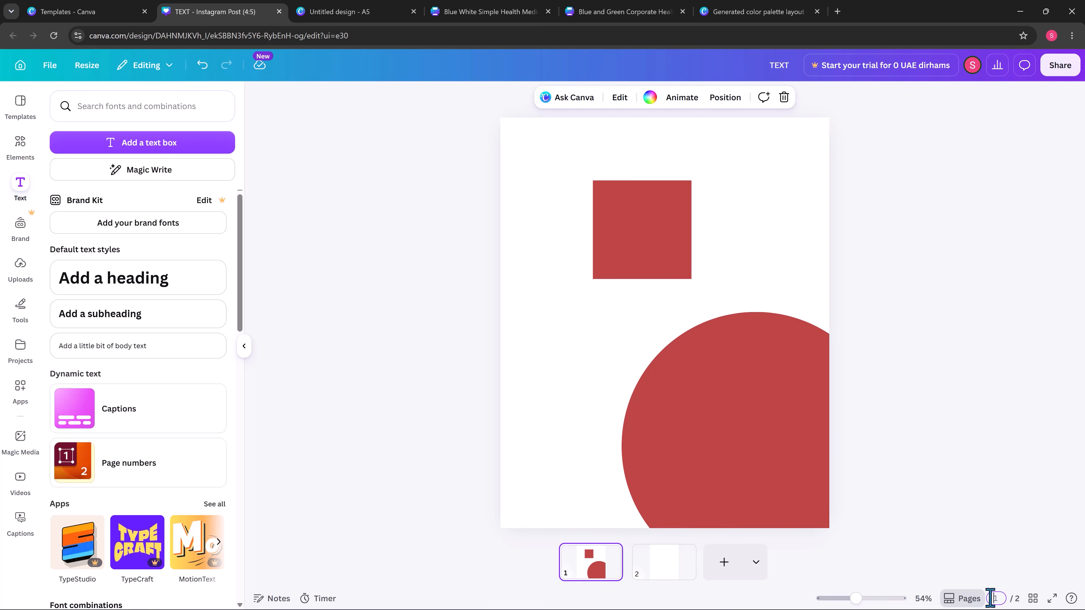
key(Return)
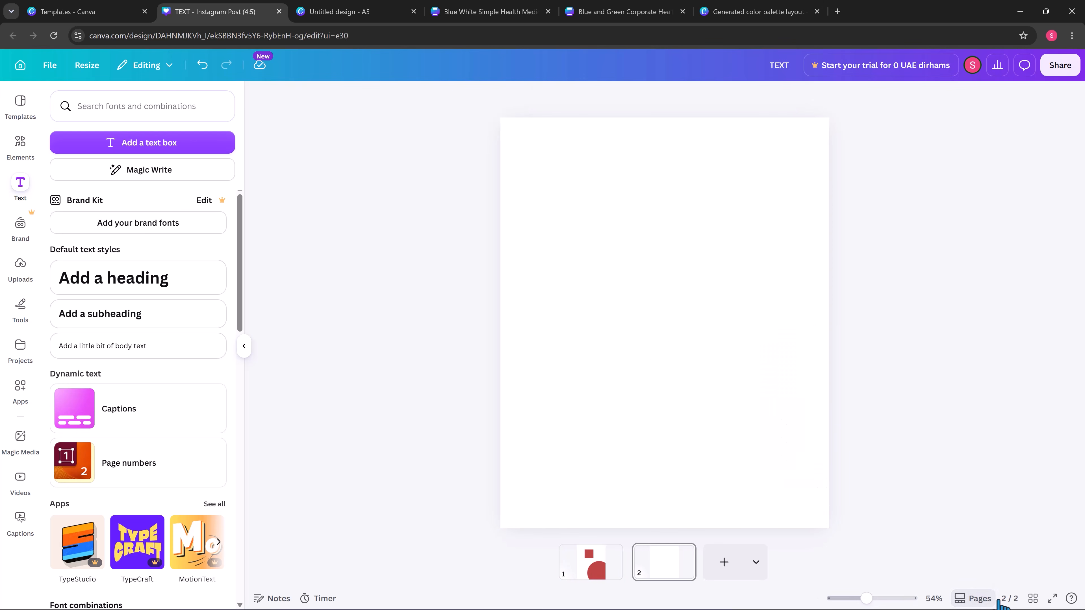
View all pages in the grid overview, return to the editor on page 1, and select the large circle
click(1033, 598)
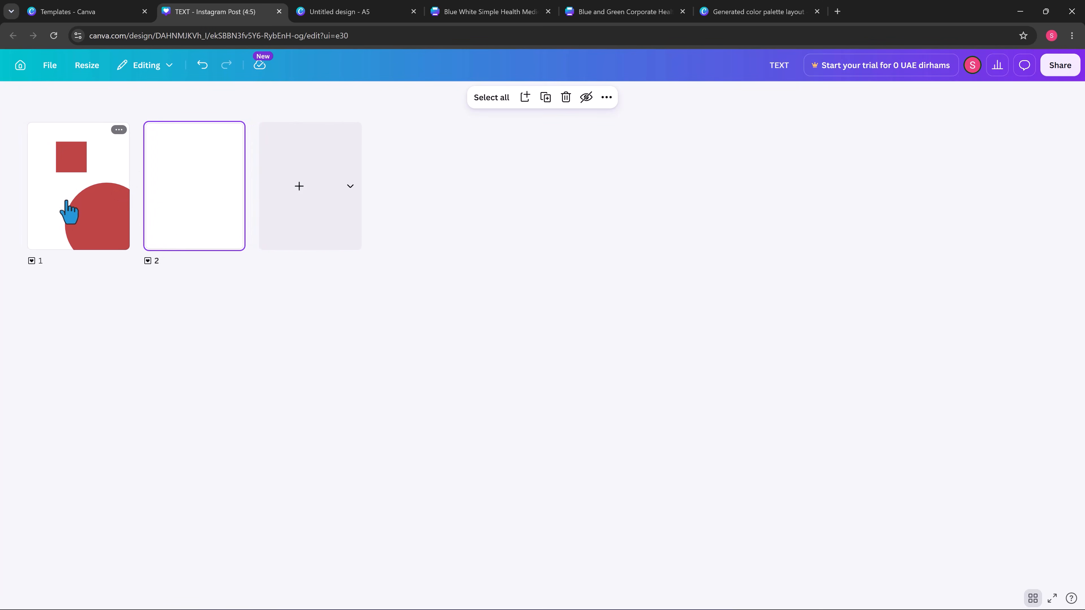
click(77, 211)
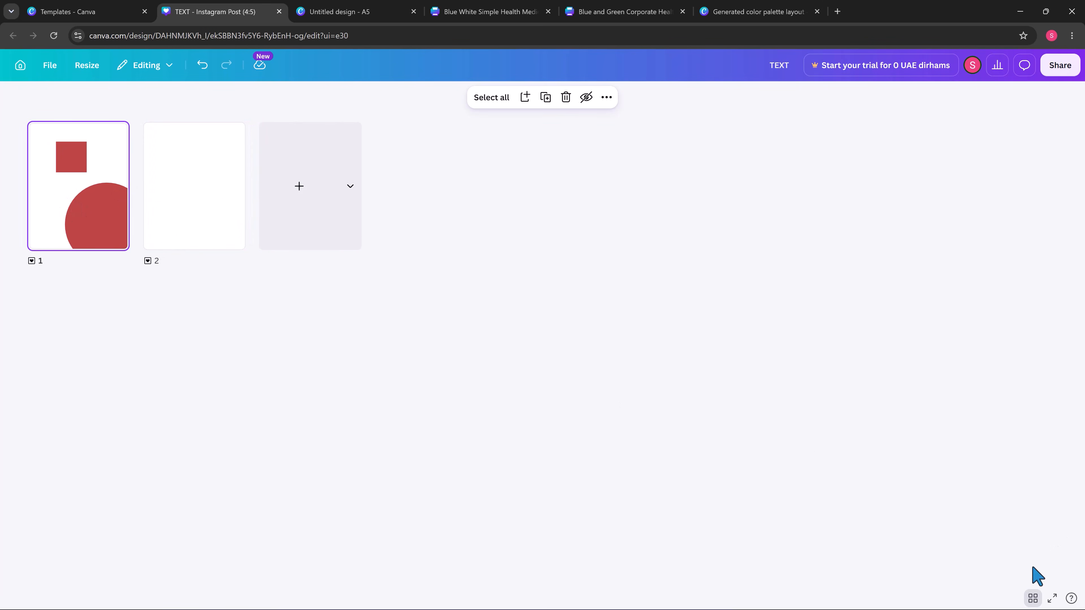
click(1034, 598)
click(671, 251)
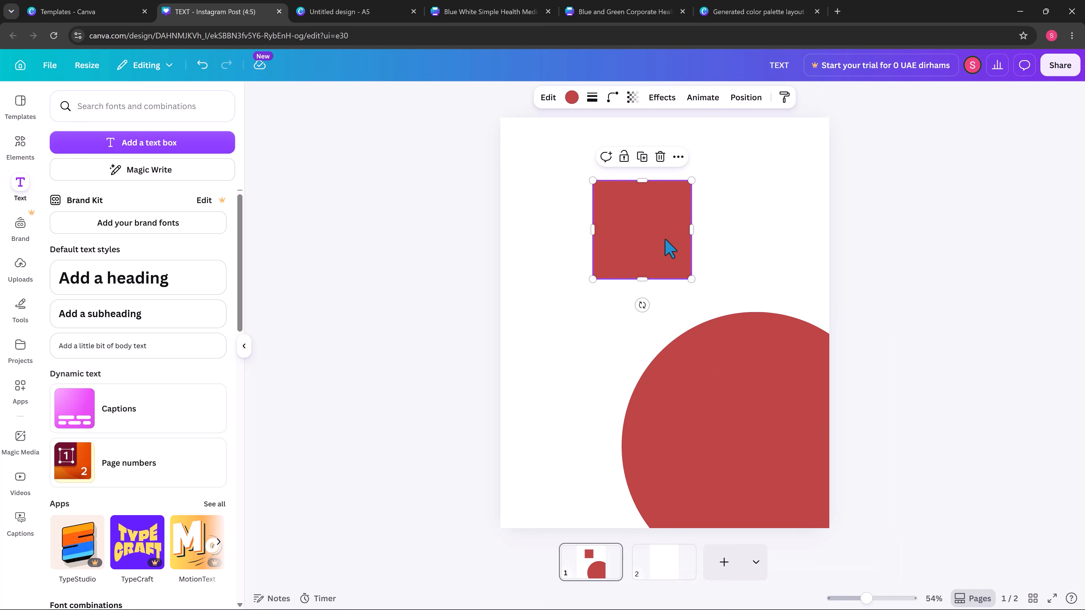
click(731, 371)
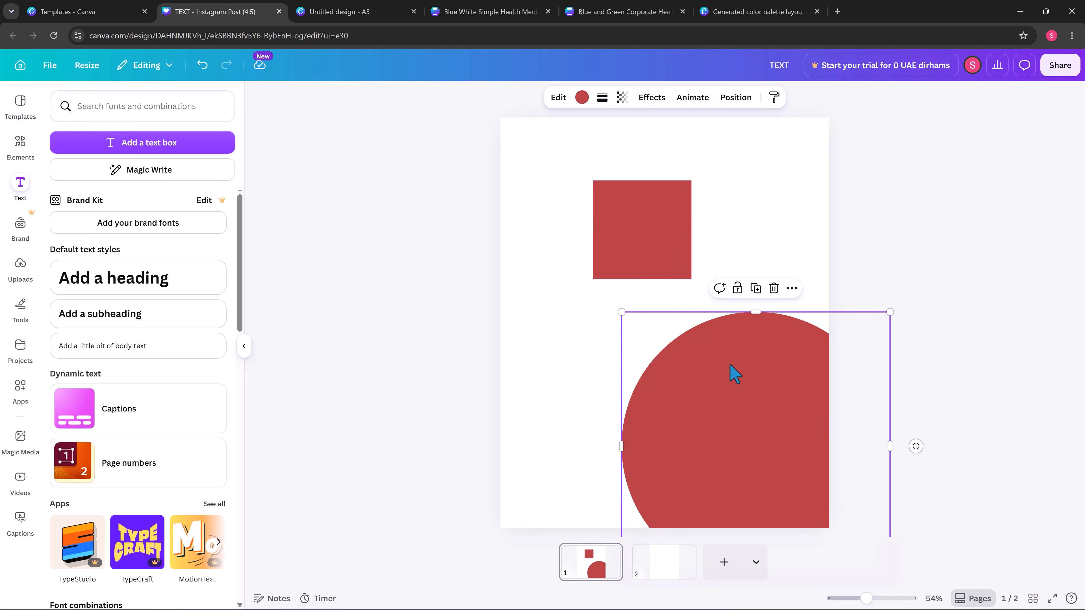
Delete the large circle from page 1 and enter the text gdgdg in the red square
key(Delete)
drag(655, 245, 648, 265)
text(gdgdg)
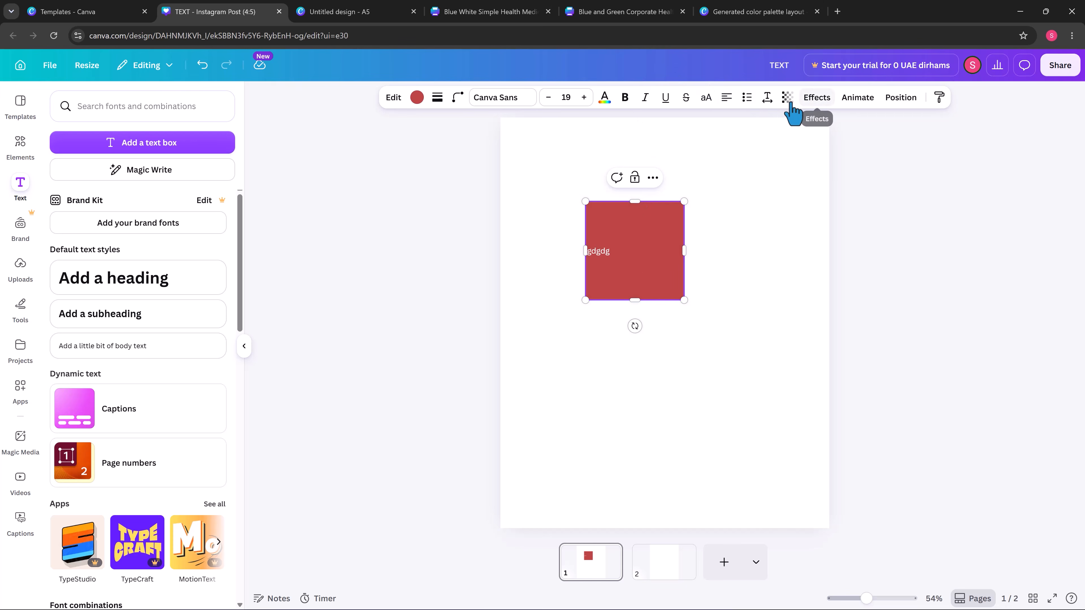
Delete the red square together with its text from page 1
click(787, 238)
click(666, 262)
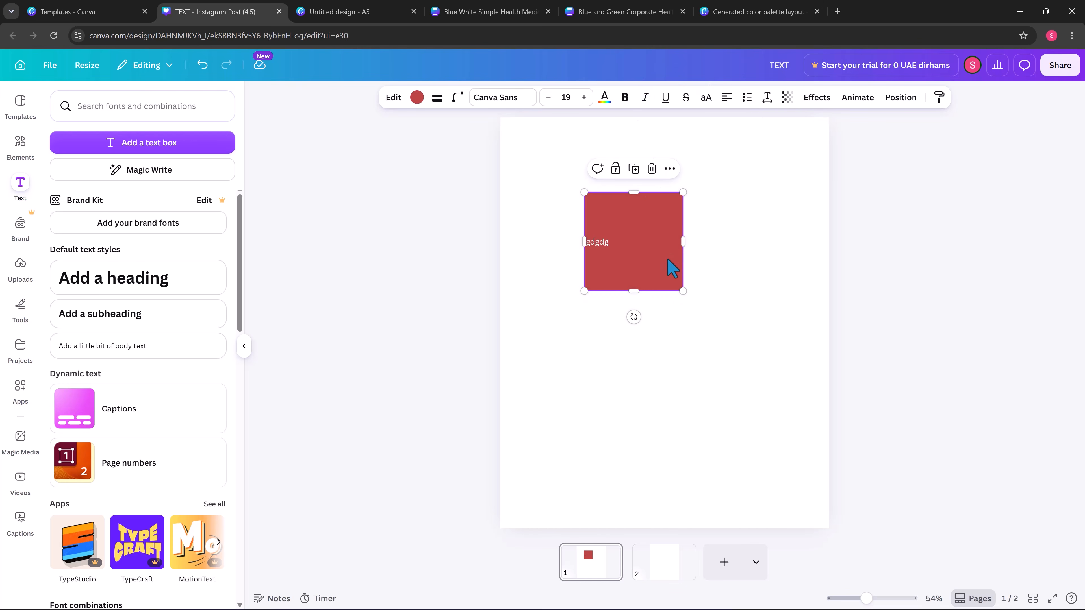
key(Delete)
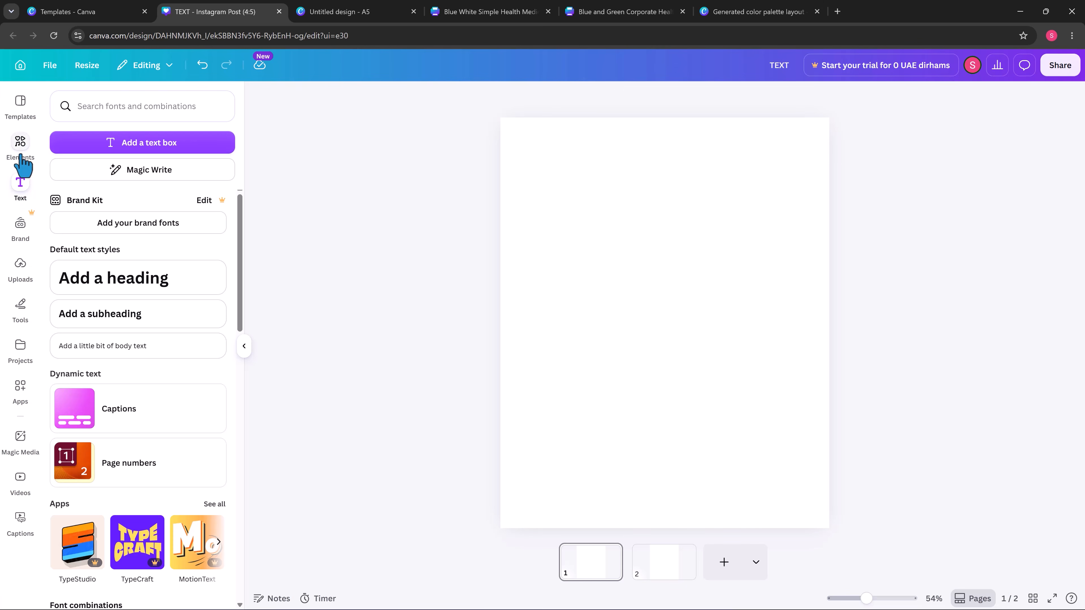
Add a basic square shape to page 1 and move it slightly up the page
click(20, 148)
click(69, 229)
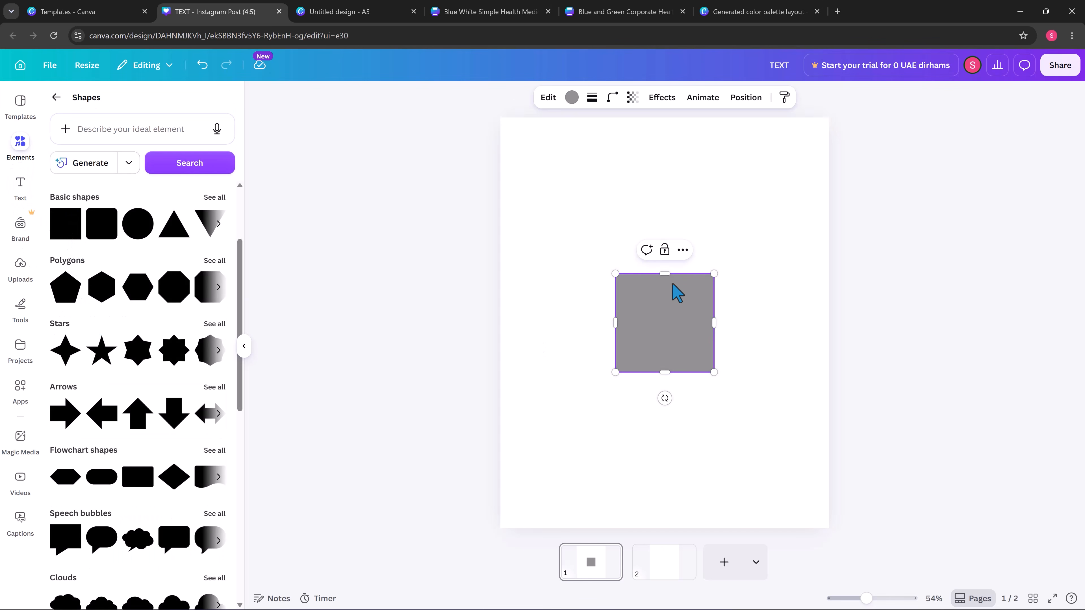
click(690, 327)
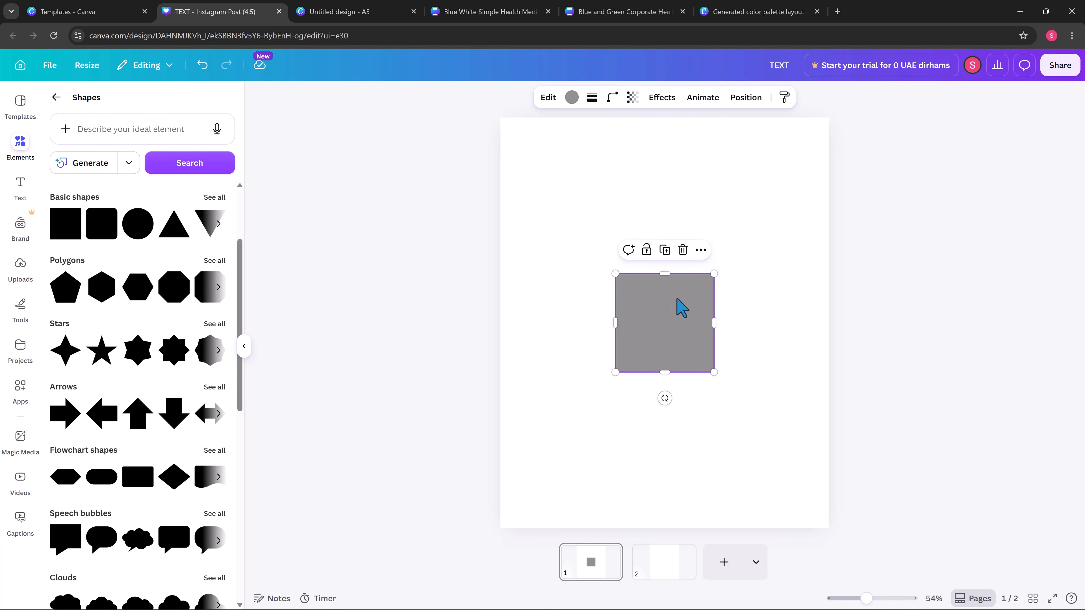
drag(682, 308, 664, 286)
Set the square's transparency to 42, fill it with the default solid orchid purple, and shift it toward the page's upper part
click(633, 98)
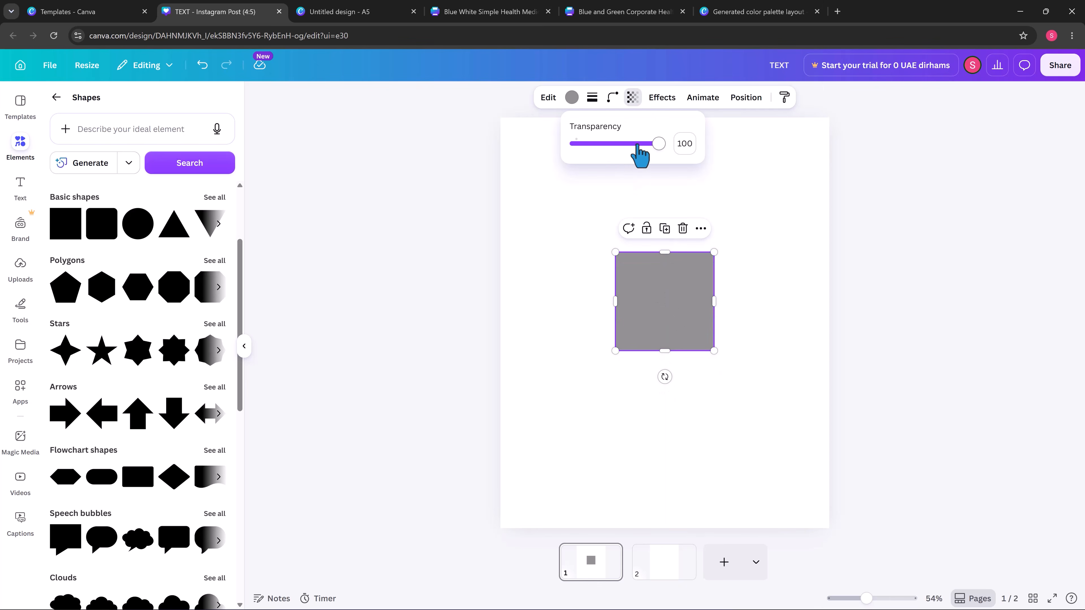
drag(639, 146, 610, 145)
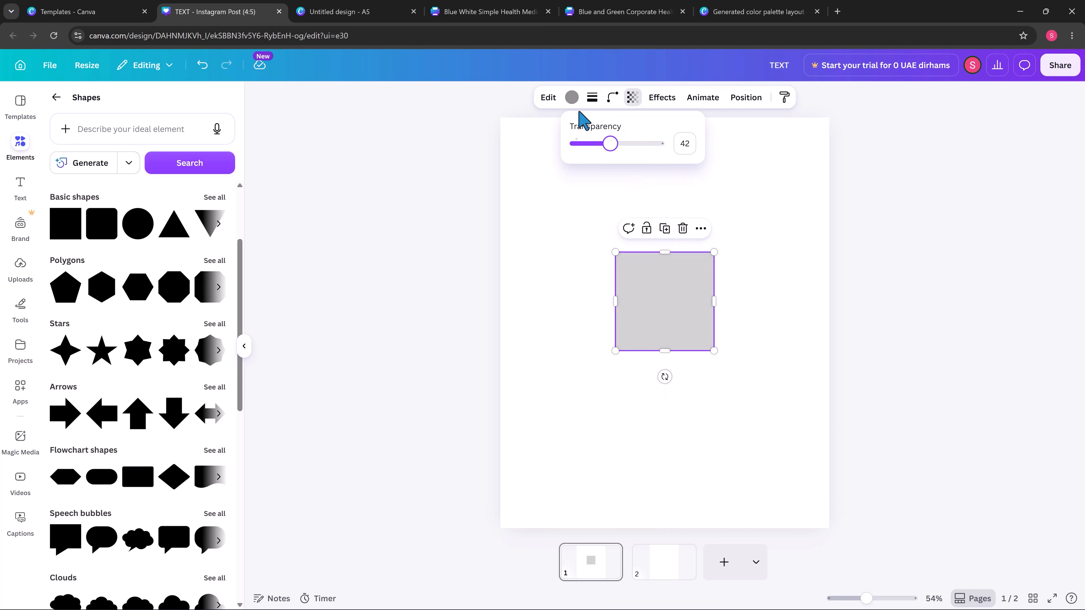
click(572, 98)
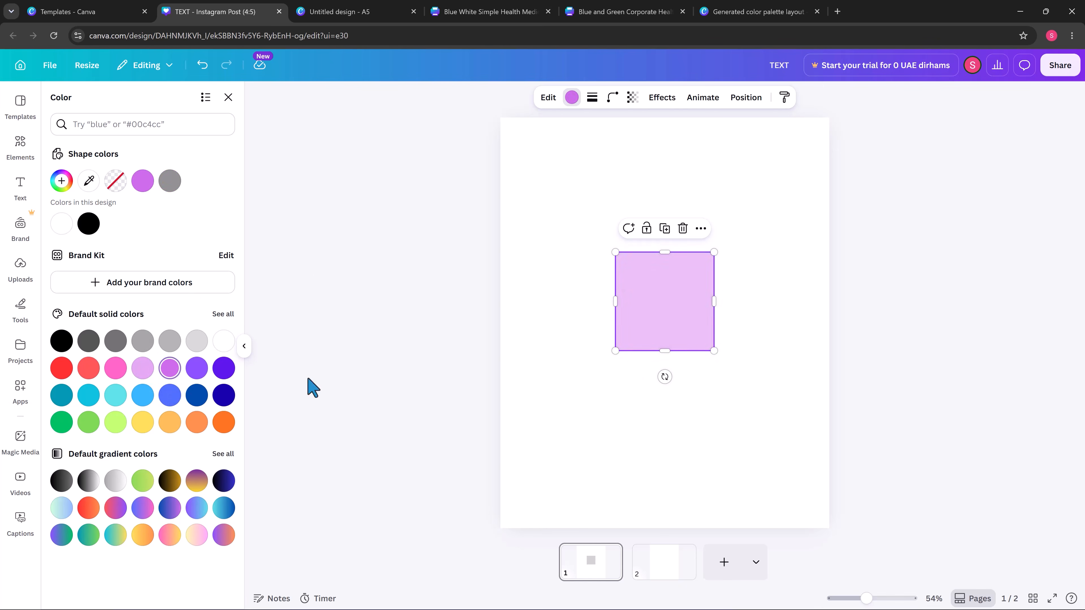
drag(689, 320, 671, 292)
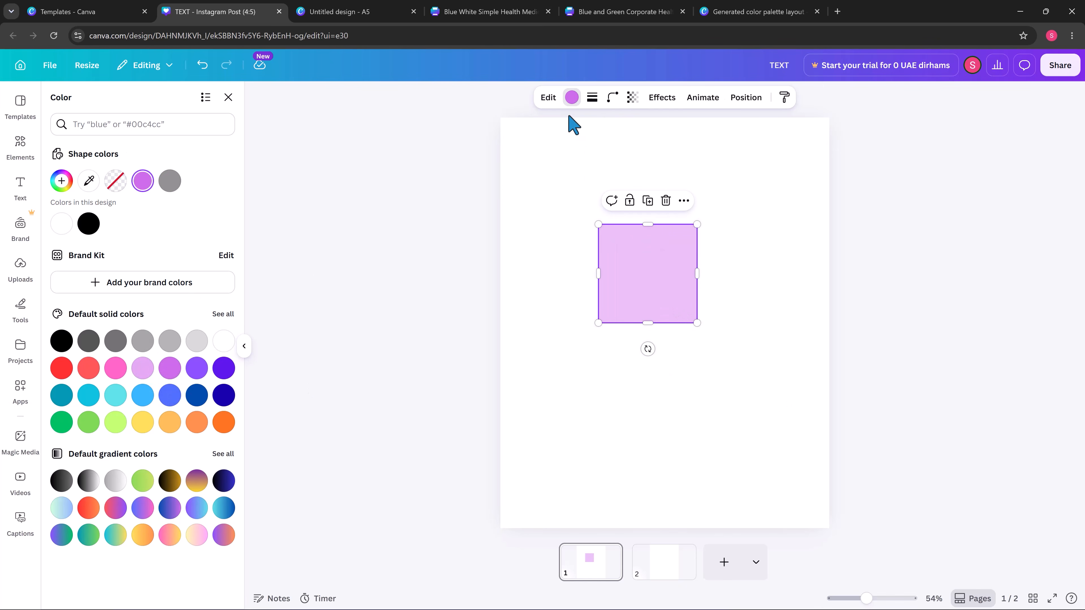
Look through the effects, animations and layer positions available for the square
click(662, 103)
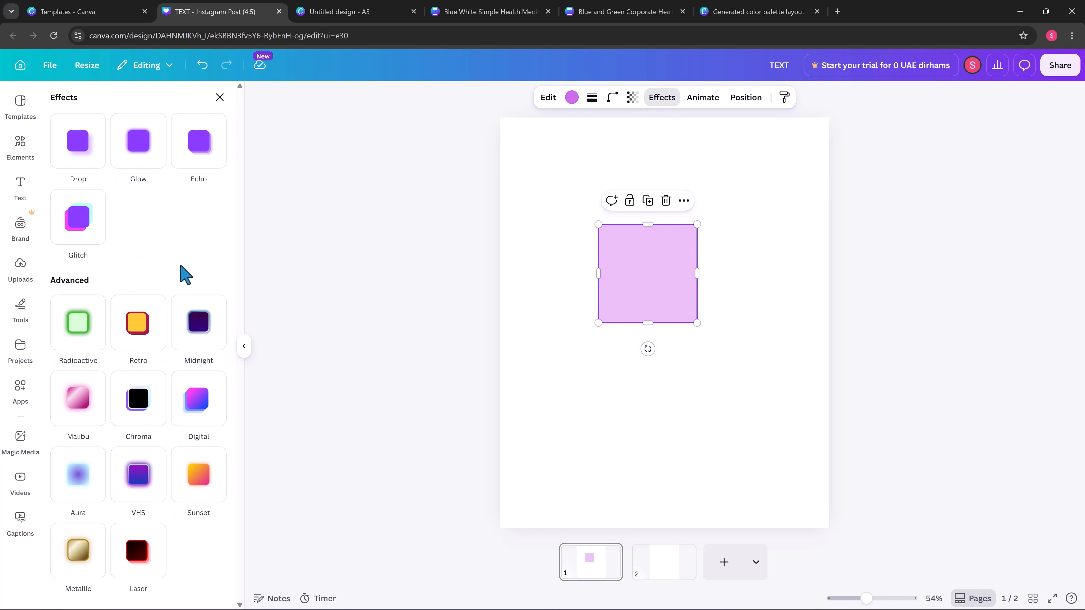
click(703, 99)
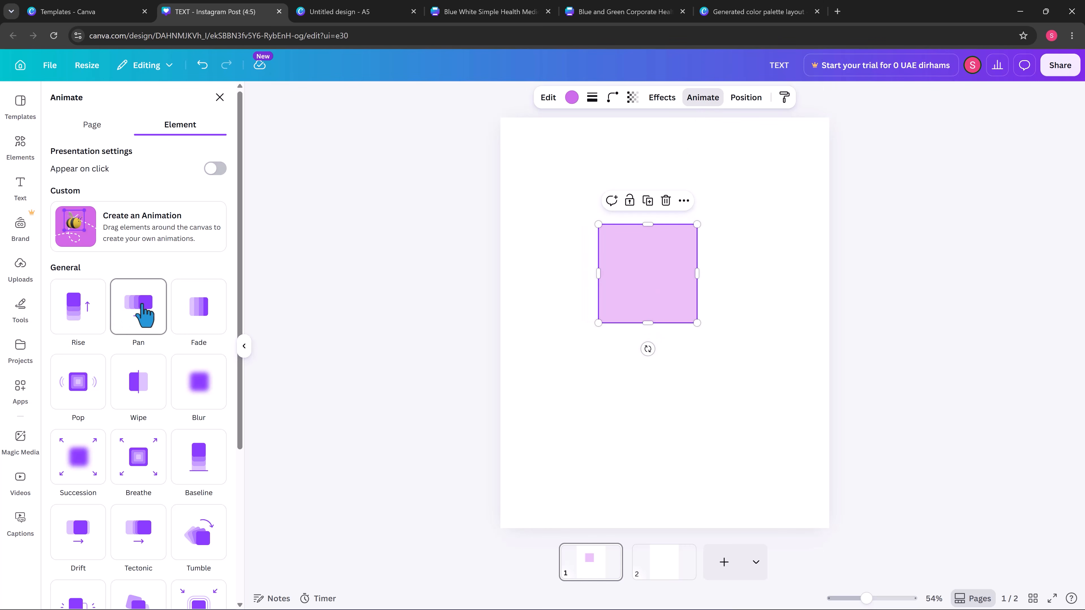
click(747, 98)
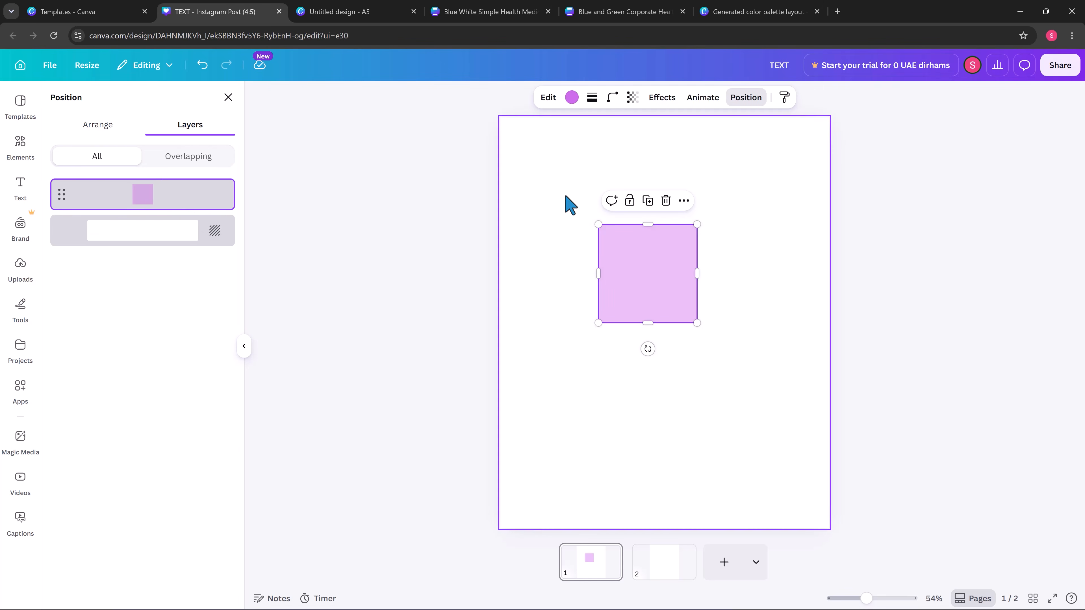
Delete the semi-transparent purple square from page 1
click(740, 387)
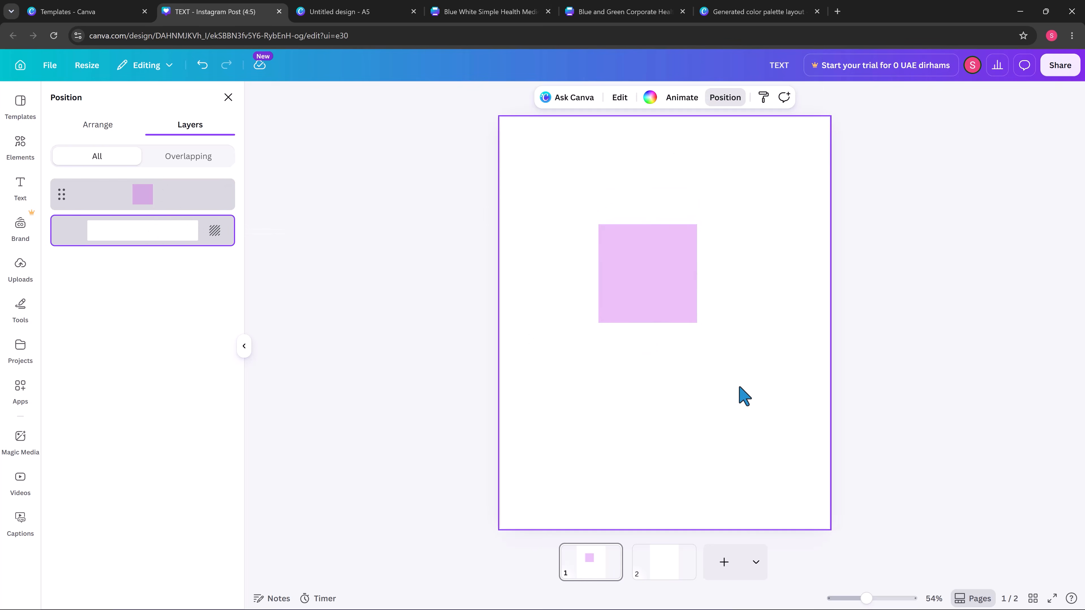
drag(662, 298, 679, 326)
key(Delete)
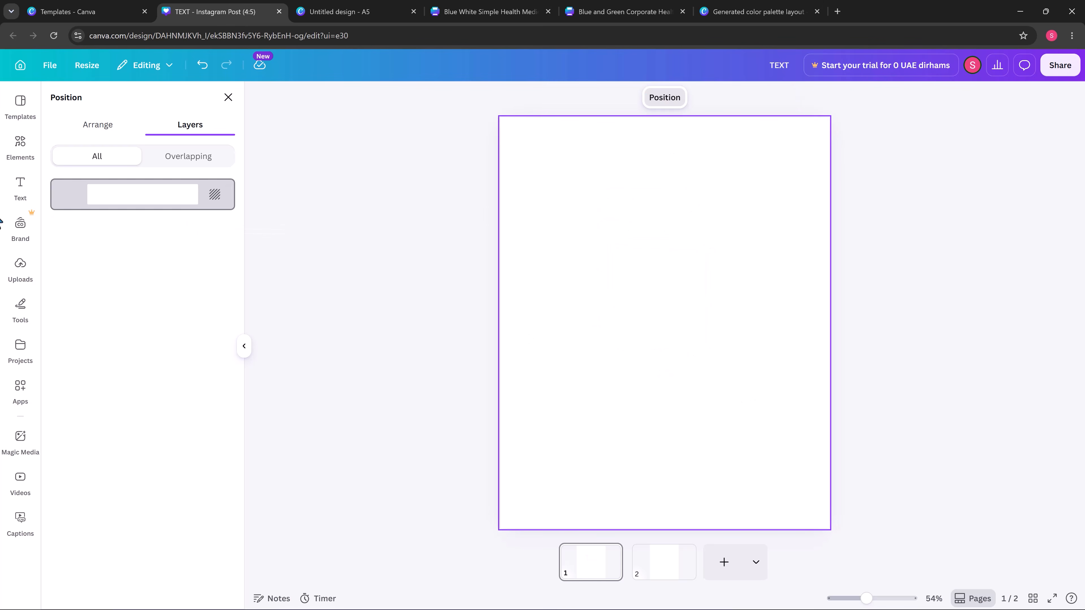
Browse the Graphics category of elements, examining its sections such as Gradient, Animations, Social Media, Icons and Collections
click(19, 158)
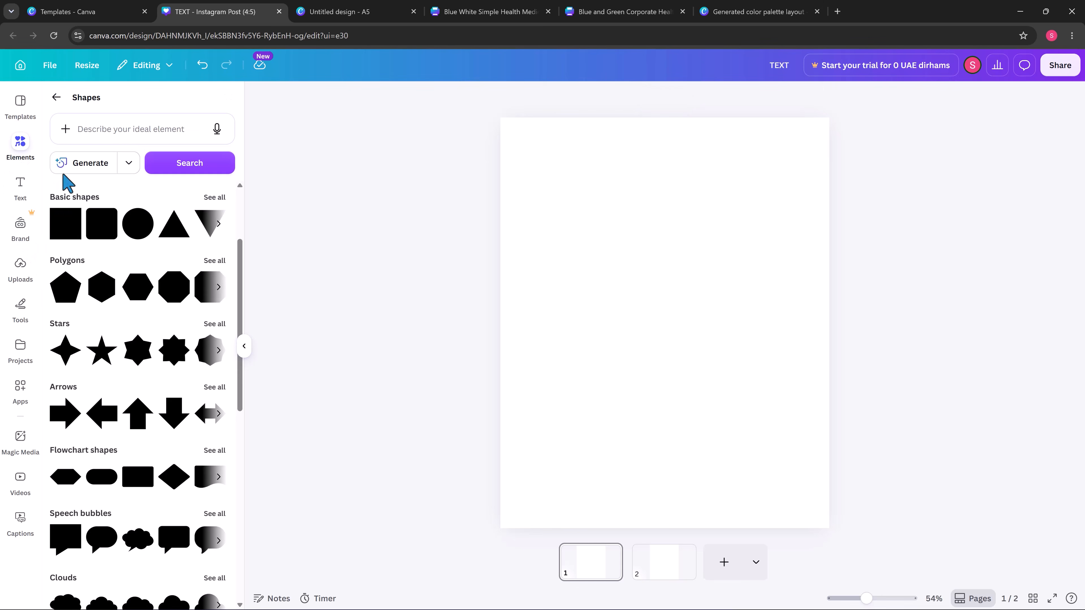
click(57, 98)
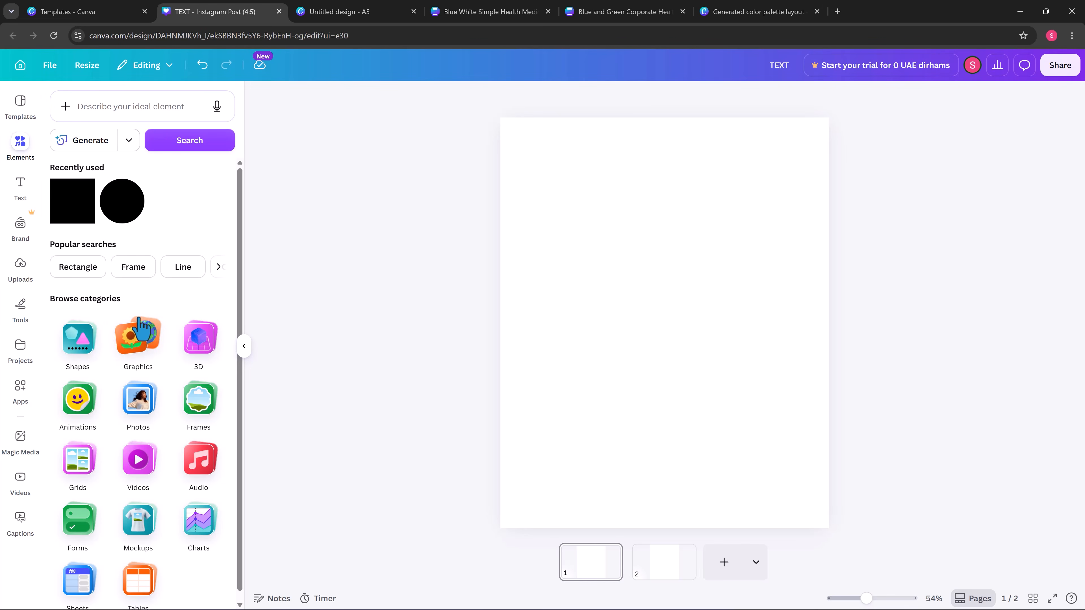
click(138, 357)
scroll(138, 391, down, 5)
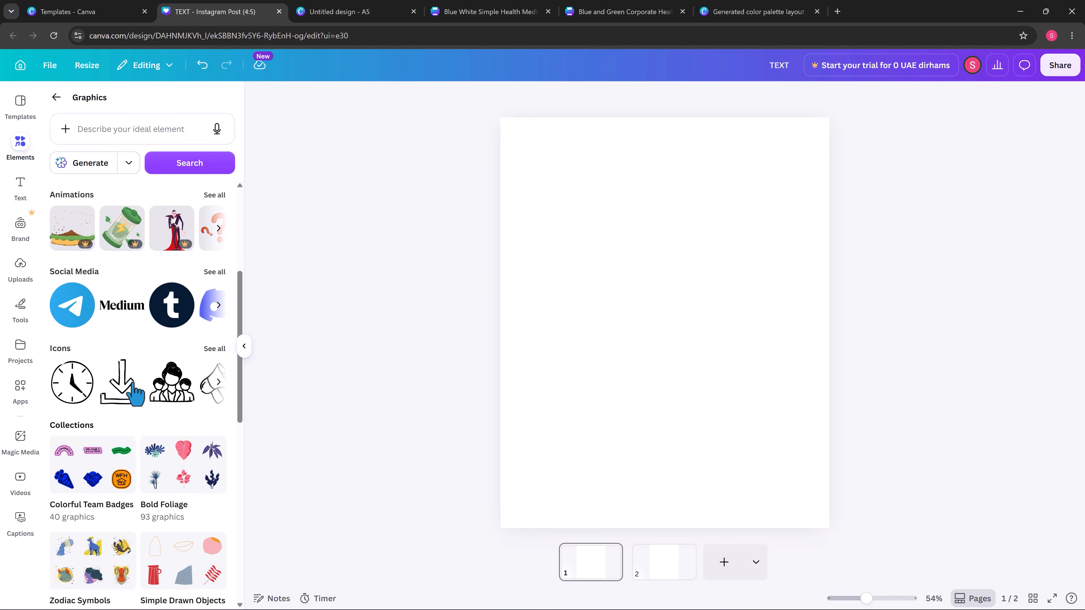
scroll(136, 393, up, 3)
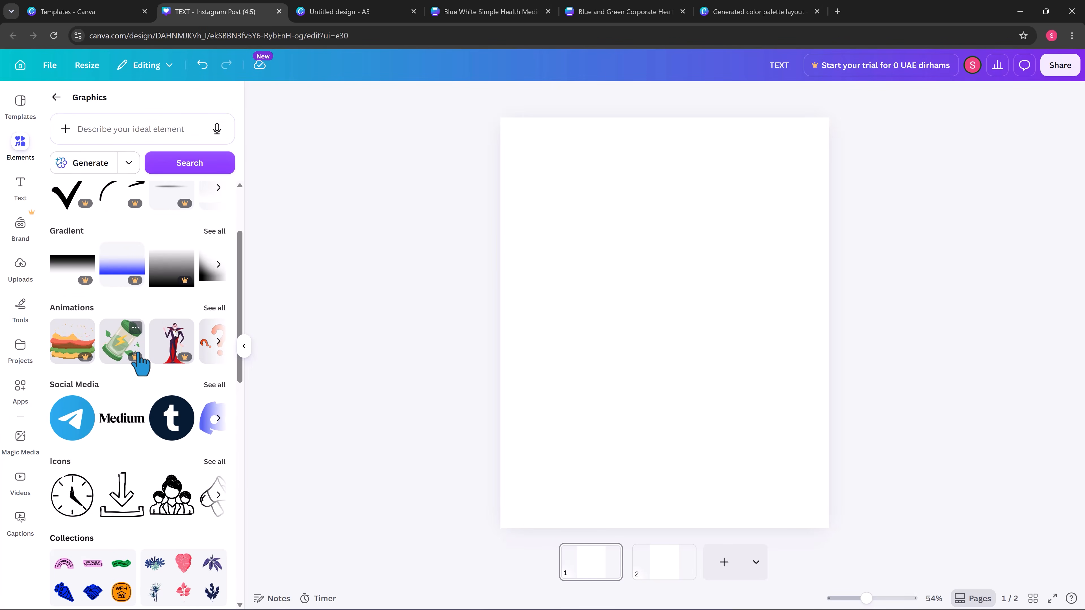
scroll(138, 361, down, 8)
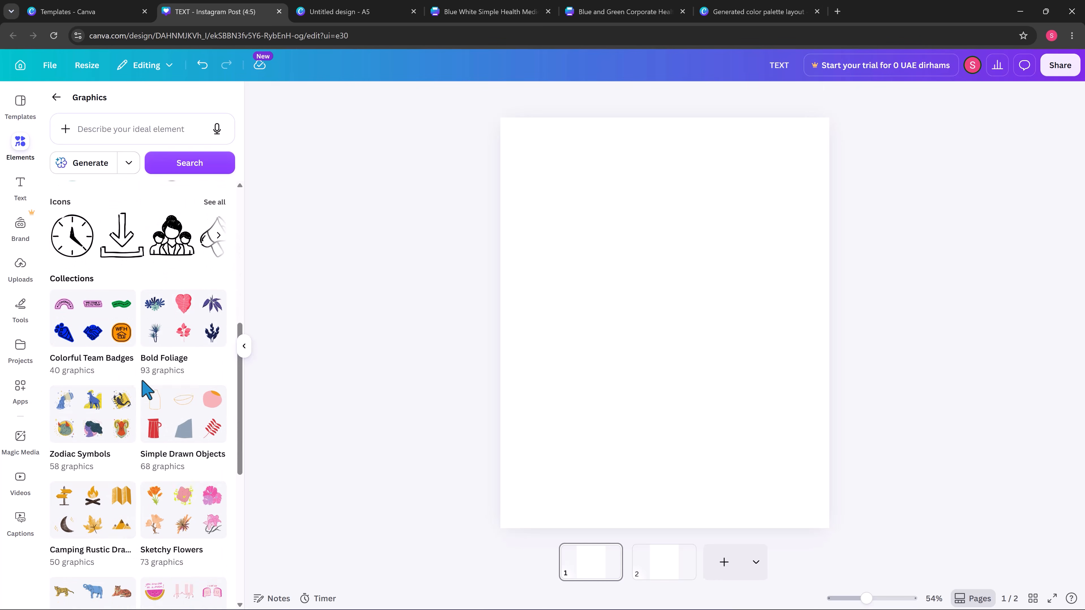
scroll(171, 368, up, 8)
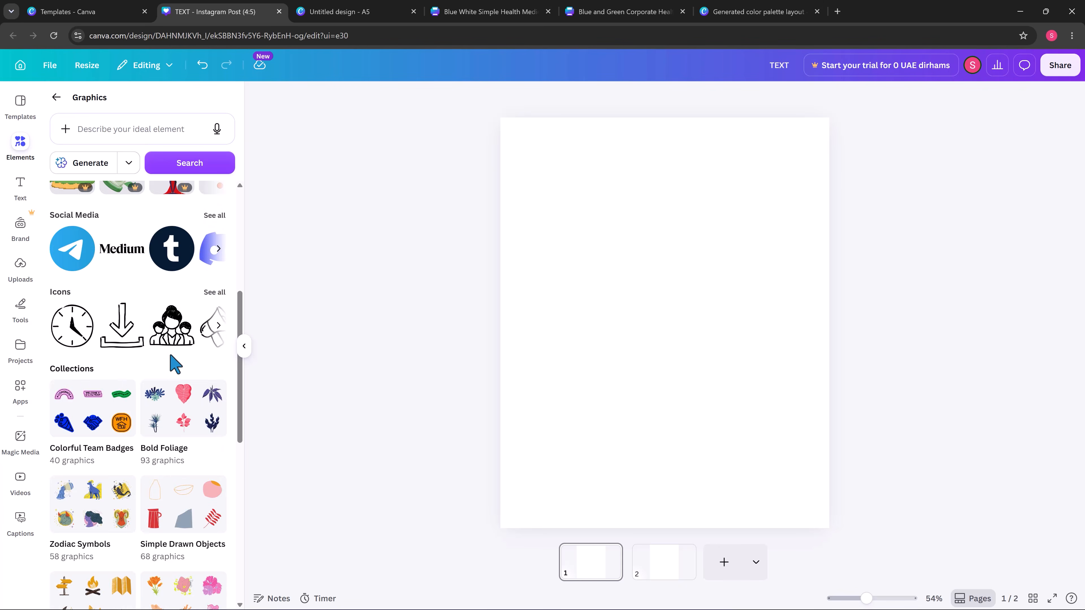
scroll(175, 363, up, 3)
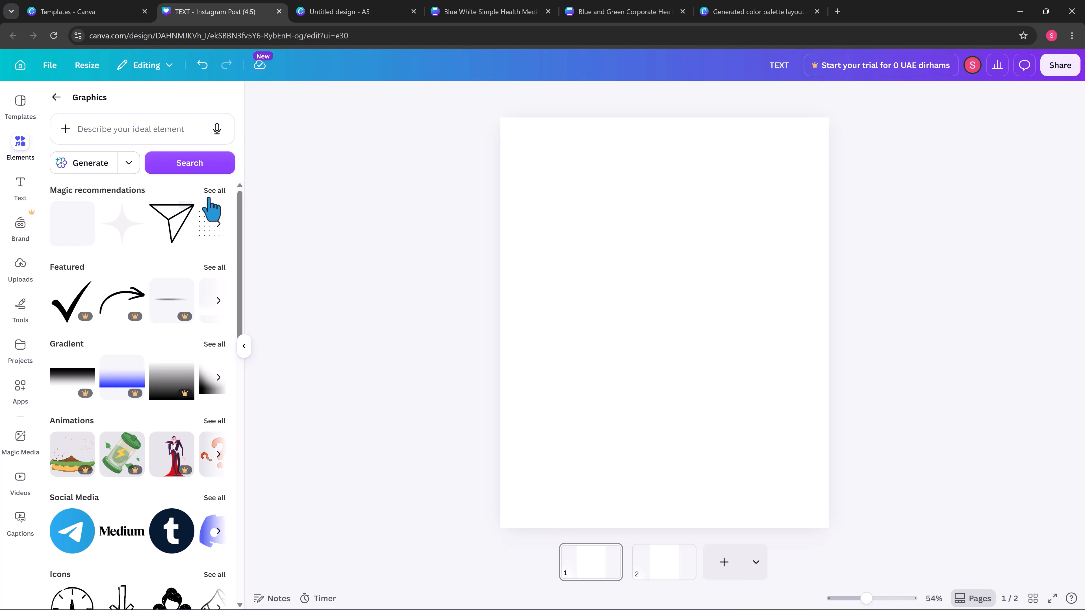
Add the green outlined WhatsApp icon from all Magic recommendations to page 1, move it higher and make it smaller
click(215, 191)
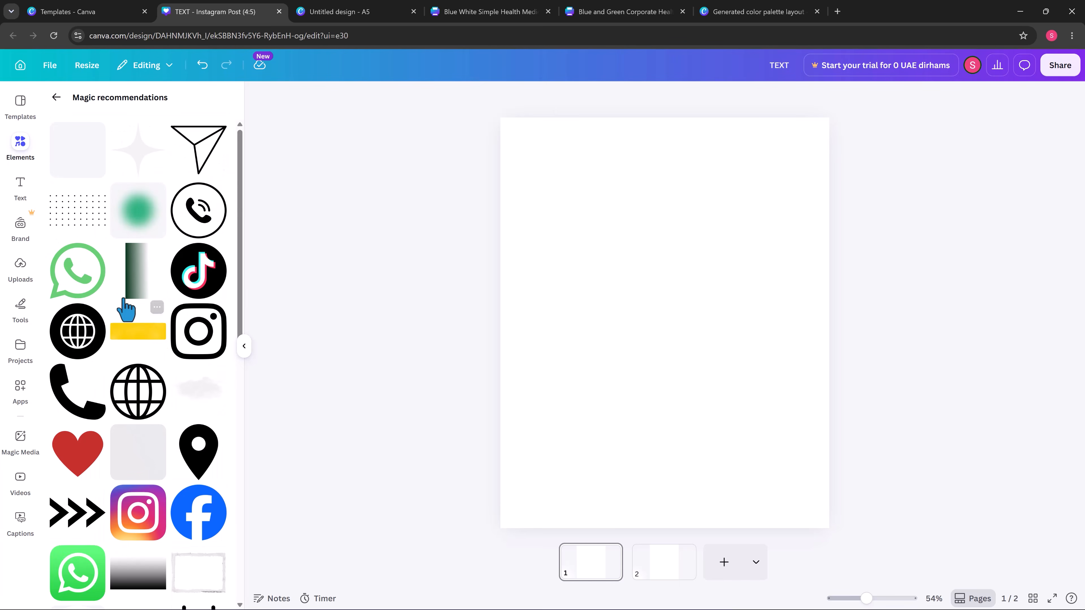
click(99, 272)
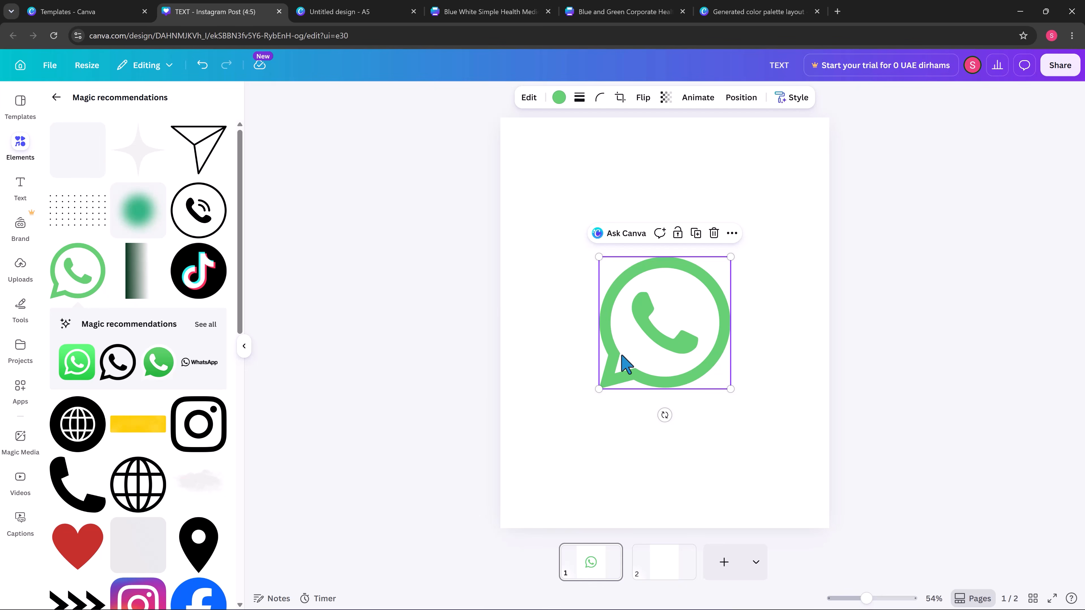
drag(622, 355, 615, 313)
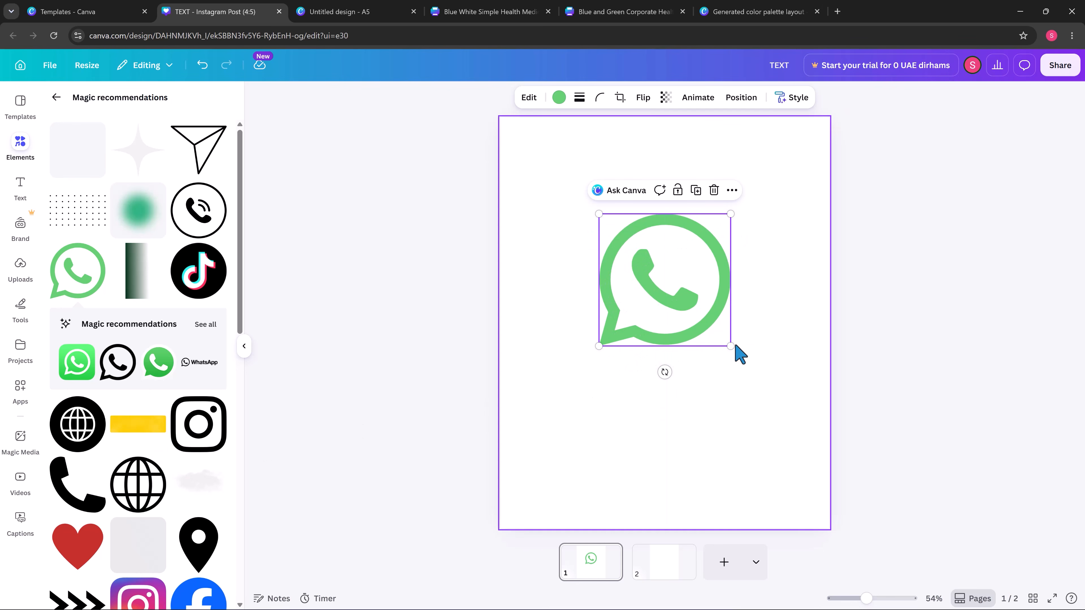
drag(730, 346, 684, 299)
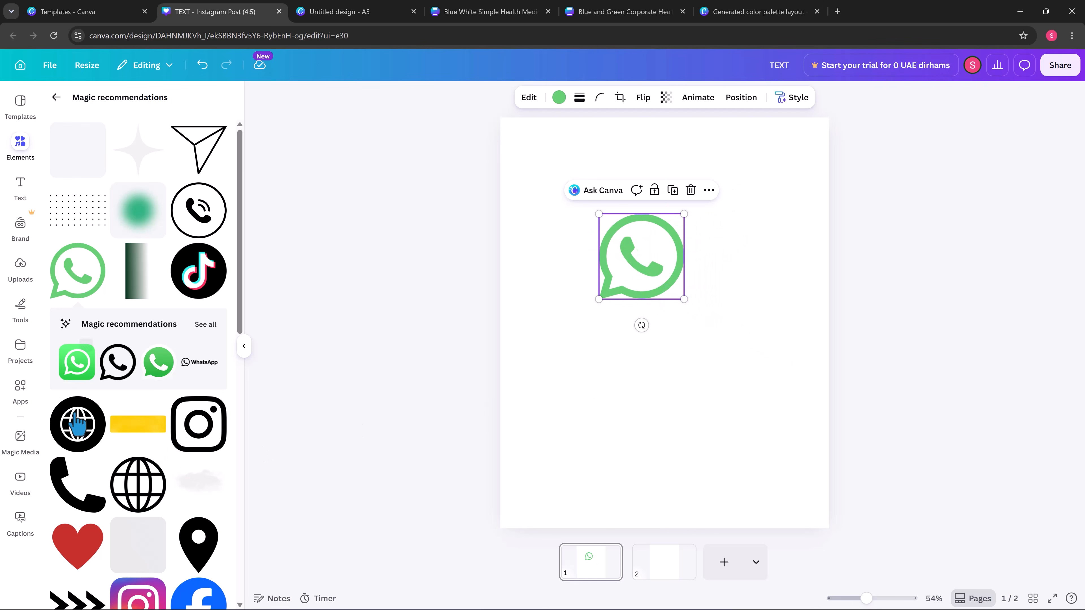
Show all recommendations related to the WhatsApp icon and add the round blue Facebook logo to page 1
click(168, 353)
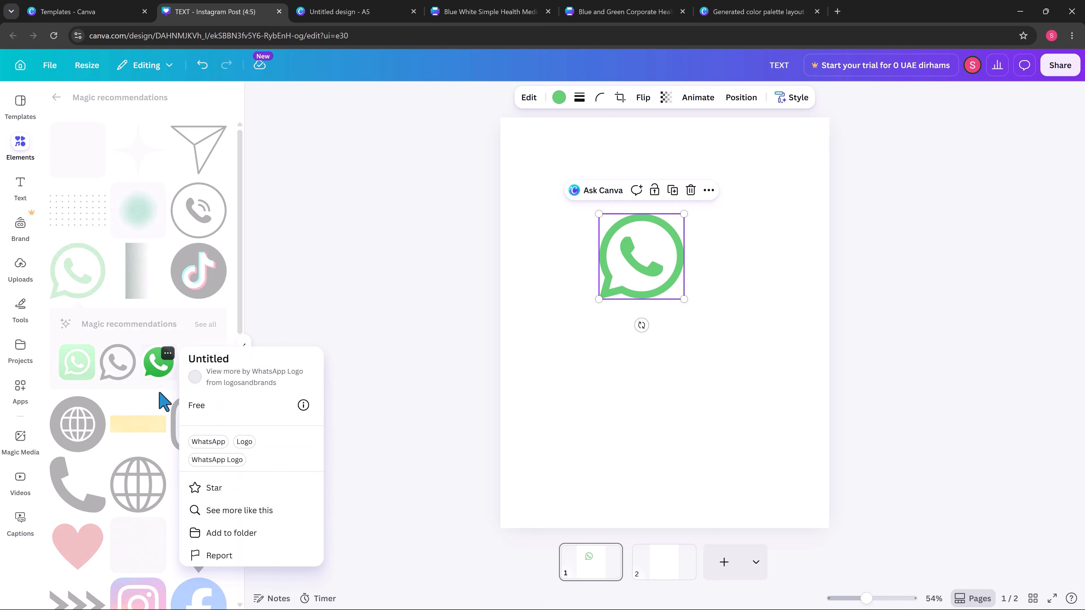
click(145, 371)
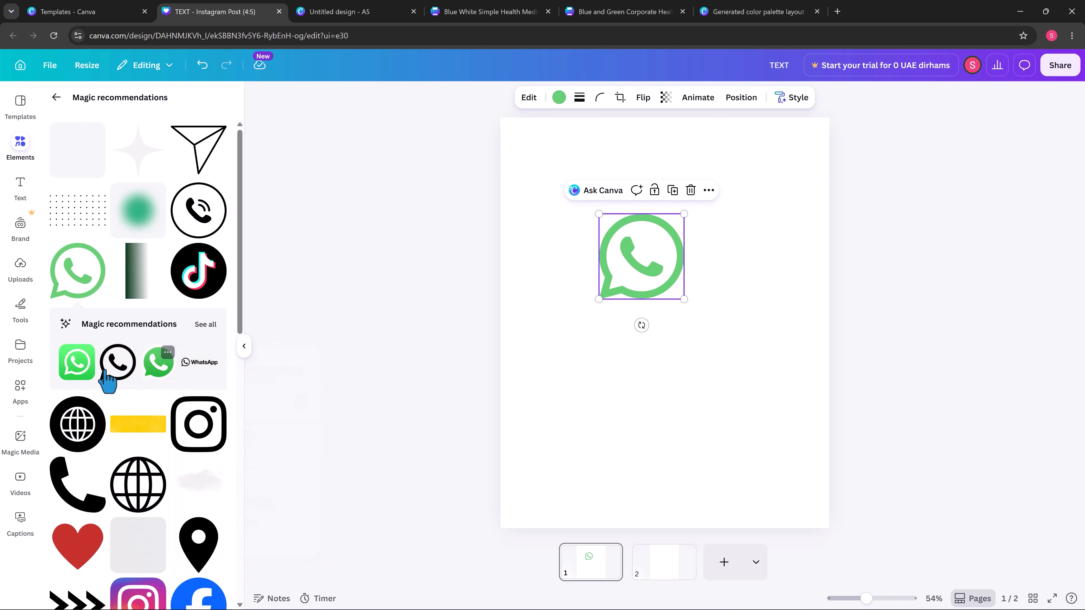
click(205, 325)
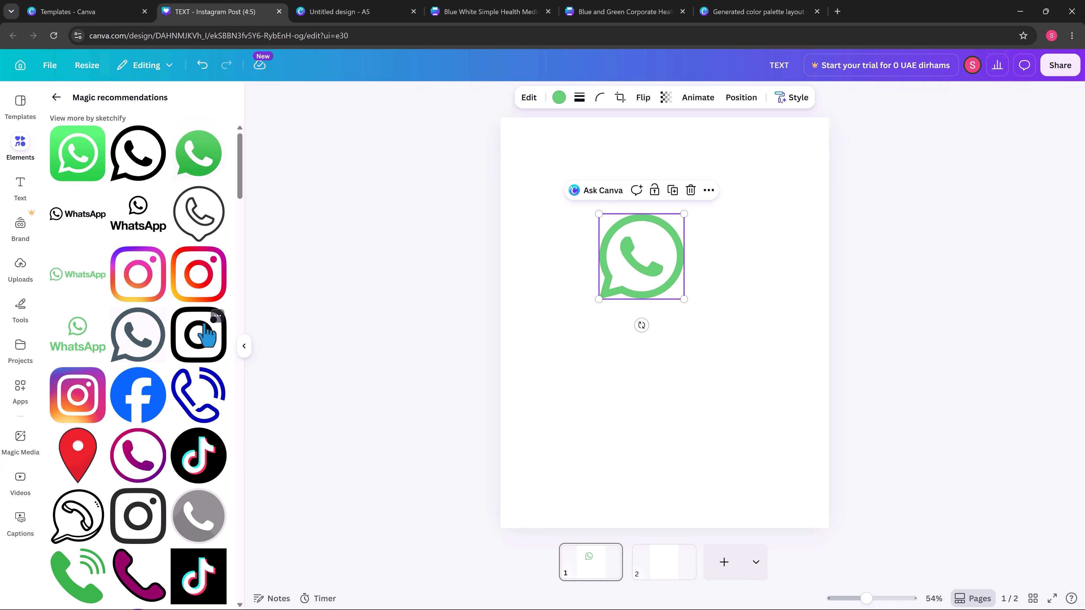
click(143, 404)
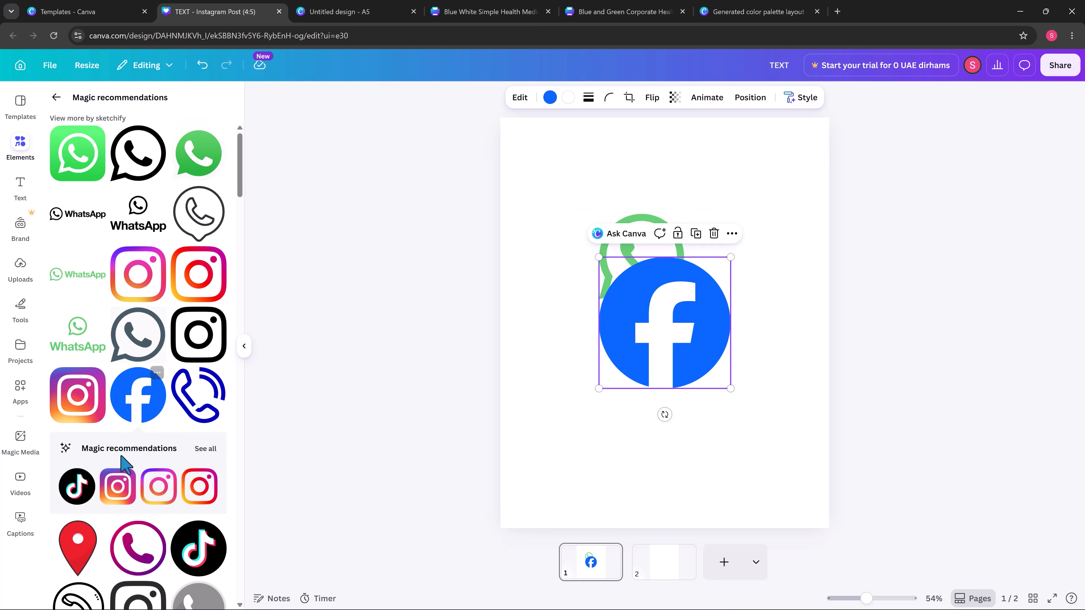
Add the purple phone icon and the red location pin to page 1, and move the two icons apart
scroll(133, 477, down, 5)
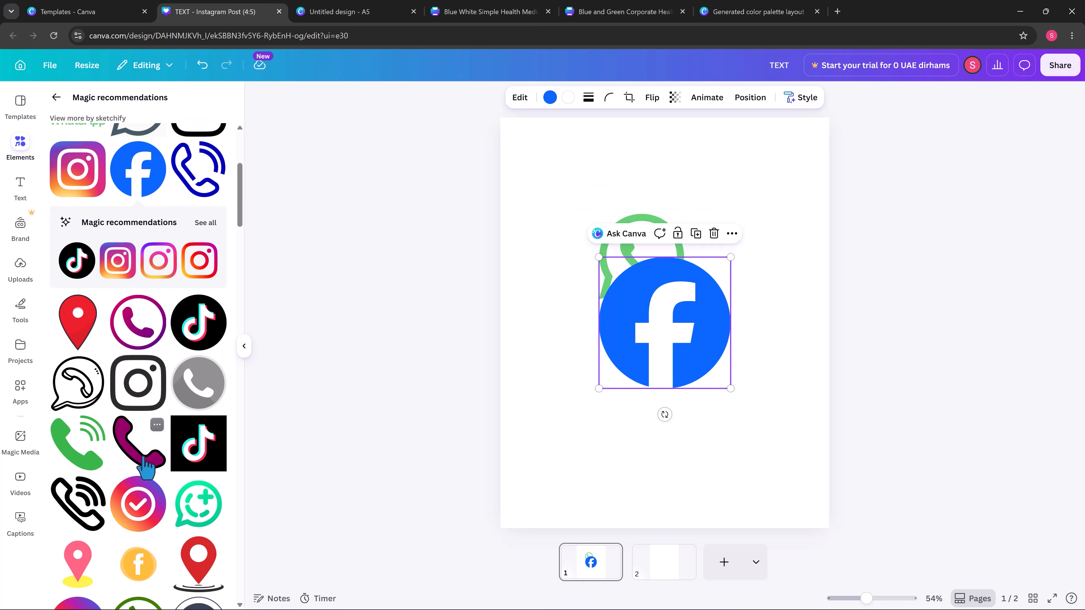
click(145, 468)
click(77, 322)
drag(694, 337, 610, 362)
click(705, 372)
drag(705, 372, 720, 393)
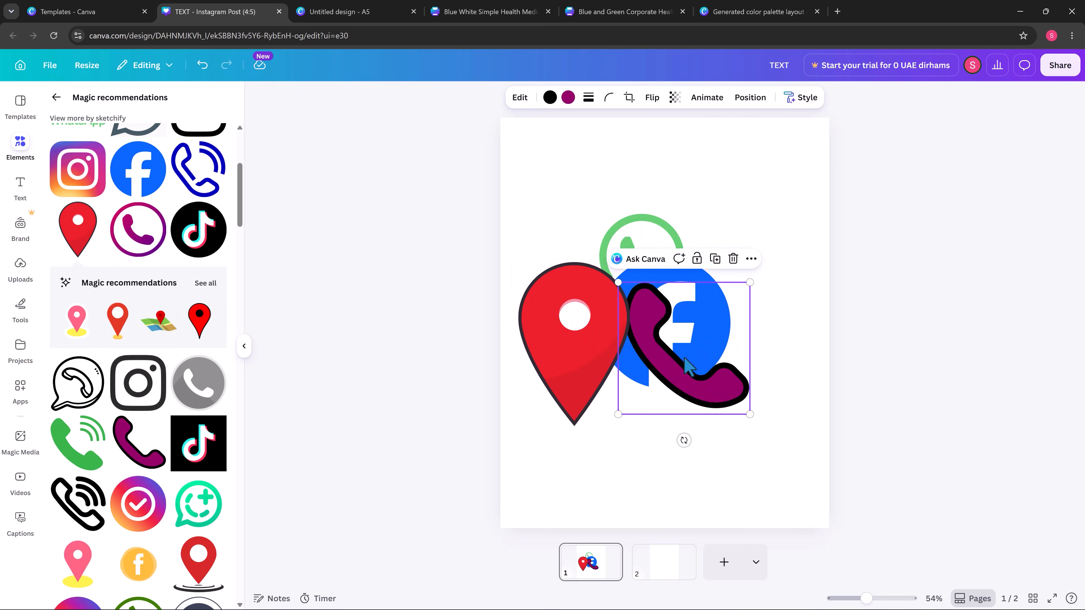
Delete the phone, location pin, Facebook and WhatsApp icons from page 1 and return to the Graphics category
drag(675, 318, 688, 294)
key(Delete)
drag(625, 325, 643, 290)
key(Delete)
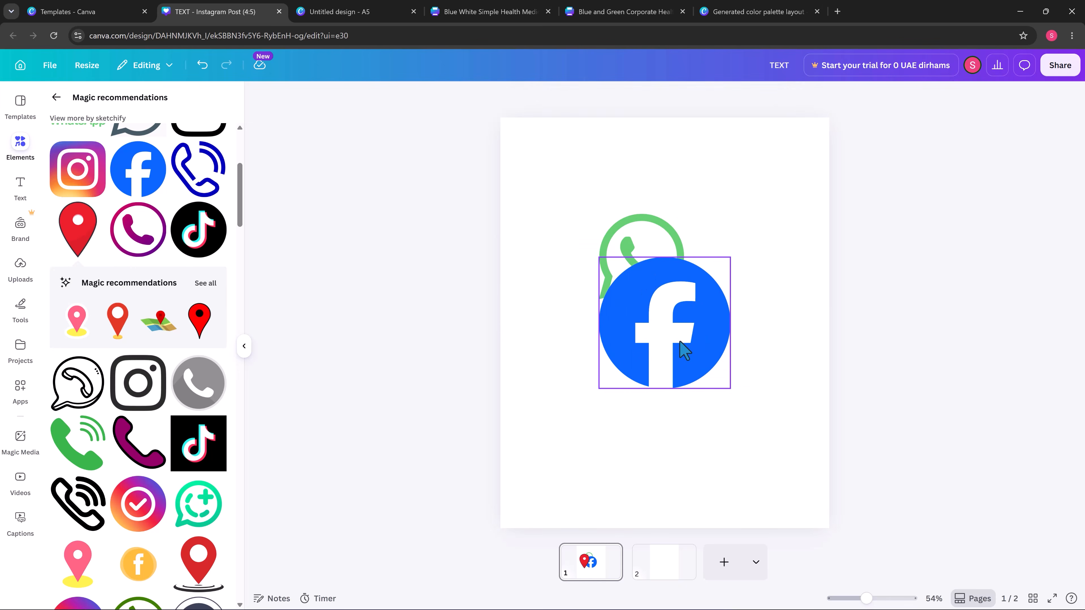
drag(684, 350, 707, 380)
key(Delete)
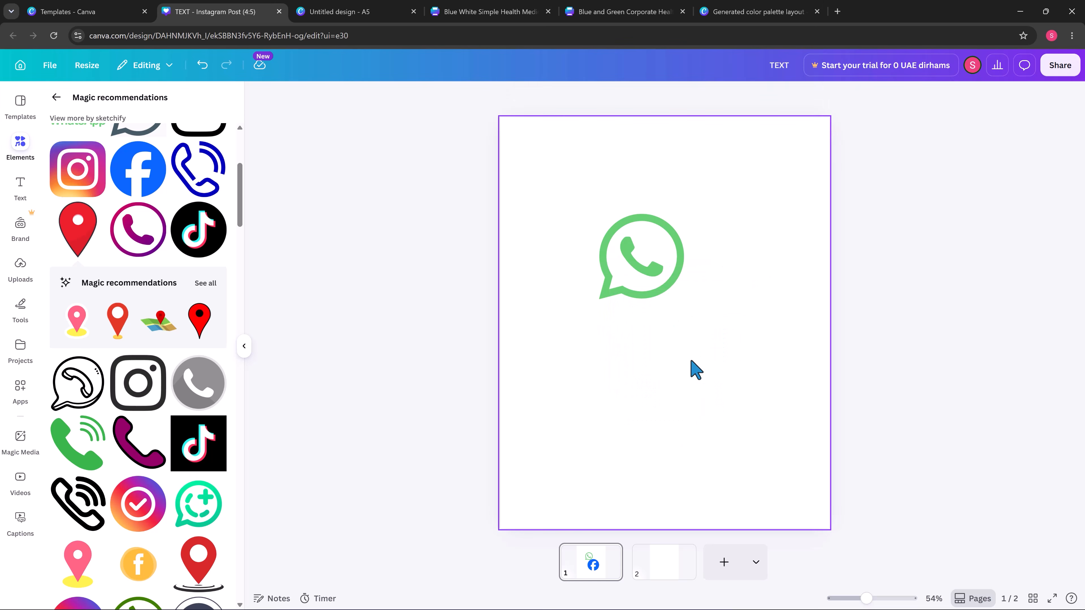
drag(626, 242, 620, 261)
key(Delete)
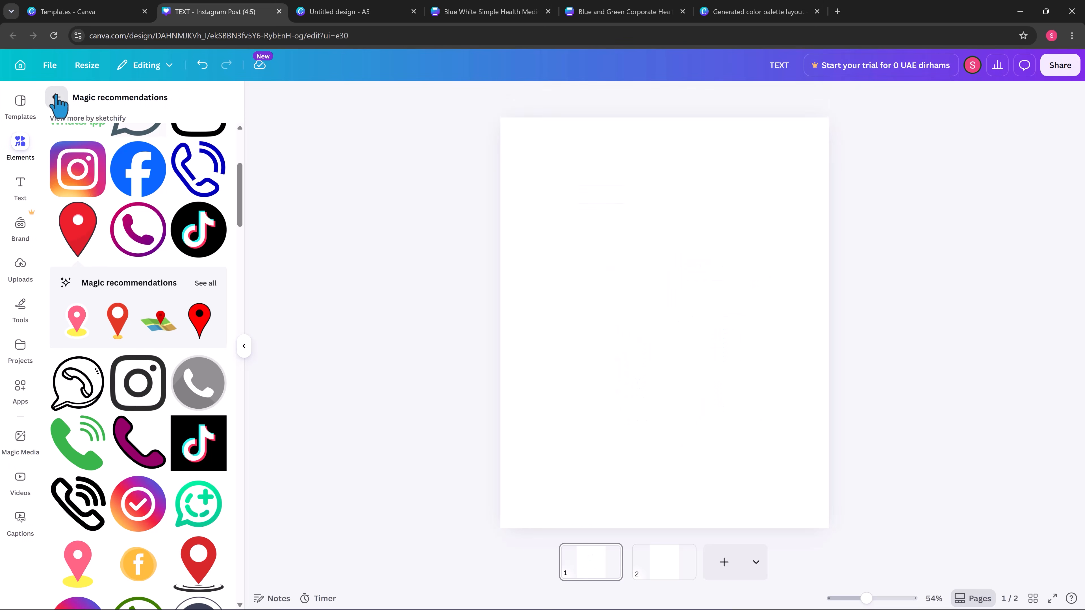
click(55, 99)
click(56, 99)
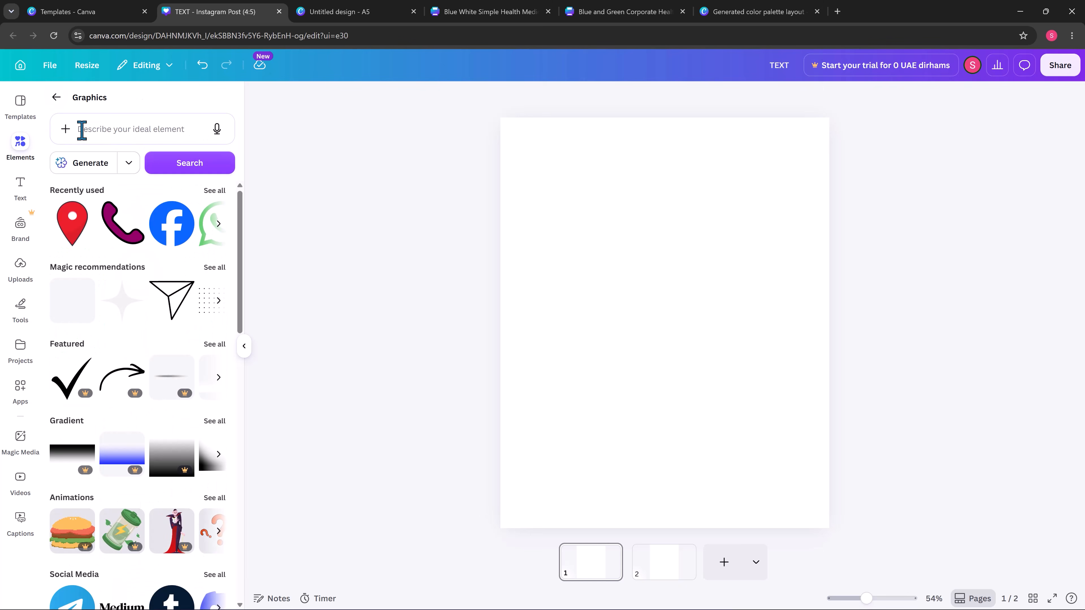
Open the 3D elements category, add the purple curved arrow to page 1 and rotate it in 3D to point diagonally downward
click(63, 102)
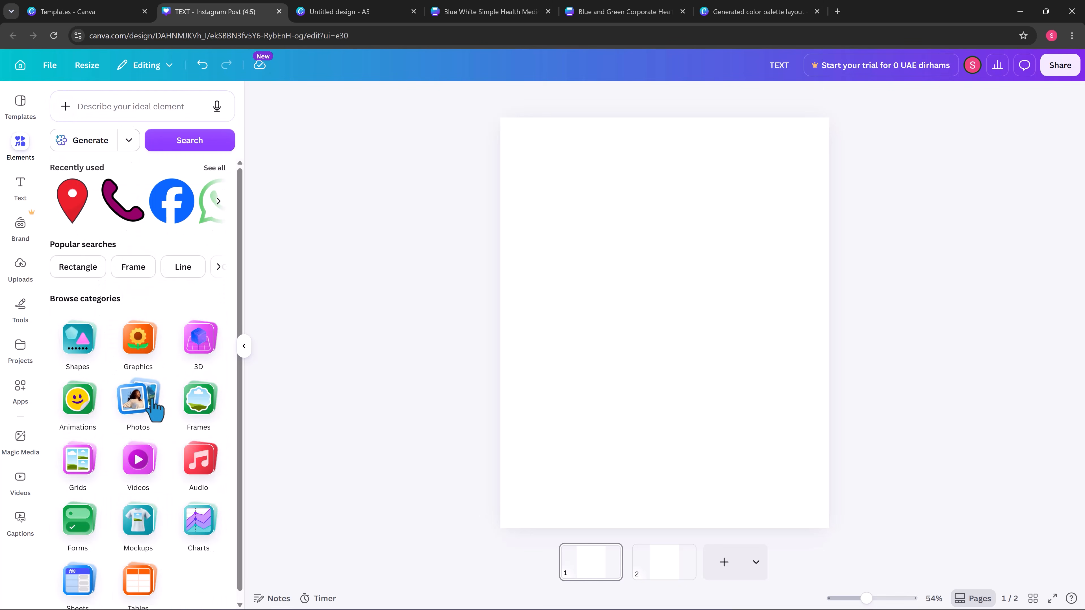
click(203, 341)
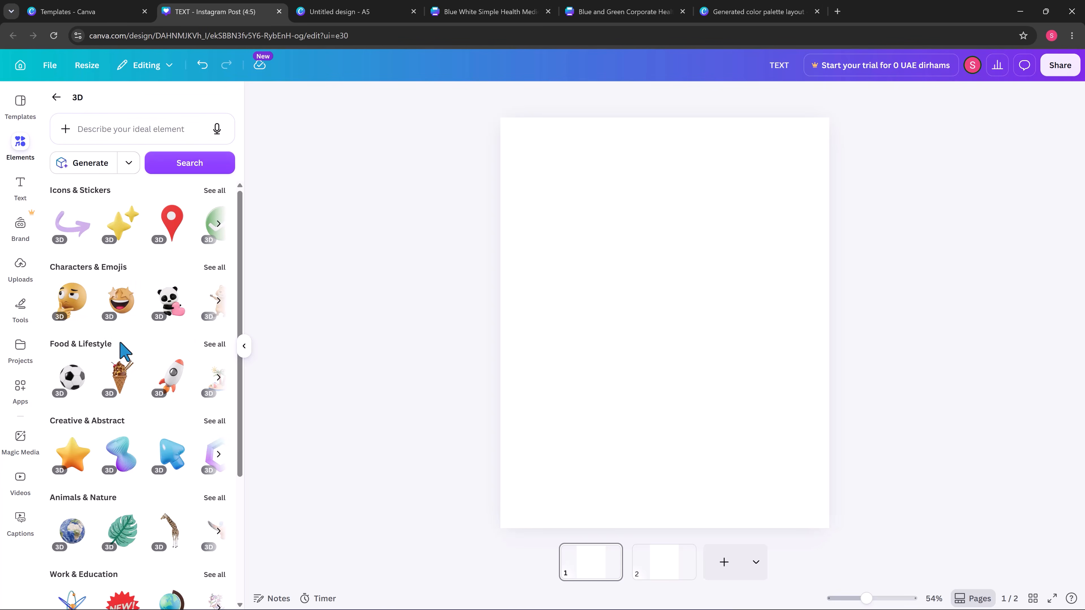
click(89, 234)
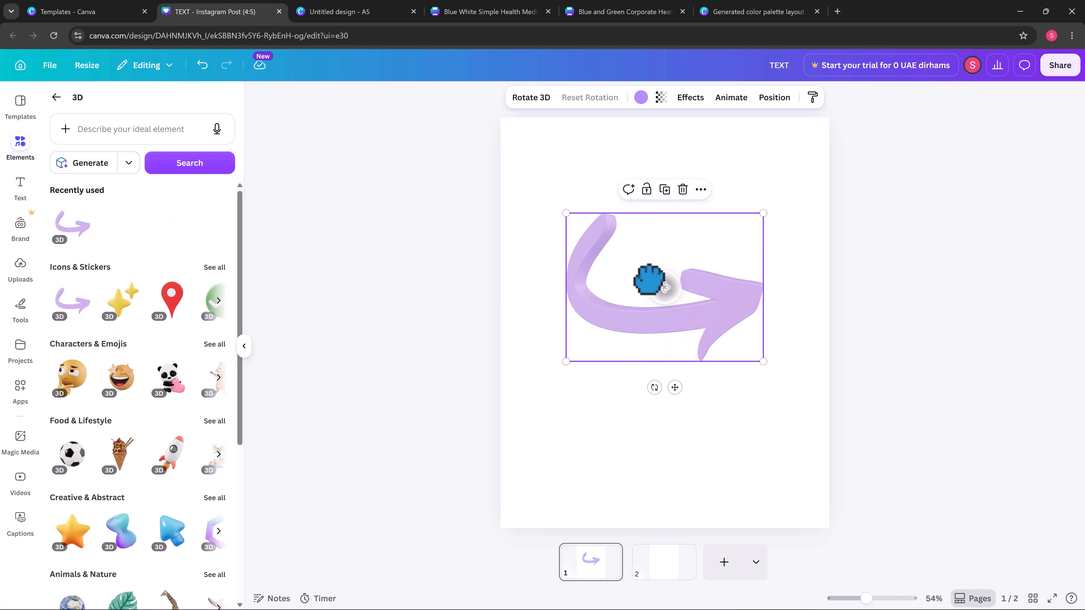
drag(659, 289, 714, 383)
click(747, 410)
Add the ribbed blue-purple abstract 3D shape, rotate and move it to the page's lower right, and shift the purple arrow partly off the left edge
scroll(80, 431, down, 3)
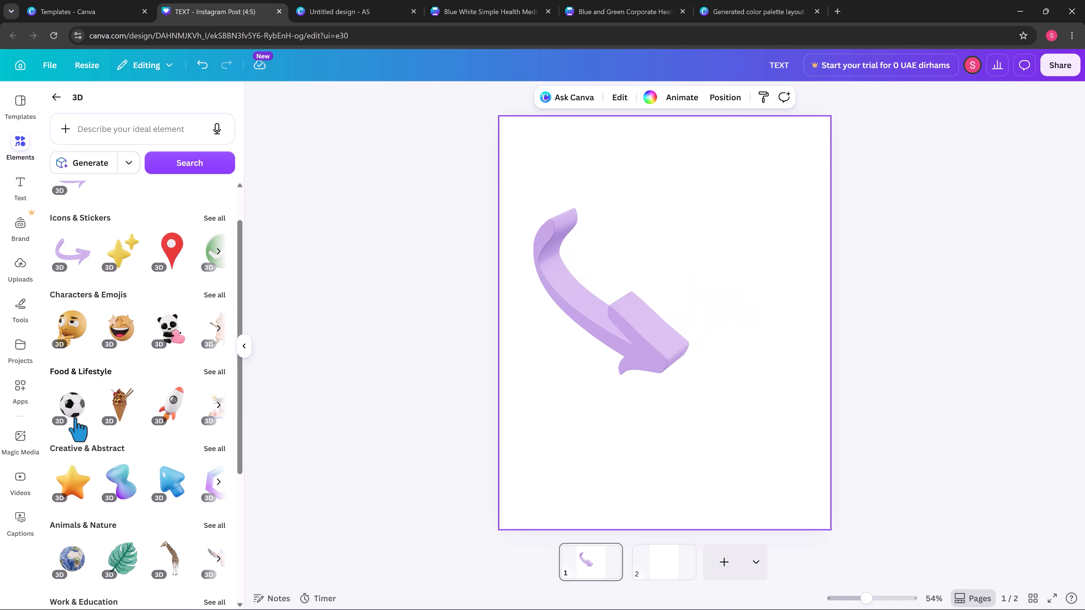
click(121, 417)
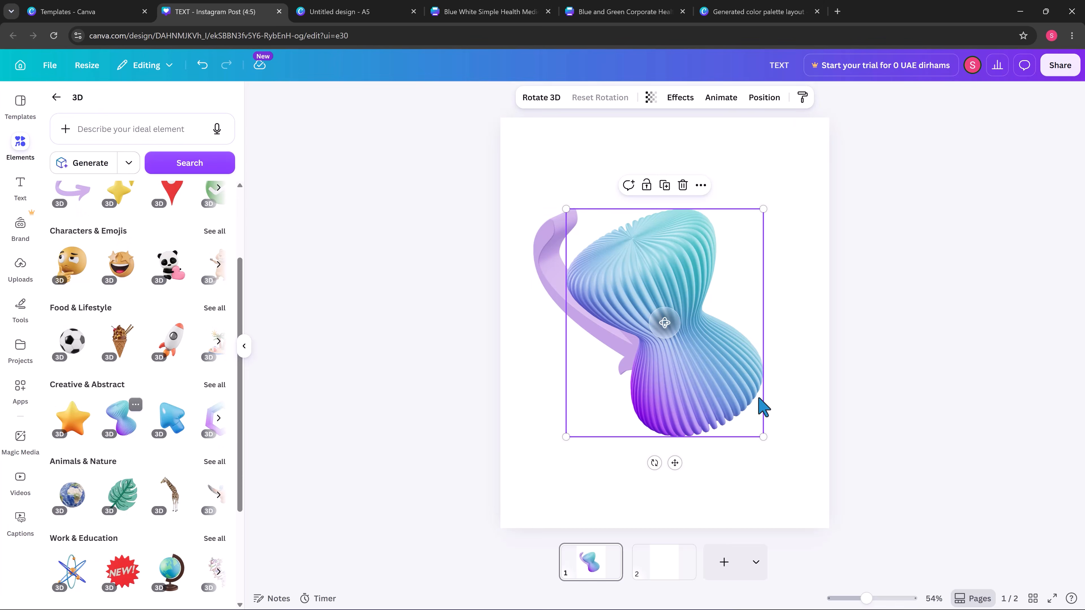
drag(693, 340, 754, 353)
drag(709, 301, 756, 395)
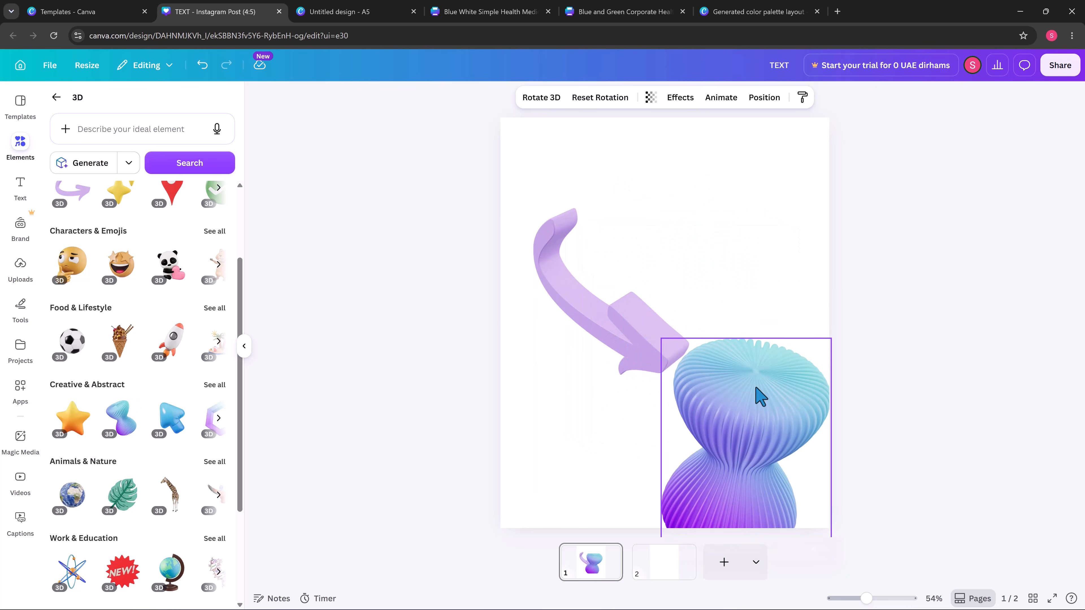
drag(608, 322, 551, 346)
click(685, 253)
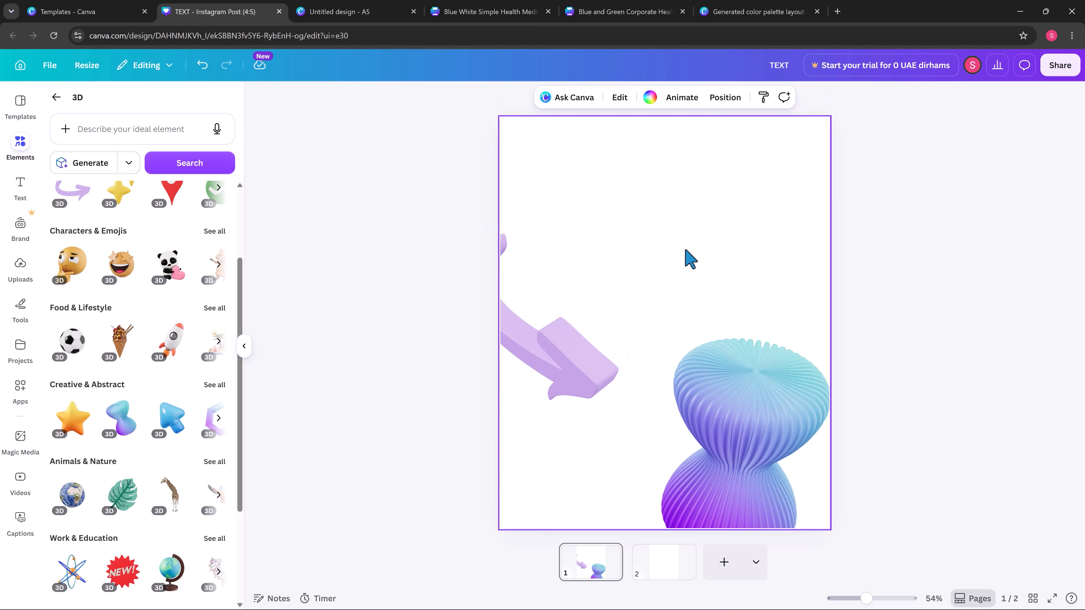
Add the green 3D monstera leaf to page 1 and place it in the page's upper right area
click(121, 496)
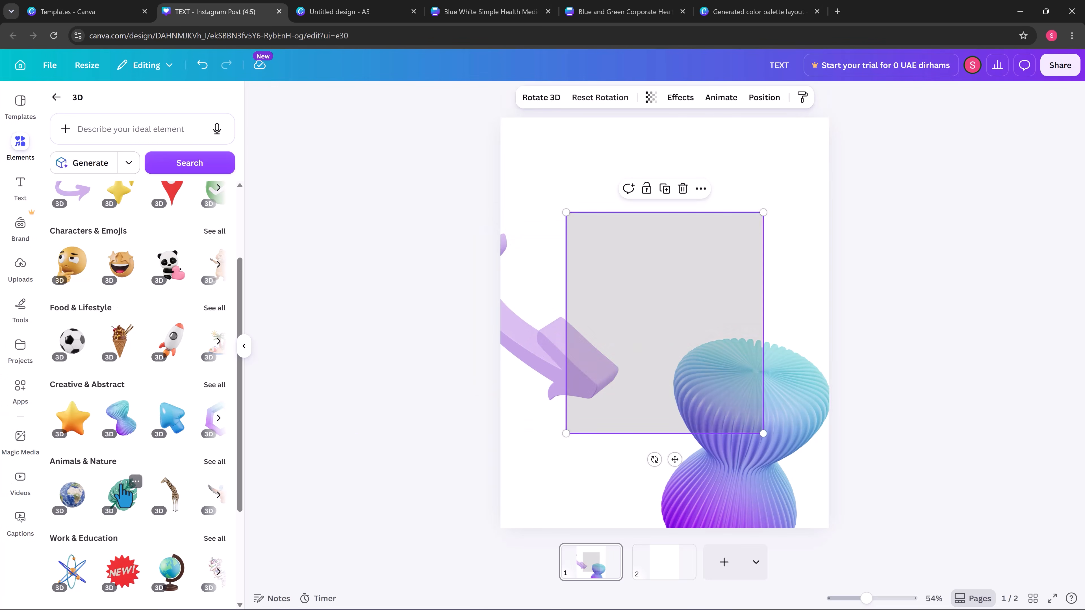
drag(664, 325, 725, 171)
click(725, 331)
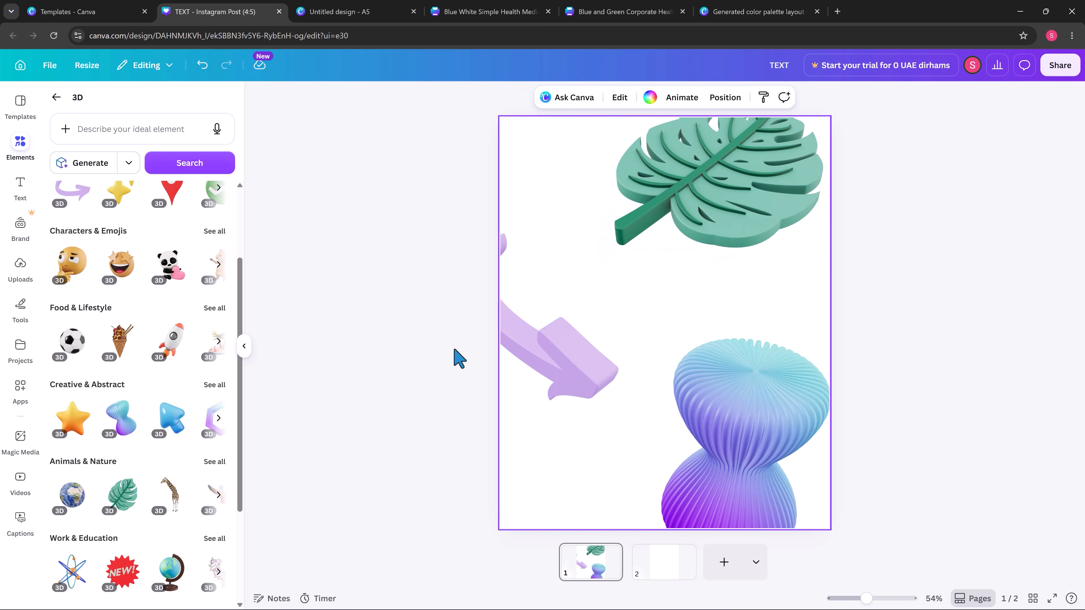
Add the 3D giraffe from Animals & Nature to page 1 and rotate it in 3D to face the other way
scroll(125, 409, down, 3)
click(168, 345)
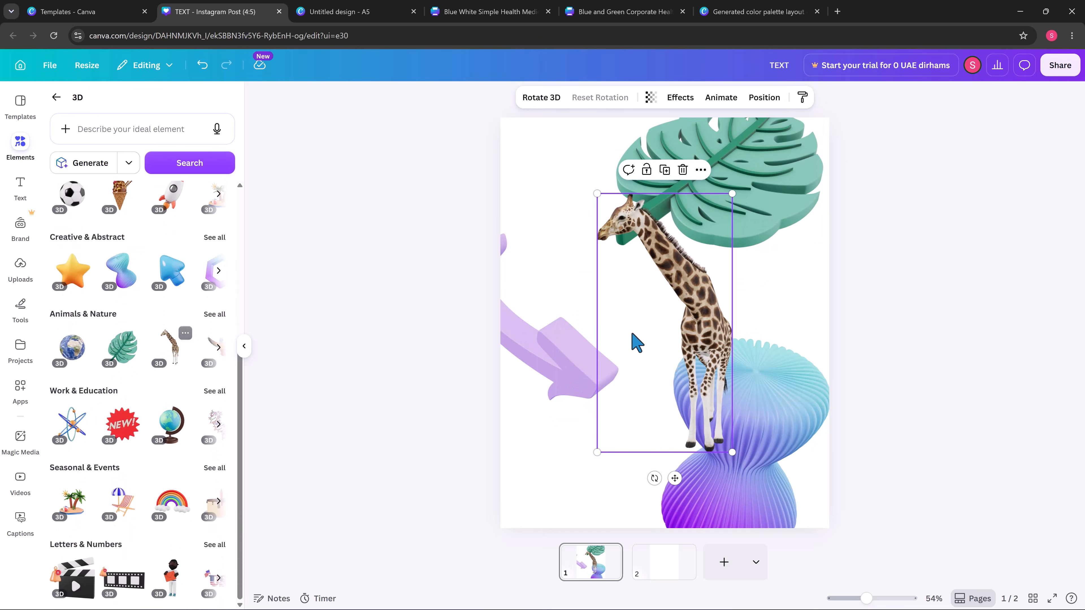
drag(674, 335, 725, 355)
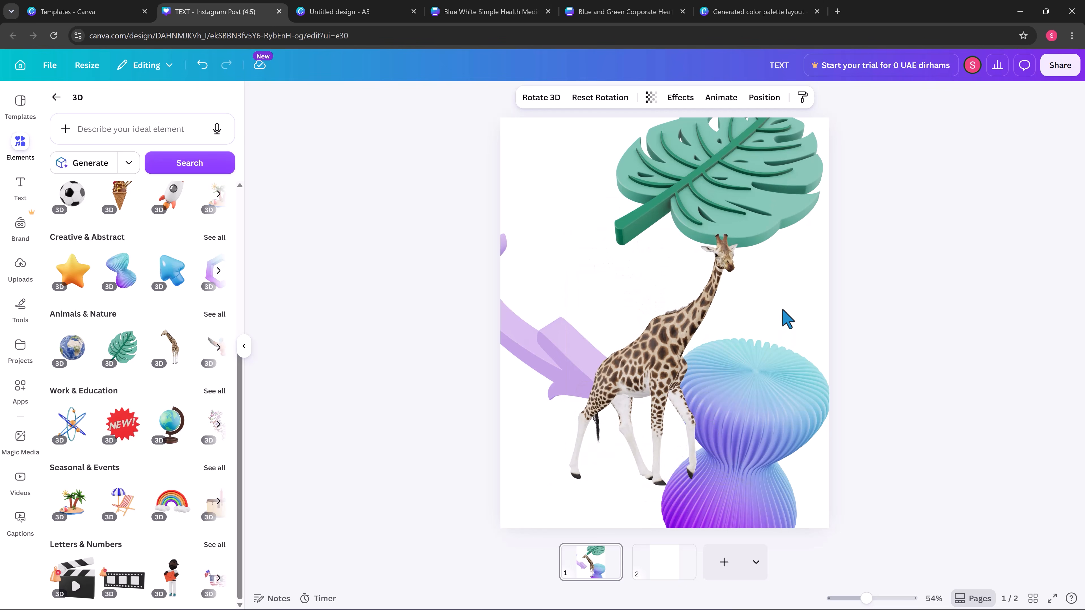
drag(649, 381, 647, 399)
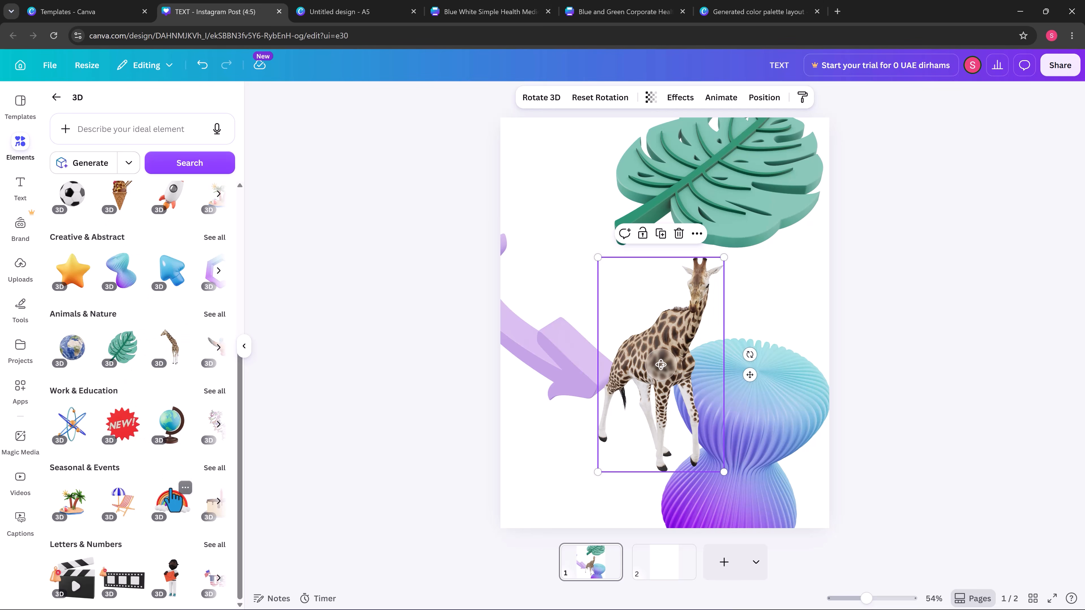
Add the blue outlined cursor animation from the Trending animations and position it over the purple arrow on page 1
click(56, 99)
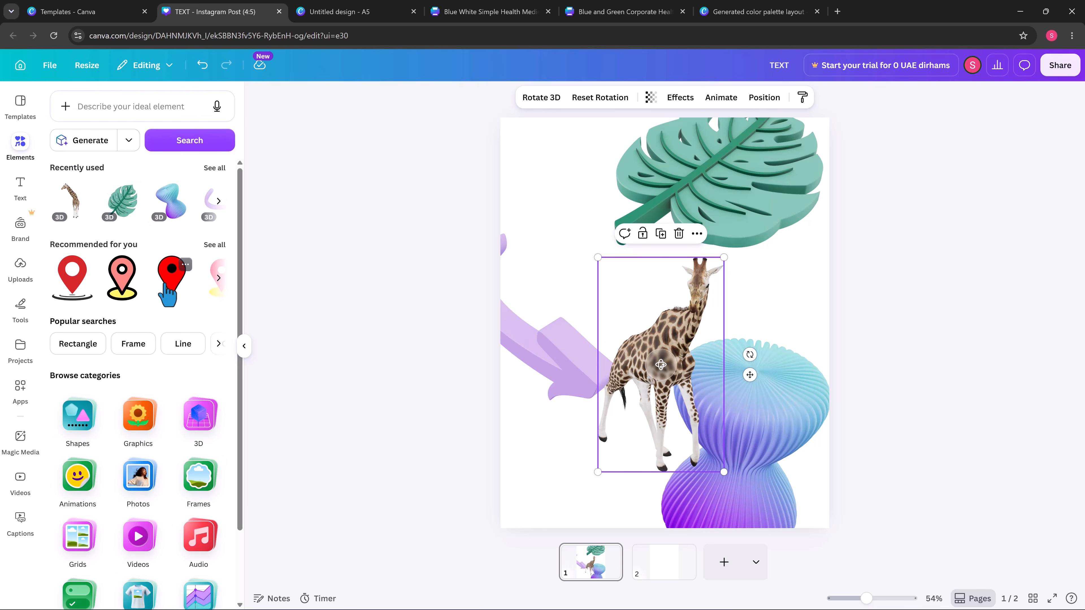
scroll(145, 368, down, 2)
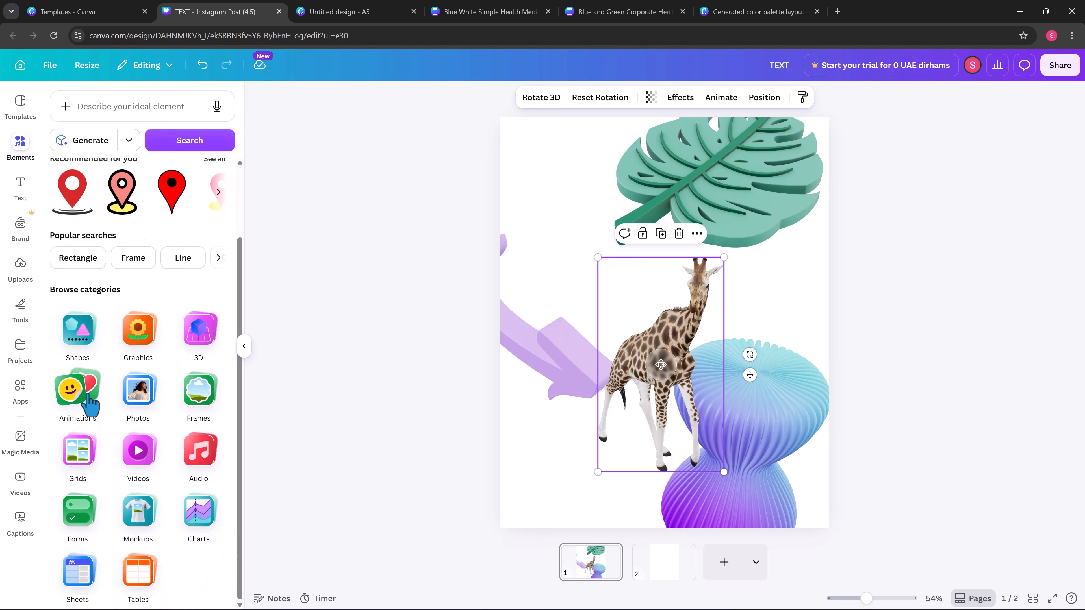
click(78, 394)
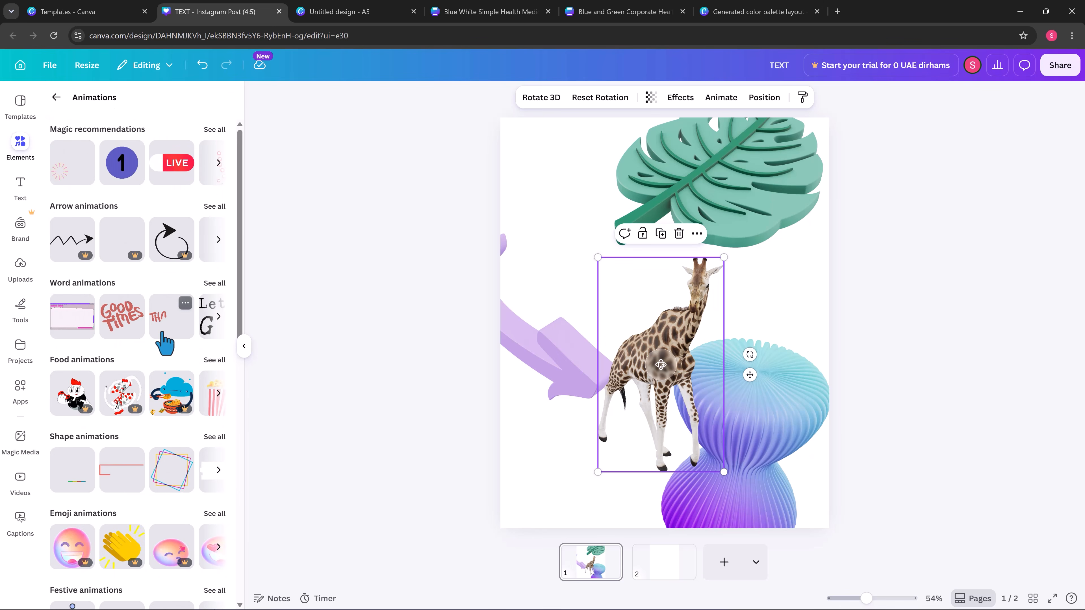
scroll(164, 342, down, 4)
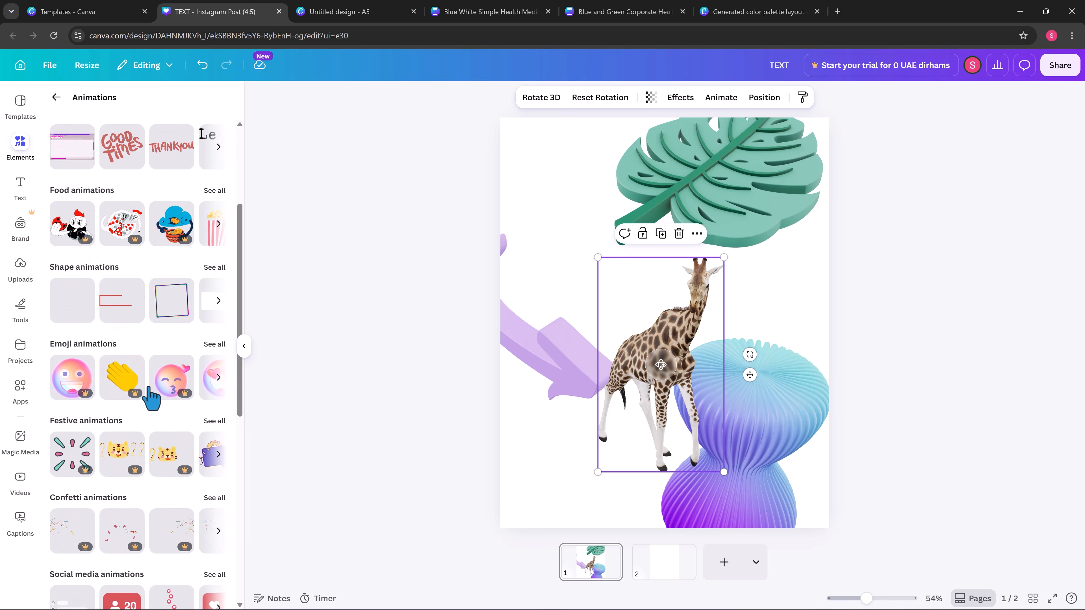
scroll(149, 391, down, 8)
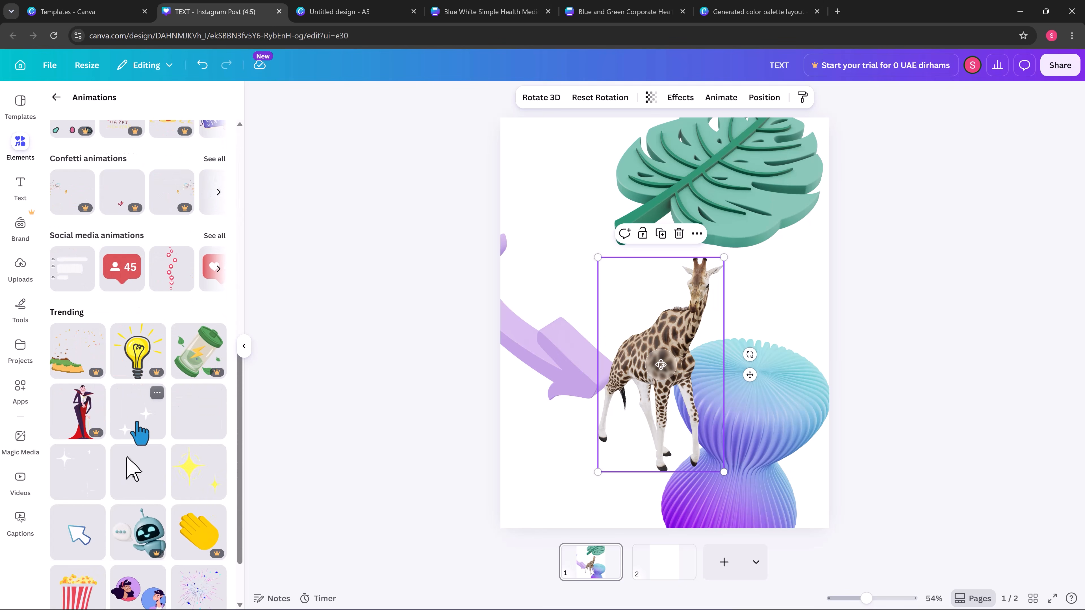
scroll(139, 432, down, 1)
click(78, 476)
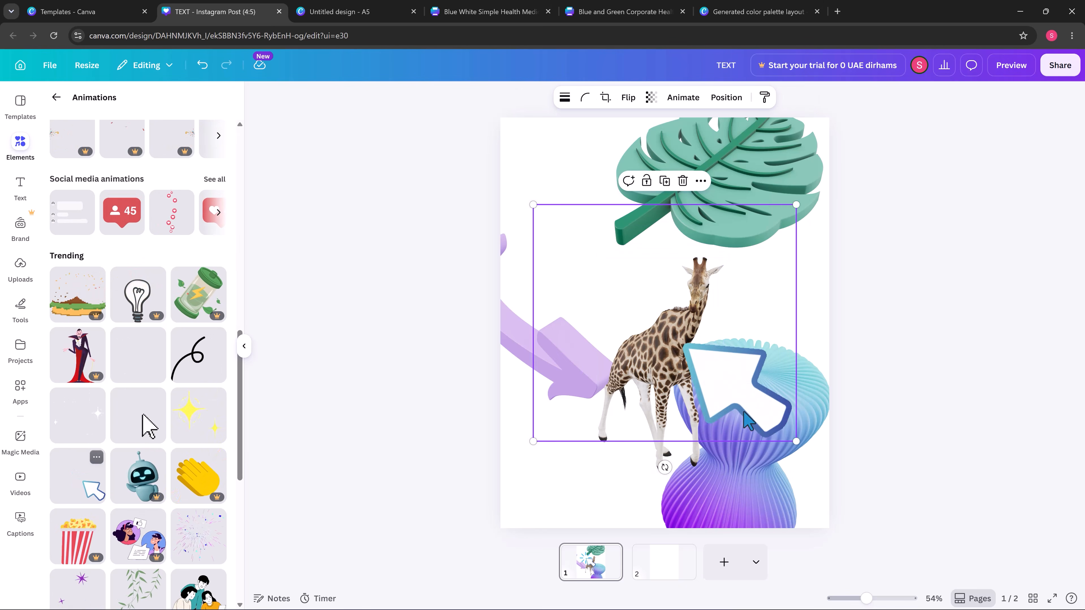
drag(691, 338, 605, 234)
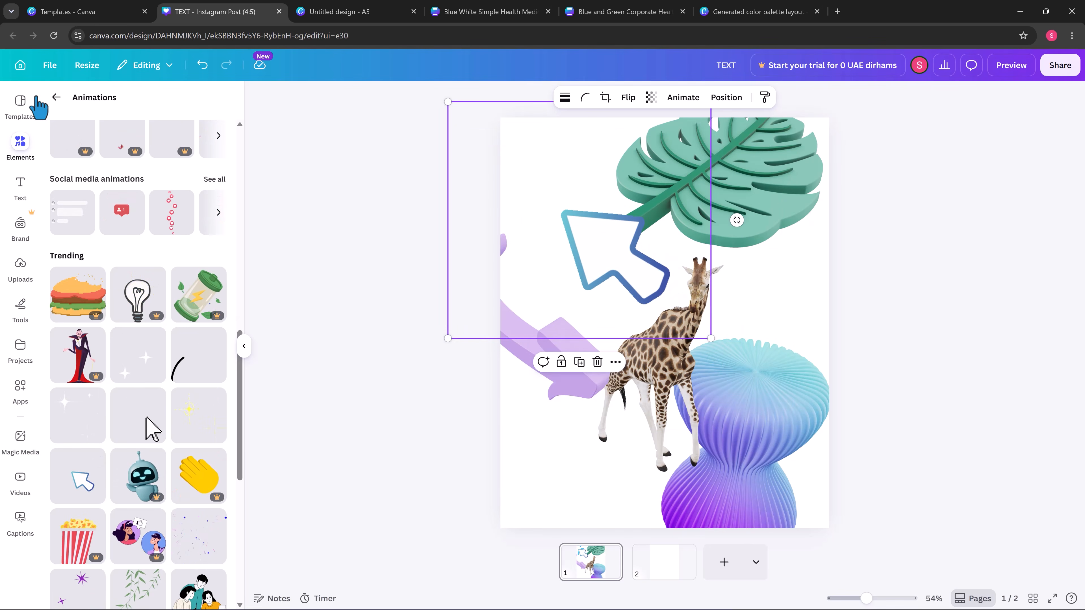
click(56, 97)
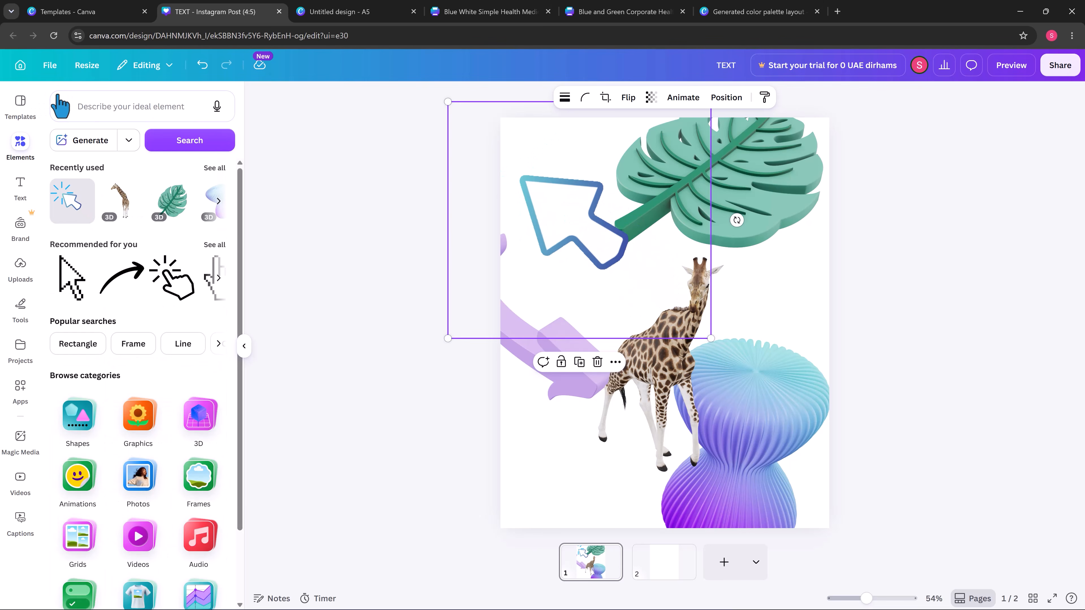
scroll(89, 357, down, 3)
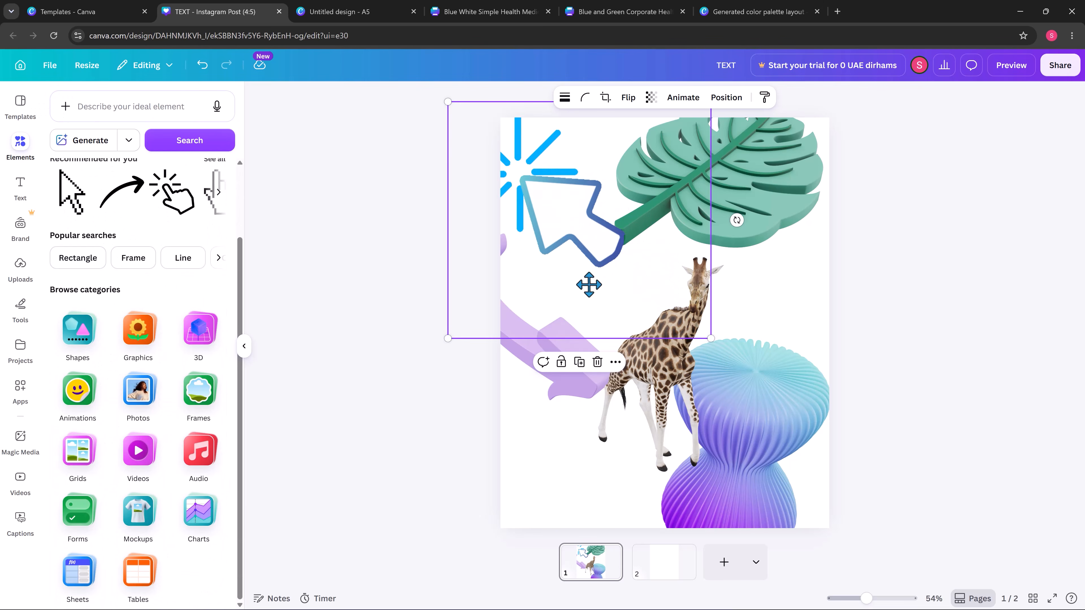
drag(588, 284, 578, 369)
Try the Rotate 3D presets Top Front, Top Right and Bottom Right on the monstera leaf, and apply Back
click(756, 201)
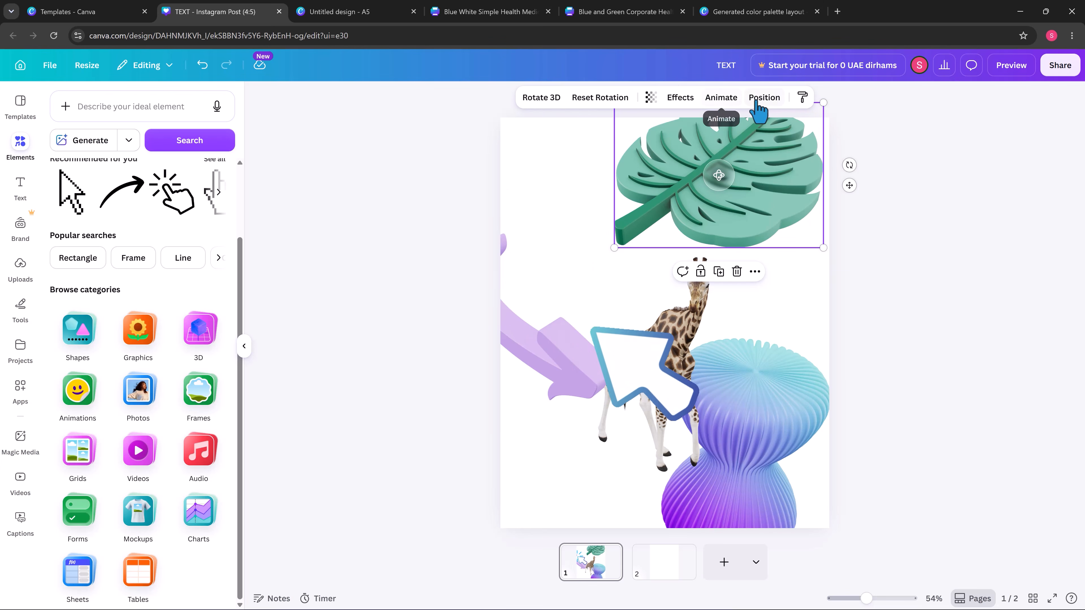
click(562, 102)
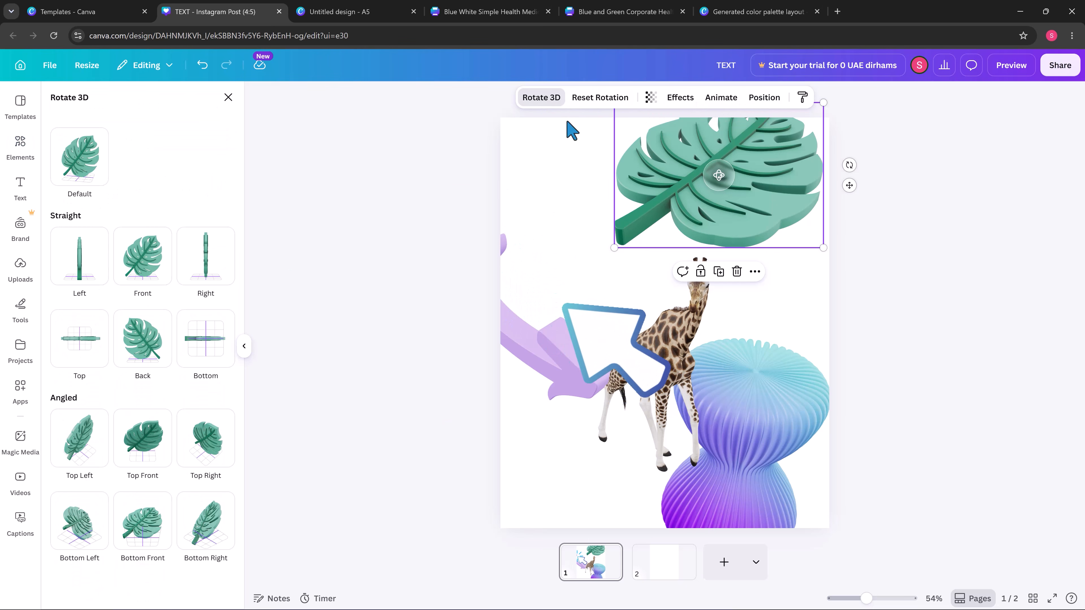
click(145, 468)
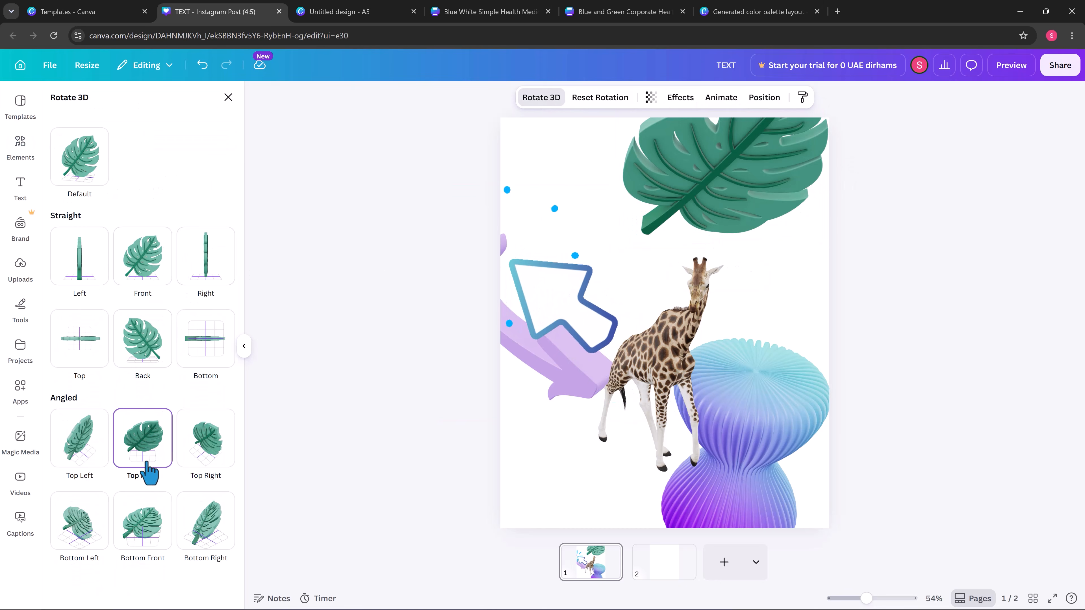
click(206, 449)
click(205, 515)
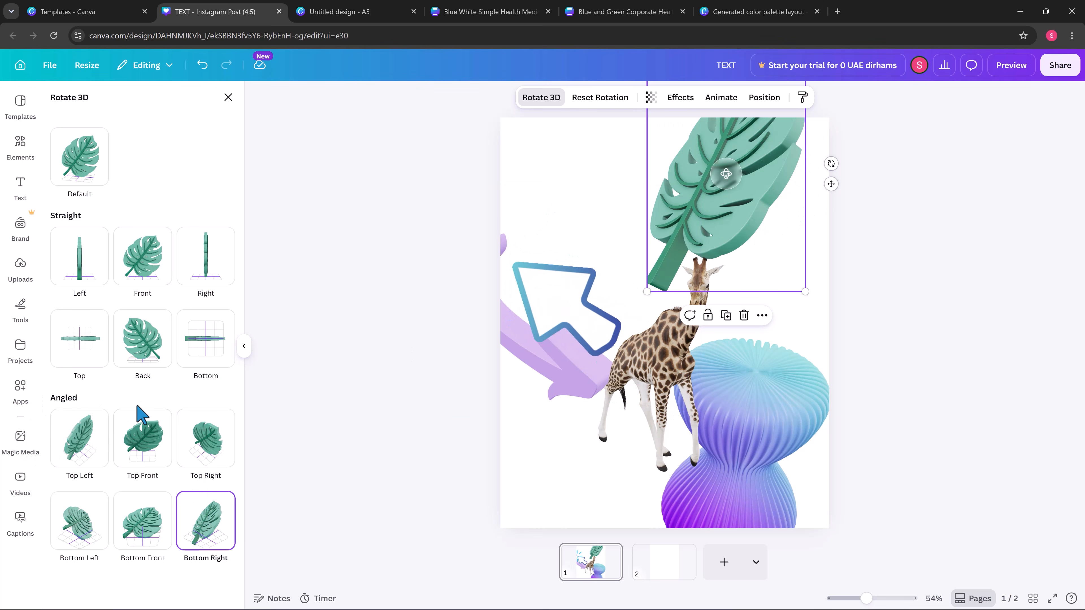
click(136, 337)
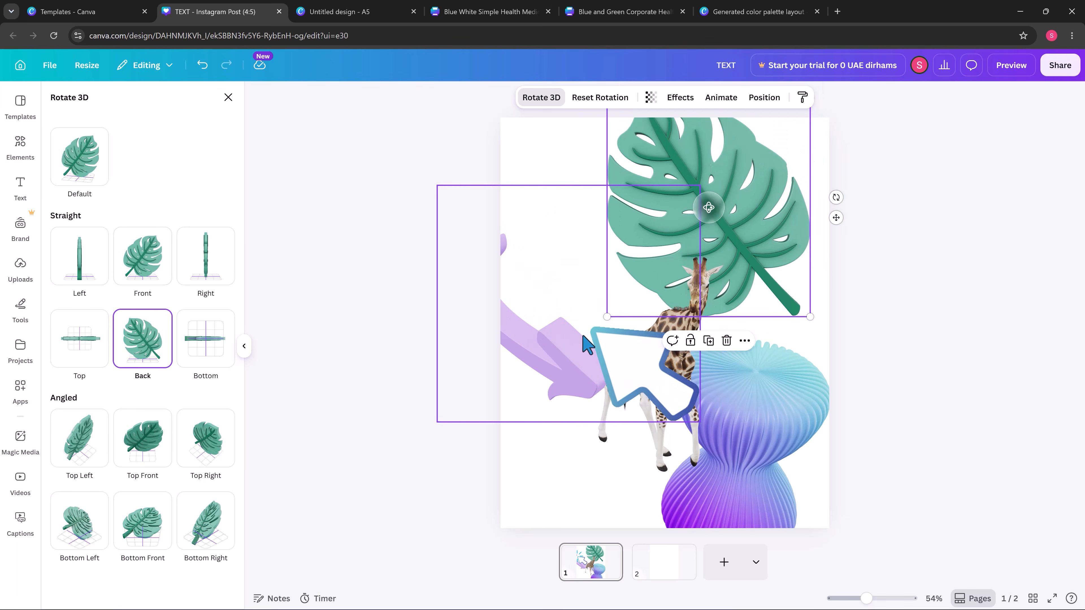
Delete the cursor animation from page 1 and browse the trending images in the Photos category
click(590, 353)
key(Delete)
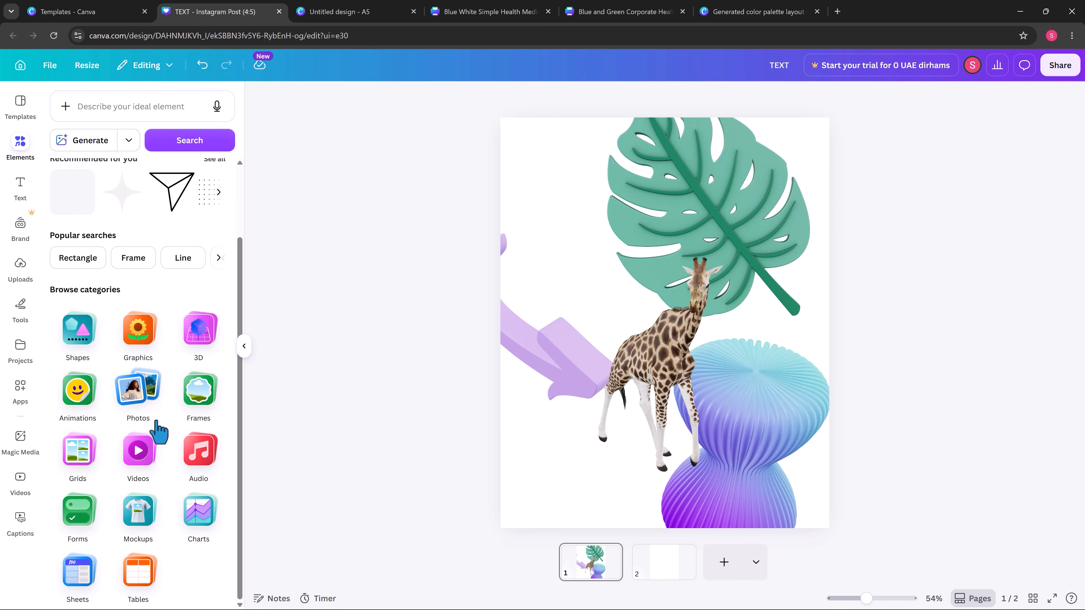
click(137, 402)
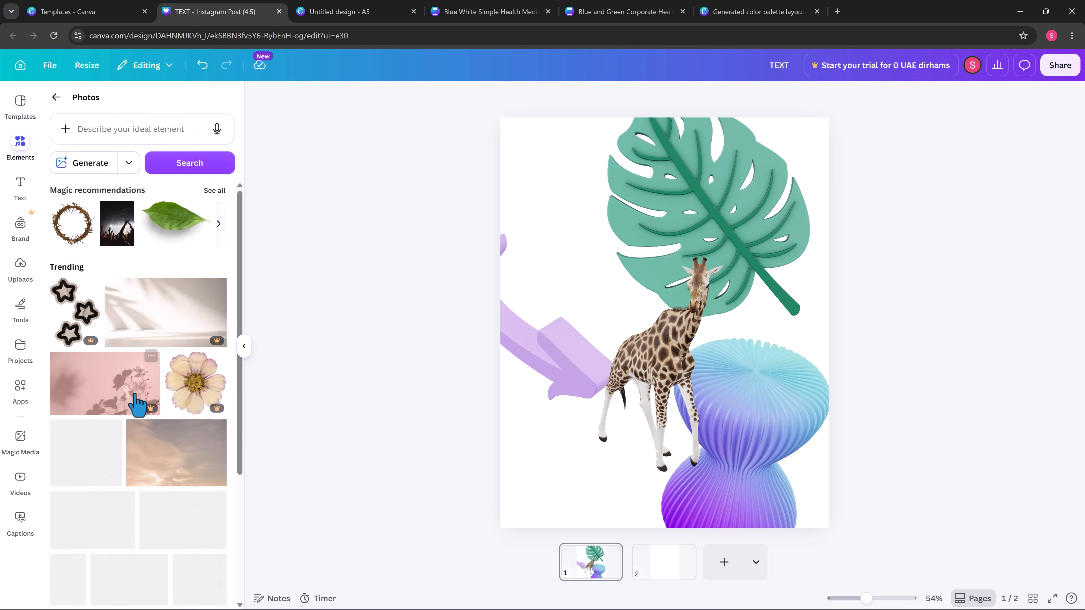
scroll(128, 282, down, 4)
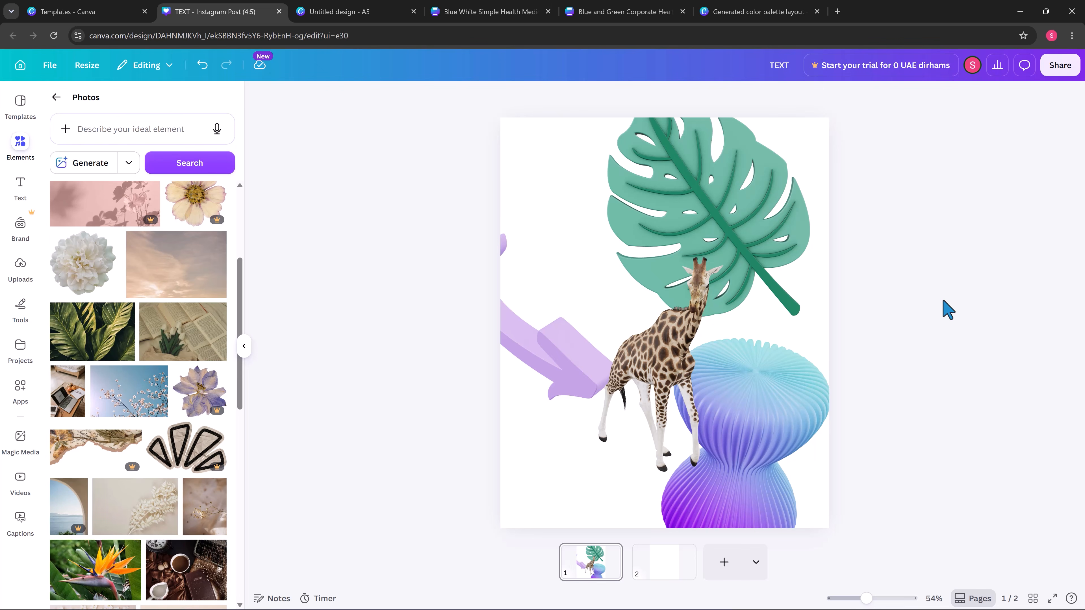
Delete the monstera leaf, the giraffe and the purple arrow from page 1
click(758, 235)
key(Delete)
key(Delete)
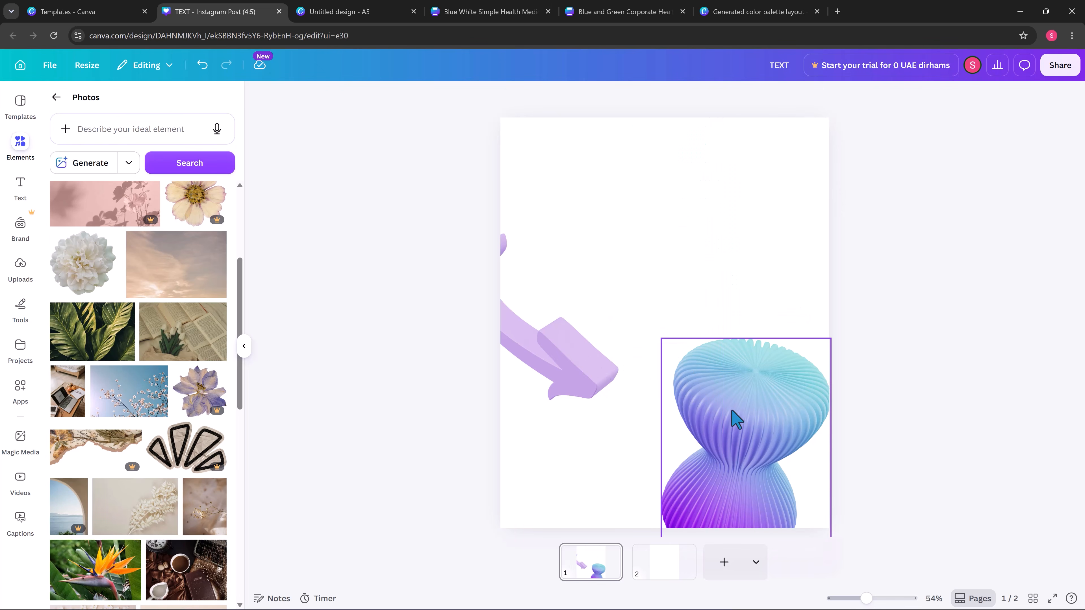
click(561, 358)
key(Delete)
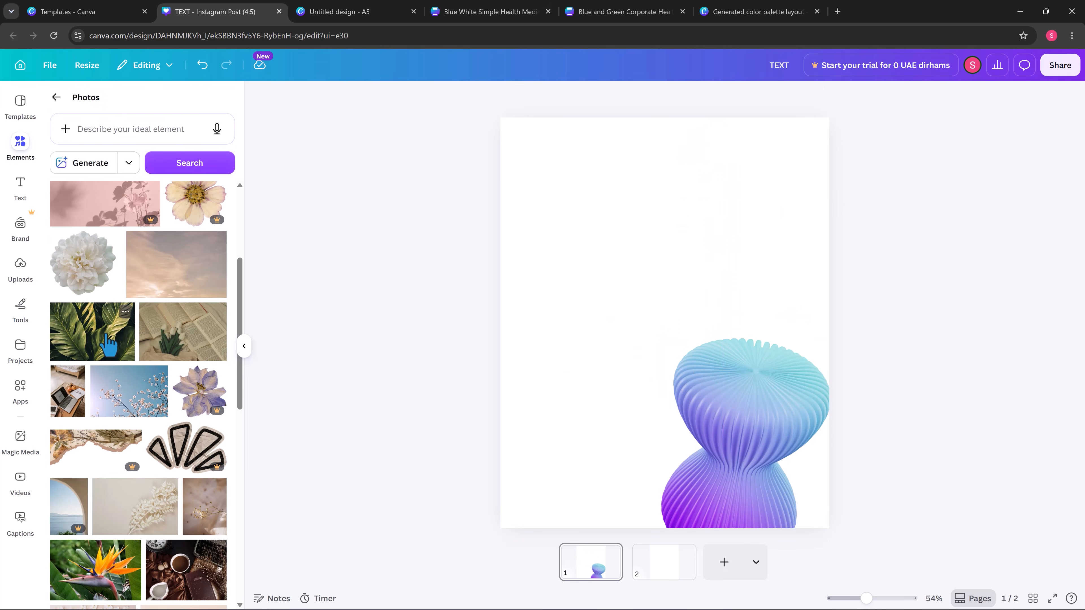
Add the dark green leaves photo to page 1, enlarge it past the page width and position it over the upper part
click(91, 332)
drag(636, 267, 598, 188)
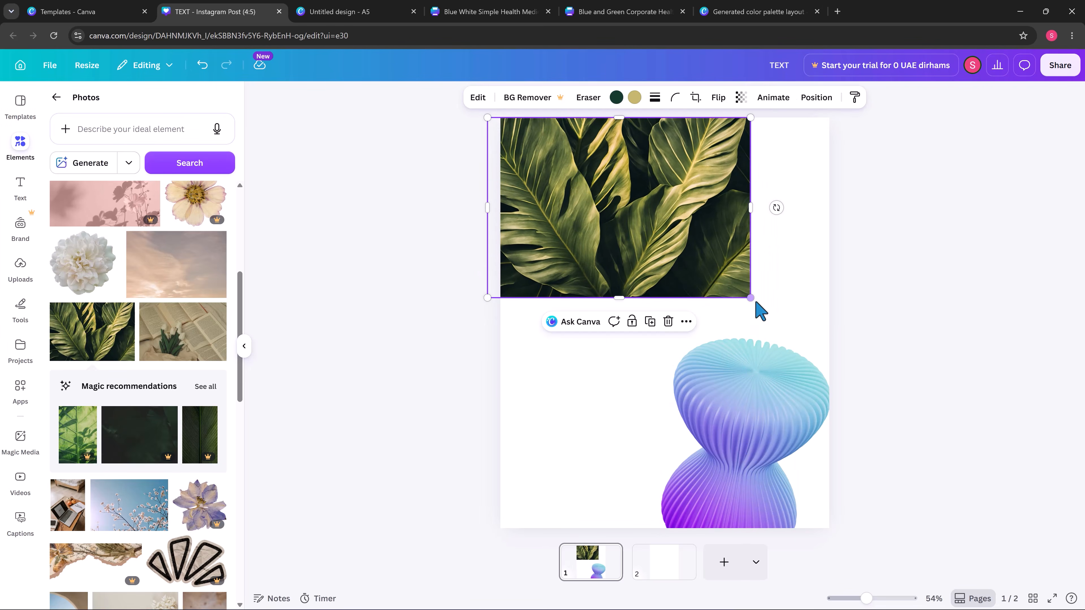
drag(751, 297, 867, 377)
drag(759, 279, 674, 213)
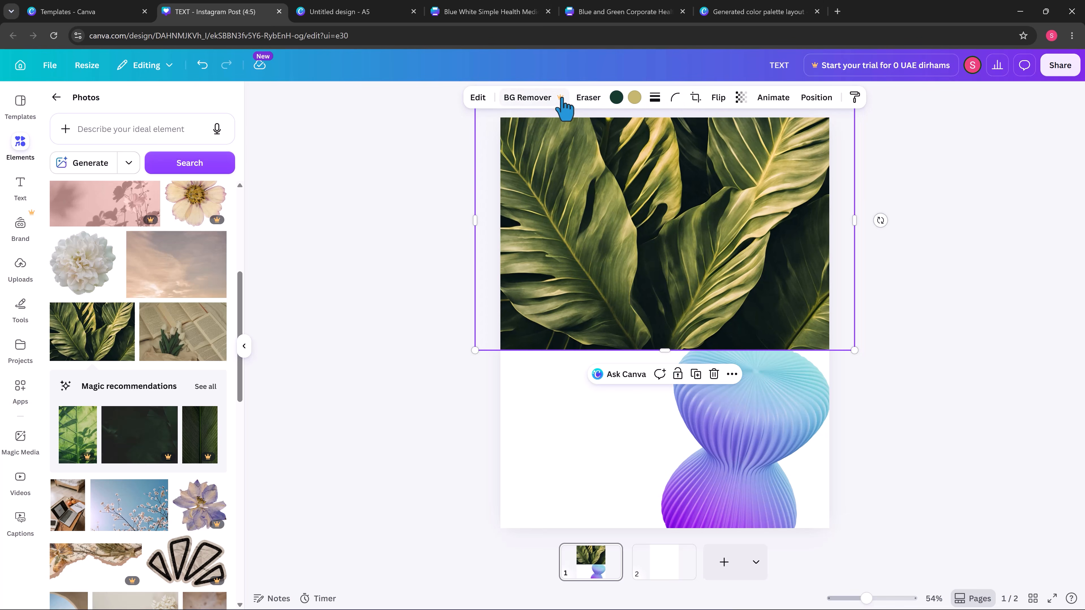
Review the editing options for the dark green leaves photo, and delete it and the blue-purple ribbed shape from page 1
click(475, 98)
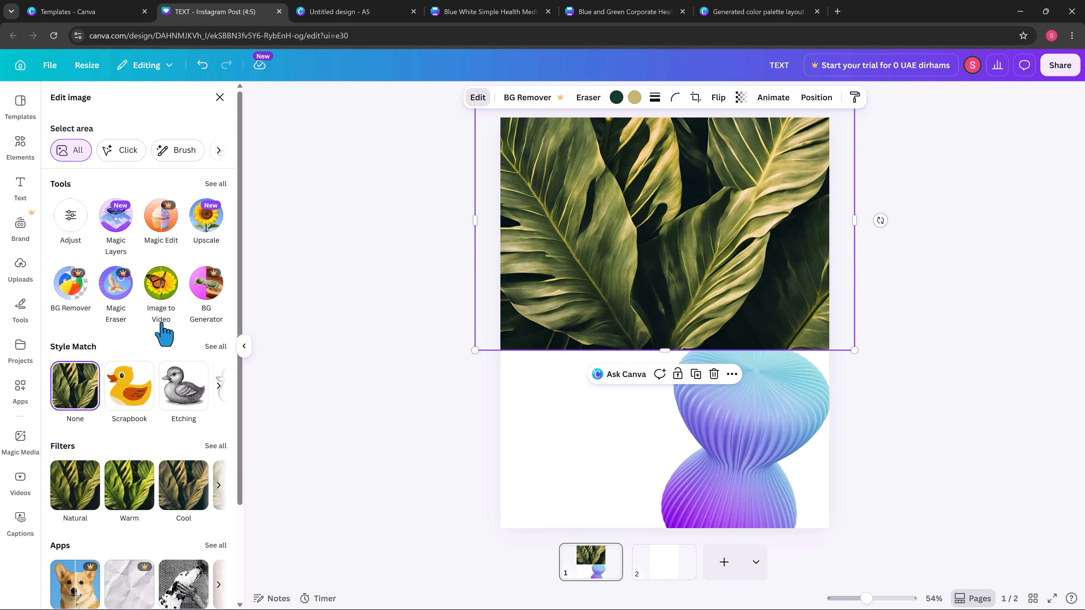
scroll(166, 329, down, 3)
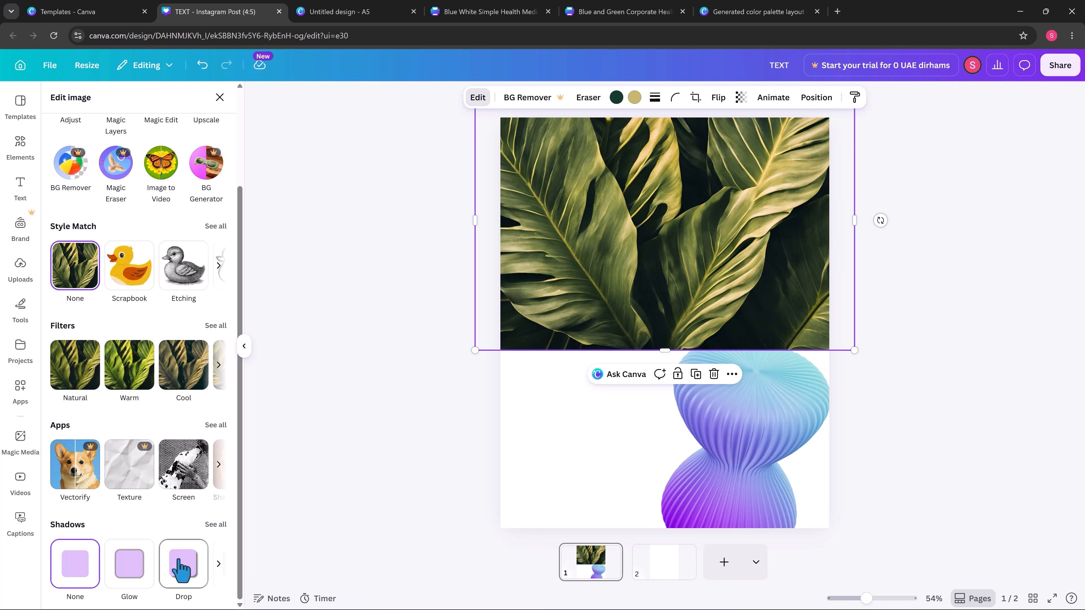
scroll(146, 438, up, 3)
drag(758, 199, 754, 209)
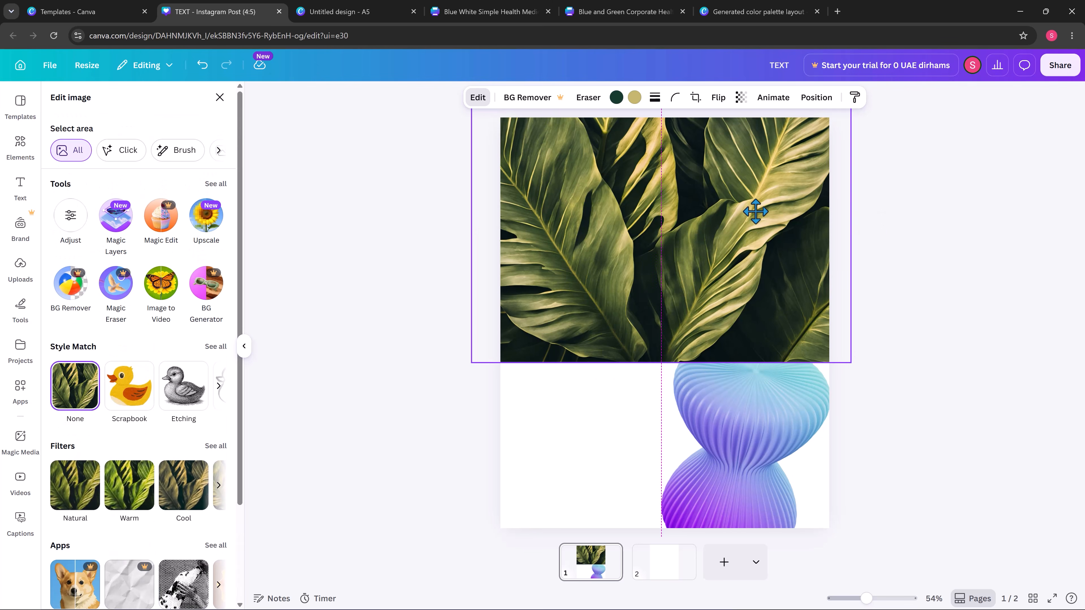
key(Delete)
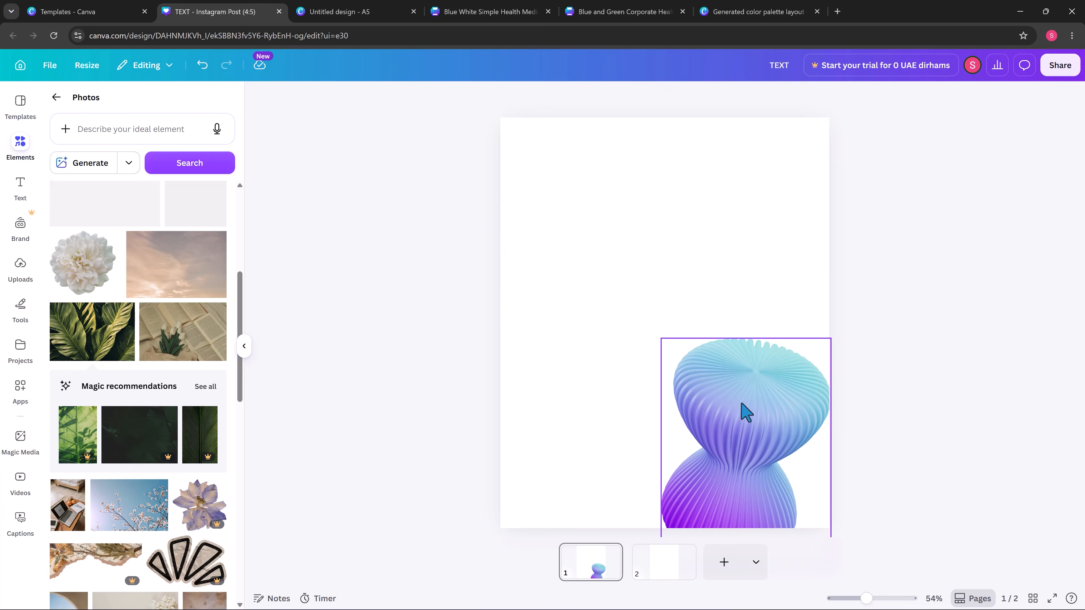
click(722, 356)
key(Delete)
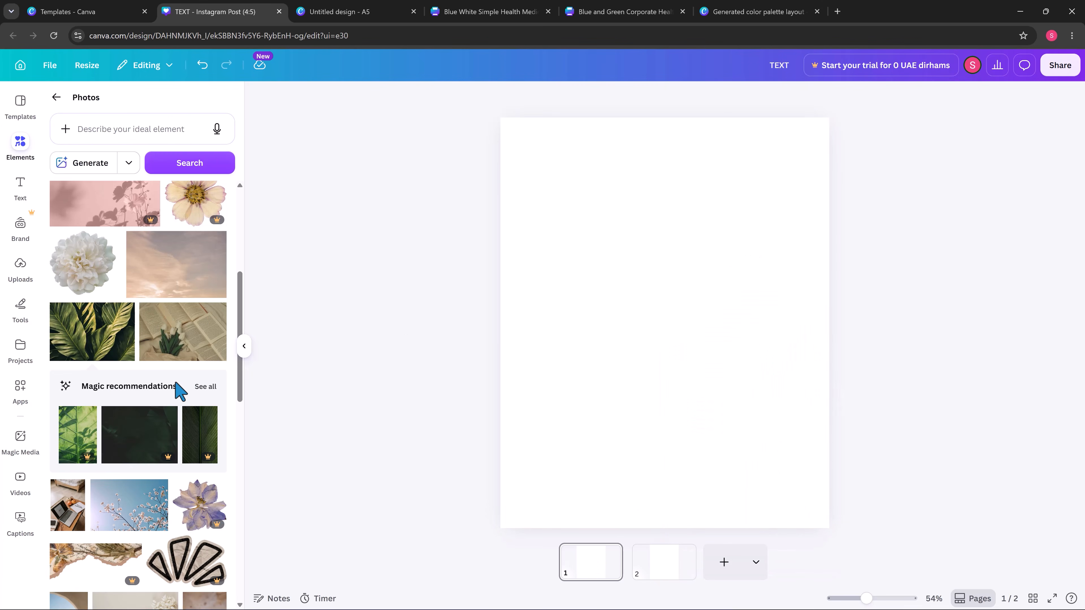
Add the photo of blossoming branches against a blue sky to page 1, place it slightly above the middle and show its editing options
scroll(180, 389, down, 5)
click(148, 284)
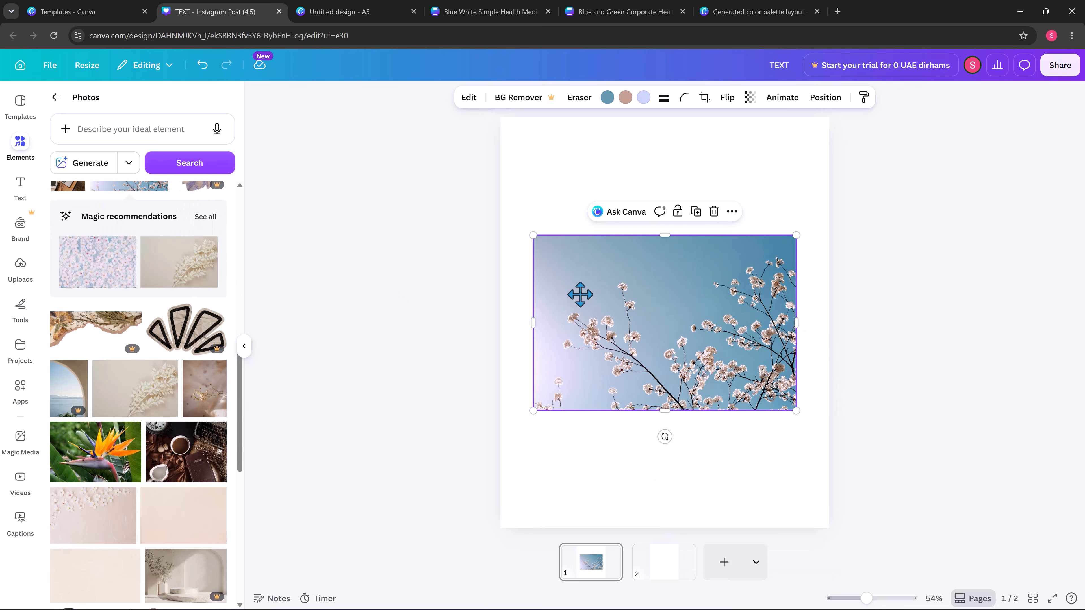
drag(580, 294, 600, 307)
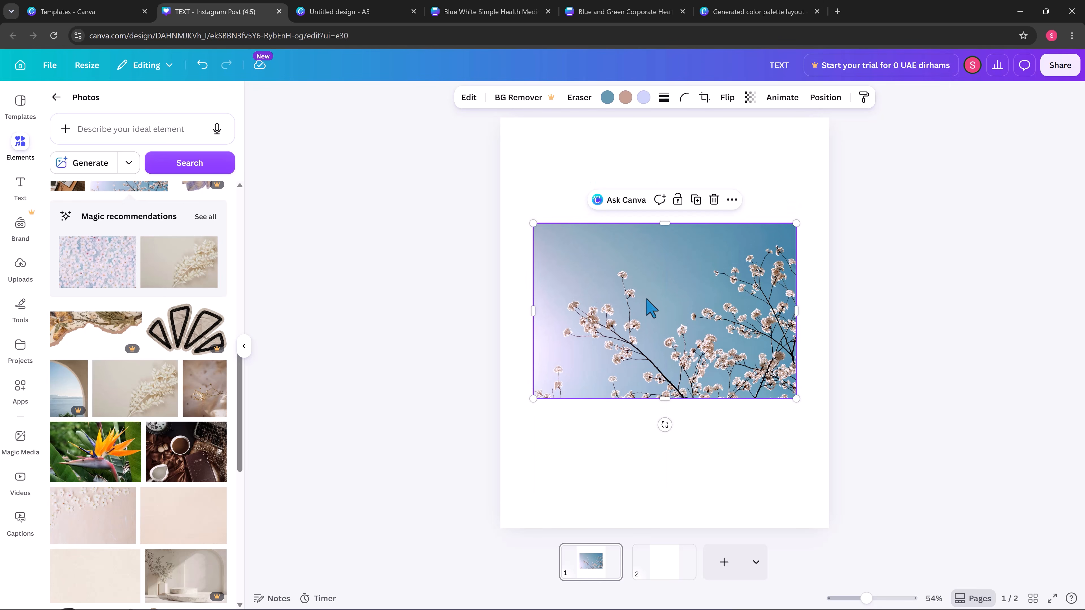
scroll(794, 254, up, 5)
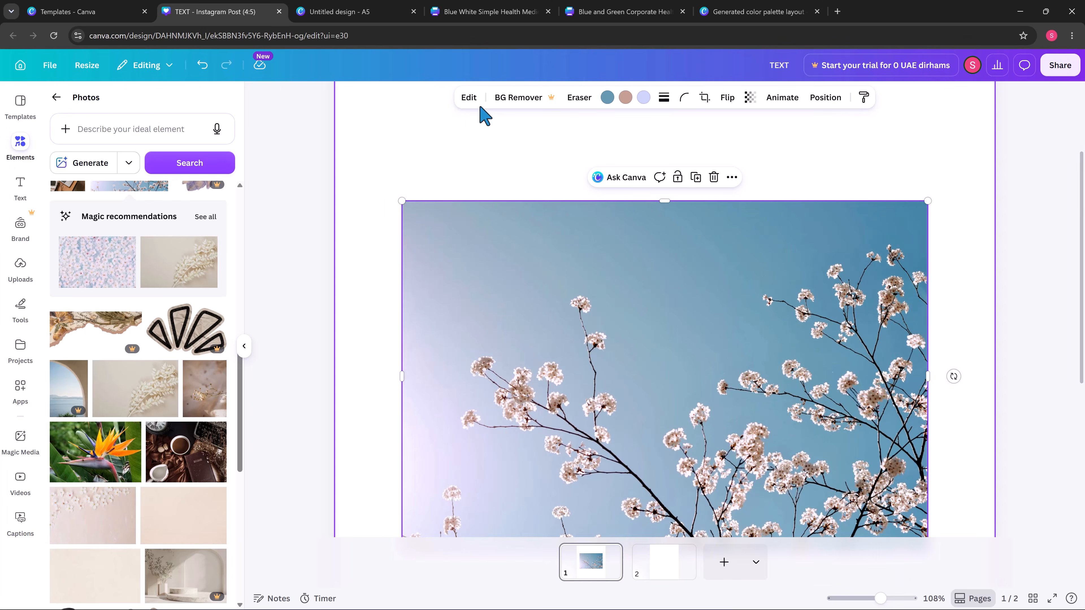
click(469, 99)
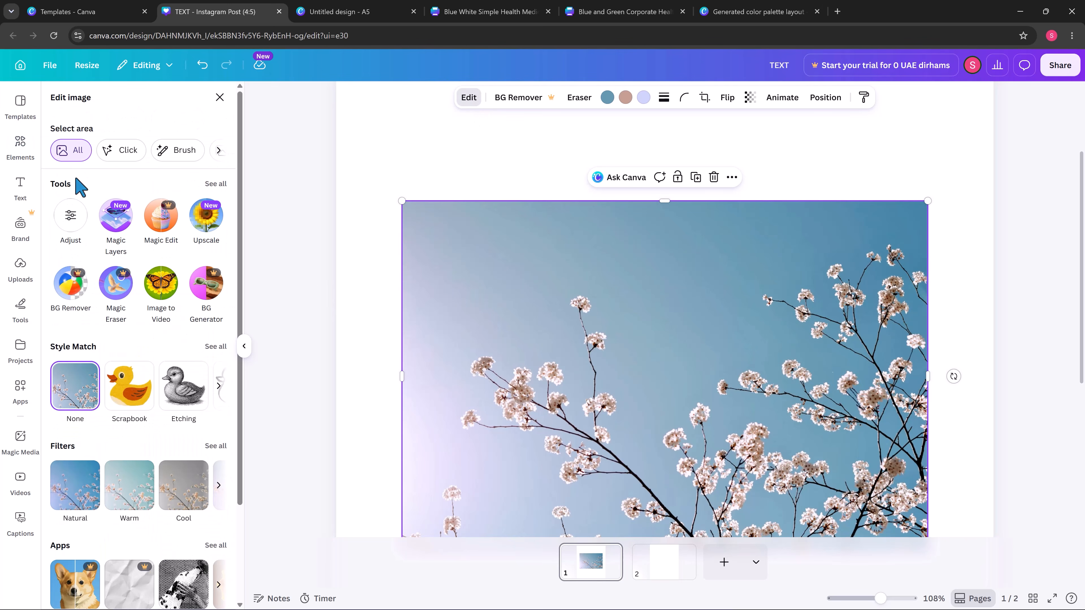
scroll(590, 338, down, 3)
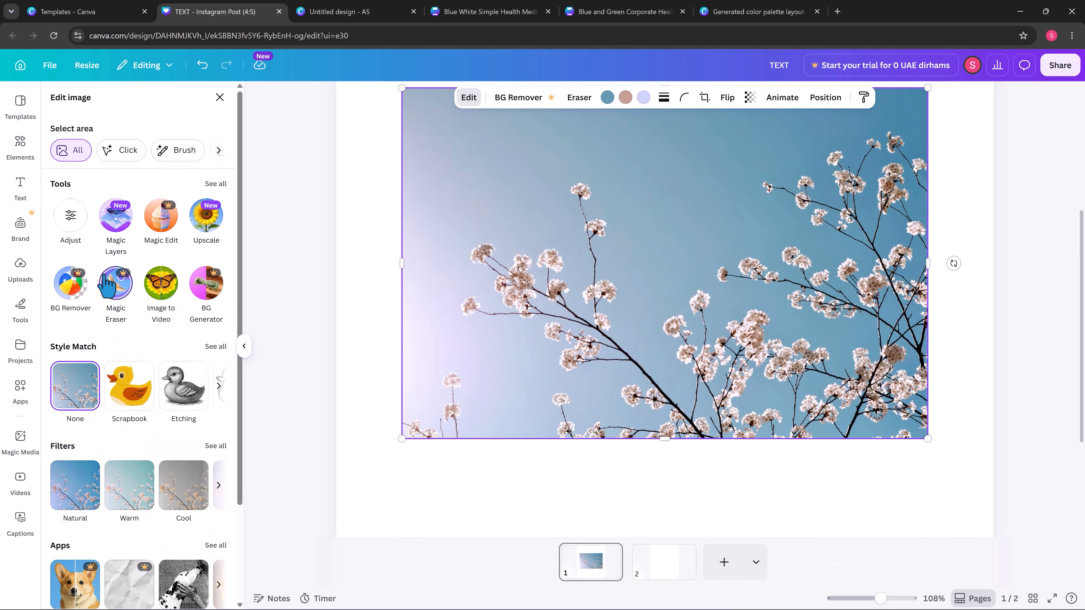
drag(632, 274, 632, 304)
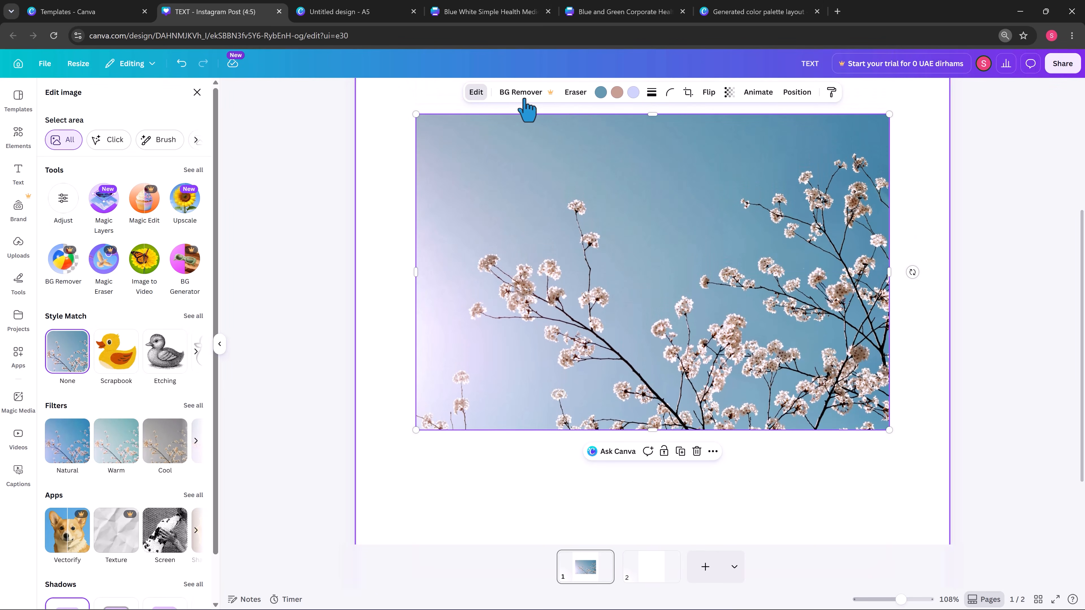
Recolor the blossom photo's blue sky with the brown shade from the photo's own colors
click(600, 92)
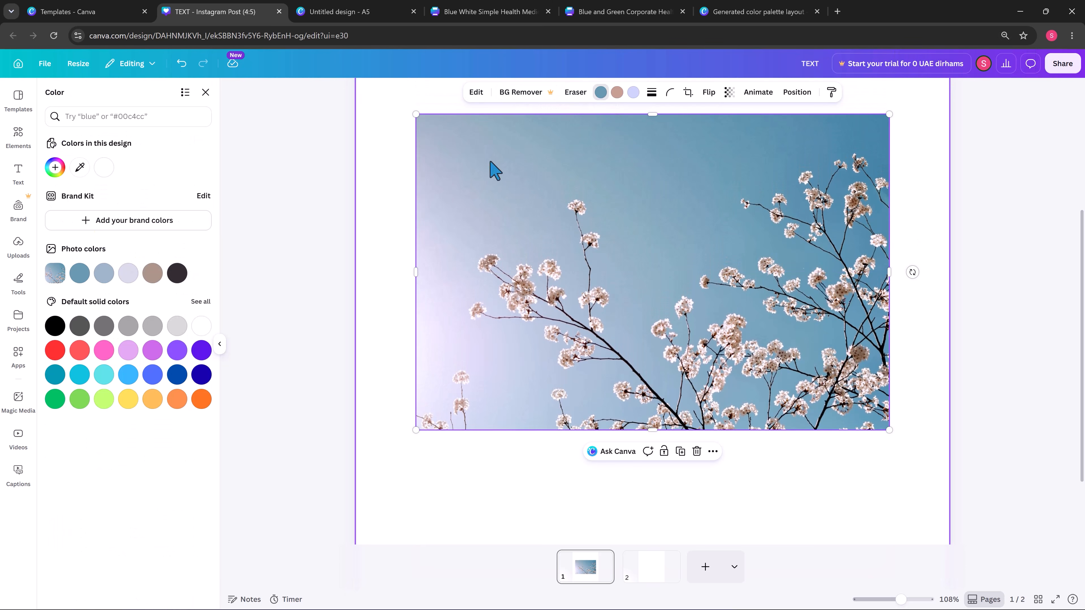
click(153, 273)
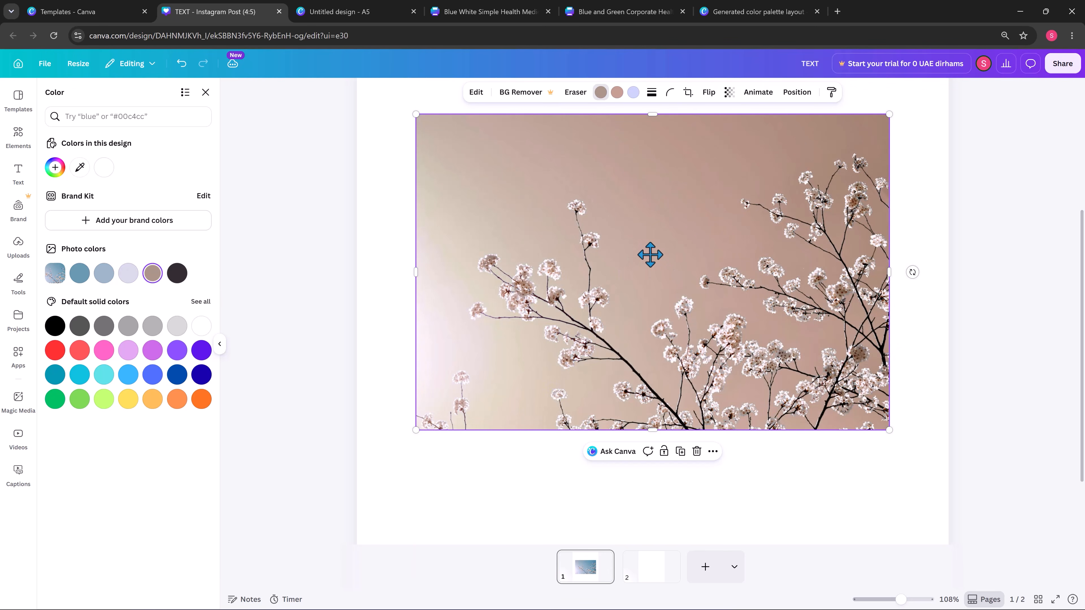
drag(650, 255, 649, 259)
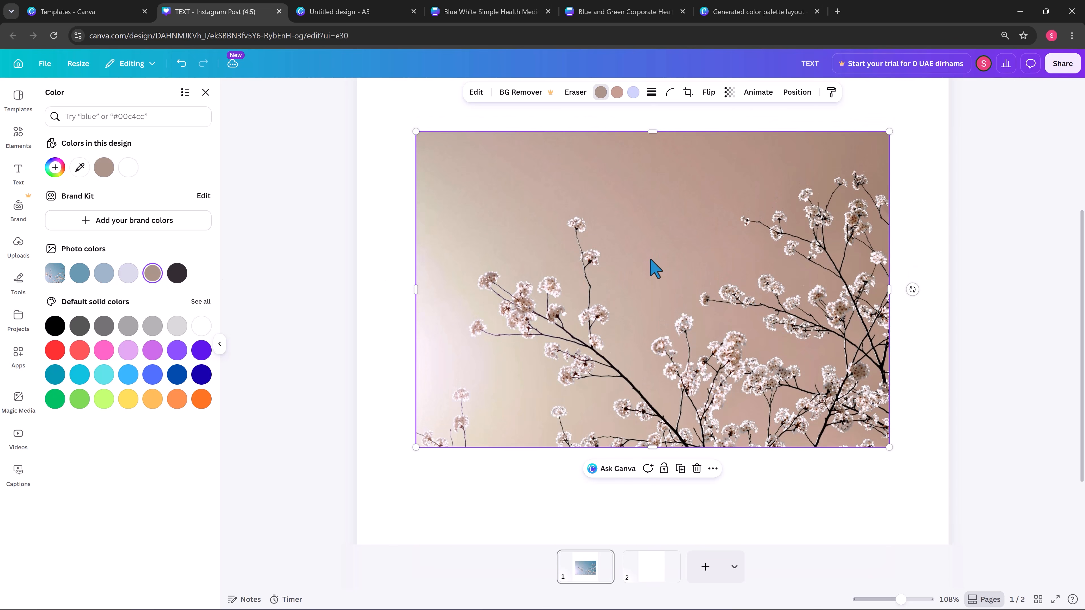
Change the blossom photo's pale lavender tone to light purple and its brown sky tone to medium blue
click(635, 95)
click(635, 95)
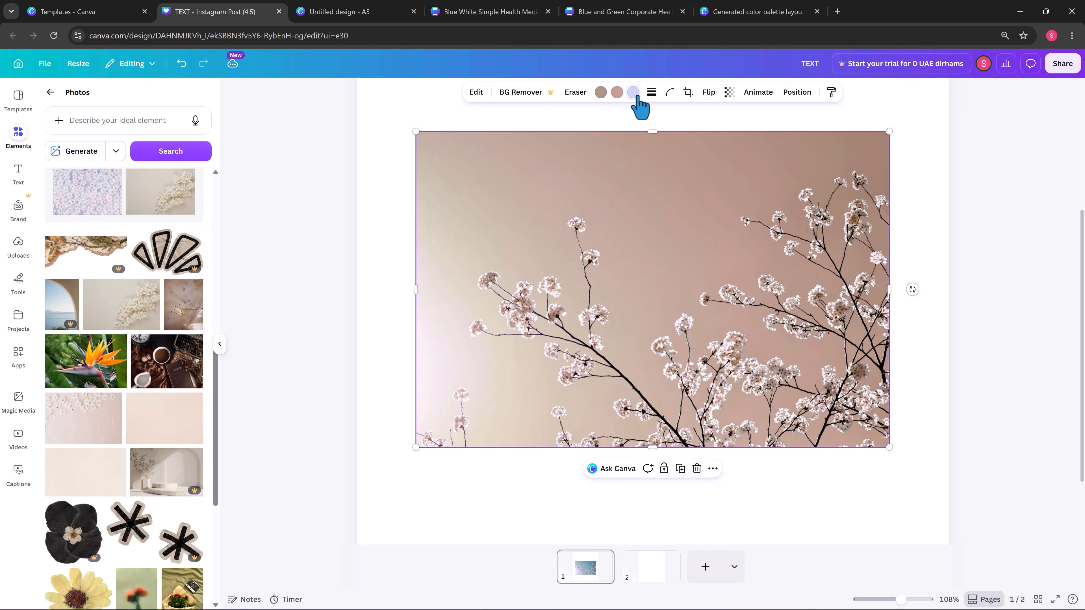
click(633, 93)
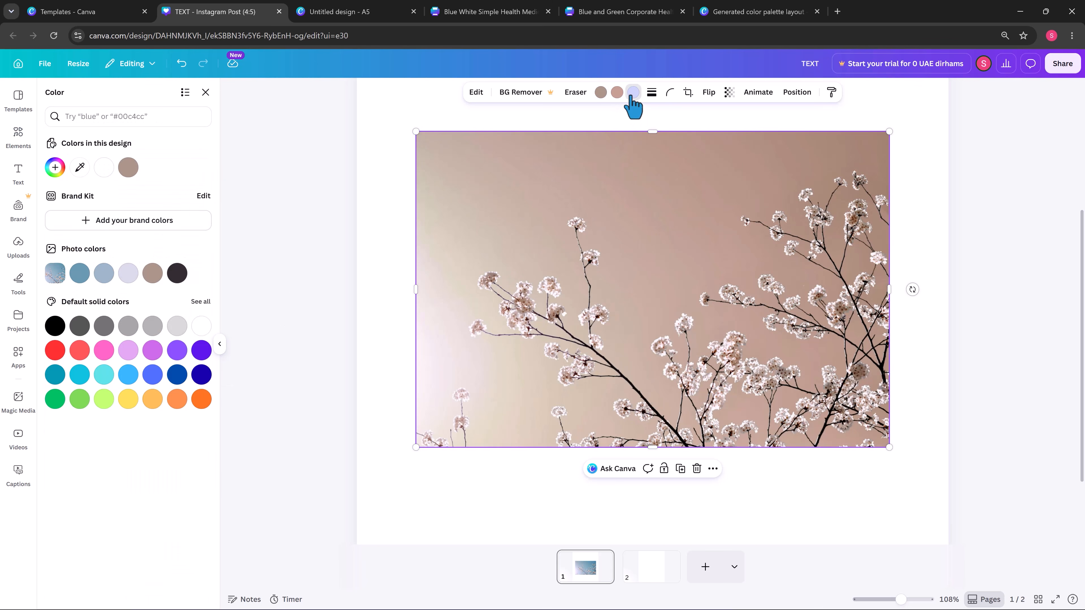
click(129, 350)
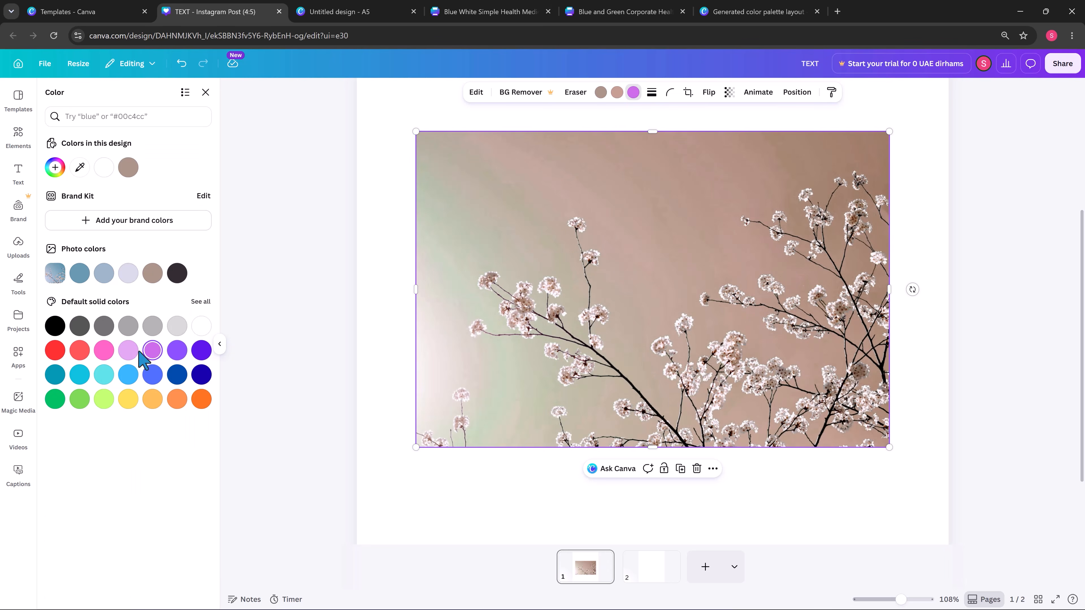
click(601, 93)
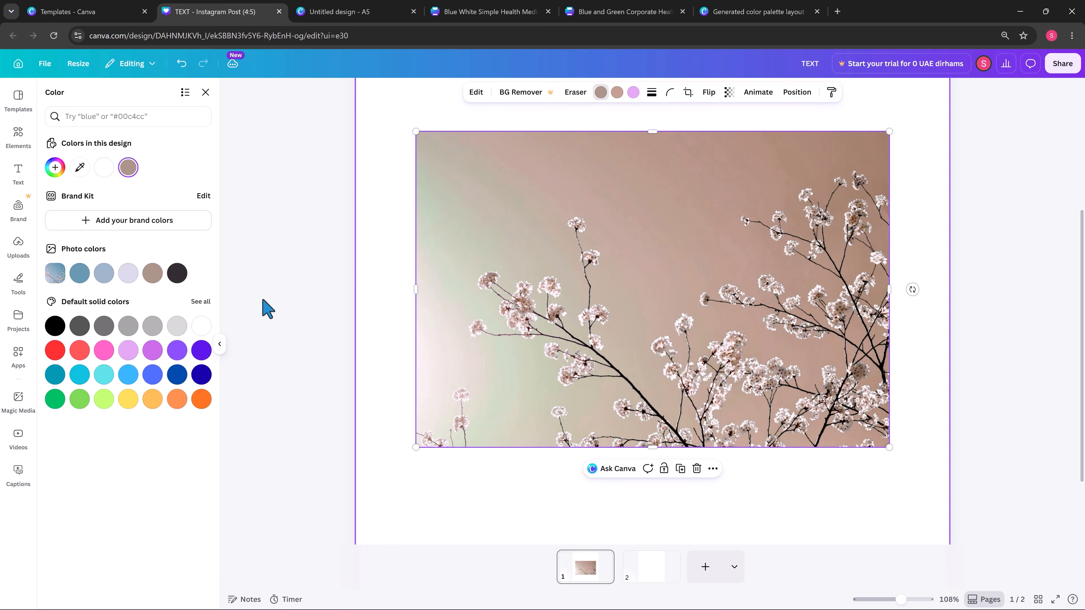
click(153, 375)
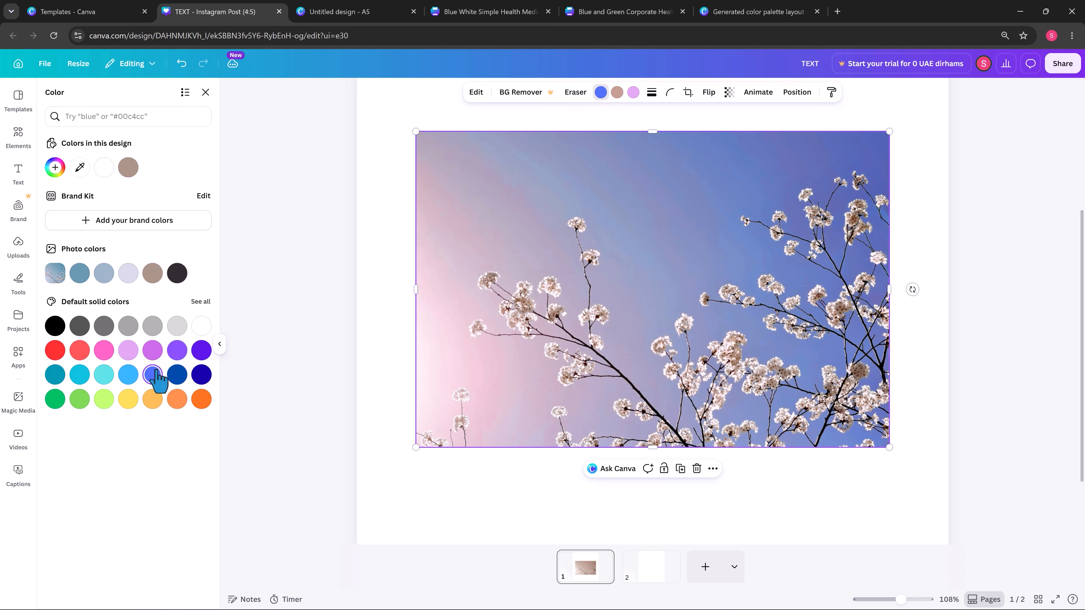
Give the blossom photo a solid black border with stroke weight 4 and strongly rounded corners, and move it slightly down
click(651, 92)
click(623, 124)
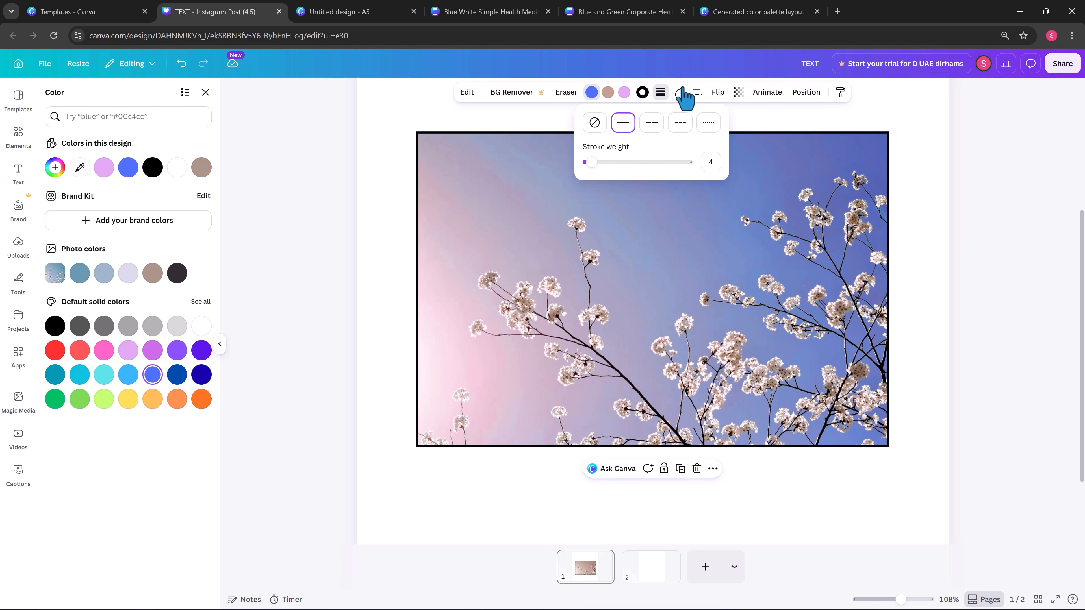
click(679, 93)
drag(657, 136, 702, 134)
drag(726, 233, 717, 258)
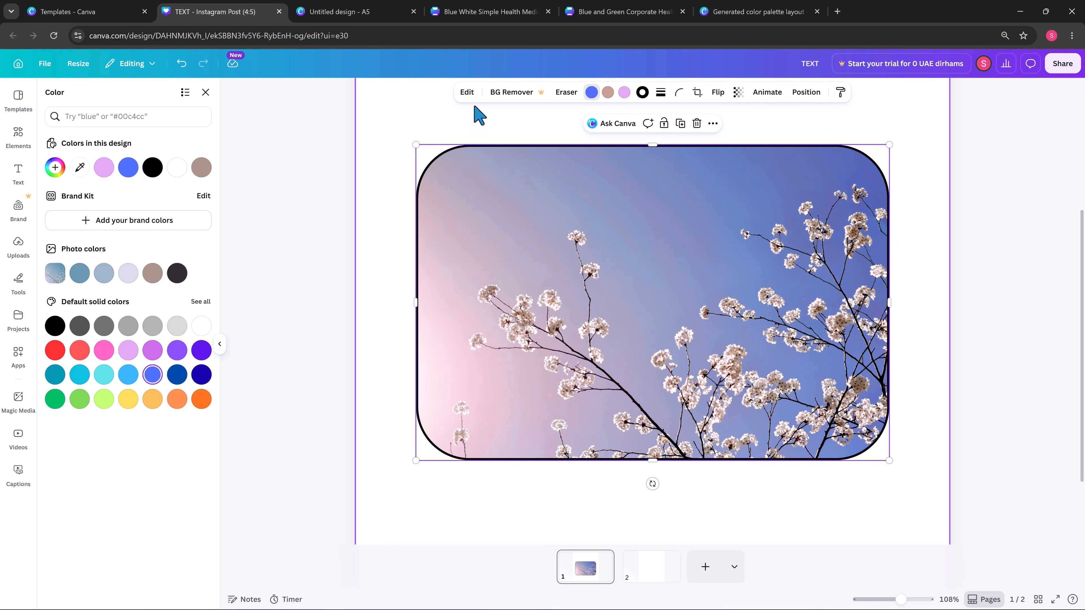
Upscale the blossom photo and view the Image to Video options without generating a video
click(467, 92)
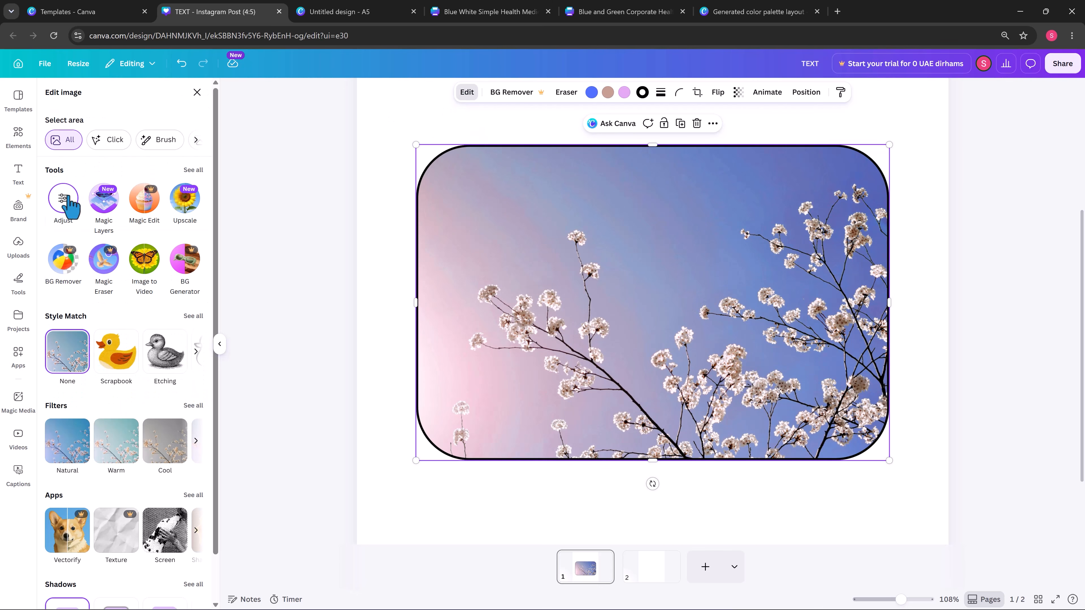
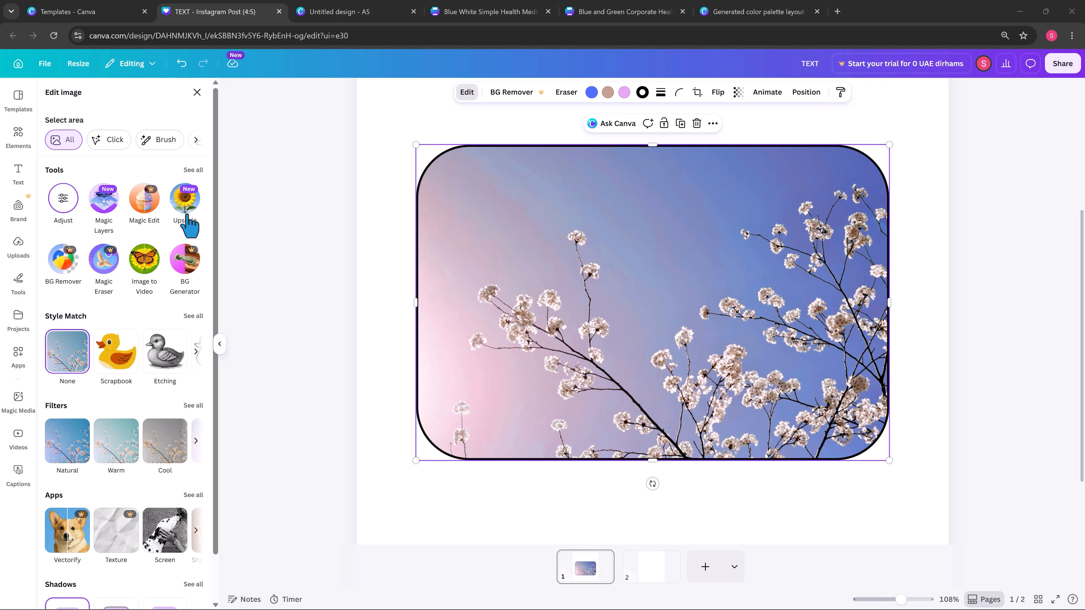
click(186, 205)
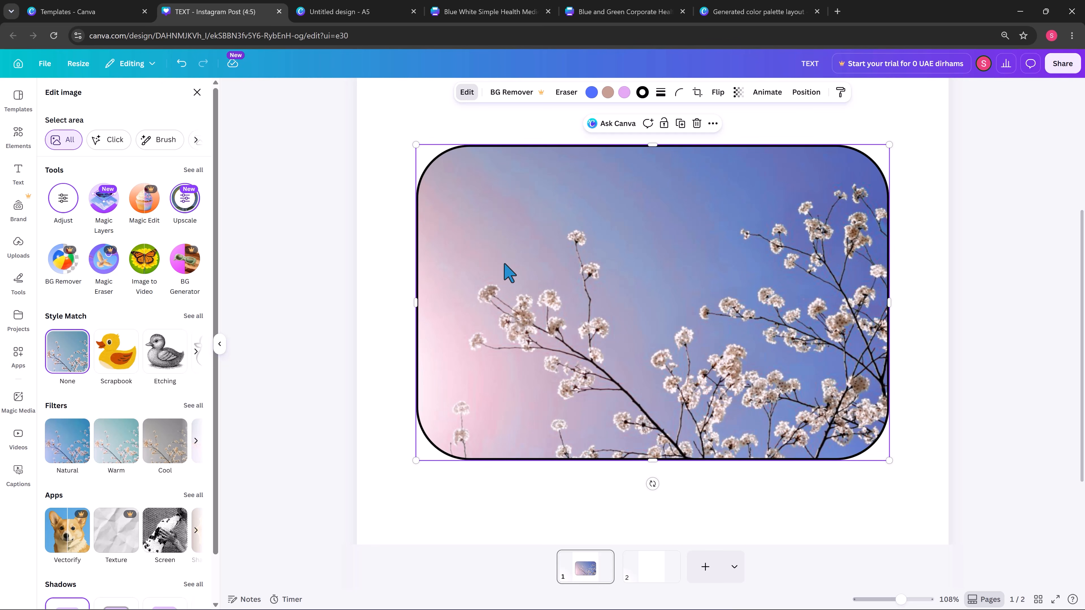
click(187, 205)
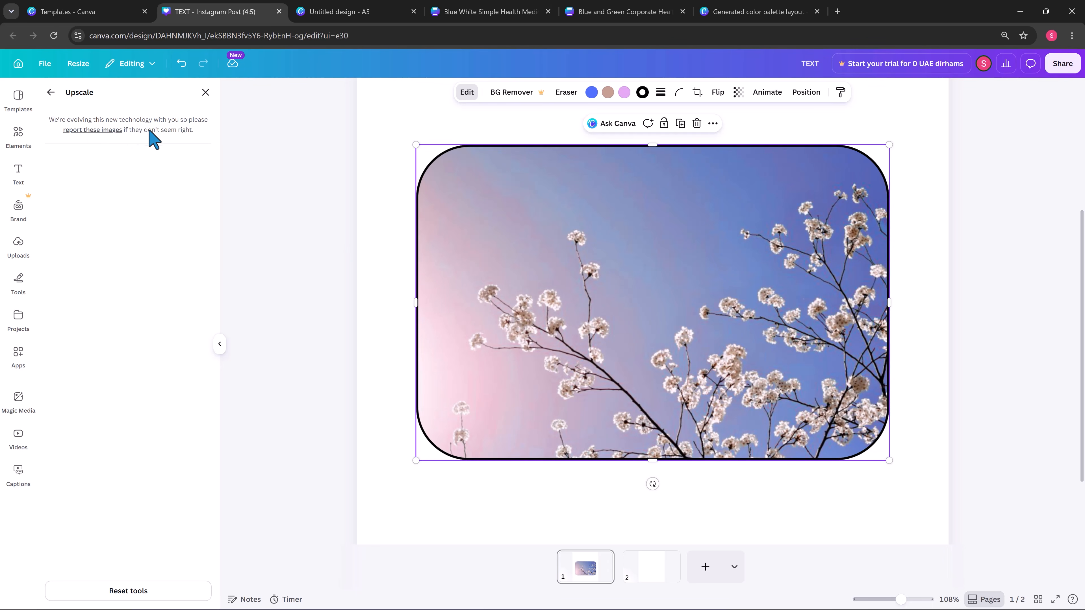
click(50, 92)
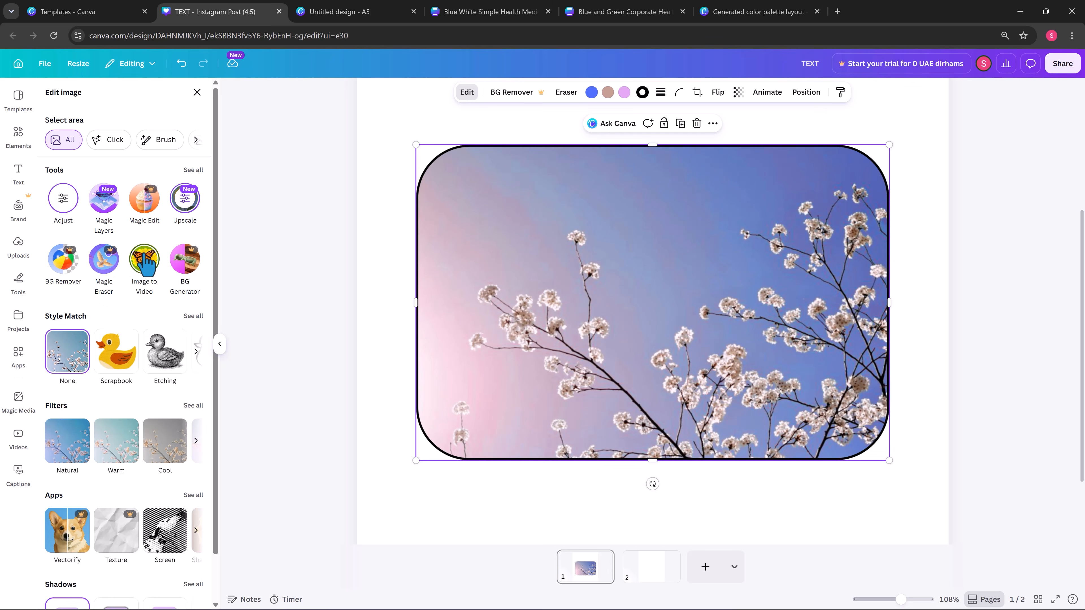
click(143, 256)
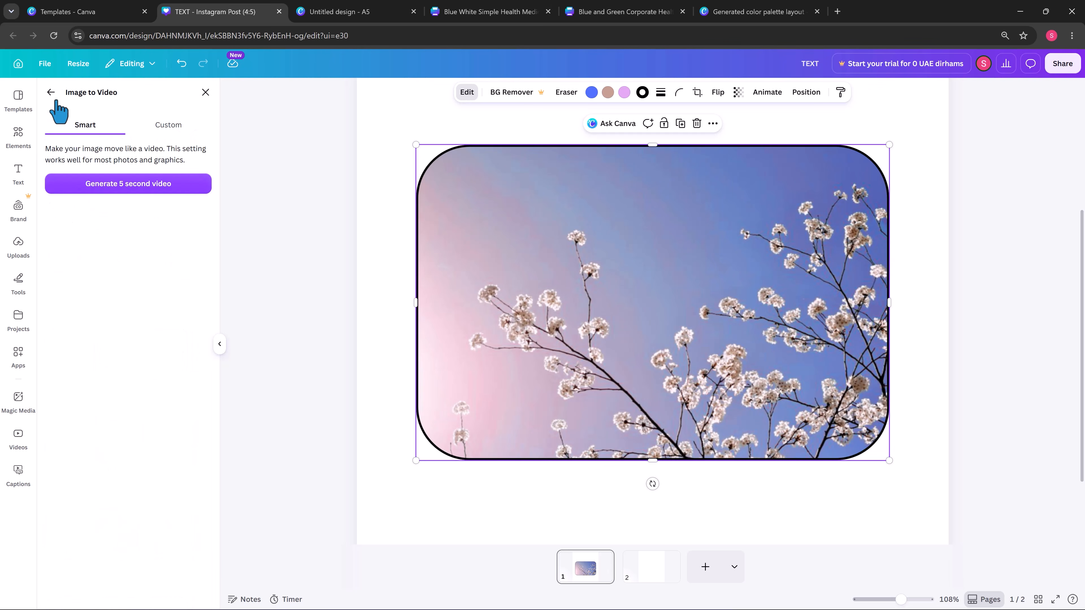
click(50, 93)
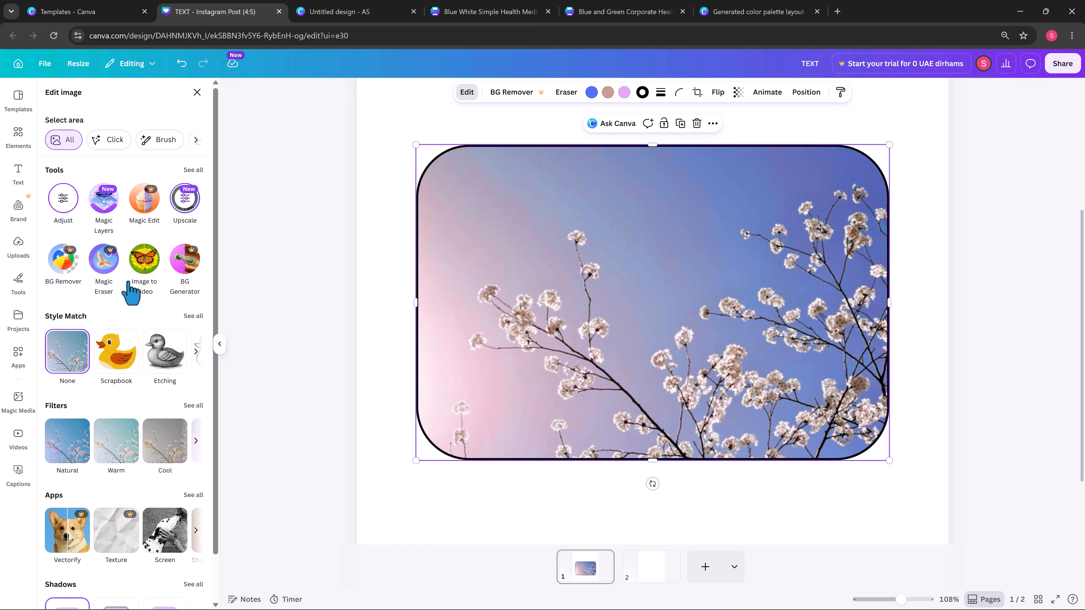
Adjust the blossom photo to contrast 17, highlights 59, shadows -40 and blacks 24
click(63, 198)
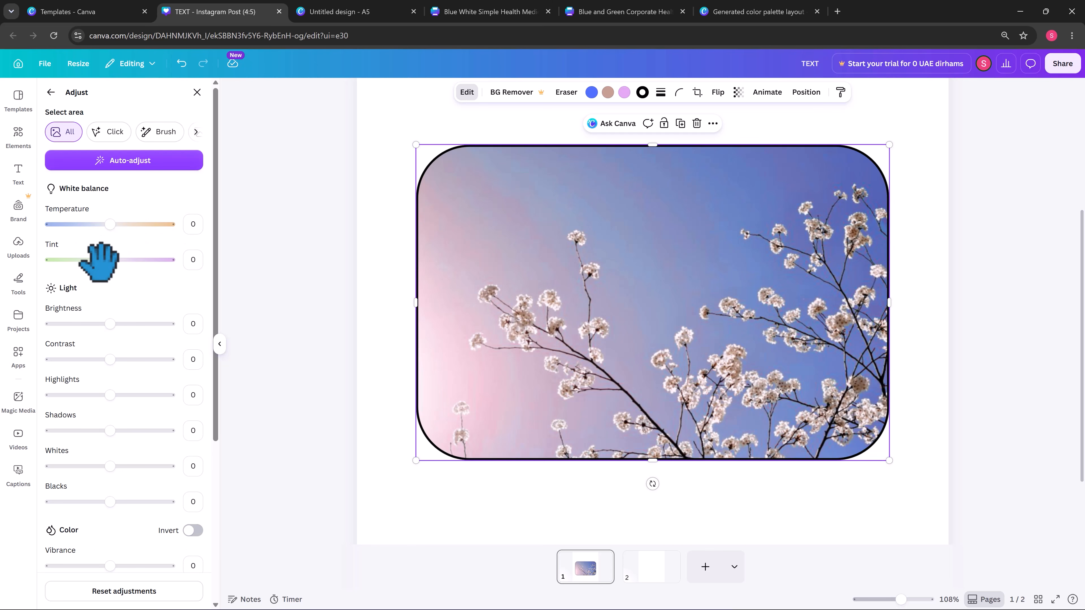
drag(111, 224, 109, 256)
drag(110, 324, 145, 395)
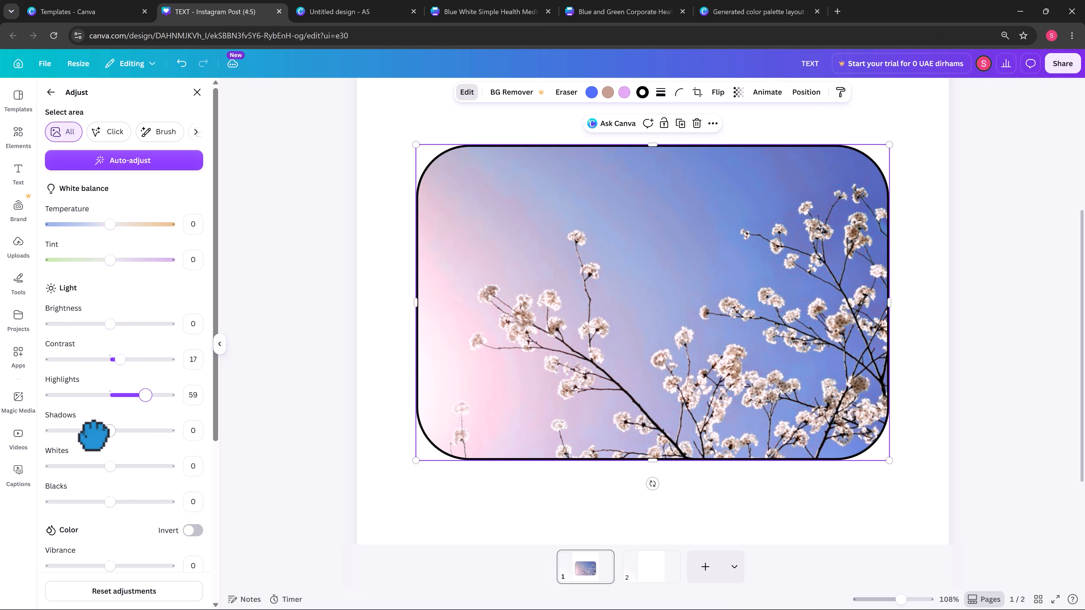
drag(93, 433, 86, 429)
scroll(92, 427, down, 3)
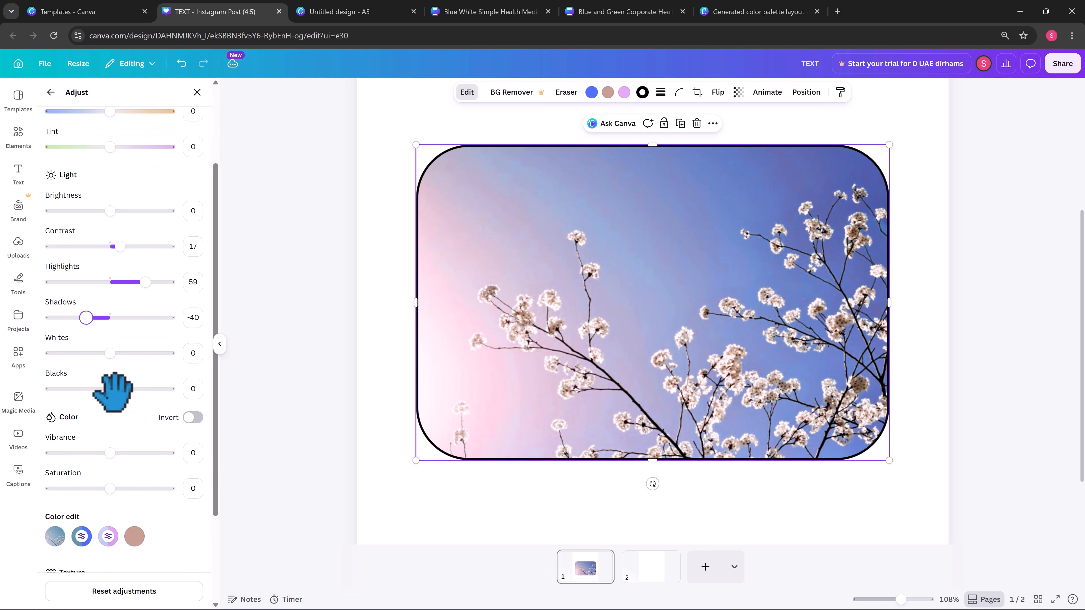
mouse_move(112, 389)
mouse_down()
mouse_move(143, 390)
mouse_move(66, 389)
mouse_move(124, 389)
mouse_up()
mouse_move(110, 488)
mouse_down()
mouse_move(150, 492)
mouse_move(110, 489)
mouse_up()
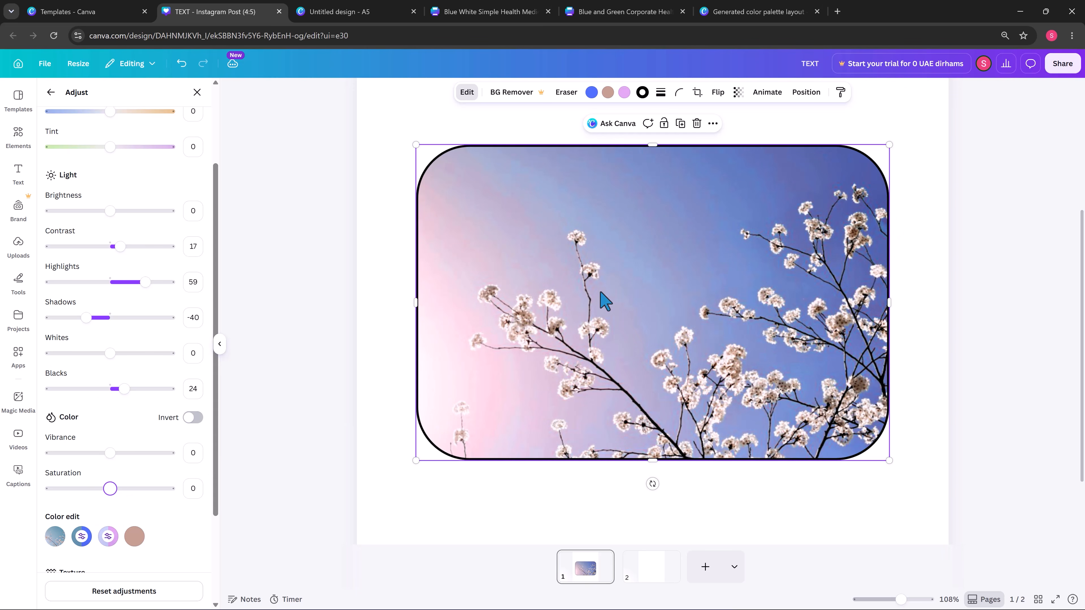
scroll(662, 295, up, 3)
scroll(636, 306, down, 1)
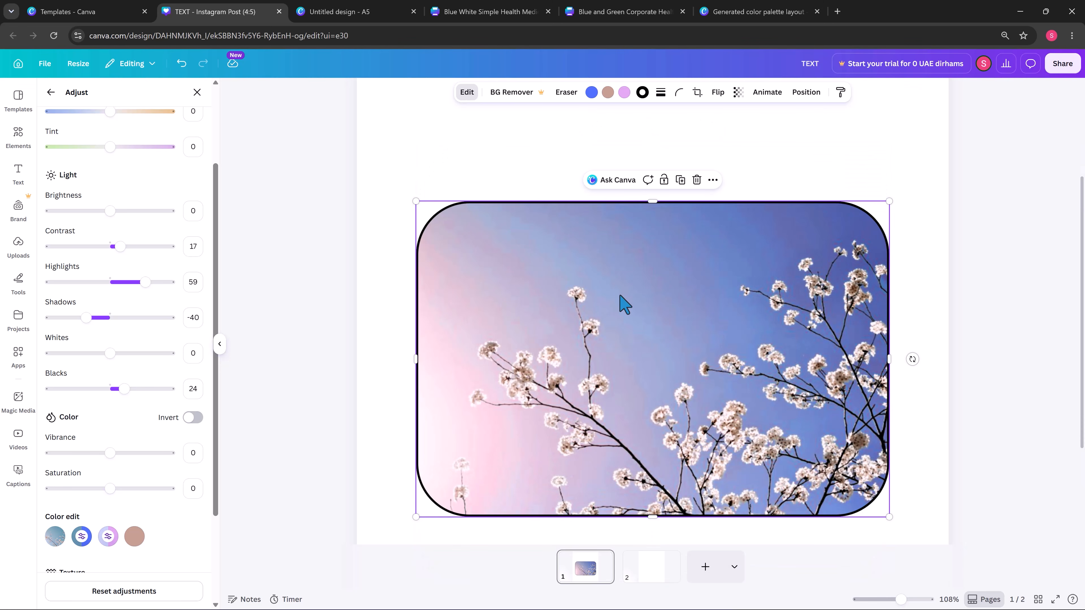
Delete the blossom photo from page 1 and open the design's upload area
key(Delete)
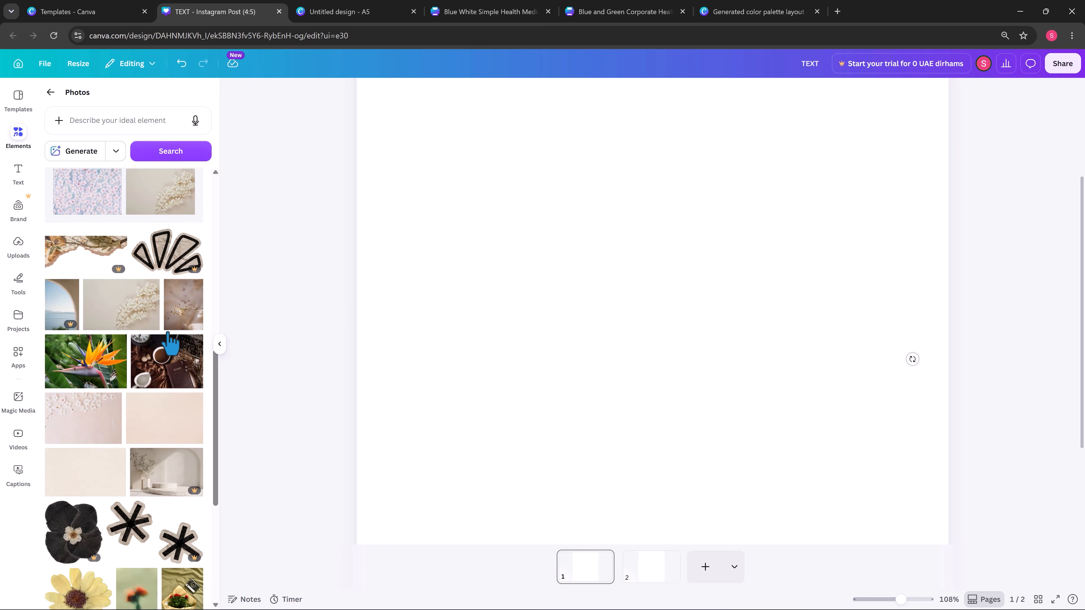
click(18, 245)
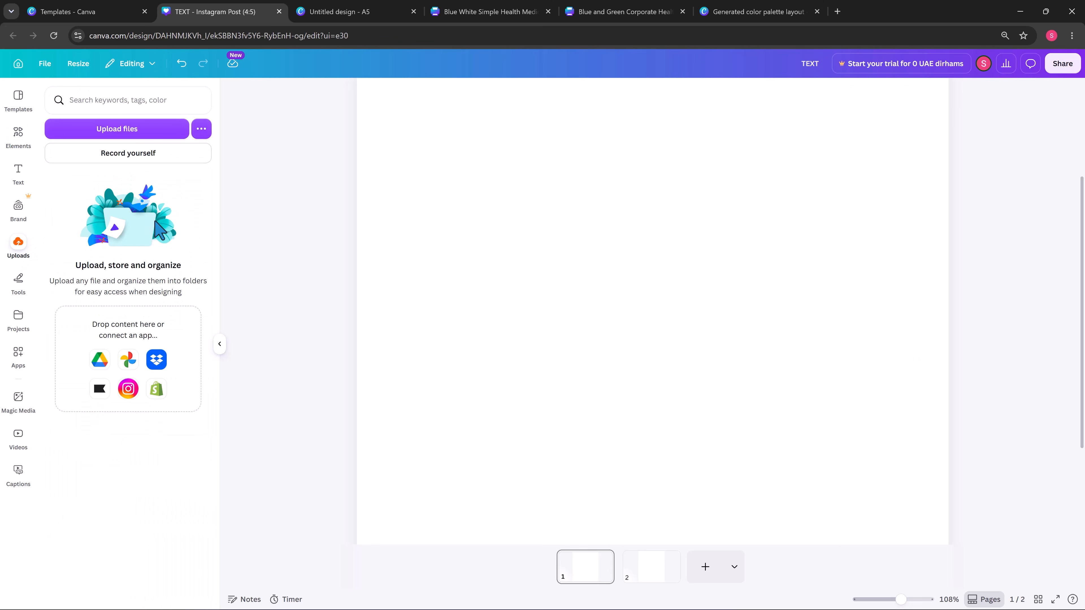
Upload the pale blue spiral-cone image from the Downloads folder and place it near the middle of page 1
click(141, 131)
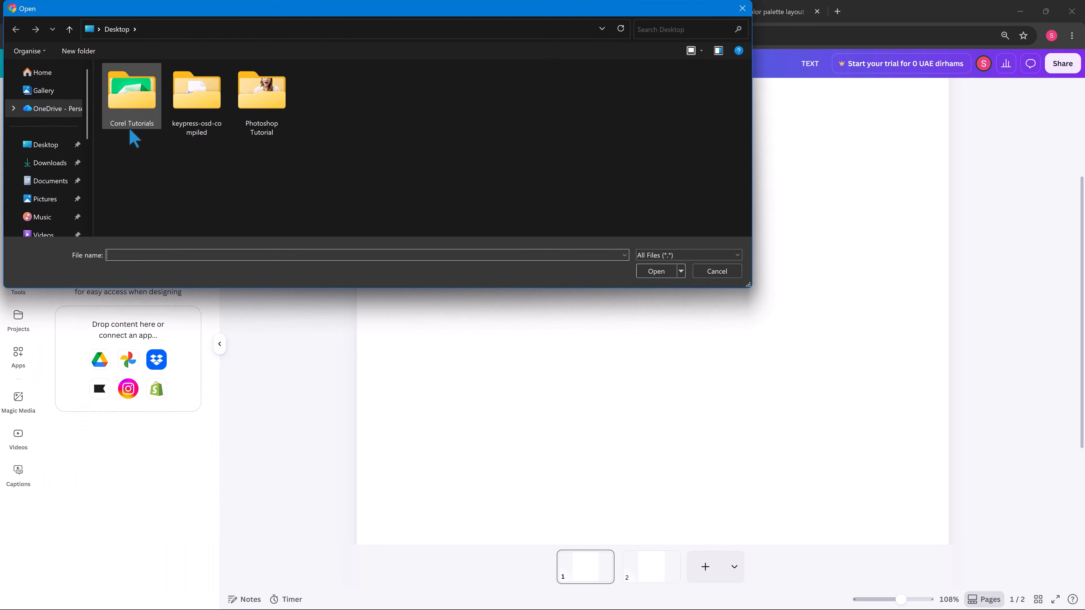
click(47, 163)
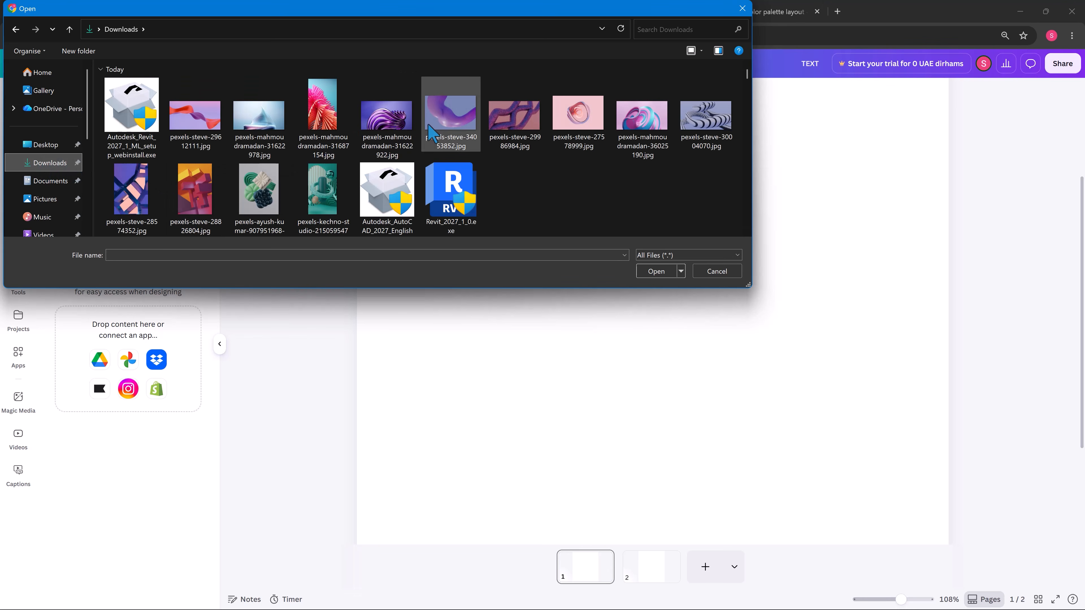
click(259, 114)
double_click(259, 114)
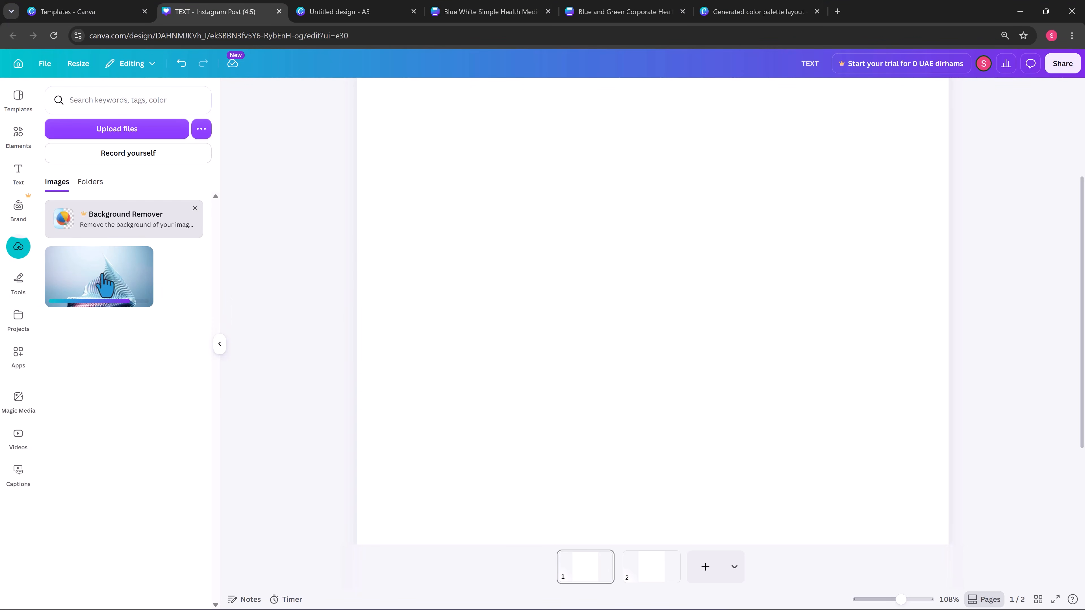
click(92, 282)
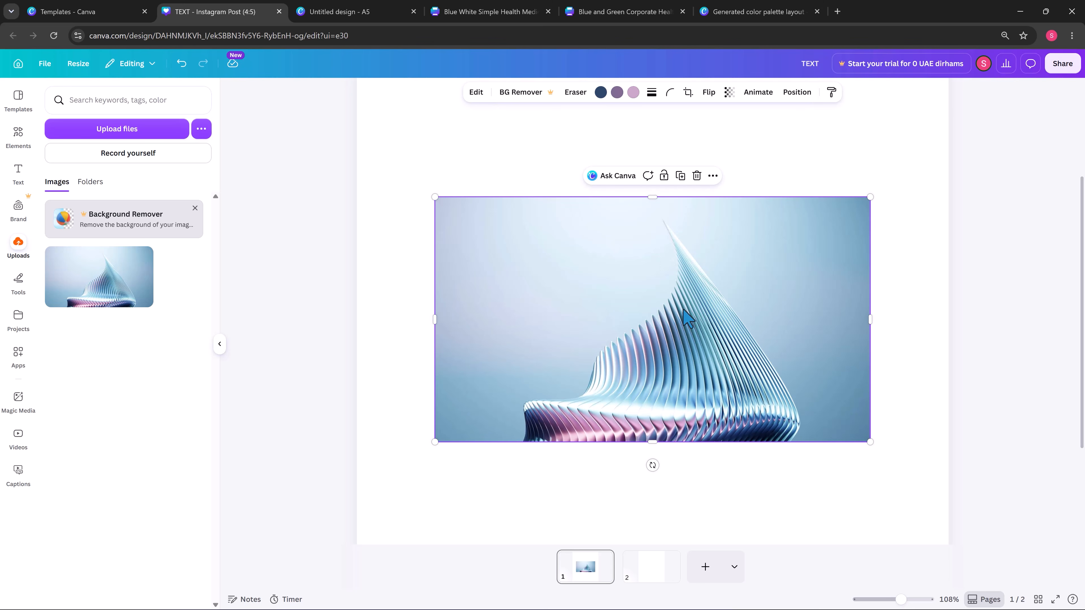
drag(673, 331, 682, 317)
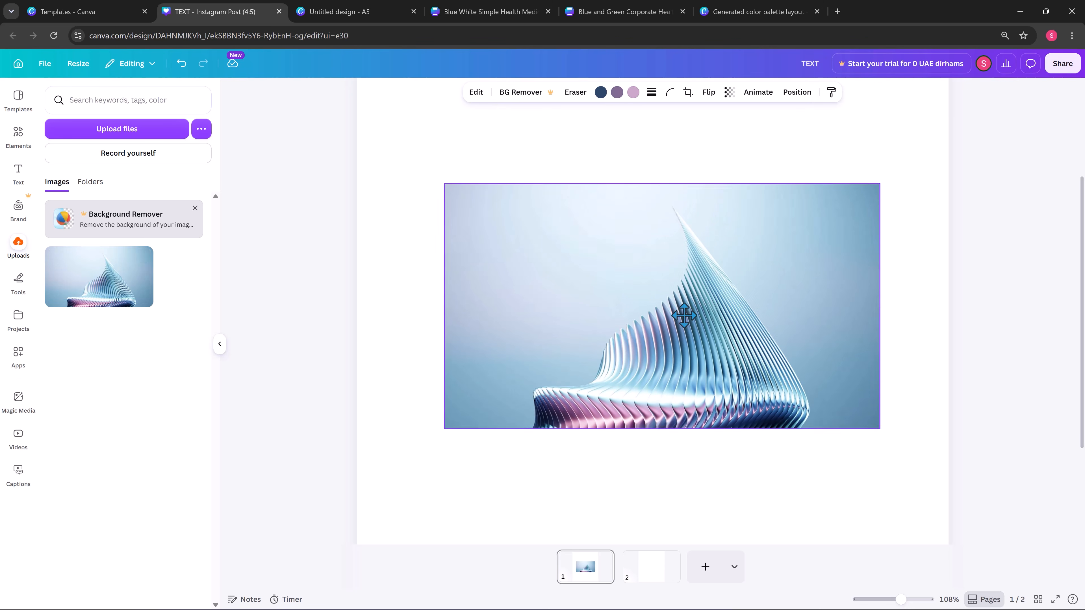
Adjust the spiral-cone image to clarity 33 and vignette 87
click(481, 93)
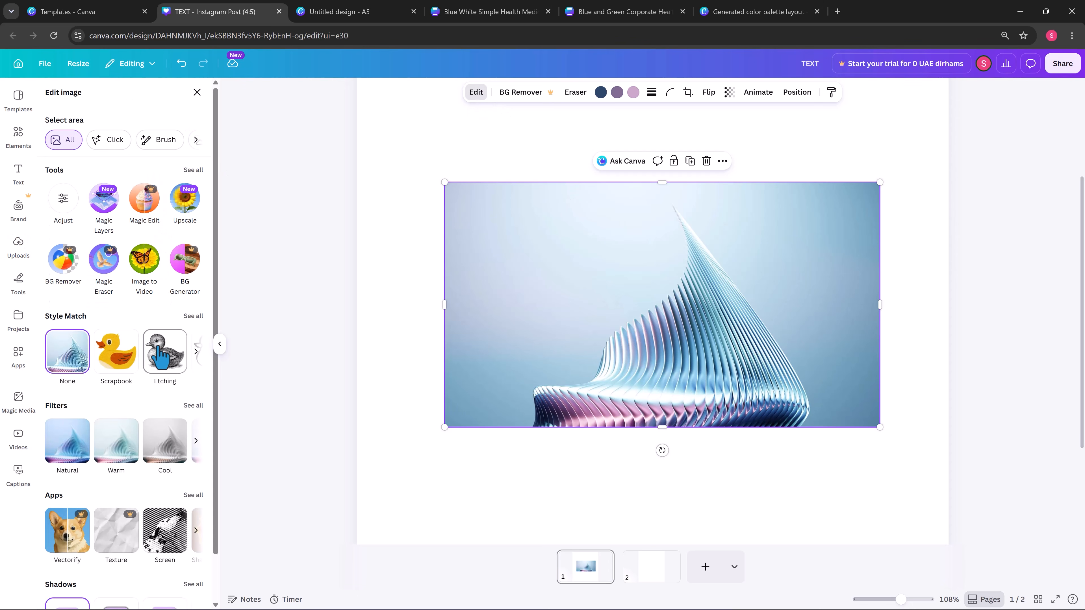
click(63, 205)
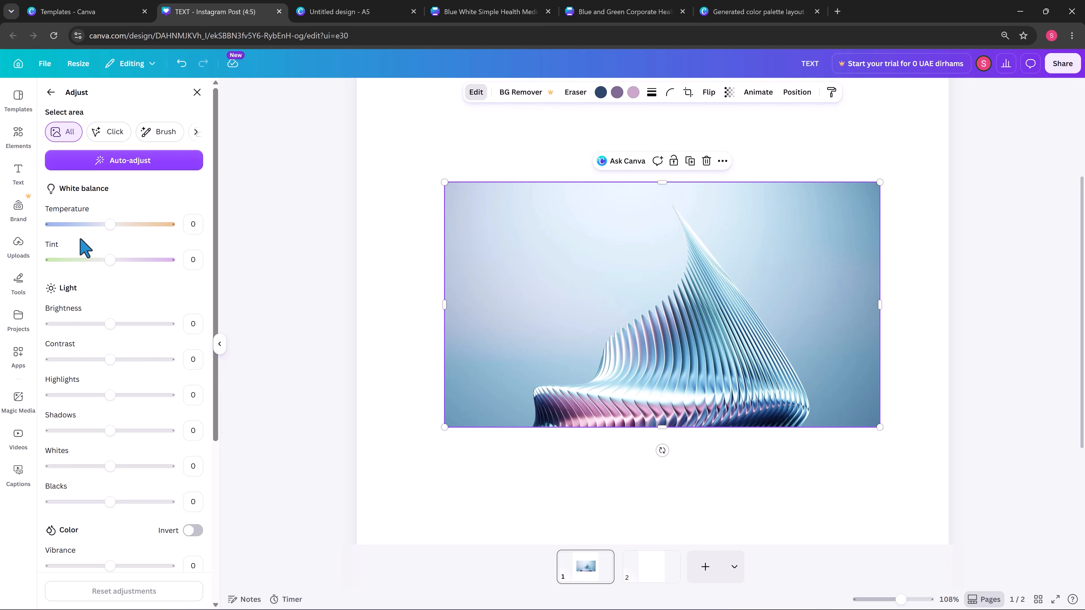
mouse_move(110, 224)
mouse_down()
mouse_move(98, 227)
mouse_move(110, 228)
mouse_up()
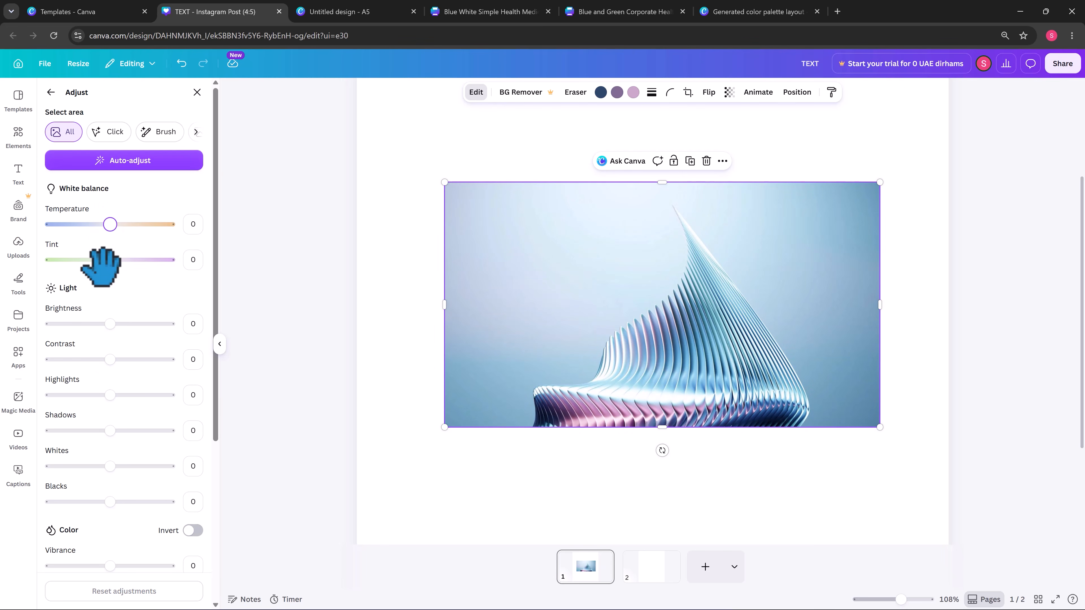
scroll(109, 347, down, 5)
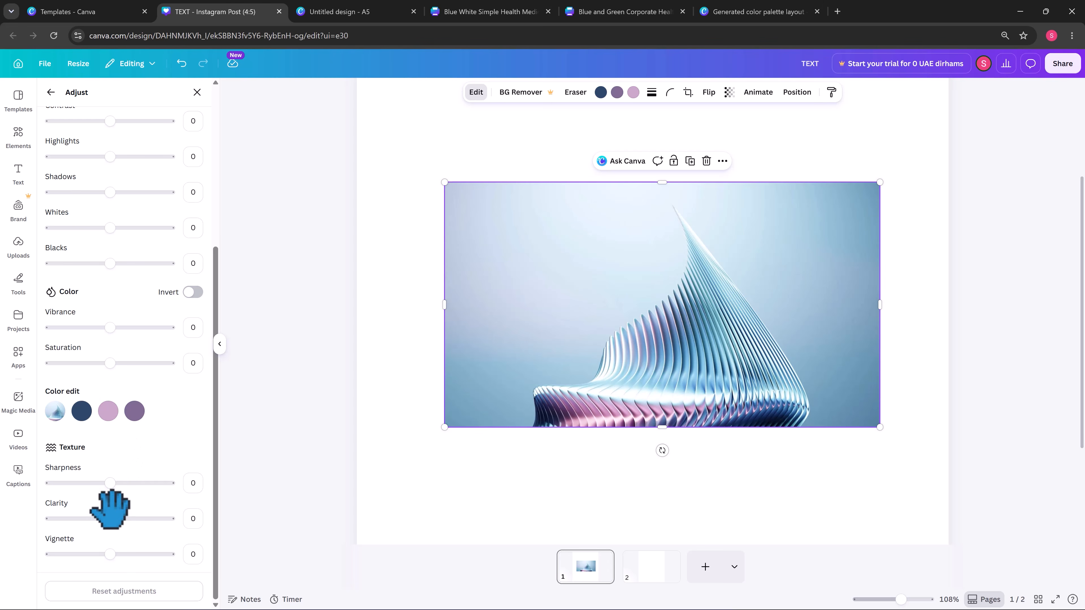
drag(111, 519, 129, 519)
drag(110, 554, 163, 555)
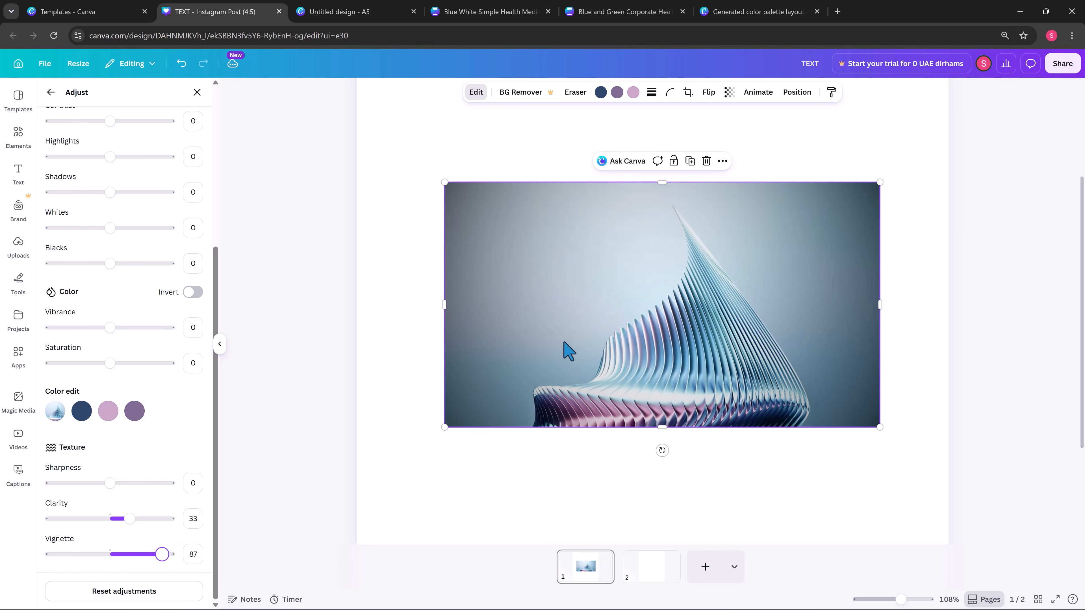
Reposition the spiral-cone image slightly higher on page 1 and return to the general image editing options
drag(586, 322, 603, 308)
drag(691, 300, 670, 332)
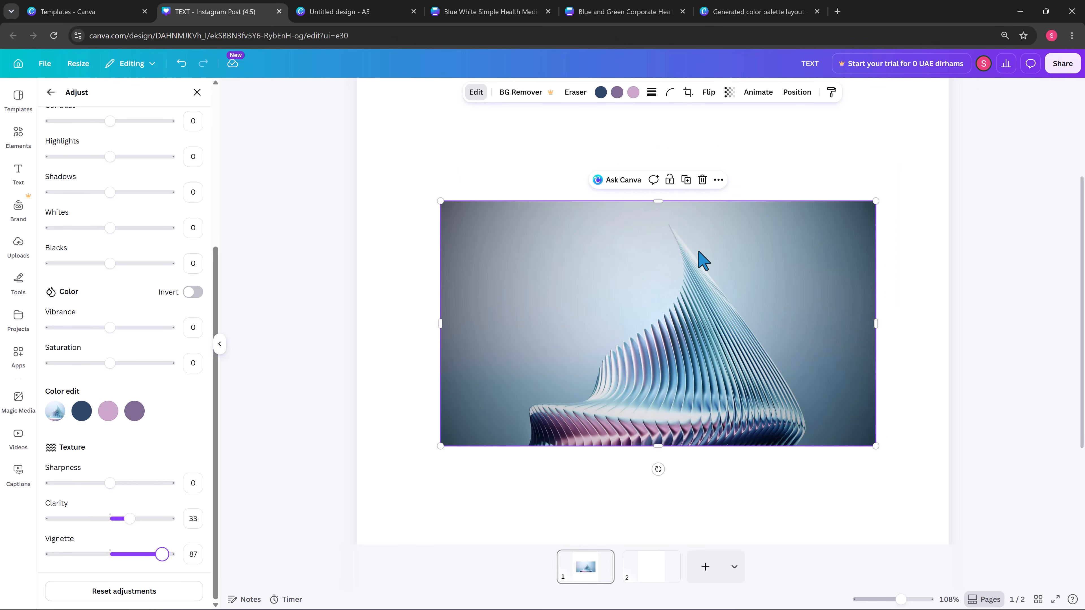
drag(696, 296, 696, 277)
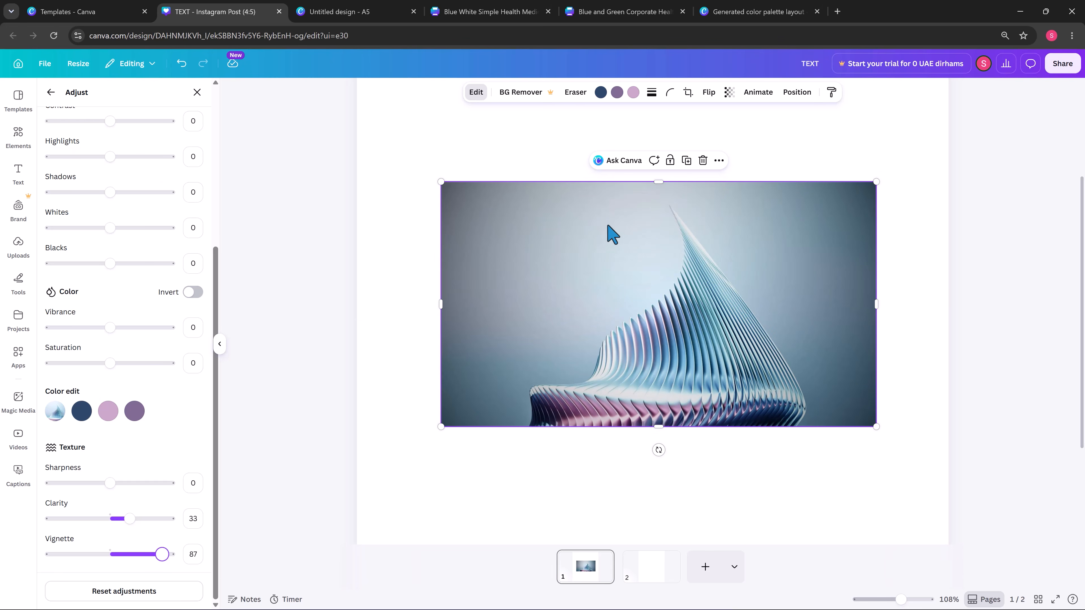
click(51, 92)
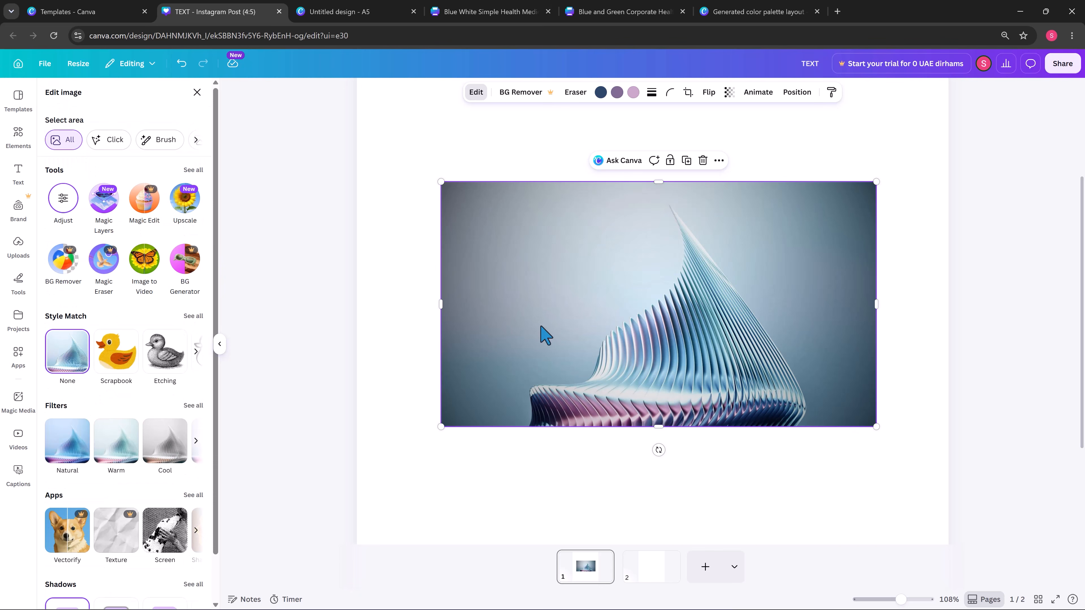
drag(546, 336, 544, 311)
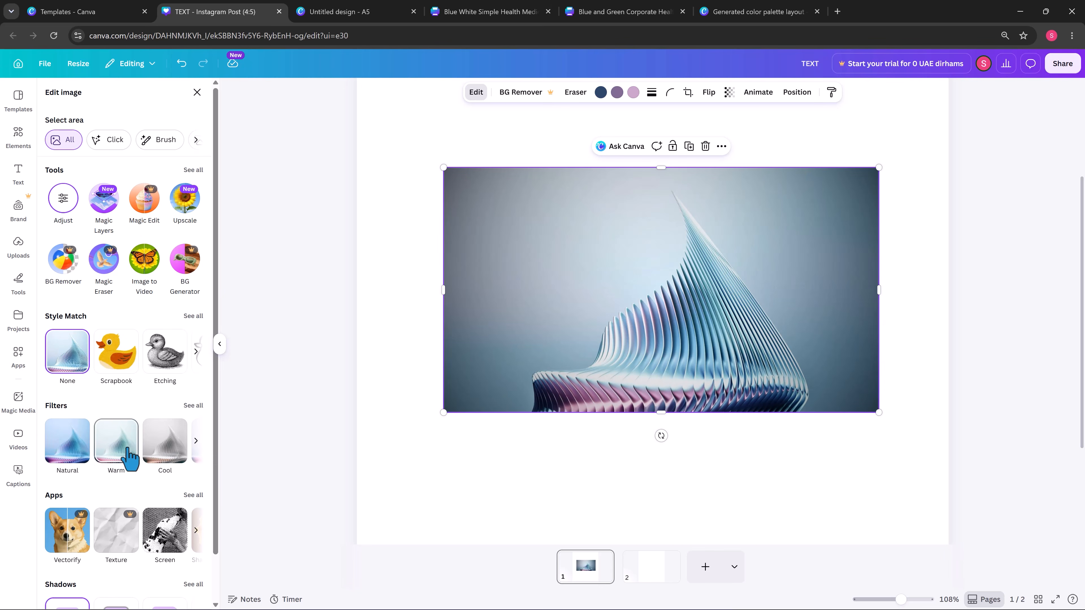
Apply the Warm filter Bali to the spiral-cone image and view the available photo effect apps
scroll(122, 436, down, 1)
click(132, 412)
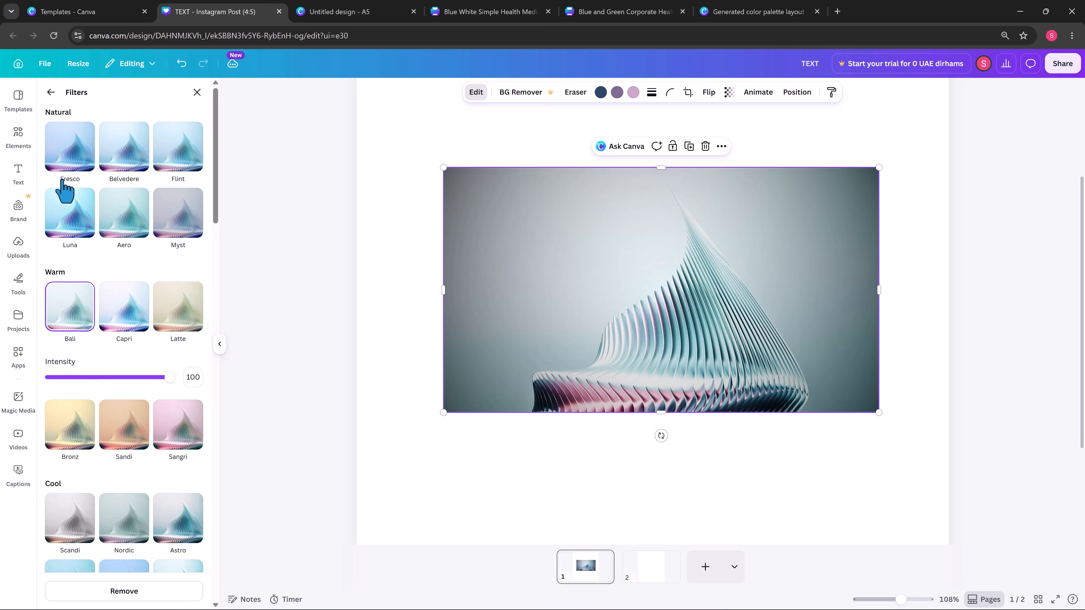
click(50, 92)
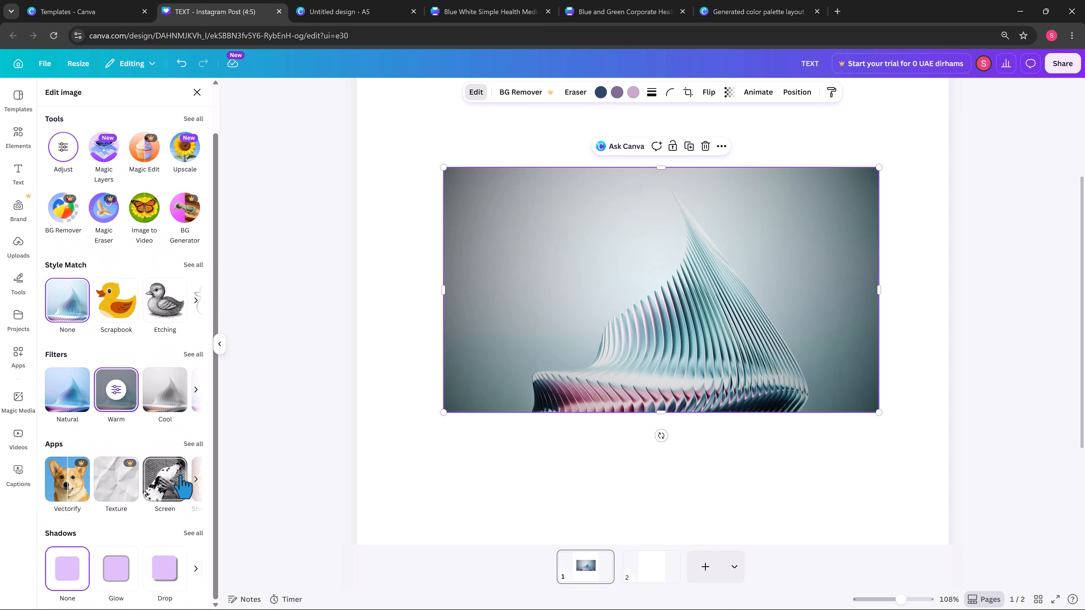
click(194, 444)
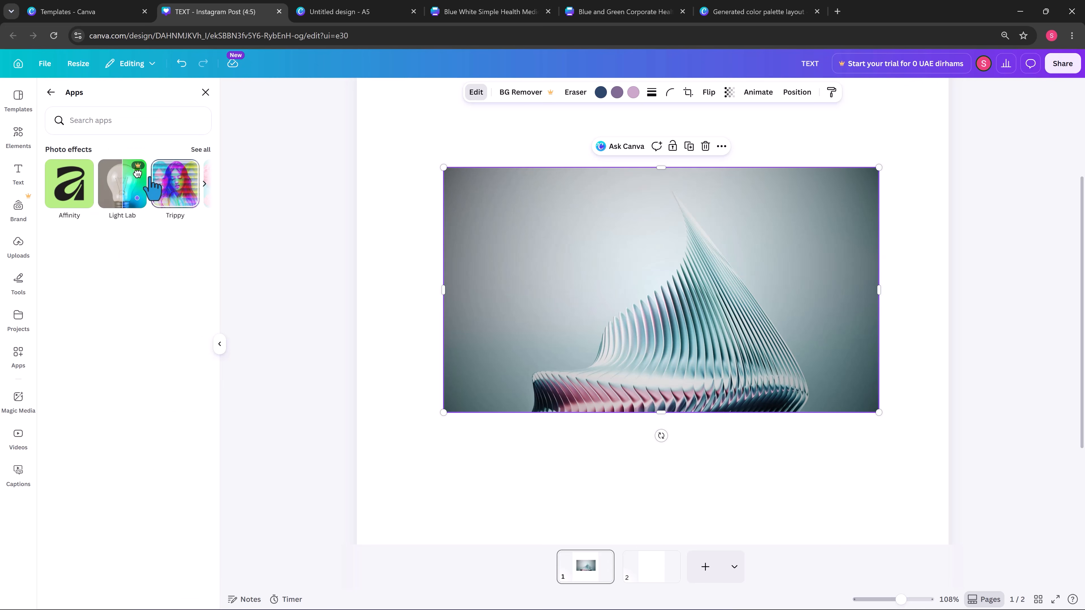
click(51, 92)
Try the Glow shadow on the image, then give it a Drop shadow with blur 33, angle 47 and distance 58
scroll(98, 410, down, 1)
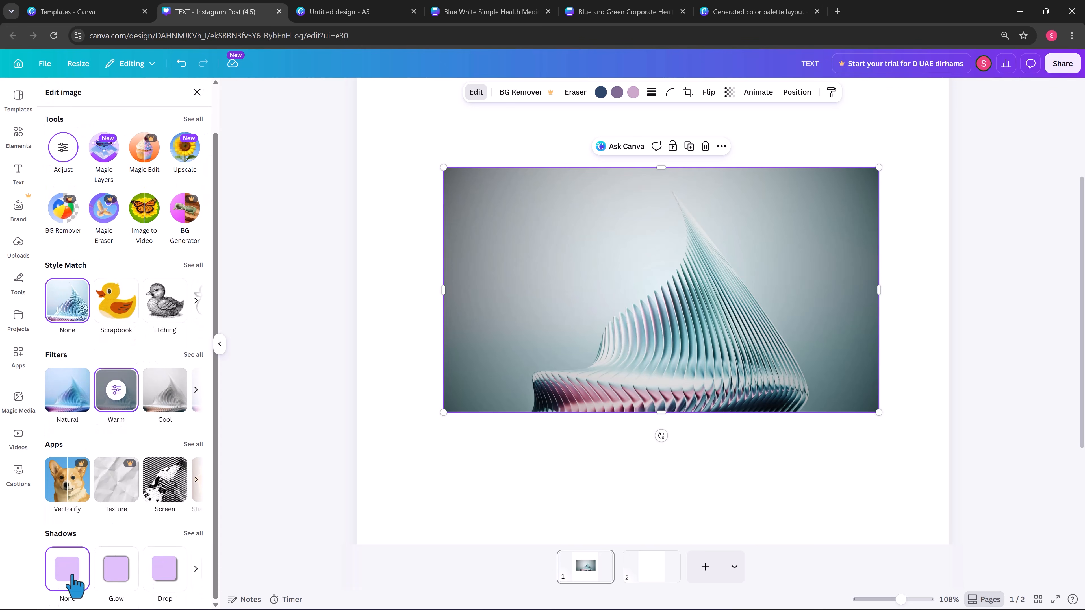
click(114, 581)
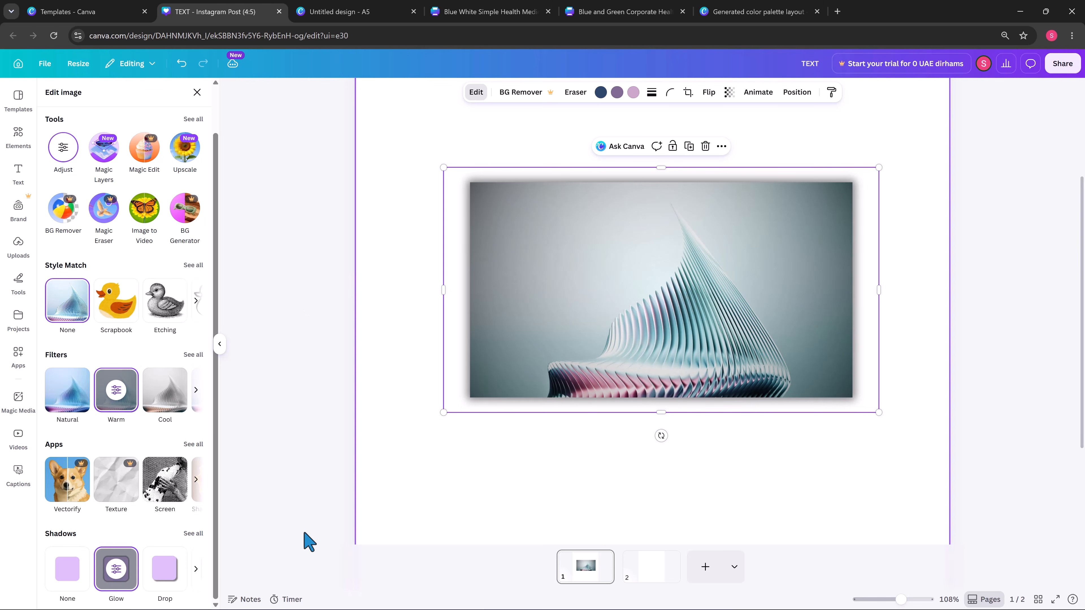
click(165, 581)
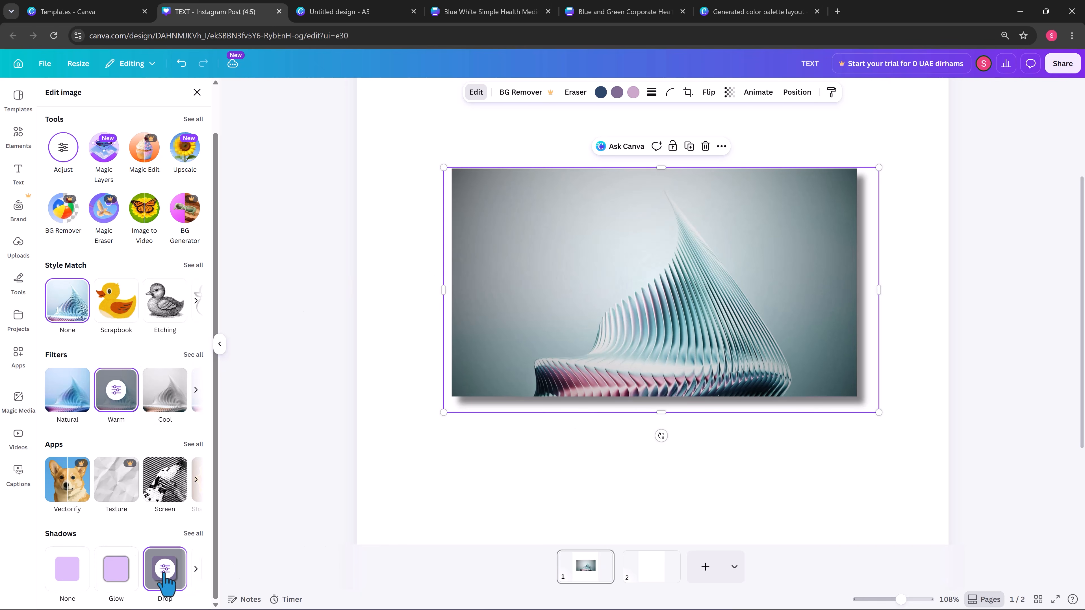
click(167, 570)
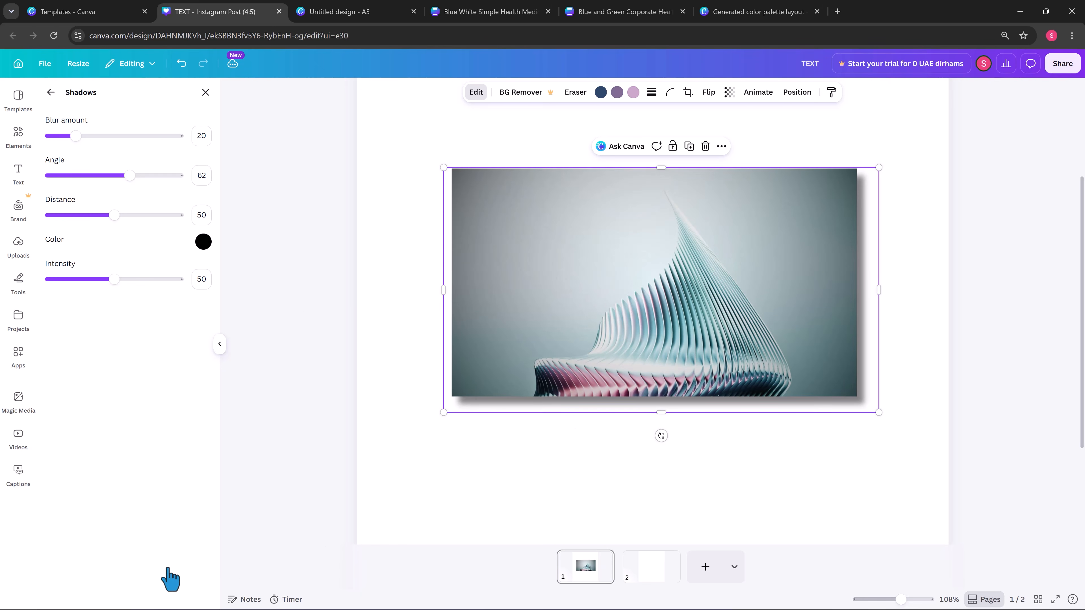
mouse_move(76, 136)
mouse_down()
mouse_move(106, 137)
mouse_move(88, 137)
mouse_up()
drag(116, 177, 123, 217)
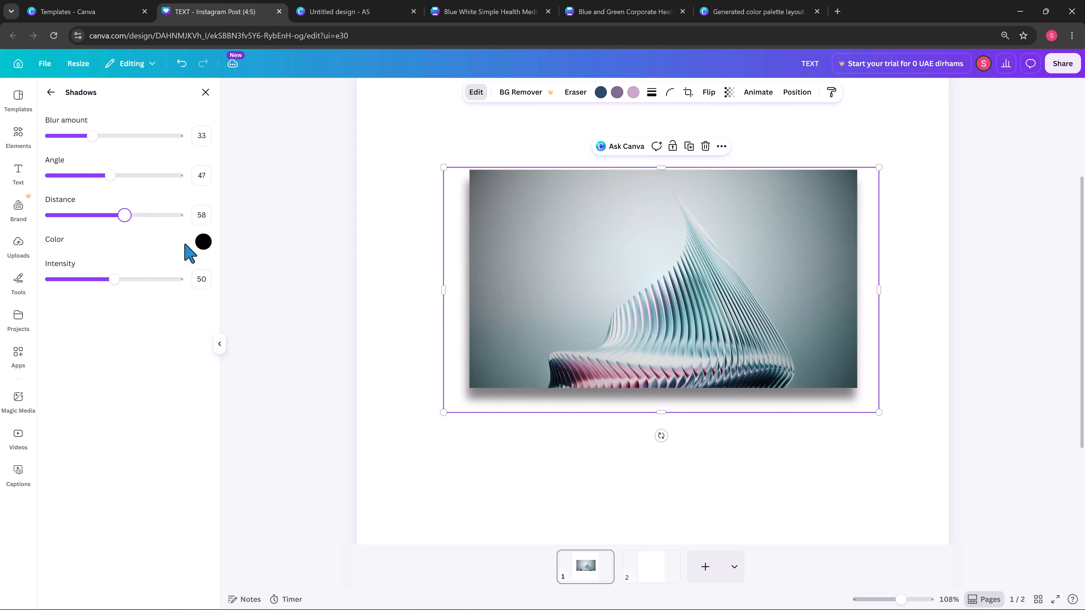
Colour the image's drop shadow #F17A7A, lower the shadow intensity, and move the image down and to the left
click(204, 242)
drag(274, 282, 275, 267)
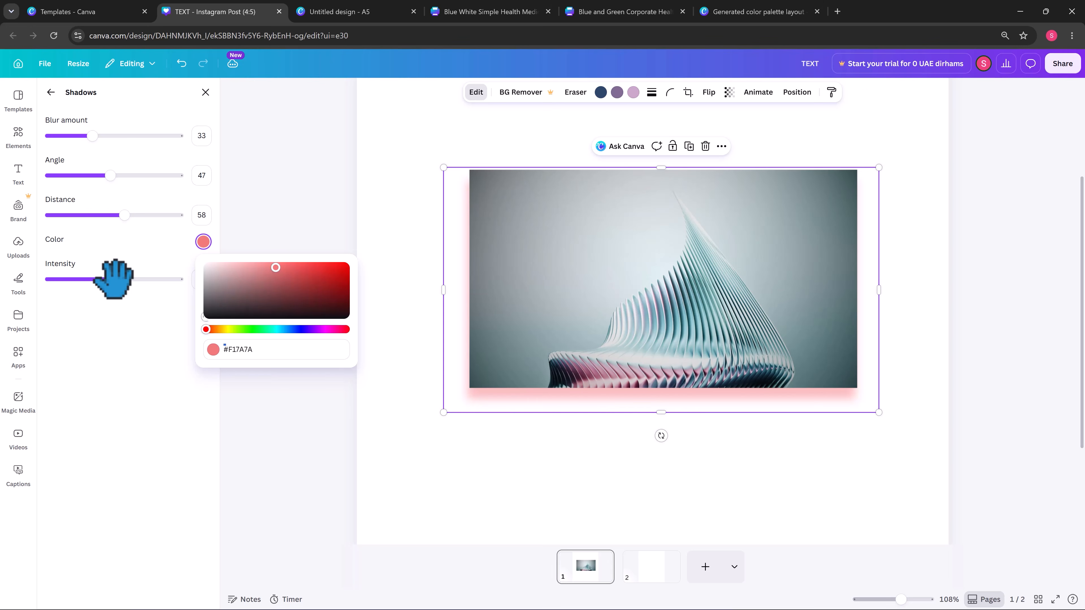
mouse_move(112, 280)
mouse_down()
mouse_move(75, 284)
mouse_move(127, 283)
mouse_move(94, 284)
mouse_up()
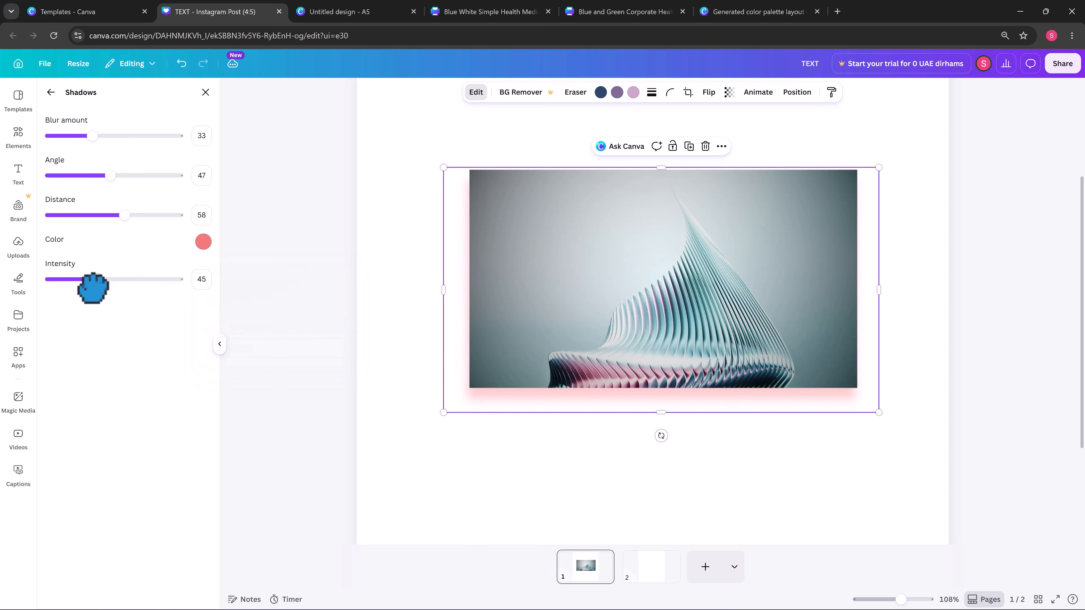
click(638, 499)
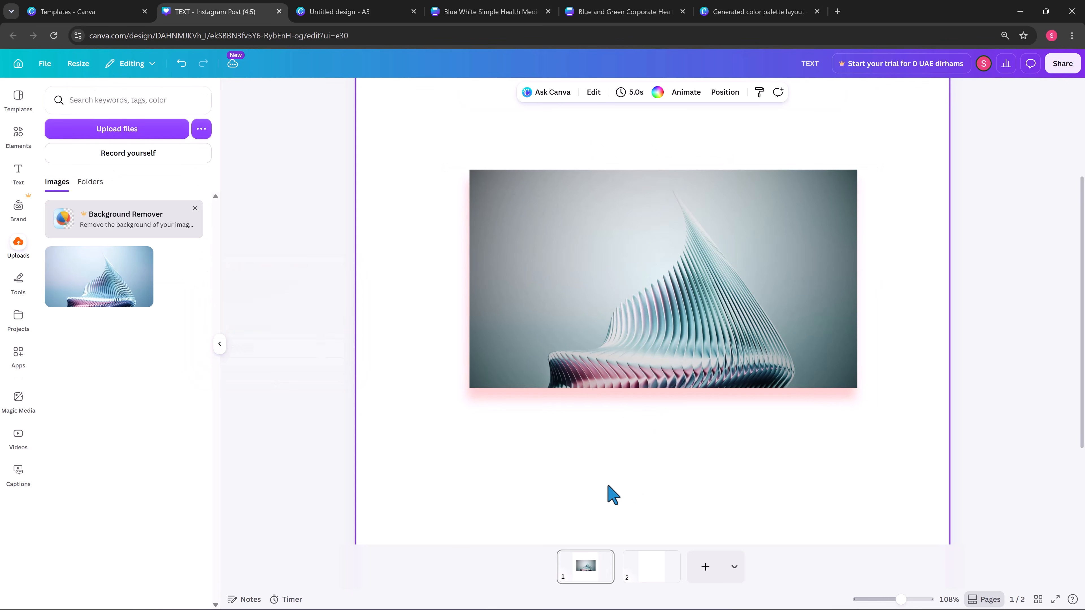
drag(660, 315, 612, 344)
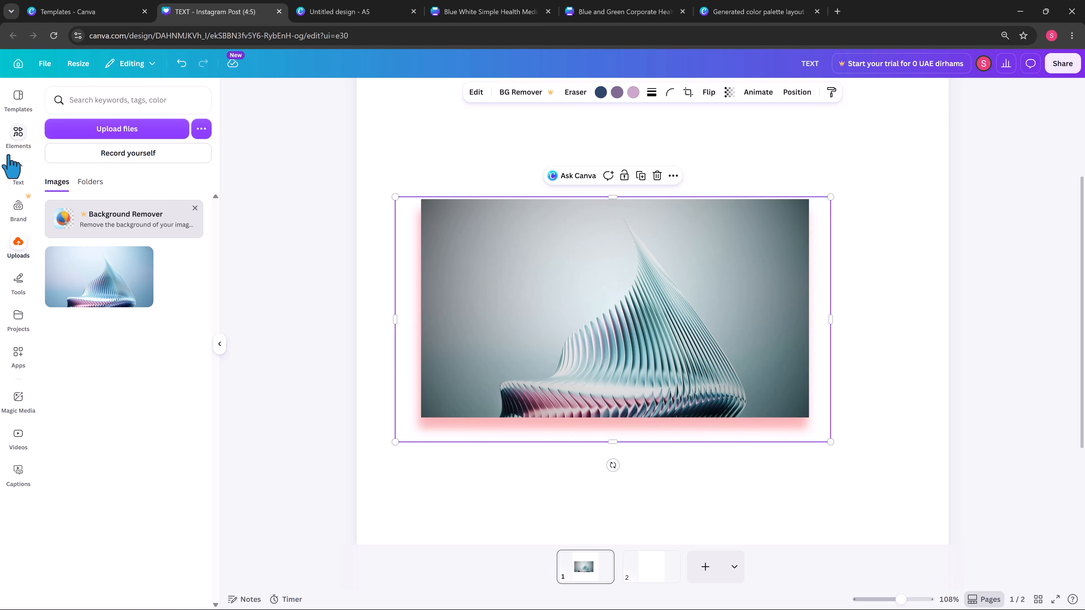
Return to the element categories and delete the spiral-cone image from page 1
click(21, 135)
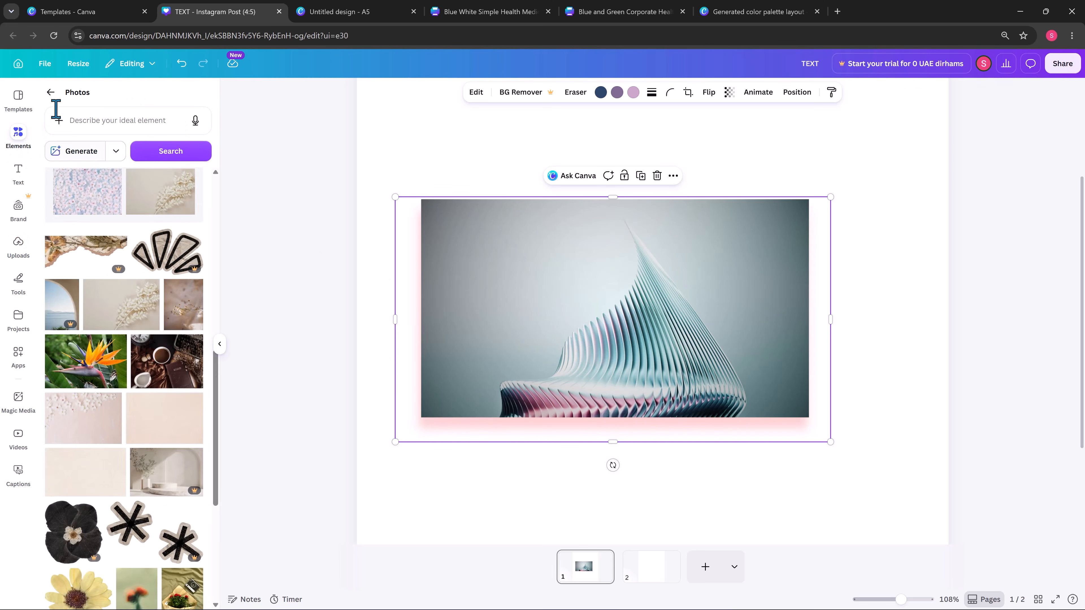
click(50, 92)
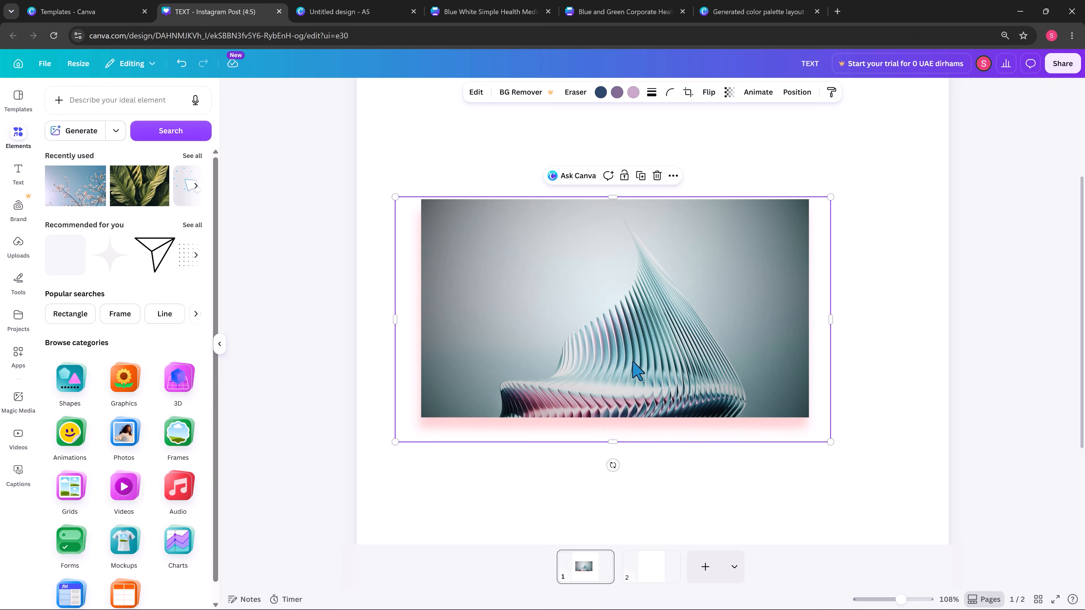
key(Delete)
scroll(641, 400, down, 3)
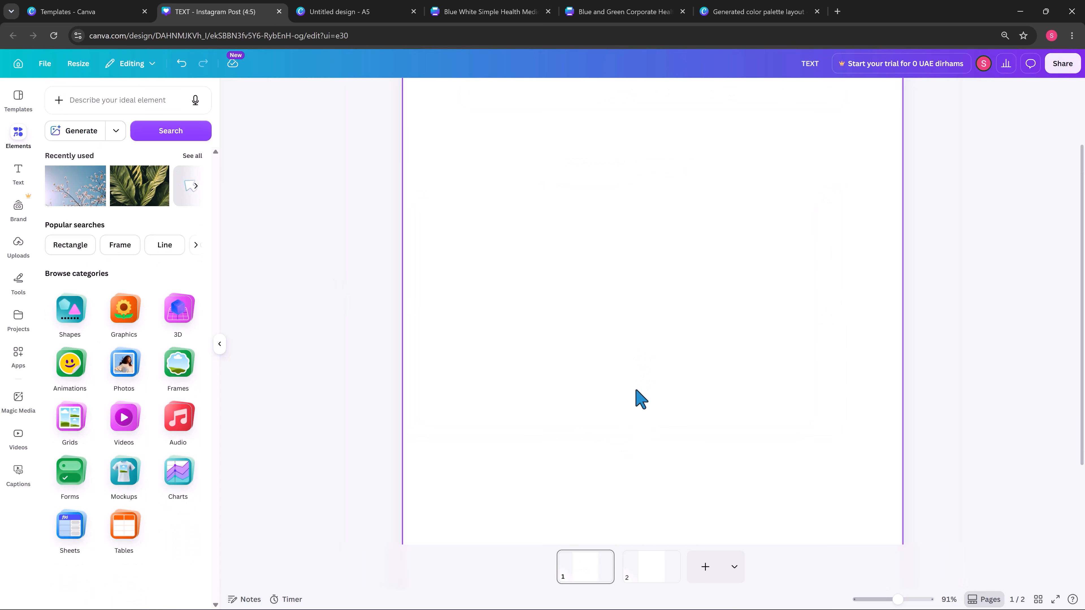
scroll(650, 297, up, 2)
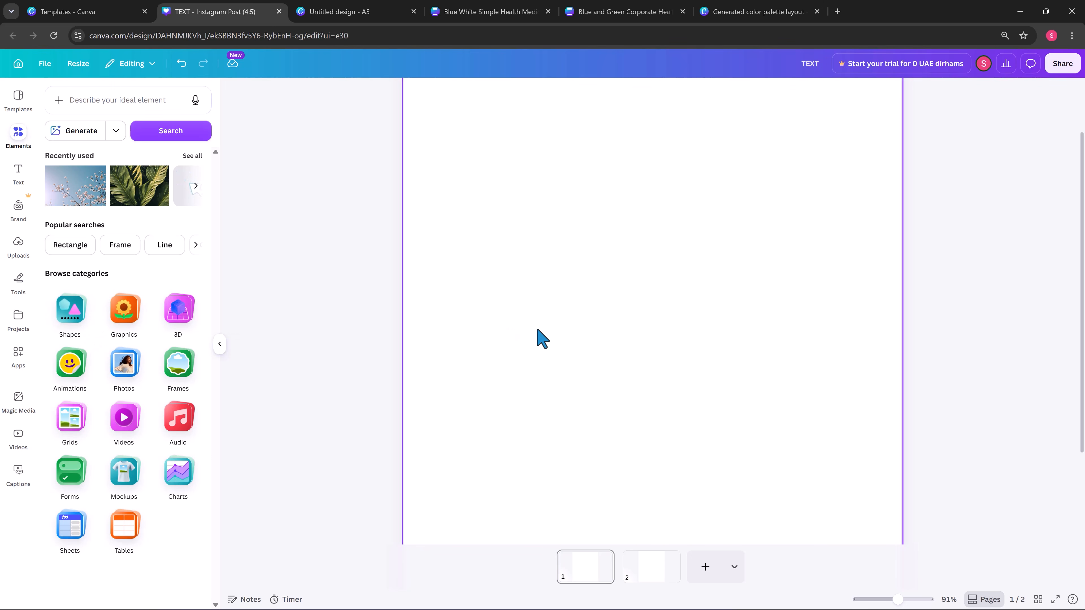
Browse the Frames collection, including the basic shape, film and photo, device, paper and flower frames
click(185, 366)
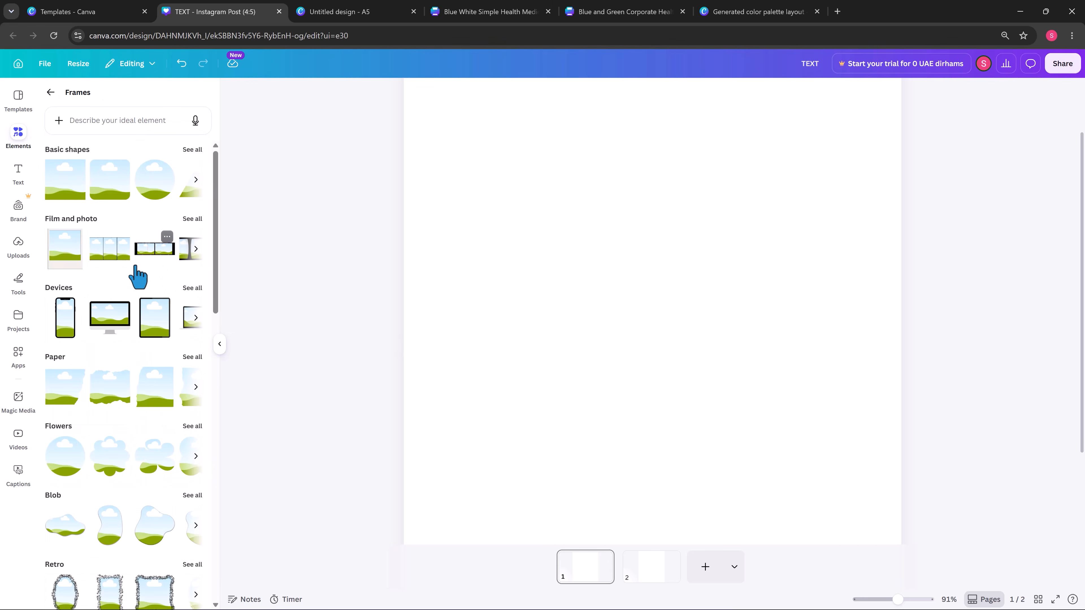
key(ctrl+minus)
key(ctrl+minus)
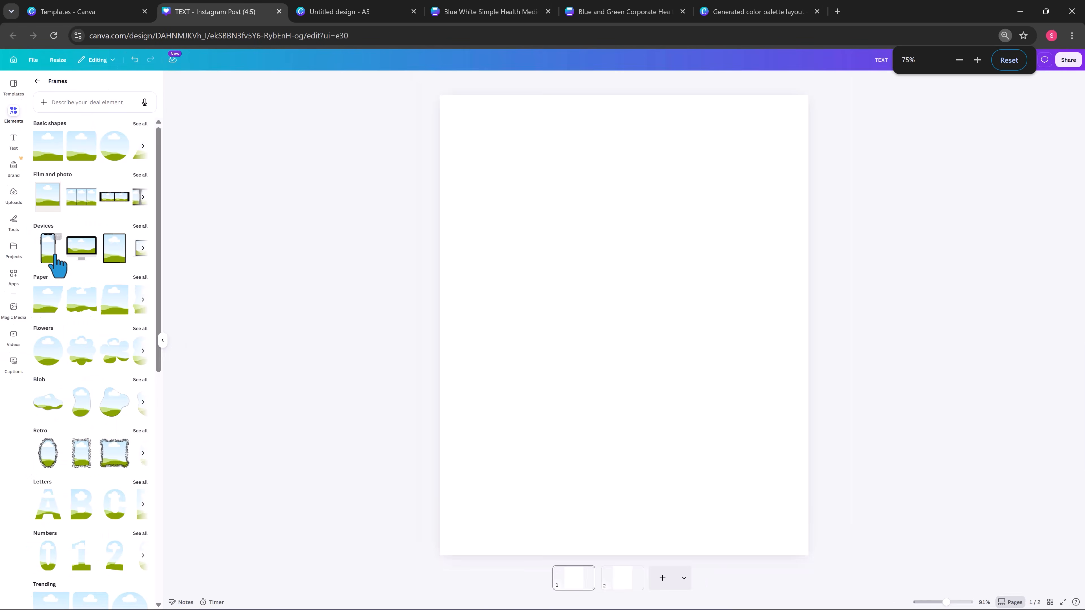
key(ctrl+plus)
key(ctrl+plus)
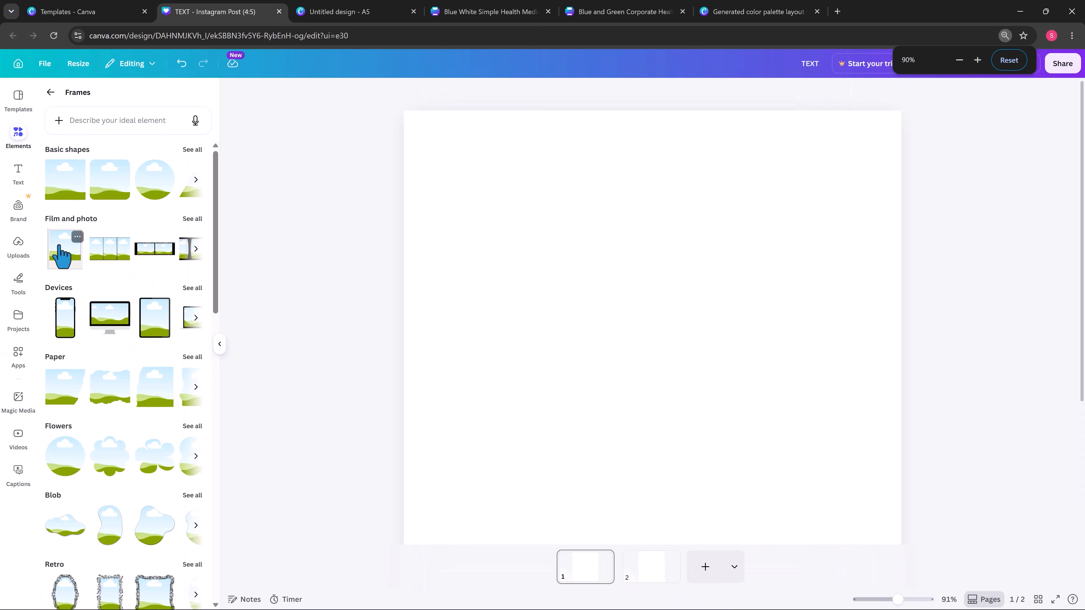
scroll(137, 266, down, 10)
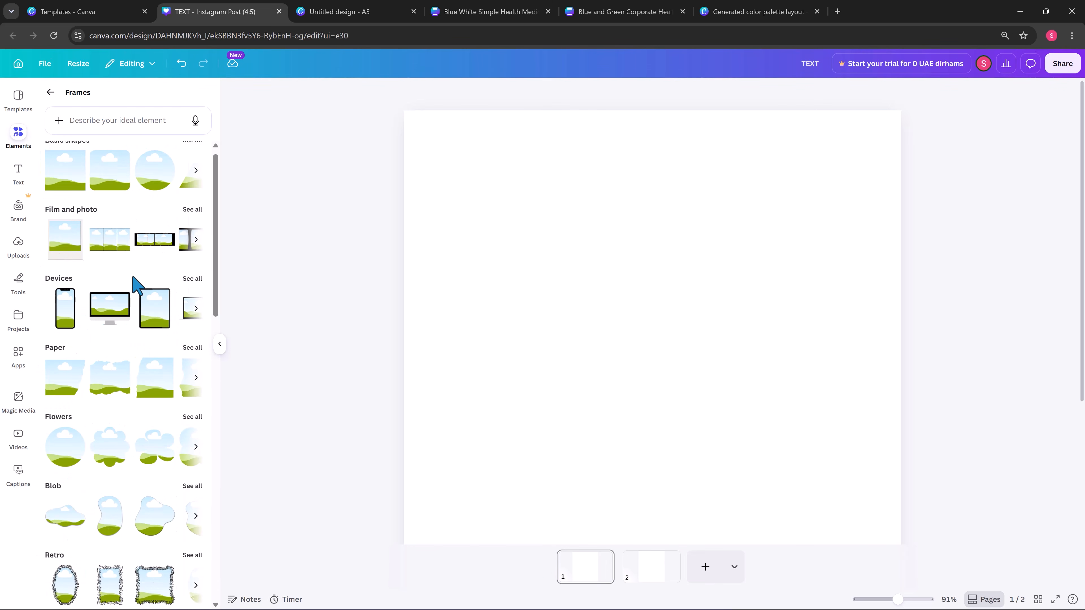
scroll(134, 318, up, 10)
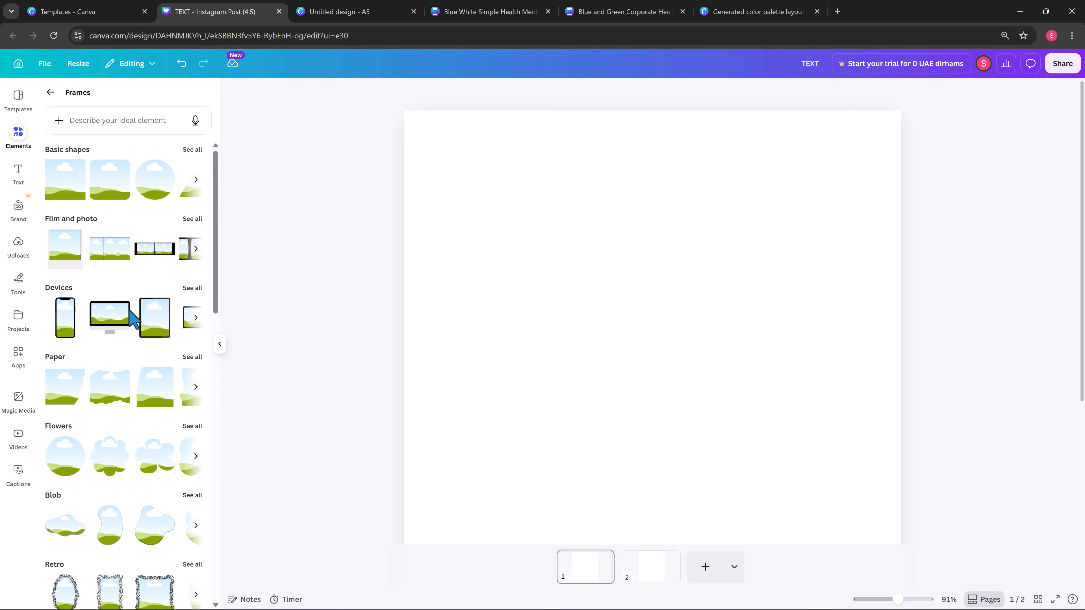
Add a circle frame to page 1, fill it with the uploaded spiral-cone image, and place it around the upper middle
click(165, 196)
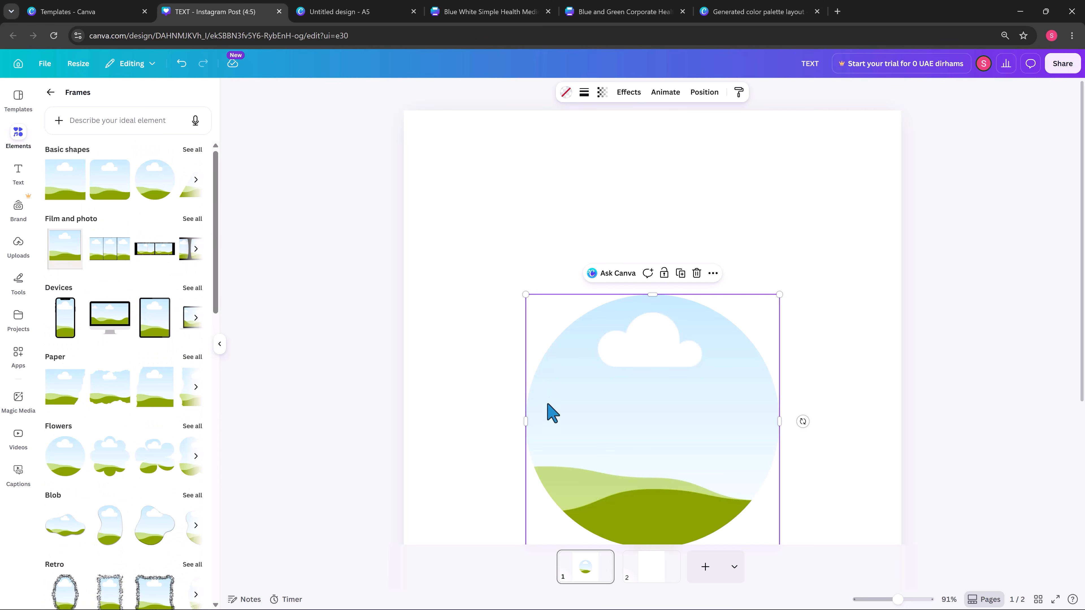
drag(619, 447, 612, 319)
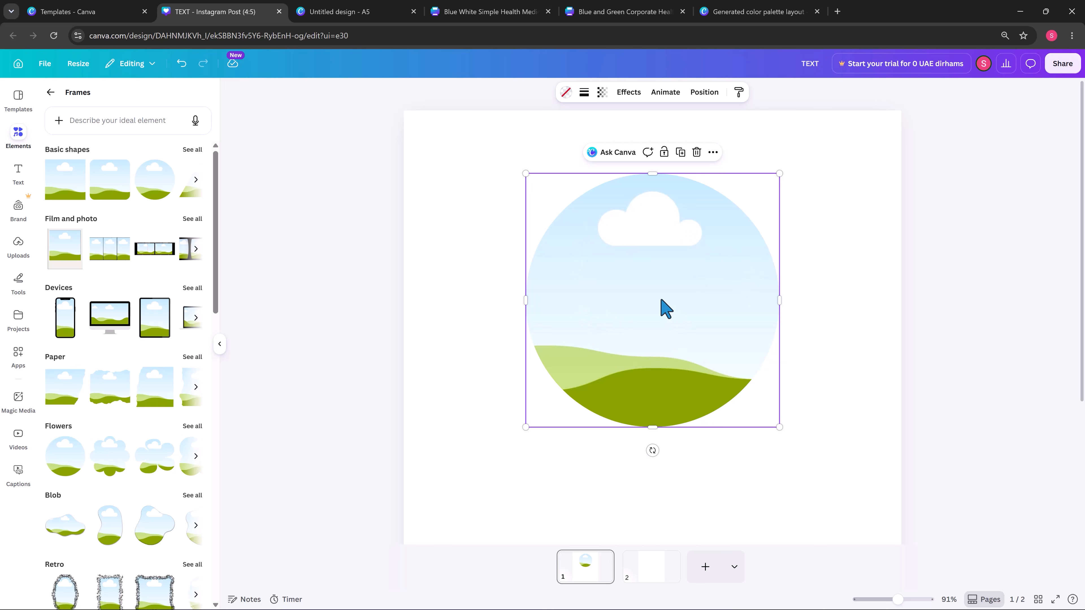
click(497, 371)
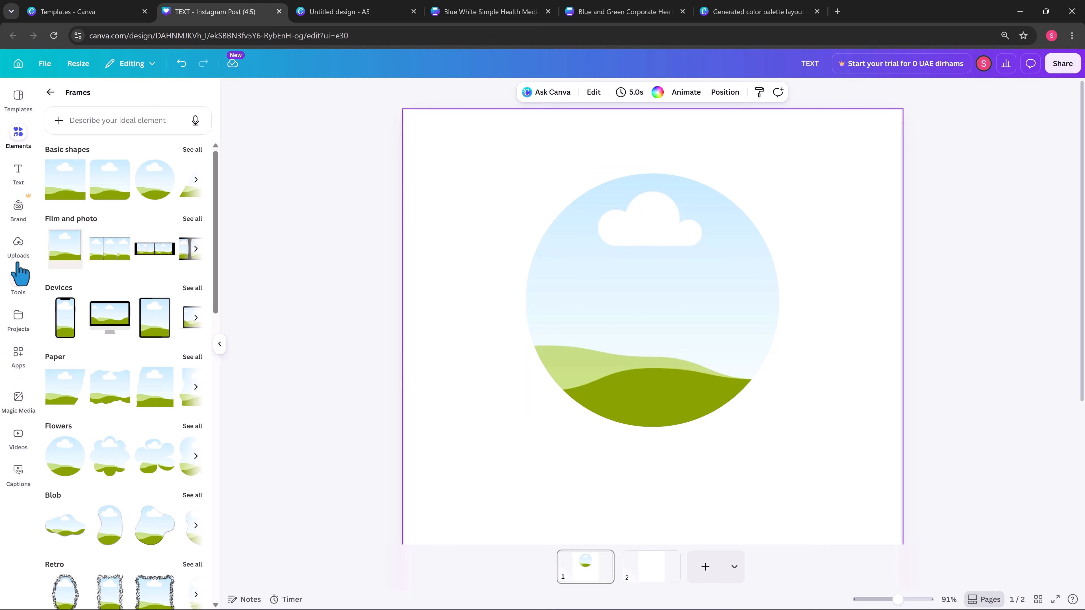
click(18, 243)
drag(145, 301, 679, 318)
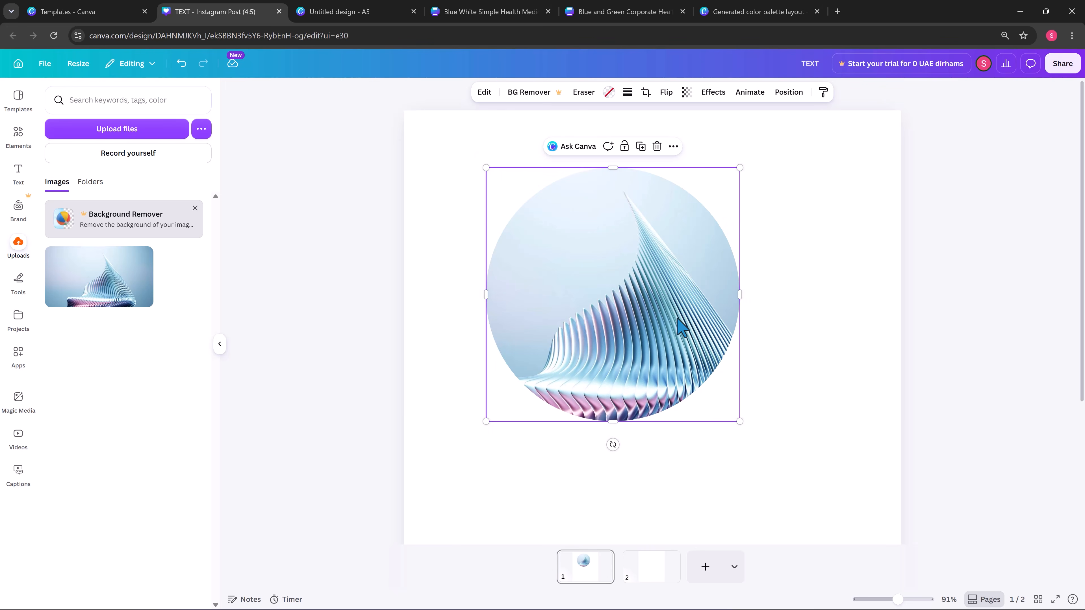
drag(632, 300, 666, 320)
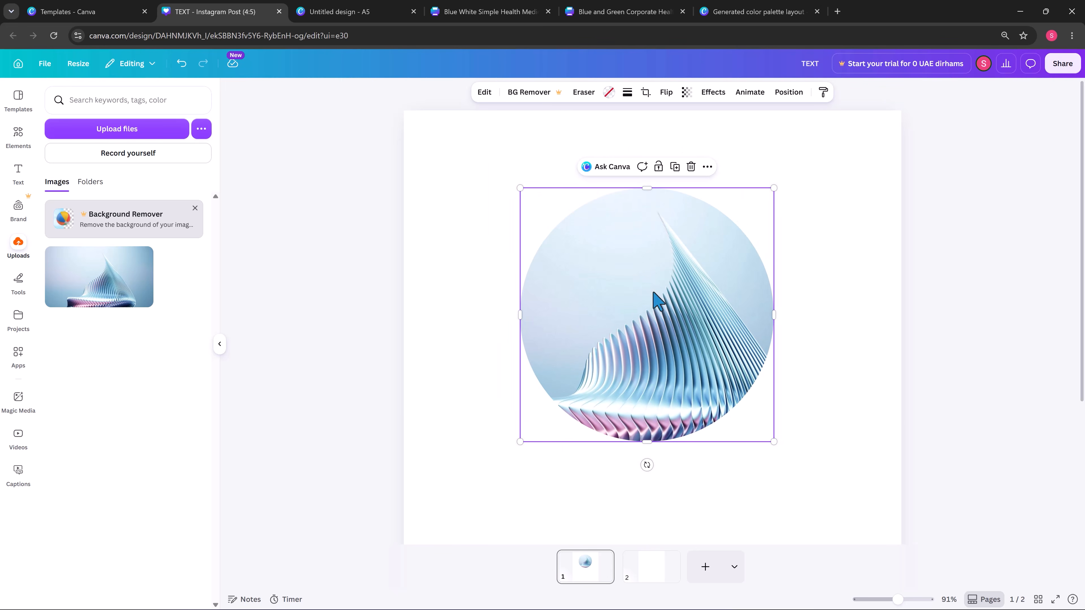
Give the circular framed image a thick solid stroke in the photo's grey-blue colour, and delete the image and its frame
click(627, 93)
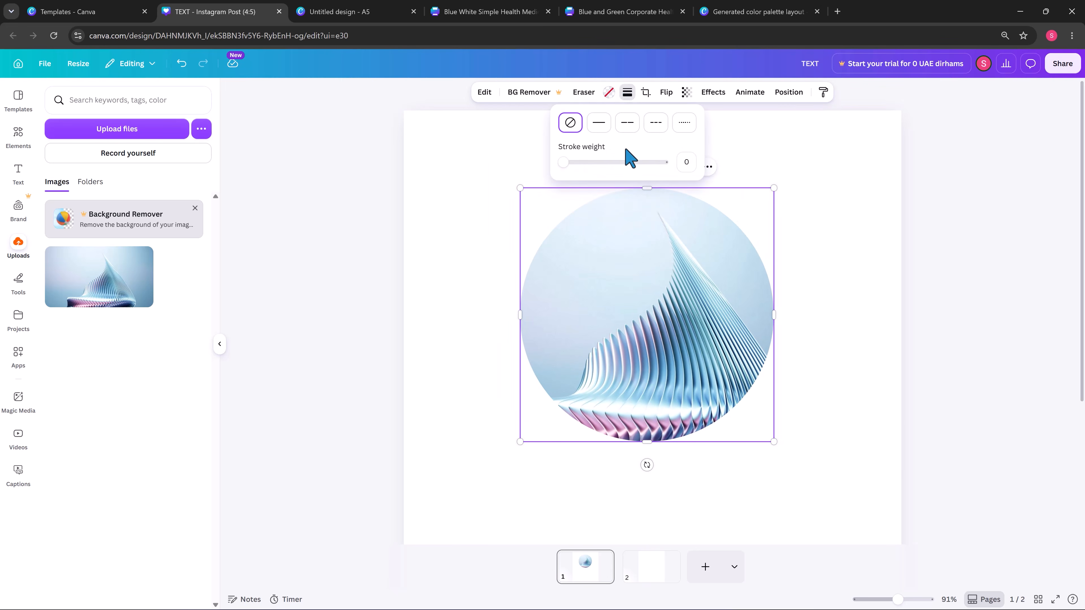
click(599, 123)
click(618, 92)
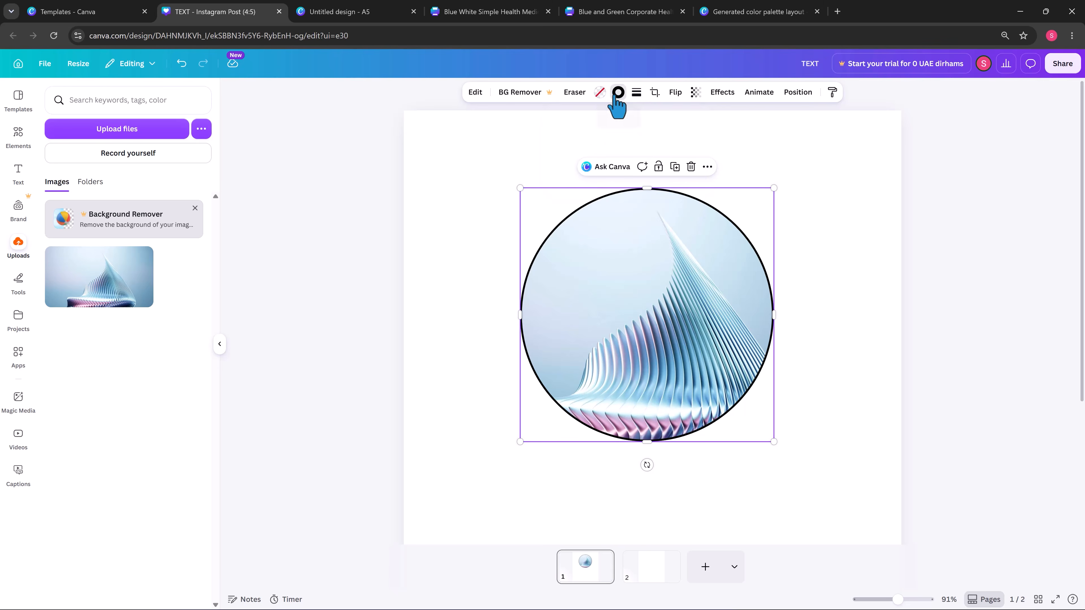
click(128, 311)
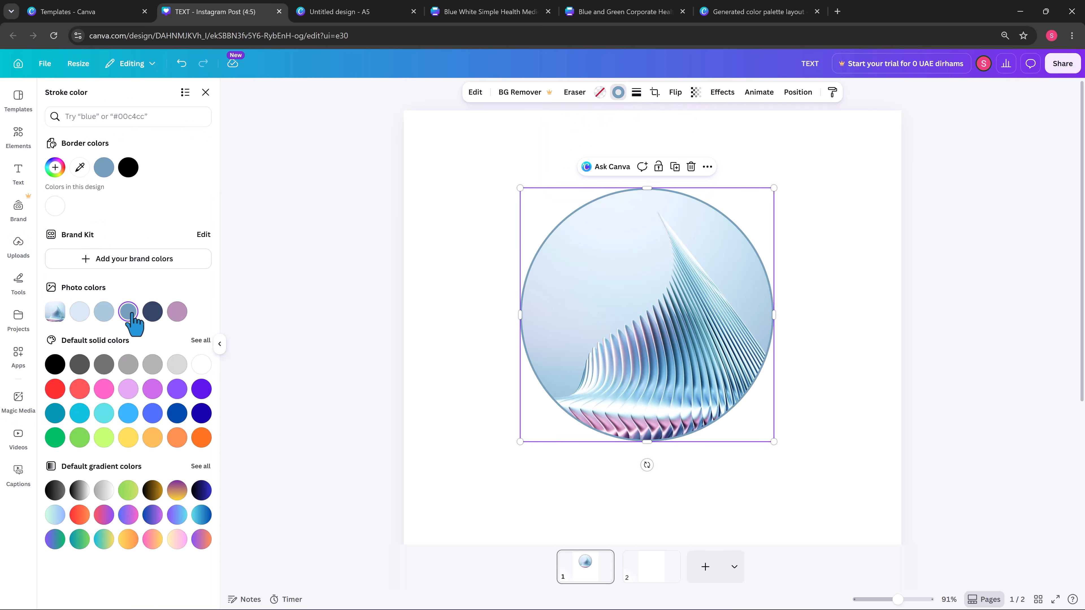
click(636, 92)
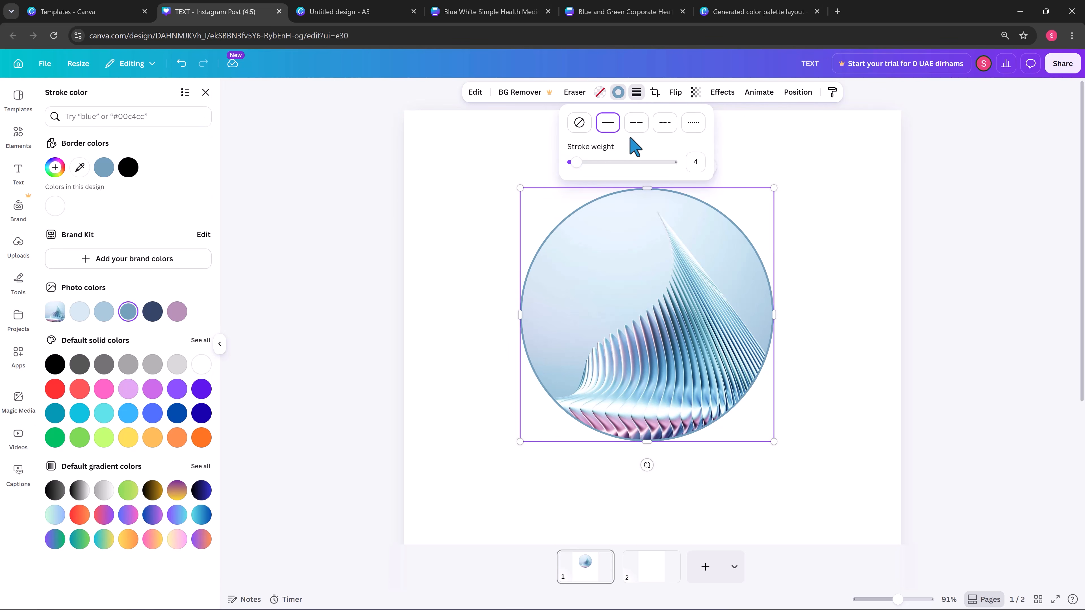
drag(573, 163, 603, 163)
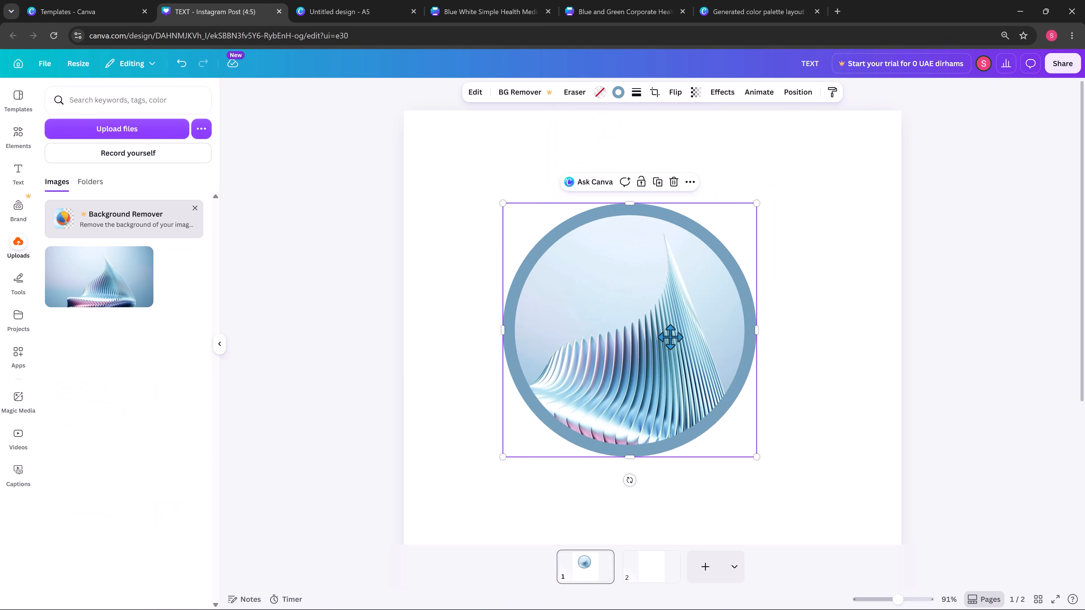
key(Delete)
key(Delete)
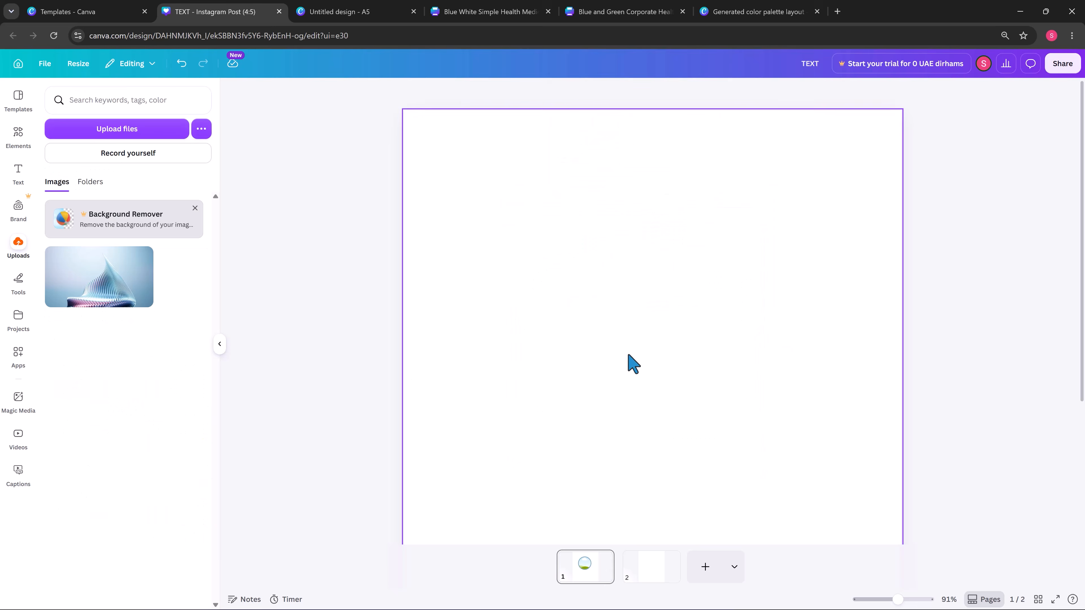
Place the uploaded spiral-cone image on page 1 and crop it freeform, trimming mainly its left side
click(105, 297)
drag(733, 347, 721, 277)
click(688, 92)
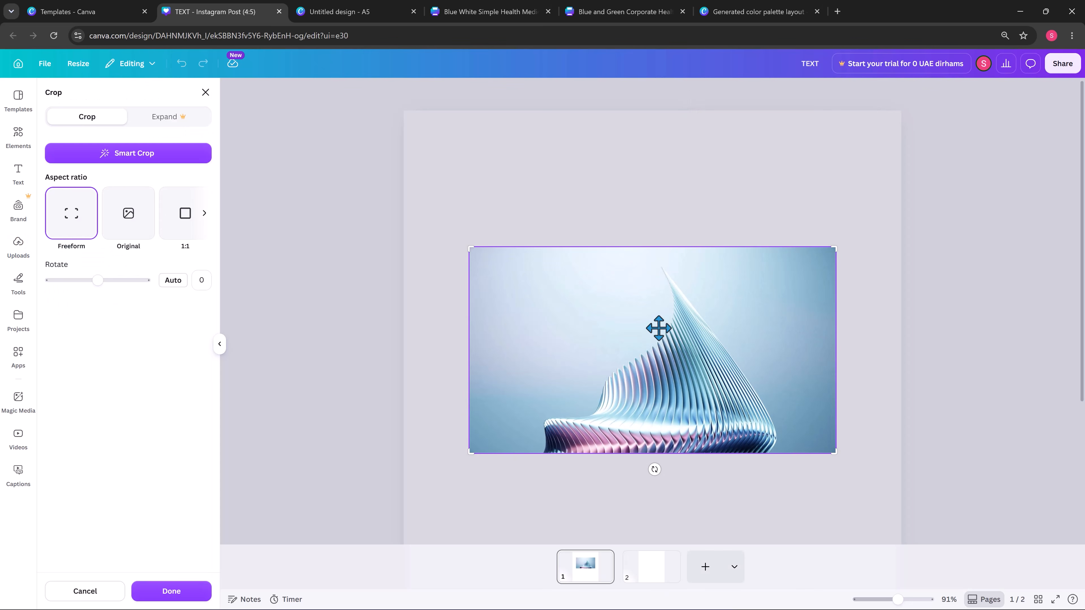
drag(471, 248, 539, 252)
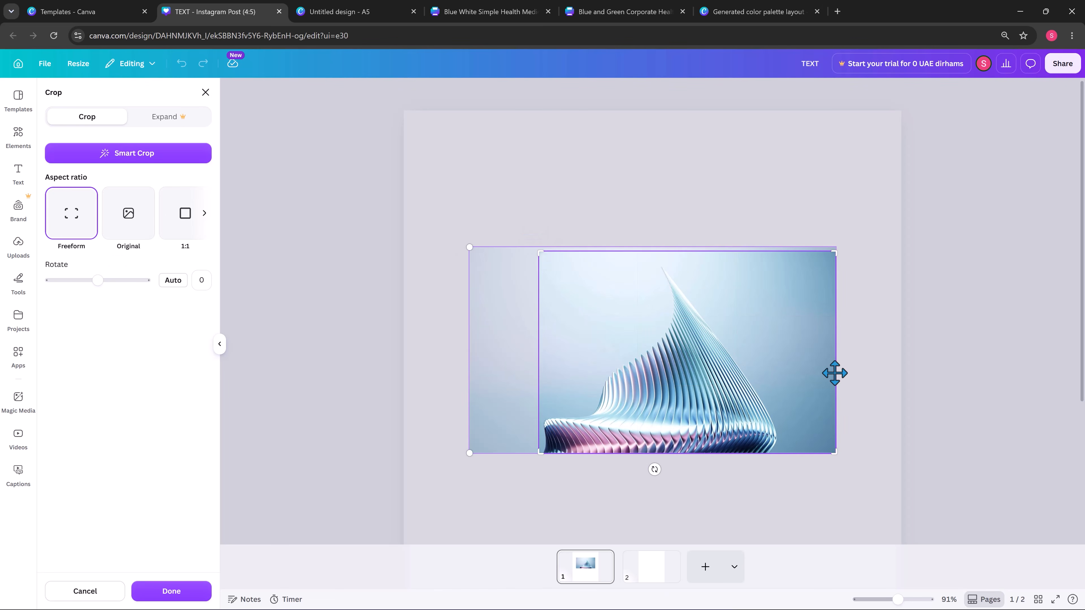
mouse_move(839, 373)
mouse_down()
mouse_move(797, 378)
mouse_move(838, 371)
mouse_up()
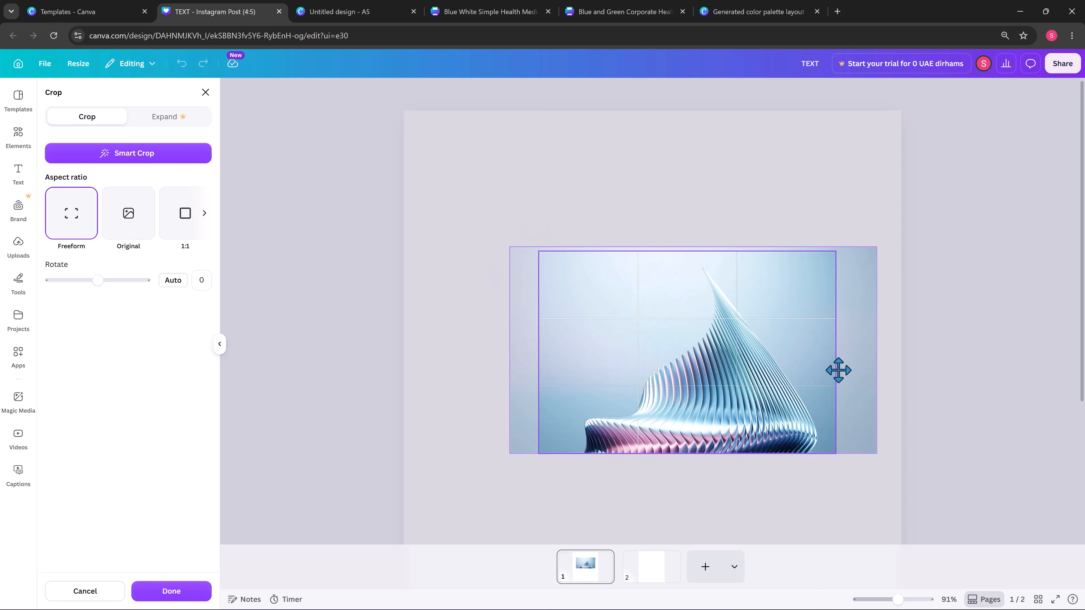
click(725, 160)
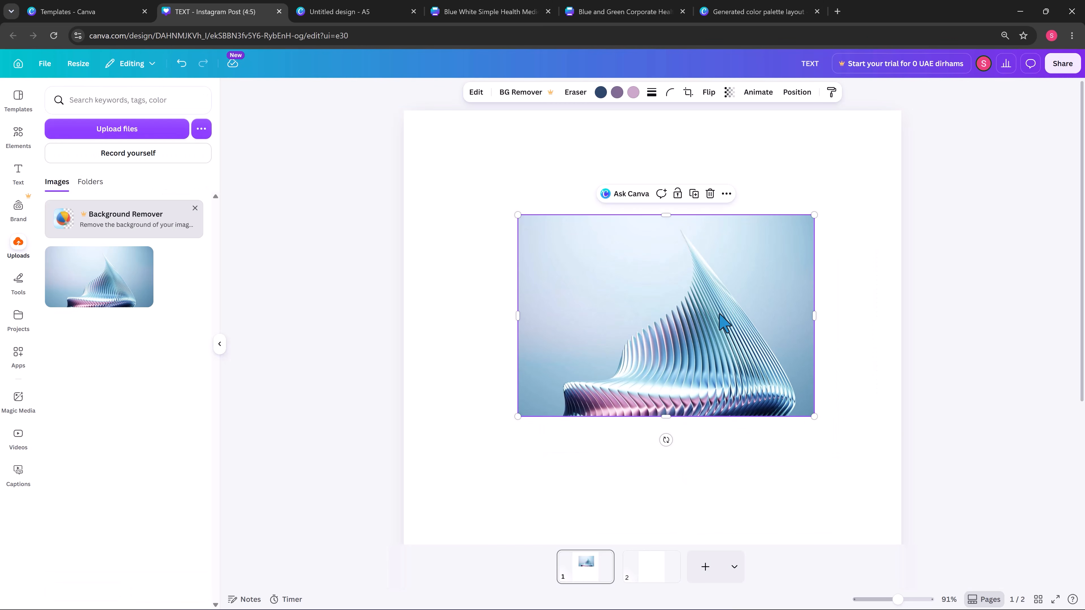
Delete the cropped image and place a paper frame with torn upper and lower edges in the middle of the page
key(Delete)
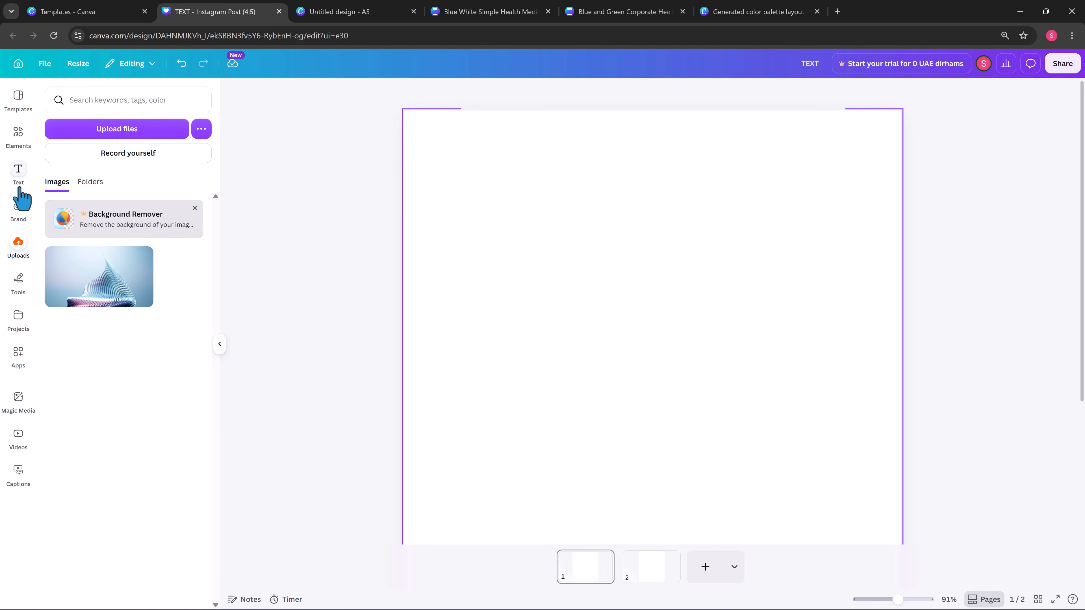
click(18, 135)
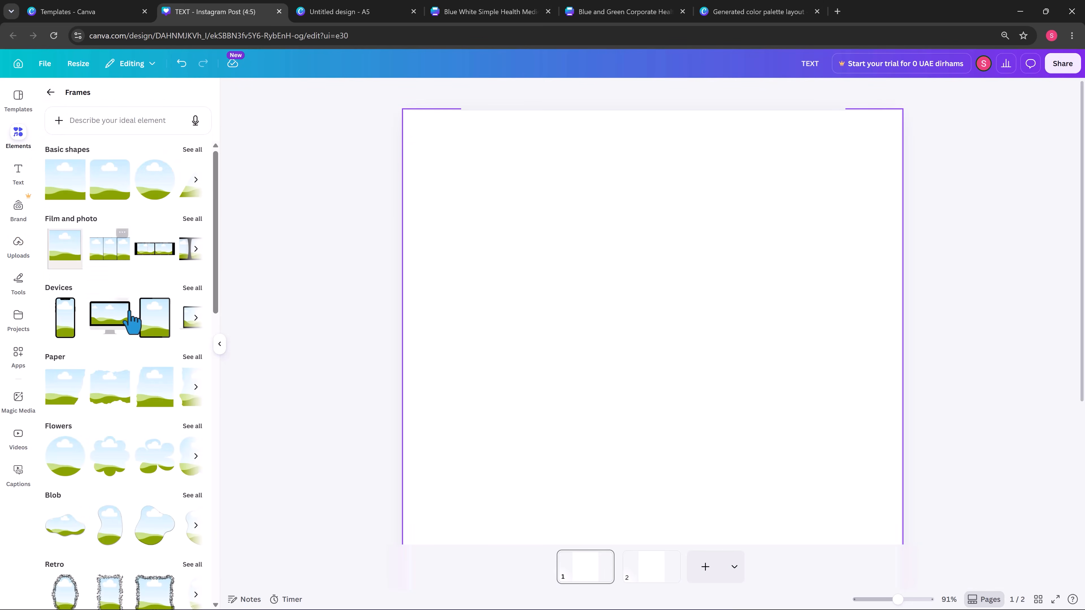
scroll(138, 332, down, 6)
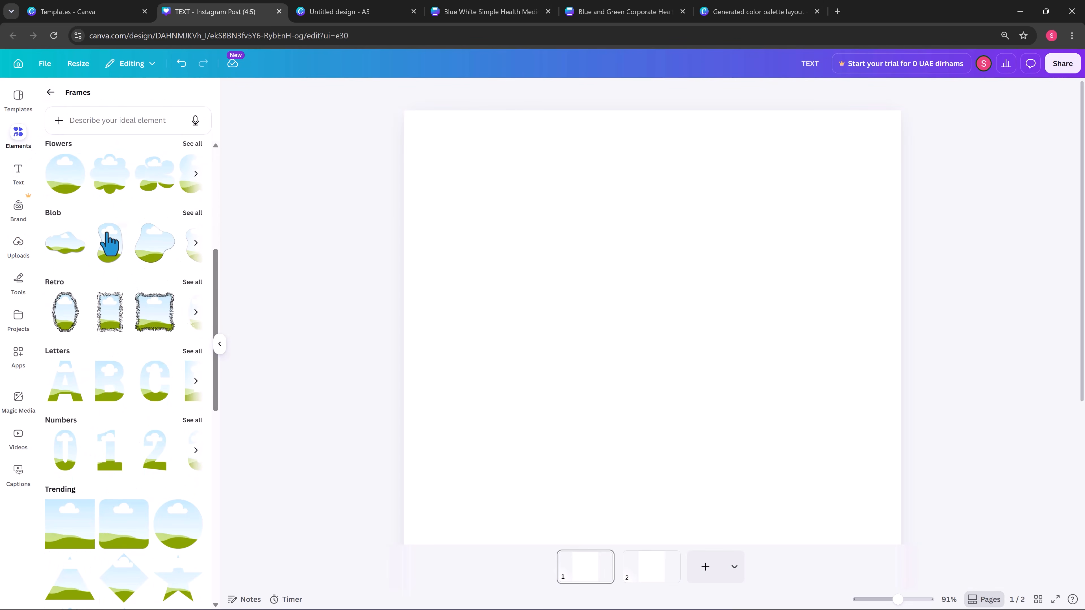
scroll(110, 239, up, 3)
click(118, 225)
drag(750, 425, 696, 320)
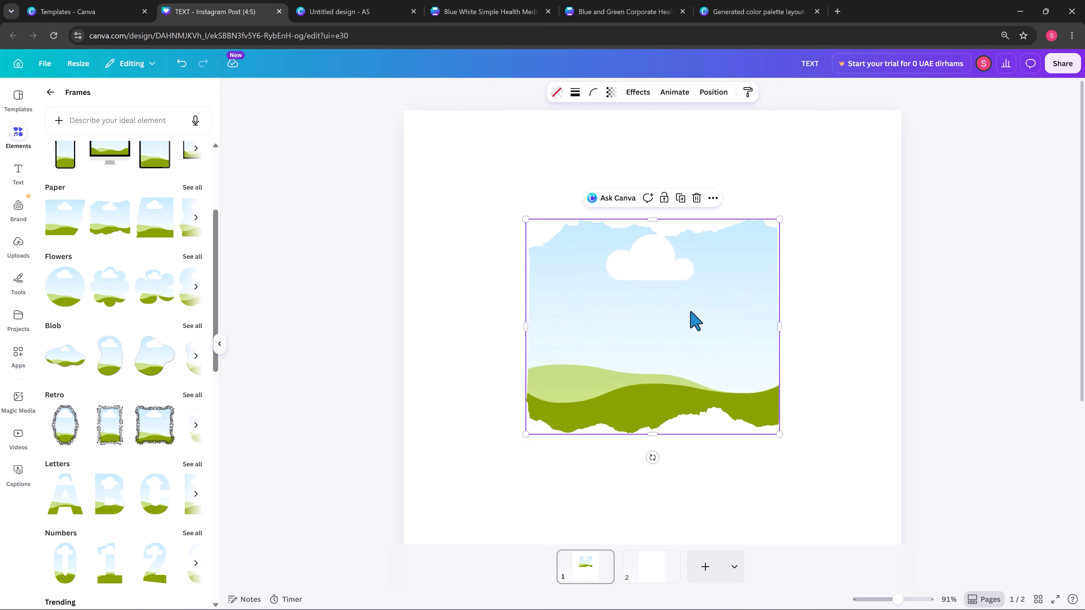
scroll(71, 285, up, 3)
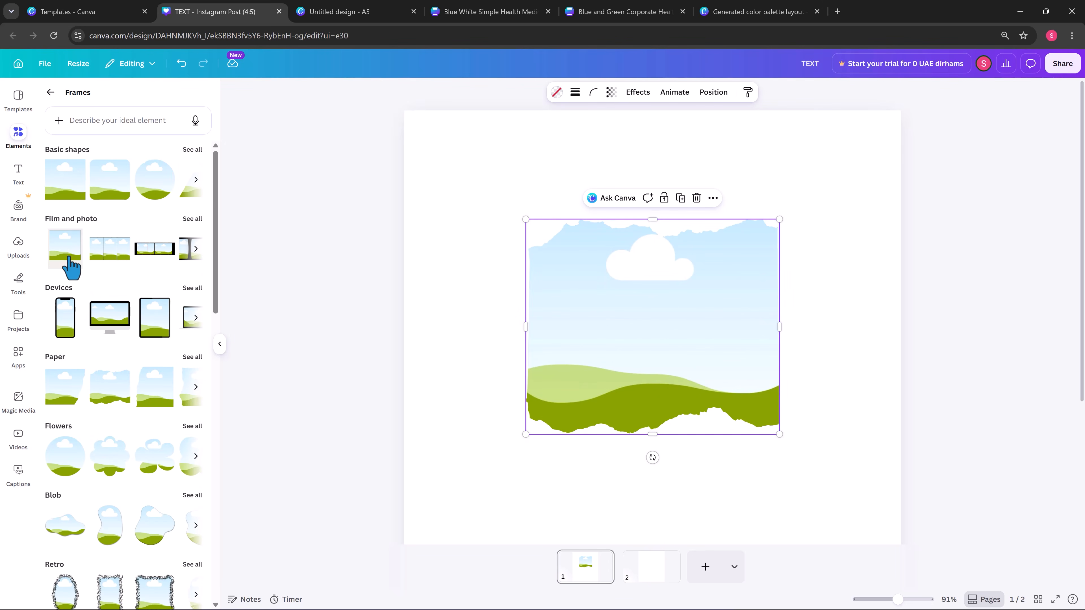
Upload the four Pexels JPG images numbered 29986984, 27578999, 36025190 and 30004070 from the Downloads folder
click(18, 245)
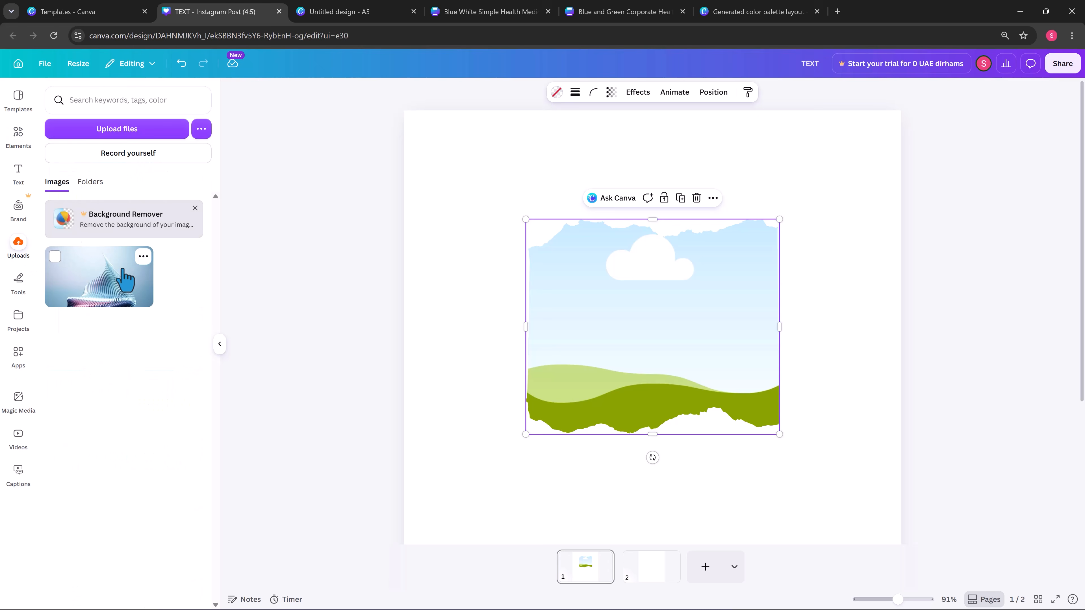
click(105, 132)
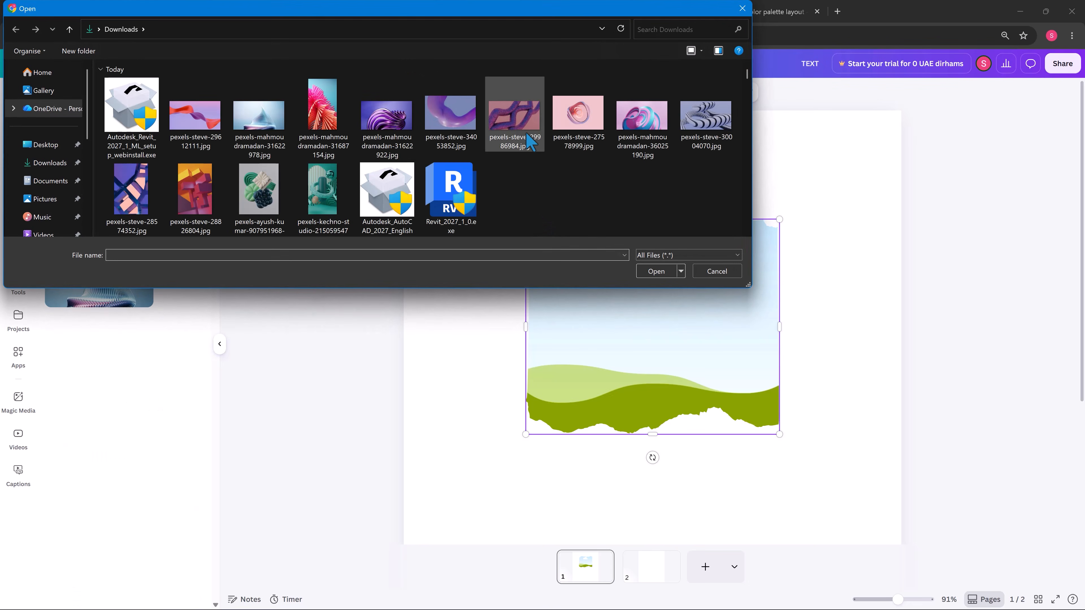
click(530, 141)
ctrl+click(579, 120)
ctrl+click(642, 122)
ctrl+click(694, 128)
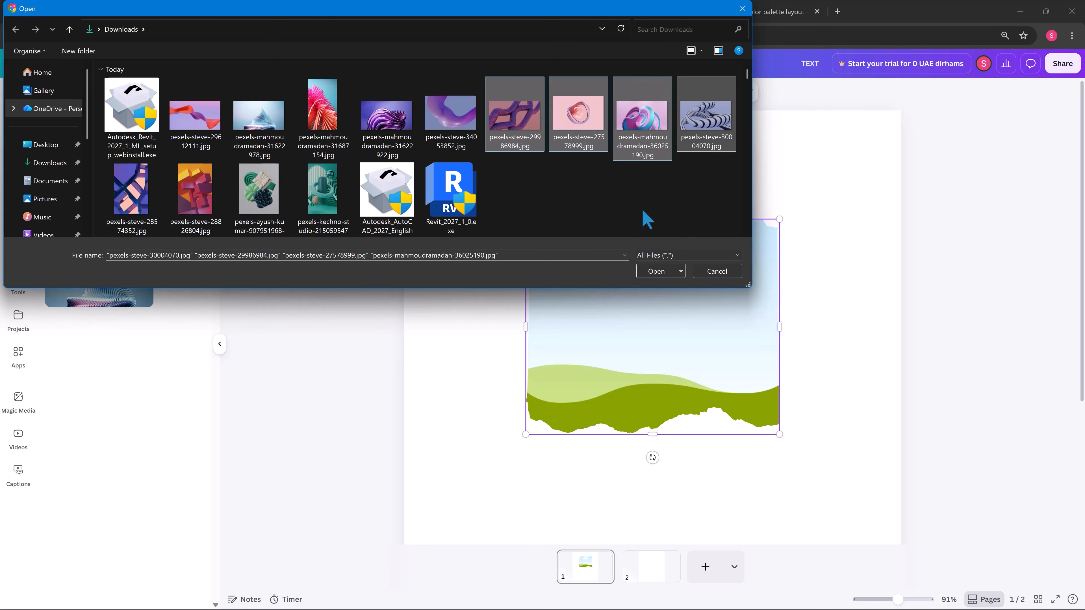
click(656, 272)
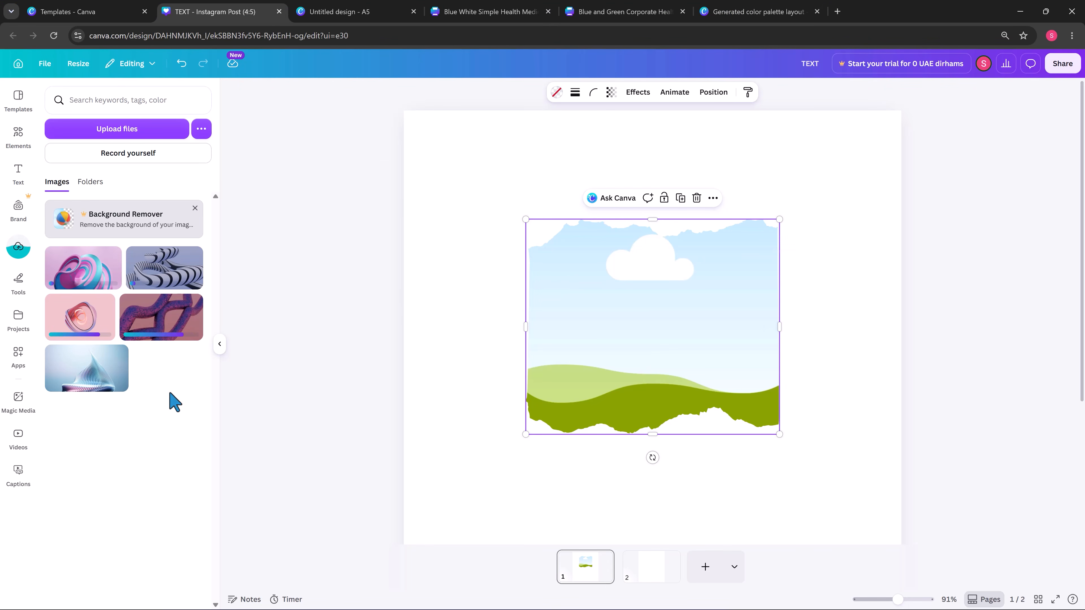
Fill the torn-paper frame with the uploaded pink ring image and move it up and to the left
click(88, 327)
drag(608, 349, 620, 337)
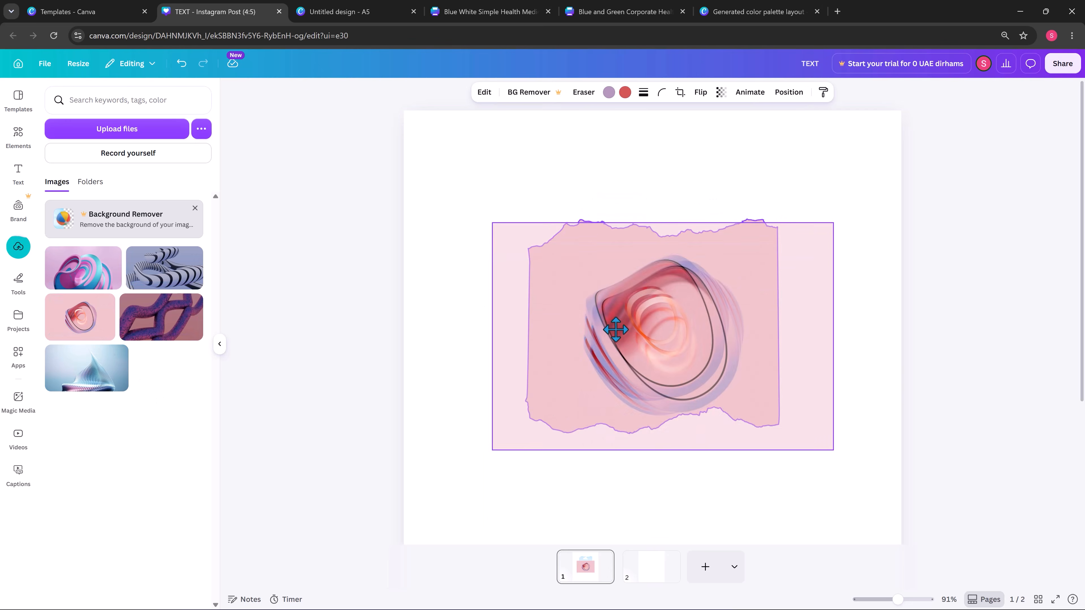
drag(753, 358, 686, 299)
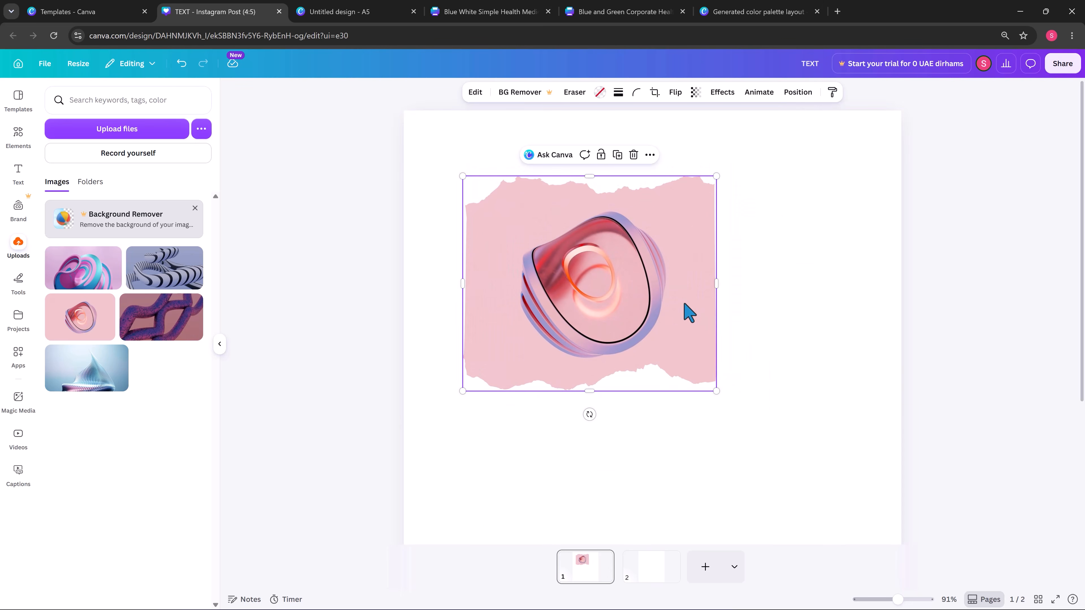
Delete the pink ring image and its torn-paper frame from the page
key(Delete)
key(ctrl+z)
key(Delete)
key(Delete)
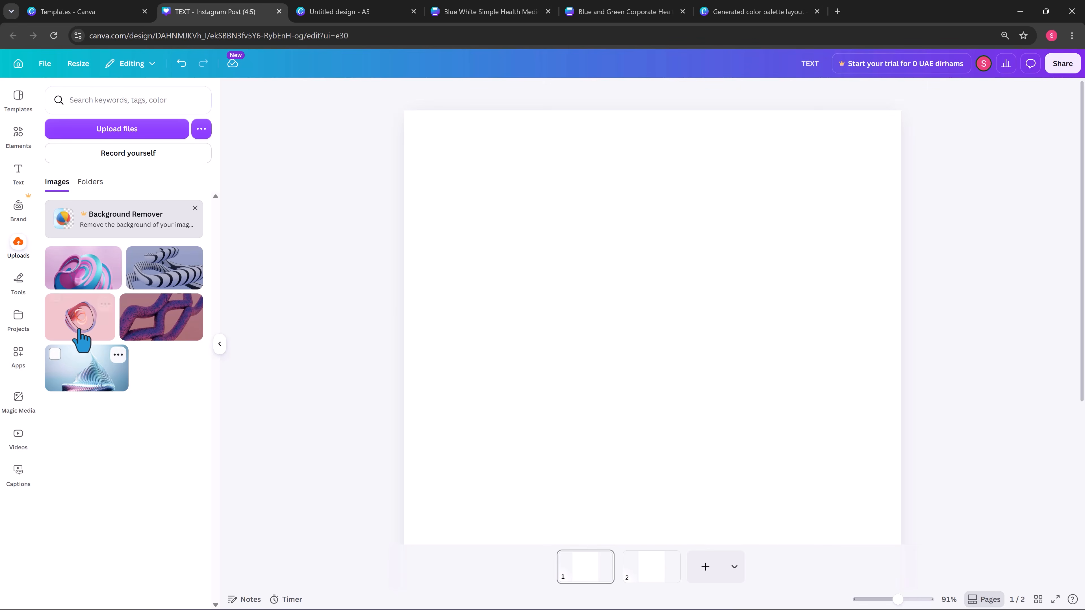
Add the pink ring image, enlarge it beyond the page width, and set it as the page background
click(81, 340)
drag(686, 356, 563, 258)
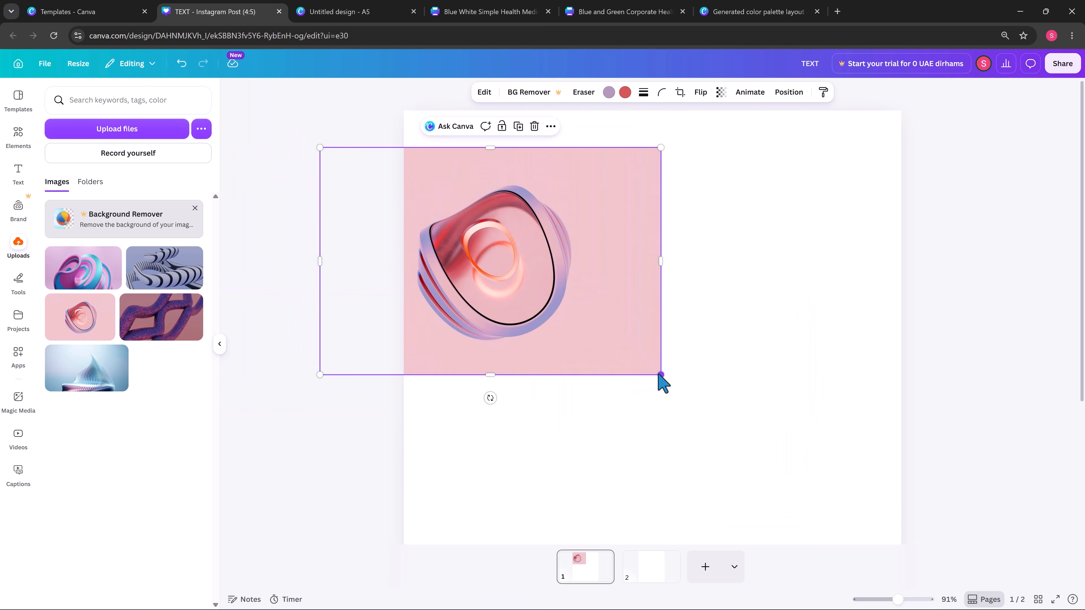
drag(662, 376, 992, 603)
drag(766, 436, 767, 395)
right_click(764, 398)
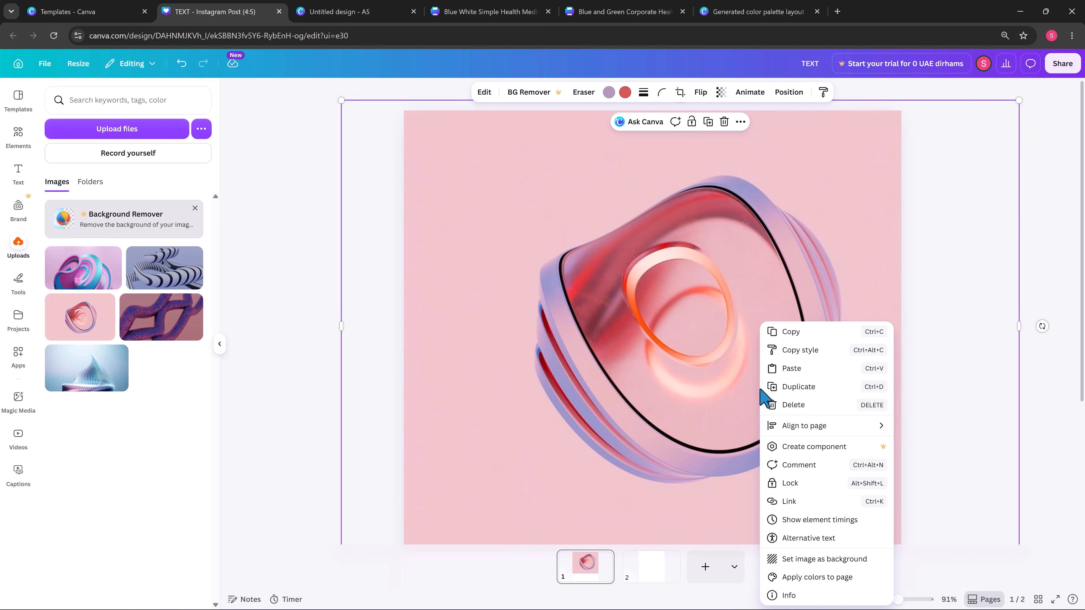
click(861, 563)
scroll(628, 231, down, 5)
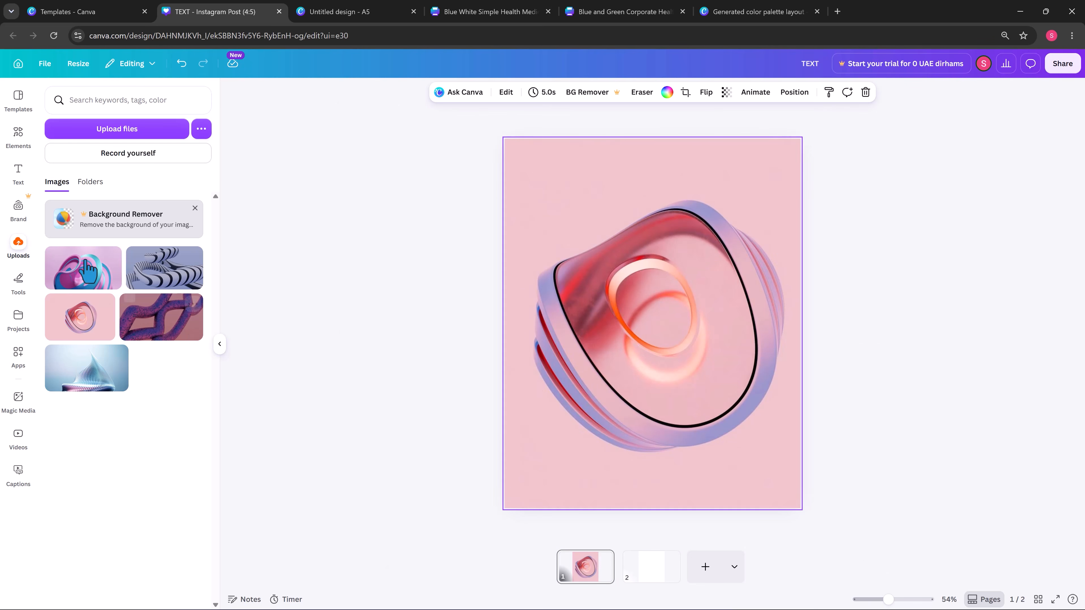
Add a phone frame from the Devices frames, fill it with the spiral-cone image and position it in the page's upper left
click(12, 141)
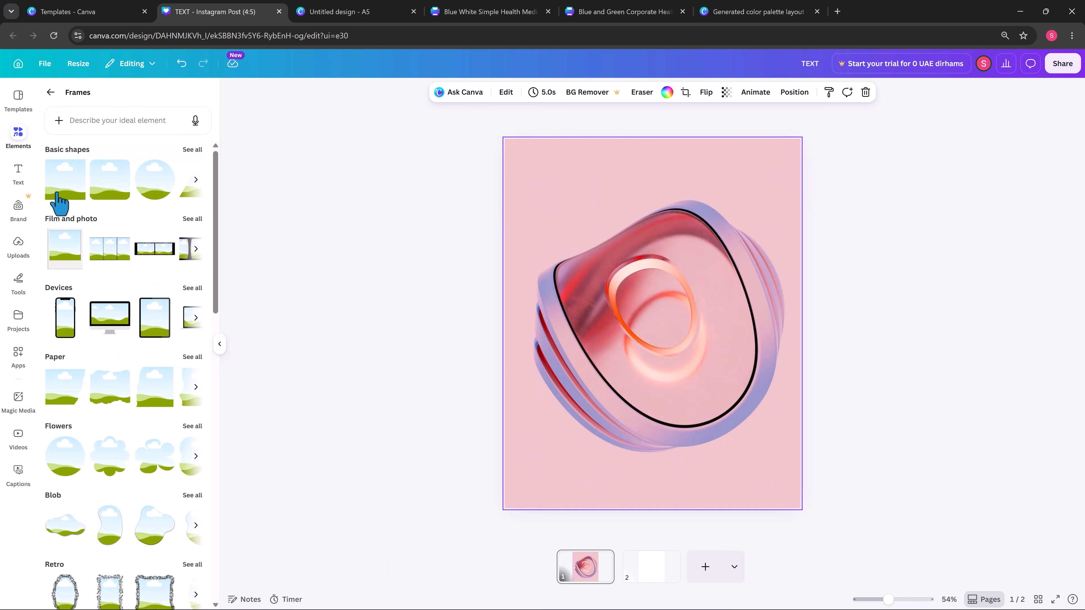
scroll(123, 331, down, 5)
scroll(116, 284, up, 8)
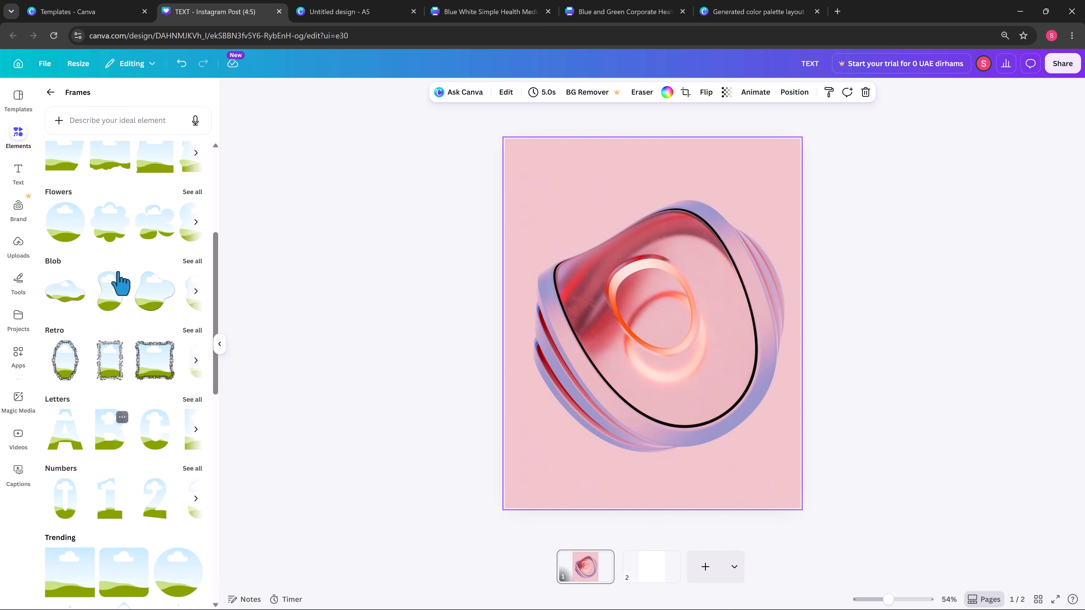
click(73, 256)
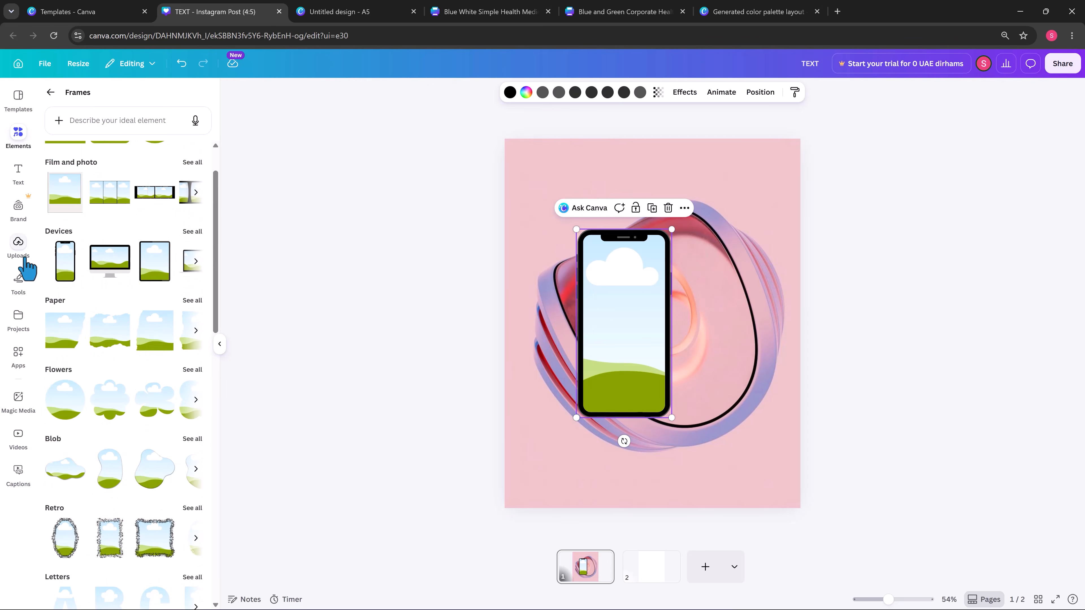
click(18, 247)
mouse_move(96, 375)
mouse_down()
mouse_move(654, 340)
mouse_move(606, 303)
mouse_move(615, 316)
mouse_move(579, 234)
mouse_up()
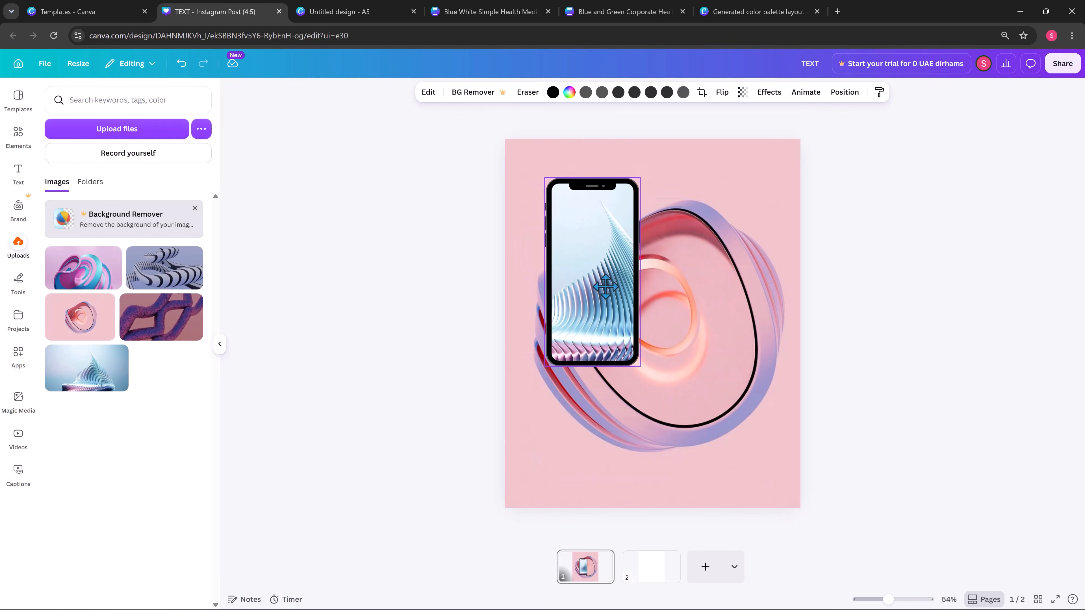
Delete the pink ring background image from page 1, keeping the phone frame
click(710, 351)
key(Delete)
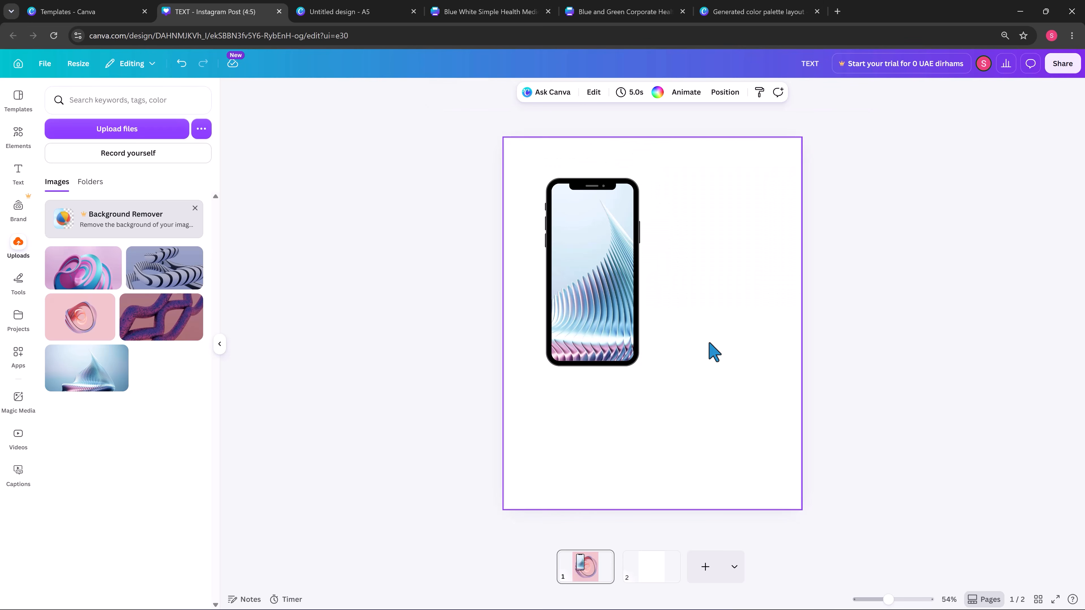
Browse the Frames collection, from the device and paper categories through the trending shapes
drag(613, 293, 602, 296)
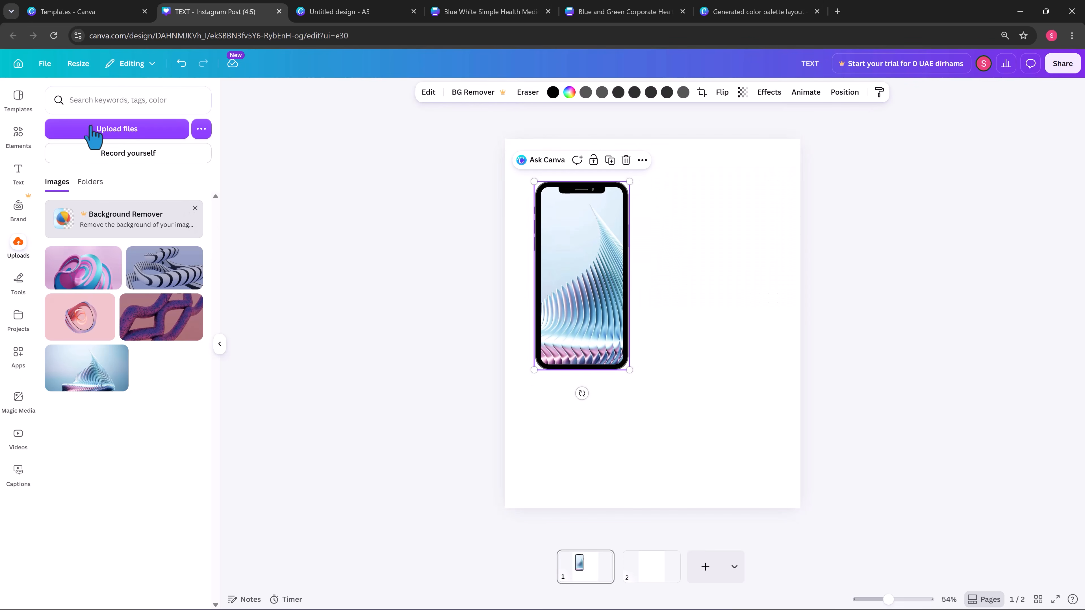
click(18, 135)
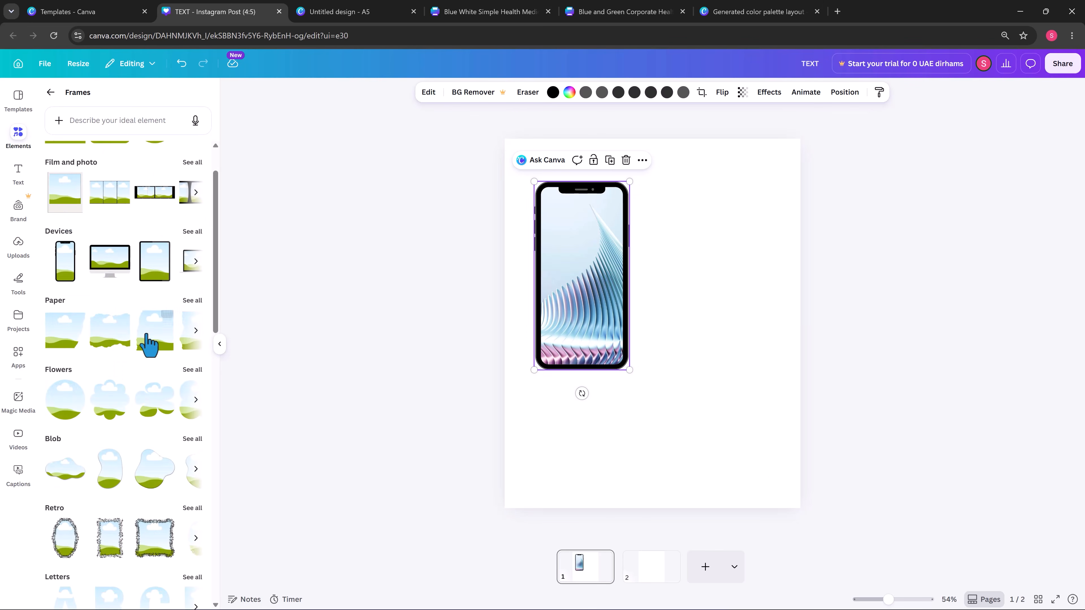
scroll(143, 348, down, 10)
scroll(142, 352, down, 1)
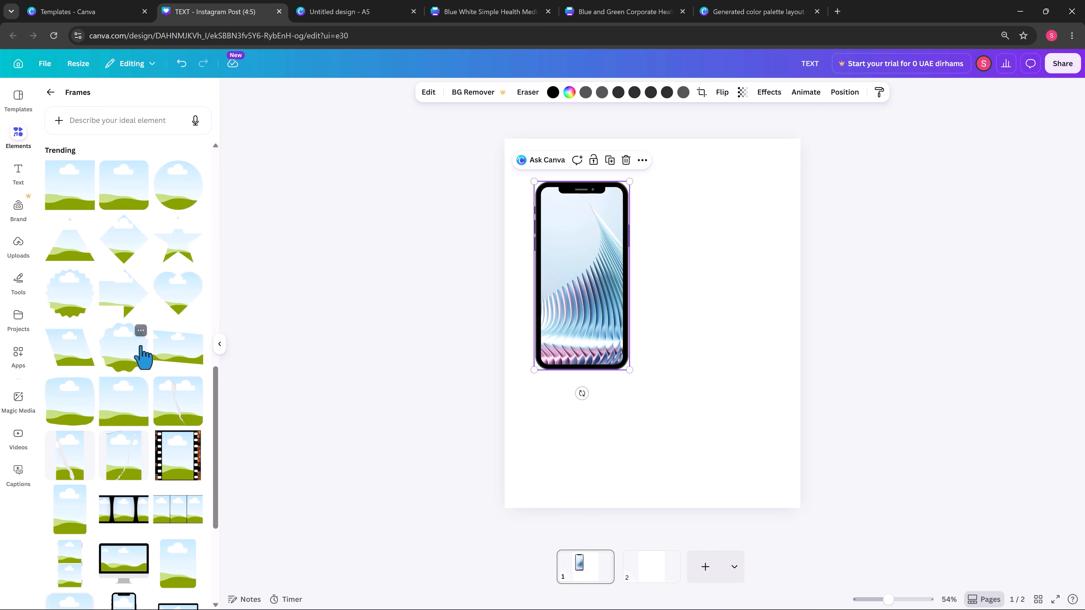
scroll(144, 357, down, 15)
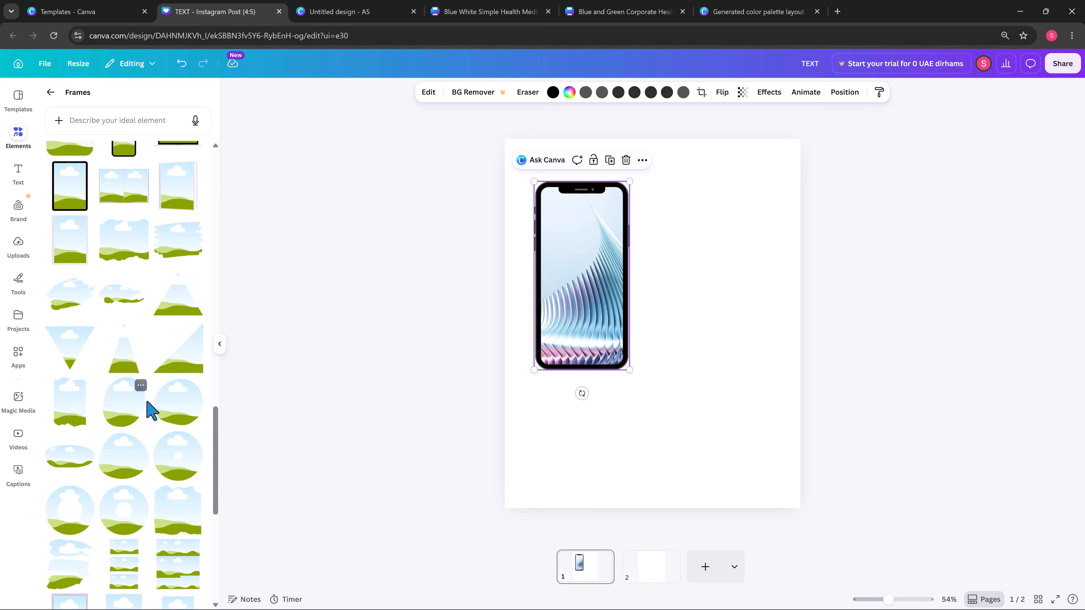
scroll(112, 365, down, 8)
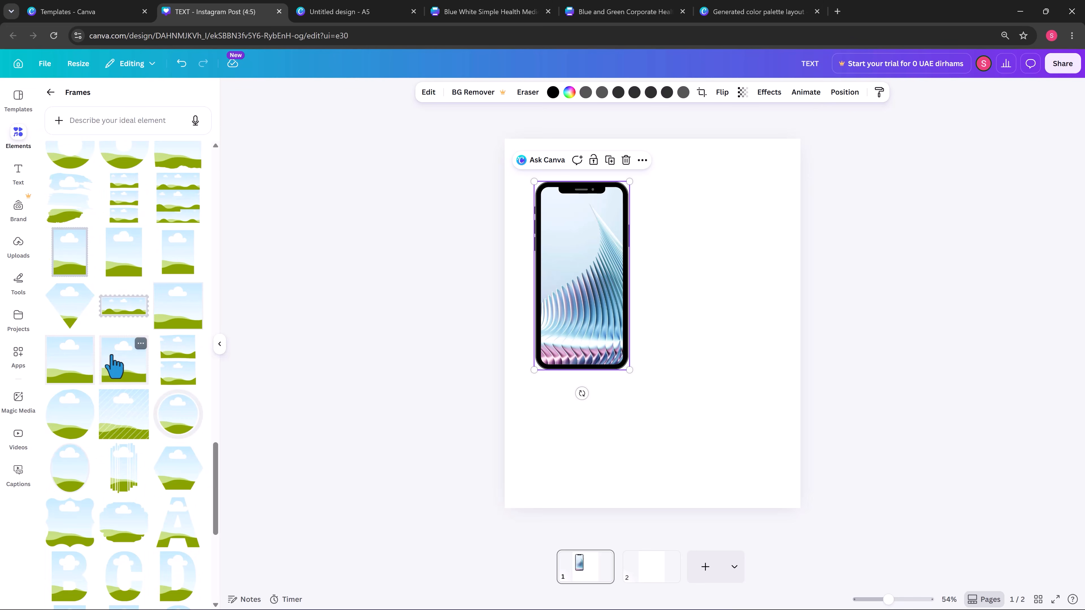
scroll(113, 364, down, 6)
scroll(141, 429, up, 13)
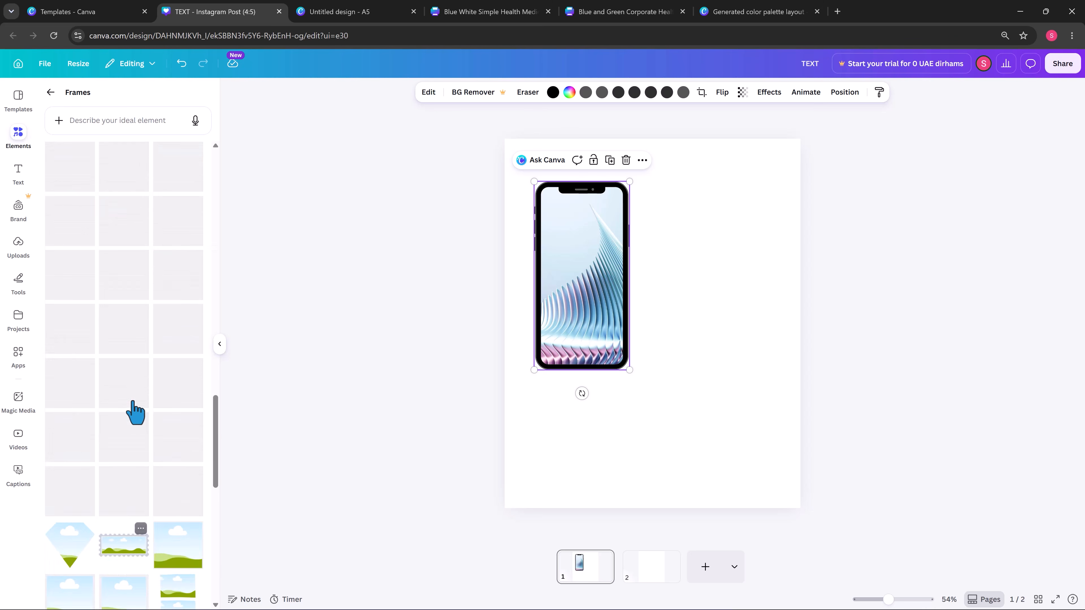
scroll(135, 412, up, 10)
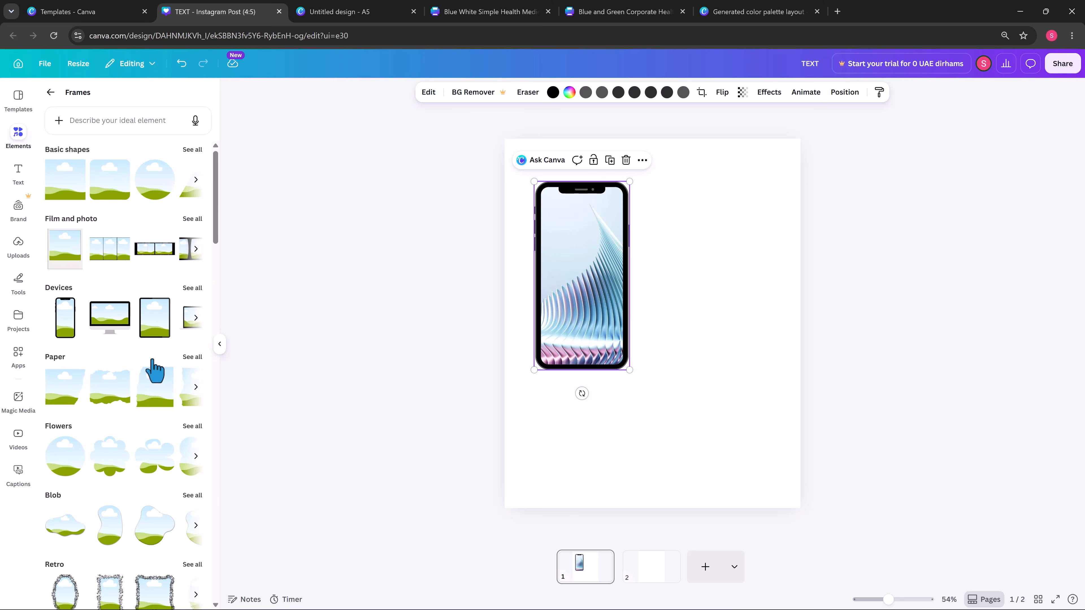
Add a circle frame over the phone frame, rotate it counterclockwise, and stretch it into a larger oval
click(156, 188)
drag(633, 336, 688, 367)
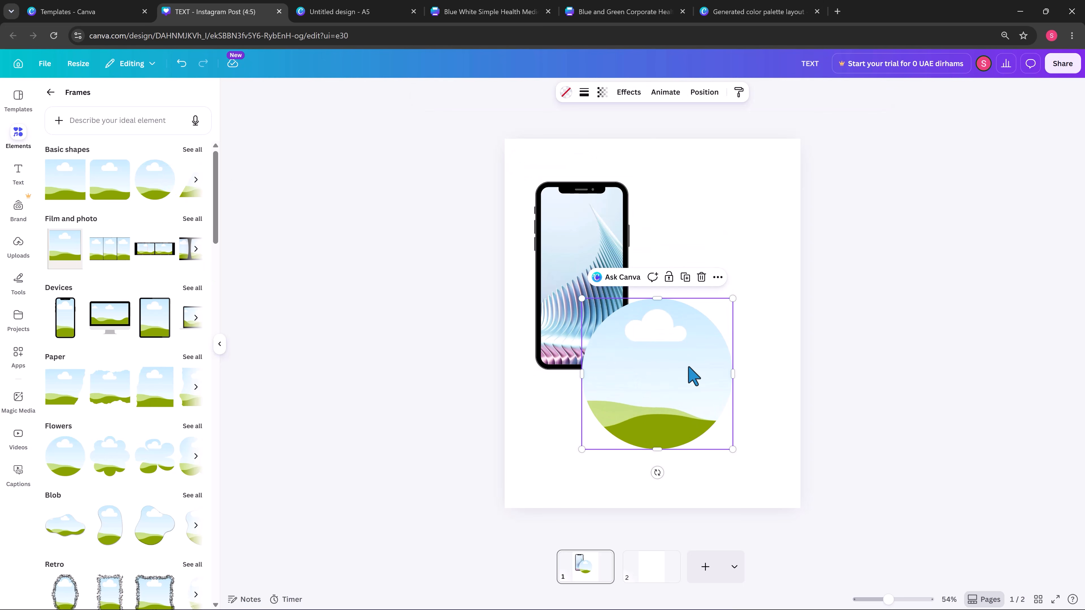
mouse_move(731, 448)
mouse_down()
mouse_move(683, 417)
mouse_move(722, 462)
mouse_up()
drag(654, 475, 684, 472)
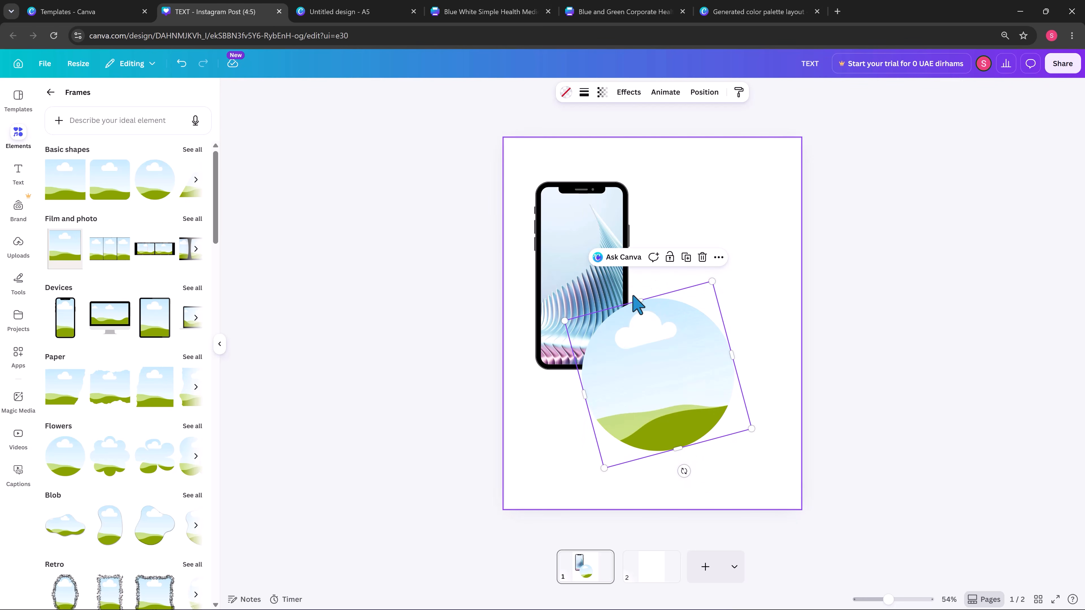
drag(638, 304, 629, 245)
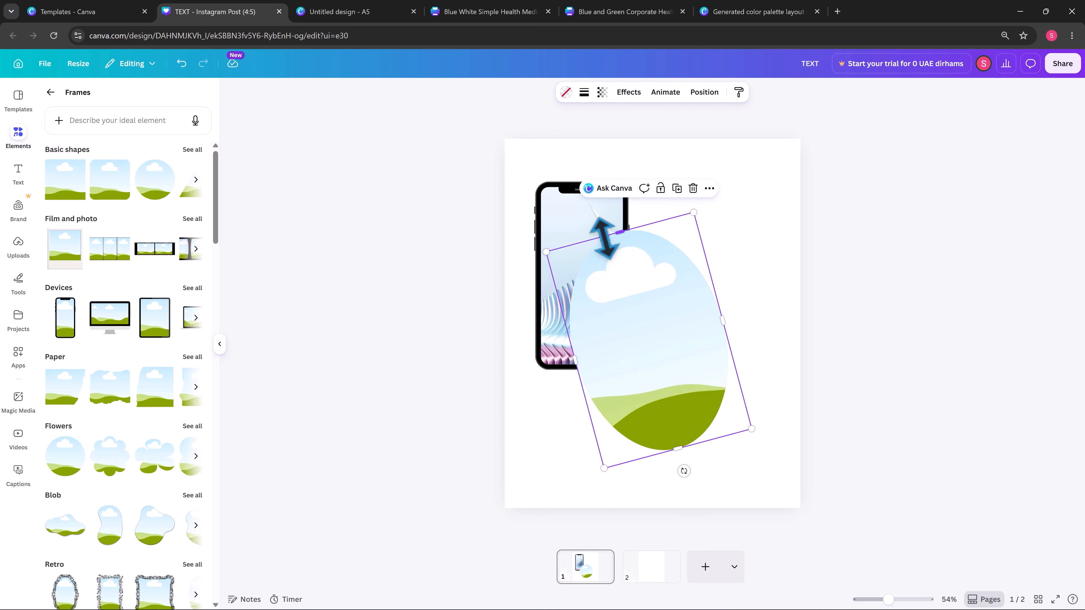
drag(586, 375, 560, 382)
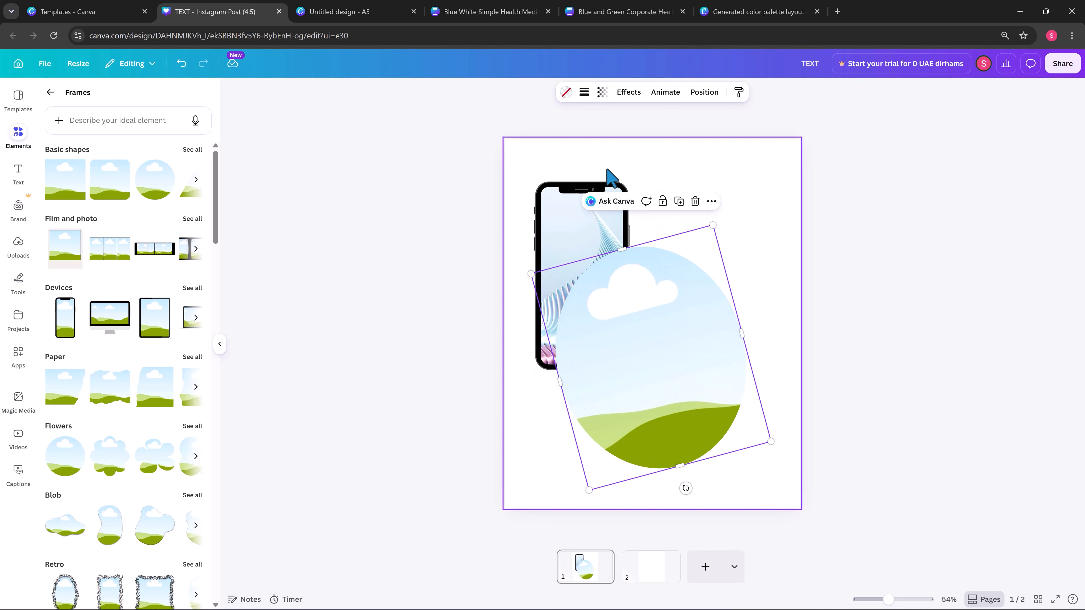
drag(654, 349, 689, 350)
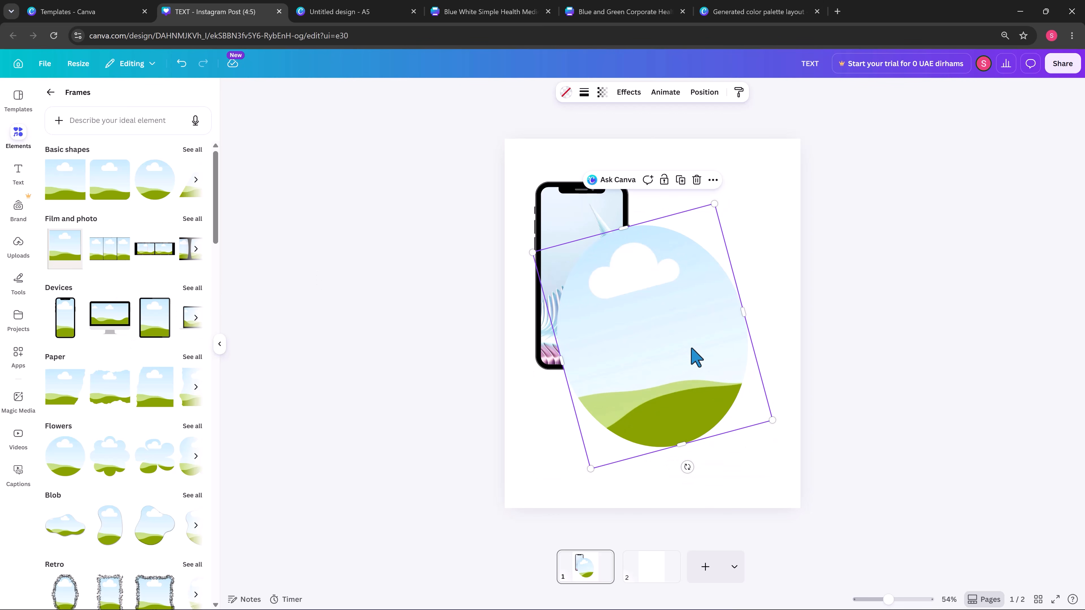
Undo the circle frame and the preceding edits back to the empty phone frame
key(ctrl+z)
key(ctrl+z)
key(ctrl+z)
key(ctrl+z)
key(ctrl+z)
key(ctrl+z)
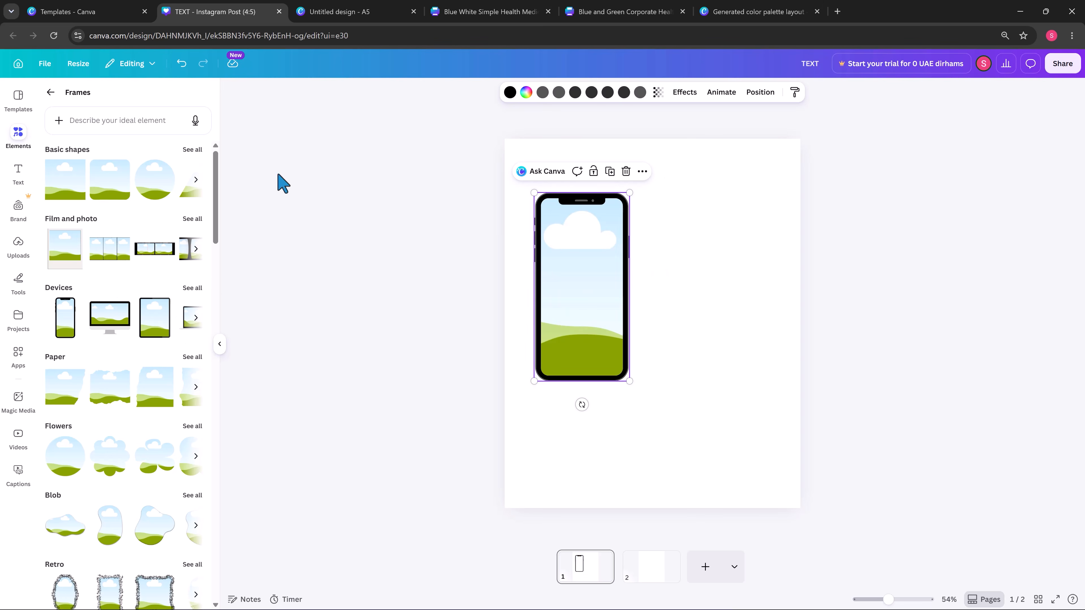
Delete the phone frame from page 1 and return to the main element categories
drag(610, 296, 640, 327)
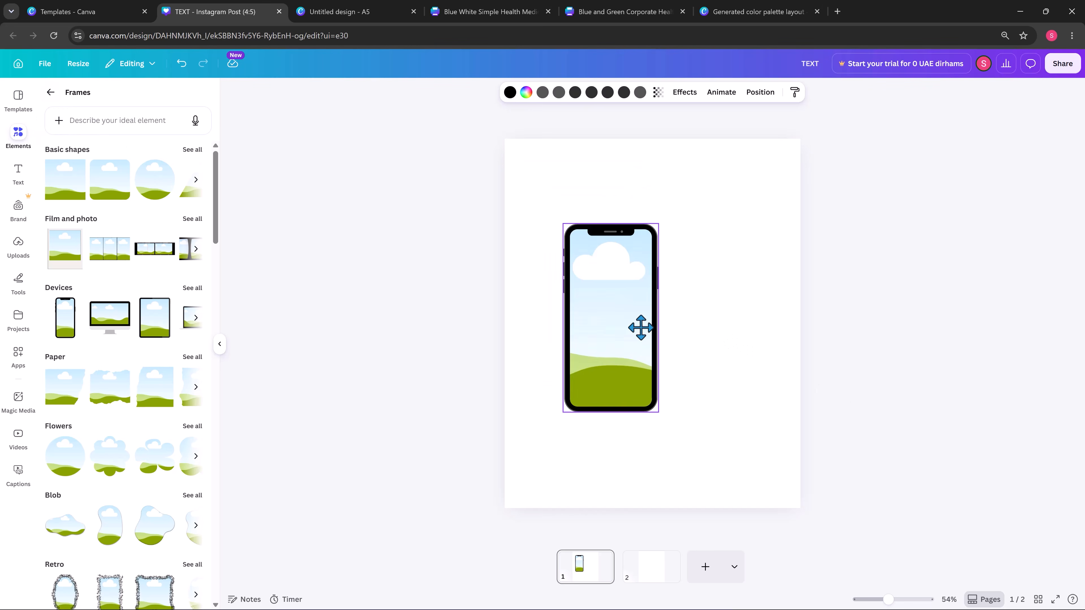
key(Delete)
click(51, 93)
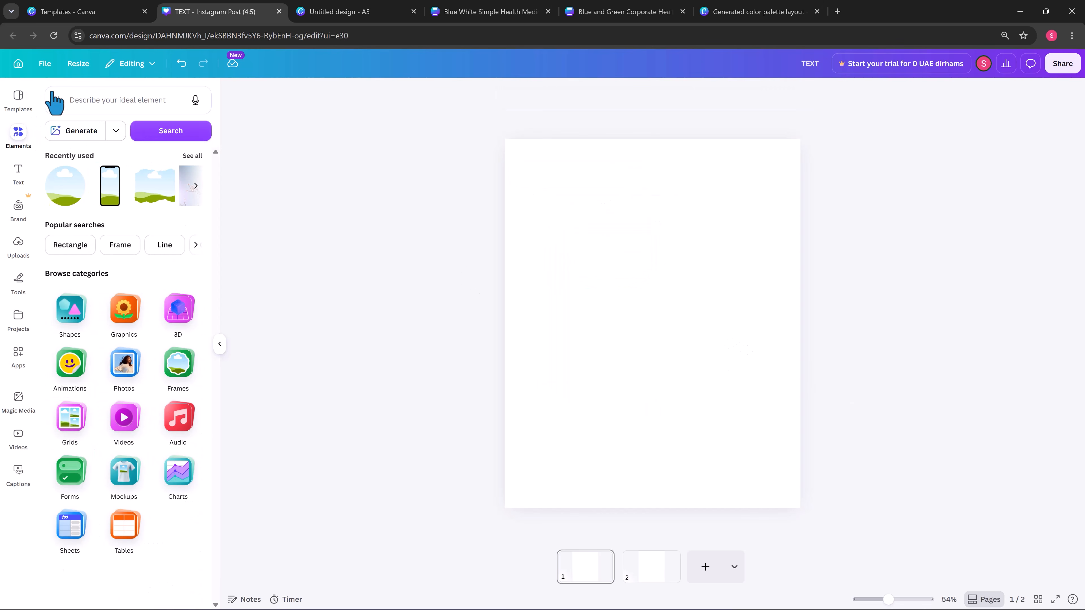
Add a circle frame, enlarge it beyond the page width, and position it overflowing the page's upper-left corner
click(68, 209)
drag(670, 332, 535, 183)
drag(608, 270, 785, 446)
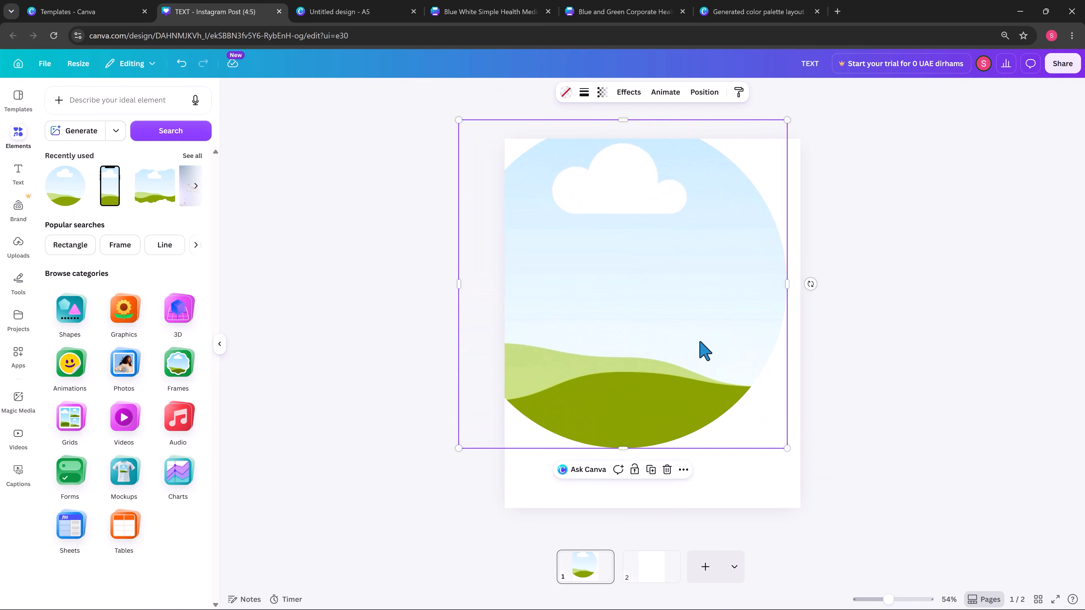
drag(702, 351, 598, 238)
click(693, 412)
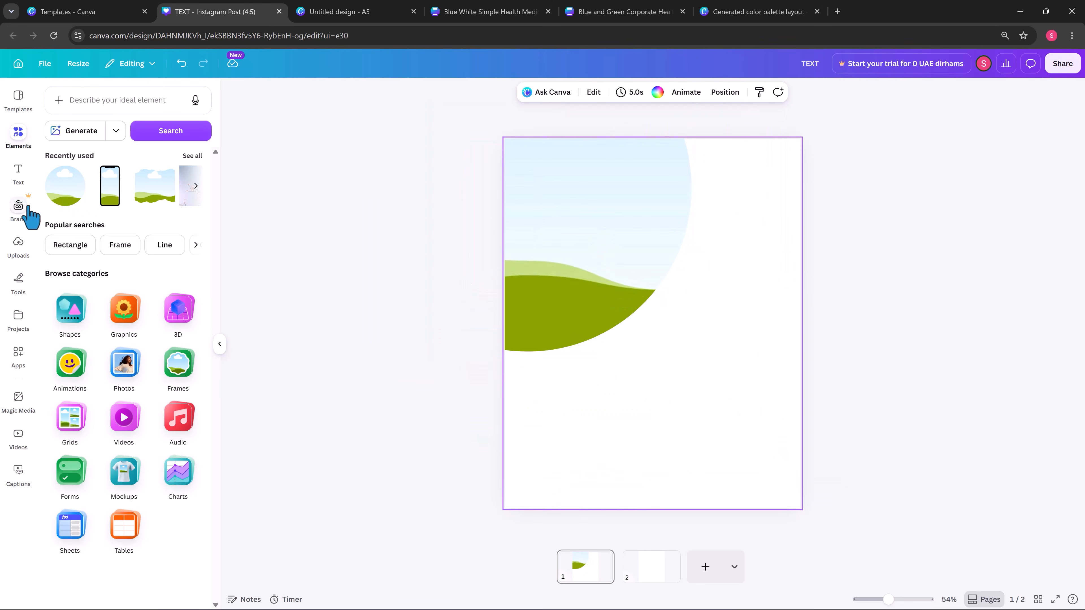
Add a smaller circle frame in the lower part of the page and place a matching copy beside it
click(60, 198)
drag(662, 288, 661, 371)
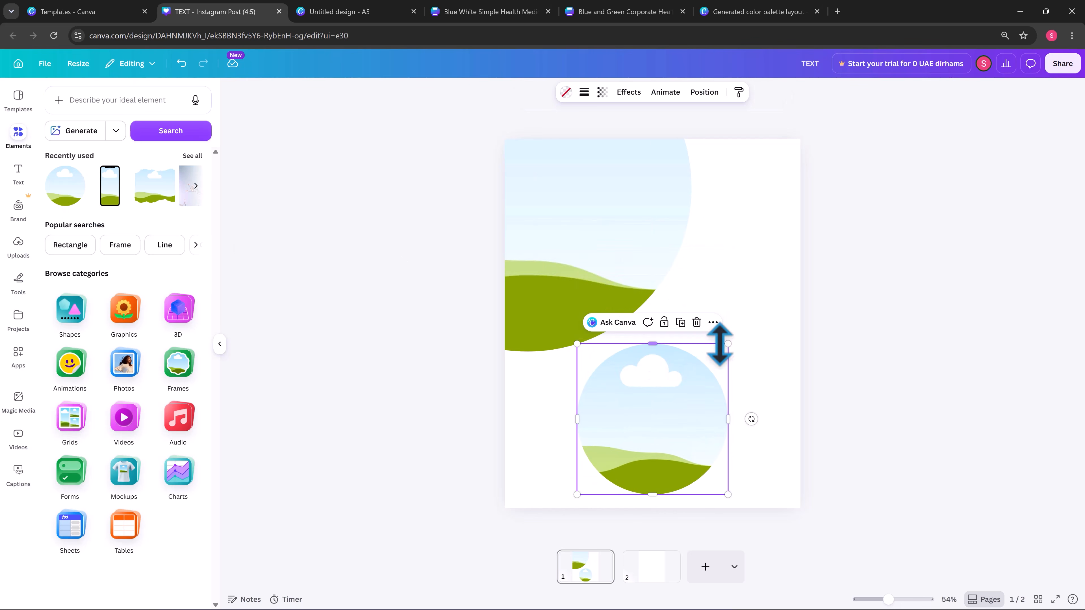
drag(726, 344, 692, 380)
drag(663, 427, 753, 415)
click(640, 344)
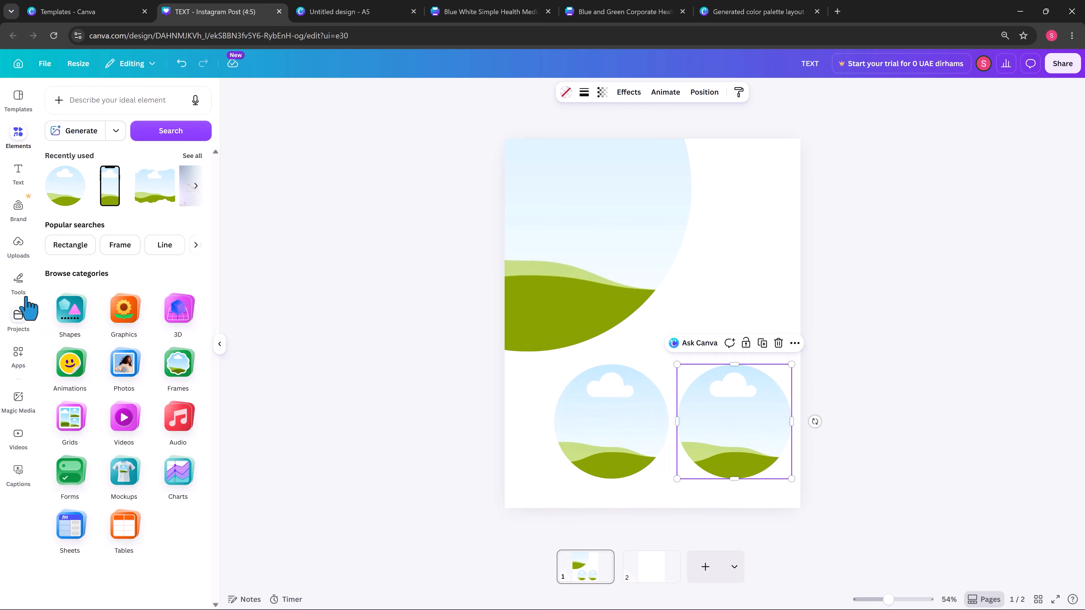
Fill the large circle with the pink-and-blue swirl image and the small circles with the striped wave and pink ring images
click(18, 243)
drag(88, 280, 552, 211)
drag(150, 278, 613, 421)
click(82, 329)
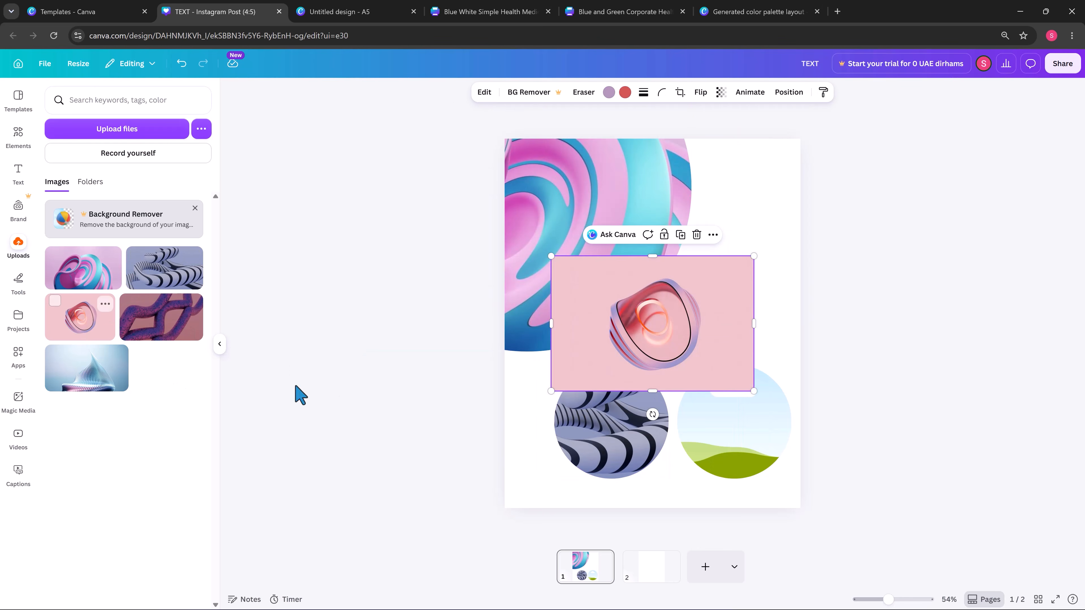
drag(707, 333, 739, 410)
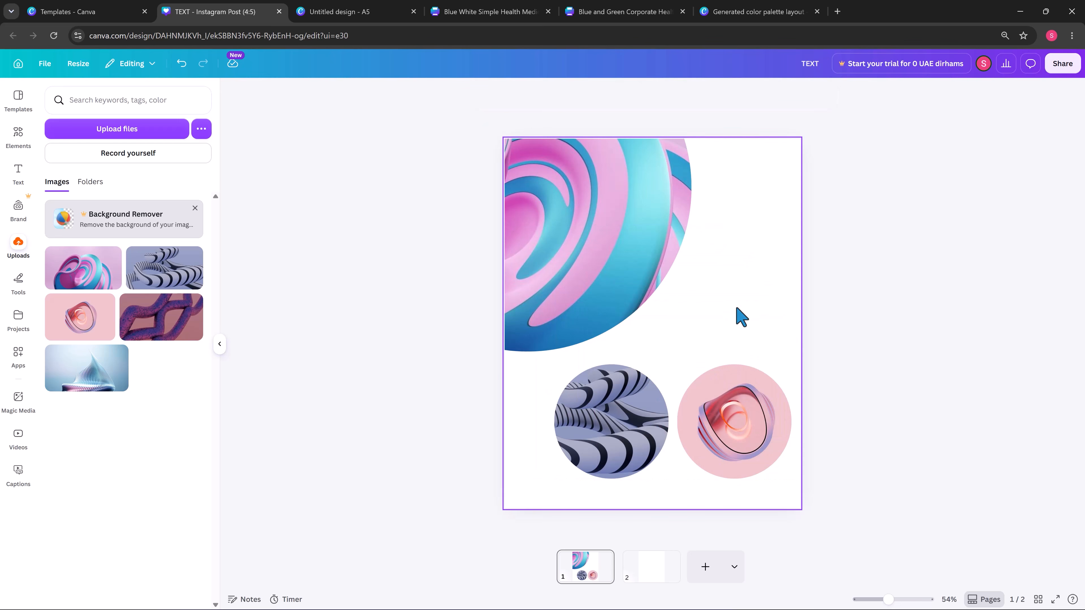
click(743, 338)
Move both small circle images slightly left and down so they sit level beneath the large circle
drag(626, 415, 606, 421)
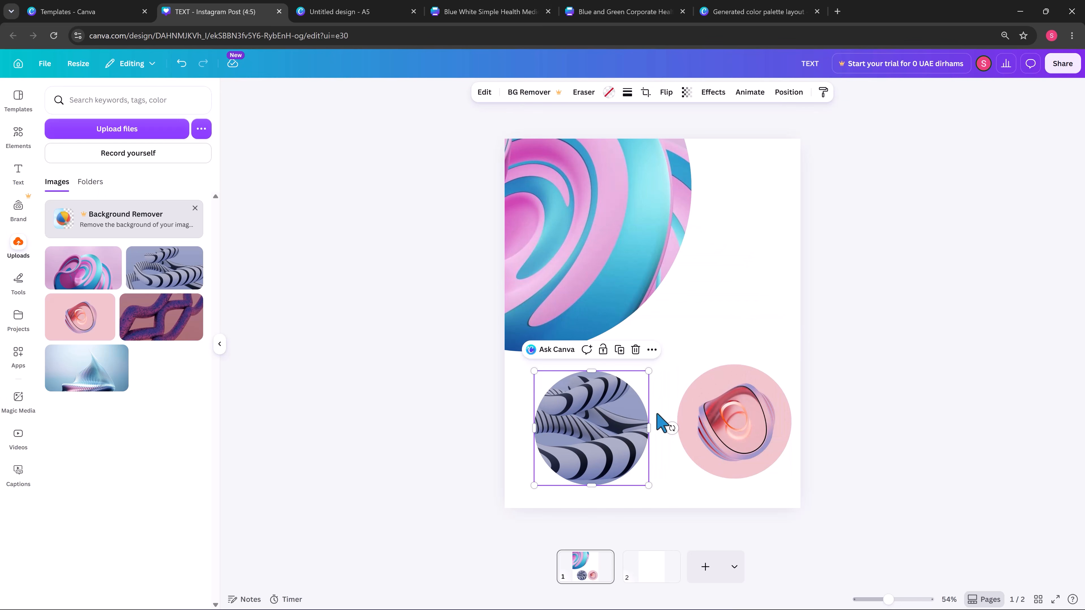
mouse_move(727, 420)
mouse_down()
mouse_move(702, 433)
mouse_move(709, 427)
mouse_up()
click(675, 206)
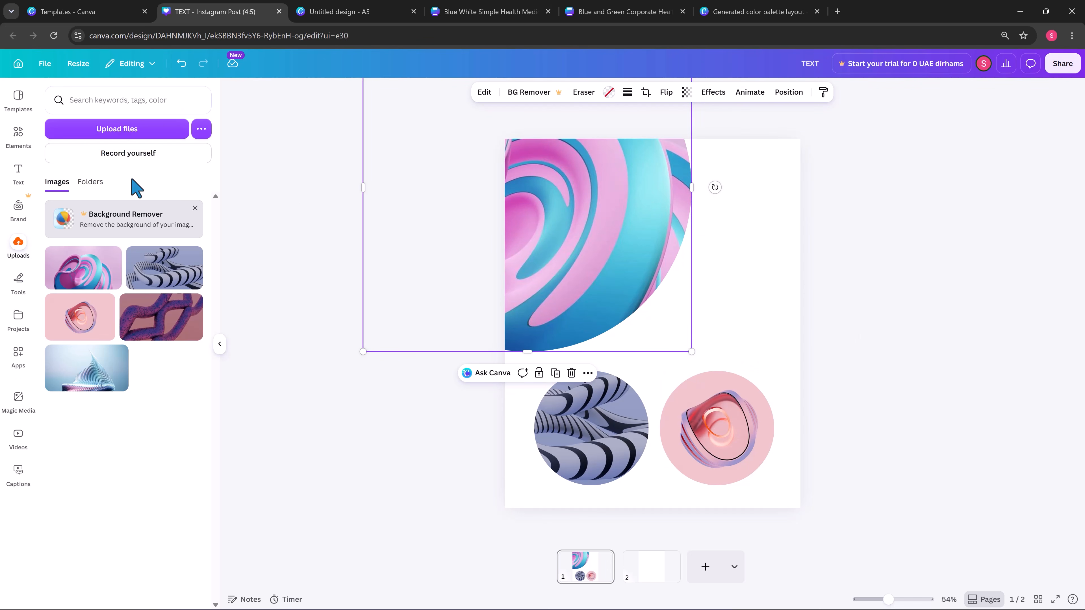
Switch to the blank page 2 and open the Grids category of elements
click(18, 141)
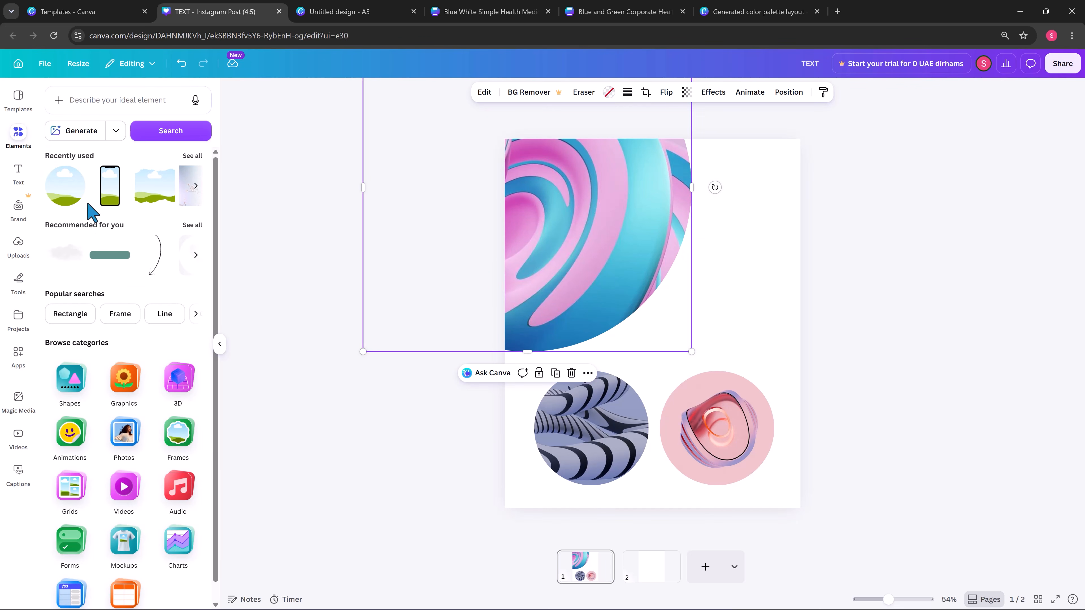
scroll(88, 218, down, 1)
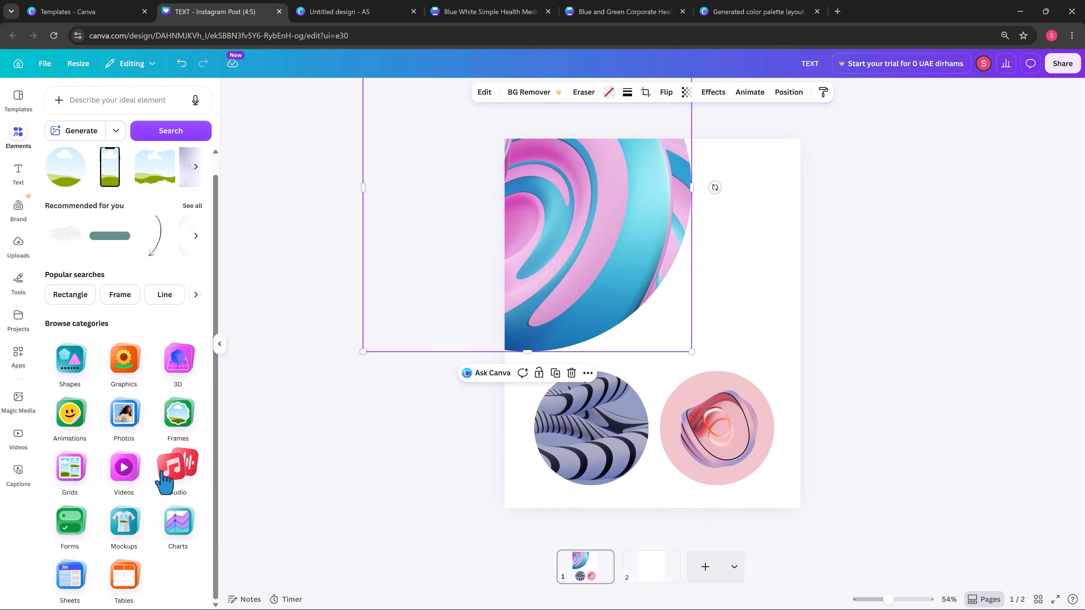
drag(744, 235, 586, 434)
click(647, 573)
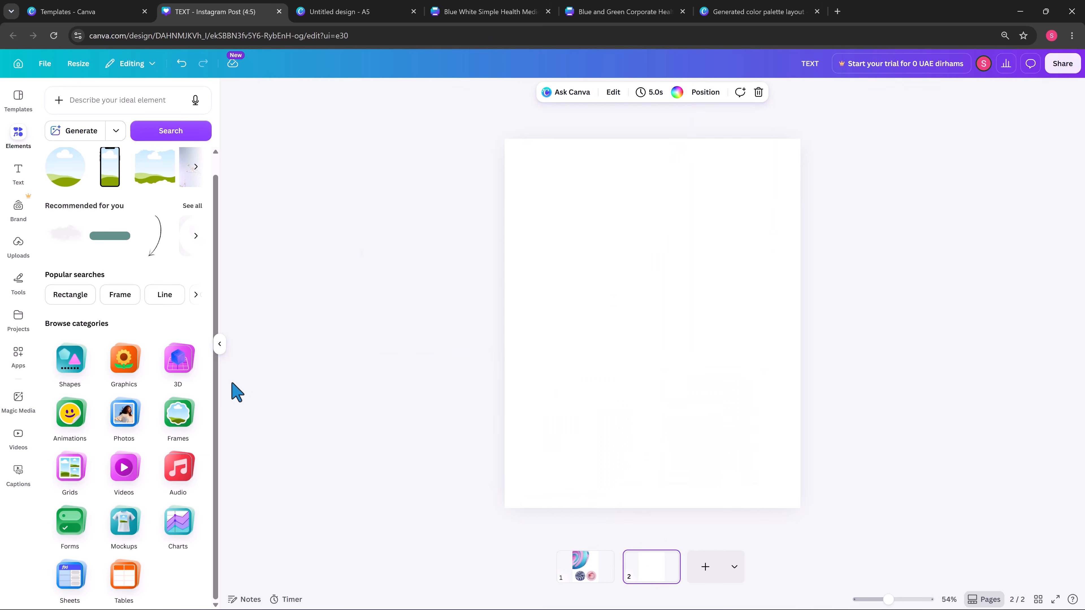
click(74, 478)
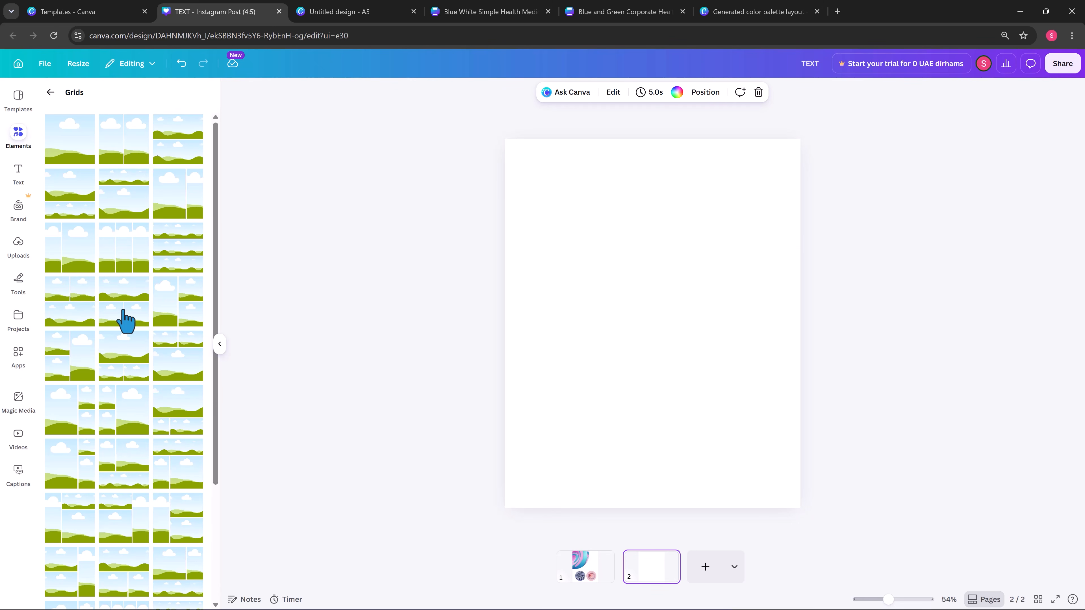
Add the grid with two stacked cells beside a tall one to page 2, filling it with the pink-and-blue swirl, striped and purple-tube uploaded images
click(82, 364)
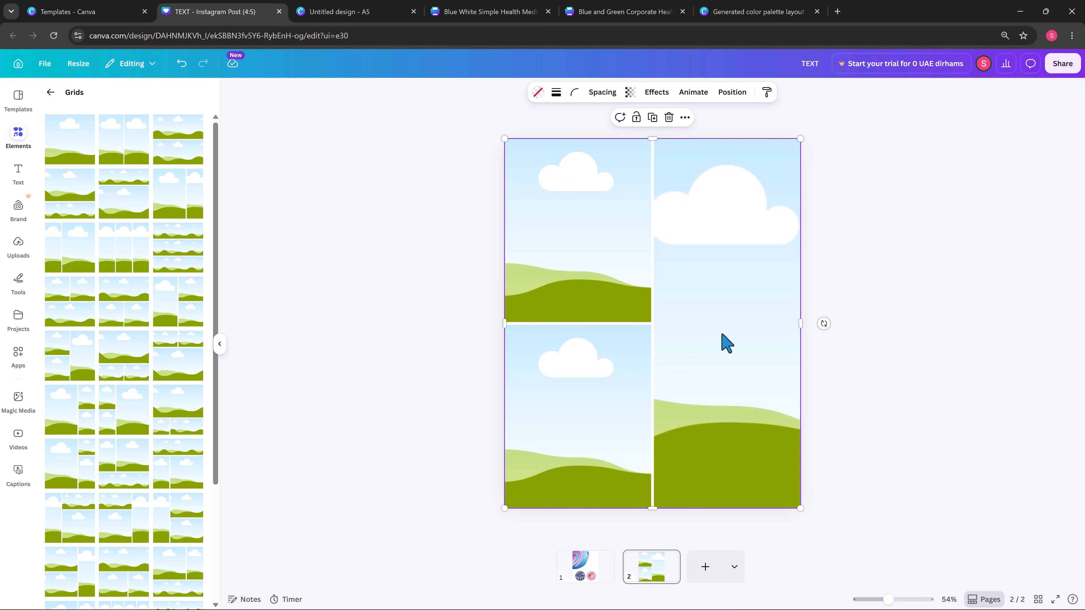
click(17, 250)
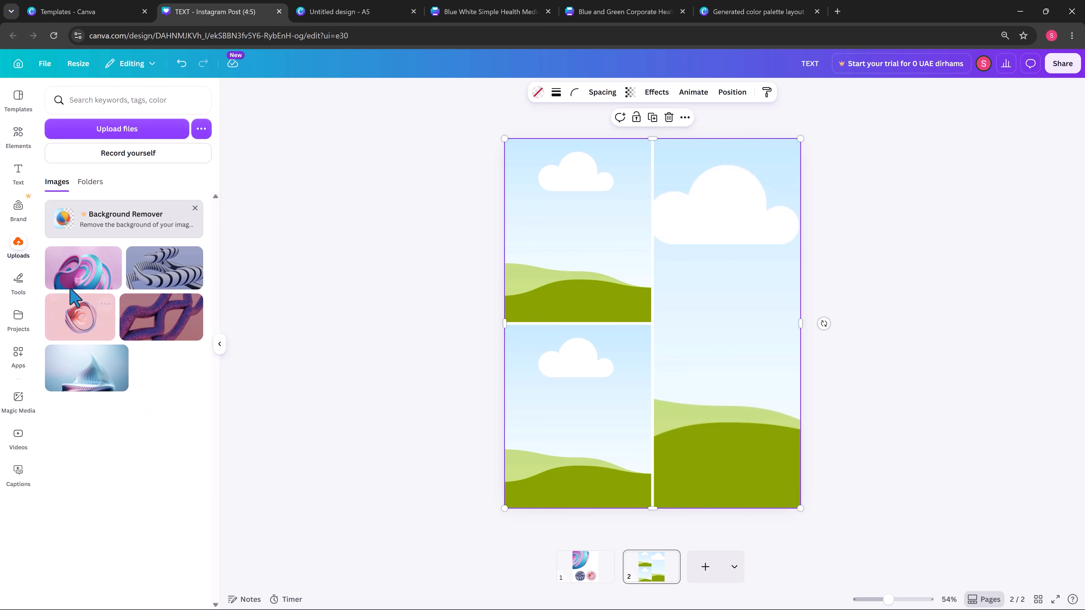
click(81, 291)
drag(679, 312, 595, 229)
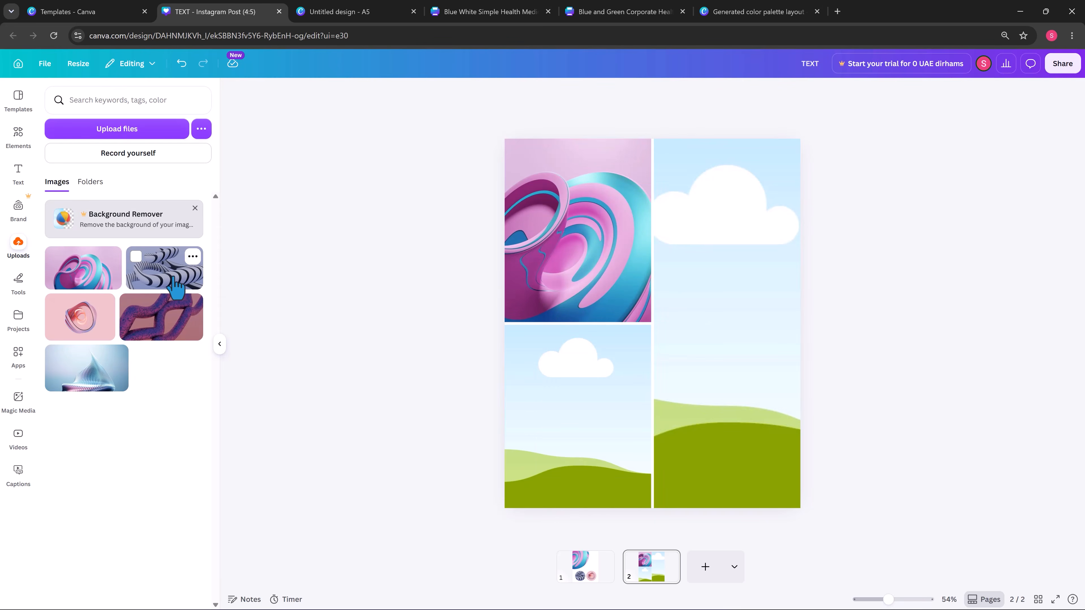
click(175, 280)
drag(668, 328, 613, 402)
click(150, 334)
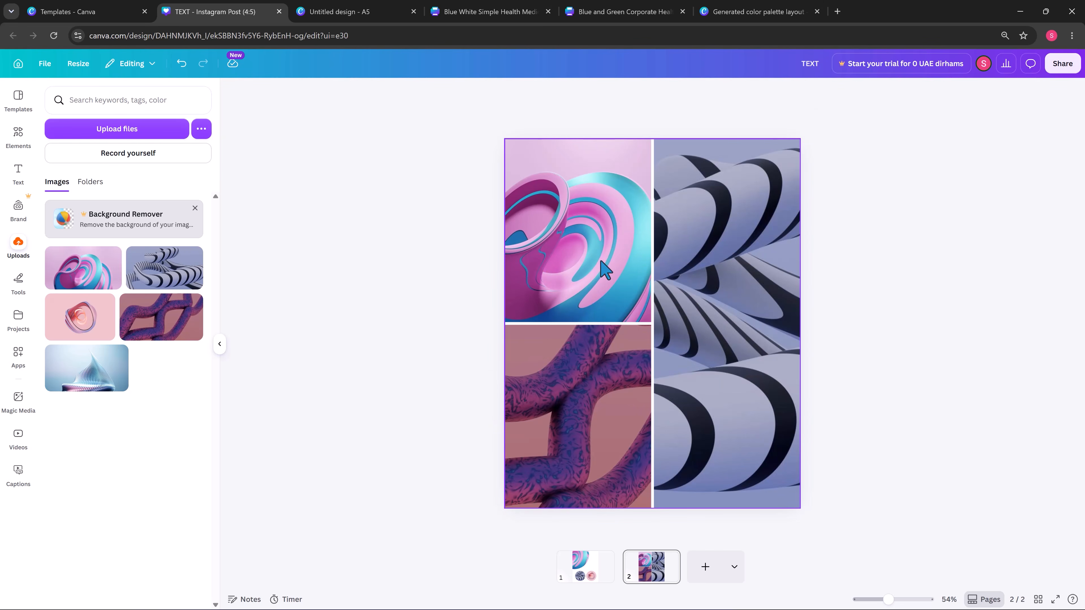
Shift the purple-tube image and the striped image slightly sideways within their grid cells to adjust their crops
double_click(574, 416)
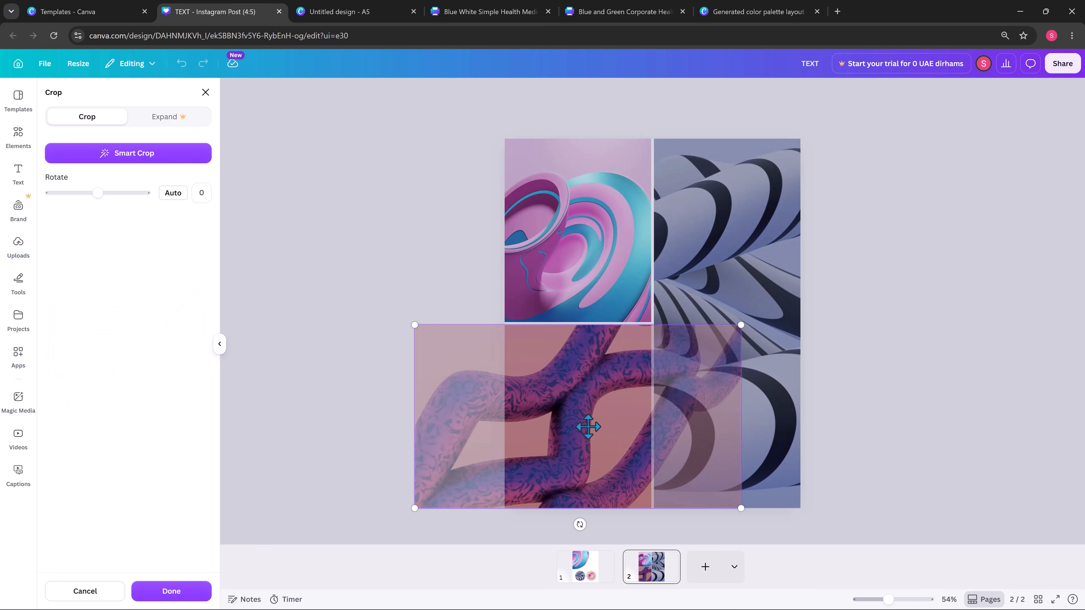
drag(588, 427, 606, 424)
click(885, 408)
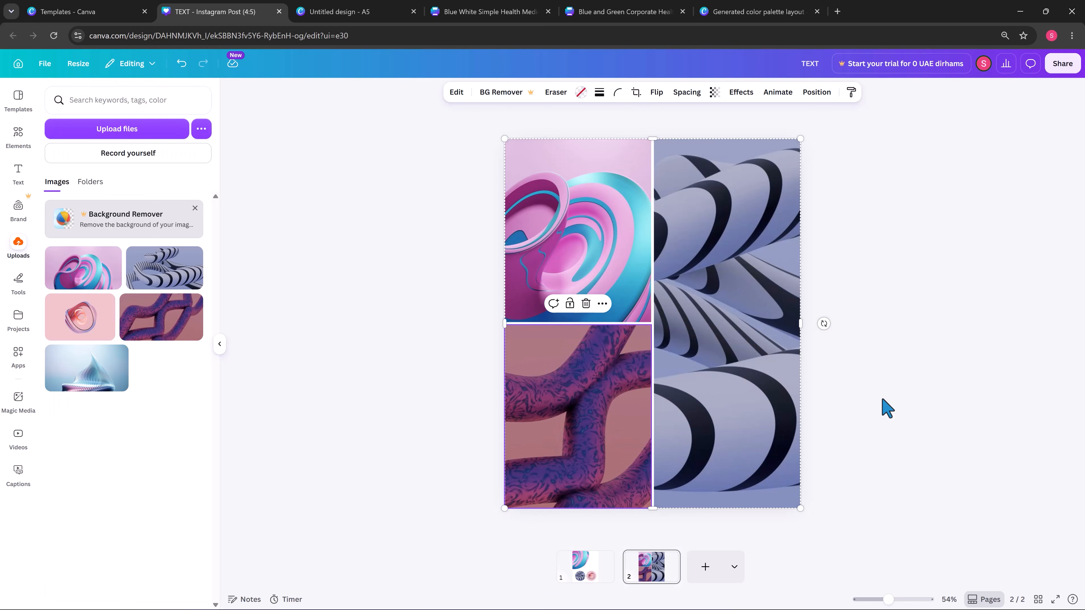
double_click(762, 356)
drag(748, 393, 774, 391)
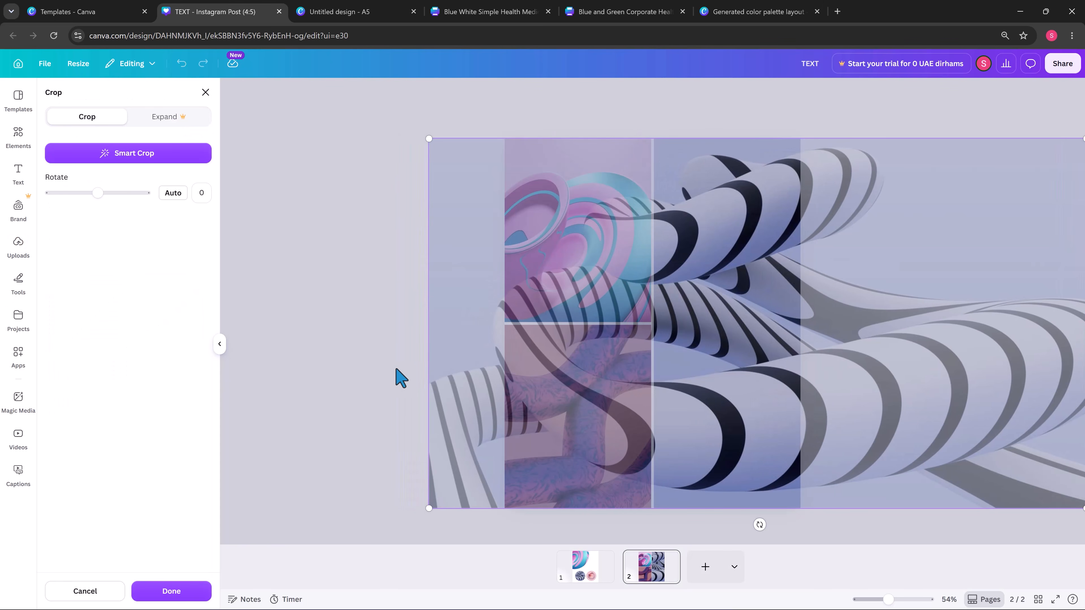
click(360, 364)
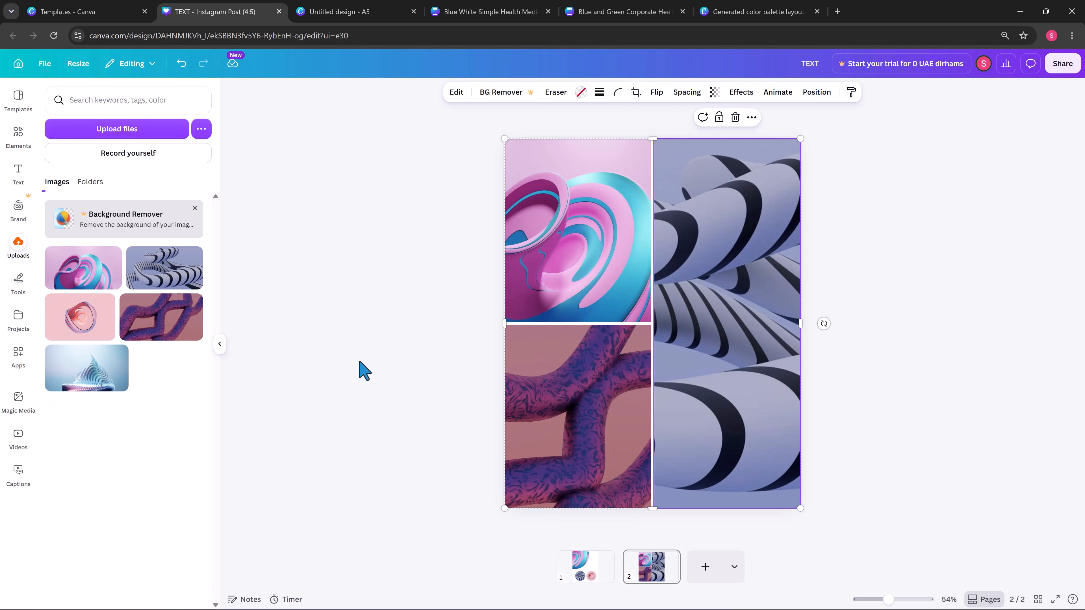
Add a blank third page to the design
click(701, 569)
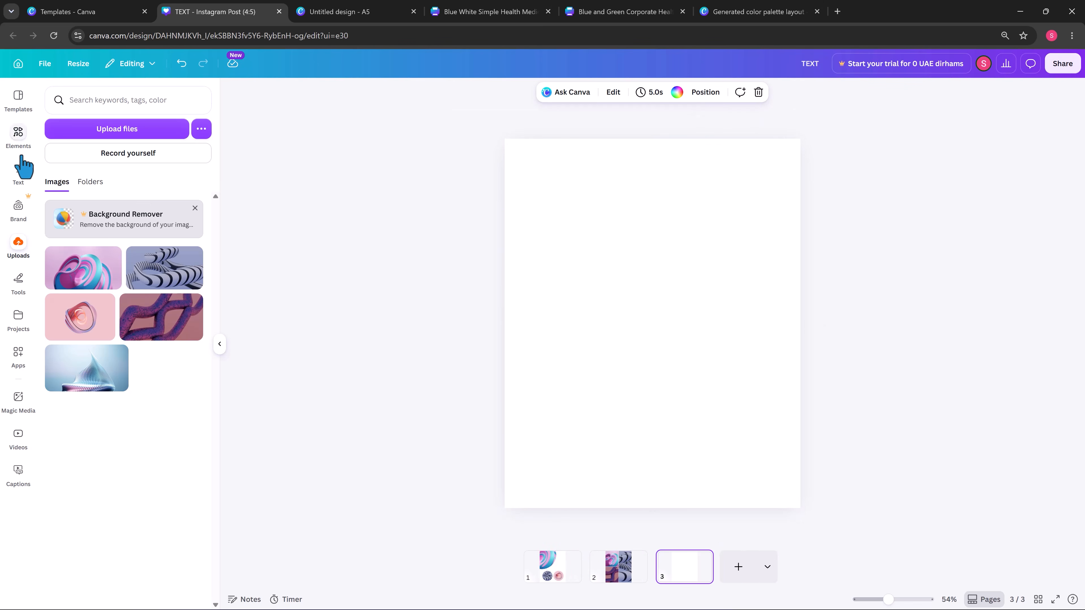
Place the 12-second selfie video and the 7-second lake video from the stock People videos on page 3, offsetting the lake video
click(18, 136)
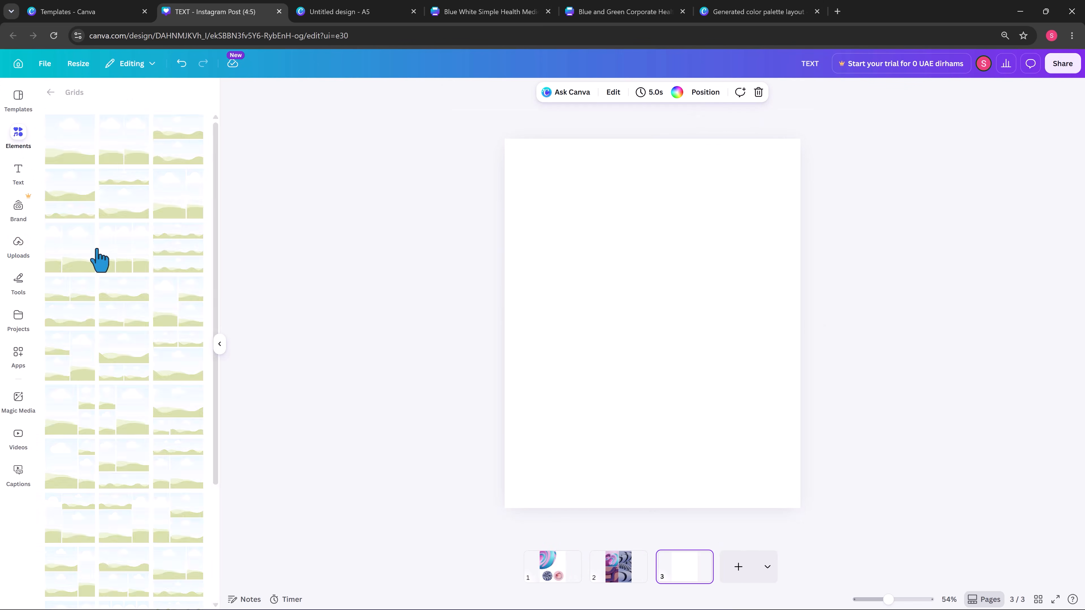
click(50, 92)
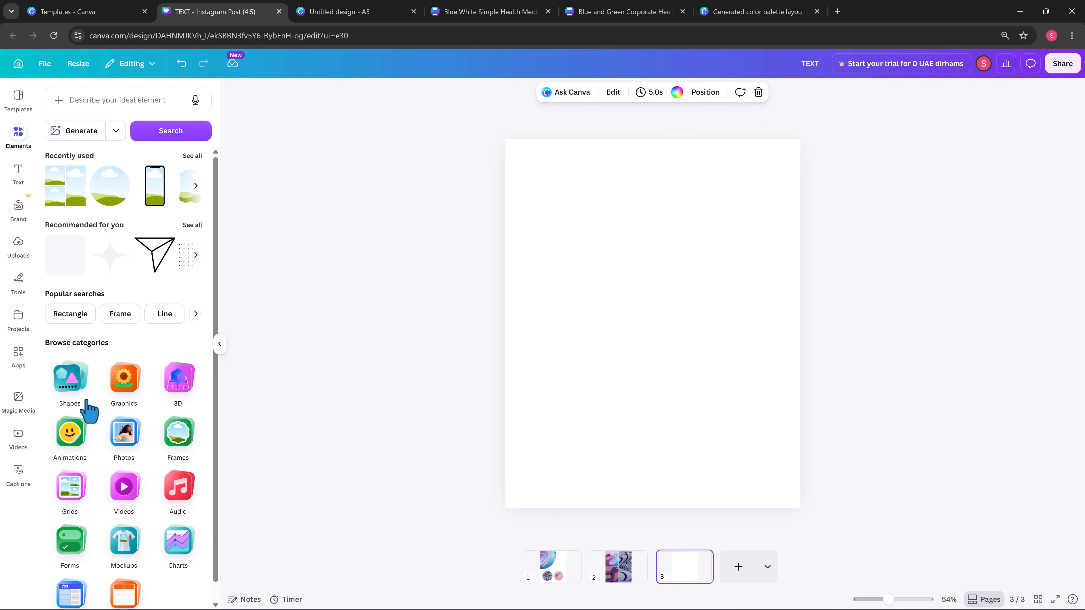
click(129, 493)
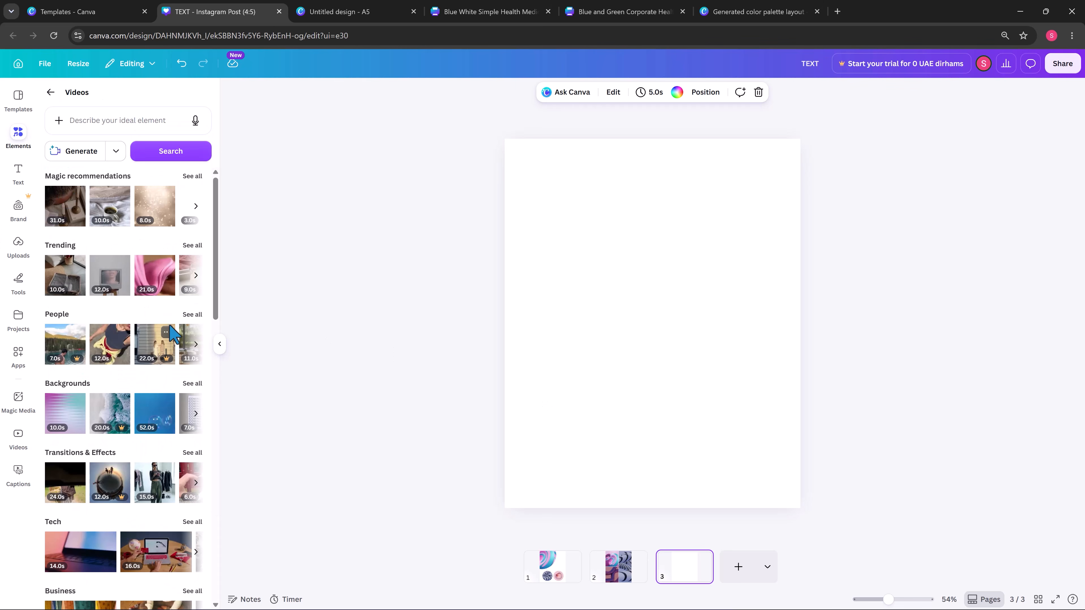
click(122, 348)
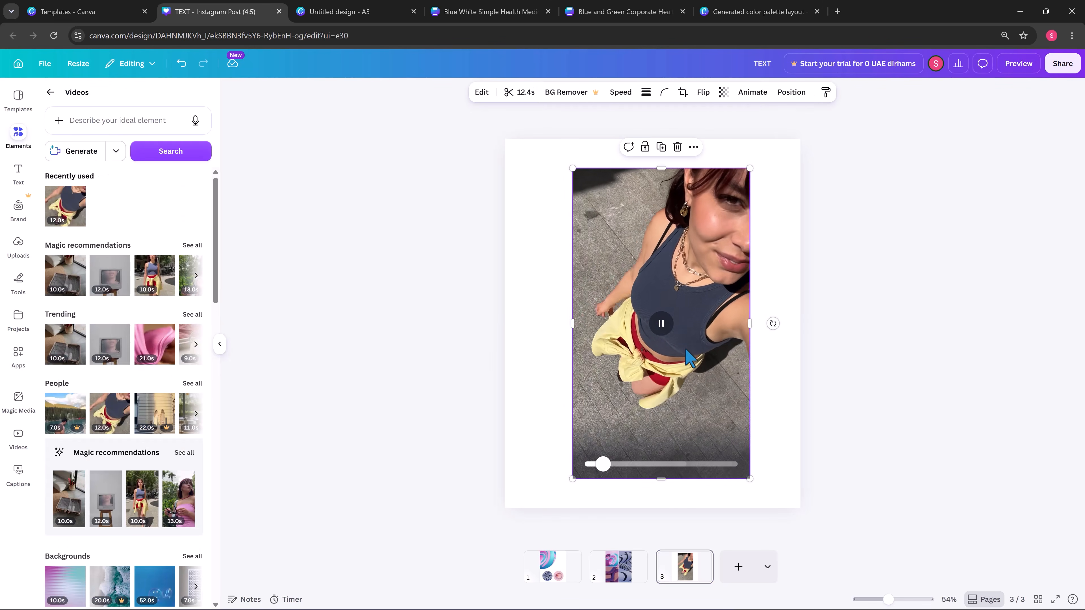
click(68, 423)
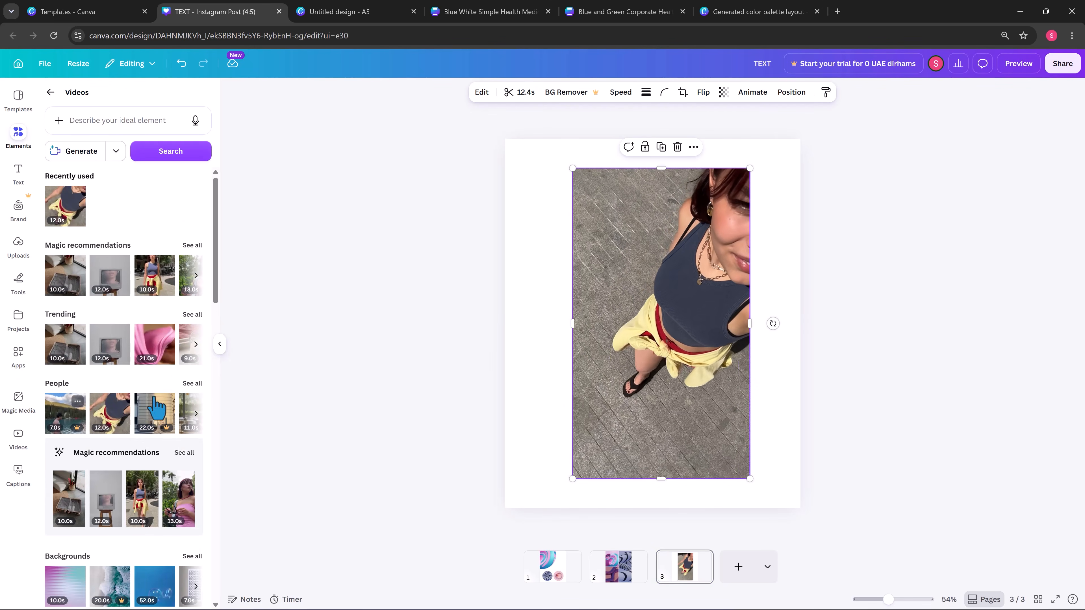
drag(650, 350, 627, 353)
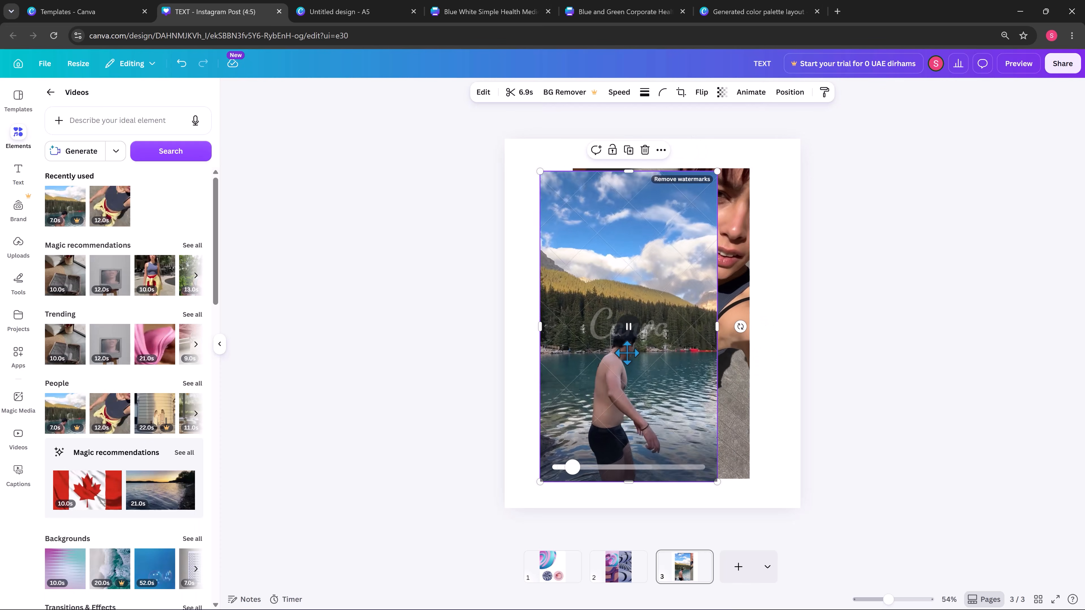
Delete the lake video and the selfie video from page 3
key(Delete)
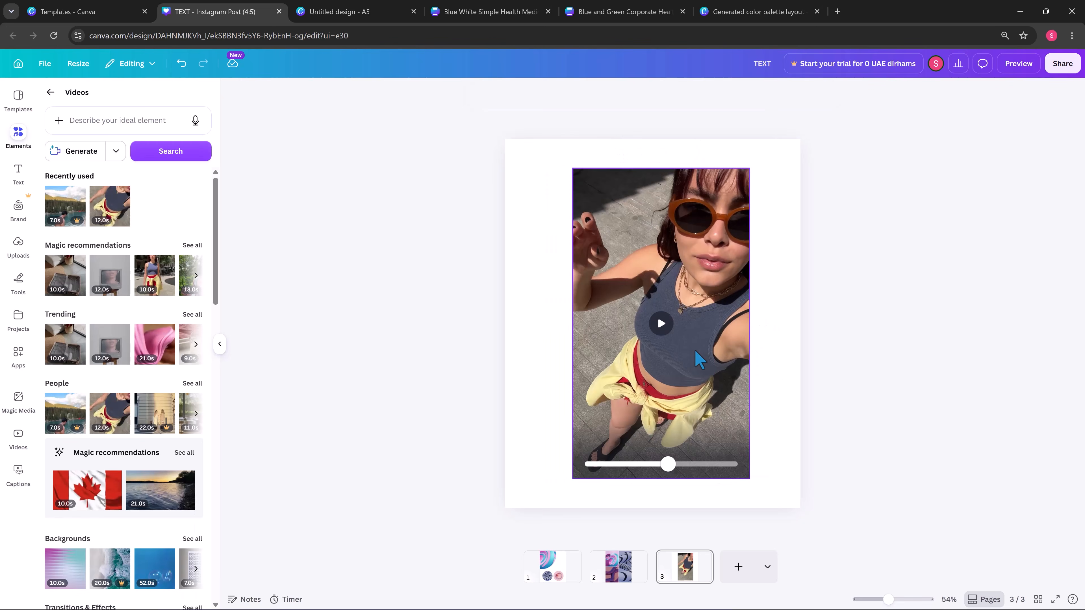
click(696, 359)
key(Delete)
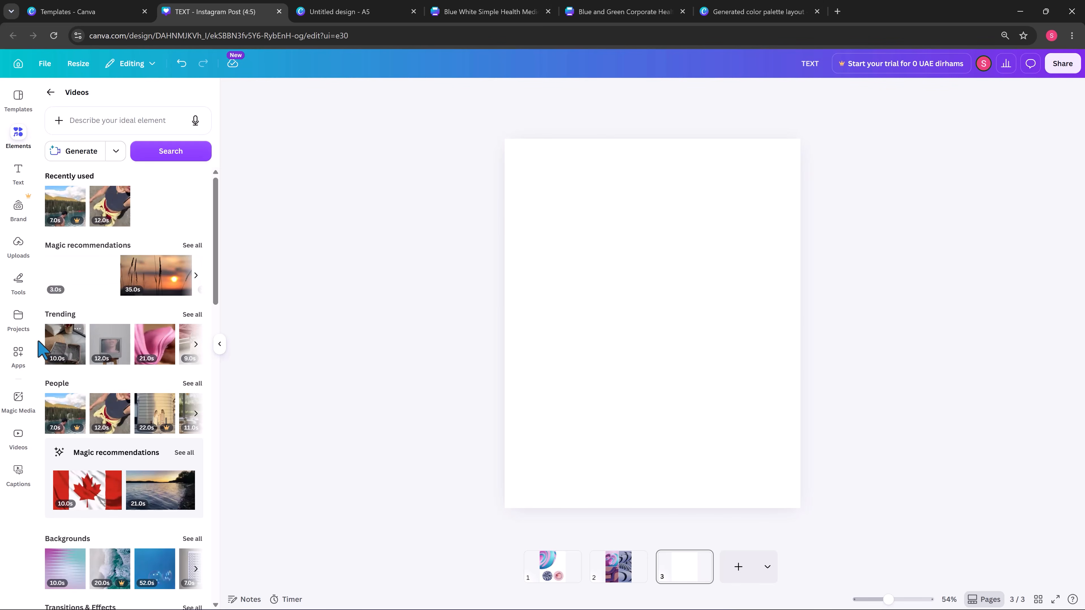
Upload spinopel-camera-shutter-count-393062.mp3, Untitled design (3).mp4 and 8439812-hd_1080_1920_25fps.mp4 from the Downloads folder
click(18, 250)
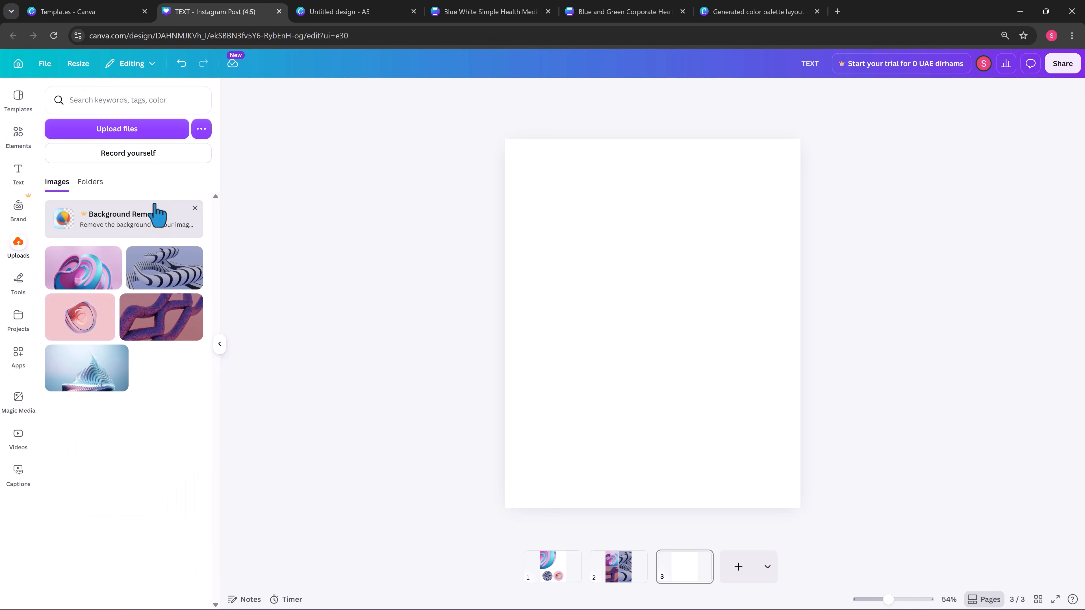
click(134, 131)
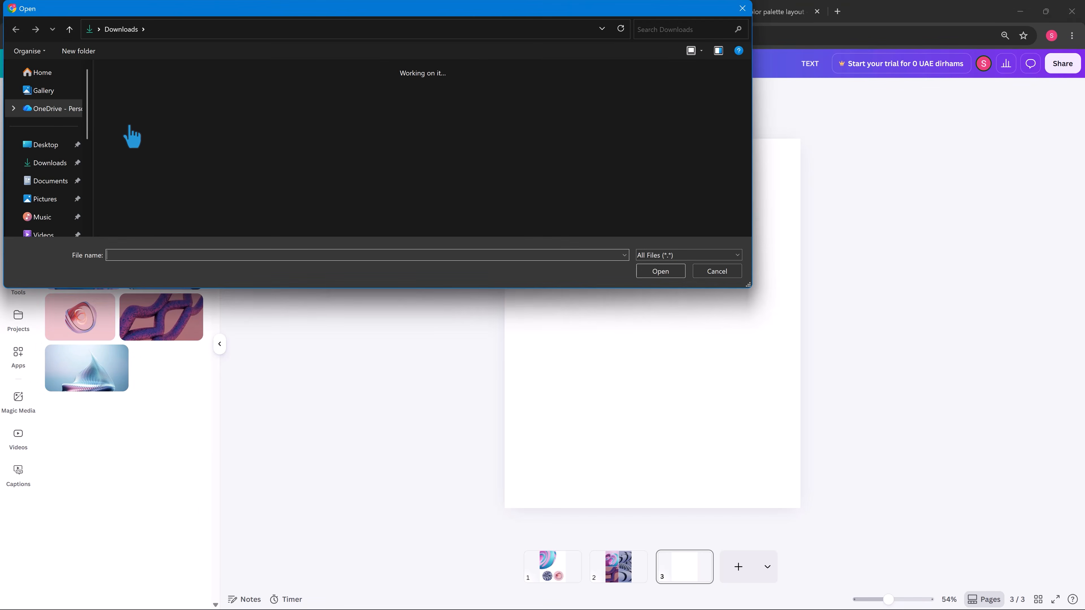
scroll(636, 164, down, 1)
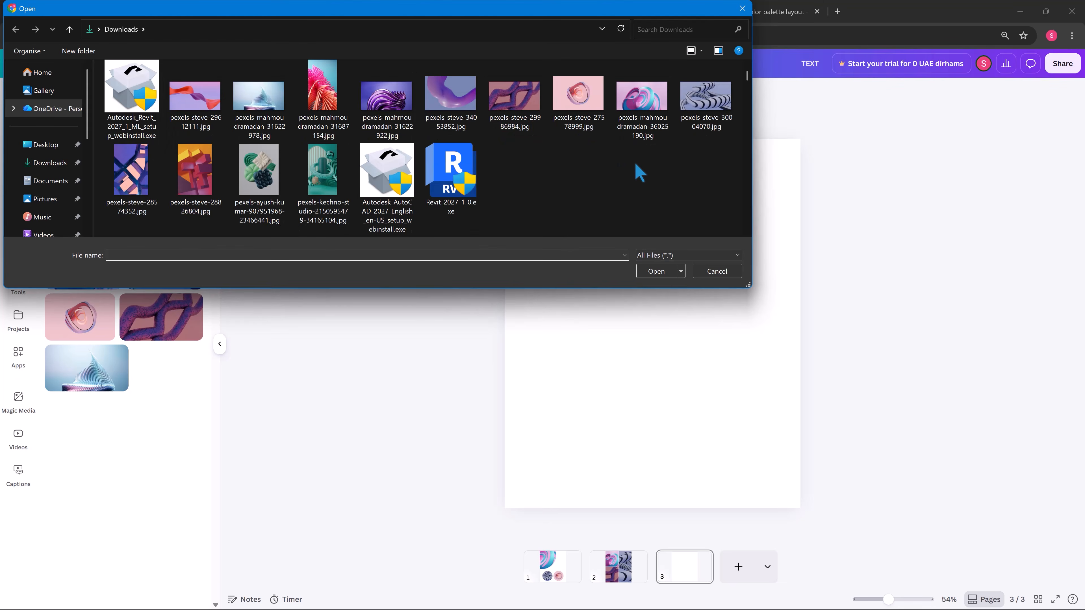
scroll(636, 163, up, 1)
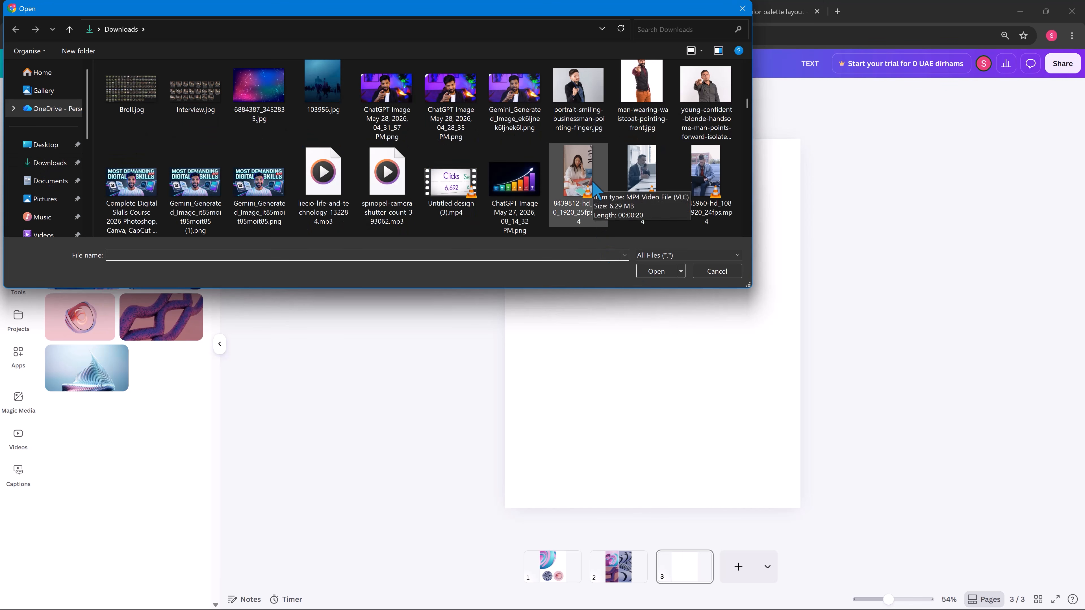
click(596, 189)
ctrl+click(451, 192)
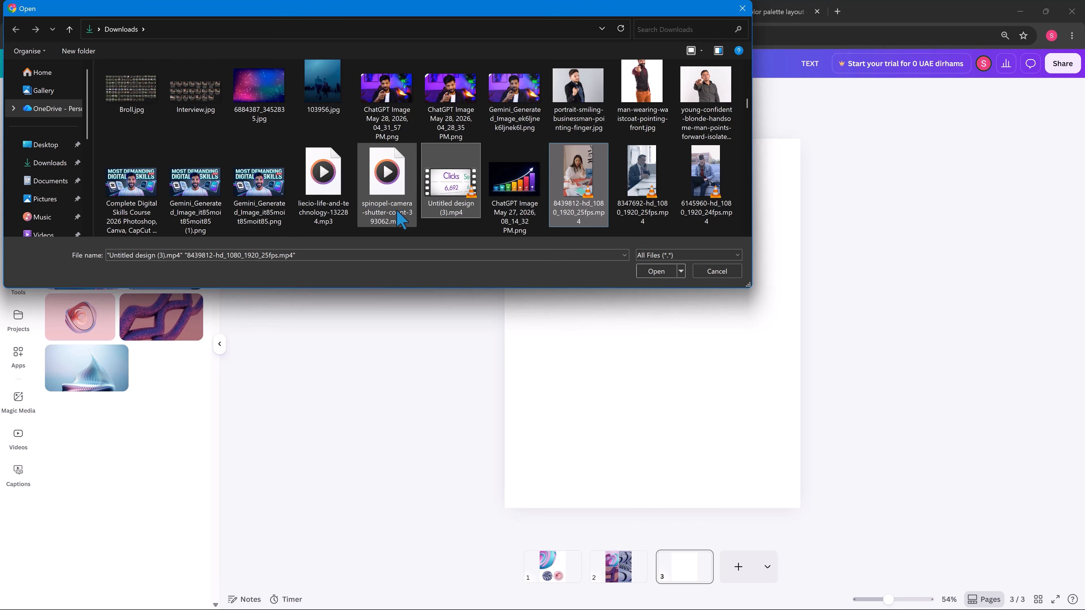
ctrl+click(393, 195)
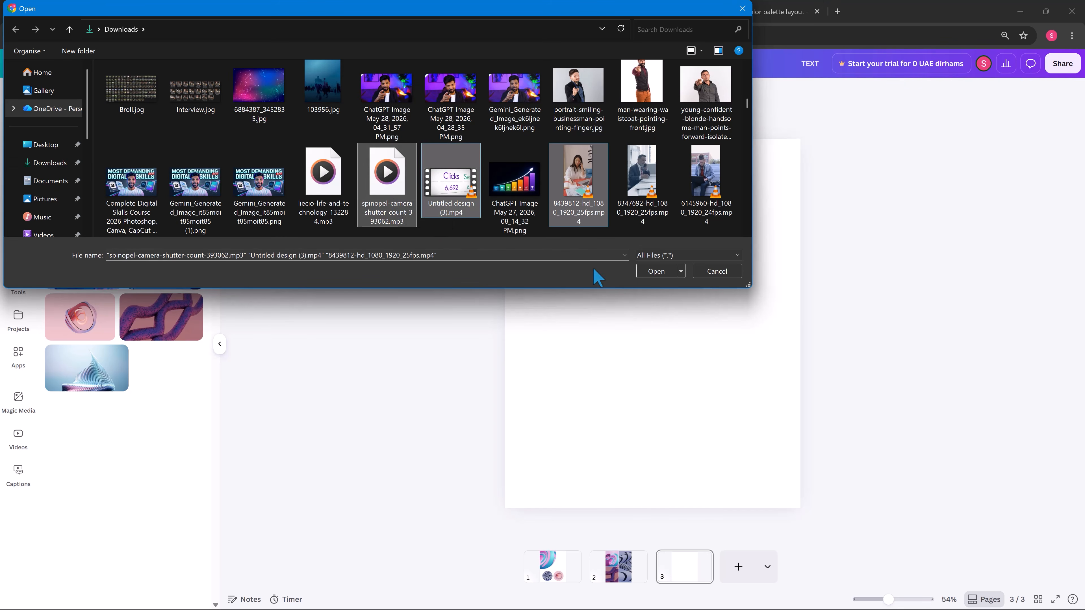
click(657, 271)
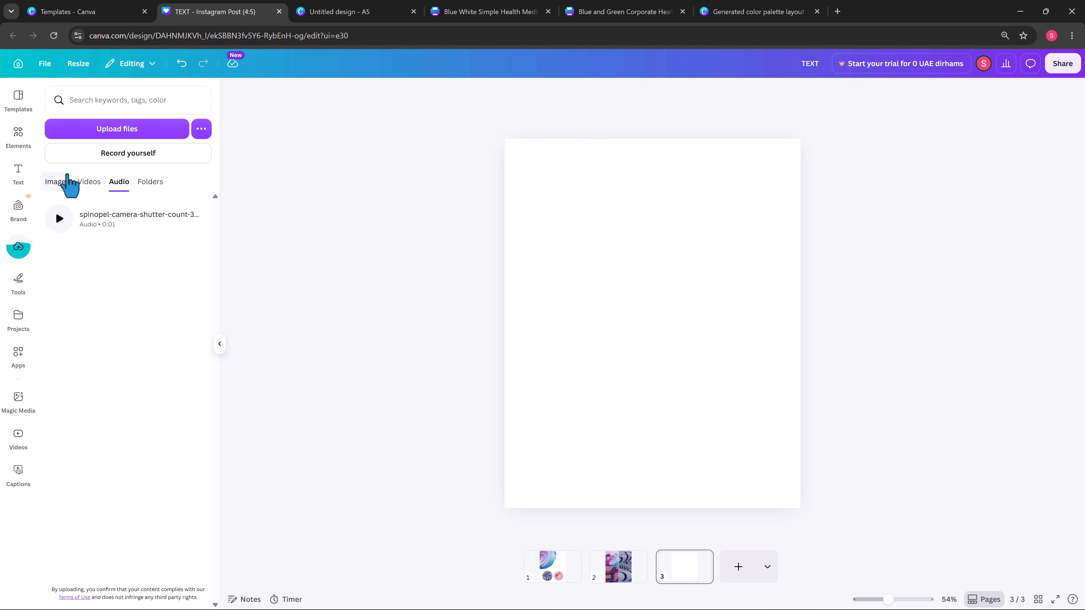
Review the uploaded images, videos, audio and folders
click(57, 184)
click(88, 185)
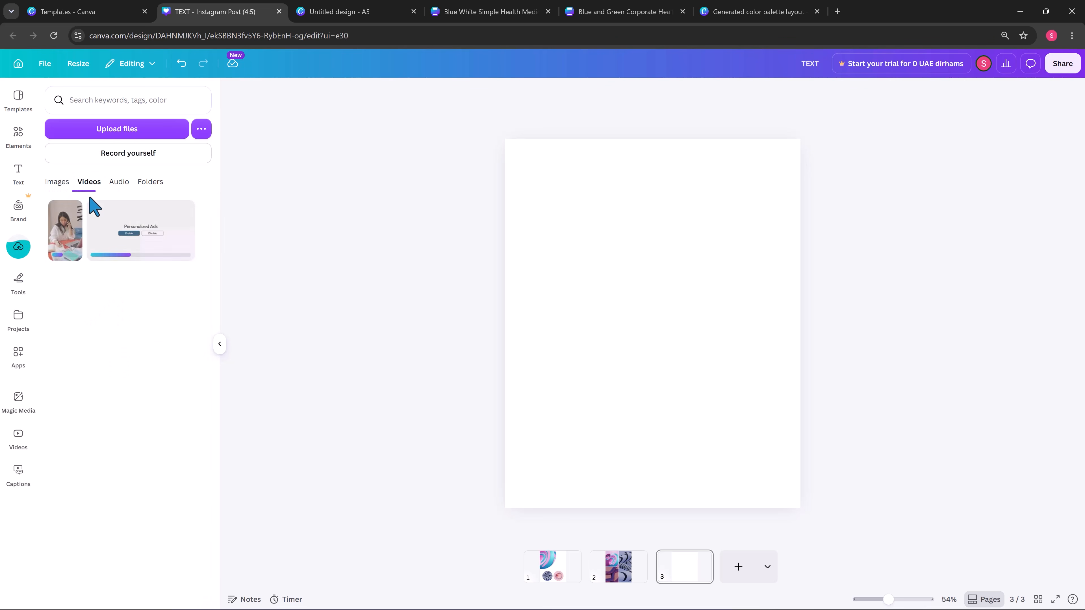
click(119, 188)
click(149, 188)
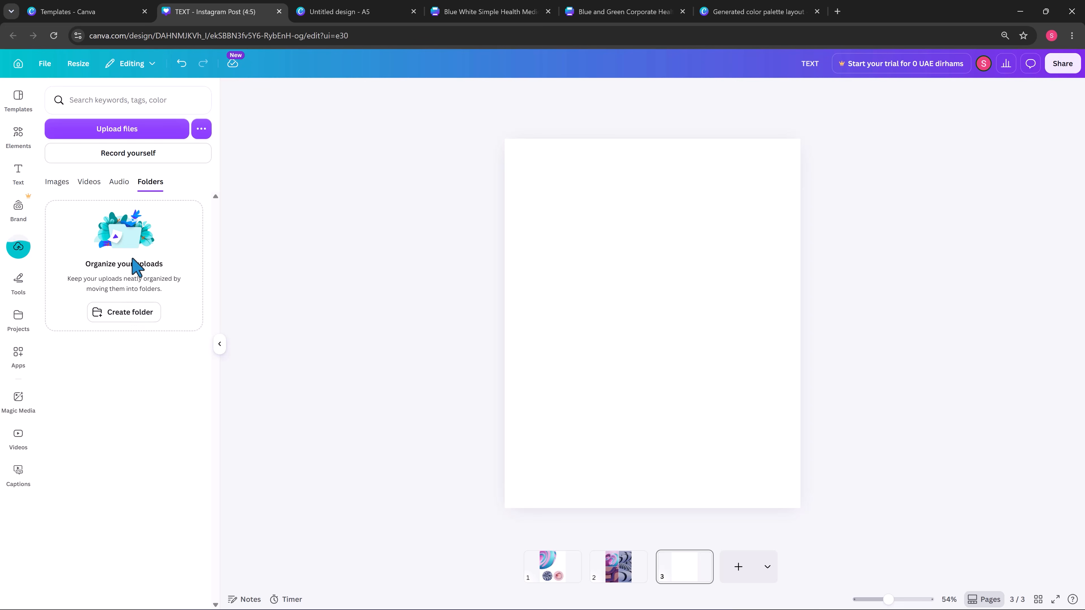
click(120, 190)
Place the uploaded 20.6-second video of the woman on the phone at page 3's upper-left corner and enlarge it to cover the page height
click(88, 188)
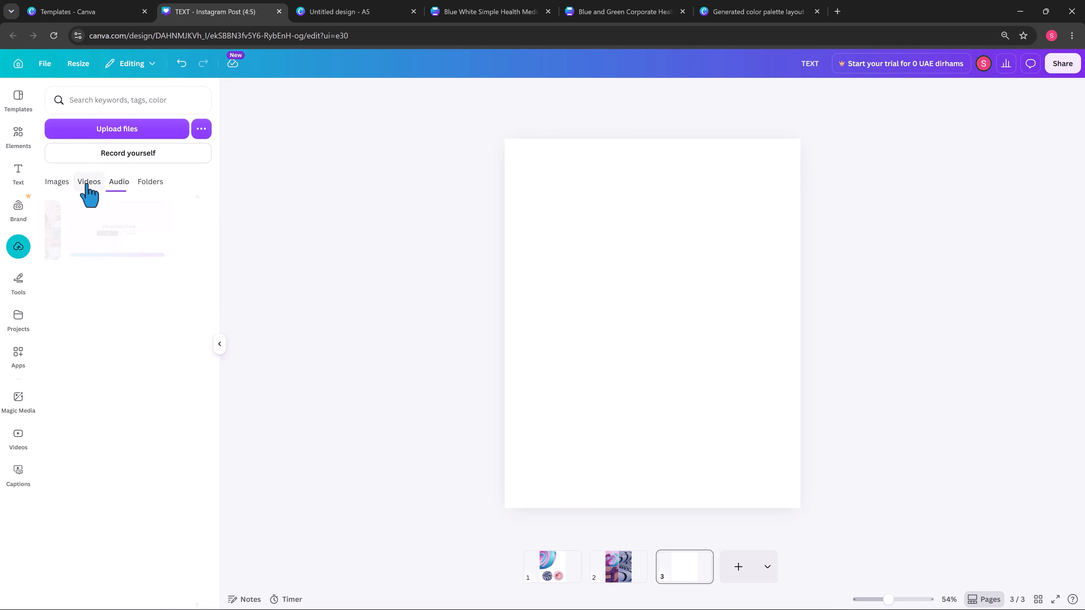
click(58, 240)
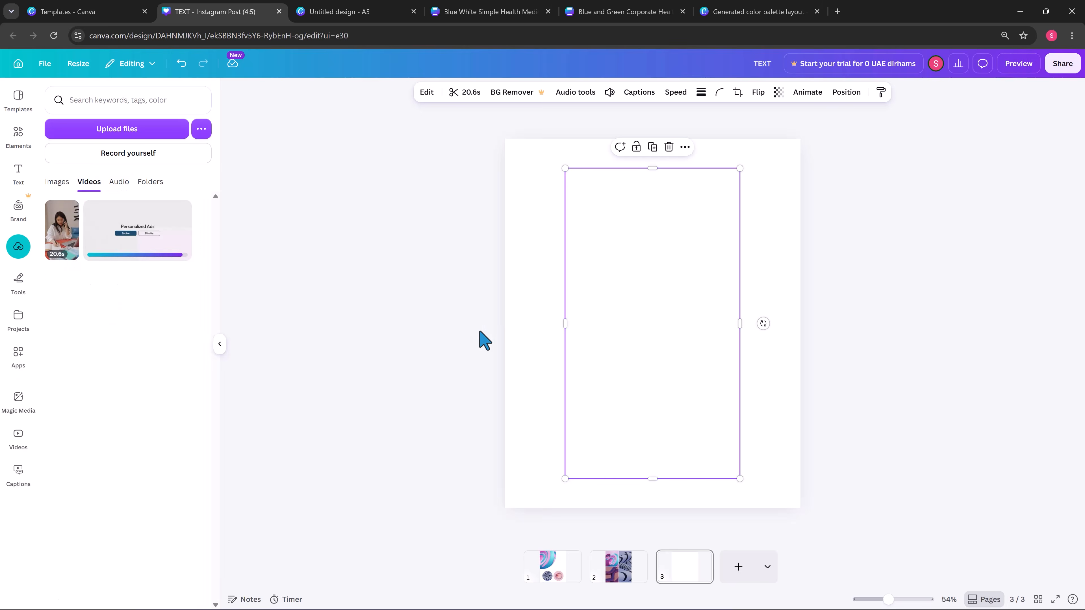
drag(659, 282, 610, 257)
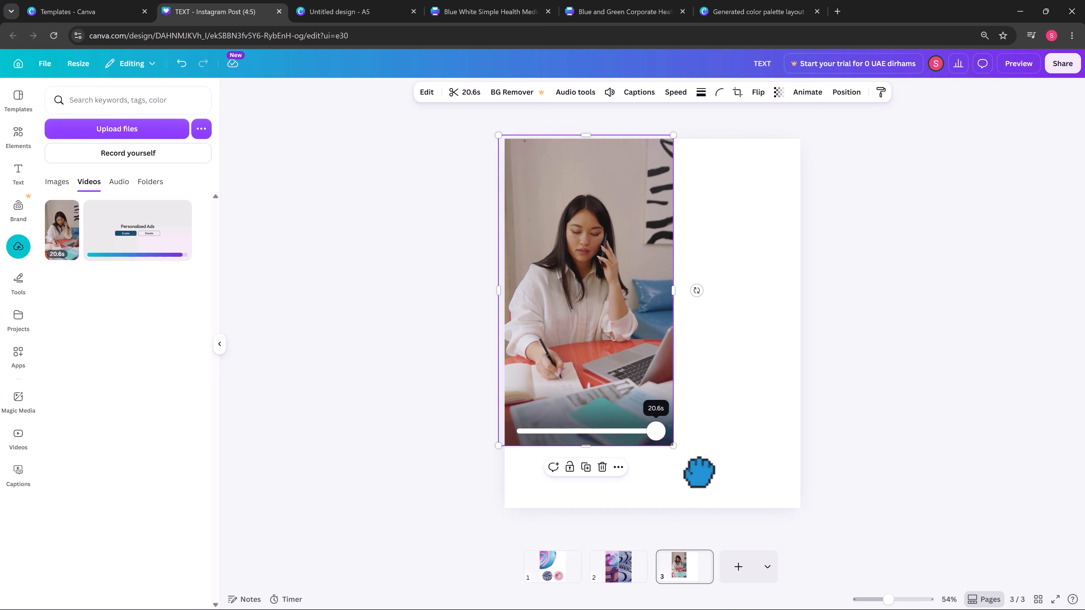
drag(674, 447, 722, 516)
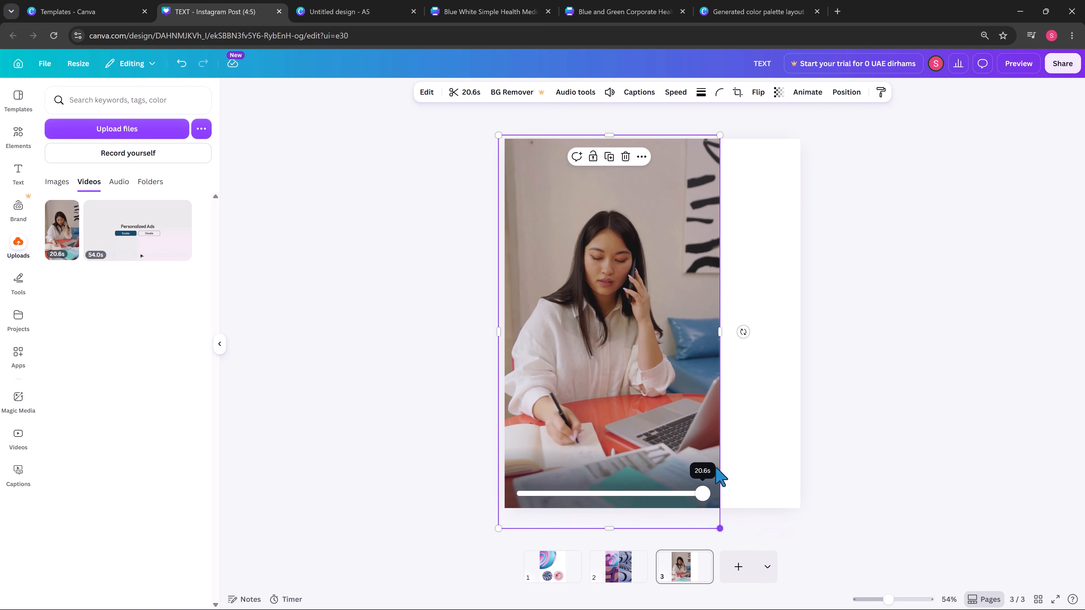
click(831, 364)
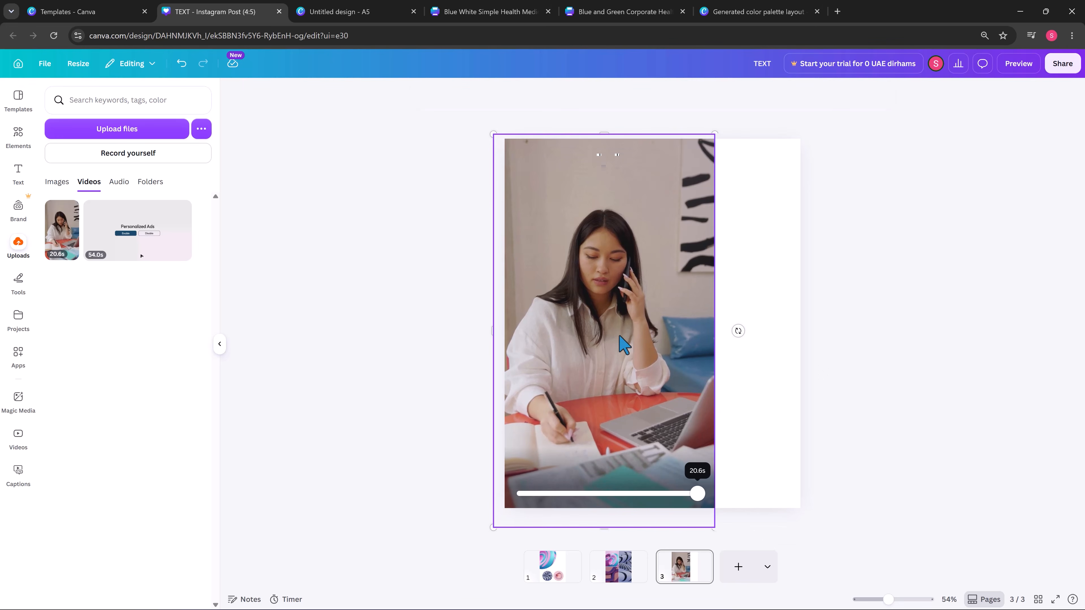
Add the uploaded camera-shutter audio to the design at page 3 and rewind that page's video to its start
click(119, 183)
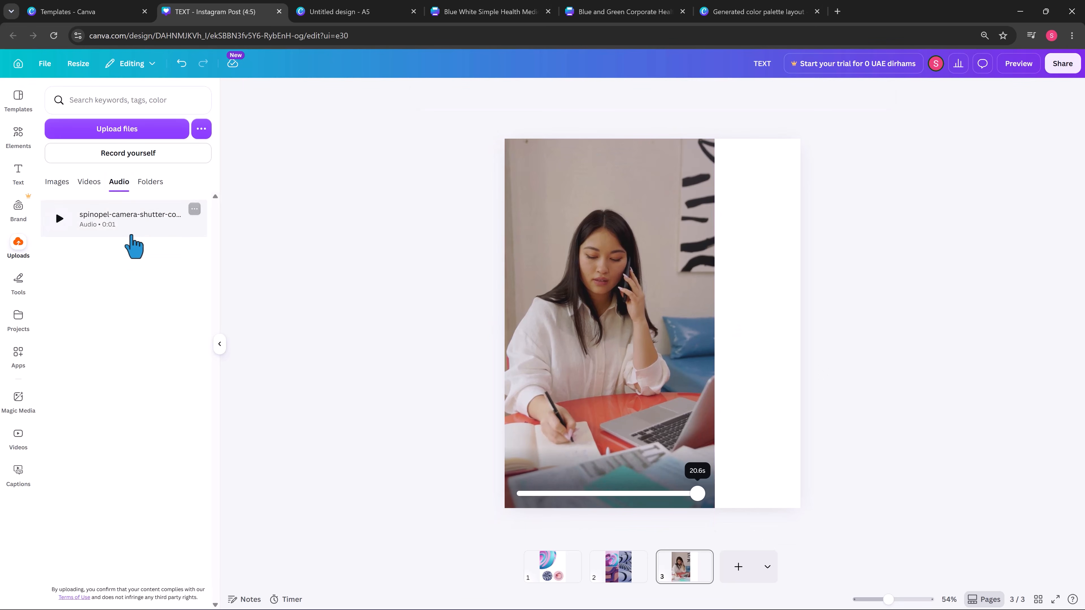
click(119, 226)
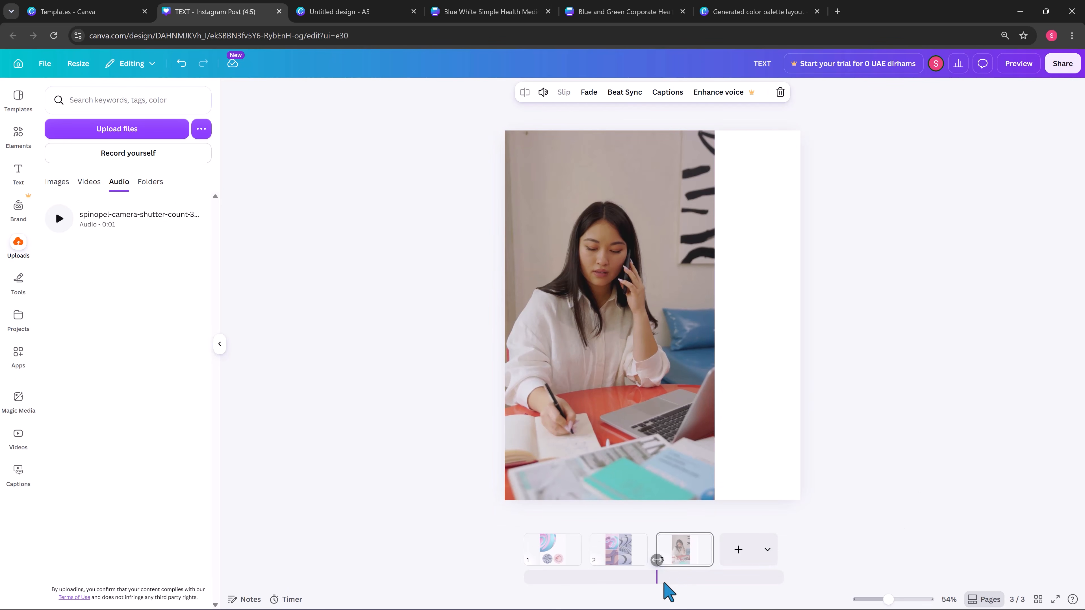
click(734, 419)
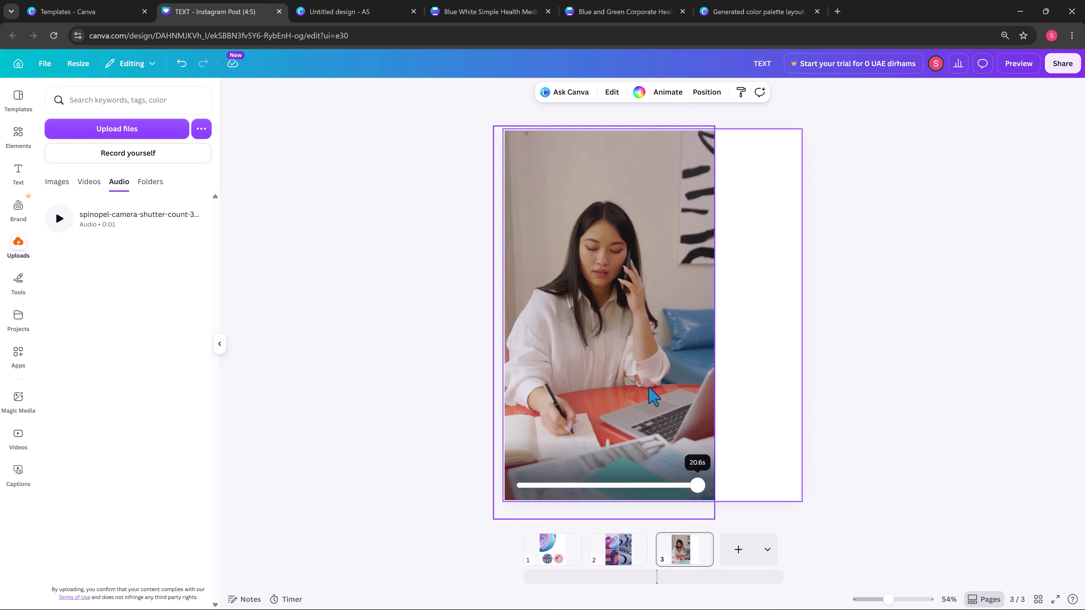
drag(683, 486, 523, 486)
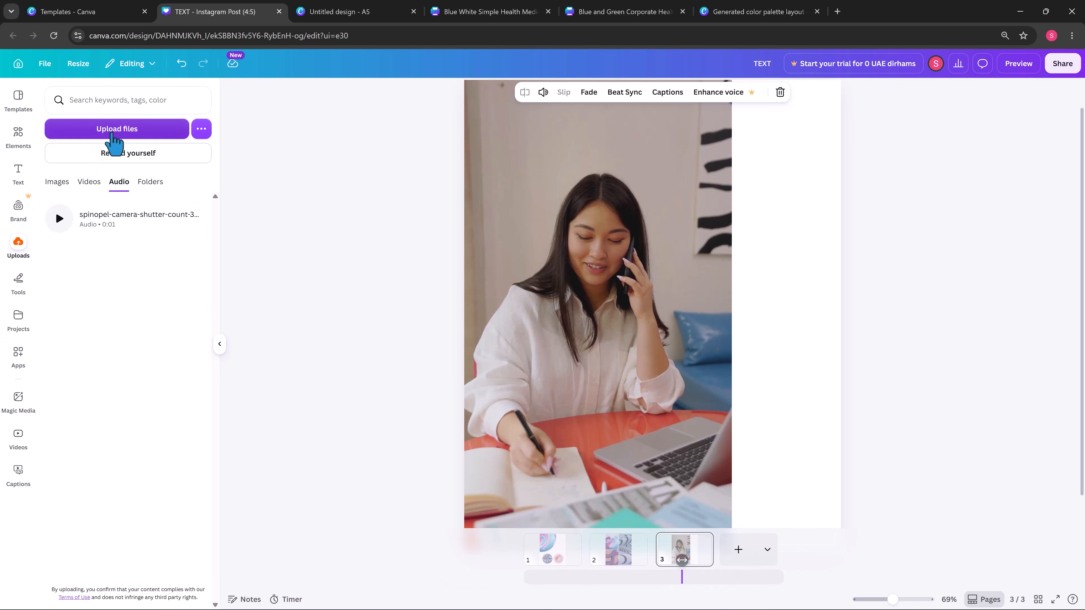
Go to page 1 and open the Mockups category of the element library
click(555, 555)
scroll(678, 388, up, 2)
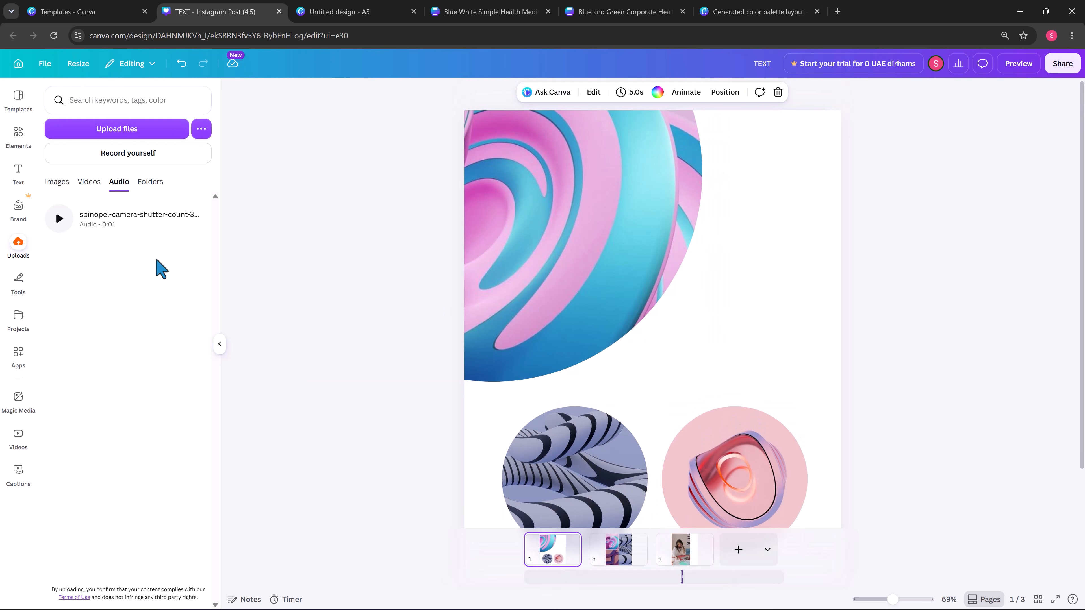
click(17, 148)
scroll(137, 447, down, 6)
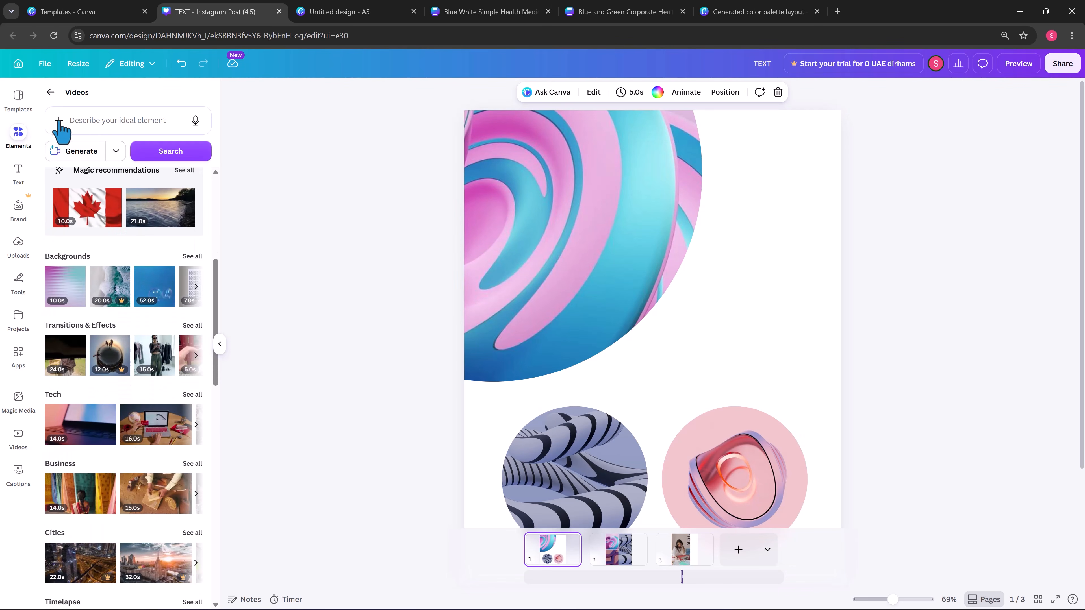
click(51, 93)
scroll(92, 383, down, 1)
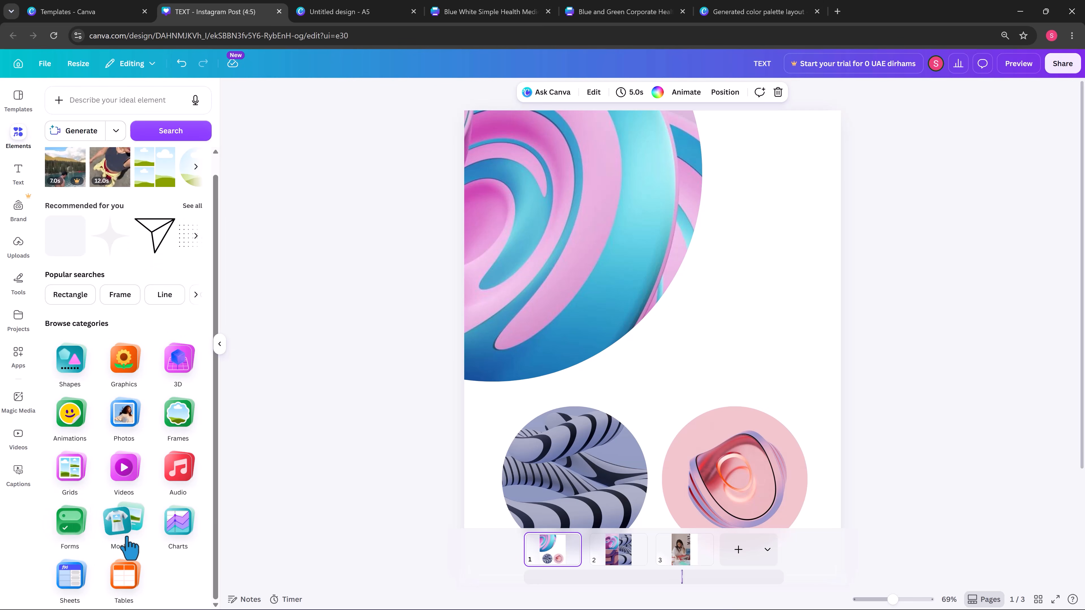
click(127, 546)
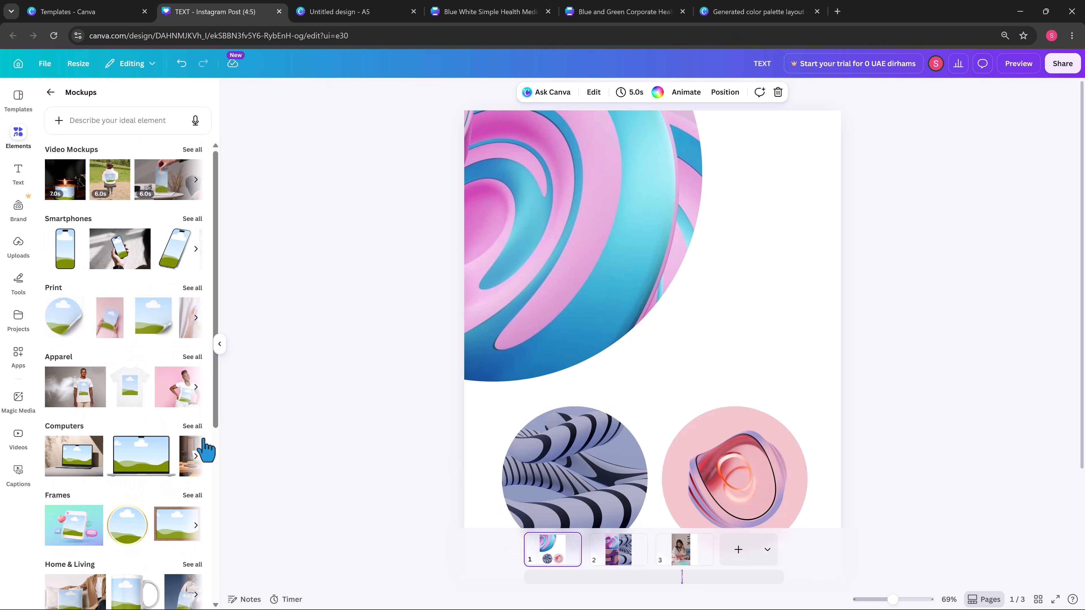
Delete the two small circular images and their frames from the lower part of page 1
click(583, 483)
key(Delete)
click(751, 468)
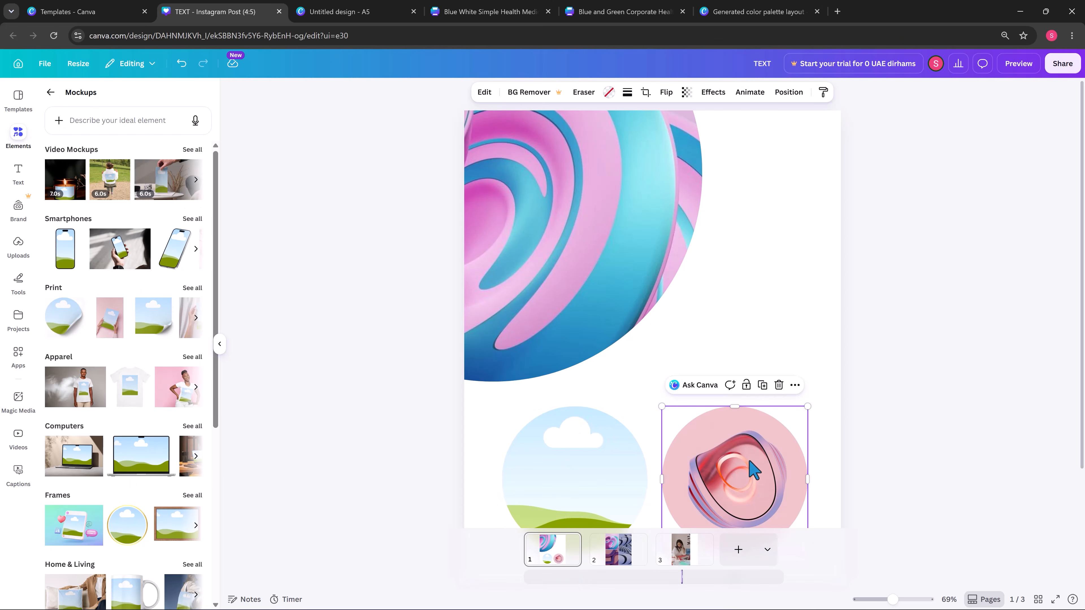
key(Delete)
click(631, 465)
key(Delete)
click(731, 457)
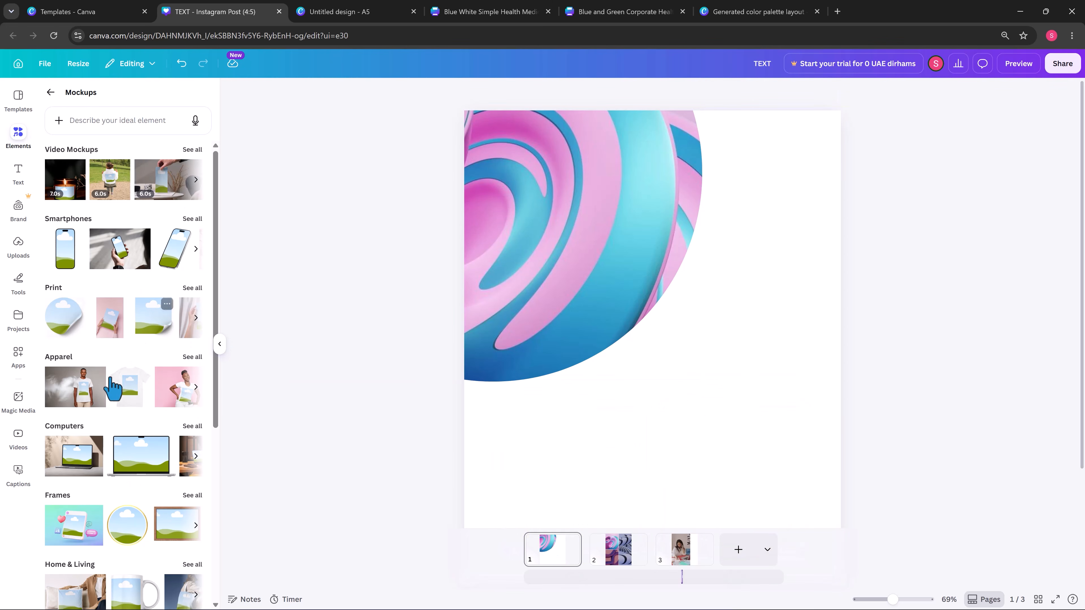
Add the plain white T-shirt mockup from Apparel to page 1, enlarge it to about 690 × 693 px and place it right of centre
click(141, 404)
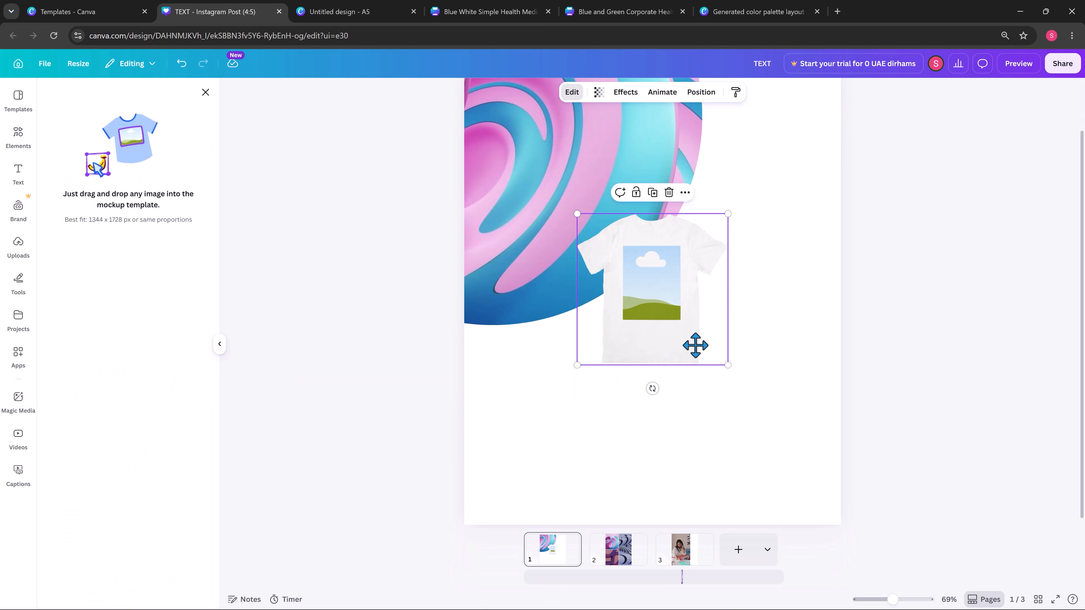
drag(695, 347, 736, 419)
drag(616, 294, 530, 199)
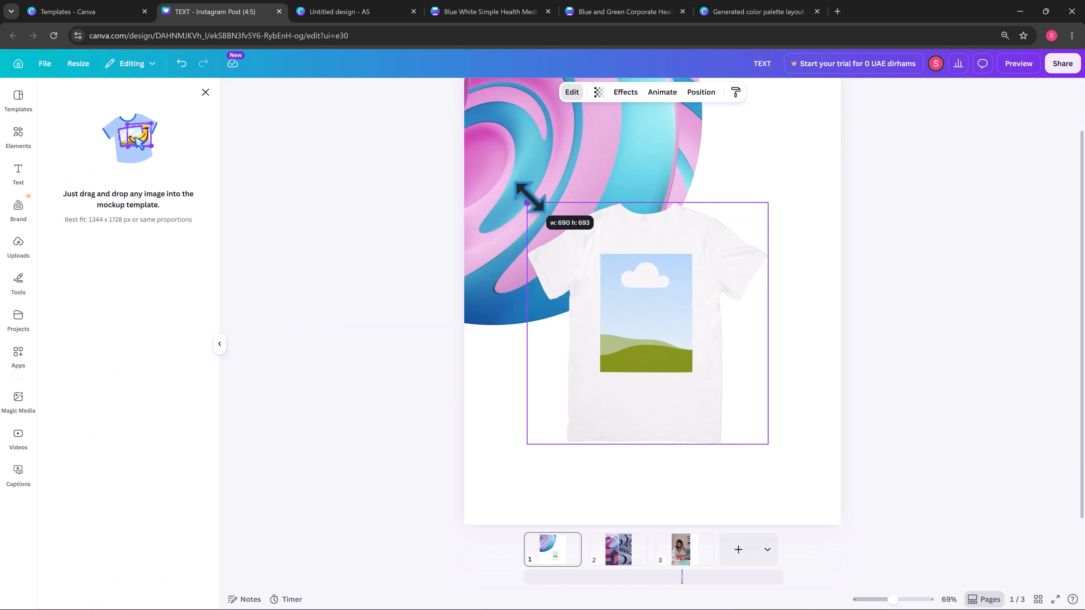
drag(696, 336, 740, 351)
Delete the large circular image and its frame from the upper-left area of page 1
click(547, 170)
key(Delete)
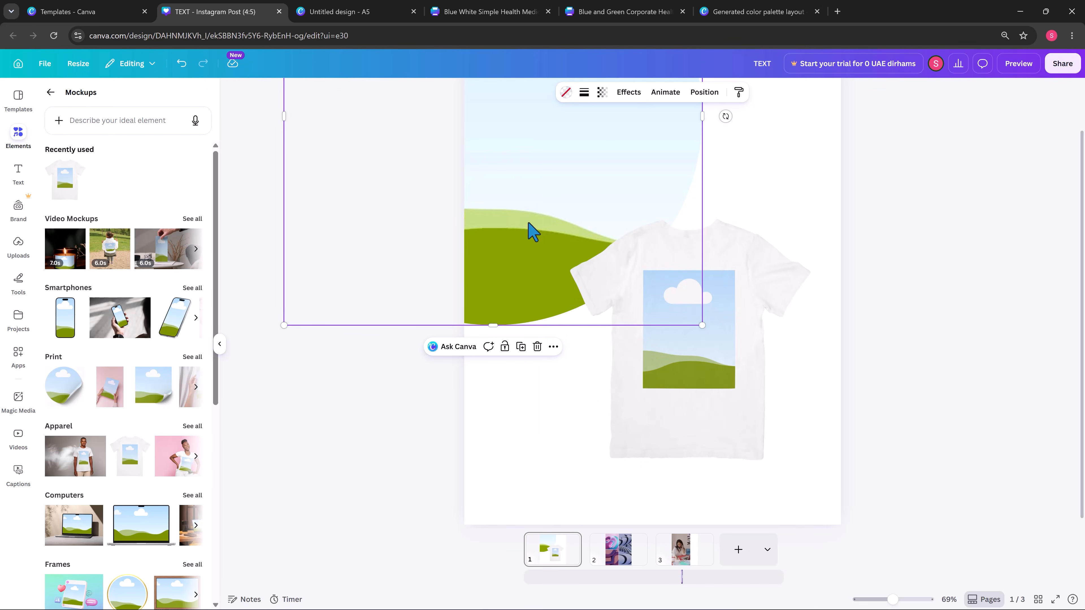
key(Delete)
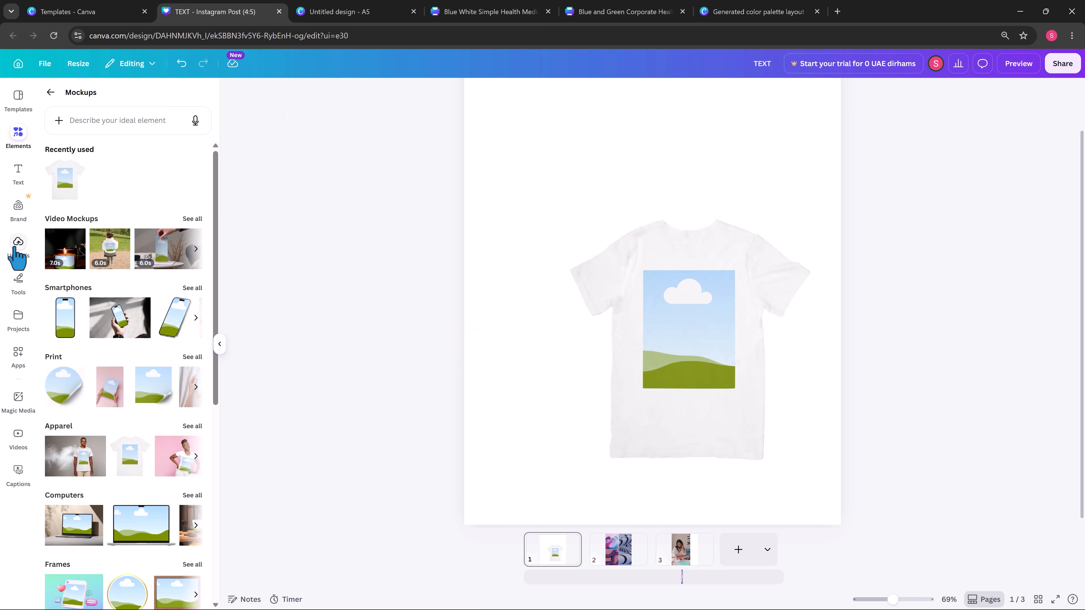
Fill the T-shirt mockup with the uploaded pink-and-blue swirl image and move the shirt closer to the page centre
click(17, 250)
click(57, 182)
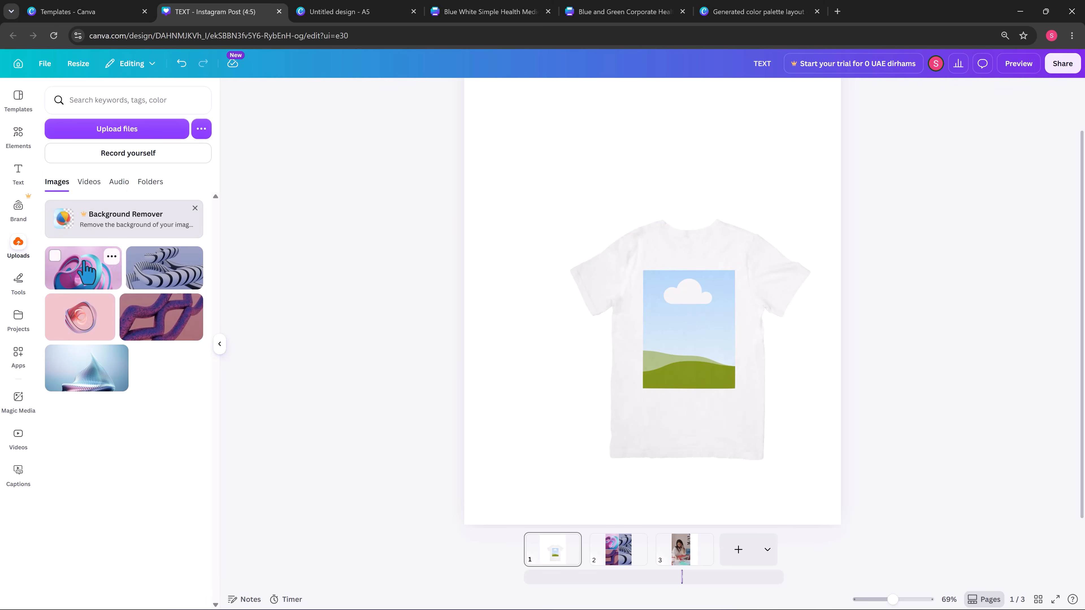
click(87, 269)
drag(630, 290, 694, 352)
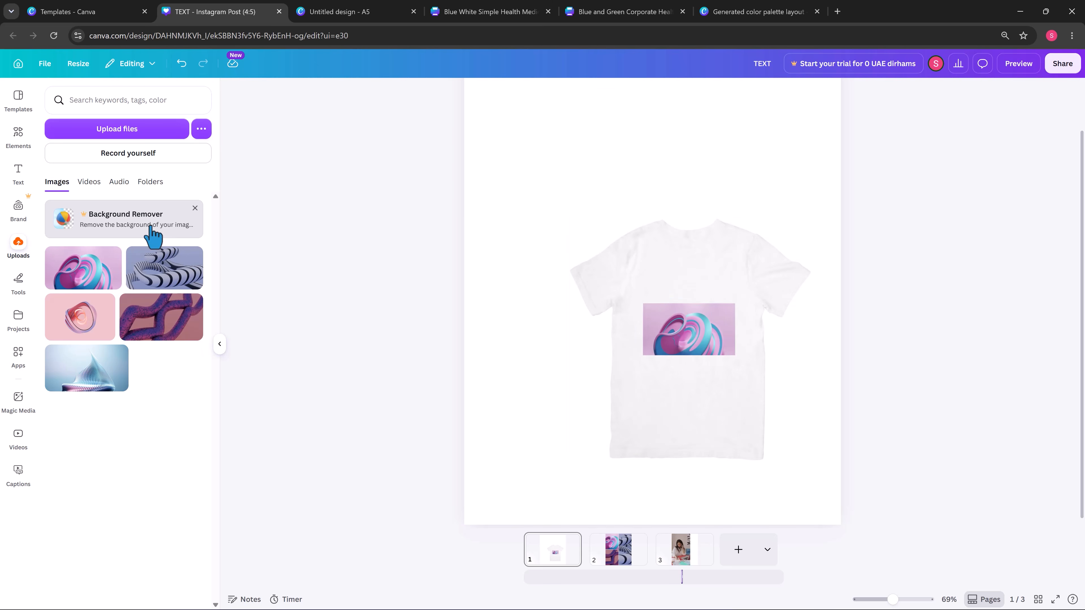
mouse_move(713, 286)
mouse_down()
mouse_move(700, 267)
mouse_move(719, 277)
mouse_up()
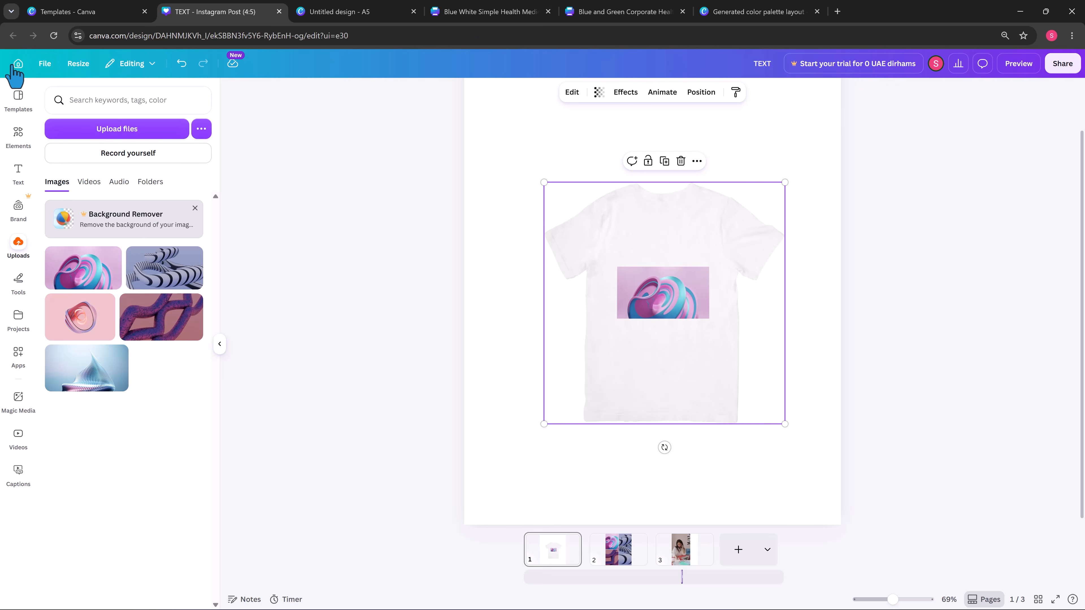
click(18, 136)
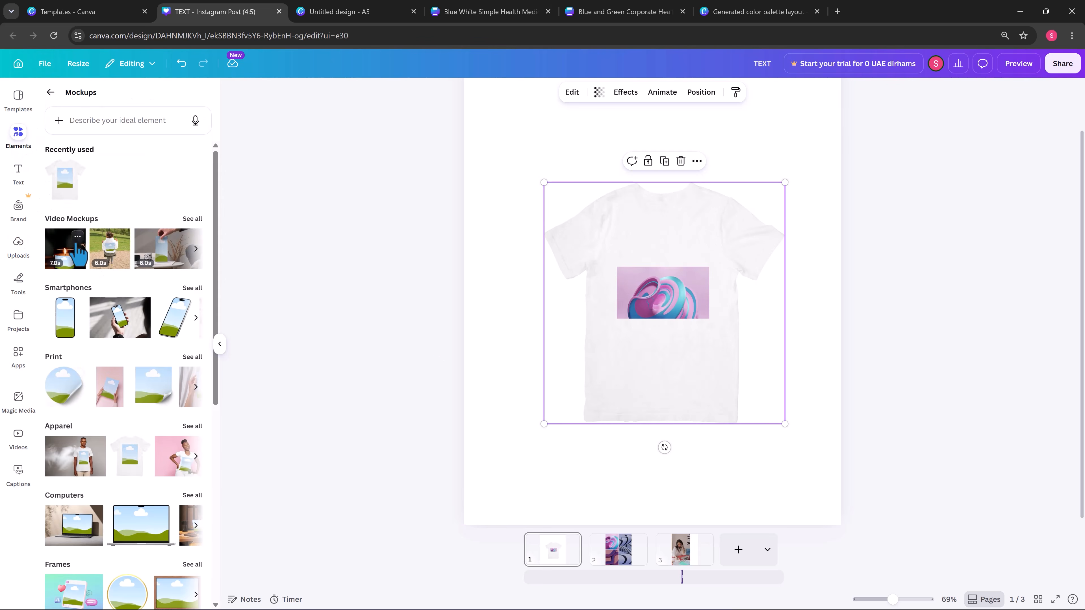
drag(713, 326, 715, 337)
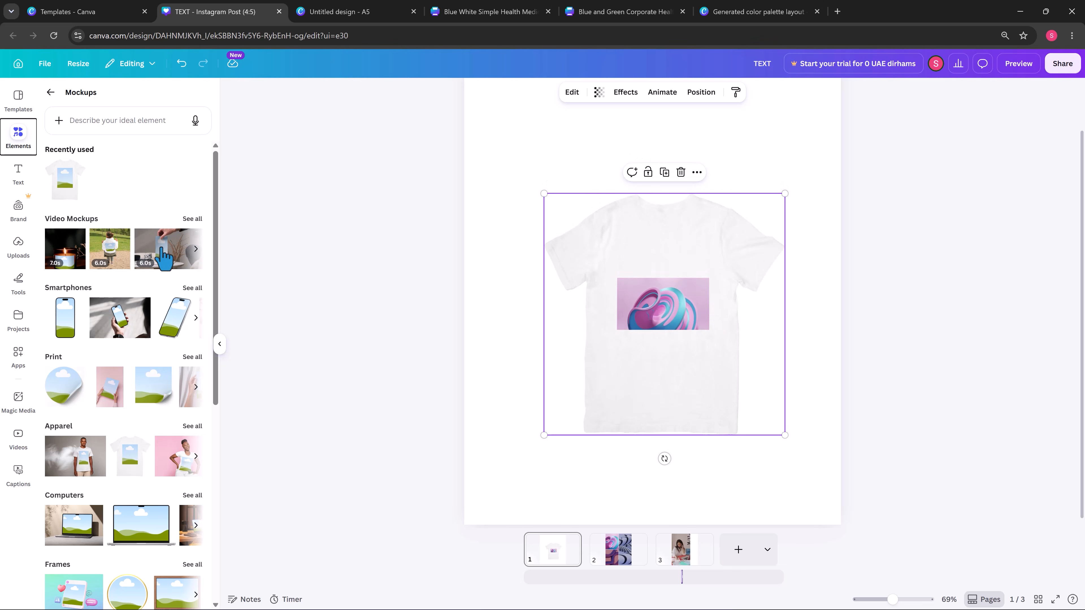
Replace the T-shirt with the 6.0-second video mockup of a card on a table and enlarge it to nearly the page width
drag(161, 250, 701, 356)
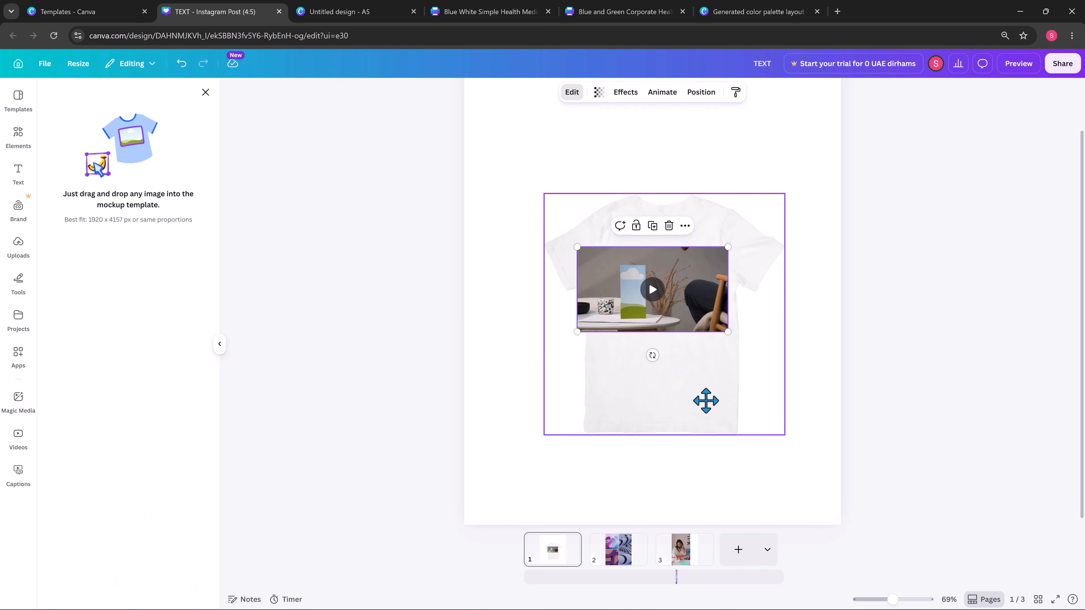
drag(706, 401, 704, 415)
key(Delete)
mouse_move(692, 317)
mouse_down()
mouse_move(699, 332)
mouse_move(726, 325)
mouse_move(704, 318)
mouse_up()
click(722, 261)
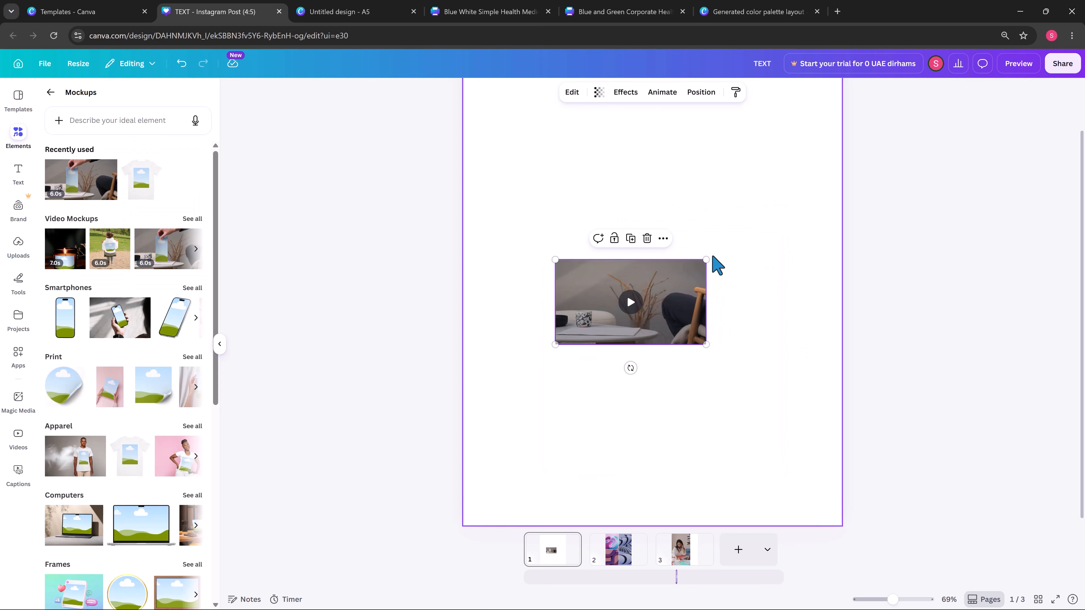
drag(706, 261, 840, 184)
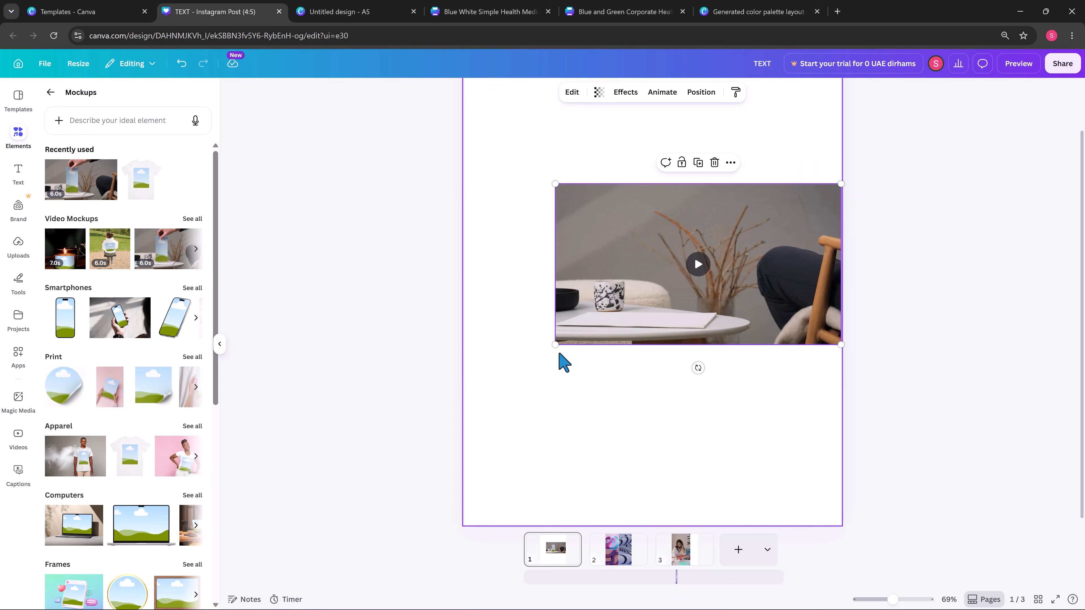
drag(555, 344, 470, 392)
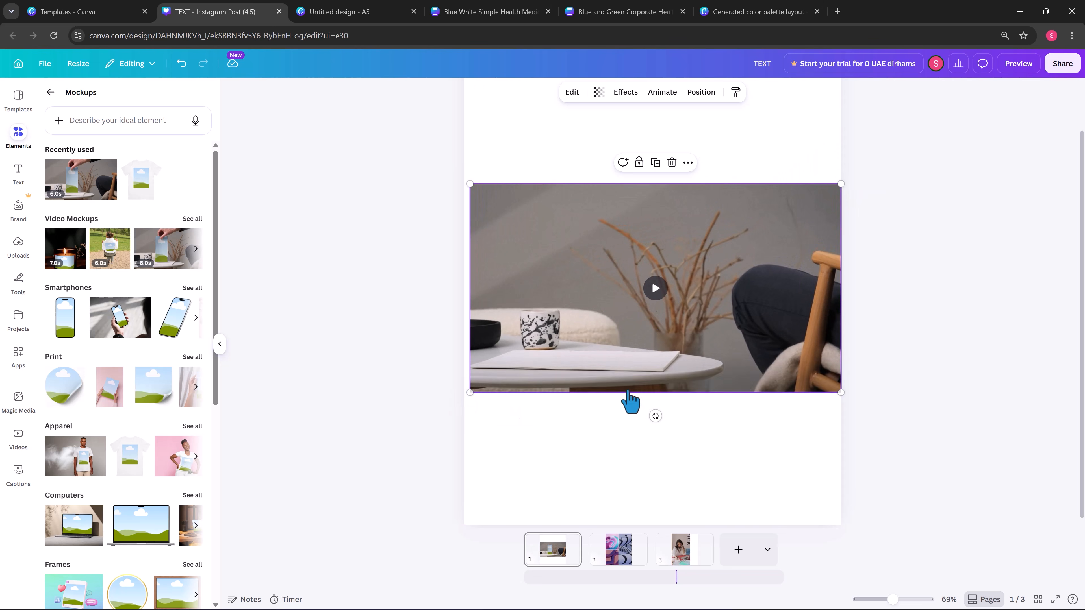
drag(609, 378, 545, 378)
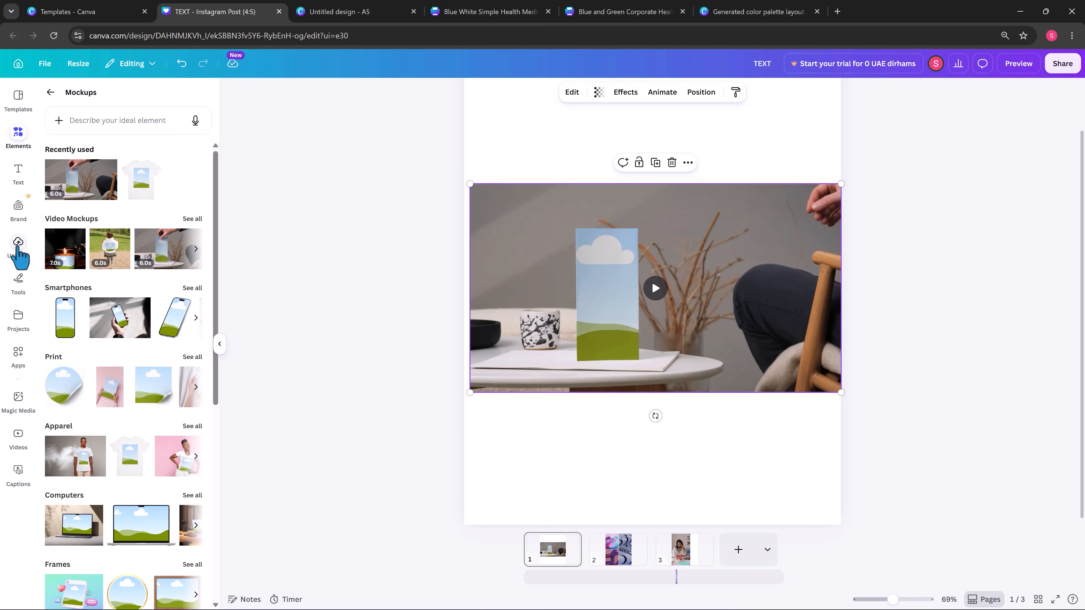
Fill the card in the video mockup with the pink-and-blue swirl image and scrub through the clip to preview it
click(19, 248)
click(96, 291)
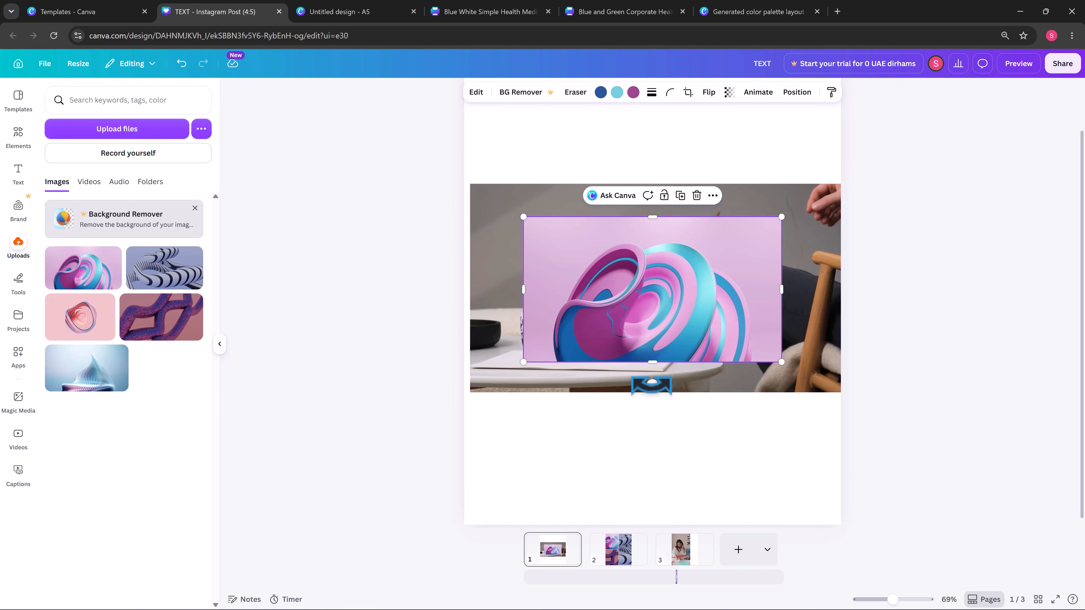
drag(653, 386, 751, 288)
drag(648, 259, 616, 282)
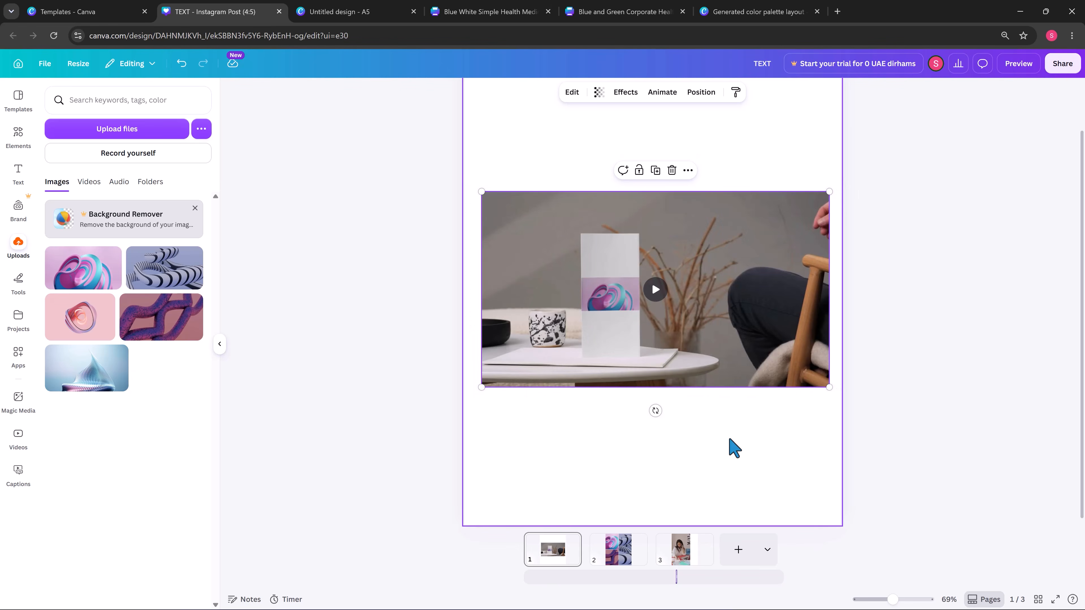
mouse_move(685, 247)
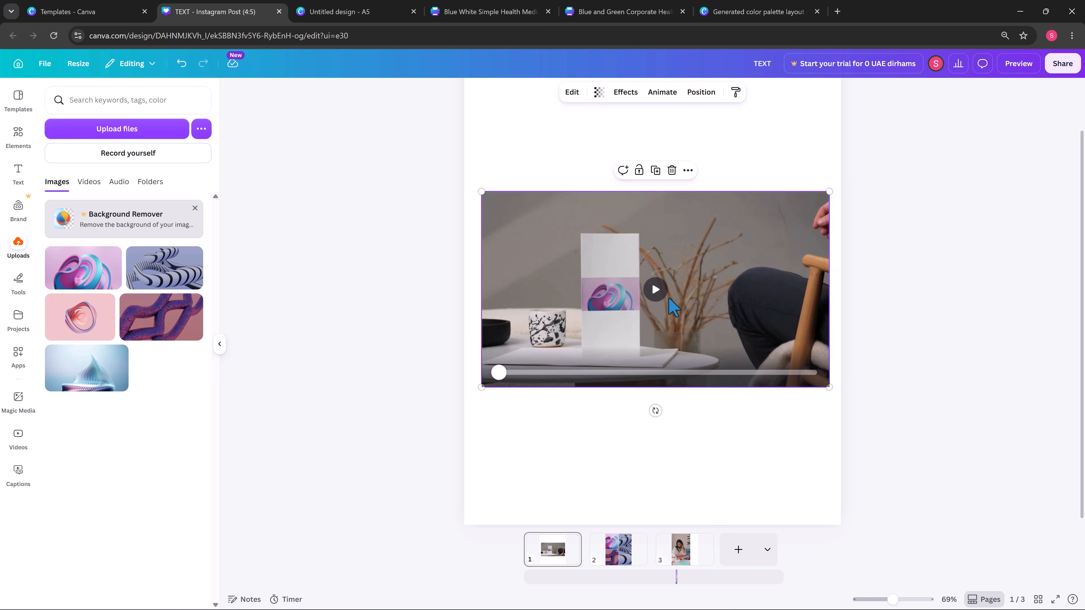
click(535, 372)
drag(643, 373, 641, 372)
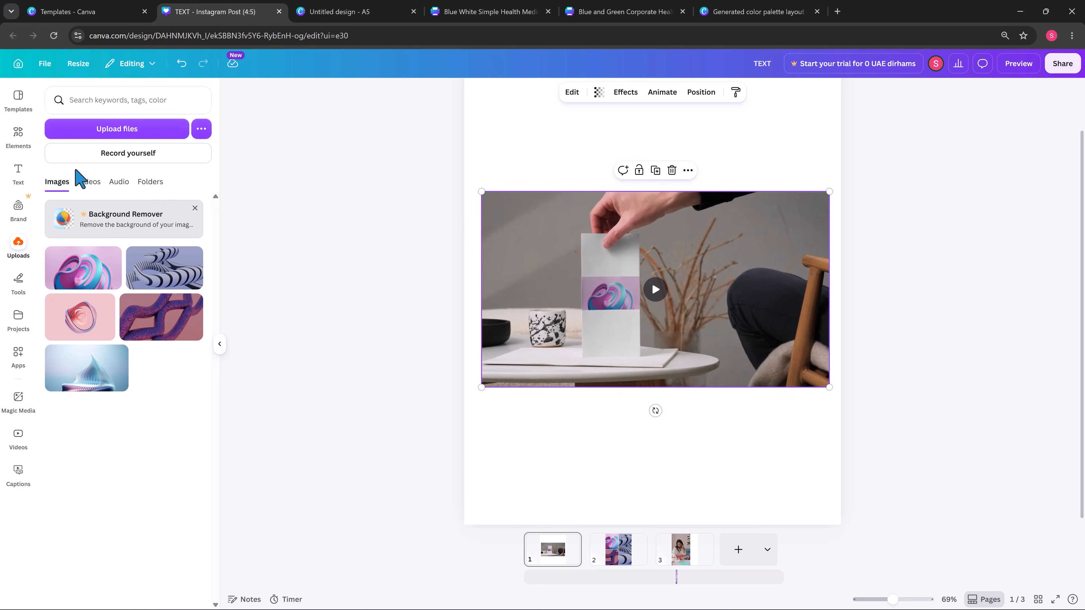
Upload the portrait image of pink and orange spikes from Downloads and place it in the video mockup's card
click(105, 130)
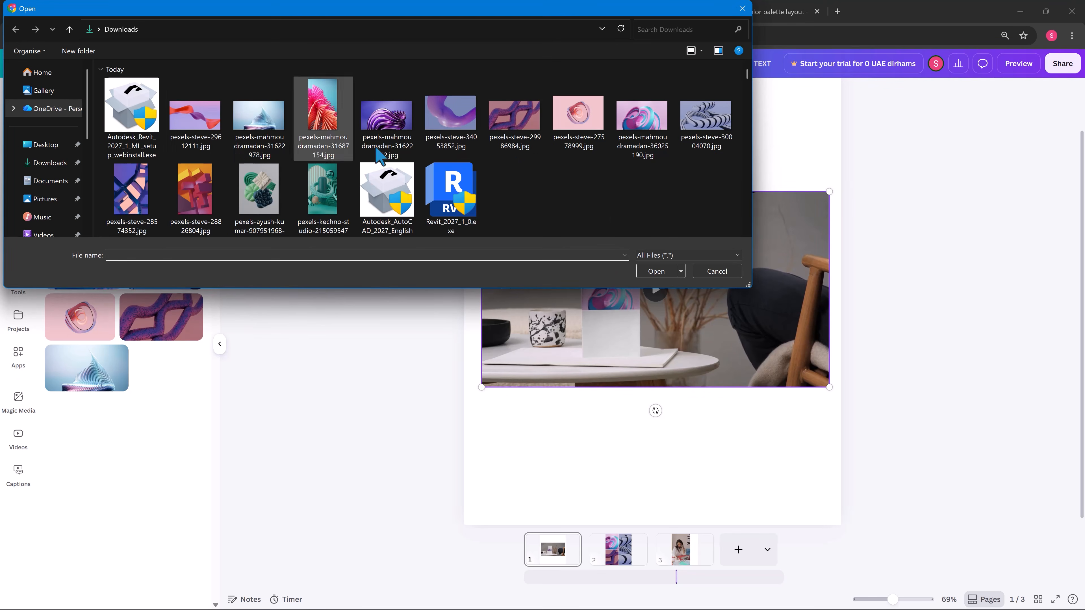
double_click(323, 107)
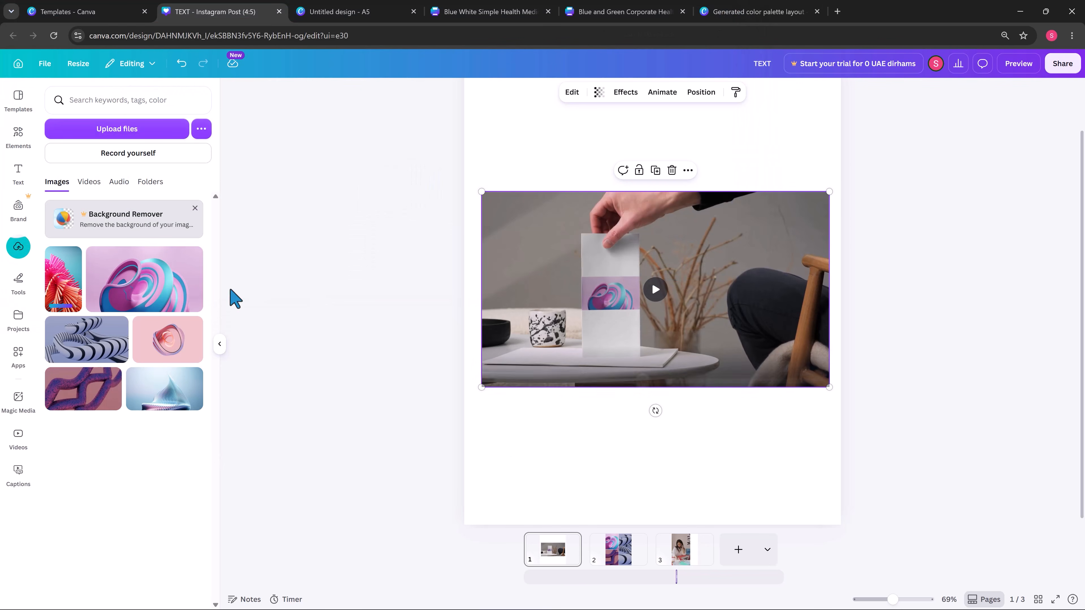
click(57, 282)
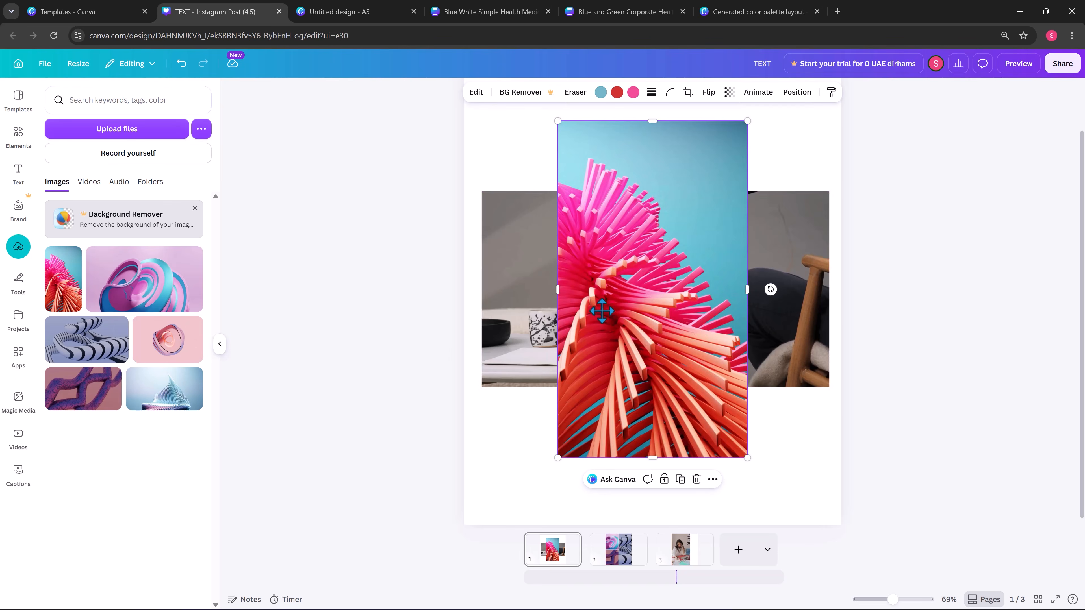
drag(601, 310, 642, 286)
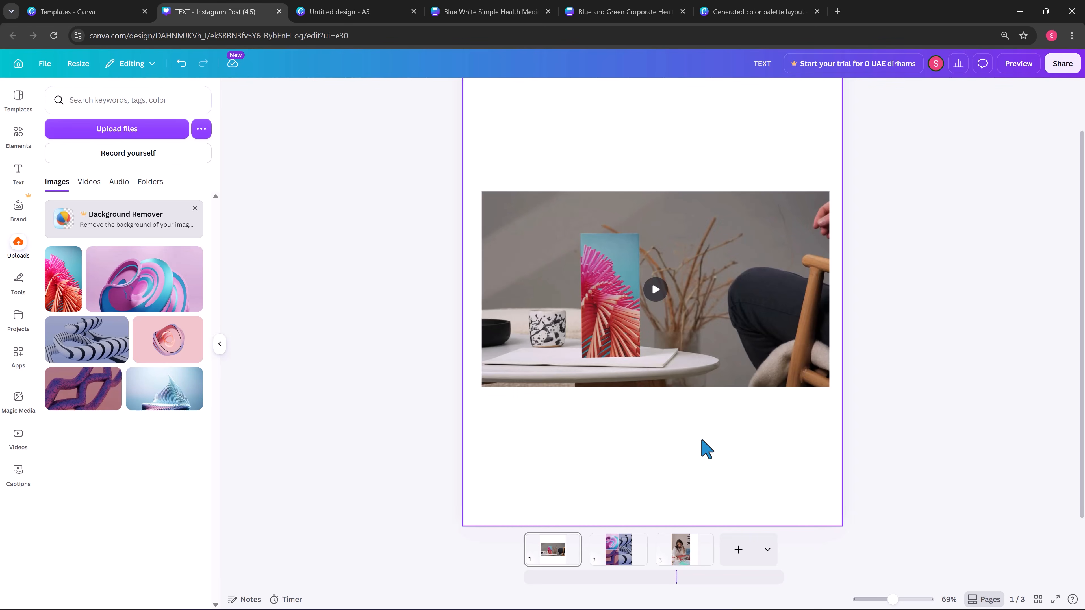
Play the filled video mockup and delete it from page 1
click(655, 294)
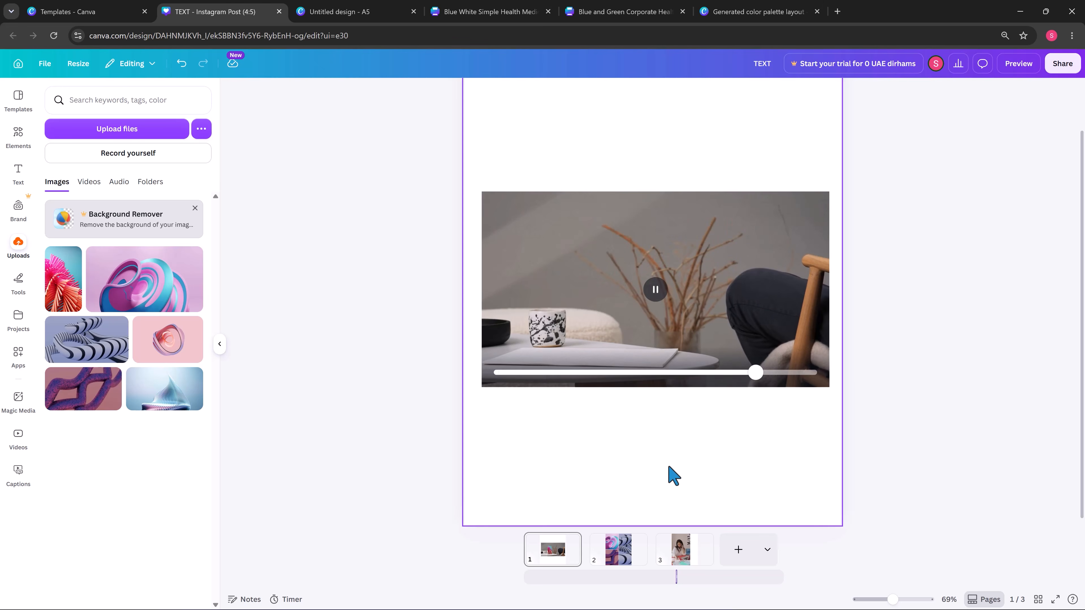
click(683, 332)
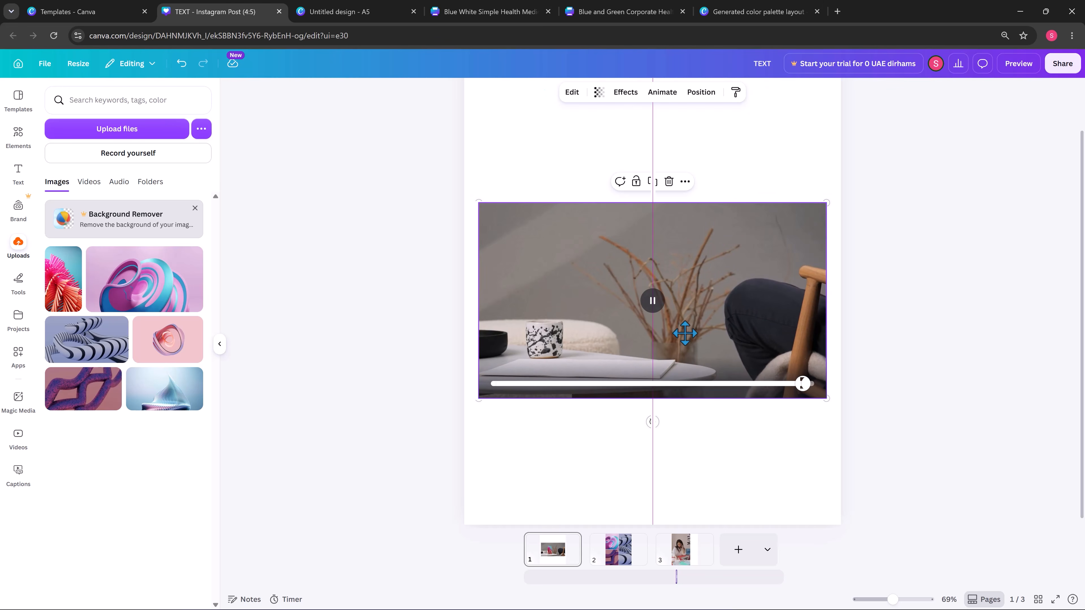
key(Delete)
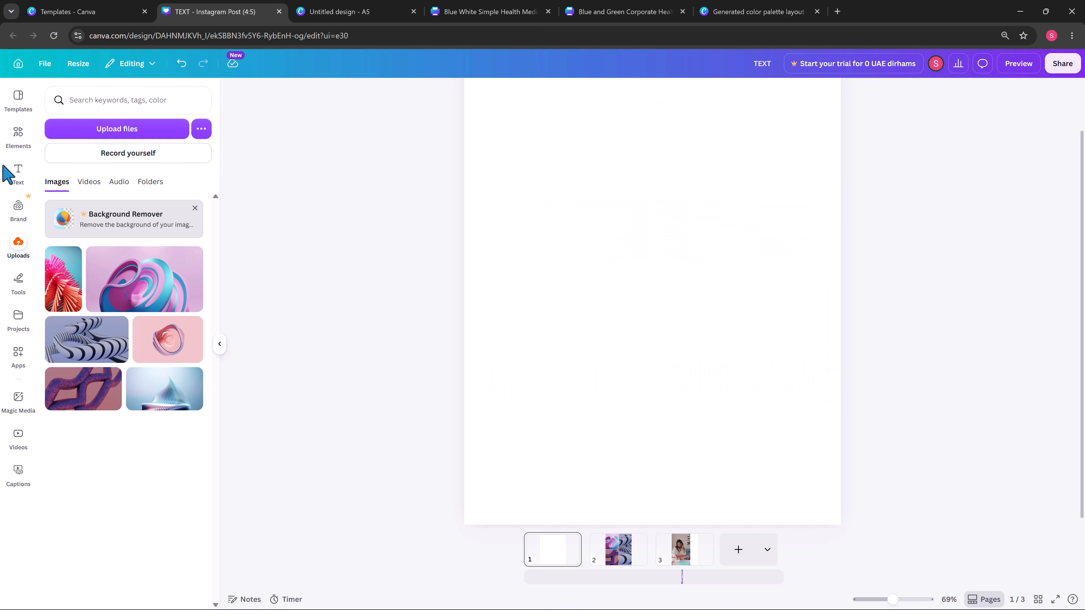
Try the Home & Living cushion mockup on page 1, and delete it
click(18, 142)
scroll(117, 316, down, 5)
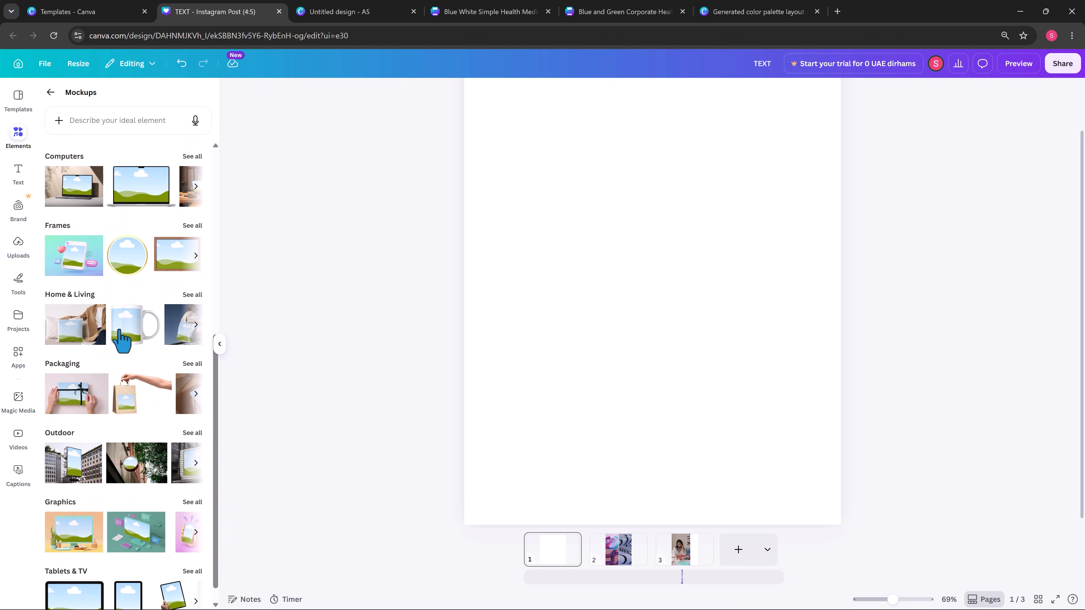
drag(104, 349, 799, 449)
drag(717, 344, 717, 343)
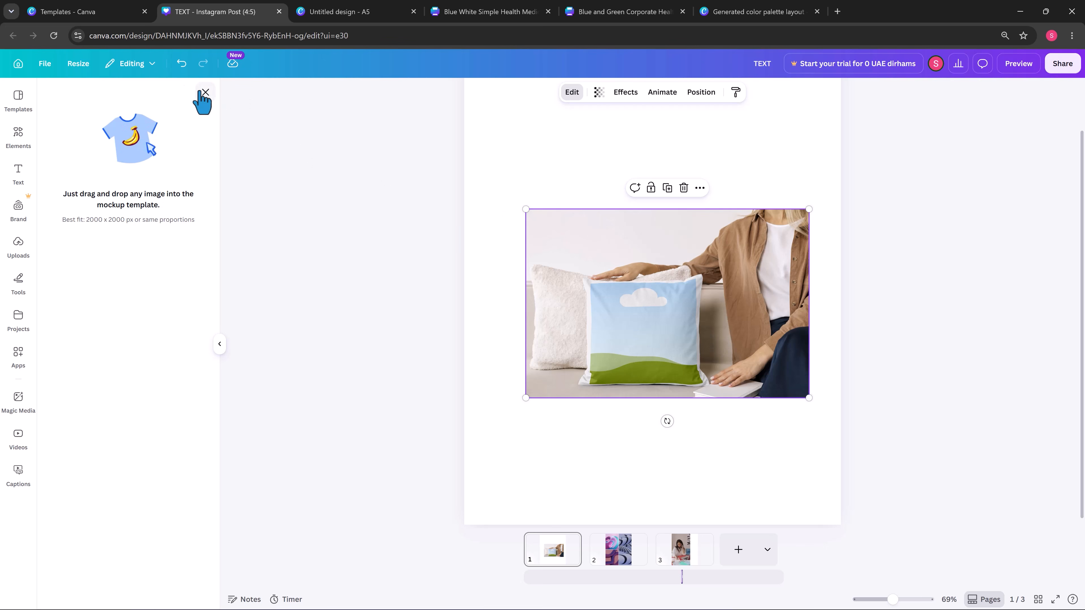
drag(713, 294, 714, 320)
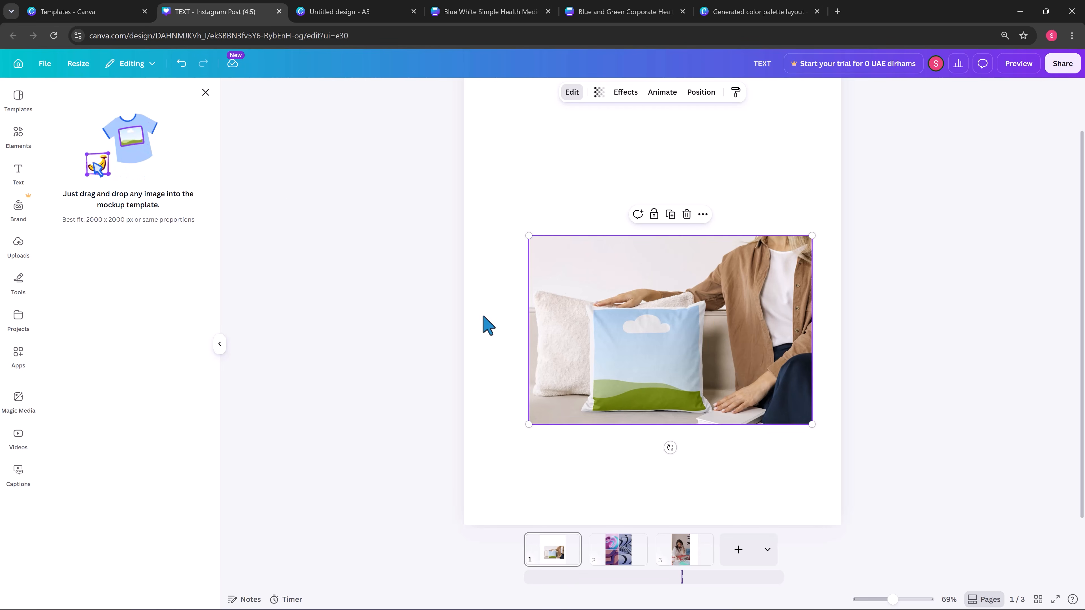
key(Delete)
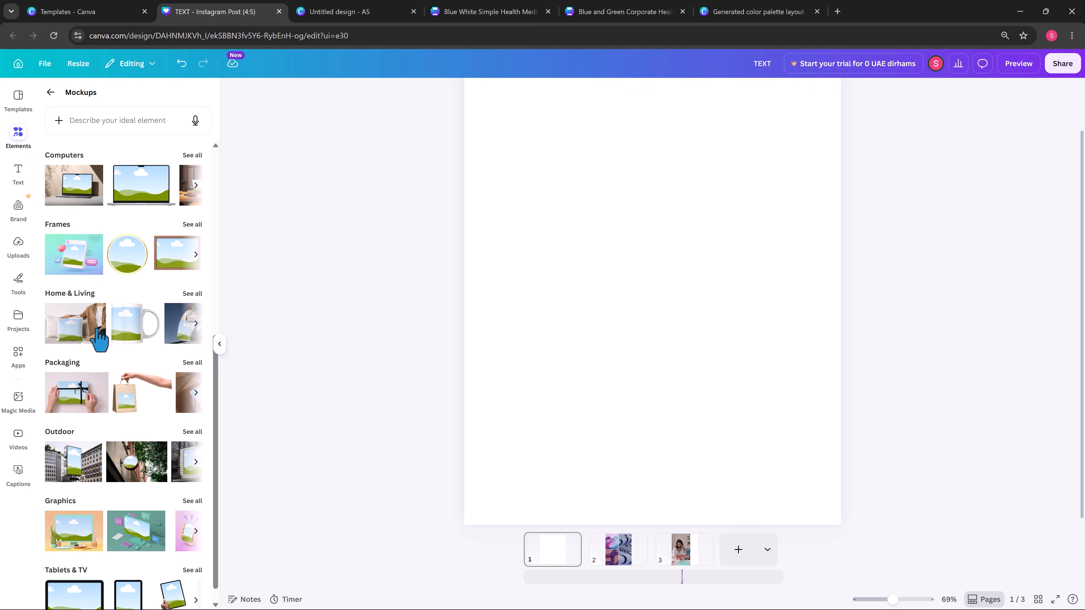
Add a row chart from the Charts category to page 1, keeping its sample data
scroll(126, 346, down, 1)
scroll(128, 348, up, 3)
scroll(127, 349, down, 3)
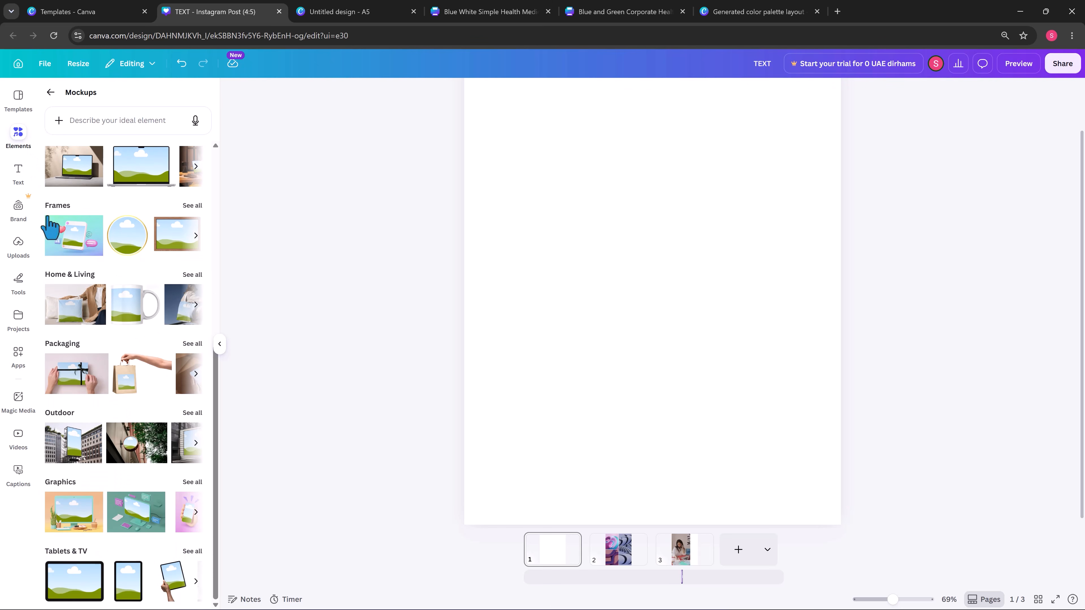
click(50, 92)
scroll(177, 547, down, 1)
click(177, 543)
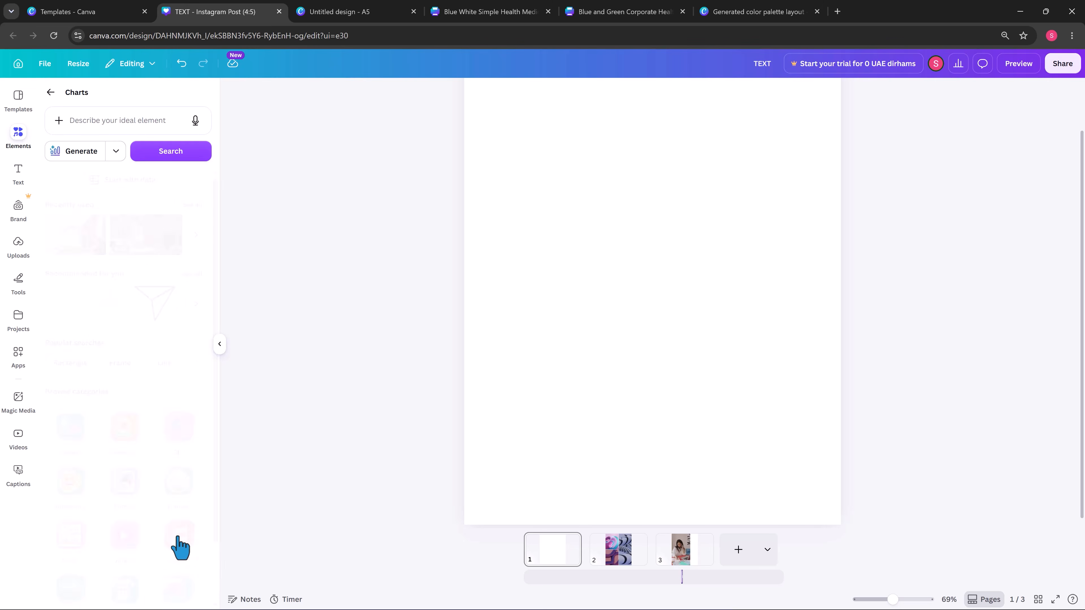
click(114, 244)
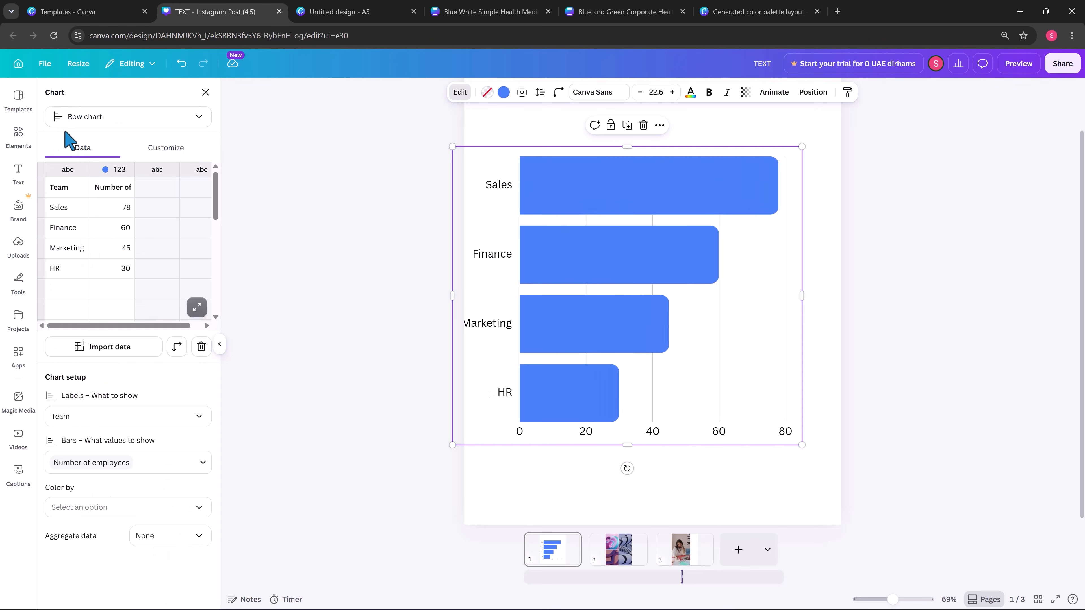
click(205, 92)
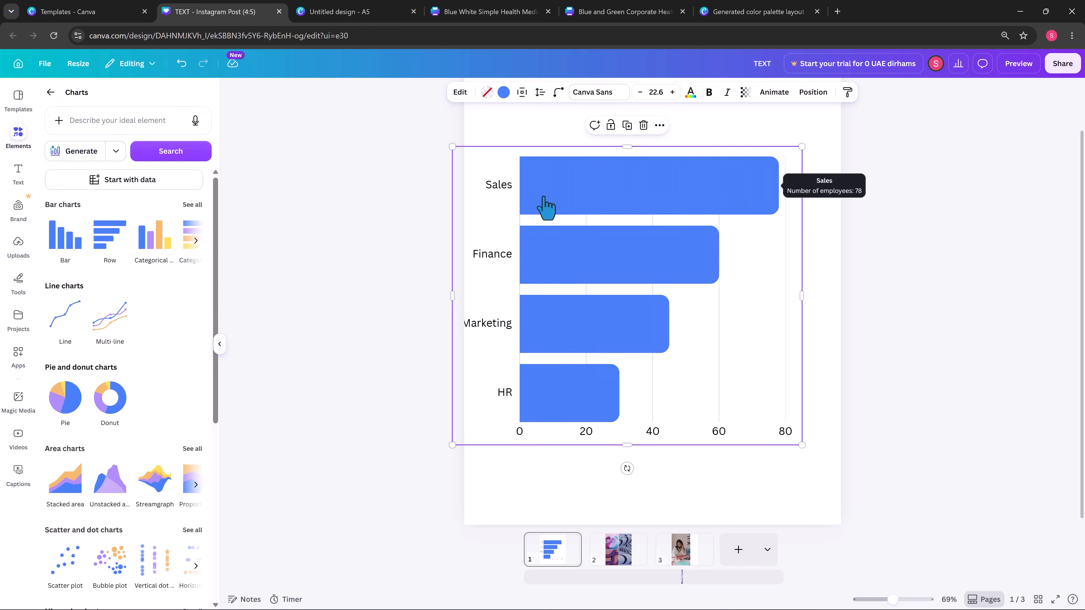
Look into the Sheets category and delete the row chart from page 1
click(52, 92)
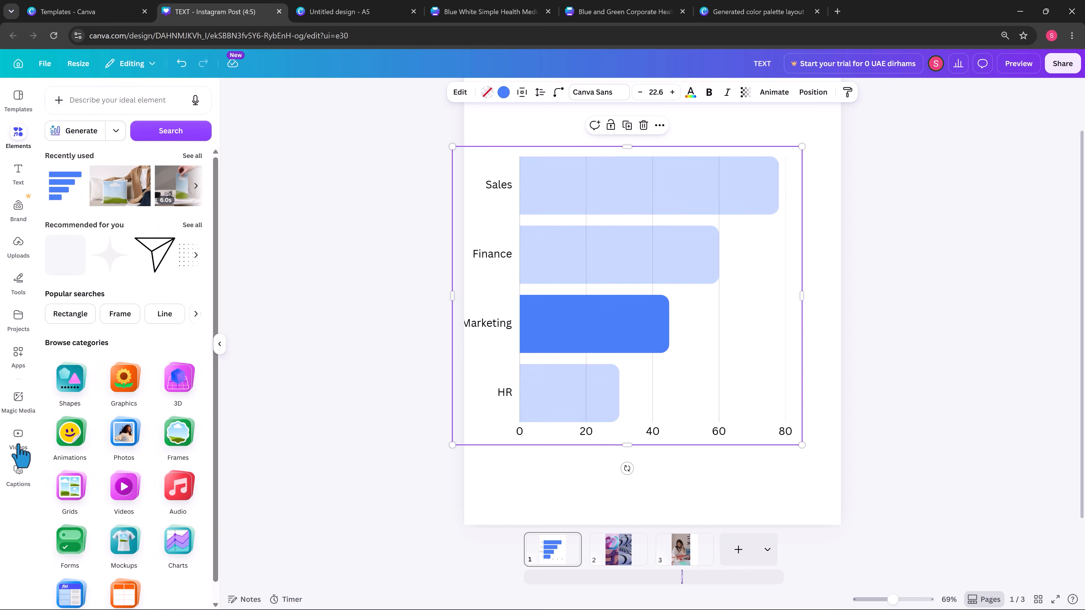
scroll(140, 513, down, 1)
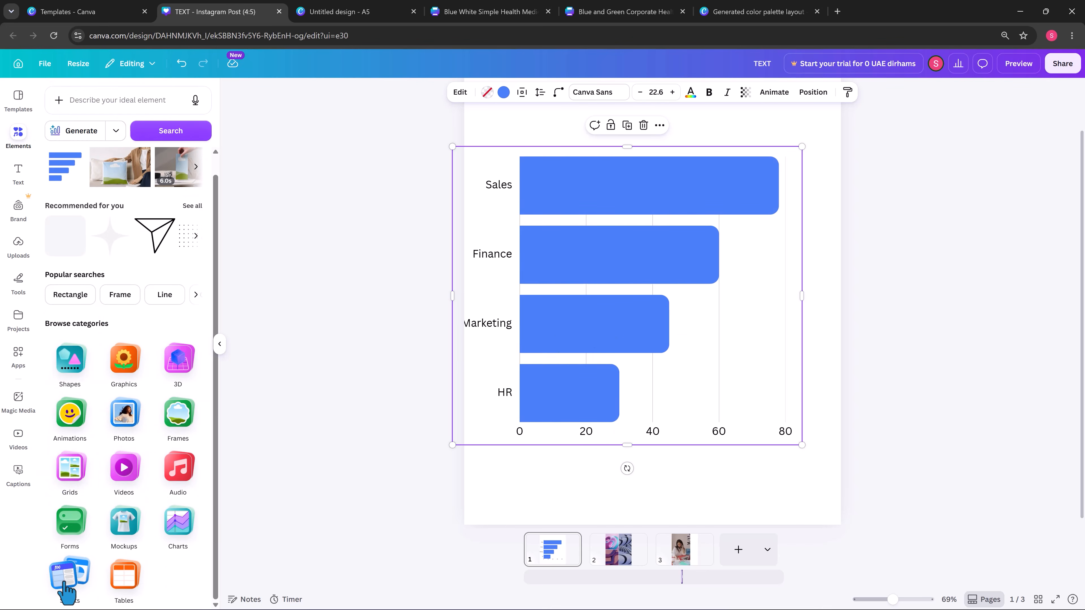
click(60, 596)
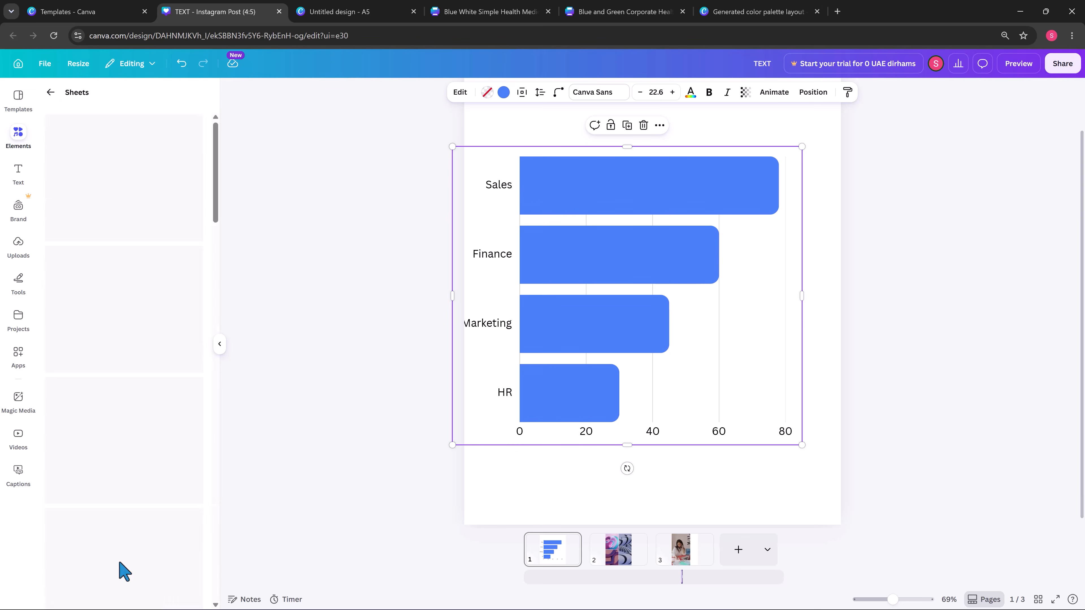
click(50, 92)
scroll(157, 426, down, 1)
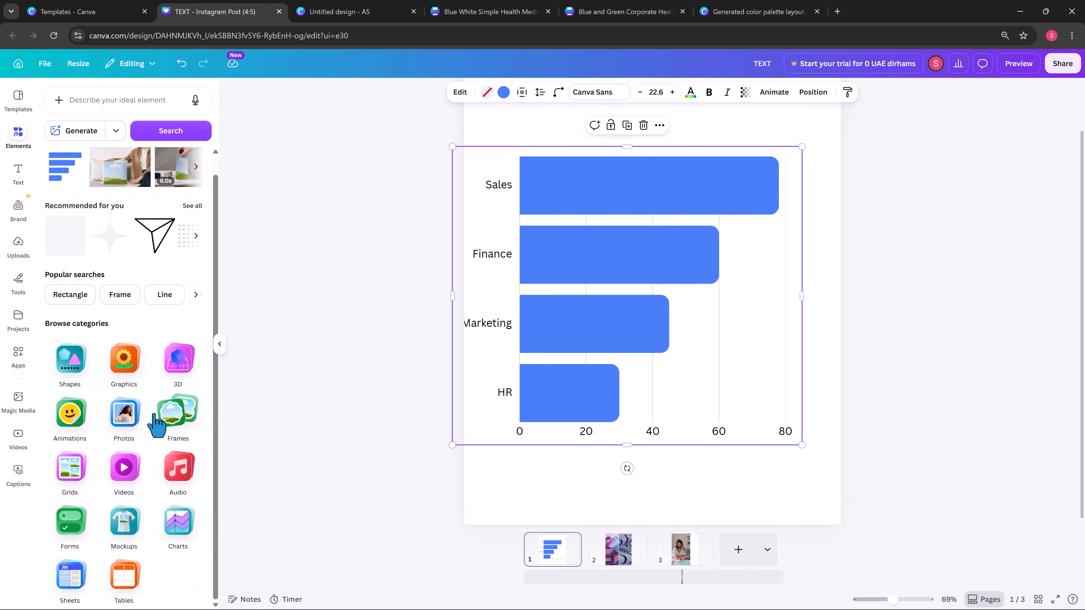
drag(663, 326, 655, 333)
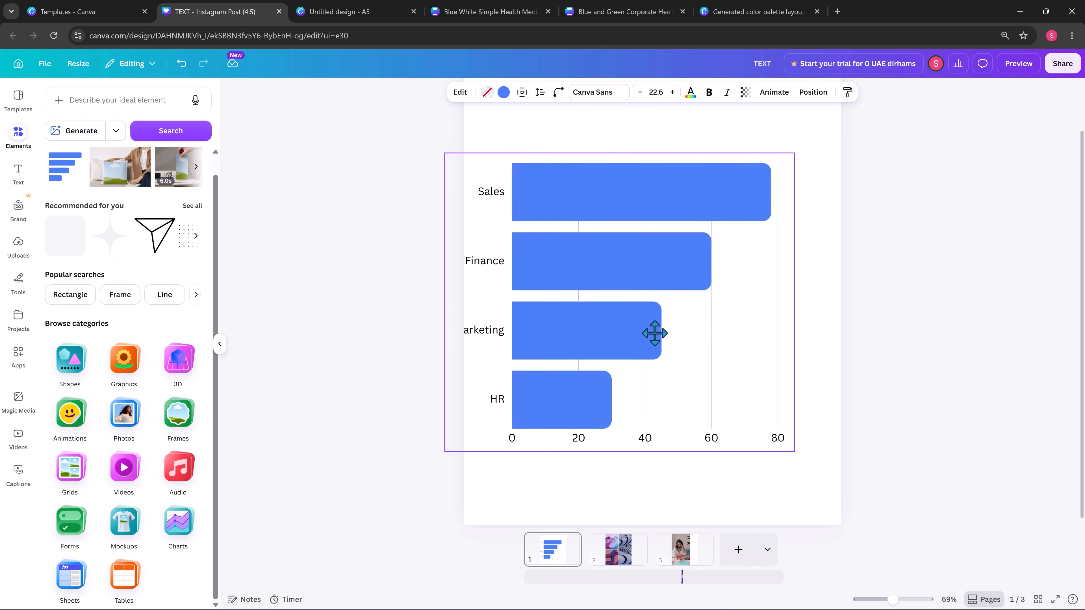
key(Delete)
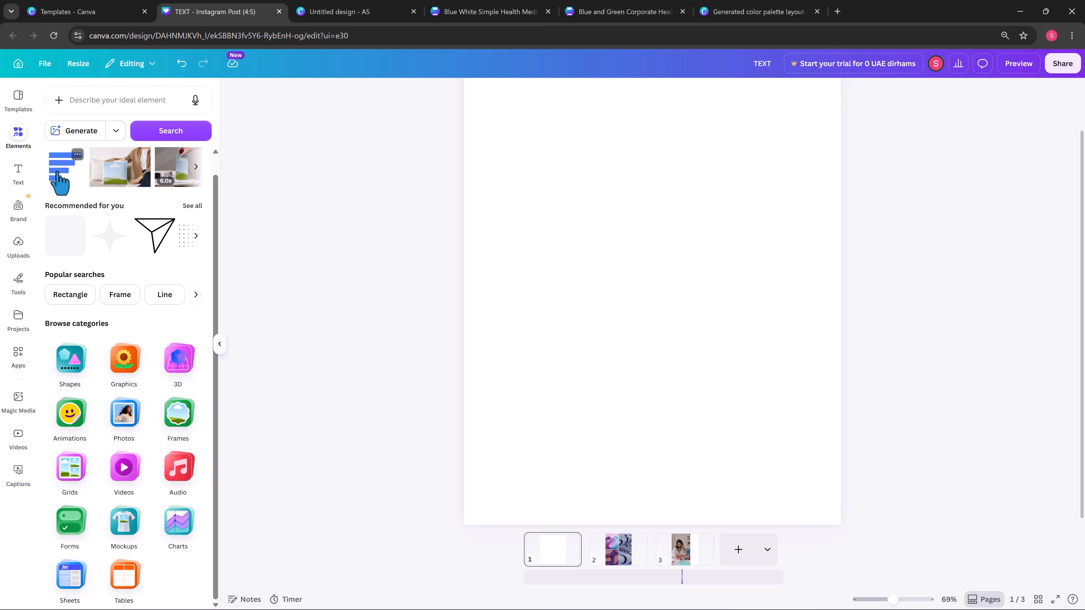
Add a default heading, subheading and body text to page 1, and move all three together to the page's upper half
click(18, 171)
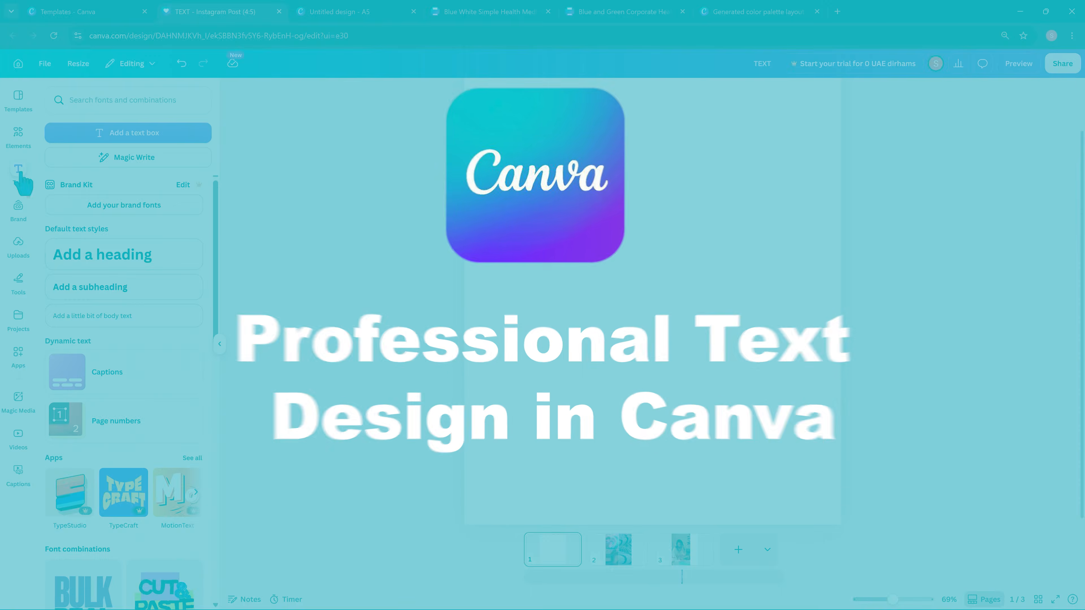
click(148, 262)
click(141, 295)
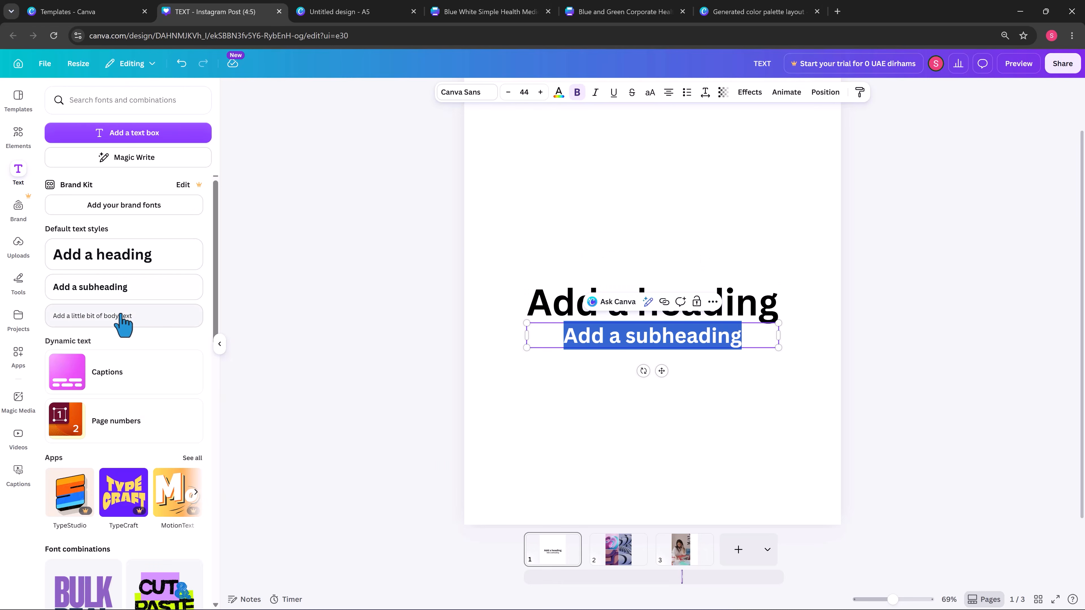
click(121, 316)
click(748, 418)
drag(744, 413, 716, 210)
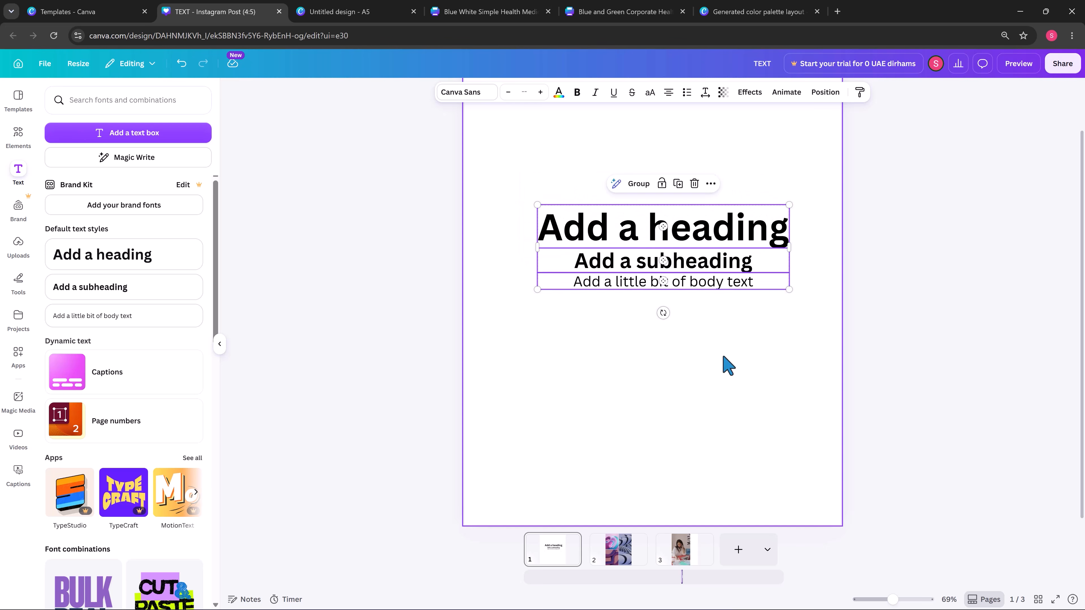
Set the heading's font to League Spartan and its size to 82
click(707, 218)
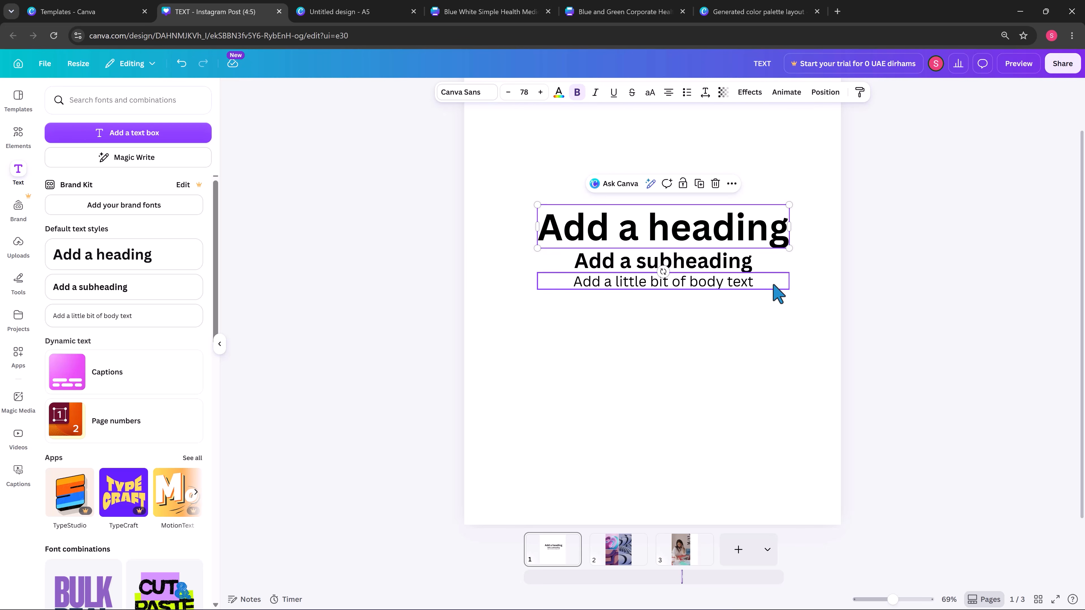
click(485, 96)
click(126, 250)
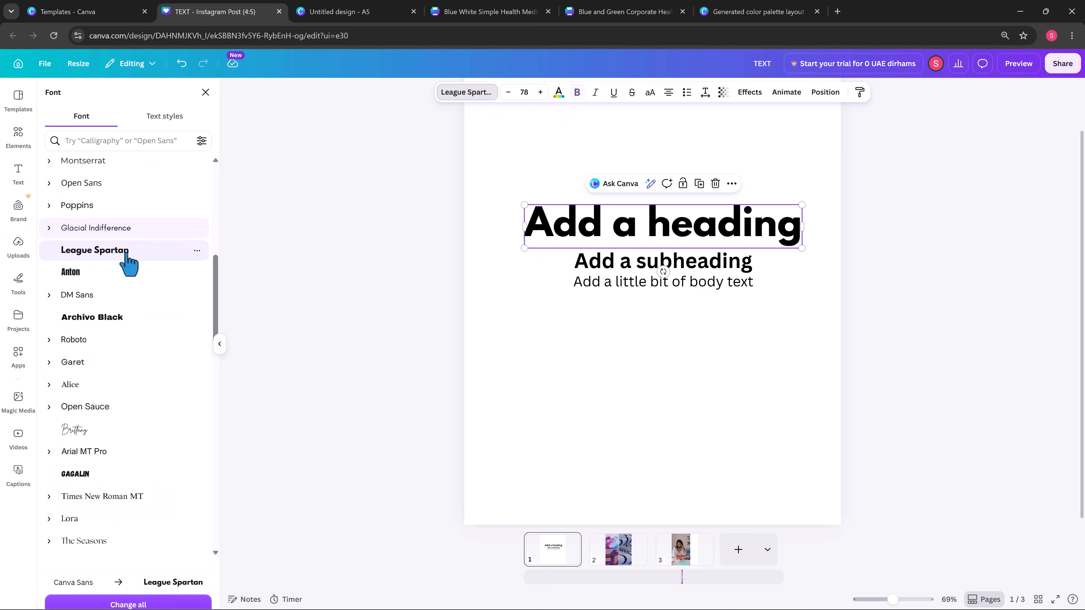
click(540, 91)
click(540, 92)
click(540, 92)
click(541, 92)
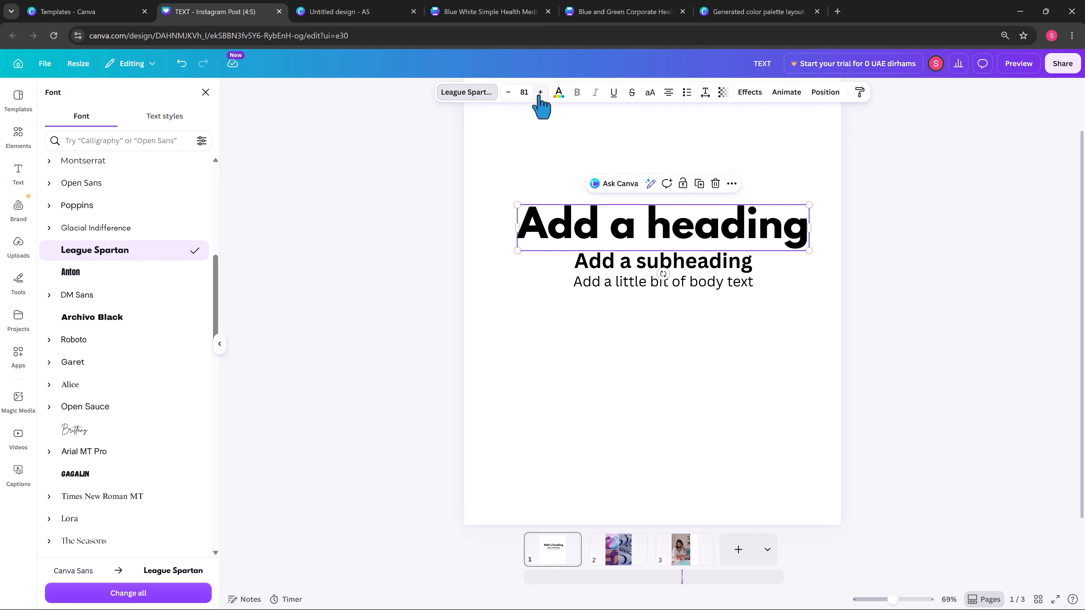
Try light blue and green gradient colours on the heading, and settle on the default black-to-gold gradient
click(559, 93)
click(123, 461)
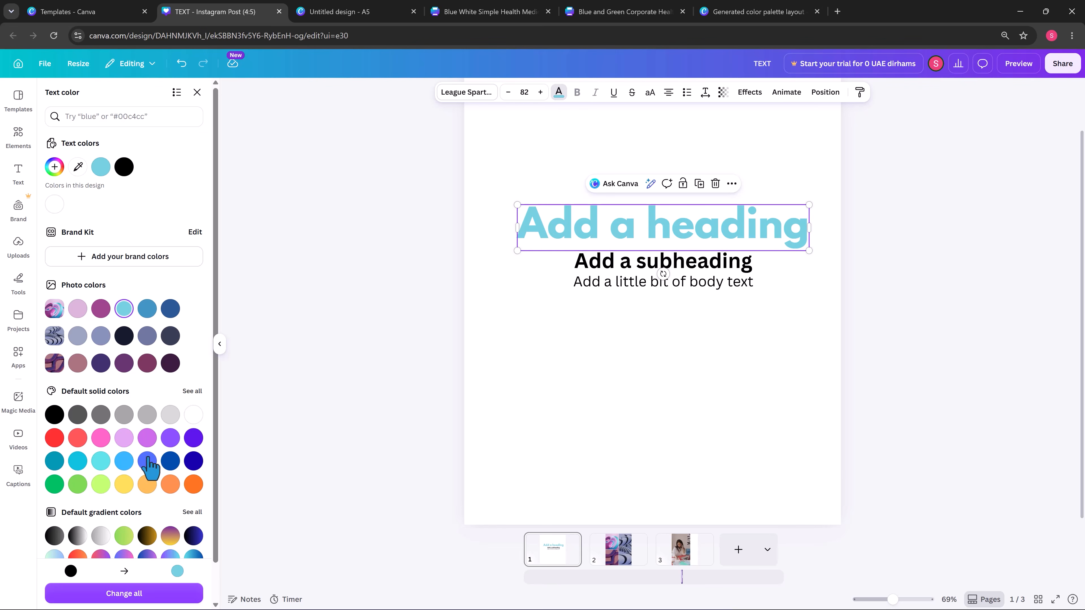
click(121, 542)
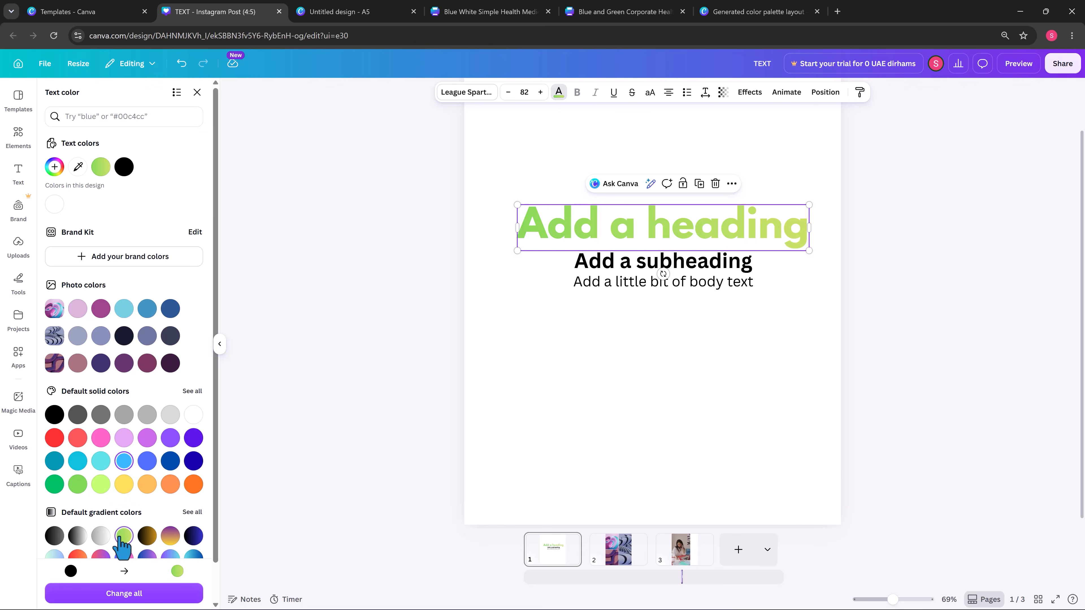
scroll(191, 481, down, 1)
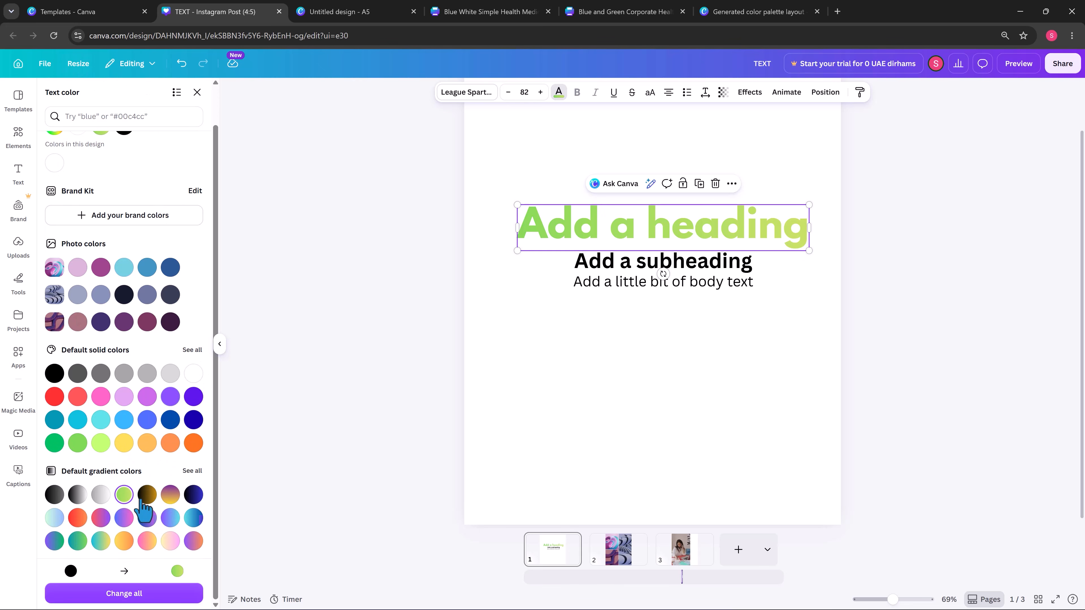
click(147, 495)
scroll(105, 216, up, 1)
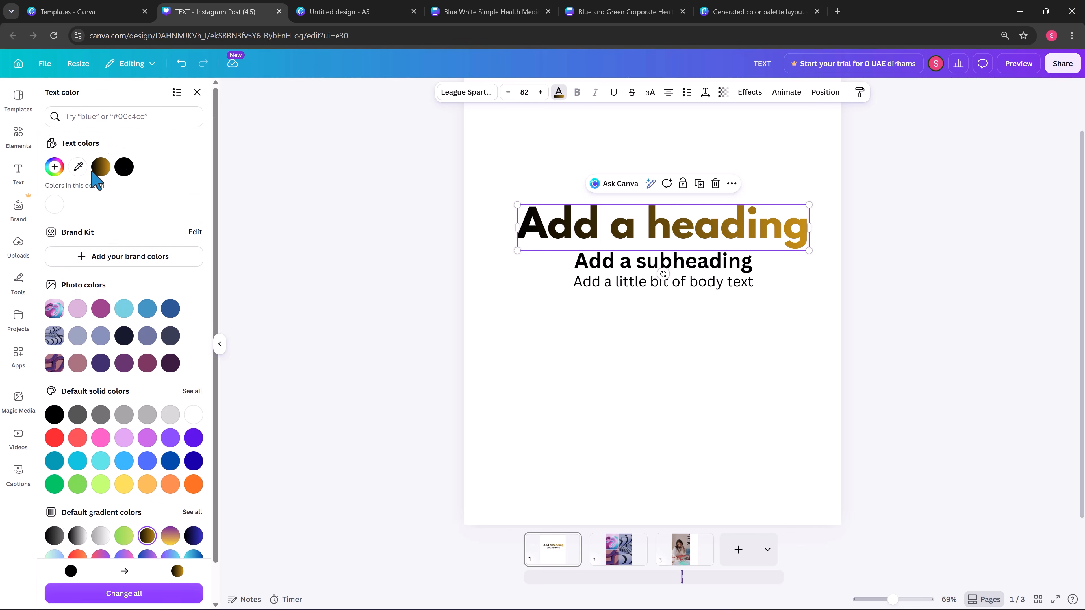
Edit the heading's gradient and try the 135° linear and radial styles
click(101, 167)
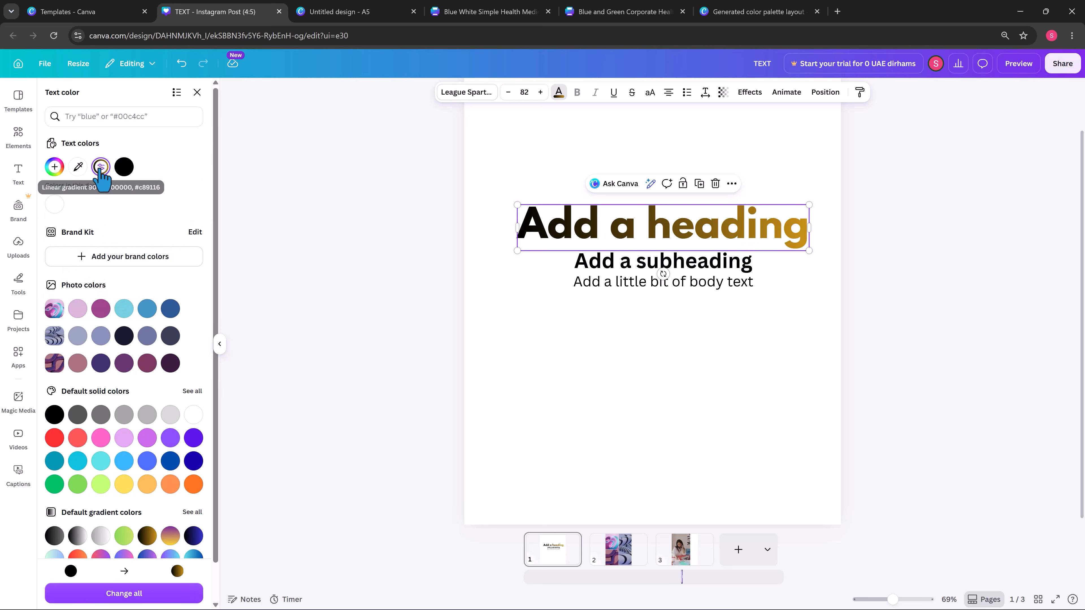
click(101, 168)
click(128, 278)
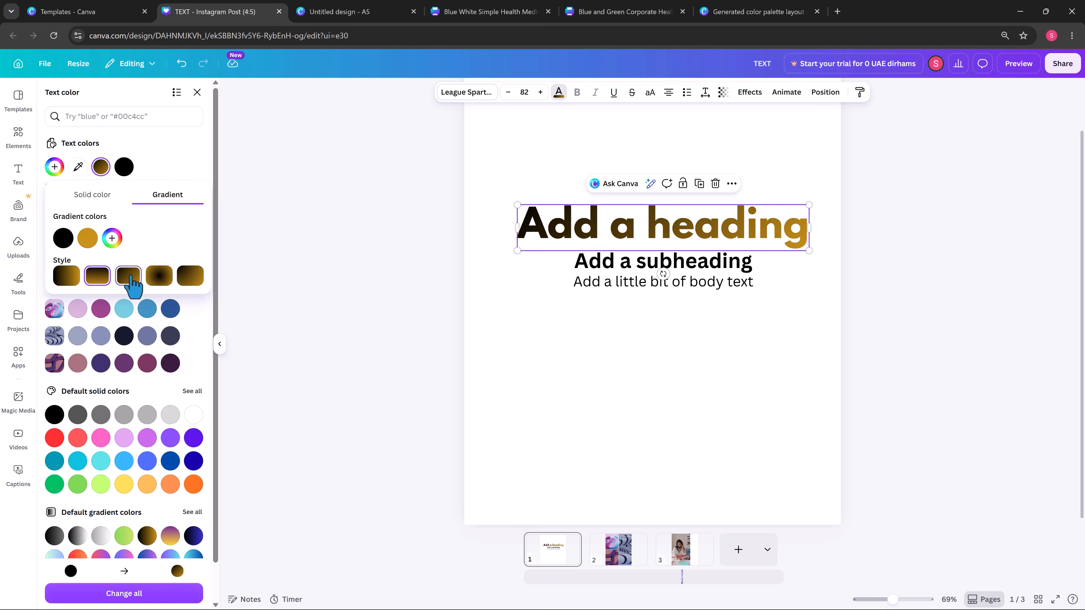
click(157, 278)
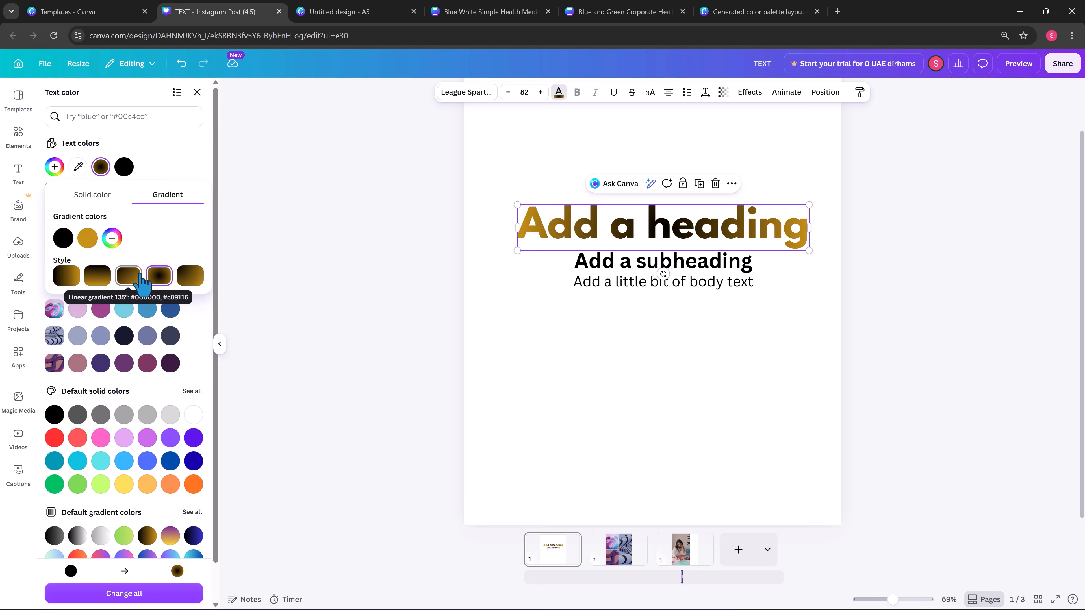
Recolour the heading's gradient to red #FF2626 and magenta #C816B1, running horizontally from left to right
click(64, 238)
drag(174, 294, 188, 252)
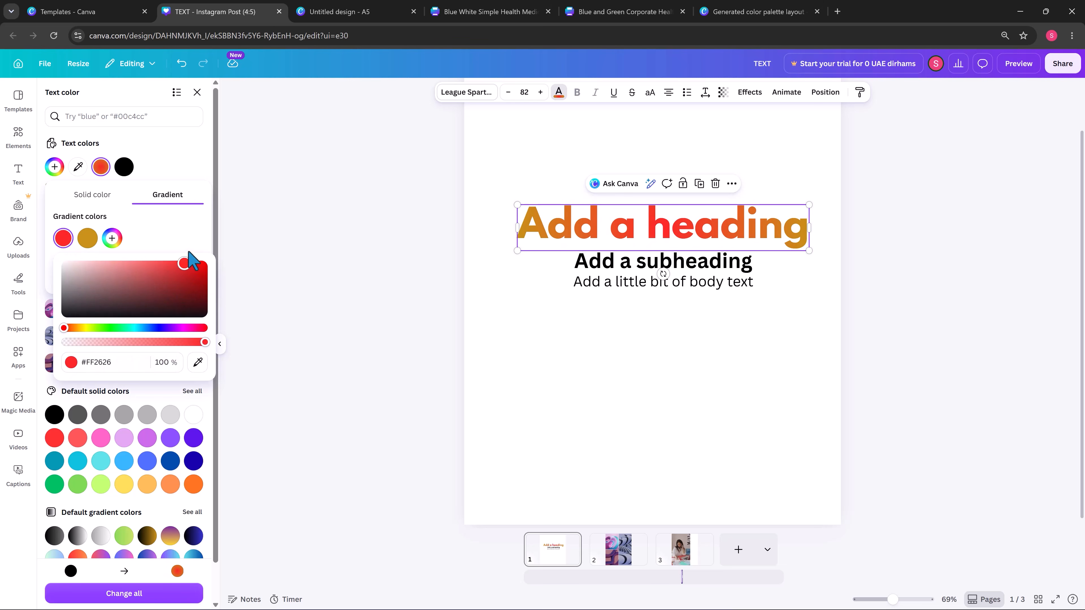
click(87, 238)
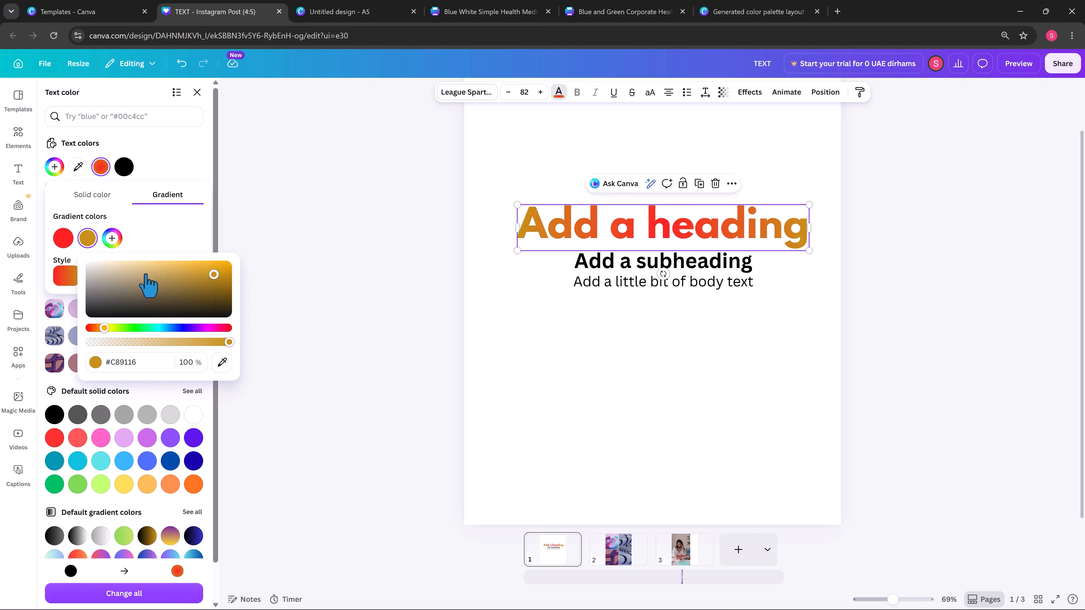
click(209, 328)
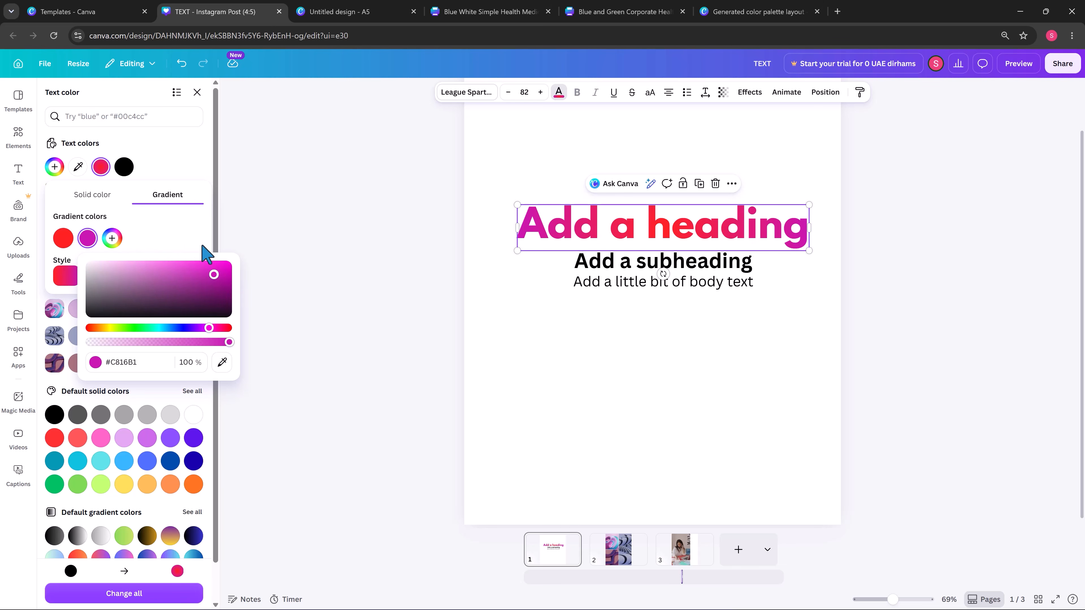
click(66, 280)
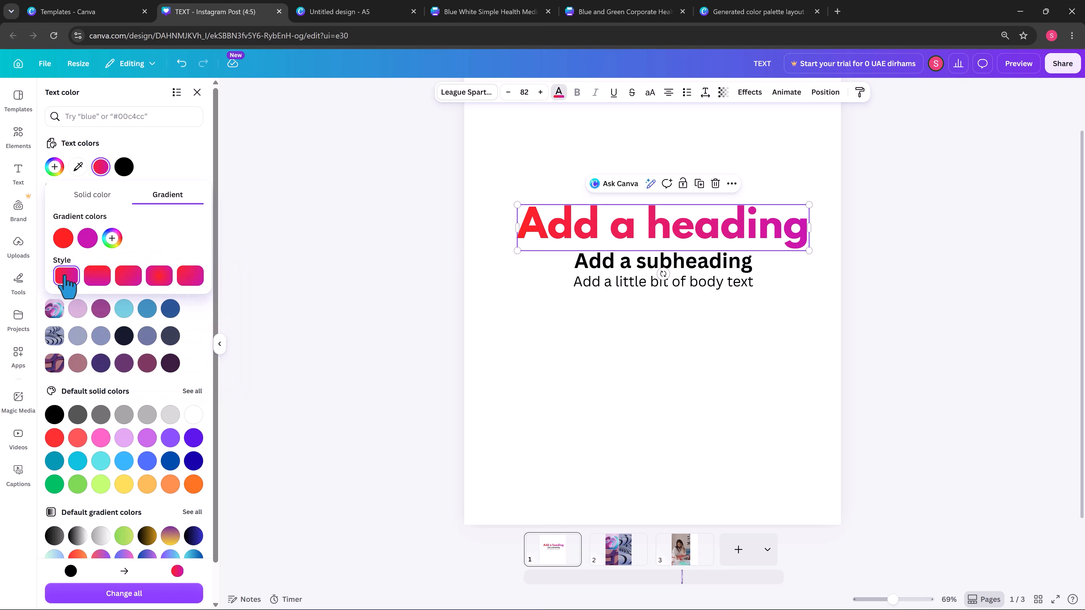
click(696, 315)
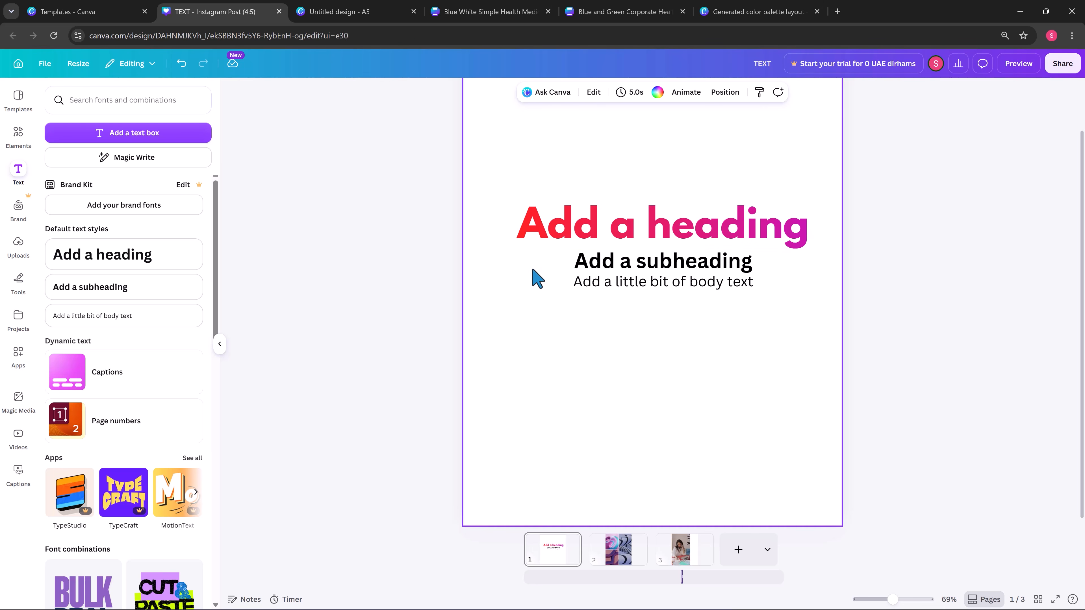
Try the heading's transparency slider, leaving it at 100, and apply the Drop effect to the heading
click(581, 230)
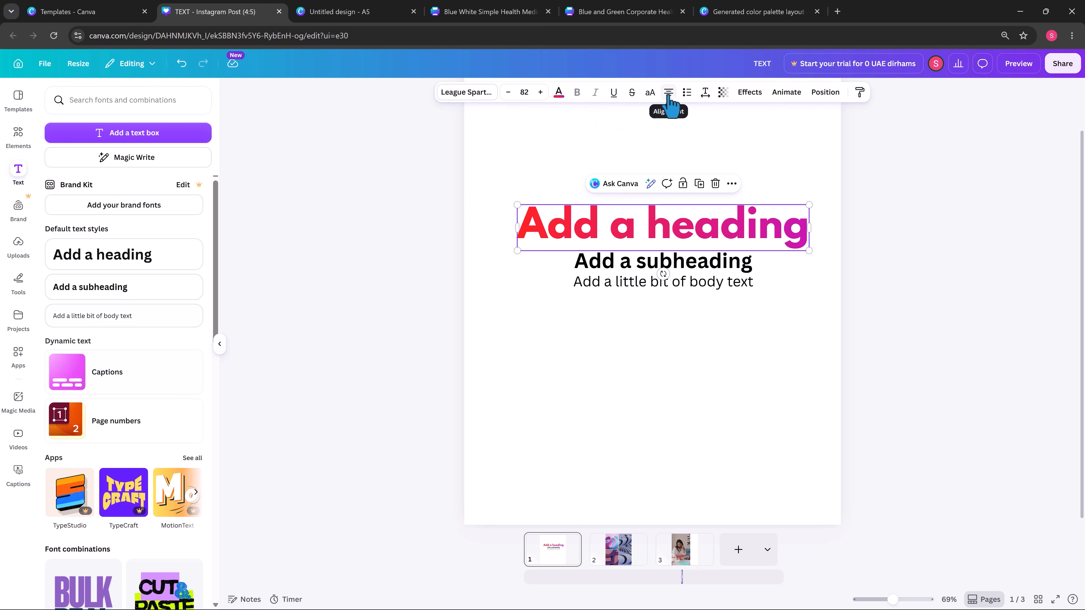
click(723, 91)
drag(705, 133, 754, 132)
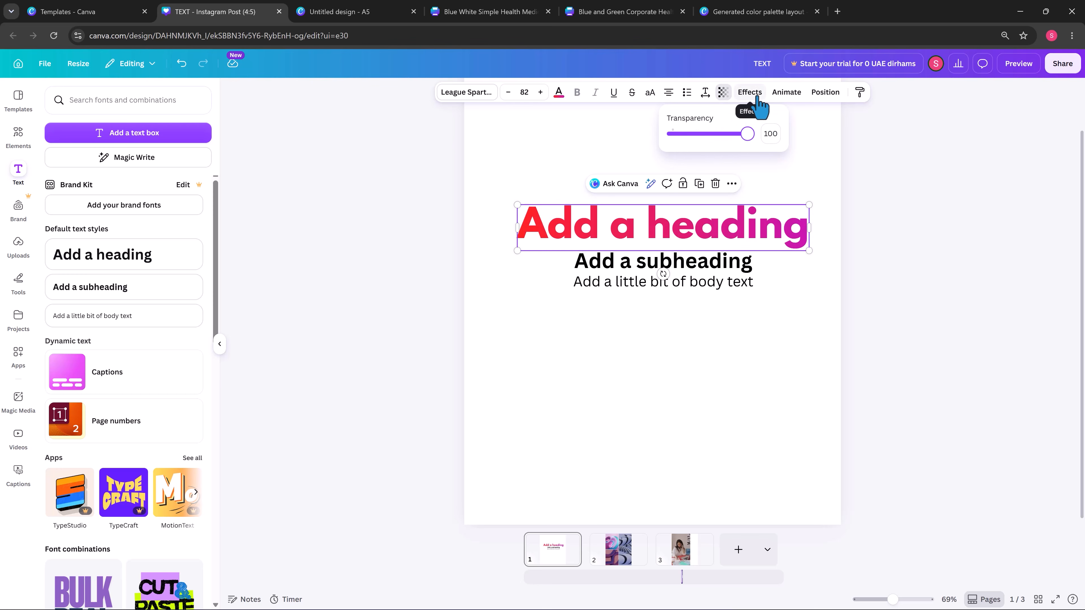
click(752, 94)
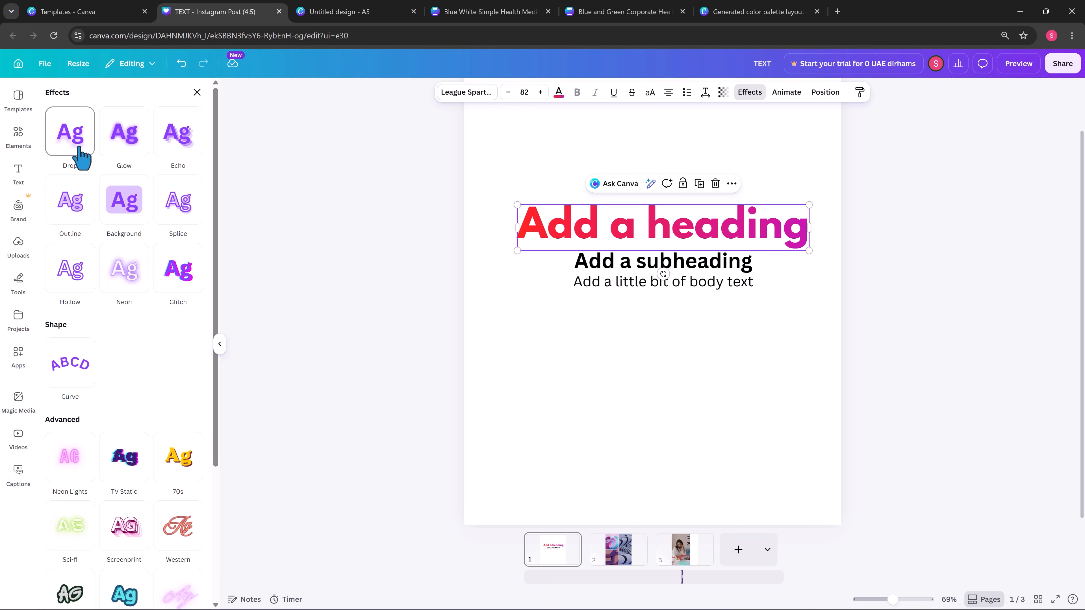
click(81, 157)
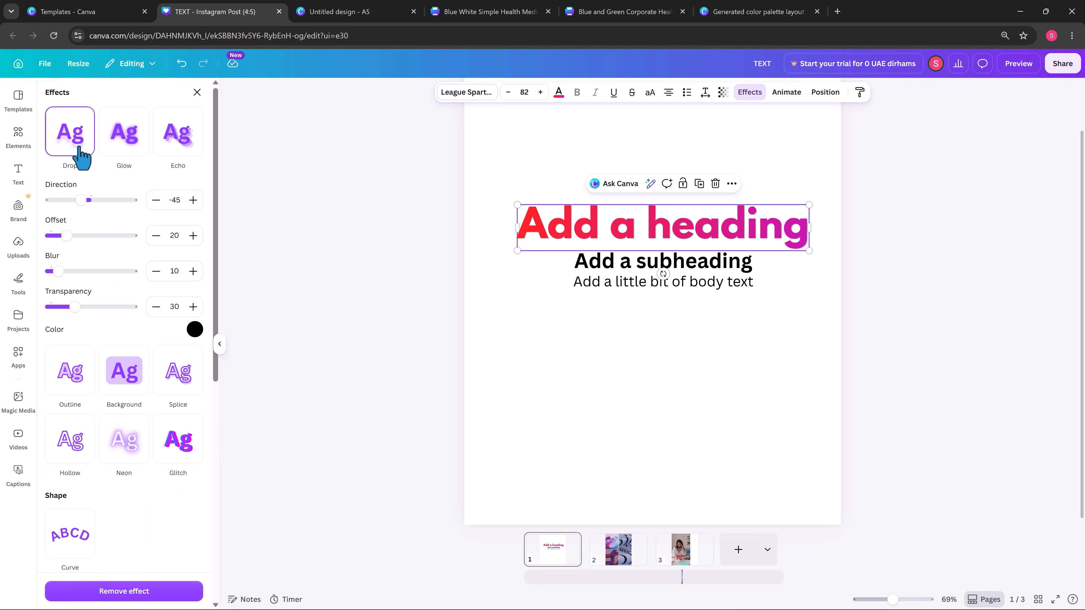
Move the body text down away from the subheading, and apply the Outline effect to the subheading
click(638, 269)
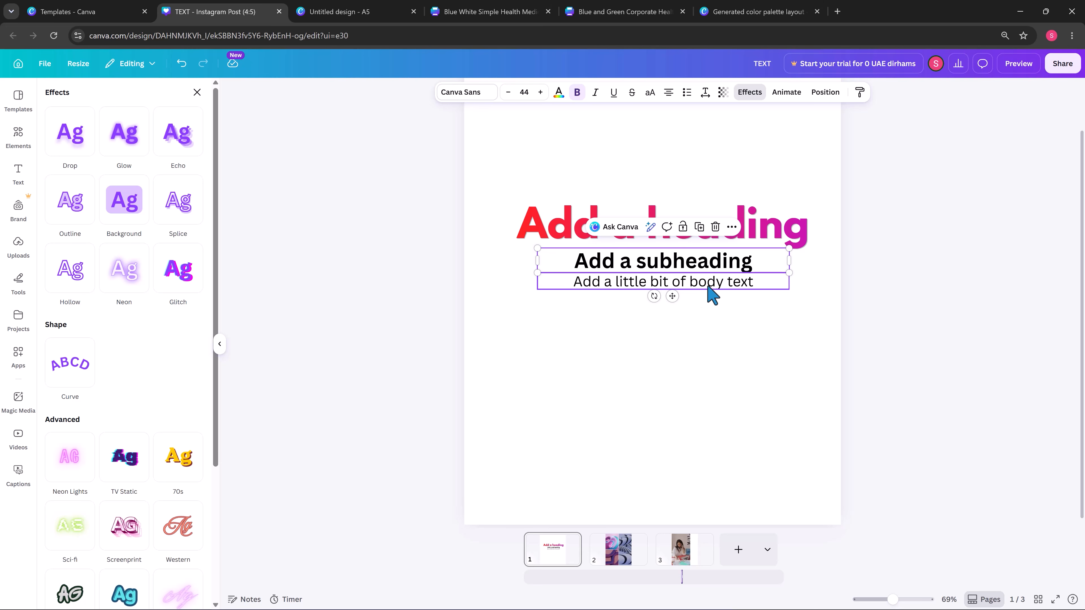
drag(708, 286, 709, 328)
click(673, 268)
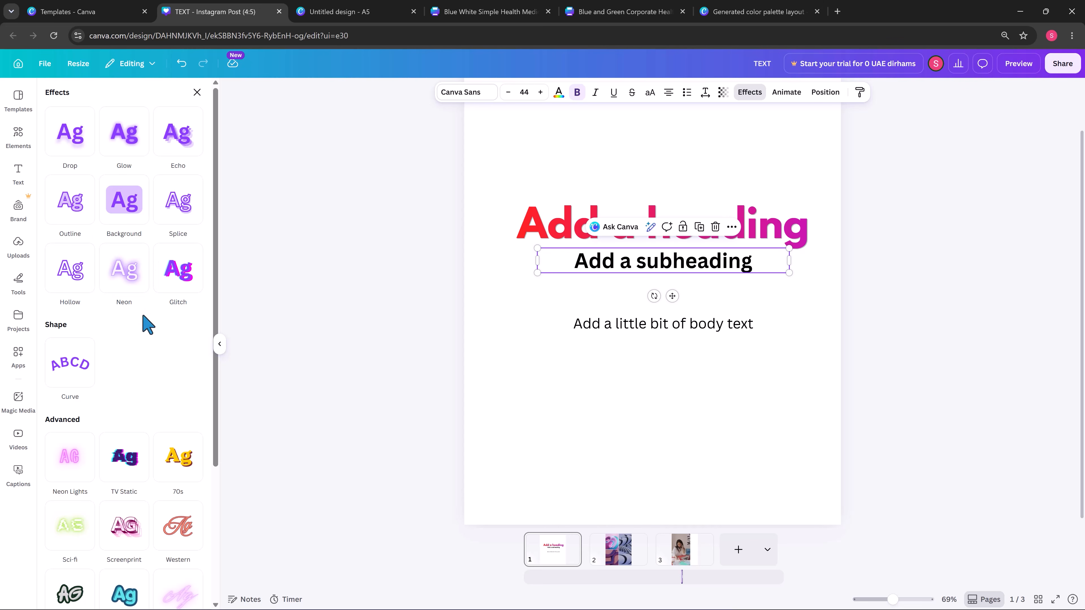
click(72, 205)
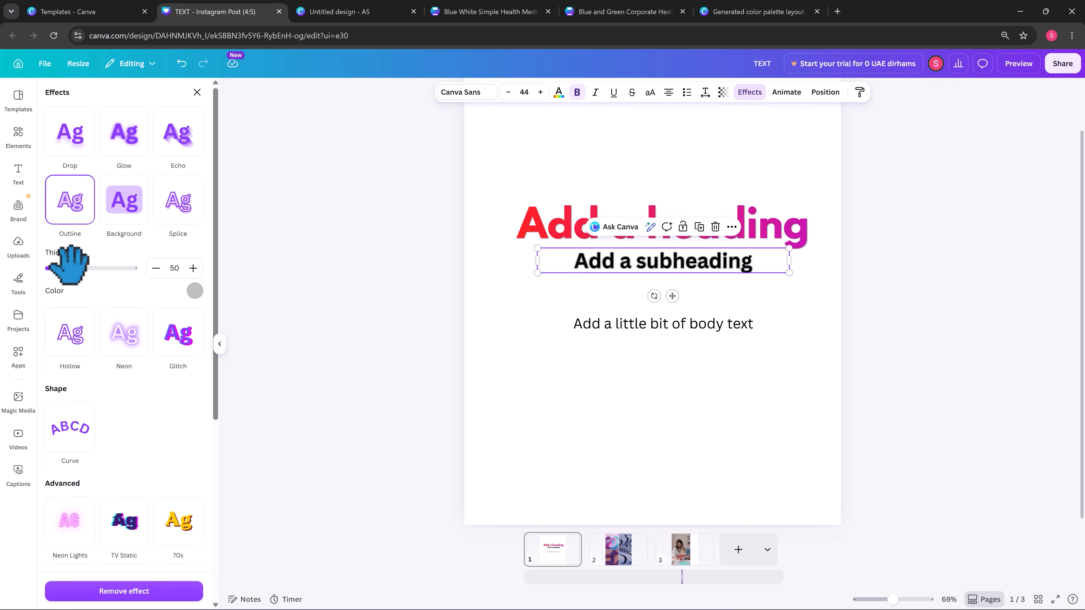
Set the subheading's outline thickness to 125 and its outline colour to yellow
drag(69, 268, 101, 268)
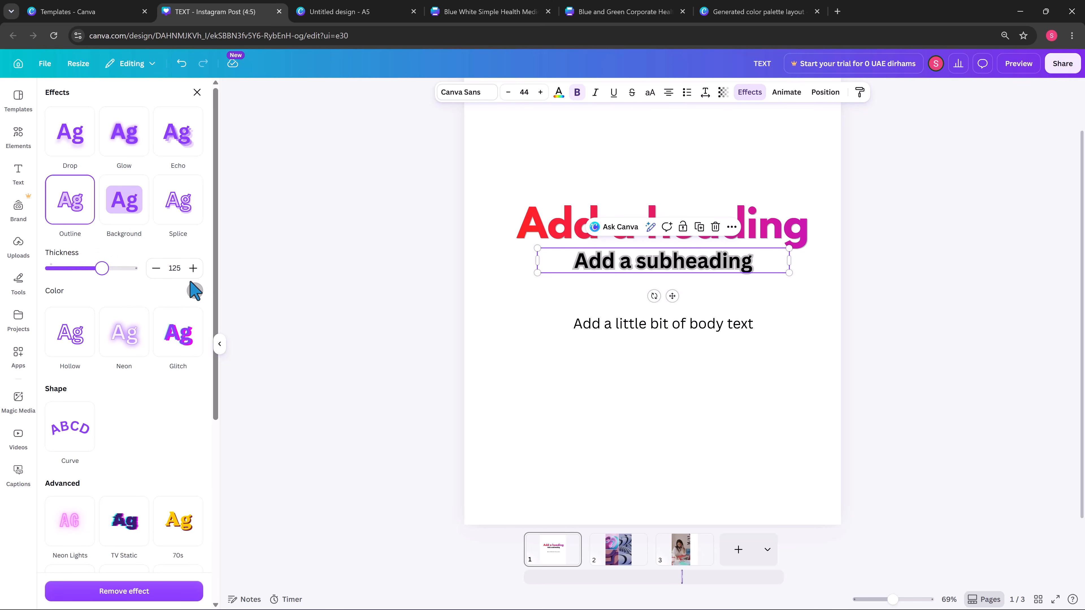
click(195, 292)
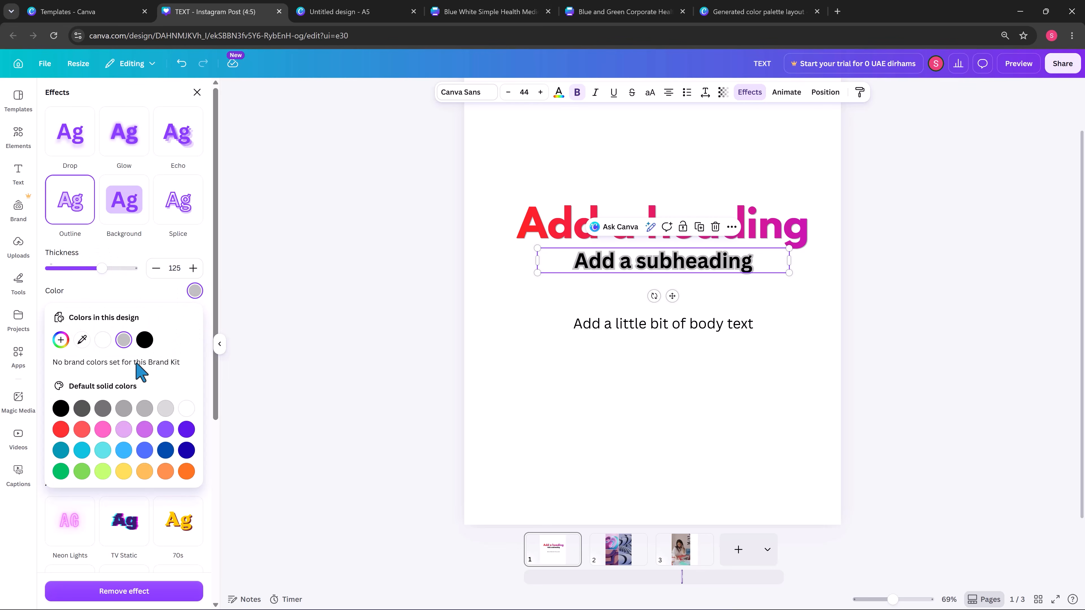
click(124, 471)
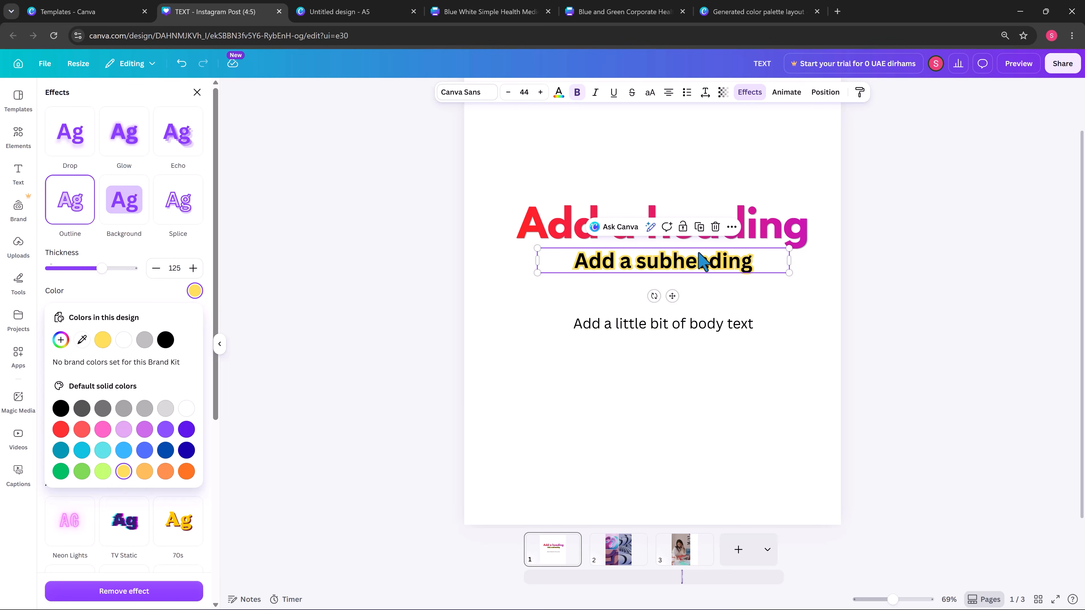
scroll(705, 267, up, 3)
scroll(707, 274, up, 2)
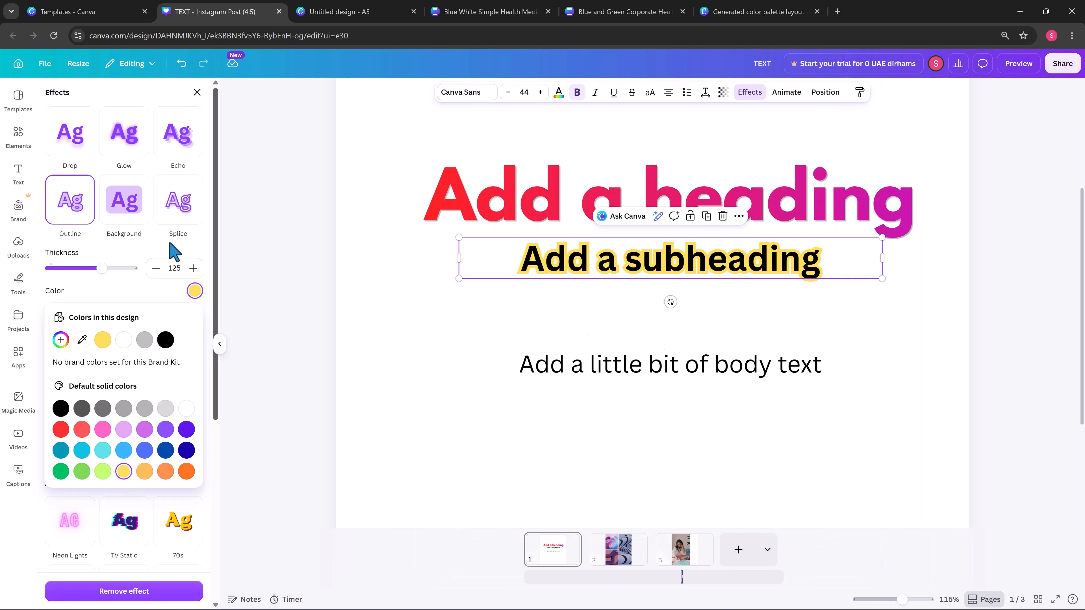
click(156, 246)
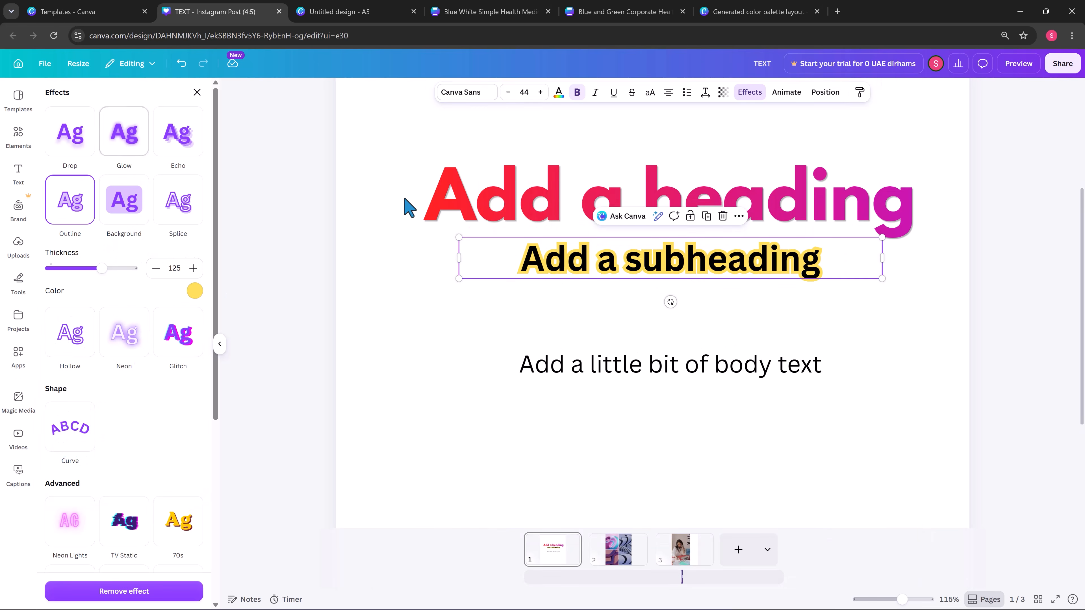
Move the body text up closer to the subheading, and try the Echo, Neon and Curve effects on it
drag(550, 380, 564, 326)
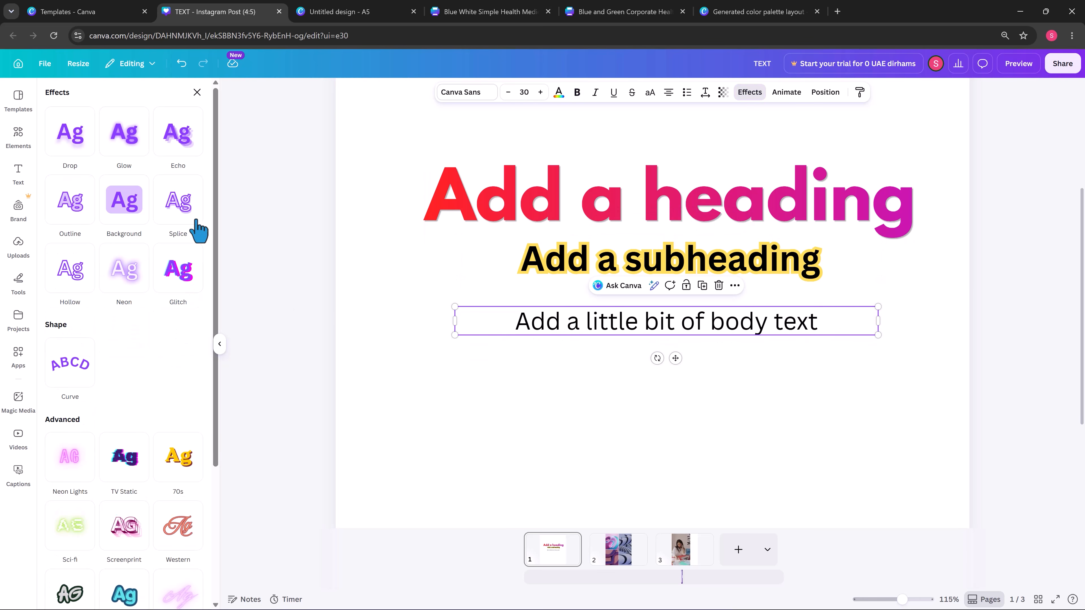
click(183, 158)
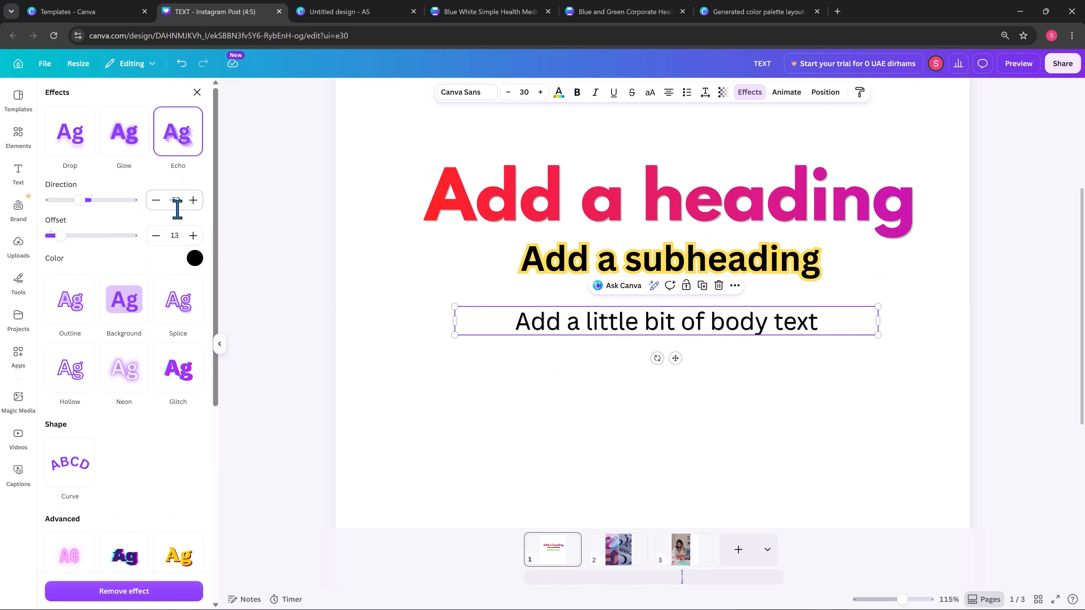
click(125, 378)
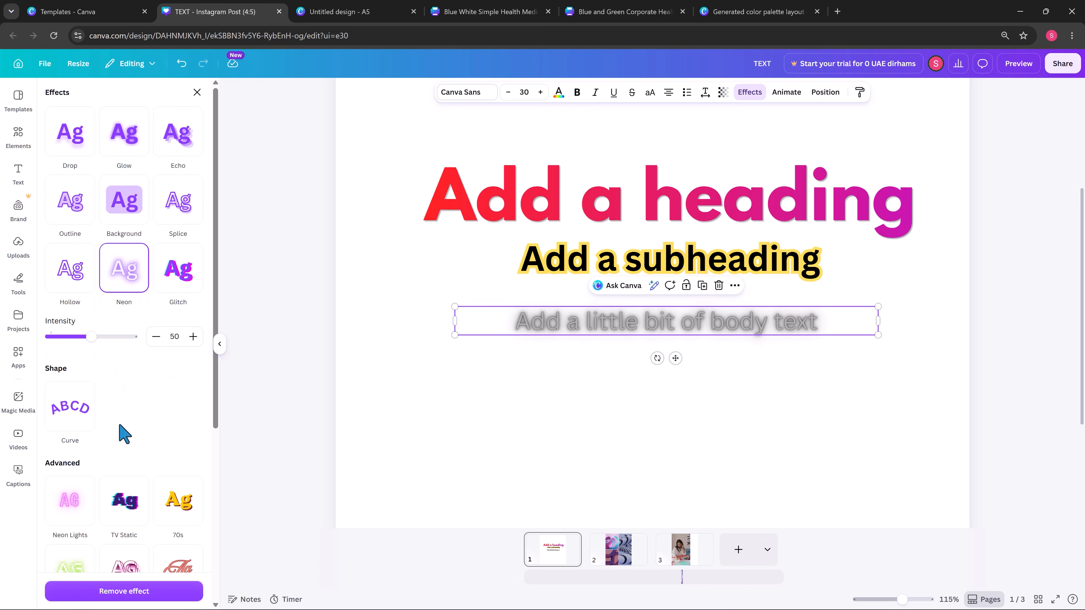
click(83, 421)
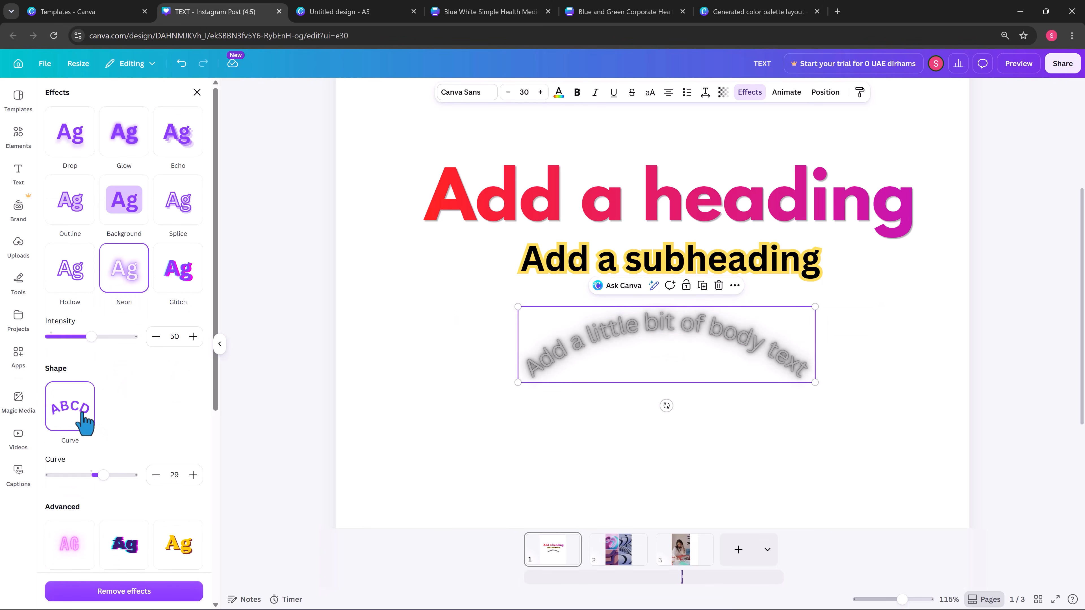
Move the curved body text over the heading with its curve set to 66, and delete it from the page
drag(784, 362, 770, 174)
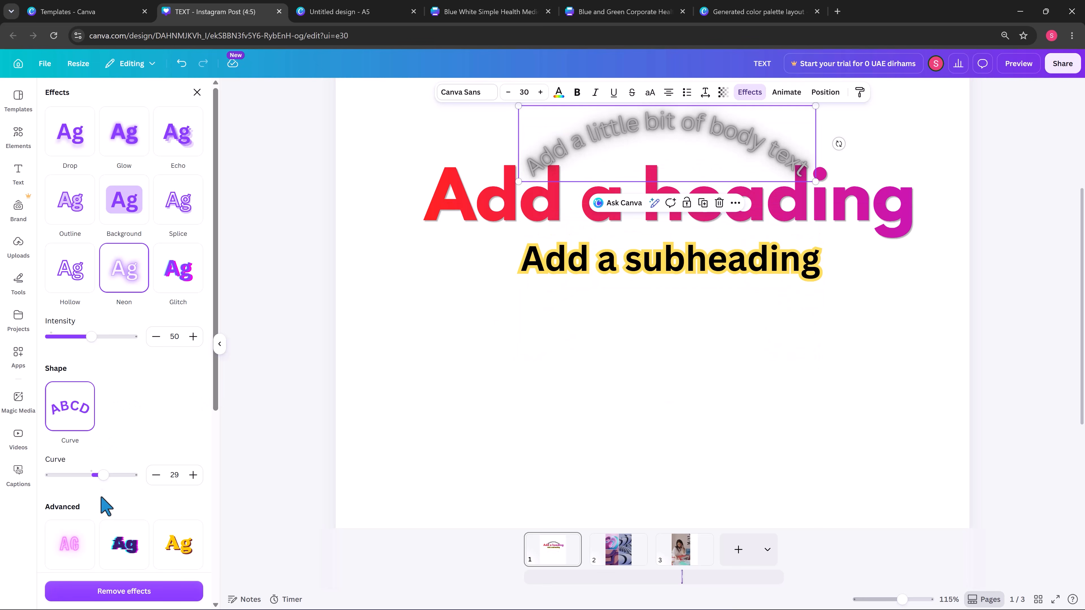
mouse_move(103, 475)
mouse_down()
mouse_move(131, 475)
mouse_move(91, 473)
mouse_move(119, 473)
mouse_up()
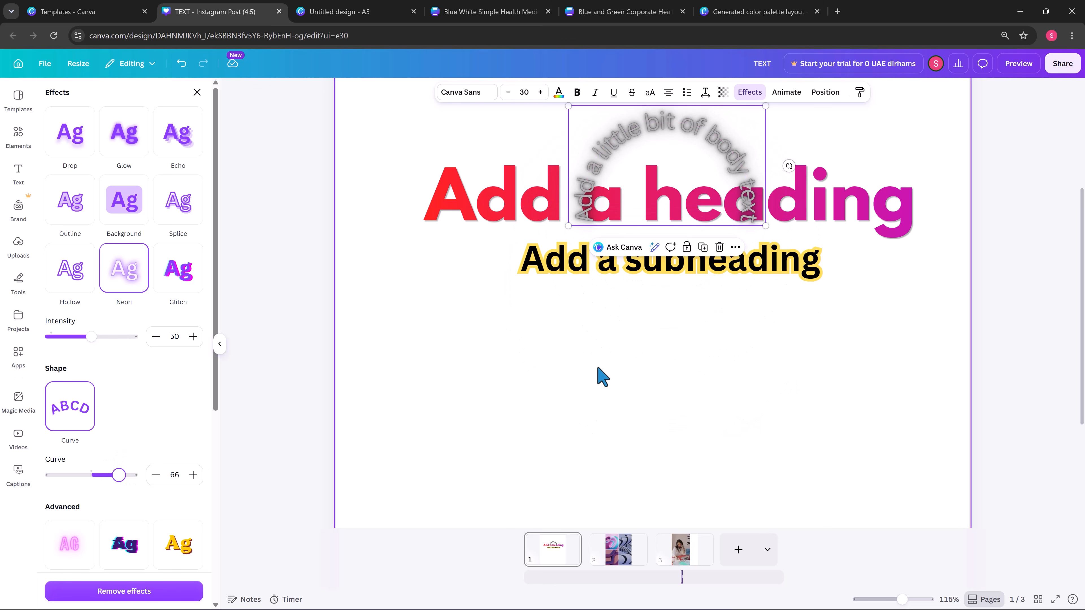
click(740, 326)
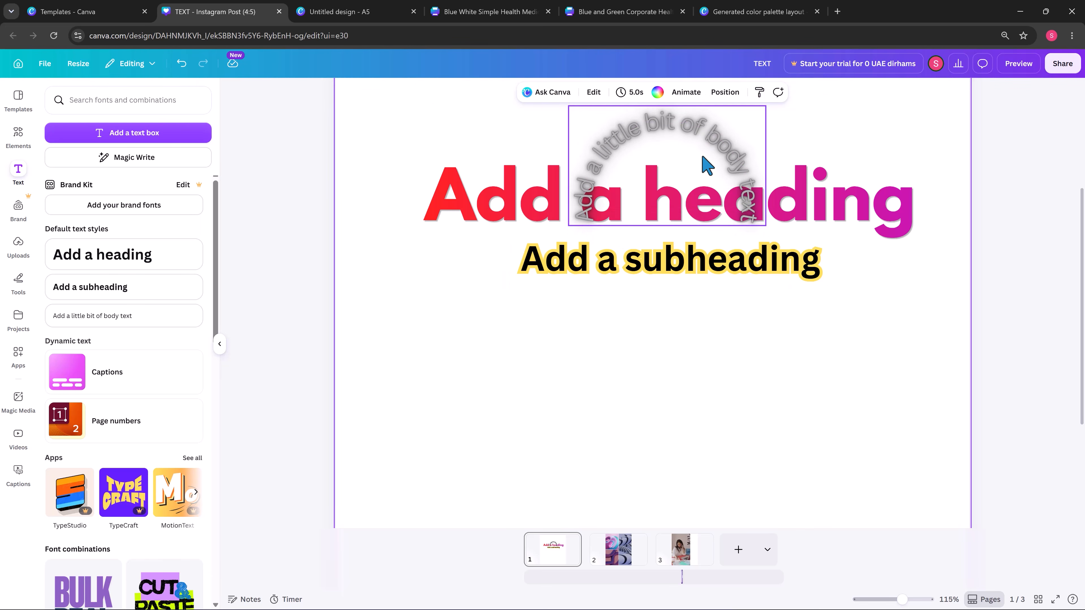
drag(703, 145, 701, 129)
key(Delete)
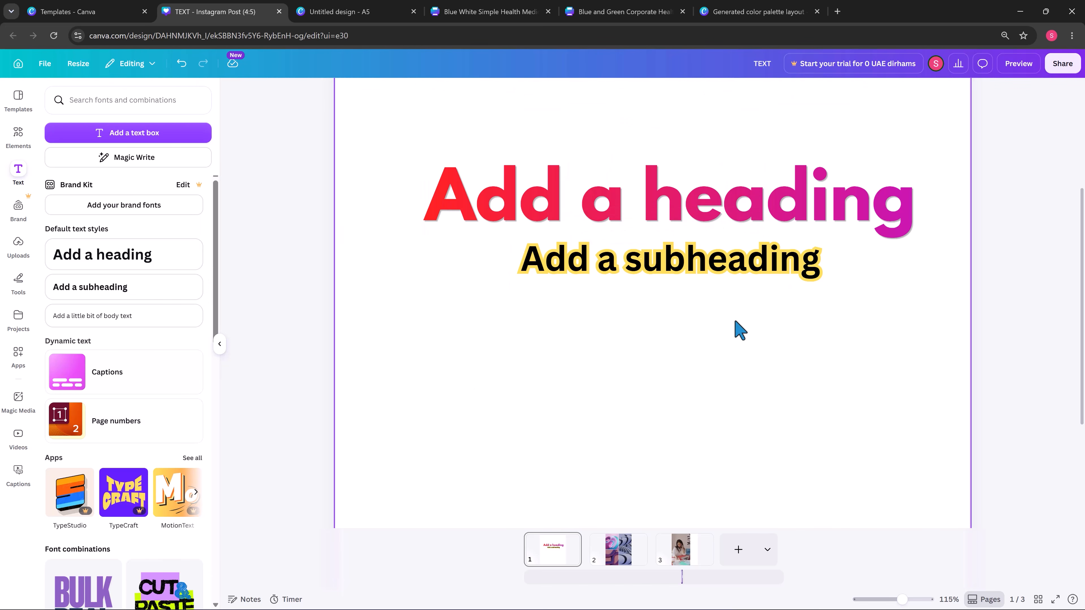
Try the Bubble effect on the subheading, and apply the 70s effect instead
click(746, 272)
scroll(171, 396, down, 2)
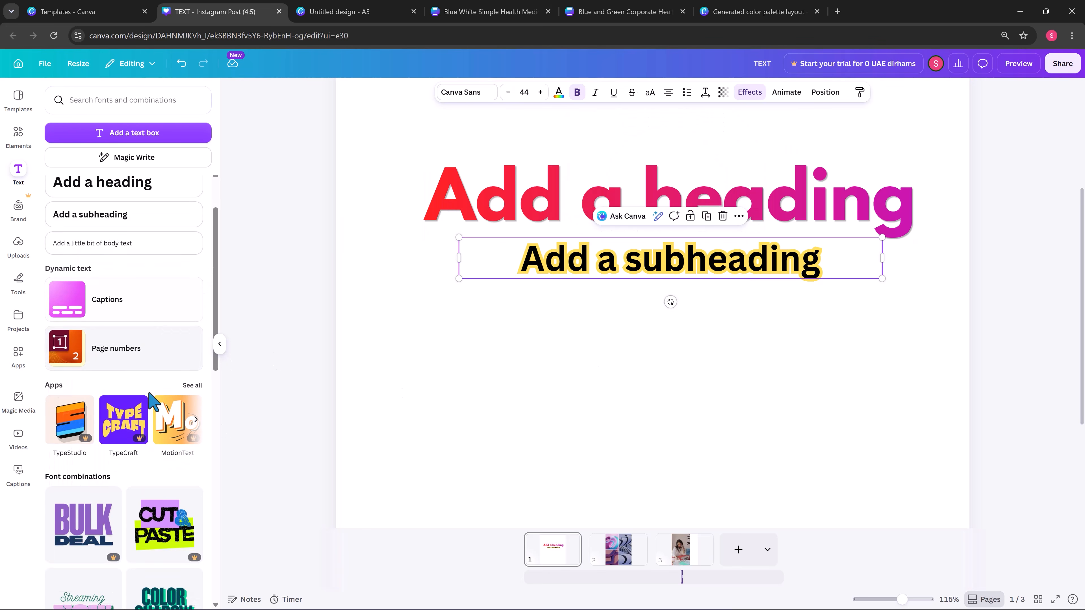
scroll(122, 312, up, 2)
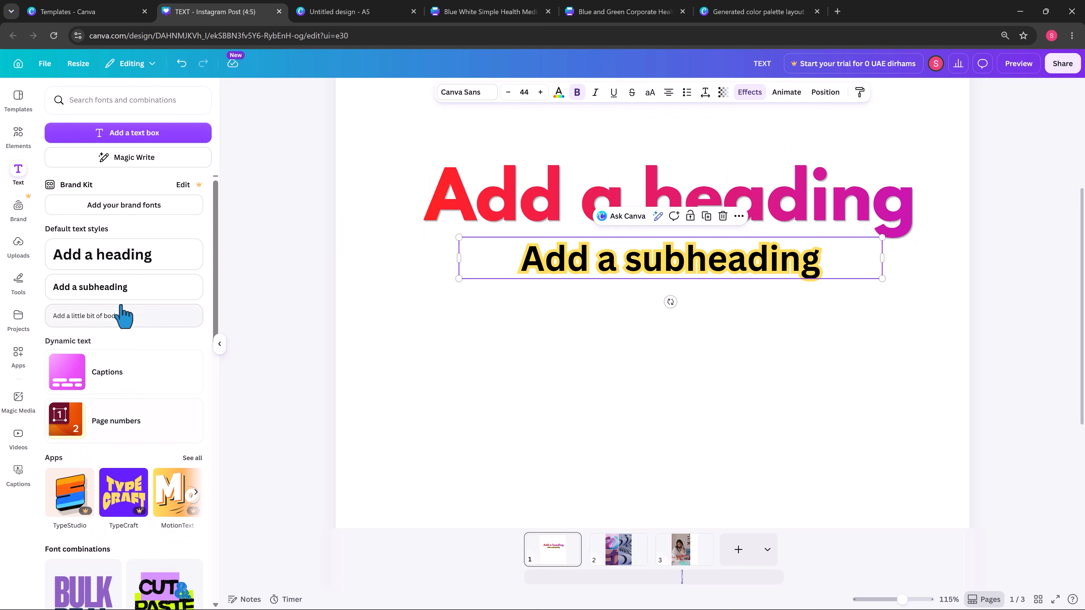
click(758, 96)
scroll(124, 364, down, 4)
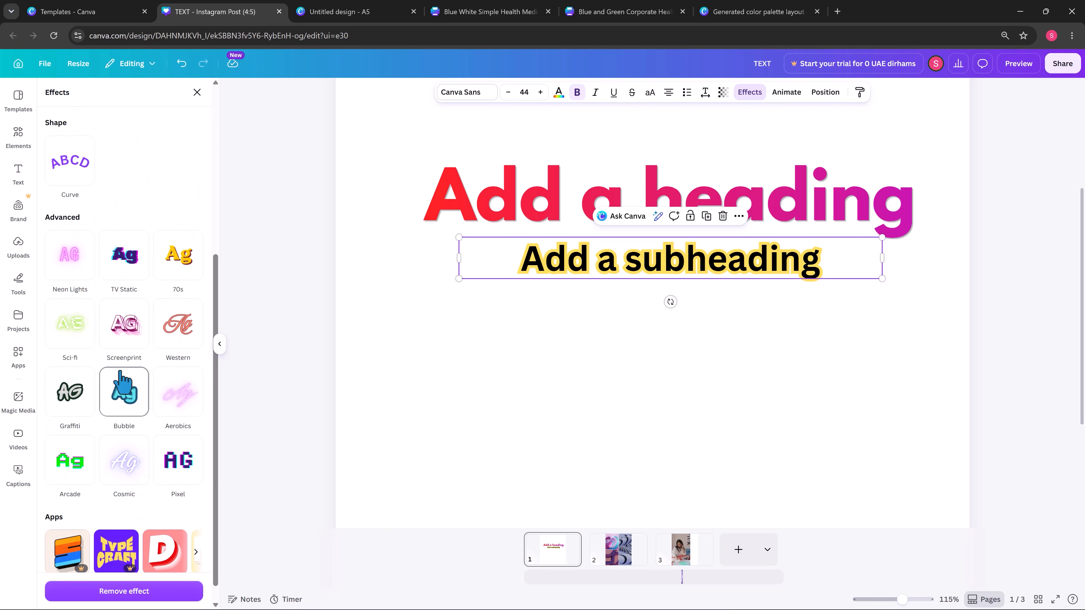
click(139, 403)
click(191, 256)
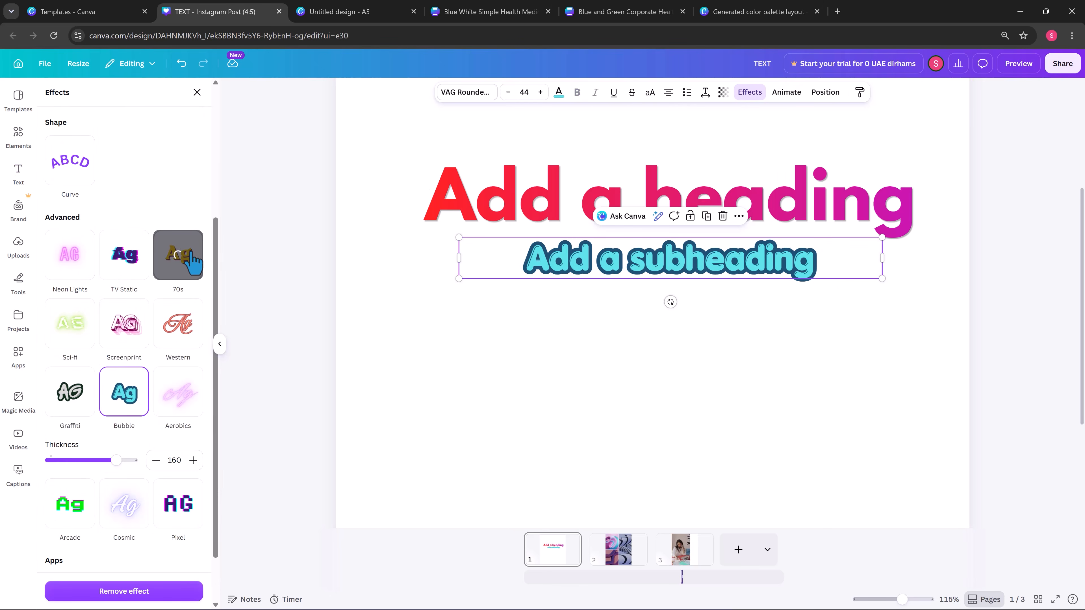
scroll(135, 412, down, 3)
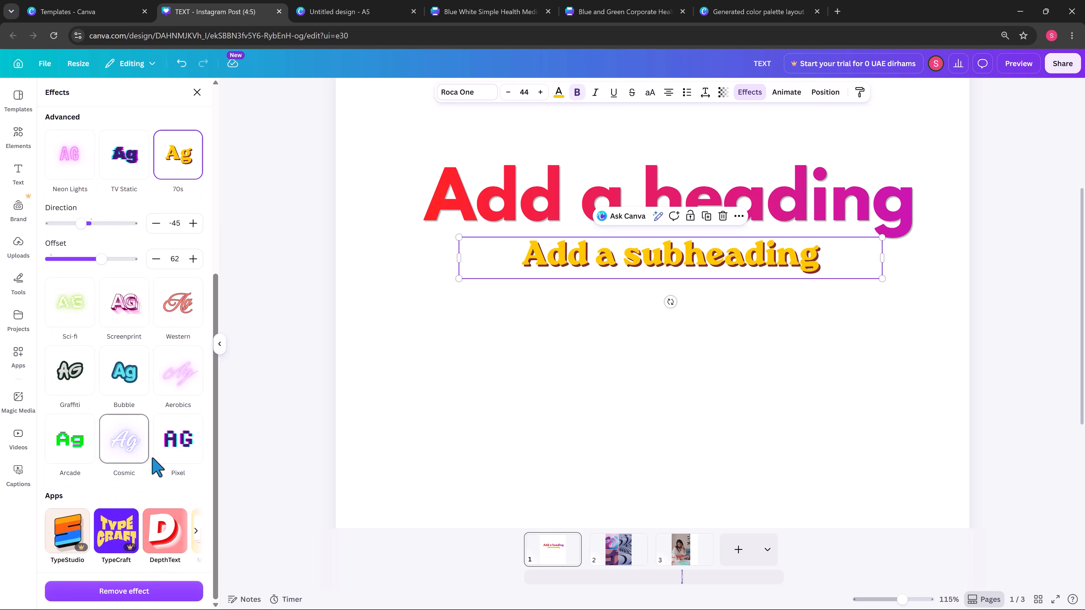
scroll(77, 385, up, 3)
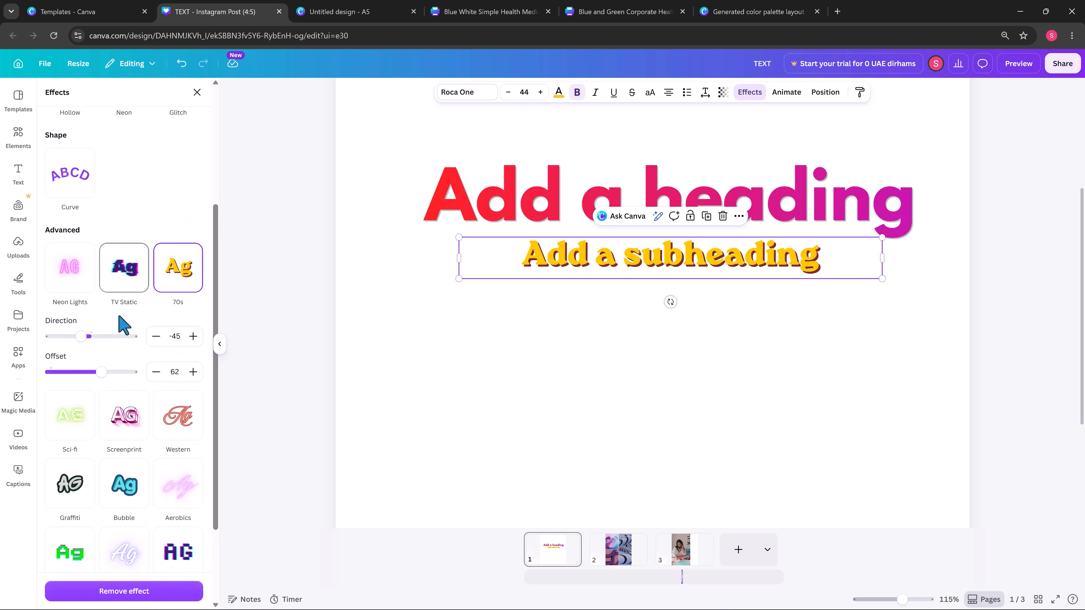
click(617, 370)
scroll(653, 356, up, 4)
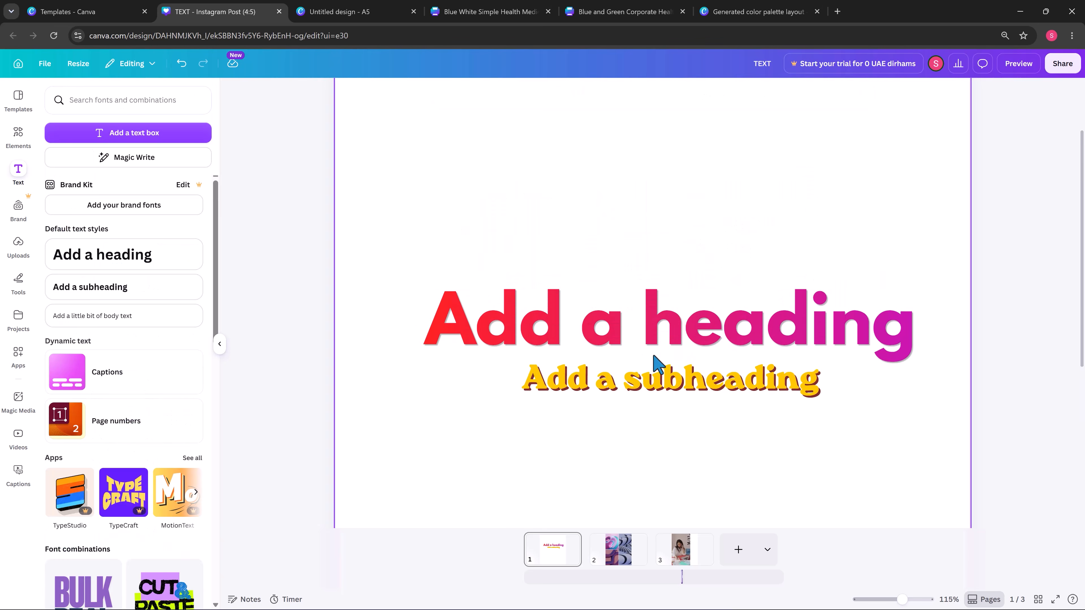
scroll(670, 374, down, 5)
click(684, 164)
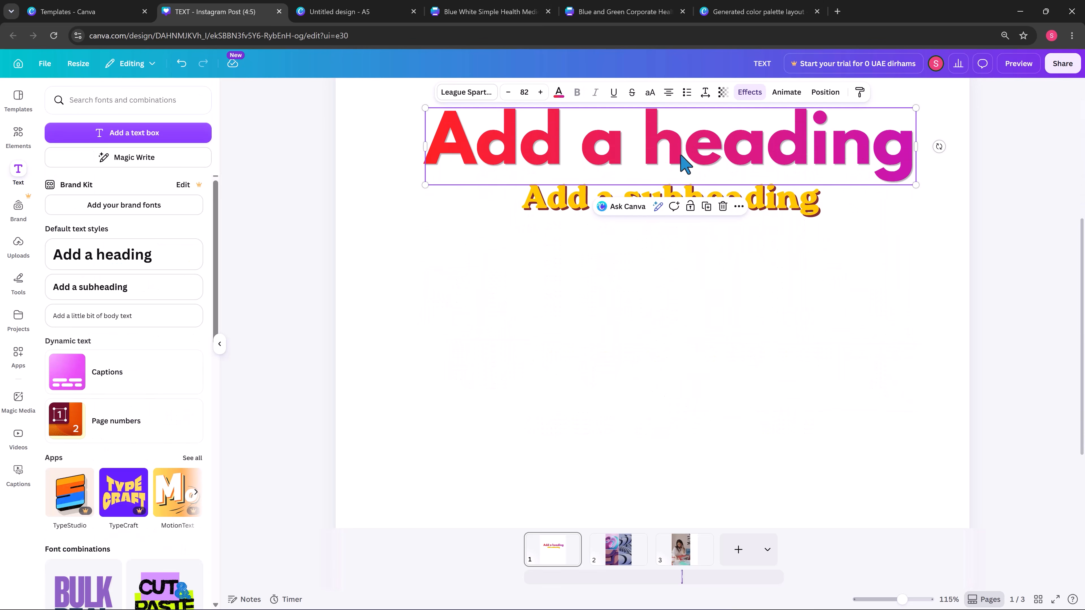
click(706, 94)
click(706, 95)
click(783, 291)
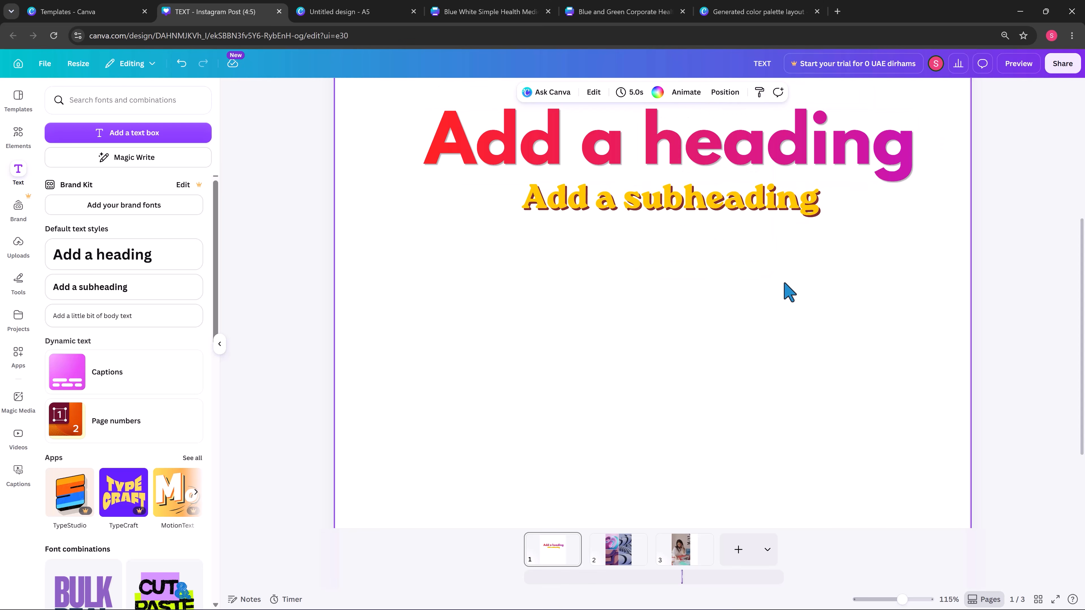
scroll(786, 295, up, 2)
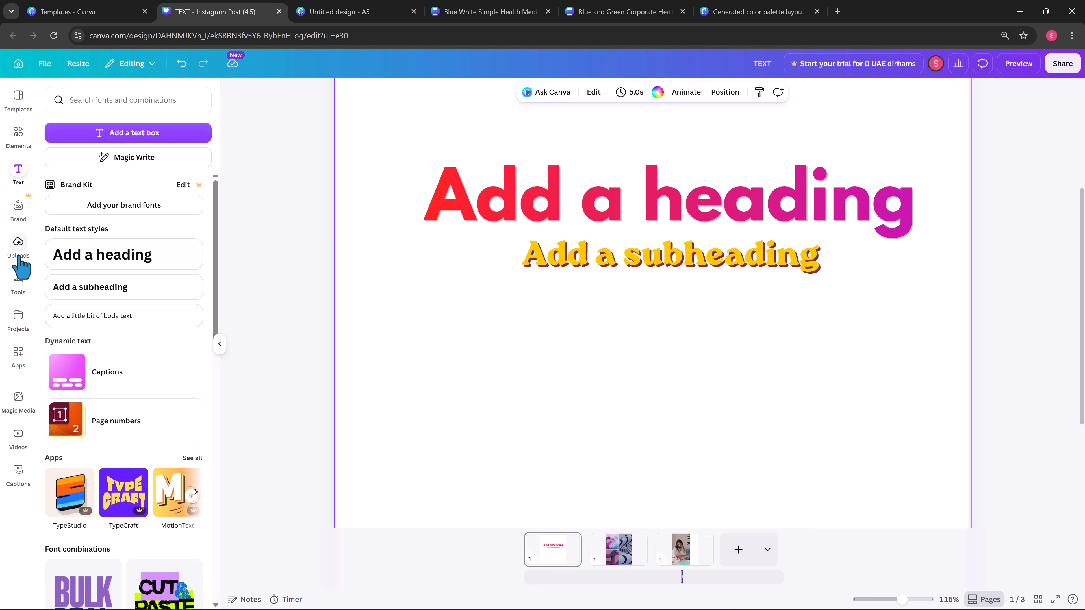
Place the uploaded pink and blue swirl image below the subheading and open its image editing options
click(18, 246)
drag(128, 291, 617, 414)
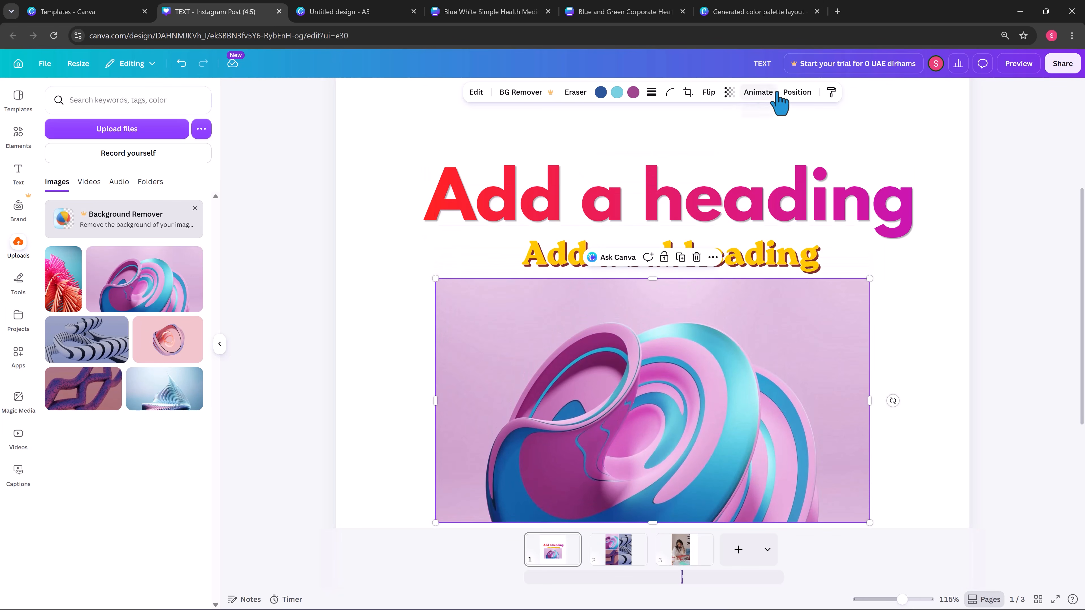
click(476, 93)
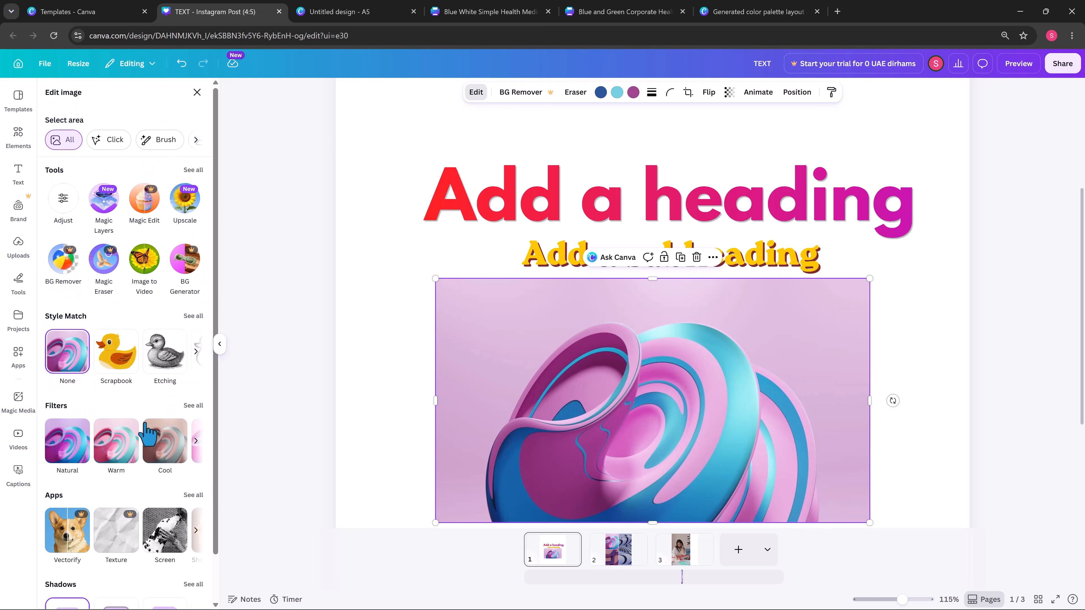
scroll(141, 412, down, 1)
scroll(109, 412, up, 1)
scroll(120, 407, down, 1)
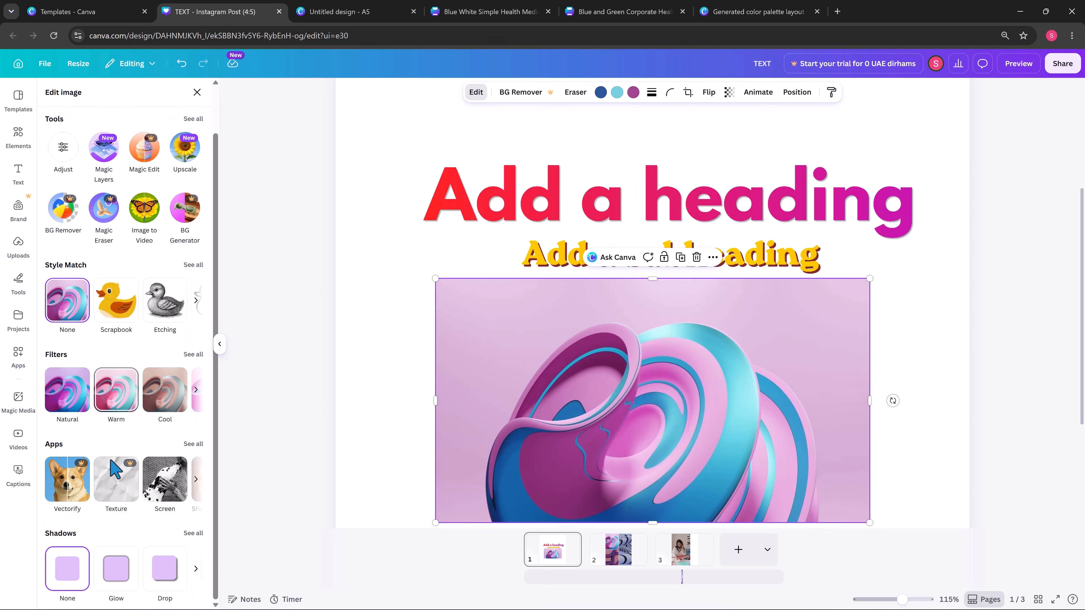
Try the Drop, Page lift and Backdrop shadows on the swirl image
click(167, 570)
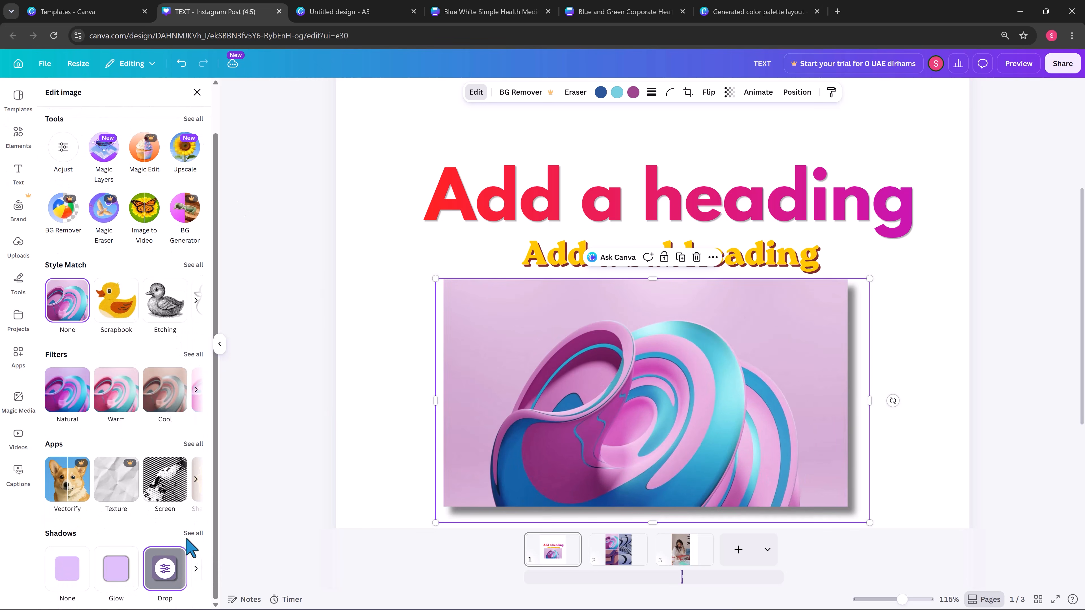
click(193, 534)
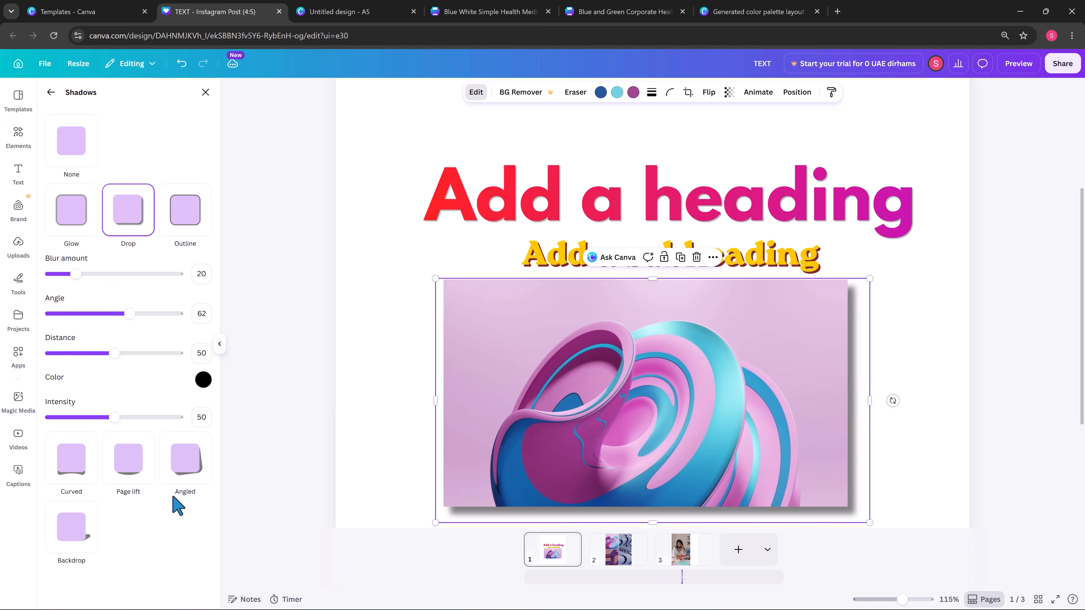
click(145, 473)
click(77, 534)
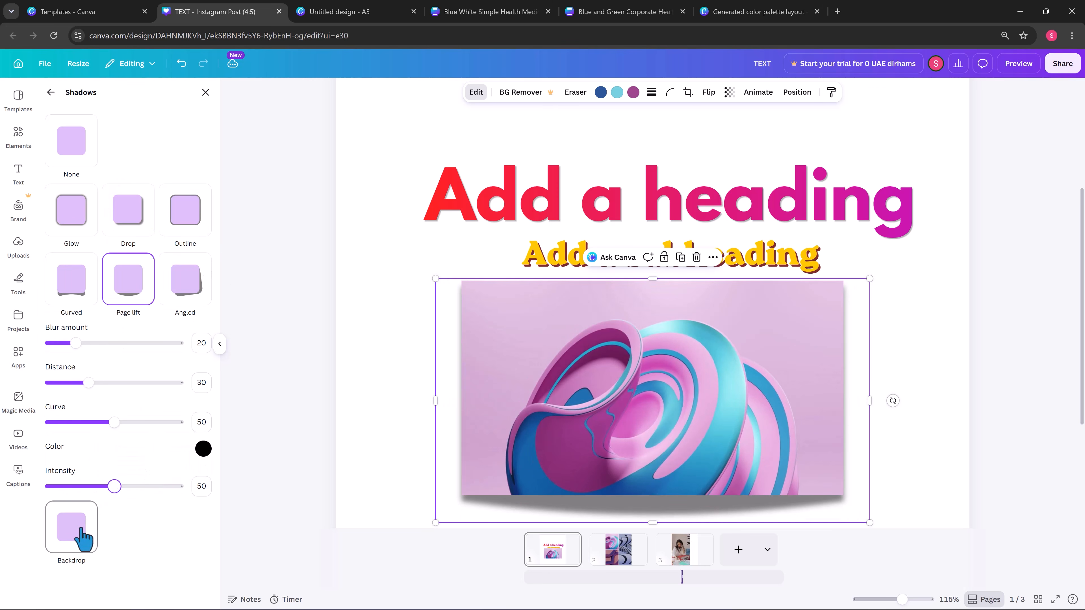
Shift the swirl image slightly to the right, and delete it from the page
click(910, 463)
drag(725, 441, 755, 438)
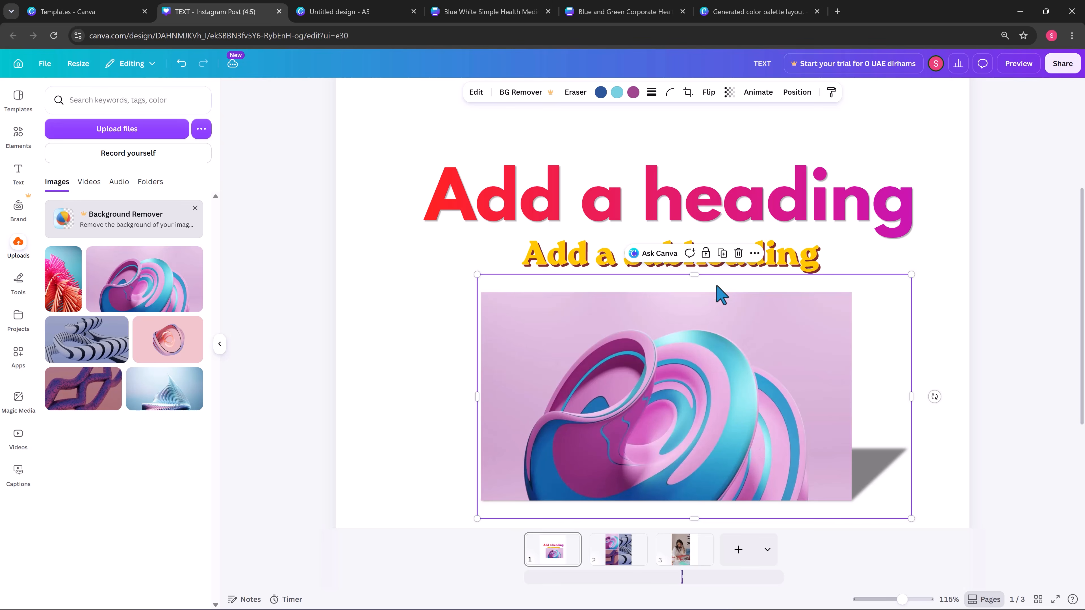
key(Delete)
click(719, 216)
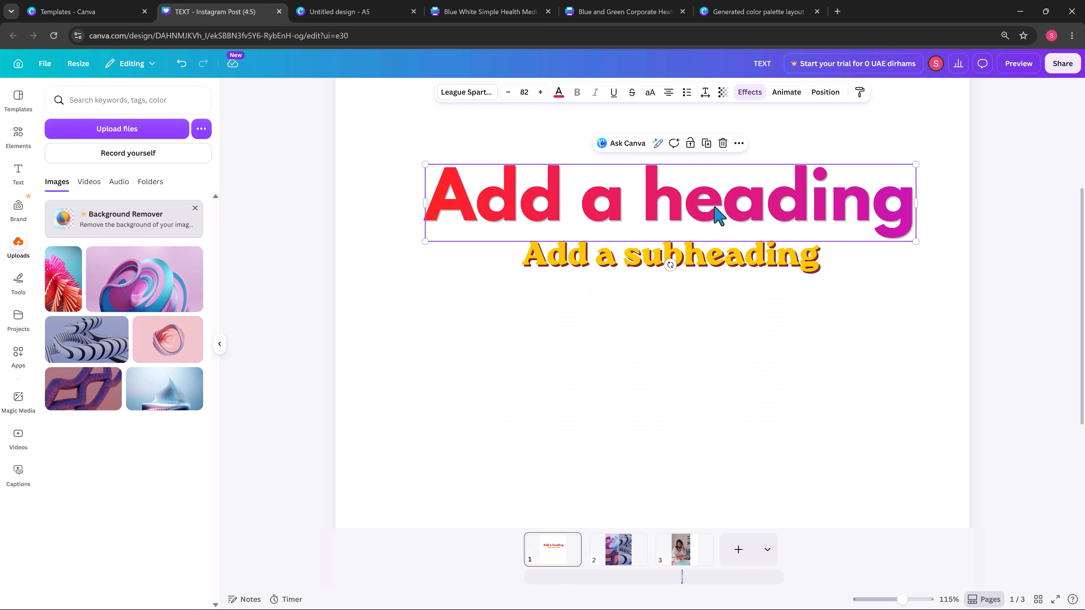
click(725, 380)
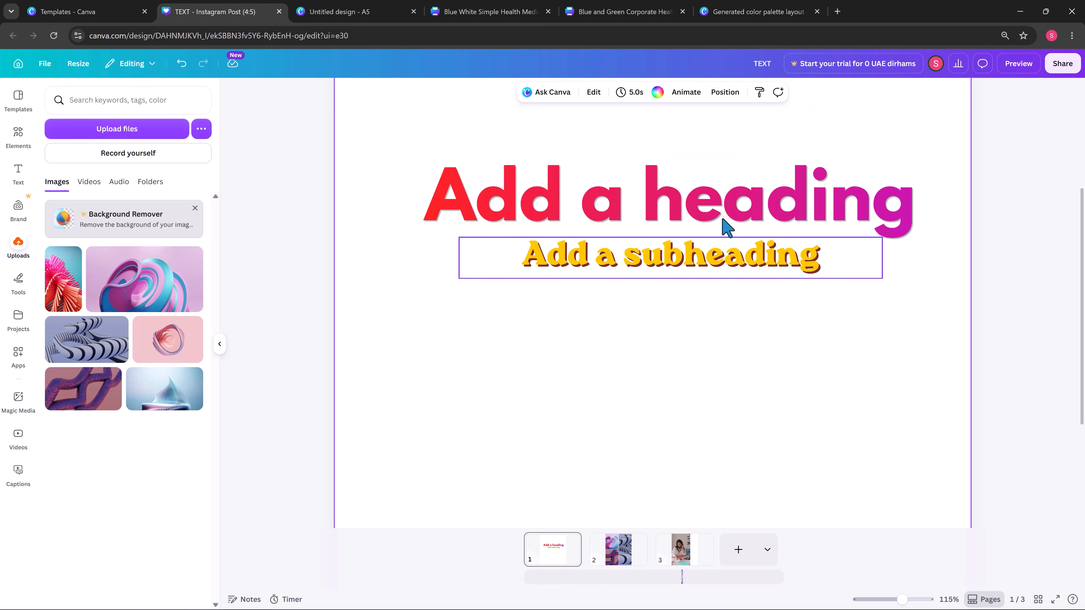
click(727, 225)
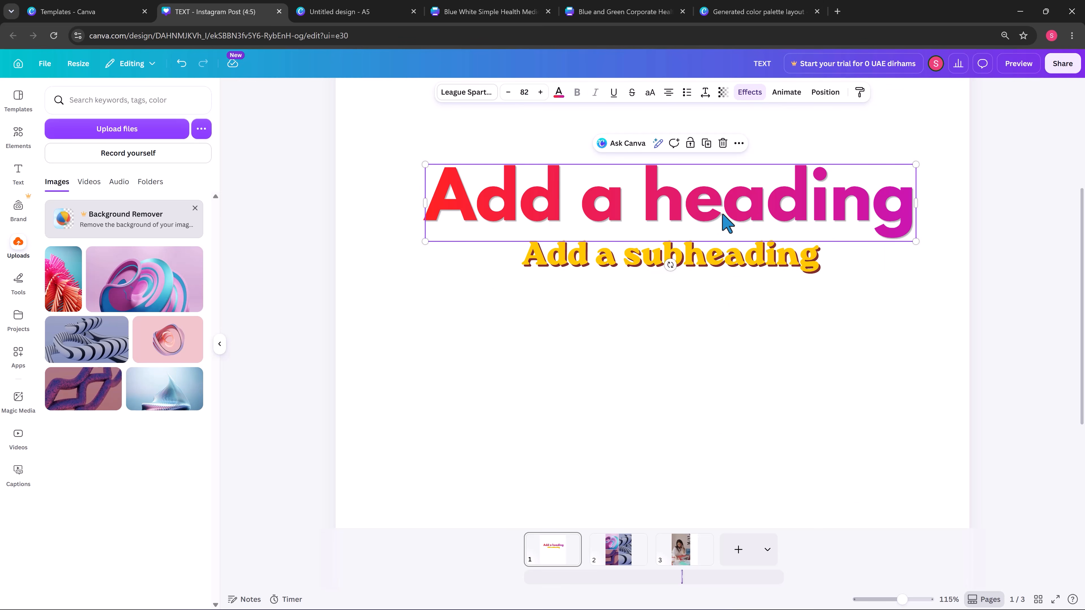
Draw a wavy red marker stroke and a thin blue pen stroke below the subheading
click(10, 172)
click(17, 253)
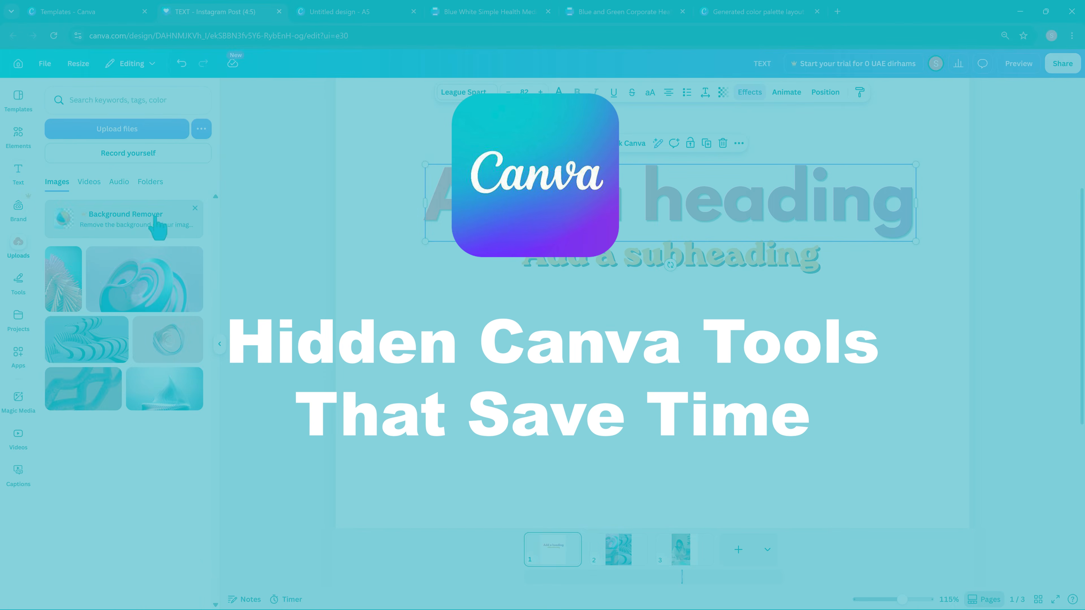
click(18, 280)
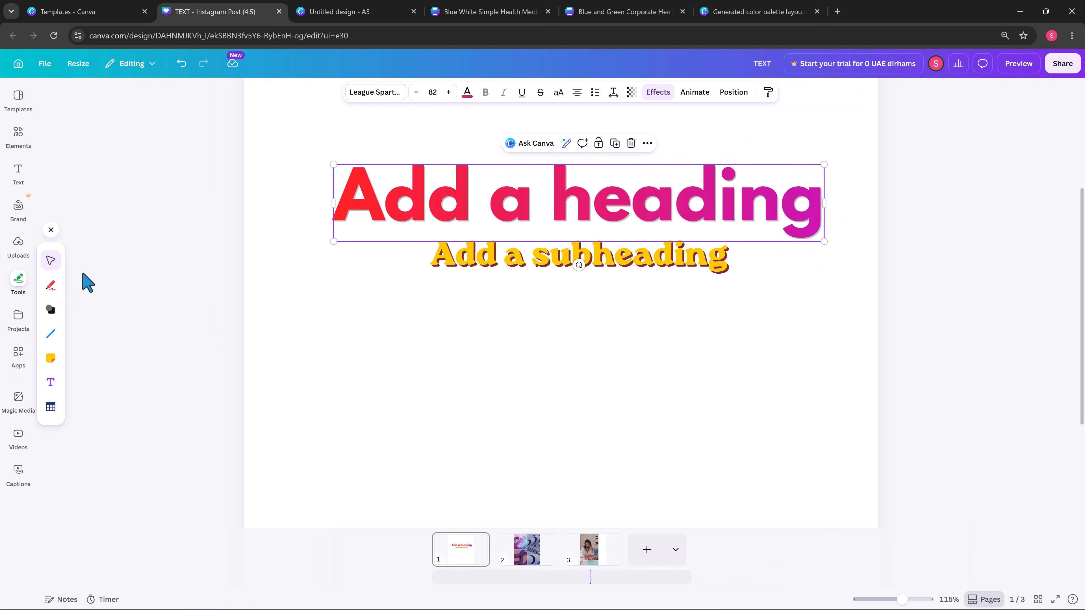
click(51, 283)
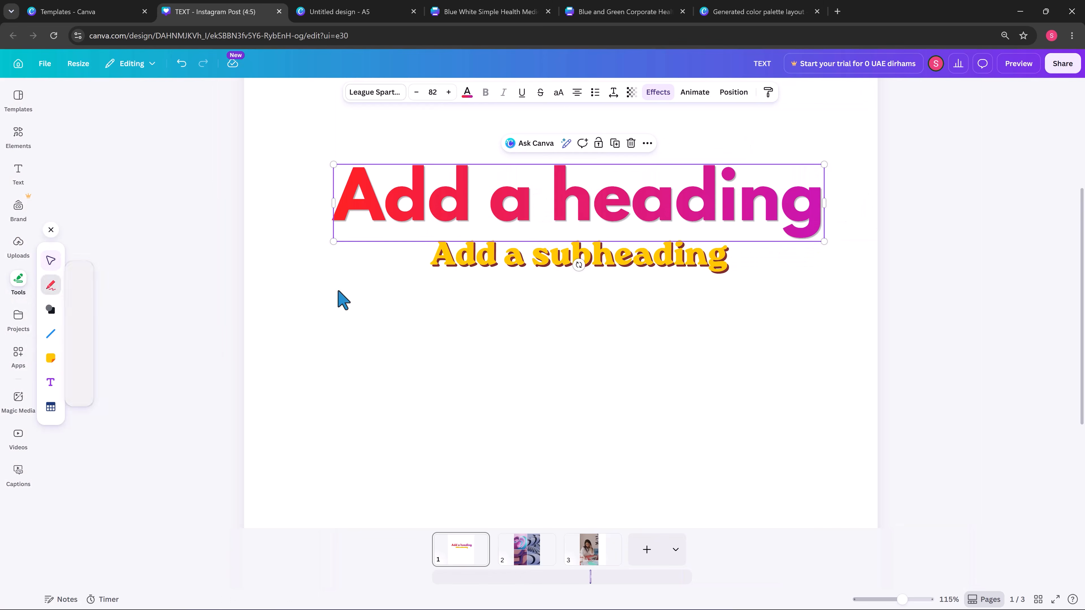
mouse_move(347, 356)
mouse_down()
mouse_move(512, 333)
mouse_move(720, 292)
mouse_move(766, 311)
mouse_up()
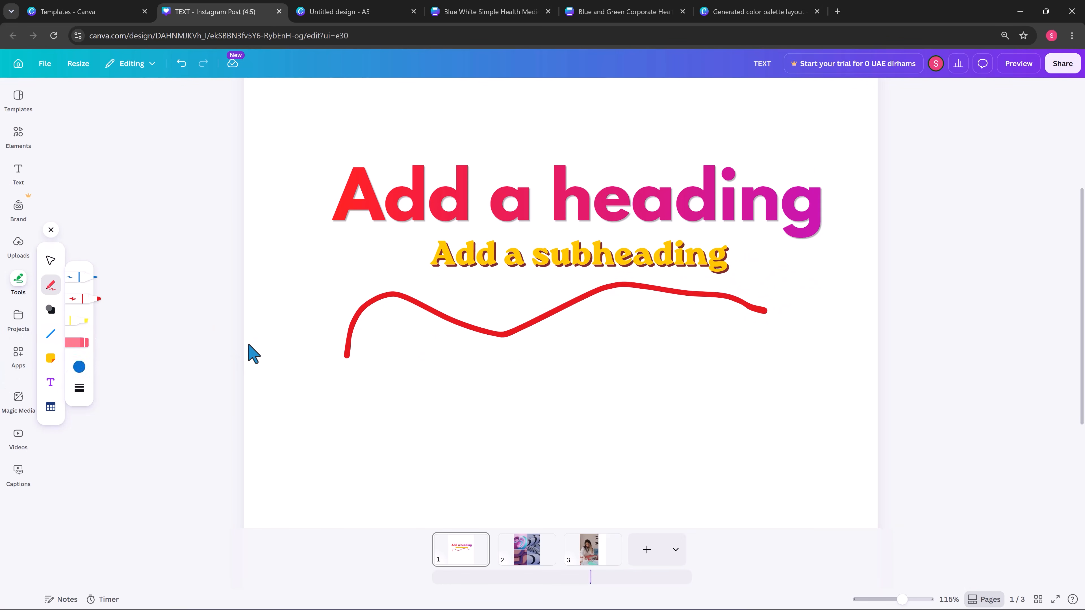
drag(290, 392, 593, 368)
Increase the blue pen's weight well above 4 and draw a thick wavy stroke across the lower part of page 1
click(79, 388)
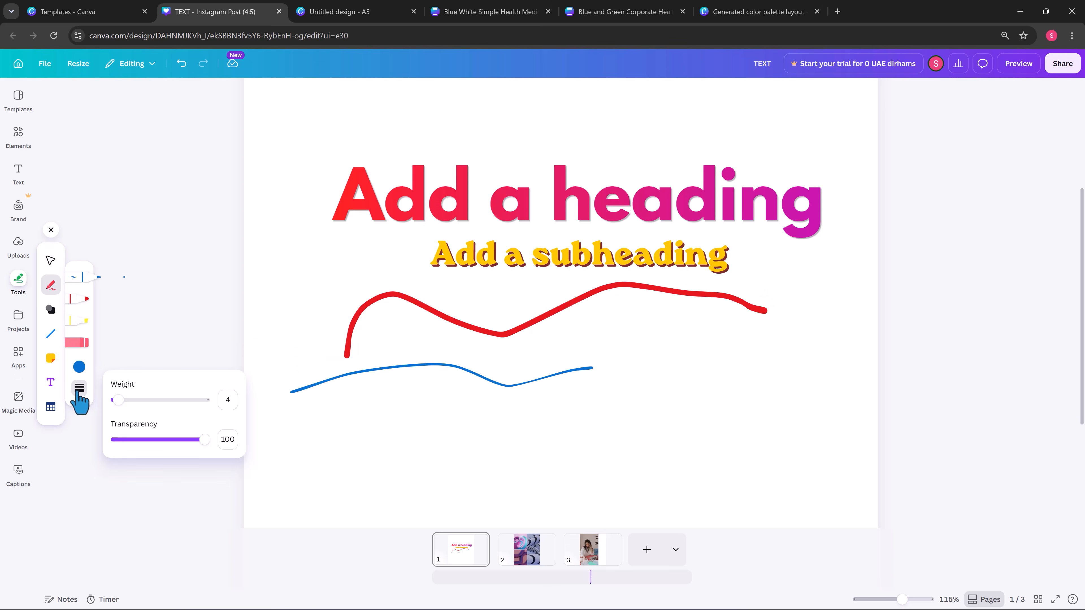
click(169, 400)
mouse_move(371, 449)
mouse_down()
mouse_move(456, 376)
mouse_move(858, 310)
mouse_up()
Add a rounded blue square, open its corner rounding settings, and delete the square
click(51, 309)
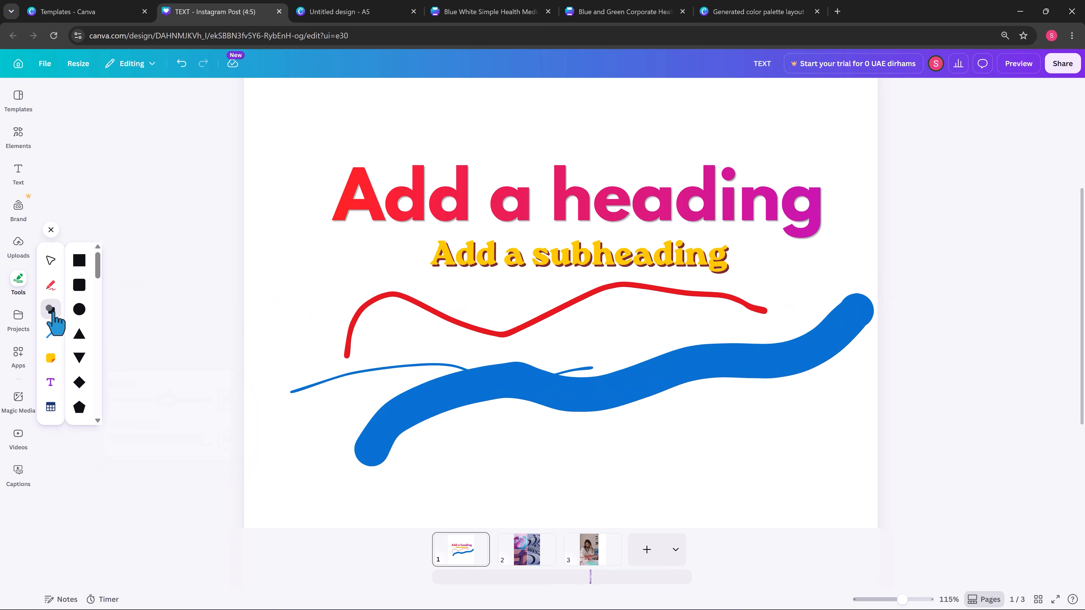
click(81, 286)
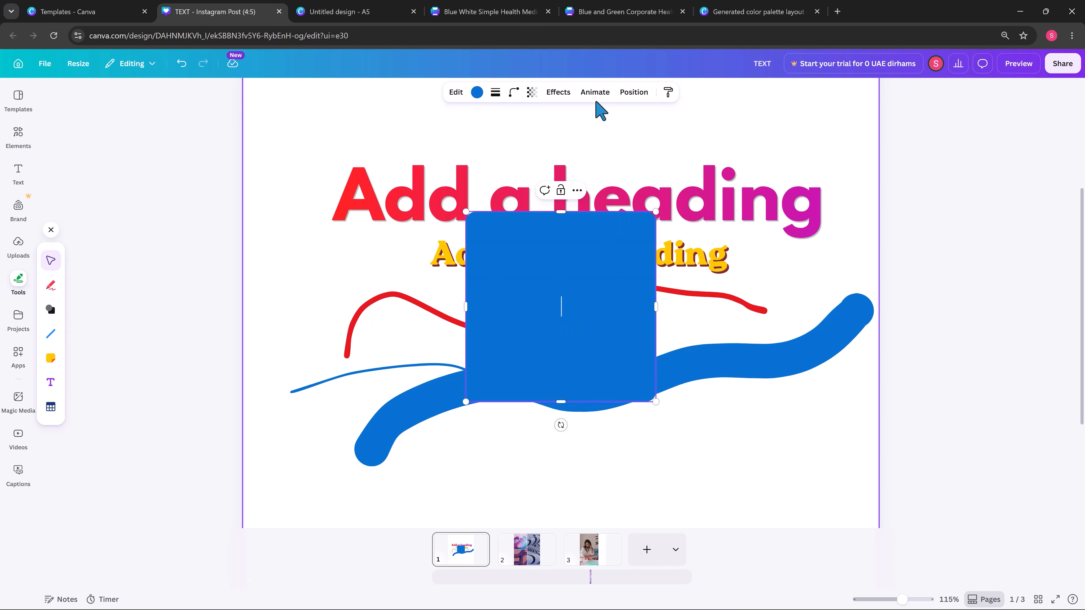
click(515, 92)
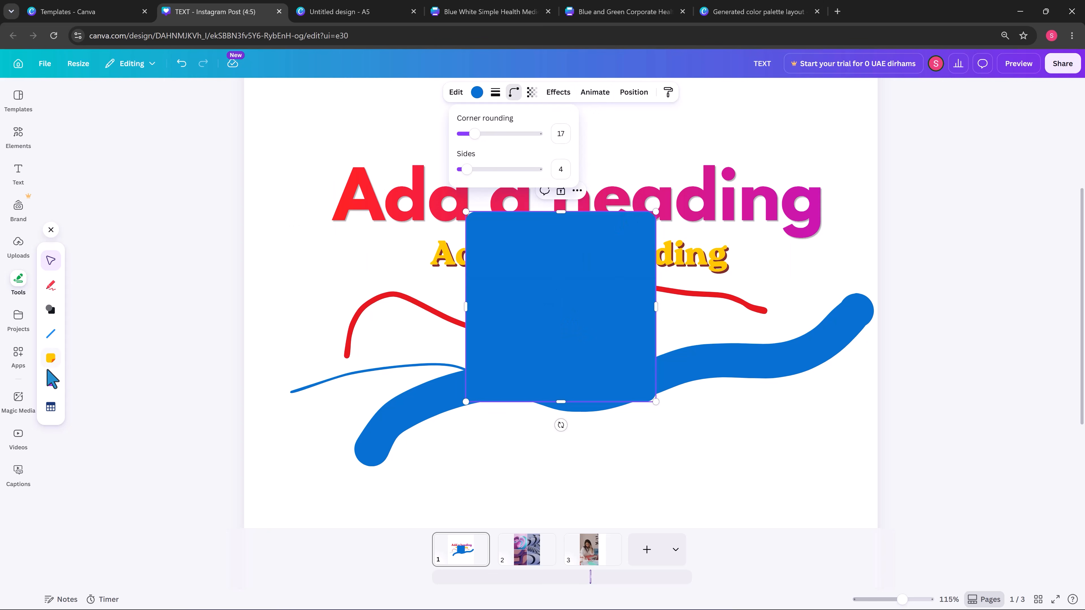
click(51, 359)
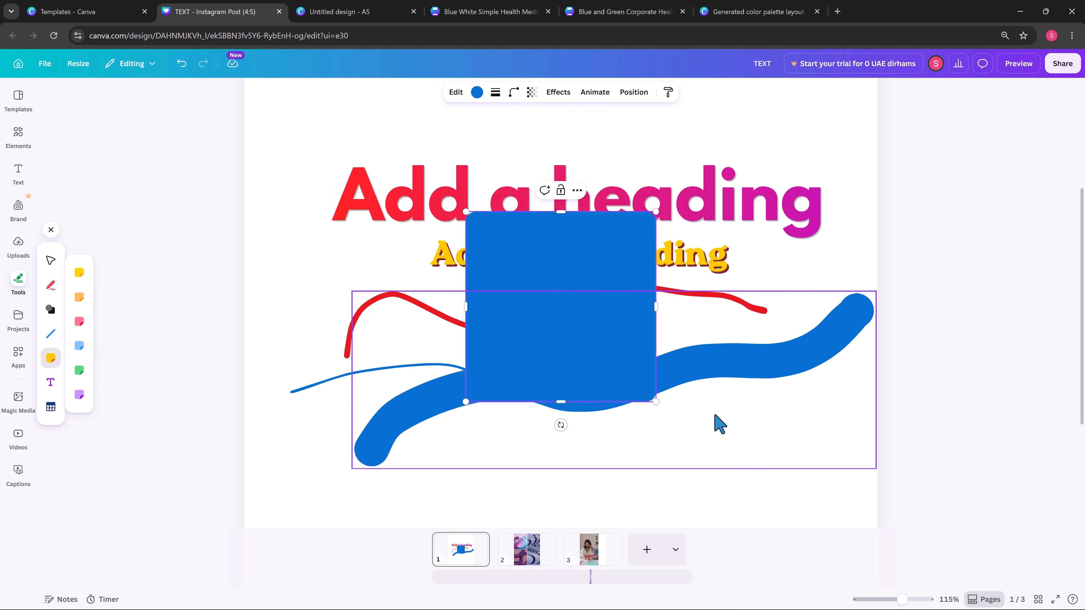
key(Delete)
Delete the thick blue, thin blue and red strokes from page 1
click(642, 399)
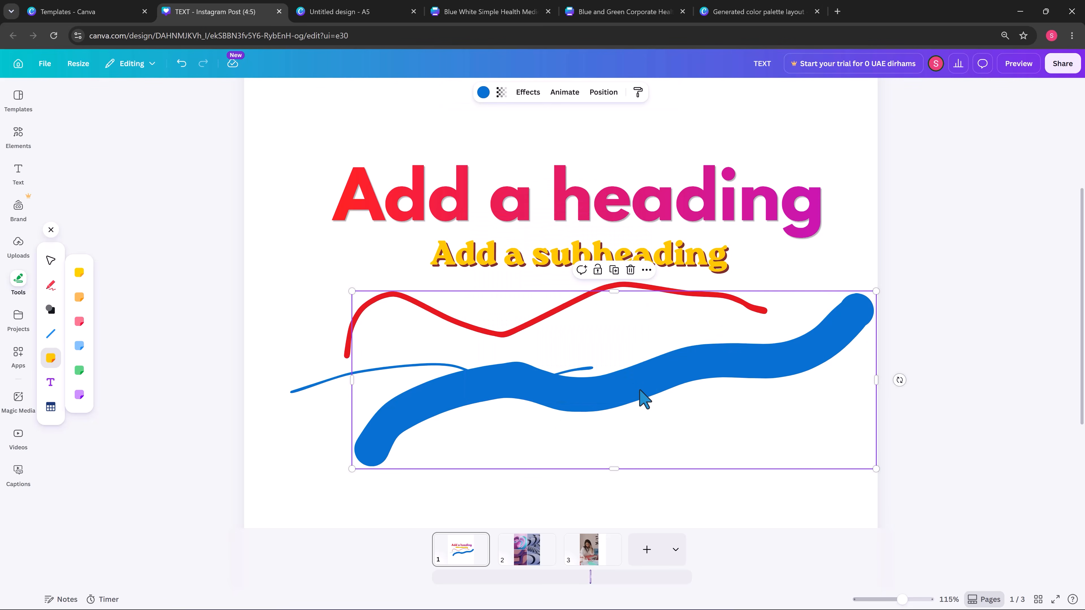
key(Delete)
click(532, 389)
key(Delete)
click(498, 335)
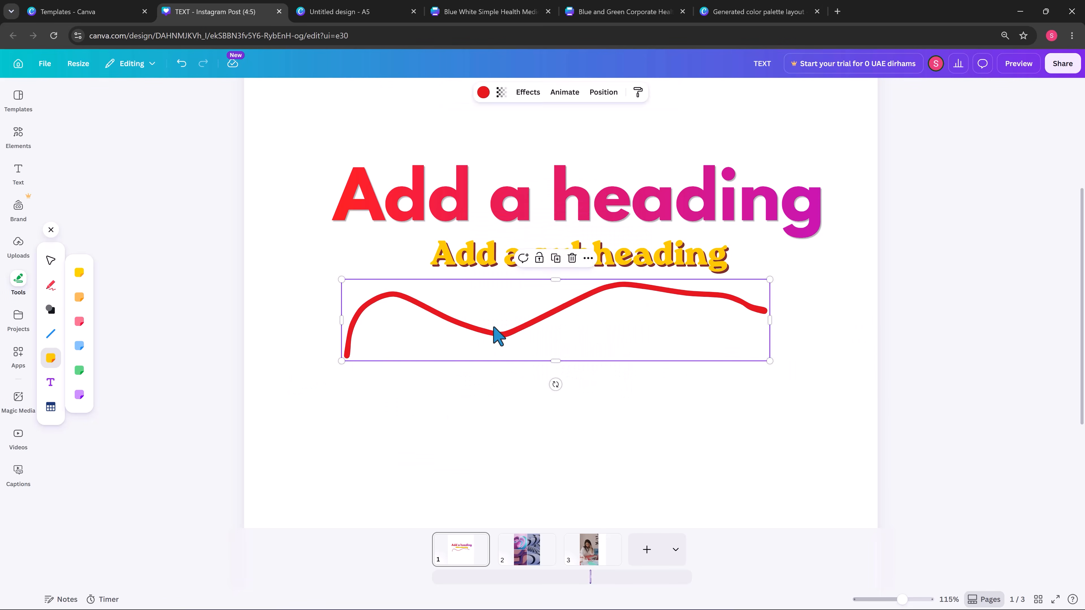
key(Delete)
Place an orange sticky note at the page's lower right, and try a straight line below the subheading
click(84, 306)
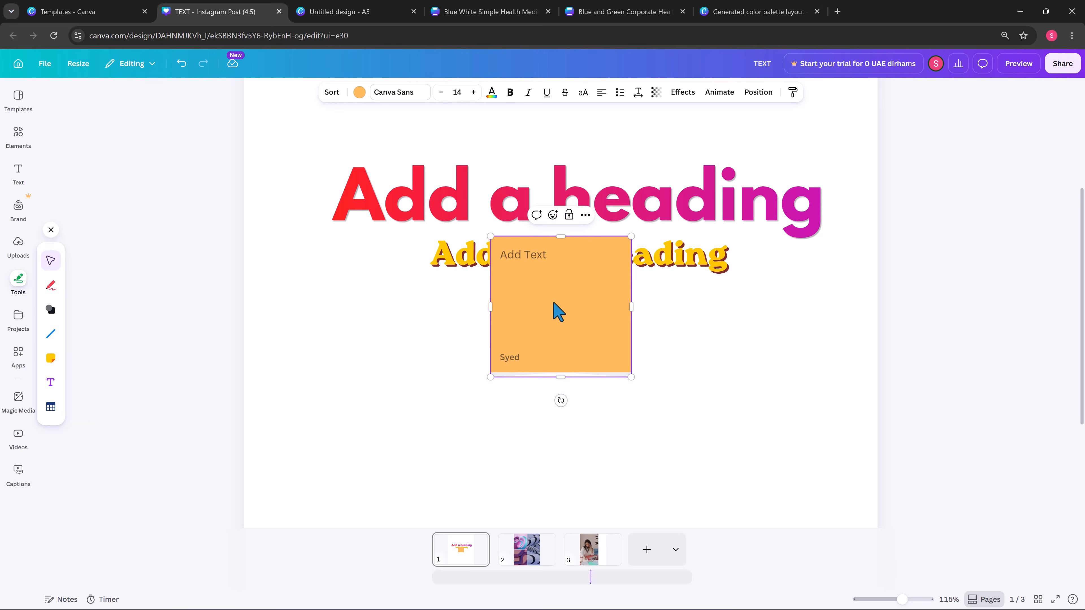
drag(557, 311, 775, 376)
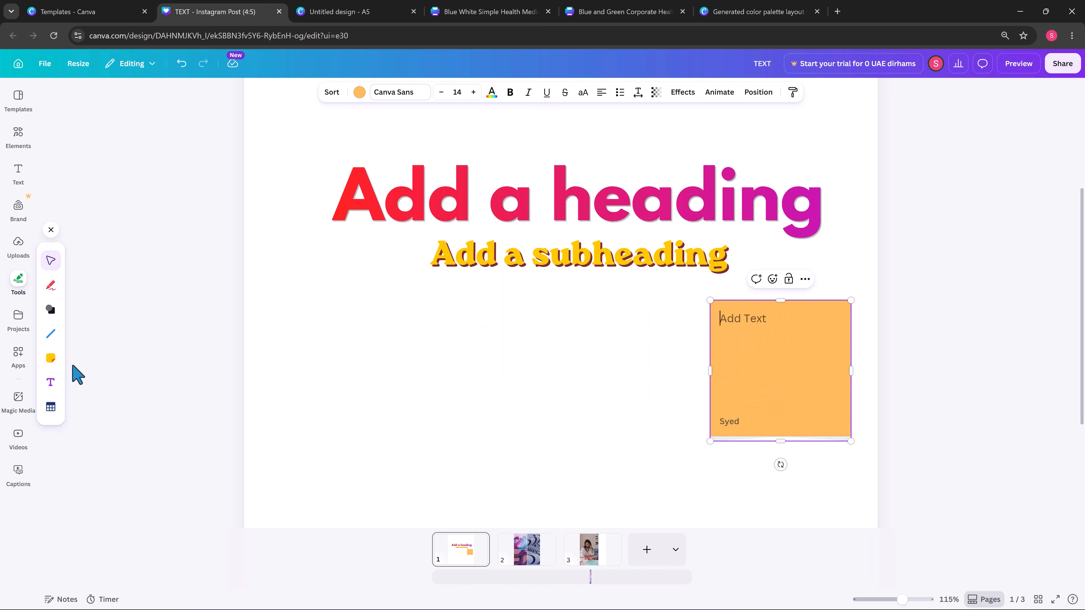
click(50, 334)
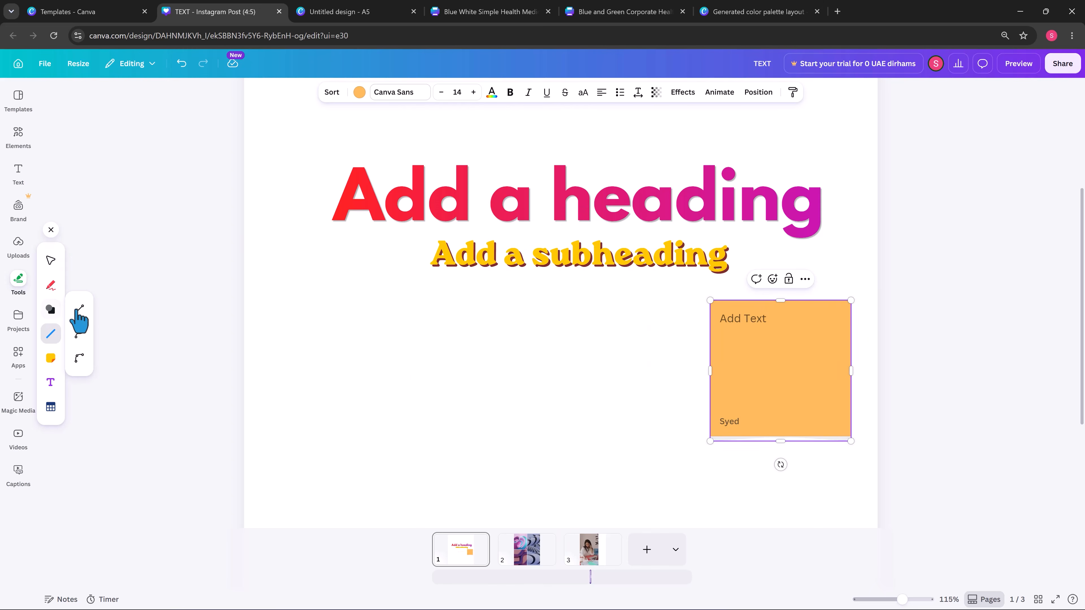
click(79, 310)
drag(344, 361, 536, 344)
drag(601, 314, 599, 338)
key(Delete)
Delete everything on page 1, and add a gray square flattened into a wide rectangle
drag(810, 139, 620, 420)
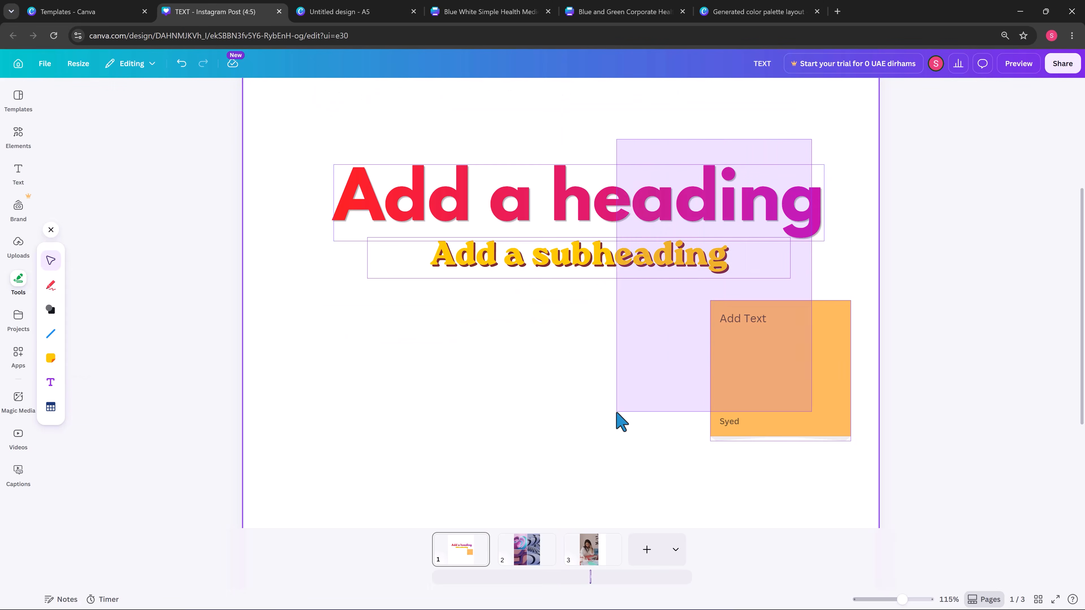
key(Delete)
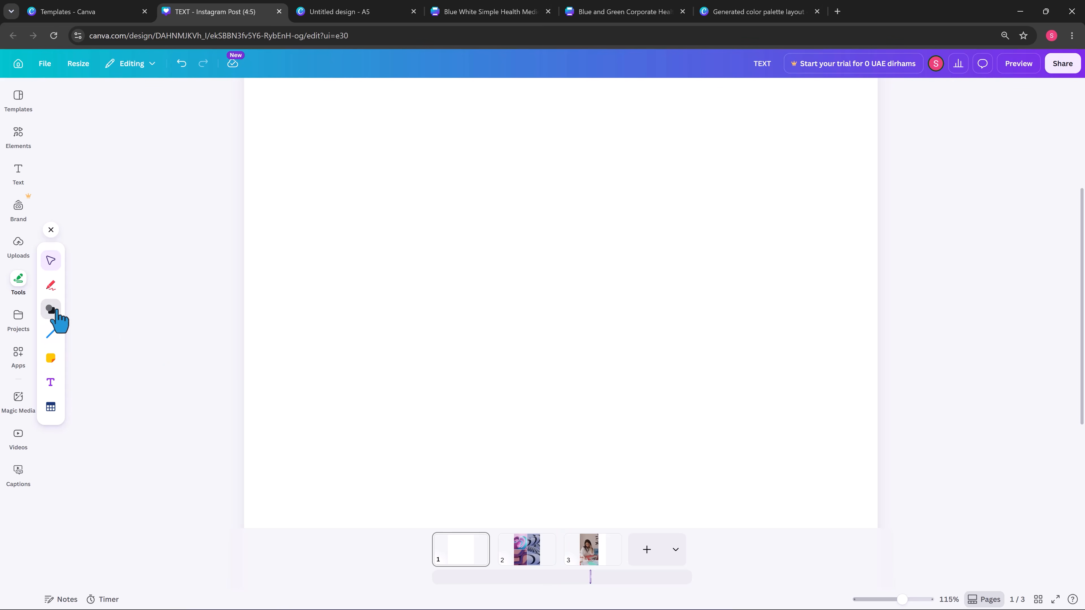
click(53, 312)
click(90, 274)
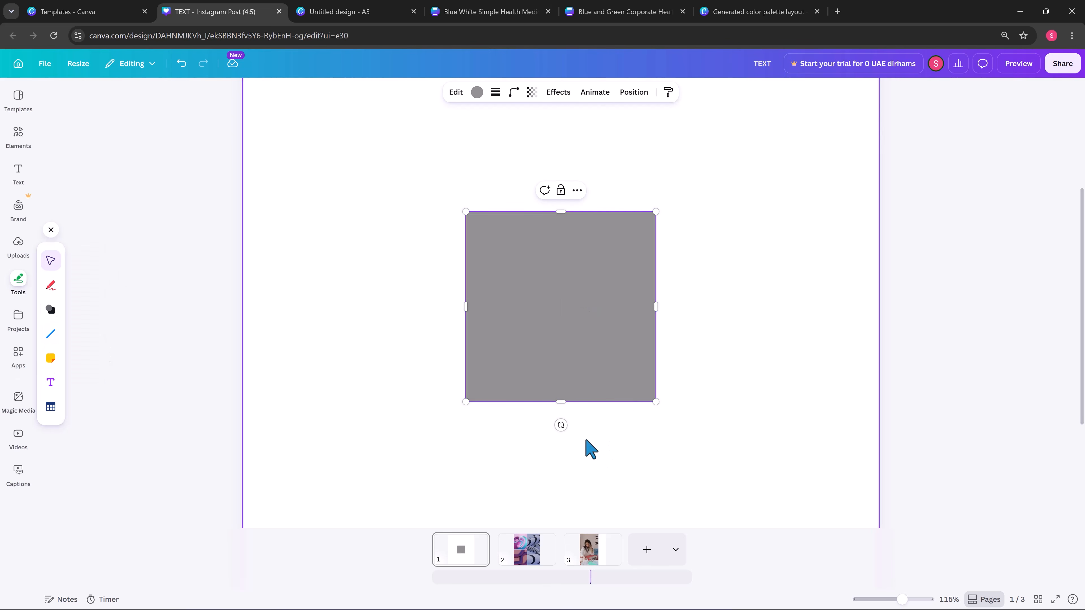
drag(557, 400, 527, 254)
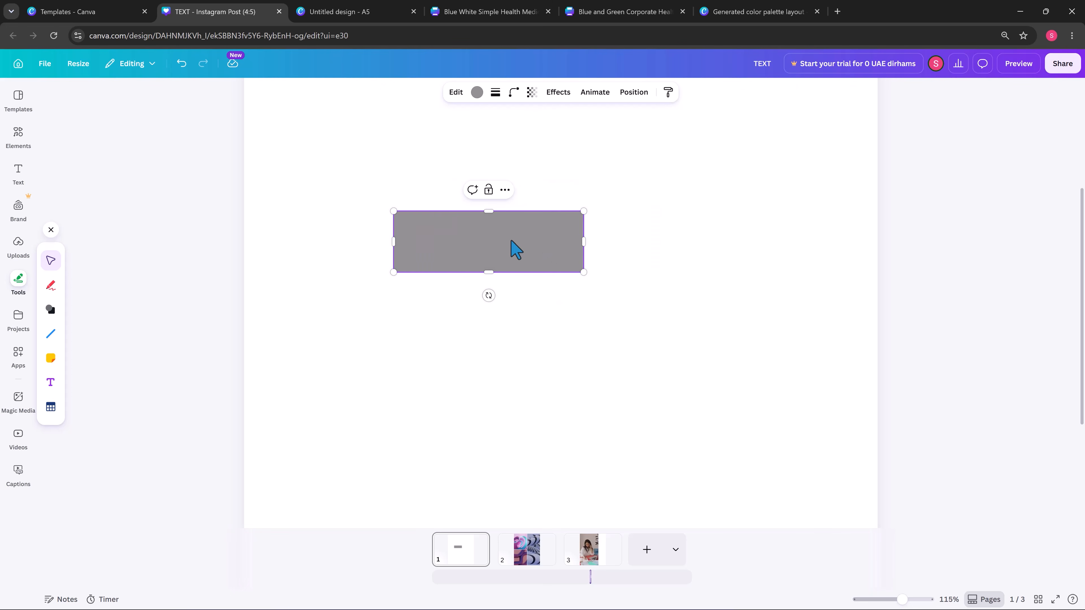
Label the gray rectangle "Manger" and move it to the upper middle of the page
double_click(516, 249)
text(Manger)
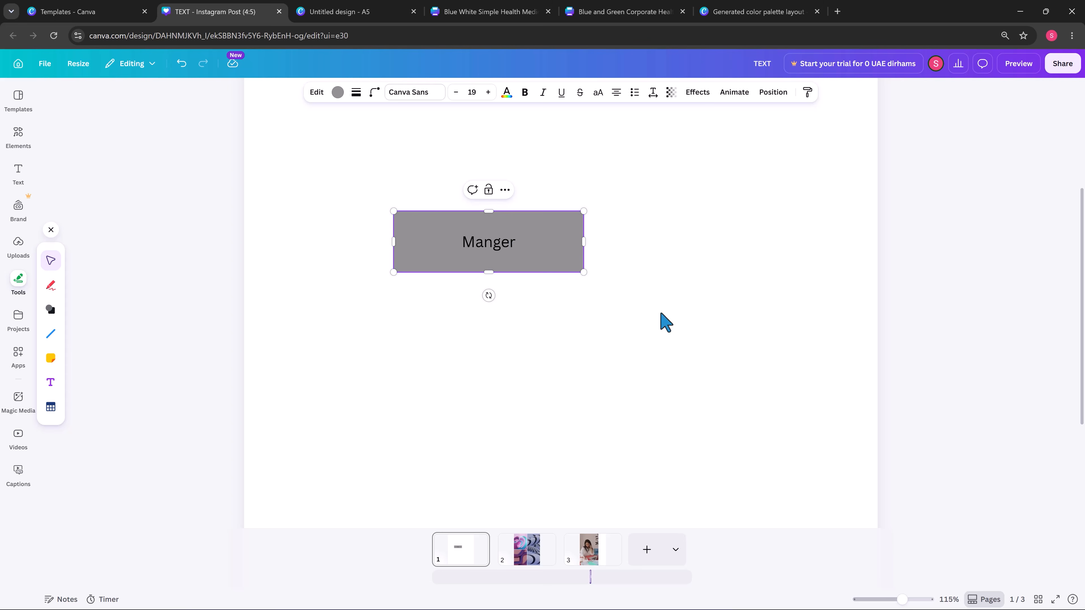
drag(504, 243, 590, 209)
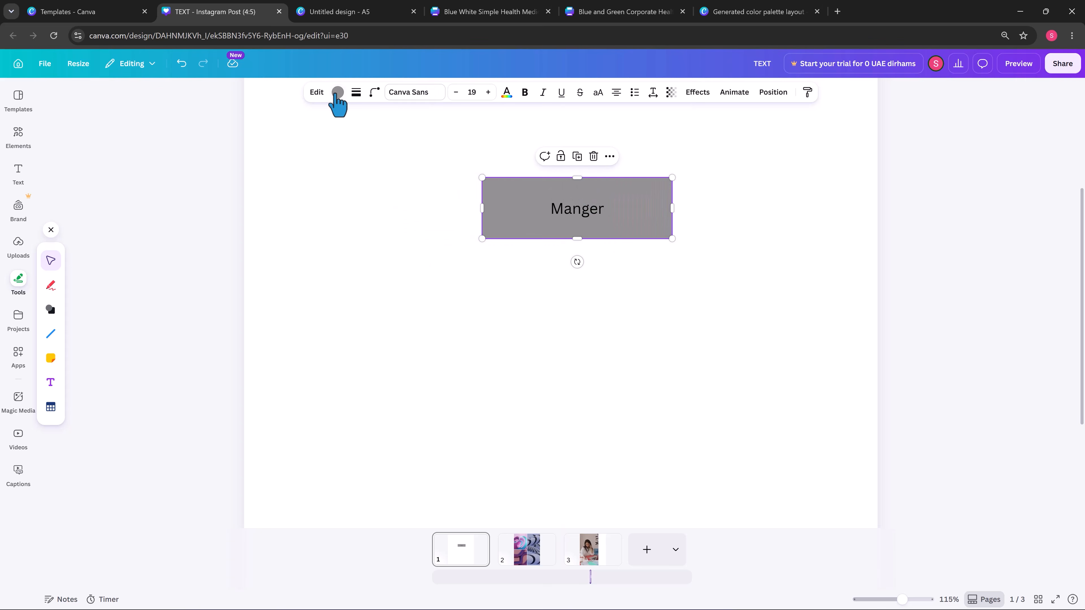
Fill the Manger rectangle with the default purple-to-turquoise gradient
click(338, 93)
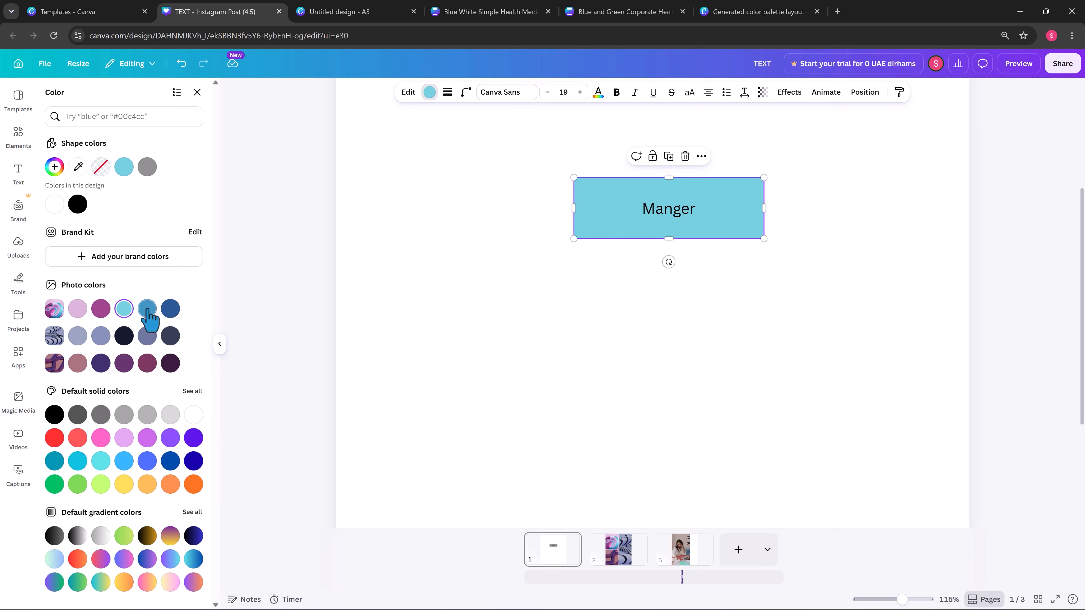
click(147, 309)
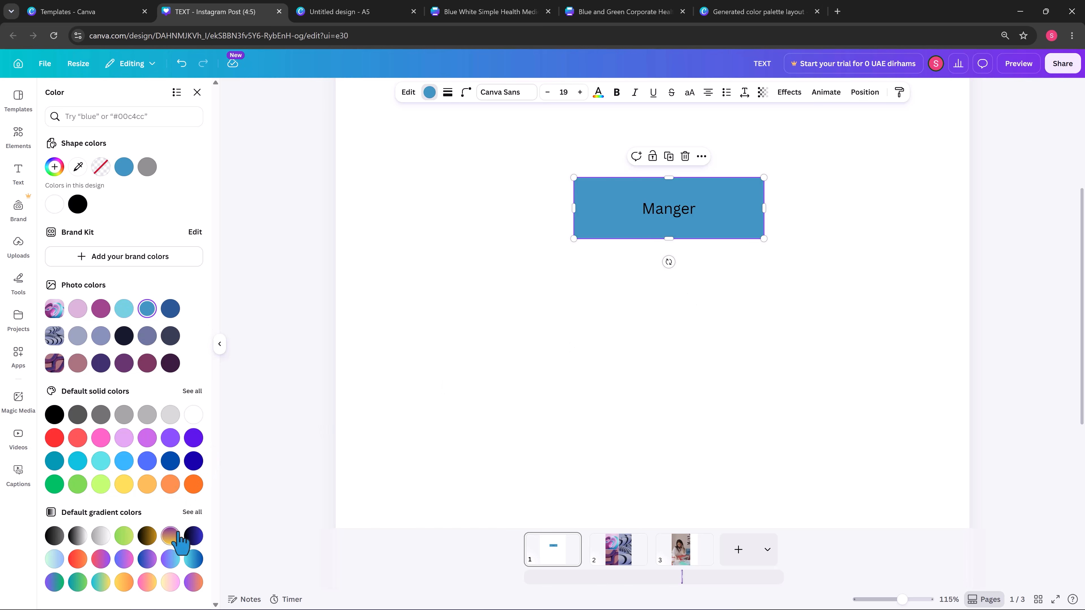
click(170, 559)
click(465, 450)
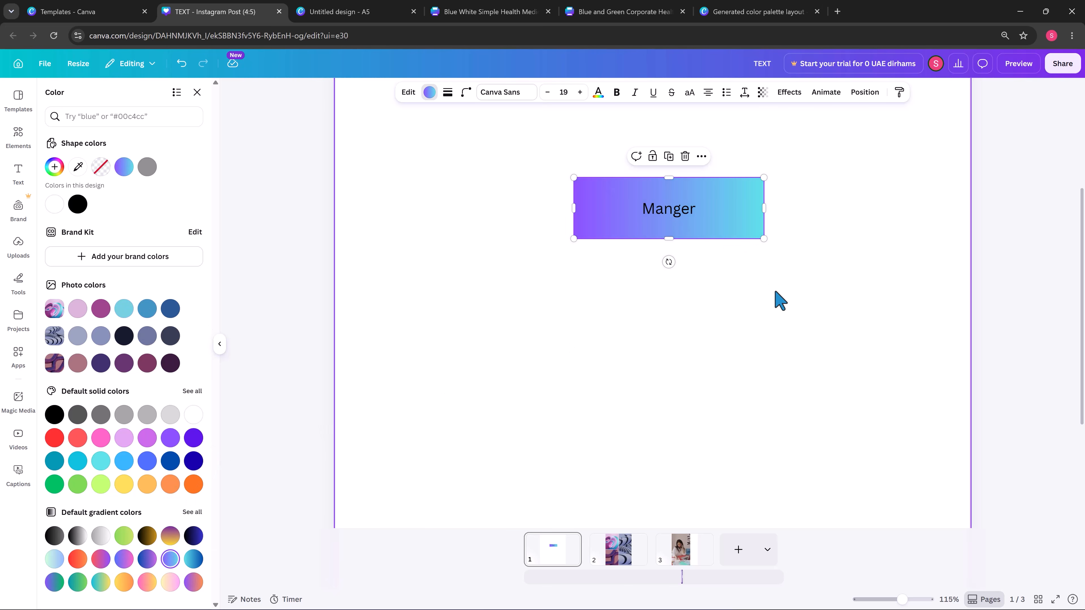
Arrange three copies of the Manger box in a row beneath the original, with the middle copy under the top box
drag(725, 207, 936, 283)
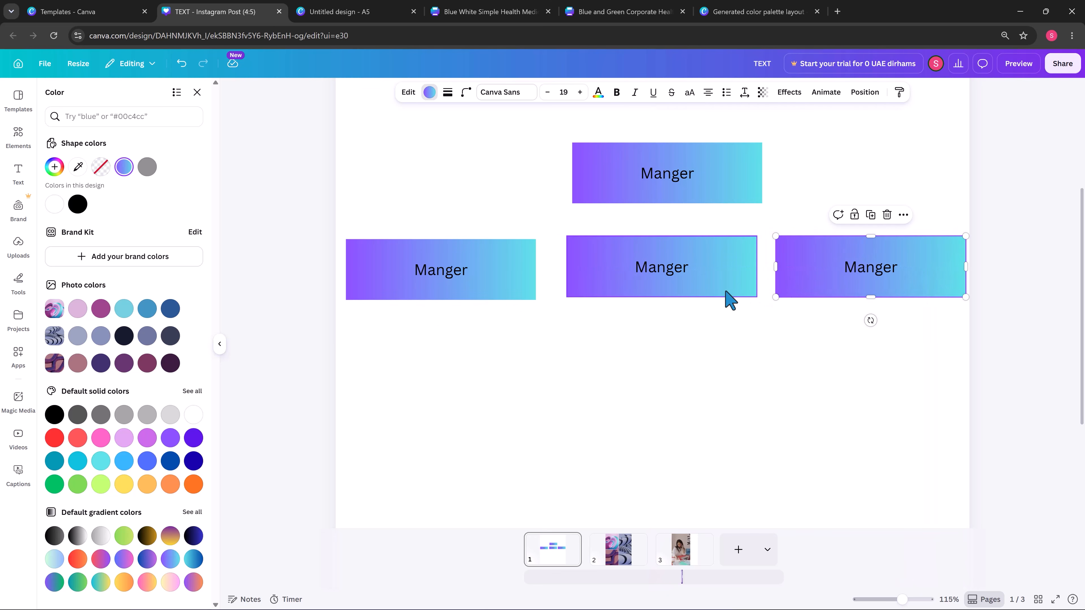
drag(727, 298, 719, 292)
drag(714, 190, 707, 179)
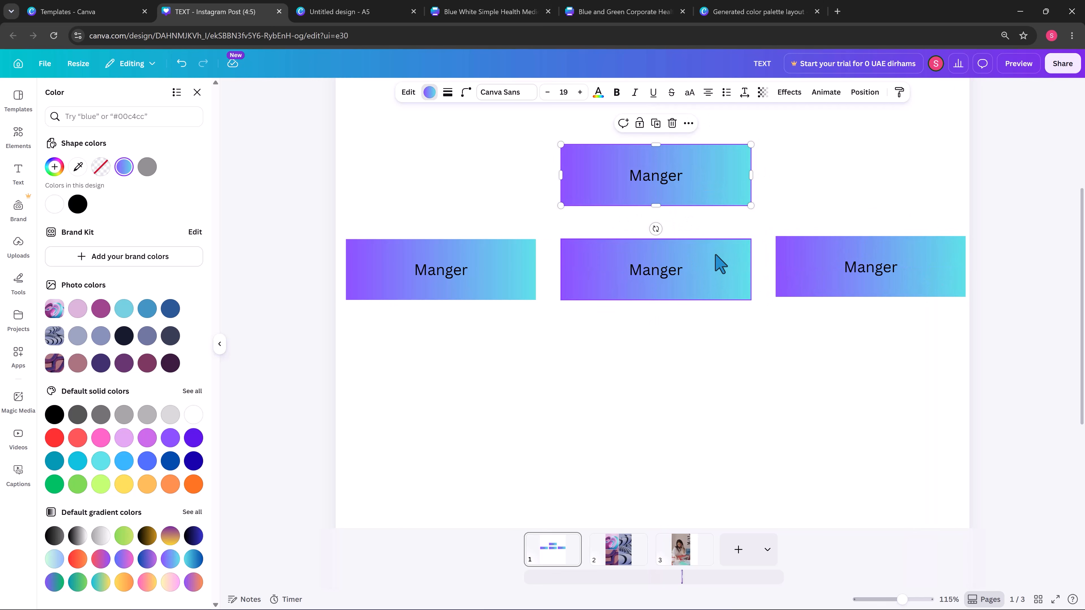
mouse_move(717, 262)
mouse_down()
mouse_move(725, 273)
mouse_move(720, 249)
mouse_move(729, 266)
mouse_up()
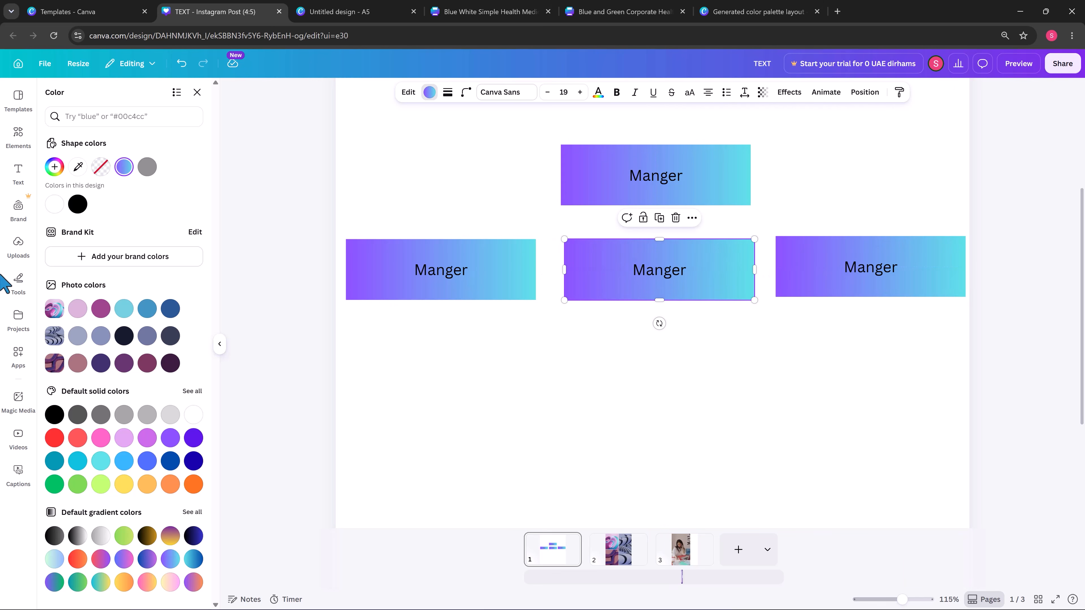
Try an elbow connector line on the chart, and delete it
click(16, 295)
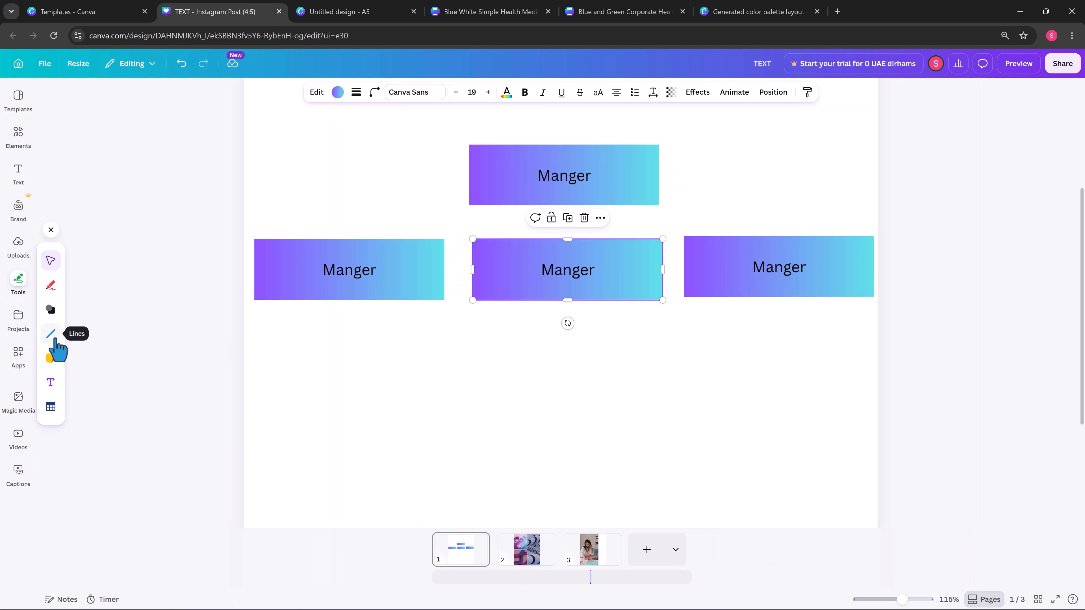
click(56, 340)
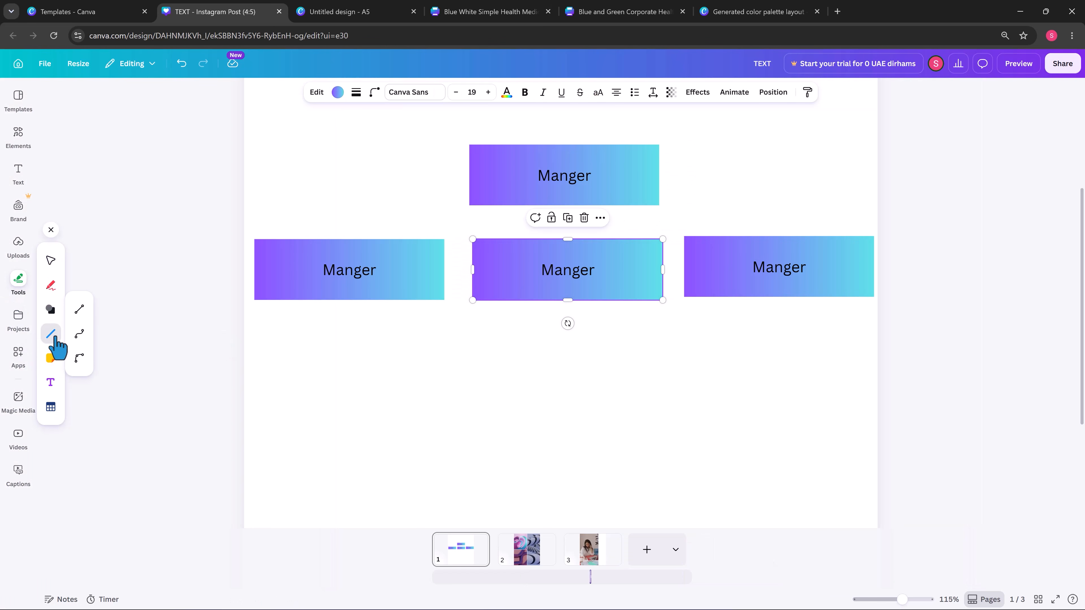
click(79, 334)
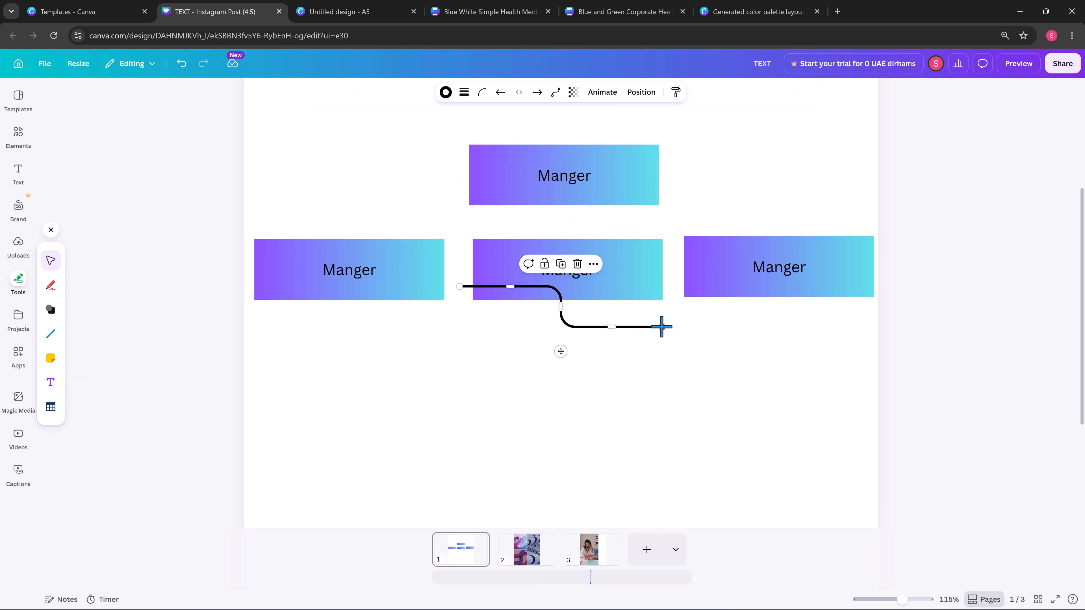
key(Delete)
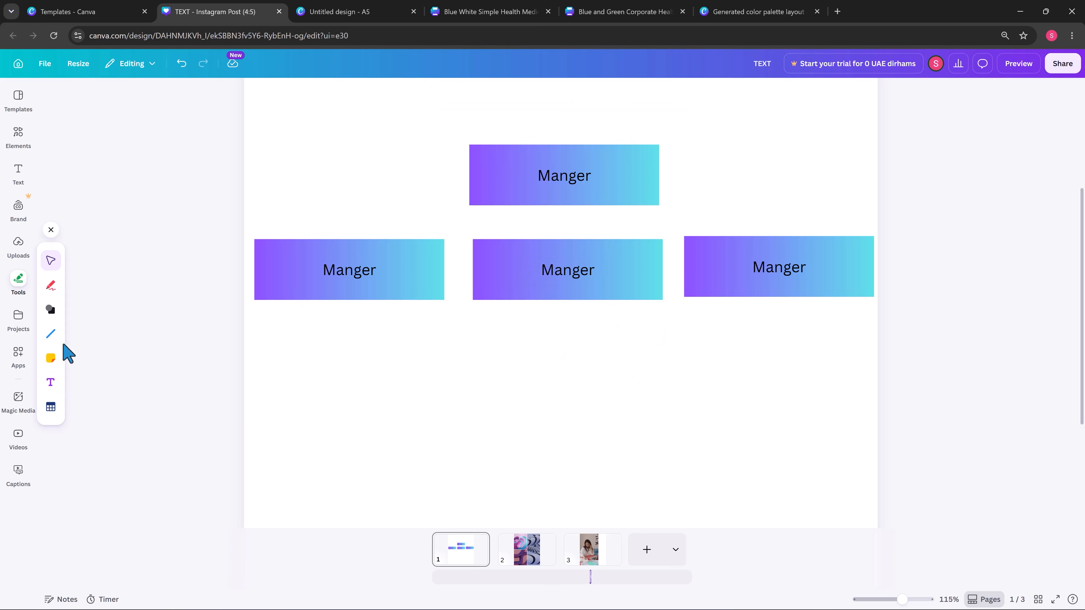
Connect the top box to the middle box below with a straight line, and move the top box until the line is vertical
click(57, 338)
click(80, 314)
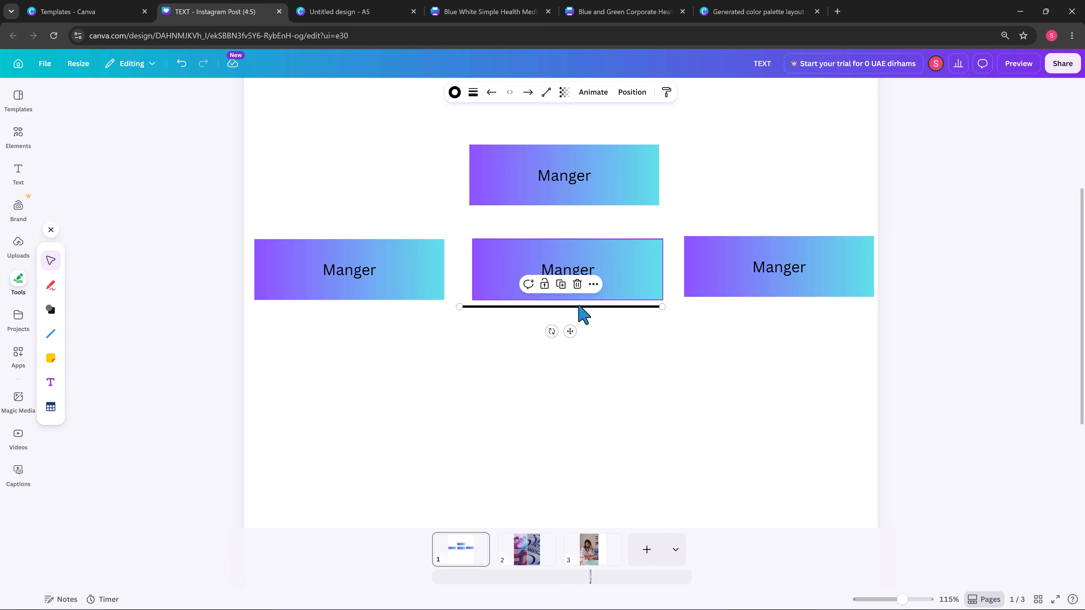
drag(663, 308, 564, 205)
drag(460, 307, 568, 239)
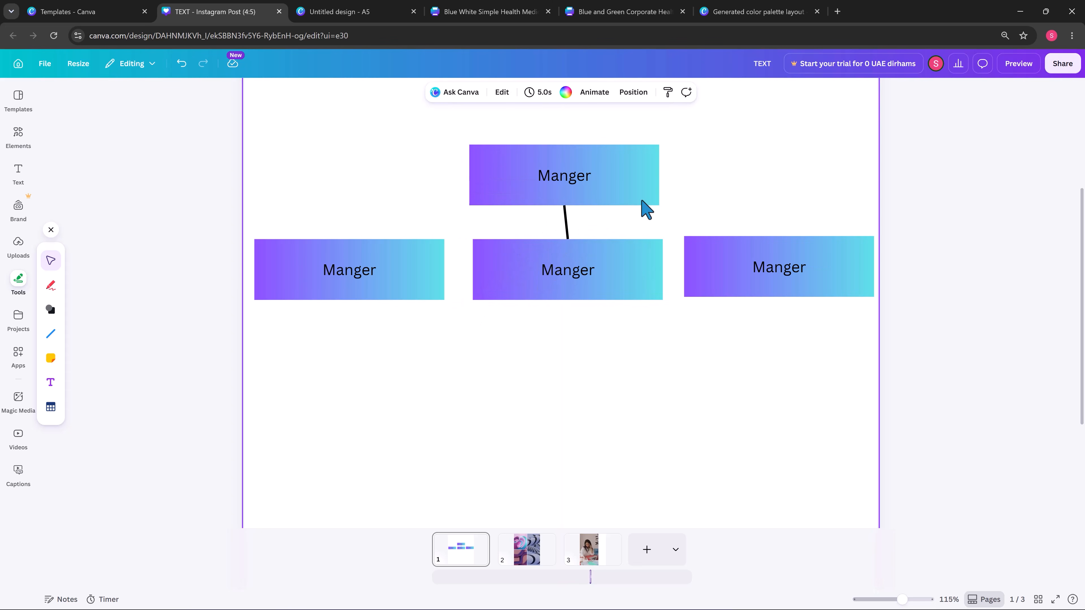
mouse_move(645, 182)
mouse_down()
mouse_move(657, 182)
mouse_move(634, 167)
mouse_move(647, 176)
mouse_up()
click(676, 371)
Add a straight line joining the left Manger box to the near edge of the middle box in the lower row
click(57, 336)
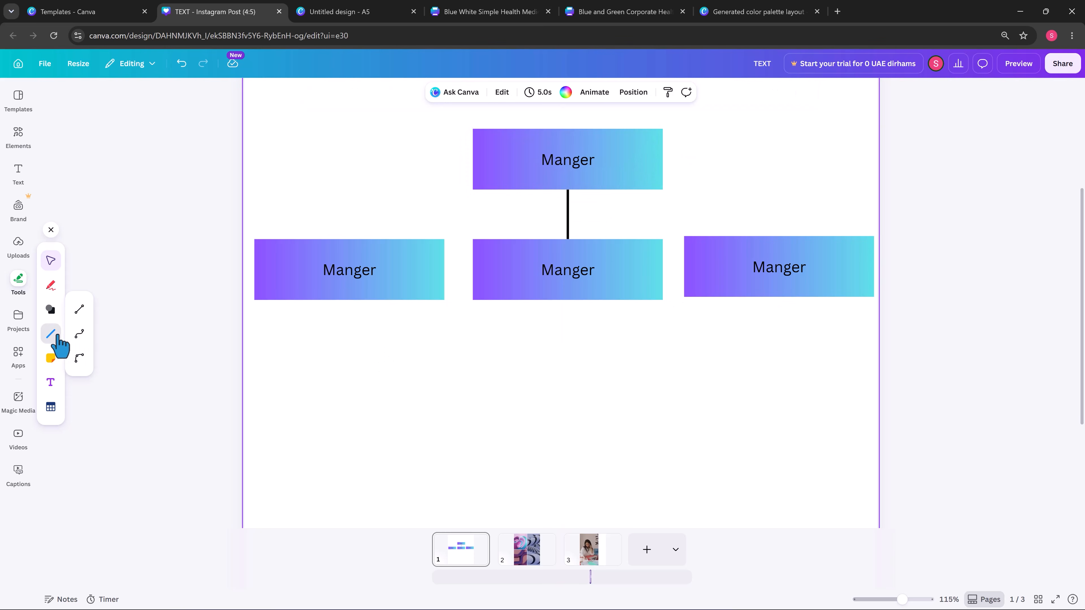
click(86, 314)
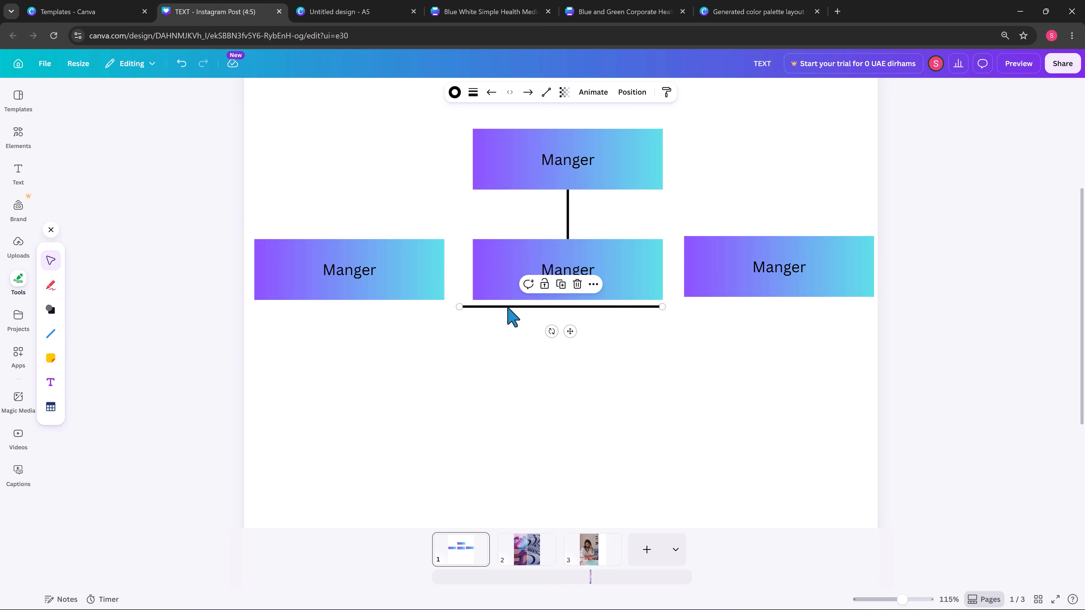
drag(510, 309, 492, 270)
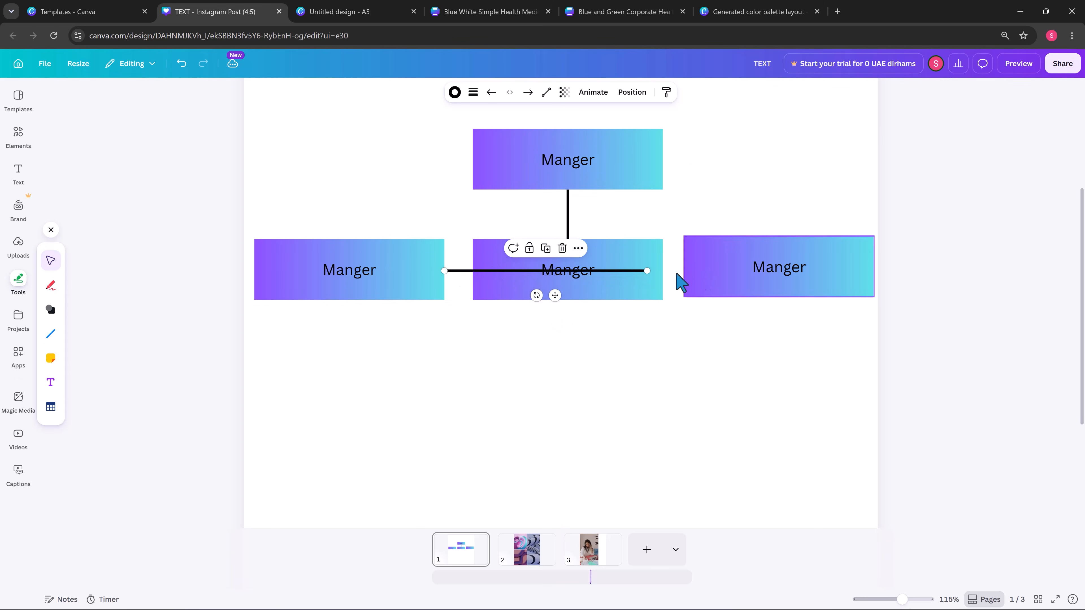
drag(645, 270, 473, 270)
Move the left Manger box below the middle row and reattach its connector to the middle box, making a diagonal line
drag(389, 274, 405, 344)
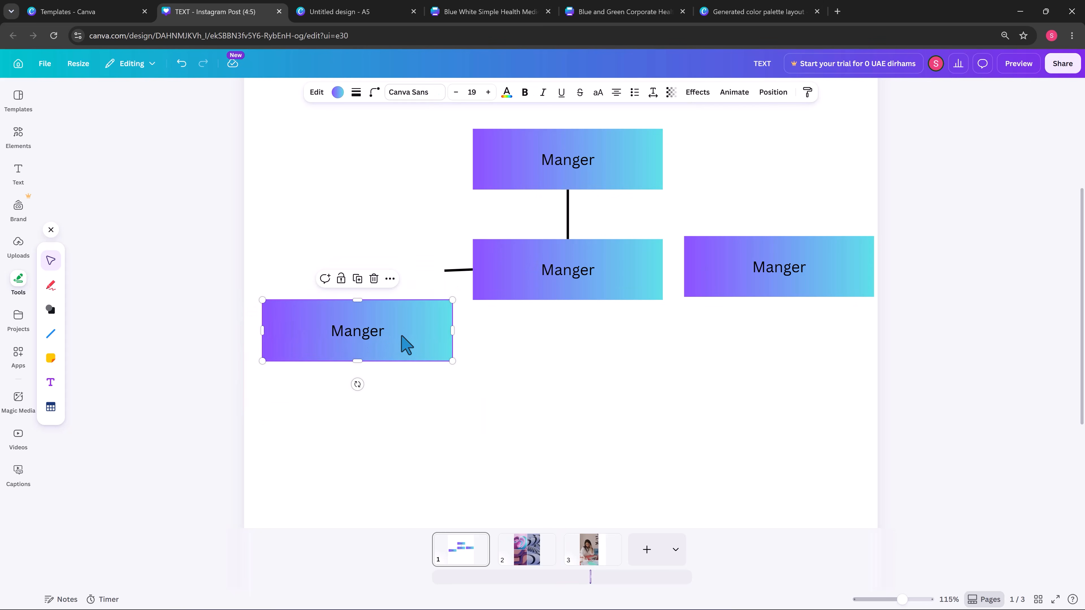
key(ctrl+z)
click(459, 271)
drag(444, 270, 466, 423)
click(469, 278)
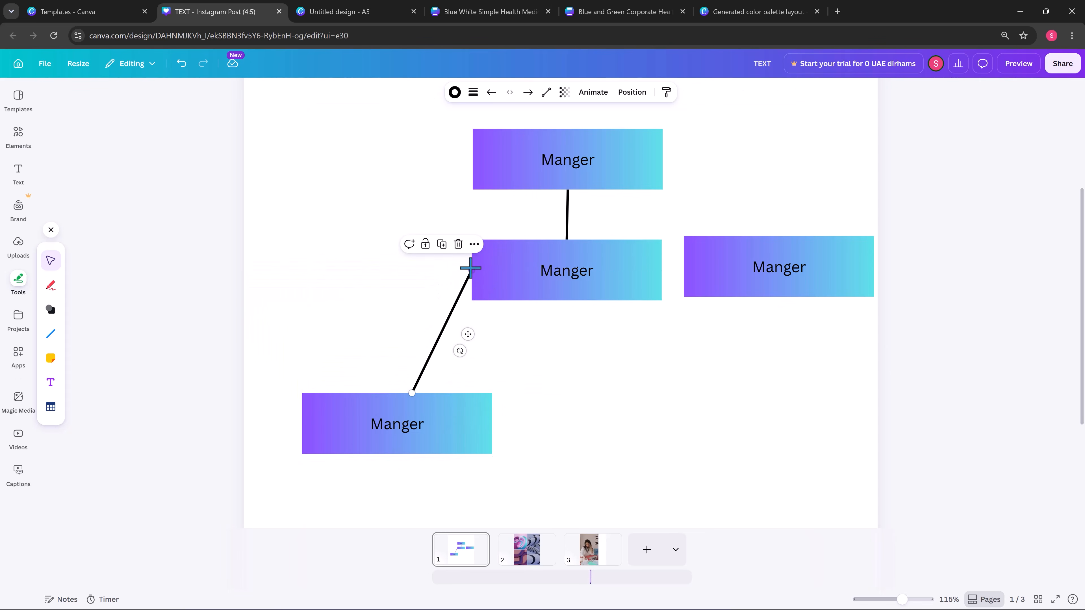
drag(470, 268, 567, 272)
click(539, 343)
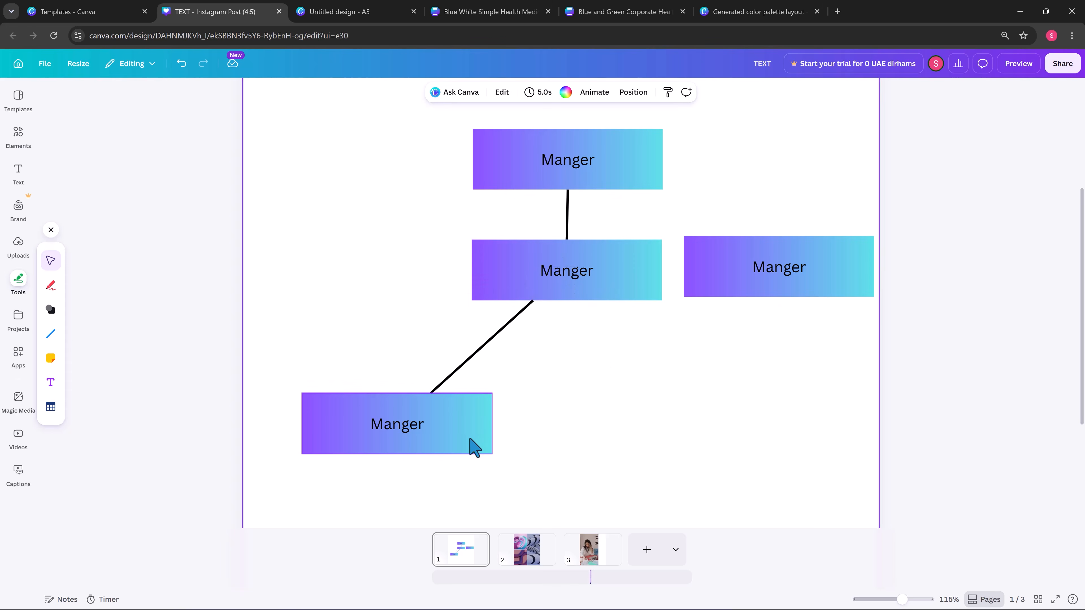
drag(470, 438, 509, 419)
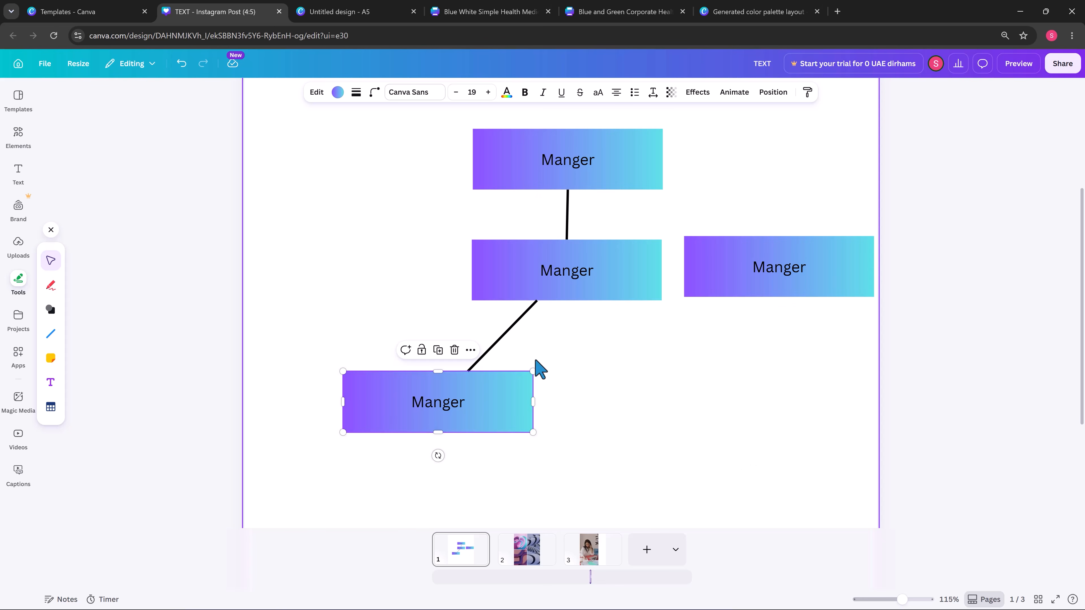
Try solid arrowheads on both ends of the diagonal connector, keeping only the one that points to the lowest box
click(506, 331)
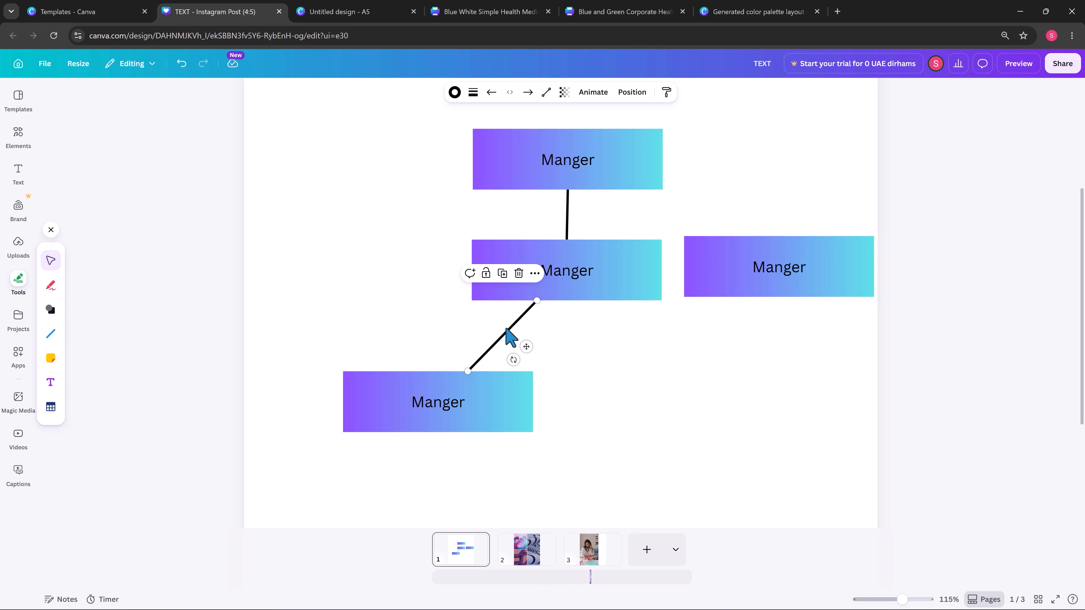
click(527, 94)
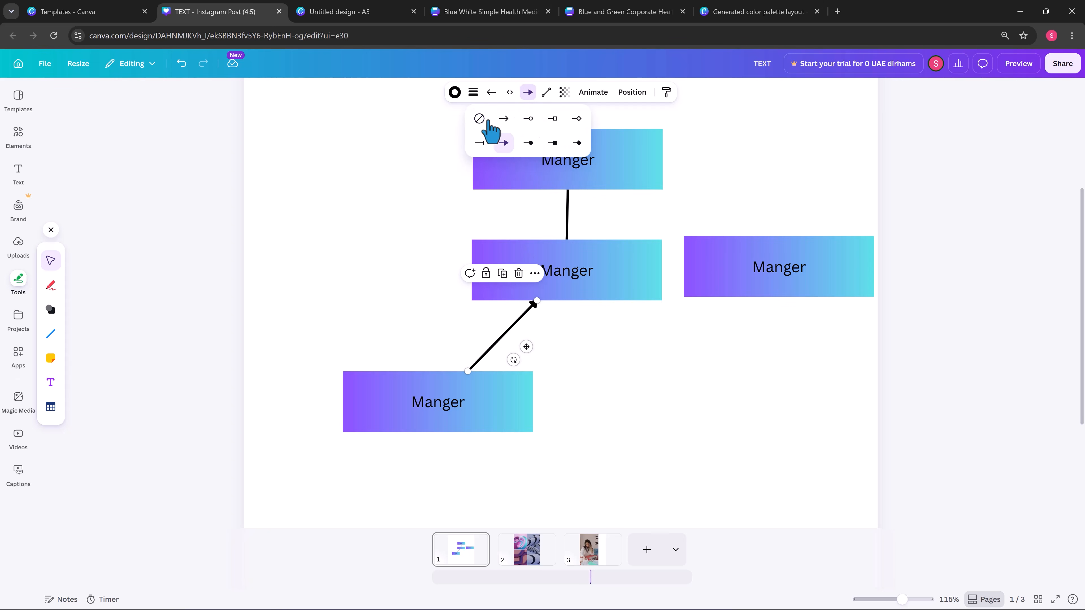
click(491, 92)
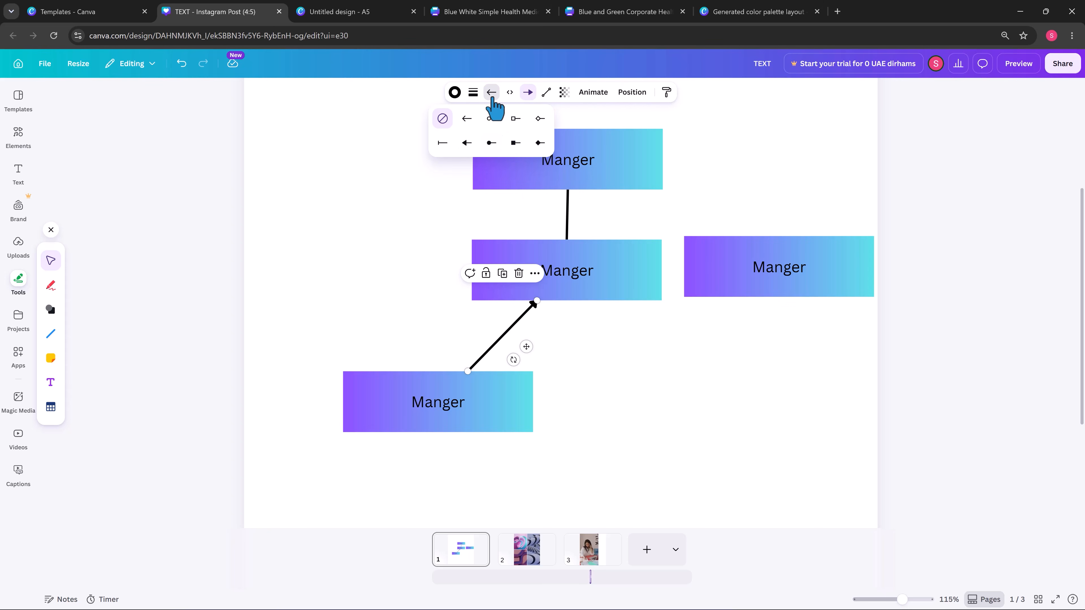
click(492, 95)
click(493, 97)
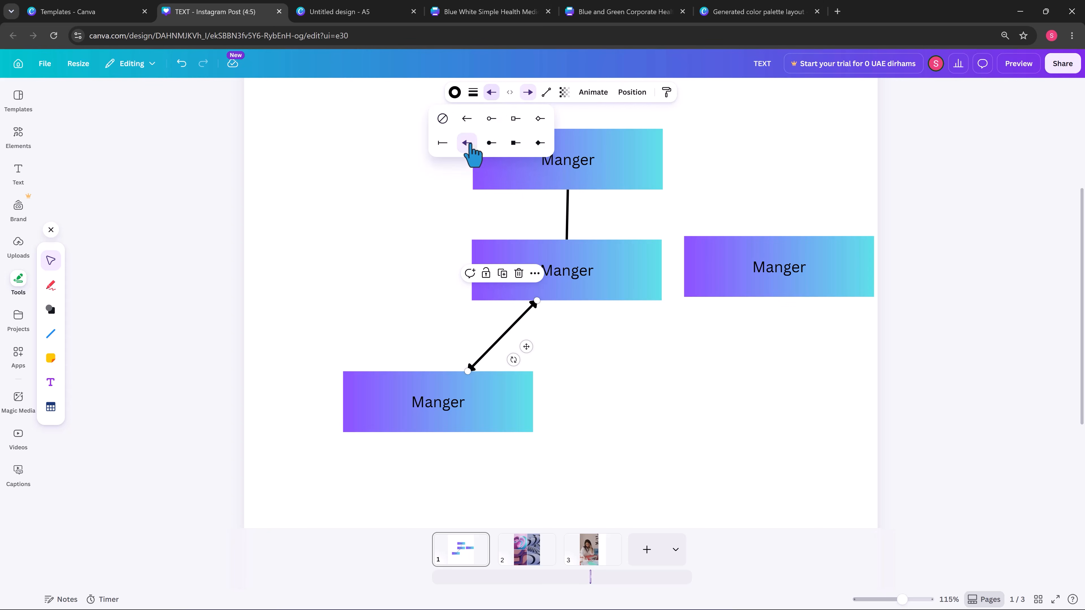
click(528, 93)
click(528, 93)
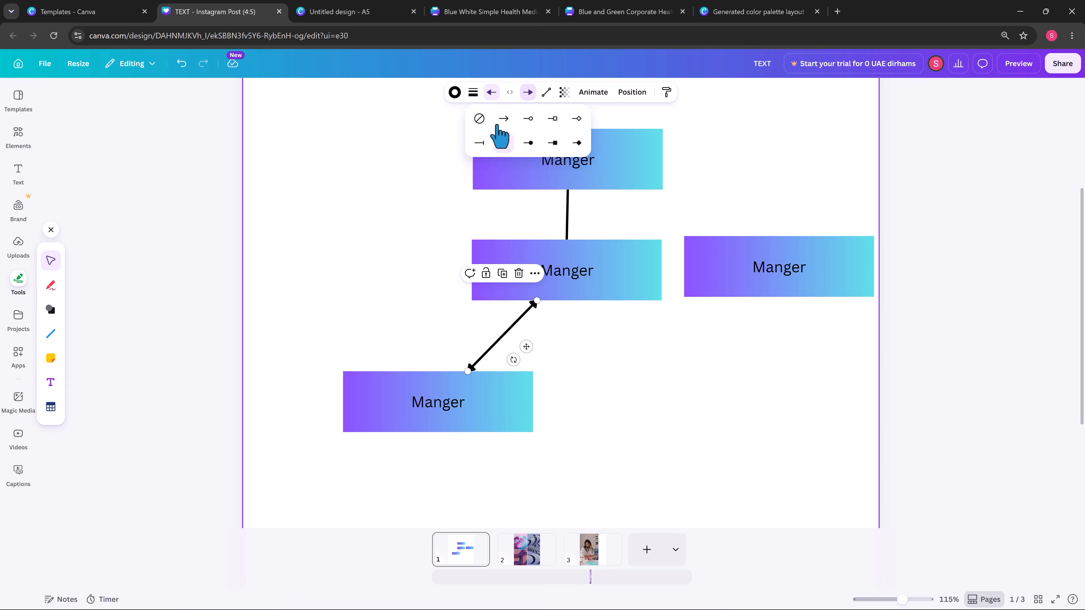
Try the Elbowed line type on the arrow connector, and set it to Curved
click(546, 94)
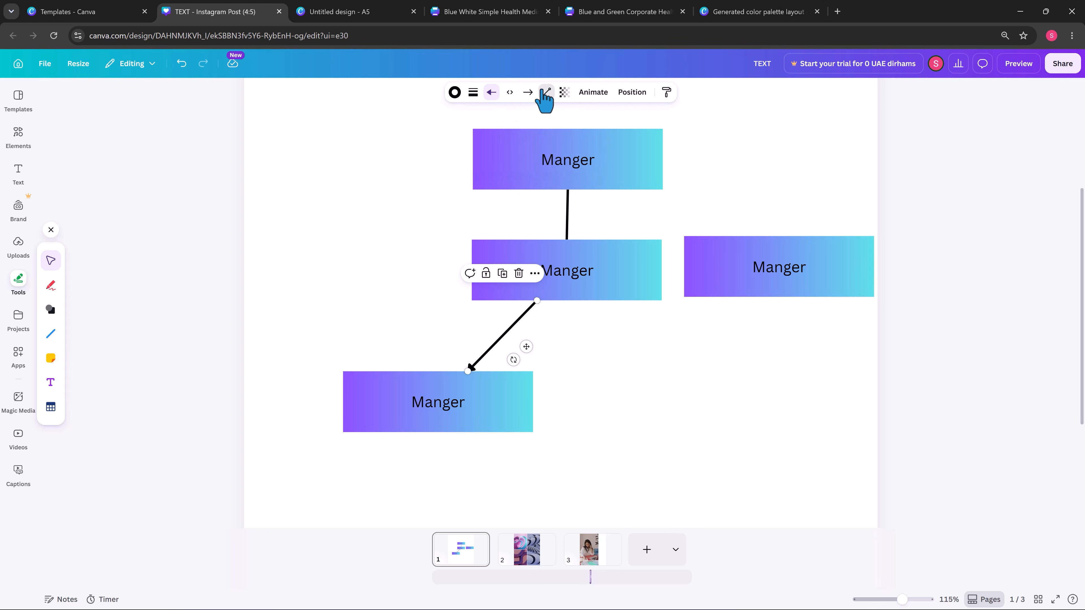
click(546, 95)
click(544, 139)
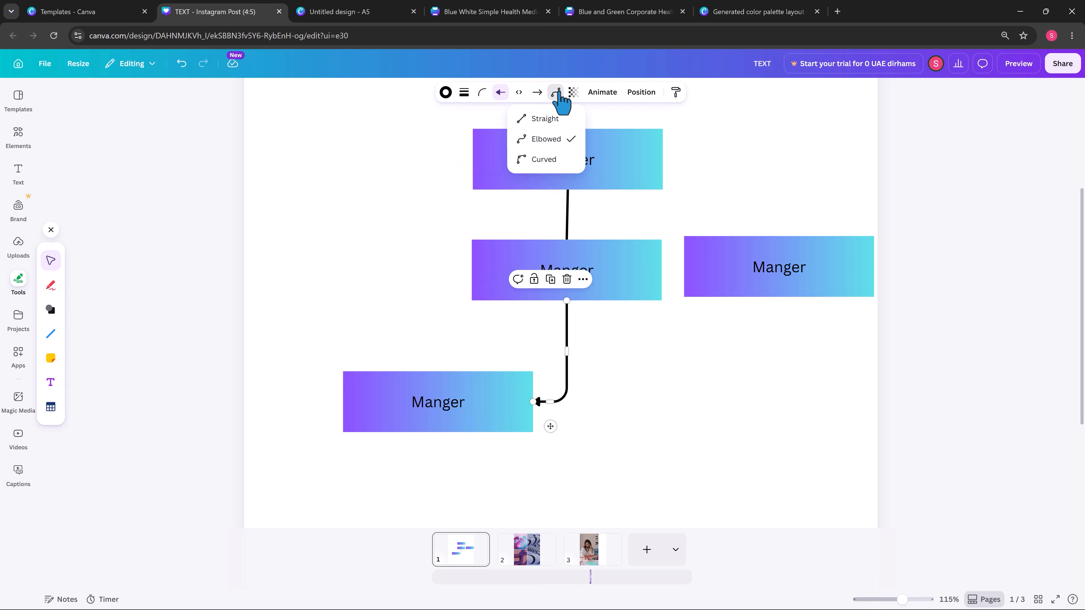
click(551, 163)
click(663, 358)
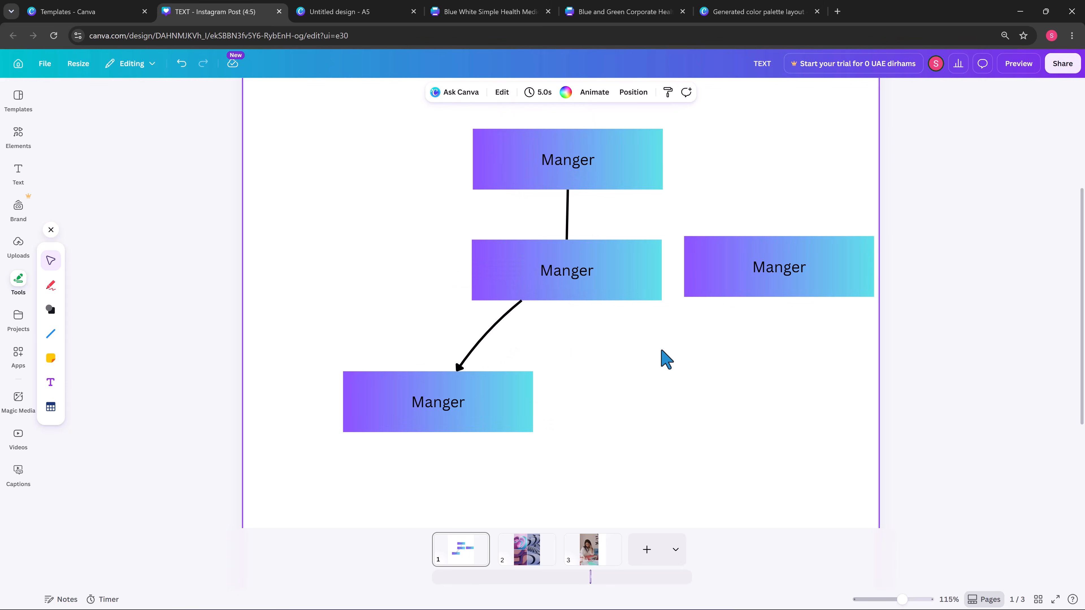
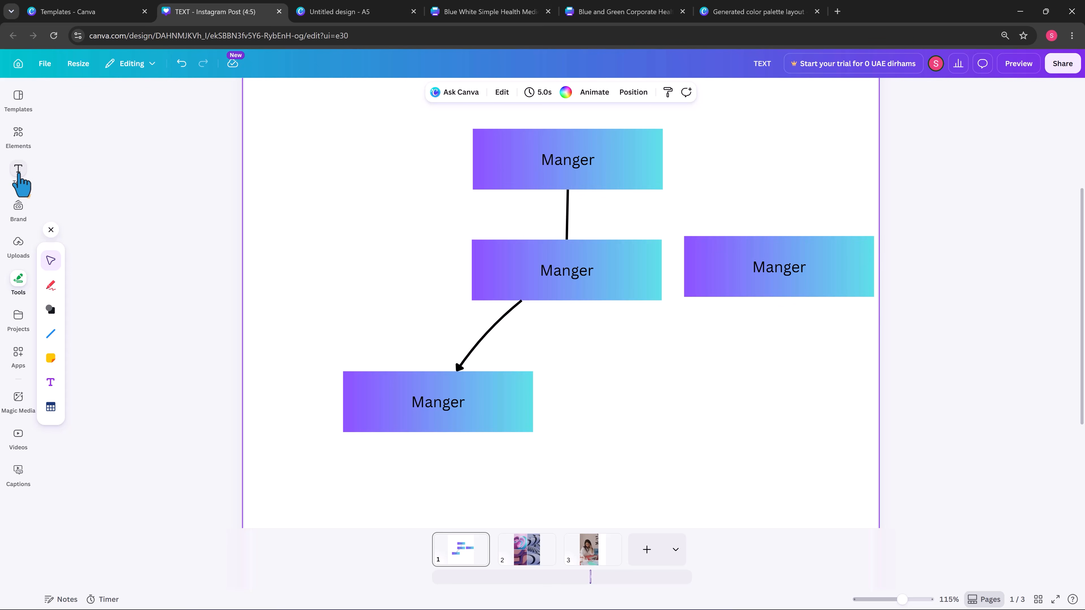
Align the right Manger box with the middle box, and add a blue circle beneath it
mouse_move(741, 294)
mouse_down()
mouse_move(734, 330)
mouse_move(731, 284)
mouse_up()
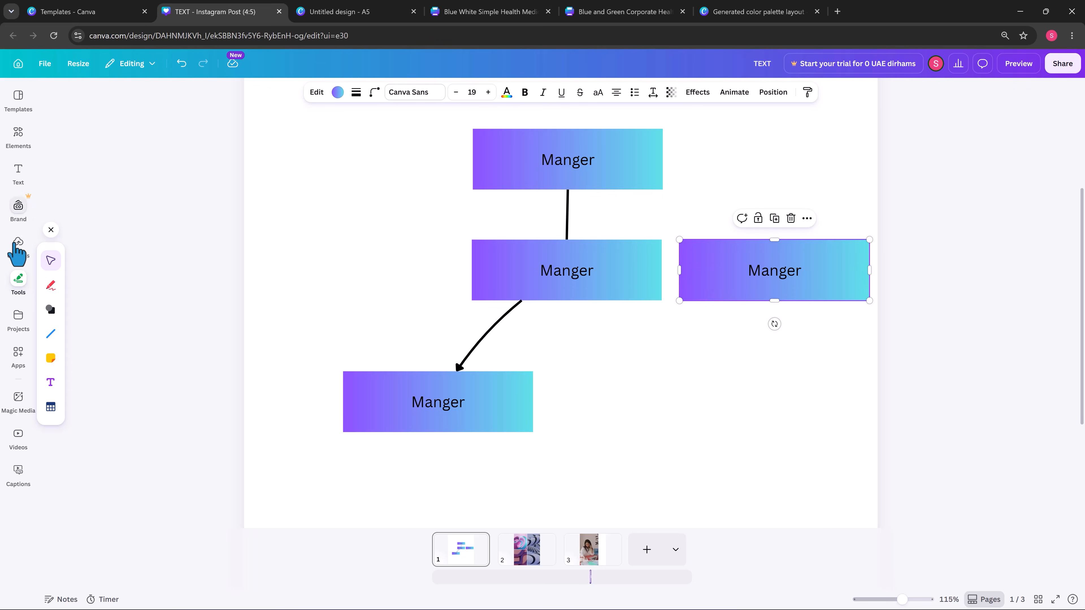
click(55, 316)
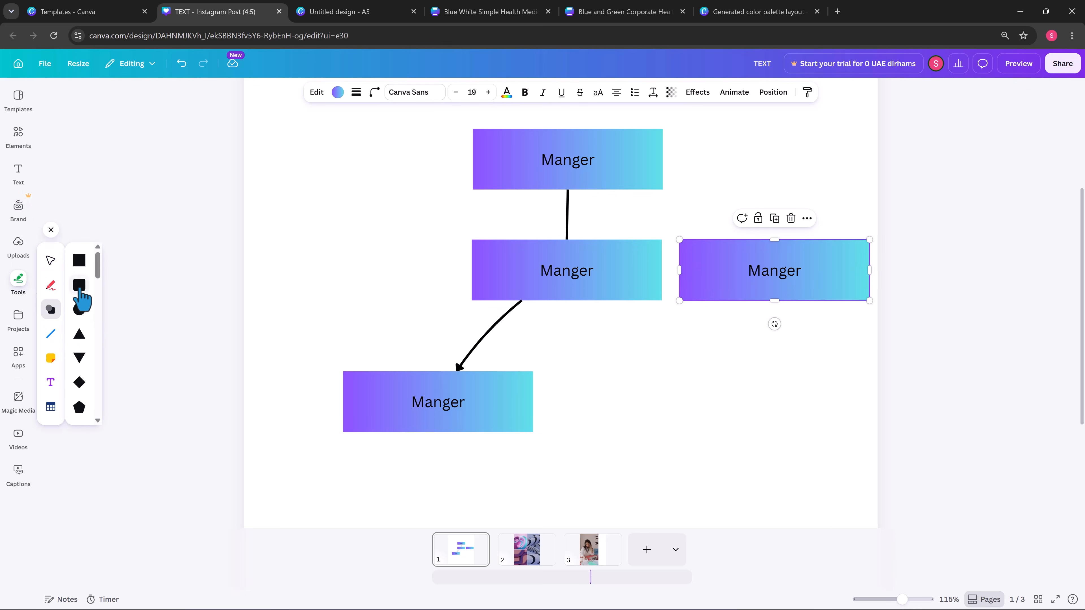
click(83, 312)
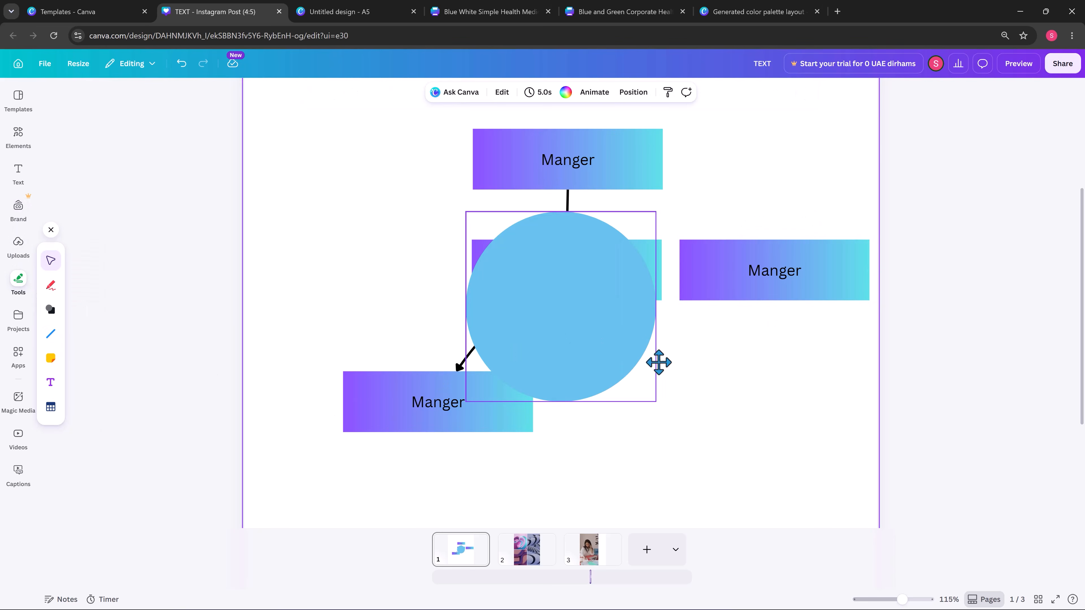
drag(656, 363, 800, 460)
Copy the right Manger box's gradient style onto the circle, and delete the circle
click(836, 281)
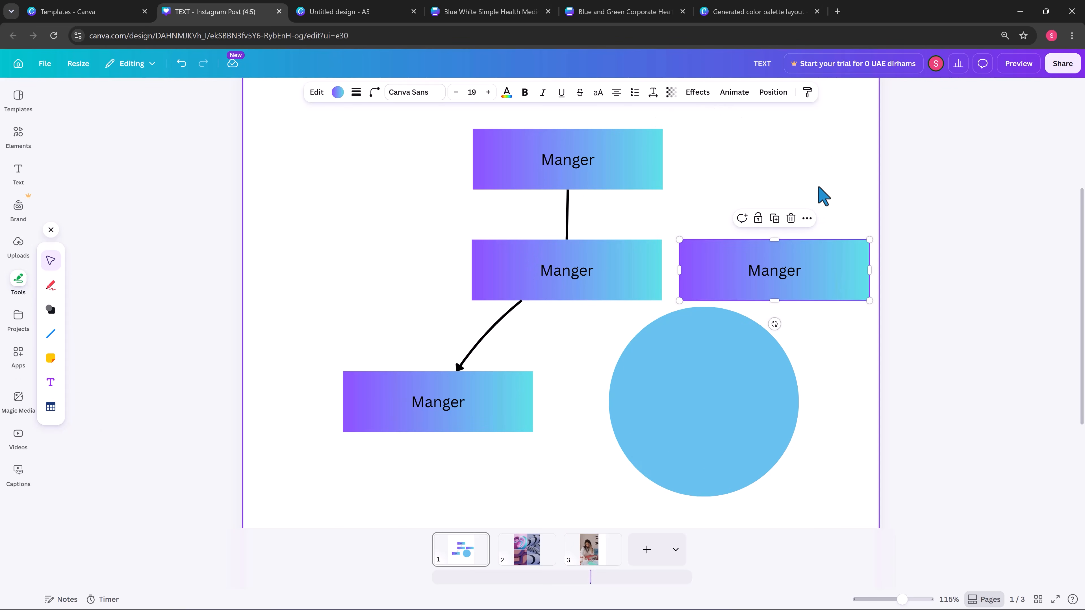
click(807, 92)
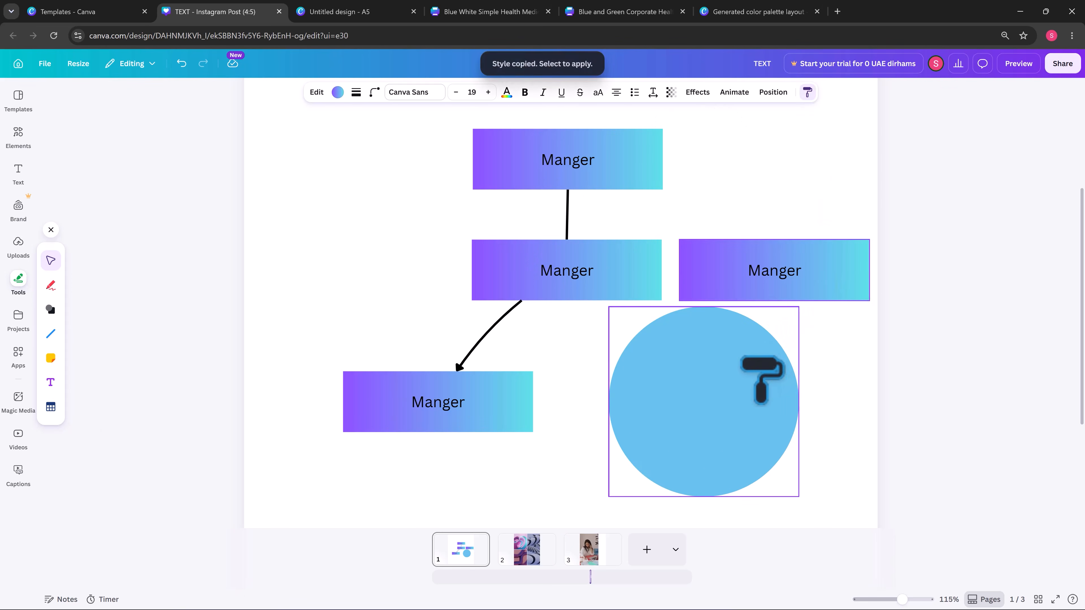
click(763, 378)
click(799, 380)
drag(768, 383, 744, 399)
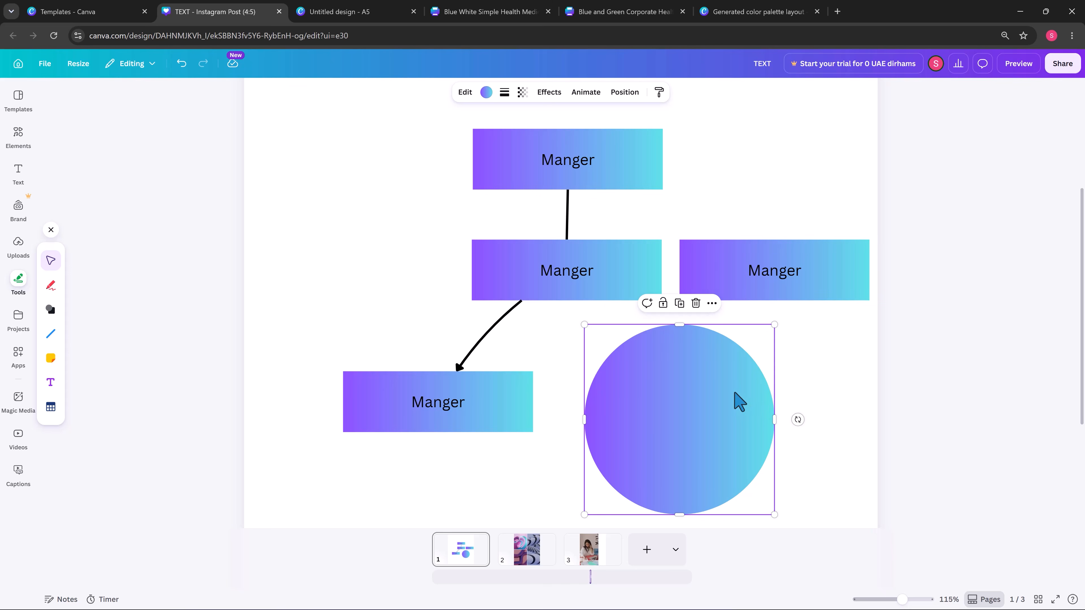
key(Delete)
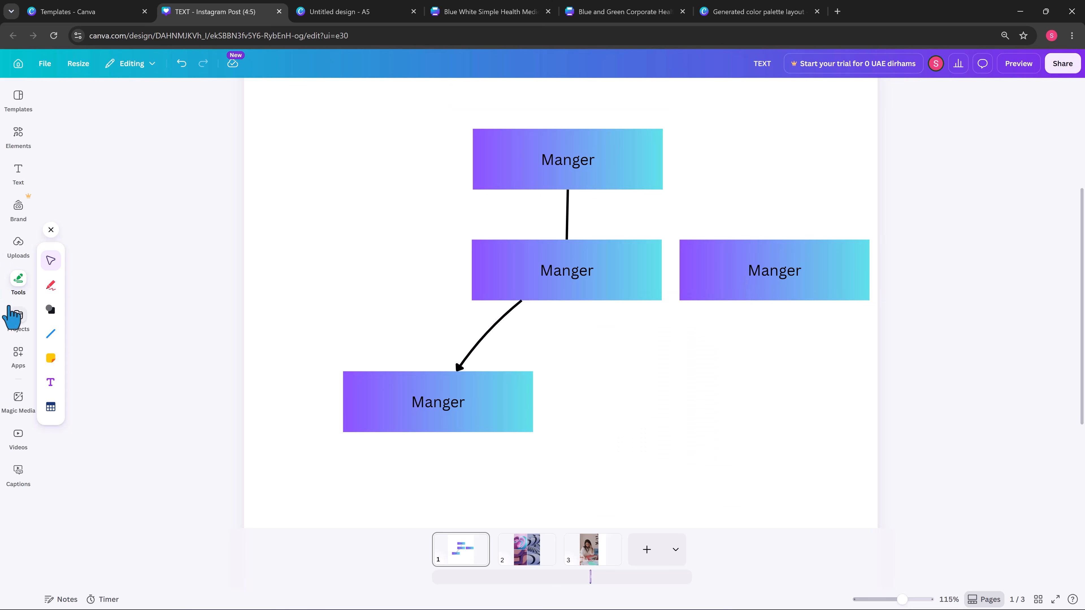
Generate images in Magic Media from the prompt "butterfly"
click(18, 319)
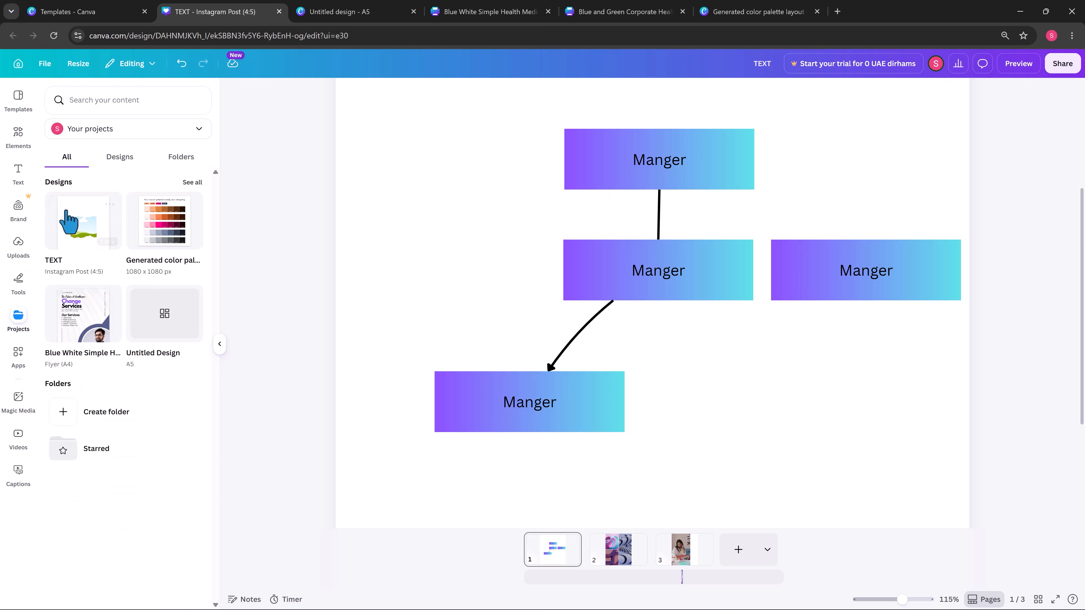
click(19, 358)
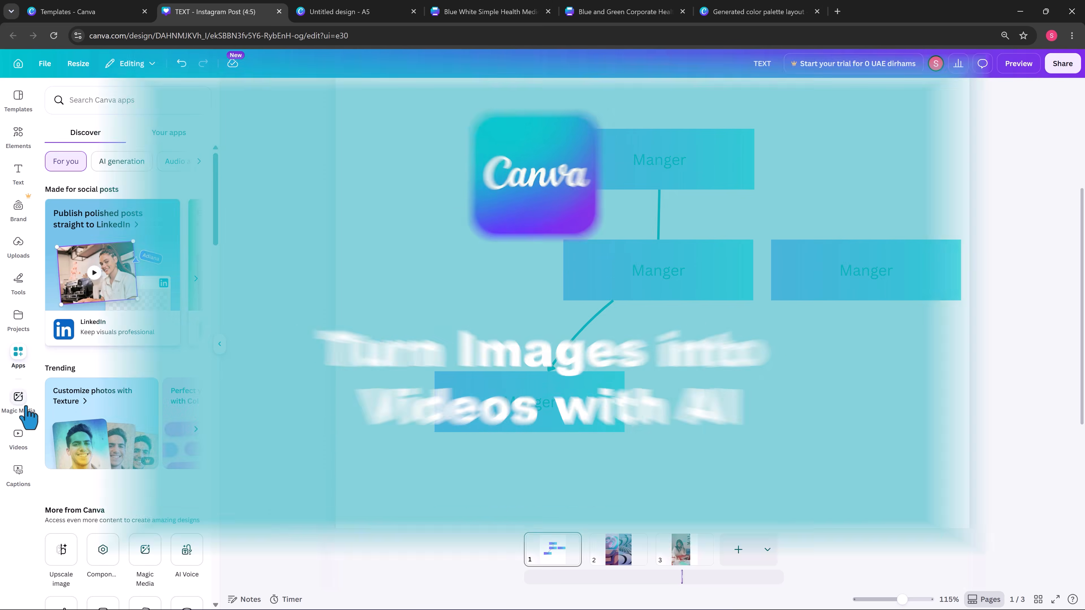
click(18, 400)
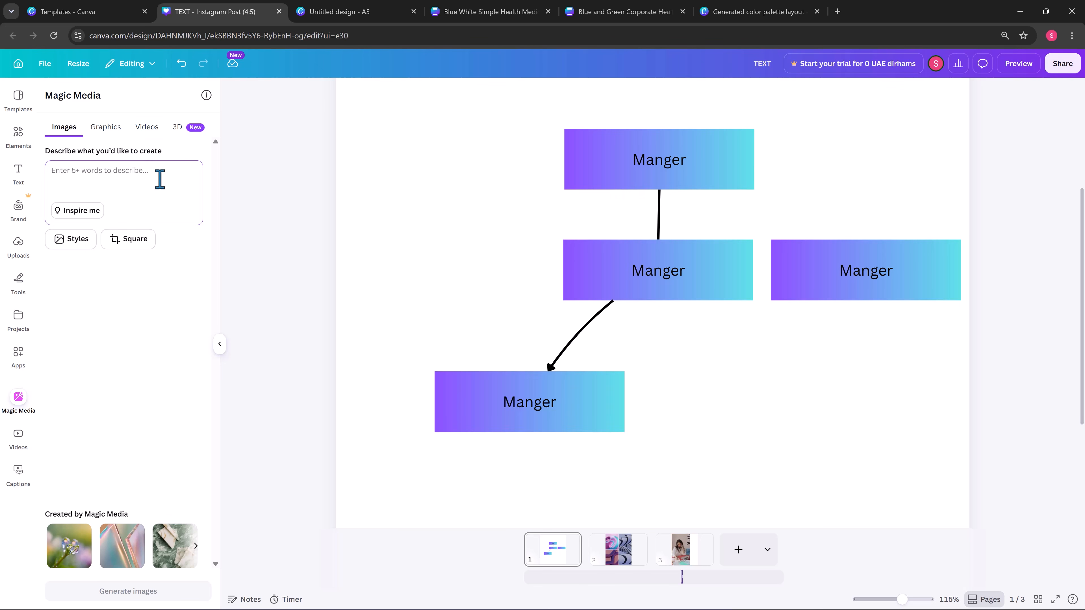
text(butterfly)
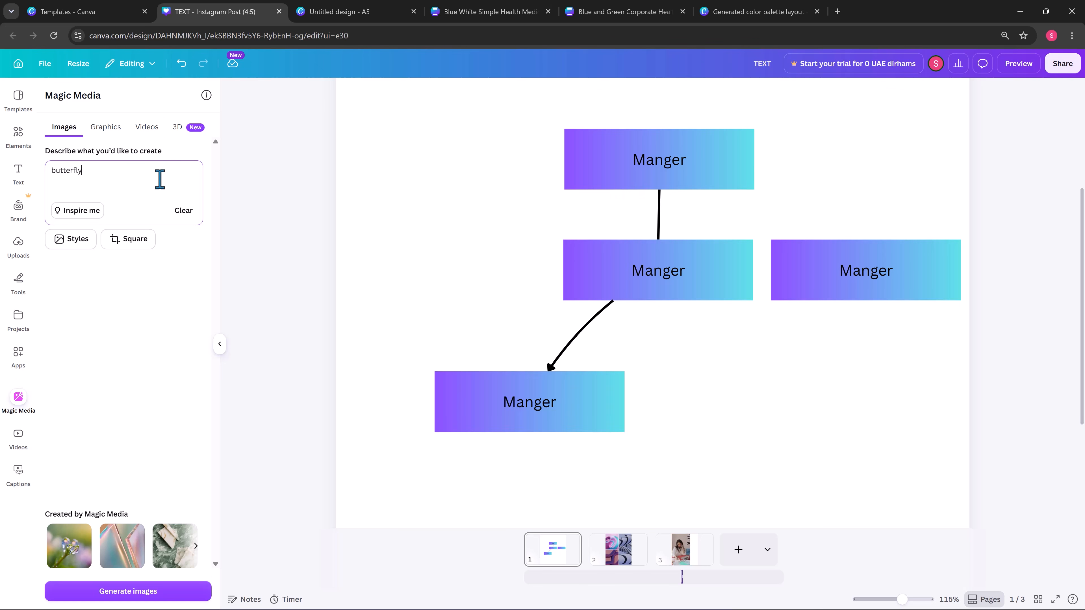
key(Return)
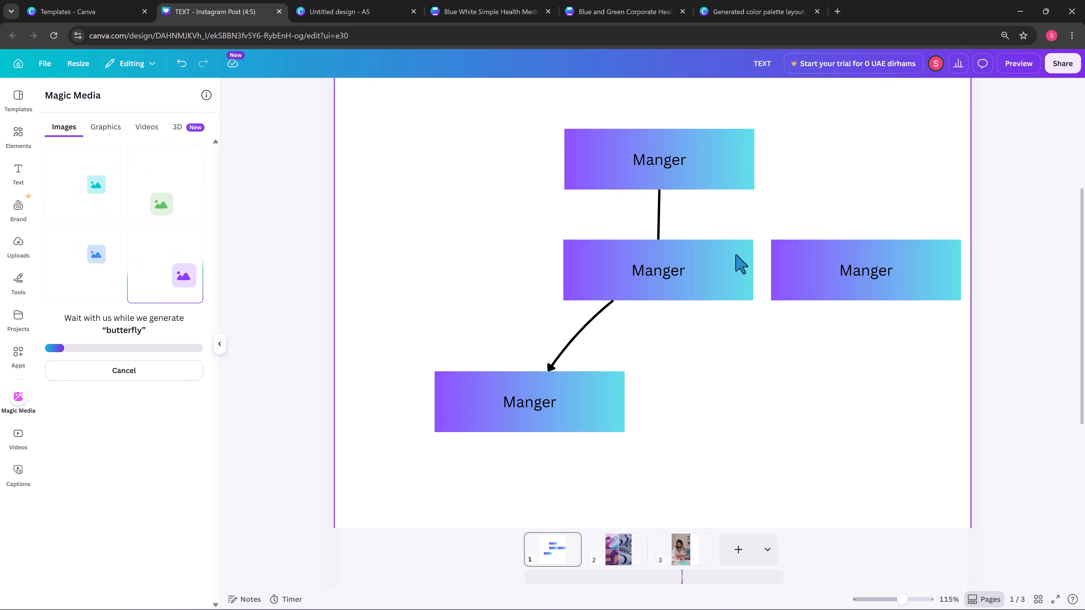
Delete the whole chart from page 1 and place the generated photo of a butterfly on a pink flower there
drag(876, 425, 515, 143)
key(Delete)
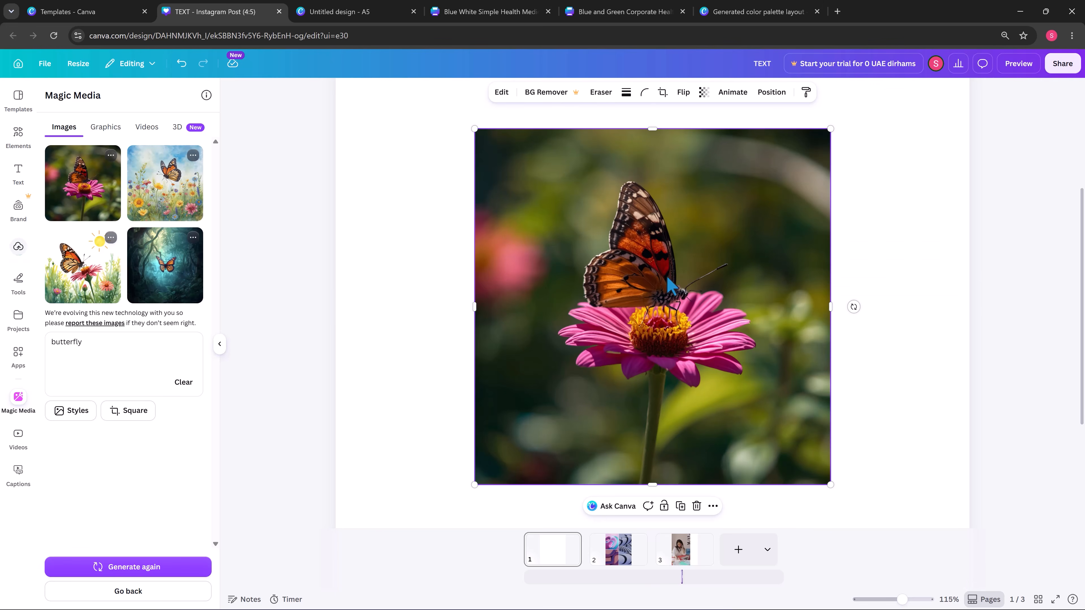
drag(676, 288, 680, 270)
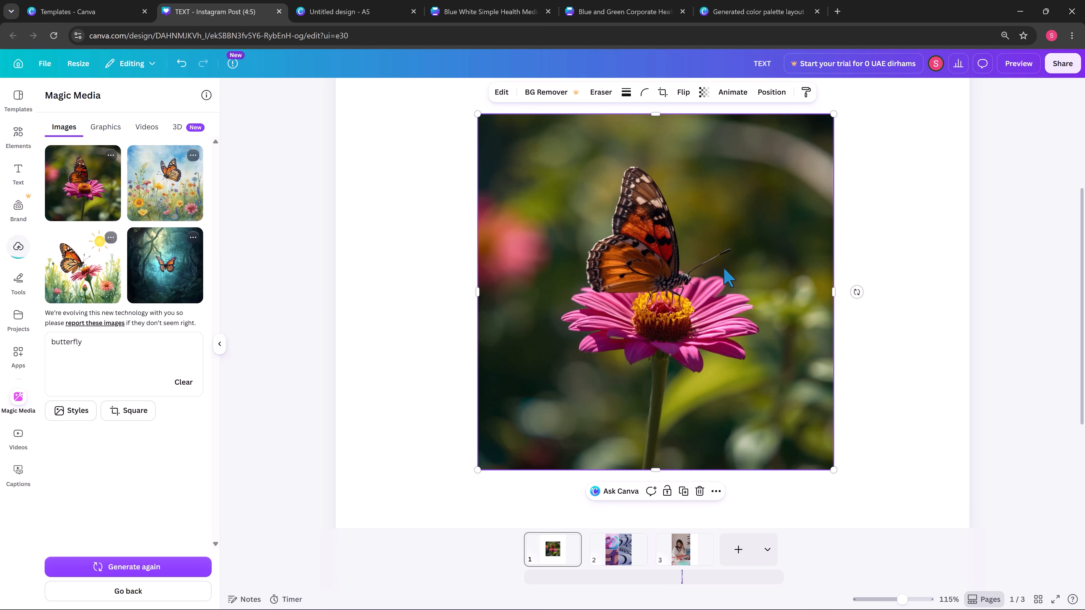
Replace the pink-flower photo on the page with the generated image of a butterfly in a dark forest
key(ctrl+z)
key(ctrl+z)
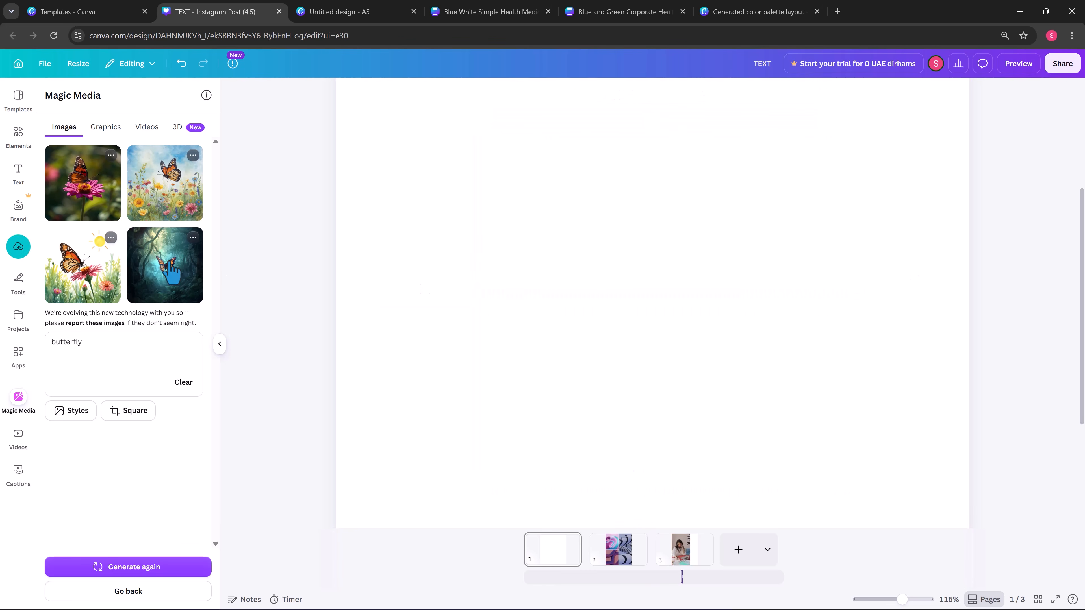
key(ctrl+y)
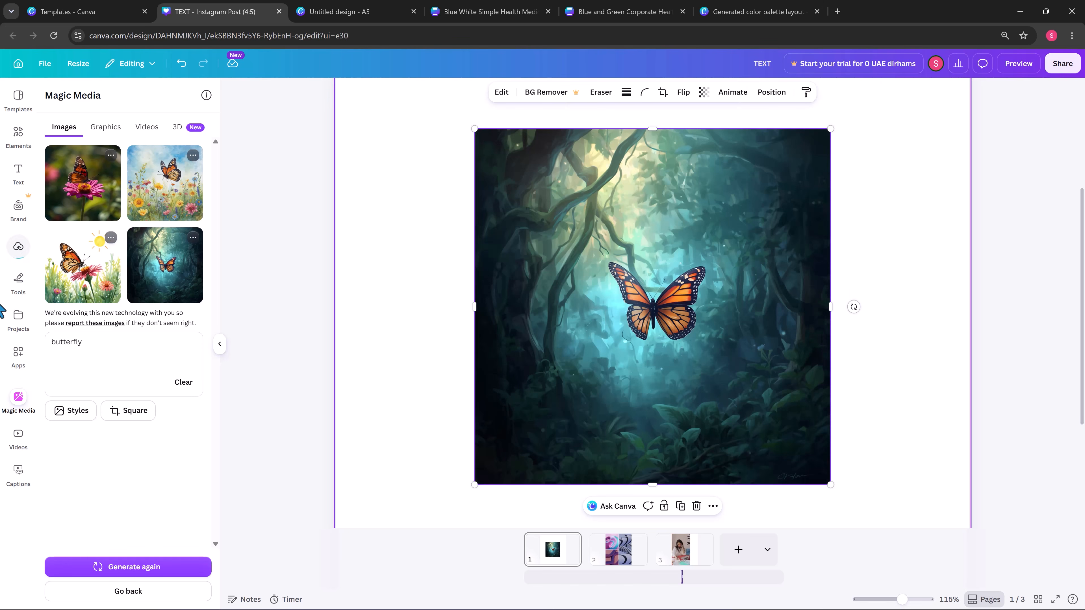
Turn the forest butterfly image into a 5 second video with Image to Video, using the Smart setting
click(13, 141)
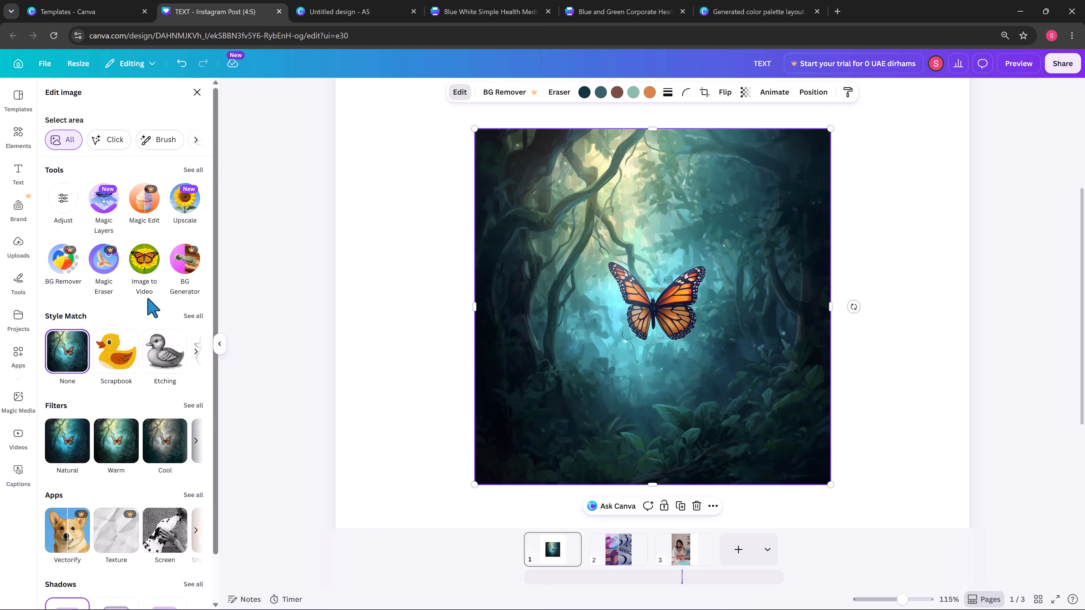
click(145, 262)
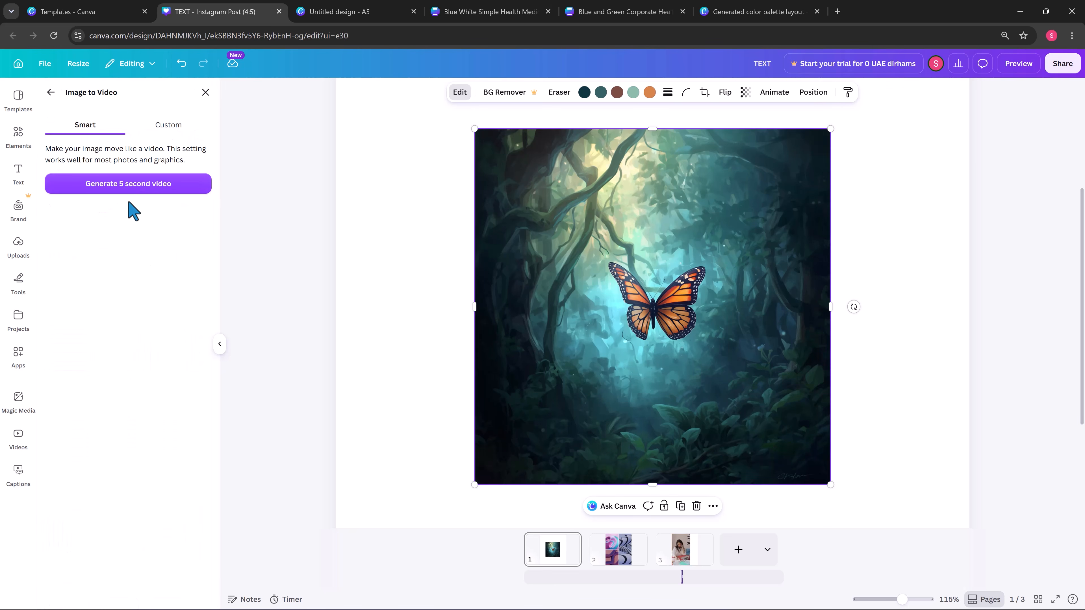
click(150, 184)
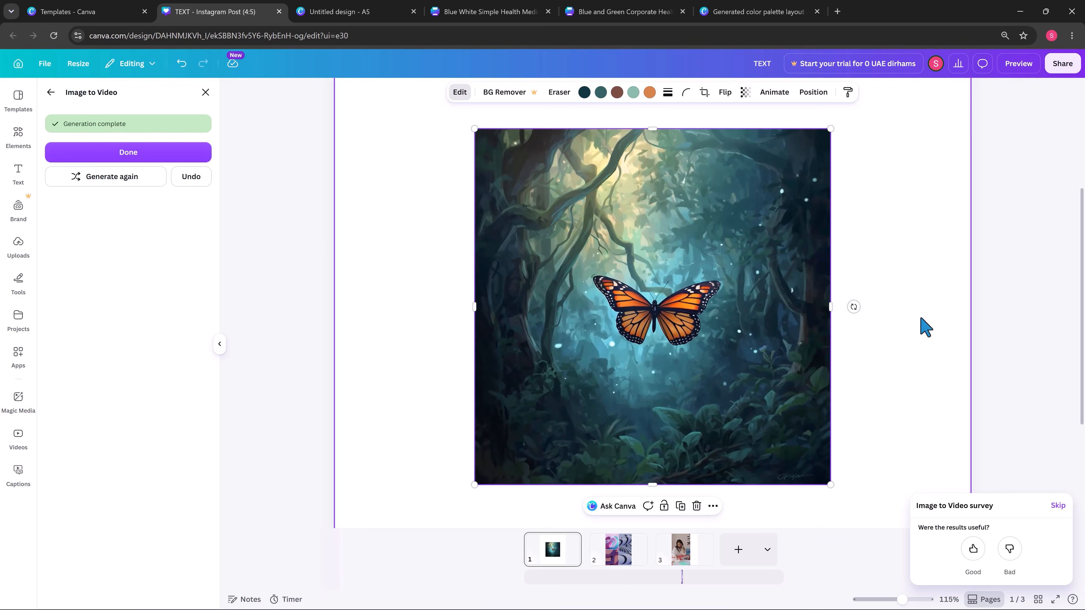
Accept the generated butterfly video, shift it slightly on page 1, and play the clip on the canvas
click(142, 154)
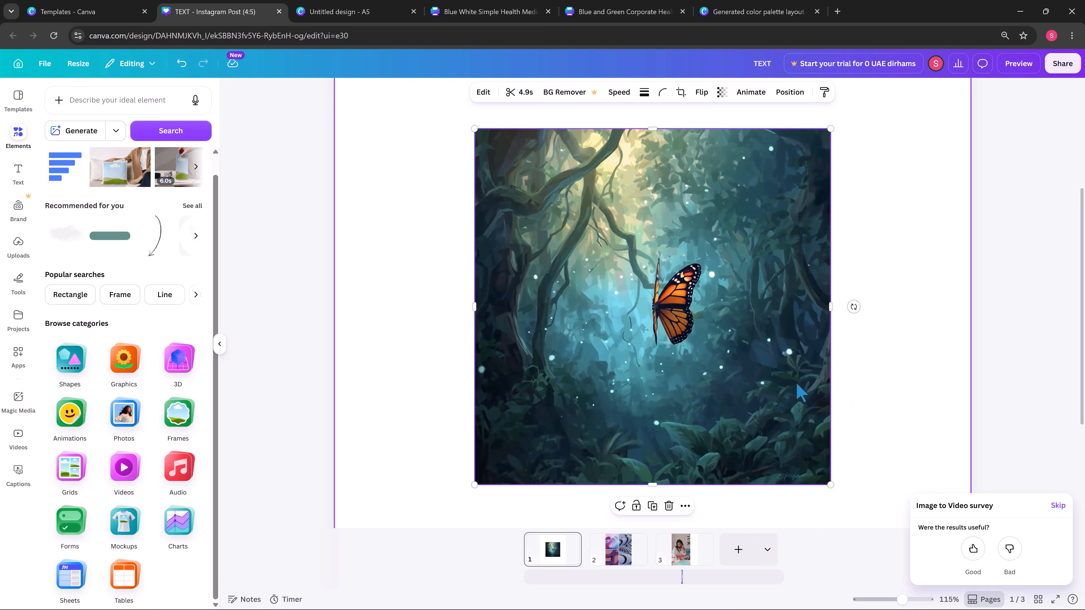
drag(760, 351, 781, 354)
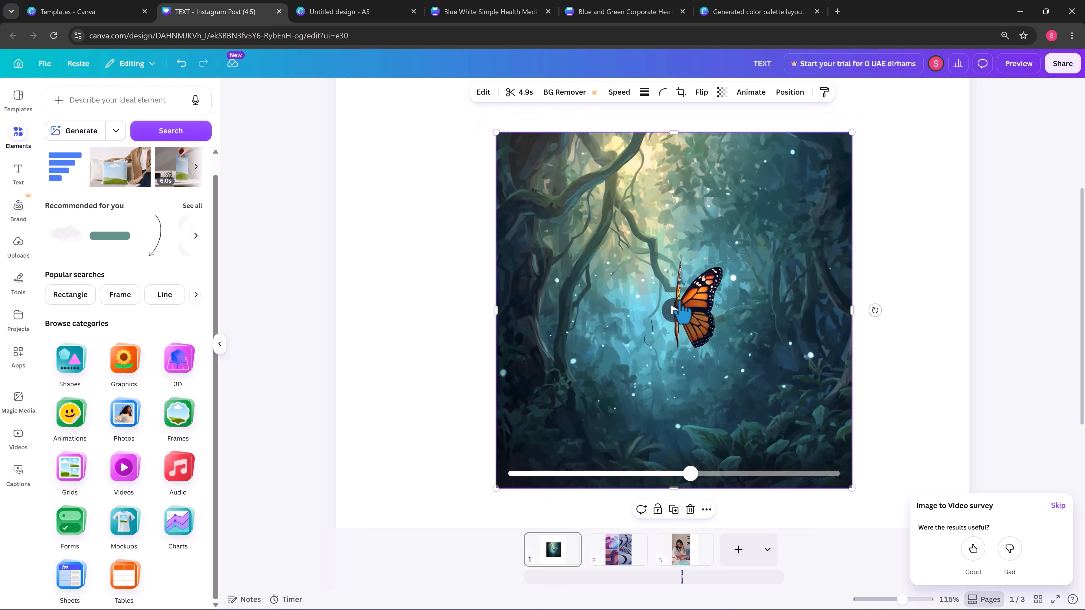
click(674, 310)
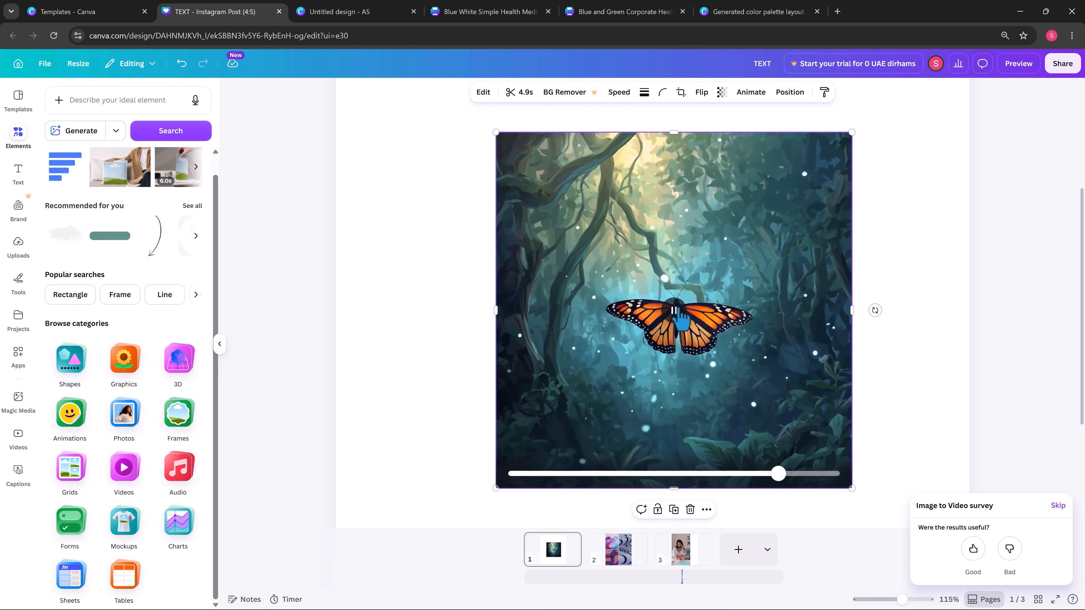
click(681, 313)
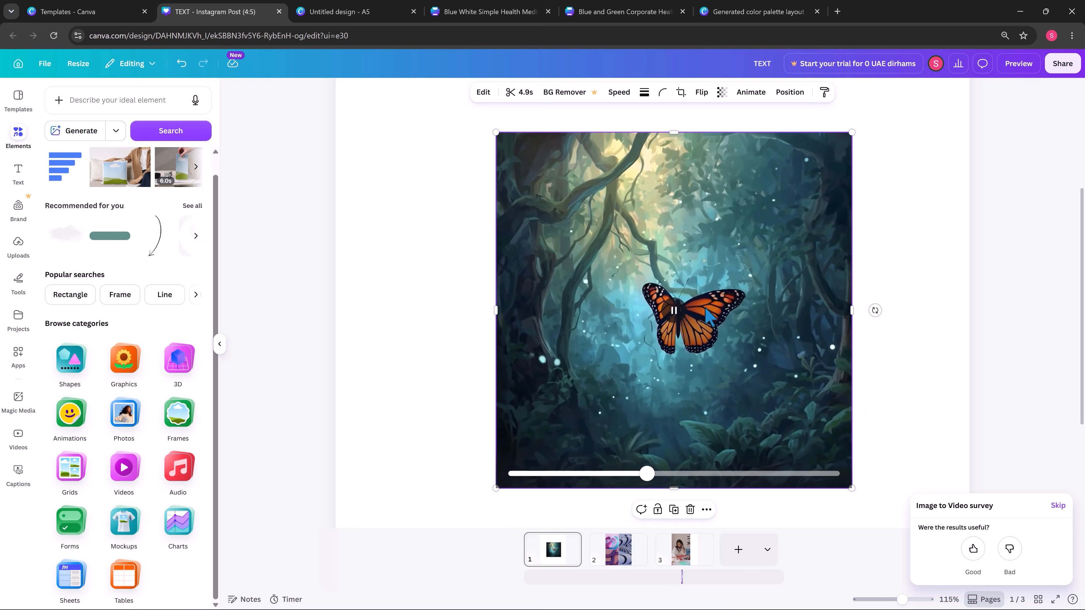
drag(715, 307, 705, 306)
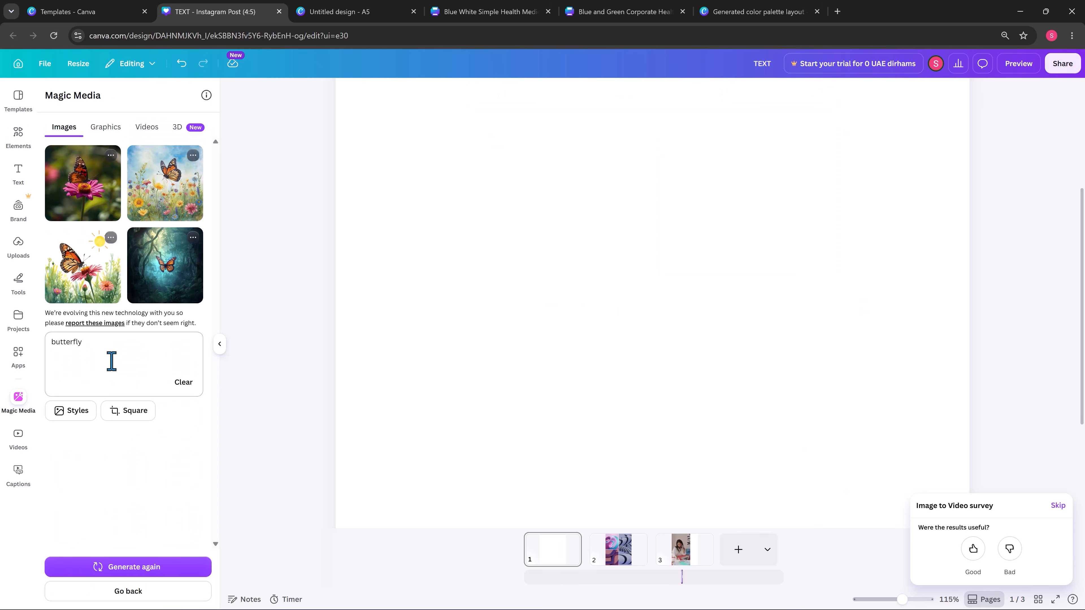
Replace the Magic Media prompt with "animal in jungle" and generate a new set of images
drag(109, 345, 14, 341)
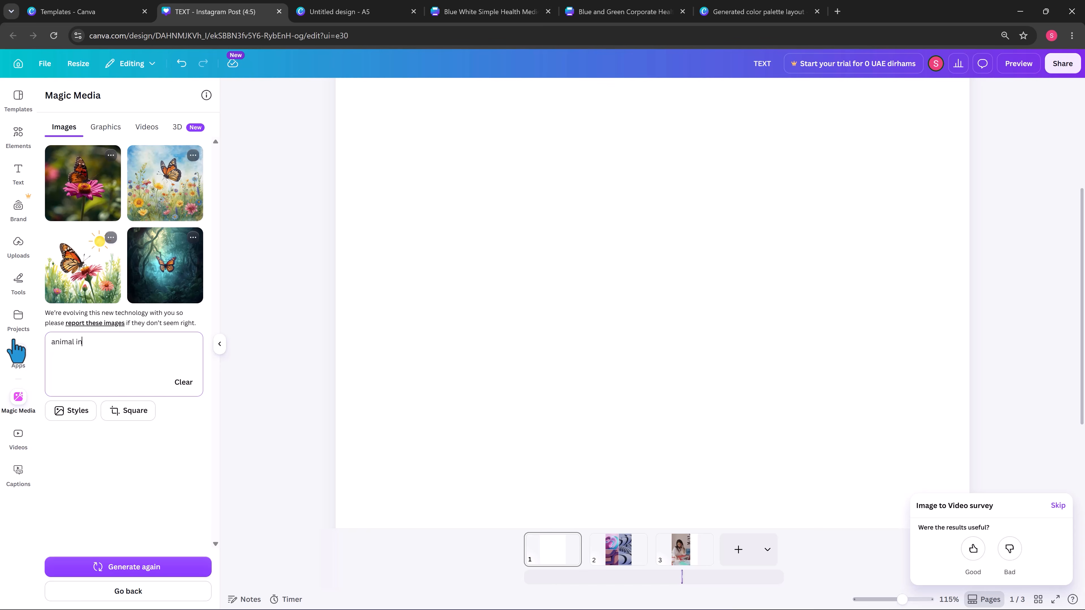
text(le)
key(Return)
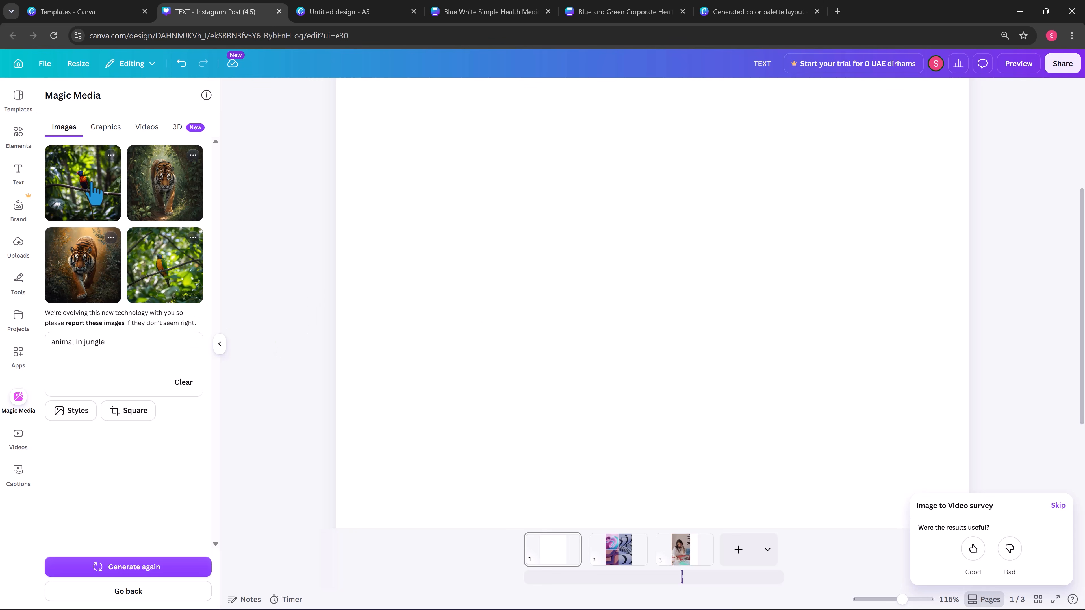
Place the generated image of the colourful parrot on a branch on the page and split it with Magic Layers
click(94, 194)
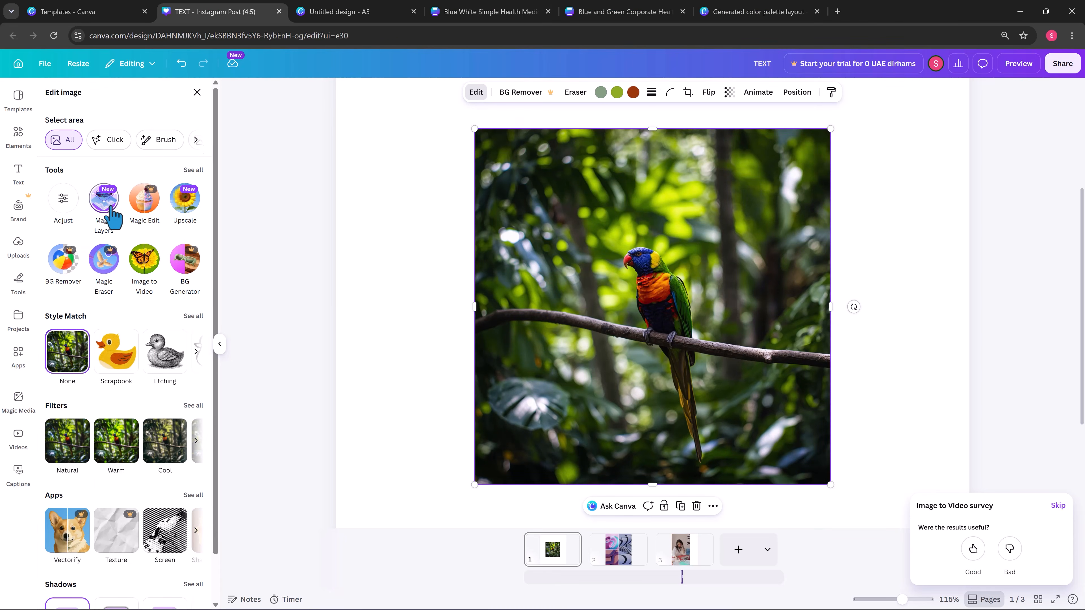
click(111, 207)
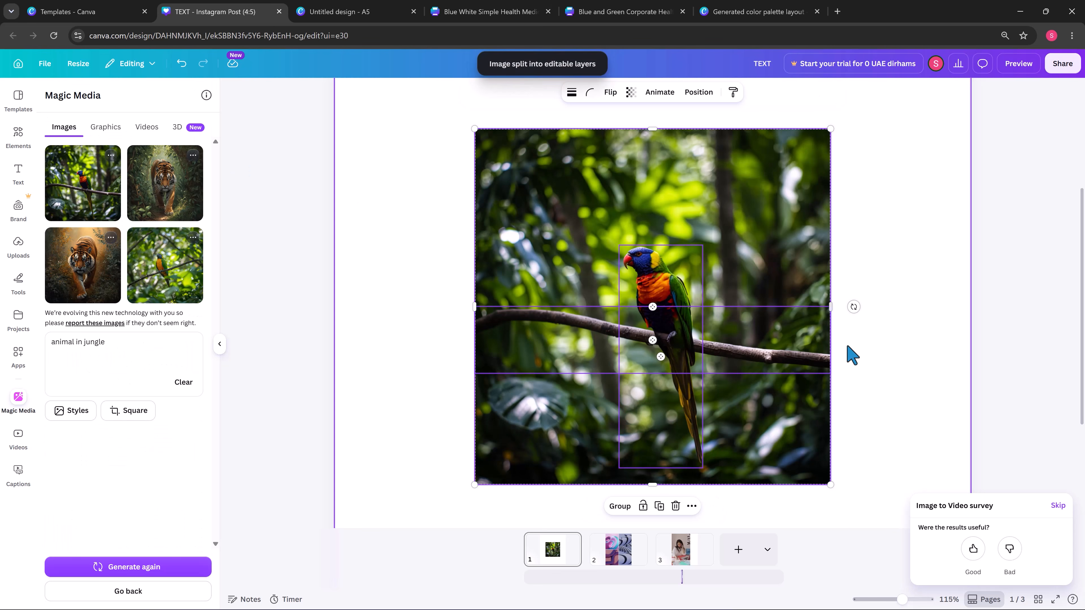
Move the parrot layer slightly up and left, try moving the branch and background layers, and undo those two moves
click(647, 297)
drag(645, 294, 618, 277)
drag(737, 352, 747, 322)
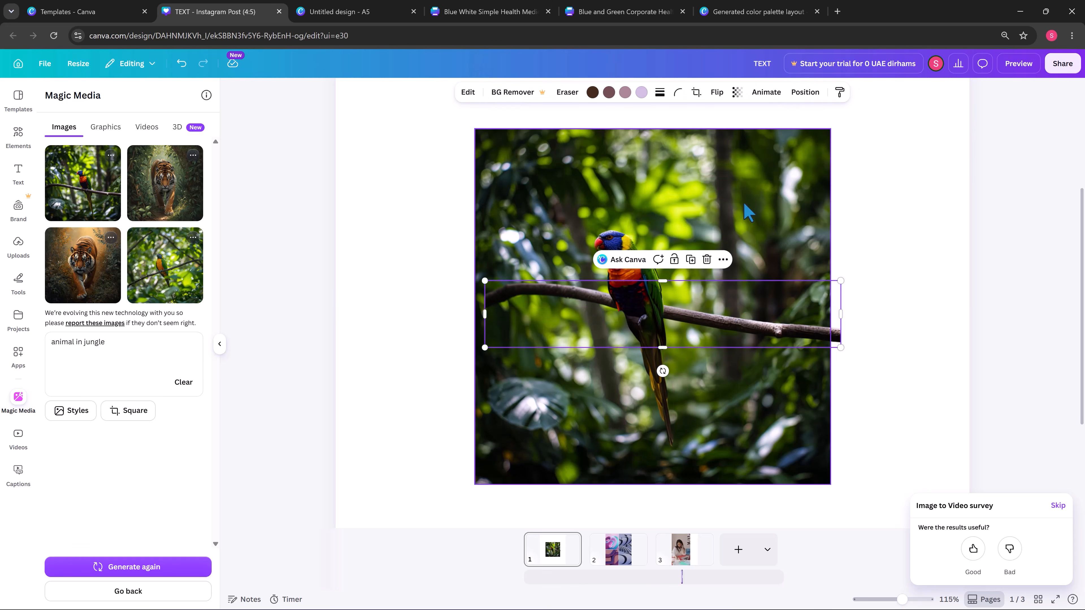
drag(745, 207, 816, 209)
key(ctrl+z)
key(ctrl+z)
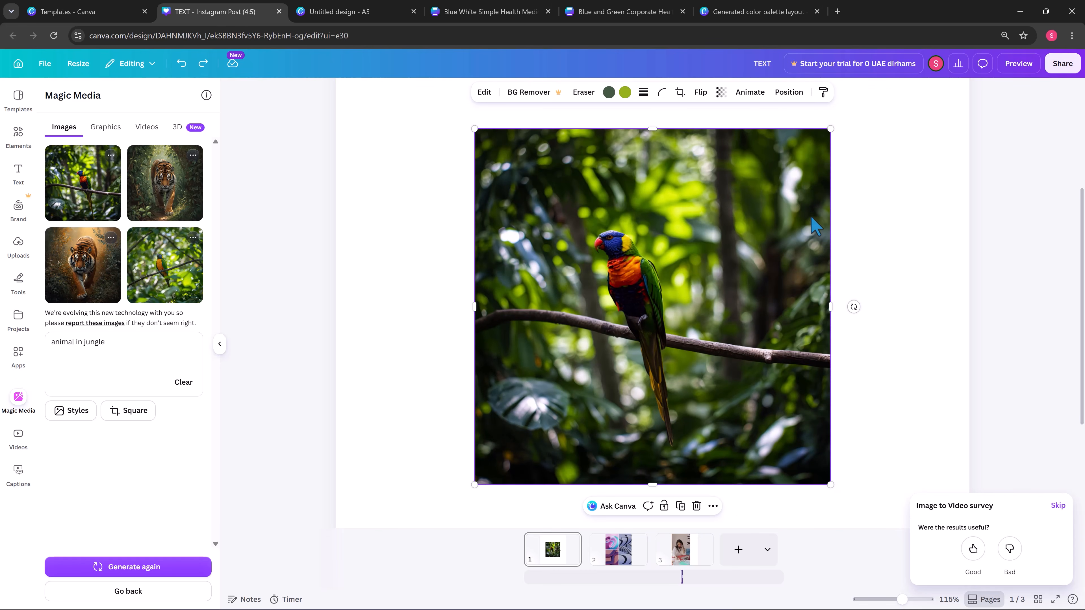
View the layer list of the split image and apply the Pan animation to the branch layer
click(789, 91)
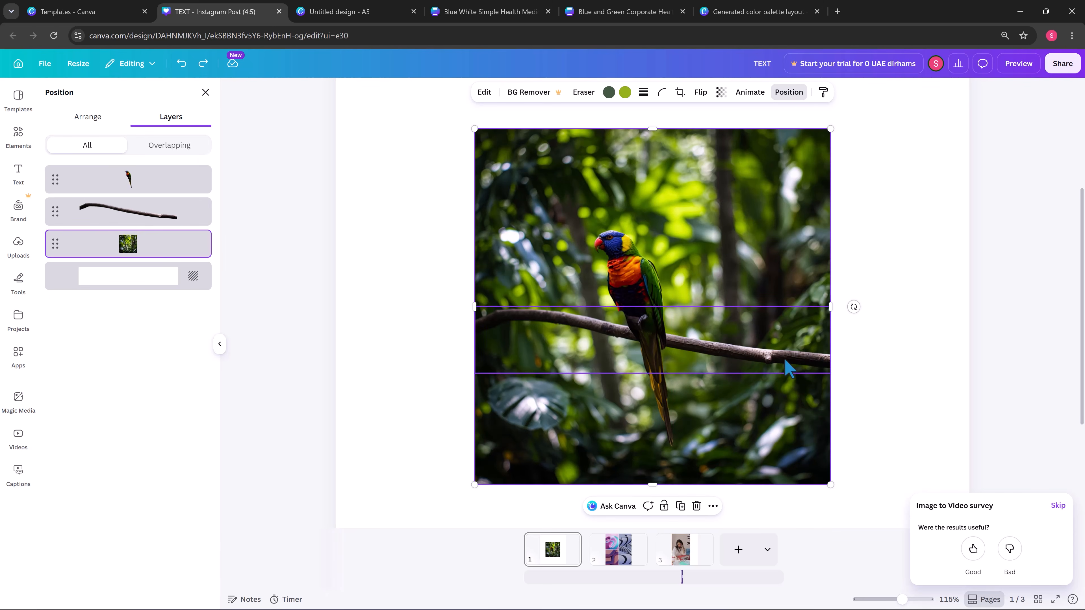
click(789, 368)
click(767, 92)
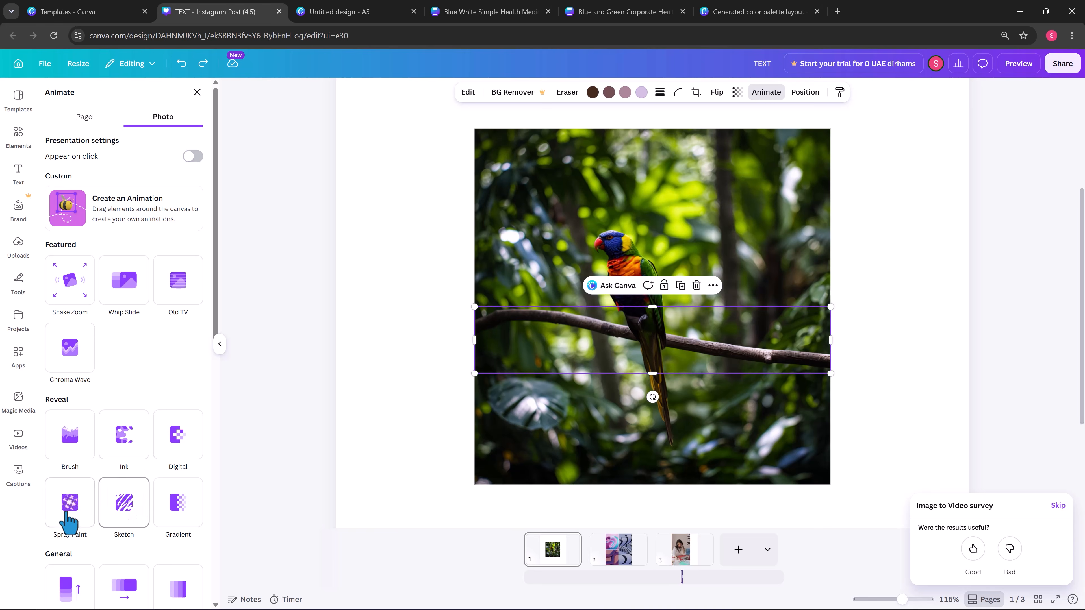
scroll(85, 496, down, 4)
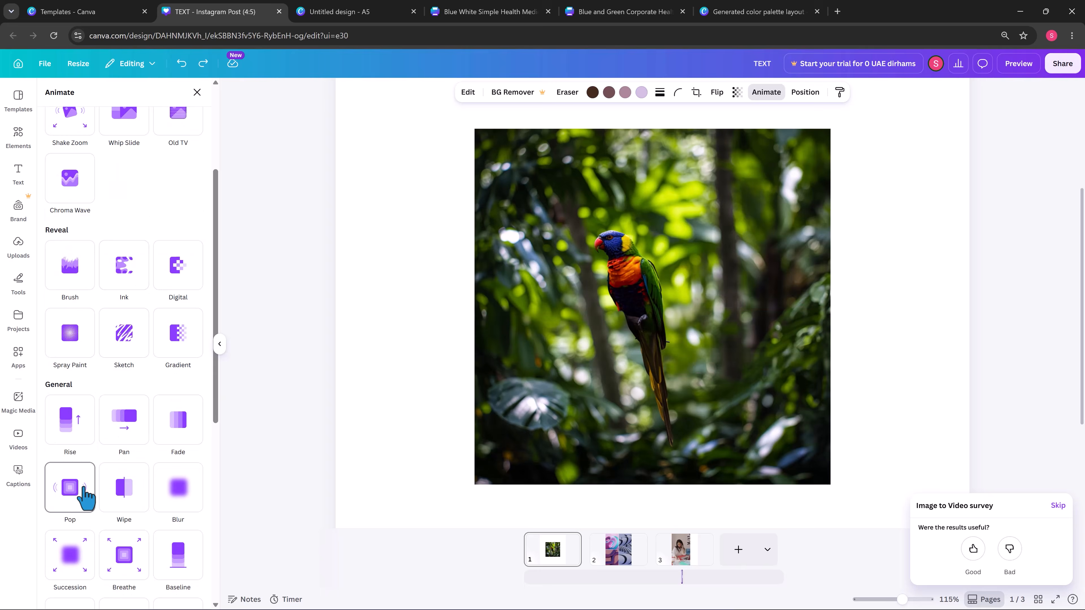
click(137, 428)
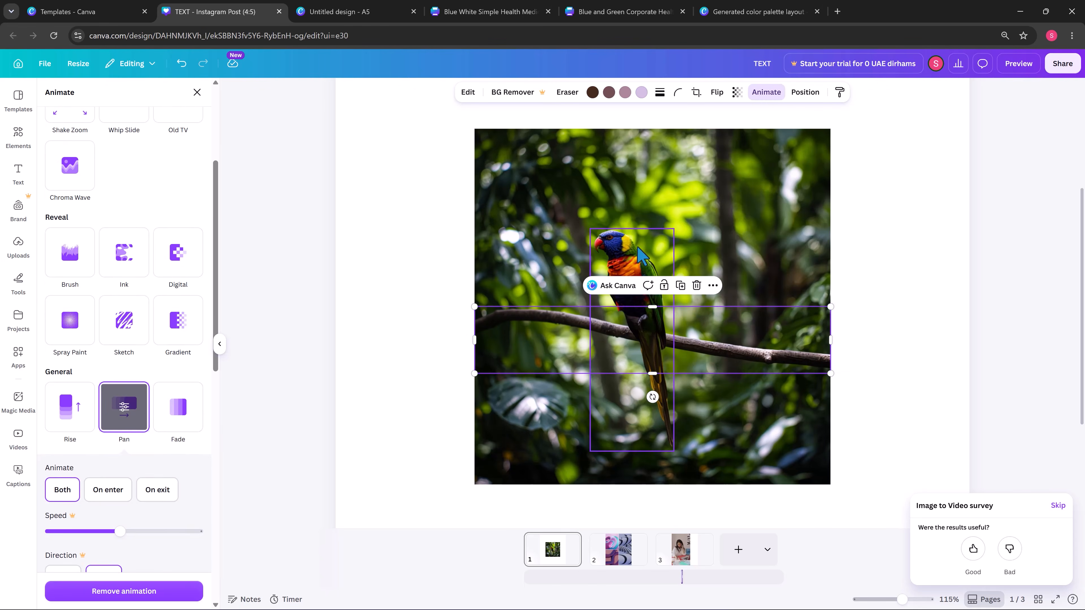
Apply the Pan animation to the parrot layer and the Succession animation to the jungle background layer
click(593, 260)
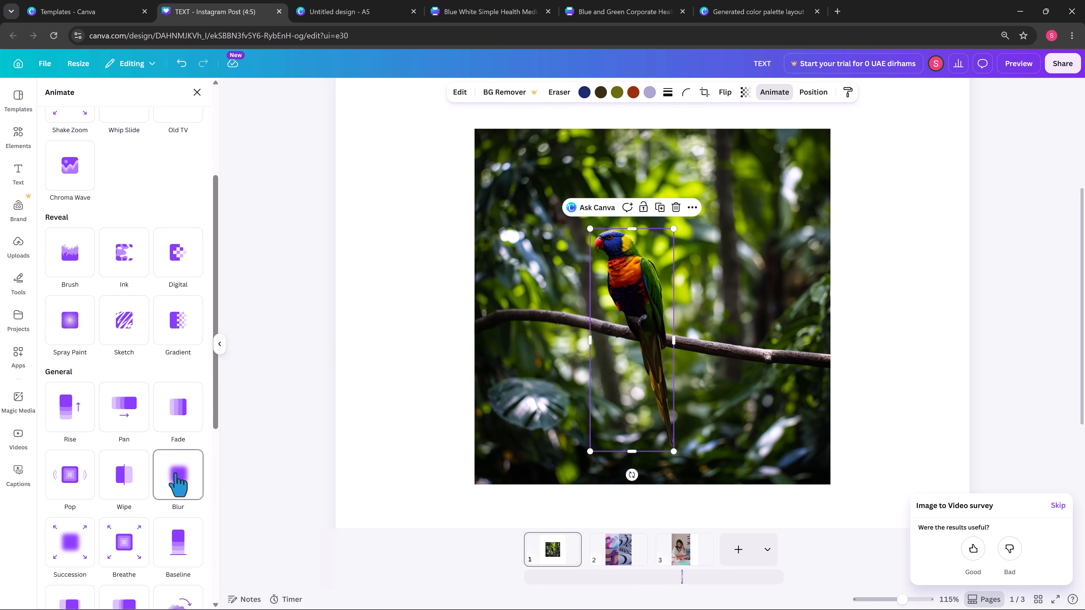
click(125, 409)
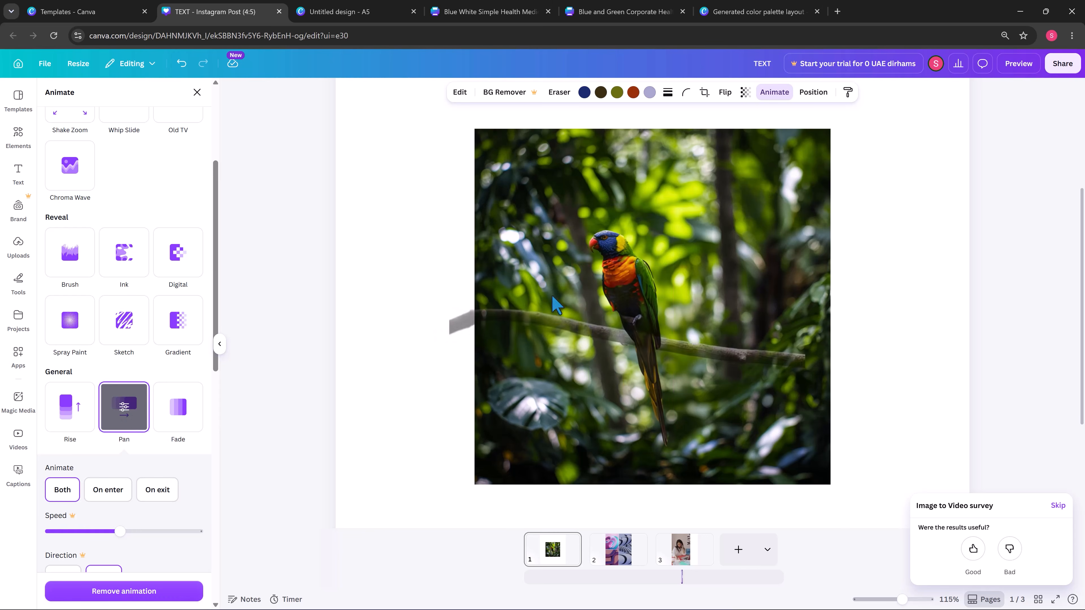
click(814, 165)
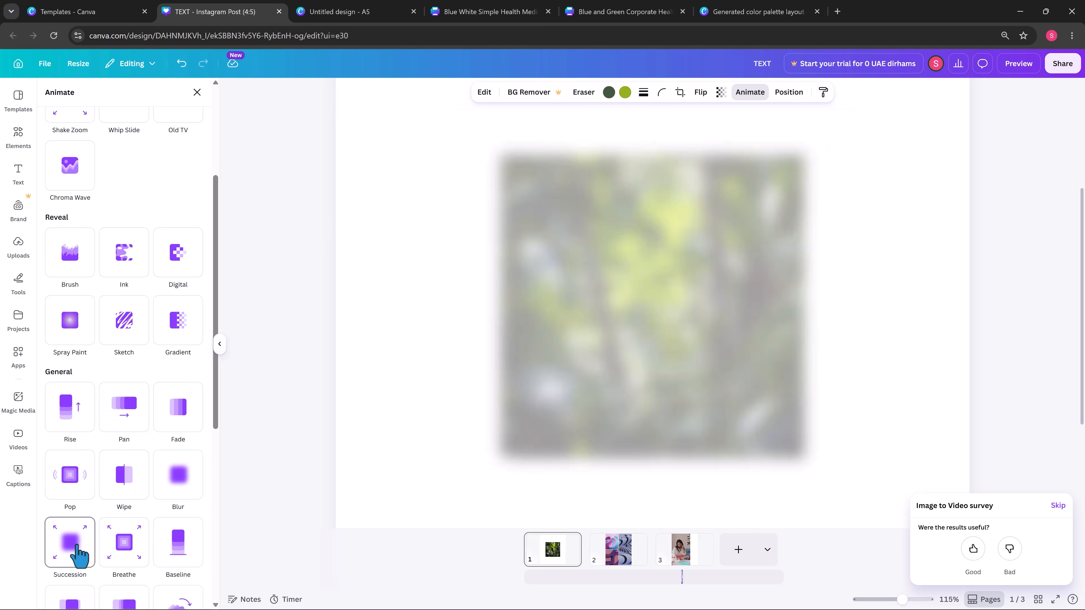
click(77, 552)
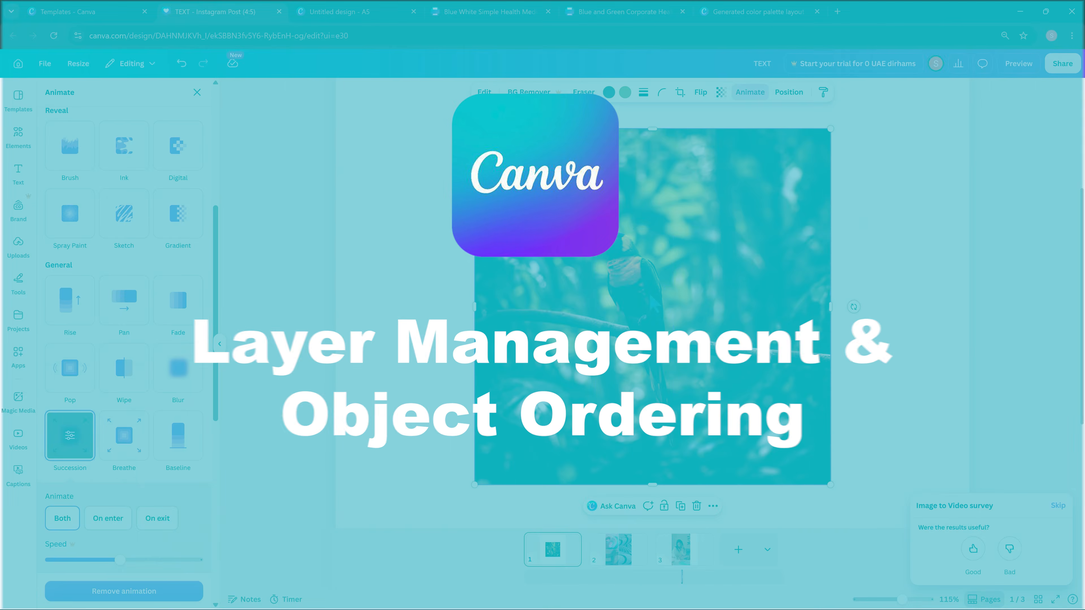
Move the parrot down onto the branch and change its layer order: backward, to the front, and backward again
click(630, 302)
drag(630, 302, 645, 319)
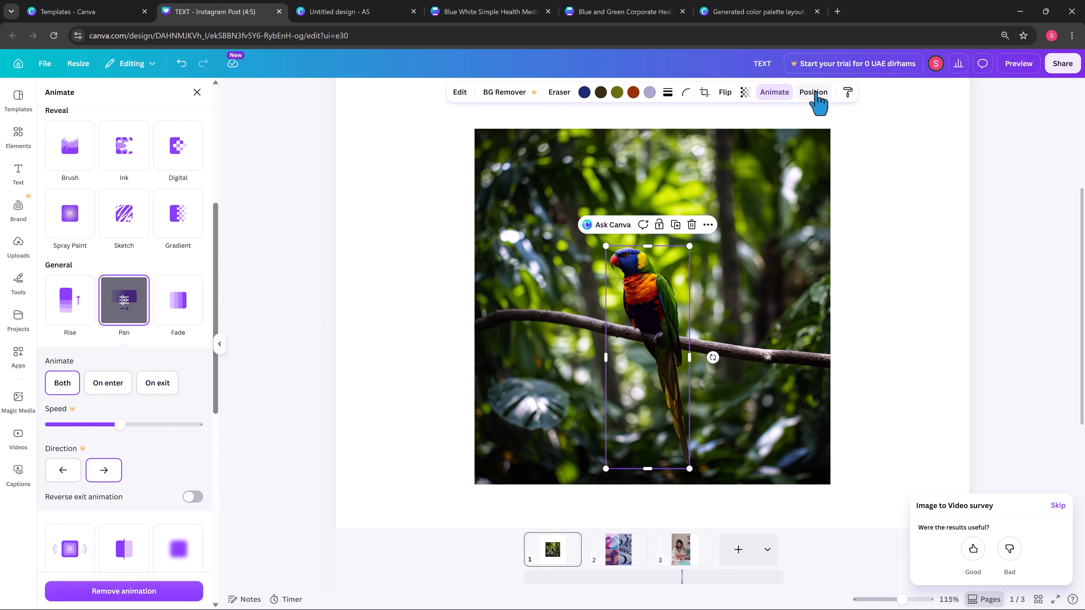
click(814, 95)
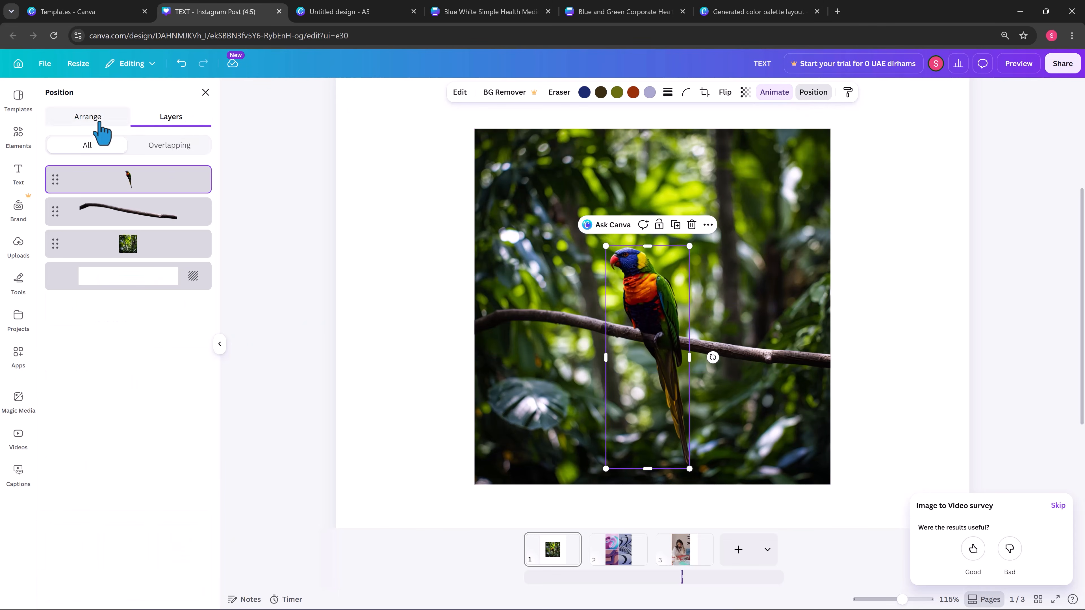
click(95, 120)
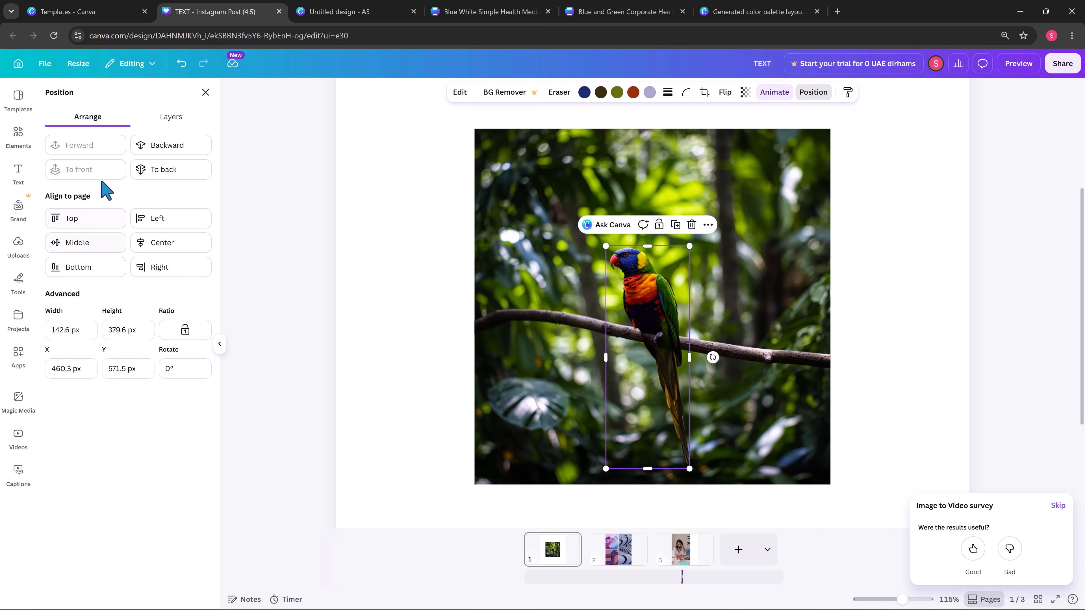
click(169, 150)
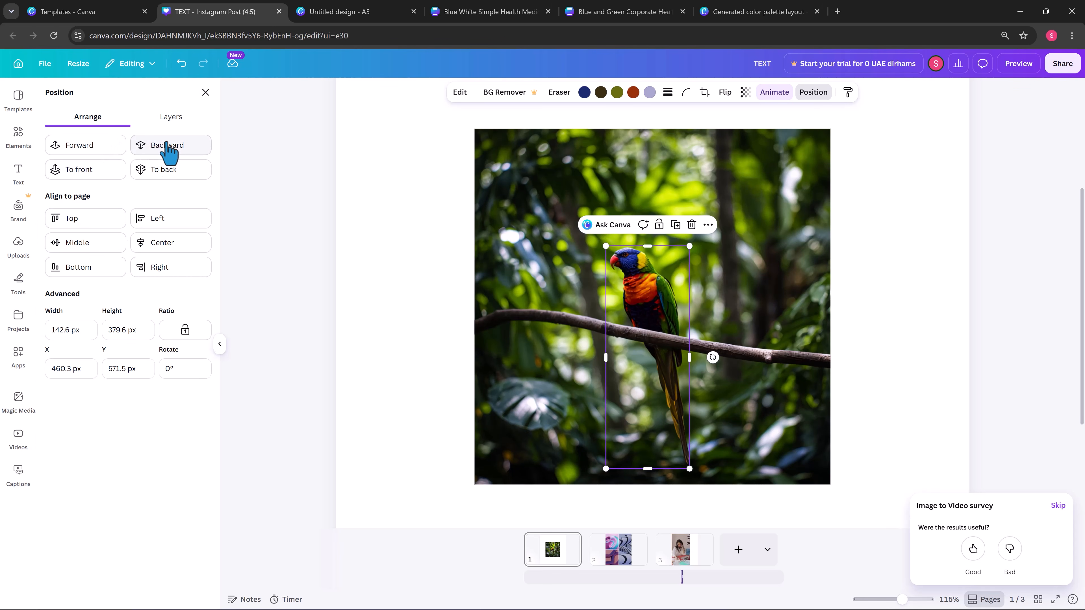
click(79, 173)
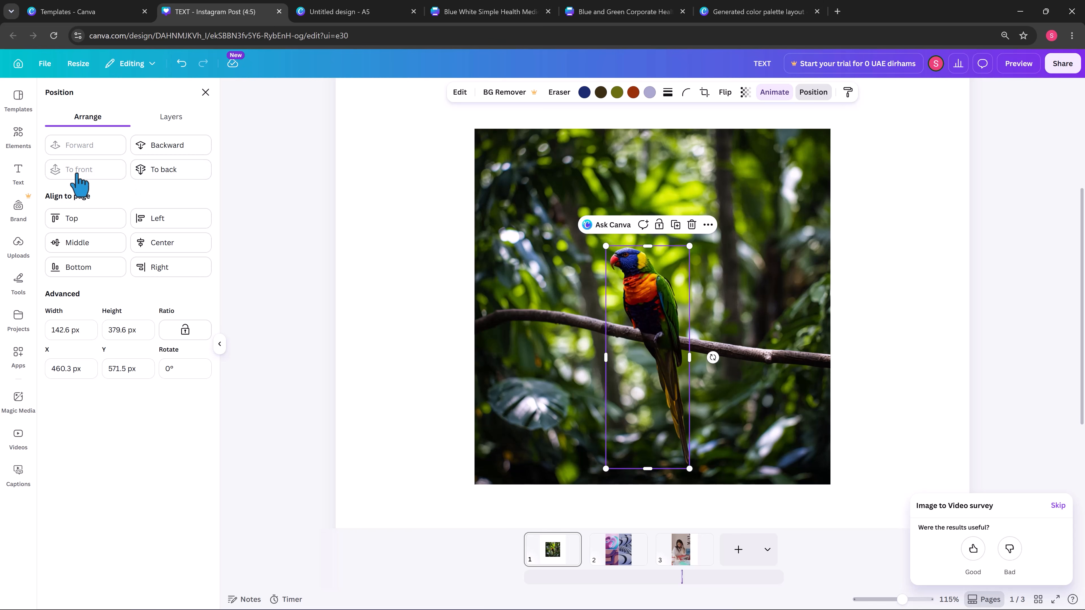
click(184, 152)
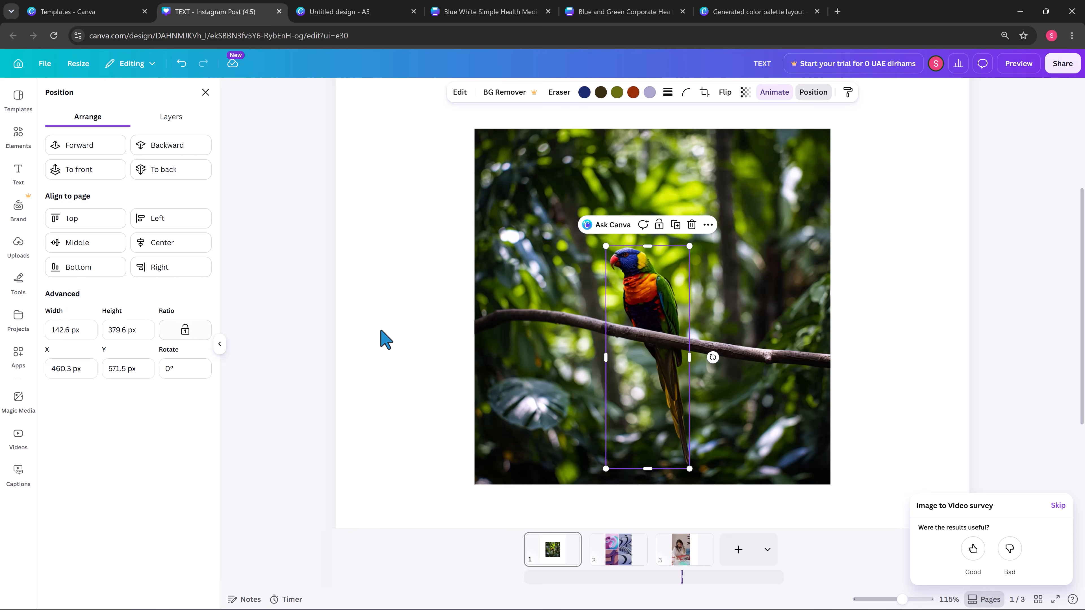
Delete all the image layers from page 1 and add a rounded square in the page's upper-left area
drag(882, 208, 620, 376)
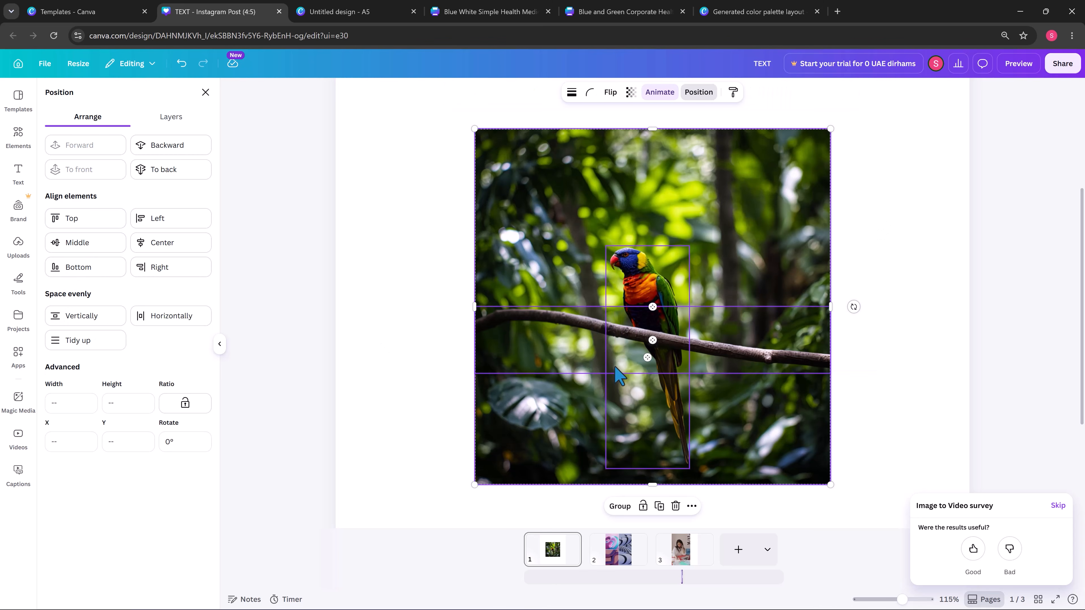
key(Delete)
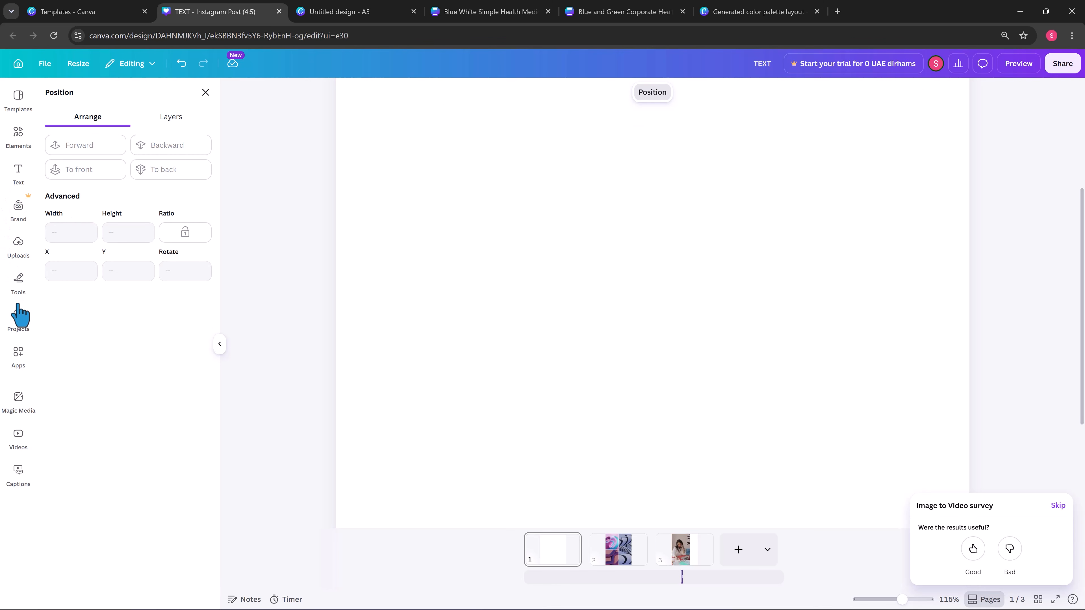
click(17, 289)
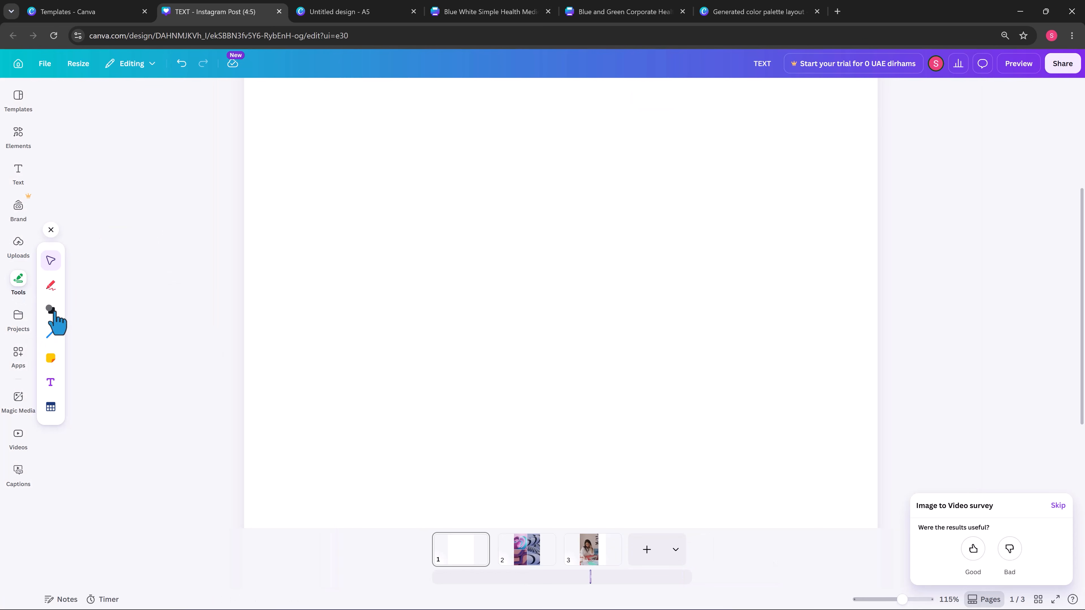
click(52, 311)
click(88, 295)
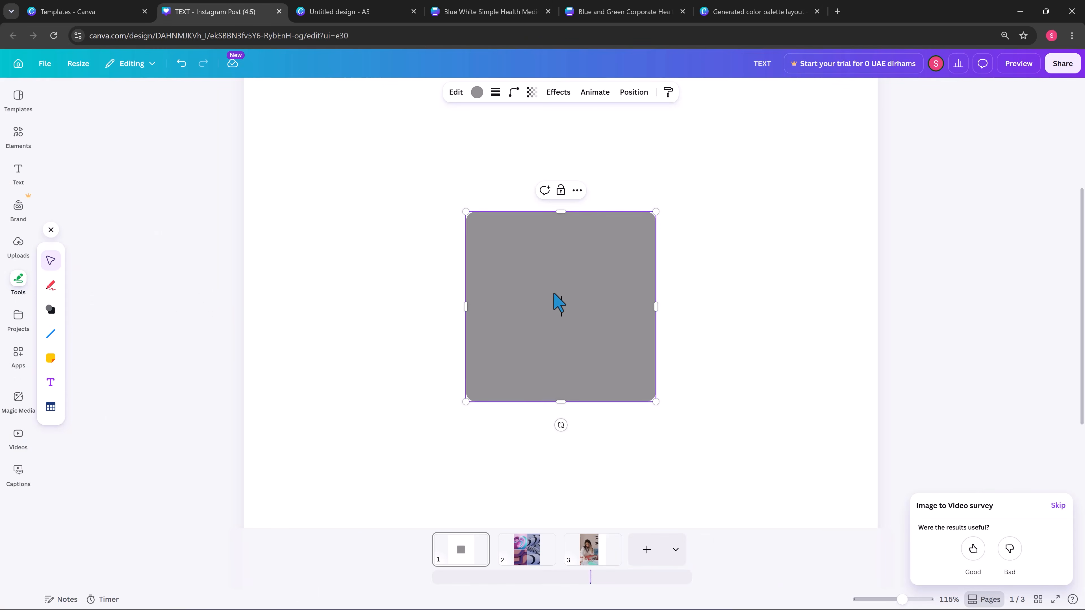
drag(553, 303, 438, 235)
Add a circle overlapping the rounded square's lower-right corner and colour it light blue from the photo colours
click(52, 309)
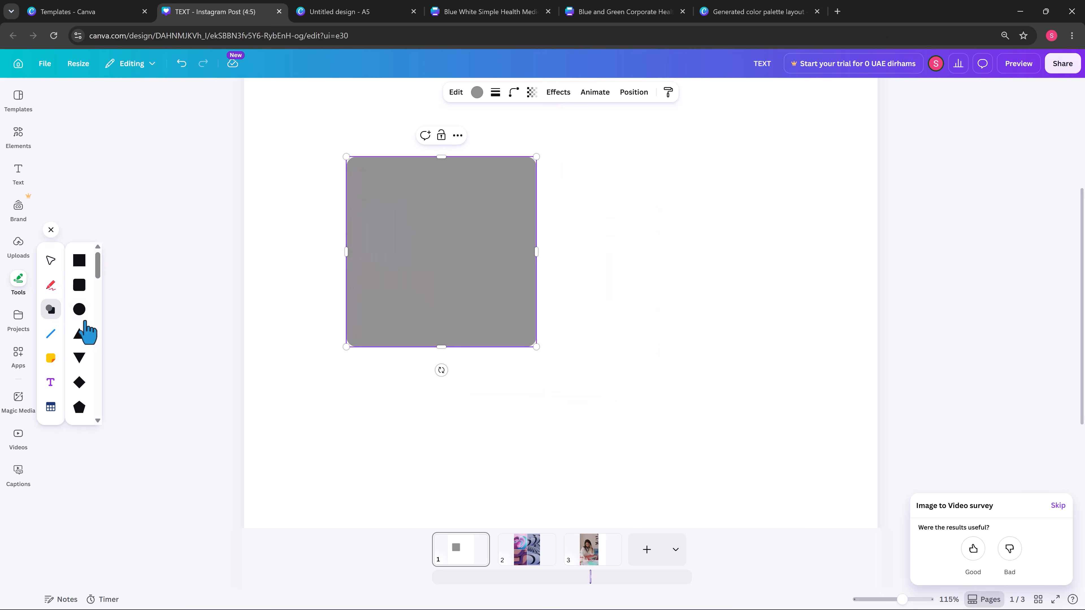
click(79, 310)
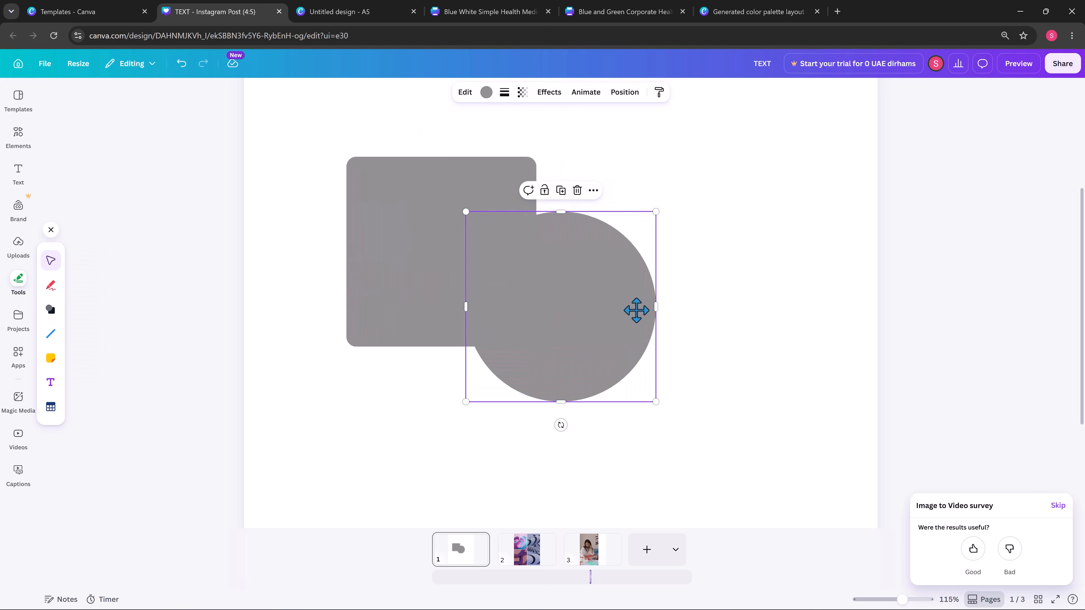
drag(635, 311, 648, 331)
click(487, 92)
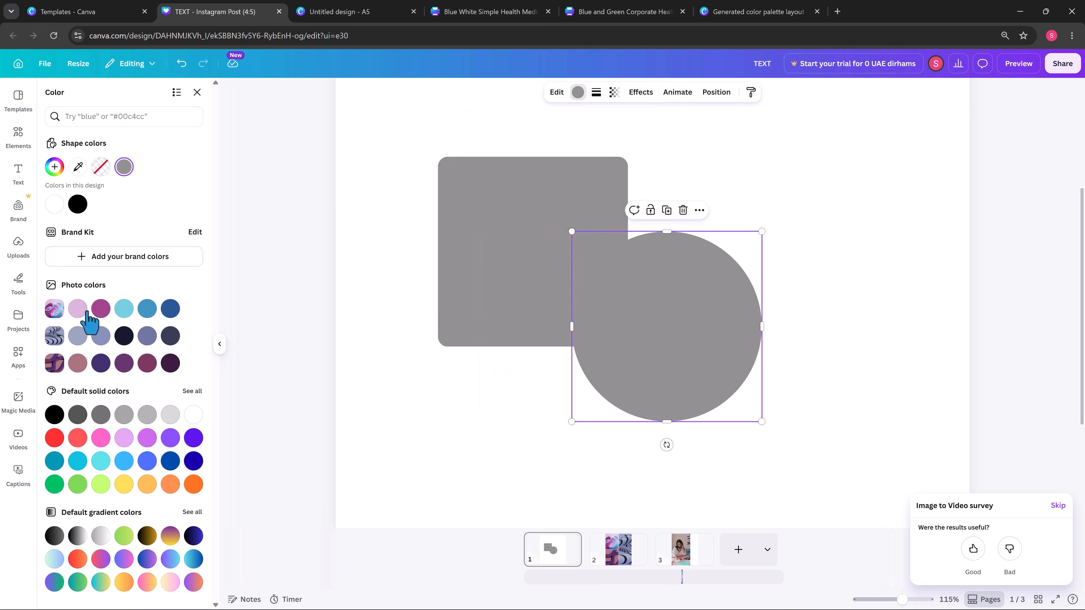
click(124, 308)
Colour the rounded square pink using the default solid colours
click(531, 225)
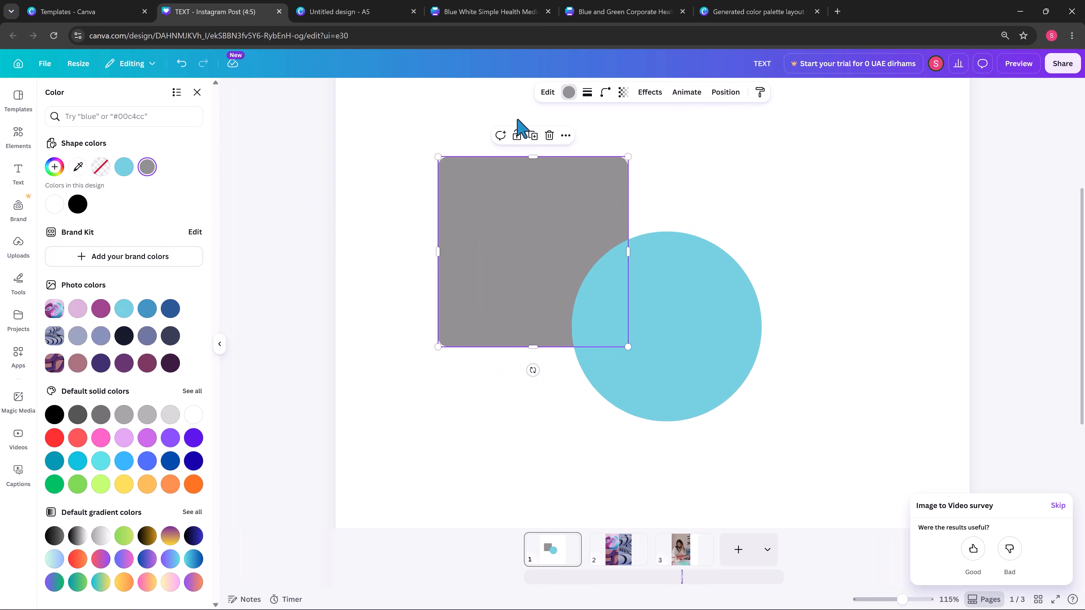
click(569, 92)
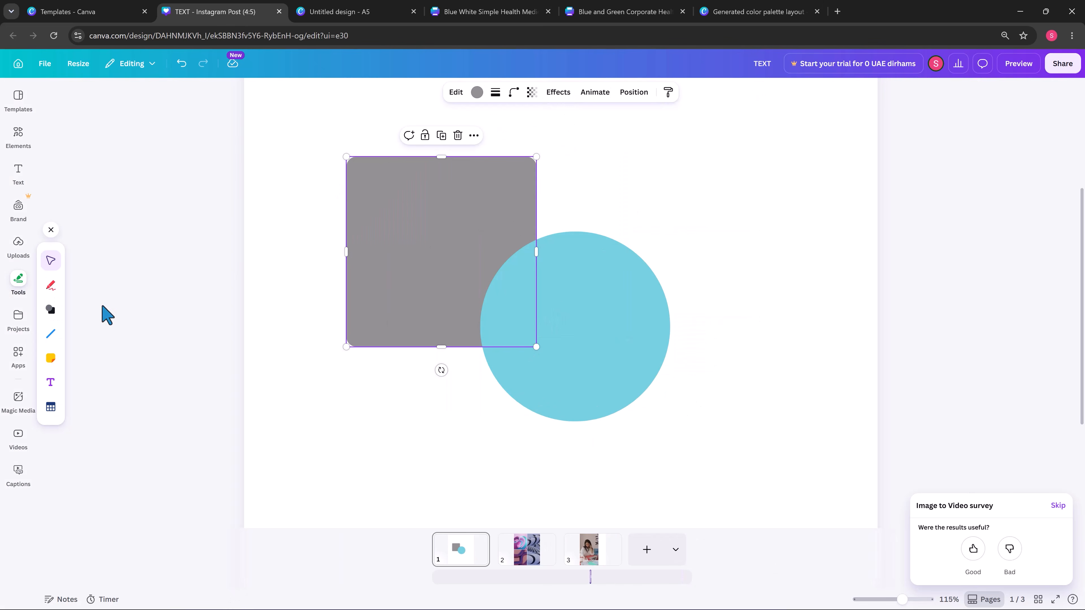
click(483, 92)
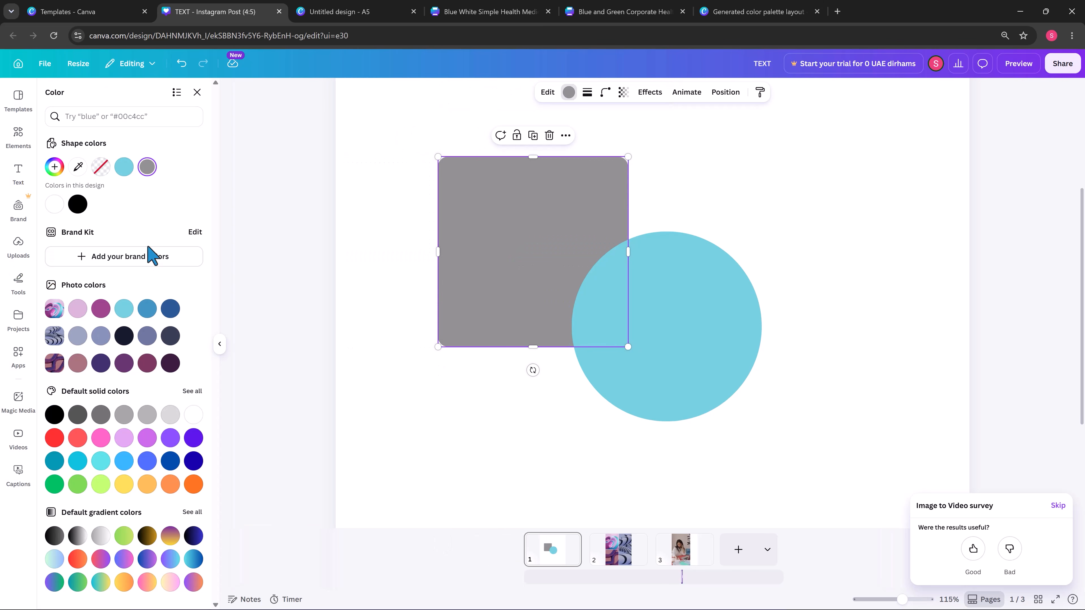
click(98, 440)
click(905, 295)
Move the blue circle further over the pink square and shift the square slightly down and to the right
click(589, 328)
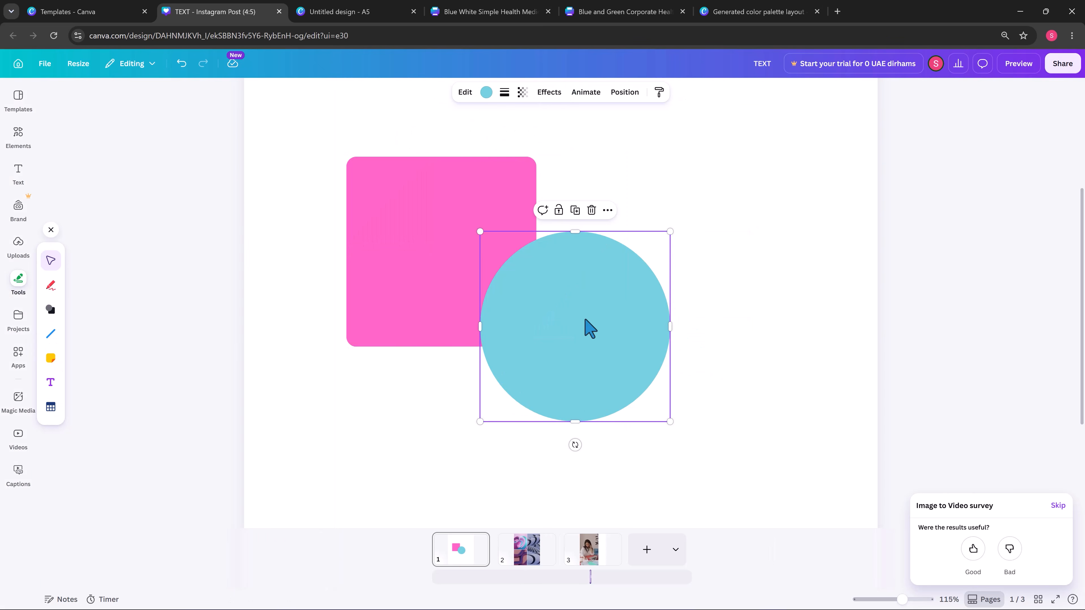
drag(589, 329, 528, 314)
click(395, 261)
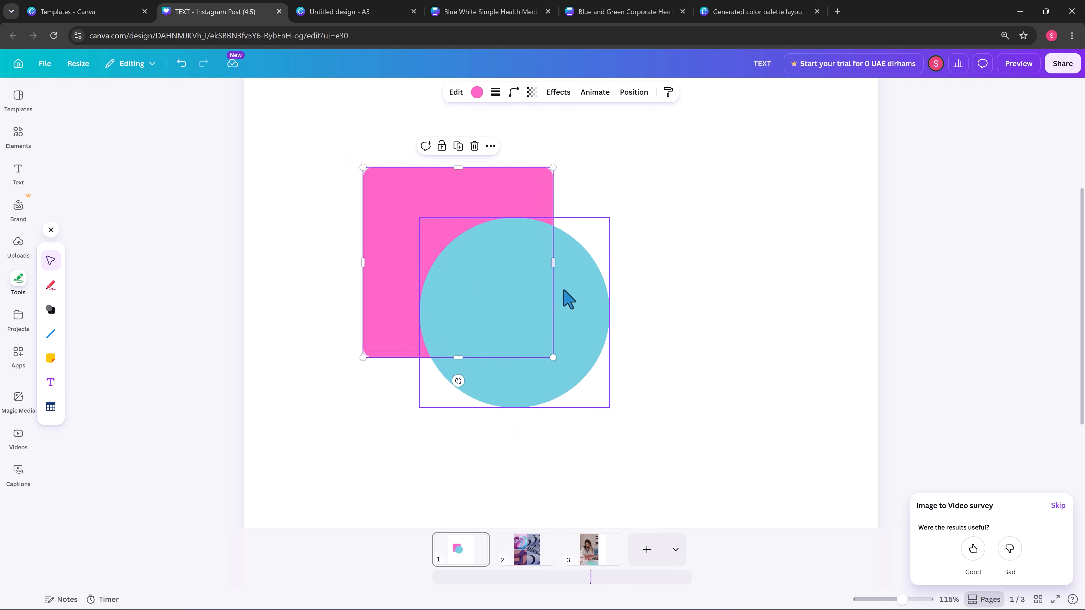
Send the blue circle backward behind the pink square and move it to about X 335 px, Y 548 px
click(569, 299)
right_click(576, 301)
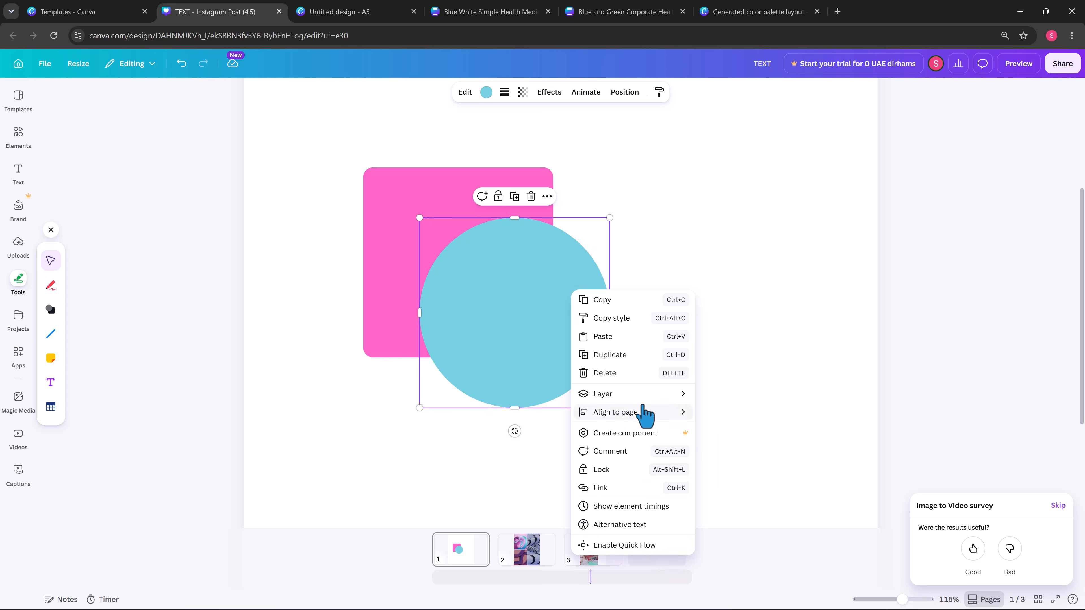
mouse_move(656, 393)
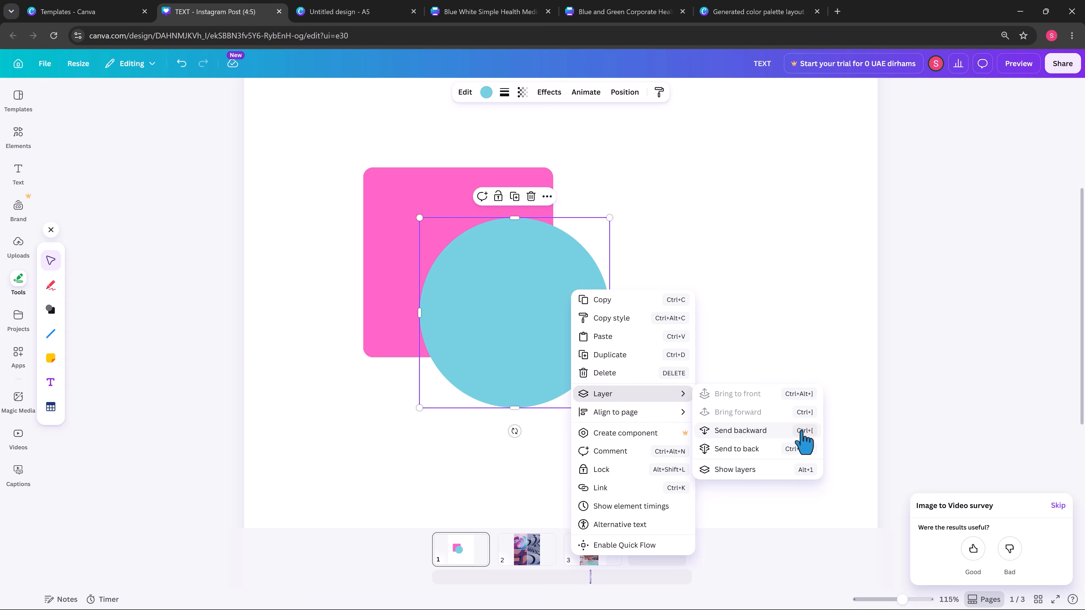
click(787, 431)
click(599, 302)
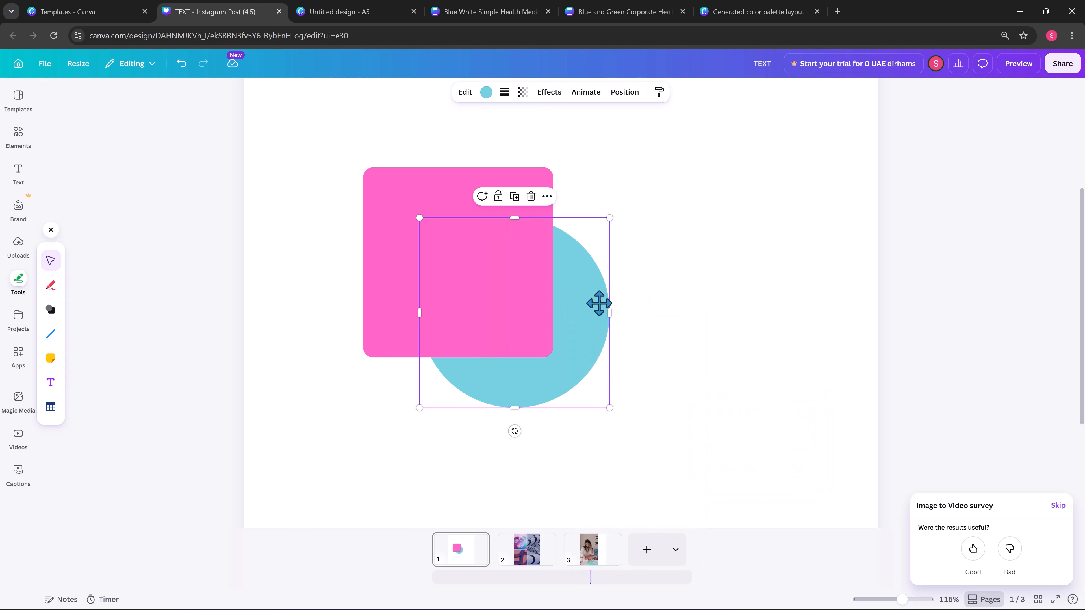
drag(598, 303, 619, 317)
Arrange the page's layer list so the pink square is above the blue circle, with the square selected
click(627, 94)
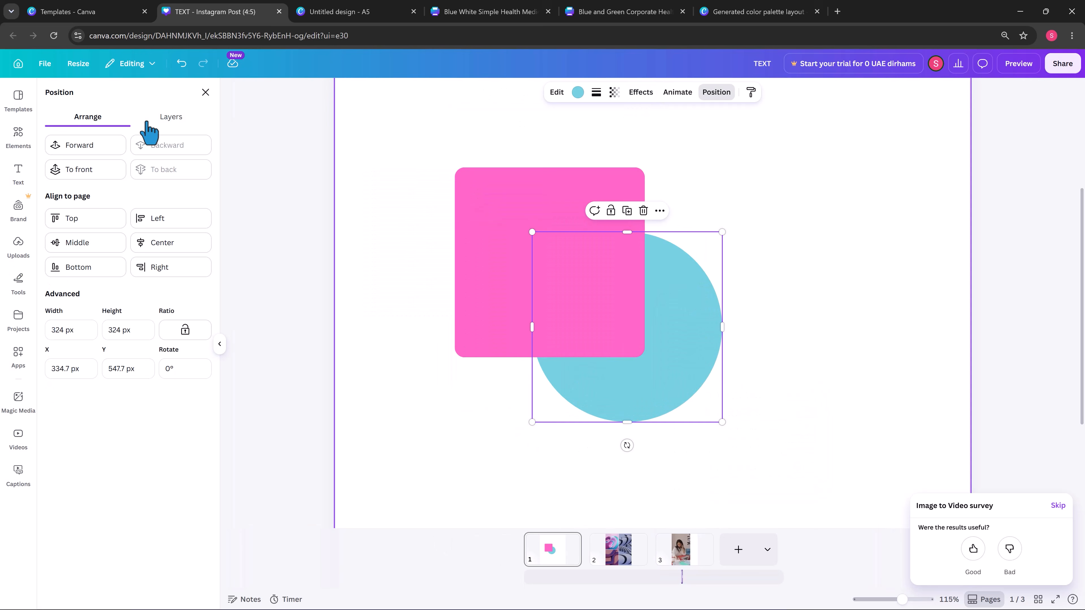
click(168, 118)
drag(145, 198, 150, 174)
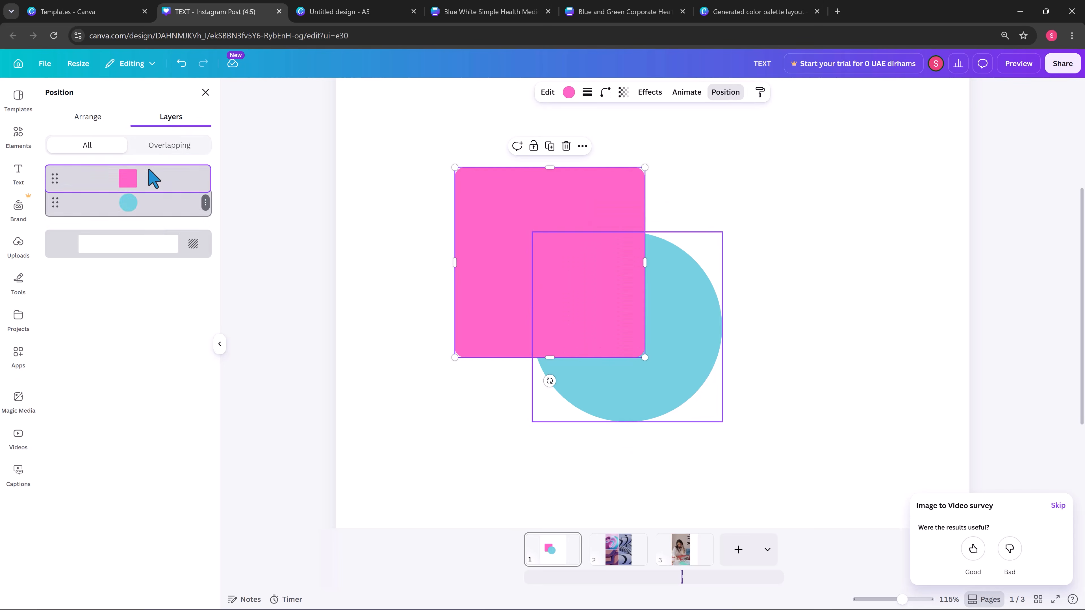
Try aligning the pink square to the page's top and left edges, and undo both alignments
click(90, 120)
click(81, 219)
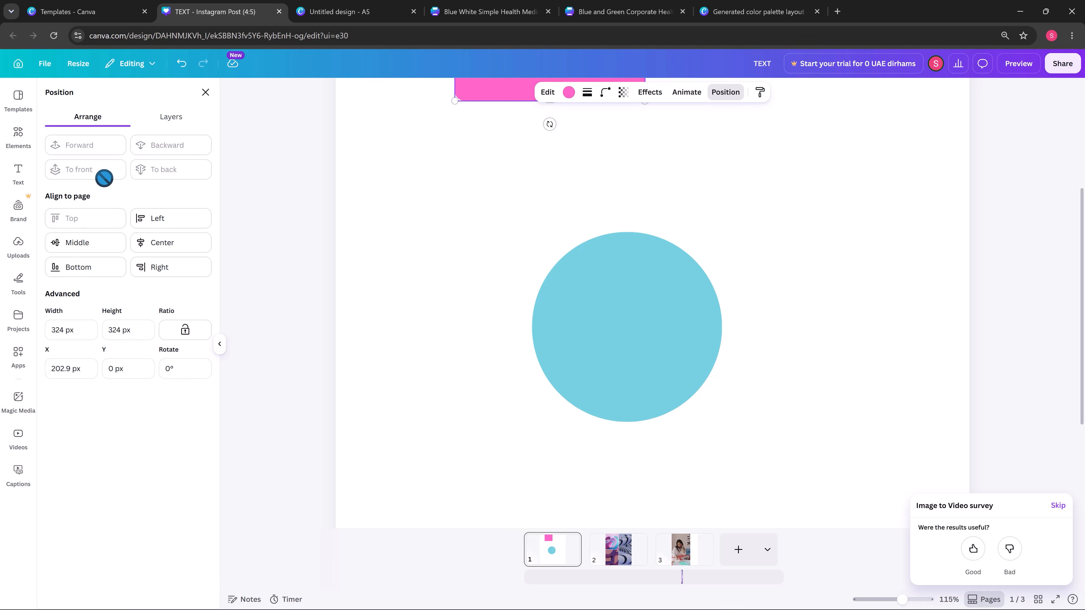
click(170, 218)
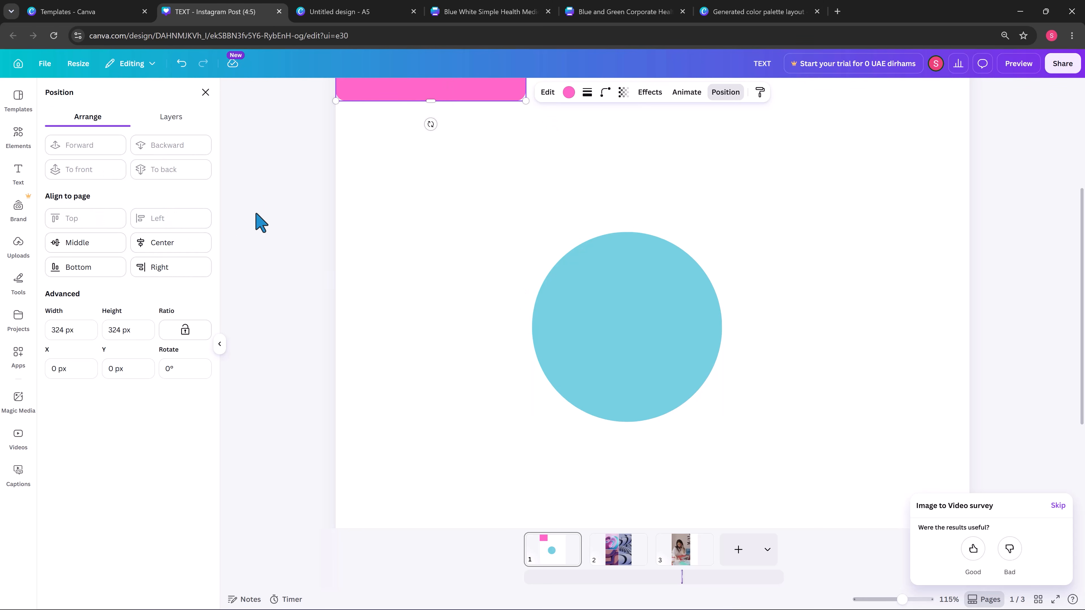
key(ctrl+z)
key(ctrl+z)
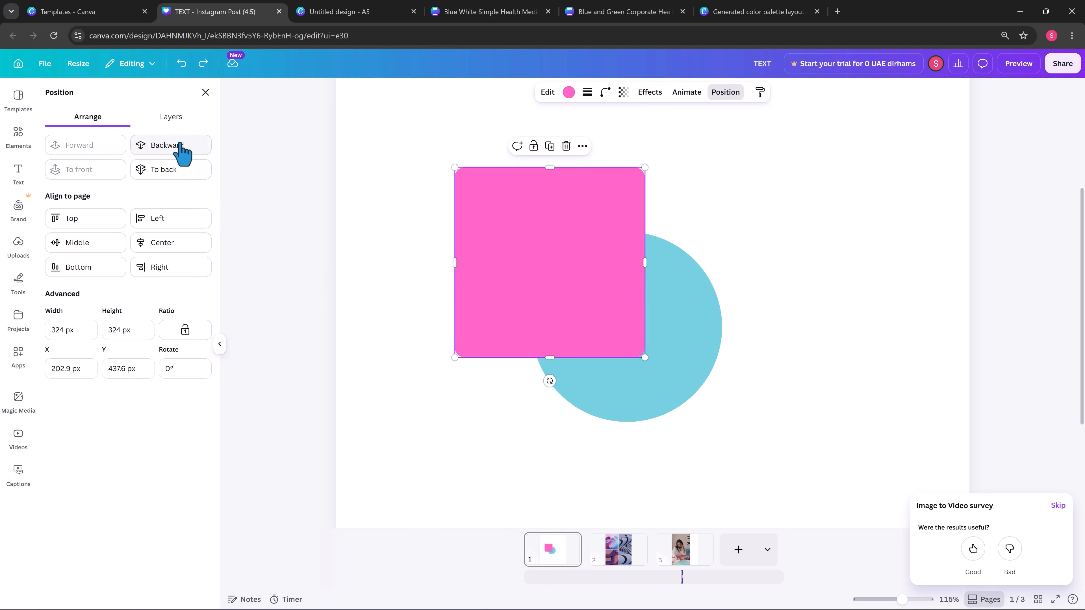
Send the pink square backward one layer and bring it back to the front
click(183, 152)
click(81, 171)
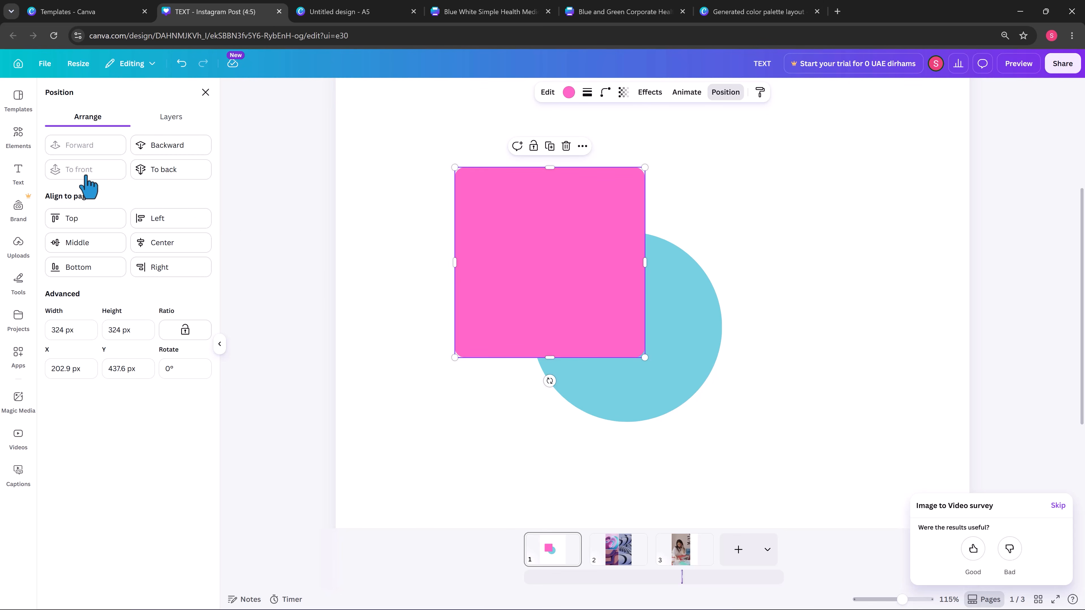
Delete the blue circle and move the pink square to about X 274 px, Y 360 px
click(712, 347)
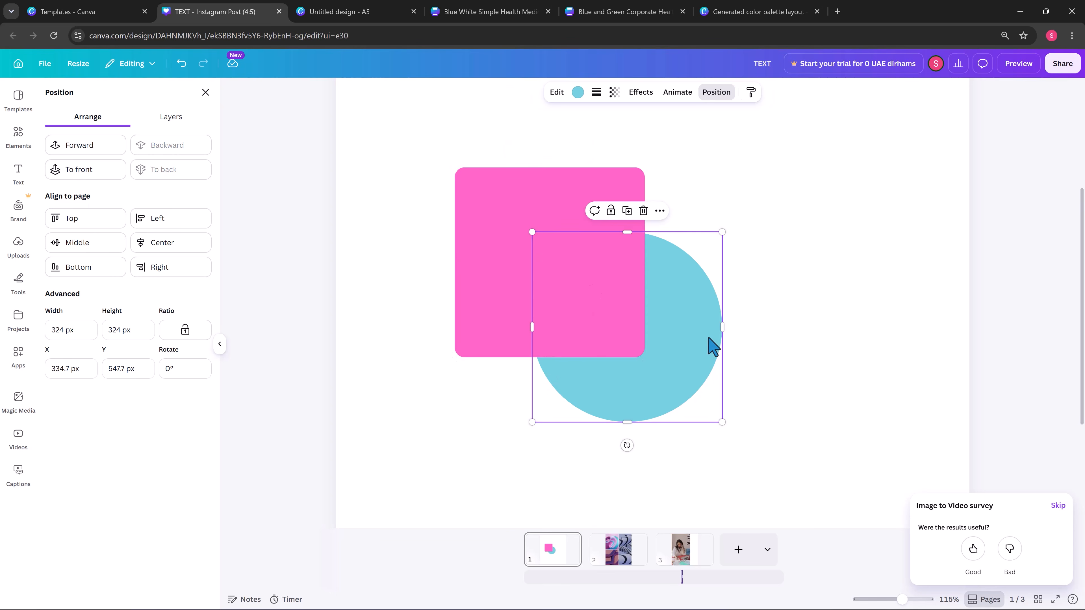
key(Delete)
scroll(613, 376, down, 3)
drag(615, 323, 633, 275)
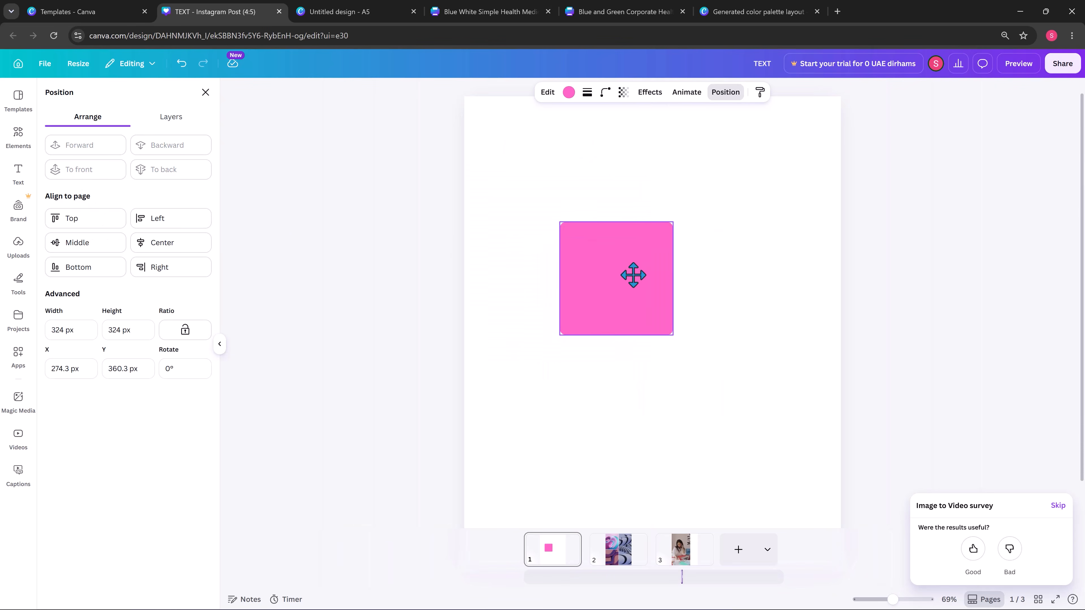
Align the pink square to the page's top, middle, left and center in turn
click(101, 219)
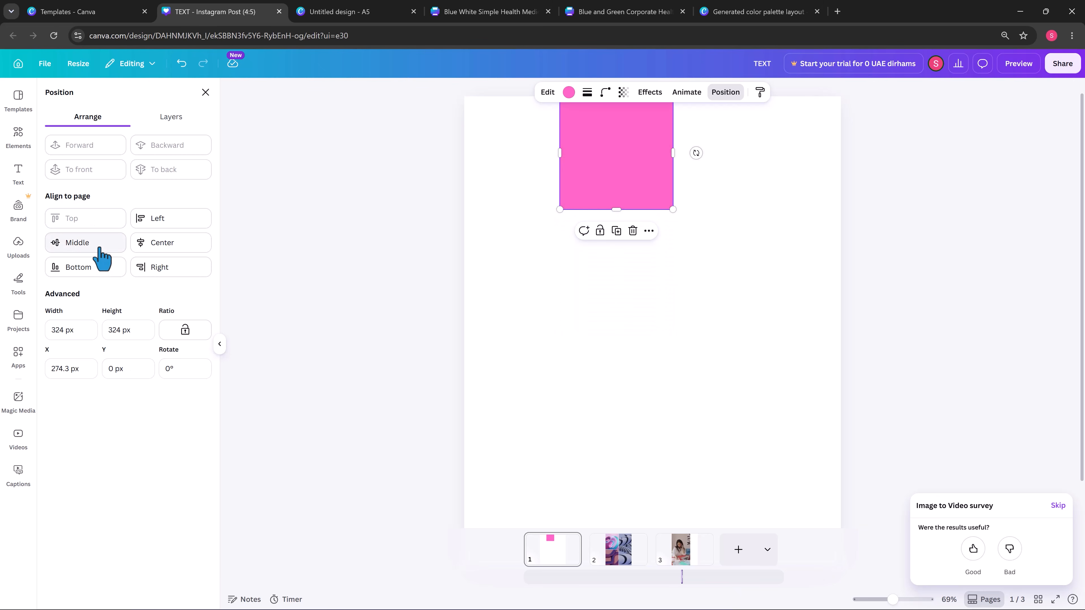
click(100, 248)
click(154, 218)
click(161, 243)
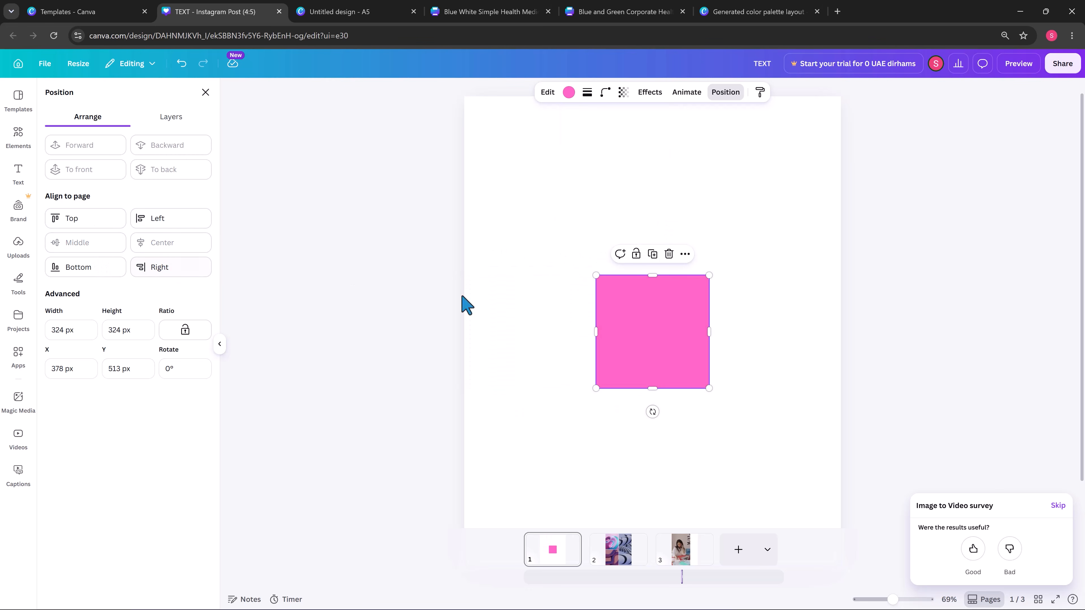
Undo the square's page alignments and move, and restore the deleted blue circle
key(ctrl+z)
key(ctrl+z)
key(ctrl+z)
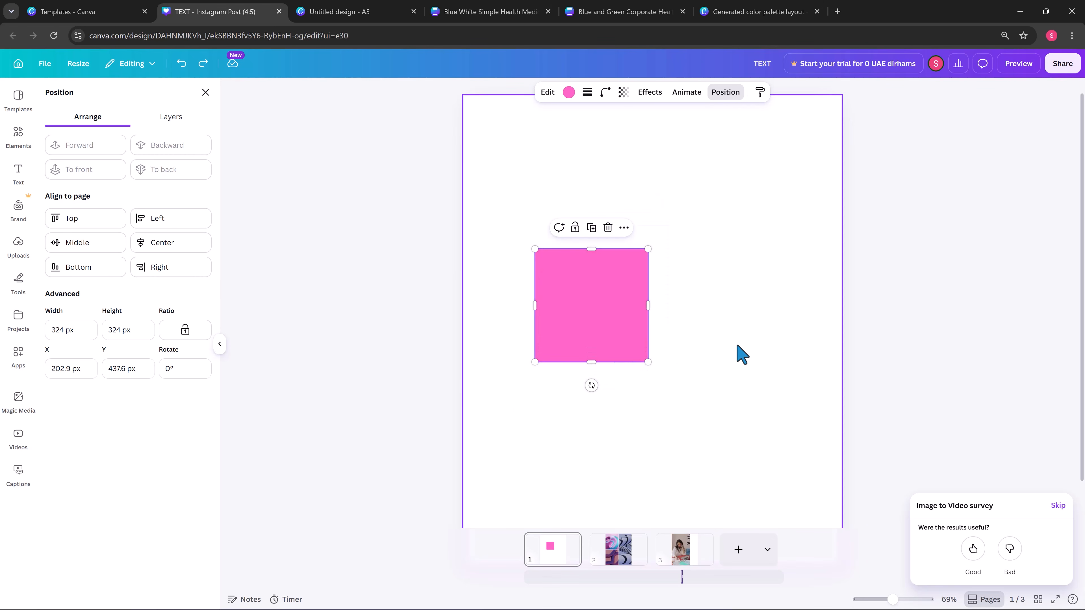
key(ctrl+z)
Move the blue circle to about X 255 px, Y 503 px and bring it in front of the pink square
click(661, 364)
drag(617, 321, 628, 335)
right_click(658, 335)
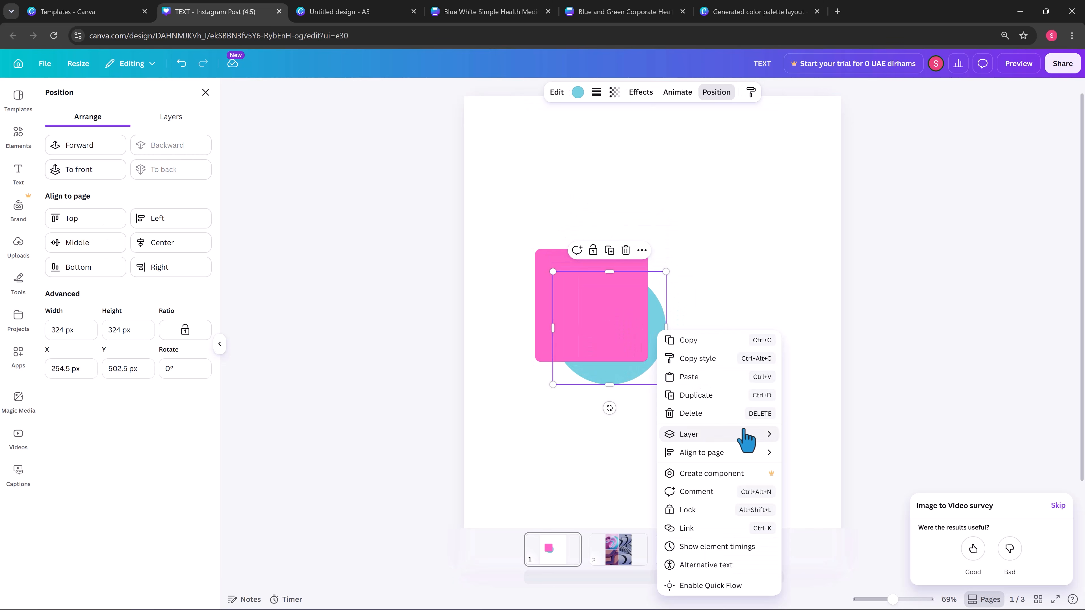
mouse_move(745, 433)
click(815, 434)
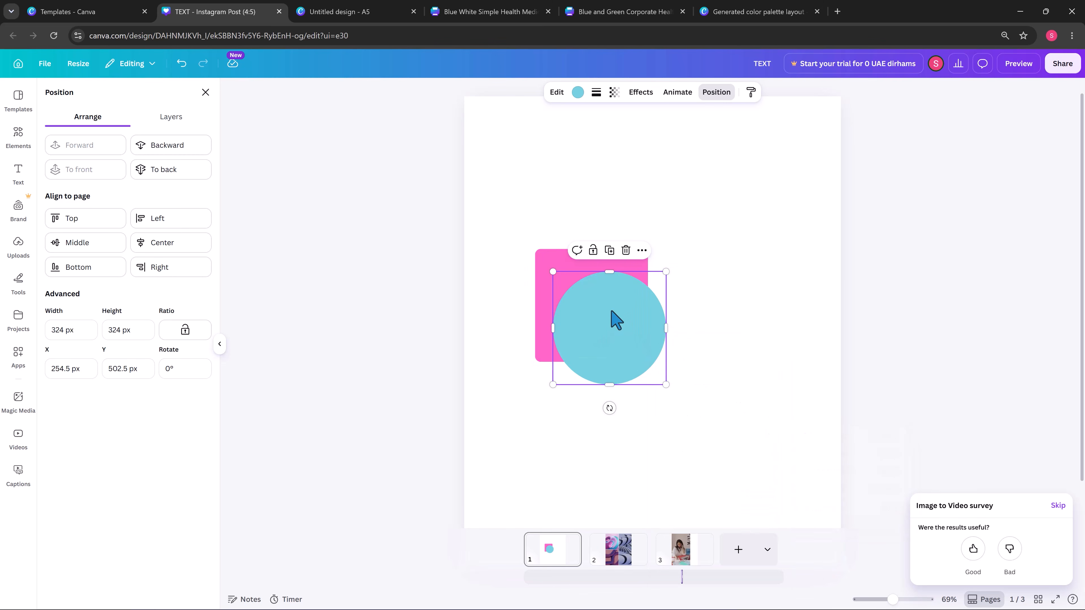
Select the pink square and blue circle together and group them
click(719, 295)
drag(719, 295, 596, 351)
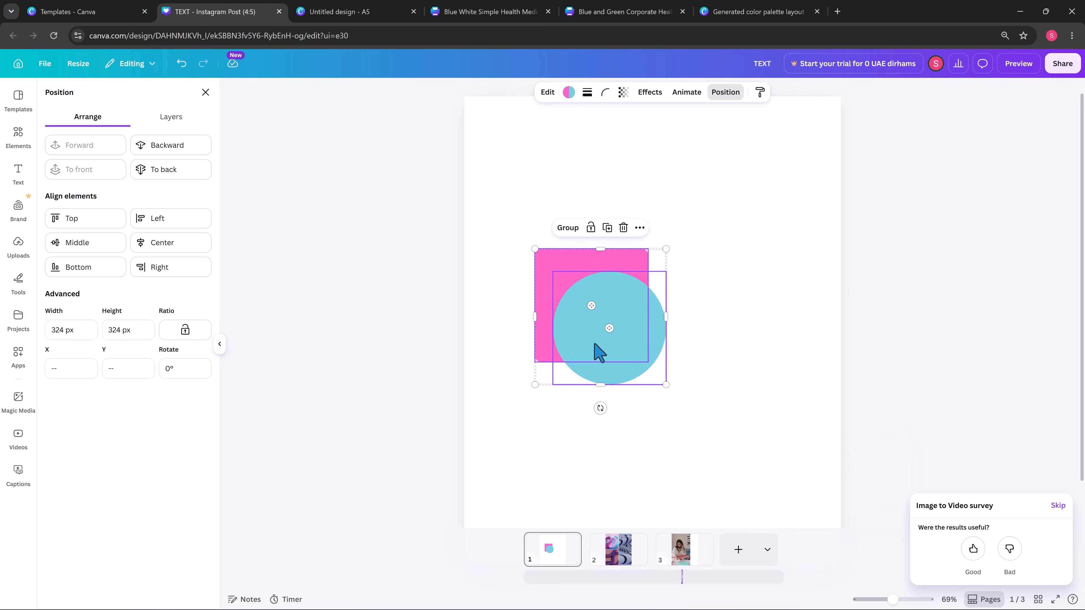
right_click(598, 364)
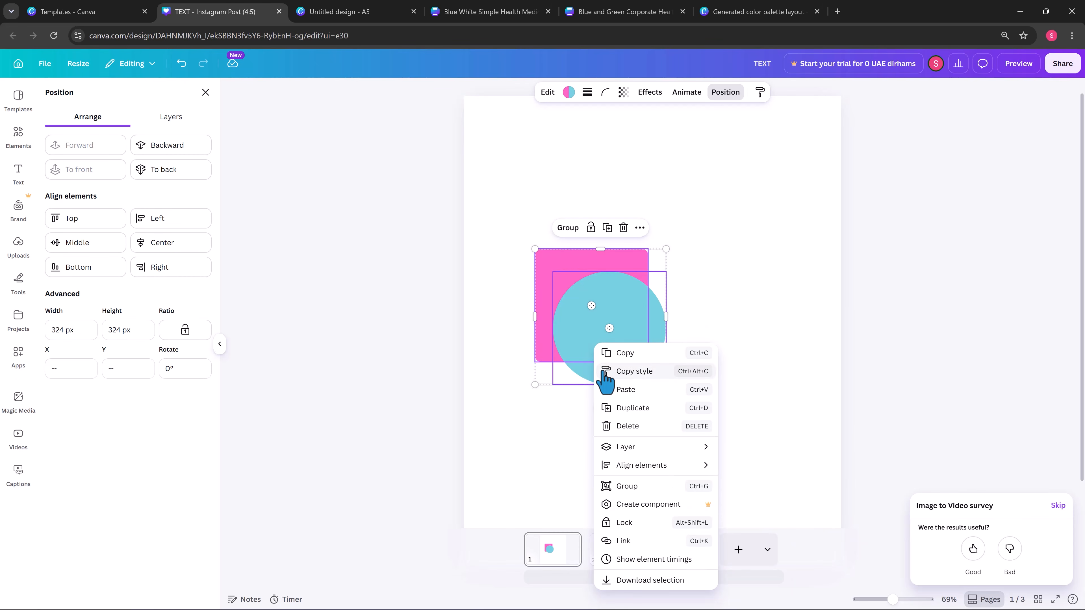
click(618, 486)
click(729, 380)
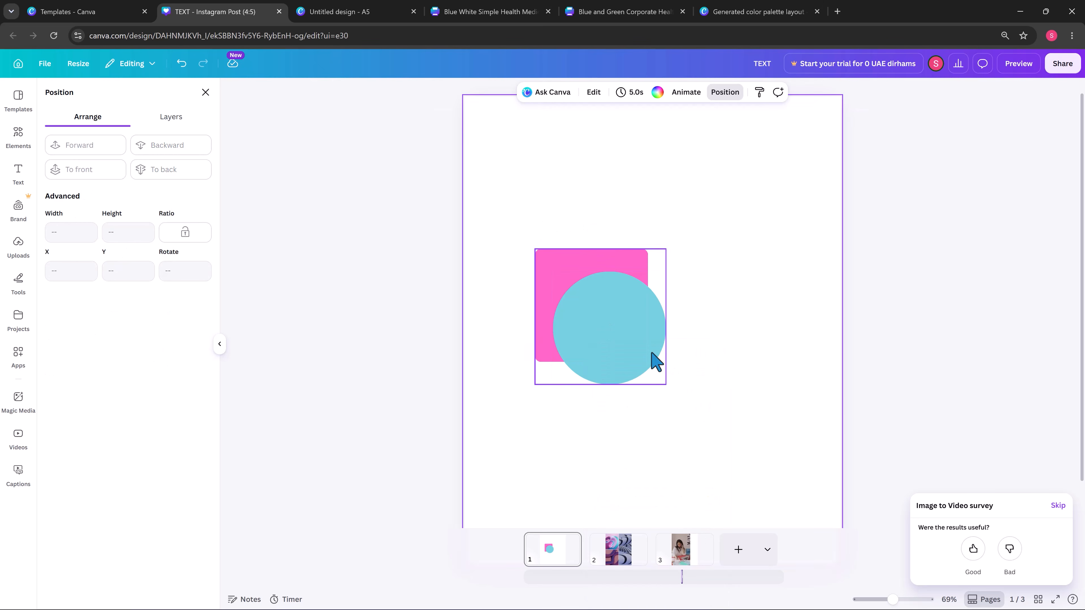
Move the group toward the page's centre and align it to the page's left, right and center in turn
drag(656, 361, 701, 376)
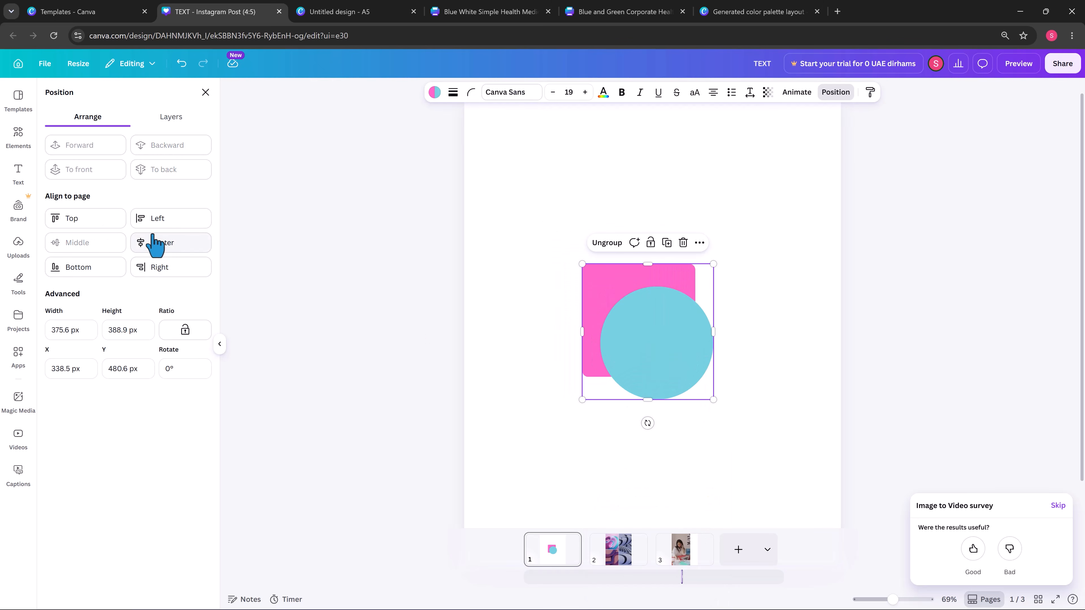
click(156, 218)
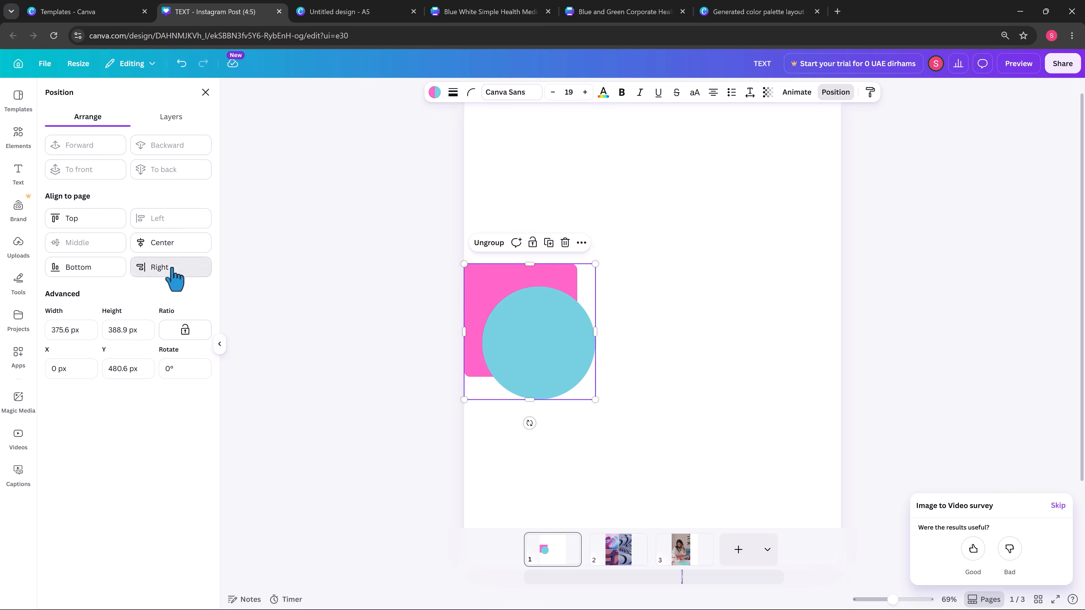
click(173, 267)
click(171, 243)
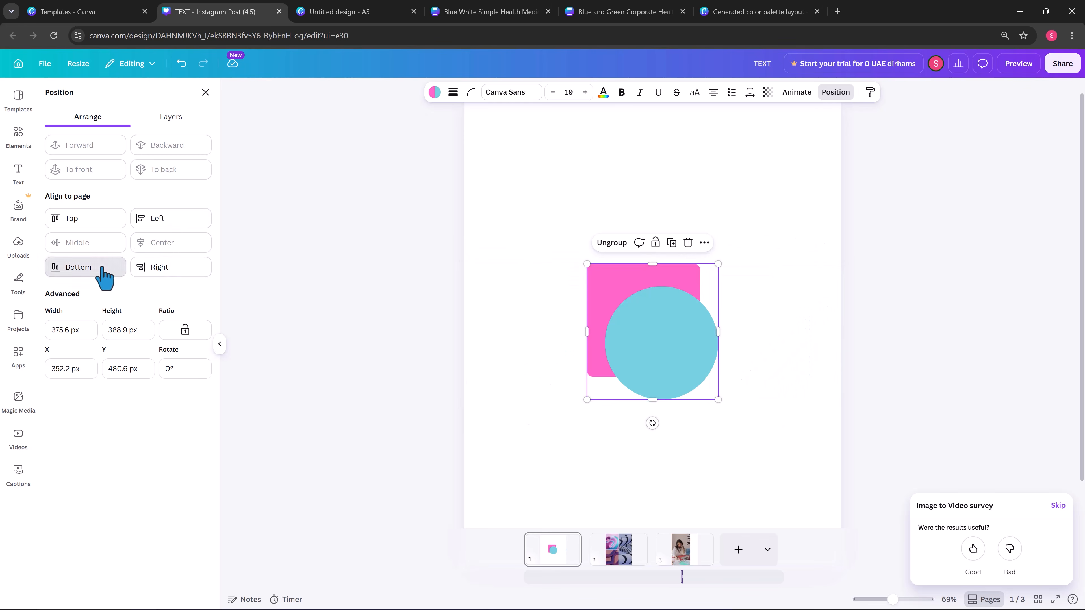
Align the group to the page's bottom, right and left edges, and move it back to about X 369 px, Y 463 px
click(102, 273)
click(157, 270)
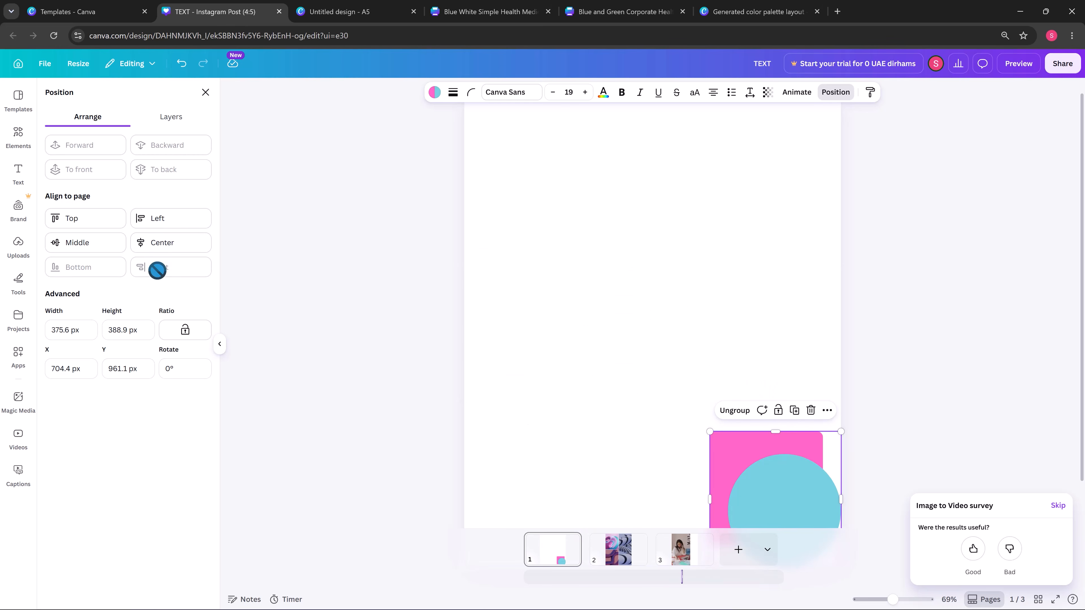
click(158, 220)
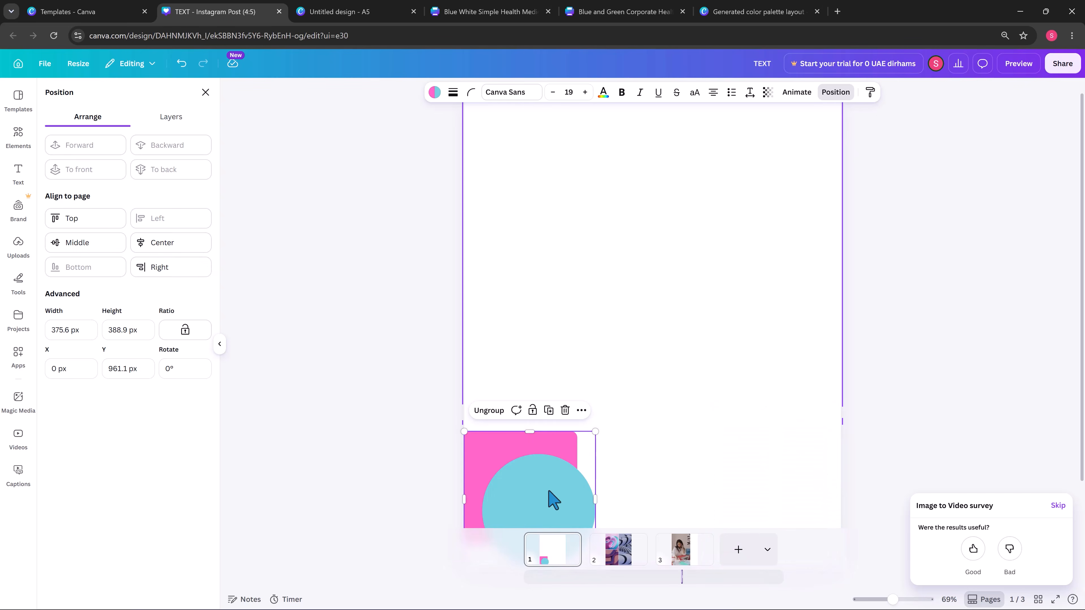
drag(554, 500, 682, 336)
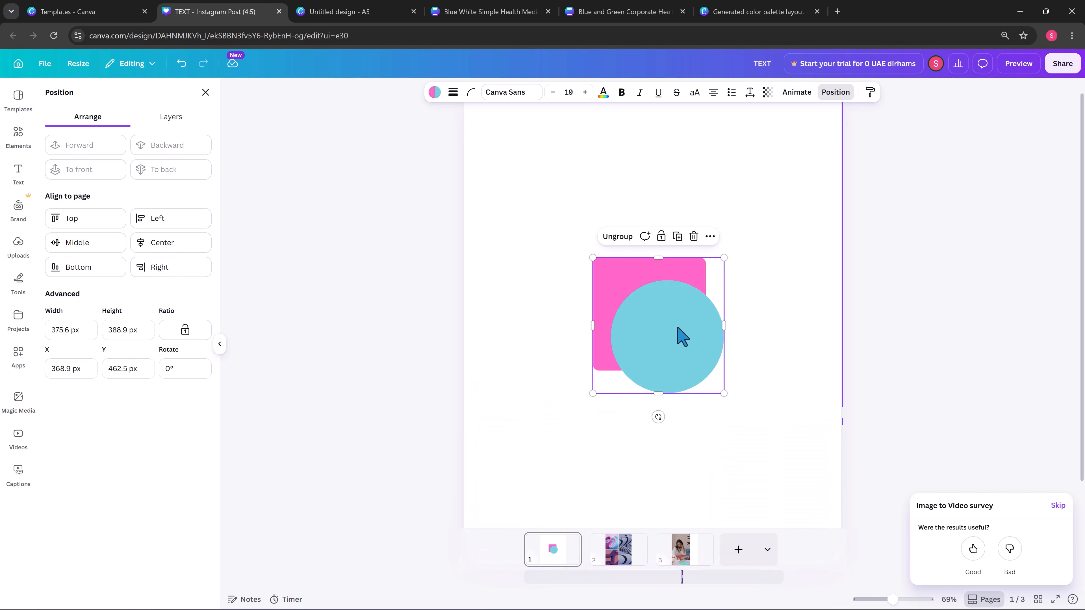
click(846, 94)
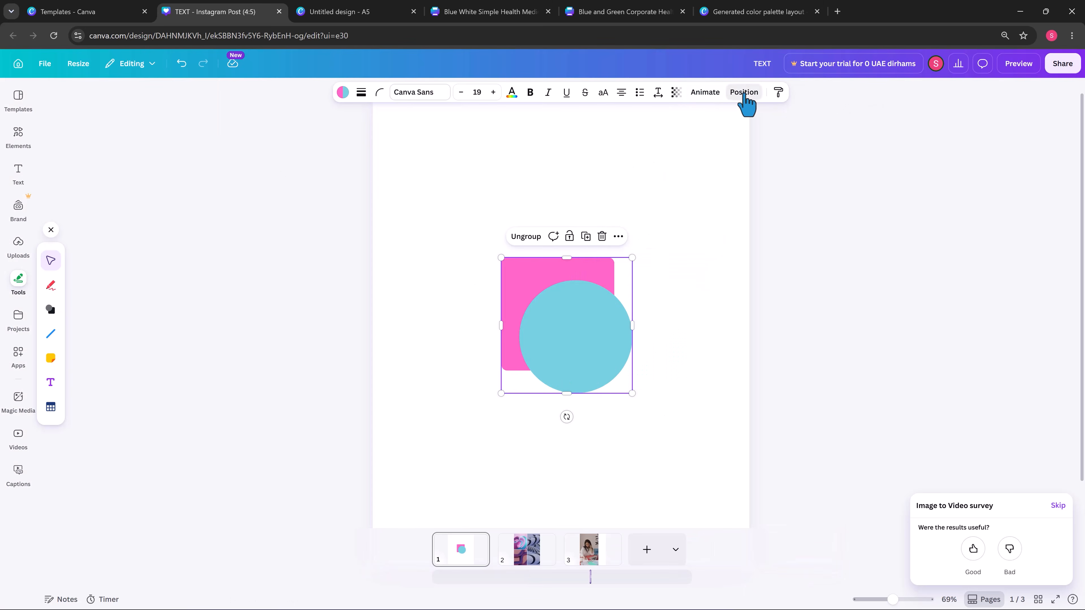
click(745, 95)
click(171, 117)
click(73, 121)
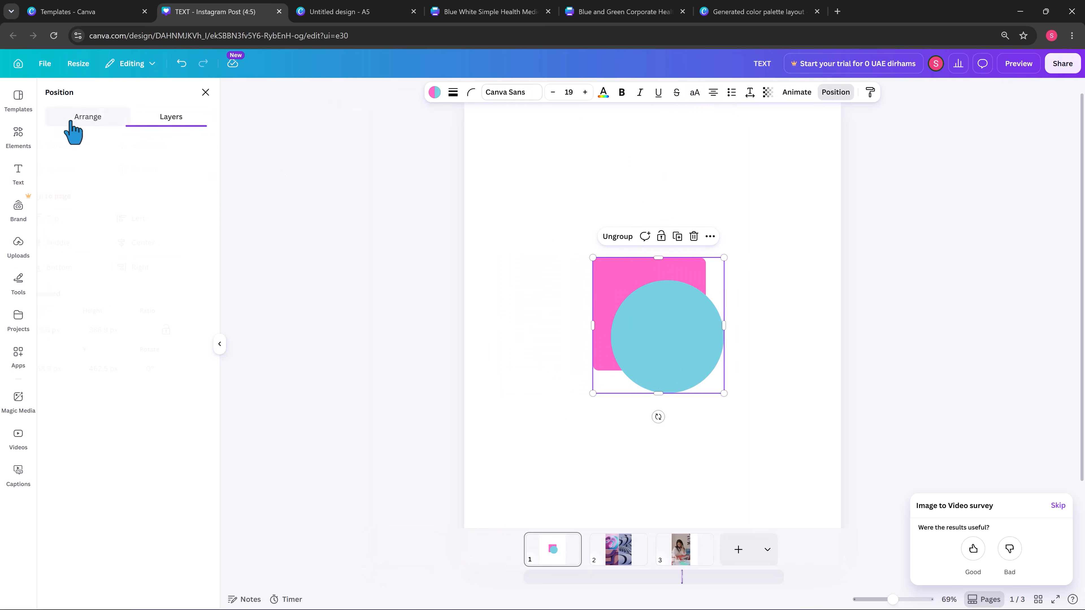
Ungroup the pink square and blue circle, and move the circle to about X 540 px, Y 580 px
right_click(666, 318)
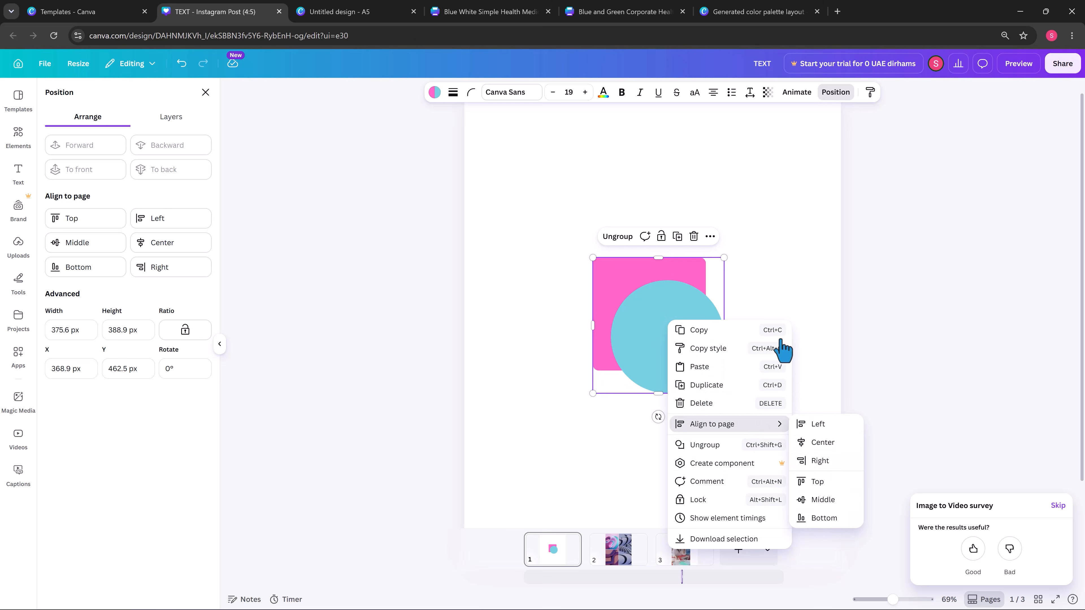
click(761, 448)
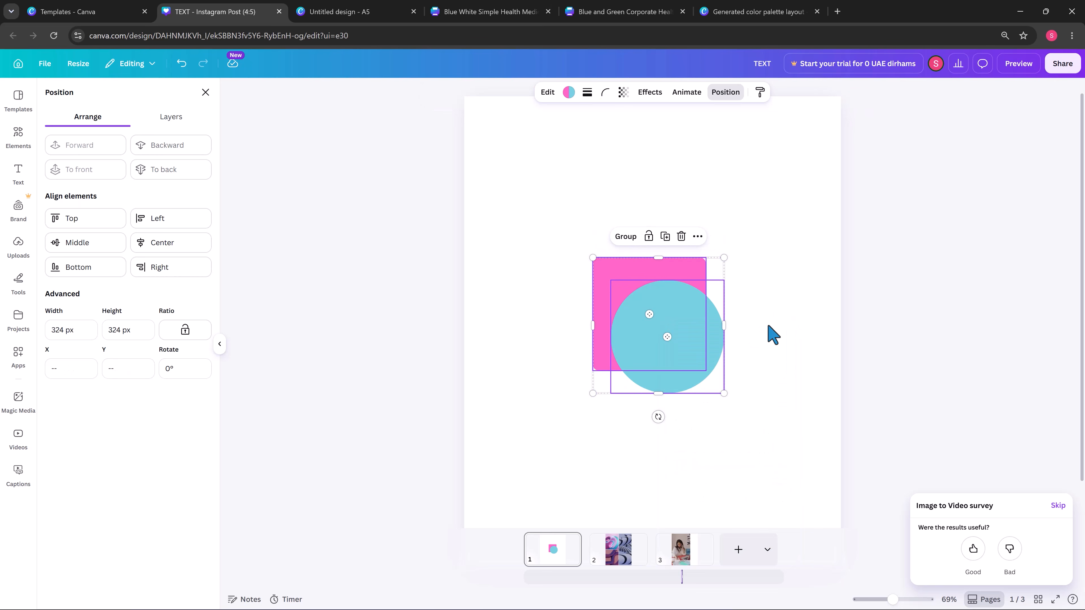
click(705, 347)
drag(705, 346, 743, 345)
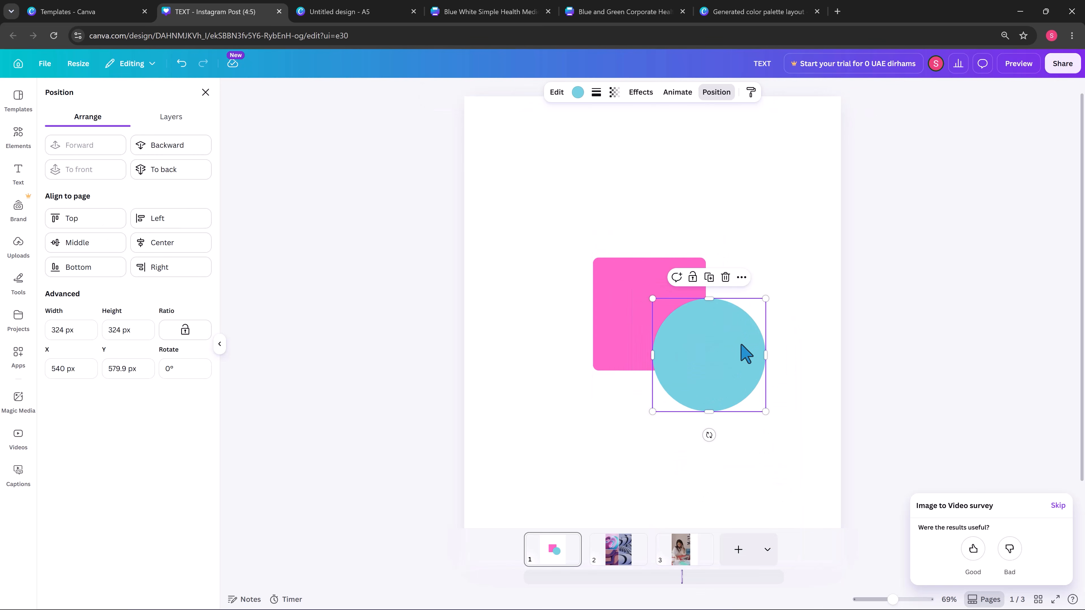
Delete the blue circle and the pink square so that page 1 is empty
key(Delete)
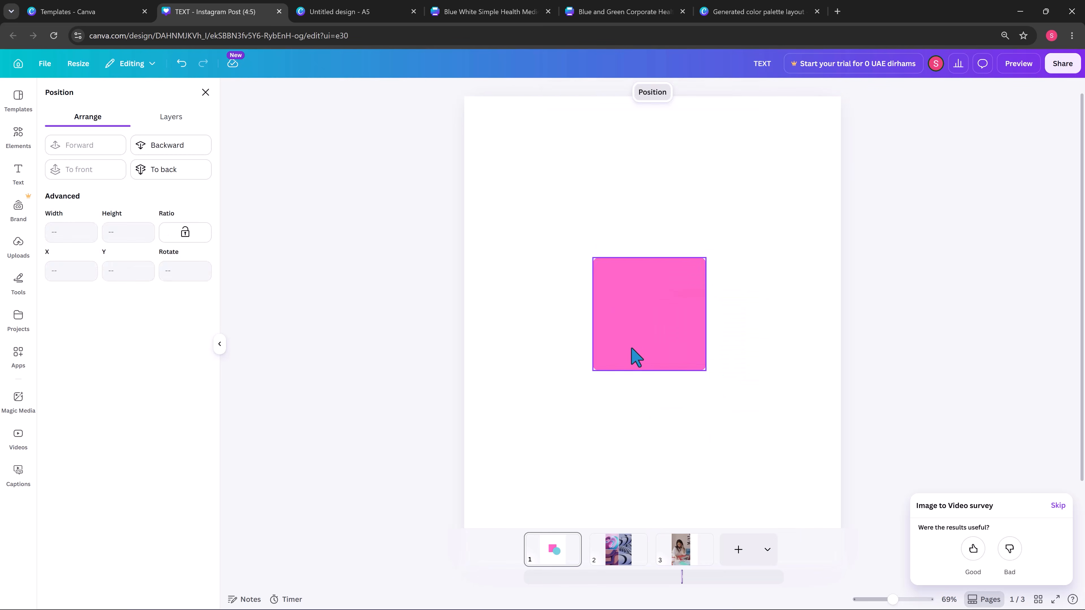
click(620, 311)
key(Delete)
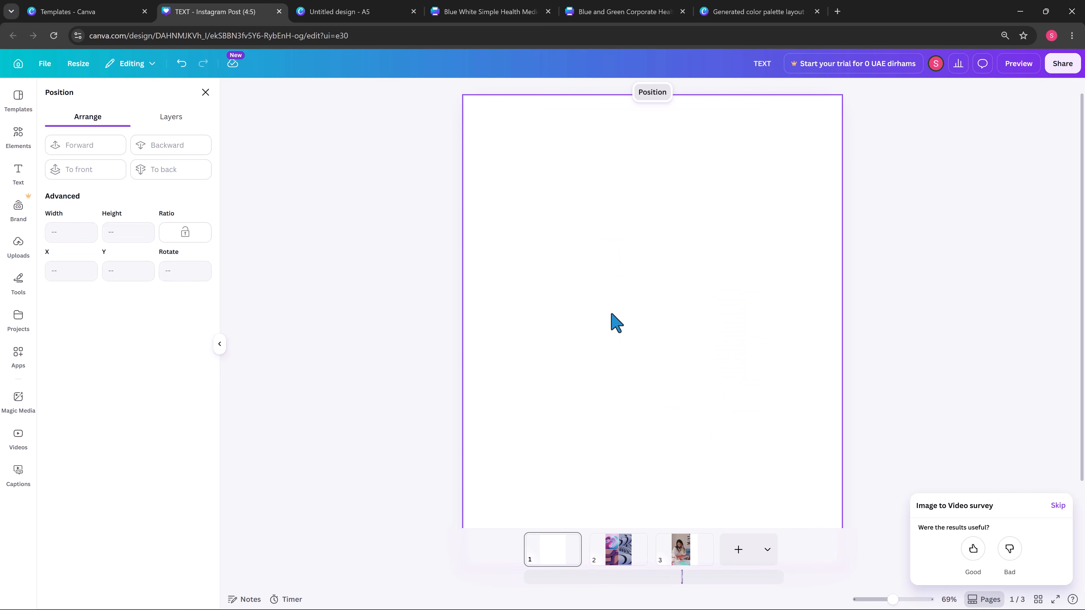
Leave the Instagram post for the home page and create a new blank Landscape Video design
click(18, 440)
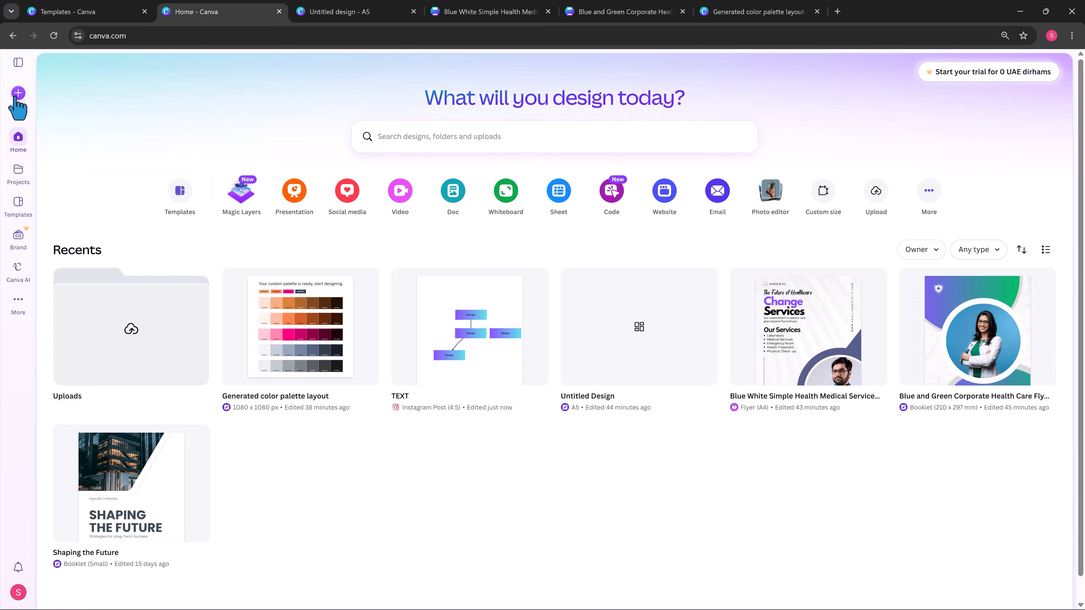
click(18, 92)
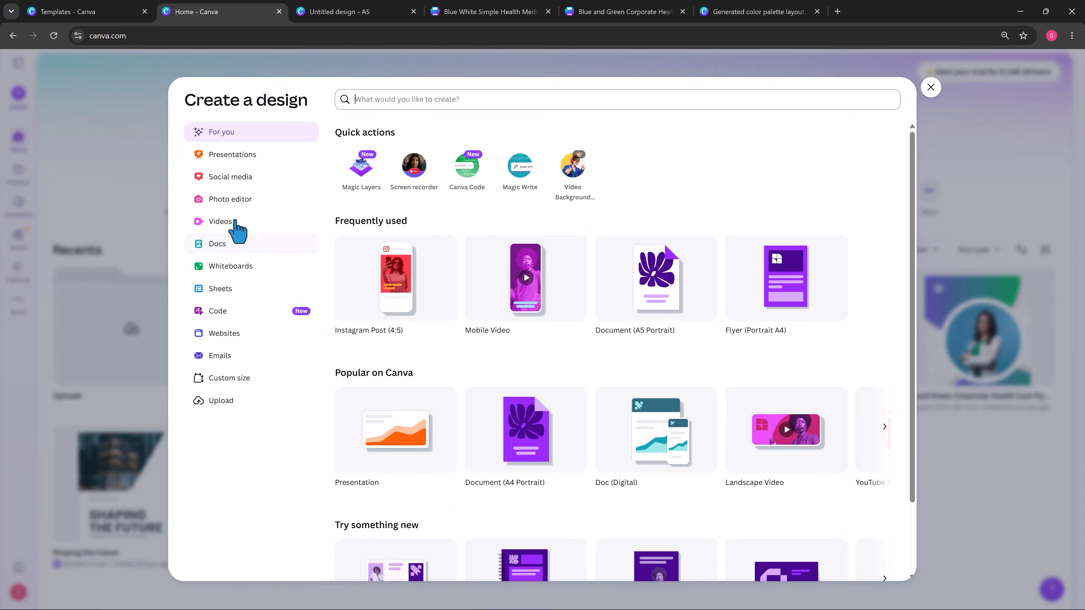
click(235, 224)
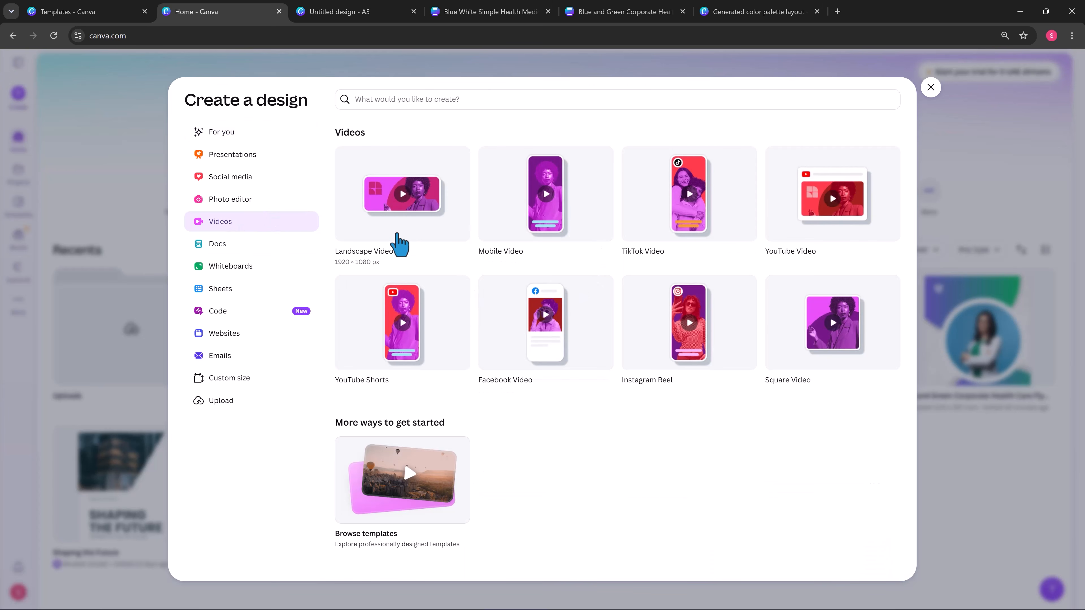
click(413, 228)
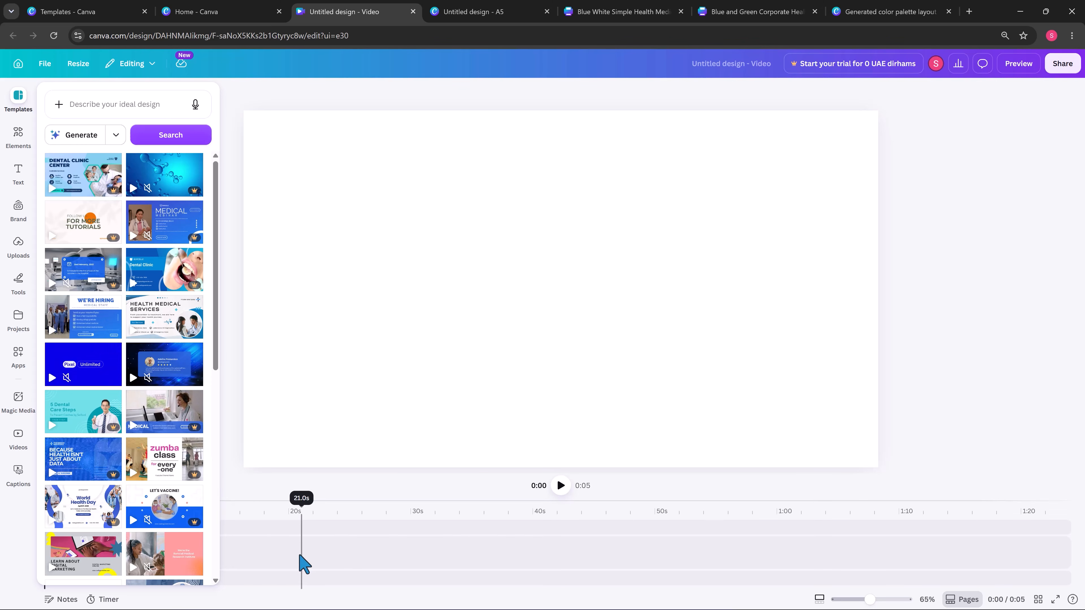
Show the uploaded videos as the timeline's media source and upload additional video files
click(281, 561)
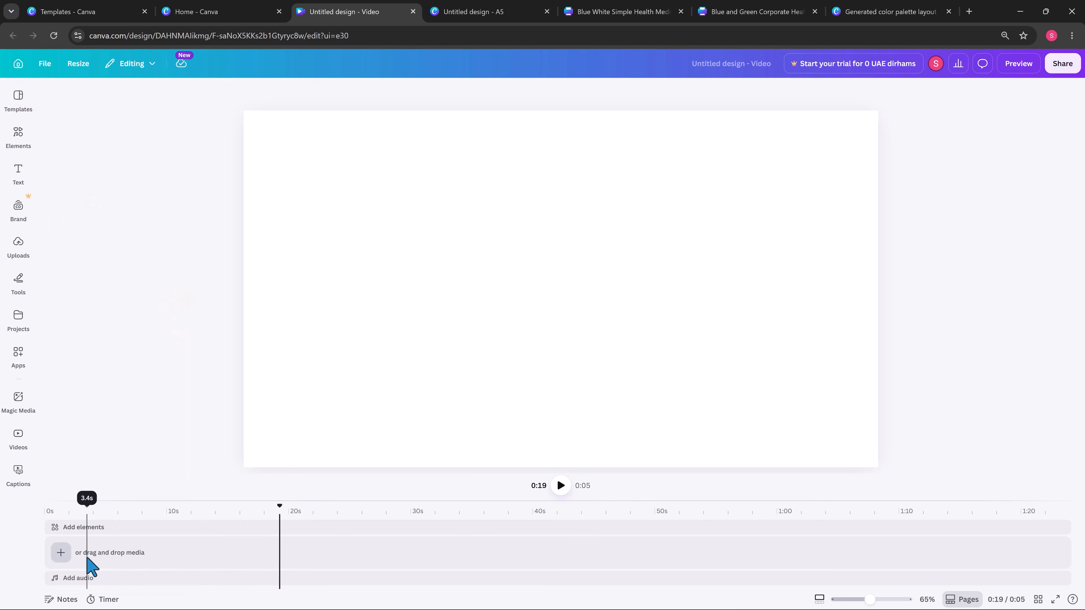
click(61, 554)
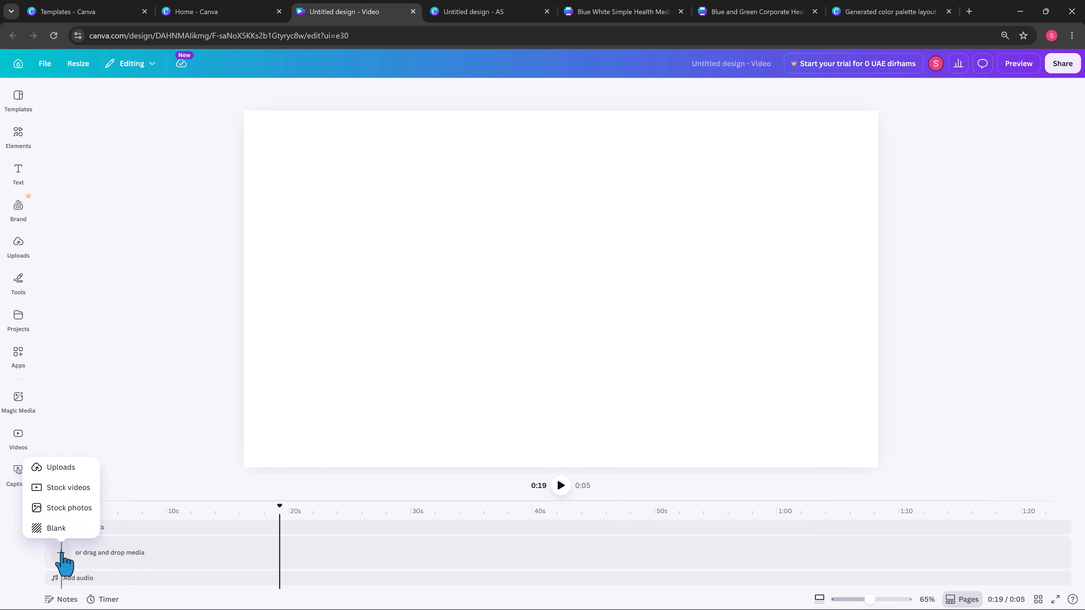
click(61, 468)
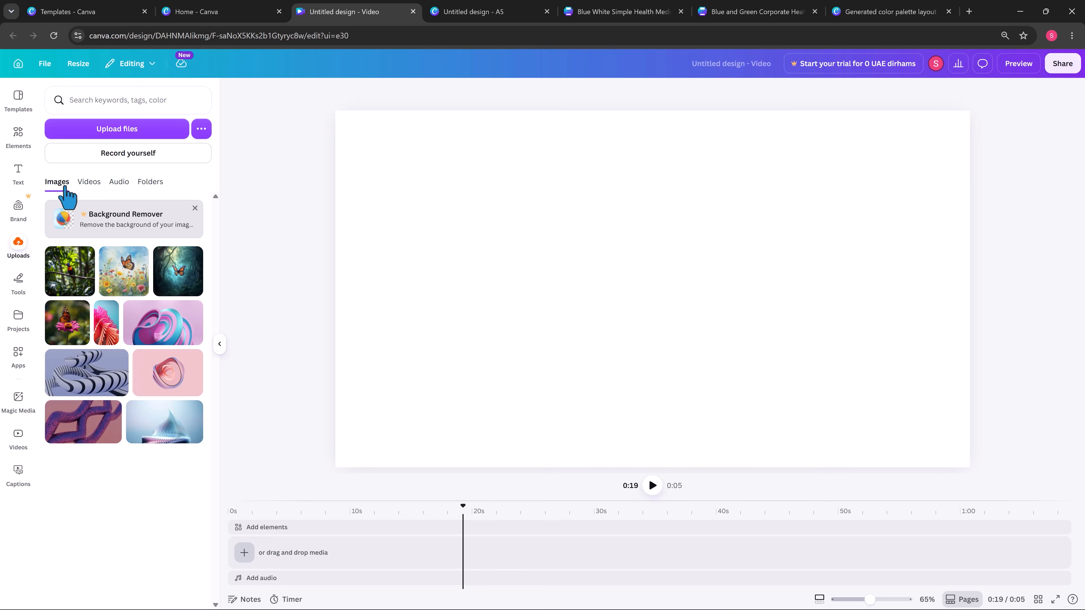
click(89, 183)
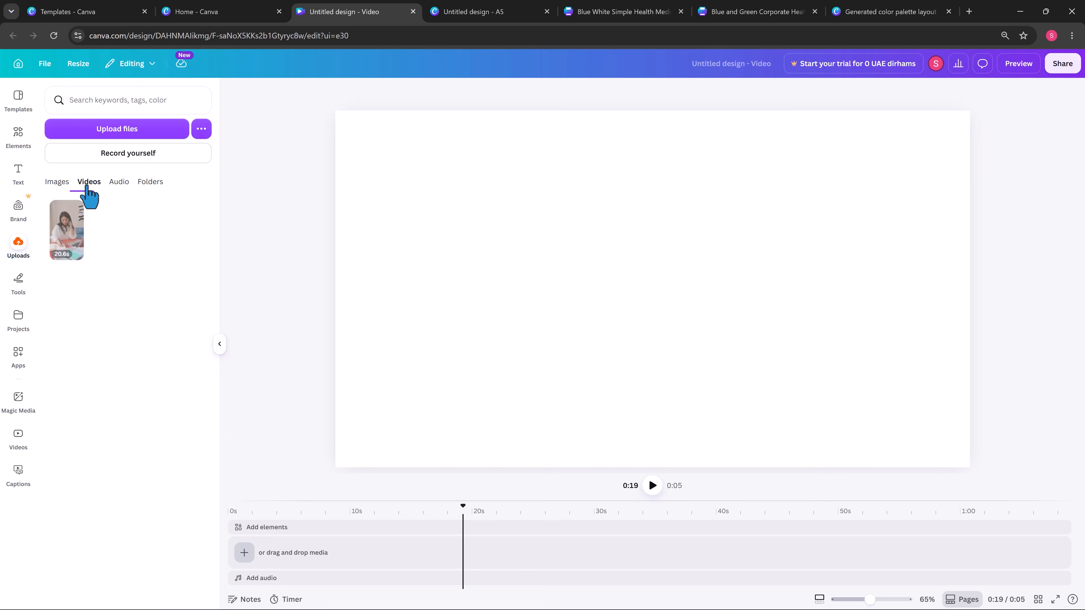
click(149, 130)
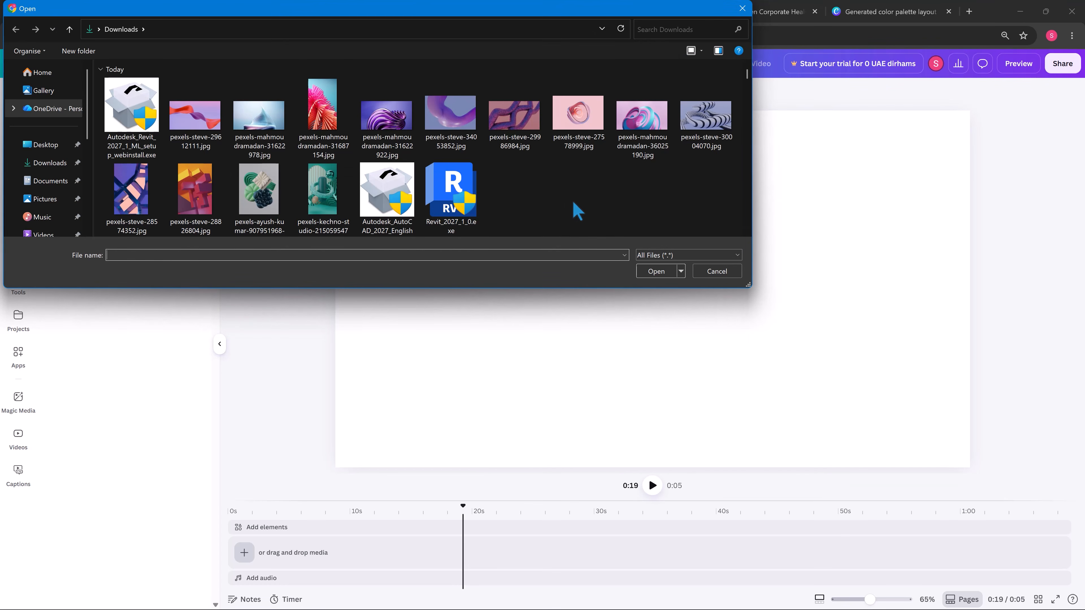
key(Escape)
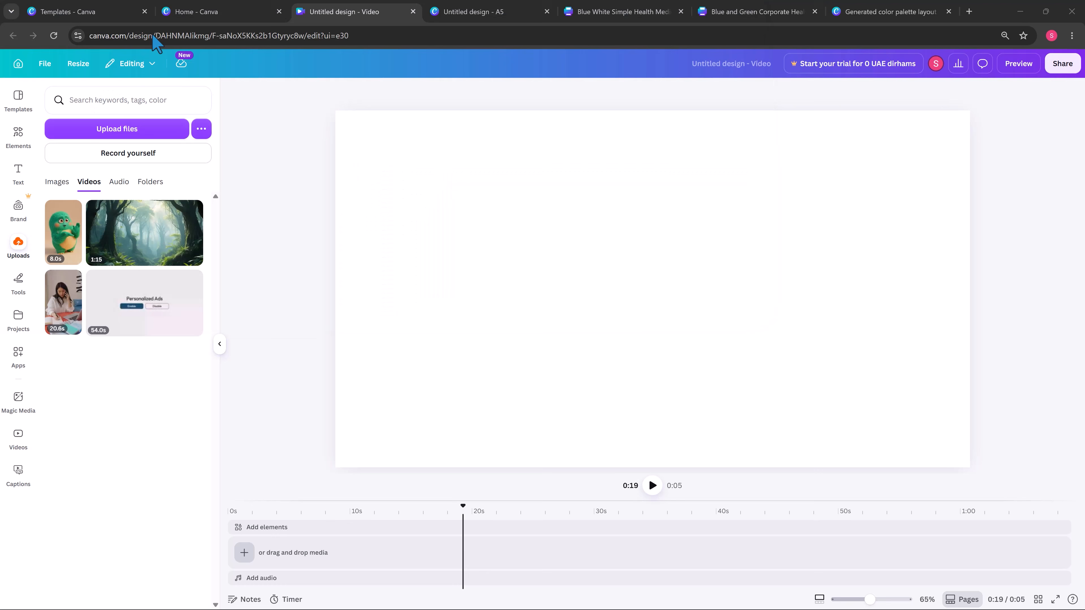
Try the 8-second green monster video in the landscape design and delete it from the timeline
click(69, 243)
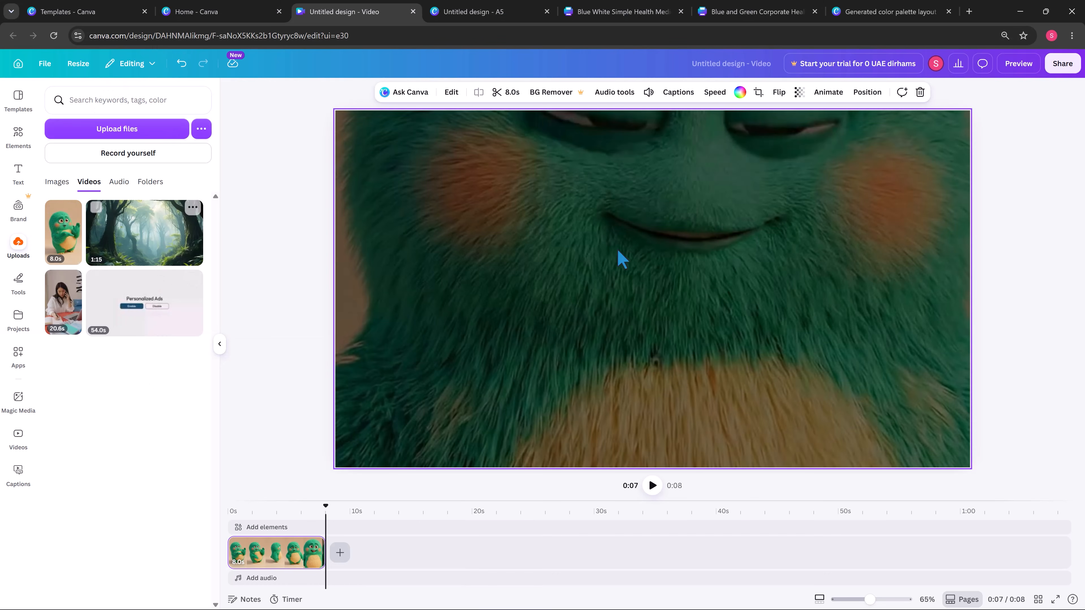
ctrl+scroll(602, 287, down, 3)
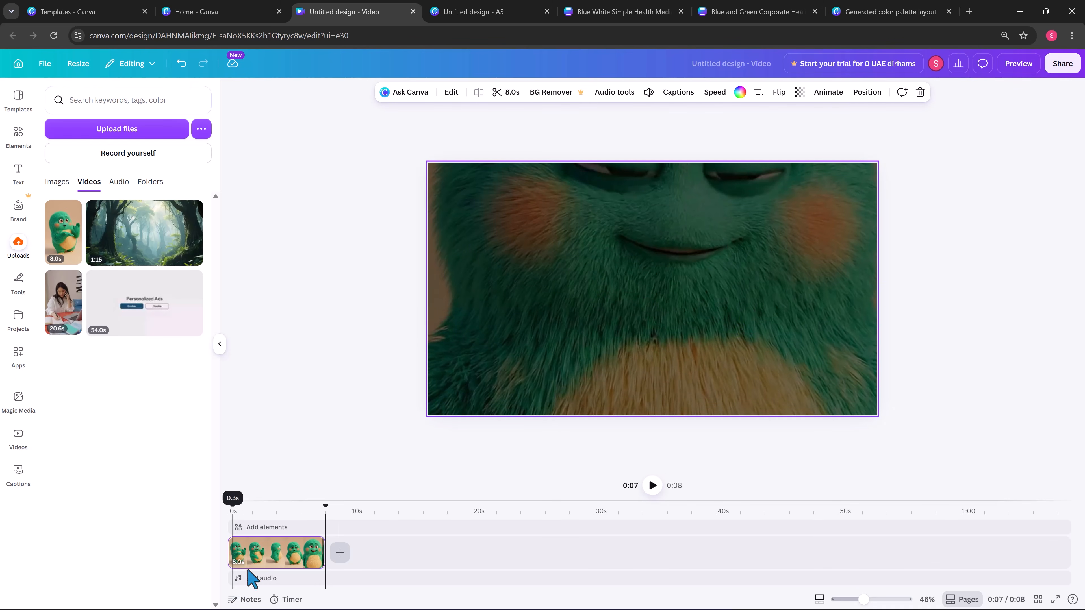
key(Delete)
Add the 1:15 forest video to the timeline, preview part of it, and place the playhead at about 31.7 s
click(155, 259)
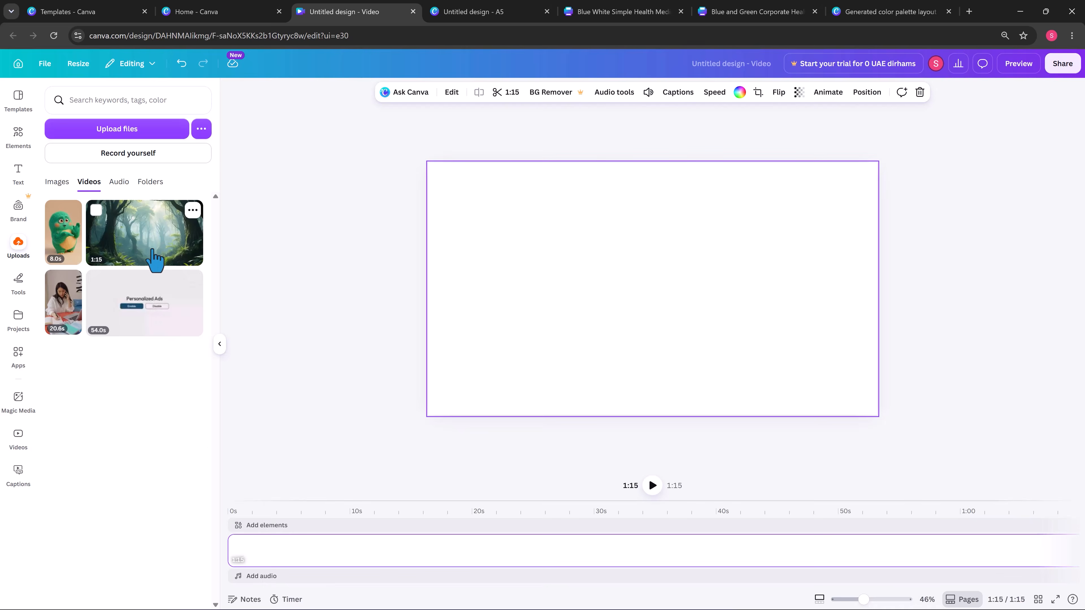
click(399, 527)
key(space)
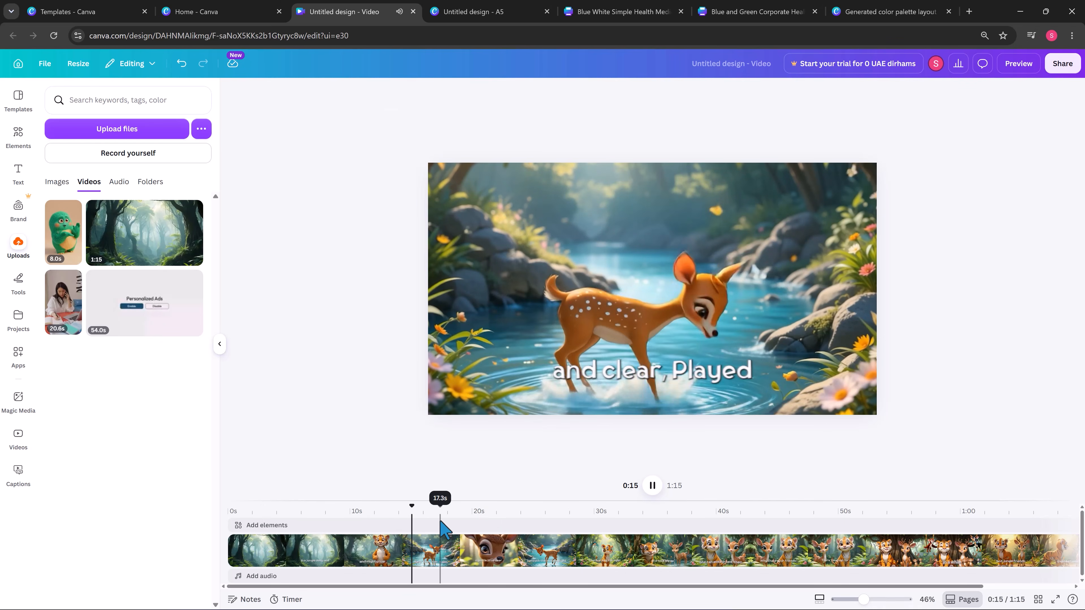
key(space)
click(615, 559)
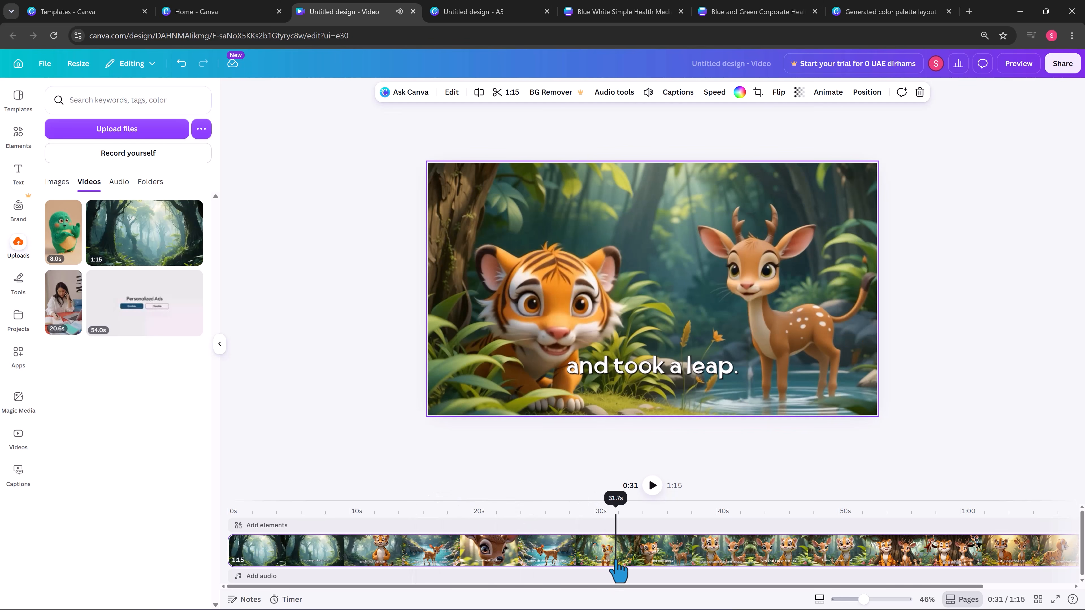
Apply the Belvedere filter to the forest video at intensity 100, keeping the video speed at 1
click(451, 92)
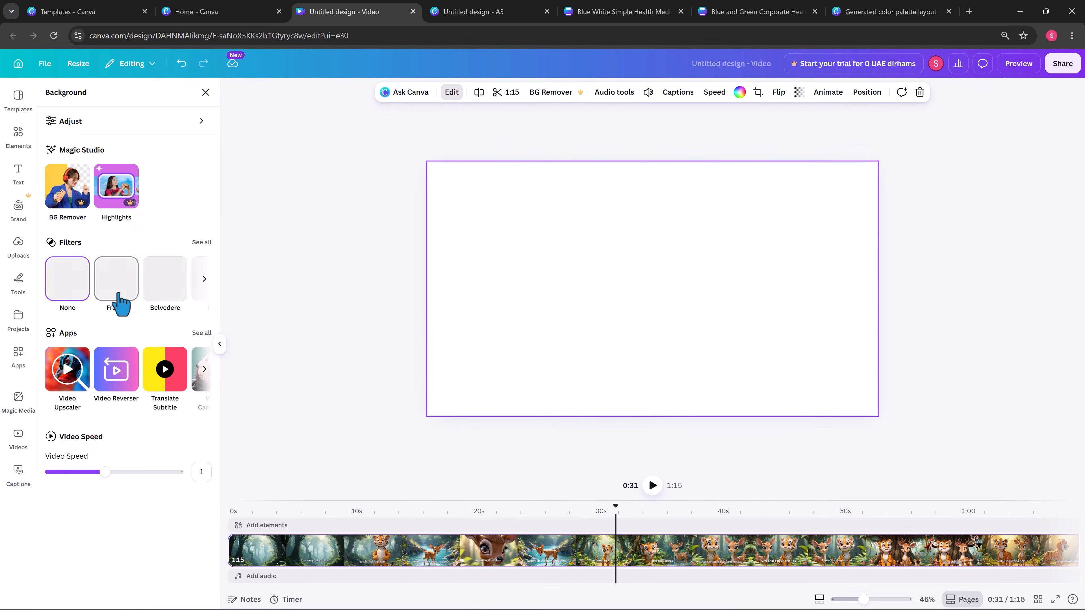
click(173, 293)
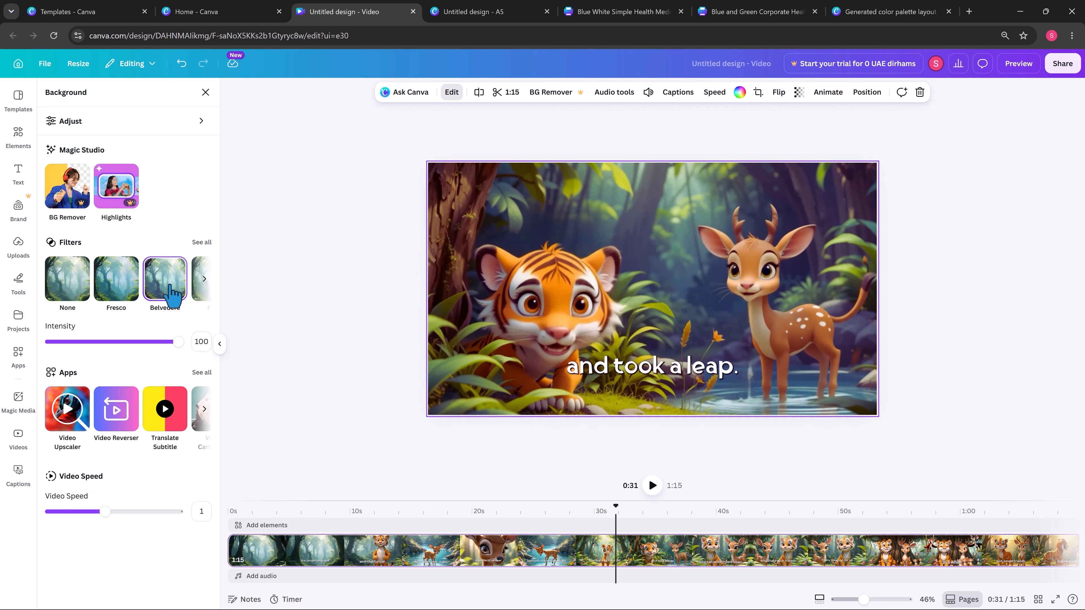
drag(105, 512, 112, 513)
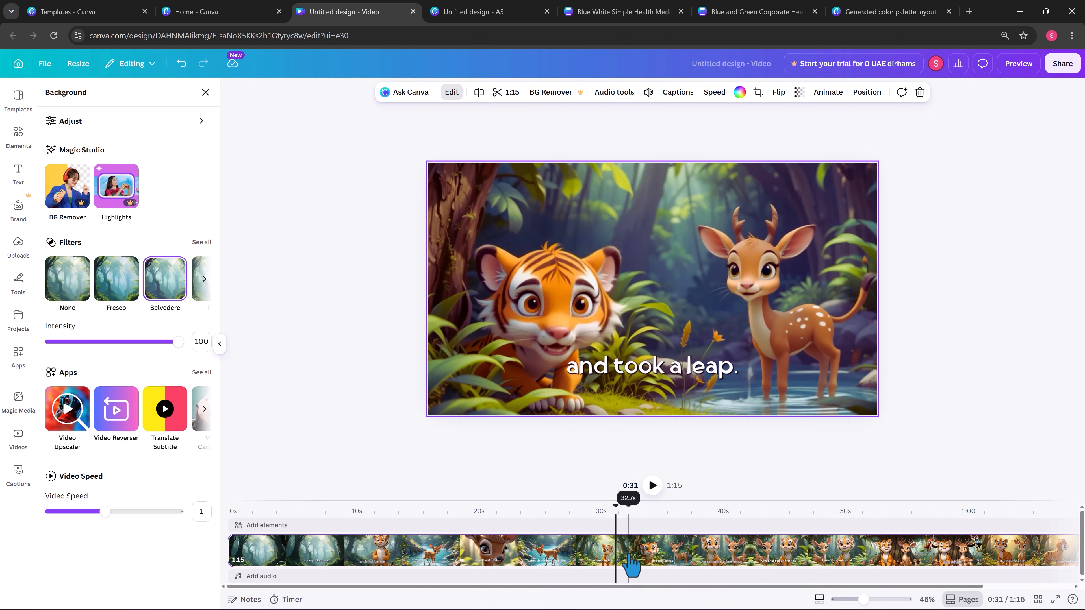
Split the forest video at the playhead and trim the start of the second part to a length of 35.7 s
click(479, 93)
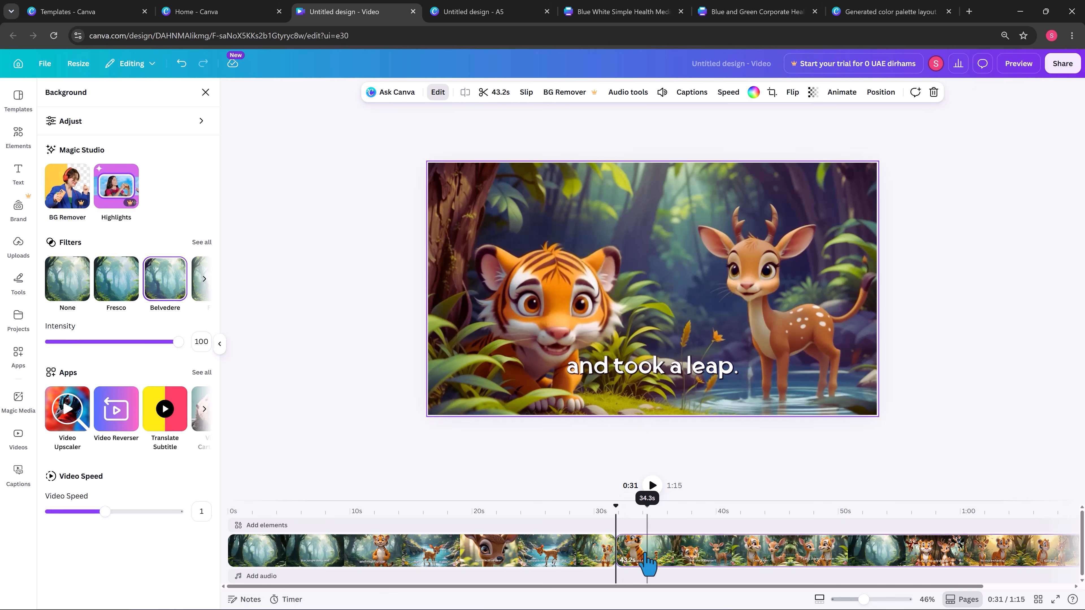
drag(622, 543, 690, 555)
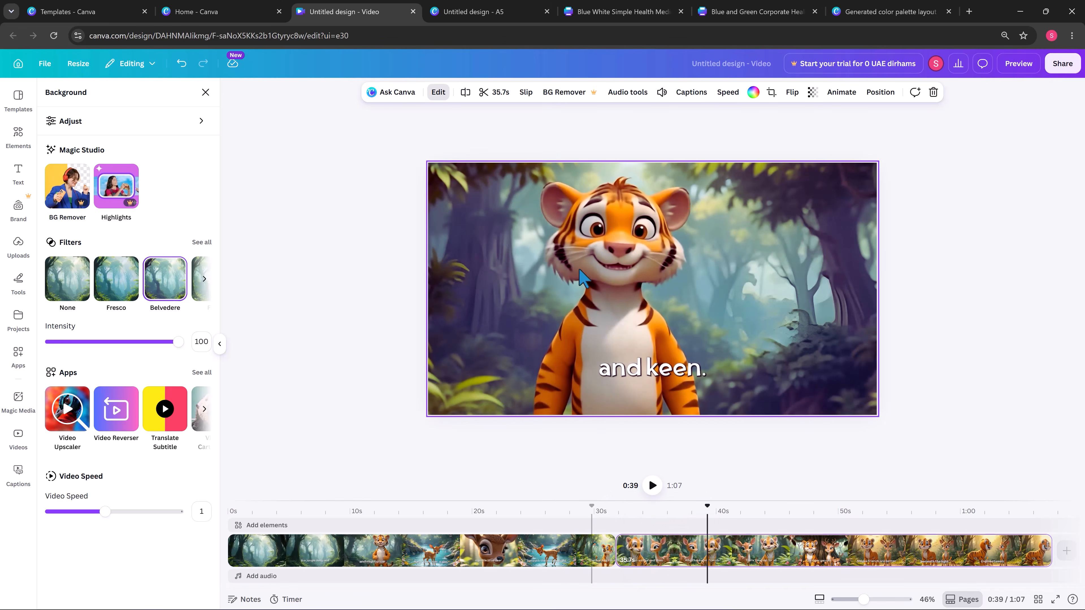
Slip the footage inside the second part of the forest video without moving the clip on the timeline
click(527, 93)
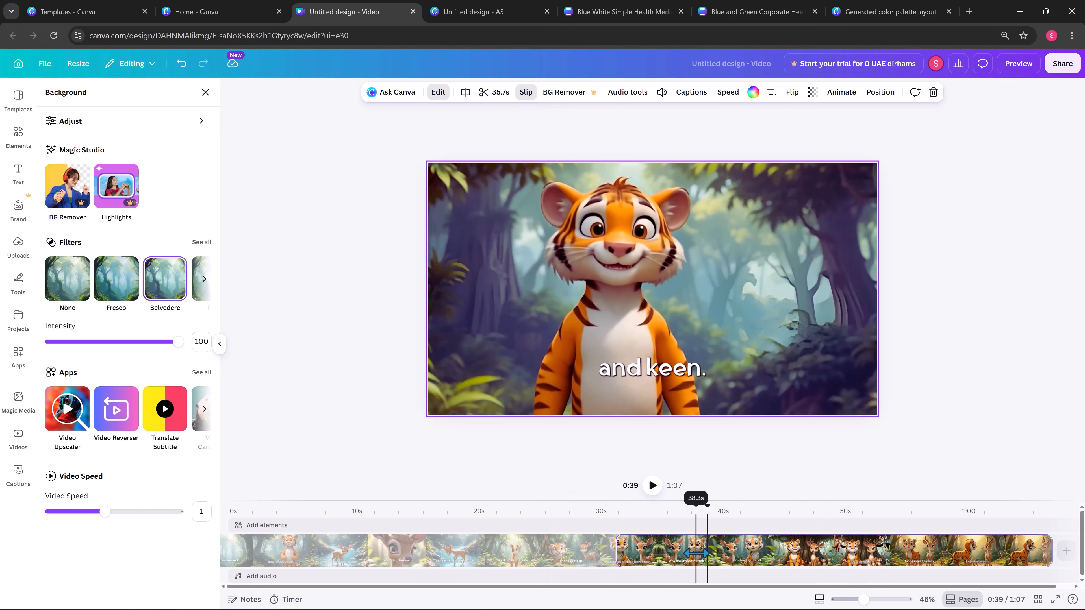
drag(696, 553, 769, 549)
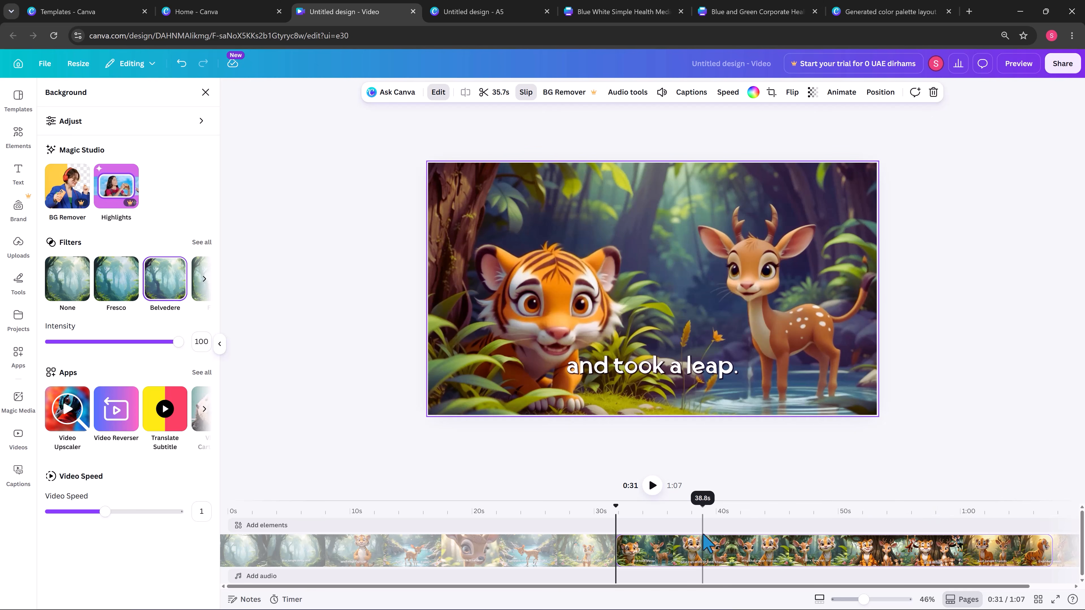
Delete both parts of the forest video from the timeline
click(714, 554)
key(Delete)
click(556, 555)
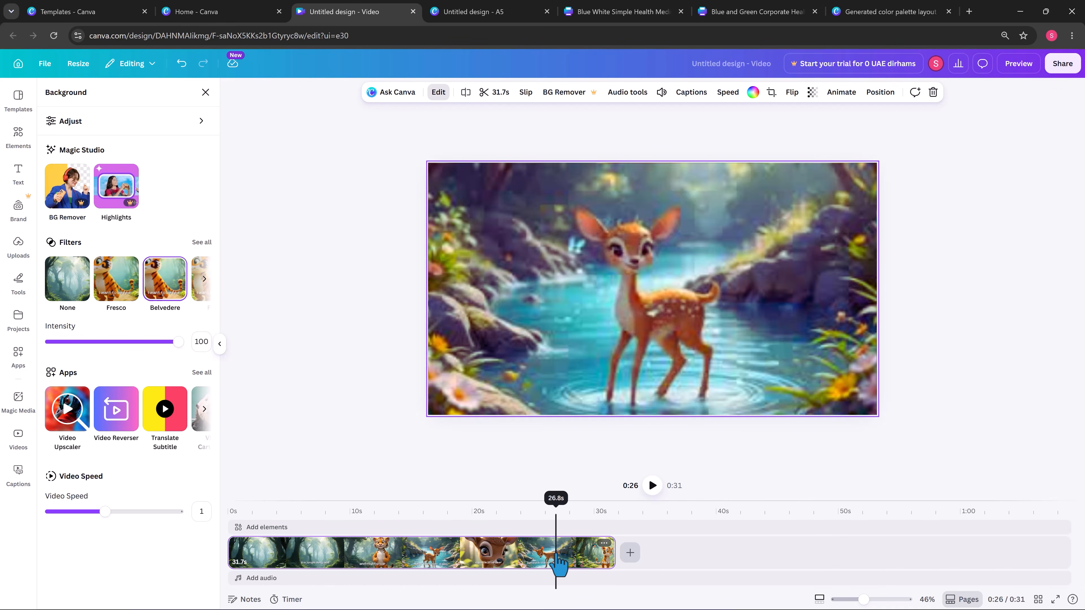
key(Delete)
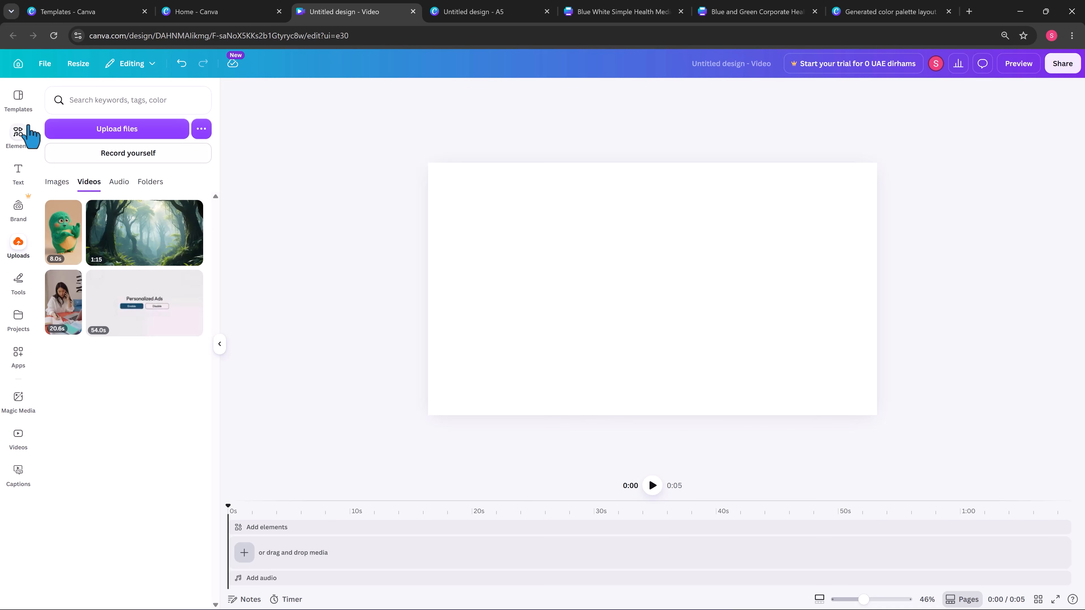
Return to the home page and create a new blank Mobile Video design
click(18, 64)
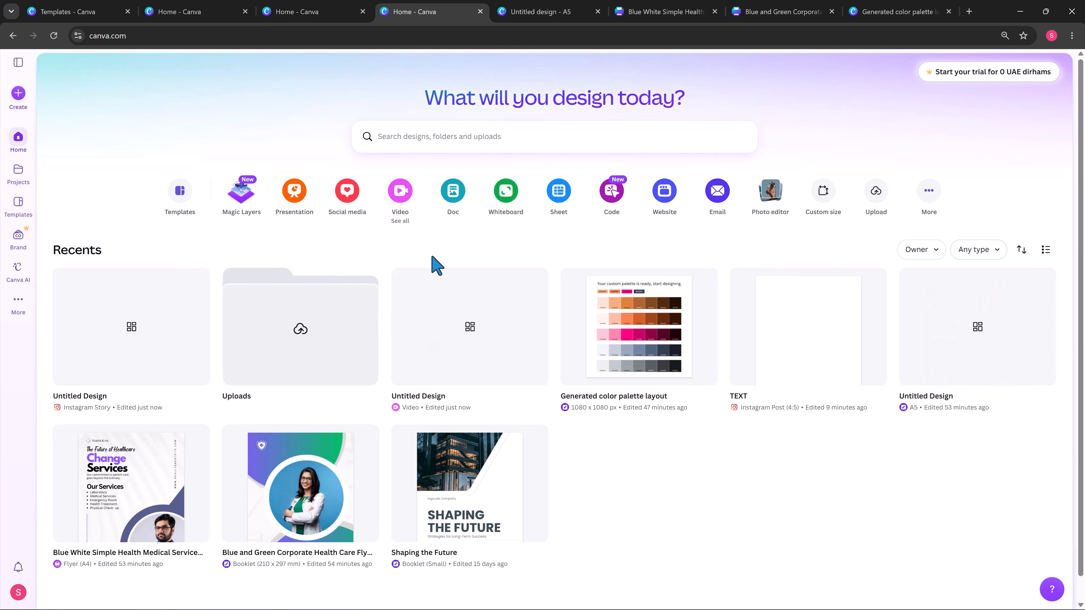
click(401, 201)
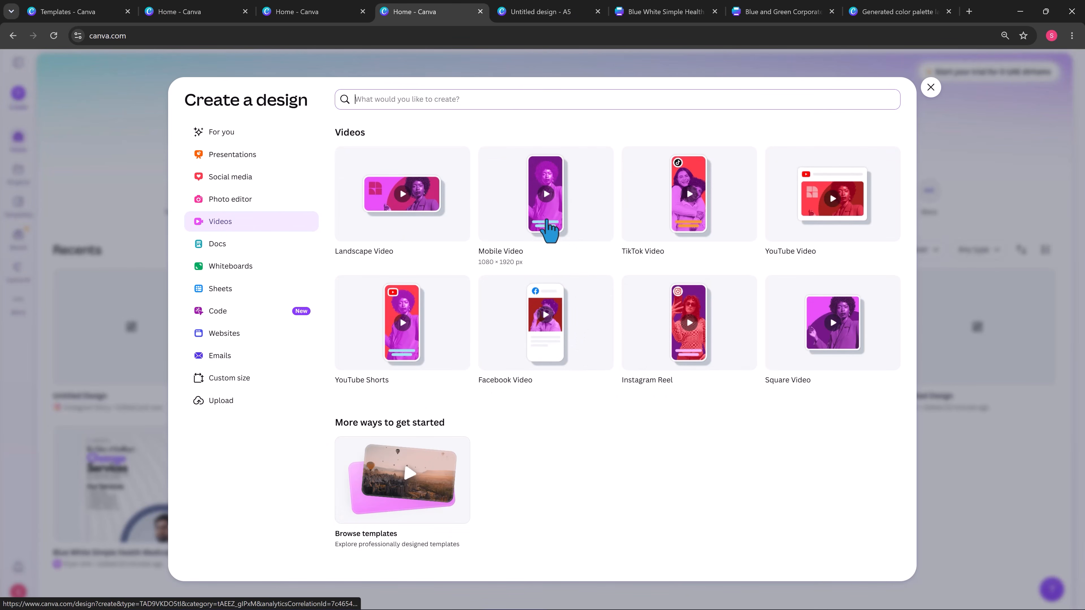
click(560, 235)
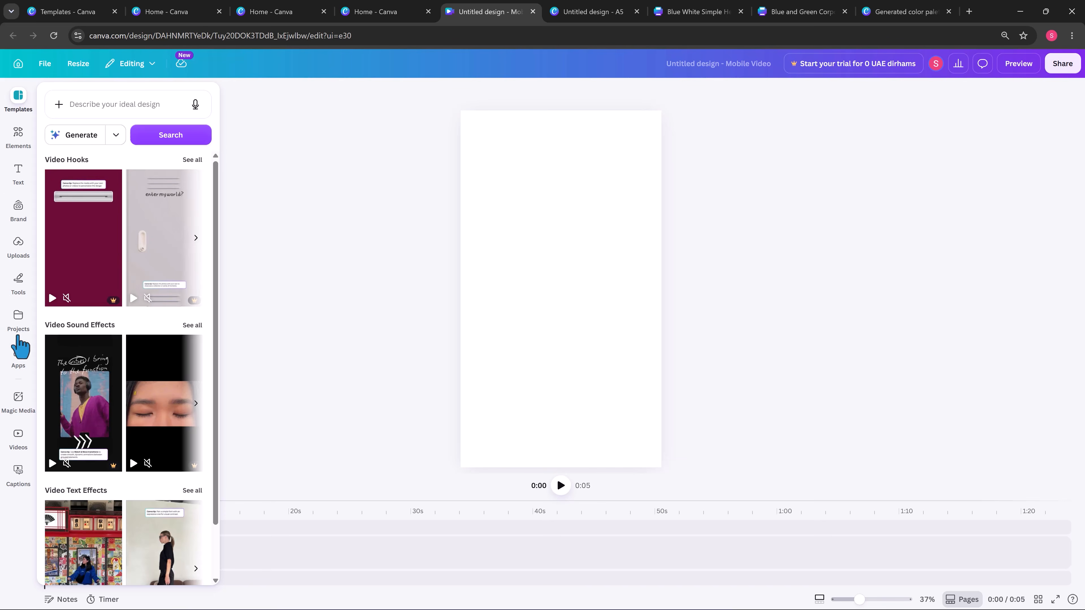
Add the uploaded 8-second green monster video to the mobile video's timeline
click(19, 246)
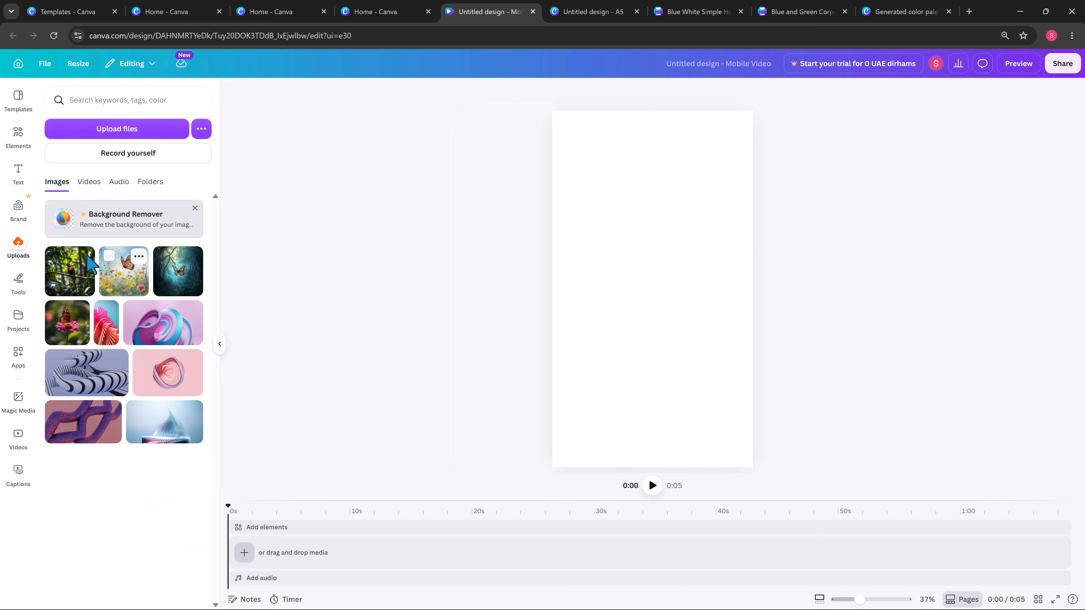
click(96, 185)
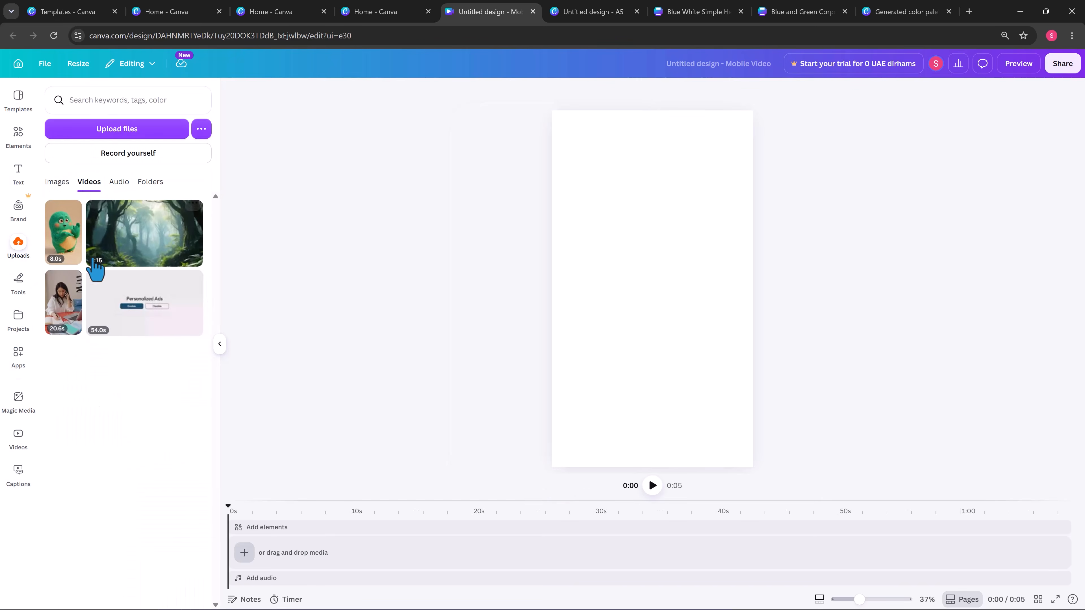
click(69, 239)
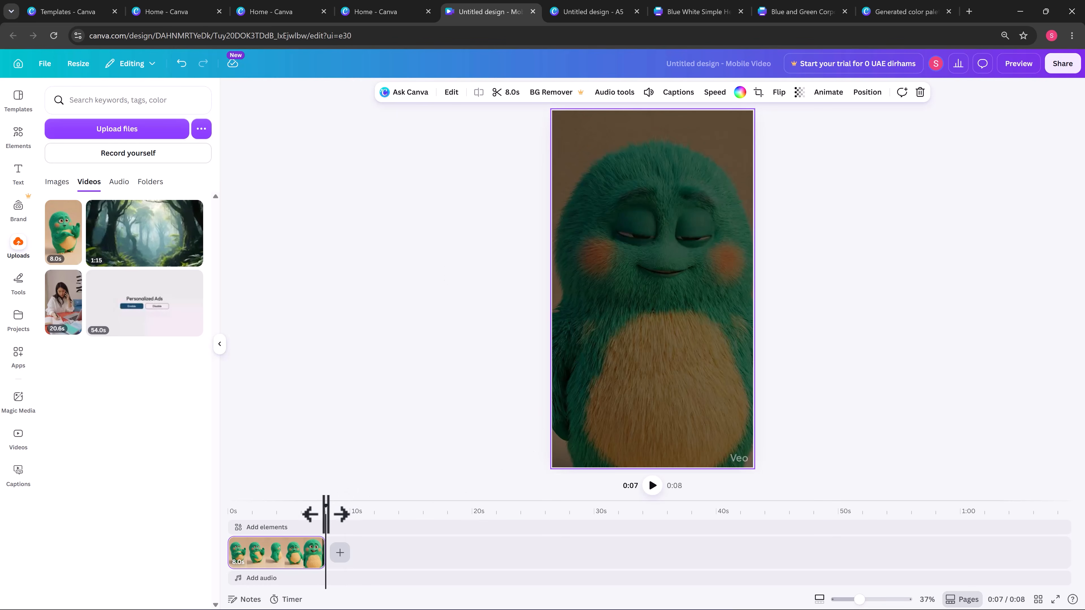
Play the green monster clip from the start and pause it at about 0:02
drag(329, 508, 203, 521)
key(space)
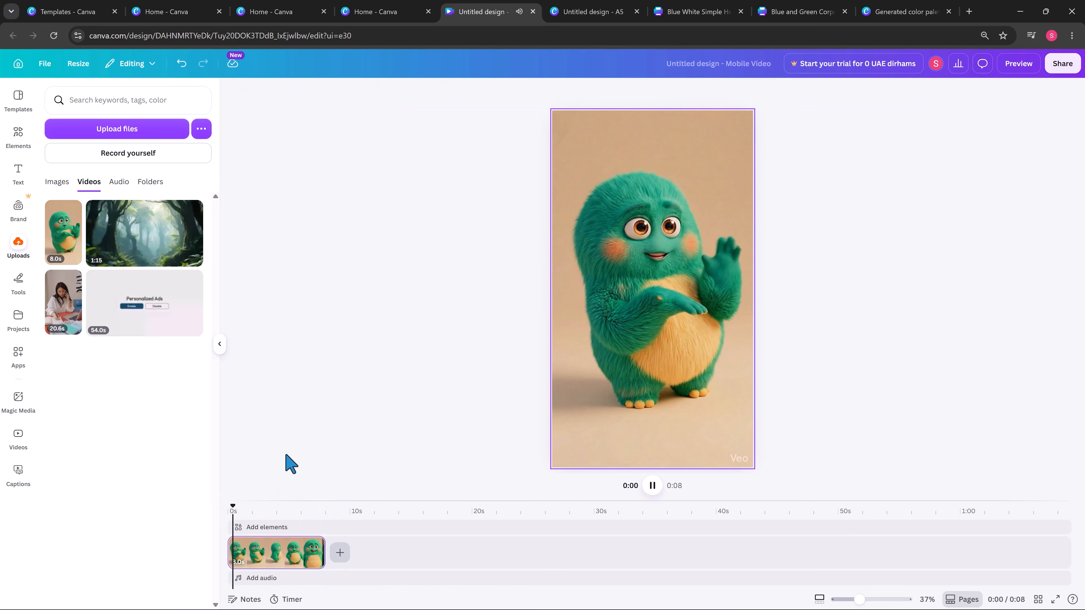
key(space)
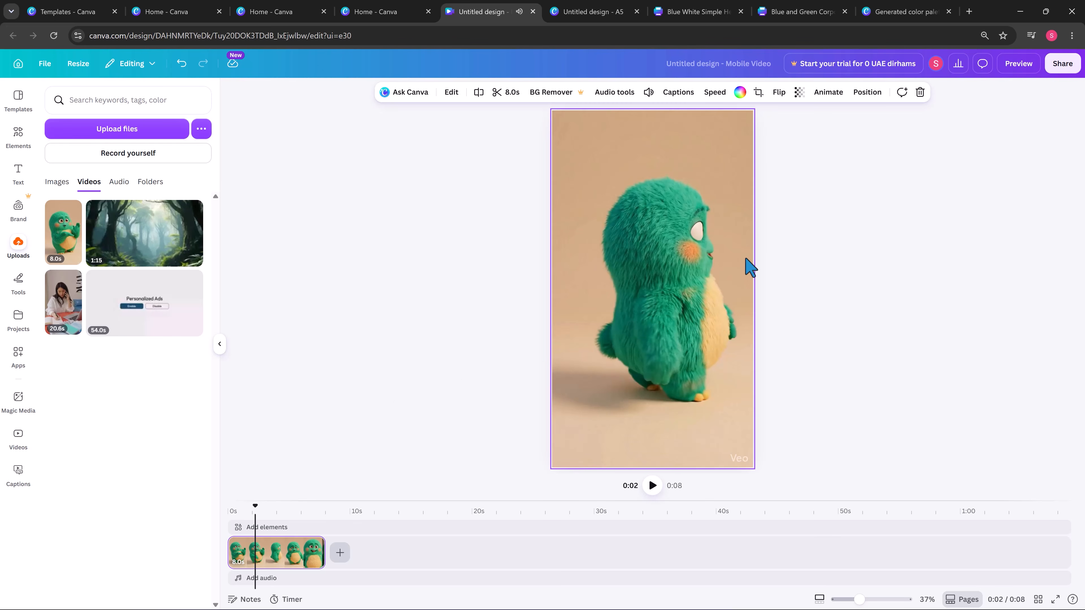
Generate captions for the green monster clip in the Momentum caption style
click(679, 93)
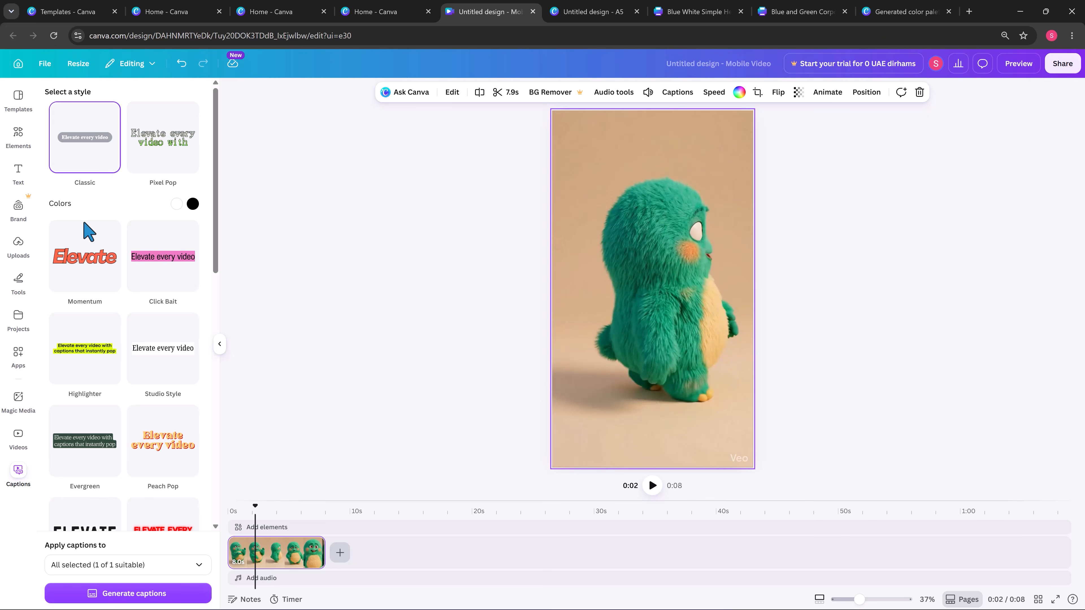
click(78, 270)
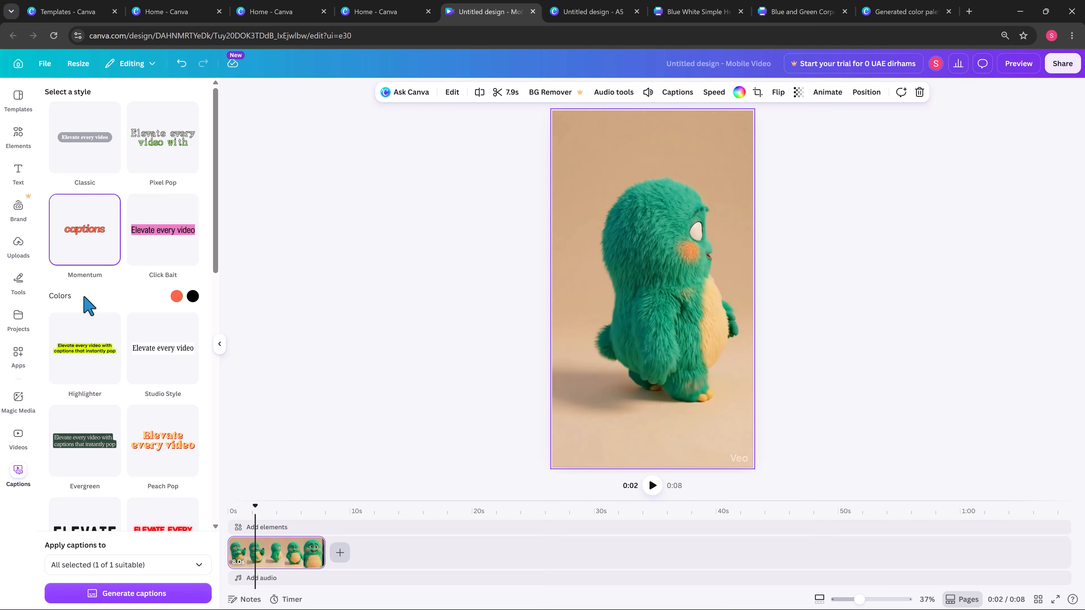
scroll(109, 366, down, 5)
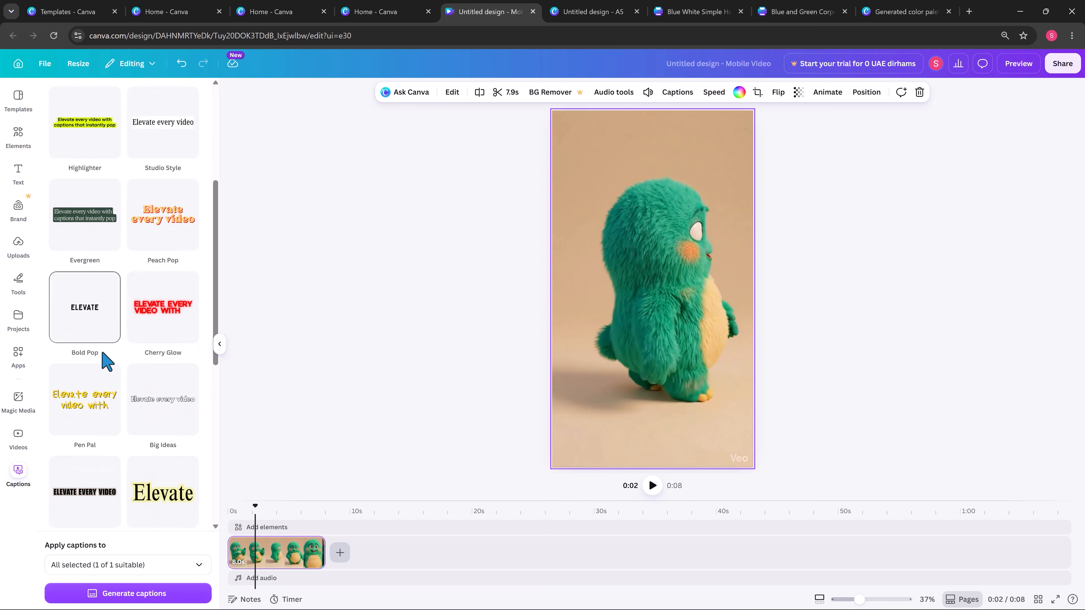
scroll(92, 338, down, 8)
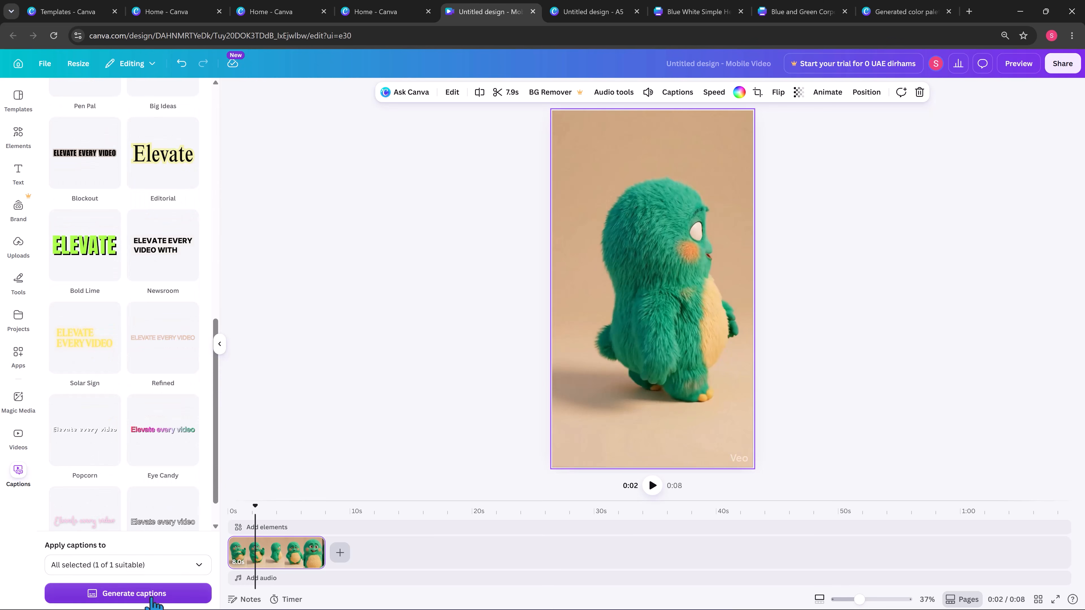
click(152, 599)
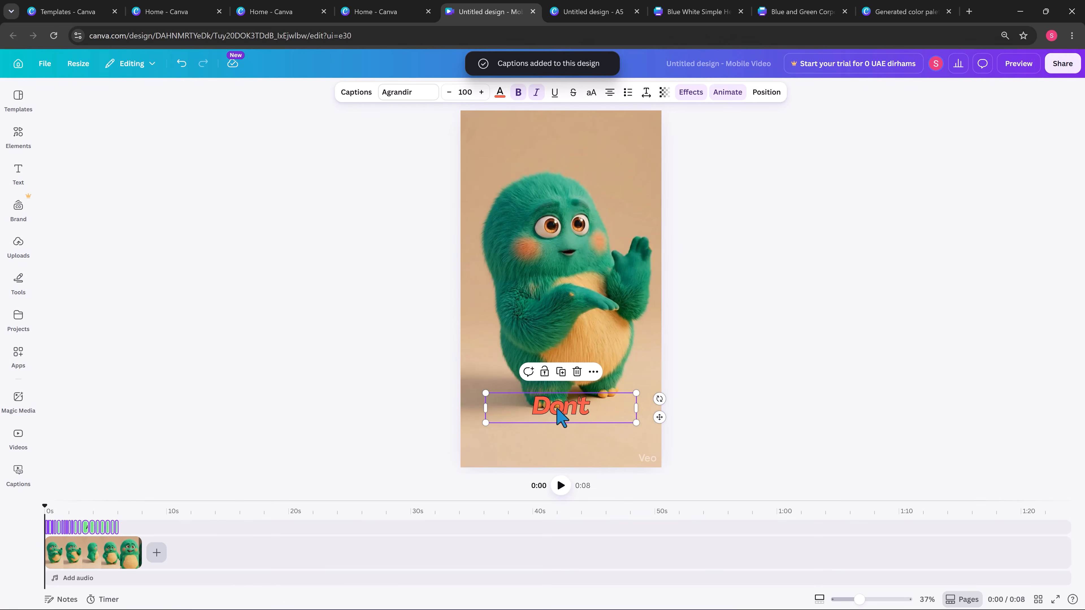
Move the captions to the top of the video frame and set their text color to white
drag(561, 417, 551, 151)
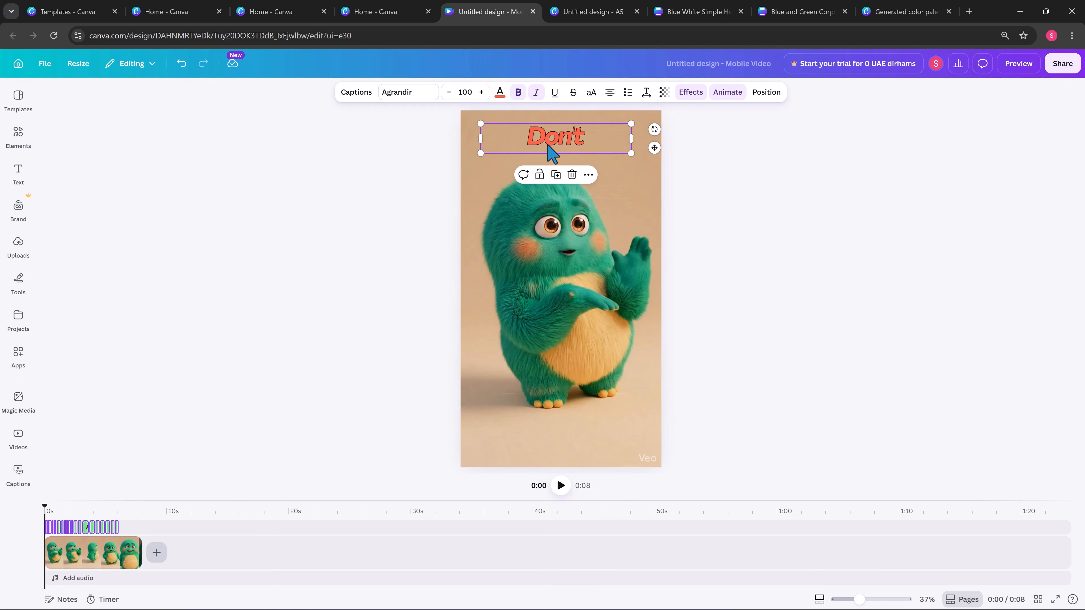
click(500, 92)
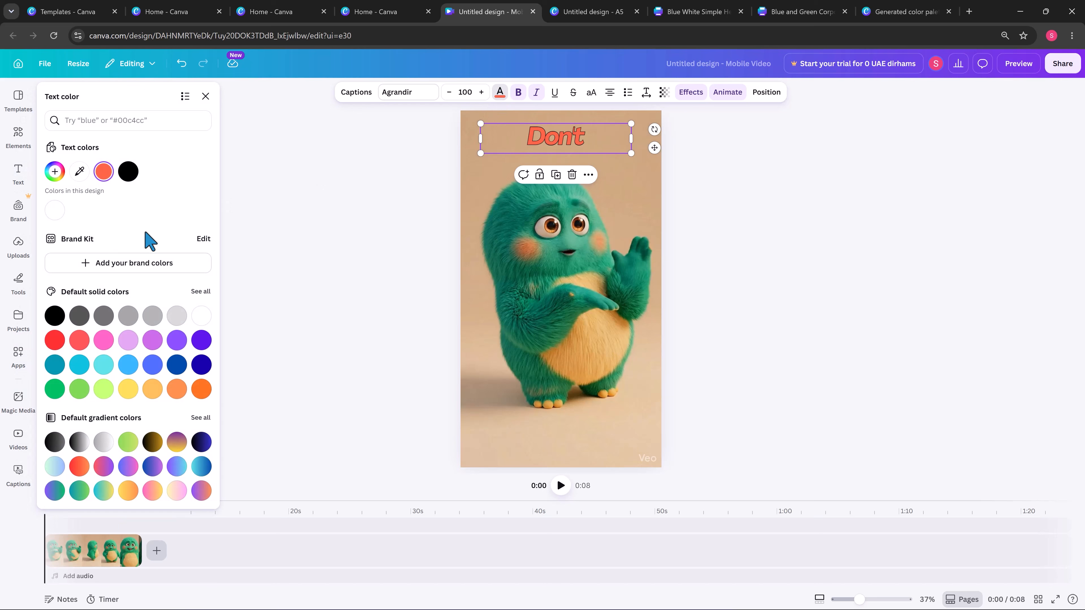
click(201, 316)
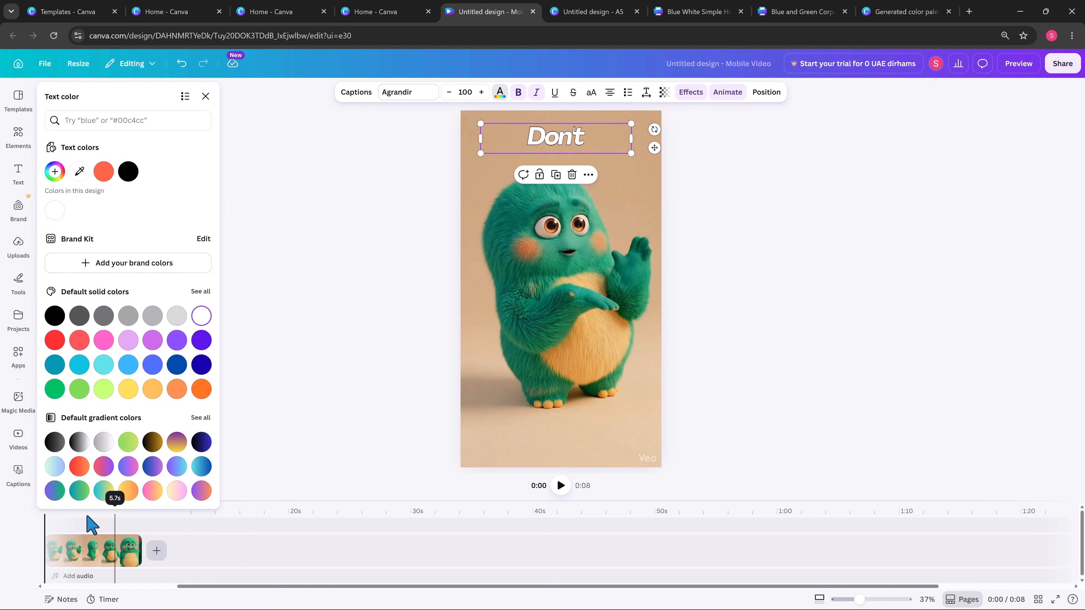
Play the video to preview the recolored captions, pause at about 0:03 and close the color settings
key(space)
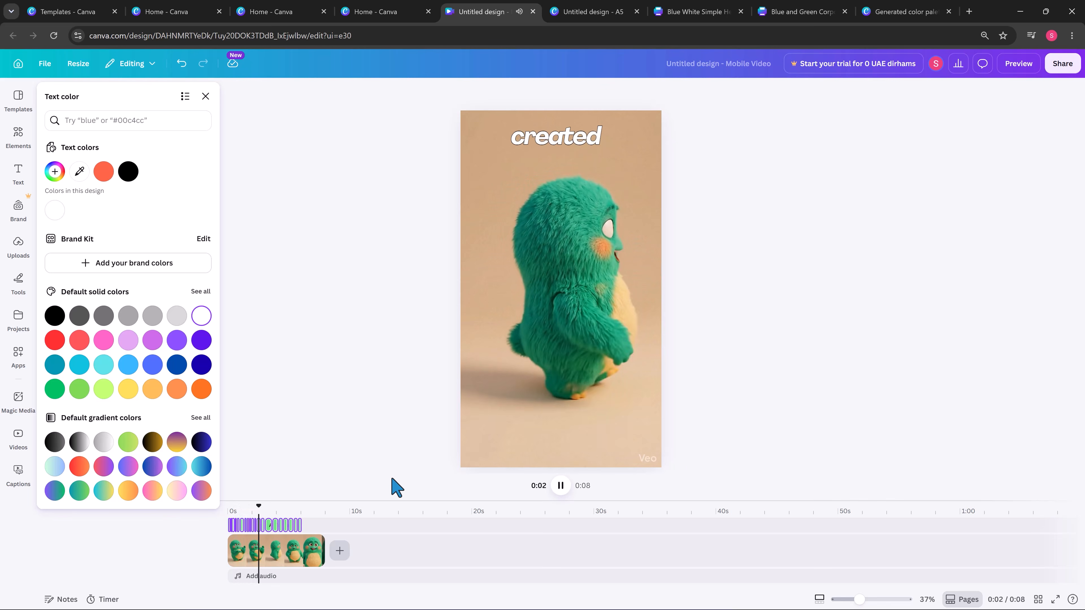
key(space)
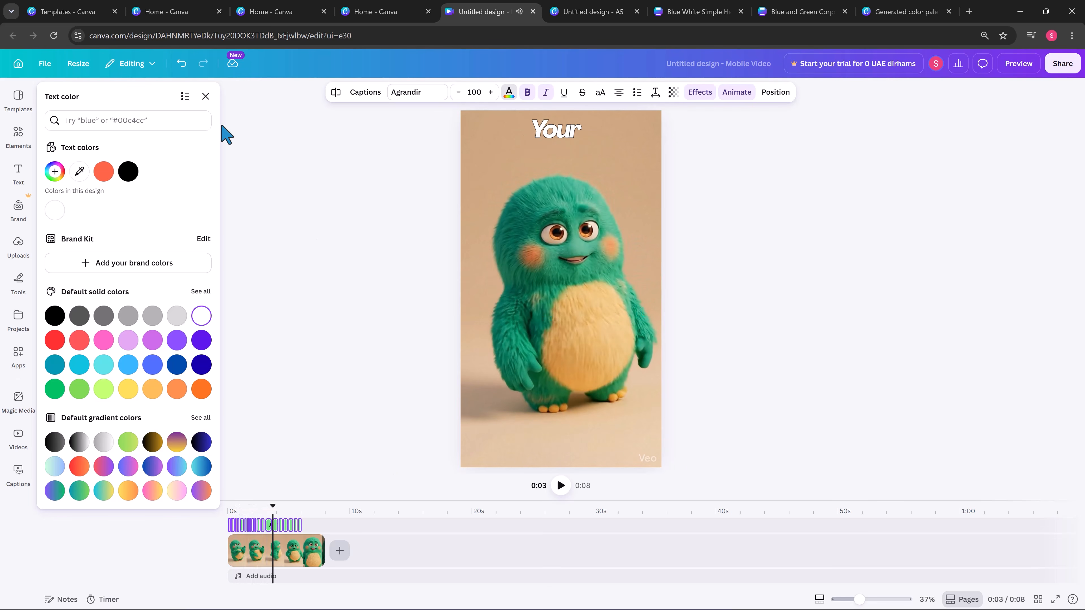
click(205, 96)
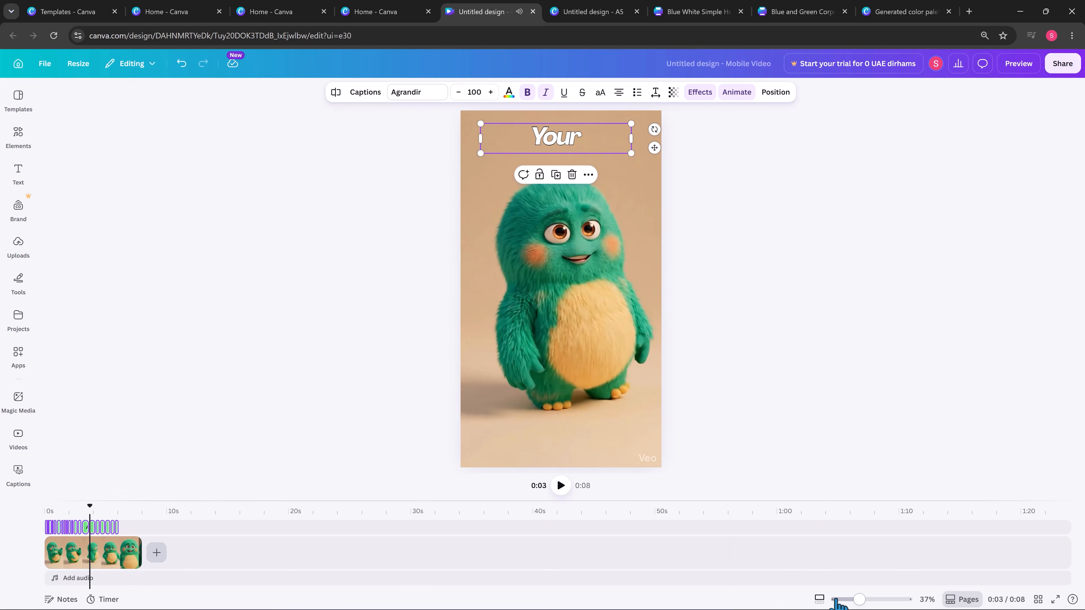
Enlarge the timeline, trim the end of the "Your" caption slightly and shift the "today." caption slightly later
mouse_move(860, 600)
mouse_down()
mouse_move(843, 598)
mouse_move(856, 599)
mouse_up()
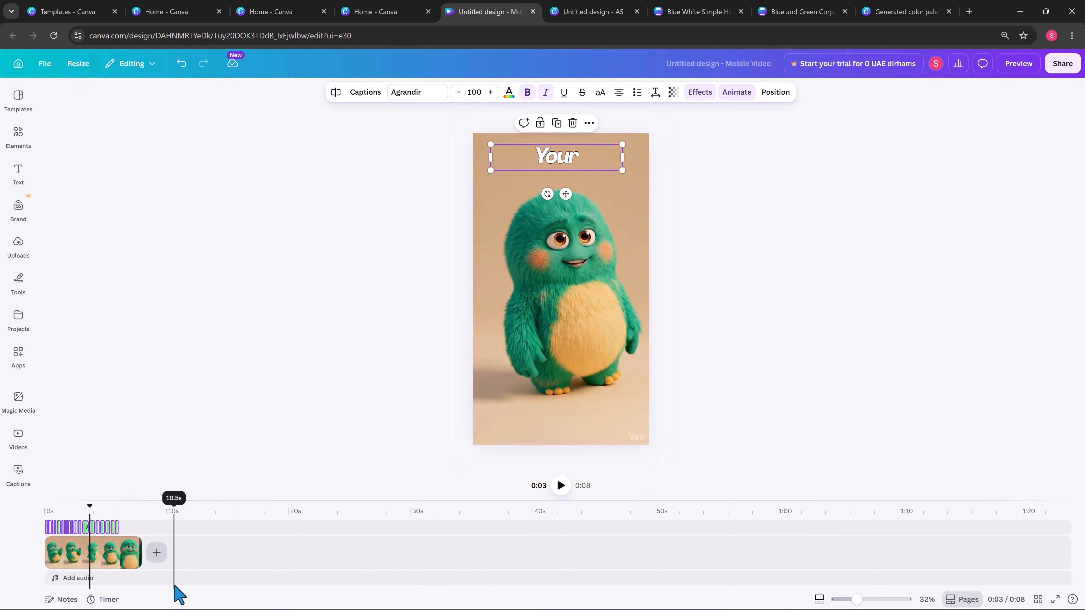
scroll(90, 551, up, 10)
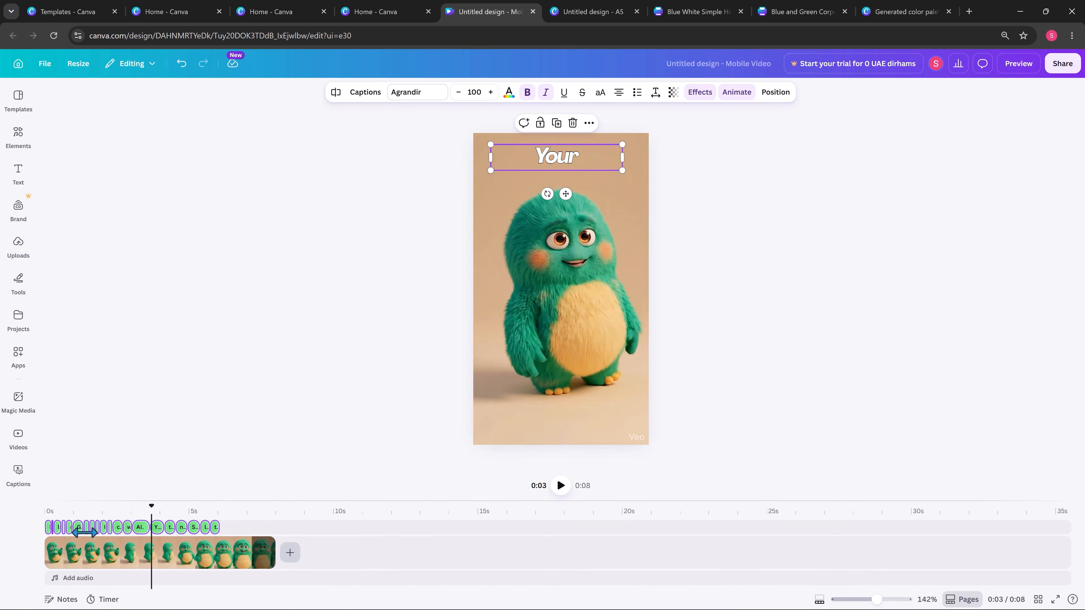
scroll(93, 539, up, 5)
click(368, 511)
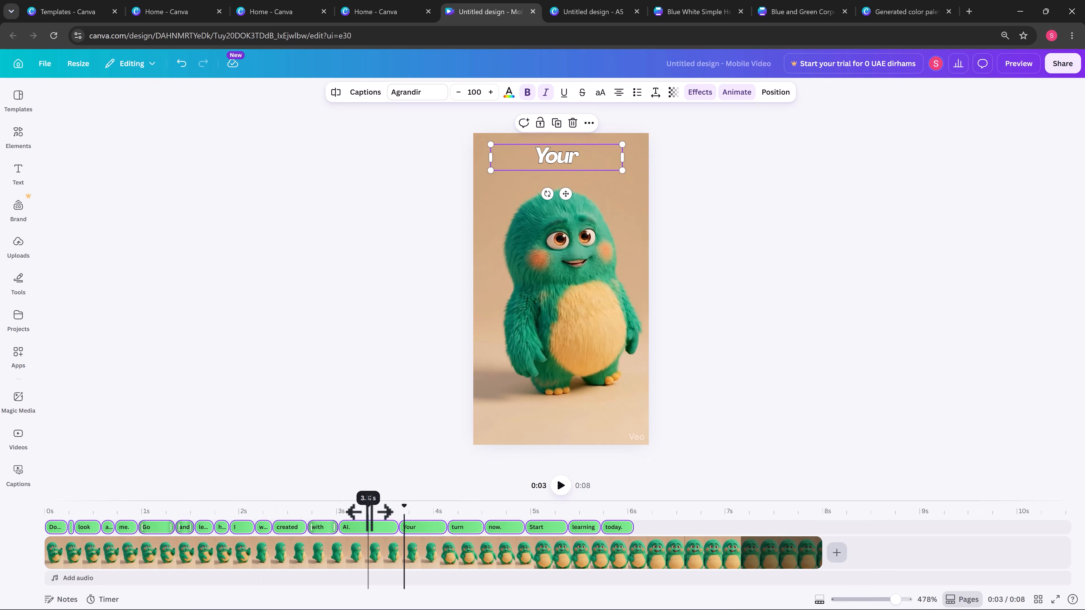
click(387, 530)
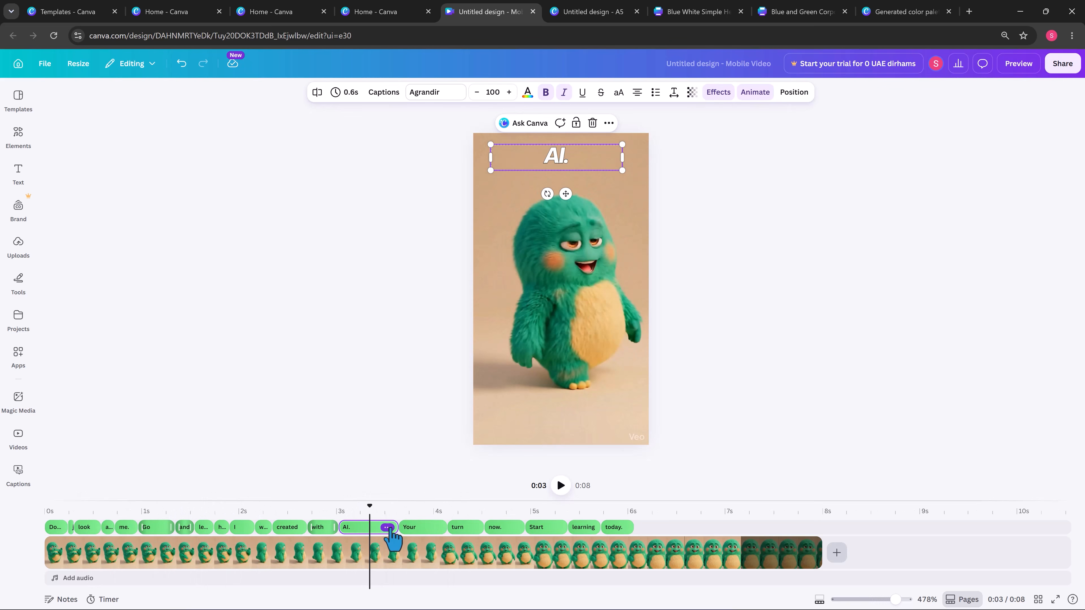
click(426, 527)
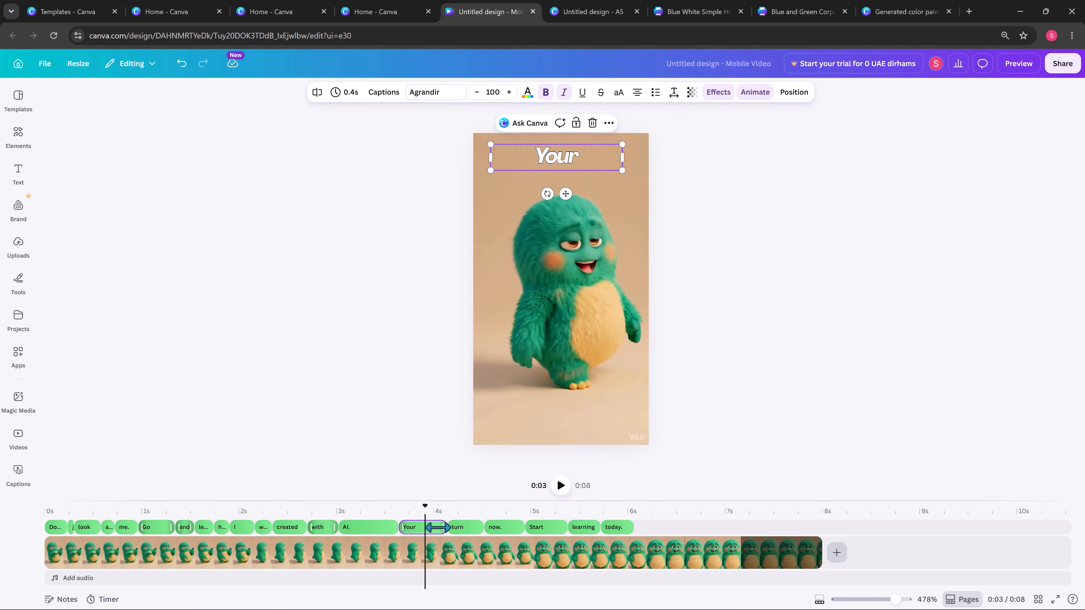
drag(436, 527, 440, 527)
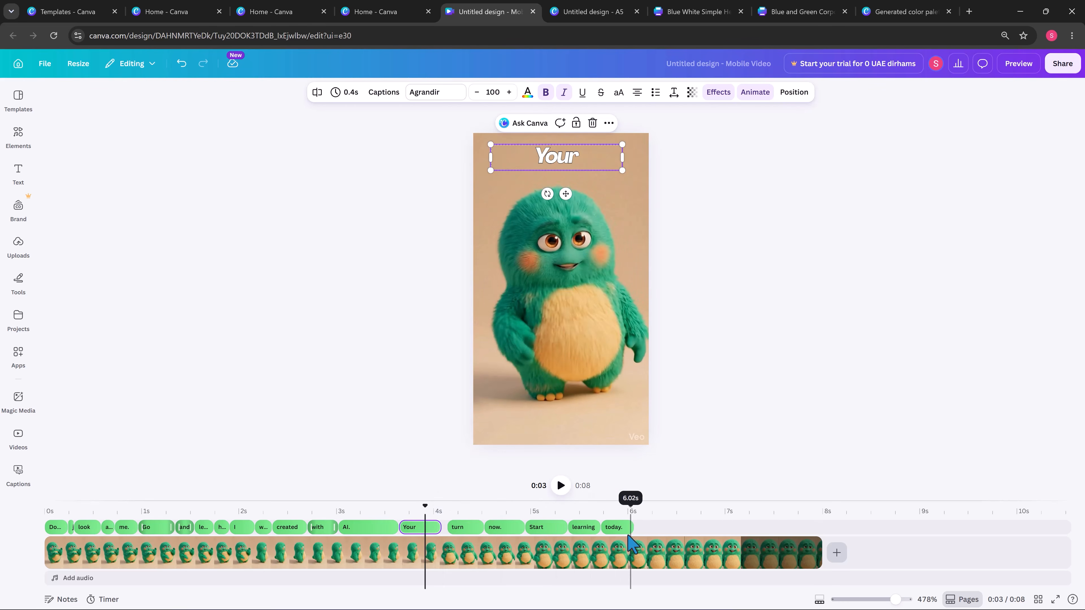
drag(625, 527, 640, 528)
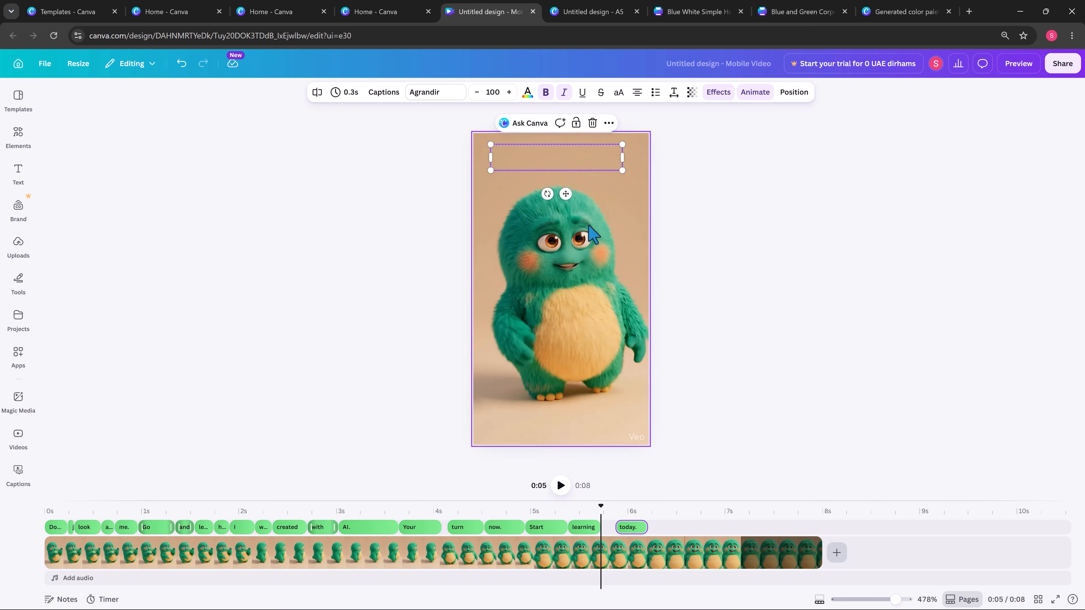
Move all the captions down over the monster's belly and preview them by playing from about 0:02
click(712, 529)
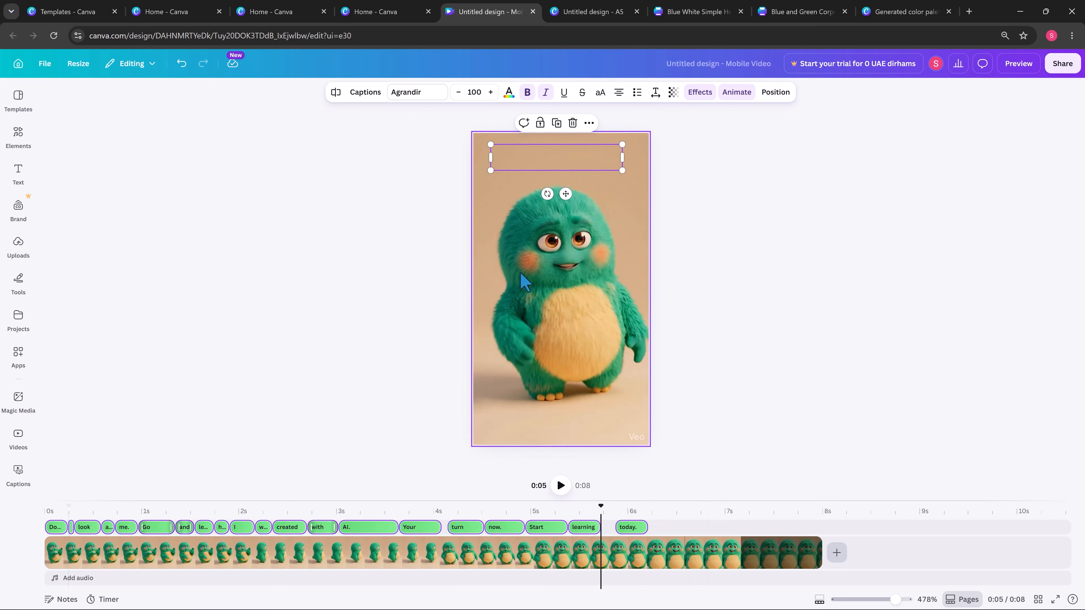
drag(558, 173, 563, 334)
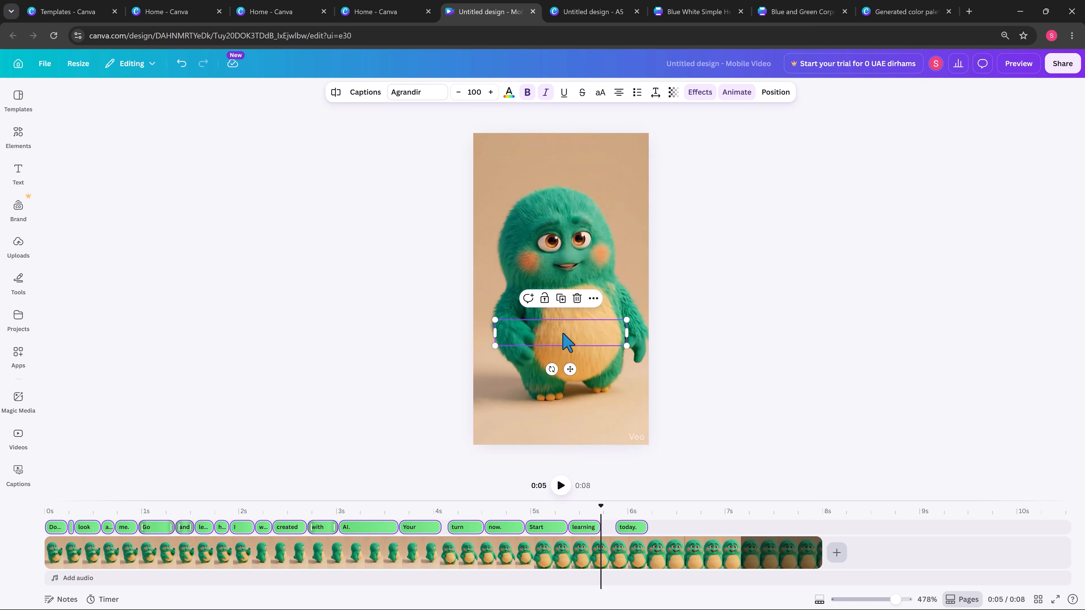
drag(573, 517, 261, 516)
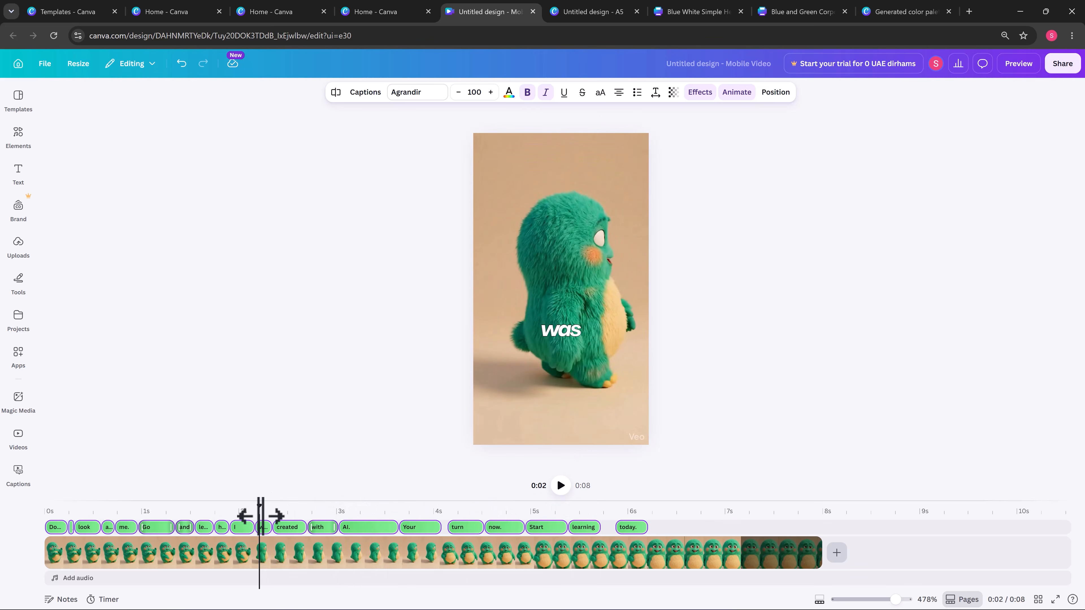
key(space)
key(space)
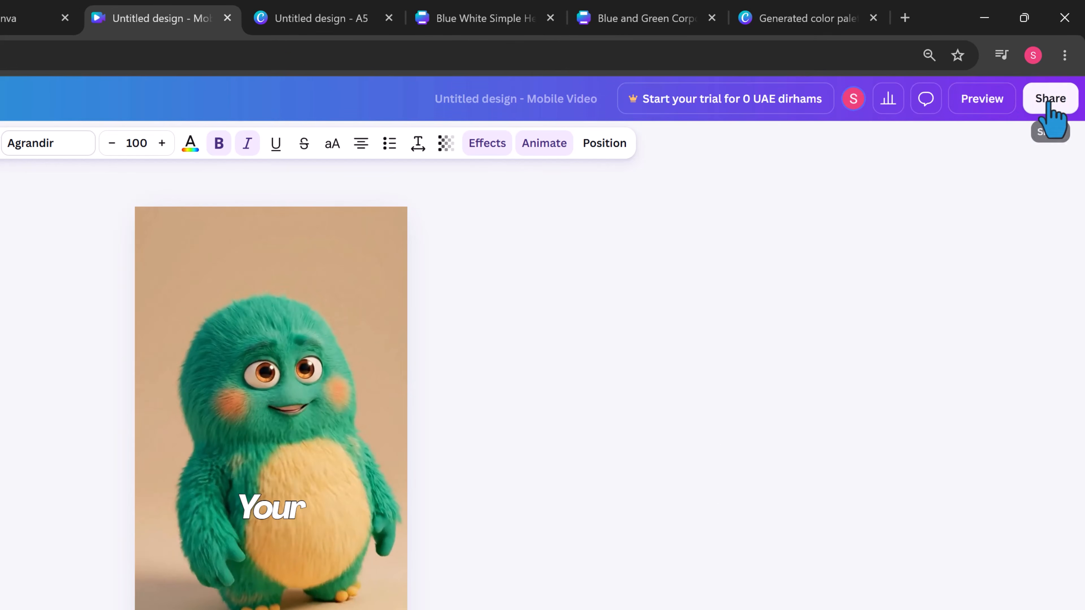
Download the captioned mobile video as an MP4 Video at 1080p quality
click(1050, 107)
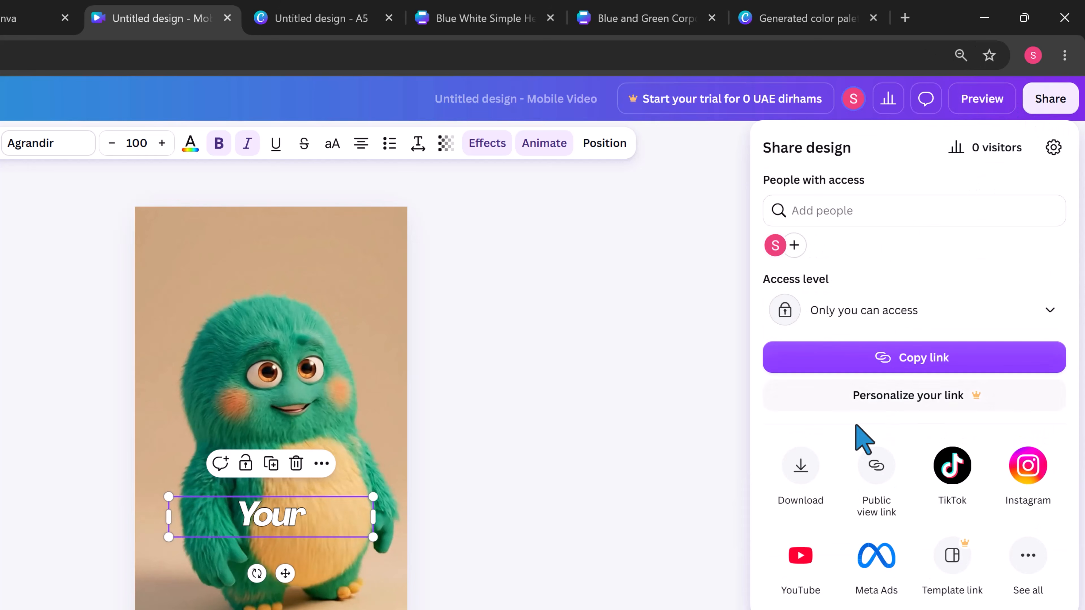
click(805, 496)
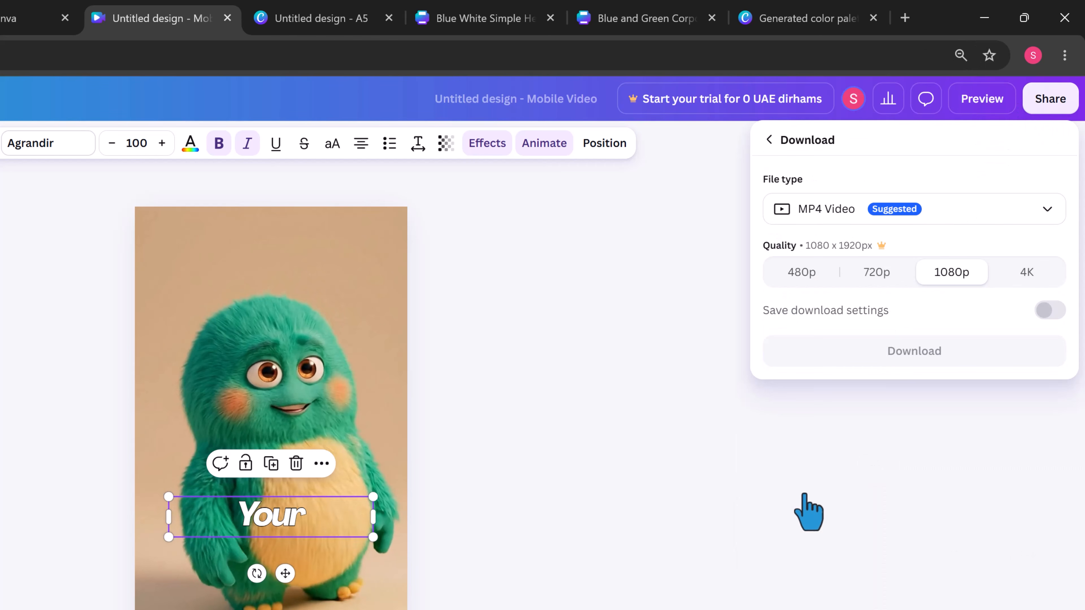
click(852, 225)
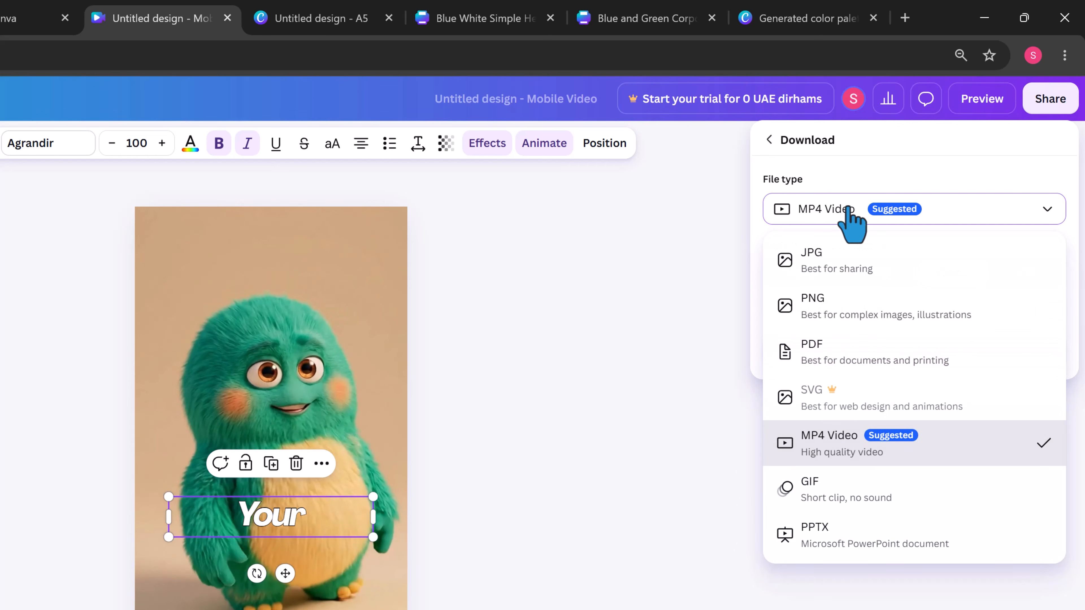
click(844, 455)
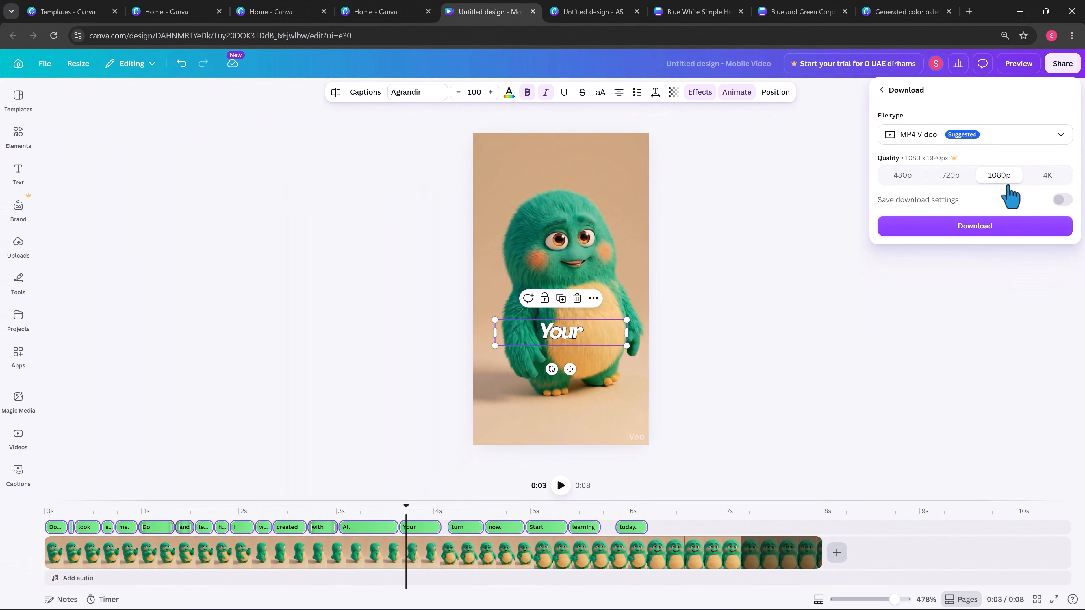
click(981, 229)
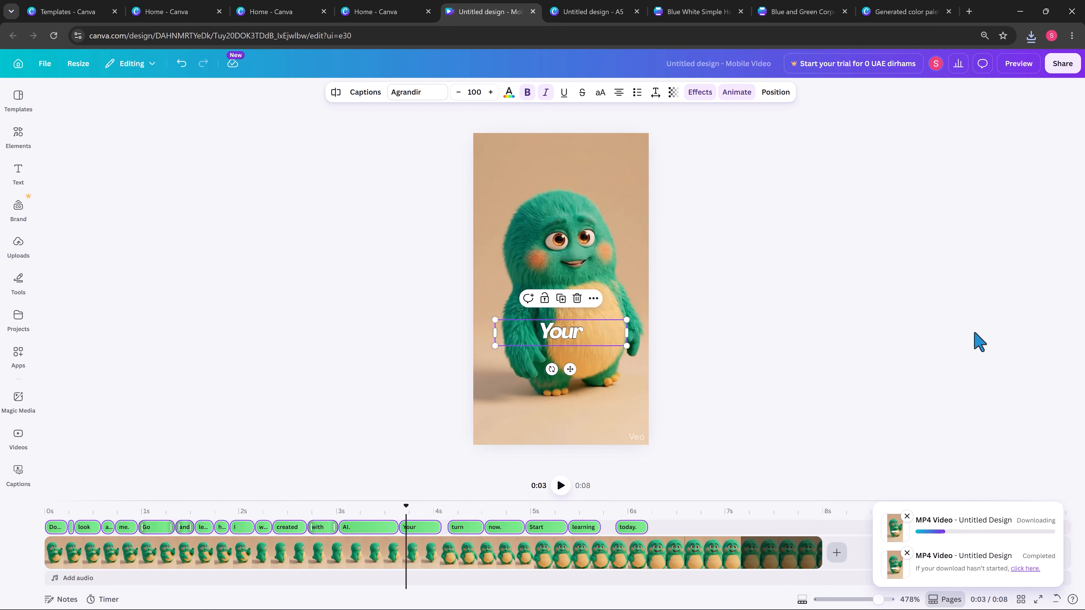
Open the downloaded file download (4).mp4 in VLC media player, watch it full screen and close the player
click(1032, 36)
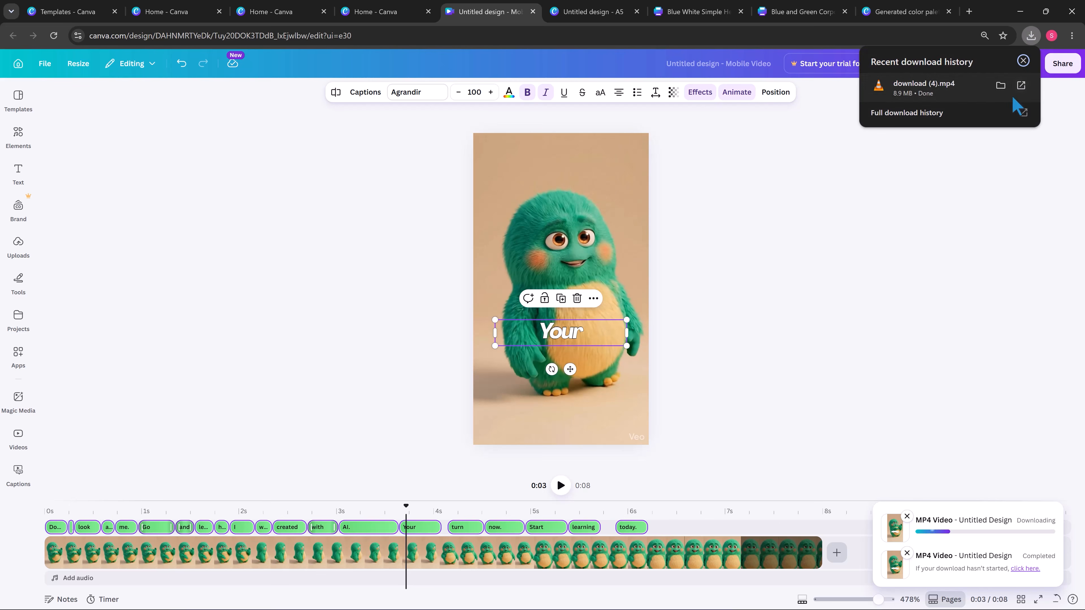
click(1022, 86)
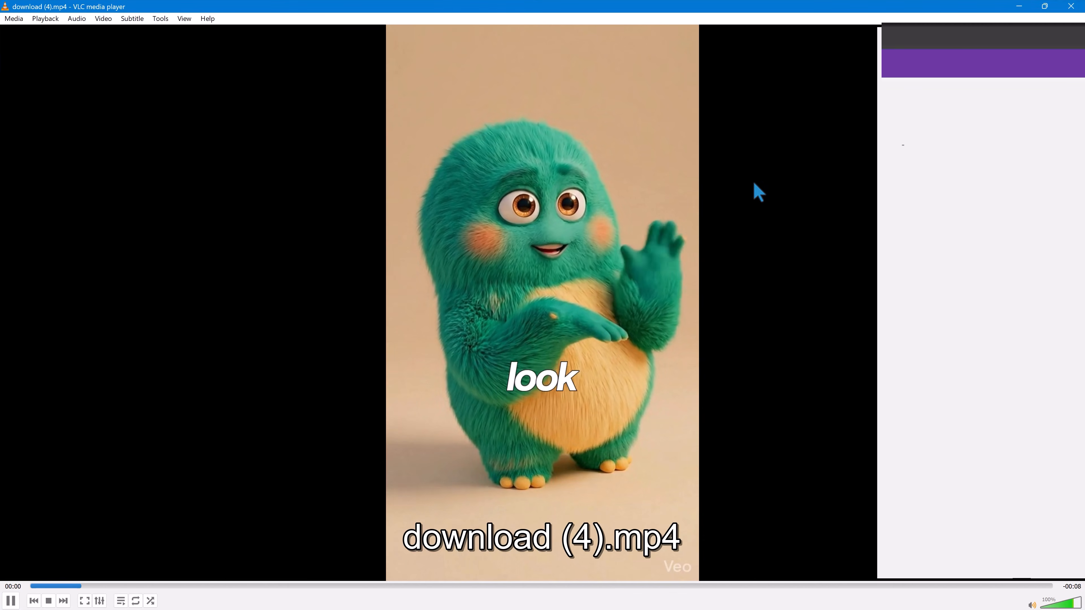
double_click(759, 215)
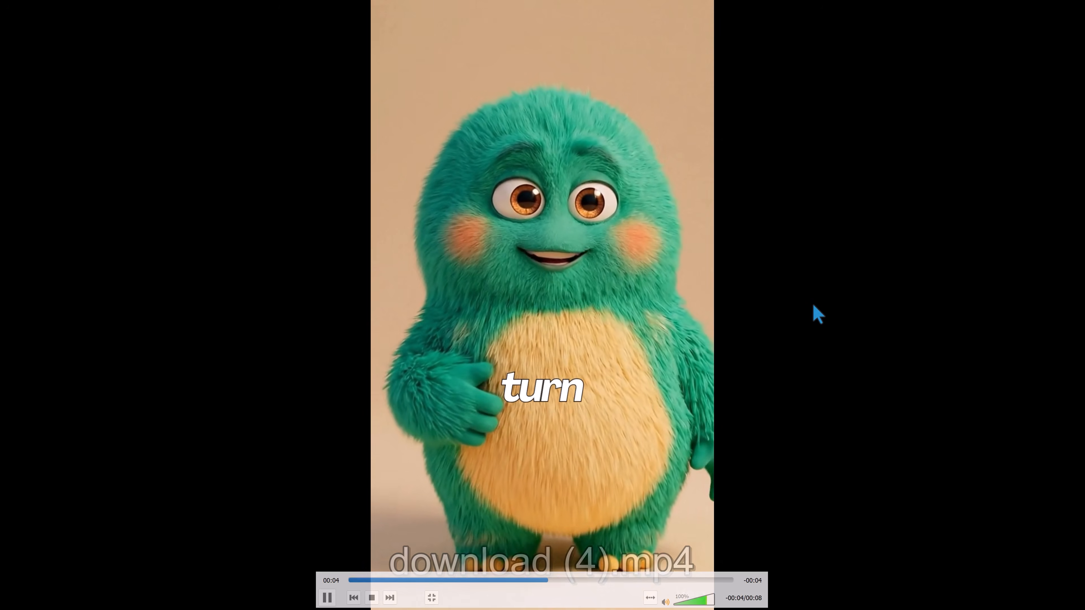
double_click(813, 304)
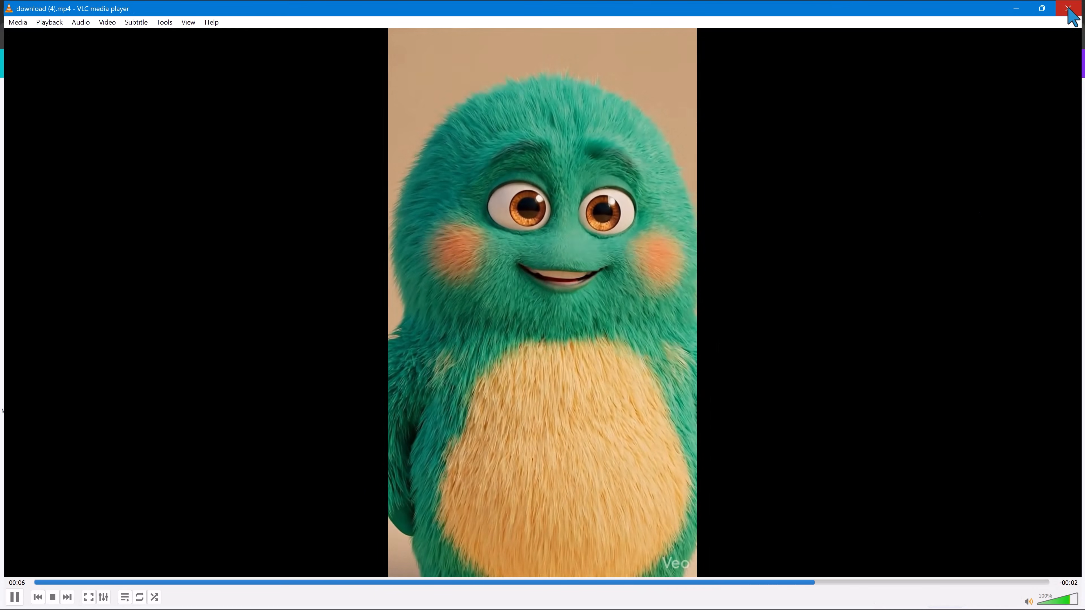
click(1067, 9)
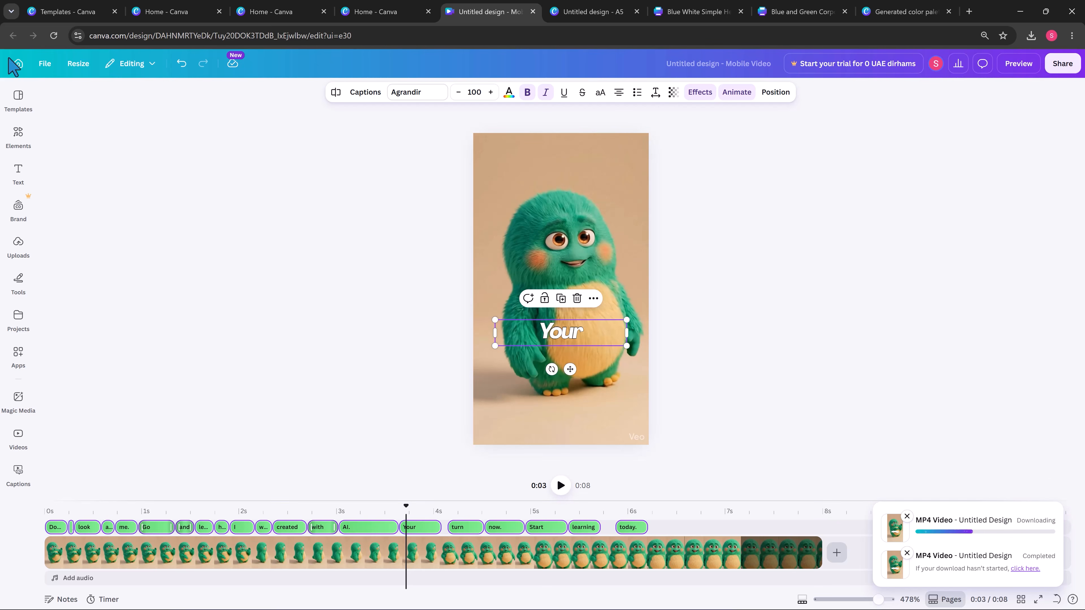
Return to the home page, create a new blank Presentation design and browse its healthcare templates
click(18, 67)
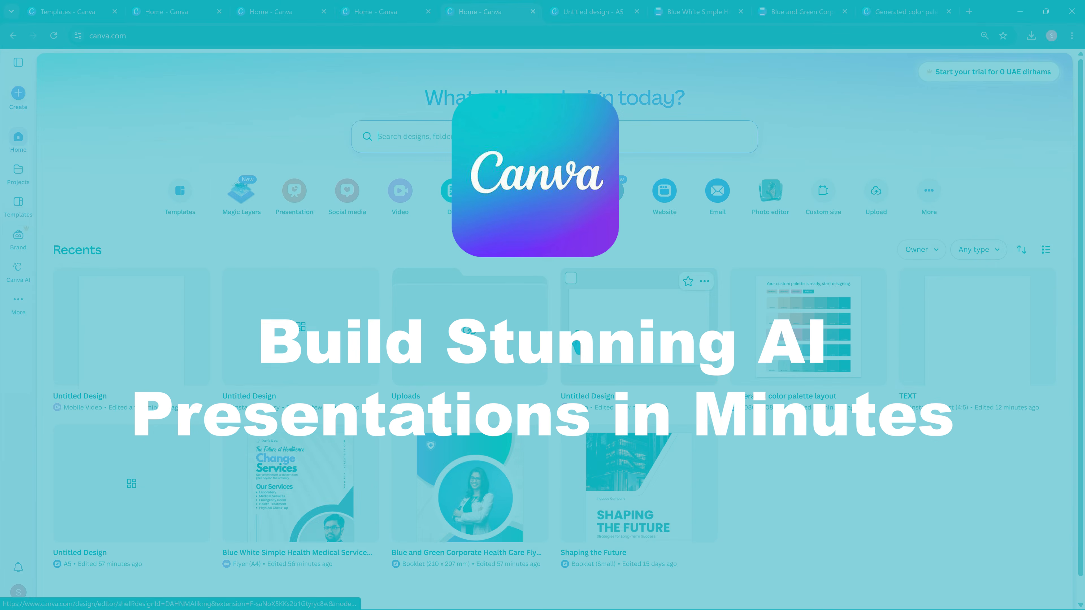
click(294, 197)
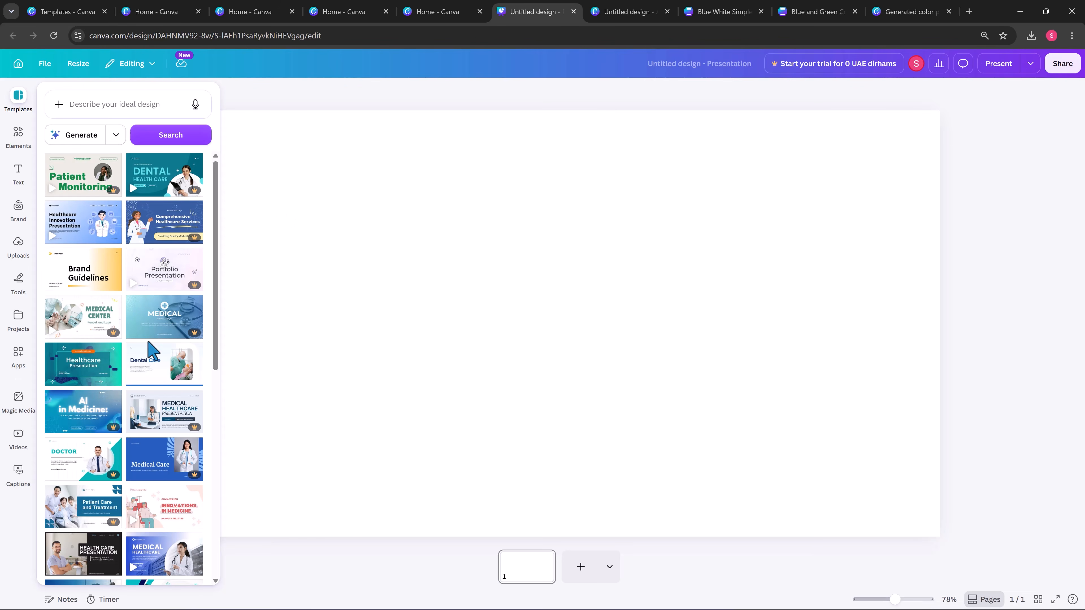
scroll(129, 349, down, 4)
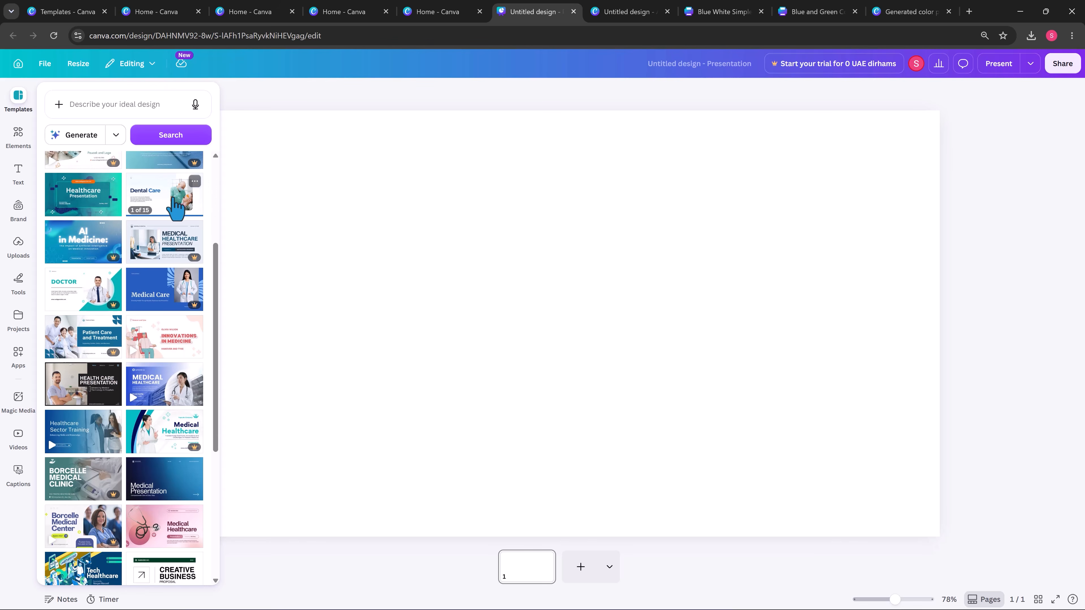
Apply all 15 pages of the Blue White Modern Dental Care Presentation template to the blank design
click(174, 208)
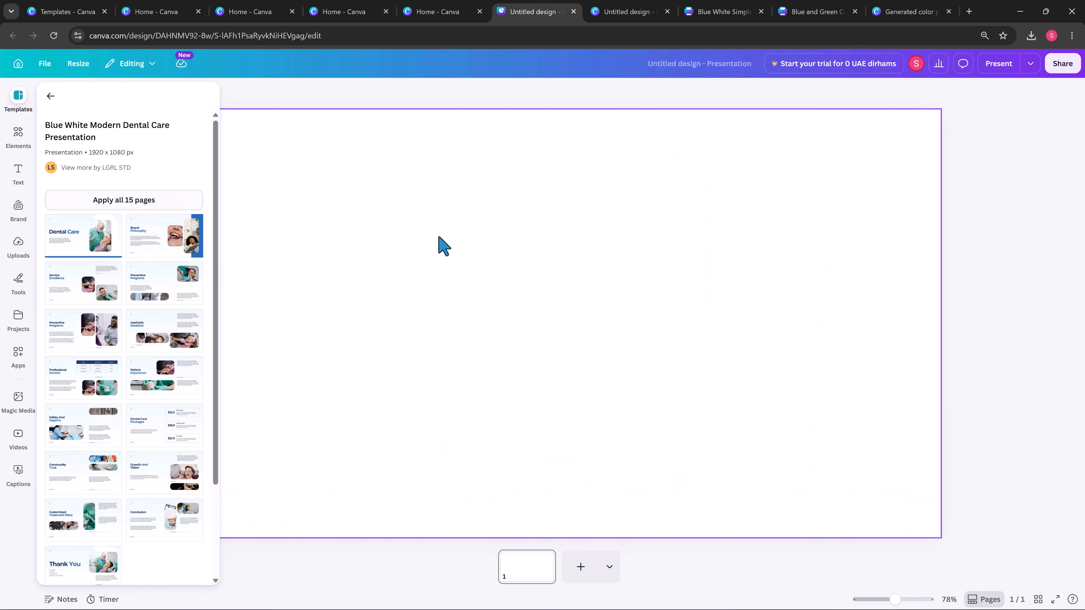
click(702, 369)
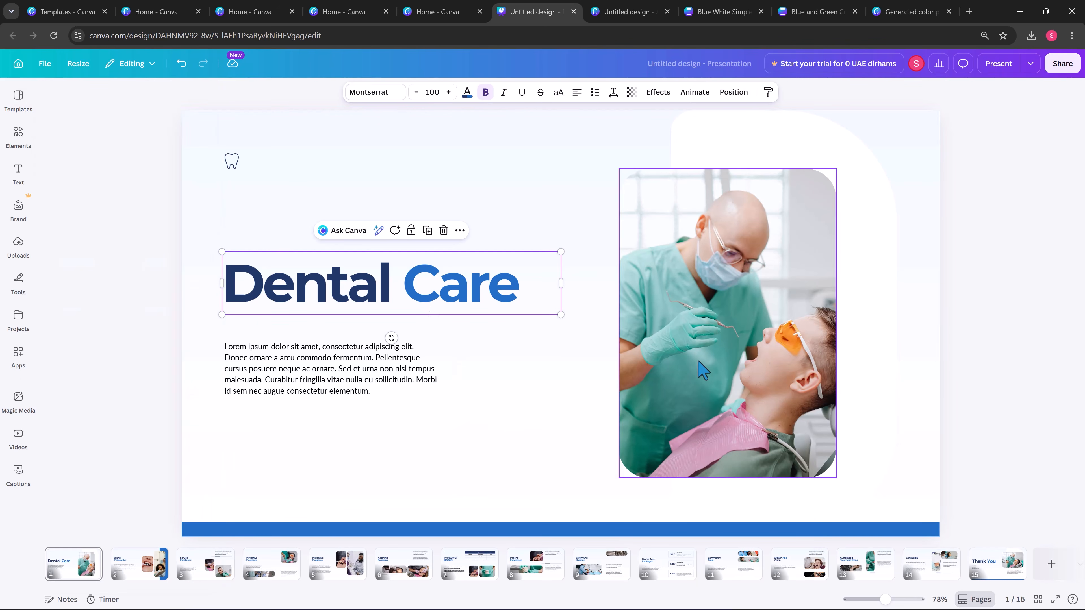
Recolor the word "Care" in the cover page title to the same dark navy as "Dental"
click(469, 308)
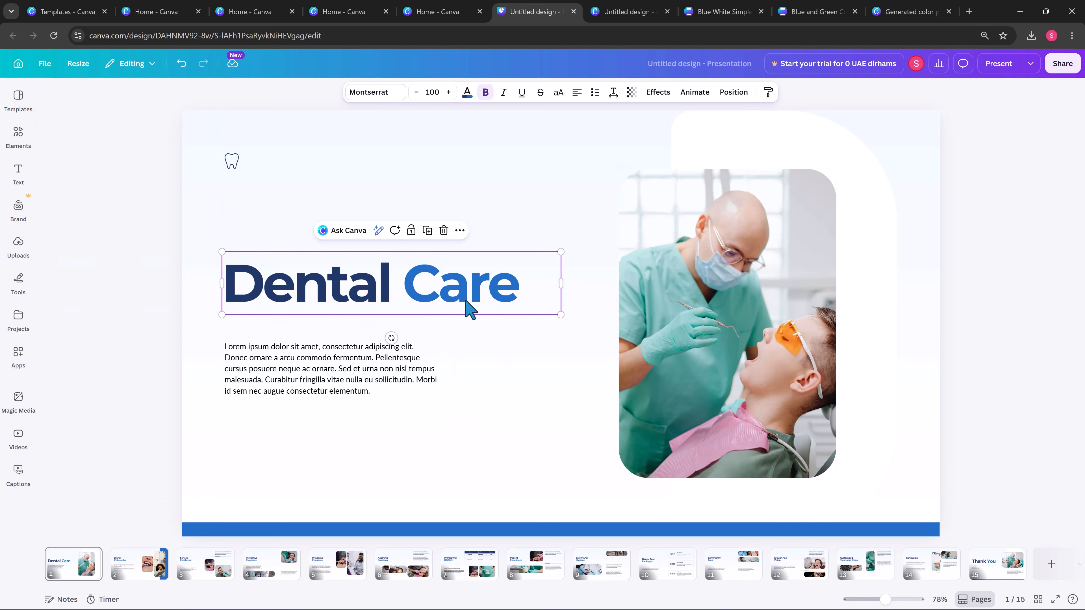
click(460, 297)
click(460, 296)
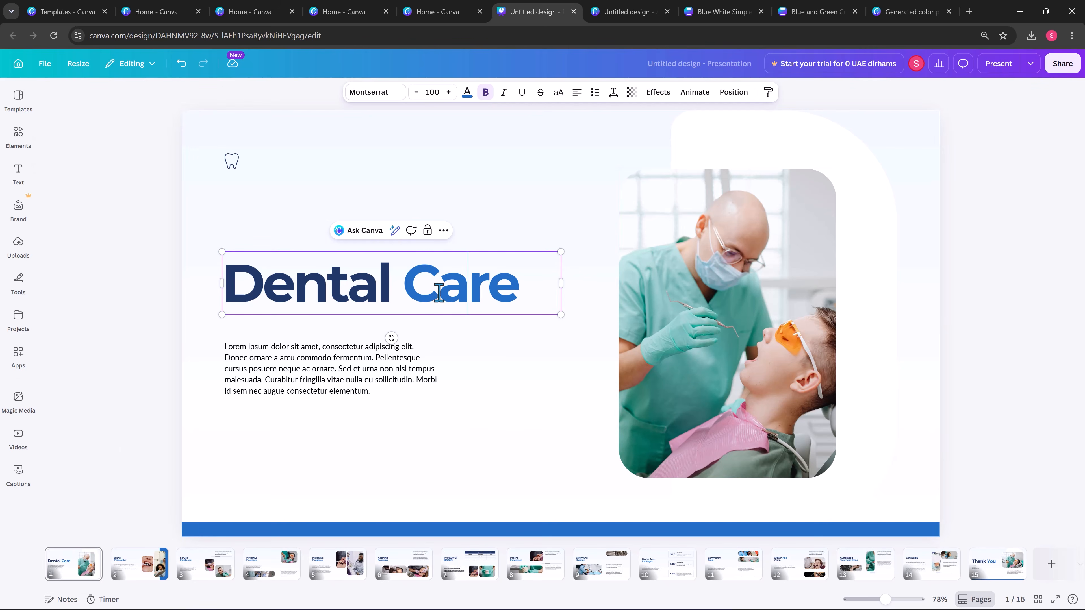
double_click(427, 280)
click(467, 92)
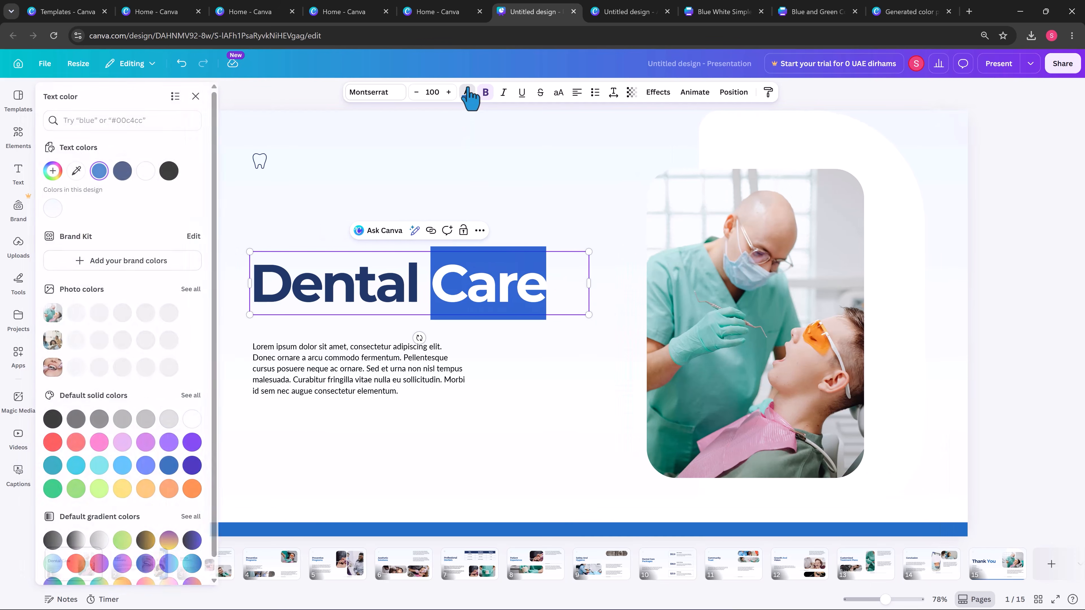
click(123, 171)
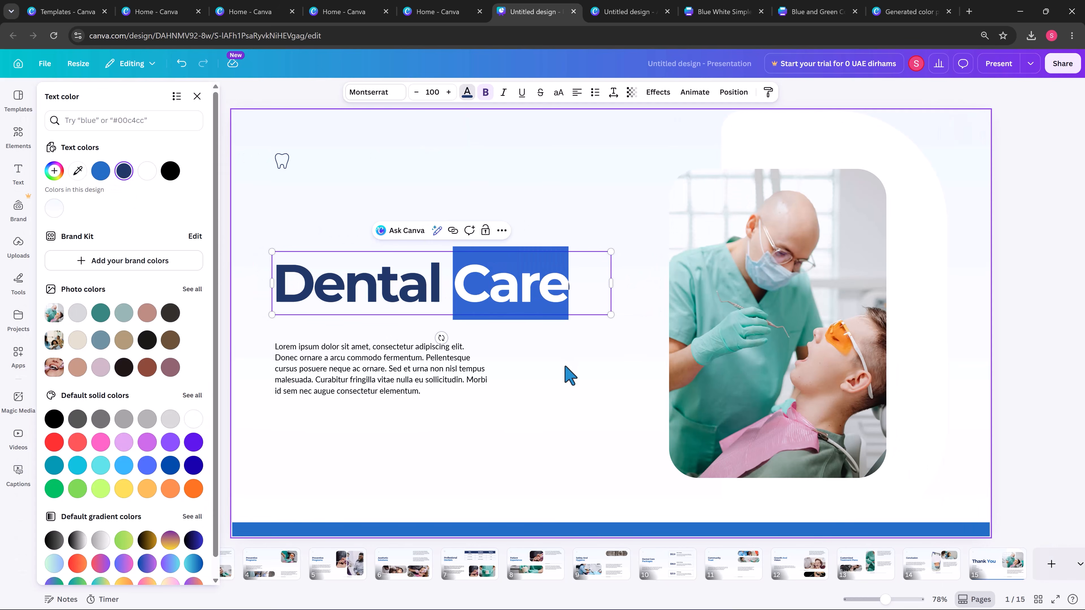
click(565, 376)
Replace the dentist photo on the cover page with the uploaded image of pink and orange spiraling sticks
click(751, 330)
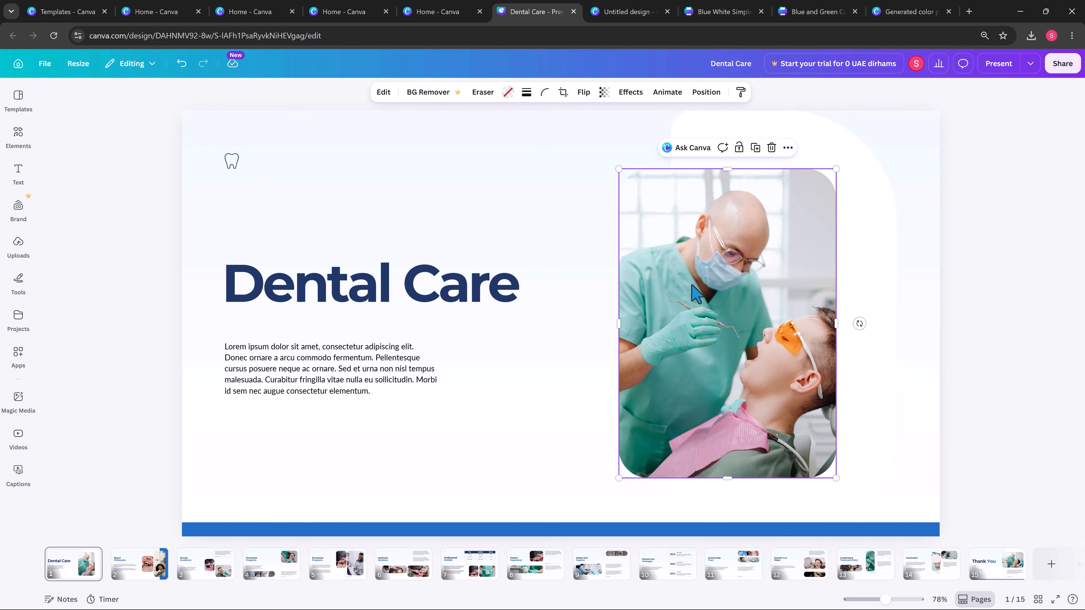
click(13, 255)
click(19, 358)
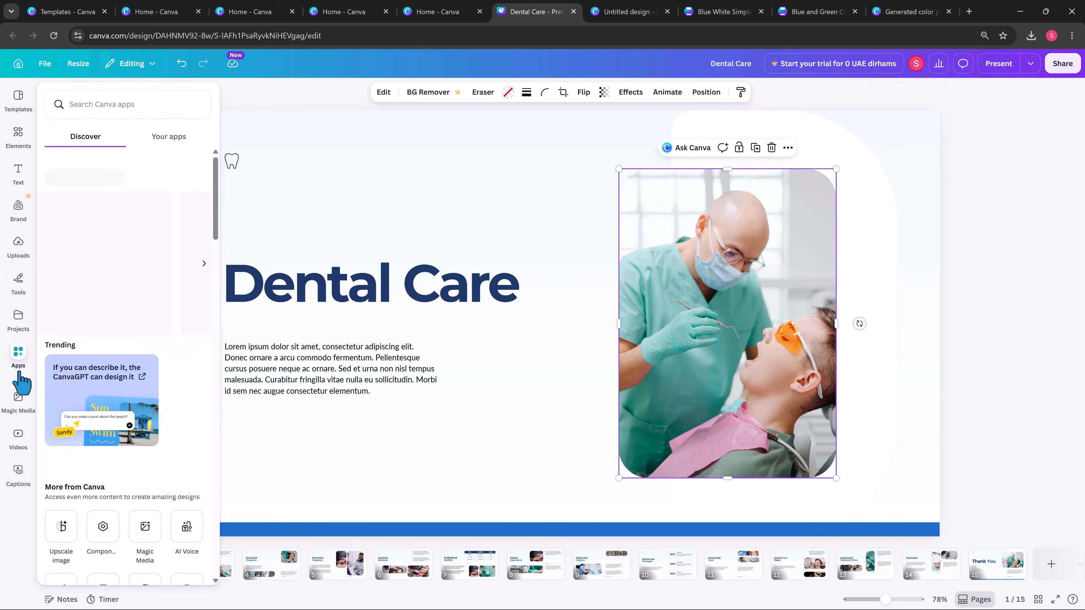
click(18, 246)
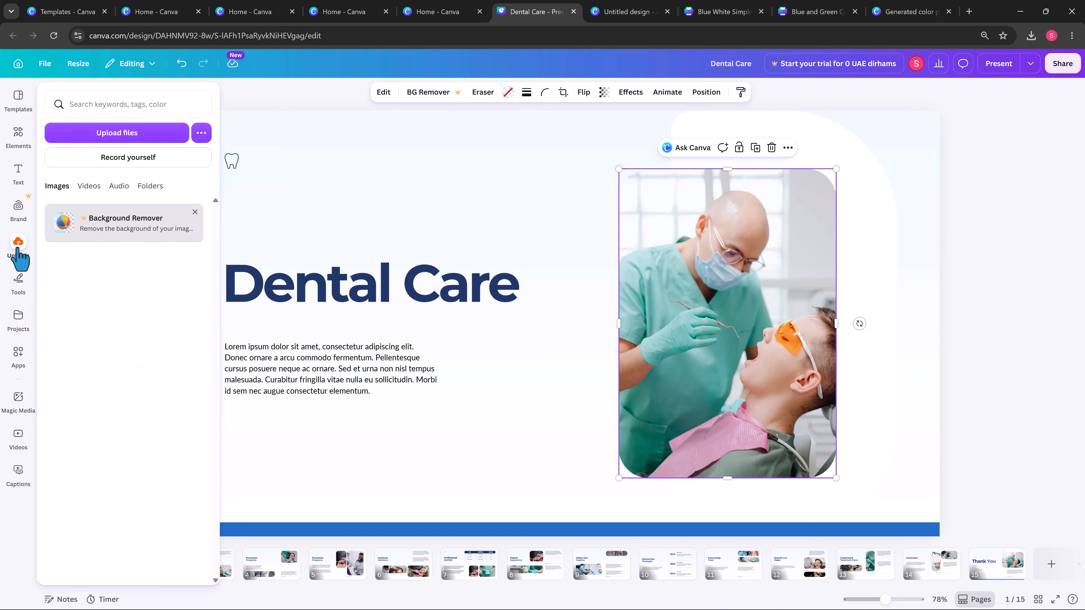
drag(105, 321, 769, 193)
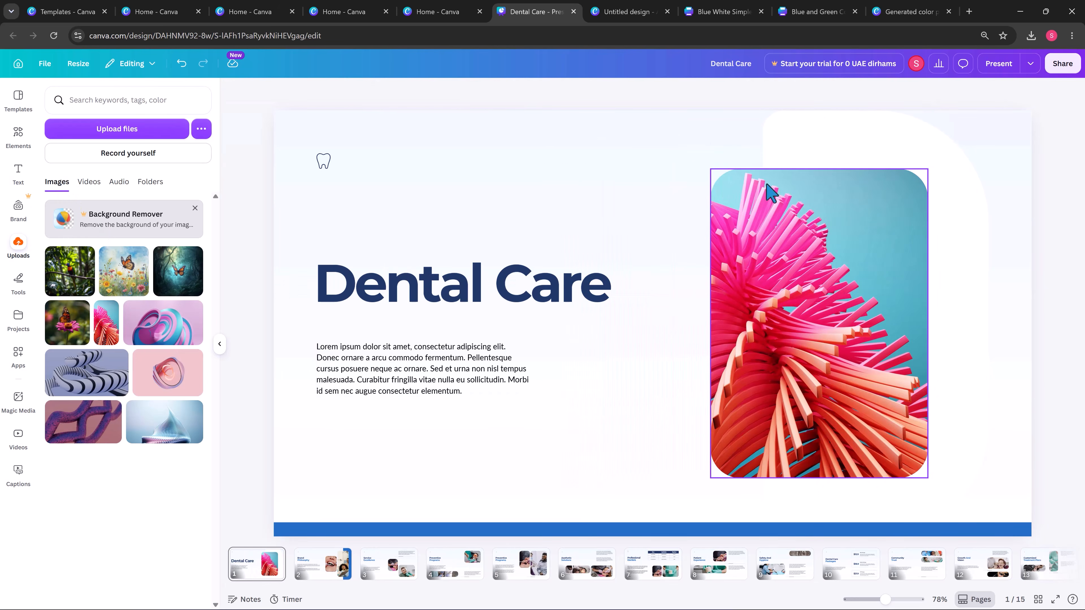
click(637, 409)
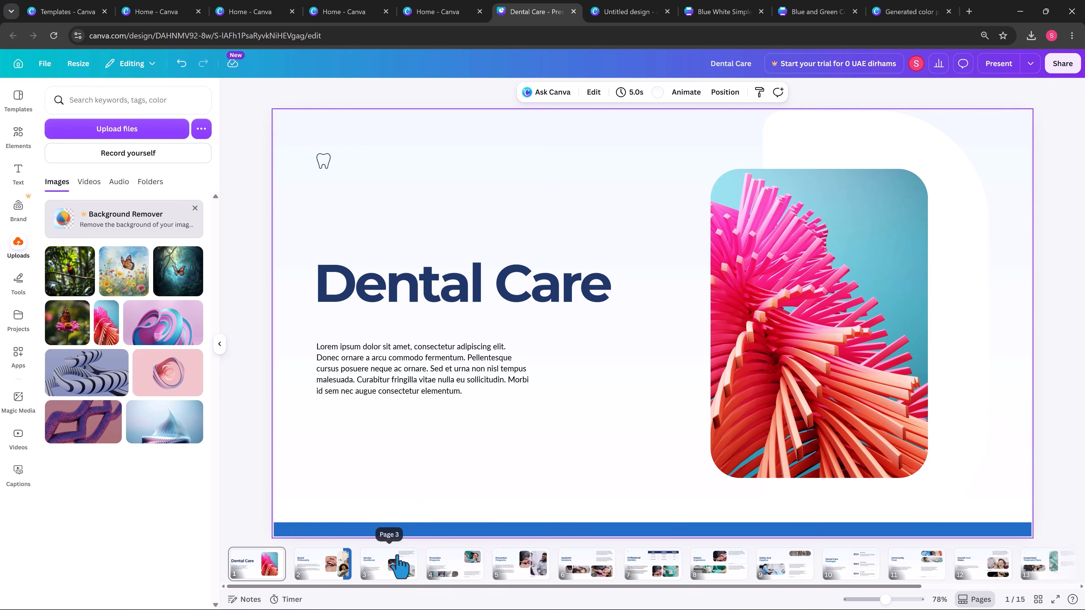
Add the recommended blue sparkling tooth graphic to page 3 and place it beside the "Service Excellence" title
click(397, 564)
click(698, 371)
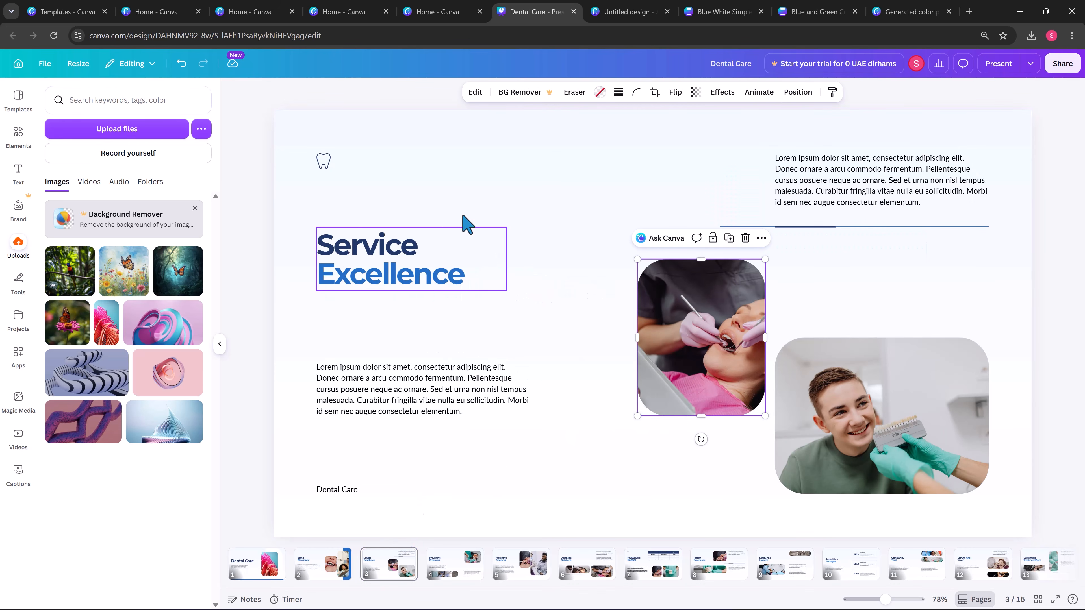
click(18, 136)
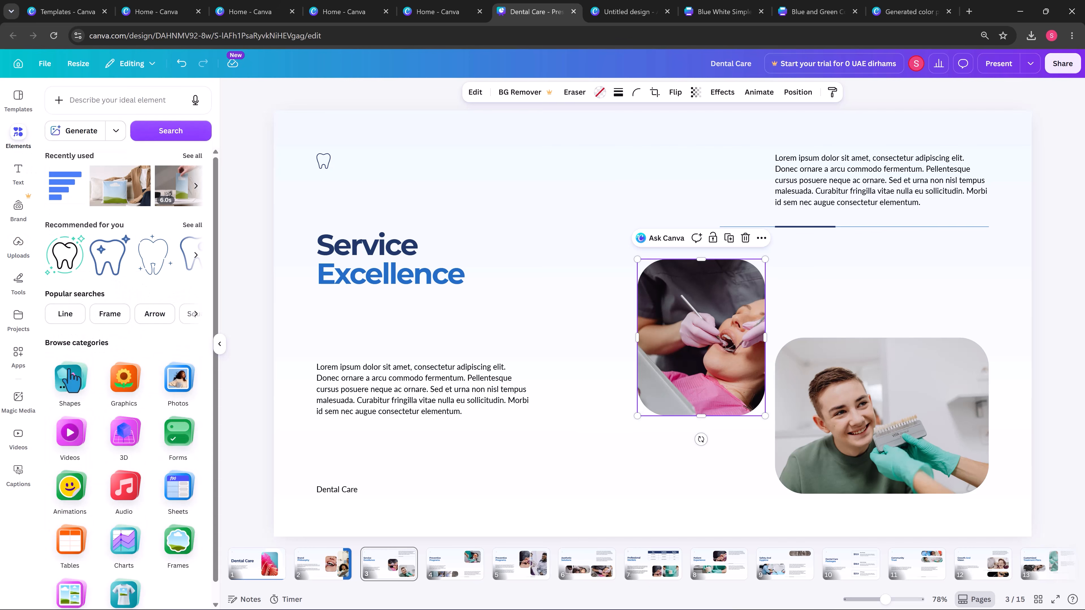
click(109, 255)
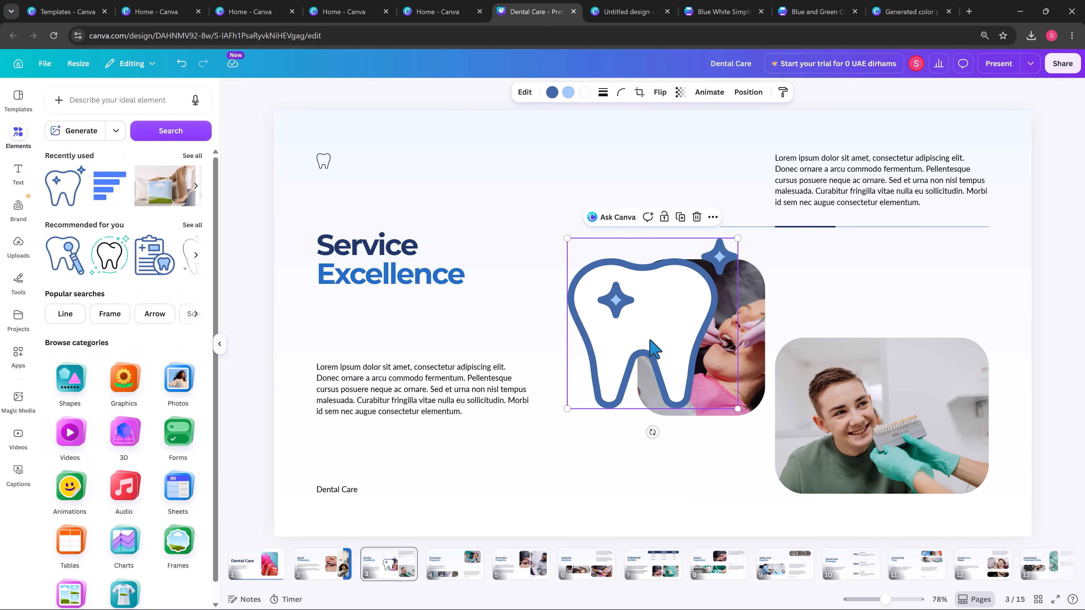
drag(650, 341, 544, 237)
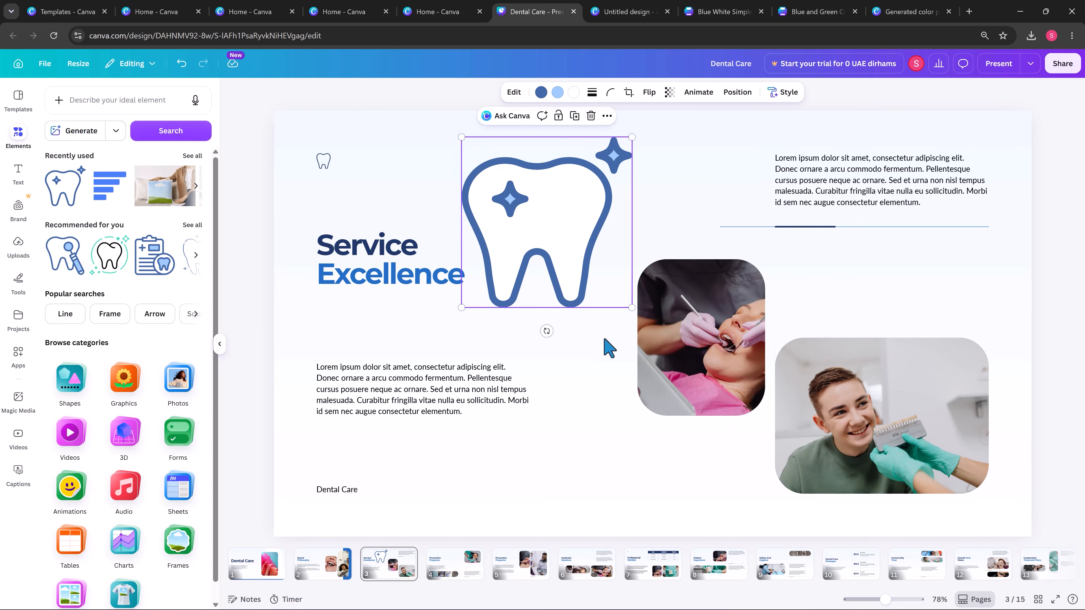
Add a Flow transition lasting 1.5 seconds after the cover page and after page 9
click(769, 565)
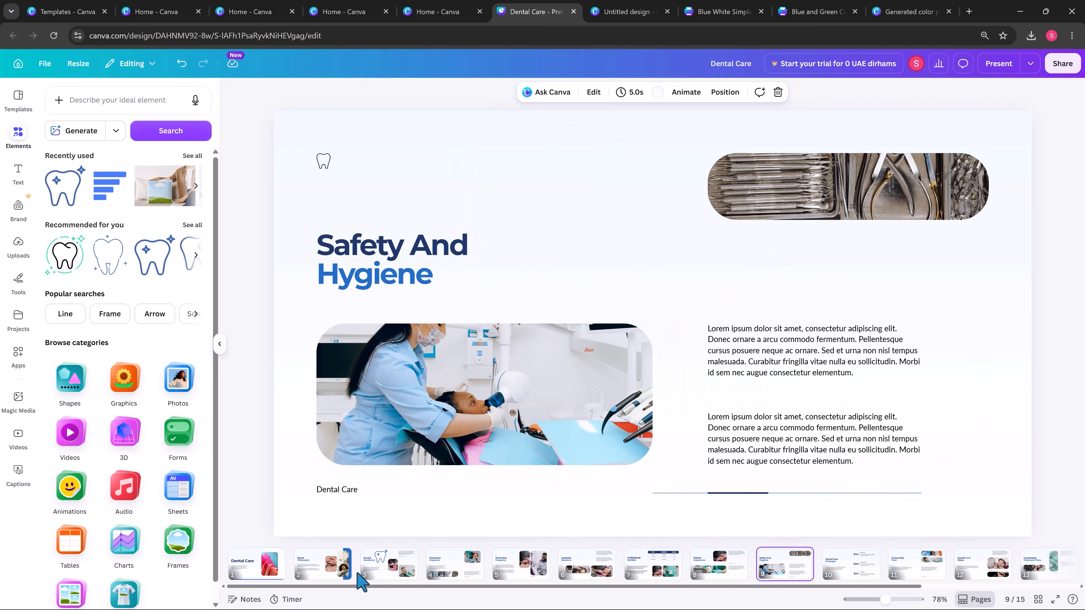
mouse_move(291, 570)
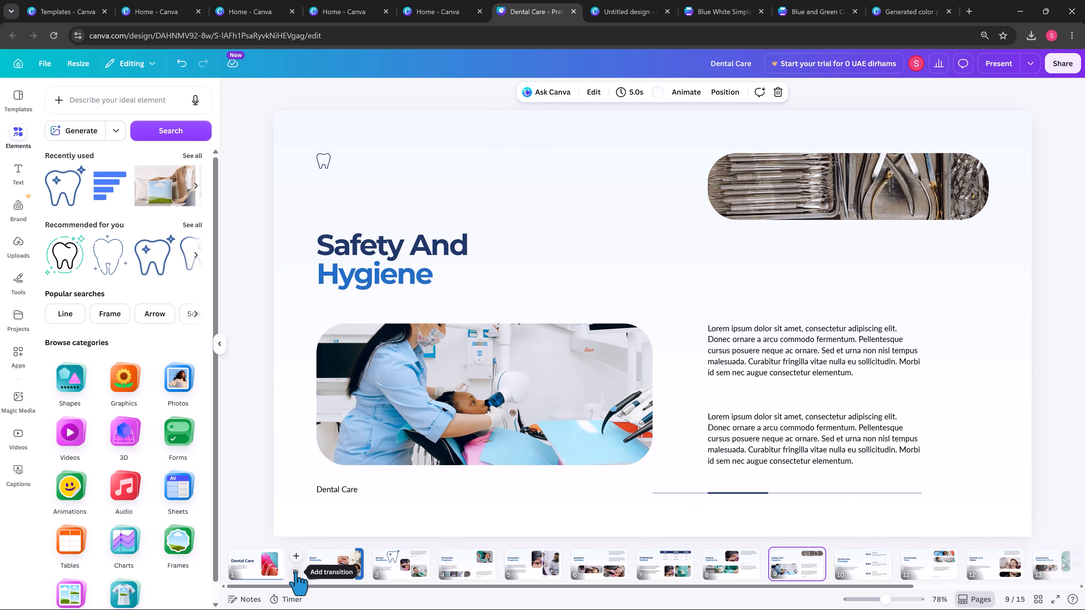
click(296, 572)
click(133, 295)
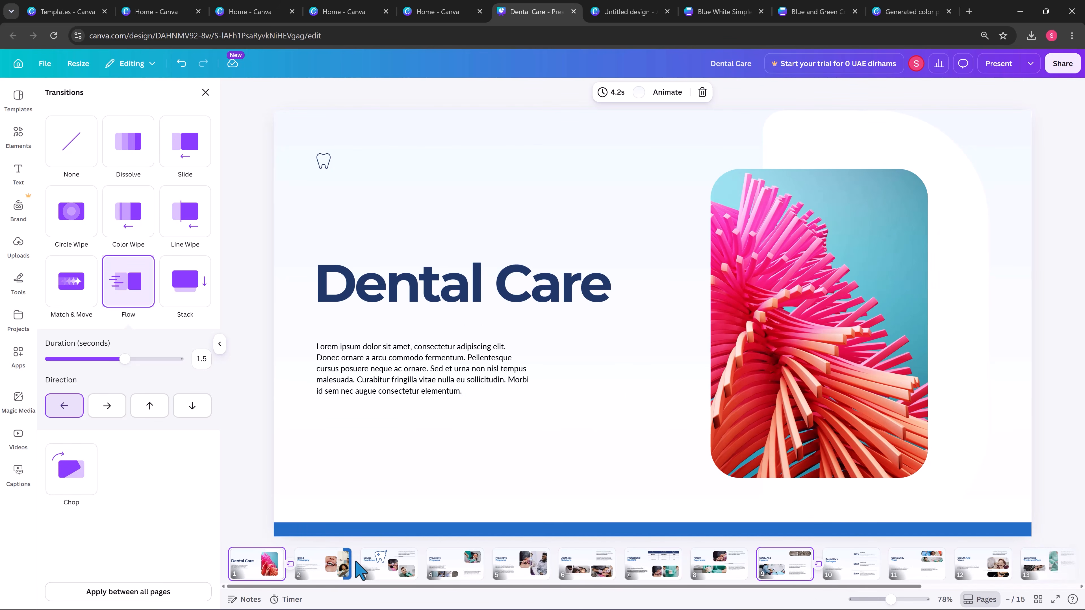
Add a Flow transition lasting 0.5 seconds between pages 2 and 3
mouse_move(360, 571)
click(366, 572)
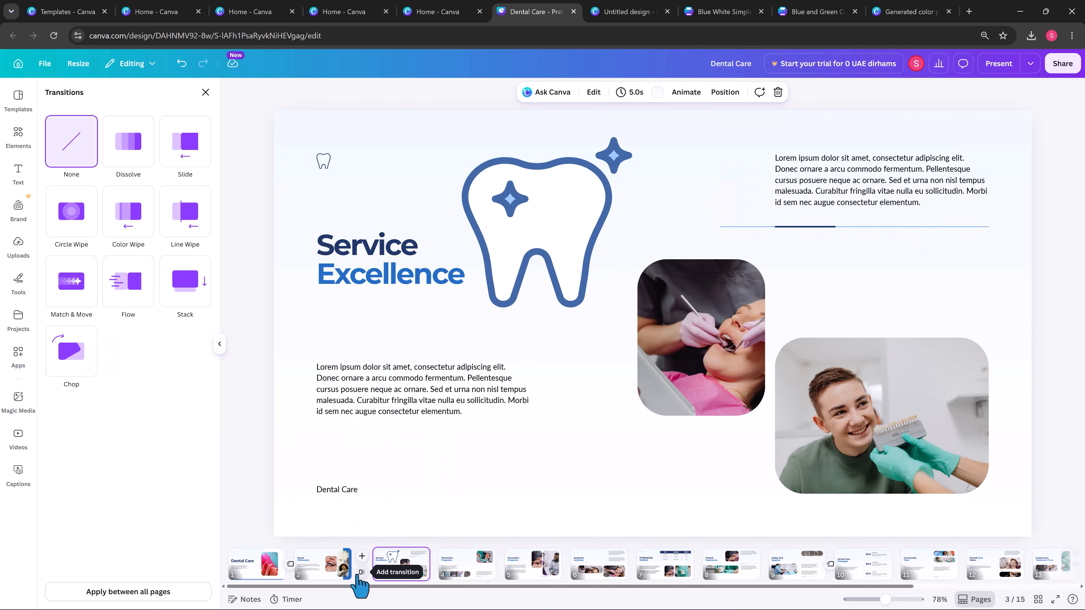
click(343, 572)
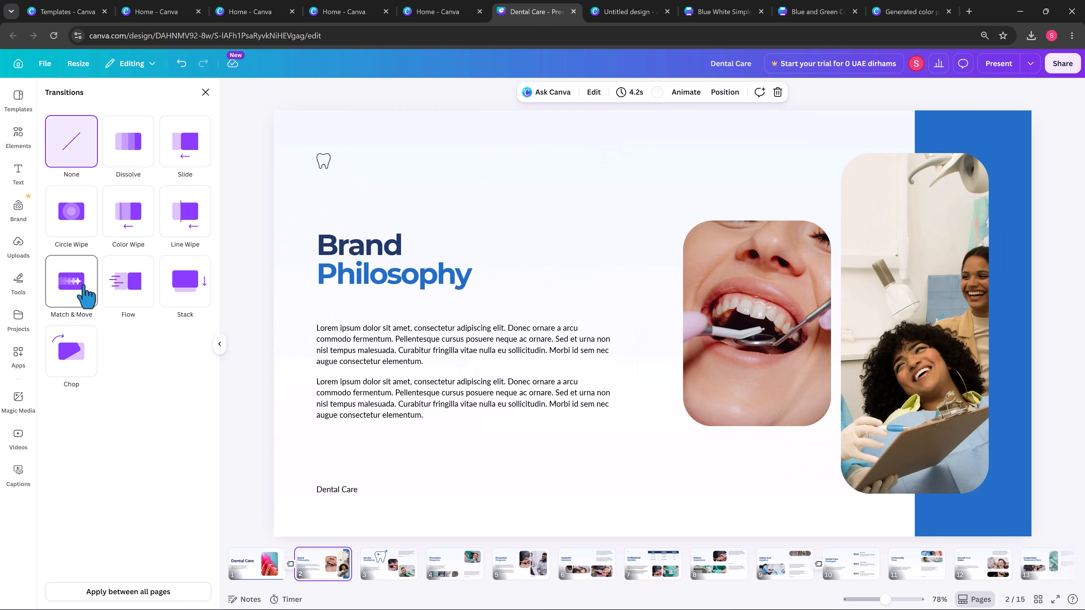
click(85, 287)
click(120, 285)
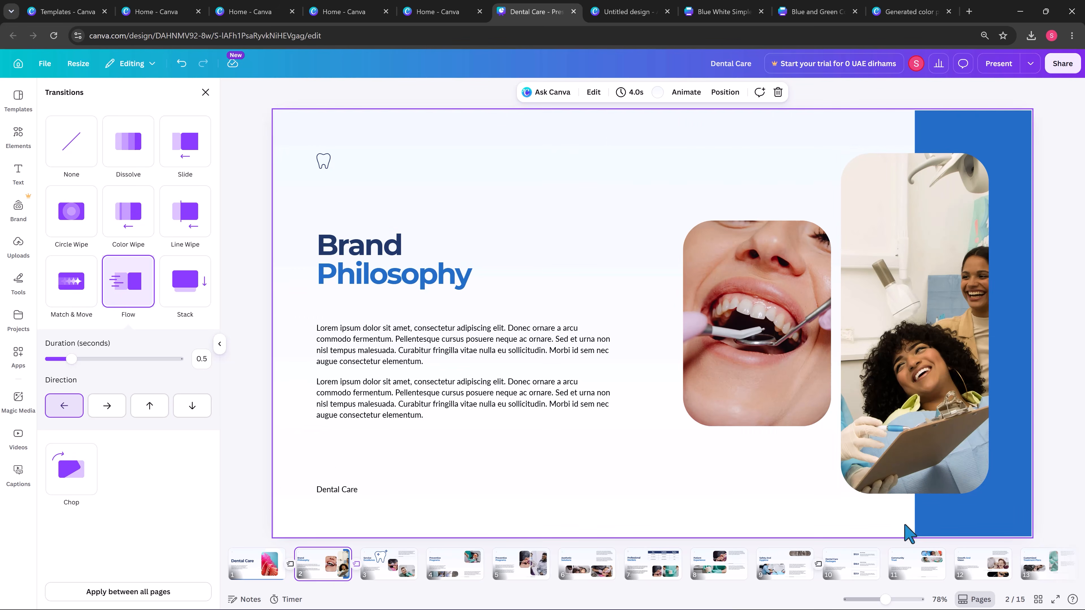
Download all pages of the Dental Care presentation as a PDF with the Digital preset
click(1060, 64)
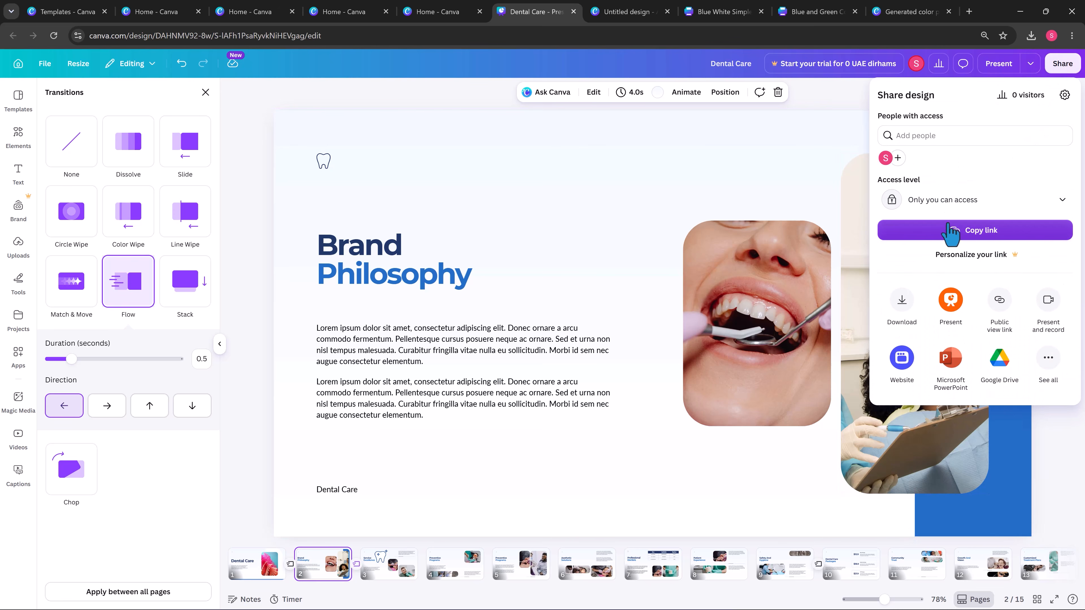
click(902, 301)
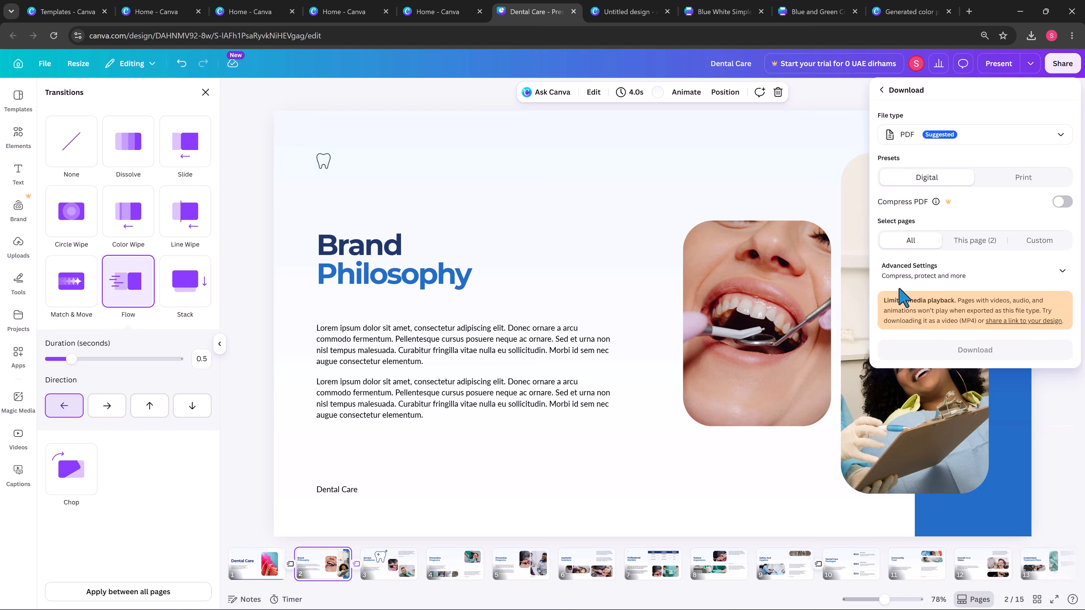
click(988, 138)
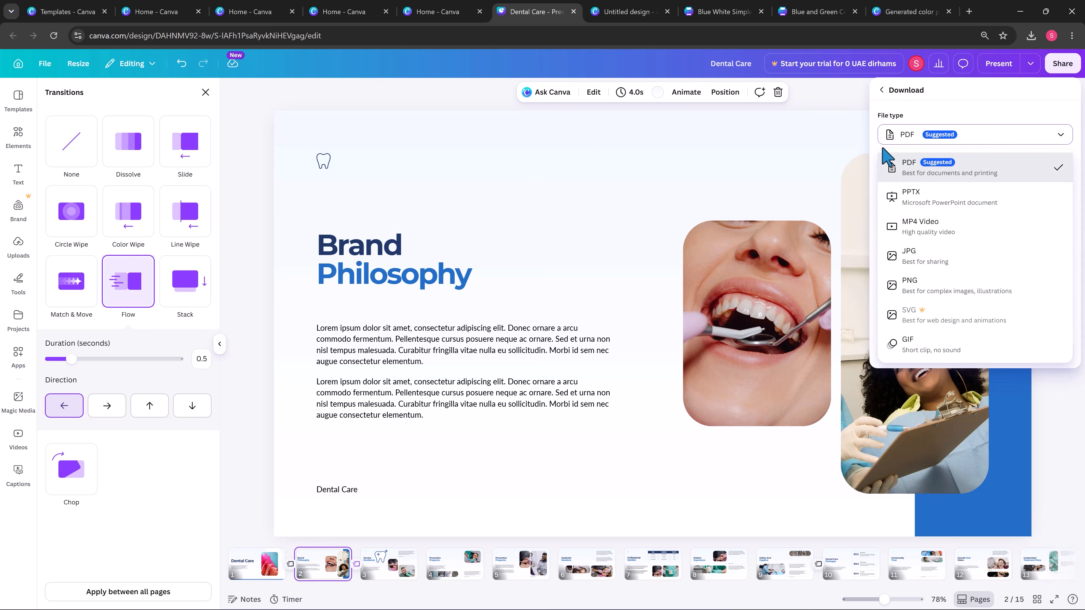
click(950, 131)
click(1004, 349)
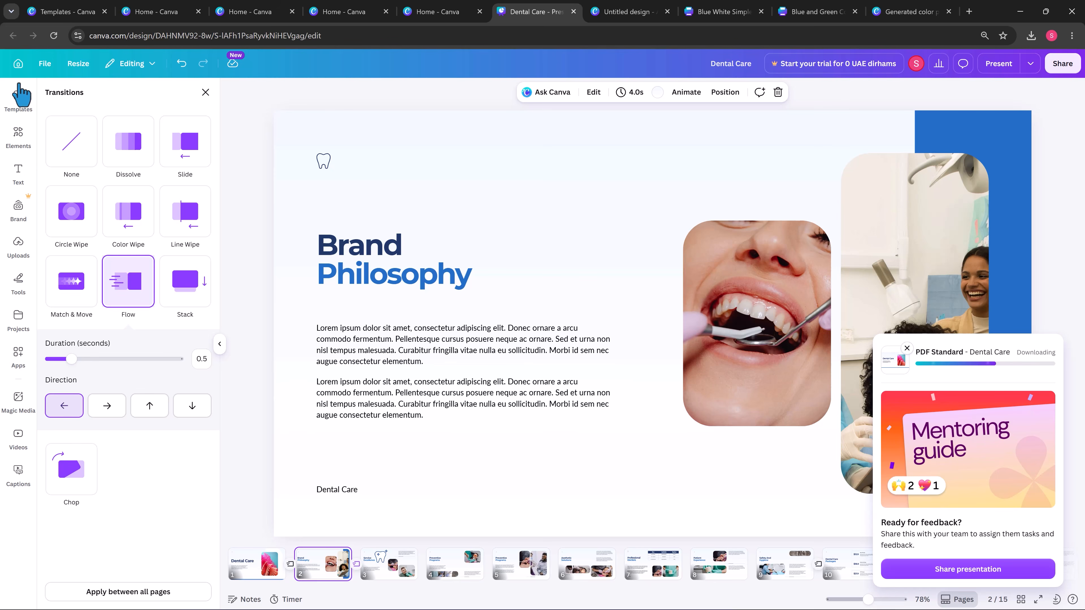
Return to the home page, view the downloaded Dental Care PDF in Adobe Acrobat and close it
click(43, 64)
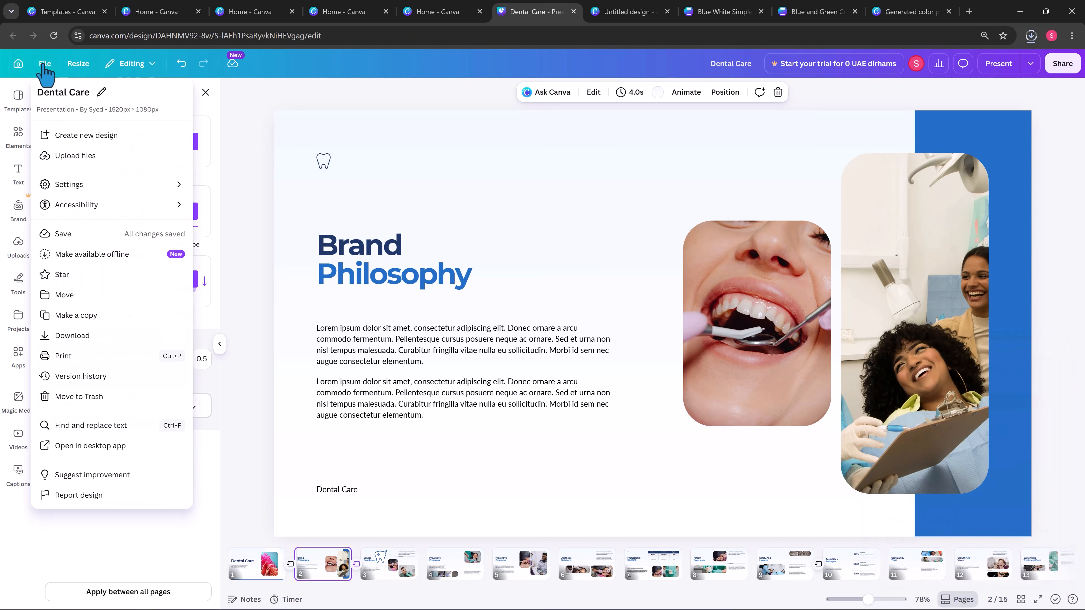
click(22, 65)
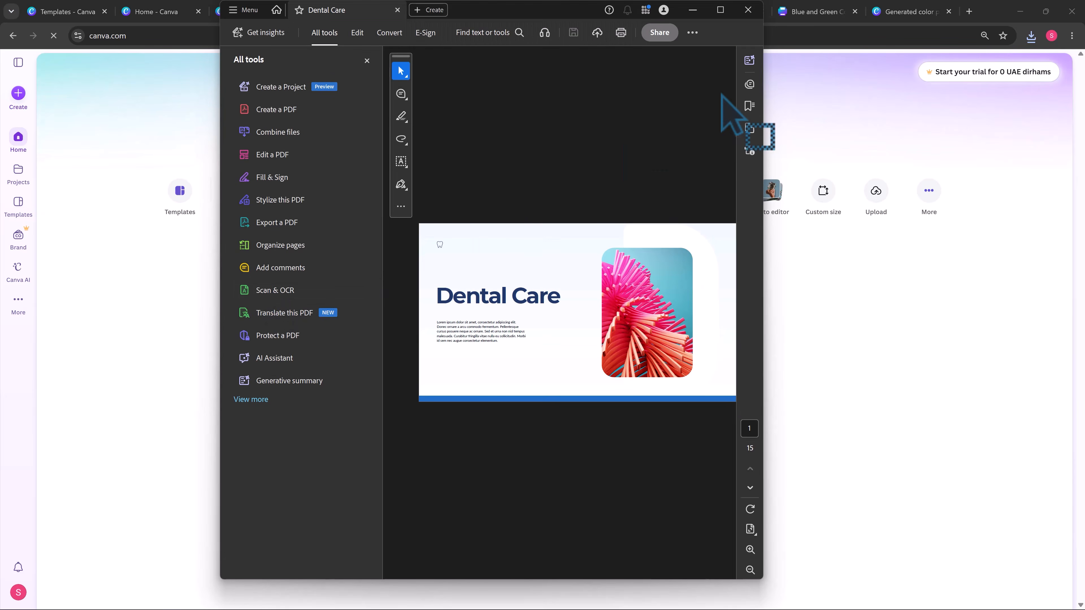
click(748, 9)
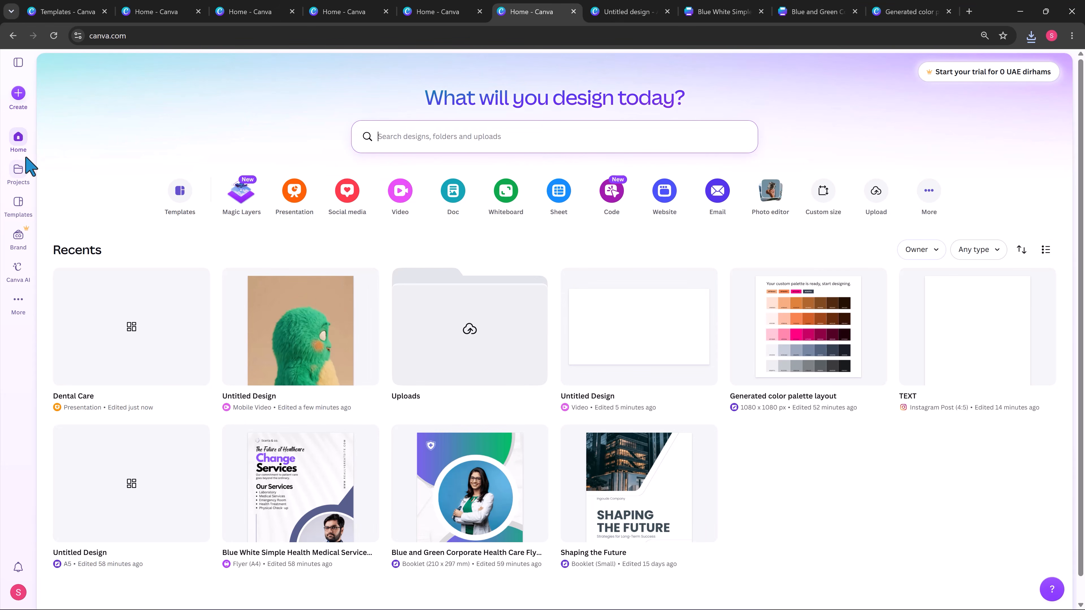
Create a new blank Presentation design and search its templates for "learn canva"
click(304, 193)
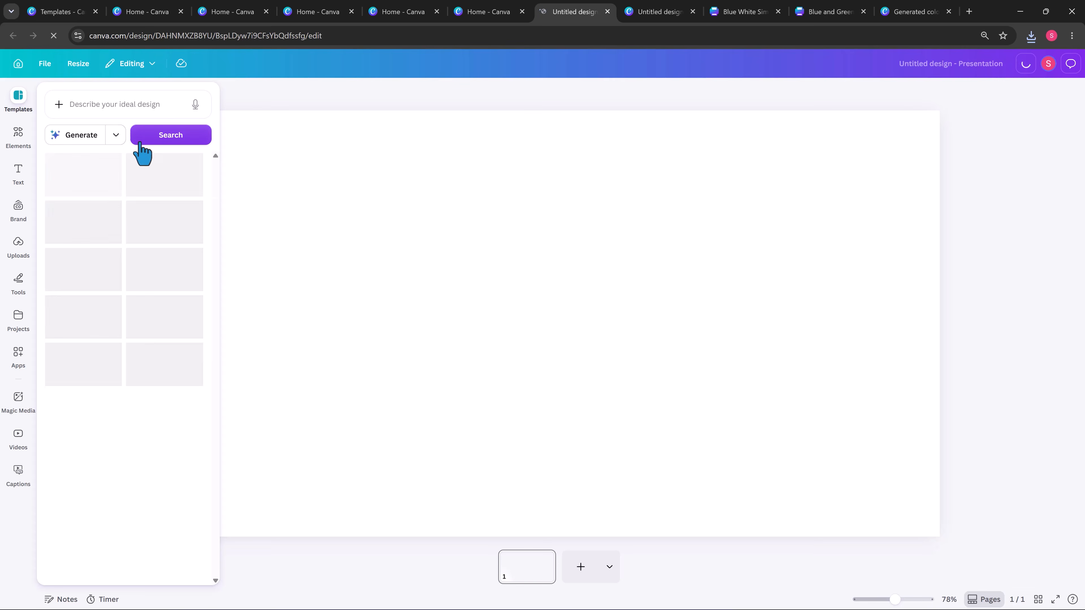
click(113, 106)
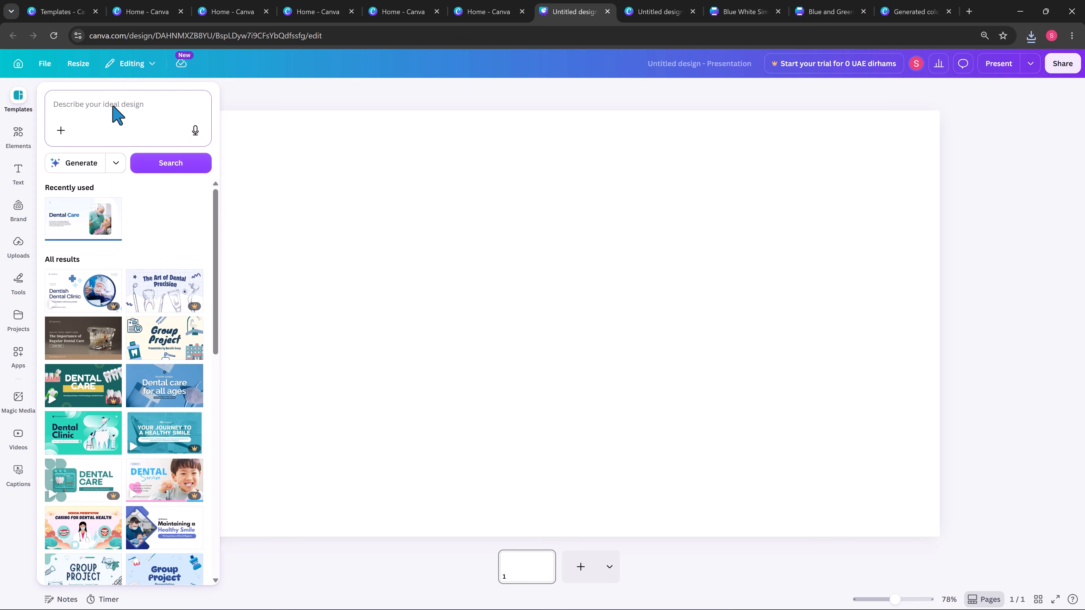
text(lea)
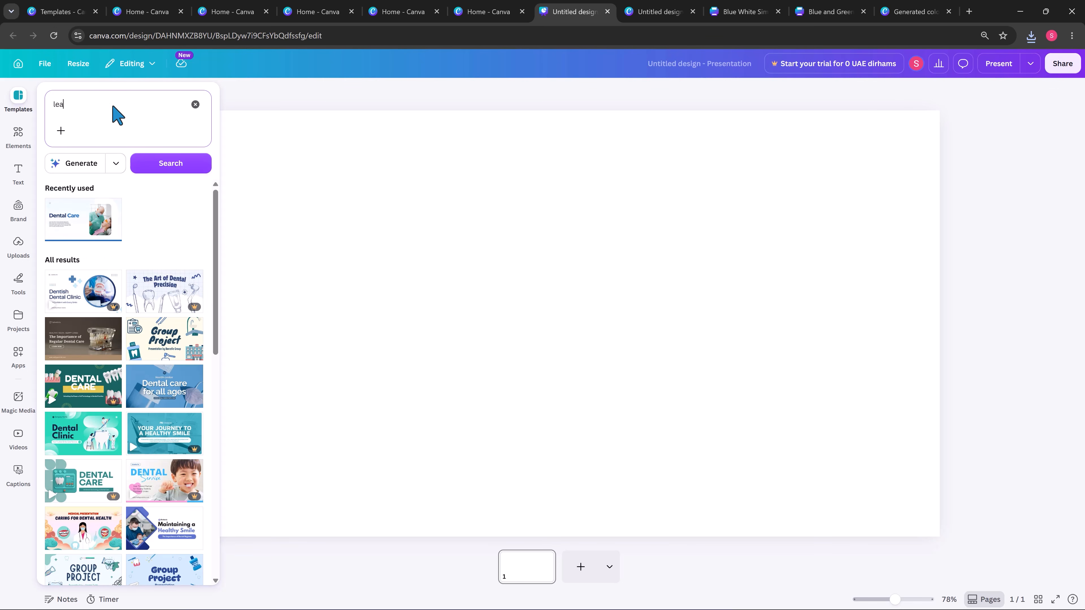
text(rn canva)
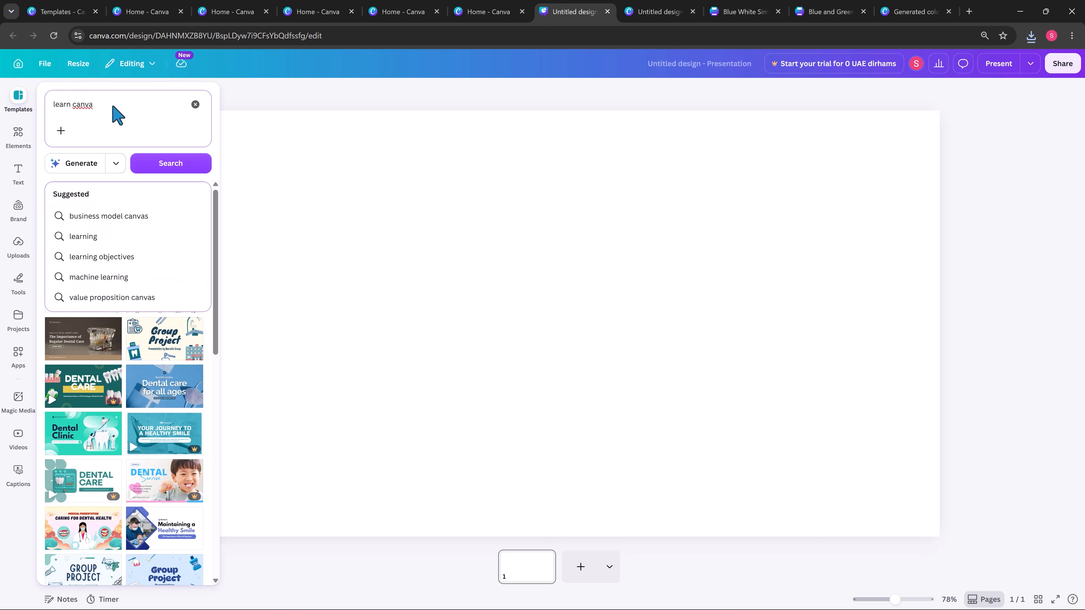
click(180, 168)
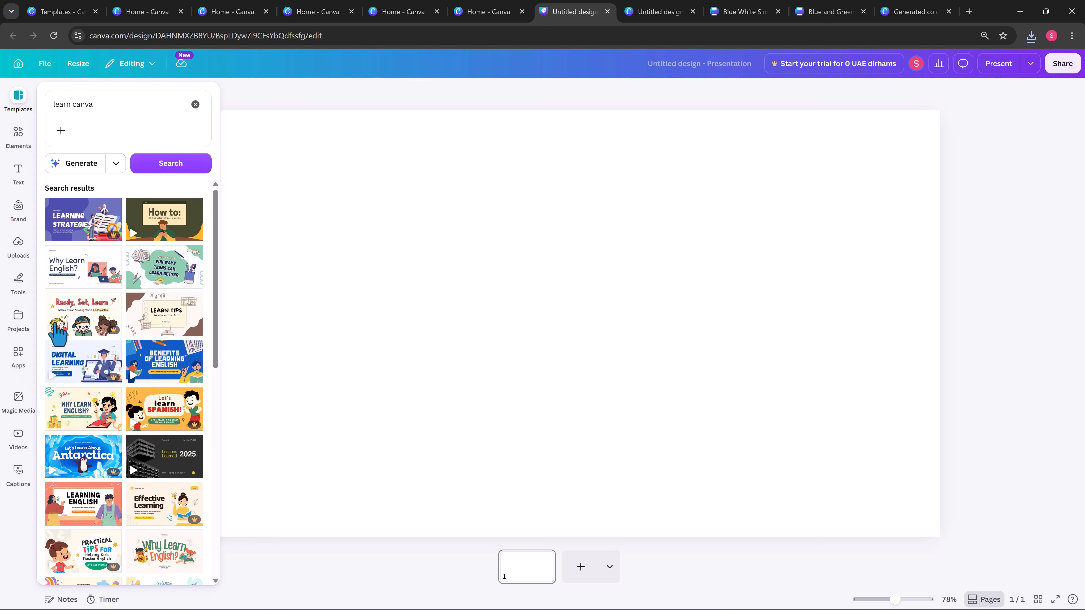
Generate custom presentation designs from the "learn canva" prompt
click(70, 161)
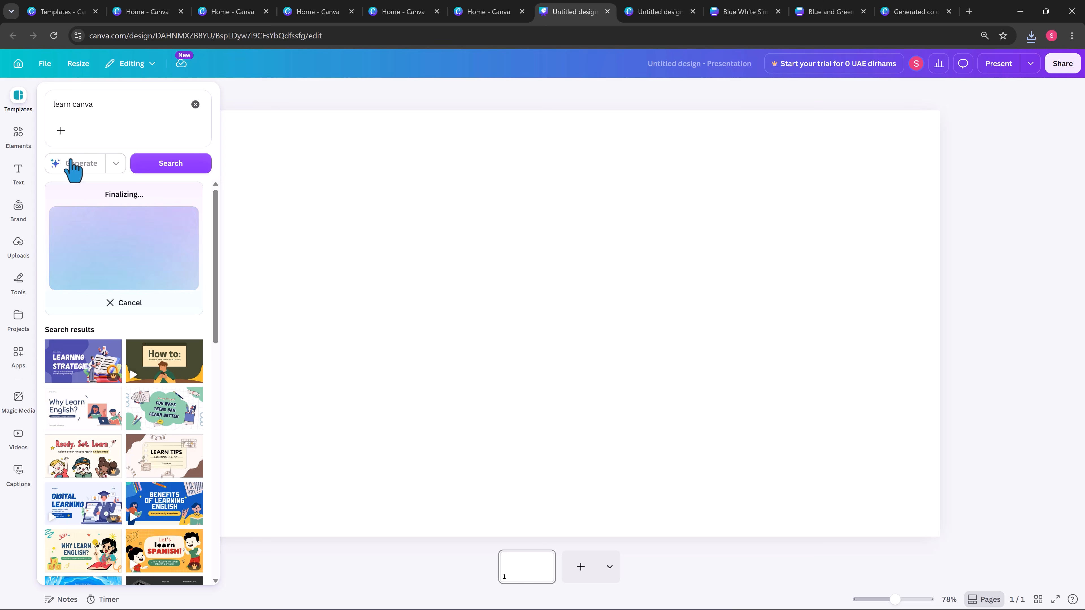
Open ChatGPT in a new browser tab and collapse its sidebar
click(969, 13)
text(caht)
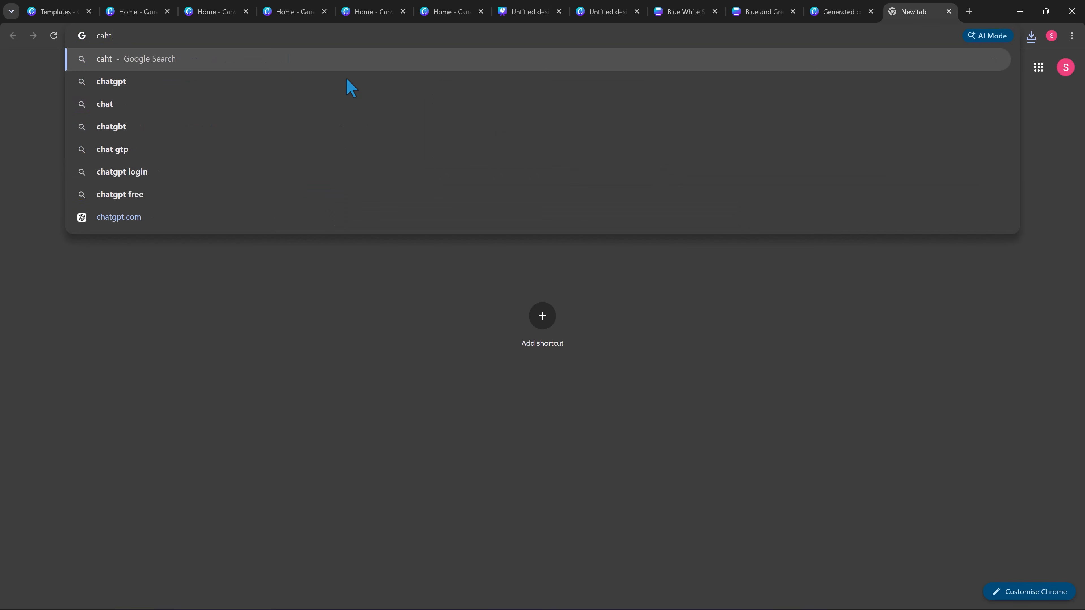
key(BackSpace)
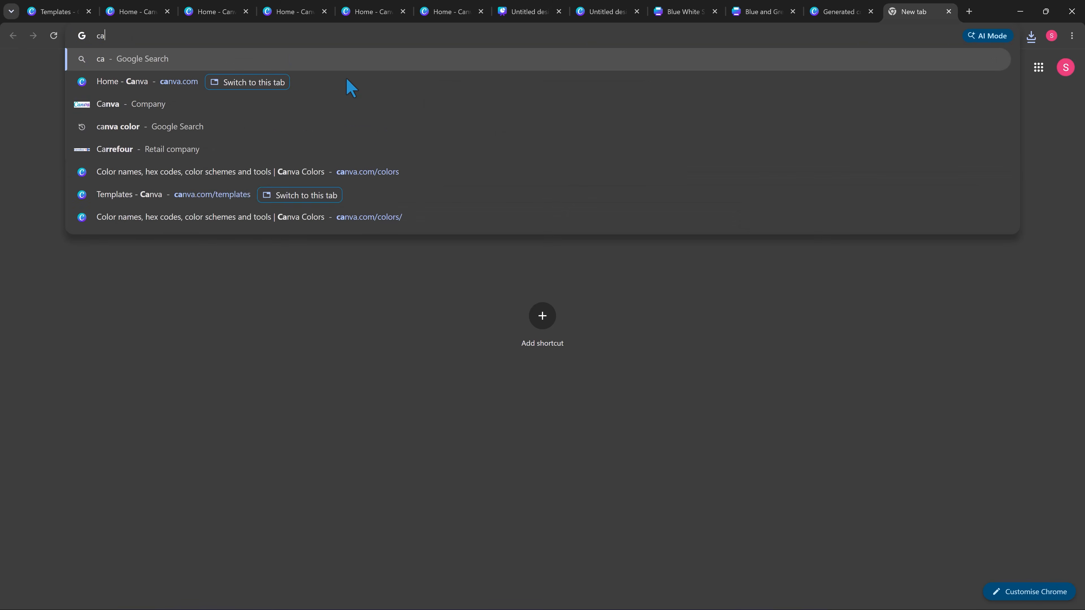
key(BackSpace)
text(hat)
key(Return)
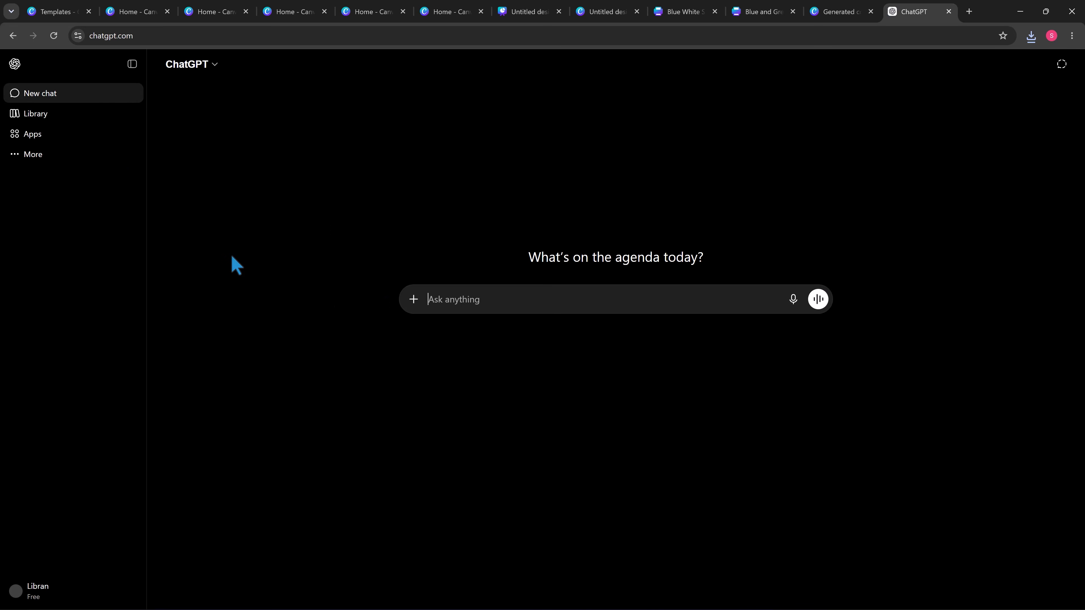
click(132, 64)
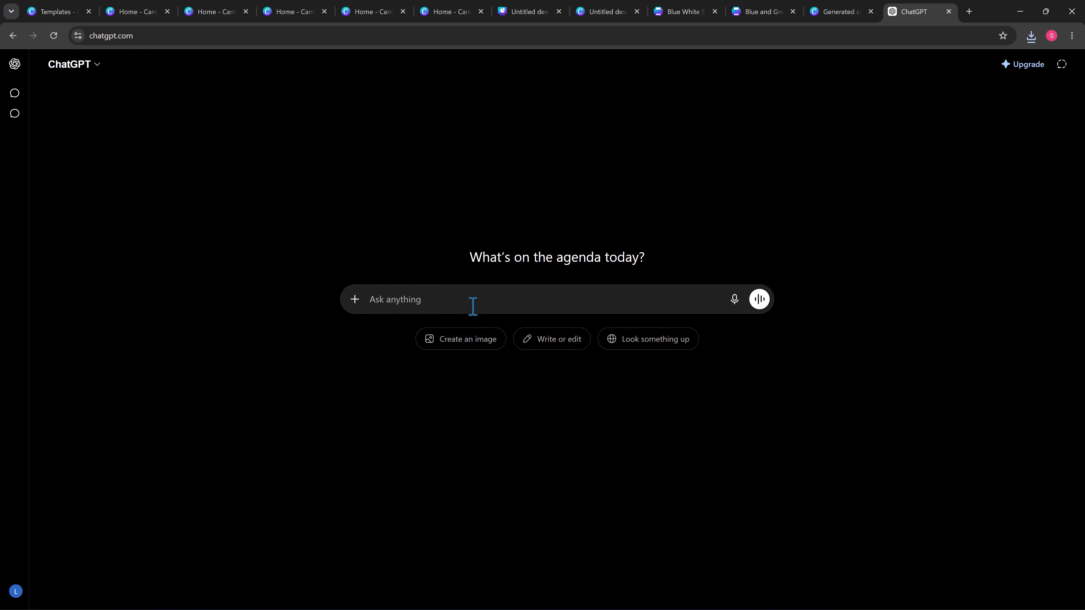
Ask ChatGPT for a prompt to create a presentation on Canva, and follow up that the topic is Canva itself, a Canva master class
text(giv)
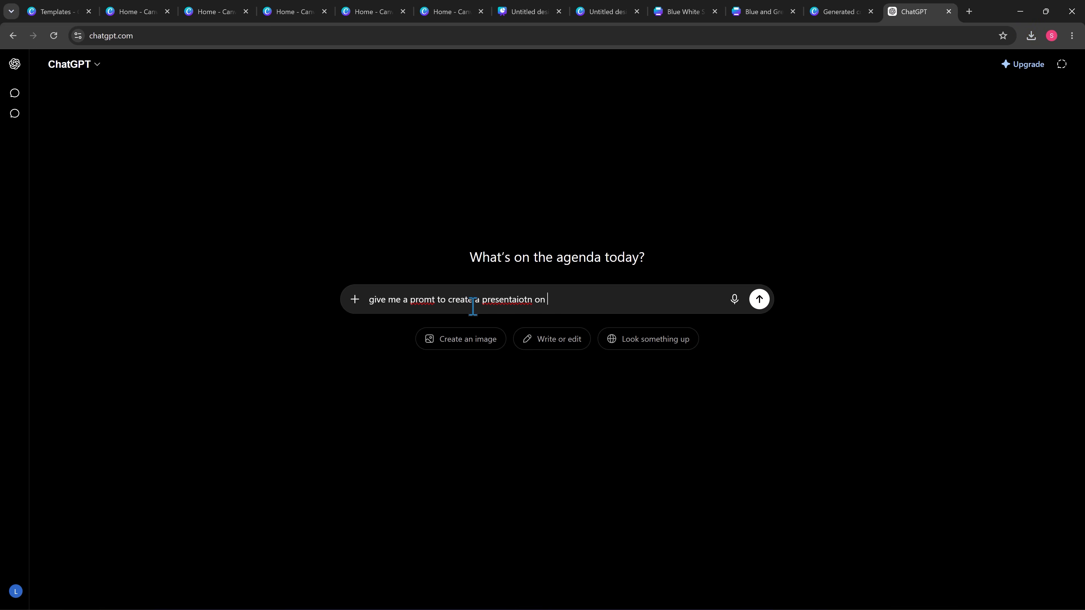
text(an)
key(Return)
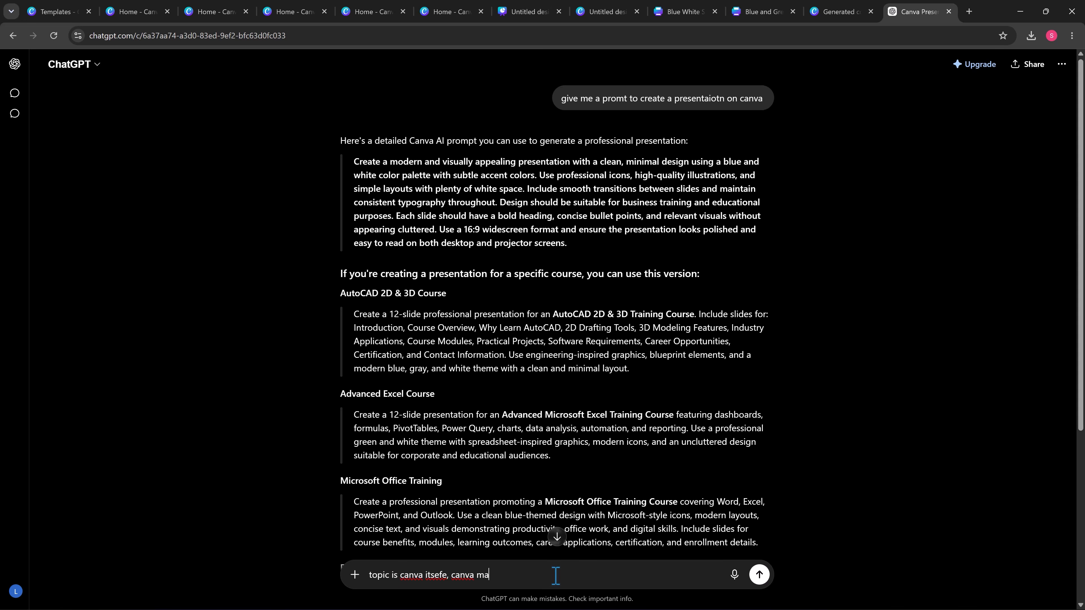
text(ss)
key(Return)
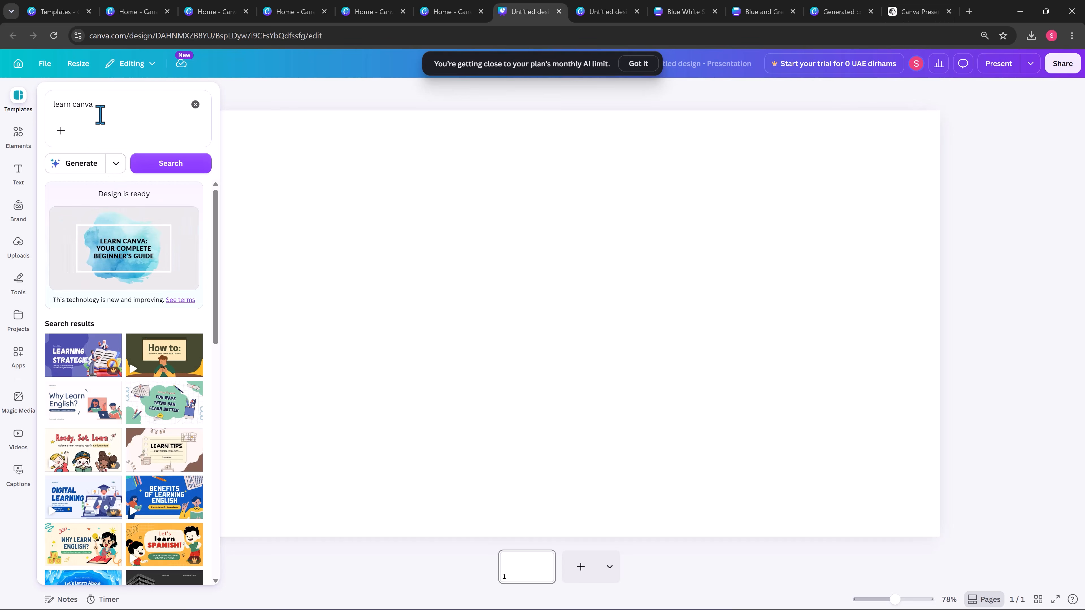
Apply all 7 pages of the AI-generated Learn Canva template to the blank presentation in Canva and review its slides
click(133, 242)
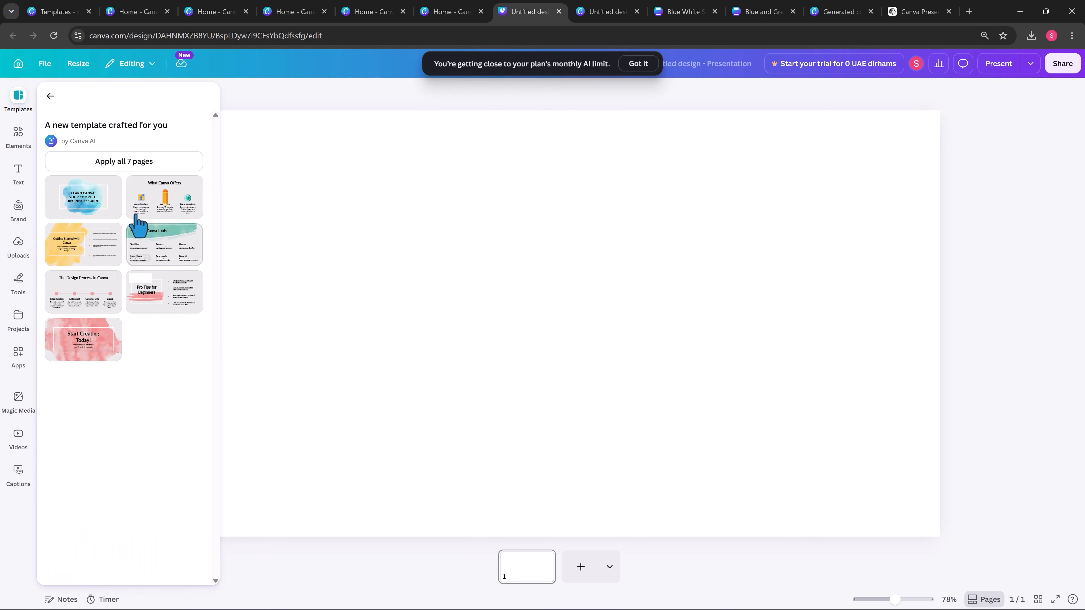
click(140, 165)
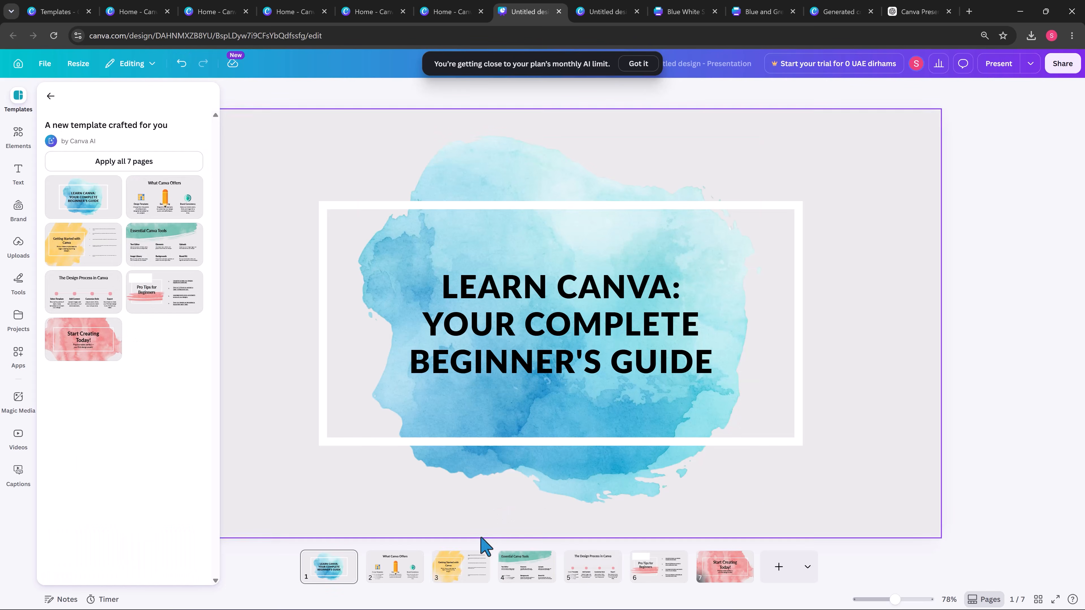
click(419, 575)
click(473, 573)
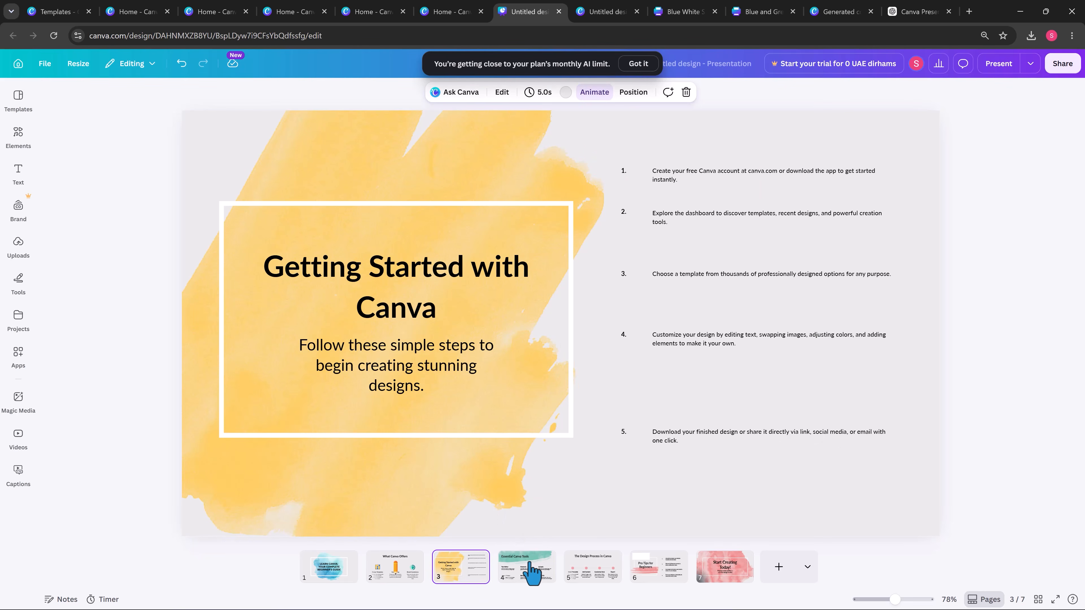
click(543, 573)
click(593, 577)
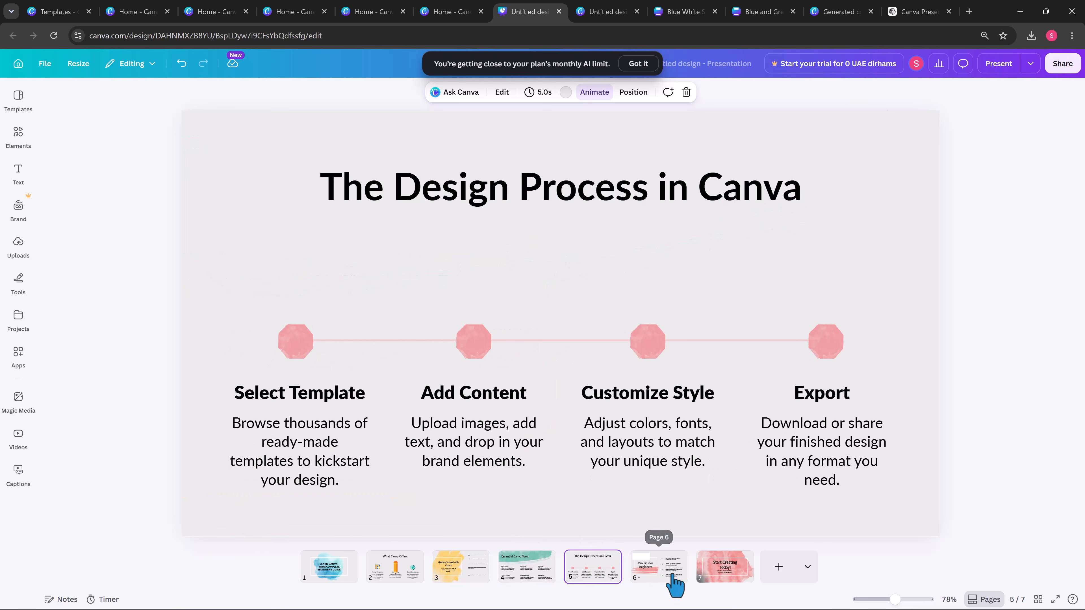
click(669, 581)
click(725, 573)
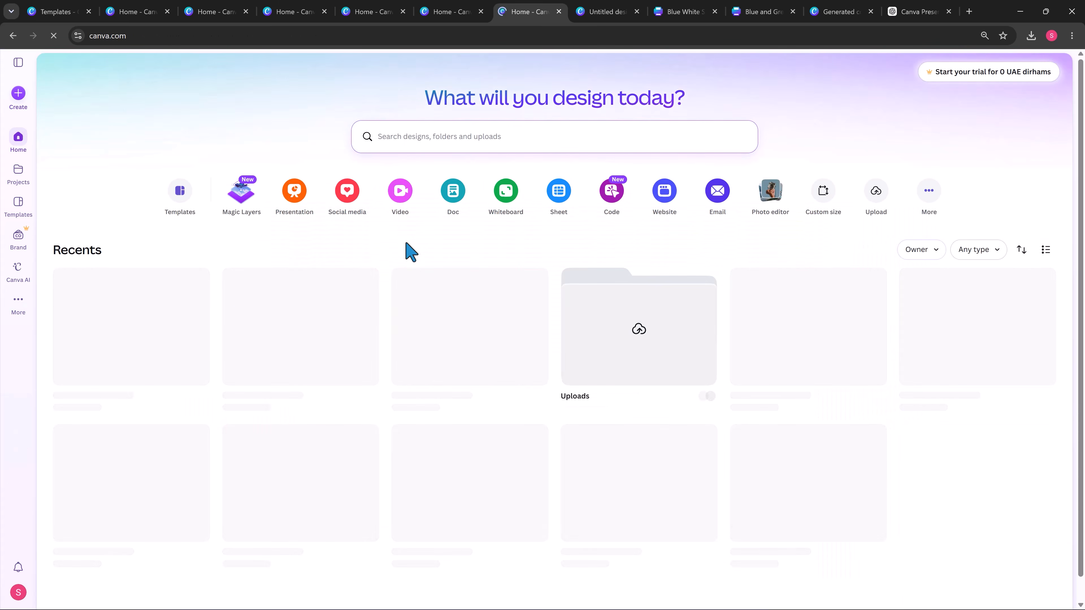
Create a new blank presentation and generate a template from the pasted Canva Master Class prompt
click(301, 193)
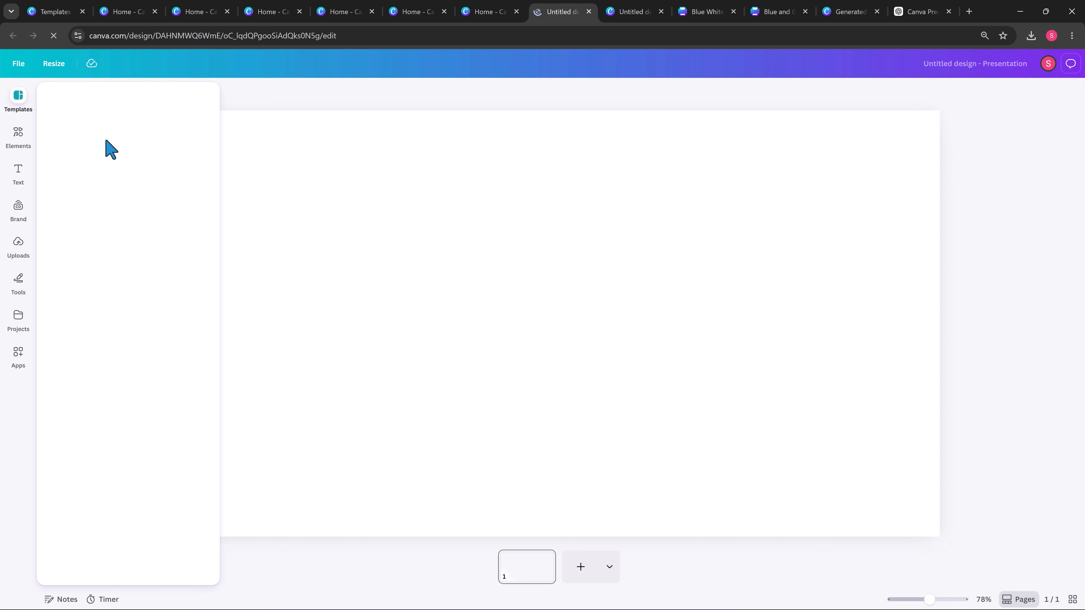
click(108, 101)
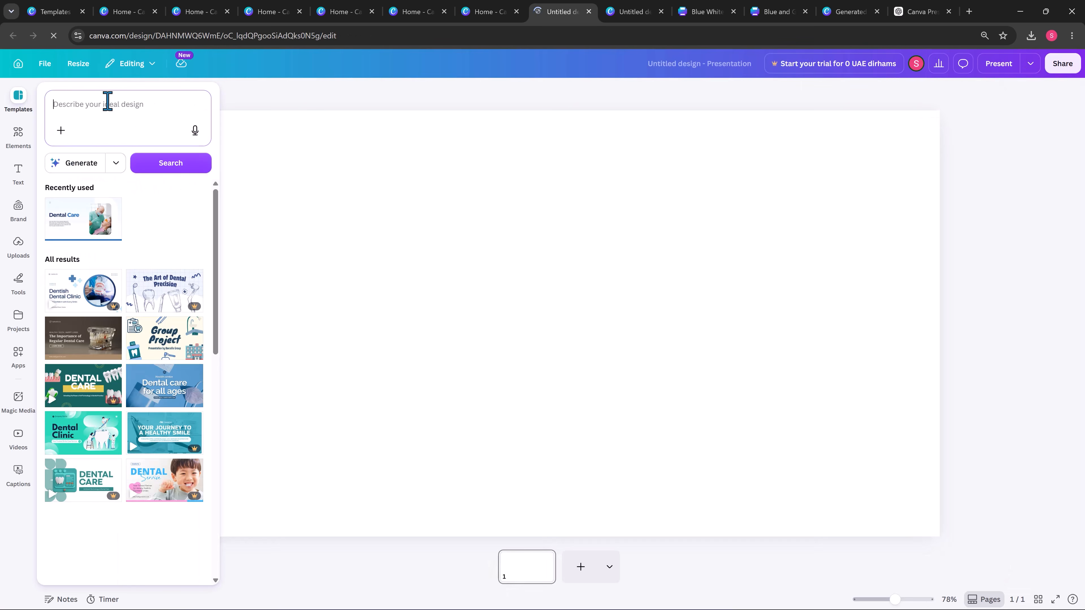
key(ctrl+v)
click(88, 193)
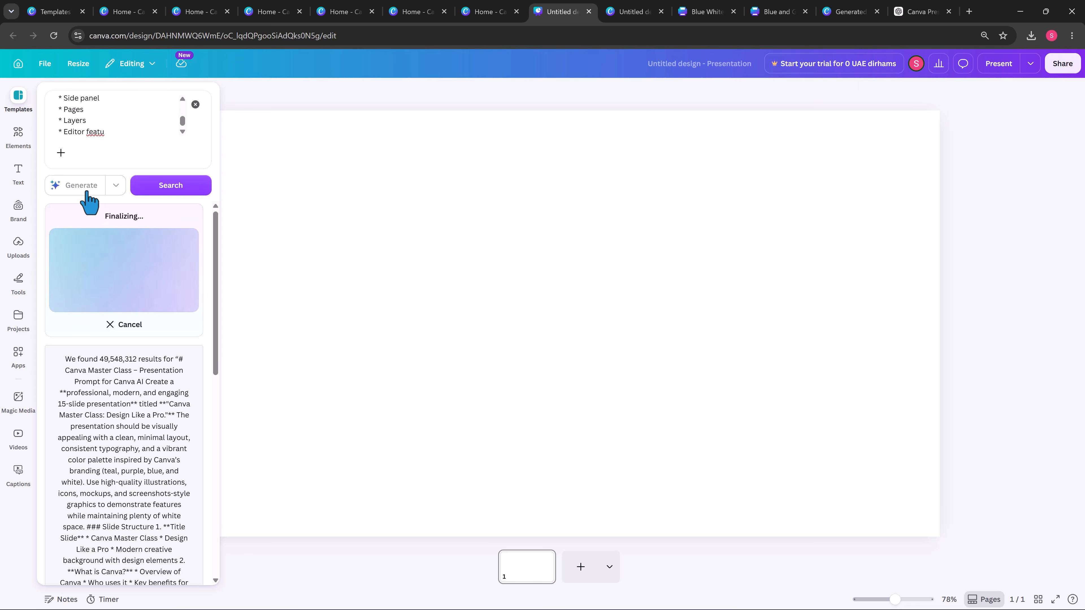
Create a blank Instagram Post (4:5) design of 1080 × 1350 px from the social media formats
click(245, 6)
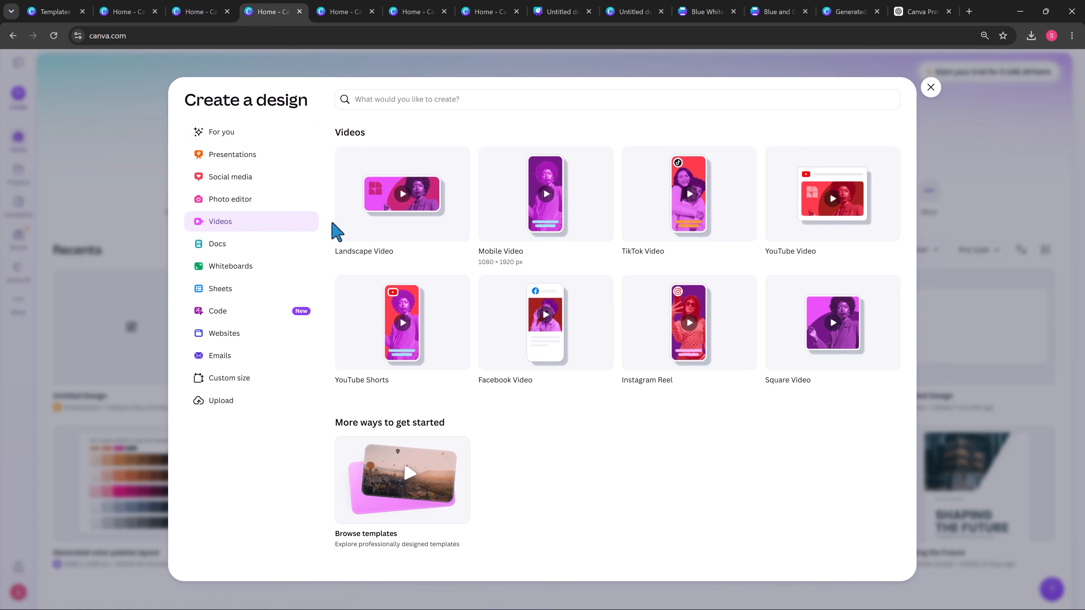
click(246, 179)
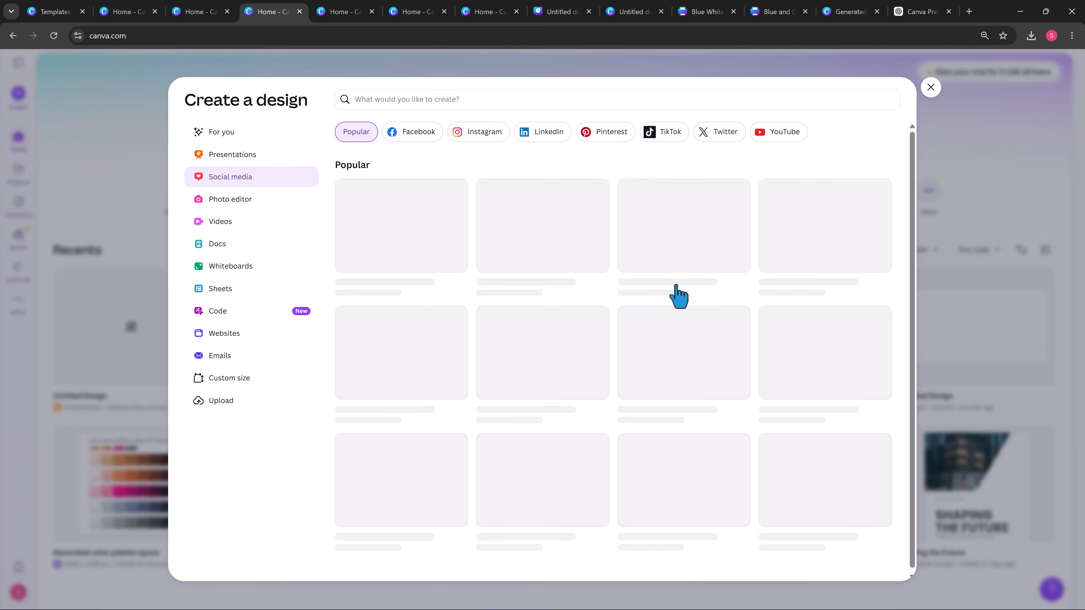
click(483, 131)
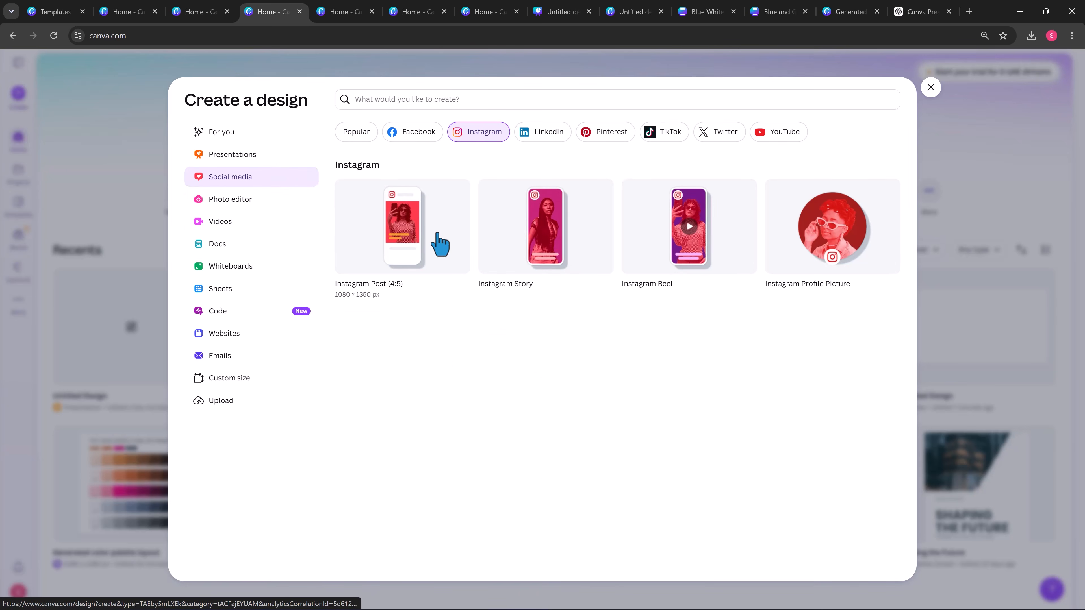
click(440, 245)
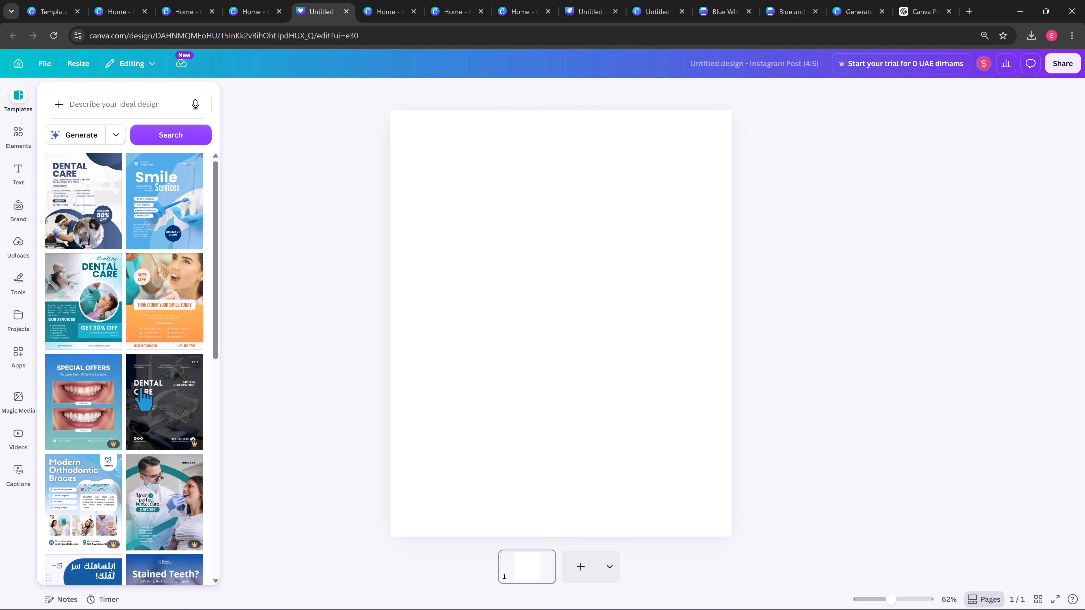
Apply the Blue and Yellow Modern Business Promotion Instagram Post template to the blank page
scroll(145, 397, down, 8)
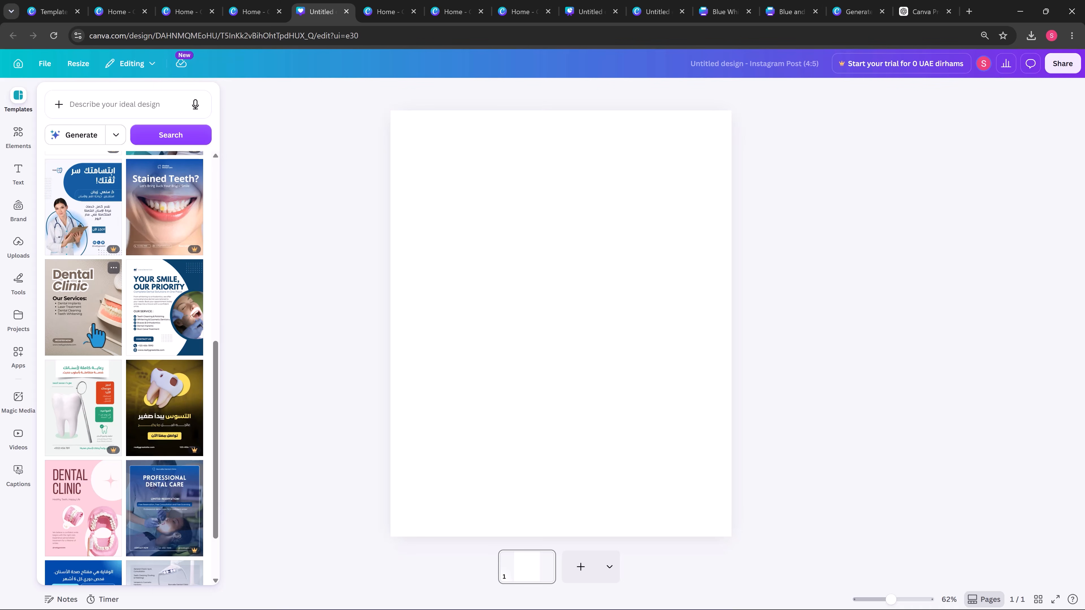
scroll(95, 335, down, 3)
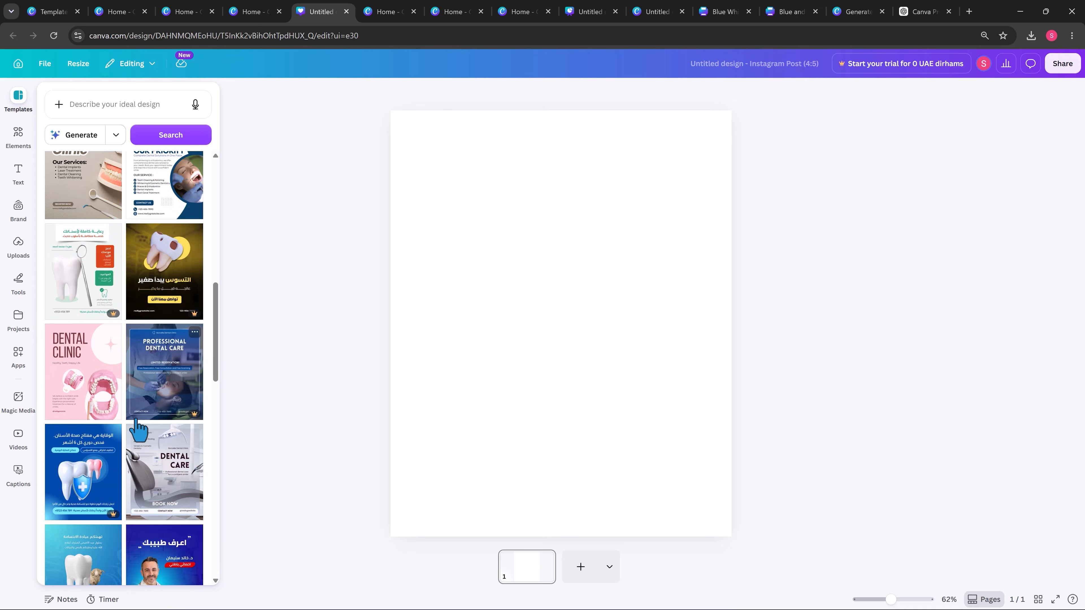
scroll(167, 413, down, 10)
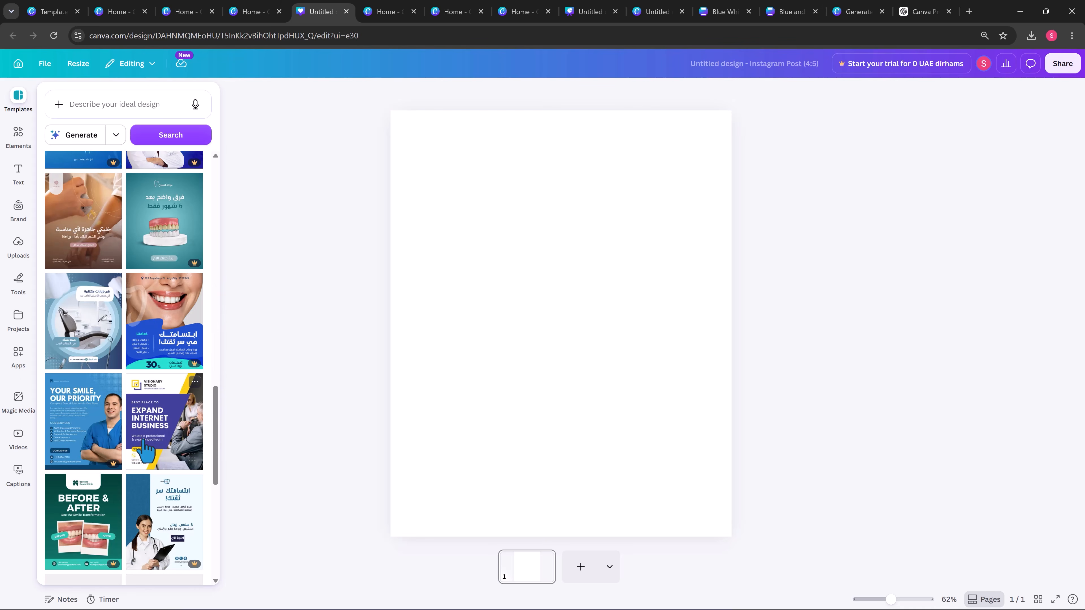
click(182, 417)
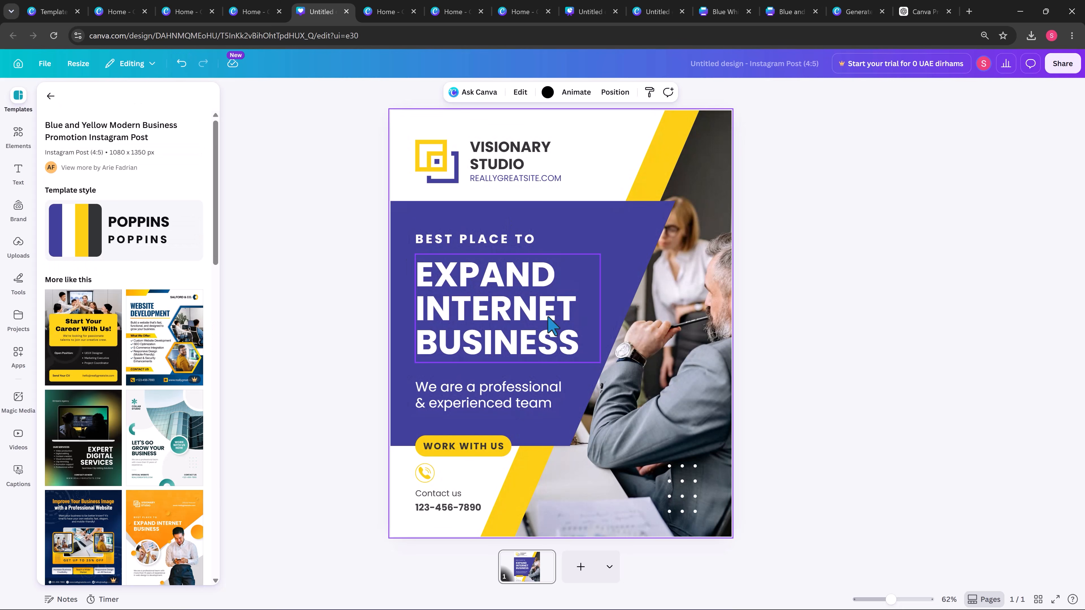
Change EXPAND in the headline to YOUT OWN in the Horizon font, and scale the headline down to clear the tagline
double_click(516, 277)
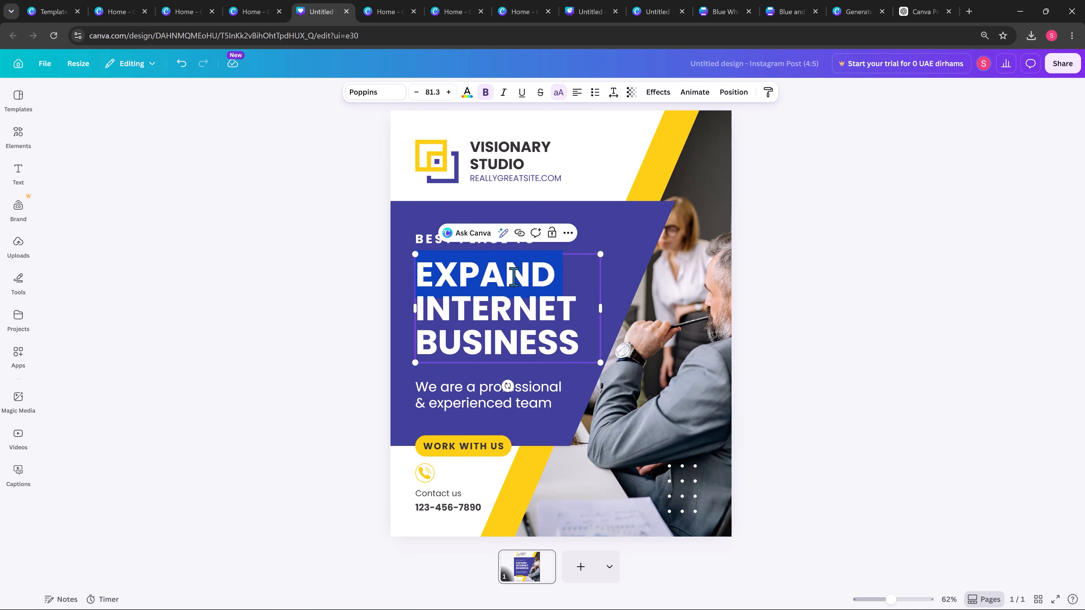
text(YOUT OWN)
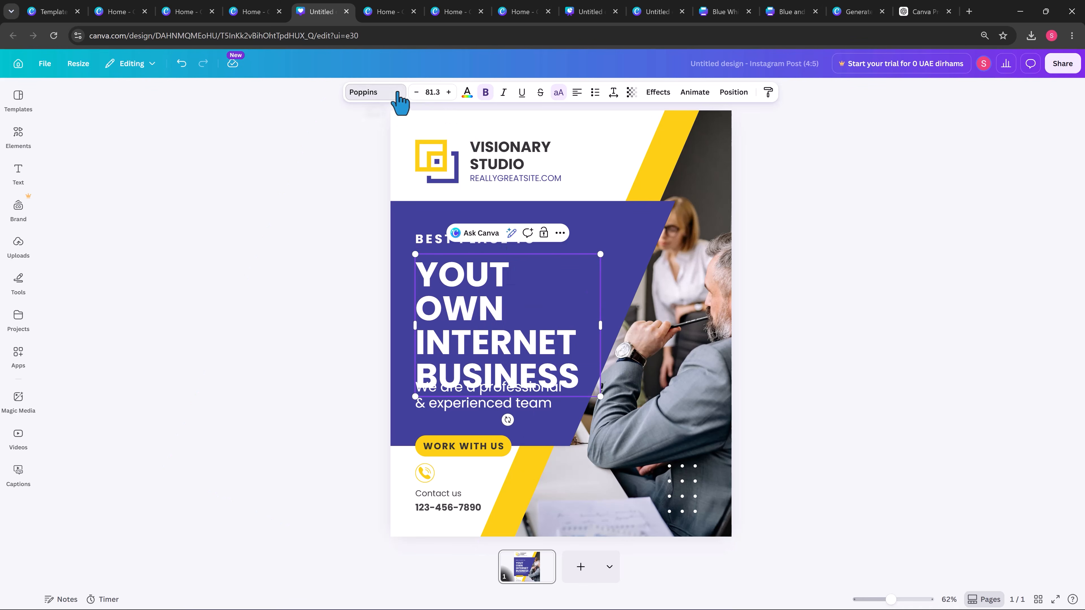
click(386, 92)
click(126, 356)
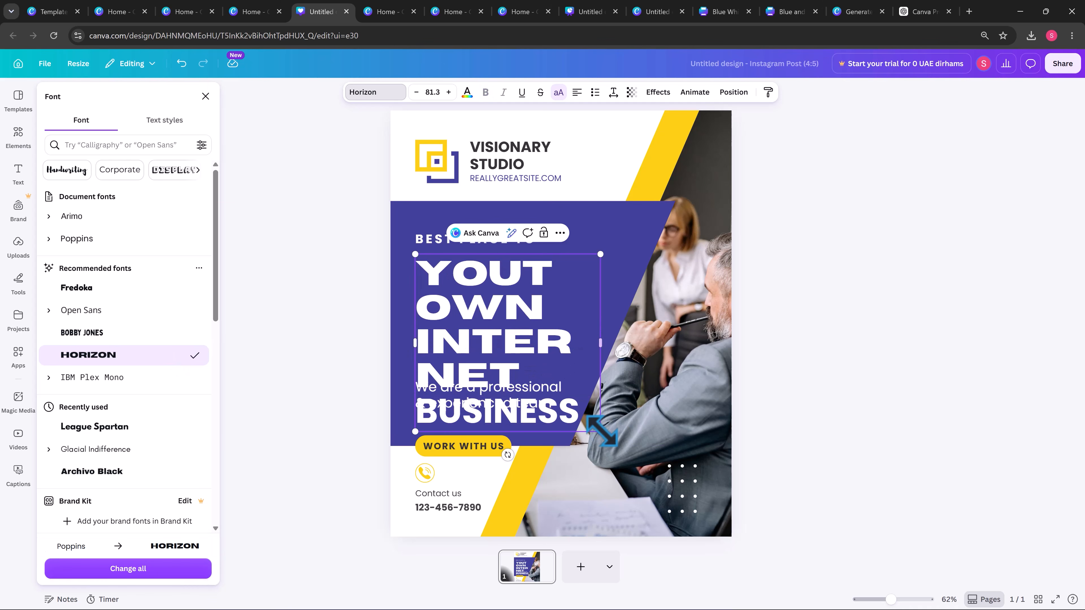
drag(601, 432, 528, 359)
Replace the template's office photo with the uploaded abstract image of pink and blue swirls
click(703, 383)
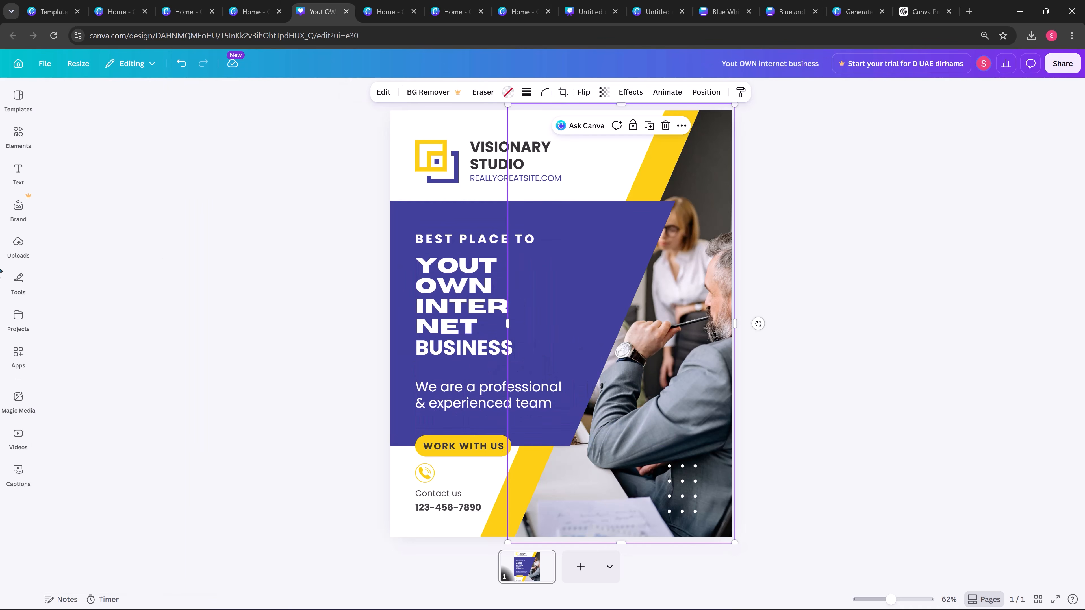
click(17, 244)
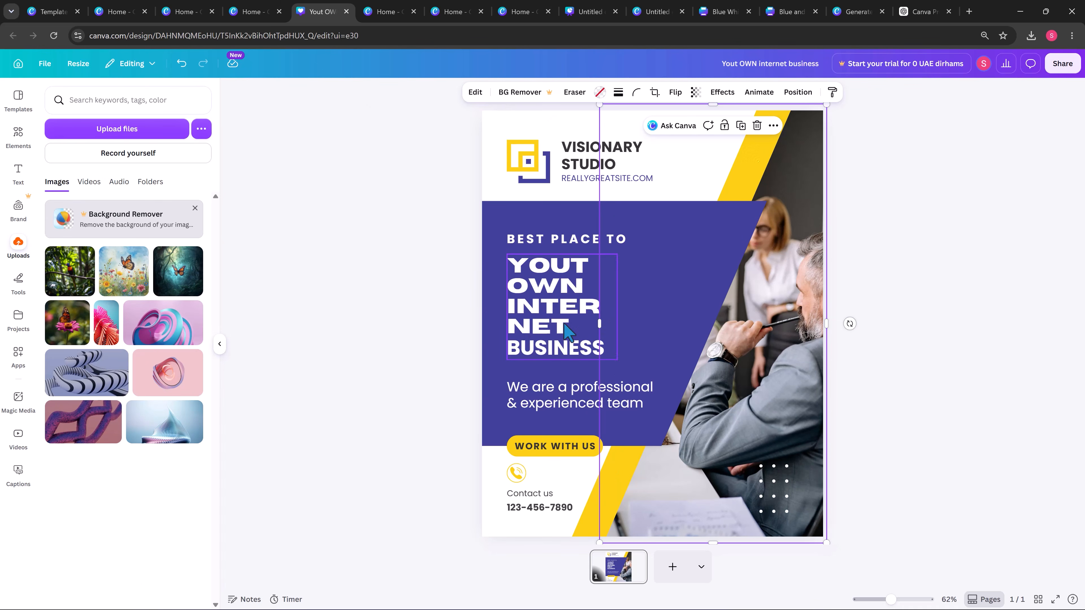
click(179, 337)
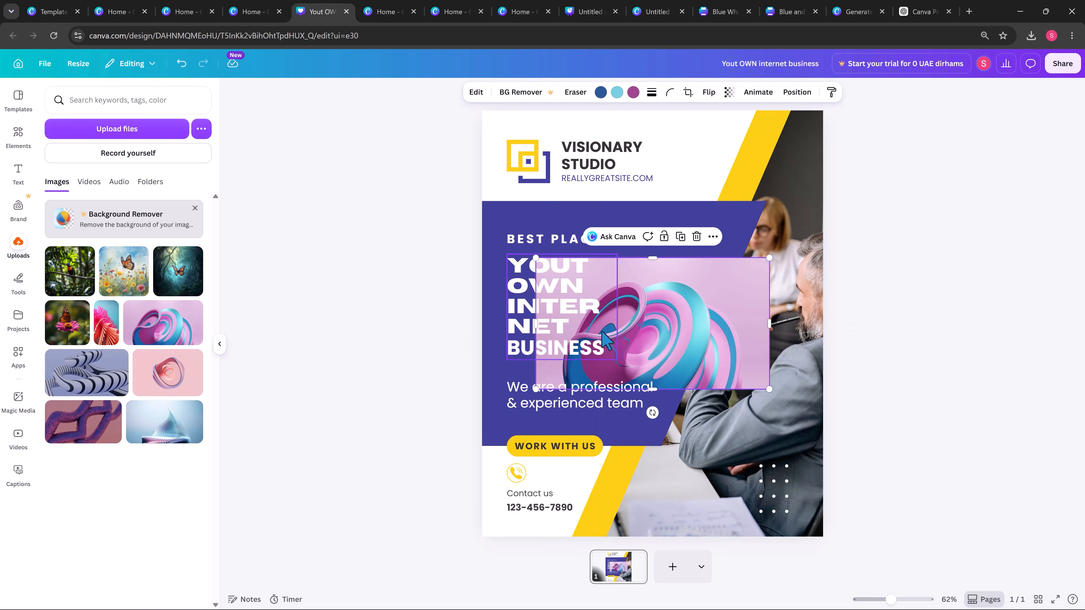
drag(693, 334, 742, 185)
Recolor the yellow diagonal stripe behind the headline with the design's dark purple-blue
click(569, 92)
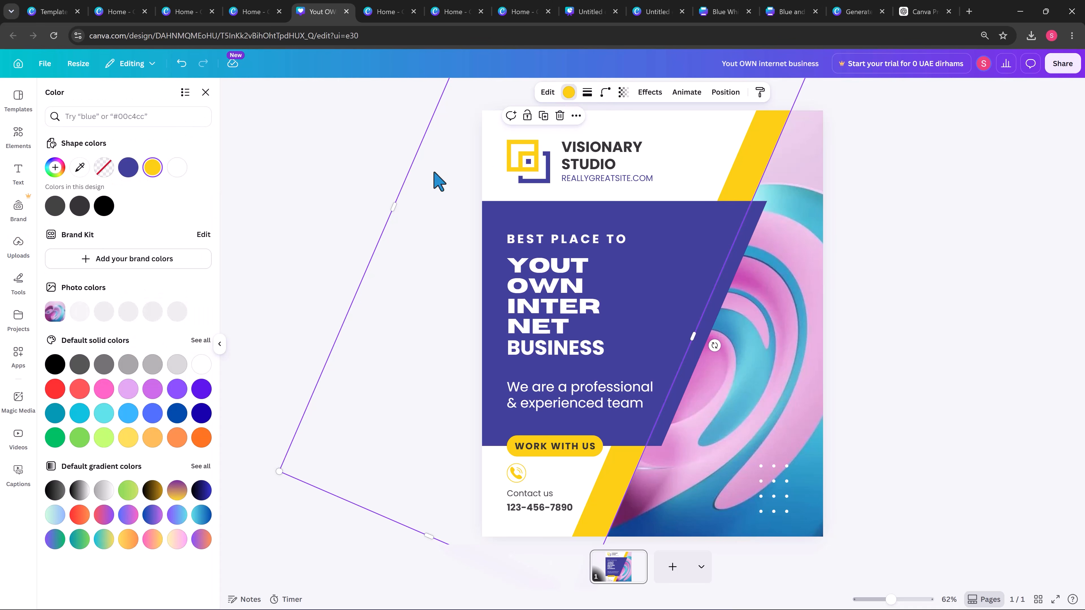
click(132, 169)
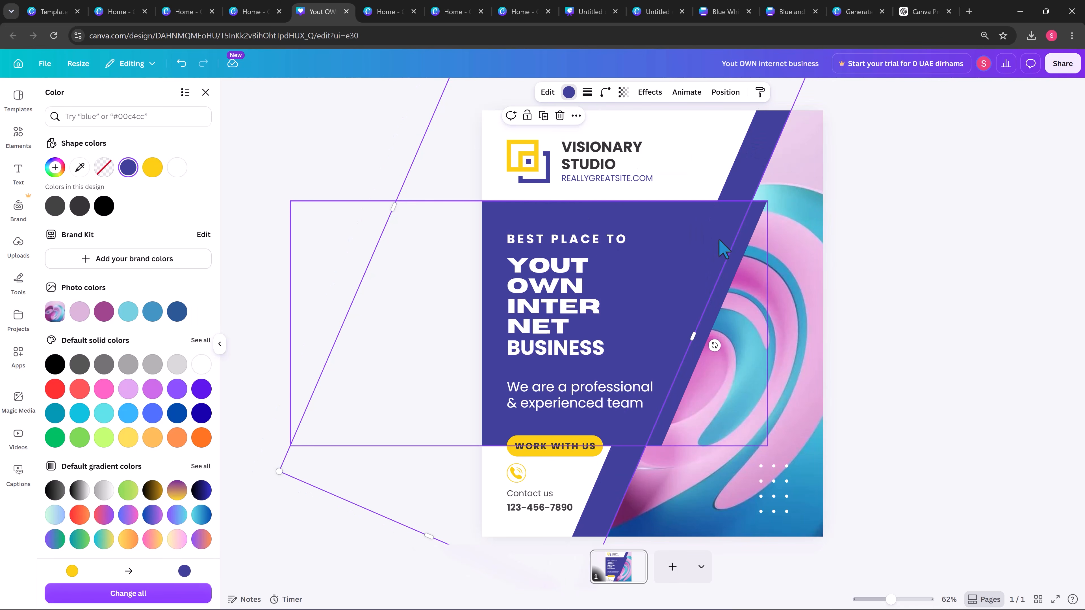
key(Escape)
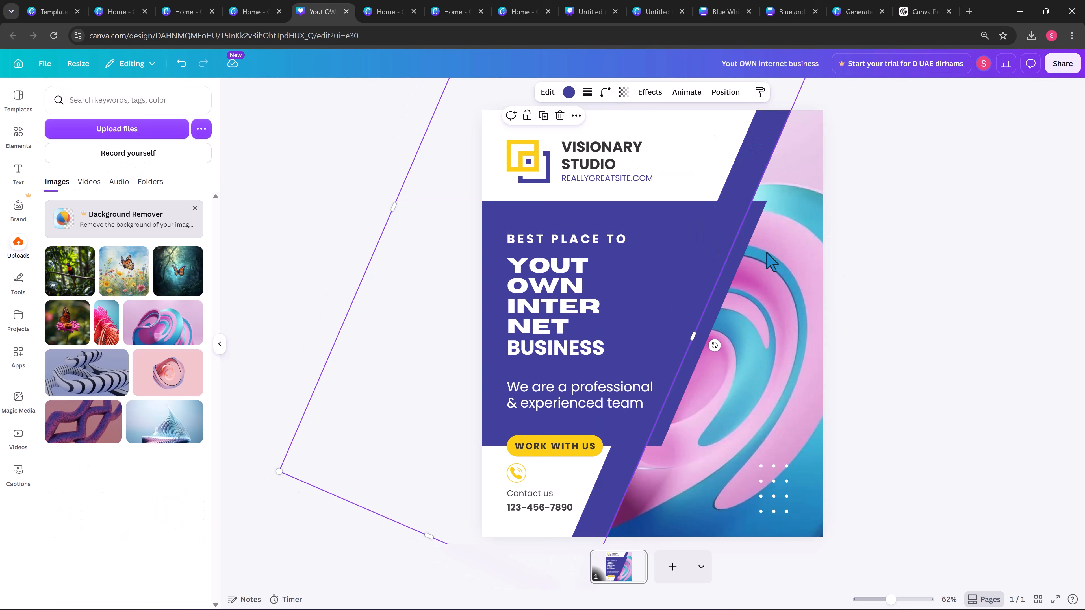
Animate the logo with Pan and the VISIONARY STUDIO text with Typewriter, both on enter
click(549, 182)
click(690, 92)
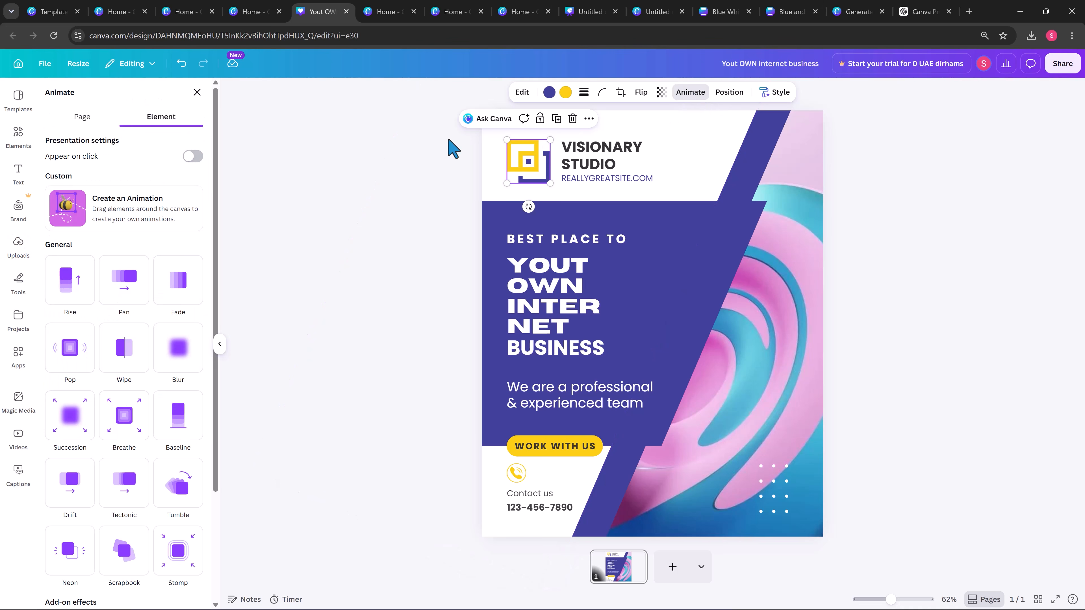
click(126, 289)
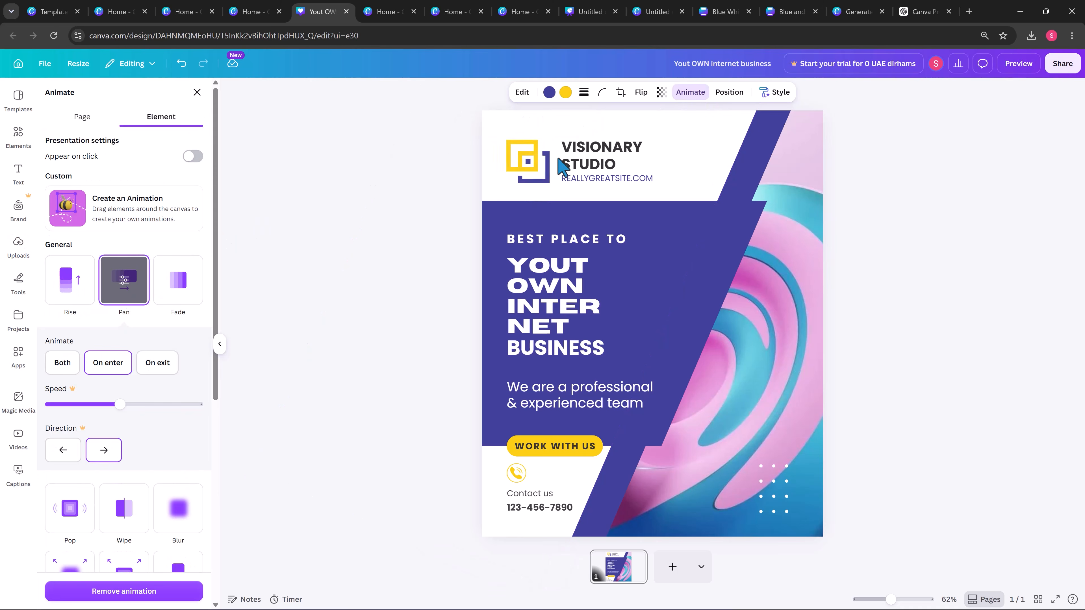
click(568, 163)
click(70, 284)
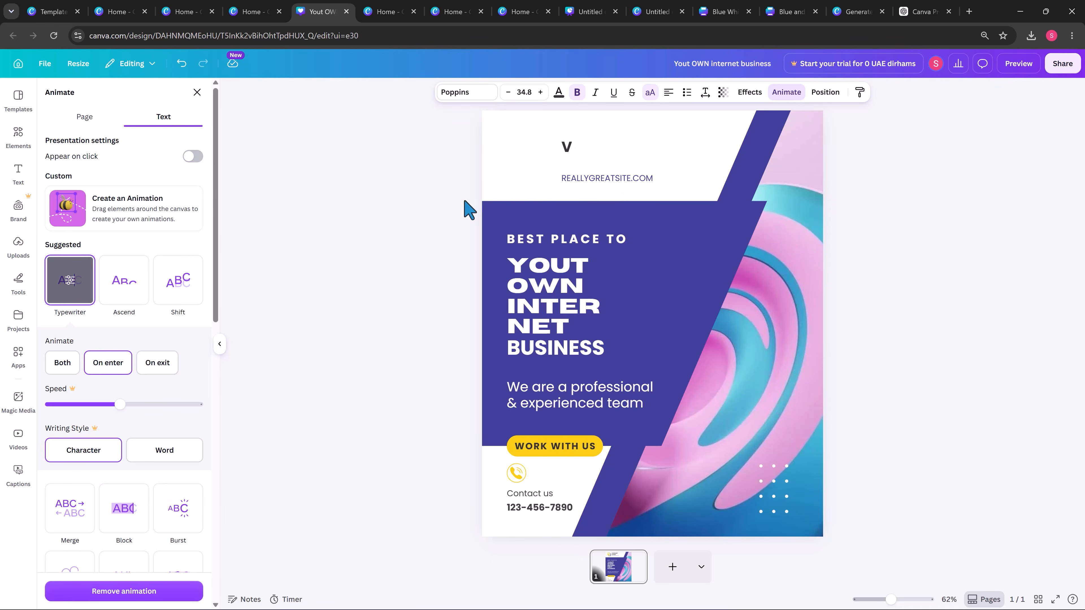
Animate the website address and the YOUT OWN INTERNET BUSINESS headline with the Ascend text animation
click(123, 299)
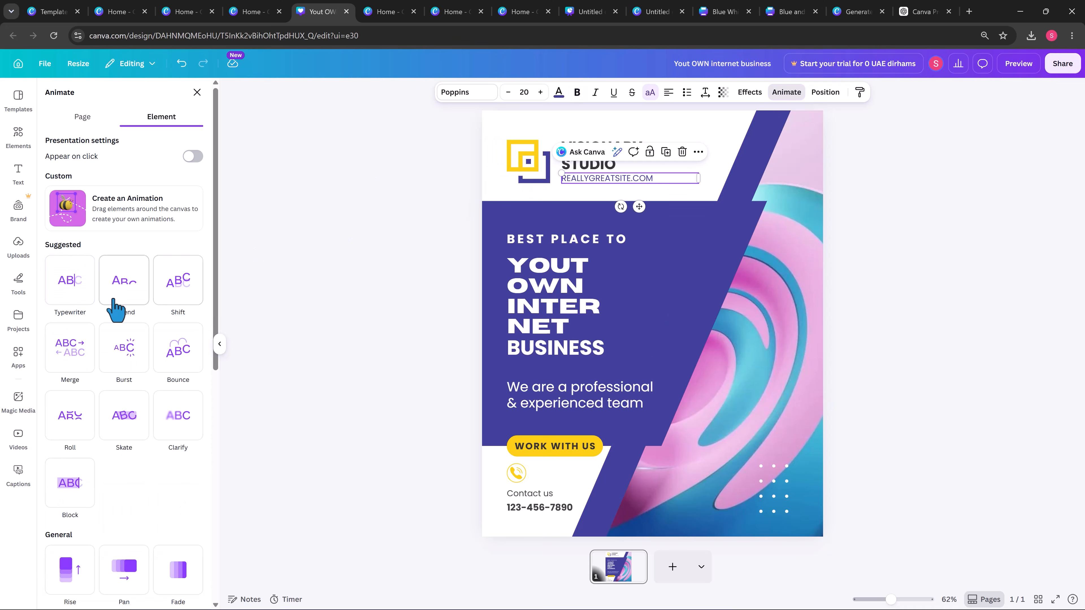
click(552, 308)
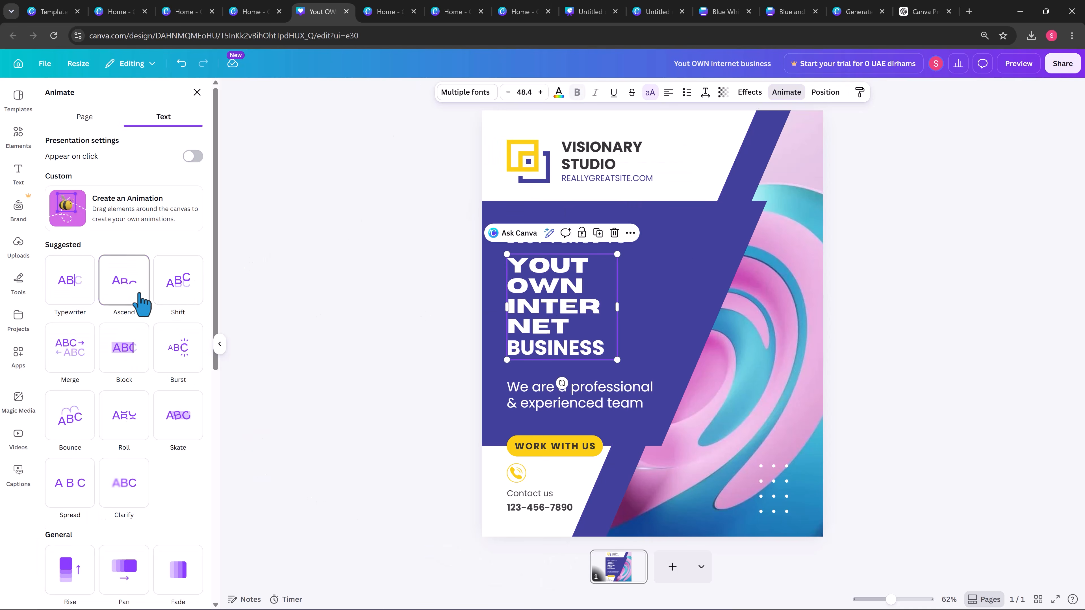
click(133, 295)
Select all elements on the page, preview Pan and Blur, and animate the elements with Baseline on enter
click(720, 257)
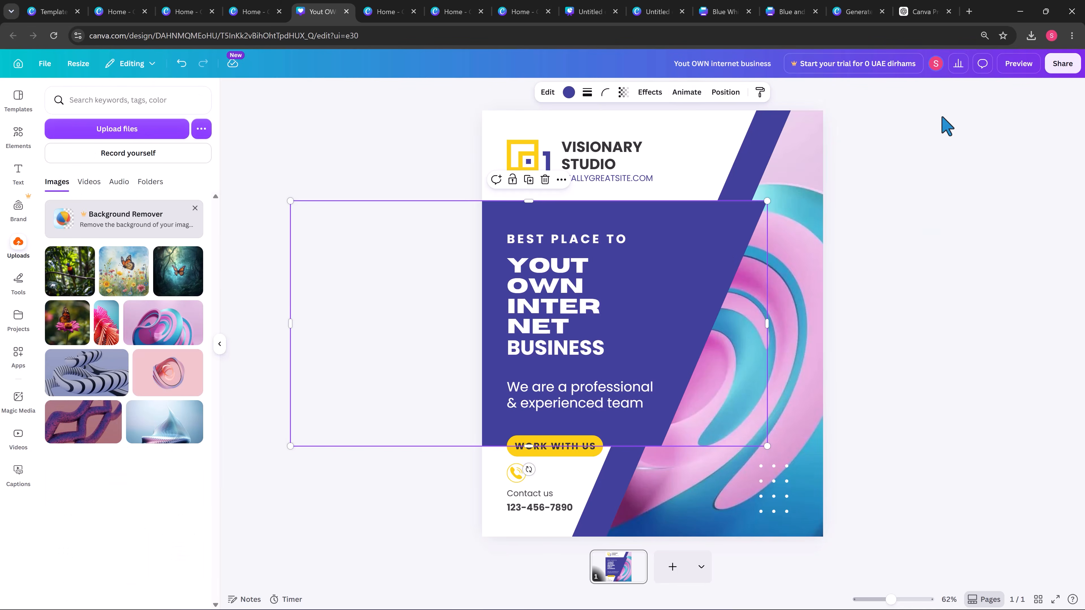
drag(942, 116, 375, 552)
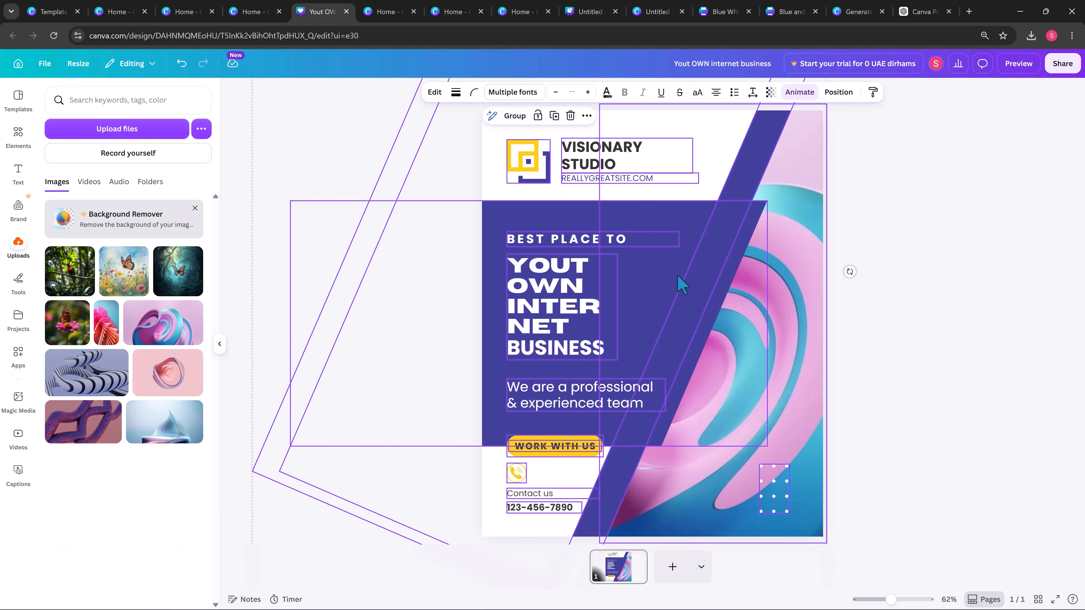
click(806, 95)
click(137, 284)
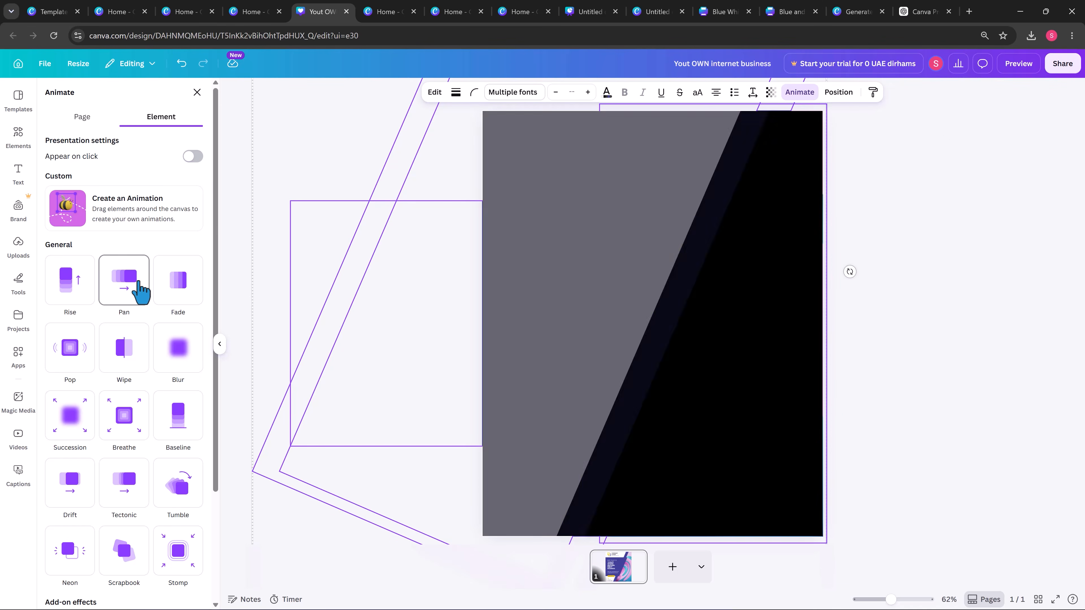
click(177, 363)
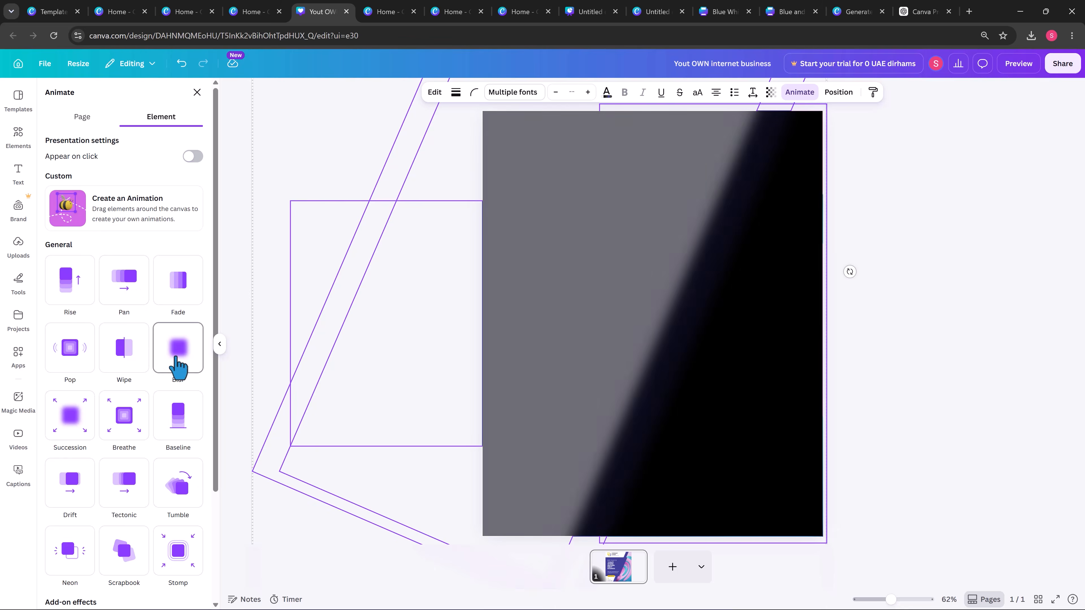
click(183, 421)
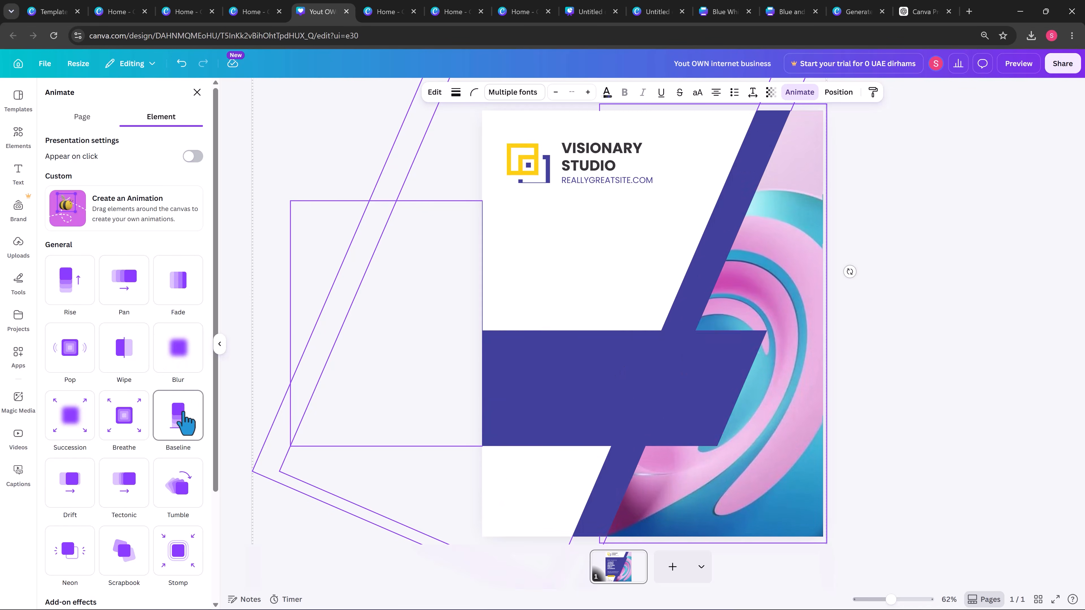
click(183, 414)
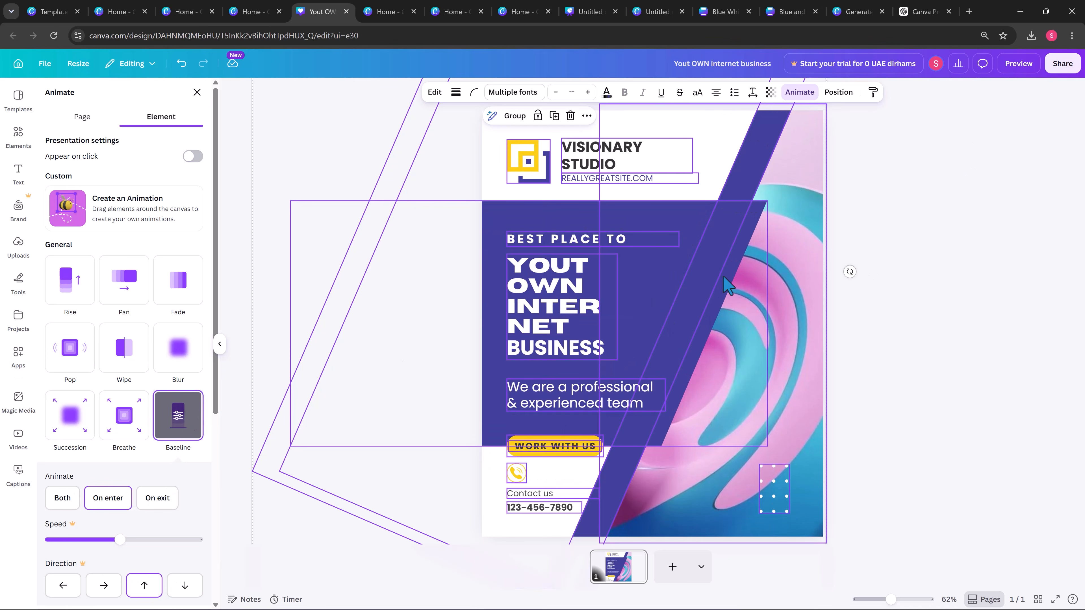
click(939, 345)
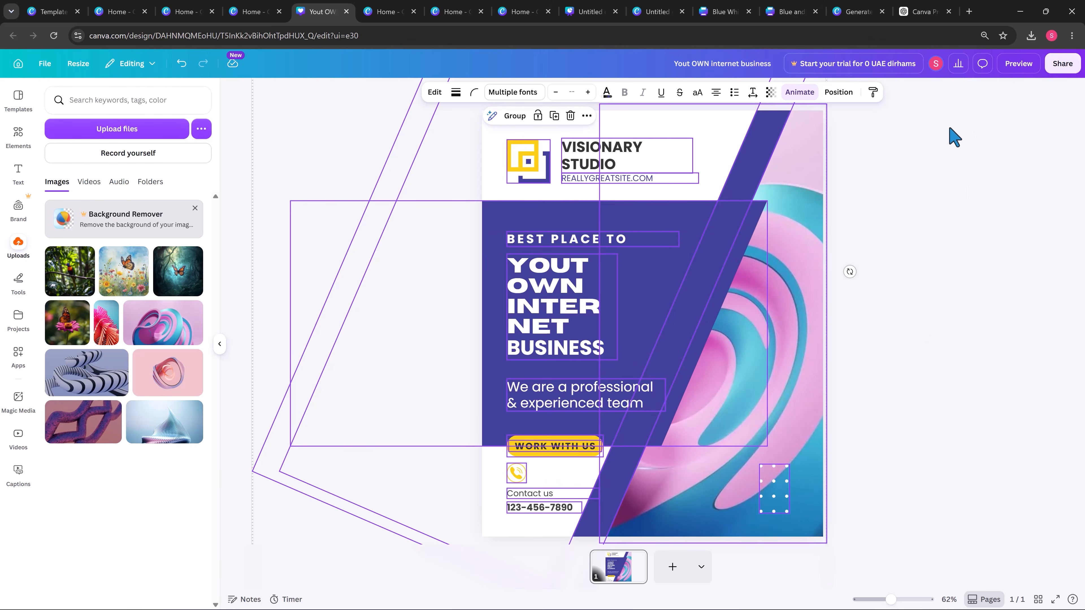
Download the animated post design as an MP4 Video
click(1063, 63)
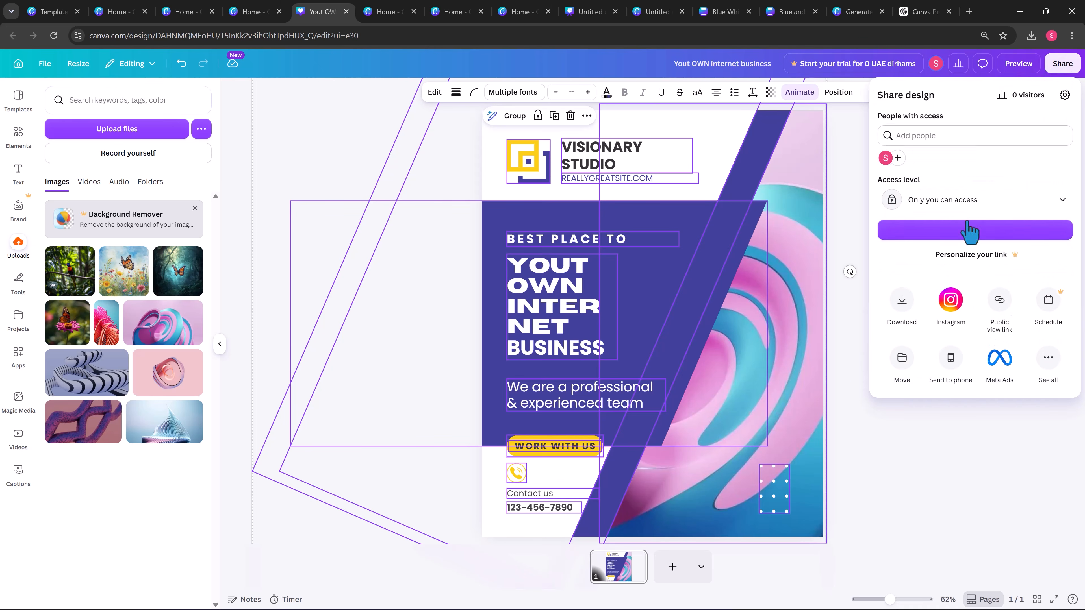
click(901, 309)
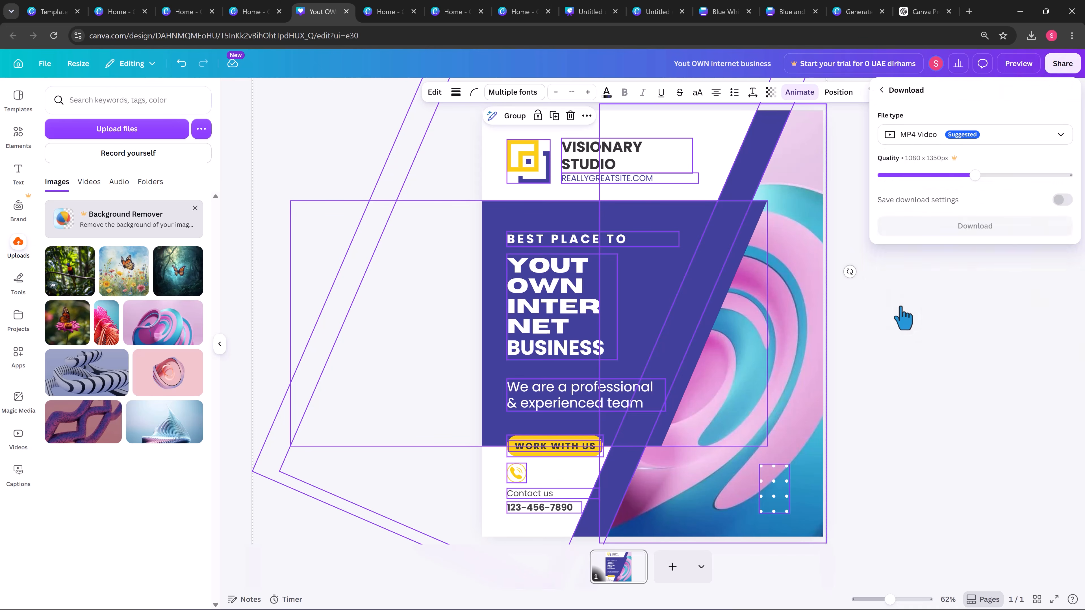
click(927, 139)
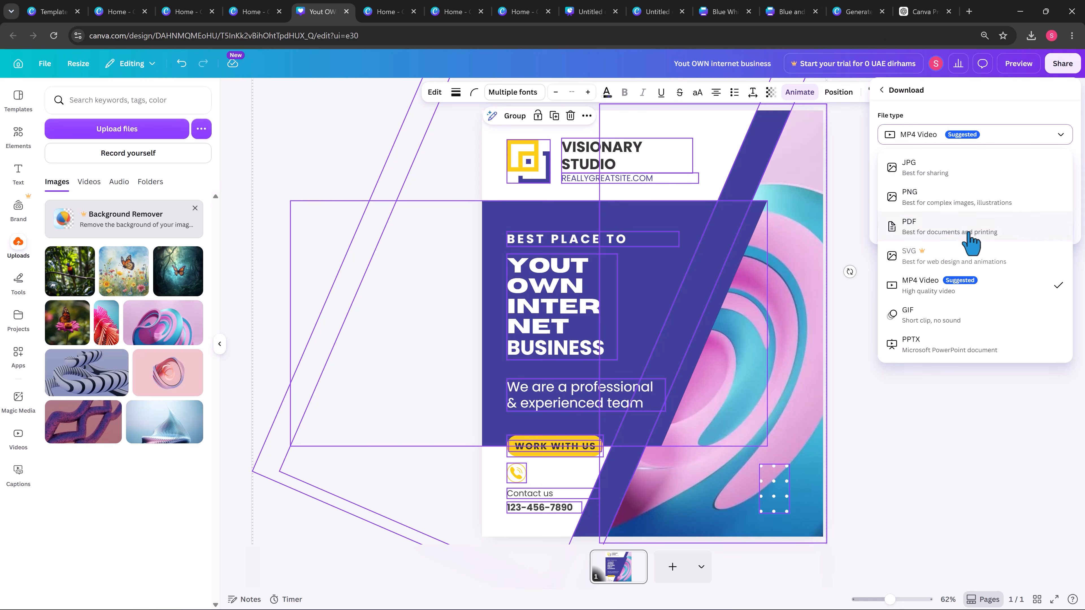
click(1006, 285)
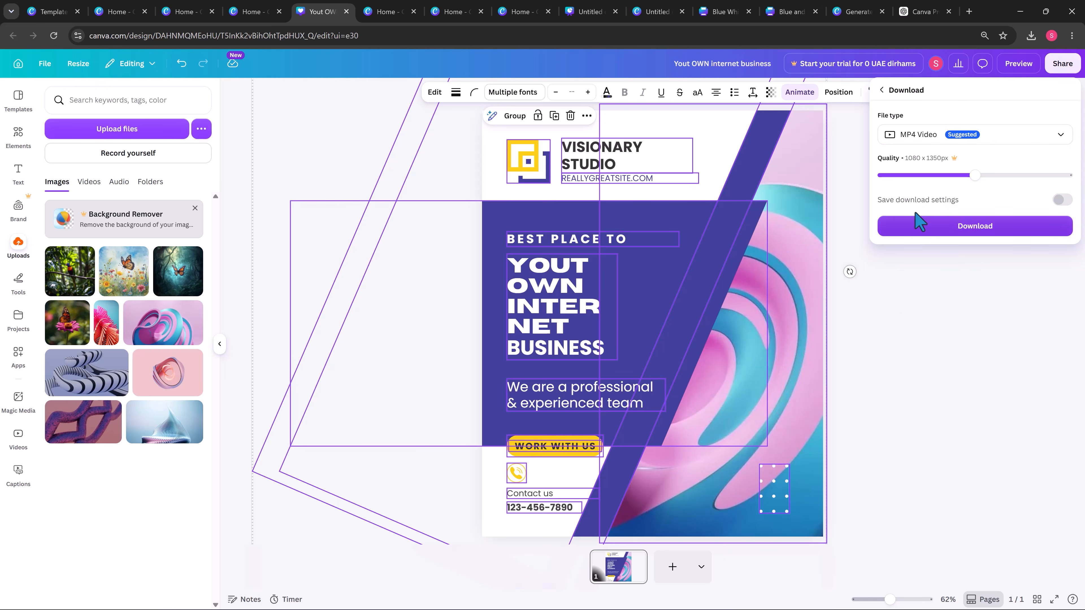
click(1029, 231)
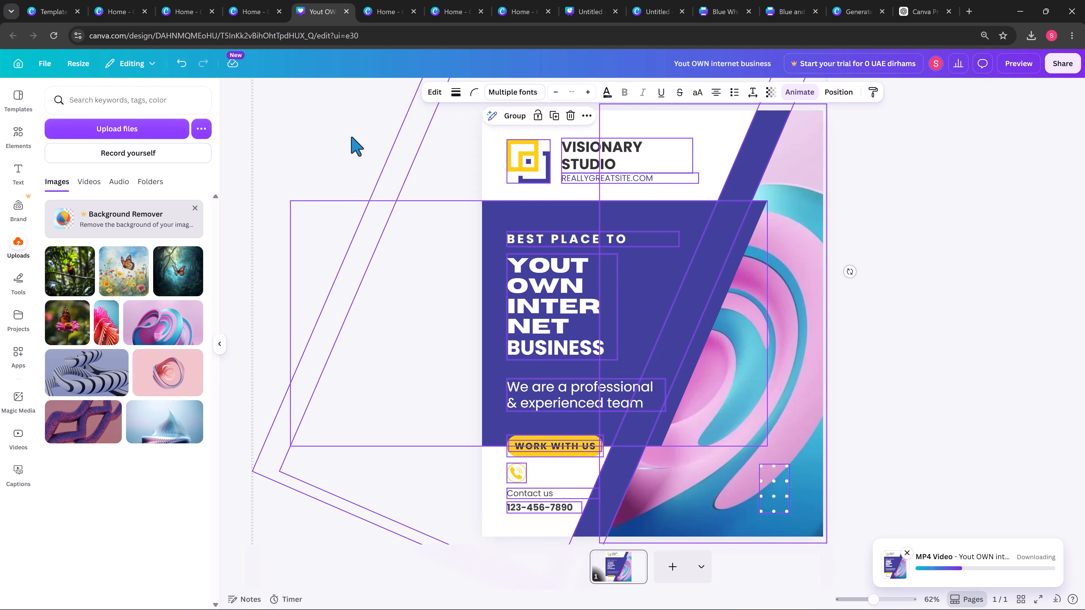
Switch to the untitled presentation and apply all 15 pages of the generated Canva Master Class template
click(255, 12)
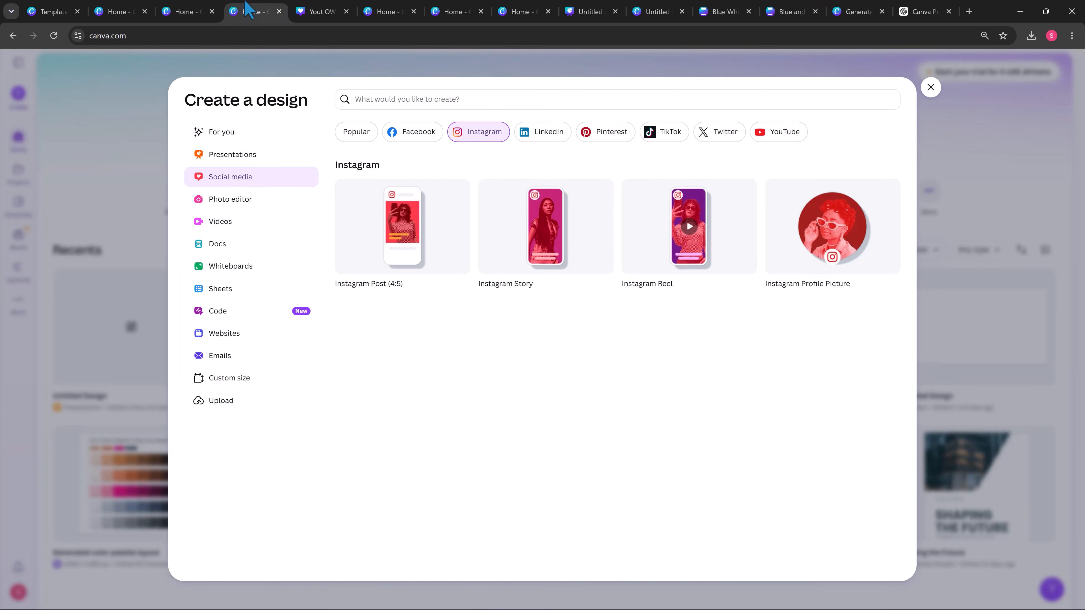
click(190, 6)
click(334, 7)
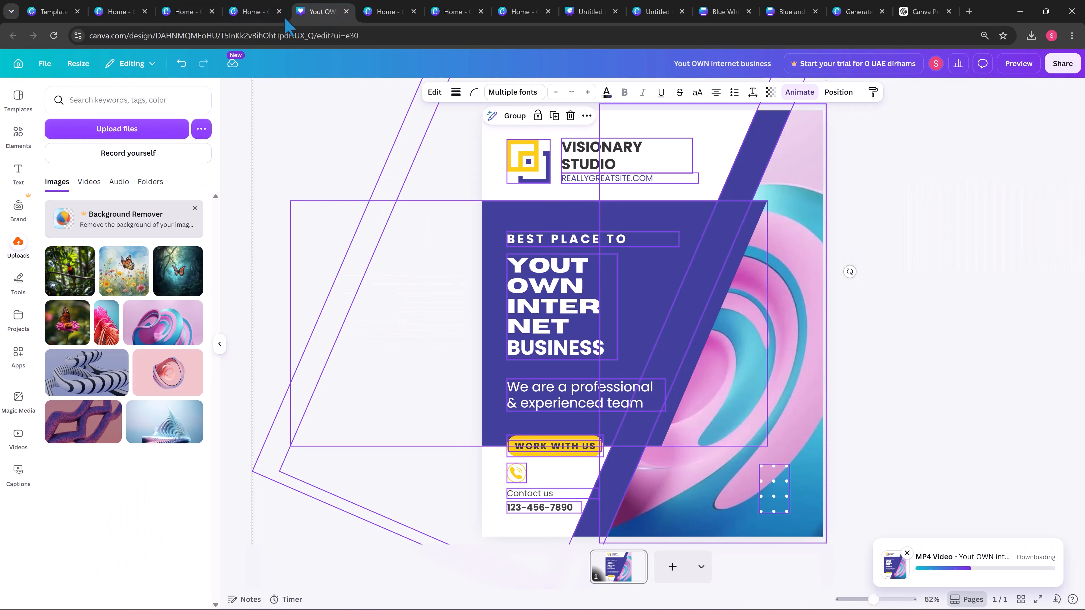
click(387, 11)
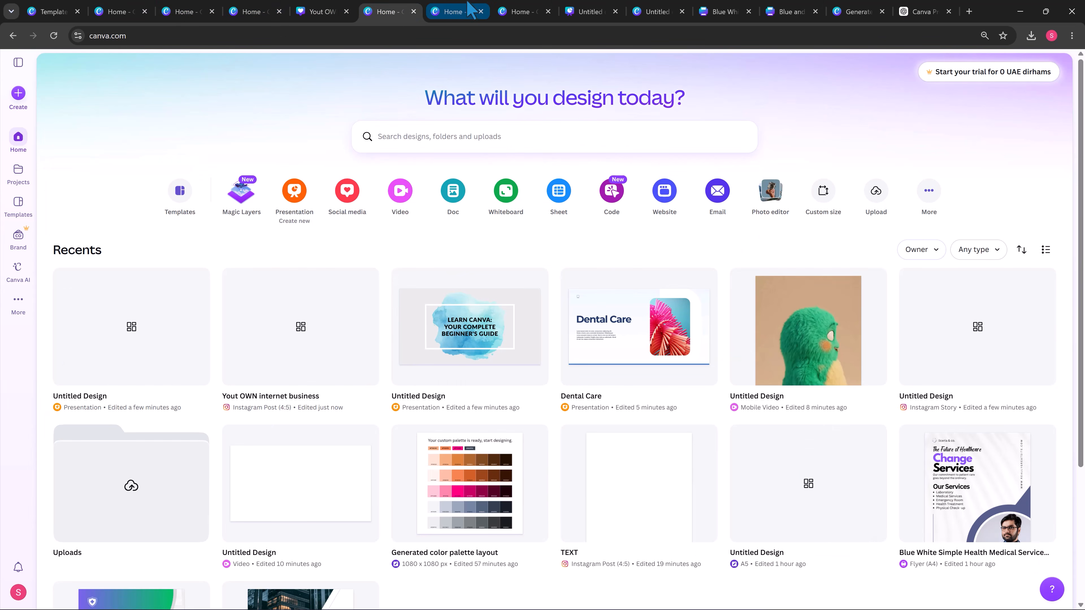
click(470, 9)
click(527, 11)
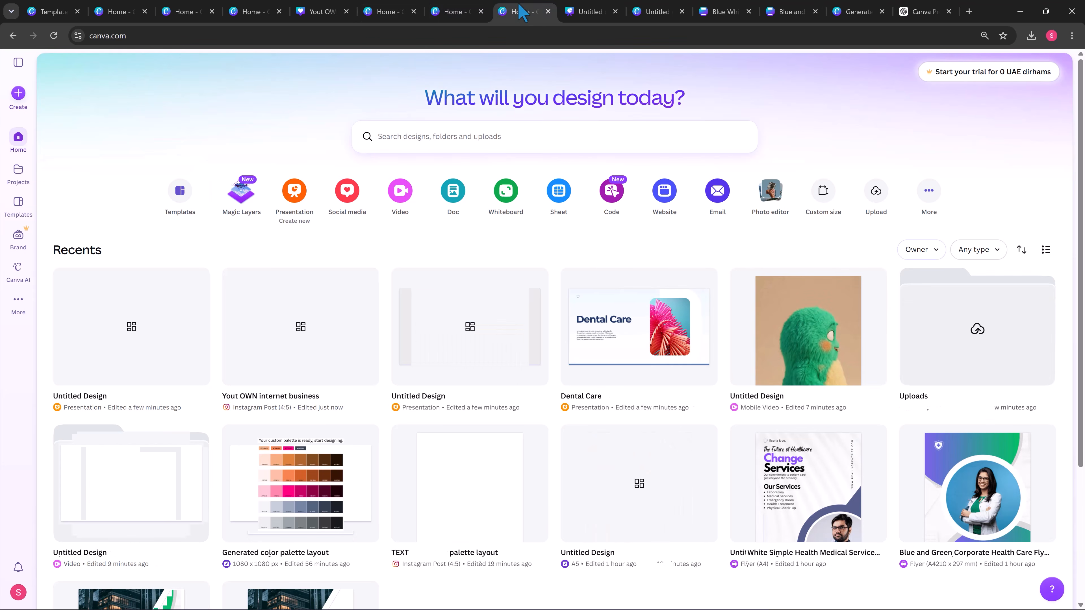
click(592, 12)
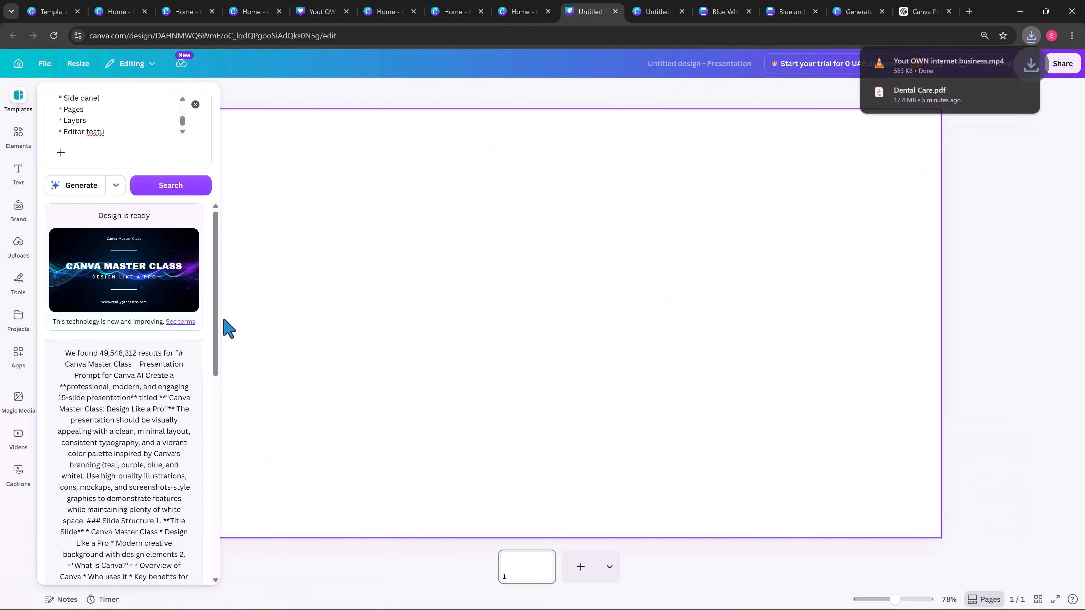
click(130, 272)
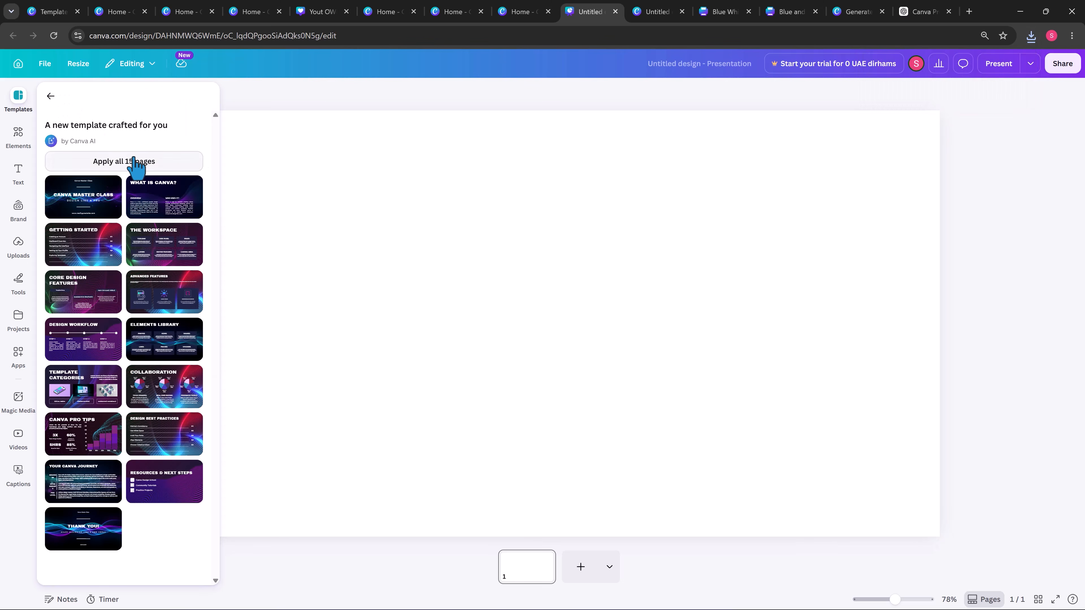
click(124, 161)
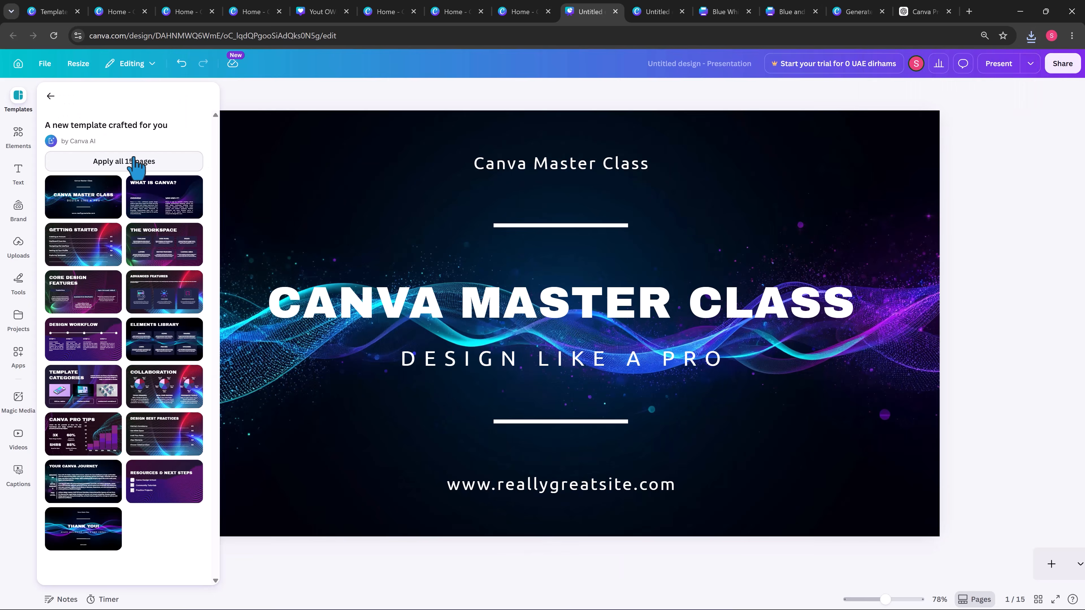
Add the template's title, What Is Canva?, The Workspace, Getting Started, Core Design Features, Design Workflow, Elements Library, Collaboration, Resources & Next Steps and Your Canva Journey pages
click(94, 208)
click(175, 202)
click(175, 247)
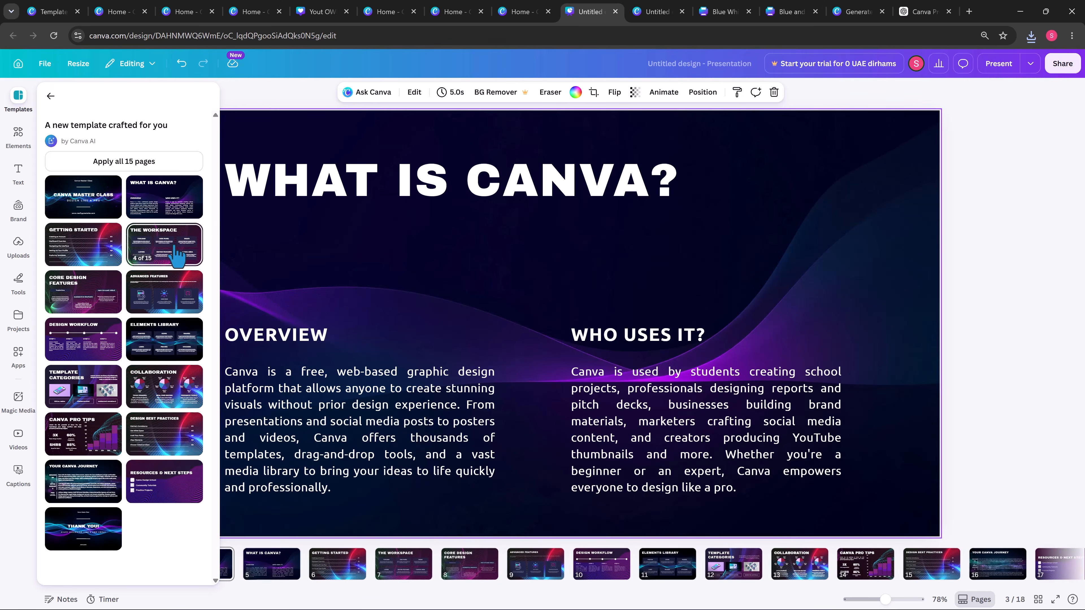
click(77, 253)
click(79, 301)
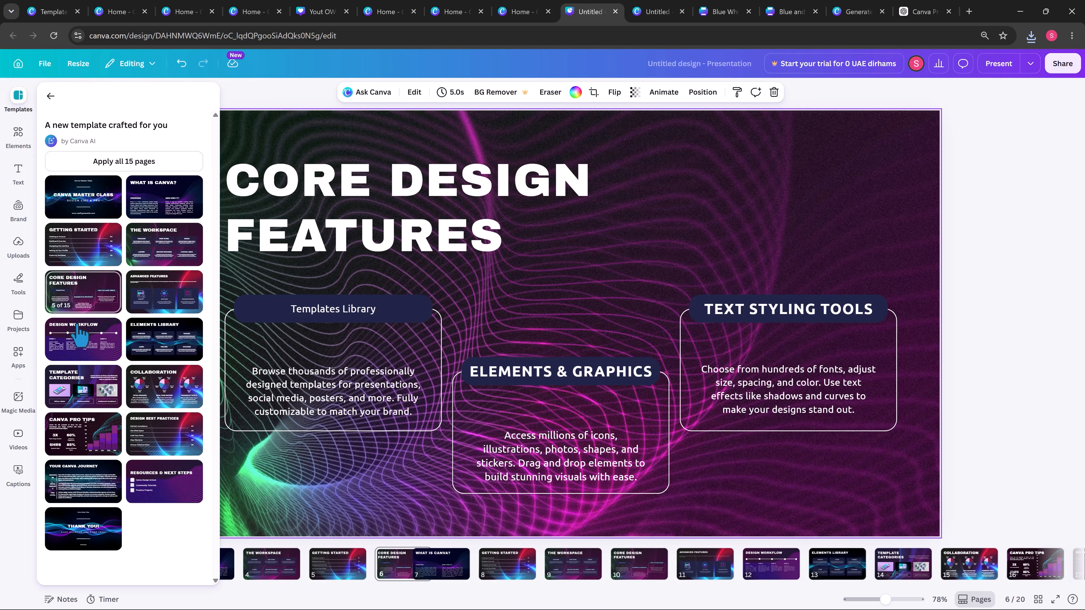
click(79, 335)
click(164, 339)
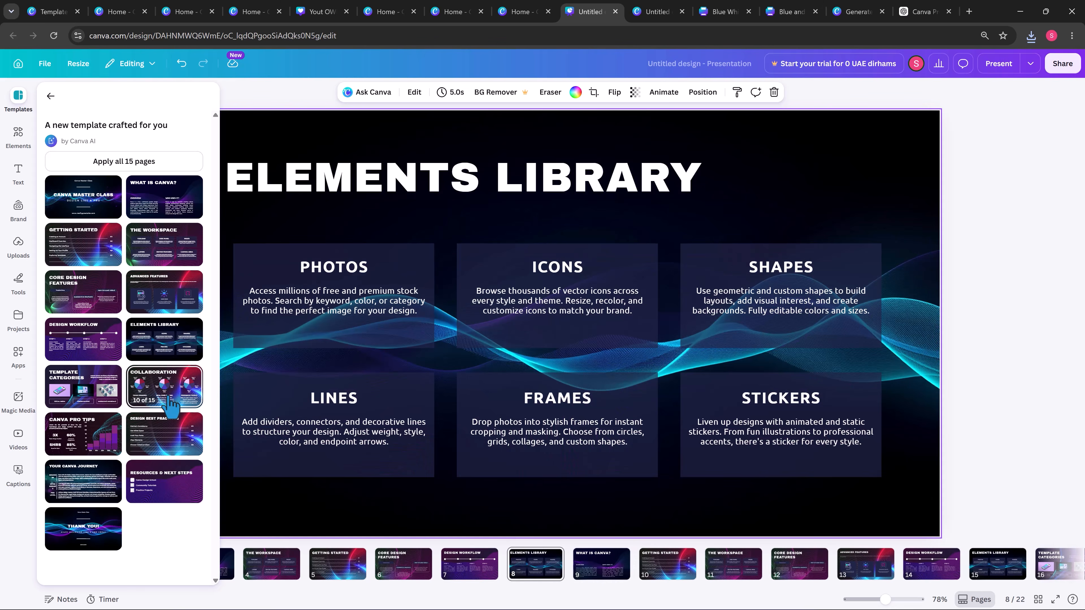
click(171, 404)
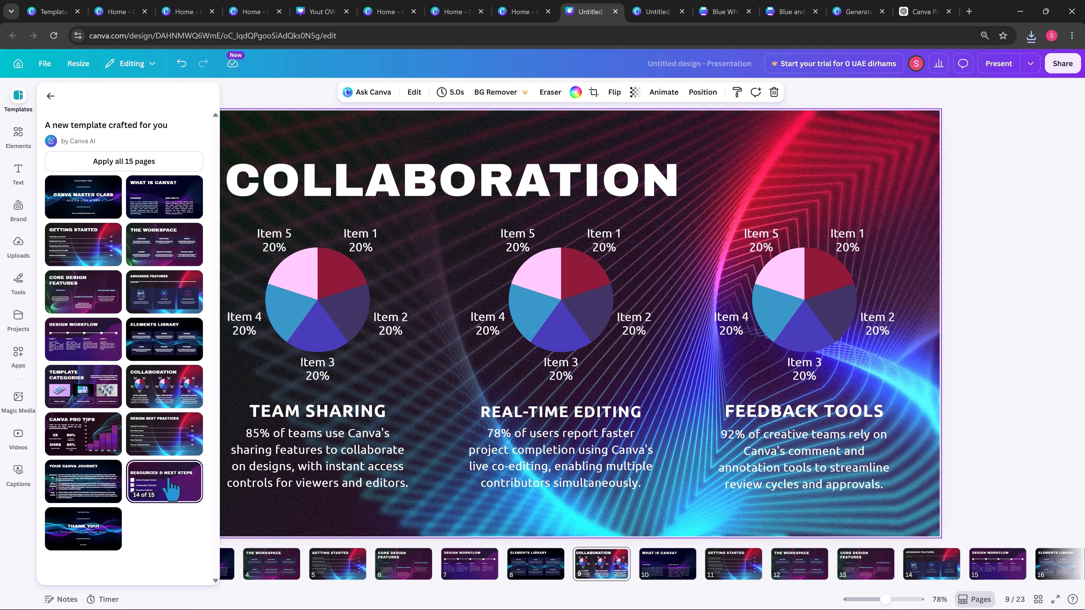
click(171, 485)
click(84, 482)
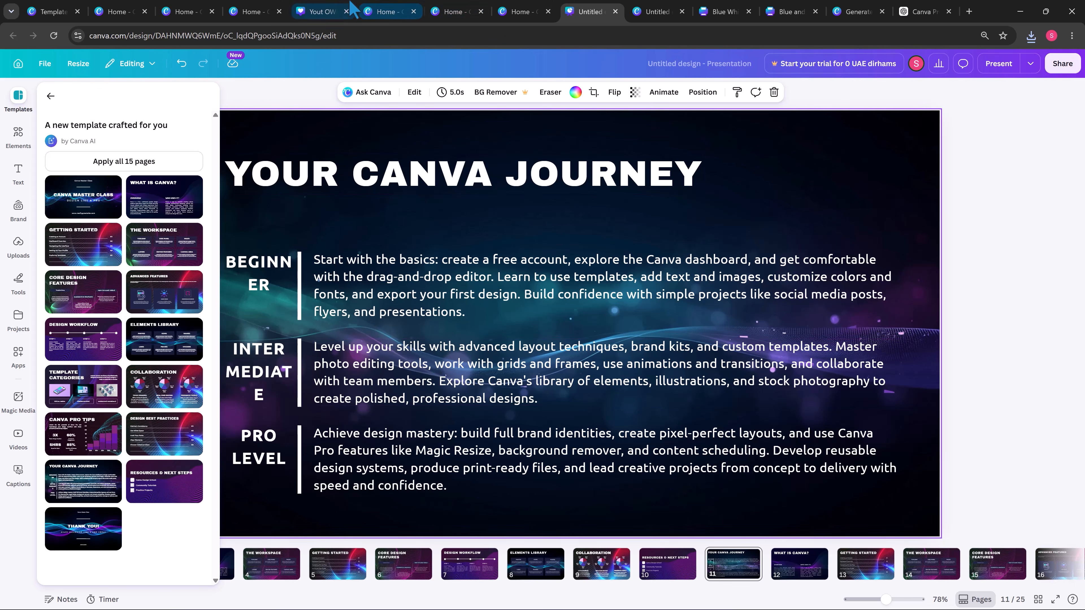
click(328, 5)
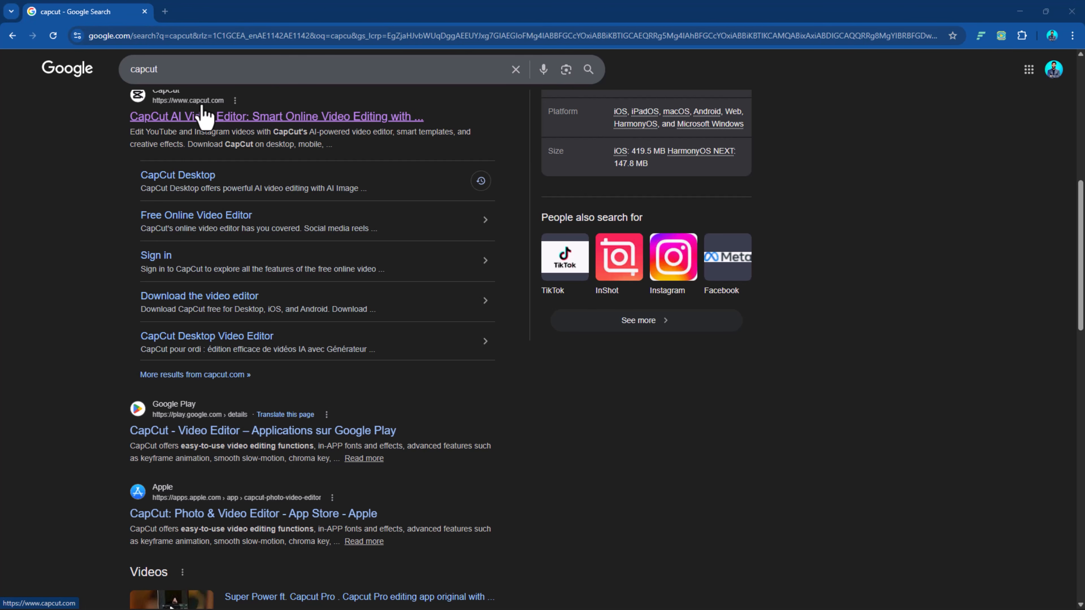
Open the CapCut website from the Google results, dismiss the sign-in prompt and go to the CapCut Desktop product page
click(277, 120)
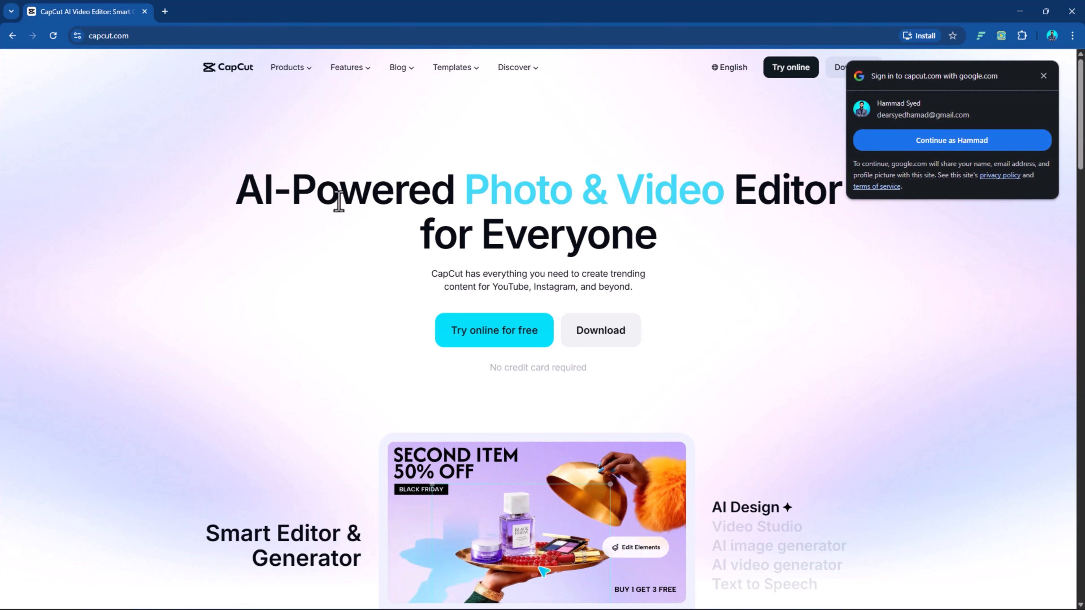
click(1044, 77)
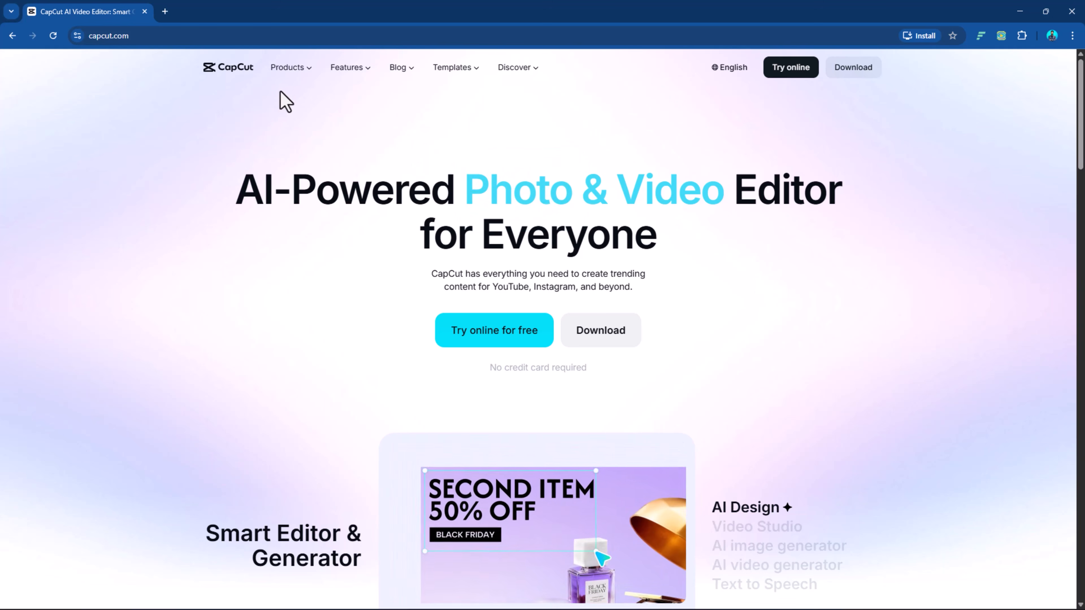
mouse_move(288, 70)
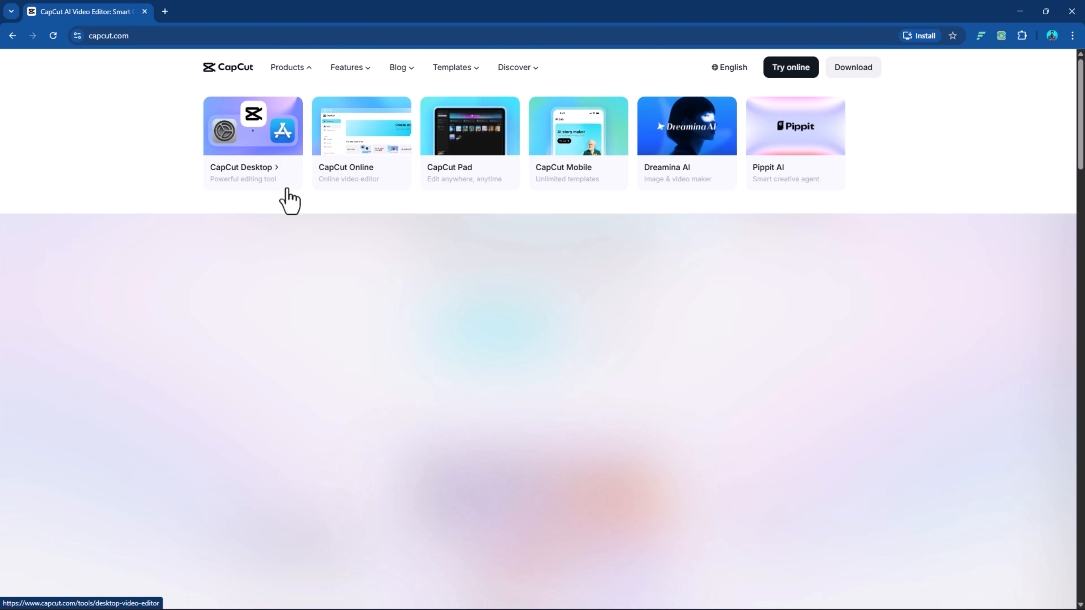
click(266, 158)
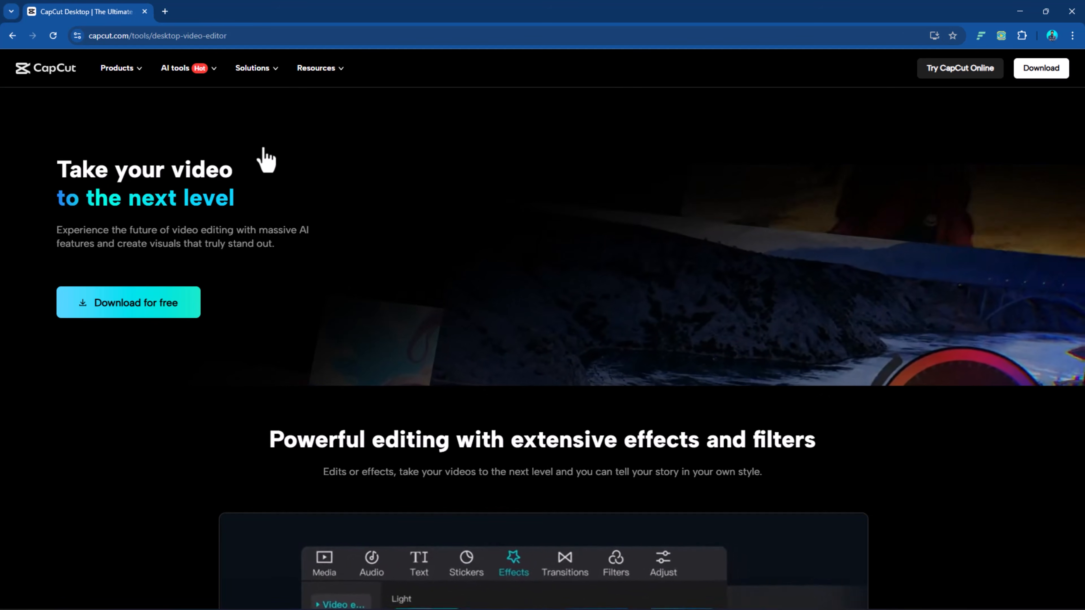
Download the free CapCut desktop installer from the product page
scroll(305, 225, down, 5)
scroll(303, 225, up, 3)
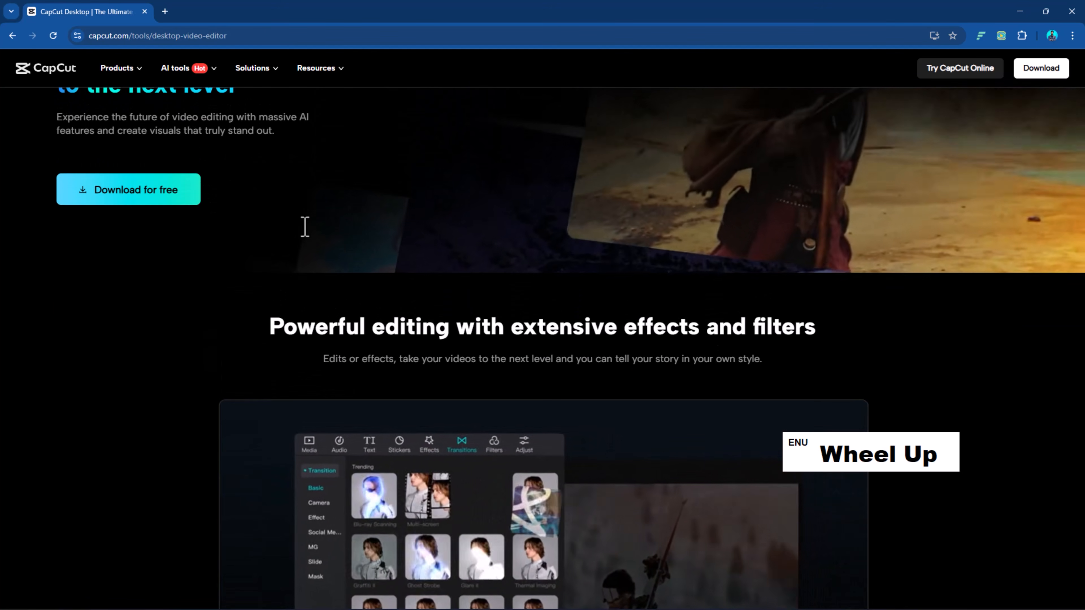
scroll(127, 197, up, 1)
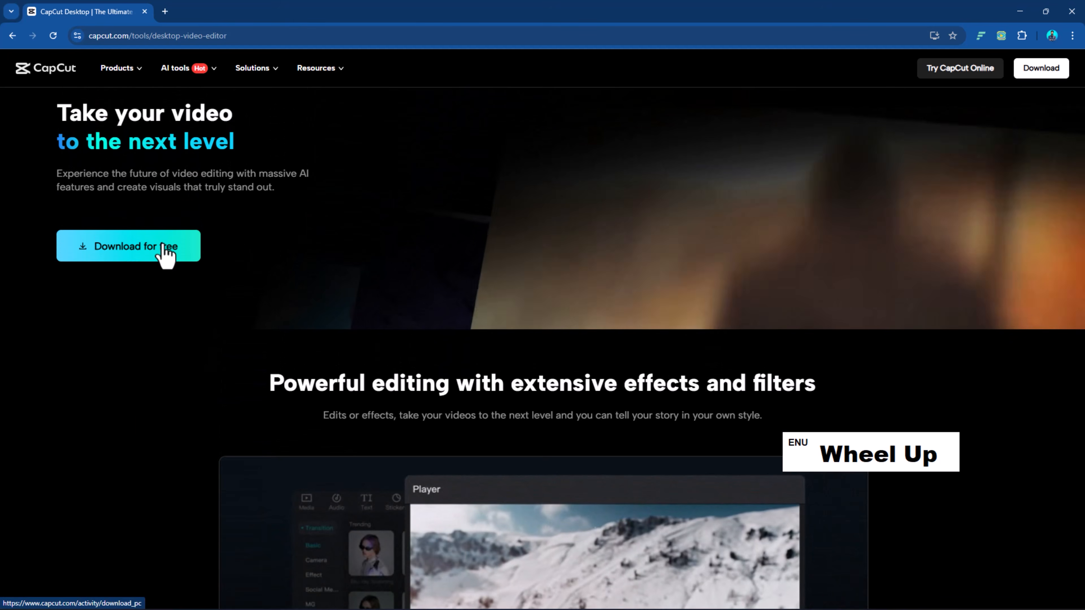
click(165, 252)
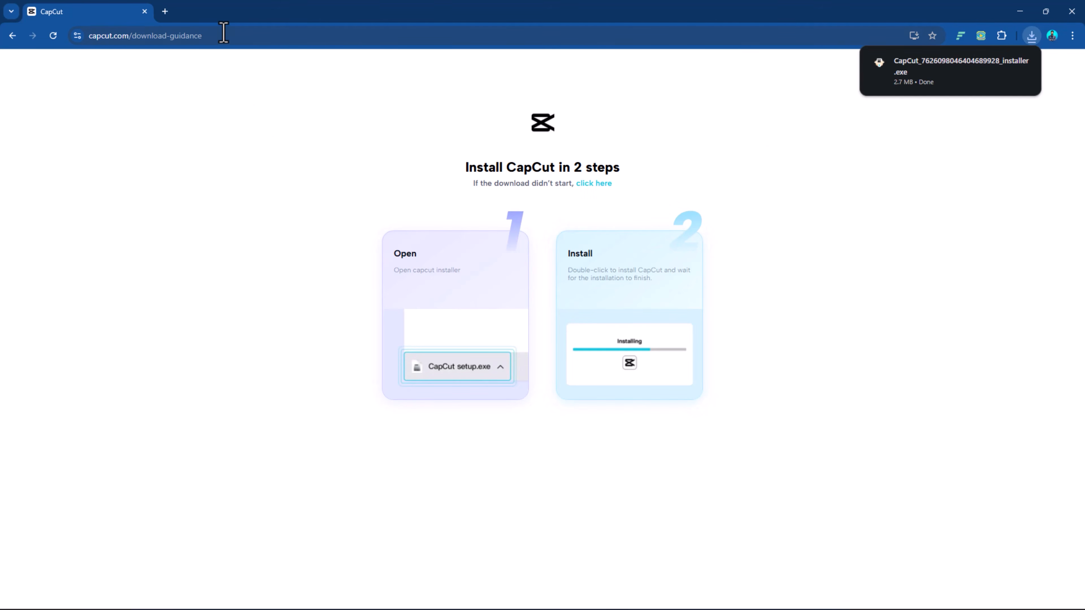
Search Google for "capcut price"
click(223, 36)
text(ca)
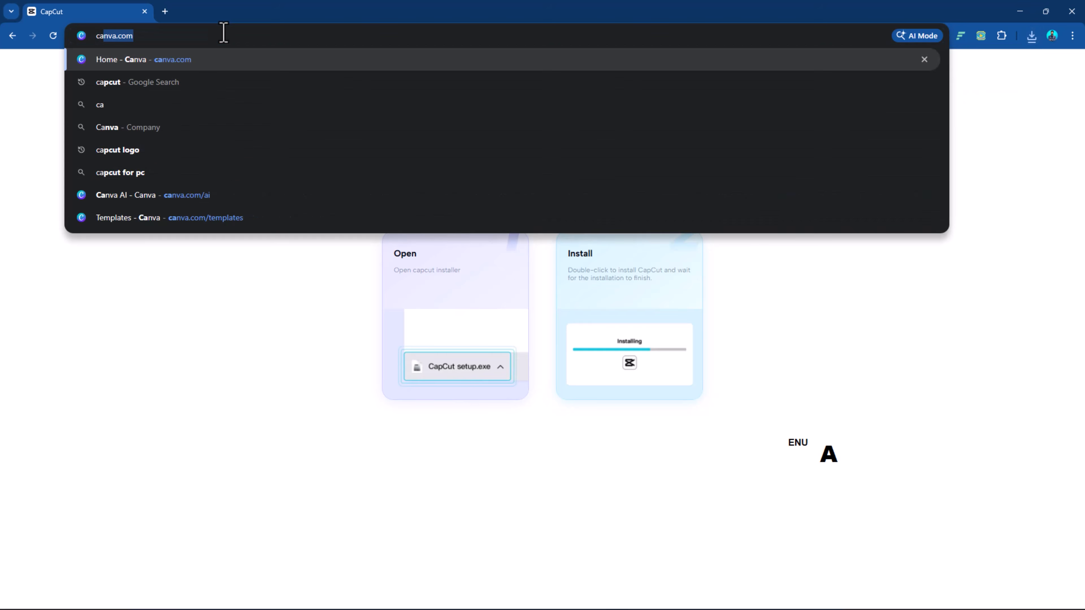
text(pcut pir)
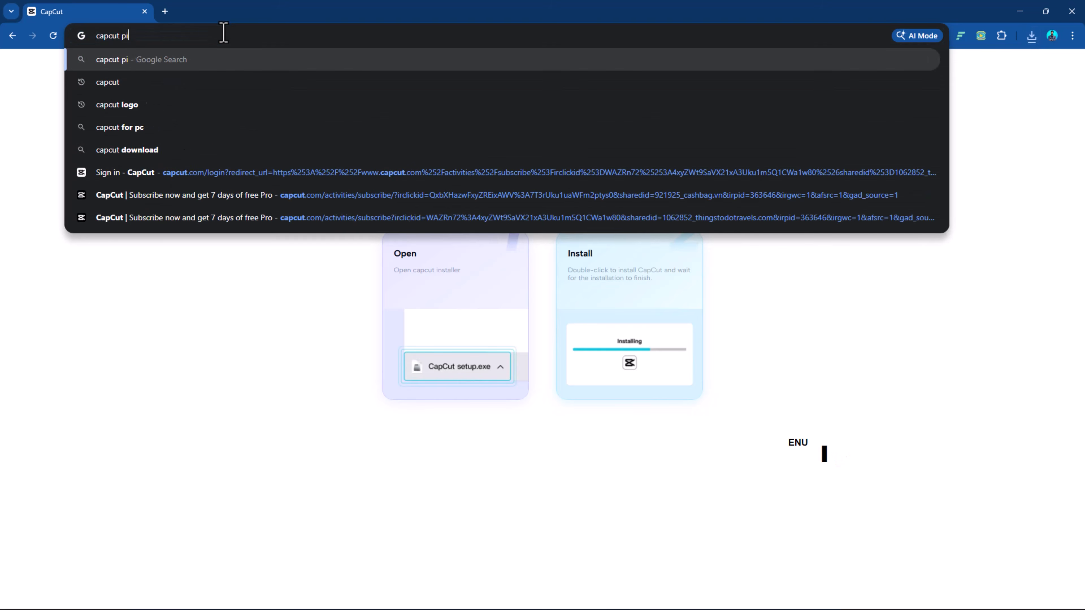
key(BackSpace)
key(BackSpace)
text(rice)
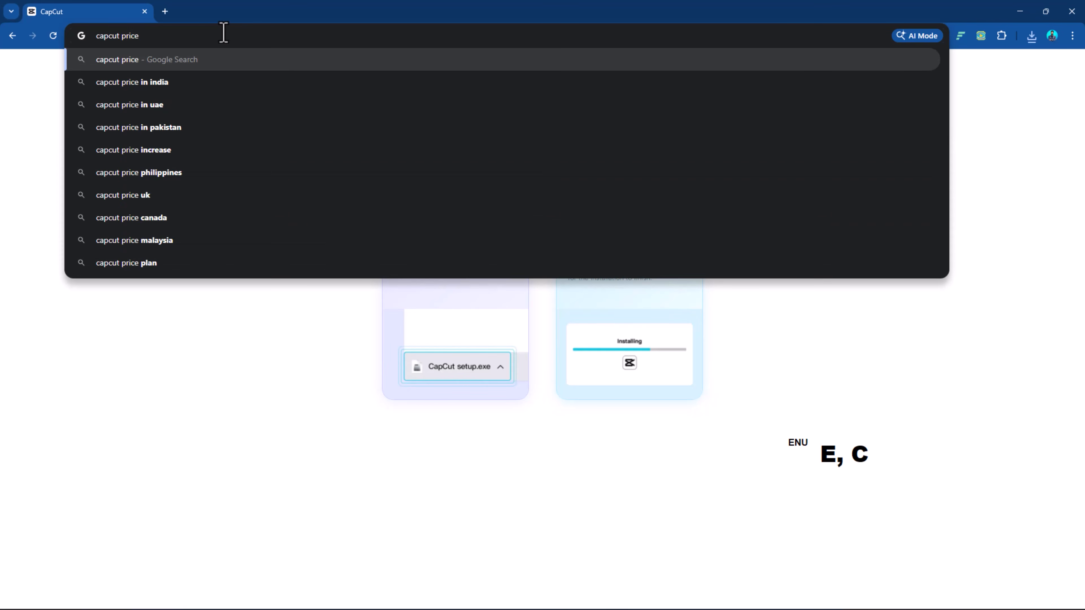
key(Return)
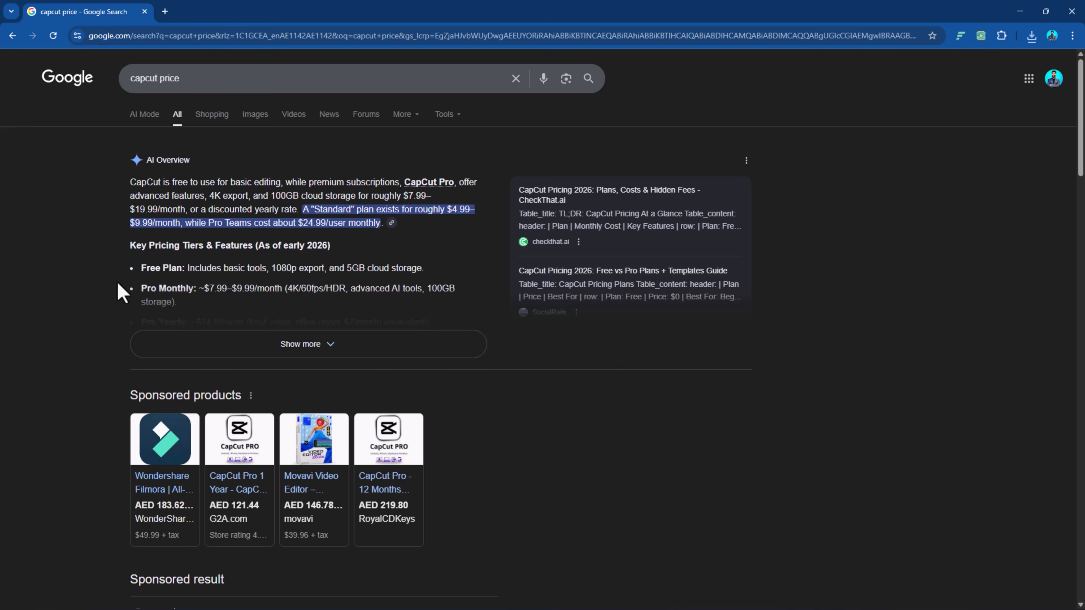
Open the sponsored CapCut pricing result and examine the monthly and yearly Pro plans and the listed top features
scroll(122, 293, down, 10)
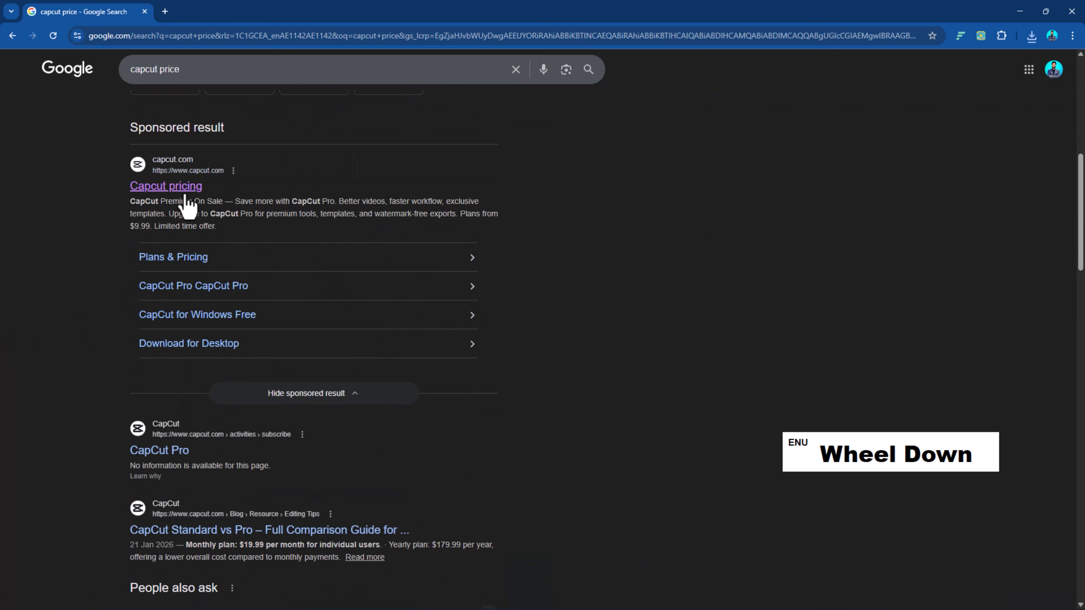
click(185, 196)
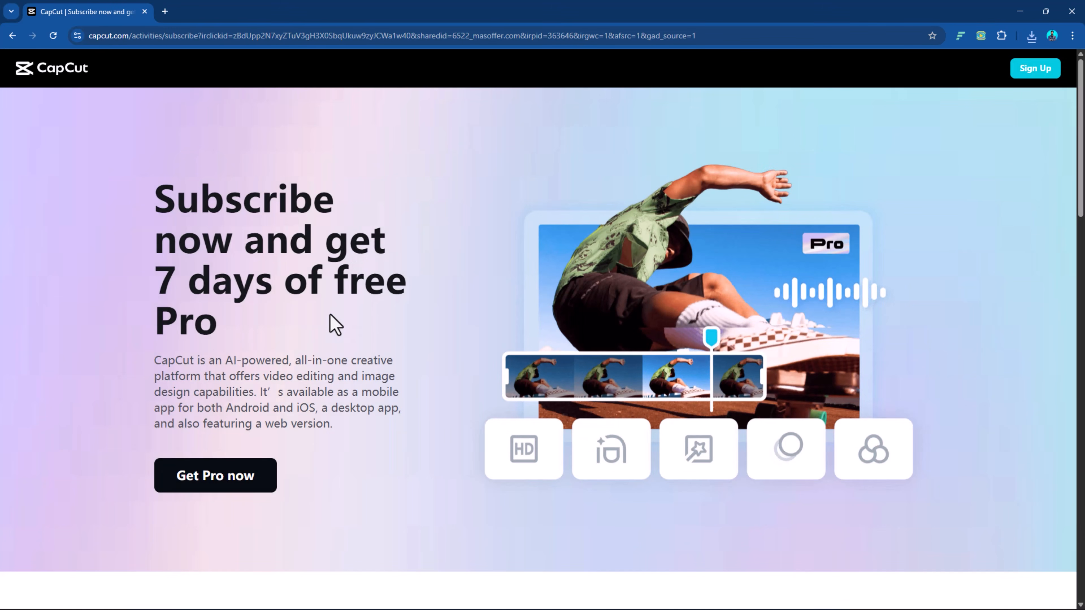
scroll(329, 315, down, 20)
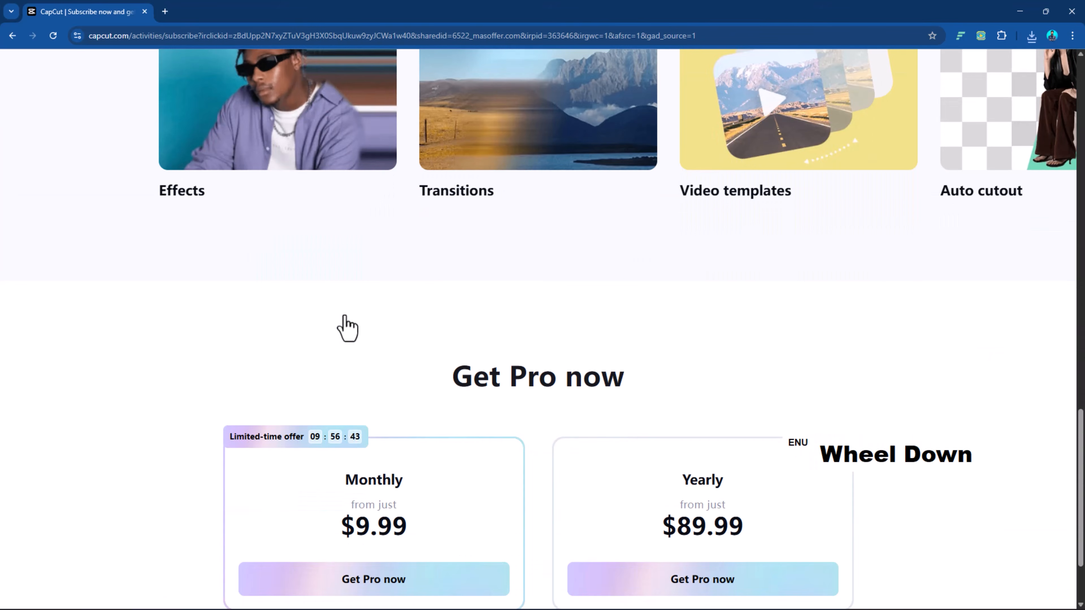
scroll(347, 328, down, 3)
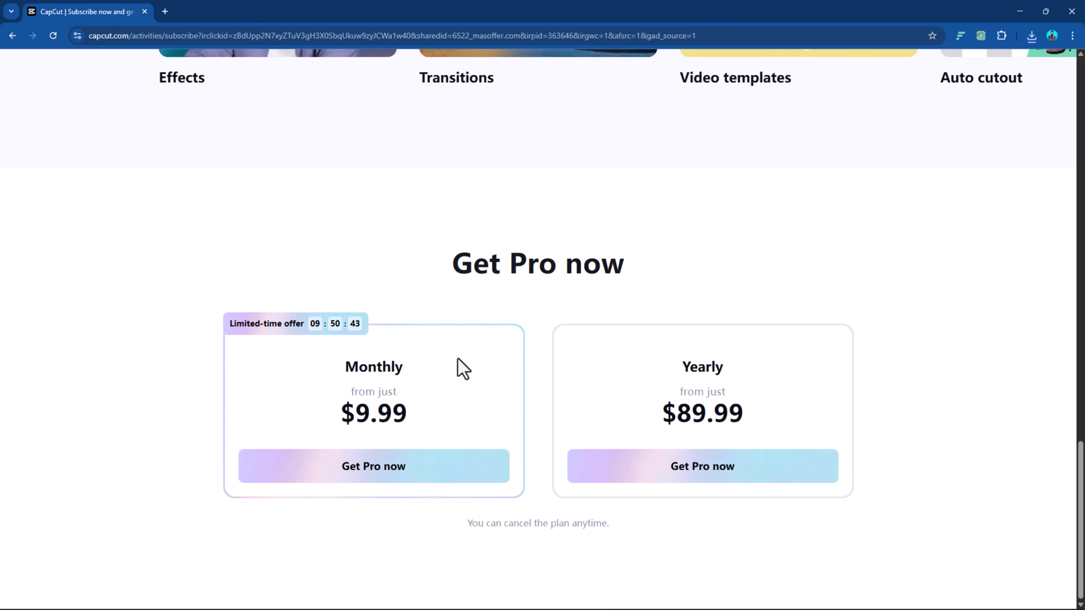
scroll(402, 368, up, 15)
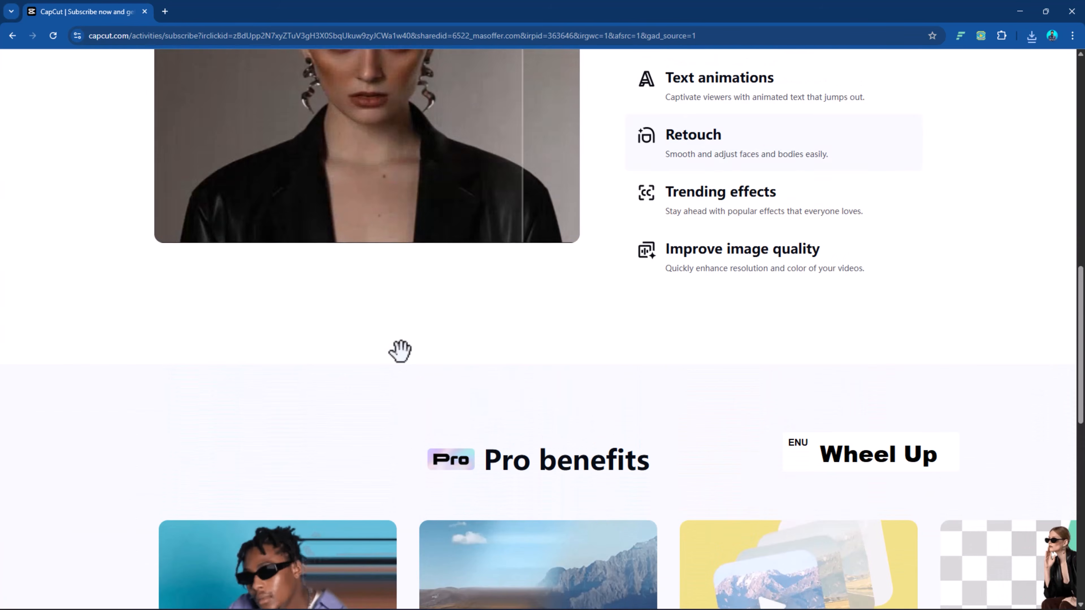
scroll(402, 359, up, 5)
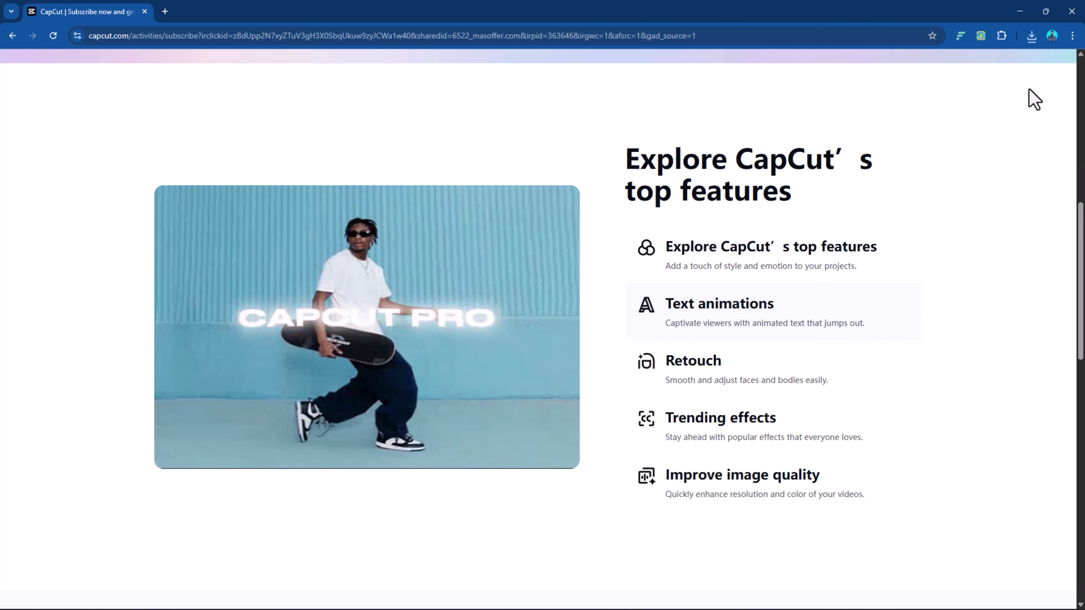
Run the downloaded CapCut installer, confirm the environment test and dismiss the CapCut Pro trial offer
click(1032, 36)
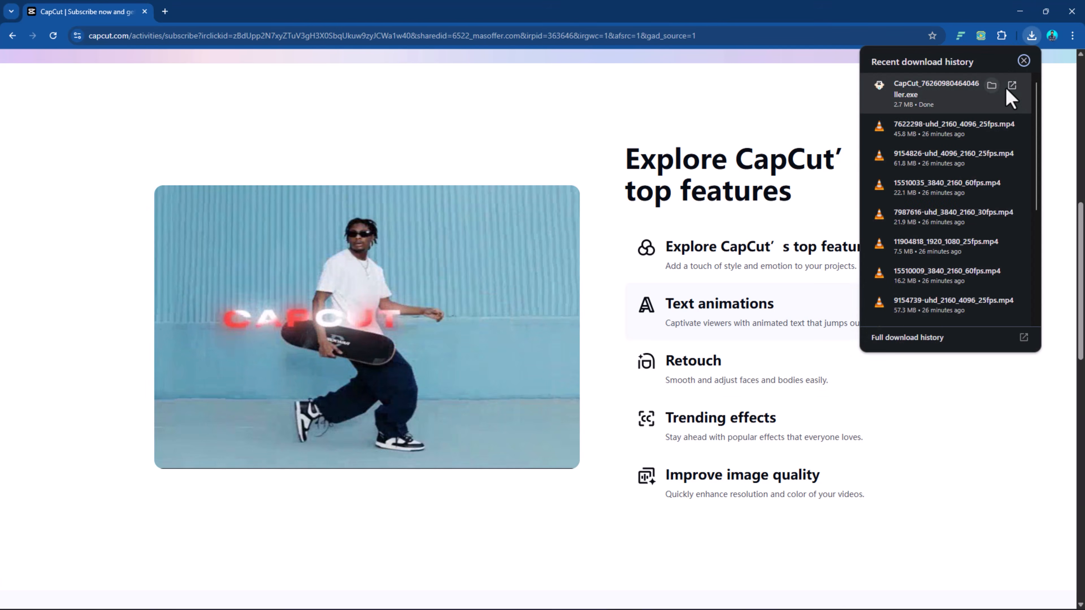
click(1012, 85)
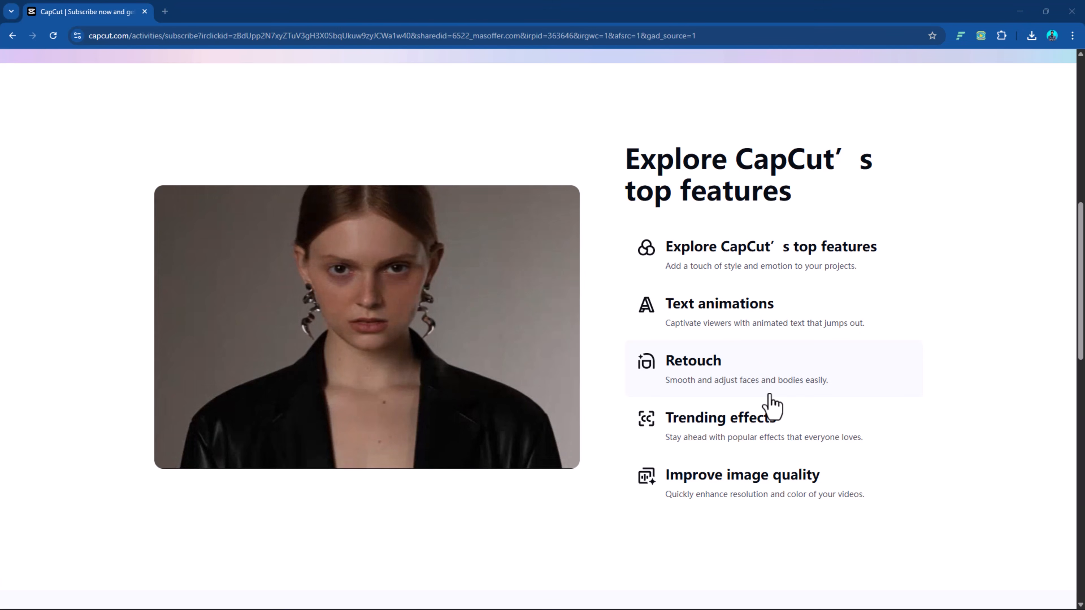
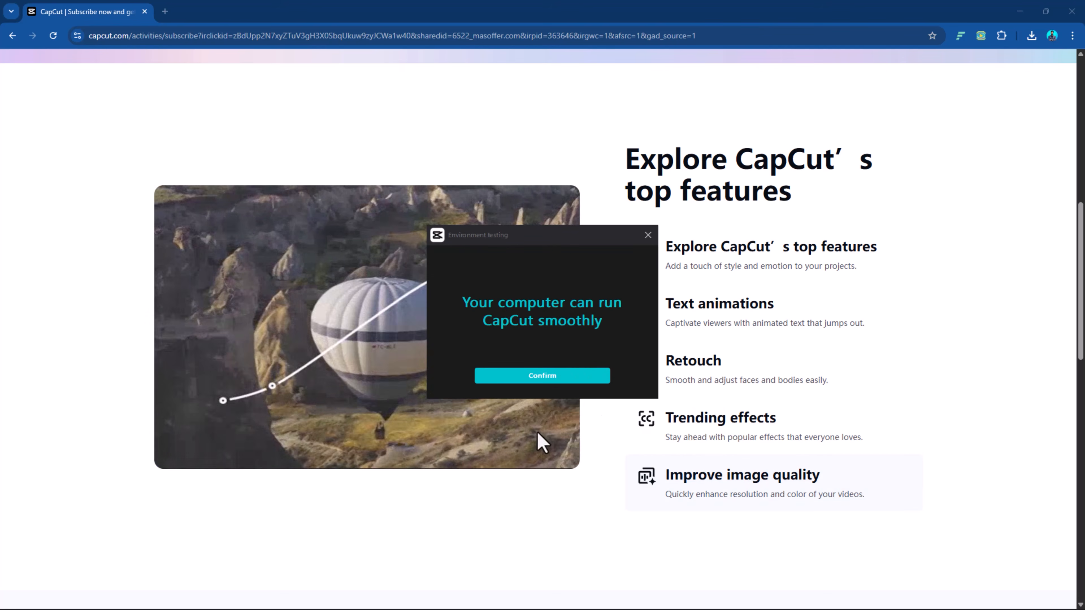
click(574, 376)
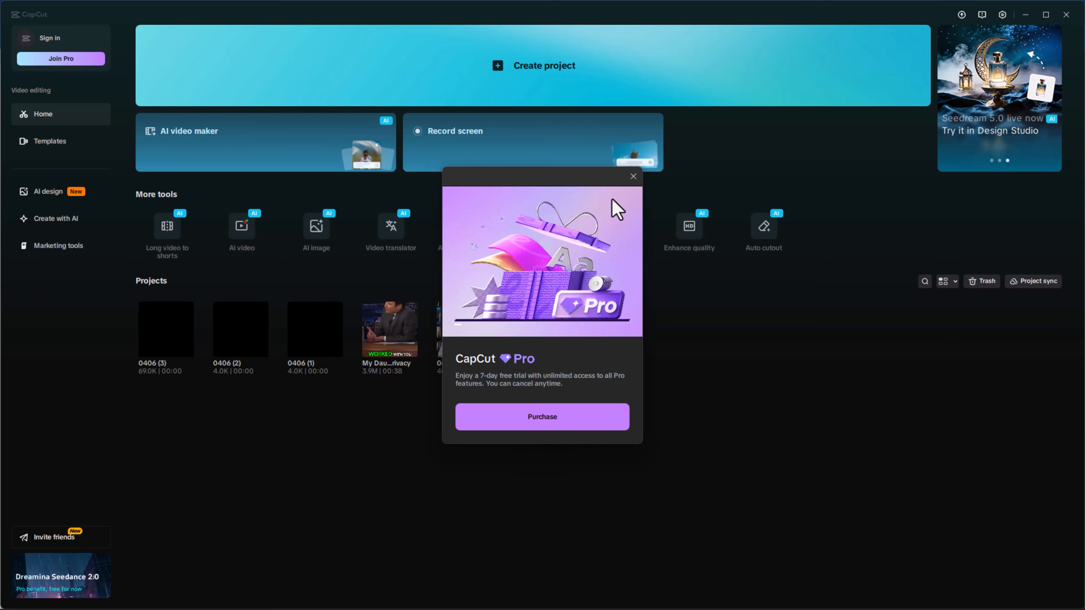
click(633, 176)
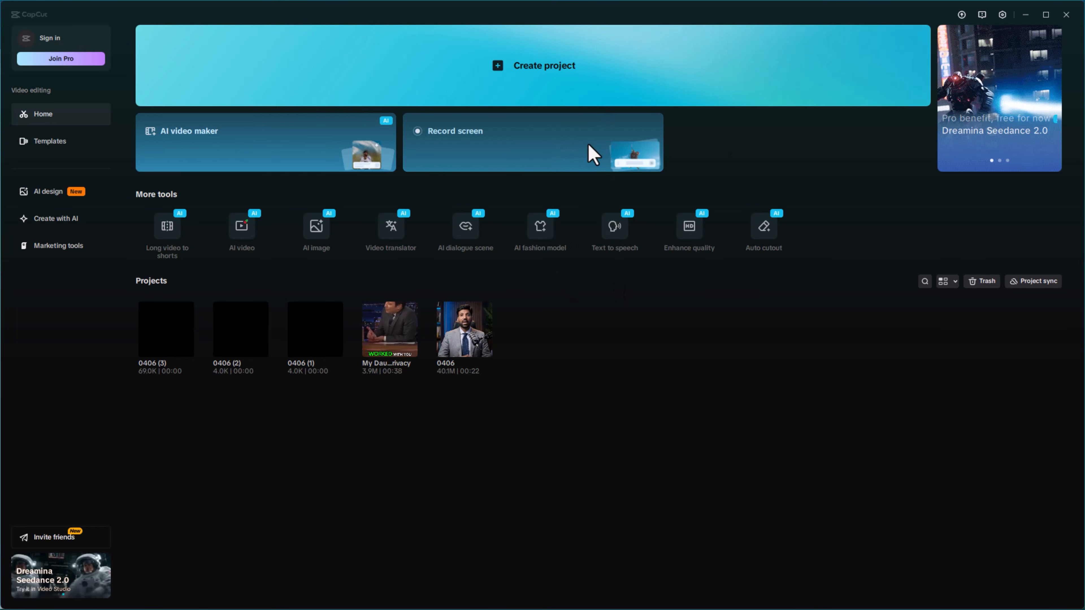
Open CapCut's screen recorder, try narrowing and moving the capture area, and stretch it back across the full screen at about 1918*1080
click(500, 148)
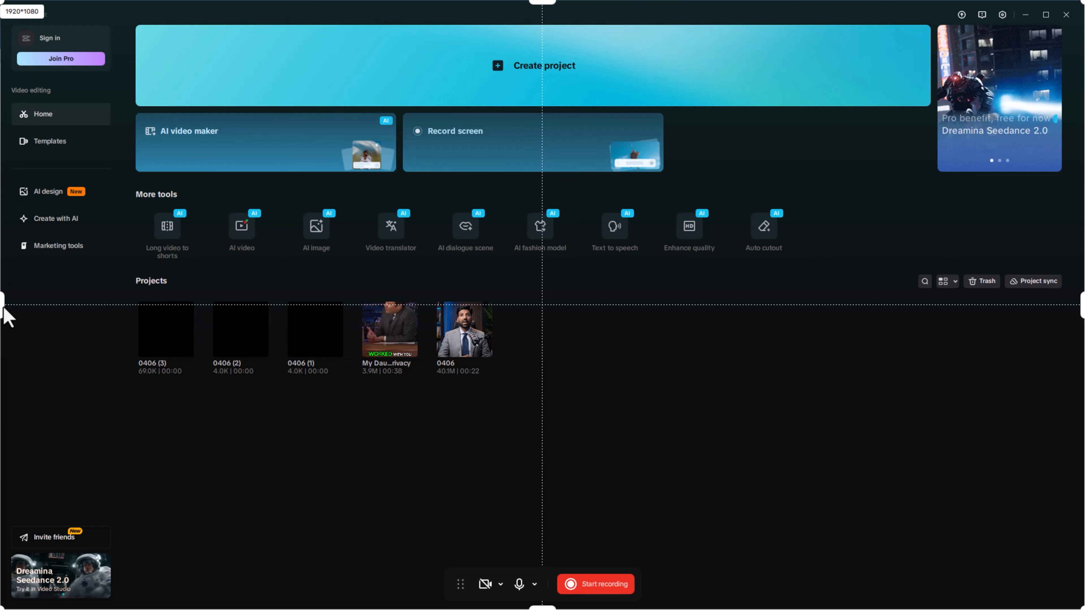
drag(4, 306, 449, 303)
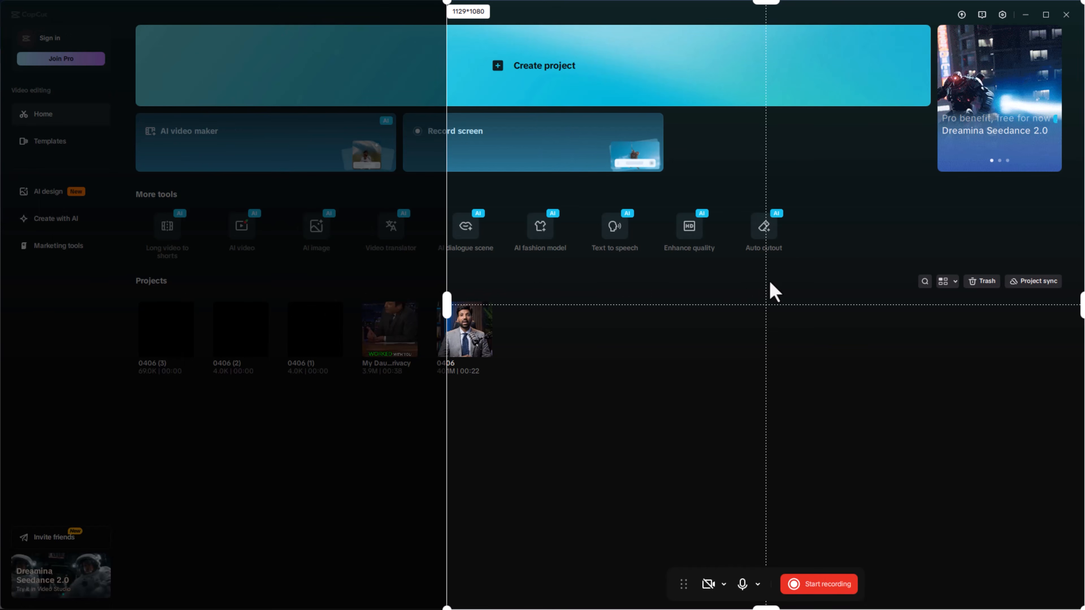
drag(722, 299, 497, 316)
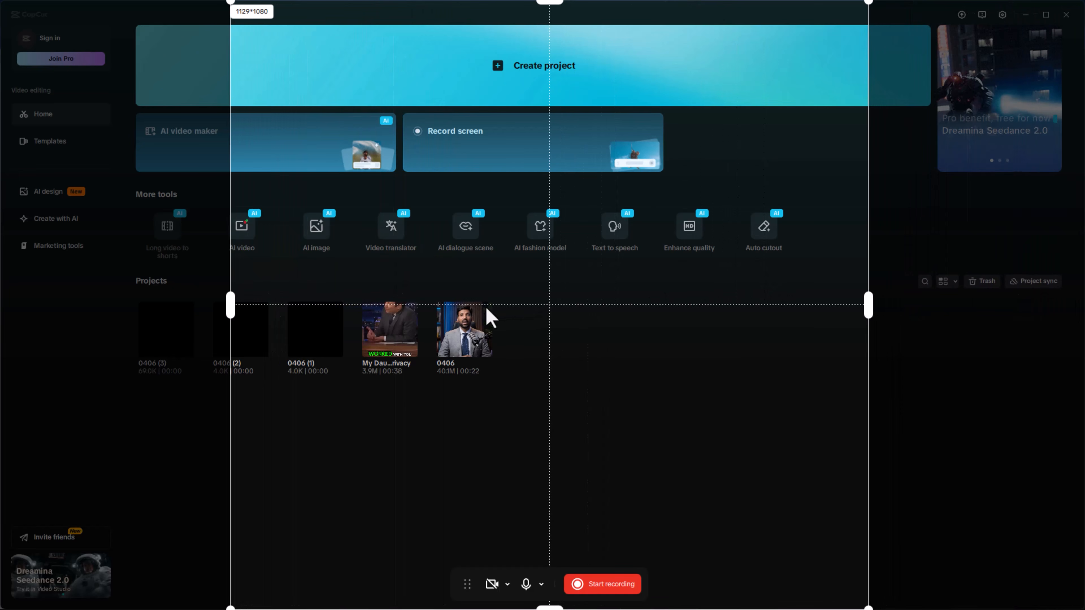
drag(231, 319, 2, 325)
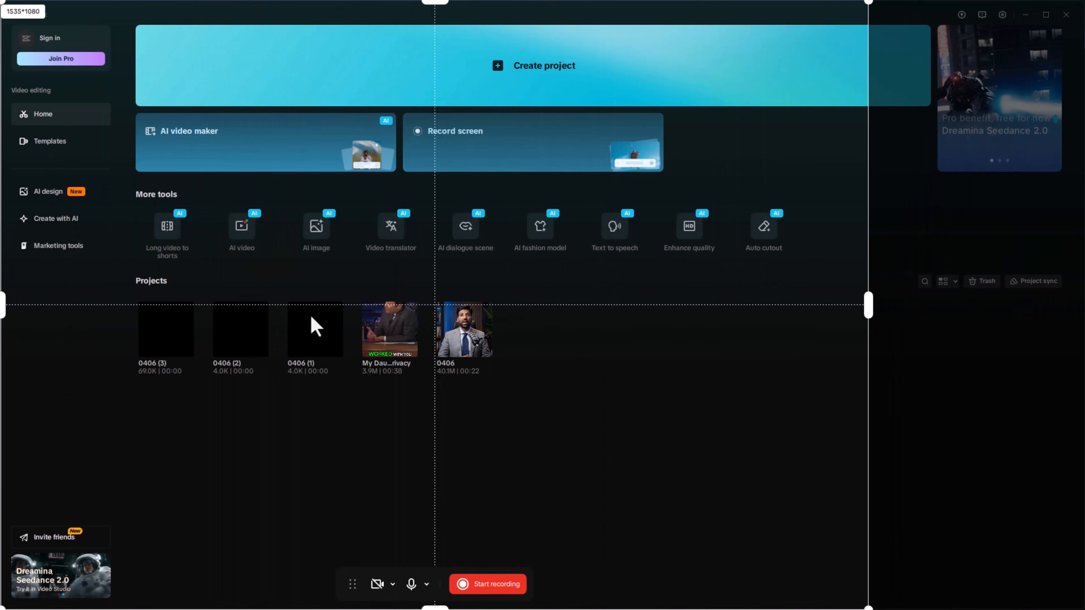
drag(867, 308, 1083, 305)
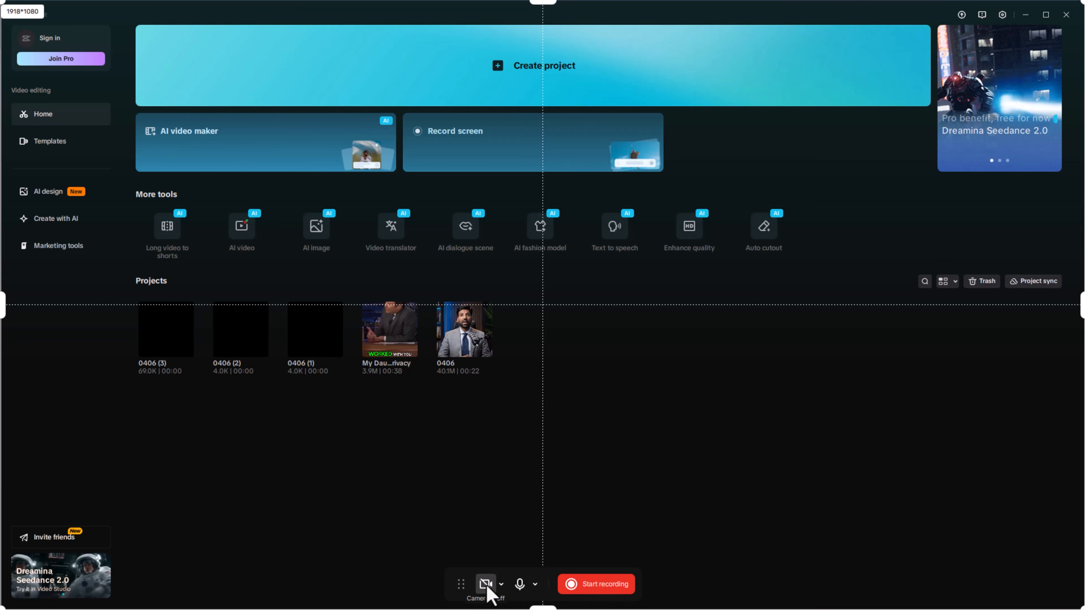
Check the recorder's camera options, record a clip of about 10 seconds of the CapCut home screen and stop the recording
click(502, 586)
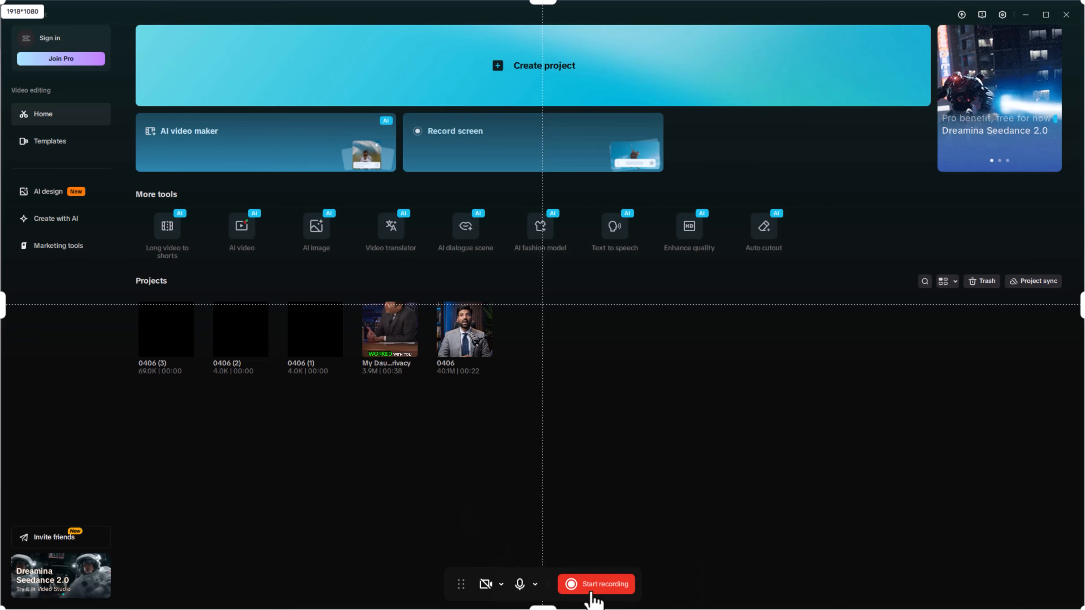
click(606, 585)
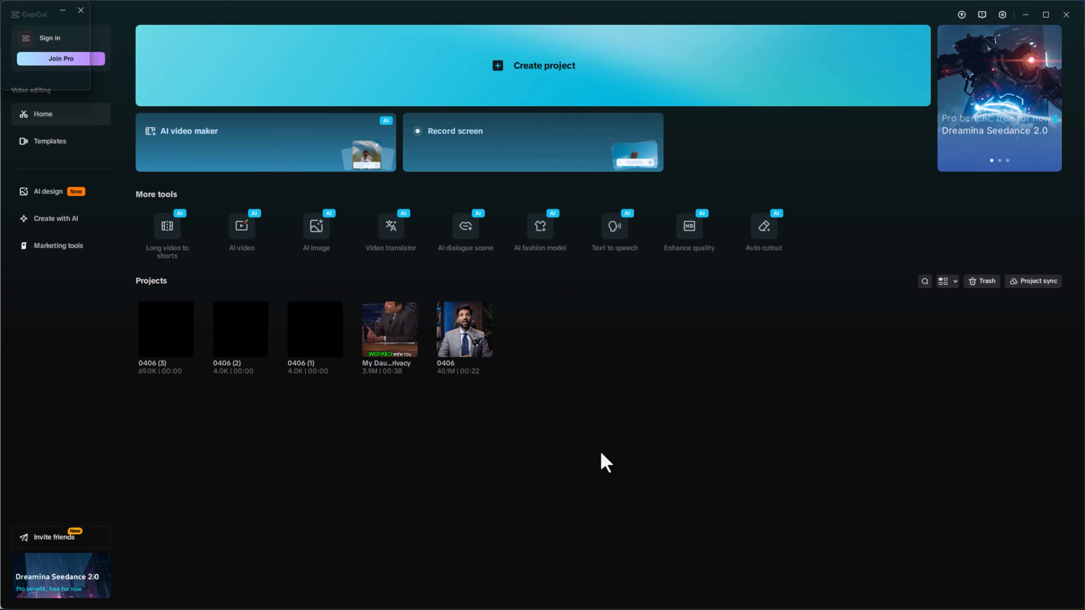
click(667, 591)
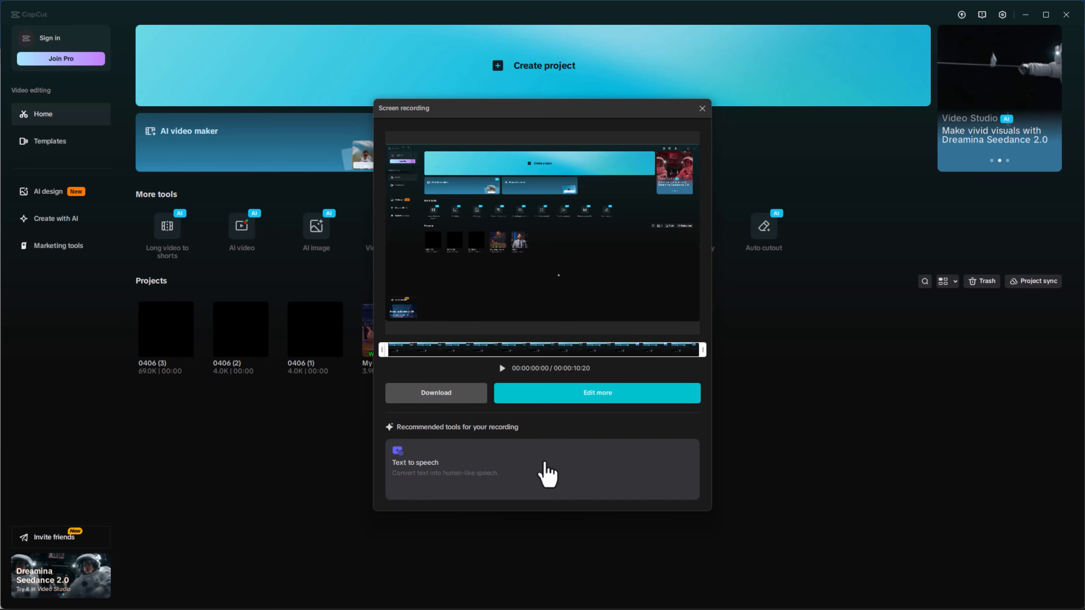
Download the screen recording to the Downloads folder and close the file window and the recording preview
click(454, 395)
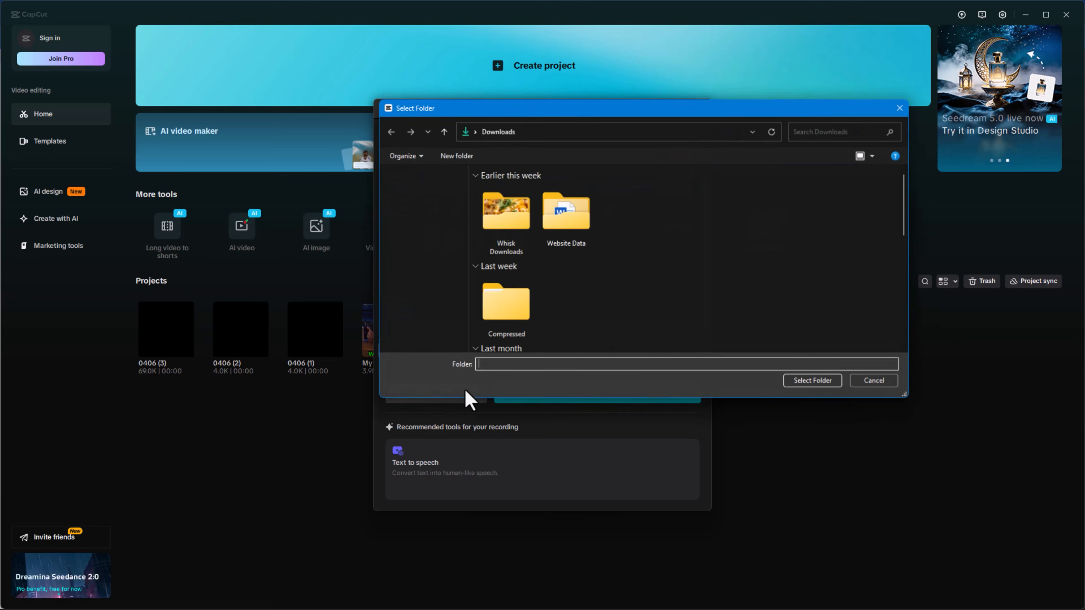
click(814, 383)
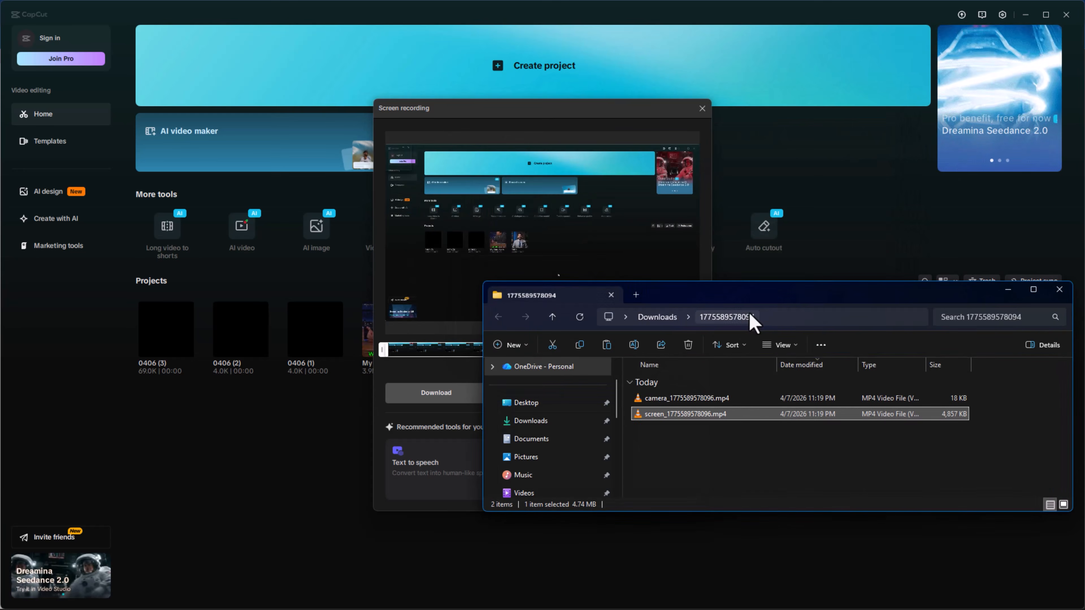
click(1060, 289)
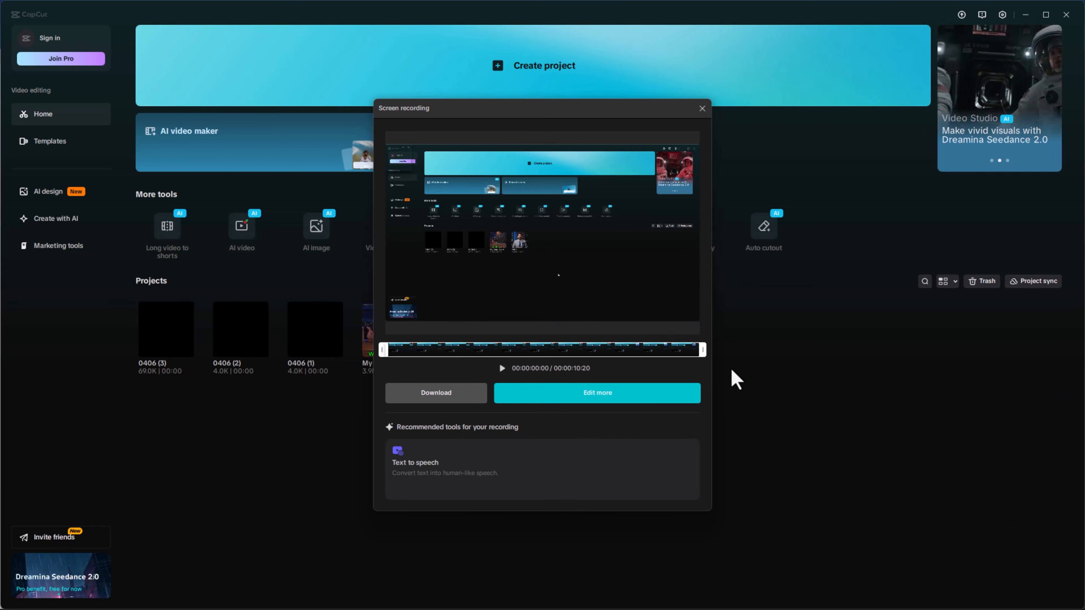
click(702, 108)
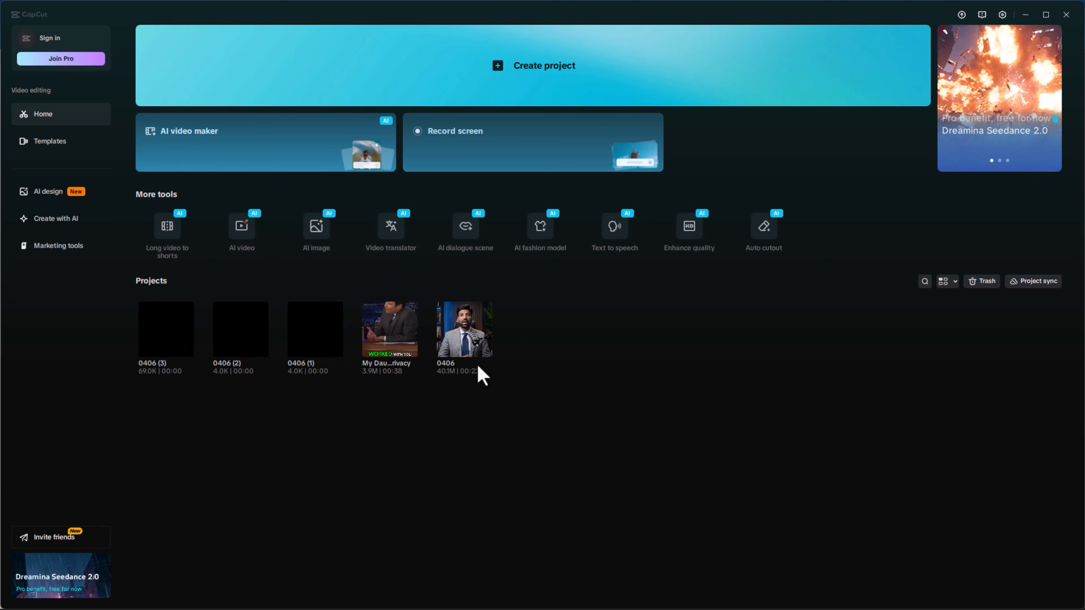
Move the 0406 (1) project to Trash
right_click(489, 358)
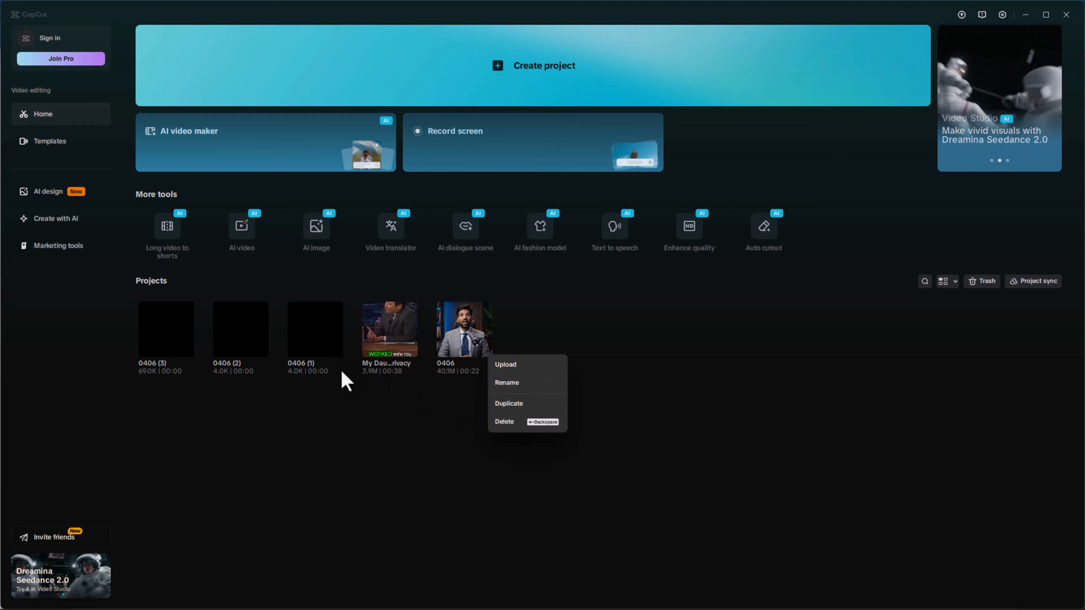
click(349, 385)
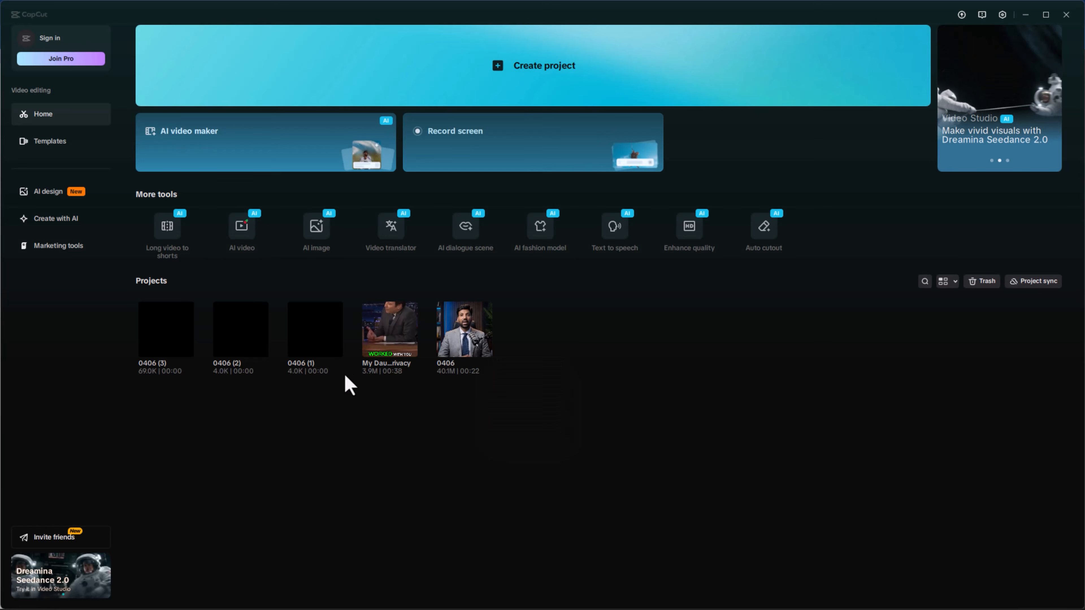
right_click(340, 352)
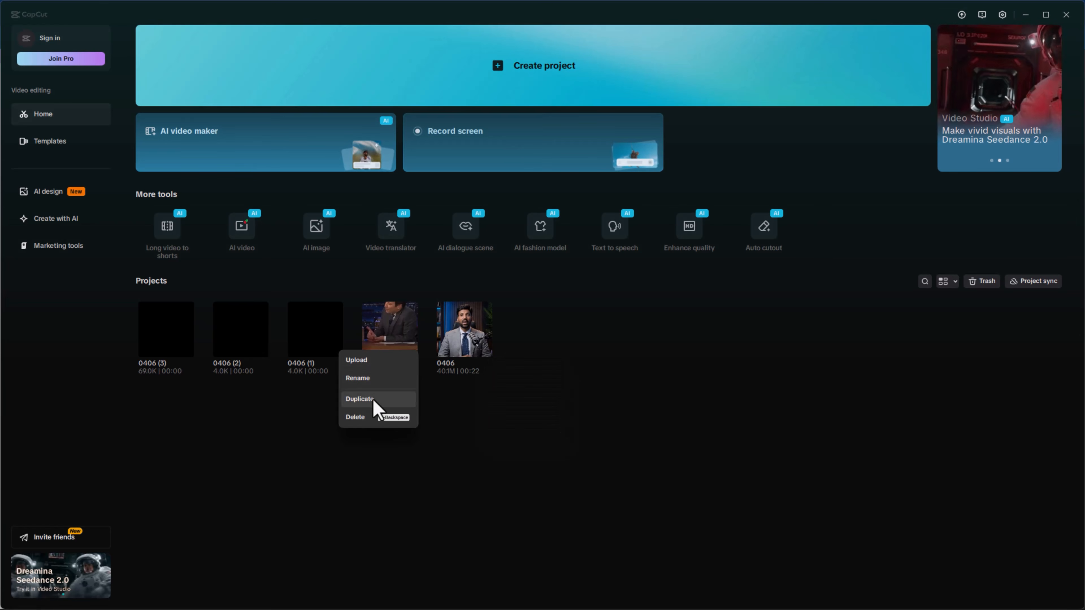
click(372, 417)
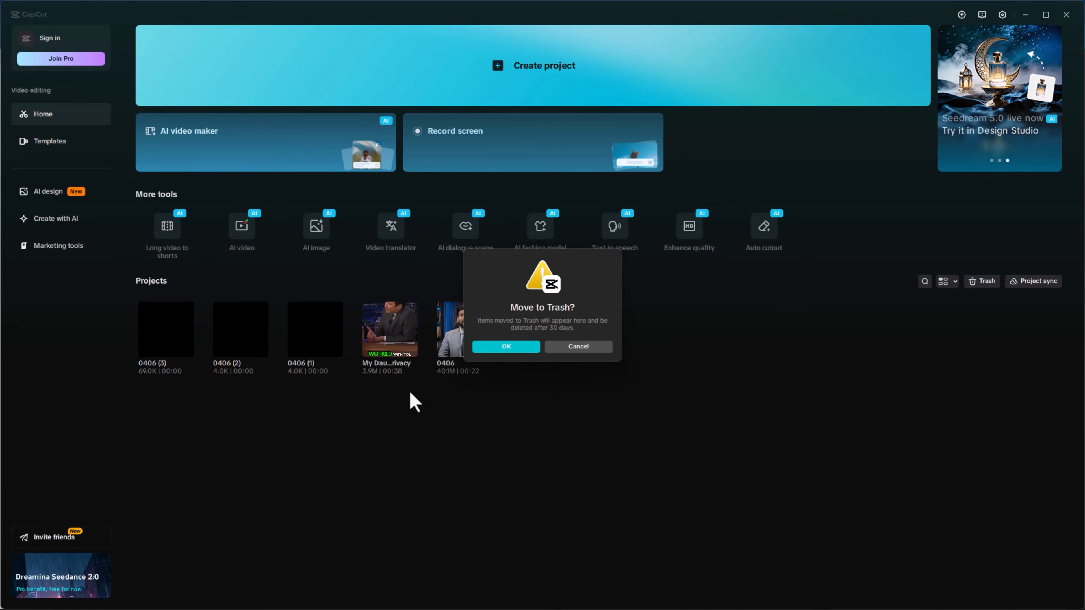
click(507, 348)
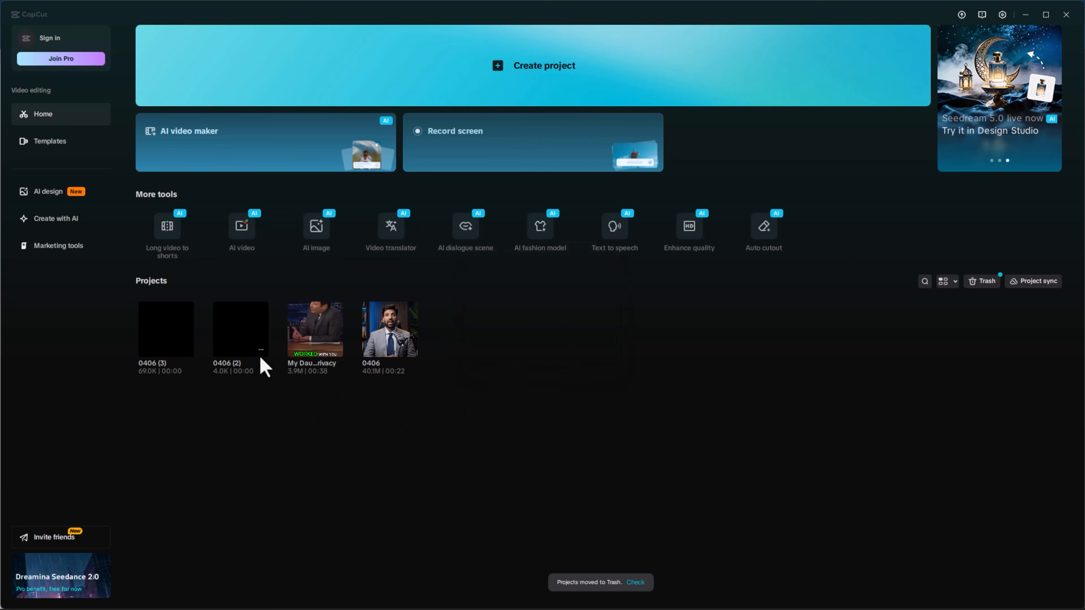
View the available actions for the 0406 (2) project and open the Trash to see the deleted projects
click(261, 351)
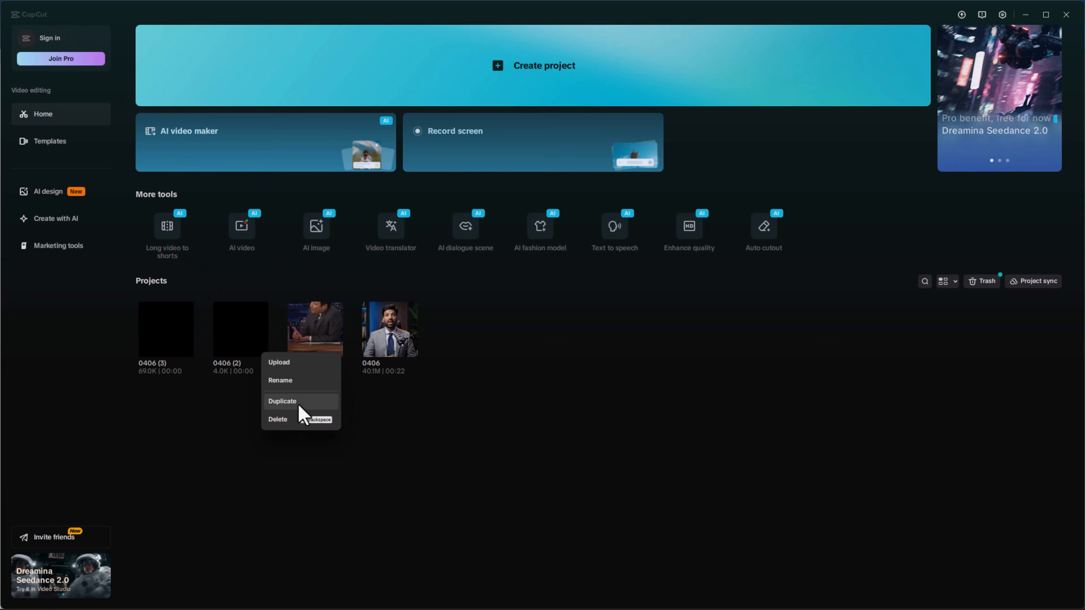
click(255, 436)
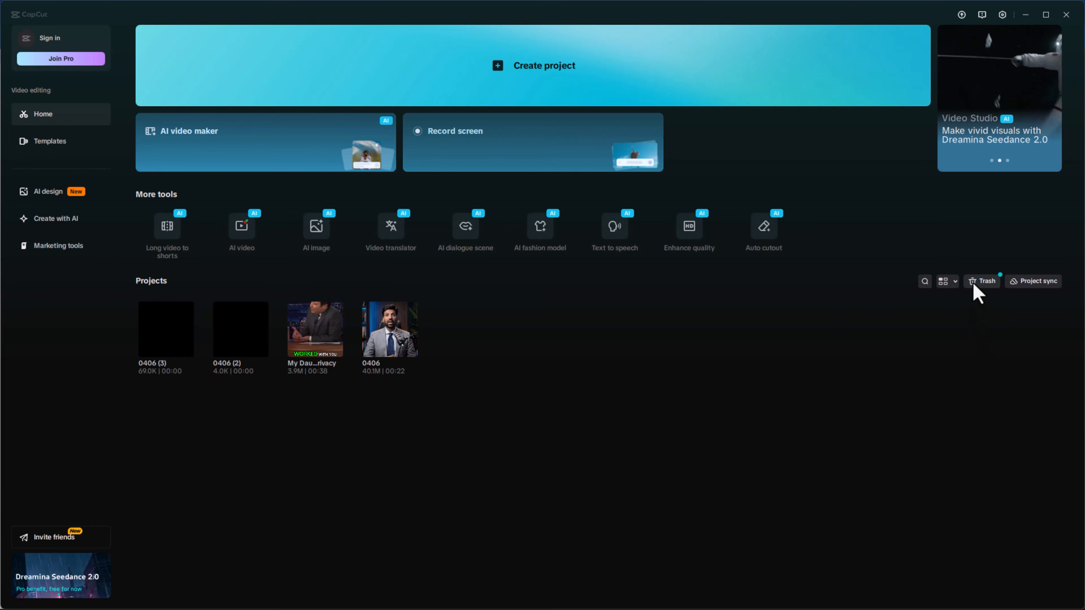
click(984, 283)
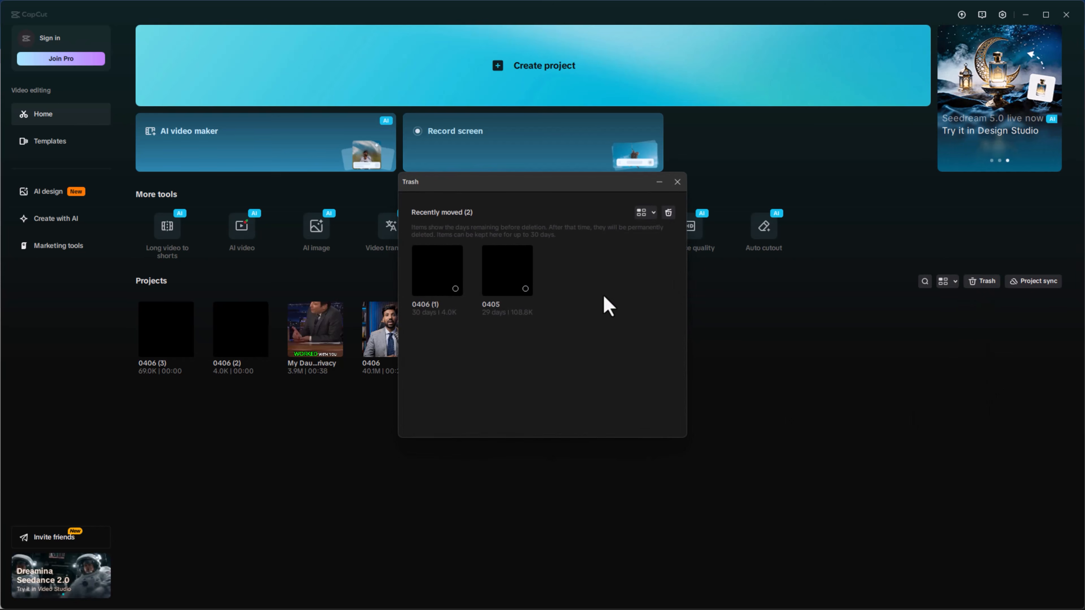
Close the Trash window and view the information about project sync
click(677, 182)
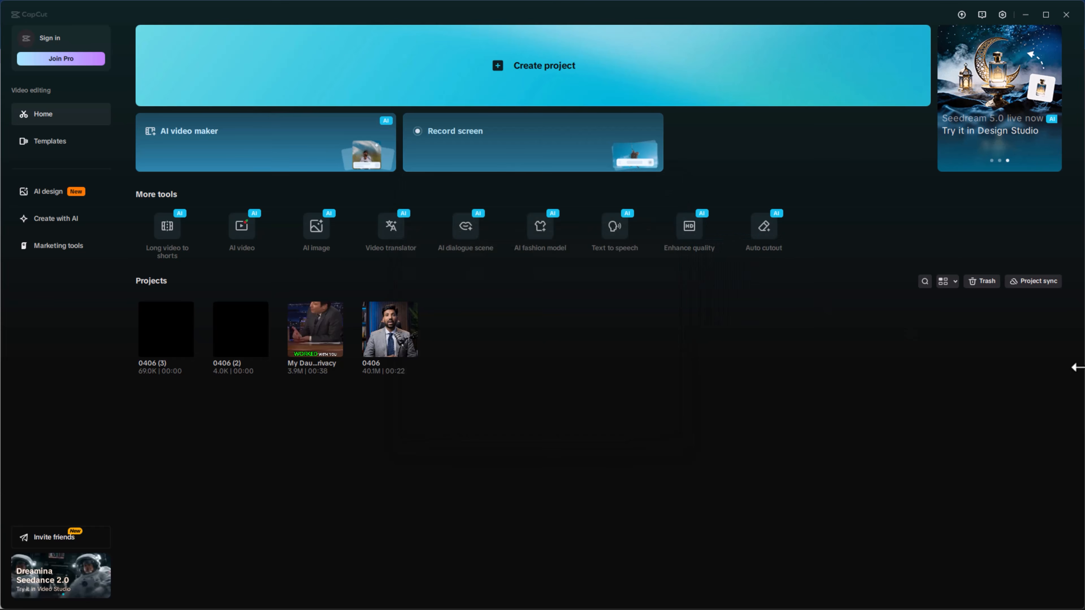
mouse_move(1042, 284)
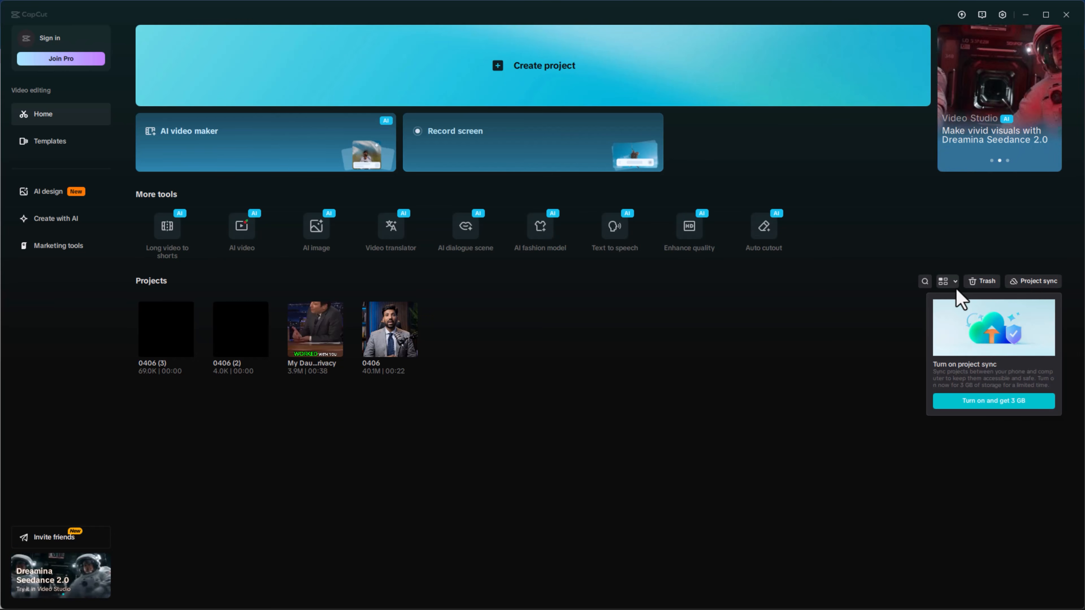
Show the projects as a detailed list and return them to the grid layout
click(946, 282)
click(957, 319)
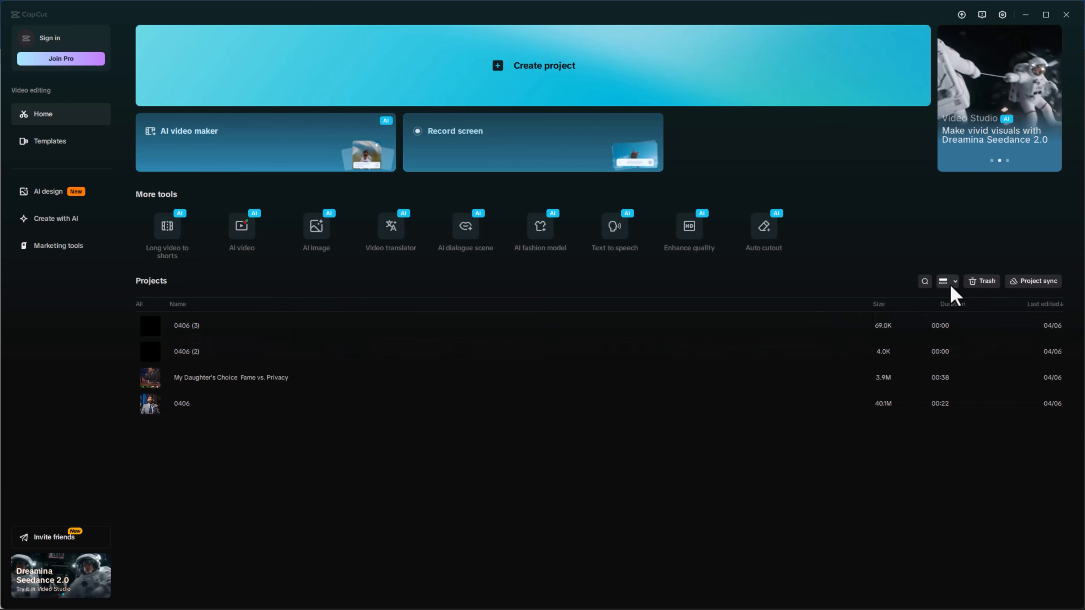
click(949, 306)
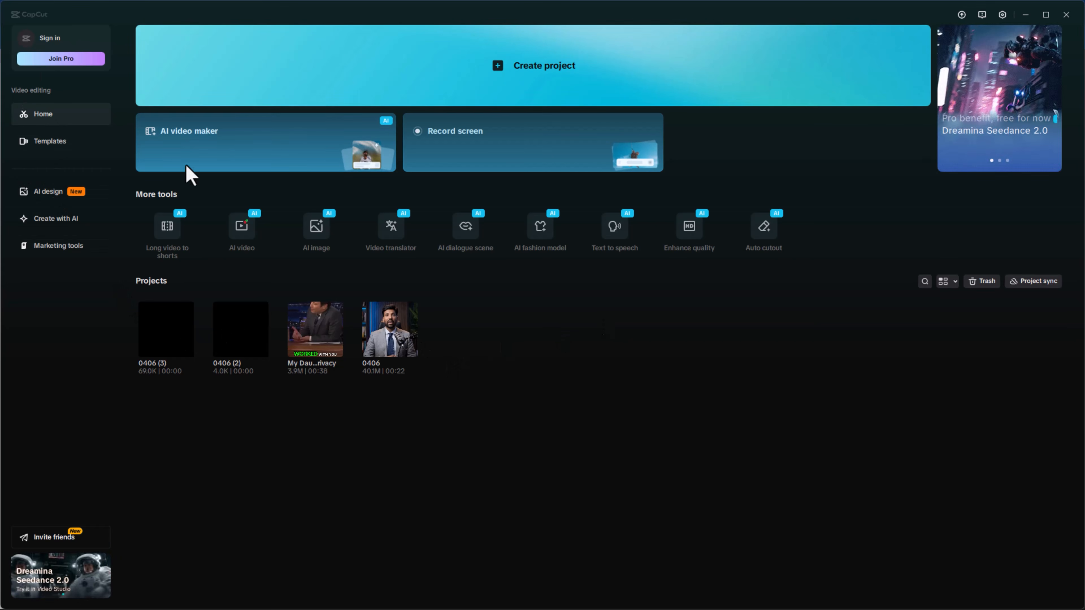
Look at the Templates page, return to the home screen and check the sign-in options offered for joining Pro
click(49, 144)
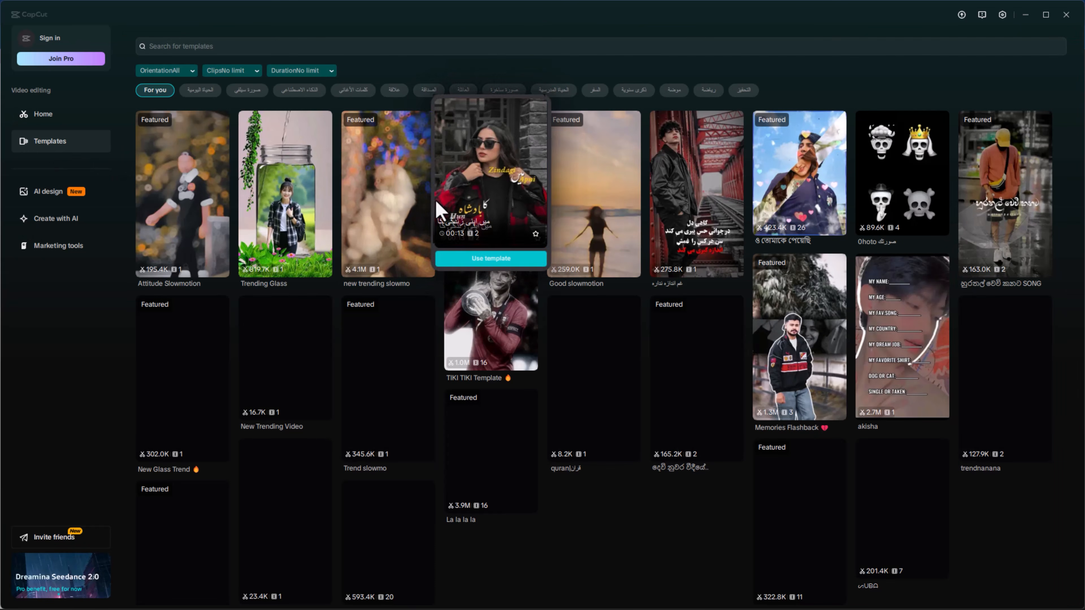
click(65, 118)
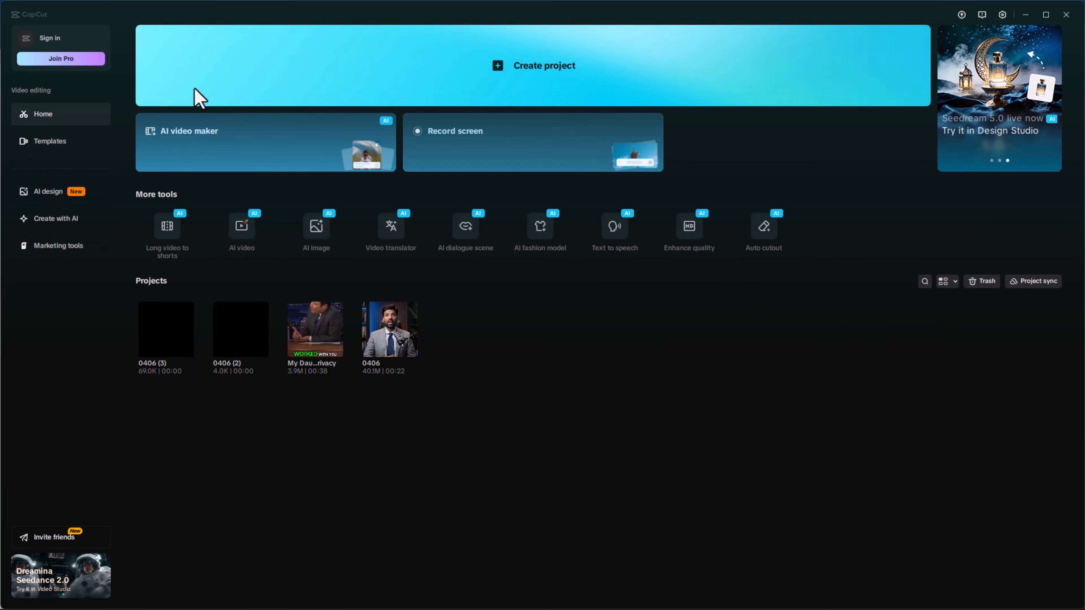
click(67, 61)
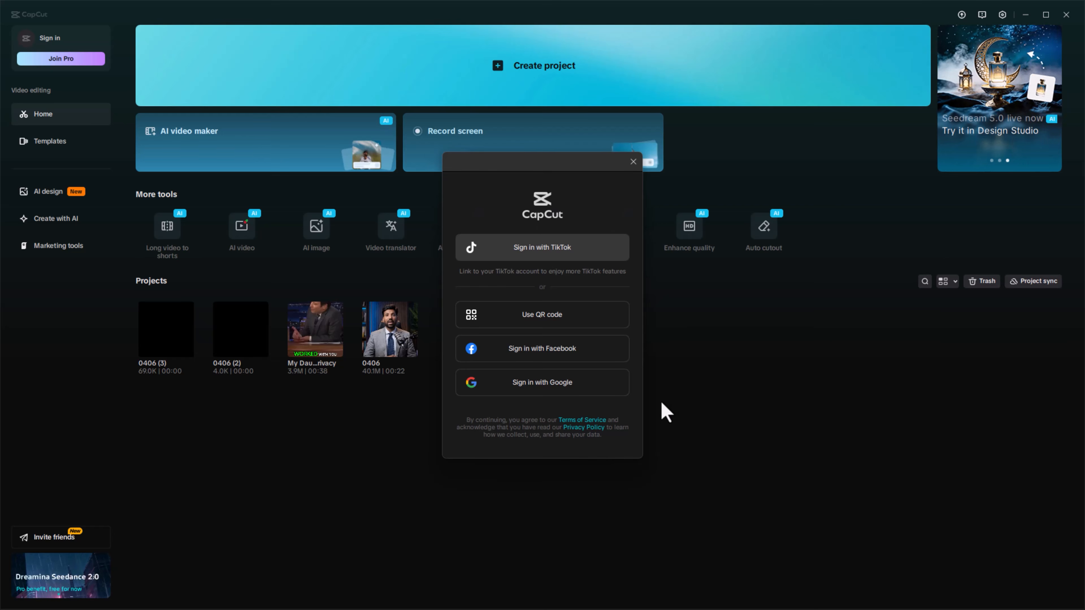
click(634, 162)
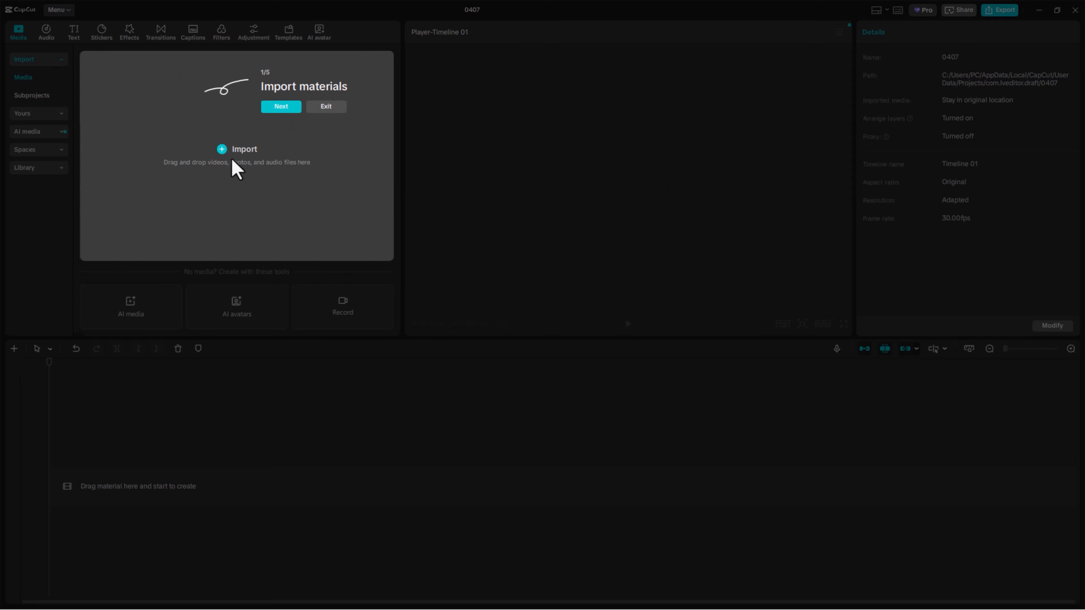
Advance the new project's beginner guide through importing, timeline and effect placement, and exit it at Play and preview
click(282, 107)
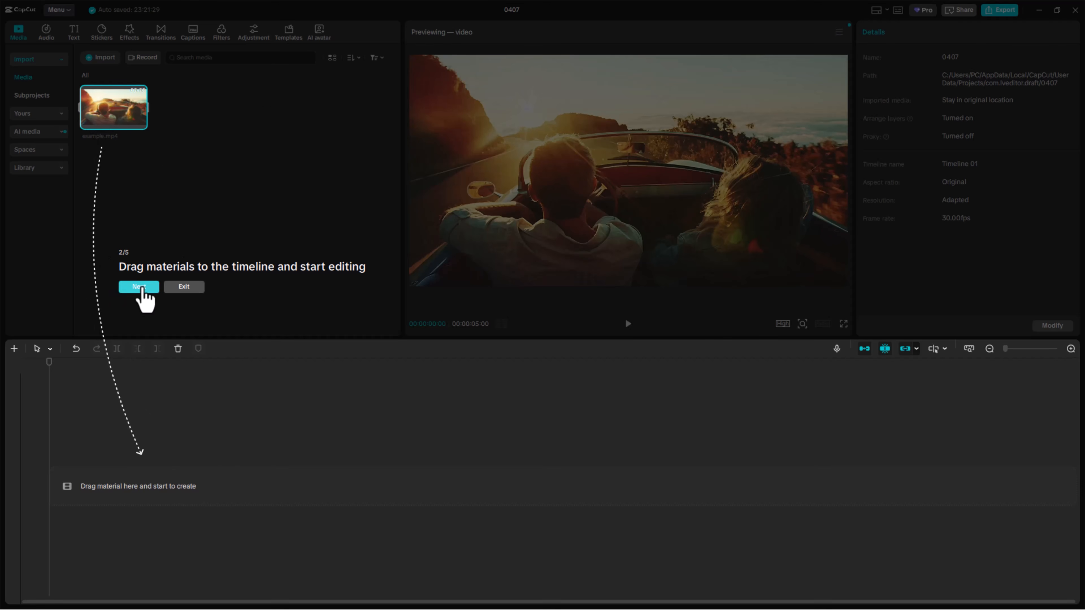
click(139, 288)
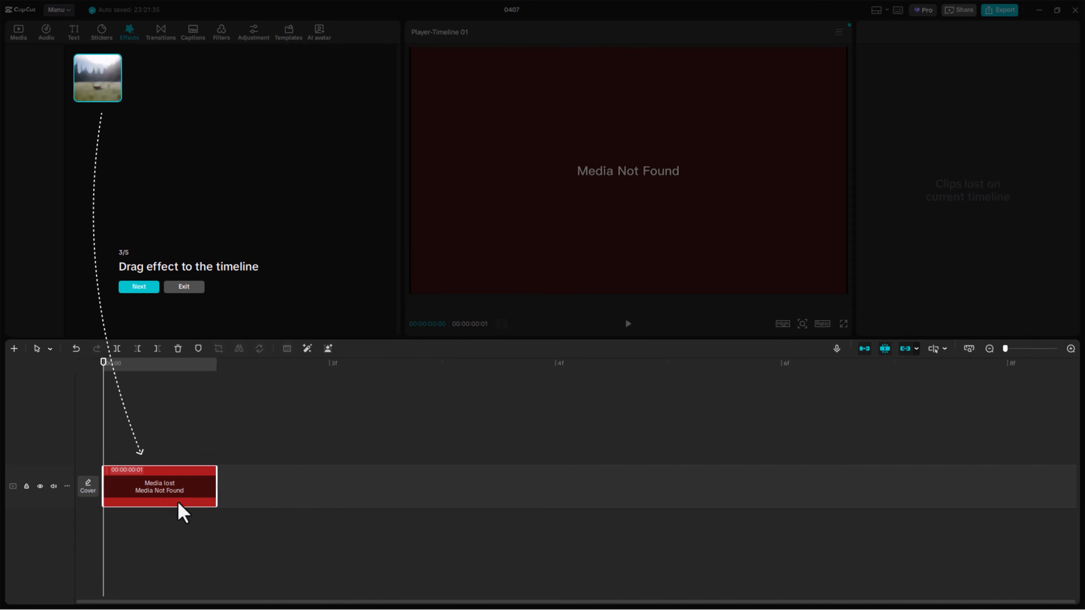
click(139, 286)
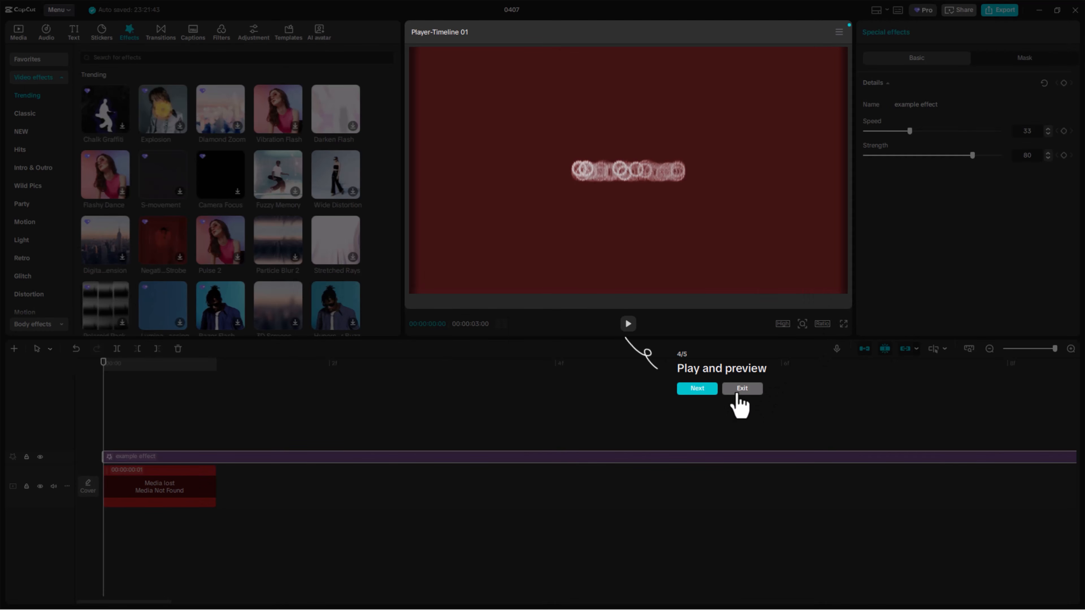
click(740, 389)
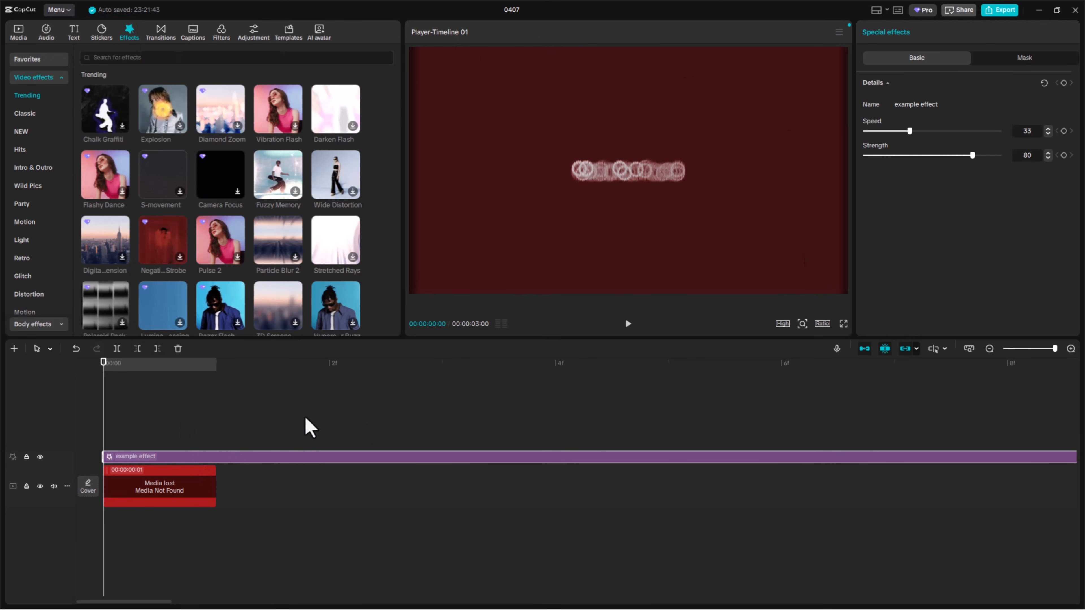
Delete the example effect and the lost media clip from the timeline
click(309, 433)
click(177, 498)
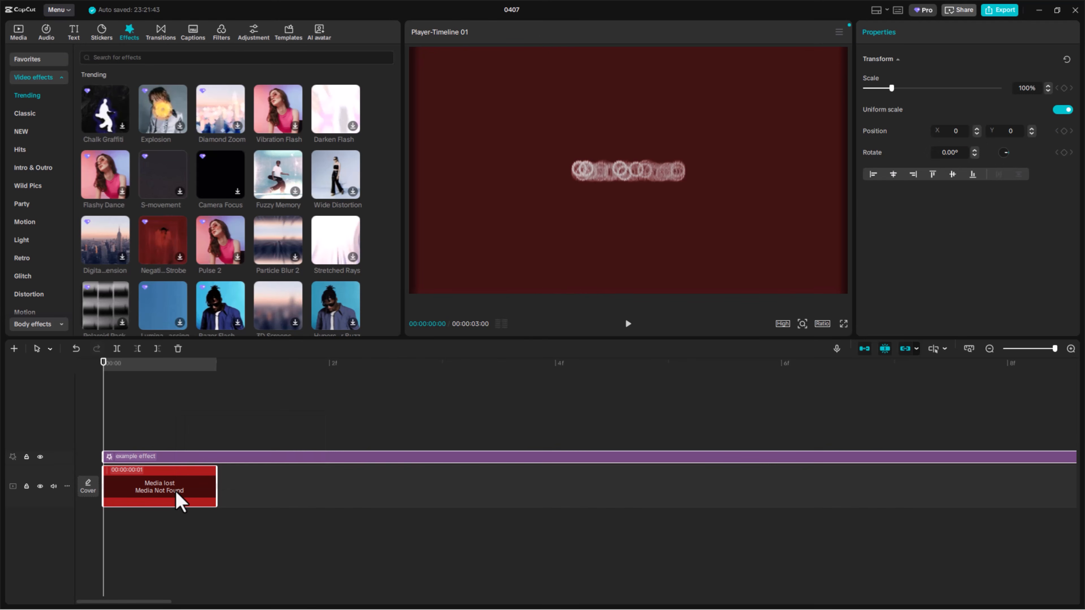
key(Delete)
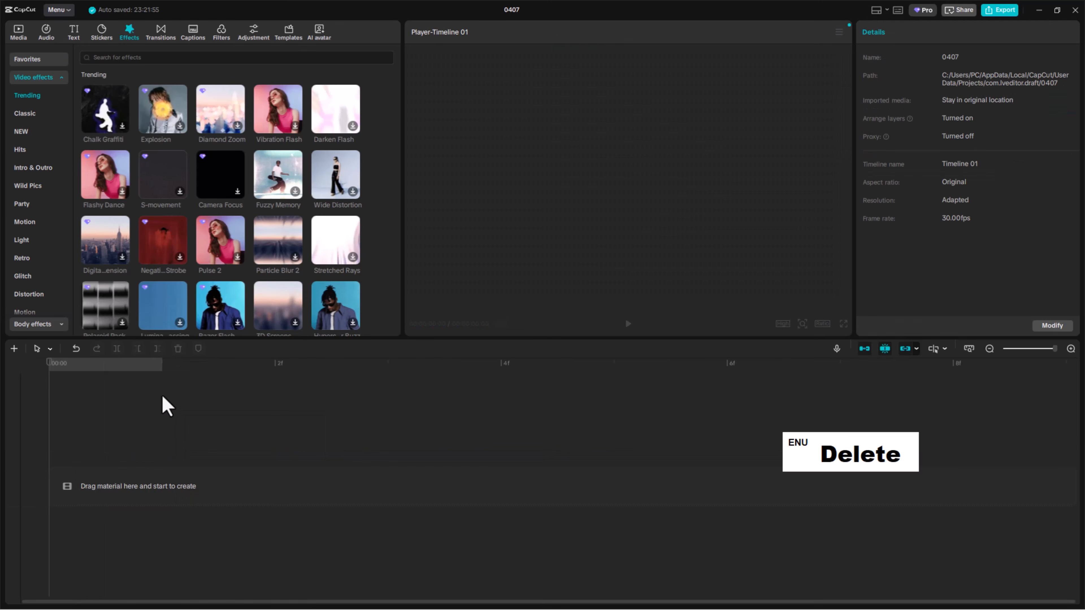
Start a media import from the Downloads folder and select today's first ten video clips plus both Avatar_Video extracted audio WAV files
click(19, 34)
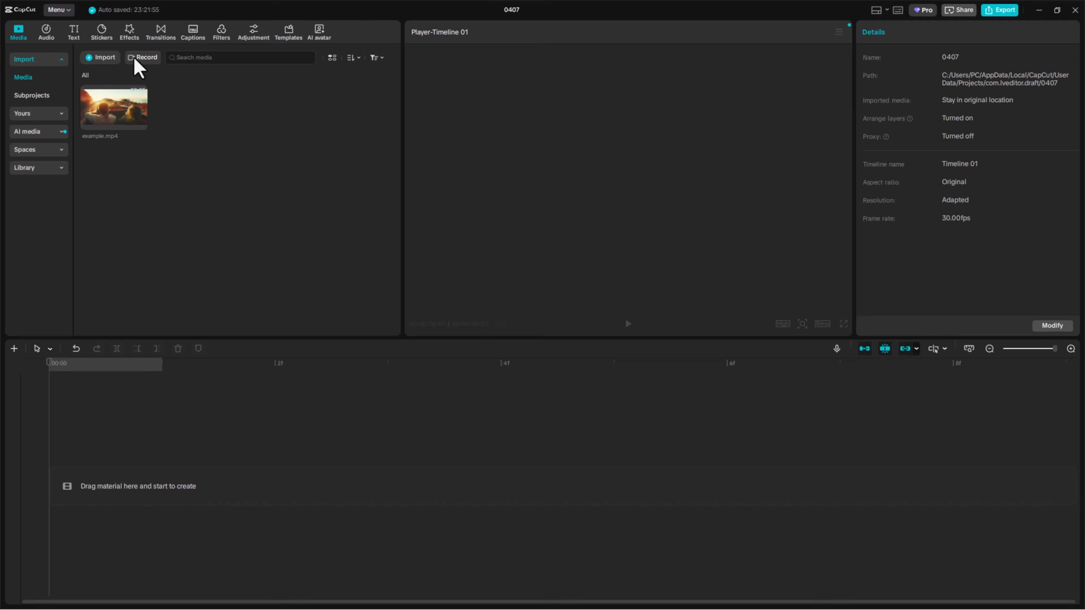
click(107, 61)
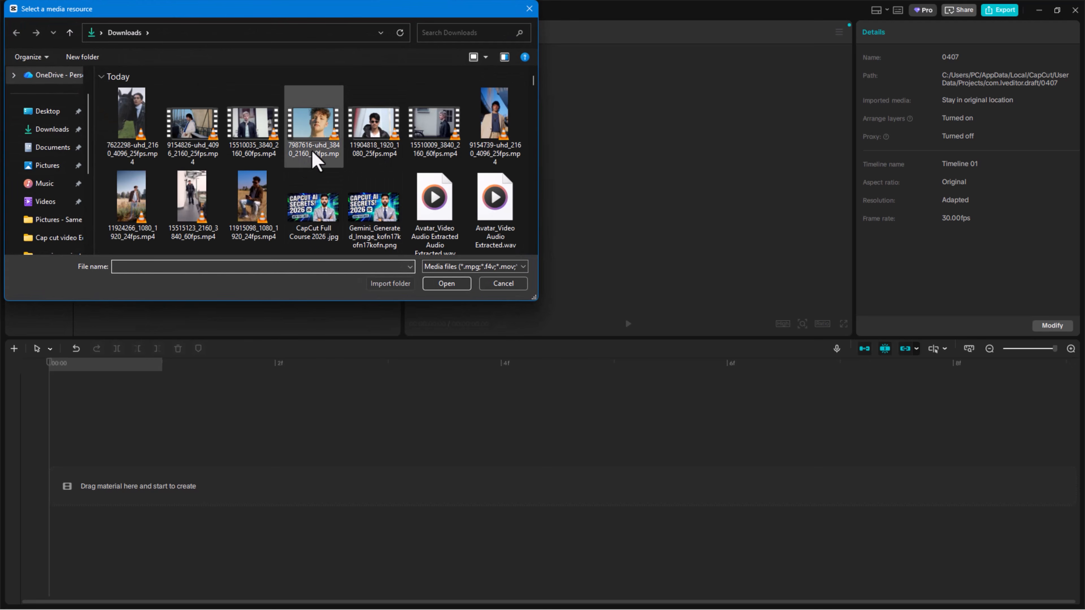
click(133, 122)
shift+click(250, 193)
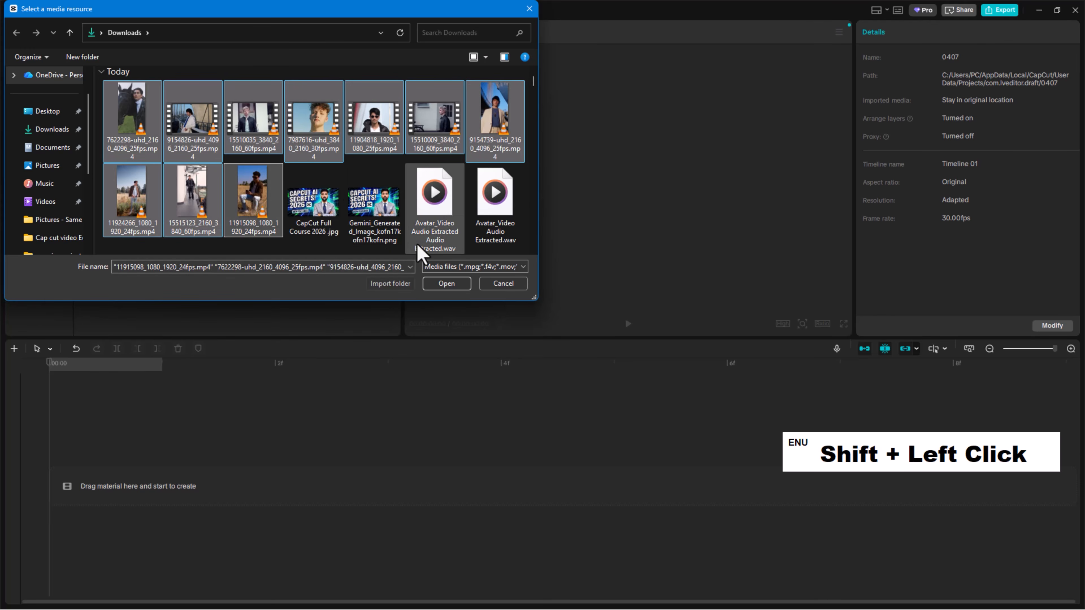
ctrl+click(432, 213)
ctrl+click(492, 222)
Add 6826181-hd_1920_1080_30fps.mp4, Avatar_Video.mp4 and Generative ai with captions.mp4 to the file selection and import all selected files
scroll(472, 184, down, 2)
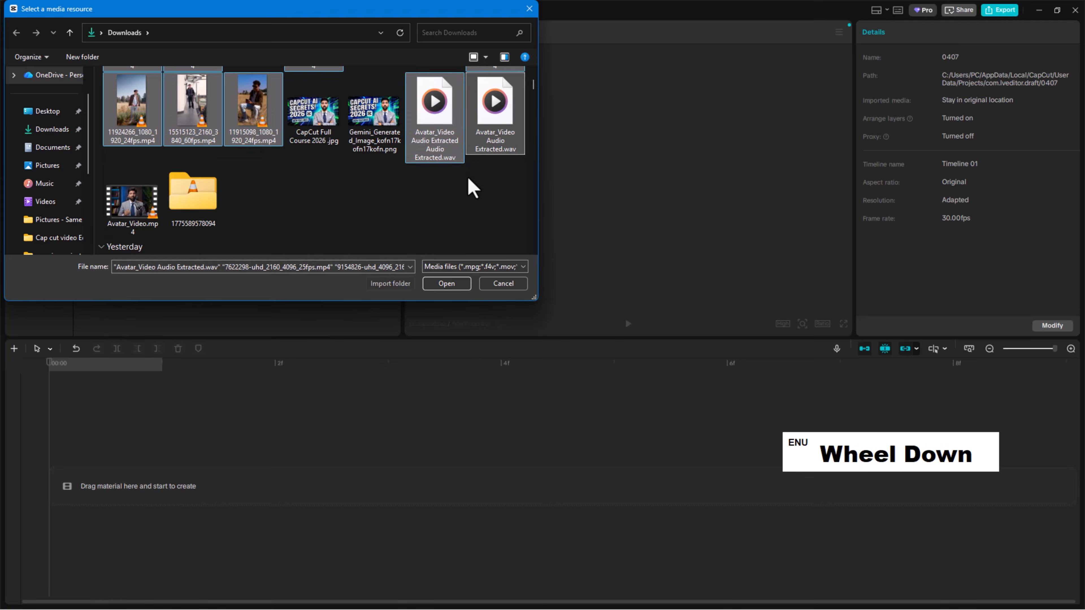
scroll(468, 178, down, 2)
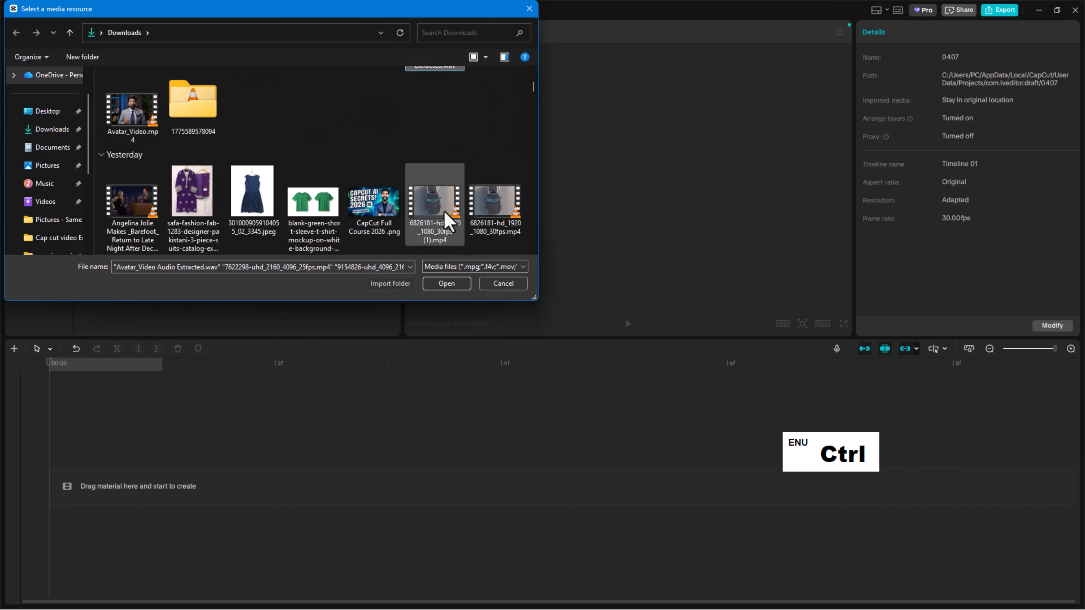
ctrl+click(492, 207)
ctrl+click(136, 134)
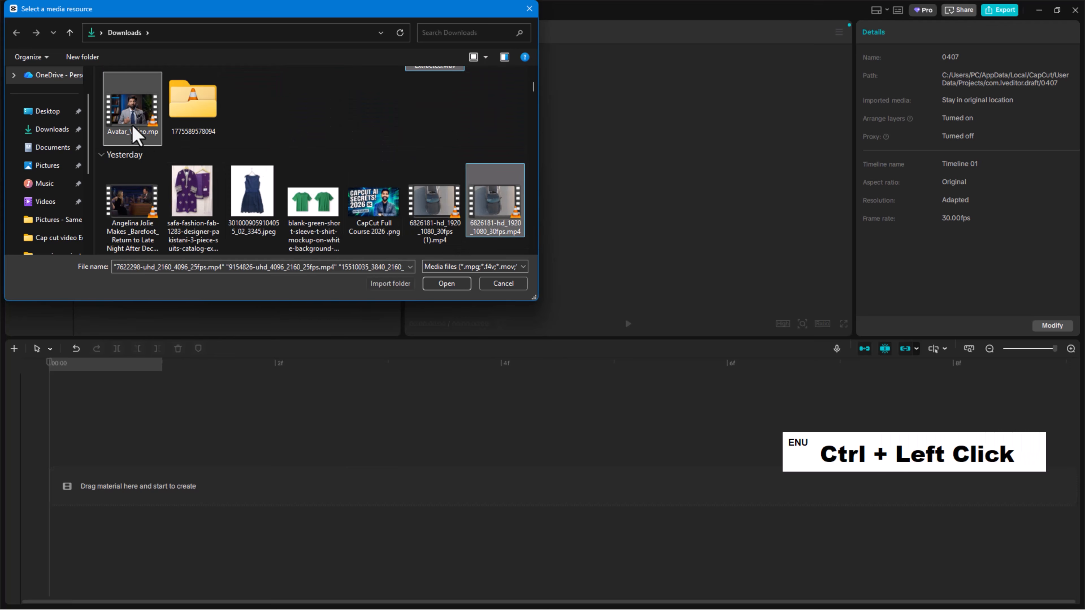
scroll(299, 171, down, 2)
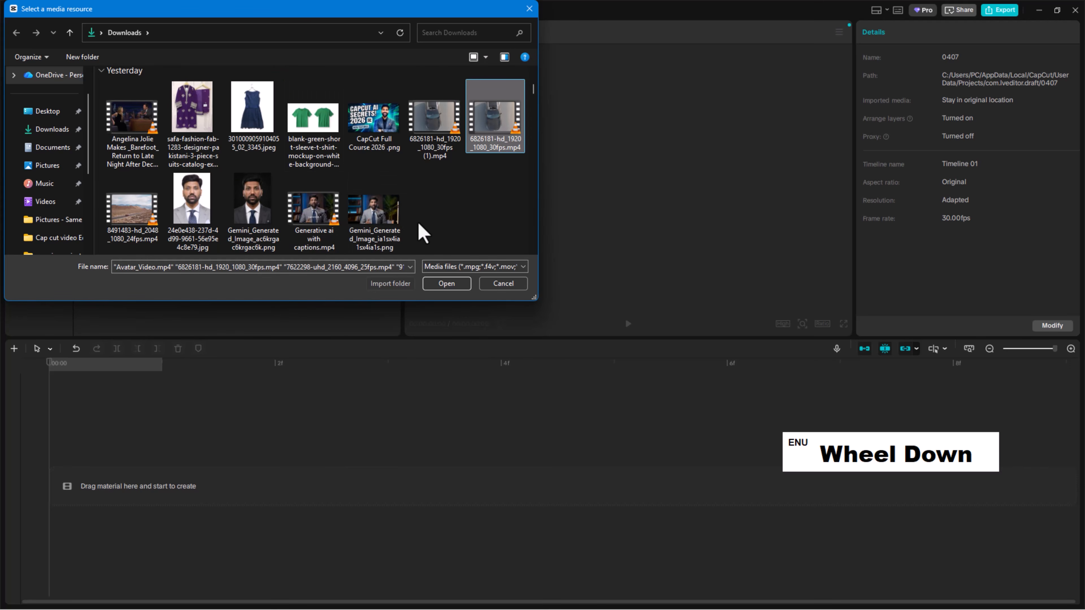
ctrl+click(321, 235)
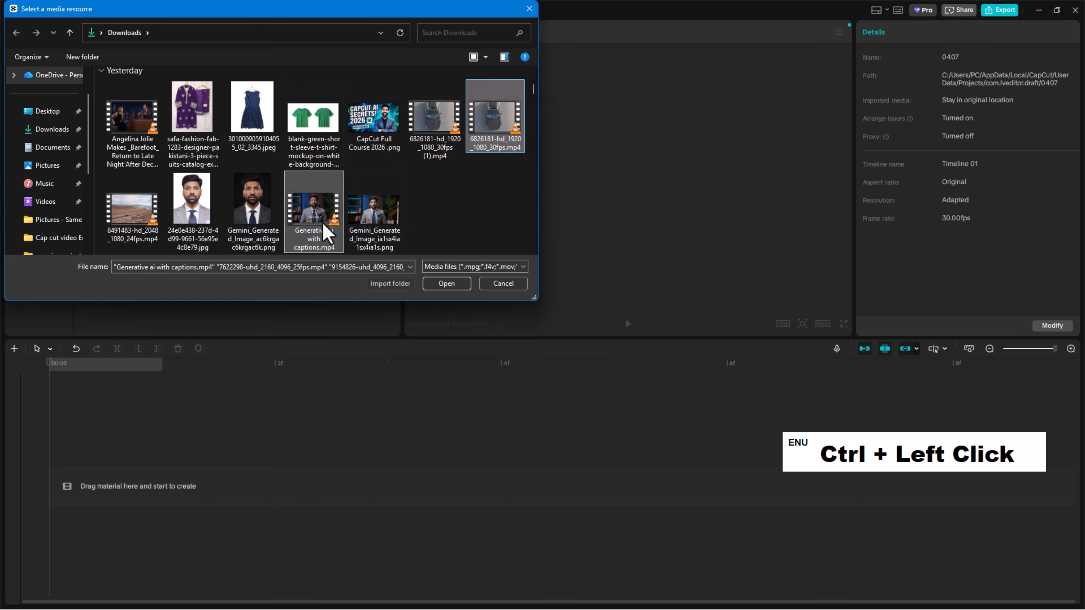
scroll(463, 212, down, 1)
scroll(463, 212, down, 3)
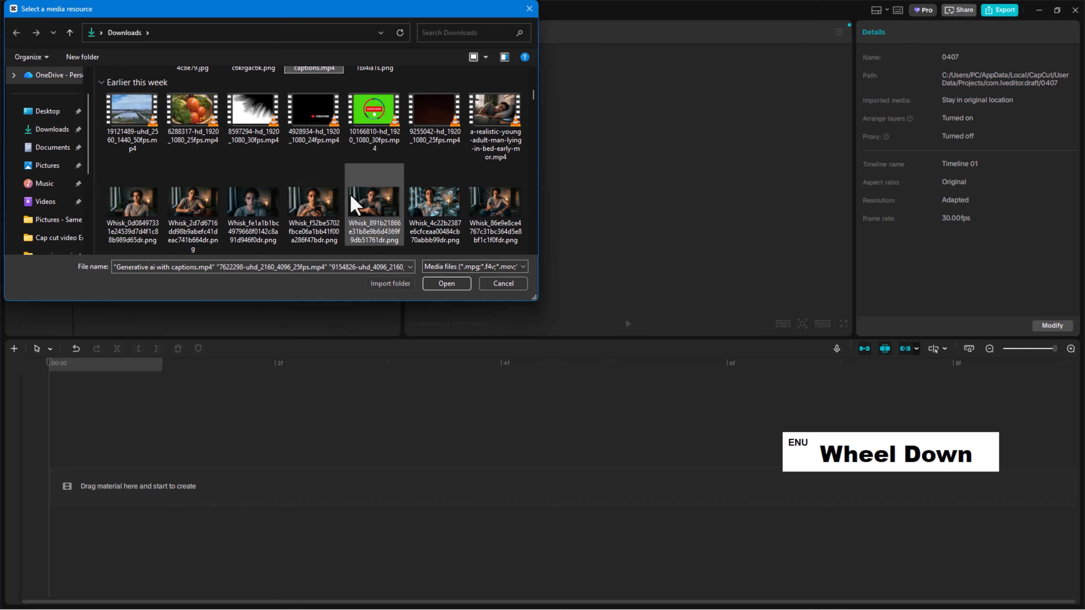
click(443, 284)
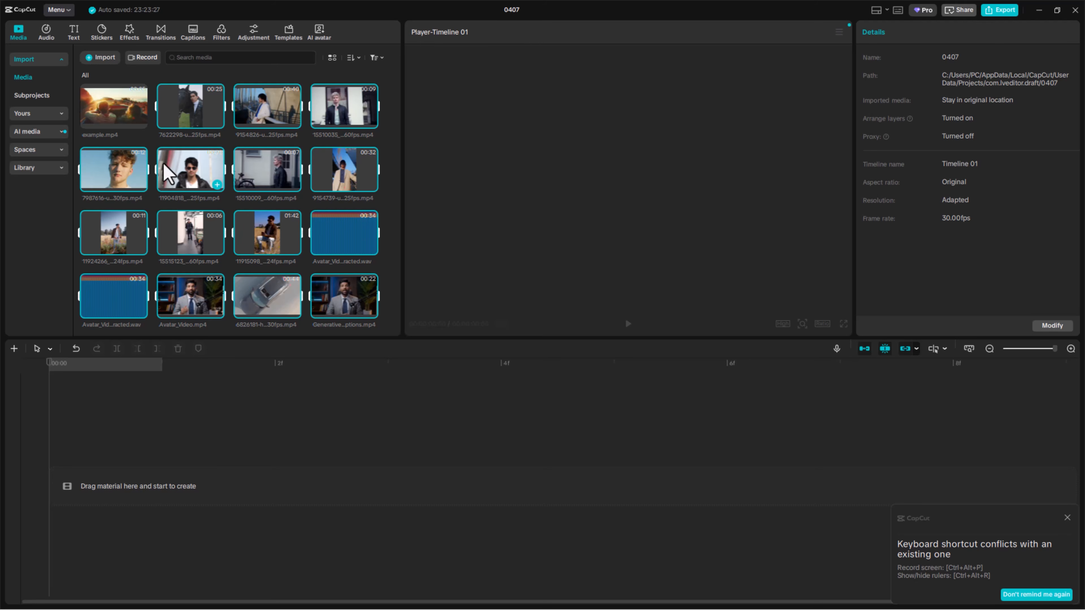
Try the list view for the imported media and switch back to the grid view
scroll(218, 164, down, 1)
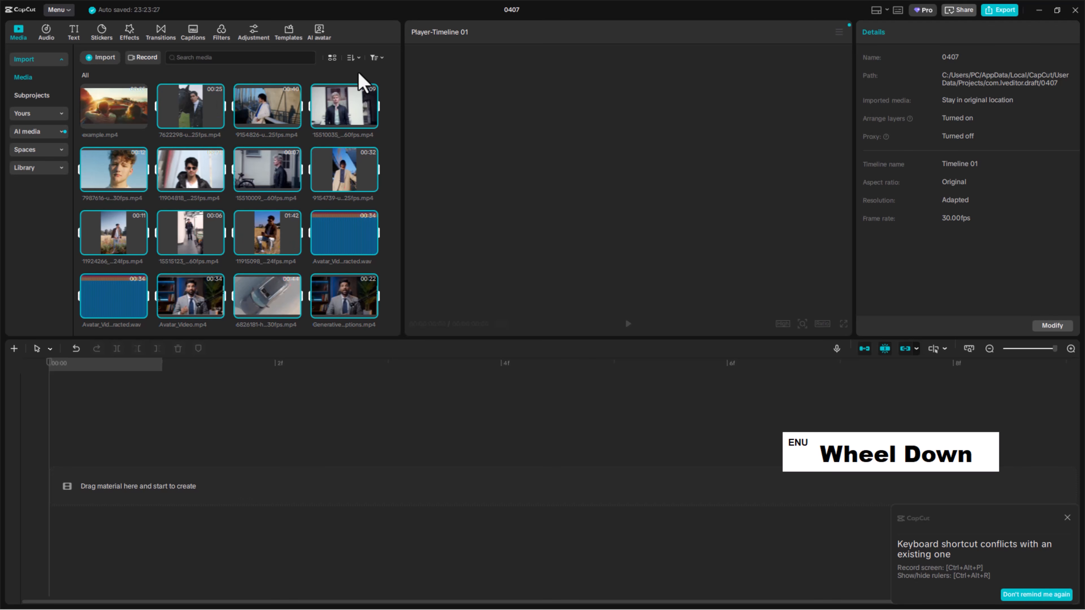
click(332, 57)
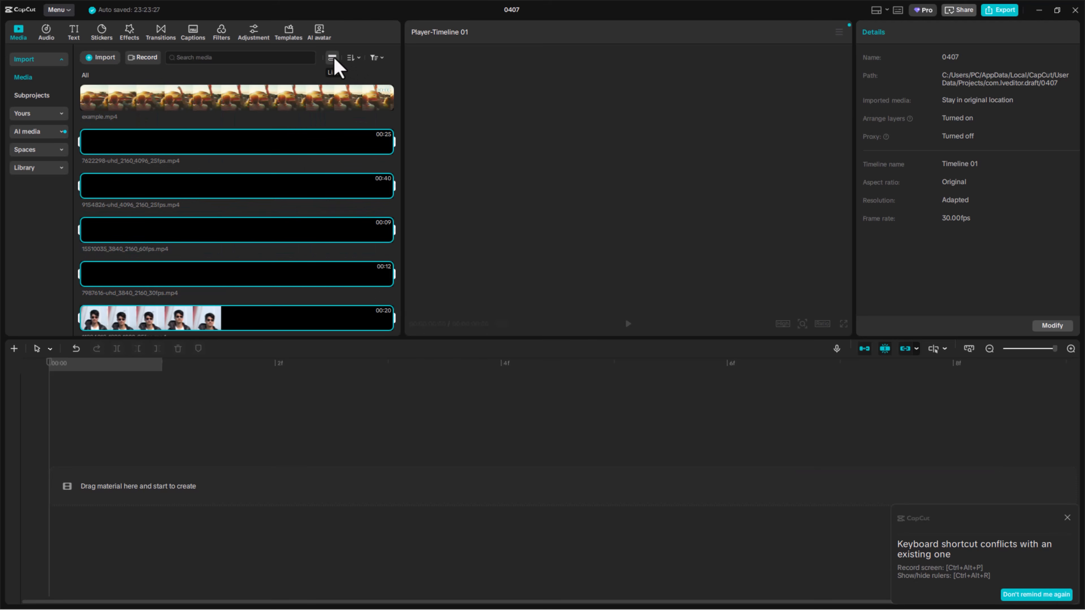
click(332, 59)
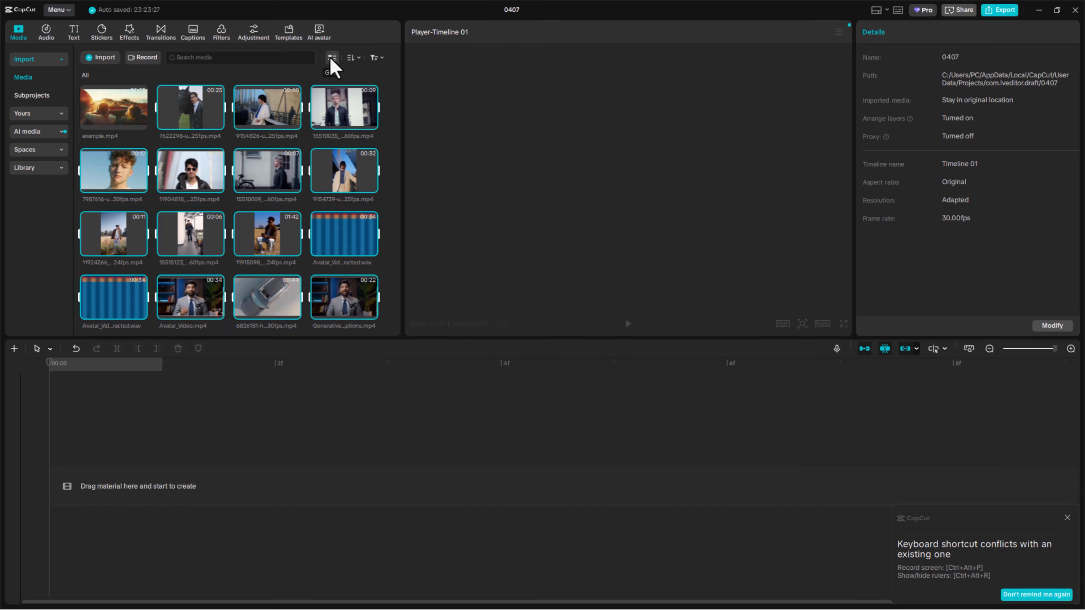
click(332, 60)
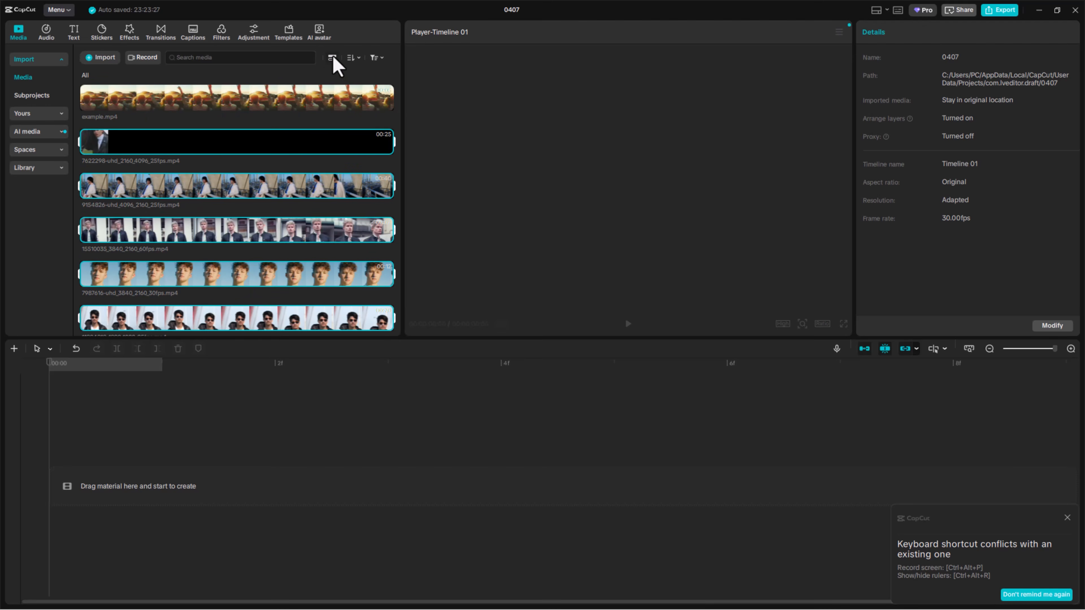
click(332, 58)
Sort the imported media by type with videos first, and change the sorting to duration from longest to shortest
click(357, 59)
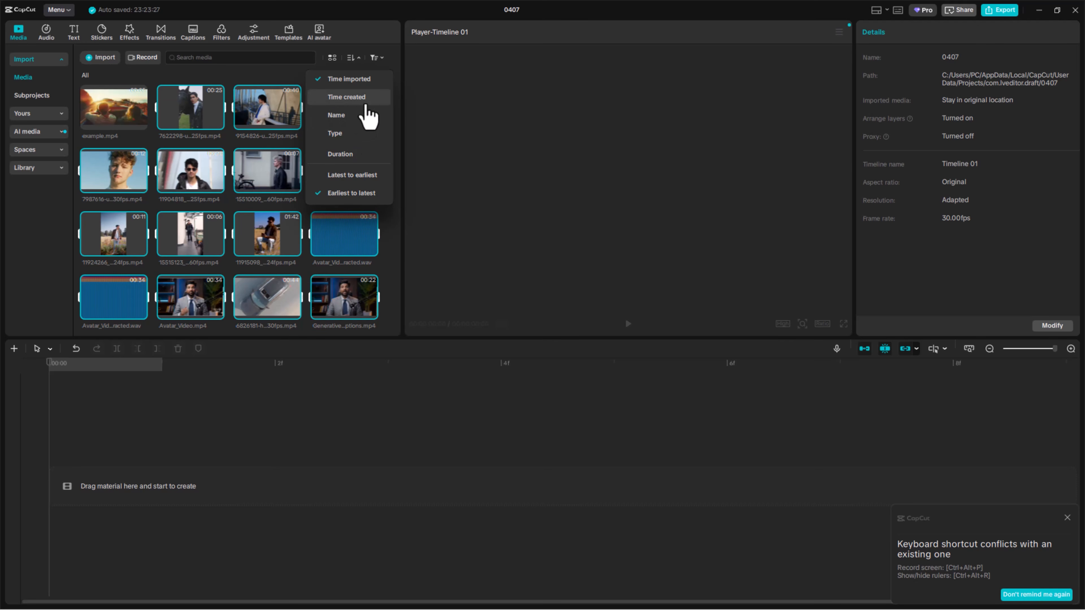
click(363, 134)
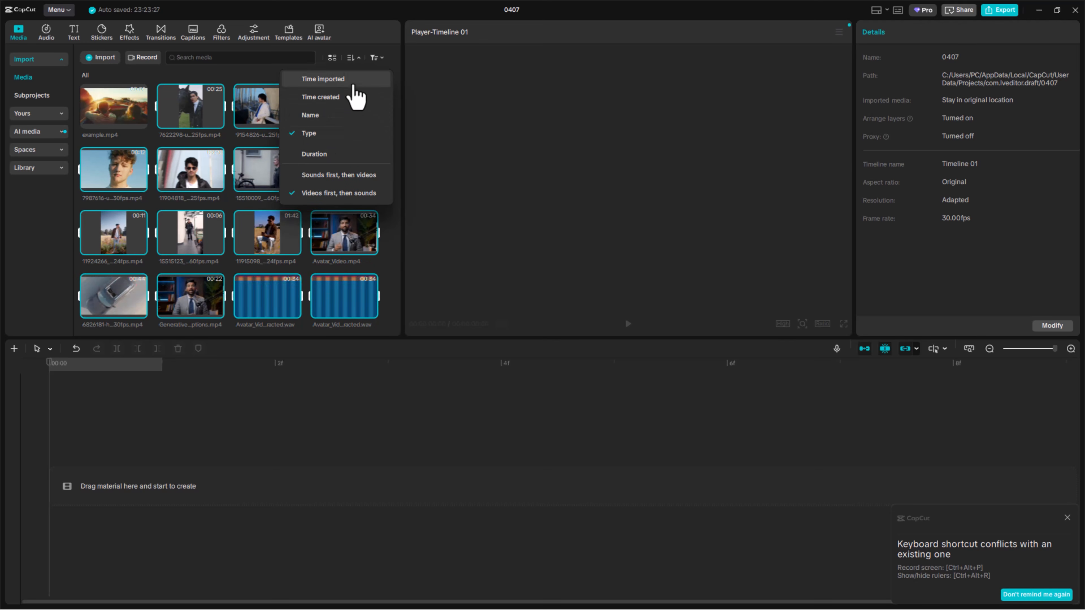
click(354, 60)
click(355, 62)
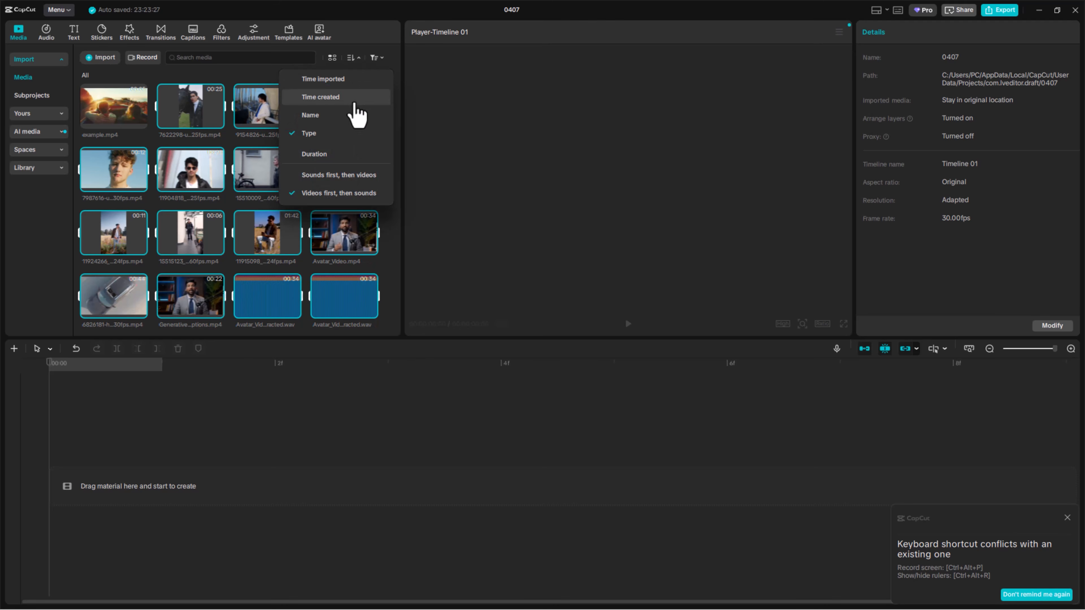
click(340, 155)
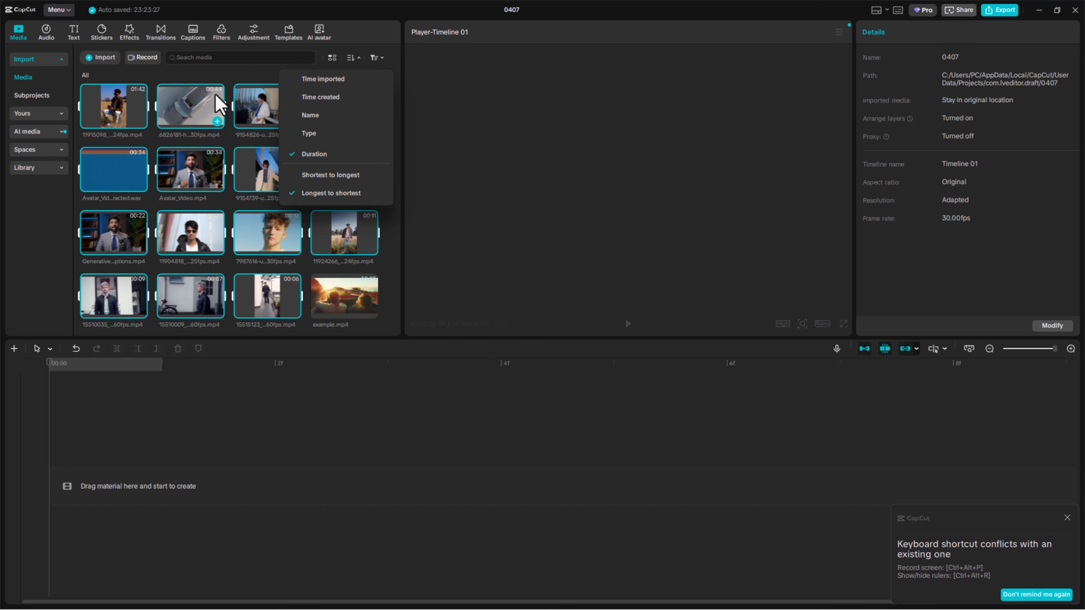
Filter the imported media to videos only, and switch the filter to audio files only
click(378, 58)
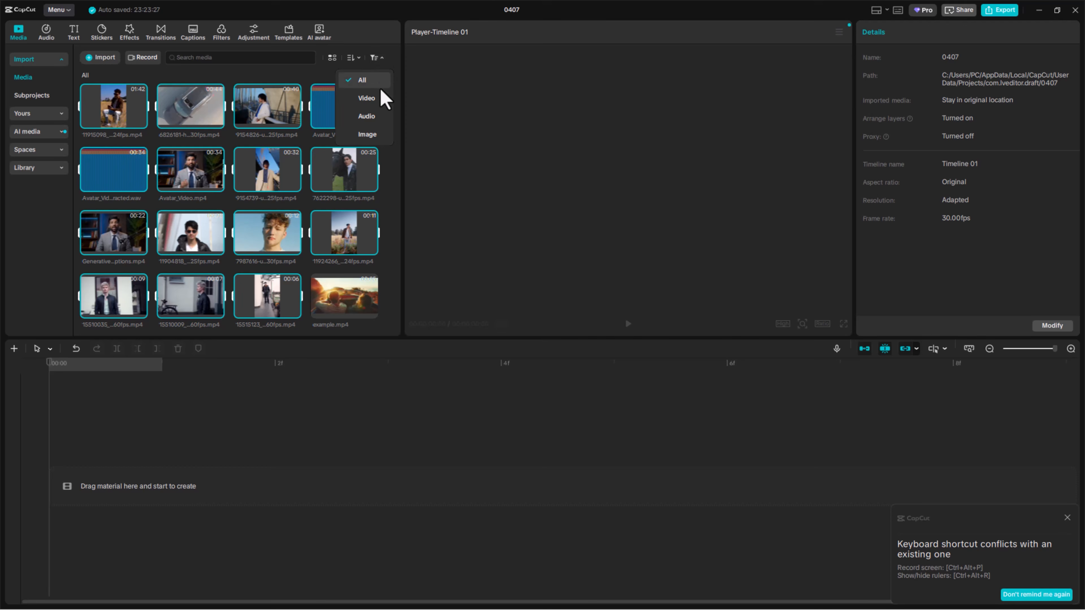
click(374, 99)
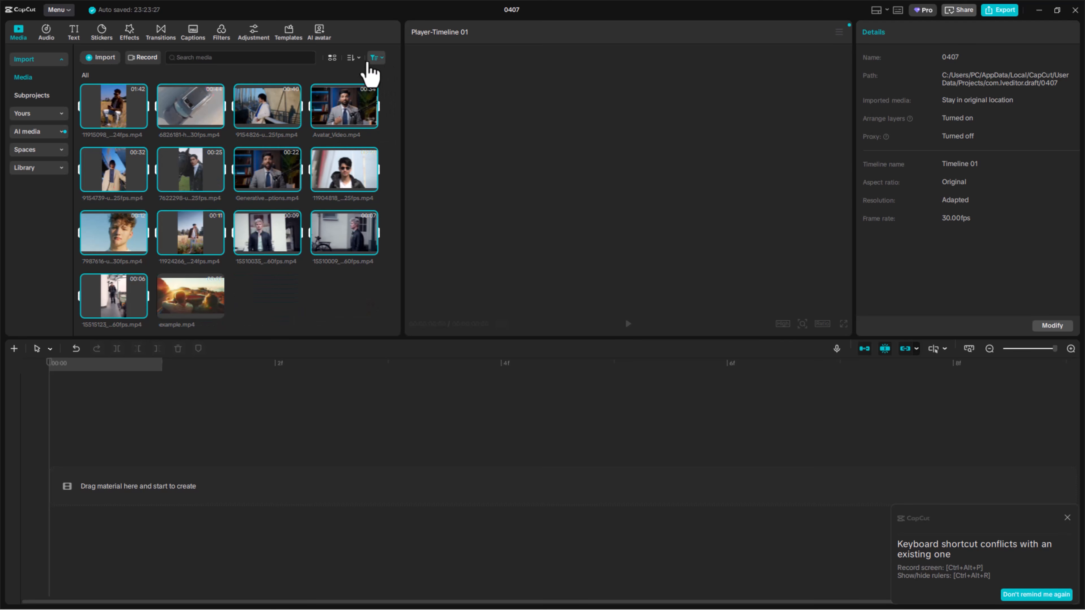
click(376, 58)
click(373, 120)
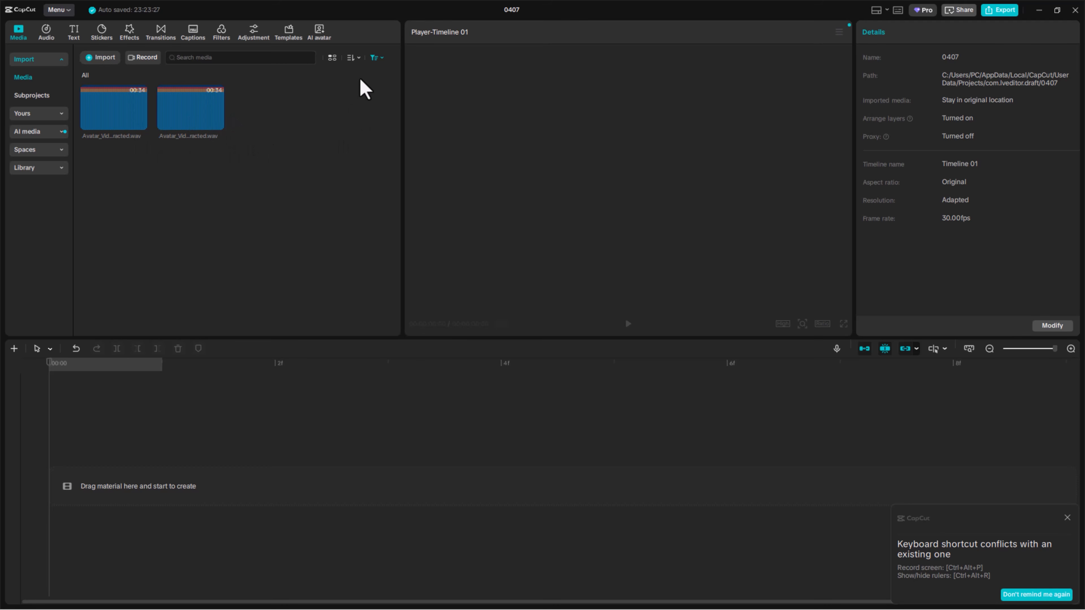
Filter the imported media to images only, and switch the filter back to all media
click(377, 59)
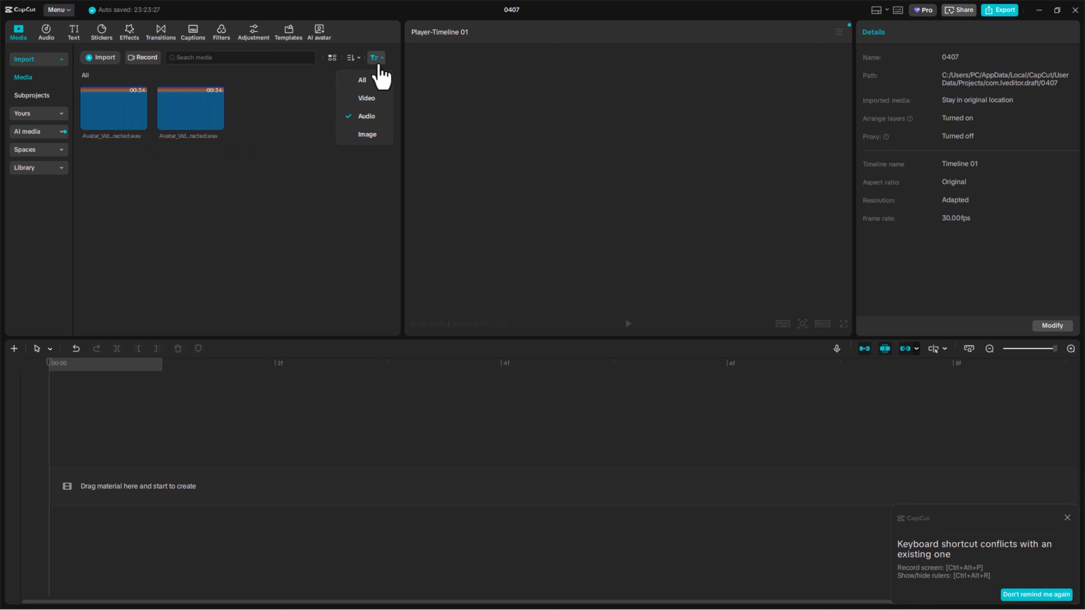
click(372, 136)
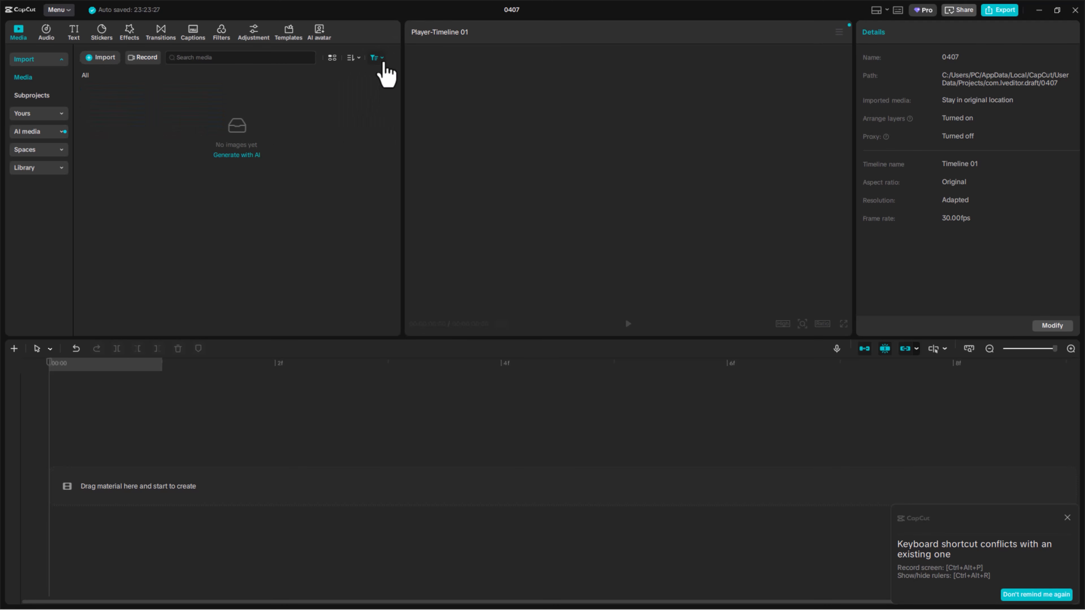
click(379, 60)
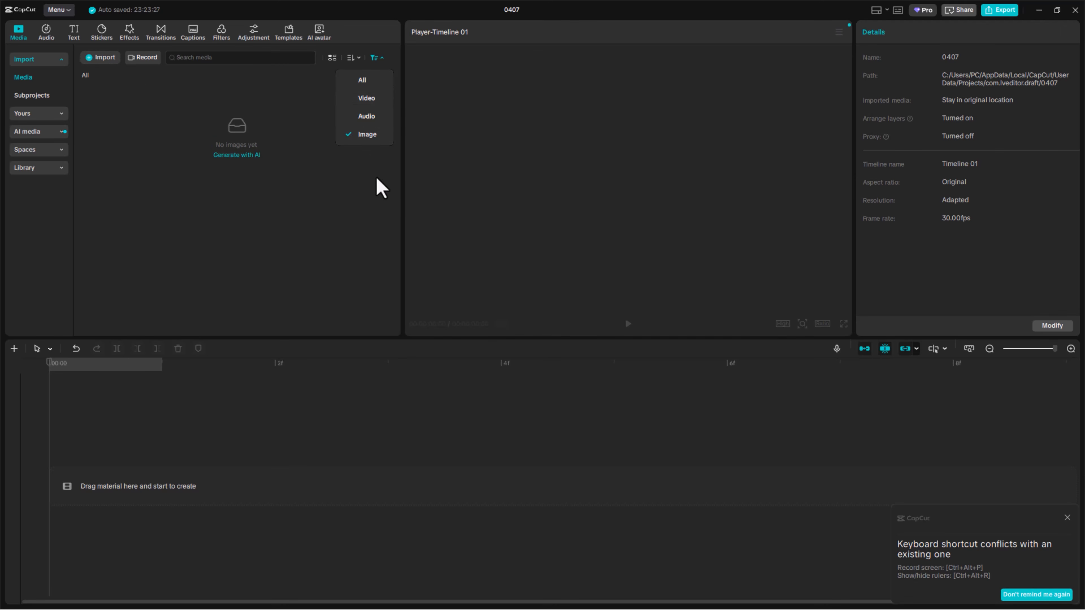
click(363, 81)
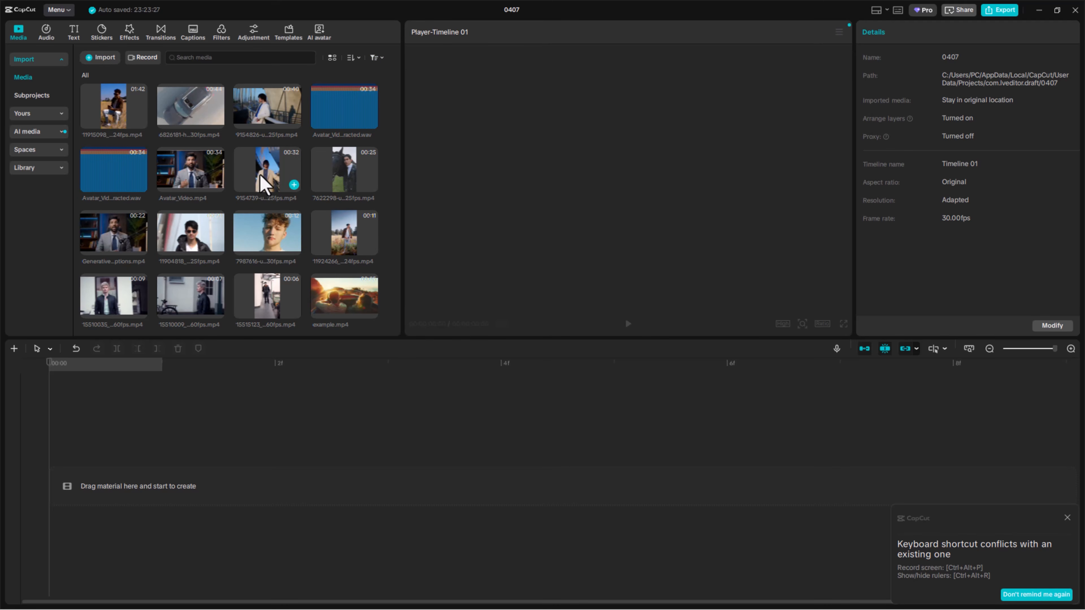
Preview two imported videos, try adding 9154739-uhd_2160_4096_25fps.mp4 to the timeline and delete it from there
click(269, 108)
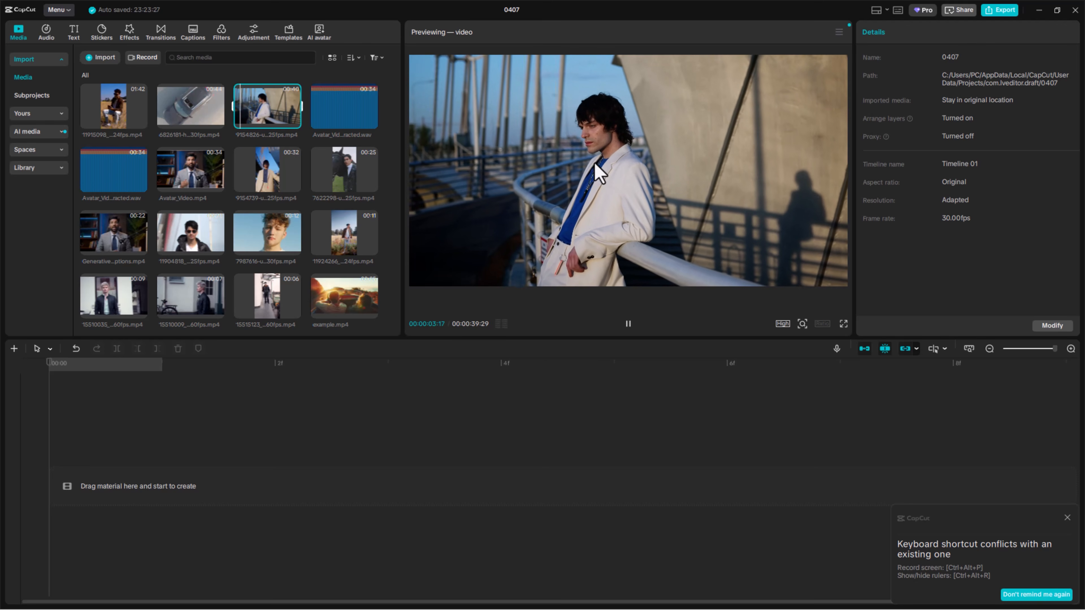
click(197, 181)
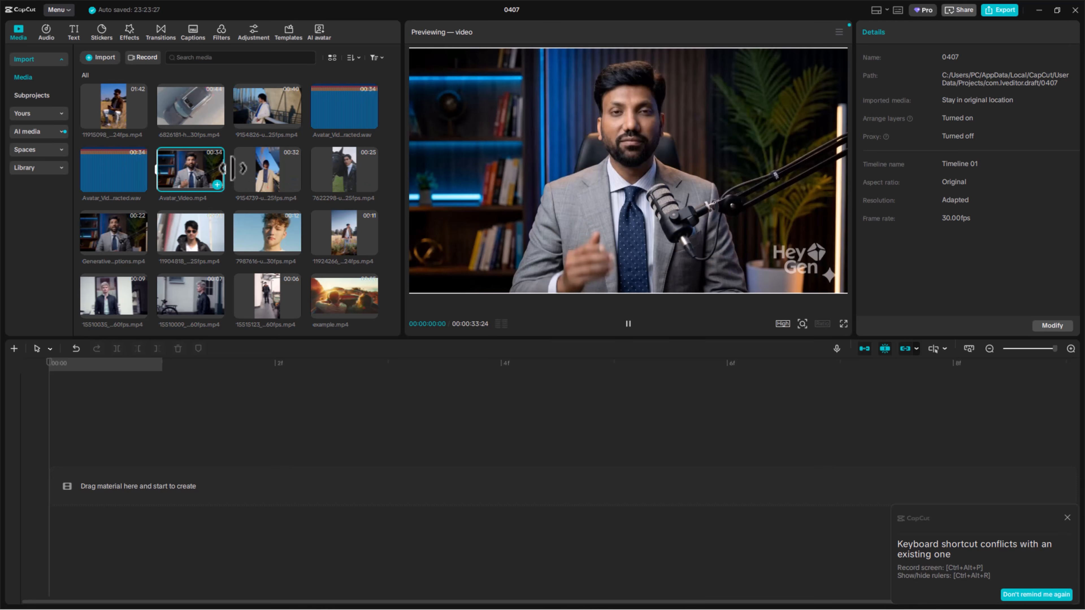
click(294, 185)
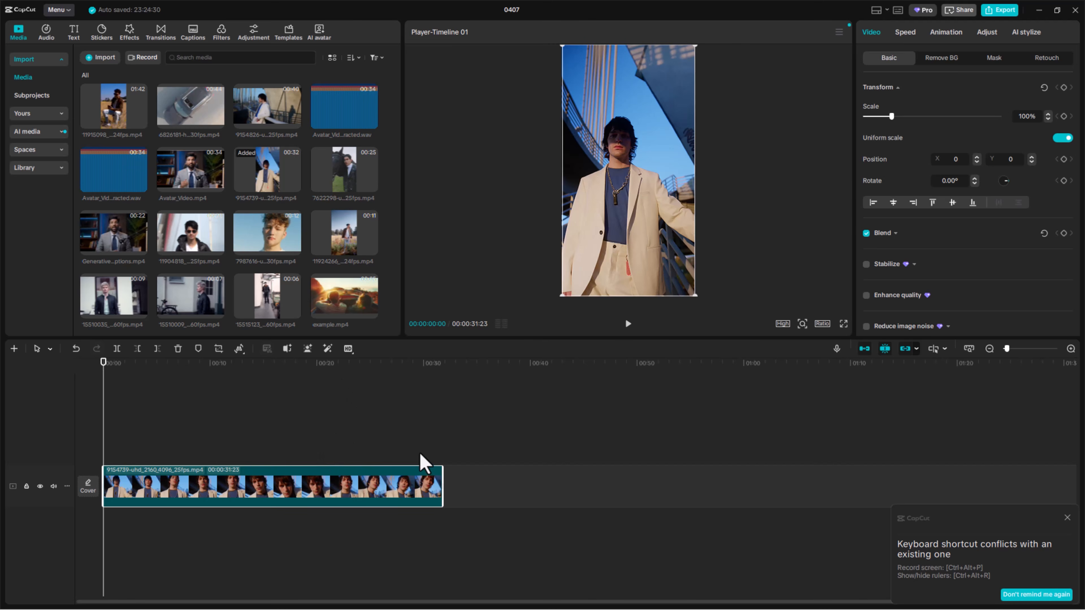
key(Delete)
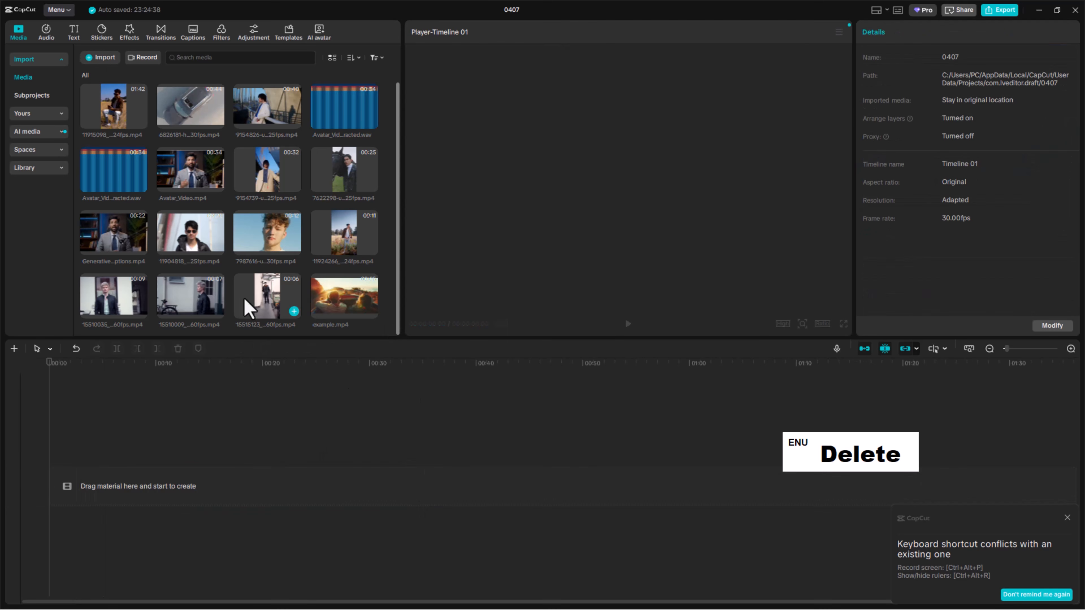
Mark the range 00:00:08:14 to 00:00:23:17 of 9154739-uhd_2160_4096_25fps.mp4 in the media library and place it at the timeline start
click(262, 304)
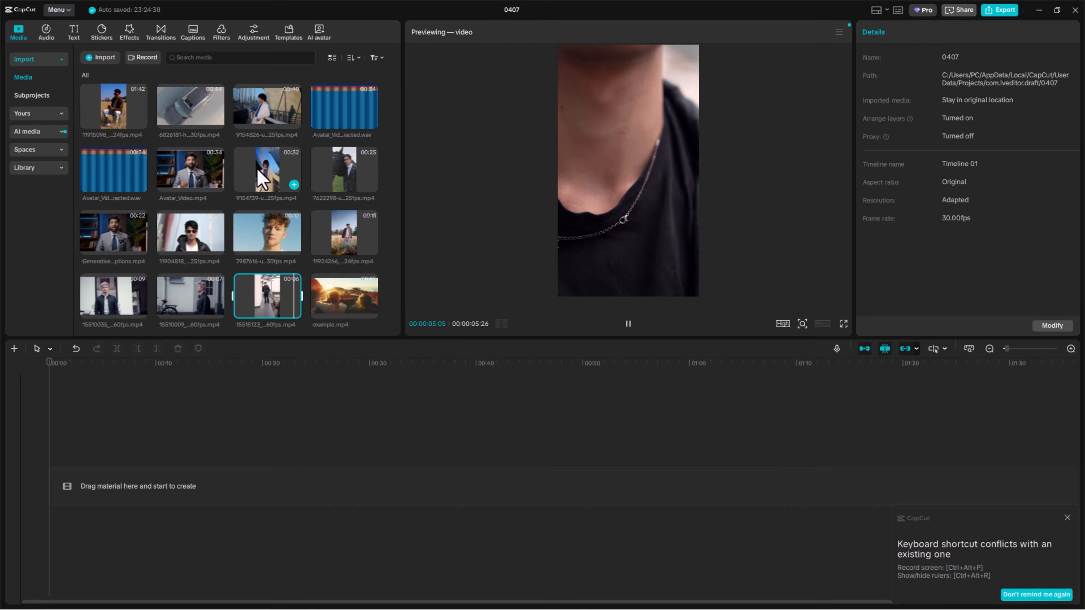
click(260, 179)
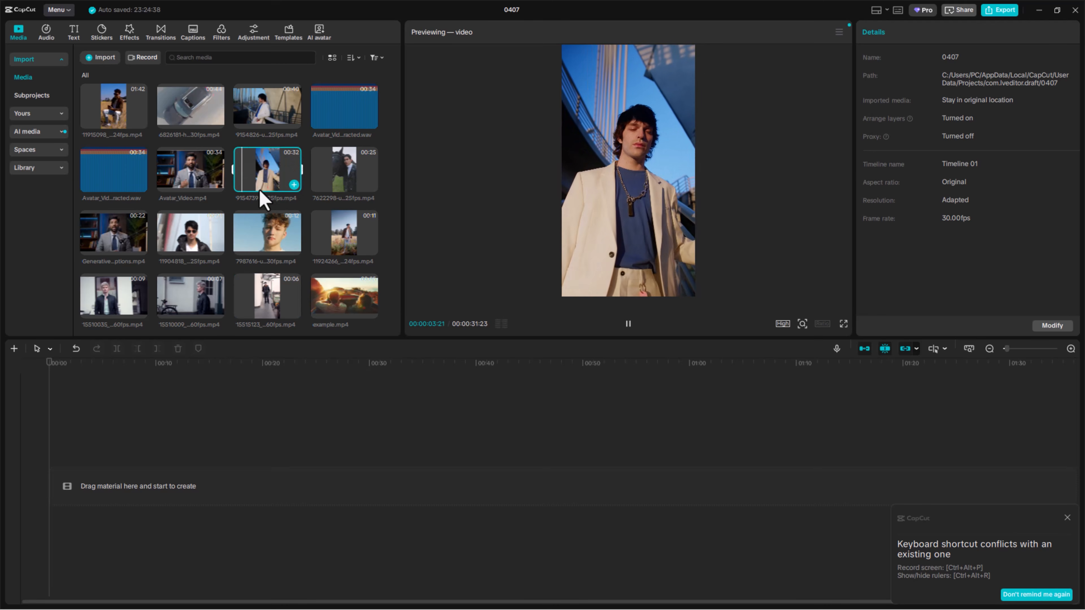
drag(234, 170, 253, 168)
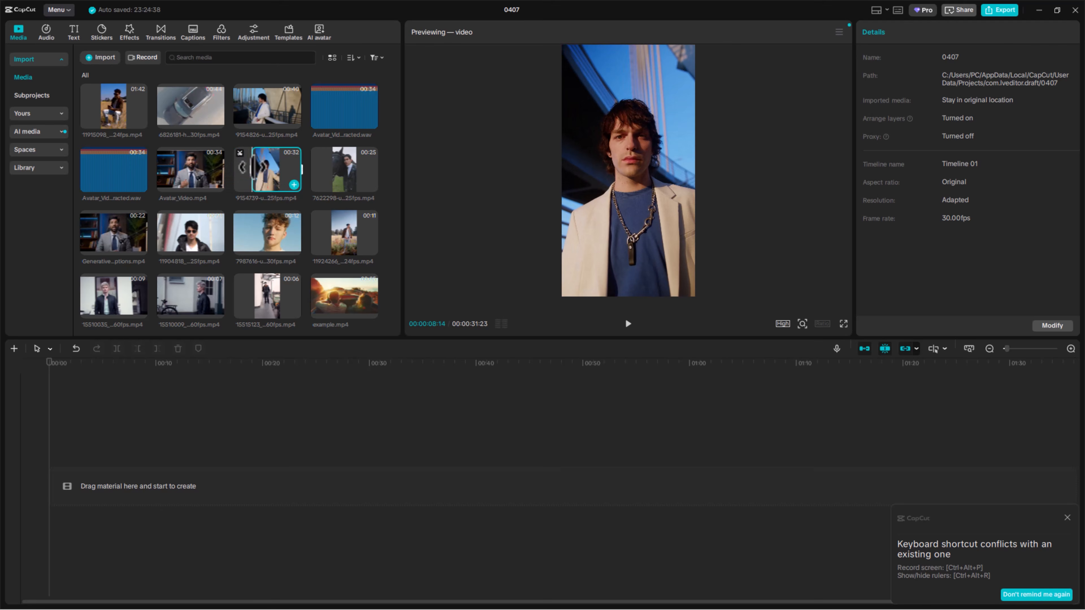
drag(301, 164, 283, 165)
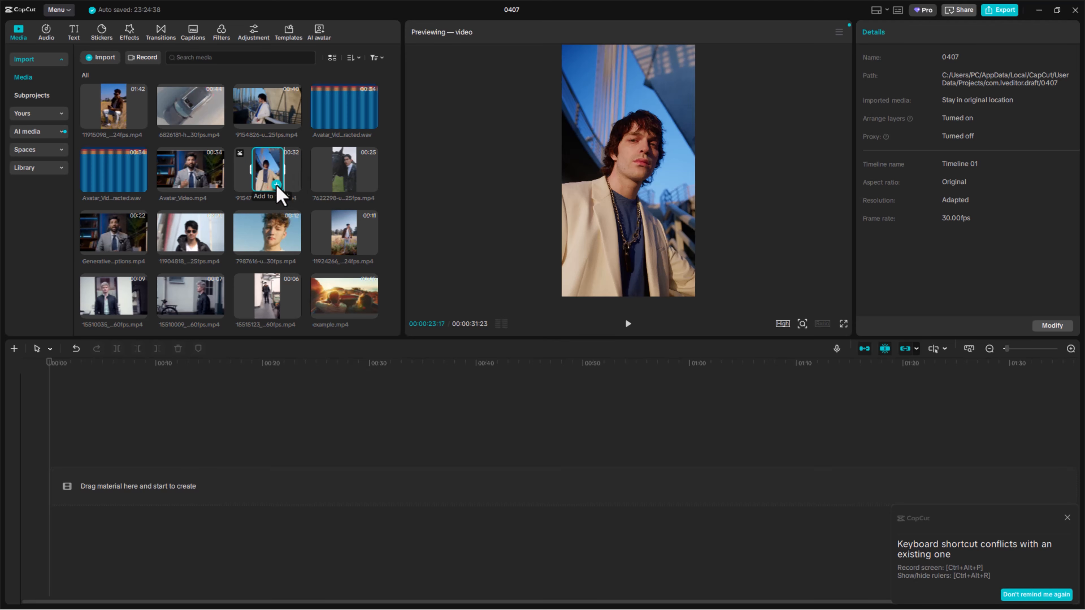
drag(274, 173, 106, 467)
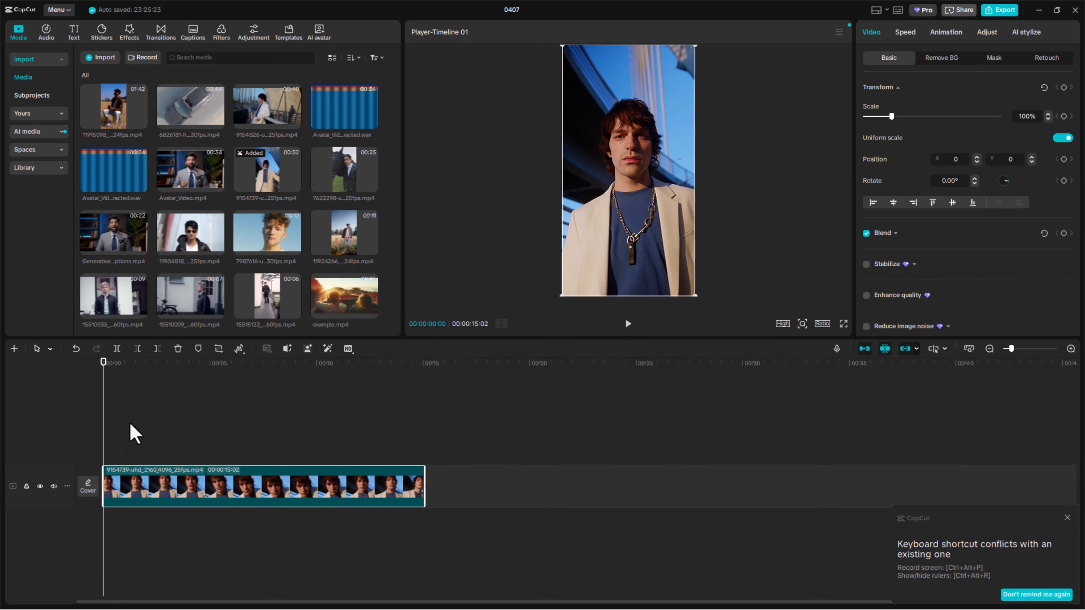
Place the marked range of Avatar_Video Audio Extracted.wav, ending at 00:00:28:05, beneath the video and align it to the timeline start
click(125, 176)
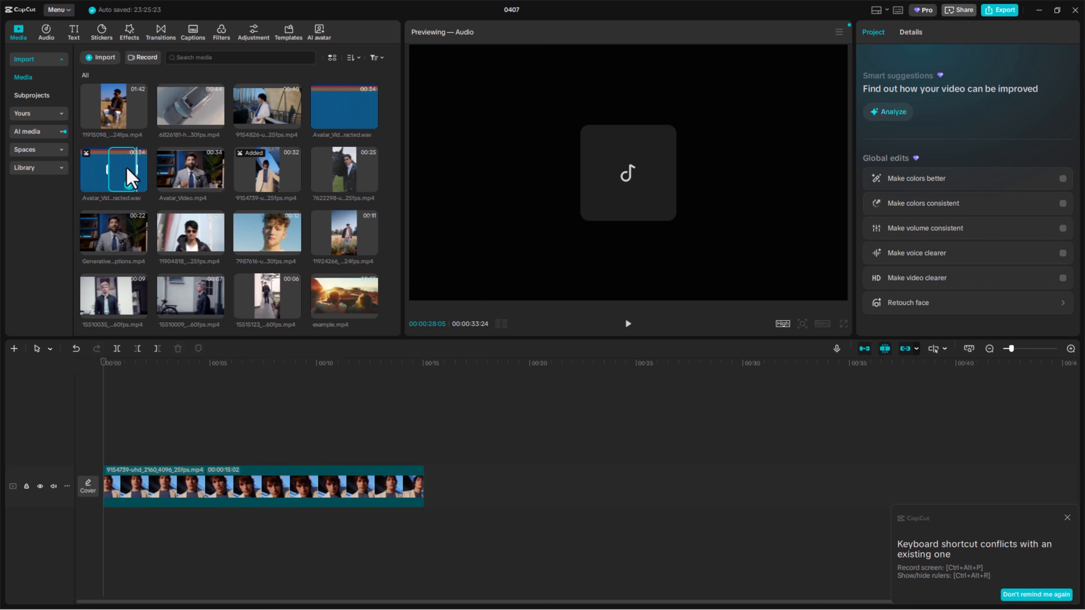
drag(132, 193, 124, 519)
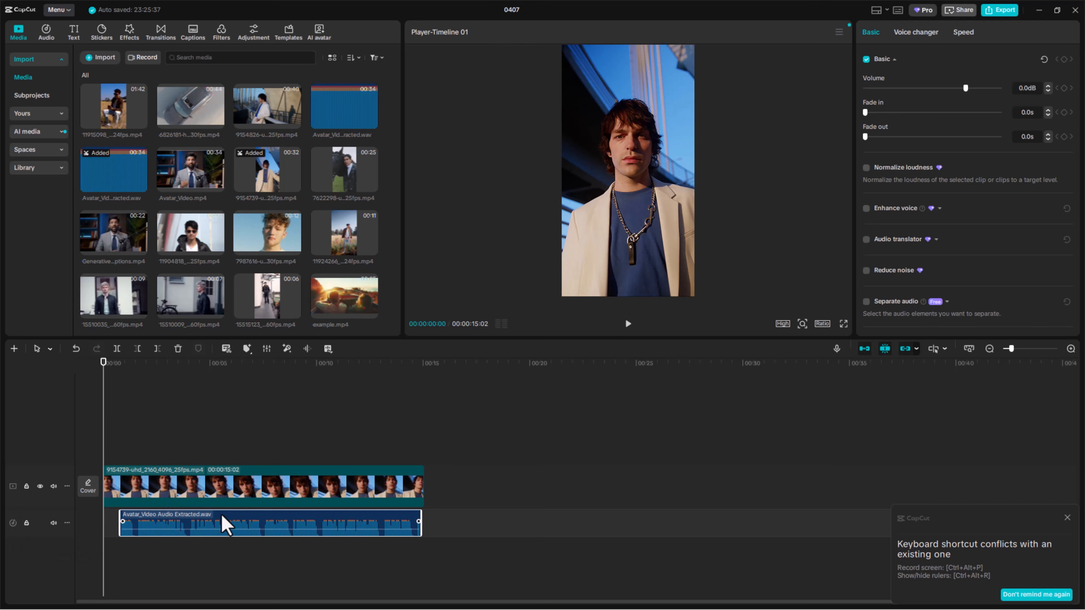
drag(222, 521, 173, 530)
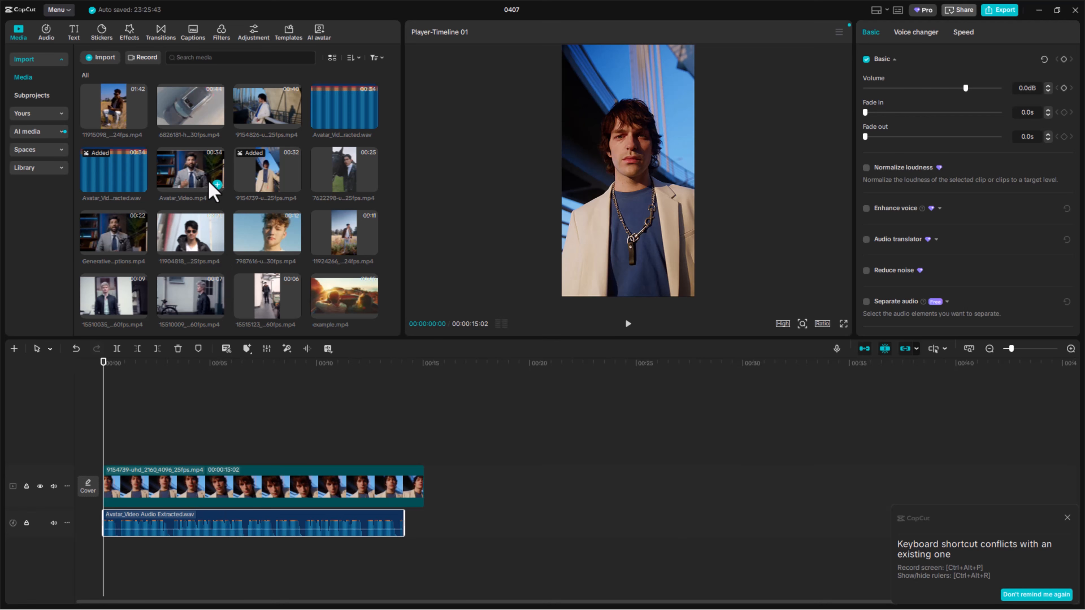
Add the marked range of 9154739-uhd_2160_4096_25fps.mp4 again on a track above the main video, starting at about 6 seconds
drag(254, 179, 241, 448)
scroll(279, 189, down, 1)
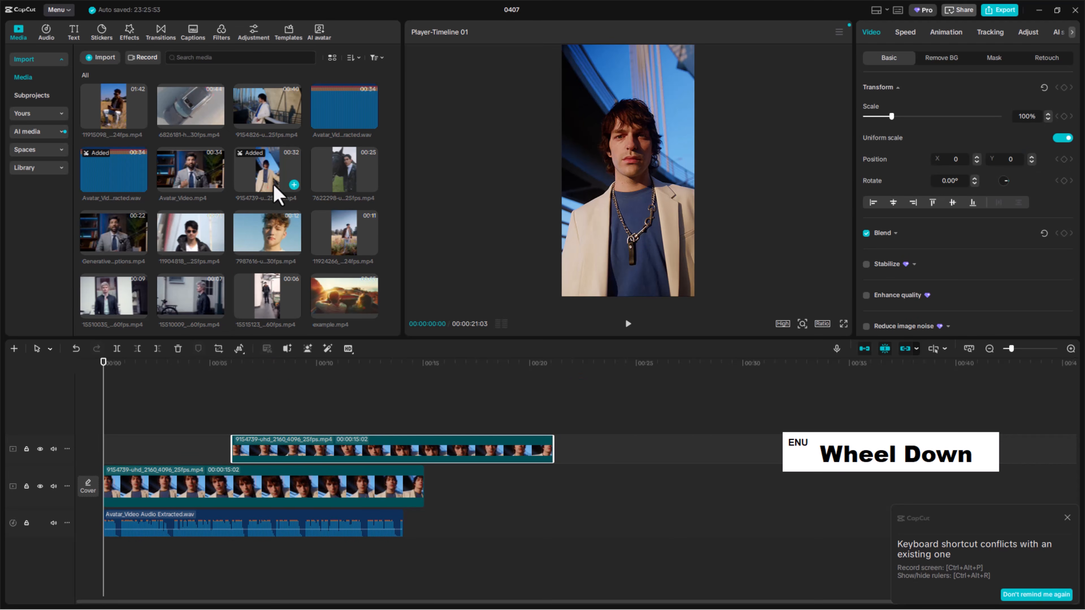
scroll(283, 203, up, 1)
Add Avatar_Video Audio Extracted Audio Extracted.wav on a second audio track at about 5 seconds and align the upper video clip with its start
drag(348, 124, 204, 565)
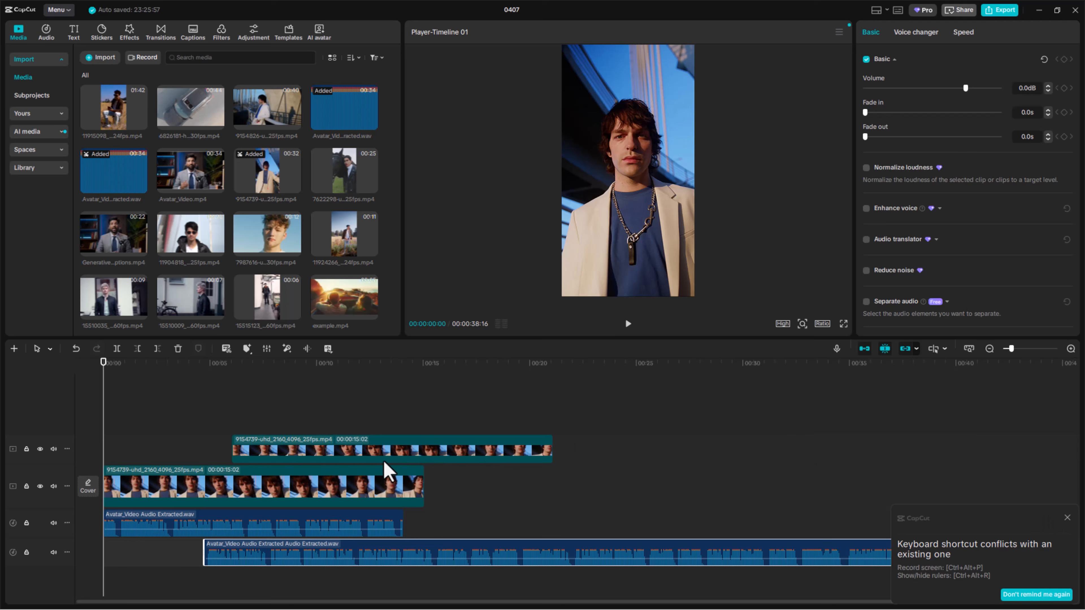
drag(388, 448, 360, 449)
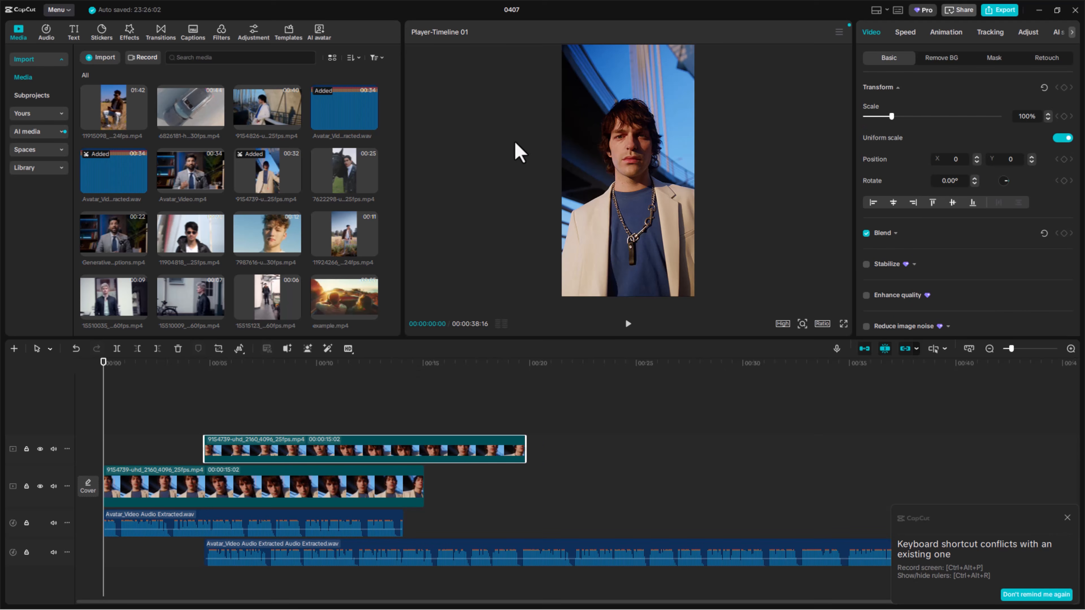
Scrub the playhead through the timeline to 00:00:17:10 and play the preview briefly from there
click(476, 176)
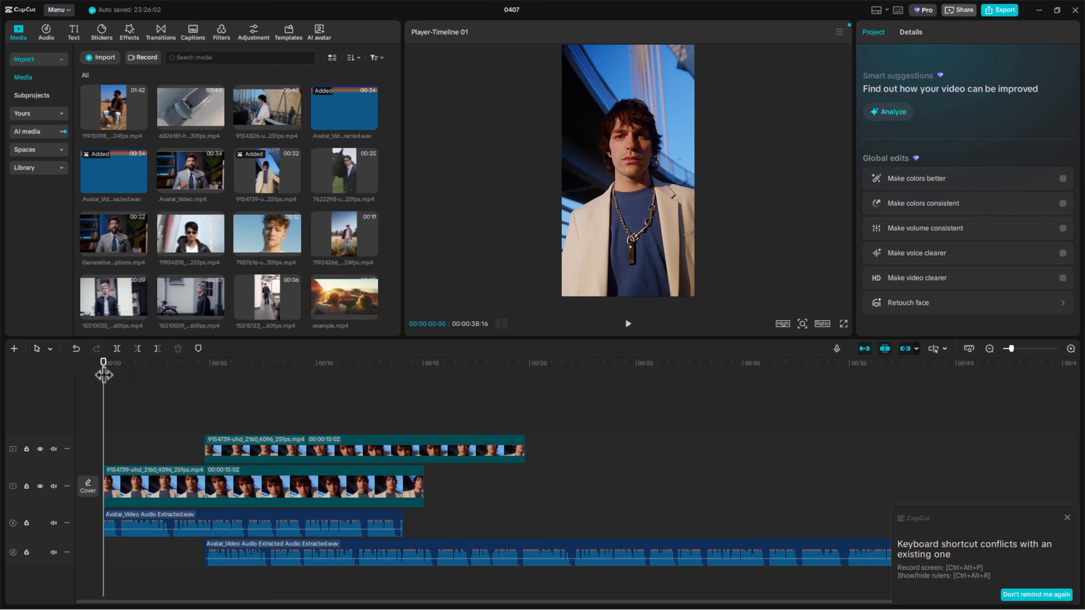
drag(103, 370, 284, 366)
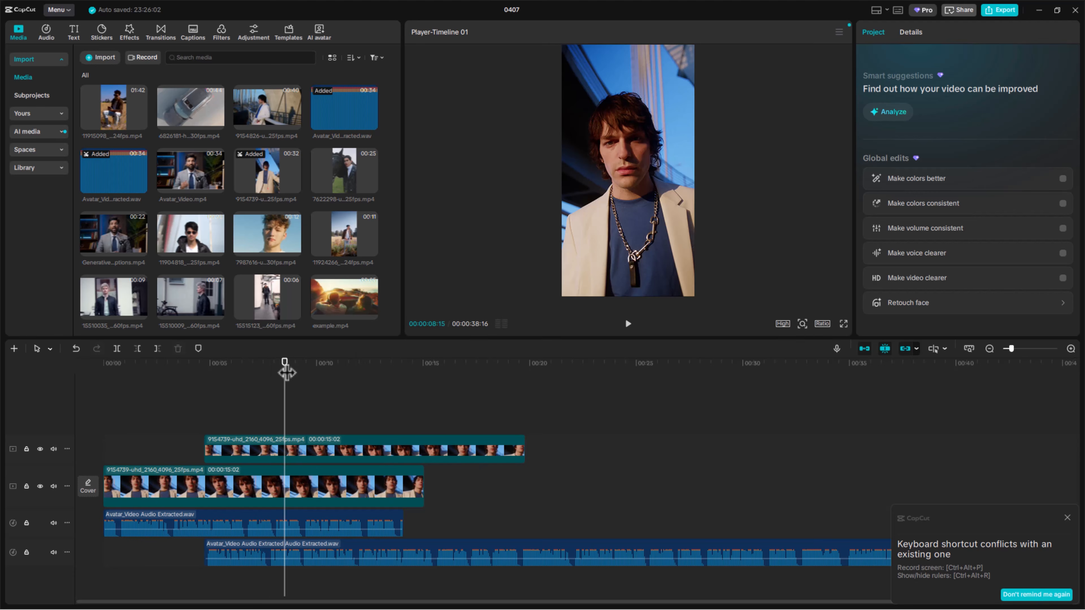
drag(287, 373, 314, 373)
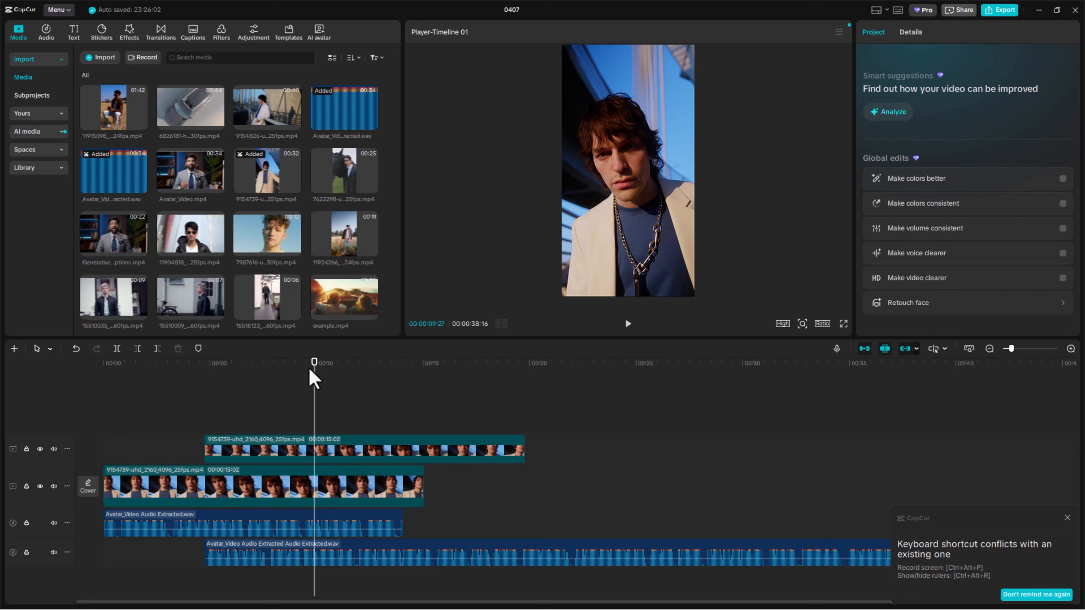
drag(315, 368, 407, 404)
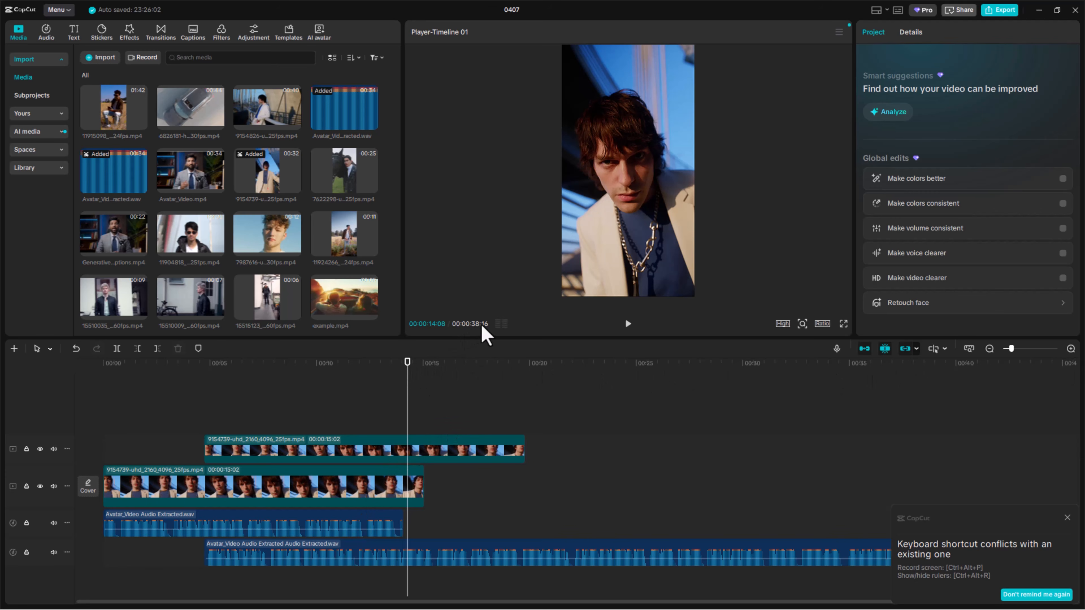
drag(407, 364, 472, 358)
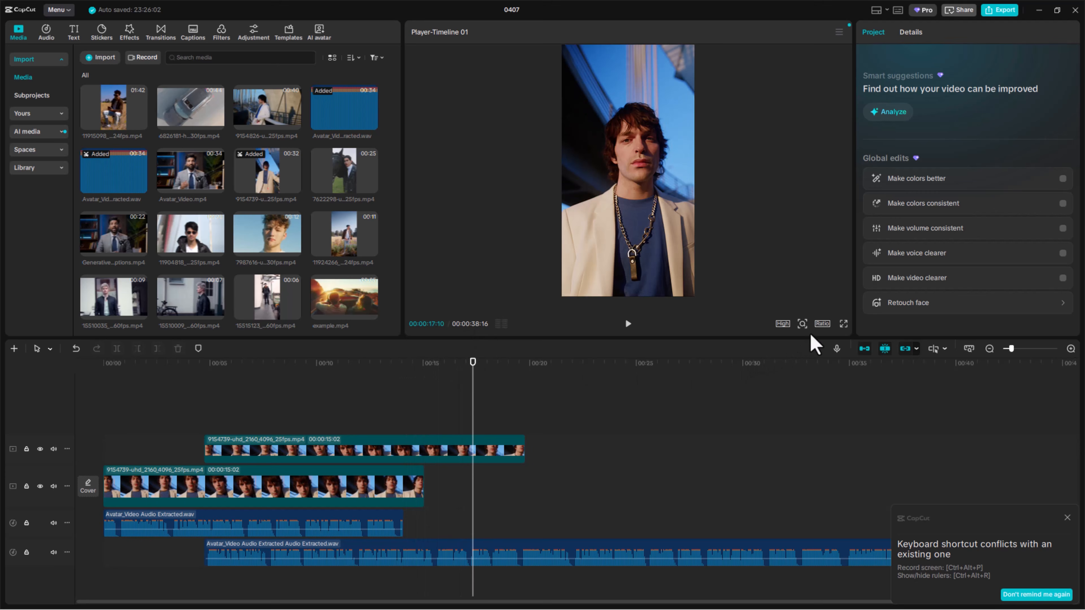
click(627, 330)
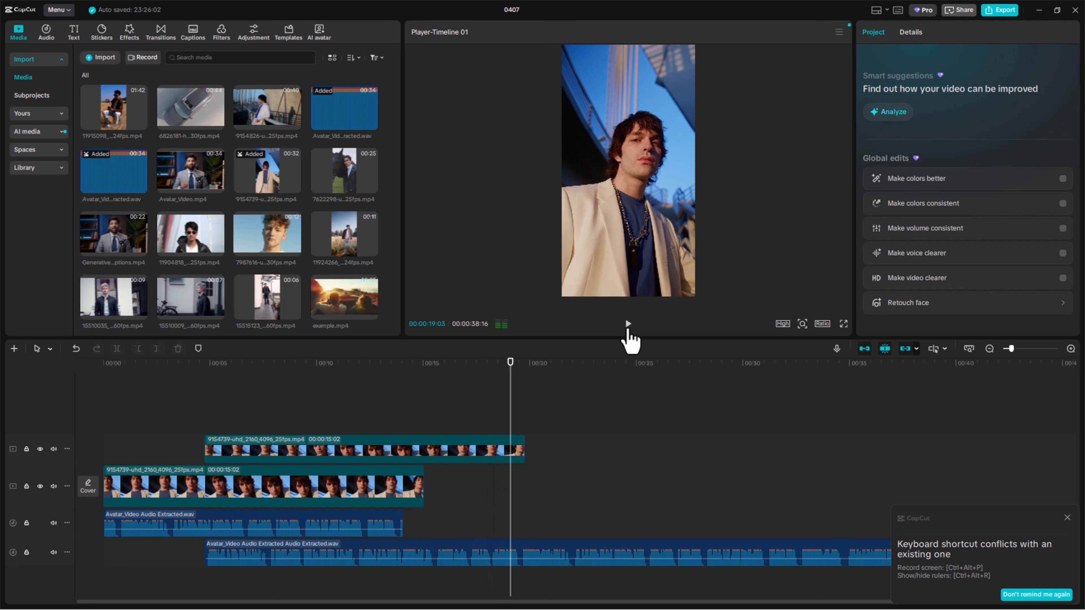
Try Full quality for the player preview, and set the preview quality to Medium
click(784, 326)
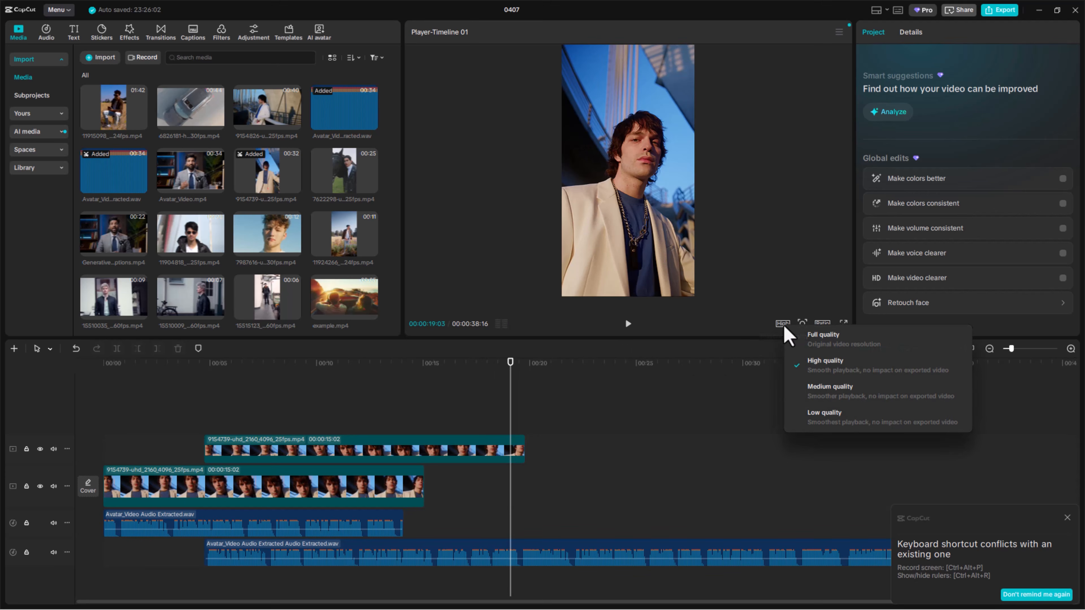
click(823, 342)
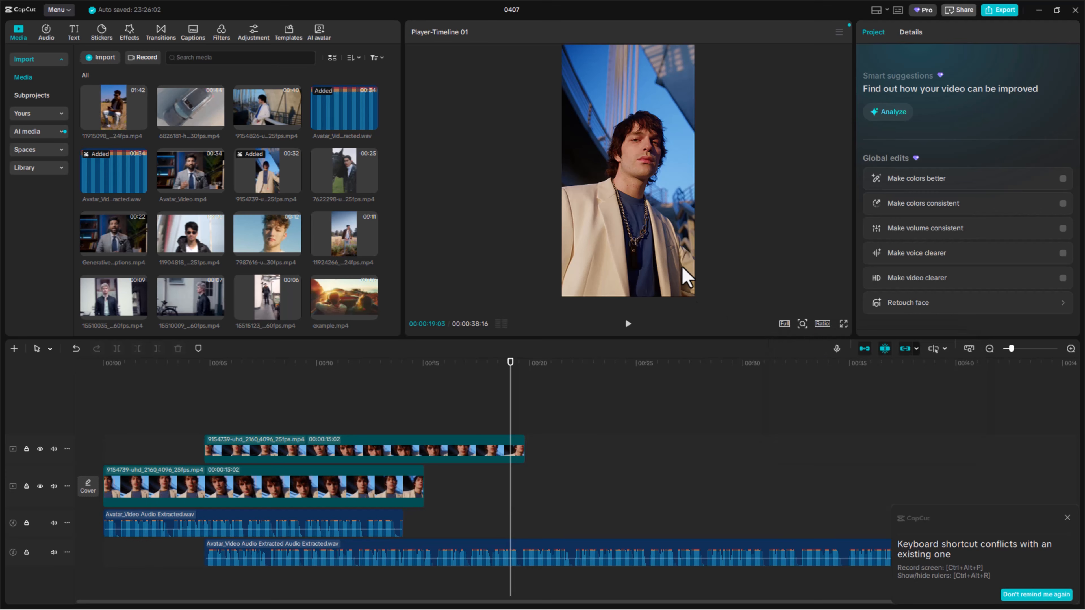
click(784, 325)
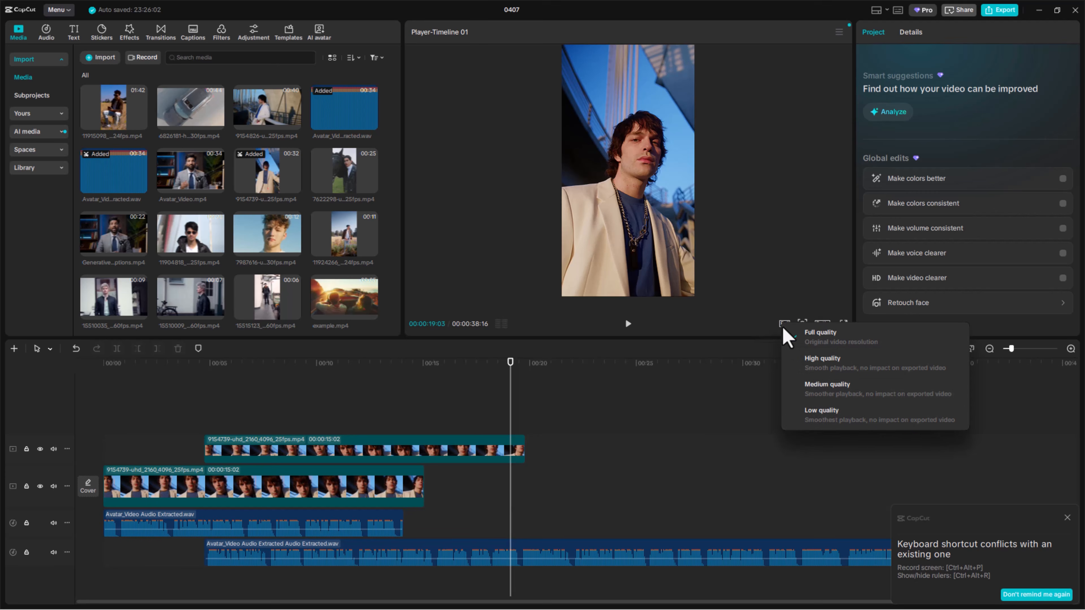
click(881, 398)
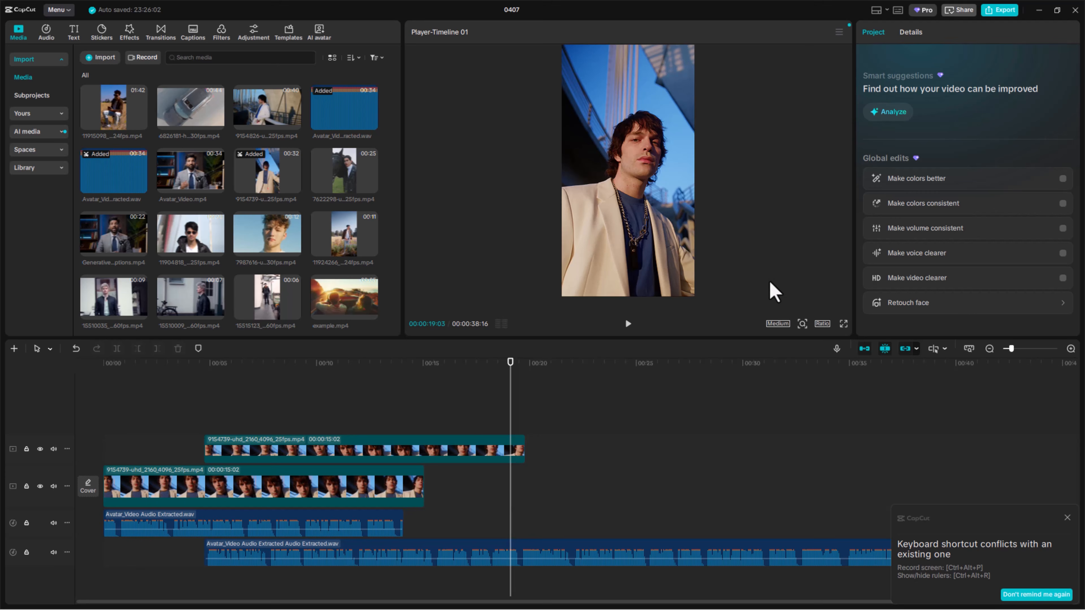
click(777, 323)
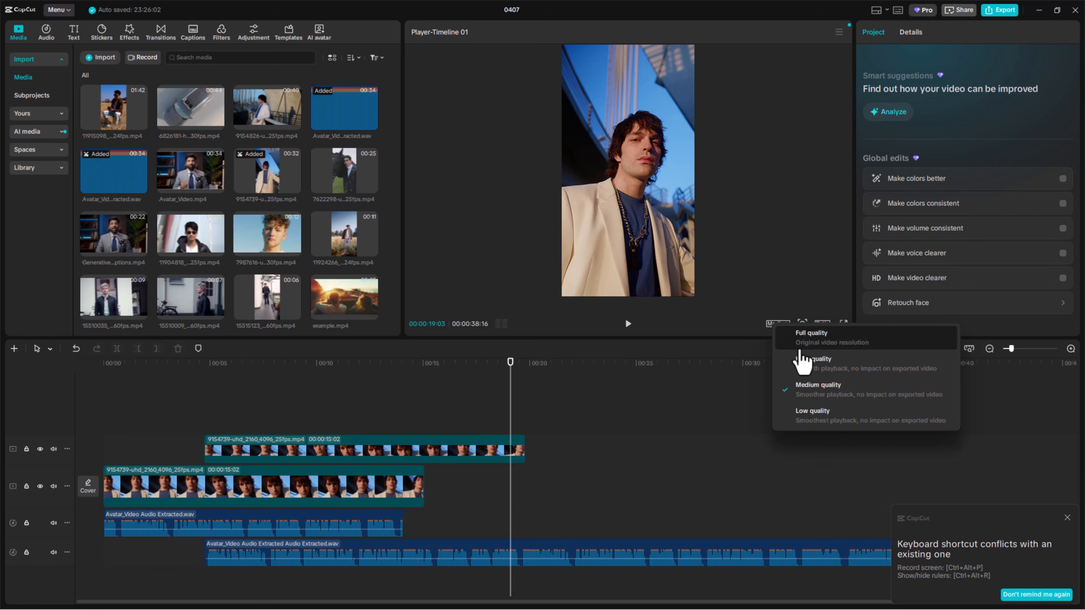
click(741, 328)
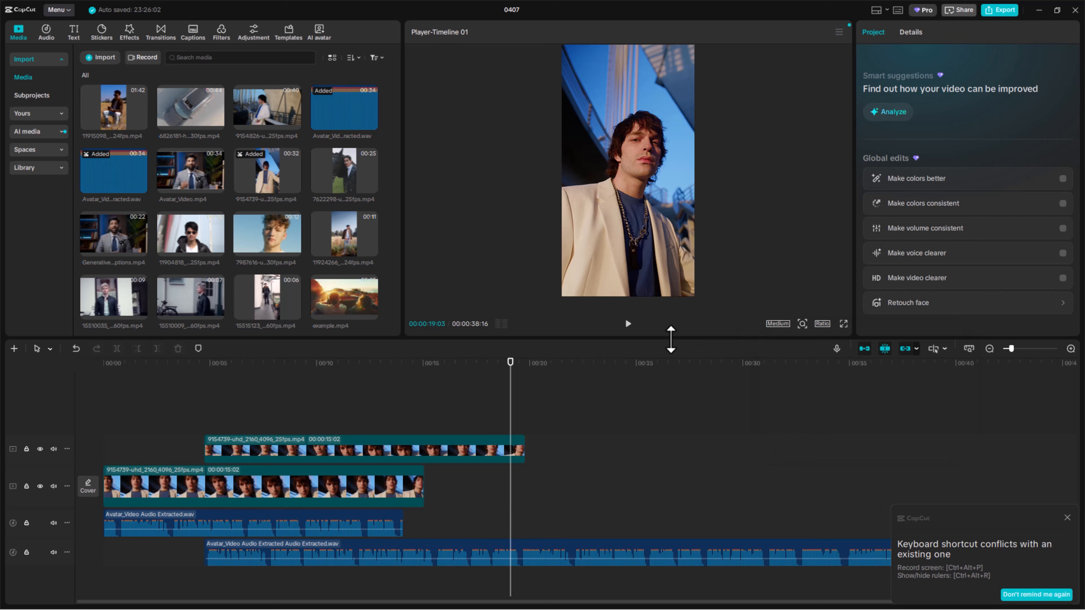
Turn on proxy editing in the performance settings, save the settings, and dismiss the keyboard shortcut conflict notice
click(65, 12)
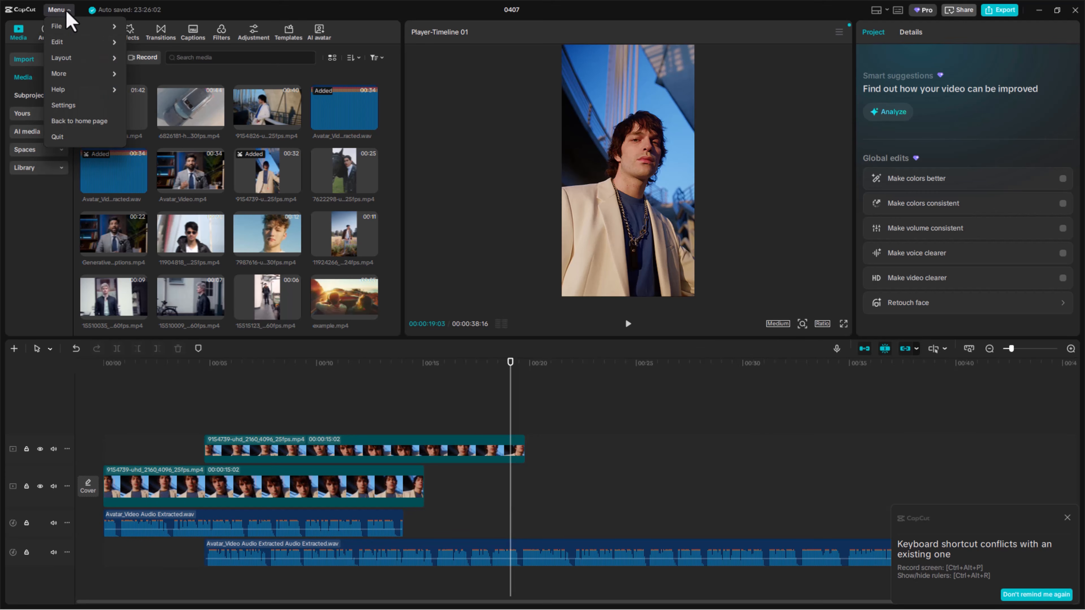
click(77, 106)
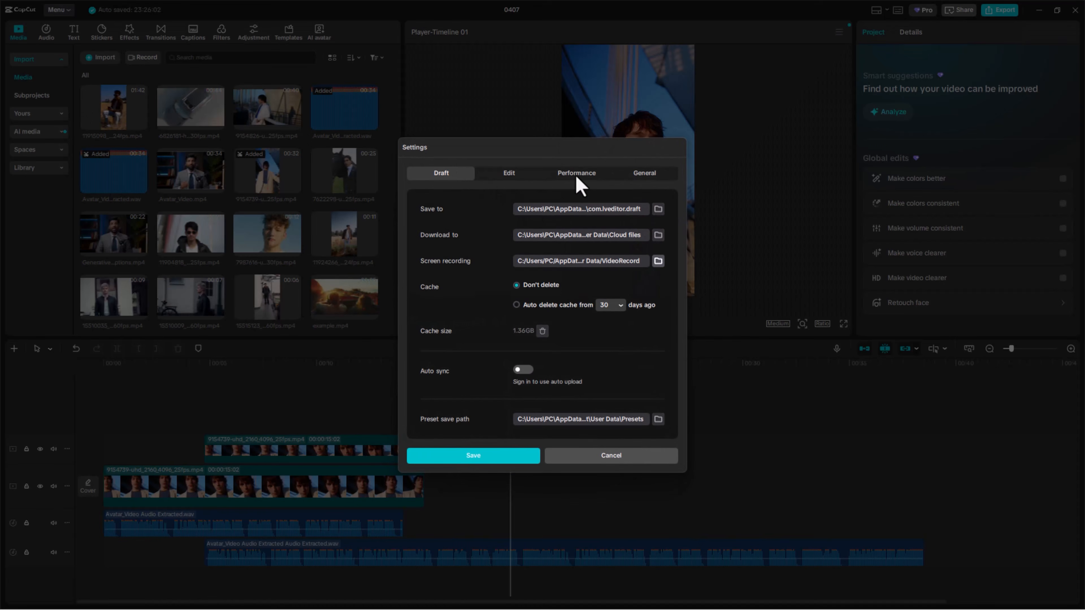
click(578, 176)
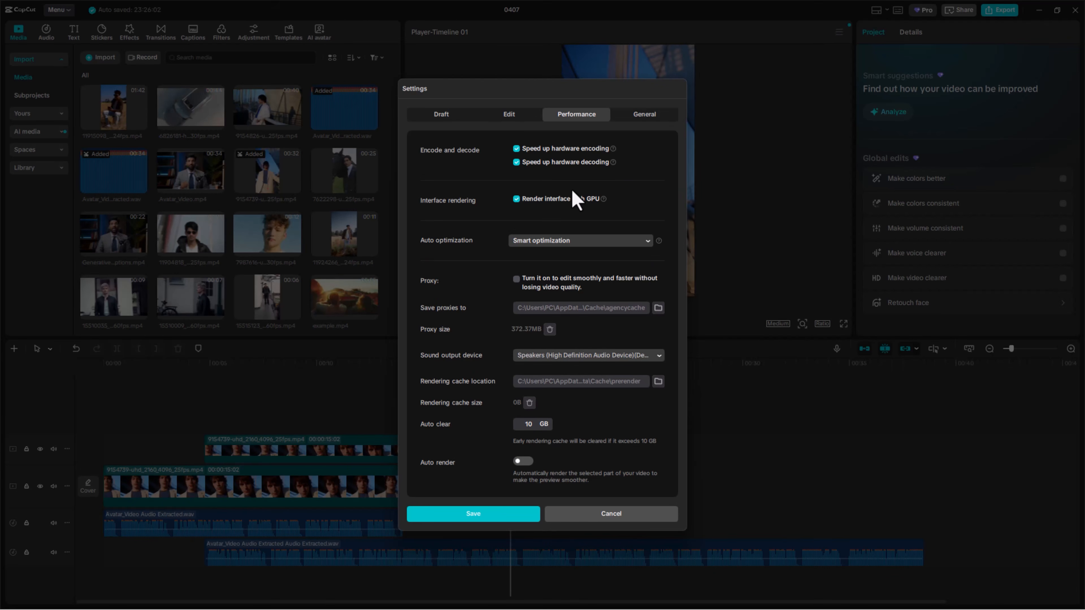
click(516, 280)
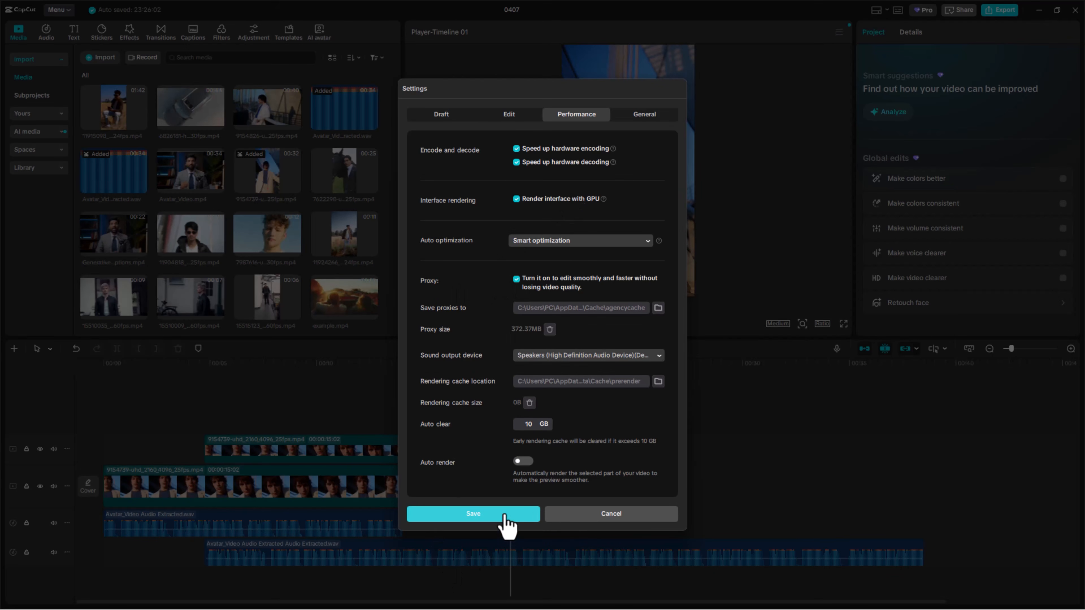
click(522, 515)
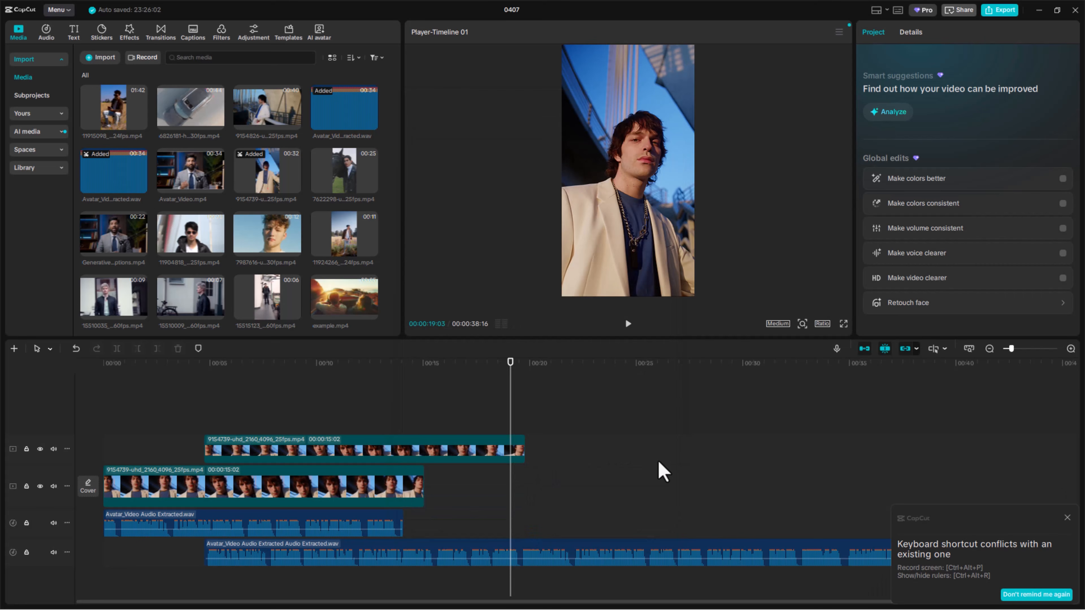
click(1067, 518)
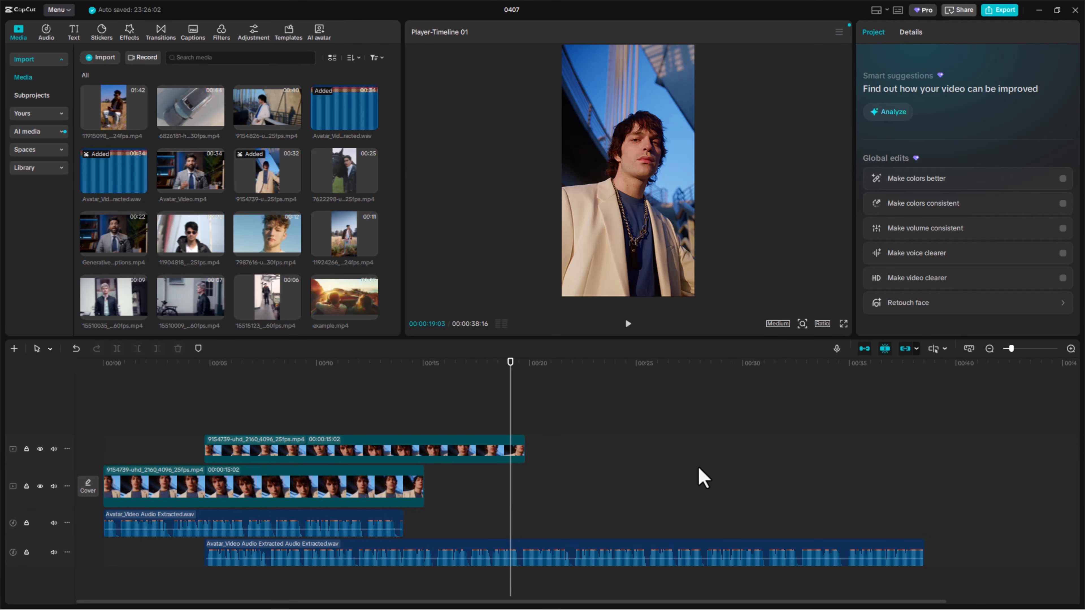
Zoom out the player preview so the video frame is slightly smaller than the fitted view
click(802, 324)
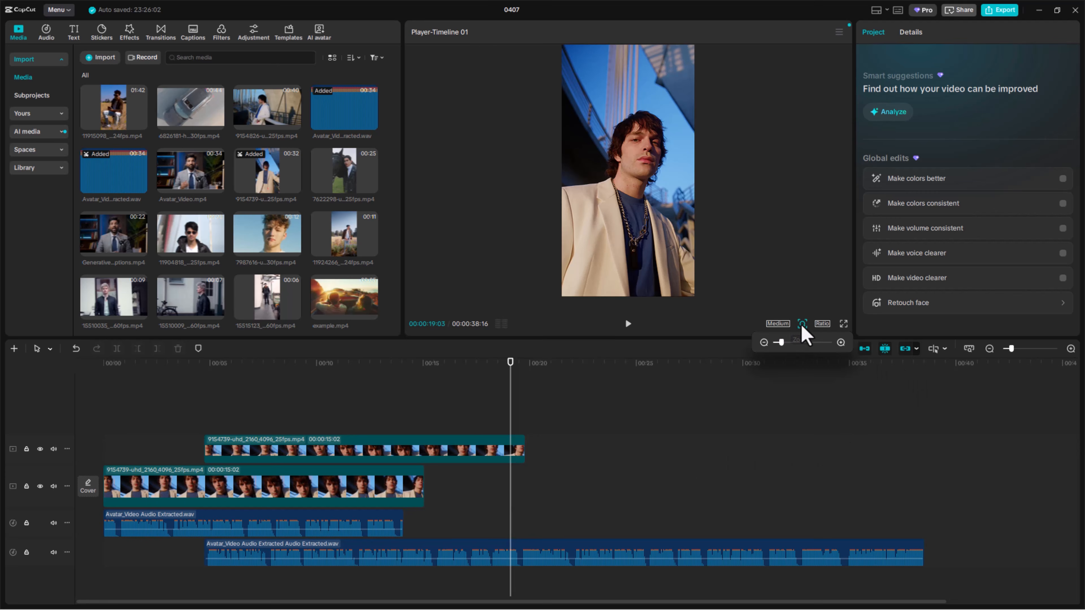
drag(781, 342, 778, 344)
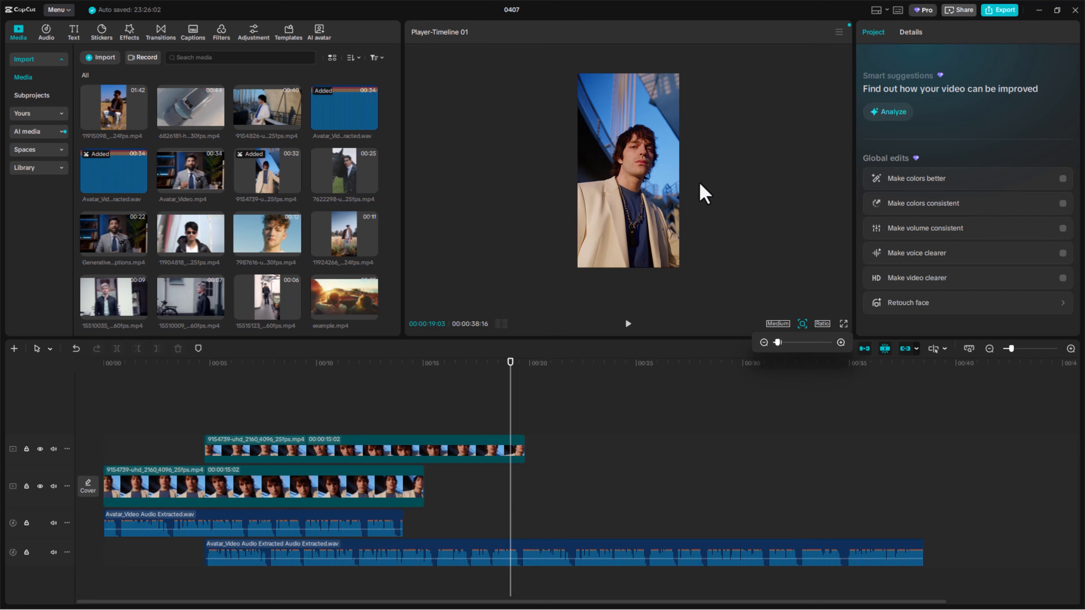
ctrl+scroll(705, 197, down, 1)
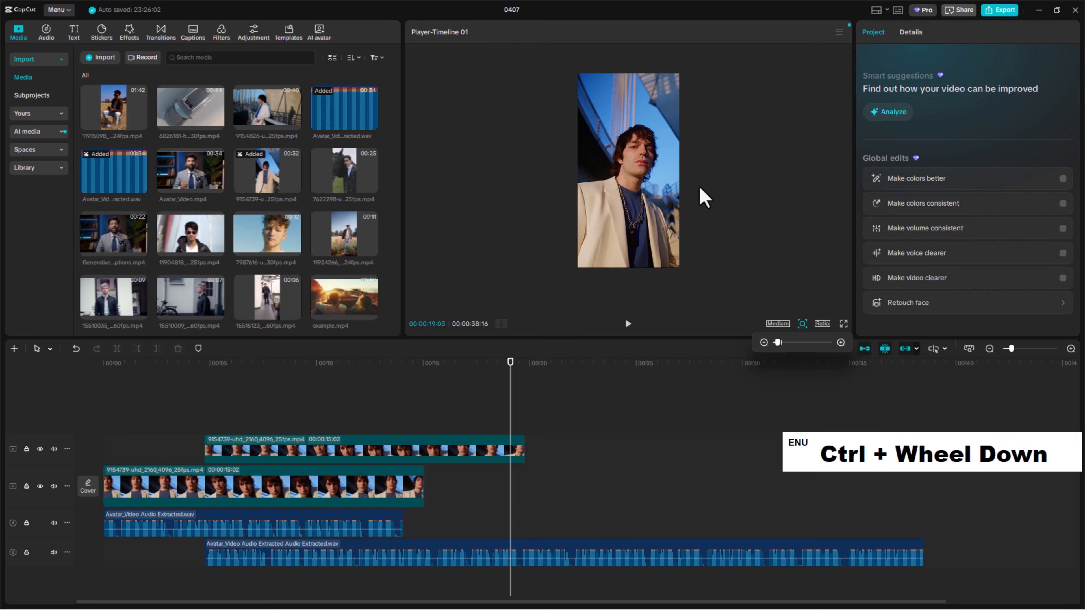
alt+scroll(705, 197, up, 1)
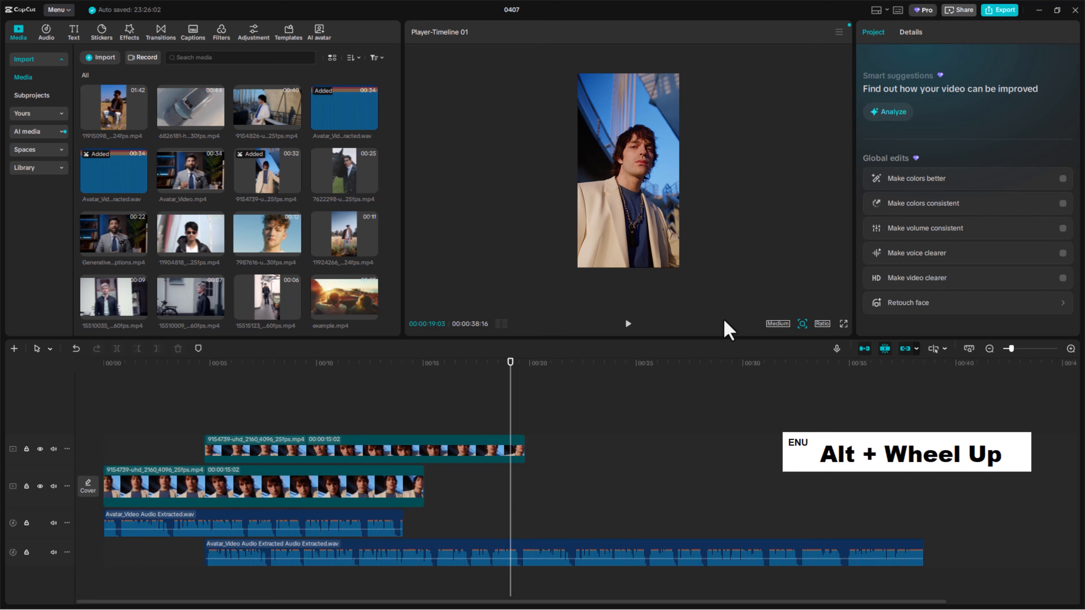
double_click(729, 287)
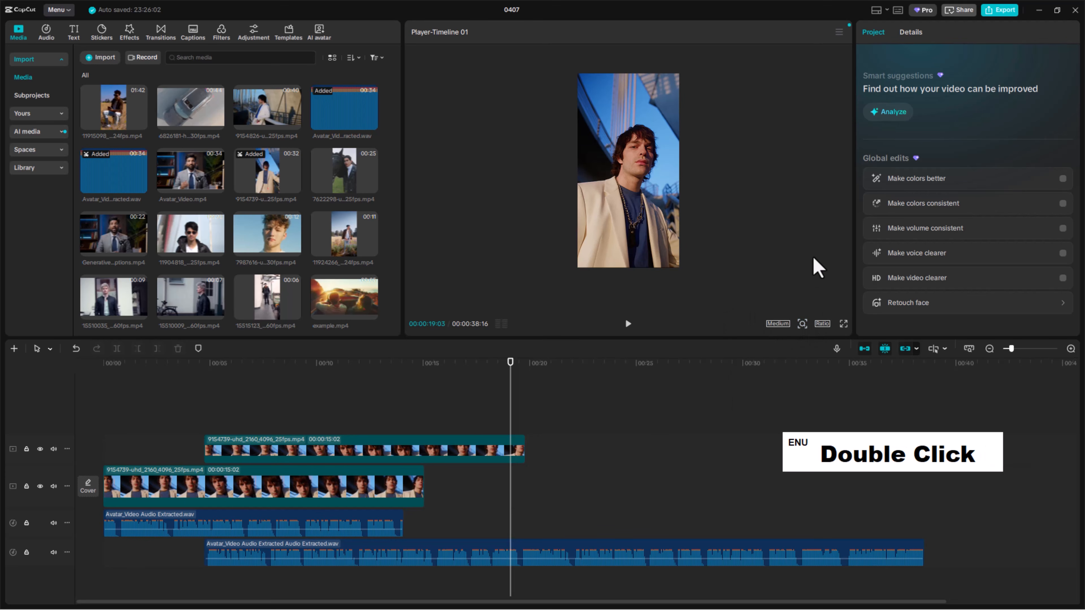
key(bracketleft+bracketright)
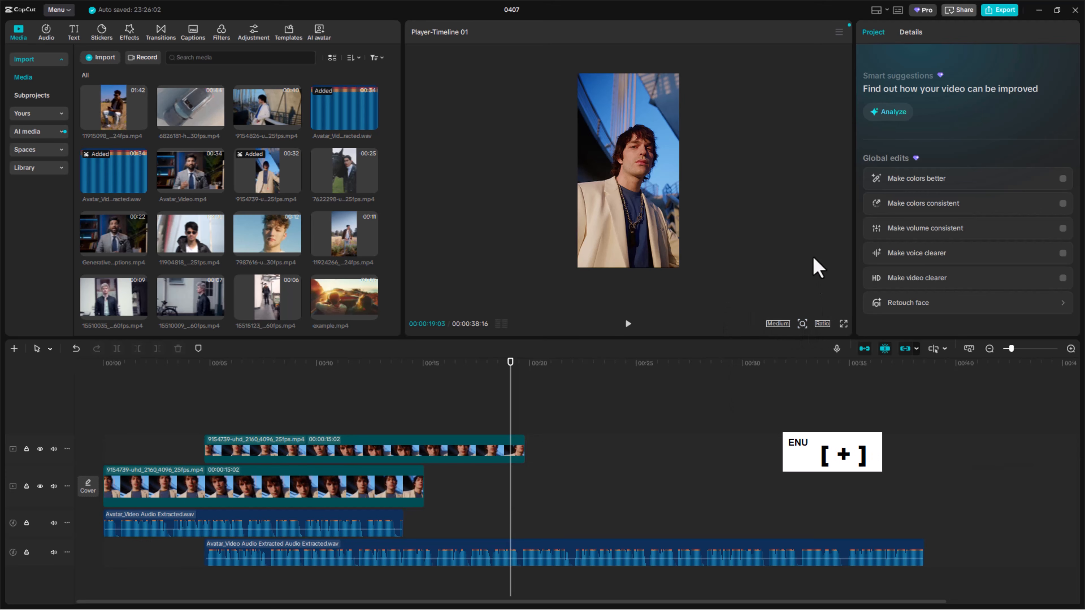
Move the playhead to 00:00:15:02 at the end of the main video clip and zoom the timeline in and out around it
click(748, 422)
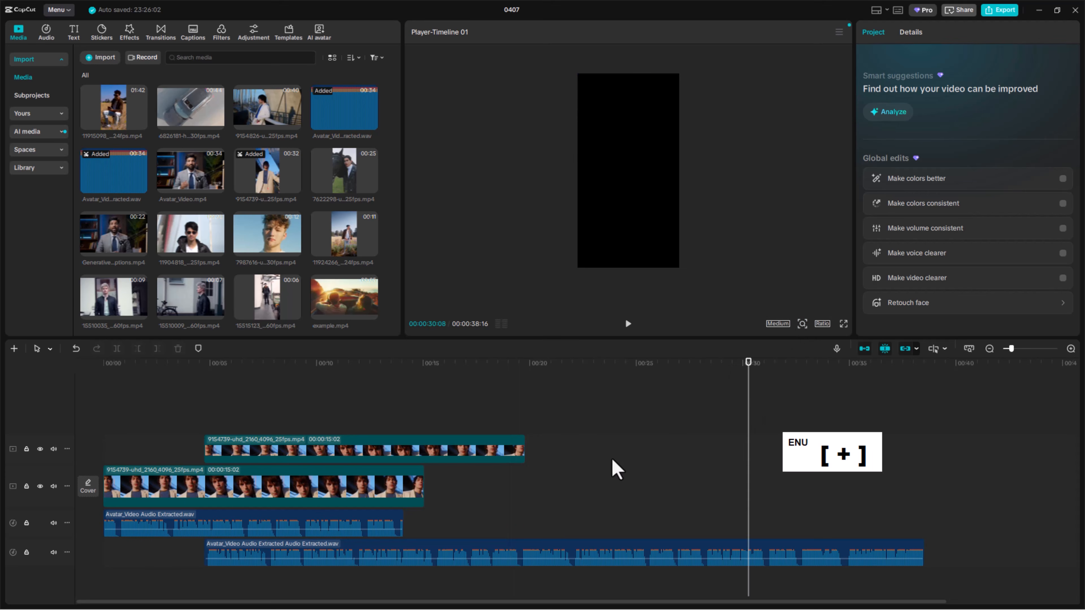
drag(628, 375, 423, 400)
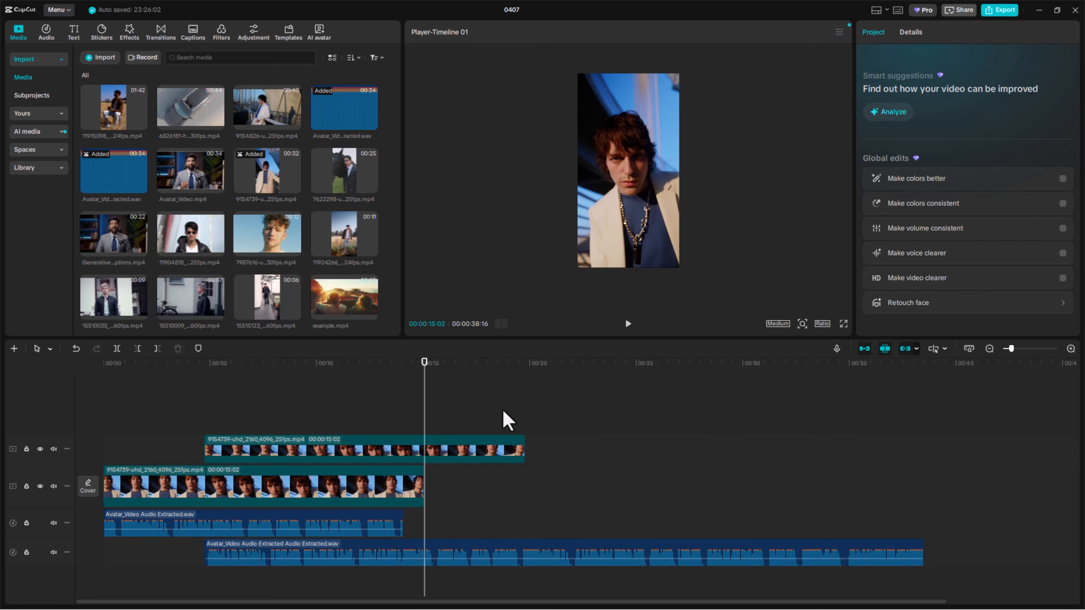
ctrl+scroll(505, 417, up, 1)
ctrl+scroll(505, 419, down, 1)
ctrl+scroll(505, 422, up, 2)
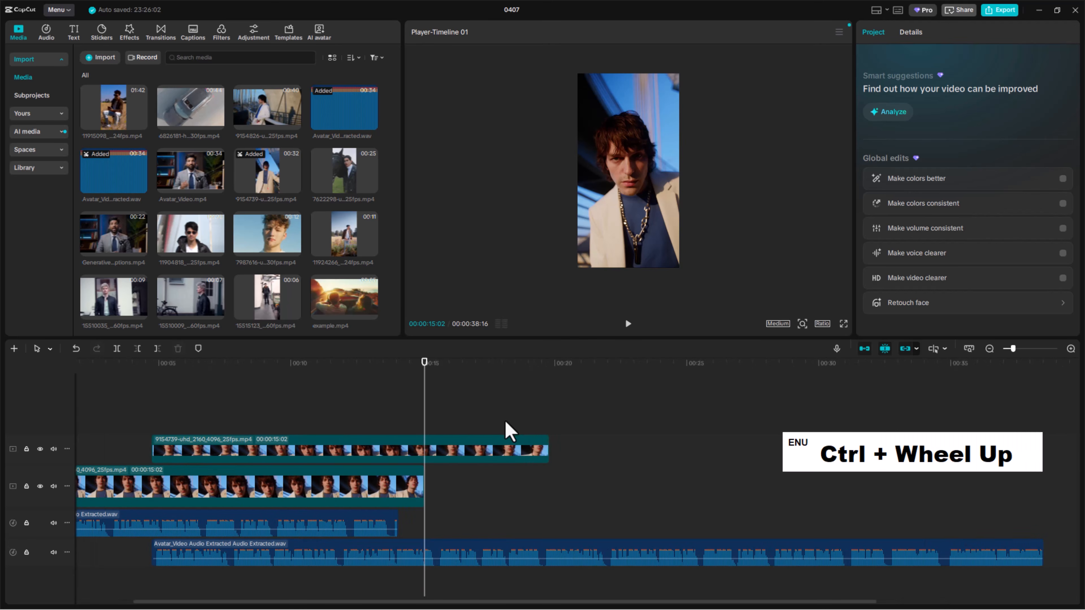
ctrl+scroll(504, 419, up, 4)
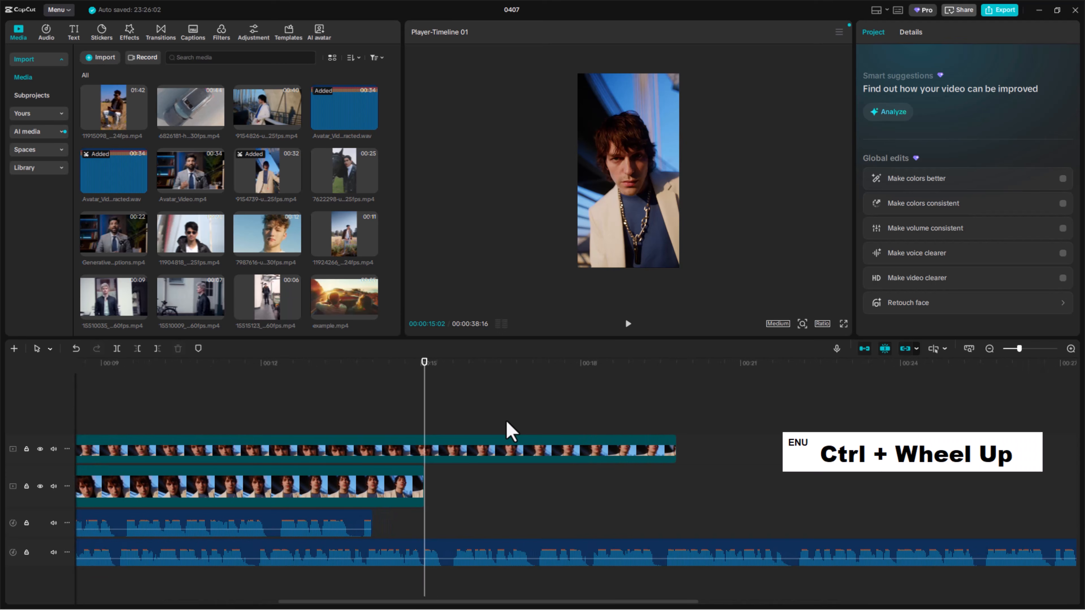
ctrl+scroll(506, 419, down, 8)
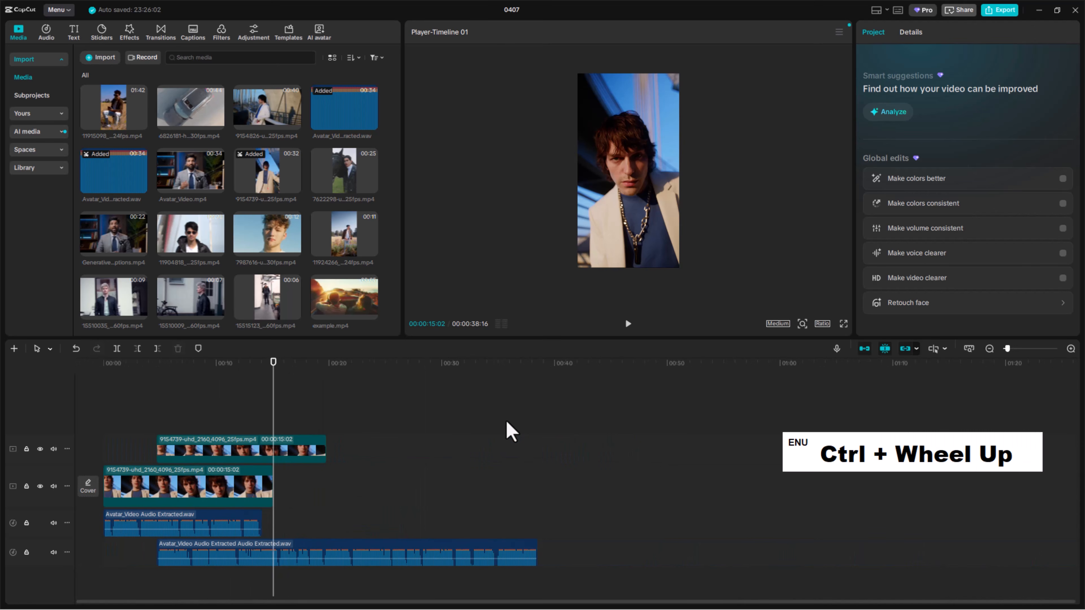
ctrl+scroll(506, 421, up, 3)
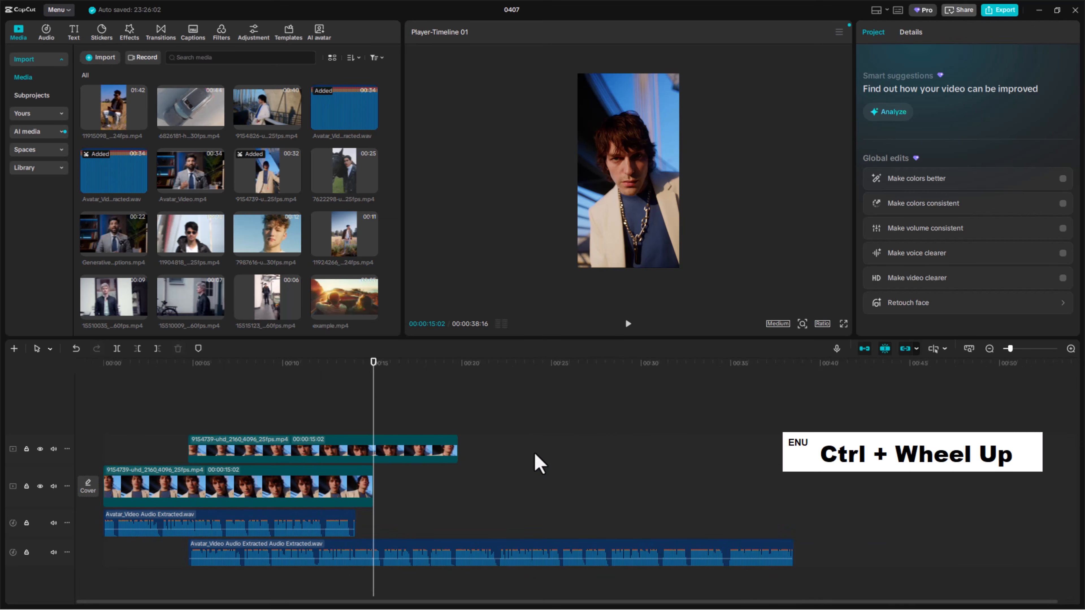
alt+scroll(536, 456, down, 1)
alt+scroll(539, 455, up, 1)
alt+scroll(540, 456, down, 1)
alt+scroll(540, 455, up, 1)
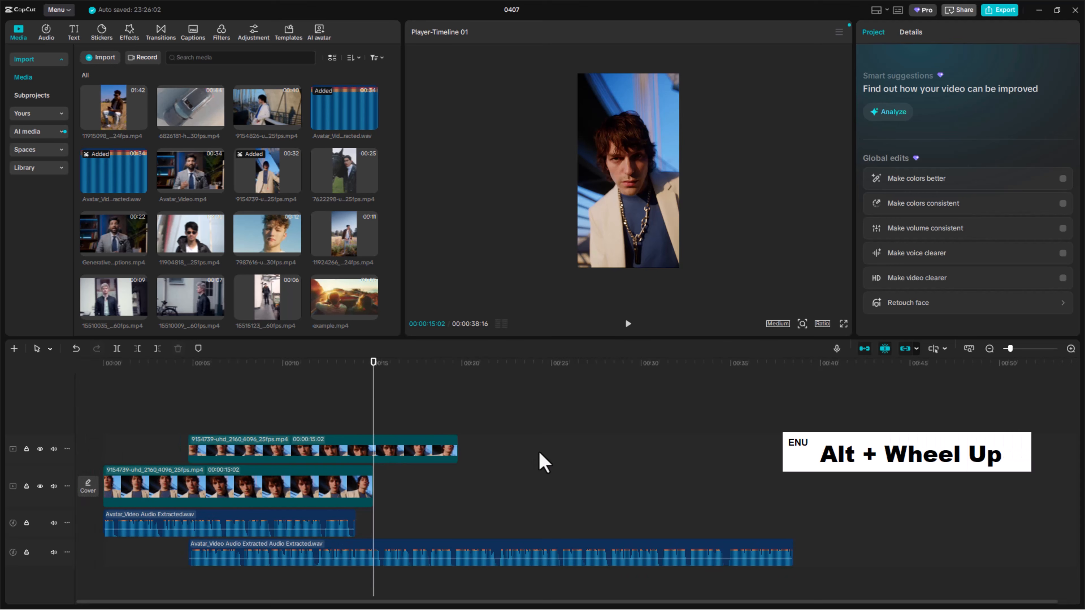
alt+scroll(540, 460, down, 1)
alt+scroll(539, 460, up, 1)
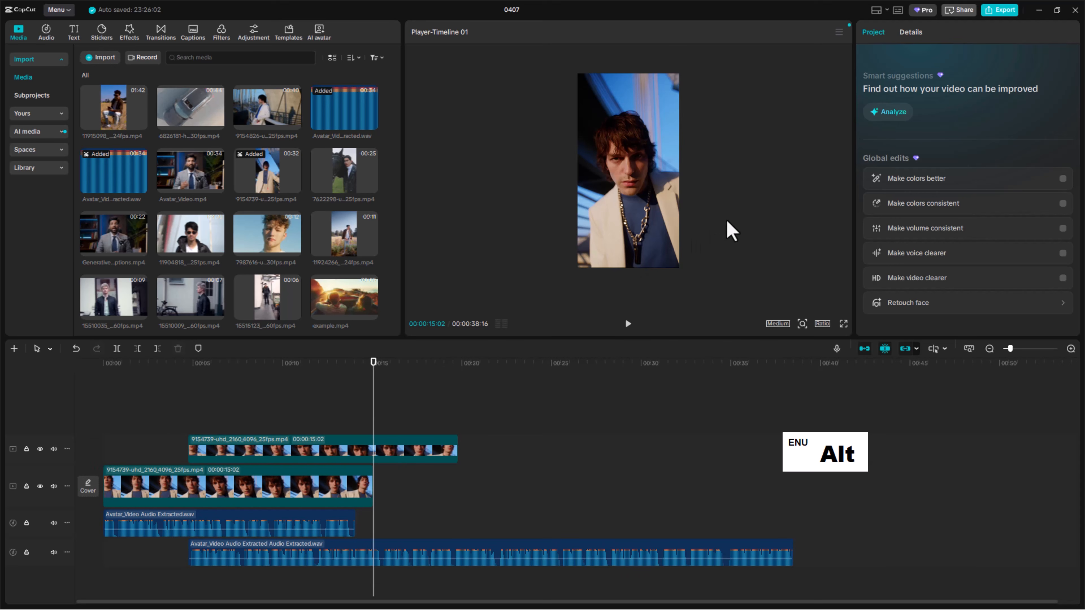
Select and deselect the upper video clip in the player, and enlarge the preview to its fitted size again
click(608, 170)
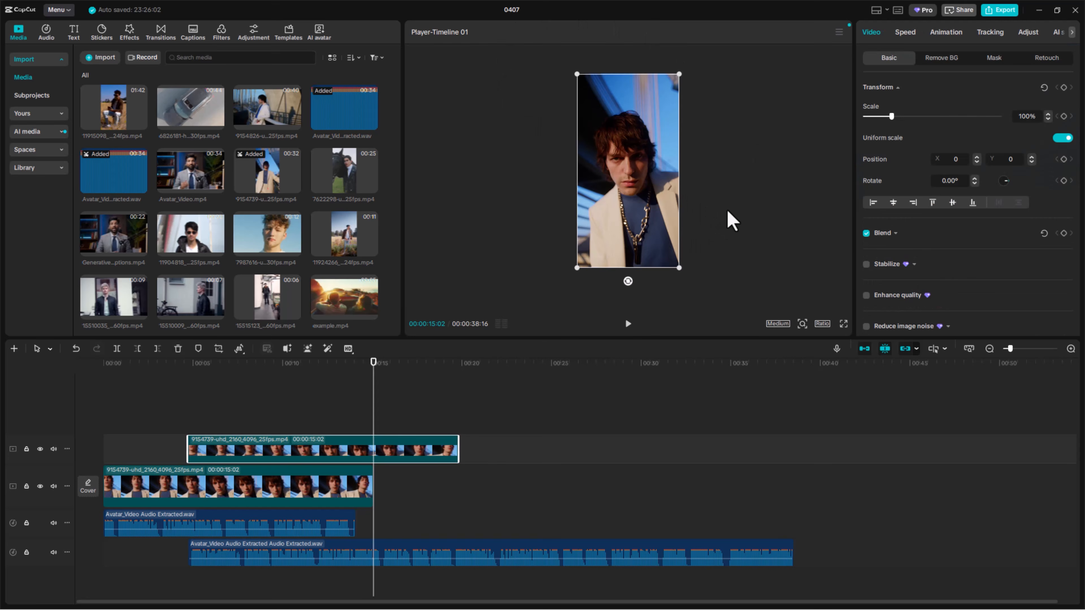
alt+scroll(731, 220, up, 1)
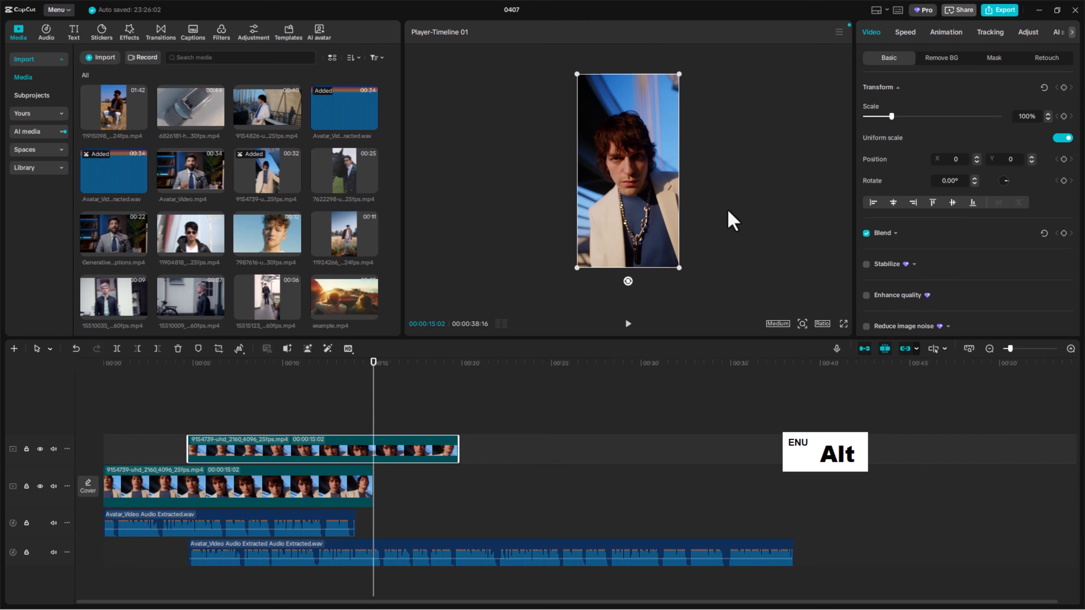
click(732, 221)
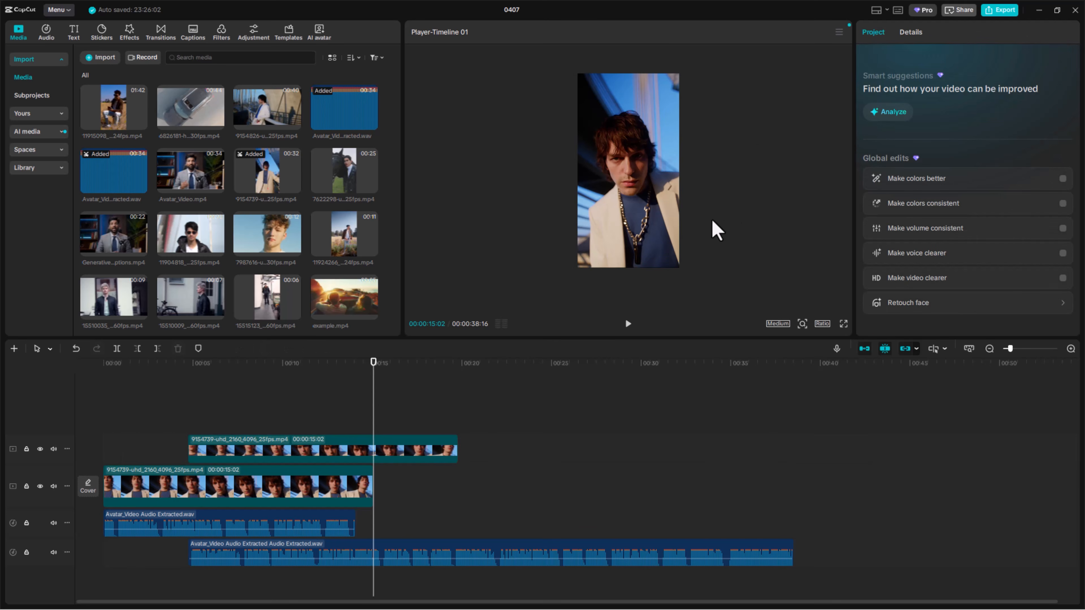
alt+scroll(667, 232, up, 1)
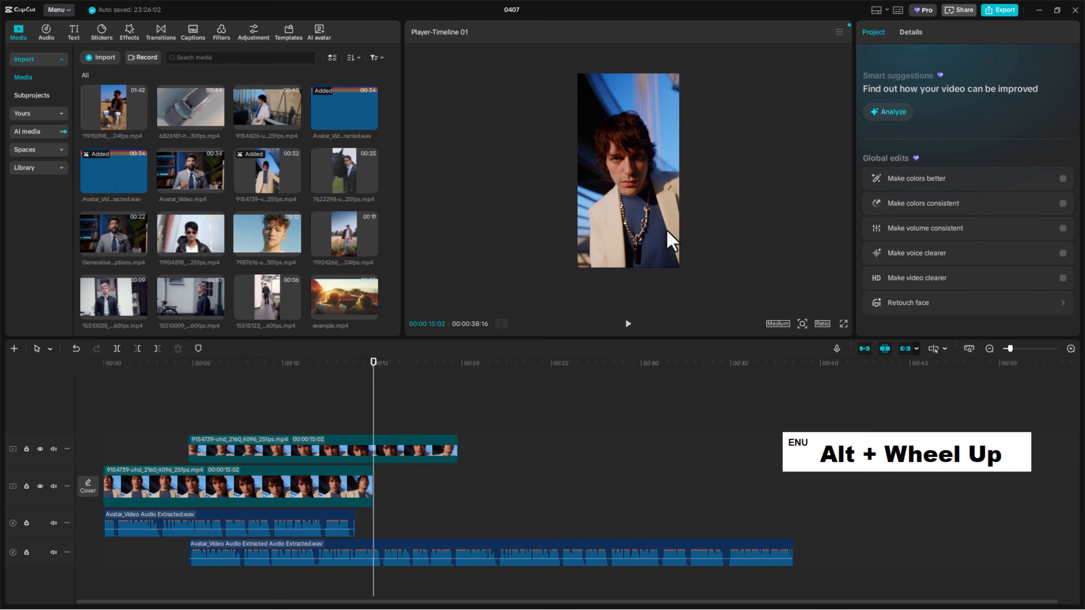
click(804, 327)
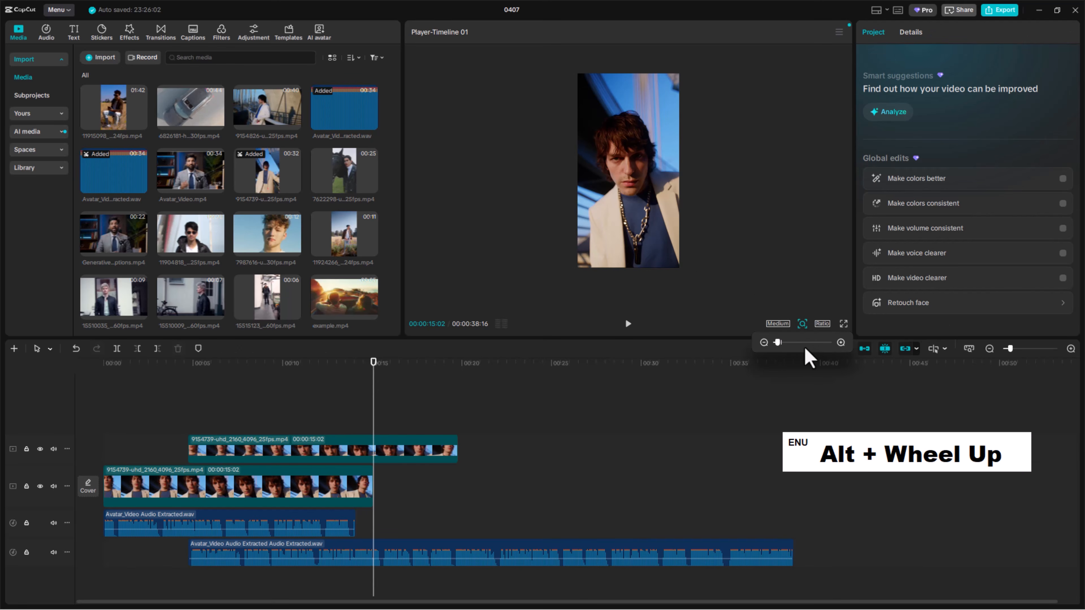
drag(796, 348, 780, 348)
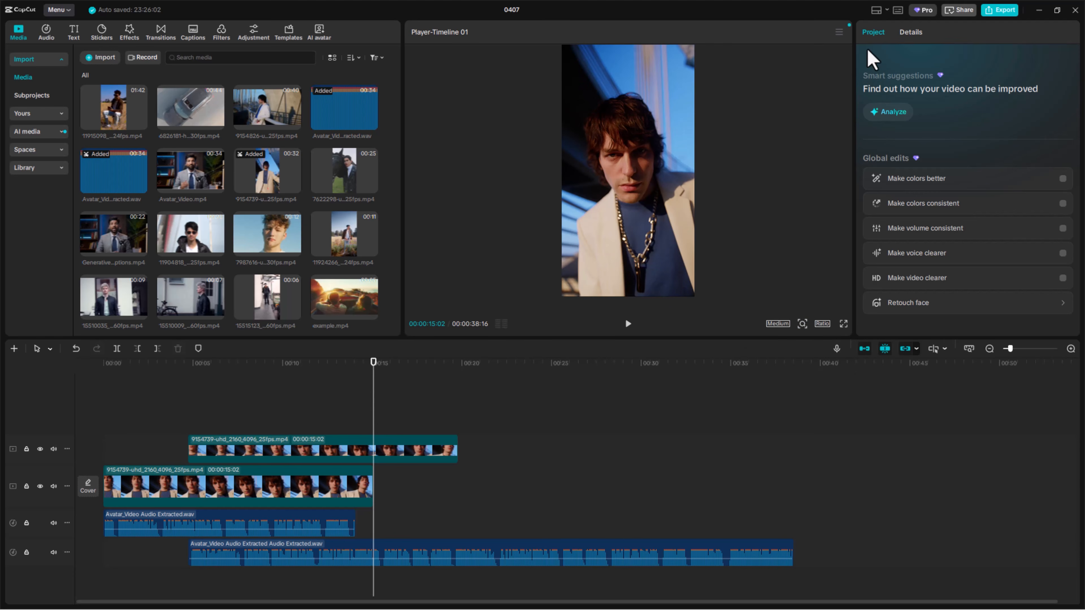
Examine the Timeline, Player, Basic and Other keyboard shortcuts, try to edit the Paste attributes shortcut, and close the list without saving
click(898, 11)
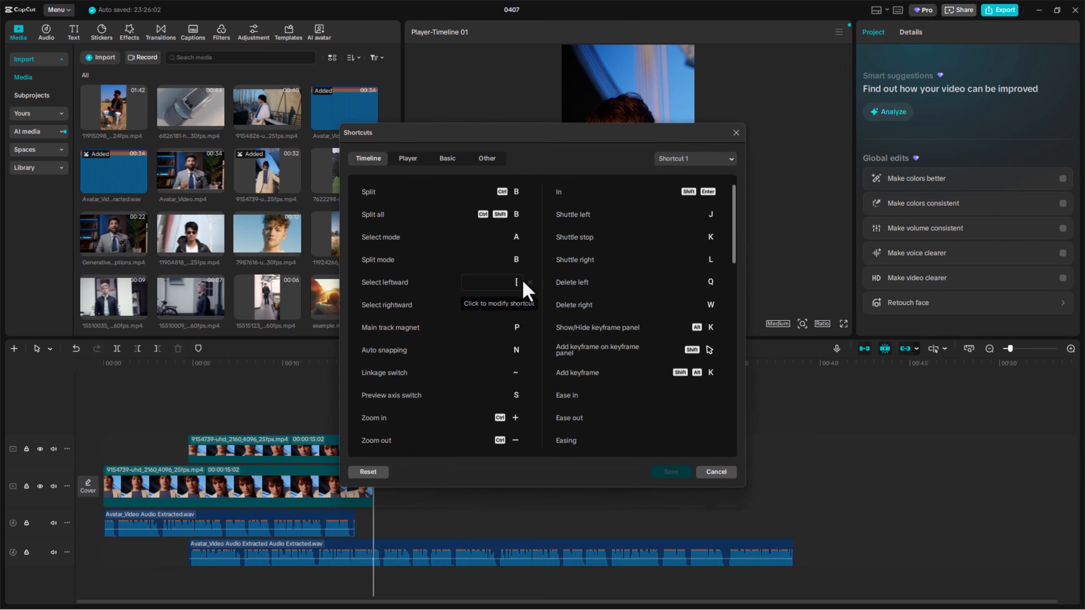
scroll(453, 327, down, 4)
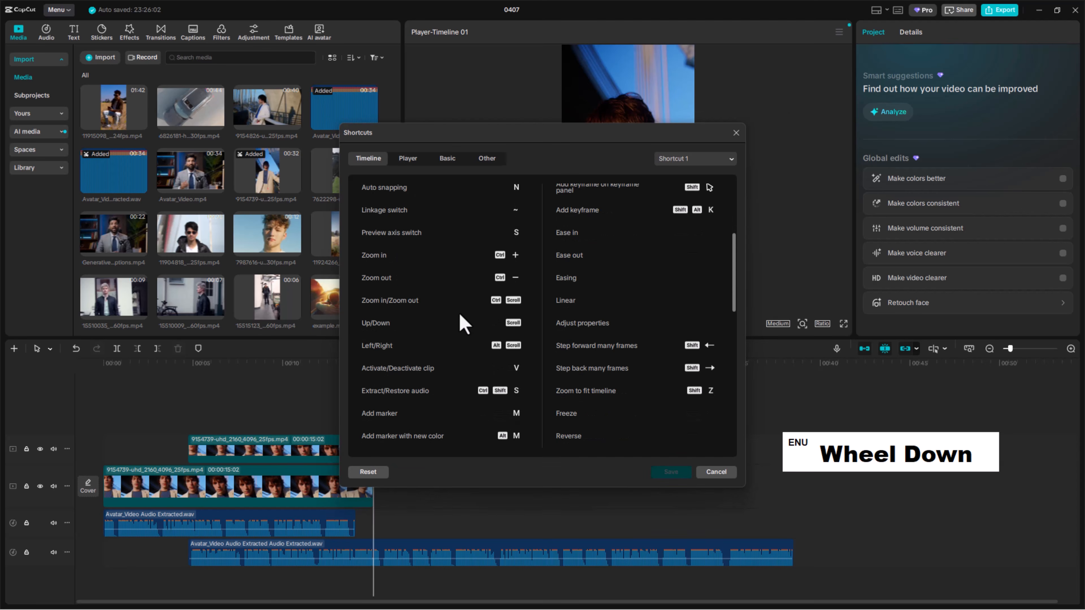
click(409, 160)
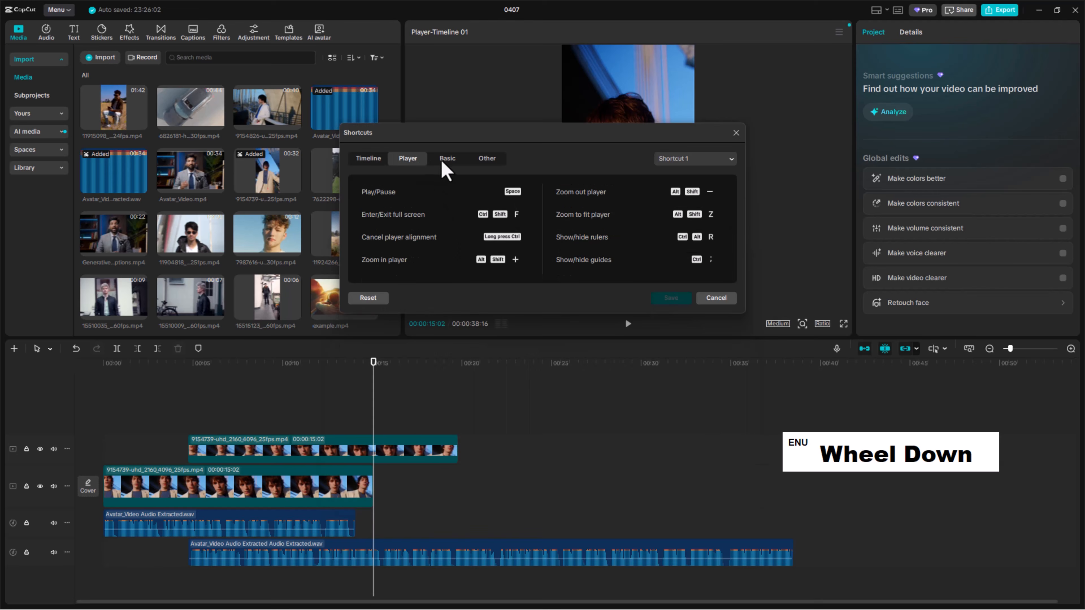
click(447, 160)
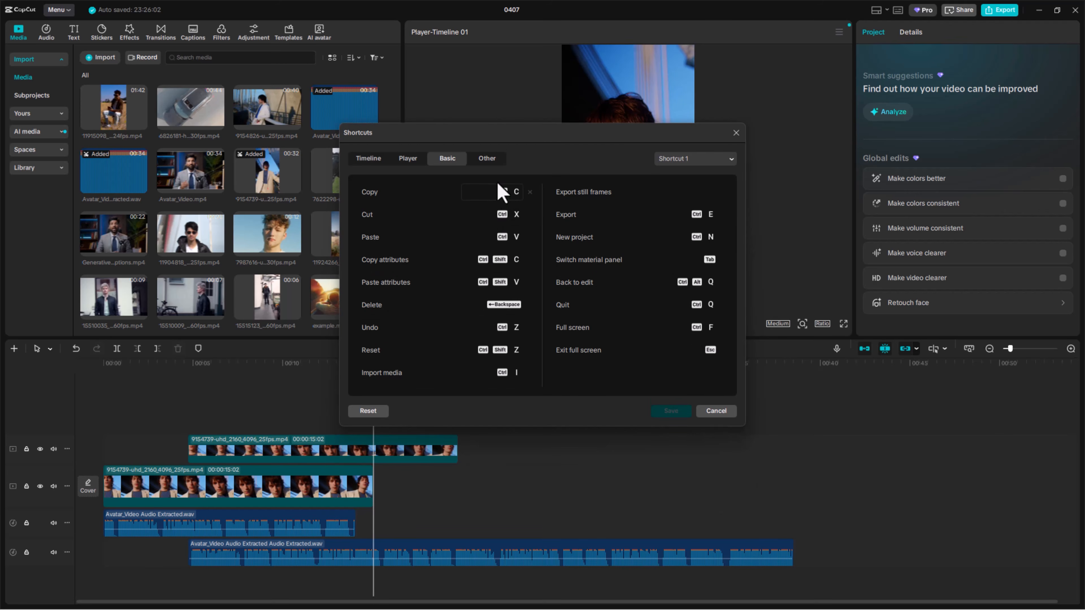
click(485, 164)
click(444, 163)
click(491, 283)
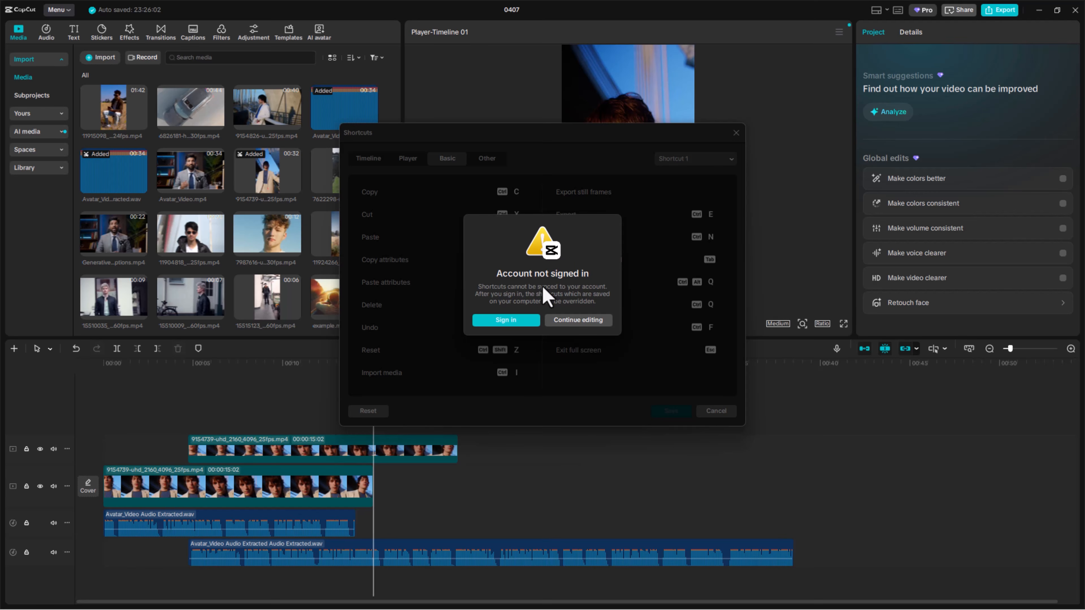
key(Escape)
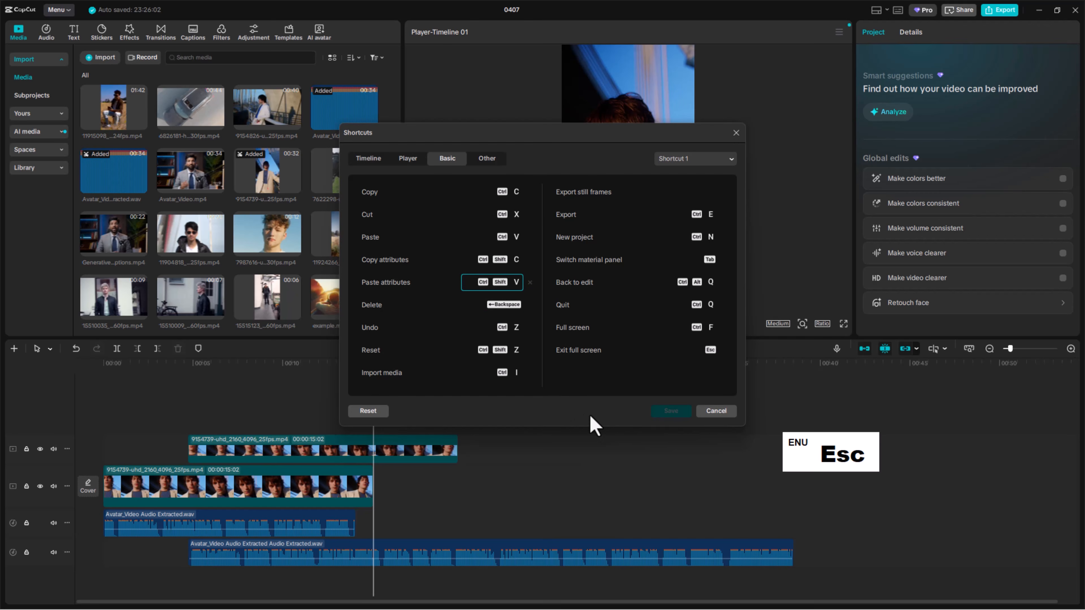
click(723, 414)
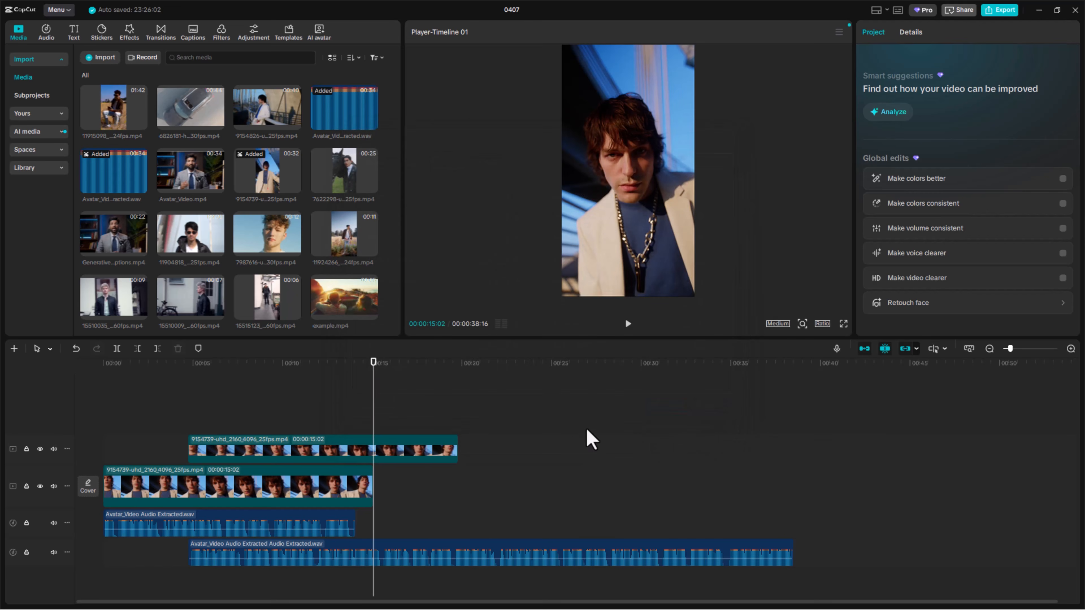
Move the playhead to 00:00:24:07 and box-select all four video and audio clips on the timeline
drag(597, 404, 328, 578)
click(538, 487)
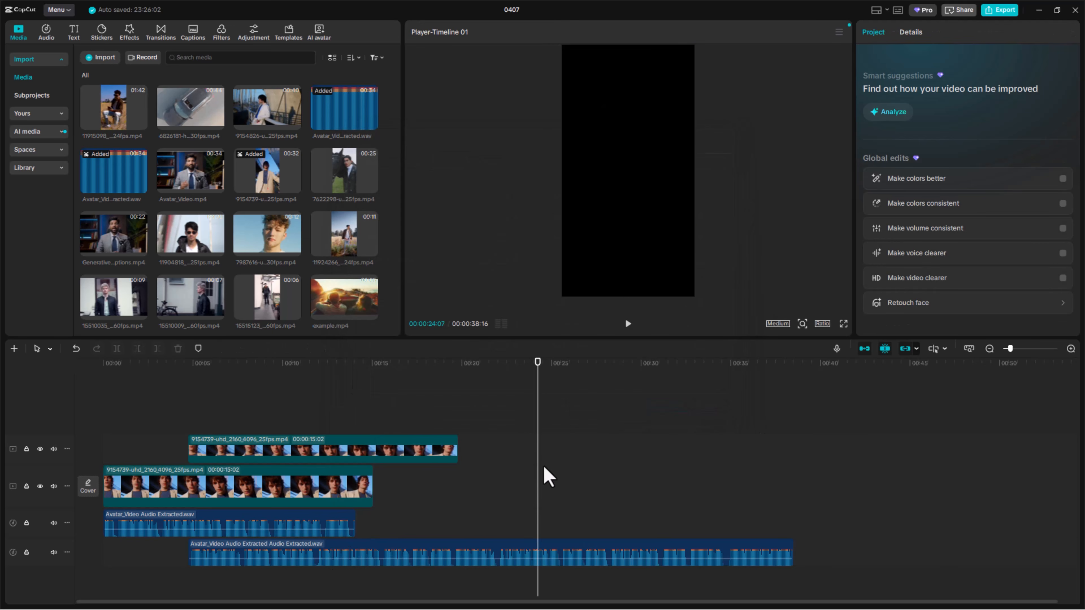
drag(626, 448, 328, 553)
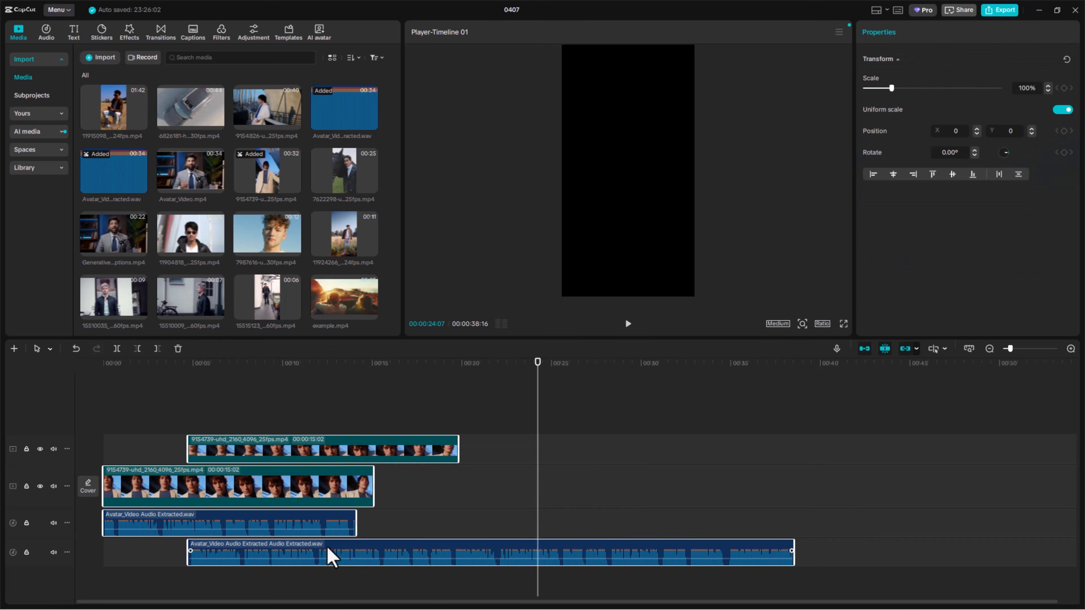
Delete all four selected clips from the timeline and place 7987616-uhd_3840_2160_30fps.mp4 at its start
key(Delete)
drag(274, 245, 164, 483)
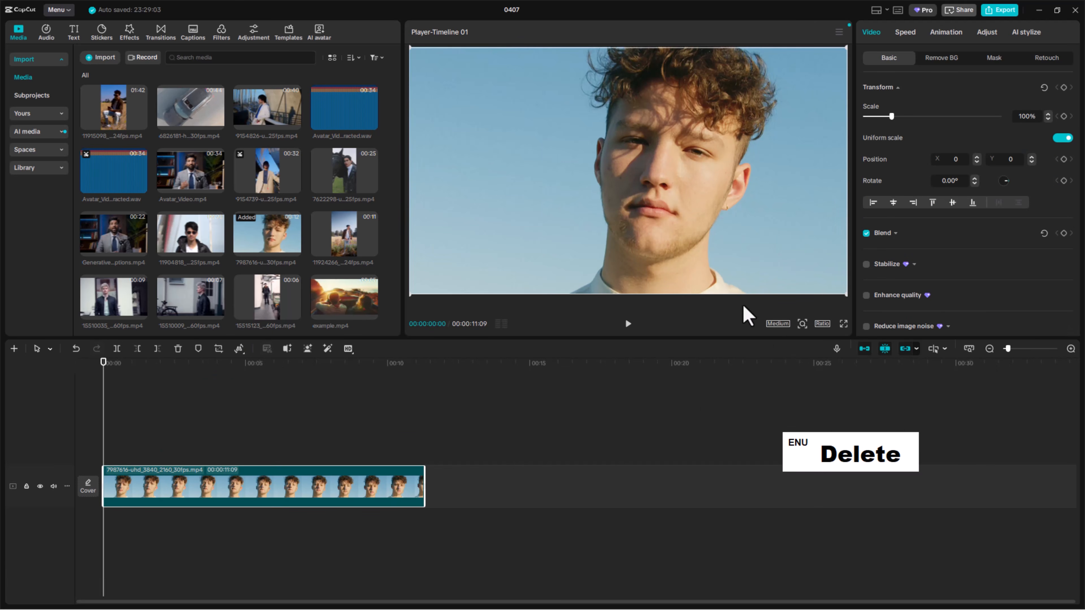
Try the 16:9, 4:3 and 1.85:1 aspect ratios on the project in turn
click(823, 324)
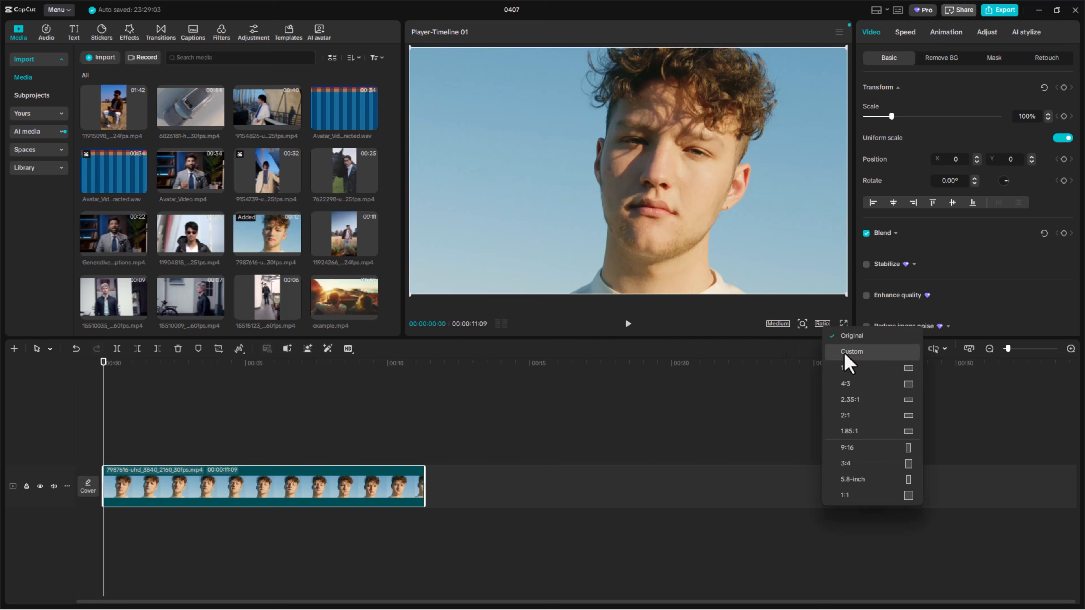
click(859, 368)
scroll(667, 187, down, 1)
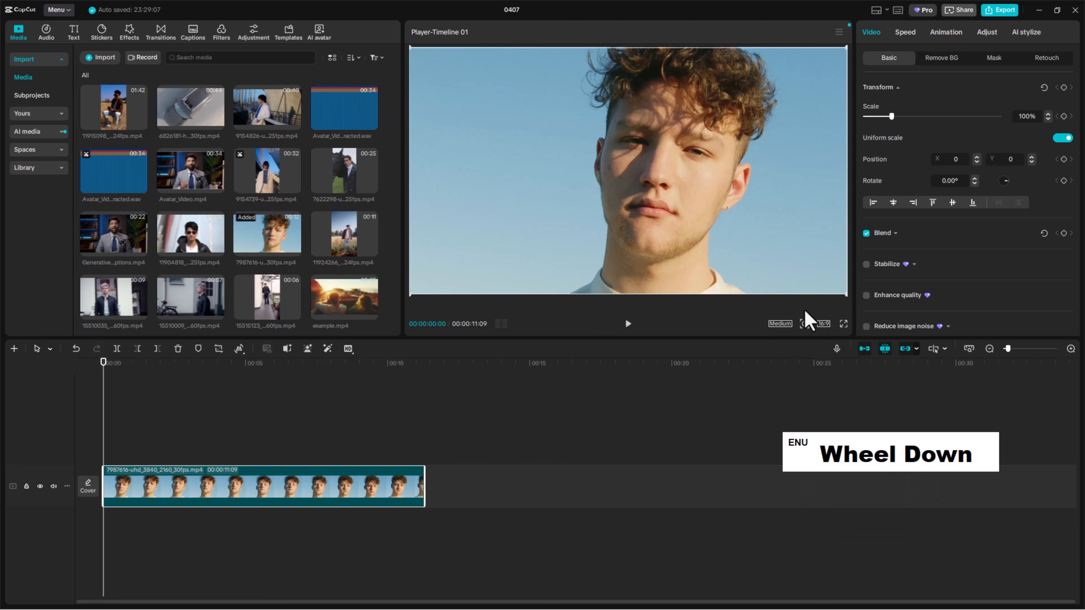
click(824, 324)
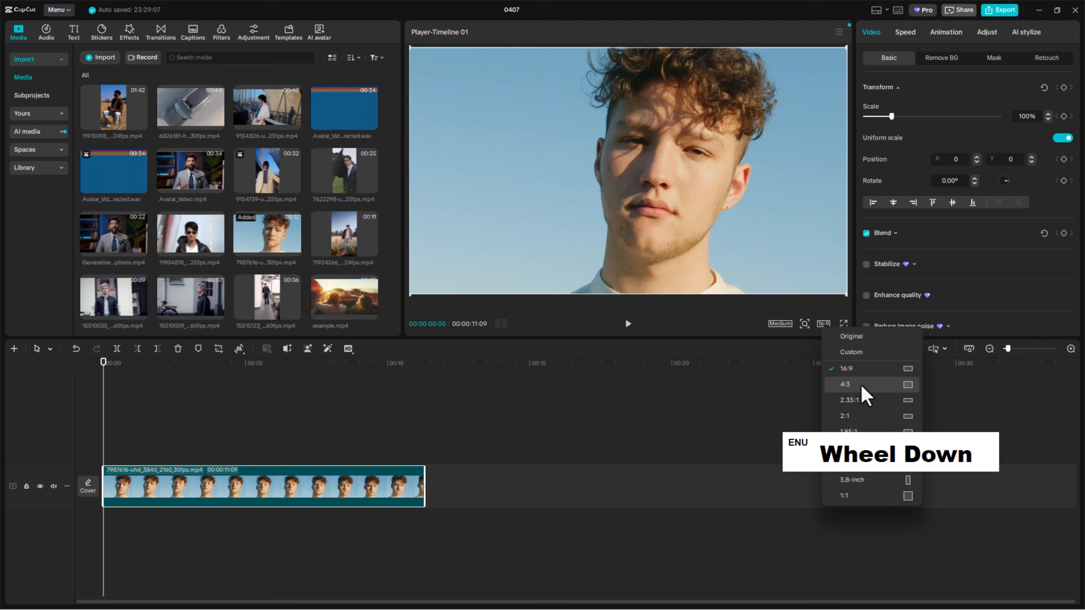
click(862, 385)
click(823, 325)
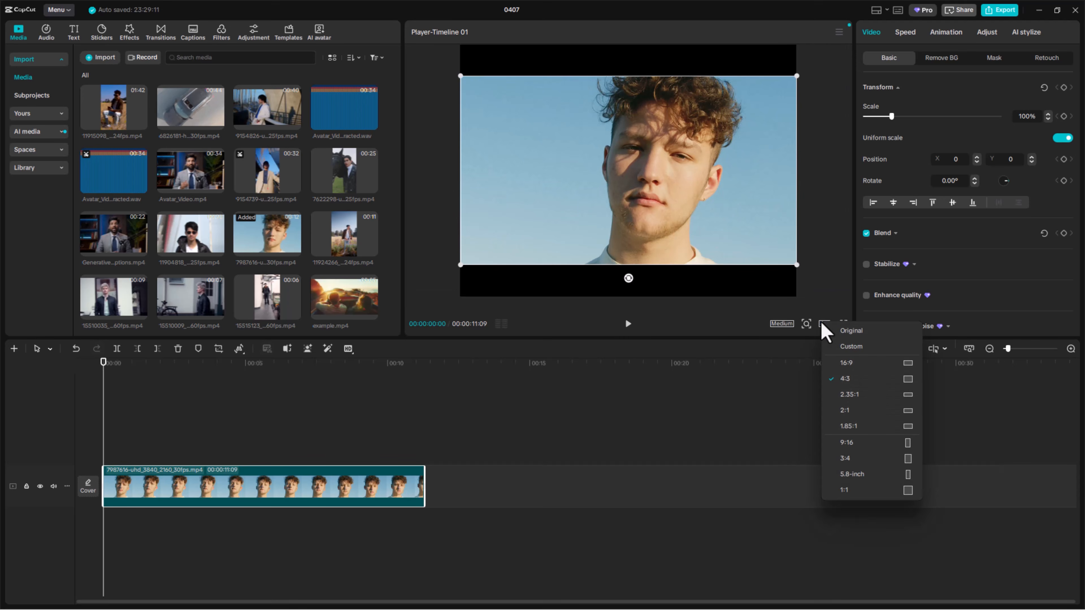
click(856, 427)
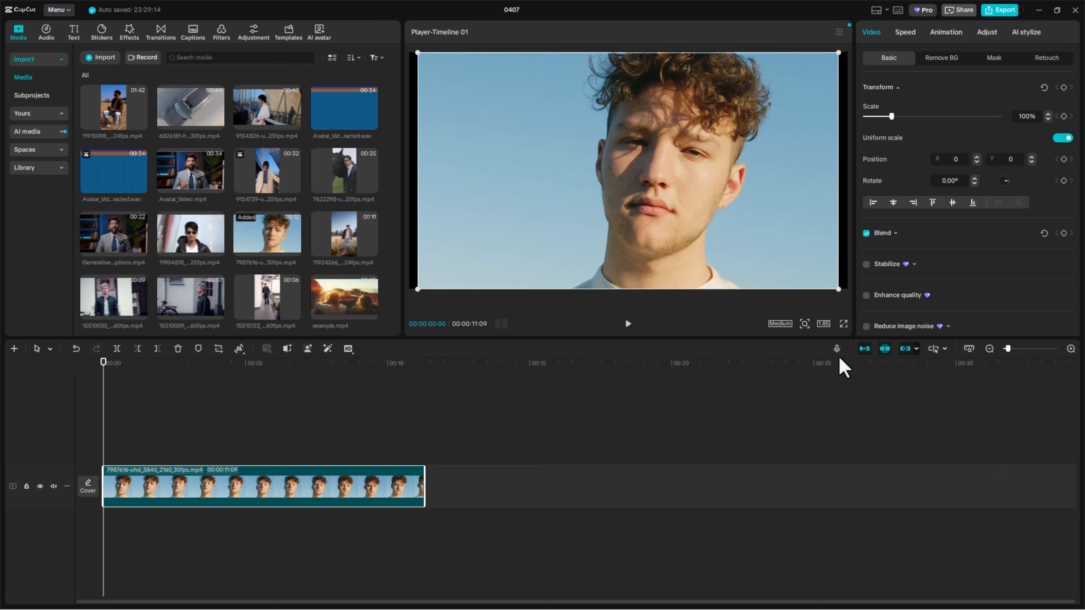
View the player preview in full screen and return to the editor
click(844, 325)
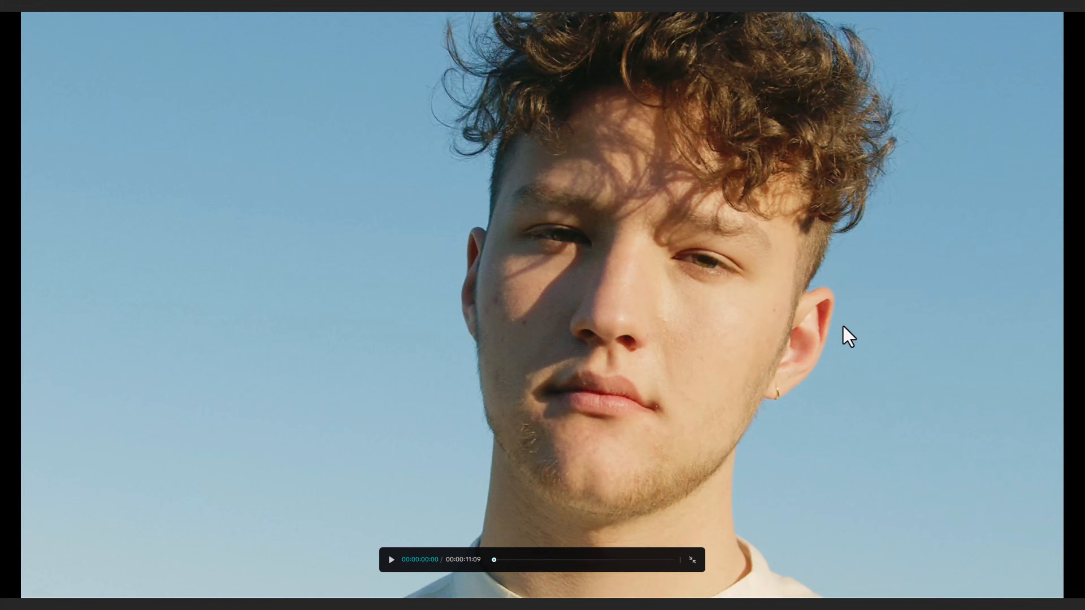
key(Escape)
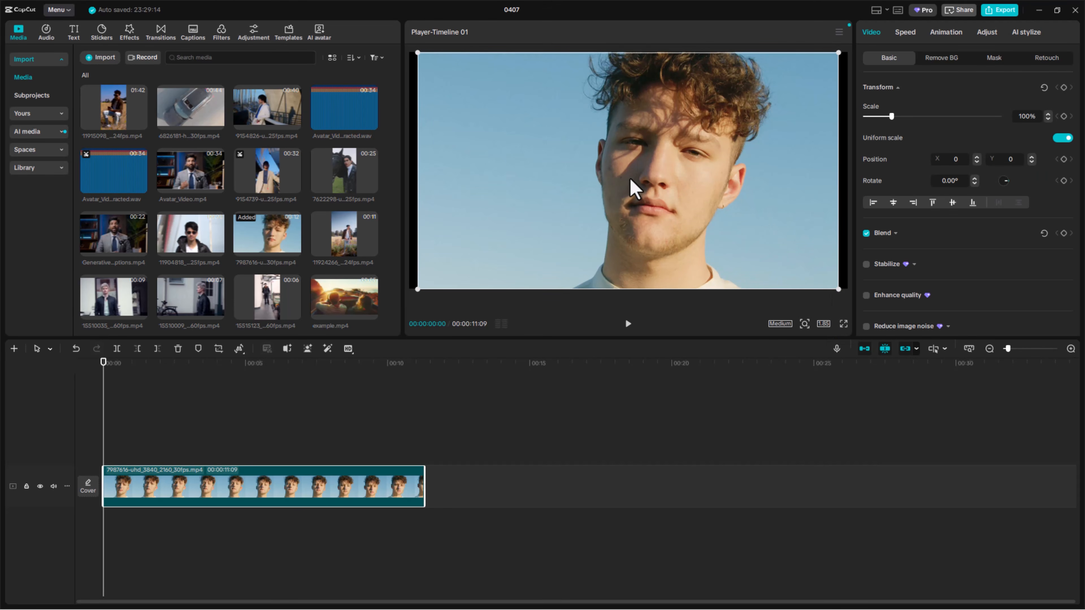
scroll(635, 188, down, 1)
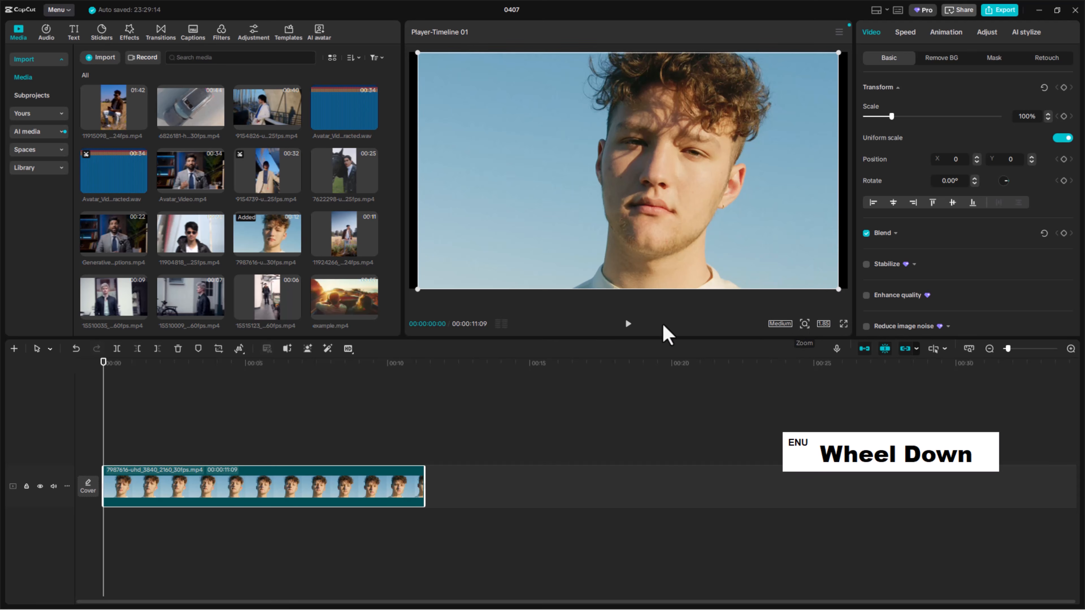
Replace the timeline clip with 15515123_2160_3840_60fps.mp4 and set the aspect ratio to 9:16
key(Delete)
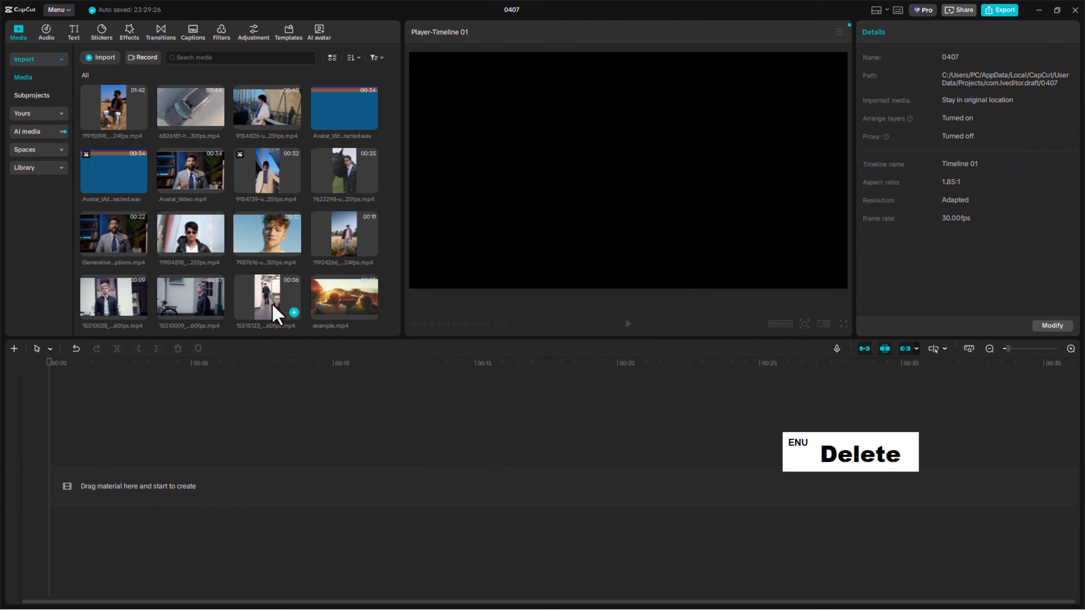
drag(283, 310, 147, 485)
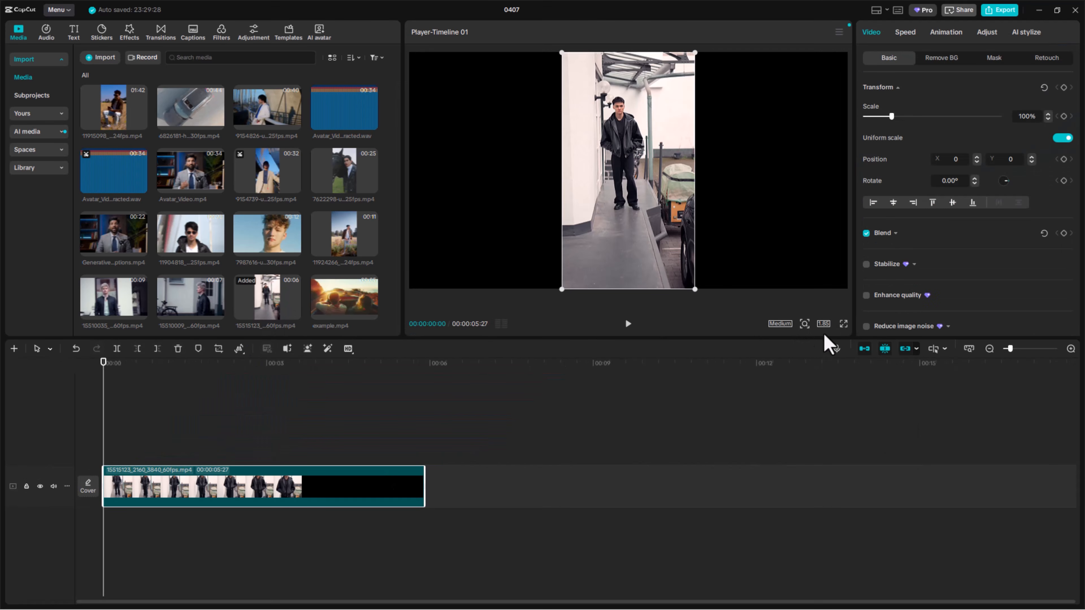
click(824, 324)
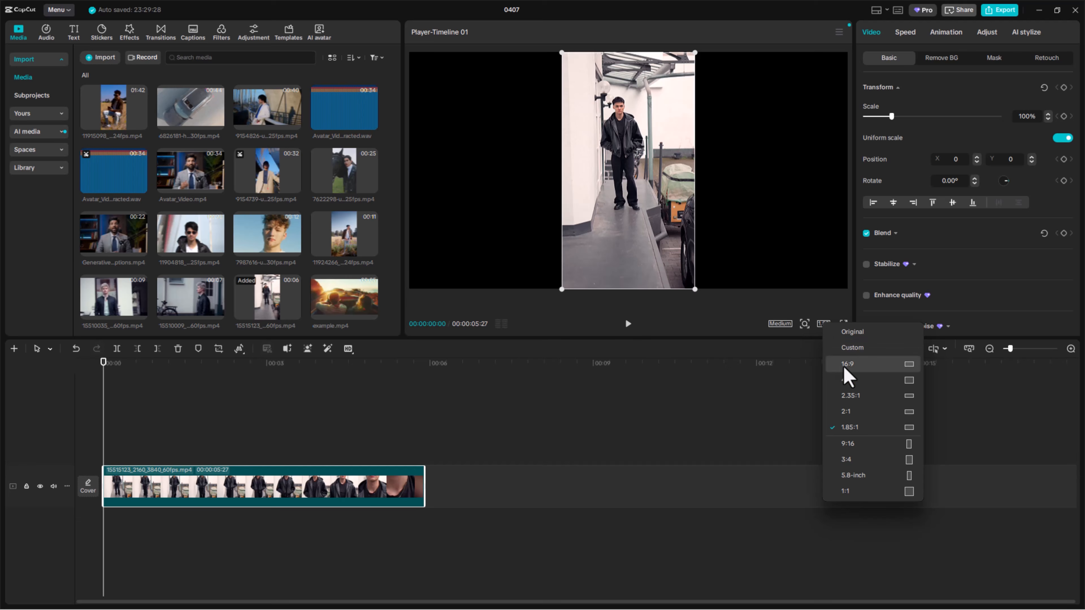
click(852, 445)
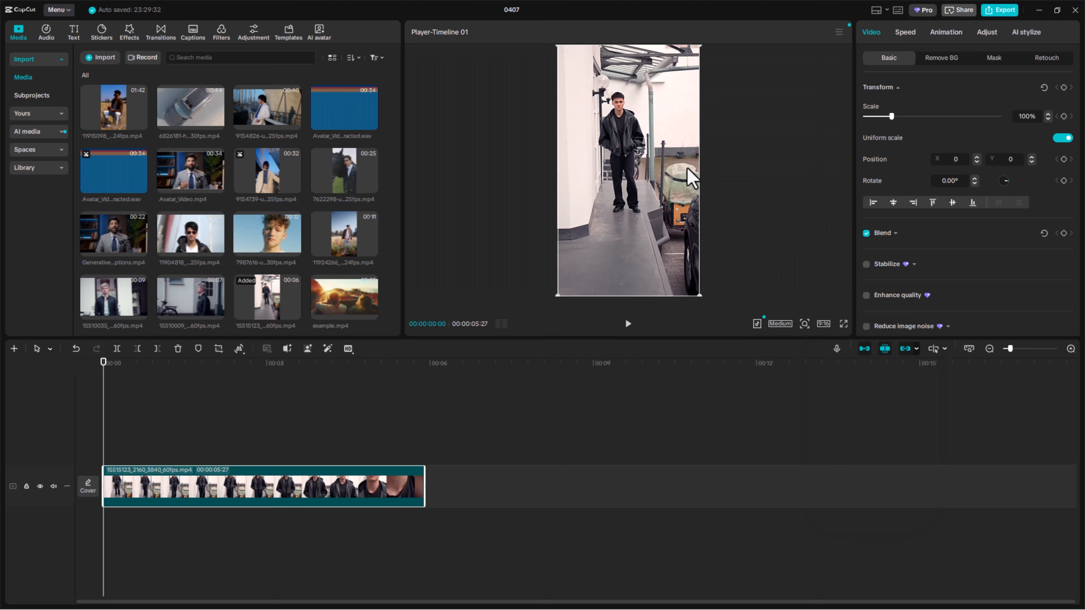
click(740, 199)
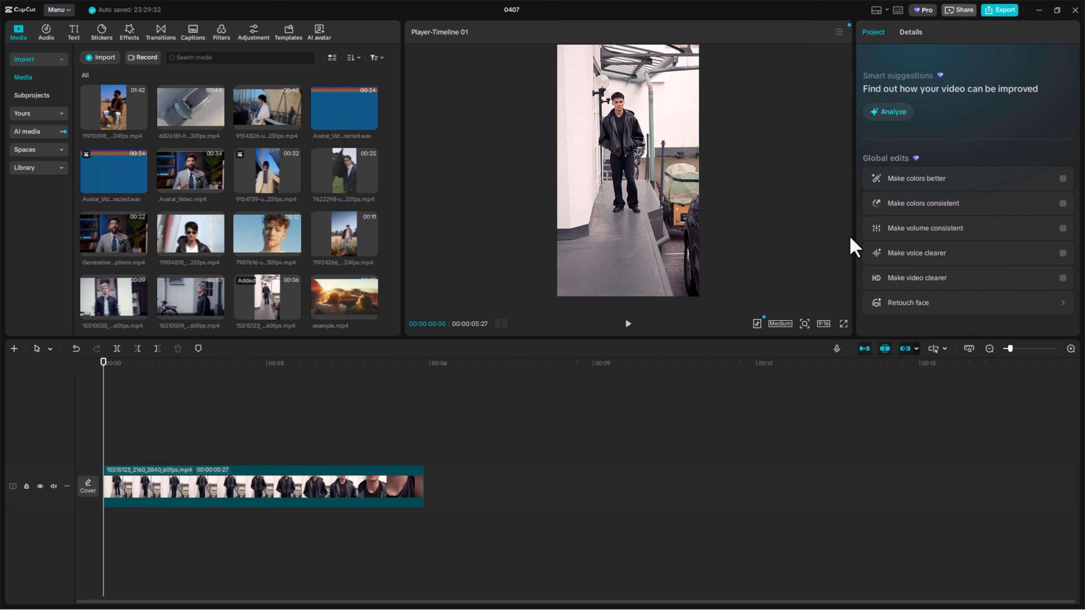
Try the Media and Vertical workspace layouts, widening the player in the Vertical one and previewing the clip at 00:00:04:12
click(885, 11)
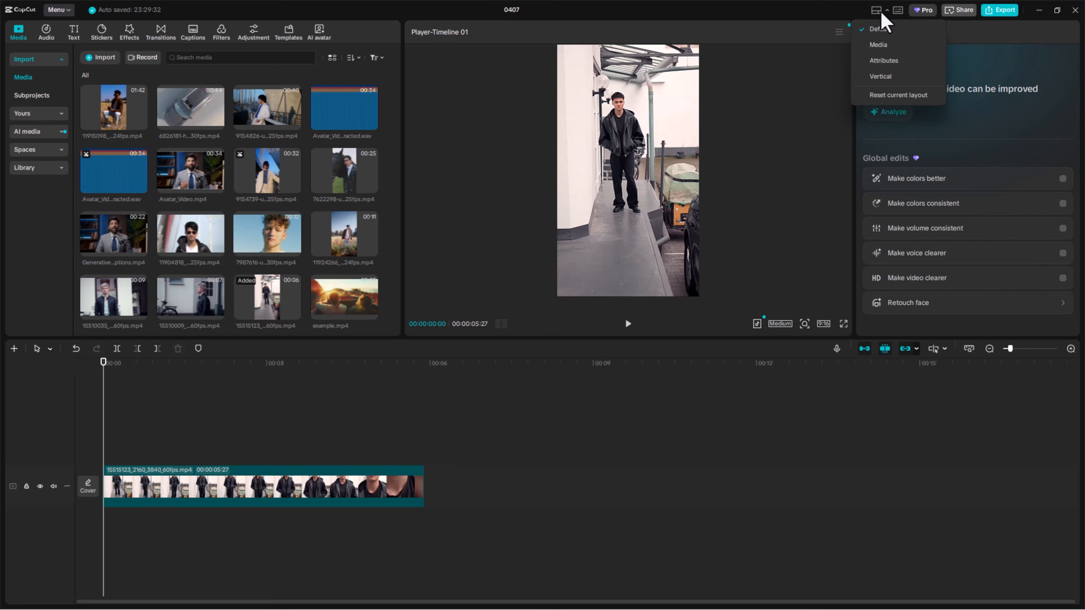
click(885, 44)
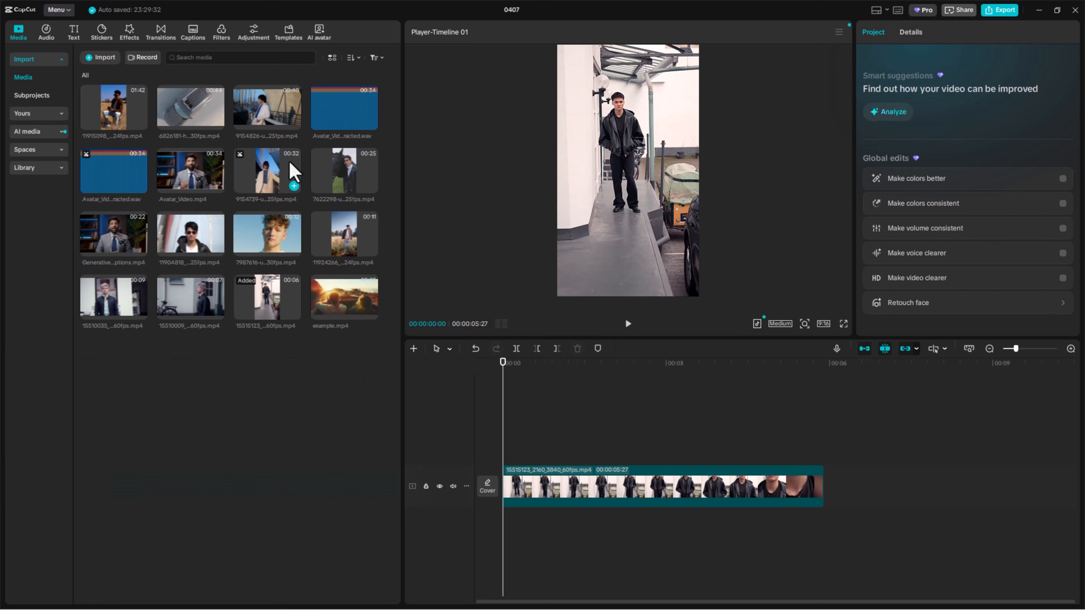
click(886, 11)
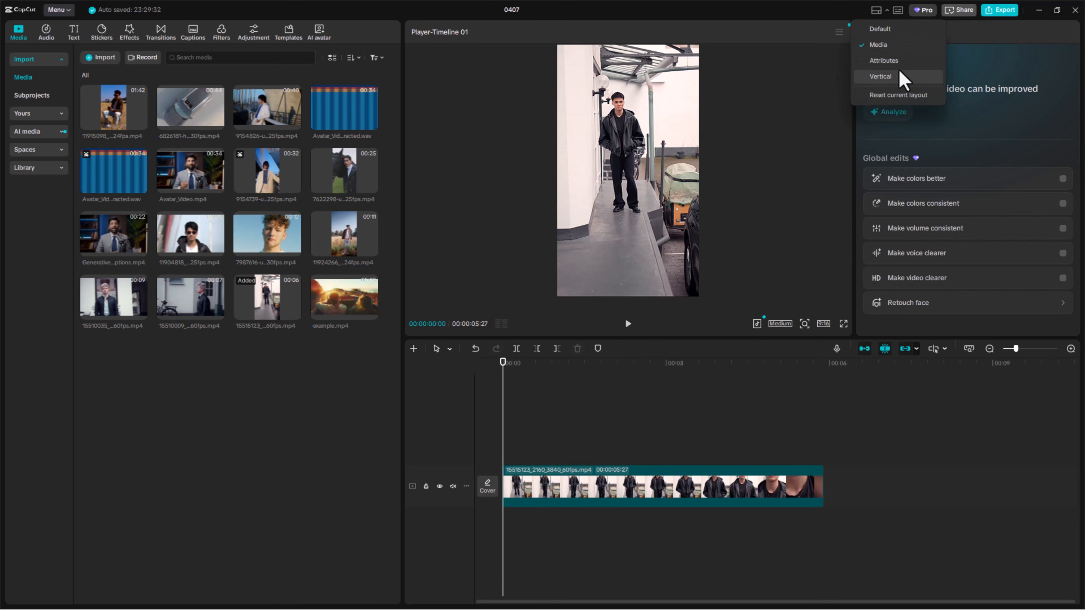
click(902, 76)
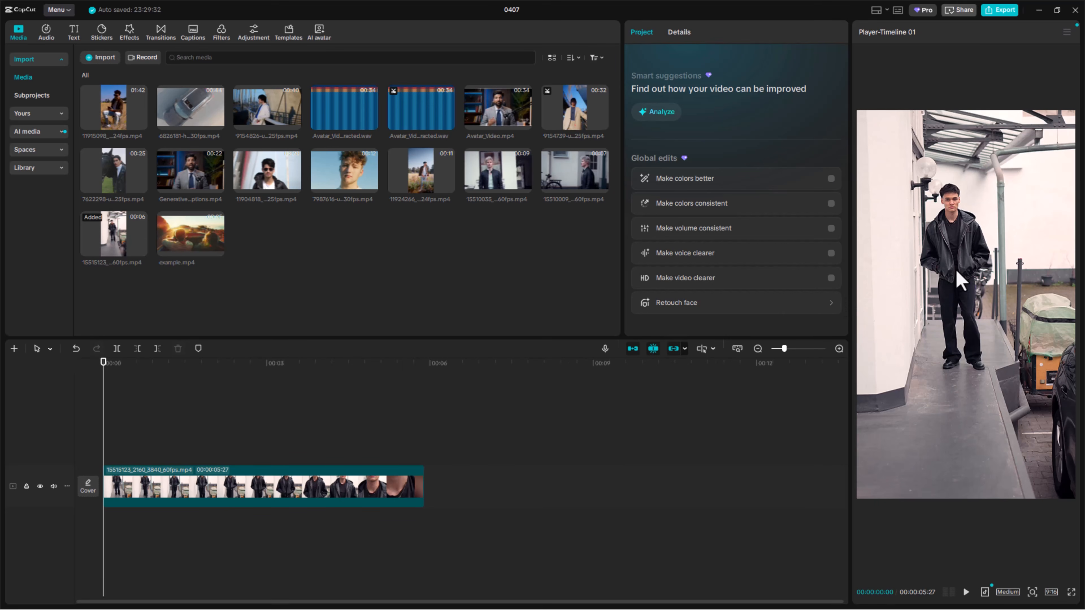
drag(850, 302, 713, 321)
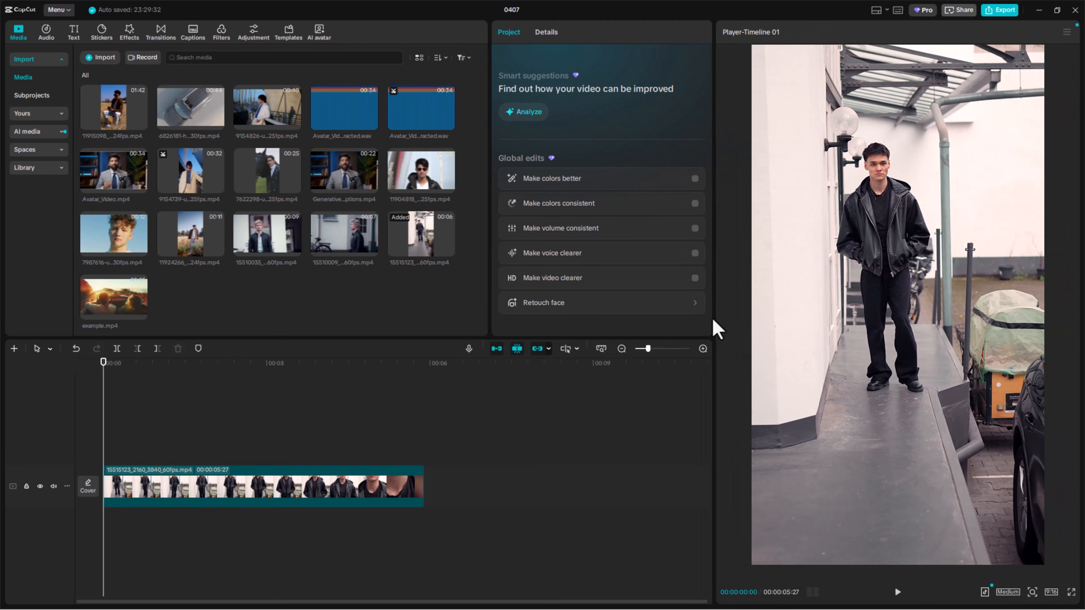
click(549, 453)
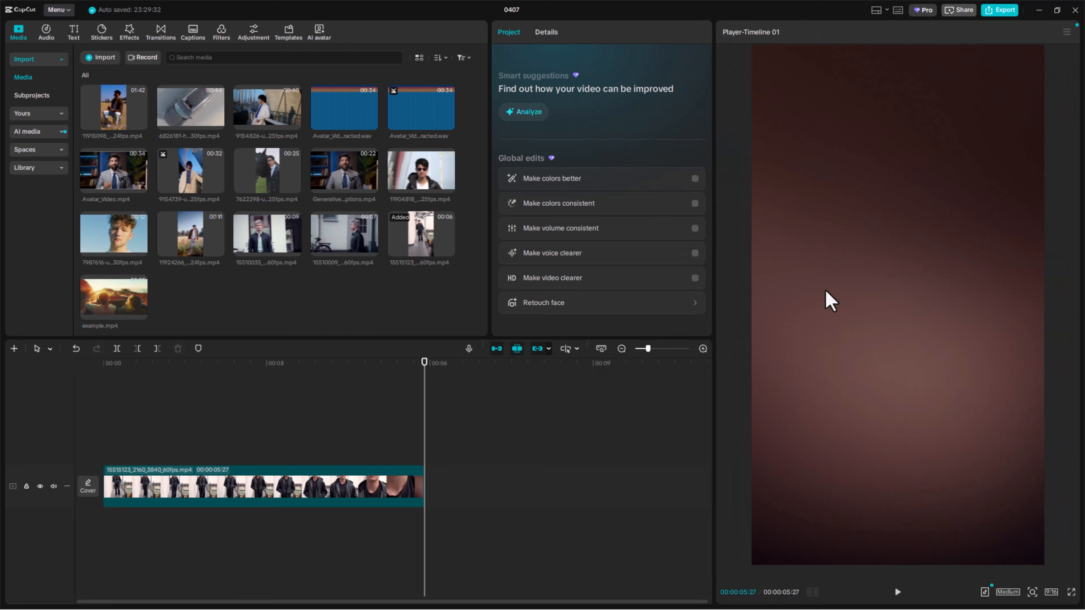
click(344, 364)
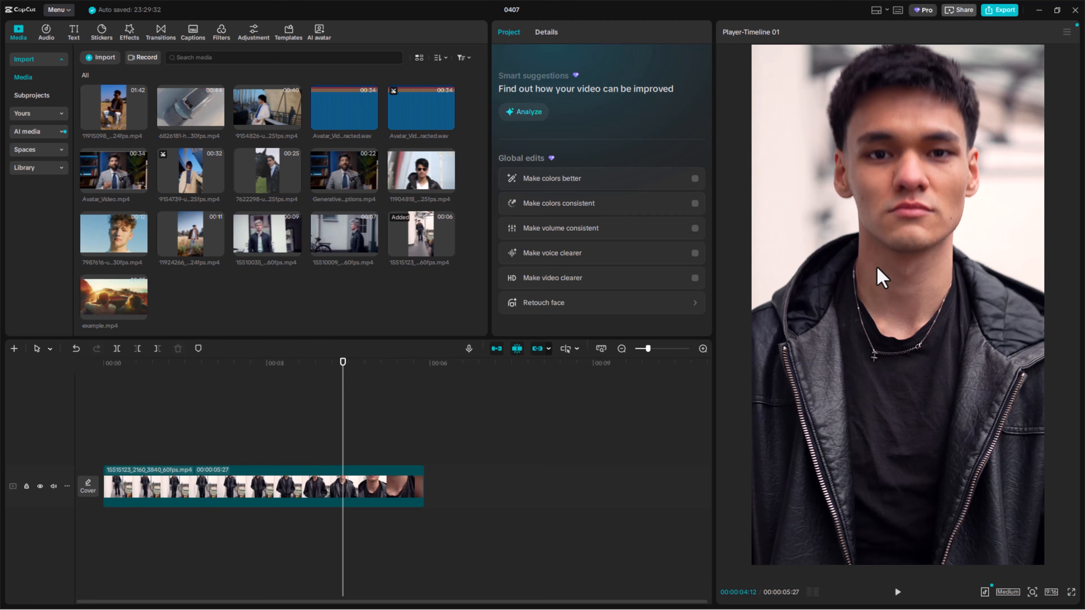
Switch the workspace to the Attributes layout and select the video clip with the playhead at 00:00:03:20
click(886, 11)
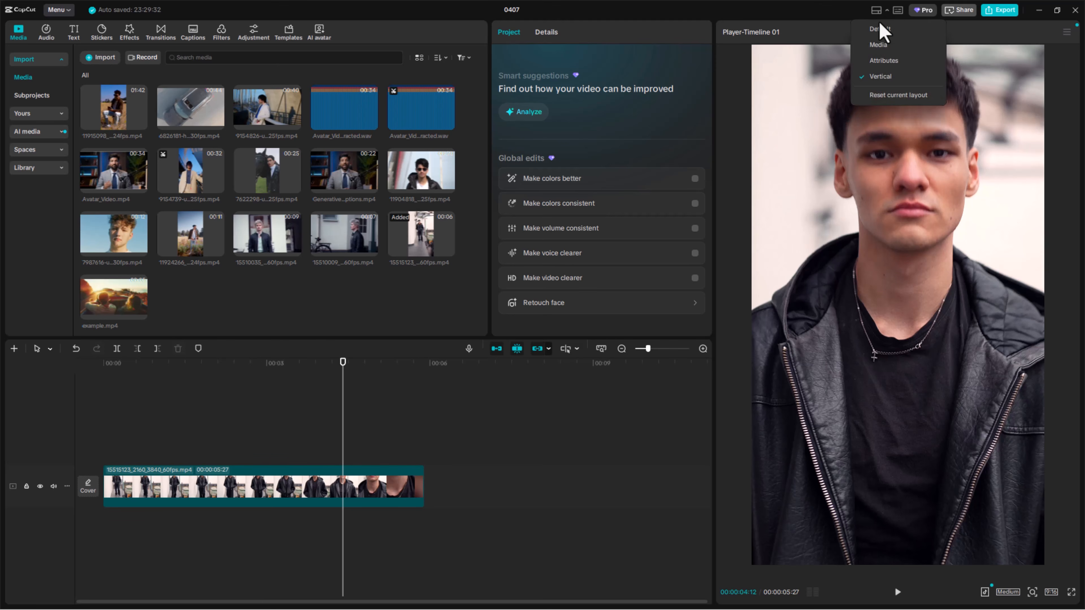
click(896, 61)
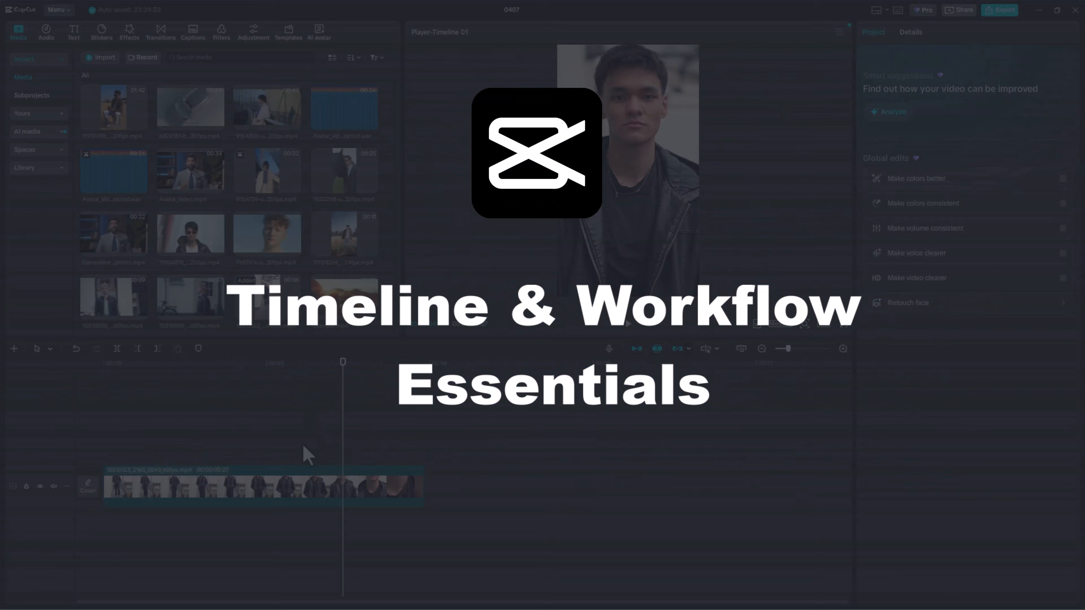
click(302, 487)
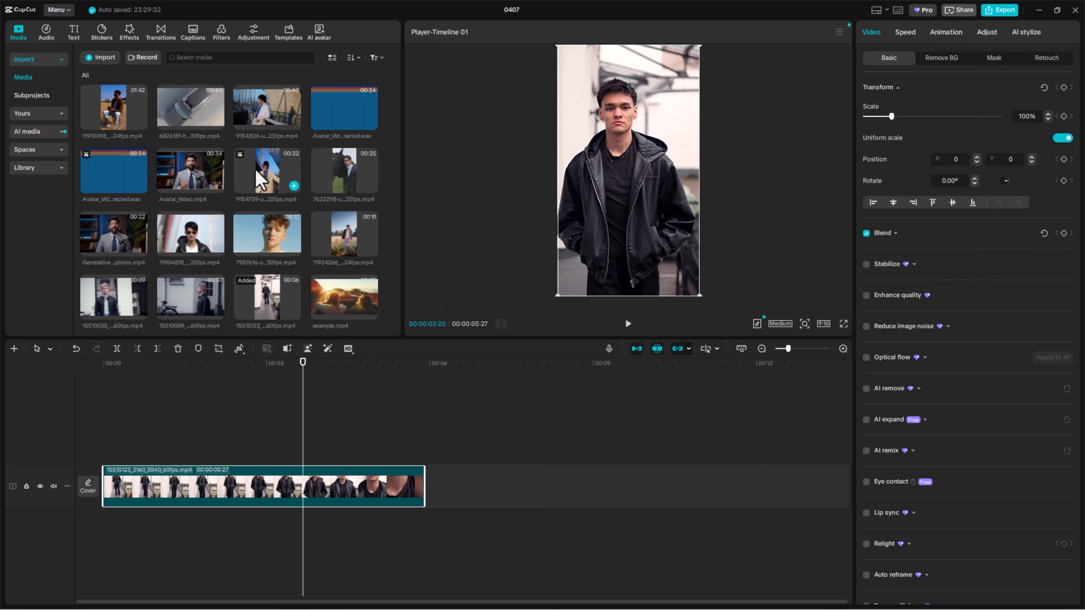
Add Avatar_Video Audio Extracted.wav below the video clip, view both clips' properties, and return the playhead to 00:00:00:00
drag(128, 172, 112, 523)
click(247, 497)
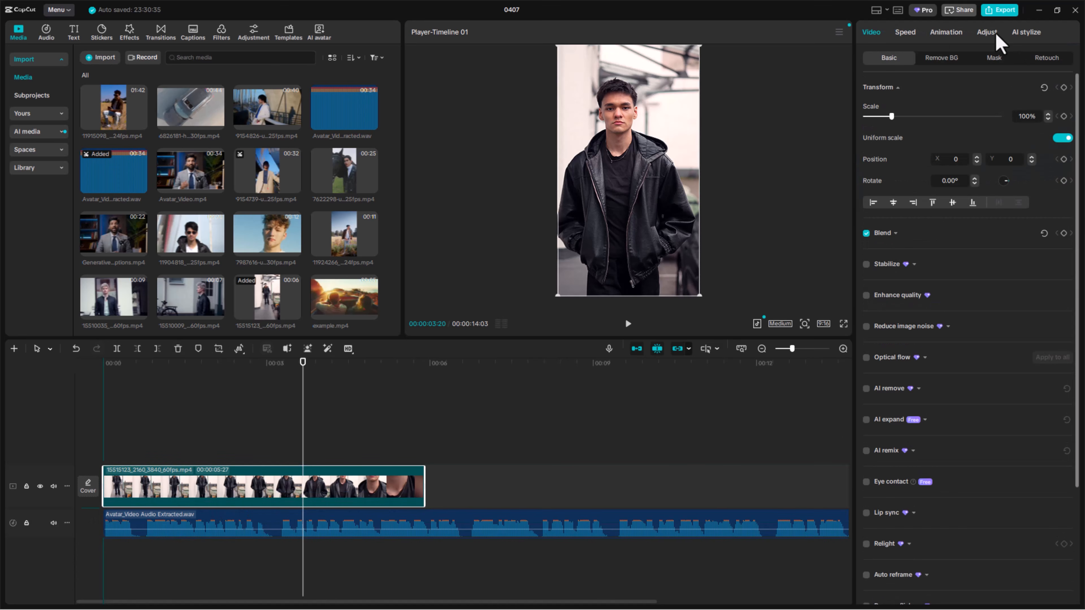
click(388, 531)
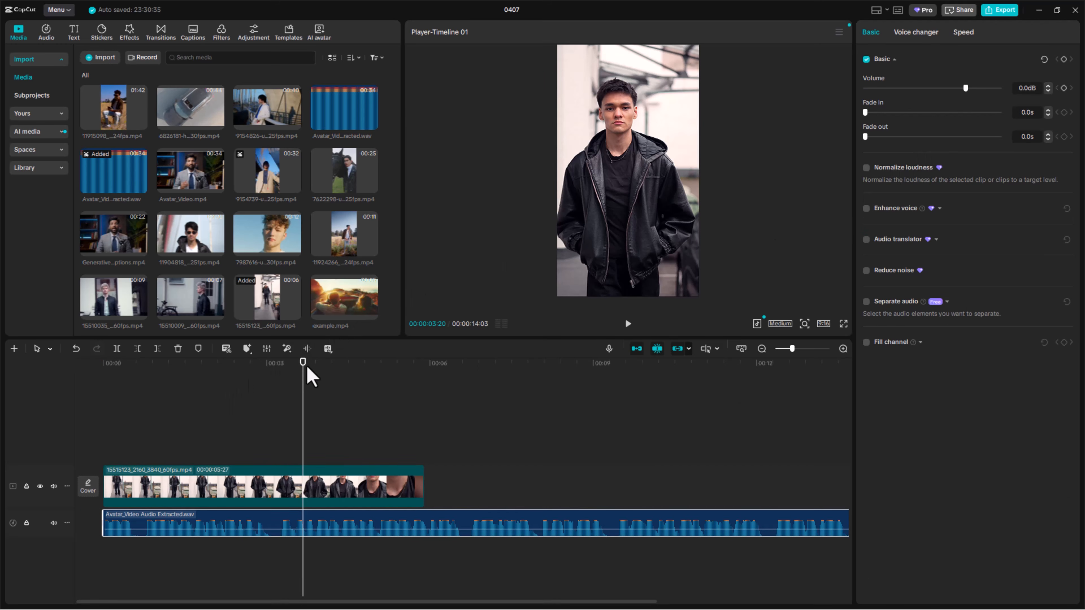
drag(305, 370, 106, 412)
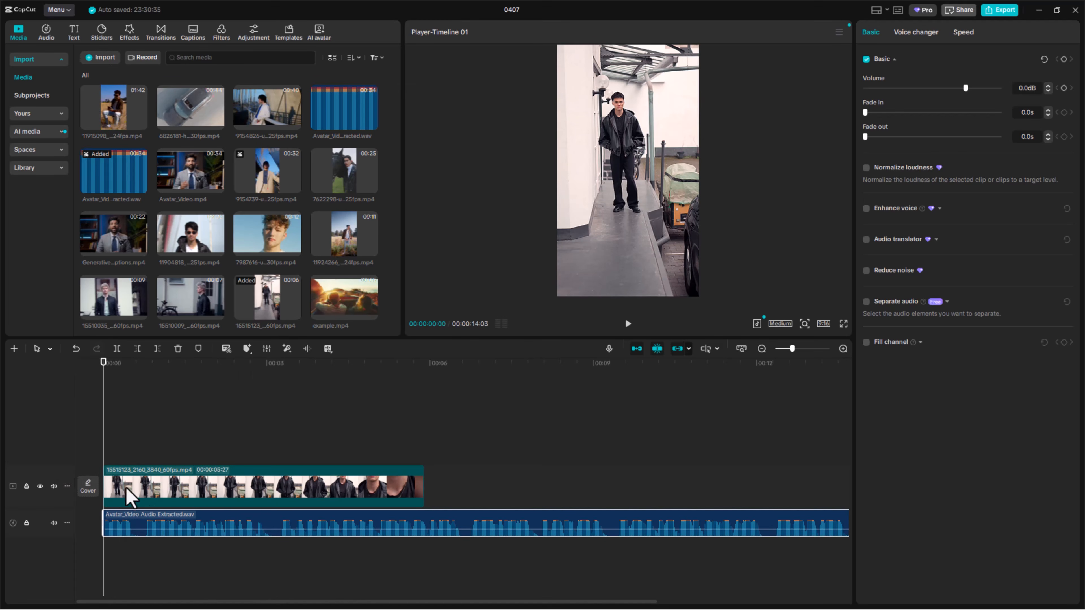
click(132, 480)
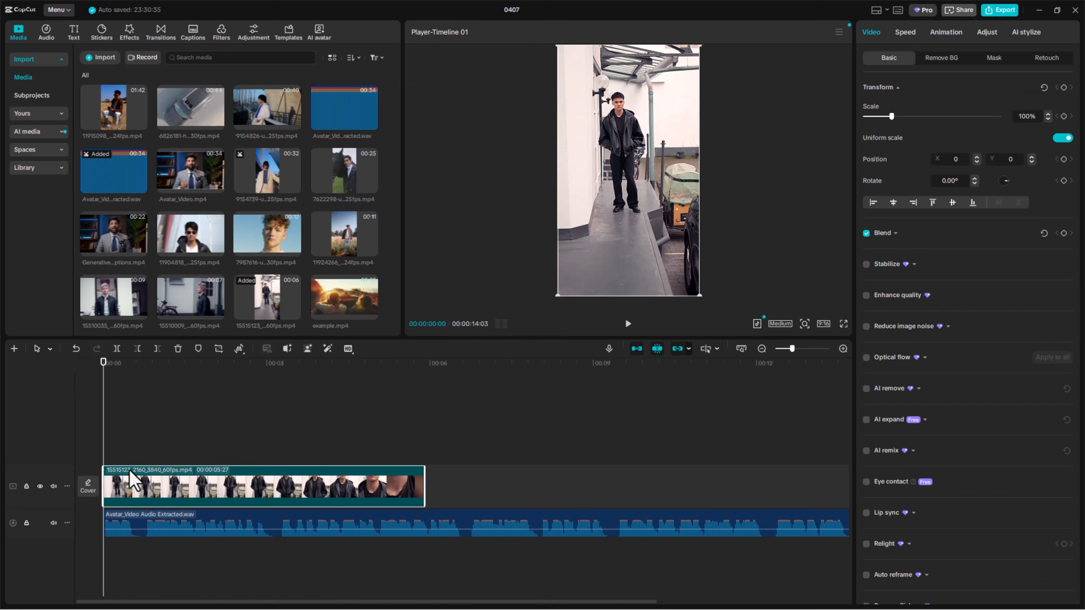
Lock and unlock the main video track, and hide and show it again
click(26, 486)
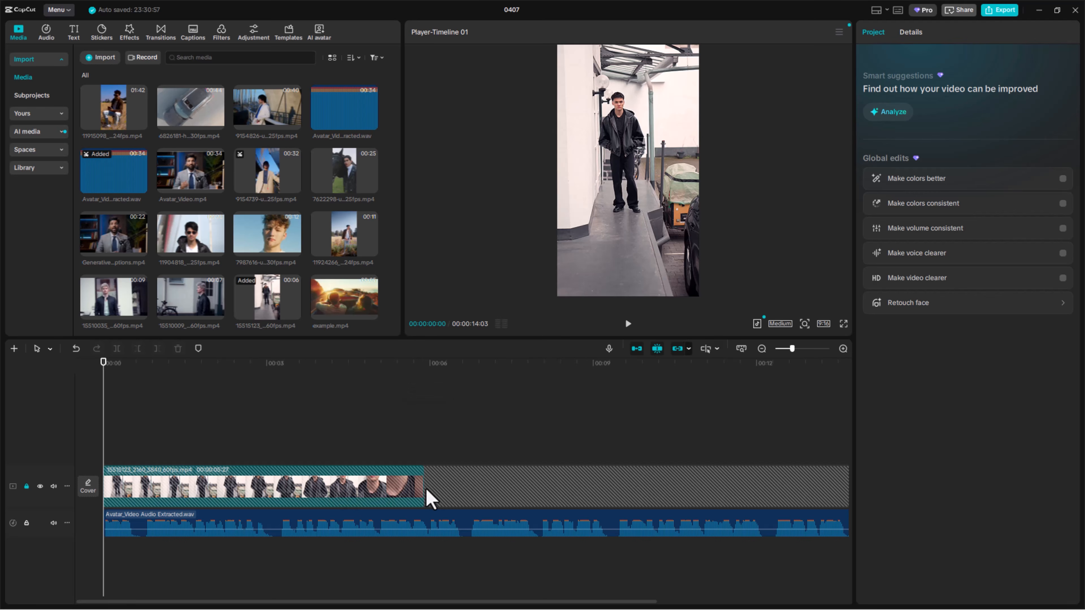
click(27, 487)
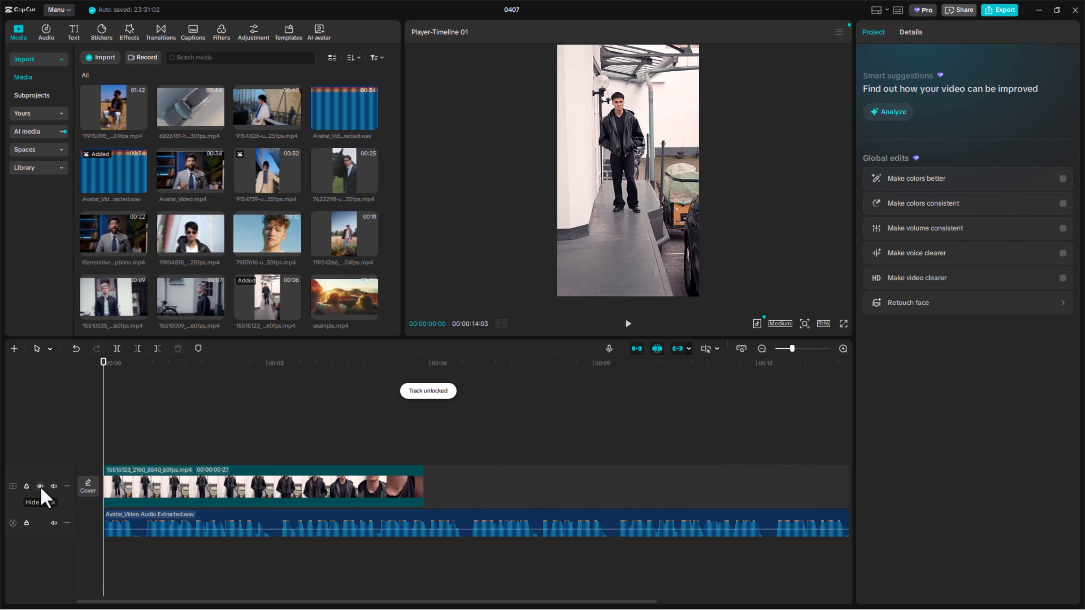
click(40, 487)
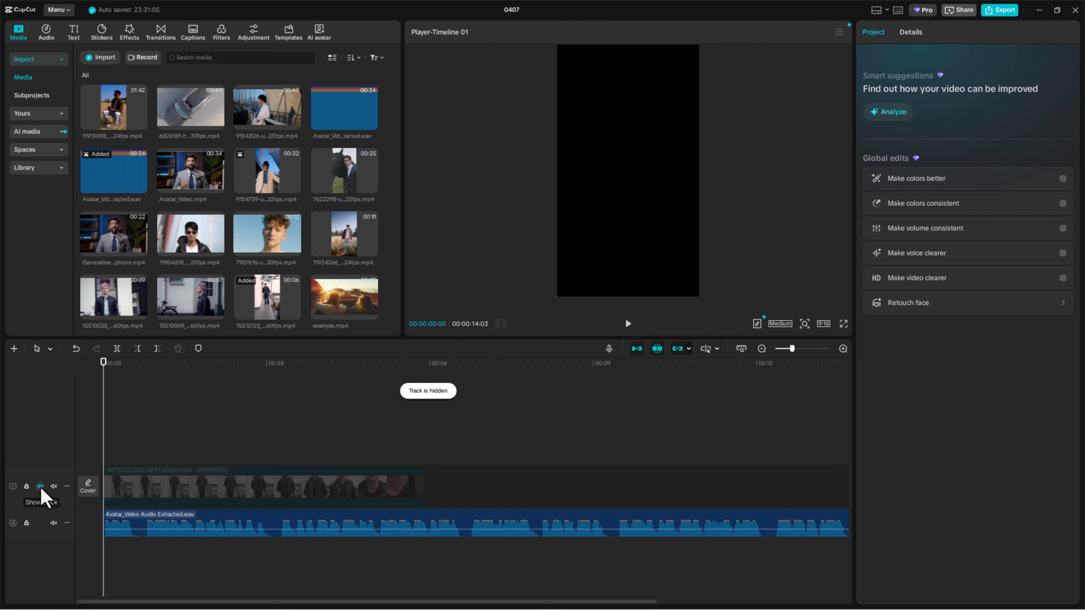
click(40, 487)
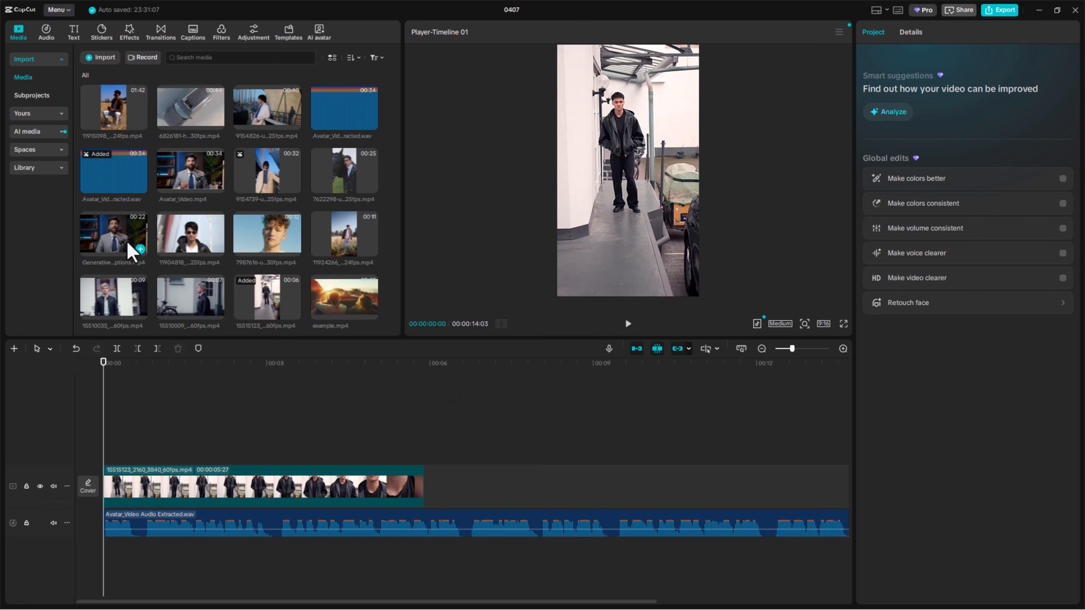
Place Generative ai with captions.mp4 on a new track above the main video, play its first second, and mute that track
drag(126, 241, 218, 438)
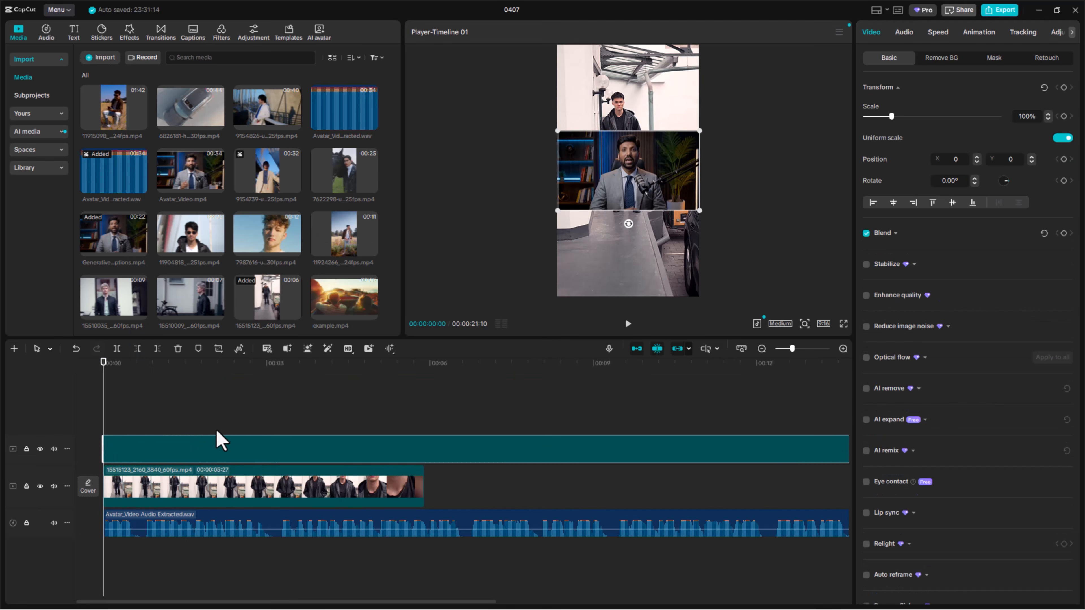
key(space)
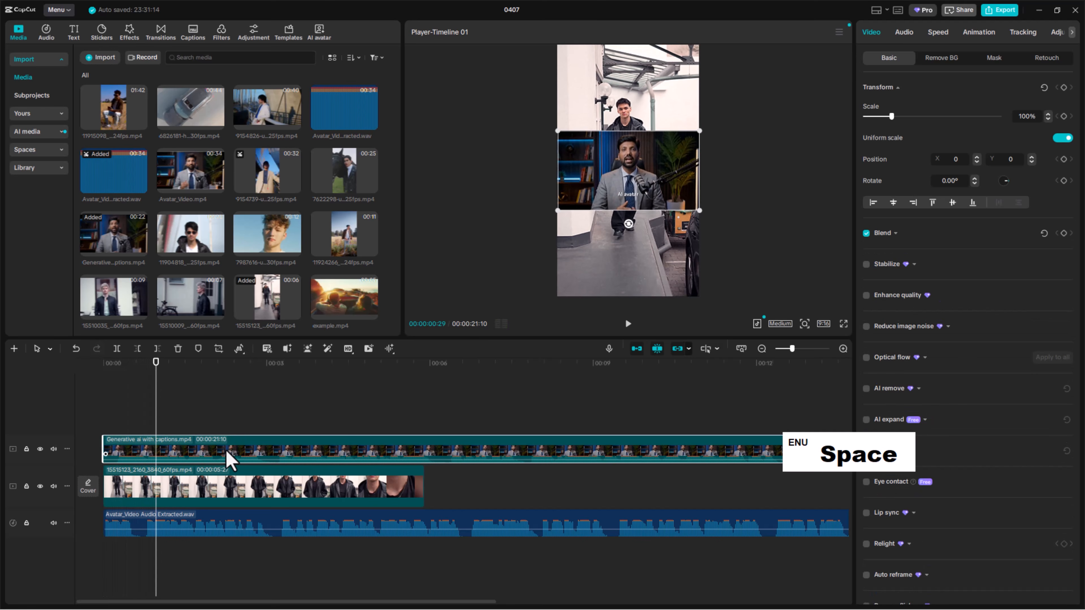
click(53, 449)
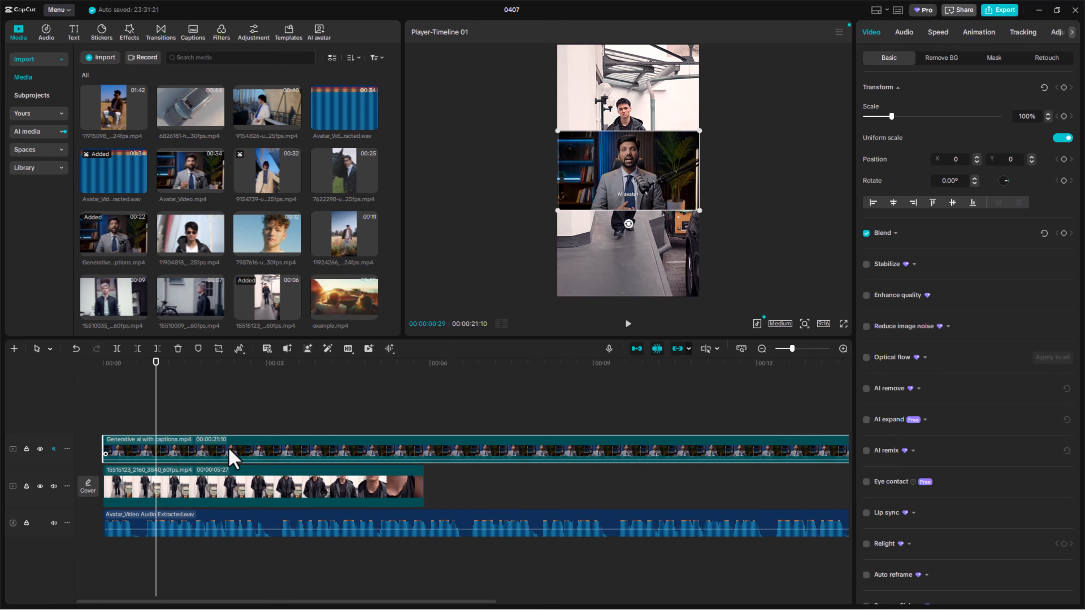
Delete the Generative ai with captions.mp4 clip from the track above the main video
right_click(233, 458)
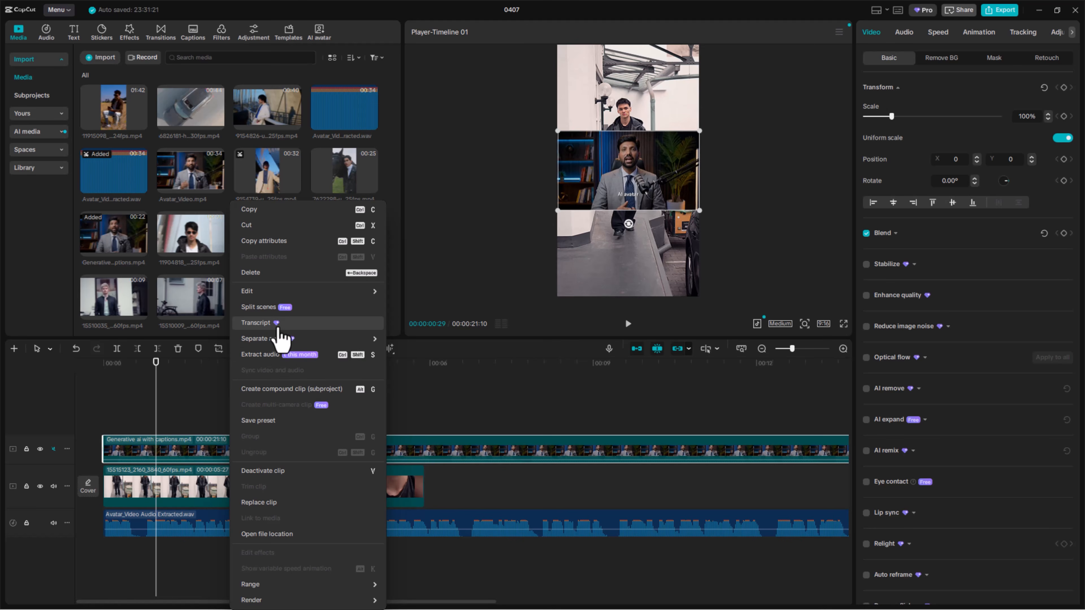
mouse_move(289, 338)
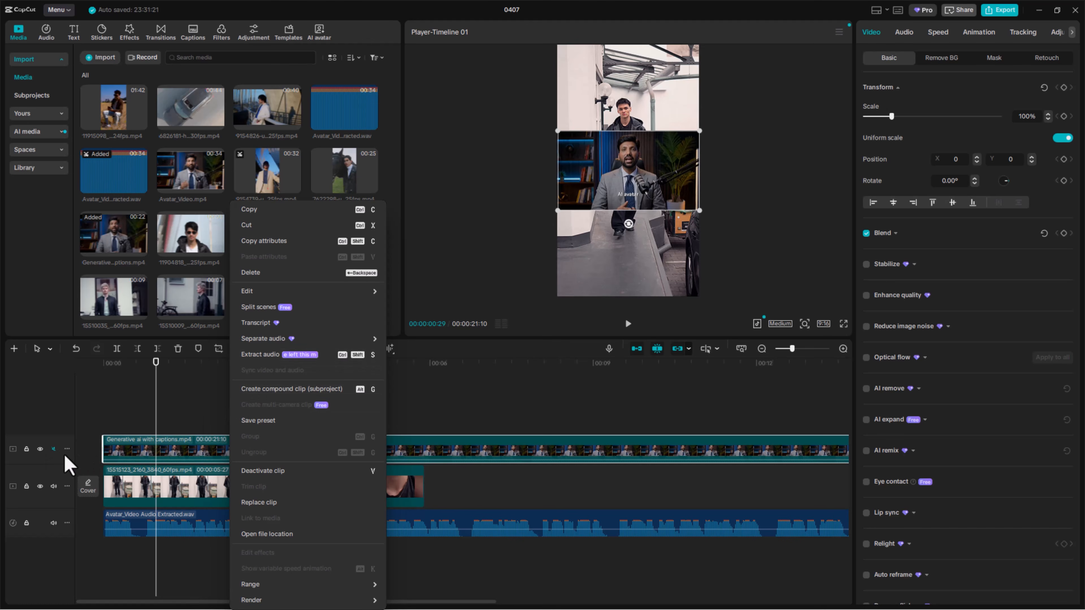
click(424, 449)
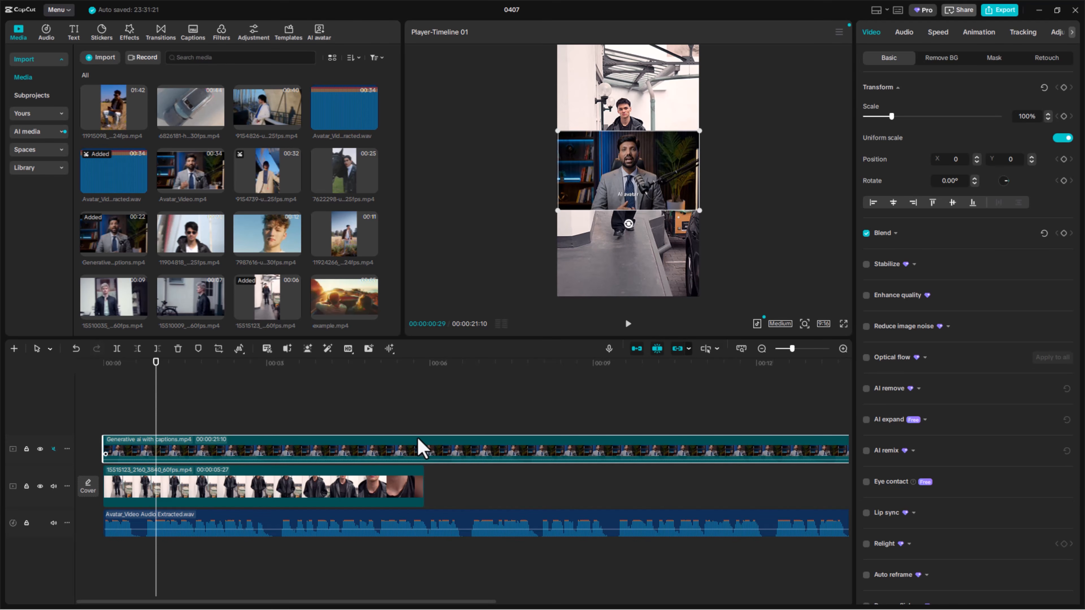
key(Delete)
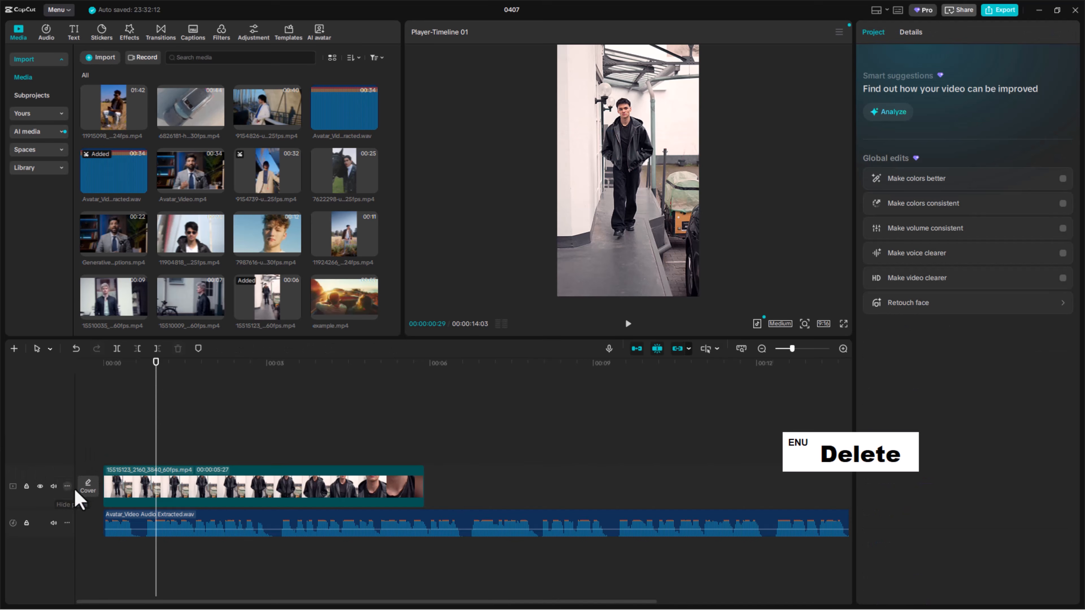
Select the main video clip and set its track height to Tall
click(183, 476)
click(67, 486)
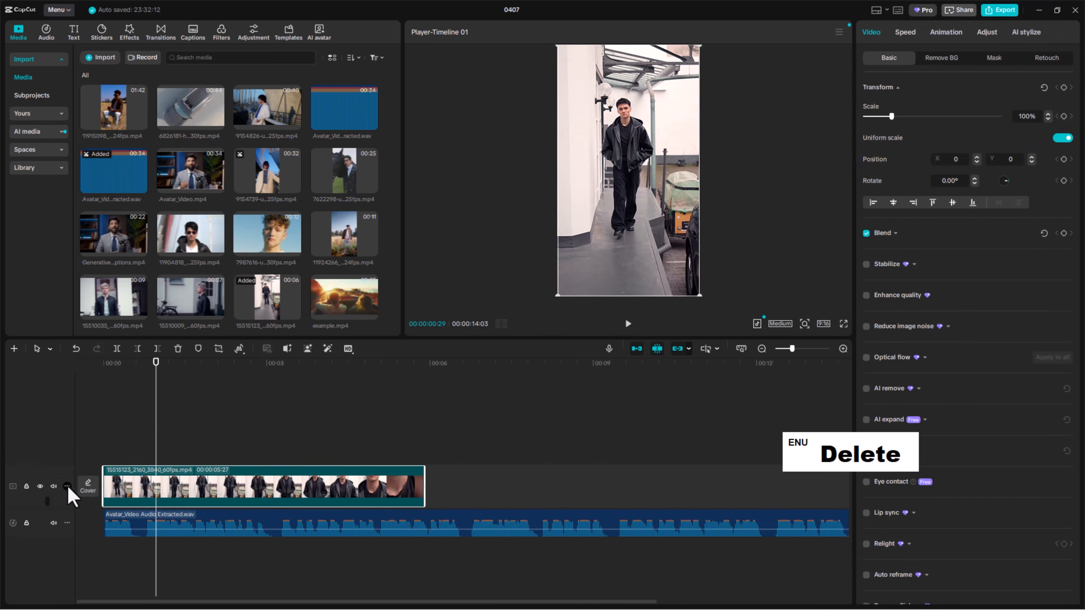
mouse_move(113, 496)
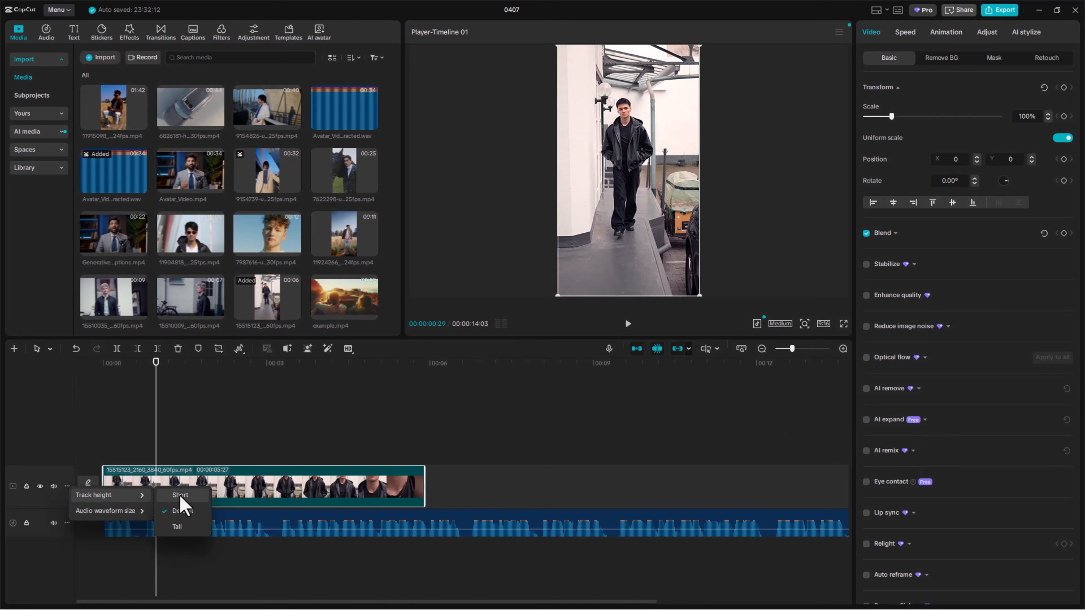
click(186, 528)
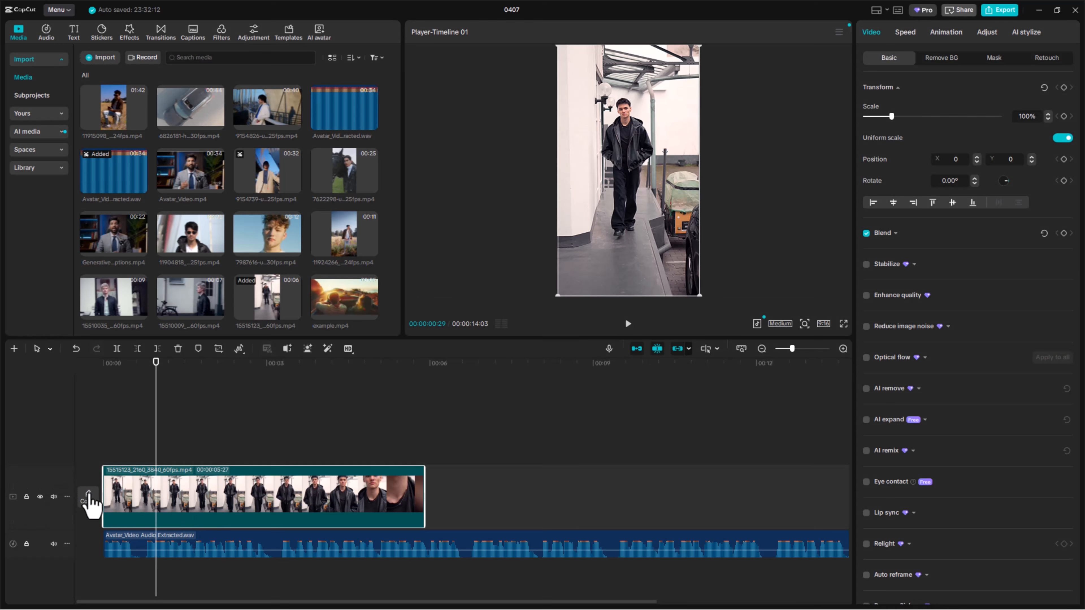
Set the track height of the main video track and the audio track to Short
click(68, 497)
mouse_move(128, 508)
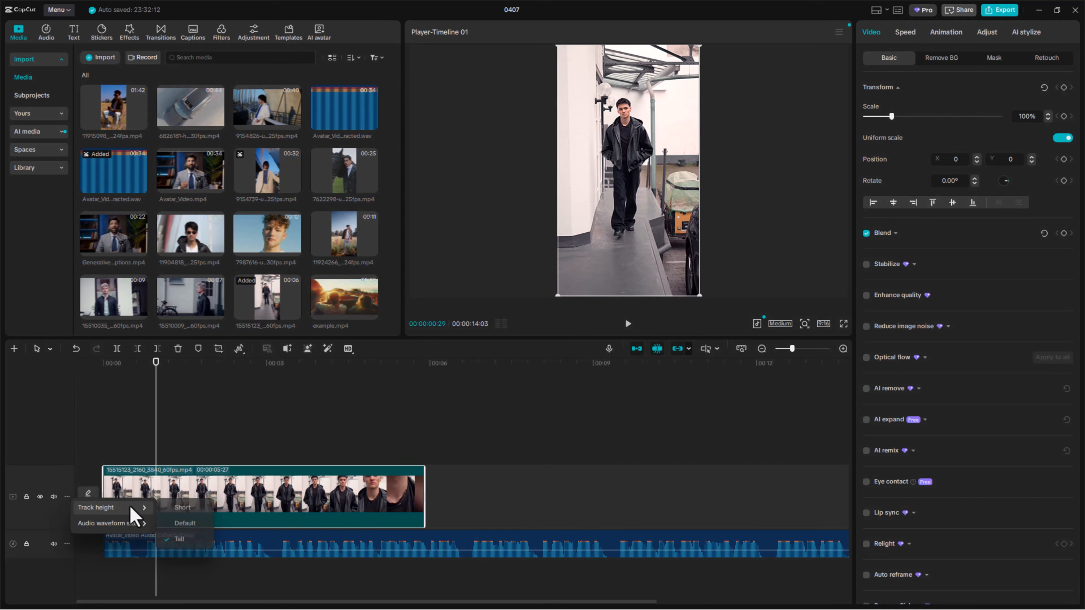
click(185, 509)
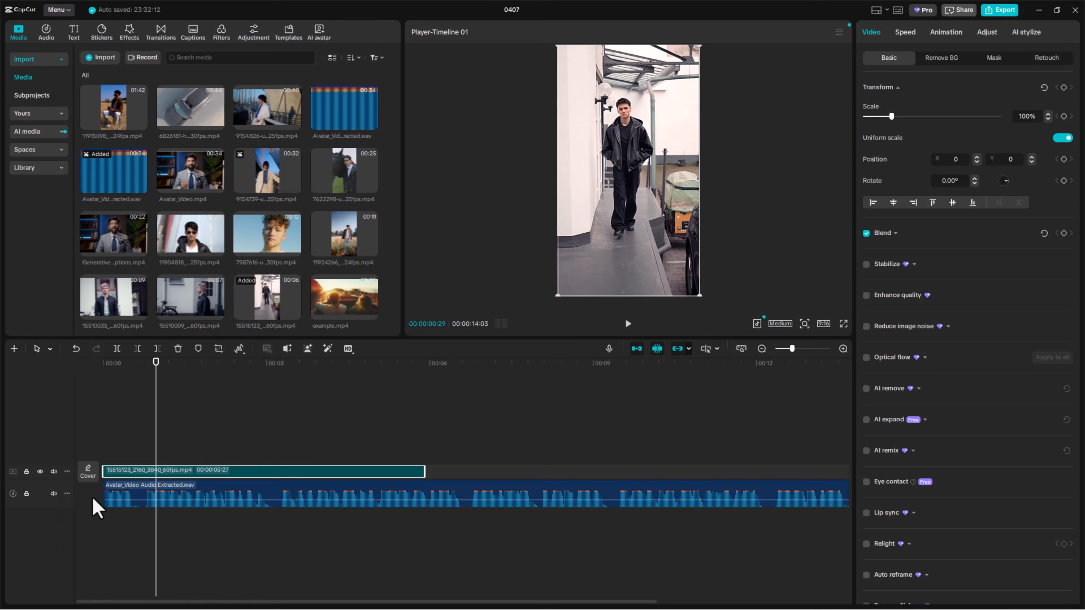
click(67, 494)
mouse_move(115, 505)
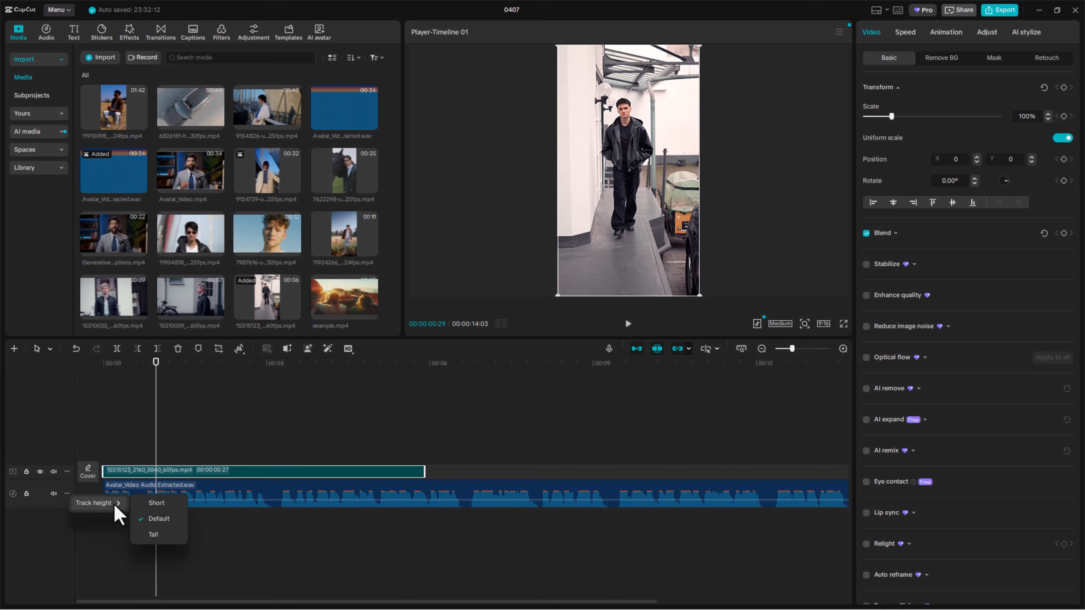
click(164, 508)
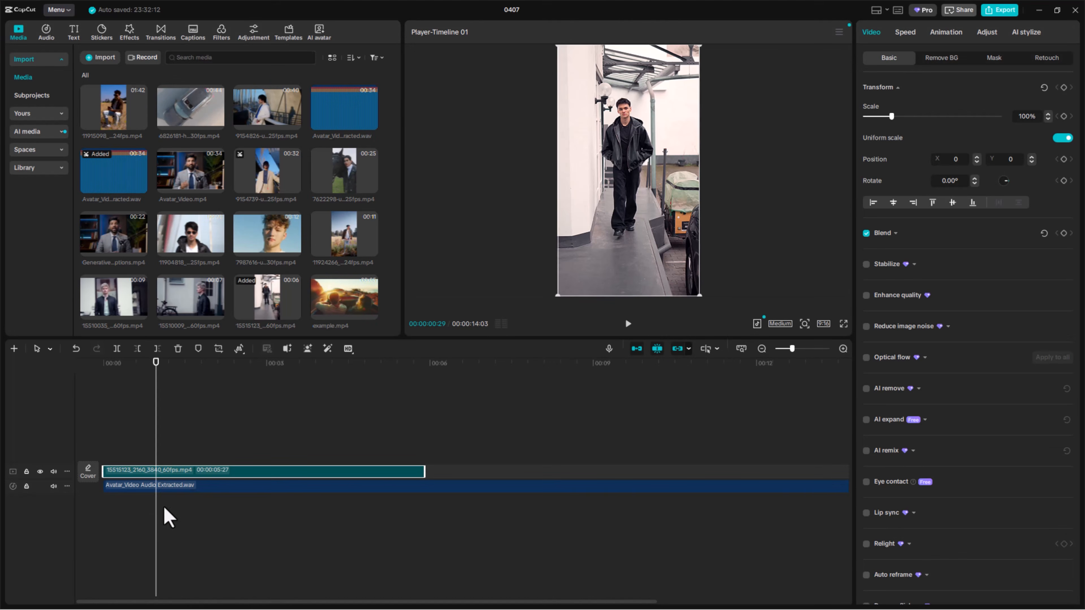
Set the track height of the audio track and the main video track to Tall
click(67, 486)
mouse_move(115, 499)
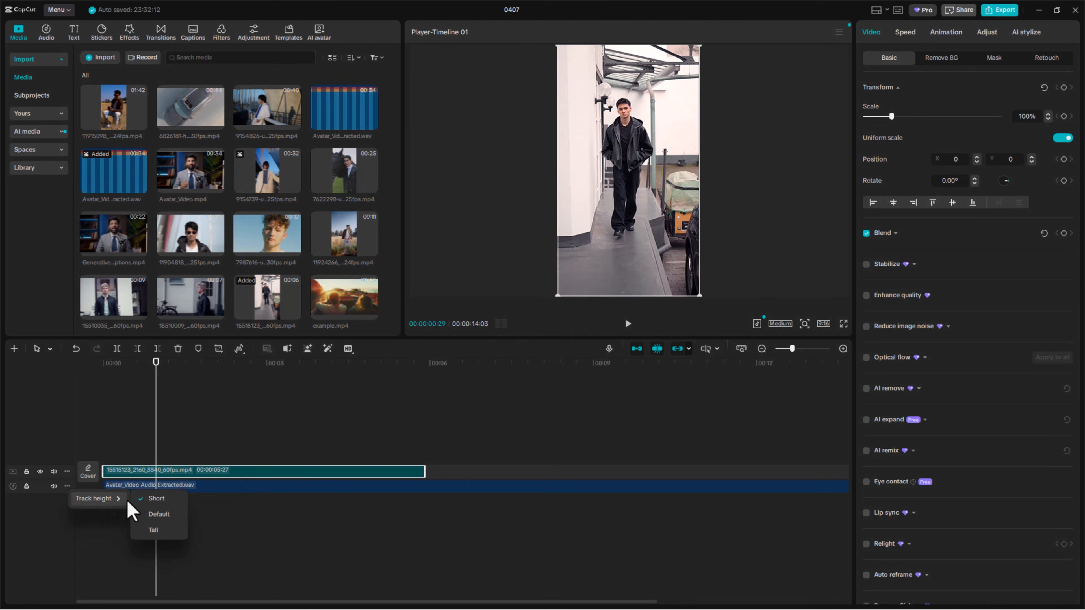
click(163, 531)
click(67, 472)
mouse_move(107, 484)
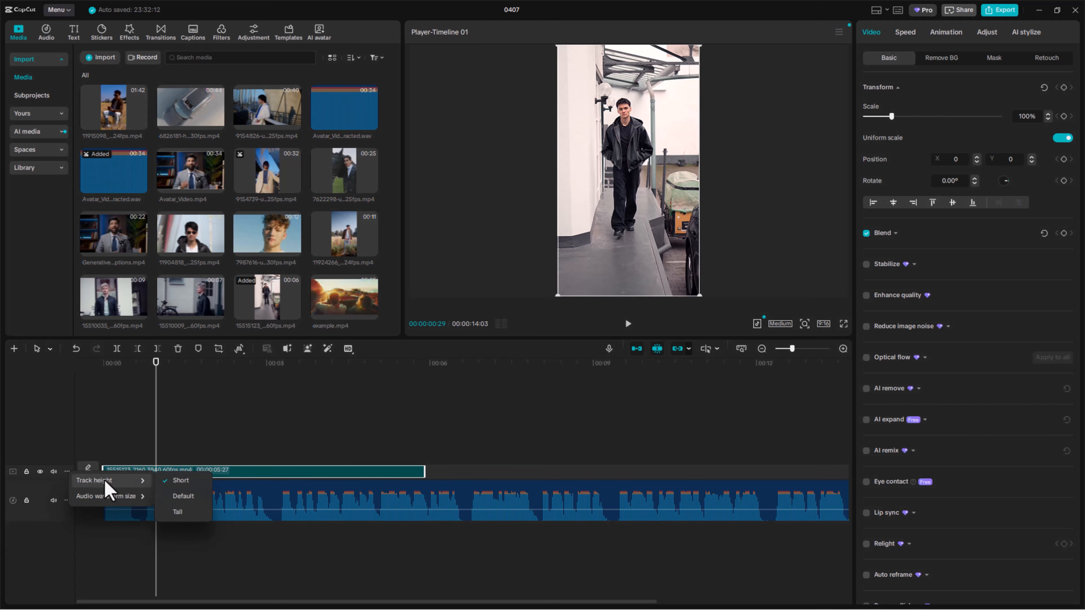
click(189, 518)
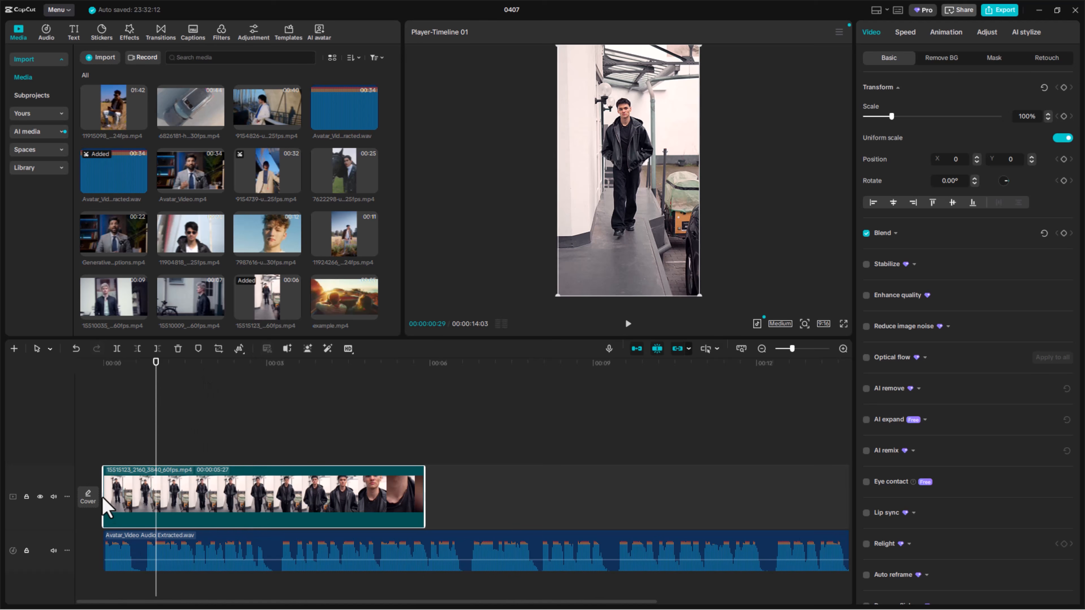
Trim the start of the main video clip to a duration of 00:00:05:10 and try to extend the audio clip's start
drag(107, 509, 137, 507)
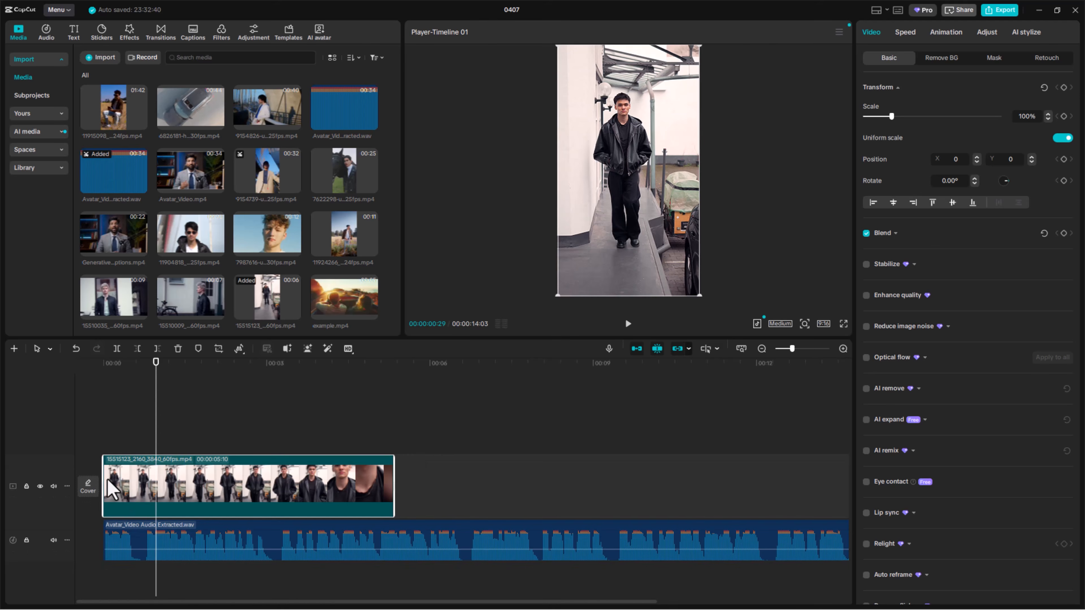
click(195, 539)
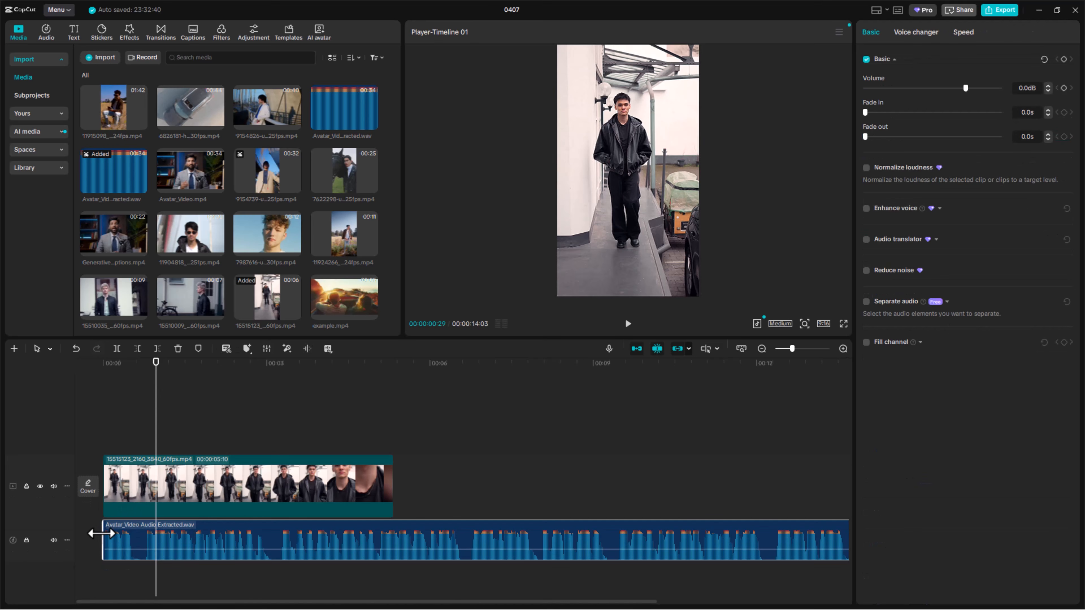
drag(102, 533, 79, 532)
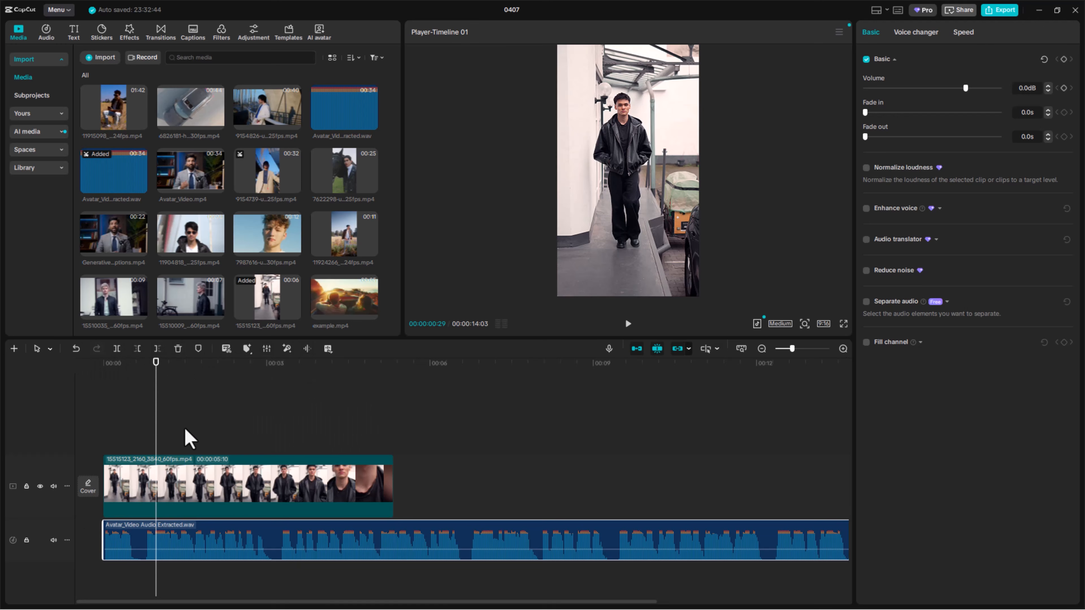
Create a new timeline in the project, switch to Timeline 01, and return to the new timeline
click(14, 348)
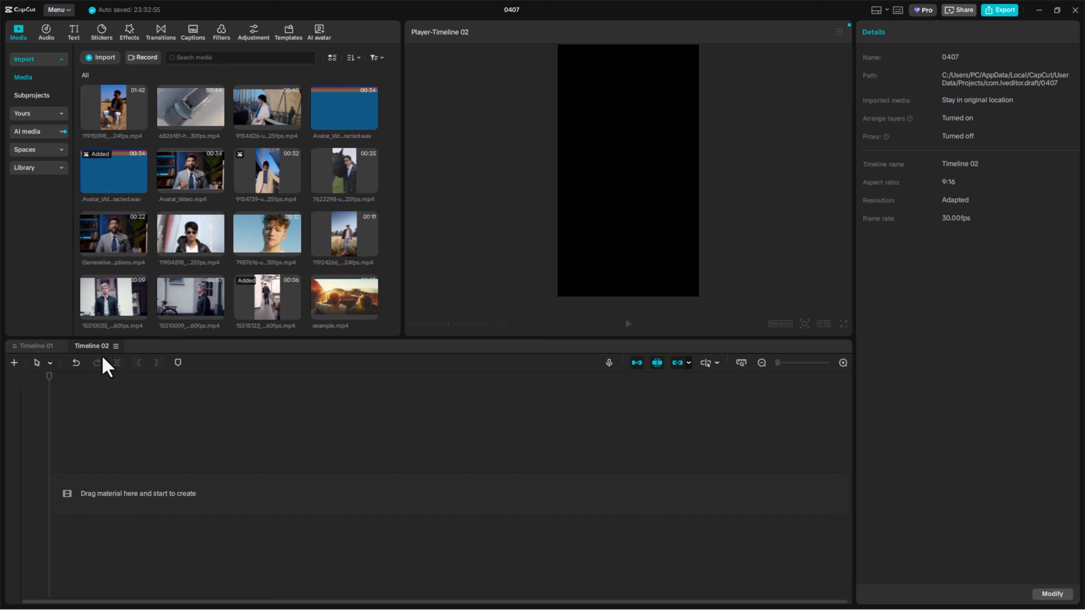
click(43, 348)
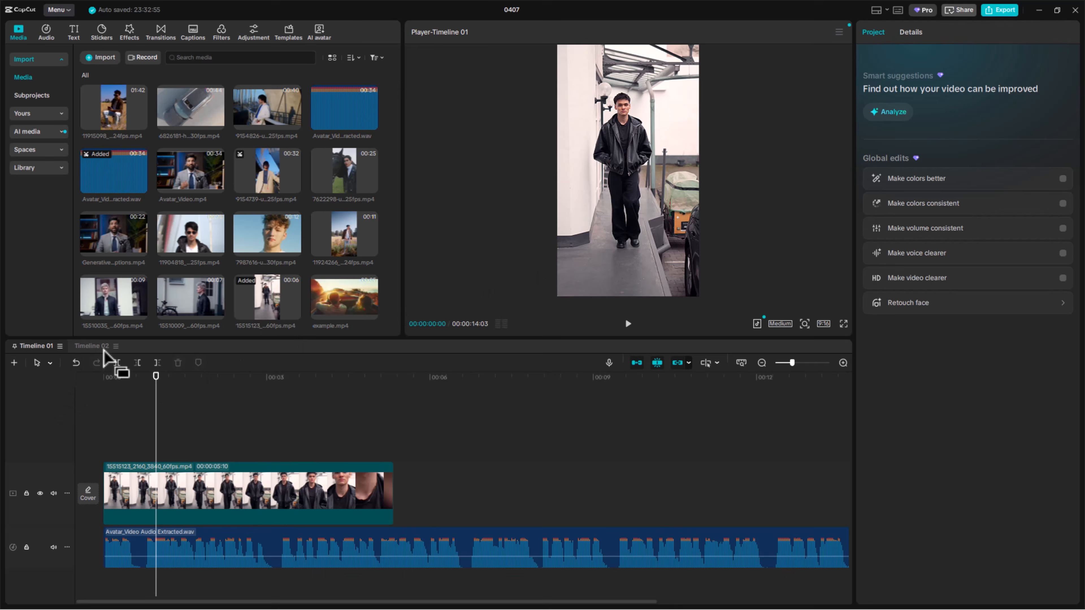
click(104, 348)
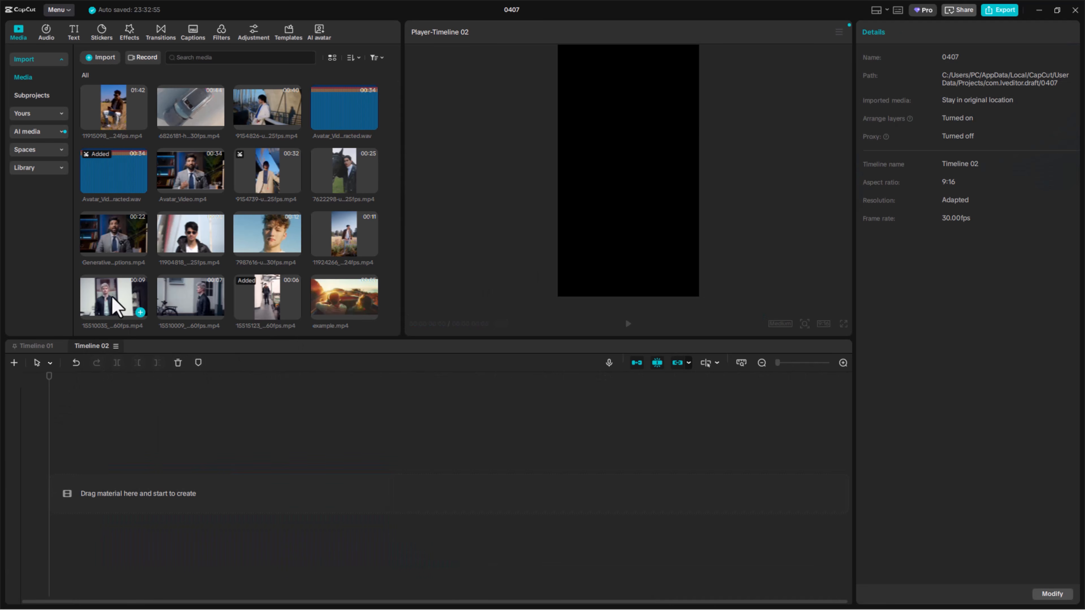
Place the 9-second clip of the blond man in a black jacket at the start of Timeline 02 and set its aspect ratio to 16:9
drag(115, 304, 102, 490)
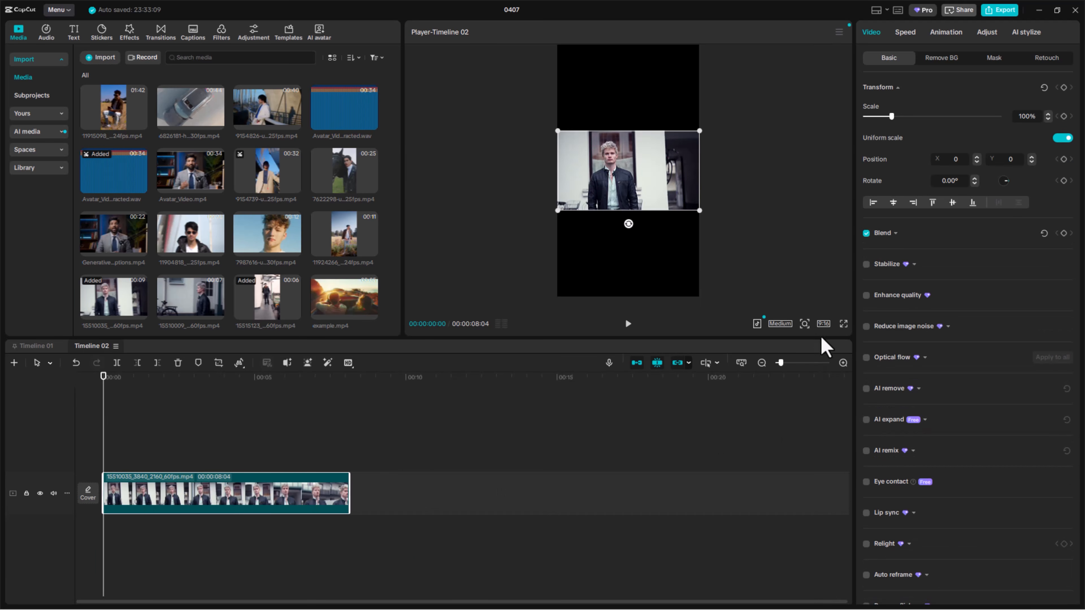
click(824, 324)
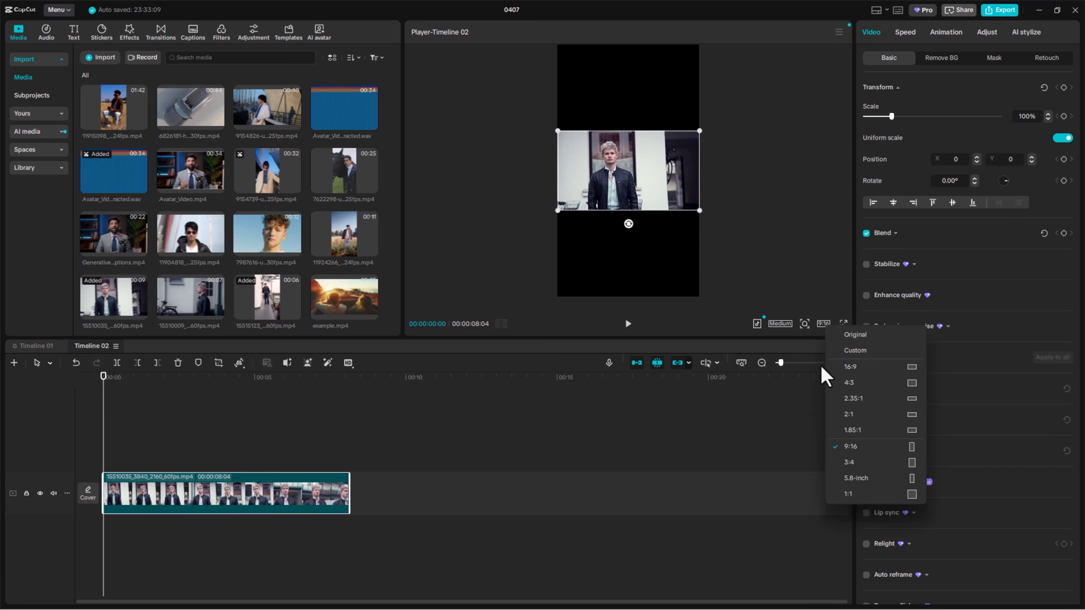
click(875, 366)
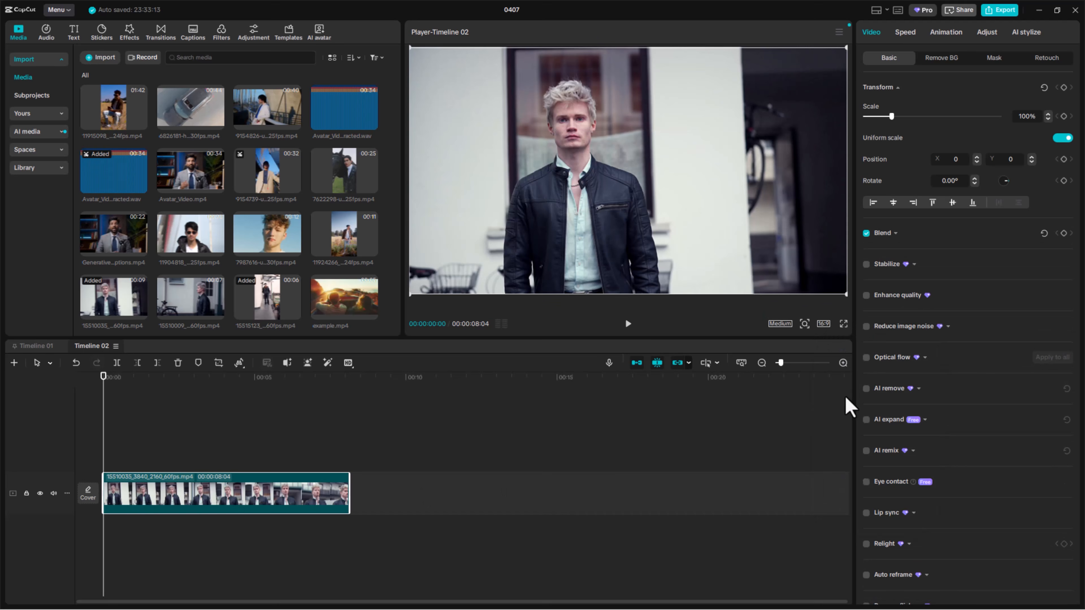
Switch between the two timelines to compare them and rename Timeline 01 as vertical
click(37, 346)
click(98, 347)
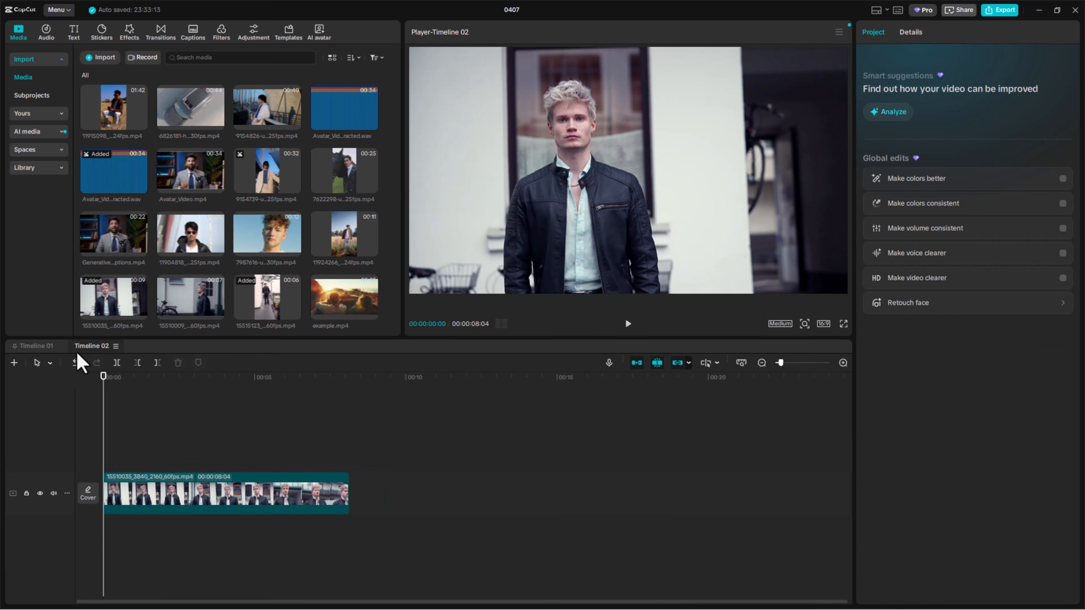
click(39, 346)
click(60, 346)
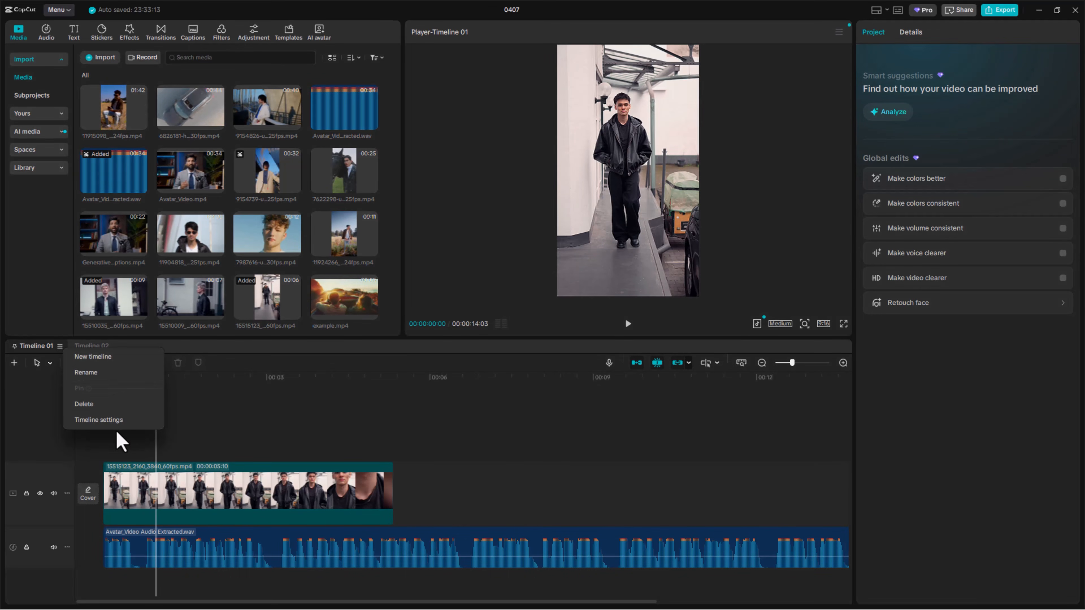
click(105, 373)
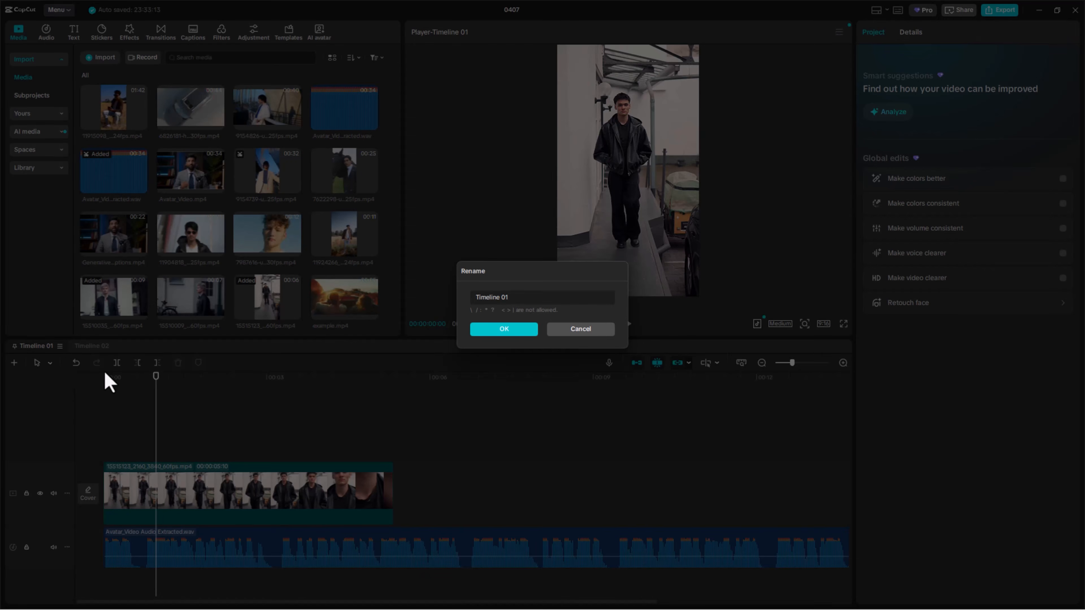
text(ver)
key(BackSpace)
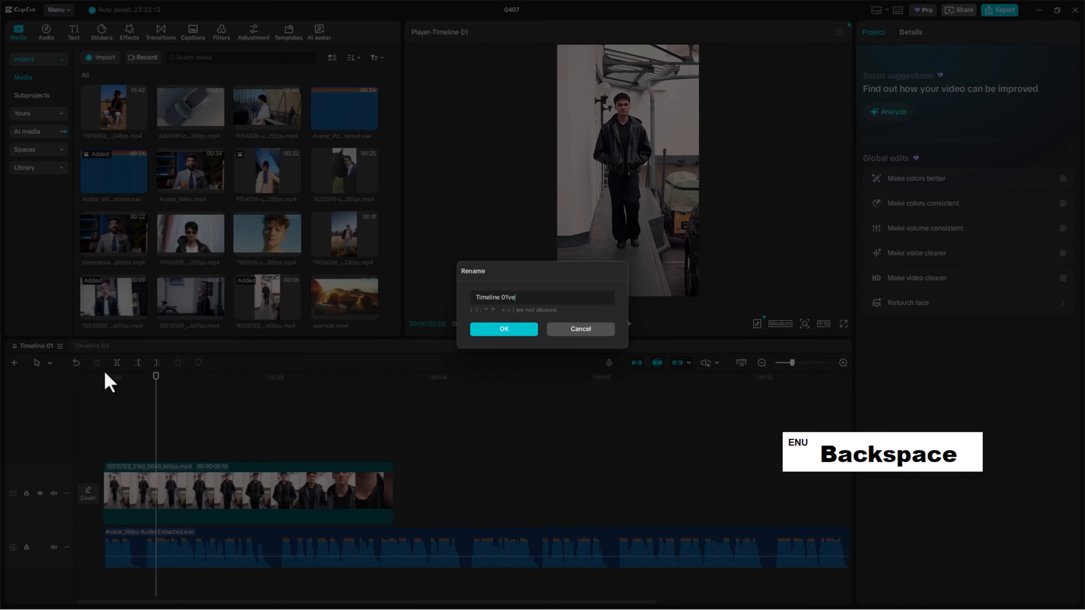
key(BackSpace)
key(BackSpace)
key(BackSpace)
key(BackSpace)
text(vert)
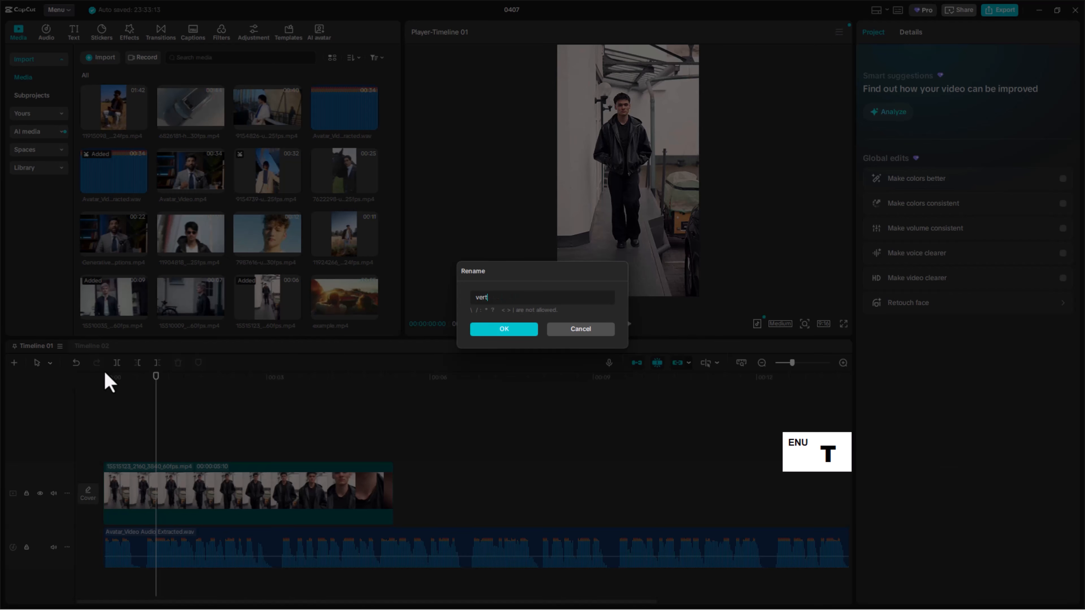
text(ical)
click(504, 333)
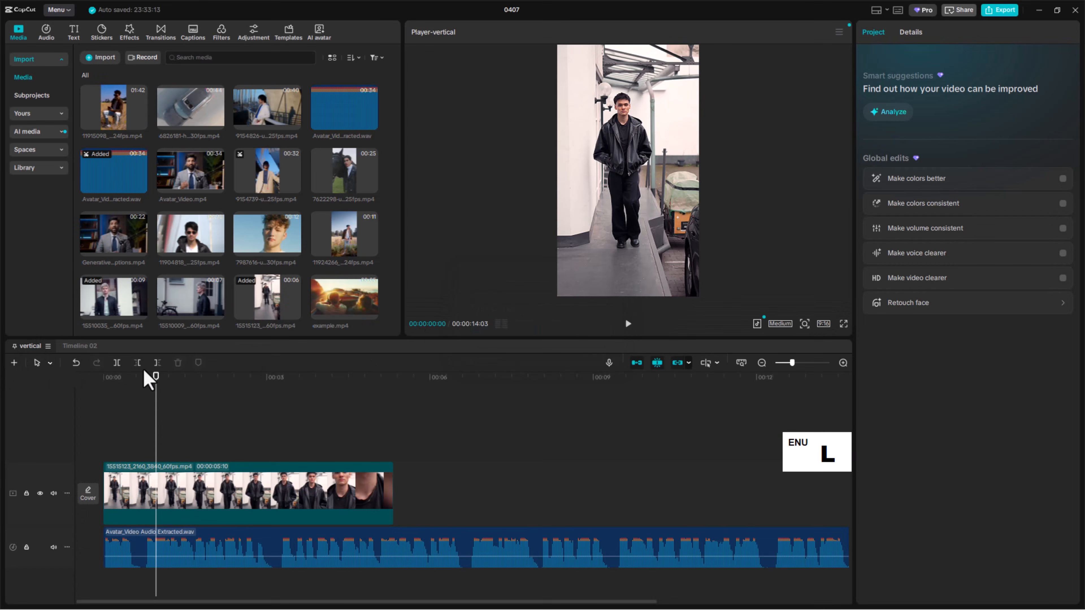
Rename Timeline 02 as Horizantal
click(86, 347)
click(103, 346)
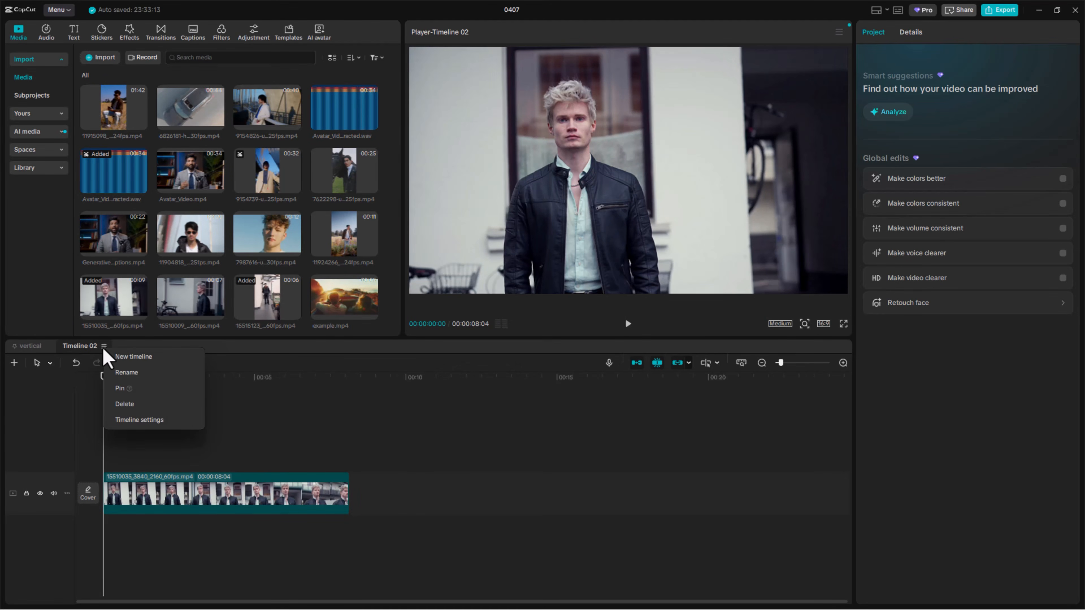
click(154, 375)
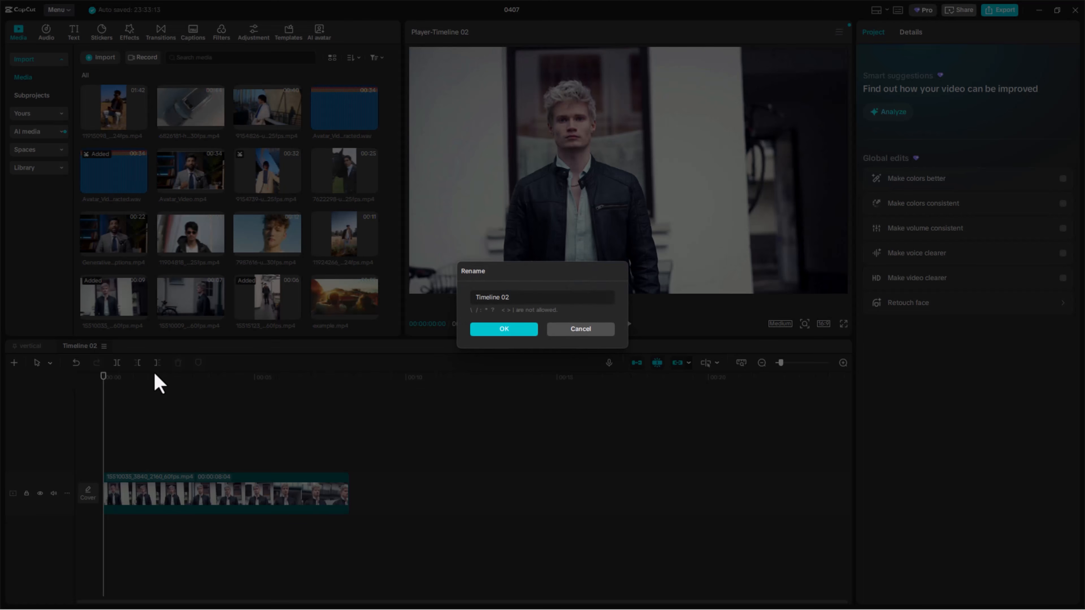
key(BackSpace)
key(BackSpace)
key(BackSpace)
key(BackSpace)
key(BackSpace)
key(BackSpace)
key(BackSpace)
key(BackSpace)
key(BackSpace)
key(BackSpace)
key(BackSpace)
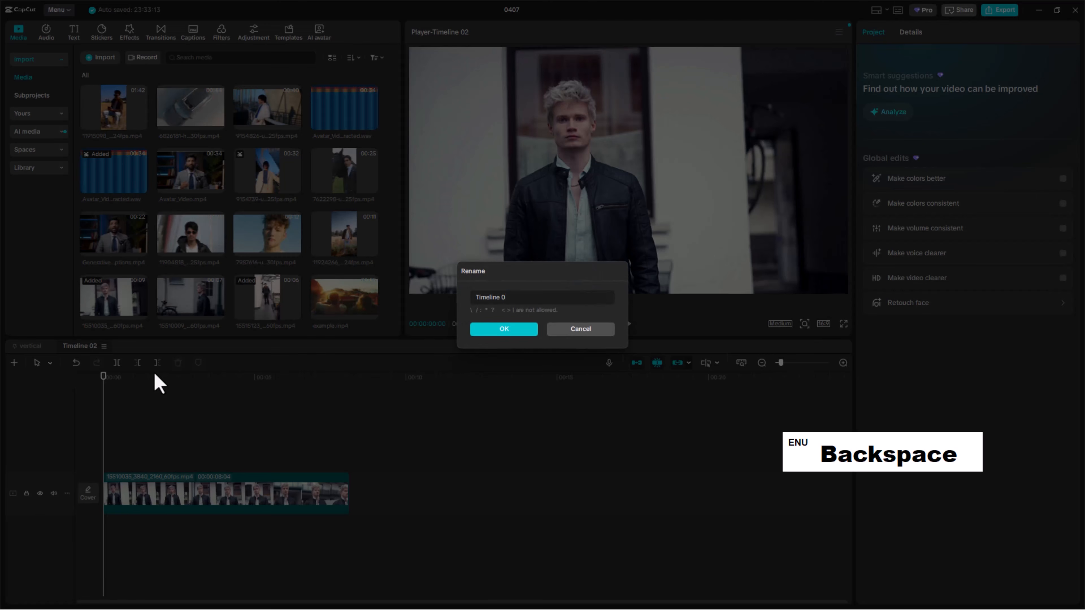
text(Hor)
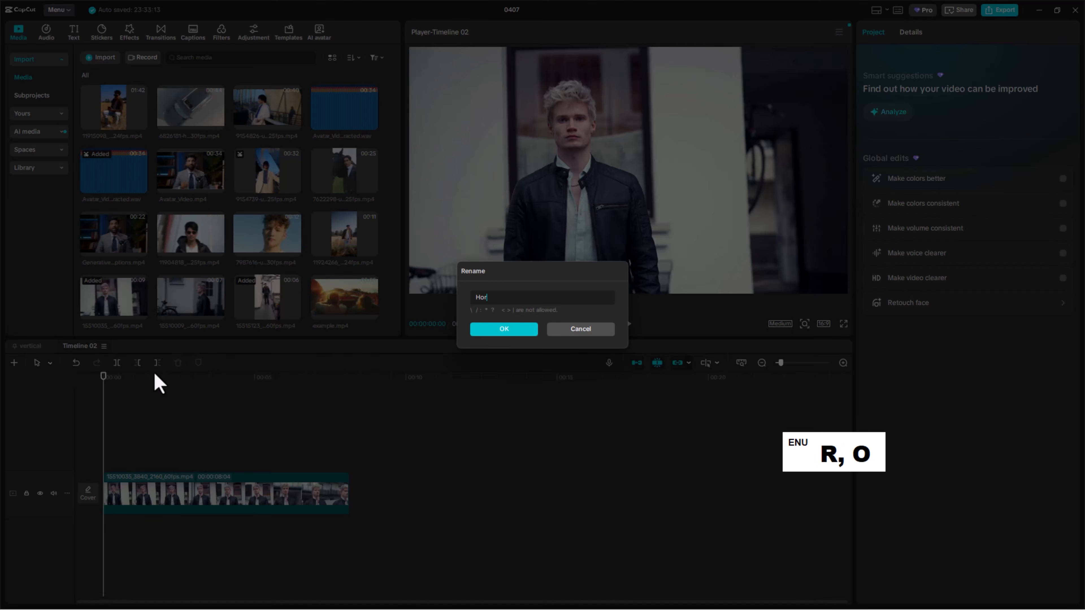
text(izantal)
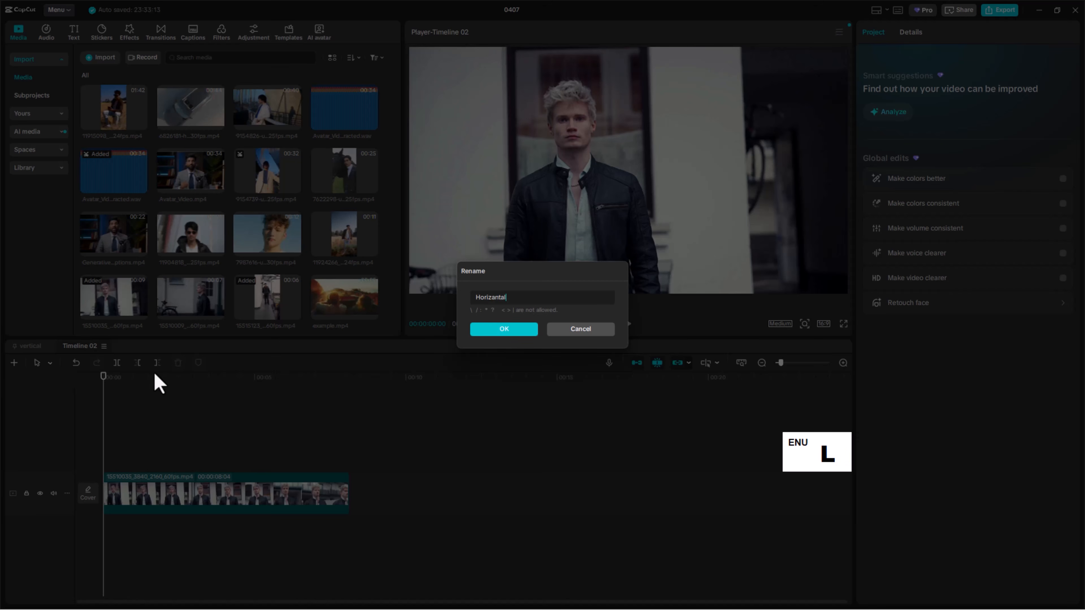
click(497, 329)
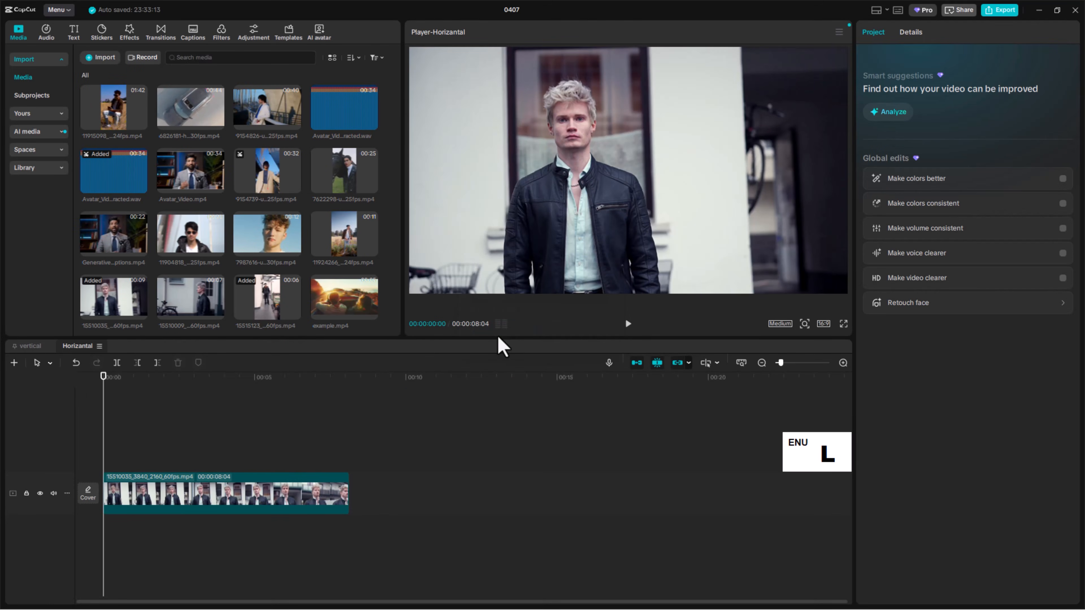
Switch to the vertical timeline and back to Horizantal to compare them
click(27, 346)
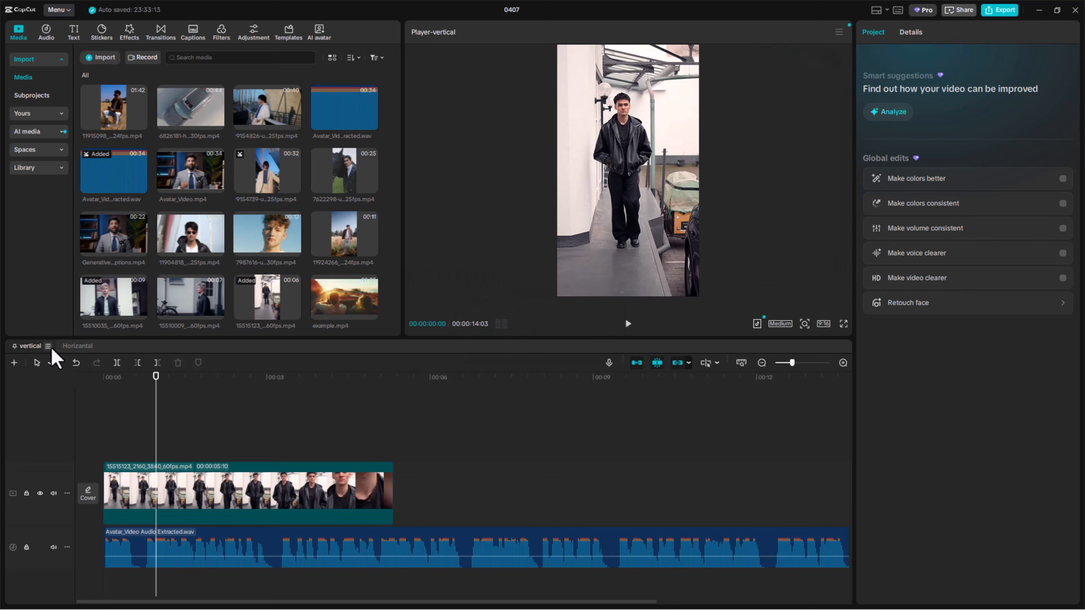
click(76, 346)
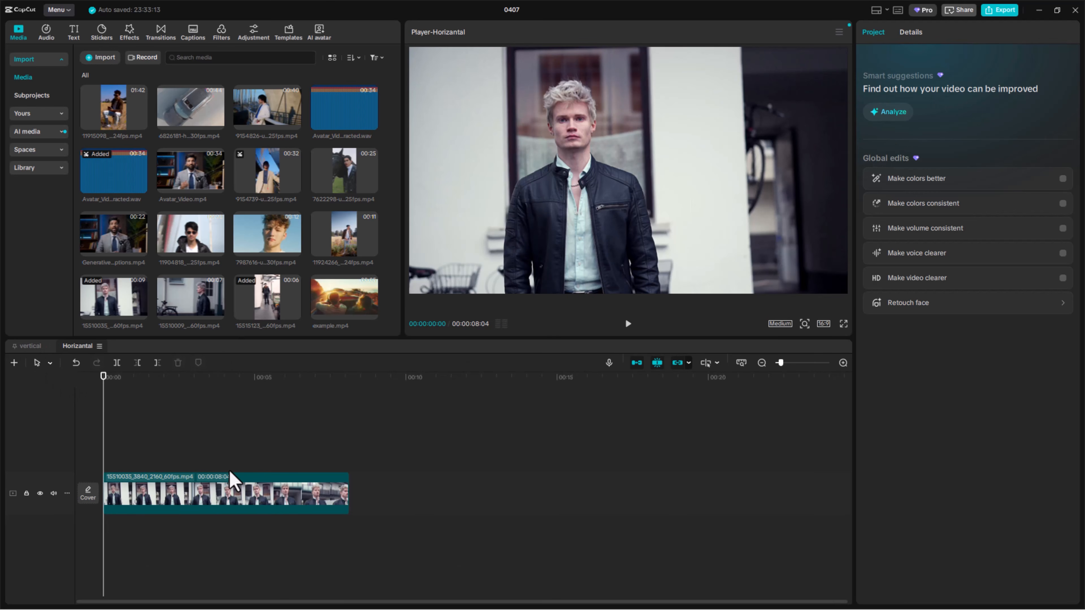
Split the clip on the Horizantal timeline at 00:00:04:17, and undo the split after selecting its first part
click(206, 496)
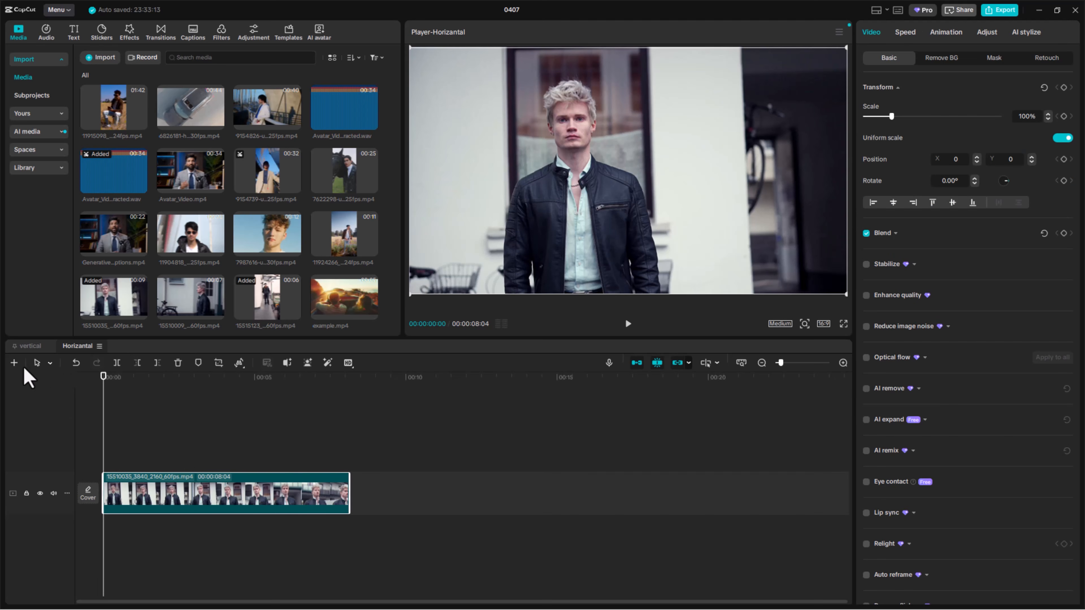
click(51, 363)
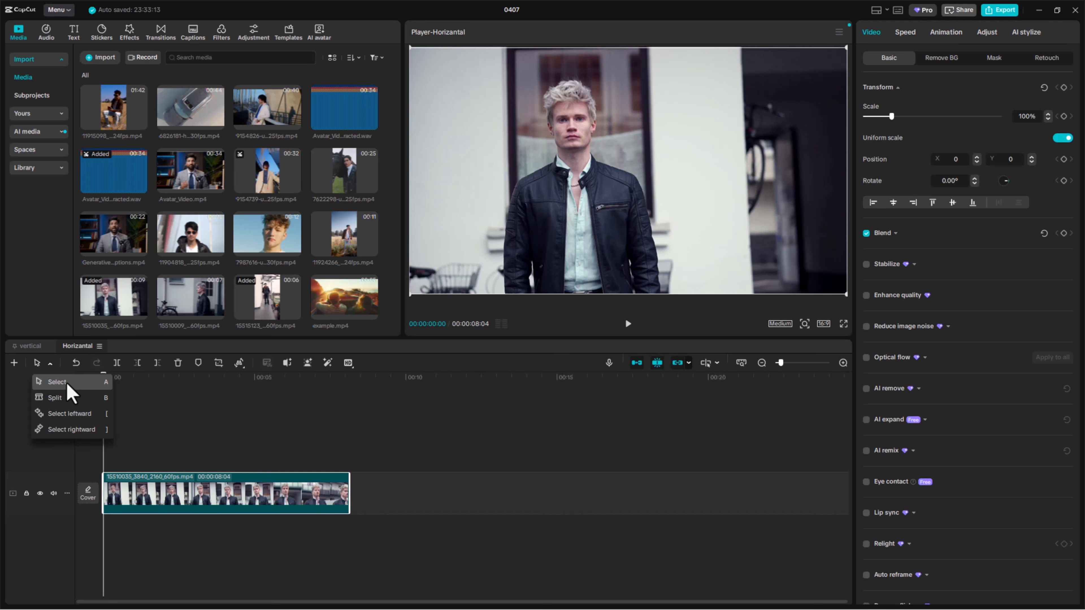
click(242, 408)
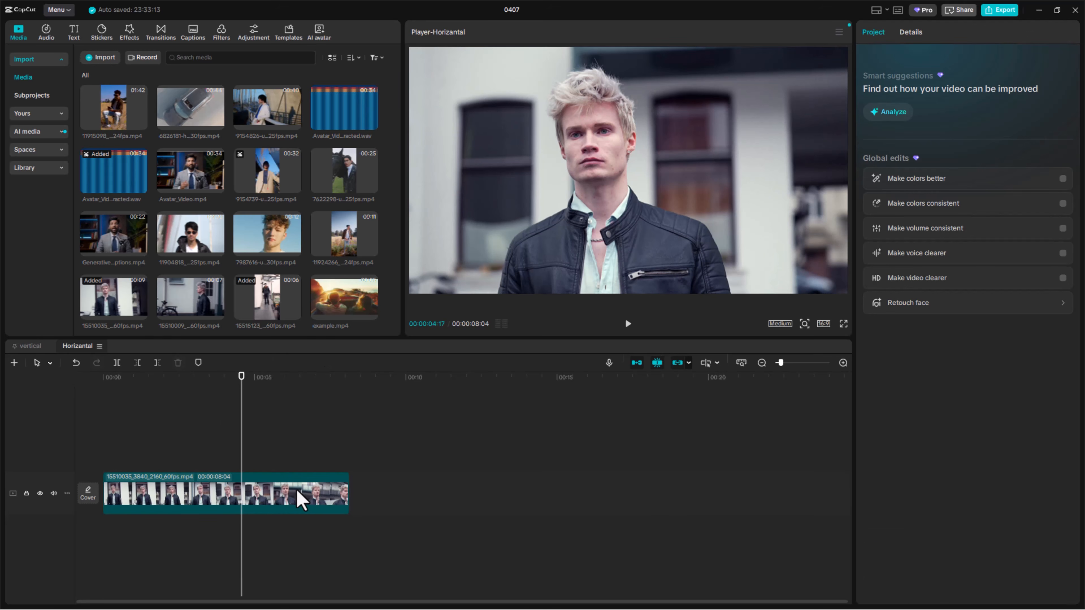
click(117, 362)
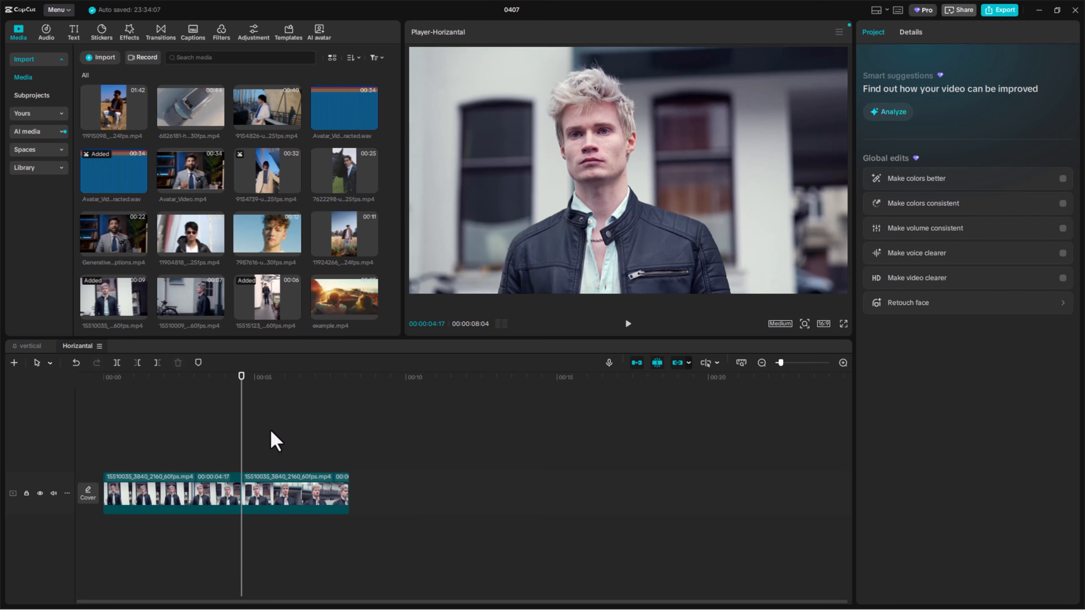
key(a)
click(50, 365)
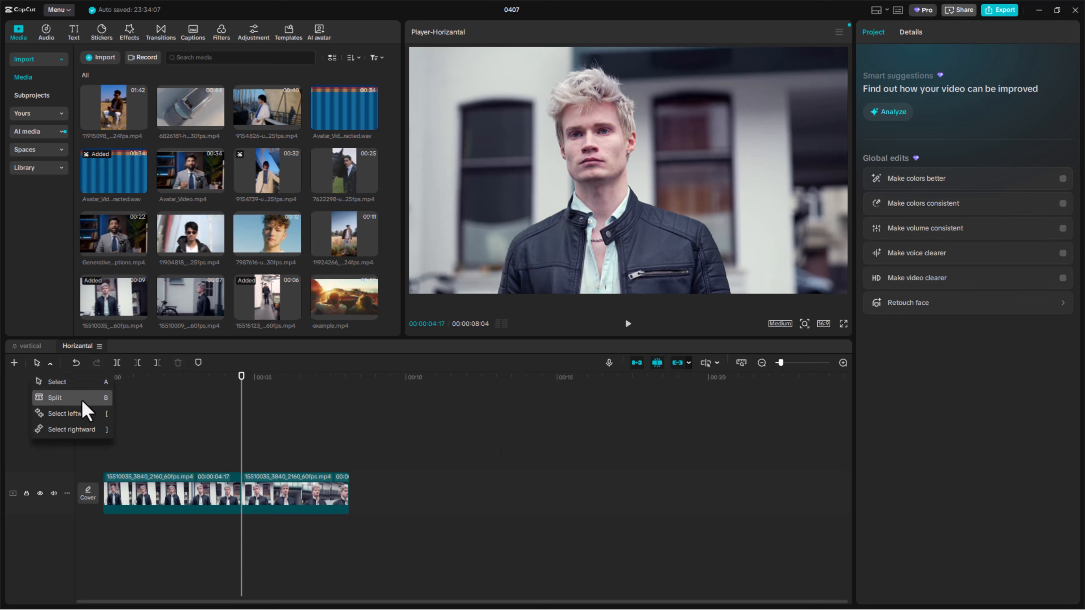
click(202, 504)
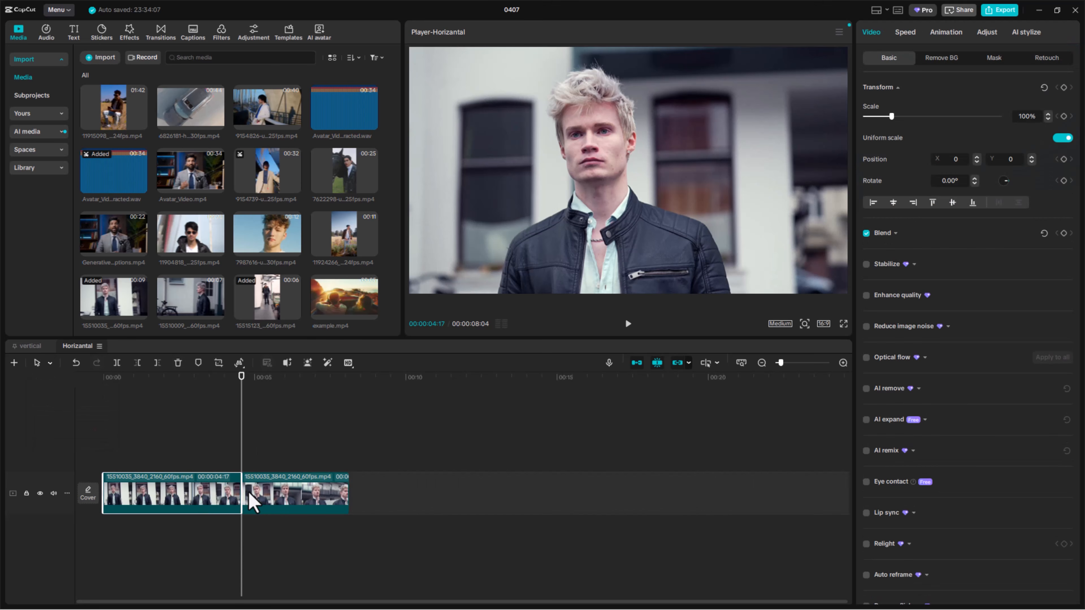
key(ctrl+z)
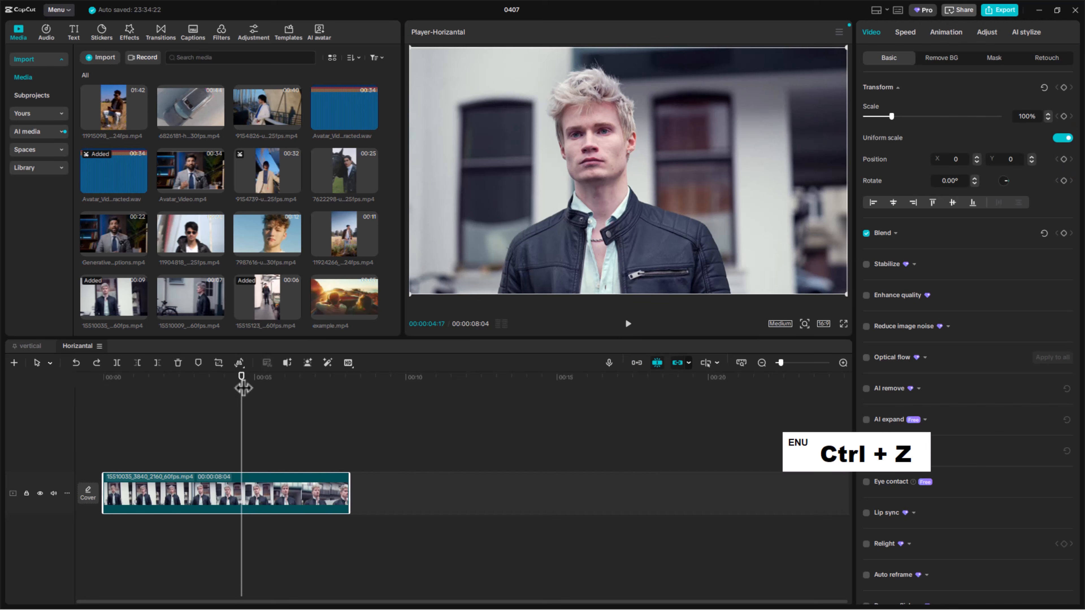
Place the playhead at 00:00:02:10 and cut the clip with the Split tool there and at five further points after it
drag(248, 377, 177, 400)
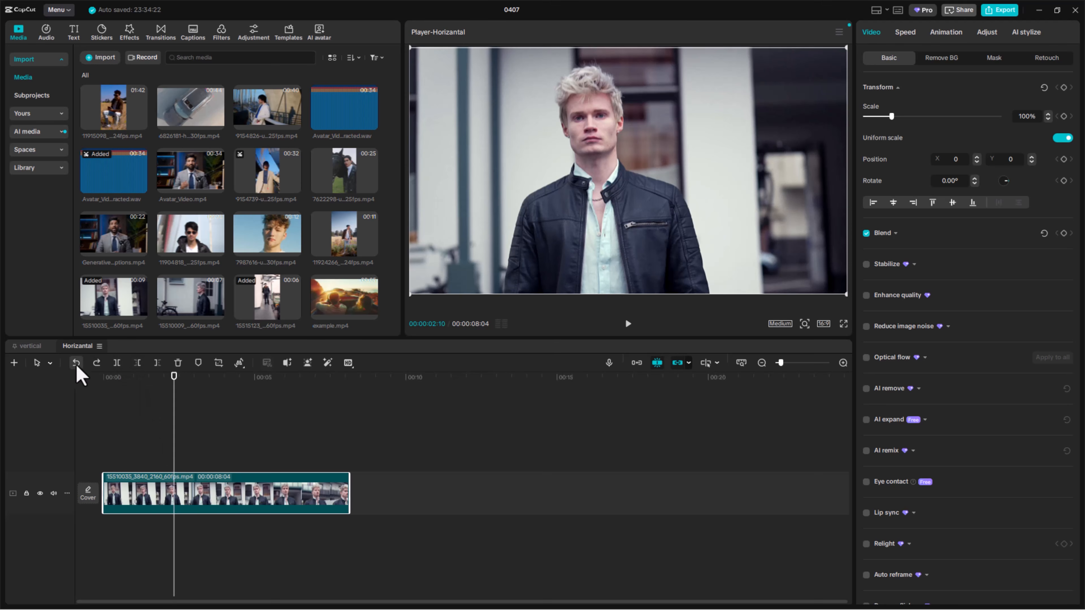
click(50, 363)
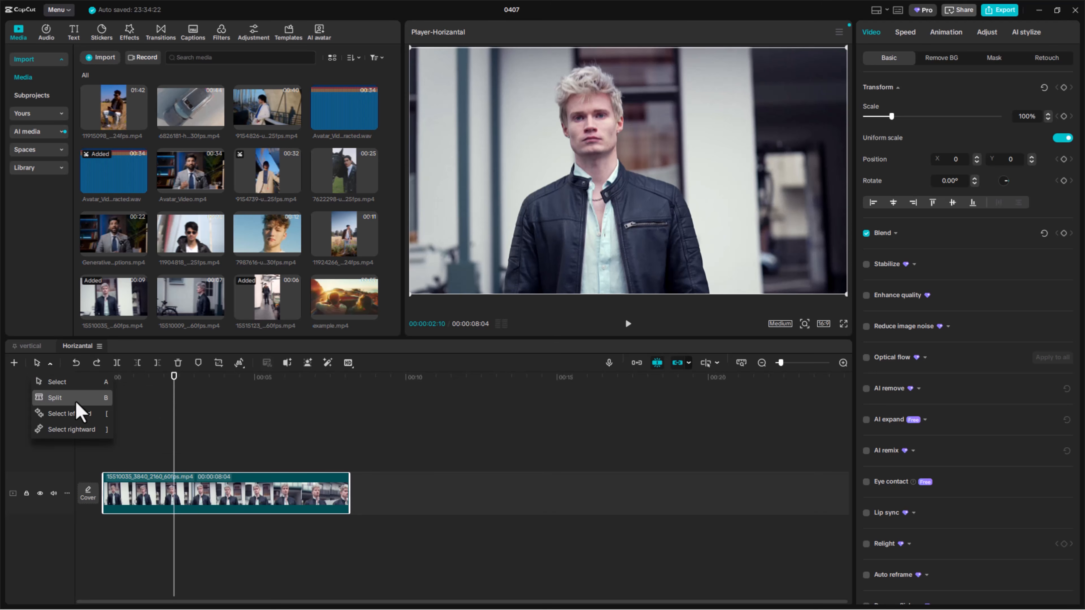
click(105, 399)
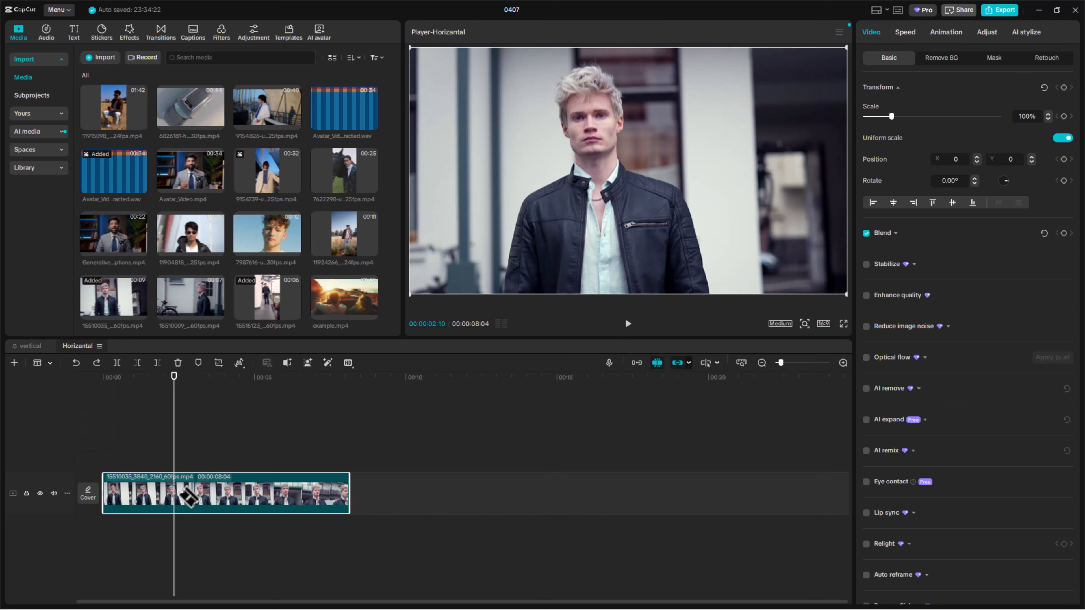
click(186, 491)
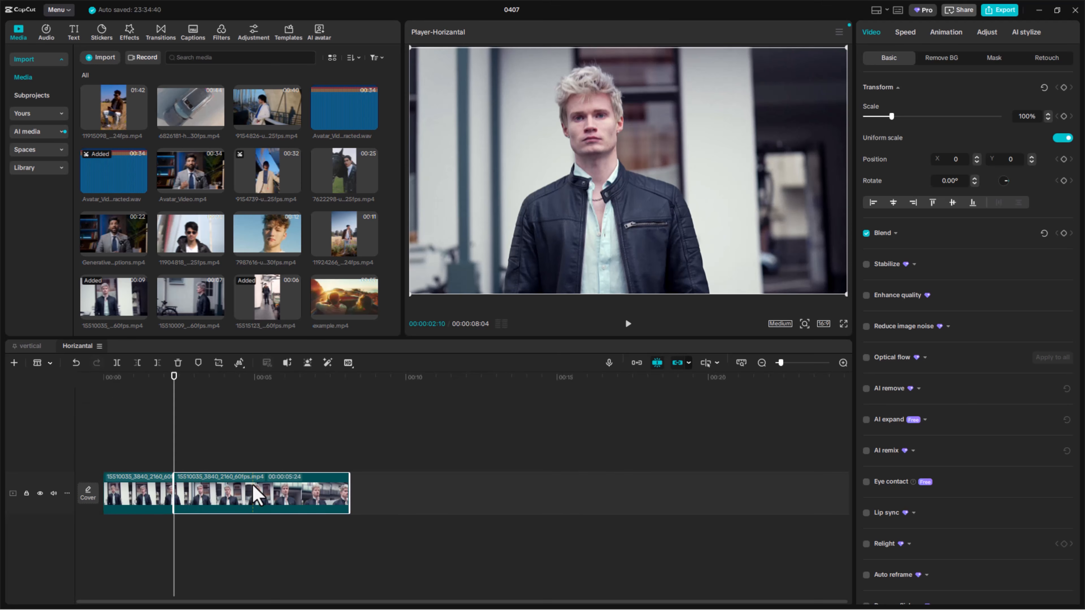
ctrl+click(238, 496)
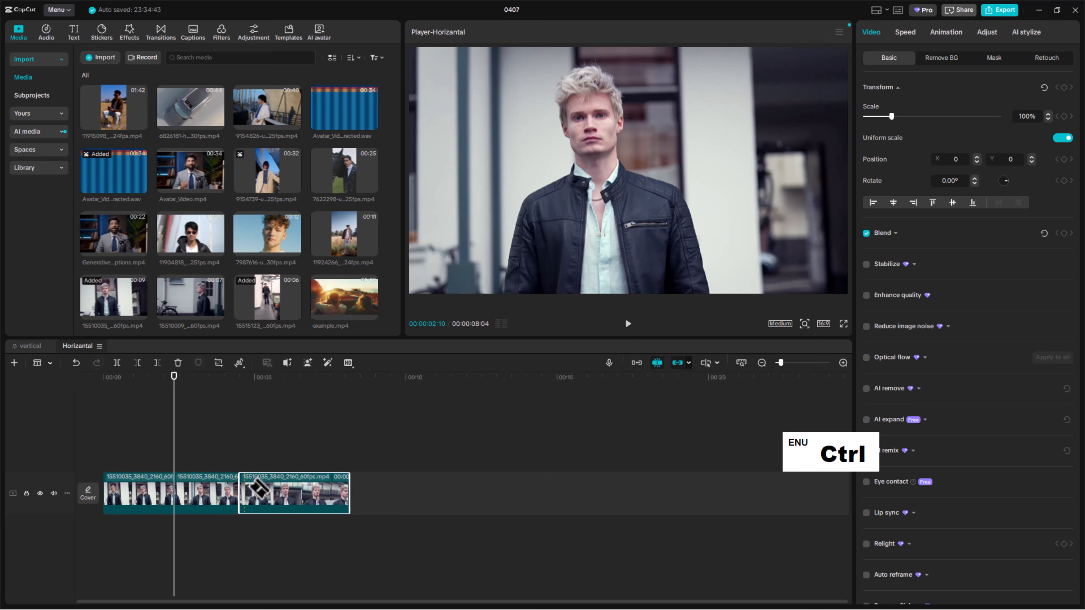
click(255, 491)
click(271, 491)
click(296, 491)
click(315, 491)
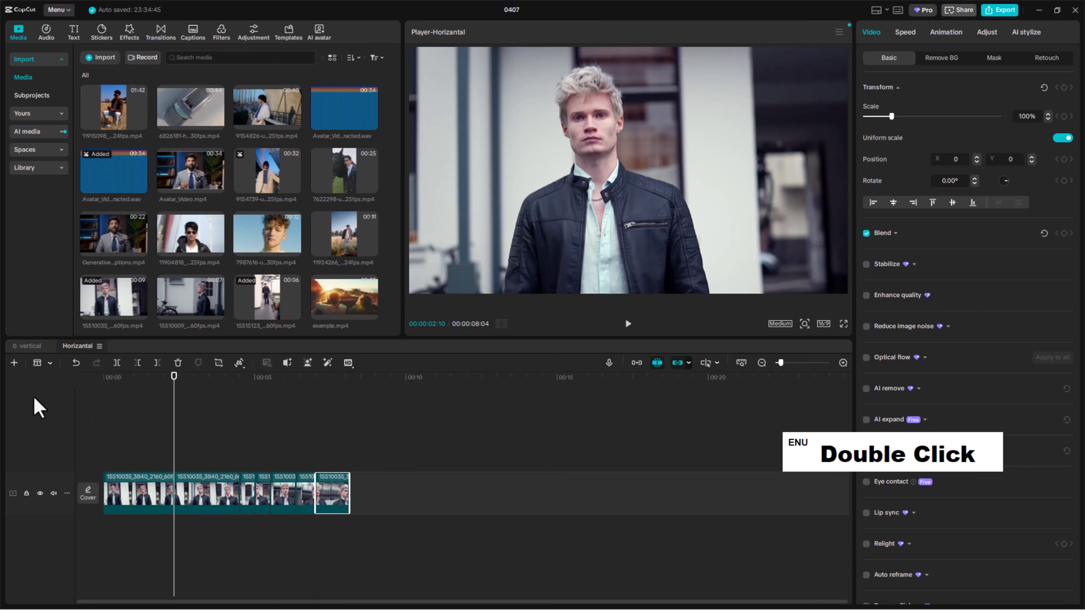
Split the first piece of the clip at 00:00:00:27 and return to the Select tool
drag(174, 398, 131, 408)
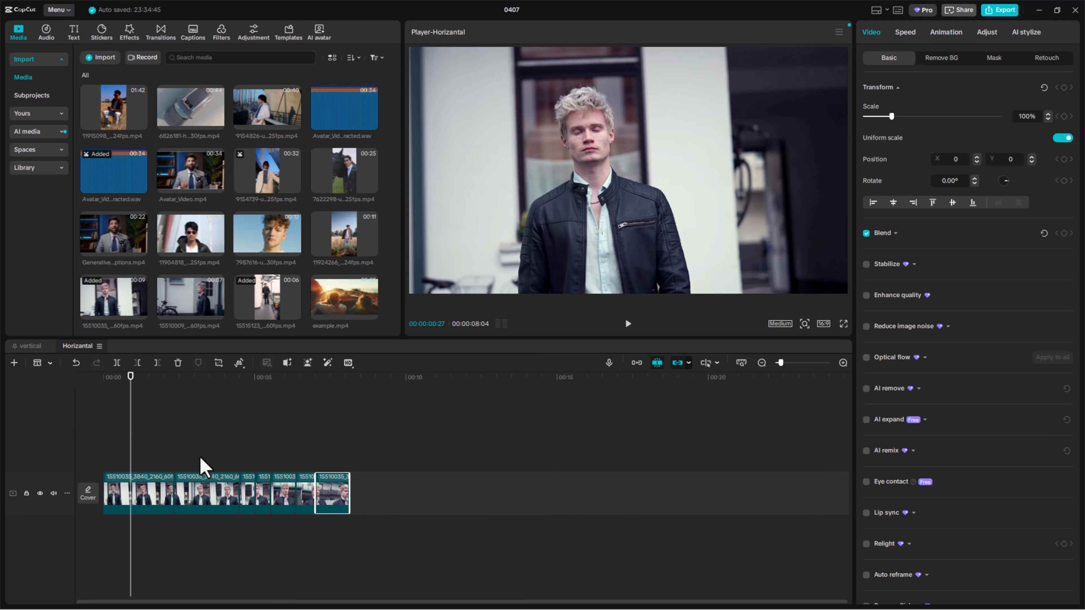
key(a)
click(50, 362)
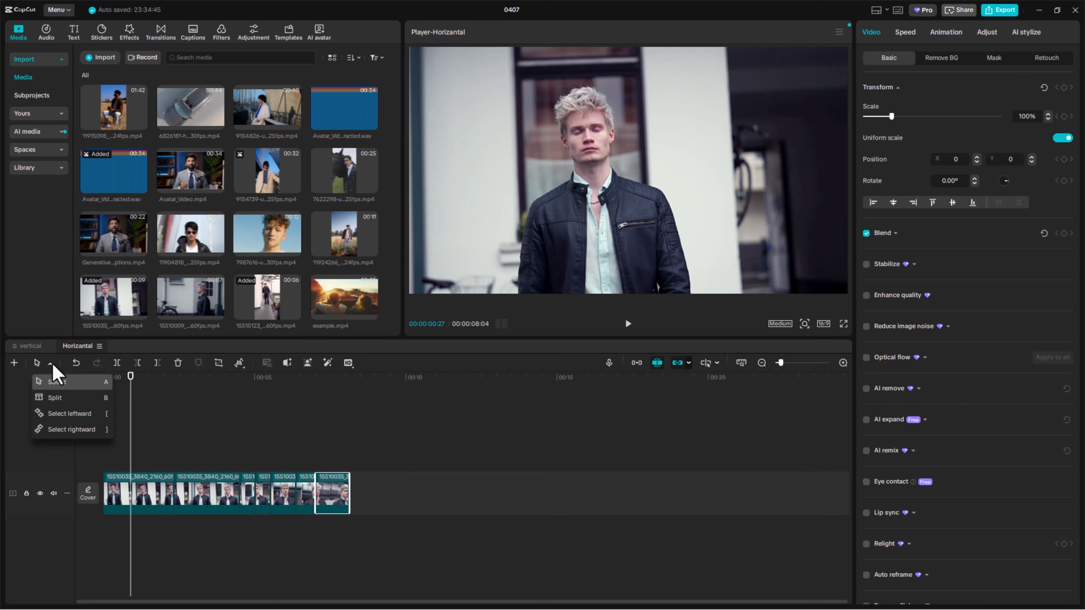
click(105, 407)
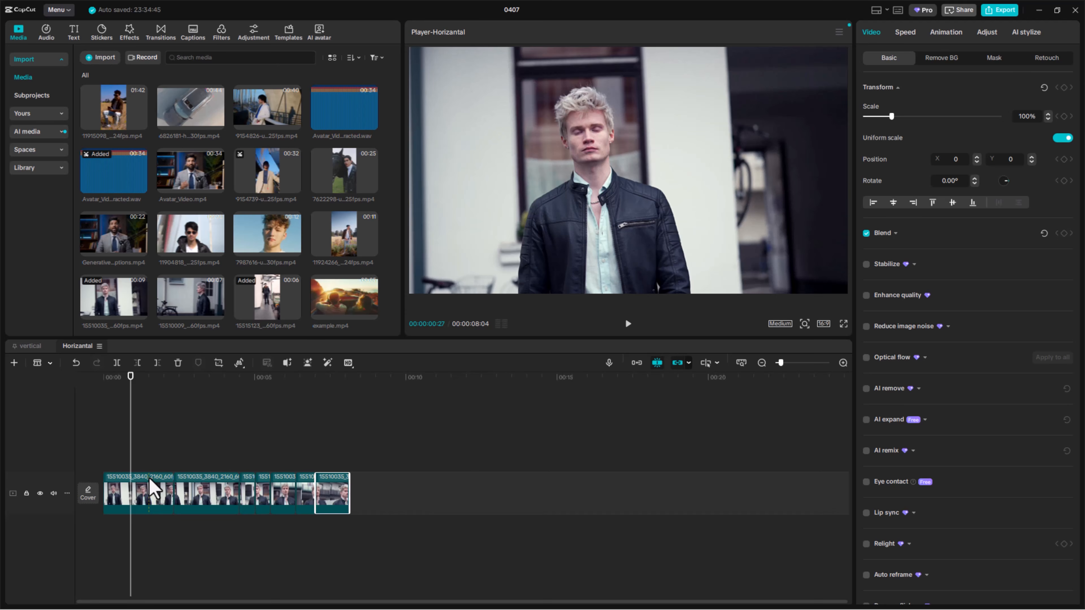
click(116, 362)
key(a)
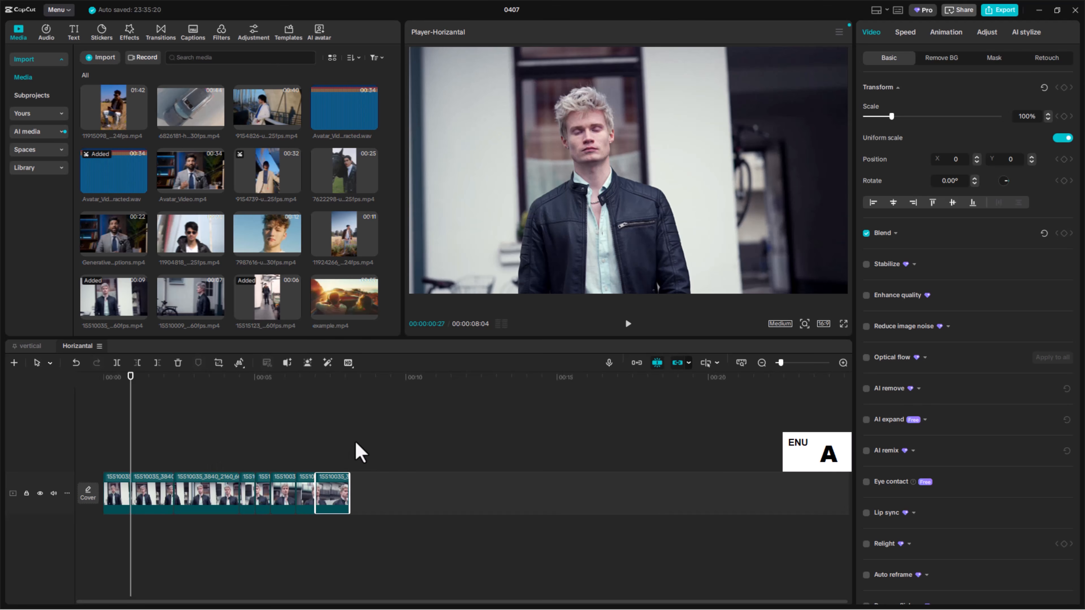
Select the split pieces on the track with a selection box and delete the selection
drag(370, 453, 122, 532)
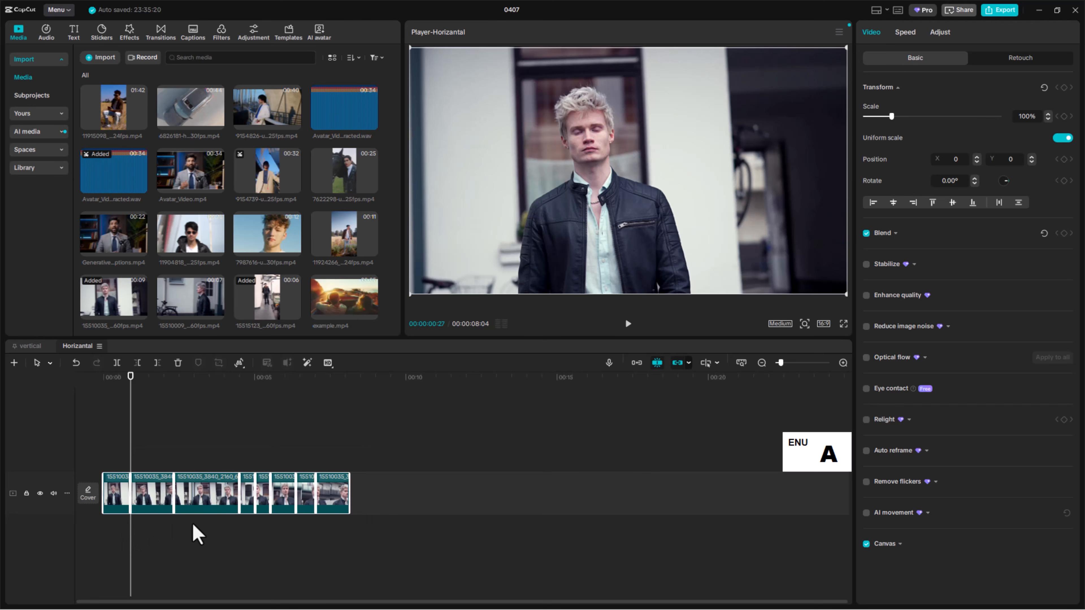
click(201, 536)
drag(361, 434, 440, 499)
key(Delete)
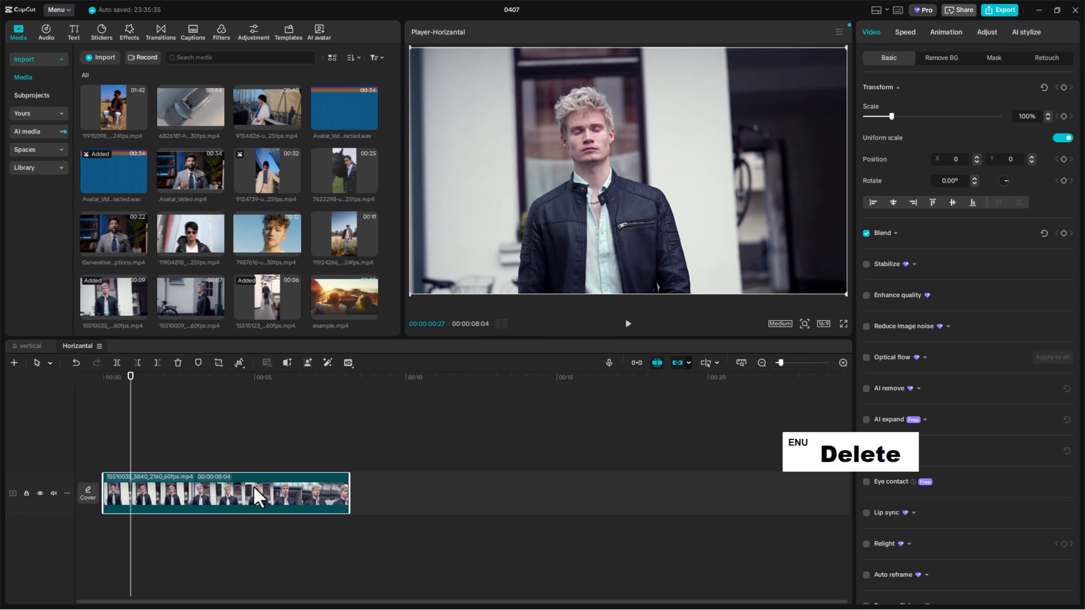
Append the 7-second clip of the blond man in profile and a second copy of the 9-second clip after the existing clip
click(50, 363)
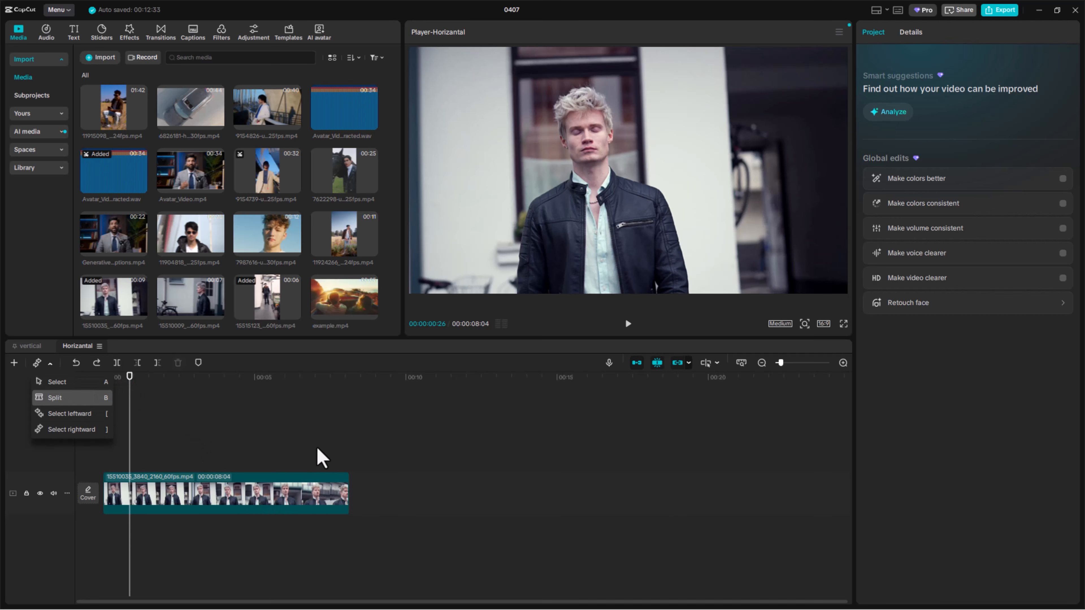
click(241, 479)
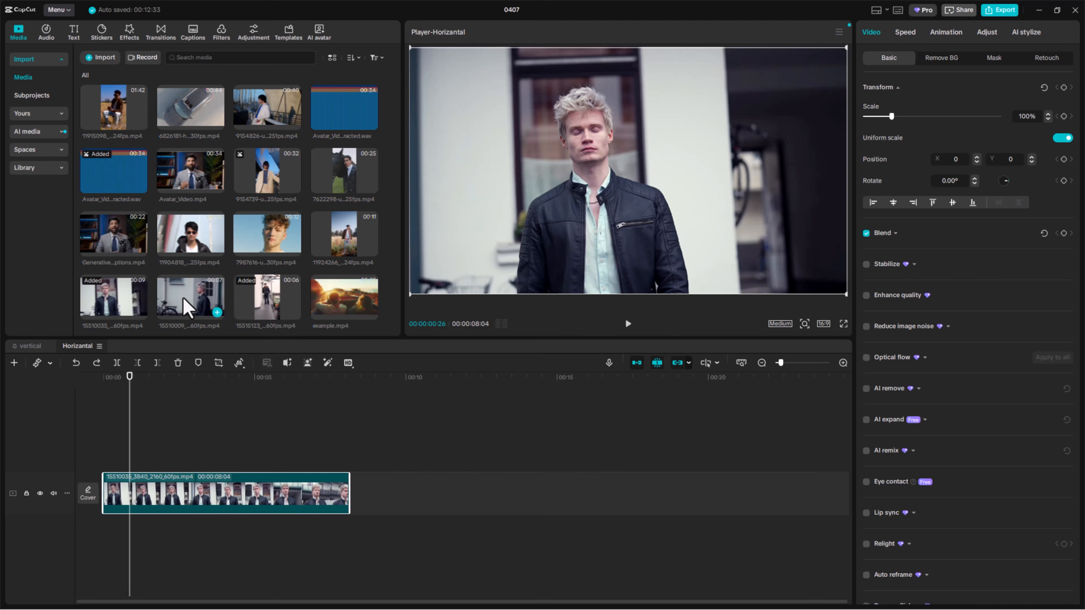
drag(187, 301, 348, 498)
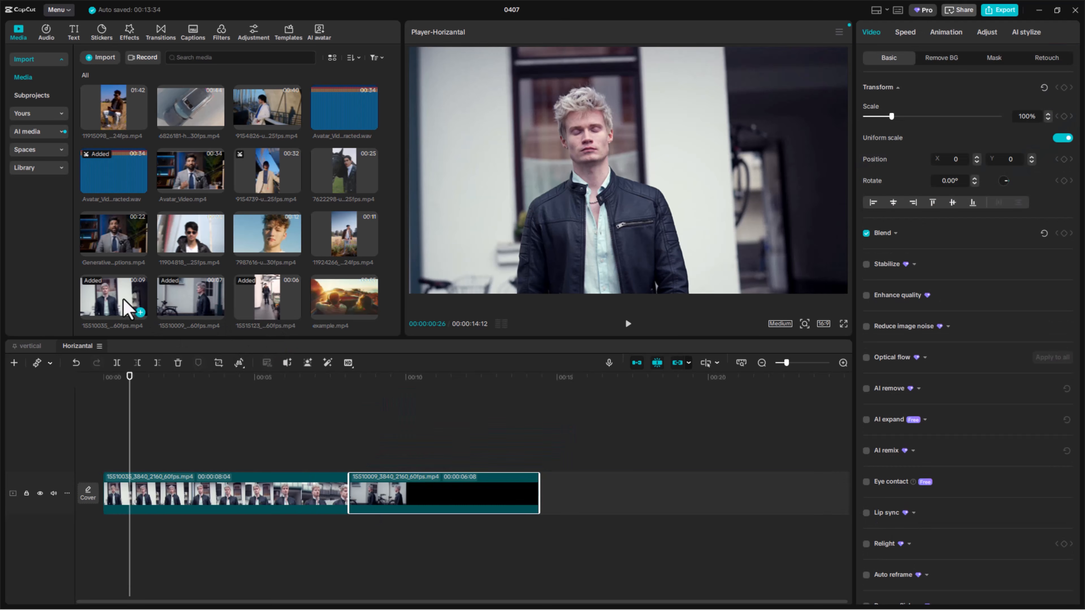
drag(126, 303, 491, 507)
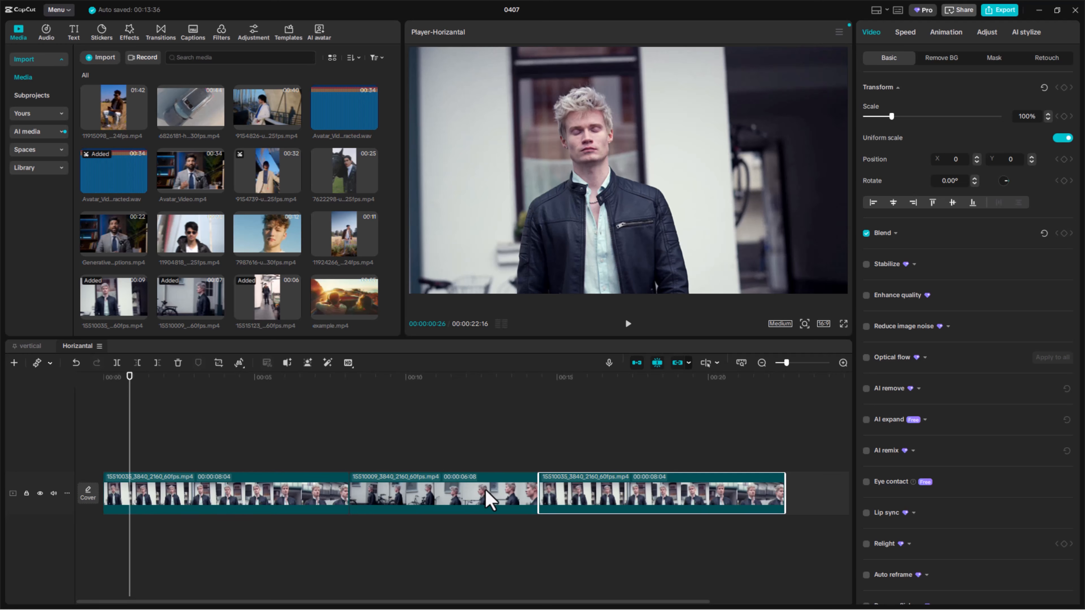
Cut the clips with the Split tool: the third at three points, the second at two, and the first at 00:00:06:13
key(b)
click(614, 496)
double_click(661, 496)
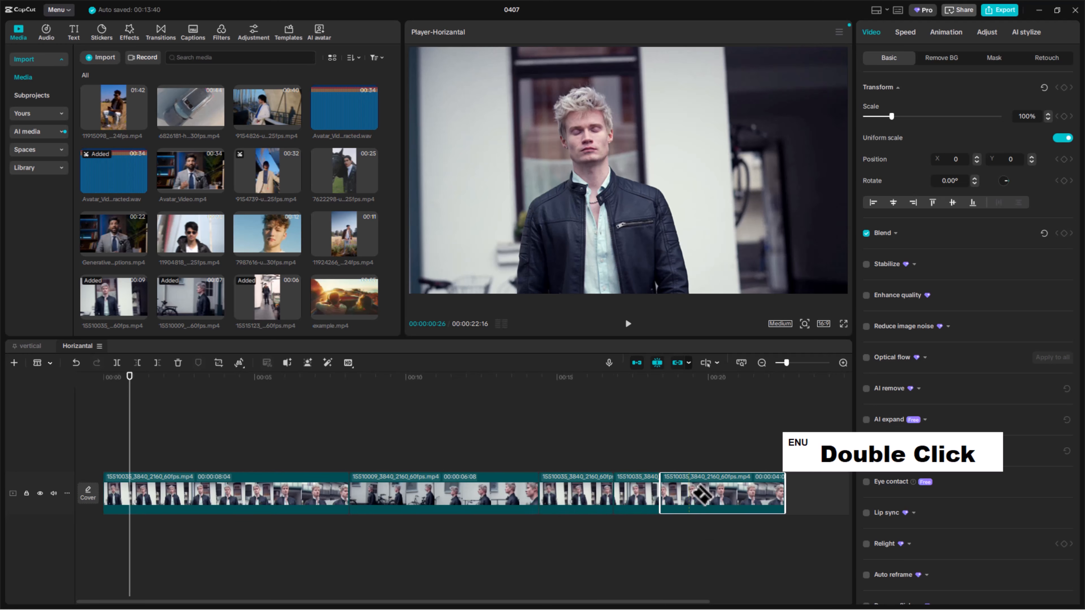
click(690, 496)
click(478, 496)
click(404, 496)
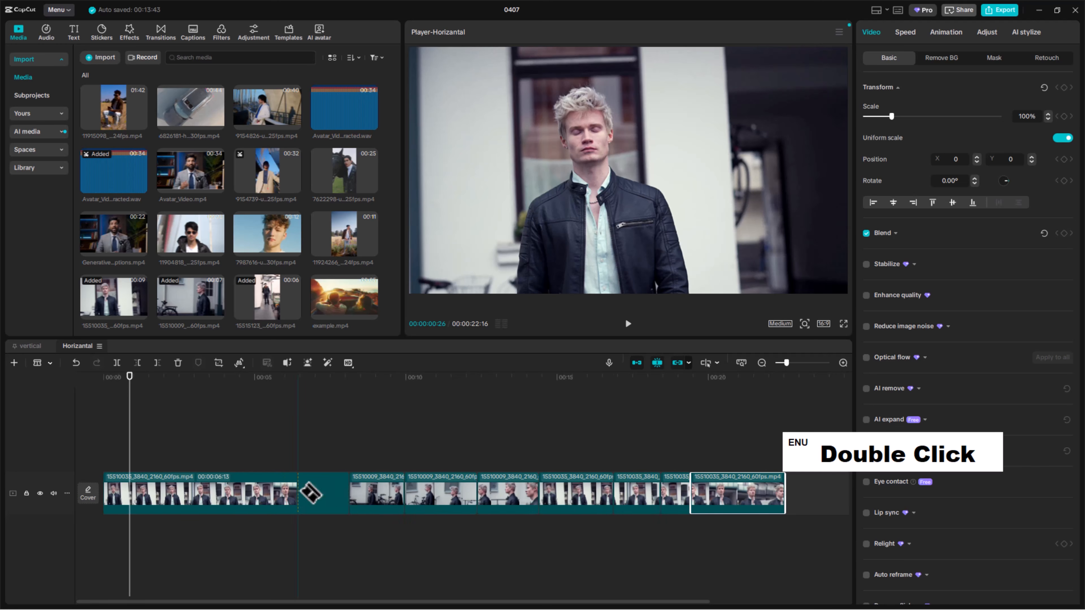
click(297, 496)
Place the playhead at 00:00:03:25, select all pieces from the second clip onward with Select rightward, and select only the first piece
drag(131, 386, 220, 394)
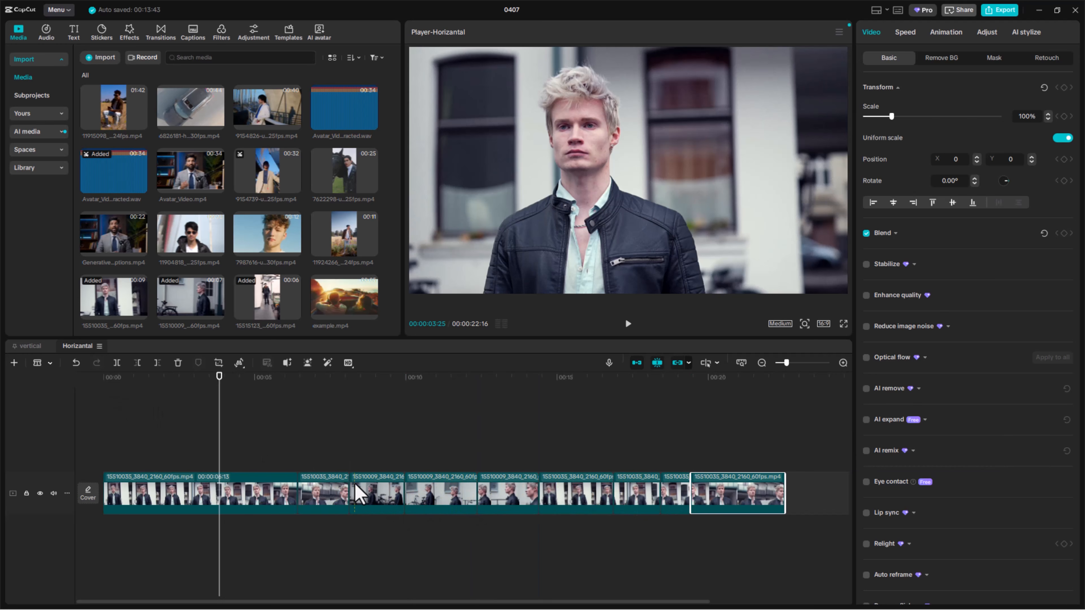
click(50, 363)
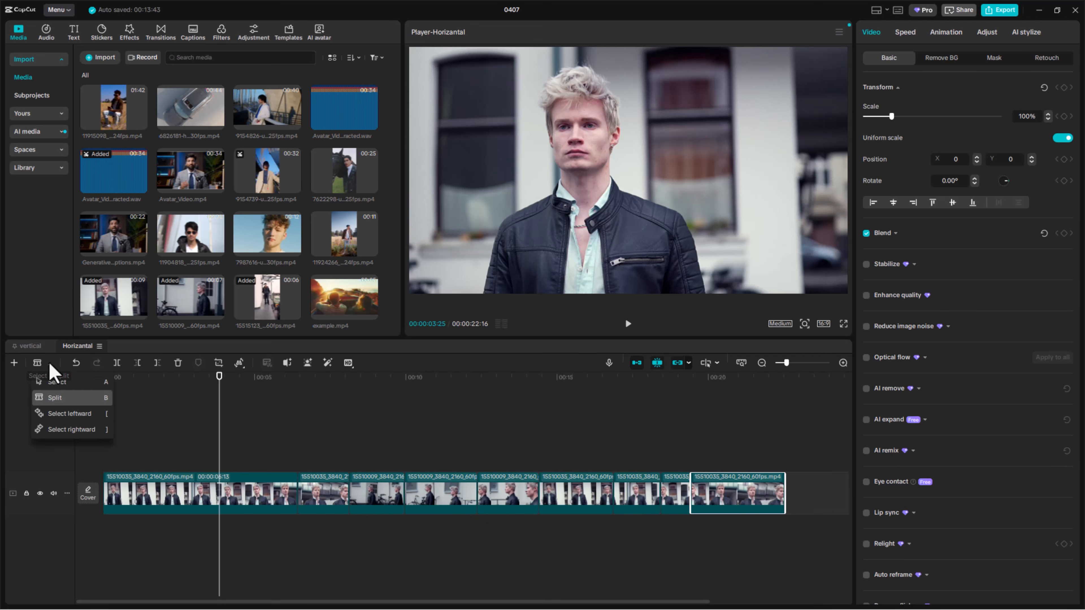
click(98, 429)
click(379, 495)
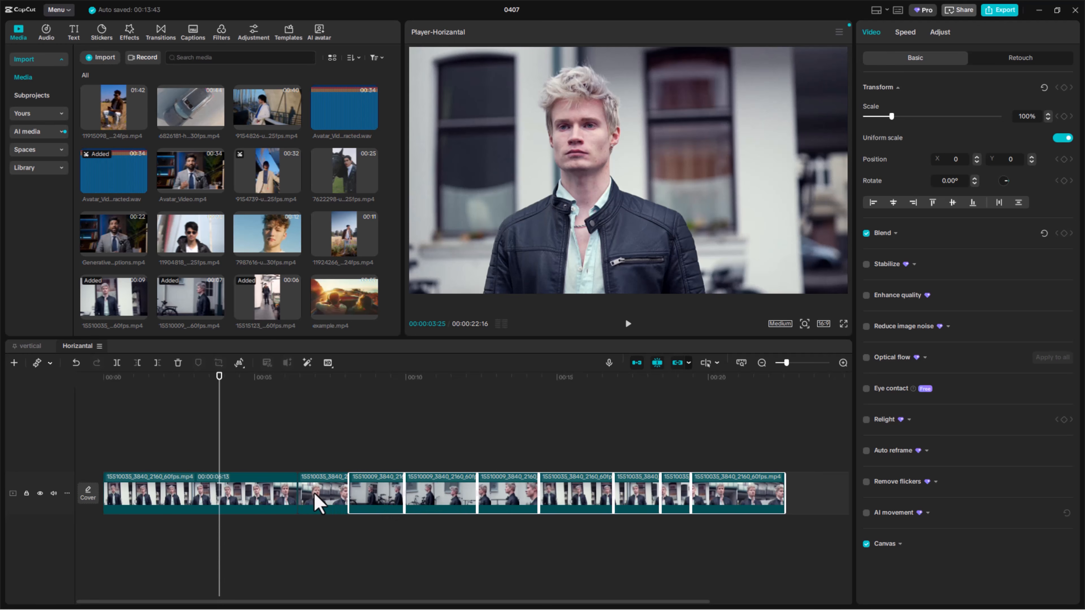
click(277, 498)
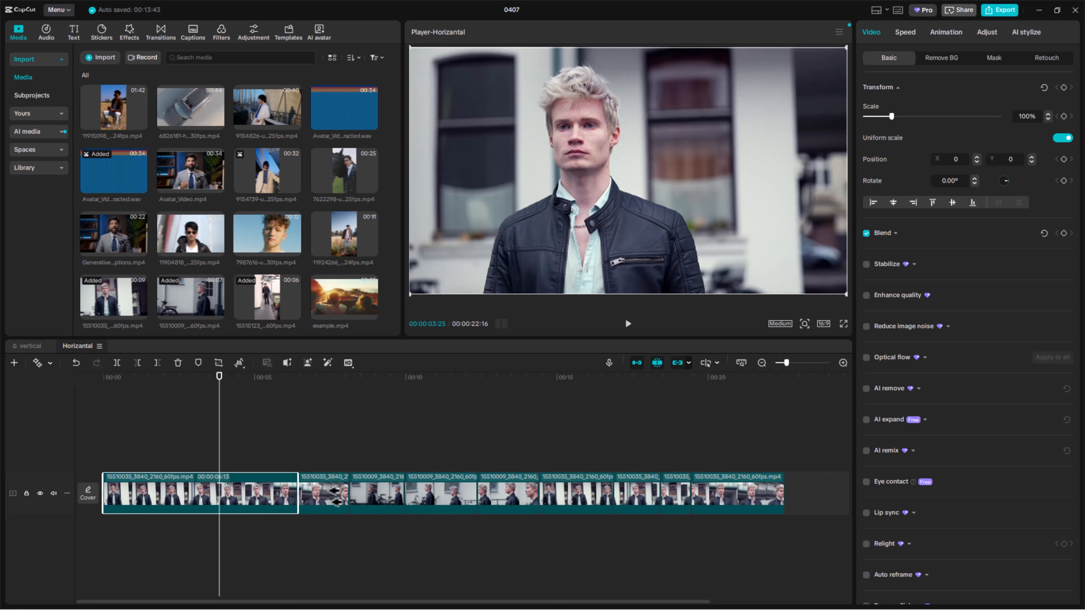
Deactivate the first piece on the track, select it together with the second piece, and reactivate the first piece
key(v)
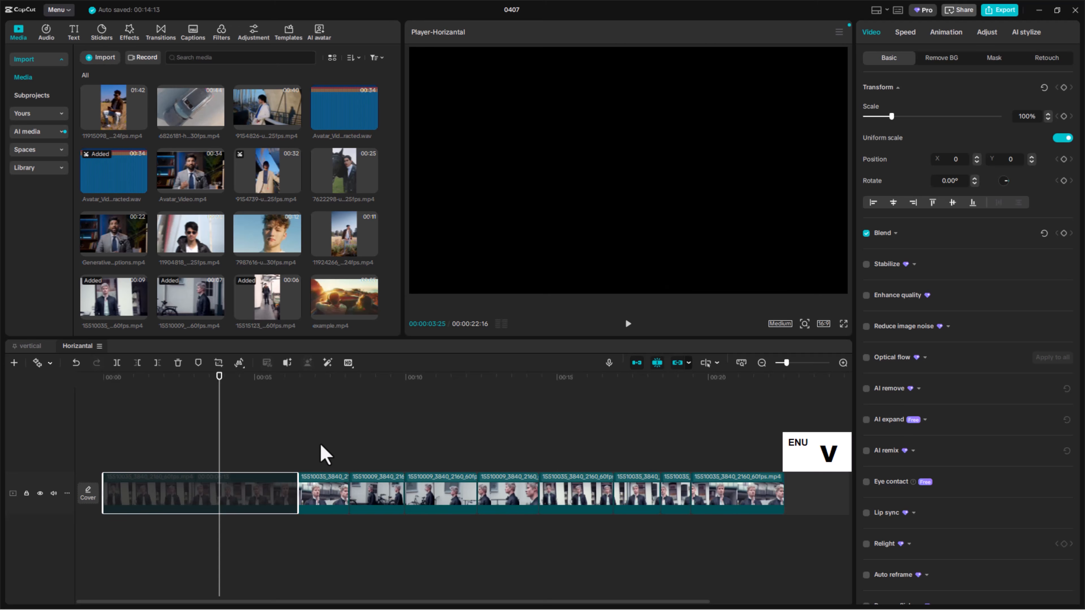
click(323, 475)
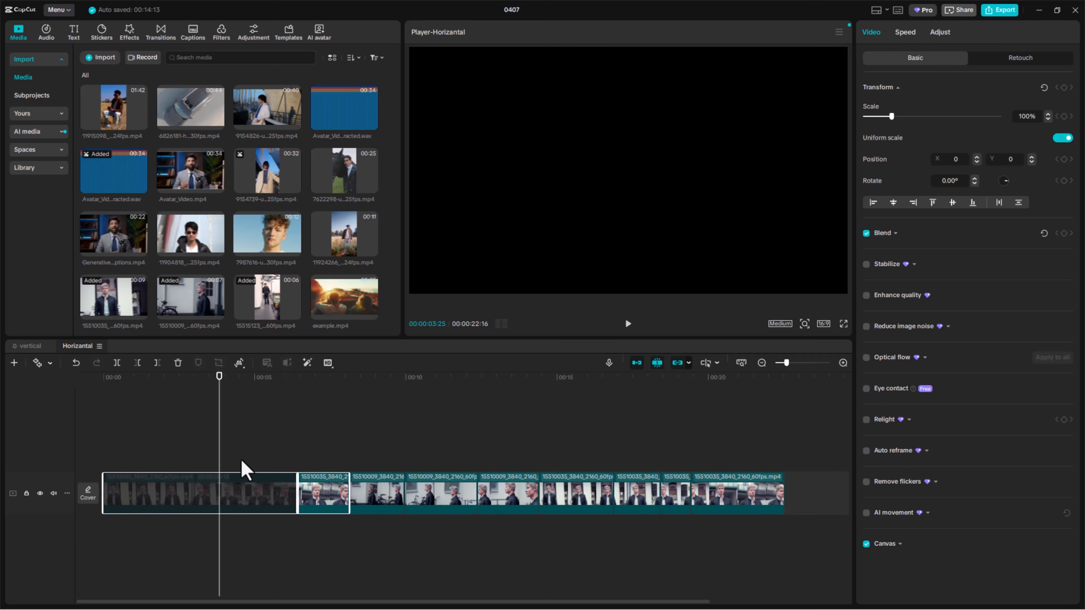
key(c)
click(208, 498)
right_click(208, 498)
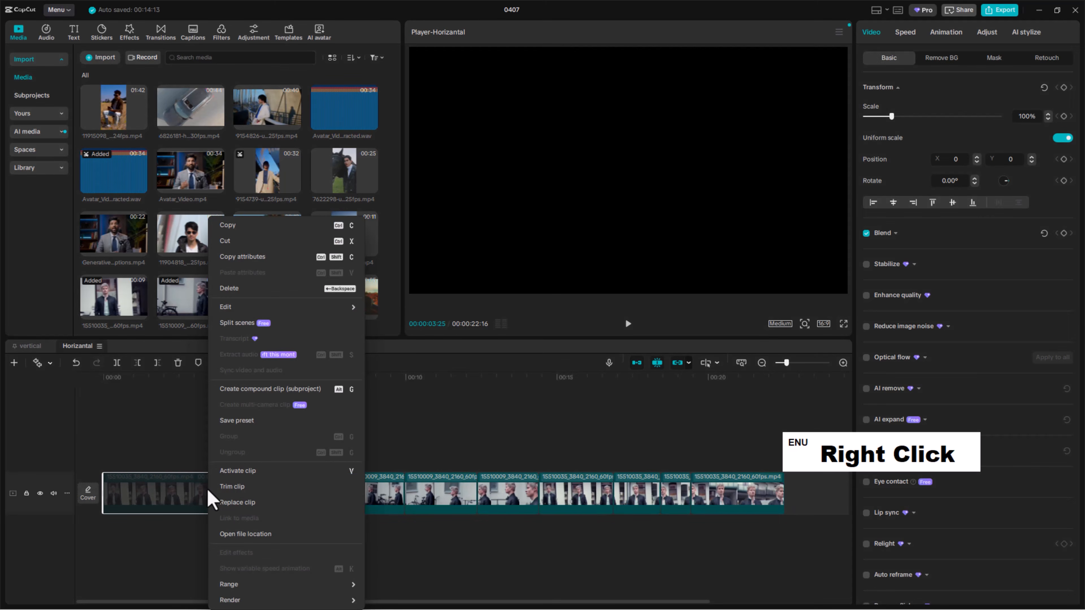
click(289, 473)
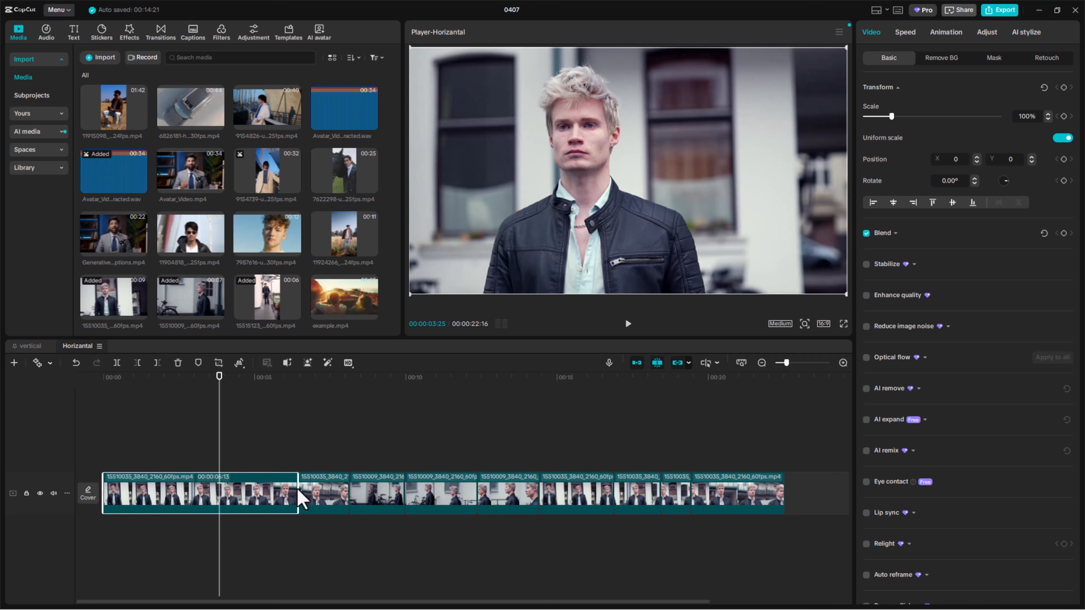
Select every piece from the second one onward with Select rightward, return to the Select tool and try to move the selected pieces later
key(bracketright)
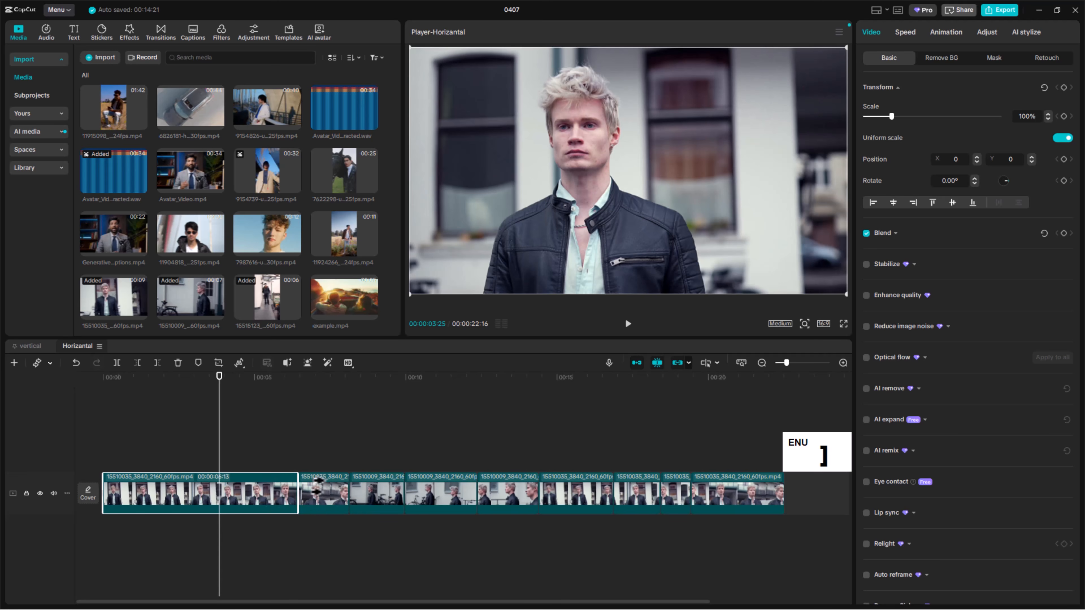
click(328, 487)
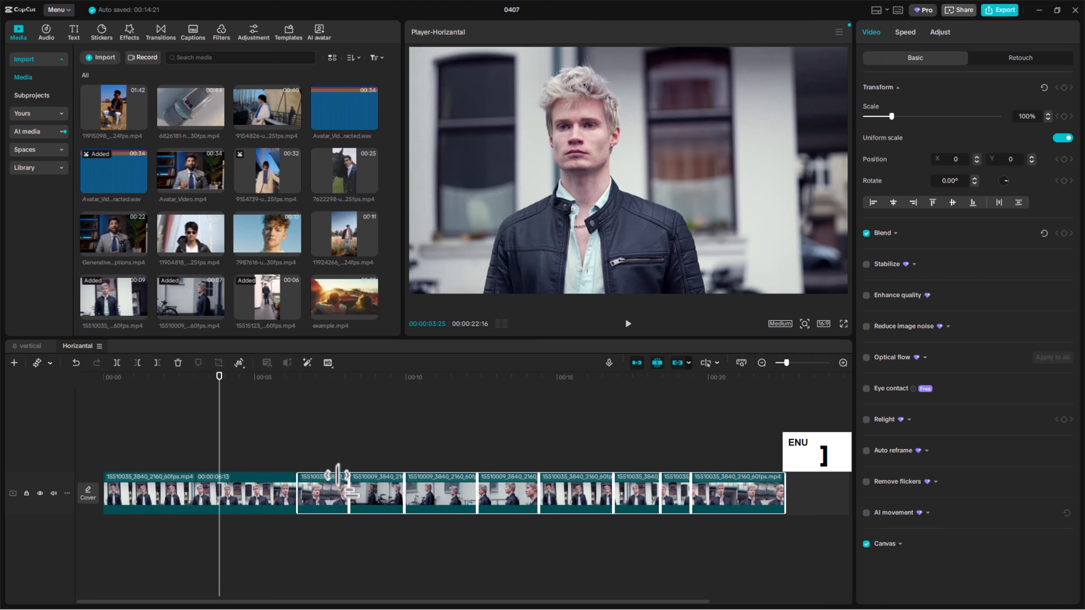
key(a)
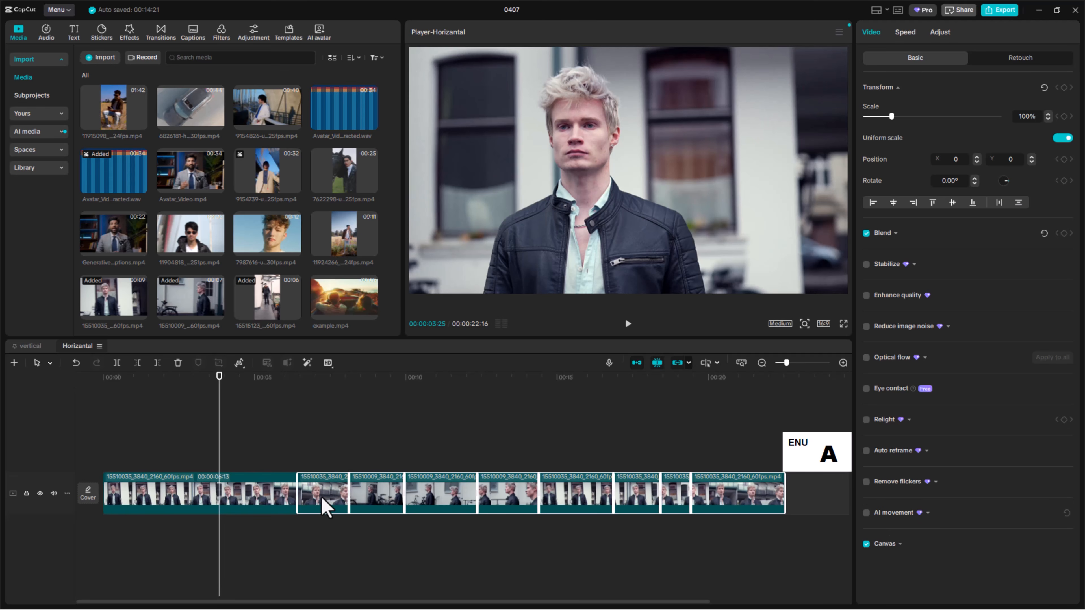
mouse_move(322, 507)
mouse_down()
mouse_move(363, 501)
mouse_move(322, 504)
mouse_up()
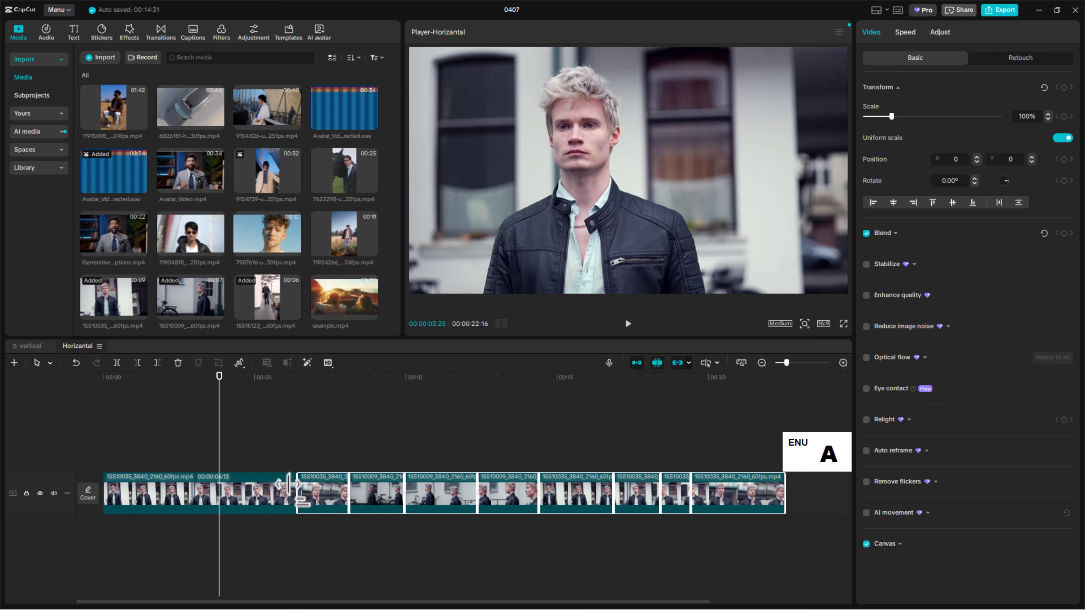
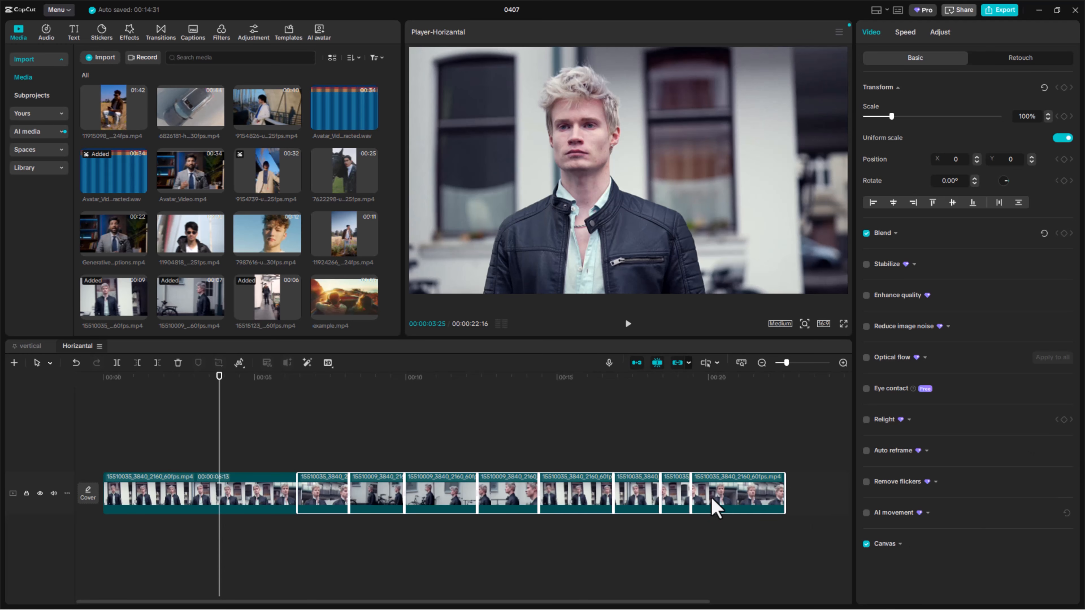
drag(719, 504, 750, 498)
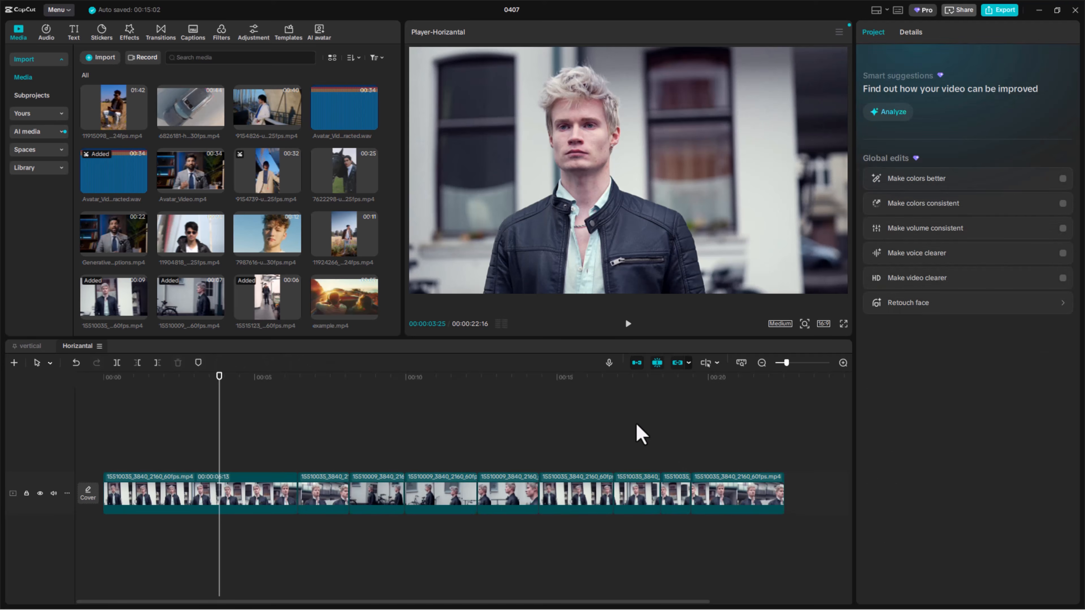
Turn off the main track magnet, shift the last two pieces later to leave gaps, and raise the fifth piece to an upper track
click(636, 422)
click(710, 504)
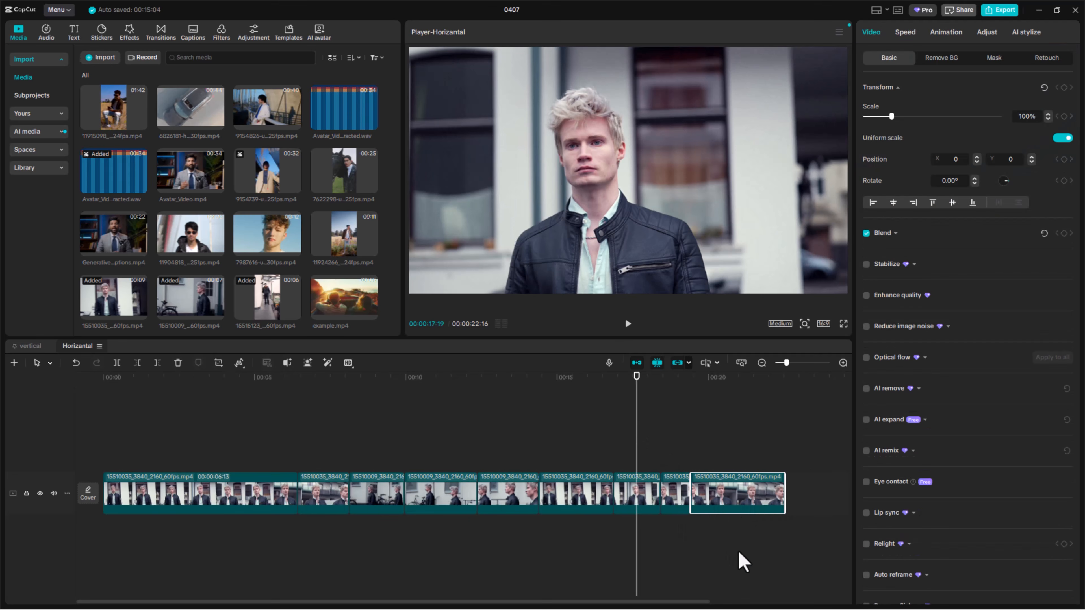
click(637, 362)
drag(735, 502, 767, 504)
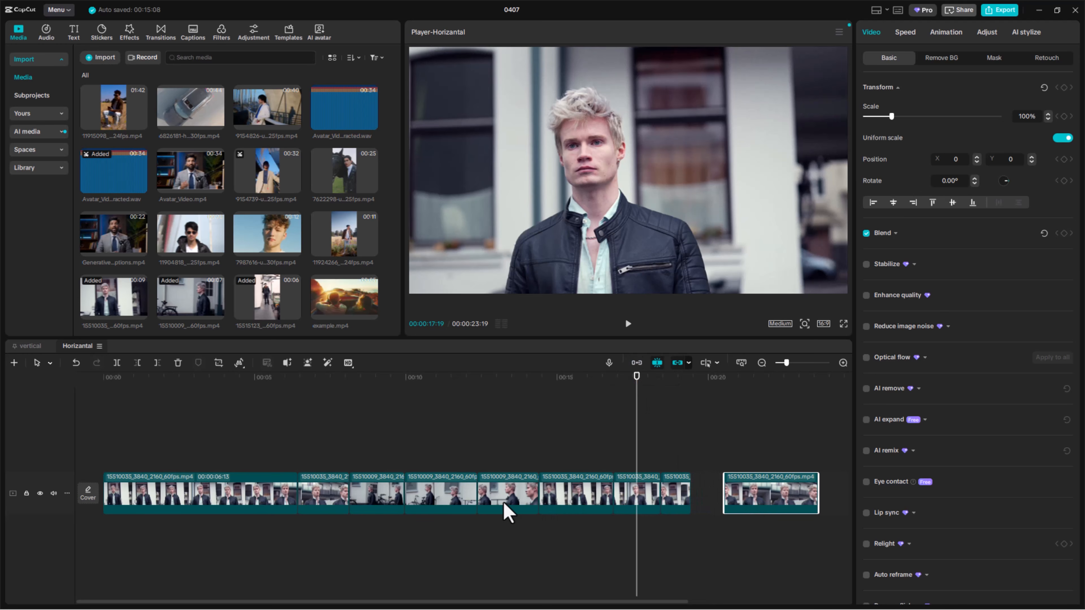
drag(505, 511, 504, 480)
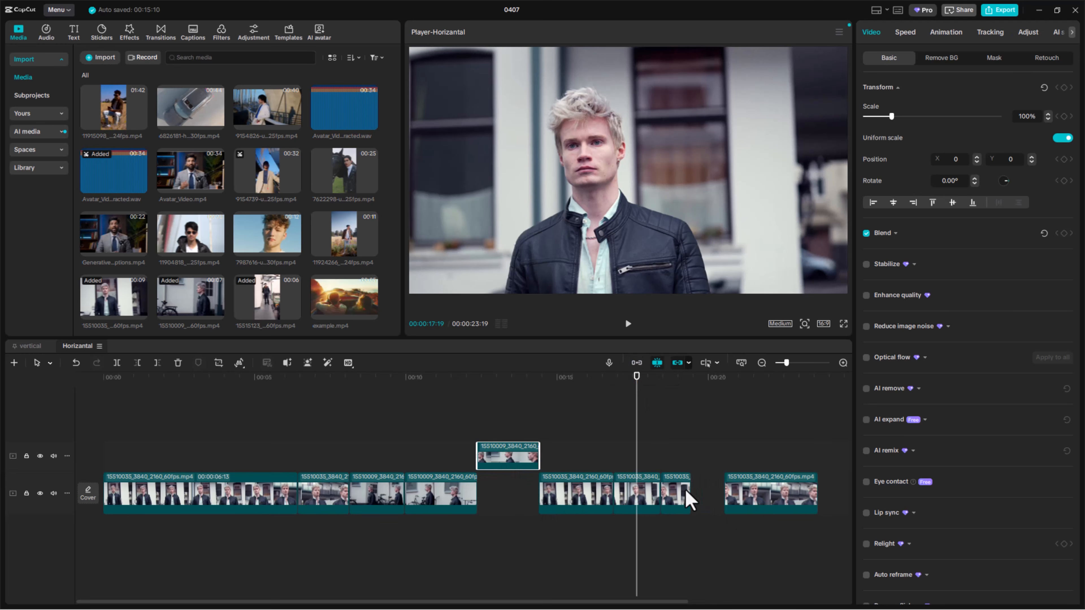
drag(685, 500, 715, 508)
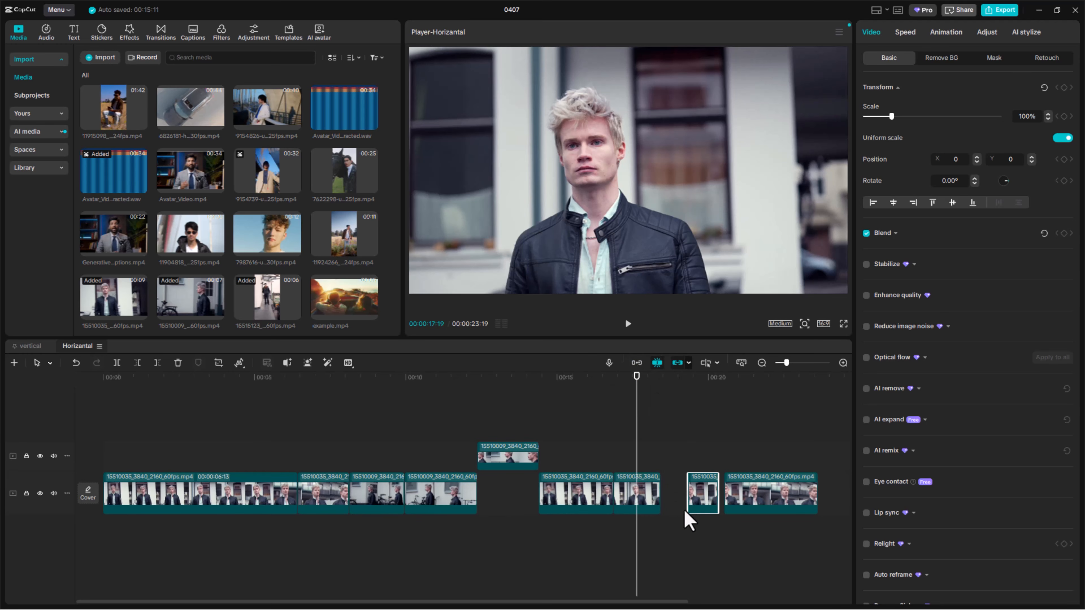
Delete all pieces after the third one, try shifting the third piece away from its neighbour, and undo that move
drag(764, 561, 436, 447)
key(Delete)
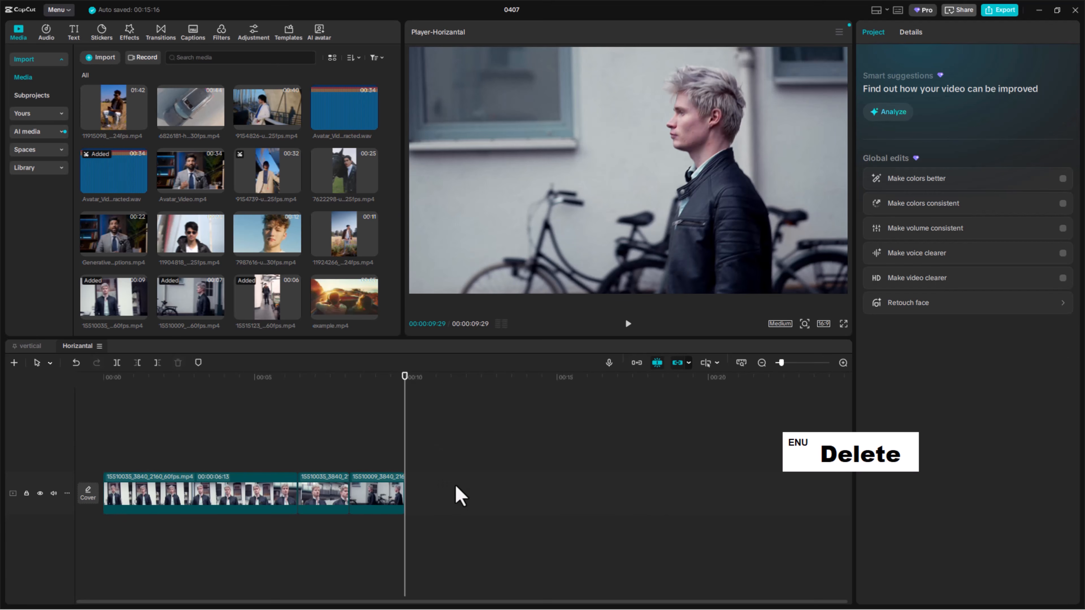
drag(379, 490, 395, 492)
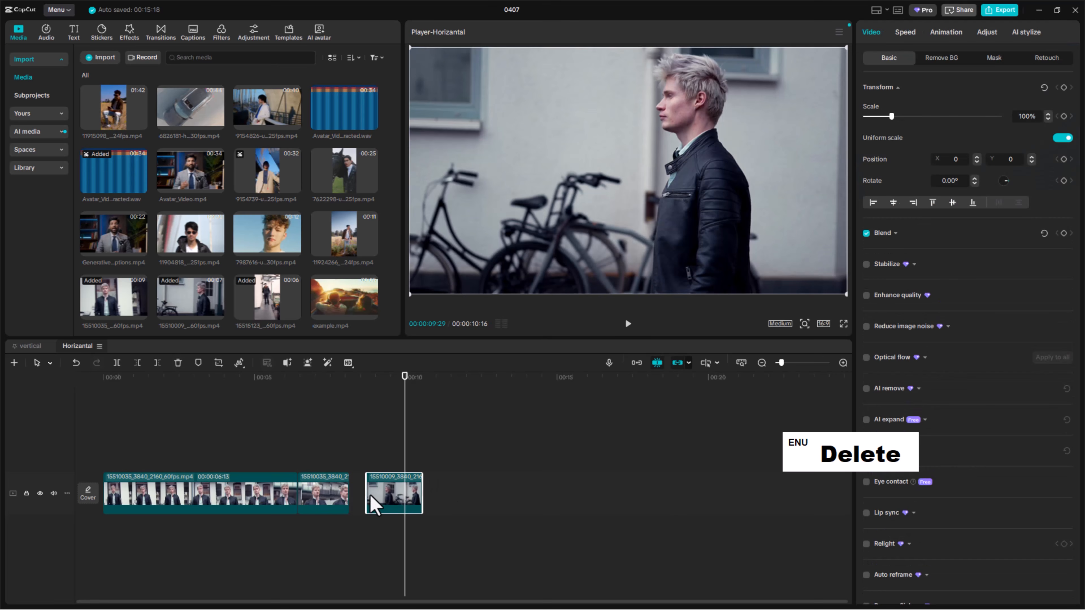
key(ctrl+z)
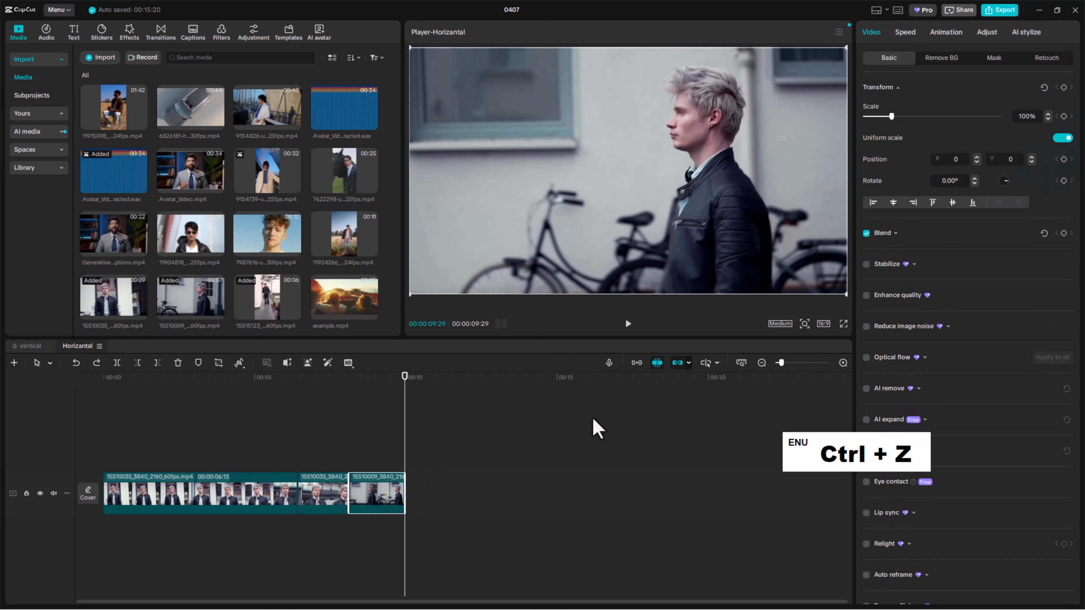
Turn on the main track magnet and trim the start of the last piece so the timeline ends at 00:00:09:13
click(641, 365)
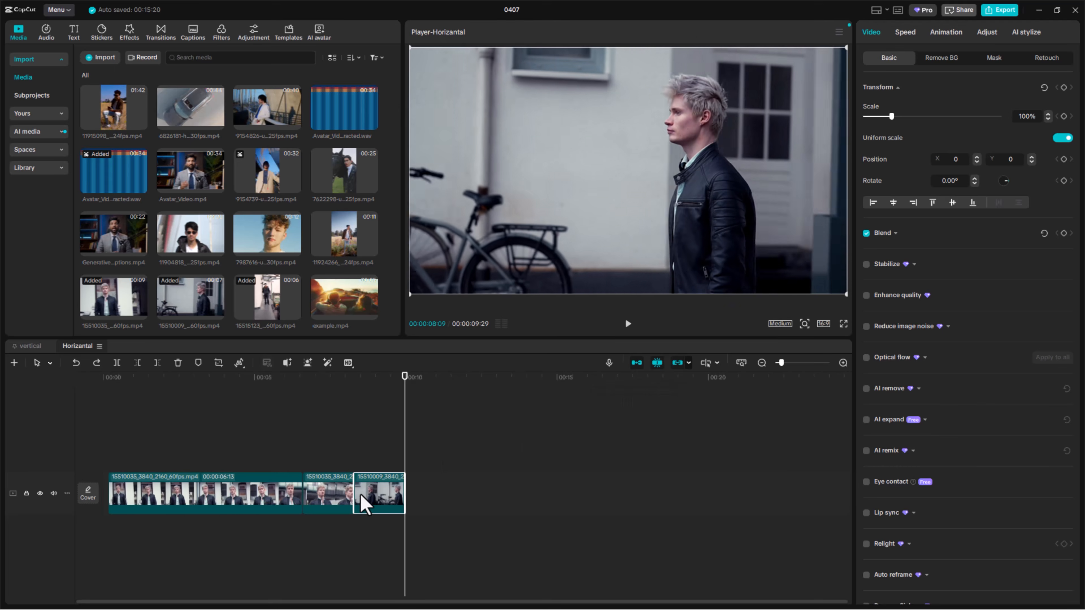
drag(361, 496, 371, 496)
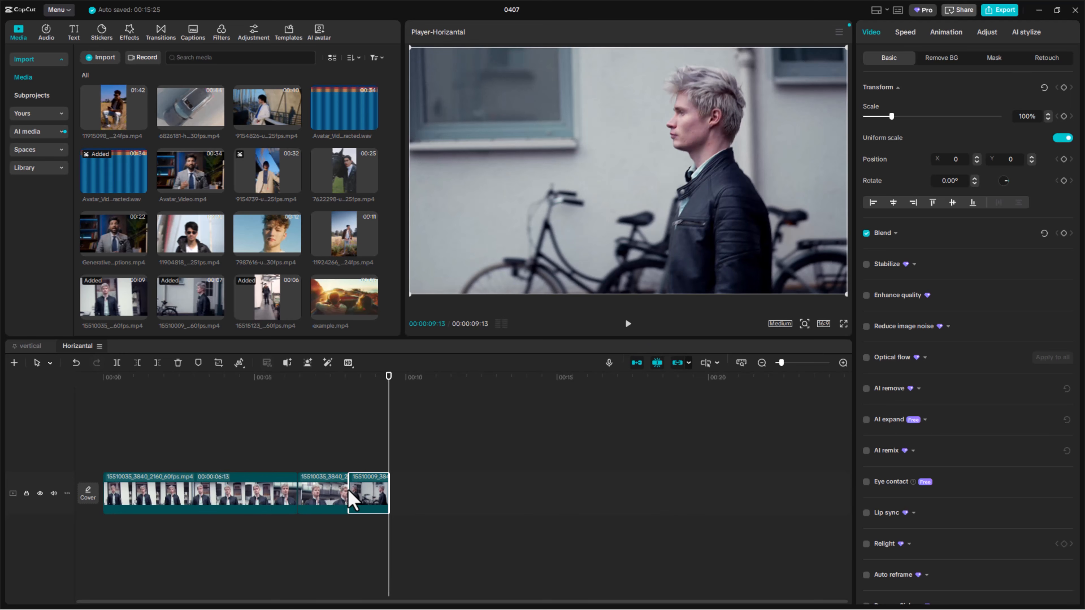
Append the clip of the man in sunglasses, split it after about 3 seconds and delete the remainder
drag(206, 244, 417, 507)
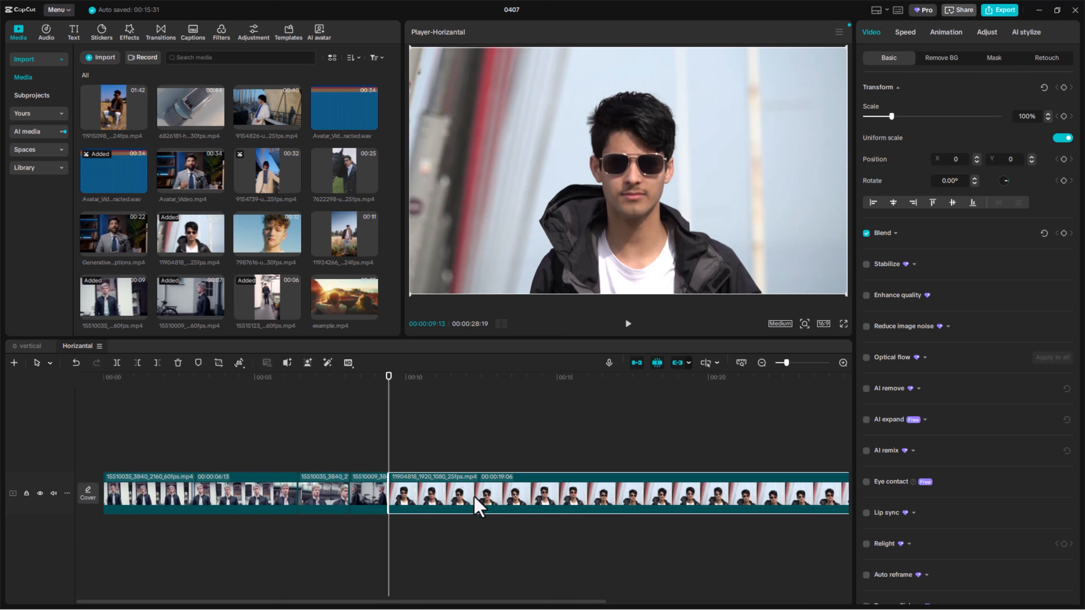
key(b)
click(486, 498)
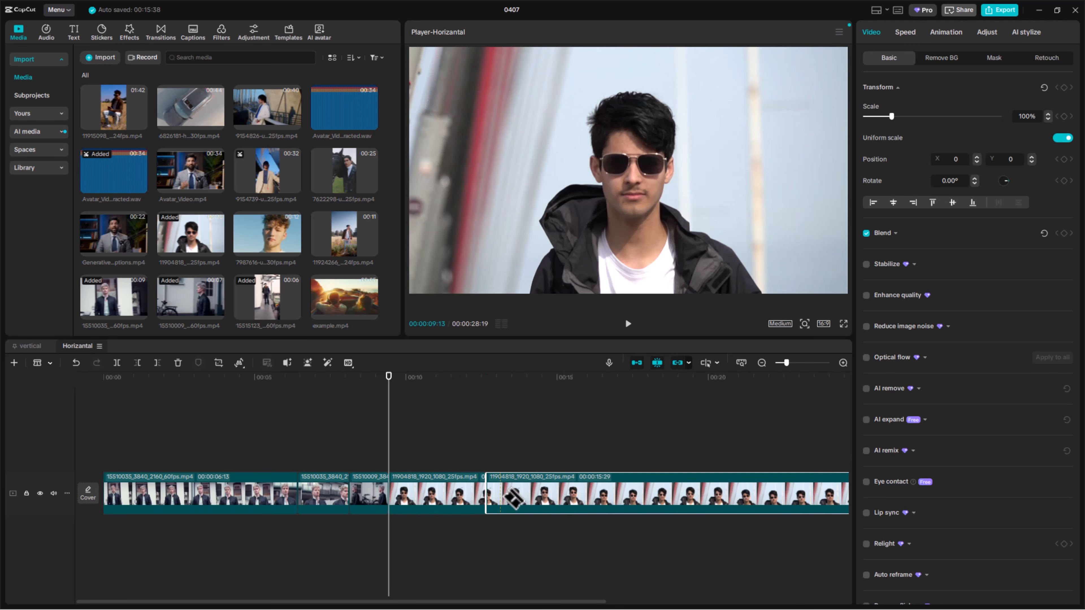
key(Delete)
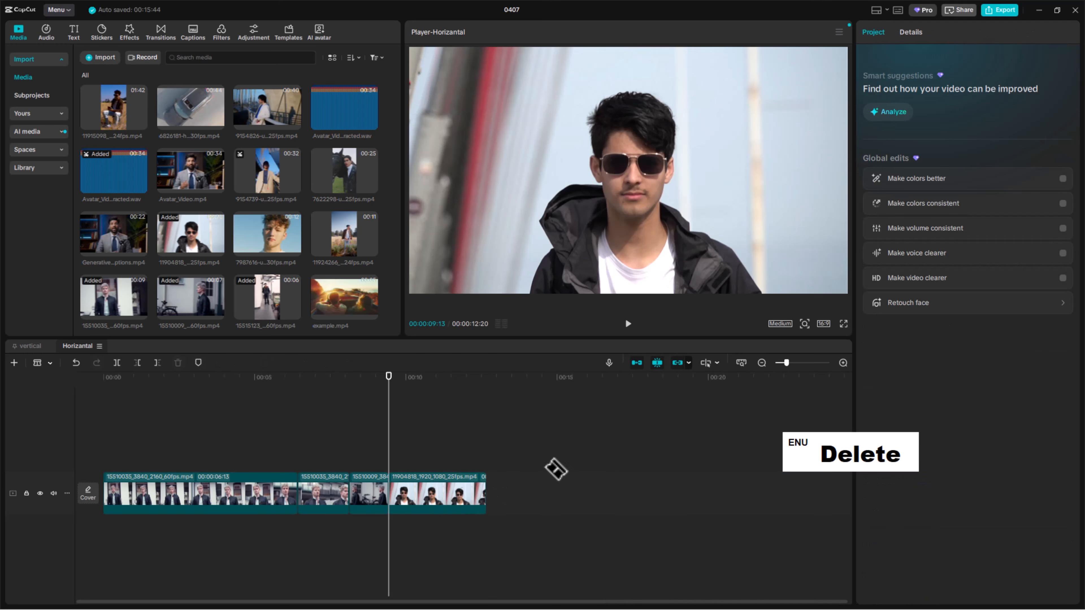
Turn off the main track magnet, shift the sunglasses clip later to leave a gap, and turn the magnet on again to close it
click(637, 363)
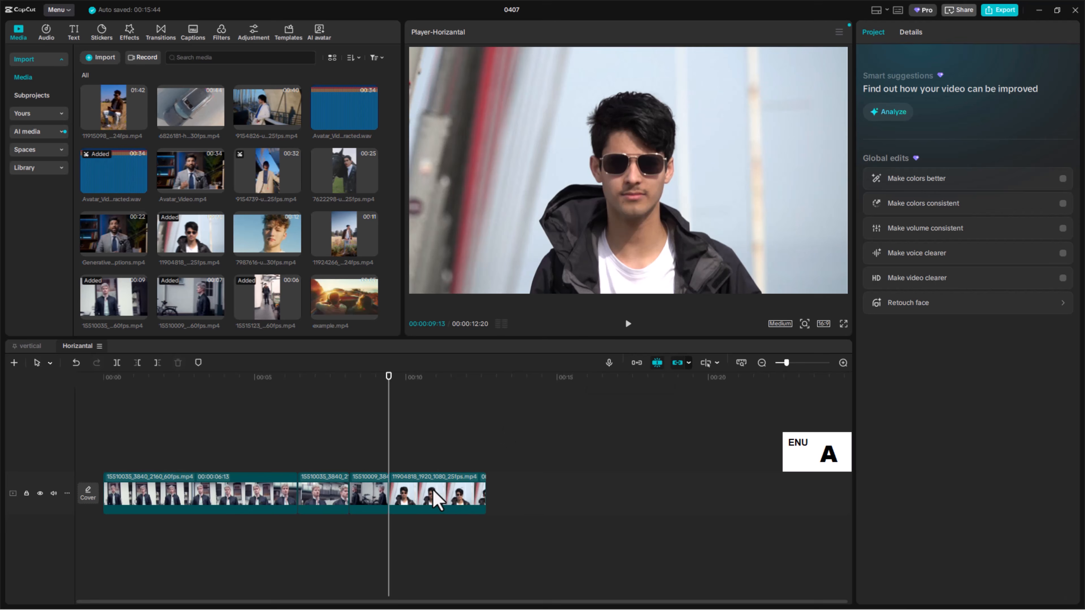
drag(438, 500, 477, 499)
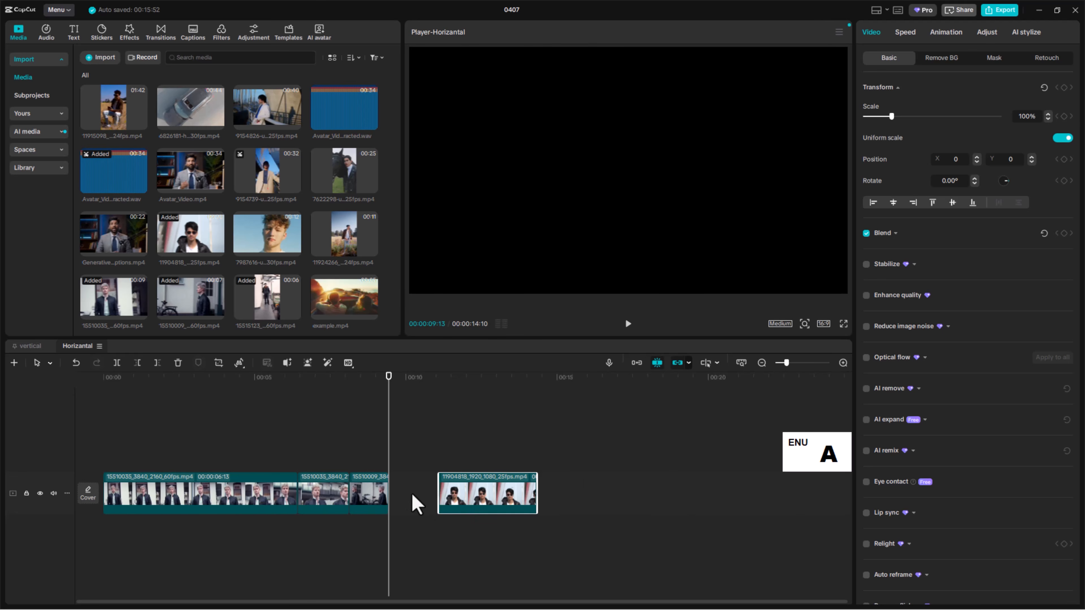
click(637, 364)
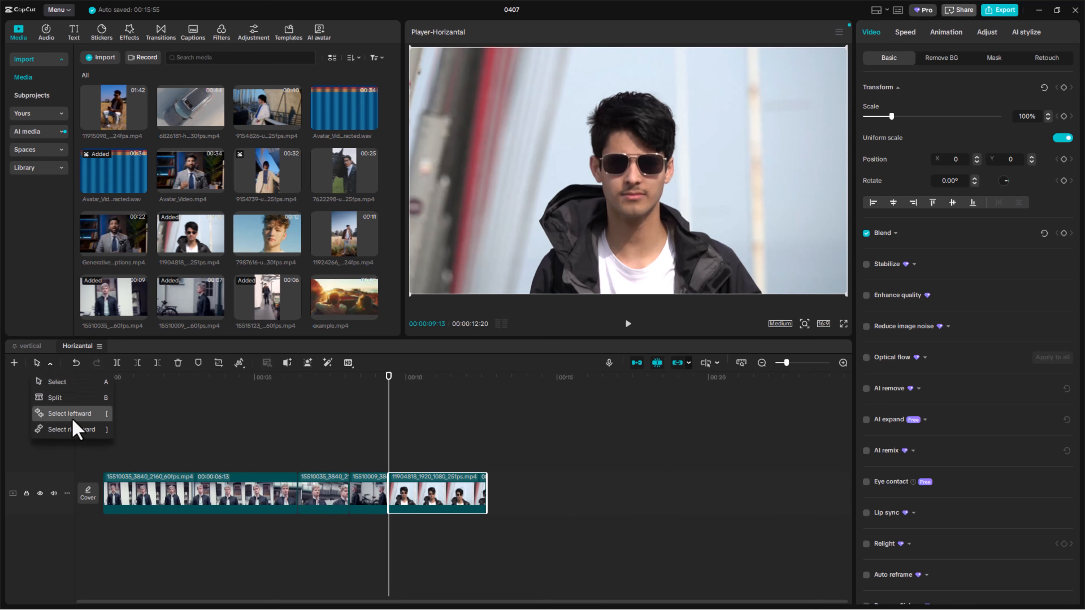
Raise the sunglasses clip onto a new track above the main track
click(185, 419)
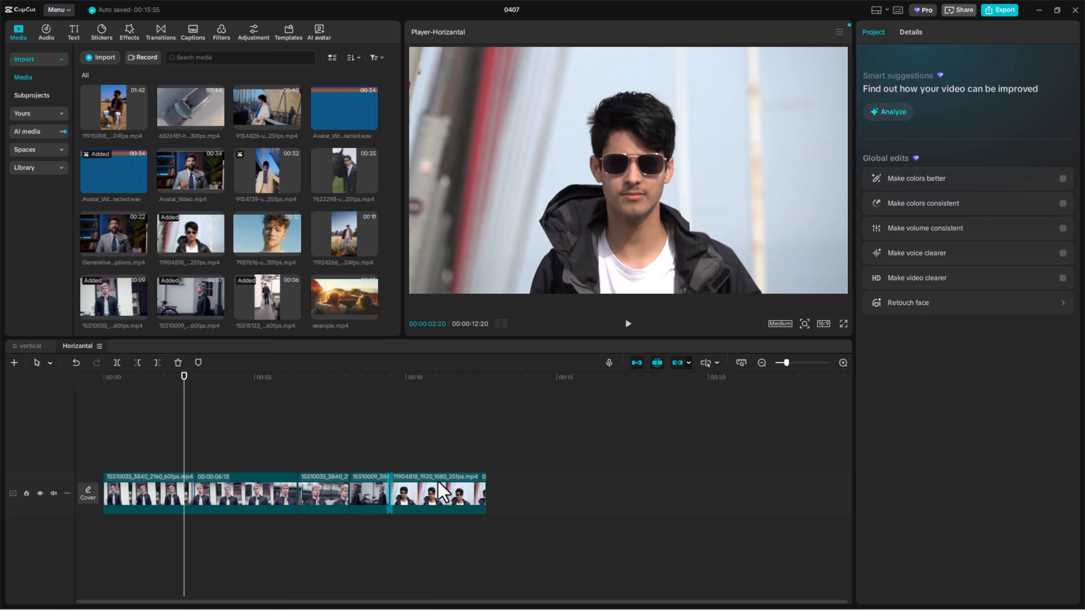
drag(442, 492, 443, 460)
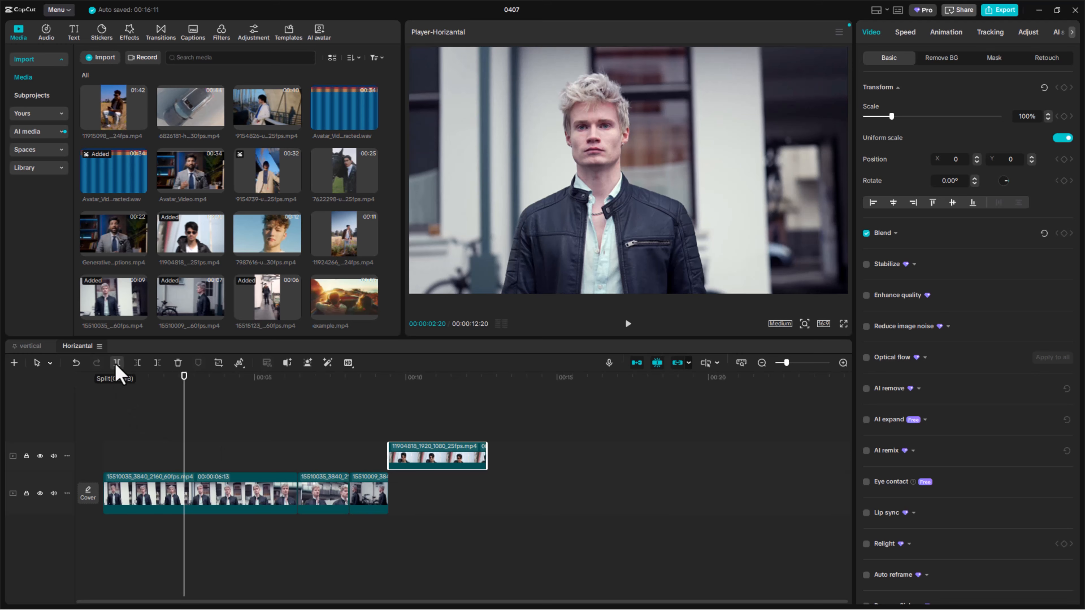
Split the first clip at 00:00:04:17 and delete everything after the cut on both tracks
drag(184, 377, 228, 377)
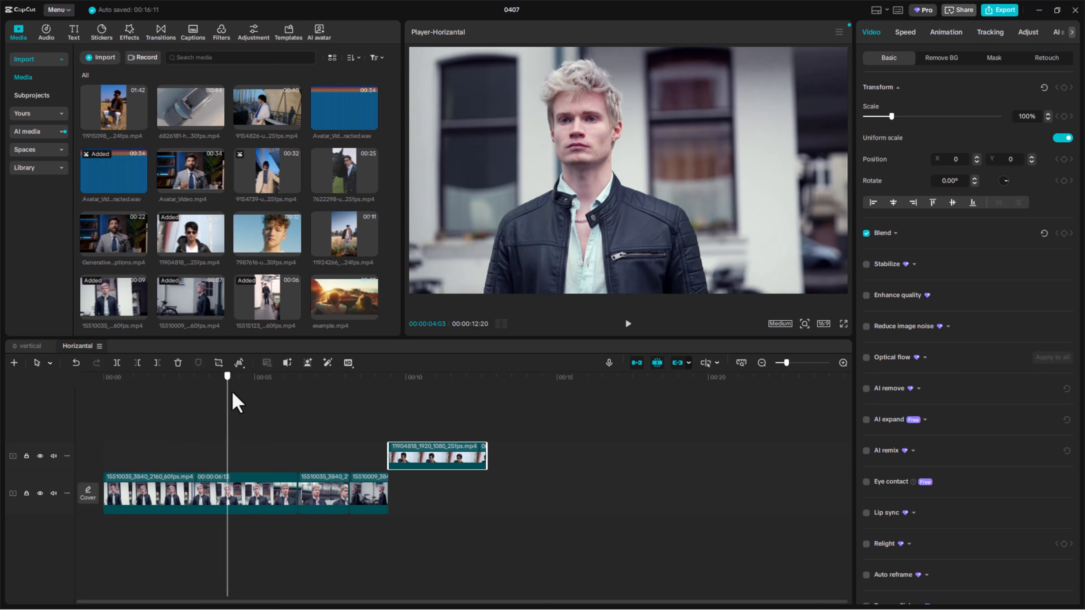
click(241, 409)
click(260, 477)
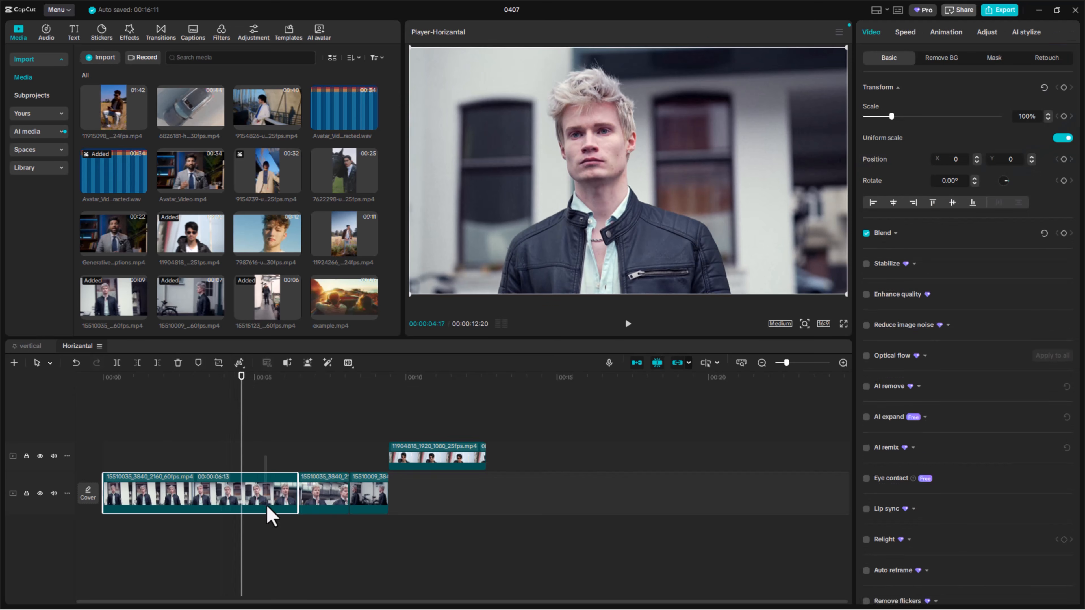
click(117, 364)
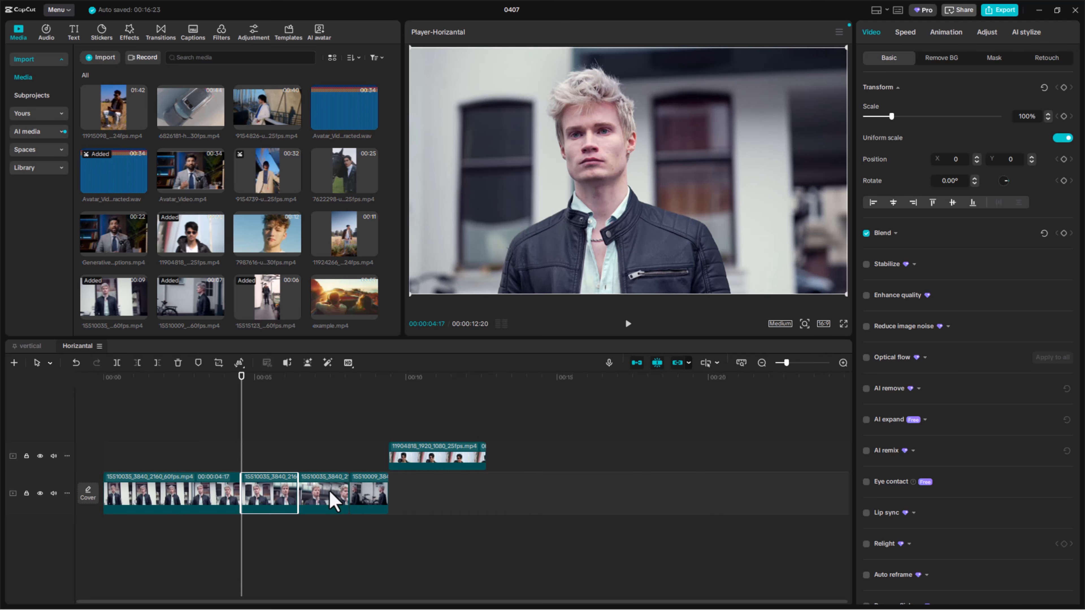
drag(489, 430, 295, 502)
key(Delete)
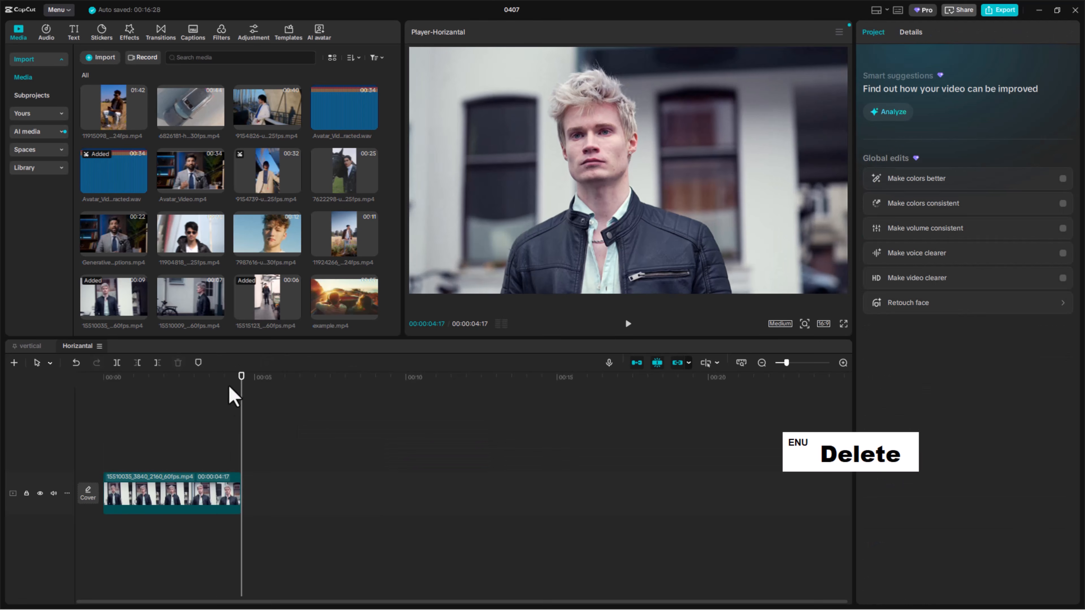
Trim the remaining clip: delete its part left of 00:00:02:06, play the rest to 00:00:01:13 and delete the part to the right
drag(241, 388, 203, 397)
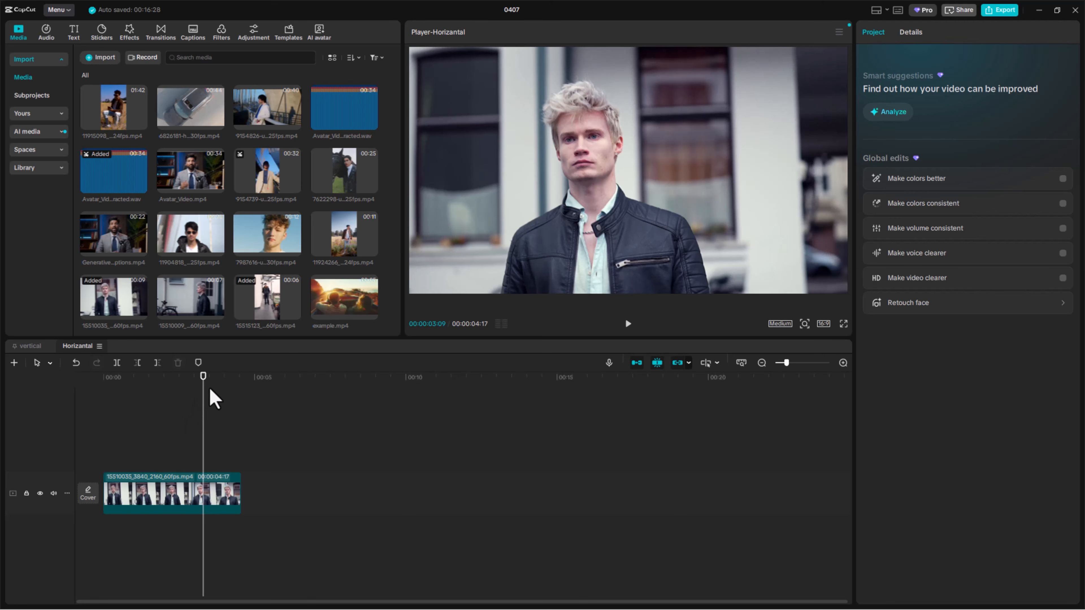
drag(203, 380, 170, 416)
click(196, 505)
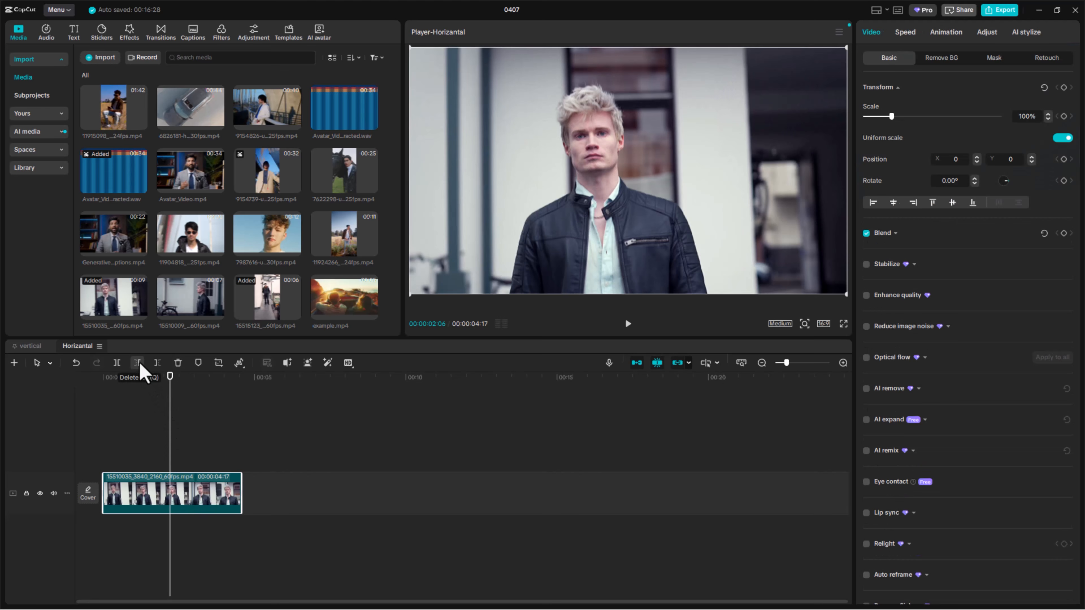
key(q)
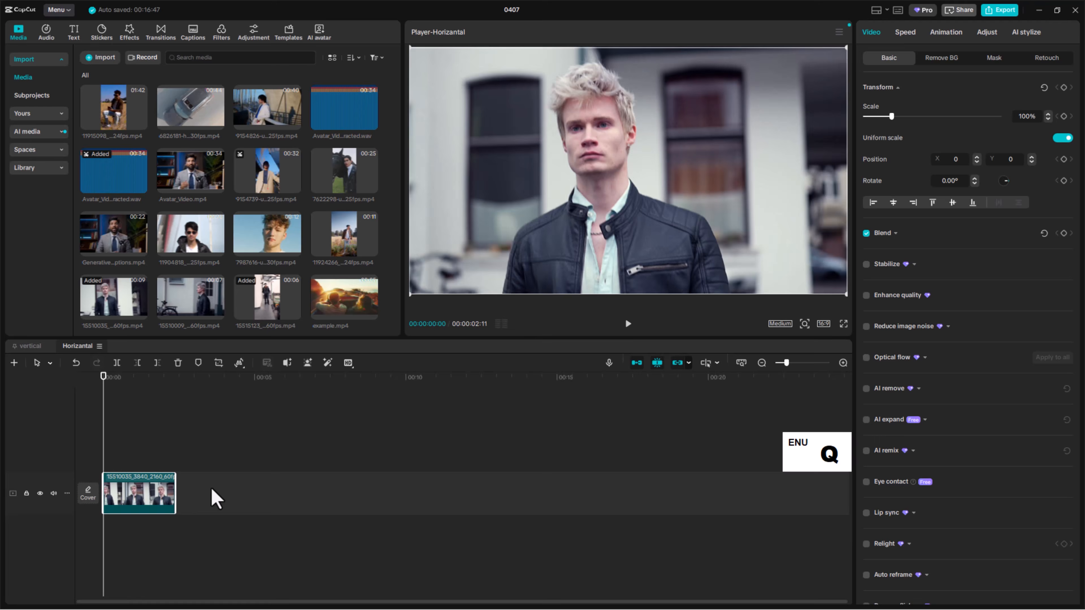
key(space)
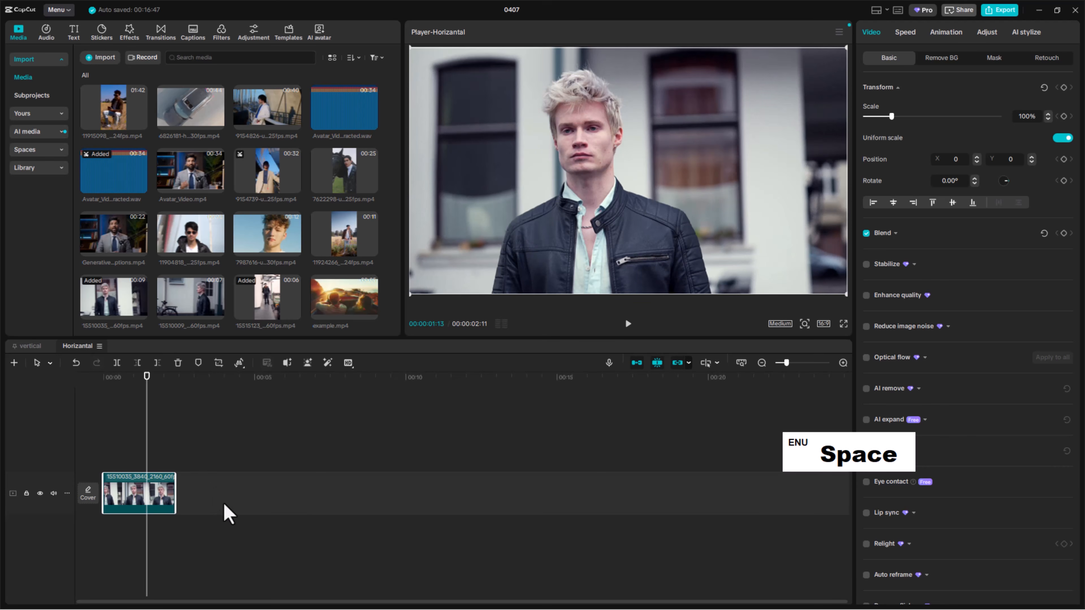
key(w)
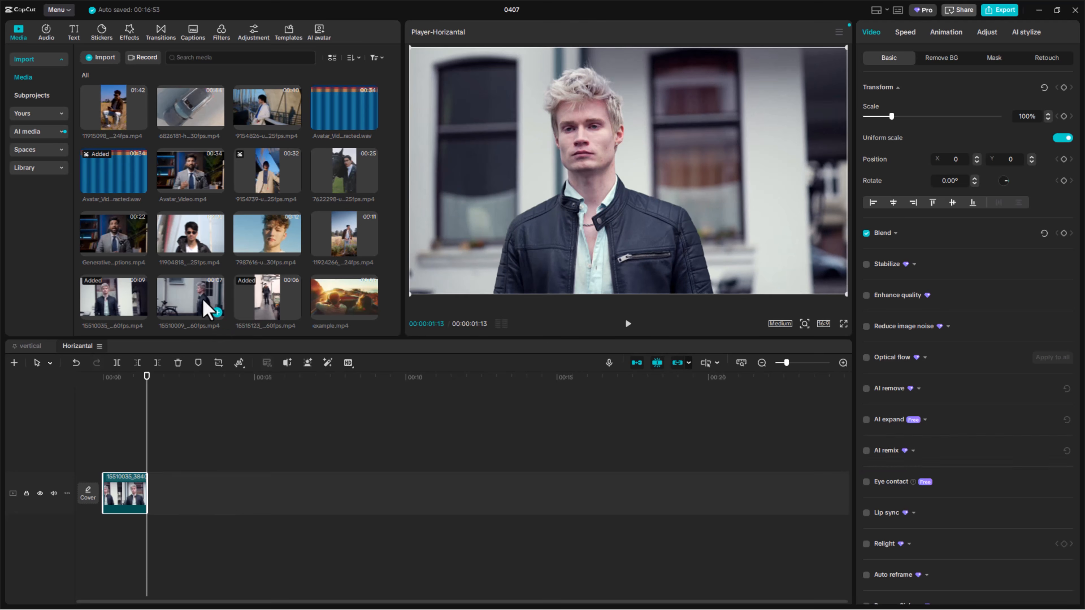
Append the 7-second clip of the blond man in profile and play it until 00:00:02:25
drag(206, 302, 273, 525)
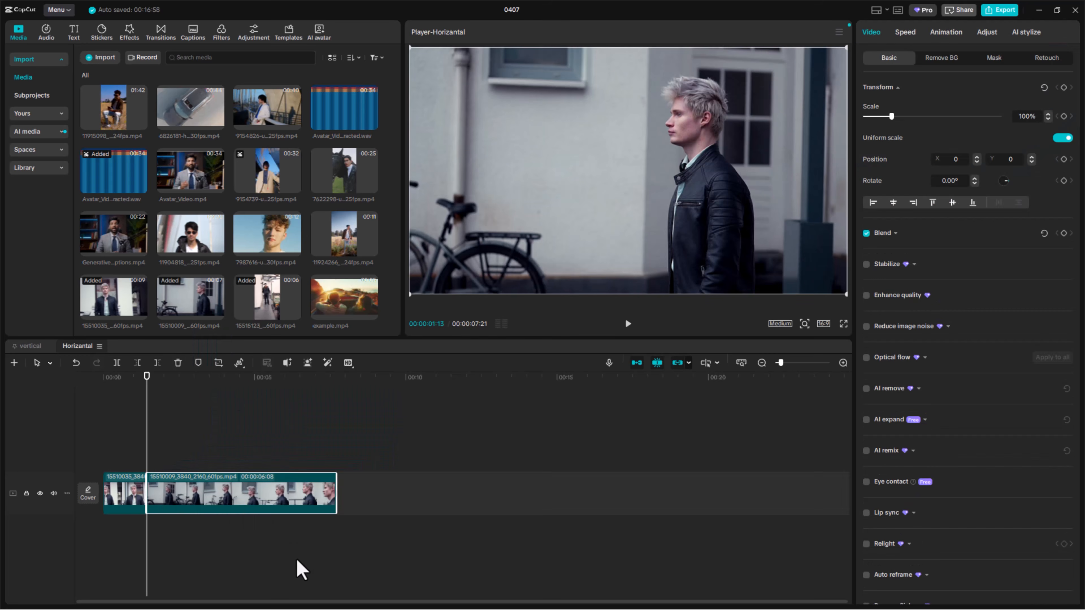
key(space)
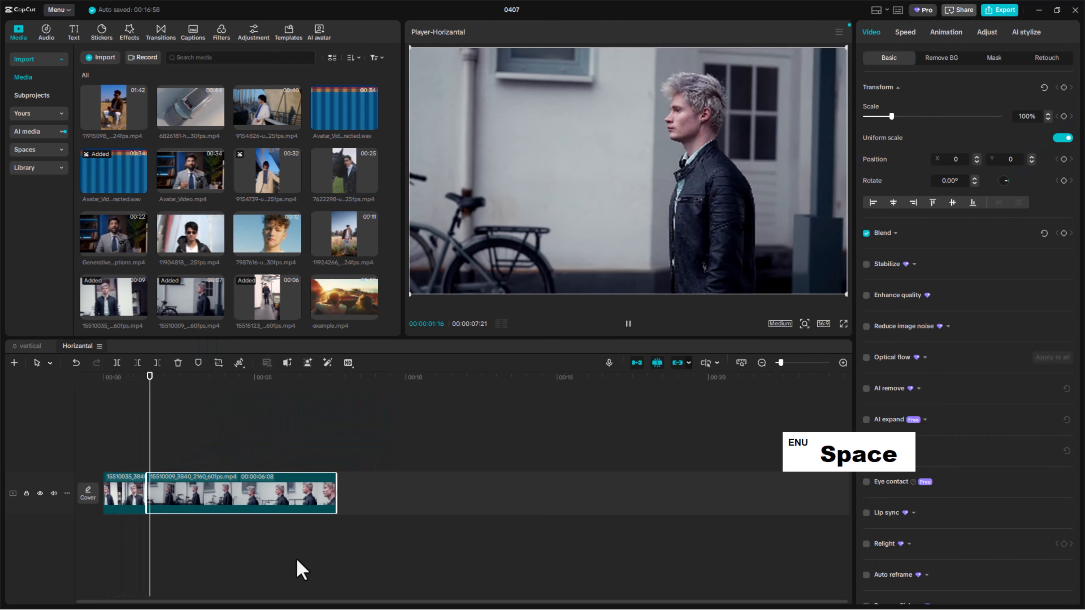
key(space)
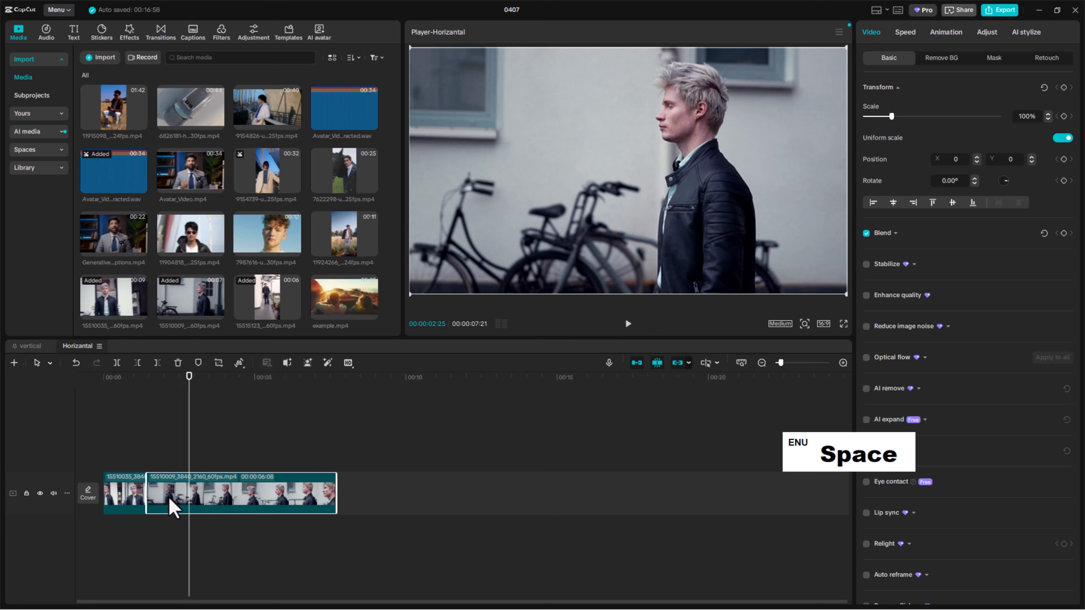
Trim the profile clip: delete its part left of the playhead, play on to 00:00:03:01 and delete the part to the right
key(q)
key(space)
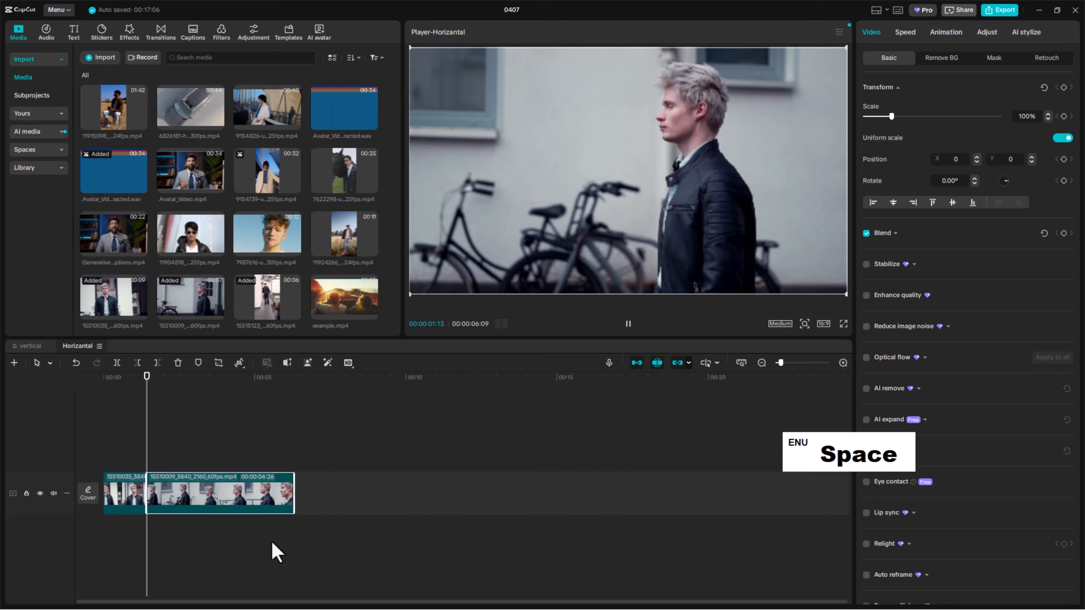
key(space)
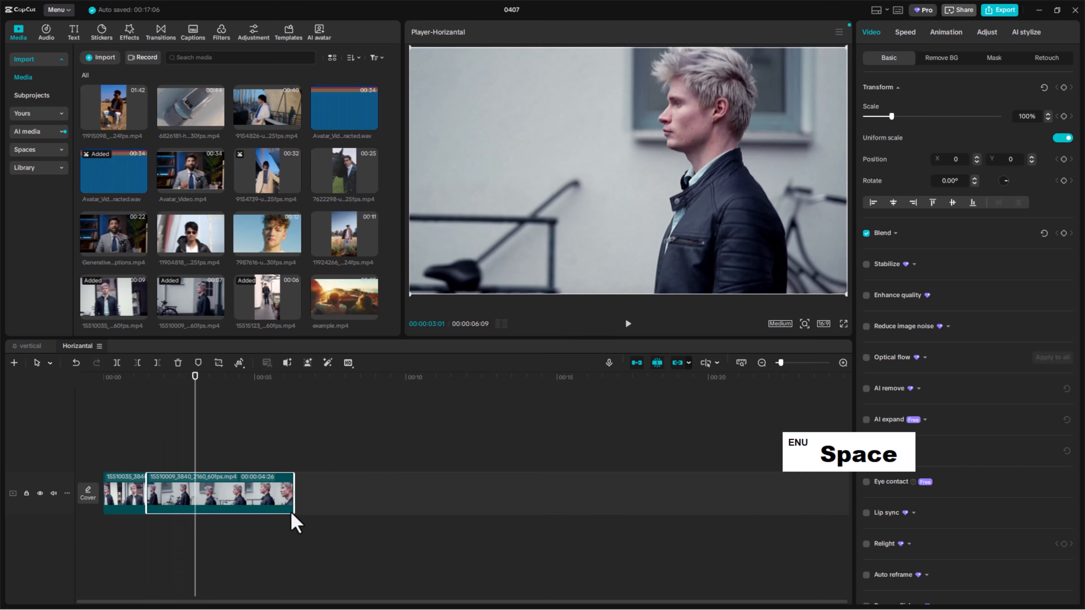
key(w)
Delete the trimmed profile clip from the timeline and add a marker at 00:00:00:22 over the remaining clip
drag(193, 386, 175, 398)
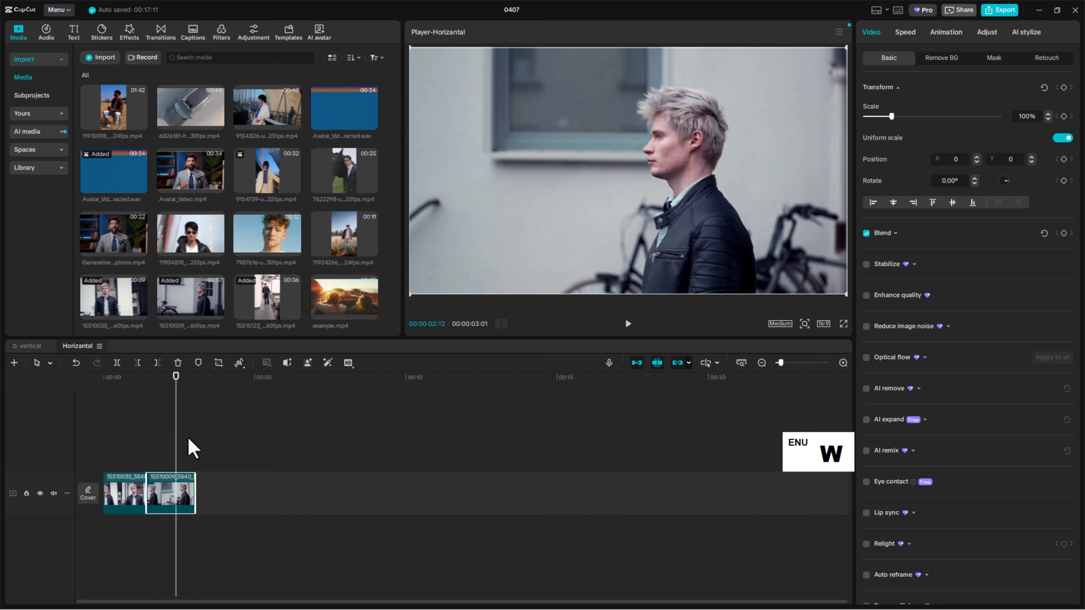
click(176, 363)
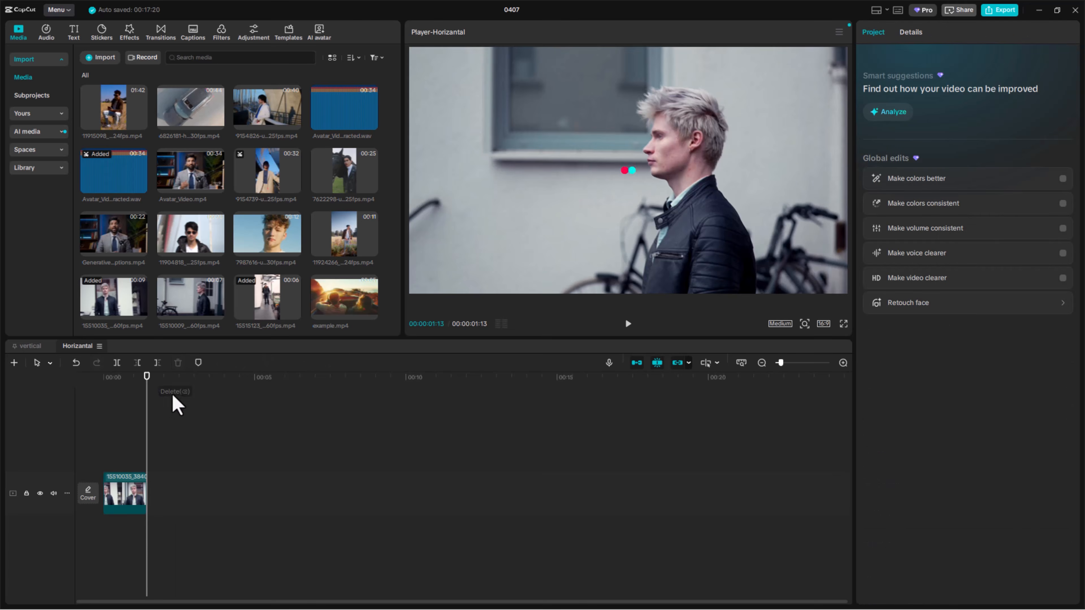
drag(147, 389, 126, 389)
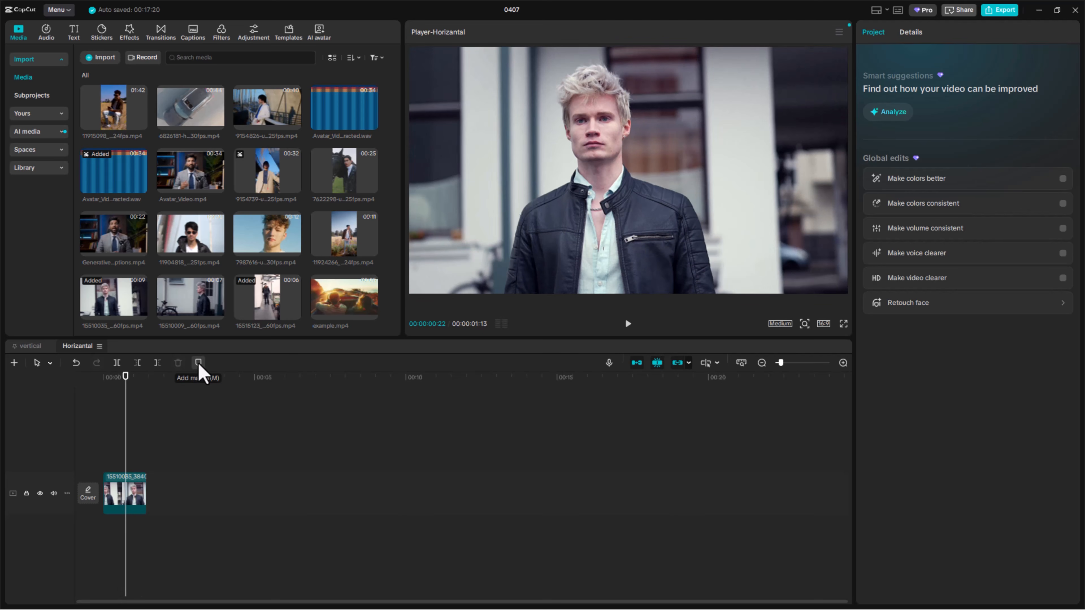
click(199, 363)
drag(127, 389, 127, 392)
Place the sunglasses clip and the curly-haired man's clip on two upper tracks starting at the marker, and delete both together
drag(190, 235, 137, 436)
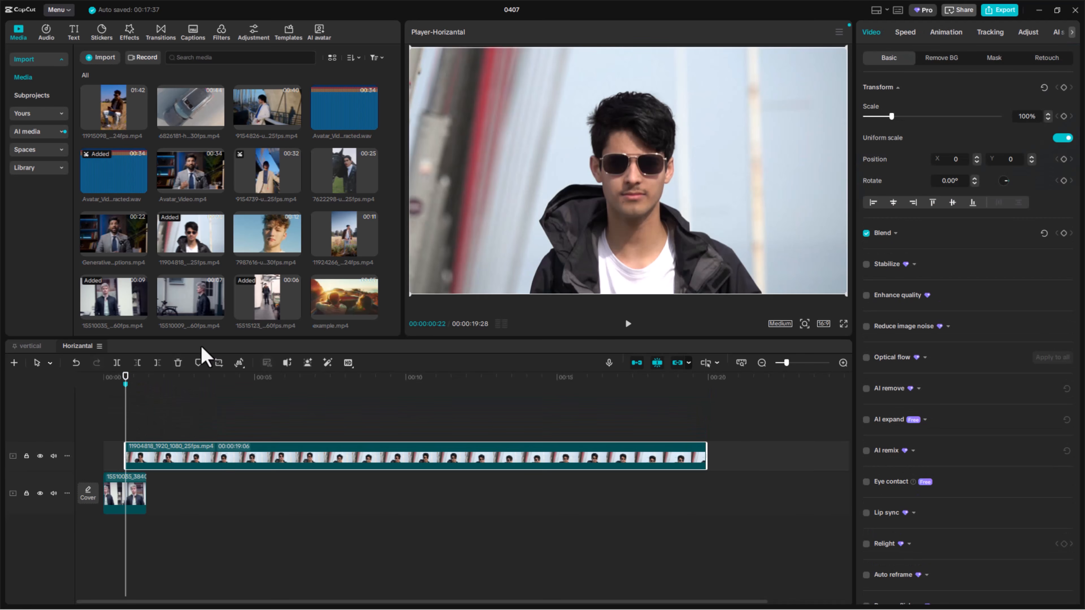
drag(258, 247, 137, 426)
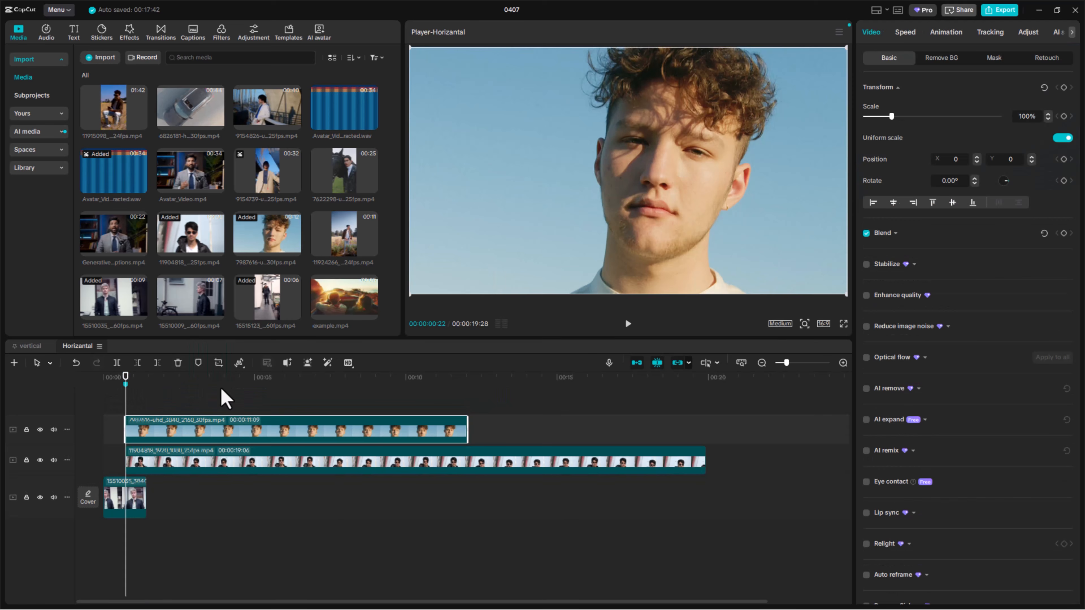
ctrl+click(358, 461)
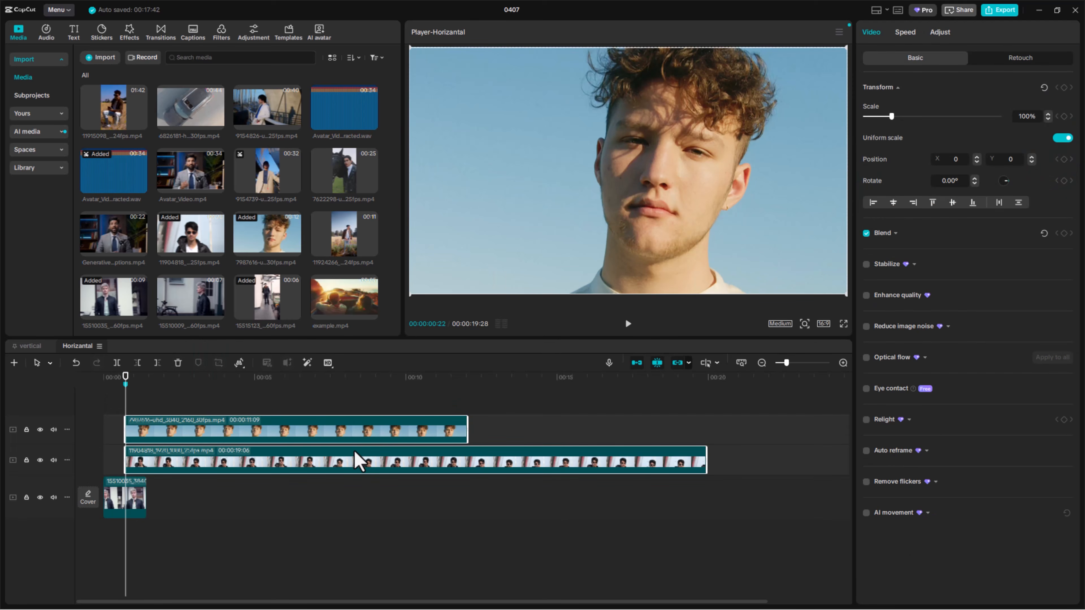
key(Delete)
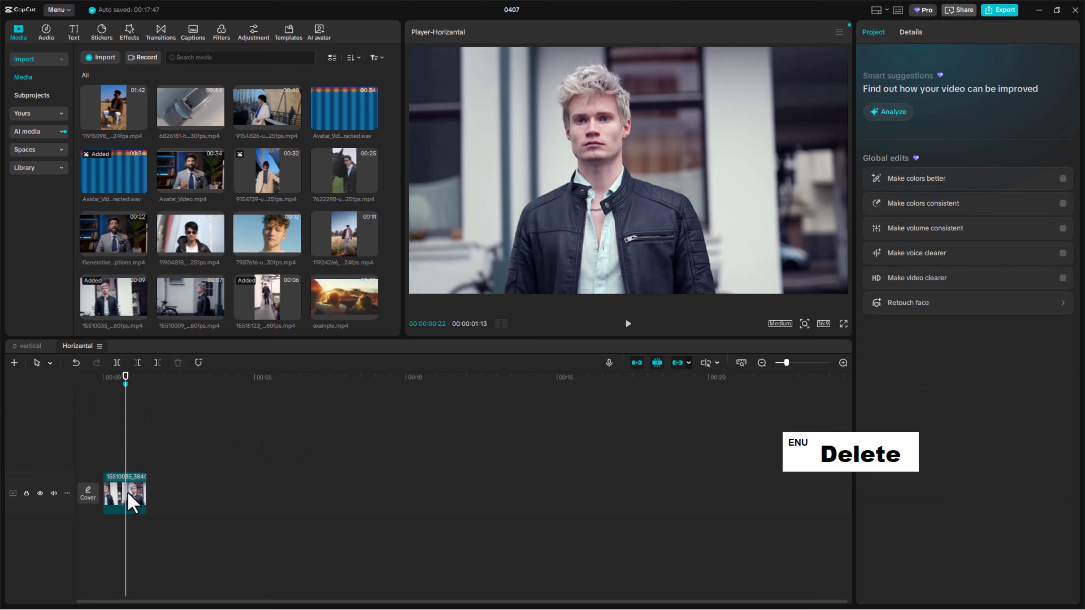
Start cropping the remaining clip and narrow the free crop frame around the blond man from both sides
click(133, 503)
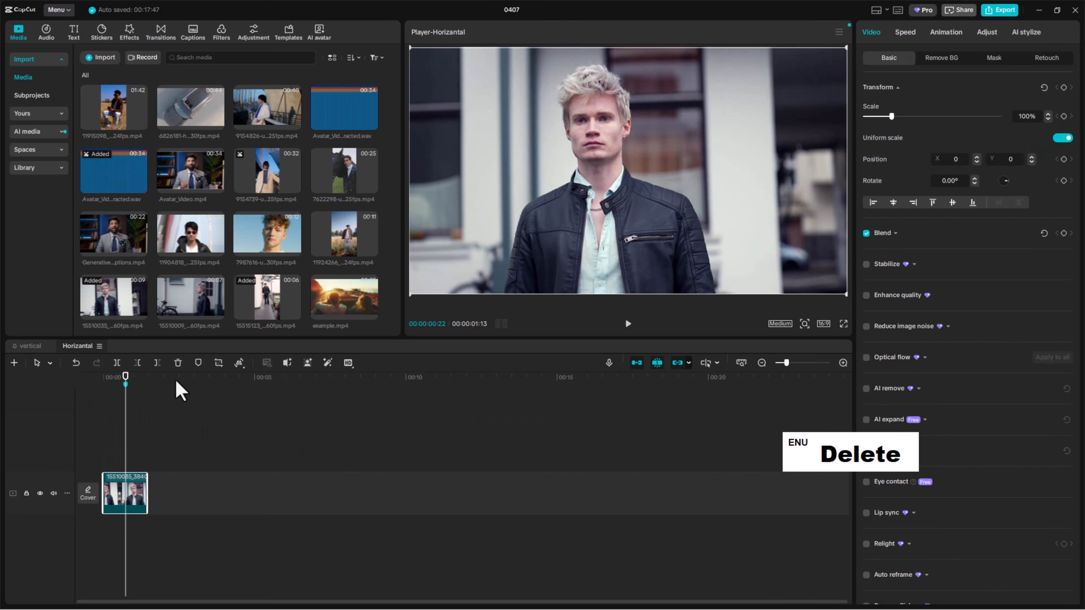
click(218, 363)
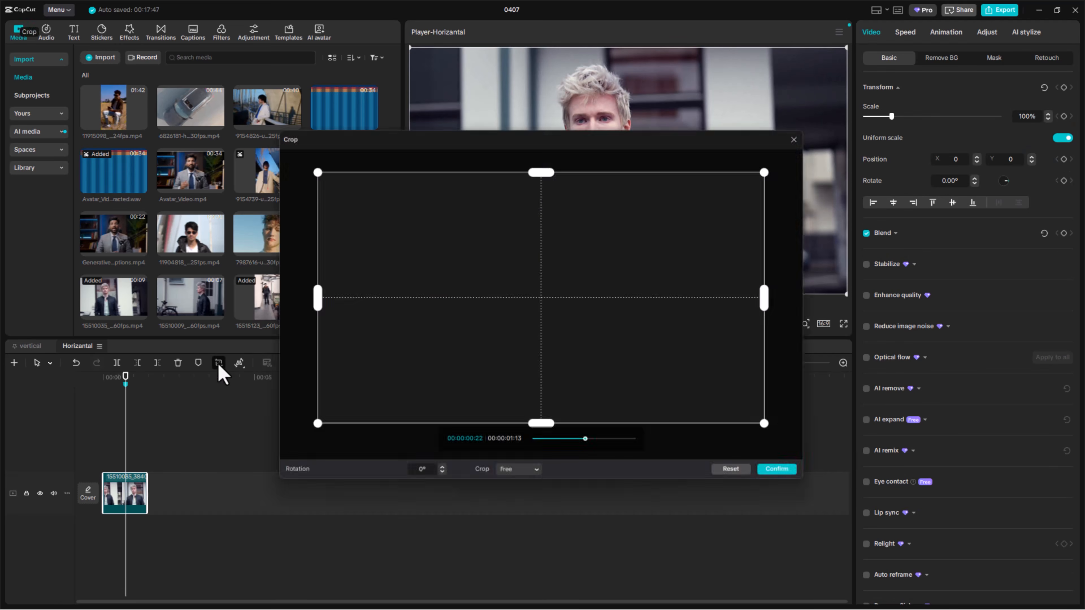
drag(313, 304, 399, 318)
drag(778, 305, 656, 323)
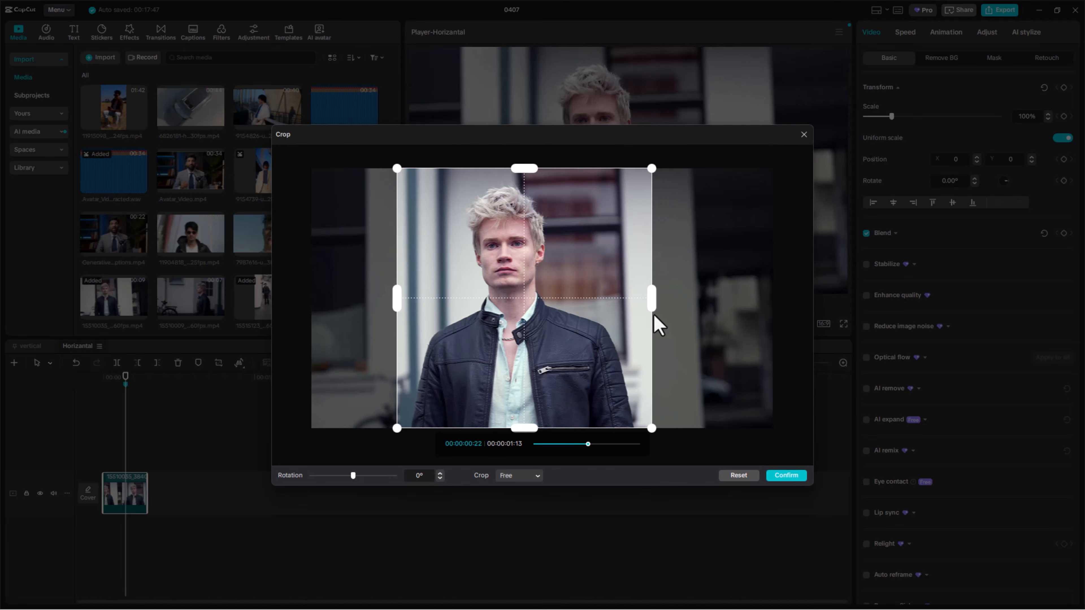
drag(397, 303, 359, 304)
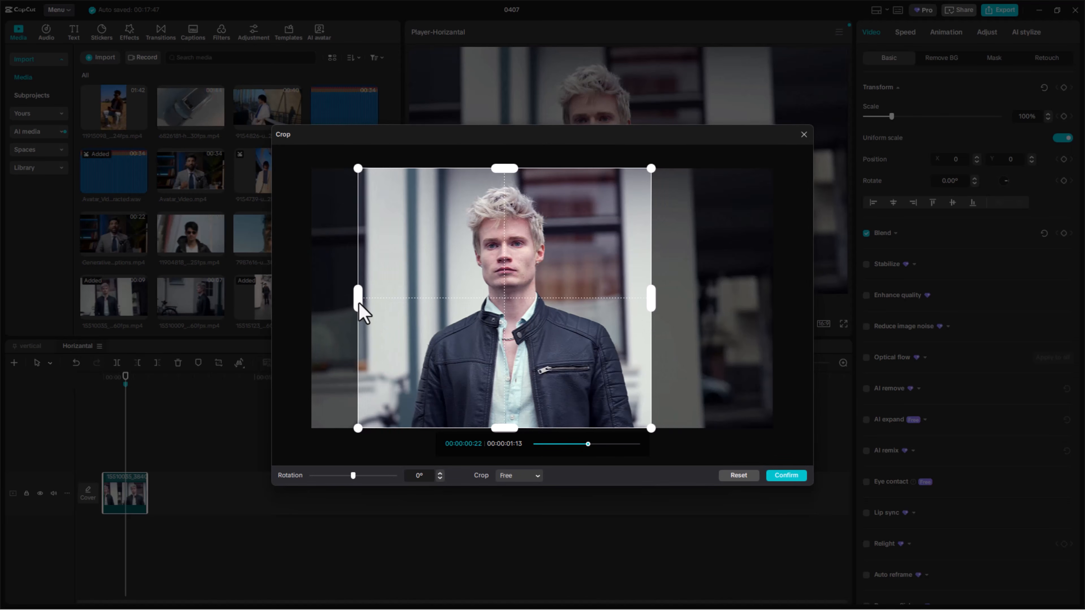
drag(587, 315, 596, 315)
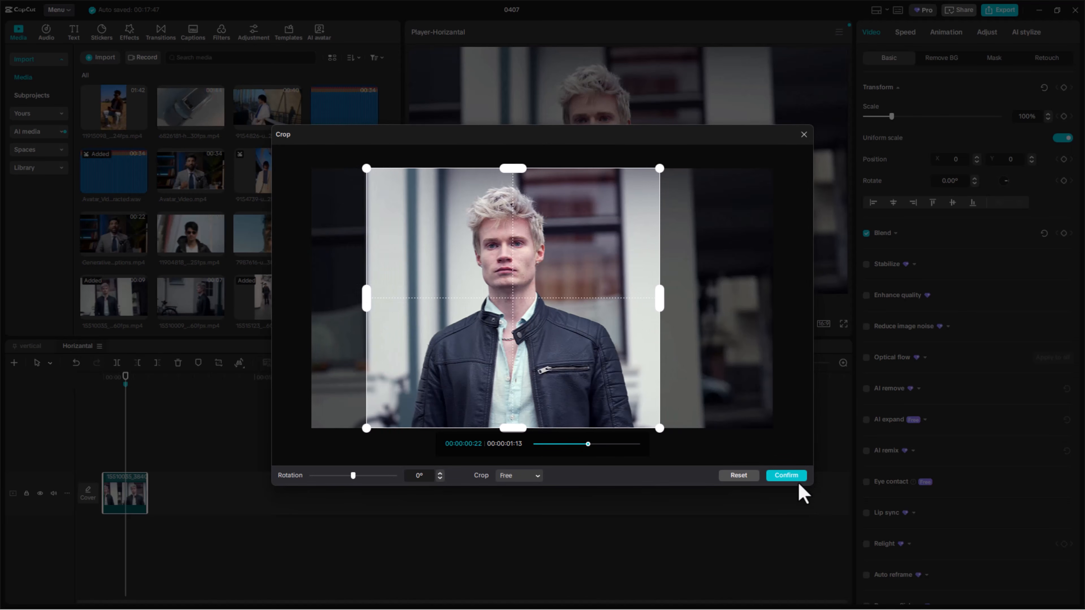
Set the crop ratio to 1:1 and try switching it to 16:9
click(537, 479)
click(521, 385)
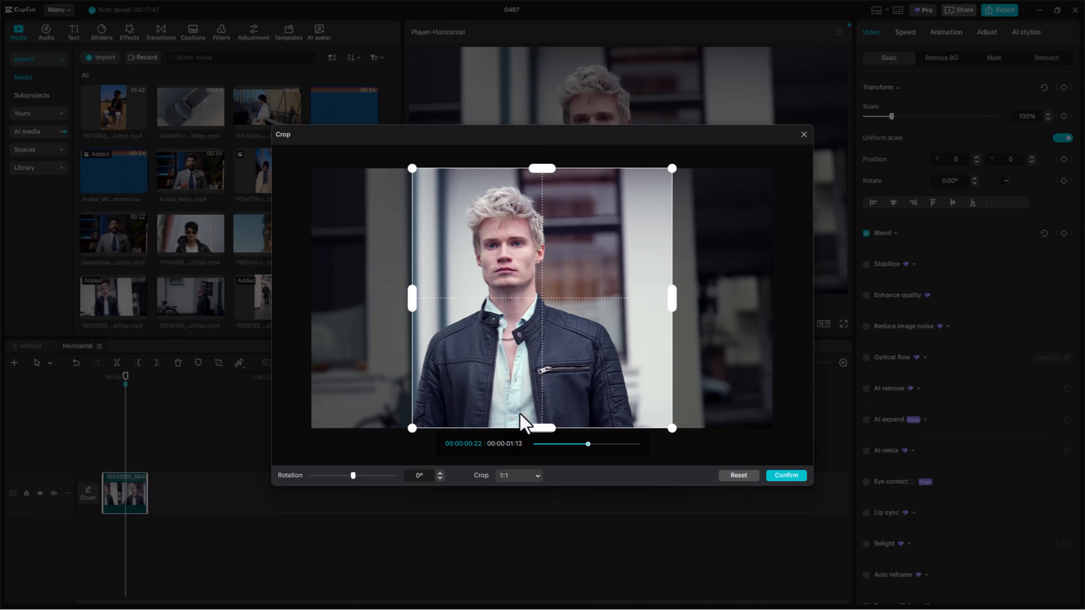
click(539, 477)
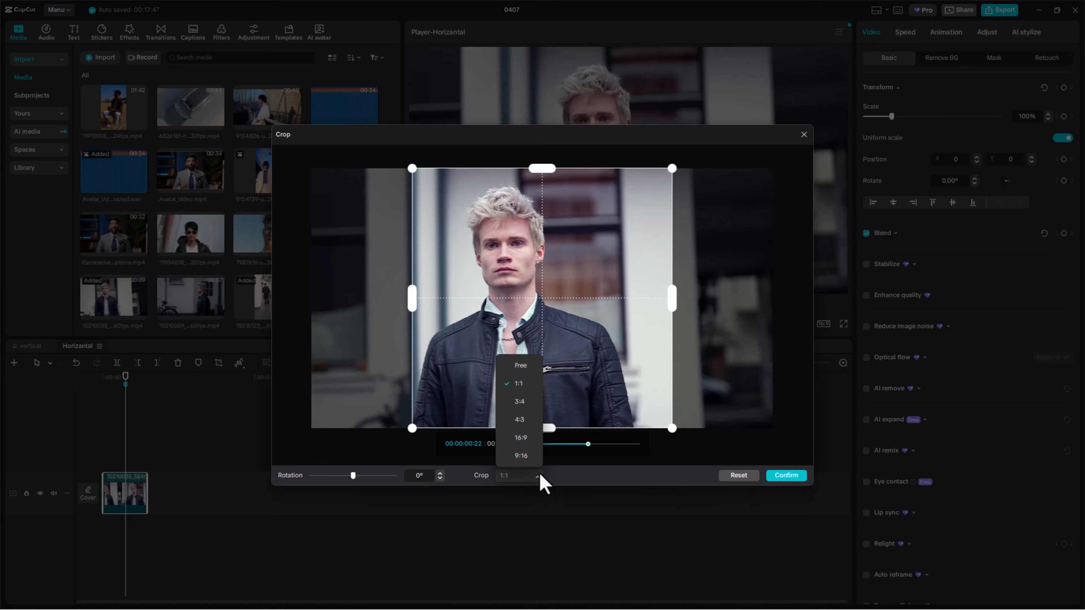
click(527, 439)
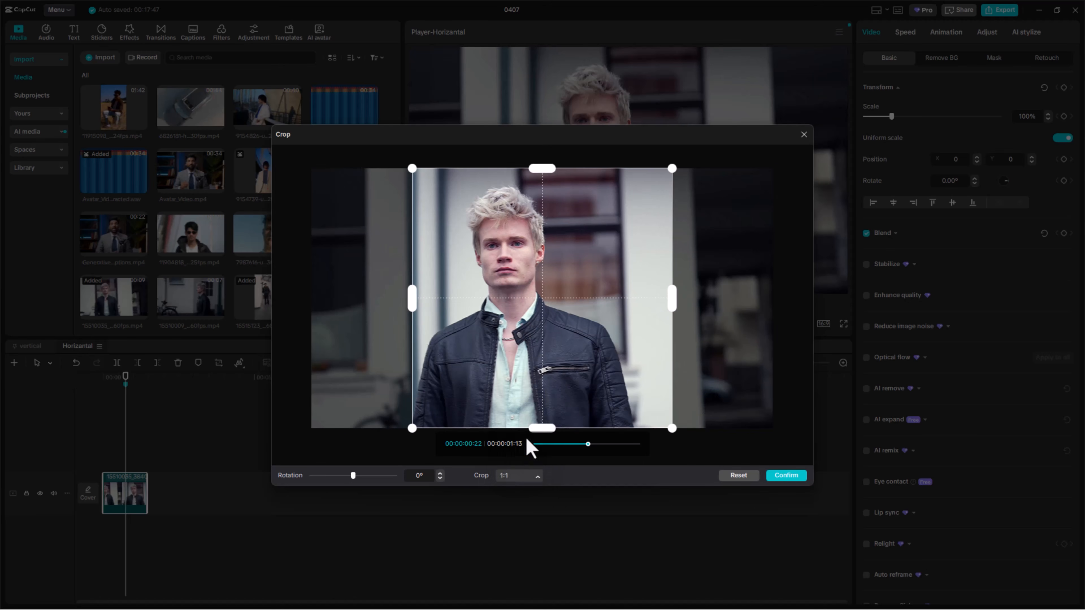
Set the crop ratio to 9:16, centre the frame on the man and apply the crop
click(520, 477)
click(522, 457)
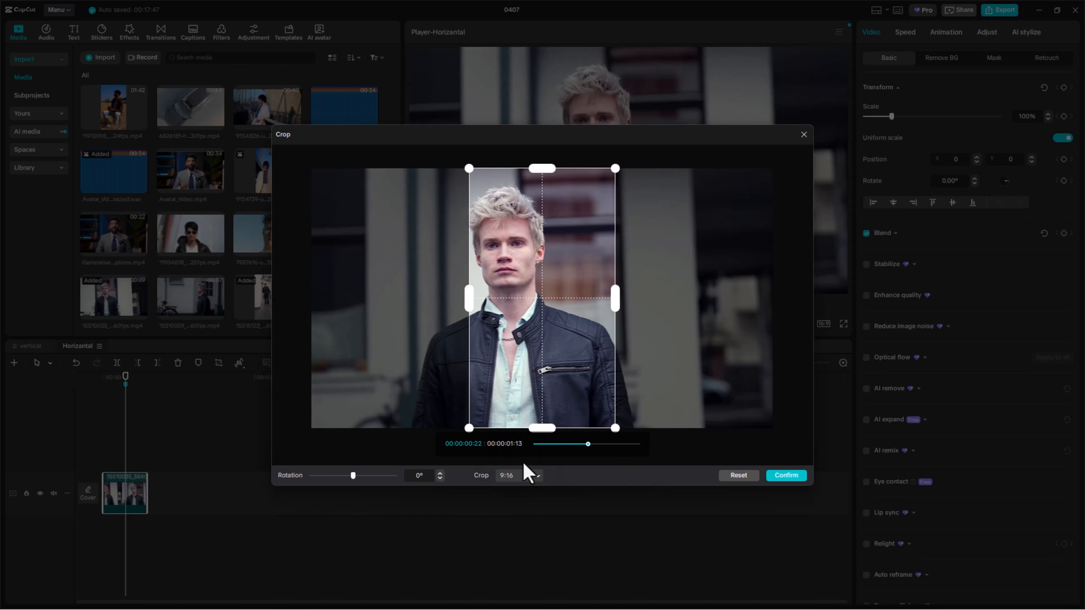
drag(560, 336, 528, 346)
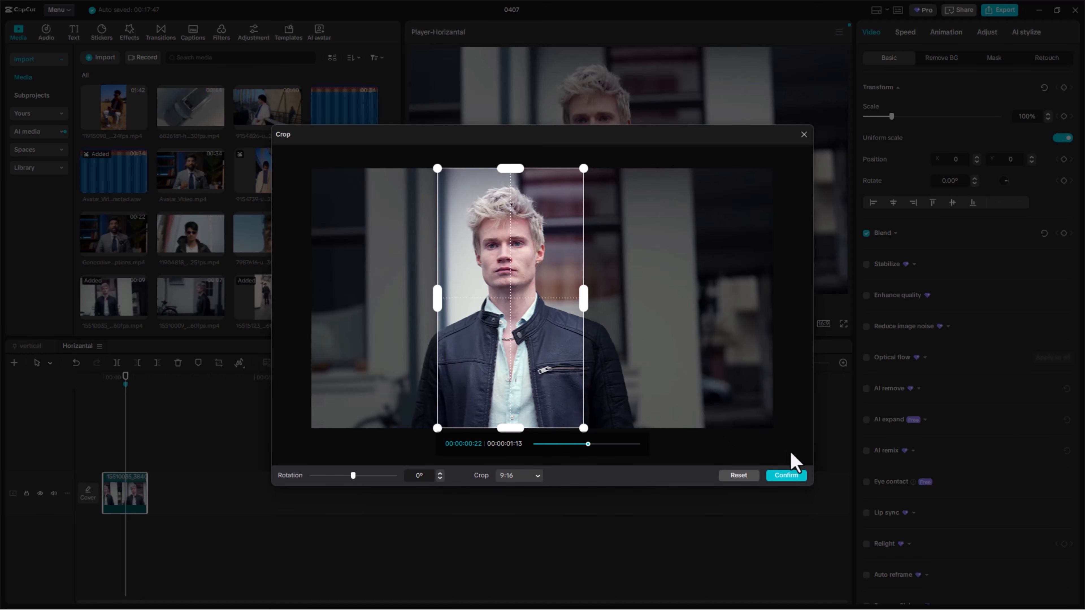
click(786, 476)
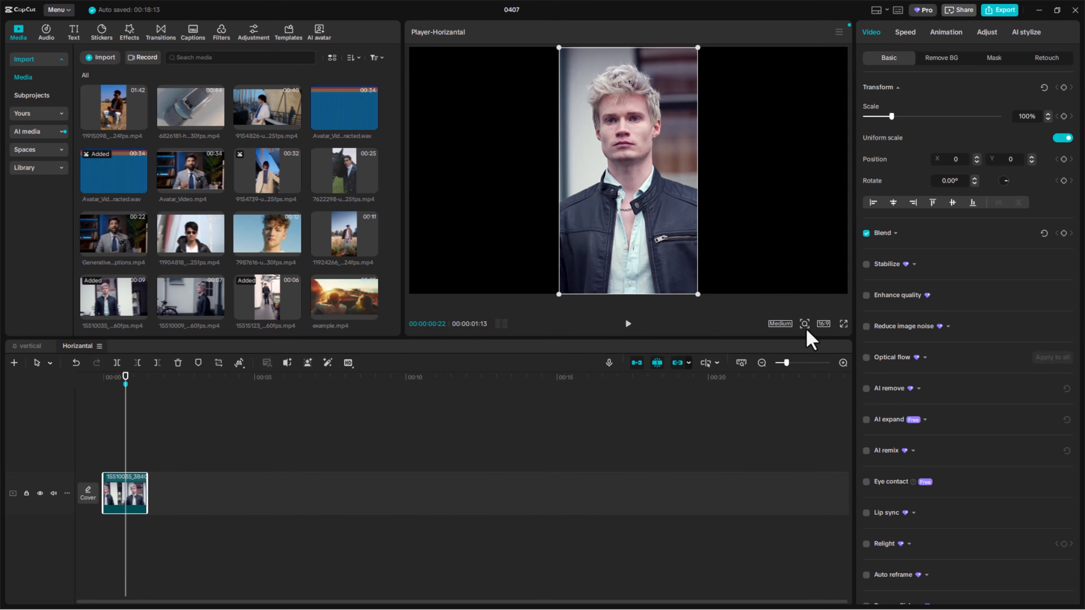
Change the project's aspect ratio to 9:16 and tighten the clip's crop slightly from its lower corner
click(823, 325)
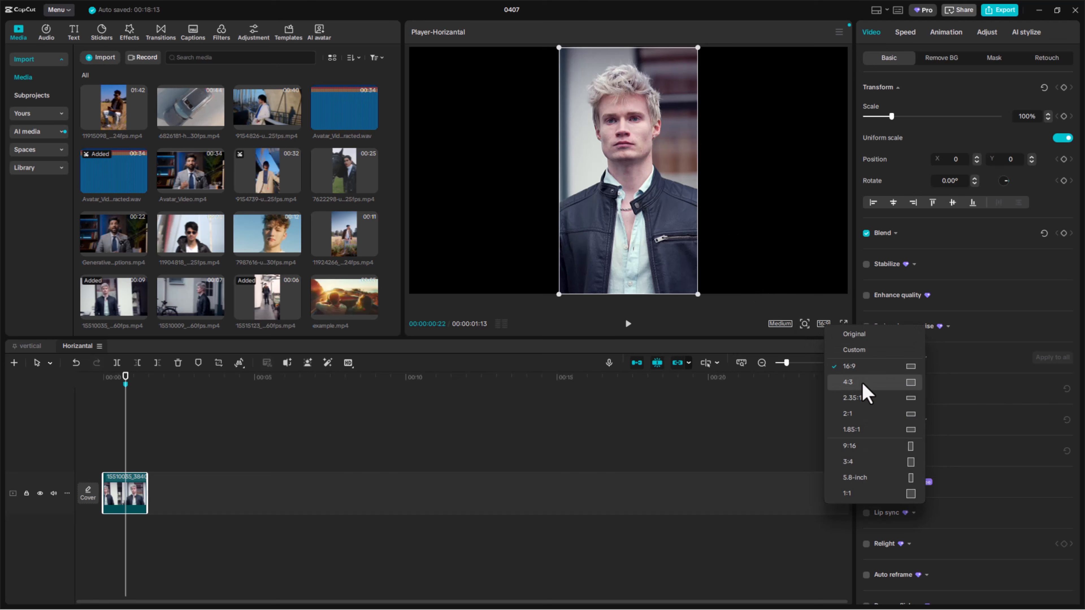
click(883, 446)
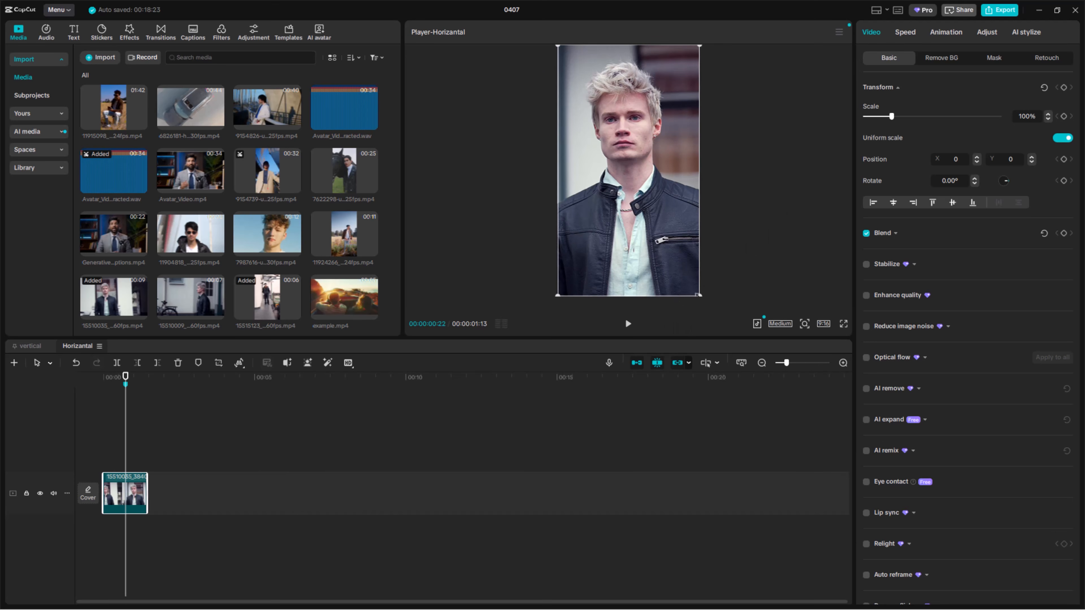
click(218, 362)
drag(584, 428, 576, 414)
click(775, 478)
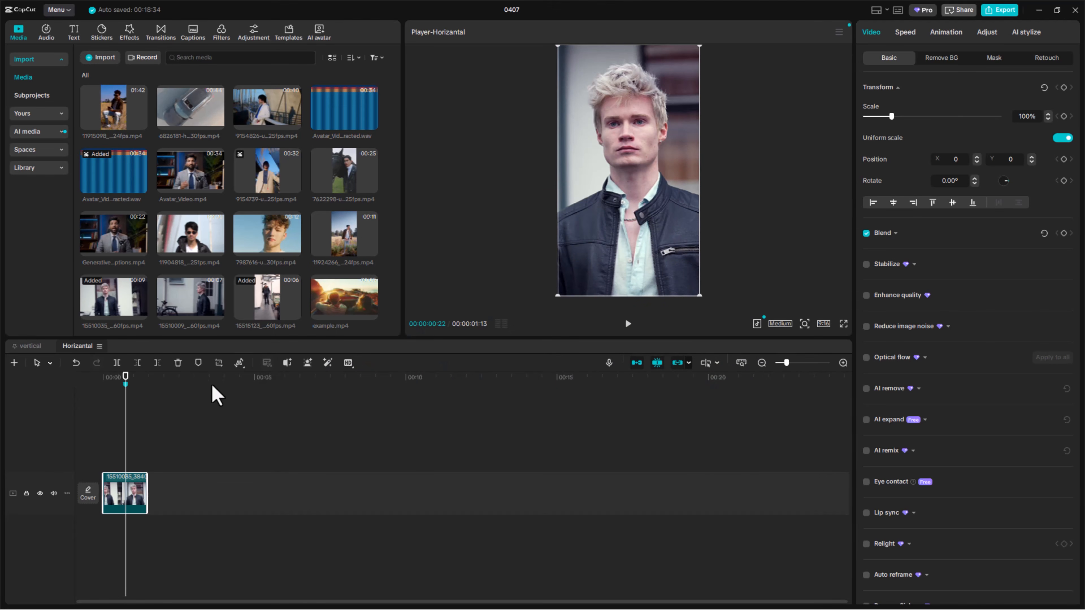
Play the clip from 00:00:00:14 to 00:00:01:02 and insert a freeze frame at that point
click(241, 364)
ctrl+scroll(155, 504, up, 4)
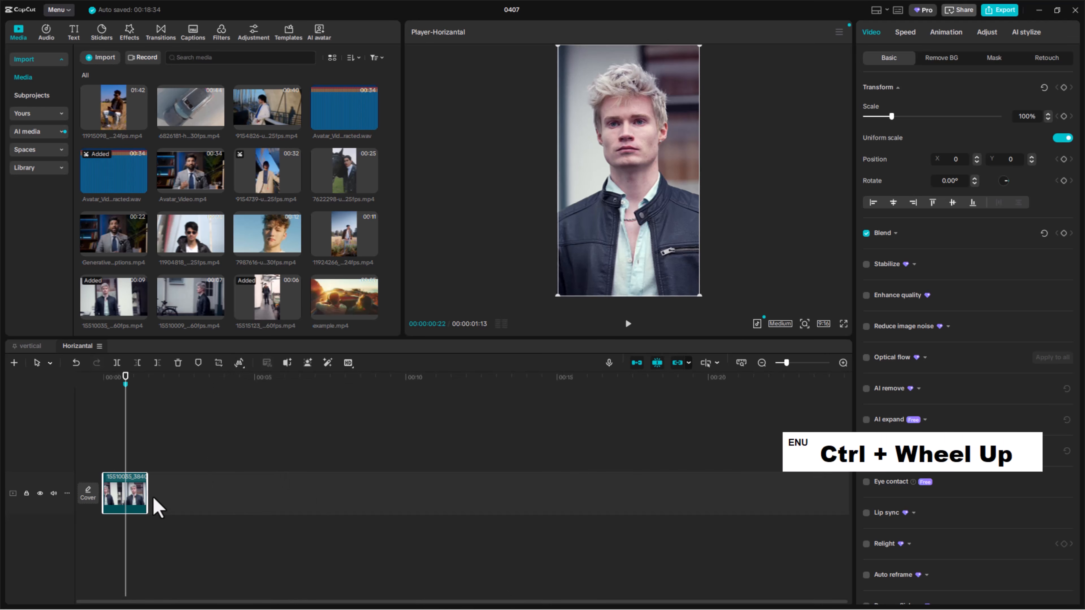
click(245, 367)
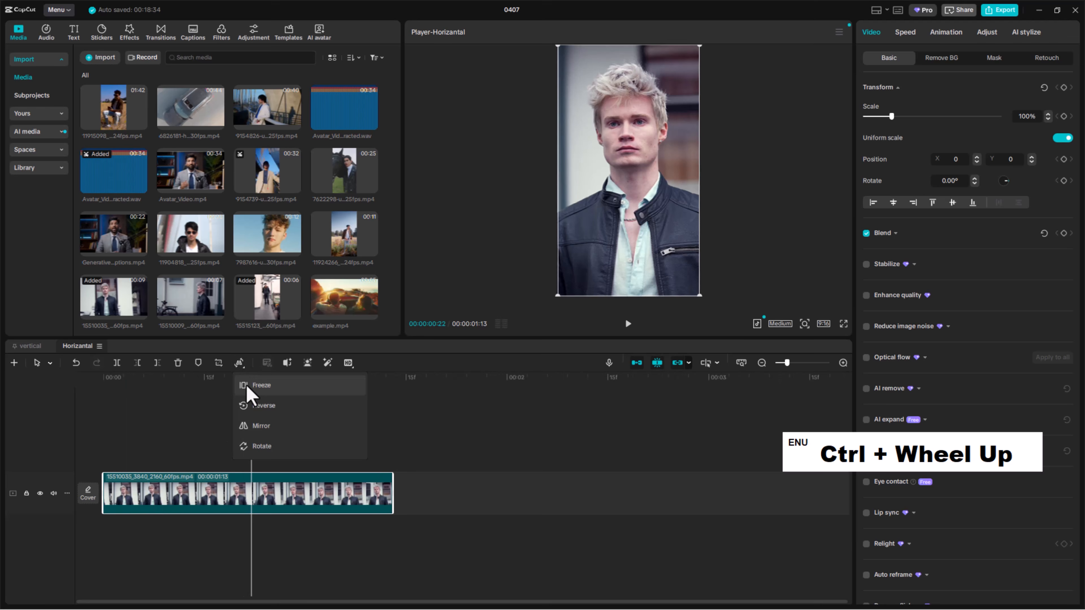
click(196, 385)
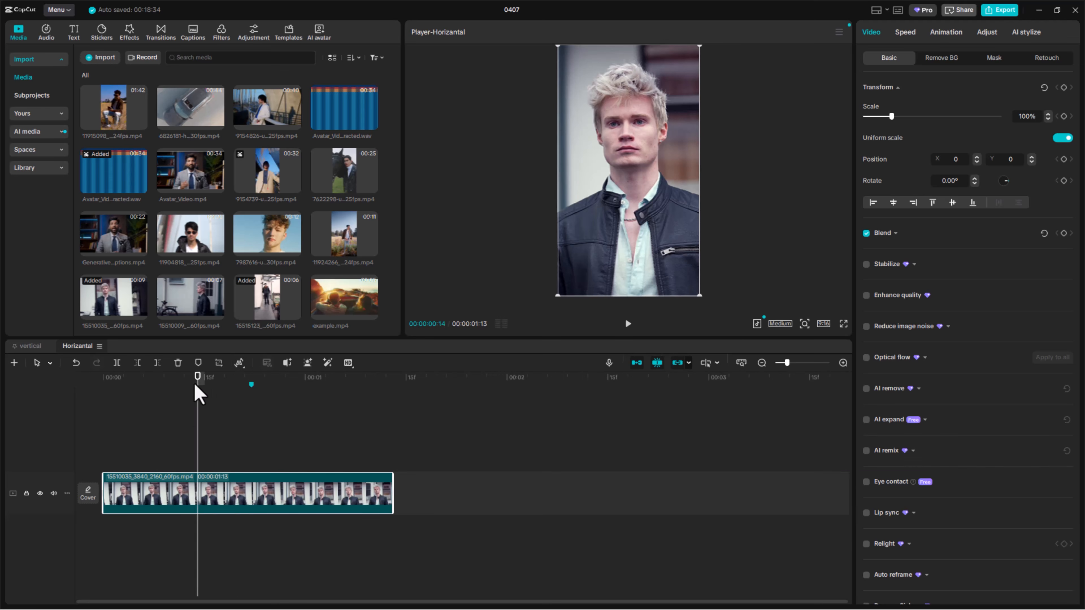
key(space)
key(space)
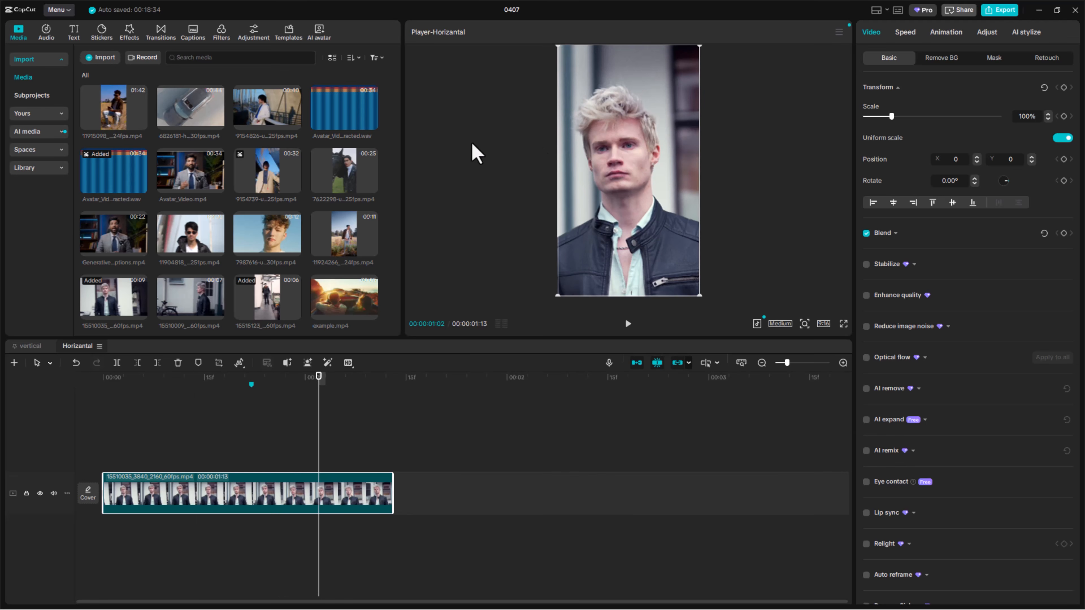
click(241, 363)
click(264, 386)
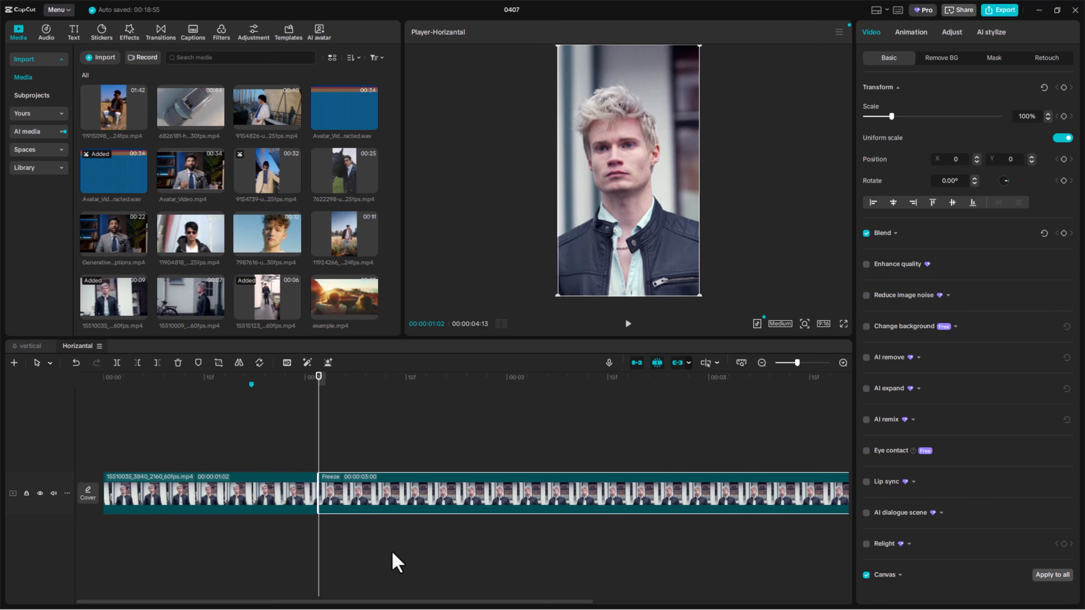
alt+scroll(392, 543, down, 2)
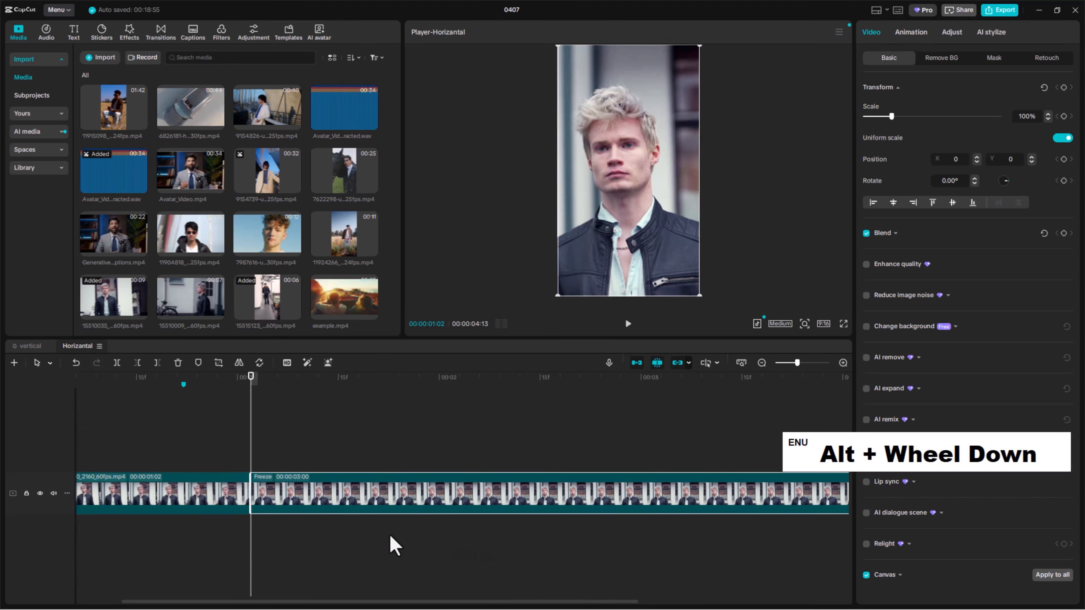
alt+scroll(393, 543, up, 2)
ctrl+scroll(401, 545, up, 1)
ctrl+scroll(405, 546, down, 5)
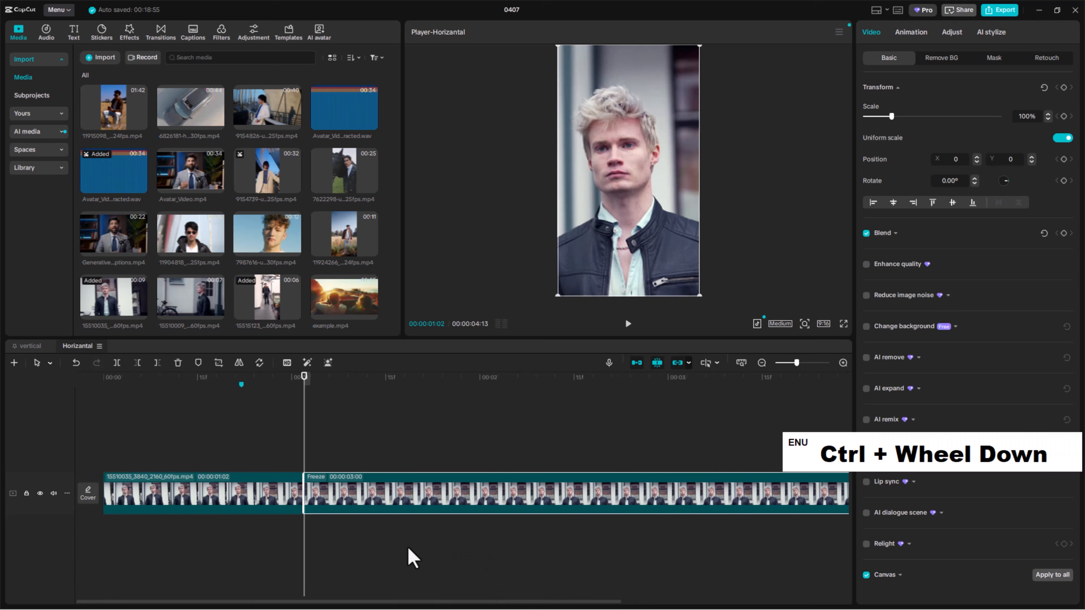
Play the timeline from the start through the 3-second freeze-frame clip to review how the held frame plays
ctrl+scroll(392, 552, down, 1)
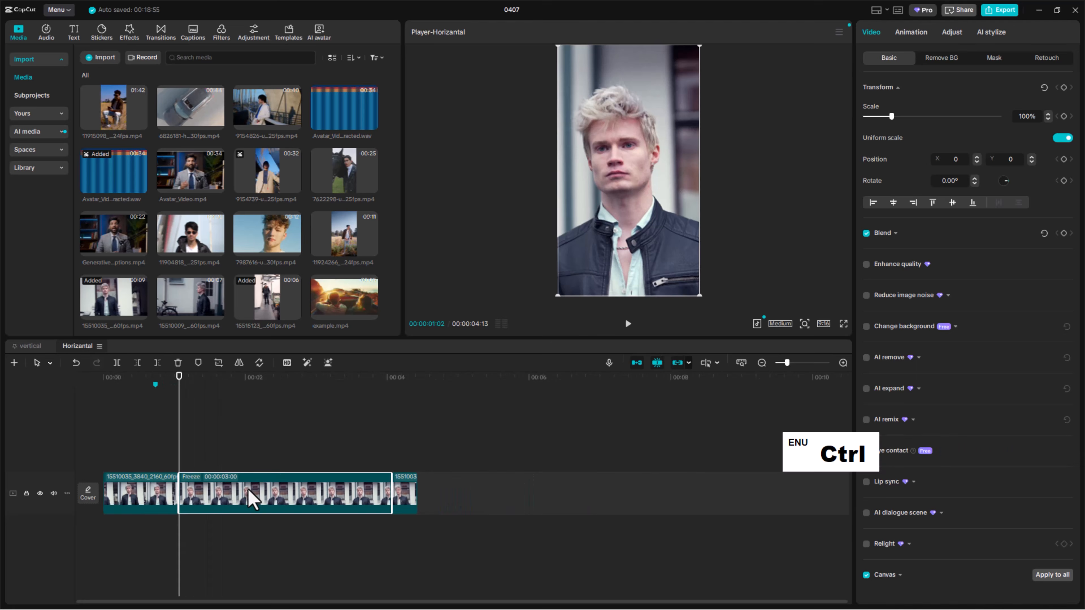
ctrl+scroll(247, 513, down, 1)
click(213, 459)
double_click(228, 504)
key(space)
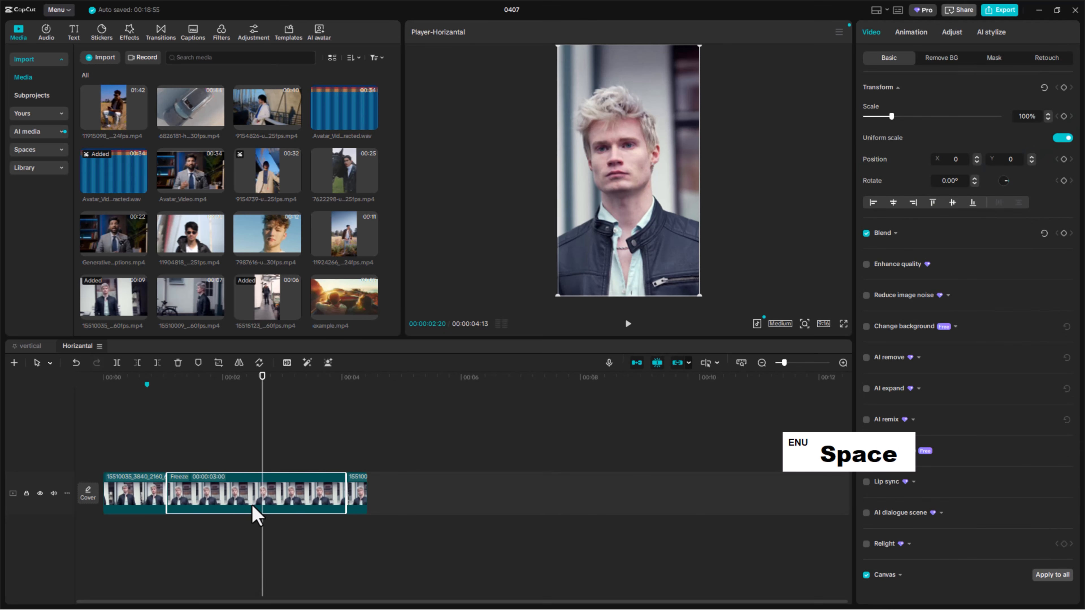
click(213, 457)
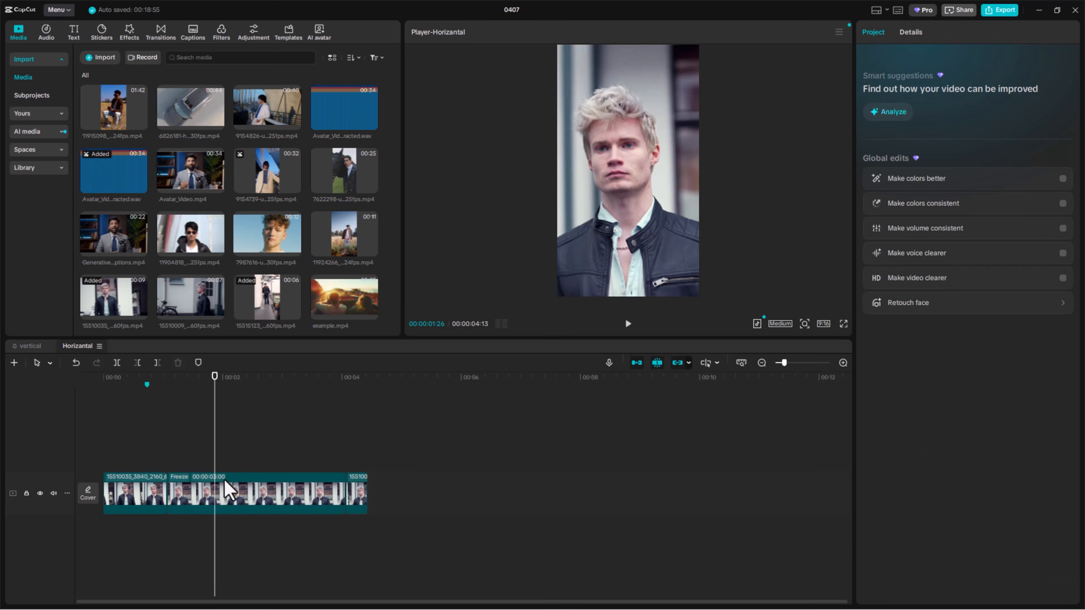
double_click(225, 491)
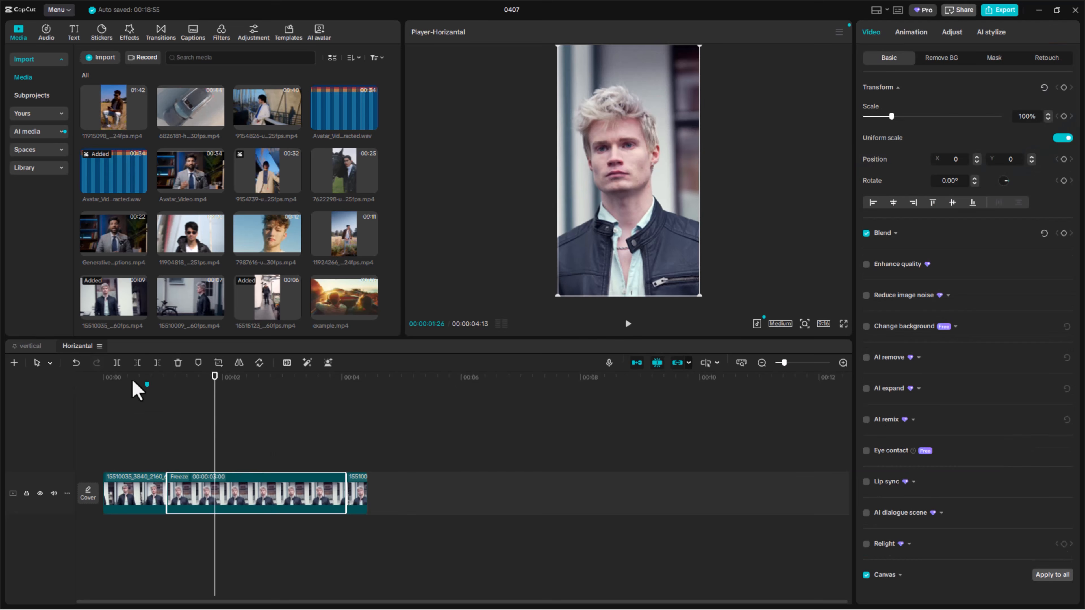
drag(132, 382, 94, 381)
key(space)
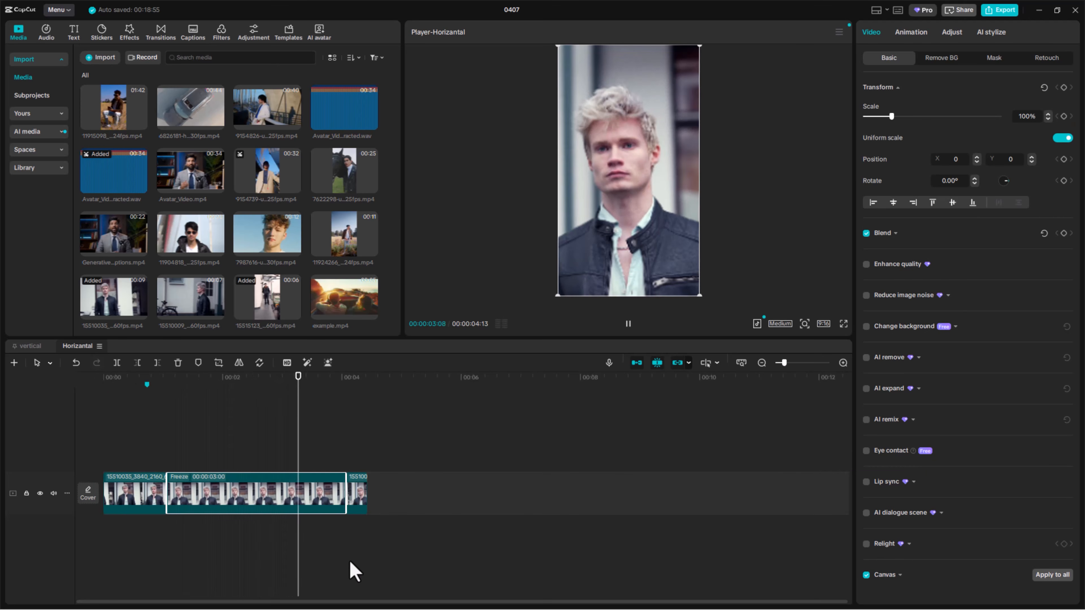
key(space)
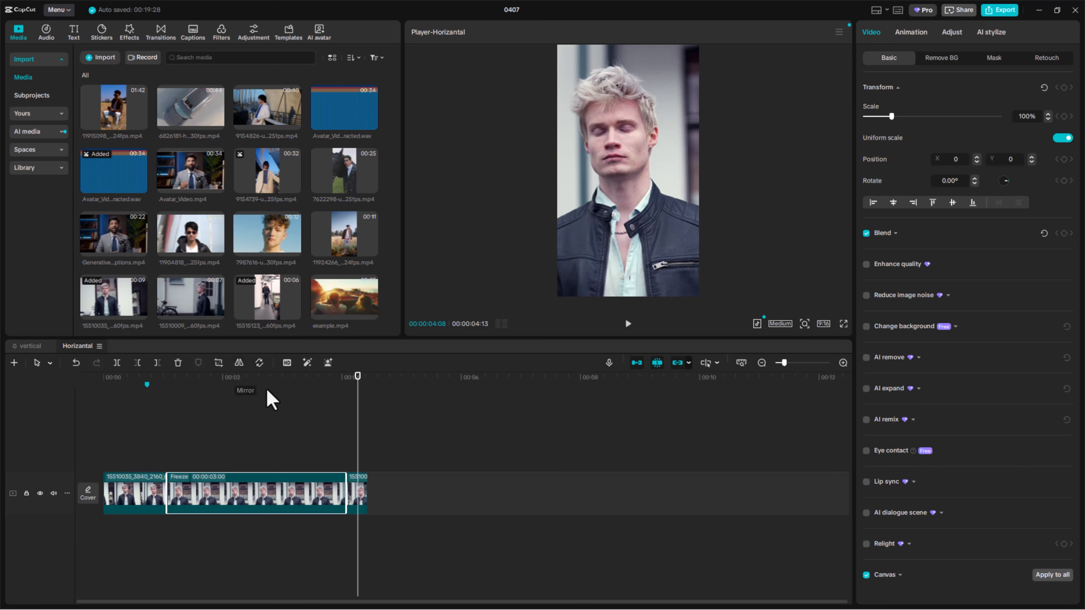
Mirror the freeze-frame clip horizontally
click(265, 378)
click(241, 363)
double_click(241, 363)
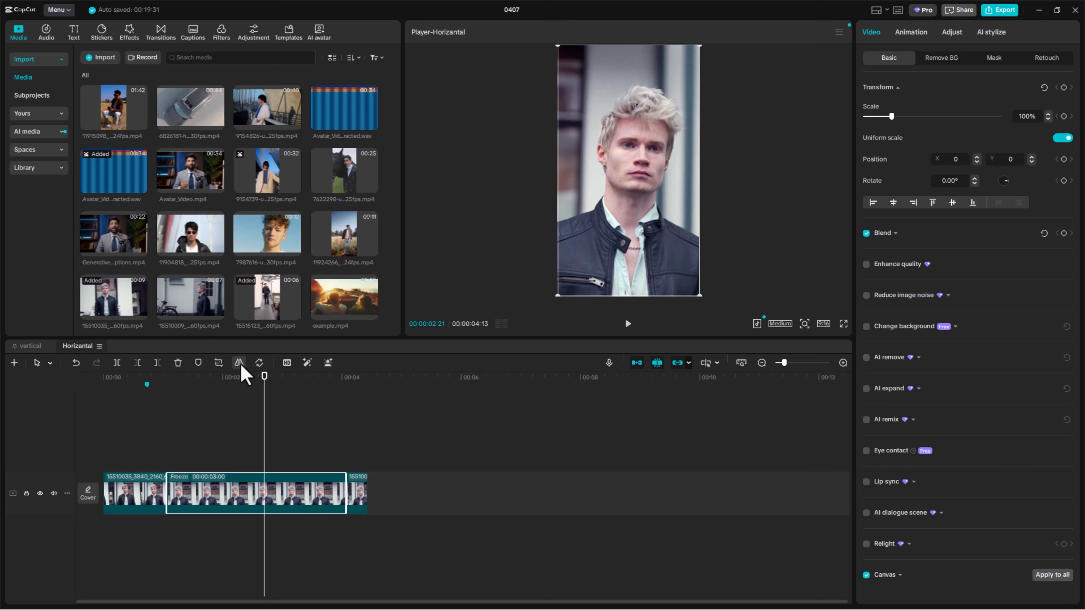
Rotate the freeze-frame clip in 90° increments through a full turn to 360°
click(260, 363)
click(259, 363)
click(259, 363)
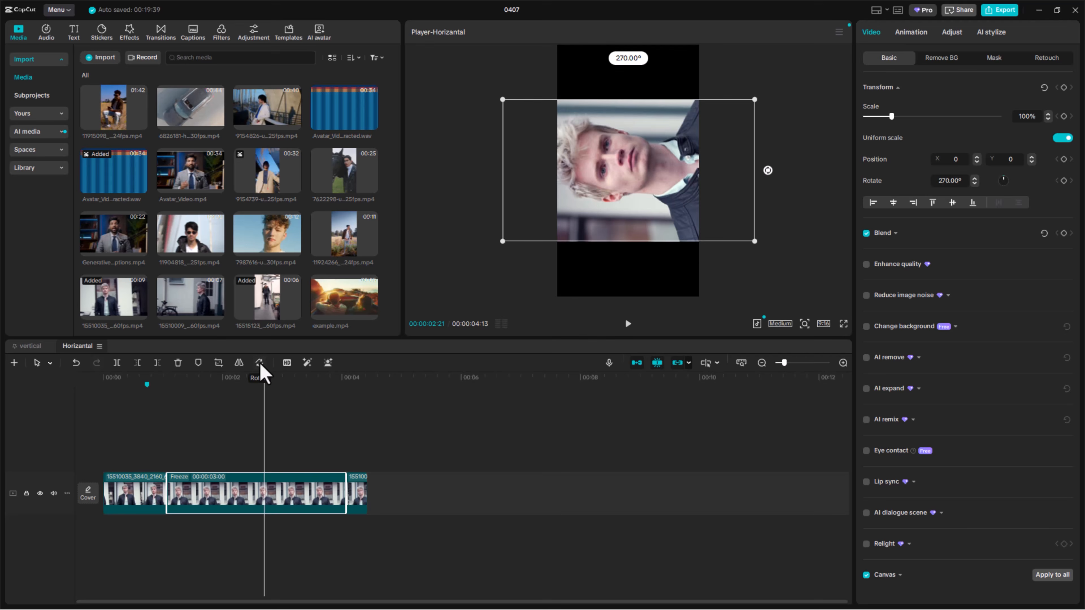
click(260, 363)
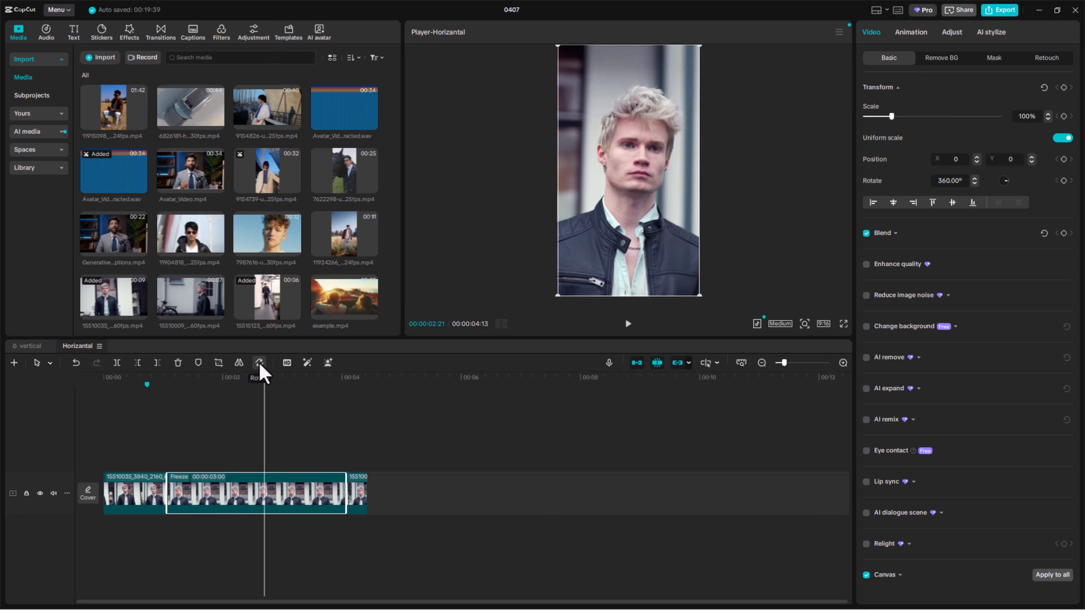
Record a voiceover of about 11 seconds from the desktop microphone, starting at 00:00:03:02 within the freeze frame
click(320, 453)
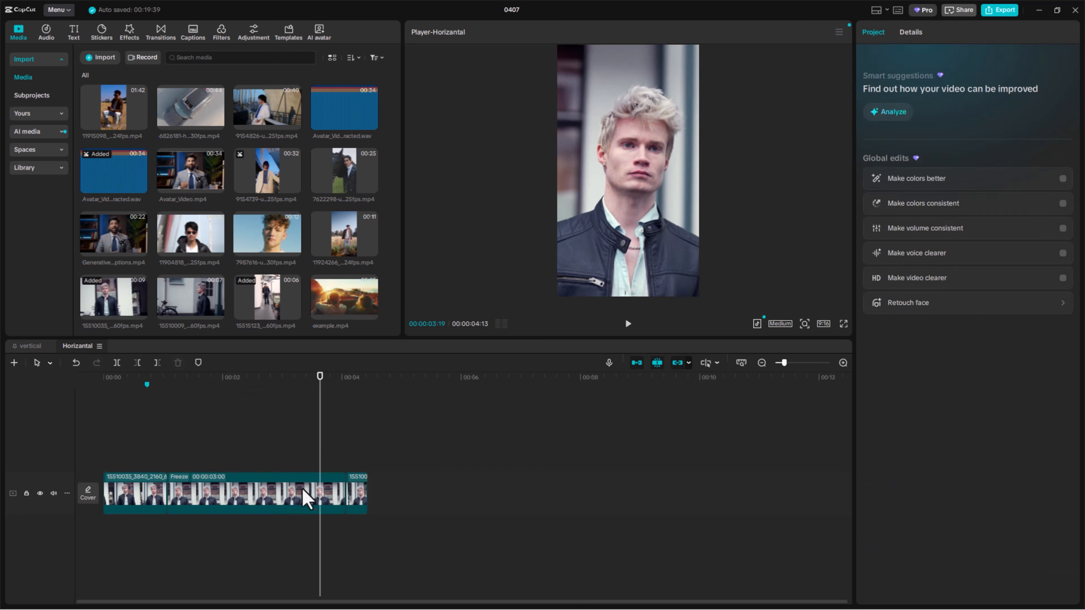
click(301, 496)
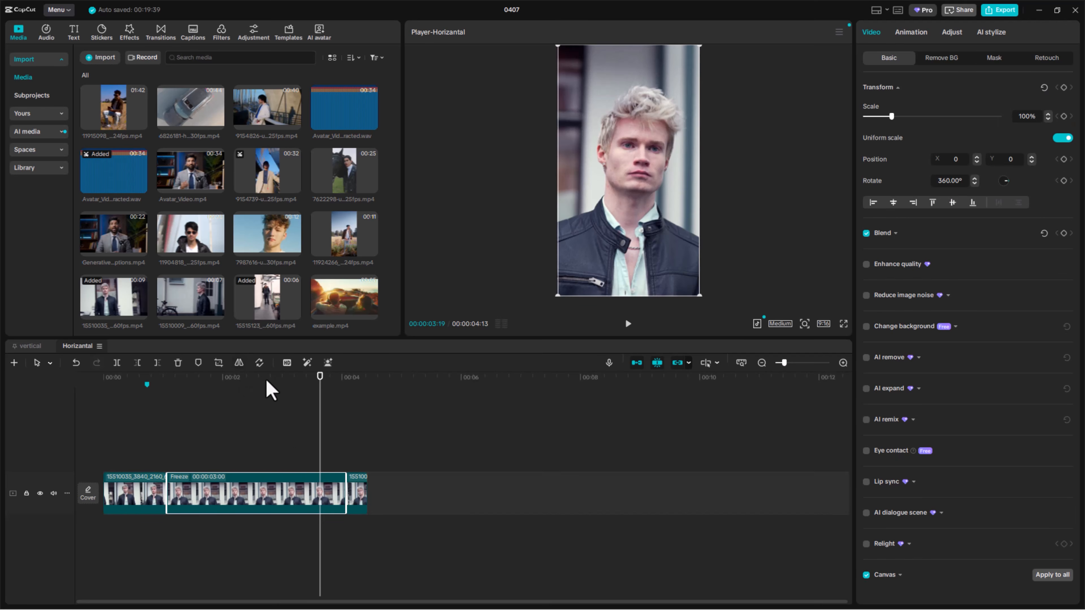
drag(320, 379, 286, 391)
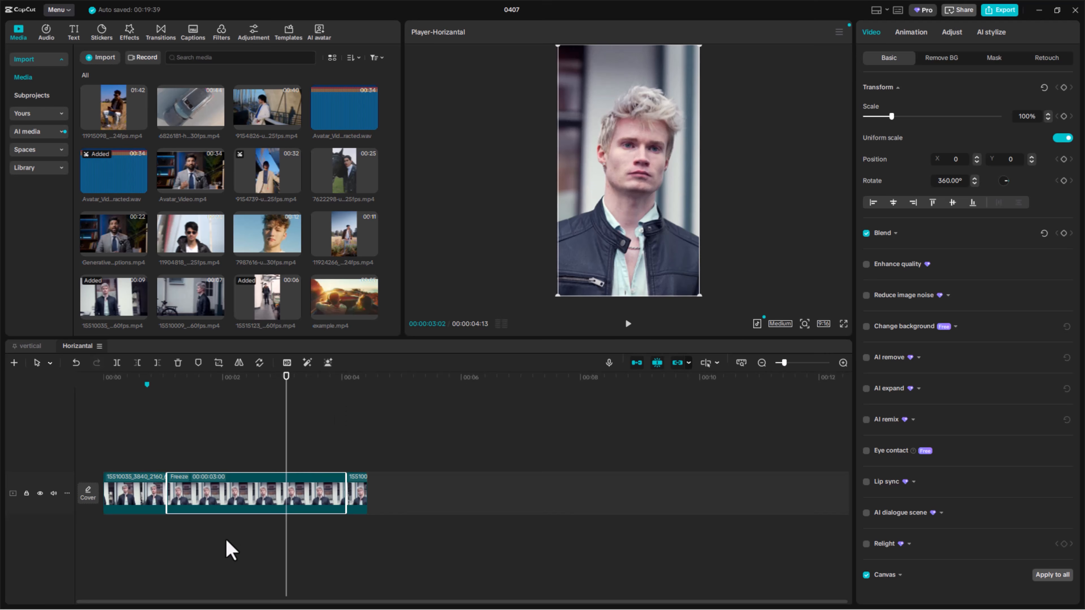
click(609, 363)
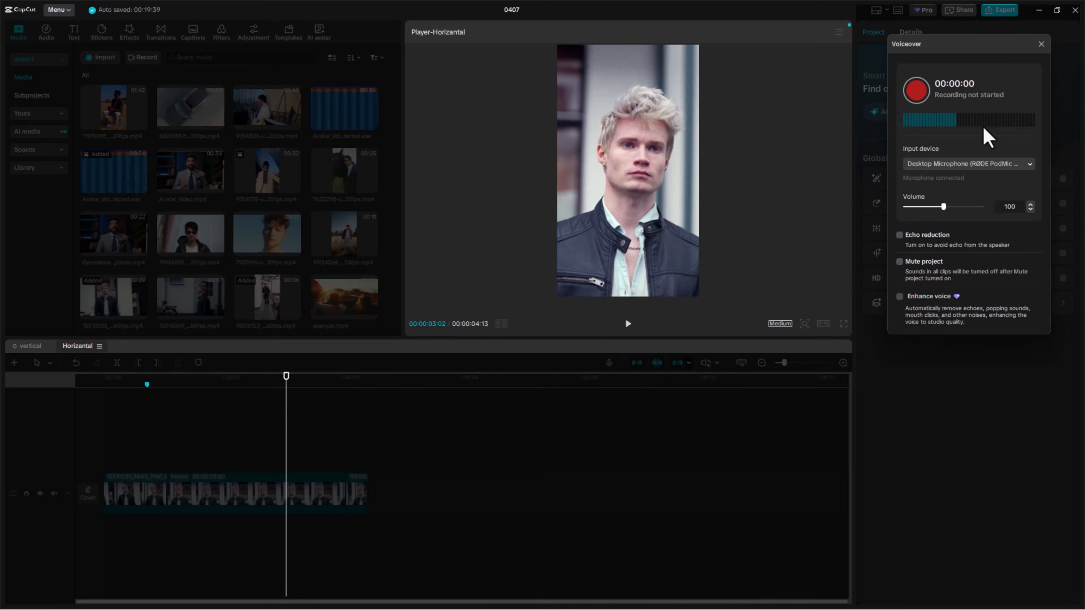
drag(956, 55, 858, 86)
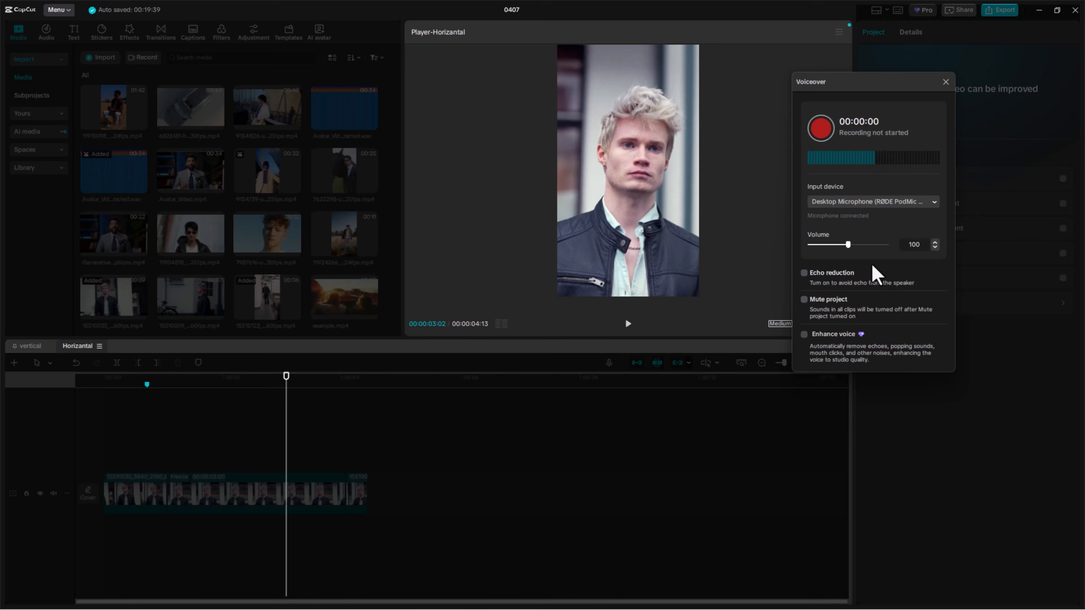
click(822, 128)
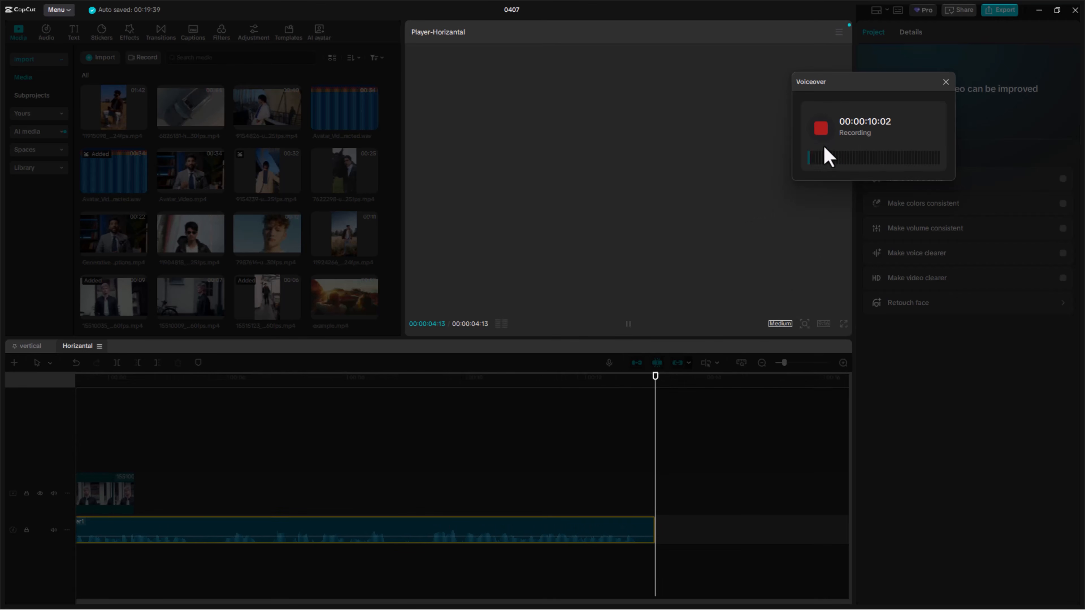
click(821, 128)
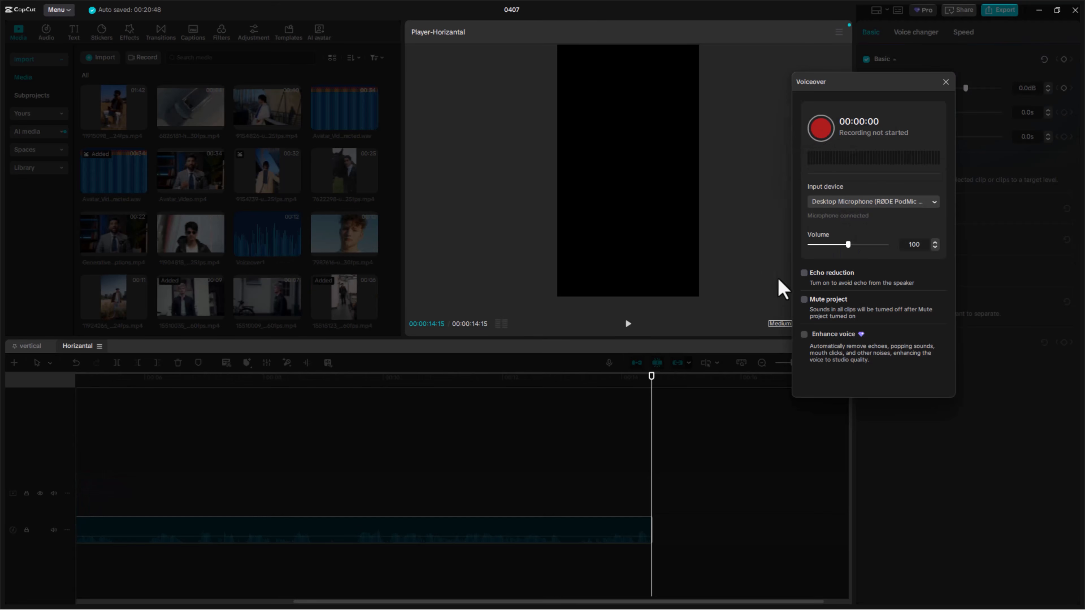
click(946, 81)
Play back part of the recorded voiceover and delete its clip from the timeline
drag(448, 379, 309, 430)
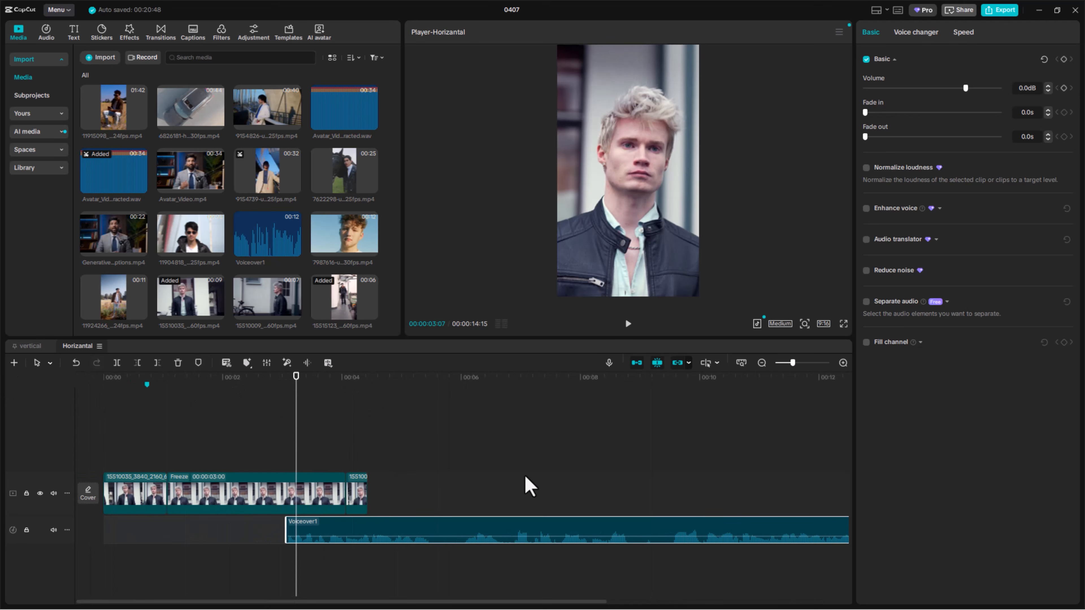
key(space)
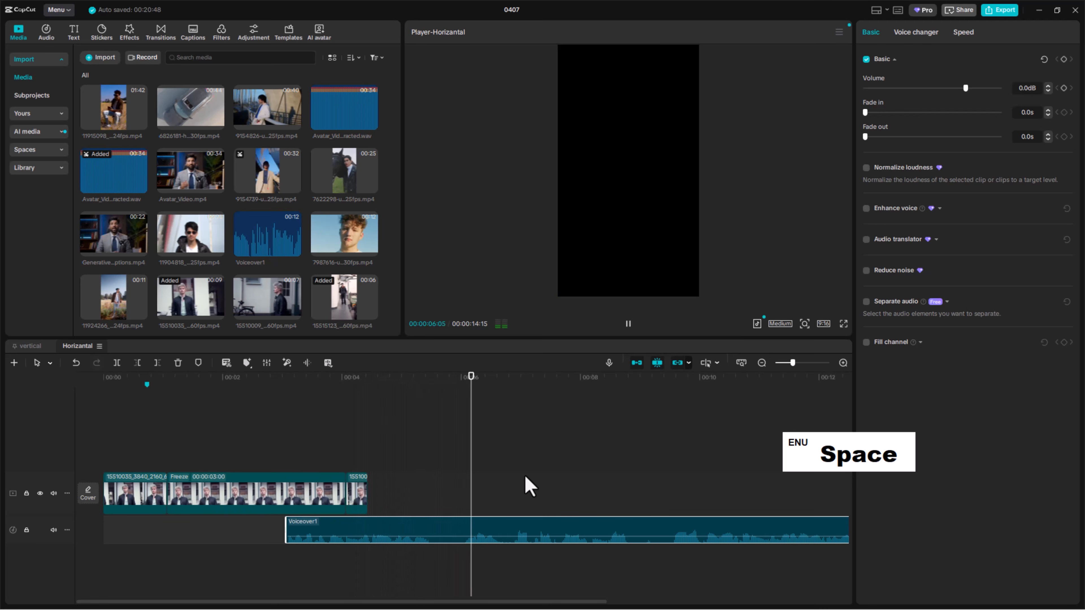
key(space)
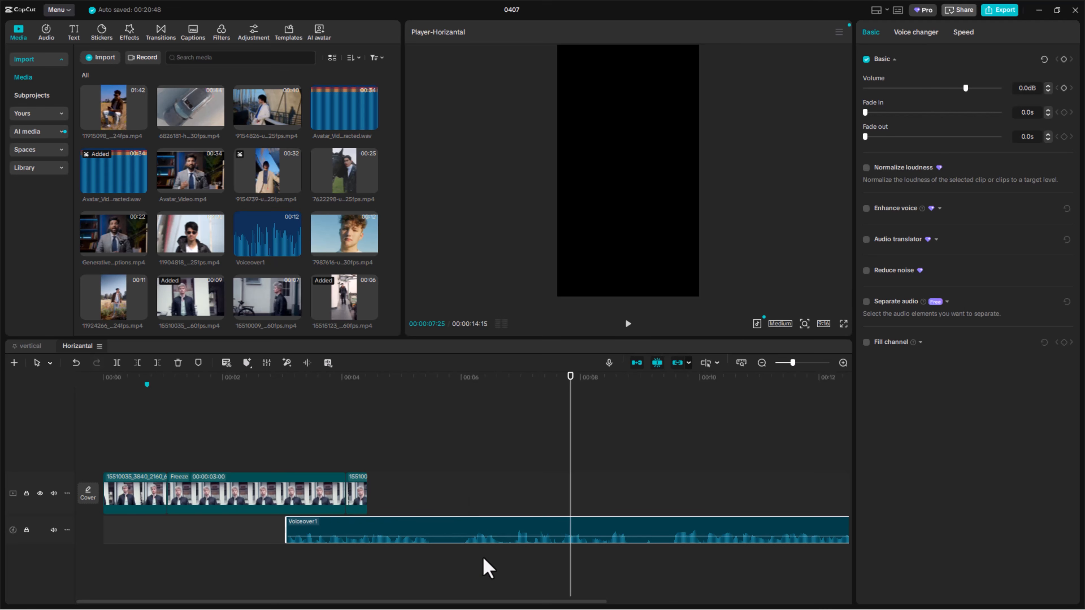
mouse_move(489, 537)
key(Delete)
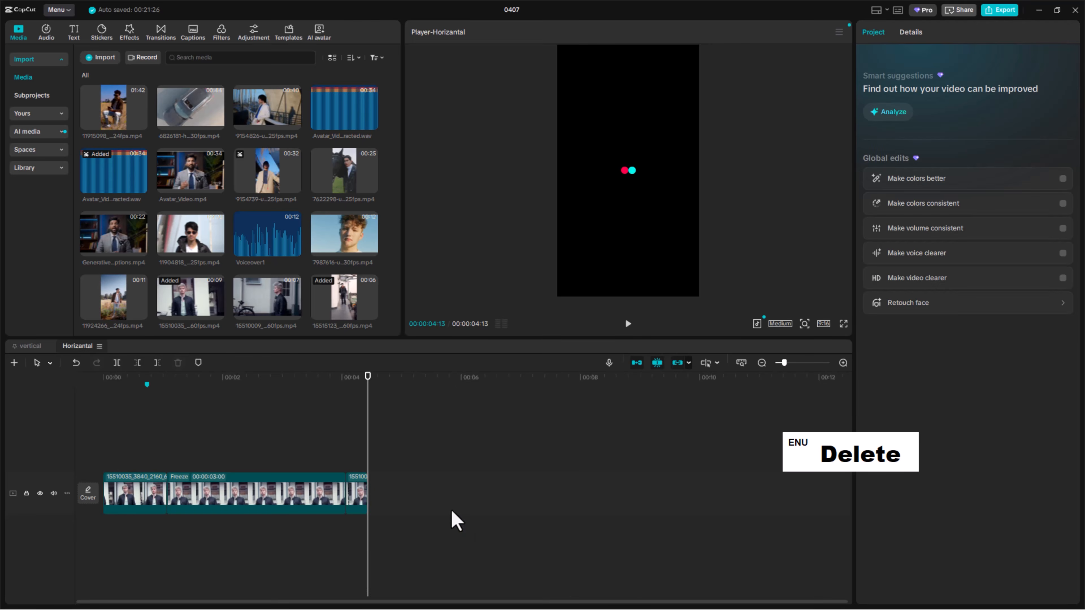
Turn off auto snapping and move the short last clip onto a new track above the end of the freeze frame
drag(365, 377, 319, 378)
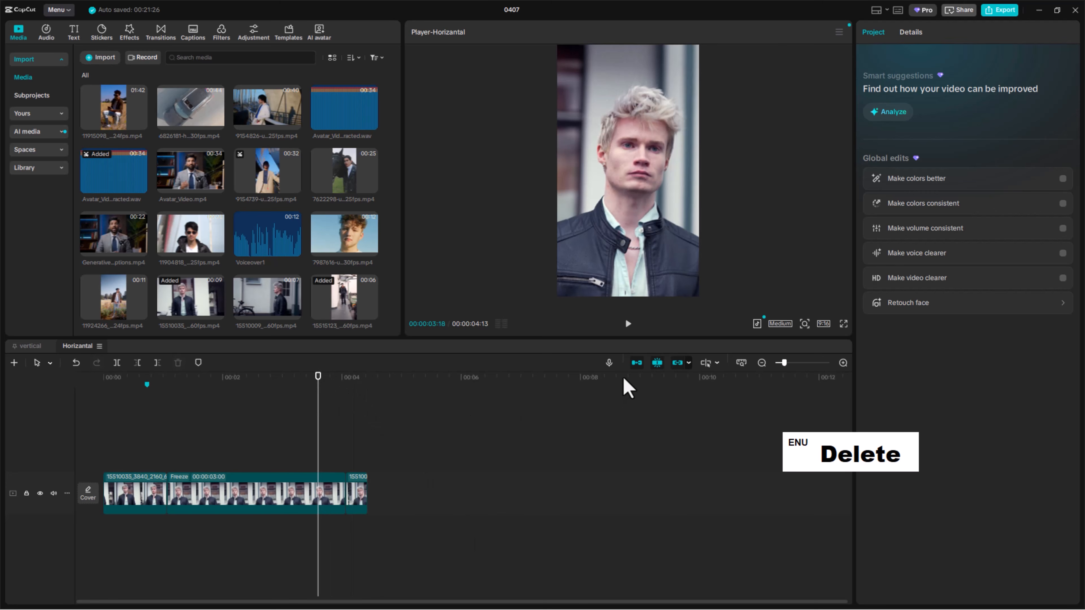
click(657, 363)
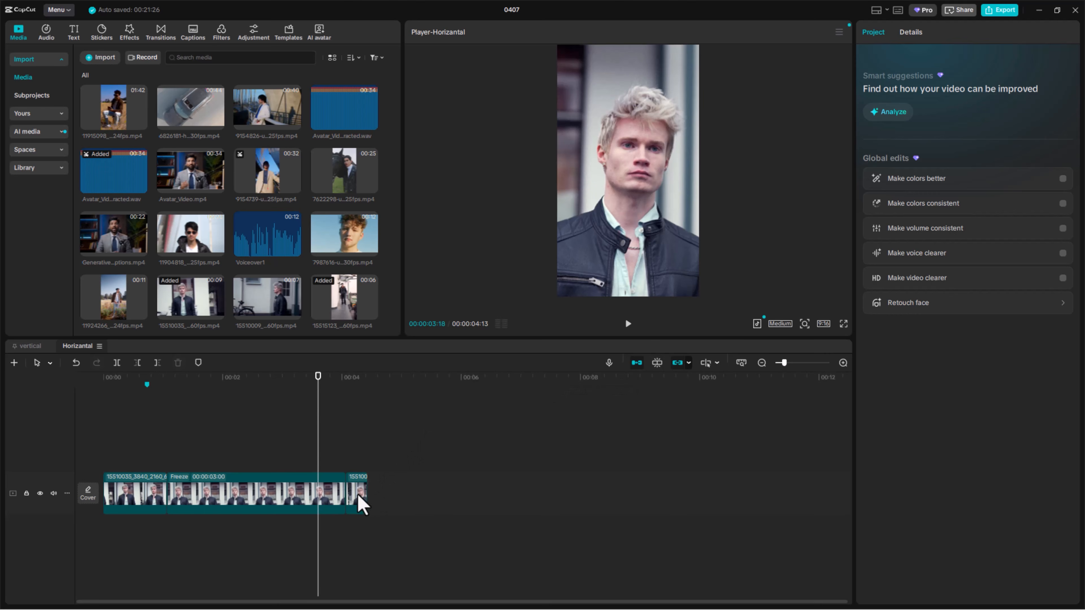
drag(361, 505, 332, 447)
Turn auto snapping back on and snap the short upper clip's start to the playhead at 00:00:02:22
drag(335, 376, 267, 377)
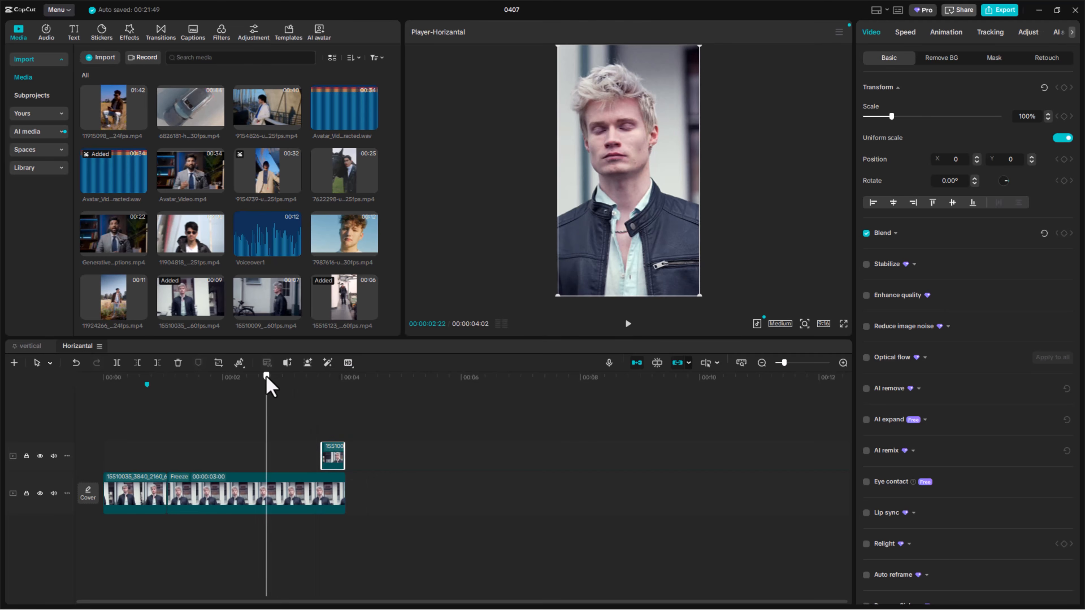
click(659, 365)
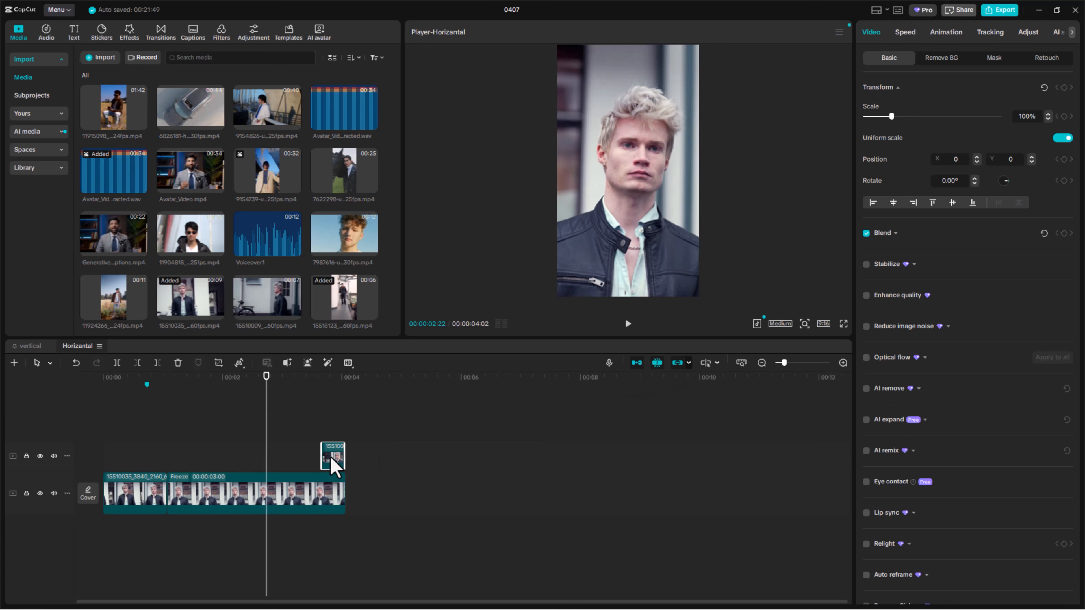
drag(324, 455, 279, 440)
Snap the 11904818 video behind the short upper clip and the 7987616 video onto a track above at the playhead, and delete both
drag(212, 240, 293, 466)
drag(351, 242, 279, 425)
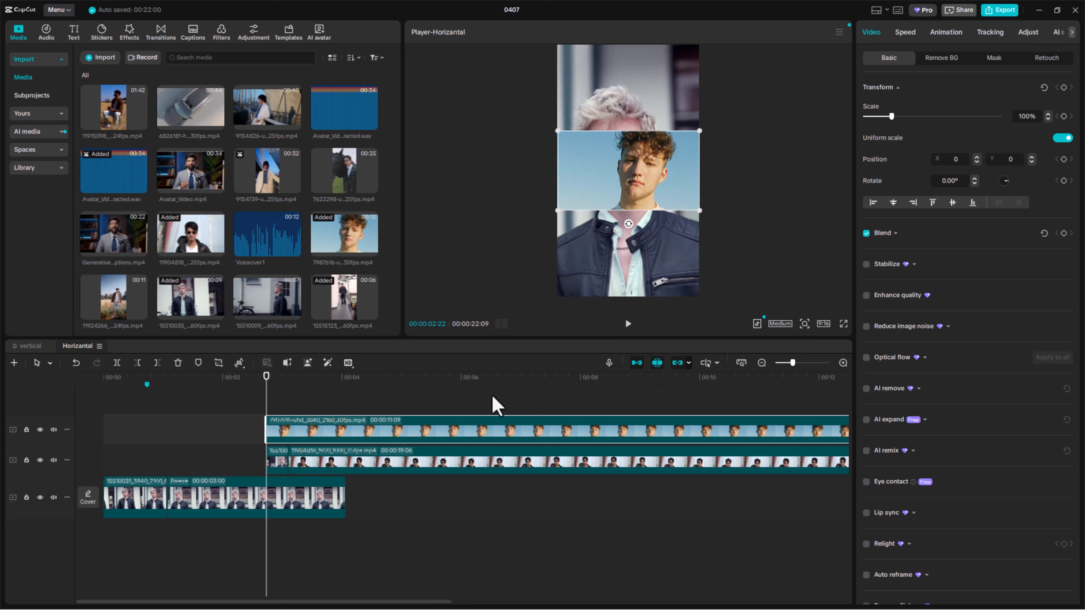
click(450, 465)
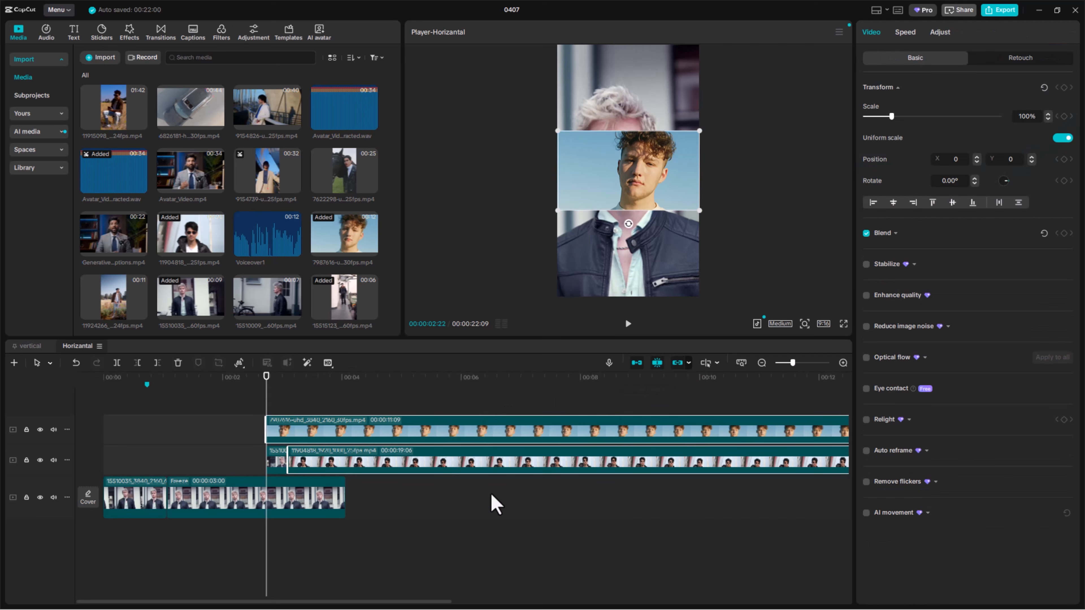
key(Delete)
Delete the short clip from the upper track and place the playhead at 00:00:01:16
click(278, 453)
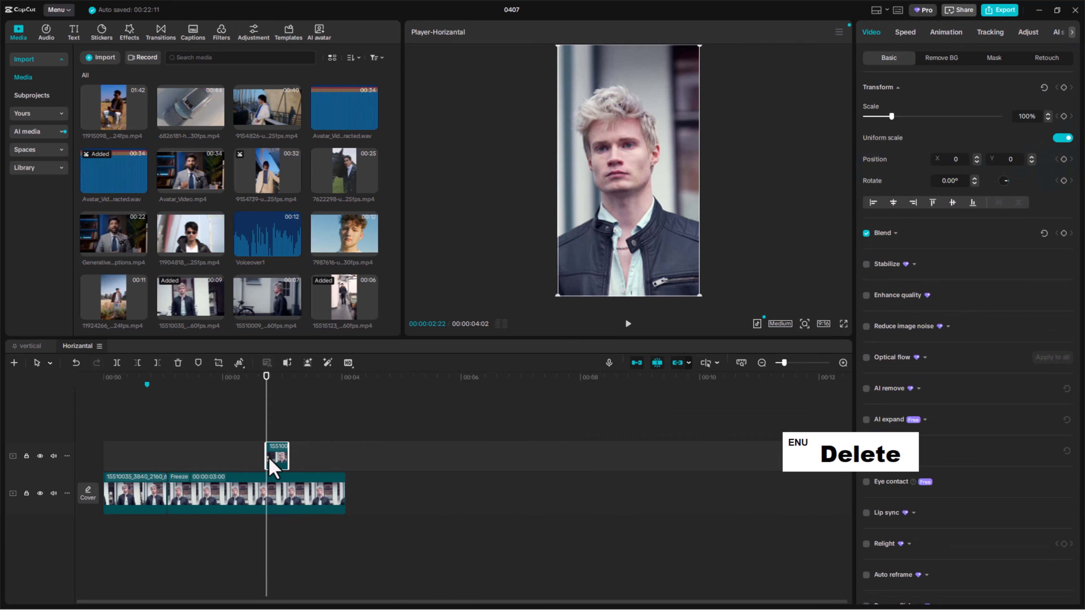
click(299, 453)
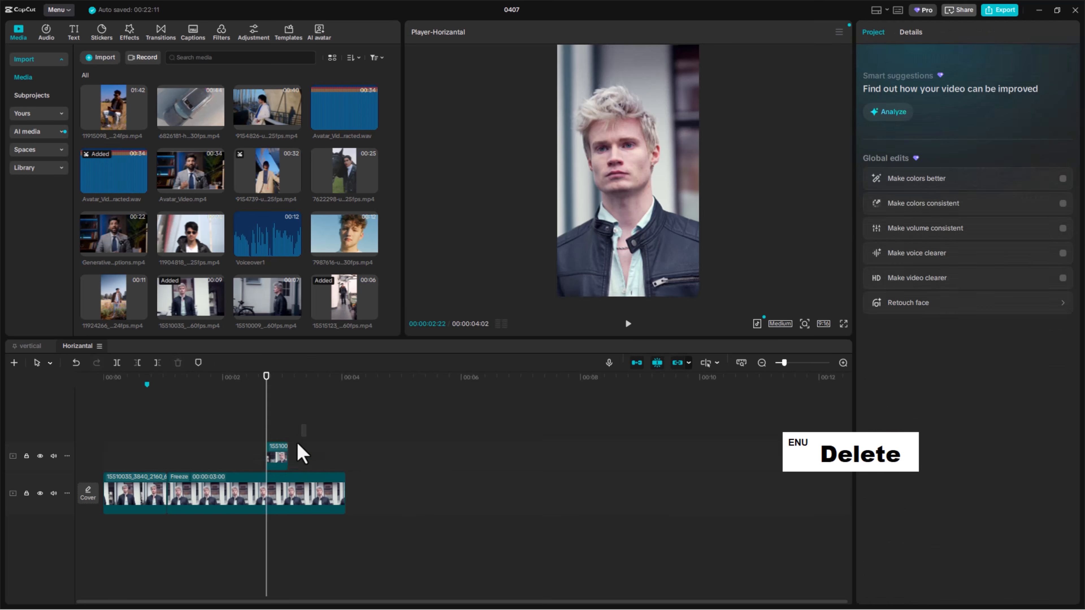
click(283, 465)
click(350, 465)
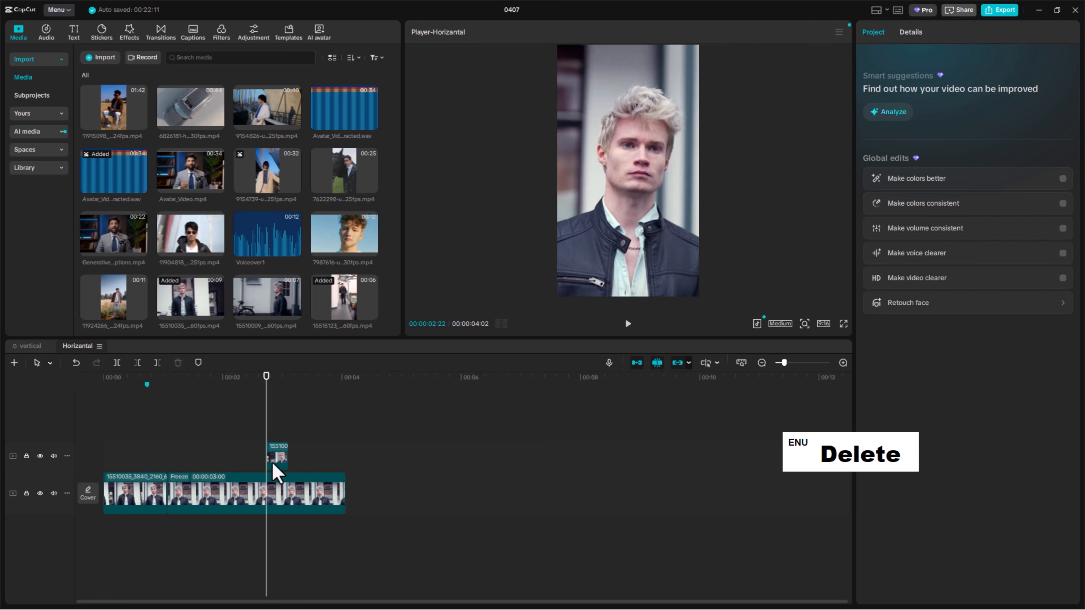
drag(312, 381, 194, 391)
click(280, 459)
key(Delete)
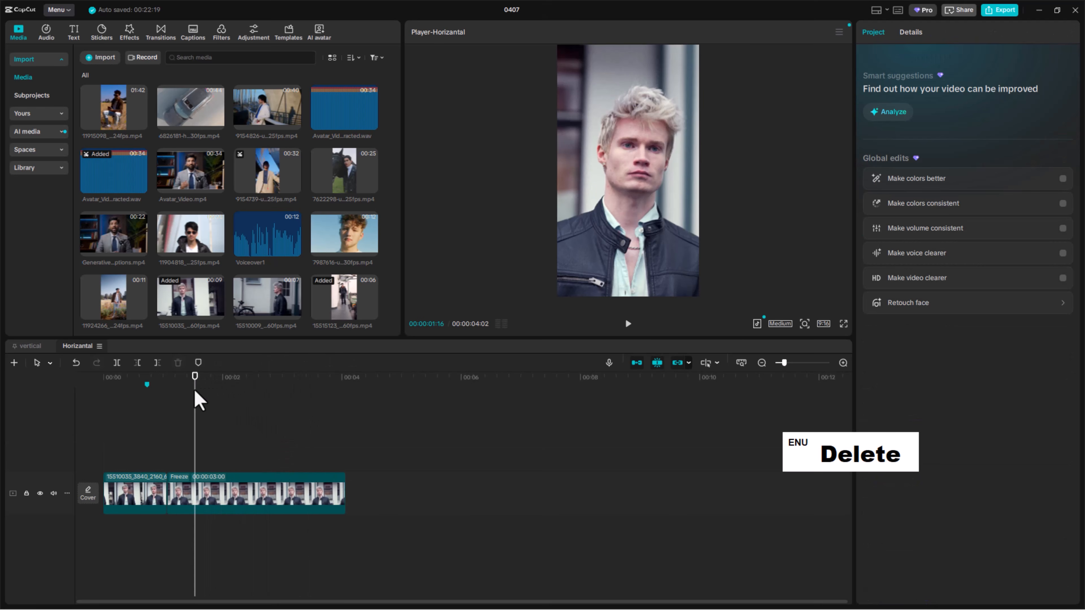
Add a default text clip at the playhead and shift it earlier so it starts just before the freeze frame
click(100, 34)
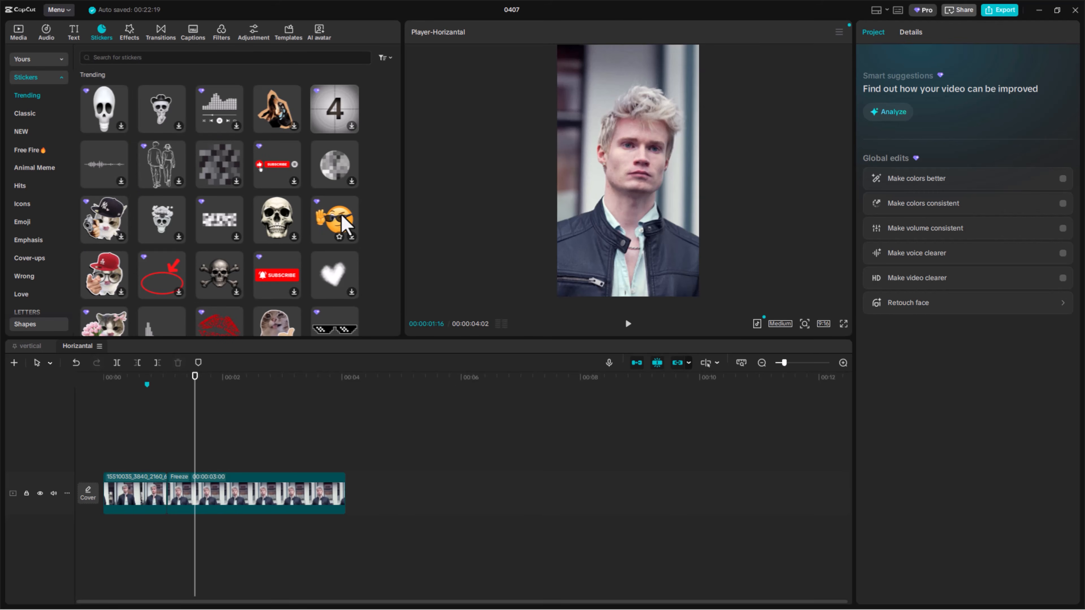
click(74, 34)
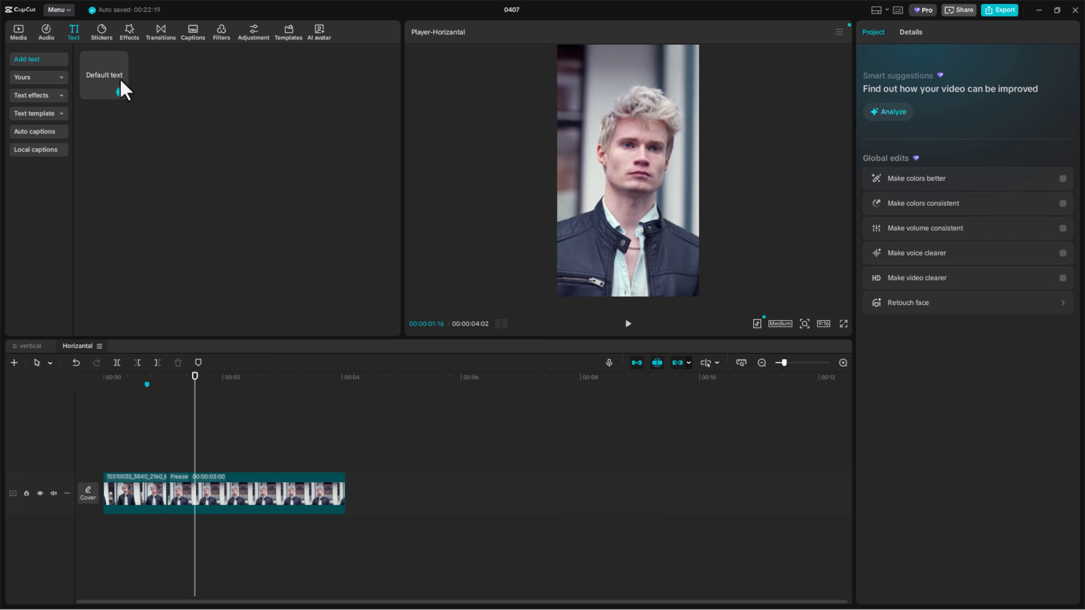
click(111, 80)
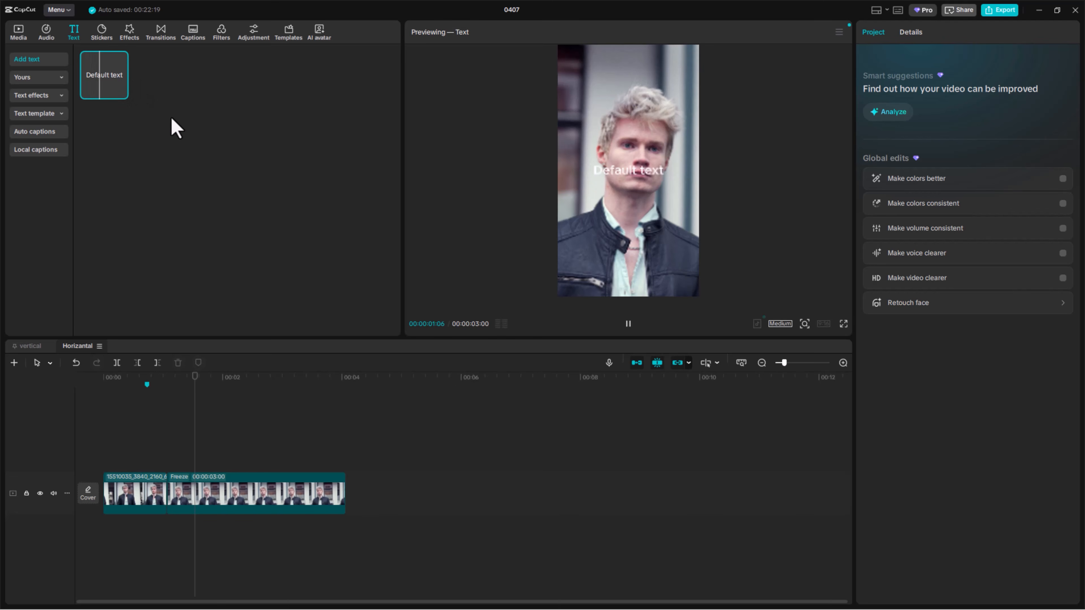
click(122, 91)
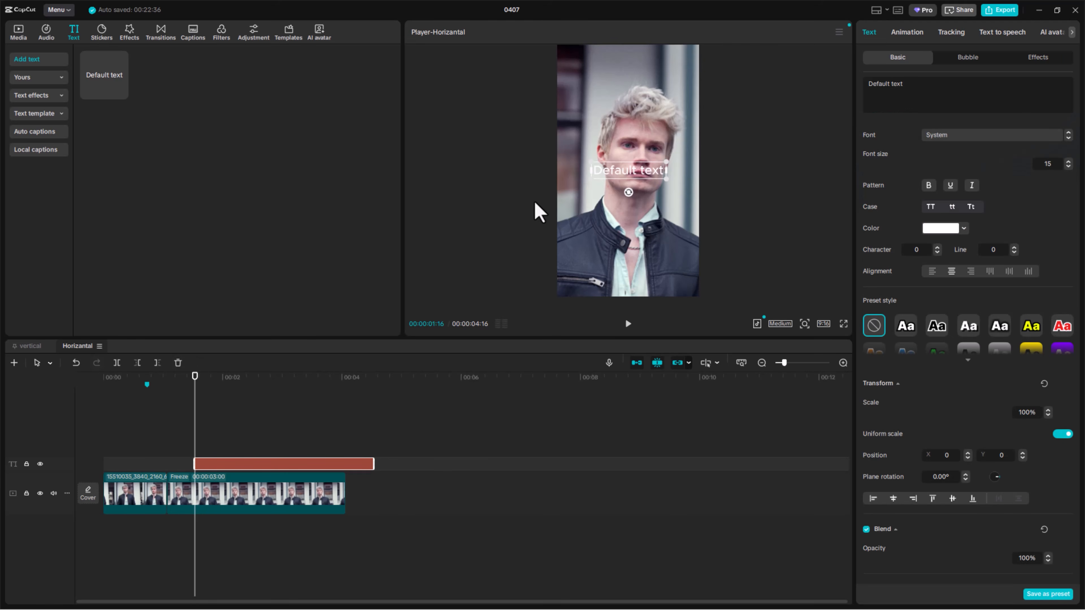
drag(244, 465, 204, 464)
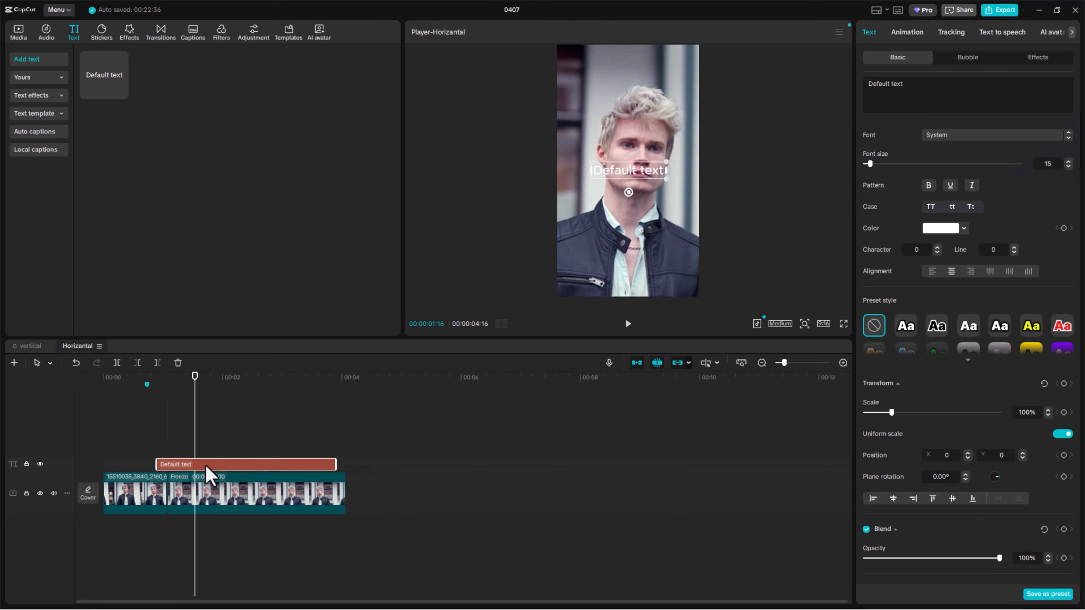
Trim the default text's end to 00:00:01:16 and place the playhead on the marker at 00:00:00:22
drag(335, 464, 196, 464)
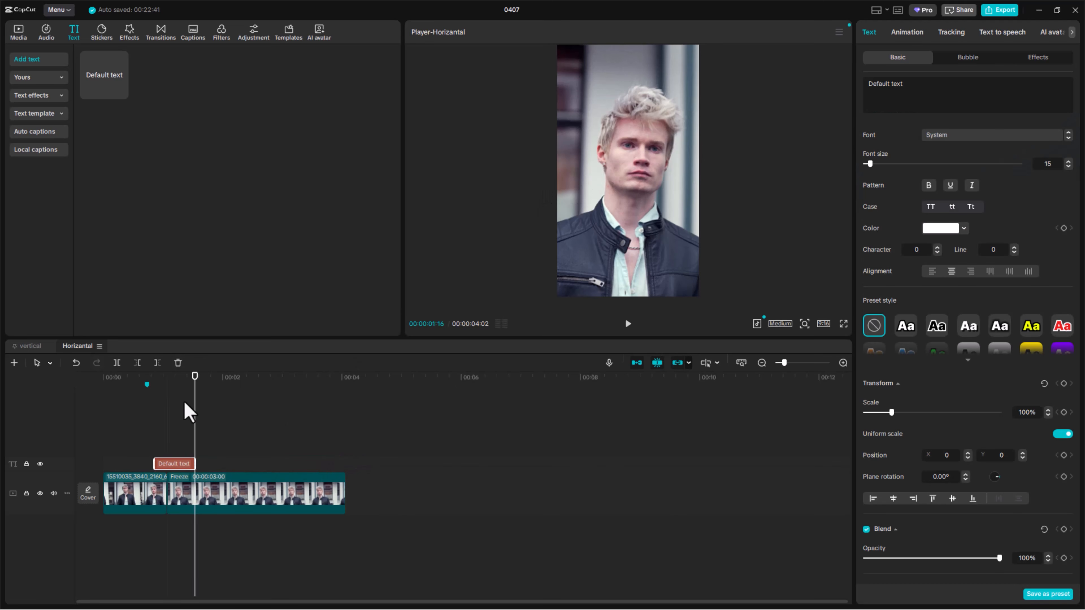
drag(195, 377, 147, 383)
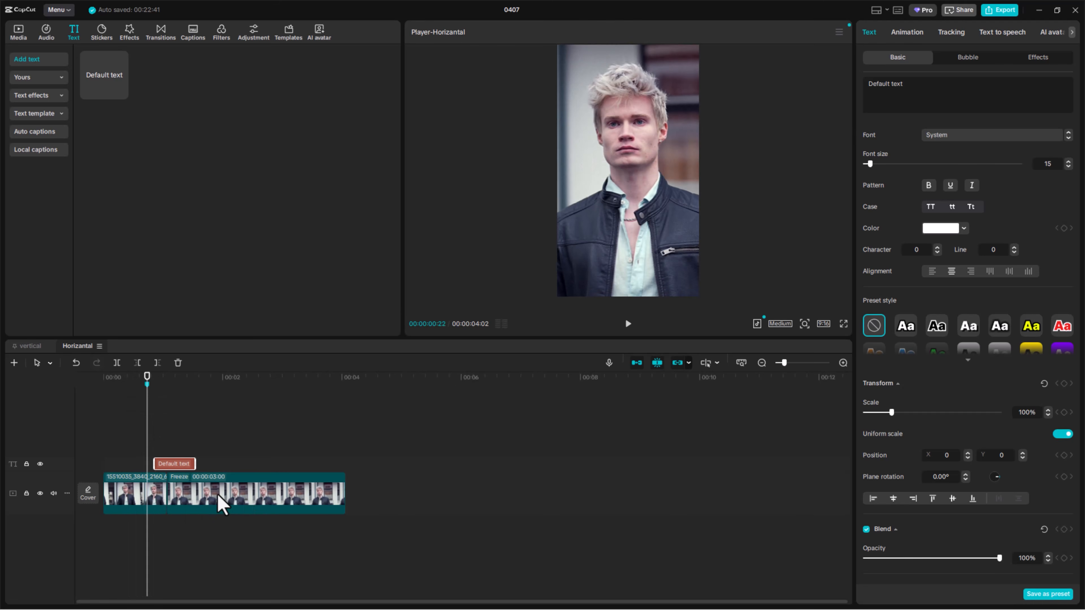
Turn off the main track magnet and shift both main-track clips later, moving them back to the timeline's start
drag(220, 495, 242, 497)
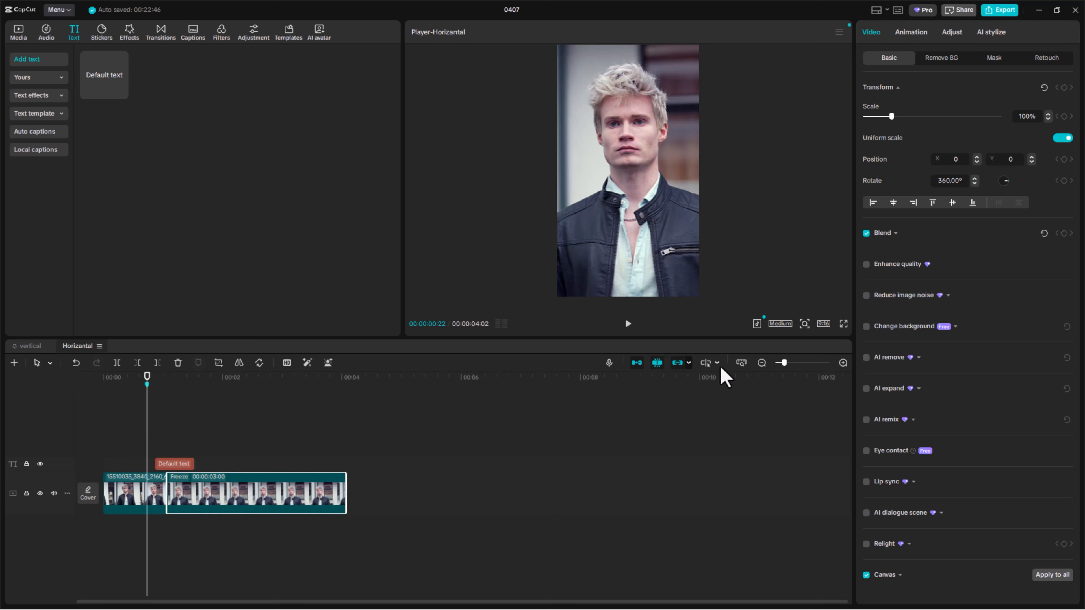
click(639, 365)
drag(391, 488, 158, 496)
drag(235, 500, 269, 502)
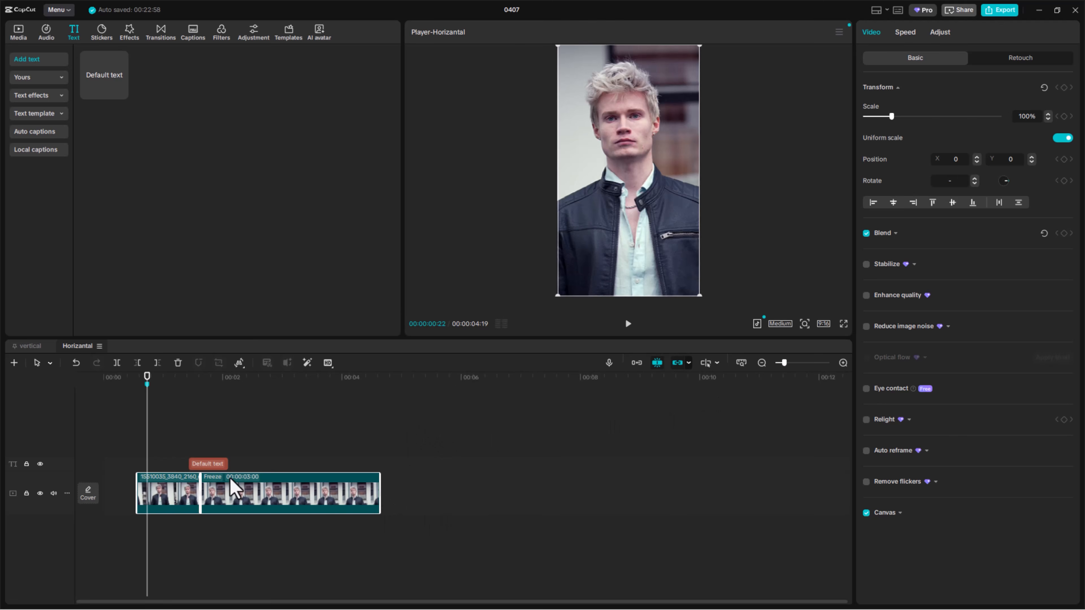
drag(304, 511, 281, 511)
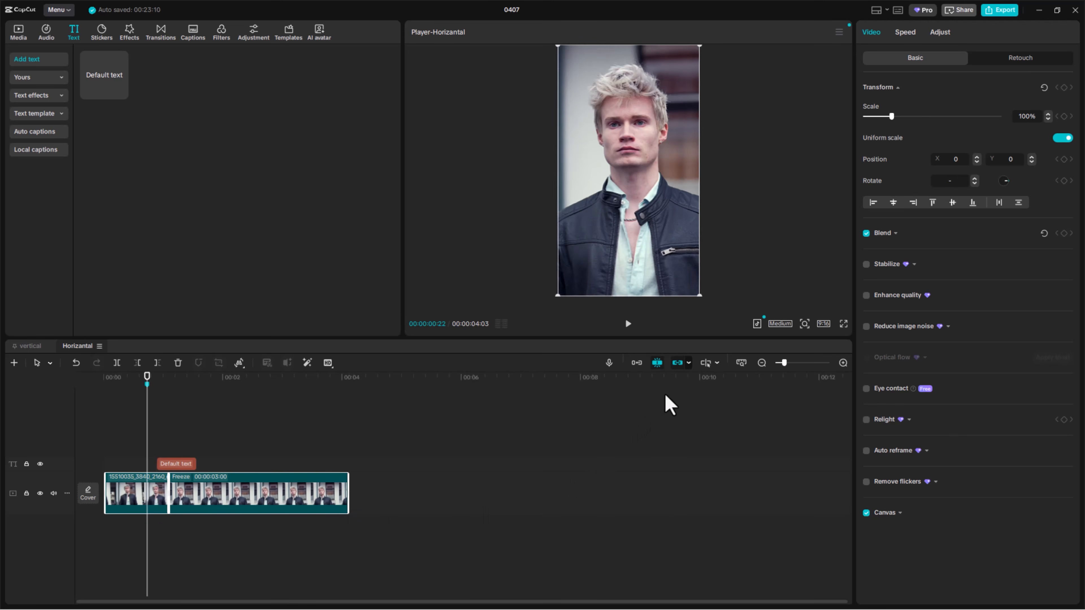
Examine in the linkage settings which item types follow the main-track clips, and close the settings
click(687, 366)
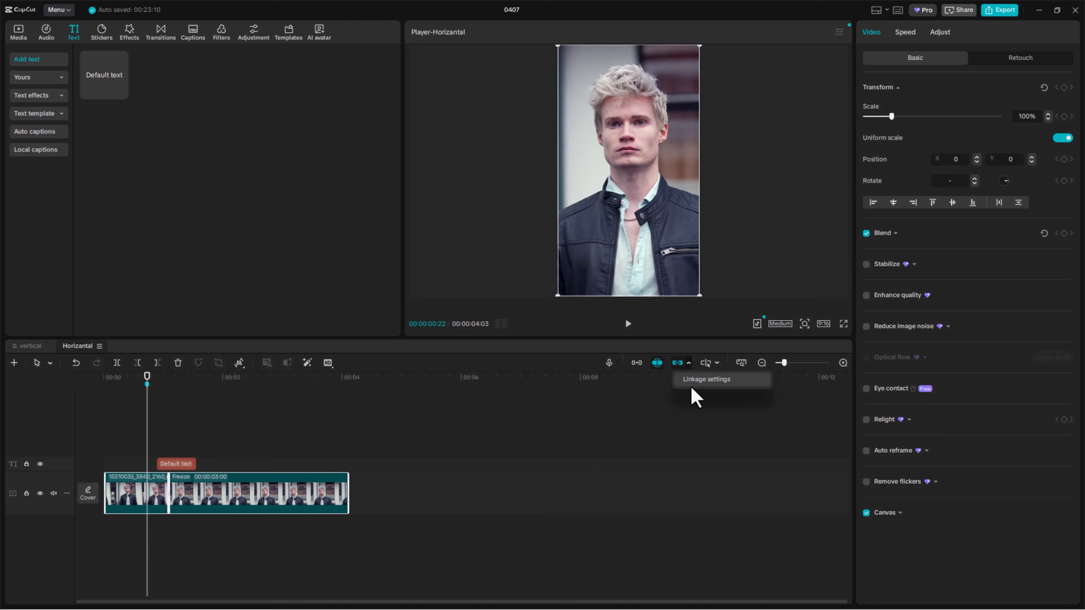
click(706, 380)
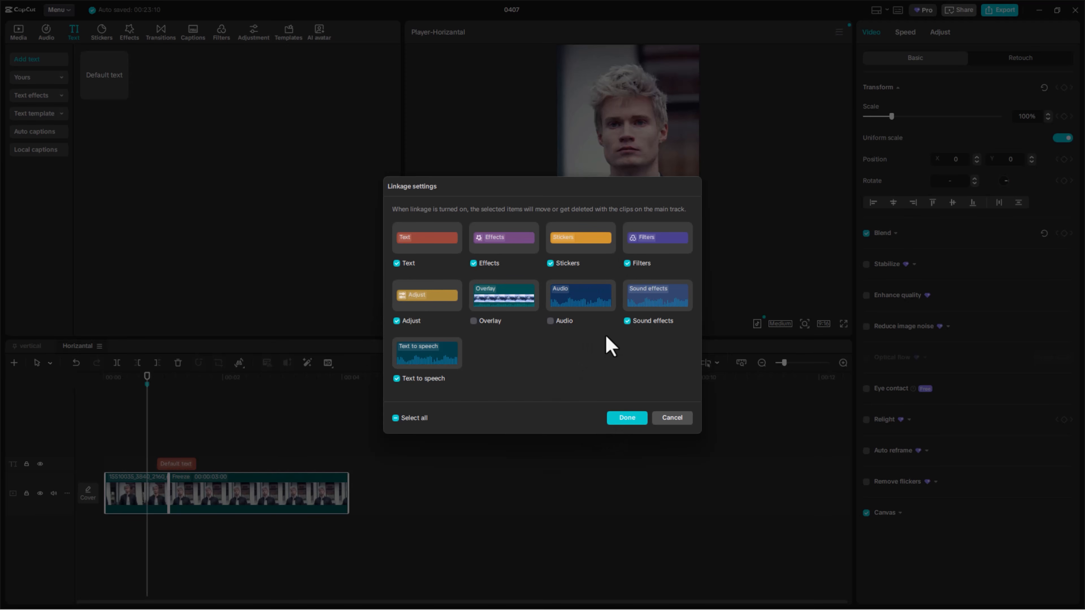
click(615, 420)
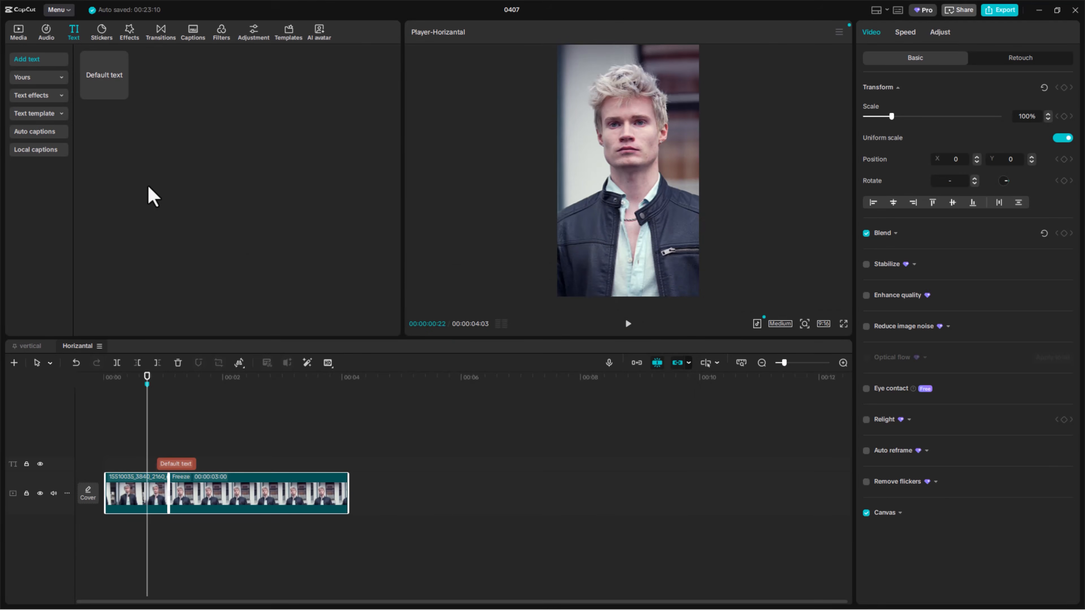
Place the 9154826 video on a new track above the text, starting near the playhead at 00:00:00:22
click(20, 37)
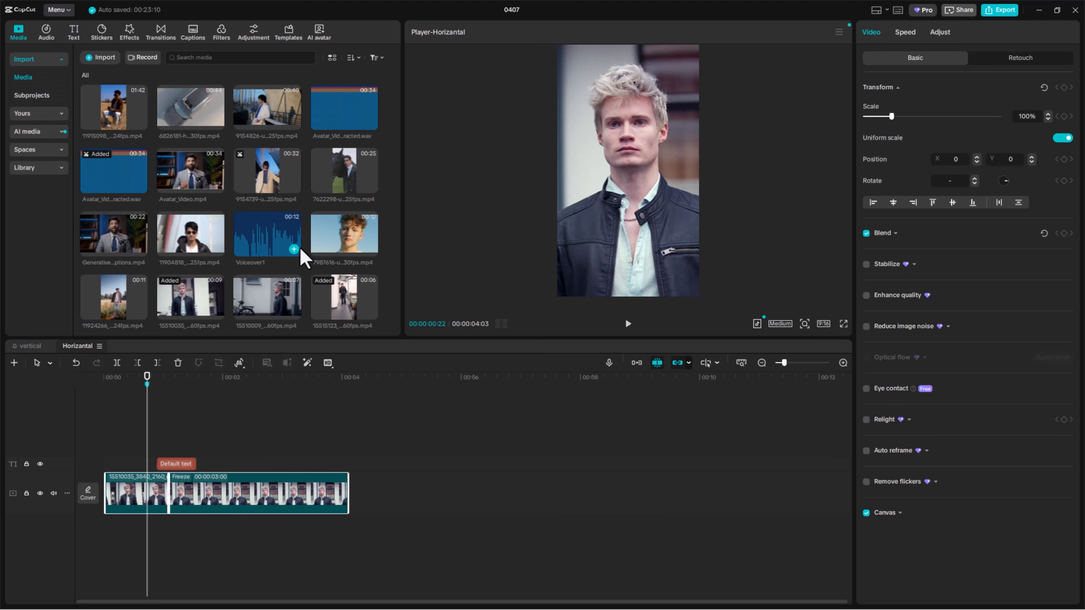
scroll(312, 216, down, 2)
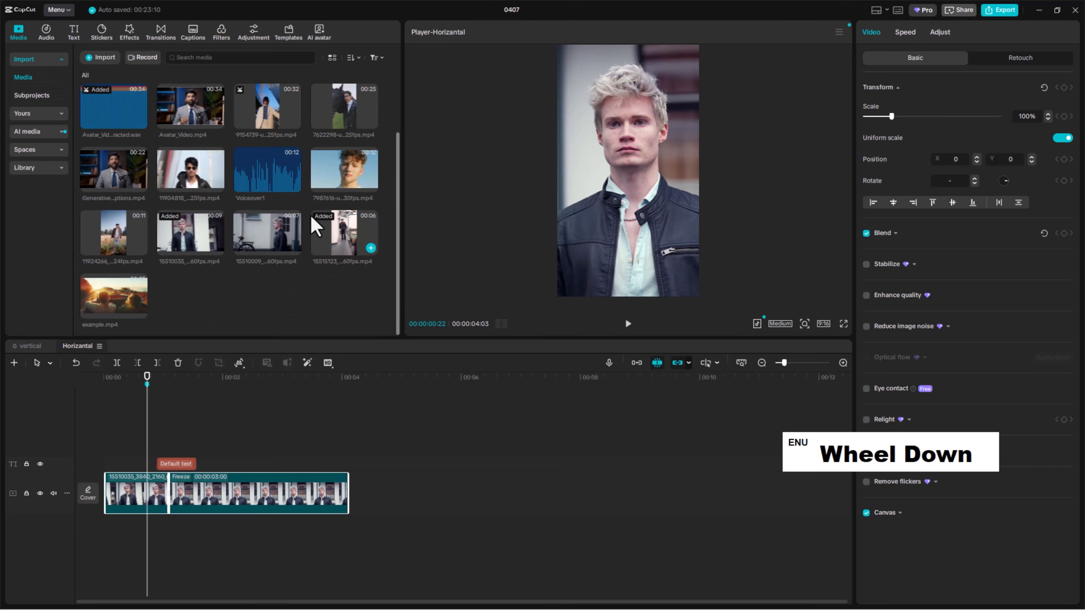
scroll(290, 244, up, 2)
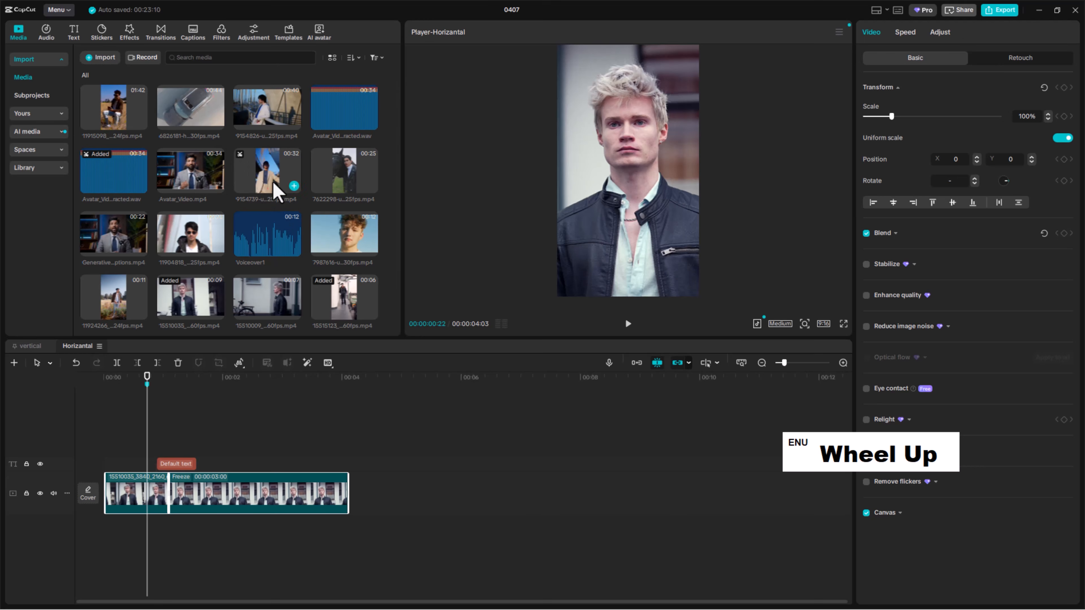
drag(269, 118, 154, 449)
Shift both main-track clips later beneath the 9154826 overlay video and undo the move
click(282, 504)
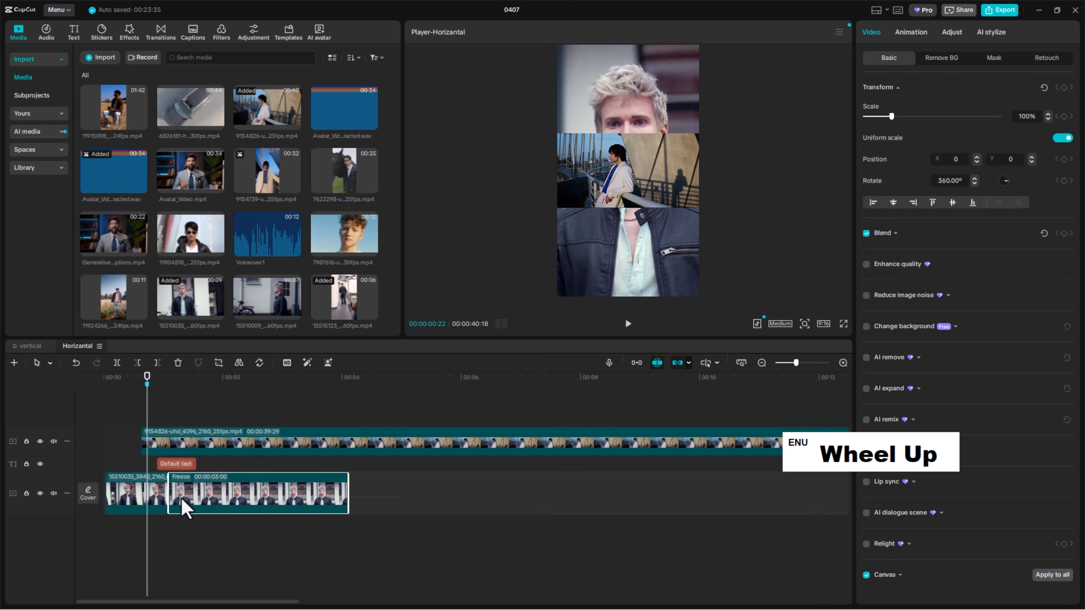
drag(161, 512, 213, 513)
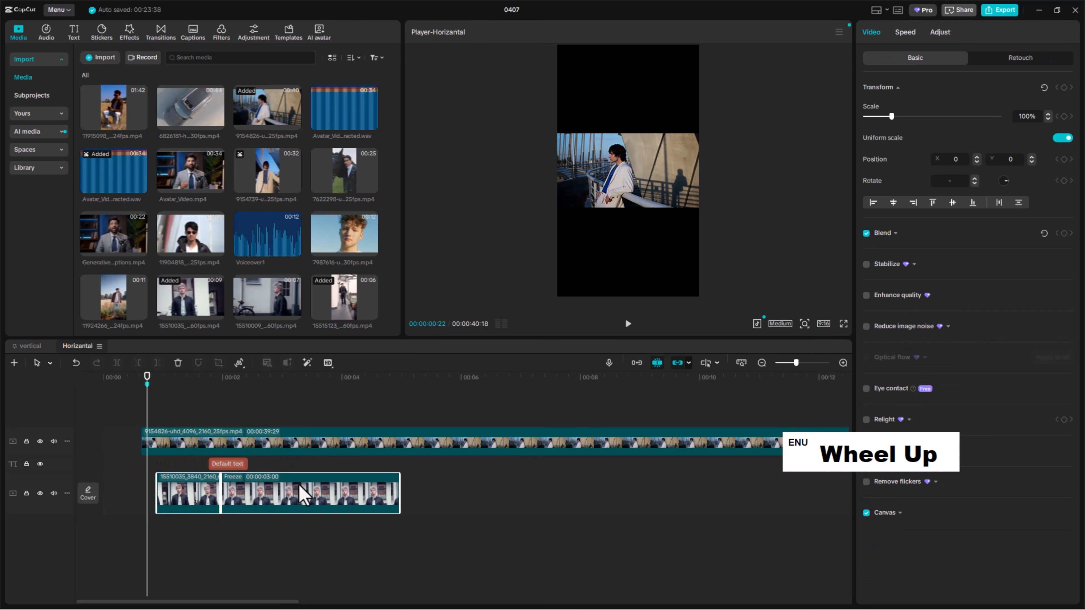
key(ctrl+z)
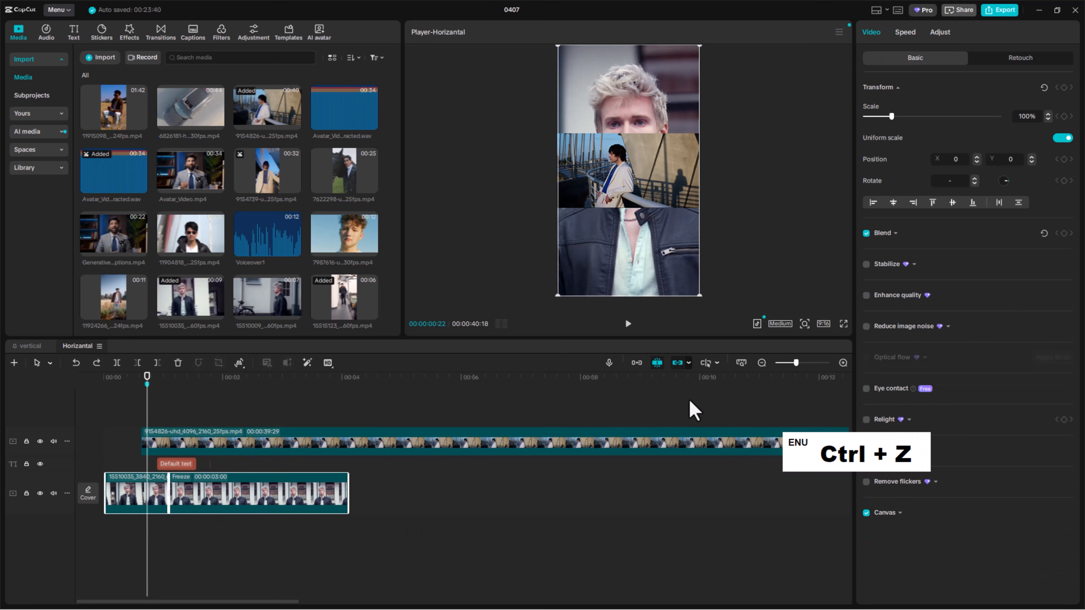
Enable Overlay in the linkage settings, test it by shifting both main-track clips later, and undo that shift
click(689, 364)
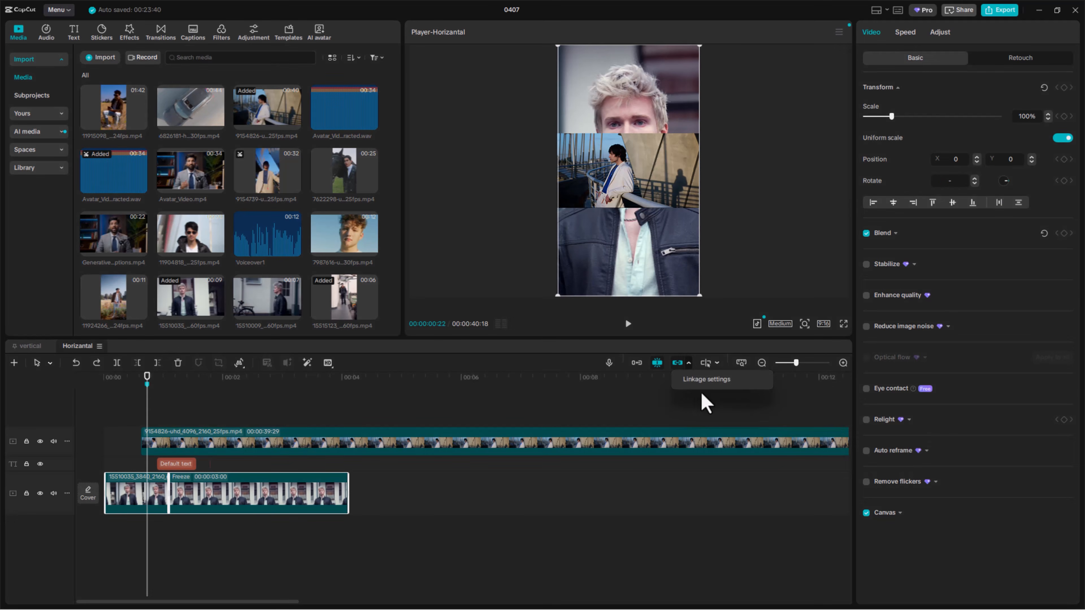
click(717, 388)
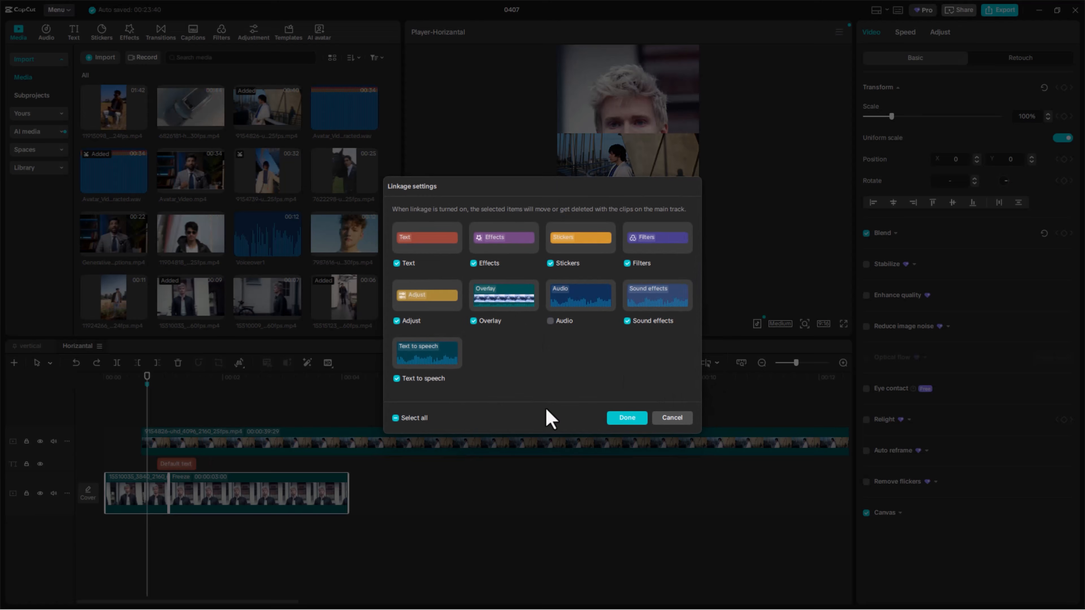
click(627, 417)
drag(275, 509, 323, 509)
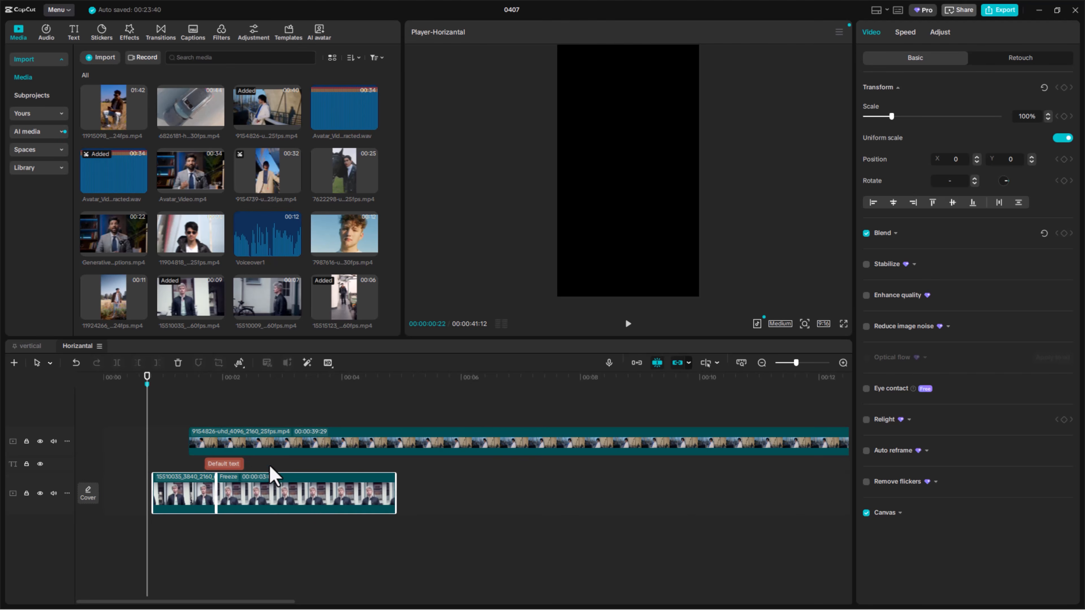
key(ctrl+z)
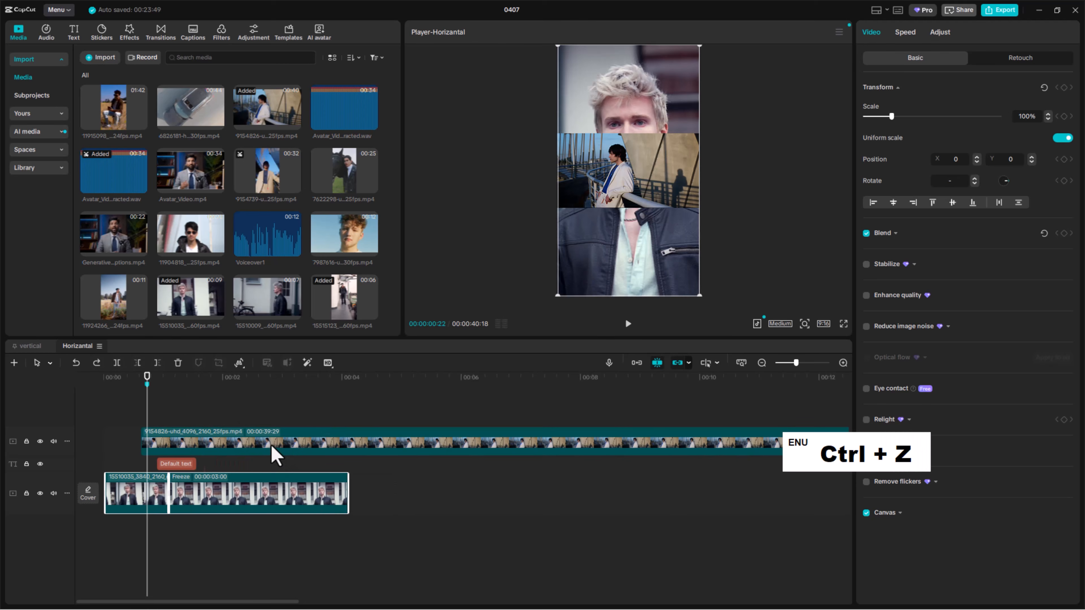
Delete the 9154826 video from the upper track and turn on the preview axis to skim the main-track clips
double_click(347, 446)
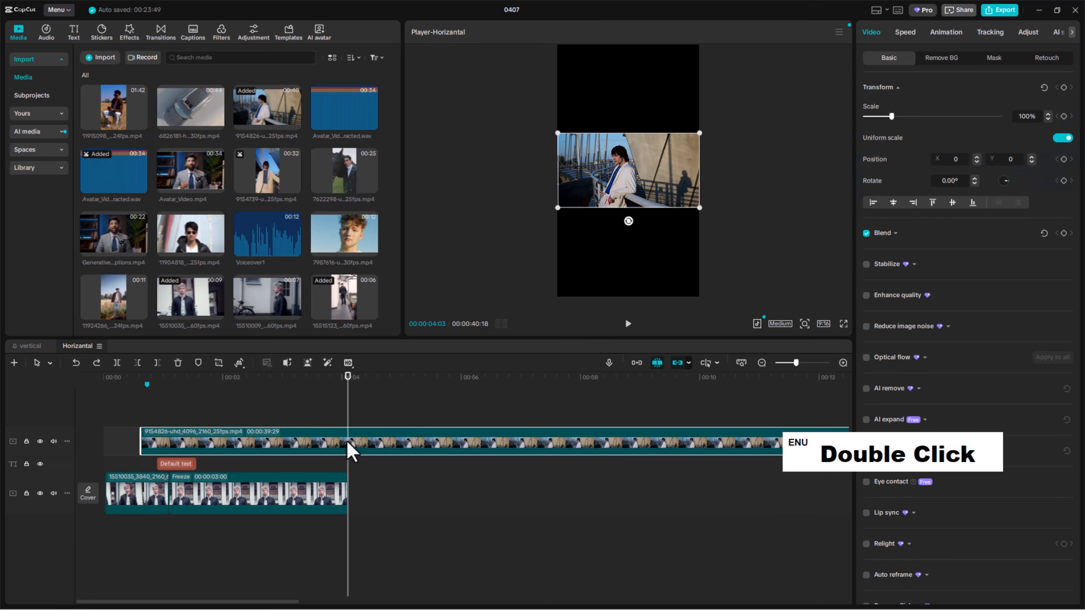
key(Delete)
drag(150, 401, 154, 452)
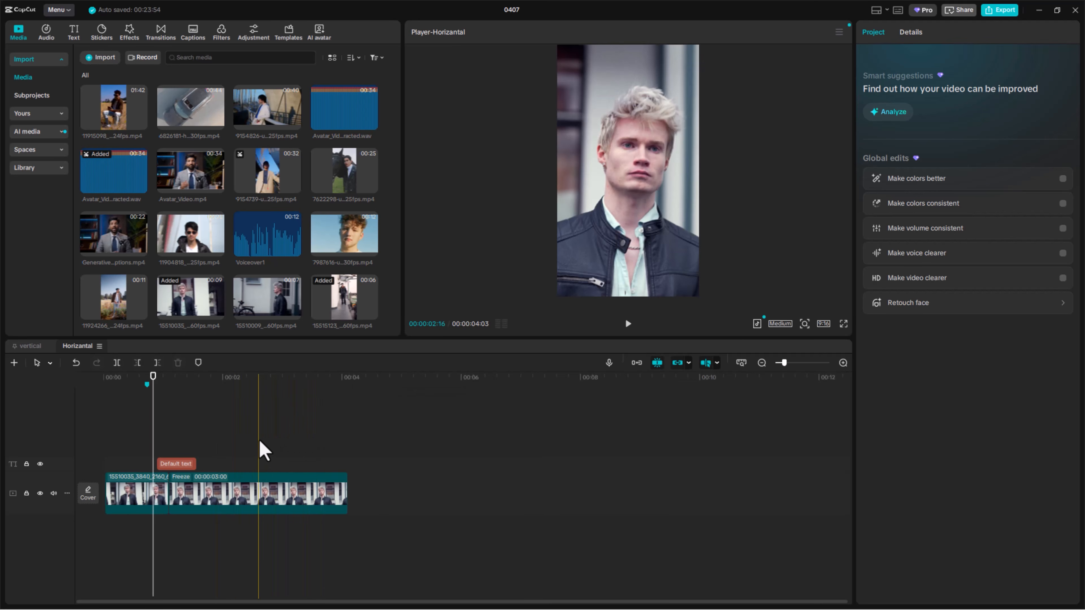
click(291, 451)
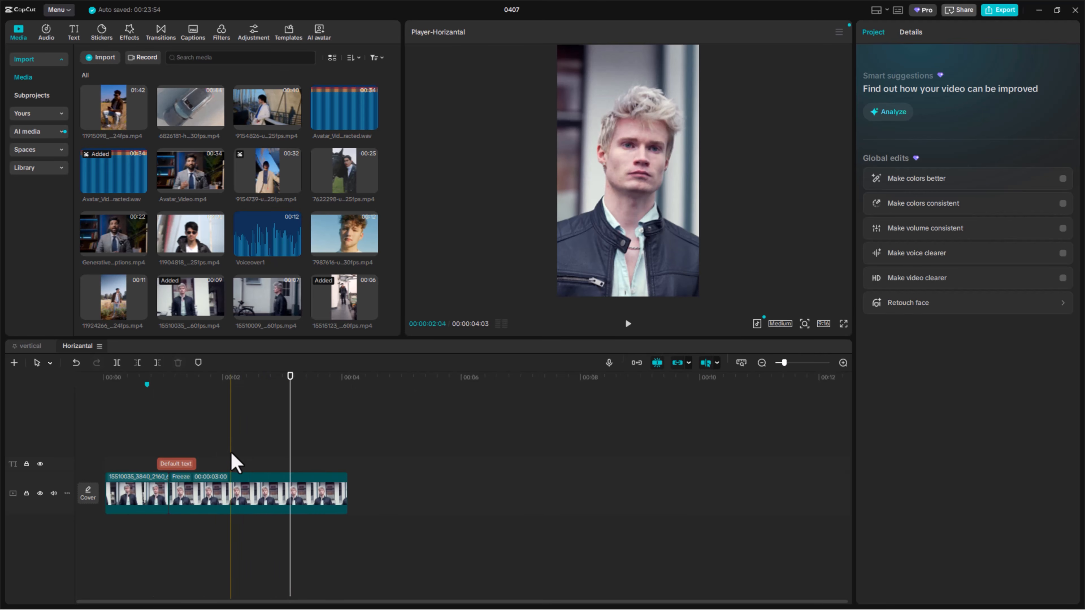
drag(290, 385, 121, 389)
Add the 11904818 video on a track above, starting near the freeze frame's end, and place the playhead at 00:00:05:03
drag(201, 242, 338, 505)
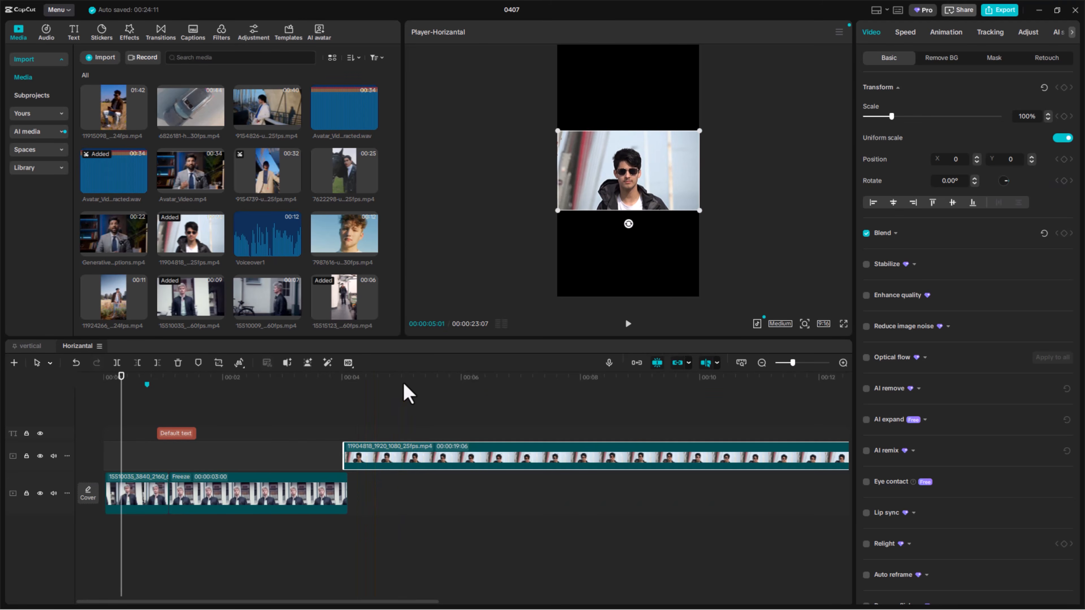
mouse_move(406, 379)
mouse_down()
mouse_move(433, 383)
mouse_move(399, 391)
mouse_up()
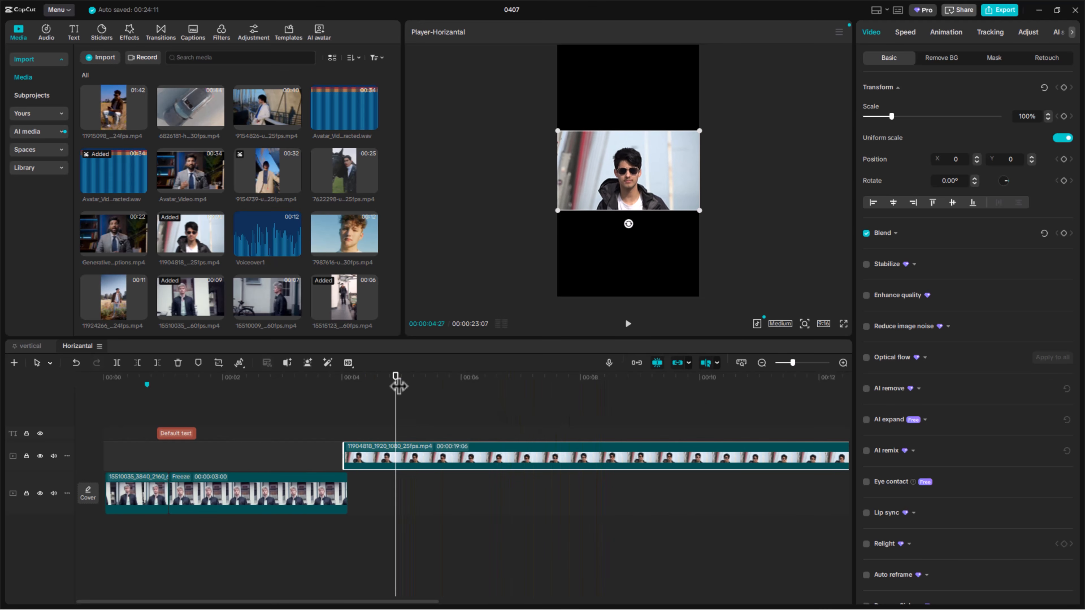
drag(398, 386, 410, 432)
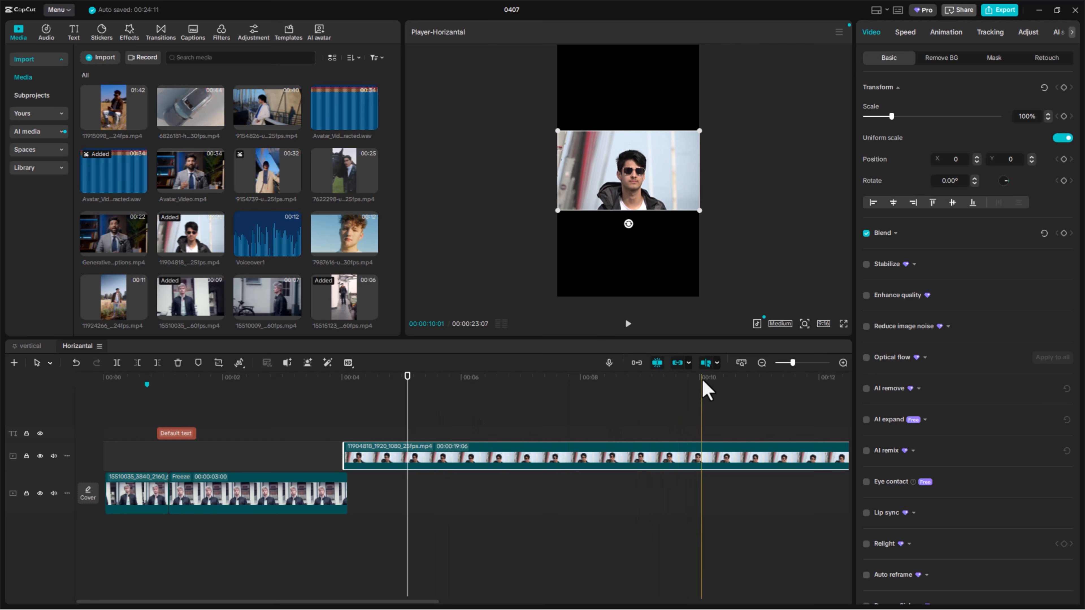
Switch the preview axis to preview video and audio, and set it back to preview video only
click(717, 363)
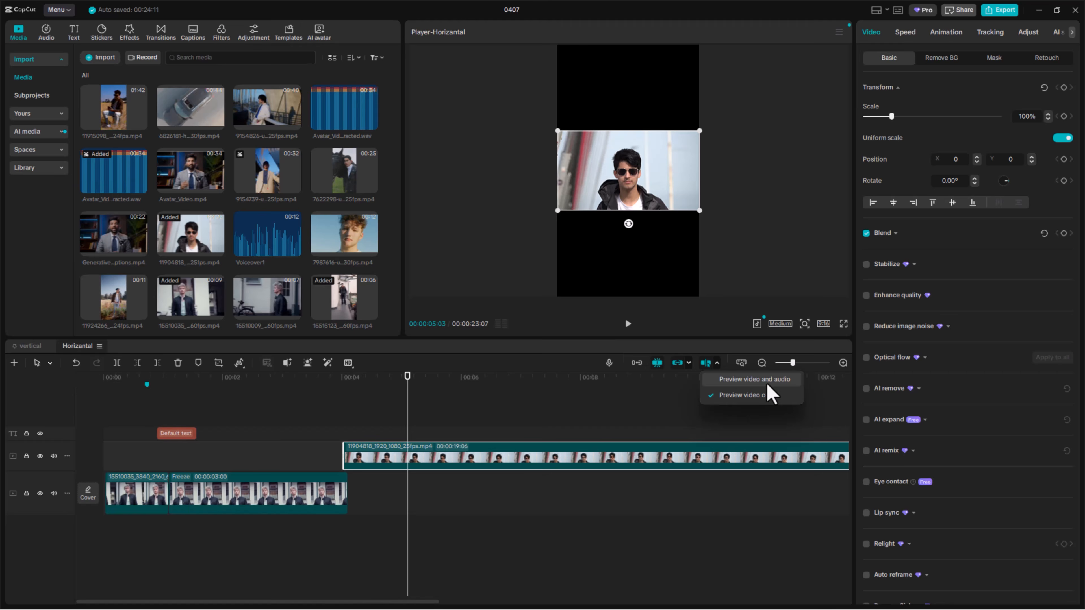
click(769, 394)
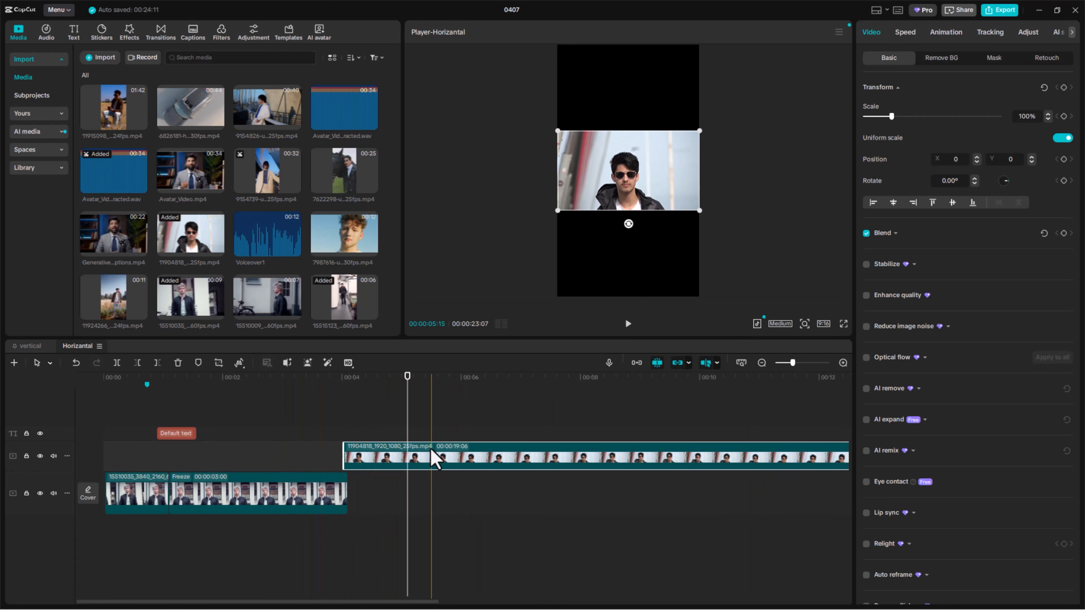
click(717, 365)
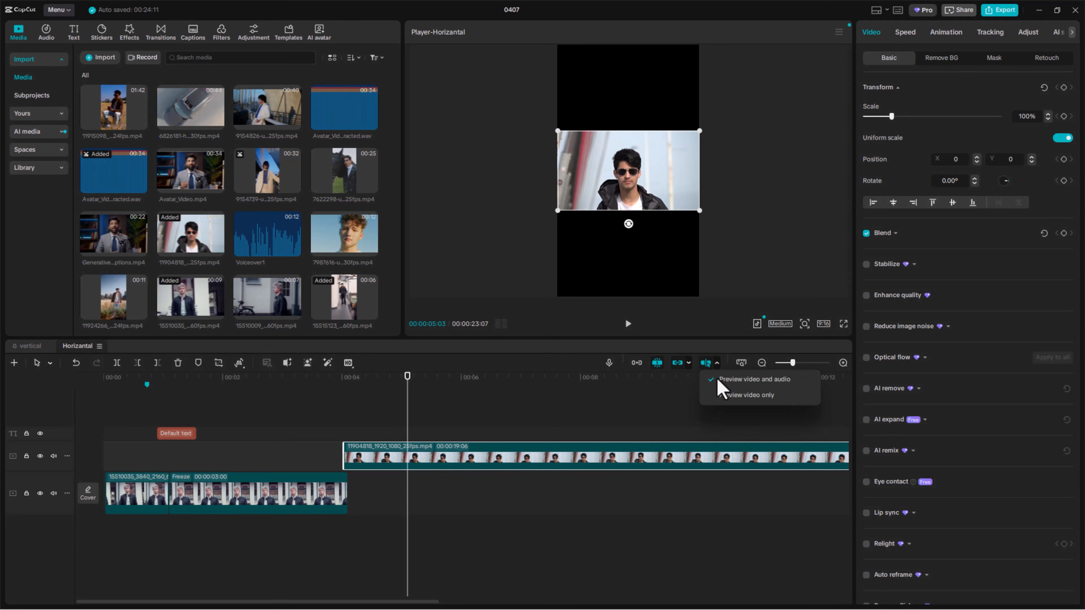
click(772, 397)
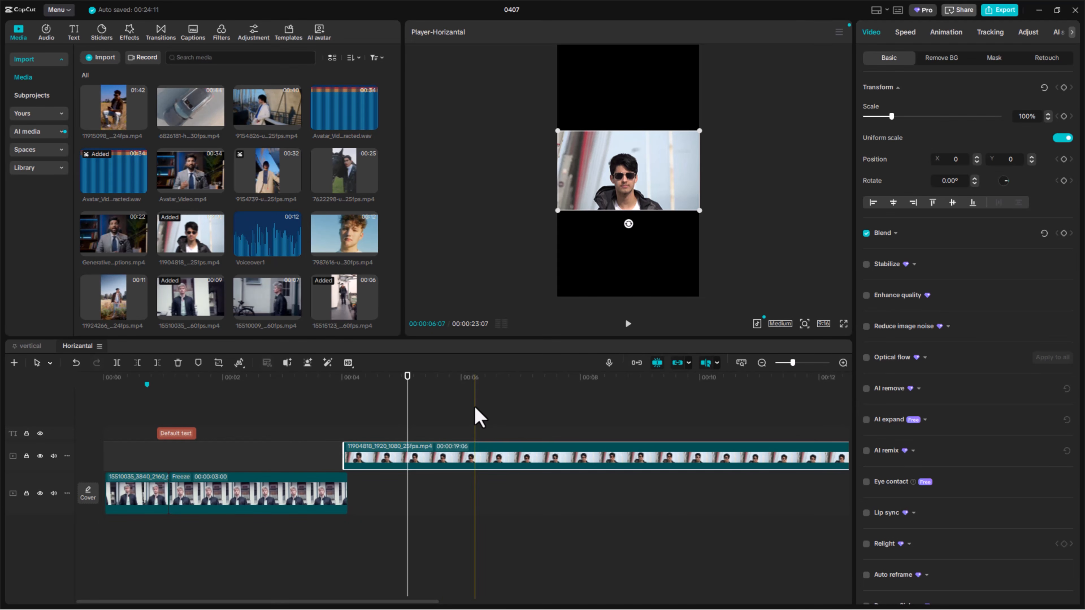
Fit the whole timeline in view, zoom out and in around the 11904818 clip, and scroll back toward the beginning
click(742, 364)
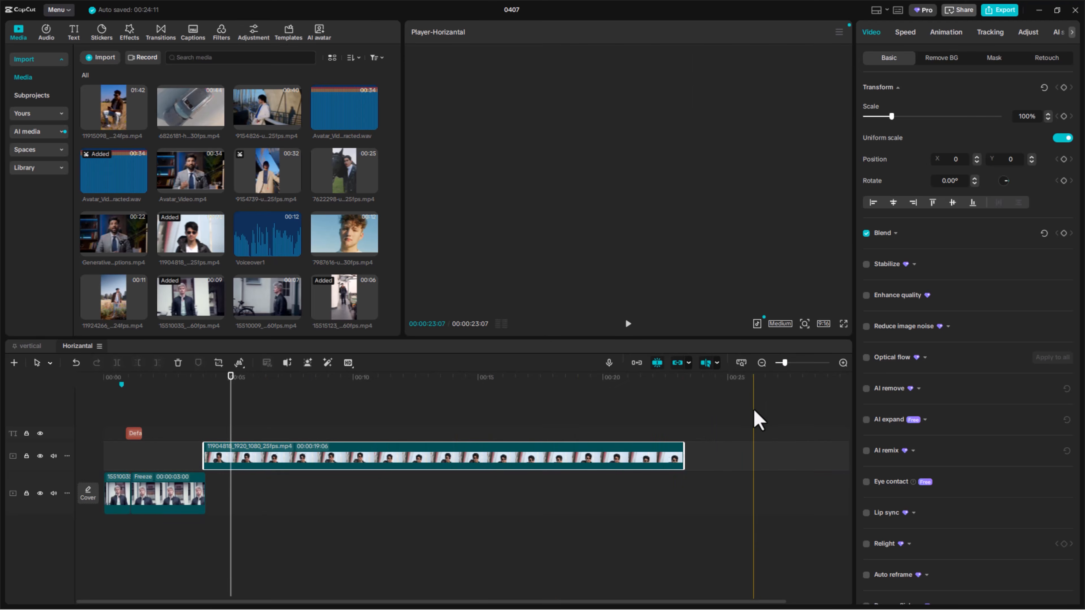
double_click(762, 363)
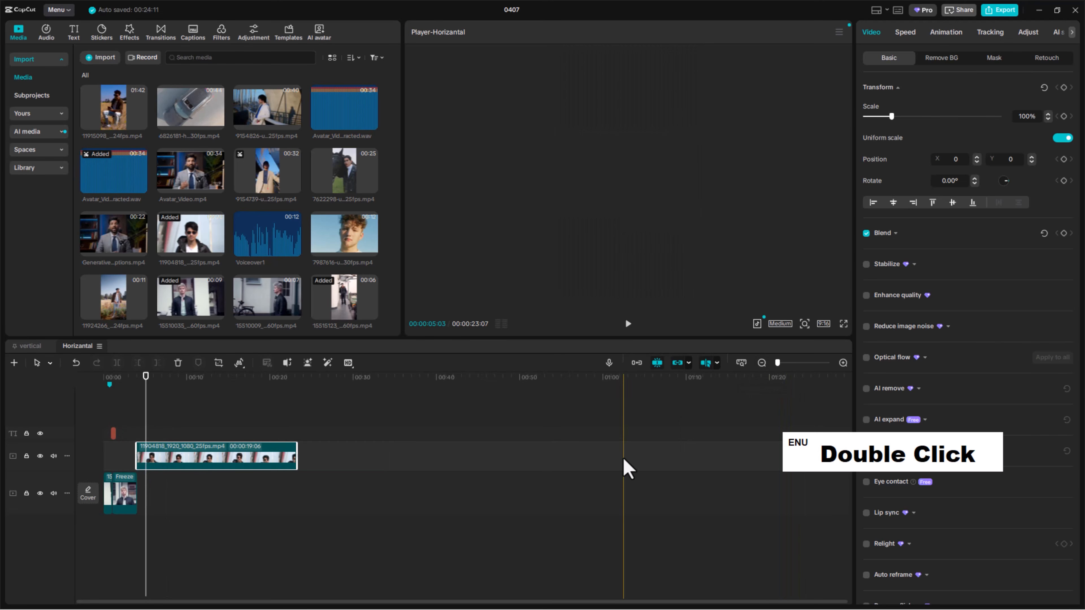
key(ctrl+minus)
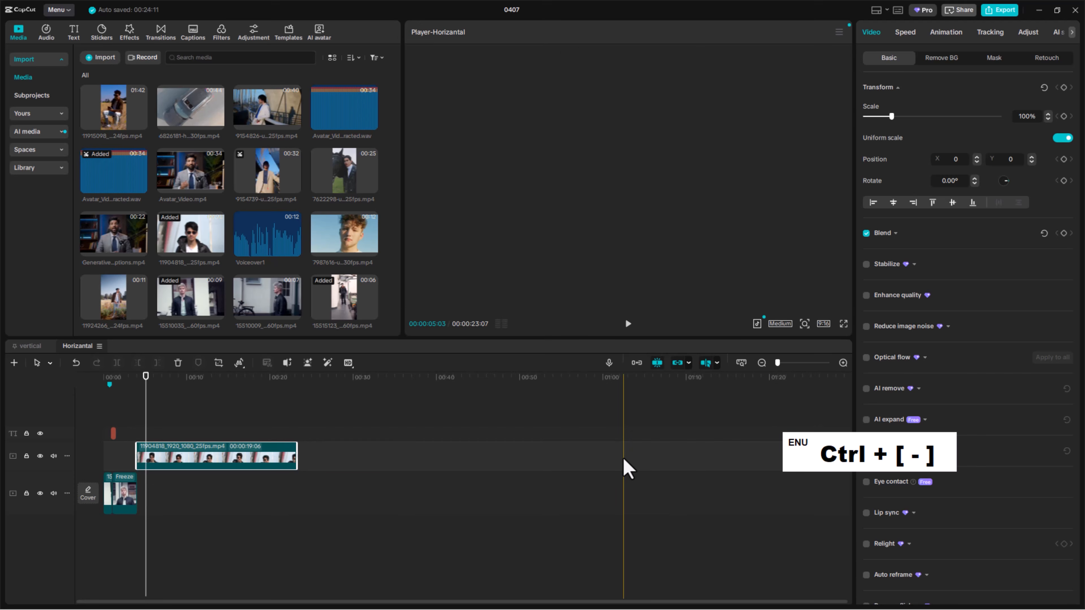
key(ctrl+plus)
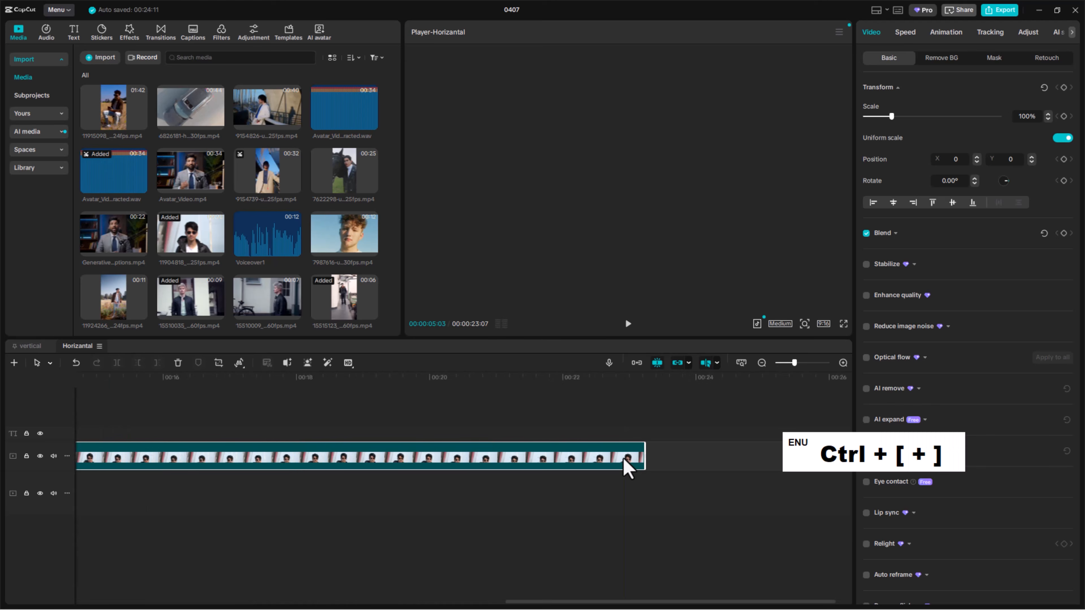
key(ctrl+minus)
key(ctrl+minus)
key(ctrl+plus)
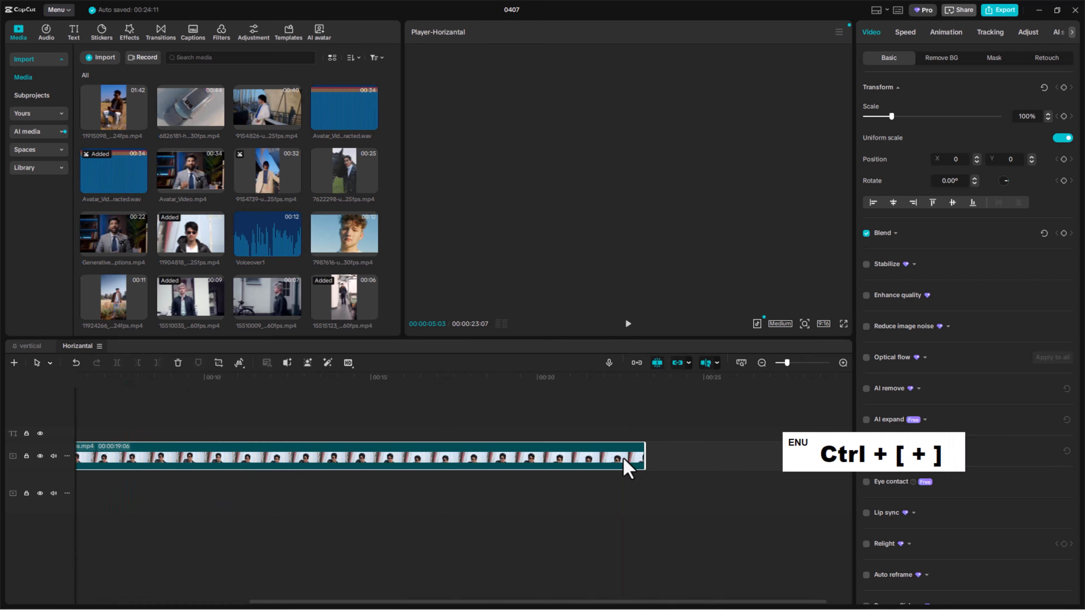
key(ctrl+minus)
key(ctrl+plus)
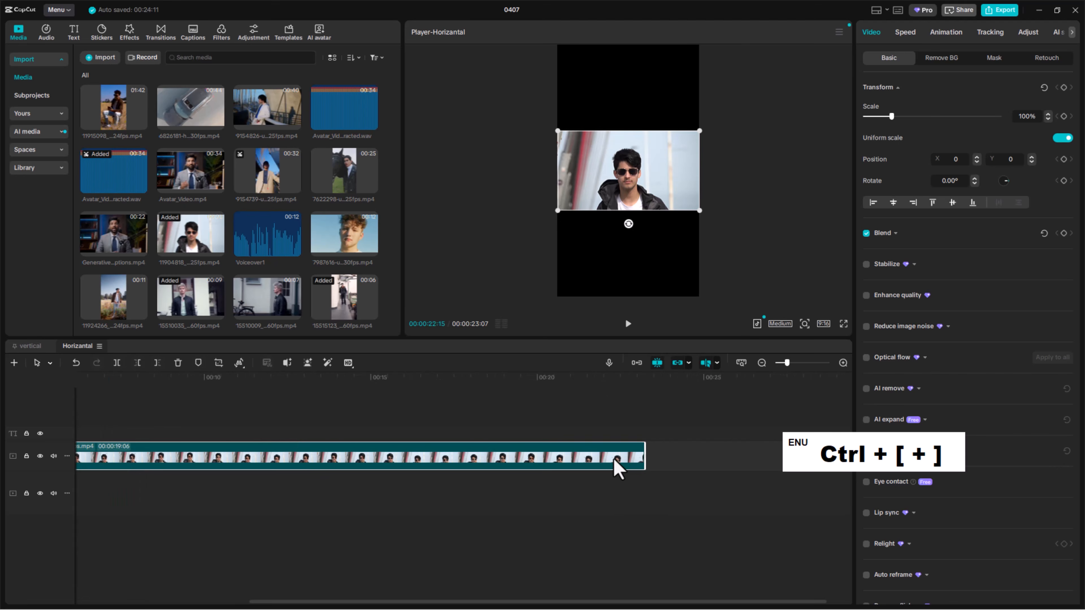
drag(618, 602, 454, 603)
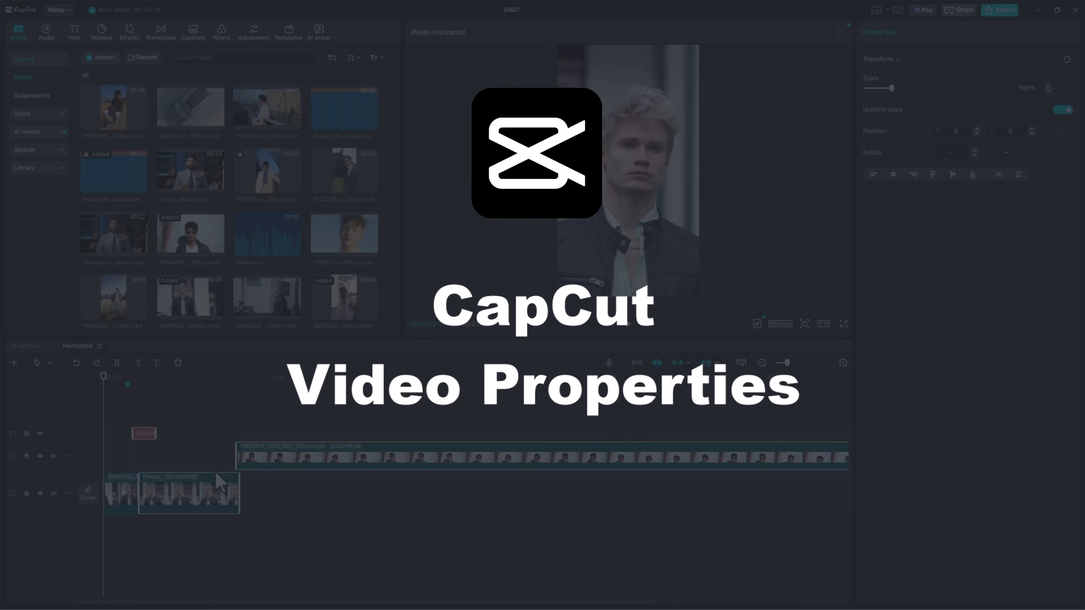
Clear the old clips from the timeline and place the 15515123 video at the start of the main track
key(Delete)
click(124, 476)
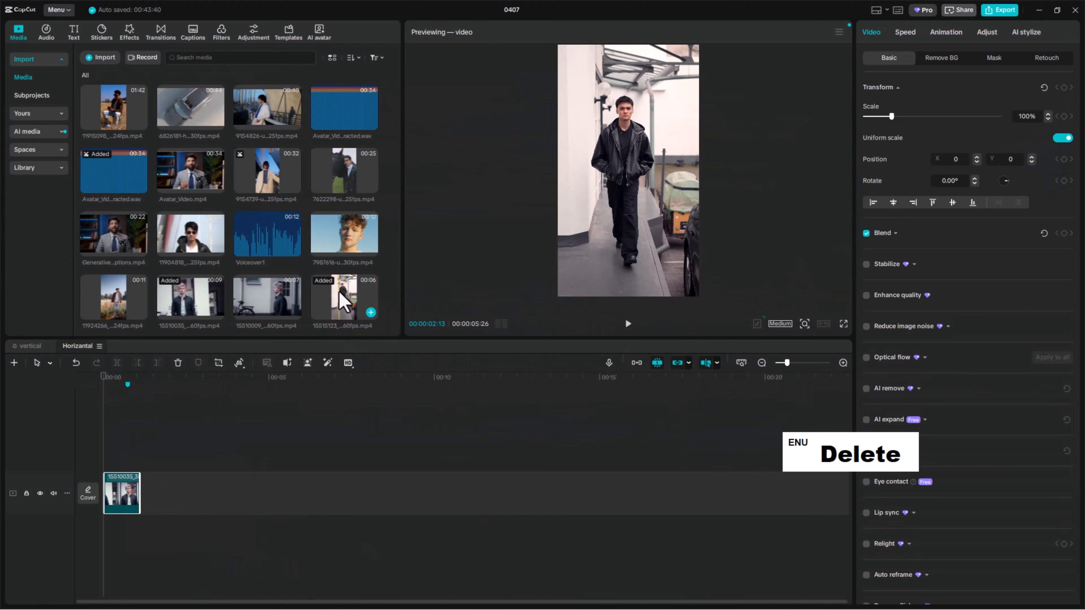
drag(344, 302, 199, 492)
click(124, 492)
key(Delete)
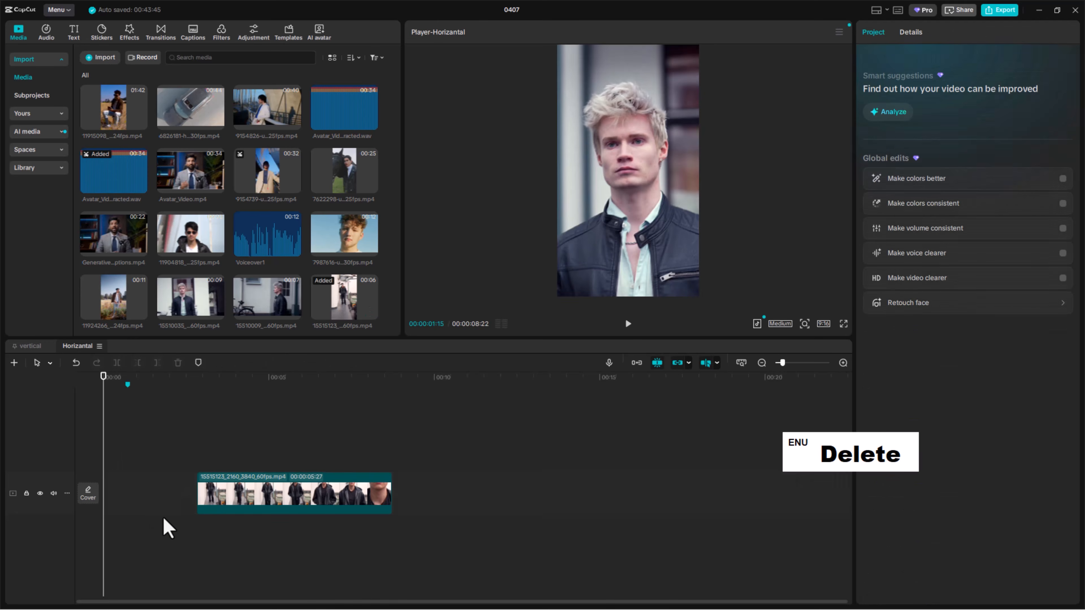
drag(265, 509, 145, 509)
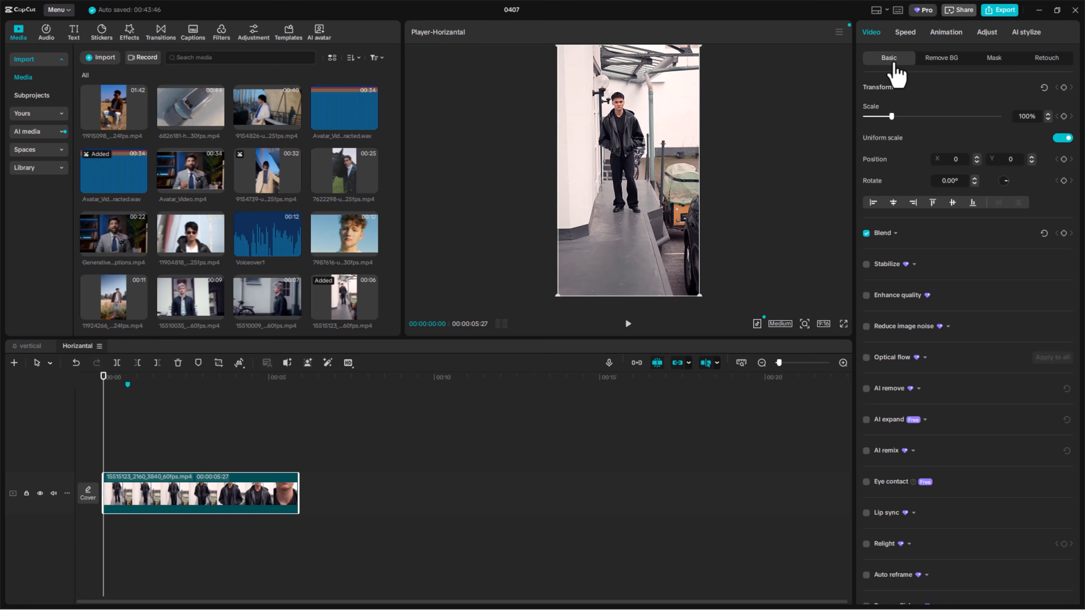
Look through the clip's Remove BG, Mask and Retouch properties and return to the Basic ones
click(936, 58)
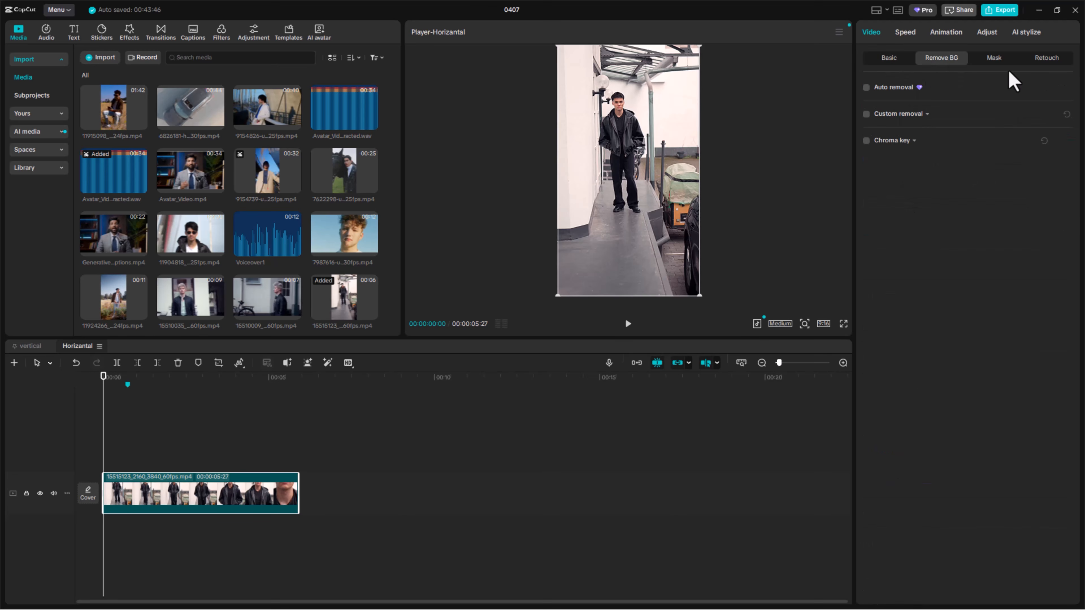
click(994, 59)
click(1042, 65)
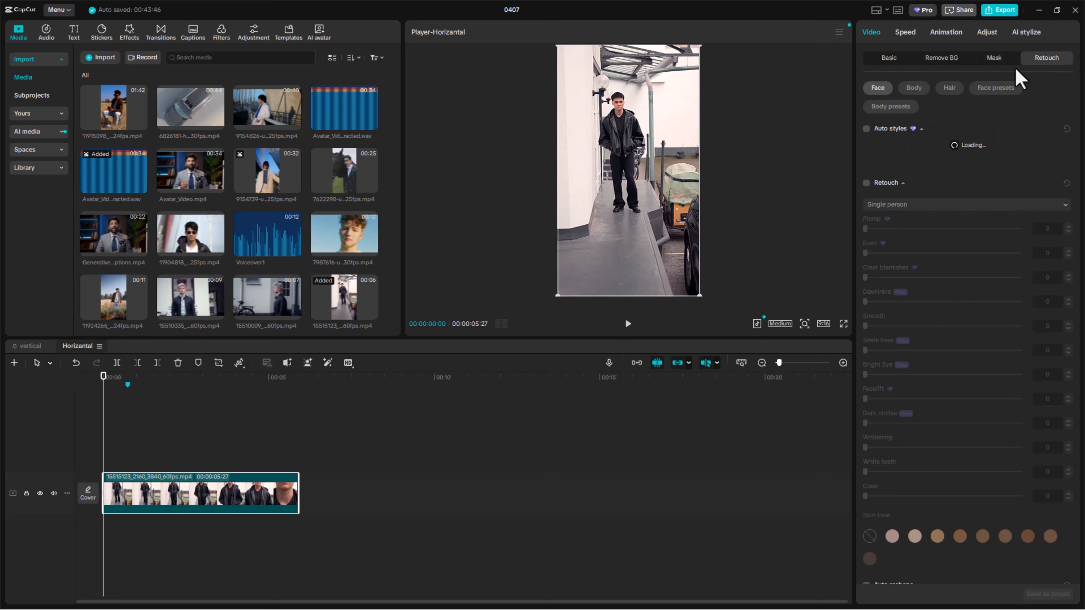
click(891, 63)
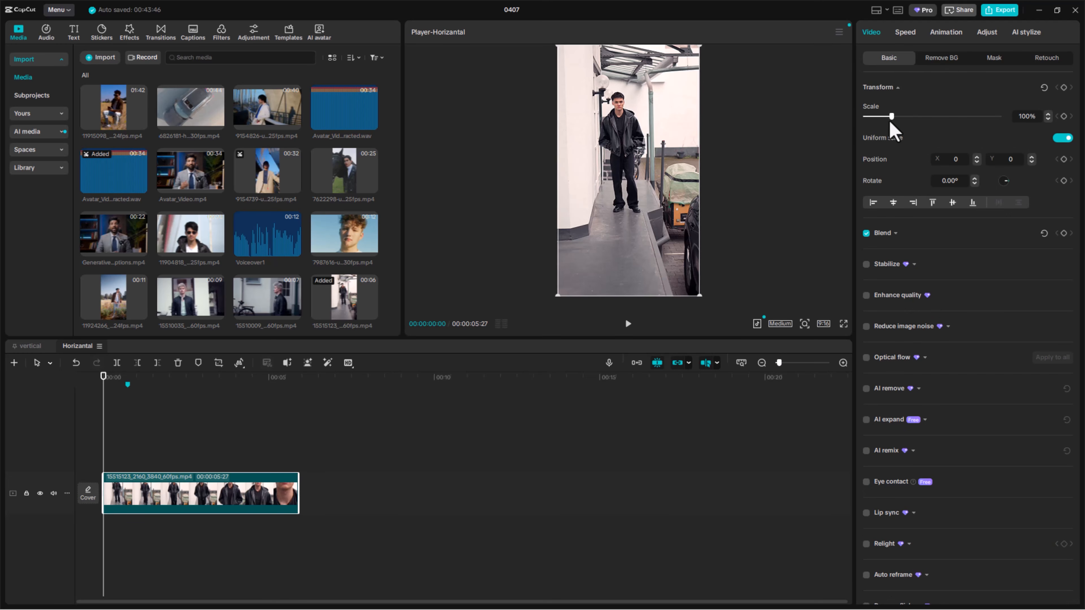
Scale the clip down to 79%, trying and undoing a rotation of about 6° along the way
drag(894, 120, 888, 119)
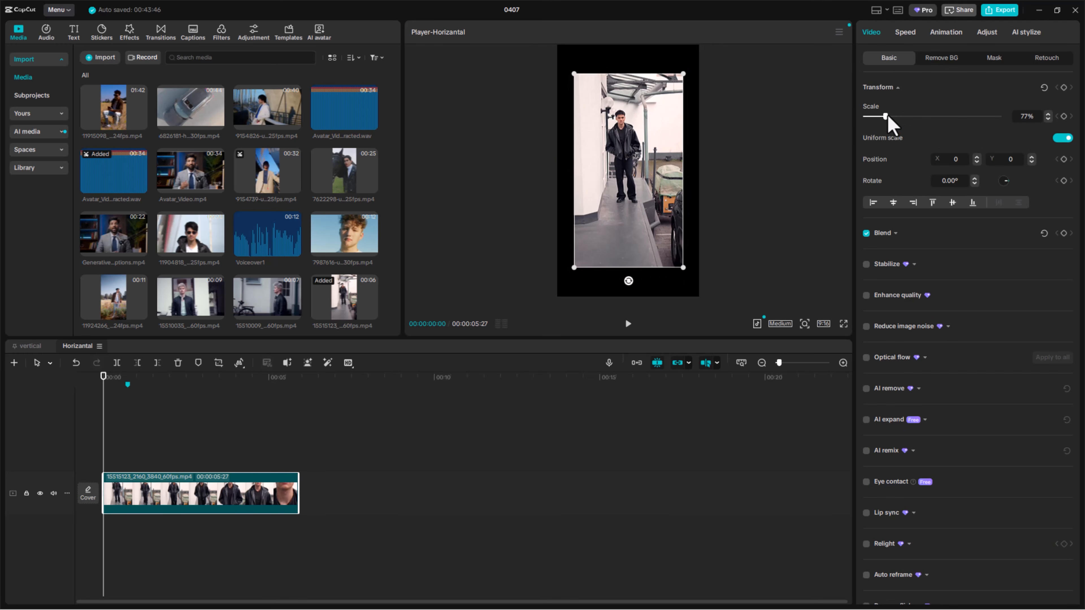
drag(684, 270, 704, 257)
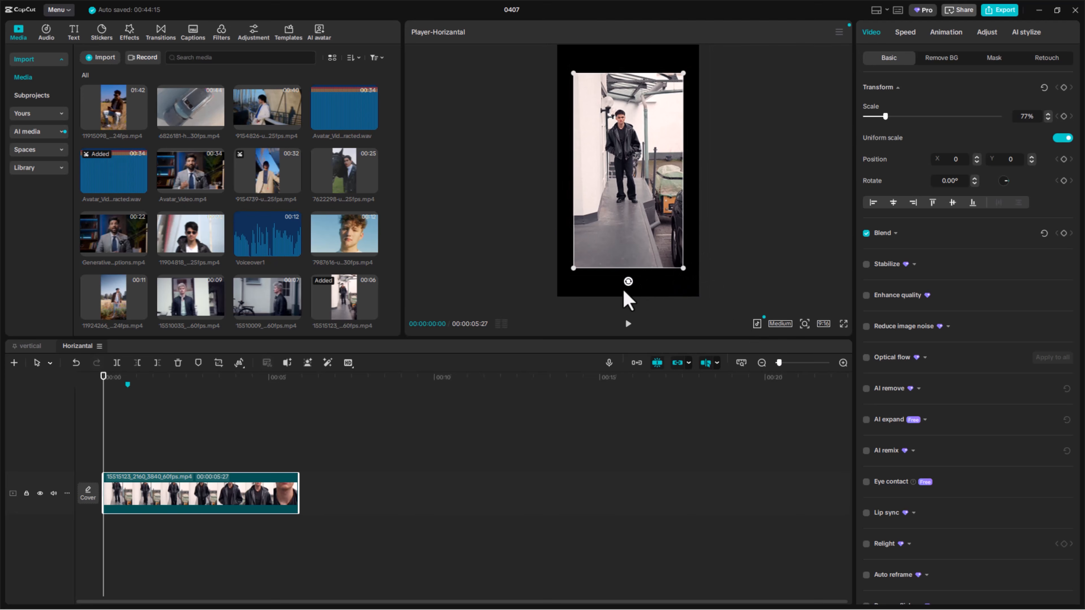
mouse_move(627, 287)
mouse_down()
mouse_move(593, 284)
mouse_move(617, 282)
mouse_up()
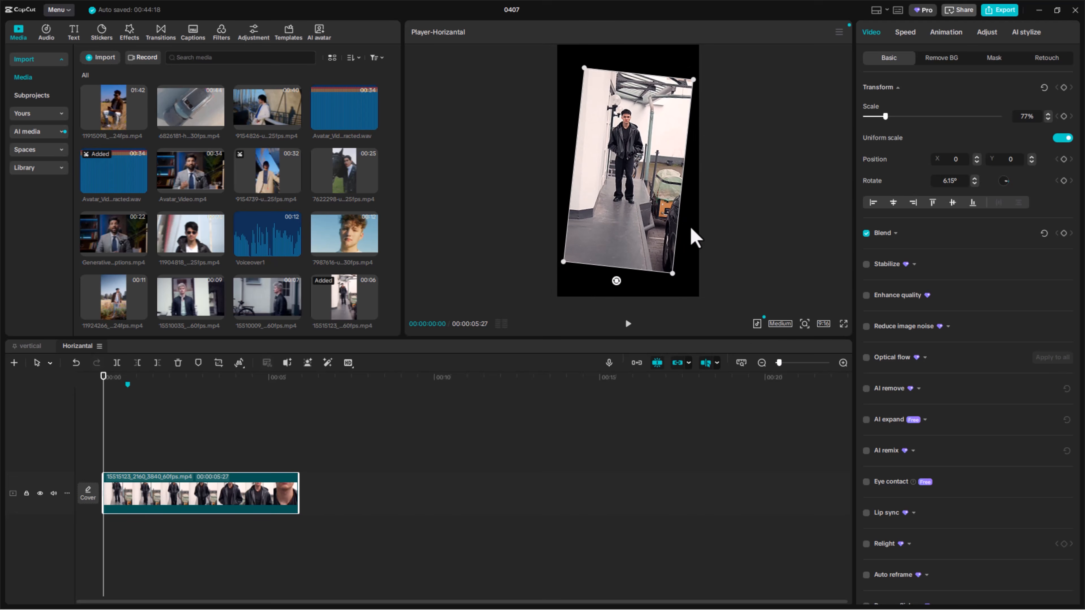
key(ctrl+z)
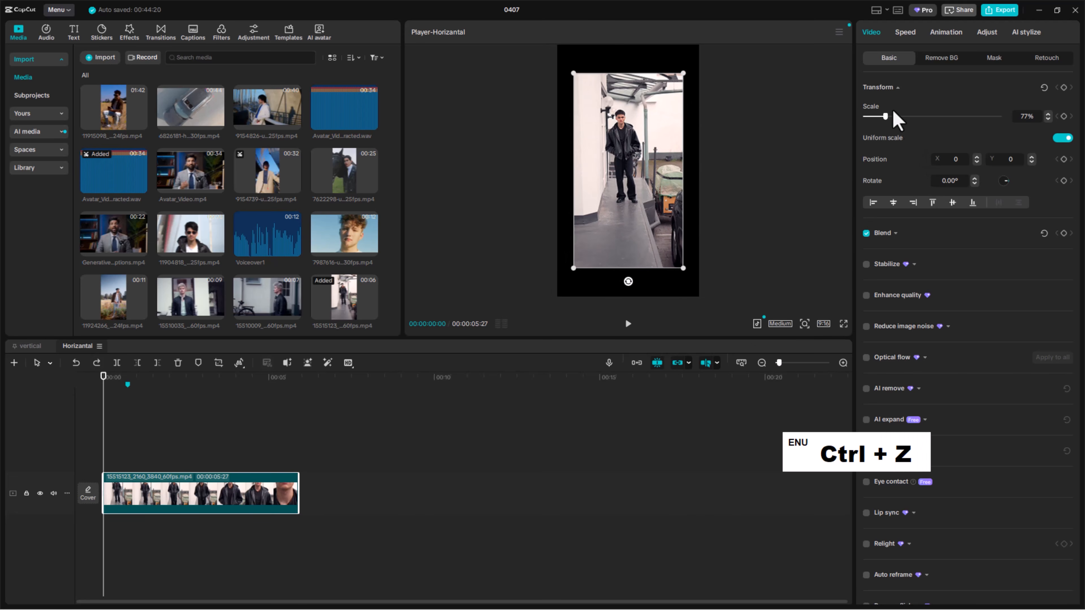
drag(892, 119, 886, 127)
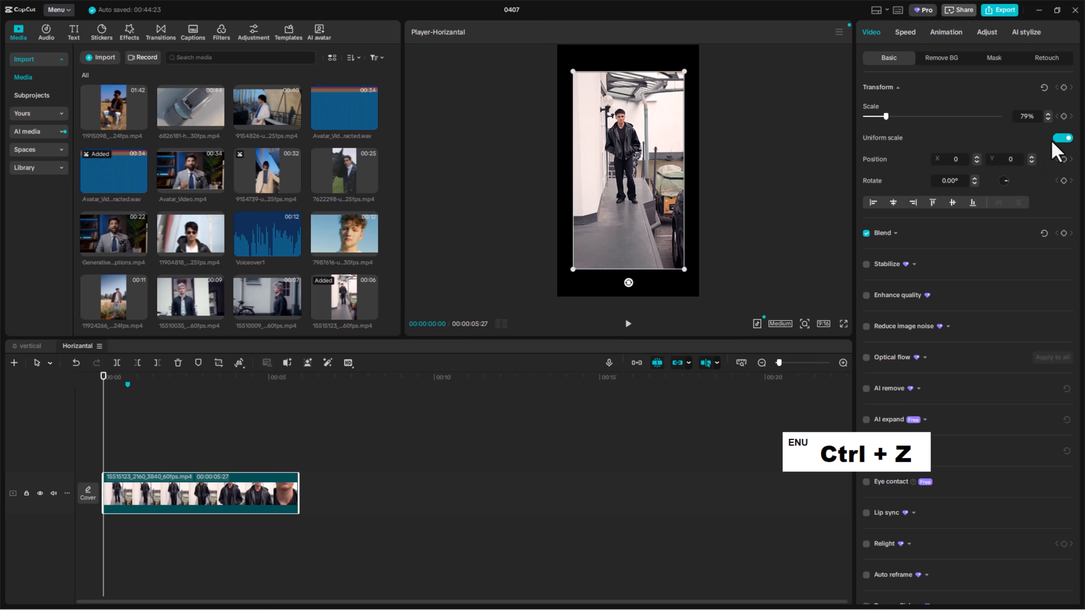
Scale the clip to 70% with uniform scale off, and to 79% with uniform scale back on
click(1061, 138)
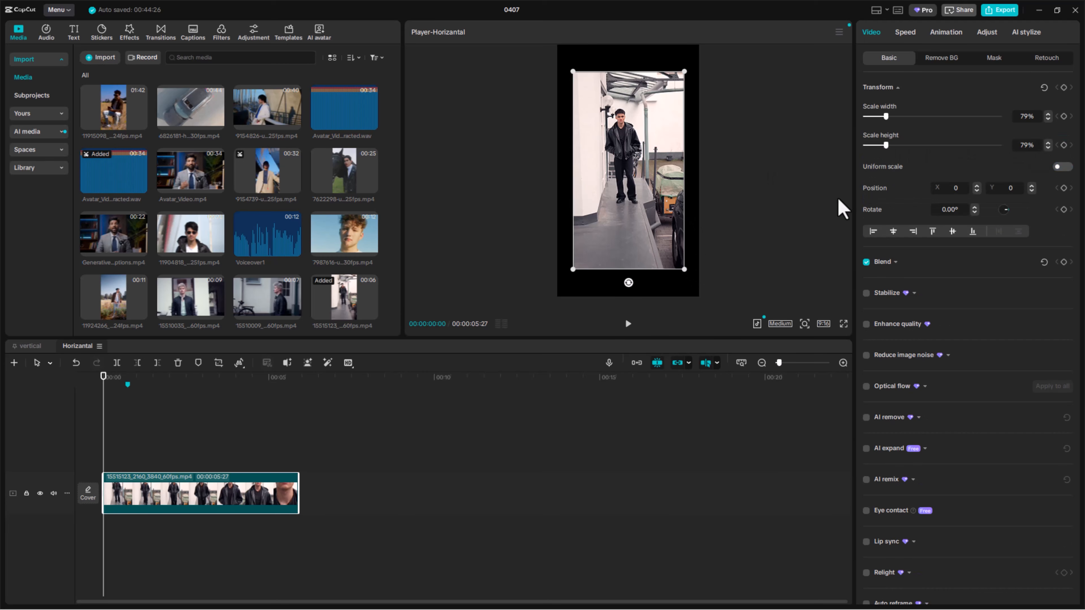
mouse_move(687, 273)
mouse_down()
mouse_move(641, 276)
mouse_move(675, 260)
mouse_up()
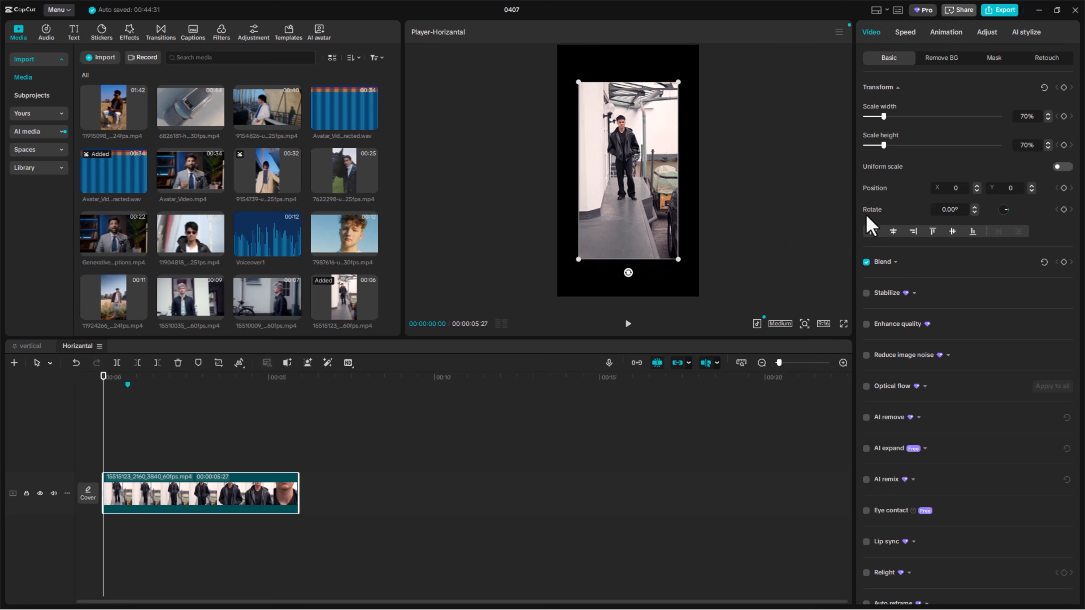
click(1062, 168)
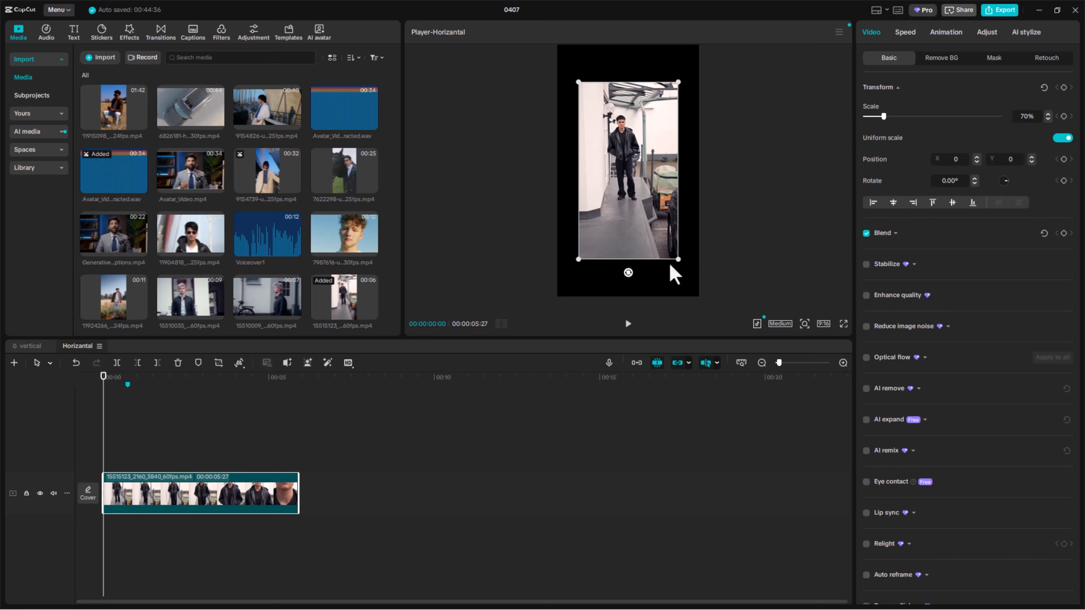
drag(680, 259, 698, 280)
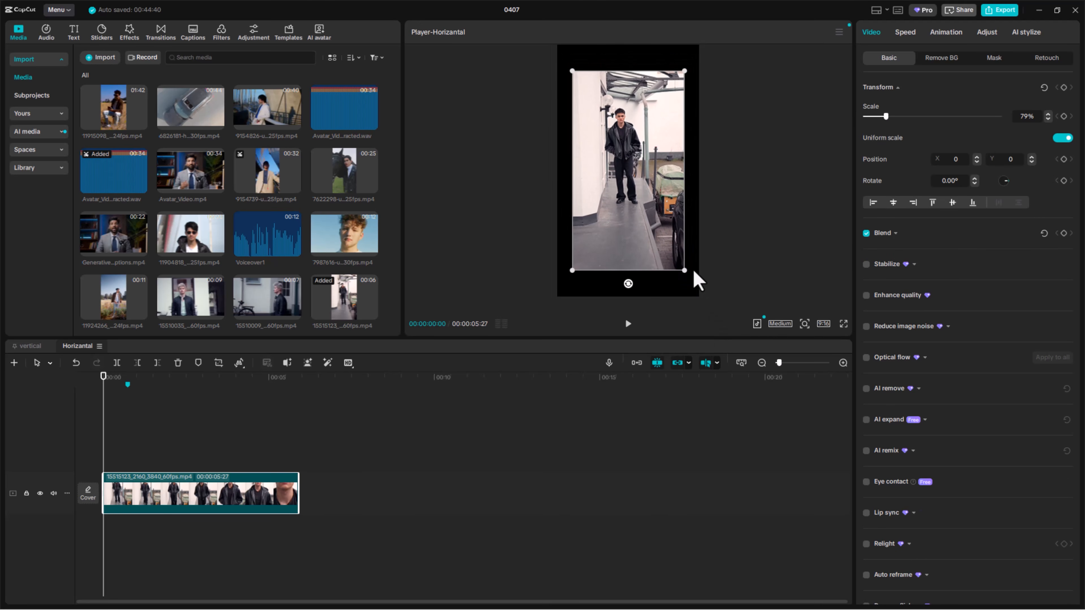
Rotate the clip stepwise to 6.50° and reset its rotation to 0°
double_click(975, 183)
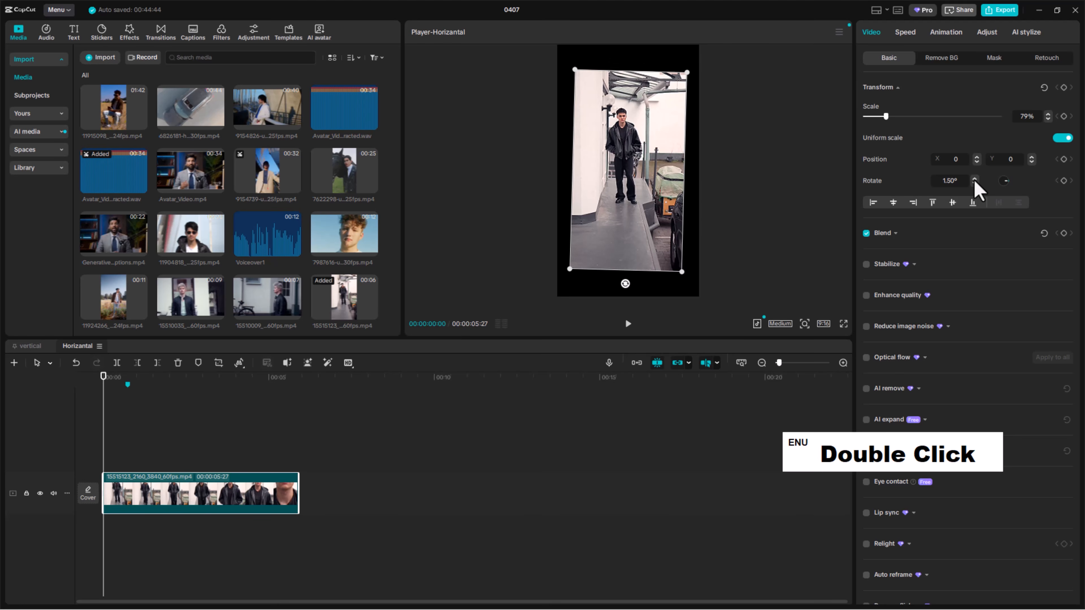
double_click(974, 180)
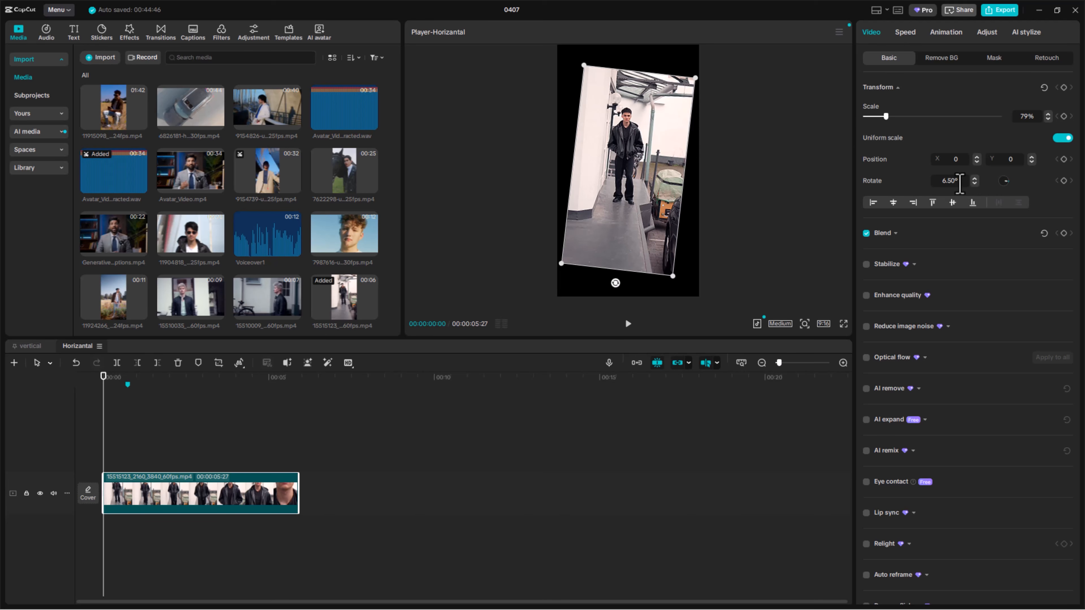
click(960, 183)
text(0)
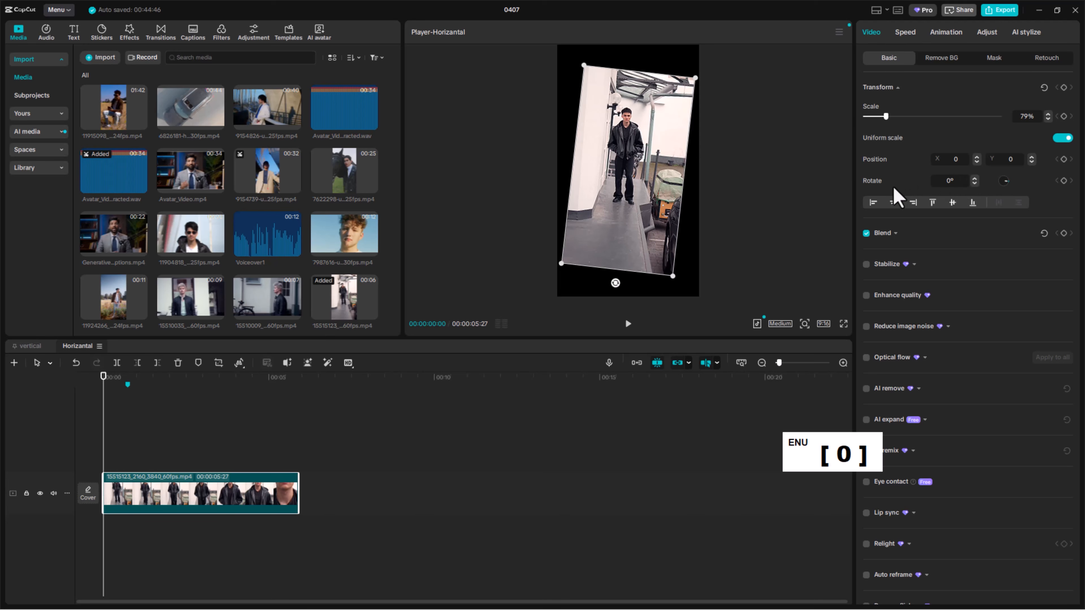
Try each horizontal and vertical alignment of the clip, finishing right- and bottom-aligned, and expand the Blend options
click(873, 203)
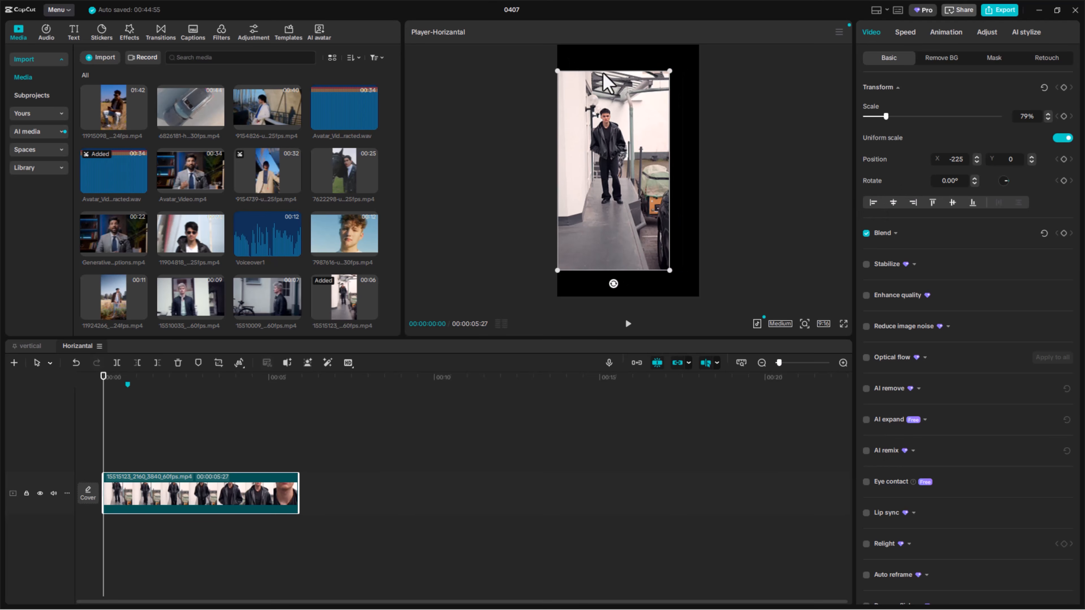
click(893, 202)
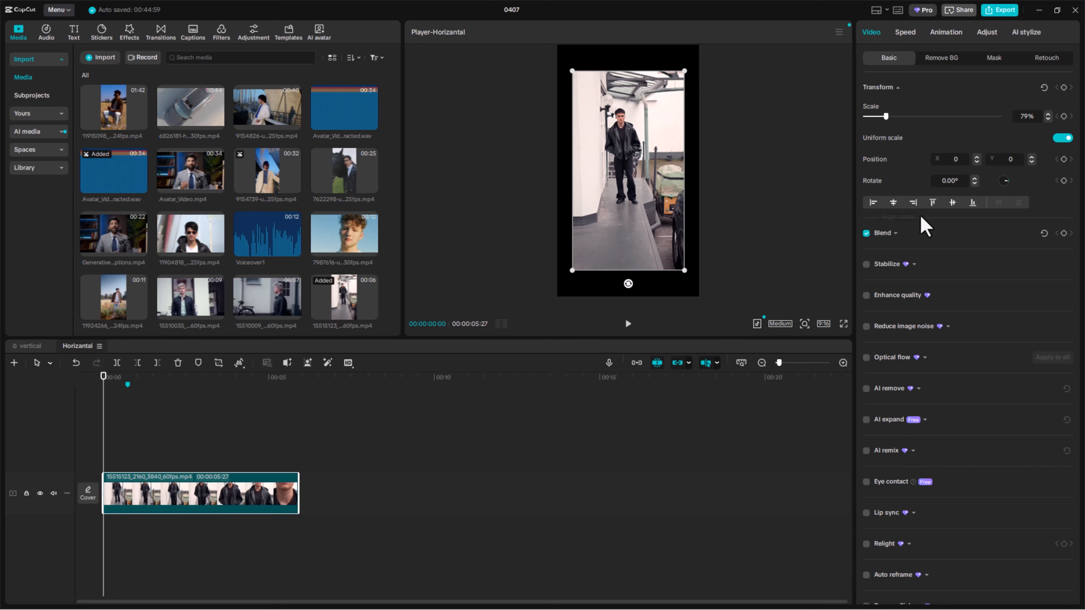
click(914, 203)
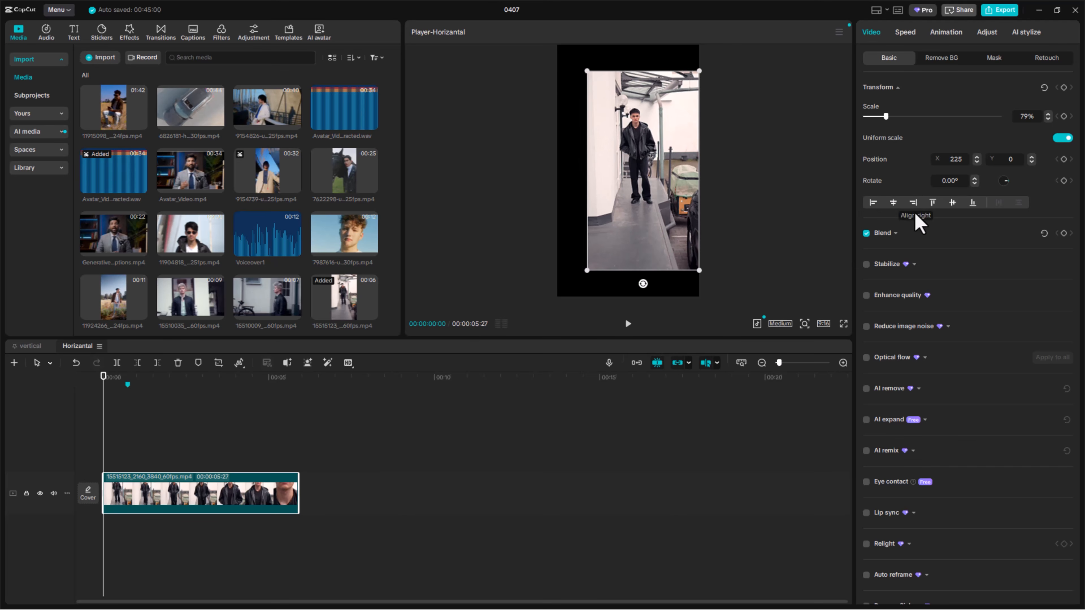
click(933, 203)
click(953, 203)
click(973, 204)
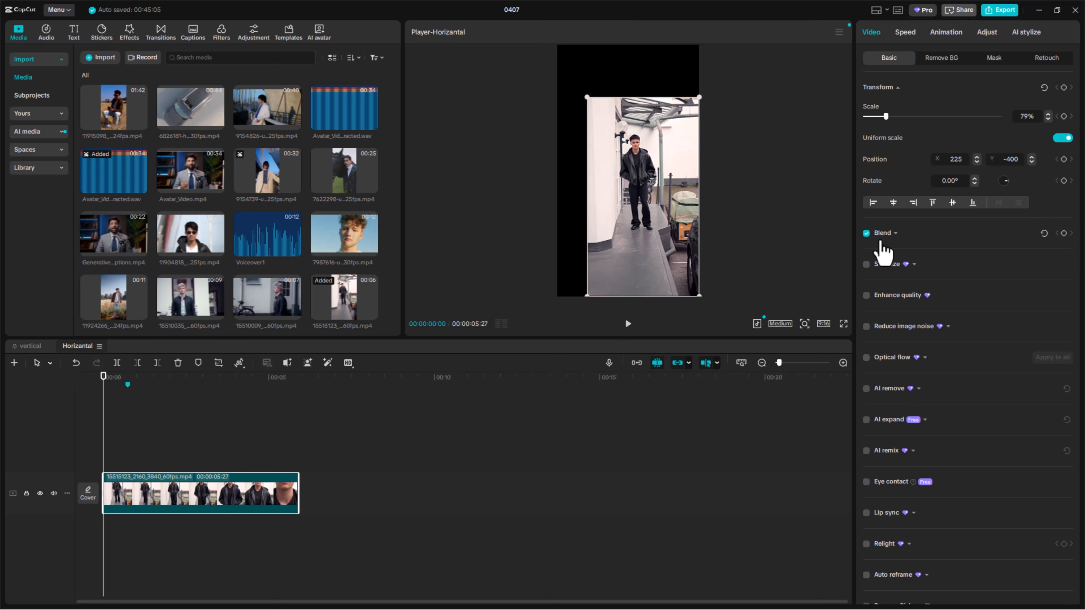
click(896, 234)
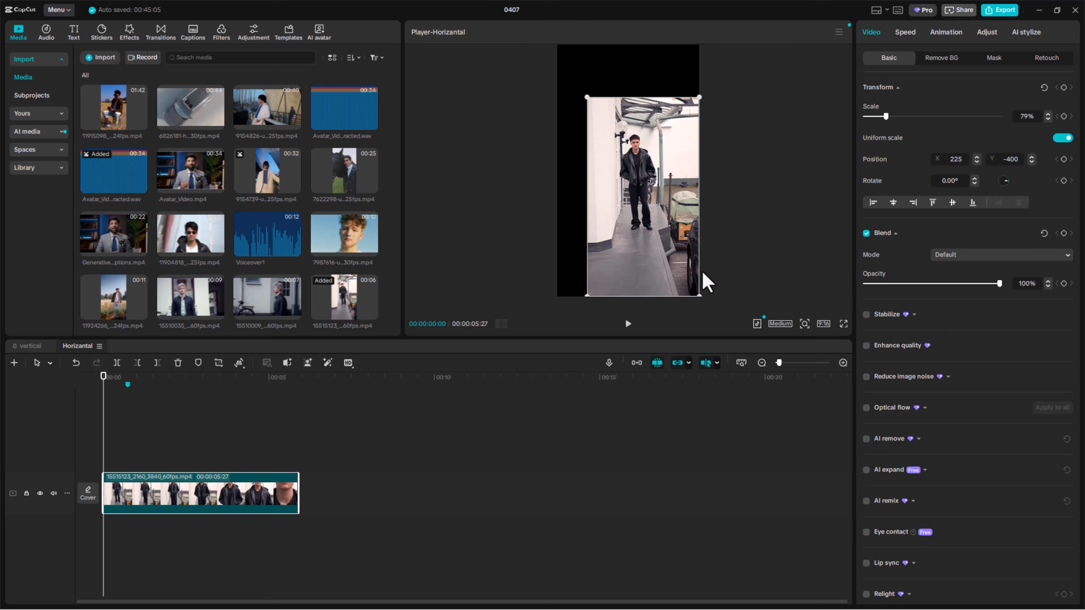
Delete the 15515123 clip from the timeline and turn off the preview axis
key(Delete)
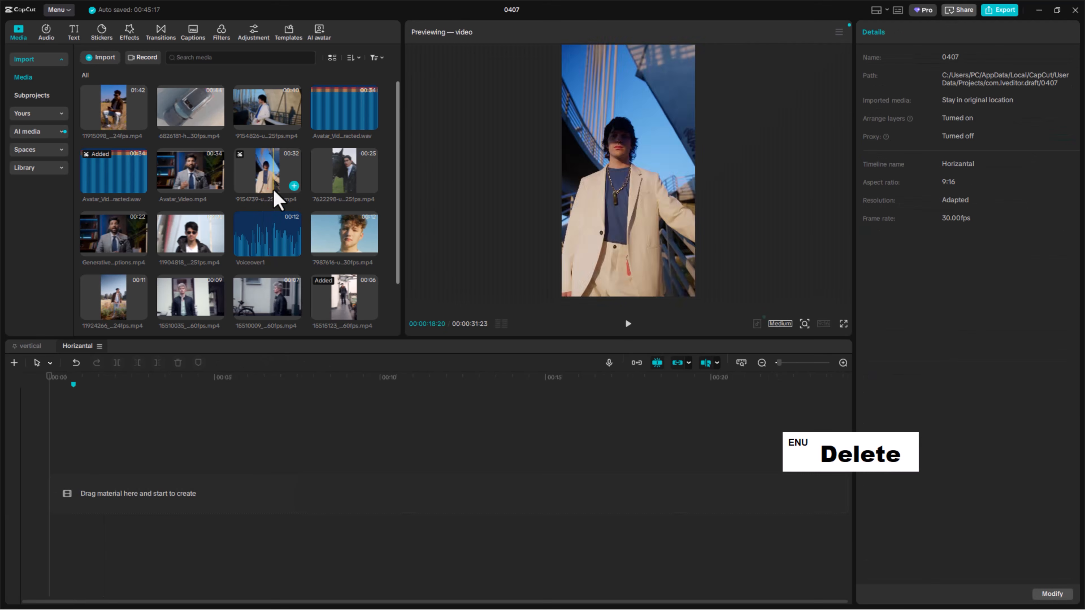
scroll(346, 194, up, 1)
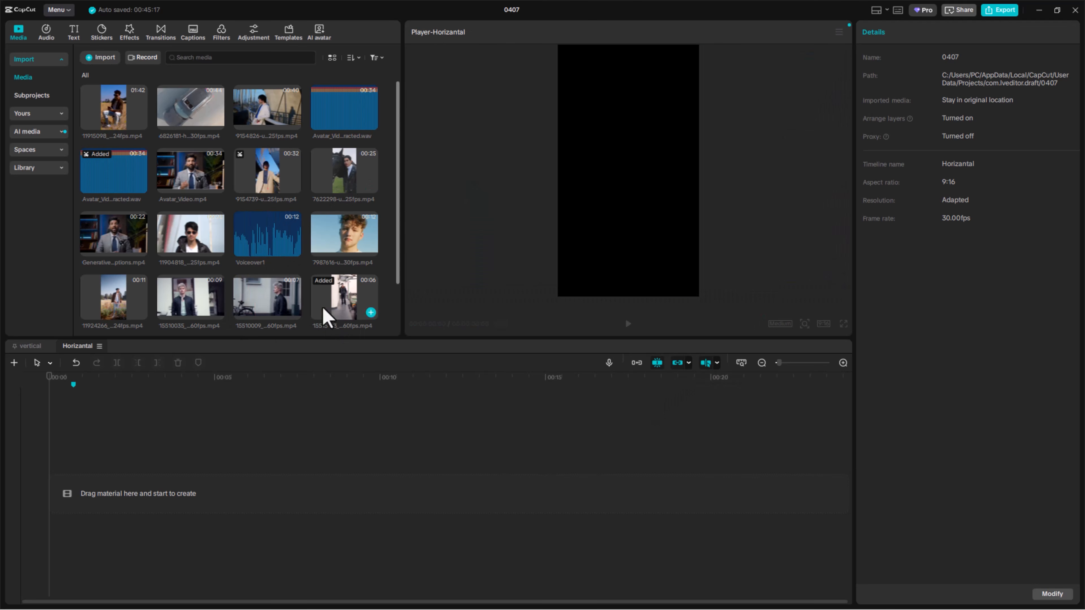
click(706, 363)
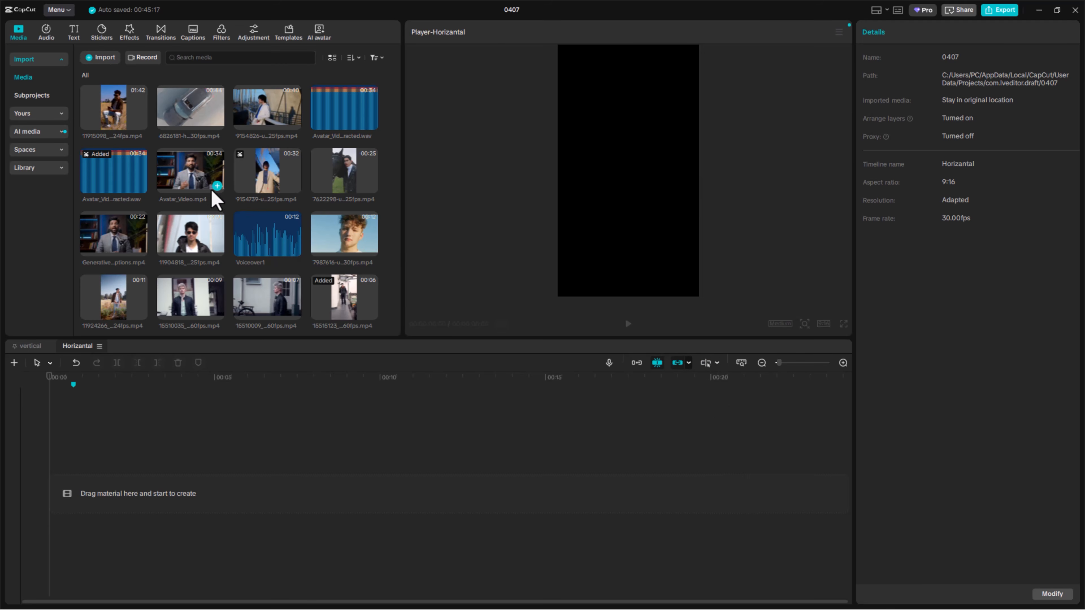
Add the 11904818 video at the start of the main track and set the aspect ratio to 16:9
drag(198, 240, 136, 494)
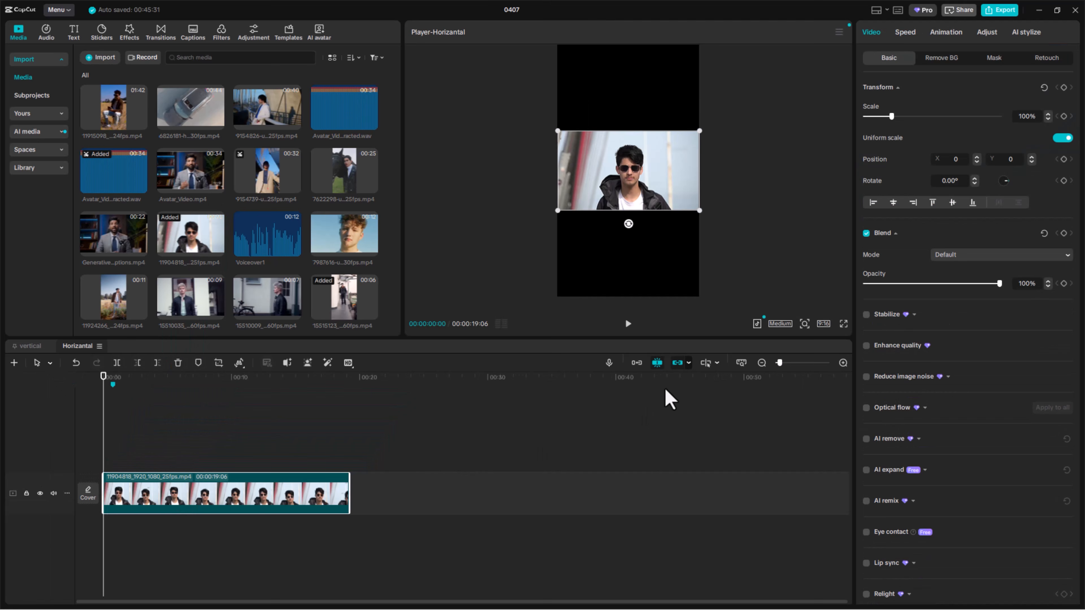
click(825, 325)
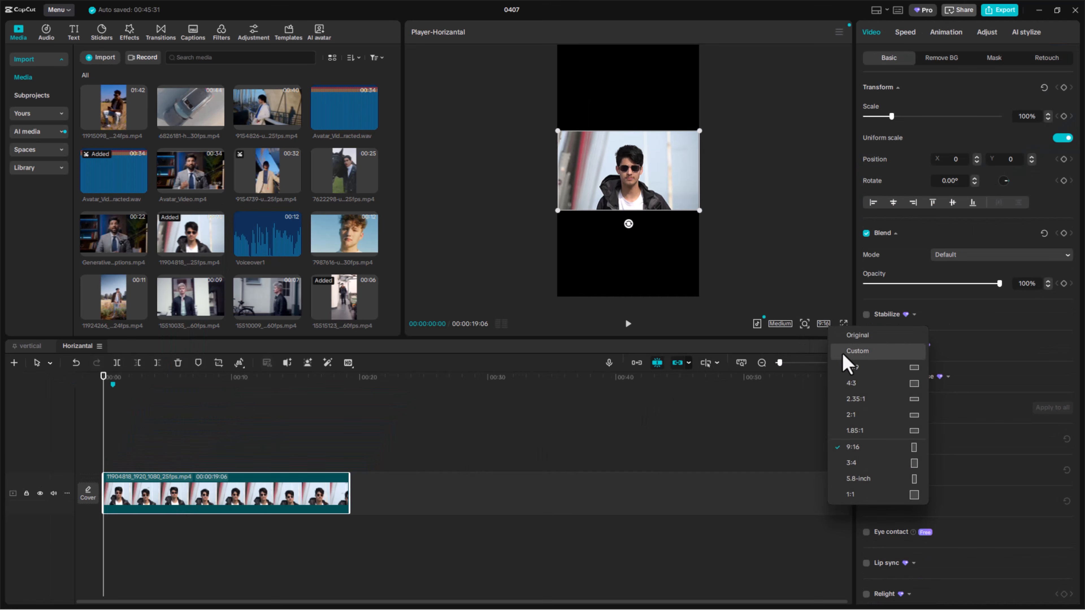
click(868, 375)
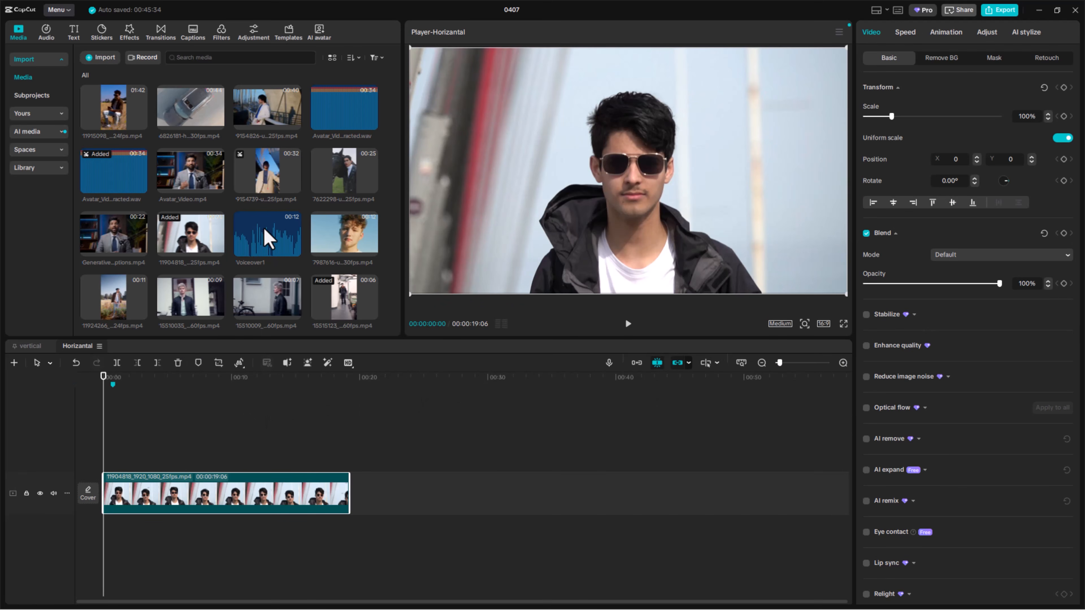
Import 9255042-hd_1920_1080_25fps.mp4 into the media library from the Desktop folder "Cap cut video Editing Course"
scroll(322, 167, down, 1)
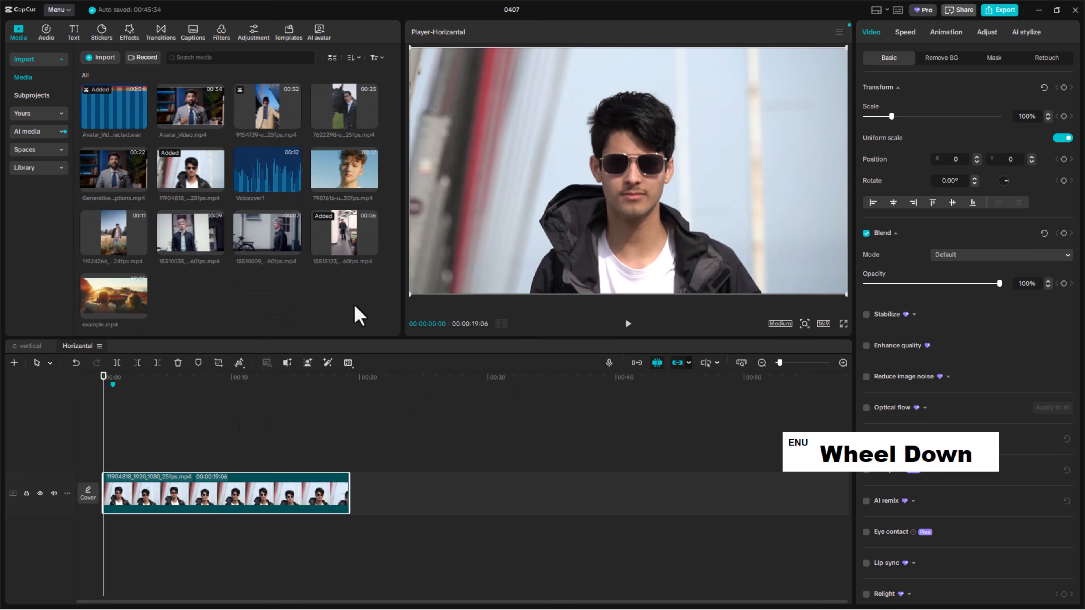
double_click(255, 300)
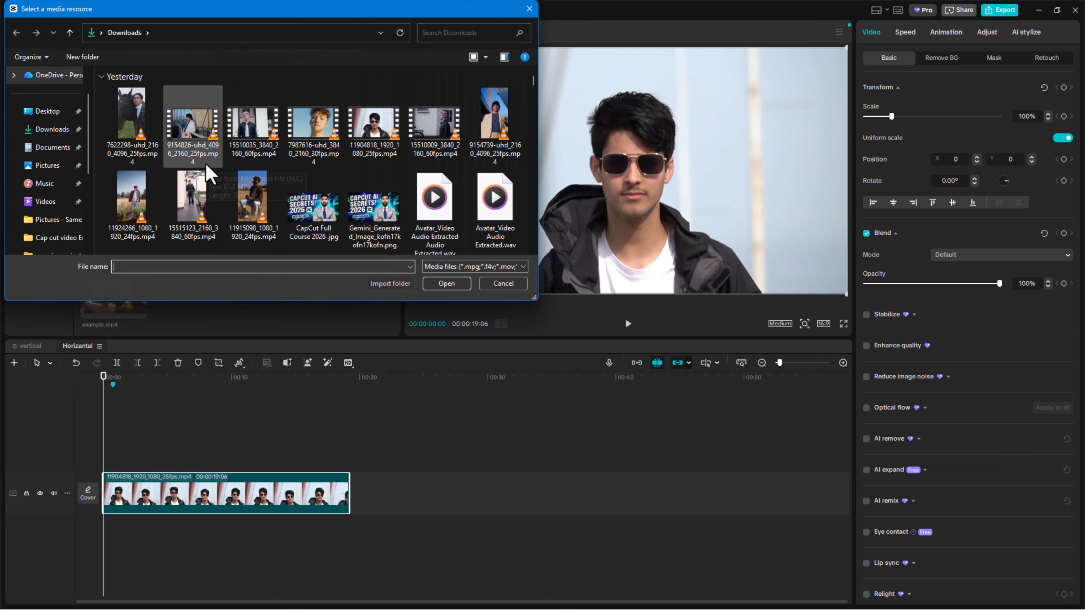
click(47, 112)
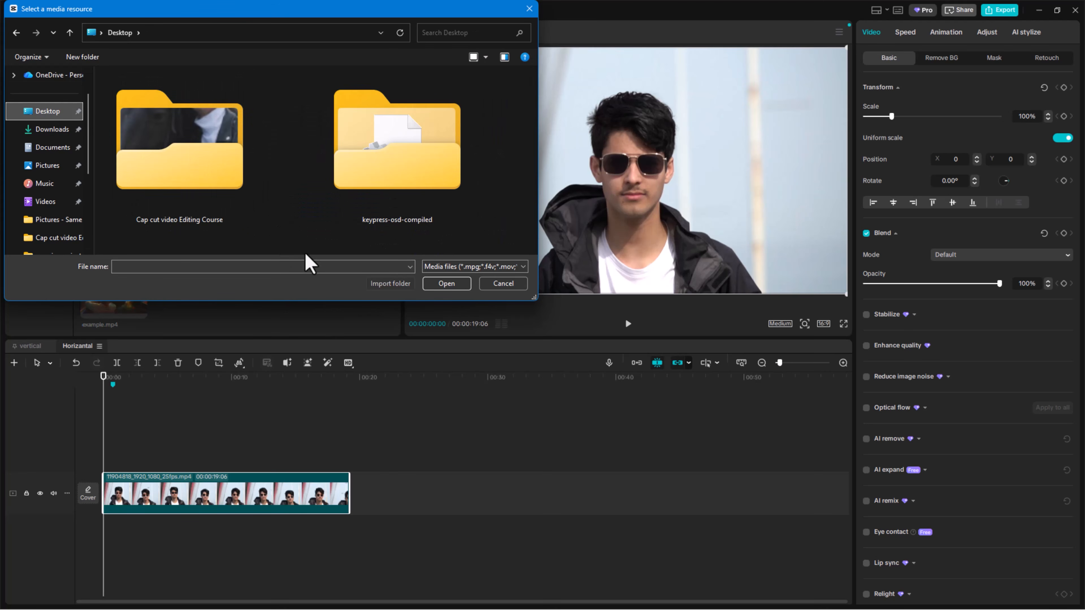
double_click(211, 177)
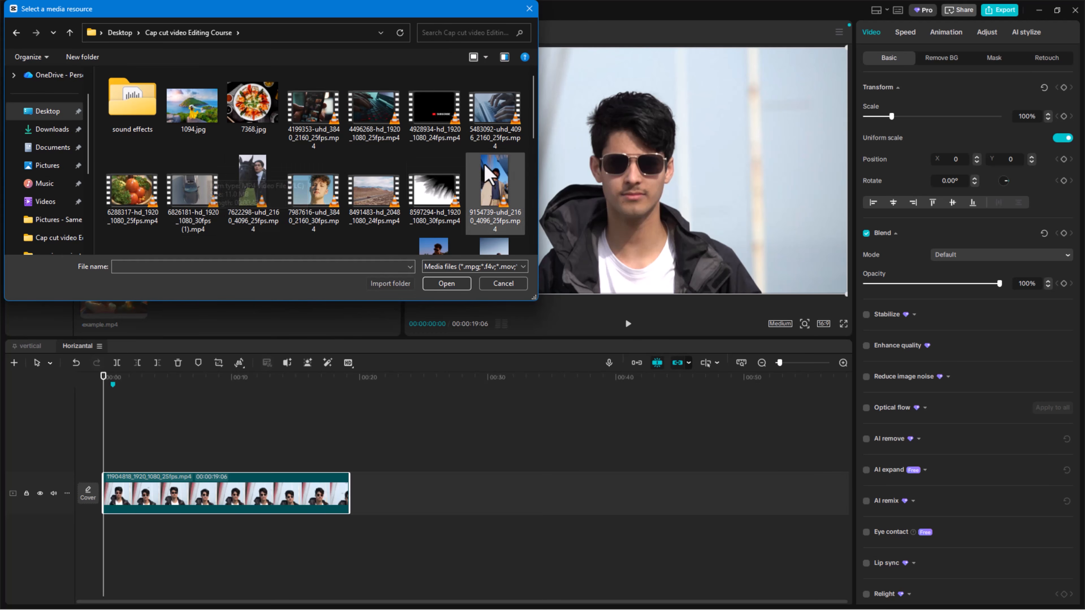
scroll(371, 164, down, 1)
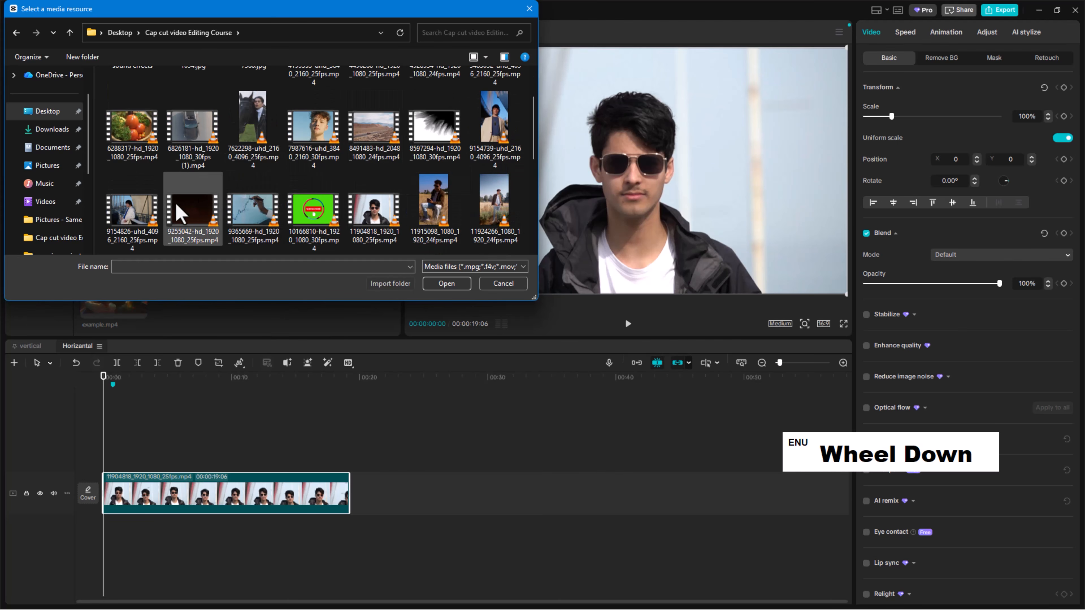
double_click(192, 209)
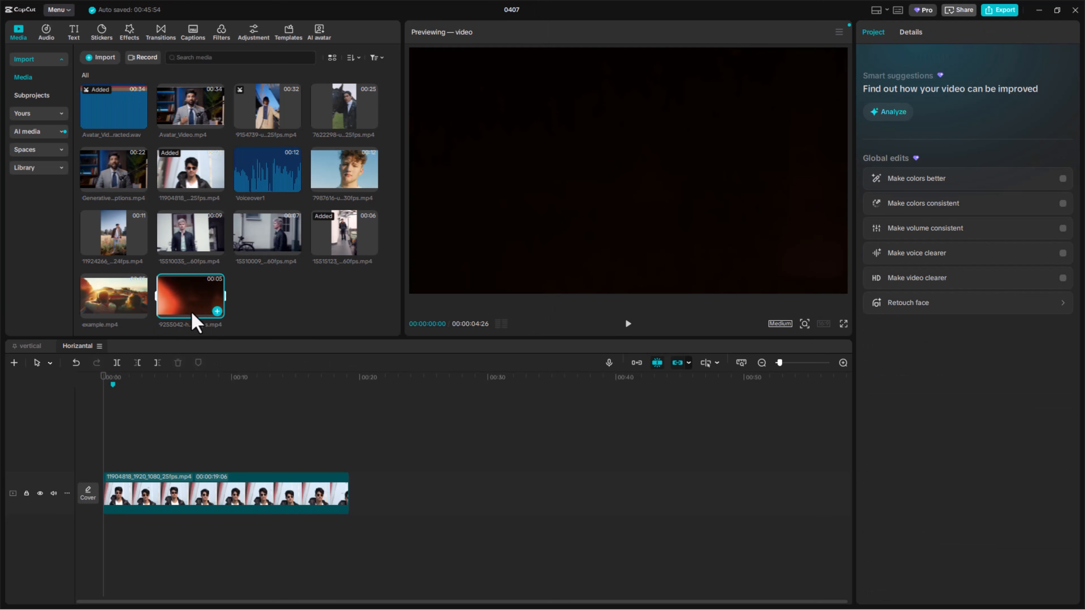
Place the 9255042 clip above the start of the main video, set its blend mode to Screen, and preview it near 00:00:01:27
drag(189, 316, 115, 466)
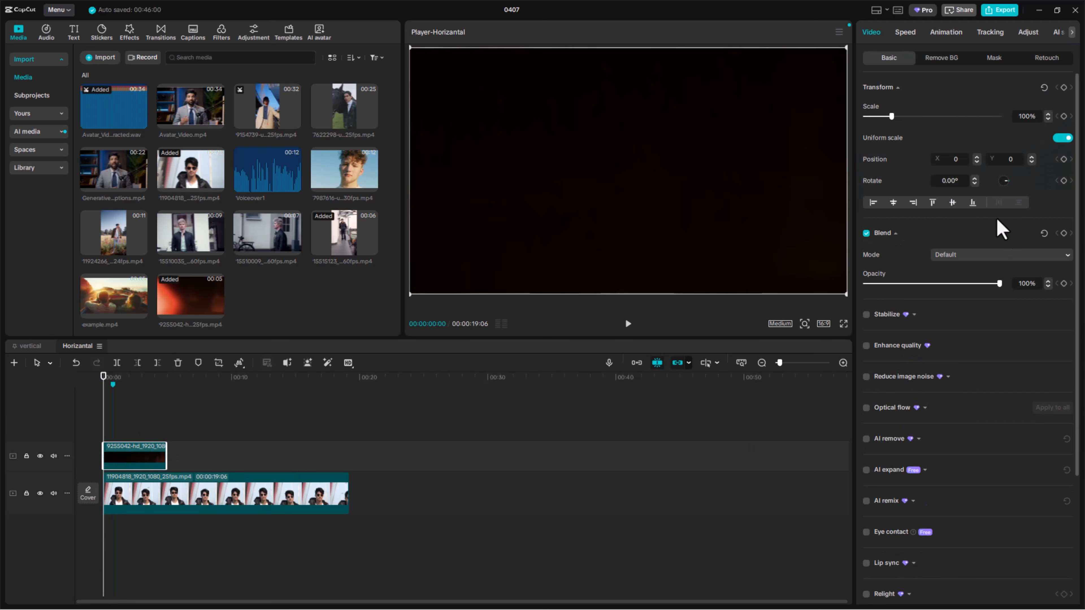
click(961, 263)
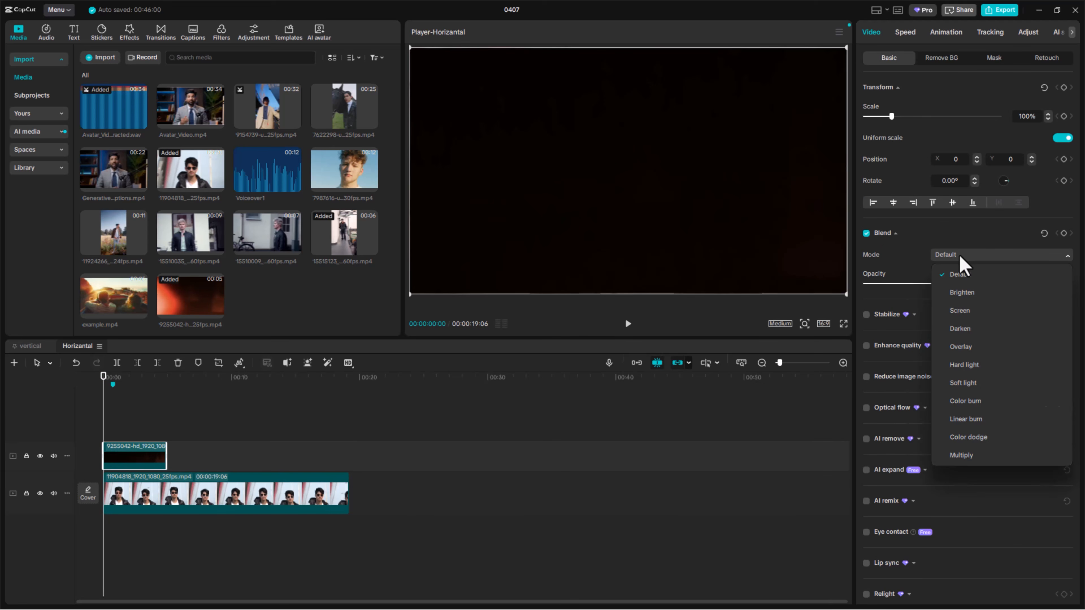
click(962, 312)
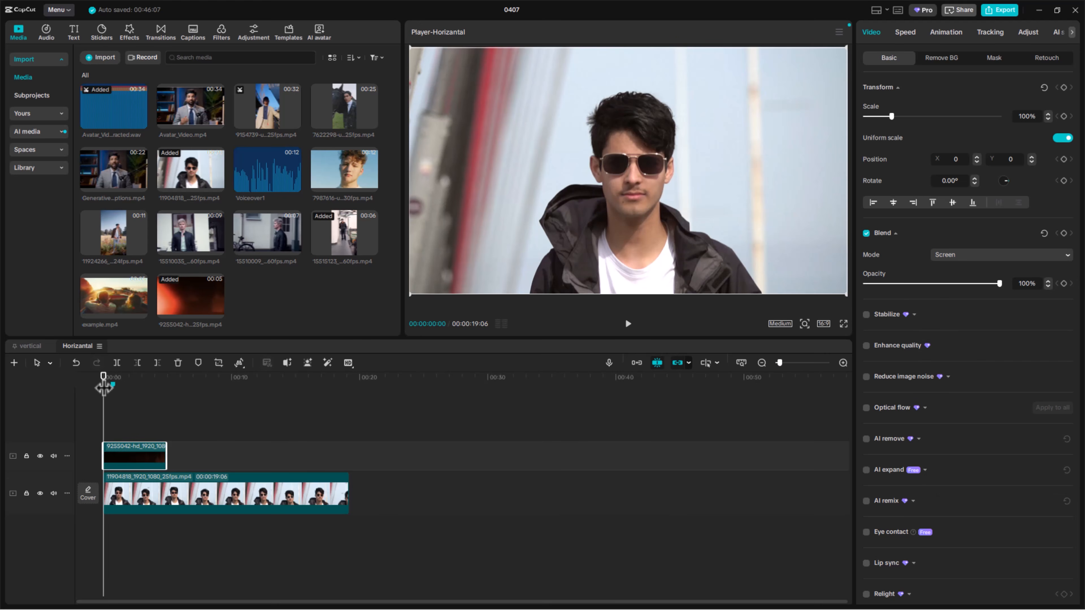
mouse_move(110, 381)
mouse_down()
mouse_move(160, 381)
mouse_move(127, 380)
mouse_up()
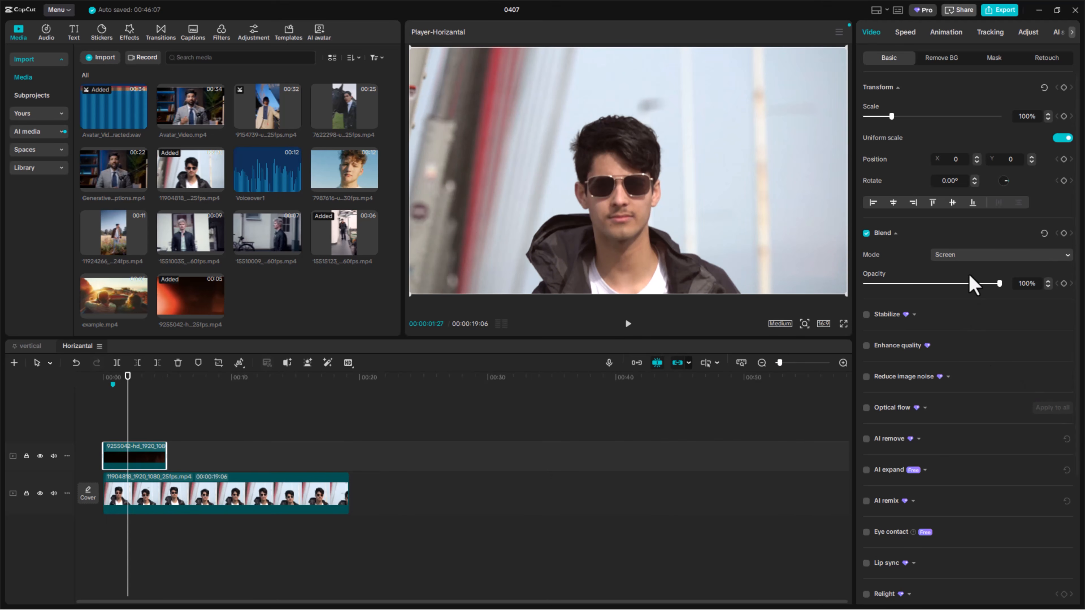
Try the Darken blend mode on the 9255042 overlay clip and undo the change
click(976, 258)
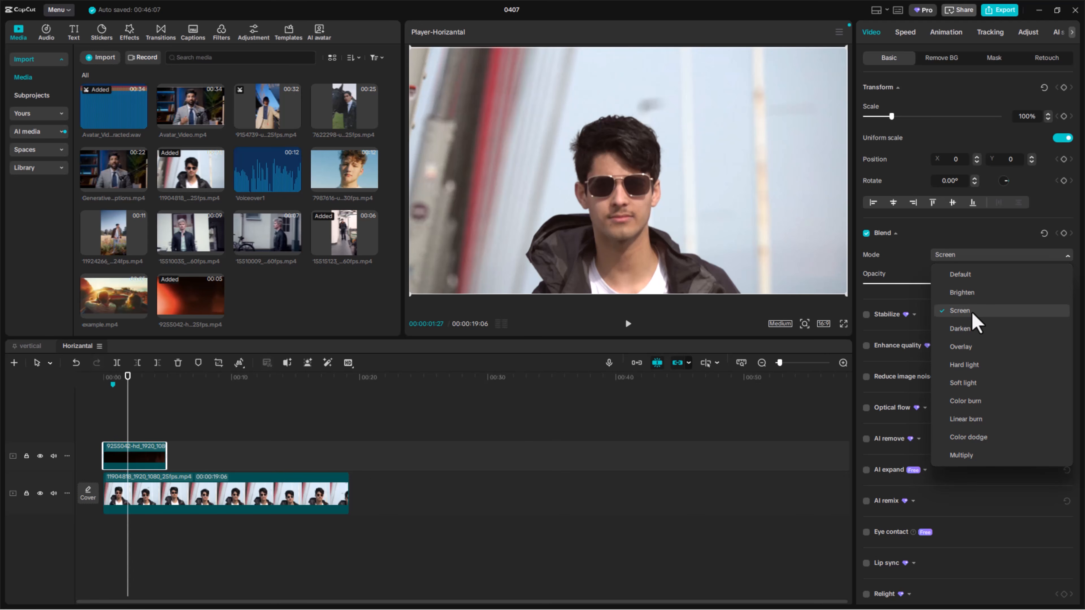
click(973, 329)
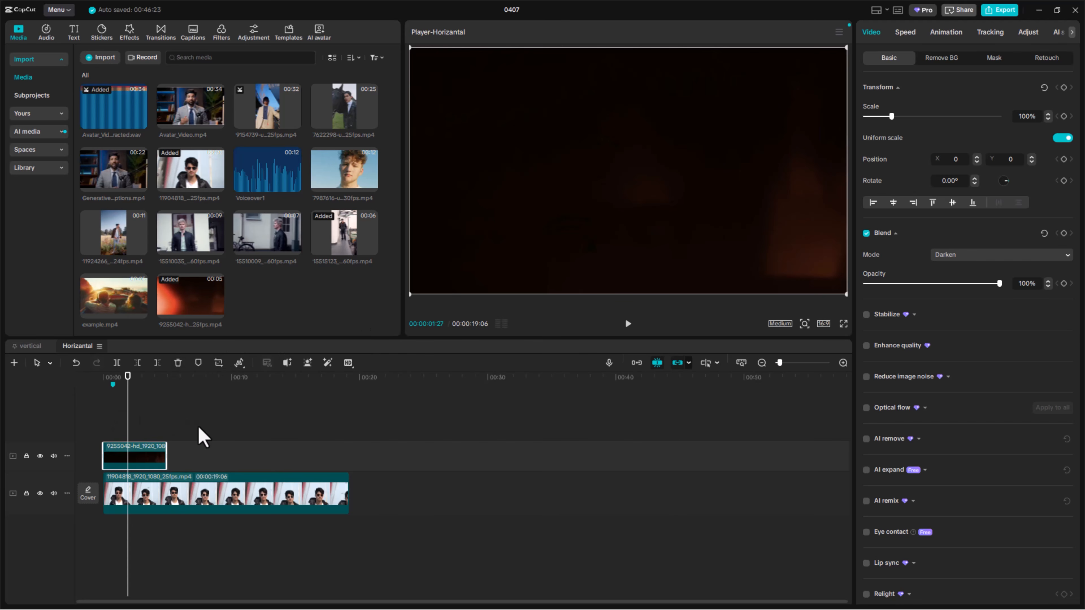
key(ctrl+z)
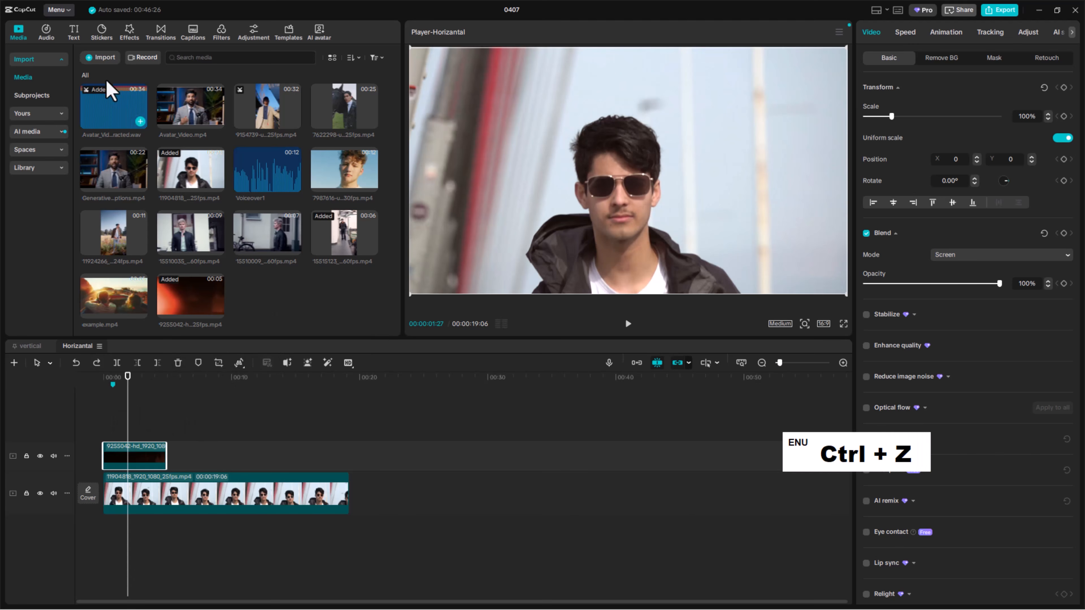
Import 8597294-hd_1920_1080_30fps.mp4 and place it on the overlay track directly after the 9255042 clip
click(100, 57)
scroll(372, 179, down, 3)
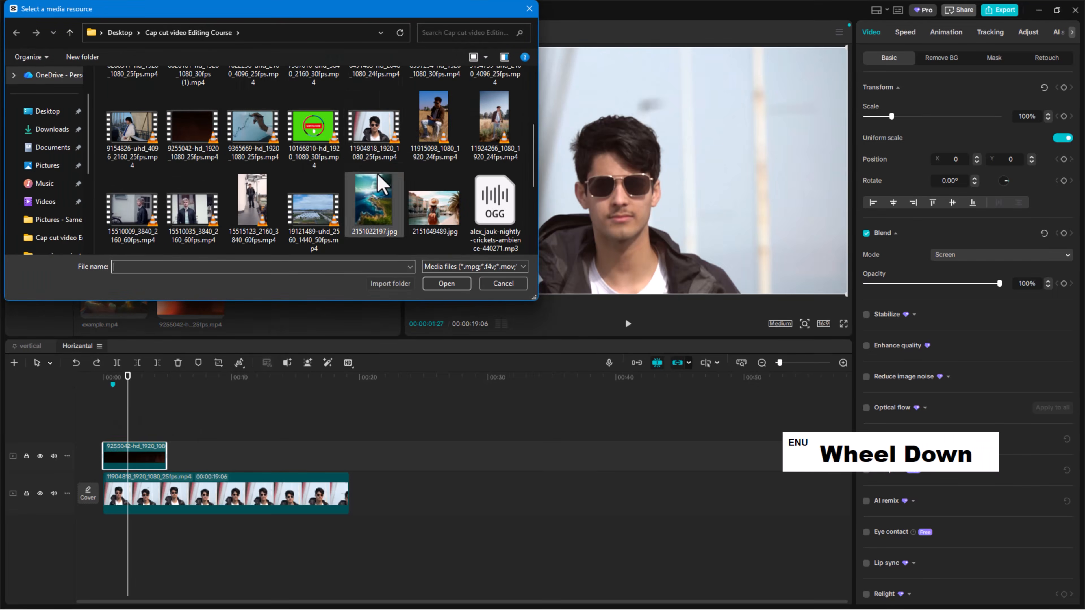
scroll(427, 141, up, 2)
click(440, 120)
double_click(440, 120)
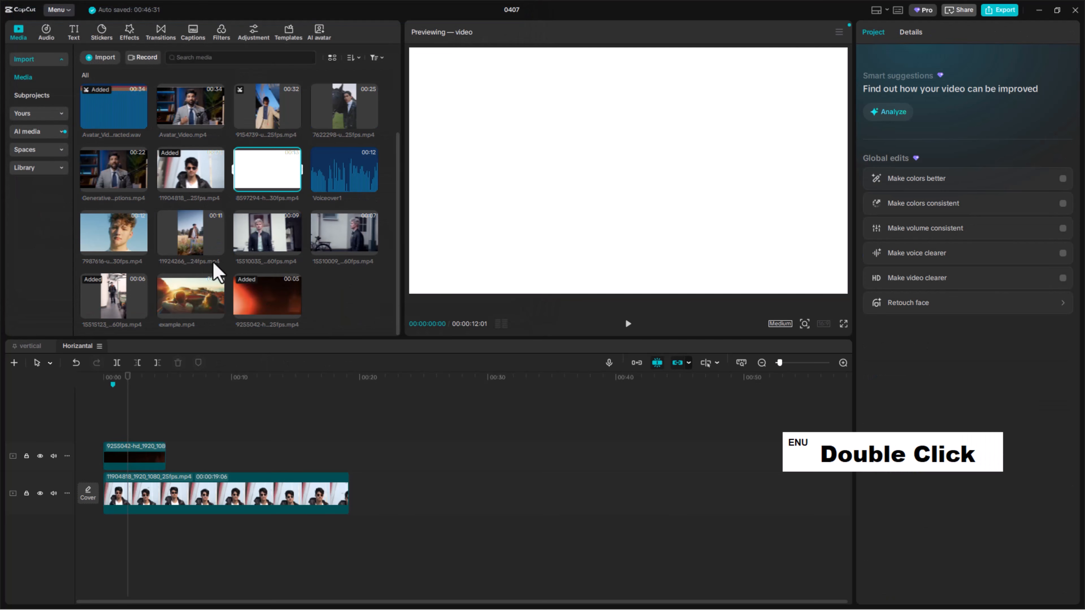
drag(267, 179, 179, 461)
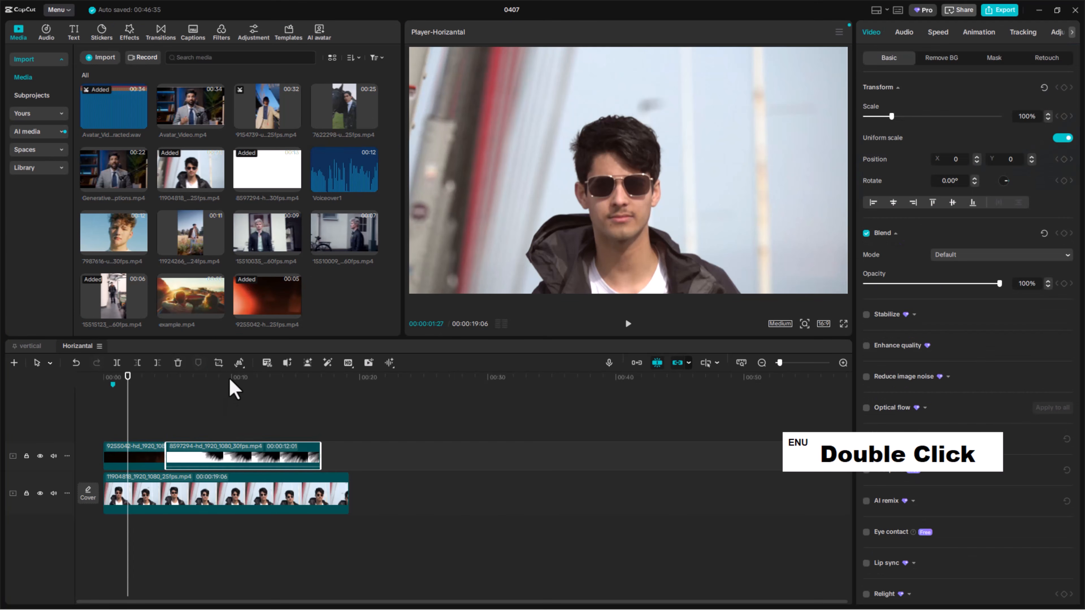
Try the Screen blend mode on the 8597294 overlay at 00:00:10:23 and switch its blend mode to Darken
click(237, 383)
drag(241, 392, 242, 392)
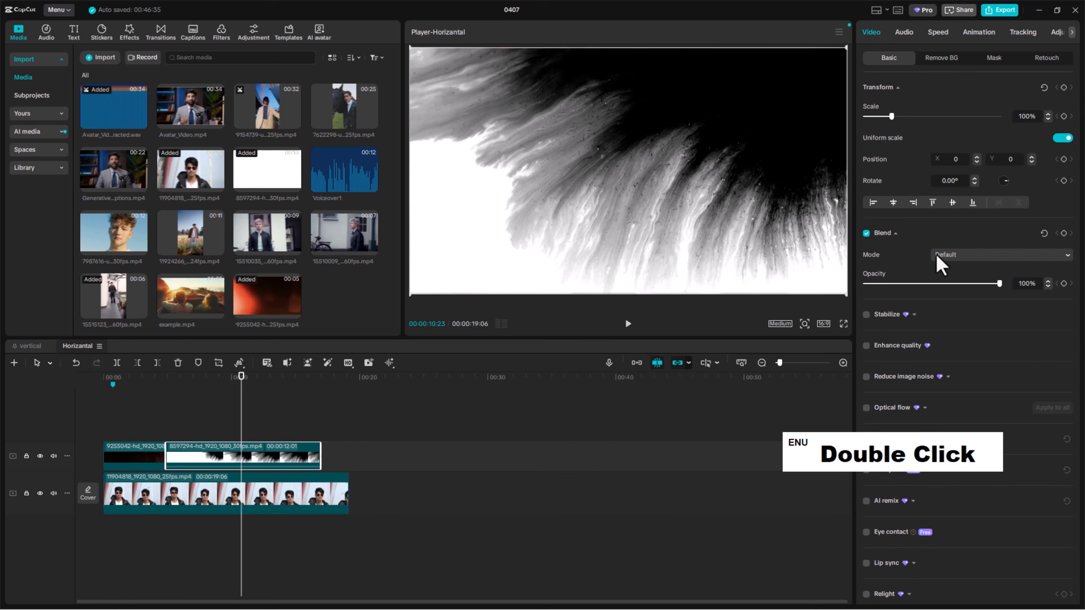
click(945, 256)
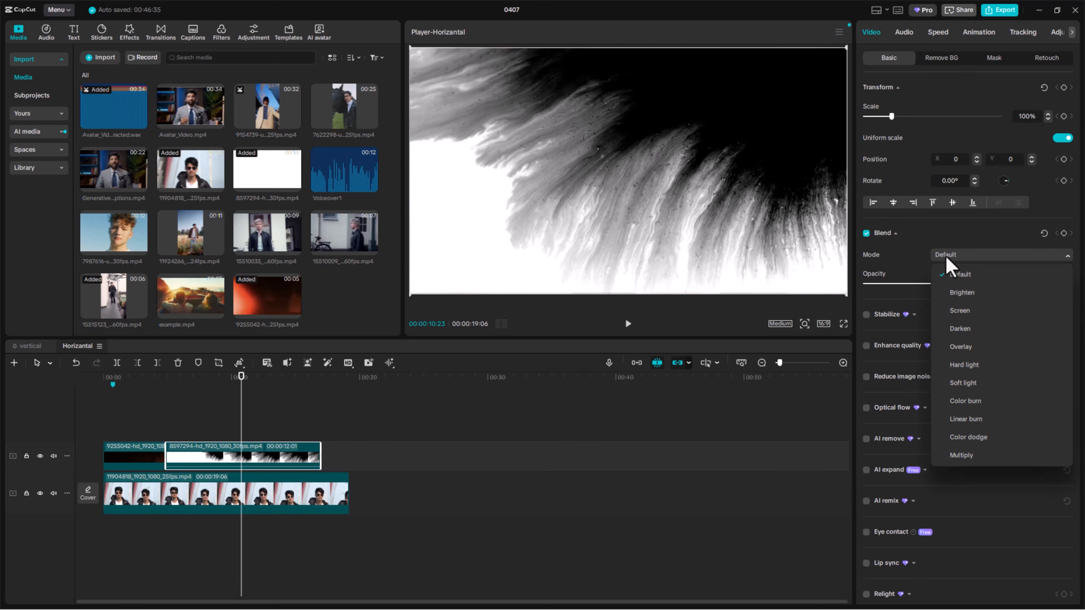
click(964, 312)
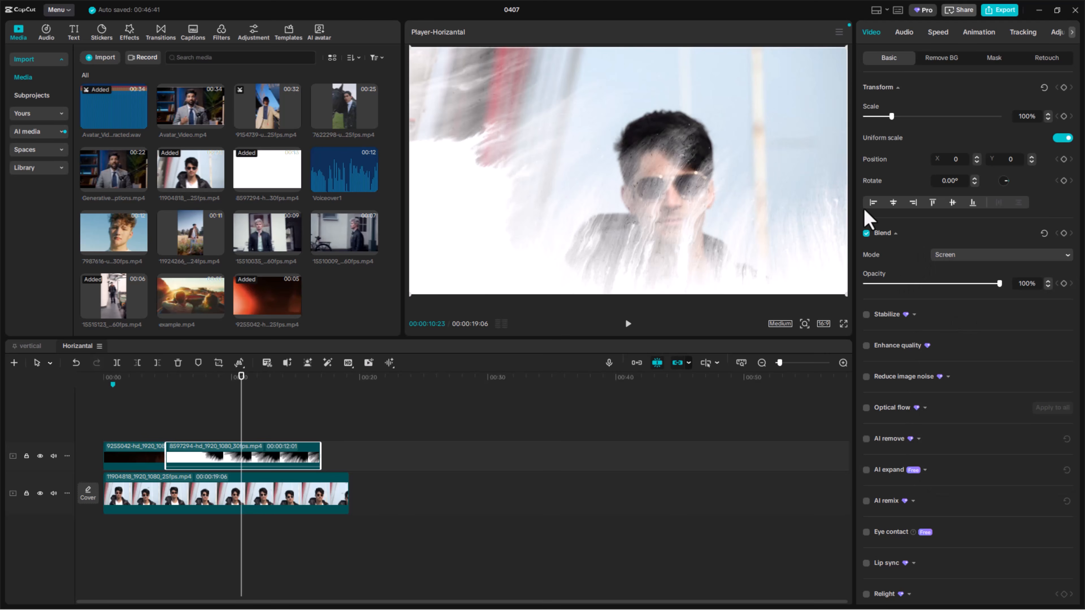
click(969, 256)
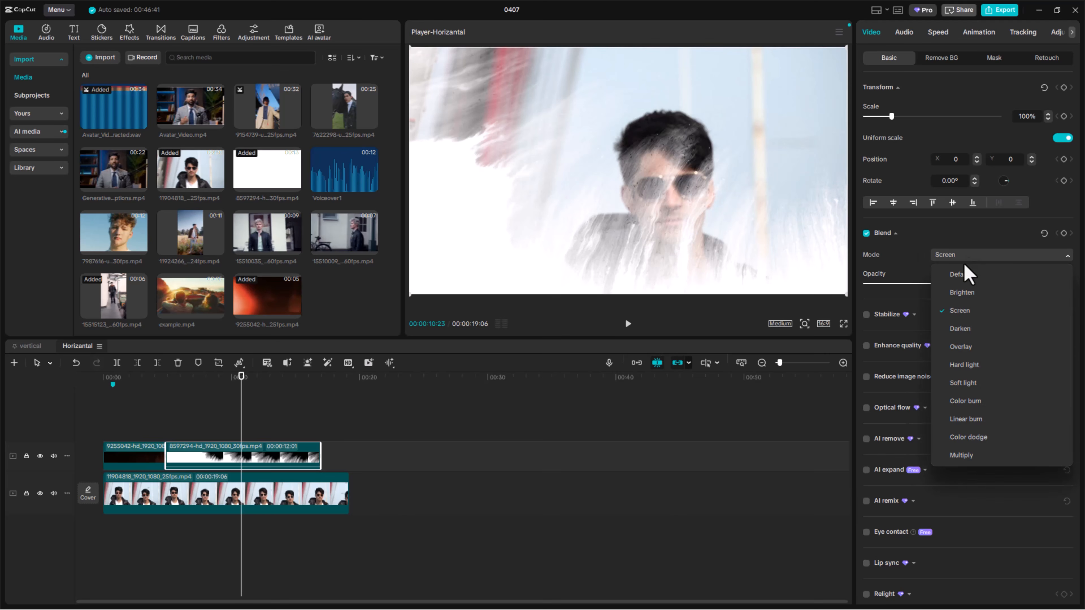
click(962, 329)
Play the section with the Darken-blended 8597294 overlay and pause at 00:00:14:03
click(368, 362)
key(space)
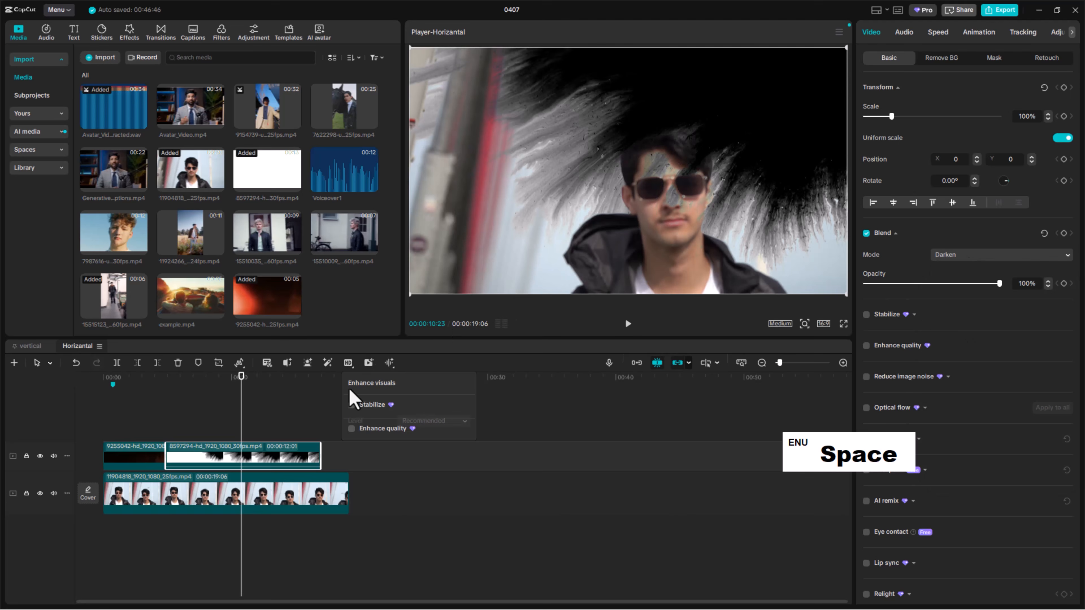
drag(242, 388, 255, 395)
click(242, 396)
key(space)
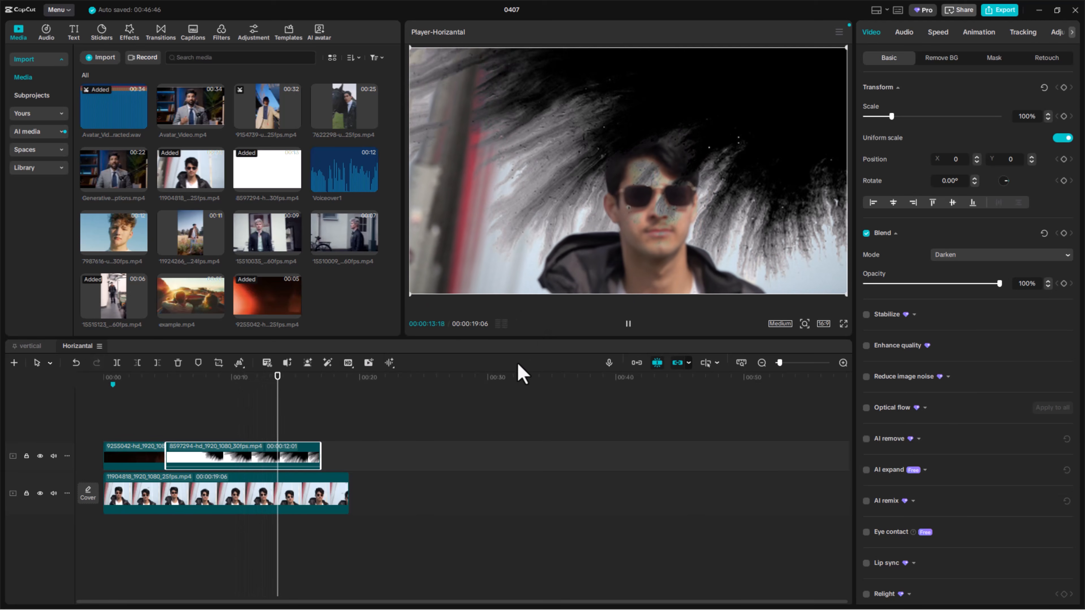
key(space)
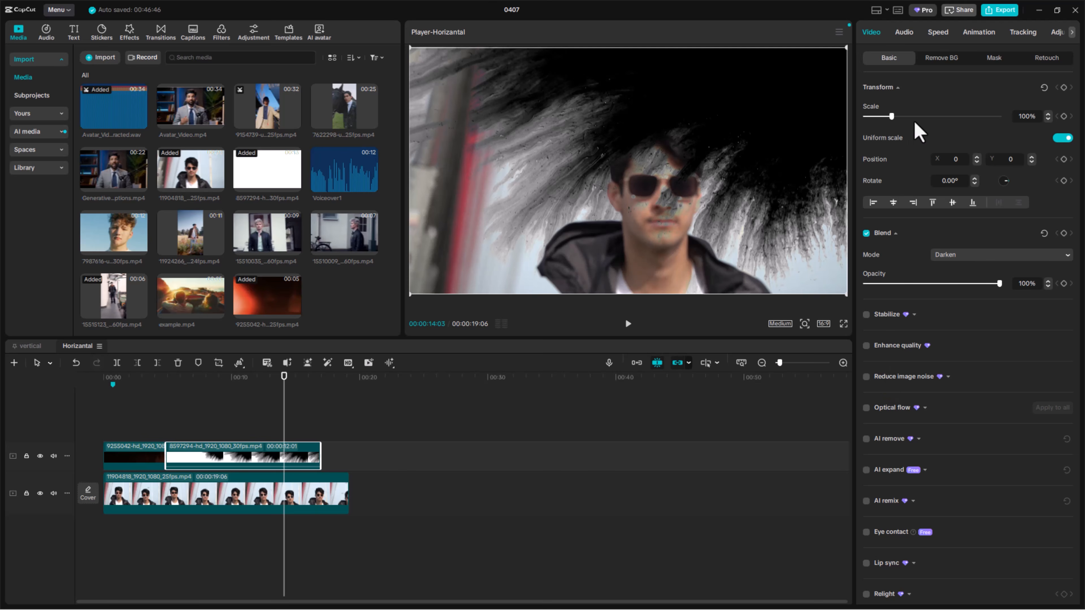
Delete both overlay clips, 9255042 and 8597294, from the timeline
click(190, 456)
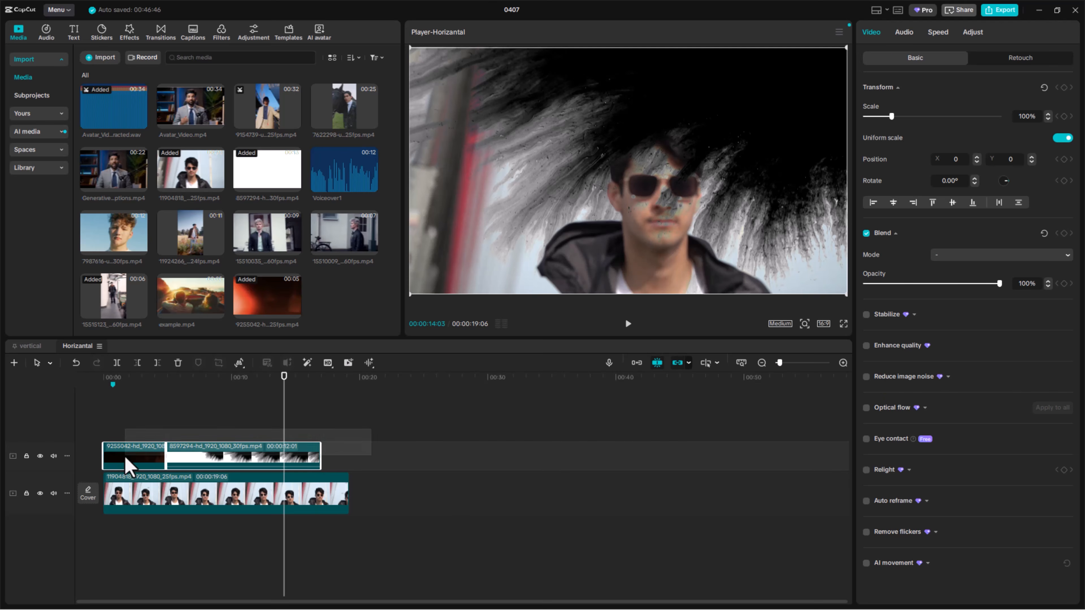
key(Delete)
Remove the background of the 11904818 clip with Auto removal and check the cutout at 00:00:10:03
click(262, 506)
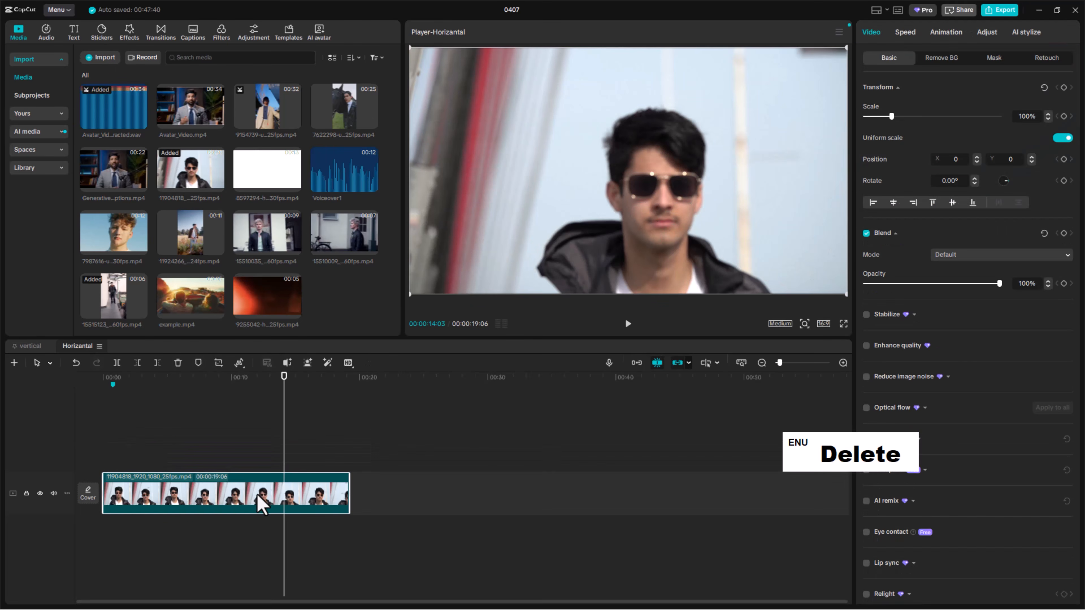
click(952, 60)
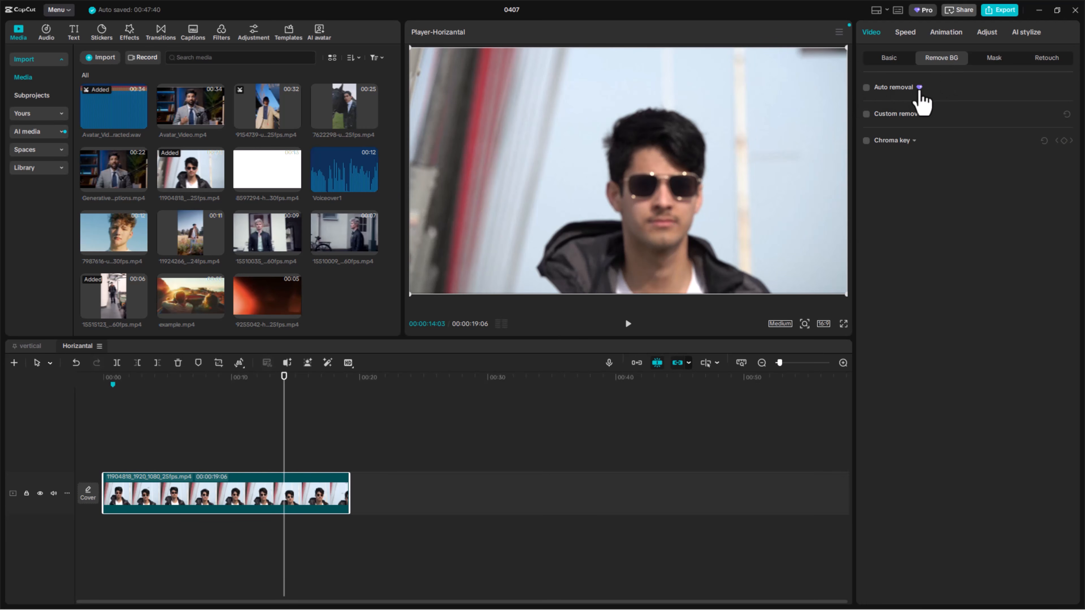
click(867, 88)
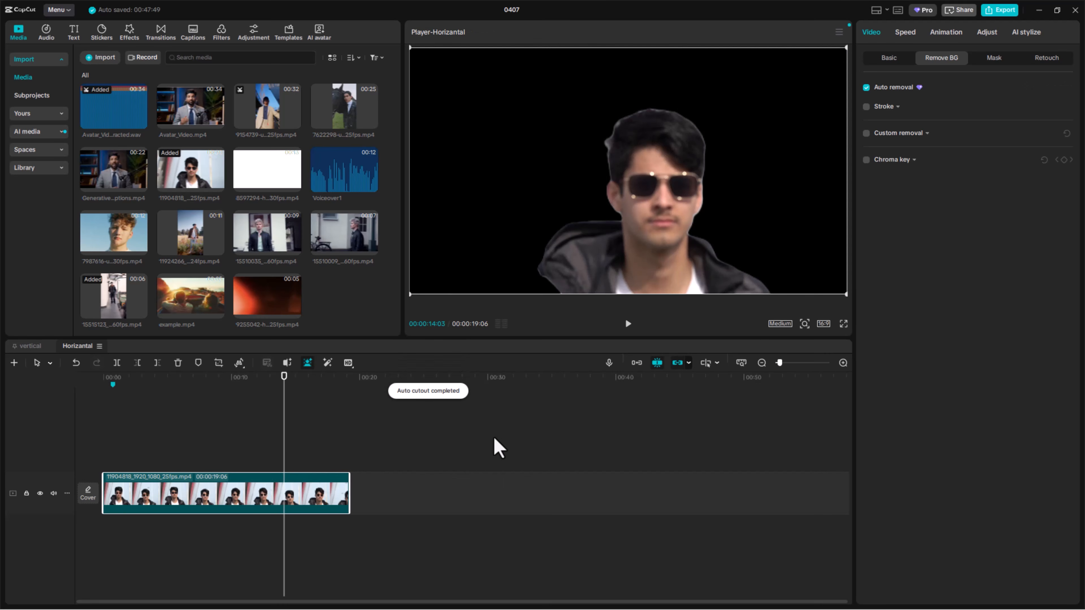
drag(283, 378, 233, 378)
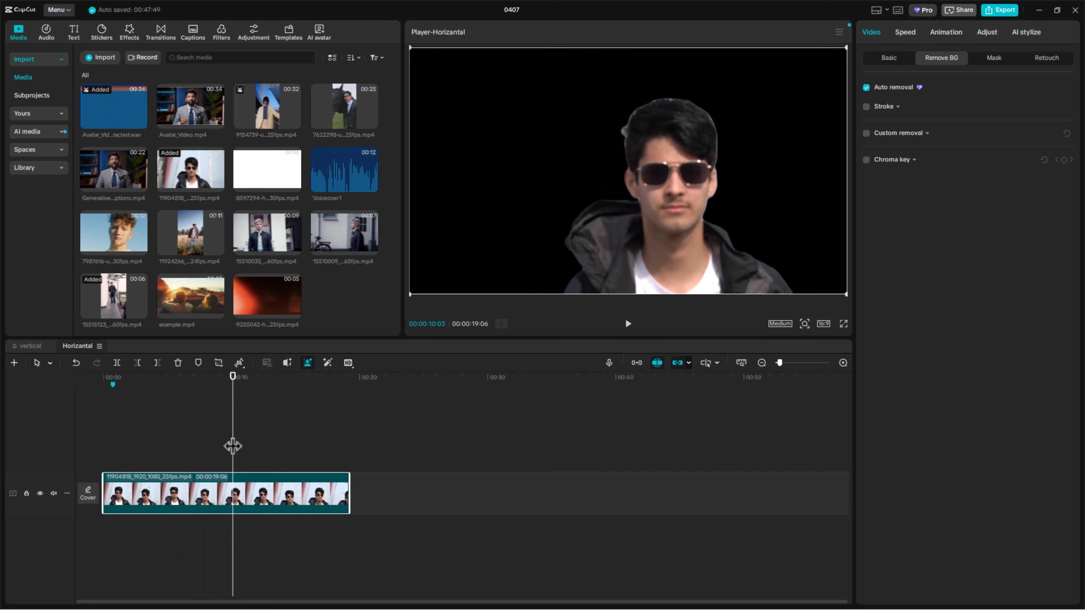
Try to export the video with Auto removal applied, return to editing, and turn Auto removal off
click(1000, 12)
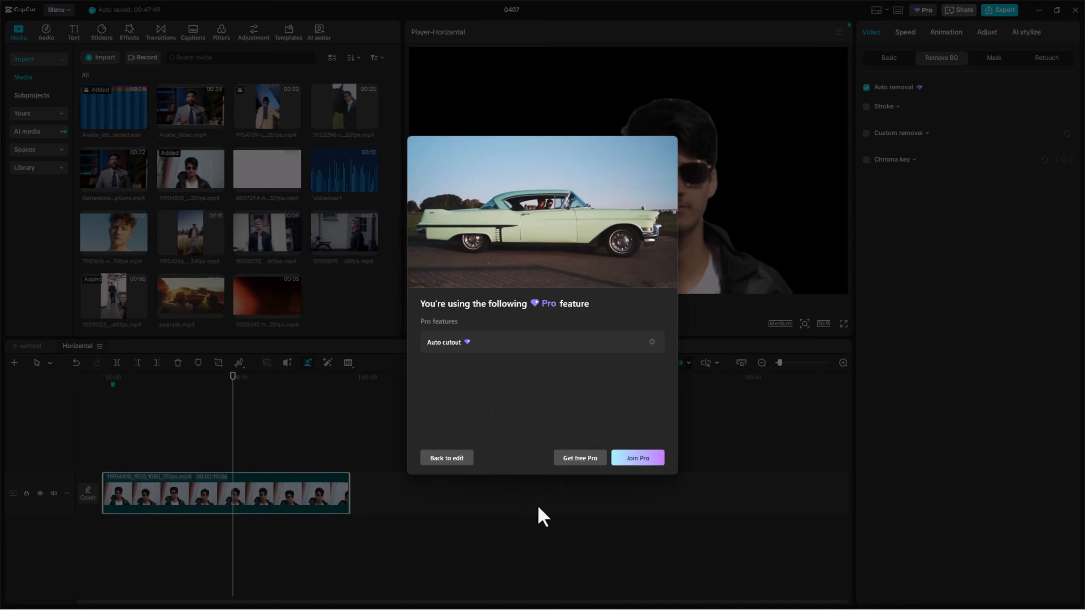
click(465, 461)
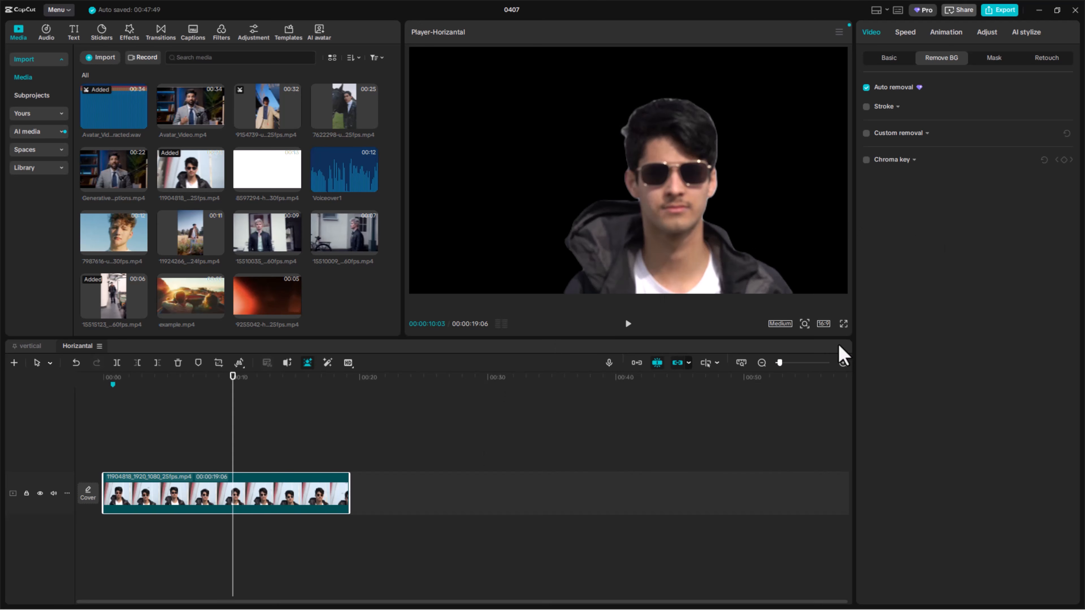
click(866, 88)
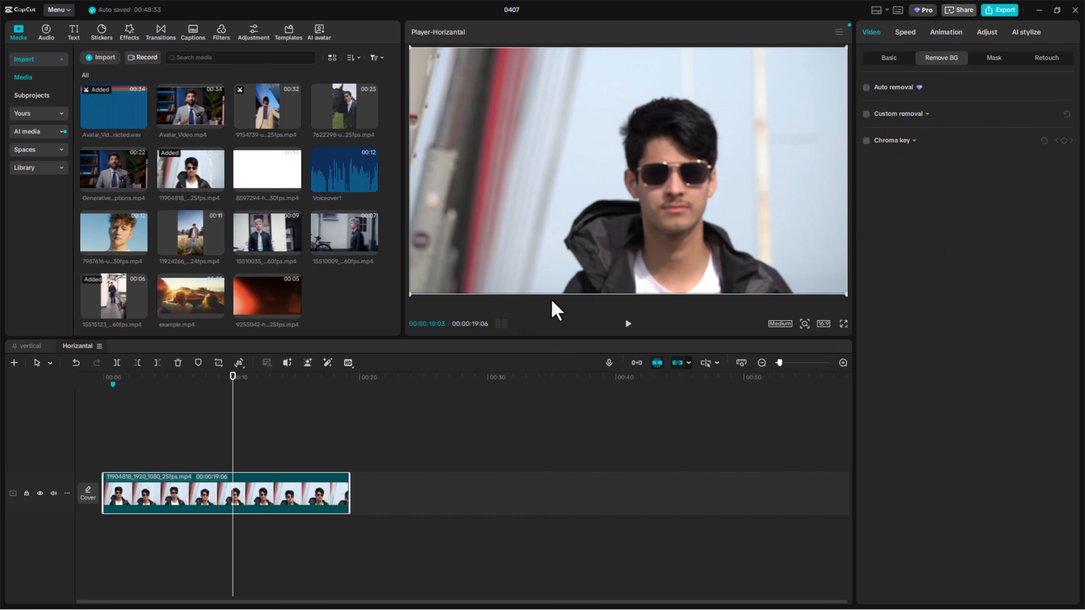
View the export settings for the Horizontal timeline and cancel the export
click(1012, 12)
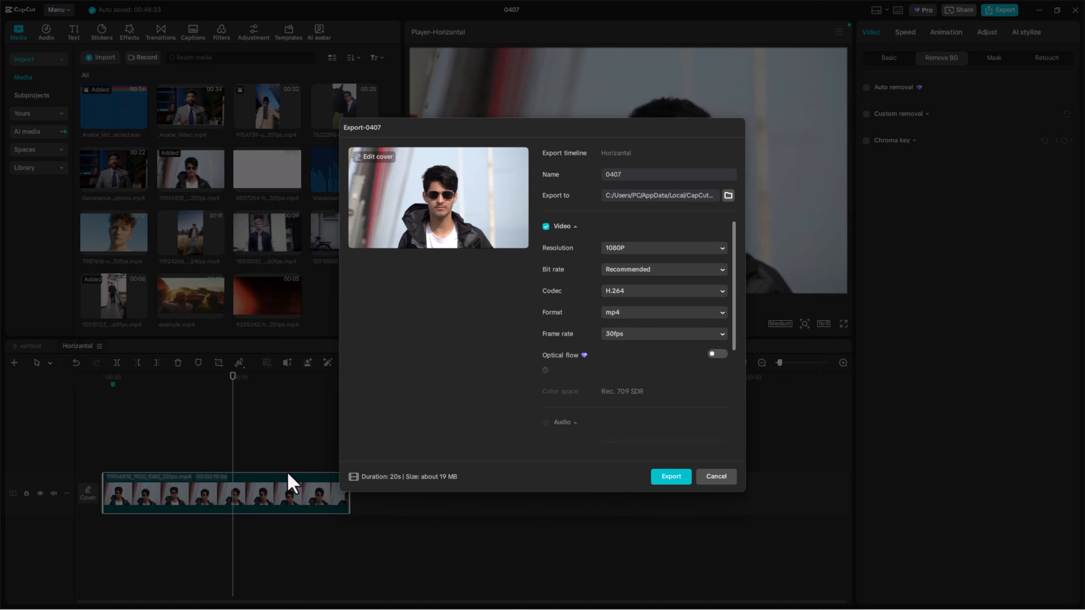
click(712, 479)
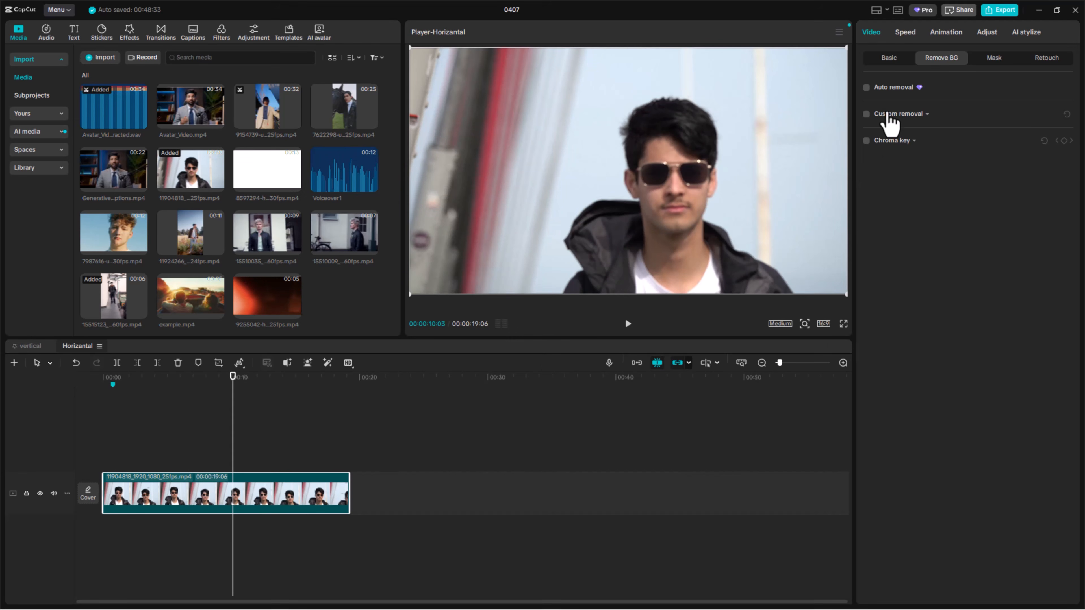
Enable Custom removal on the 11904818 clip to view its brush and eraser options, and disable it again
click(889, 59)
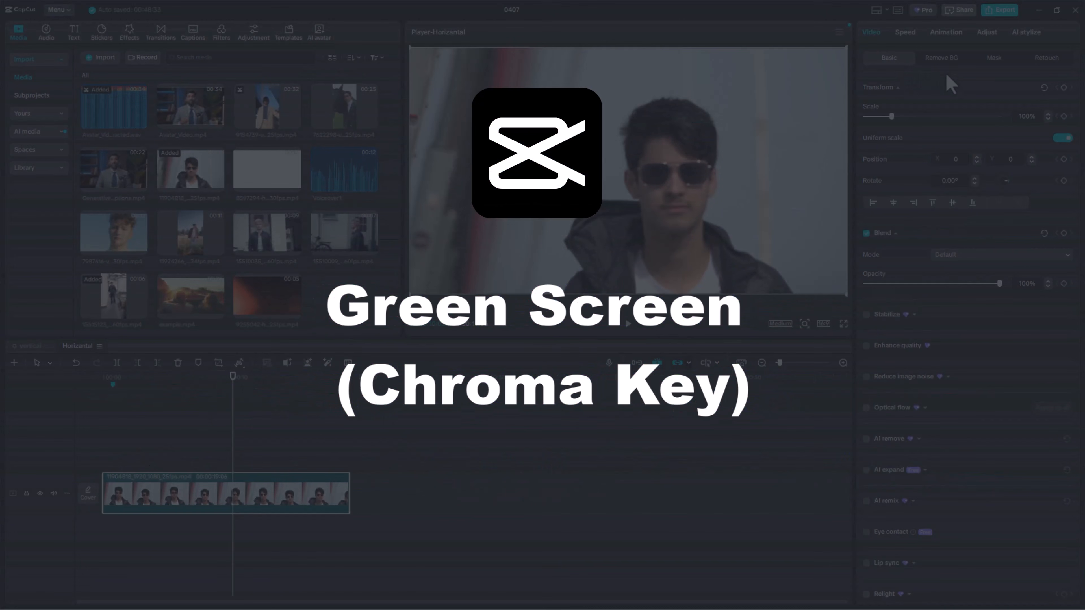
click(947, 63)
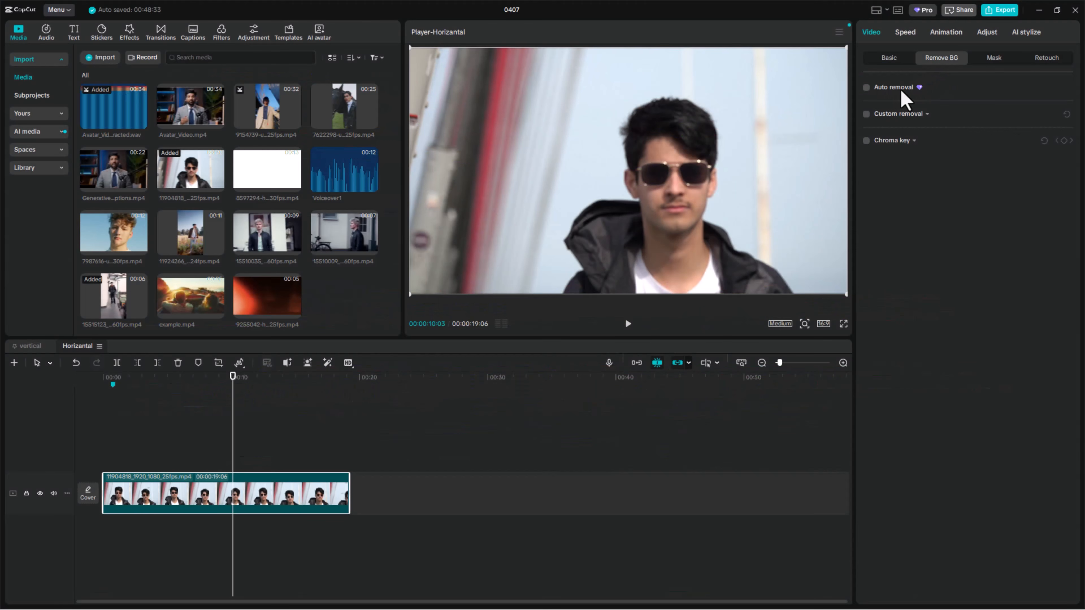
click(866, 115)
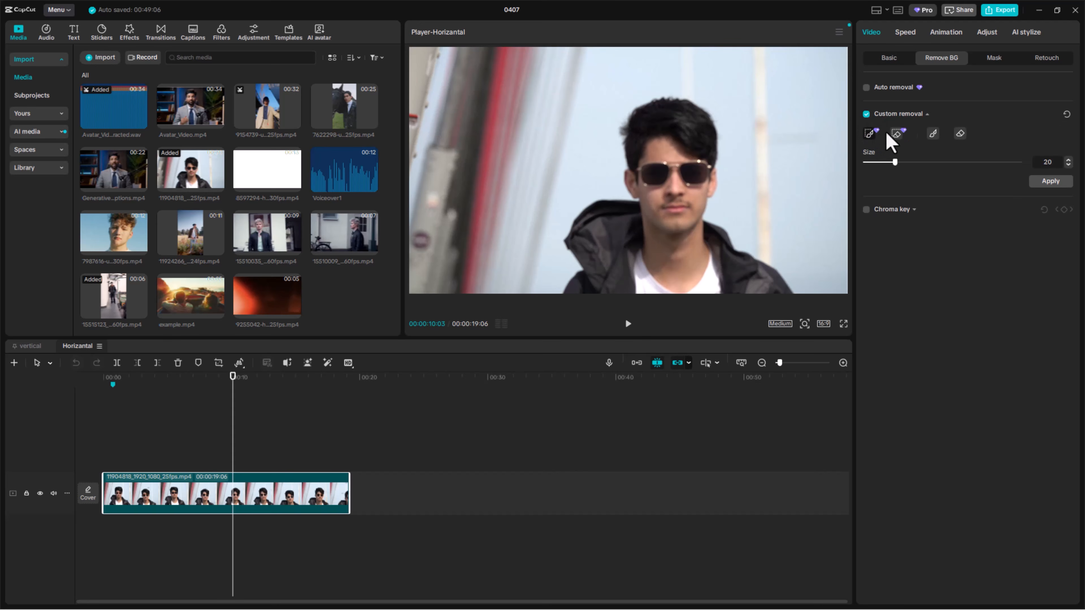
click(867, 114)
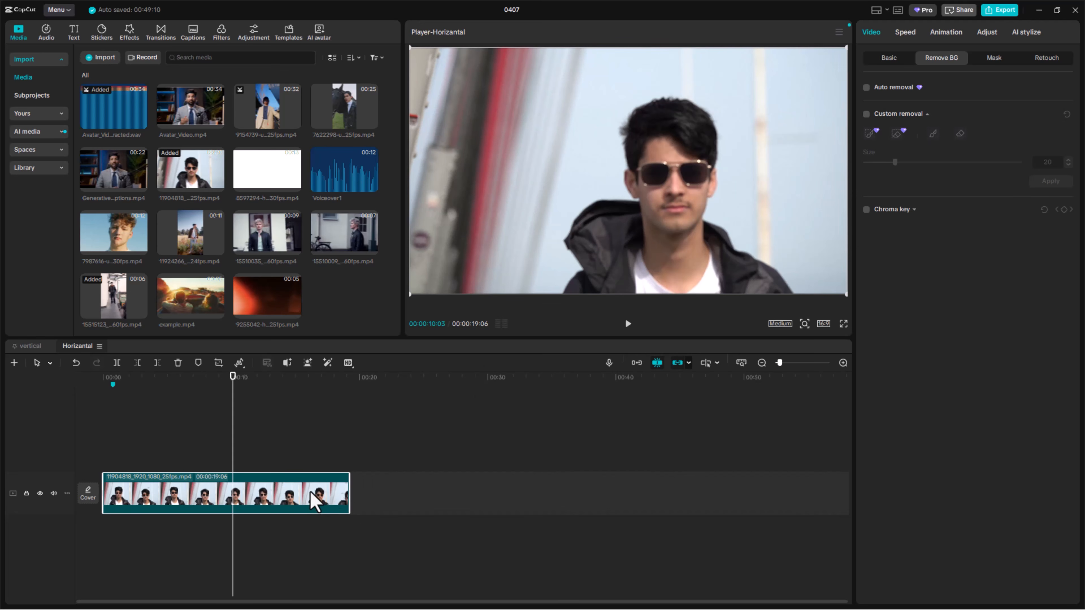
Delete the 11904818 clip from the timeline
key(Delete)
Import 10166810-hd_1920_1080_30fps.mp4 and MVI_1146.MP4 from the Desktop's Cap cut video Editing Course folder into the project media
scroll(332, 295, up, 3)
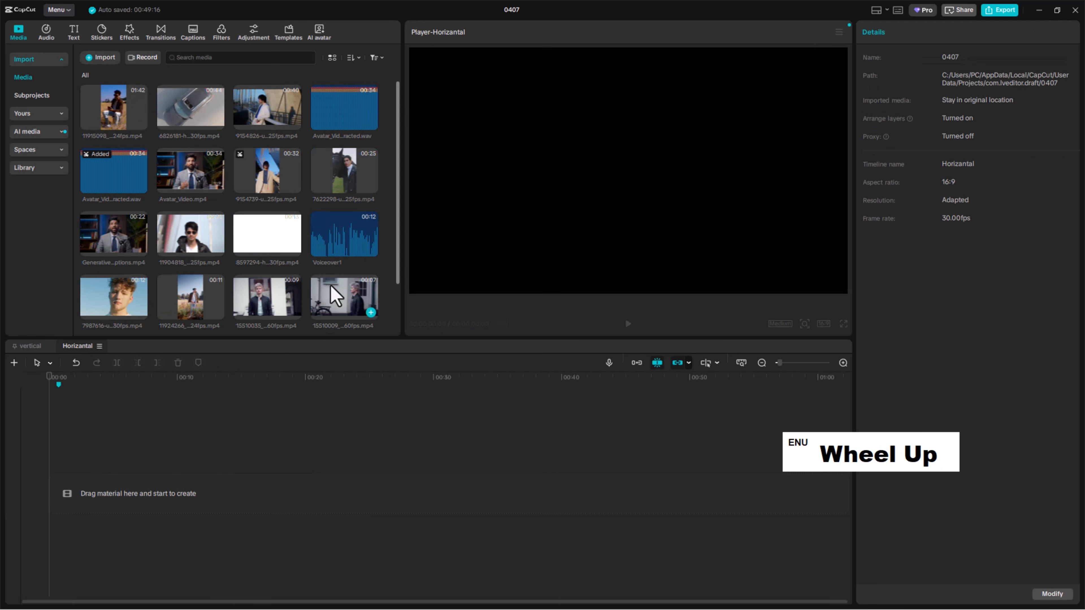
click(106, 59)
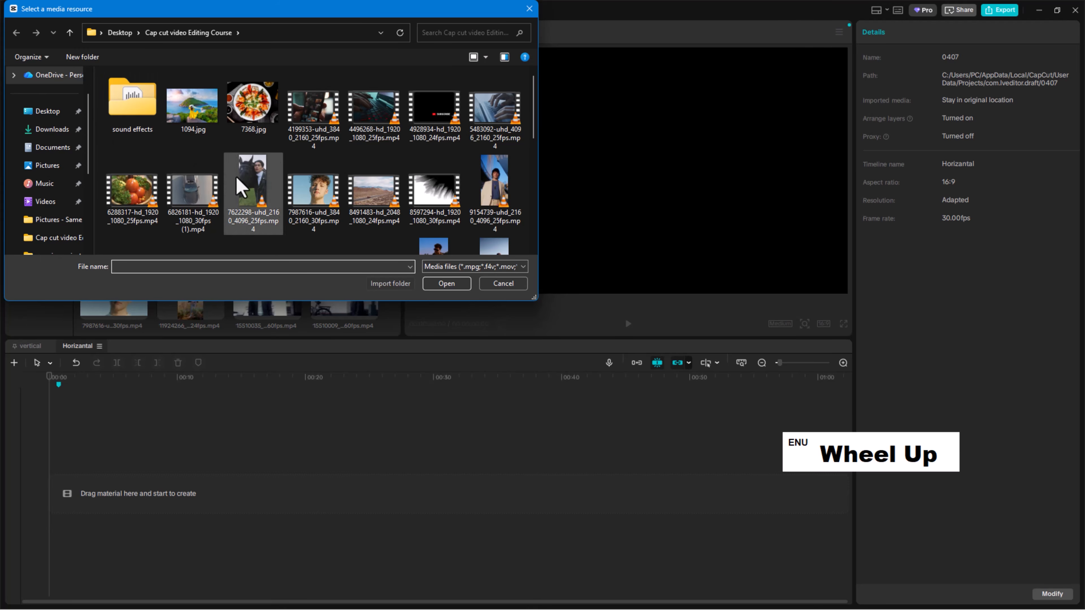
click(58, 111)
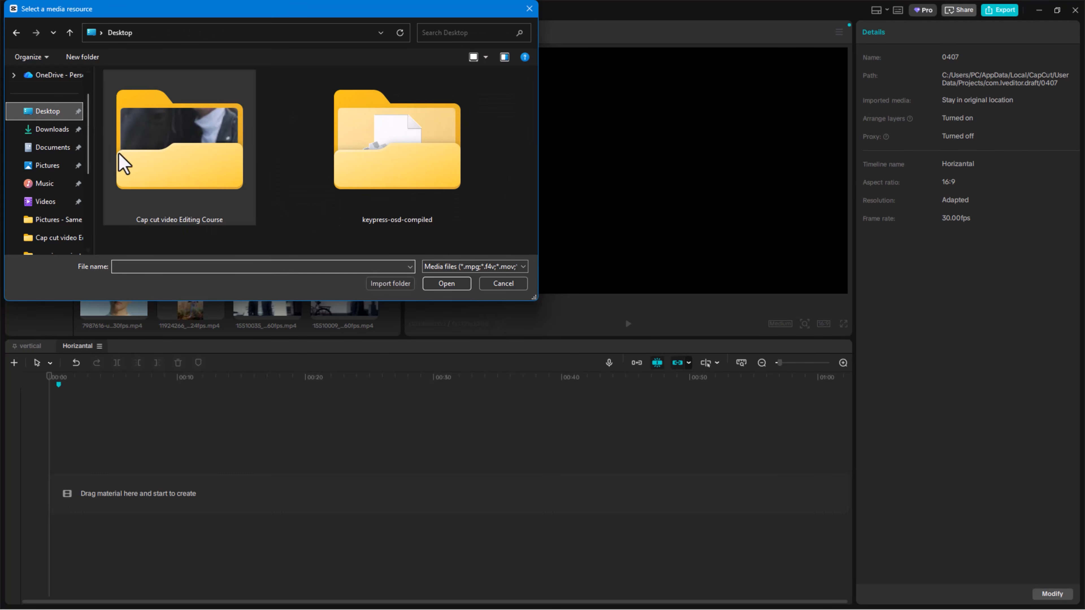
double_click(189, 165)
scroll(257, 194, down, 2)
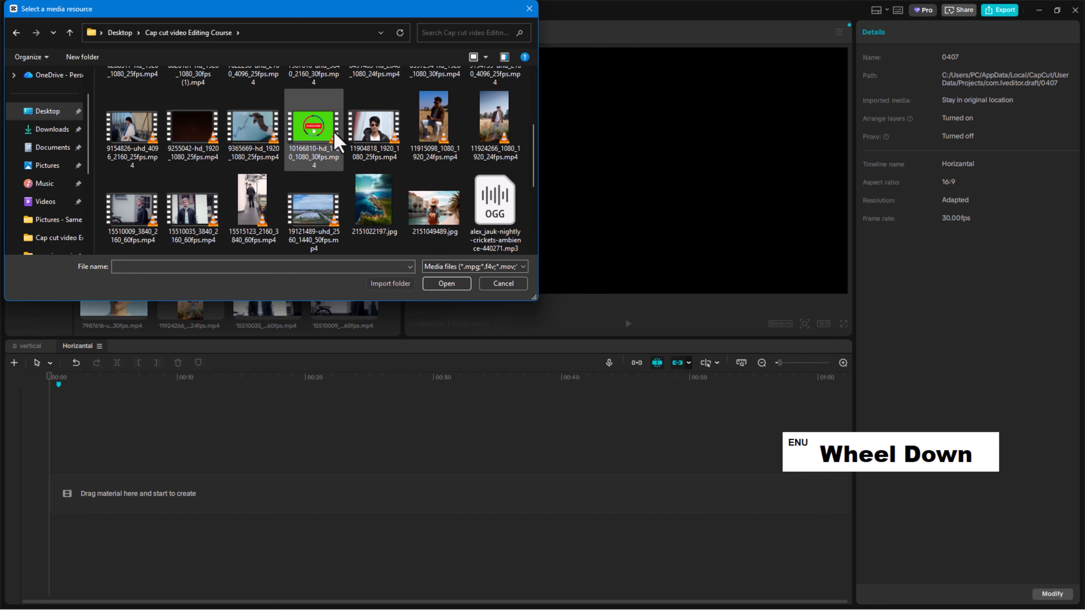
click(316, 132)
scroll(342, 180, up, 3)
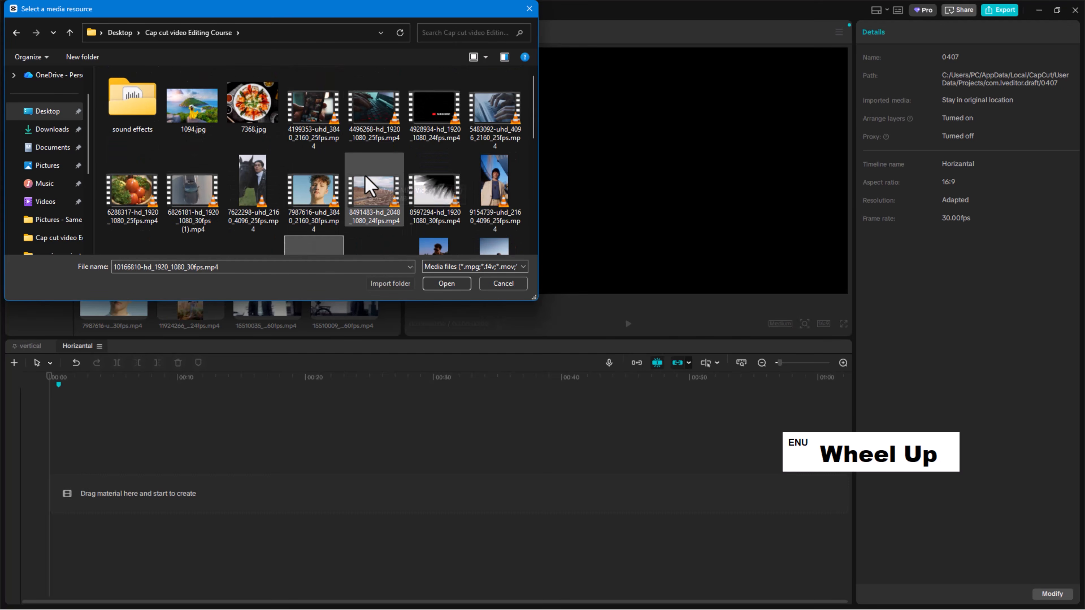
scroll(351, 184, down, 5)
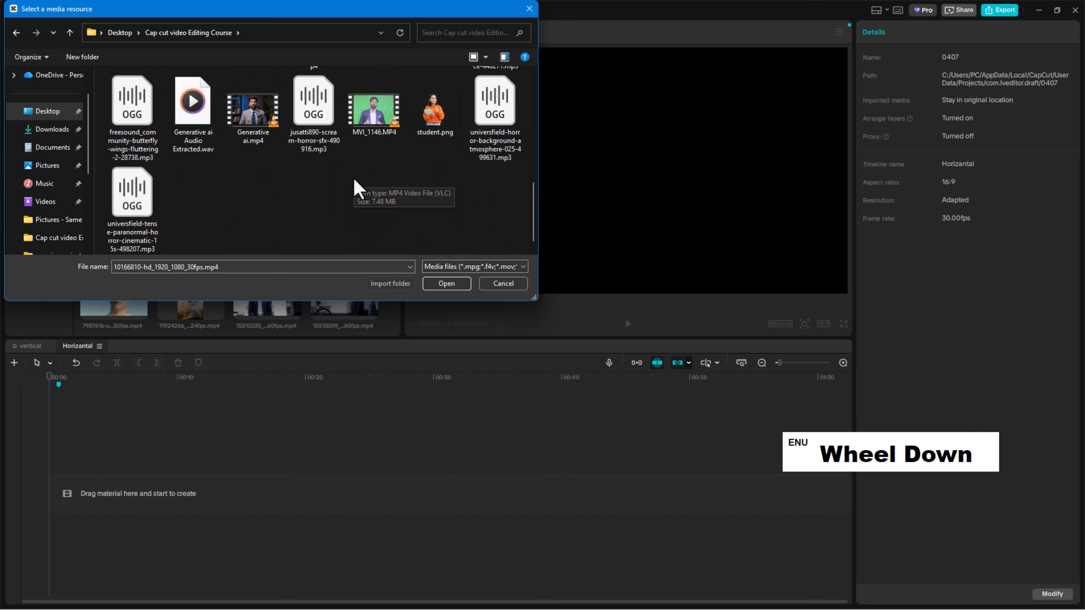
ctrl+click(375, 124)
click(439, 283)
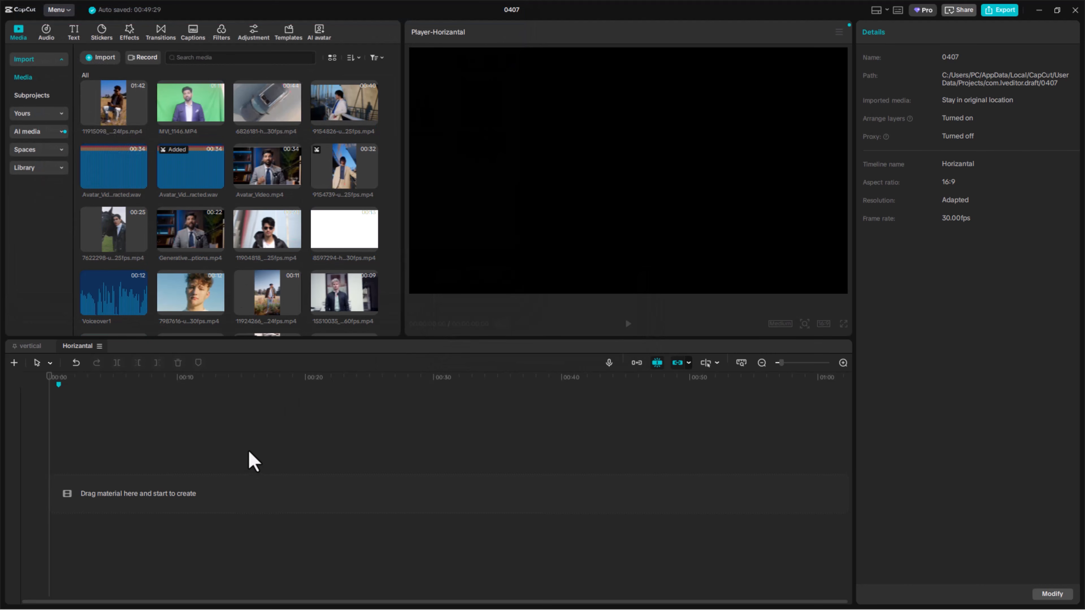
Add MVI_1146.MP4 to the empty timeline and key out its green backdrop with Chroma key by sampling the green beside the man
drag(184, 120, 269, 494)
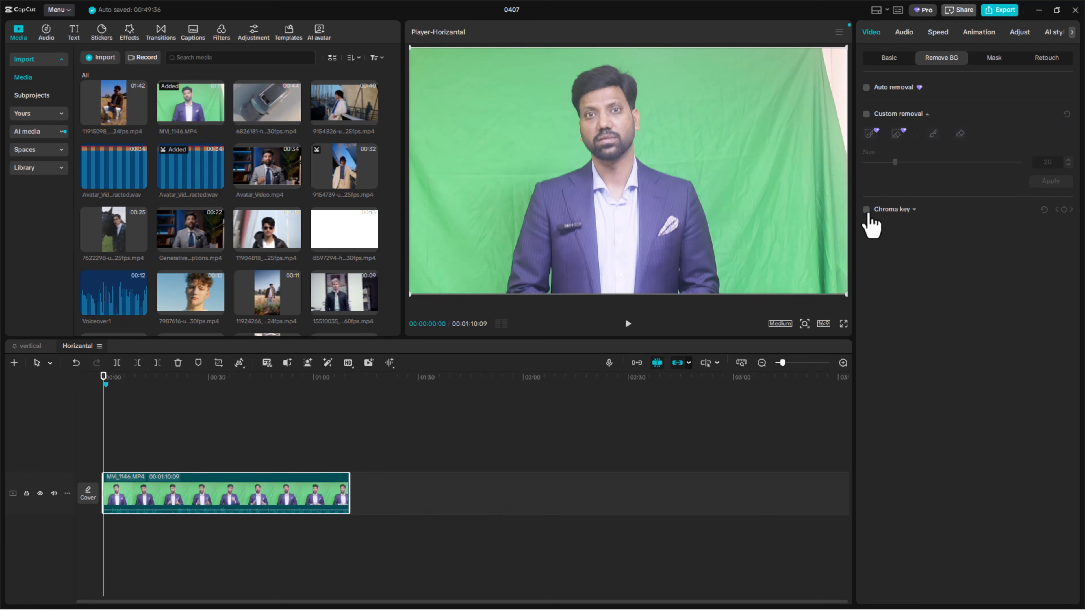
click(867, 210)
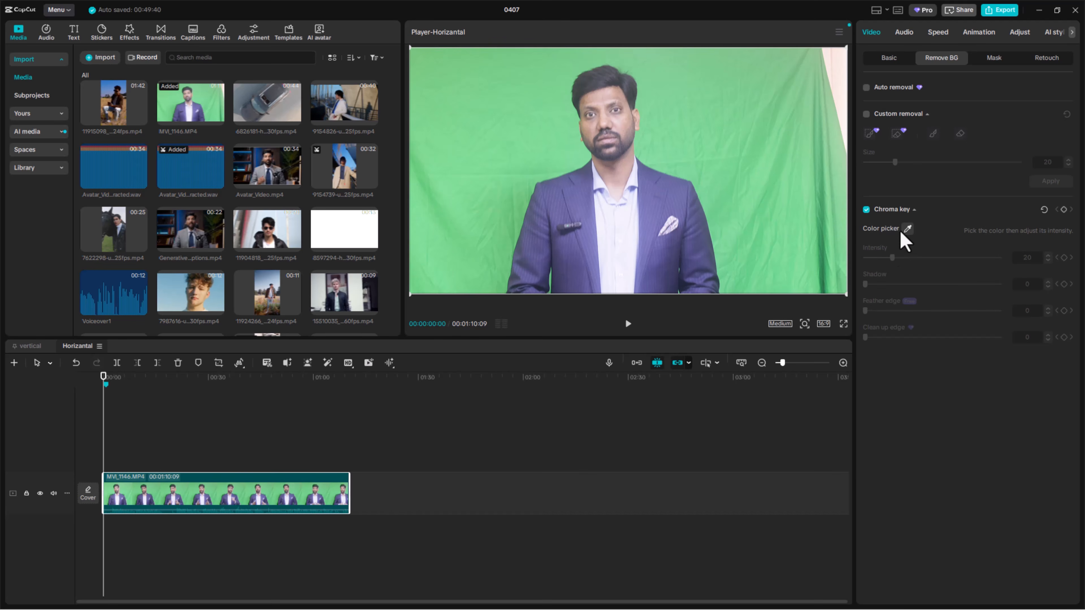
click(907, 229)
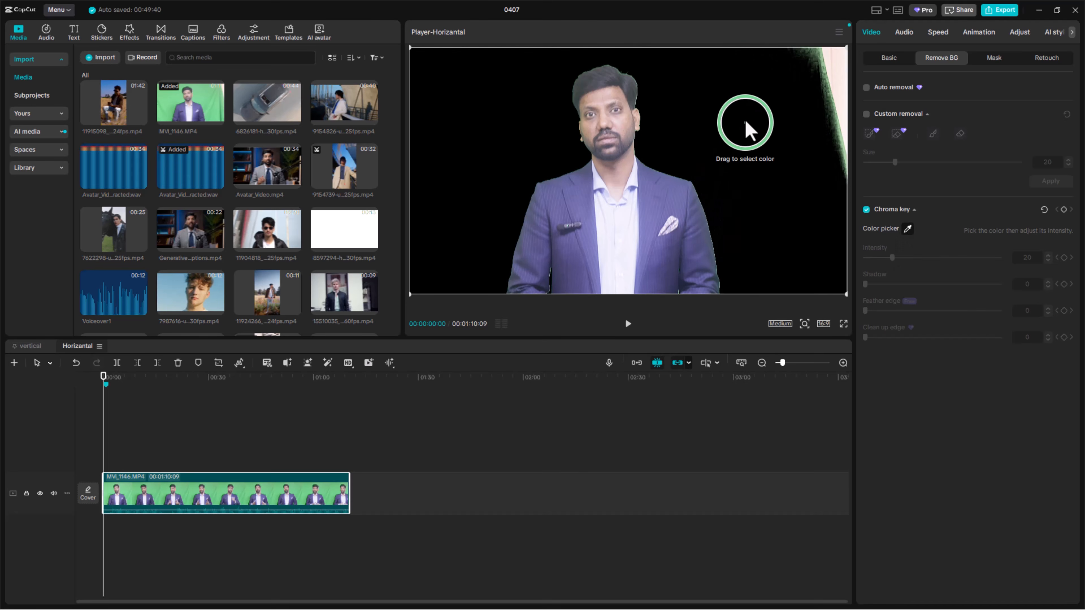
drag(501, 188, 721, 144)
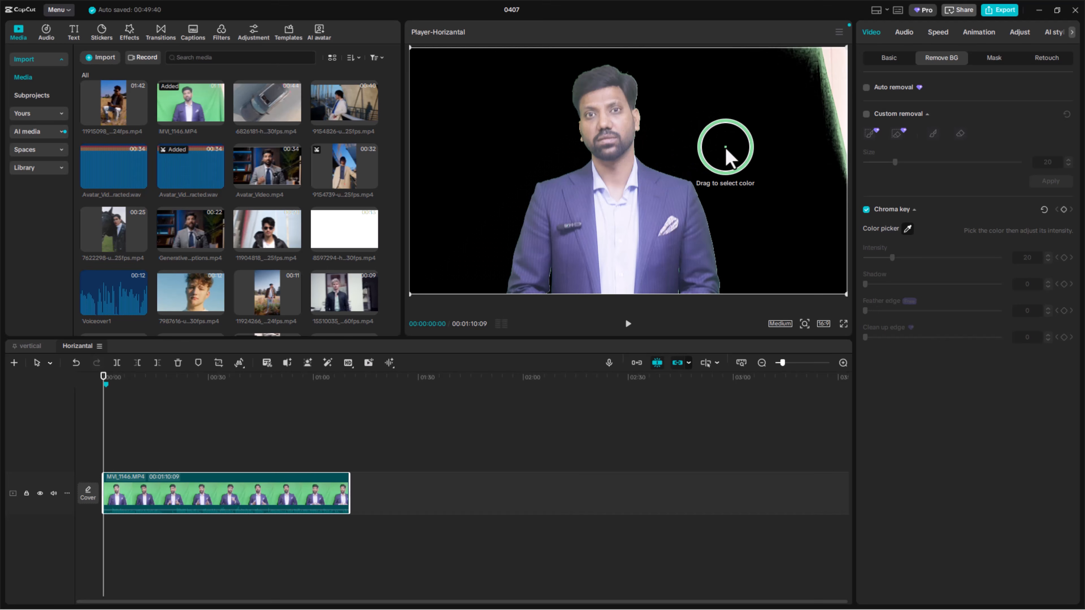
click(726, 148)
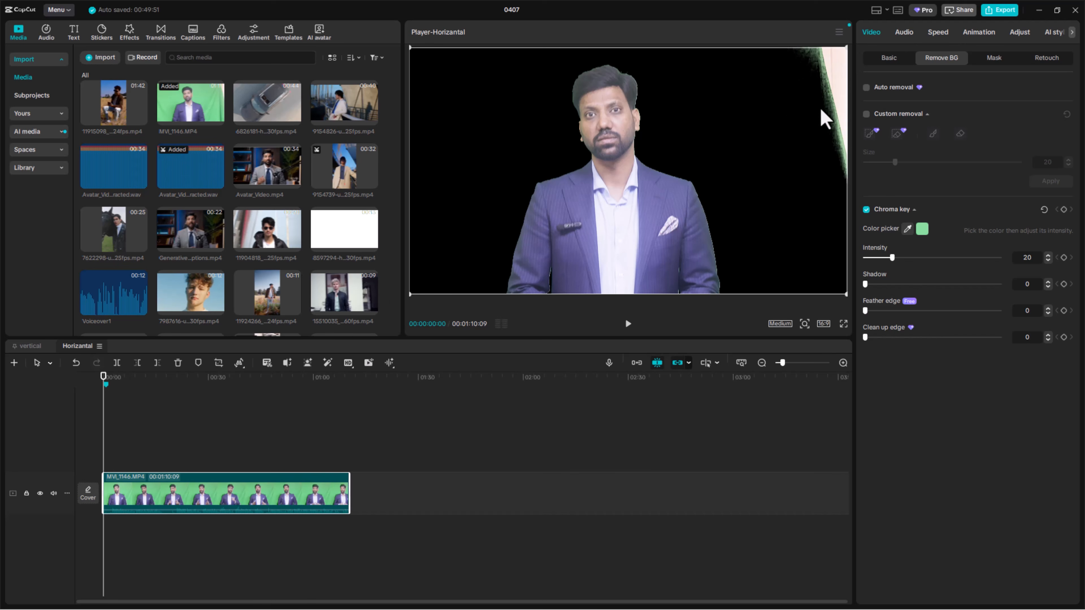
Crop both sides of the MVI_1146 clip to exclude the area beyond the green screen, checking the framing through about 00:01:03
click(219, 364)
drag(771, 307, 706, 318)
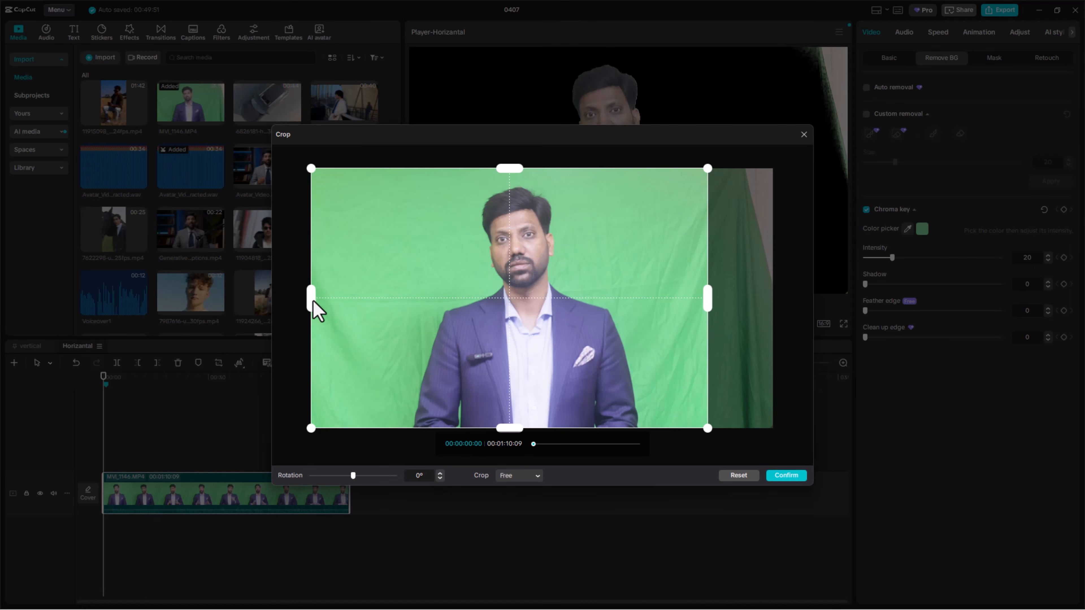
drag(313, 301, 345, 303)
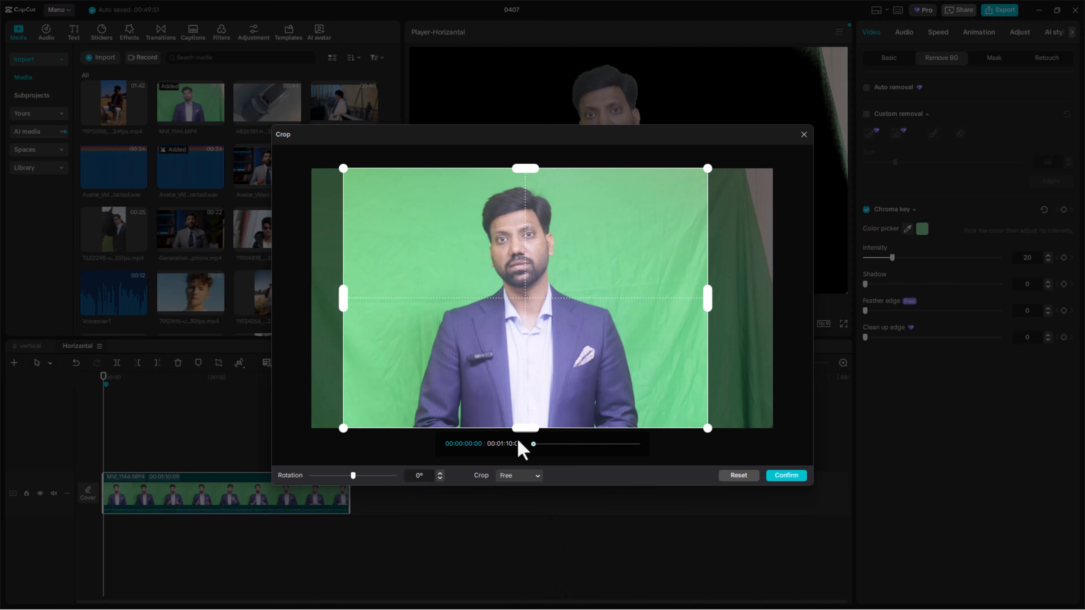
drag(536, 445, 631, 446)
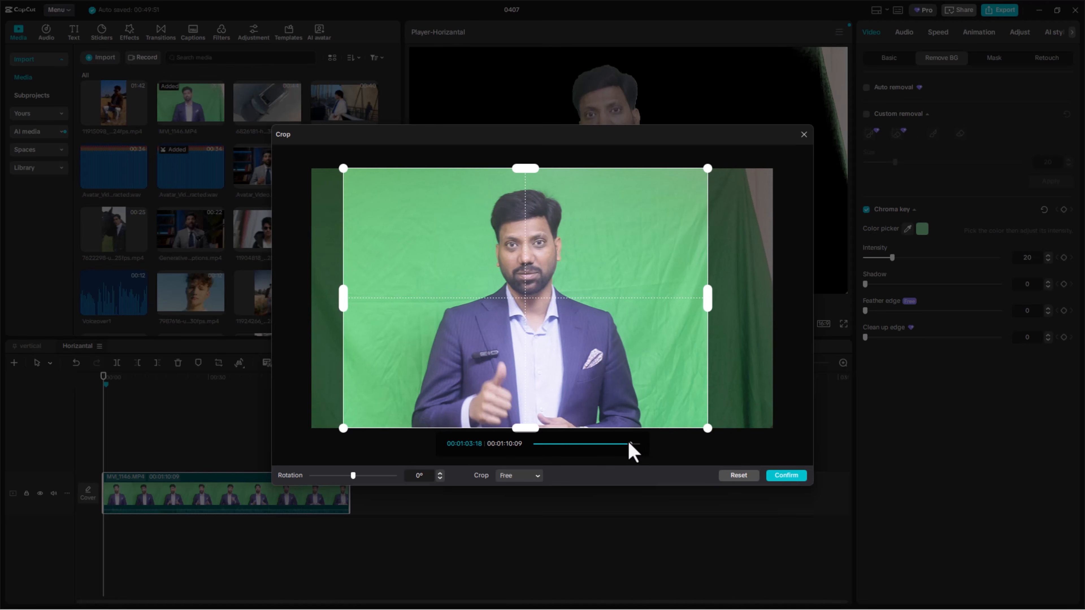
click(778, 478)
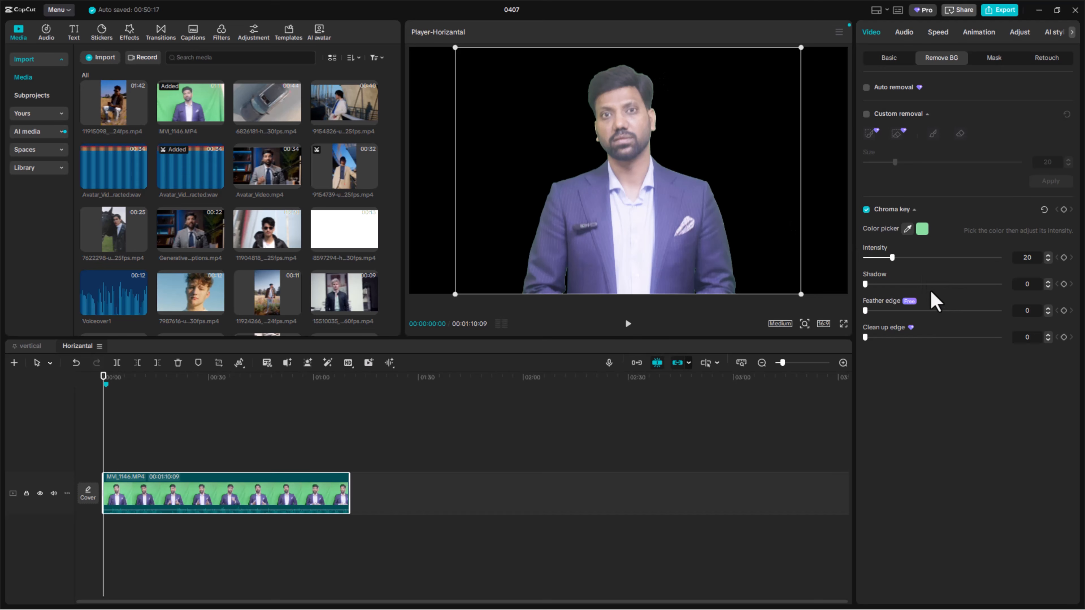
Refine the Chroma key with intensity 40, shadow 11, feather edge 5 and clean up edge 0
drag(871, 286, 919, 258)
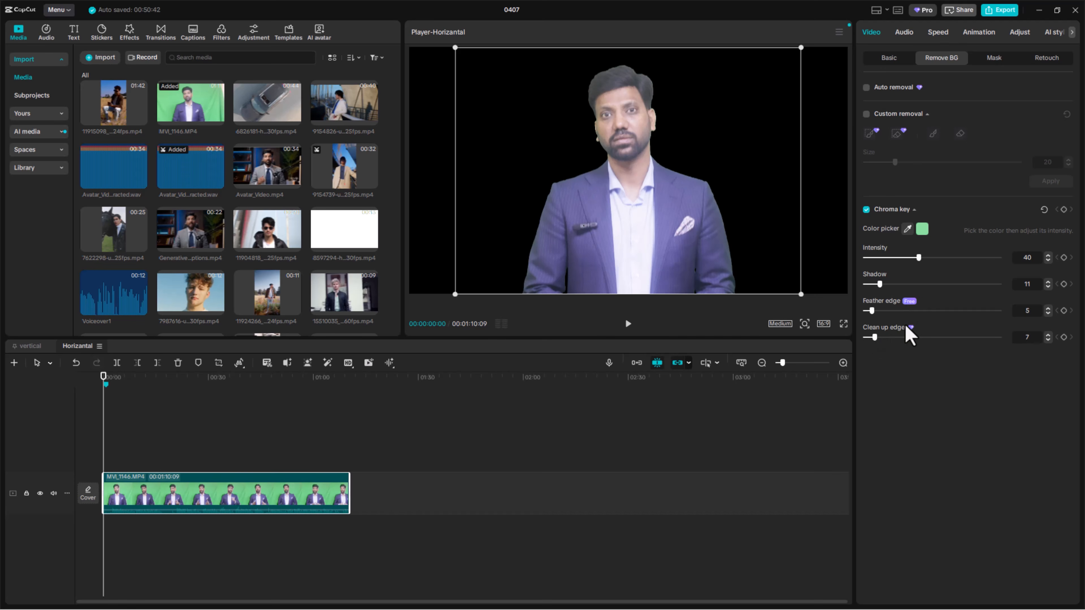
drag(877, 340, 851, 341)
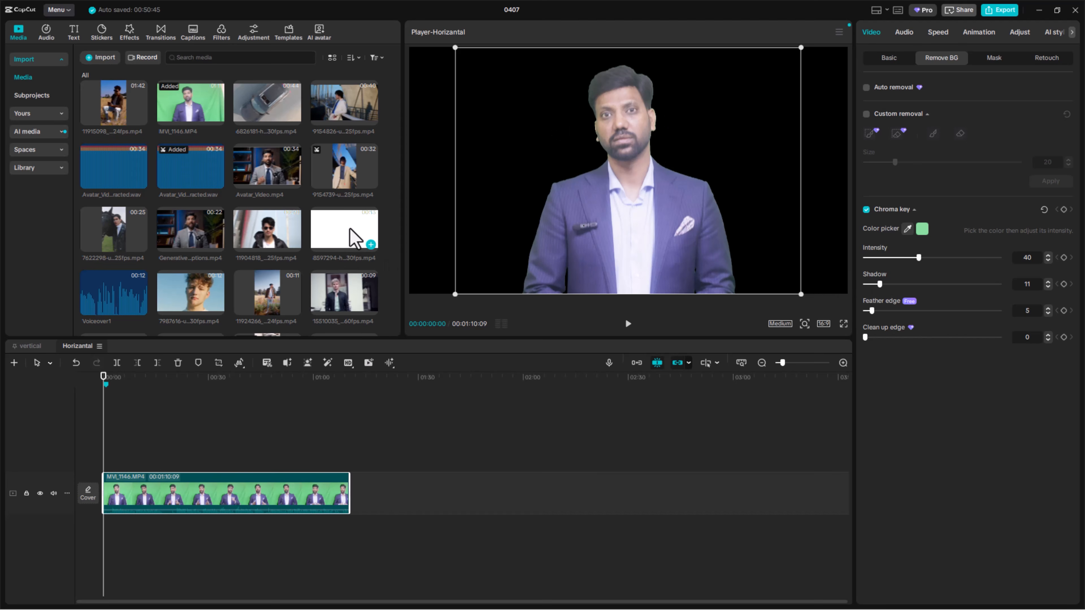
Place example.mp4 on the track beneath the keyed clip from the timeline start and shift its picture down to the frame's lower edge
scroll(316, 239, down, 2)
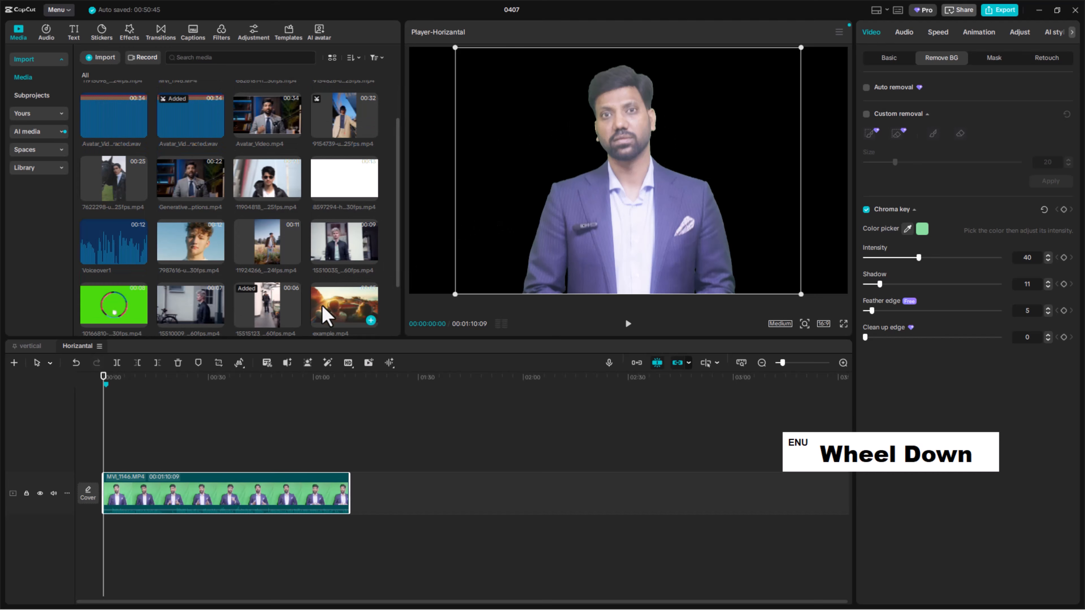
drag(333, 318, 291, 457)
drag(295, 513, 145, 517)
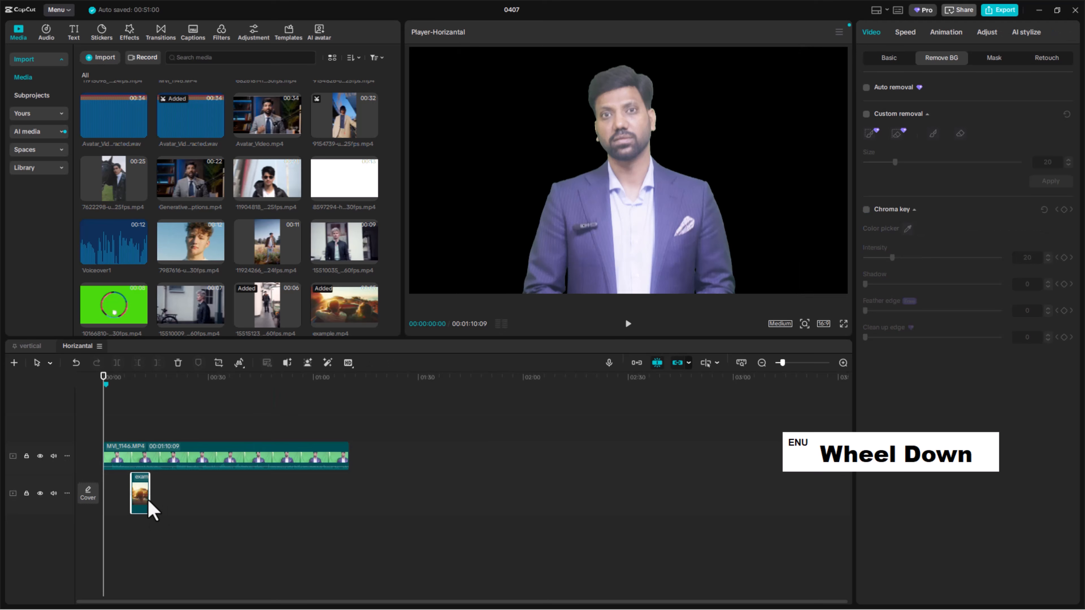
drag(139, 485, 123, 468)
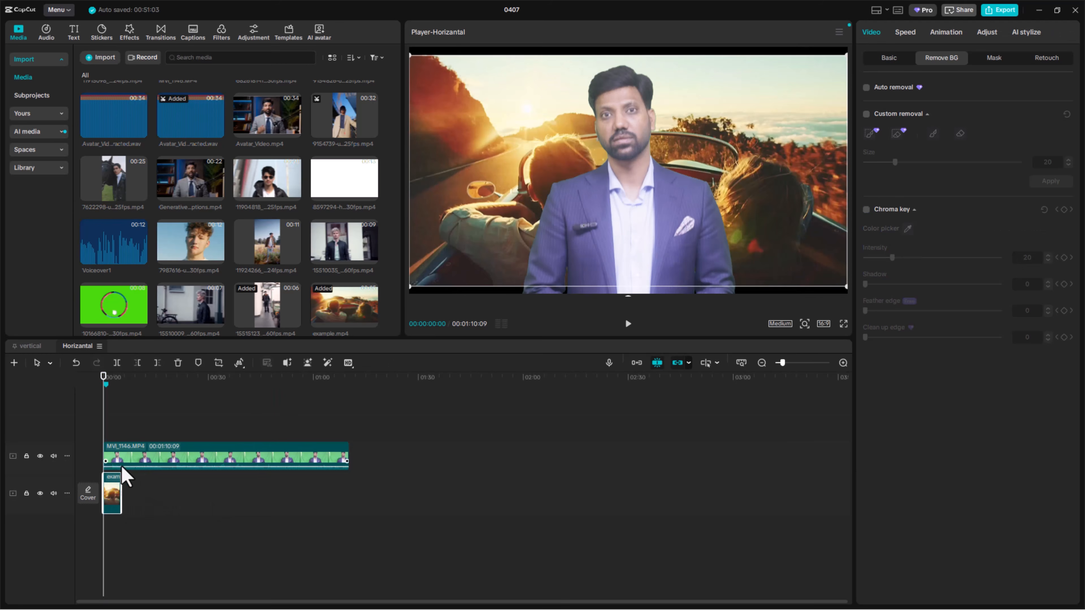
drag(456, 231, 457, 239)
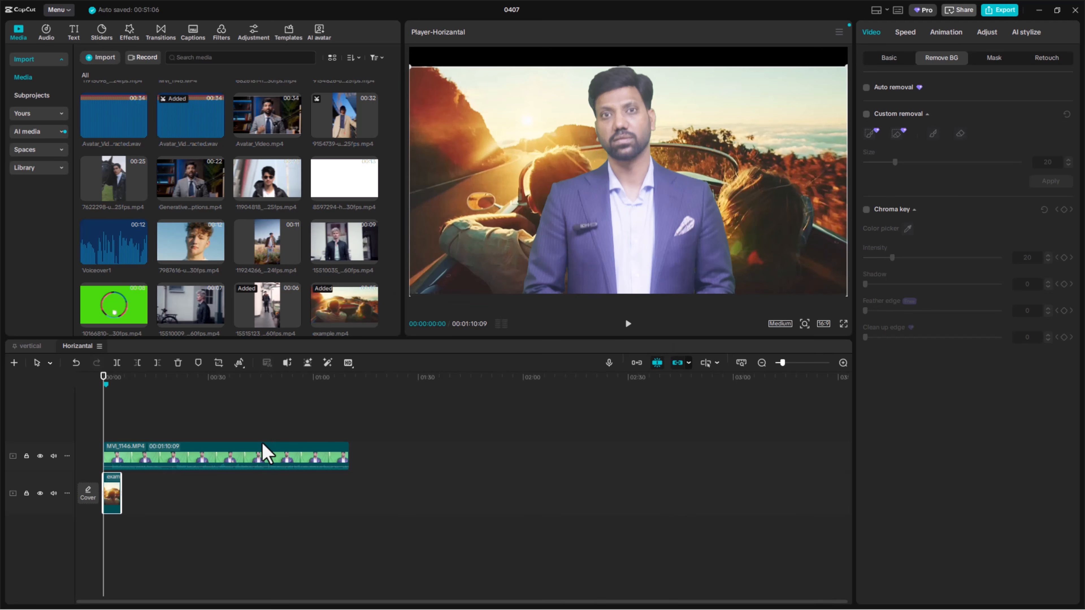
Select the keyed MVI_1146 clip, view the export settings for the composited video, and cancel the export
click(265, 463)
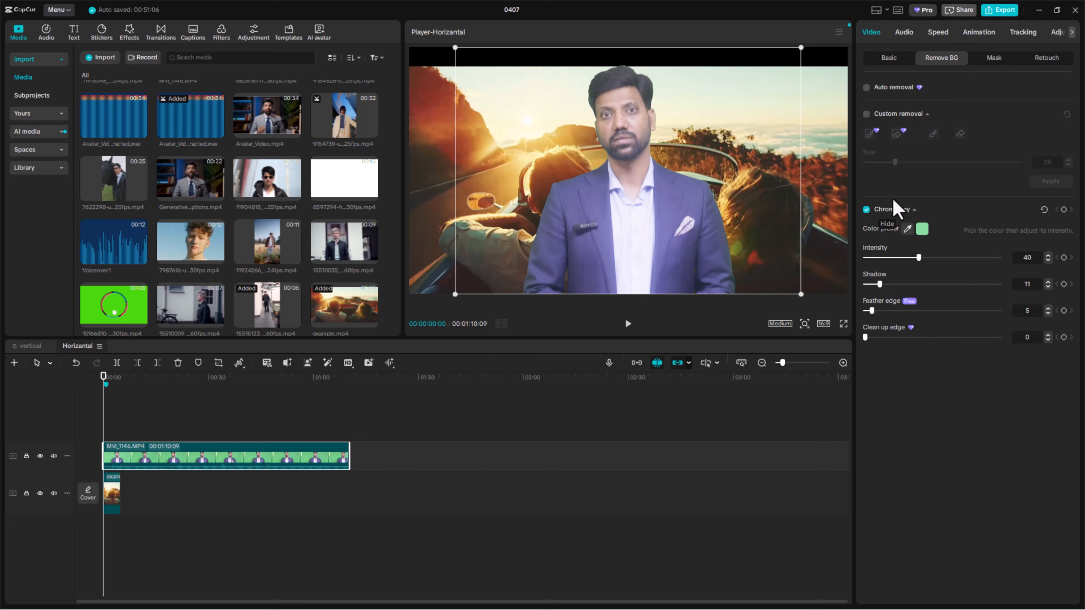
click(1001, 9)
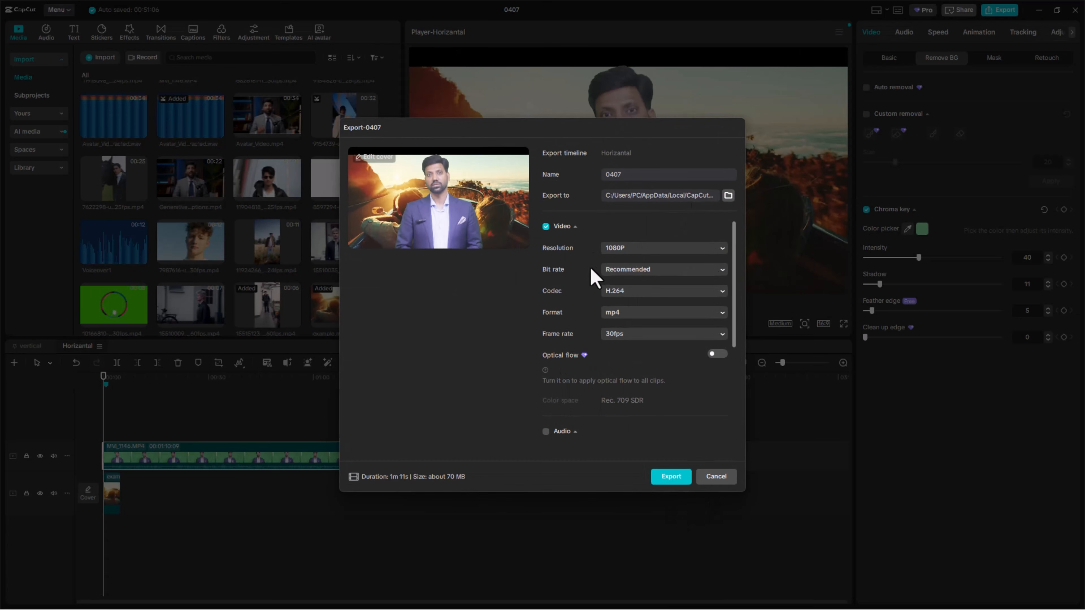
click(718, 478)
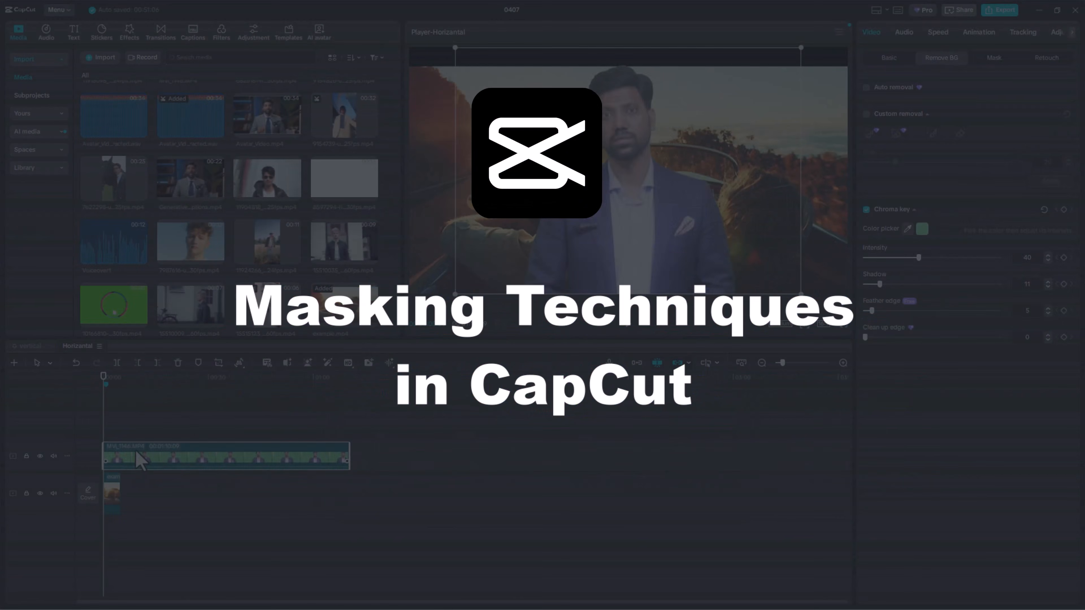
Delete the MVI_1146 clip, add the 7987616 clip to the main track after example.mp4, and preview it around 00:00:20
key(Delete)
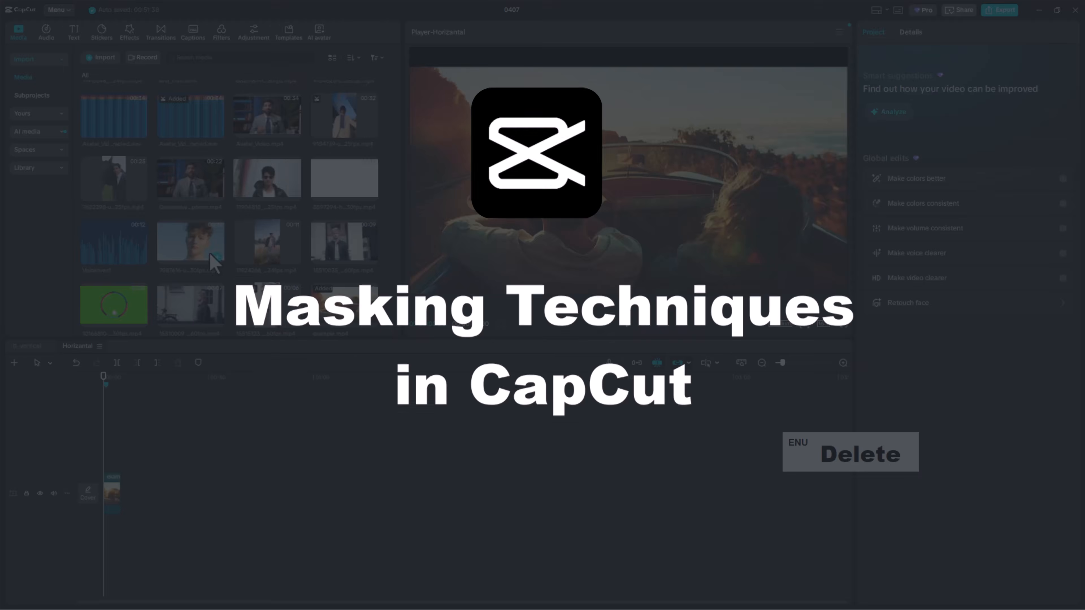
drag(214, 263, 173, 491)
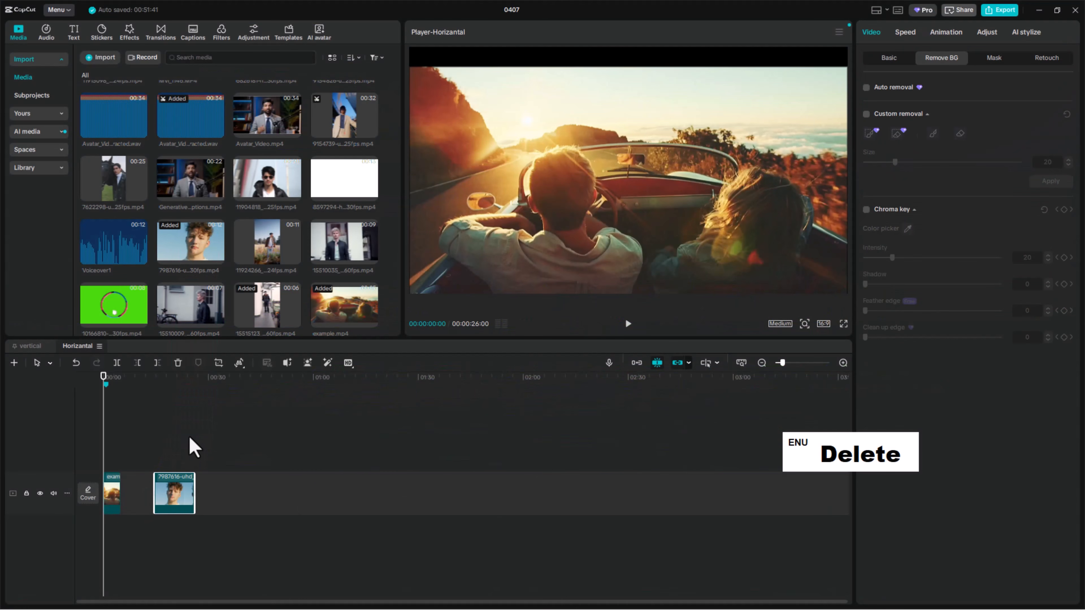
click(176, 382)
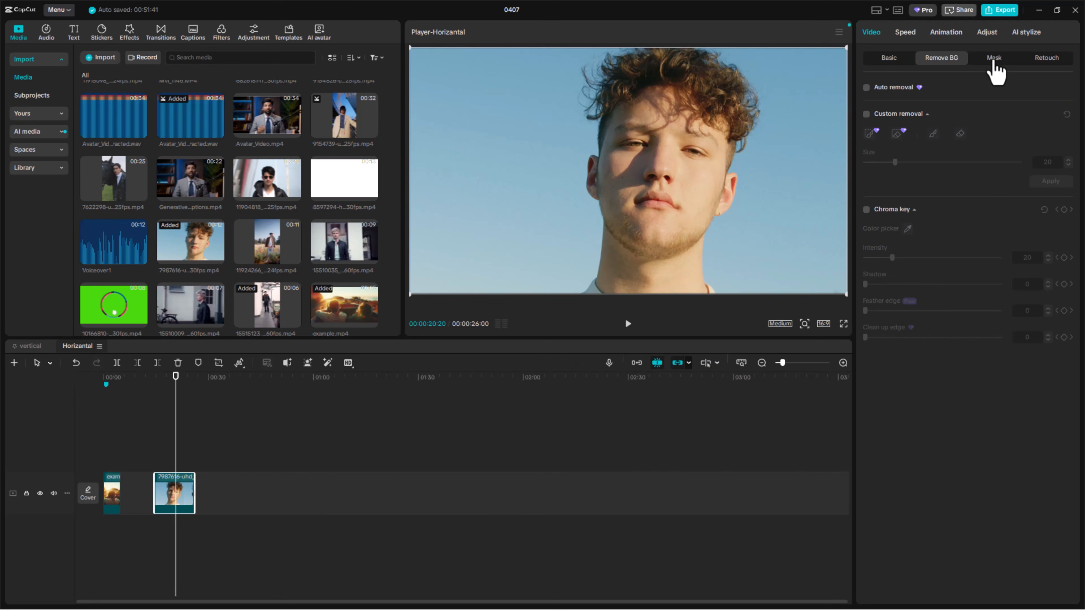
Add a mask to the 7987616 clip and set its shape to Circle, with the preview zoomed out to show the whole frame
click(994, 60)
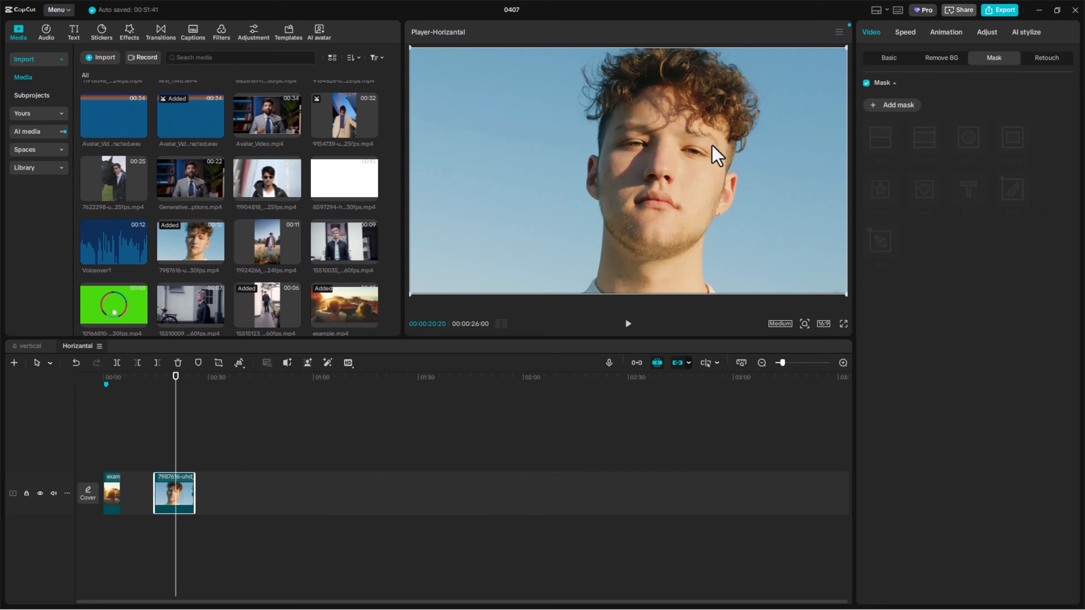
scroll(713, 146, down, 1)
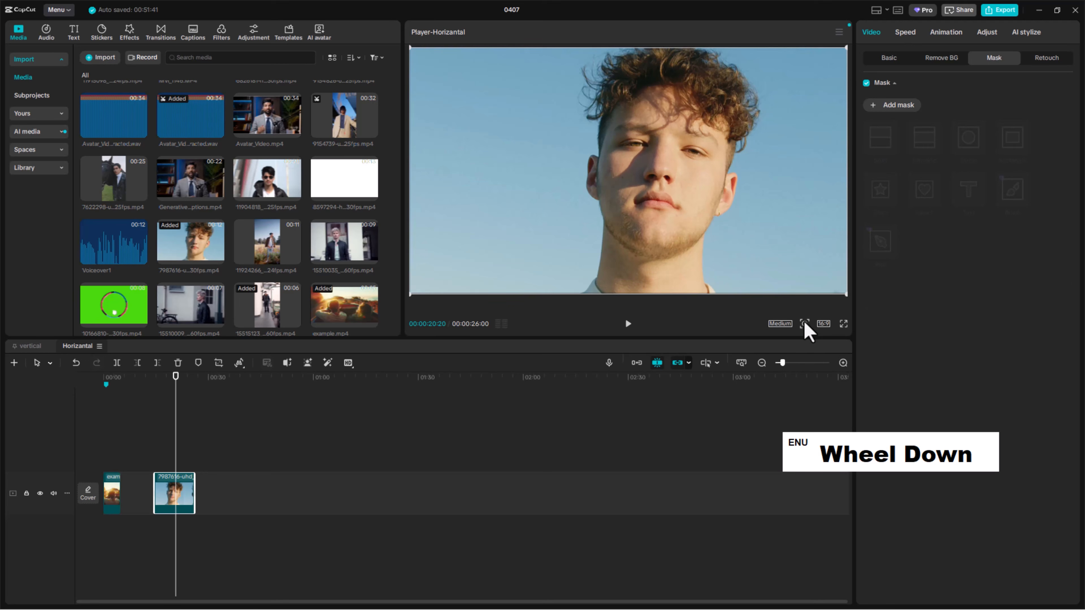
click(805, 324)
click(780, 342)
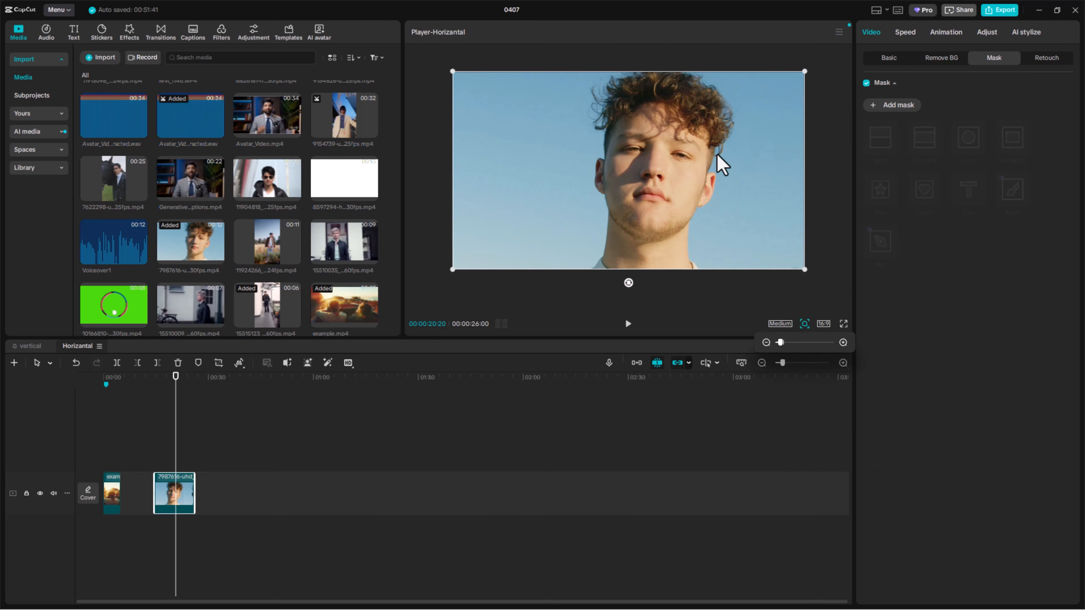
click(880, 105)
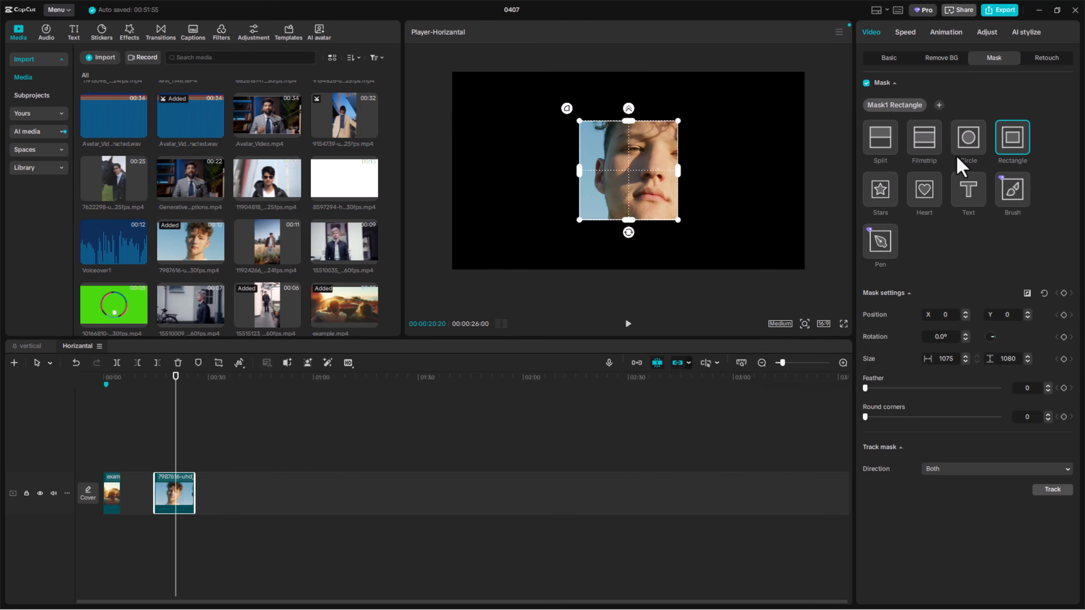
click(976, 152)
Fit the circle mask around the man's face at about 1605 by 1612, positioned at about X 265, Y 166, and return to the clip's beginning
drag(624, 171, 636, 151)
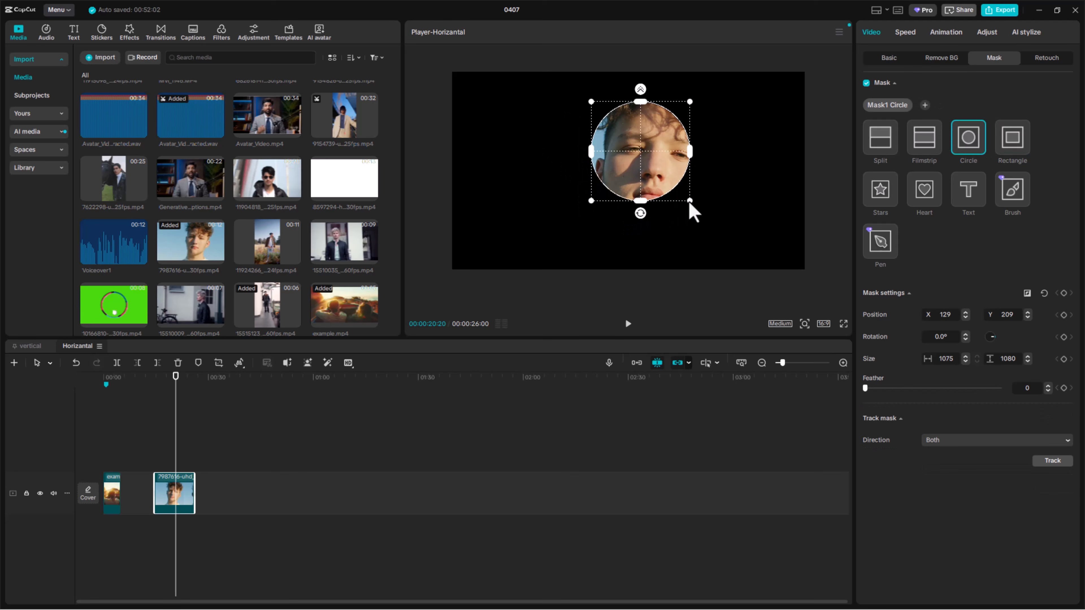
drag(689, 201, 717, 257)
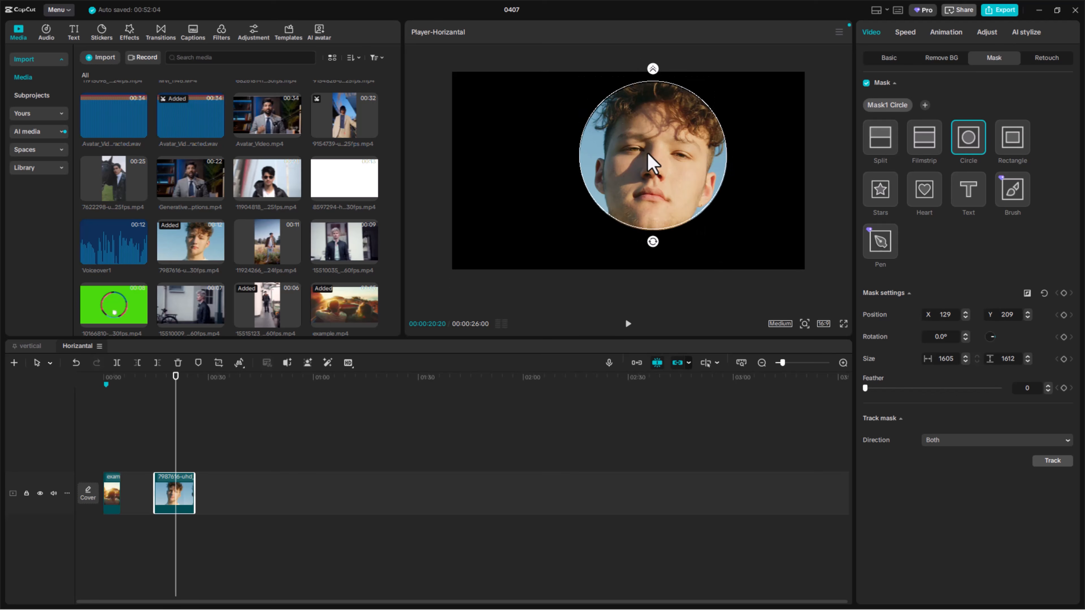
drag(175, 378, 159, 390)
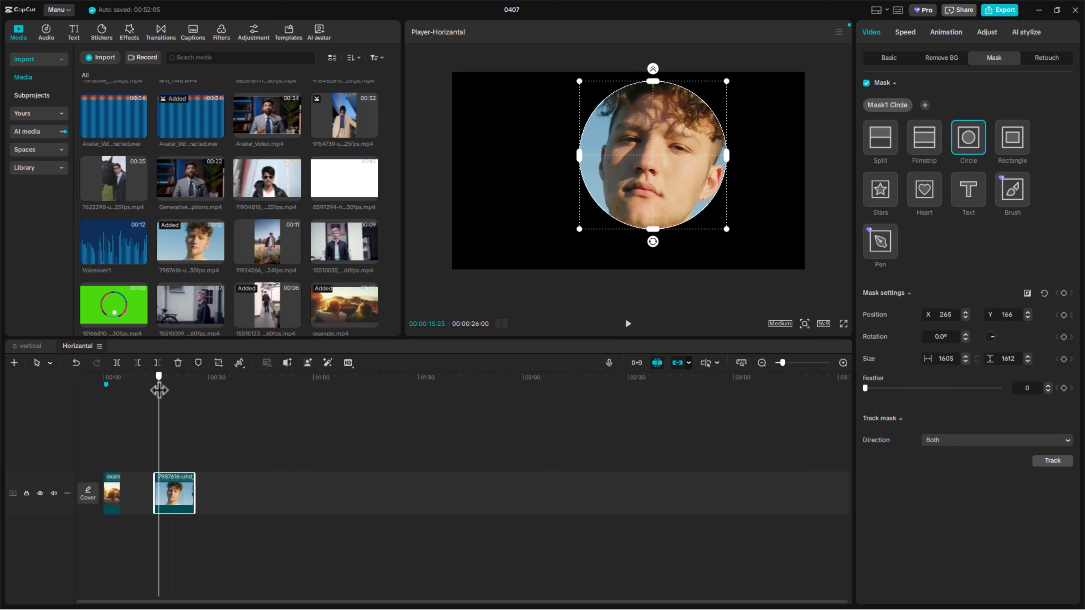
Preview the circle-masked clip and place a square shape on a track beneath it, spanning the clip's length
click(628, 325)
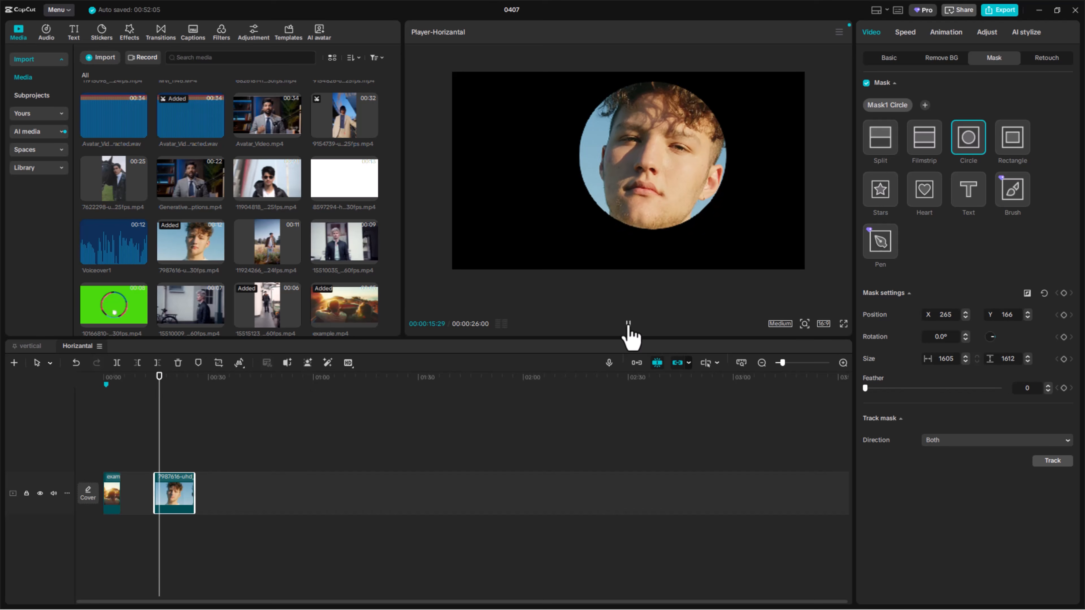
click(627, 325)
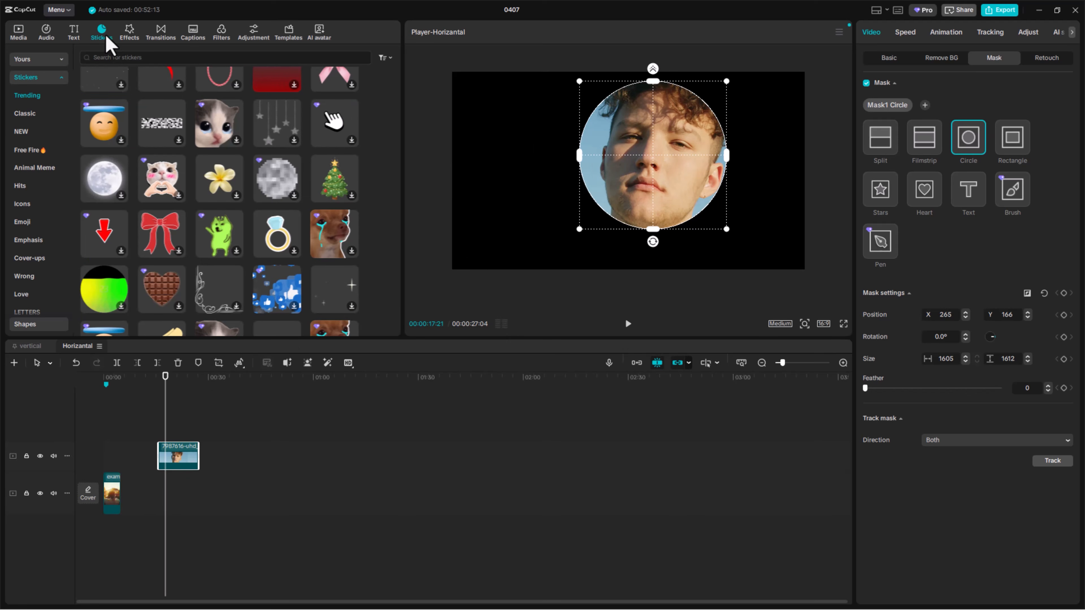
click(26, 325)
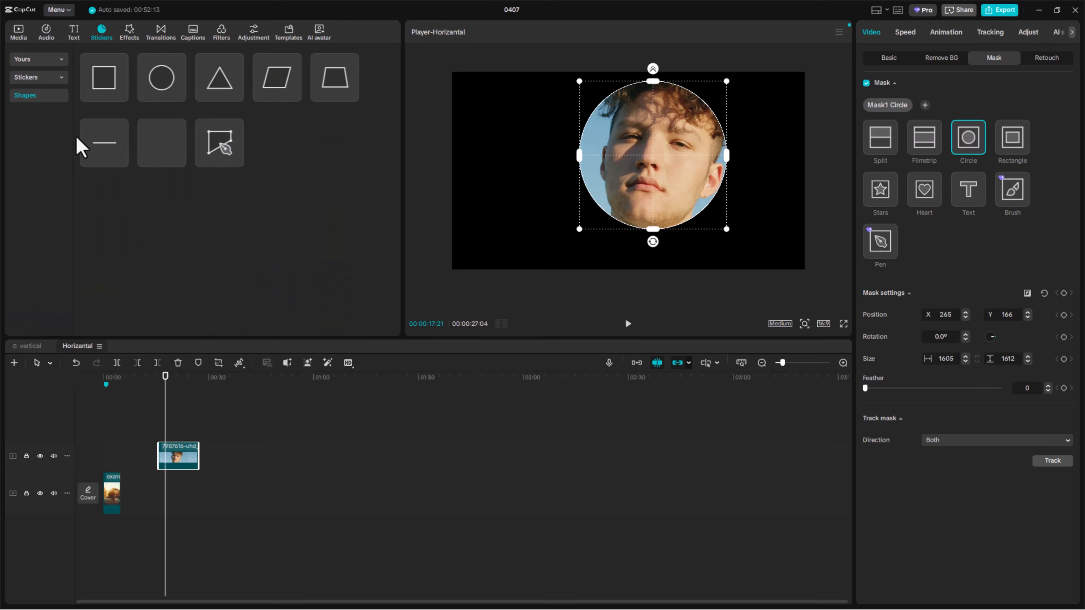
mouse_move(101, 84)
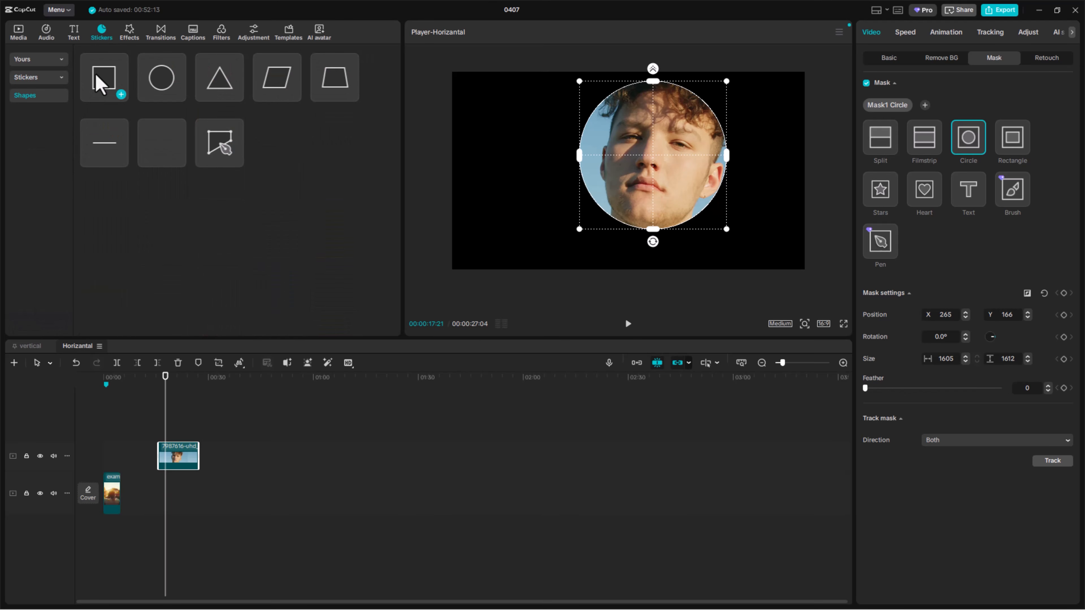
click(121, 94)
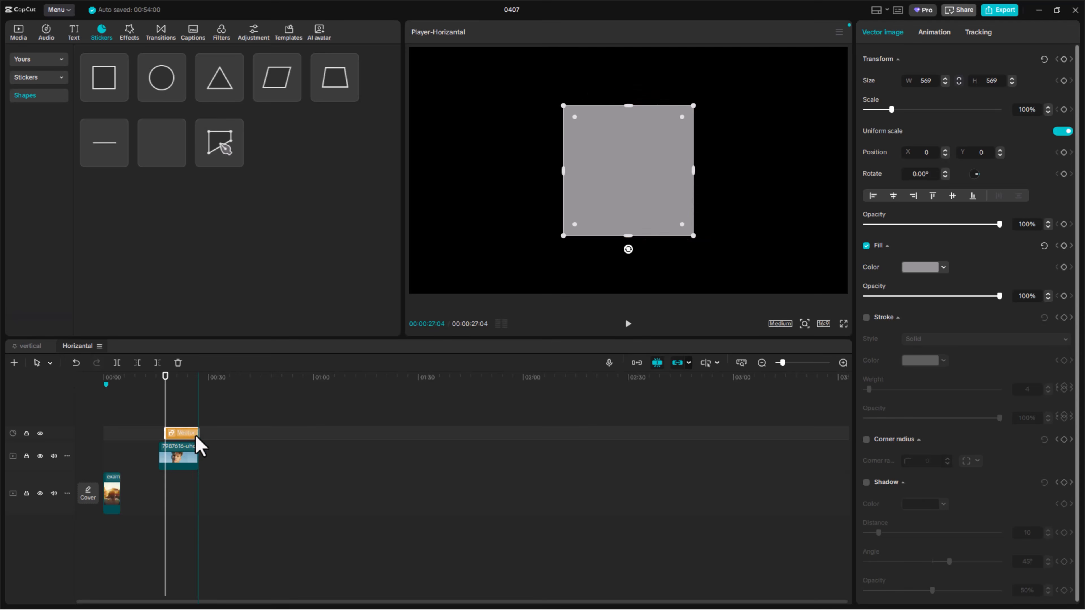
drag(177, 446, 196, 469)
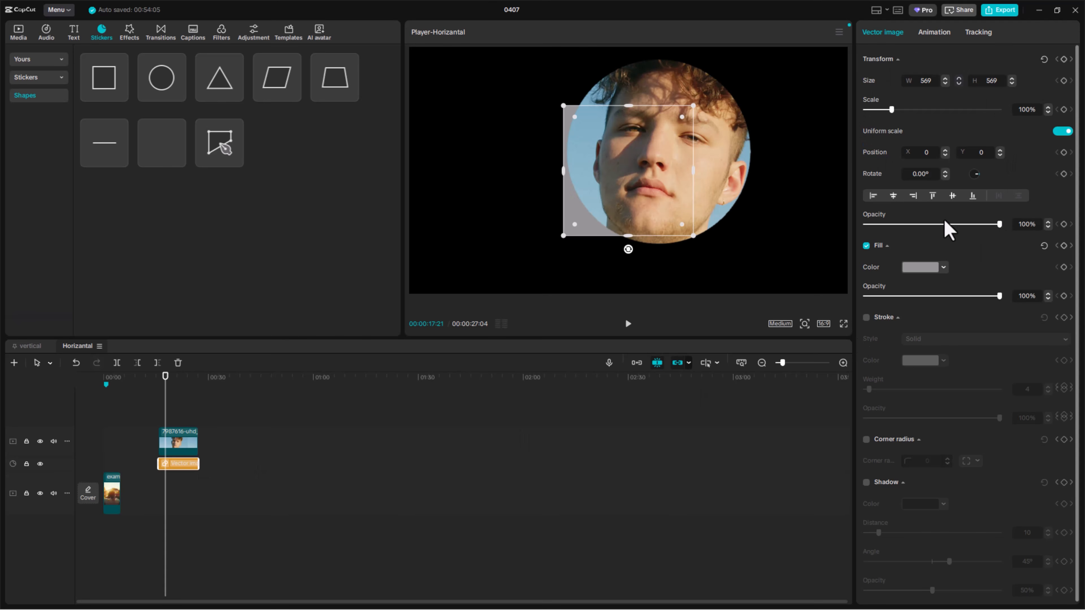
Give the square a three-stop gradient fill of red, magenta E315E5 in the middle, and dark red 7B0A0A at the end
click(943, 268)
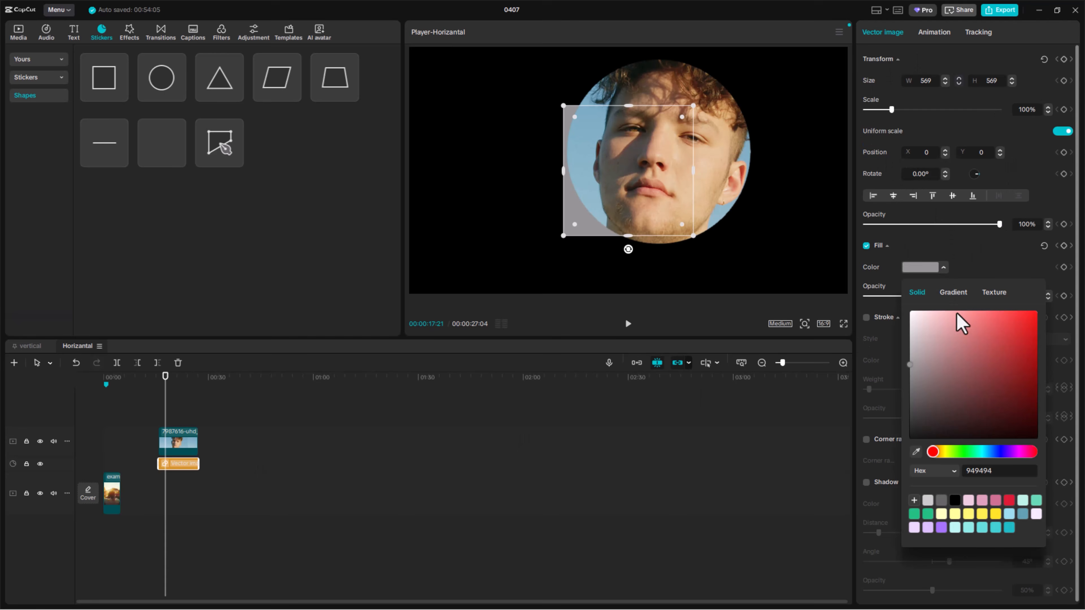
click(964, 356)
click(954, 293)
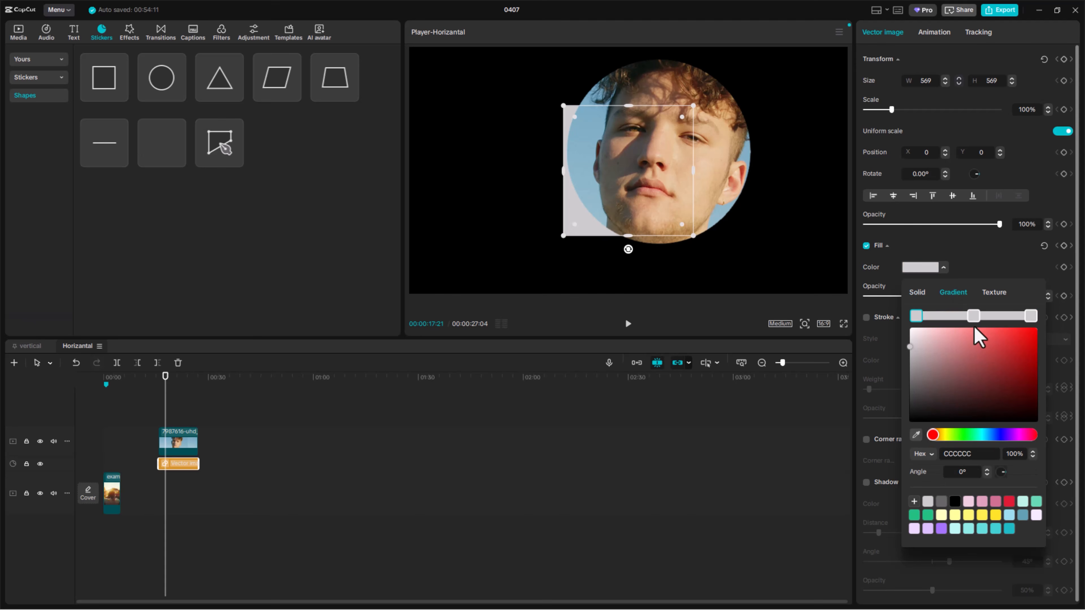
click(1021, 342)
click(971, 316)
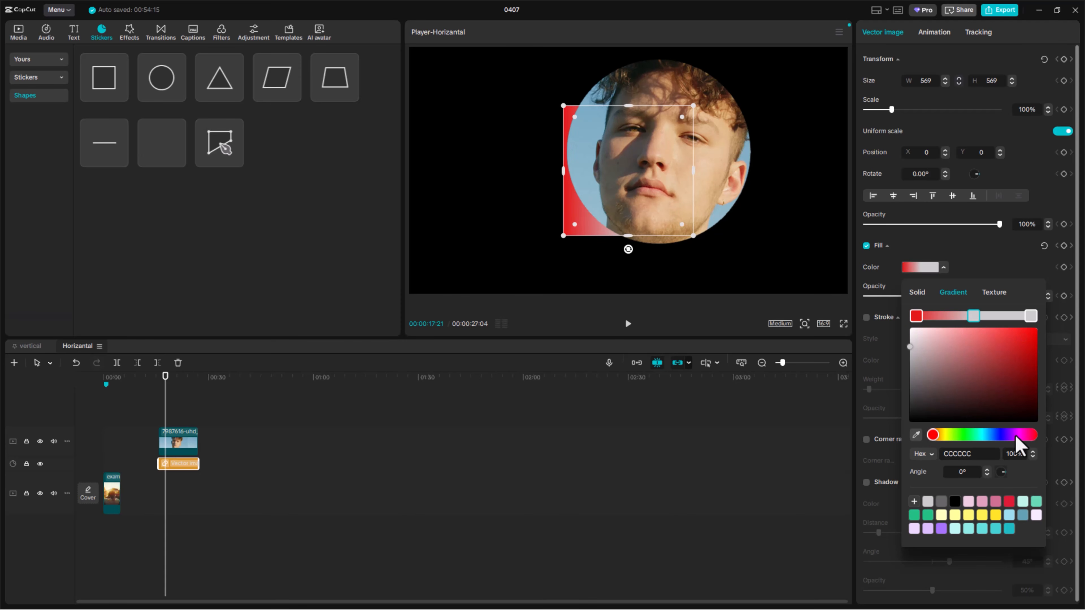
click(1025, 435)
click(1022, 346)
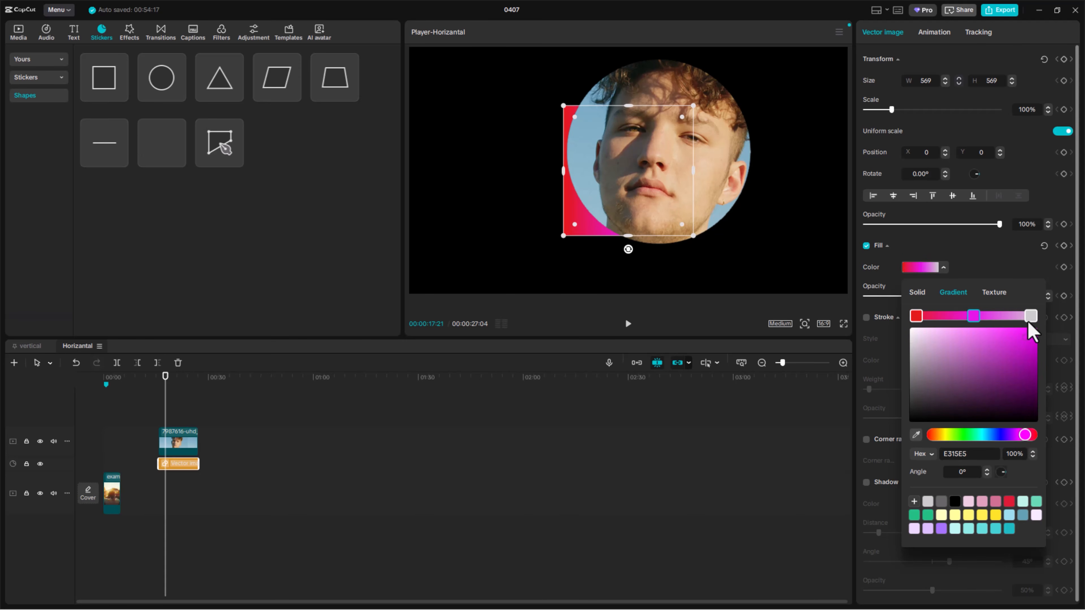
click(1032, 317)
click(1027, 377)
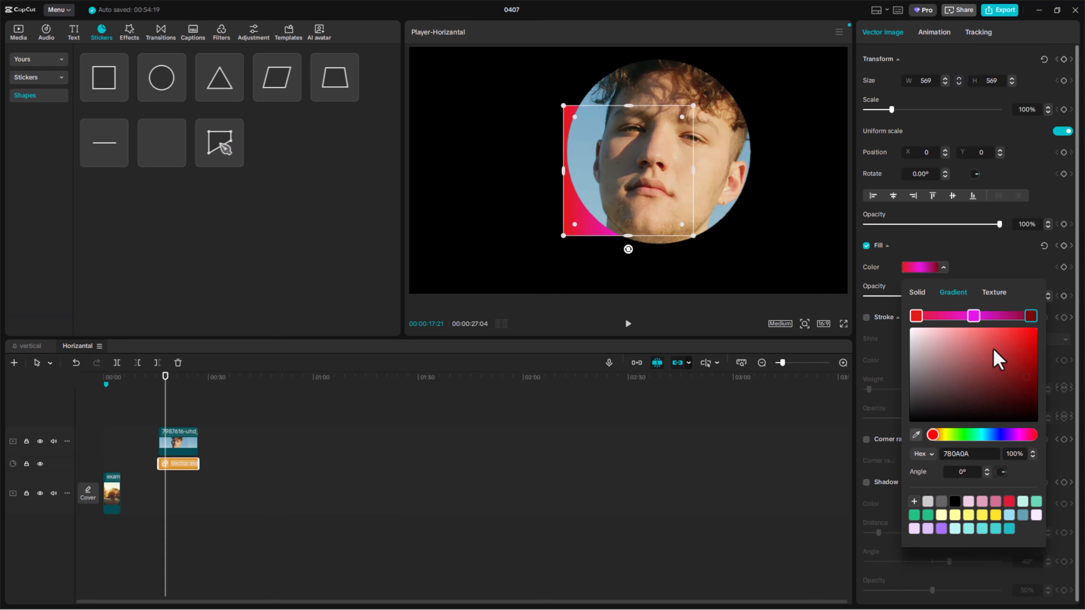
Change the first gradient stop to DA2800 and stretch the square to cover the whole frame, about 1994 by 1169
click(917, 316)
click(936, 435)
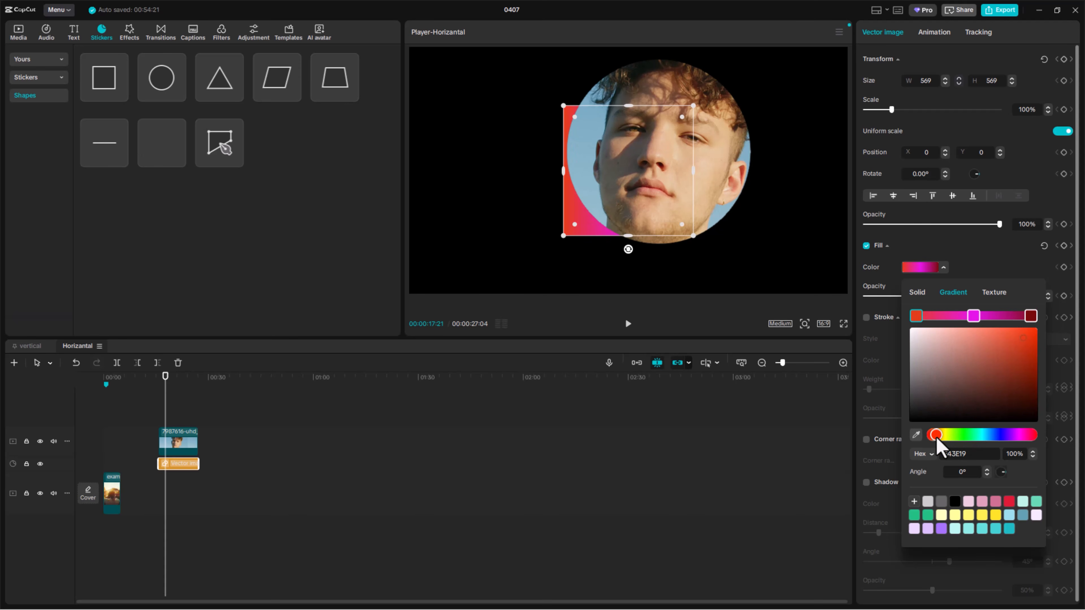
click(1037, 340)
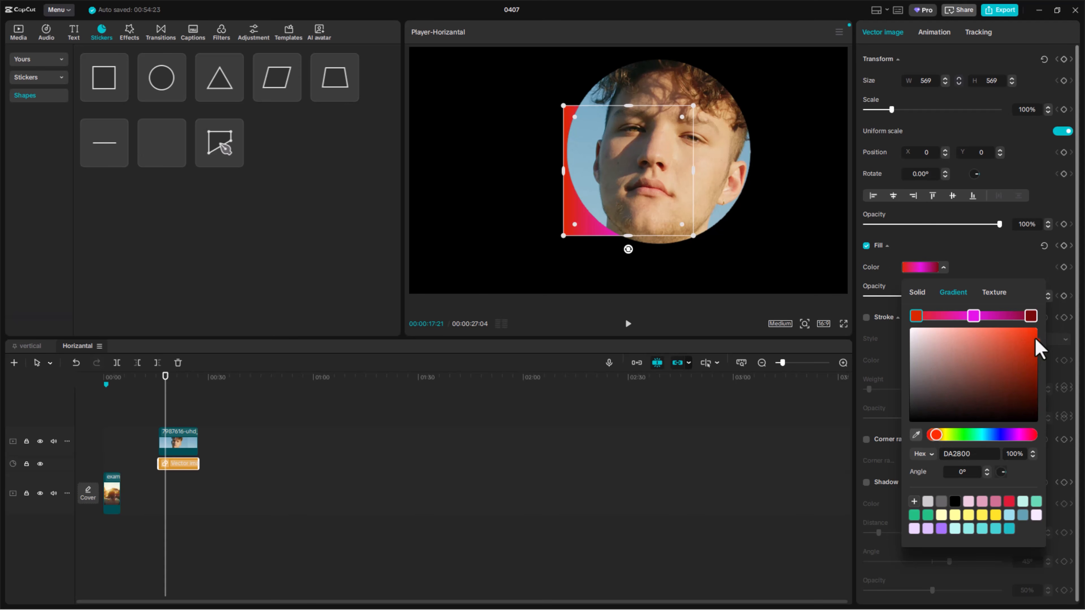
drag(564, 235, 405, 310)
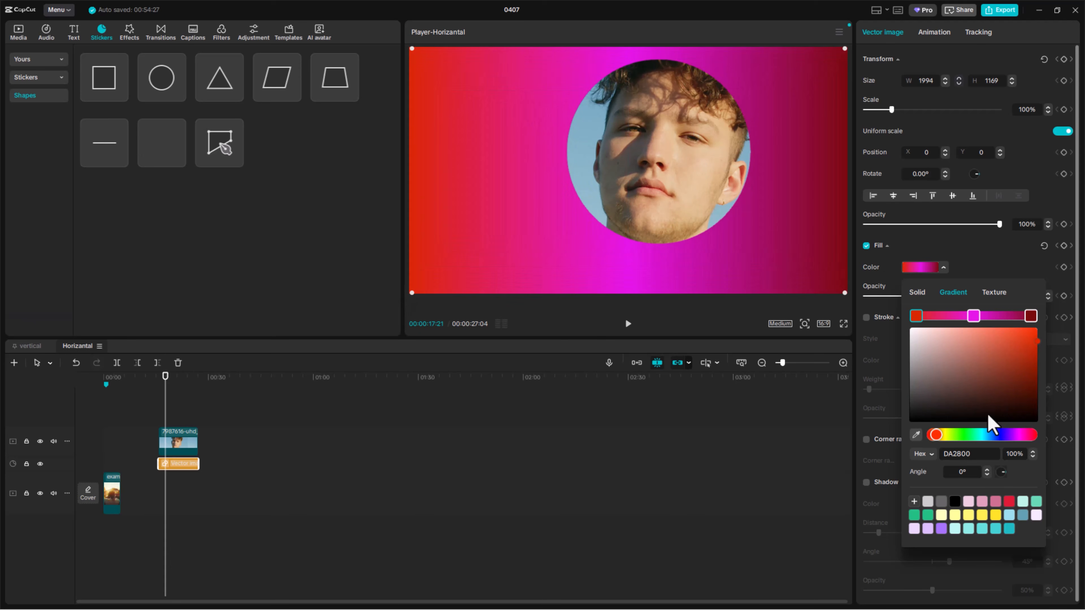
Recolor the gradient to green 00DA5B, pale pink D2B9D3 in the middle and dark green at the end, and preview the result
click(990, 434)
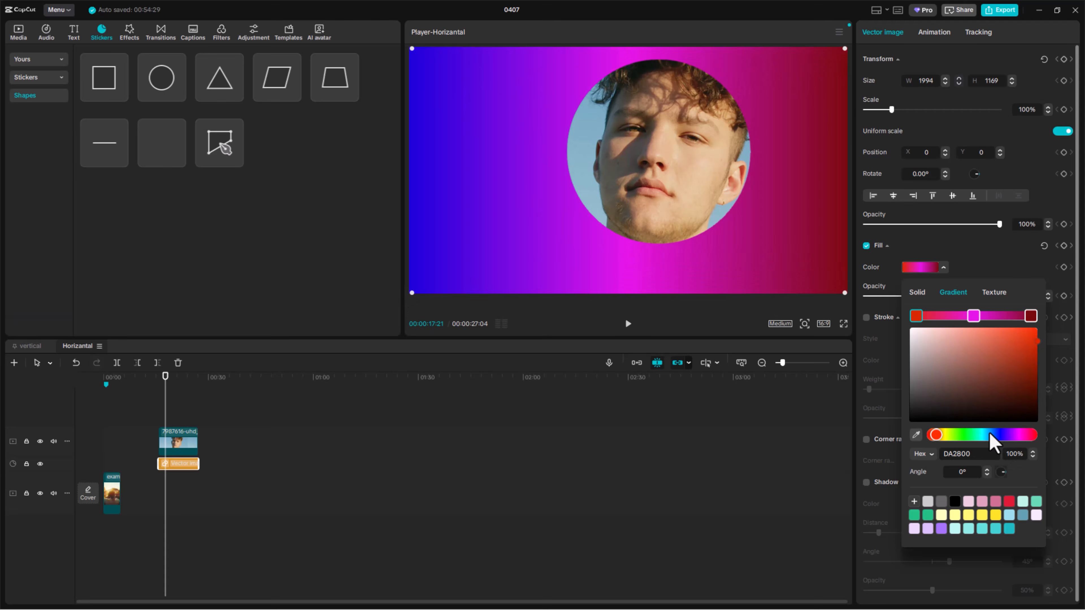
click(978, 436)
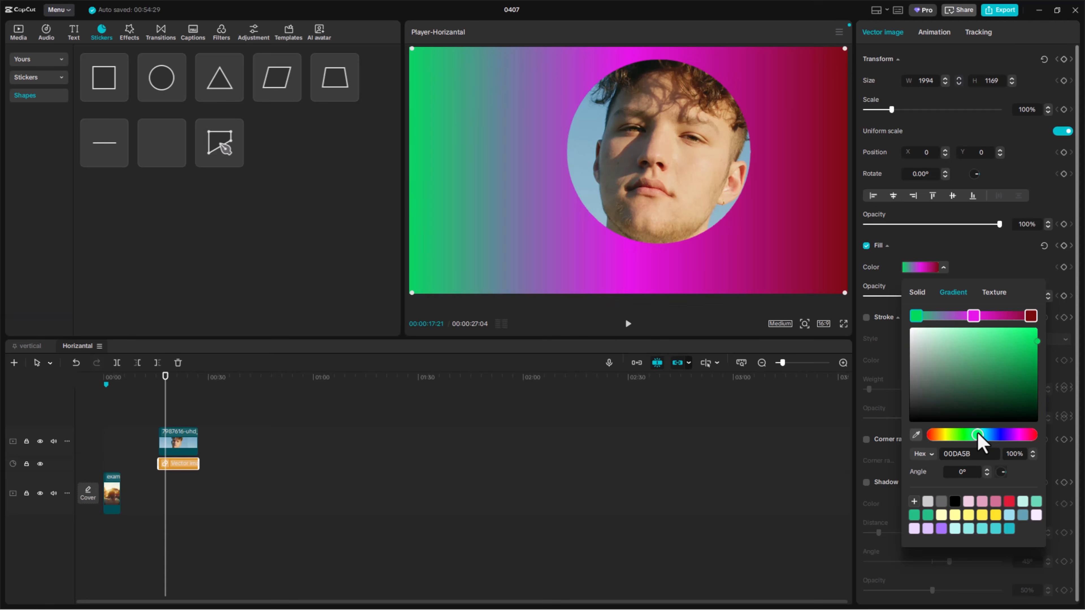
click(1031, 317)
drag(1015, 436, 962, 436)
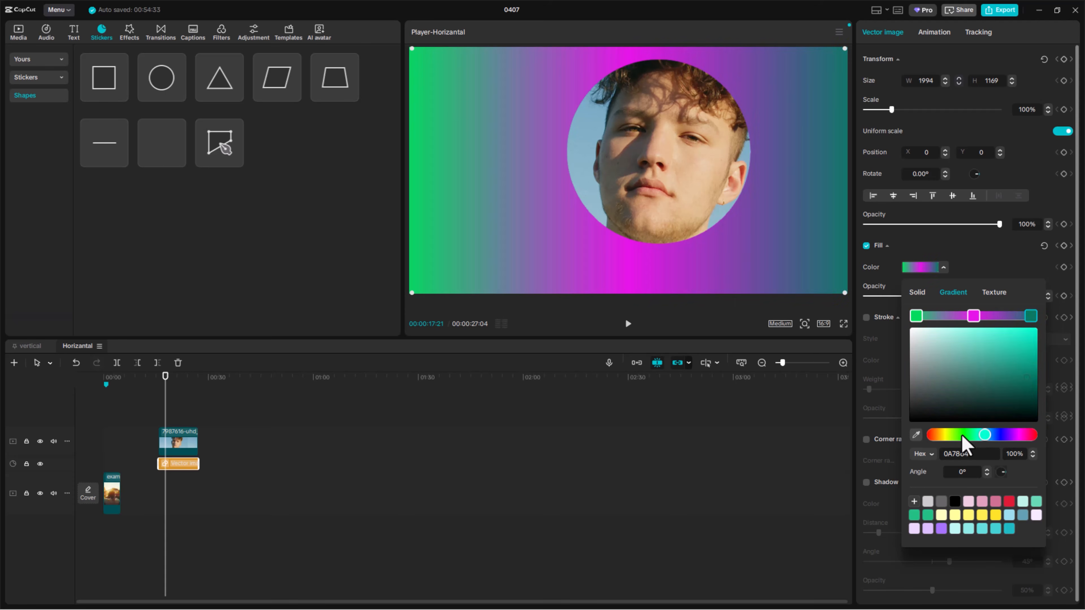
click(973, 316)
drag(952, 356, 923, 345)
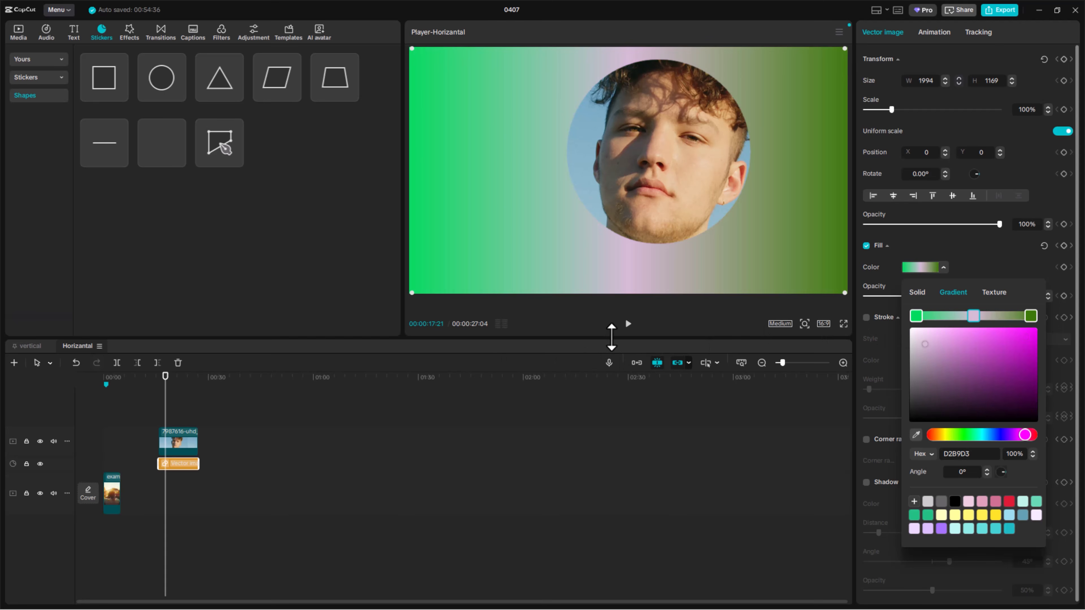
click(628, 328)
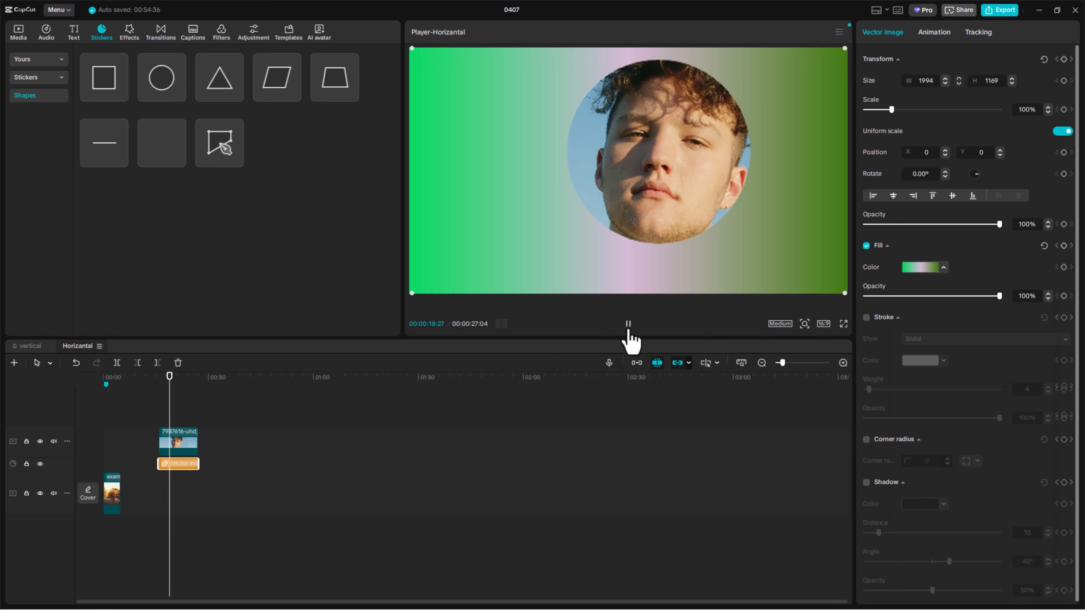
click(628, 329)
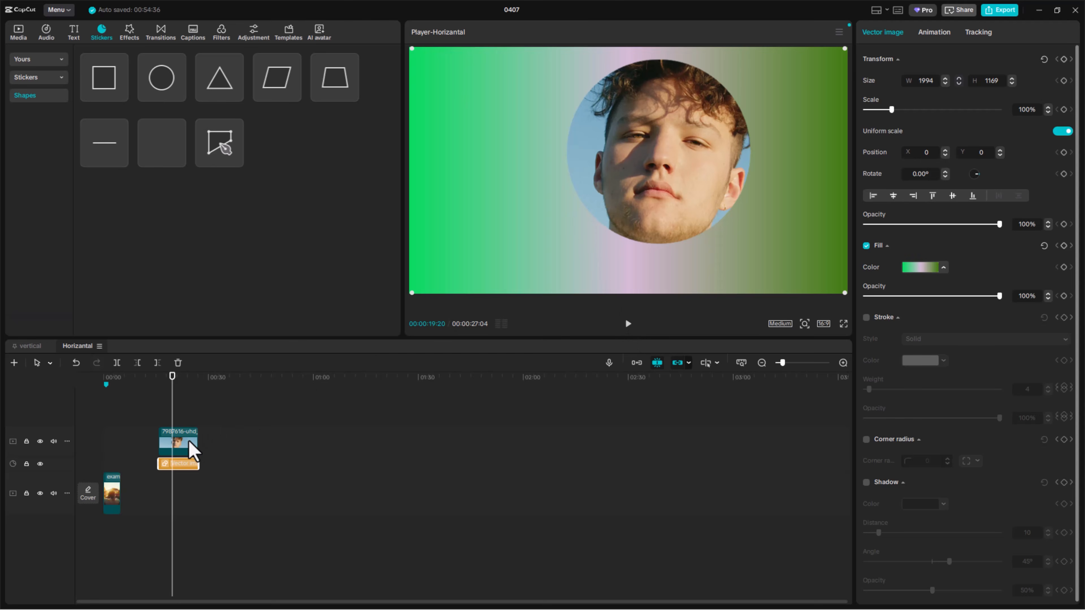
Try the Stars and Heart mask shapes on the 7987616 clip, enlarging the heart to about 1709 by 1716
click(192, 448)
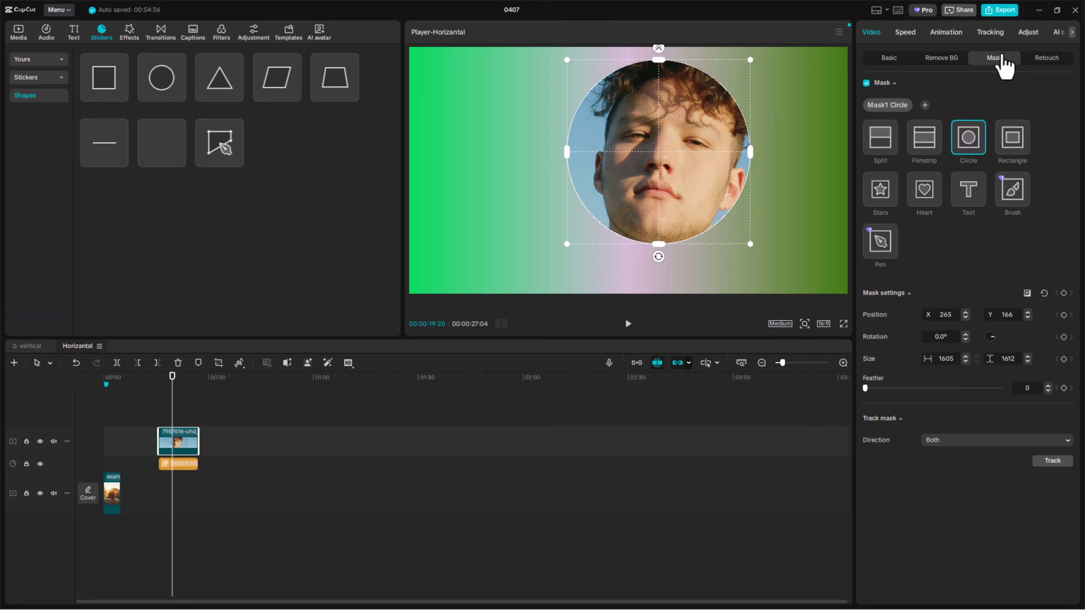
click(880, 190)
click(920, 198)
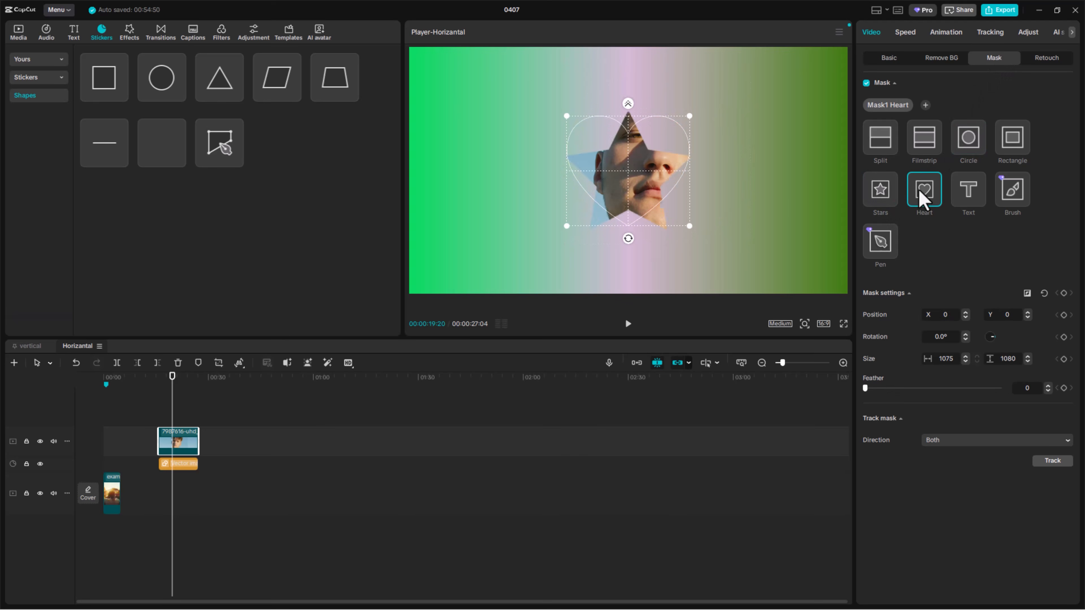
drag(689, 116, 727, 84)
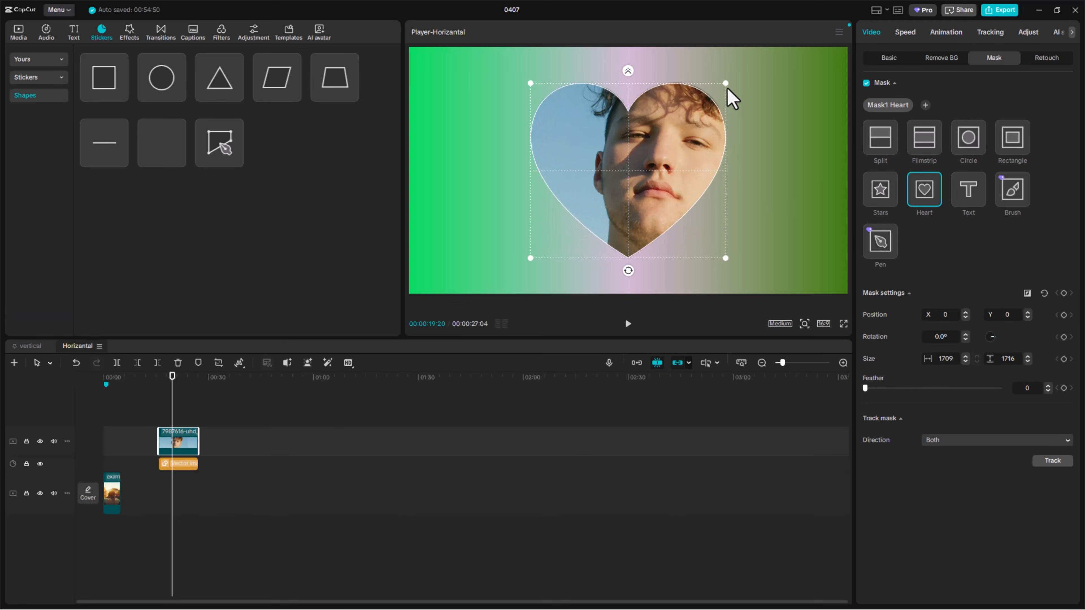
Change the 7987616 clip's mask shape to Text and delete the gradient background shape
click(975, 198)
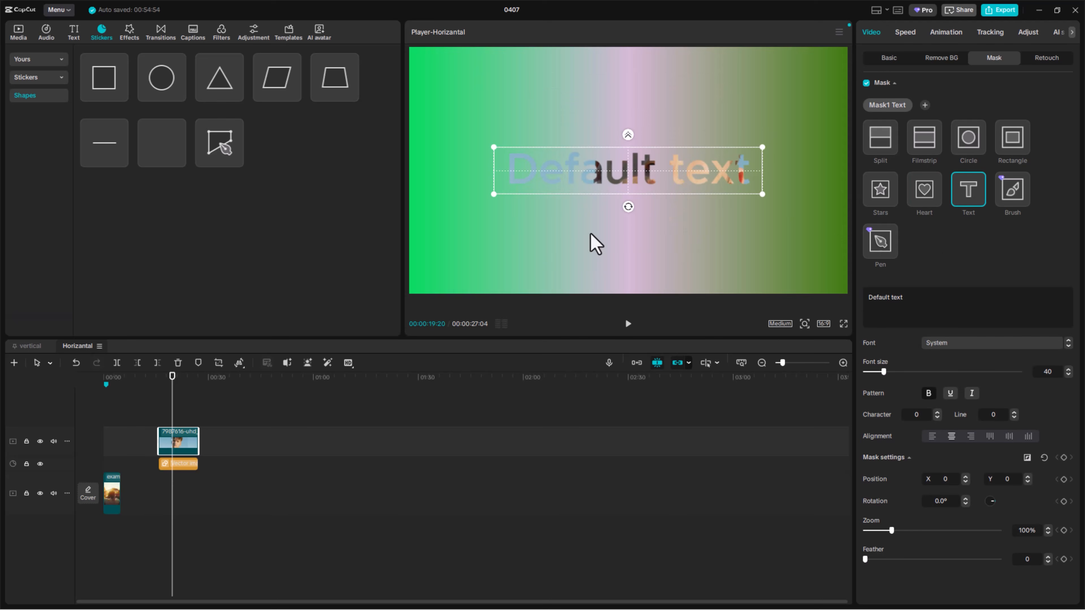
click(186, 465)
key(Delete)
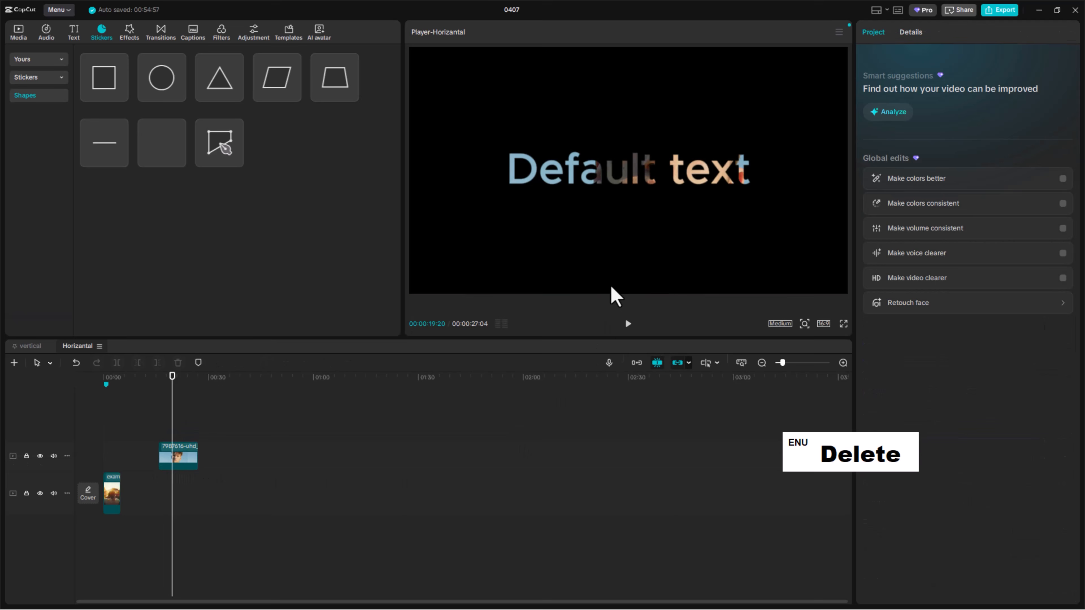
Replace the default wording of the clip's text mask with MASK
click(656, 184)
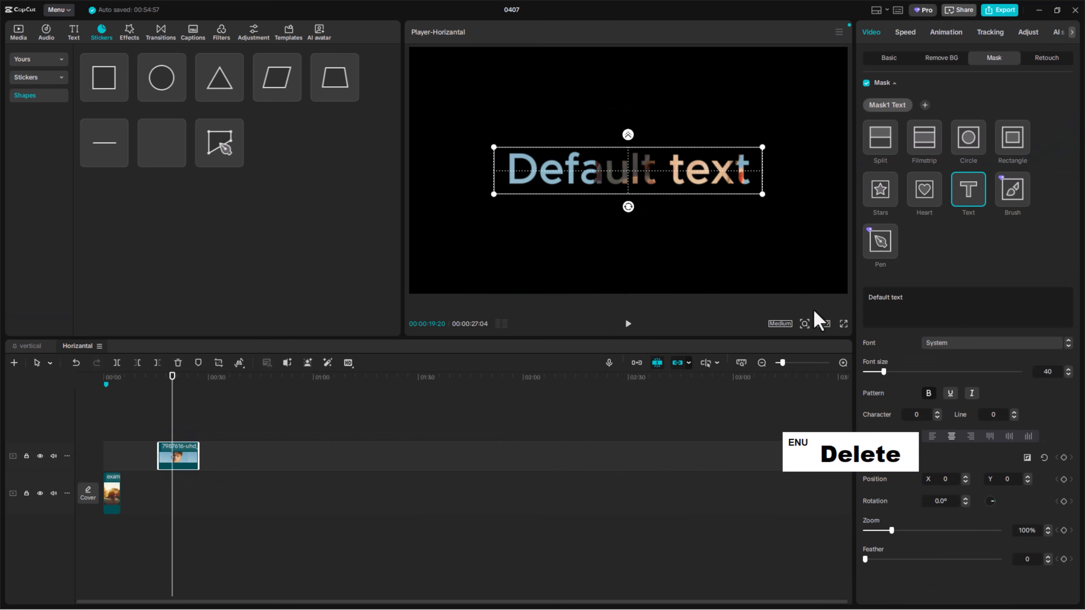
click(911, 301)
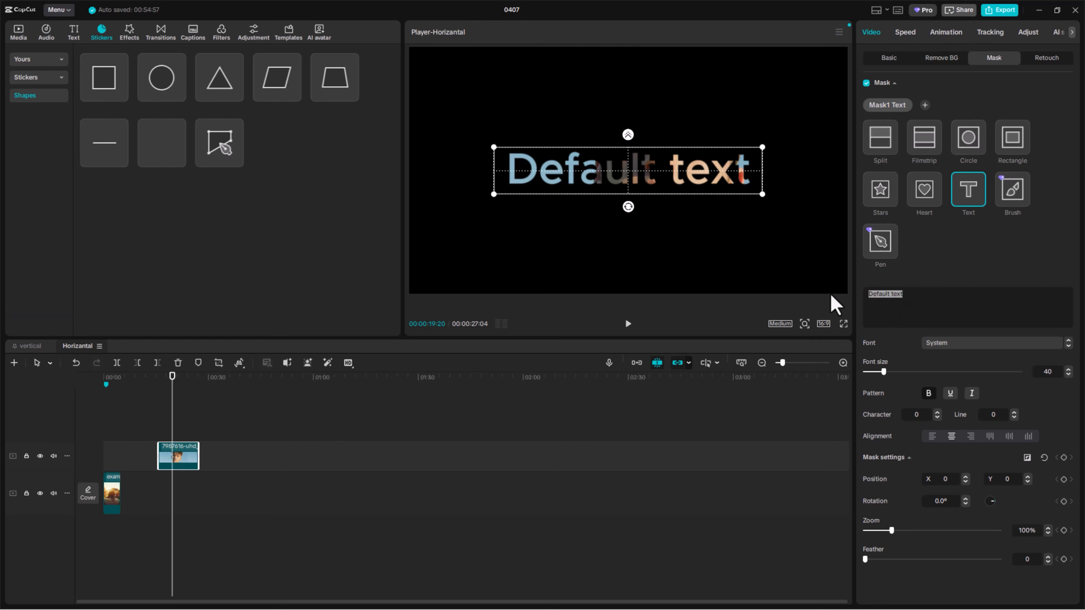
text(MASK)
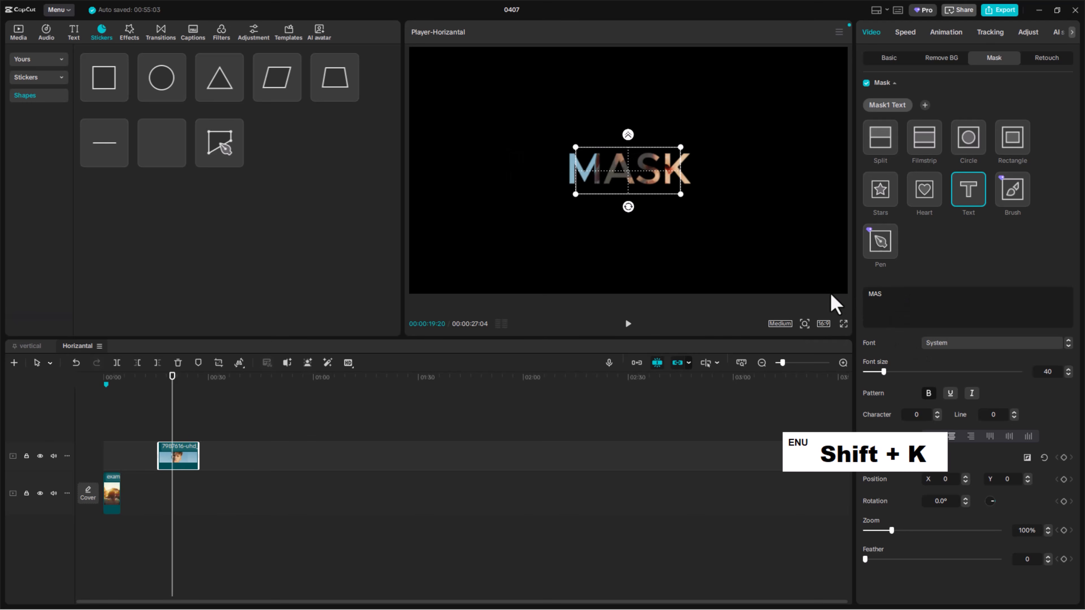
Set the text mask's font to Power and enlarge the mask to 256% zoom
click(962, 347)
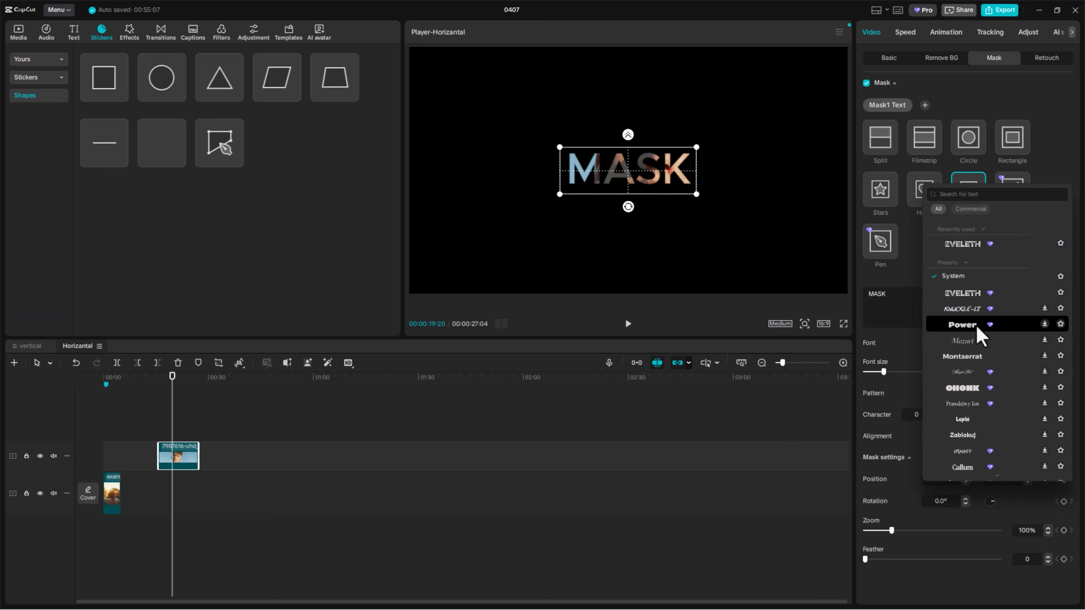
click(976, 326)
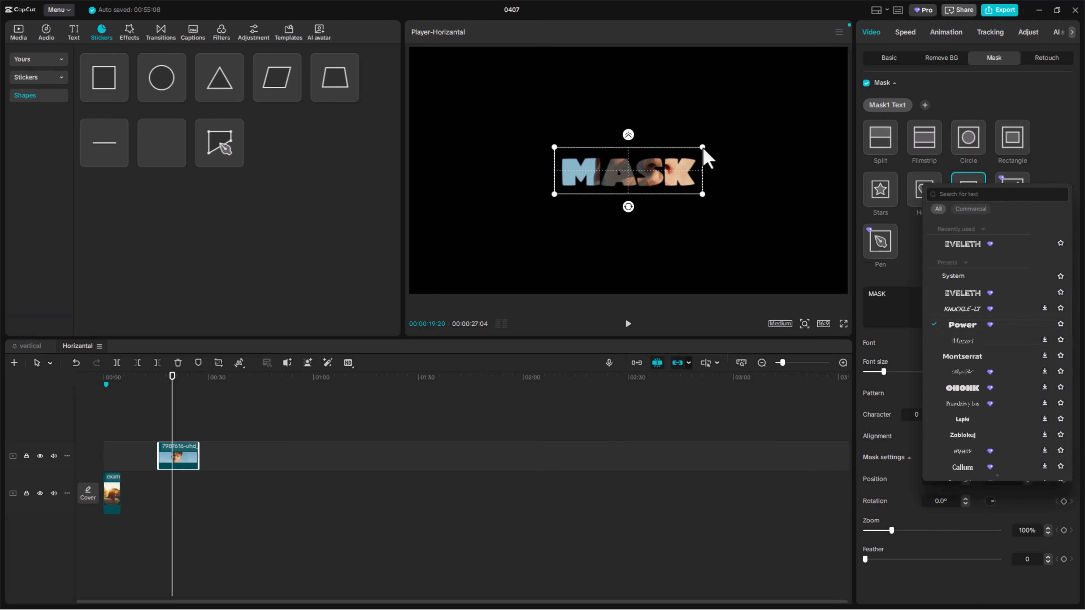
drag(703, 148, 819, 106)
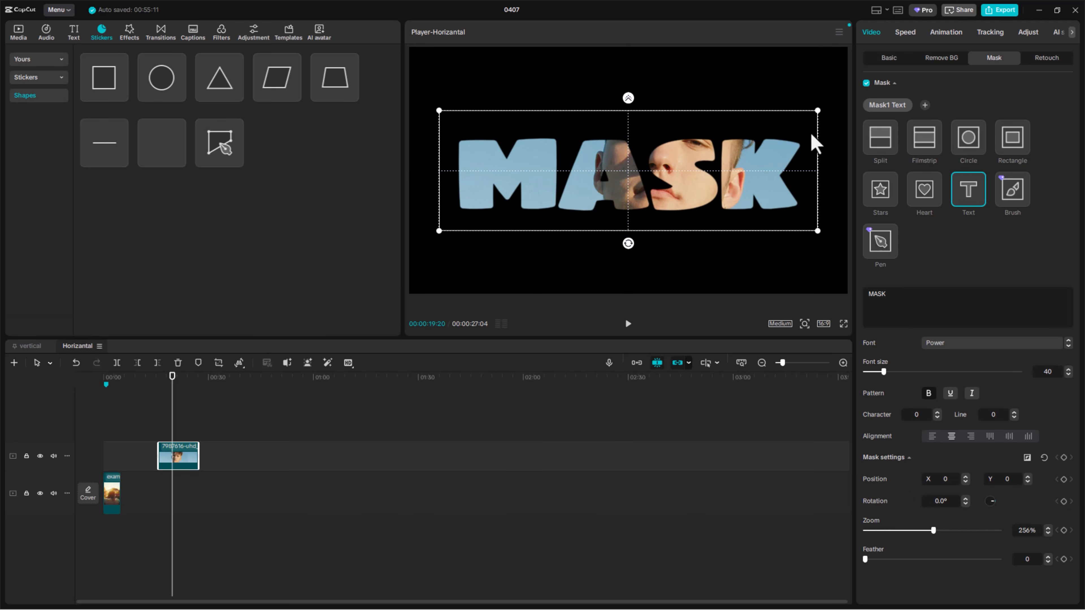
Check the export for Pro features, return to editing, and change the text mask's font to Zablokuj
click(1001, 11)
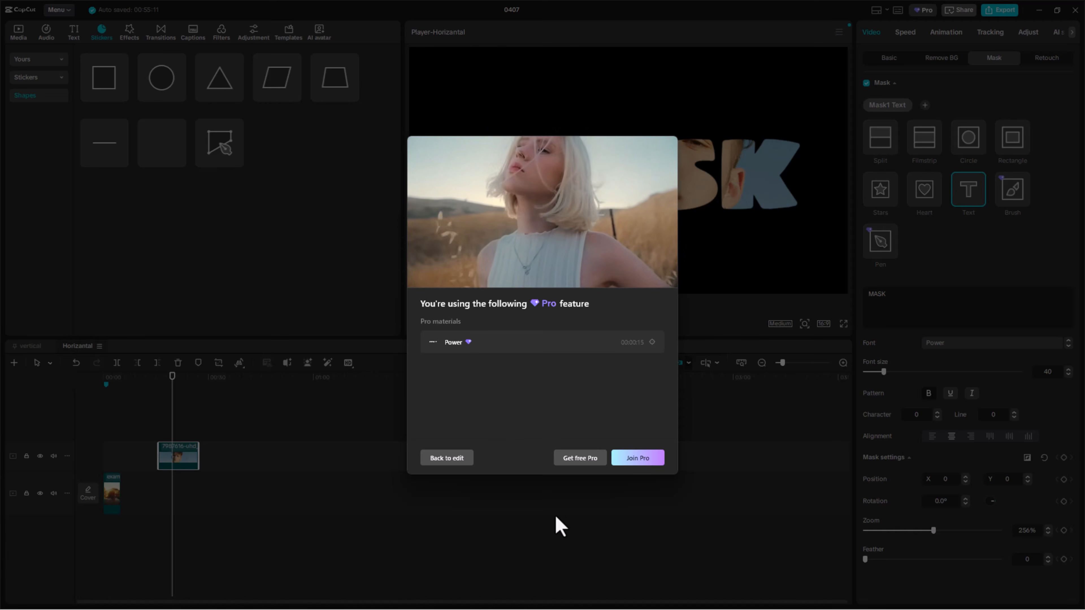
click(446, 458)
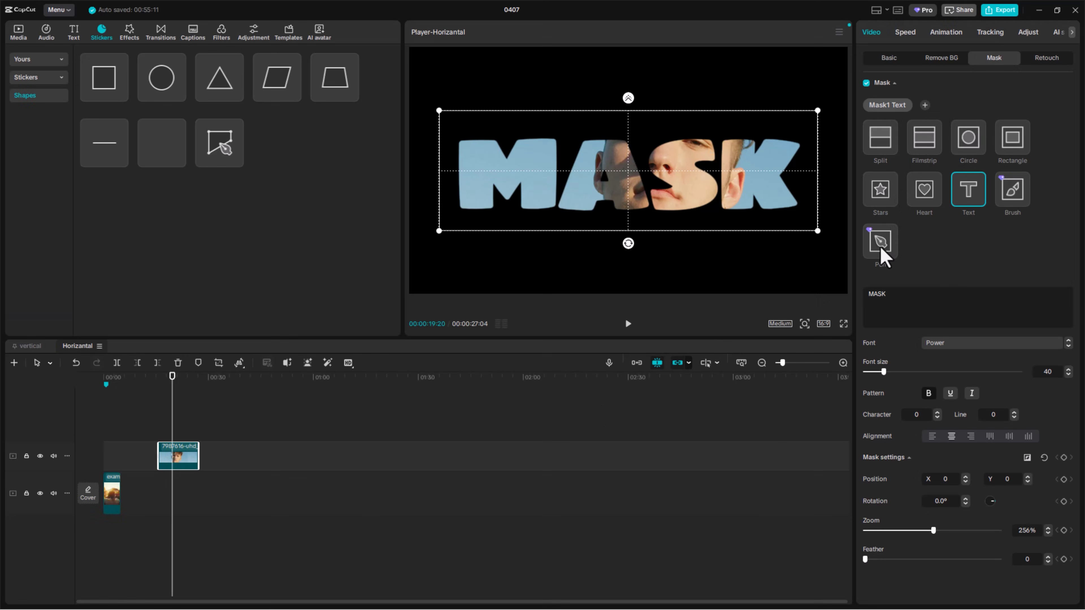
click(969, 347)
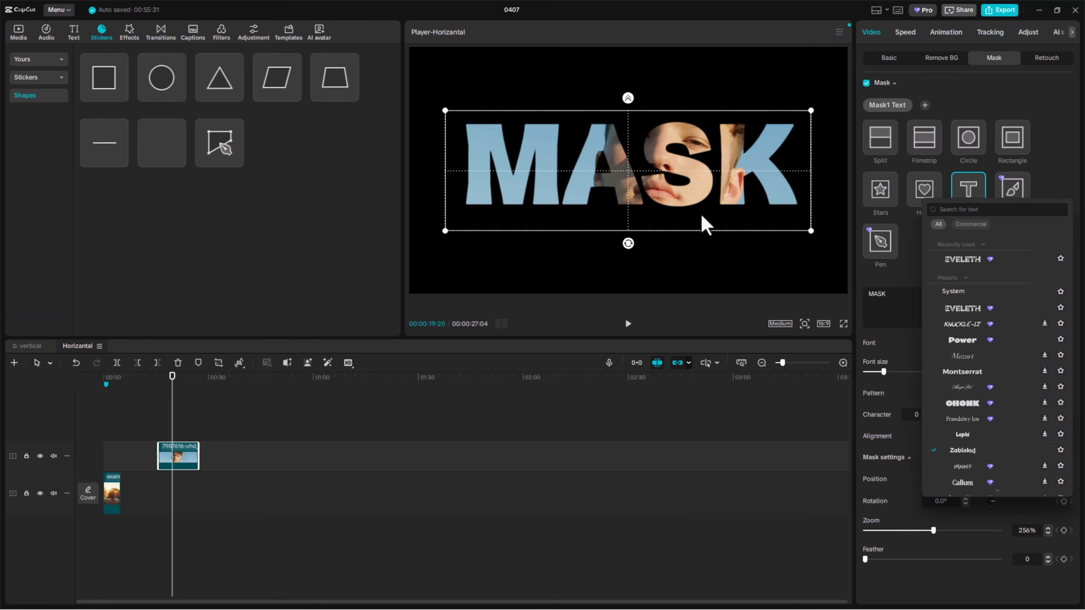
click(983, 450)
click(987, 451)
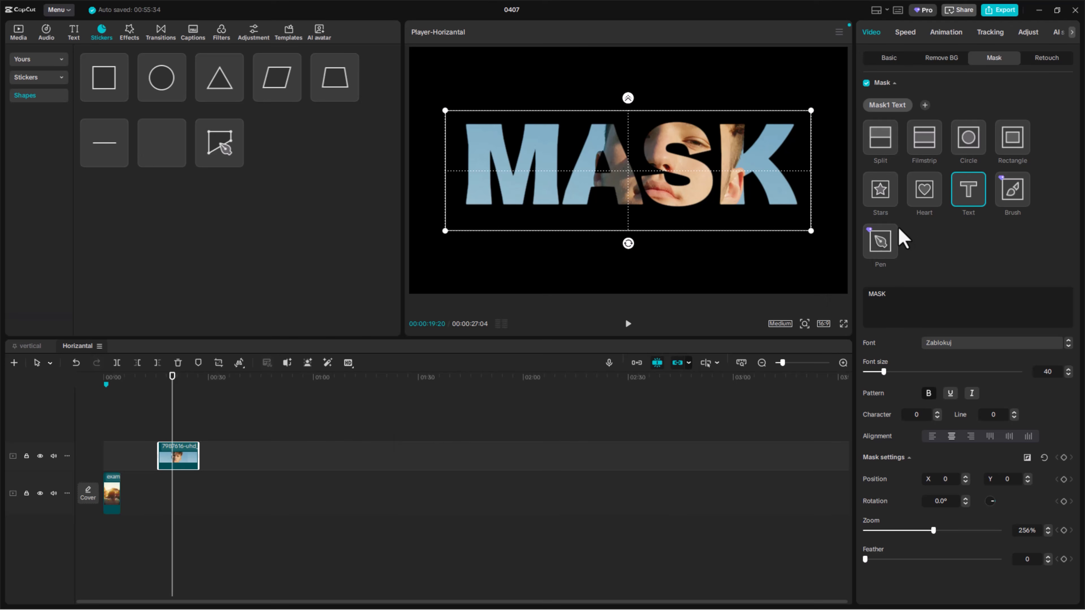
Change the clip's mask shape to Pen and outline the man's head with a closed seven-point path
click(882, 244)
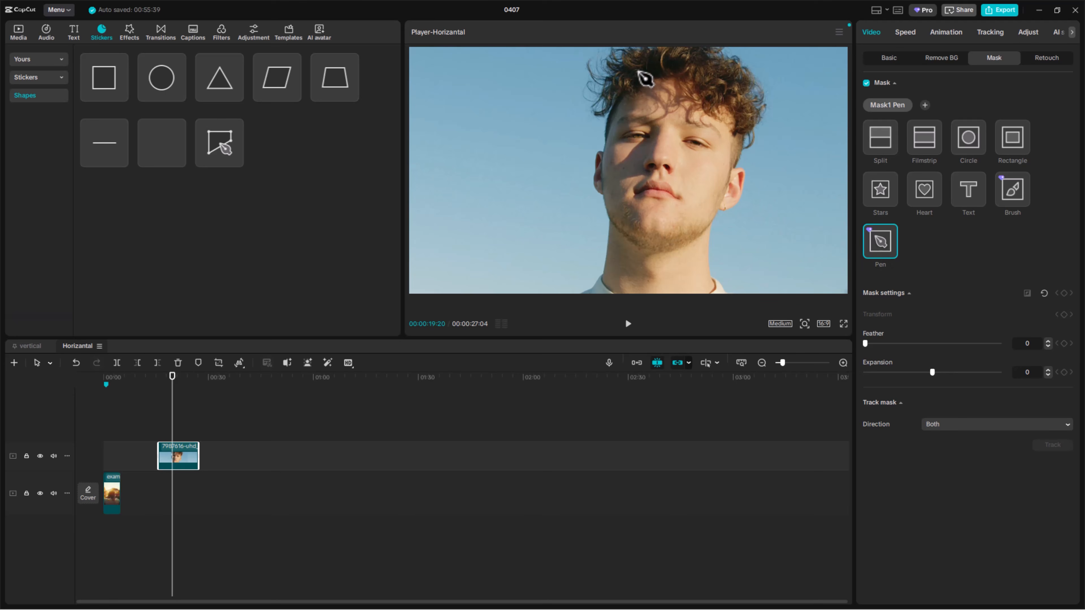
click(640, 73)
click(586, 91)
click(580, 175)
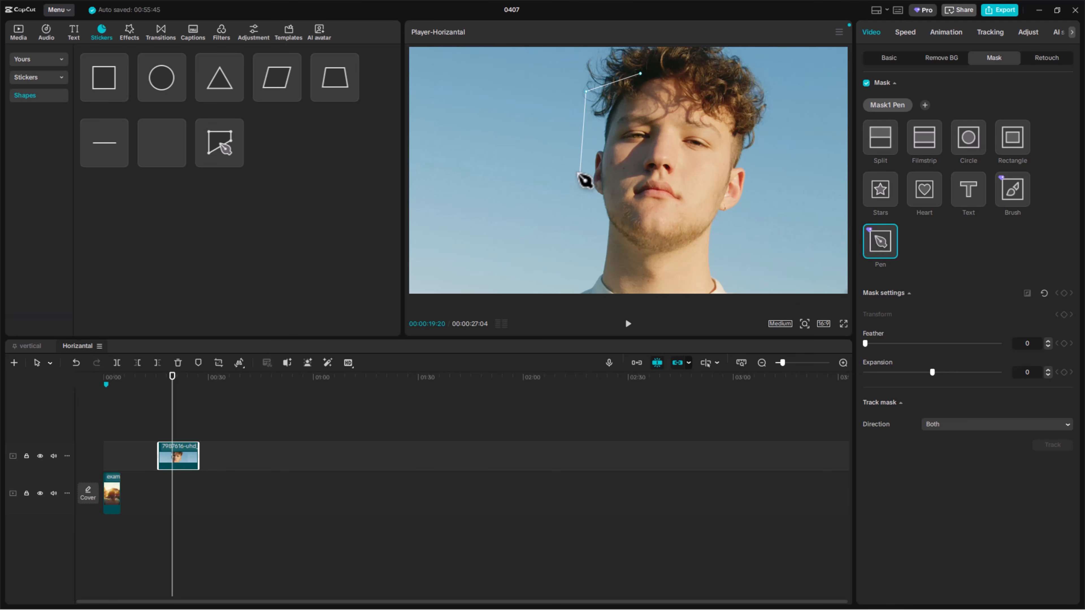
click(626, 260)
double_click(696, 273)
click(749, 212)
click(780, 117)
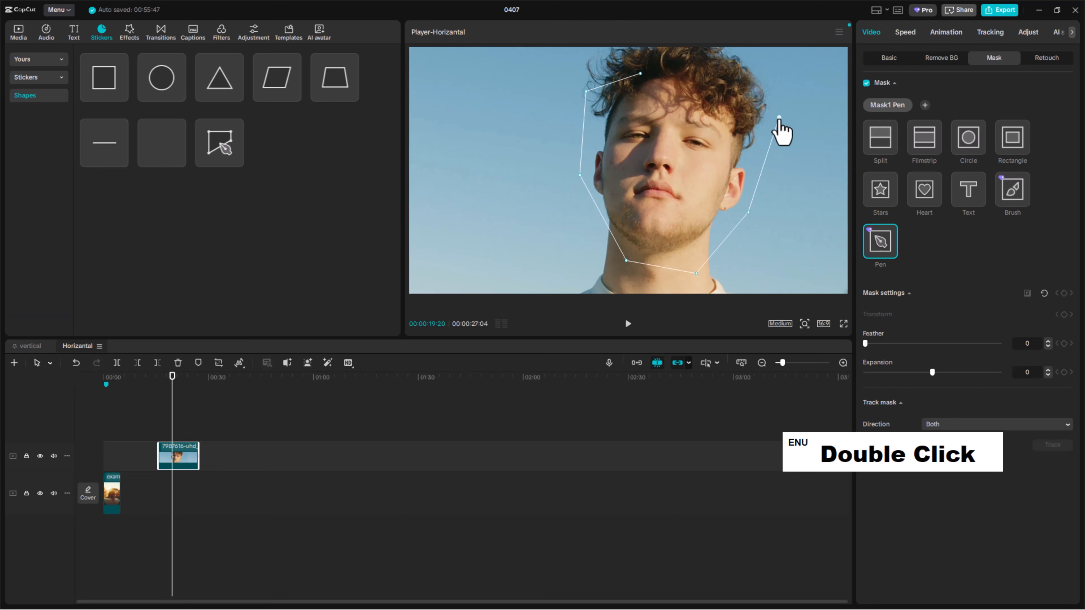
click(641, 74)
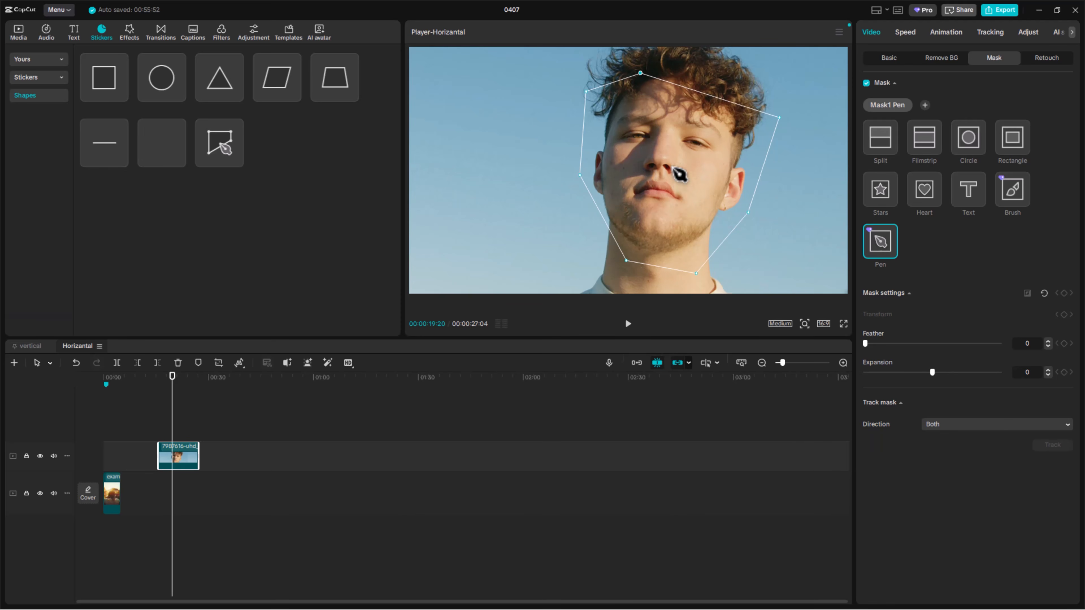
key(ctrl+z)
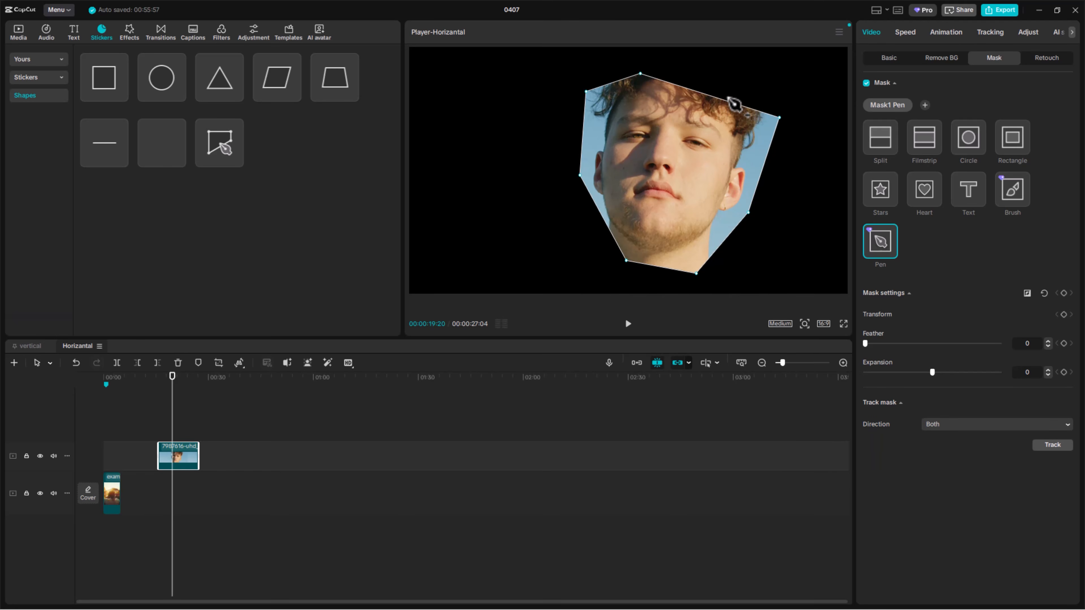
Reshape the pen path above the hair and beside the face, and set its feather to 100 and expansion to 11
drag(639, 73, 696, 64)
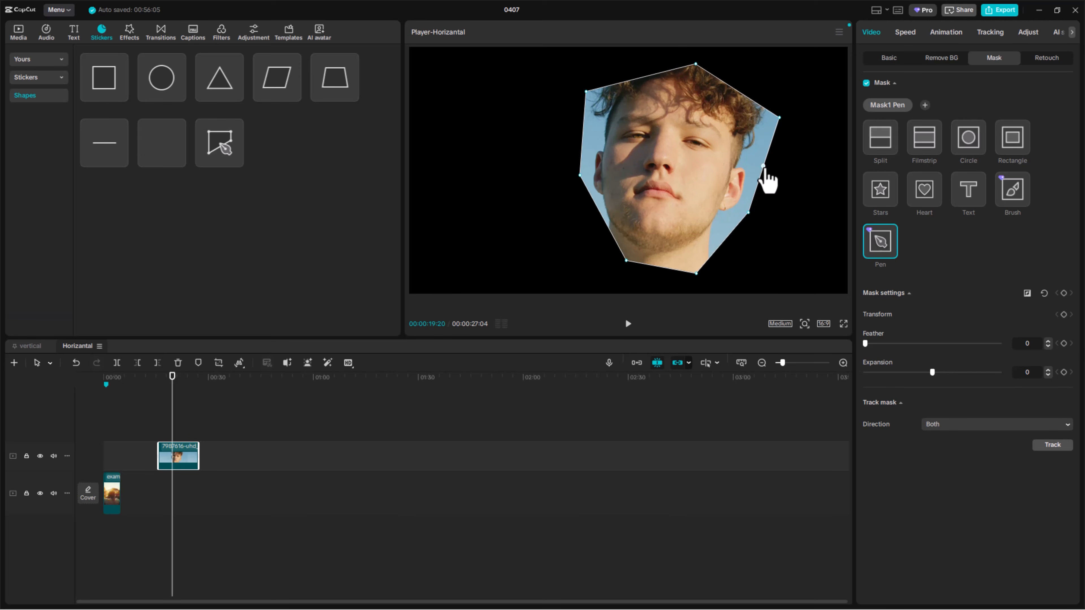
mouse_move(763, 165)
mouse_down()
mouse_move(775, 179)
mouse_move(756, 171)
mouse_move(755, 147)
mouse_up()
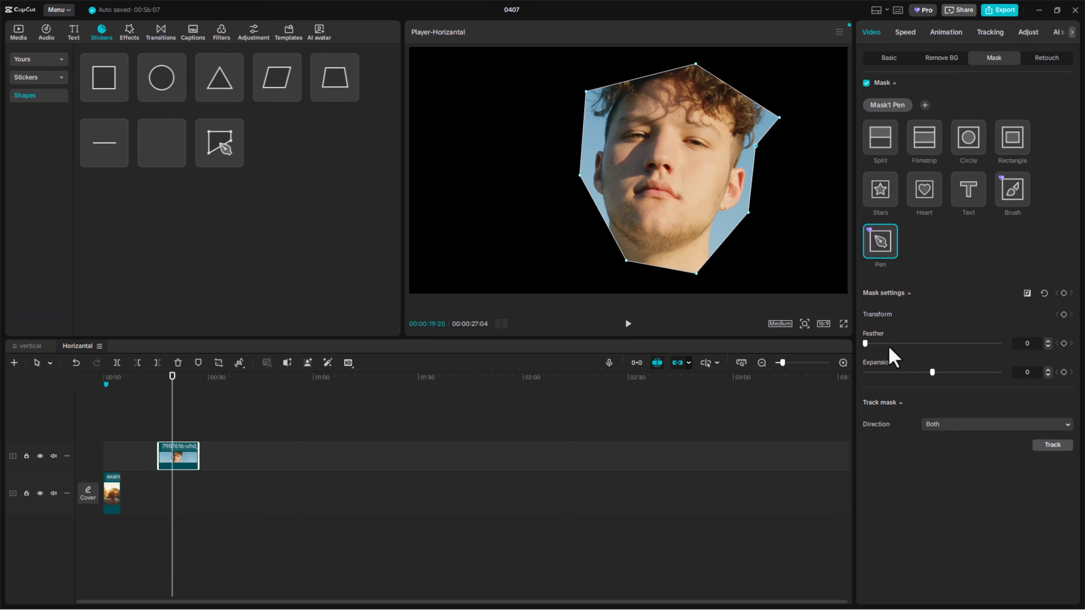
drag(879, 344, 900, 345)
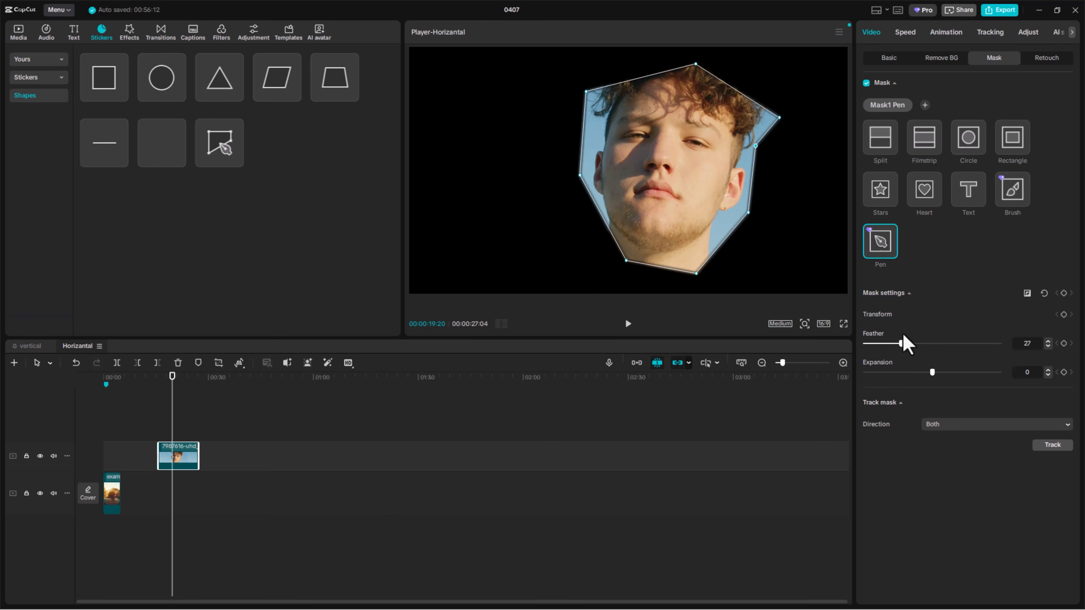
mouse_move(931, 372)
mouse_down()
mouse_move(899, 372)
mouse_move(947, 373)
mouse_up()
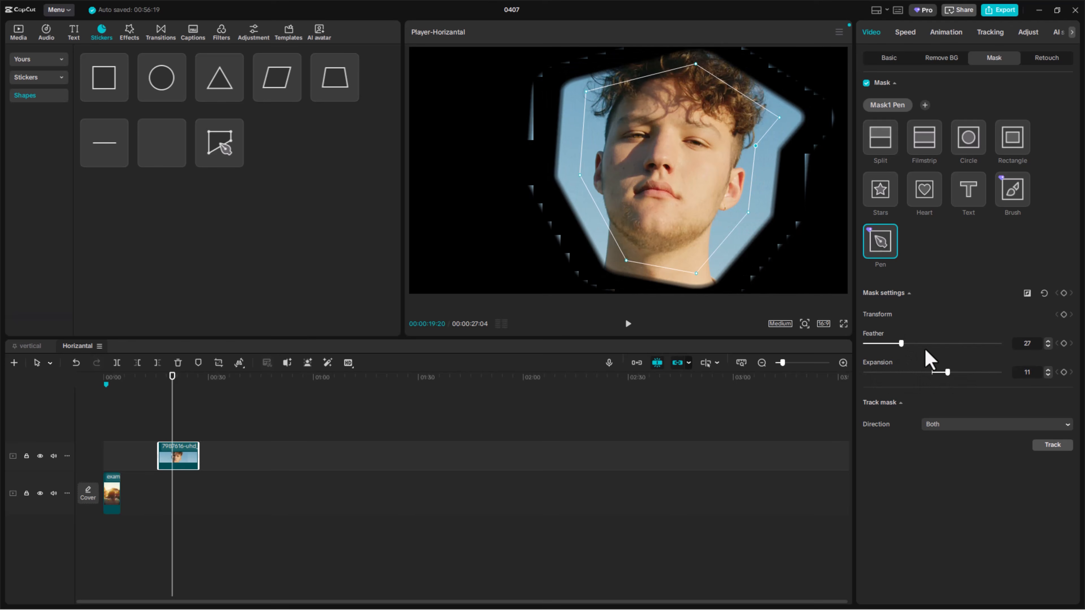
drag(901, 344, 1001, 347)
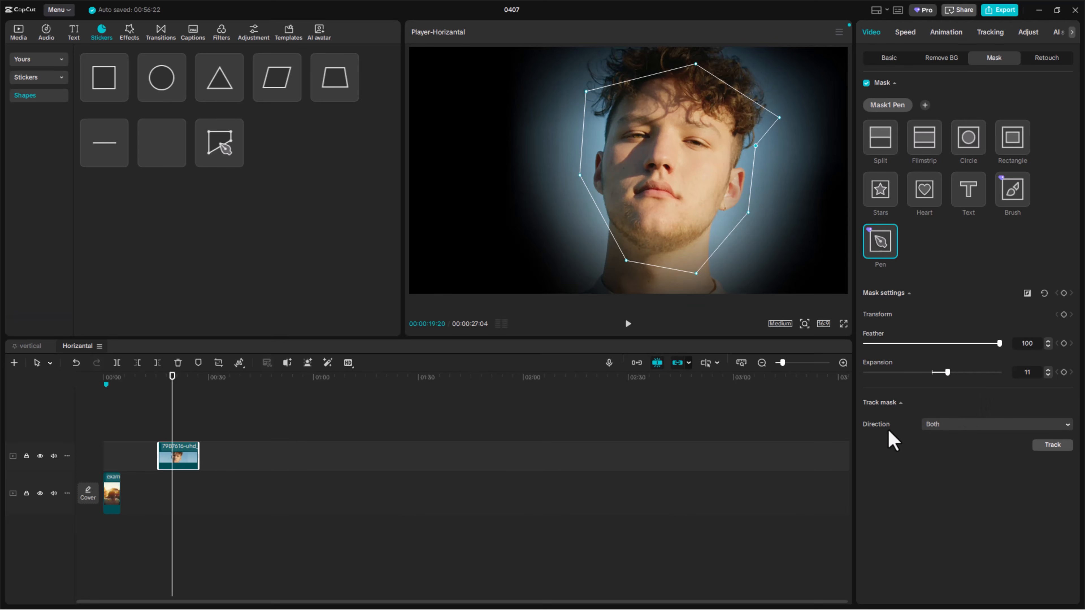
Track the pen mask through the clip with the tracking direction kept at Both
click(955, 425)
click(954, 428)
click(998, 429)
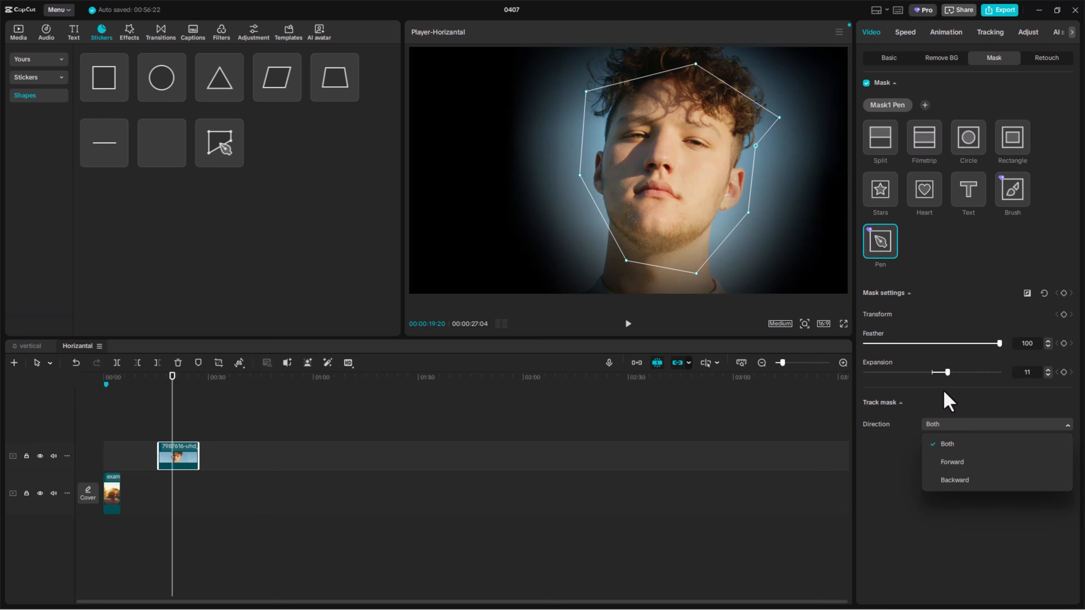
click(960, 448)
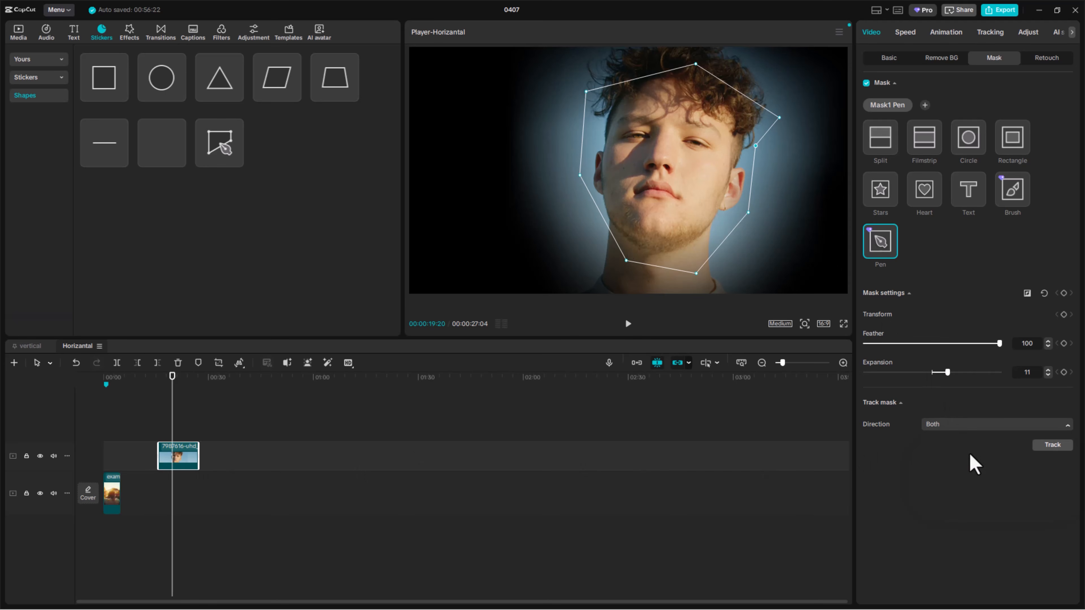
click(1045, 446)
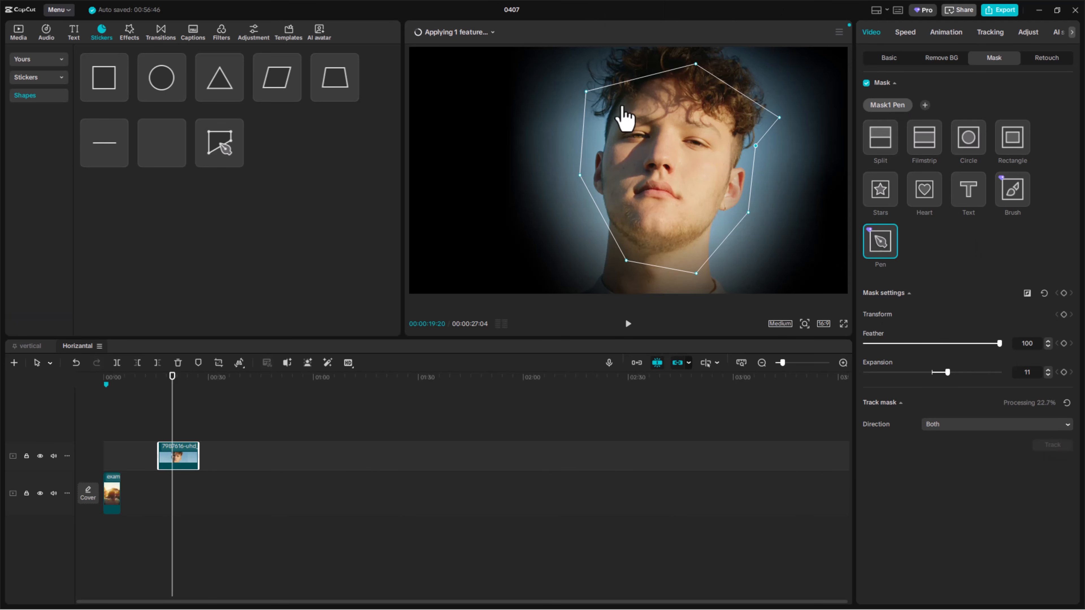
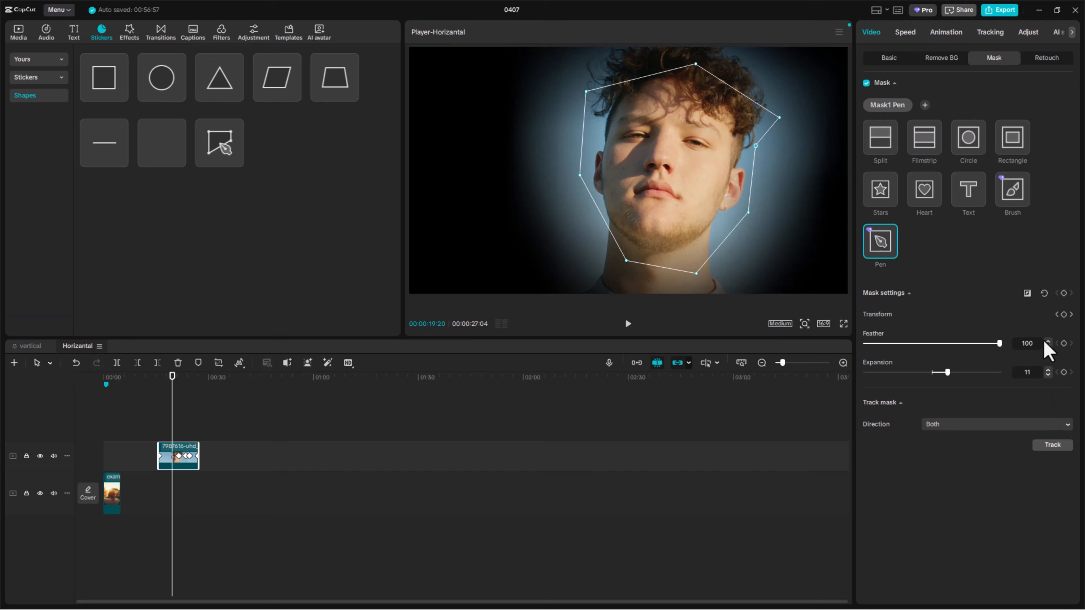
Reset the pen mask and replace it with a Filmstrip mask of size 863 and feather 70
click(1044, 294)
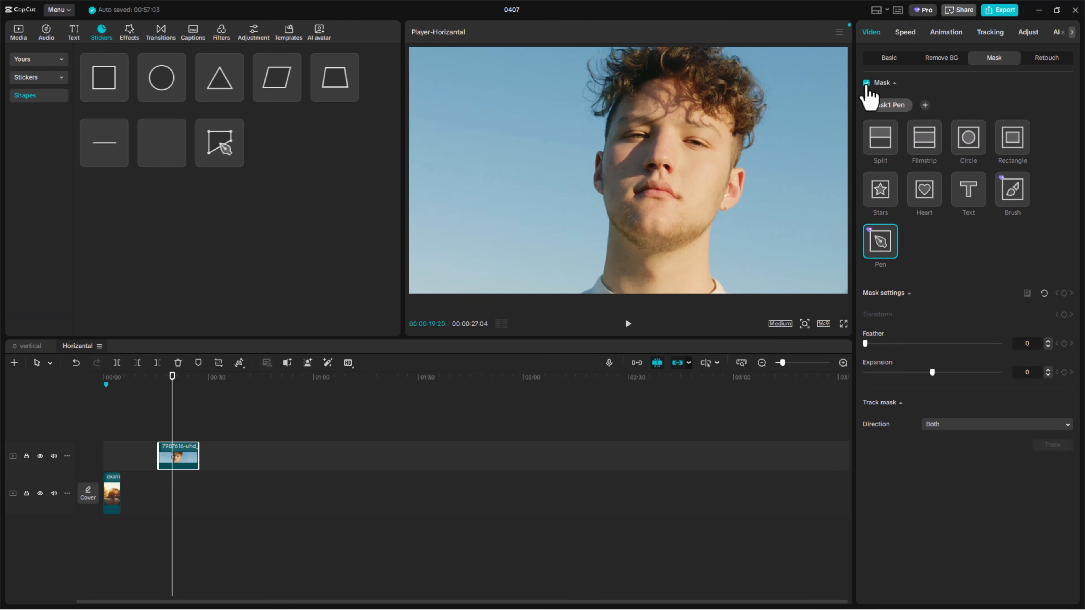
click(924, 143)
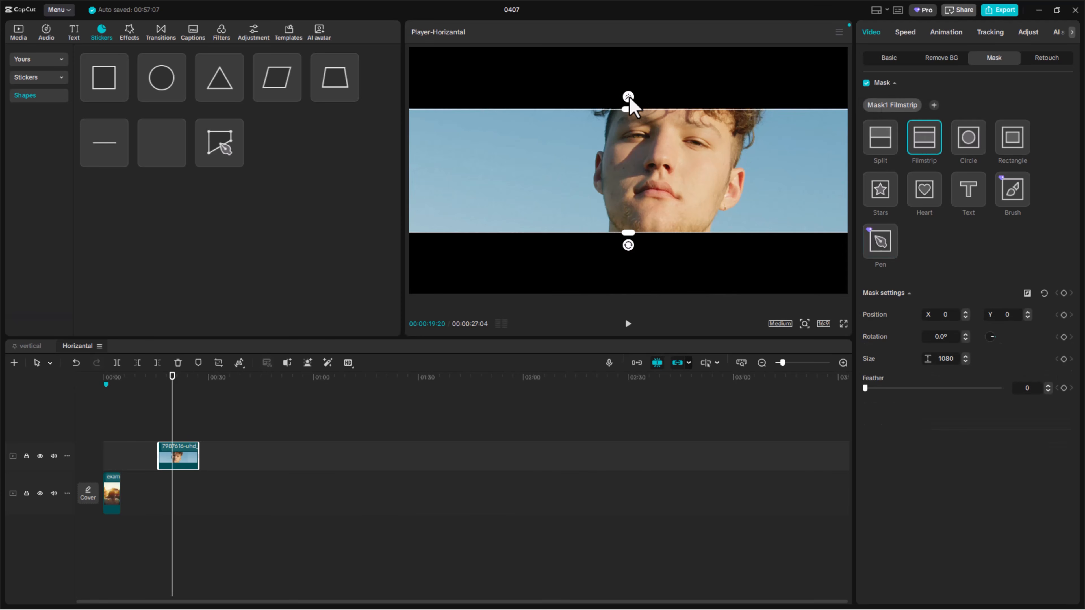
drag(628, 97, 635, 126)
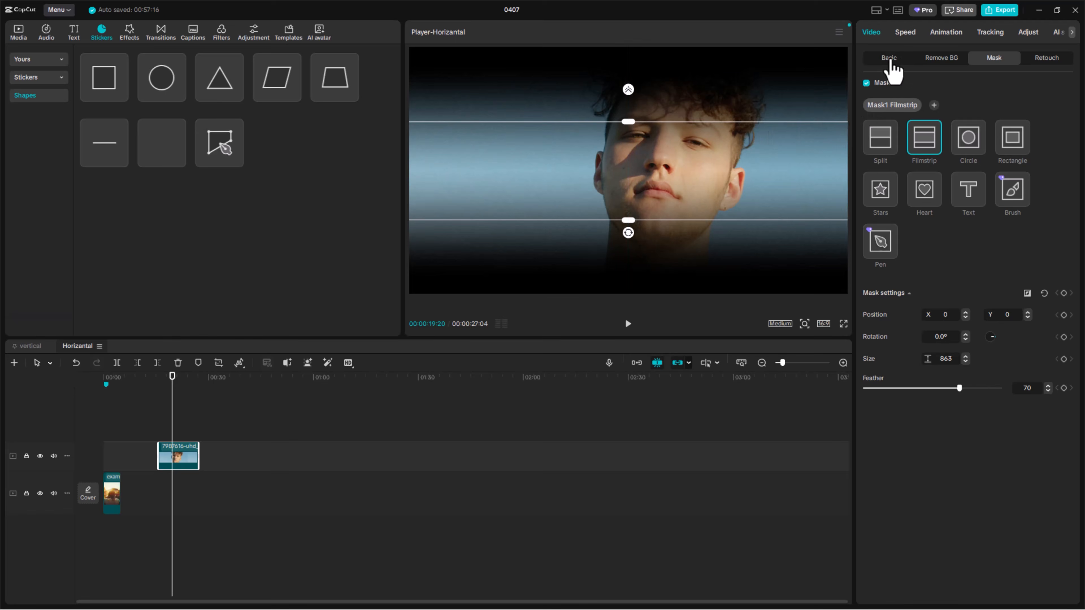
Scale the masked clip to 70%, position it at X -52, Y 146, and return to its mask settings at the clip's start
click(891, 59)
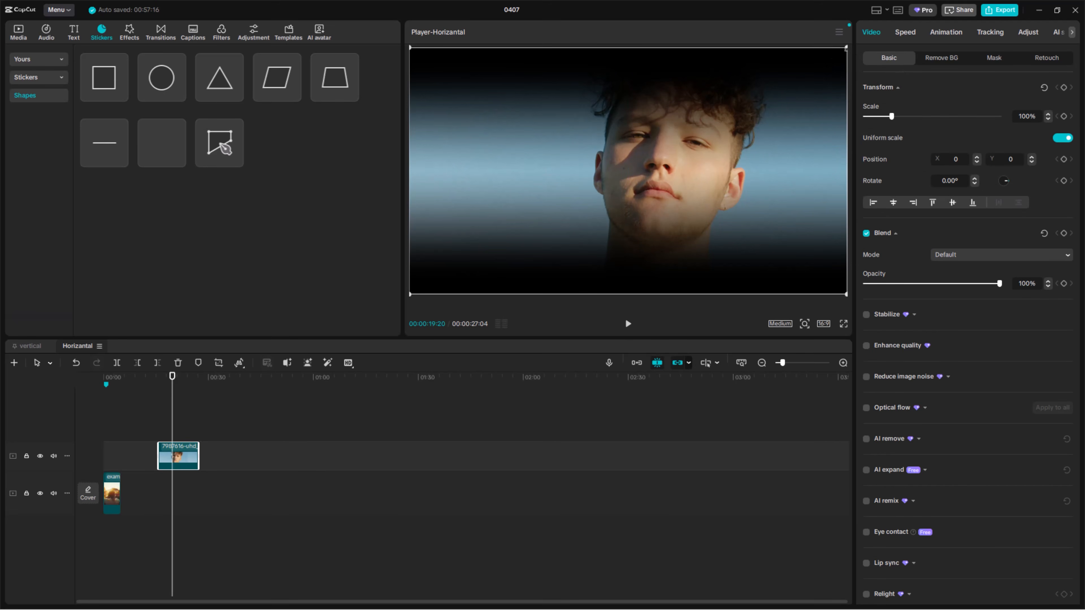
drag(846, 48, 781, 86)
drag(699, 182, 684, 165)
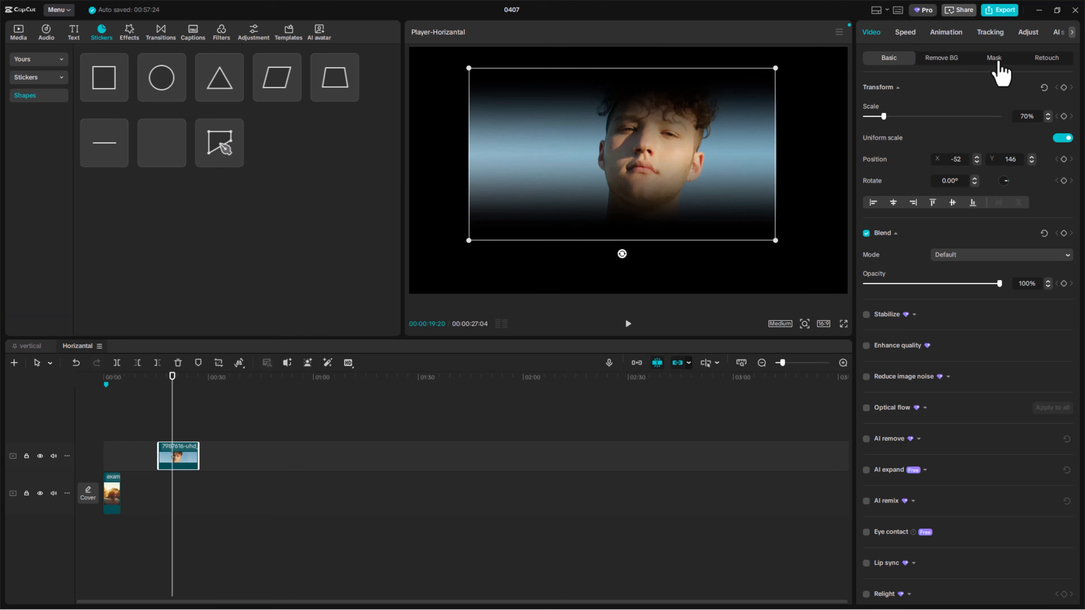
click(996, 60)
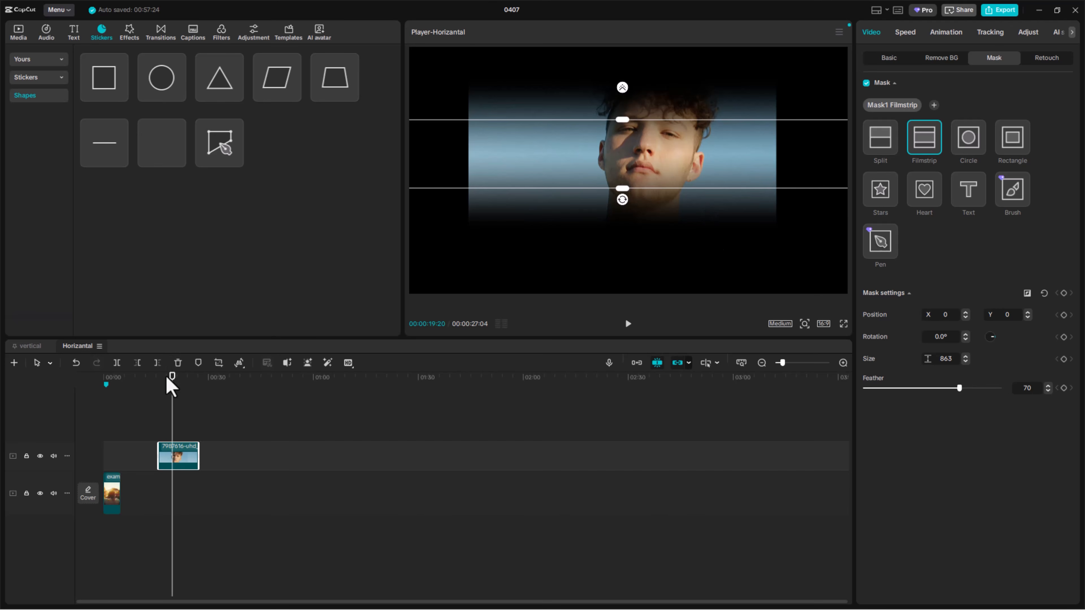
drag(171, 388, 158, 388)
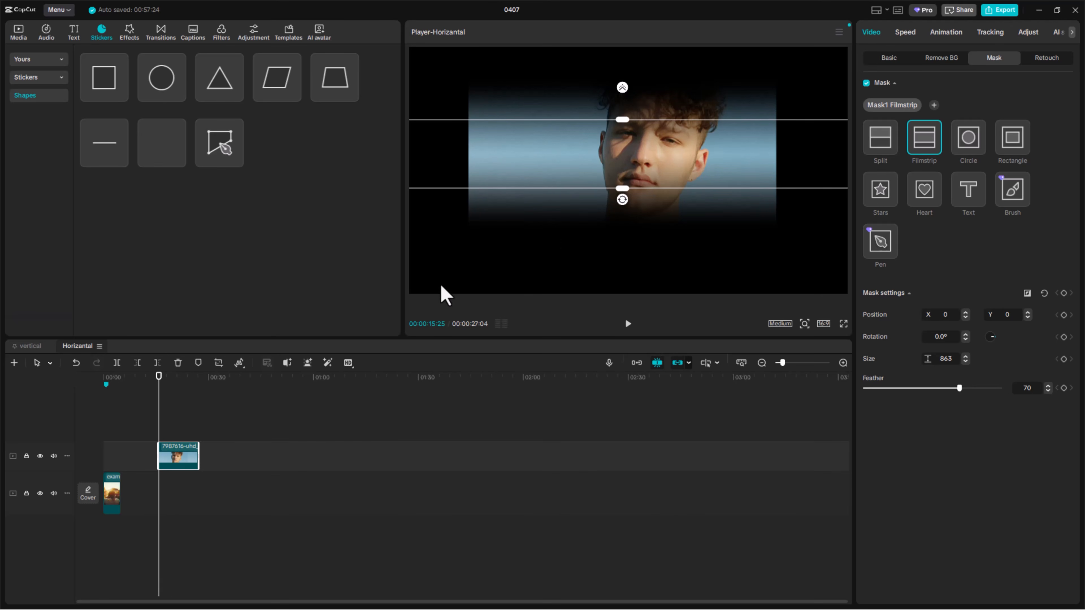
Replace the two clips on the timeline with the Generative ai with captions video from the imported media
key(Delete)
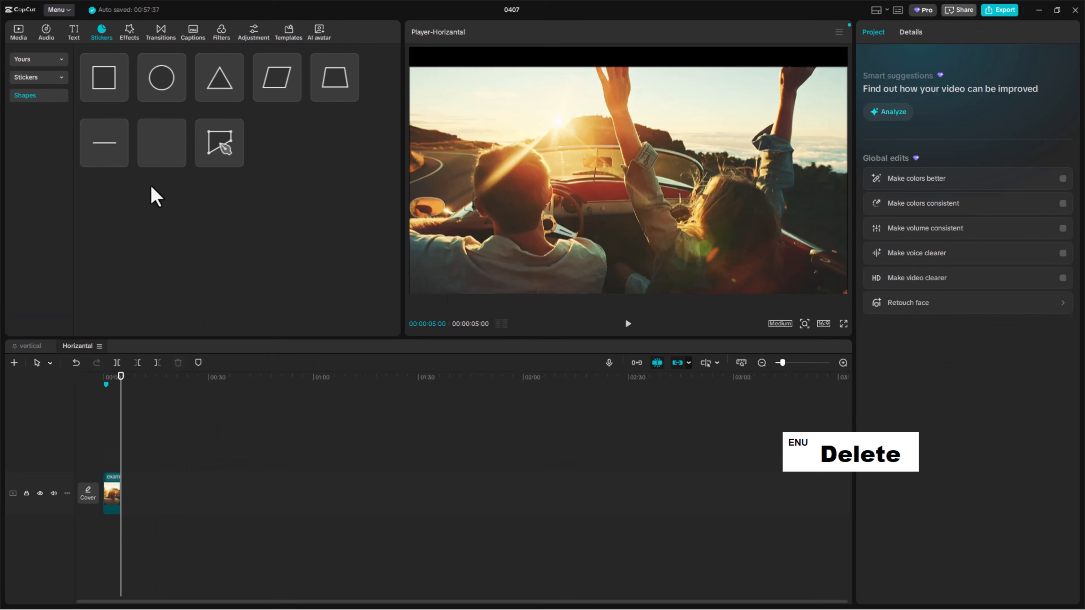
click(19, 33)
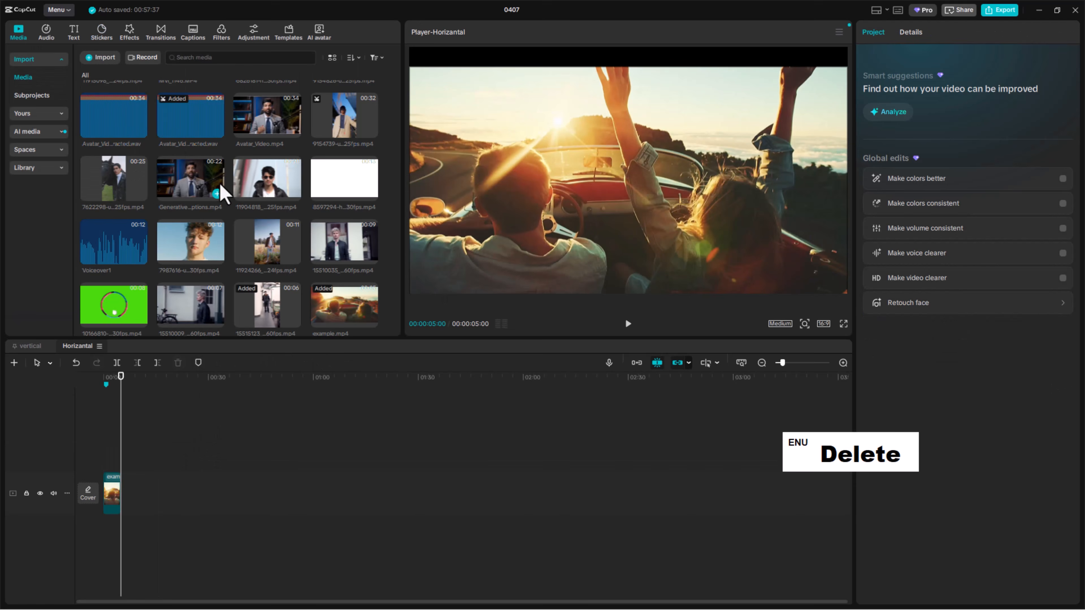
drag(205, 183, 175, 495)
click(111, 499)
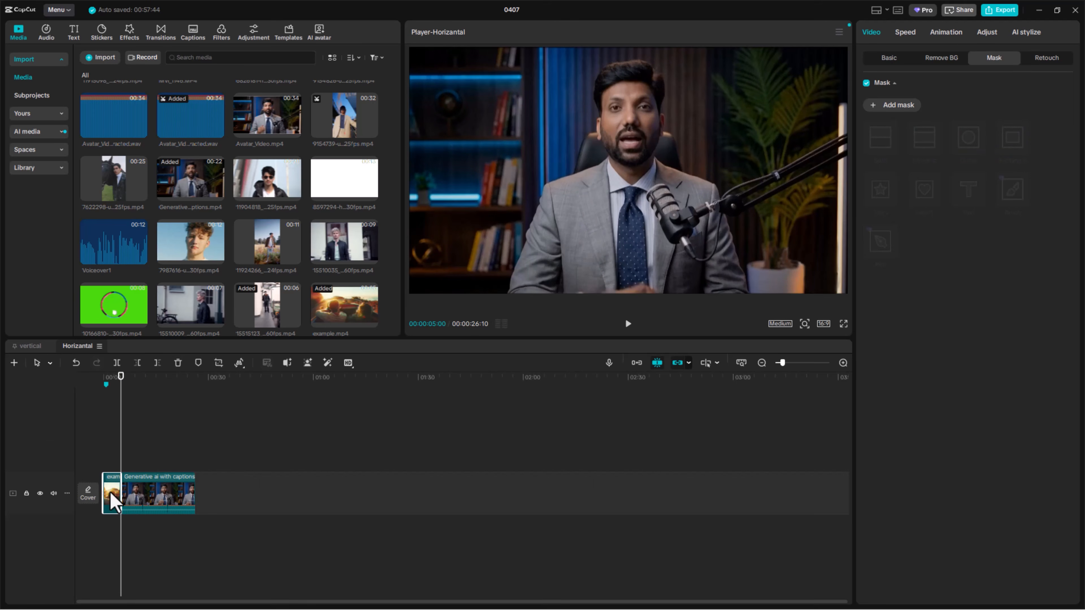
key(Delete)
Copy the Generative ai with captions clip and paste the duplicate on a track above it
click(147, 487)
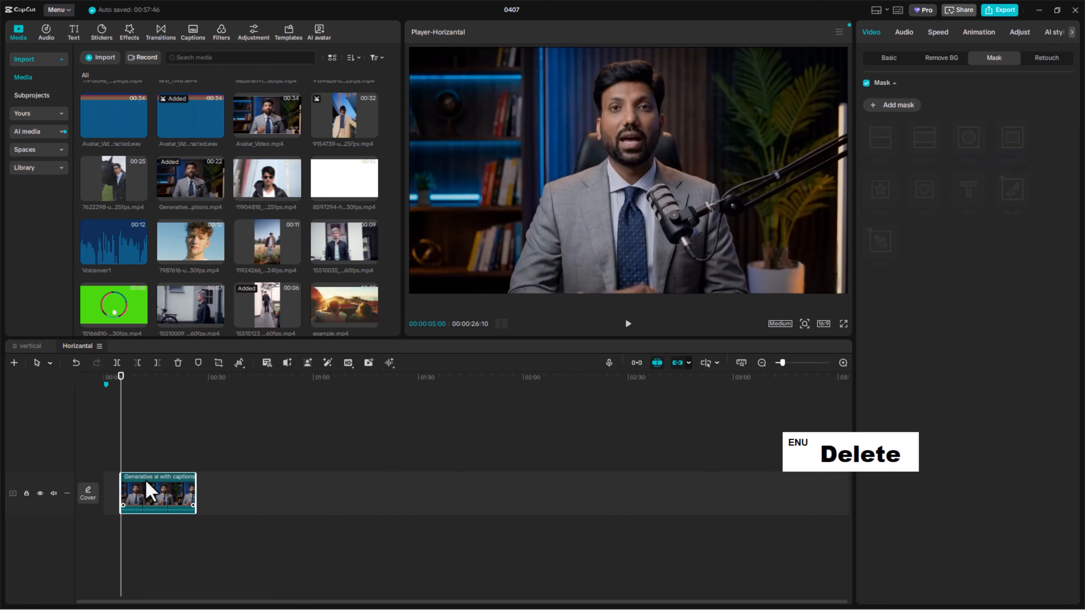
right_click(170, 481)
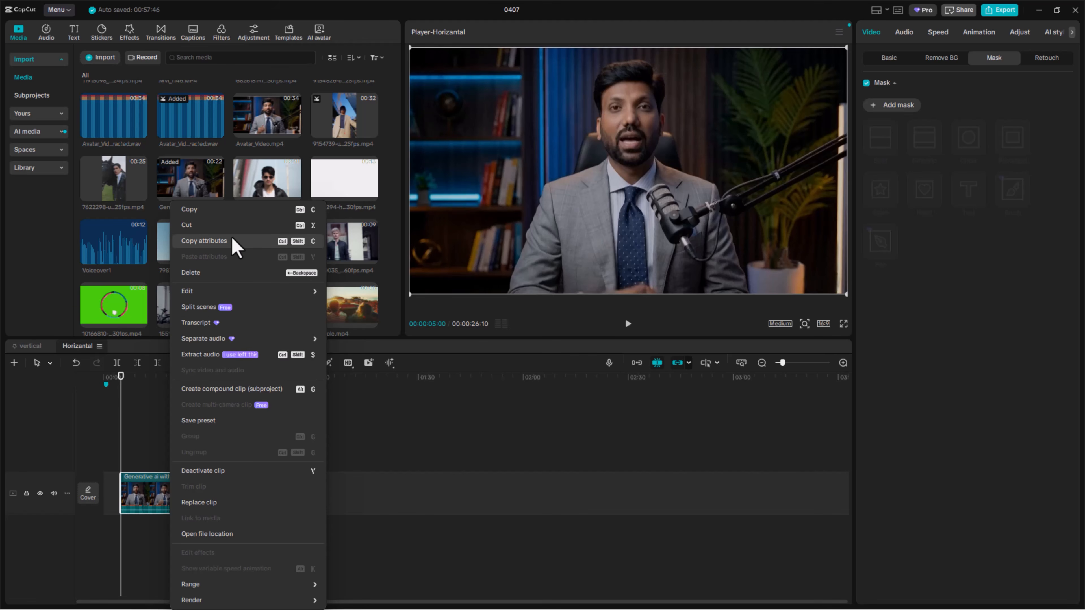
click(250, 210)
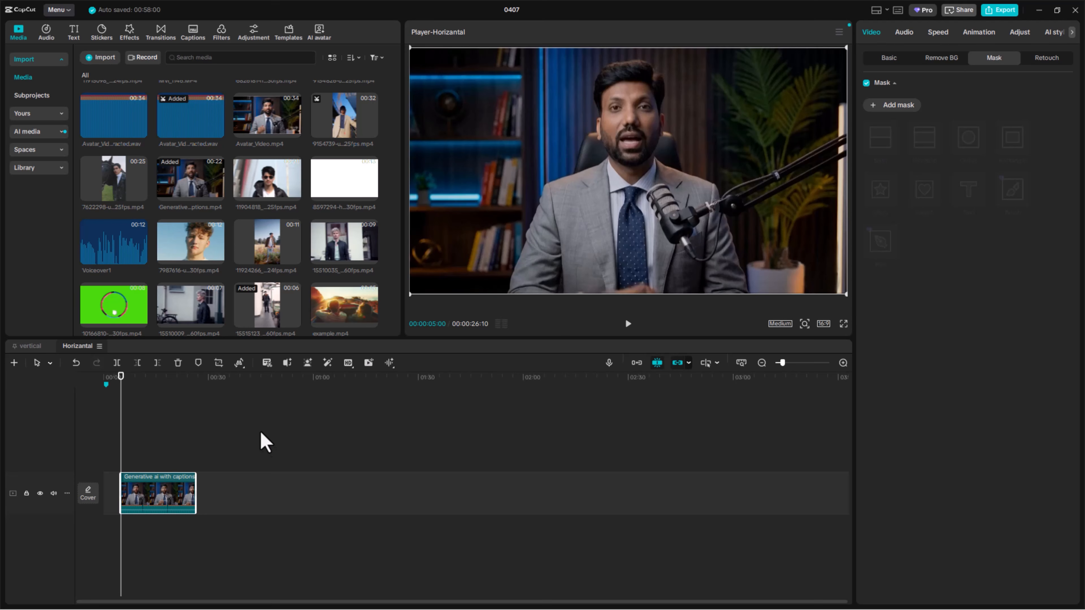
key(ctrl+v)
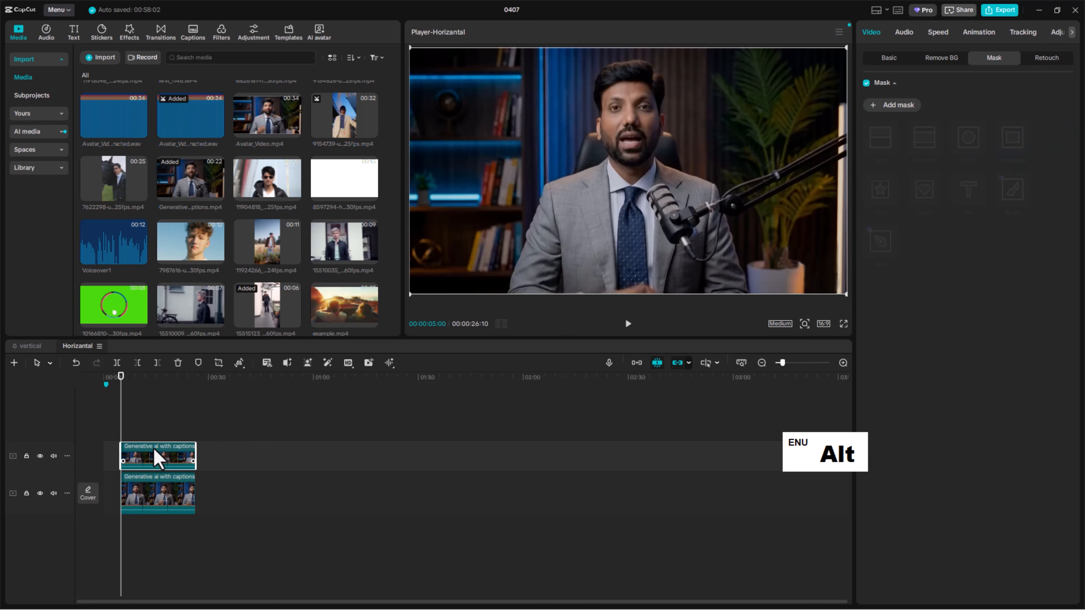
Place two extra duplicates of the clip further along the upper track and delete them both
drag(158, 458, 351, 455)
click(352, 453)
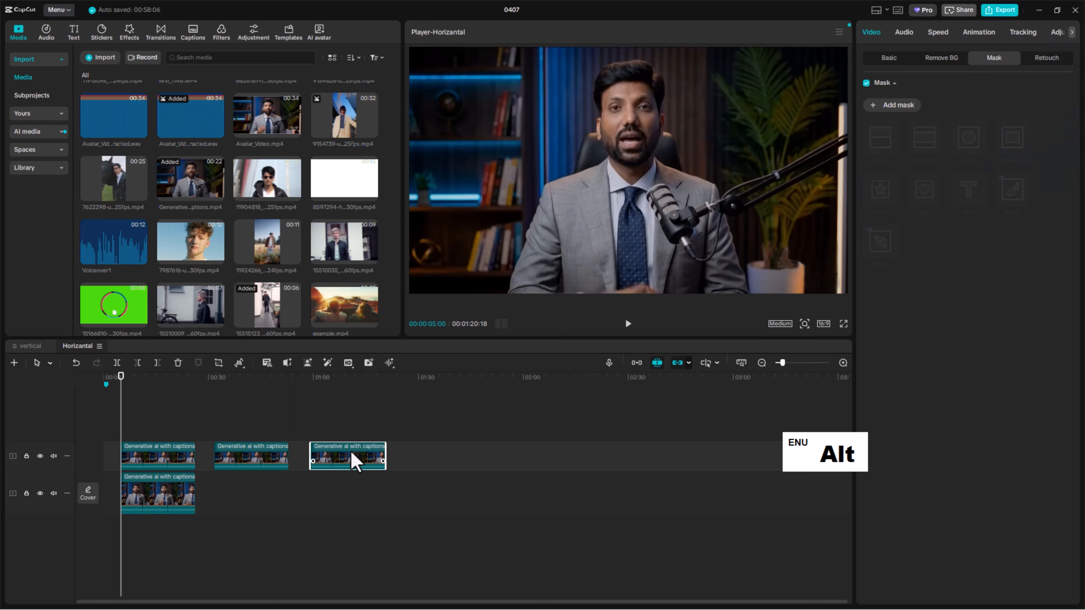
key(Delete)
click(274, 456)
key(Delete)
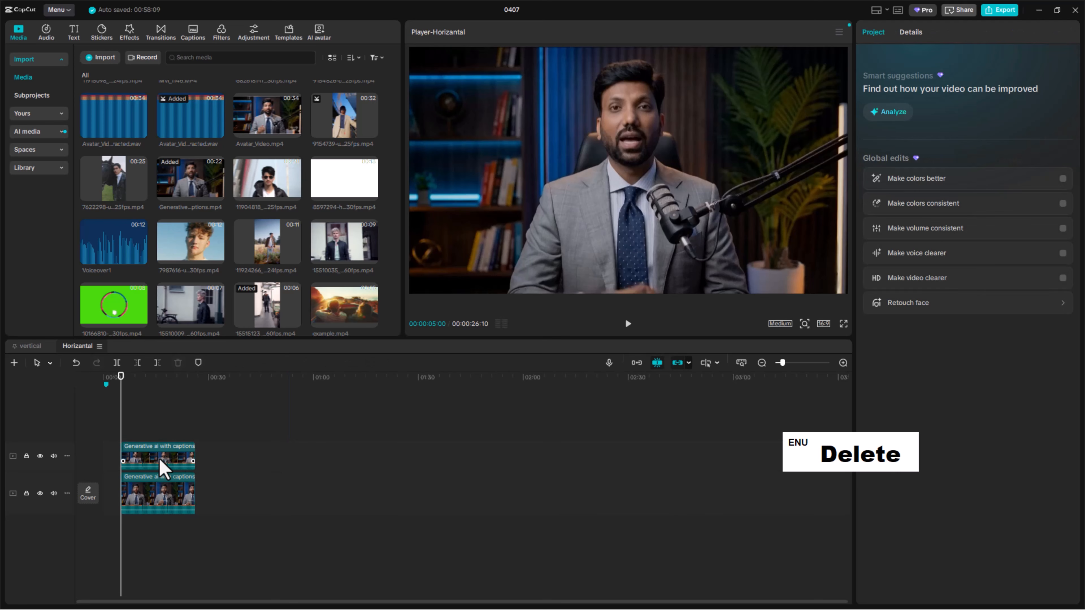
Select the original clip on the main track and hide the track that holds its duplicate
click(162, 464)
click(155, 498)
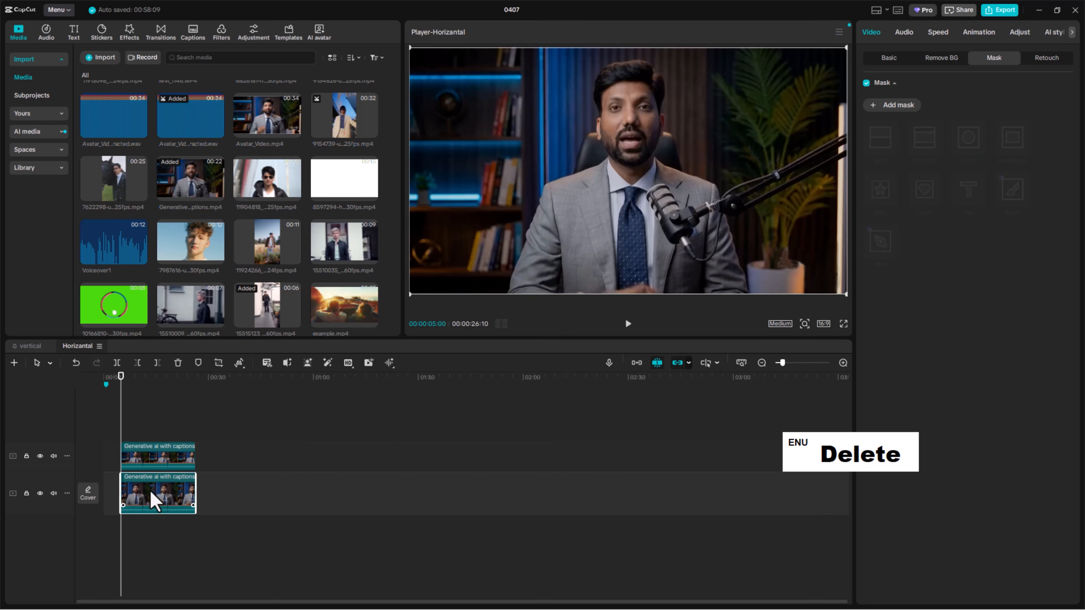
click(39, 456)
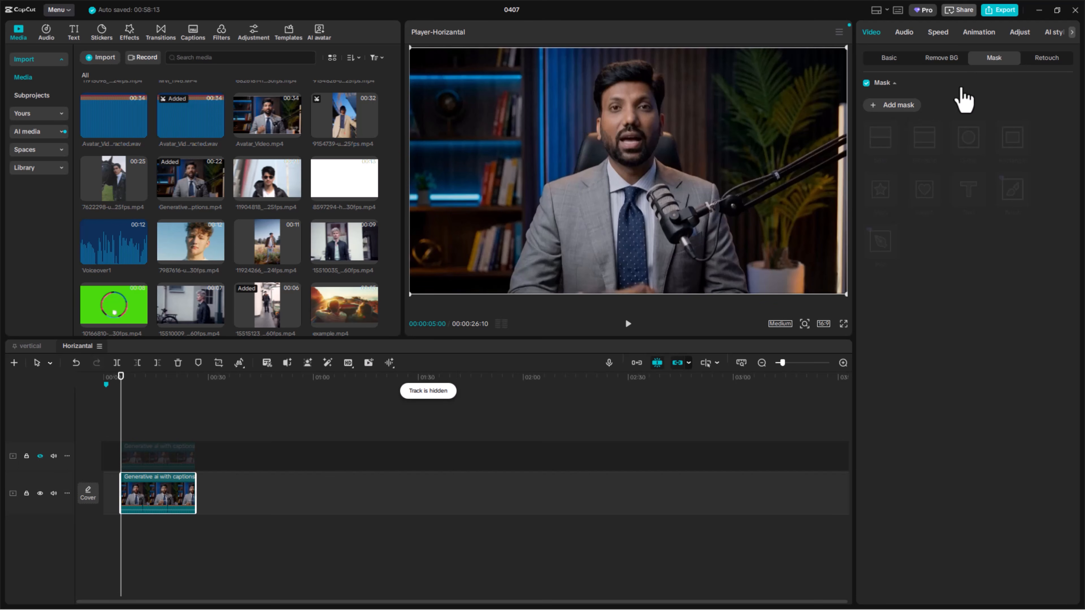
Add a Filmstrip mask to the main-track clip and rotate it to 90° so it forms a vertical strip
click(902, 106)
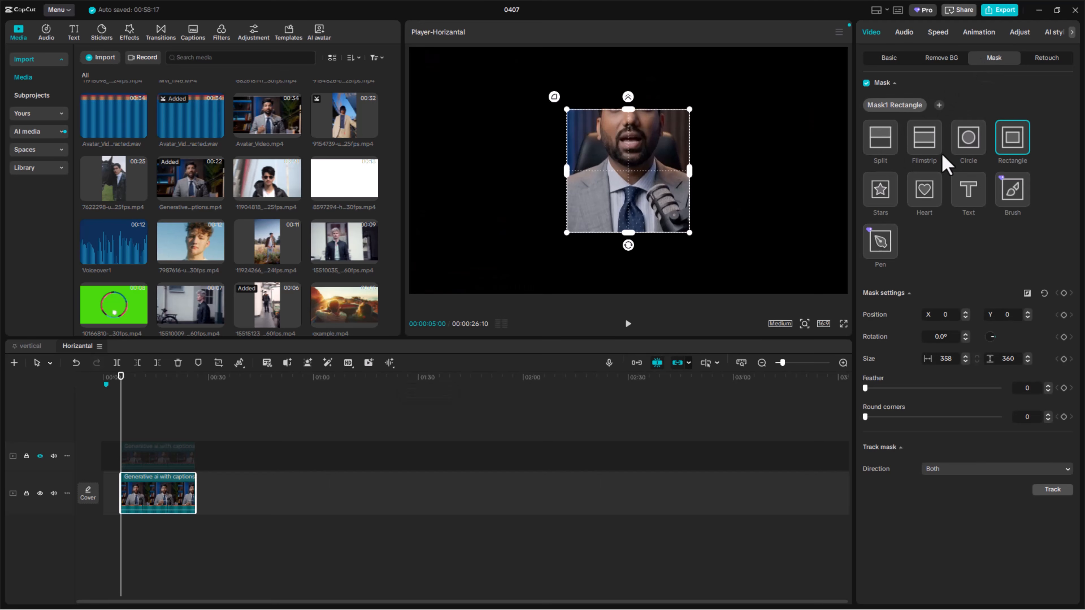
click(924, 141)
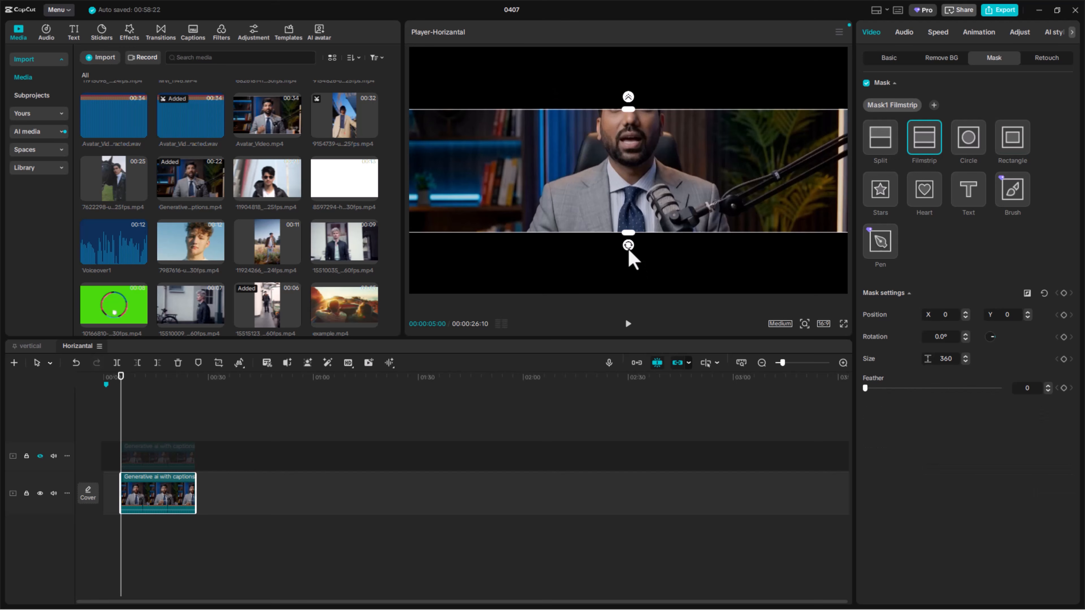
drag(628, 251, 304, 182)
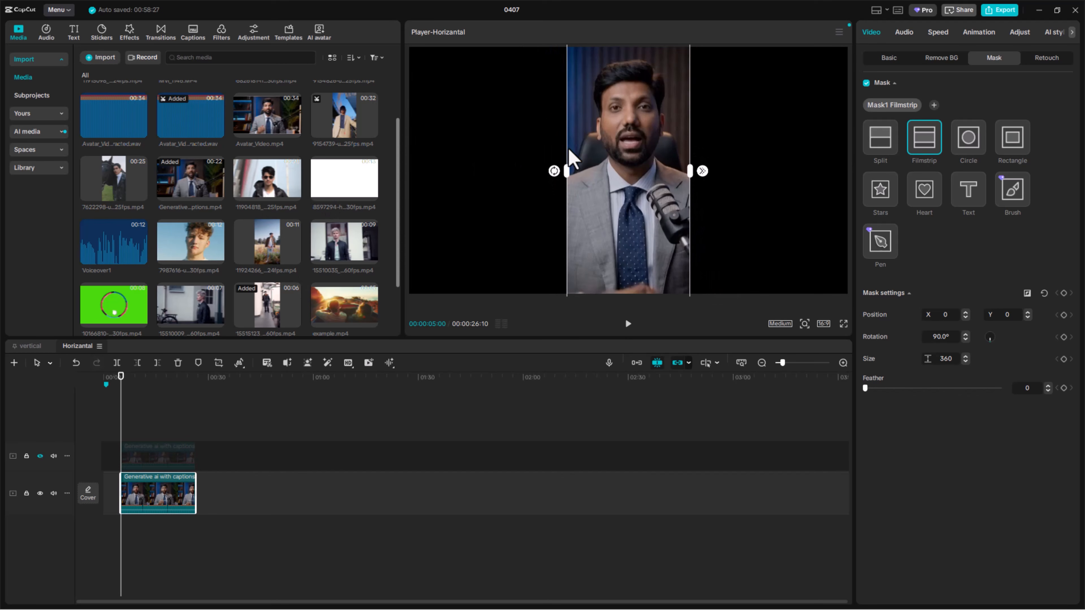
Widen the main-track clip's Filmstrip mask to size 591 with a feather of 62, and shift the clip horizontally to X -1042
drag(569, 172, 529, 178)
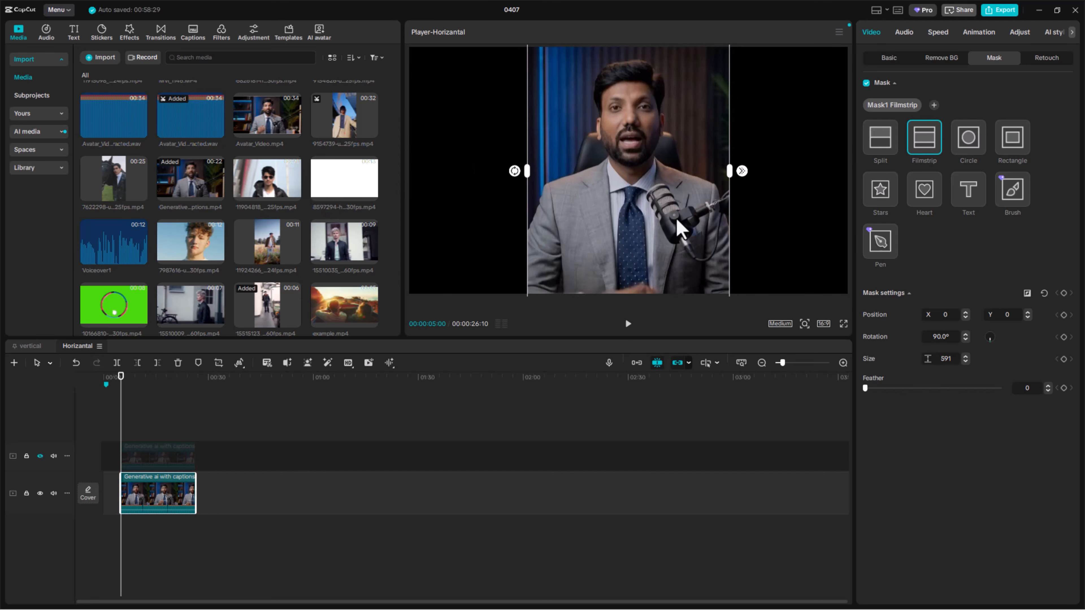
drag(743, 173, 767, 180)
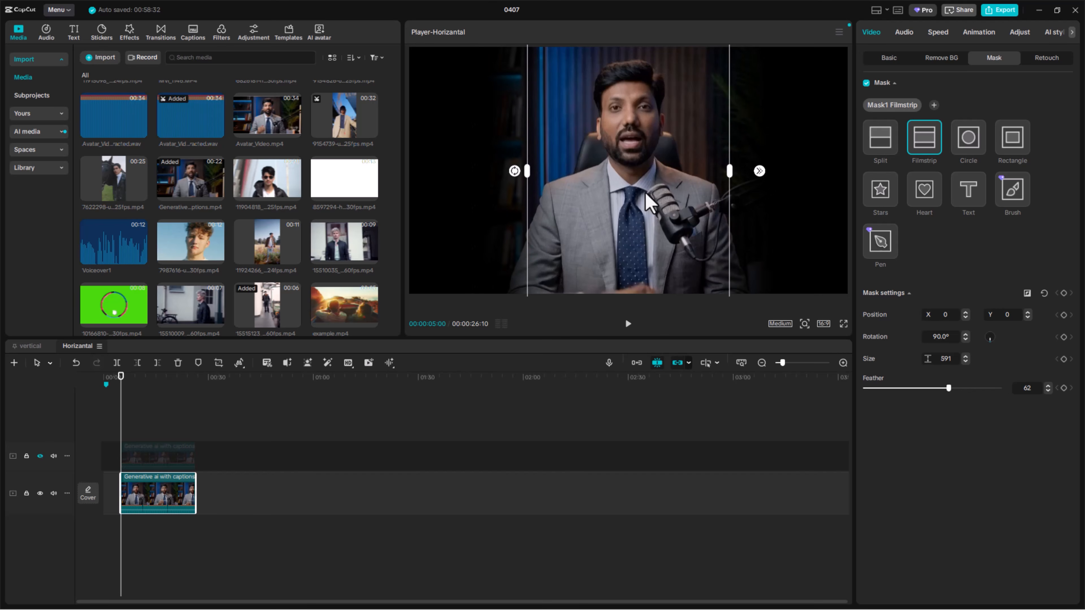
click(888, 59)
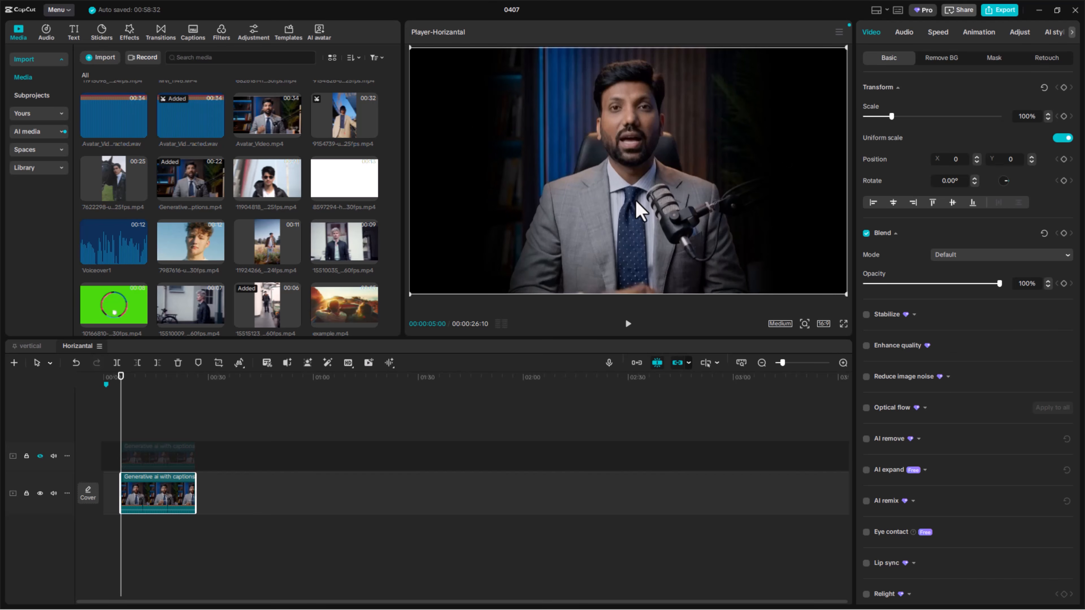
drag(643, 209, 526, 207)
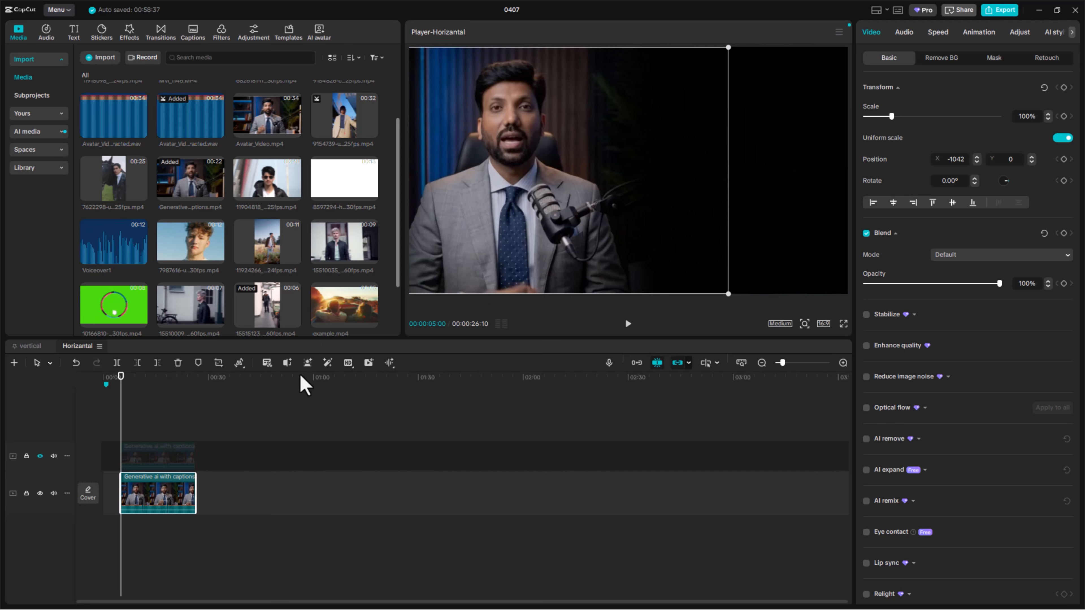
Unhide the upper track and add a Filmstrip mask rotated to 90° to the duplicate clip
click(175, 461)
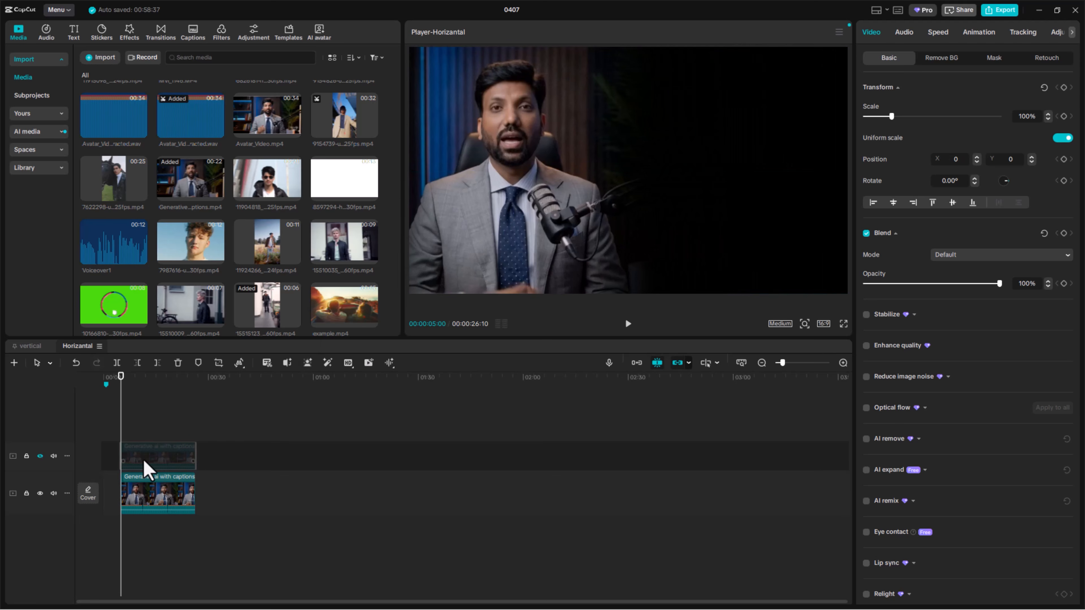
click(40, 456)
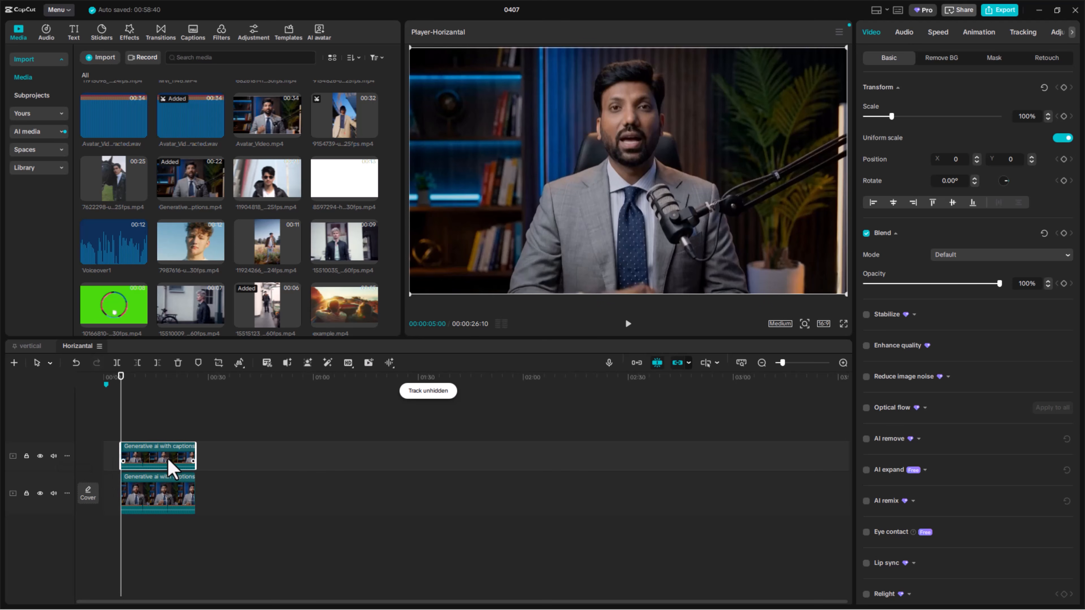
click(991, 58)
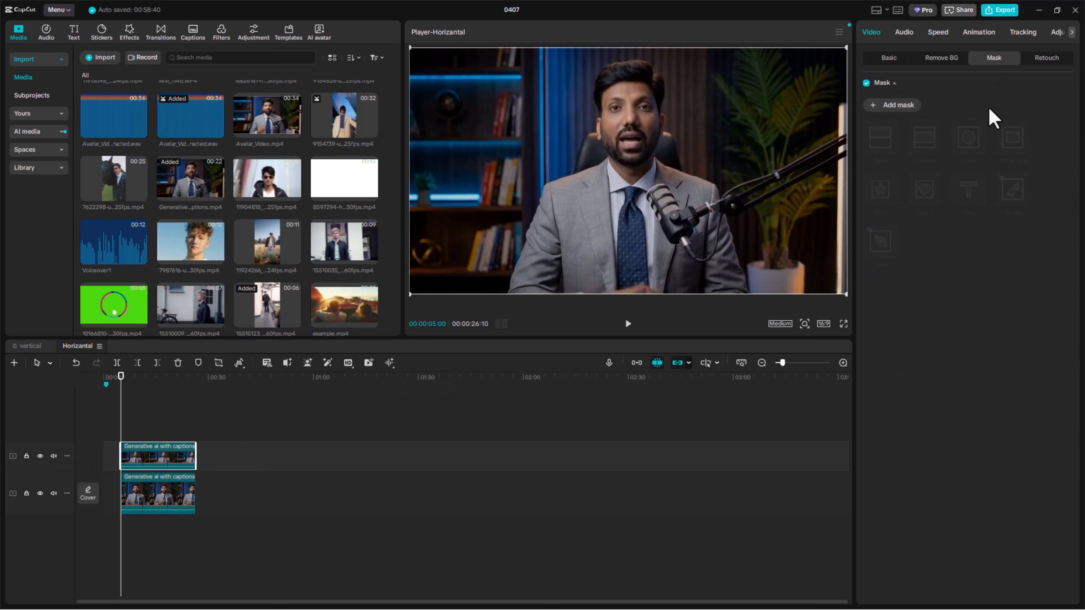
click(901, 107)
click(928, 139)
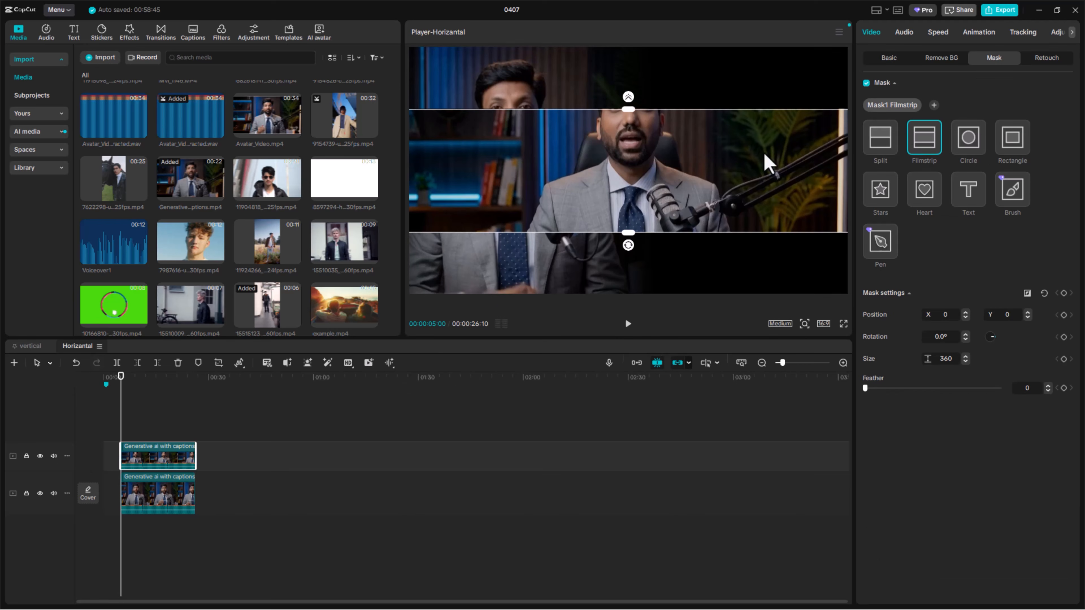
drag(628, 245, 413, 188)
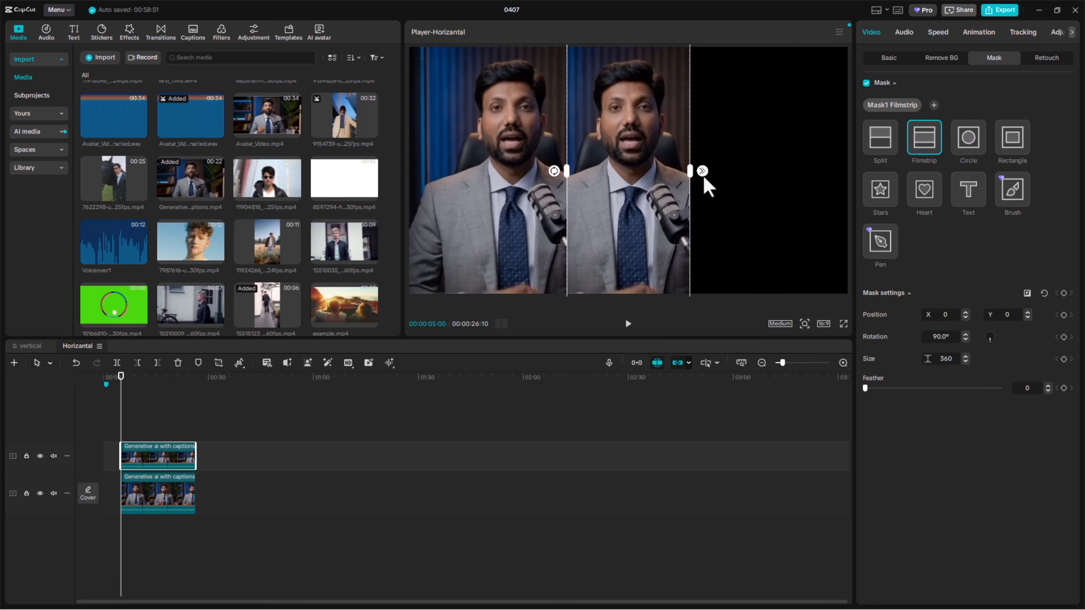
Adjust the duplicate's Filmstrip mask to feather 74, position X 143 and size 548
drag(705, 178, 730, 176)
drag(649, 193, 691, 194)
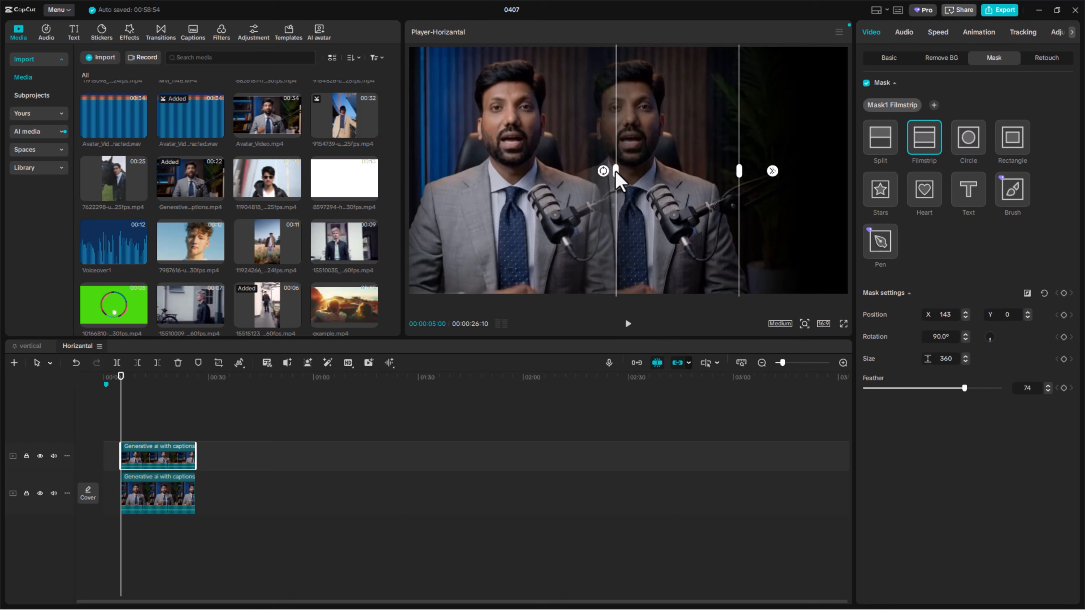
drag(616, 172, 583, 176)
Shift the duplicate clip horizontally to X 898 beside the main-track clip and review its mask settings
click(889, 58)
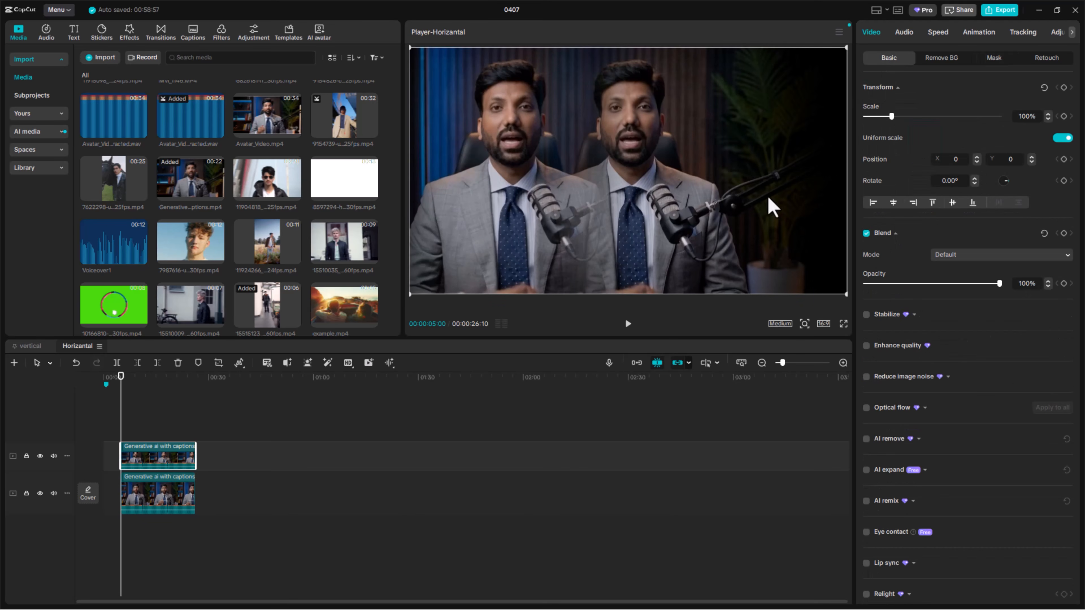
drag(677, 189, 779, 193)
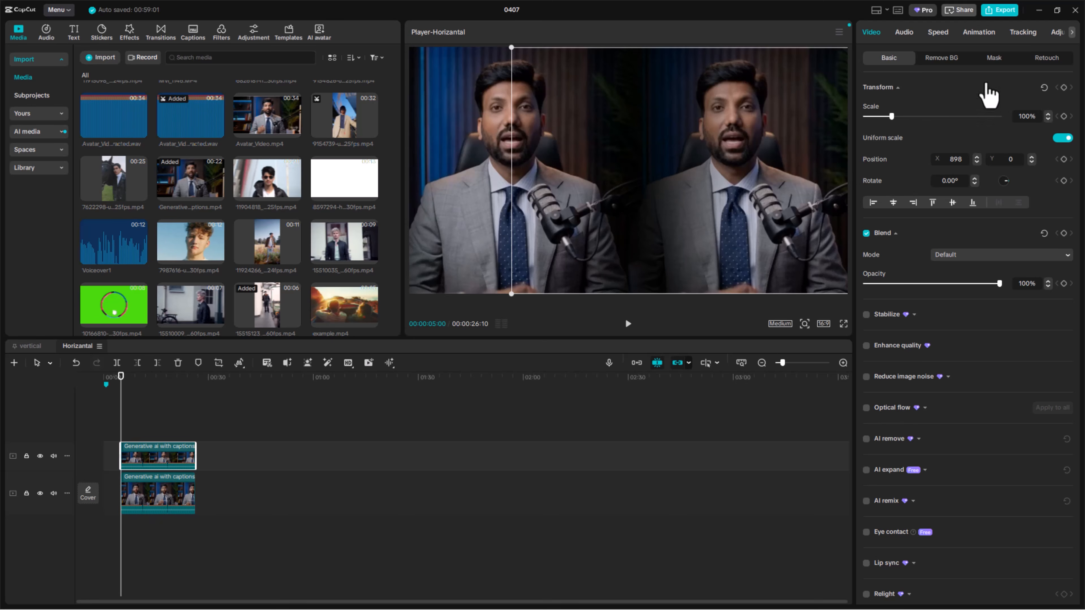
click(983, 62)
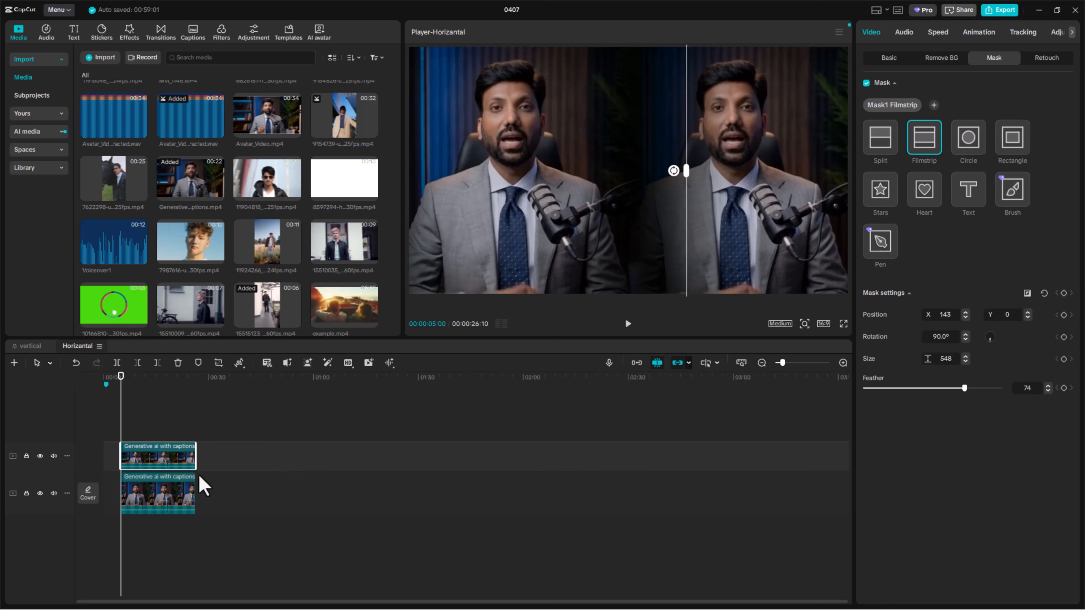
Browse the duplicate clip's Retouch settings, try the third and fourth skin tone colours, and switch Retouch back off
click(1046, 60)
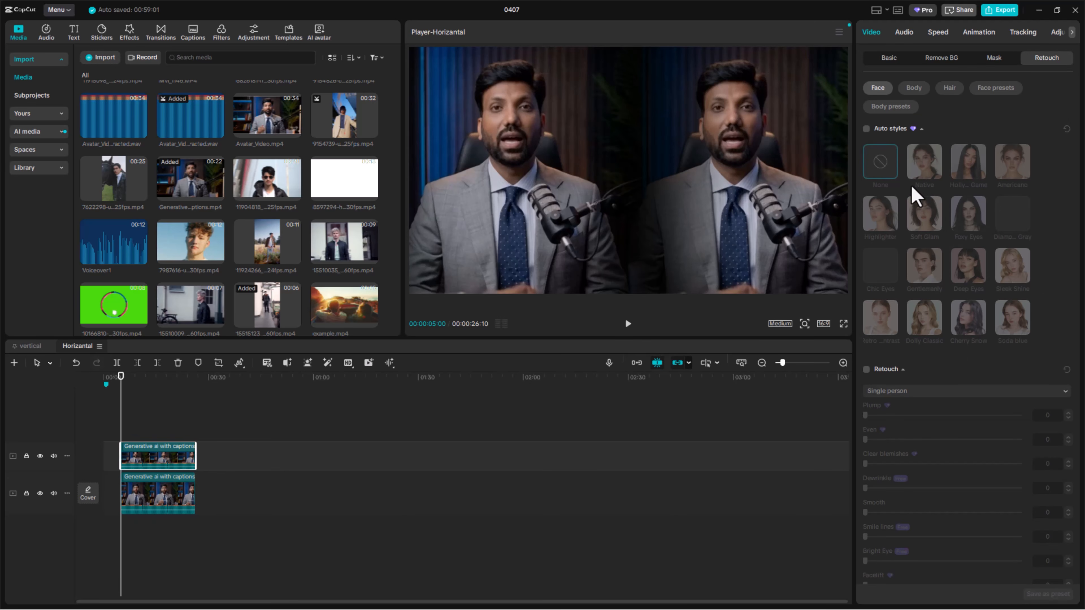
scroll(913, 440, down, 2)
scroll(912, 440, down, 2)
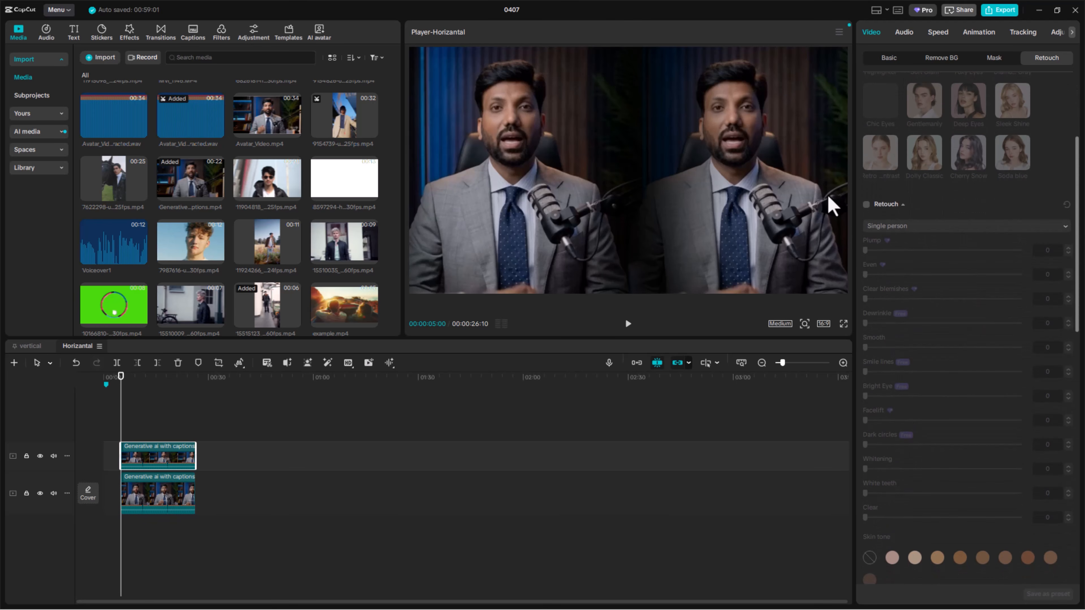
scroll(983, 412, down, 3)
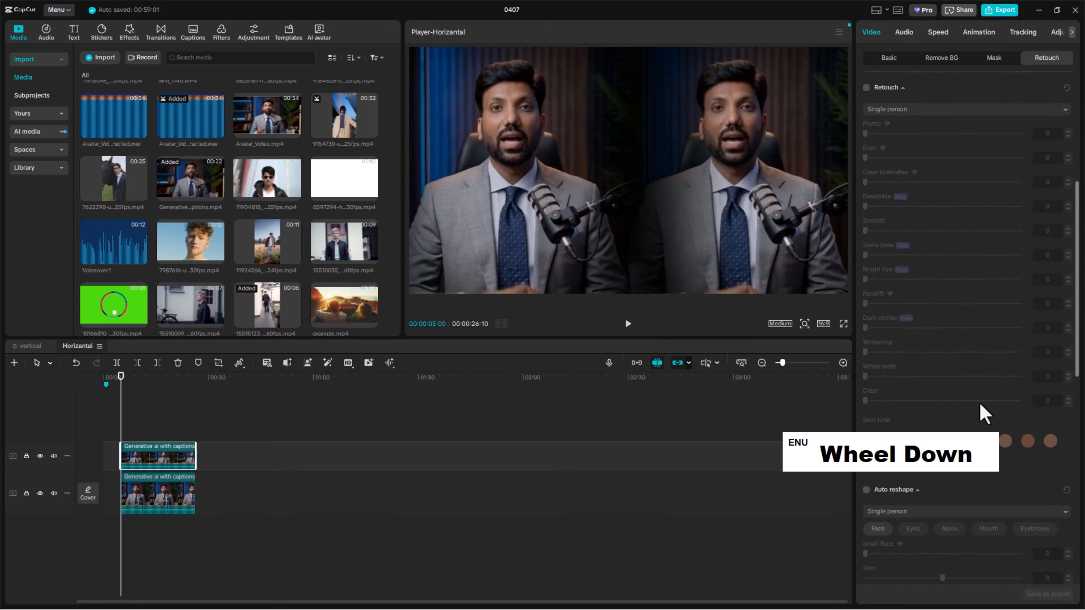
scroll(936, 272, up, 3)
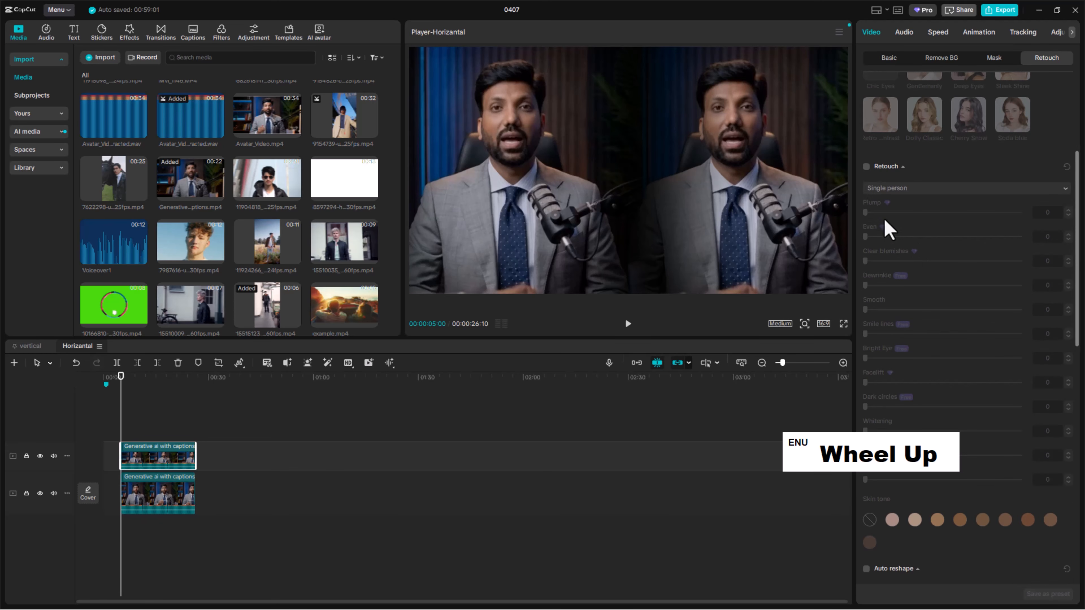
click(866, 167)
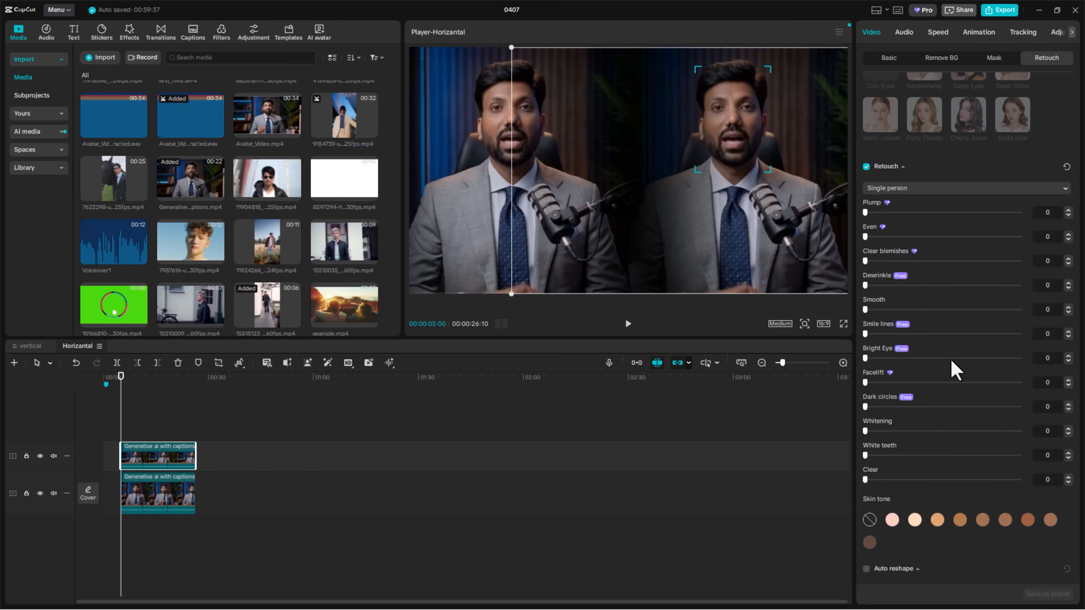
click(938, 520)
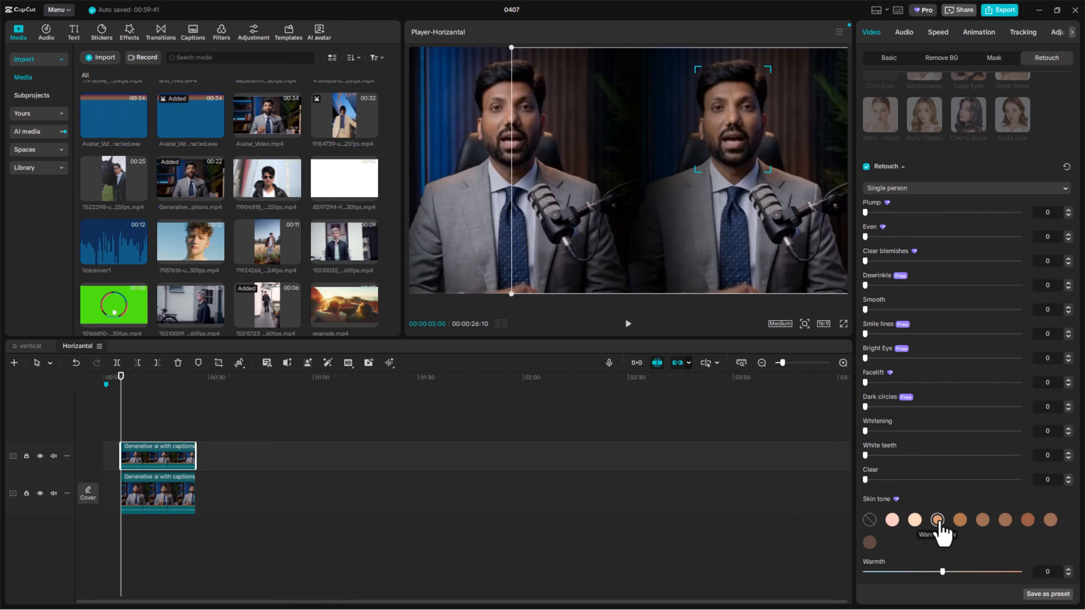
click(959, 521)
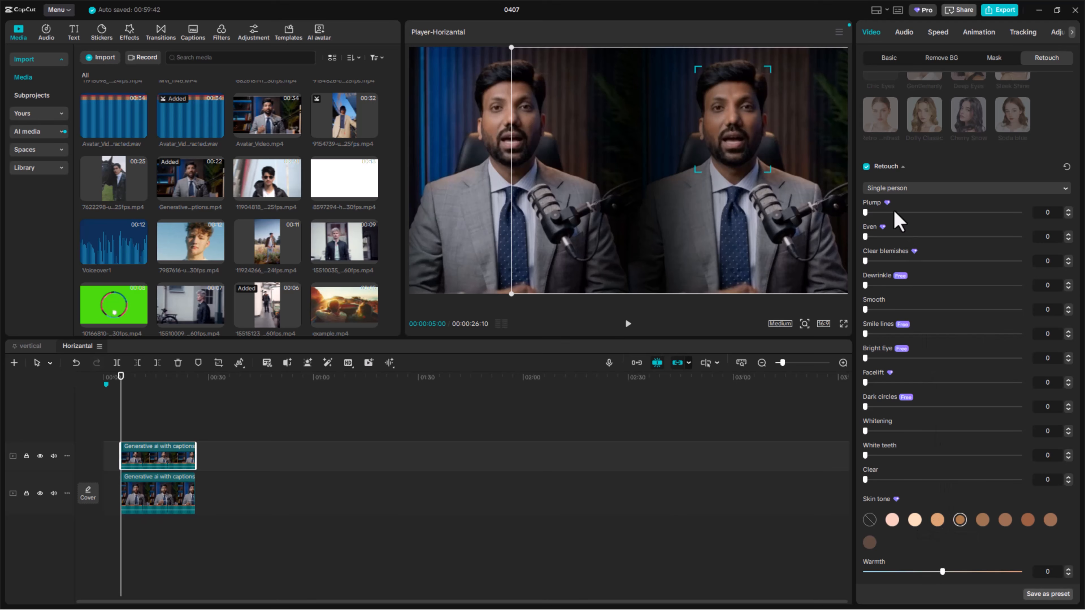
click(866, 167)
scroll(940, 235, up, 5)
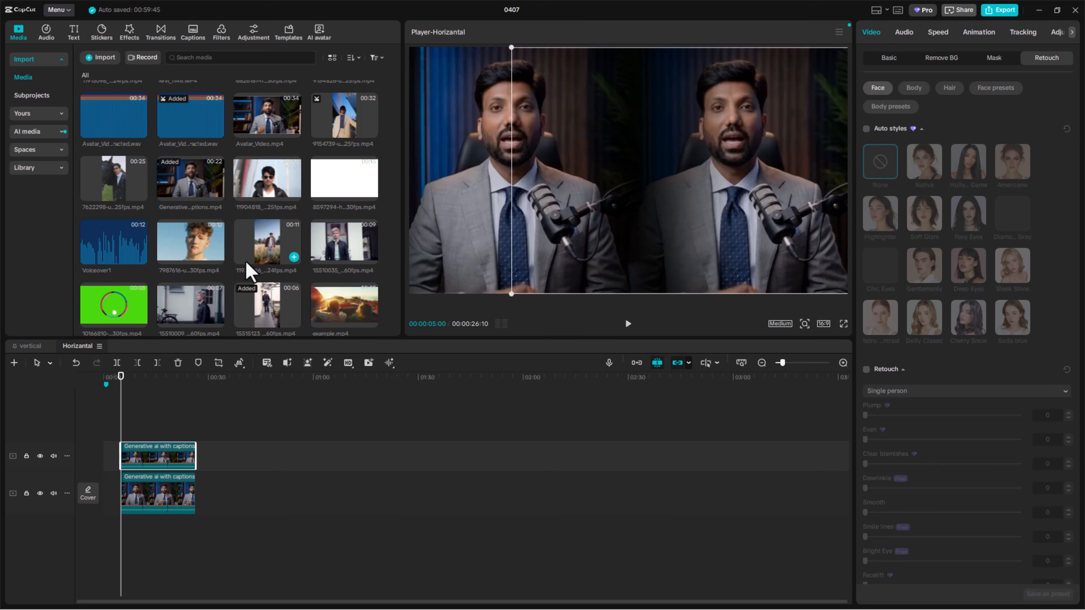
Import the images 2151022197.jpg and 2151049489.jpg from the Cap cut video Editing Course folder on the desktop
scroll(241, 246, up, 2)
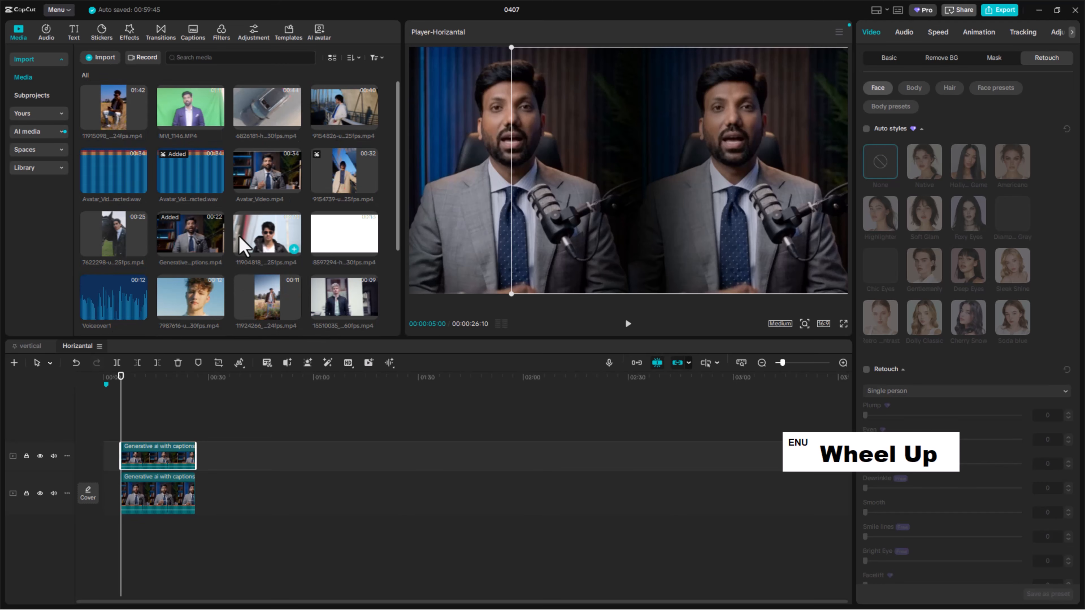
scroll(230, 214, down, 3)
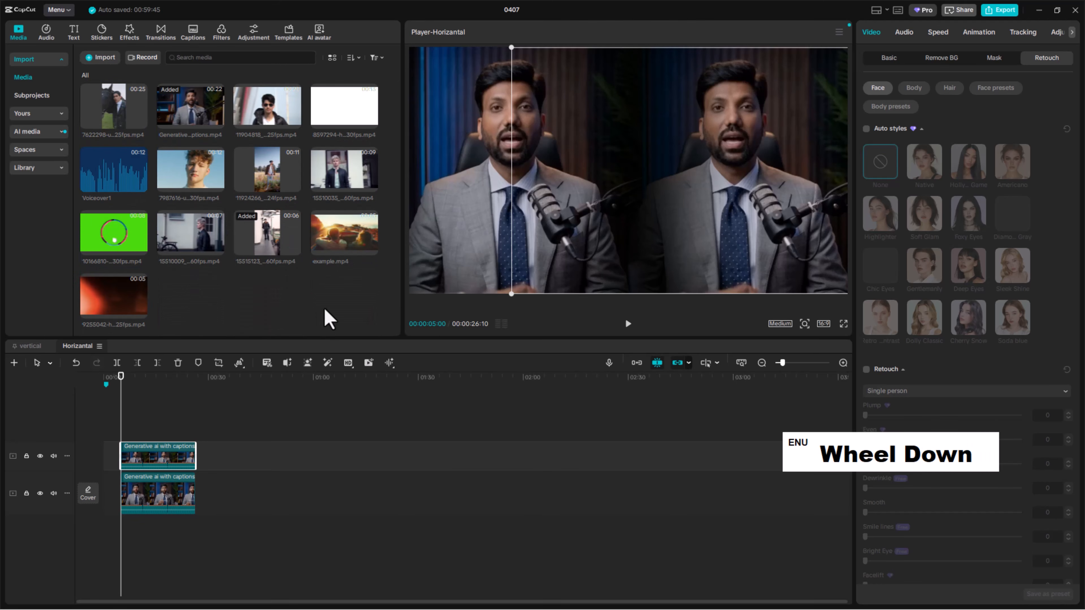
double_click(325, 317)
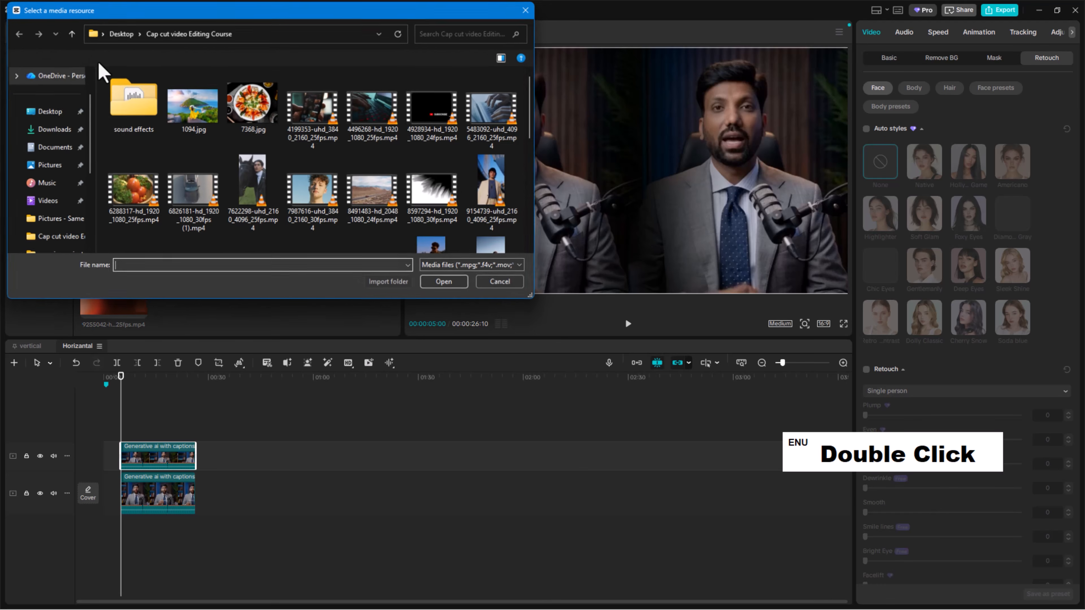
click(64, 112)
double_click(208, 149)
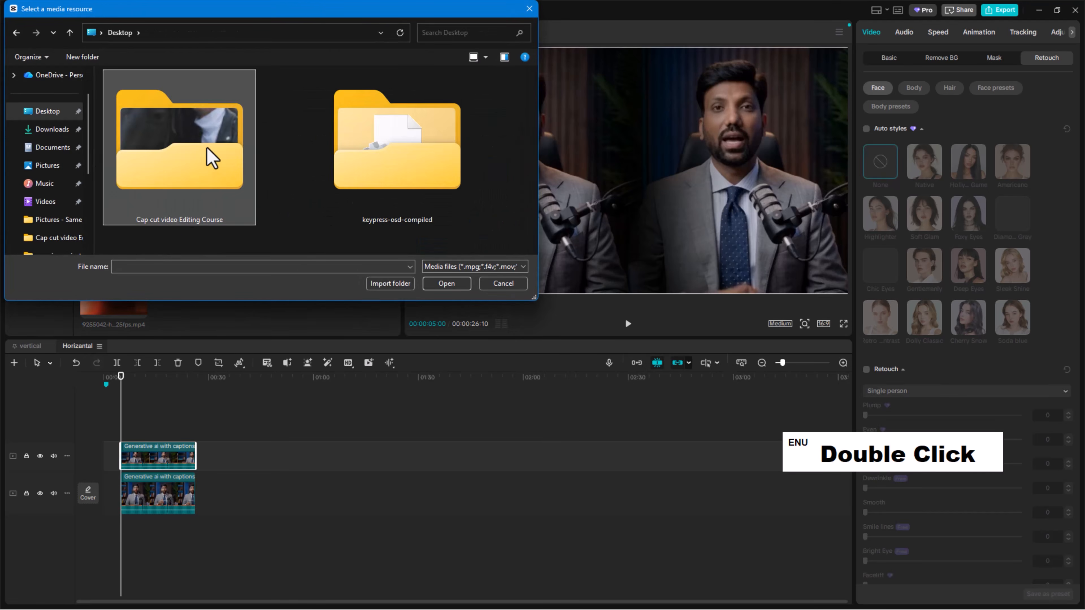
scroll(342, 168, down, 3)
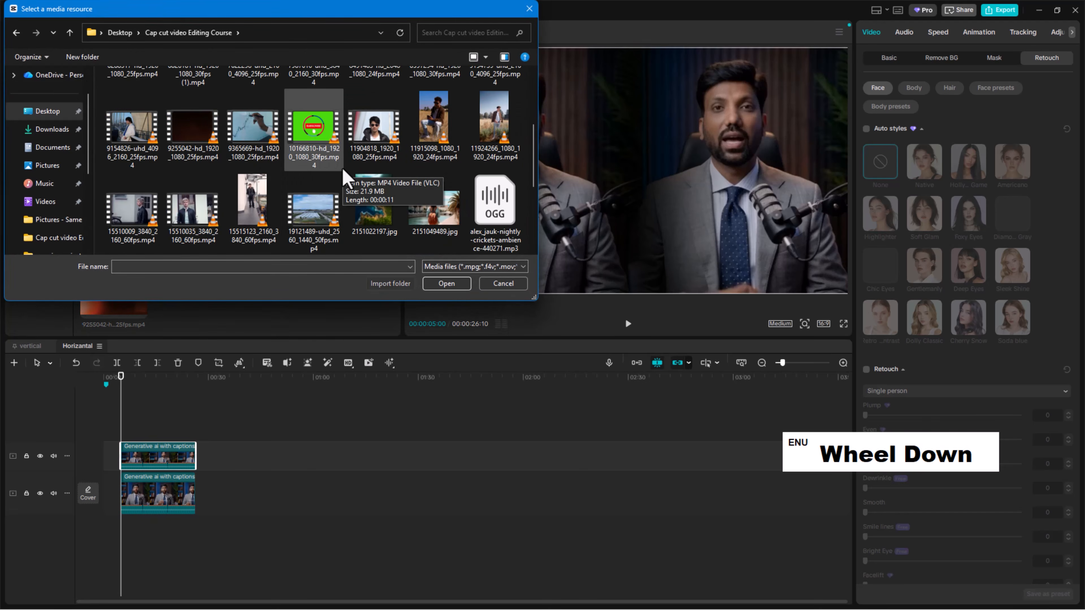
scroll(342, 167, down, 2)
click(376, 136)
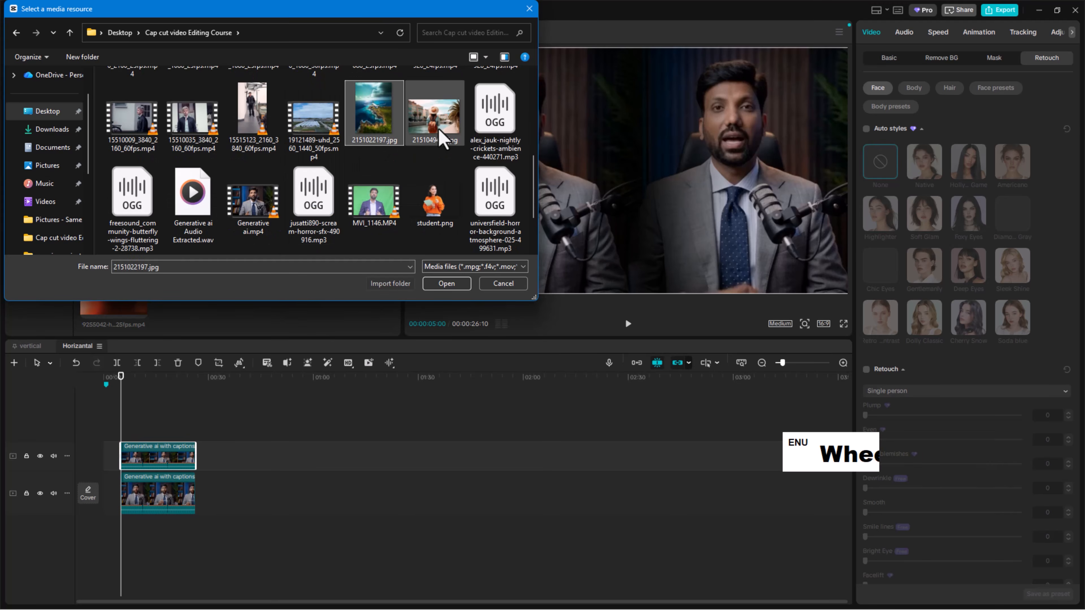
ctrl+click(435, 118)
click(455, 284)
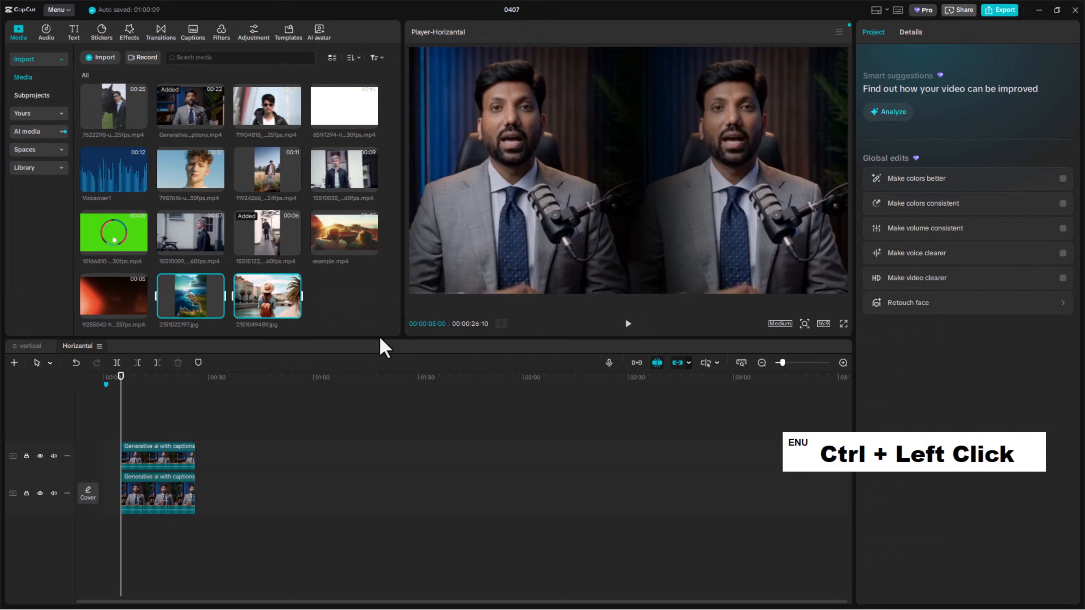
Place the image 2151049489.jpg right after the duplicate clip on the upper track and scale it to 198% to fill the frame
click(225, 412)
drag(260, 303, 209, 462)
drag(195, 378, 205, 389)
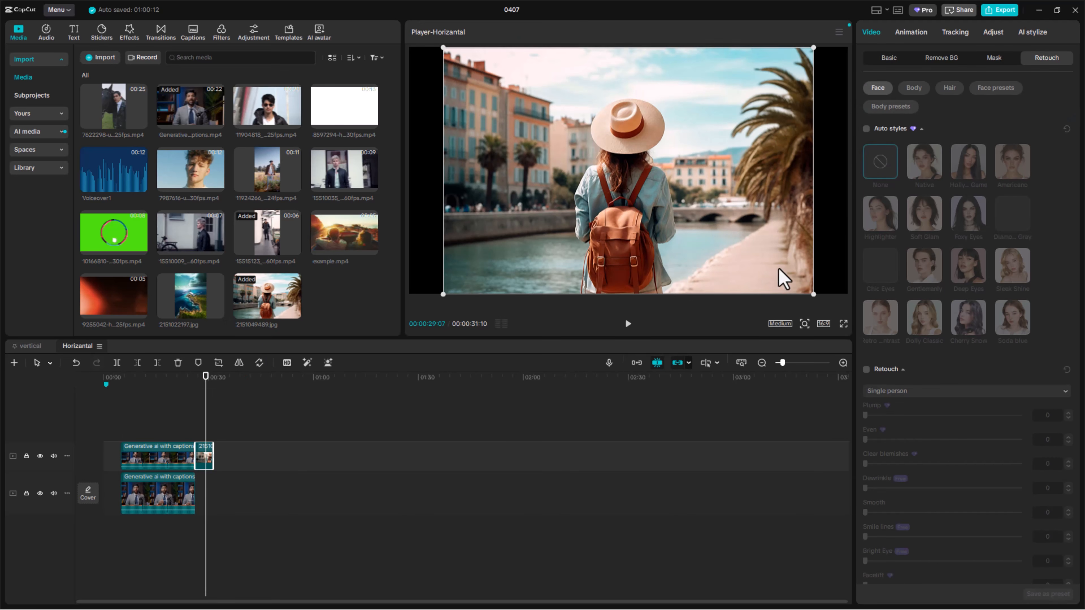
click(888, 59)
drag(899, 124, 919, 120)
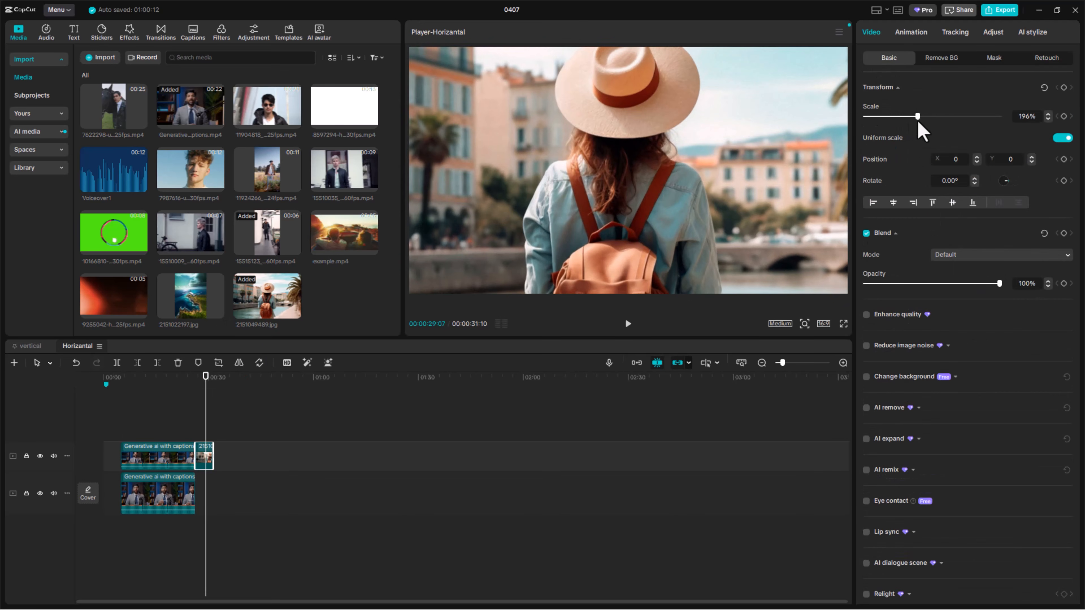
click(966, 257)
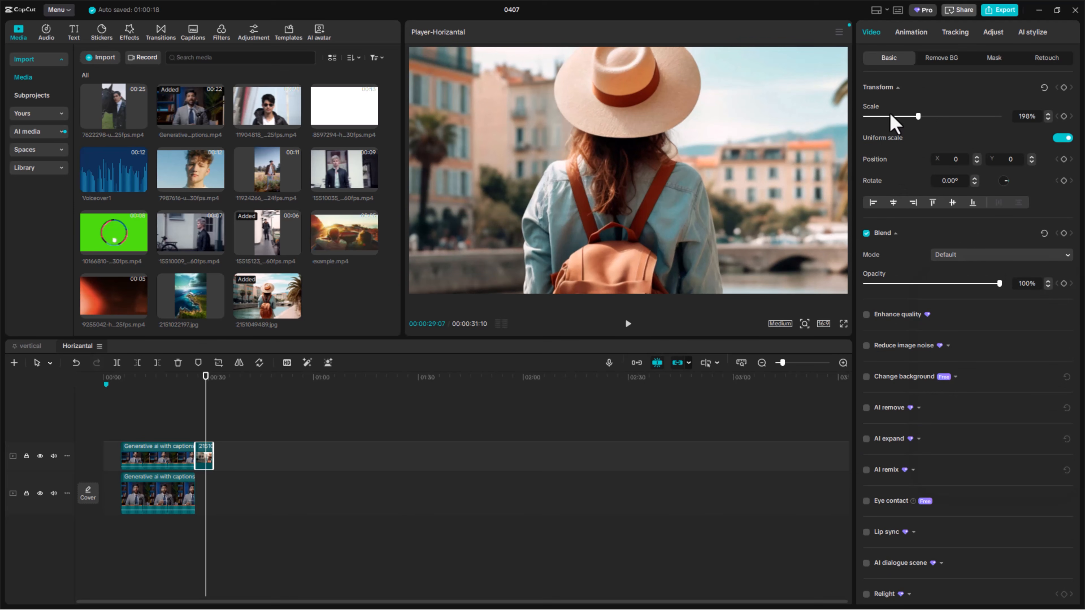
Look through the image's Remove BG, Mask and Retouch options, and reselect the upper-track video clip at 00:00:16:24
click(936, 60)
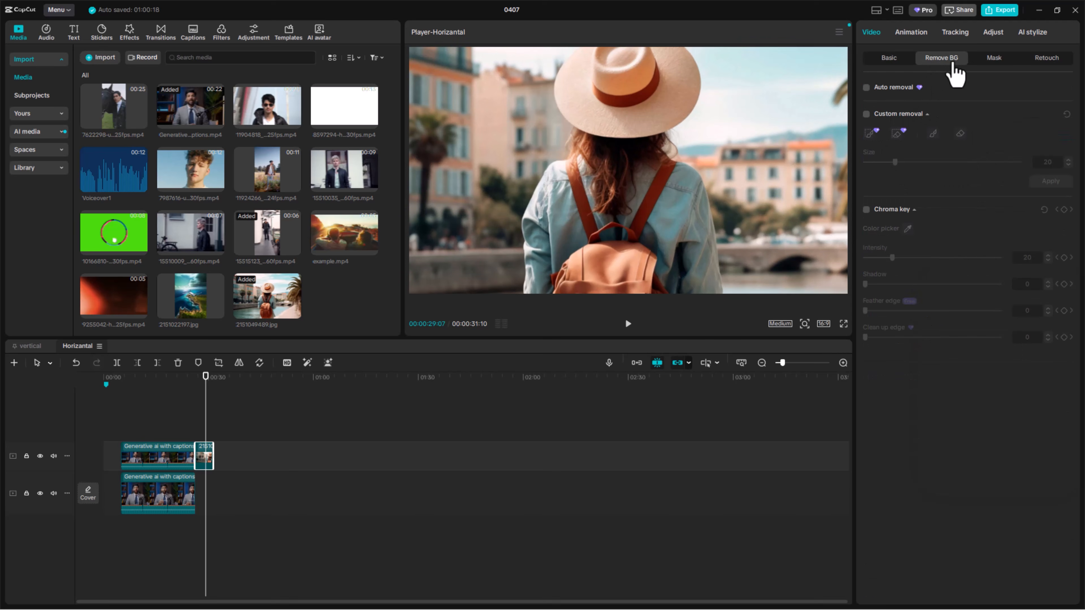
click(995, 60)
click(1040, 60)
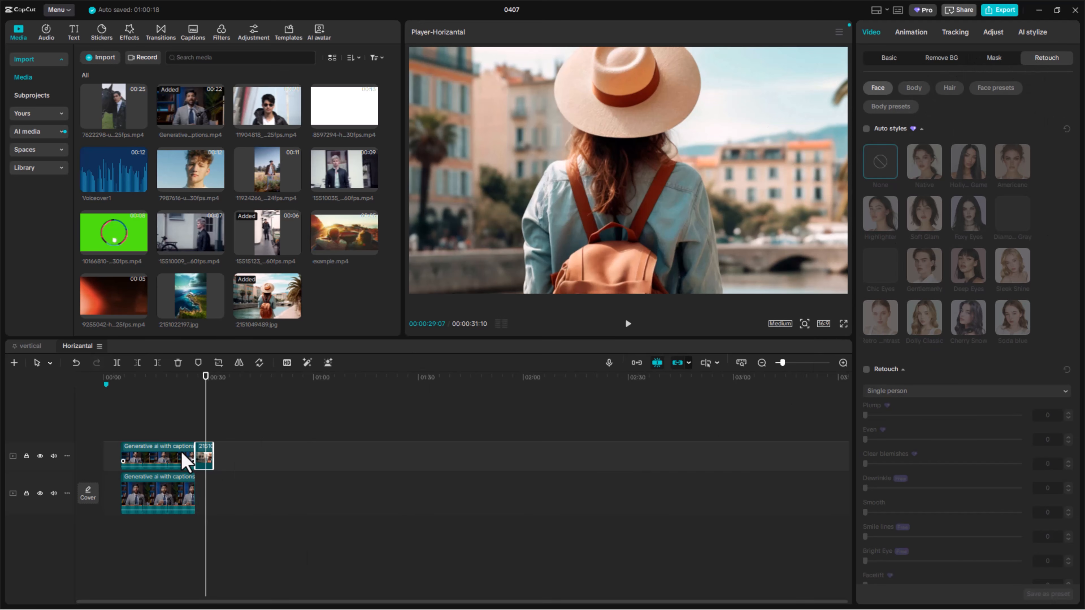
click(163, 378)
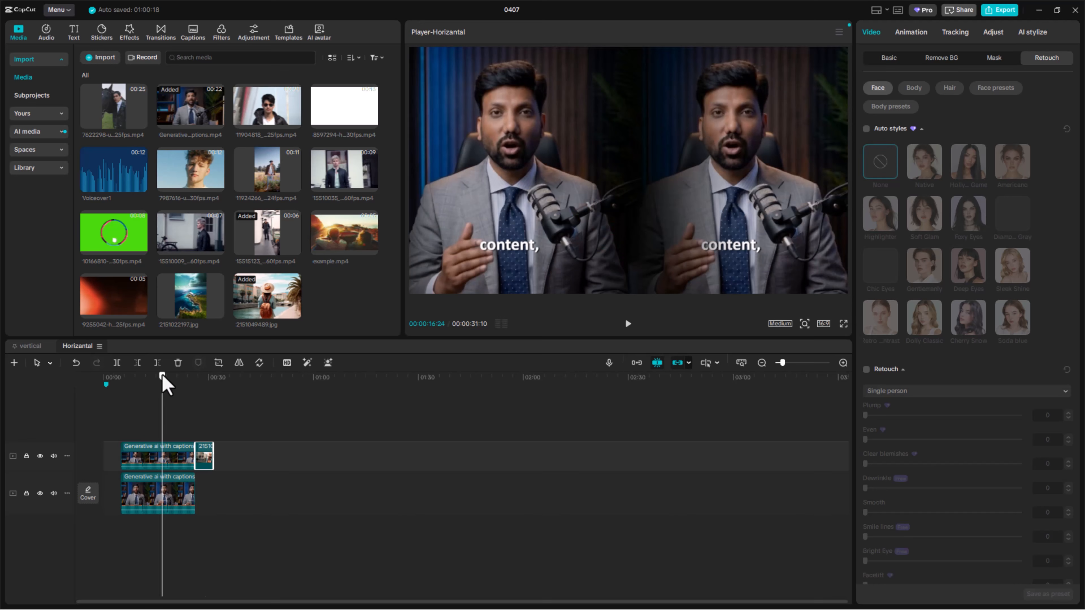
click(159, 459)
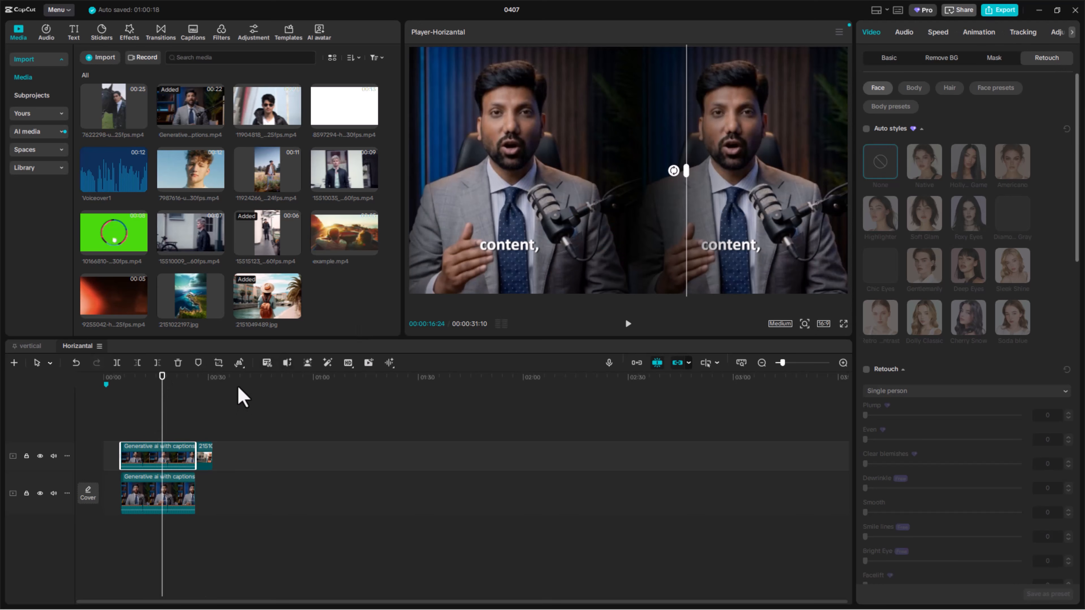
View the image at 00:00:28:18 and the upper clip's Speed settings, and delete all clips from the Horizontal timeline
click(203, 387)
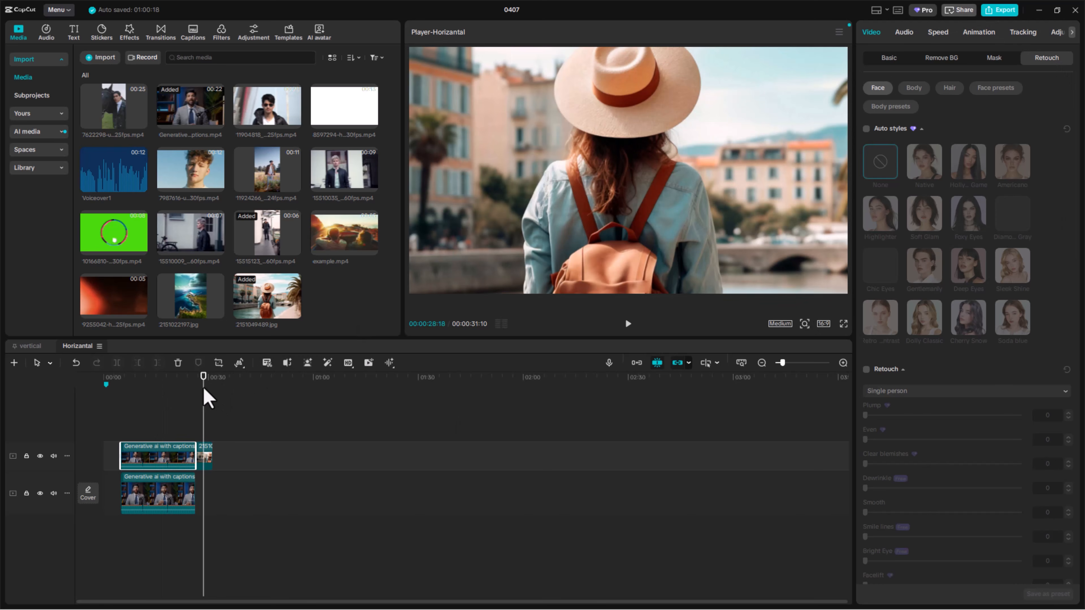
click(938, 34)
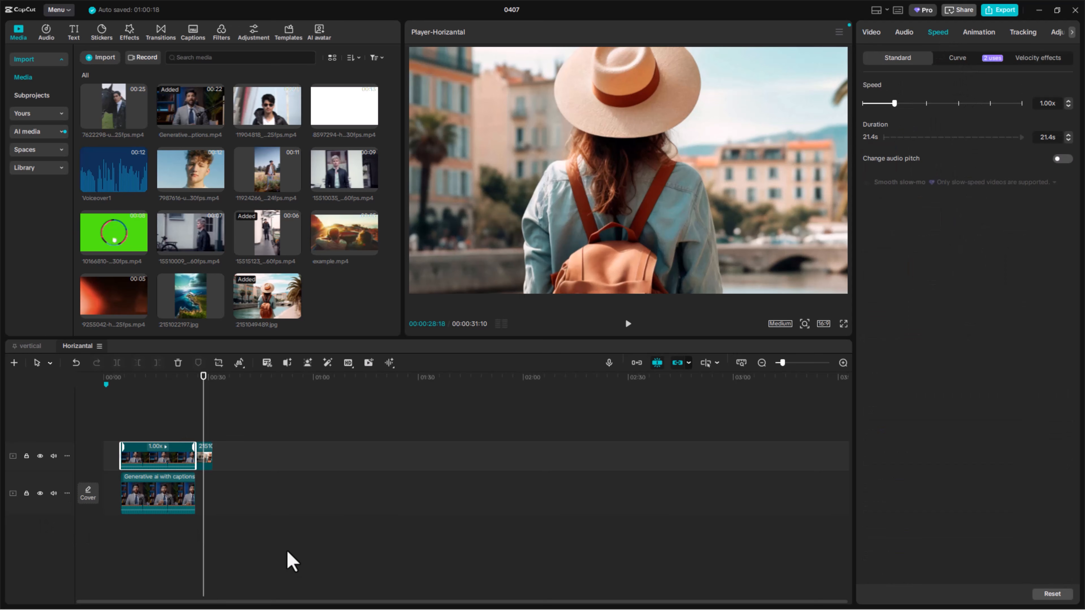
click(158, 501)
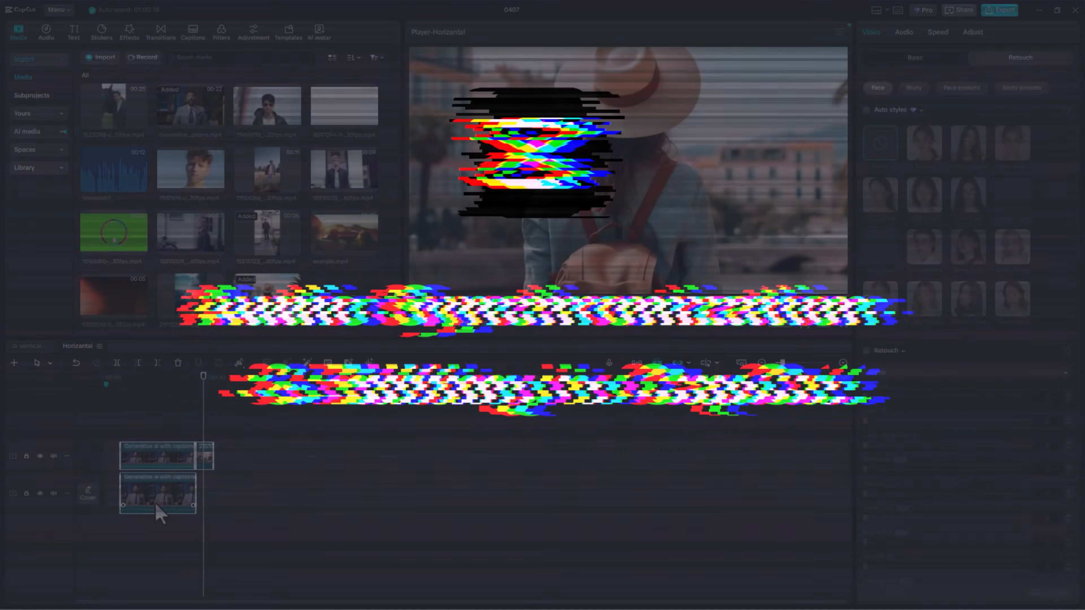
key(Delete)
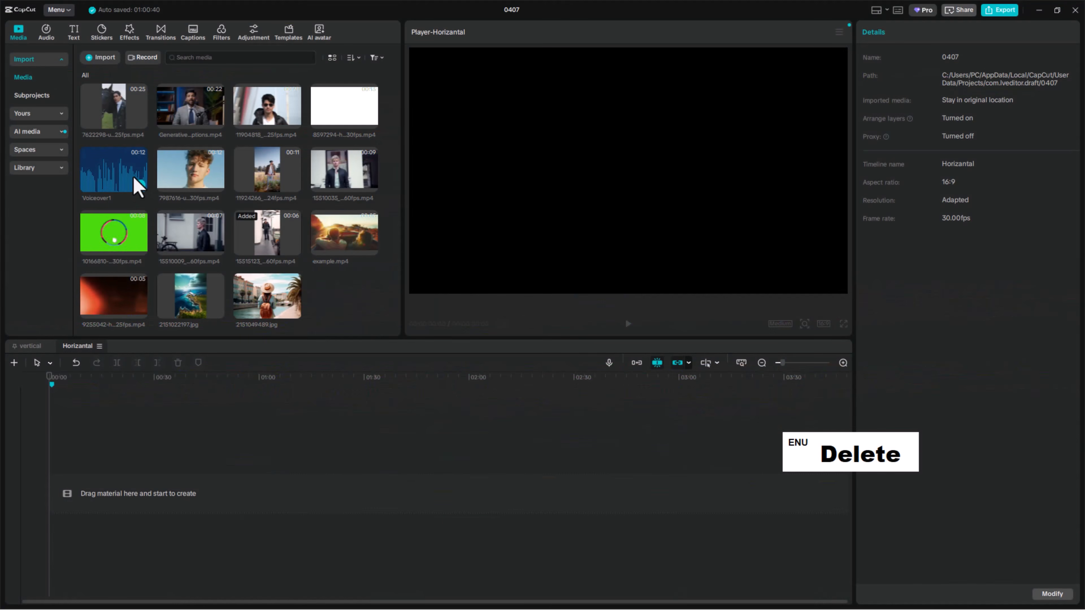
Place the Voiceover1 audio on the timeline, play part of it, and shift it to start about four seconds in
drag(132, 175, 148, 521)
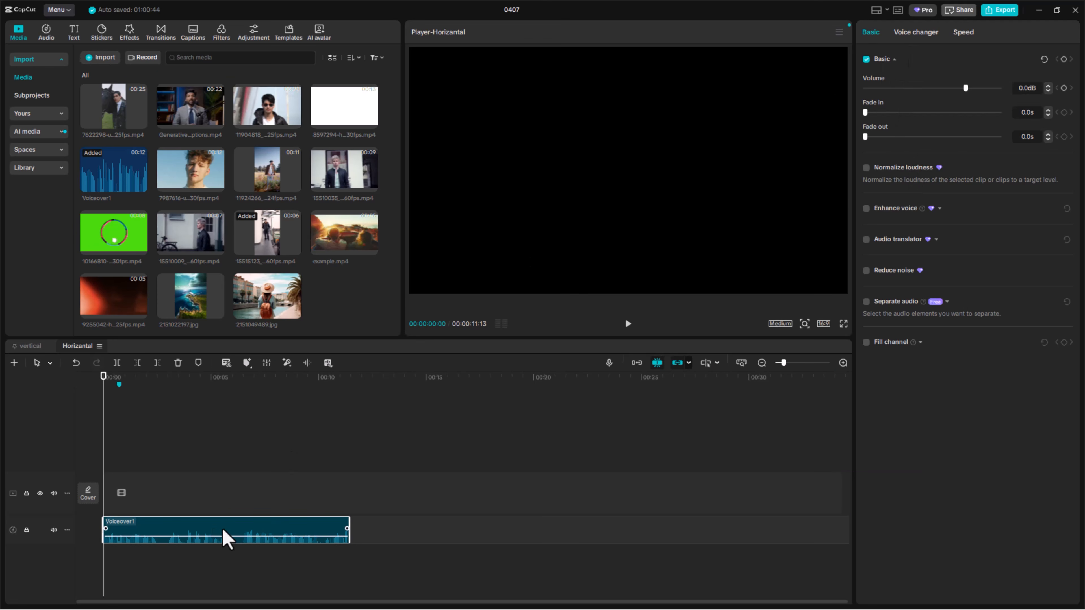
drag(223, 536, 229, 505)
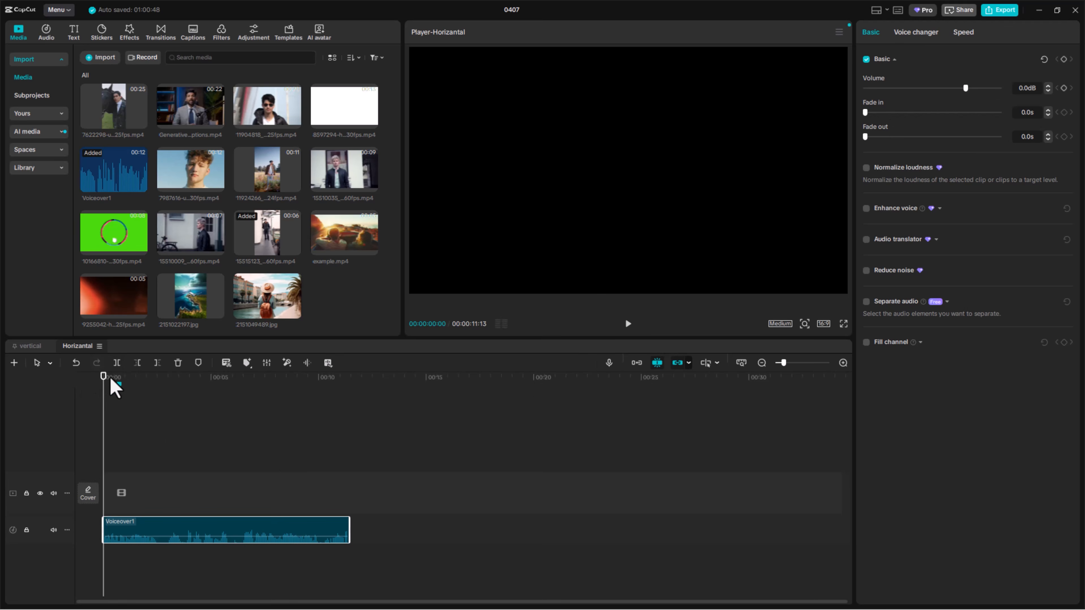
drag(111, 380, 147, 376)
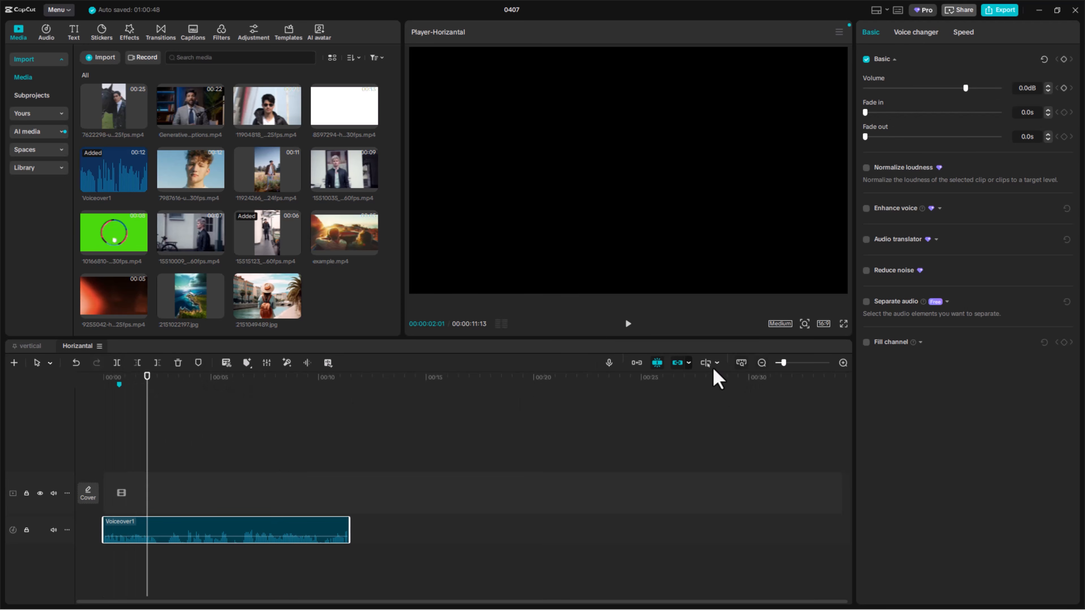
key(space)
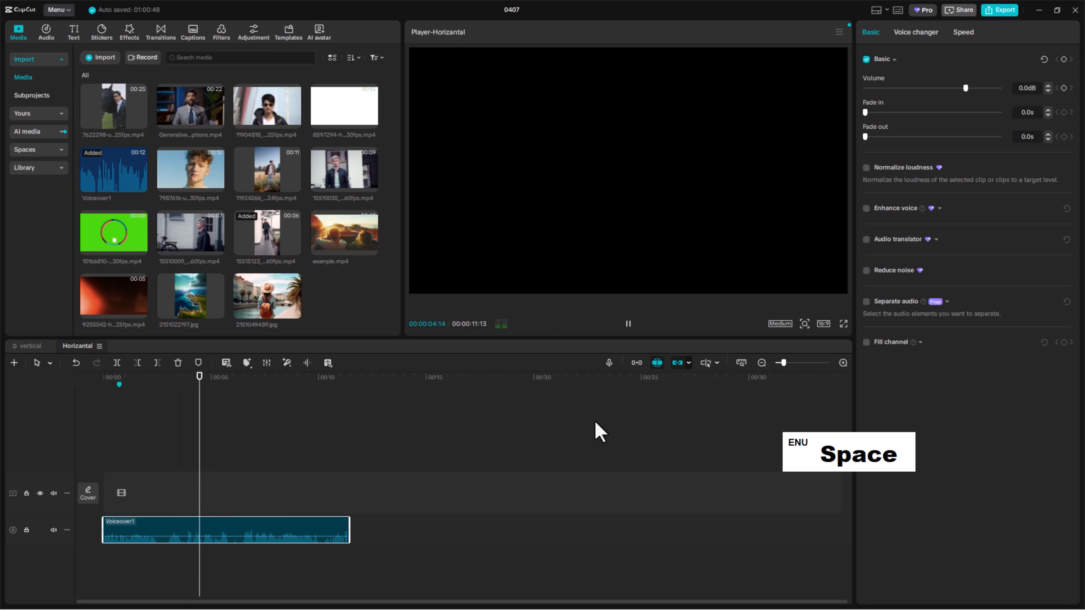
key(space)
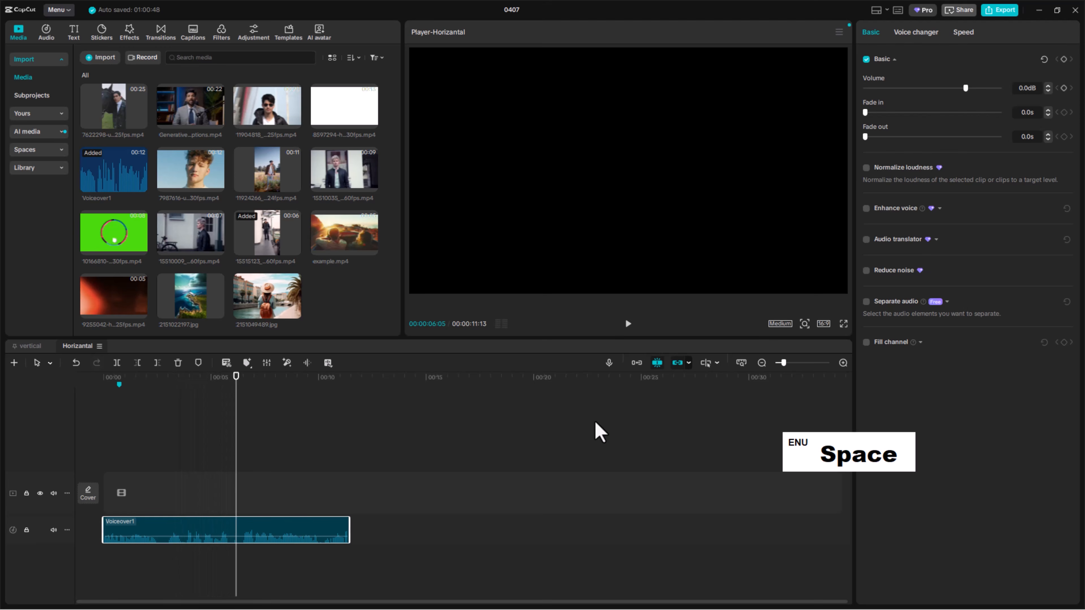
drag(258, 524, 352, 535)
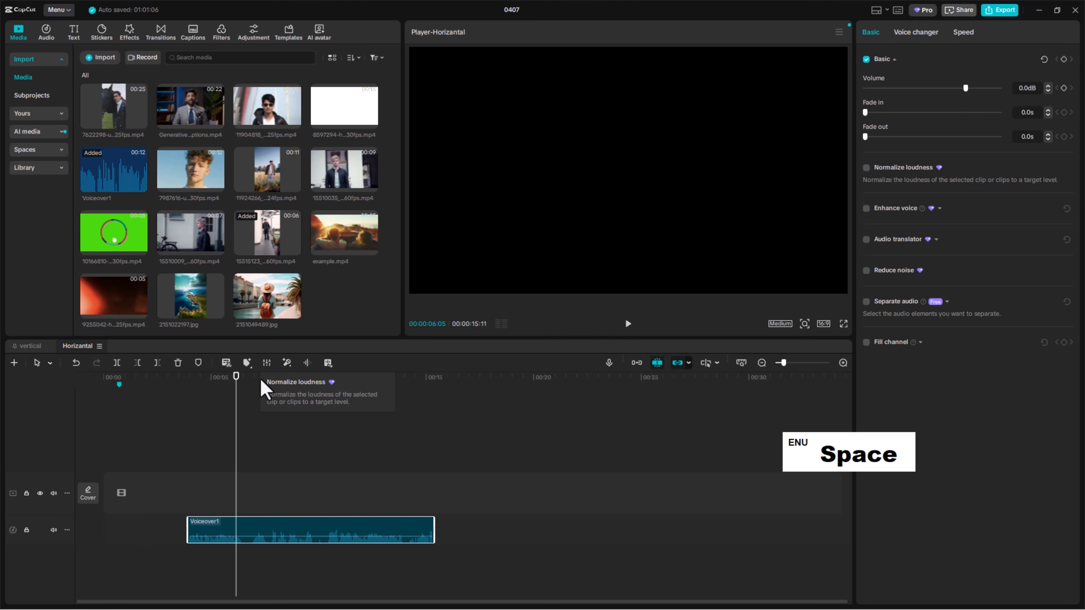
Place the video Generative ai with captions.mp4 on the main track, aligned with the start of the Voiceover1 clip
scroll(261, 232, down, 1)
scroll(274, 233, up, 2)
scroll(214, 213, down, 1)
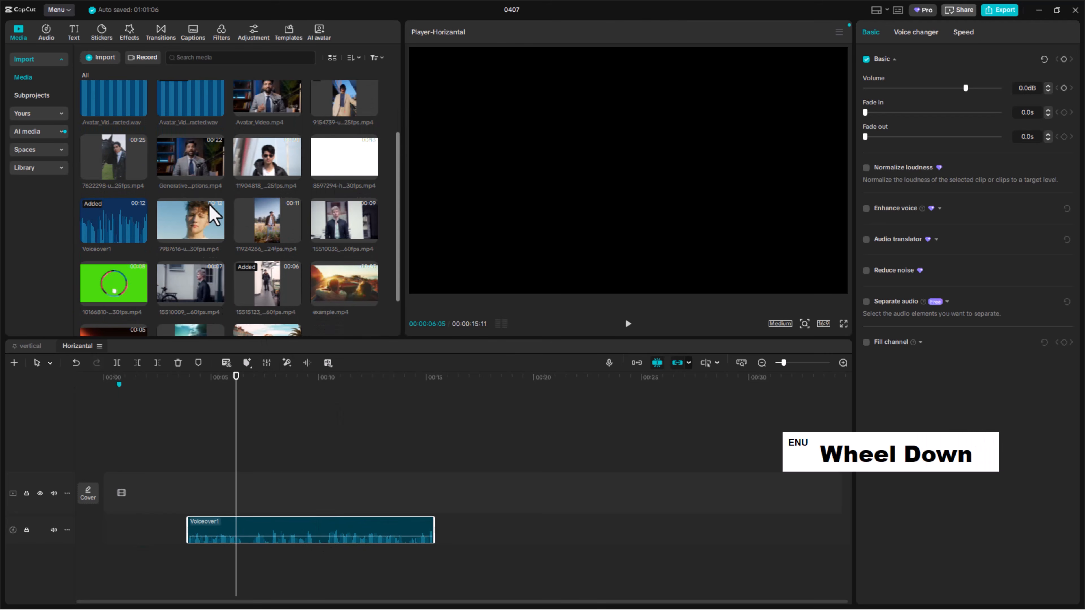
drag(201, 175, 191, 496)
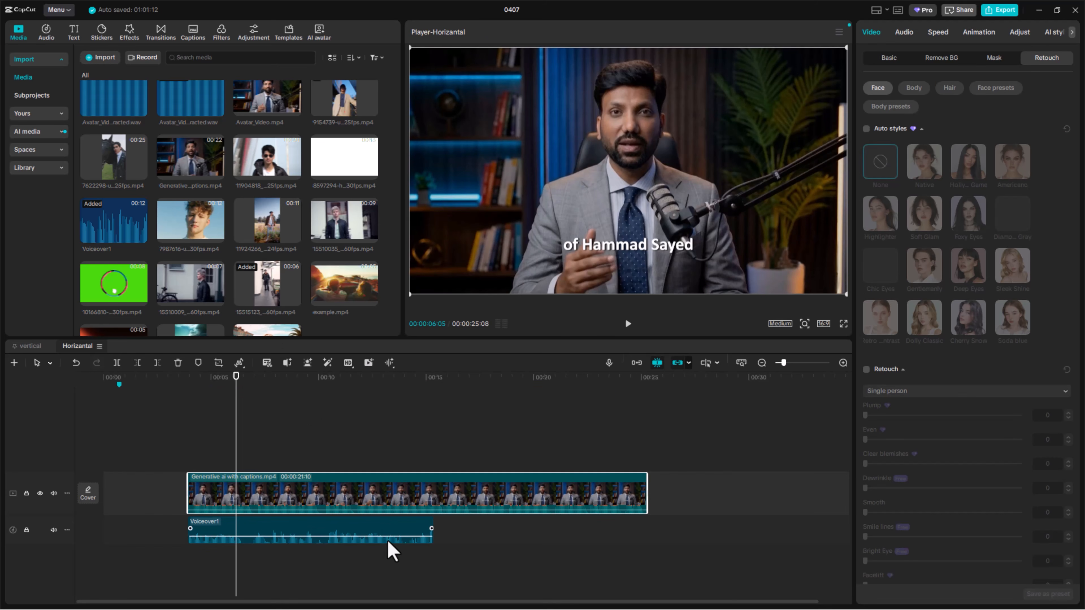
Import Generative ai Audio Extracted.wav and Generative ai.mp4 from the Cap cut video Editing Course folder on the desktop
scroll(274, 231, up, 2)
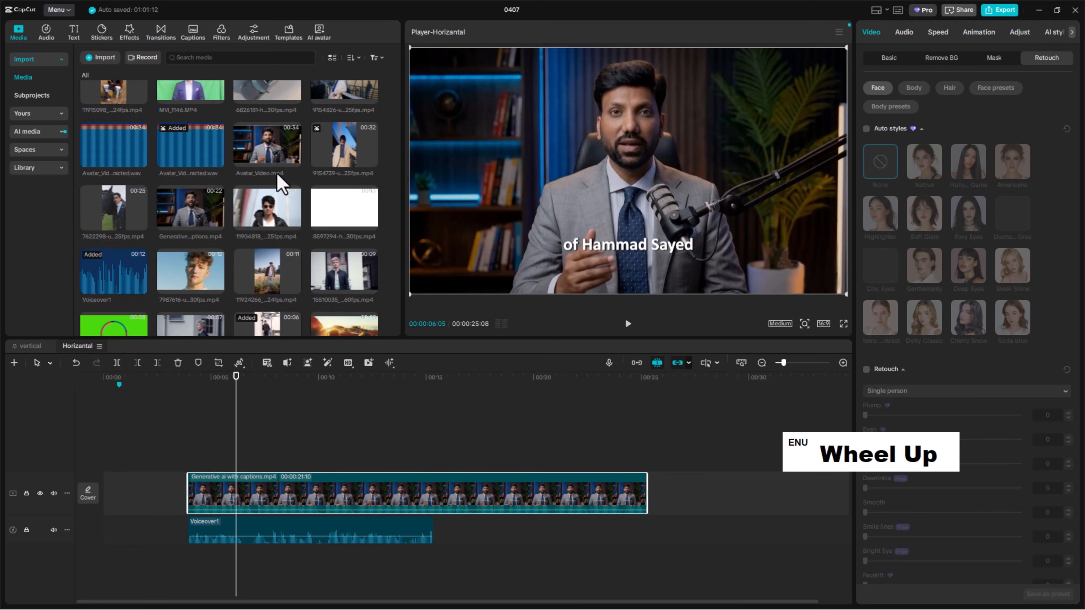
scroll(275, 250, up, 1)
scroll(273, 250, down, 4)
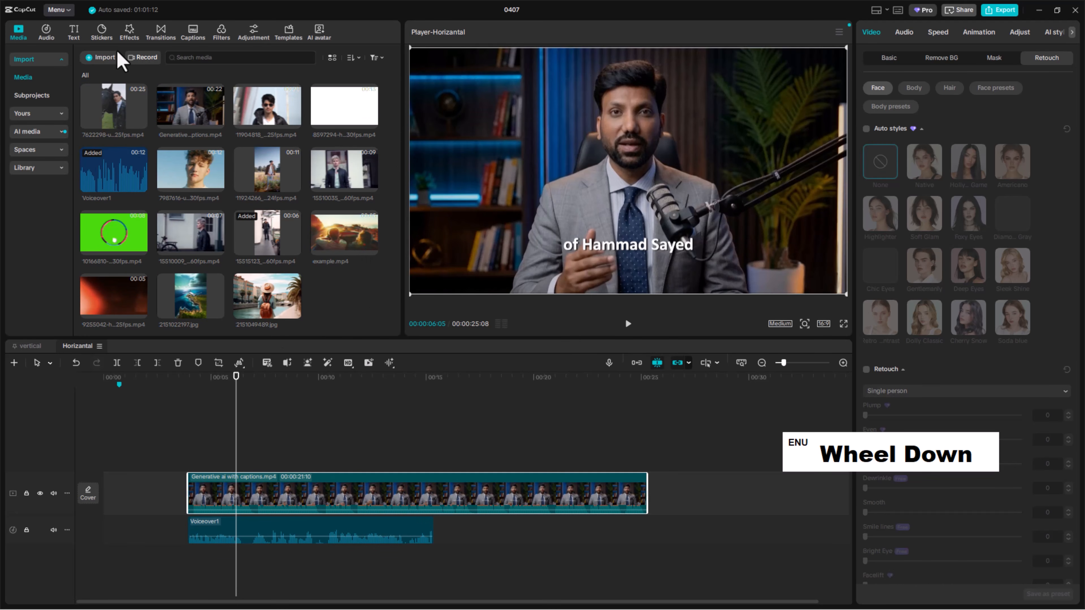
click(101, 60)
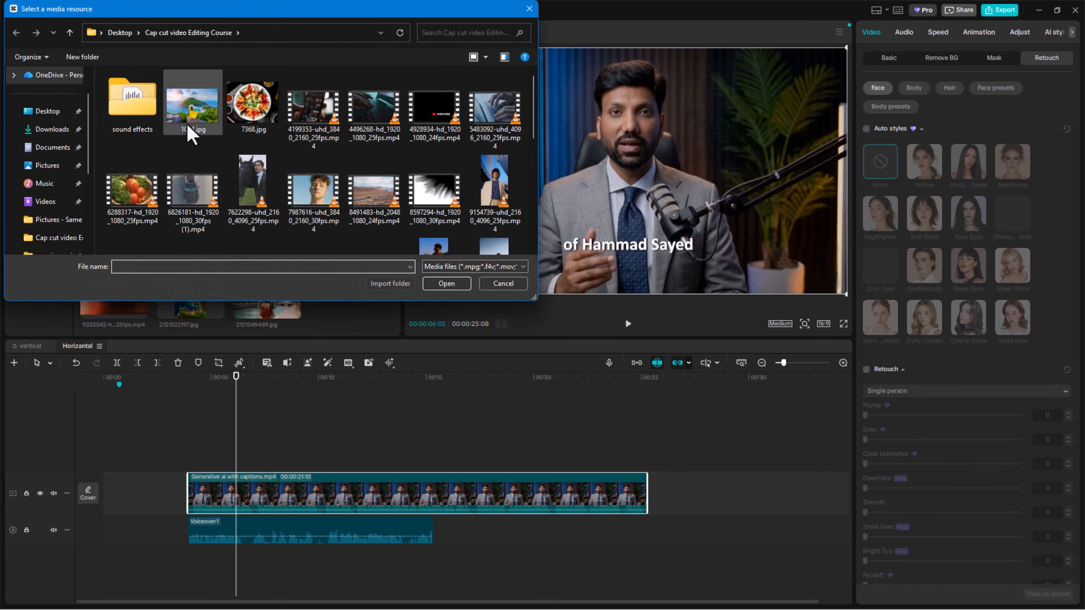
click(48, 111)
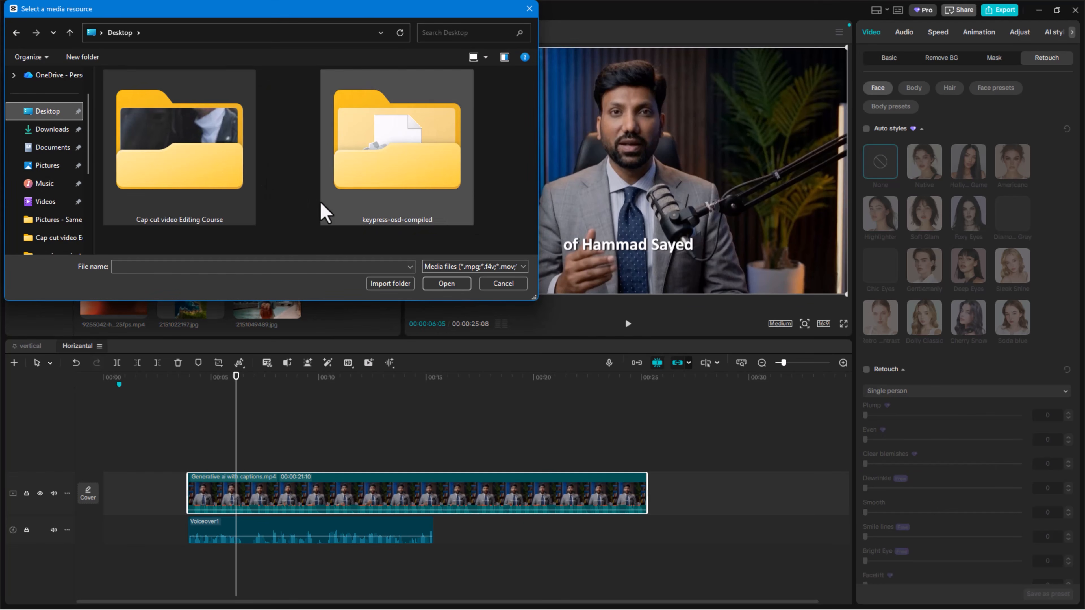
click(225, 173)
double_click(225, 173)
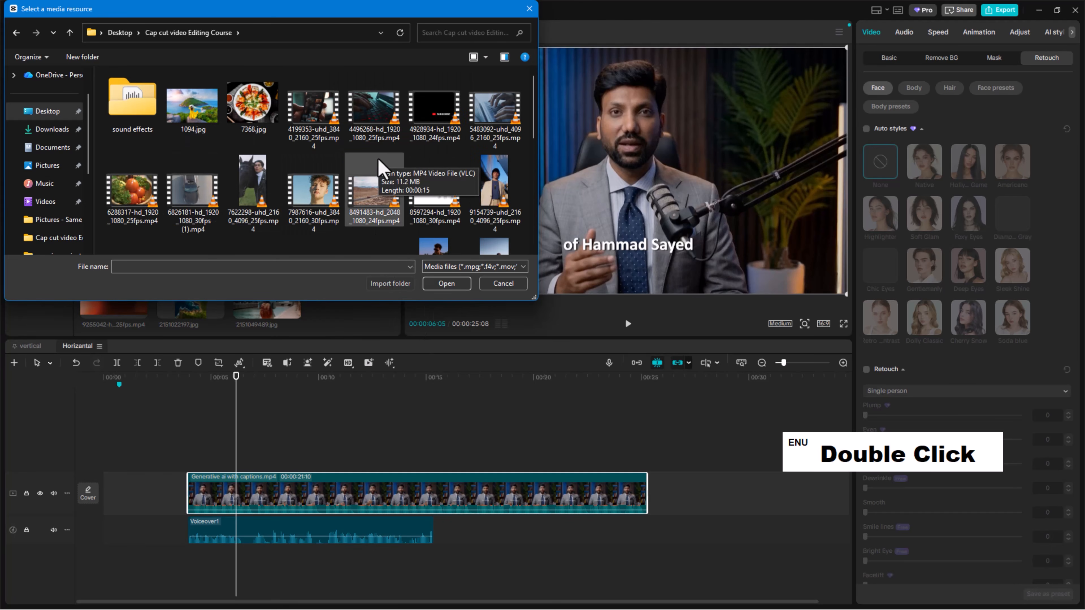
scroll(382, 166, down, 1)
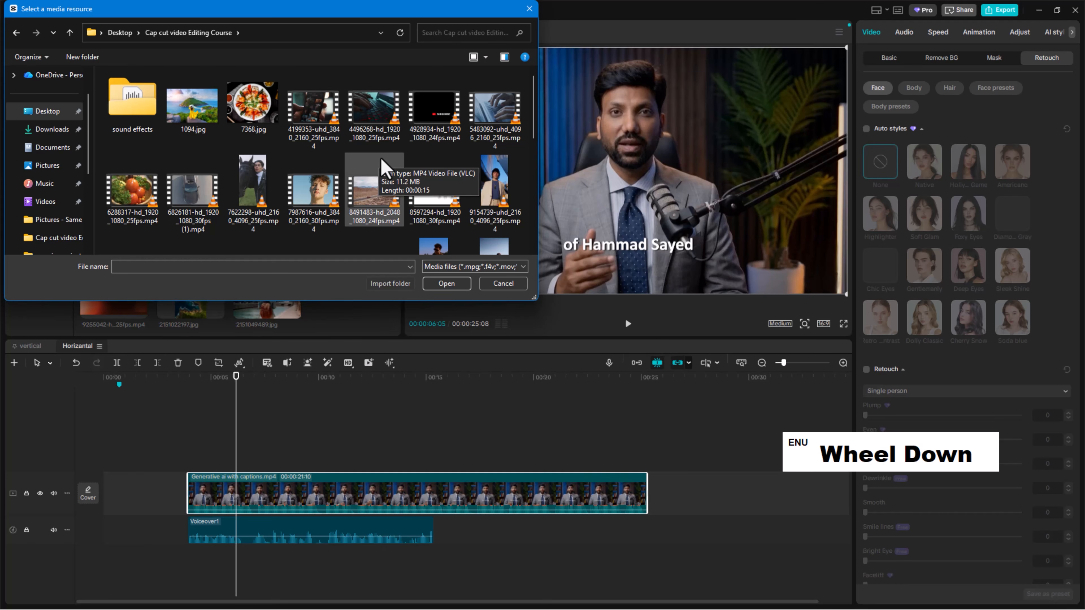
scroll(381, 167, down, 3)
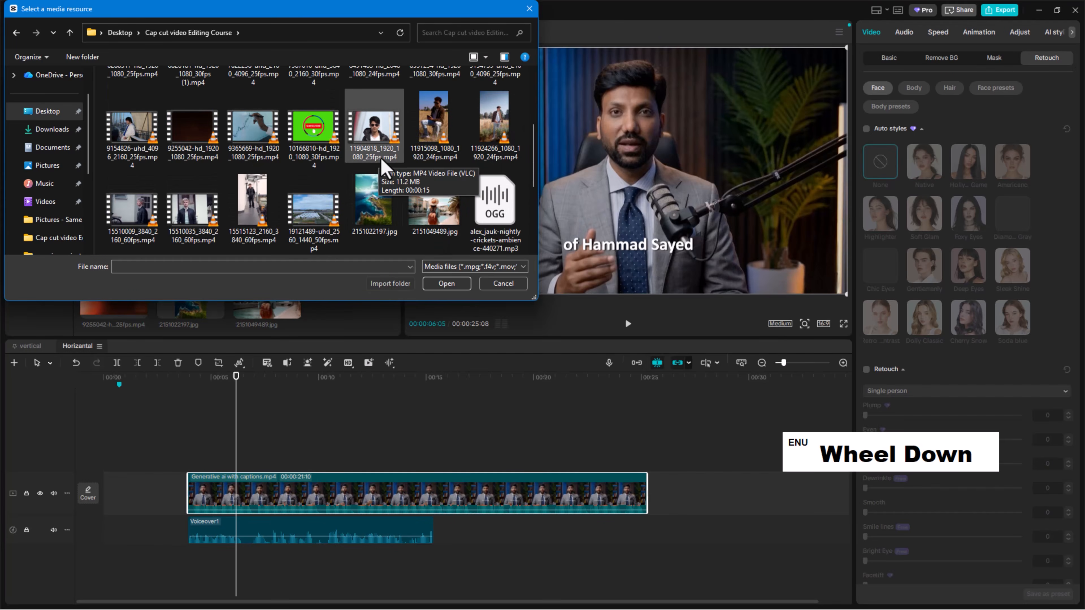
scroll(381, 162, down, 2)
scroll(393, 217, up, 2)
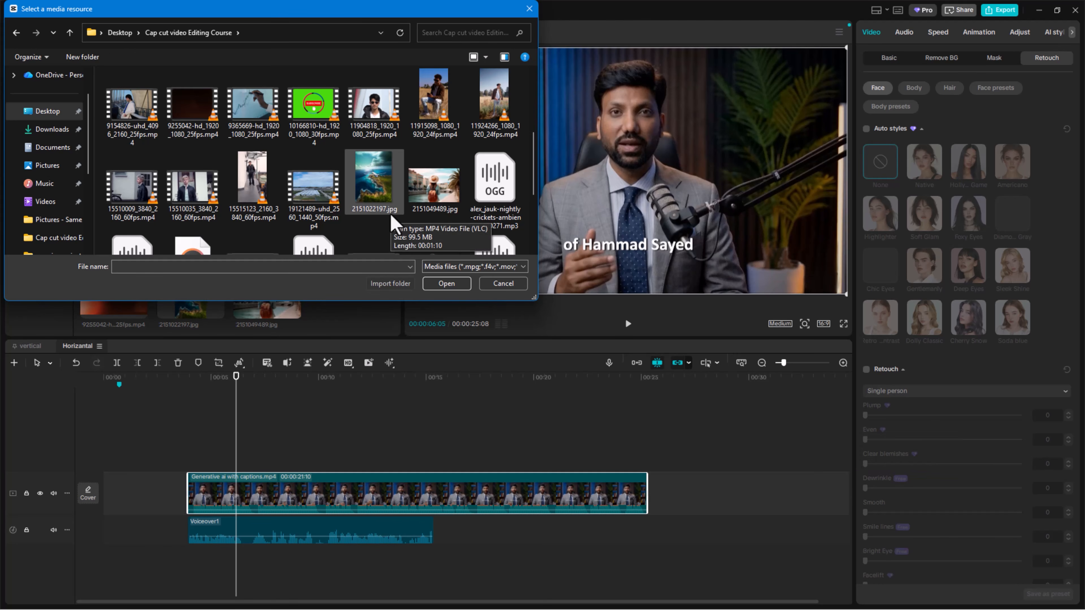
scroll(365, 197, down, 1)
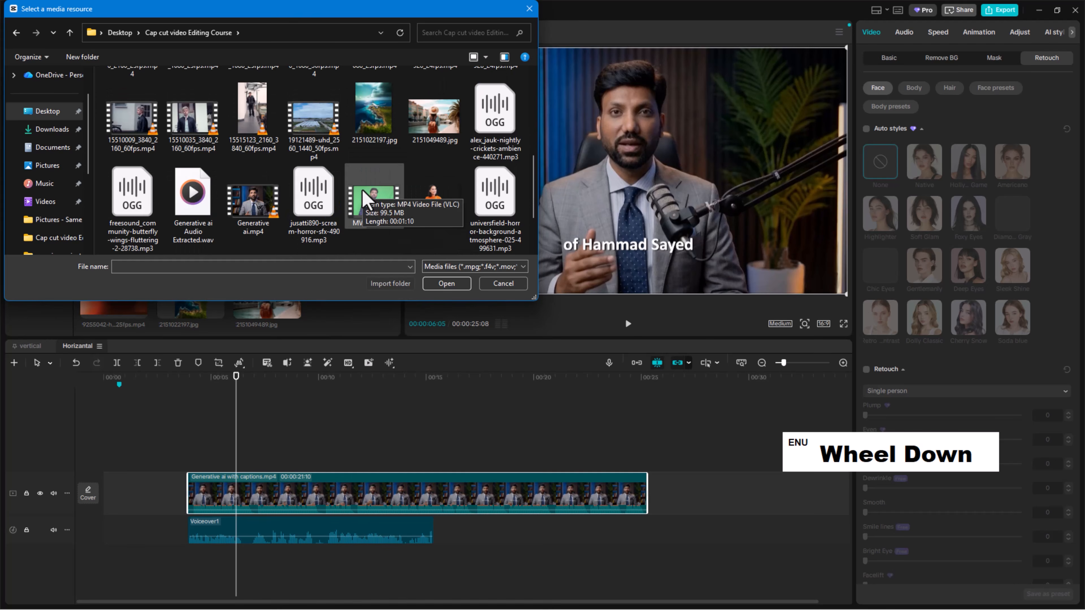
click(205, 234)
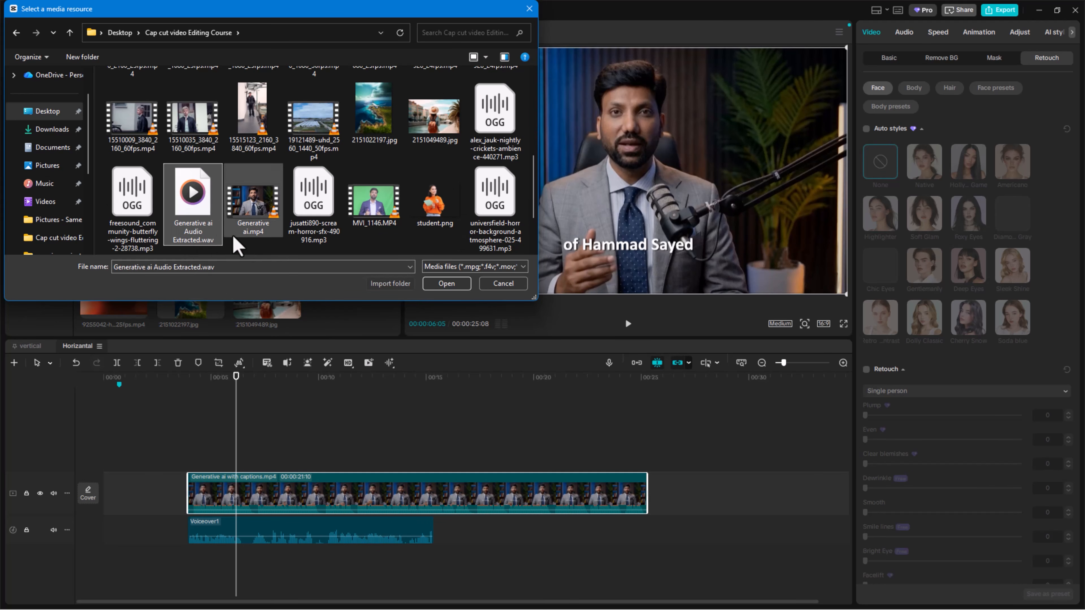
ctrl+click(265, 228)
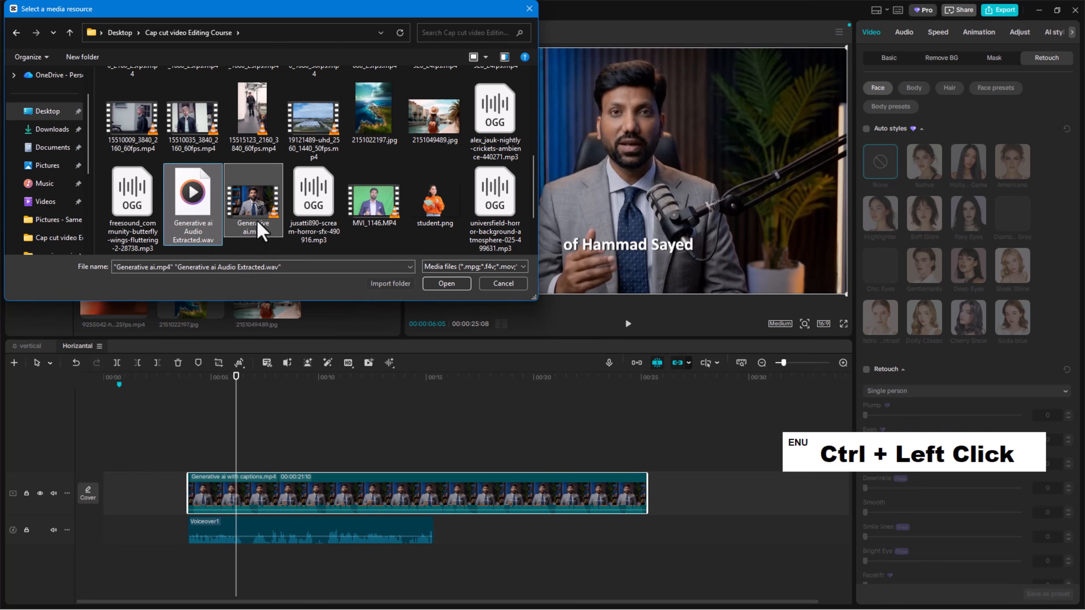
click(444, 285)
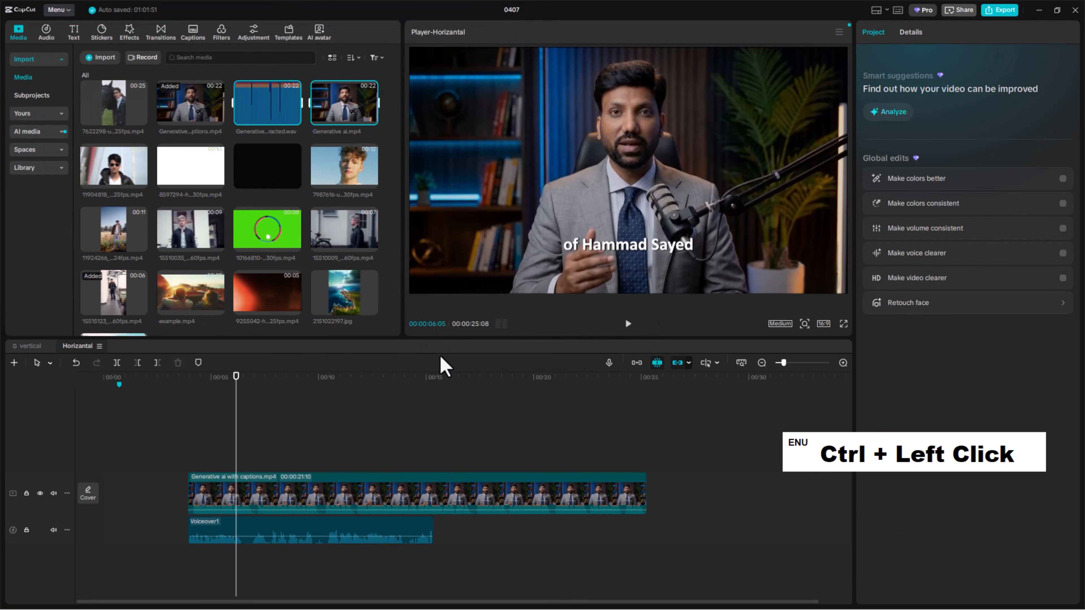
Replace the timeline's clips with Generative ai with captions.mp4 and, beneath it, Generative ai Audio Extracted.wav
drag(445, 406, 369, 549)
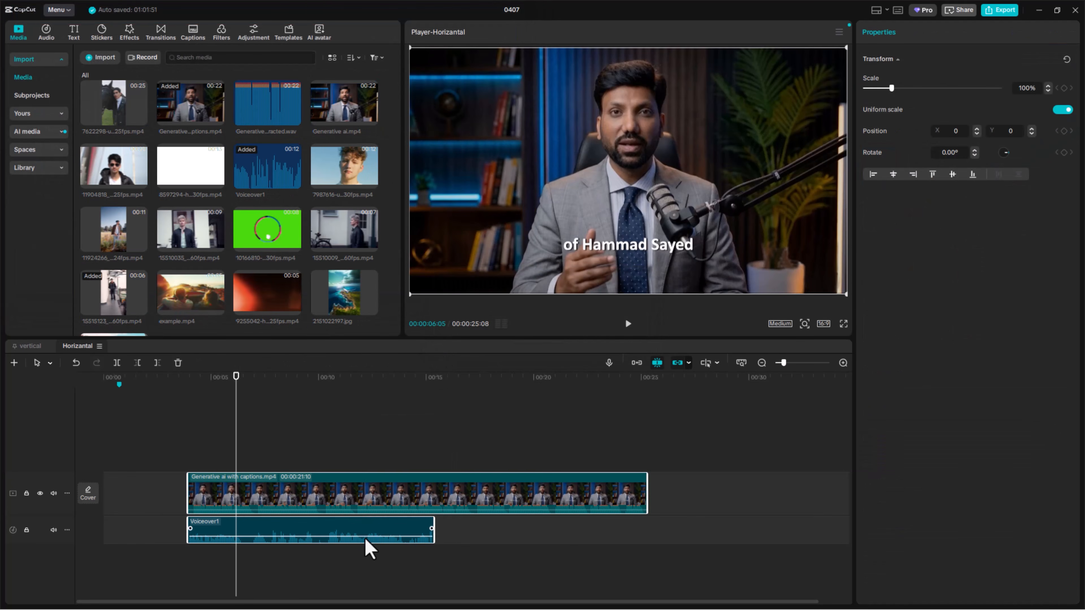
key(Delete)
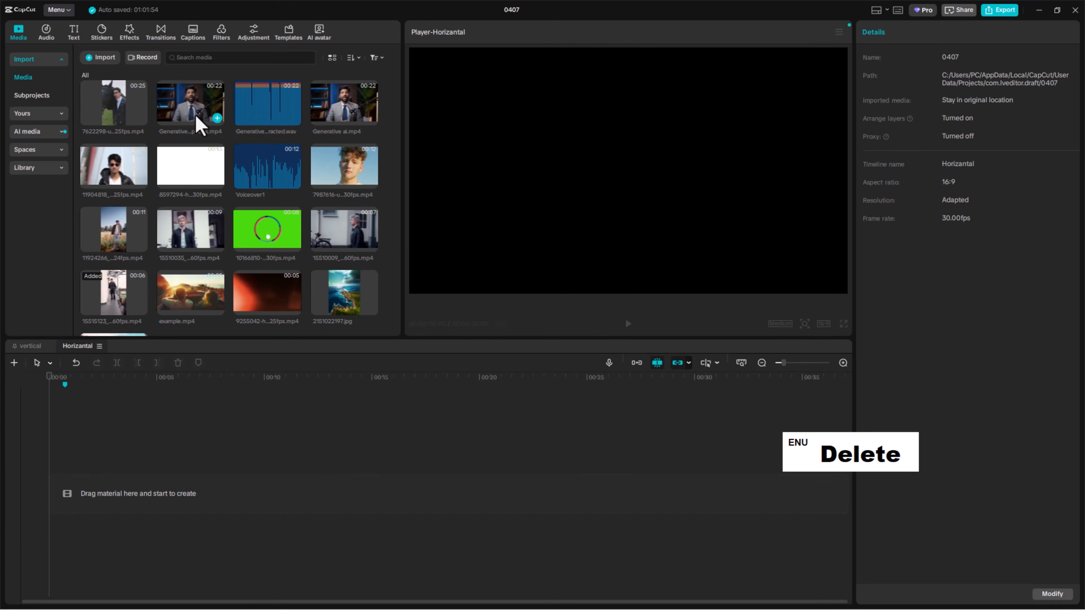
mouse_move(198, 121)
mouse_down()
mouse_move(276, 481)
mouse_move(259, 487)
mouse_up()
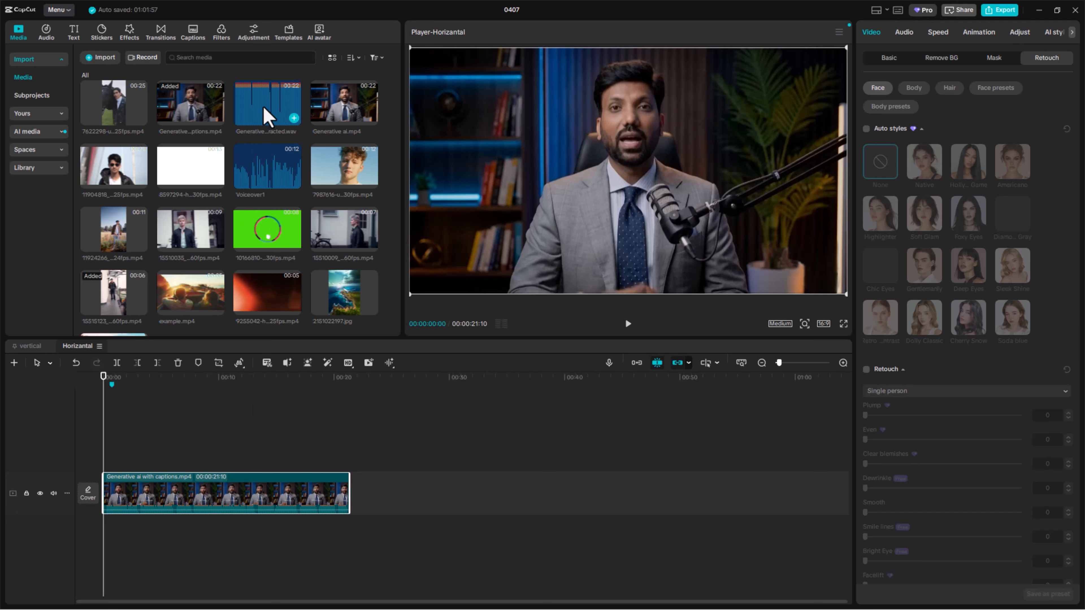
drag(267, 114, 158, 543)
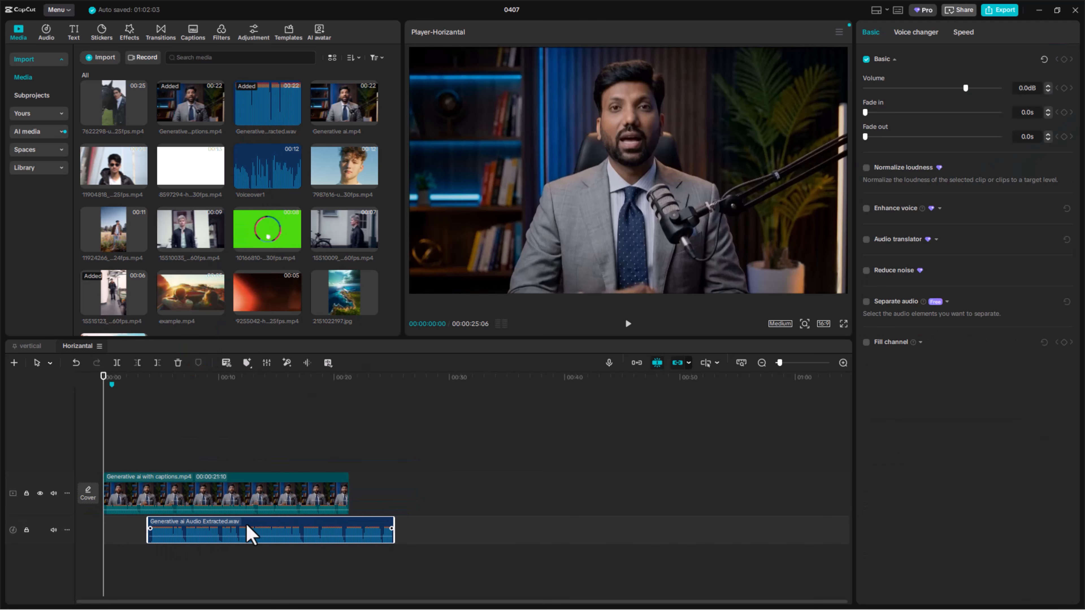
Shift the extracted audio and the video clip so that both start roughly two seconds into the timeline
drag(252, 535, 231, 528)
click(239, 496)
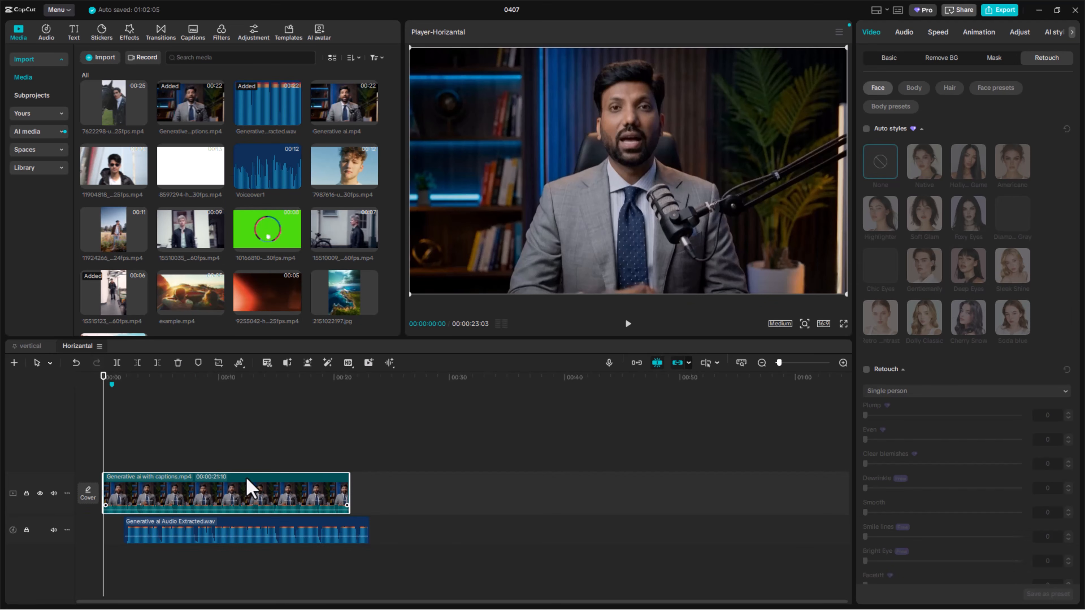
drag(245, 490, 274, 502)
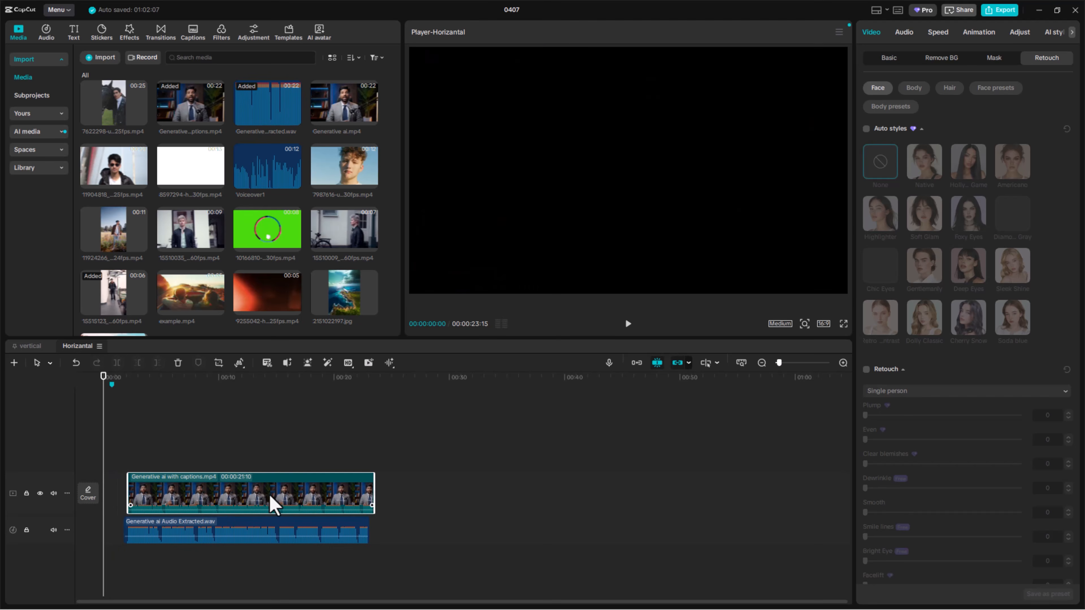
Synchronize the Generative ai with captions.mp4 video with the extracted audio clip using Sync video and audio
click(232, 535)
right_click(262, 493)
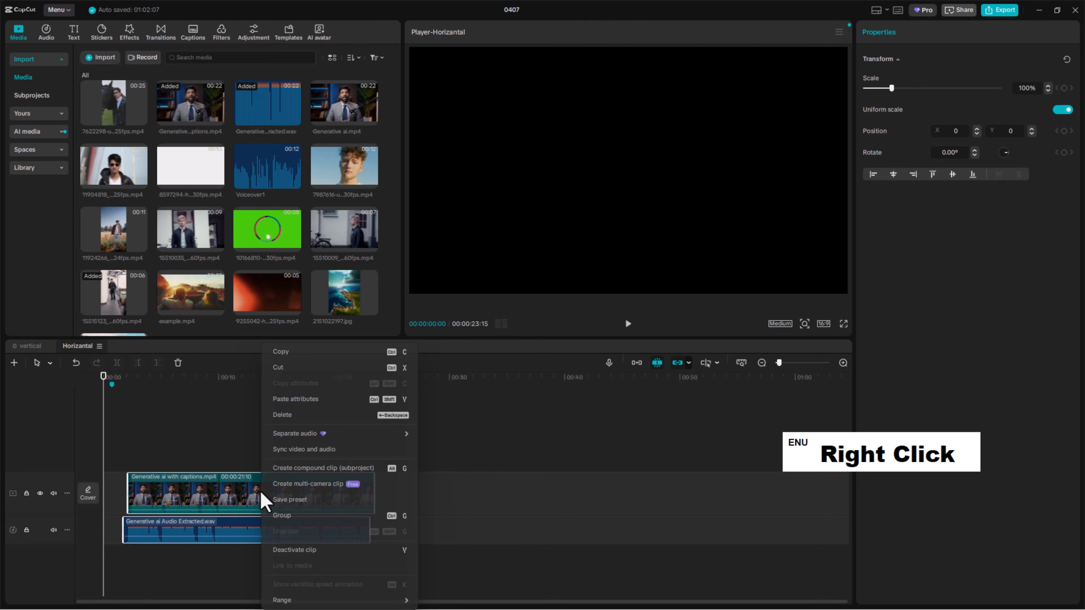
click(350, 452)
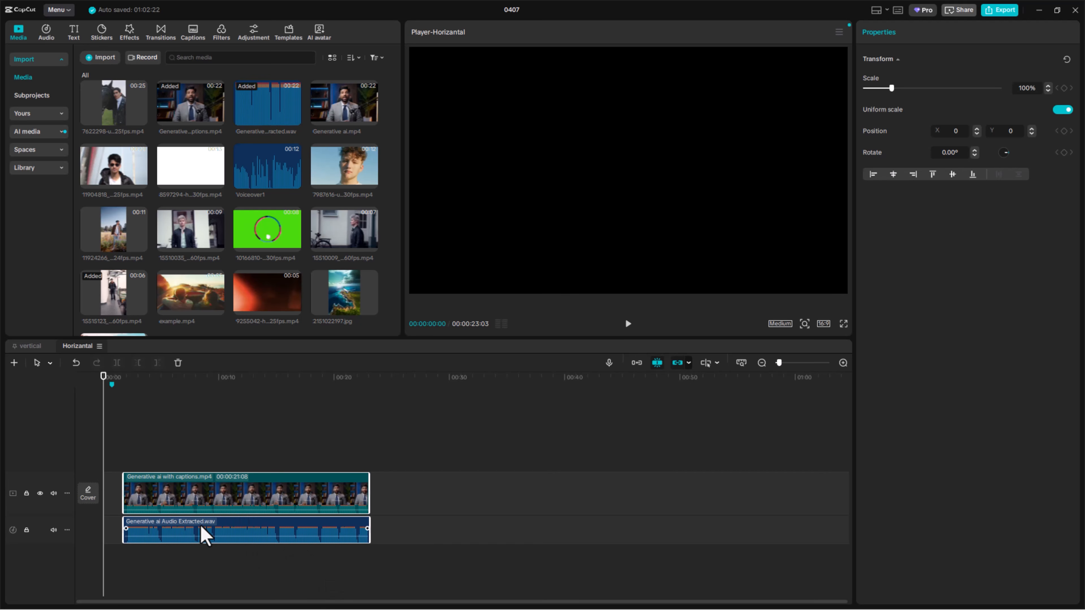
Review the Separate audio and sync options available for the two clips, and select only the video clip
right_click(211, 498)
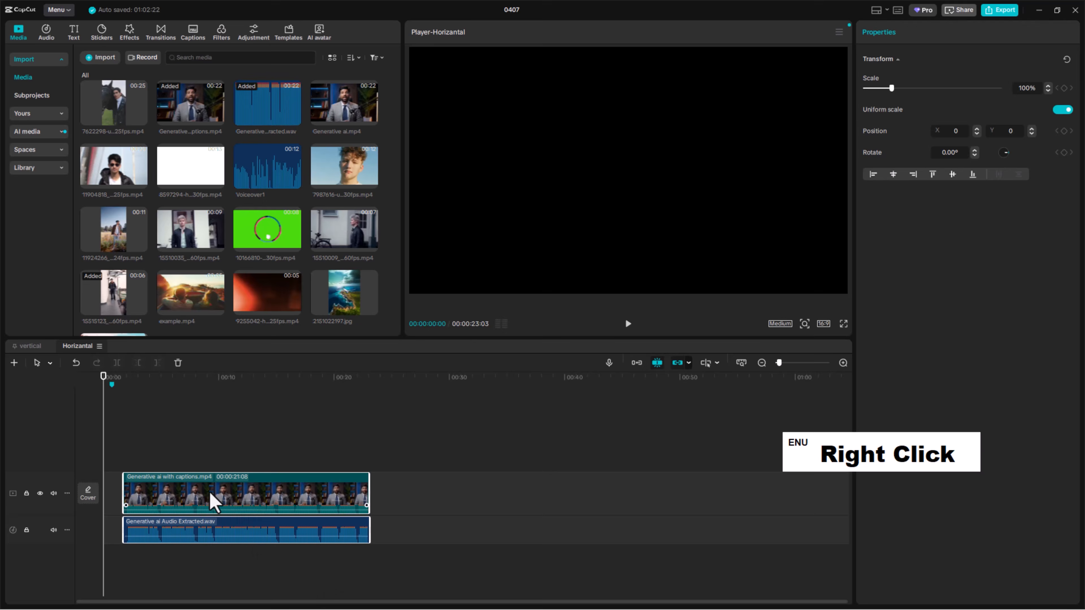
mouse_move(268, 439)
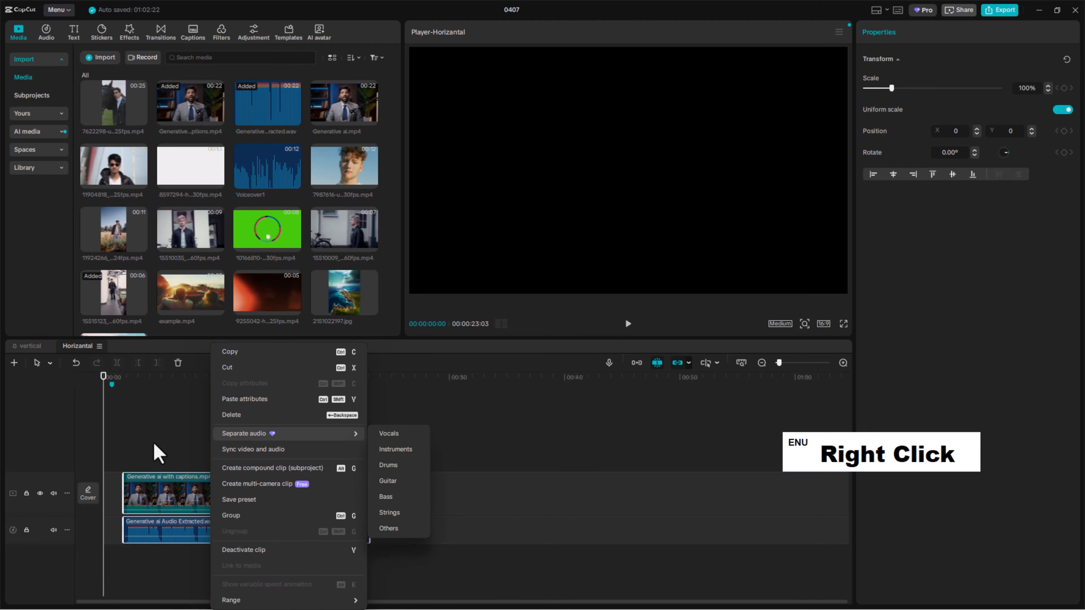
click(155, 482)
click(141, 504)
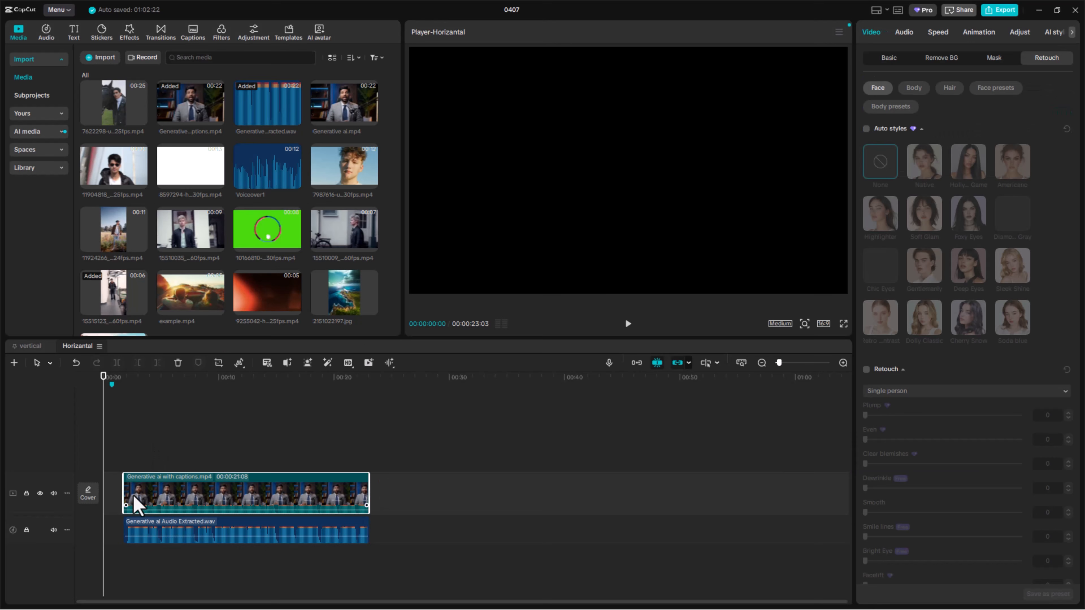
Mute the video clip's track and play the timeline from about 10 seconds to listen to the extracted audio alone
click(54, 493)
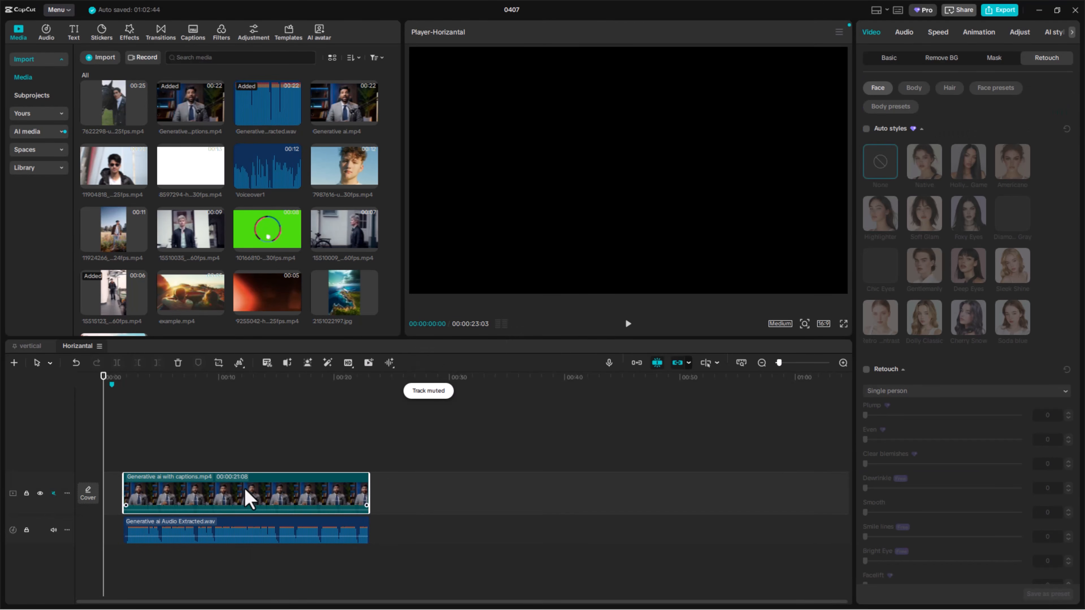
click(200, 436)
drag(208, 387, 226, 397)
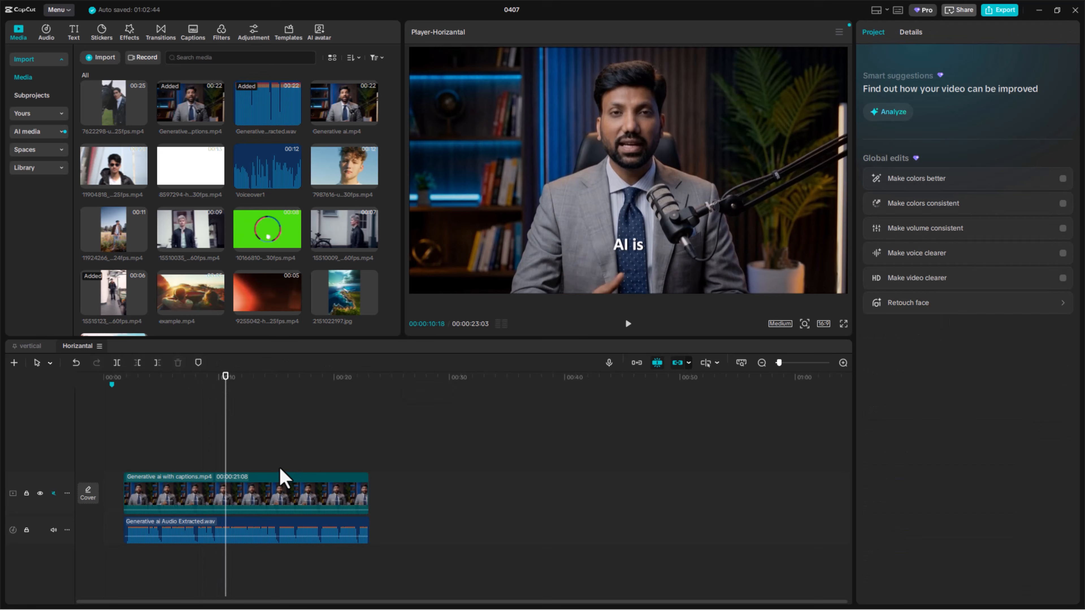
key(space)
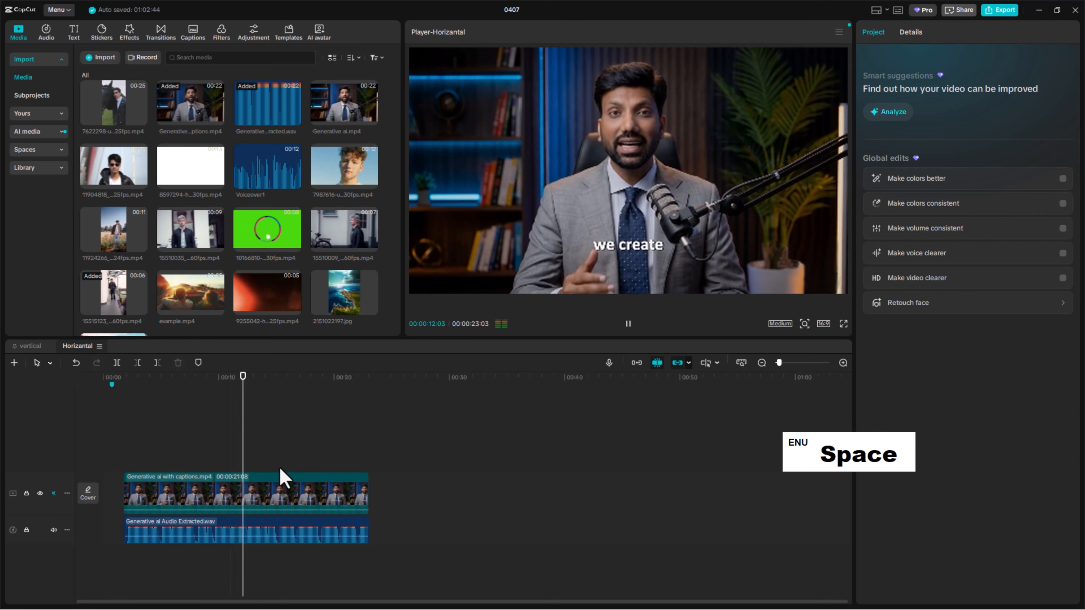
key(space)
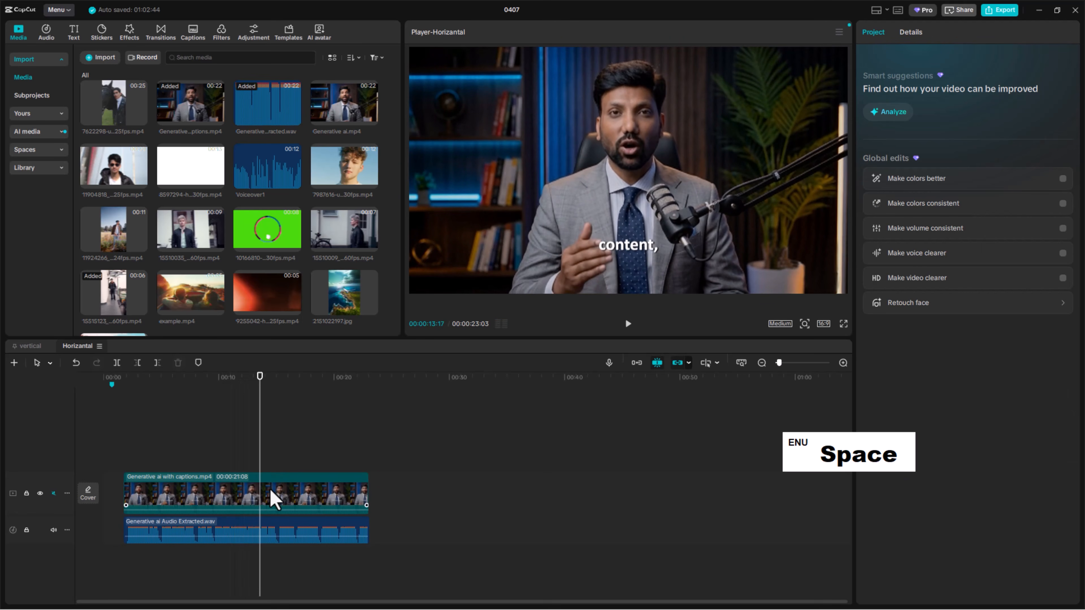
Review the Extract audio and Separate audio options available for the Generative ai with captions.mp4 clip
click(273, 497)
right_click(273, 497)
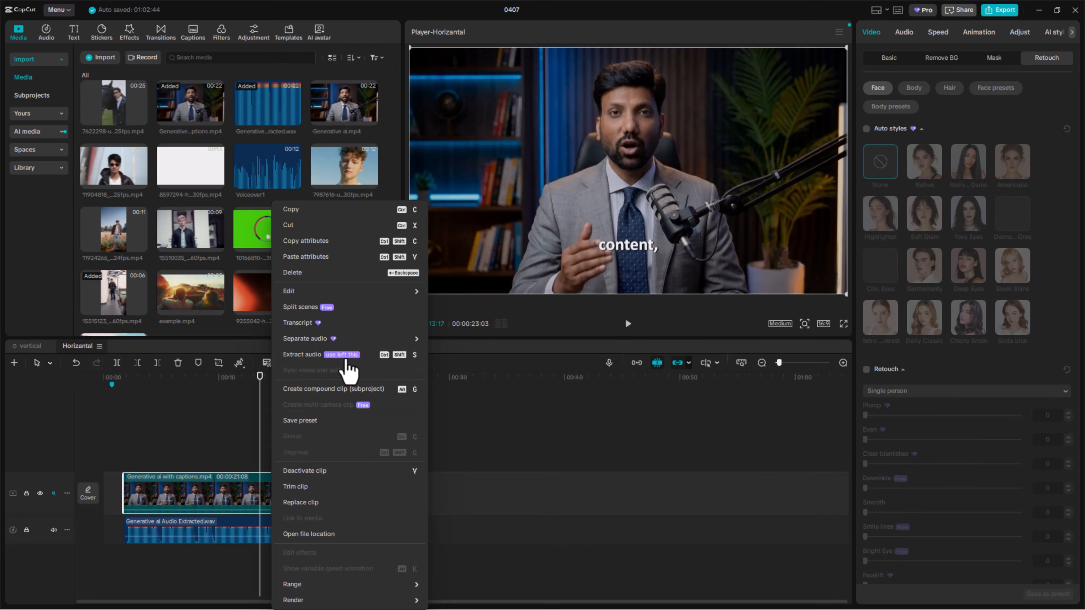
mouse_move(358, 344)
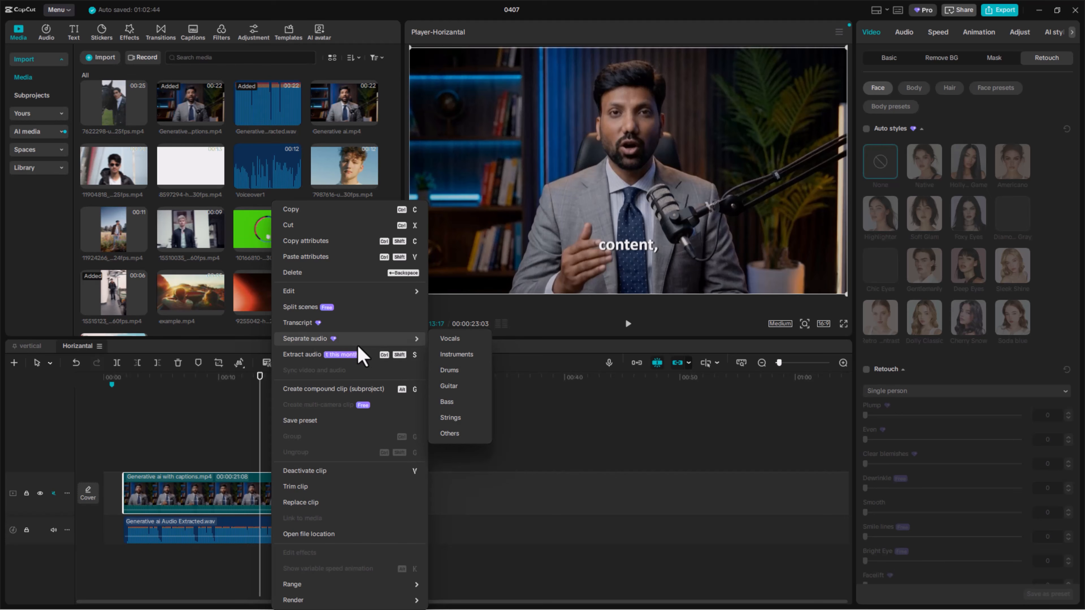
click(215, 429)
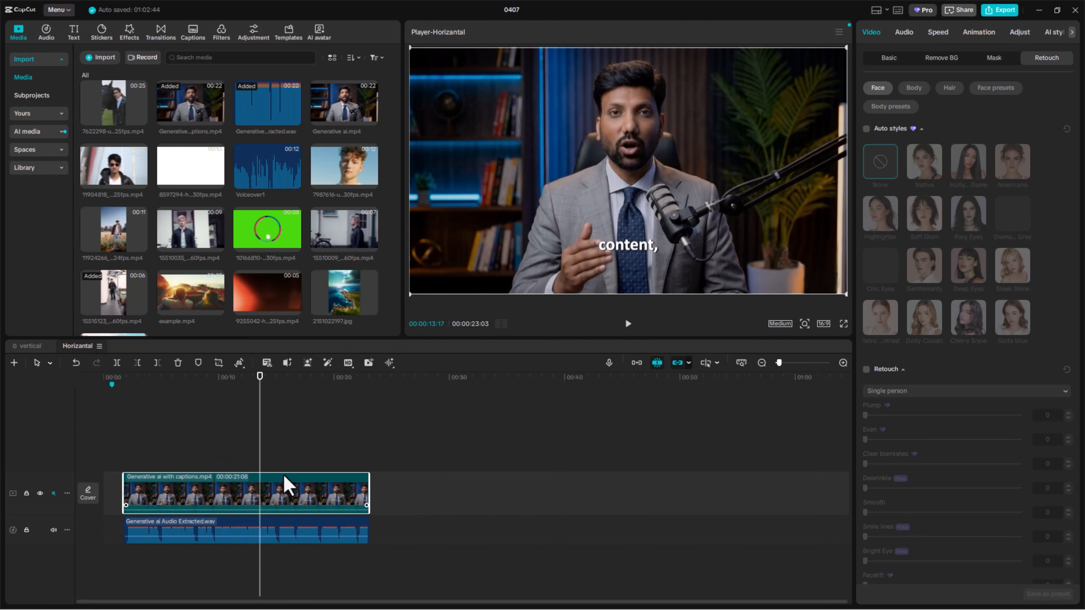
Raise the extracted audio clip's volume to 5.2 dB and give it a 1.6 s fade-in
click(284, 537)
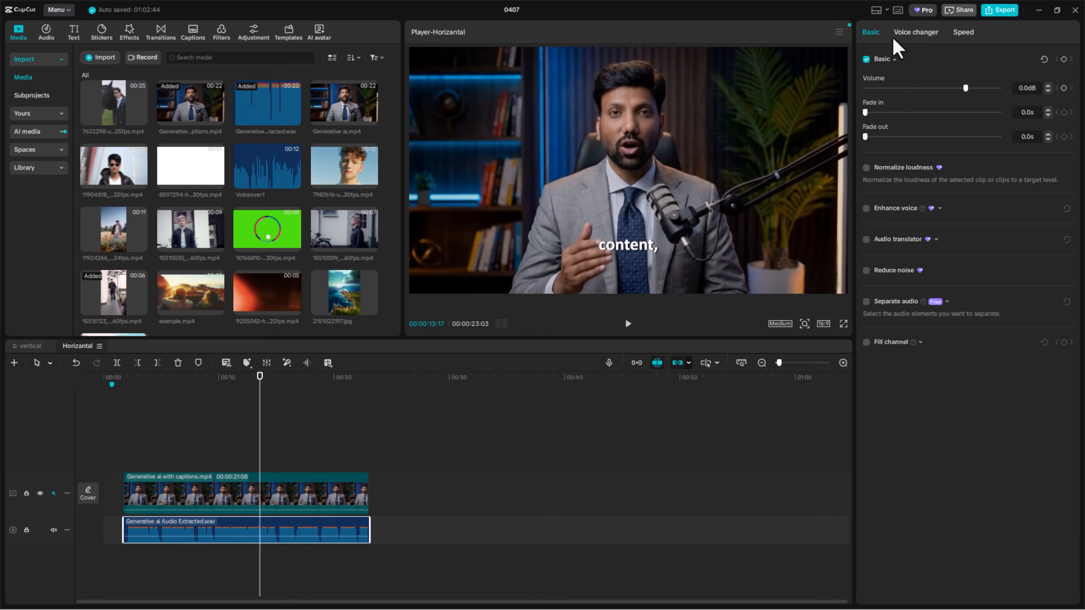
mouse_move(965, 88)
mouse_down()
mouse_move(985, 88)
mouse_move(966, 88)
mouse_up()
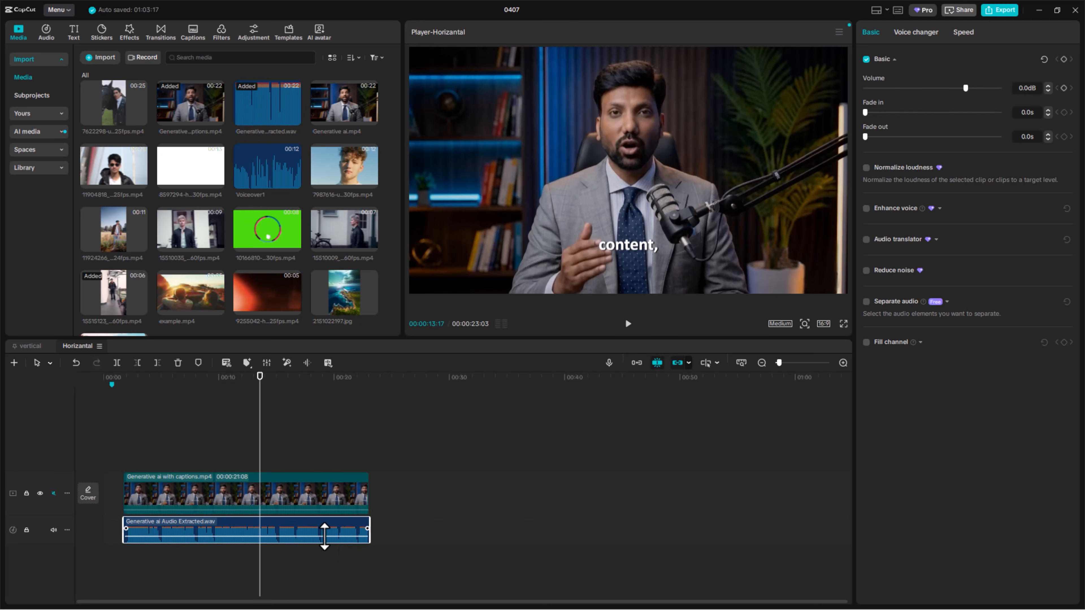
drag(325, 535, 307, 535)
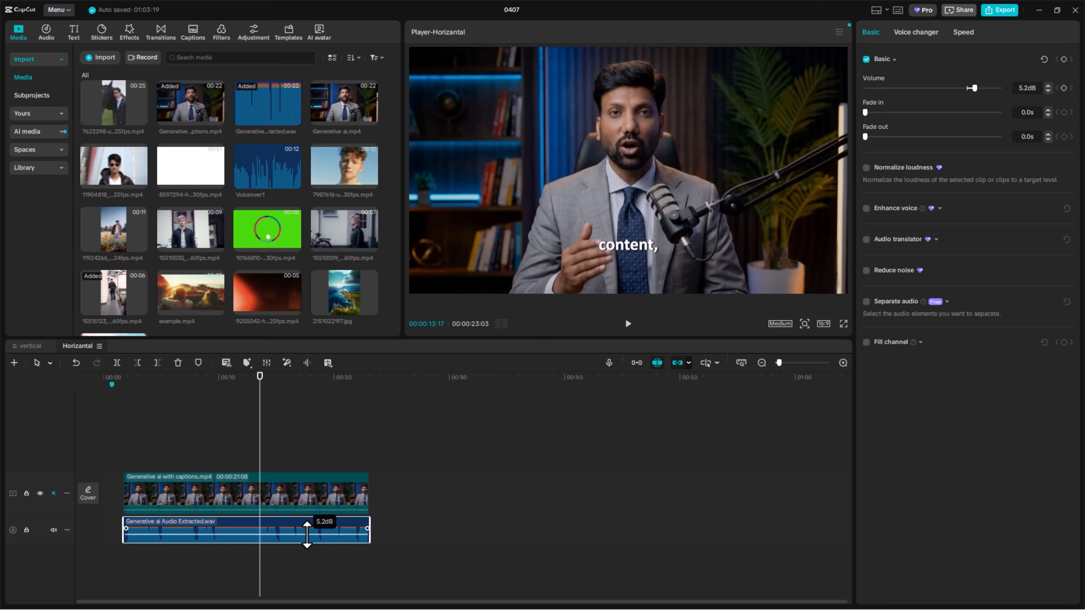
drag(865, 113, 886, 112)
mouse_move(137, 529)
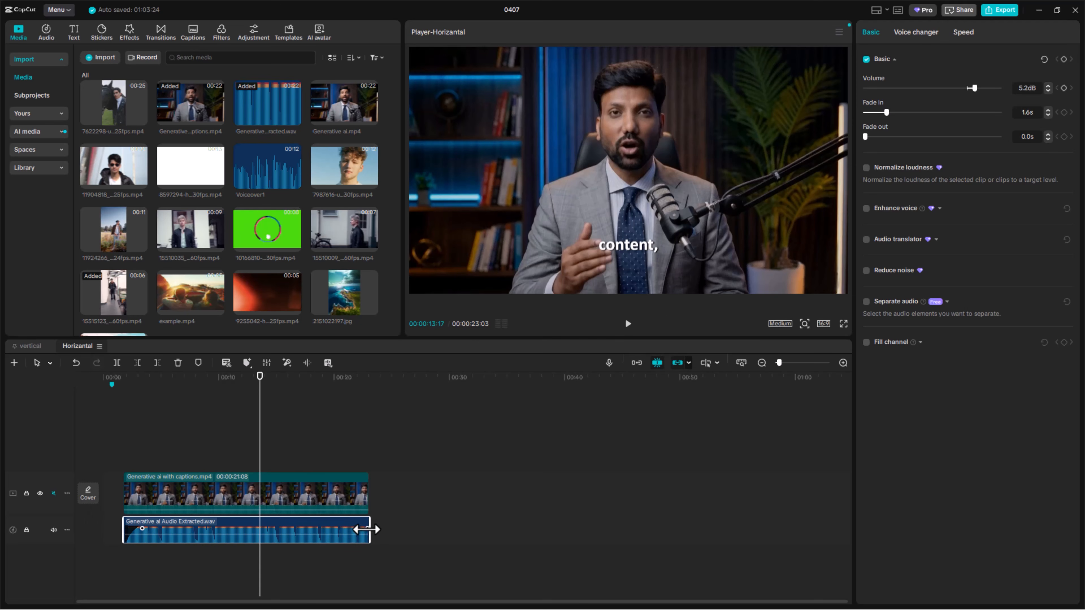
Give the extracted audio clip a fade-out of 2.3 s
mouse_move(363, 532)
mouse_down()
mouse_move(351, 538)
mouse_move(375, 531)
mouse_up()
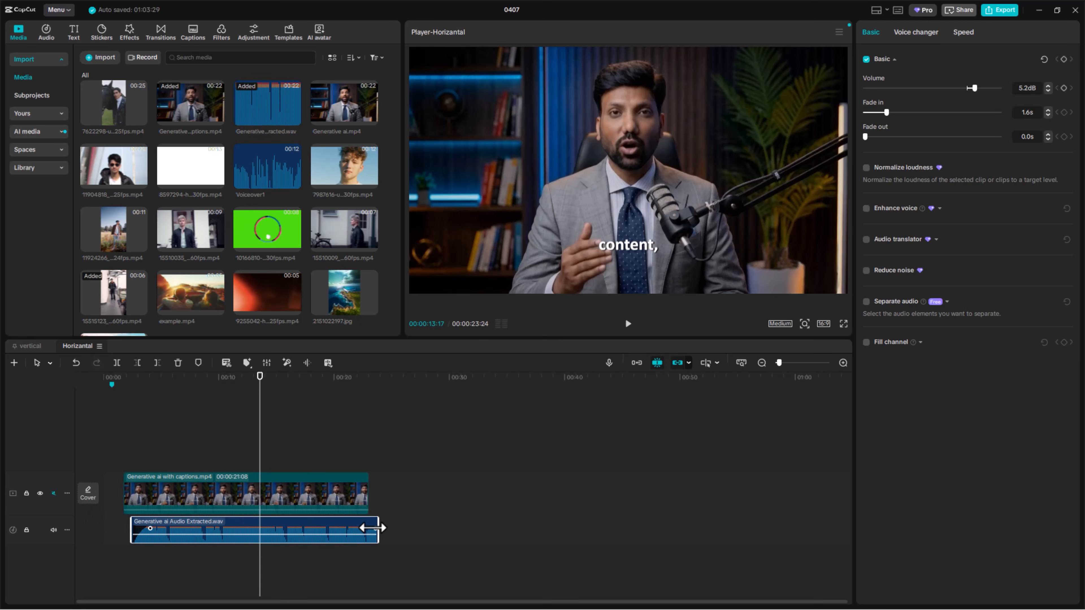
scroll(371, 534, up, 3)
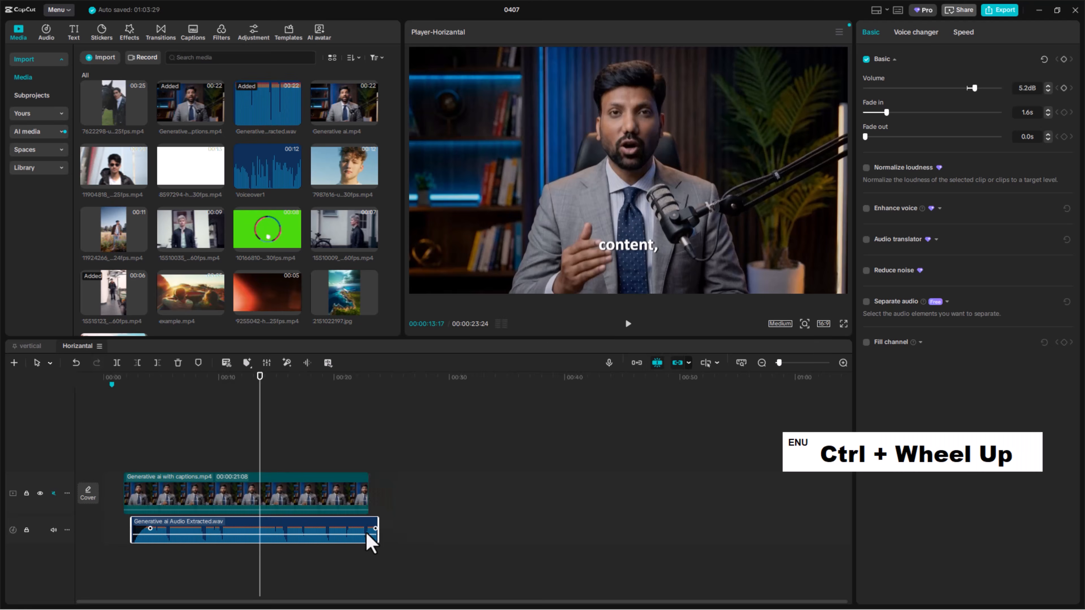
scroll(460, 540, up, 1)
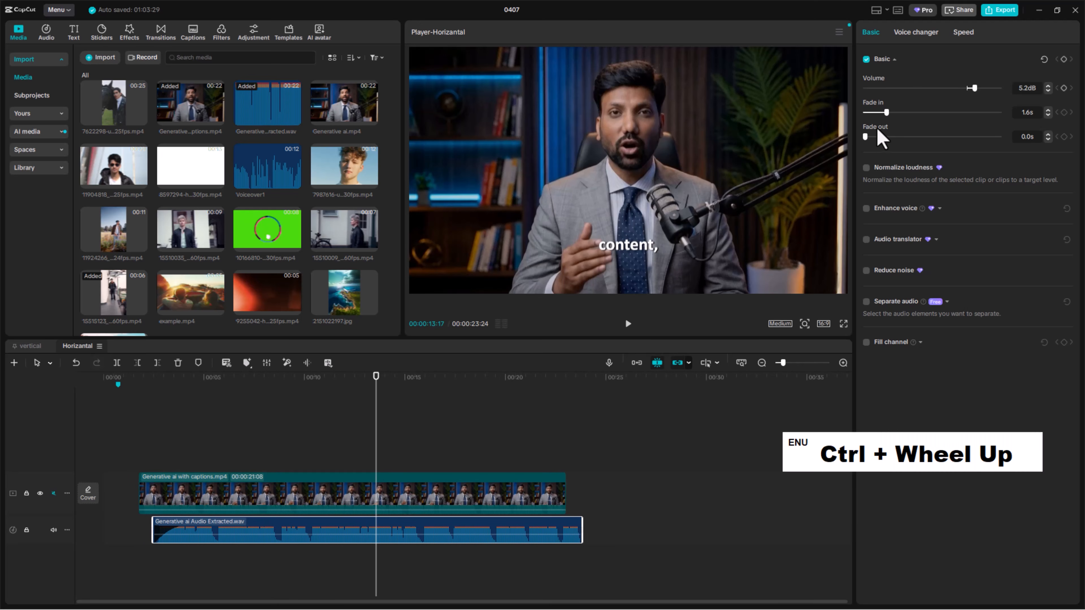
drag(866, 137, 890, 138)
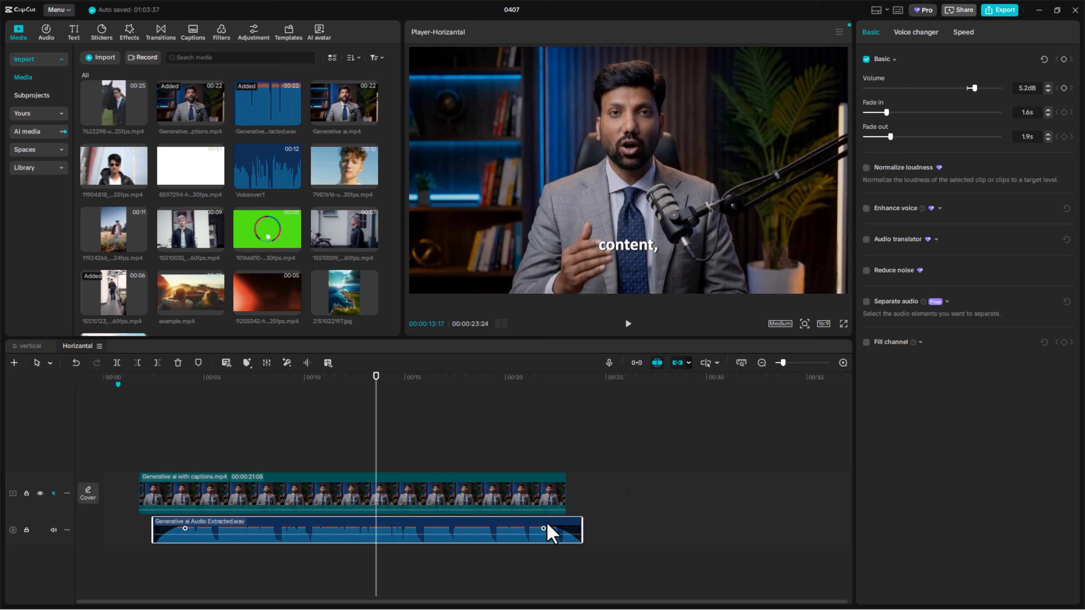
mouse_move(550, 530)
drag(550, 532, 538, 534)
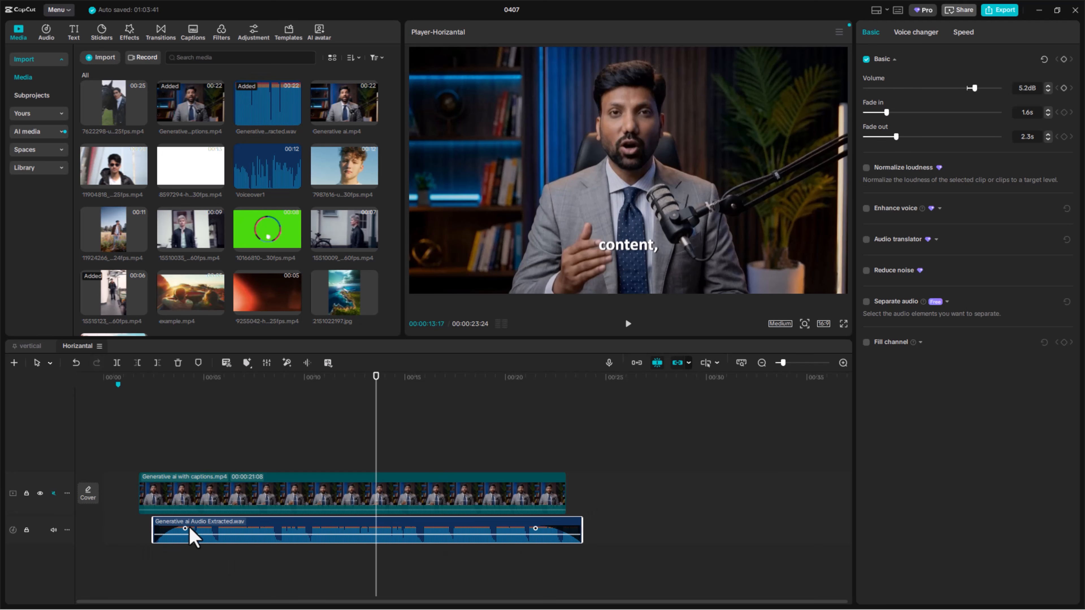
Play the start of the extracted audio from about two seconds to hear the fade-in
click(201, 384)
click(144, 384)
key(space)
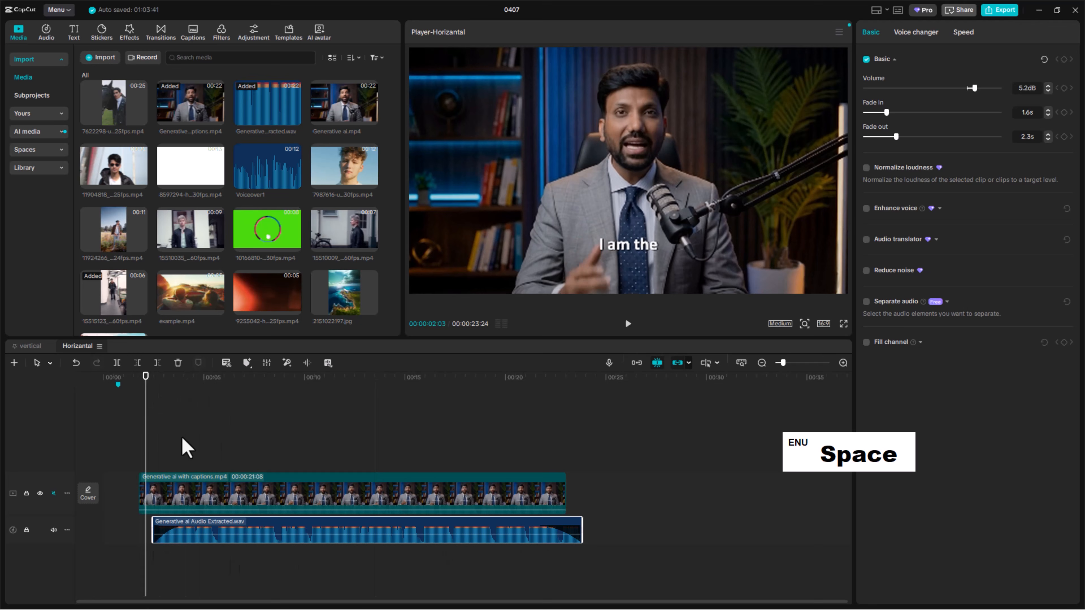
key(space)
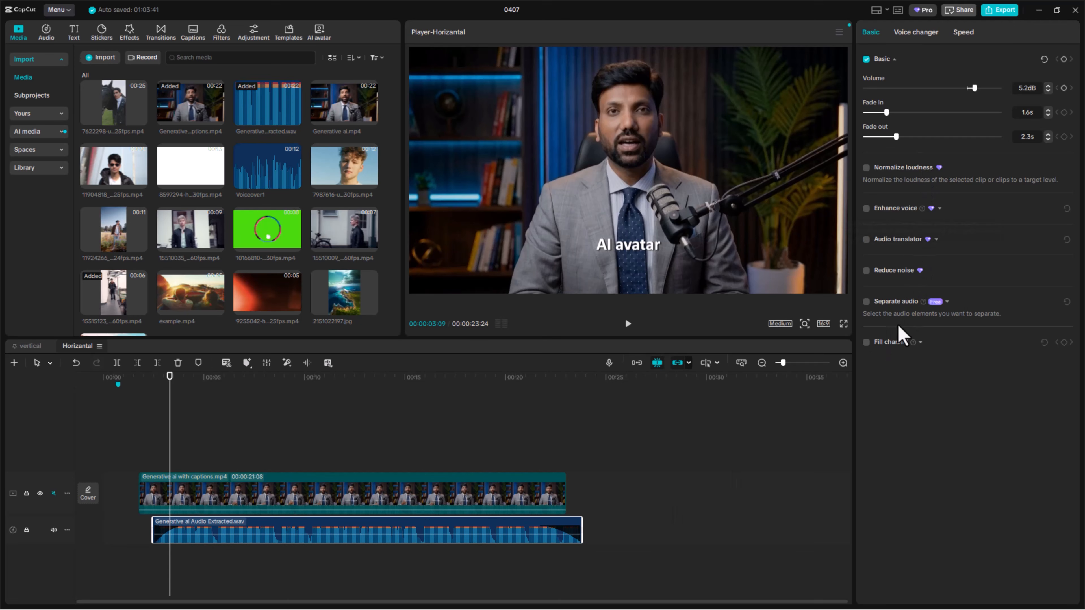
Browse the audio clip's voice filters, voice characters and Speech to song styles, and set its speed to 1.68x
click(914, 34)
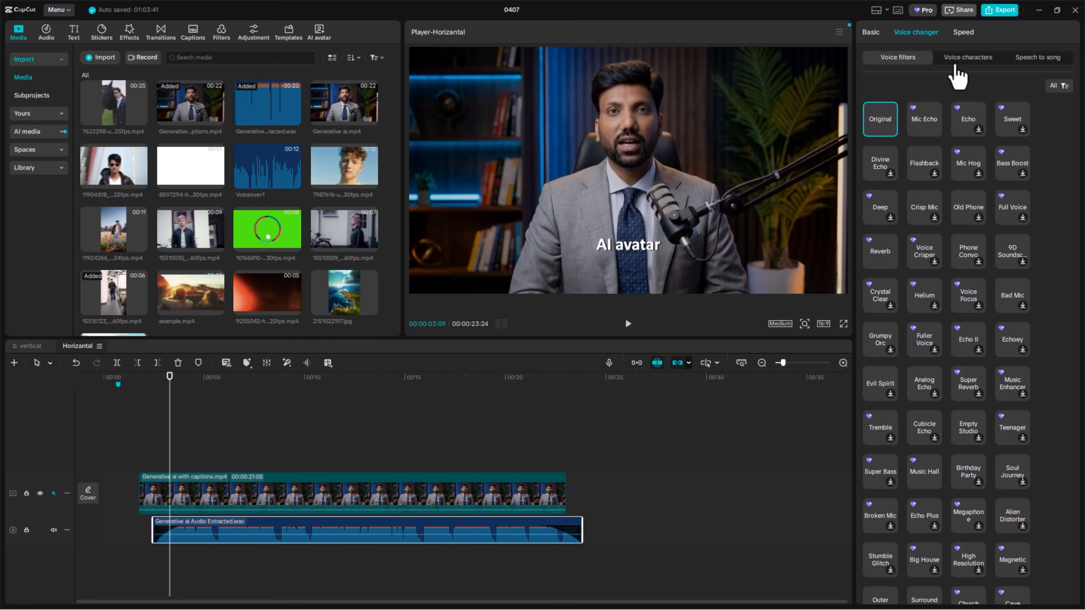
click(965, 60)
click(1028, 61)
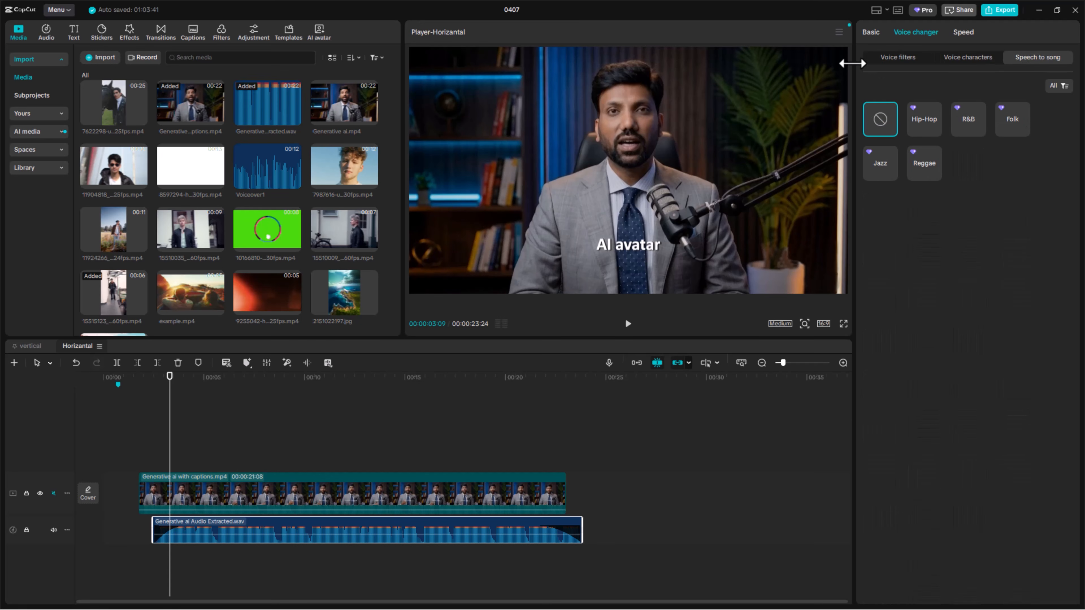
click(963, 34)
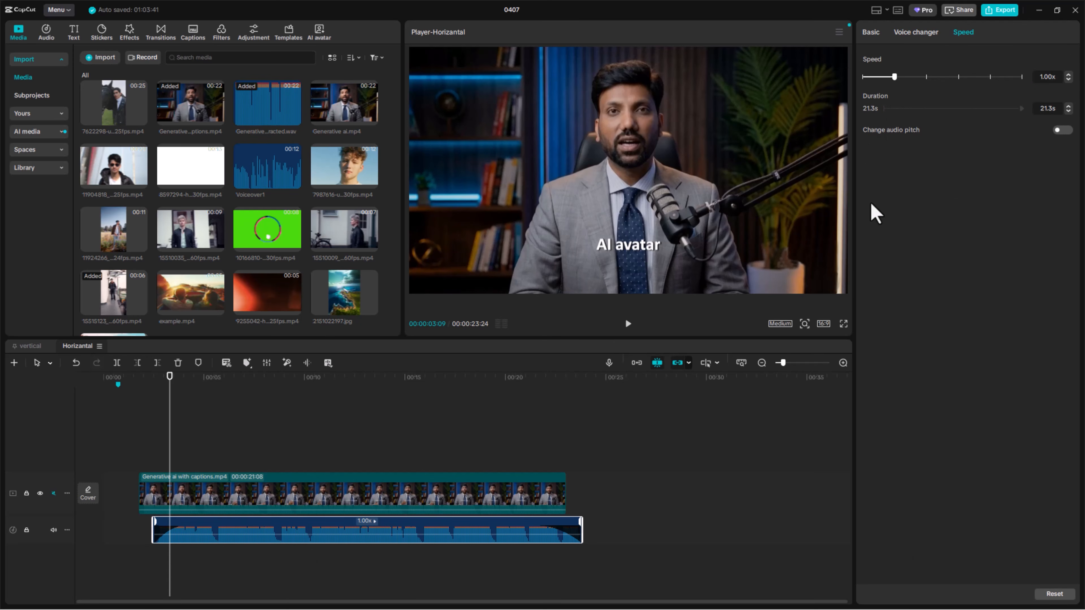
drag(894, 77, 916, 77)
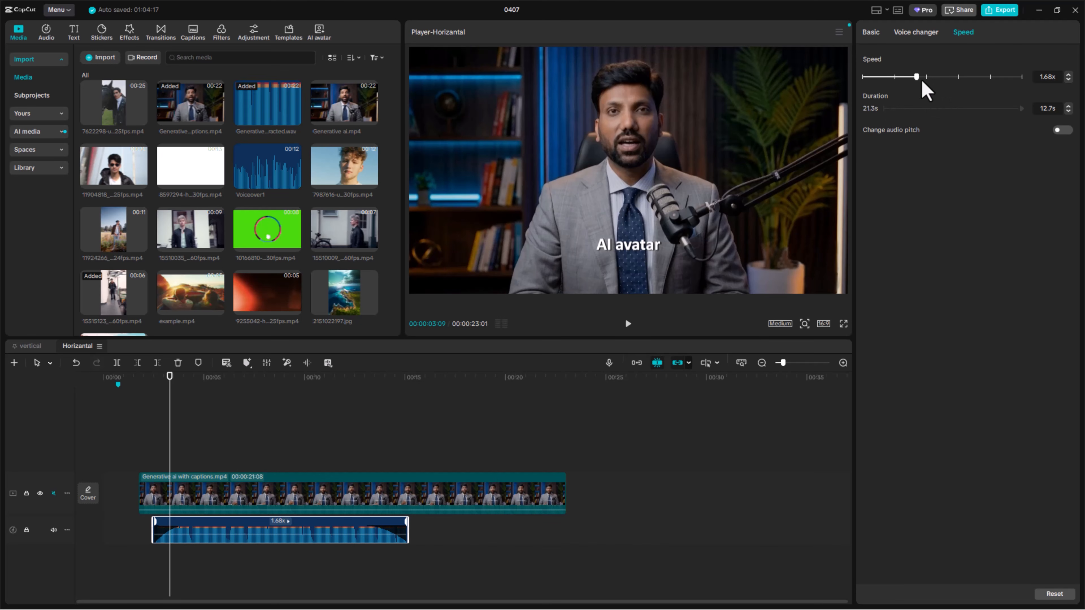
Delete the extracted audio clip from the timeline
click(412, 541)
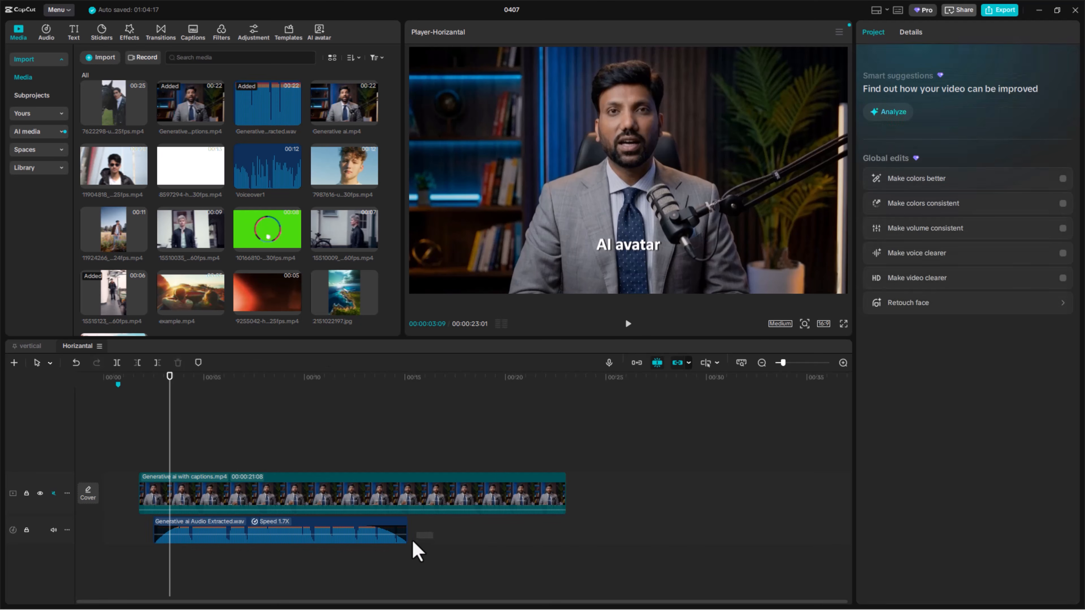
click(404, 540)
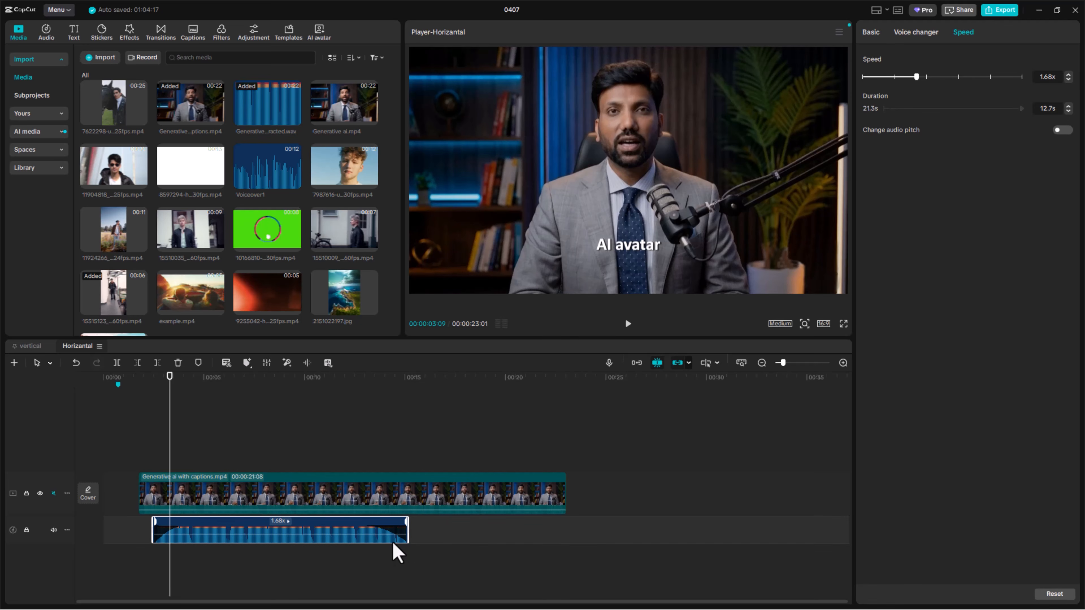
key(Delete)
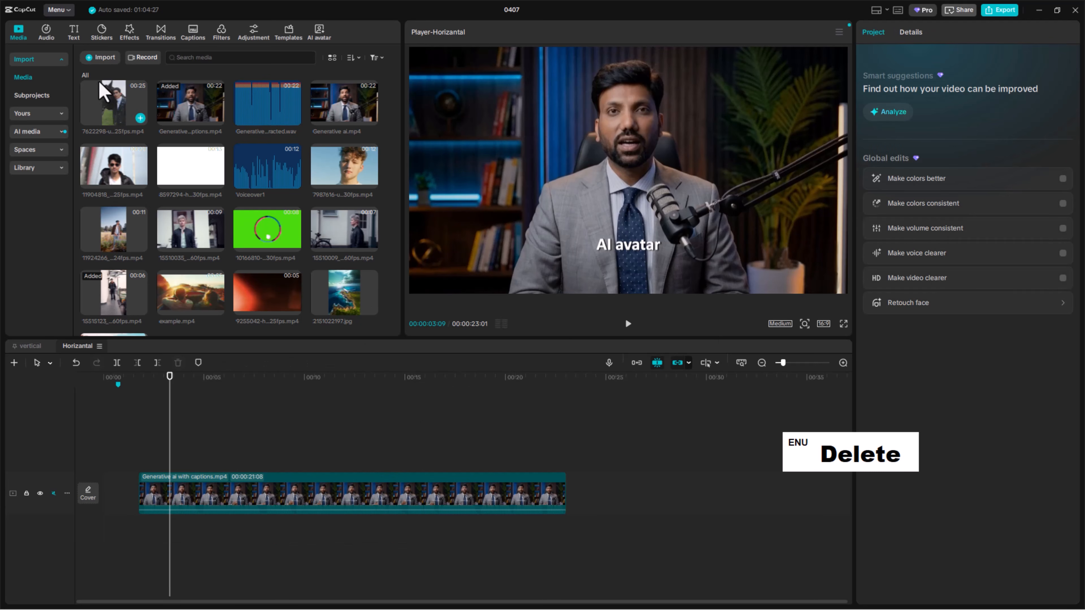
Preview Background Inspiration Music from the Hits music list and add it to the timeline at the playhead
click(47, 37)
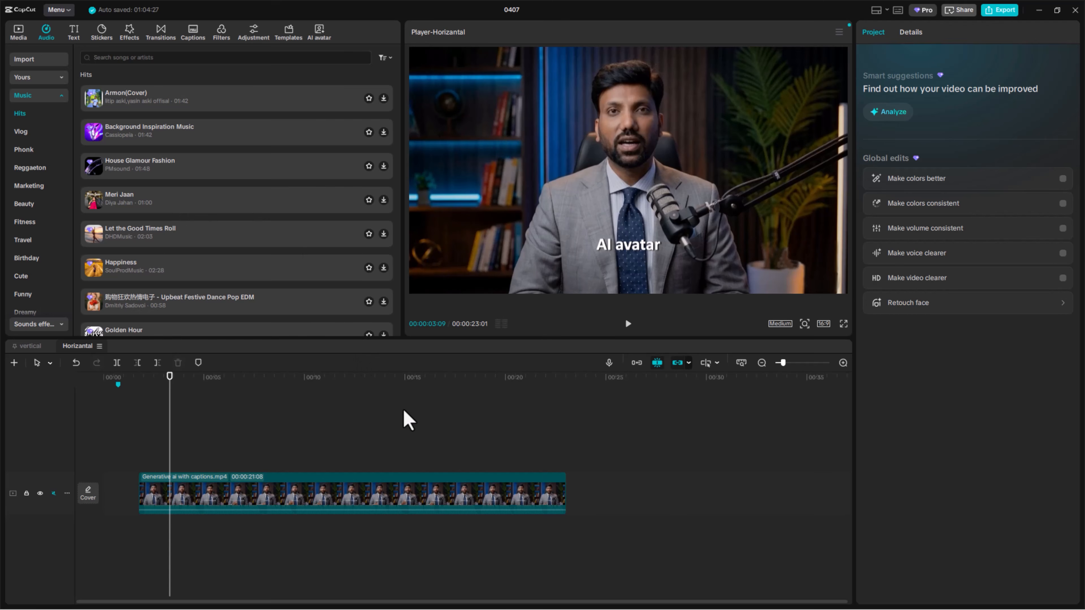
click(101, 150)
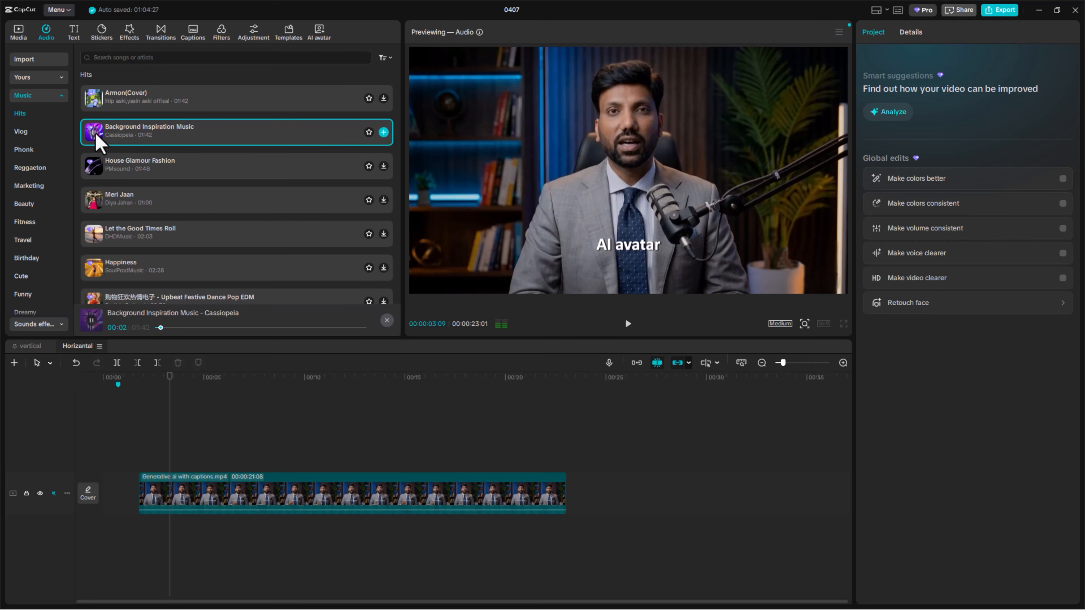
click(384, 132)
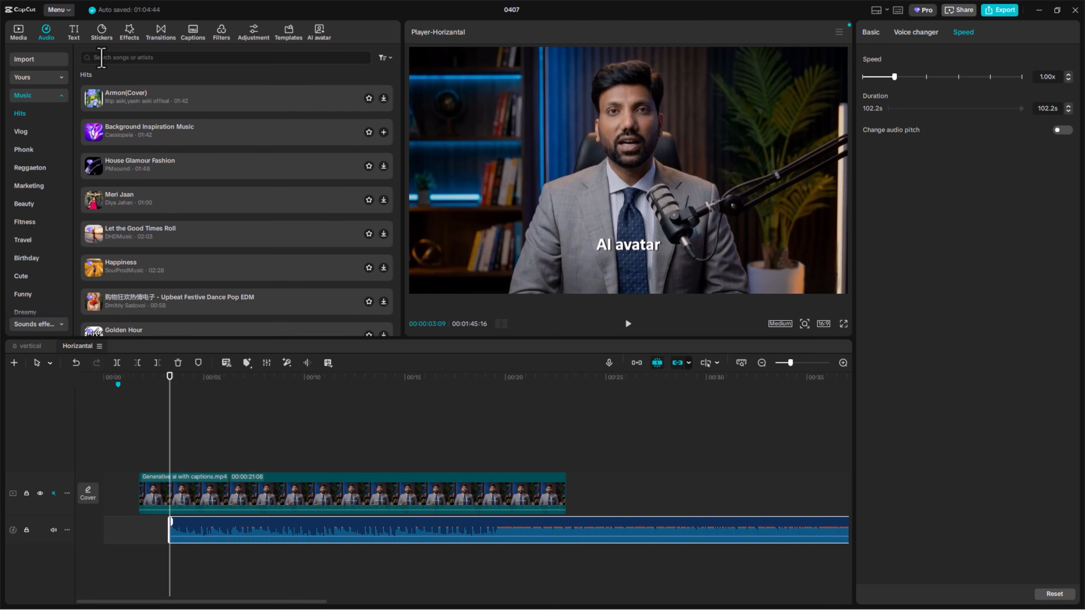
Search the music library for relax
click(101, 58)
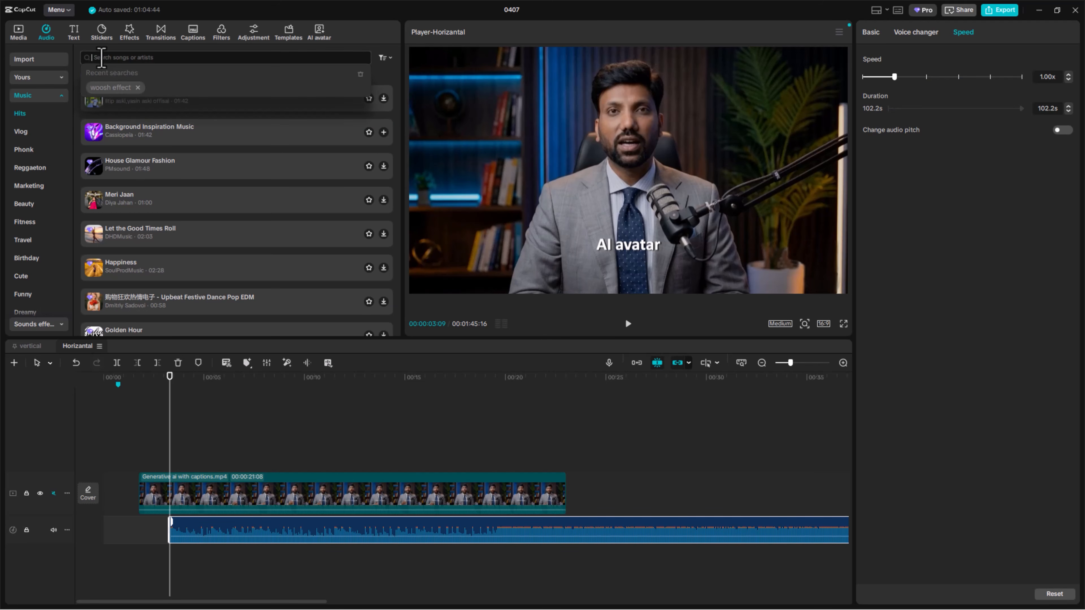
text(rela)
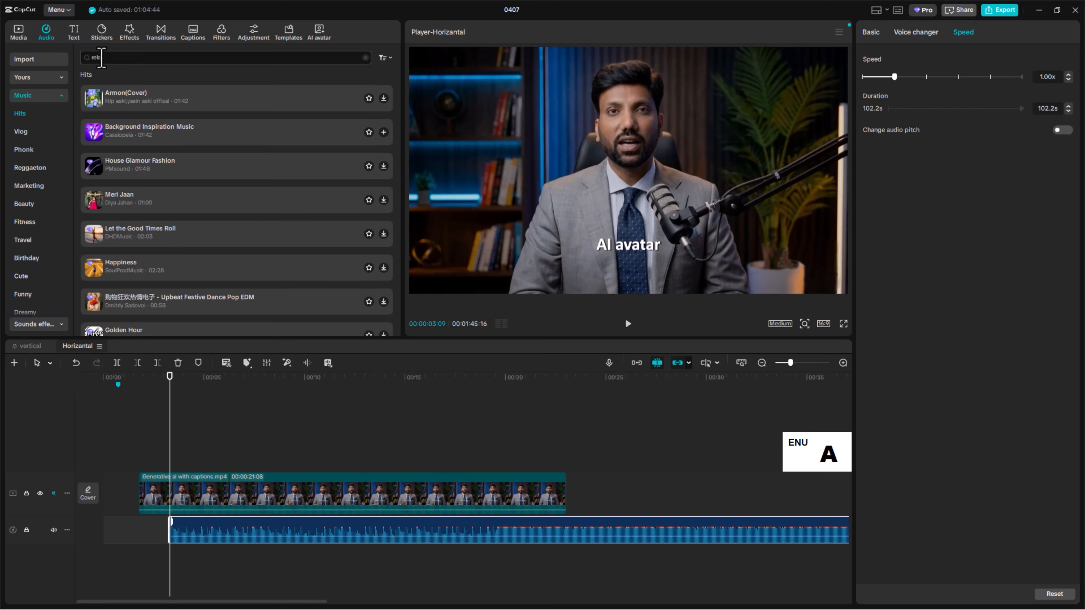
text(x)
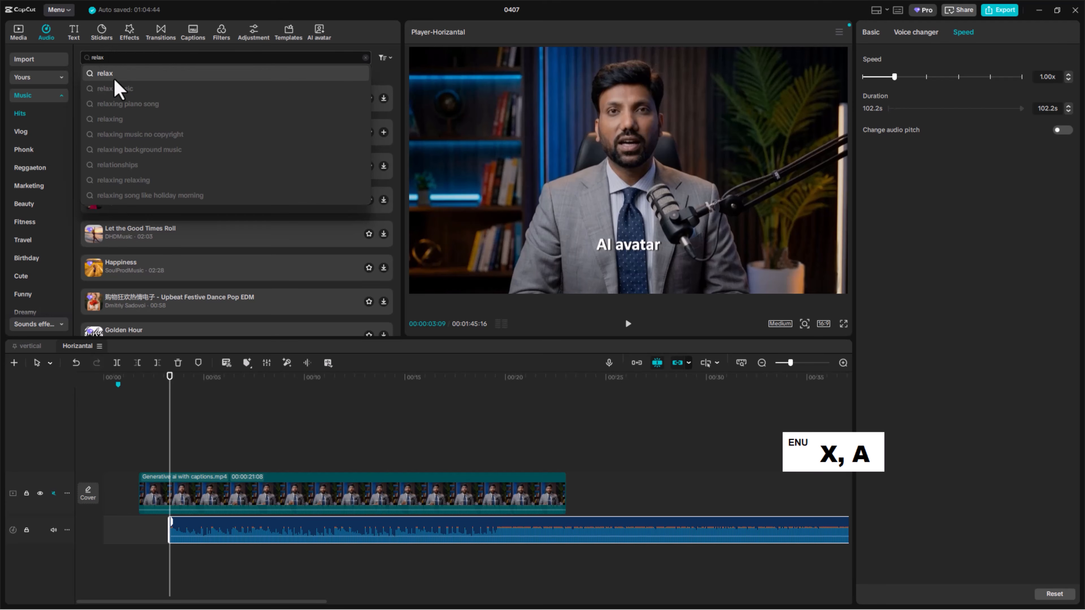
click(116, 76)
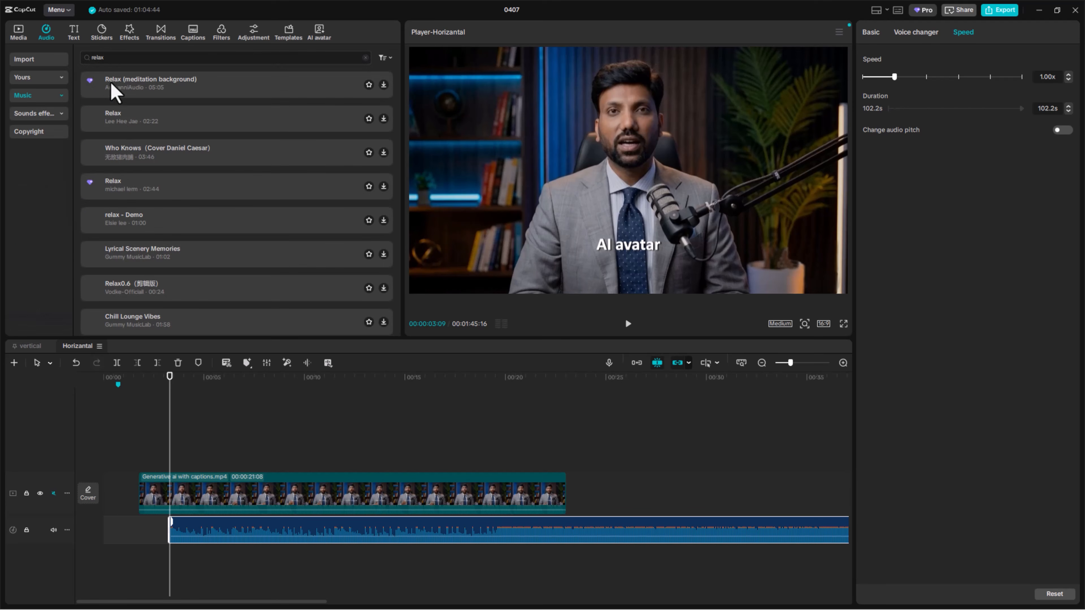
Preview the 02:22 Relax track, try to add it to the favorites, and close the sign-in window
click(92, 122)
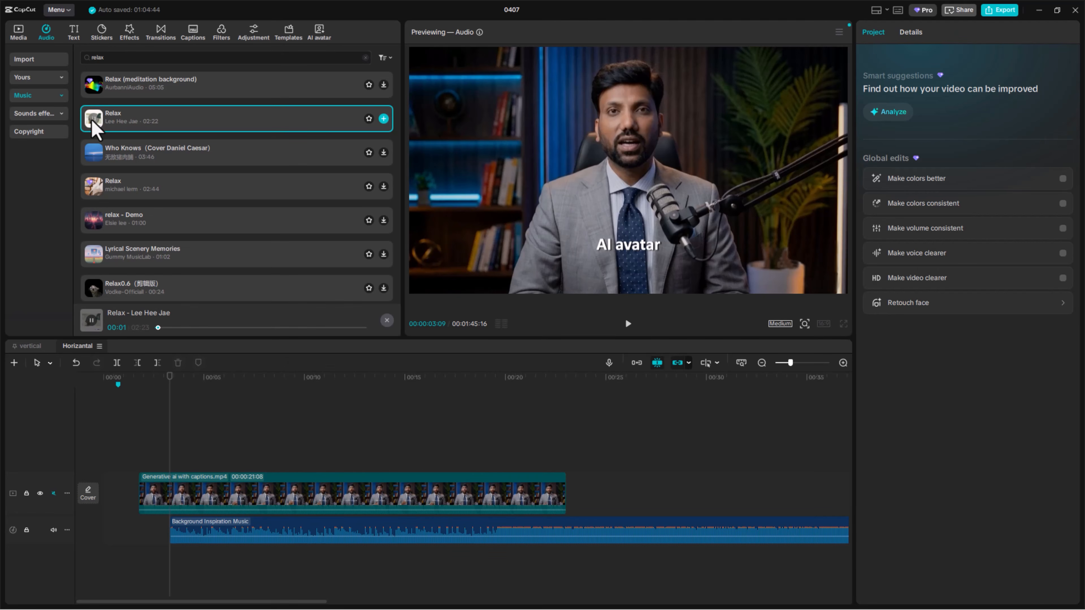
click(92, 121)
click(369, 119)
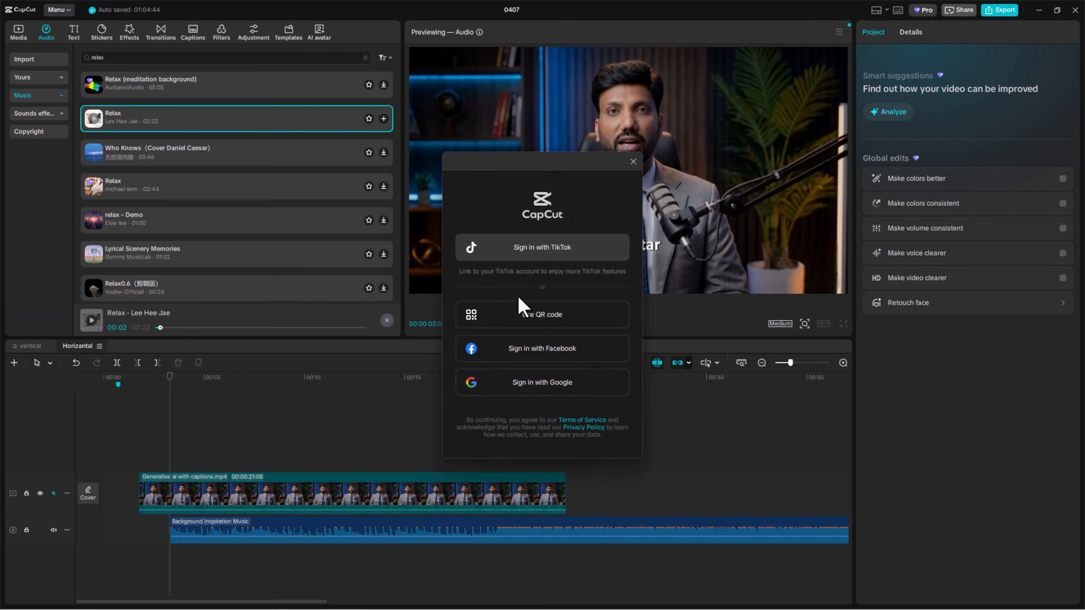
click(633, 162)
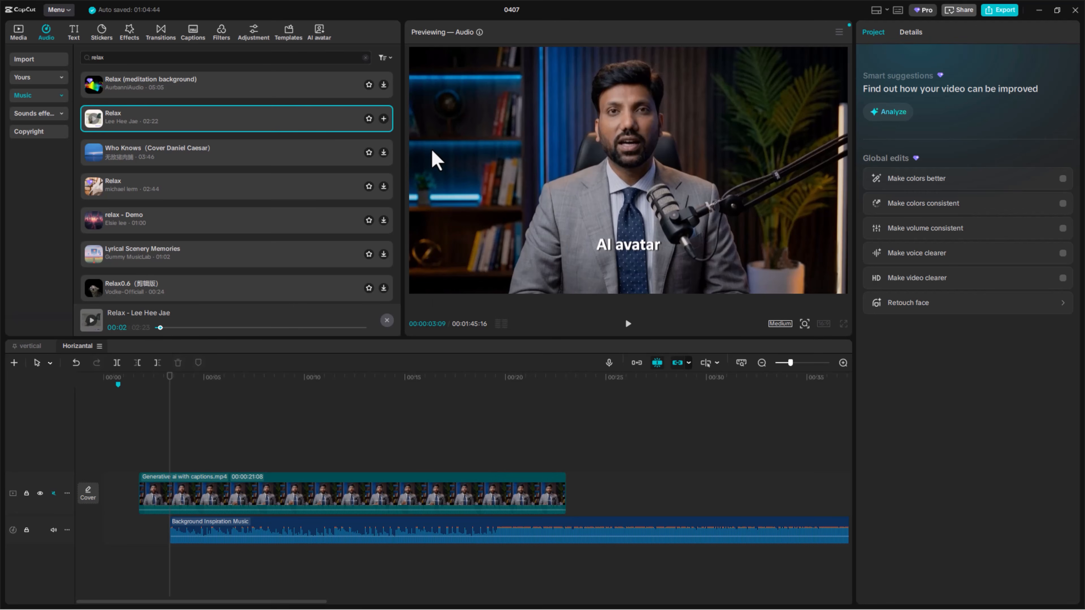
Add the 02:22 Relax track to the timeline at the playhead and delete the Background Inspiration Music clip
click(384, 118)
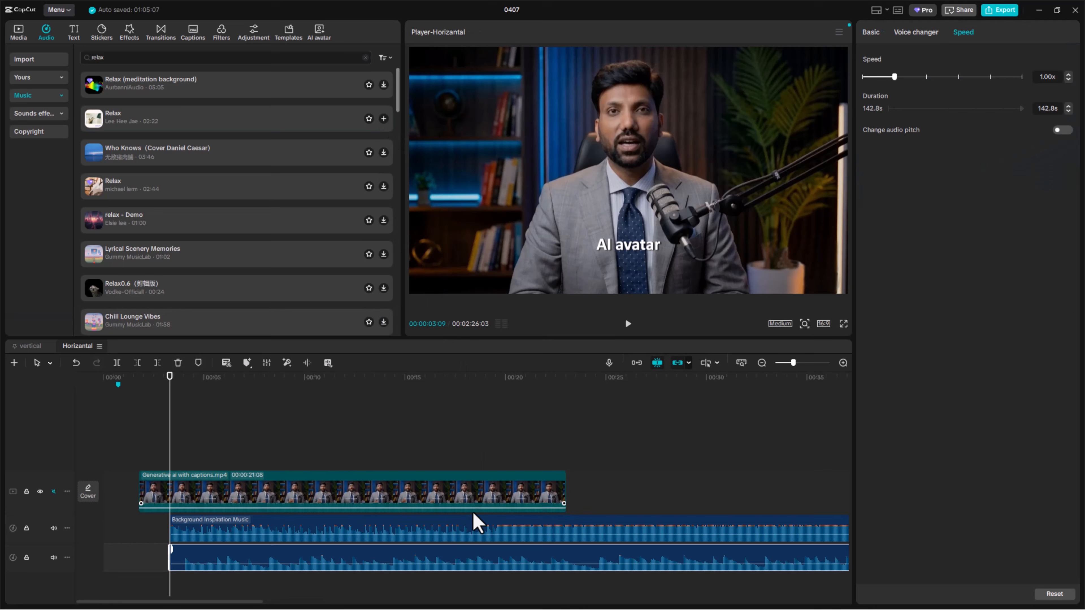
click(464, 538)
key(Delete)
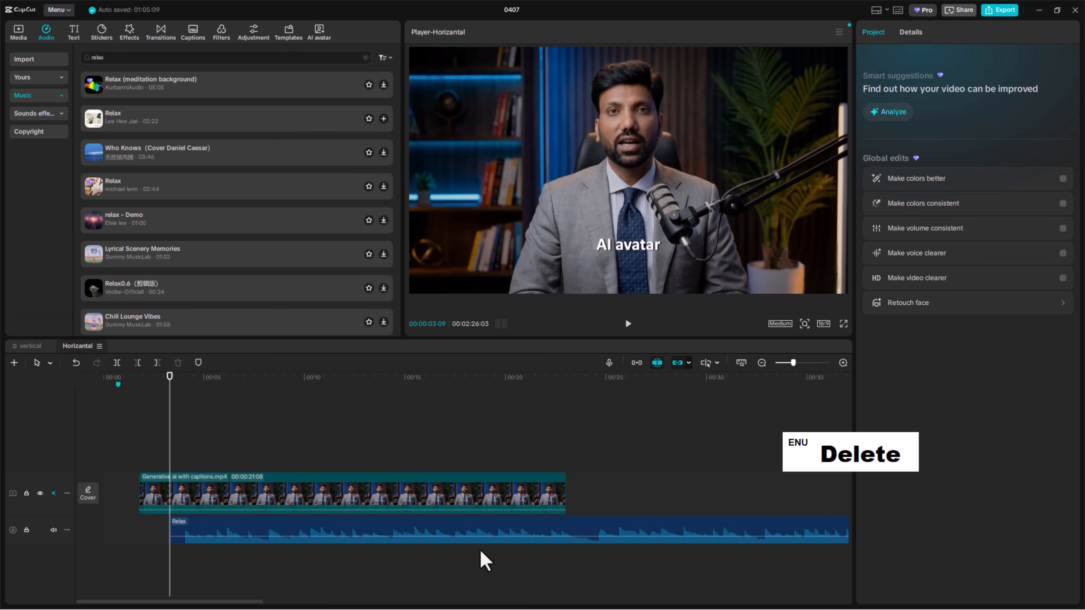
Shift the Relax clip slightly earlier on the timeline and run the sound copyright check
click(475, 534)
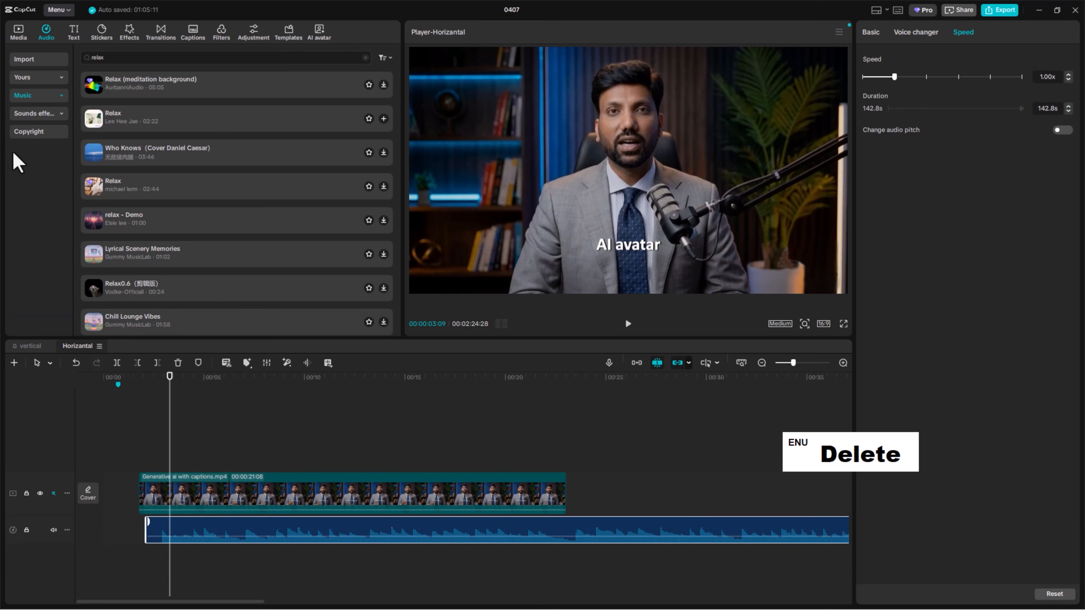
click(38, 132)
click(379, 93)
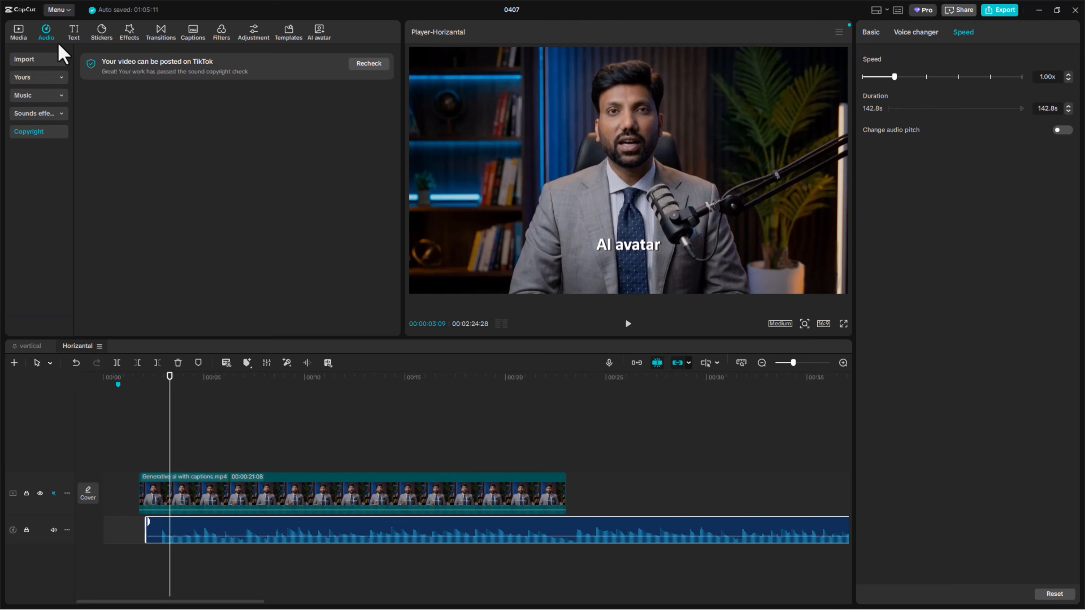
Search the sound effects for fire and preview The crackling fire and the sound of fire
click(38, 115)
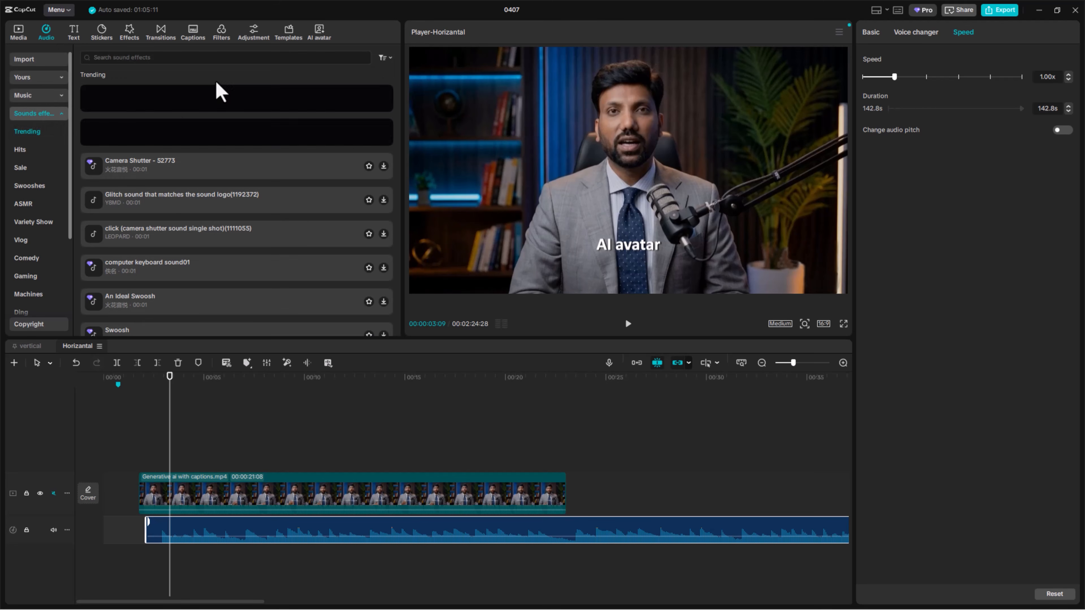
click(196, 58)
text(fire)
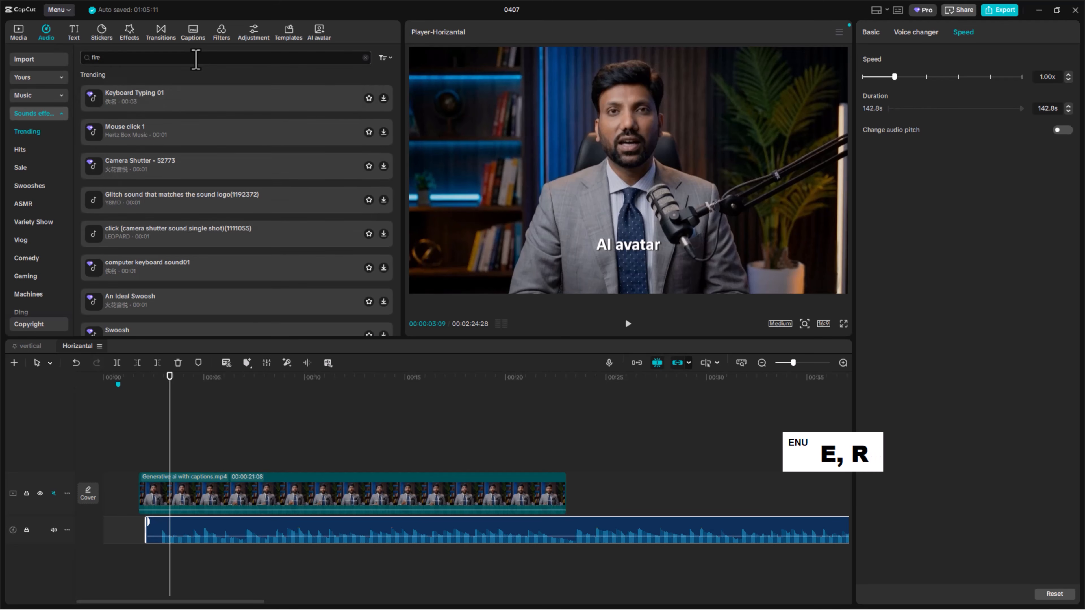
key(Return)
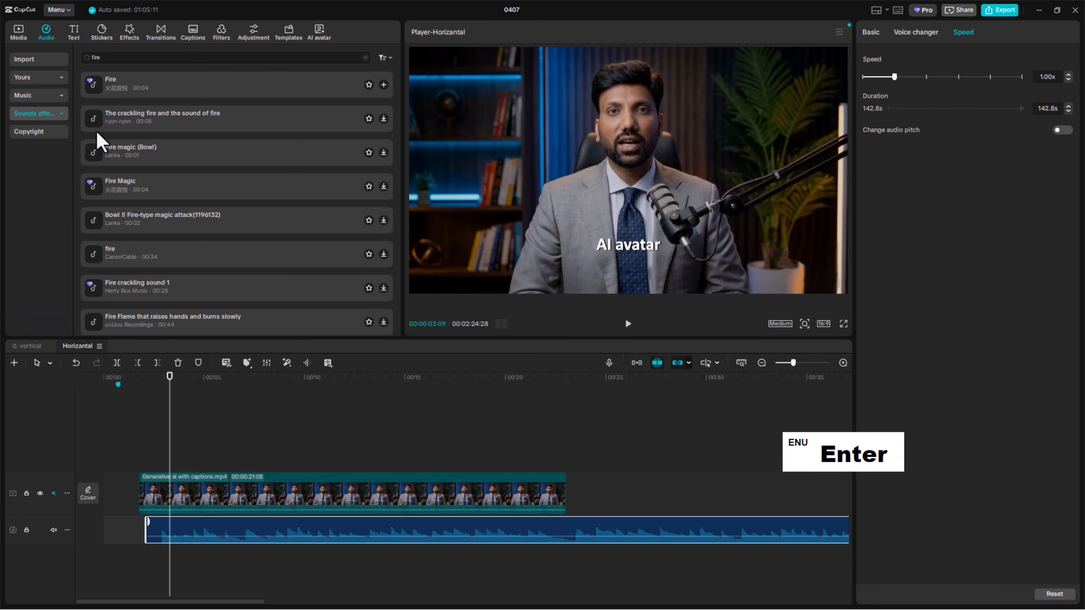
click(95, 122)
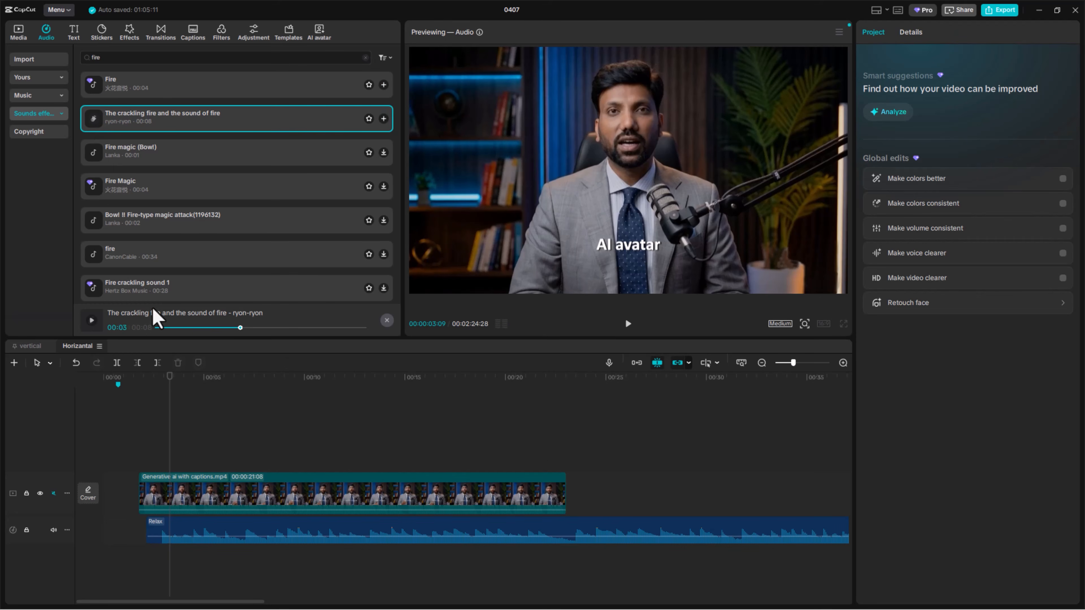
Delete the Relax music clip from the timeline
click(641, 534)
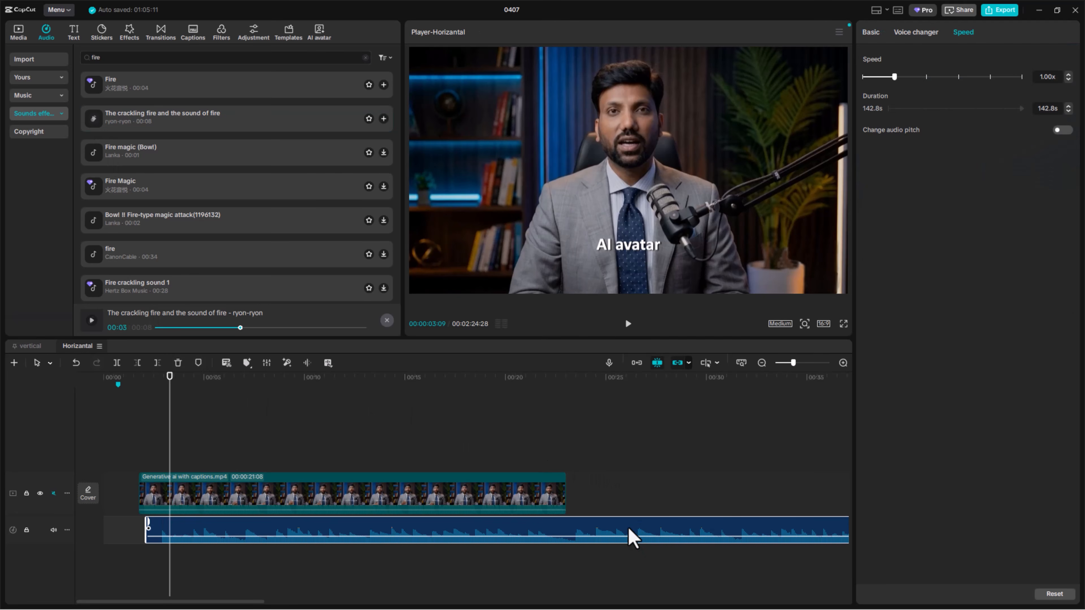
key(Delete)
Examine the audio and speed properties of the Generative ai with captions video clip
click(522, 507)
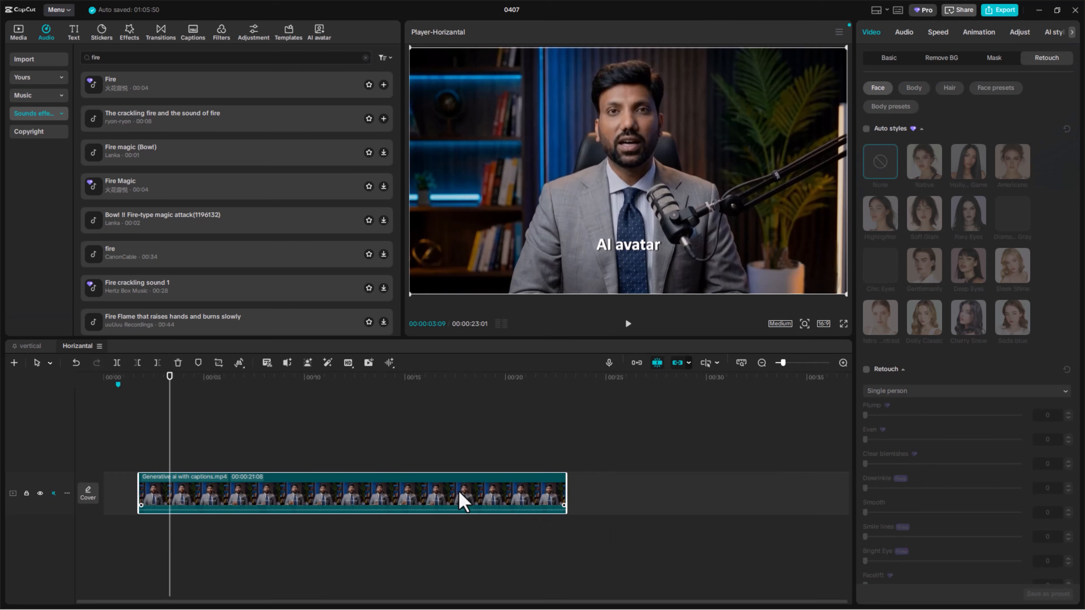
click(911, 35)
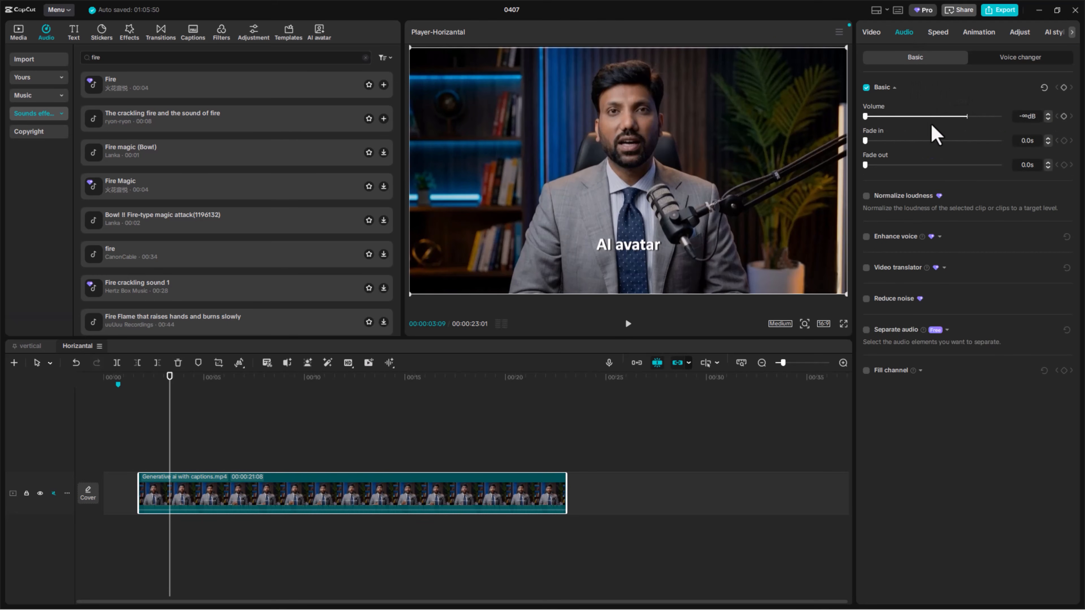
click(938, 33)
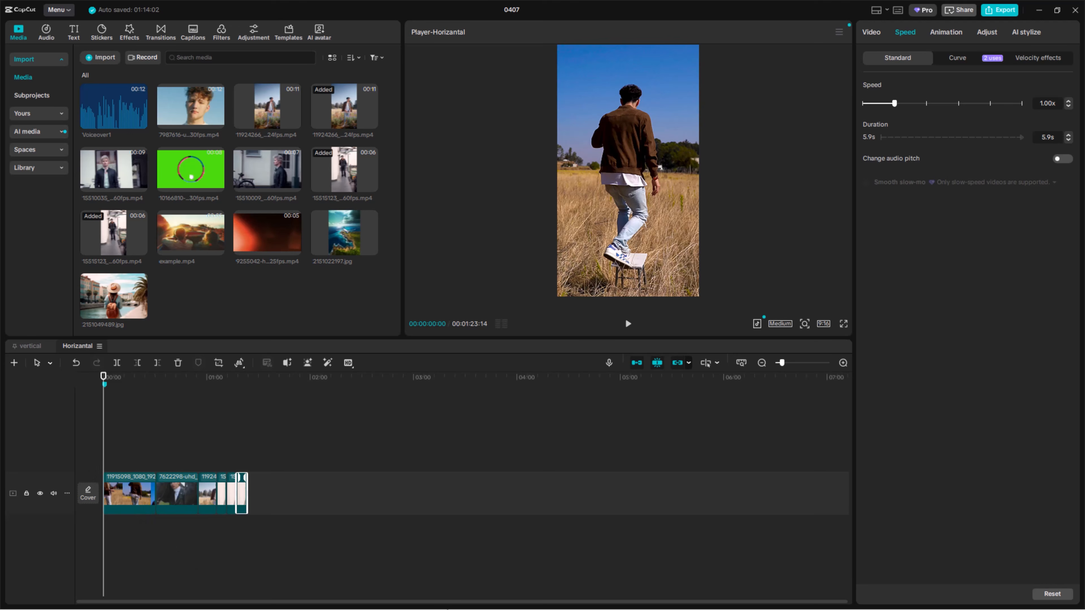
Speed up the first timeline clip to 1.42x, raise it to 2.00x, and play back the result
click(131, 500)
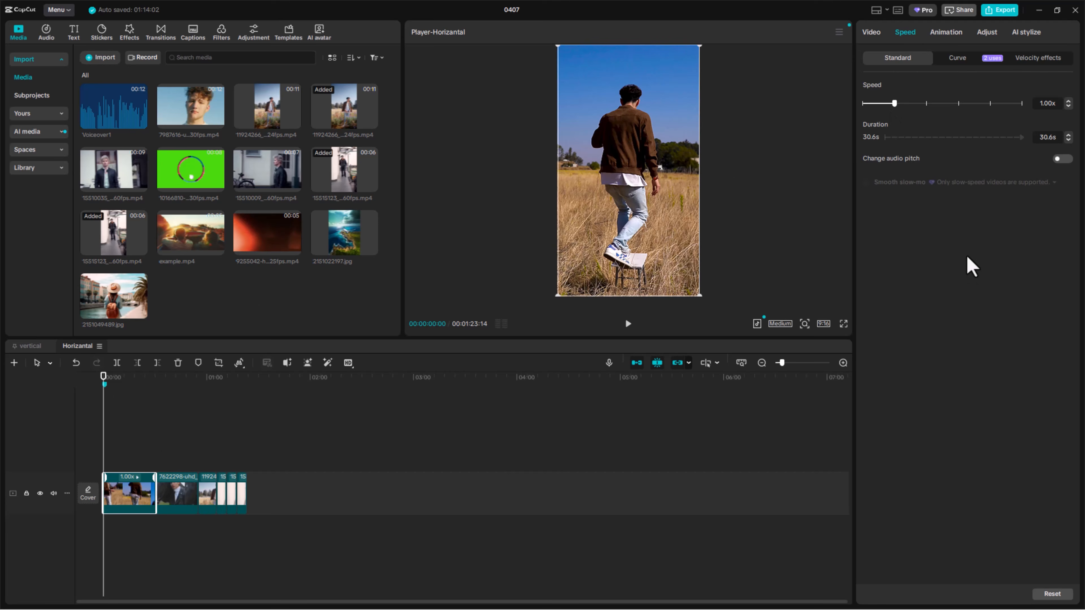
drag(895, 104, 908, 104)
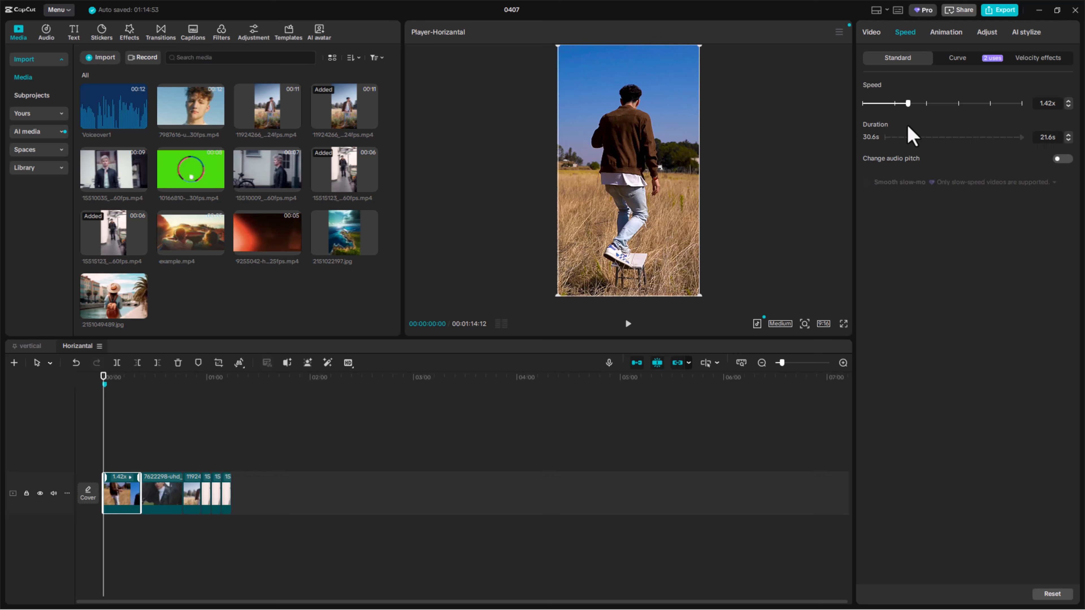
drag(908, 104, 926, 104)
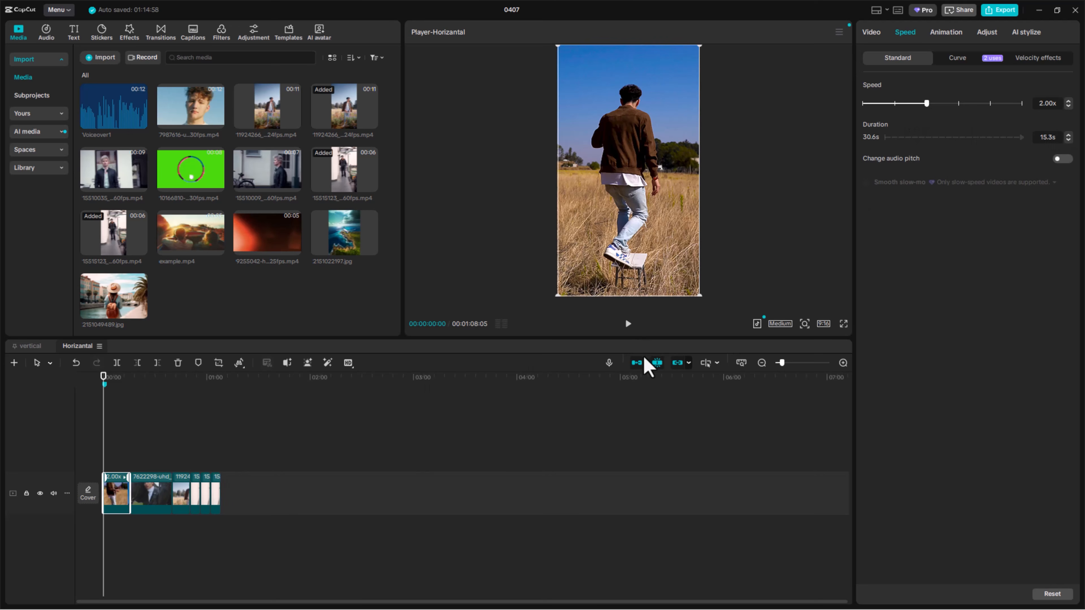
key(space)
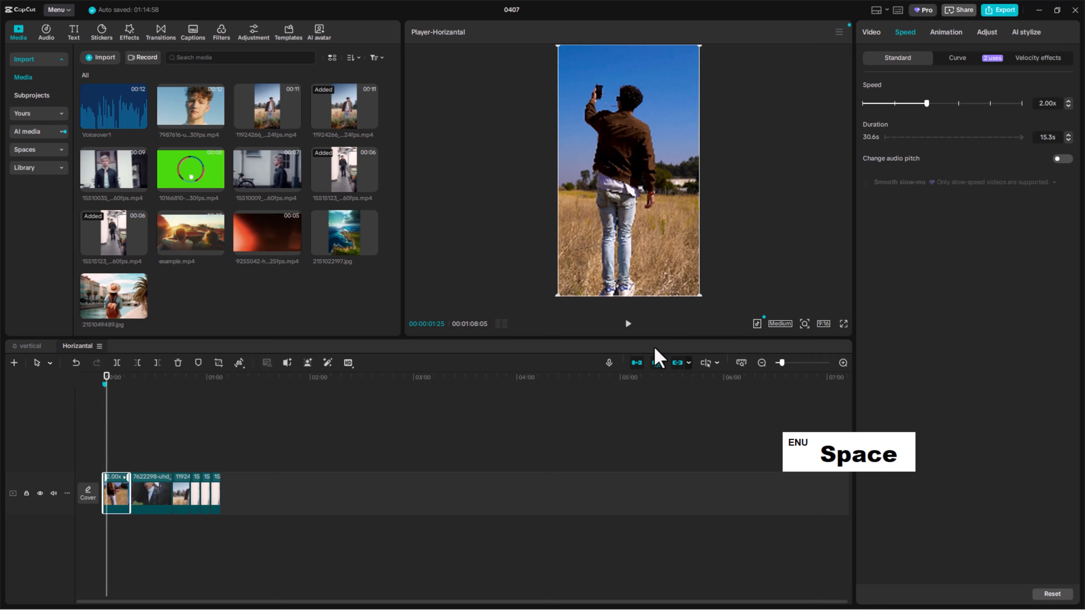
key(space)
Raise the first clip's speed to 3.02x, set its duration to 7 s, and play back the result
drag(932, 104, 937, 104)
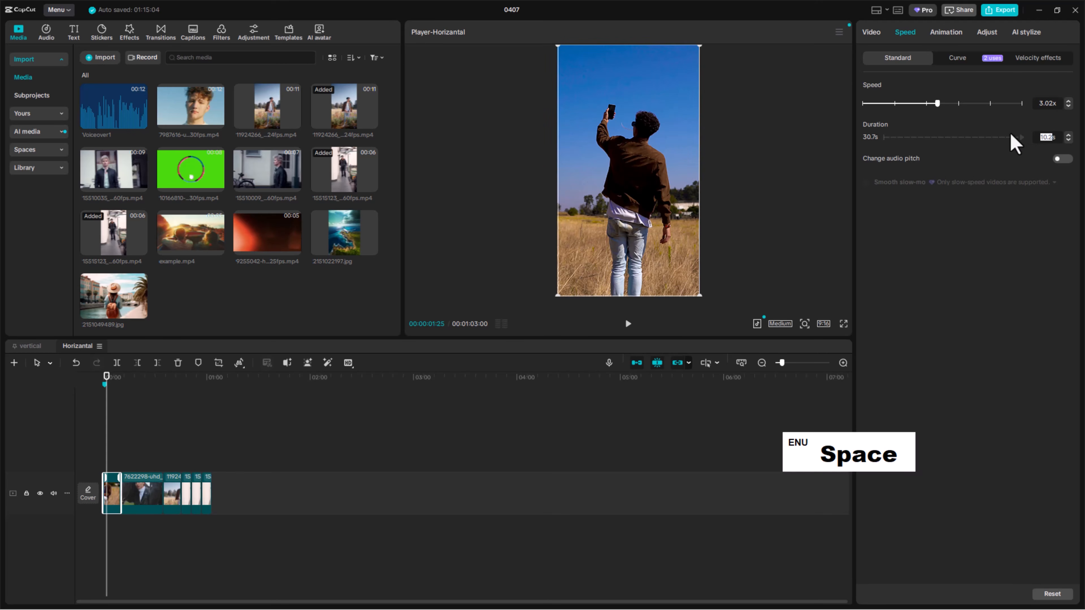
text(7s)
key(Return)
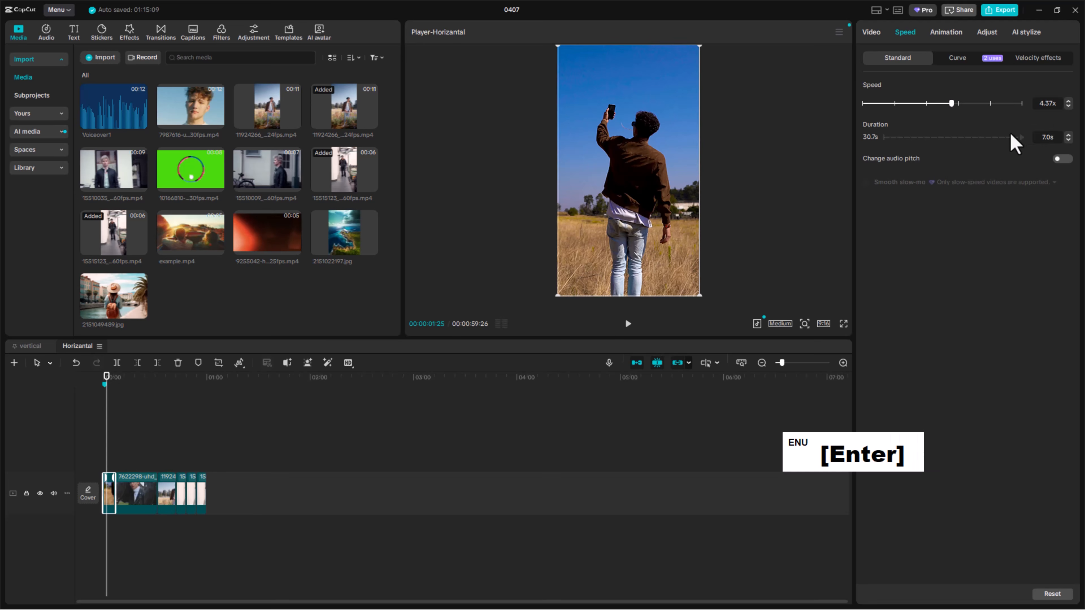
key(space)
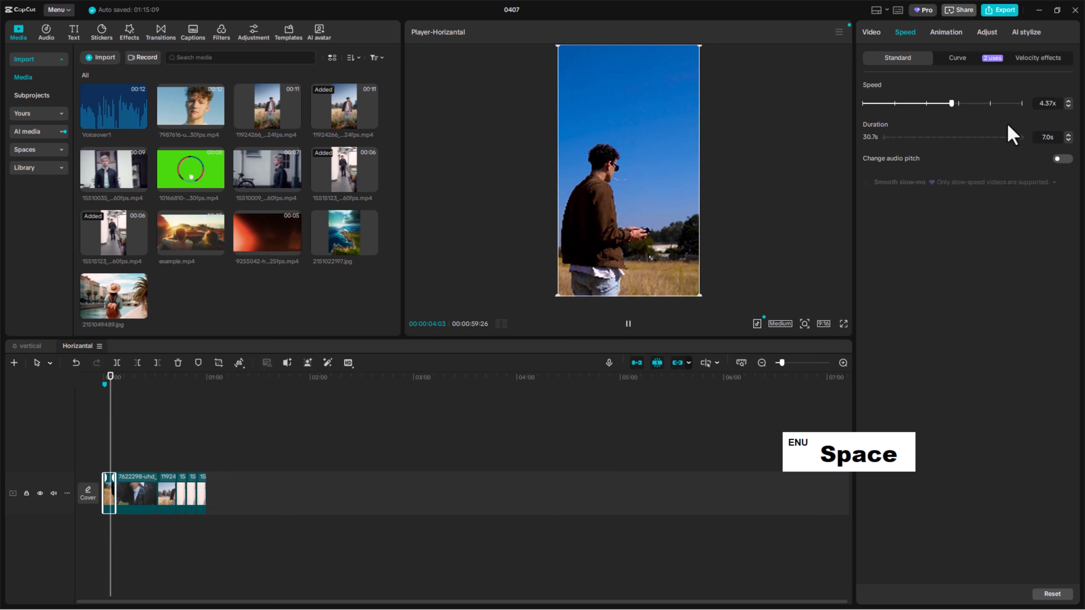
key(space)
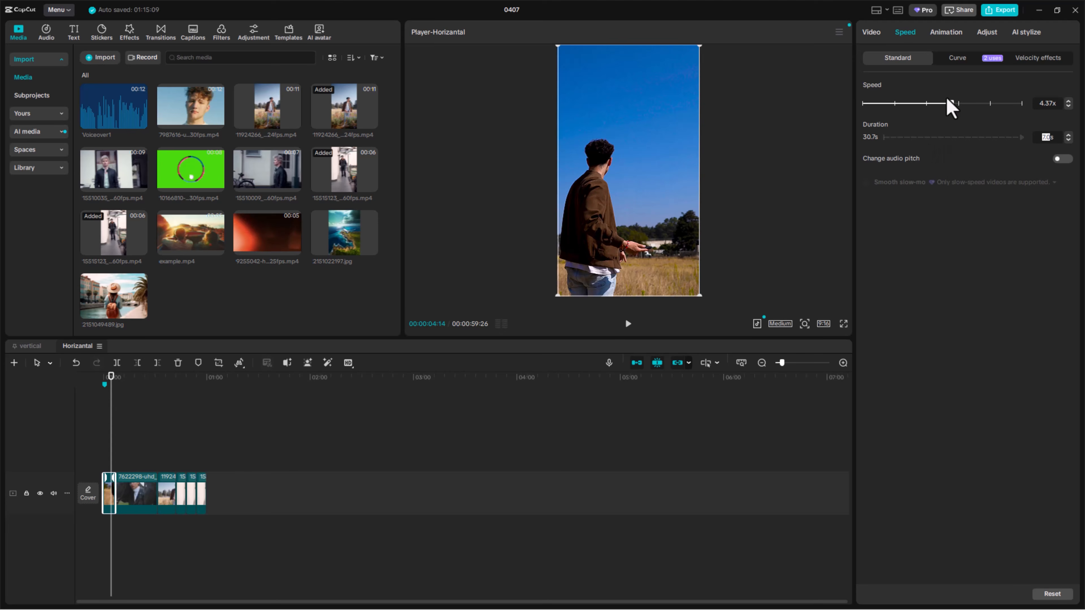
Apply the Custom speed curve to the first clip on the timeline
click(947, 60)
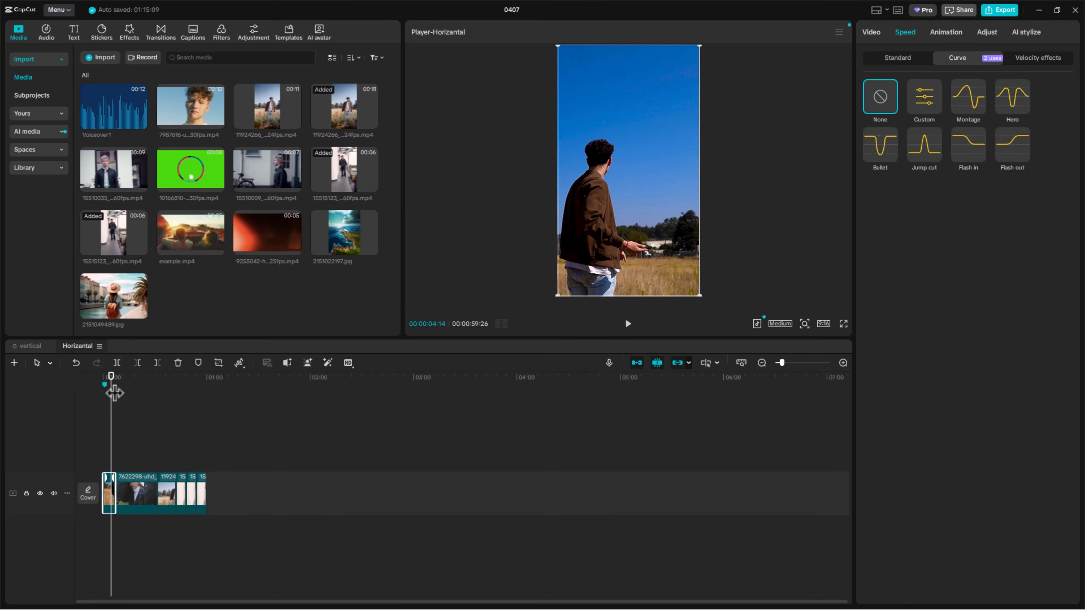
drag(111, 387, 128, 392)
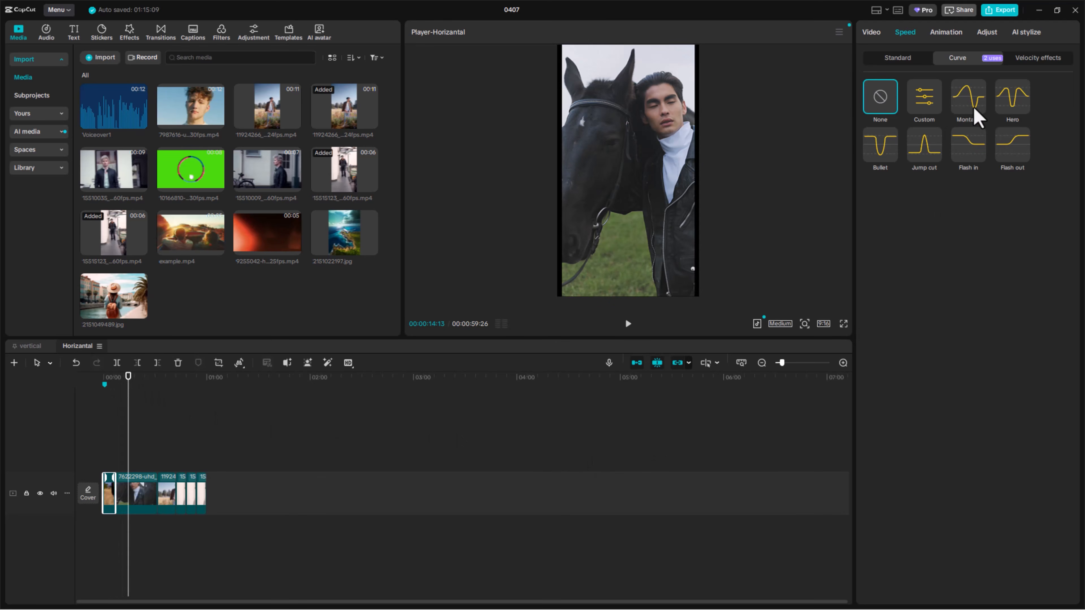
click(923, 103)
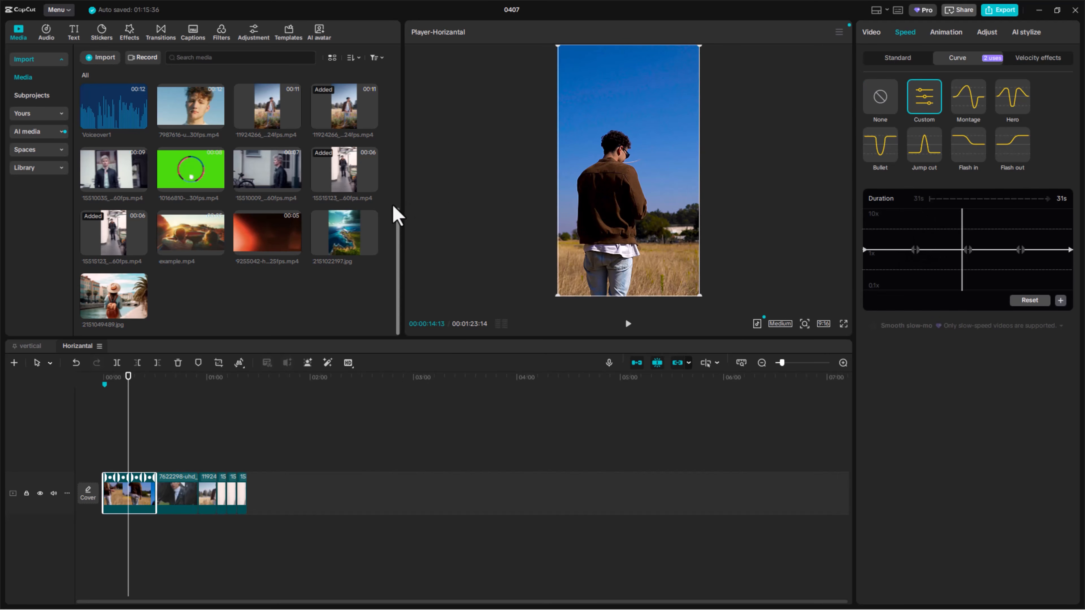
Add the 6826181 car video to the end of the timeline and show a frame from its middle
scroll(304, 239, up, 2)
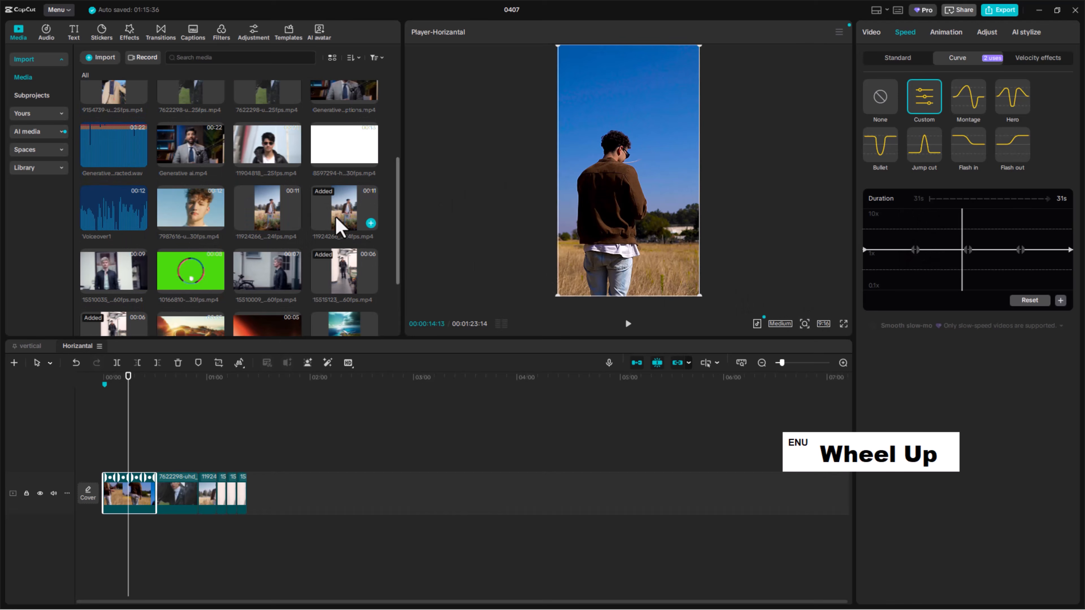
scroll(339, 225, up, 3)
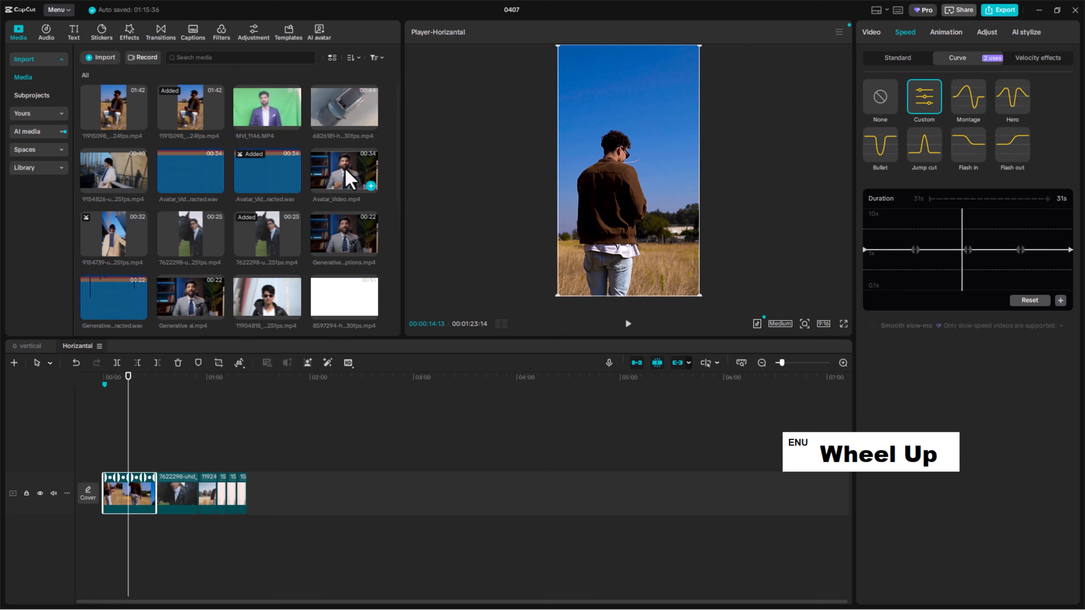
drag(361, 114, 269, 491)
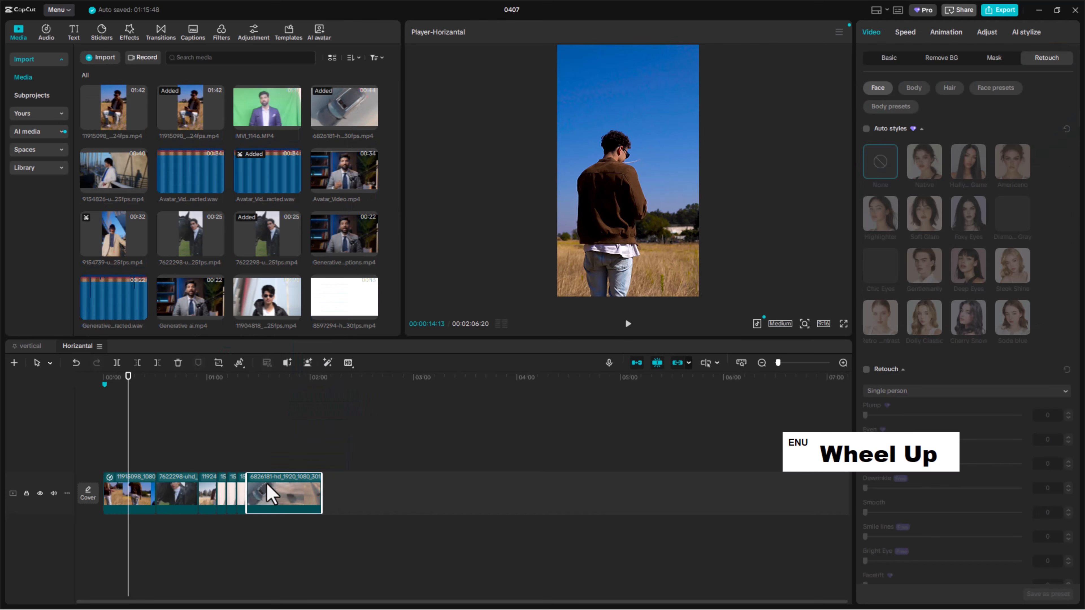
click(278, 387)
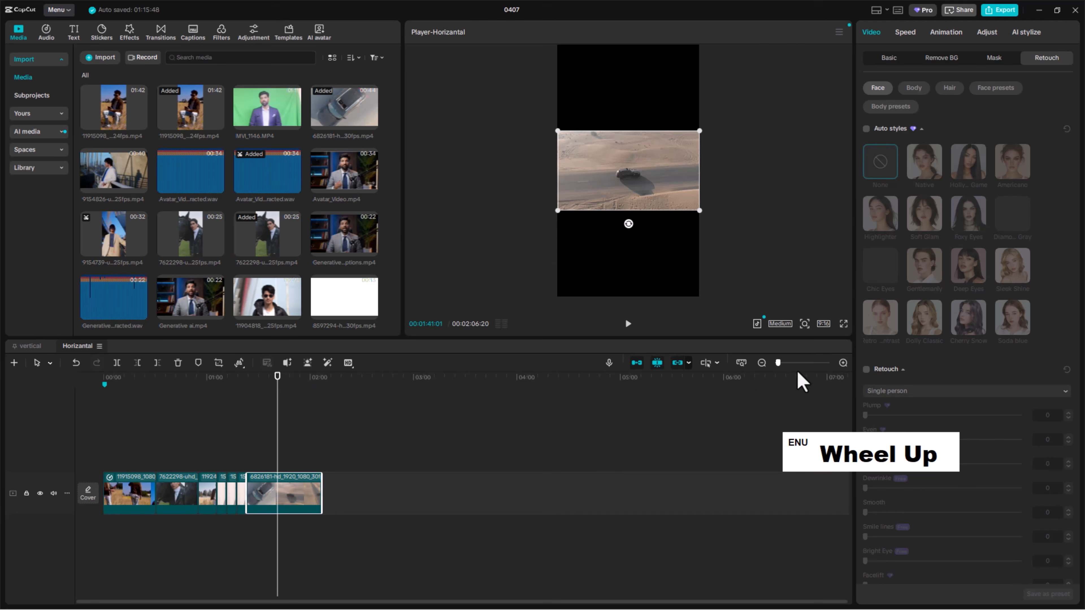
Change the project's aspect ratio to 16:9 and move the playhead to the start of the car clip
click(825, 327)
click(852, 376)
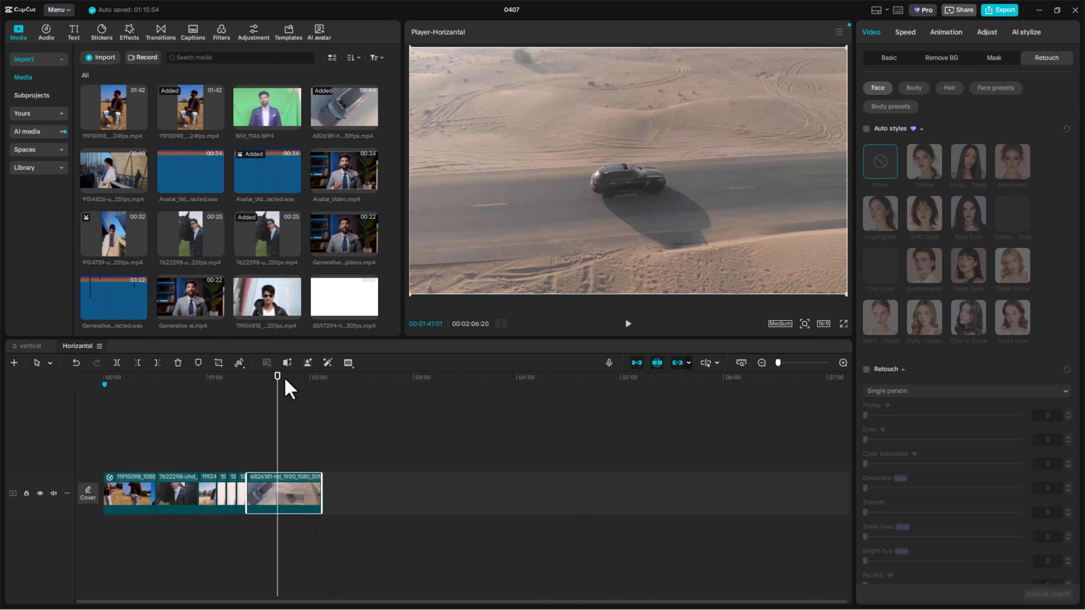
drag(278, 378, 248, 379)
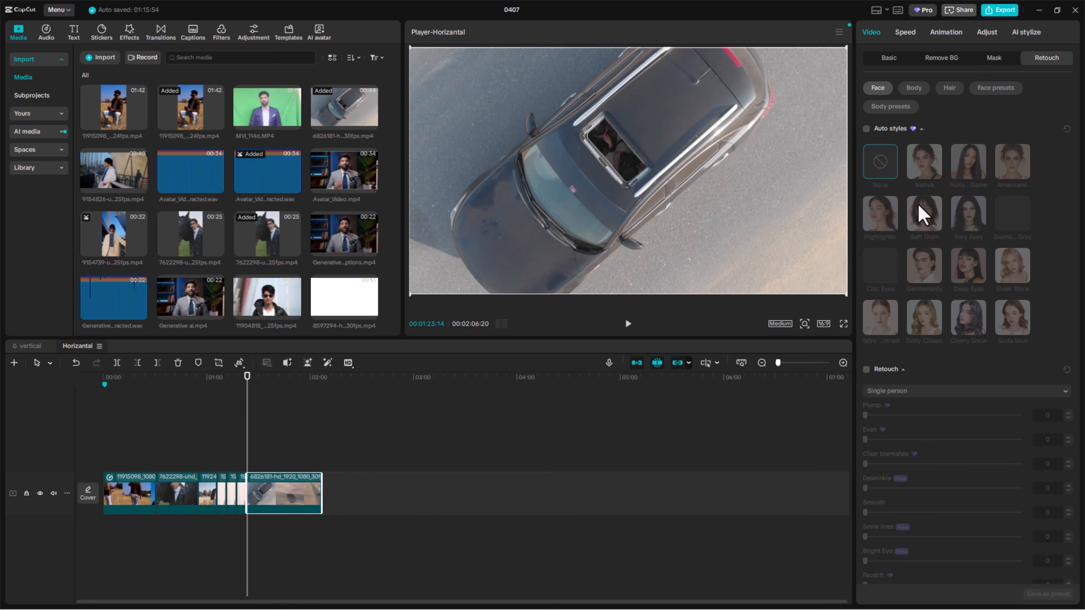
Try the Bullet speed curve on the selected car clip, preview the playback, and undo the curve
click(904, 36)
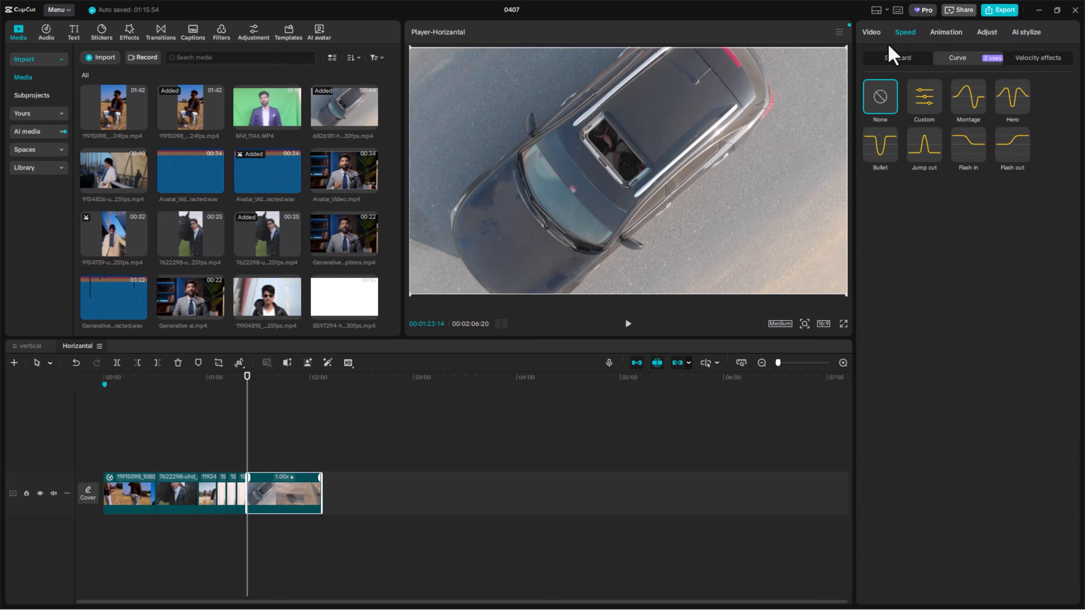
click(875, 158)
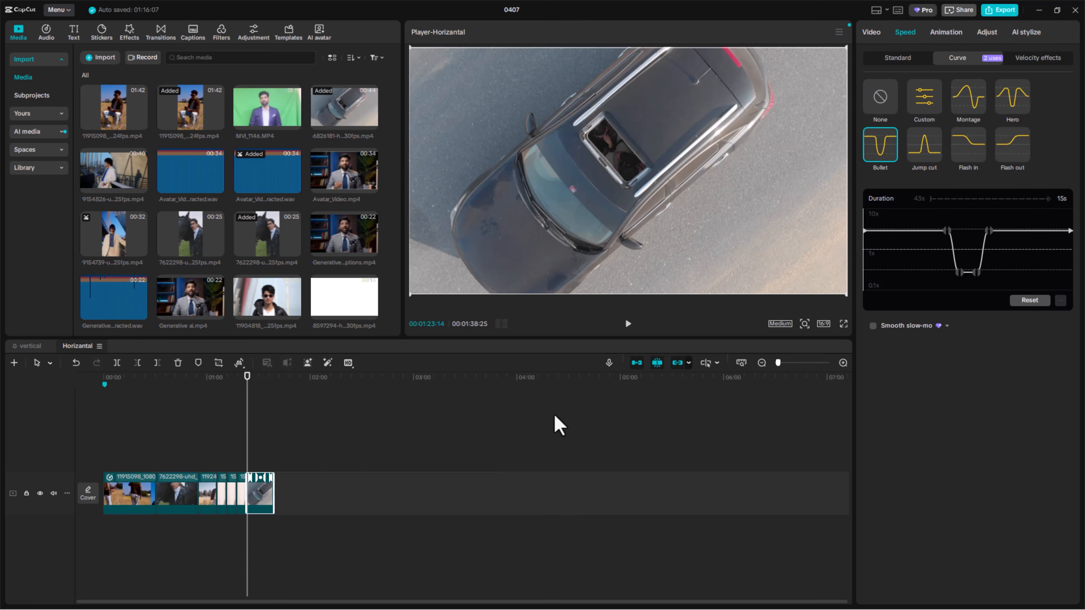
click(628, 323)
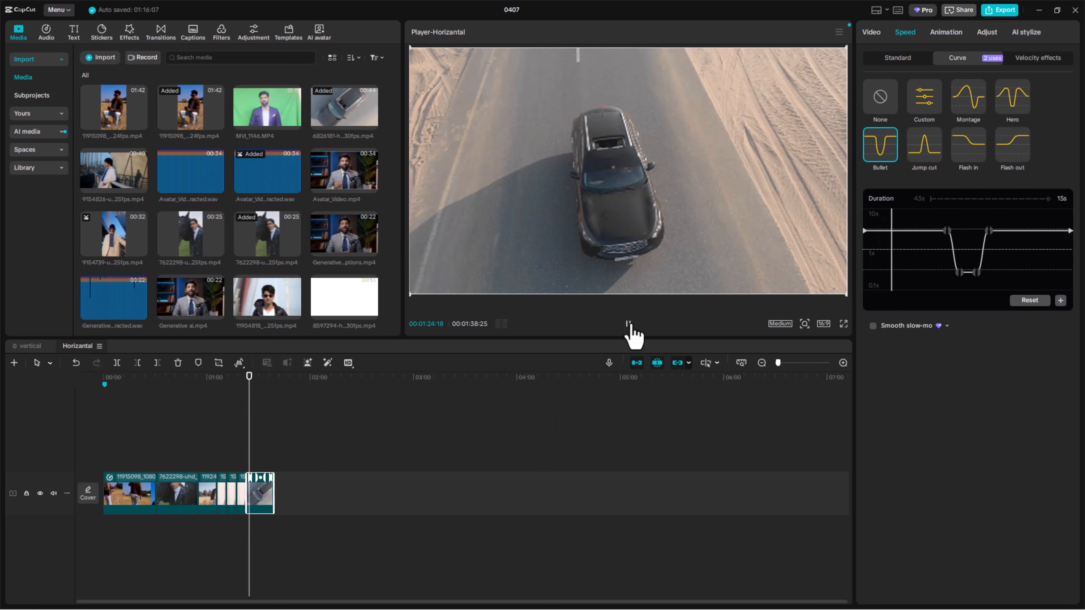
click(628, 325)
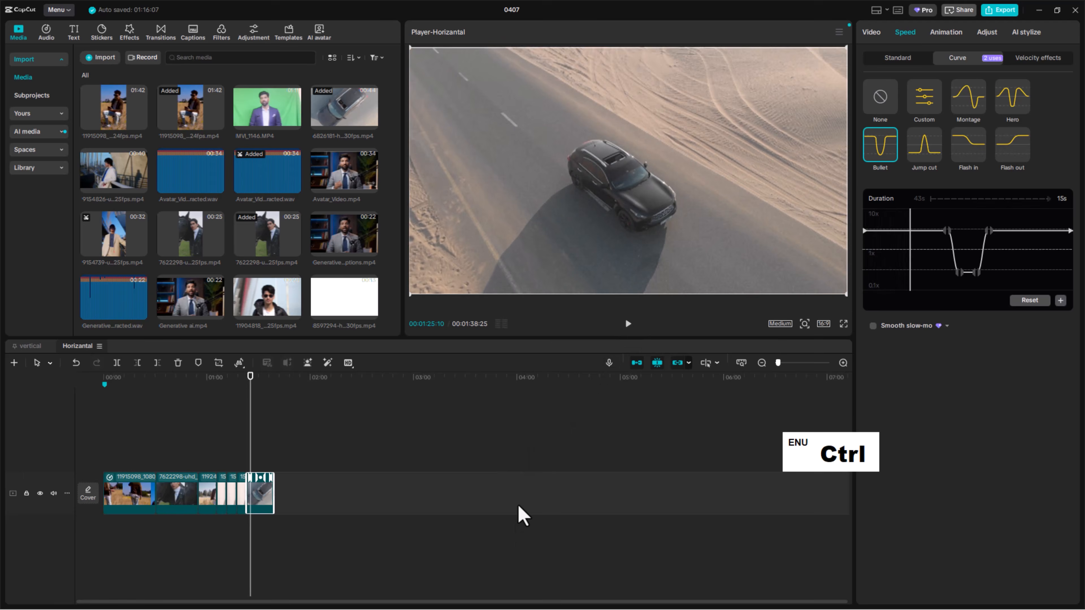
key(ctrl+z)
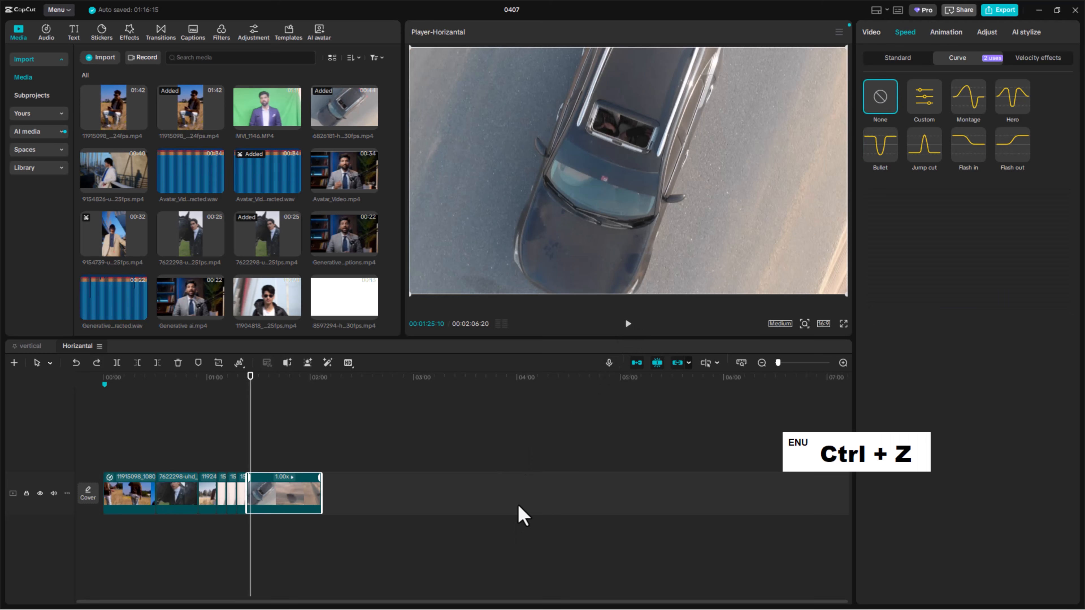
Apply the Custom speed curve to the car clip, raising the start and middle points and lowering the second point below 1x
click(928, 103)
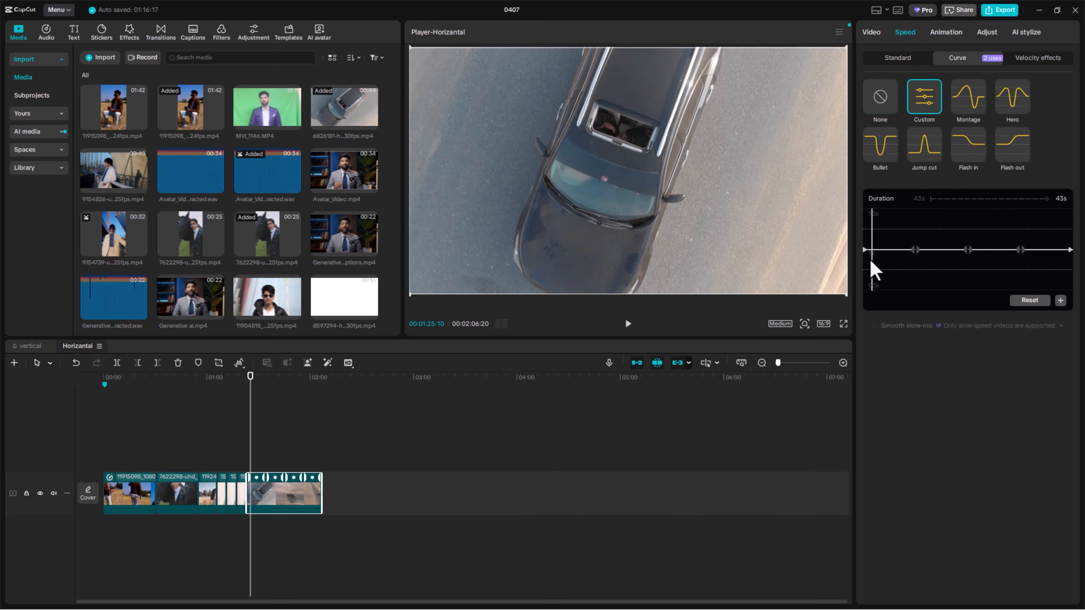
drag(863, 252, 864, 220)
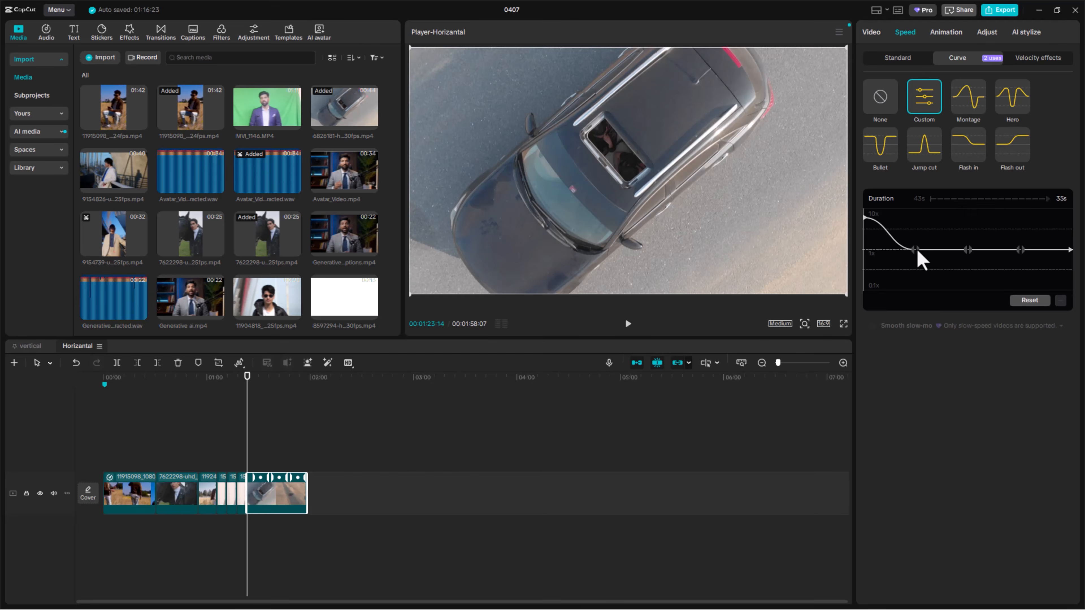
drag(917, 253, 915, 260)
click(865, 218)
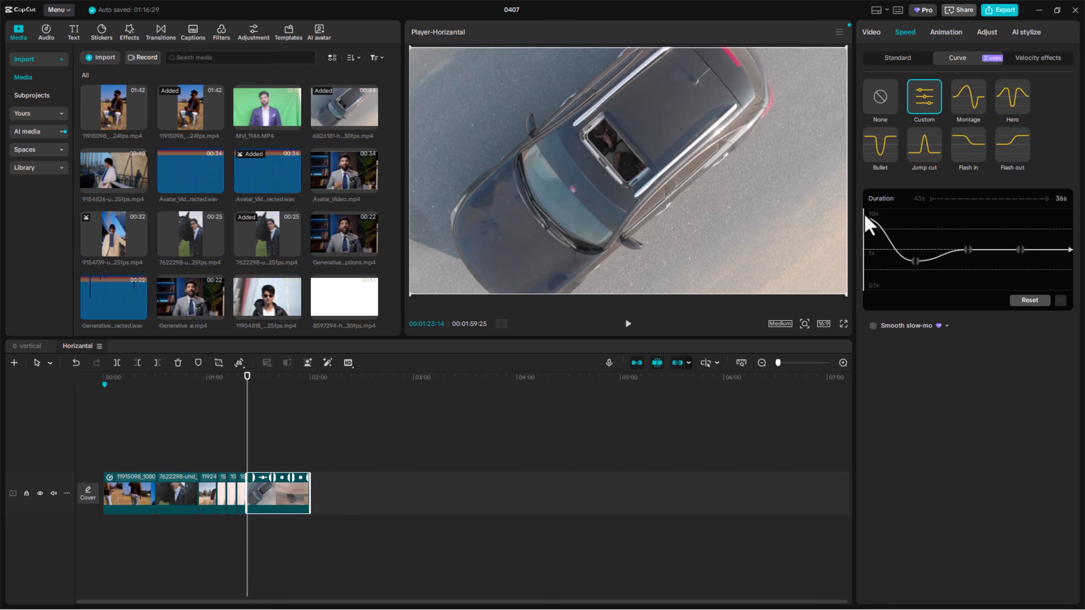
drag(866, 217, 968, 227)
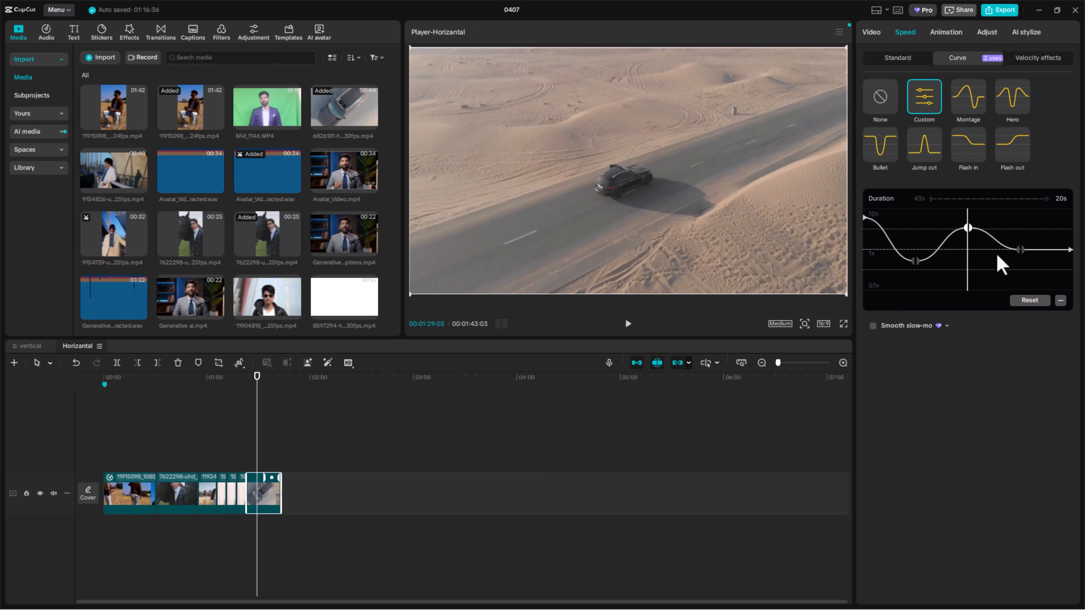
drag(914, 262, 901, 262)
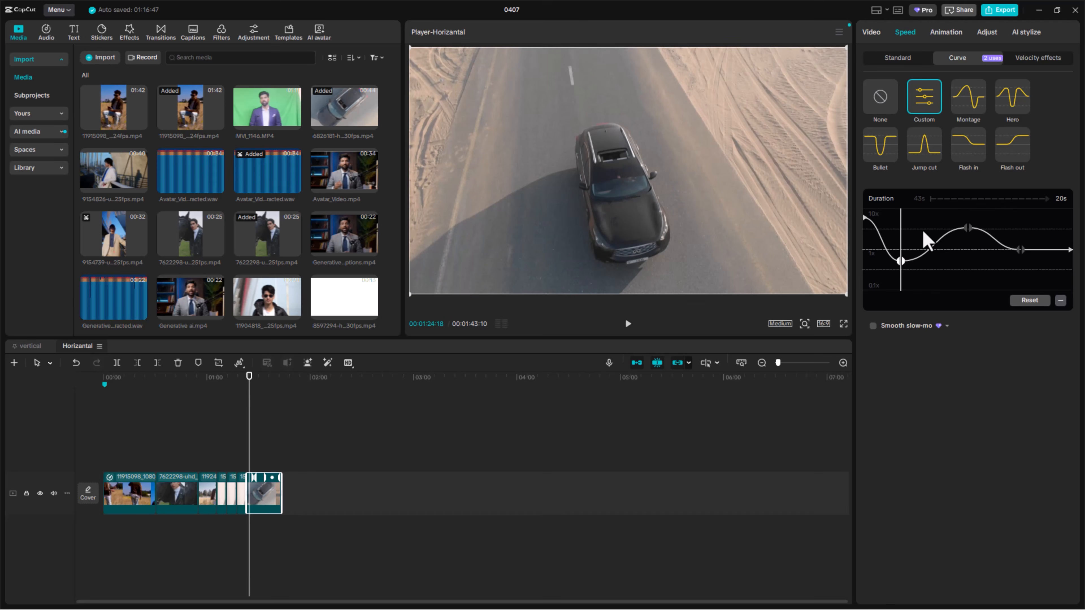
Add a speed point between the dip and the peak of the car clip's curve, and lengthen the slow section on the clip
drag(909, 223, 928, 249)
click(1060, 303)
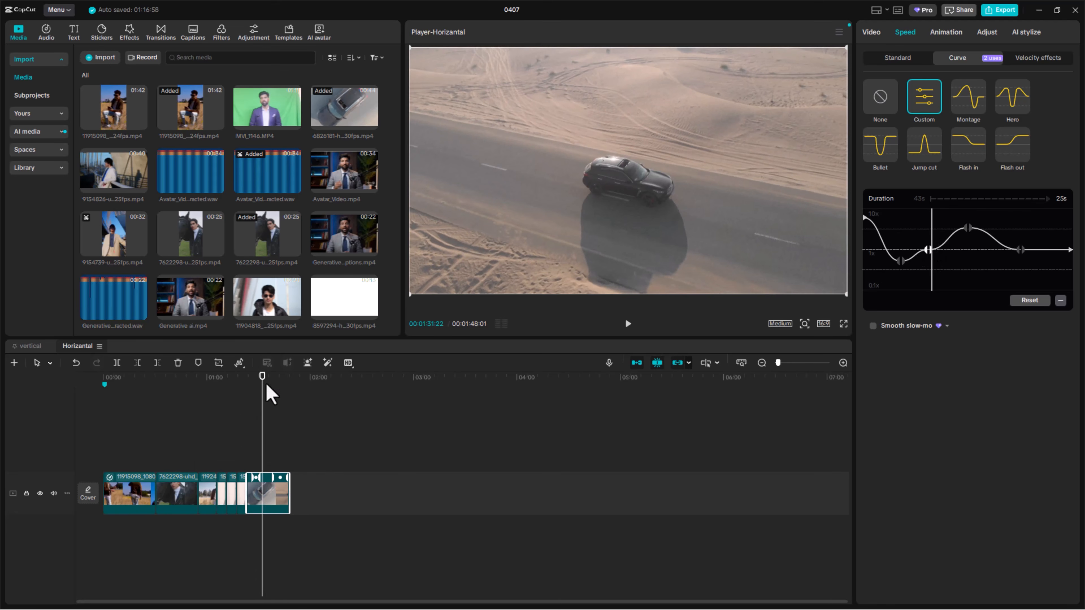
mouse_move(259, 478)
mouse_down()
mouse_move(292, 478)
mouse_move(266, 477)
mouse_up()
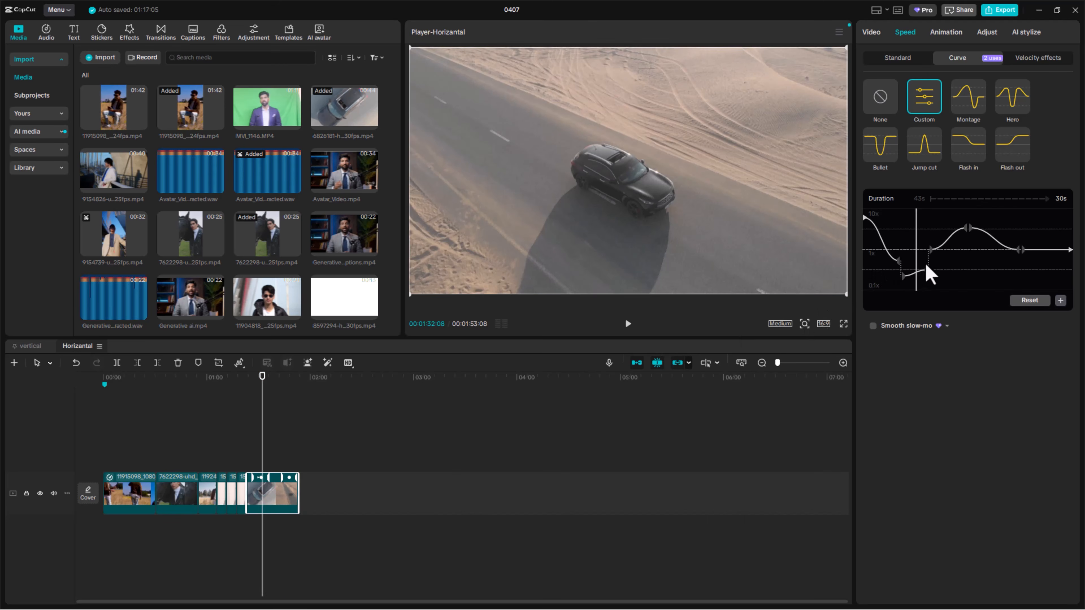
Preview the playback of the car clip from the start of its slow section
drag(911, 209, 900, 211)
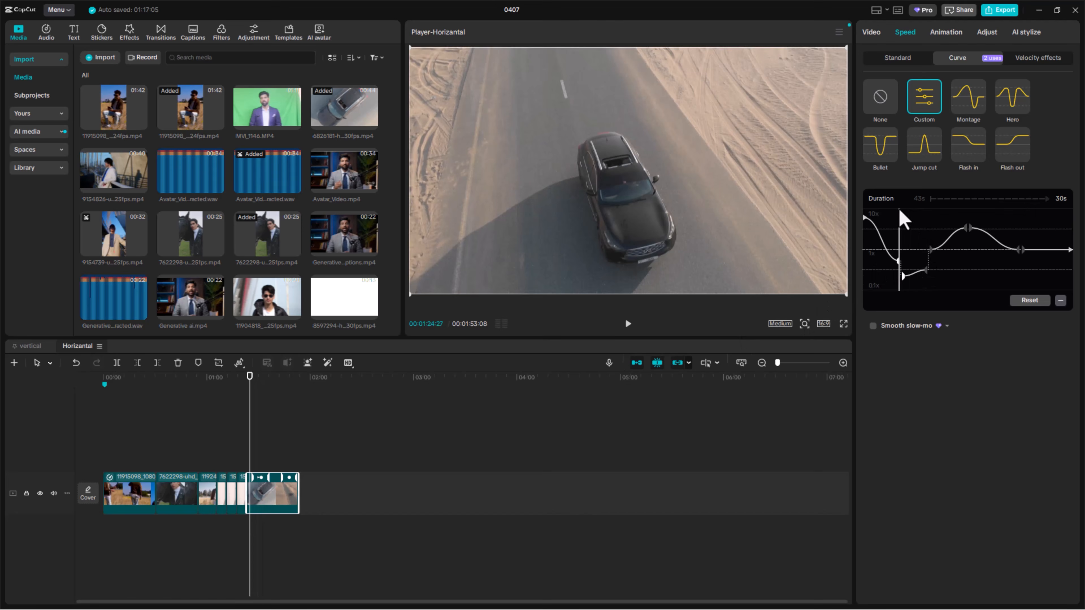
key(space)
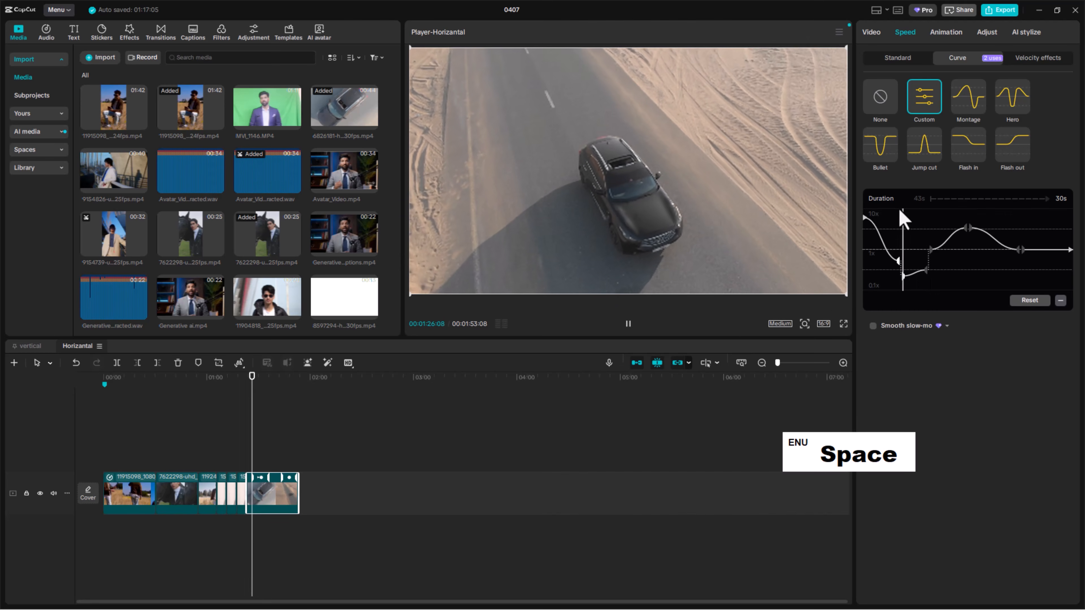
key(space)
Shorten the slow section of the car clip's speed curve, and reset the whole curve
mouse_move(930, 280)
mouse_down()
mouse_move(903, 279)
mouse_move(919, 281)
mouse_up()
drag(908, 216, 967, 224)
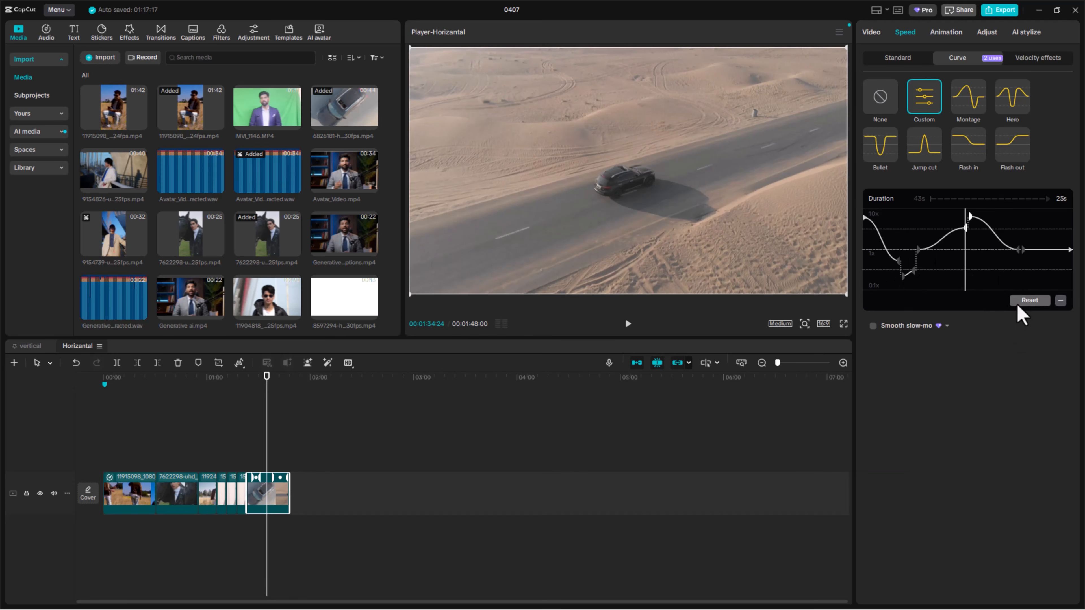
click(1036, 304)
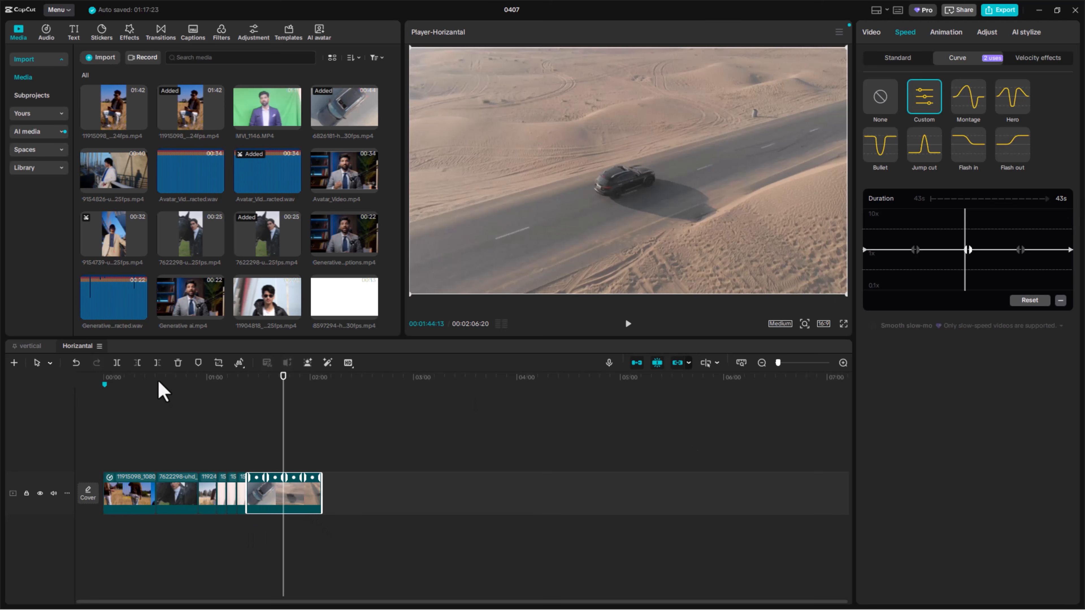
Set the project's aspect ratio to 9:16 while viewing the first clip
click(123, 382)
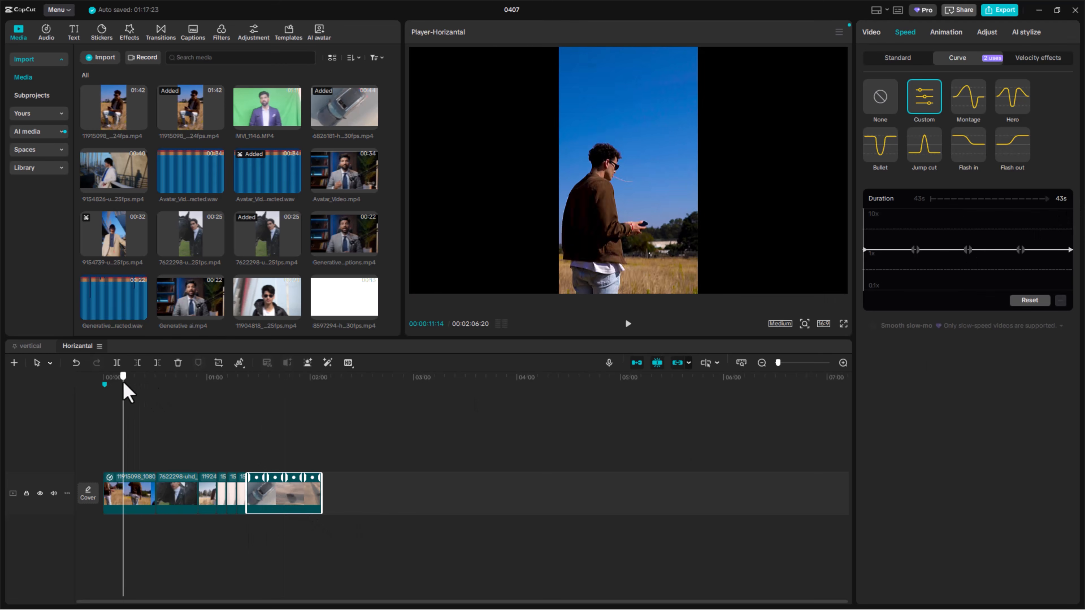
click(824, 325)
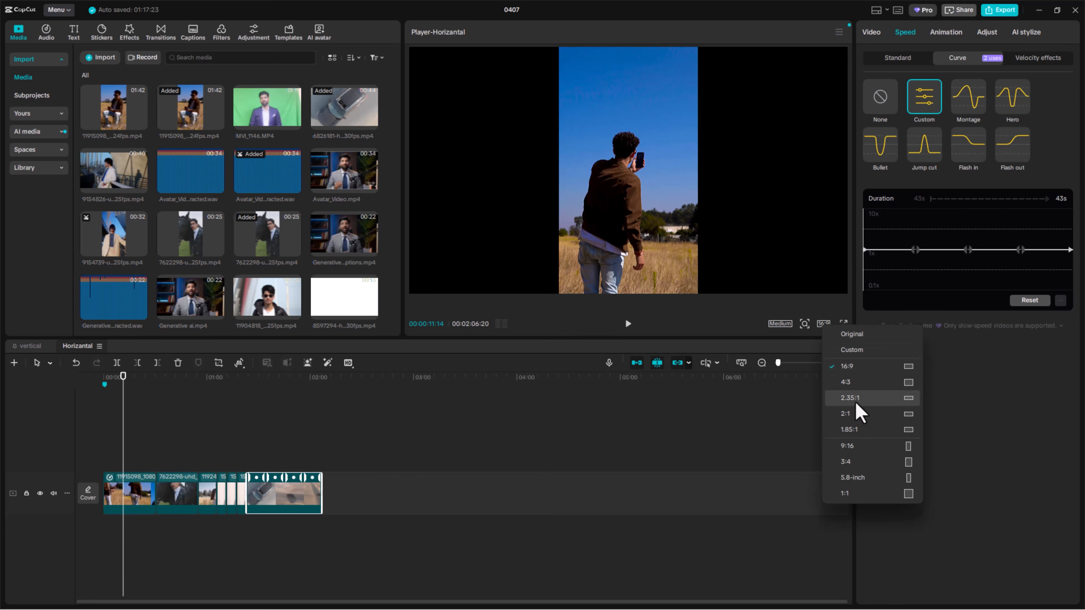
click(848, 447)
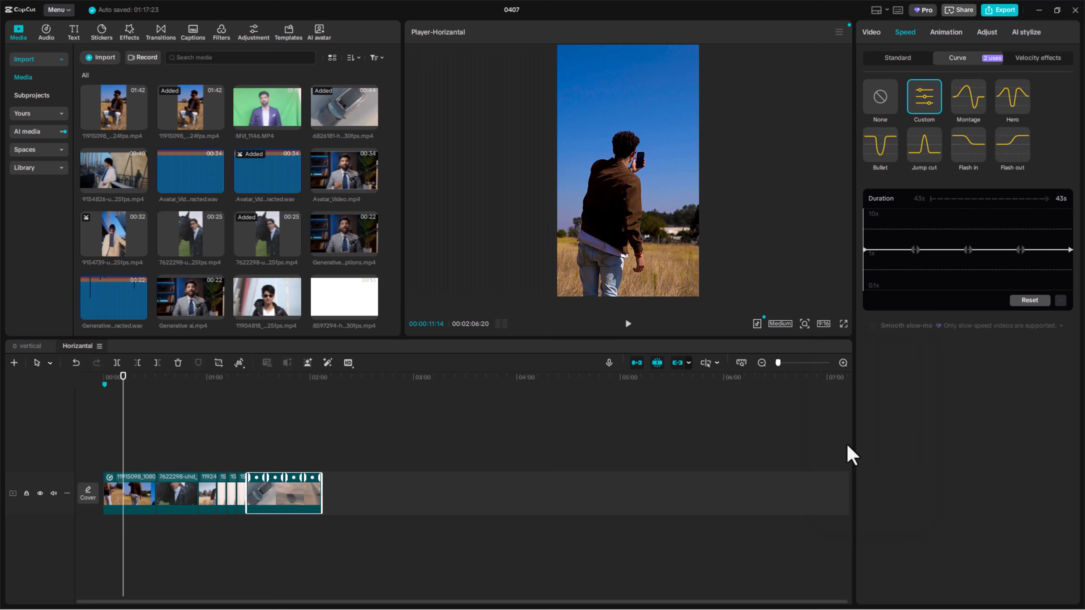
Apply the Hero speed curve to the first clip of the man in the field, and preview it from the start
click(128, 501)
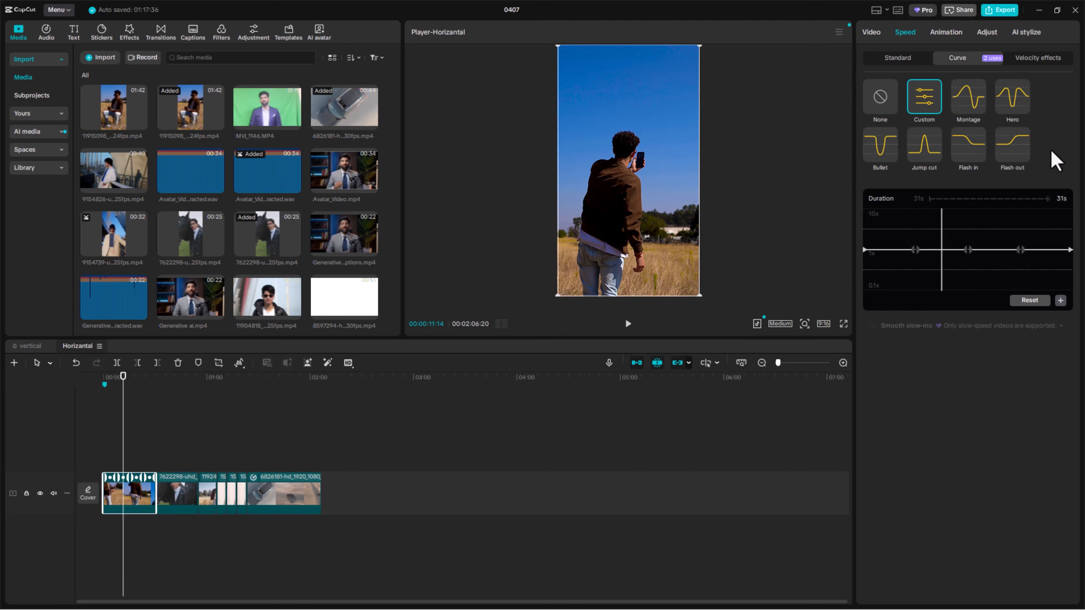
click(1012, 97)
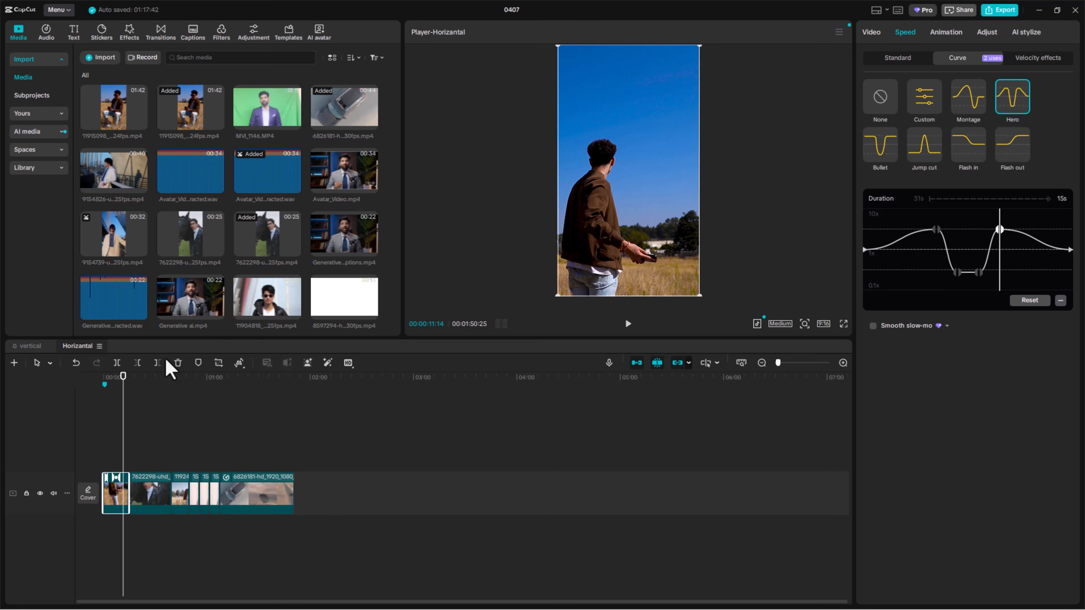
drag(122, 377, 108, 377)
key(space)
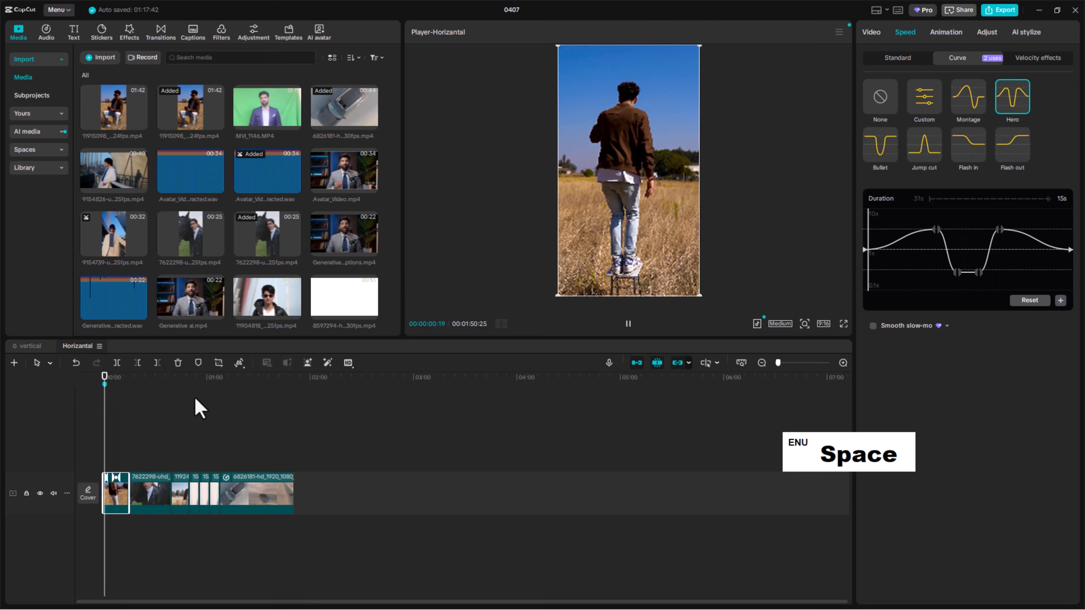
key(space)
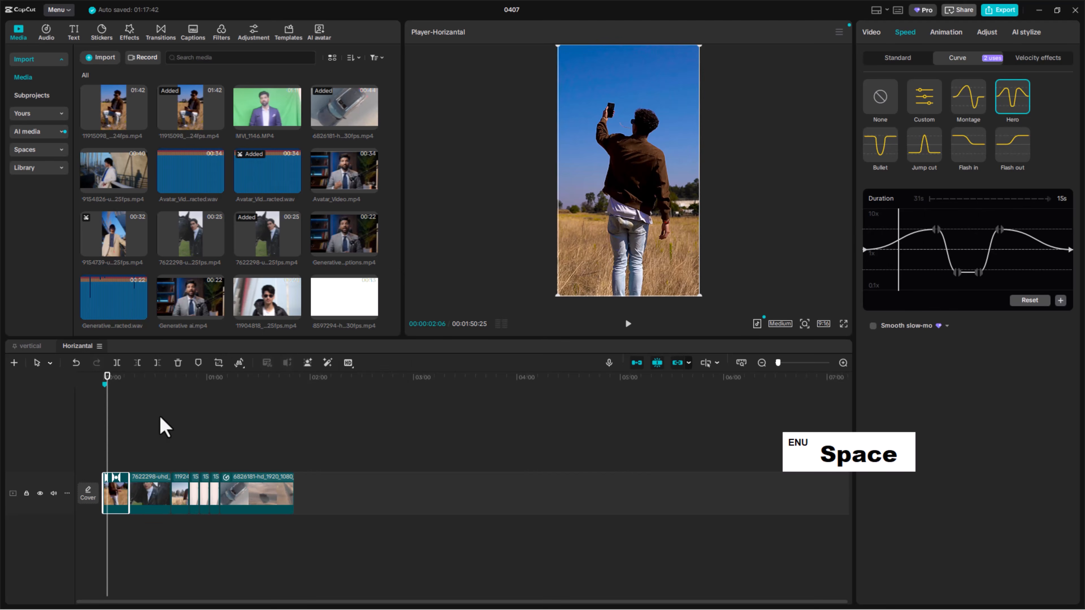
Apply the Jump cut speed curve to the first clip, and play it back
click(146, 382)
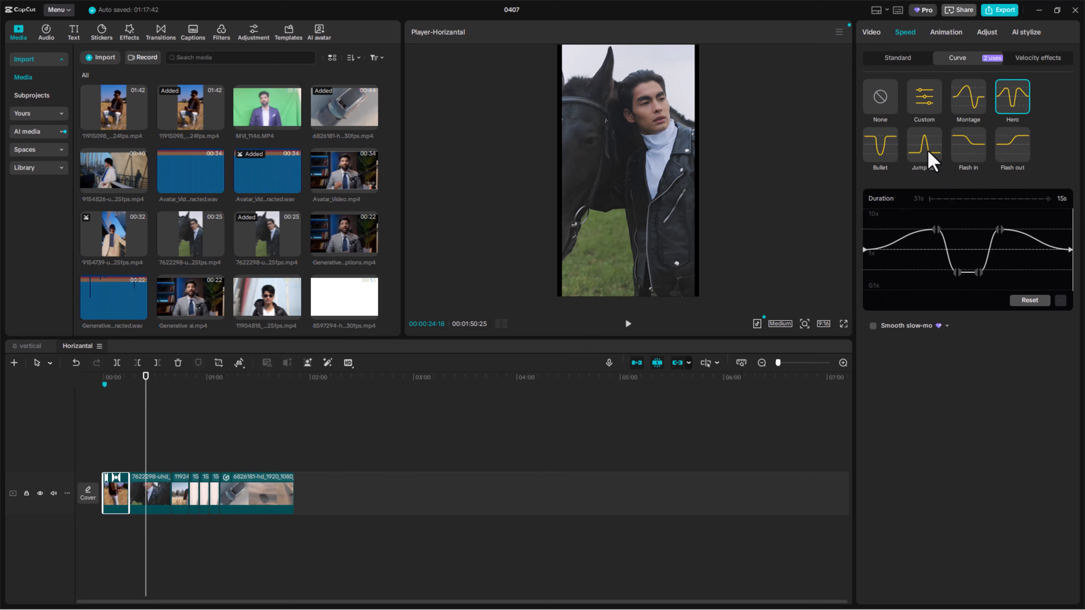
click(930, 155)
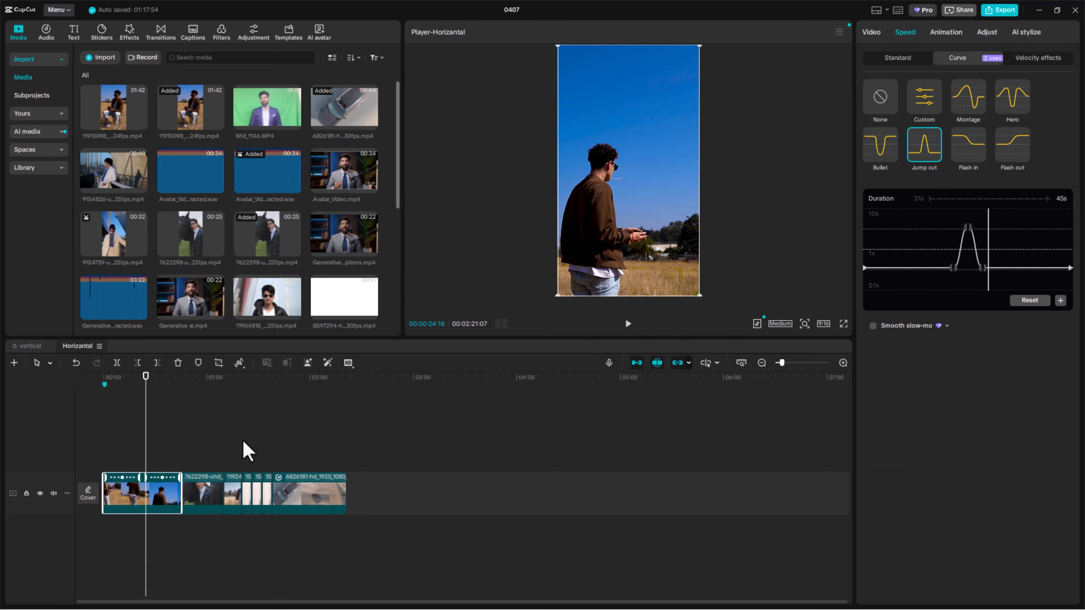
key(space)
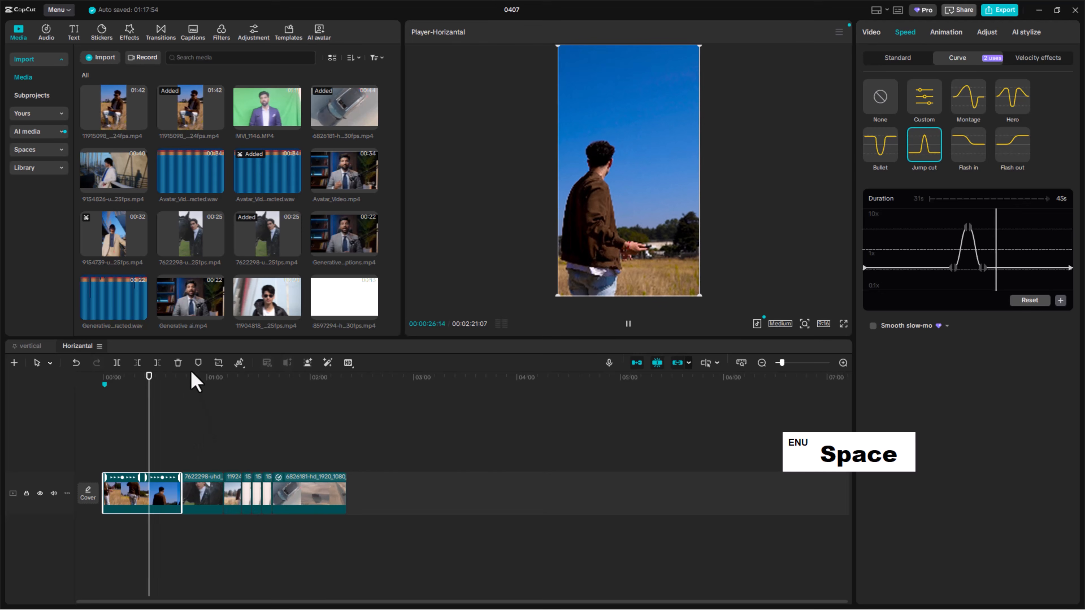
Try the Jump cut, Flash in, Flash out and Hero speed curves in turn on the second clip with the horse
click(196, 380)
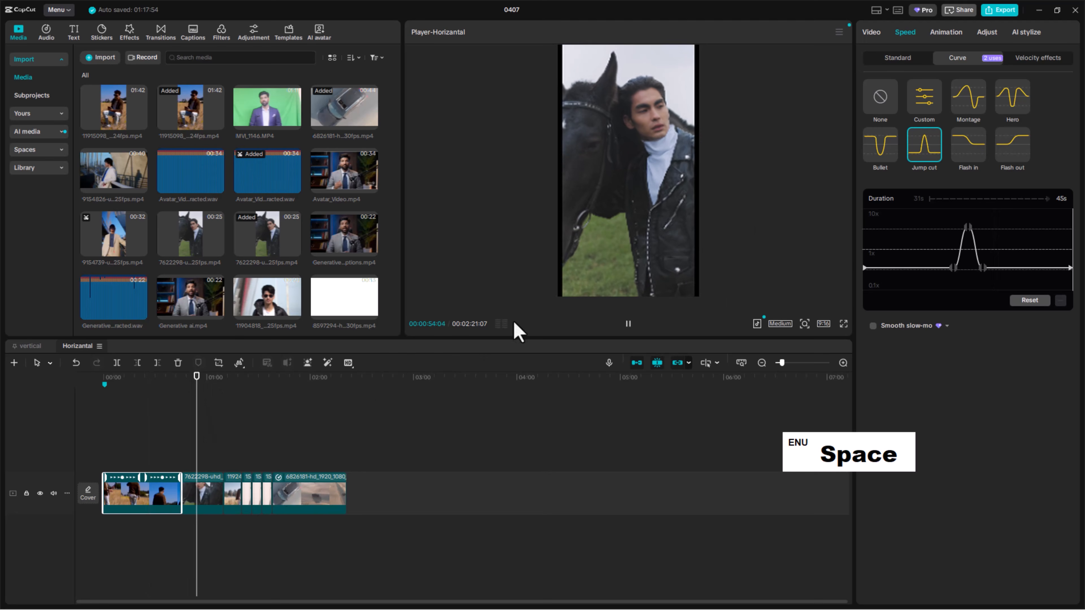
click(210, 494)
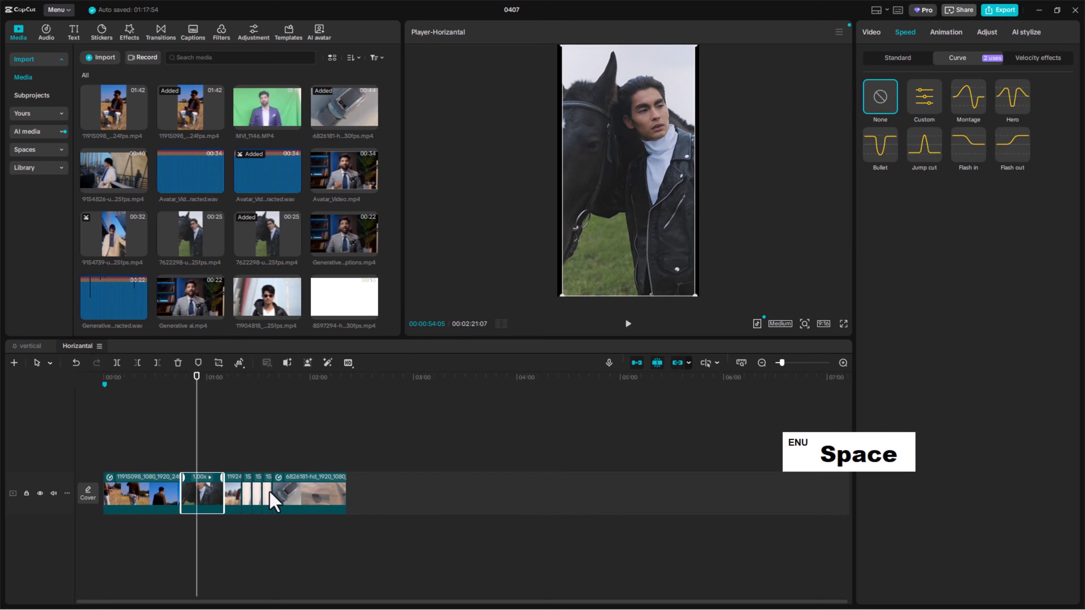
click(932, 162)
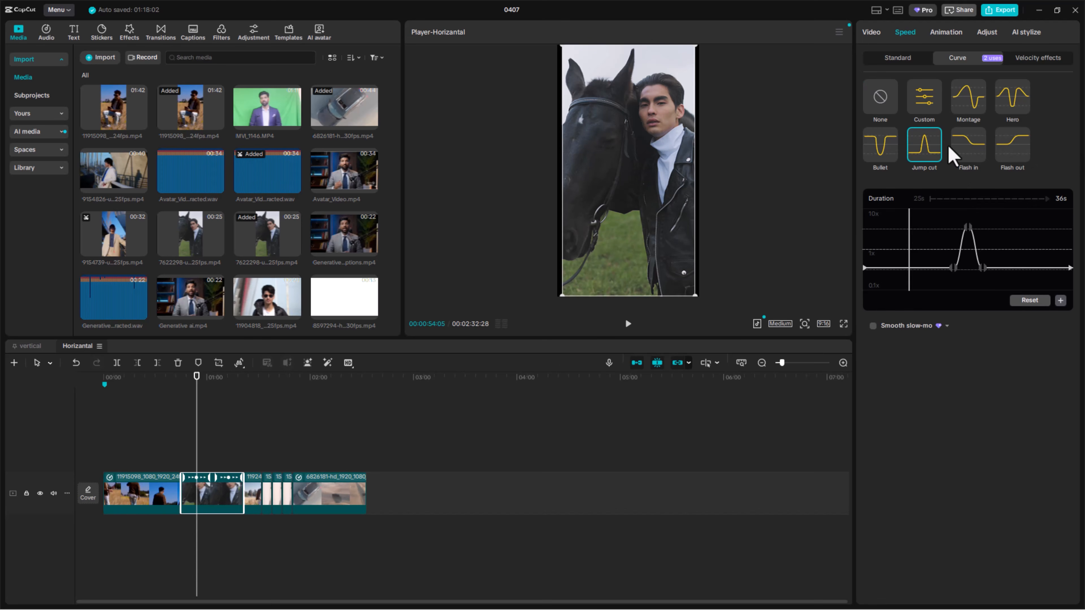
click(968, 147)
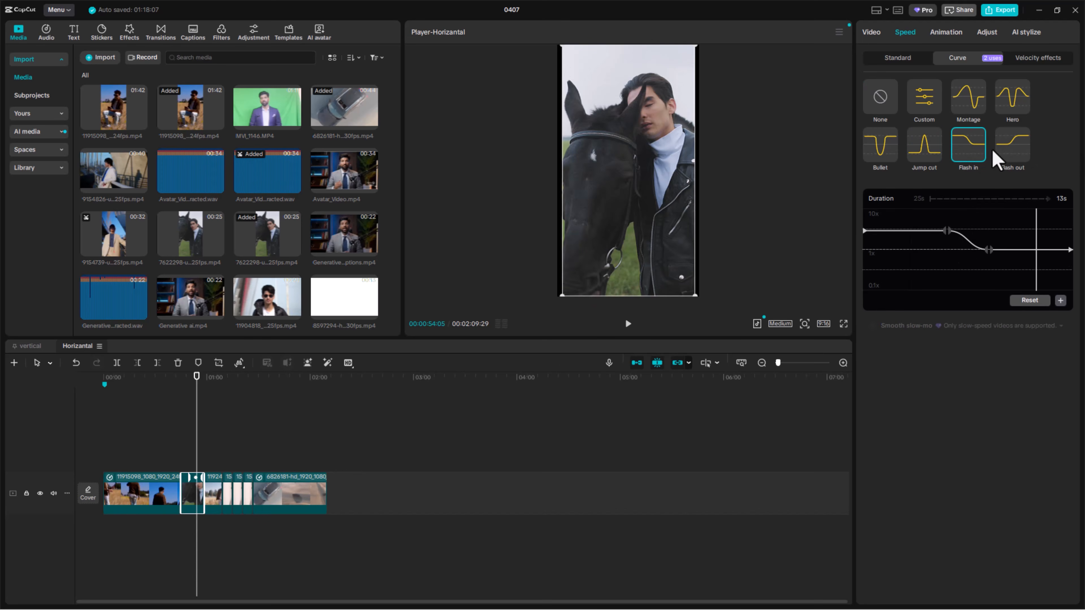
click(1008, 148)
click(1016, 107)
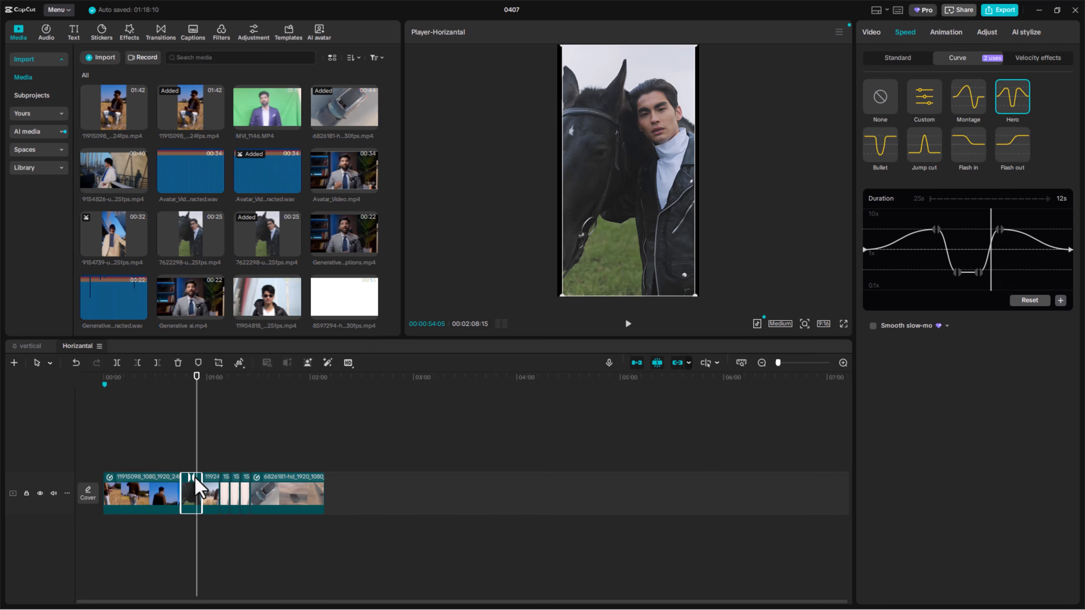
Reshape the speed sections of the horse clip's Hero curve on the timeline, and set its speed curve to None
scroll(209, 500, up, 3)
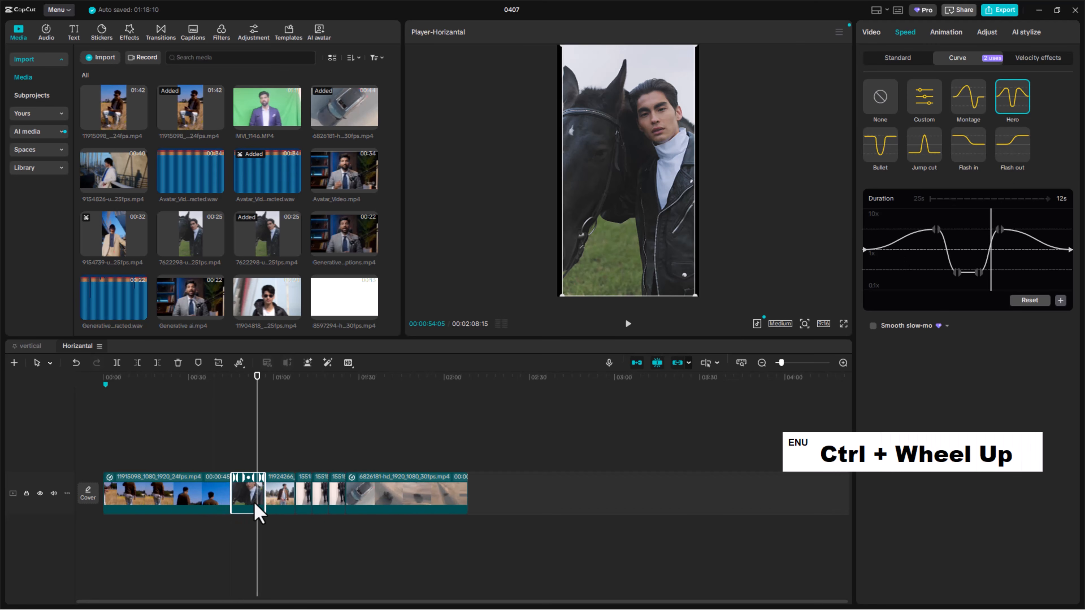
scroll(261, 509, up, 3)
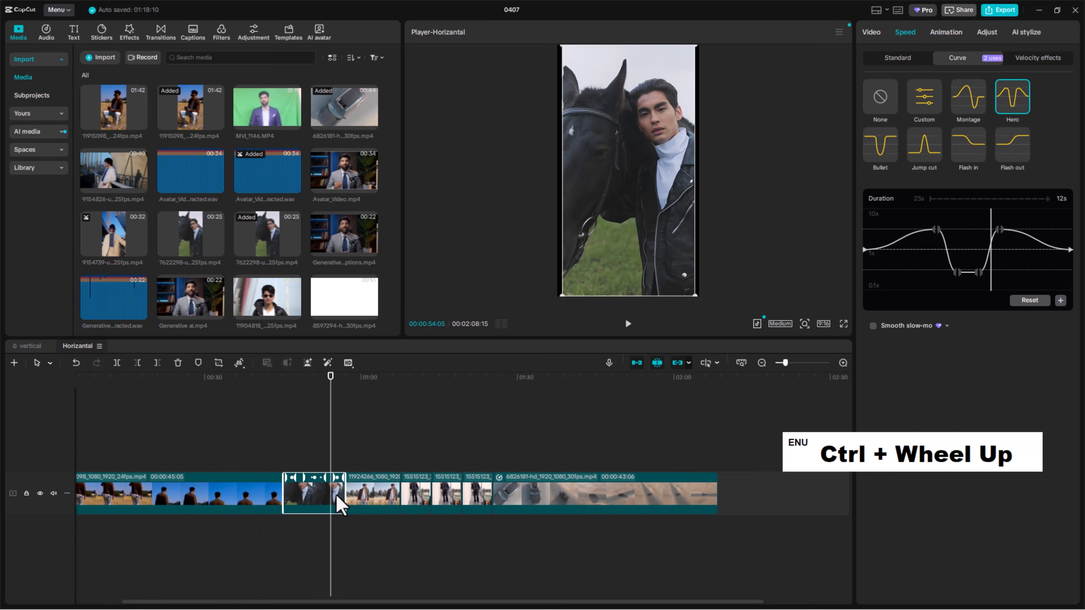
scroll(342, 506, up, 1)
mouse_move(299, 482)
mouse_down()
mouse_move(307, 479)
mouse_move(282, 478)
mouse_move(295, 485)
mouse_move(284, 487)
mouse_up()
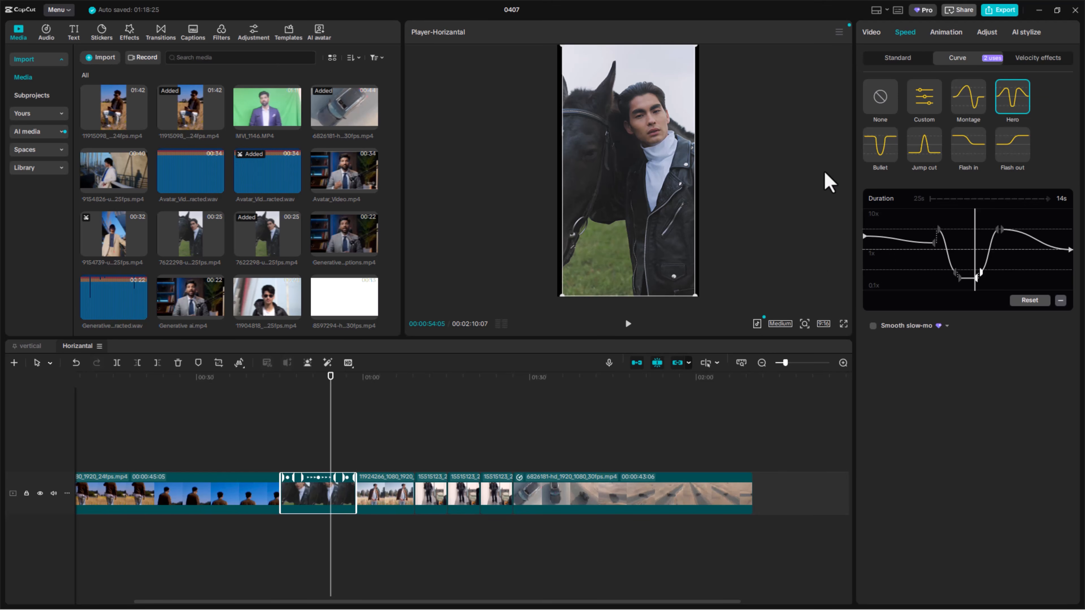
click(882, 112)
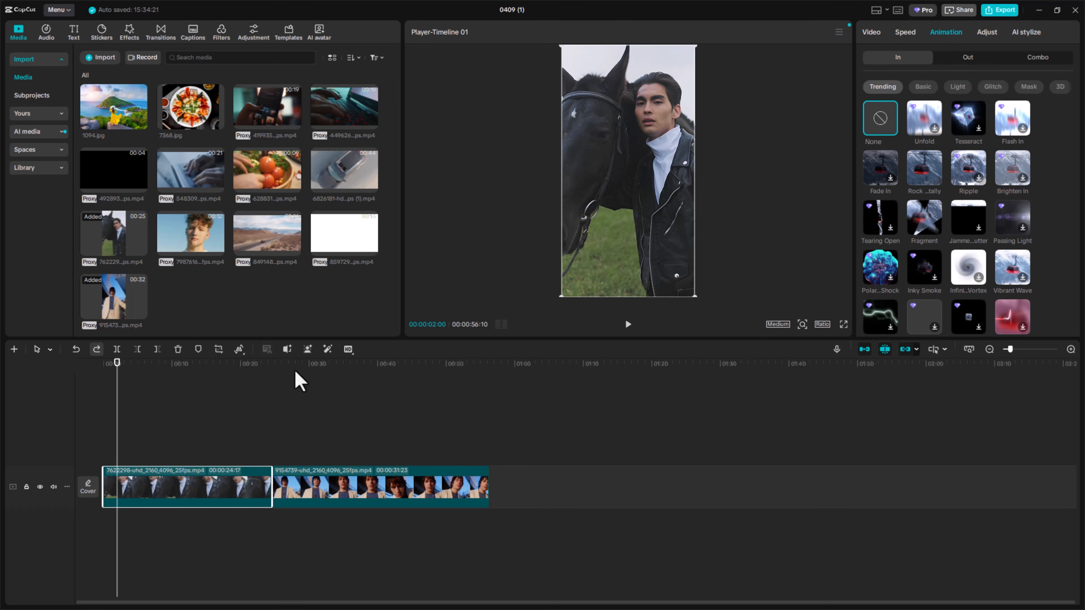
Look through the In, Out and Combo animation presets available for the horse clip
drag(117, 374, 161, 374)
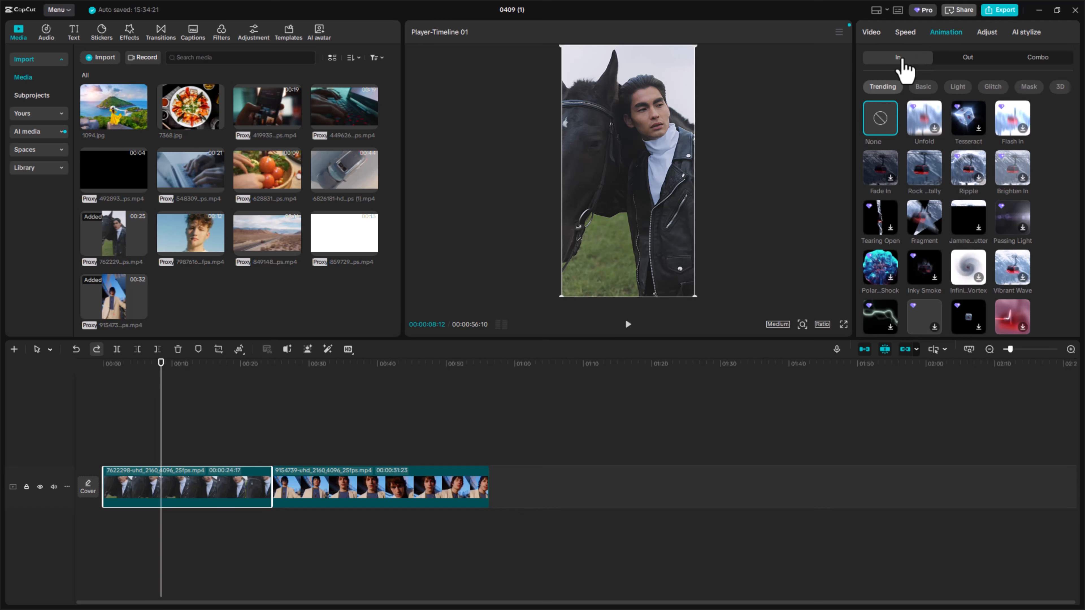
click(961, 65)
click(1034, 66)
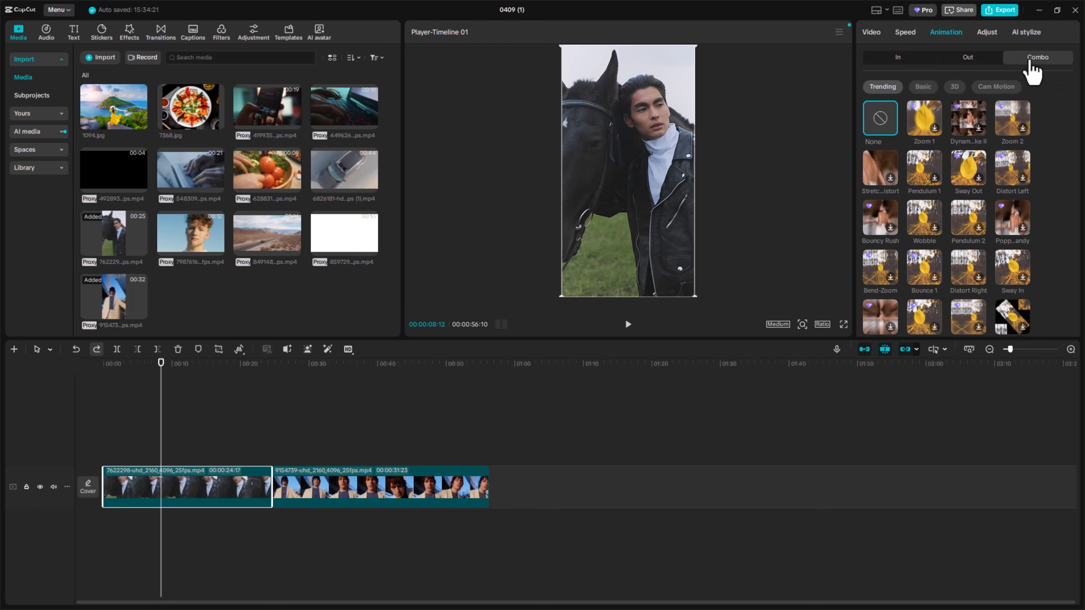
click(891, 62)
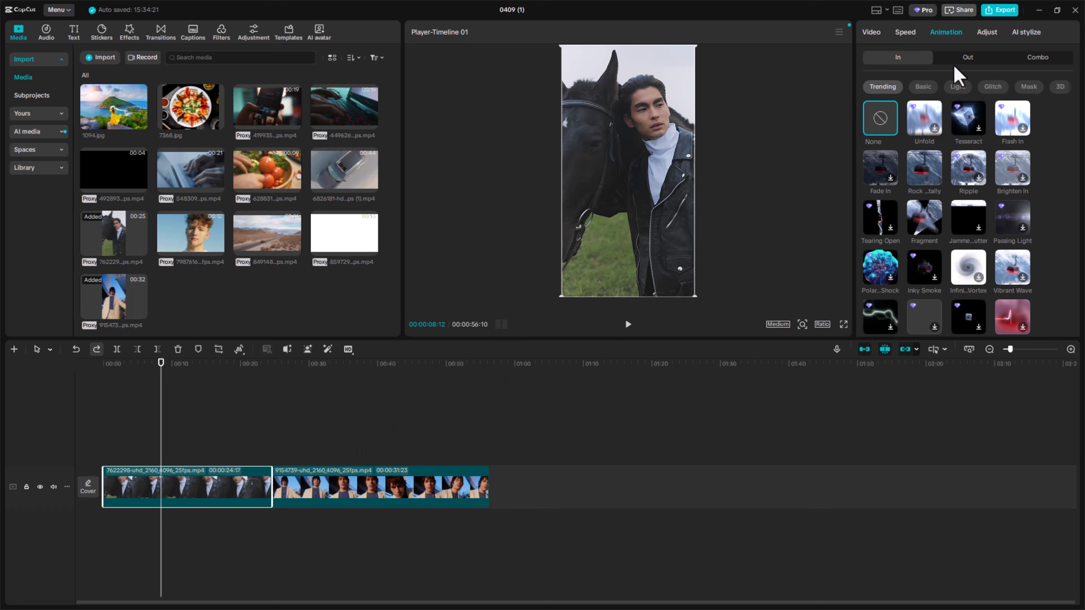
click(971, 60)
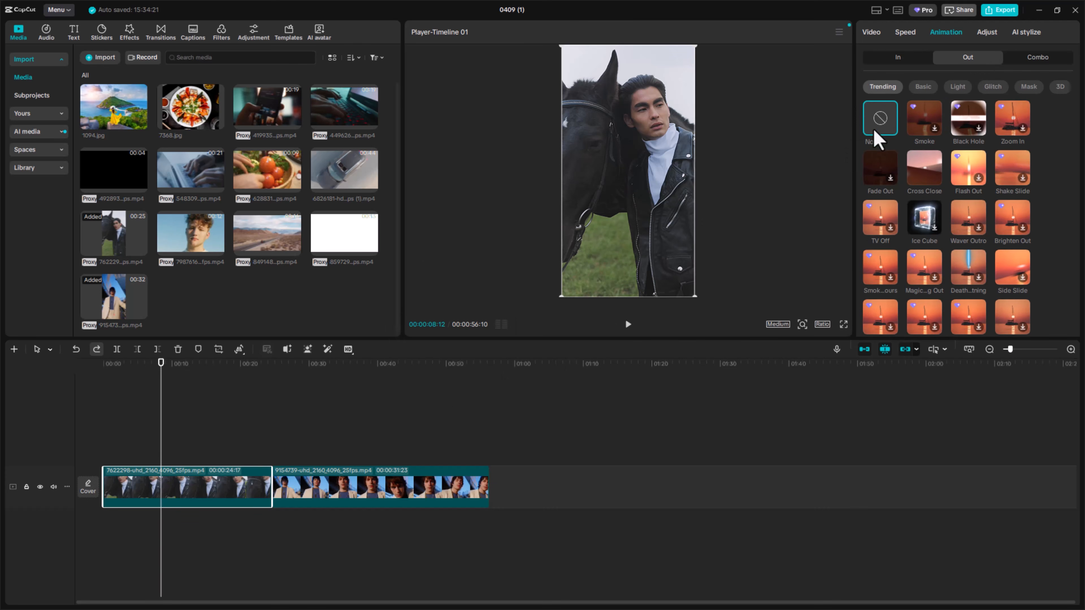
click(1025, 60)
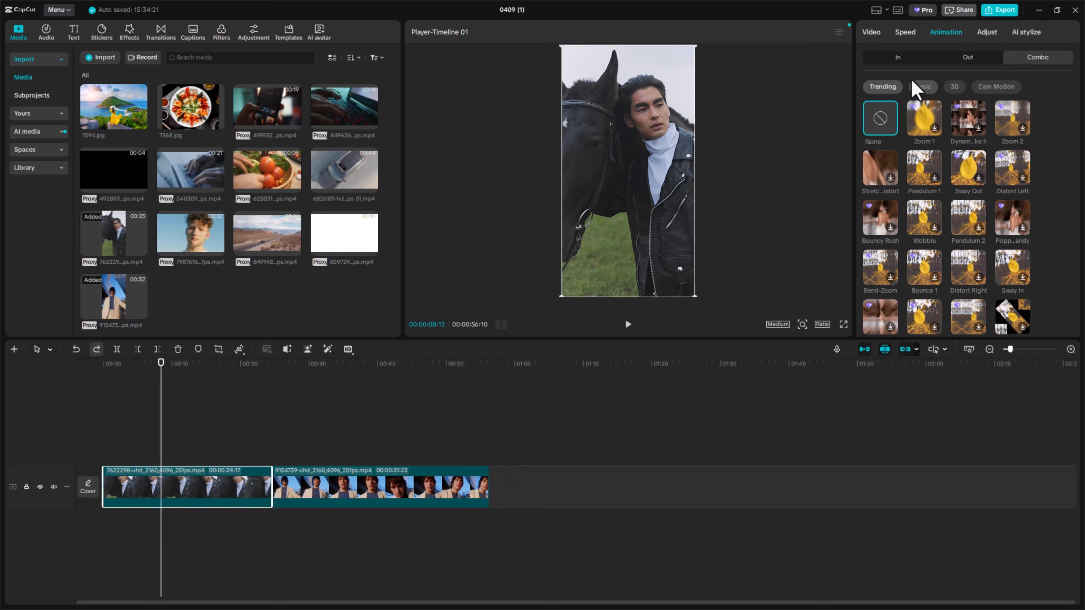
click(901, 60)
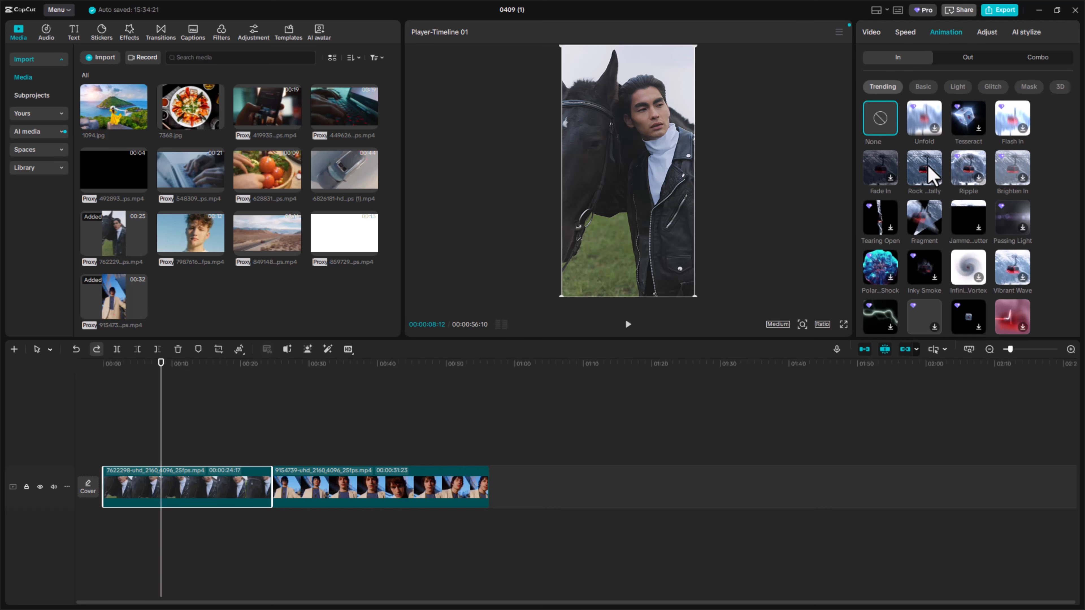
Apply the Rock Horizontally In animation to the horse clip and inspect its start on the timeline
click(927, 173)
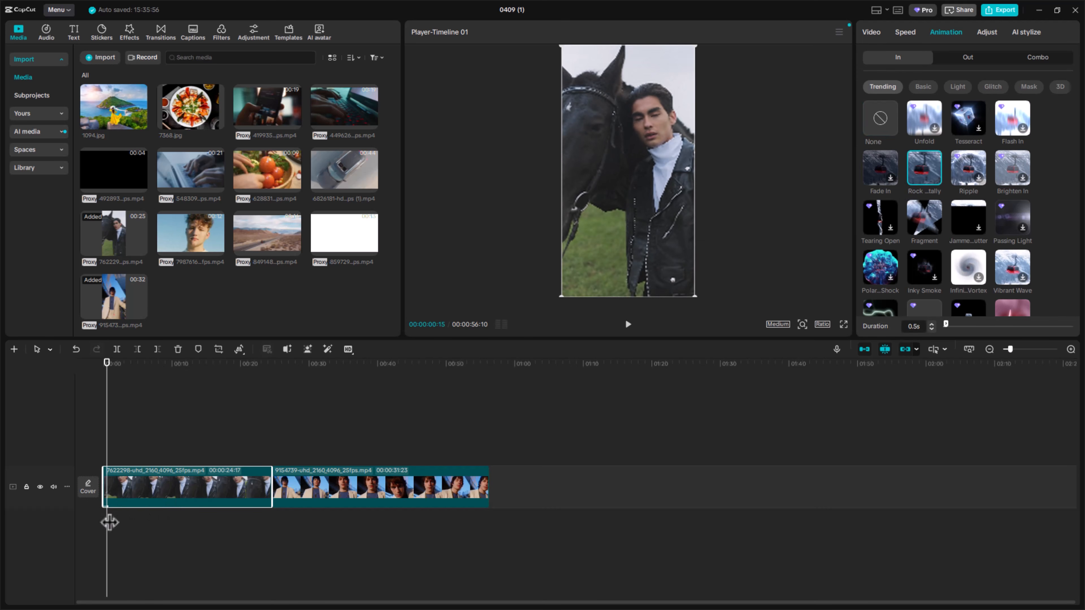
key(ctrl)
scroll(97, 524, up, 1)
scroll(104, 519, up, 1)
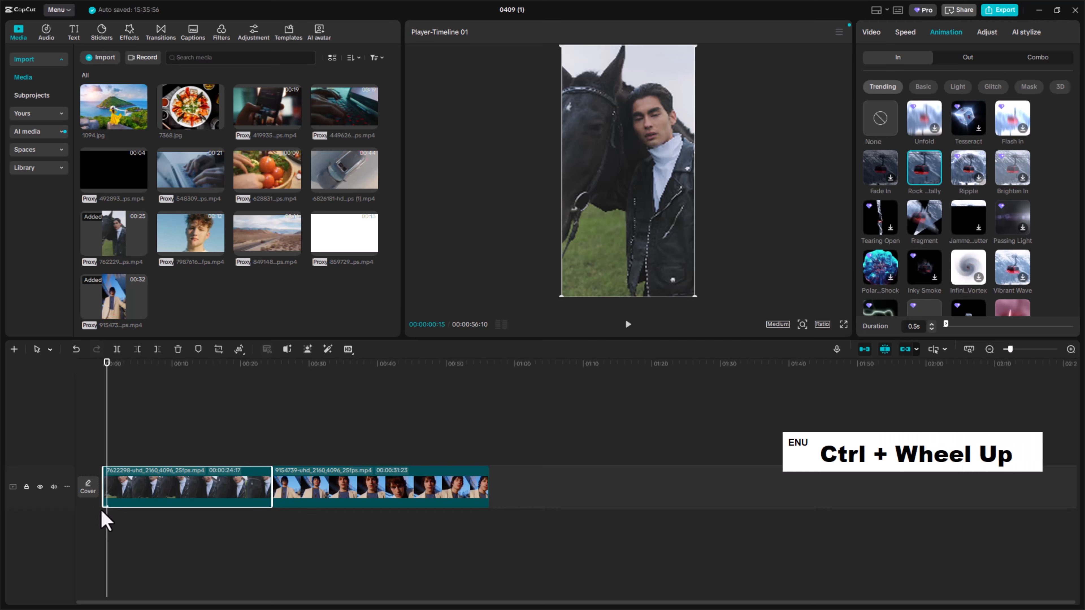
click(124, 532)
scroll(109, 520, up, 2)
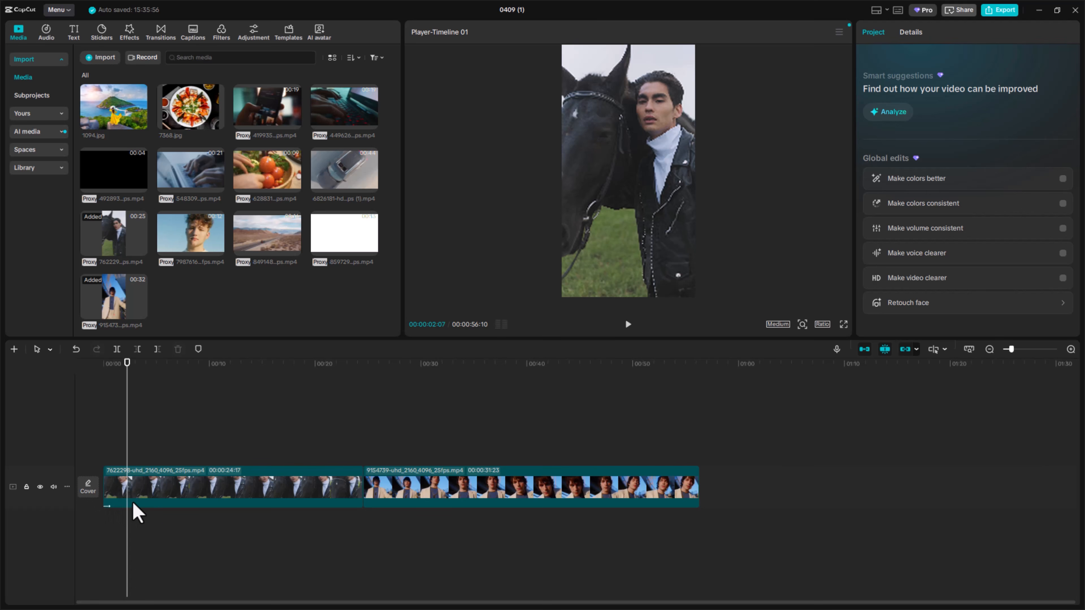
Set the horse clip's In animation to None, and reapply Rock Horizontally
click(165, 496)
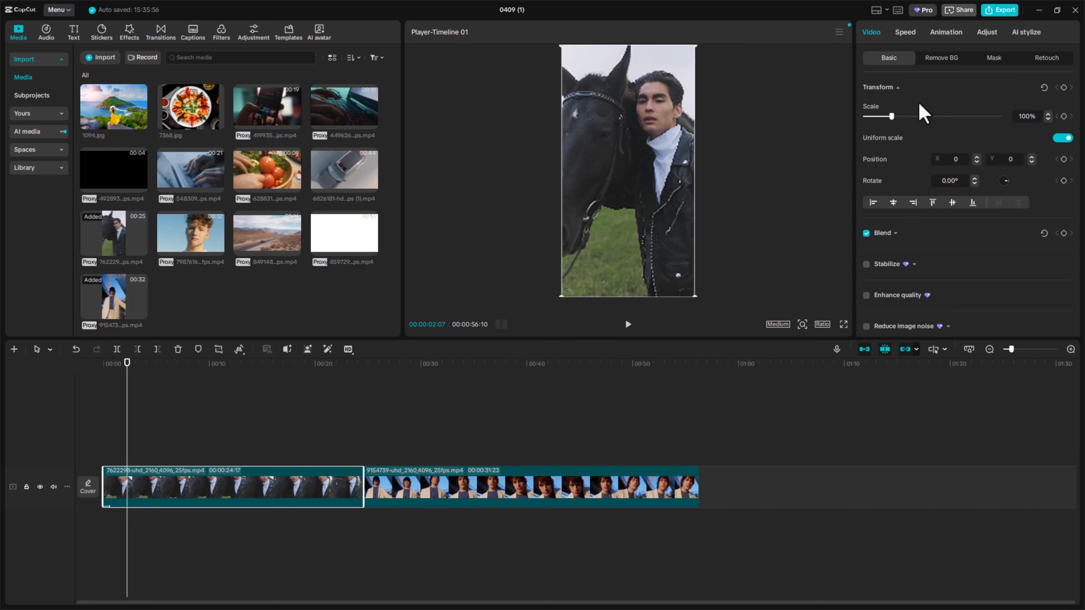
click(946, 33)
scroll(896, 153, up, 1)
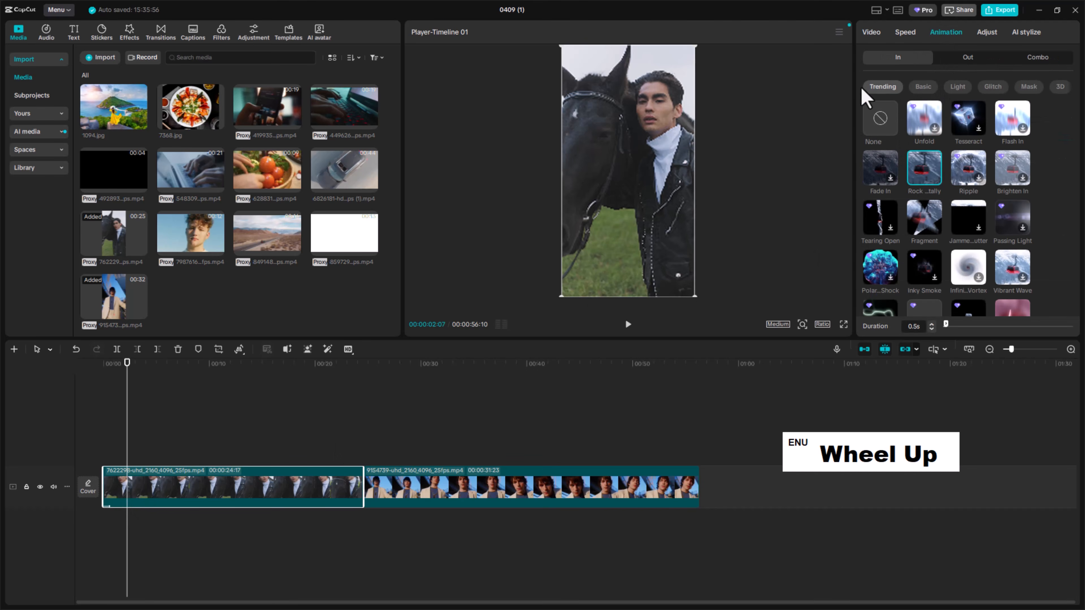
click(886, 129)
click(919, 176)
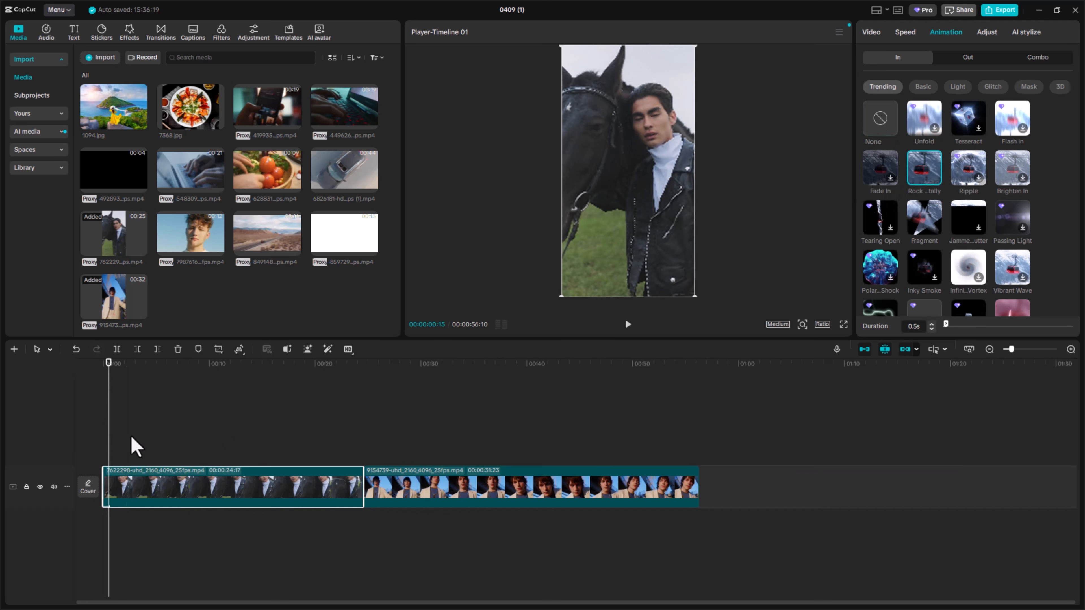
Add the Waver Outro Out animation to the horse clip, with In and Out durations of 2.0 s
drag(108, 367, 273, 371)
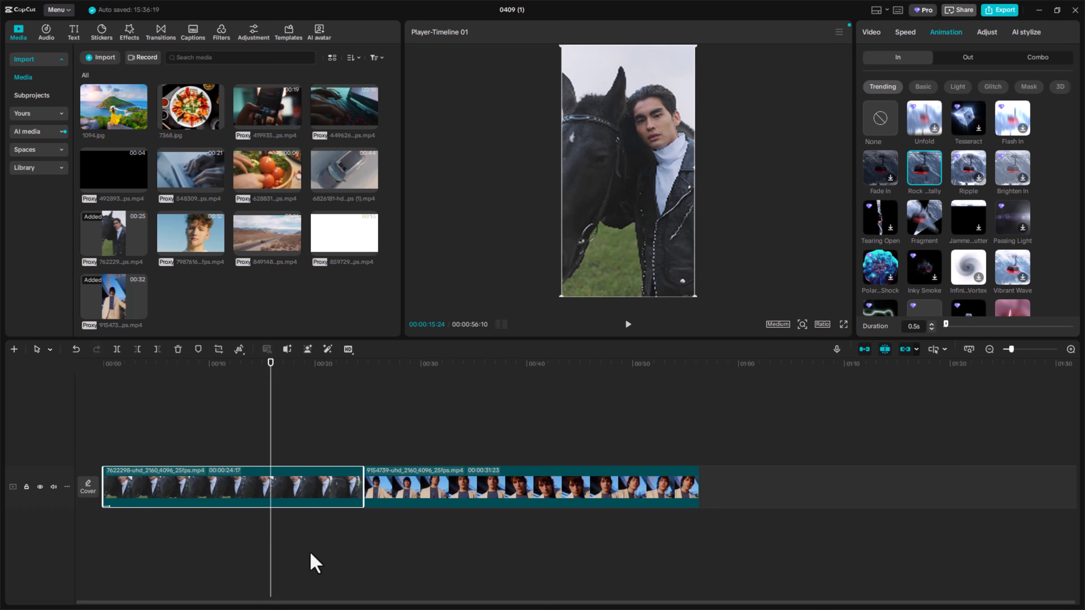
double_click(312, 492)
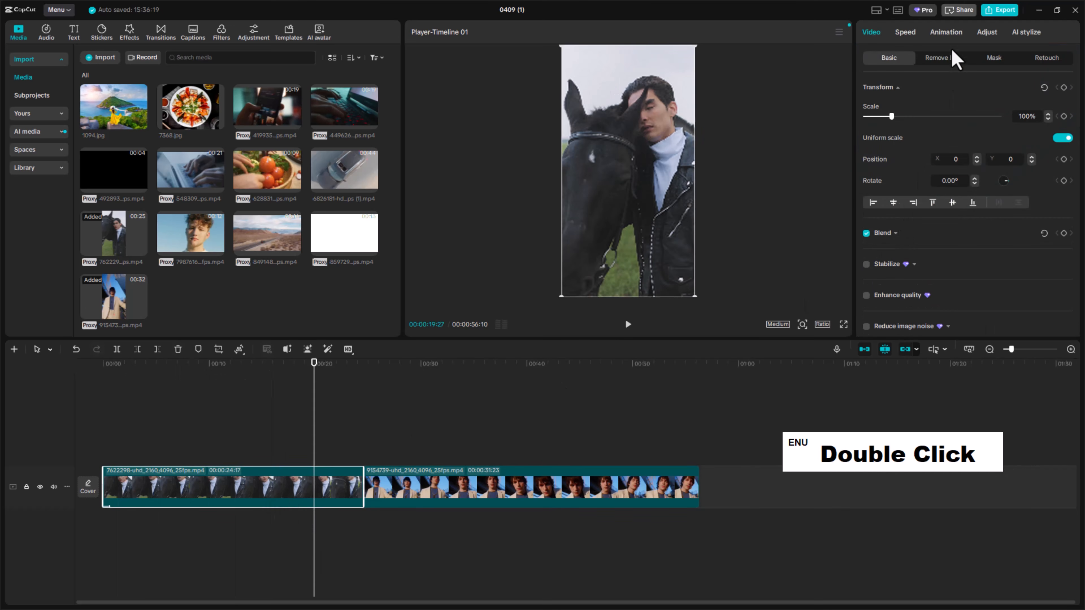
click(948, 34)
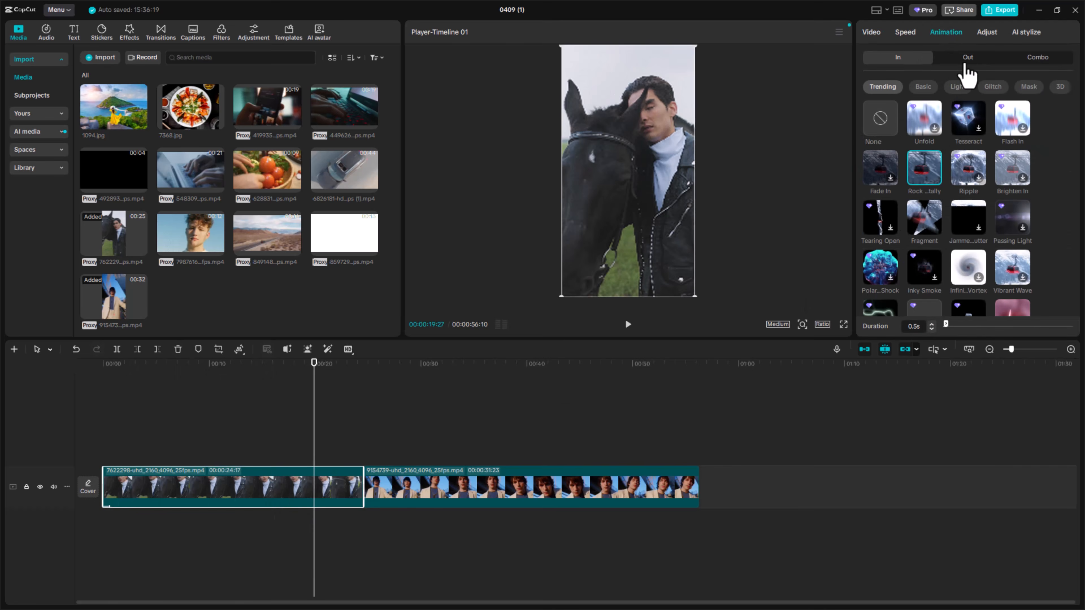
click(966, 59)
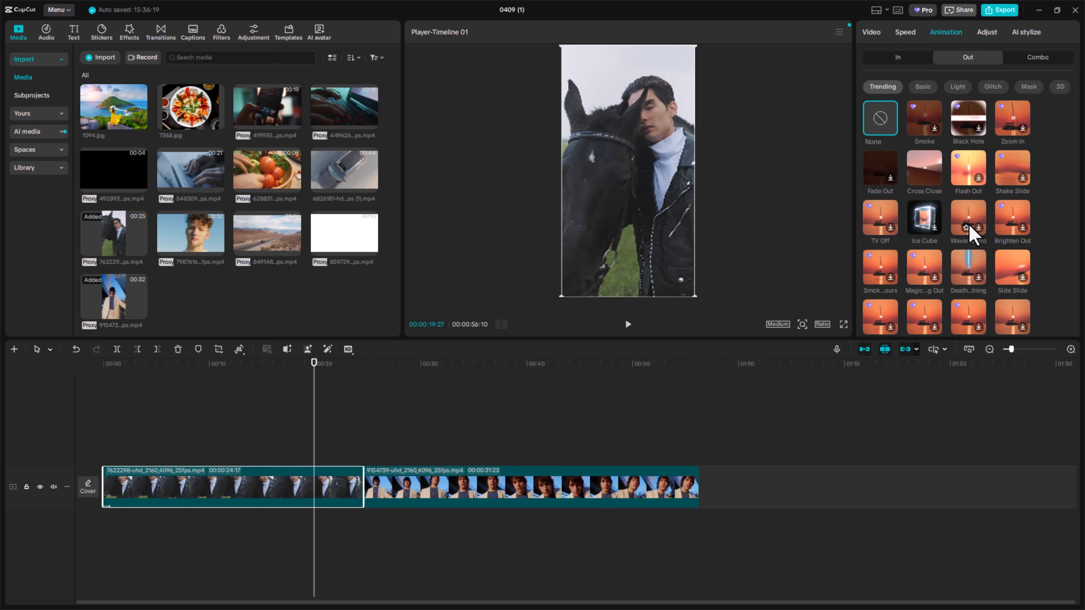
click(981, 238)
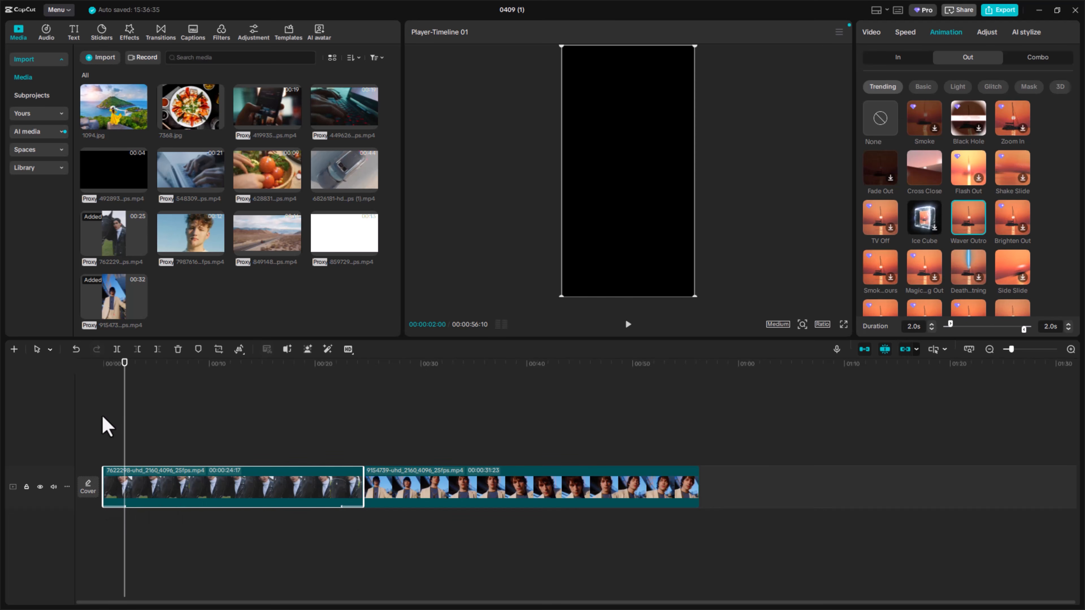
Try the Pendulum 1 Combo animation on the second clip, scrub through it, and set the animation to None
click(134, 377)
drag(145, 378, 413, 421)
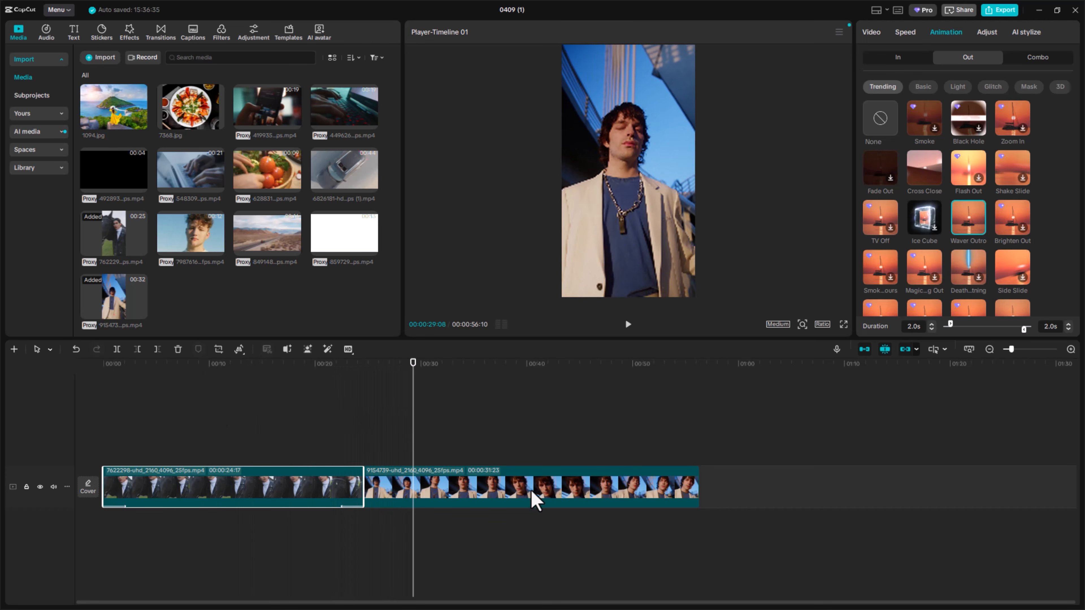
click(533, 502)
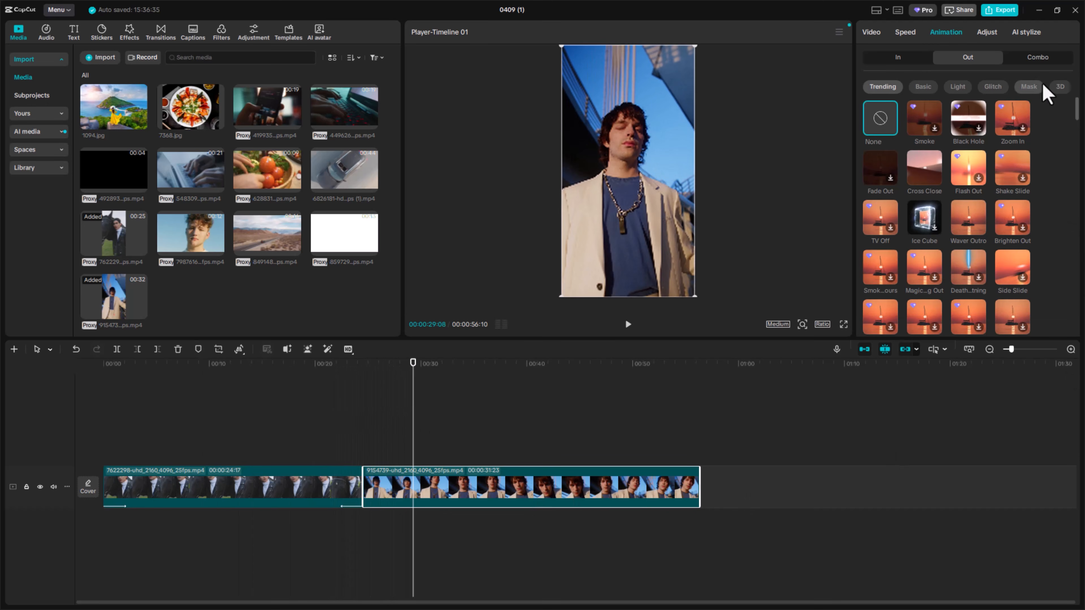
click(1044, 59)
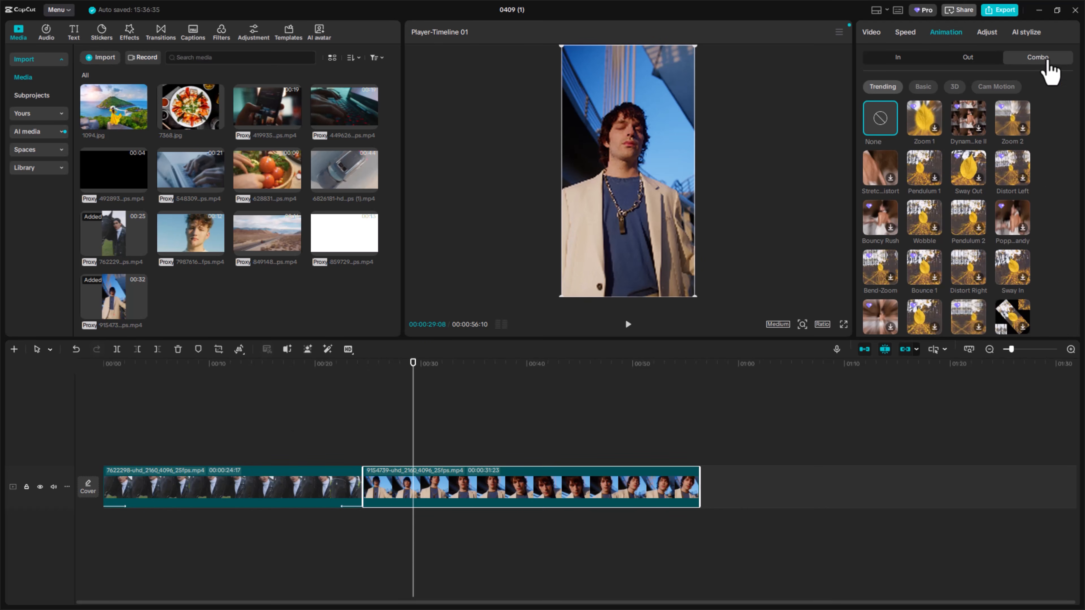
click(924, 173)
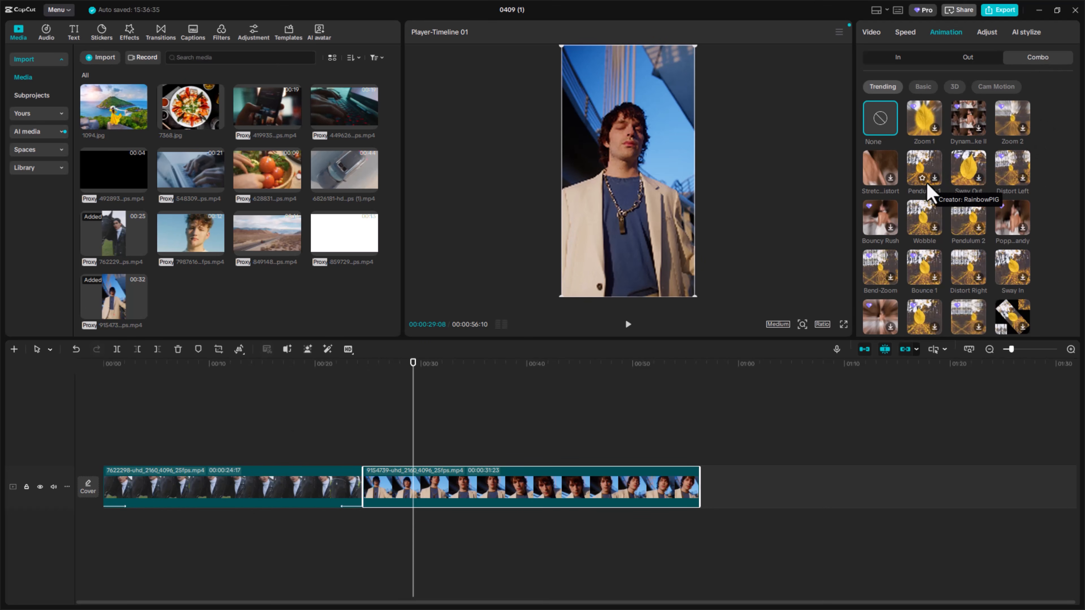
click(926, 173)
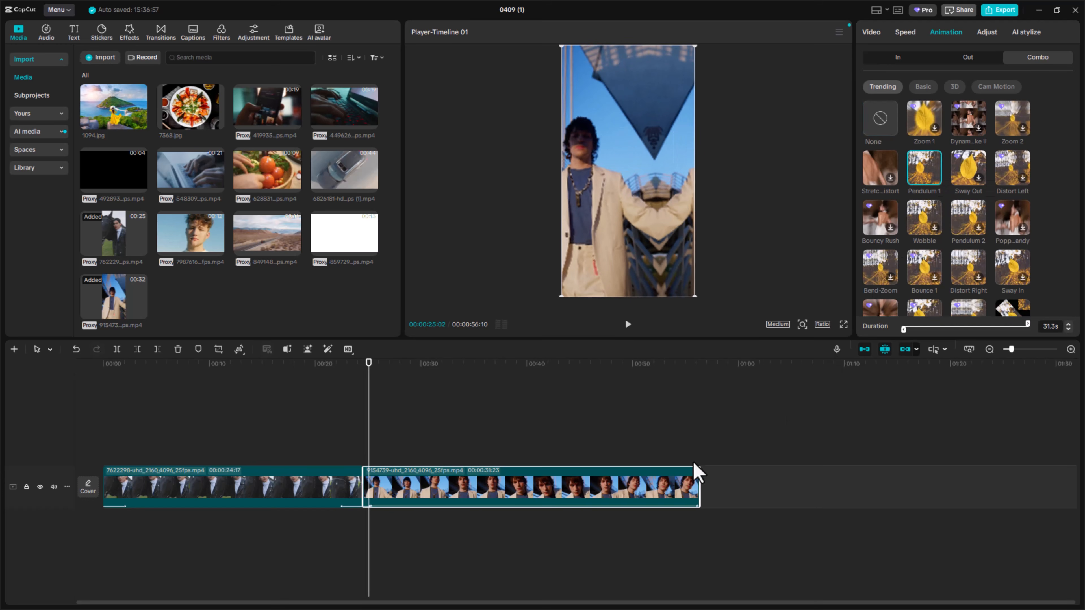
drag(371, 375, 369, 438)
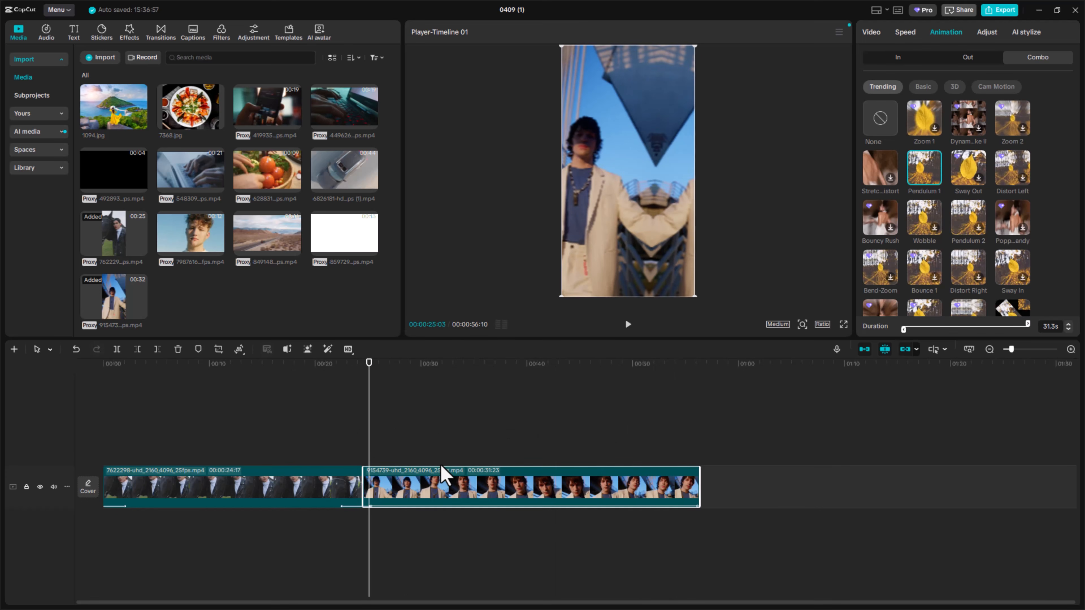
ctrl+scroll(441, 466, down, 5)
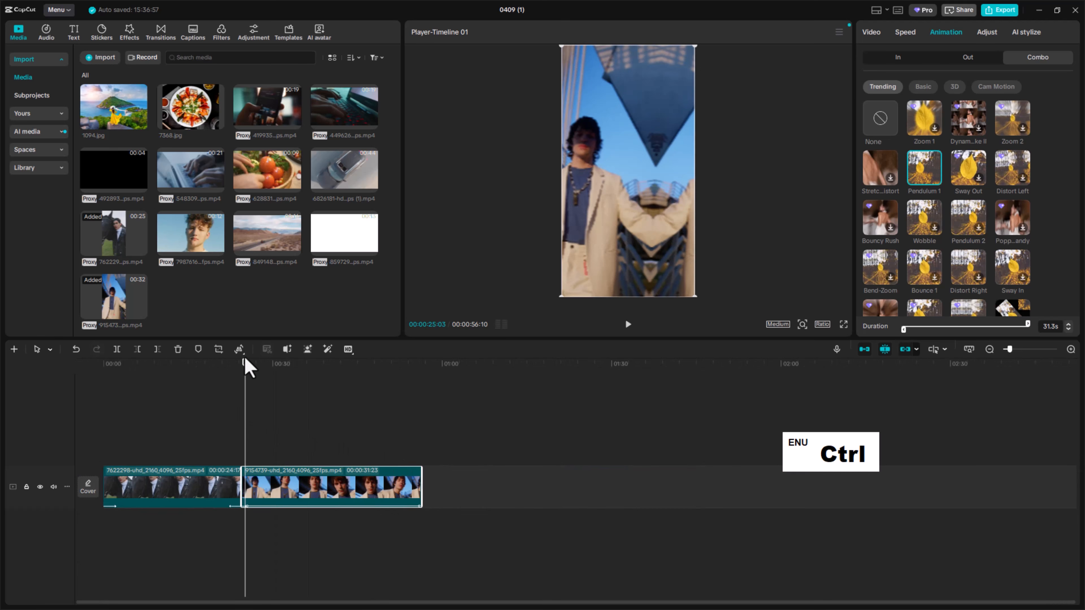
drag(245, 374, 323, 386)
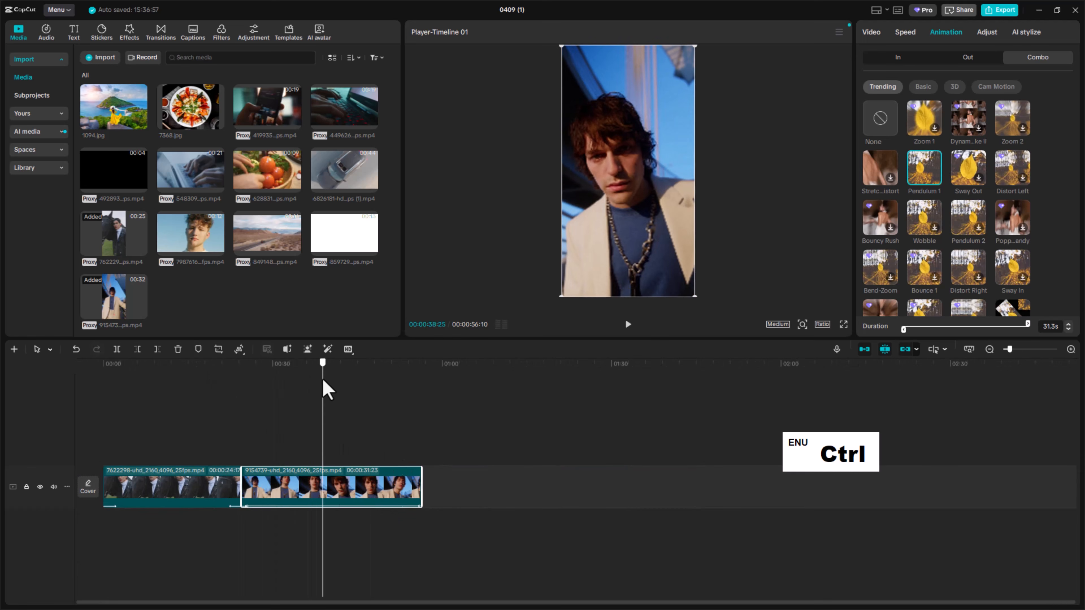
click(880, 120)
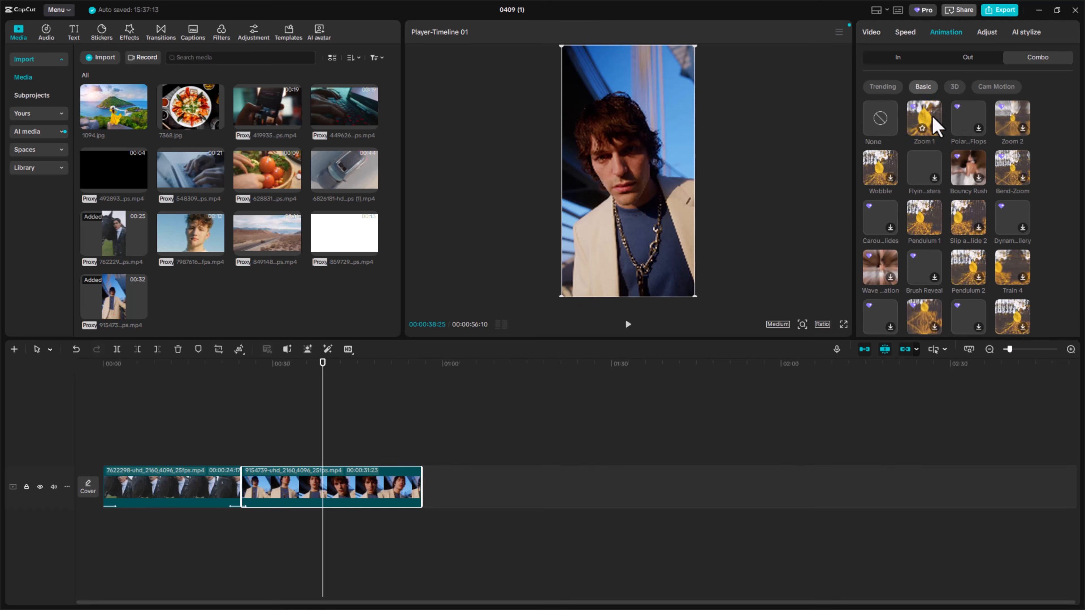
Browse the 3D and Cam Motion Combo animations, try Sway Out on the second clip, and return to None
click(955, 87)
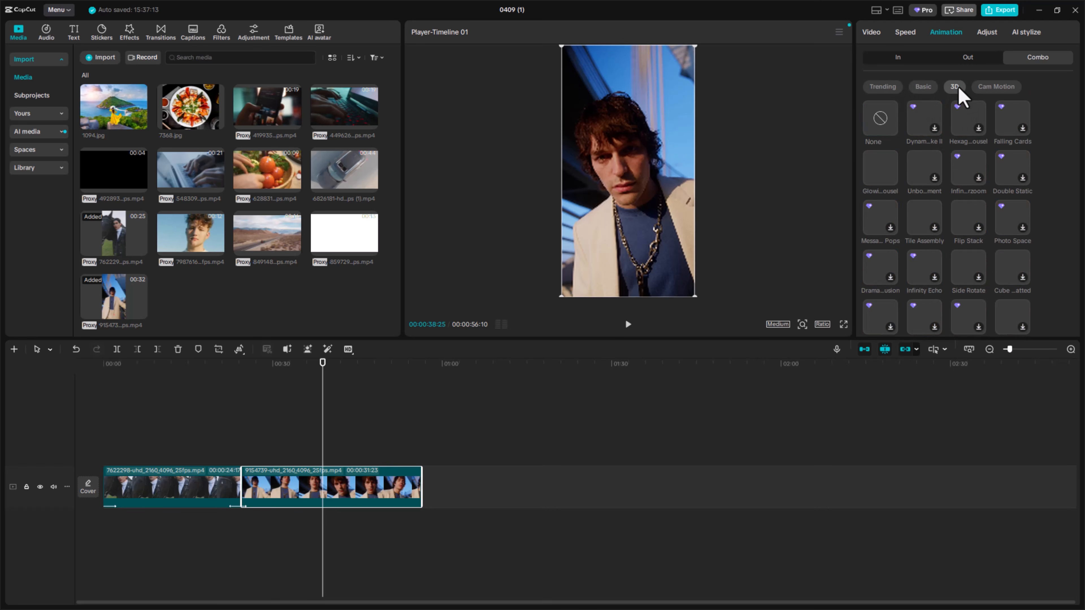
click(1002, 88)
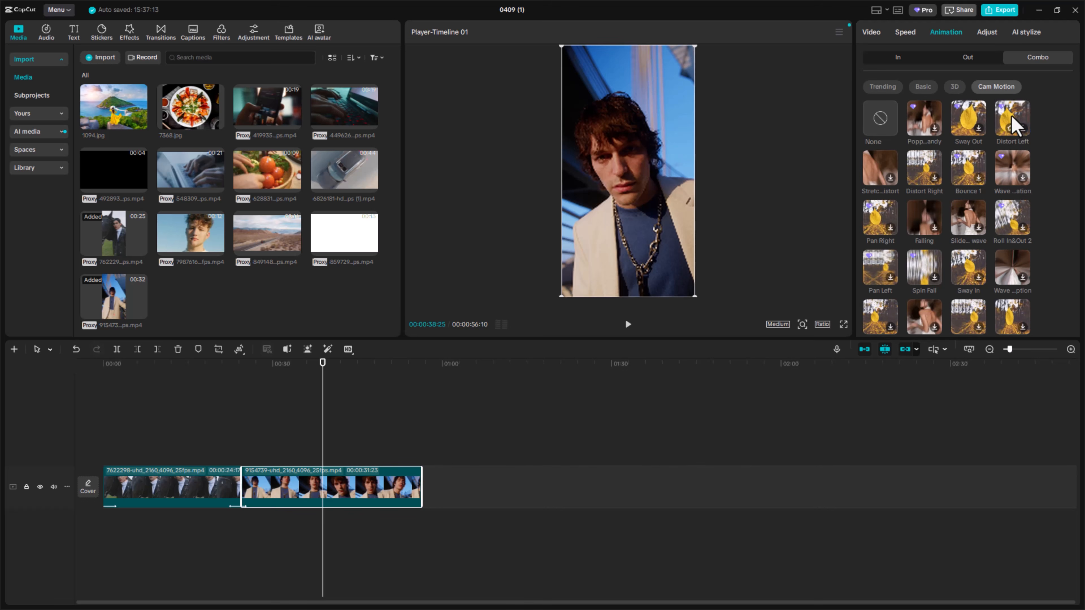
click(970, 122)
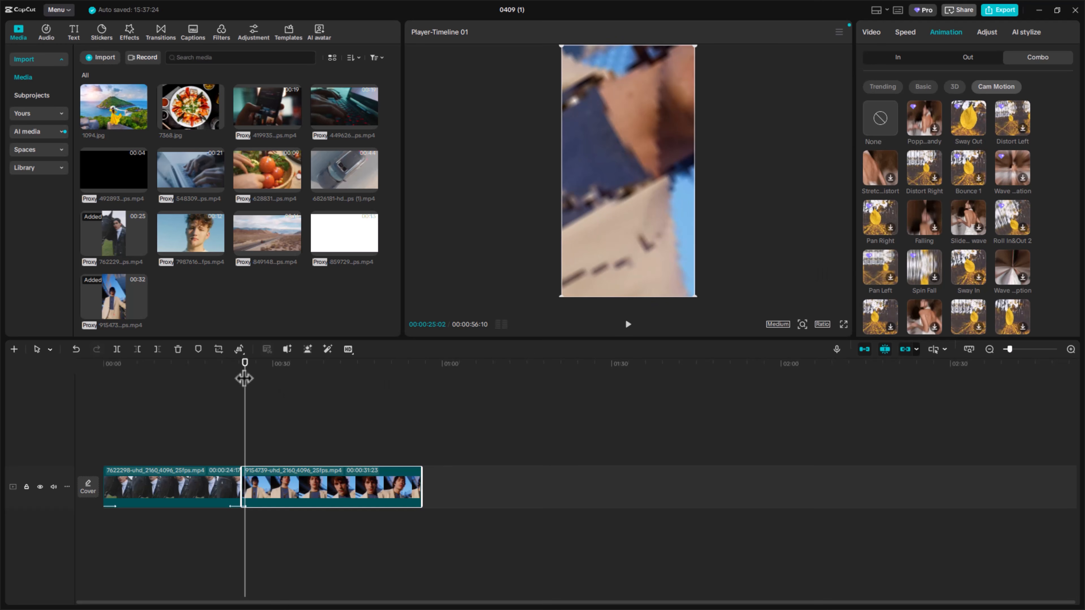
drag(245, 379, 218, 388)
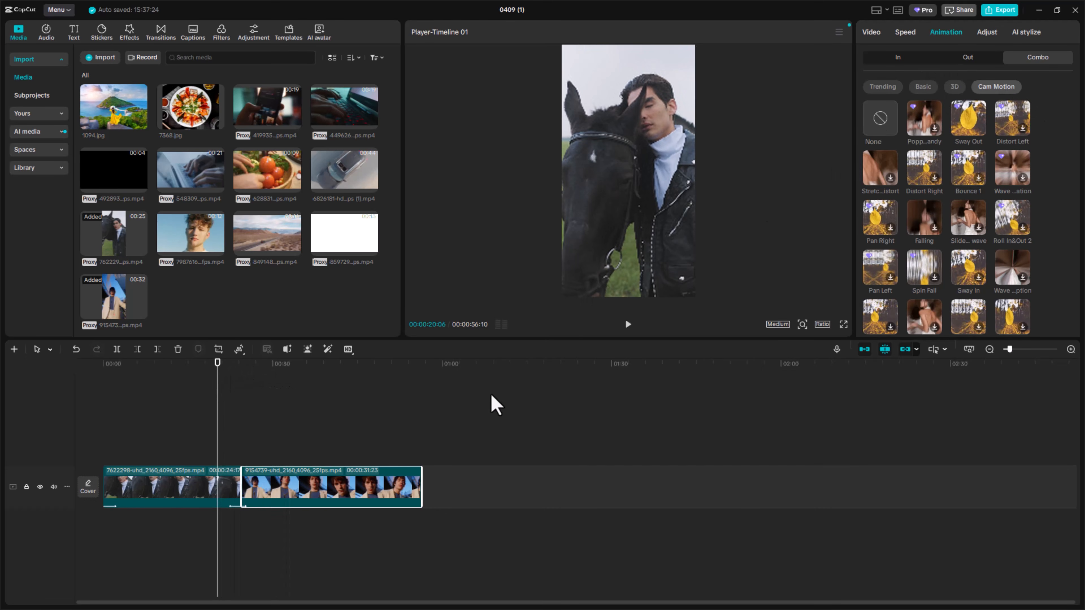
click(881, 124)
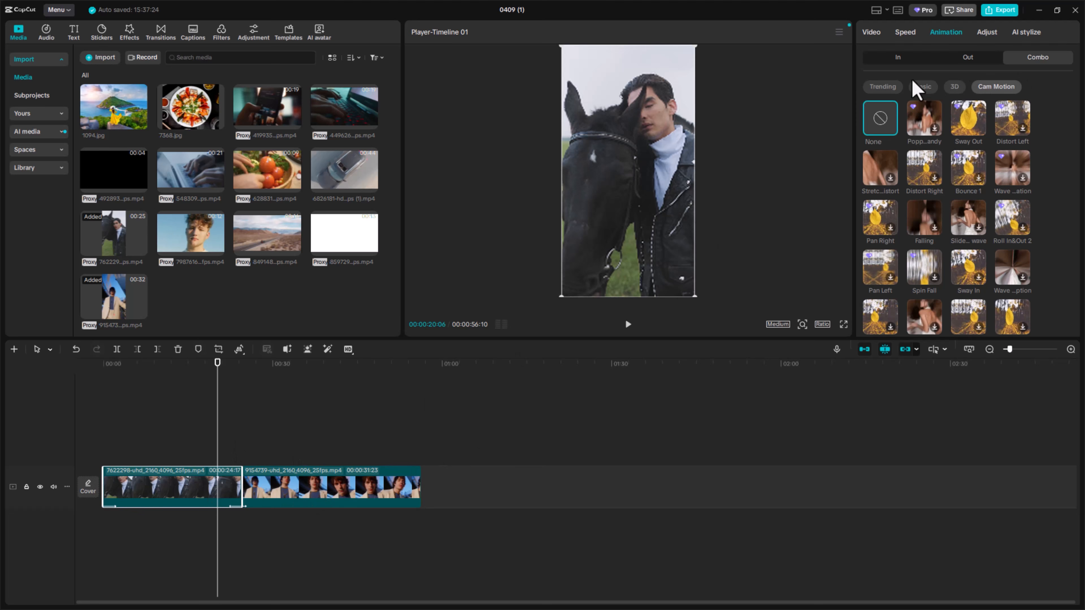
Review the In and Combo animation presets for the second clip at about 43 seconds
click(334, 498)
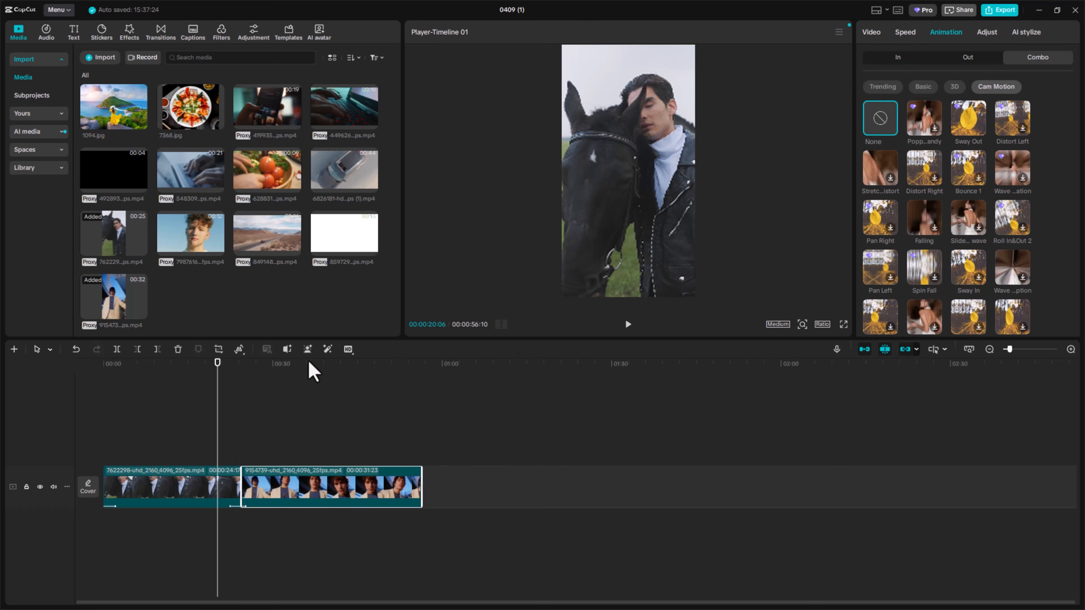
click(347, 364)
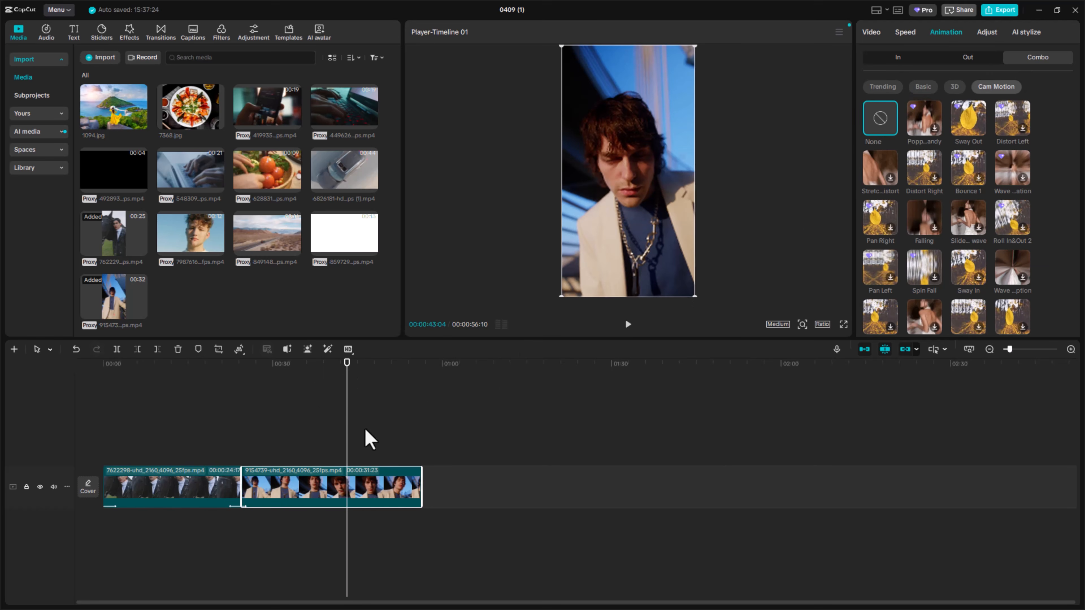
click(899, 60)
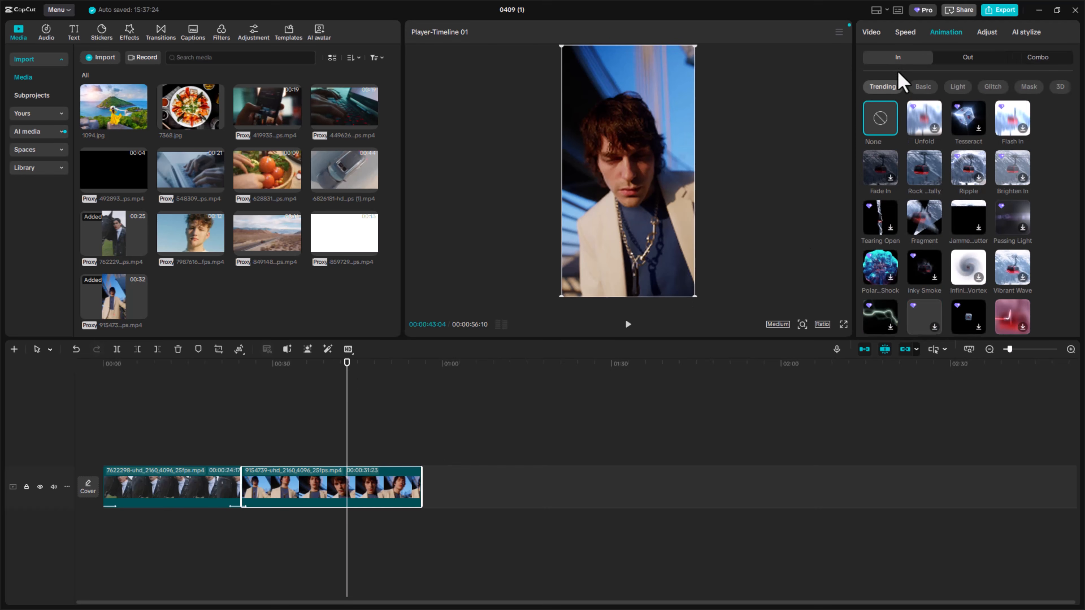
click(1032, 59)
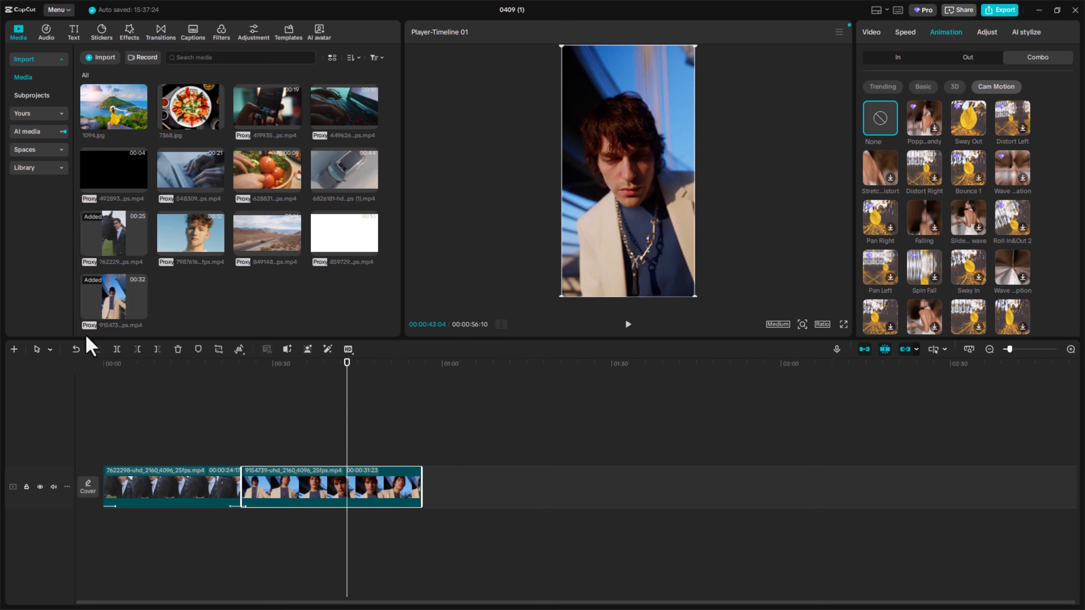
Remove the Out and In animations from the horse clip by setting both to None
click(178, 367)
click(204, 487)
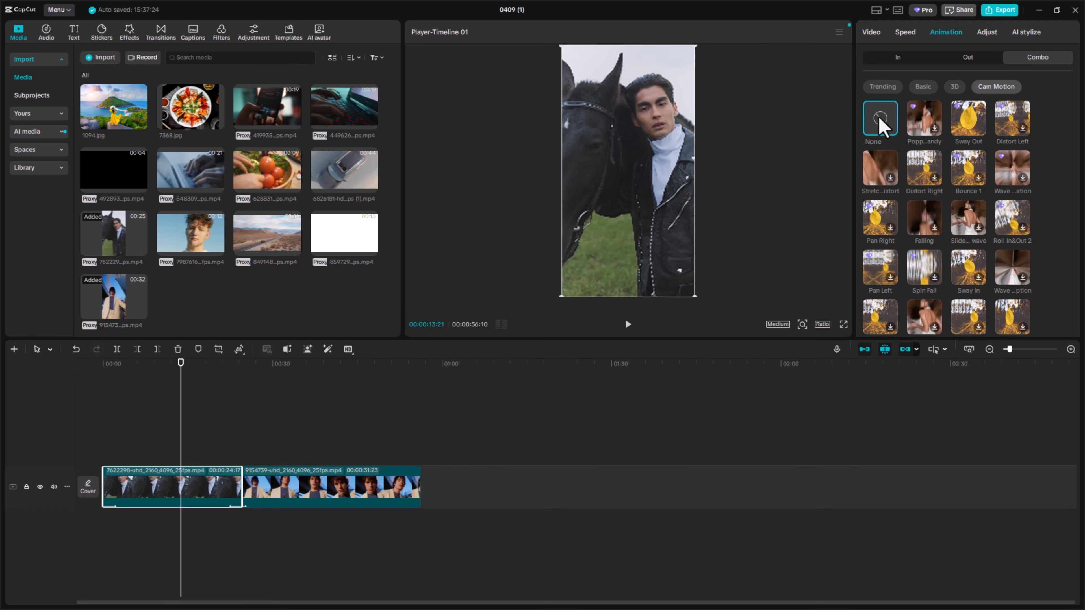
click(967, 60)
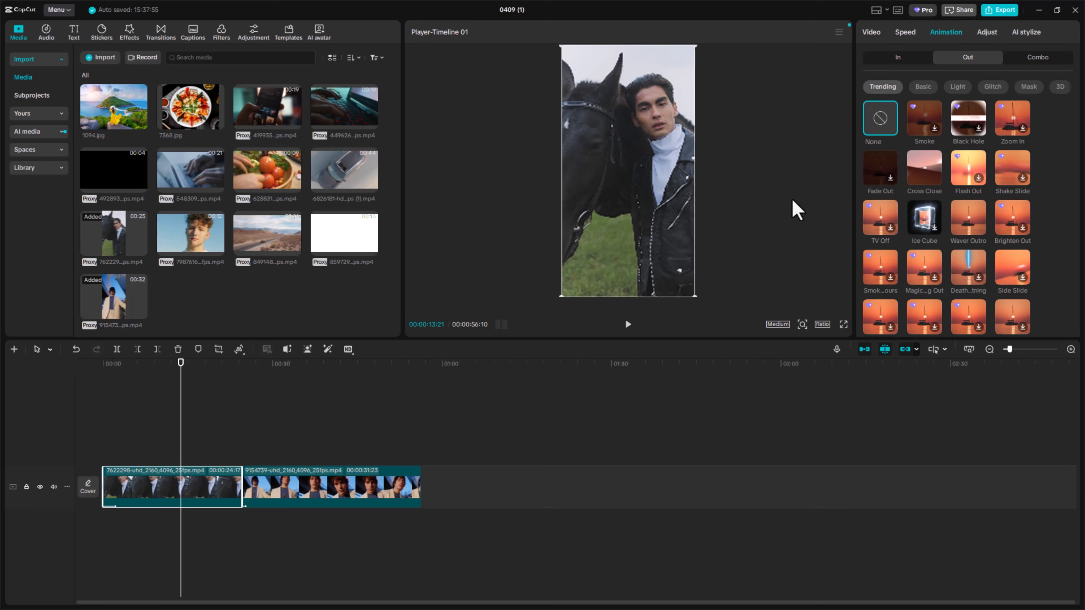
click(909, 60)
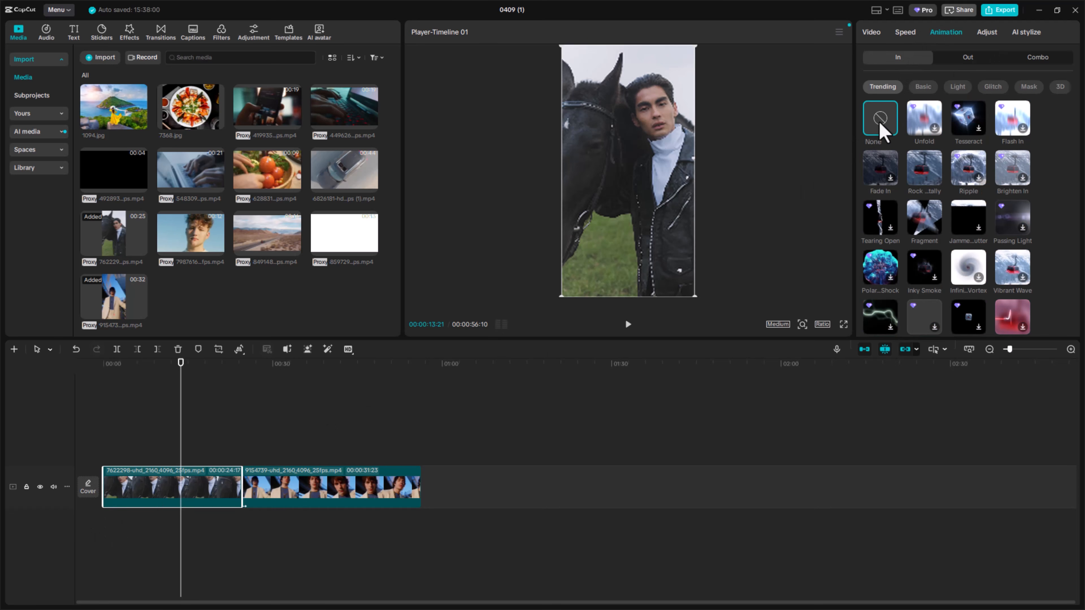
Bring up the In animation presets for the second clip at about 42 seconds
click(293, 500)
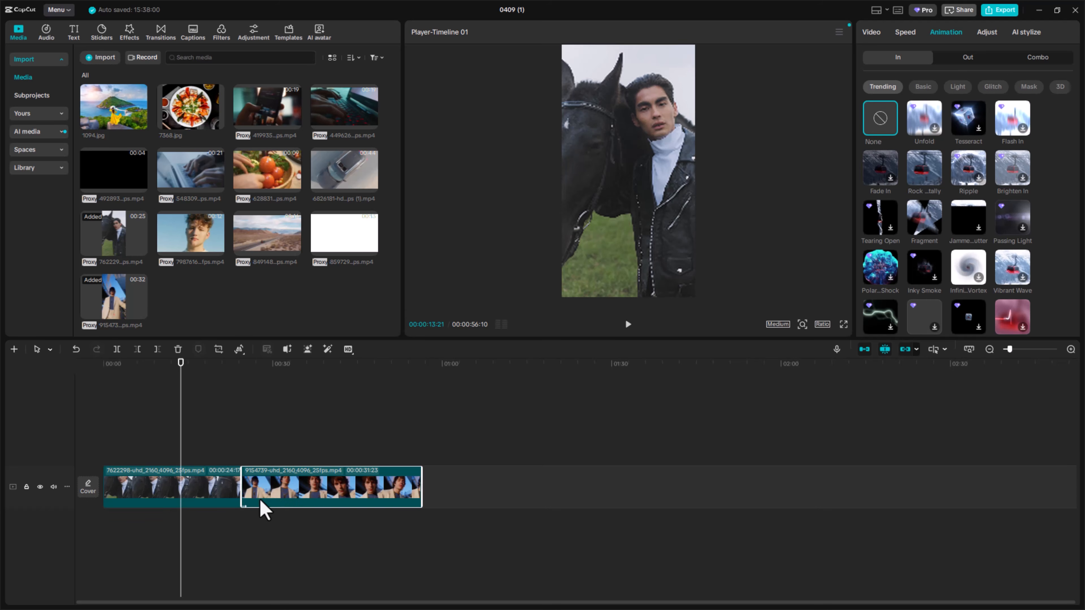
click(340, 375)
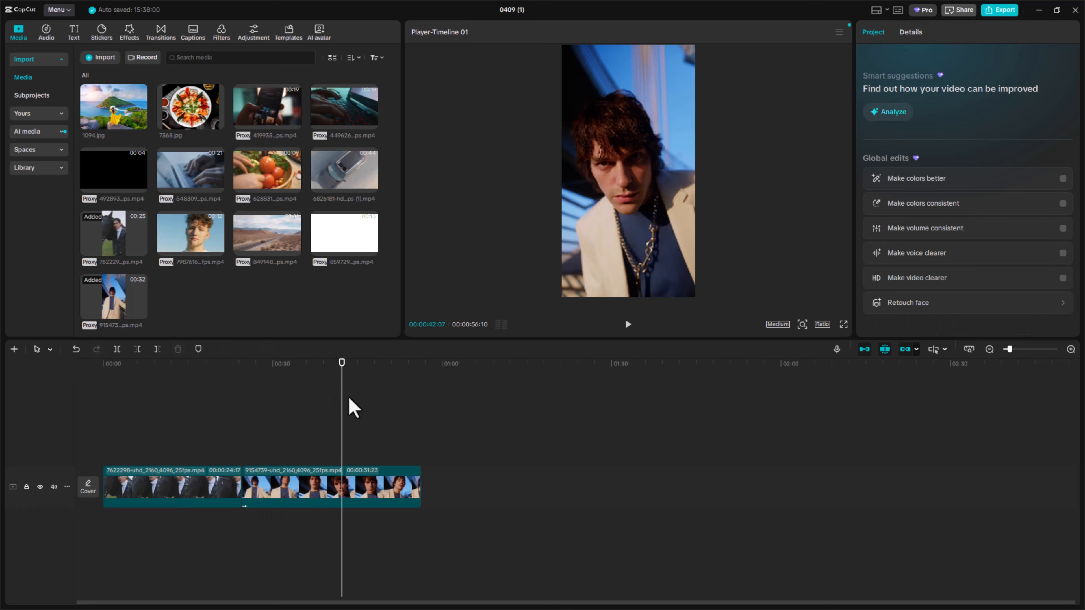
click(366, 496)
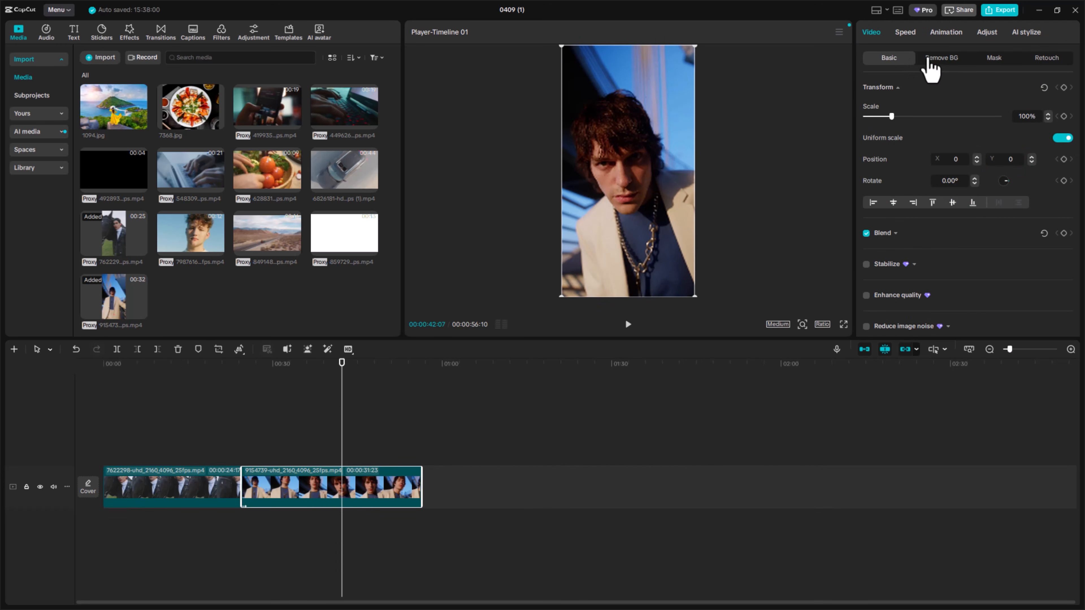
click(948, 33)
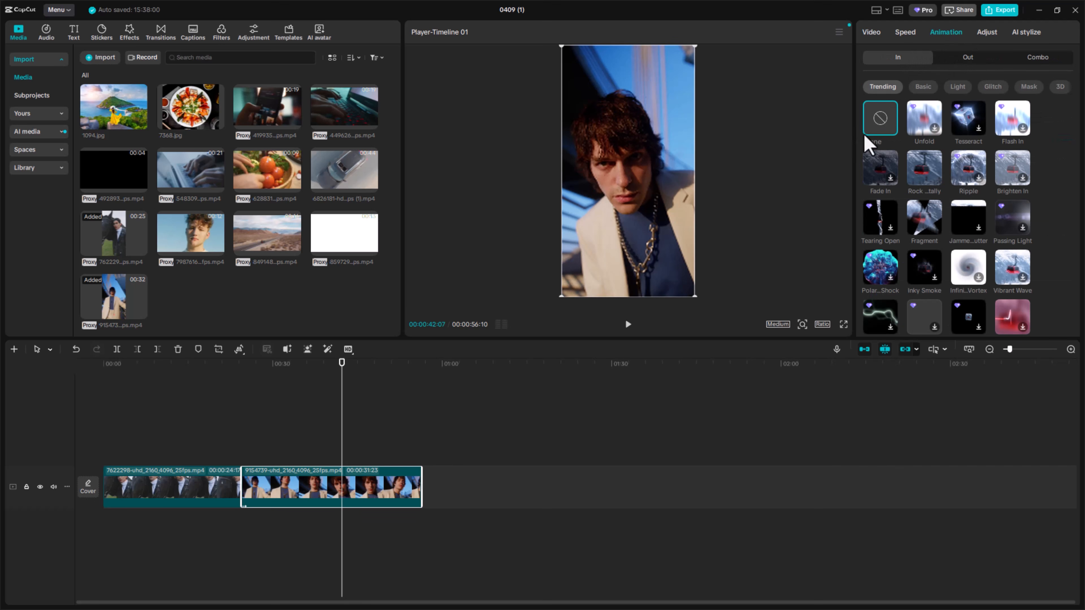
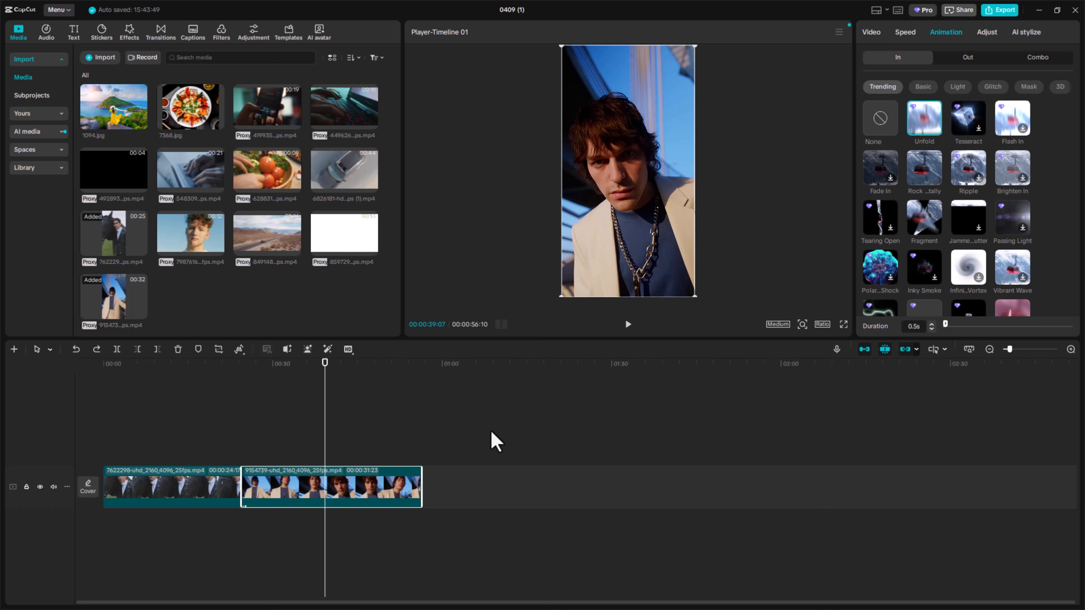
Add a Scale keyframe at 100% at the very start of the horse clip
drag(325, 368, 149, 392)
click(170, 504)
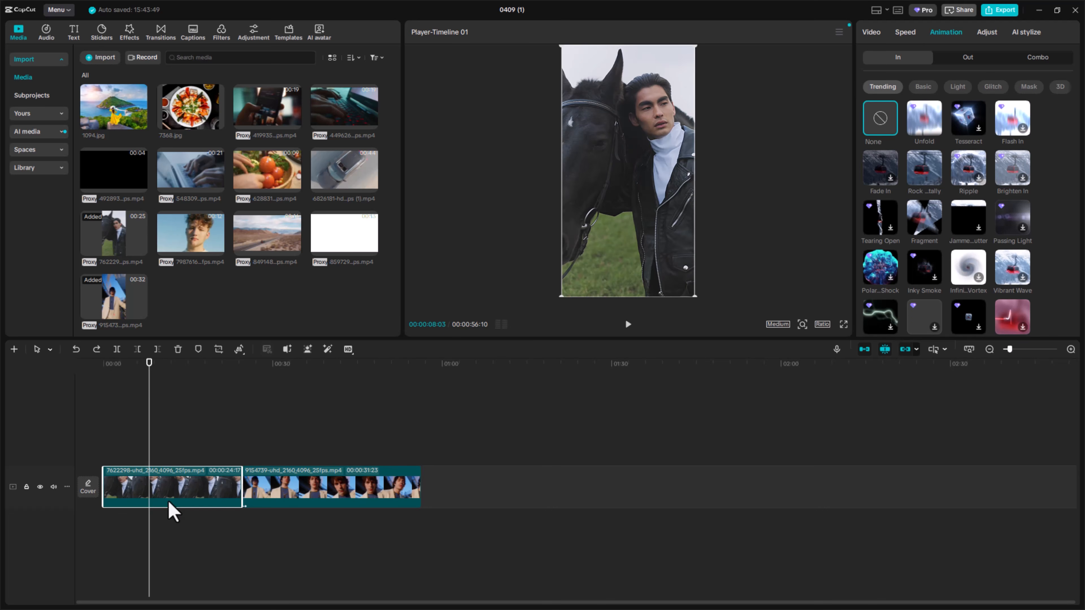
click(874, 32)
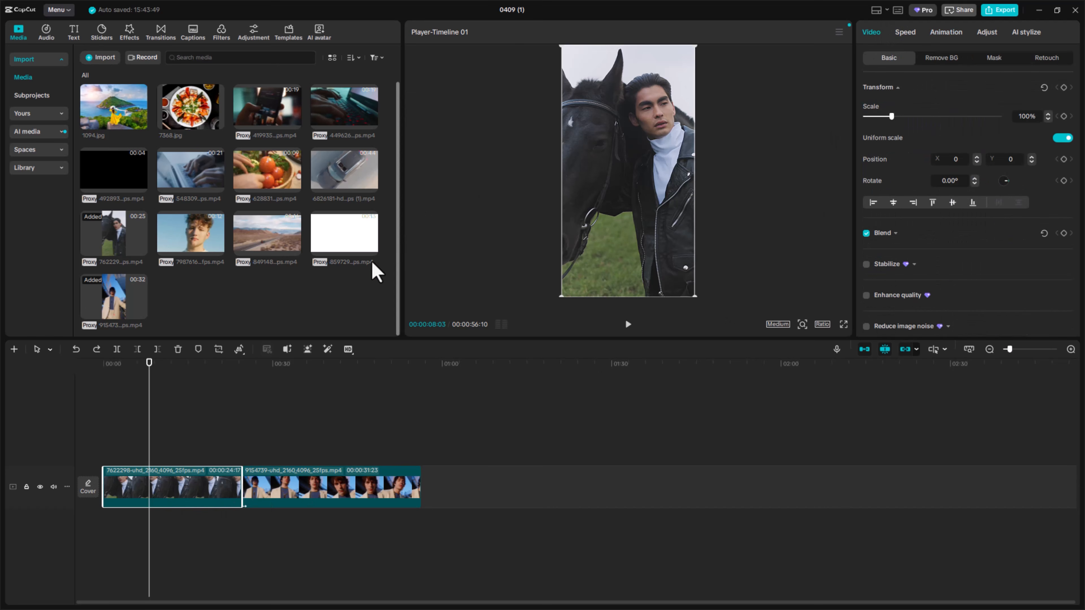
drag(149, 368, 103, 377)
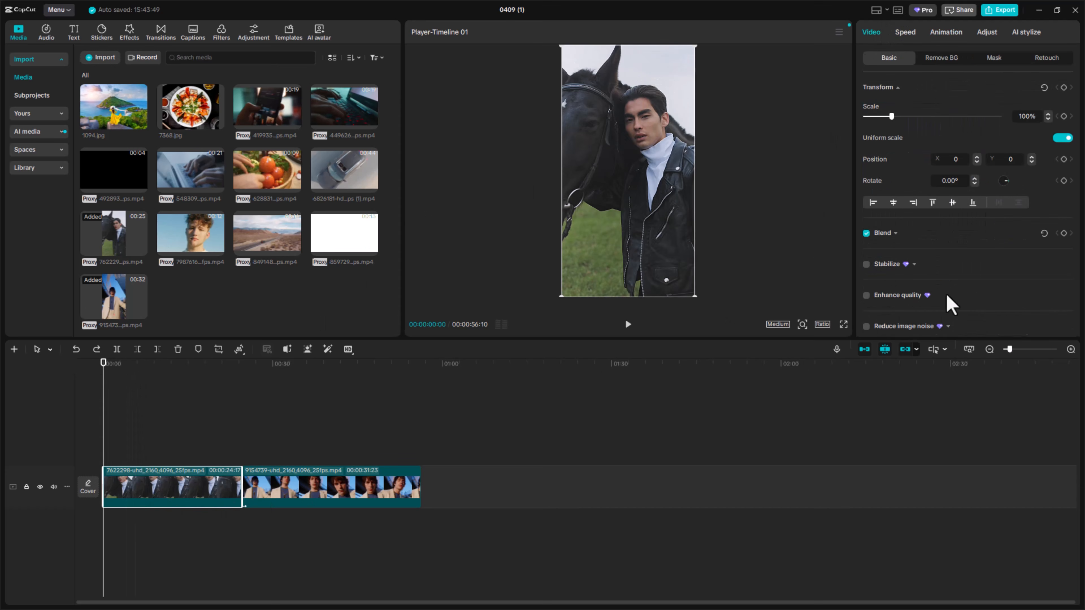
click(1063, 116)
click(1064, 116)
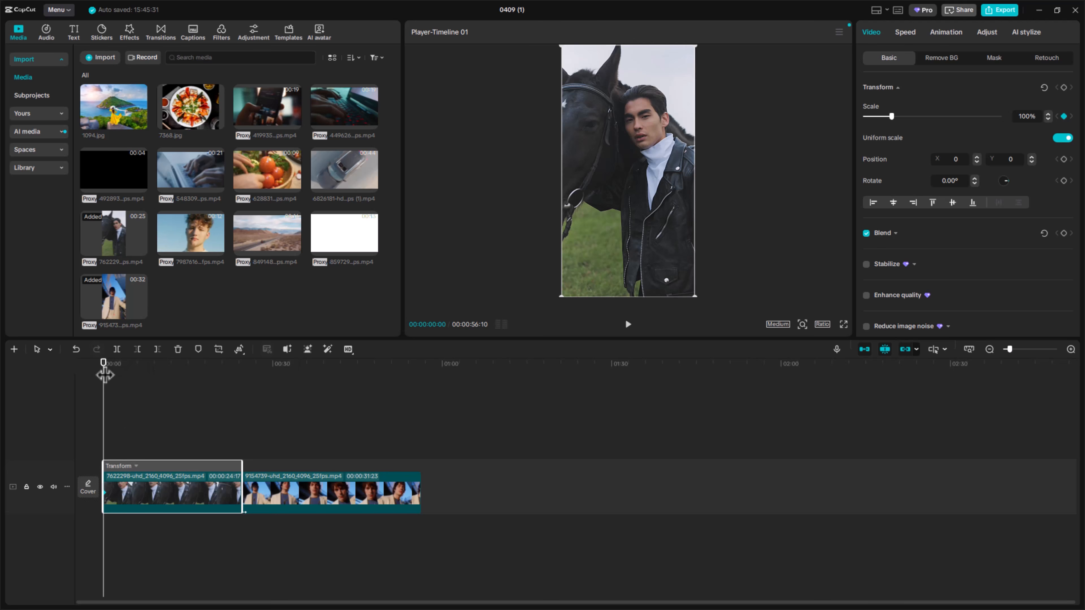
Set the horse clip's scale to 136% at 00:00:07:18 and play the zoom from the start
drag(104, 373, 147, 378)
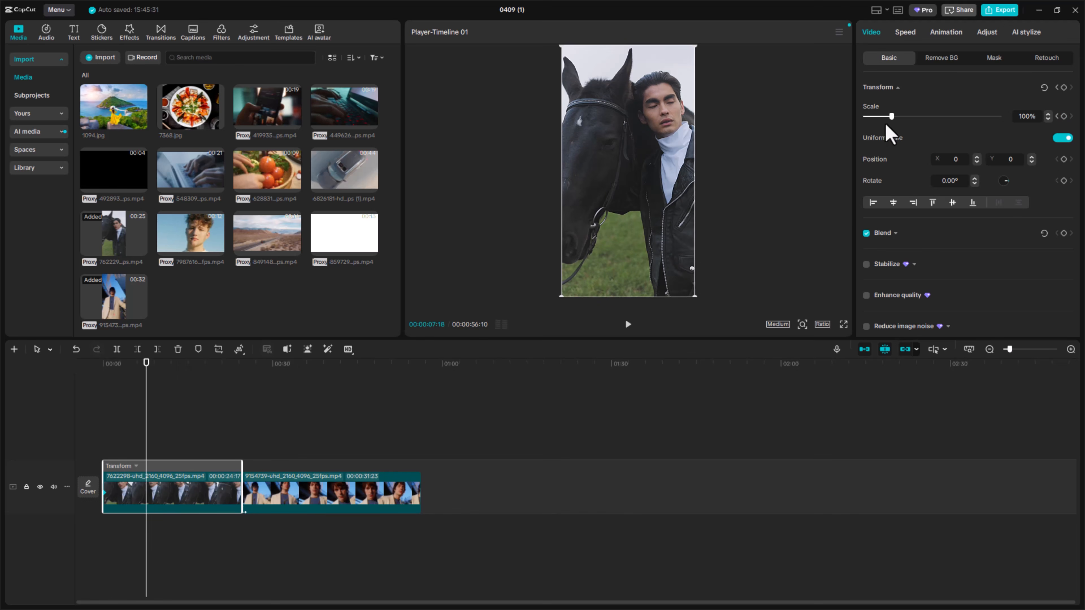
drag(892, 120, 901, 120)
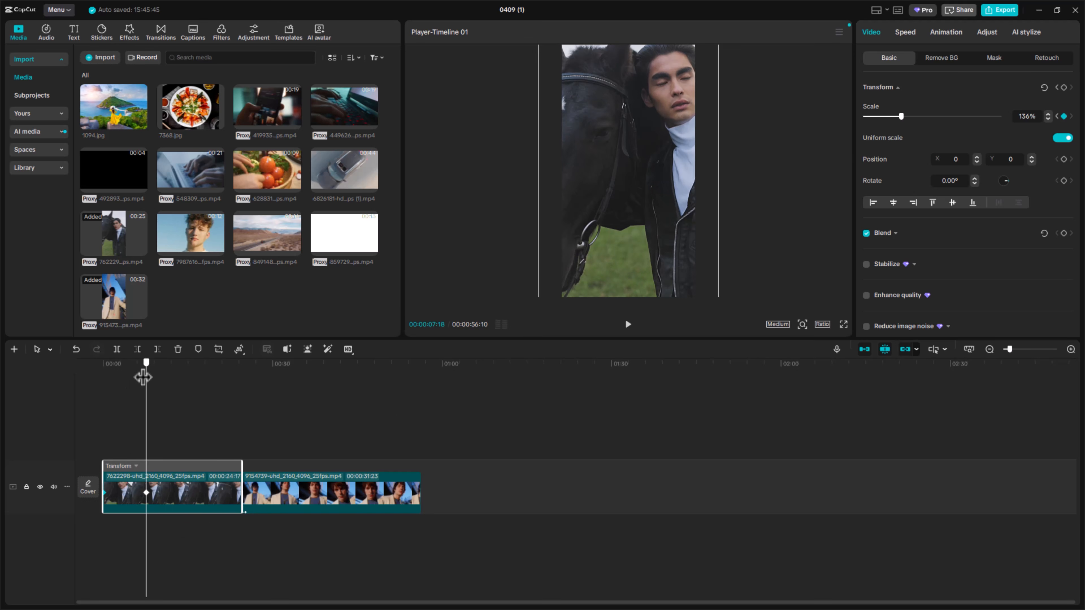
drag(143, 377, 101, 439)
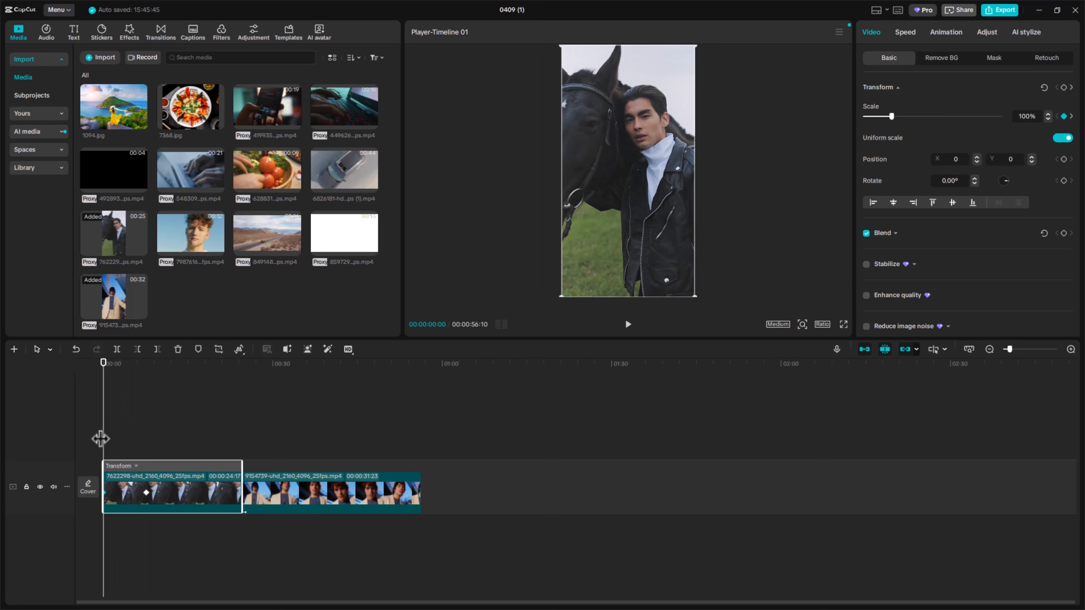
key(space)
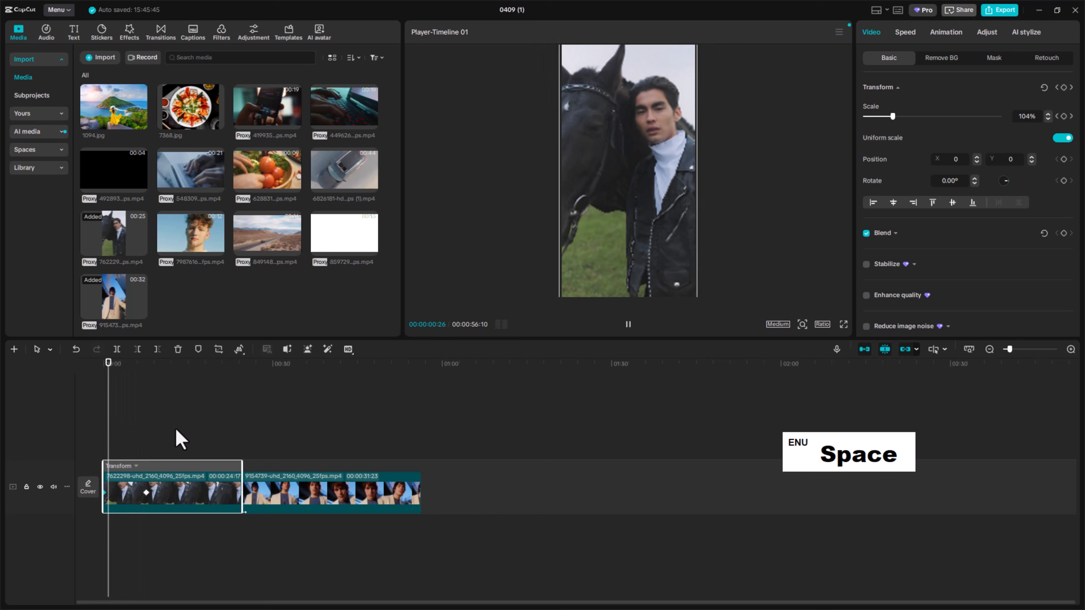
key(space)
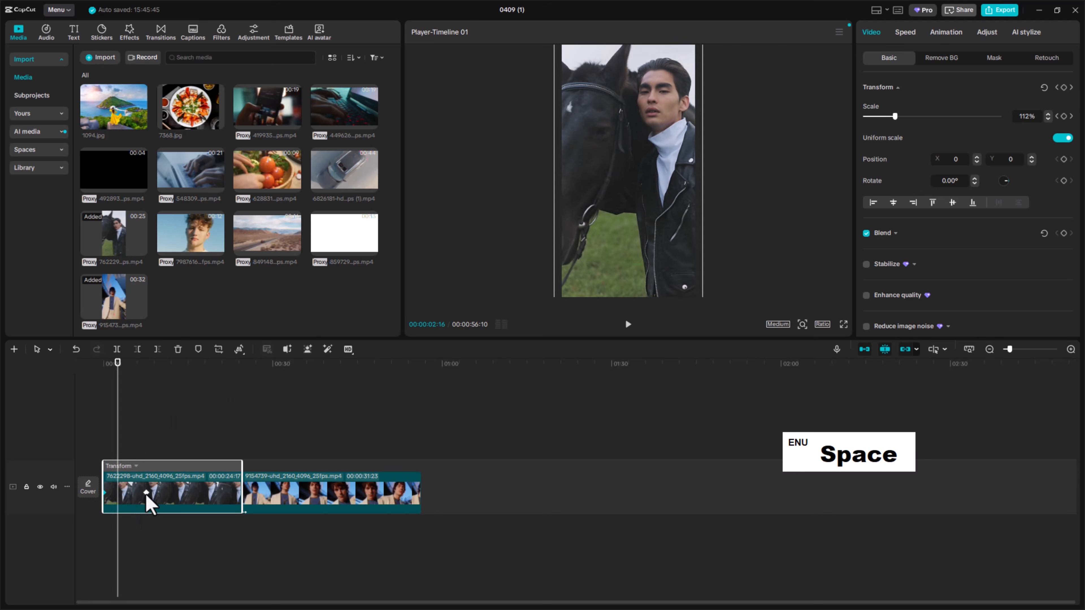
Move the horse clip's second scale keyframe earlier to about 00:00:03:06 and play the faster zoom from the start
drag(146, 494, 123, 493)
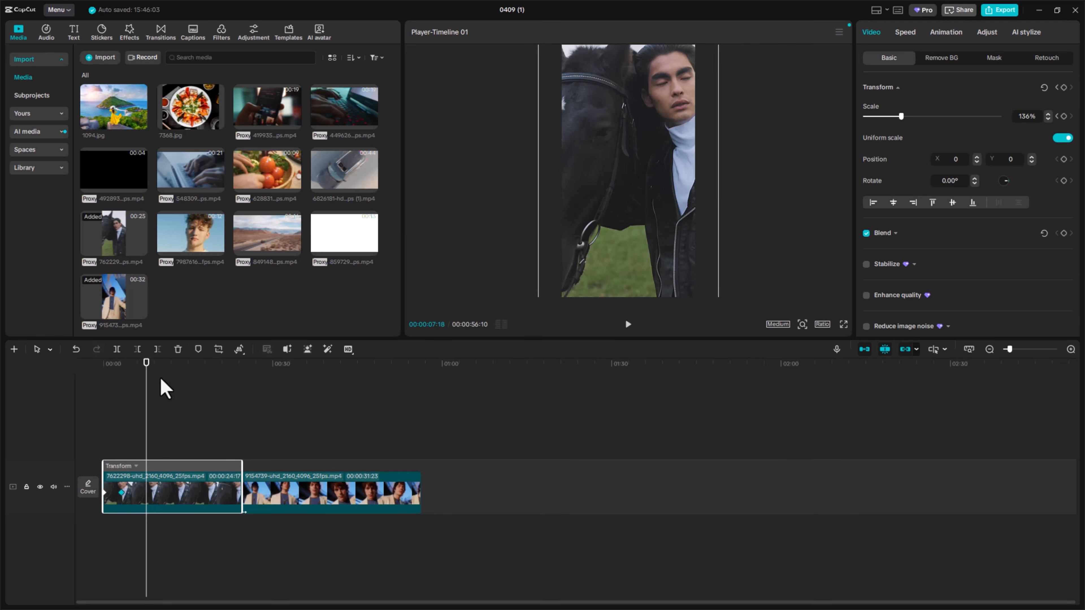
drag(145, 369, 107, 380)
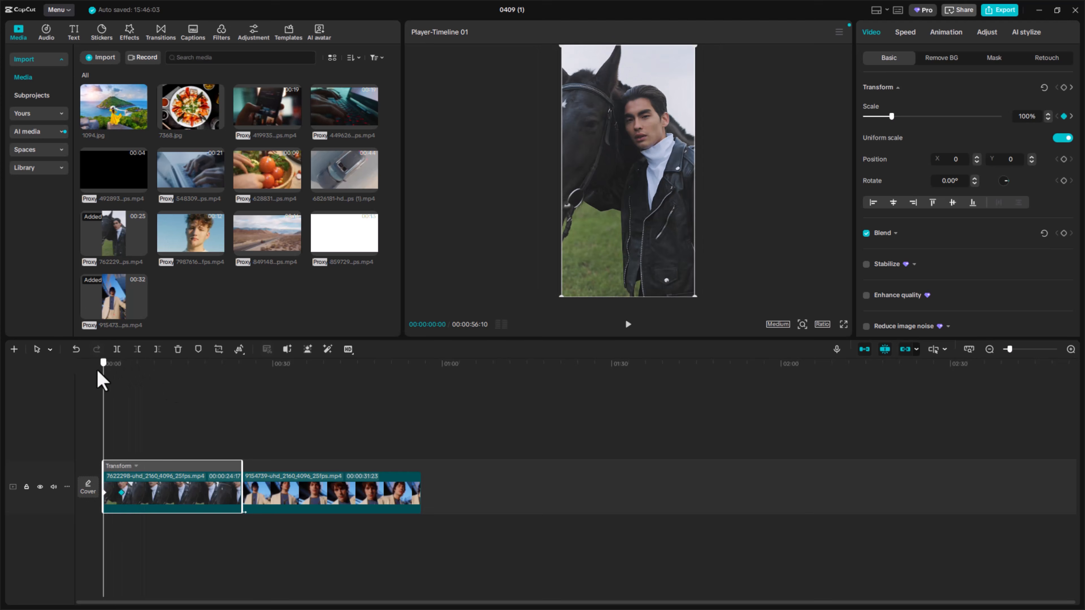
key(space)
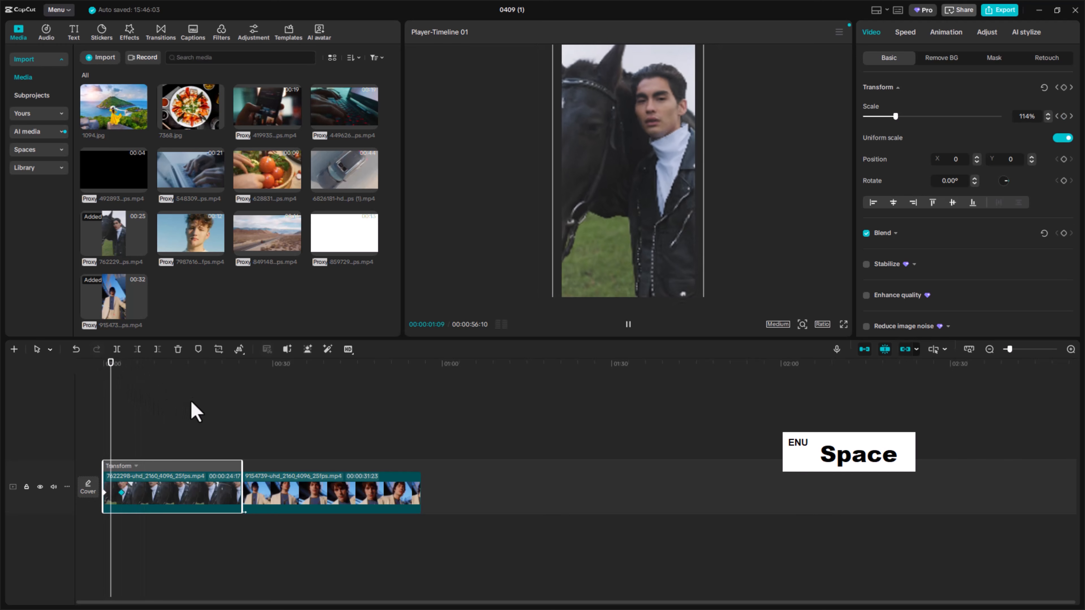
key(space)
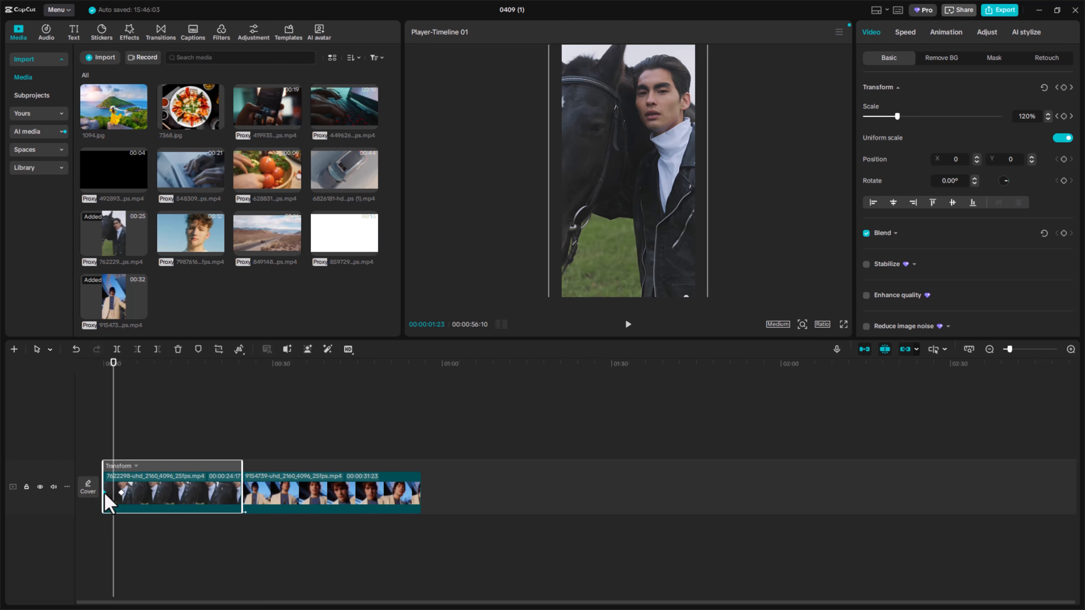
Try Ease out on the horse clip's first scale keyframe and Ease in on the second one
right_click(104, 494)
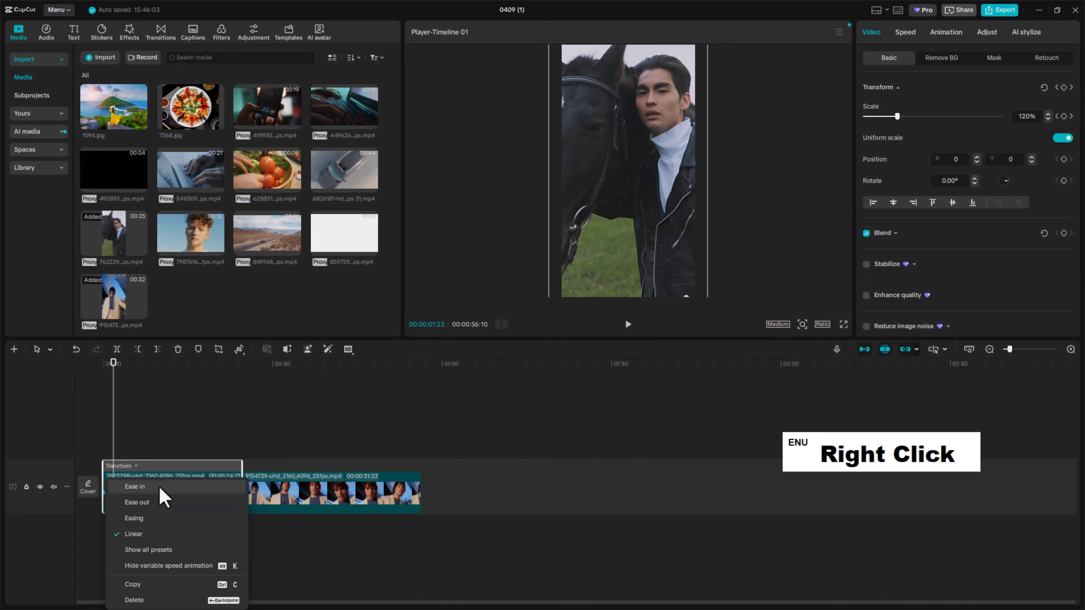
click(153, 512)
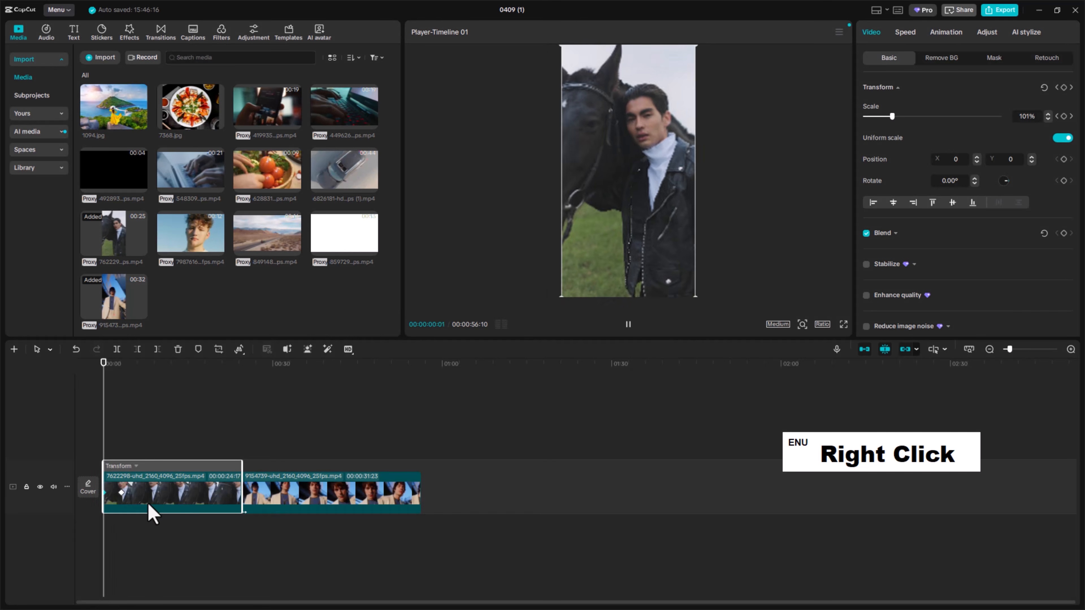
right_click(122, 493)
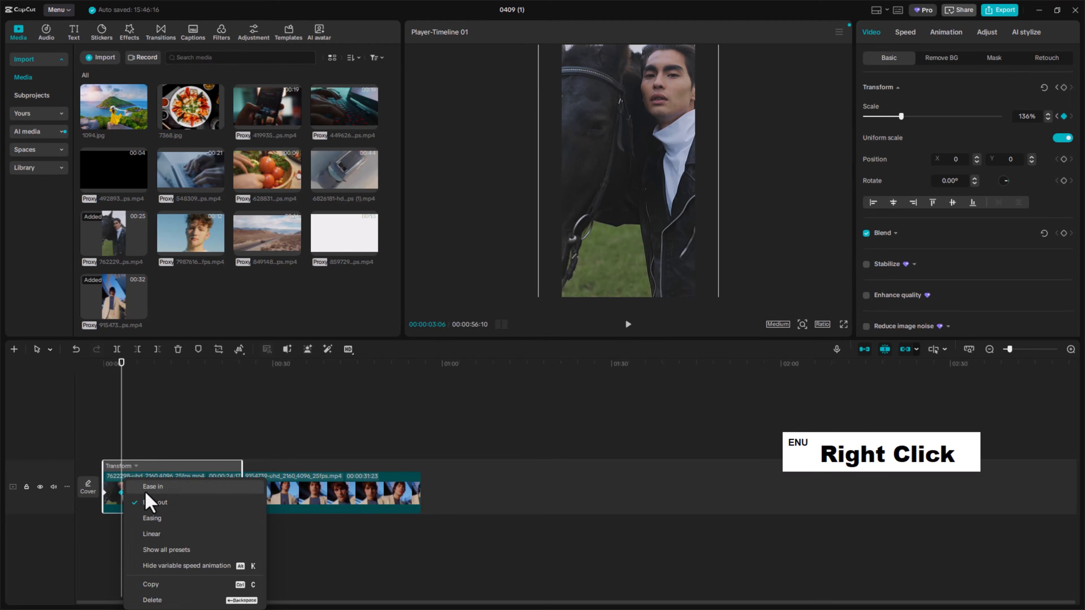
click(165, 491)
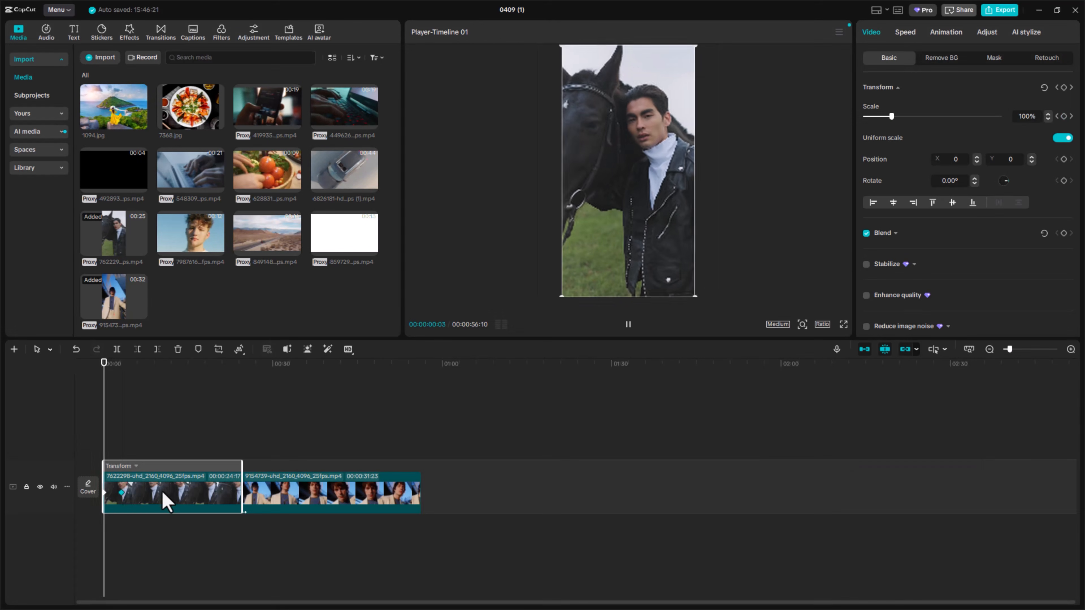
Apply Easing to the horse clip's scale keyframes and play the zoom from near the start
right_click(122, 494)
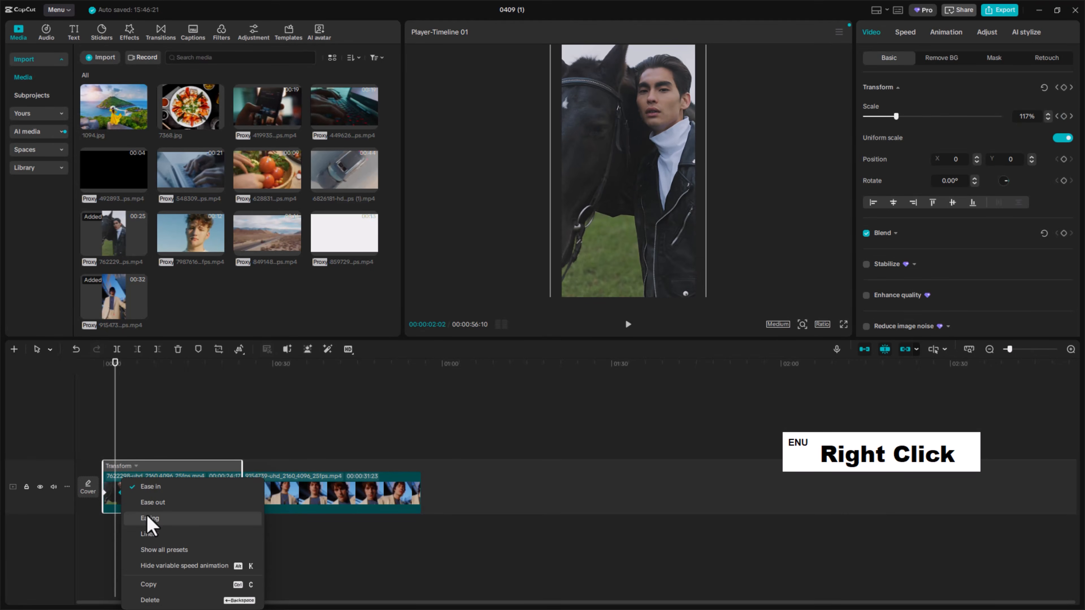
click(148, 519)
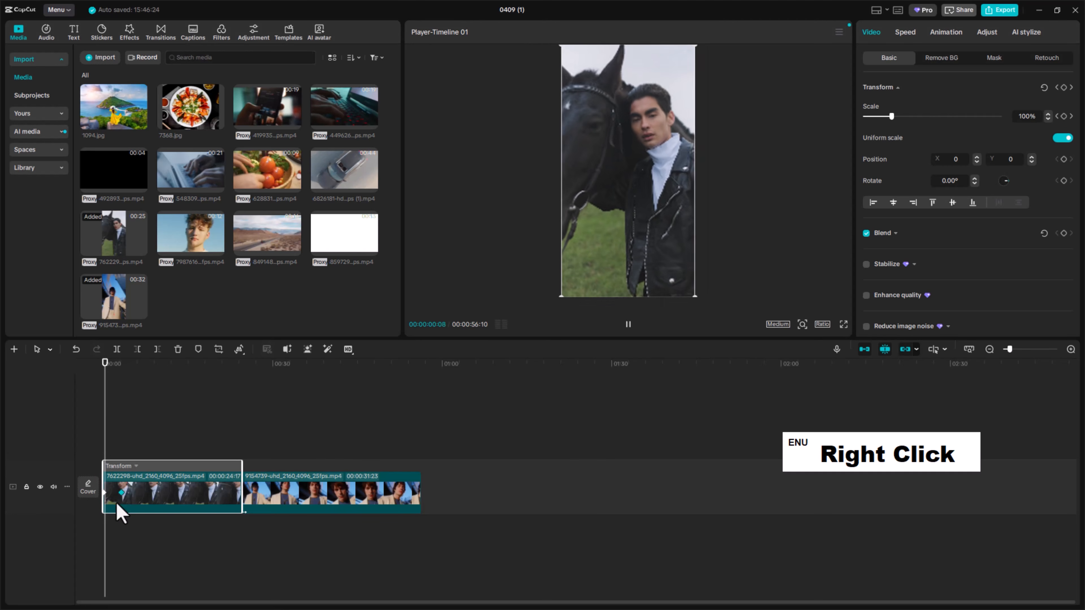
right_click(104, 494)
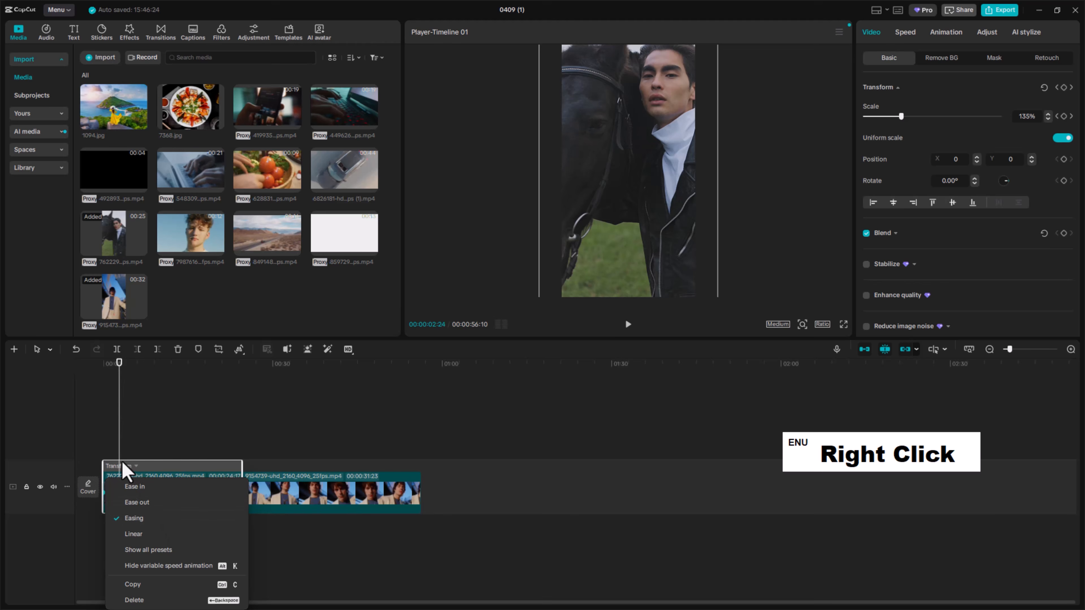
click(119, 362)
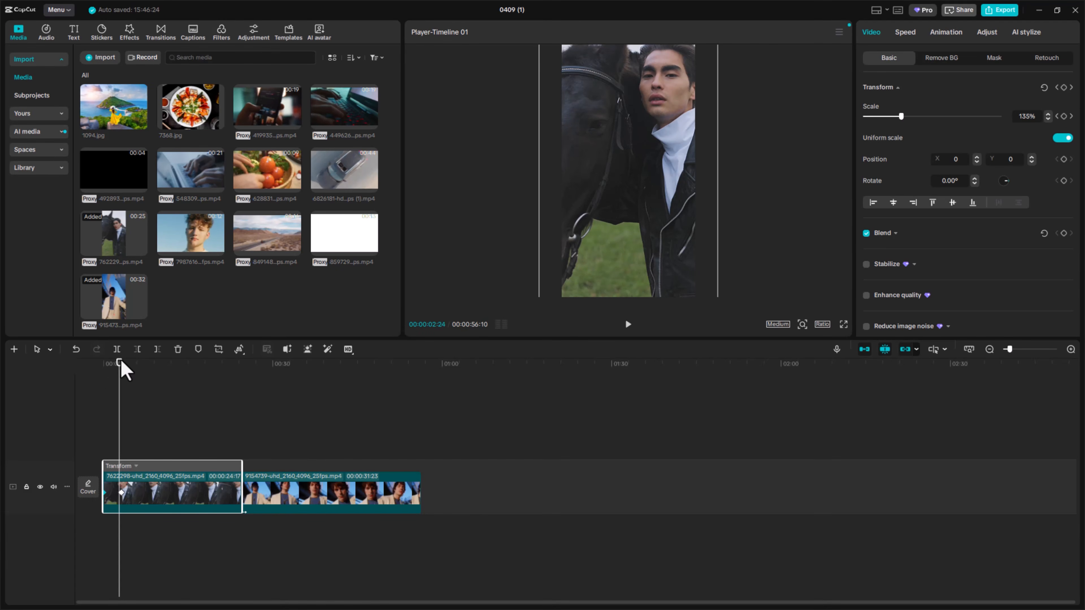
drag(119, 363, 106, 363)
key(space)
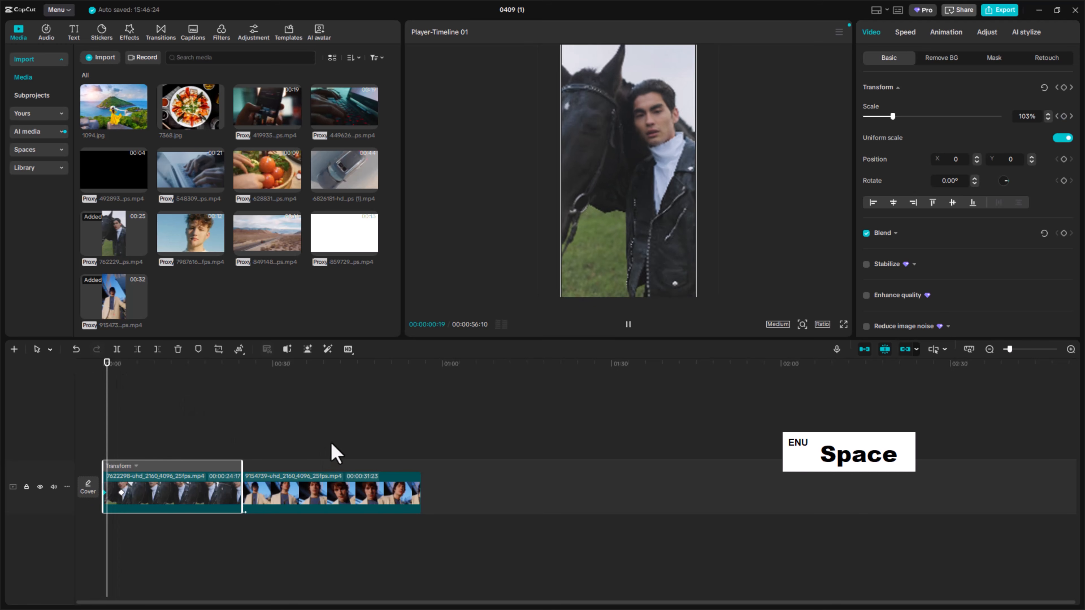
key(space)
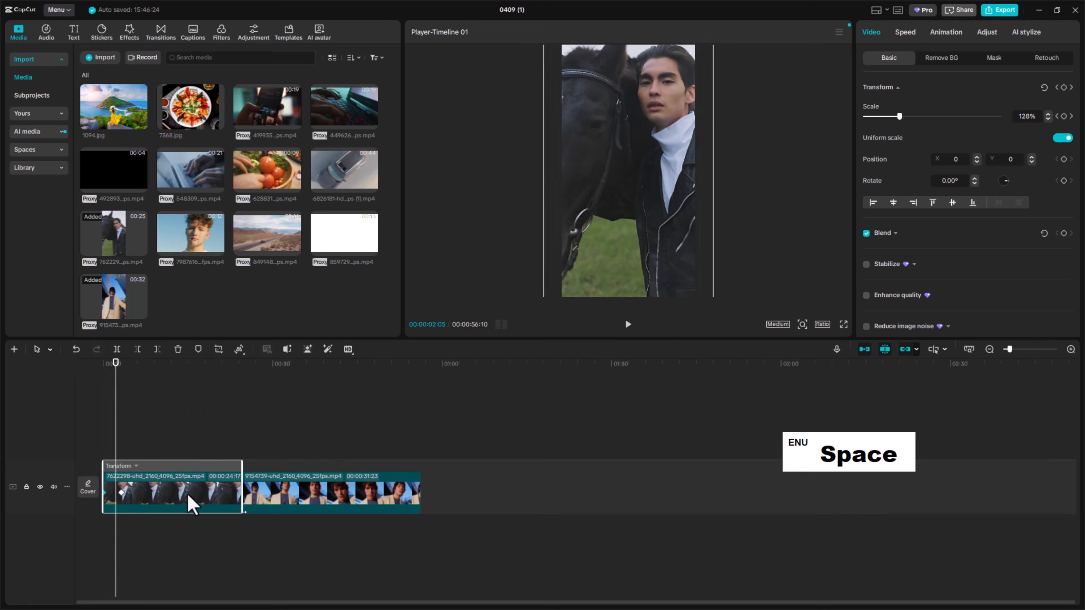
Hide and show the horse clip's variable speed animation again, with its Scale graph expanded
right_click(188, 496)
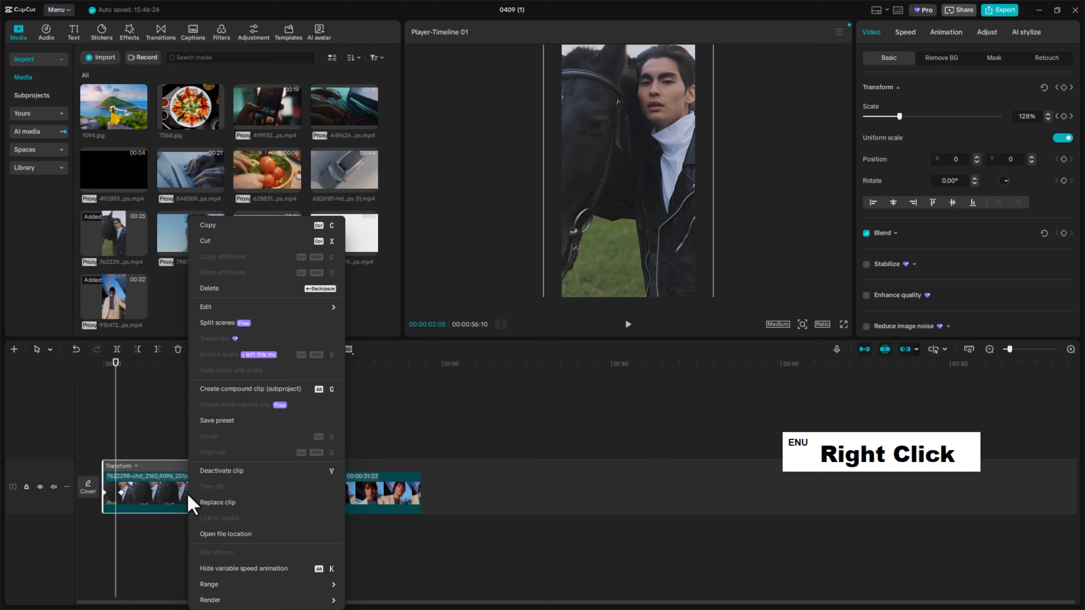
click(269, 570)
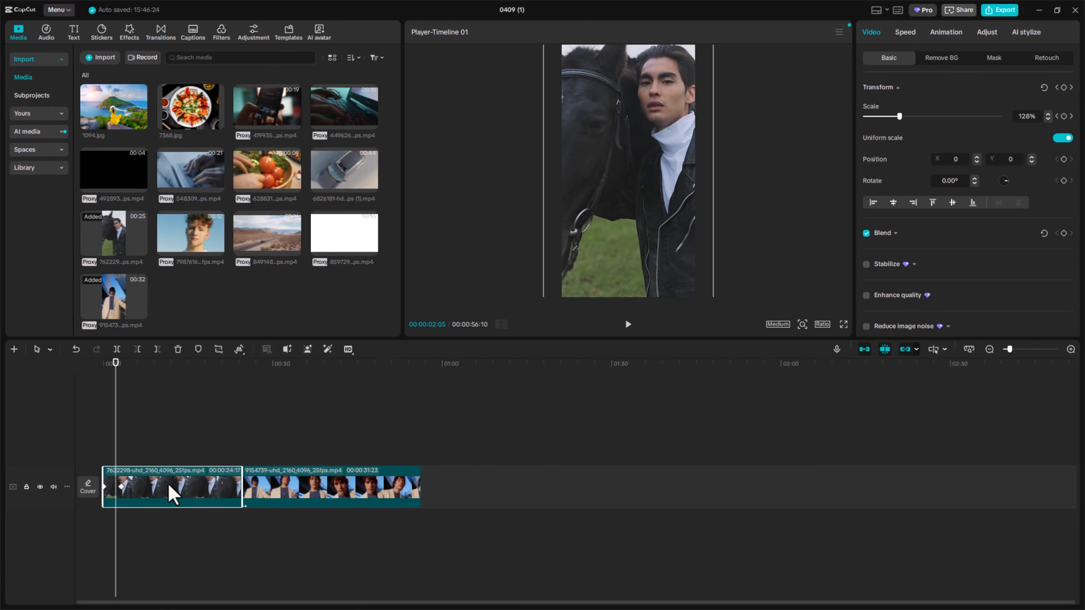
right_click(170, 494)
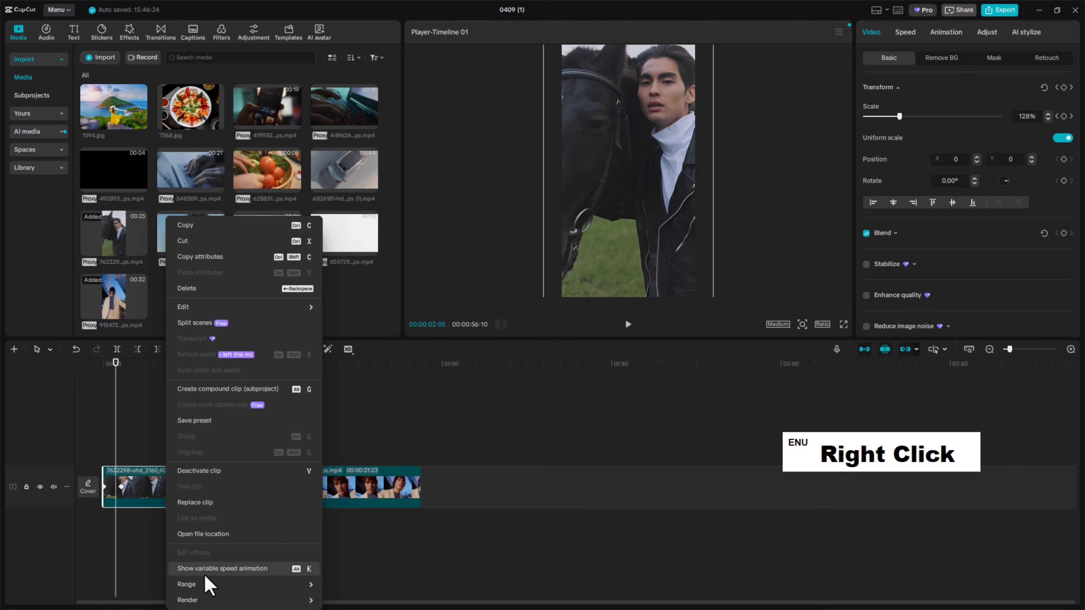
click(241, 570)
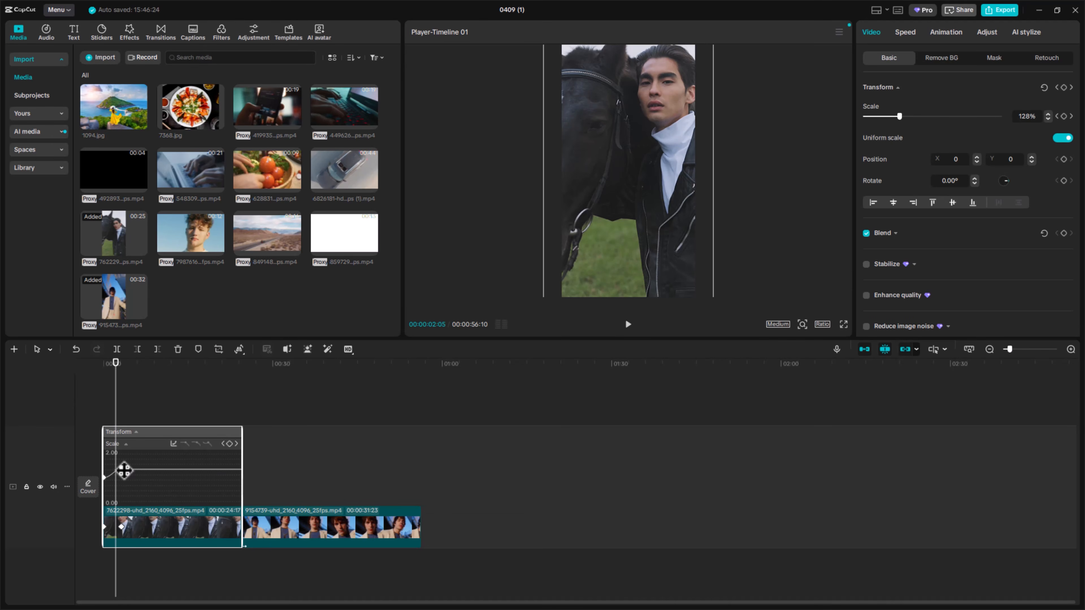
Apply the Auto curve to the horse clip's second scale keyframe, reposition it at about 00:00:07:18 and 269%, and hide the variable speed animation
mouse_move(122, 471)
mouse_down()
mouse_move(140, 475)
mouse_move(136, 468)
mouse_up()
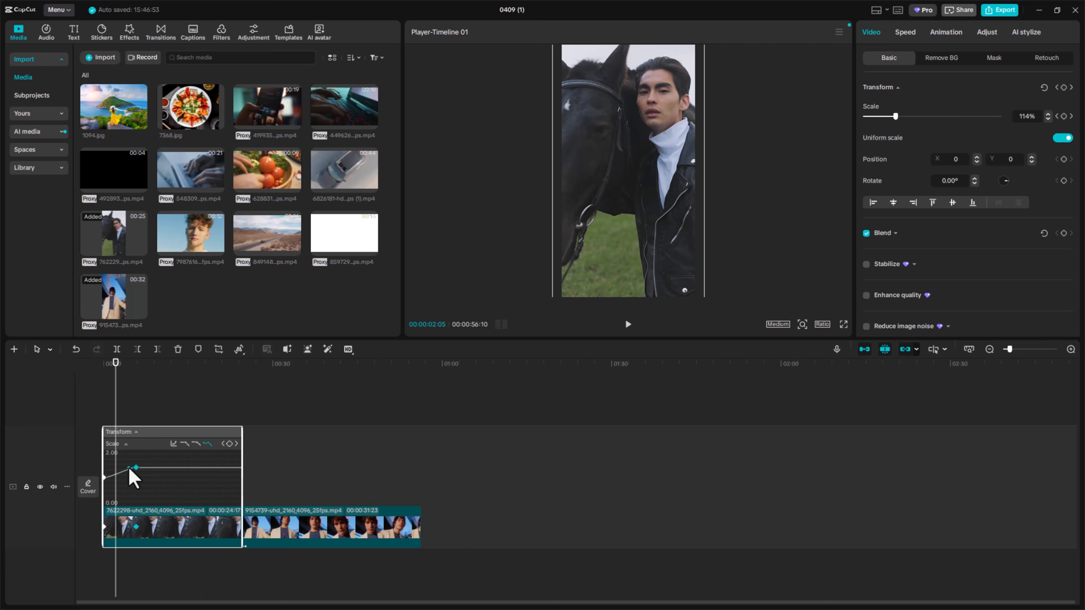
click(196, 445)
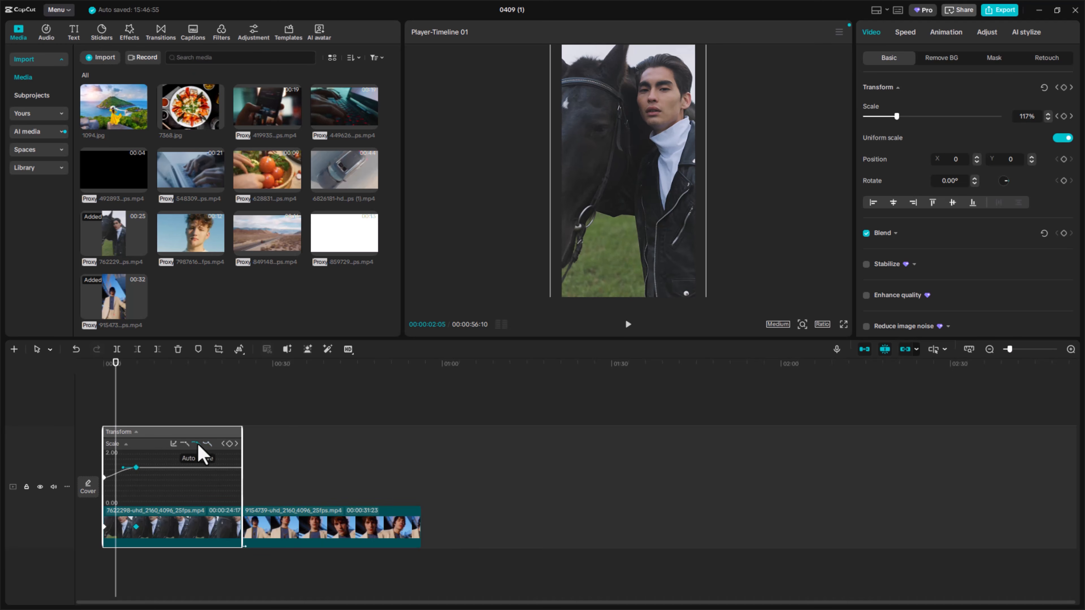
mouse_move(136, 469)
mouse_down()
mouse_move(162, 475)
mouse_move(128, 469)
mouse_up()
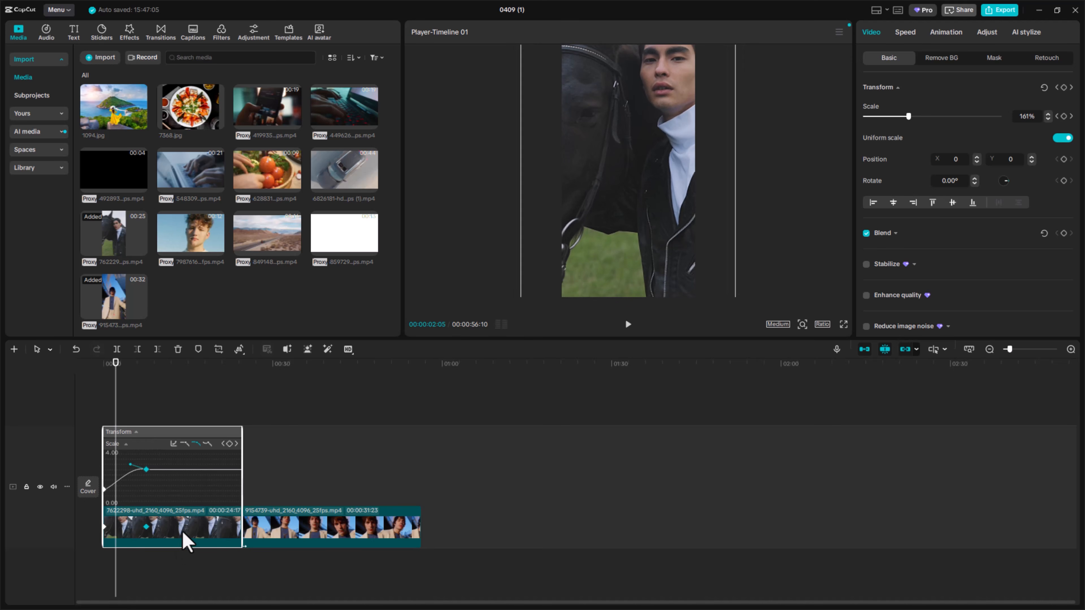
right_click(187, 542)
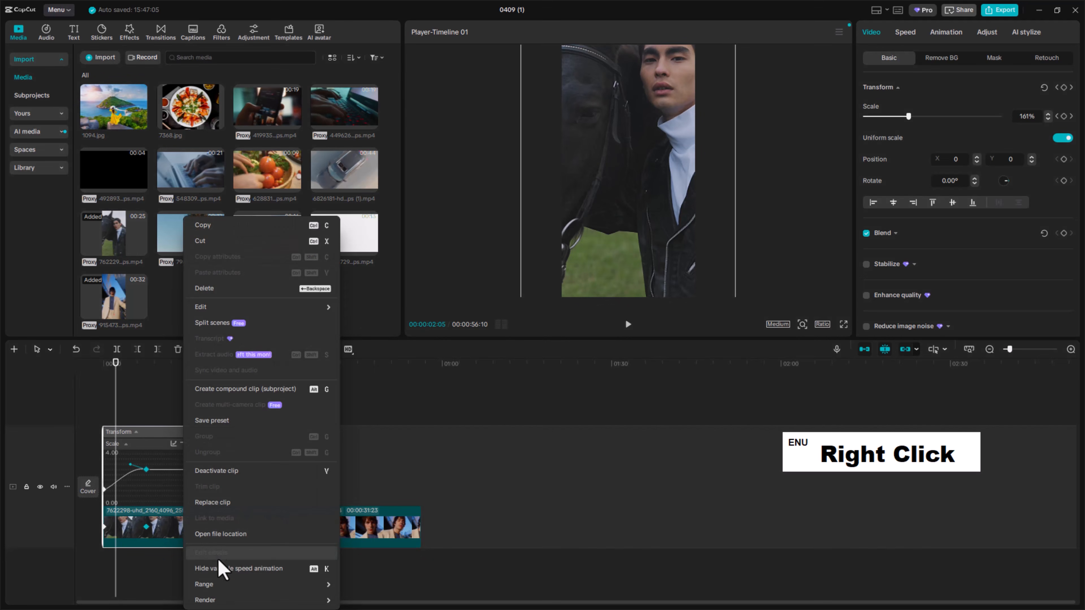
click(248, 571)
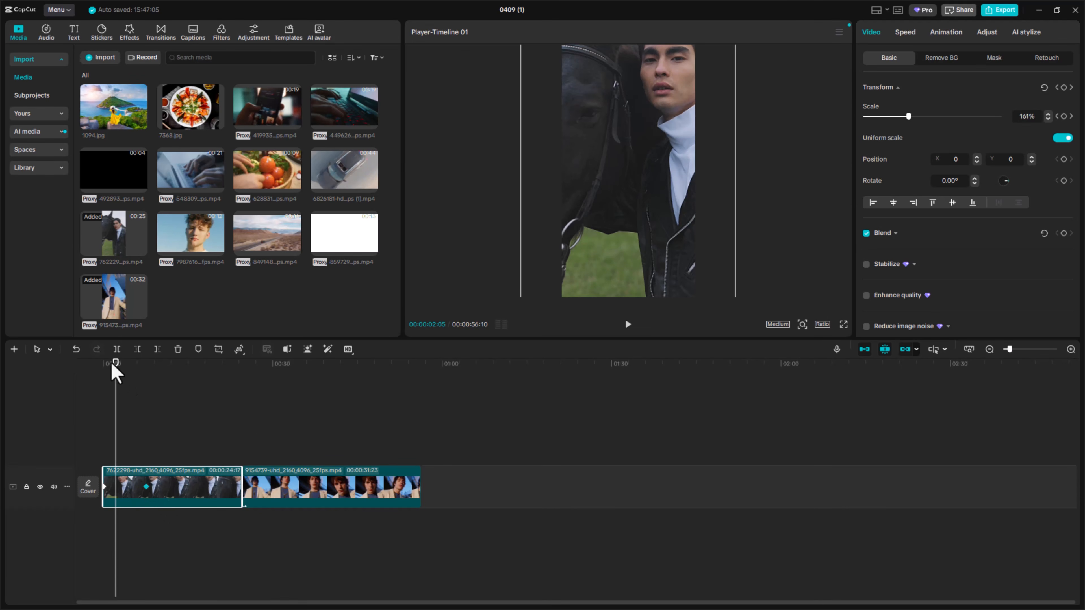
Try a 100% scale keyframe on the horse clip at 00:00:19:03, scrub back through the change, and undo it
drag(118, 376, 212, 479)
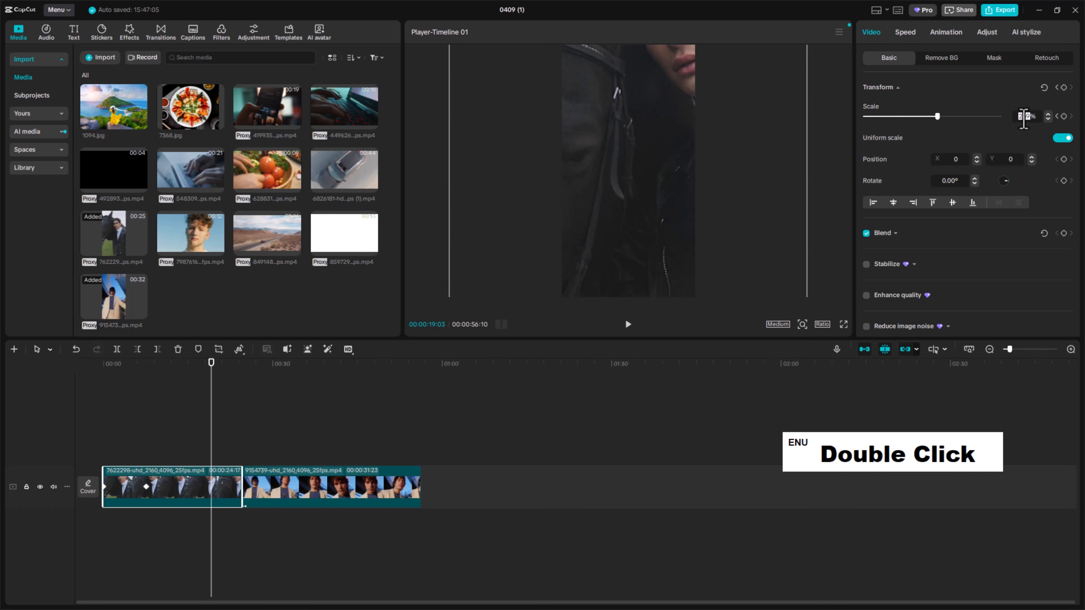
text(10)
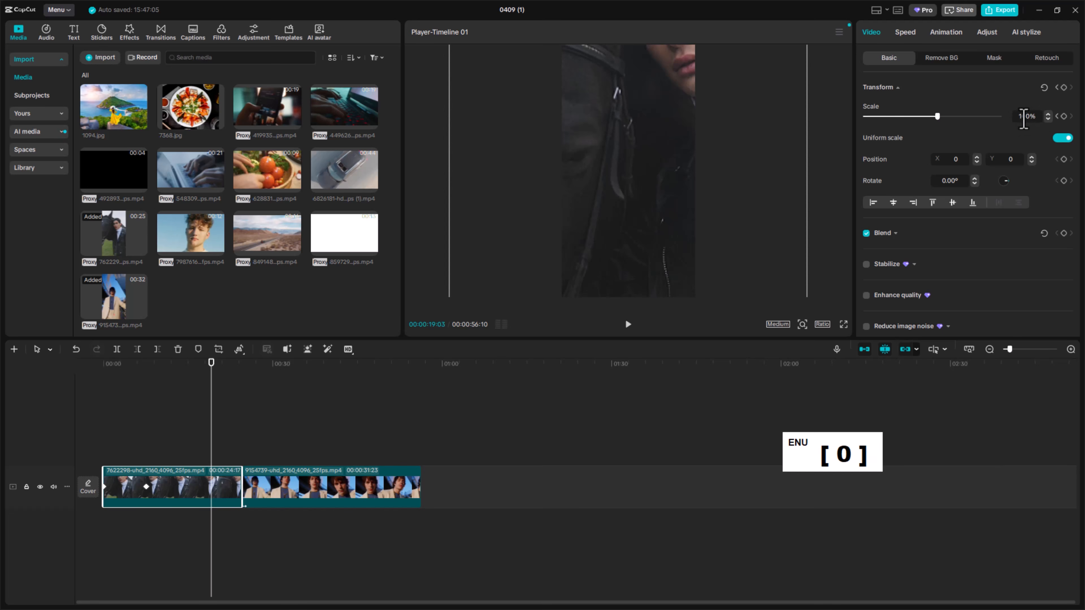
key(Return)
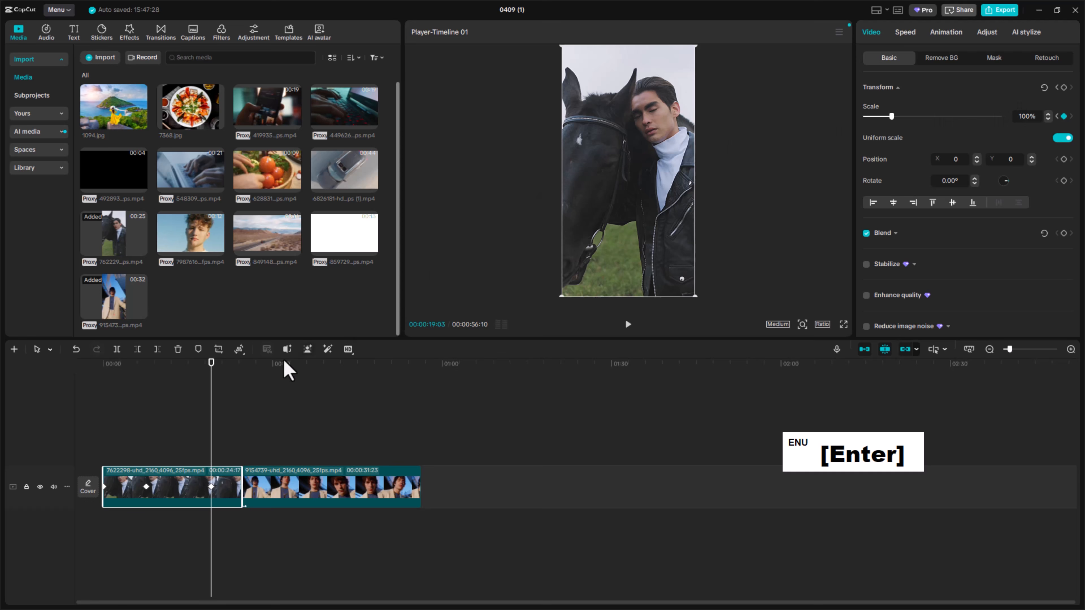
drag(212, 362, 183, 404)
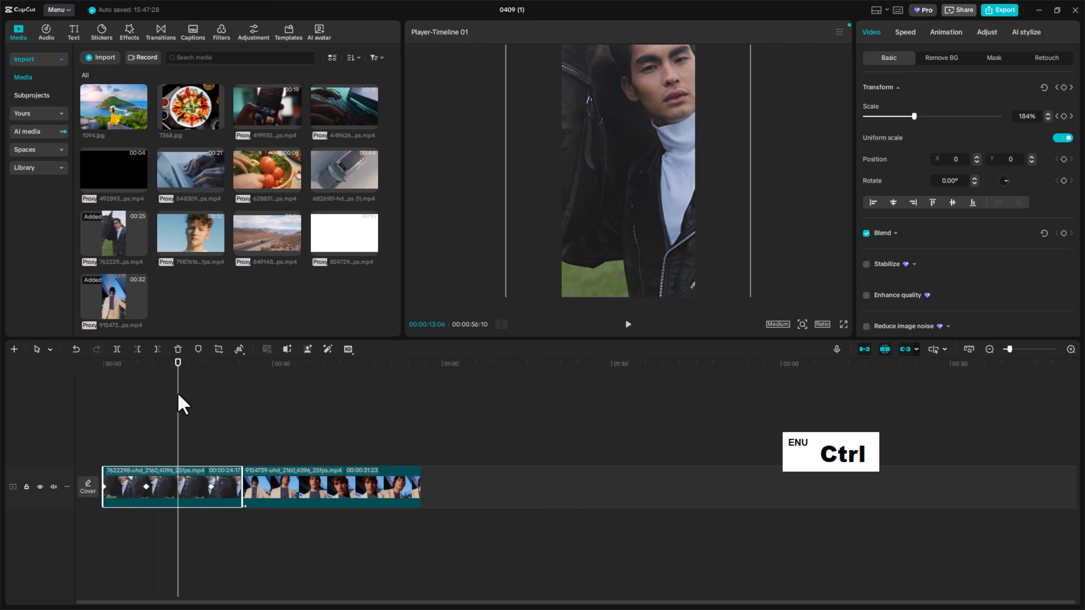
key(ctrl+z)
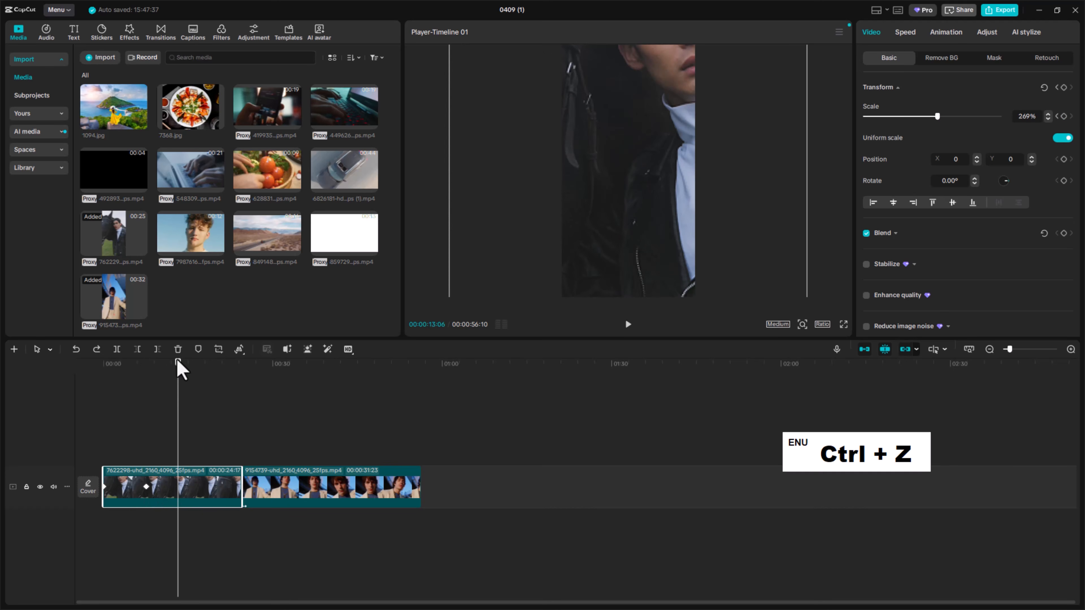
Add a scale keyframe to the horse clip at 00:00:19:15 that holds the scale at 269%
drag(179, 374, 146, 376)
key(shift)
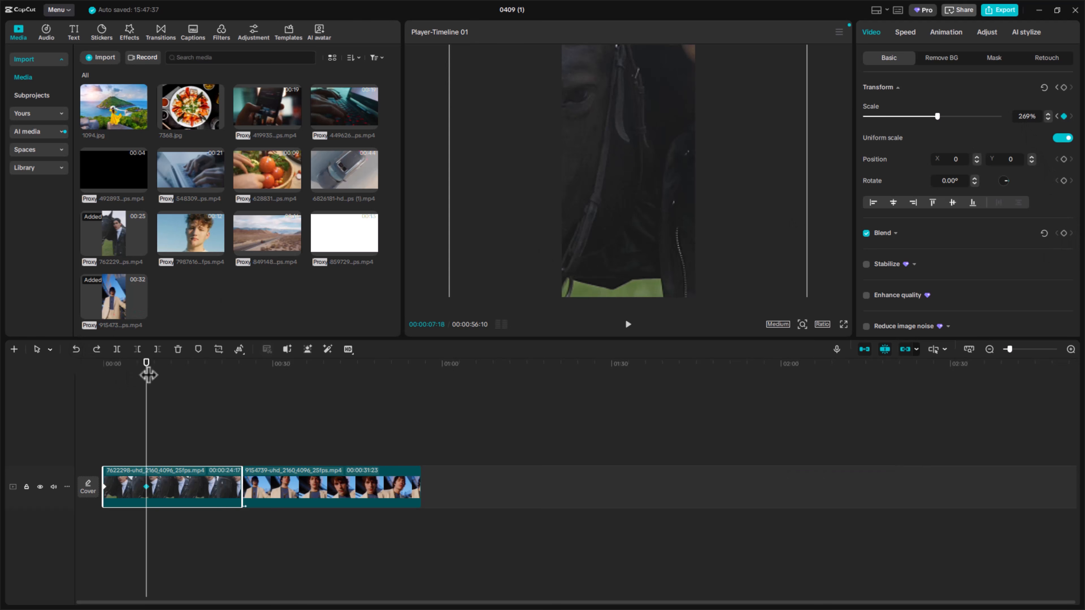
drag(148, 374, 213, 375)
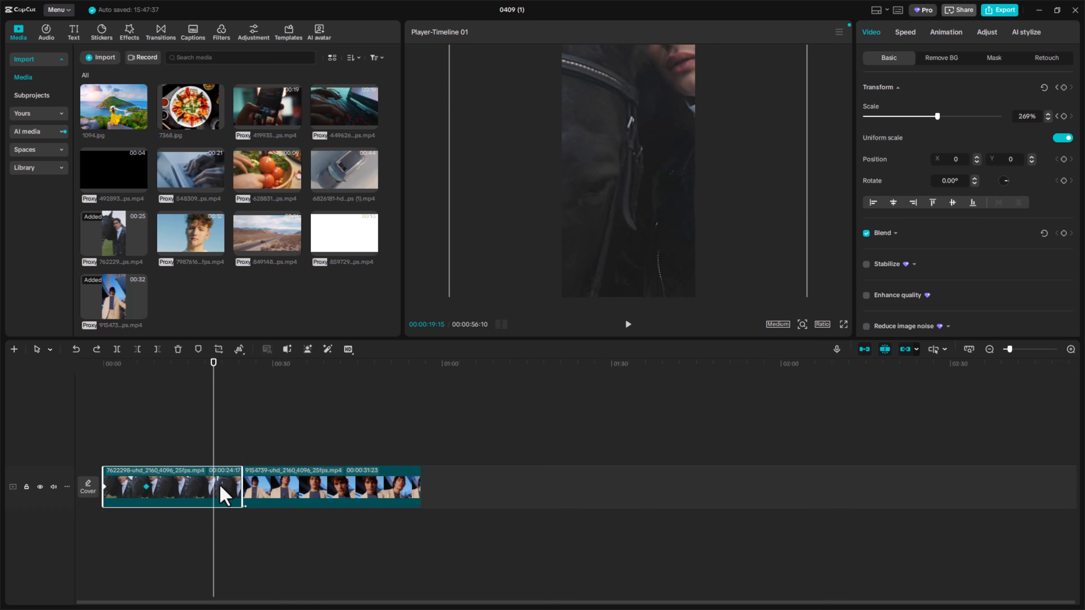
click(1064, 117)
Set the horse clip's scale to 100% at its last frame, 00:00:24:16, and move the second scale keyframe earlier to about 4 seconds
drag(219, 365, 242, 367)
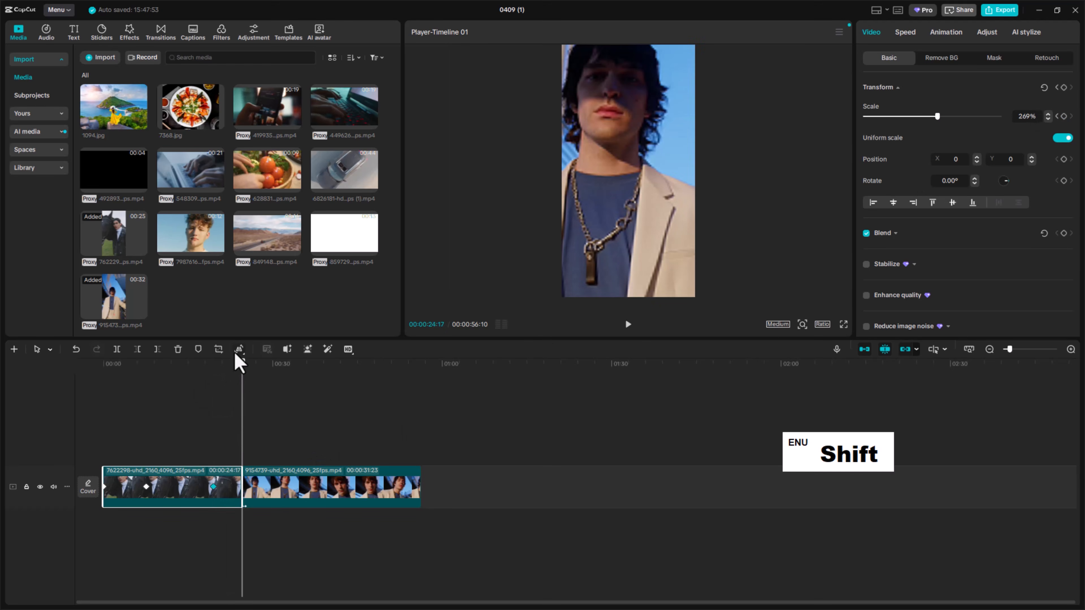
key(Left)
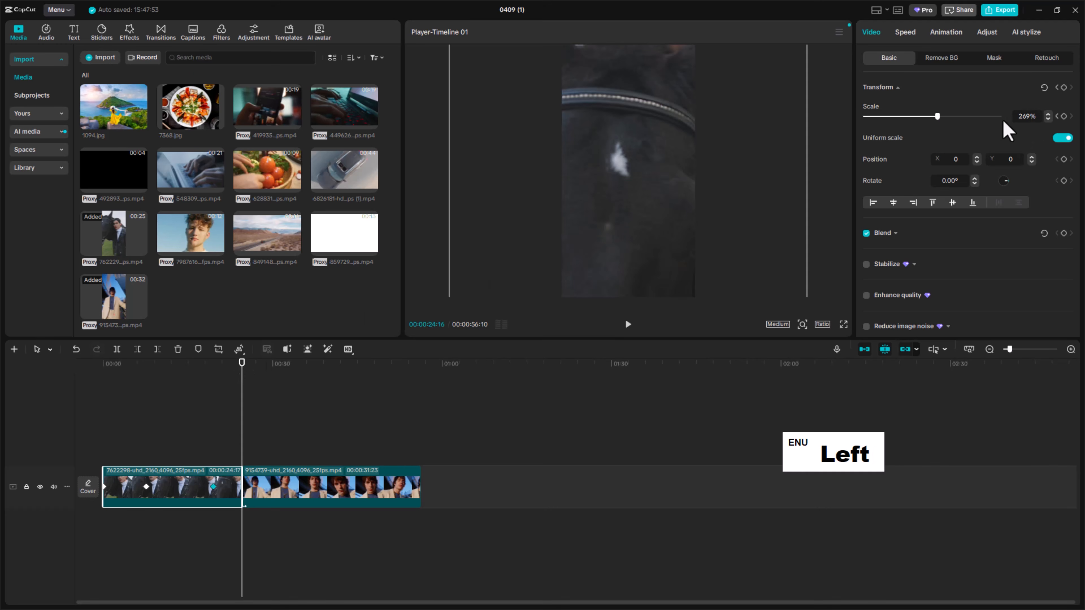
double_click(1025, 116)
text(100)
key(Return)
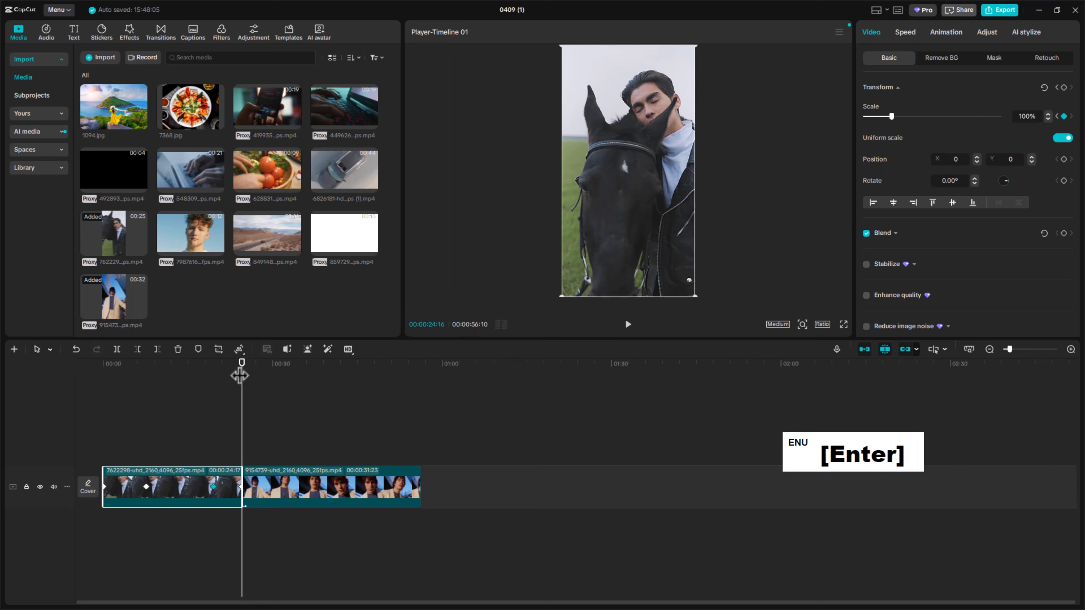
drag(240, 361, 138, 402)
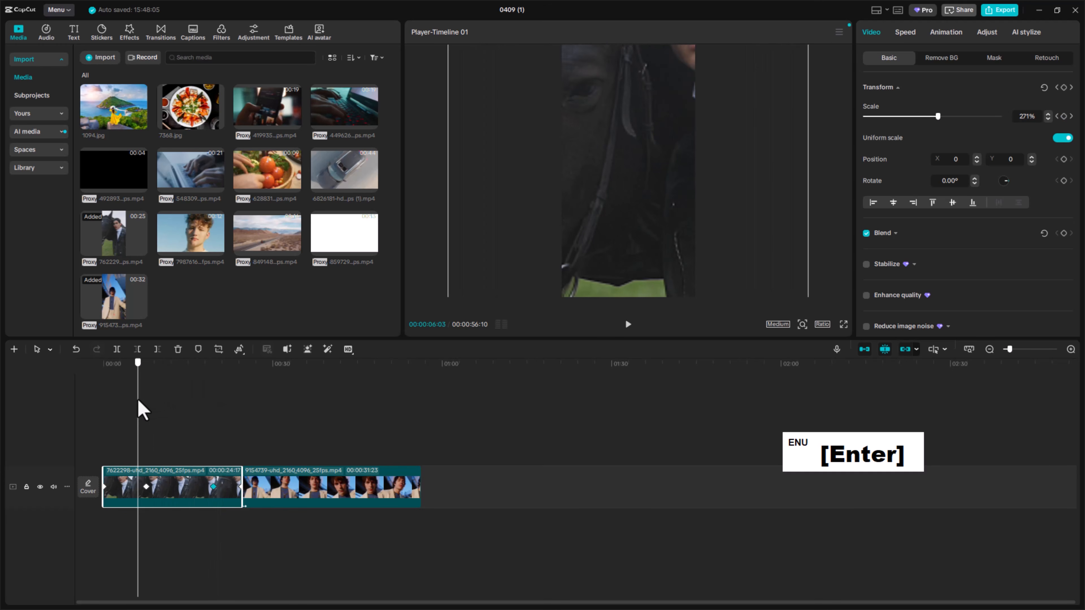
drag(146, 487, 125, 488)
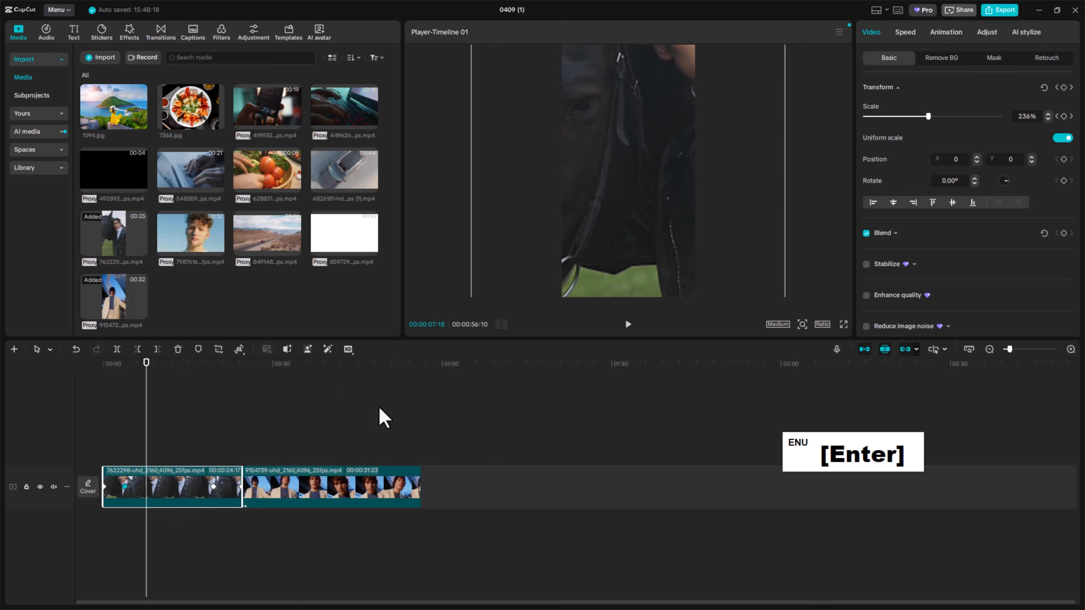
Delete both clips from the timeline and place the image 1094.jpg at its start
drag(379, 409, 188, 502)
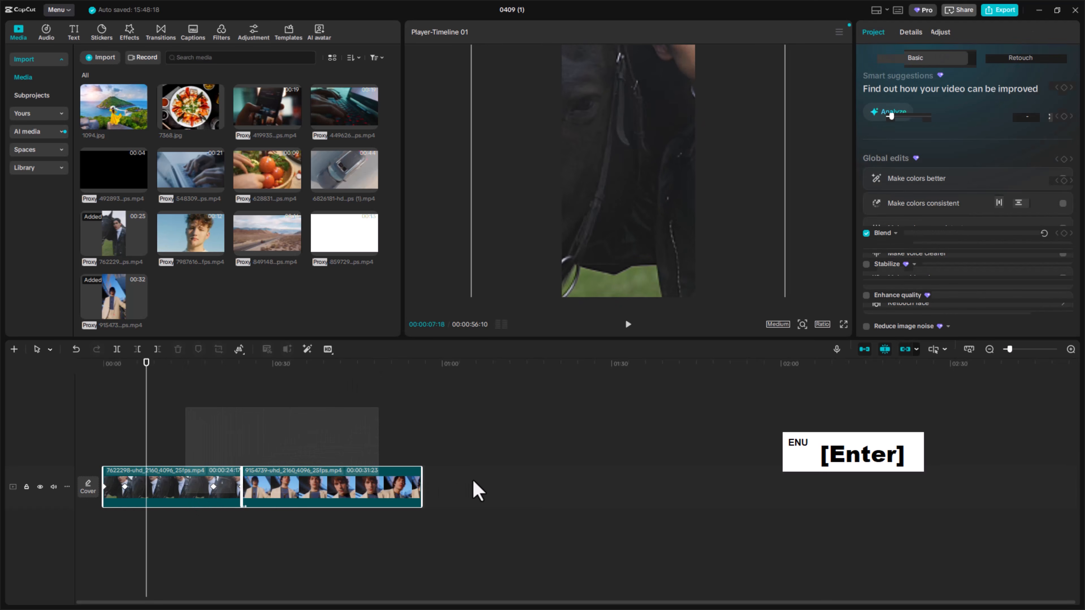
key(Delete)
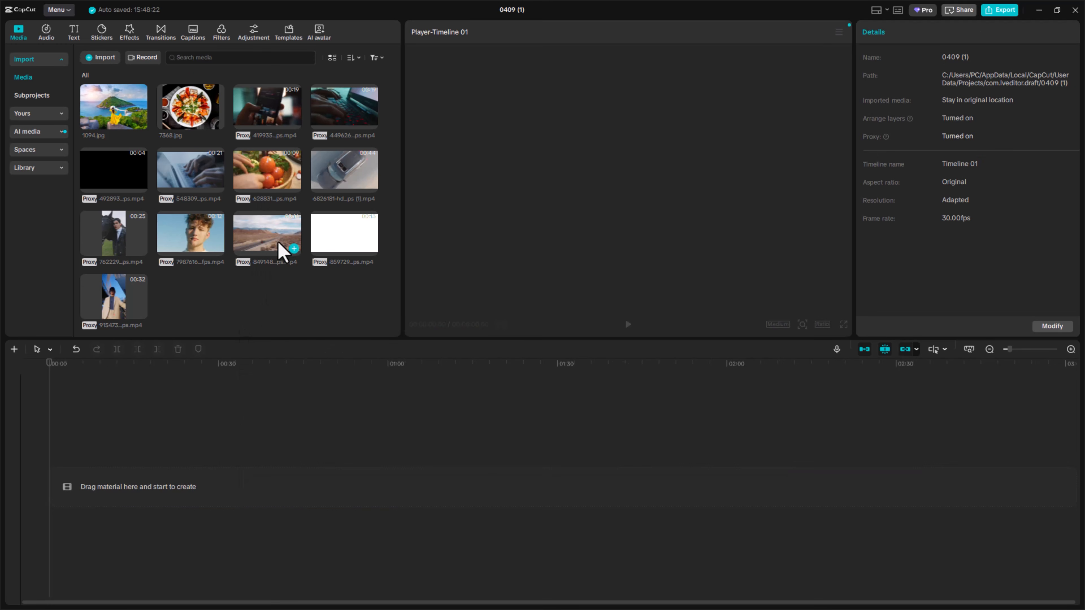
scroll(274, 248, up, 1)
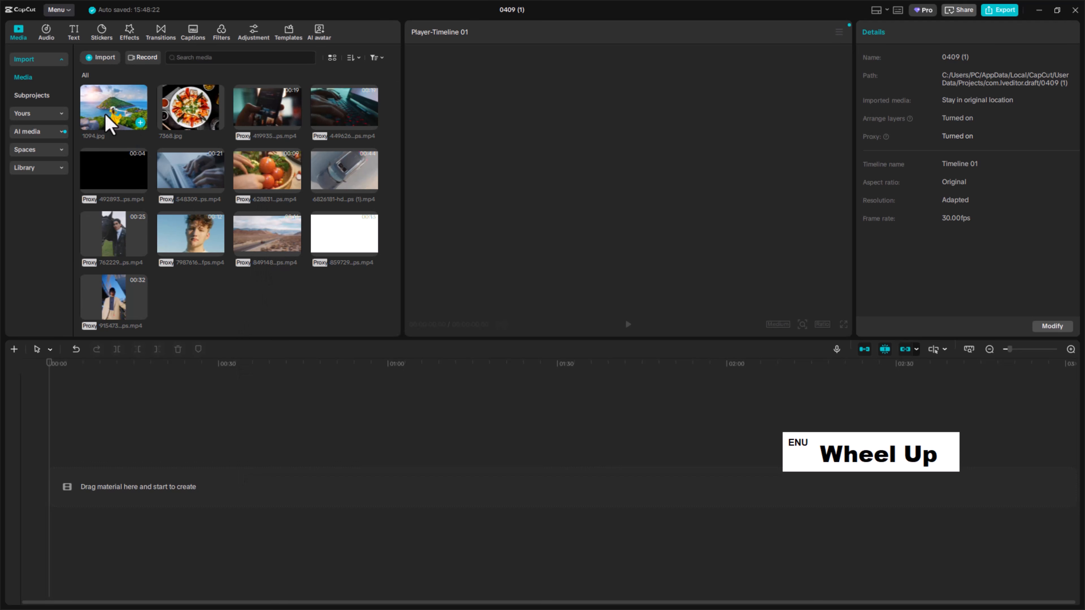
drag(110, 122, 118, 485)
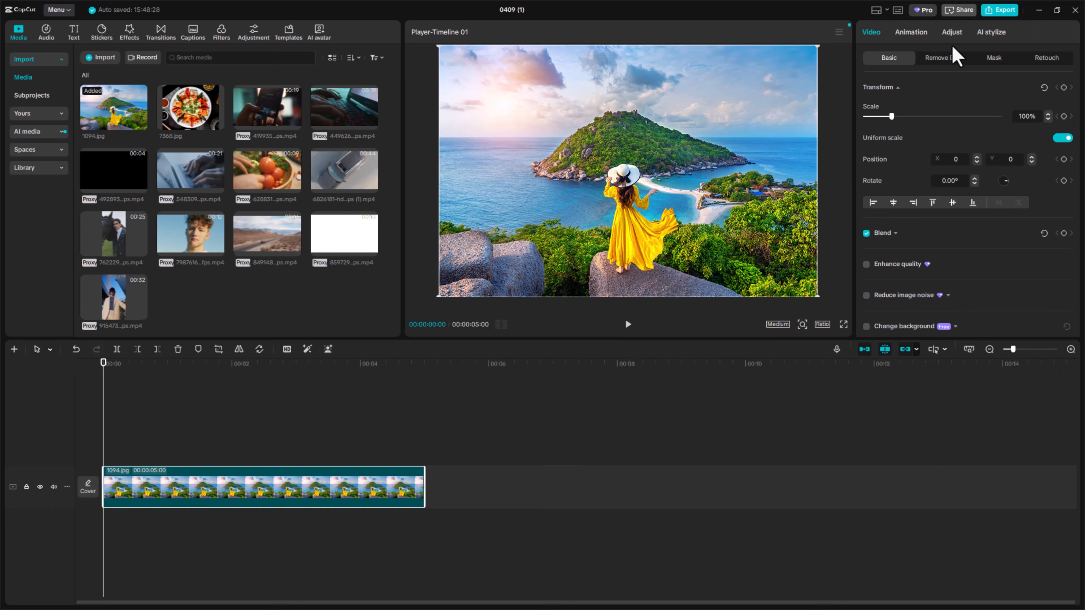
Add a Temp keyframe at the image's start, and at 00:00:01:04 set Temp to 28, Tint to 22 and Saturation to 34
click(955, 35)
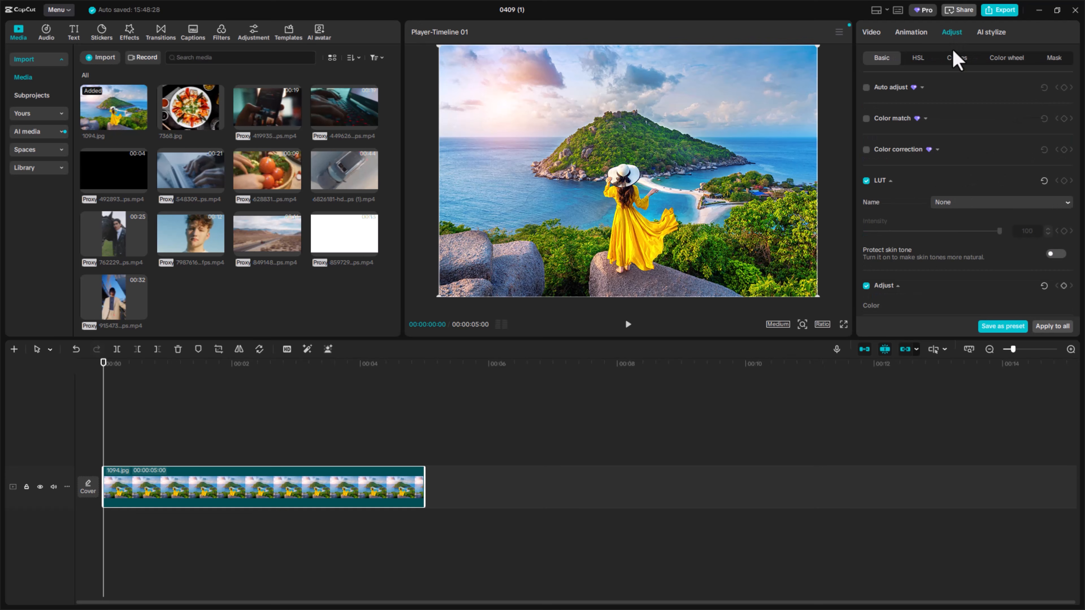
scroll(965, 168, down, 3)
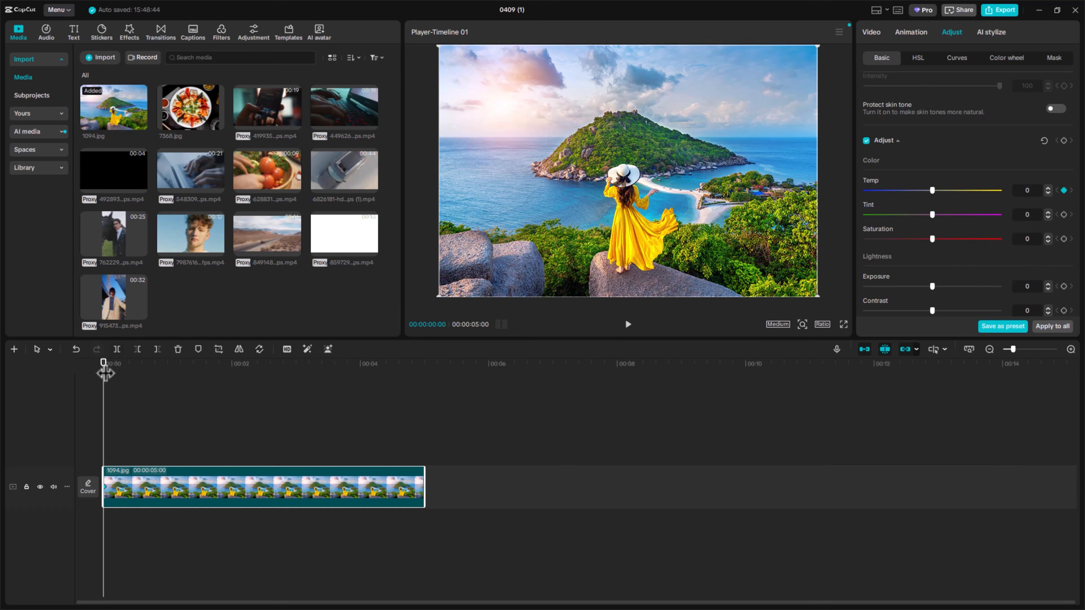
drag(106, 376, 176, 376)
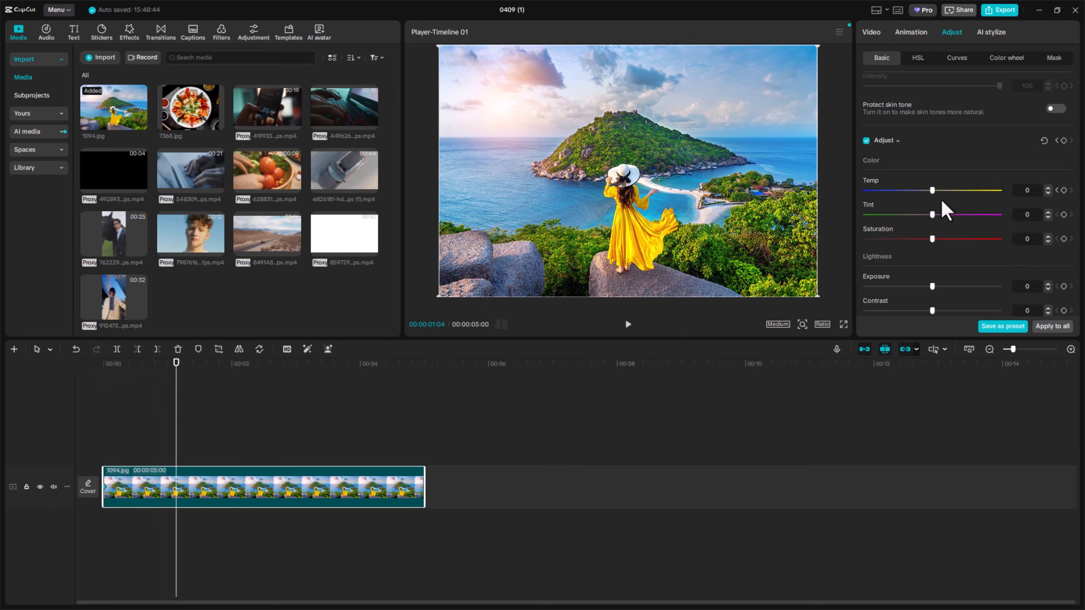
drag(941, 191, 978, 239)
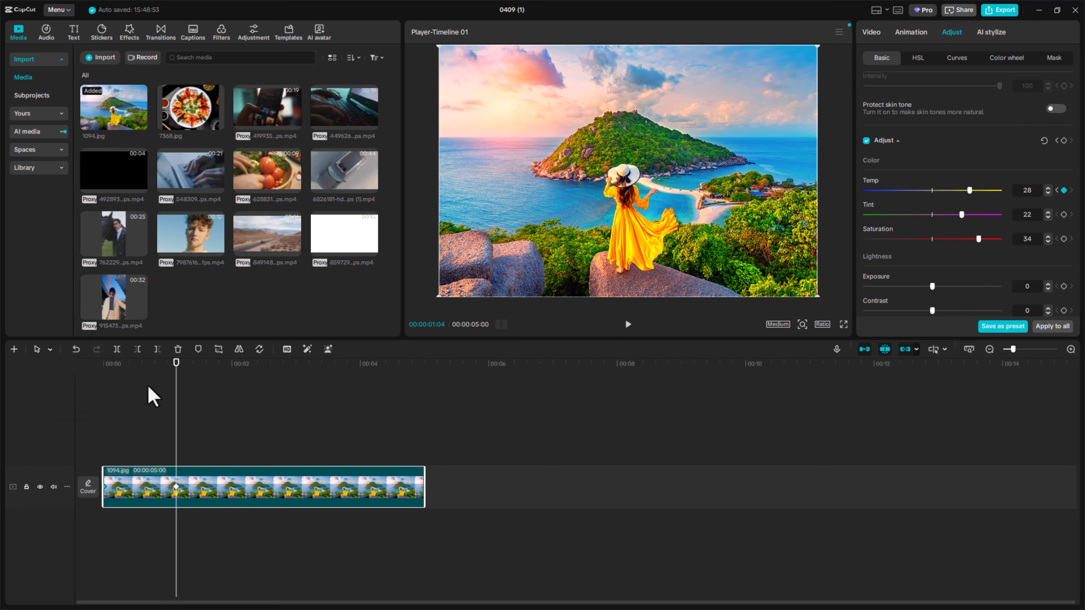
Add Temp and Tint keyframes to the image at 00:00:04:09
drag(174, 376, 379, 396)
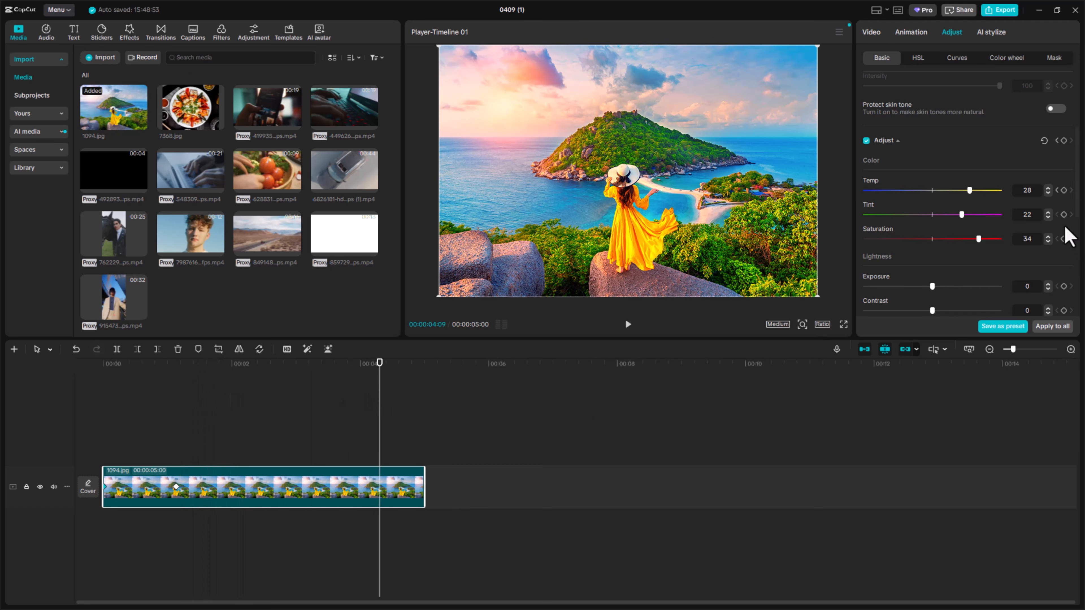
click(1064, 191)
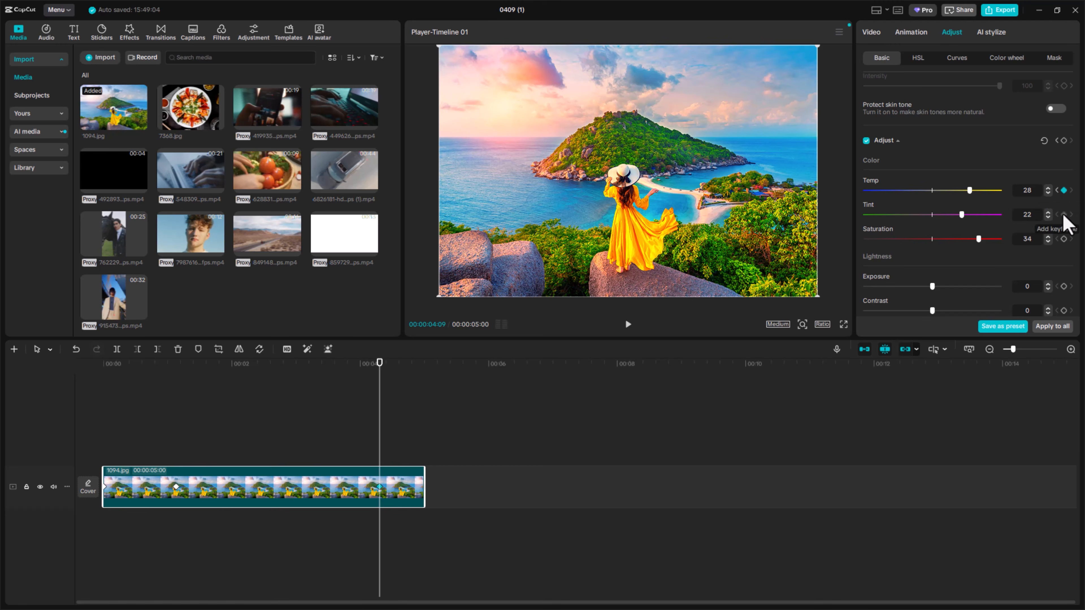
click(1064, 215)
Try lowering the image's Saturation to -50 near 00:00:04:20 without a Saturation keyframe, and undo the change
drag(381, 370, 404, 366)
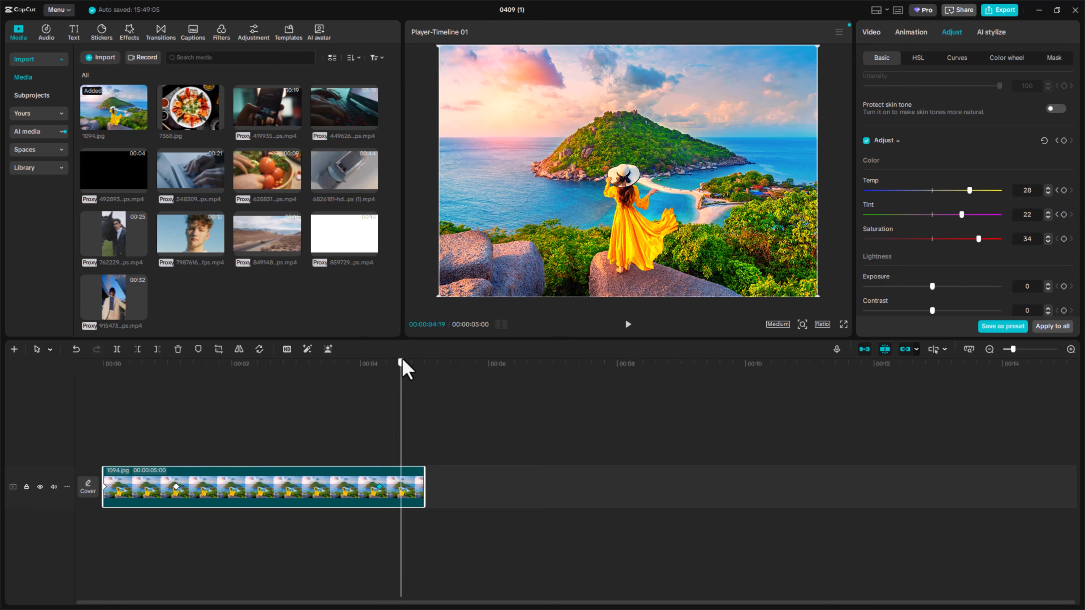
drag(964, 242, 848, 259)
drag(398, 372, 404, 410)
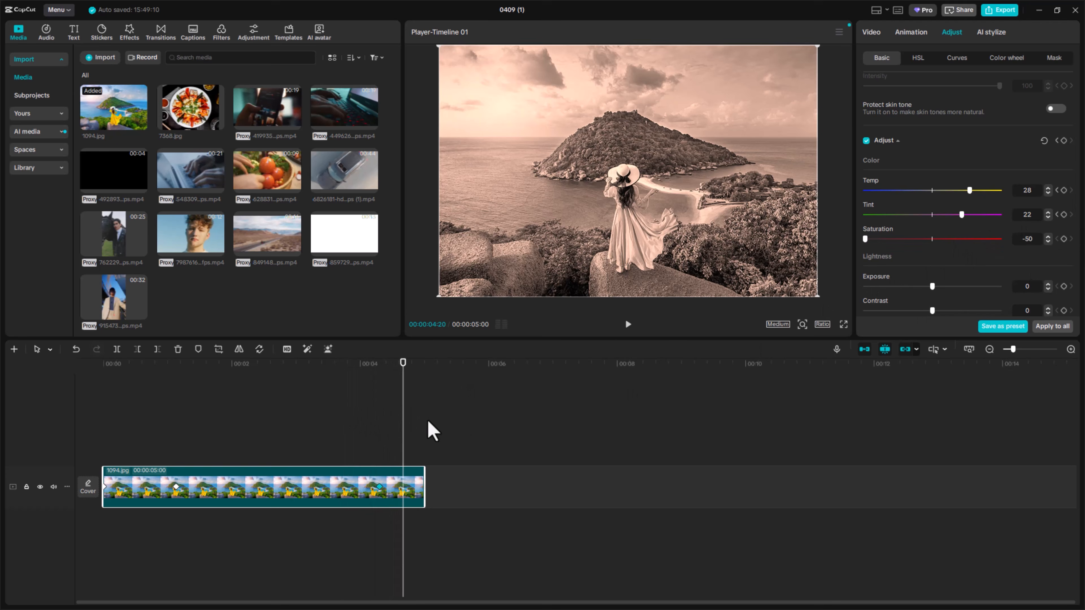
key(ctrl+z)
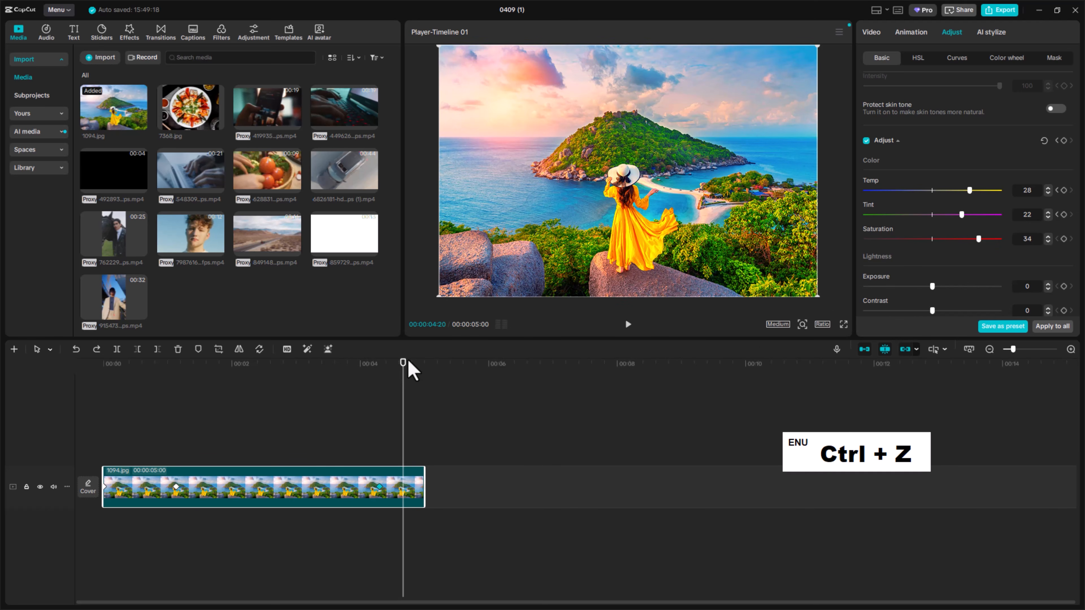
Add Saturation keyframes to the image at 00:00:04:09 and at its start
drag(404, 374, 380, 374)
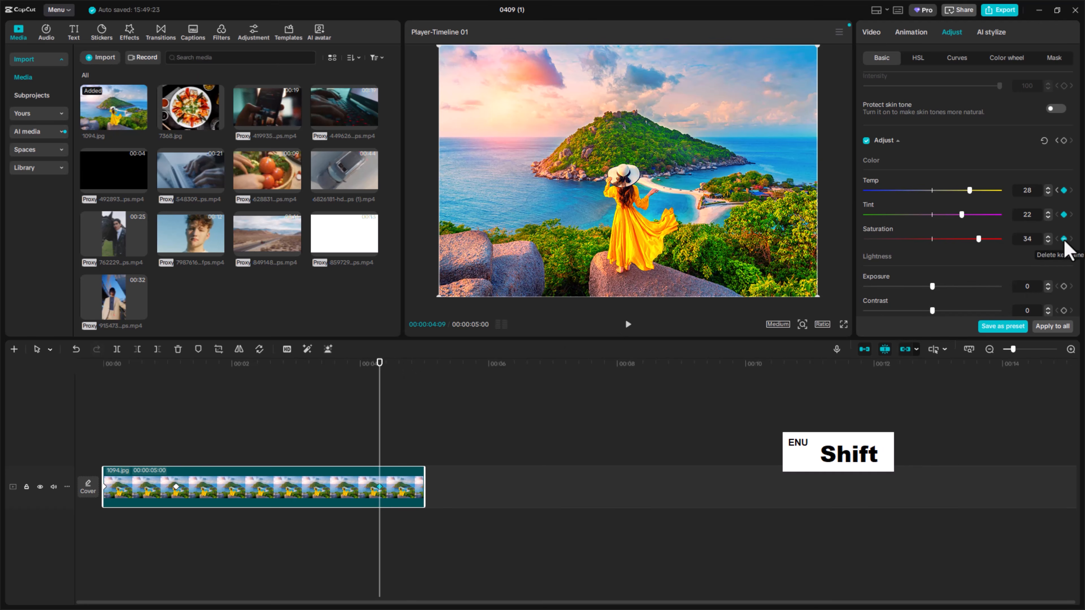
drag(379, 374, 114, 417)
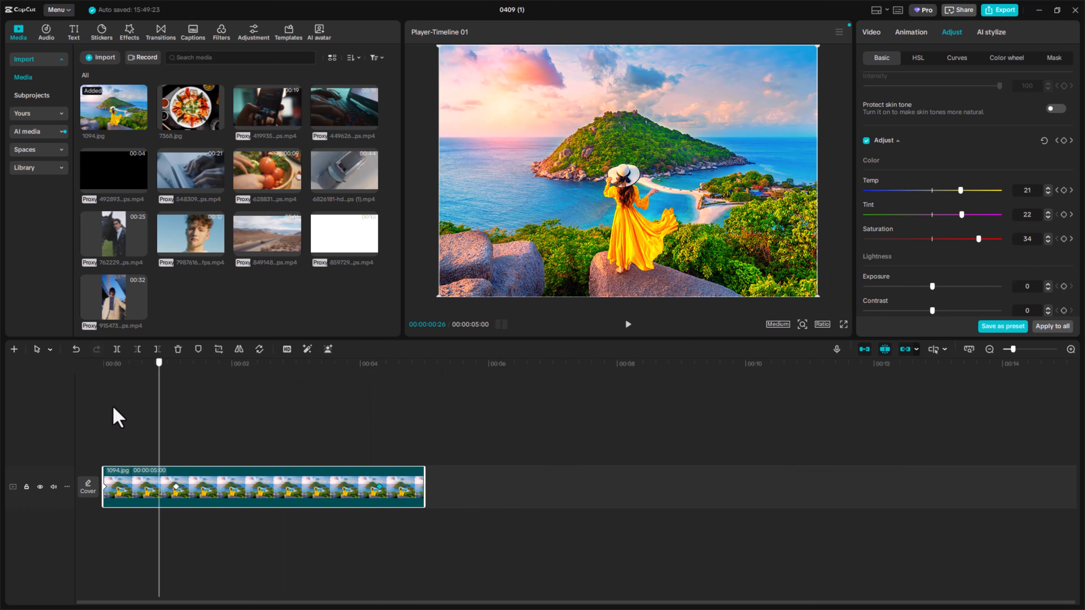
click(1063, 239)
Set the image's Saturation to -50 at 00:00:05:00 and play the color change from the start
drag(105, 373, 424, 378)
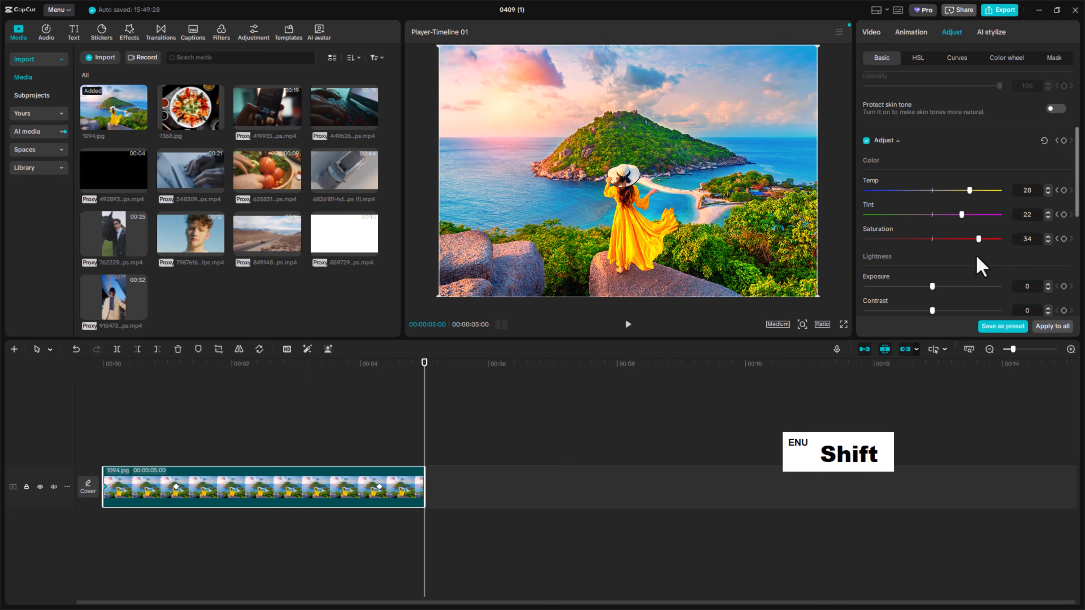
drag(978, 238, 782, 258)
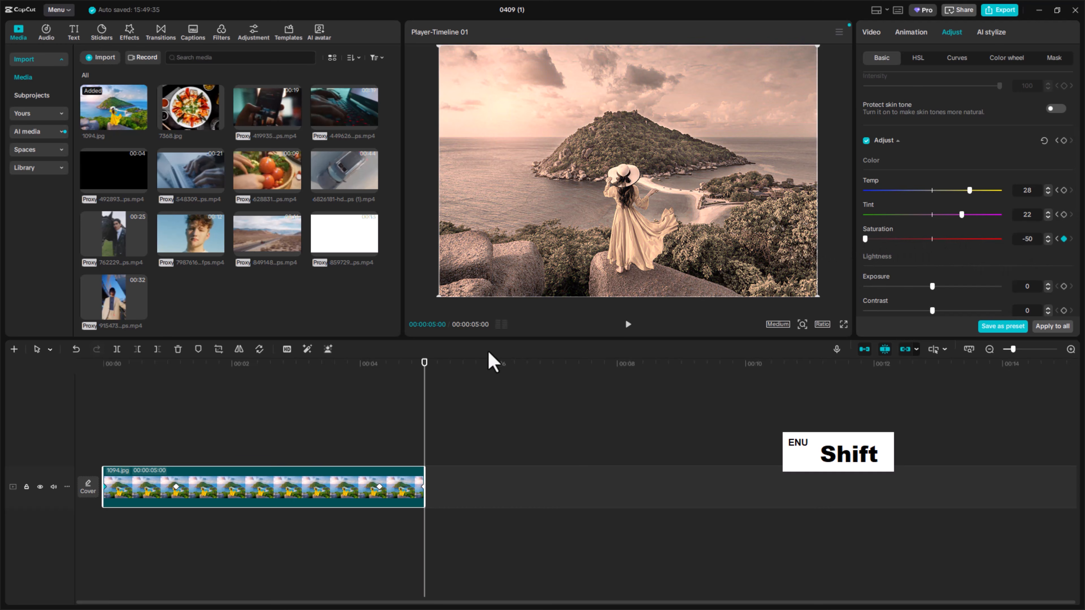
drag(422, 372, 73, 415)
key(space)
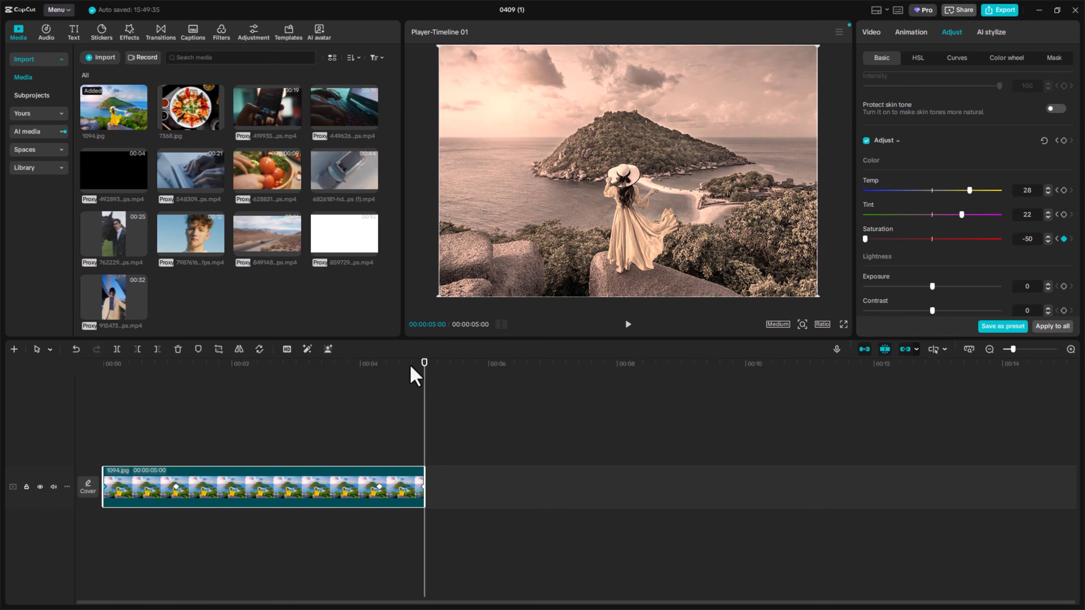
drag(412, 368, 261, 377)
scroll(999, 178, down, 5)
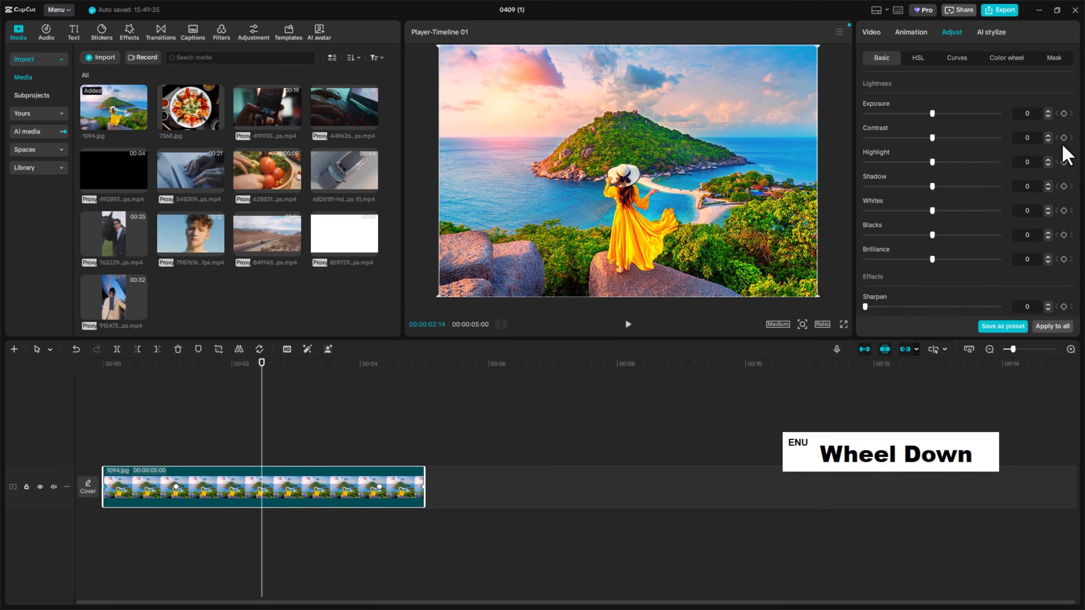
scroll(1008, 158, up, 5)
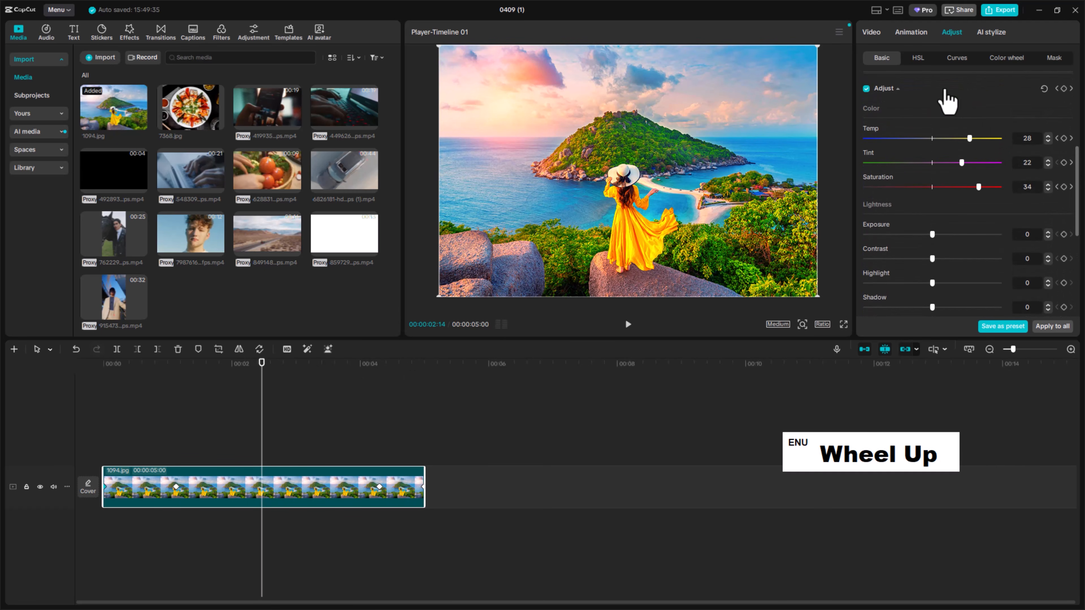
click(918, 58)
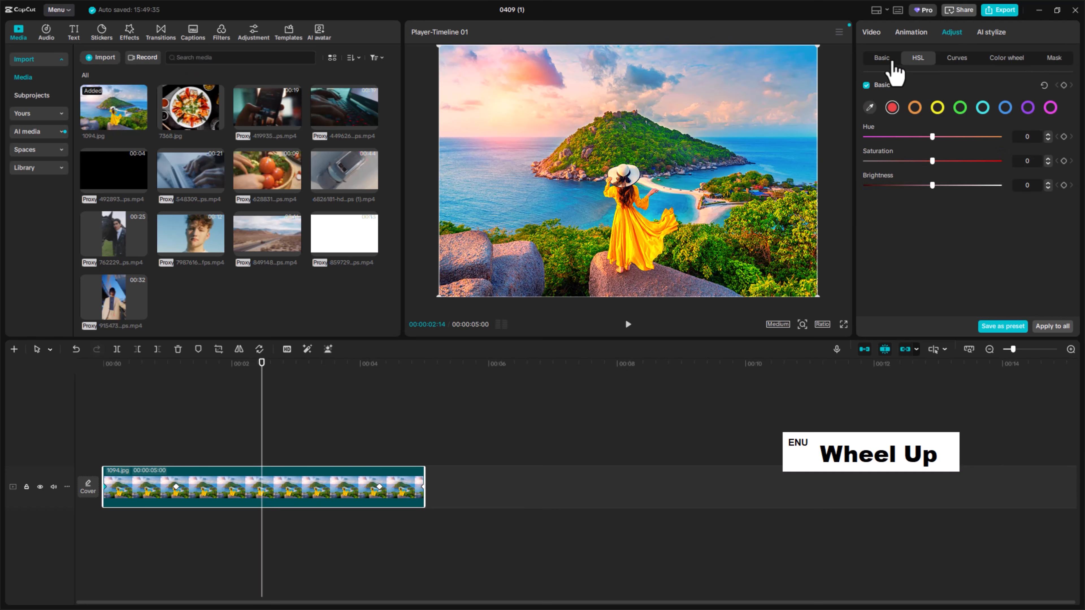
click(883, 60)
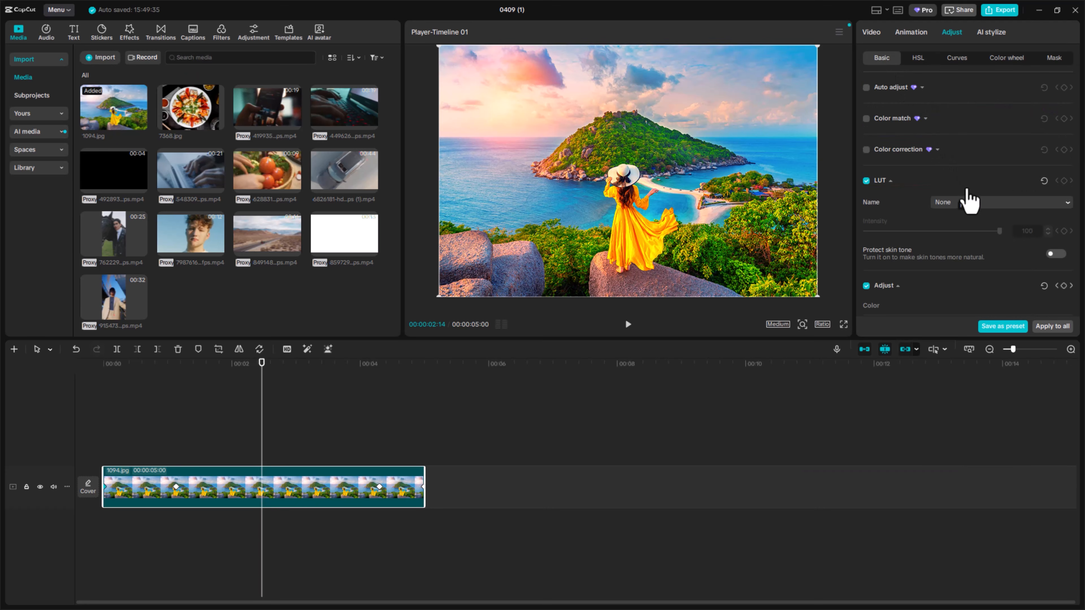
scroll(965, 199, down, 5)
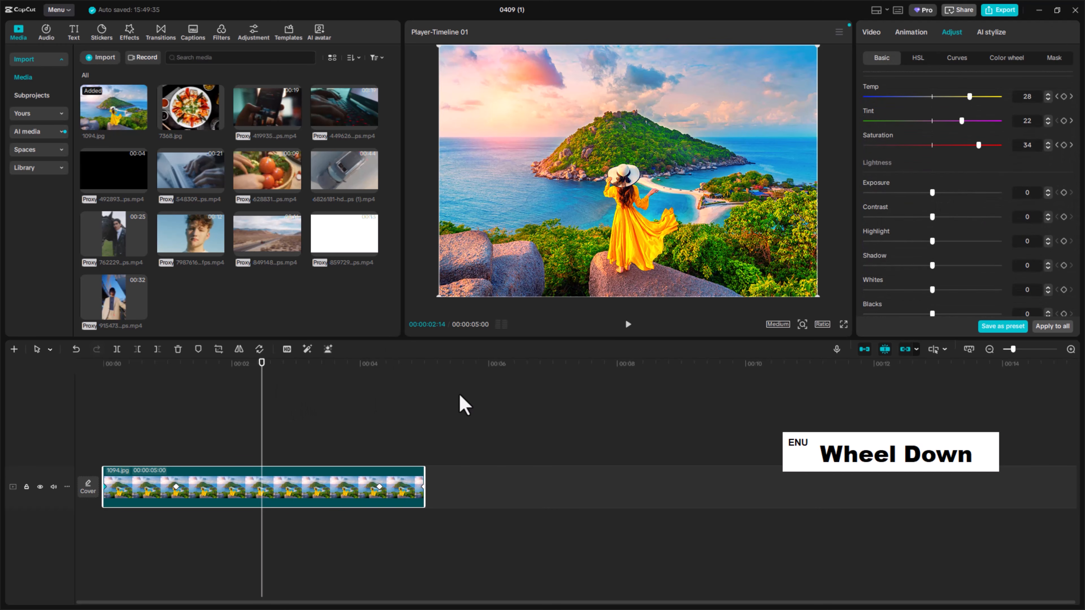
Delete the image clip from the timeline and add a default text clip at the start
click(352, 493)
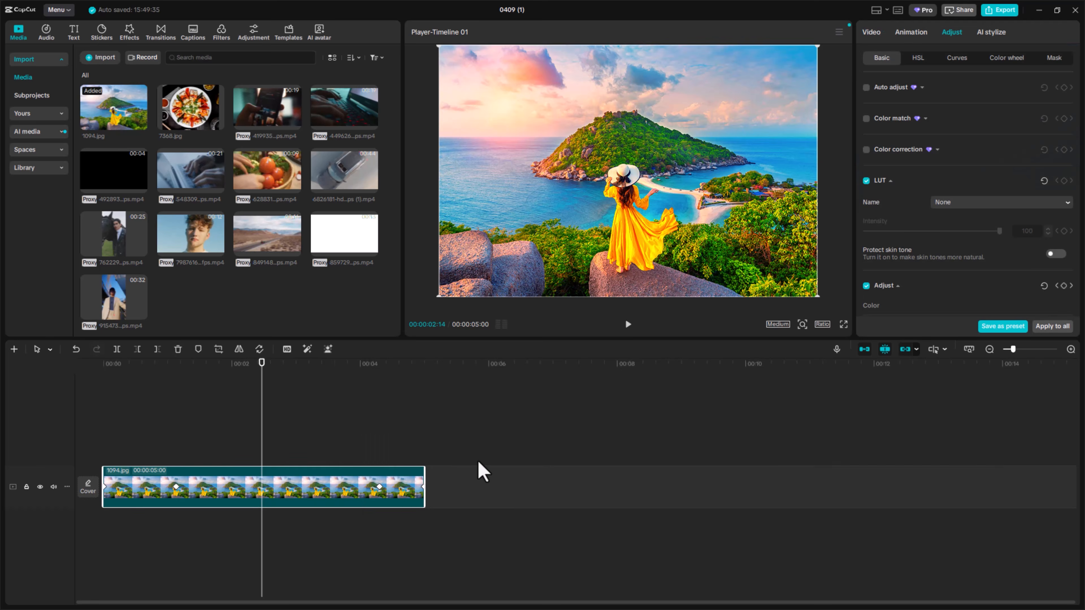
key(Delete)
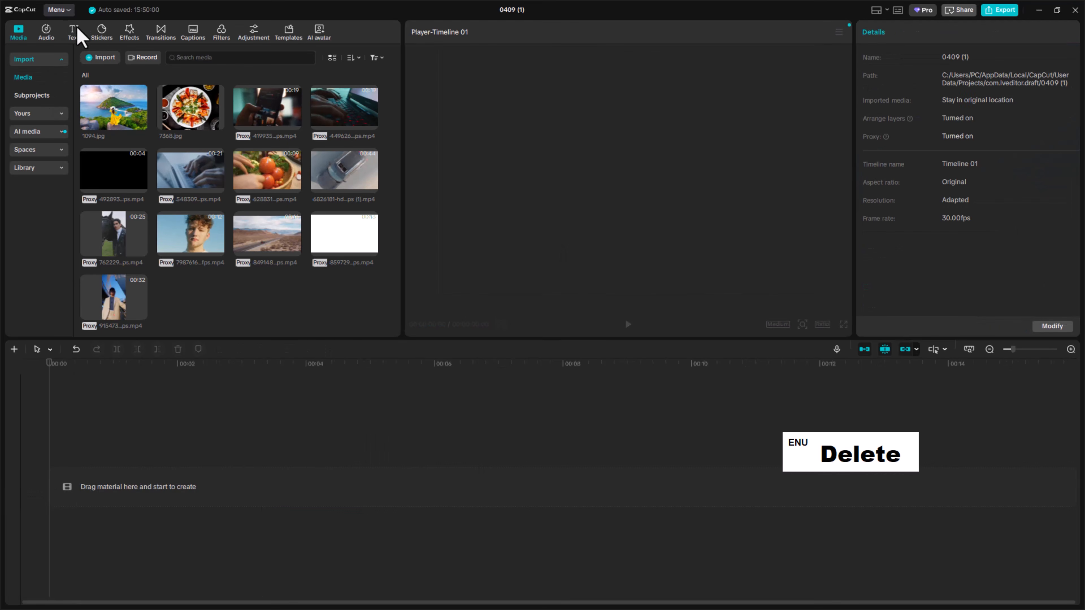
click(76, 35)
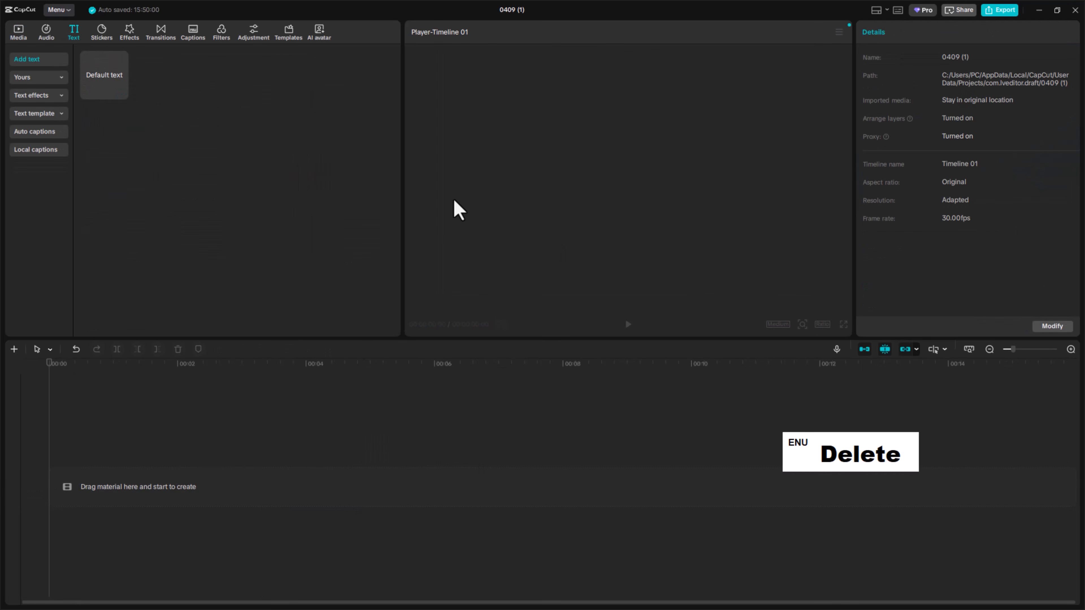
click(119, 87)
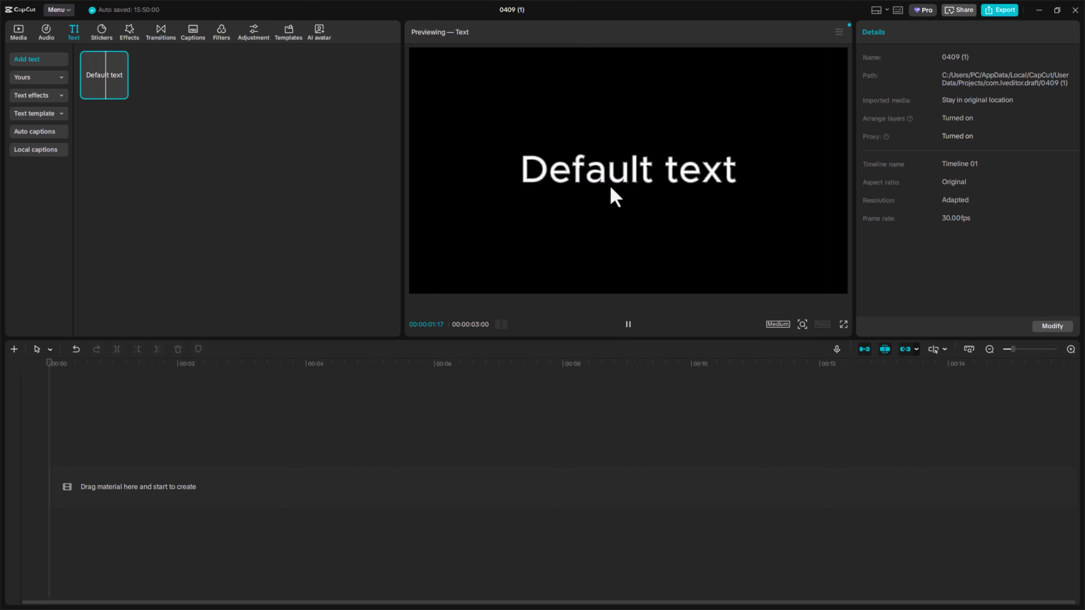
click(121, 92)
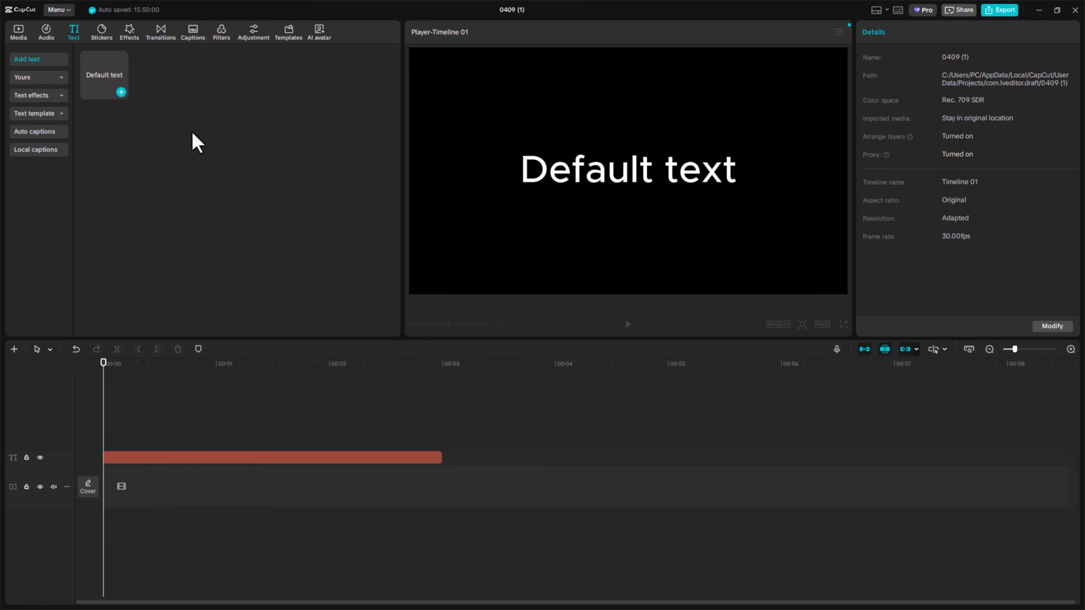
Replace the default text with "Capcut"
double_click(563, 184)
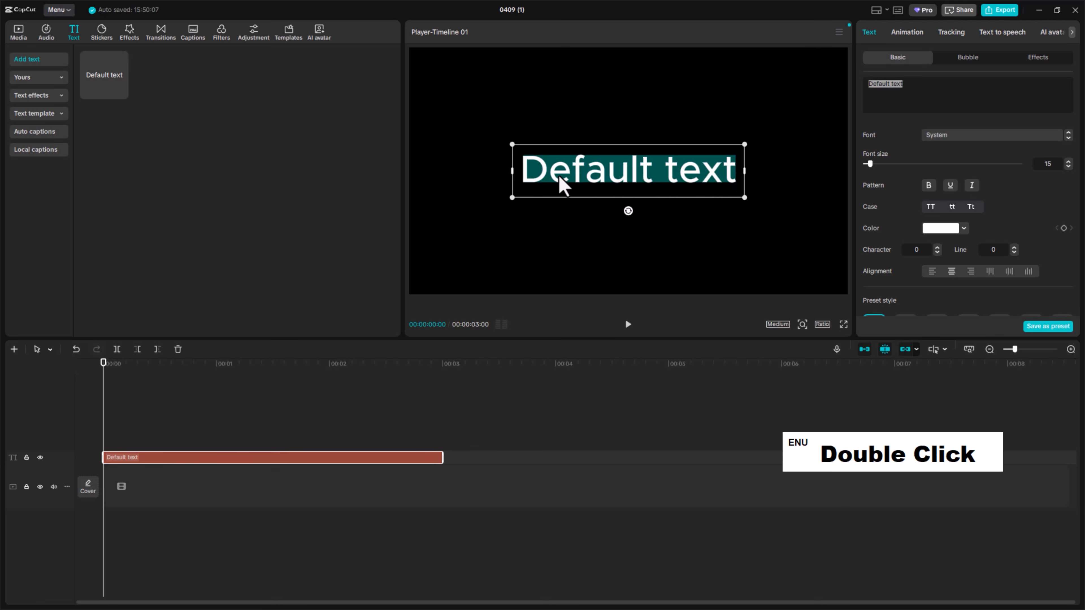
text(Capcu)
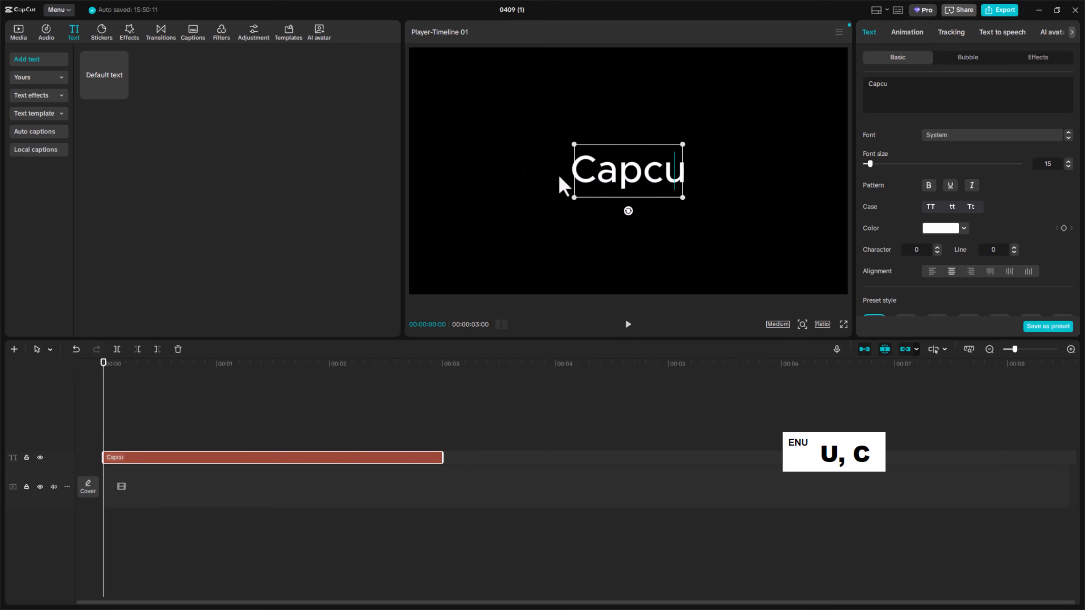
text(t)
Set the Capcut text's font to Przetarcie and enlarge the text in the preview to about 217% scale
double_click(598, 171)
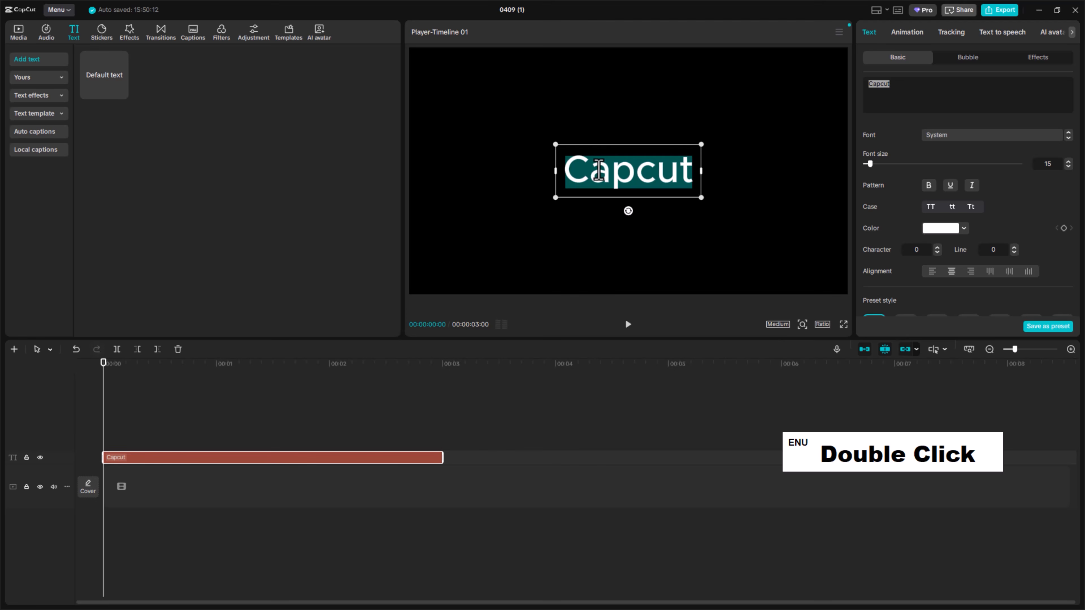
click(965, 136)
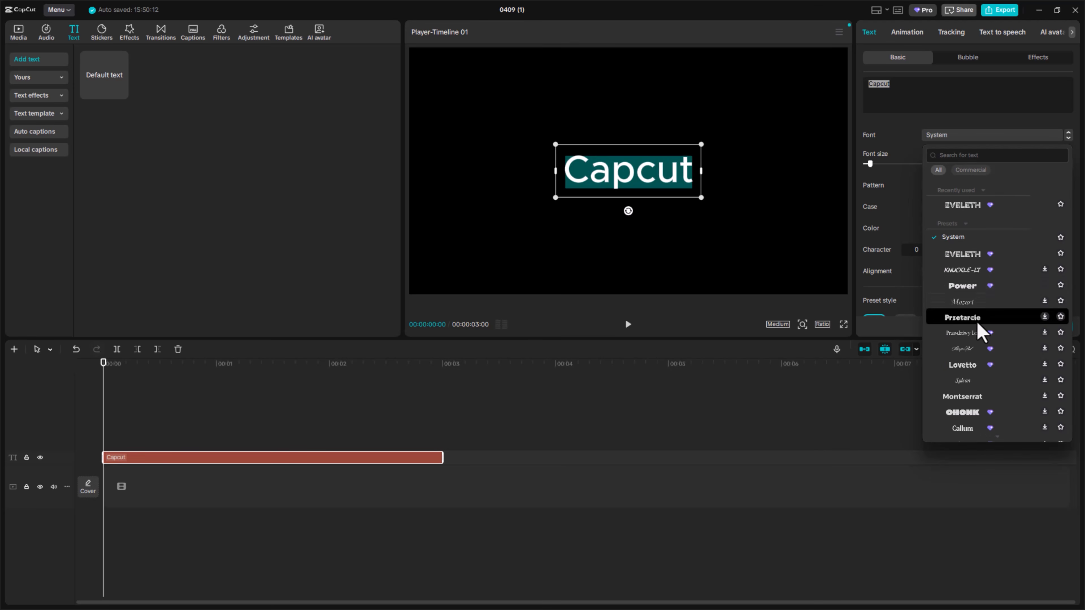
click(984, 312)
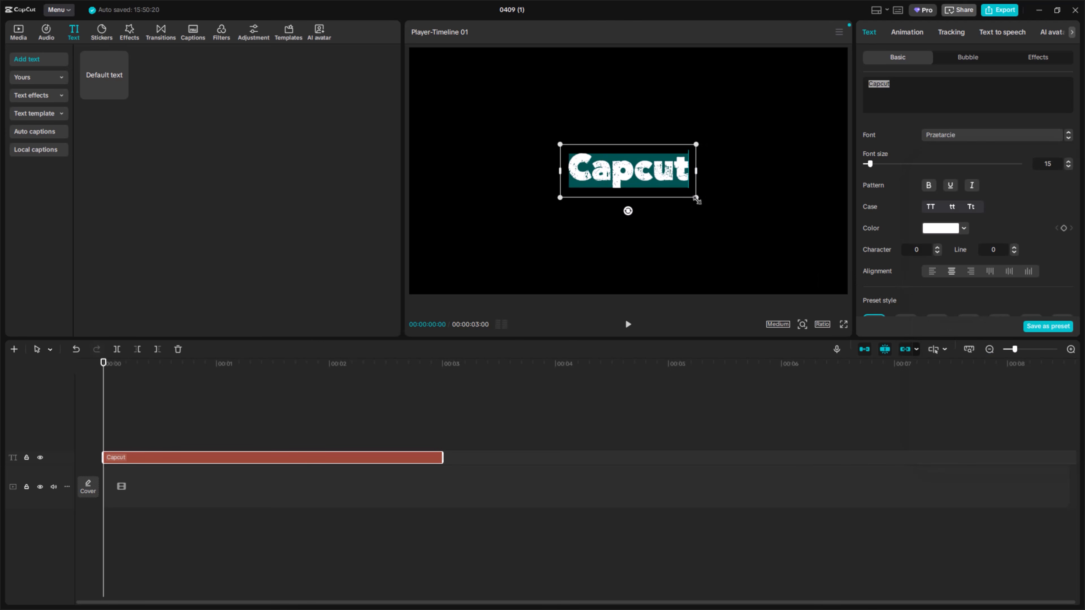
drag(698, 200, 771, 231)
click(536, 441)
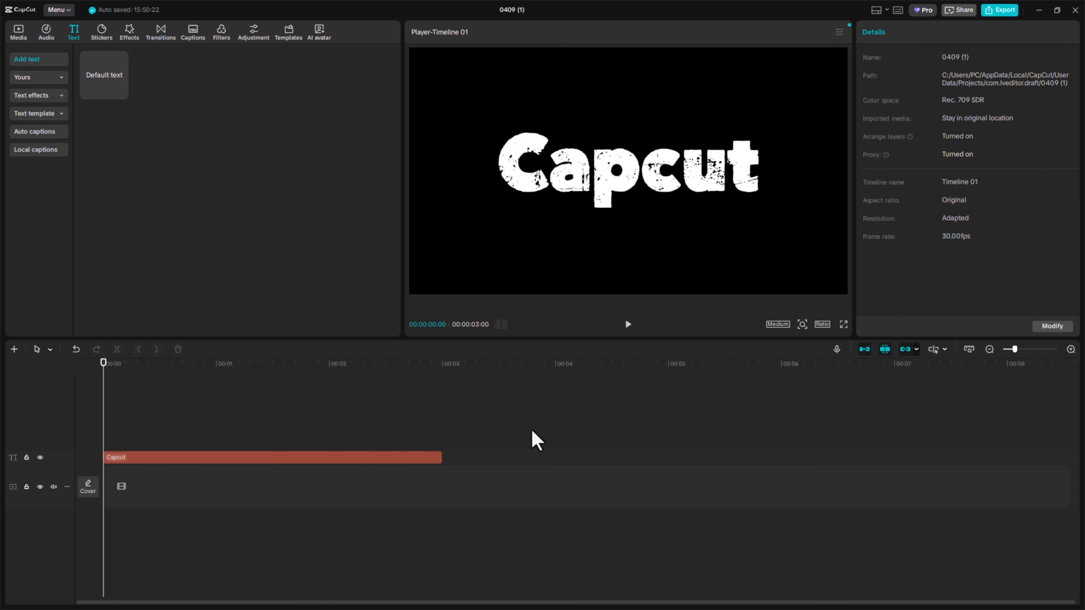
Change the Capcut text's color to red
click(259, 458)
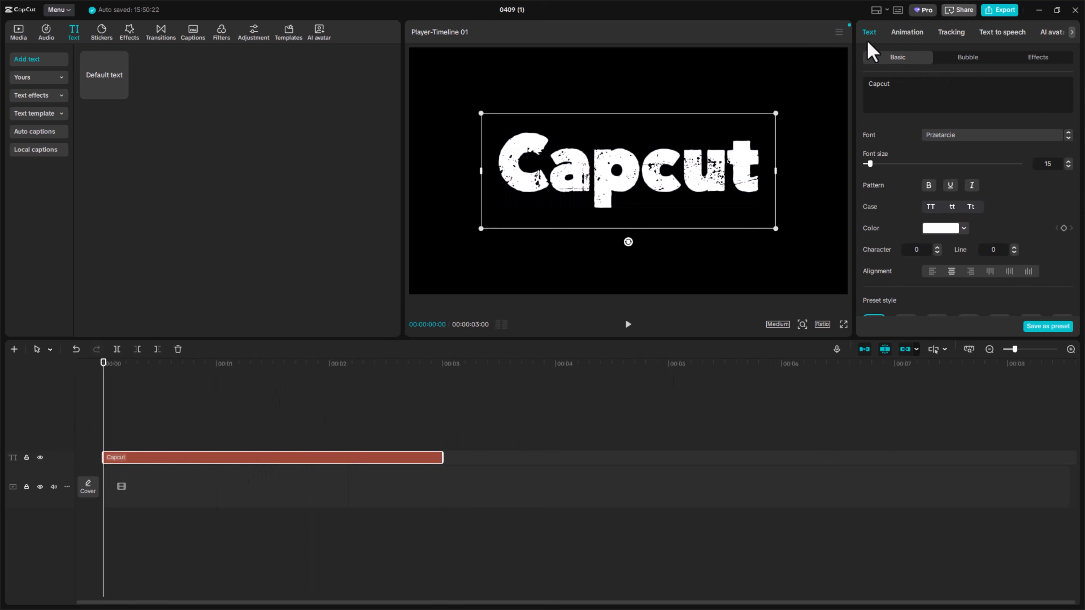
click(907, 33)
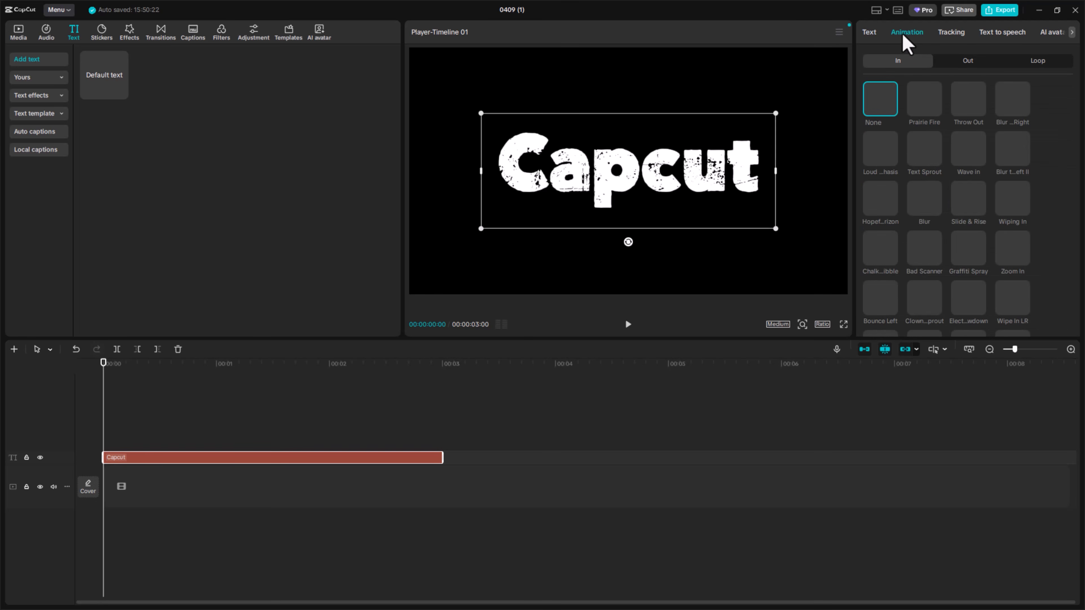
click(877, 34)
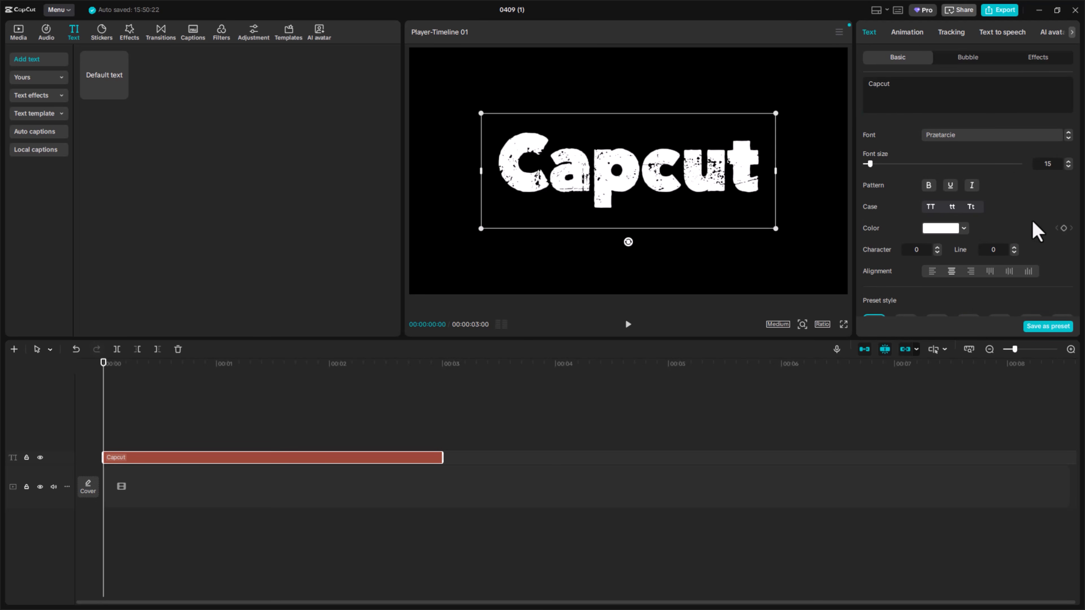
scroll(1055, 231, down, 1)
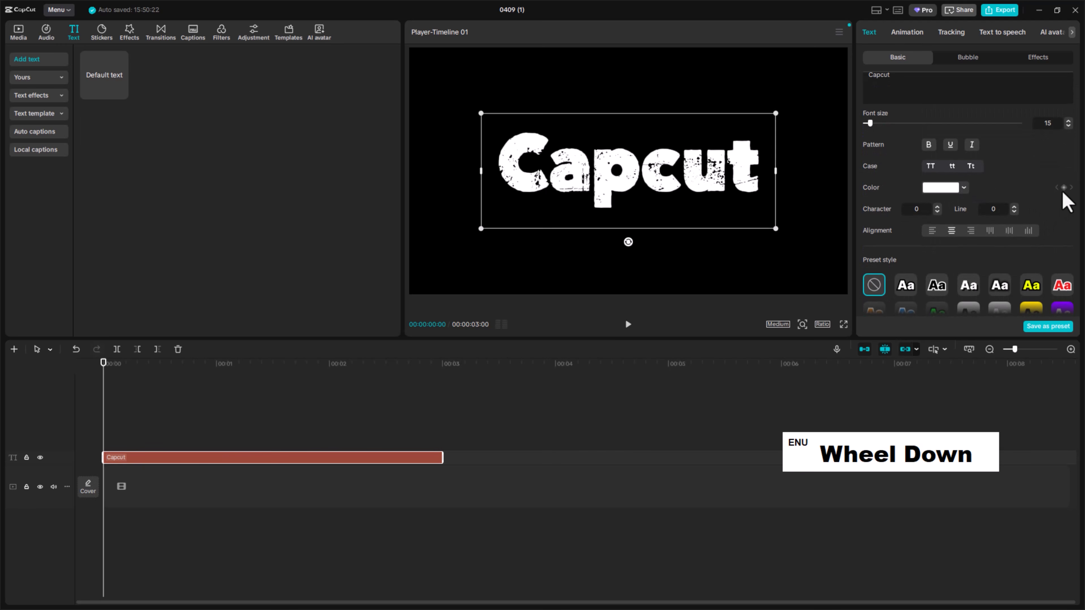
click(933, 196)
drag(981, 235, 1043, 203)
click(988, 181)
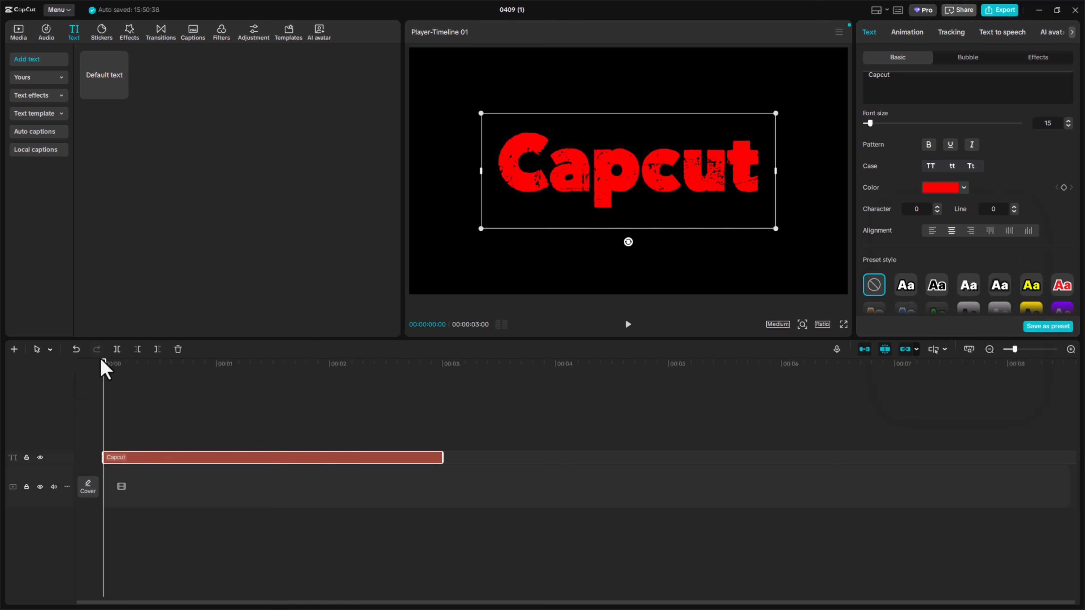
Add a Color keyframe at the start of the text clip and set the color to 0082FF at 00:00:02:28
drag(103, 361, 91, 379)
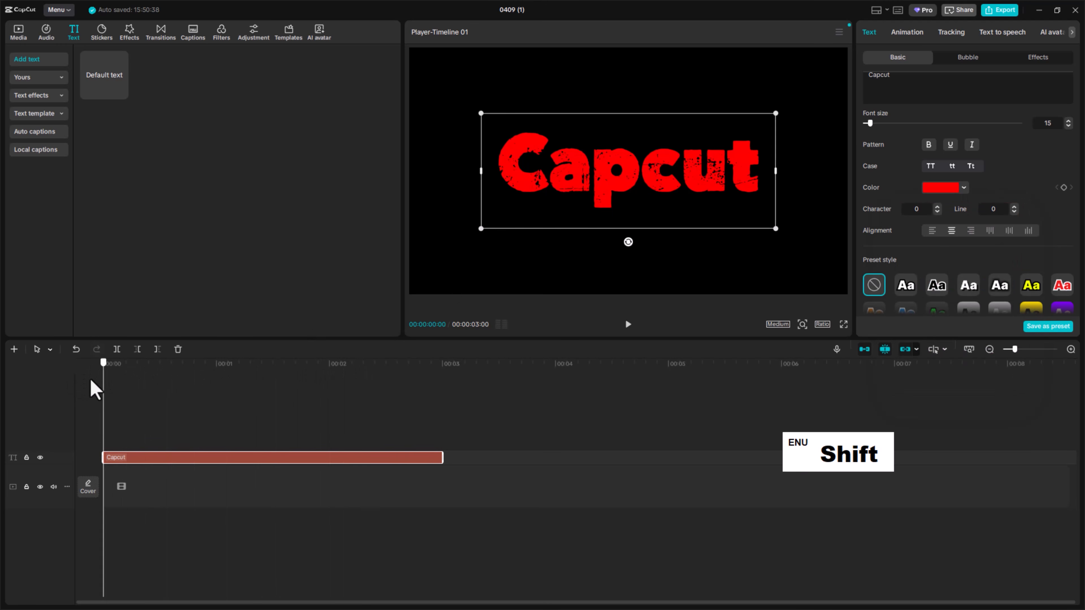
click(1064, 187)
key(shift)
drag(298, 374, 435, 377)
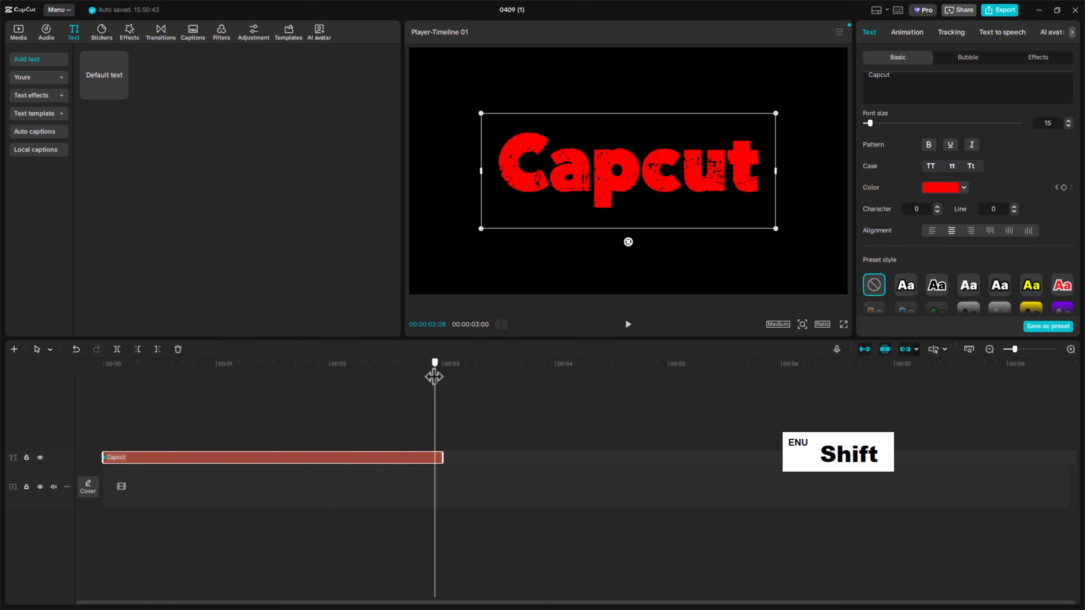
click(939, 188)
mouse_move(981, 284)
mouse_down()
mouse_move(971, 284)
mouse_move(984, 284)
mouse_up()
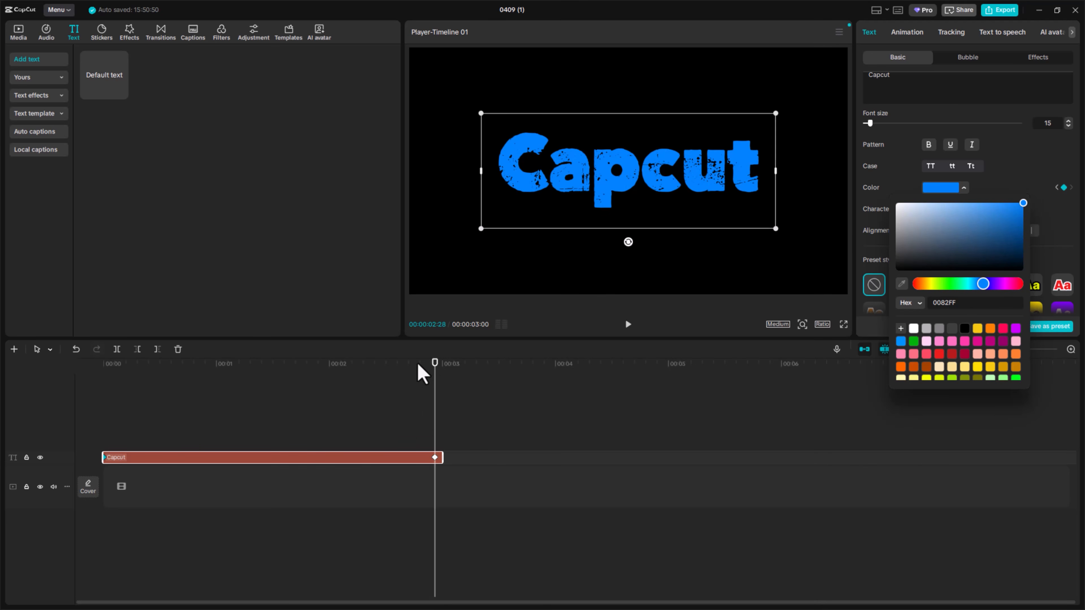
Play the text's color change from the start of the timeline
drag(434, 372, 112, 451)
key(space)
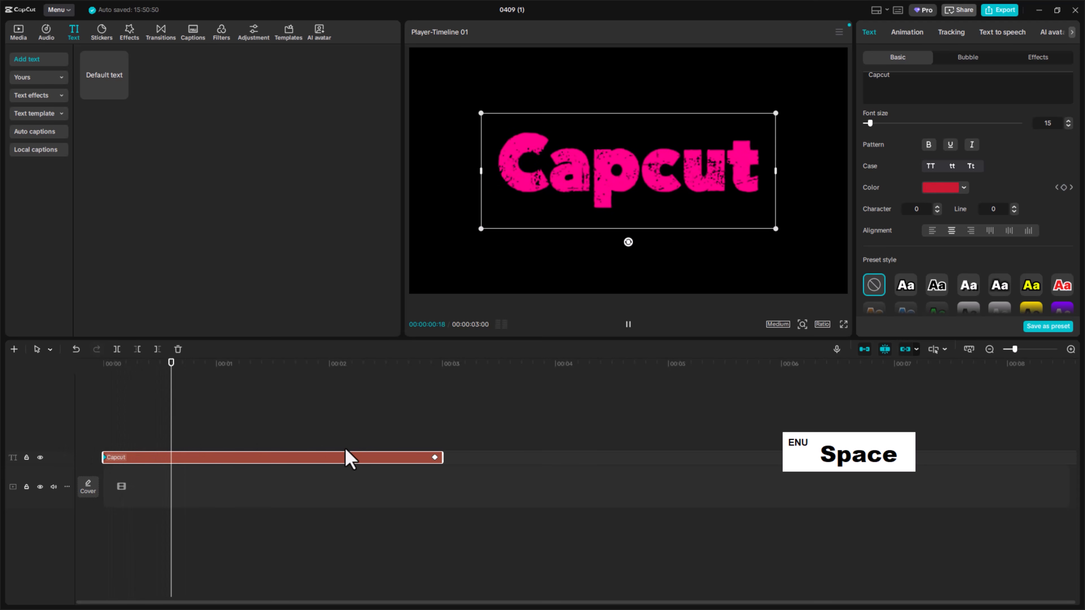
key(space)
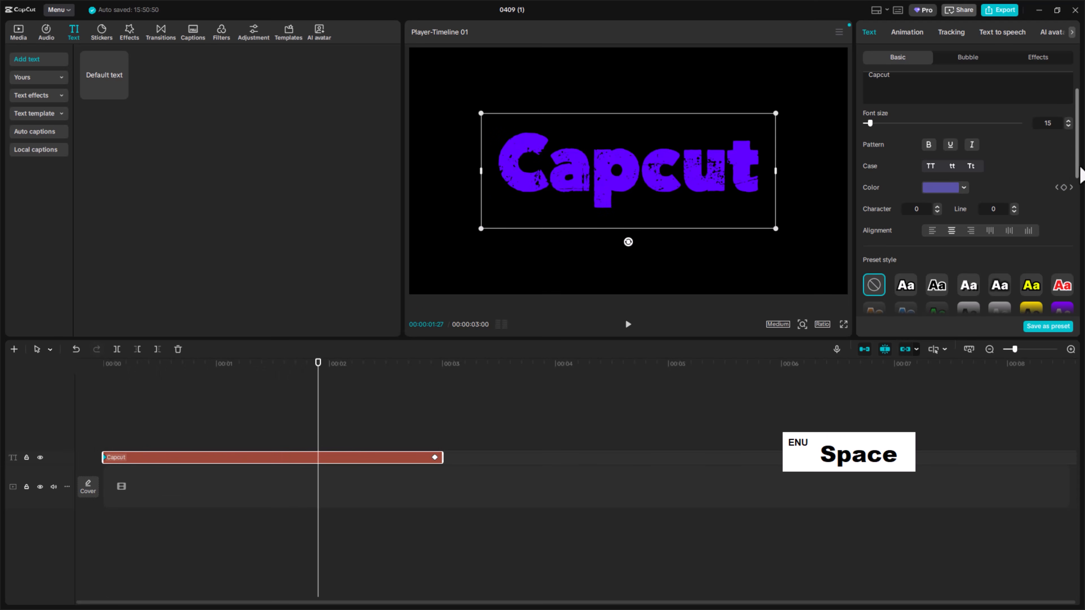
Set the text's Scale to 1% at the start of the clip and add a Scale keyframe there
drag(1081, 176, 1074, 244)
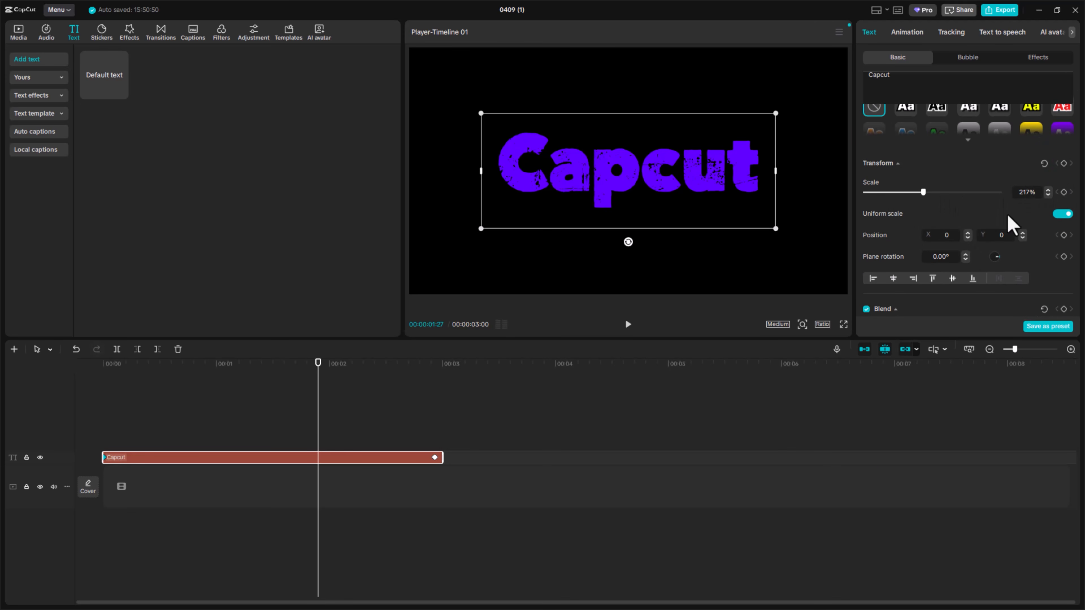
drag(317, 376, 107, 407)
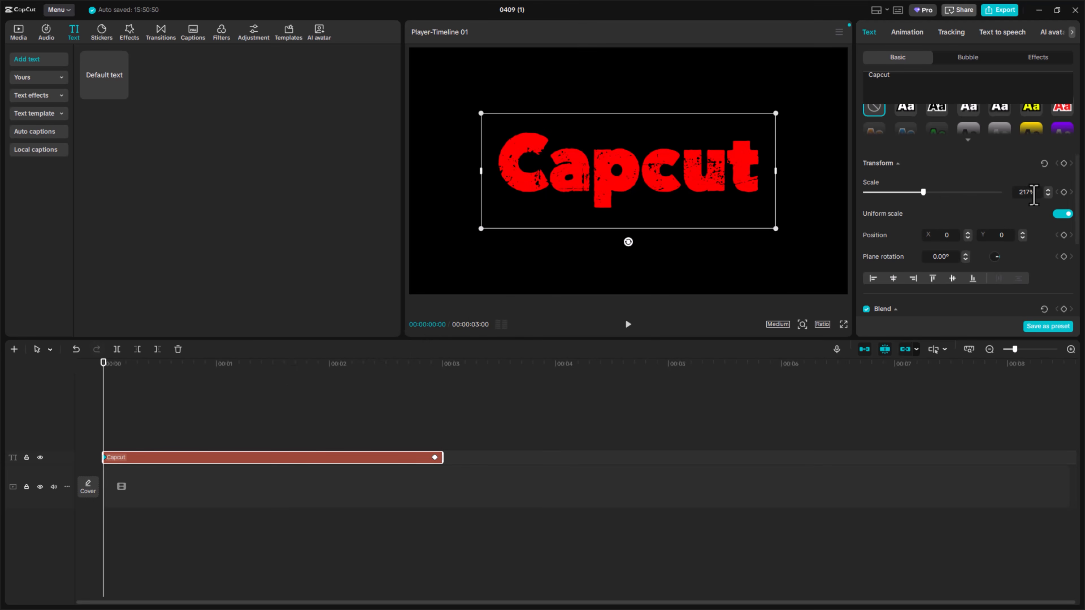
drag(921, 194, 851, 196)
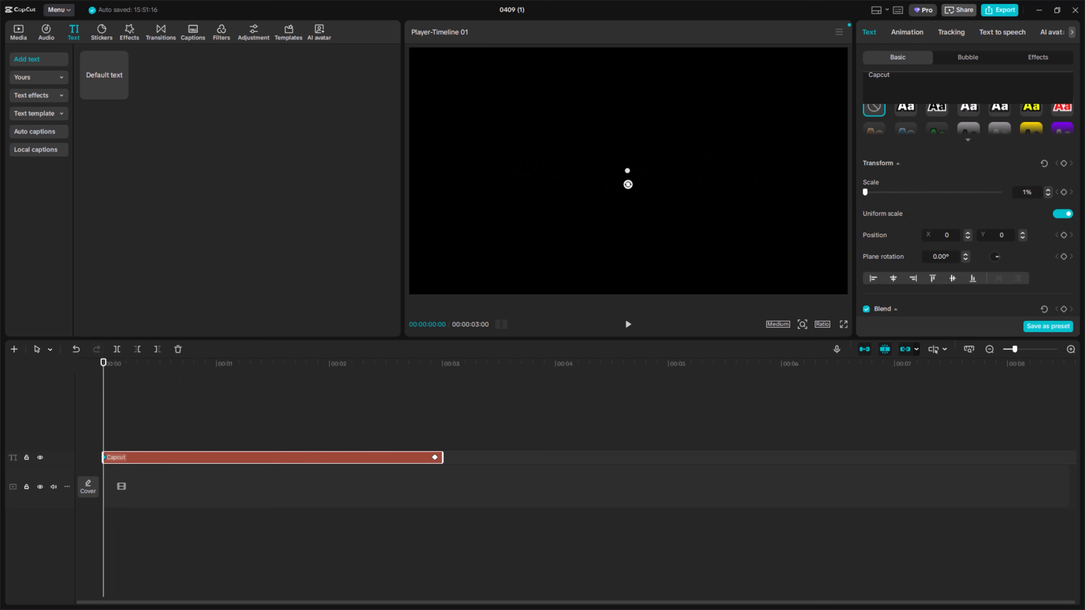
click(1063, 192)
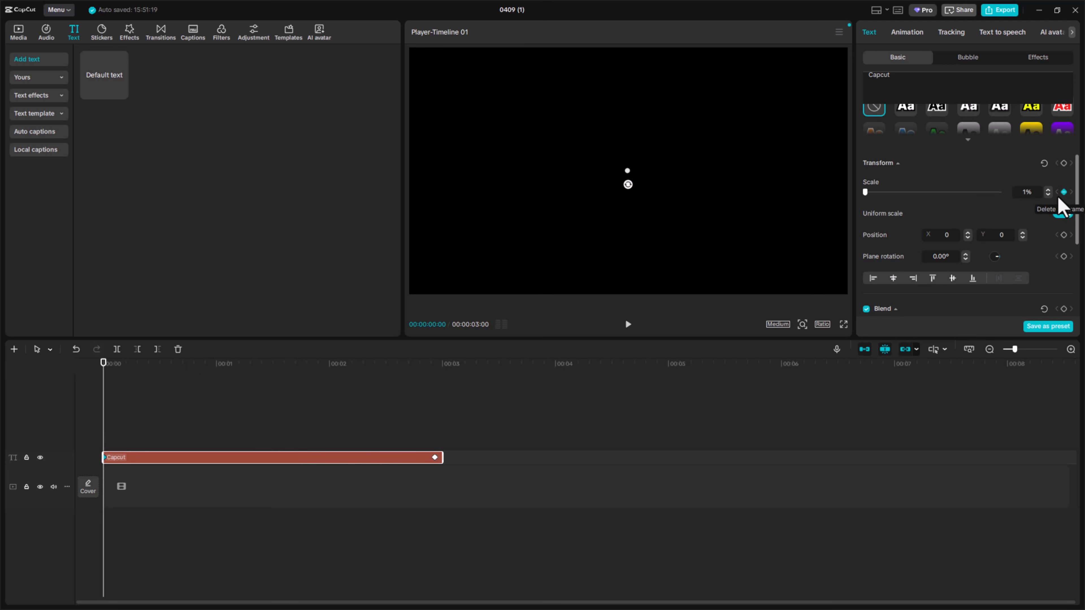
Set the text's Scale to 194% at 00:00:00:09 and play the scale-up animation from the start
drag(104, 373, 137, 367)
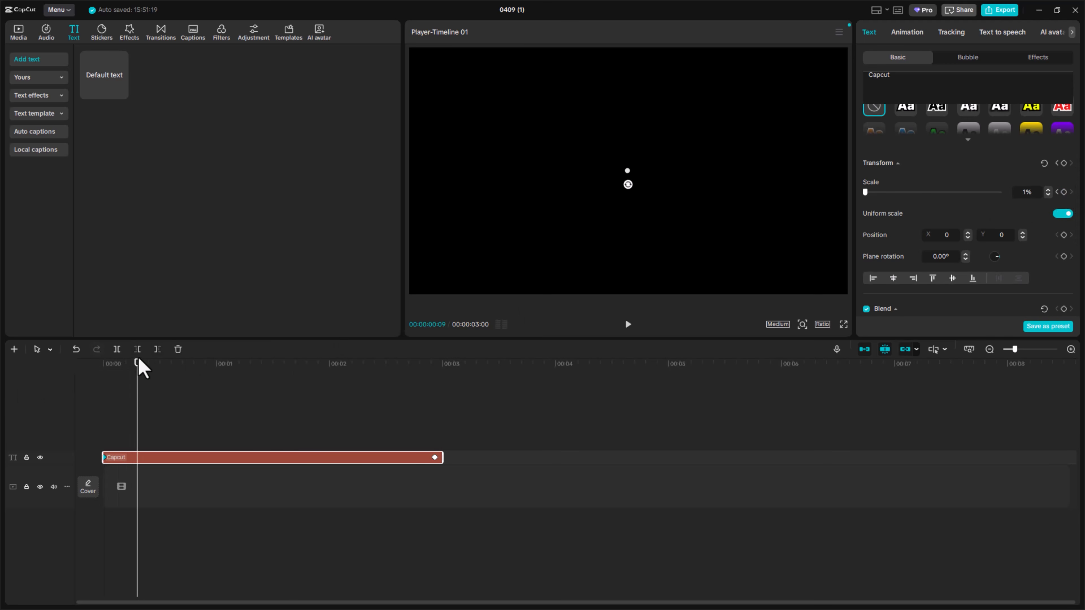
click(1018, 195)
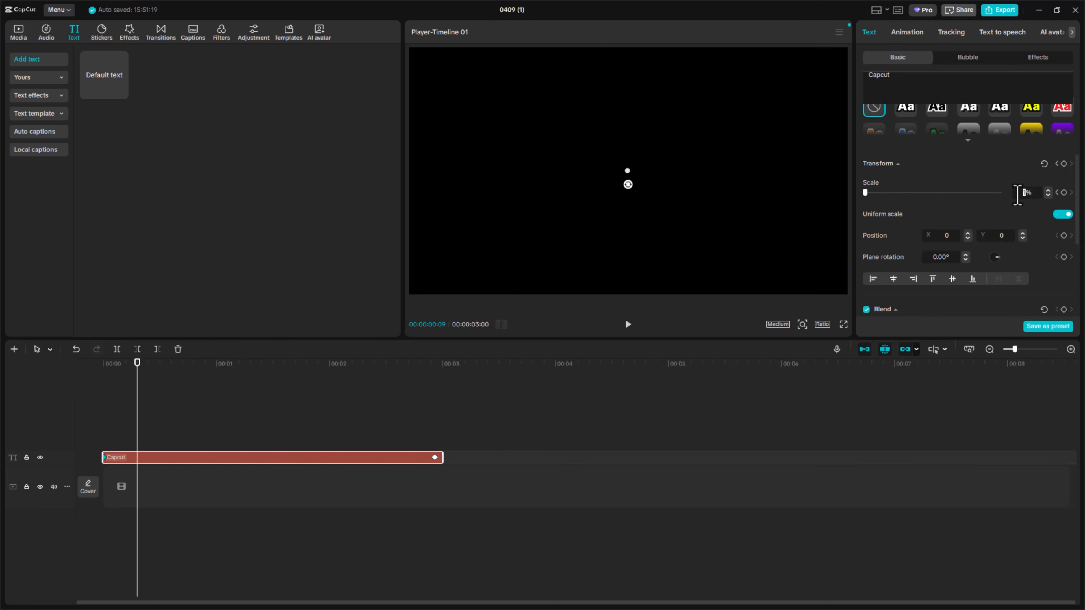
drag(877, 193, 917, 193)
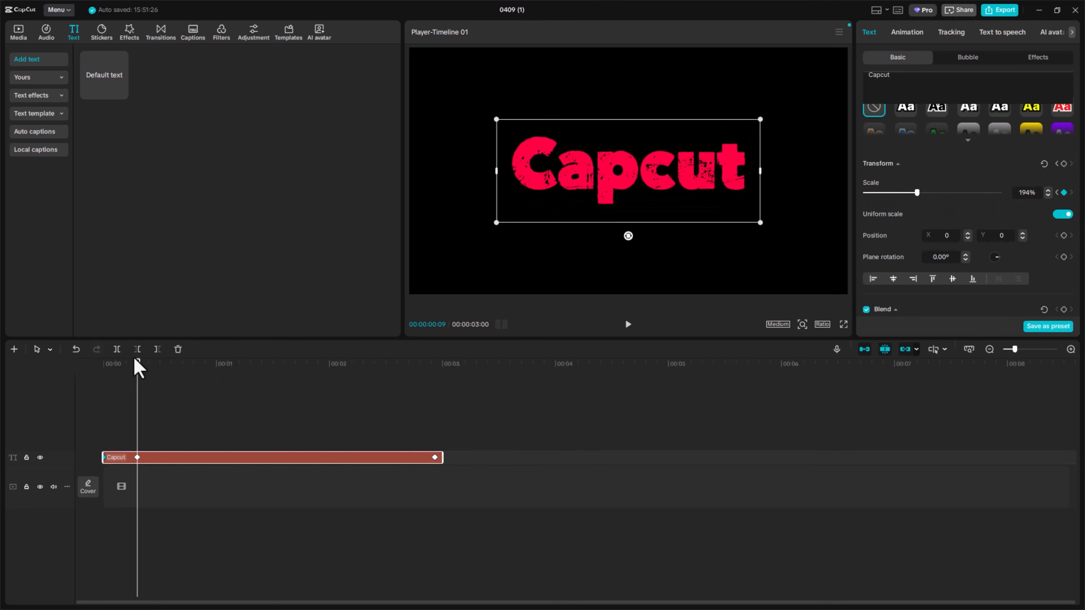
drag(136, 374, 72, 376)
key(space)
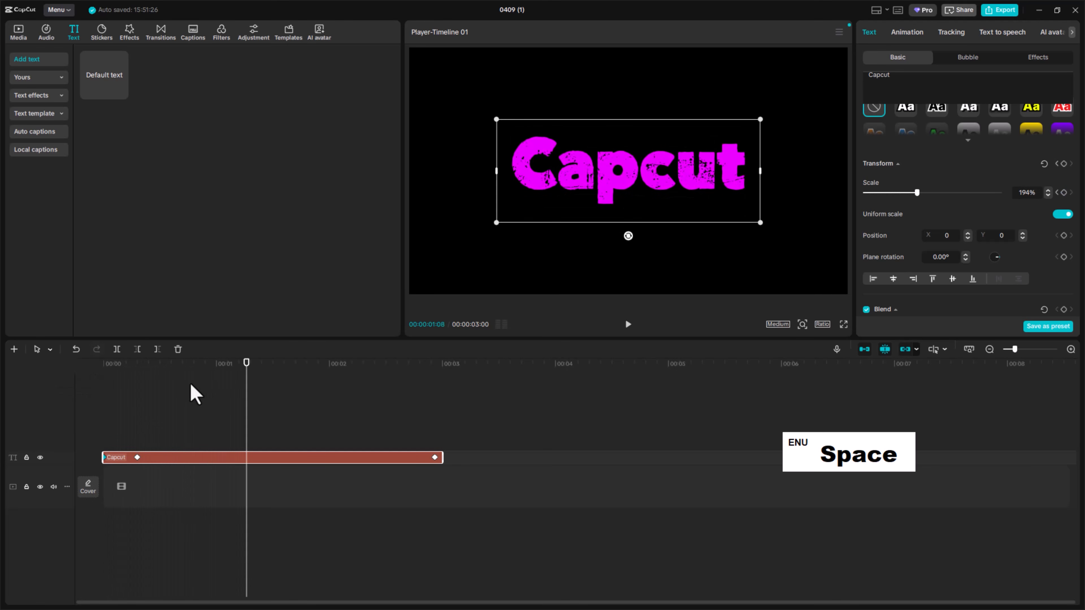
scroll(1034, 227, down, 3)
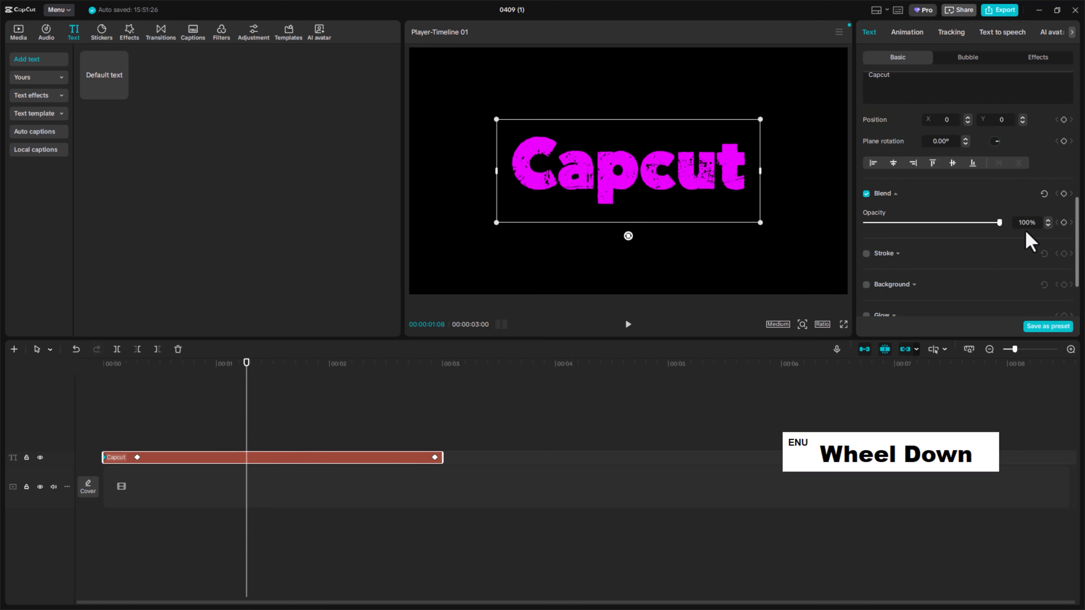
Enable the text's Stroke, set its color to E6E6E6, and keyframe its Thickness of 40 at 00:00:01:08
scroll(1025, 274, down, 2)
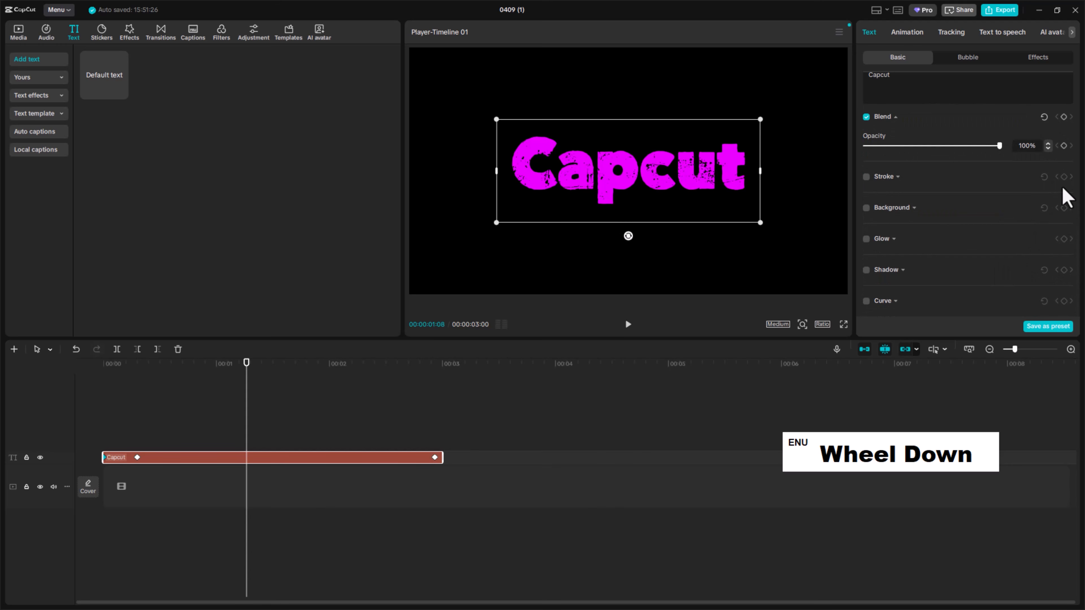
click(866, 177)
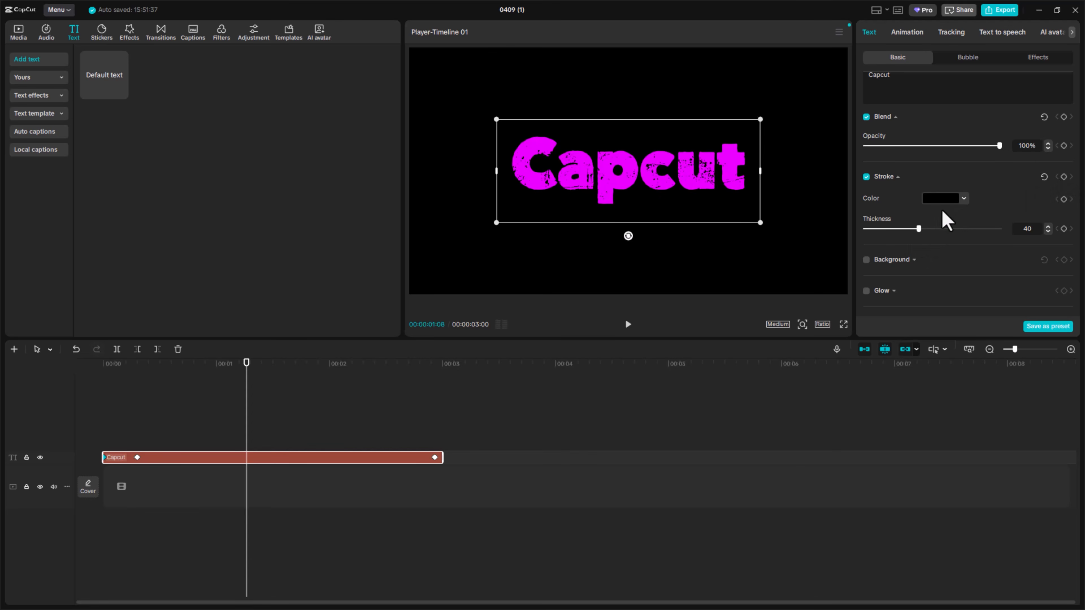
click(943, 199)
drag(929, 240, 880, 231)
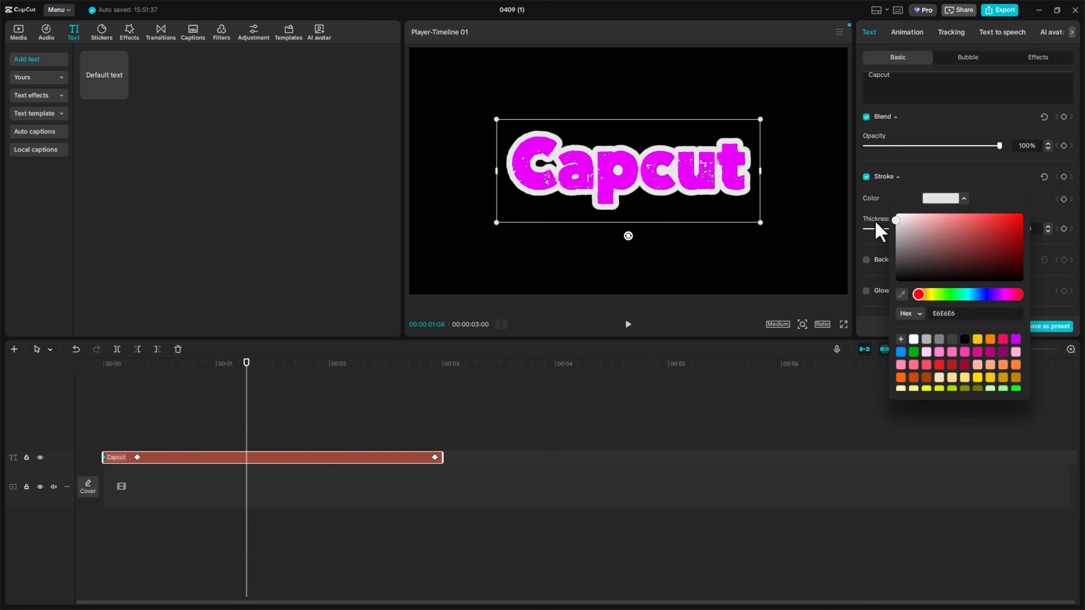
click(1007, 194)
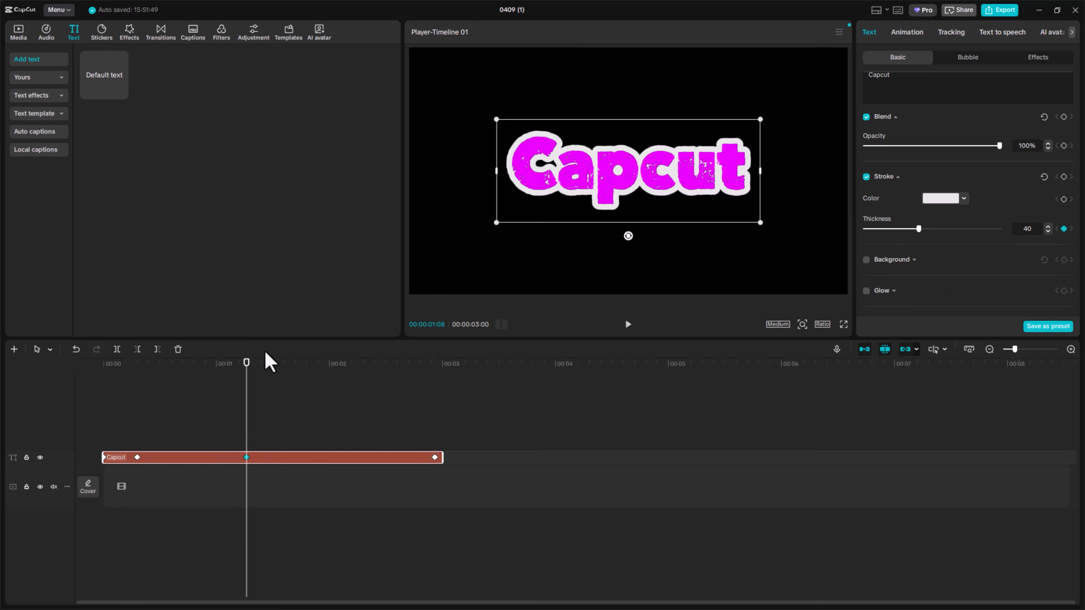
Set the text's stroke Thickness to 0 at 00:00:01:26
drag(247, 375, 314, 375)
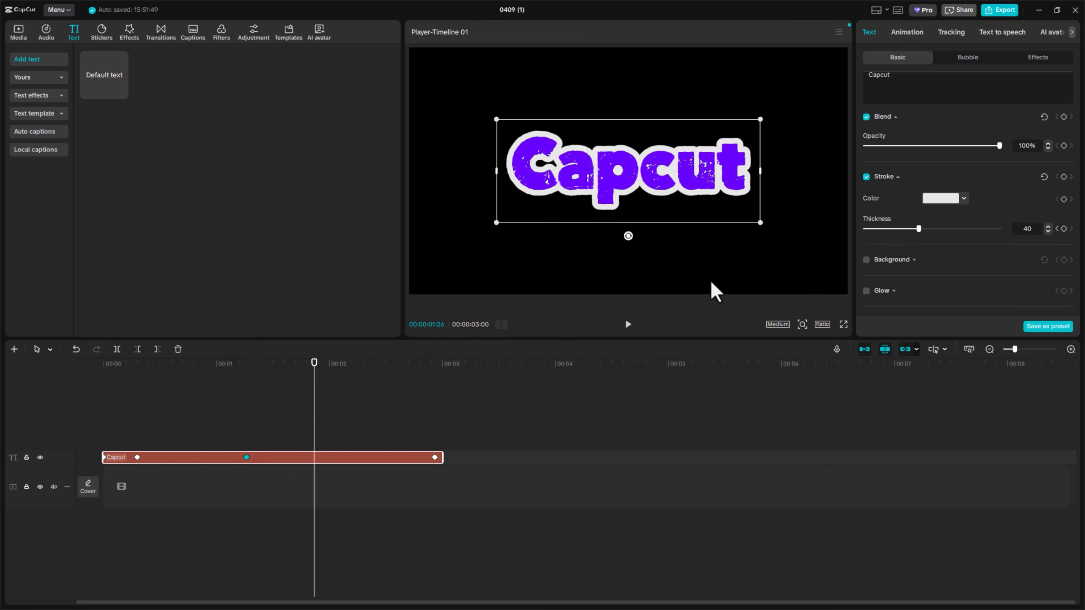
drag(918, 230, 853, 236)
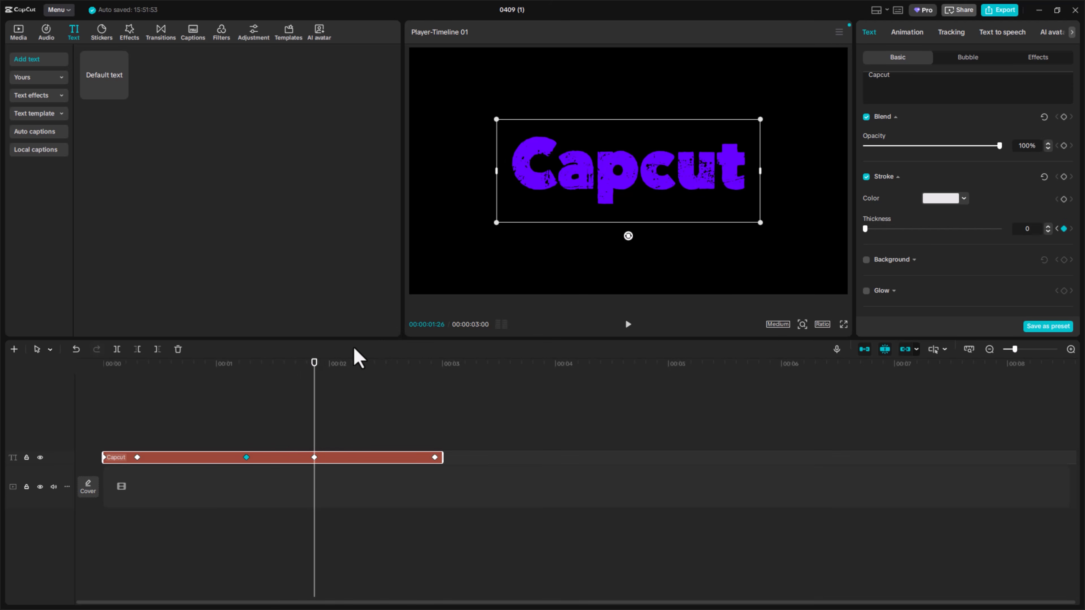
Return to the stroke keyframe at 00:00:01:08 and examine which text properties offer keyframes, as well as the entrance animations
mouse_move(312, 361)
mouse_down()
mouse_move(246, 378)
mouse_move(306, 379)
mouse_move(242, 384)
mouse_move(318, 395)
mouse_move(244, 405)
mouse_up()
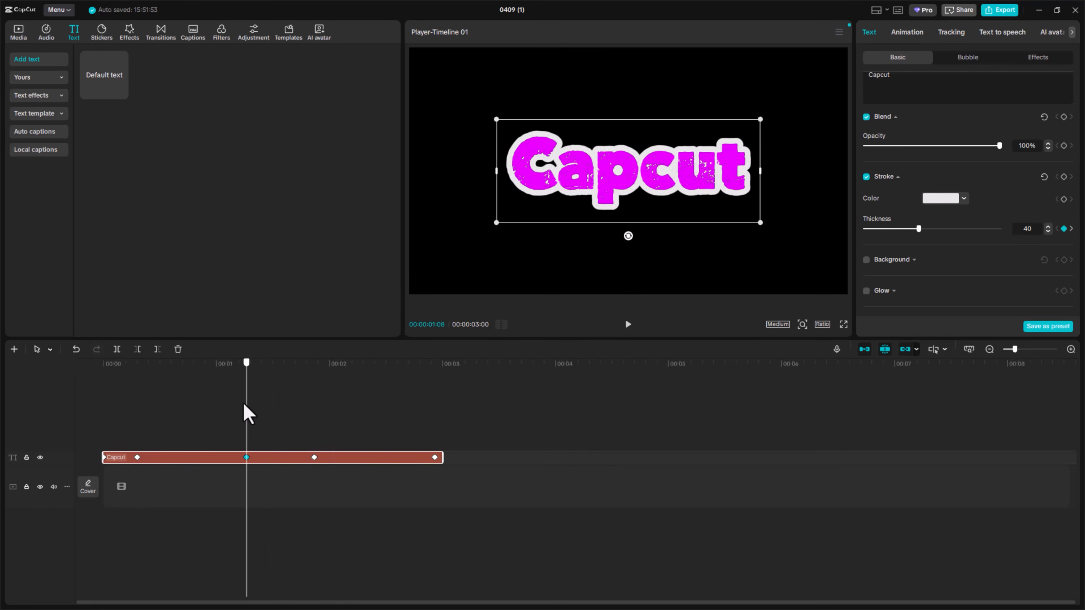
scroll(1001, 235, down, 2)
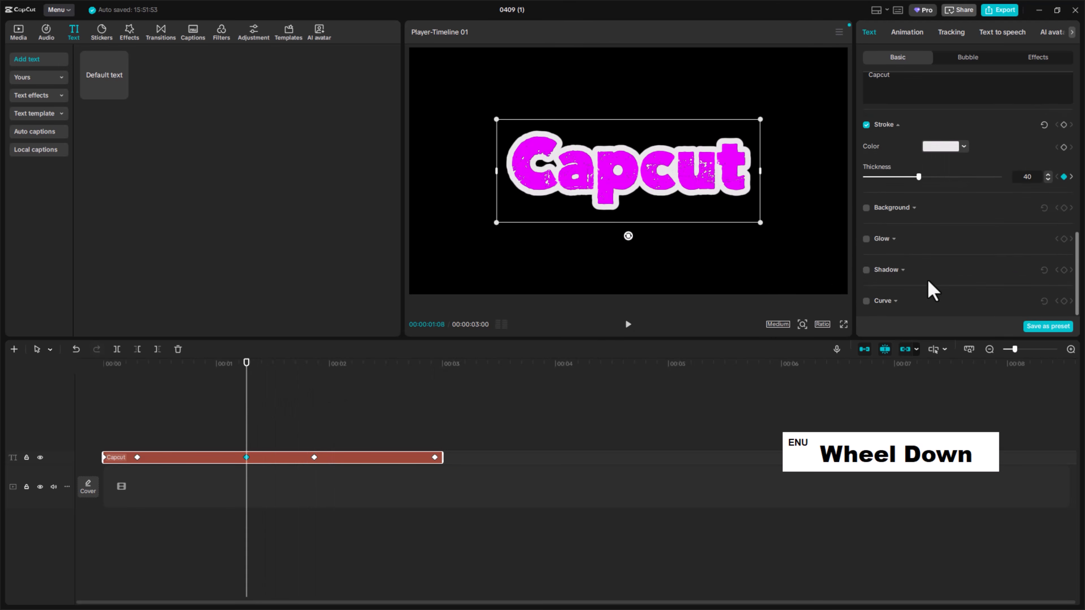
scroll(969, 274, up, 5)
scroll(982, 276, up, 6)
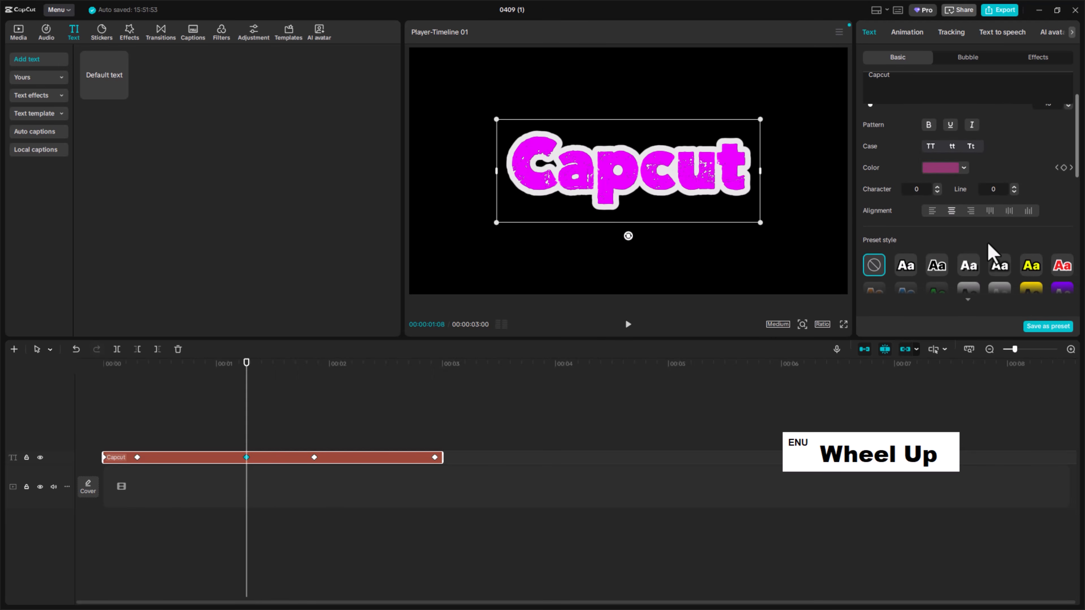
scroll(1030, 239, up, 1)
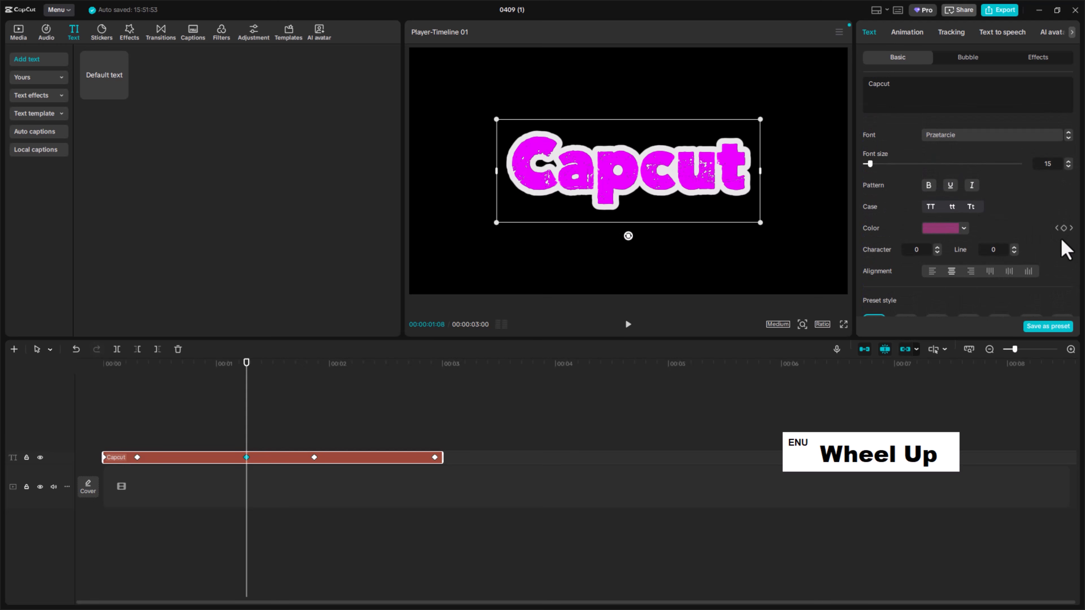
scroll(1065, 248, down, 5)
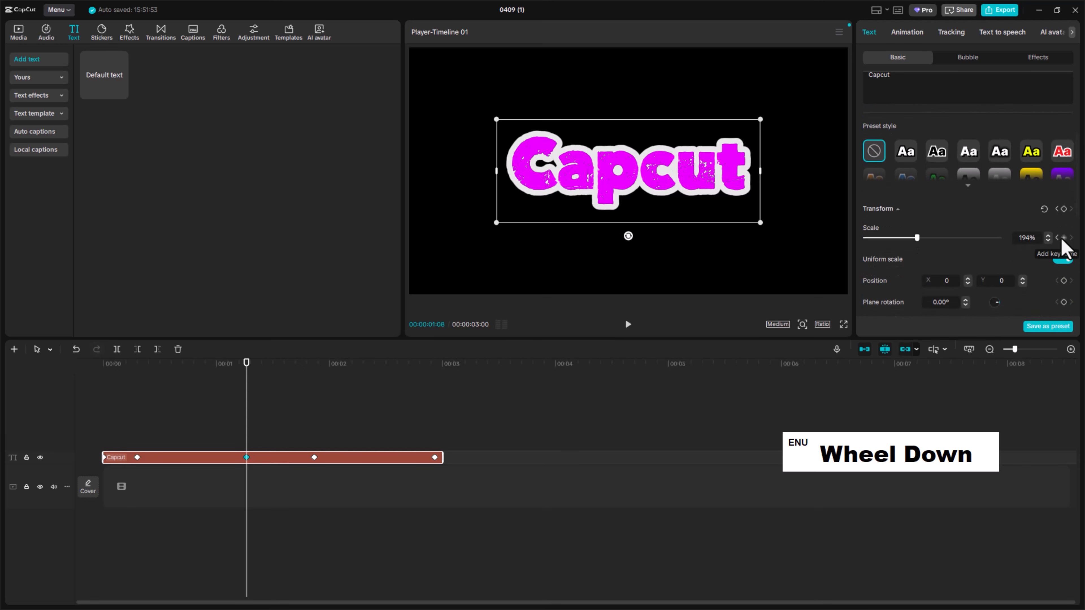
click(907, 32)
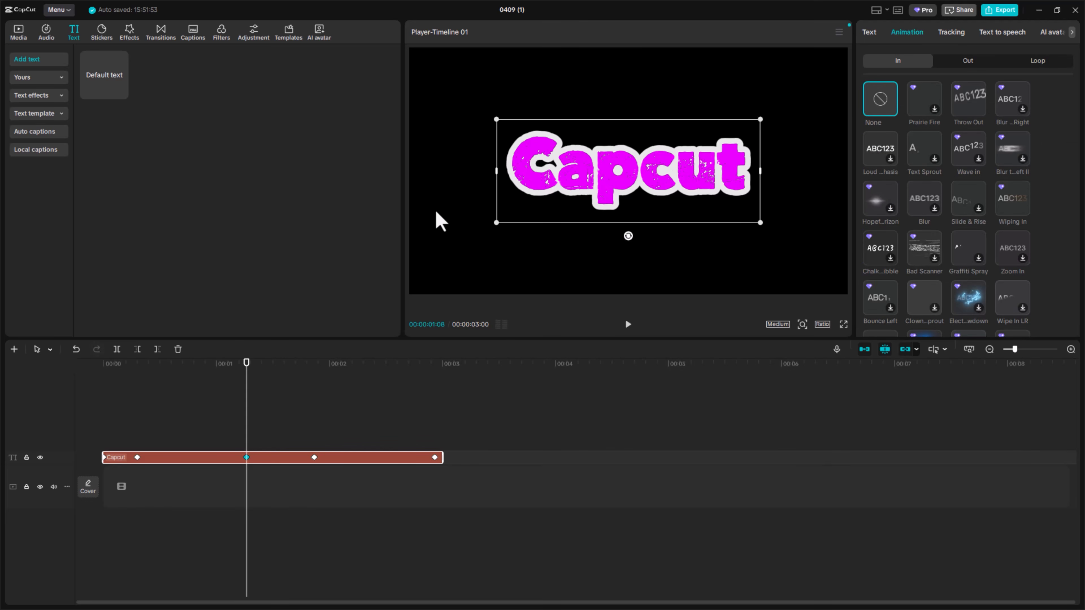
Delete the stroke keyframe at 00:00:01:08 and remove the Capcut text clip from the timeline
click(487, 257)
click(588, 208)
key(Delete)
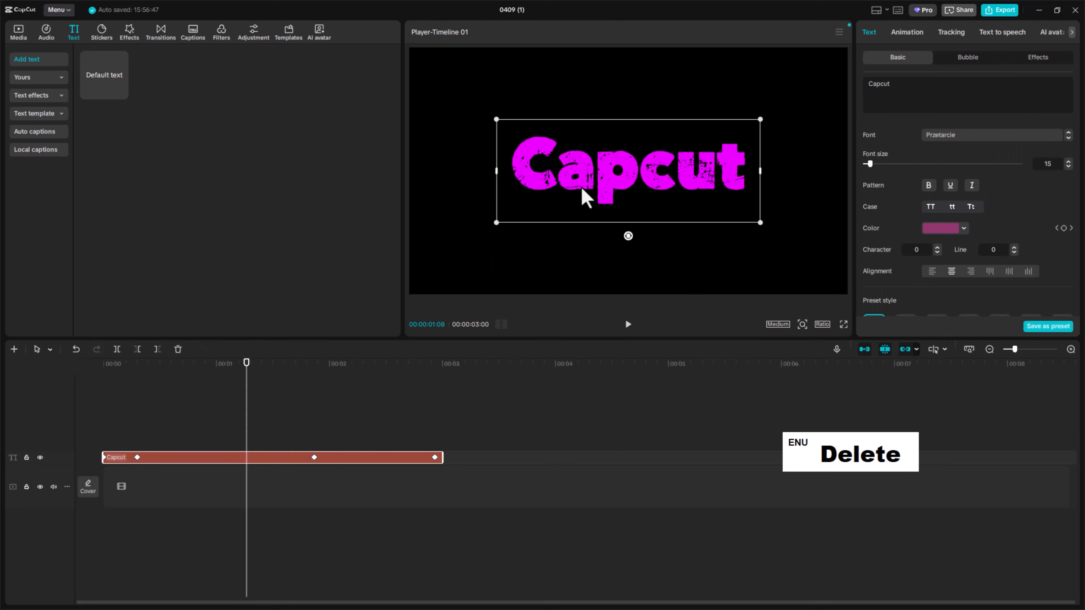
click(402, 441)
double_click(315, 482)
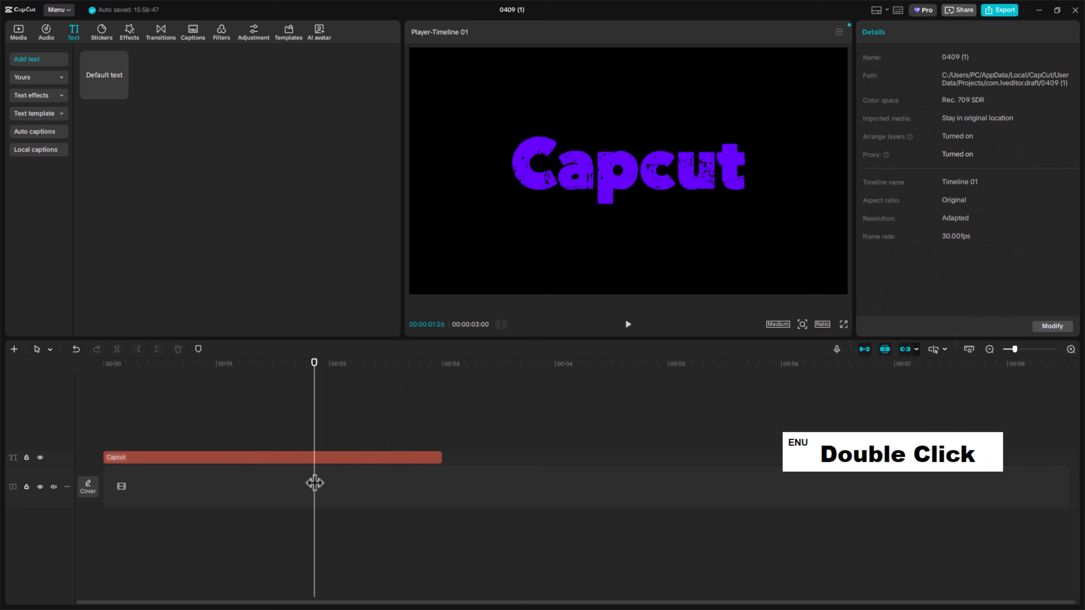
click(395, 455)
key(Delete)
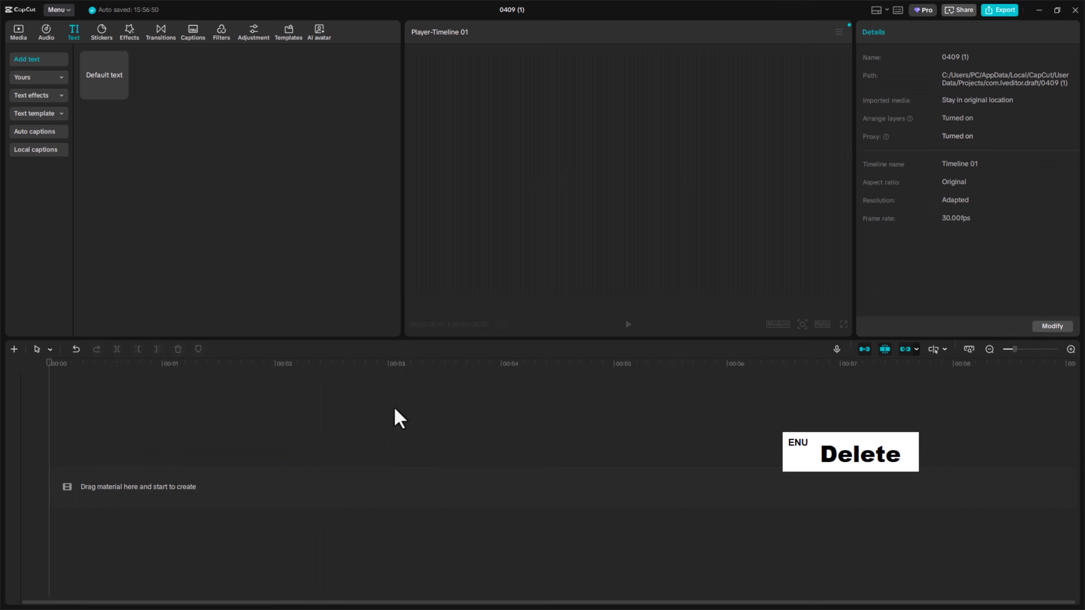
Add the circle shape from the sticker shapes to the timeline
click(94, 35)
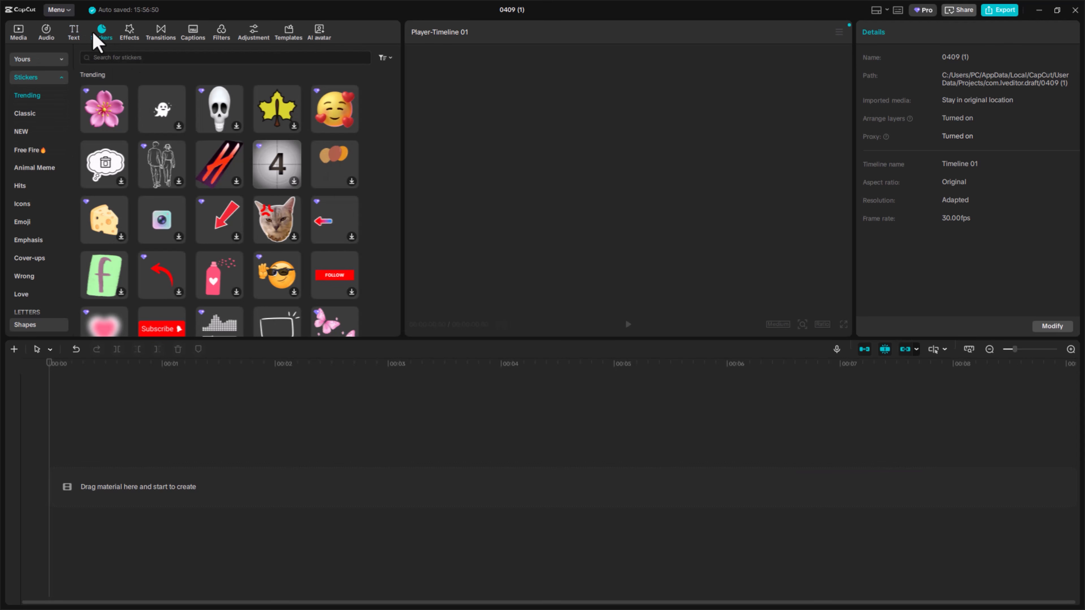
click(51, 80)
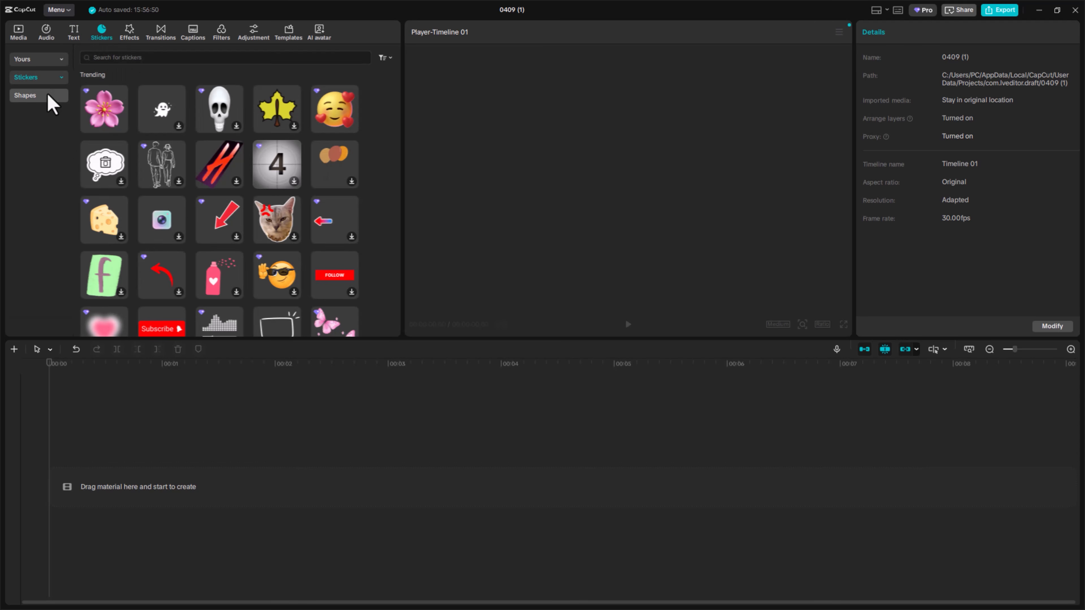
click(49, 103)
drag(165, 90, 608, 219)
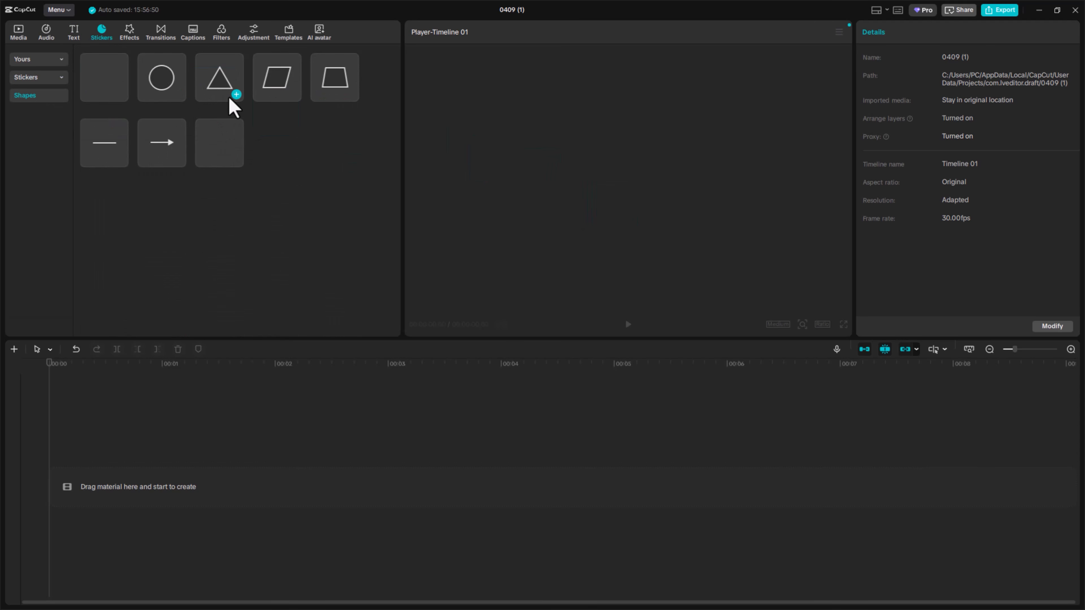
click(178, 95)
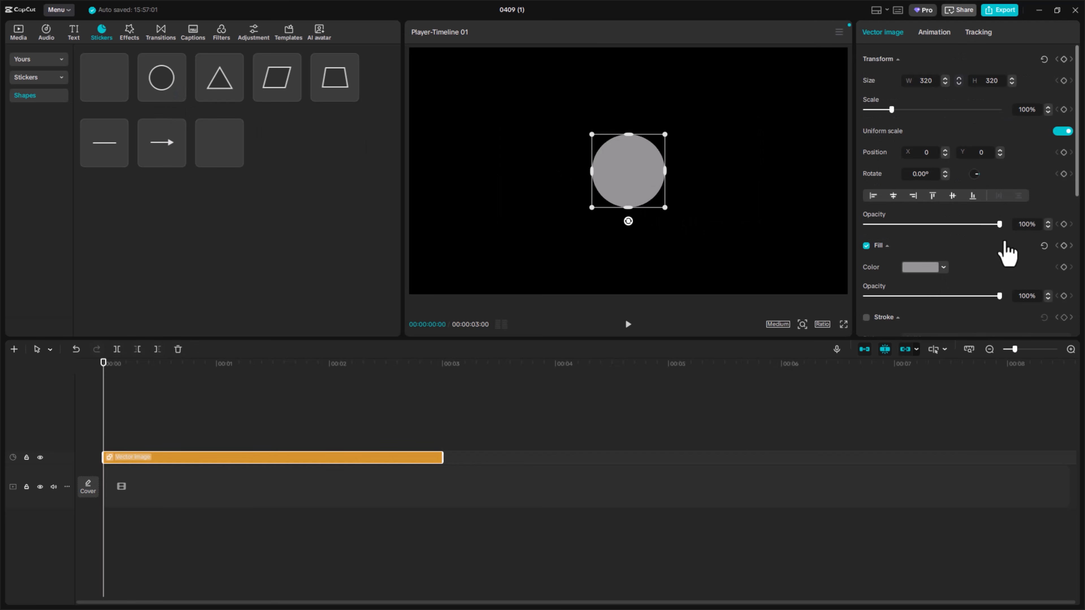
Add a Fill color keyframe at the start of the circle clip and set the color to DE1414
scroll(995, 242, down, 2)
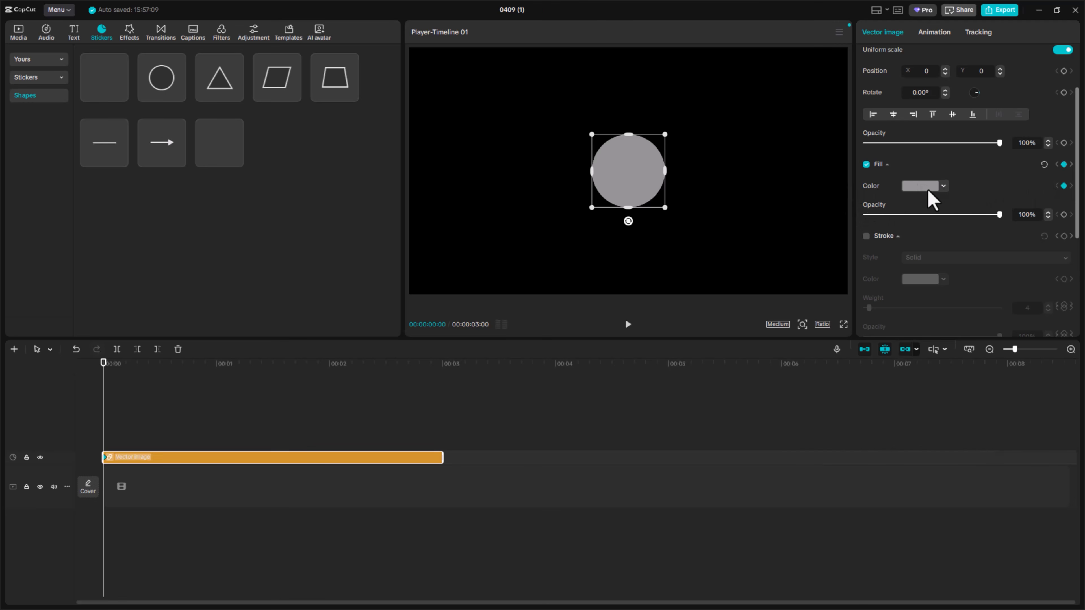
click(943, 187)
click(1026, 246)
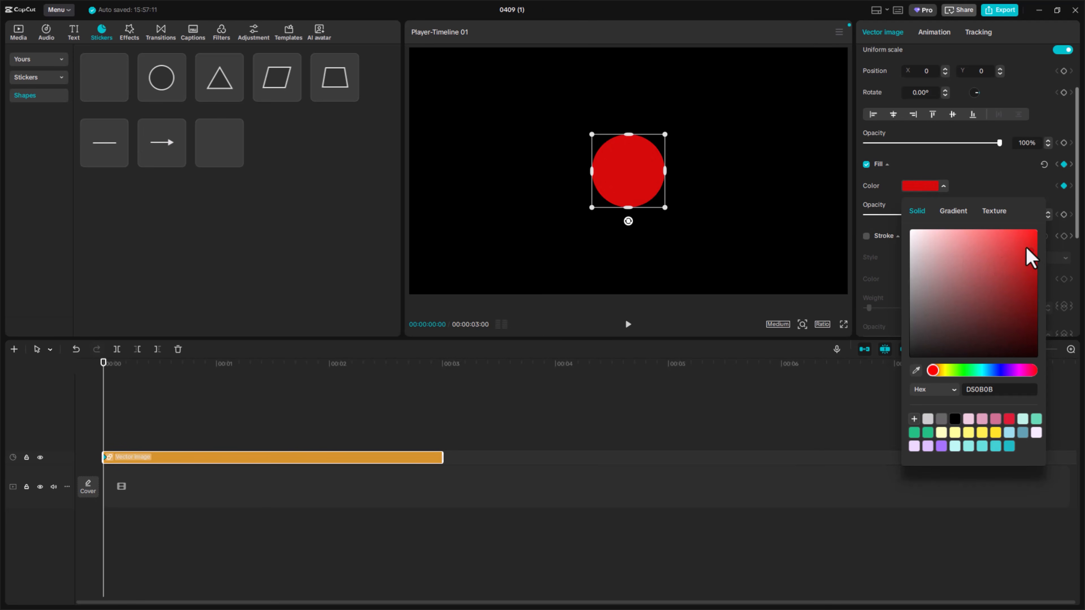
click(982, 187)
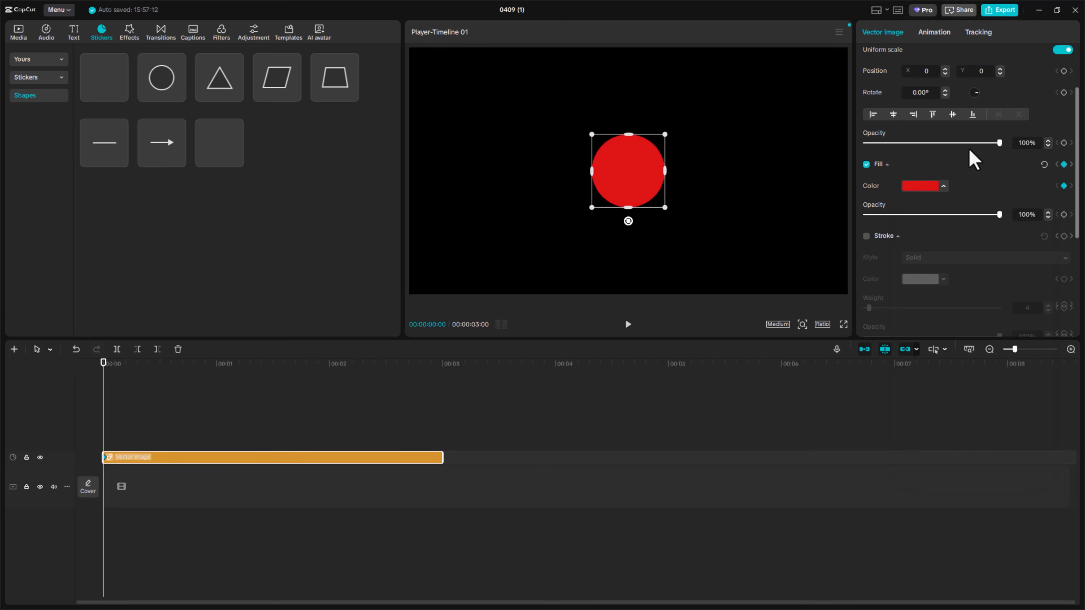
Add Opacity and Scale keyframes at the start of the circle clip, with Opacity at 0% and Scale at 1%
click(1063, 143)
drag(999, 144, 833, 155)
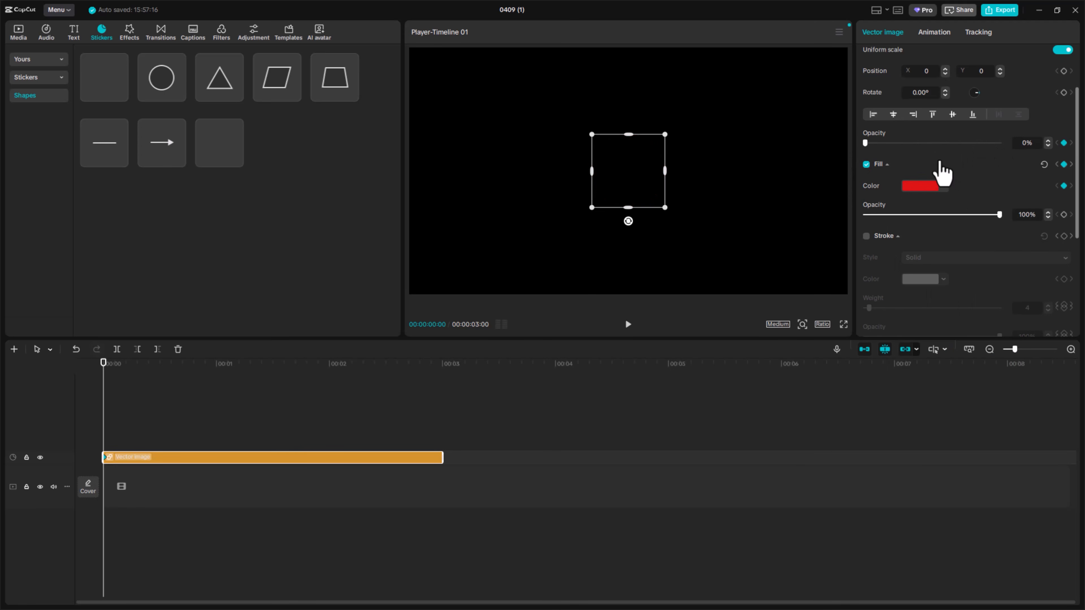
scroll(966, 229, down, 5)
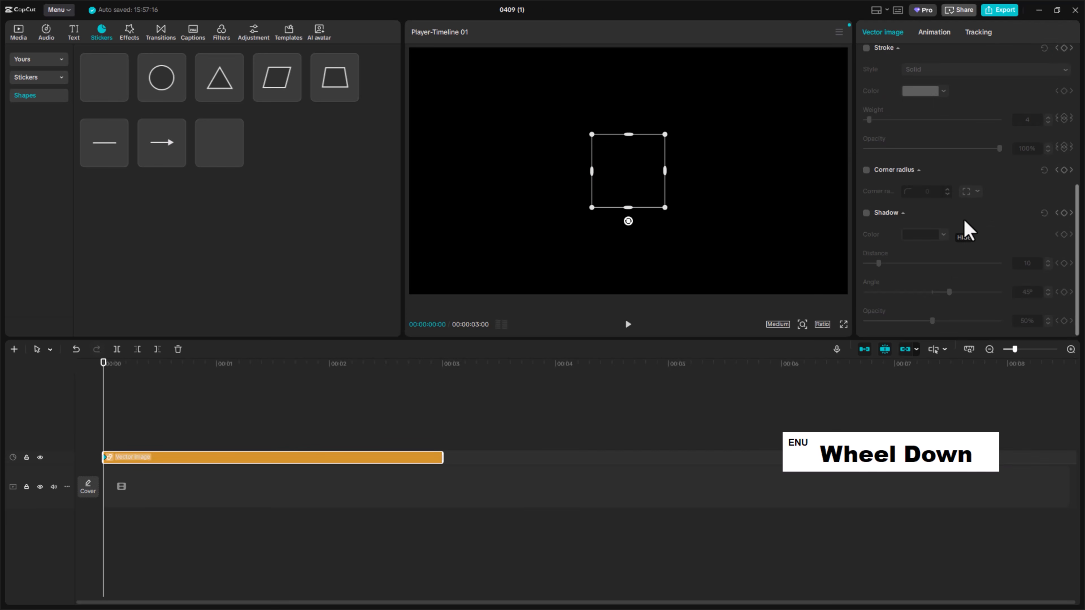
scroll(966, 231, up, 6)
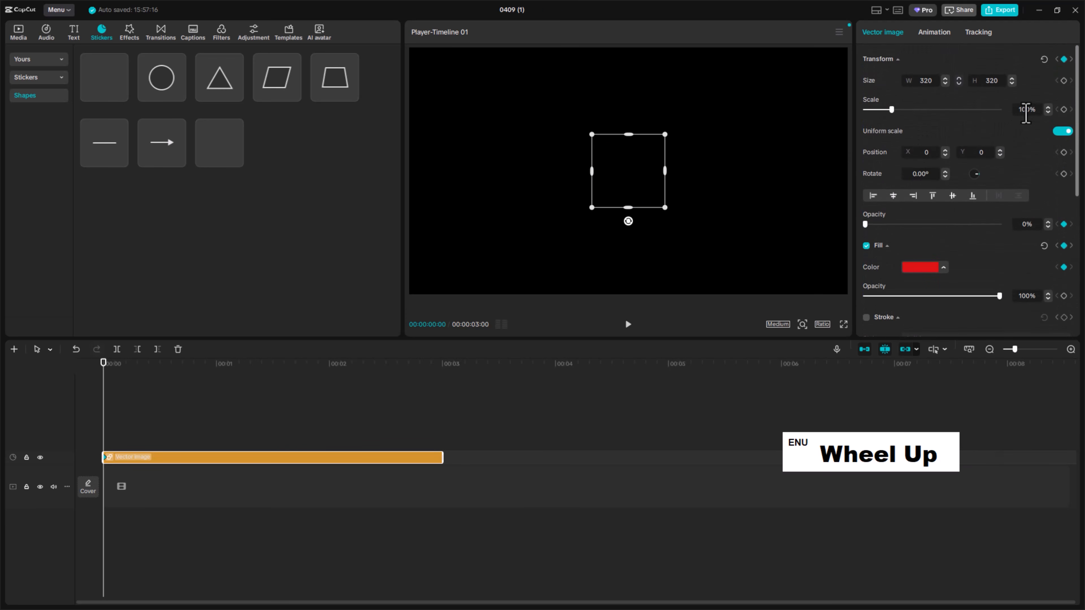
click(1064, 109)
drag(886, 110, 855, 114)
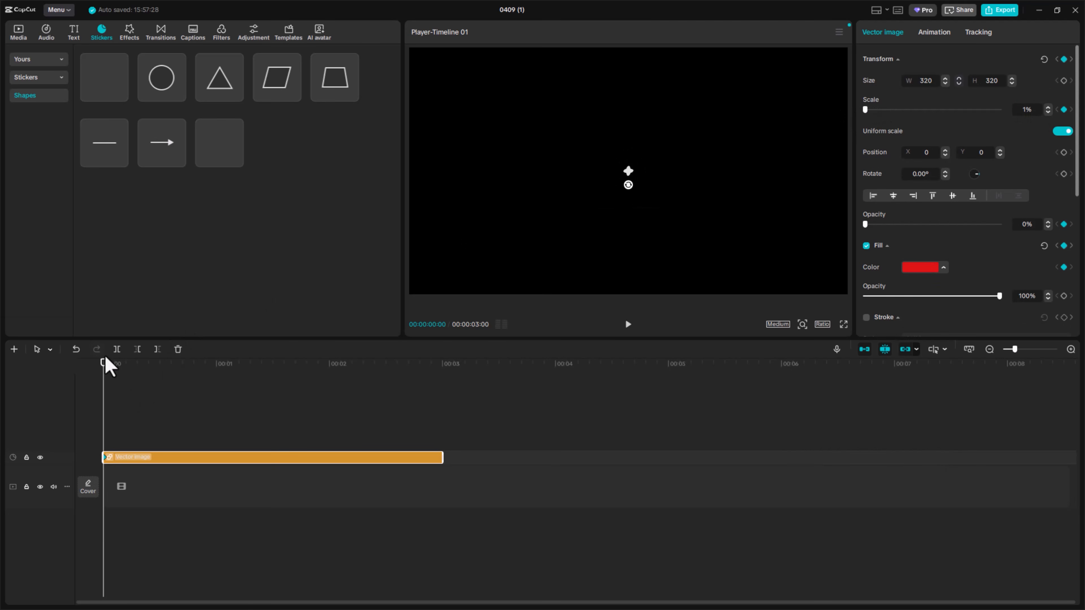
At 00:00:00:09, set the circle's Scale to 141%, Opacity to 100% and Fill color to 148EDE
drag(105, 375, 137, 375)
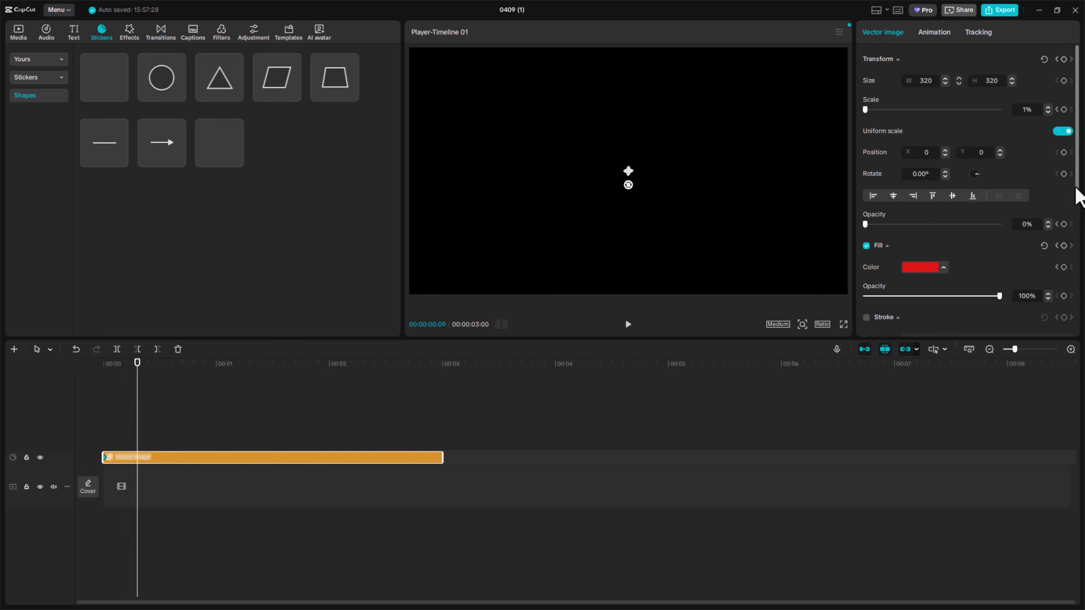
drag(866, 109, 903, 112)
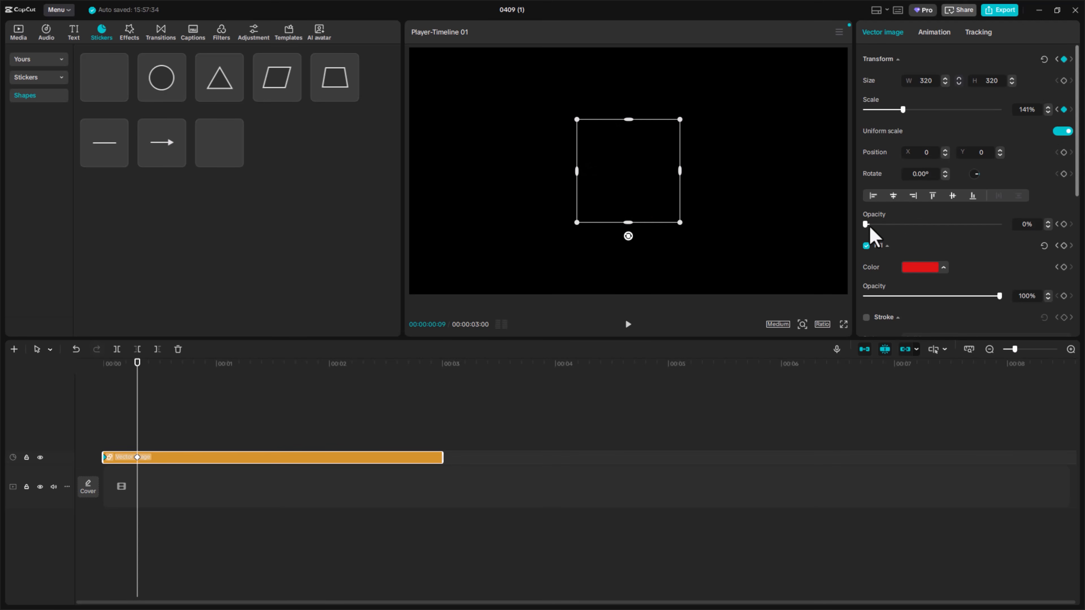
drag(867, 225, 1044, 227)
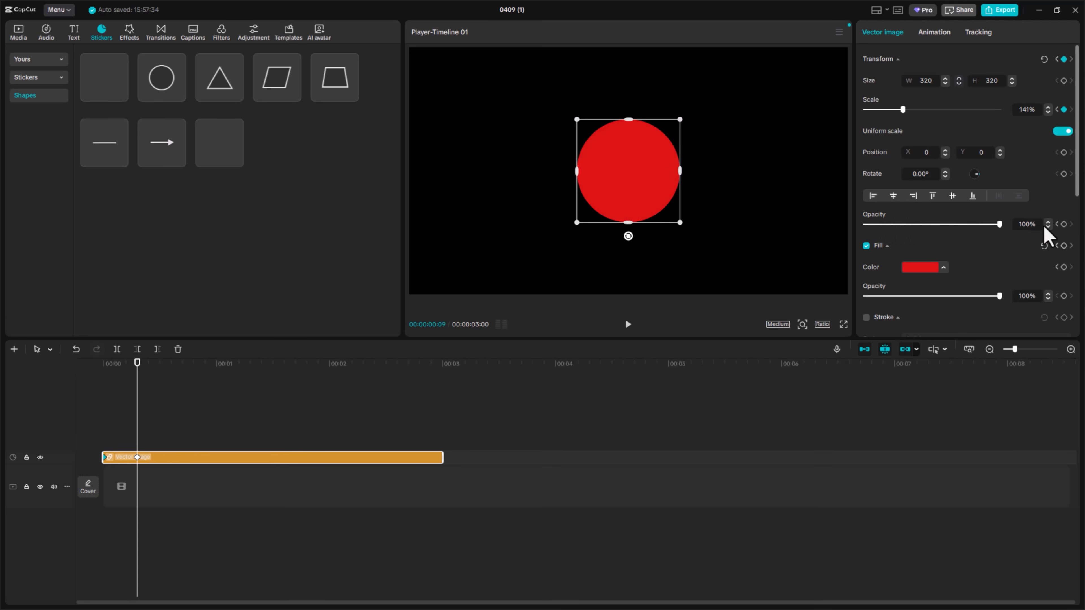
click(940, 269)
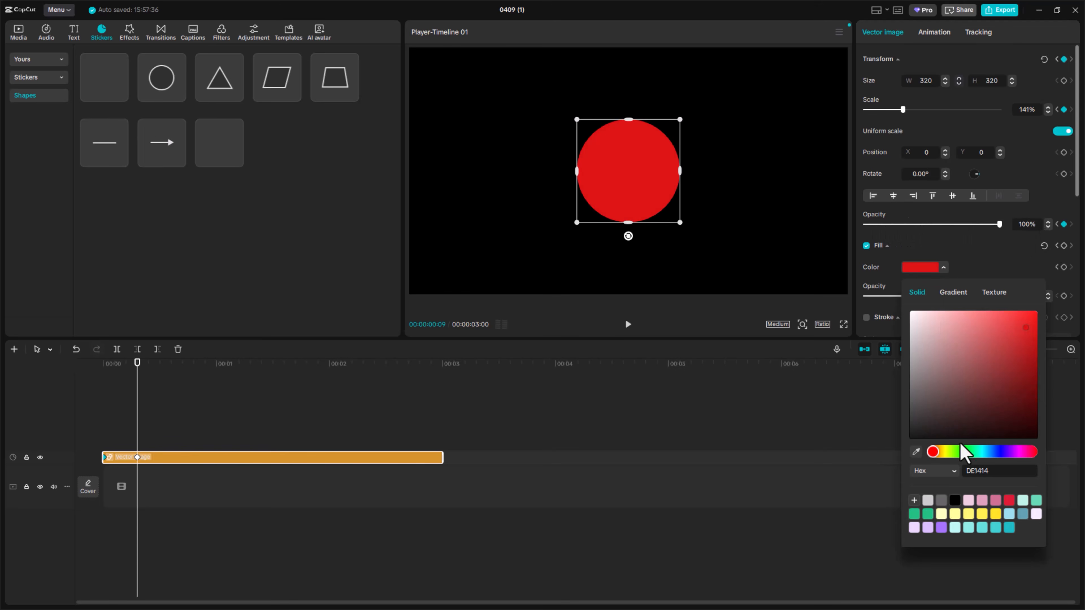
drag(980, 453, 995, 452)
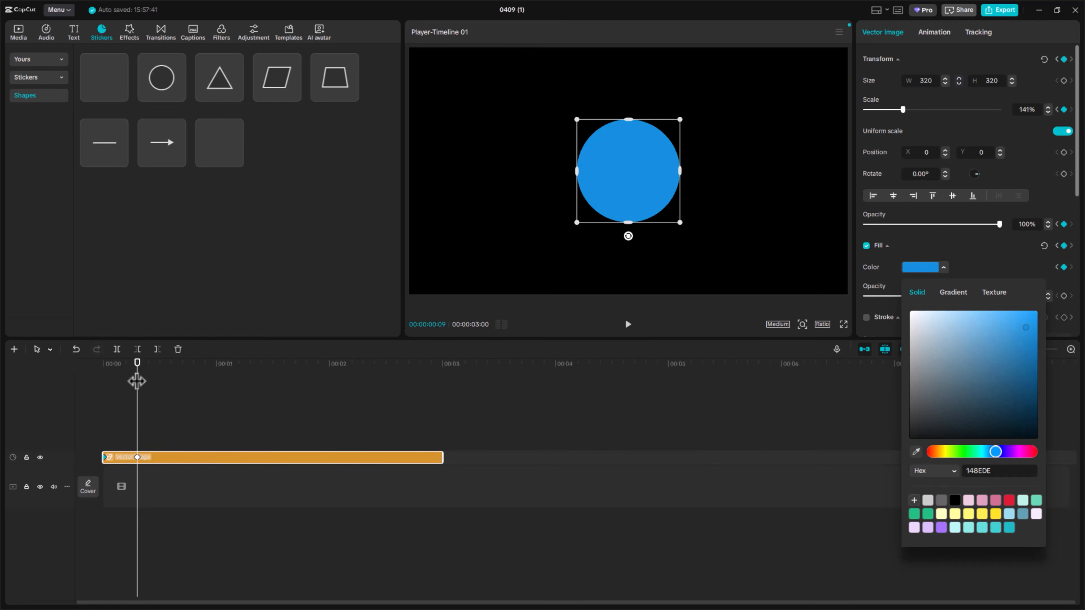
Play the circle's scale, opacity and color animation twice from the start of the timeline
drag(136, 380, 107, 402)
key(space)
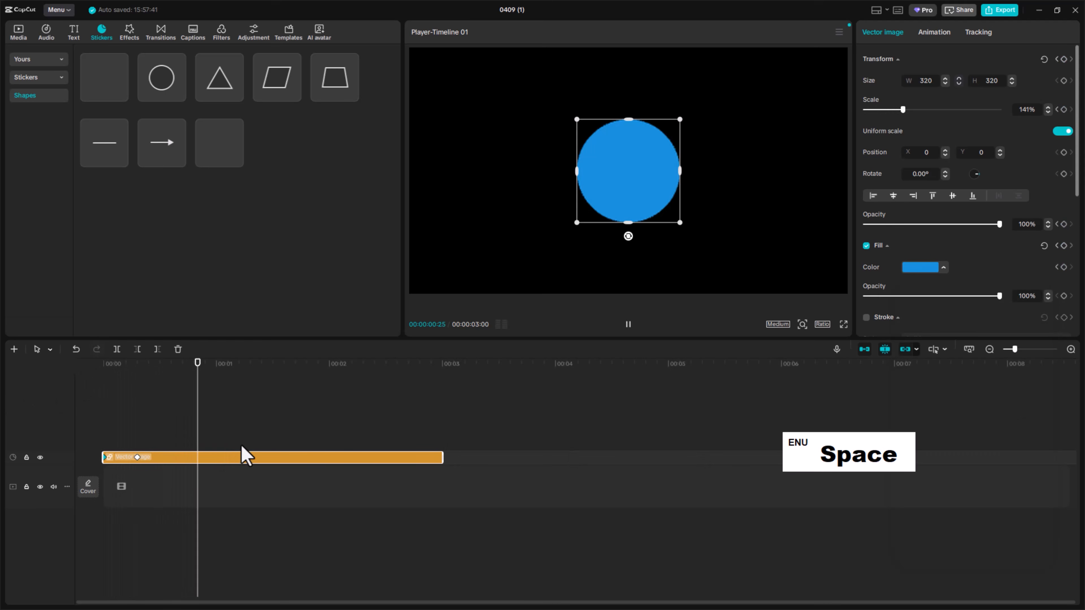
key(space)
drag(178, 363, 104, 396)
key(space)
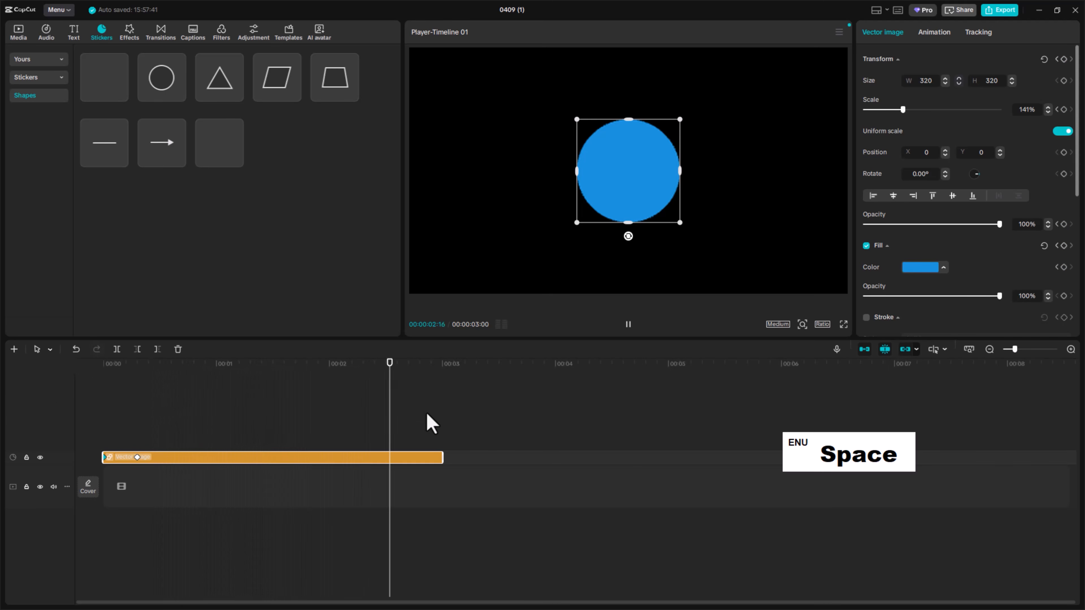
key(space)
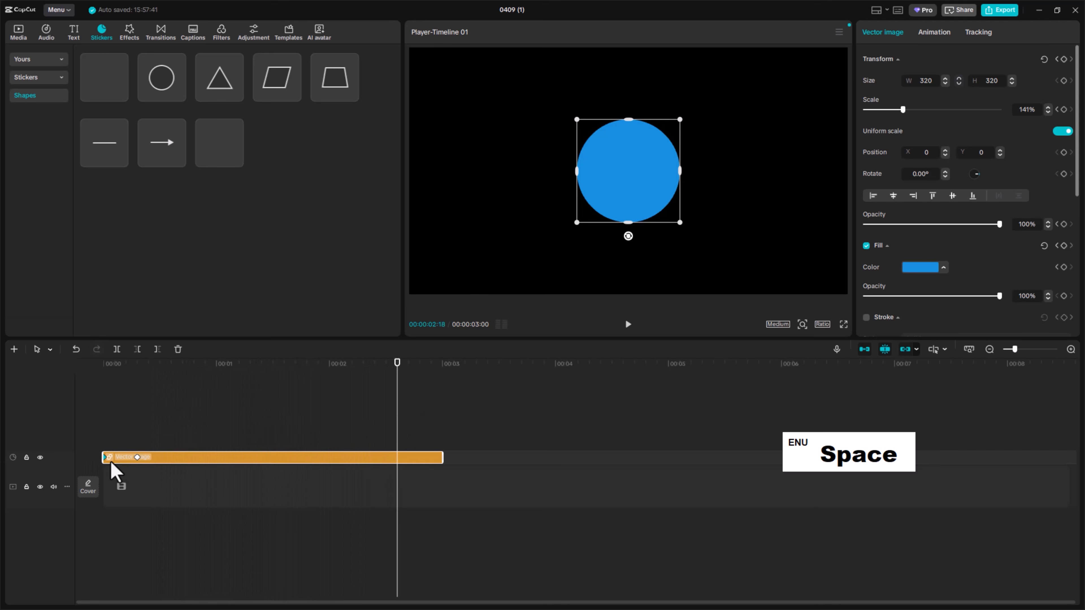
Copy the circle clip's keyframes at 00:00:00:09 and paste them at 00:00:02:20
click(138, 457)
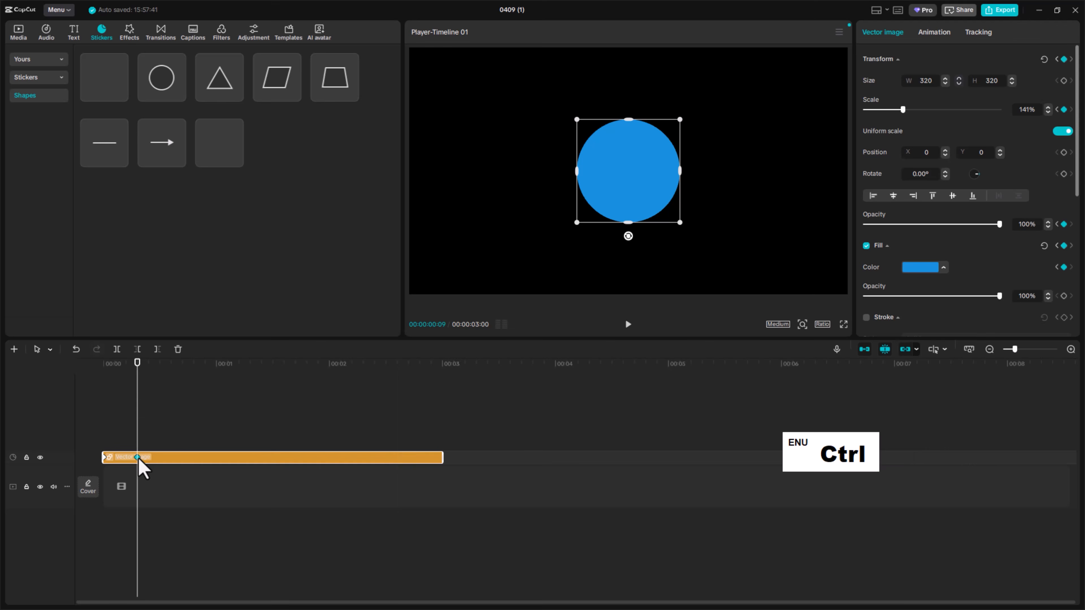
key(ctrl+c)
drag(140, 374, 405, 389)
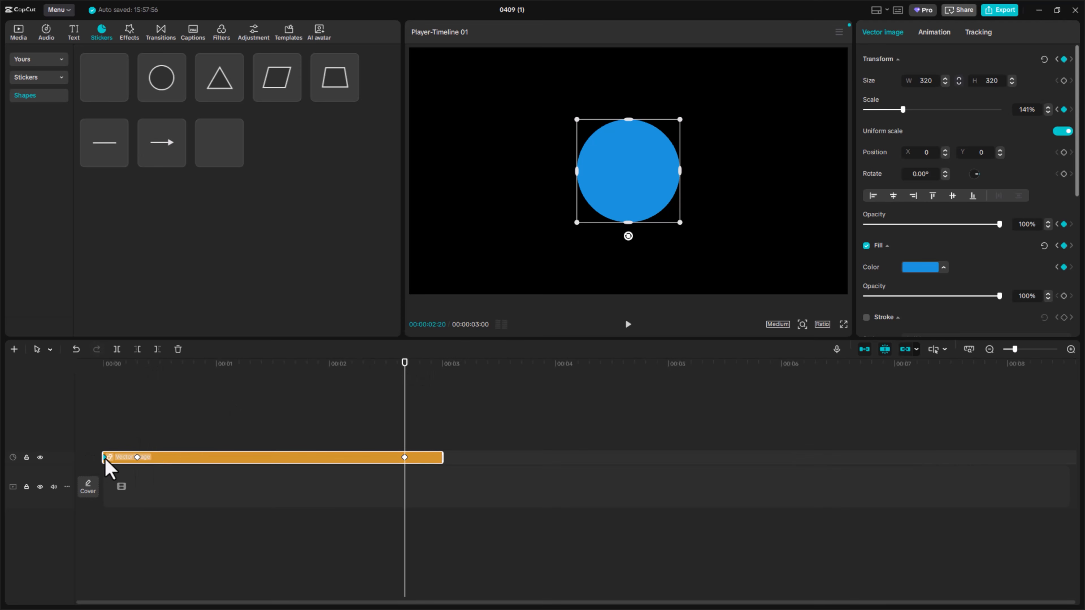
Copy the keyframes at the start of the circle clip and paste them at 00:00:02:28
key(ctrl+c)
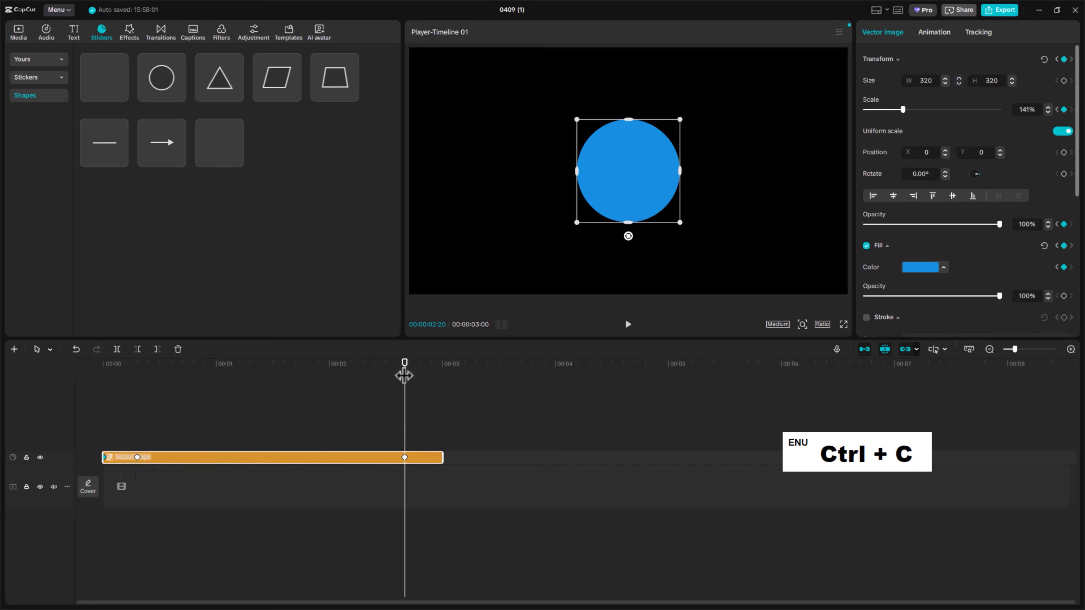
drag(404, 374, 435, 382)
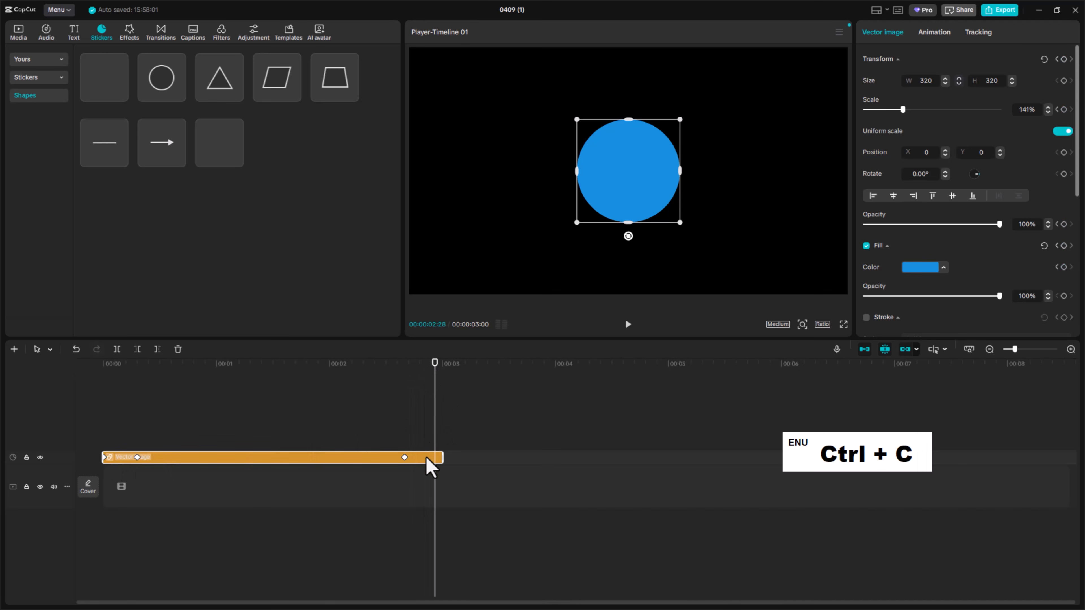
key(ctrl+v)
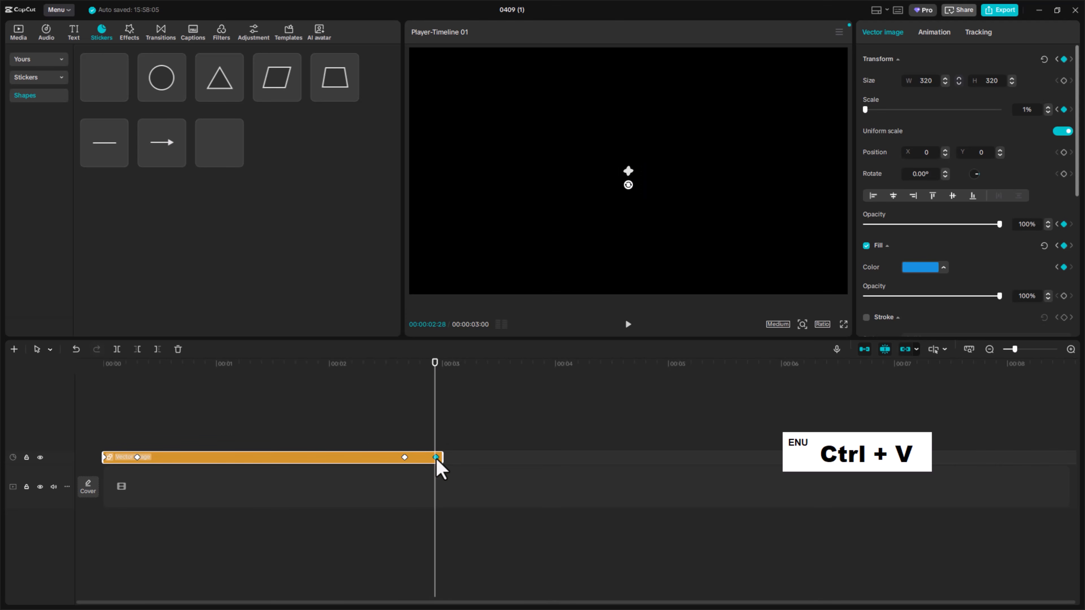
Play the circle's full appearing and shrinking animation from the start of the timeline
drag(429, 369, 85, 420)
key(space)
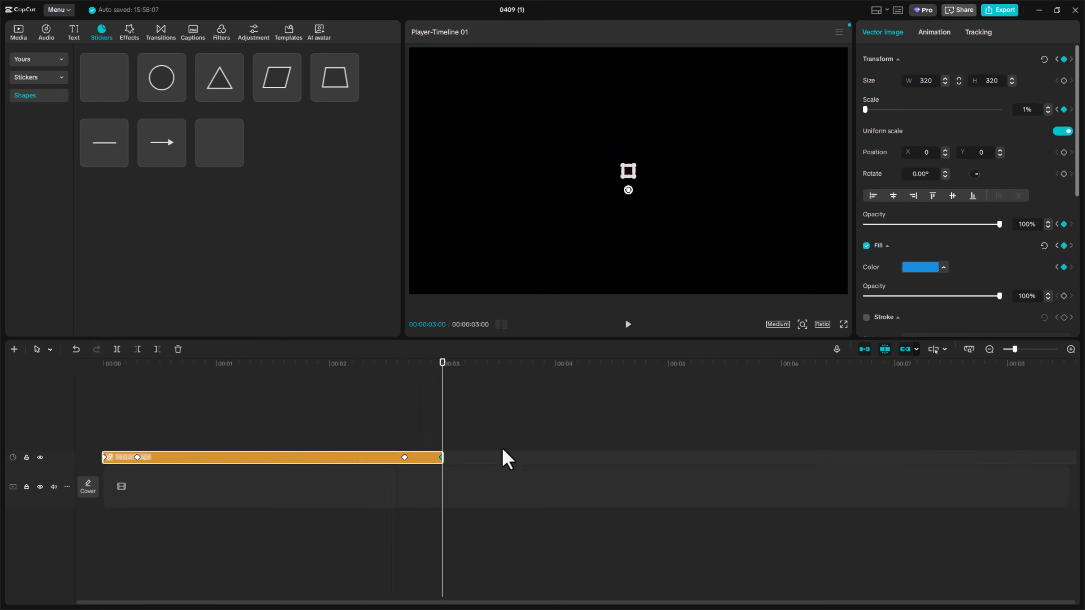
key(space)
Add the three-balloons sticker from the Trending stickers to the timeline directly after the circle clip
click(77, 41)
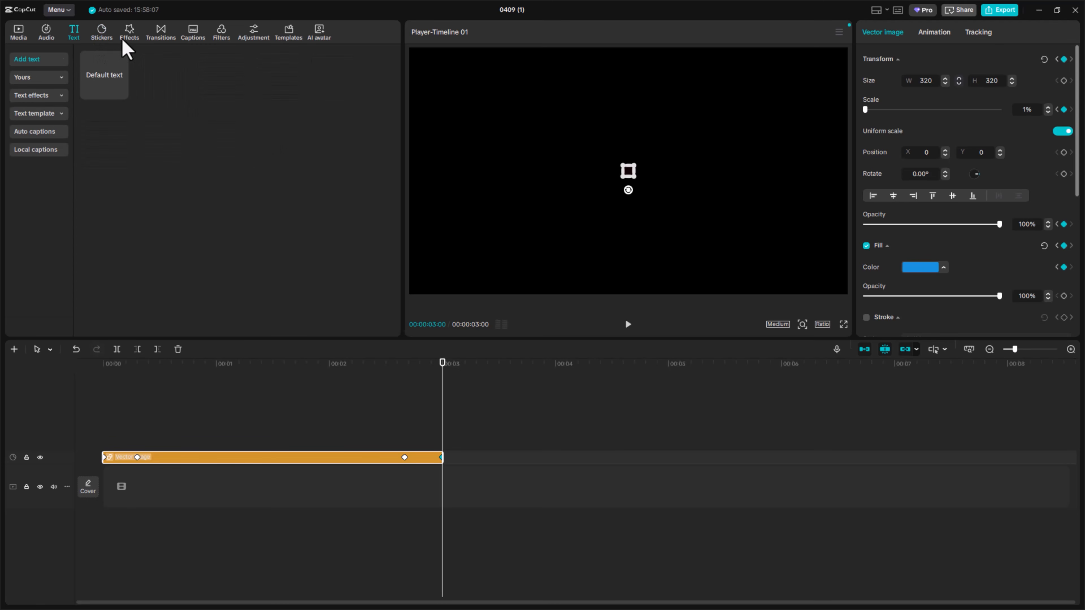
click(107, 38)
click(43, 78)
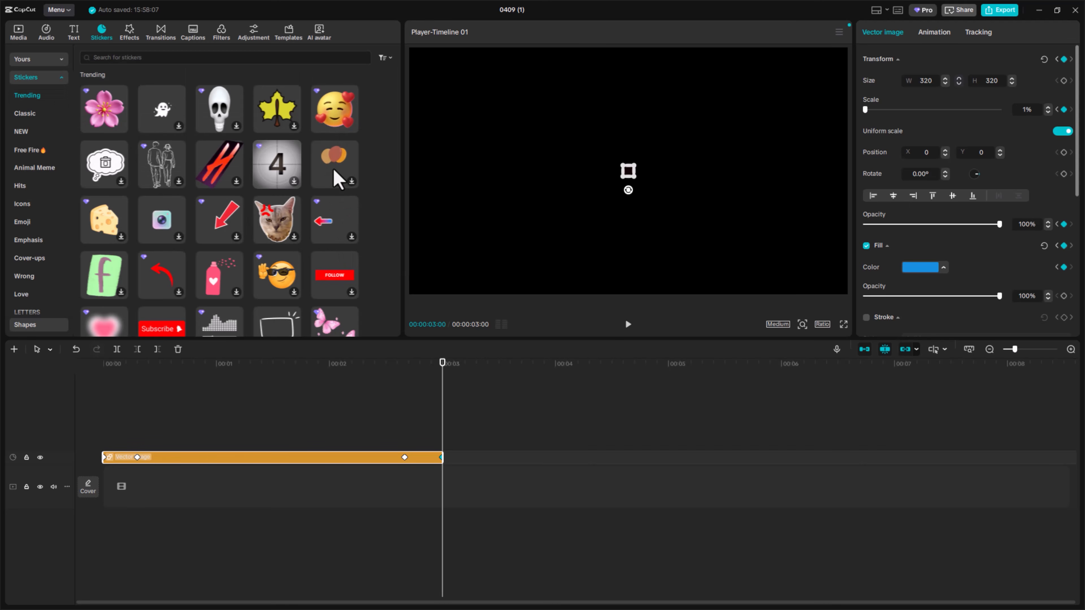
click(340, 175)
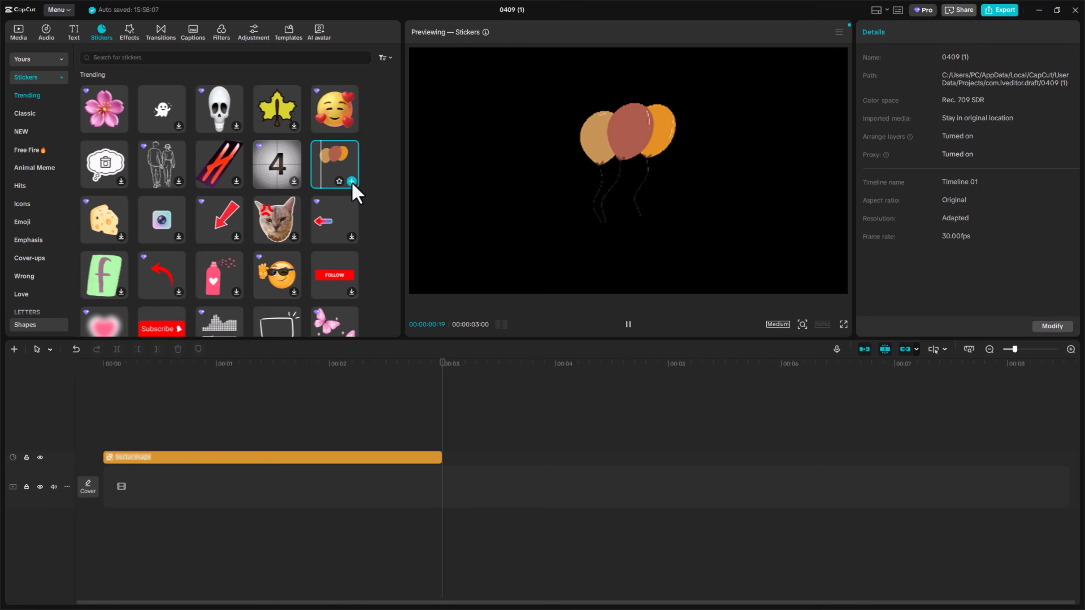
click(352, 182)
Add a Scale keyframe to the balloon sticker at 00:00:03:01 and set its Scale to 225%
mouse_move(442, 364)
mouse_down()
mouse_move(478, 363)
mouse_move(436, 371)
mouse_move(451, 377)
mouse_up()
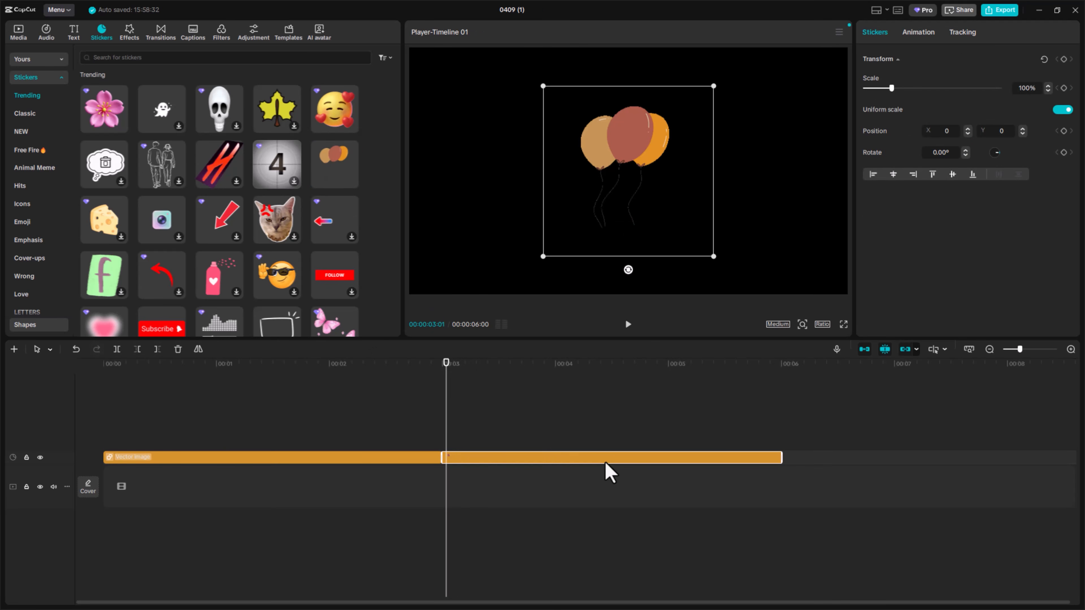
click(1064, 87)
drag(891, 88, 926, 88)
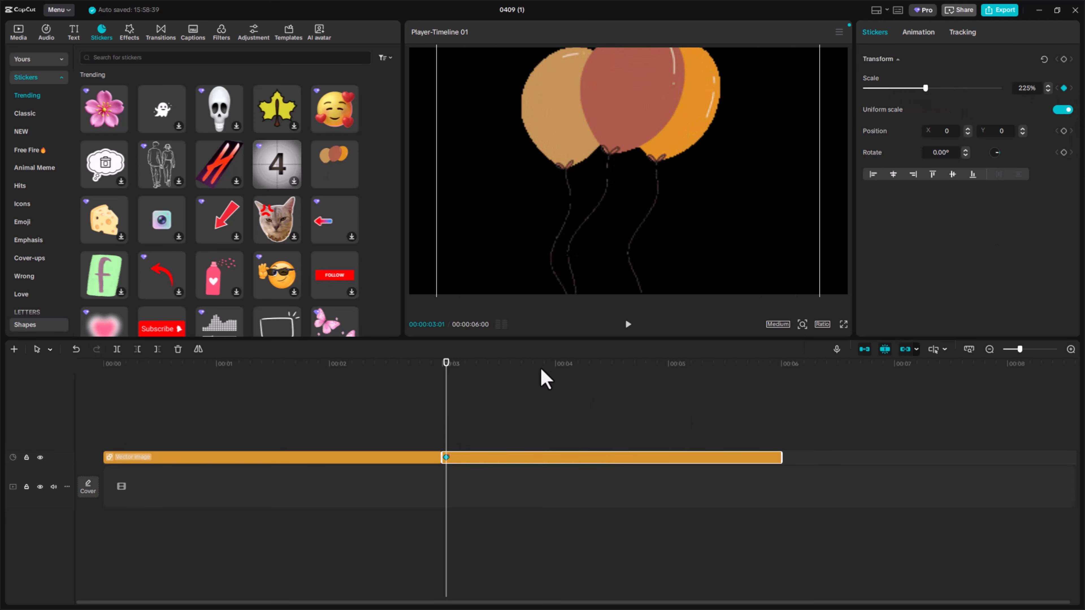
Reduce the balloon sticker's Scale at 00:00:03:16 and play the animation from its first keyframe
drag(446, 364, 503, 365)
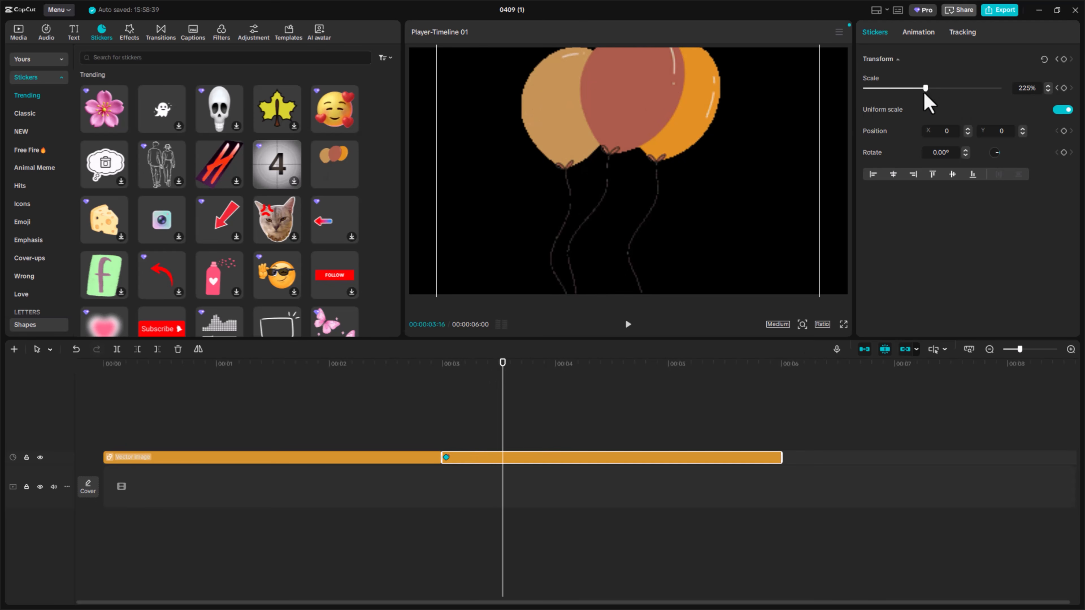
drag(925, 89, 888, 88)
click(447, 365)
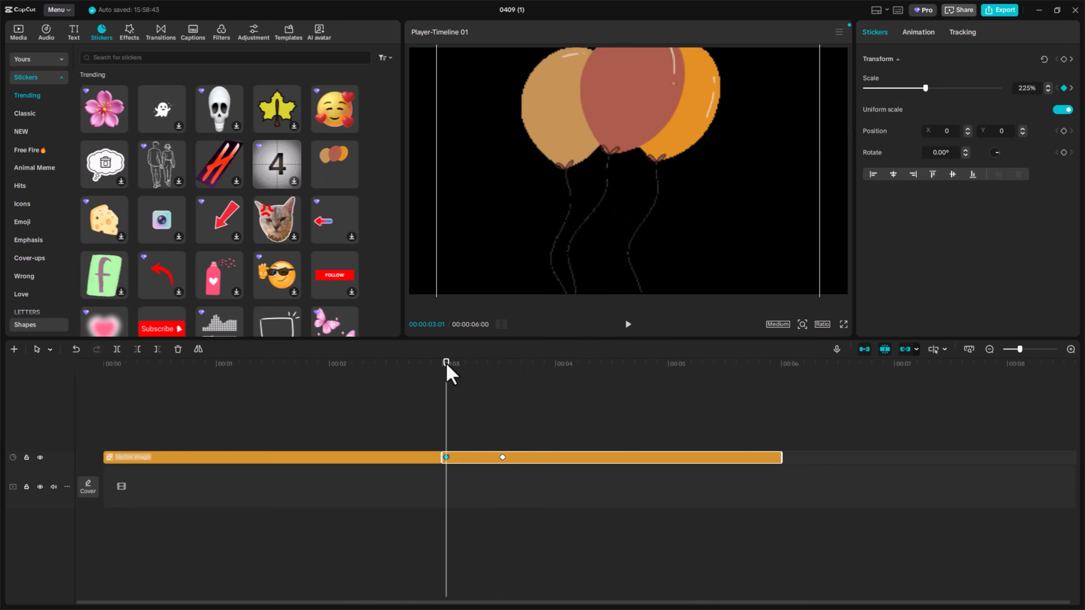
key(space)
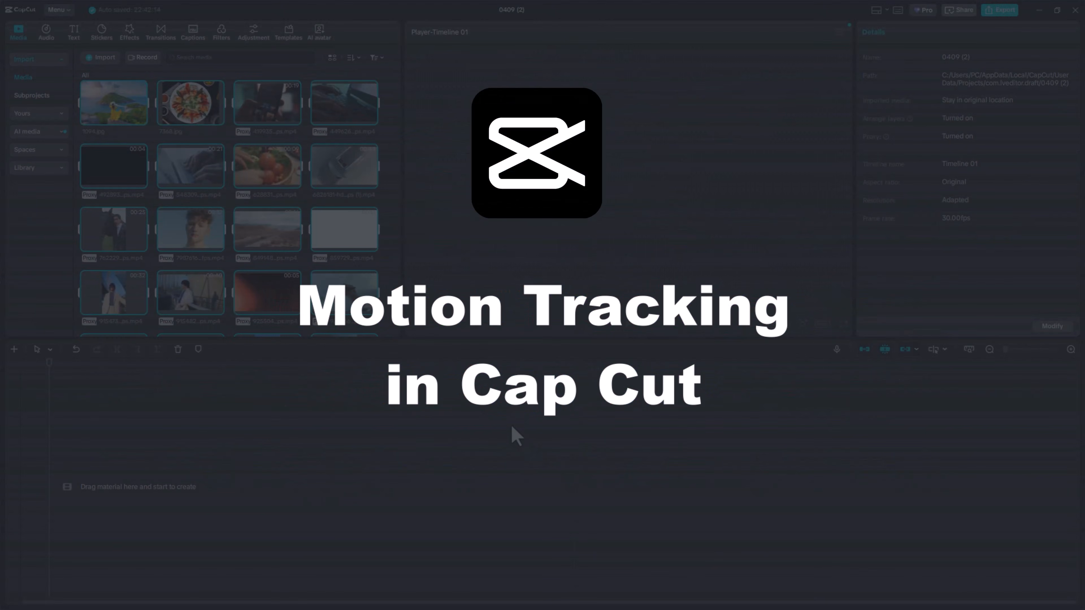
Place the desert road video with the red car on the timeline and add a default text clip above its start
click(269, 233)
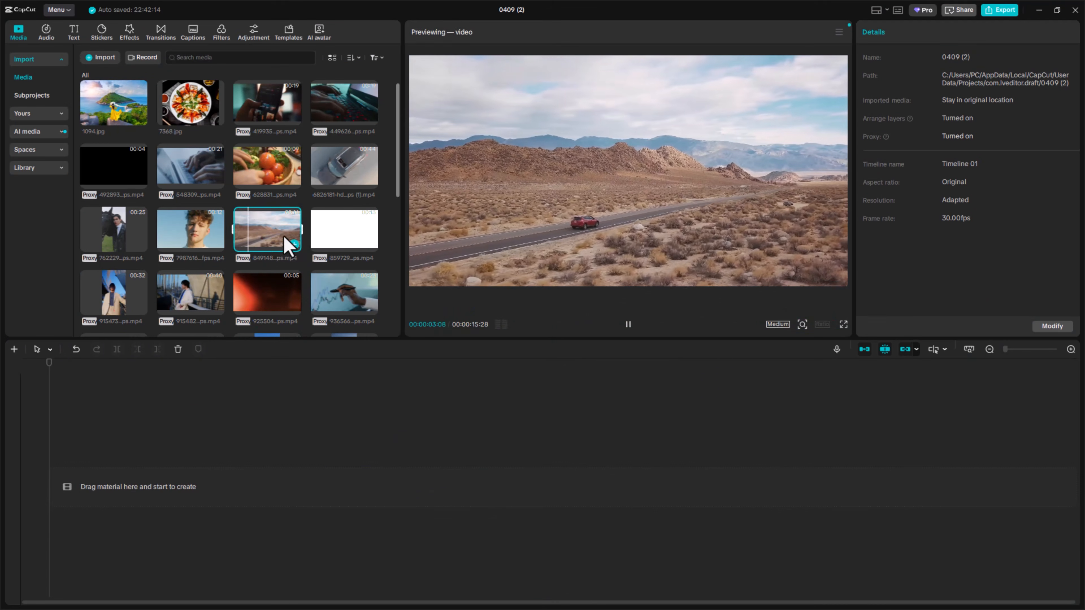
drag(262, 236, 150, 475)
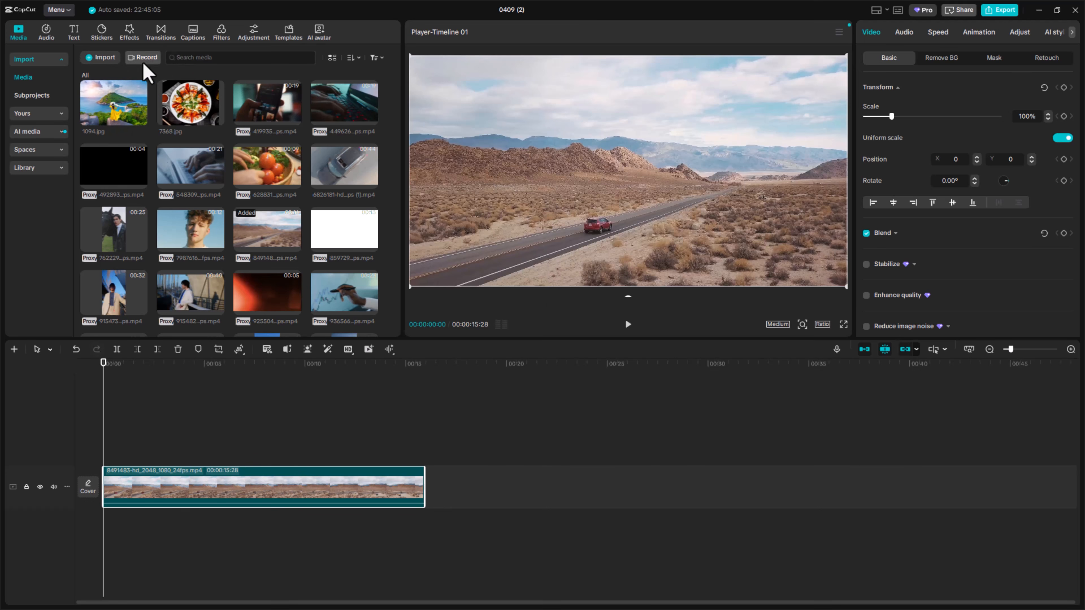
click(74, 34)
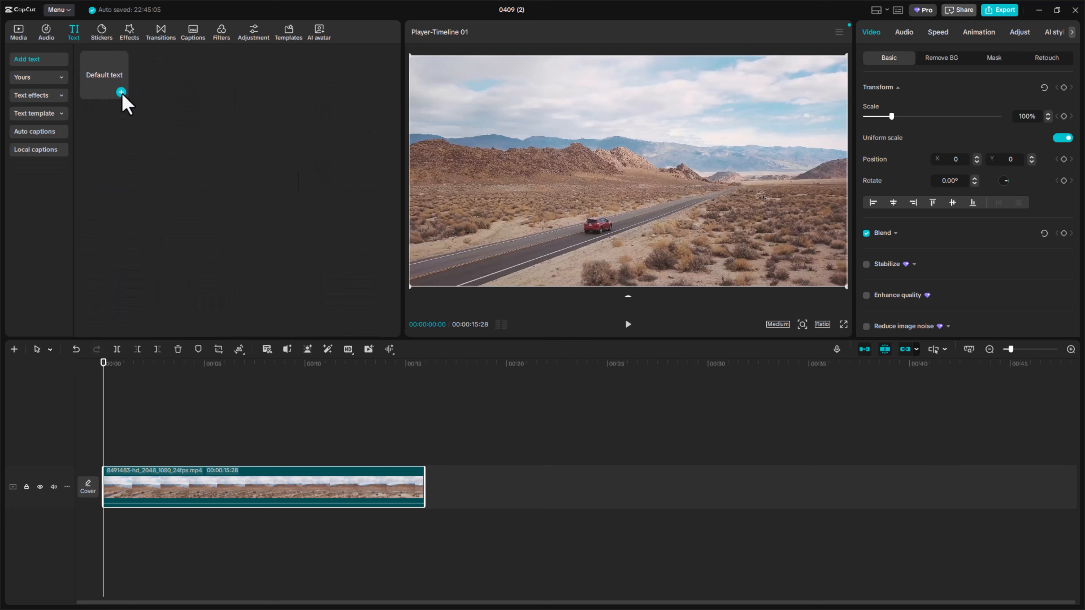
click(121, 92)
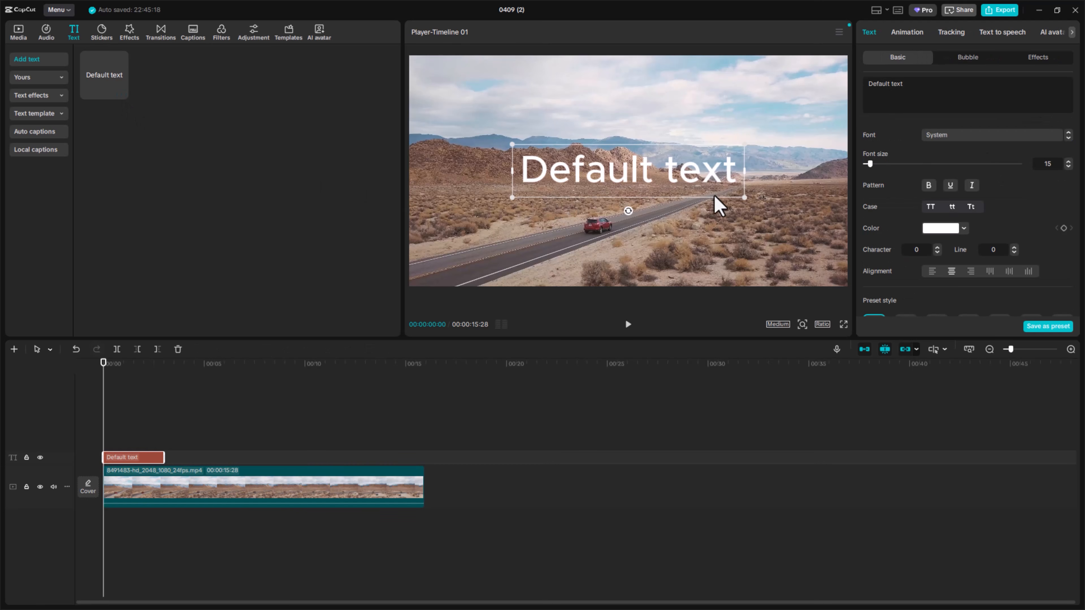
Replace the default text in the preview with "Im Here"
double_click(679, 175)
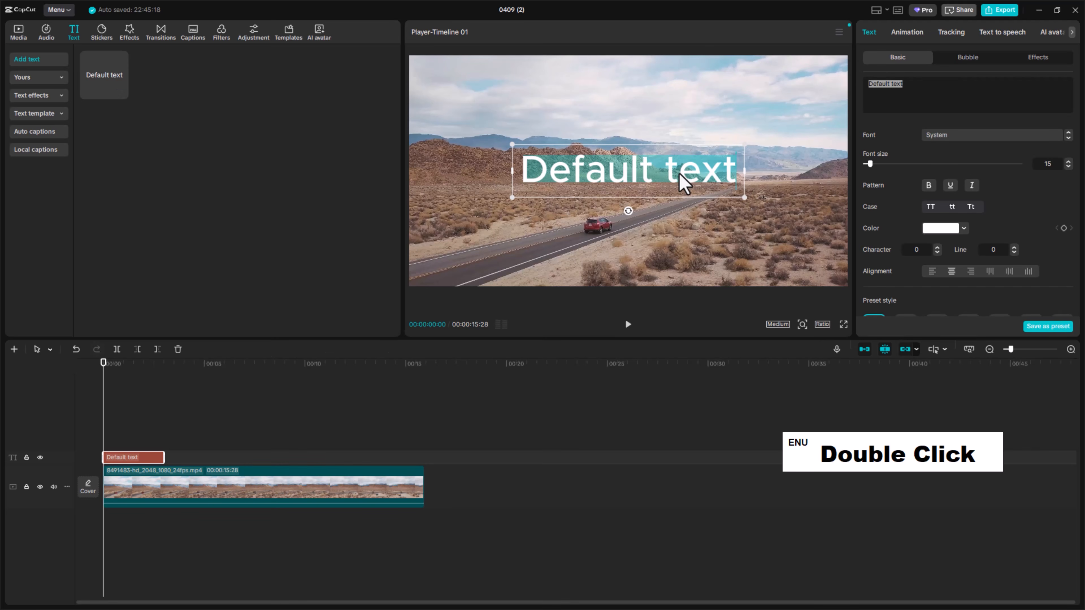
text(Im Her)
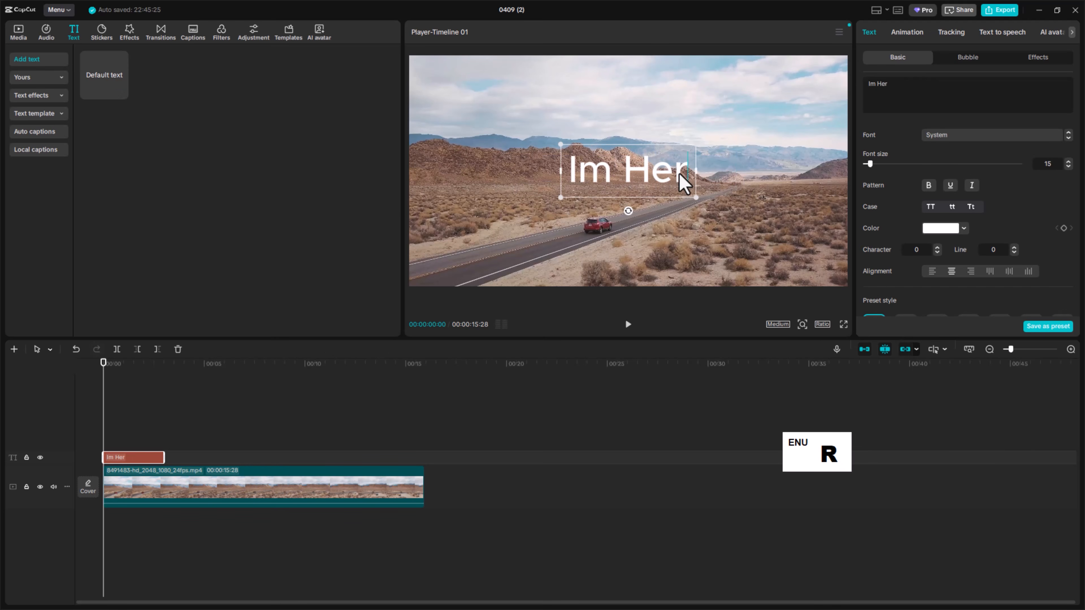
text(e)
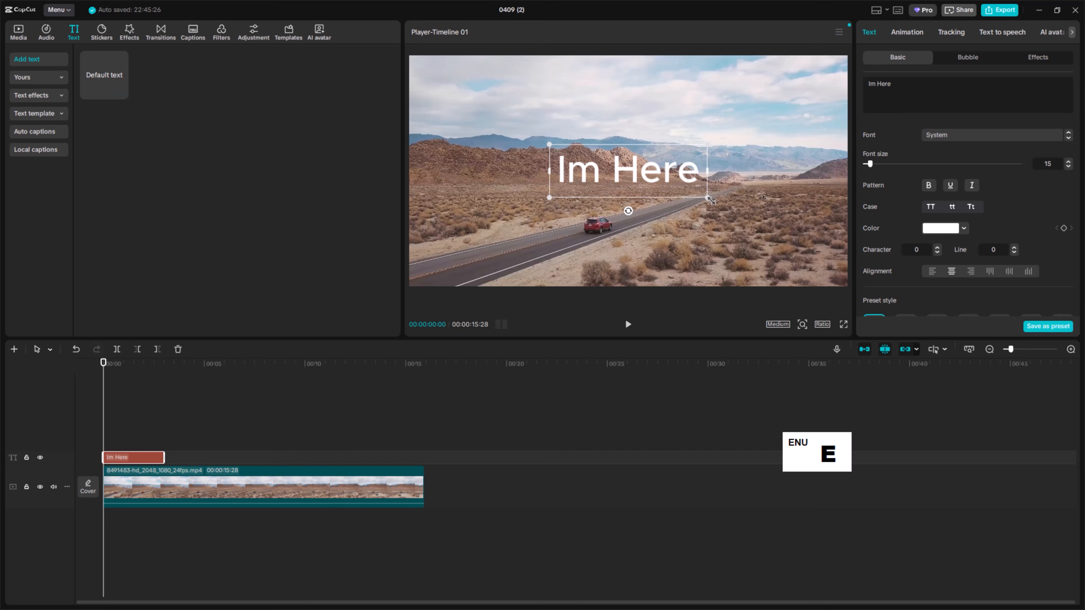
Shrink the "Im Here" text to sit just above the red car and trim the end of its clip slightly
drag(708, 198, 626, 175)
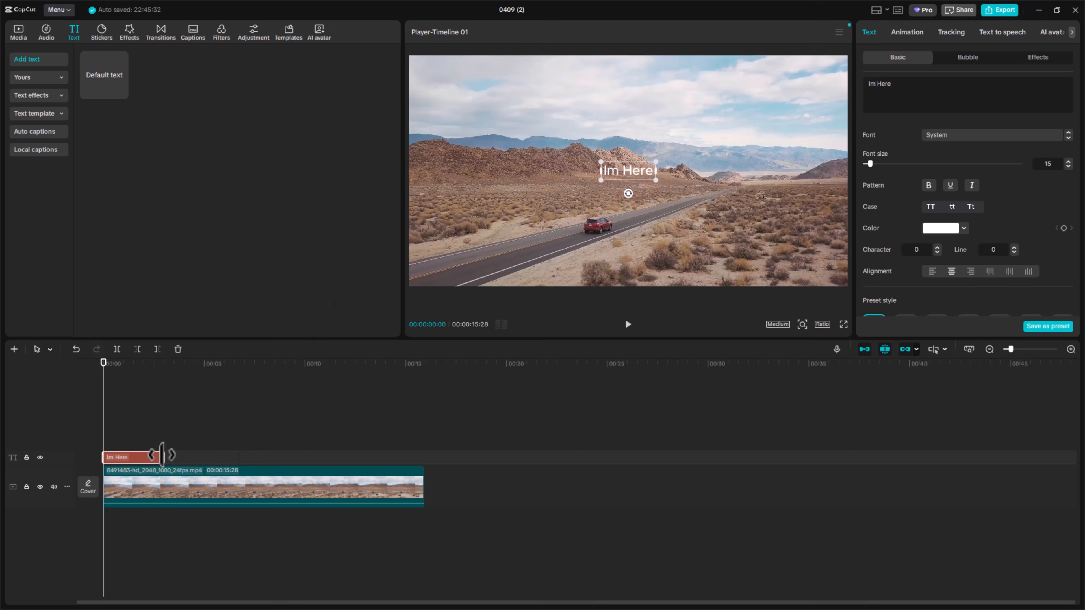
mouse_move(164, 456)
mouse_down()
mouse_move(359, 441)
mouse_move(153, 447)
mouse_up()
drag(629, 178, 614, 208)
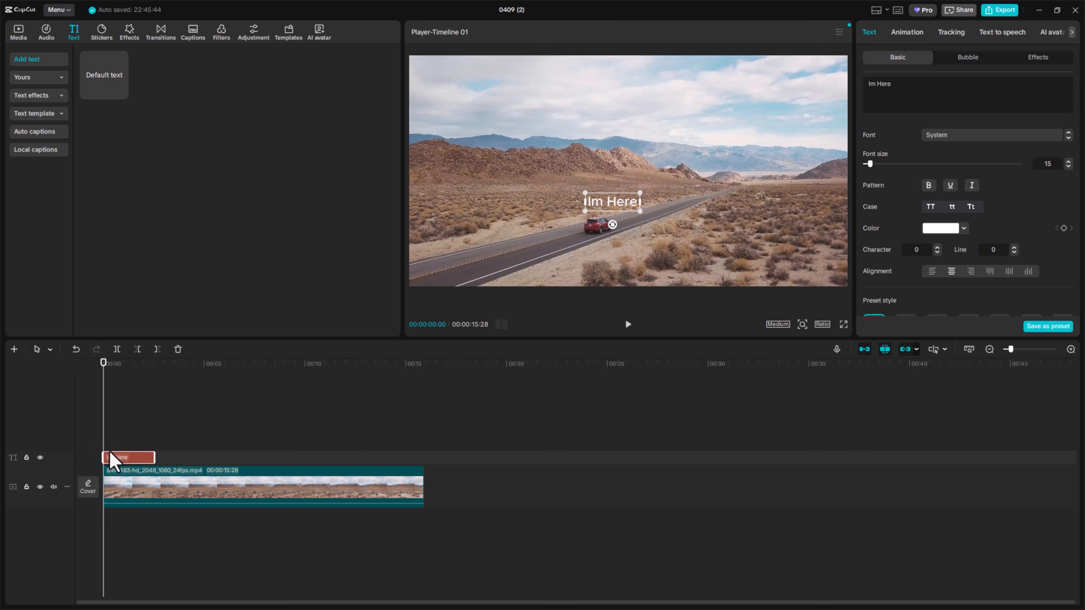
drag(640, 210, 601, 208)
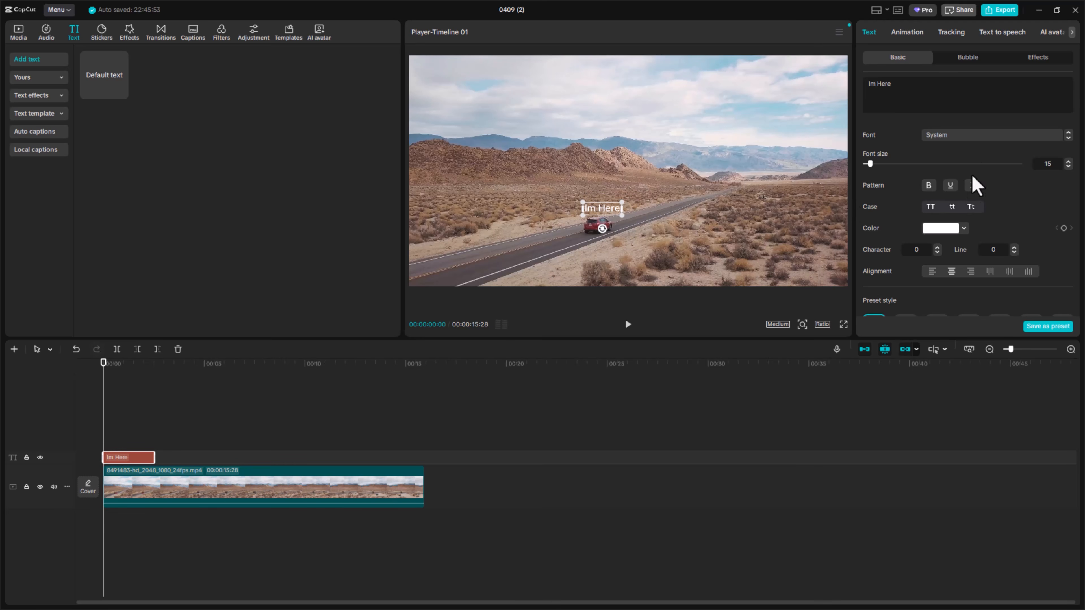
Enable Motion tracking for the "Im Here" text and fit a small tracking box around the red car
click(950, 33)
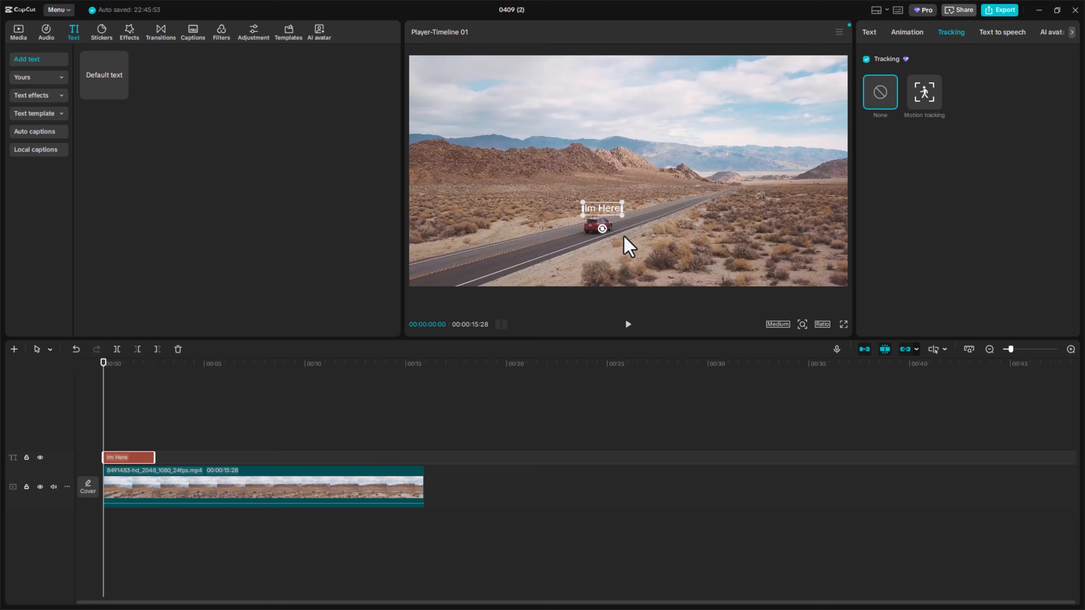
click(926, 104)
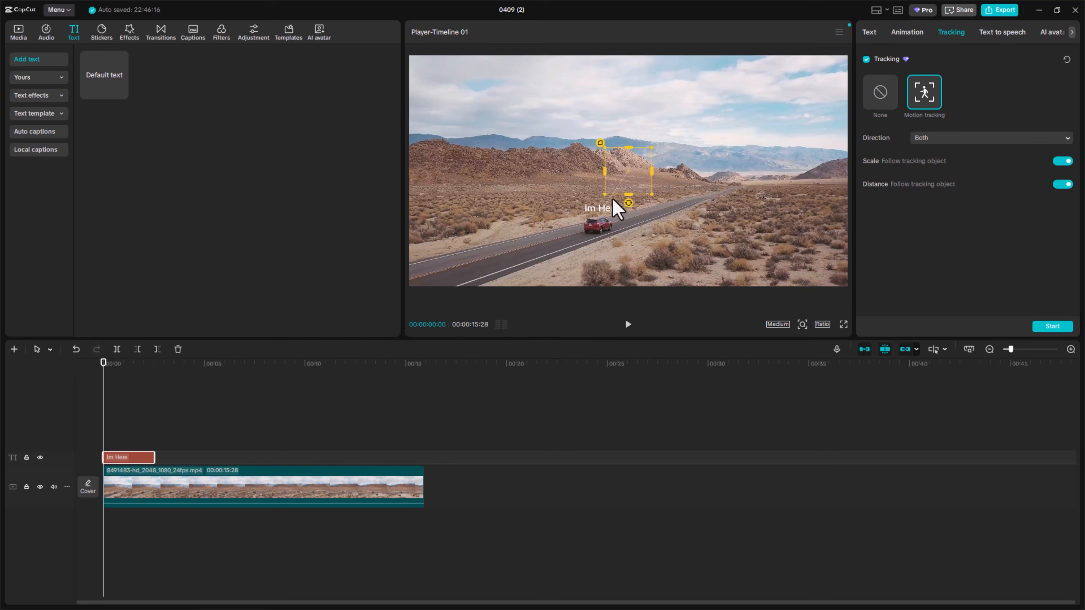
drag(628, 172, 714, 206)
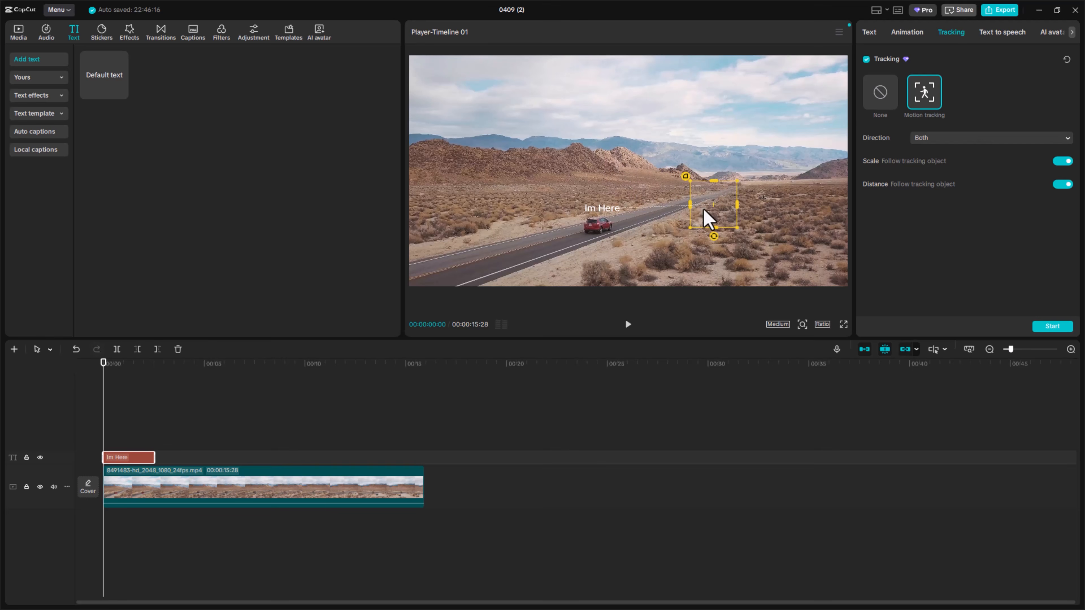
drag(713, 205, 618, 220)
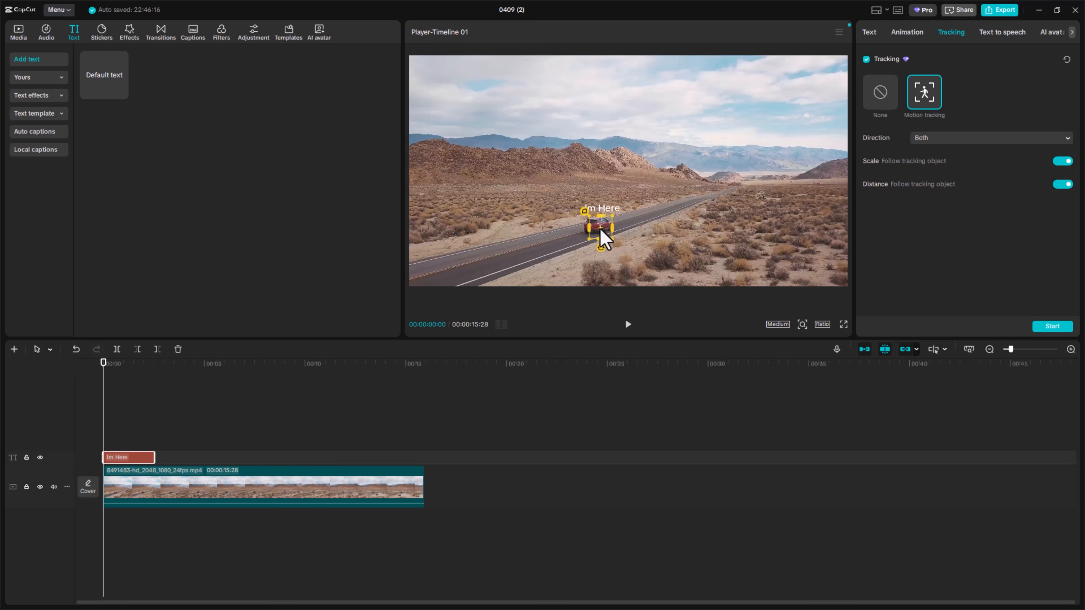
drag(601, 229, 601, 228)
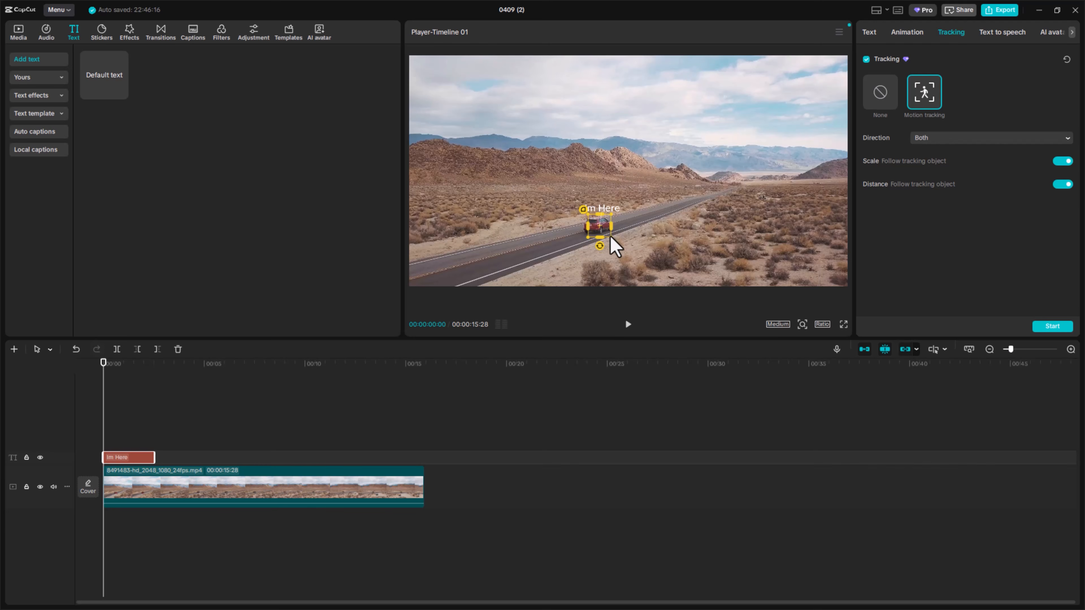
click(595, 229)
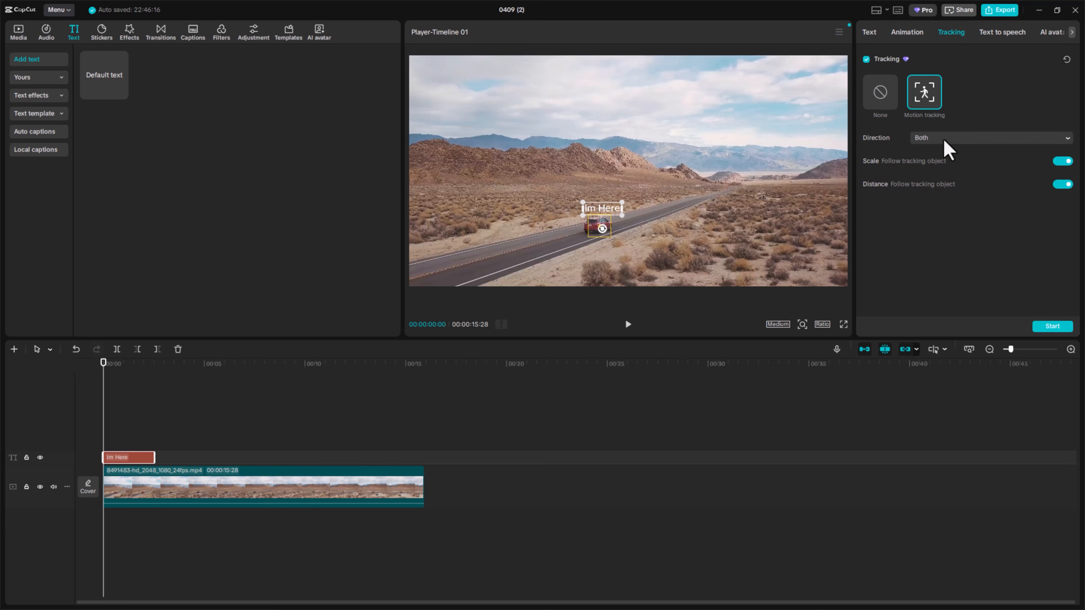
Turn off following the tracked object for Scale and Distance, and run the motion tracking in both directions
click(1062, 161)
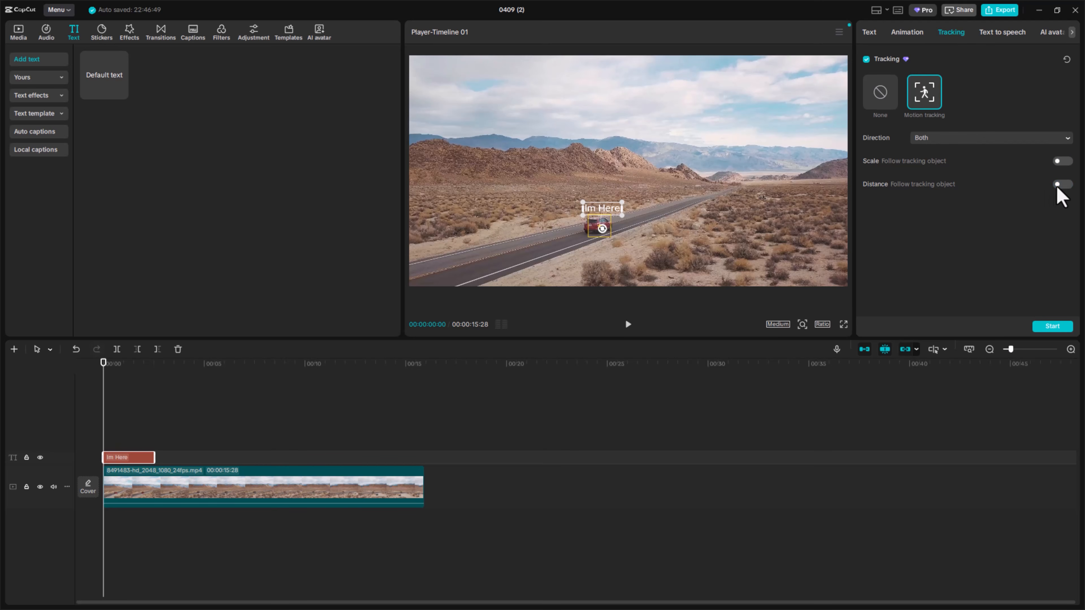
click(1052, 326)
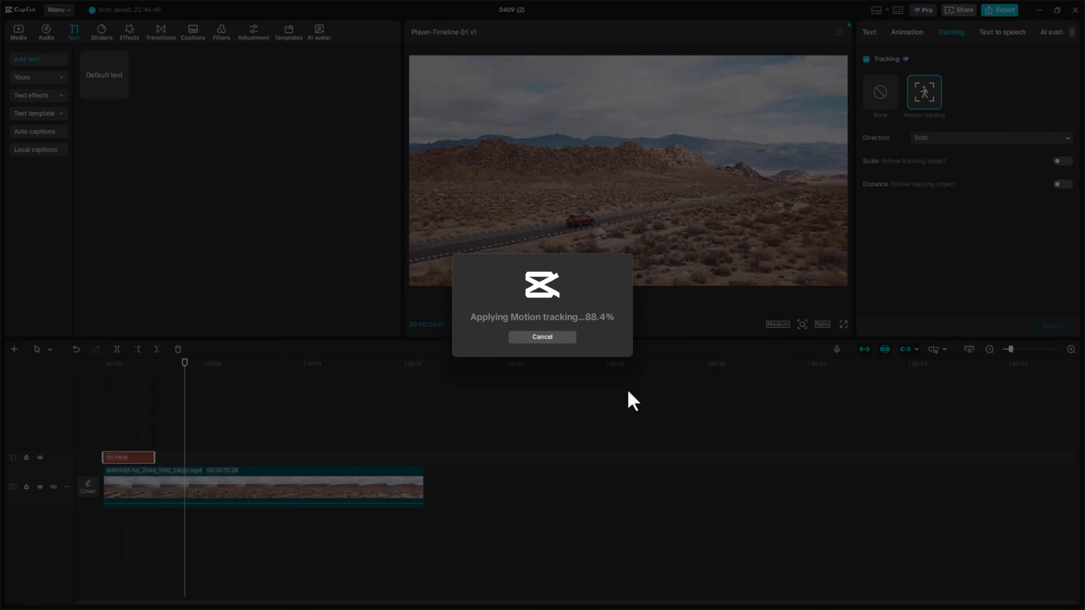
Extend the tracked text clip to the end of the road video and play back the tracking
key(space)
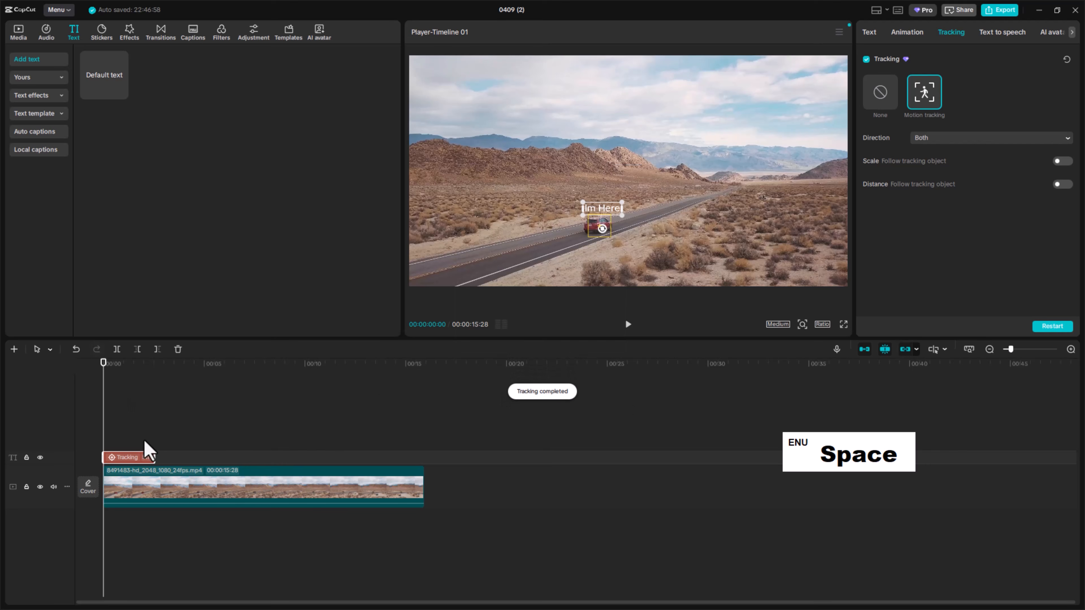
drag(155, 458, 423, 456)
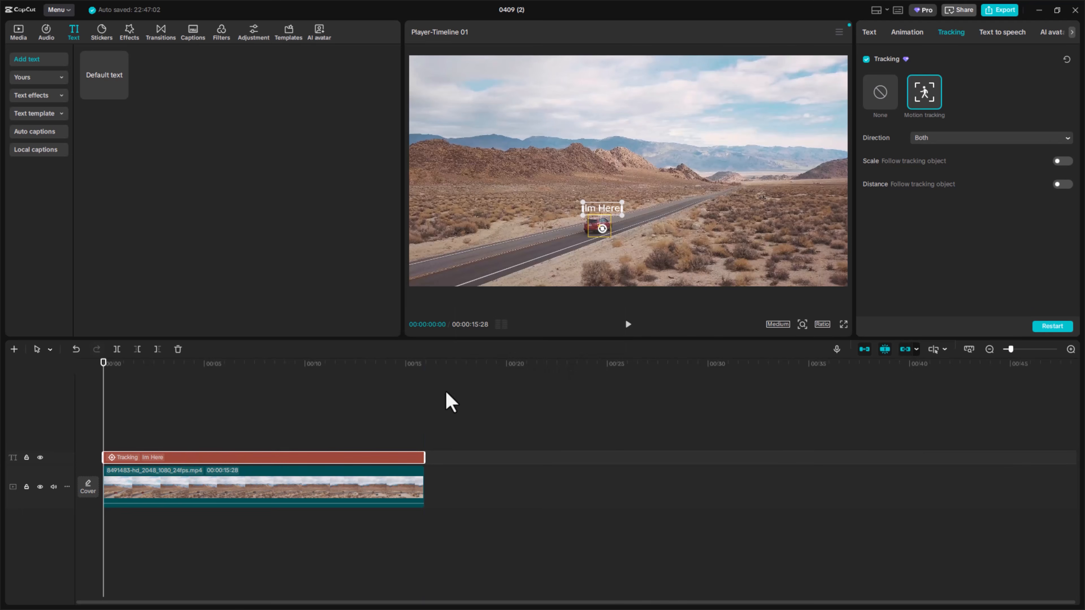
key(space)
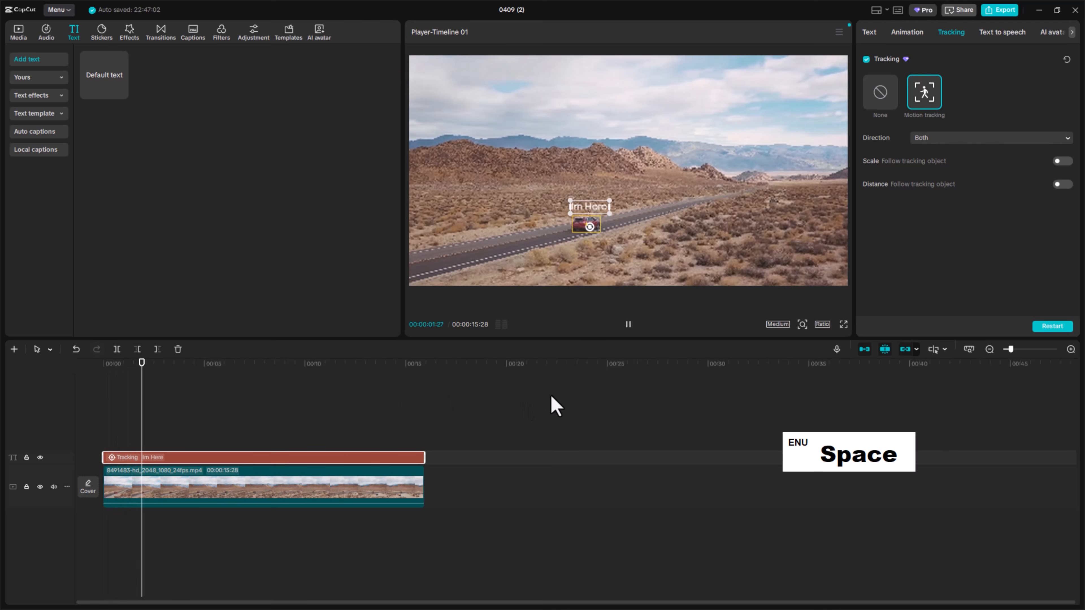
Replay the tracked "Im Here" text from the start of the timeline without its selection box
key(space)
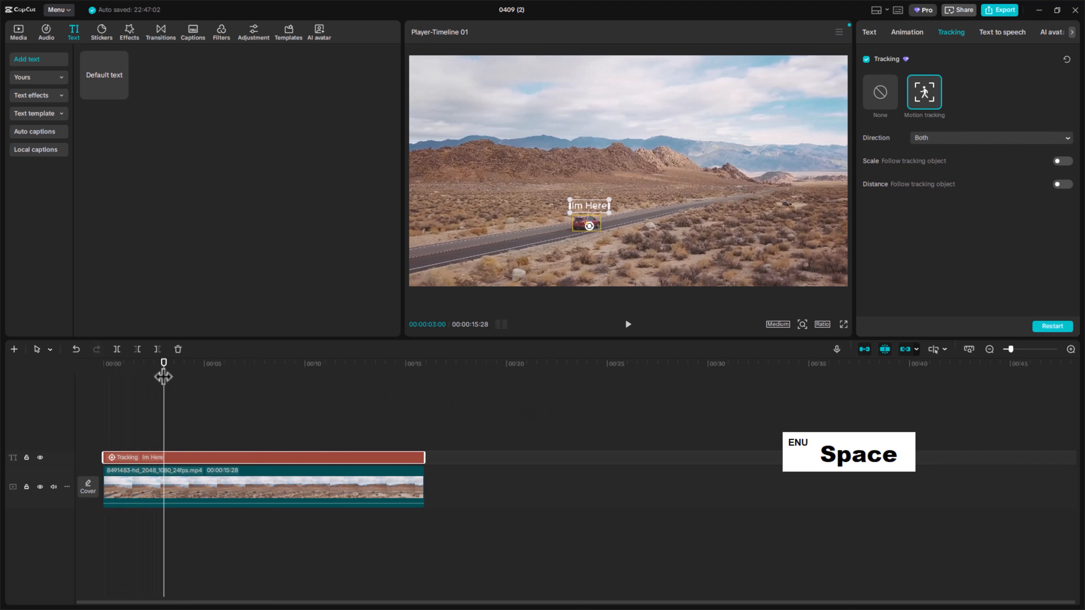
drag(162, 364, 103, 370)
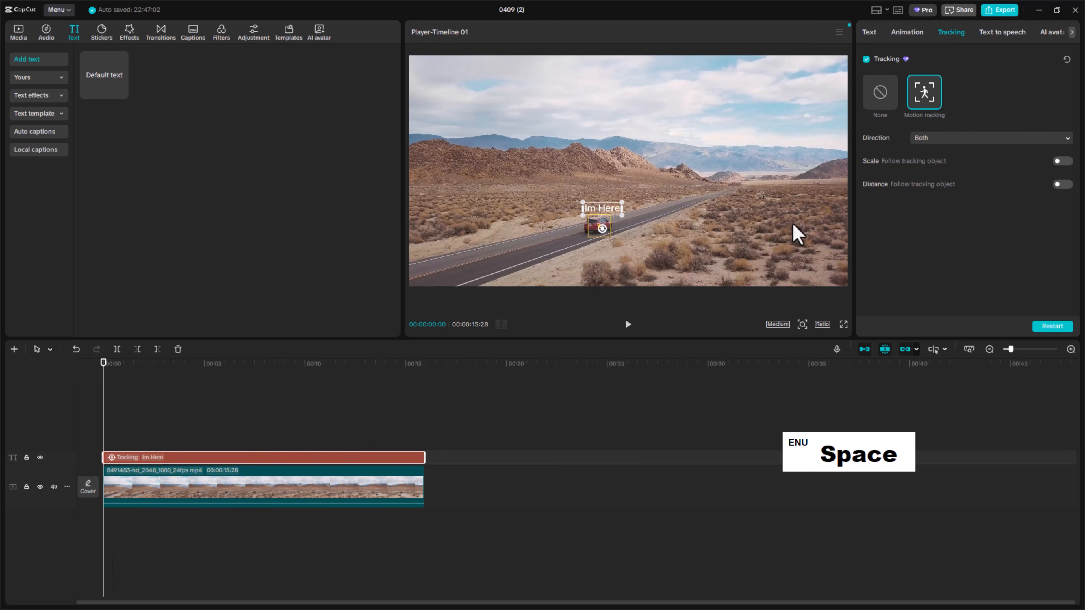
click(443, 273)
key(space)
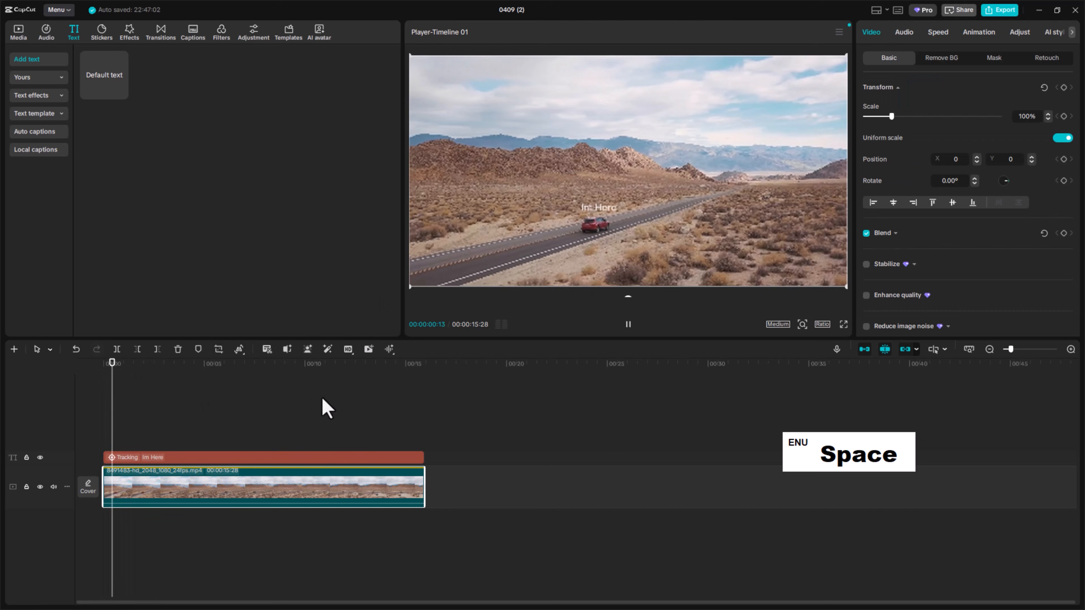
key(space)
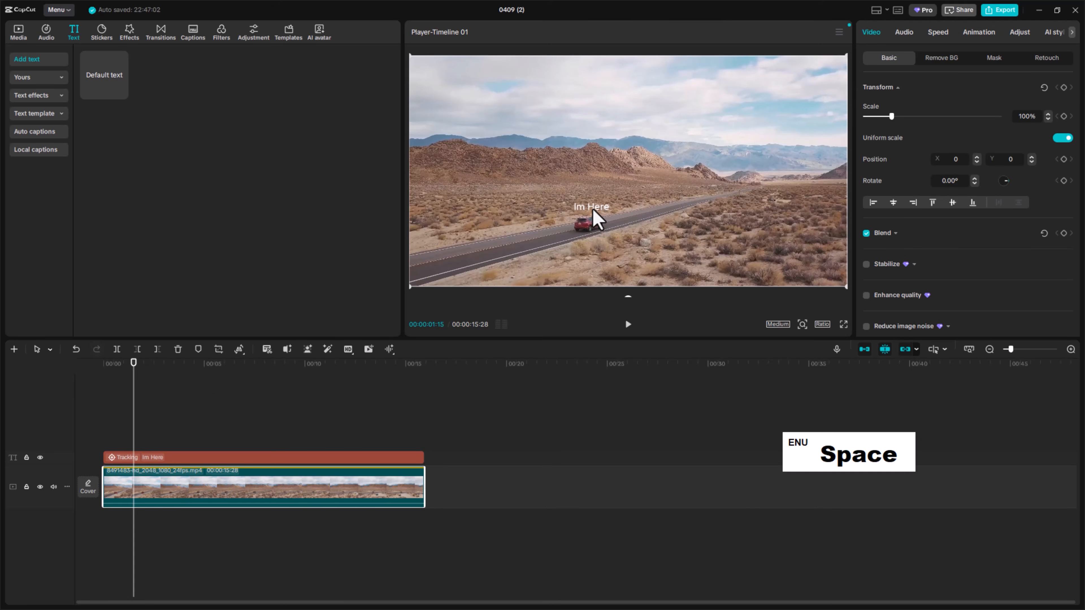
Set the preview playback to Full quality and enlarge the player area in height and width
click(782, 329)
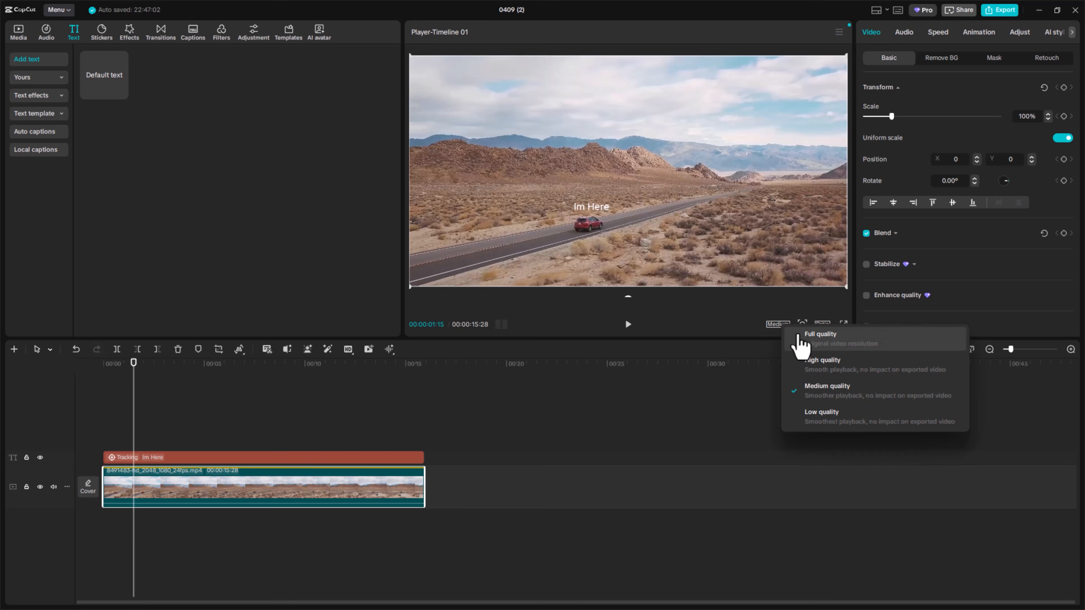
click(800, 342)
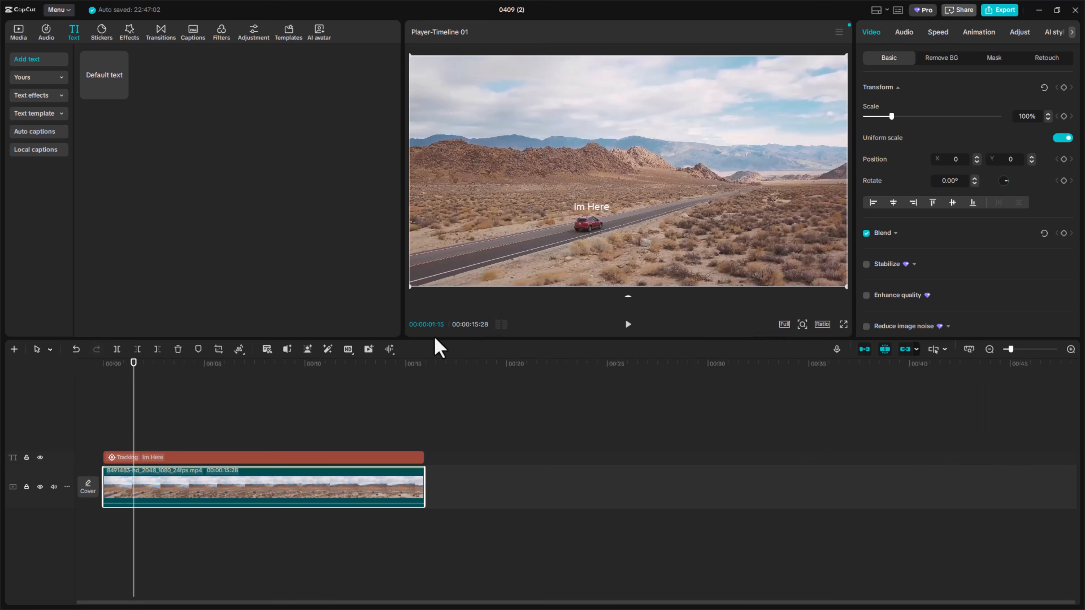
drag(434, 338, 427, 403)
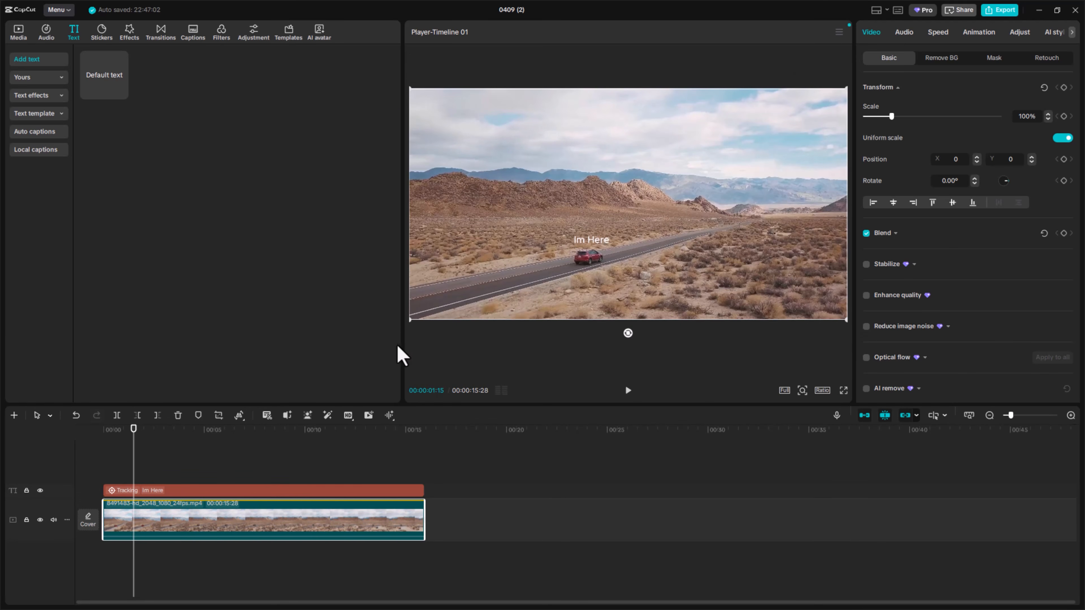
drag(404, 355, 283, 356)
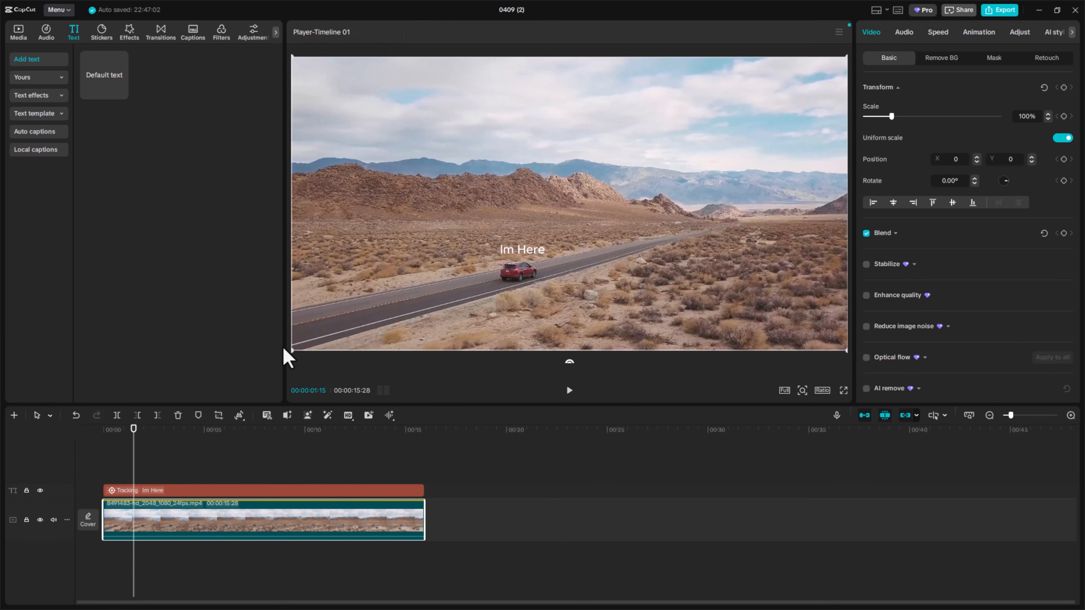
Play the road video in the enlarged preview and check the text tracking around 10 seconds
click(570, 392)
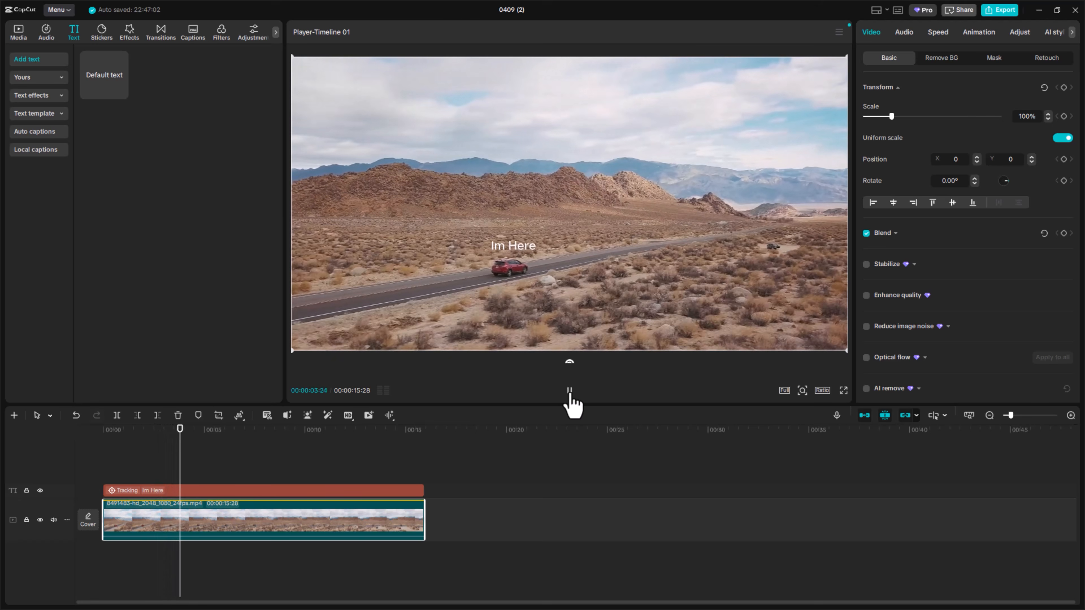
click(570, 391)
click(317, 472)
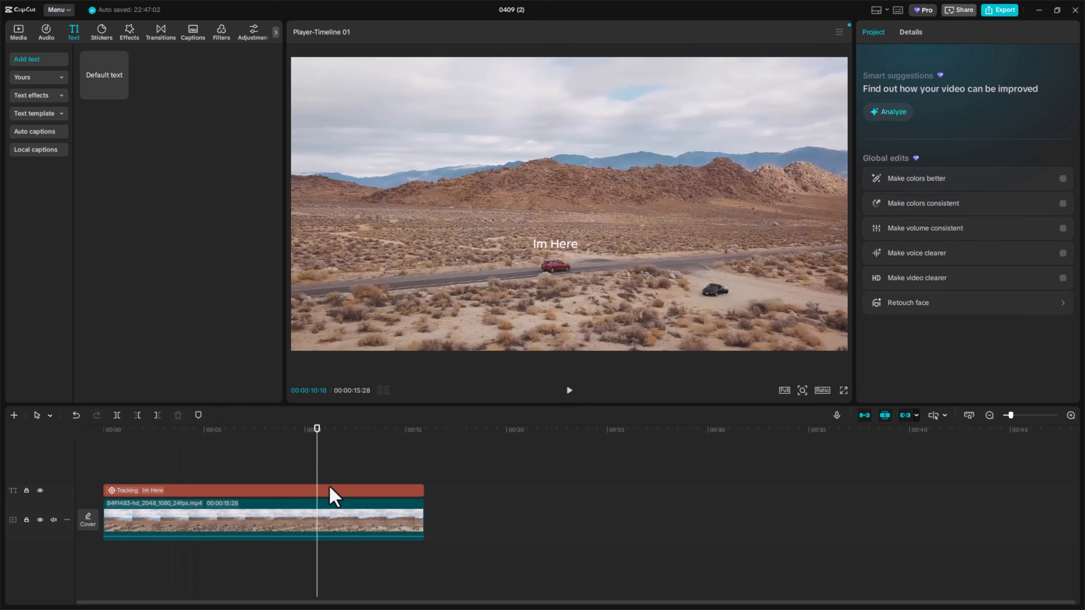
Delete the tracked "Im Here" text clip and return the playhead to the start of the video
click(331, 496)
key(Delete)
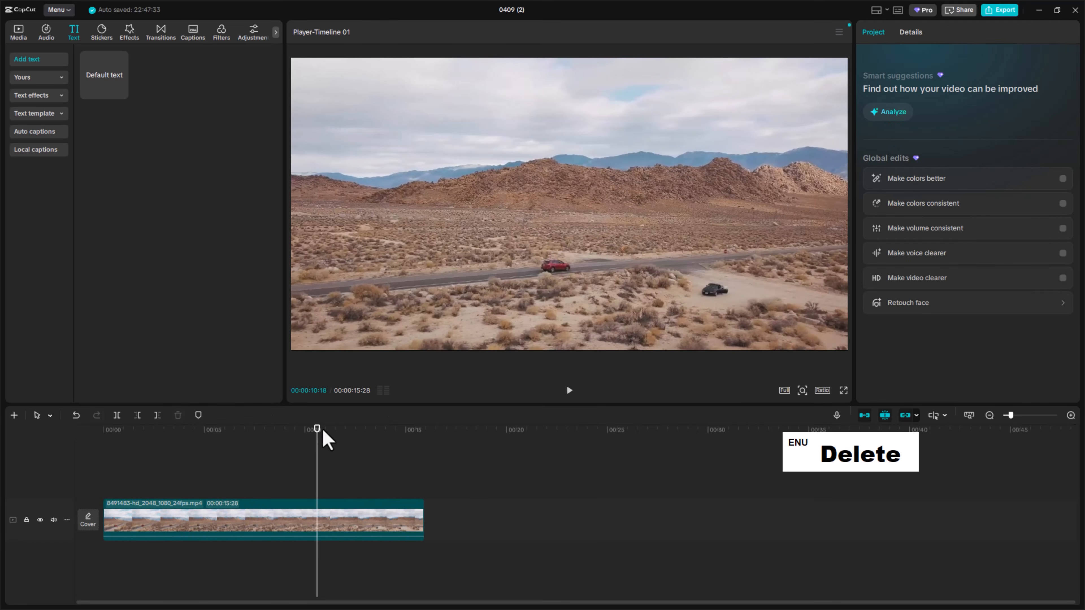
click(131, 458)
click(105, 467)
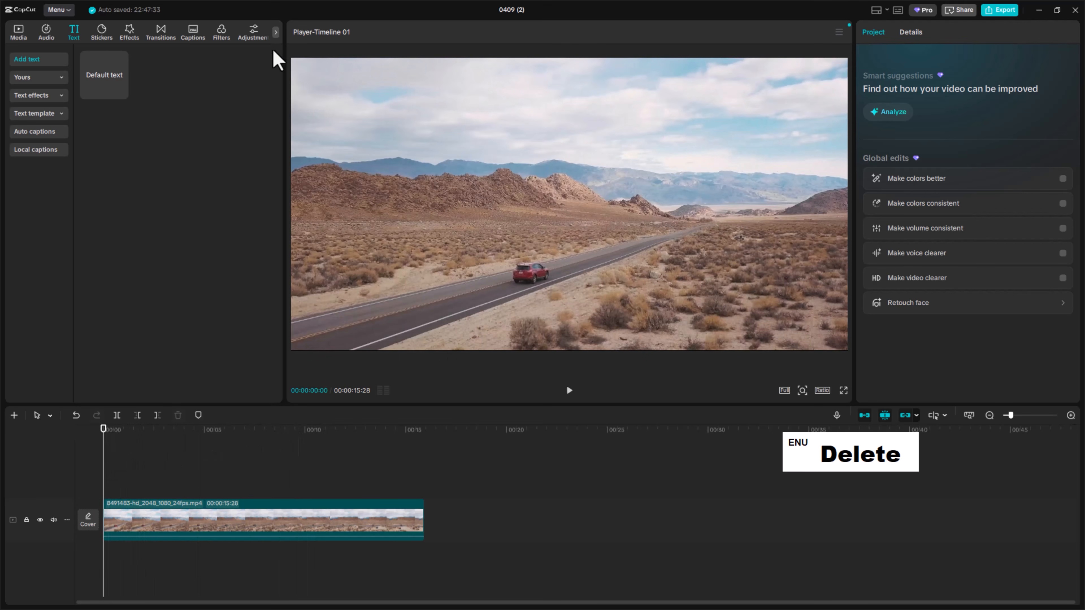
Search the sticker library for "arrow"
mouse_move(99, 96)
click(102, 33)
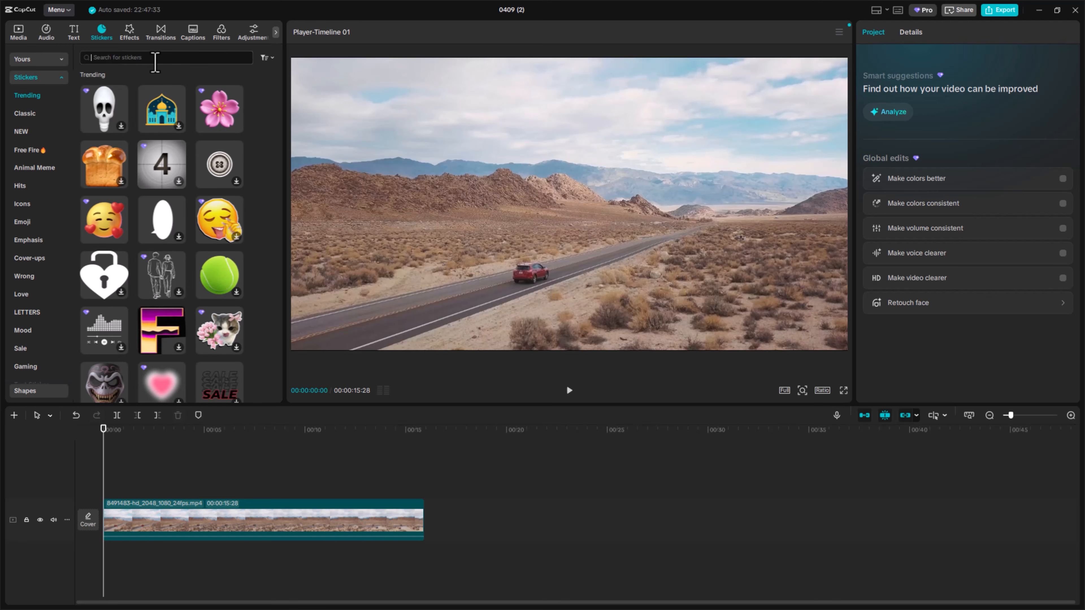
text(arrow)
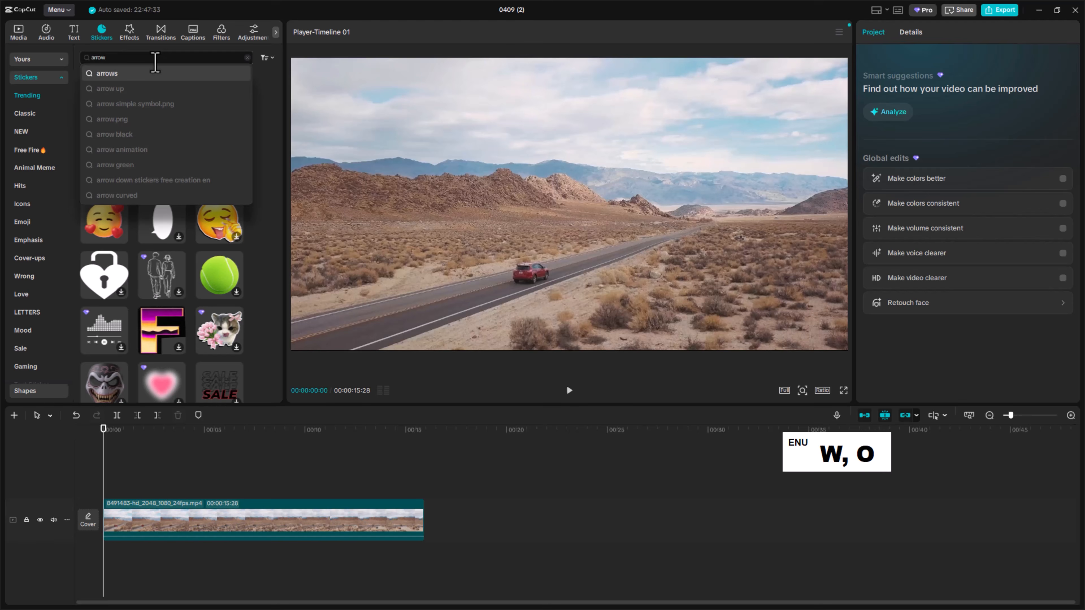
key(Return)
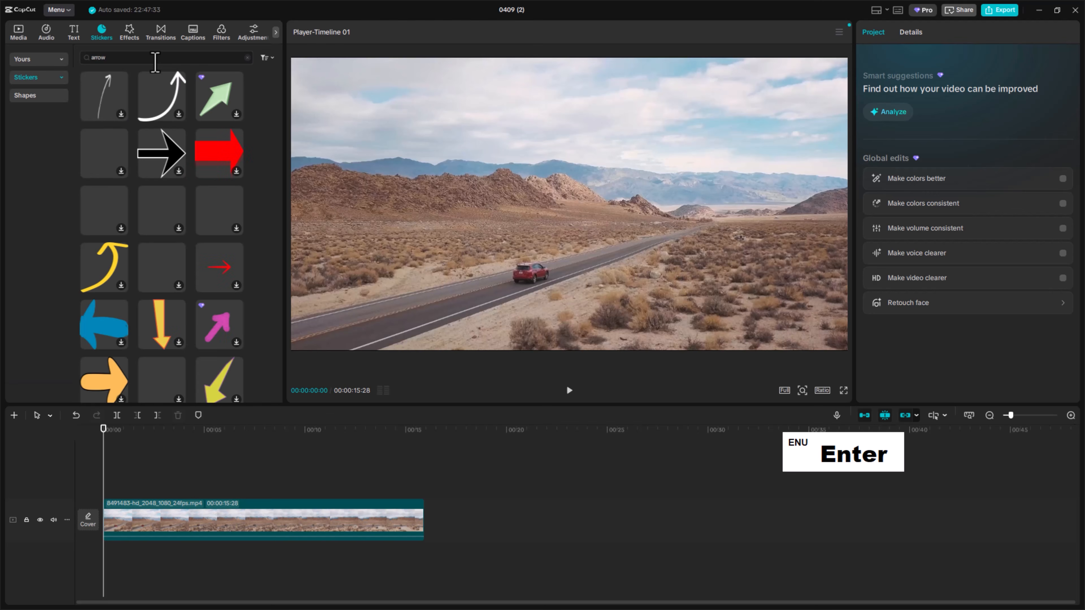
Browse the arrow stickers and add the straight orange downward-pointing arrow at the start of the timeline
scroll(188, 236, down, 3)
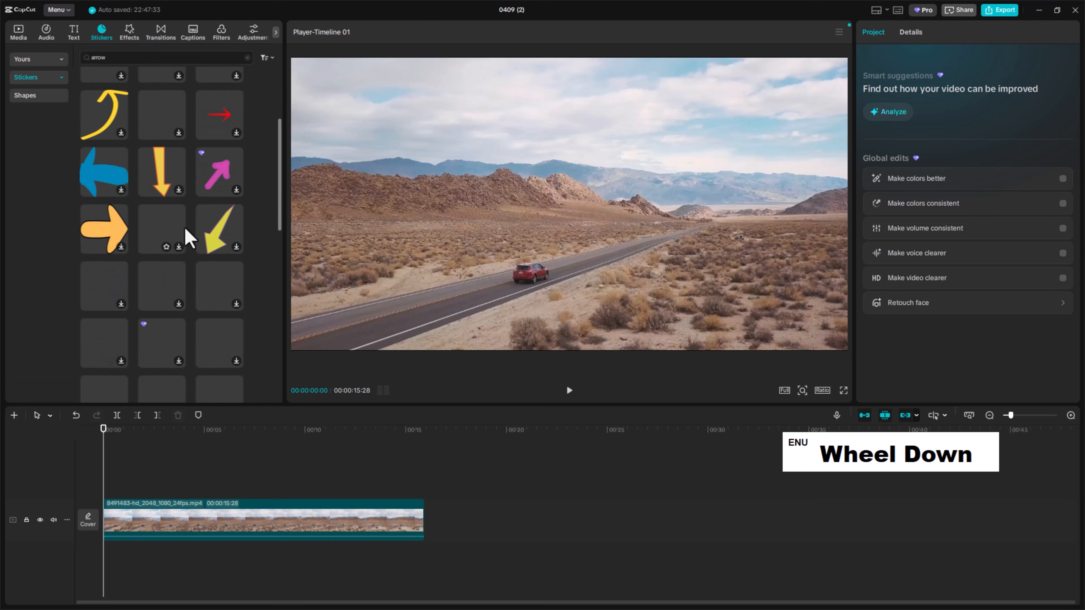
scroll(188, 236, down, 3)
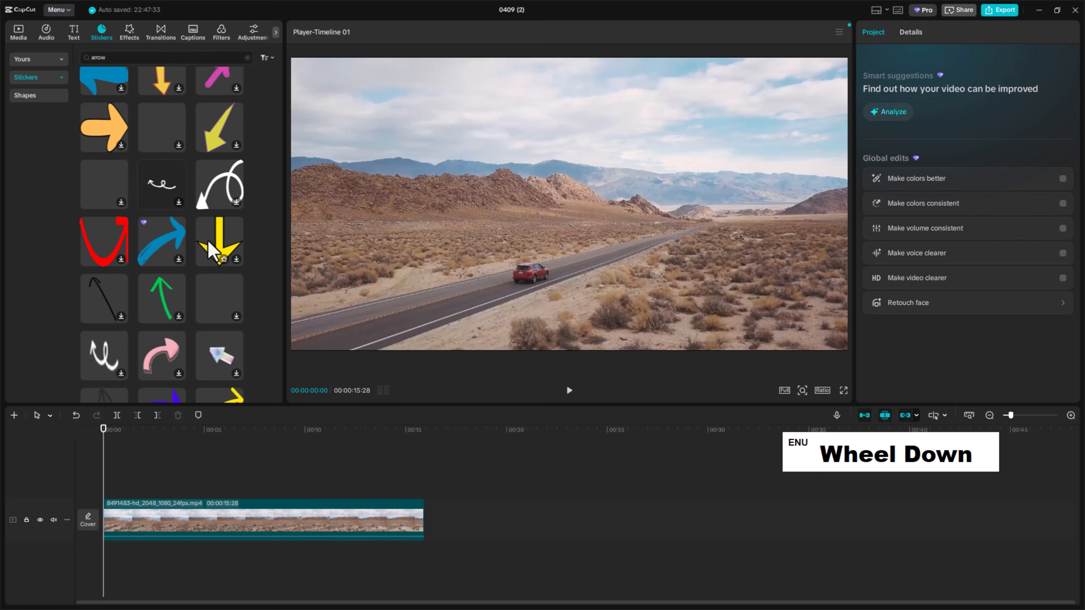
scroll(209, 250, down, 5)
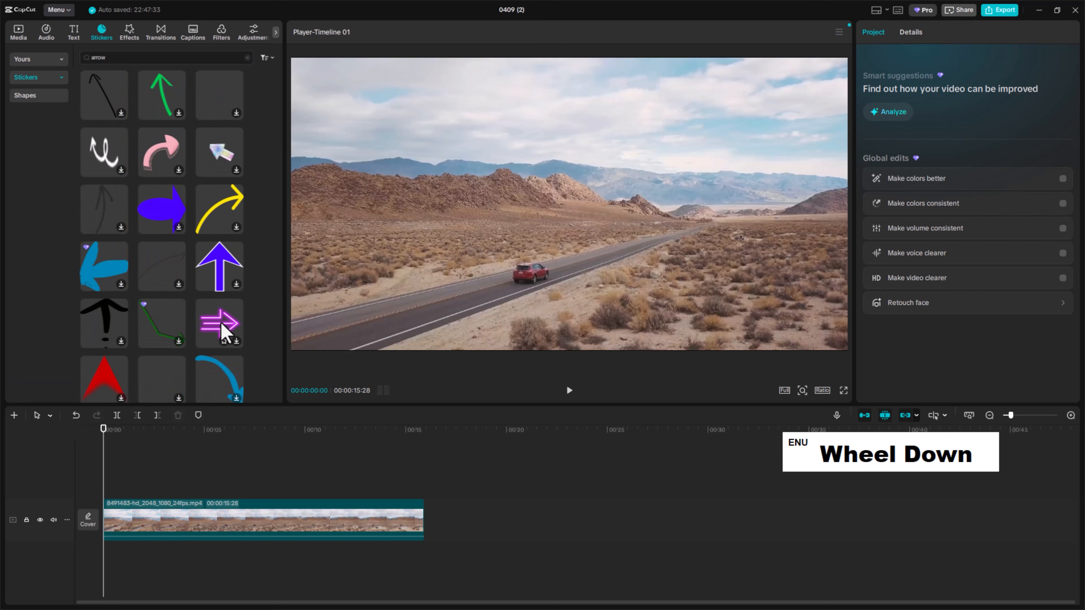
scroll(223, 279, up, 1)
scroll(209, 265, down, 3)
scroll(208, 270, down, 4)
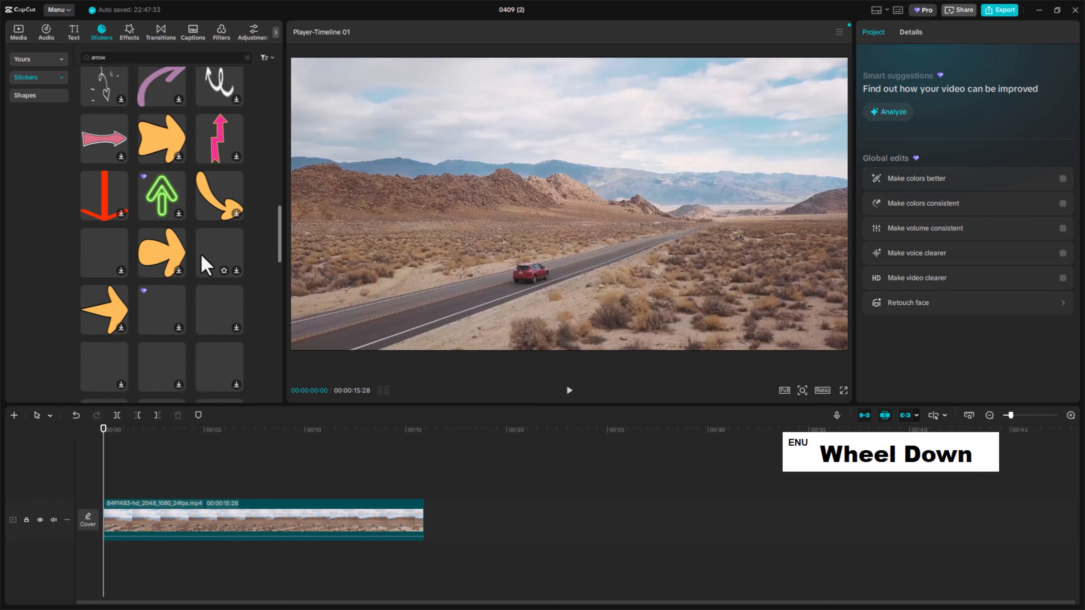
scroll(204, 262, up, 10)
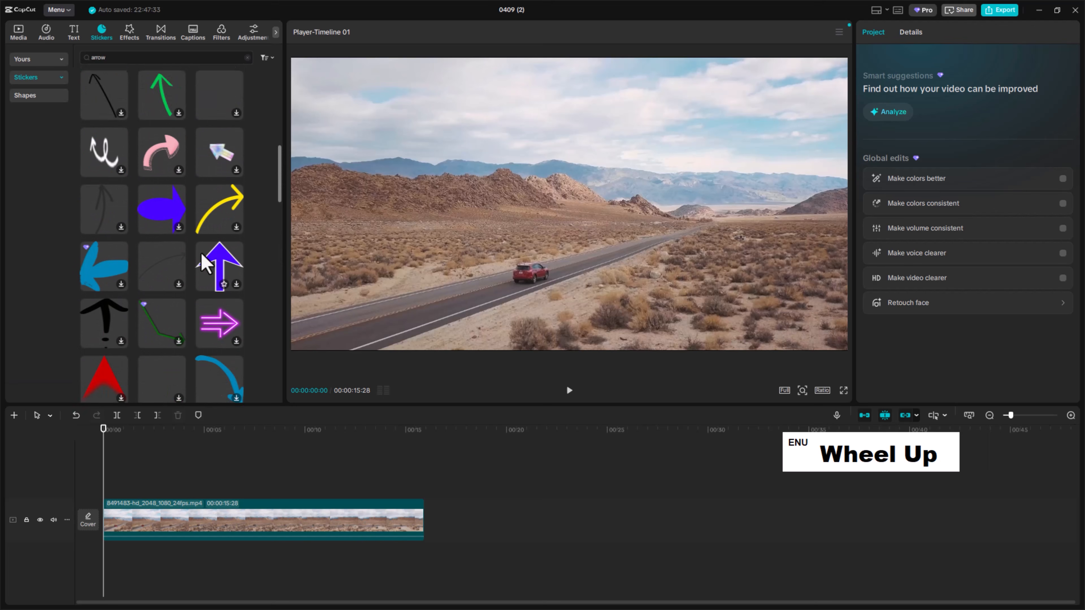
scroll(206, 263, up, 5)
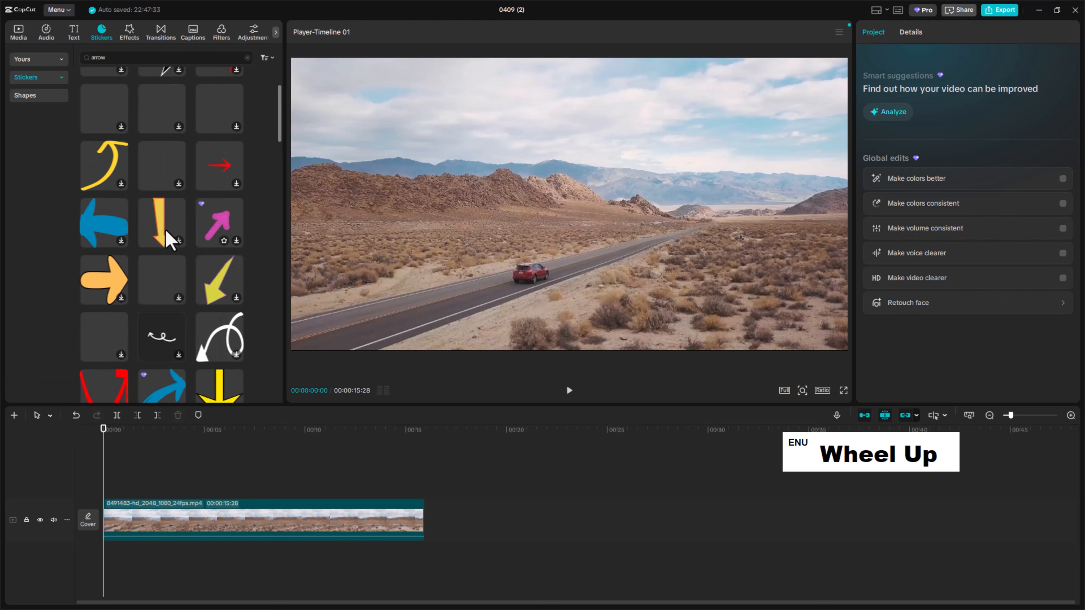
click(175, 244)
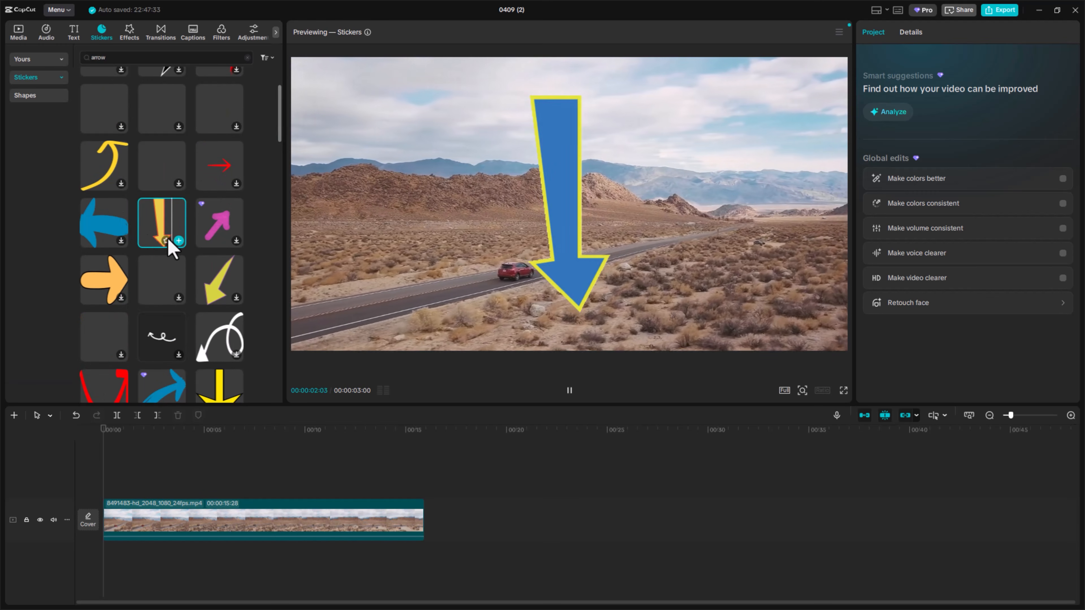
click(178, 241)
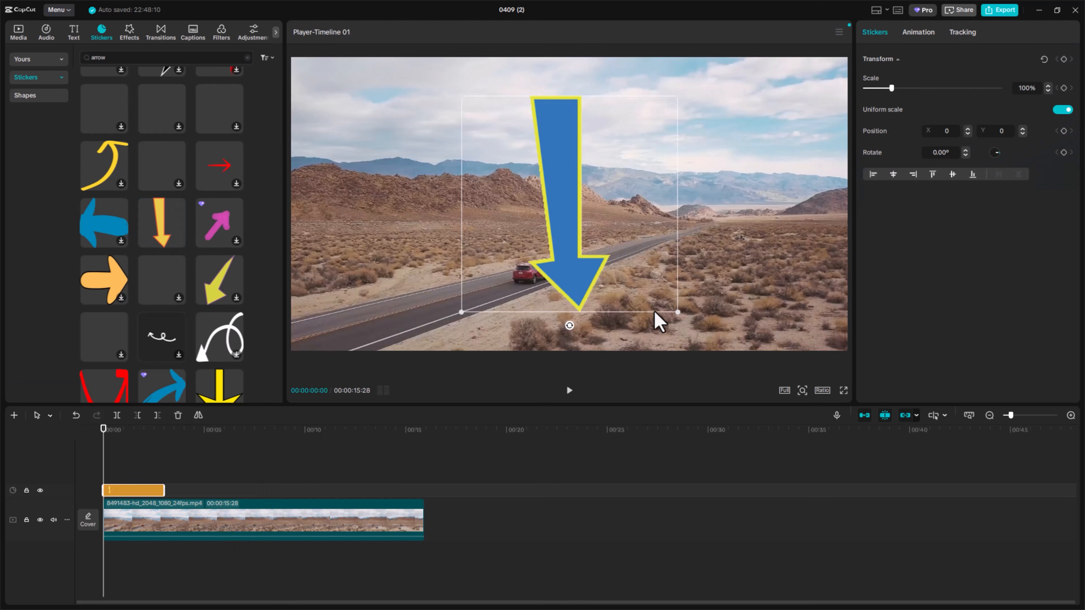
Shrink the arrow sticker to about 18% just above the red car and extend its clip to the video's end
drag(679, 313, 522, 249)
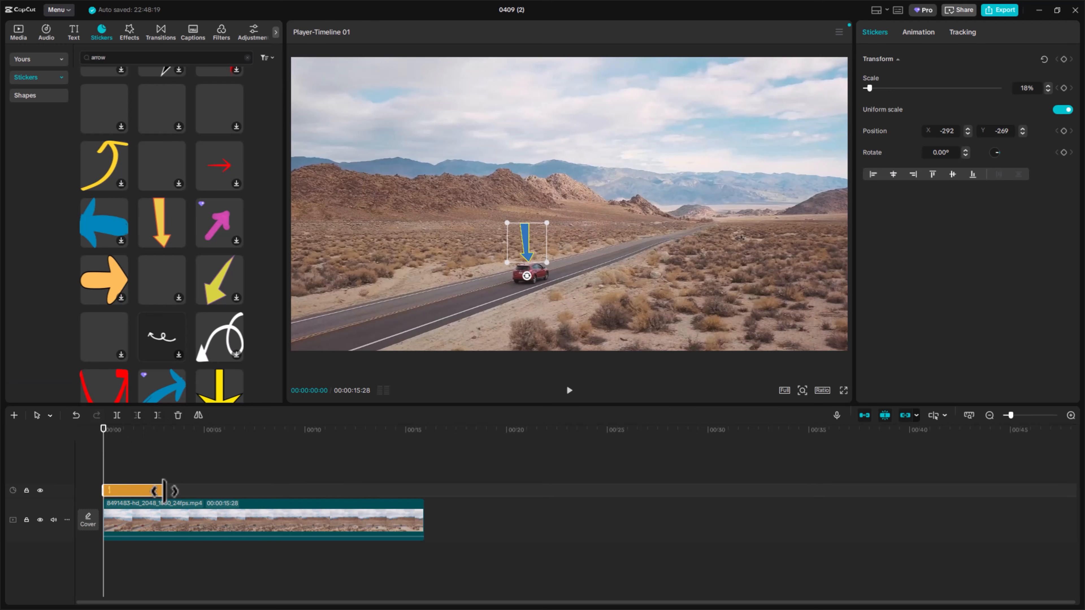
drag(165, 490, 418, 482)
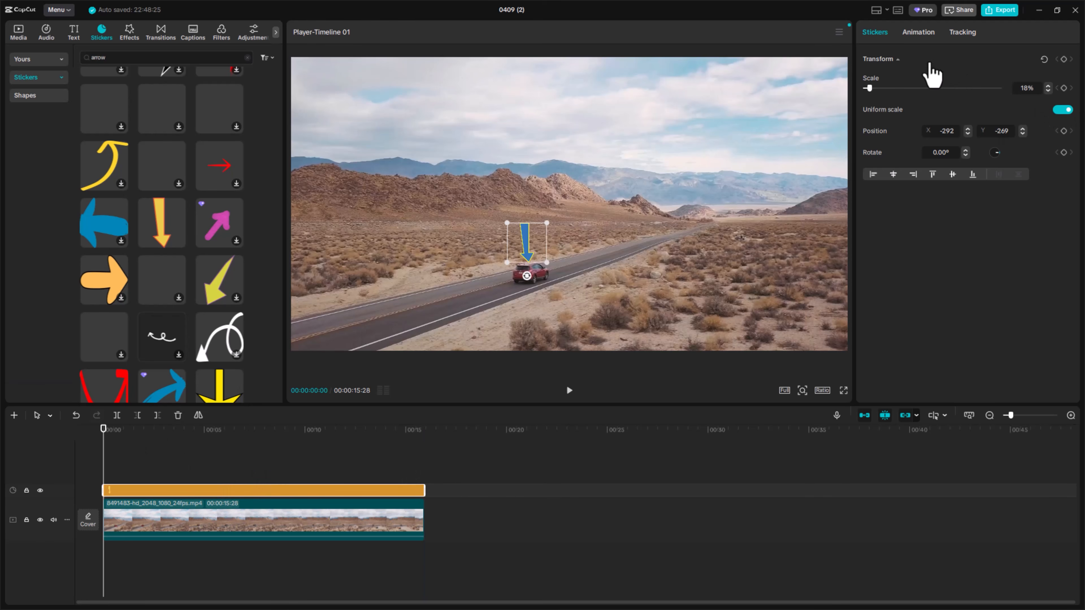
Enable Motion tracking for the arrow sticker and fit a small tracking box around the red car
click(962, 39)
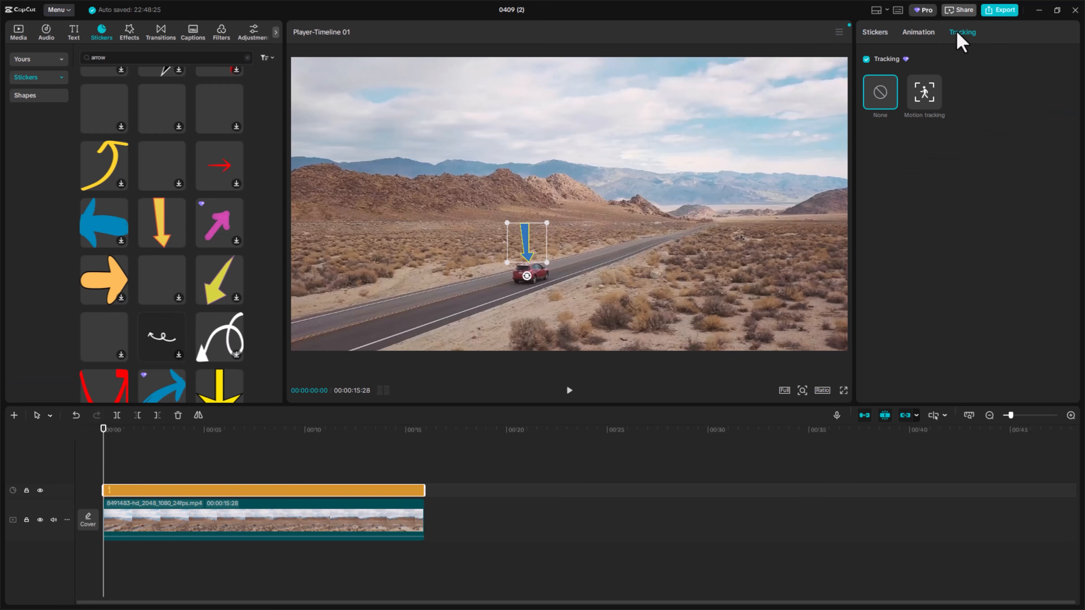
click(932, 94)
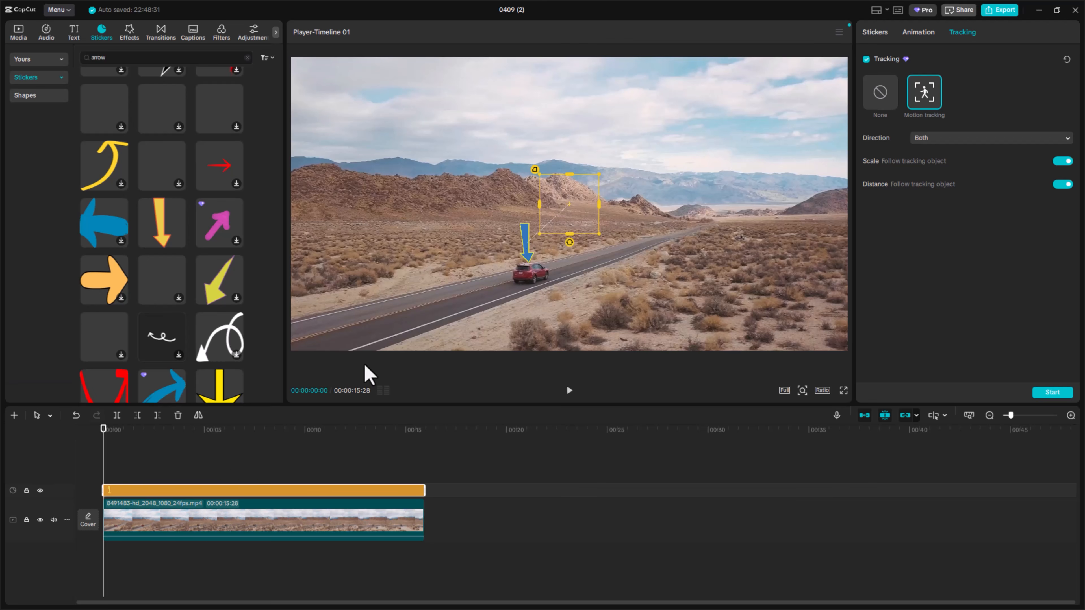
drag(568, 202, 528, 277)
click(557, 258)
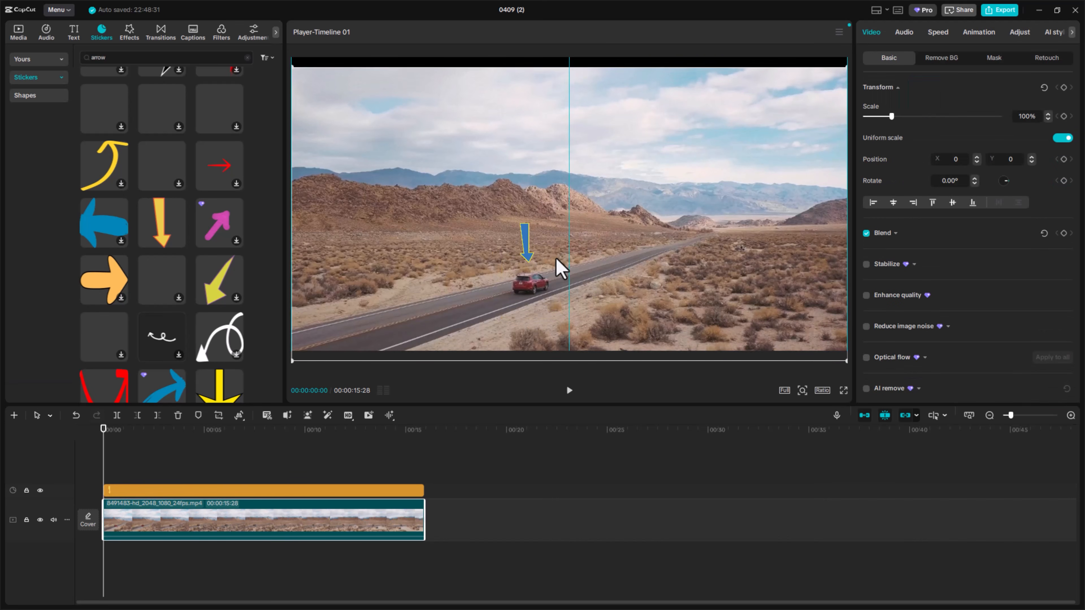
key(ctrl+z)
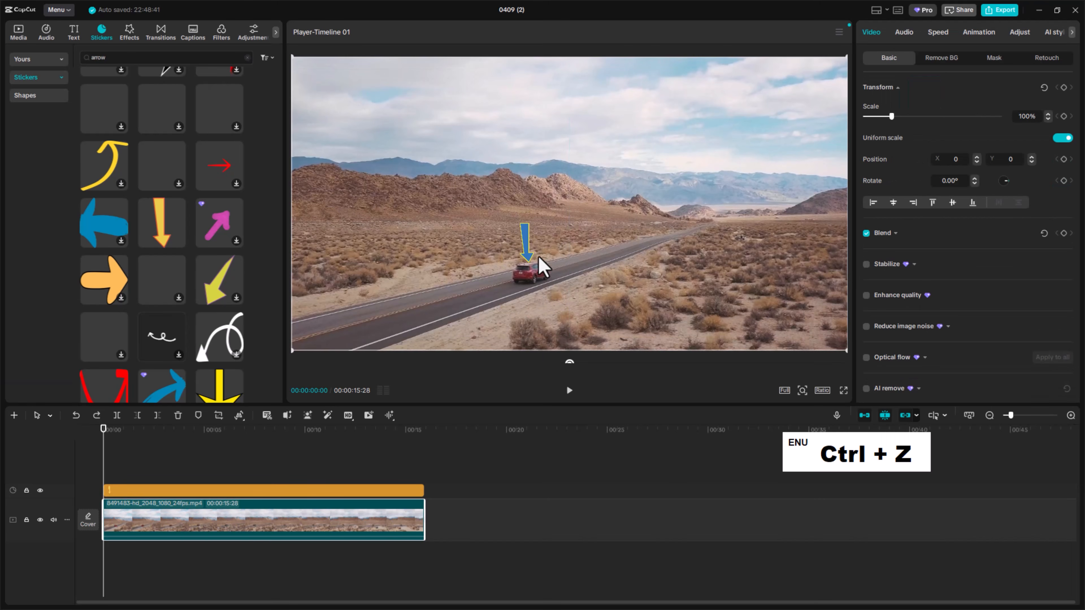
click(148, 490)
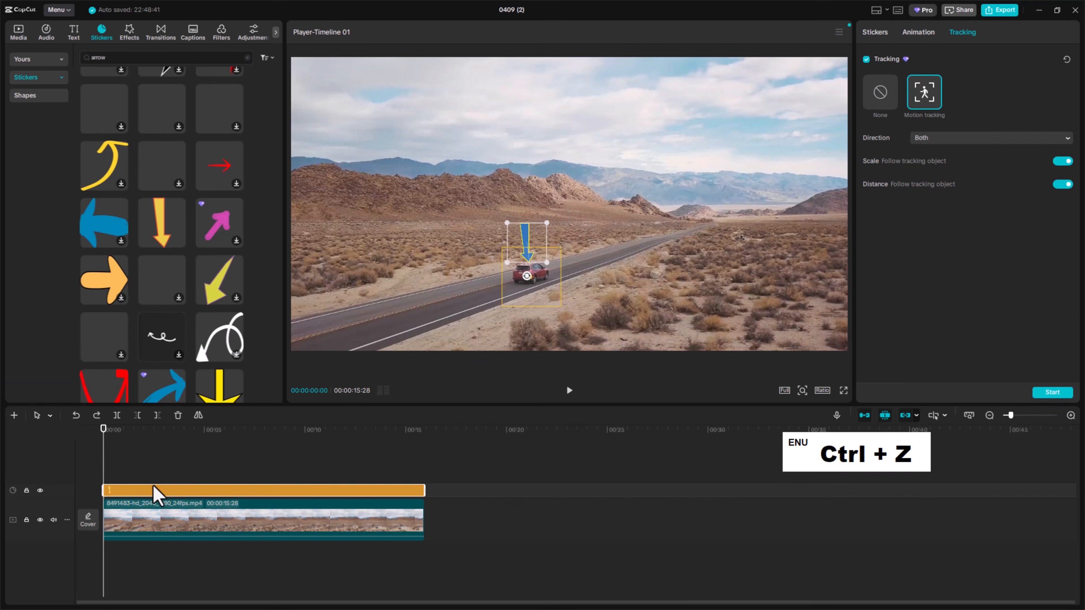
click(556, 308)
drag(559, 308, 527, 274)
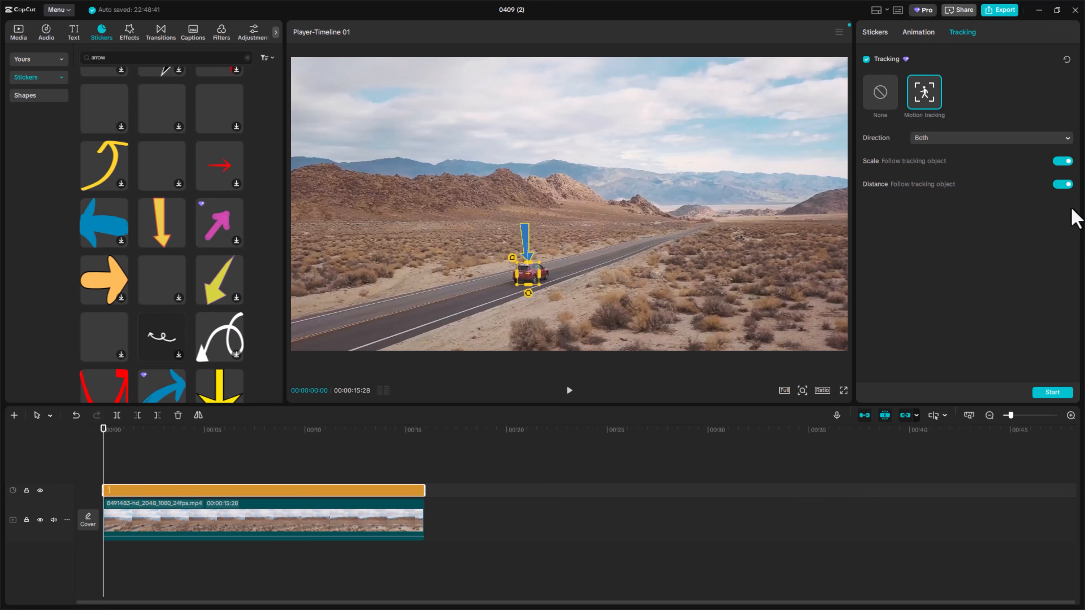
Turn off following the tracked object for Scale and Distance, and run the arrow's motion tracking in both directions
click(1062, 185)
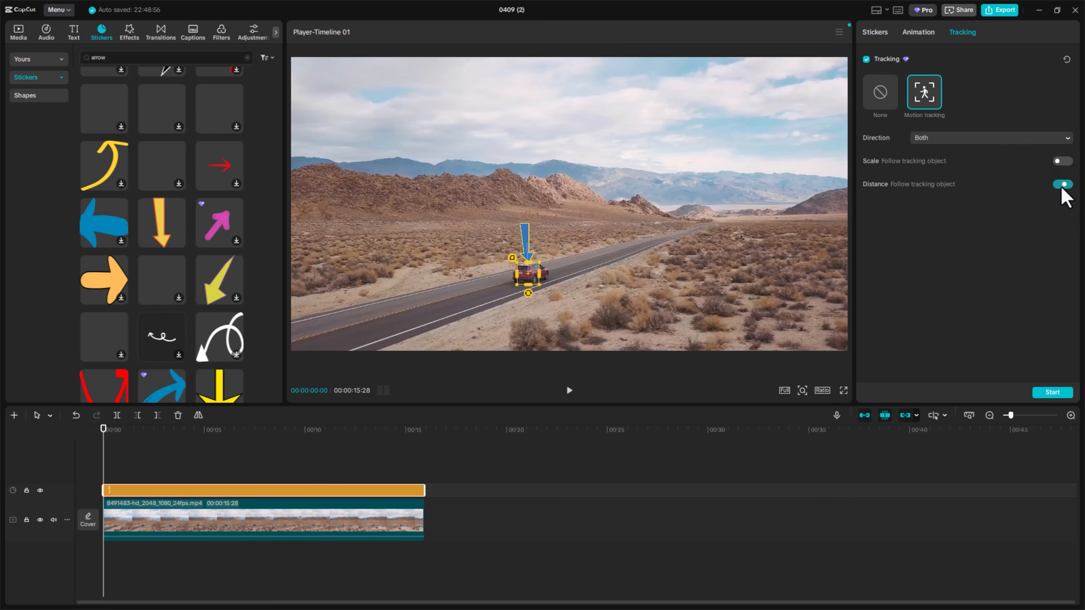
click(983, 141)
click(1047, 394)
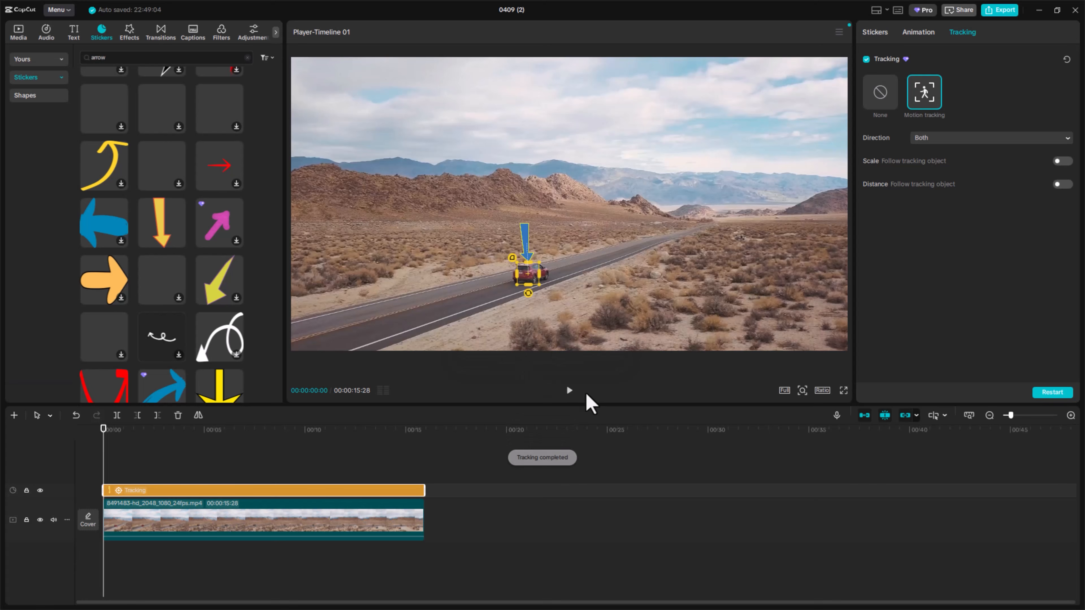
Play the video from the start to check how the arrow sticker follows the red car
click(569, 390)
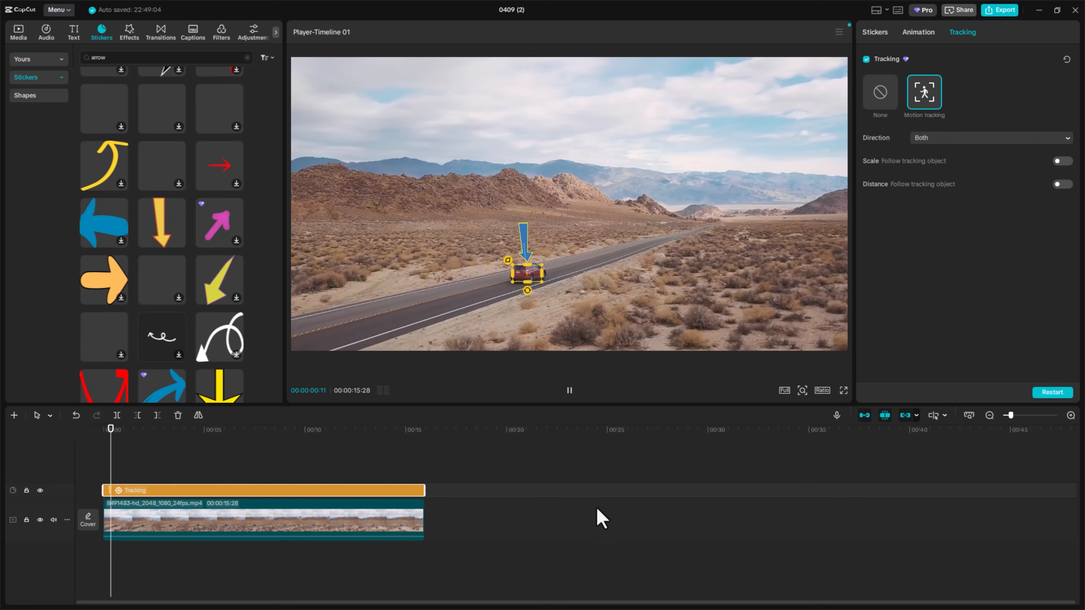
click(605, 332)
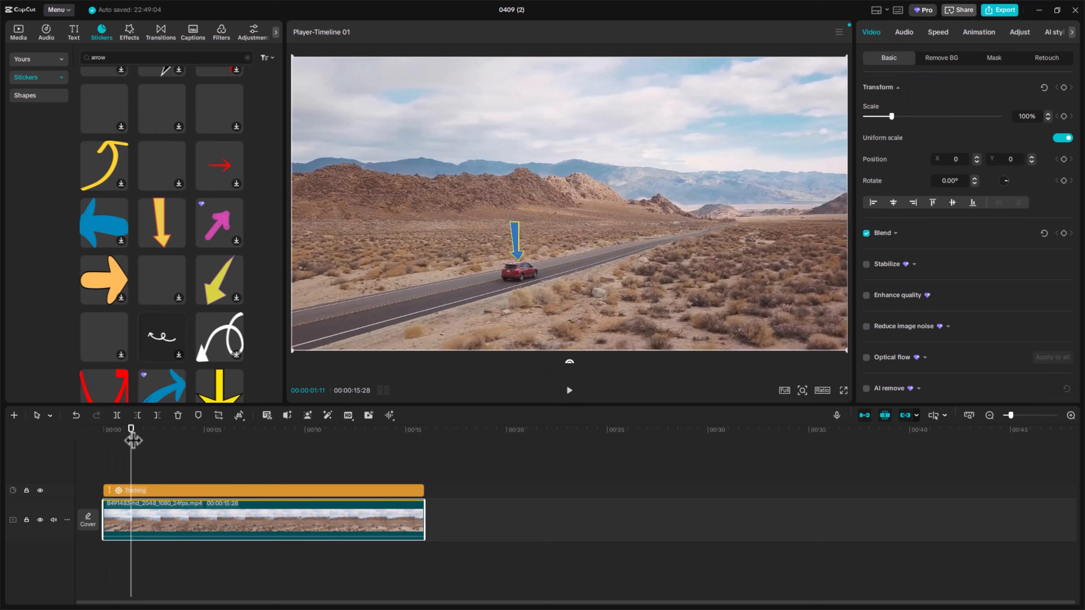
drag(132, 441, 87, 444)
click(568, 392)
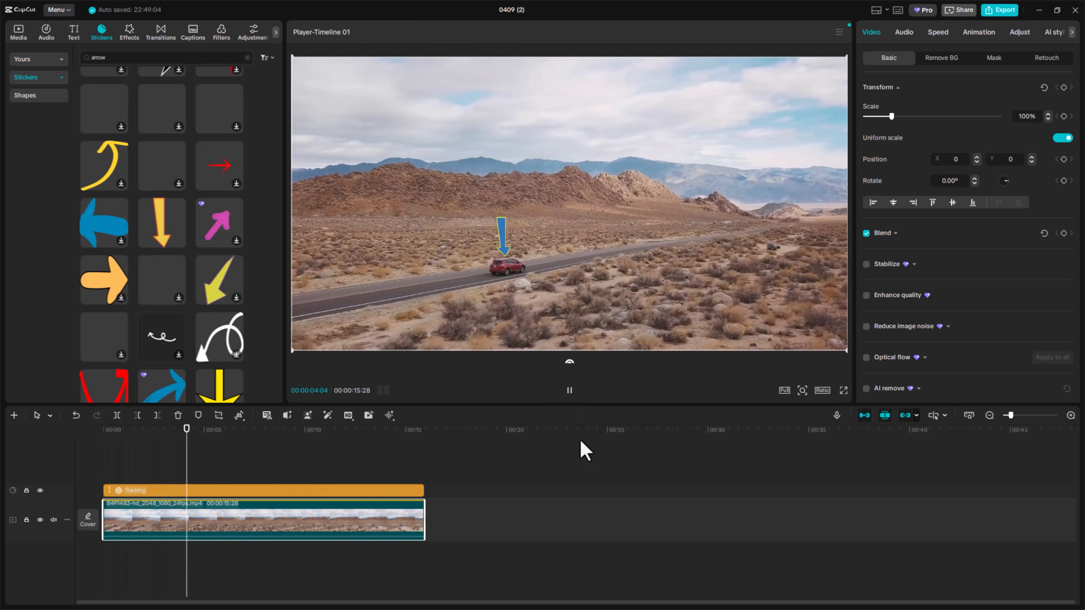
key(space)
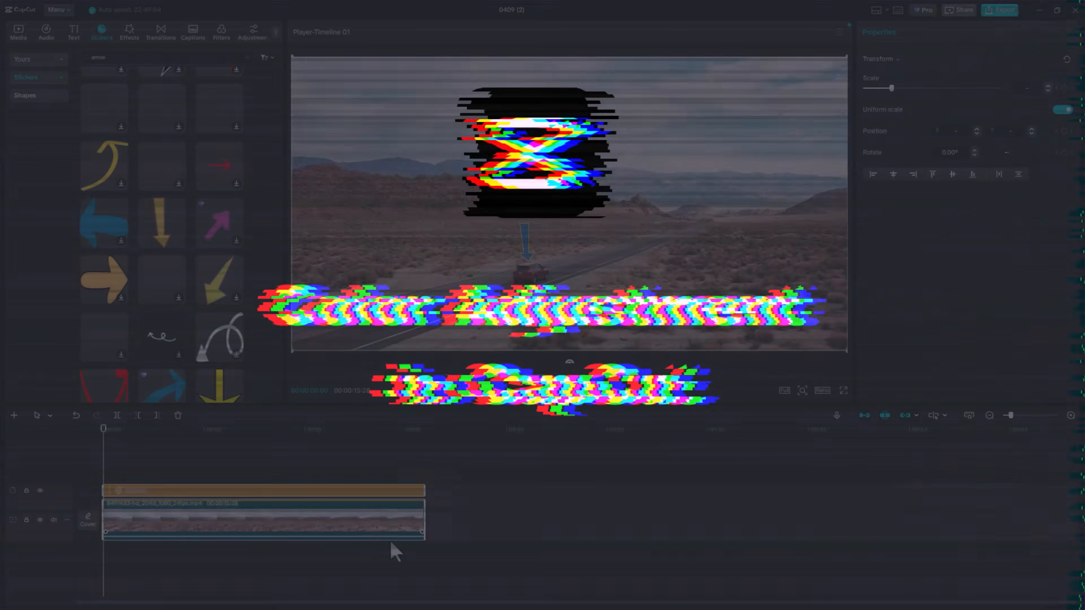
Replace the timeline's contents with the image 1094.jpg and open the image's color adjustment settings
key(Delete)
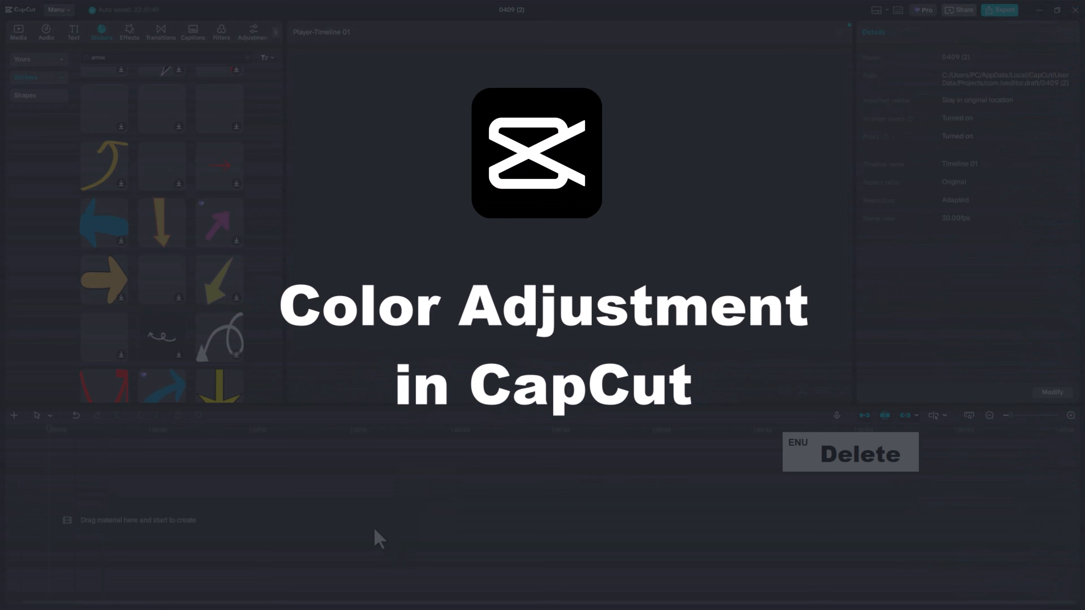
click(19, 33)
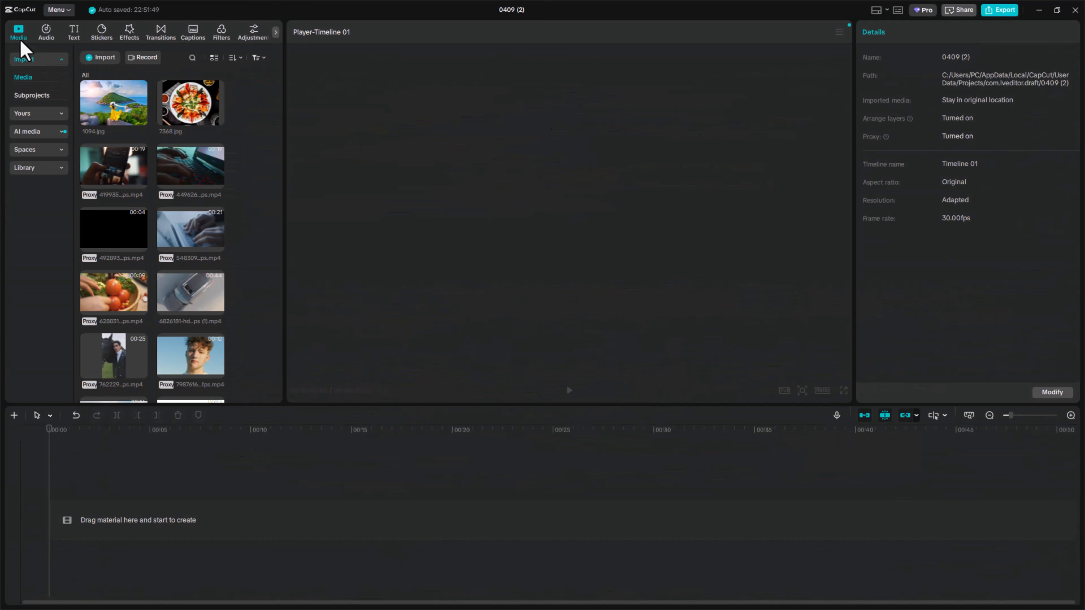
drag(109, 110, 88, 498)
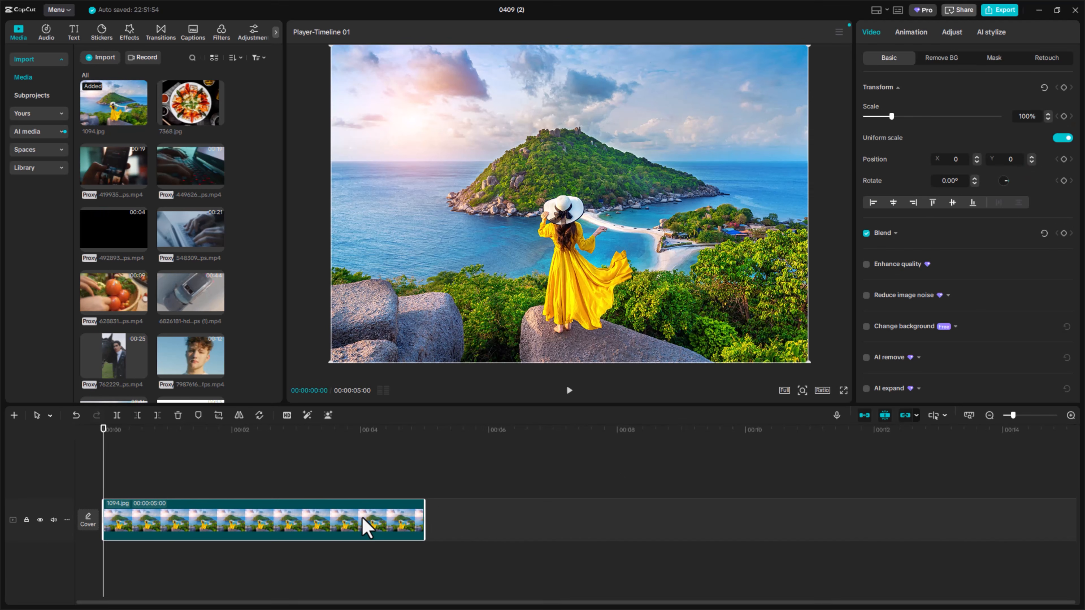
click(950, 36)
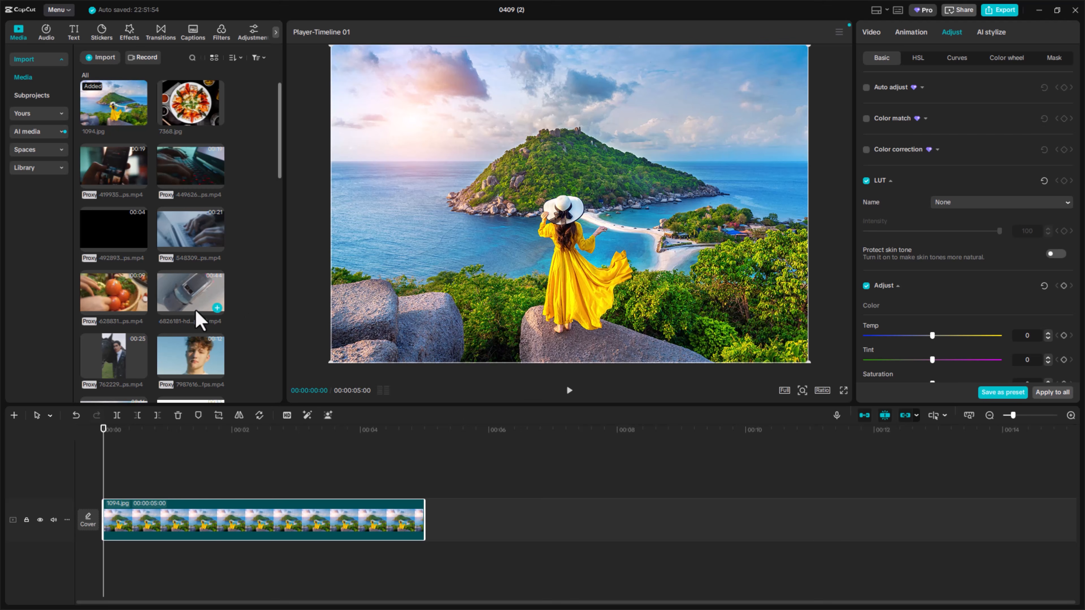
Add the overhead car video 6826181-hd_1920_1080_30fps (1).mp4 after the image and select it with the playhead at about 8 seconds
drag(190, 299, 436, 522)
drag(502, 457, 626, 483)
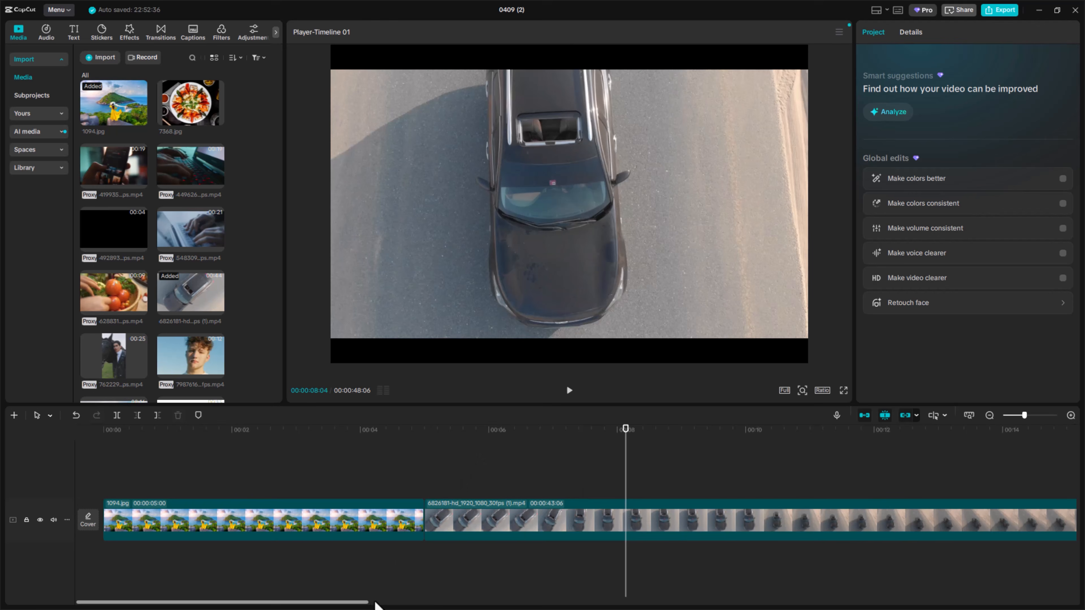
click(487, 536)
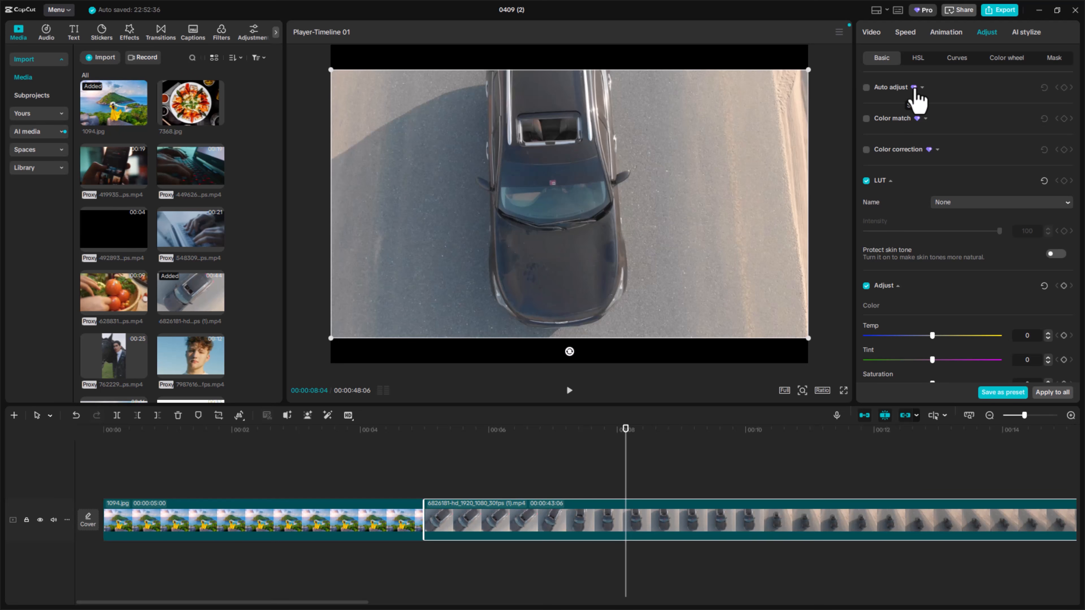
Try Auto adjust at intensity 52 on the car clip, check the export for Pro features, and turn Auto adjust off
click(866, 88)
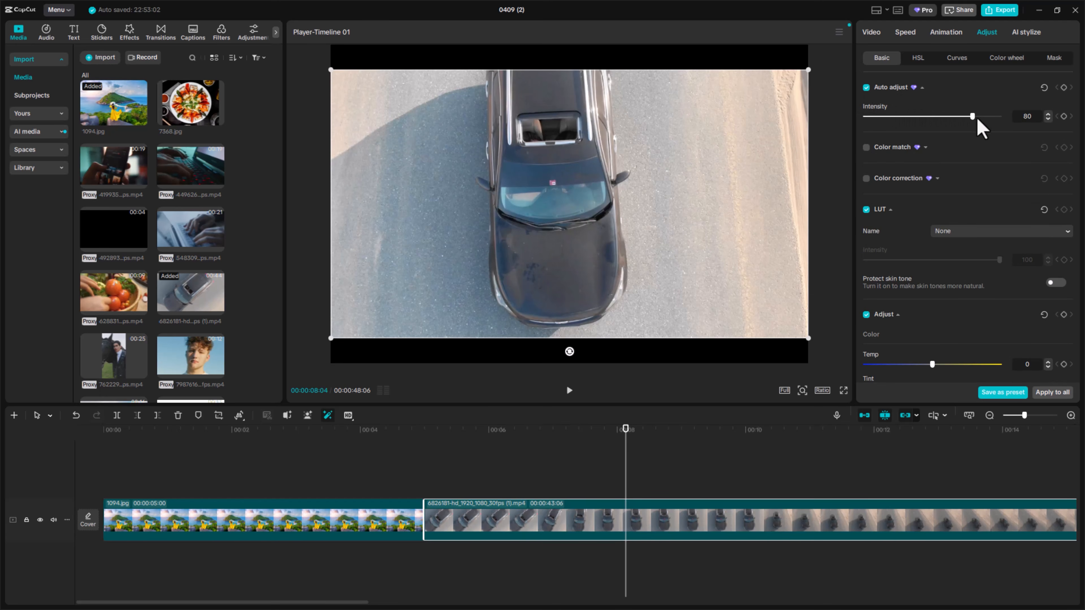
drag(975, 120, 940, 134)
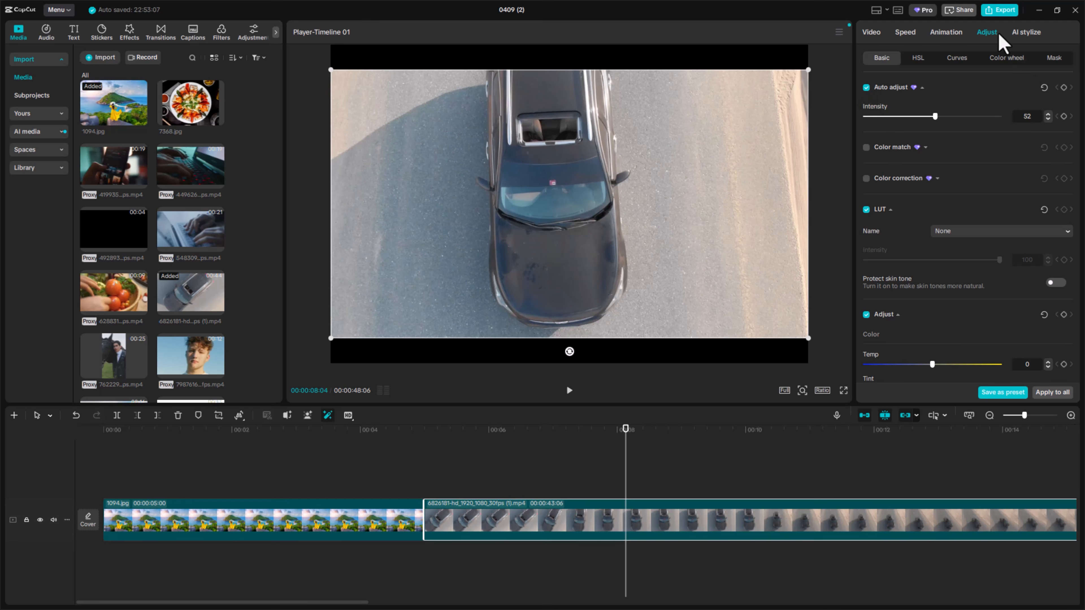
click(1000, 10)
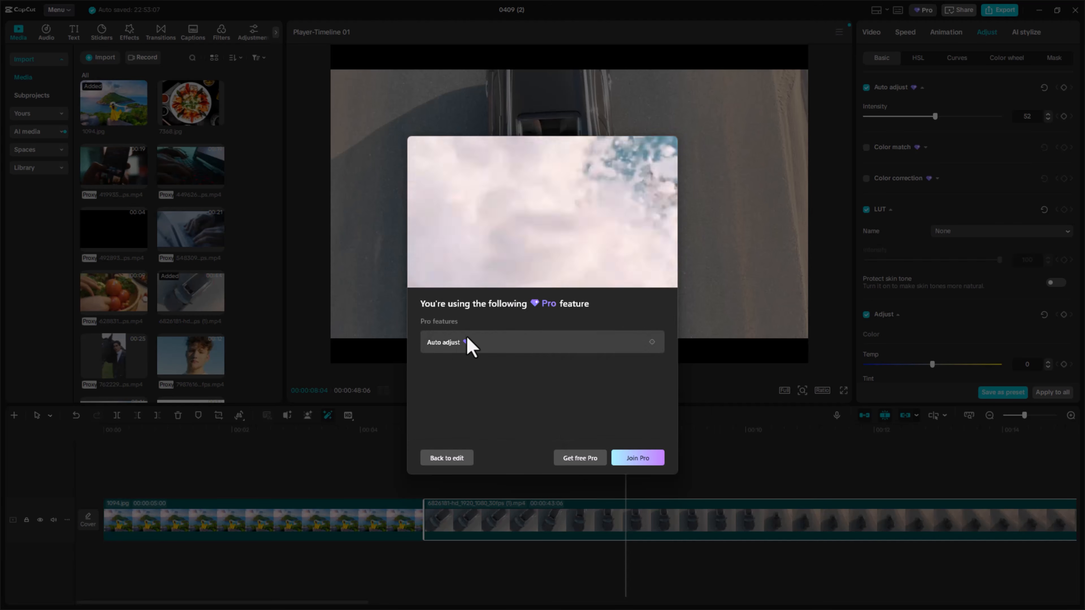
click(448, 459)
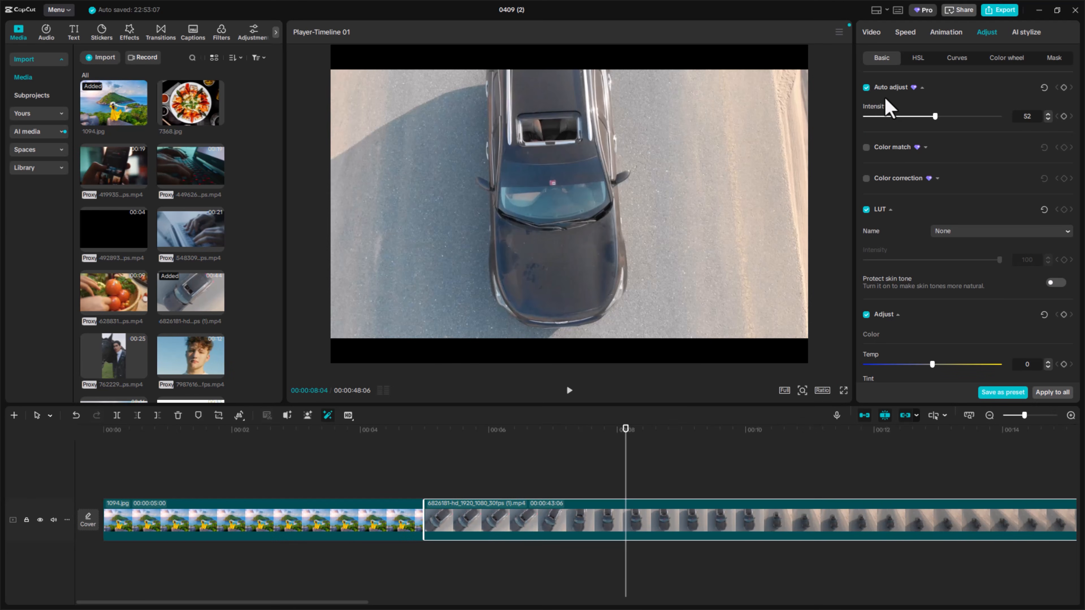
click(867, 88)
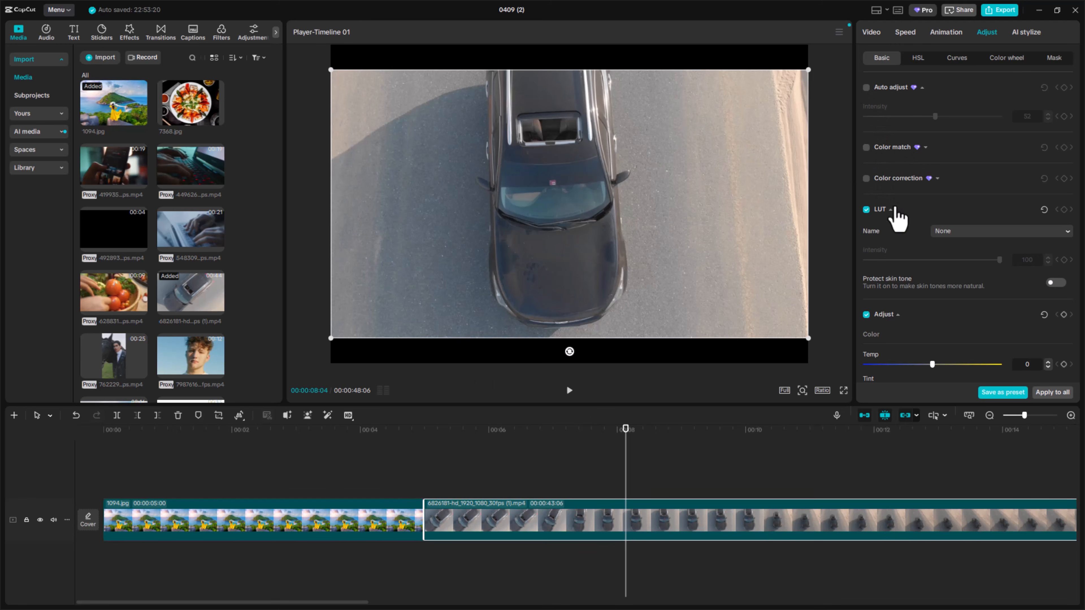
Check which LUTs are available for the car clip
scroll(913, 198, down, 2)
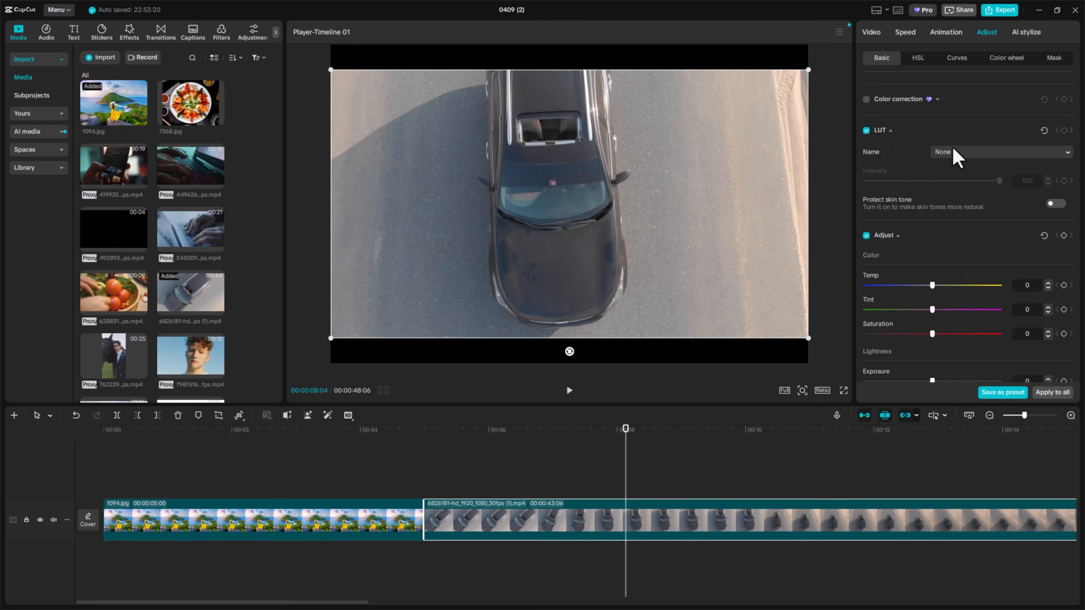
click(963, 154)
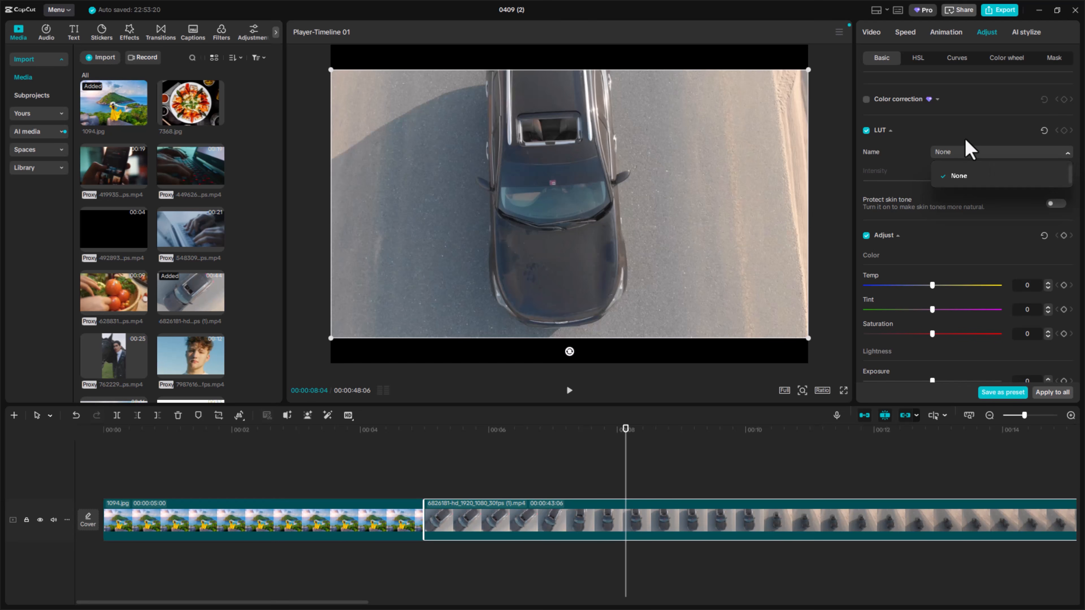
click(969, 150)
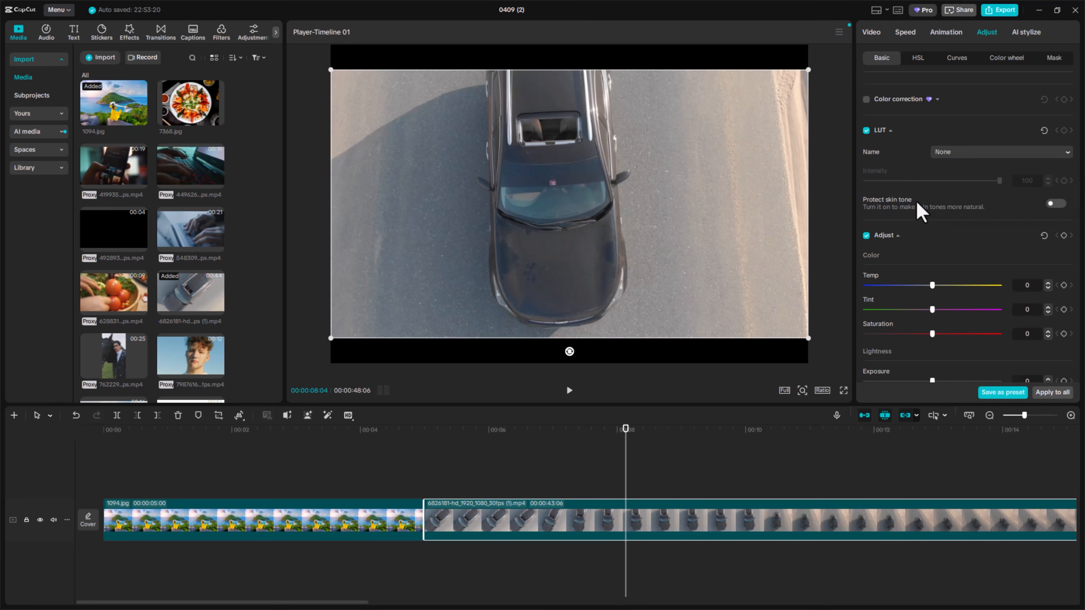
Set the car clip's color adjustments to Temp 6, Tint -8 and Saturation 7
scroll(921, 212, down, 1)
scroll(956, 170, down, 1)
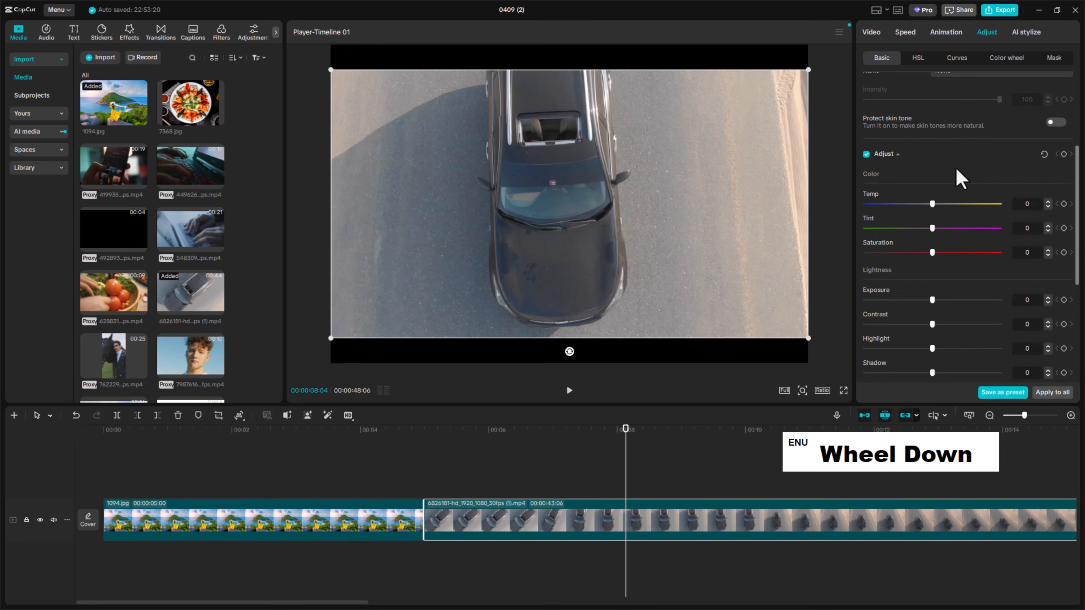
scroll(956, 166, down, 1)
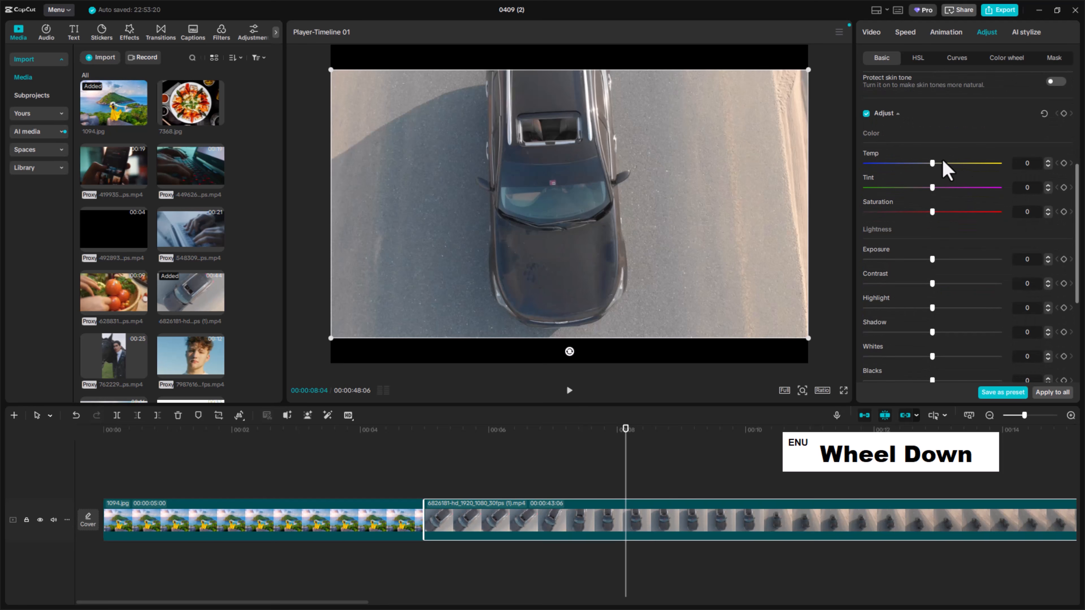
mouse_move(932, 163)
mouse_down()
mouse_move(911, 165)
mouse_move(931, 166)
mouse_up()
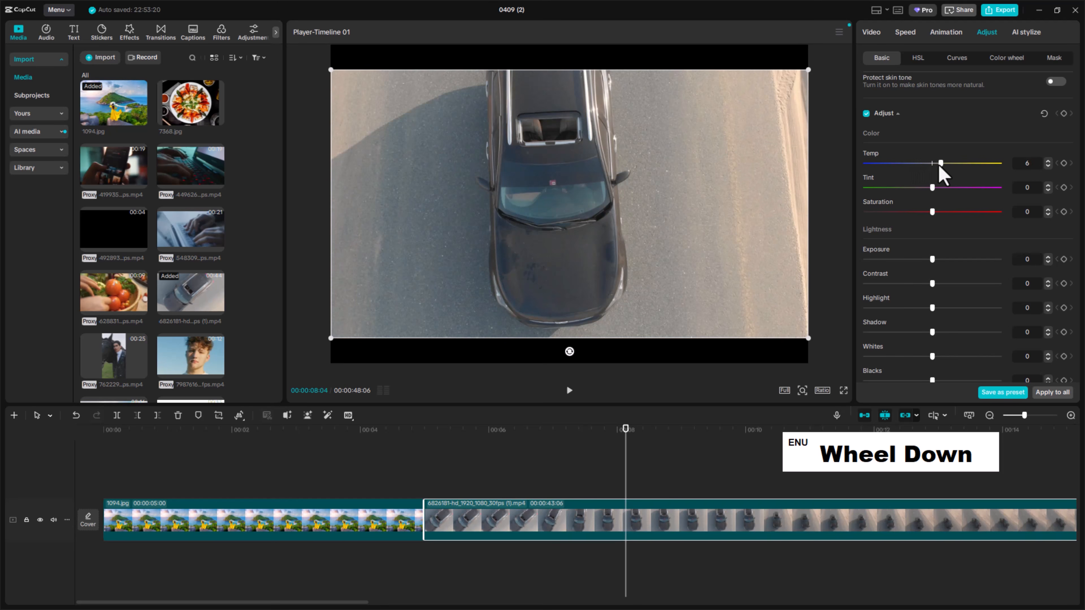
drag(933, 188, 940, 212)
Adjust the car clip's lightness with Contrast 20, Highlight -13 and Shadow -11, keeping Exposure at 0
mouse_move(932, 260)
mouse_down()
mouse_move(947, 259)
mouse_move(916, 259)
mouse_move(929, 260)
mouse_up()
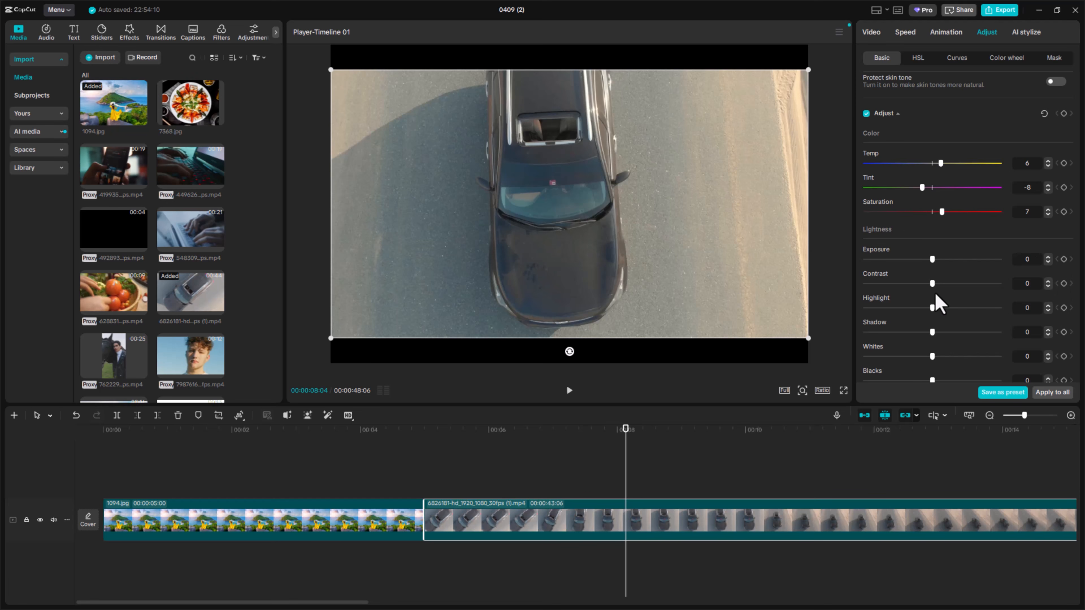
drag(932, 284, 952, 283)
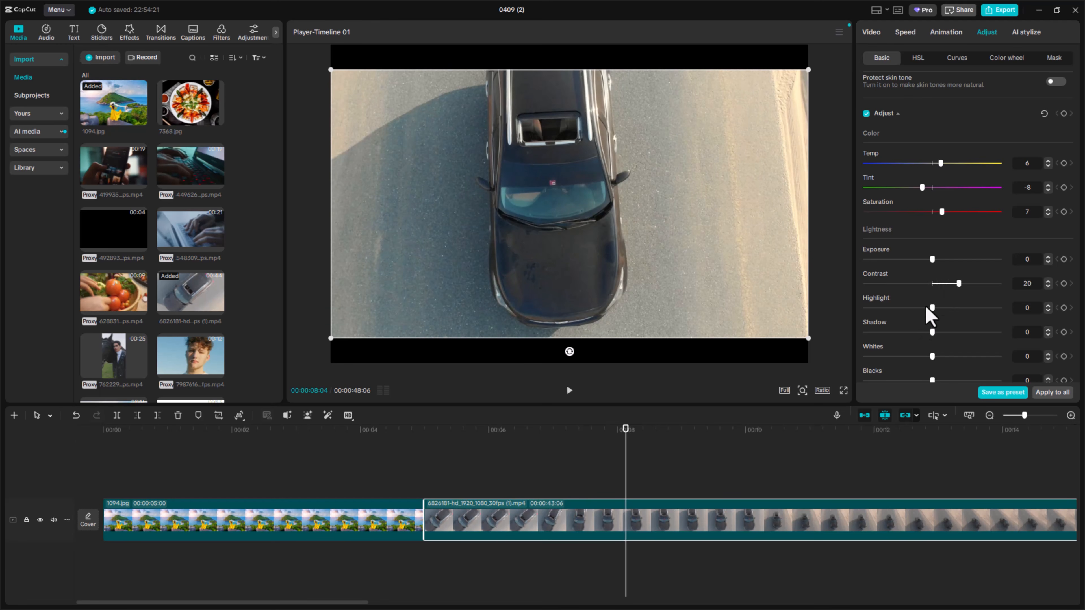
drag(932, 308, 917, 332)
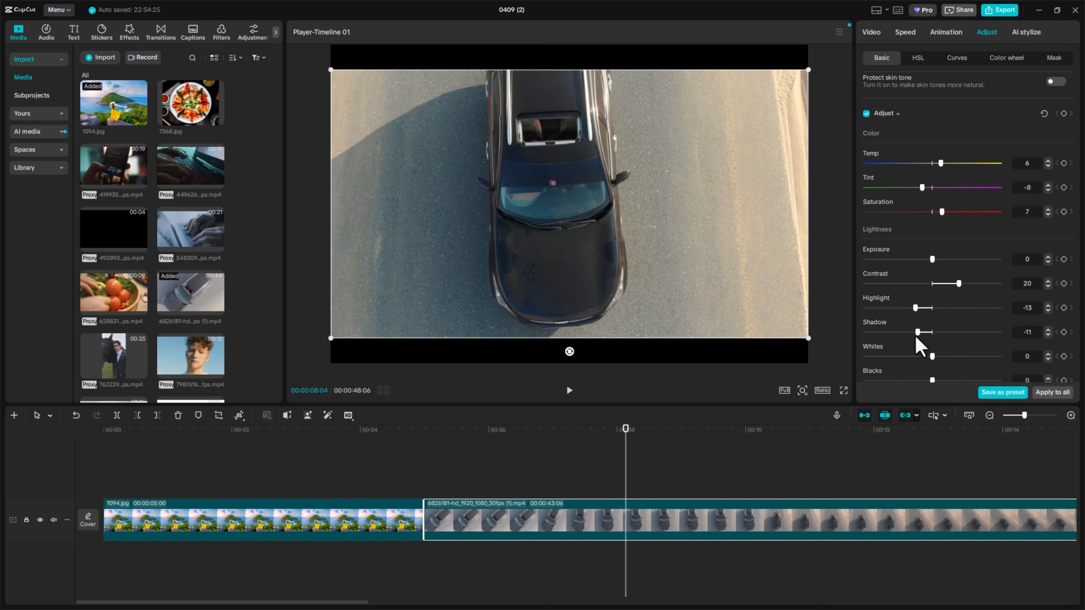
Set the car clip's Whites to -6, Blacks to -7 and Brilliance to 13
scroll(940, 308, down, 3)
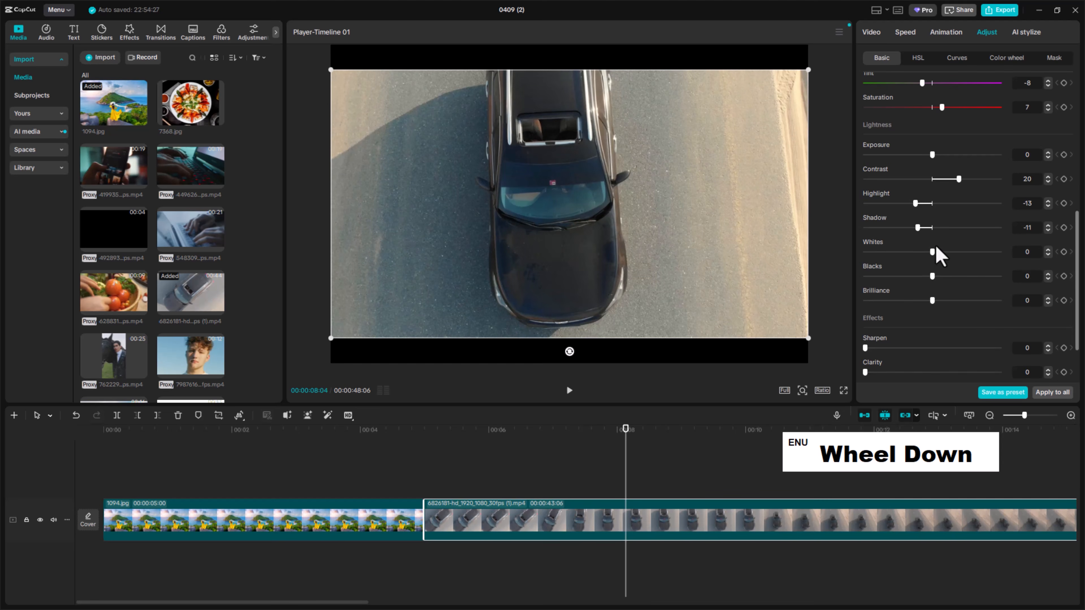
drag(933, 256, 923, 277)
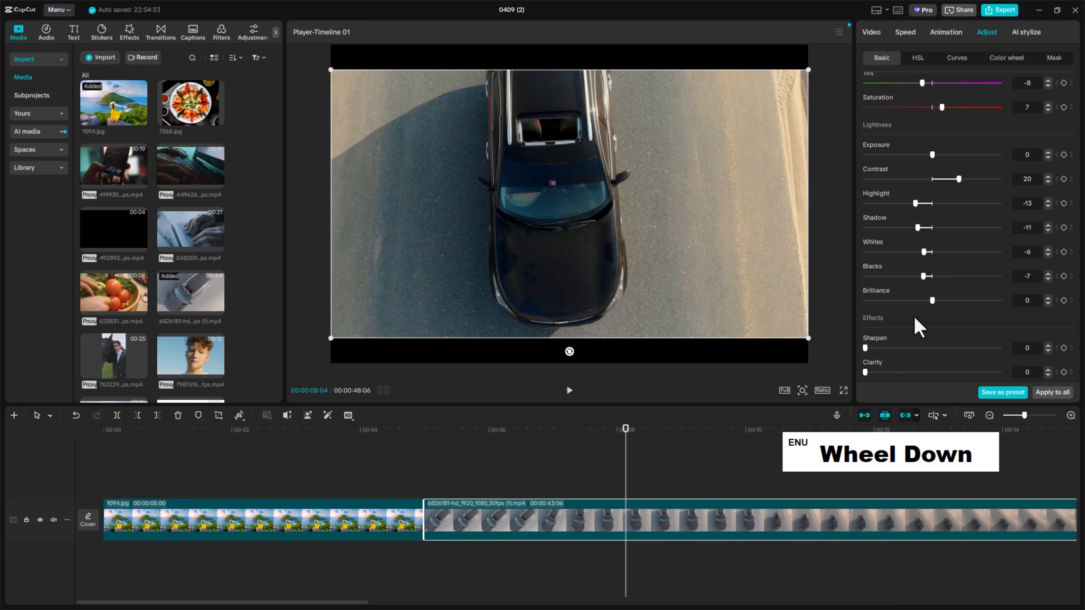
mouse_move(931, 301)
mouse_down()
mouse_move(921, 302)
mouse_move(949, 302)
mouse_up()
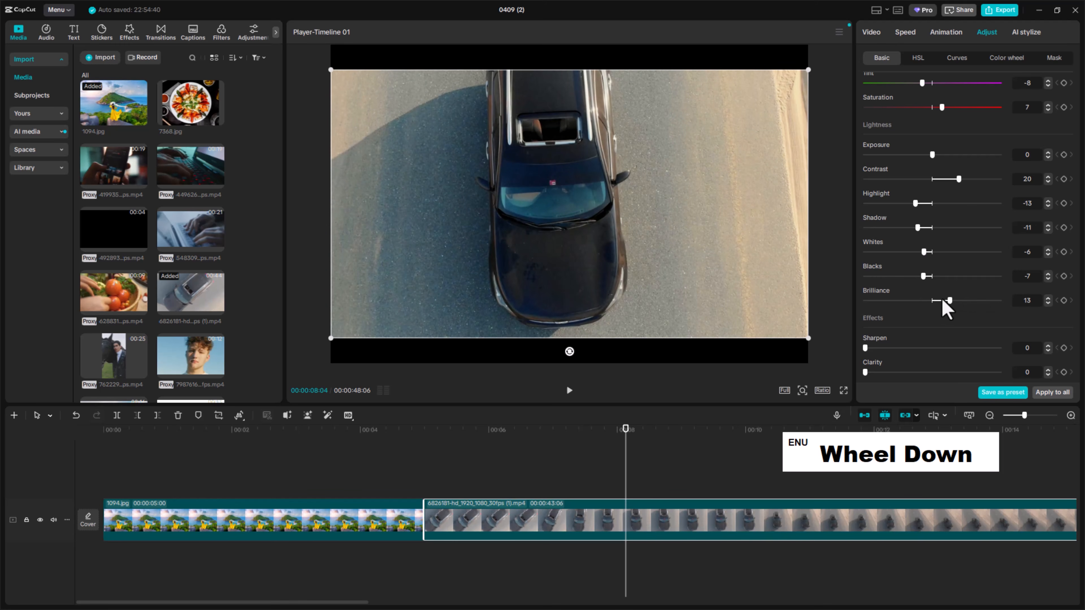
Apply adjustment effects to the car clip with Sharpen 12, Clarity 20 and Fade 31
scroll(910, 304, down, 2)
click(881, 279)
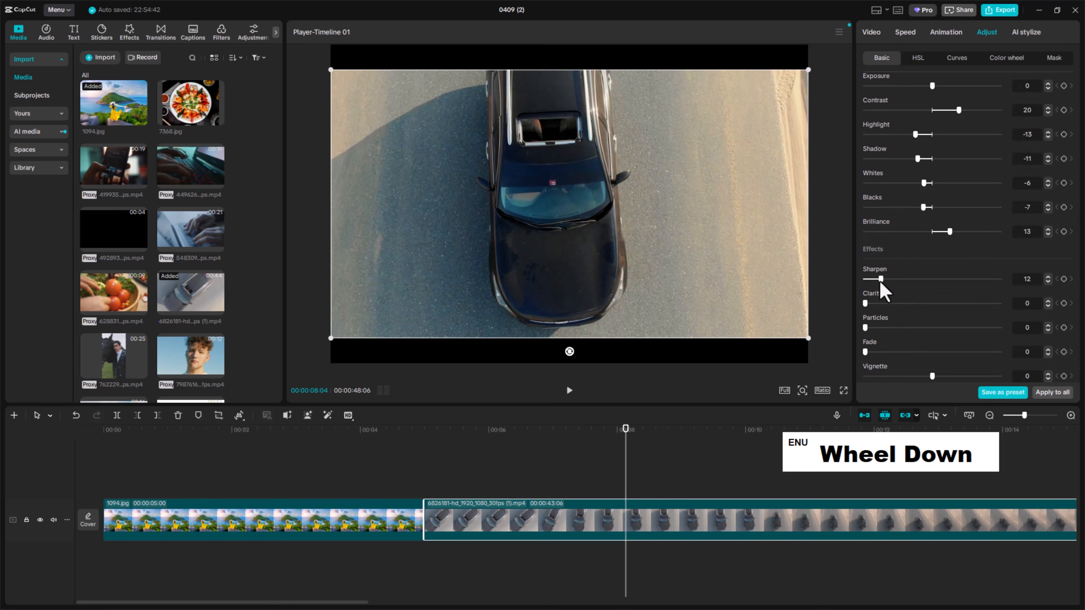
drag(880, 303, 891, 303)
drag(878, 354, 932, 376)
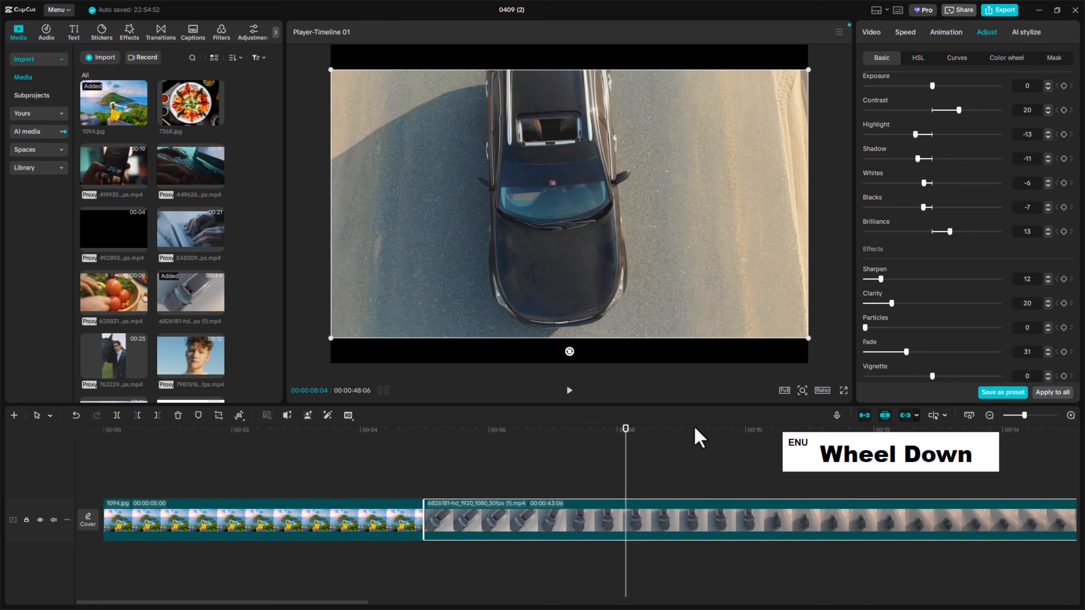
Scrub through the whole car clip to review its color adjustments at different moments
drag(625, 431, 731, 449)
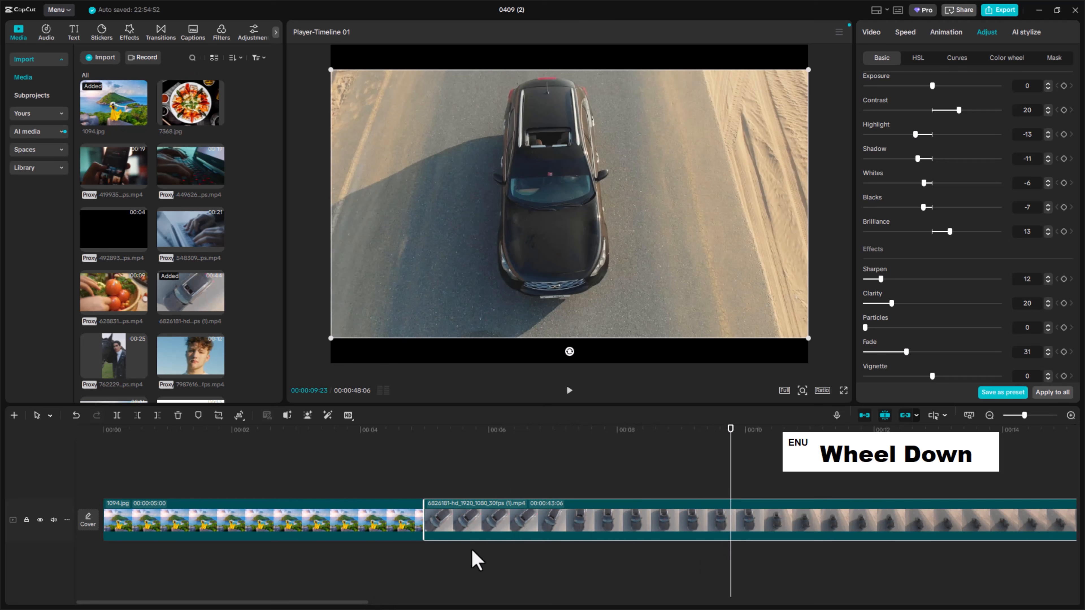
scroll(465, 528, down, 8)
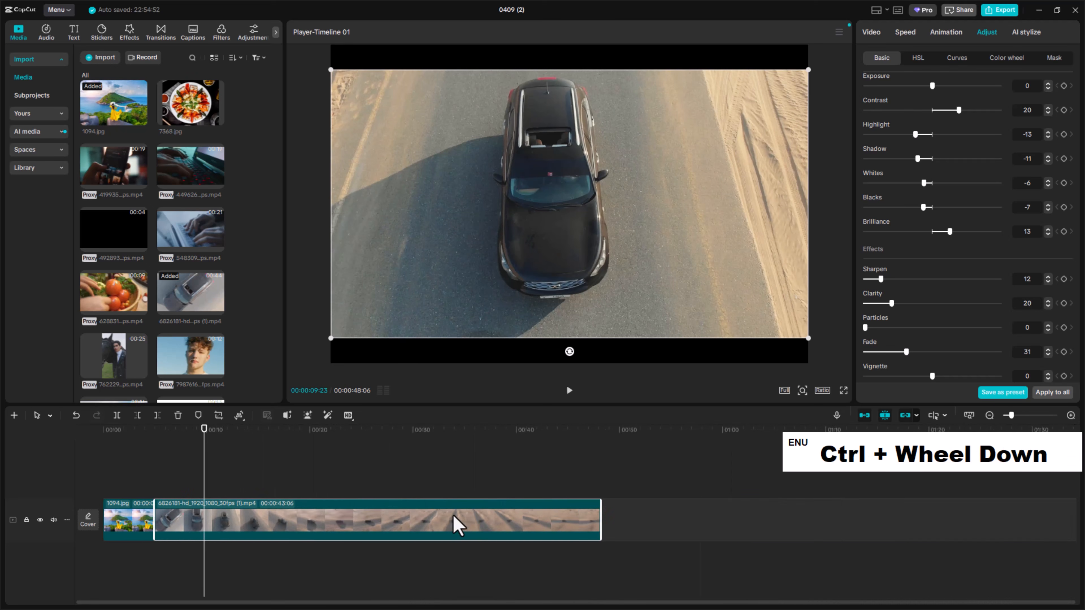
scroll(218, 454, up, 1)
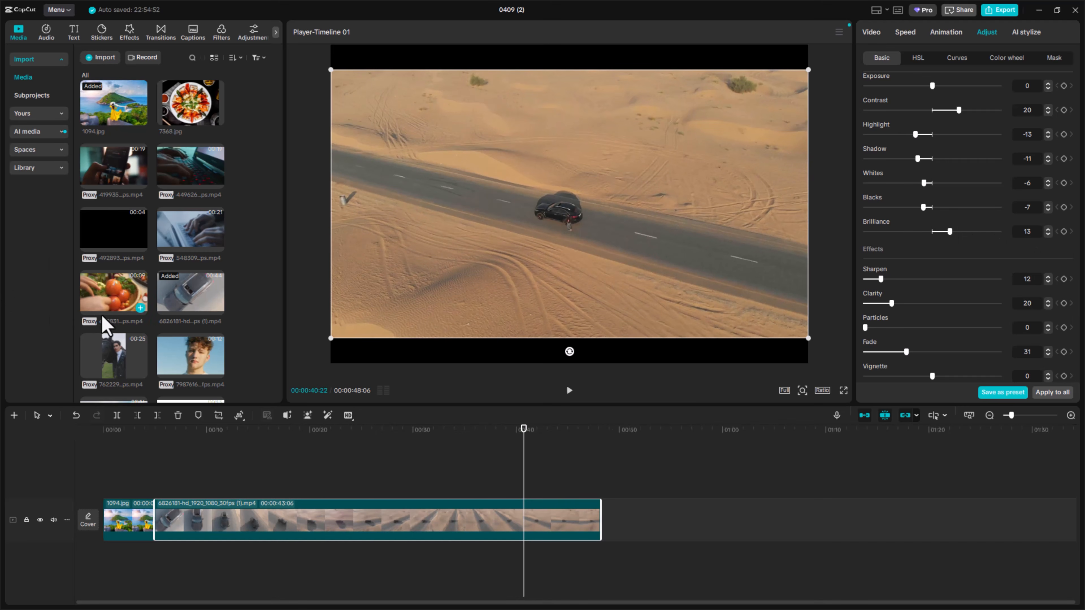
scroll(197, 297, up, 1)
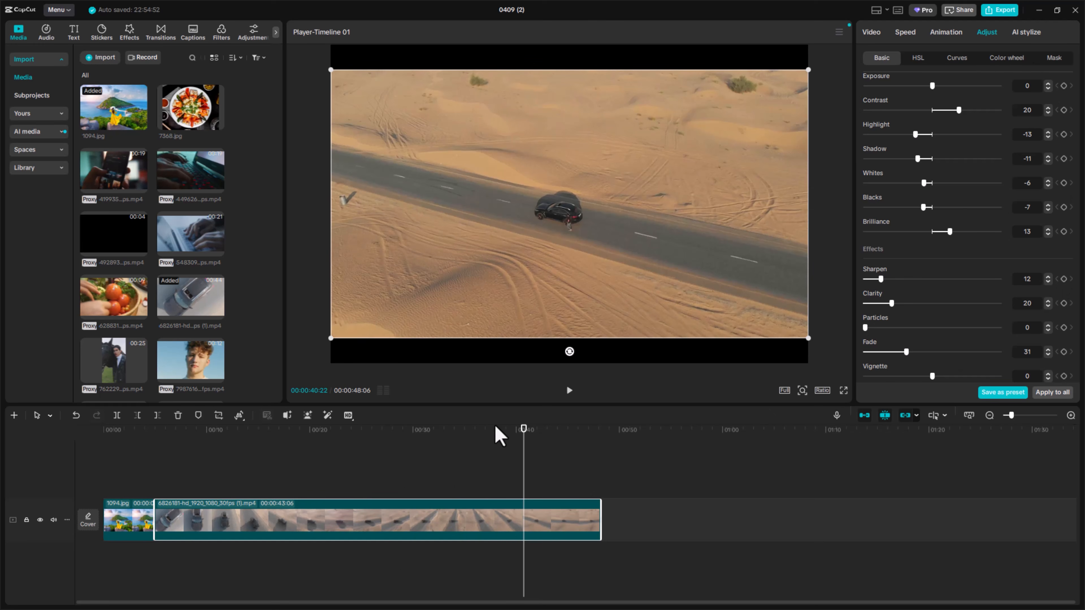
drag(497, 434, 474, 432)
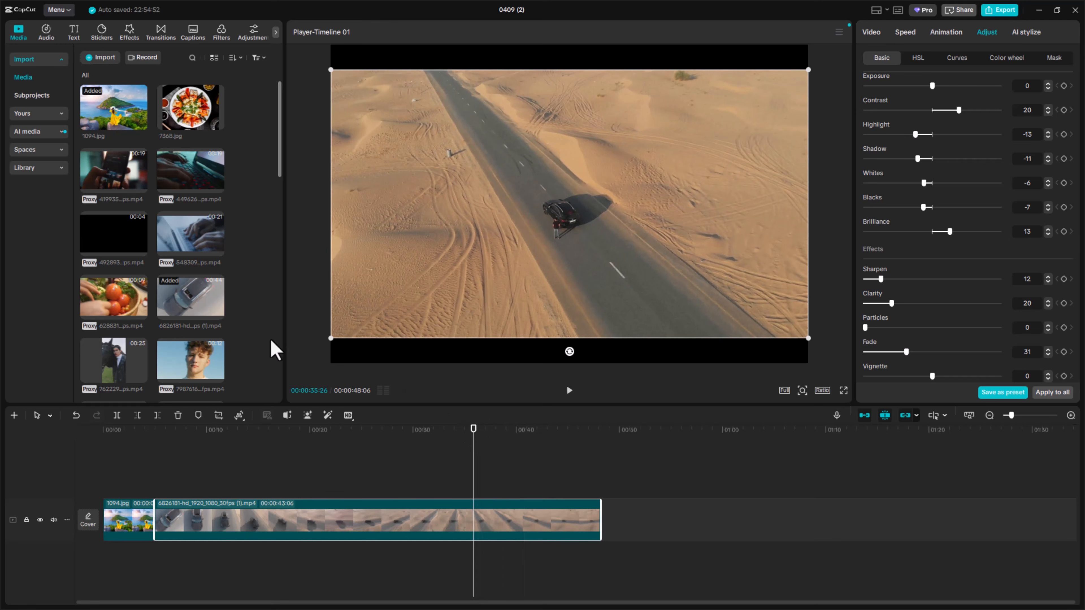
Add the desert road video 8491483-hd_2048_1080_24fps.mp4 to the timeline directly after the car clip
mouse_move(217, 252)
scroll(218, 251, down, 2)
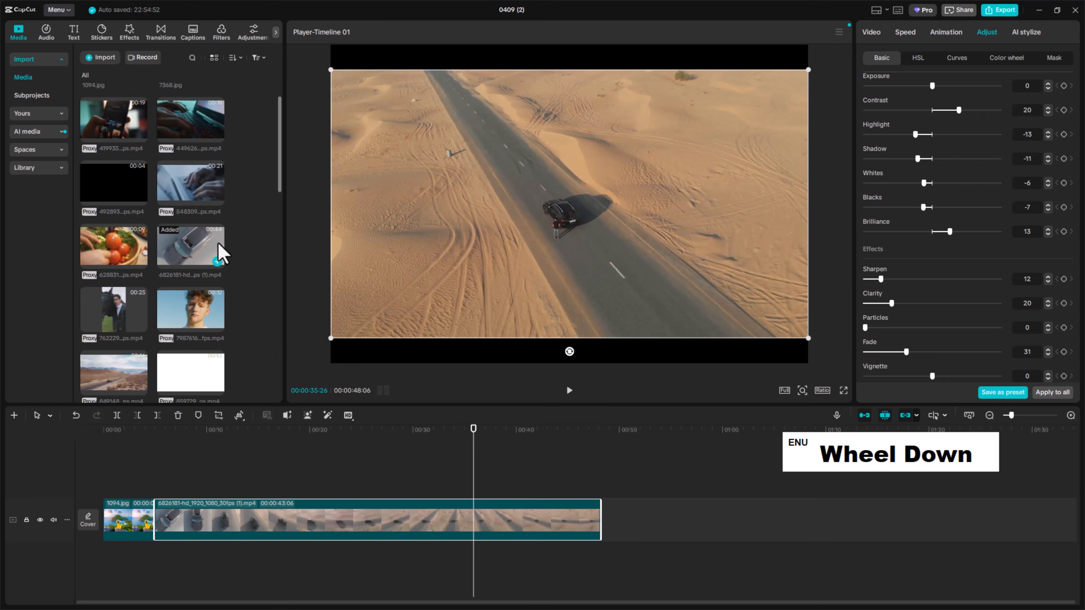
drag(110, 330, 612, 536)
Copy the attributes of the color-adjusted car clip
click(501, 530)
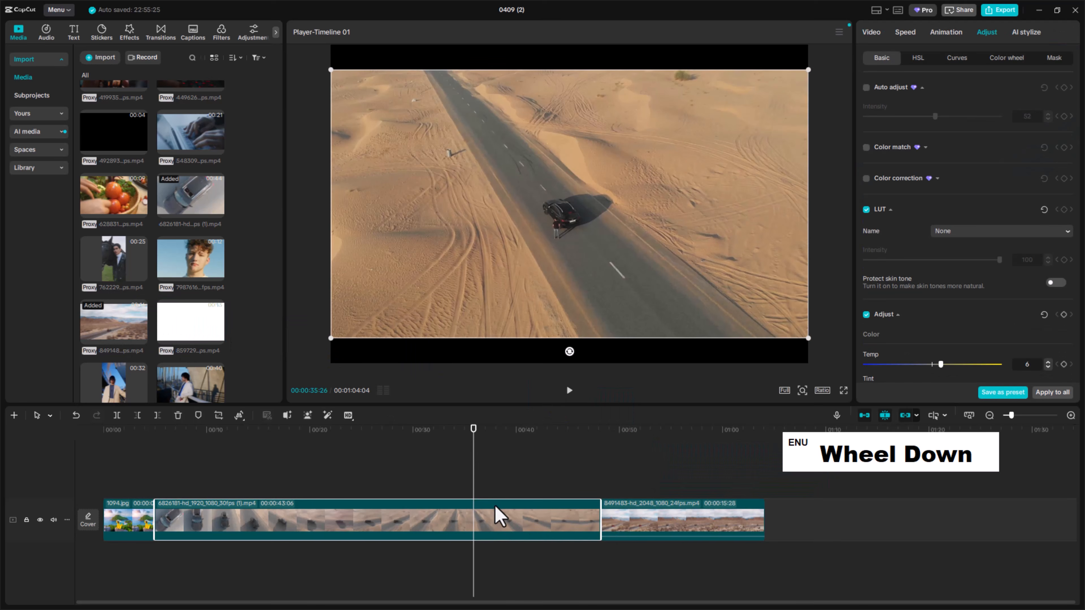
click(647, 430)
drag(652, 437, 529, 478)
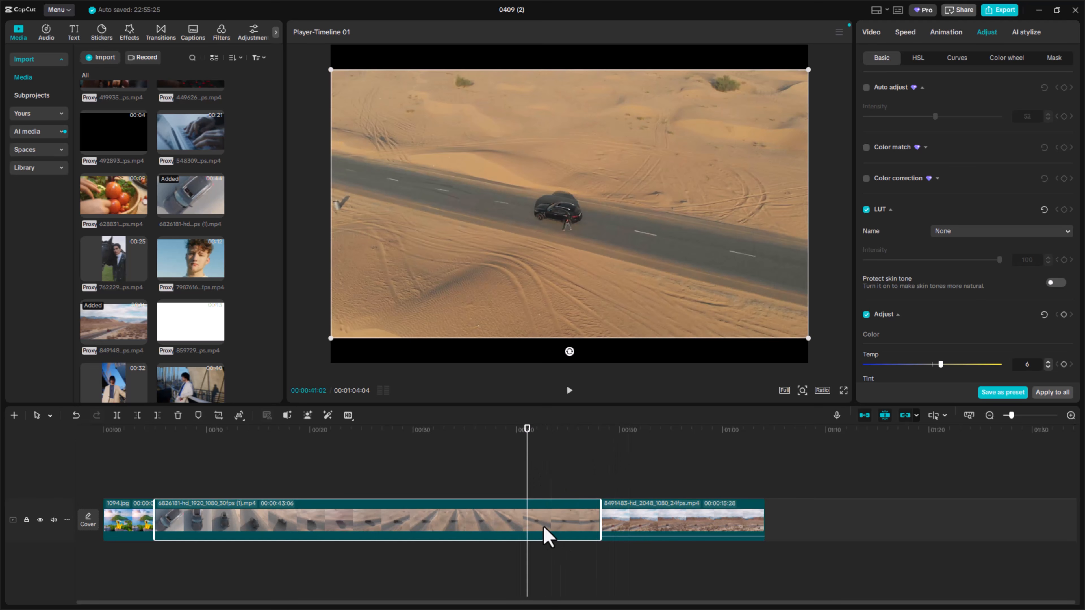
right_click(546, 531)
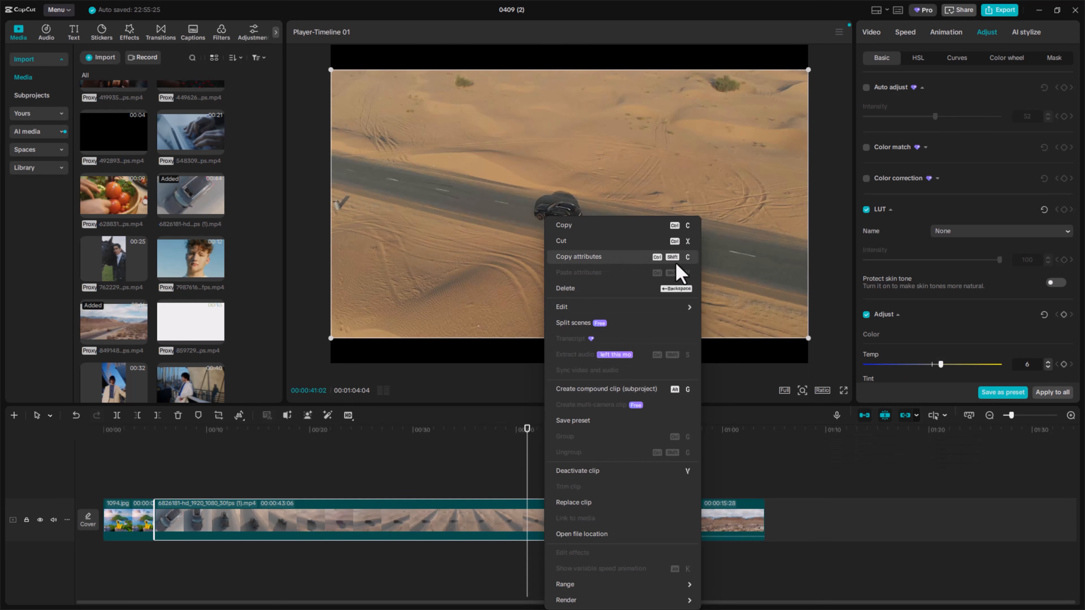
click(629, 263)
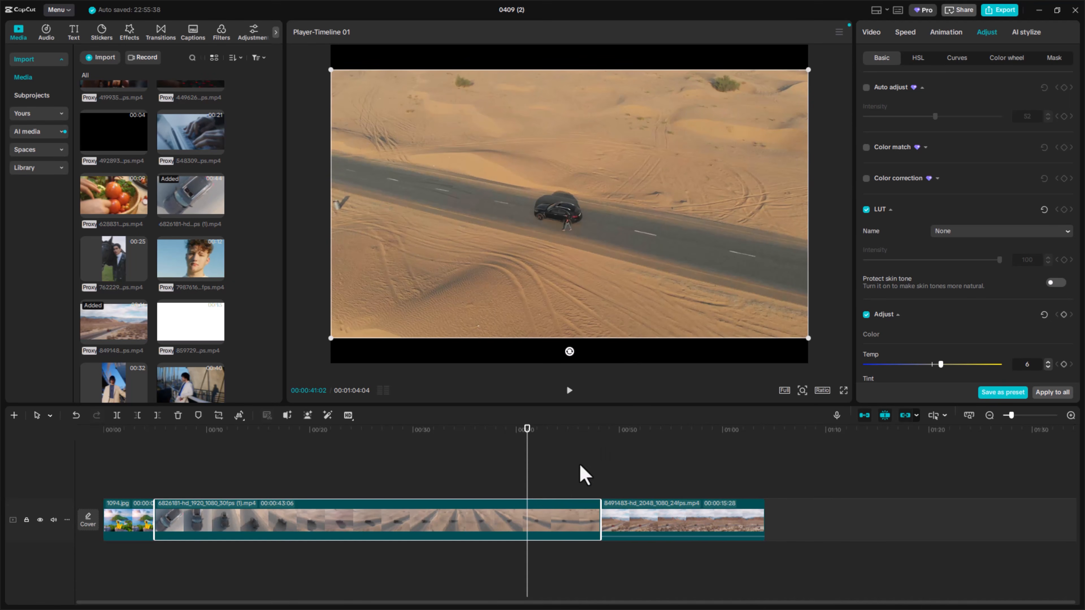
Paste only the Adjustment attributes onto the desert road clip, excluding Video and Audio, and compare it with the car clip
click(650, 444)
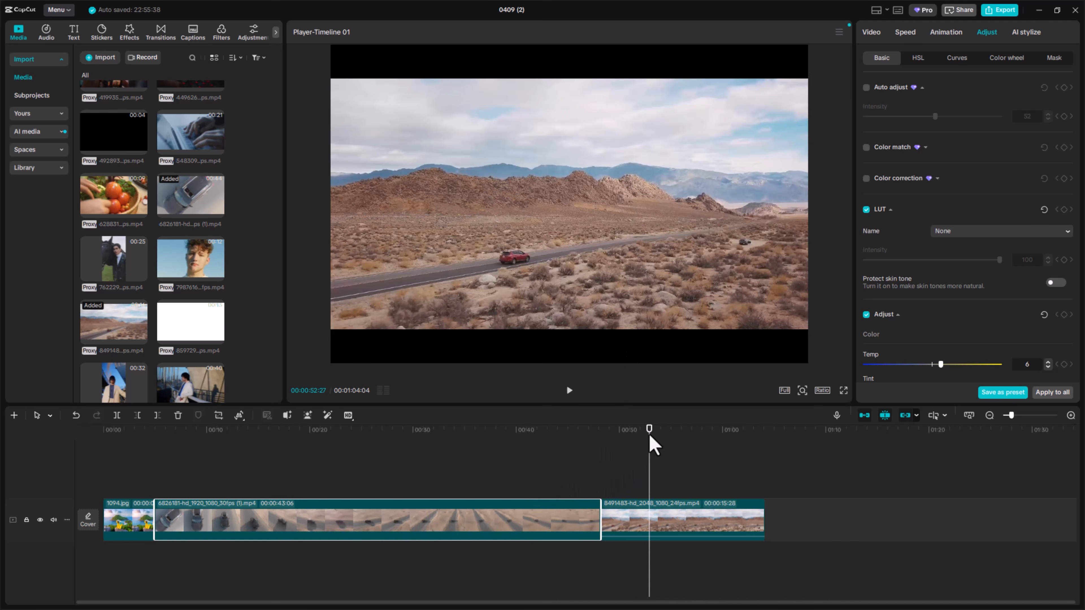
click(673, 522)
right_click(670, 516)
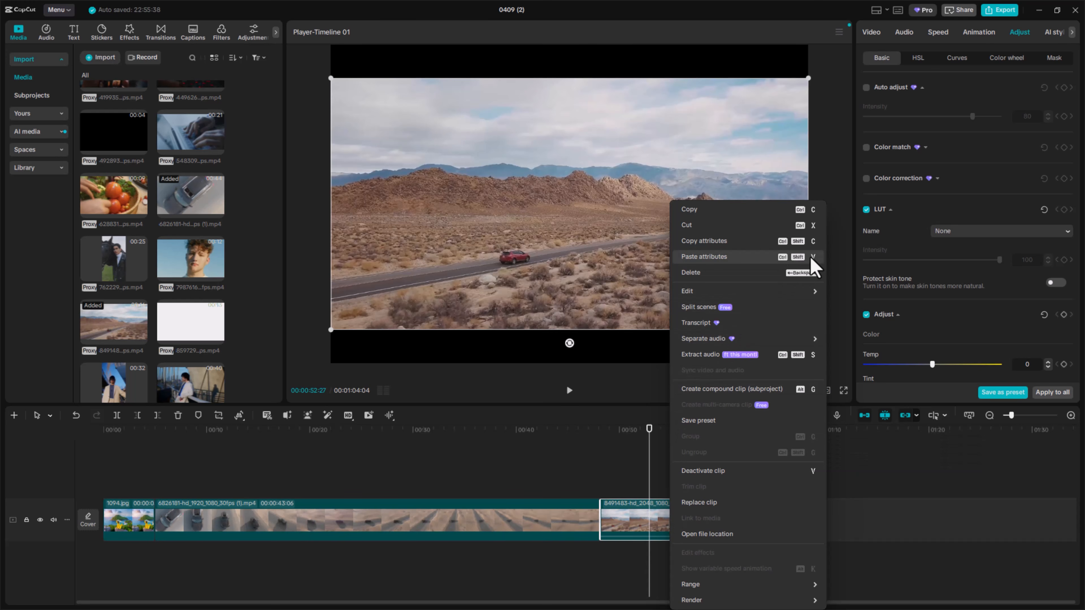
click(706, 258)
drag(487, 180, 748, 164)
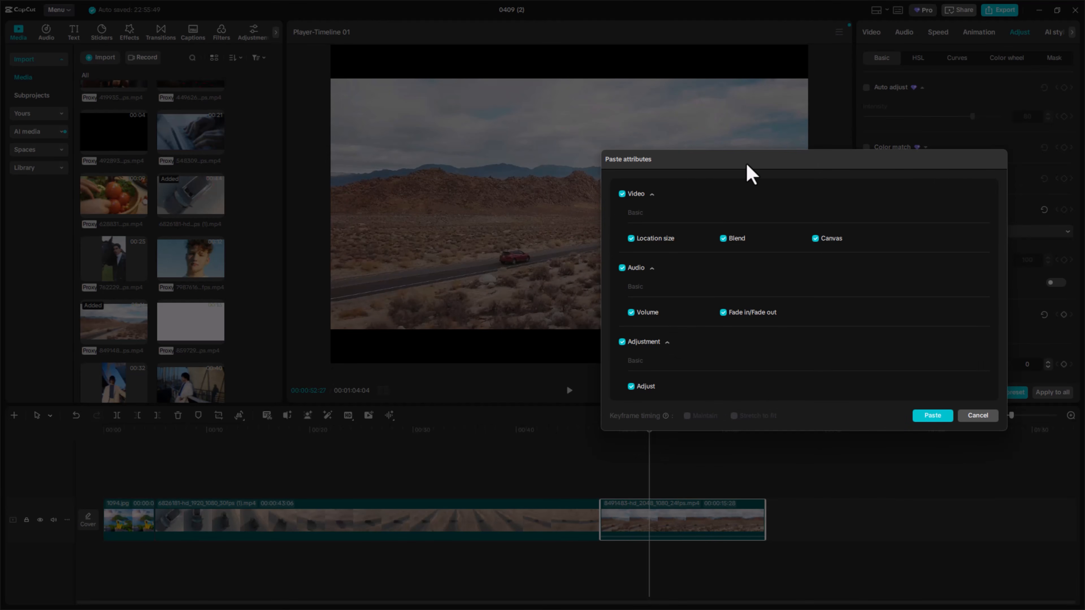
scroll(690, 314, down, 1)
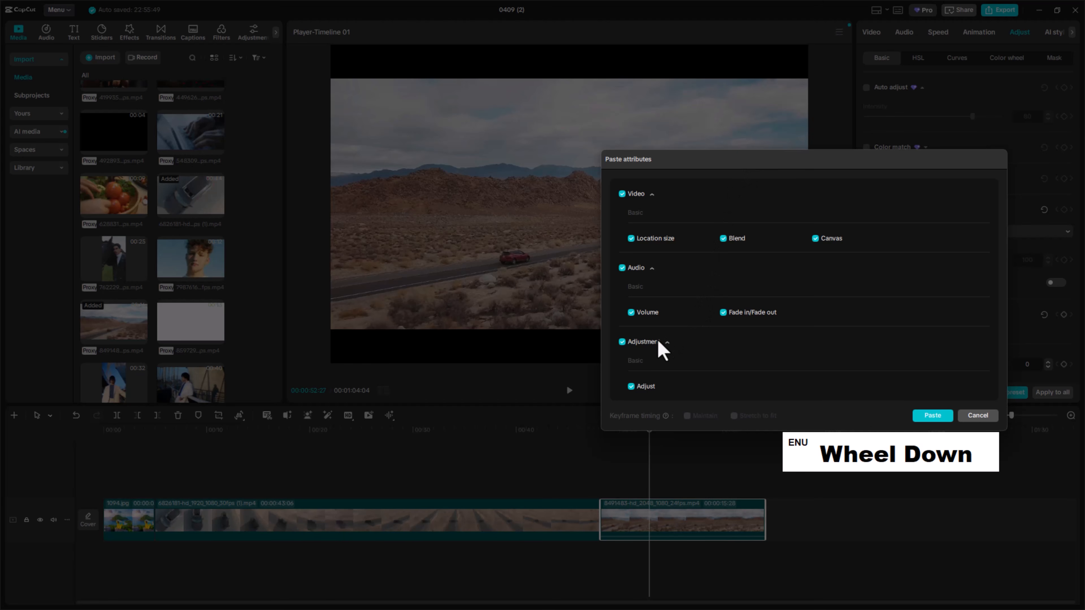
click(622, 194)
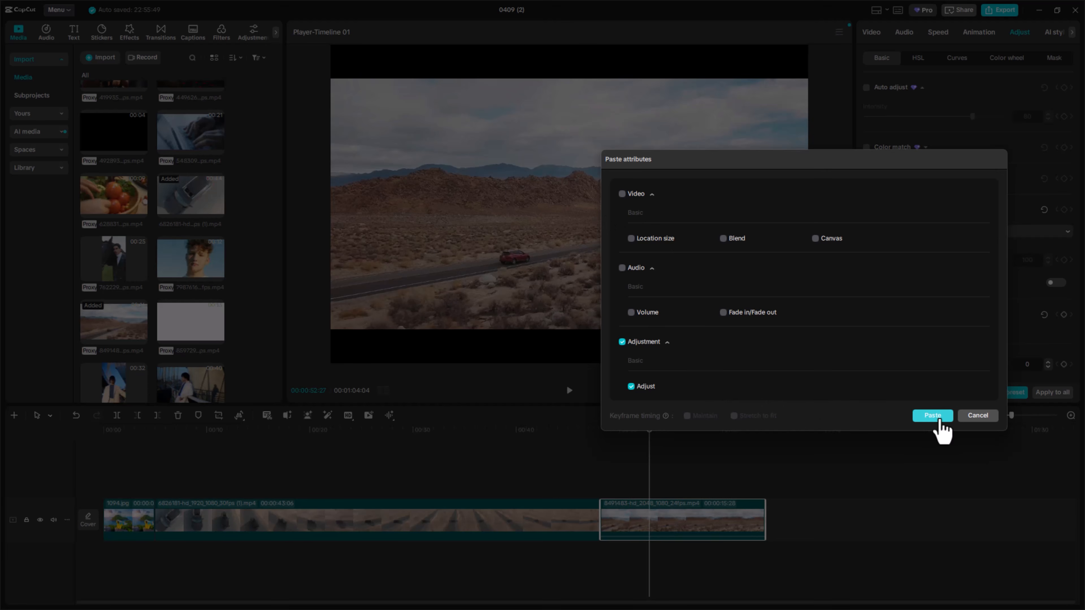
click(934, 417)
mouse_move(633, 433)
mouse_down()
mouse_move(550, 440)
mouse_move(641, 444)
mouse_up()
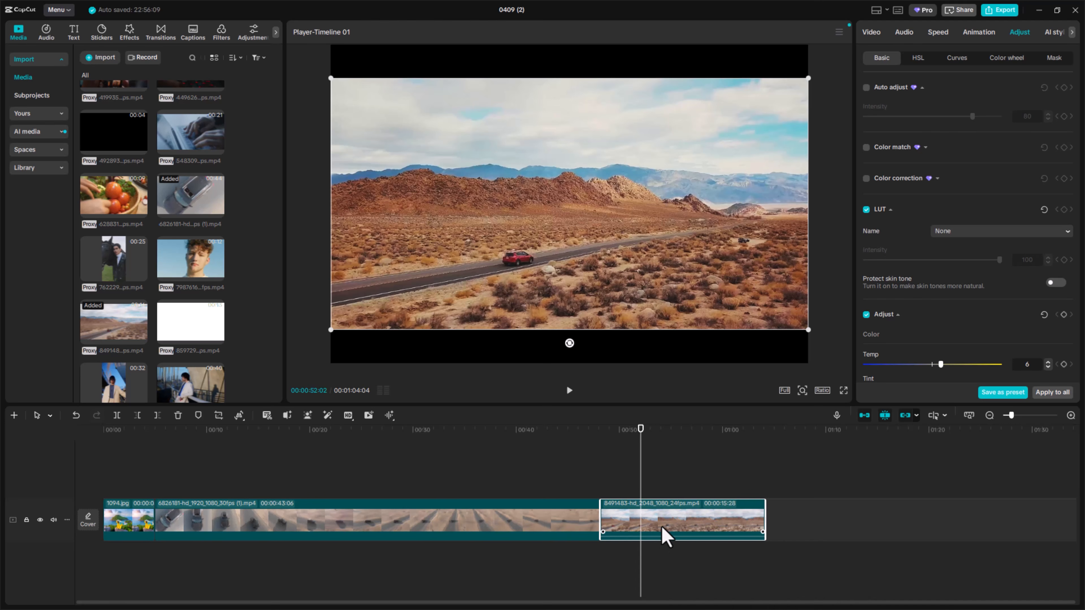
drag(637, 437, 558, 460)
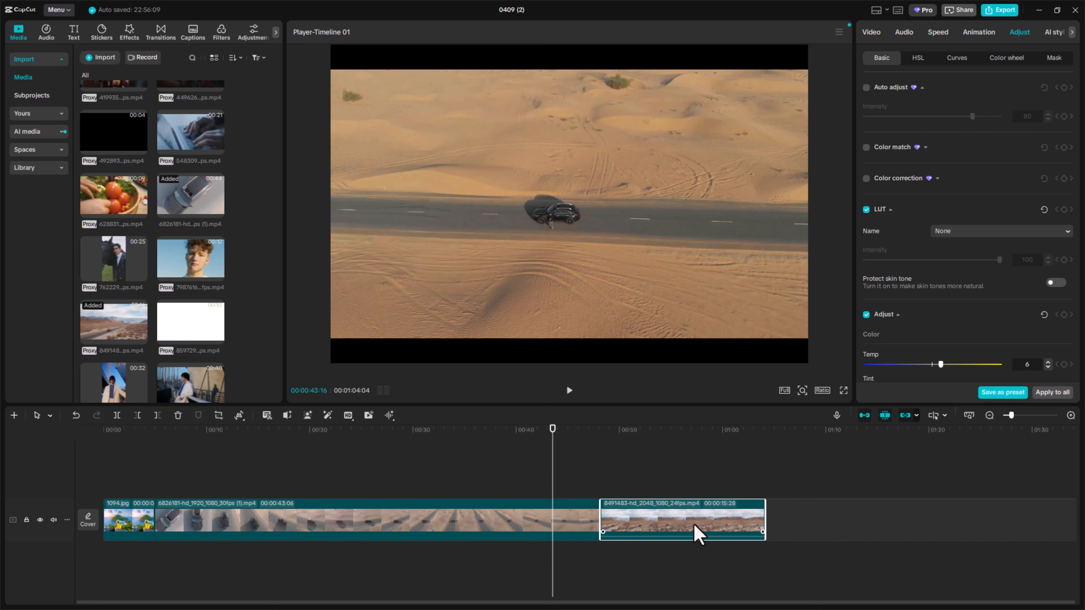
Set the green Hue to -43 in the car clip's HSL settings, with the playhead over the island image
click(538, 527)
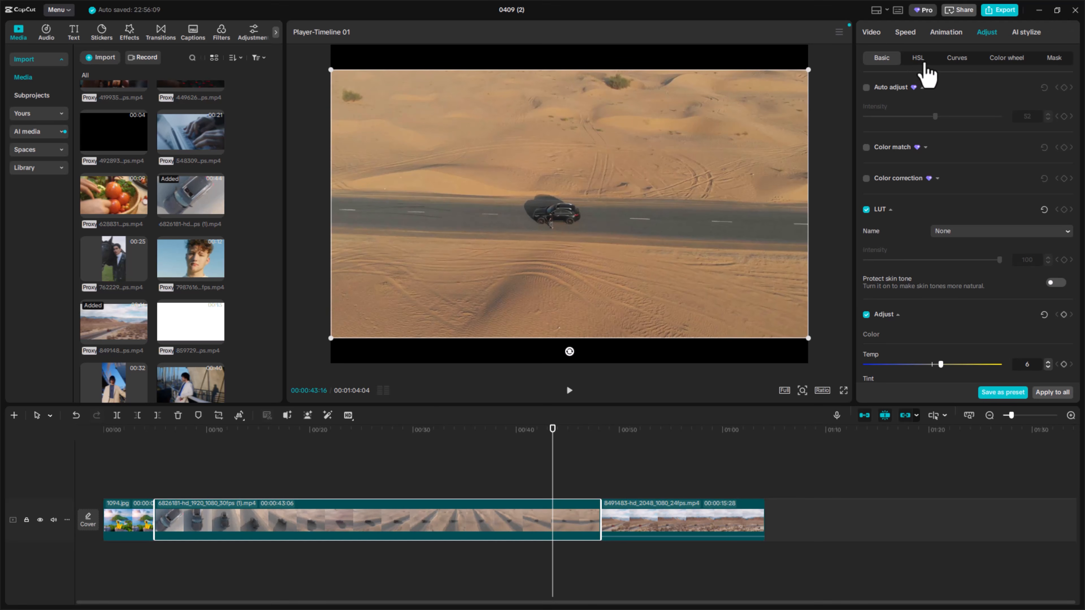
click(918, 58)
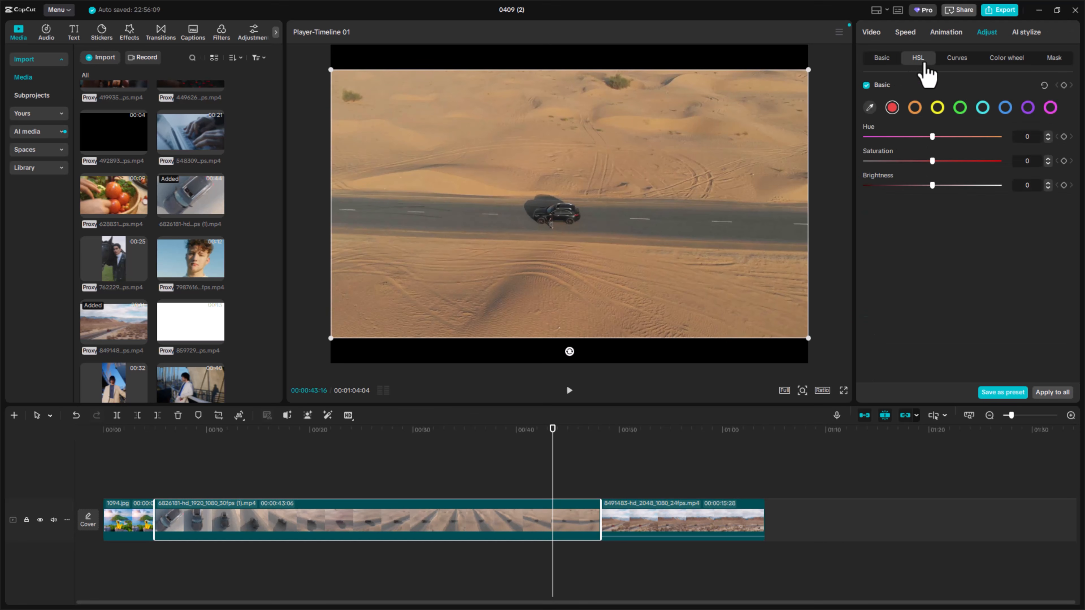
click(132, 443)
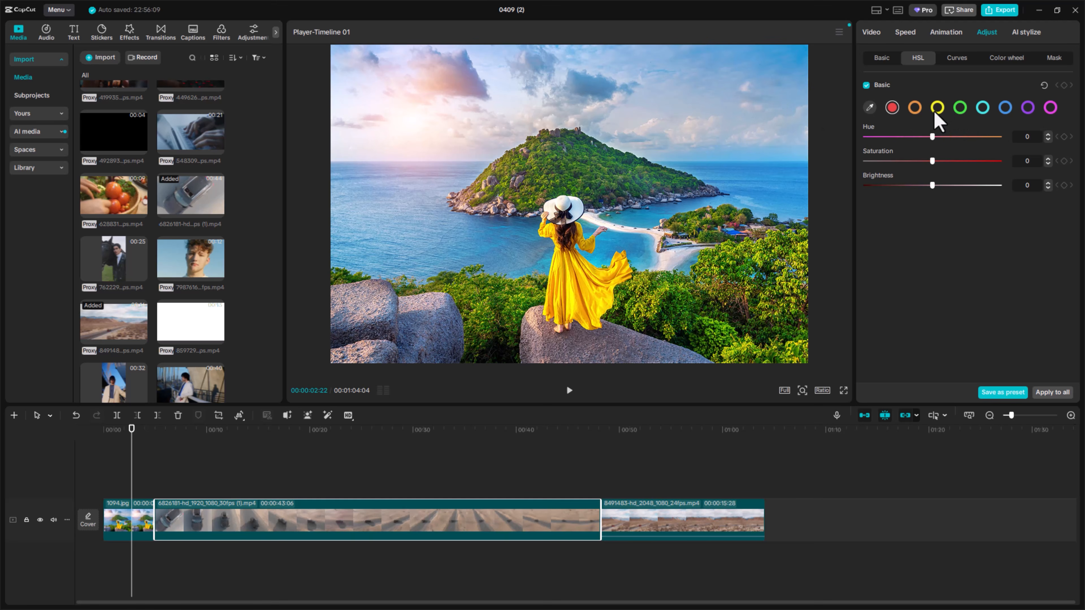
click(960, 109)
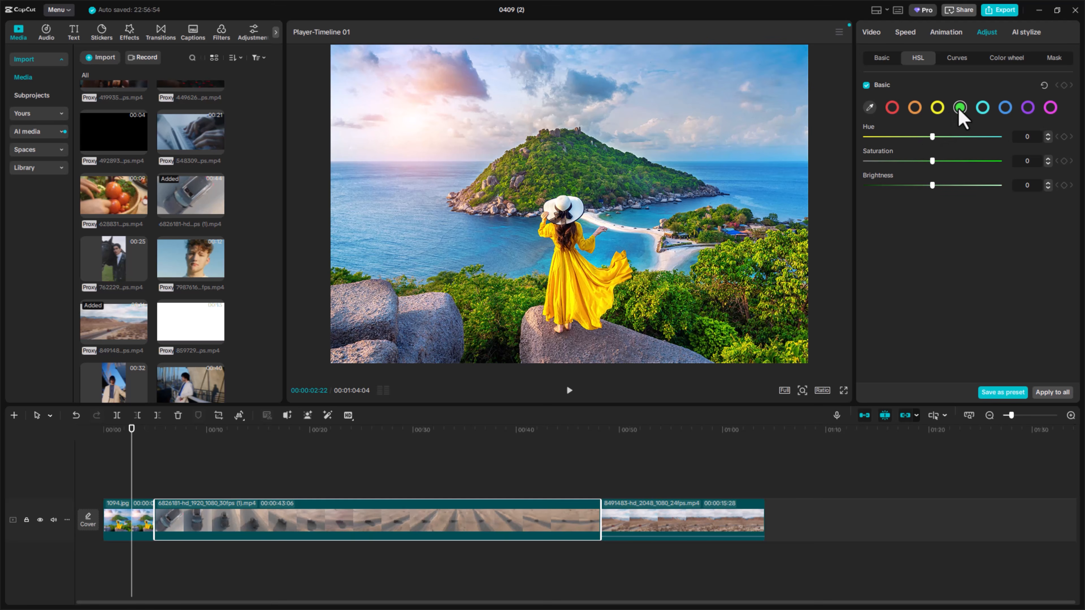
drag(925, 137, 902, 143)
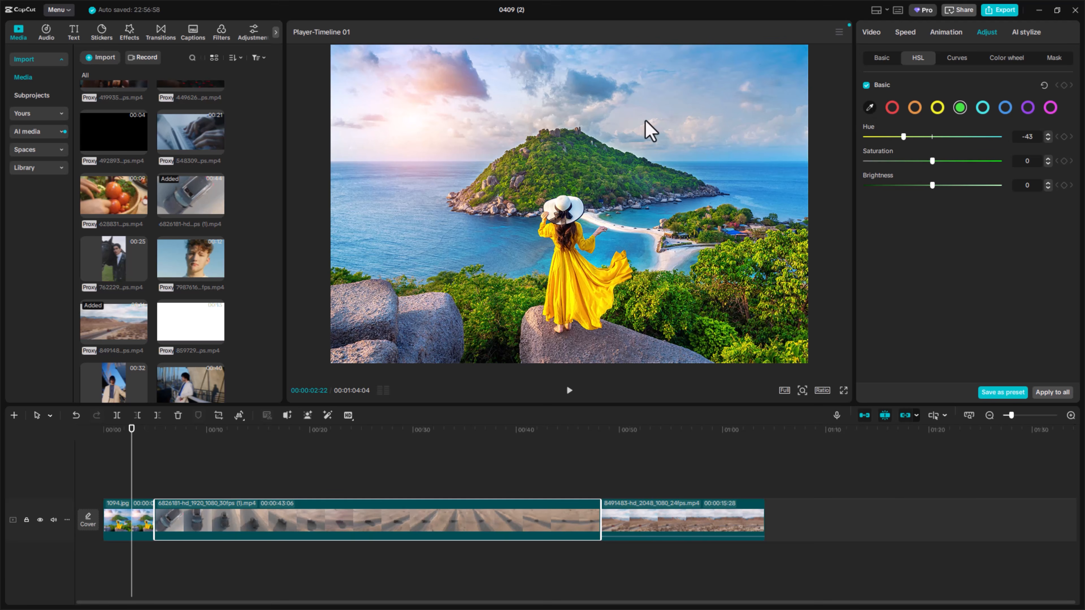
Sample the greenery color in the island image for HSL and set its Hue to -36, Saturation to -14 and Brightness to 16
click(605, 180)
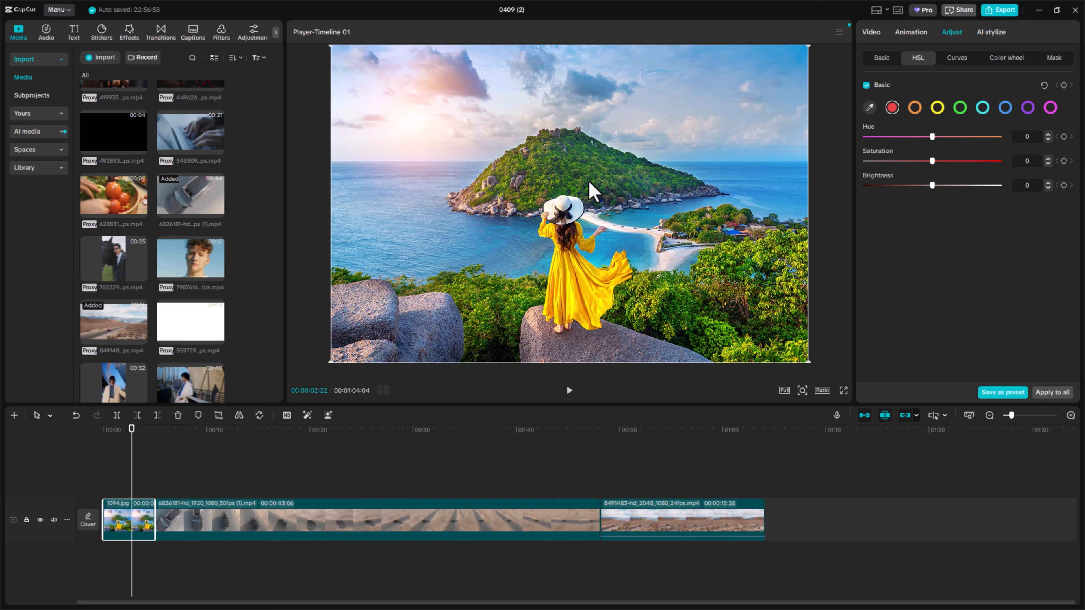
click(870, 108)
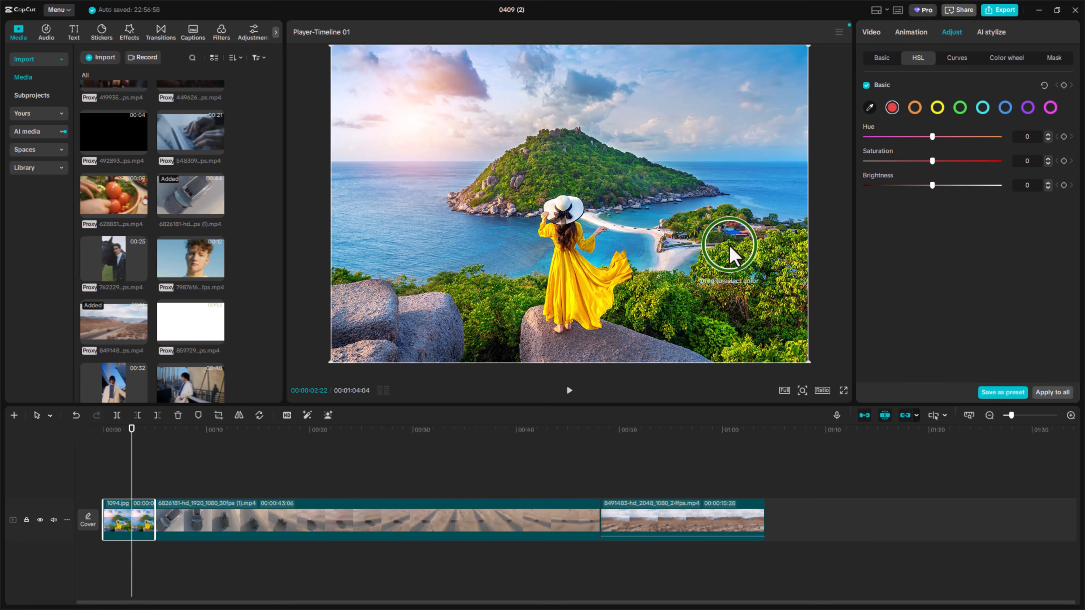
click(731, 253)
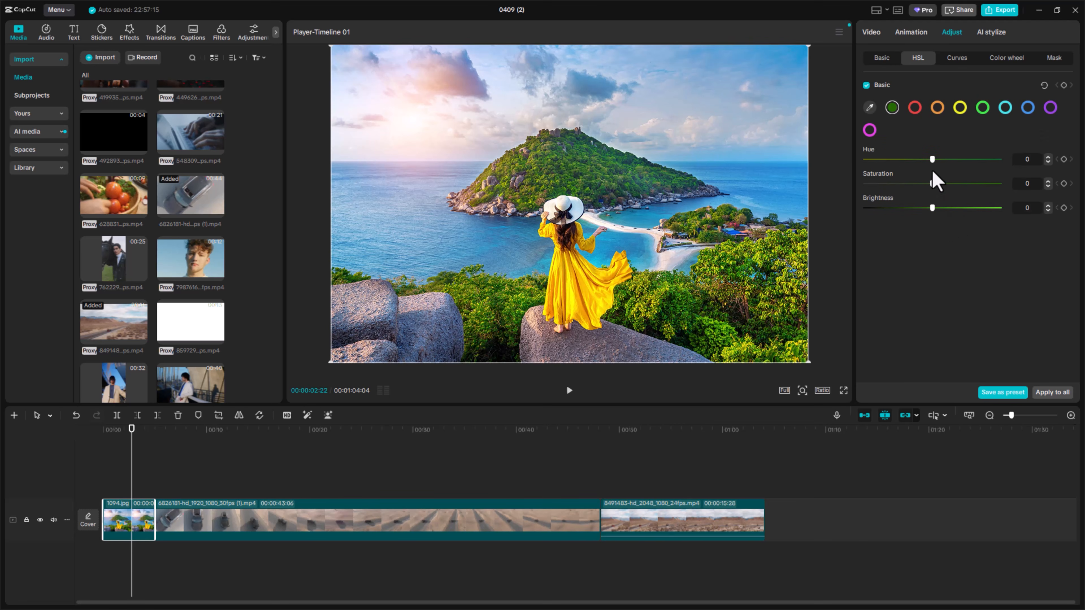
drag(933, 159, 928, 214)
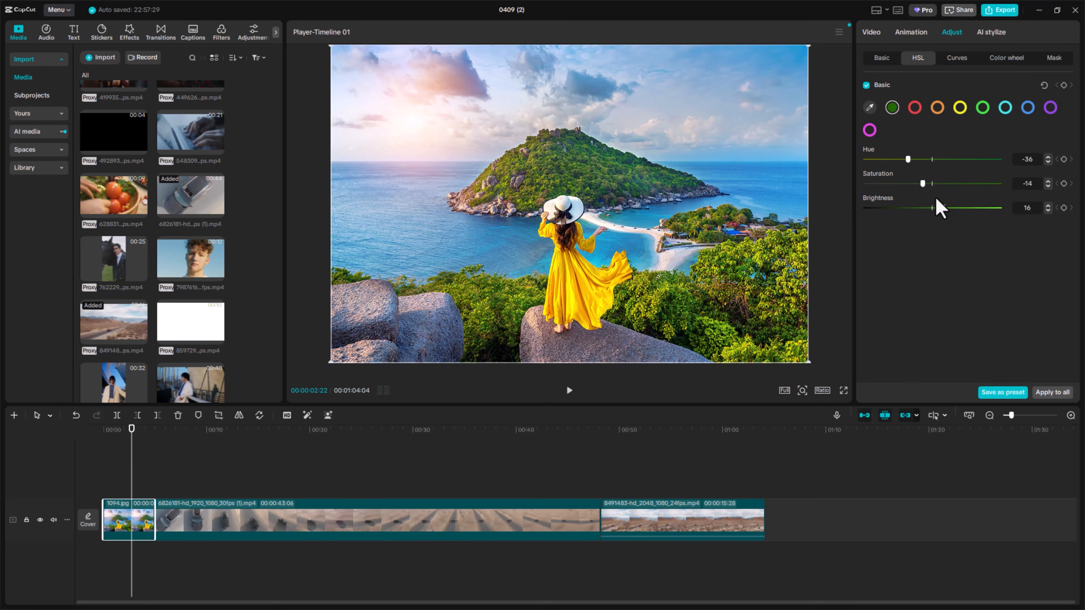
Sample the blue of the island image for HSL and set its Hue to -76 and Saturation to -100
click(870, 107)
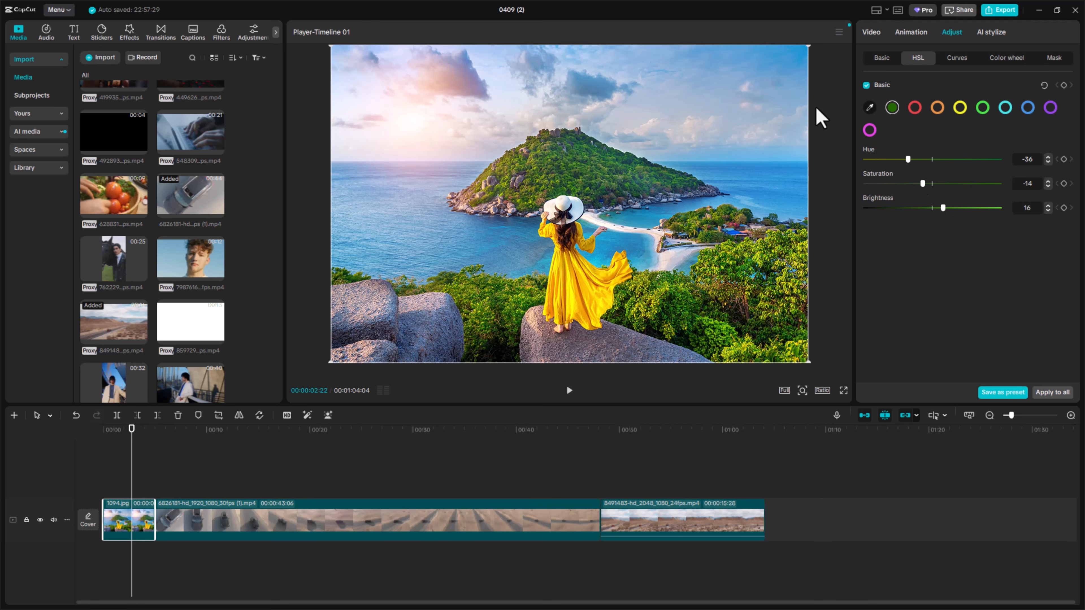
click(776, 177)
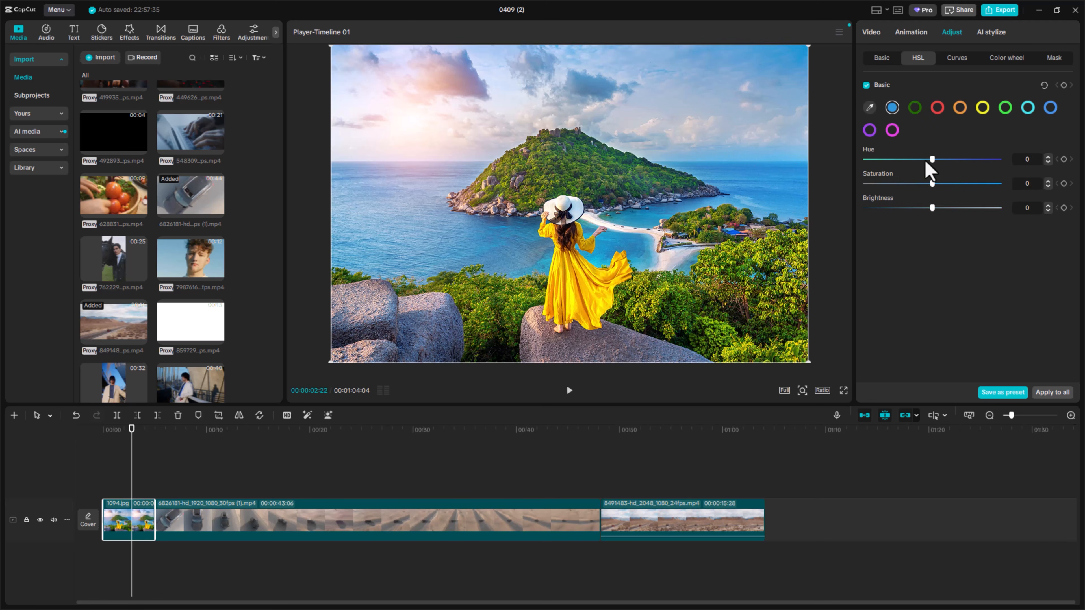
drag(926, 162, 831, 199)
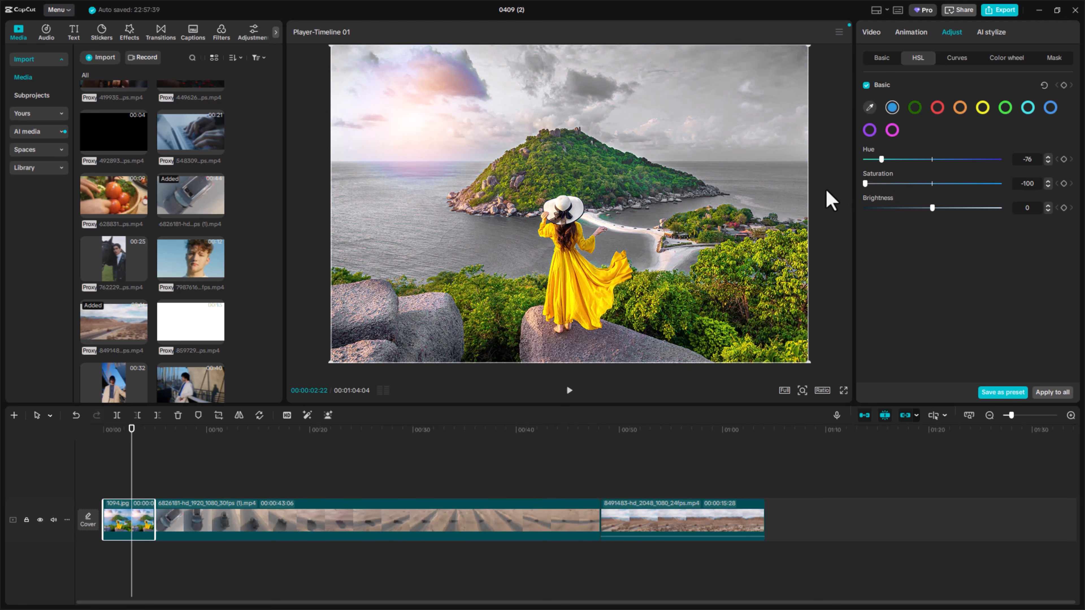
mouse_move(132, 443)
mouse_down()
mouse_move(304, 414)
mouse_move(467, 414)
mouse_move(87, 456)
mouse_move(131, 454)
mouse_up()
Add the tomato basket video to the end of the timeline and move the playhead onto it
drag(119, 207, 806, 531)
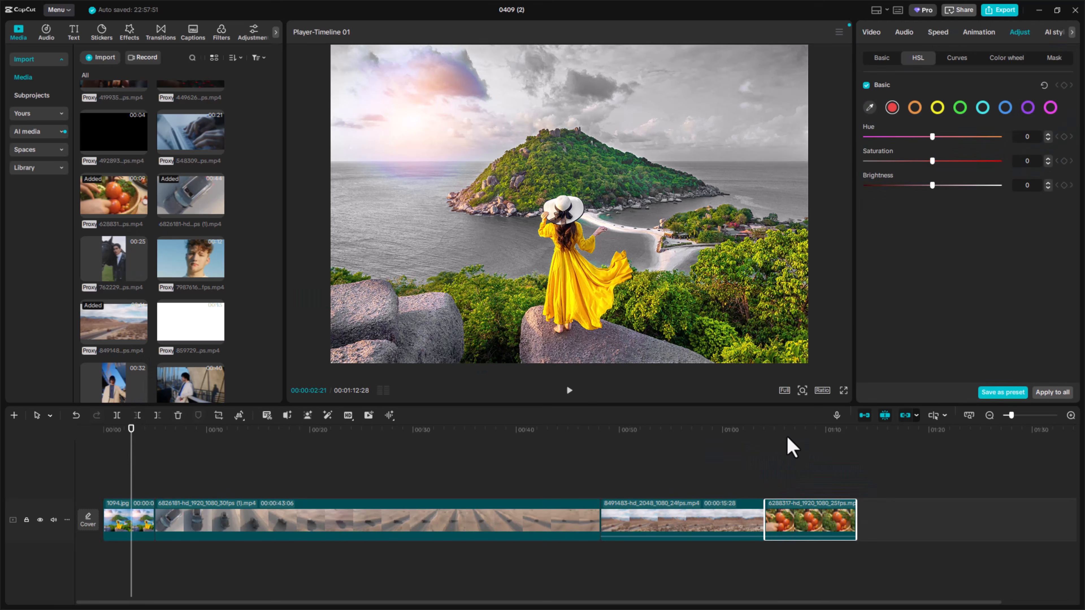
click(794, 435)
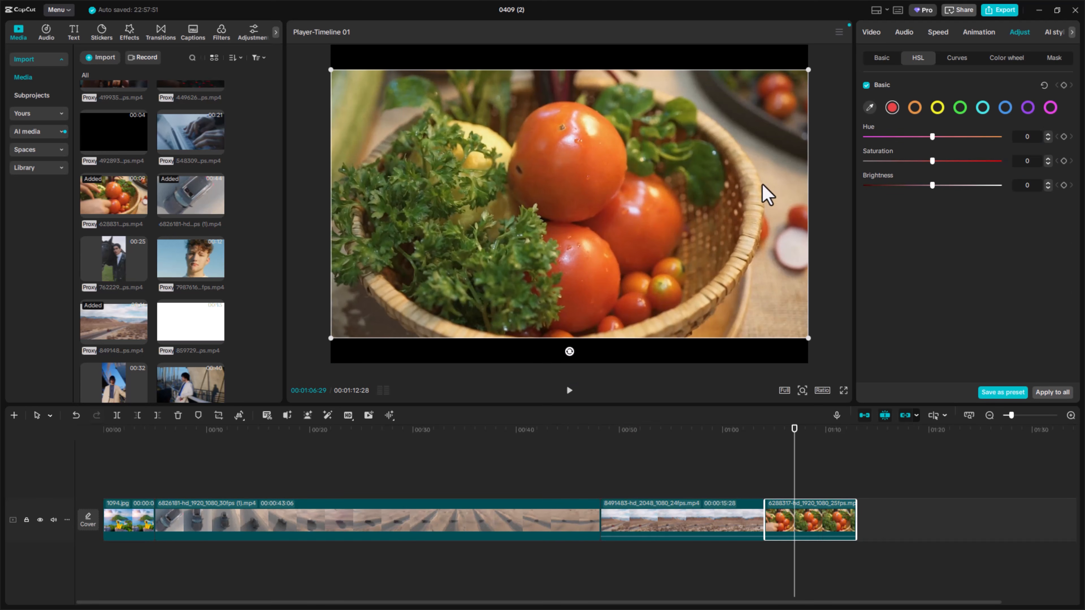
Sample the parsley's green in the tomato clip for HSL and set its Saturation to 97
click(870, 109)
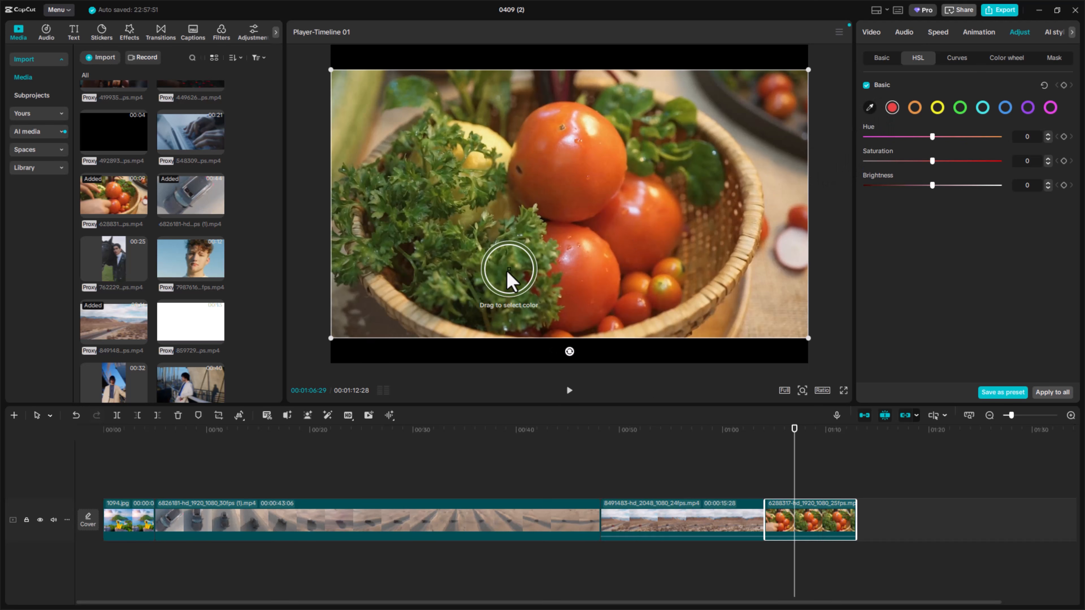
click(504, 268)
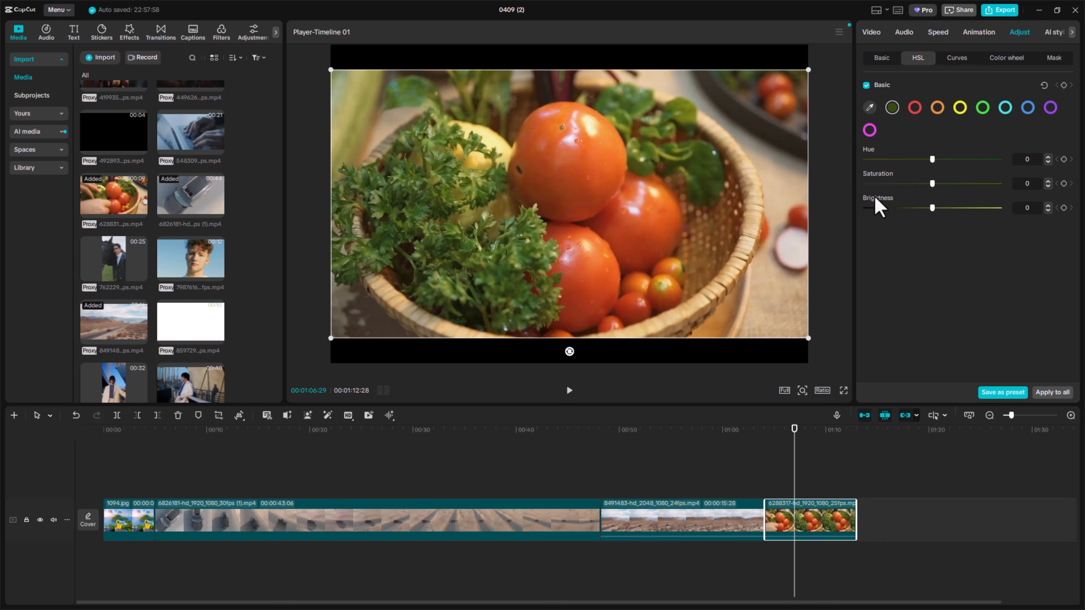
drag(933, 183, 998, 191)
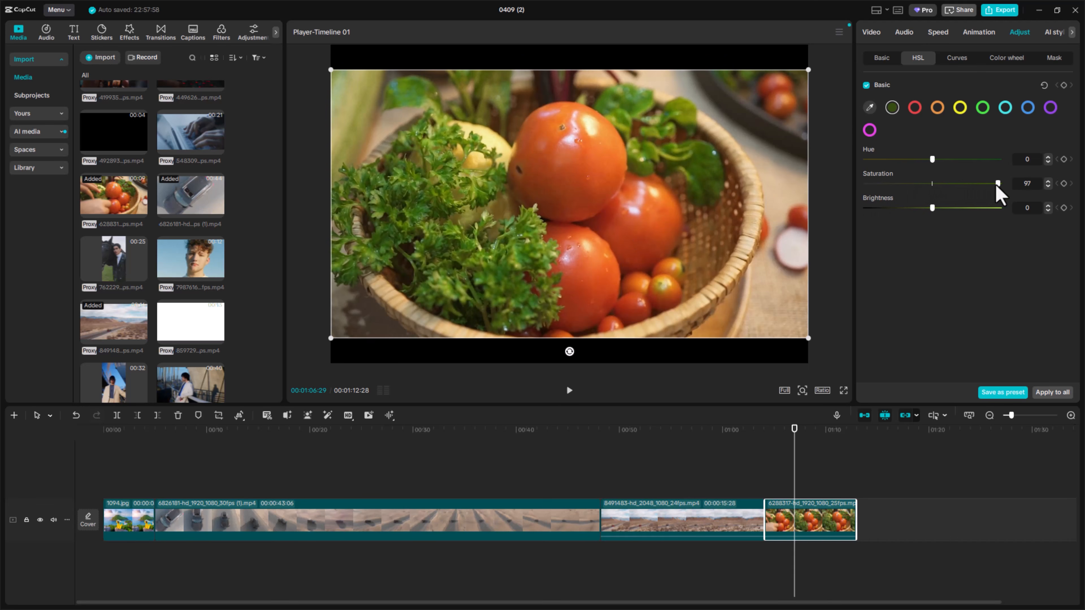
Try a Saturation of -100 on the tomatoes' sampled orange, preview it, and reset the clip's HSL adjustments
click(871, 108)
click(645, 223)
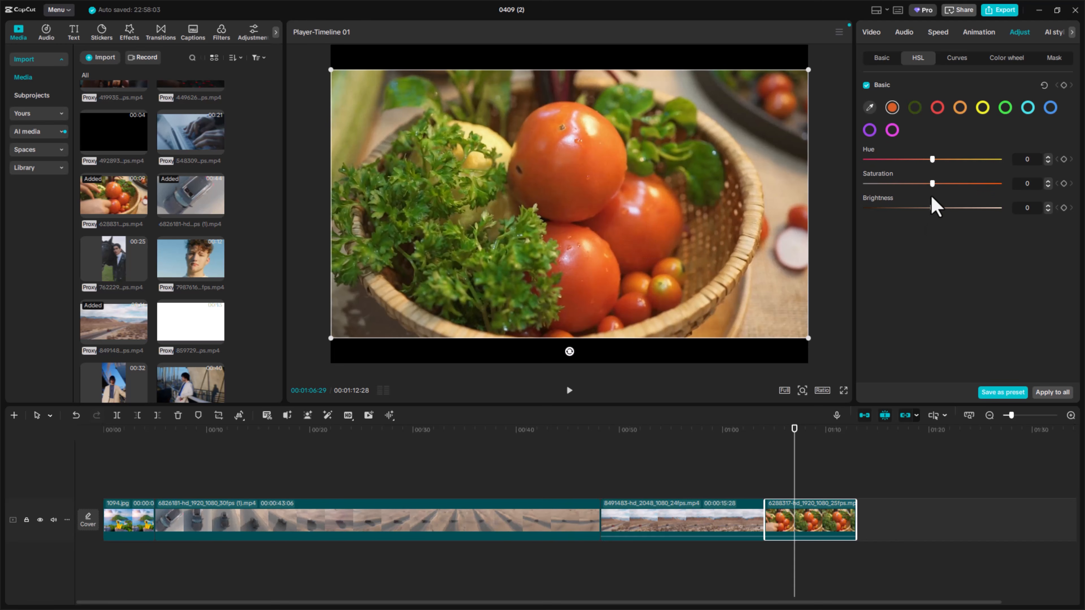
drag(932, 184, 839, 185)
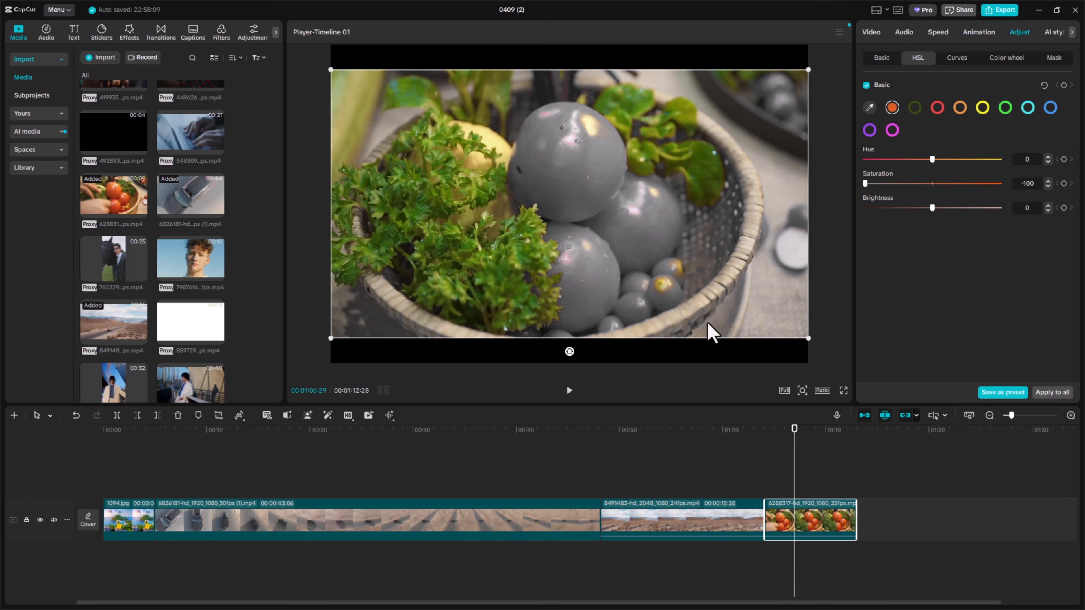
drag(794, 429, 819, 440)
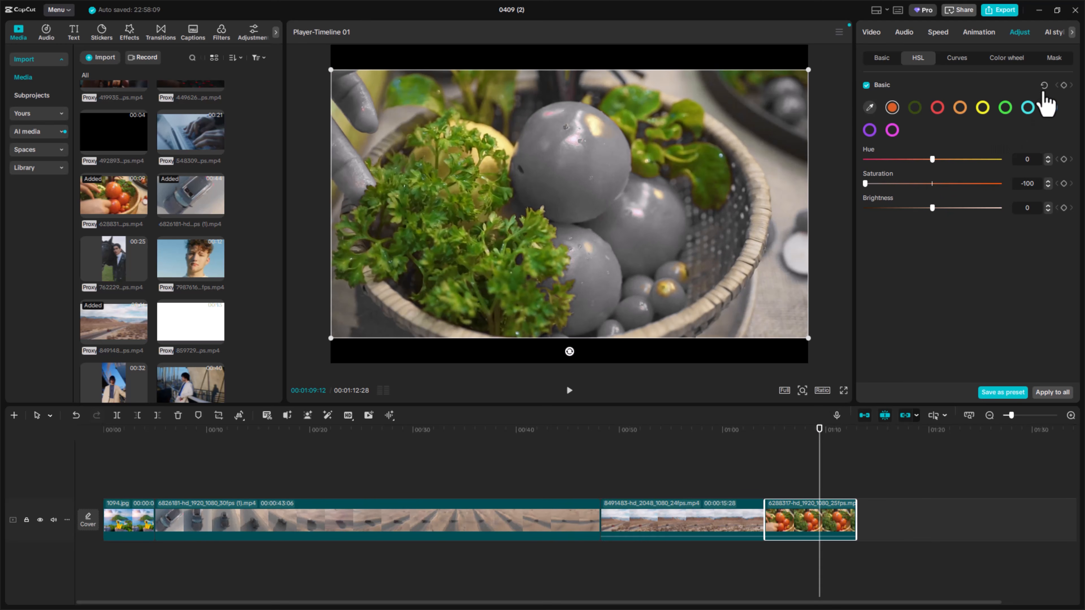
click(1045, 87)
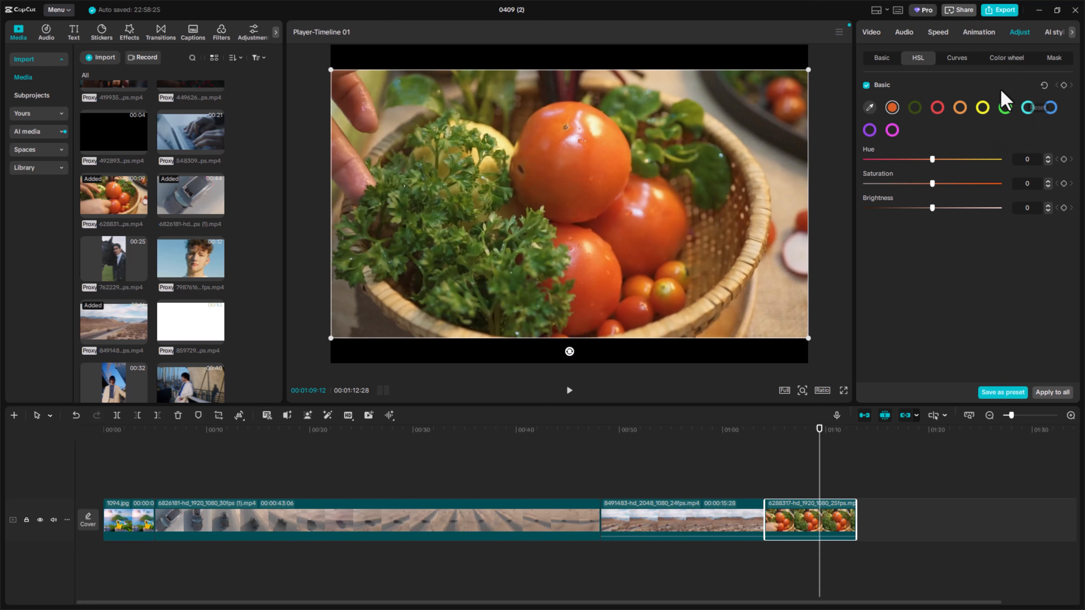
With the tomato clip selected, move the playhead onto the desert road clip and bend the Luma curve with a shifted black point and added points
click(957, 60)
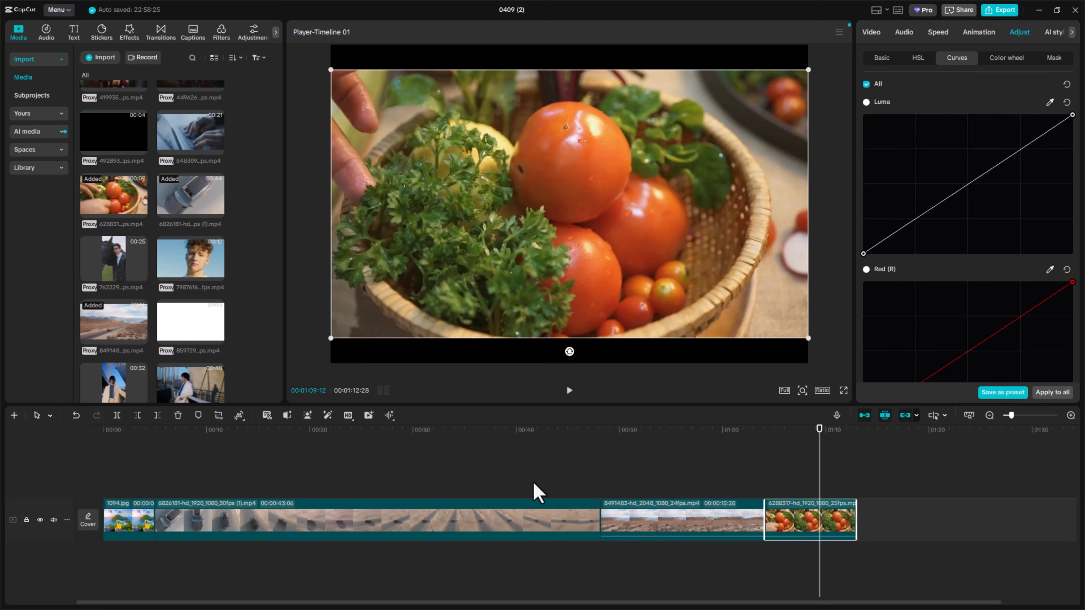
click(499, 445)
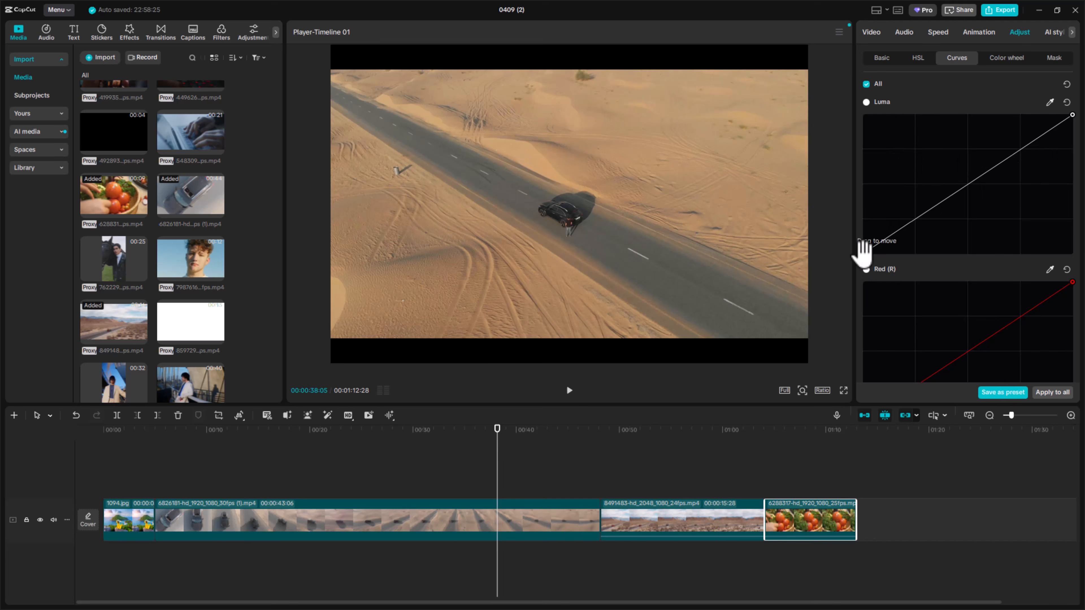
mouse_move(864, 252)
mouse_down()
mouse_move(879, 266)
mouse_move(878, 255)
mouse_up()
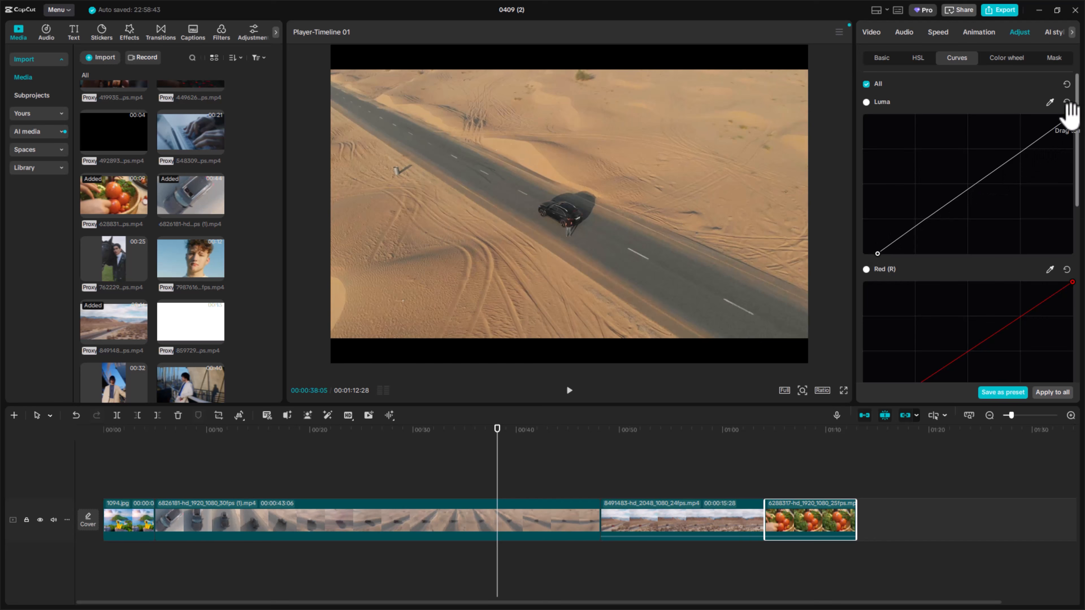
drag(1072, 114, 1073, 116)
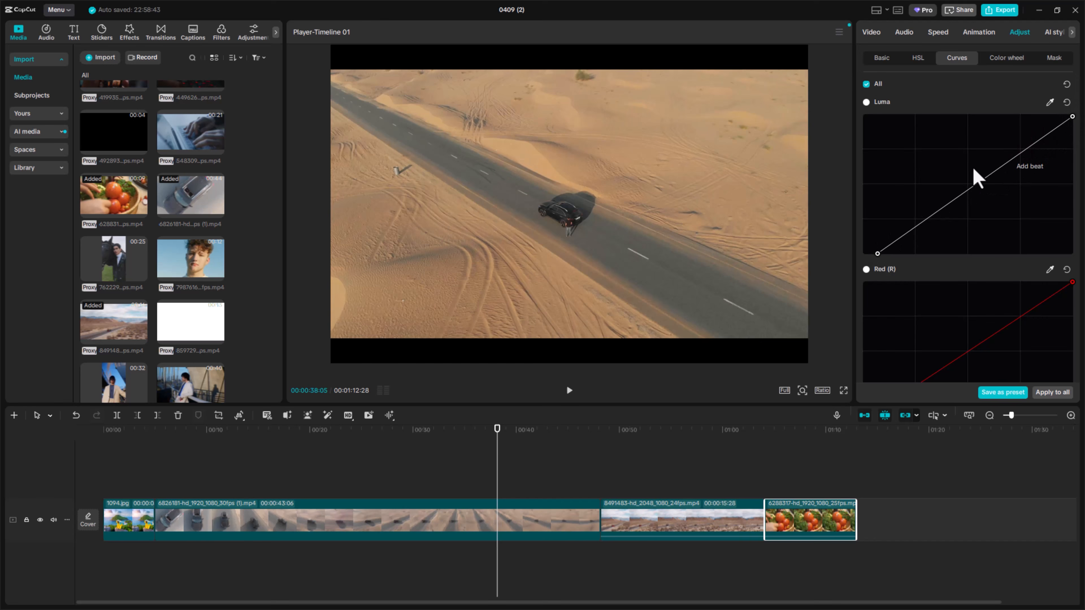
click(935, 214)
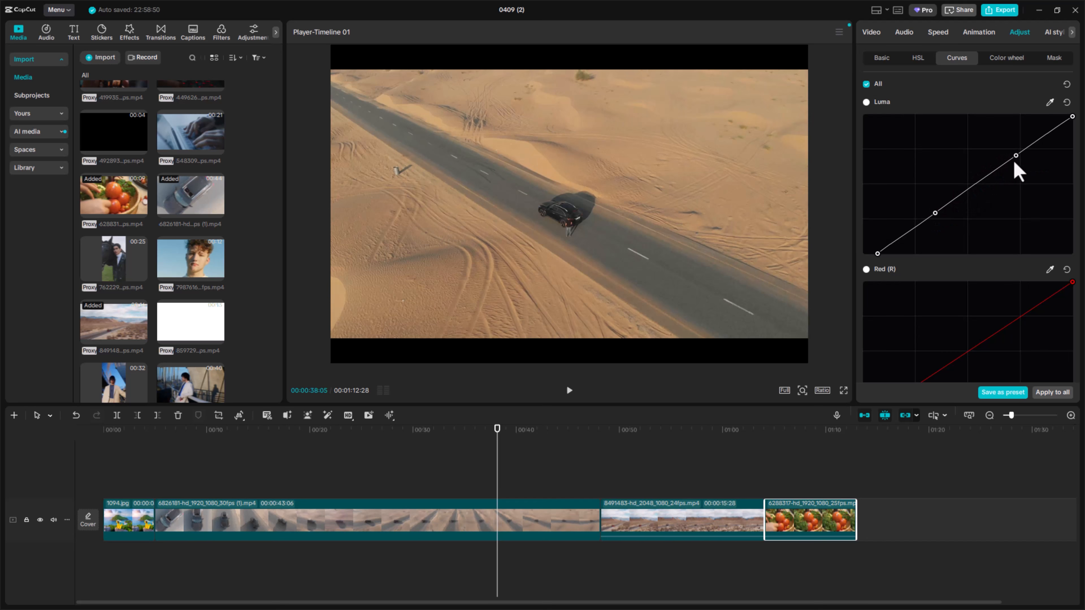
drag(1013, 151, 1019, 158)
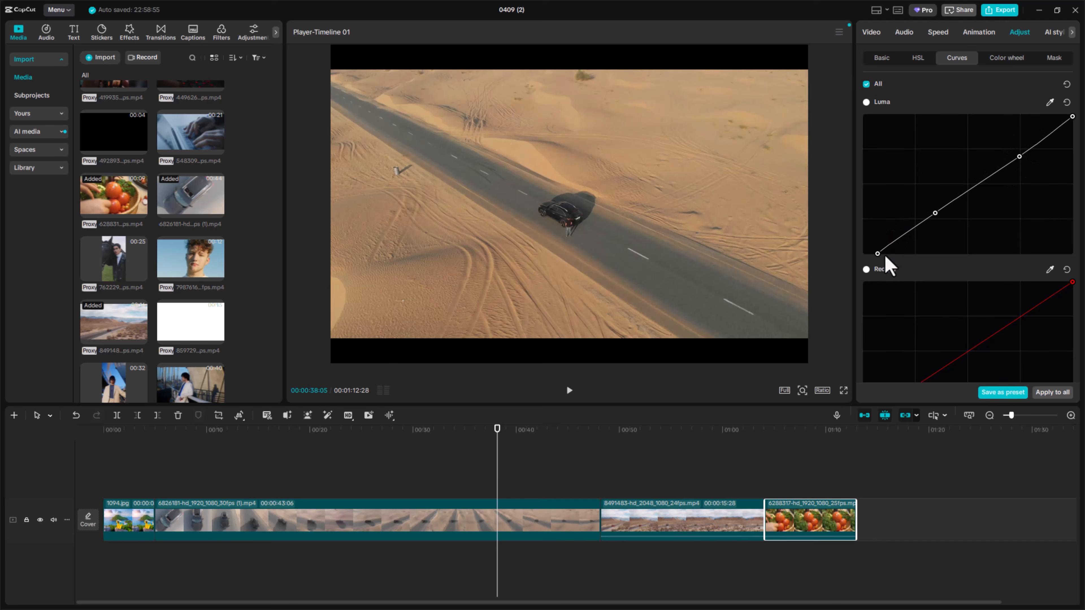
drag(877, 253, 921, 236)
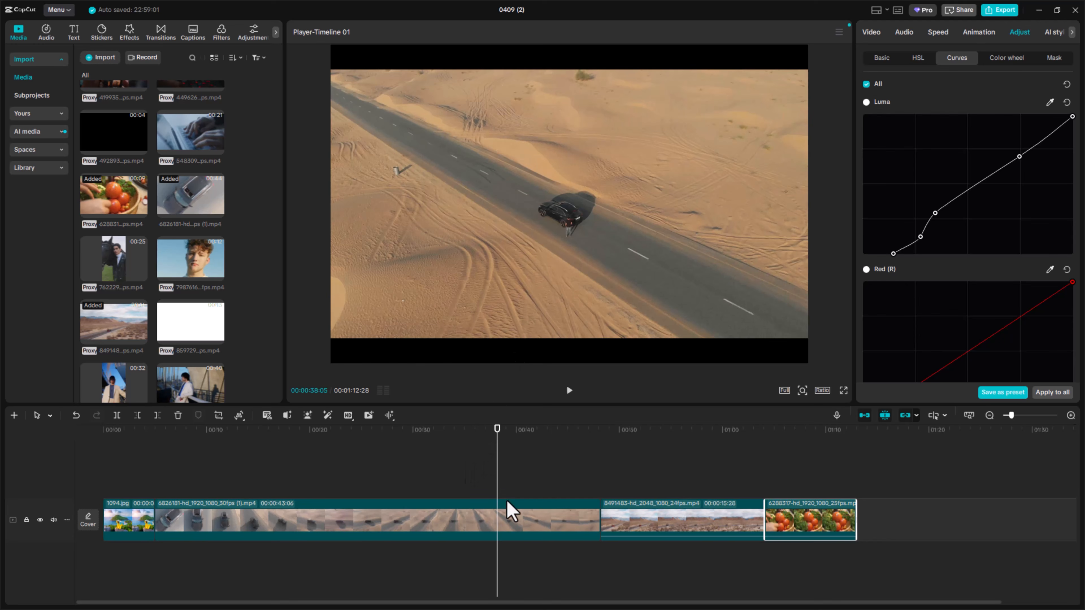
Shape the desert road clip's Luma curve into a gentle S with a lowered shadow point and a slightly raised highlight point
click(517, 521)
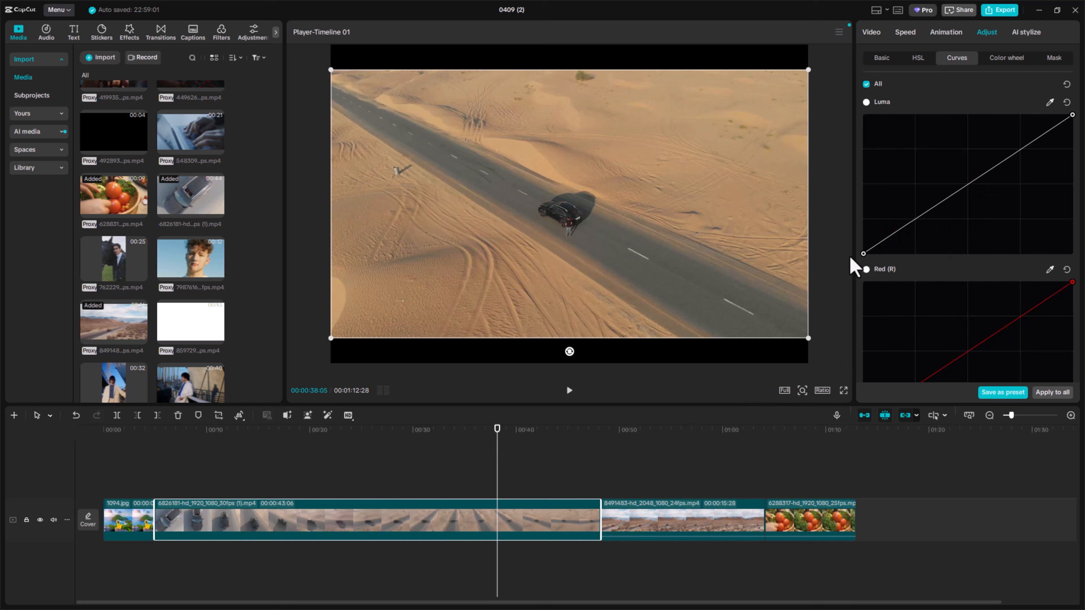
drag(863, 253, 880, 254)
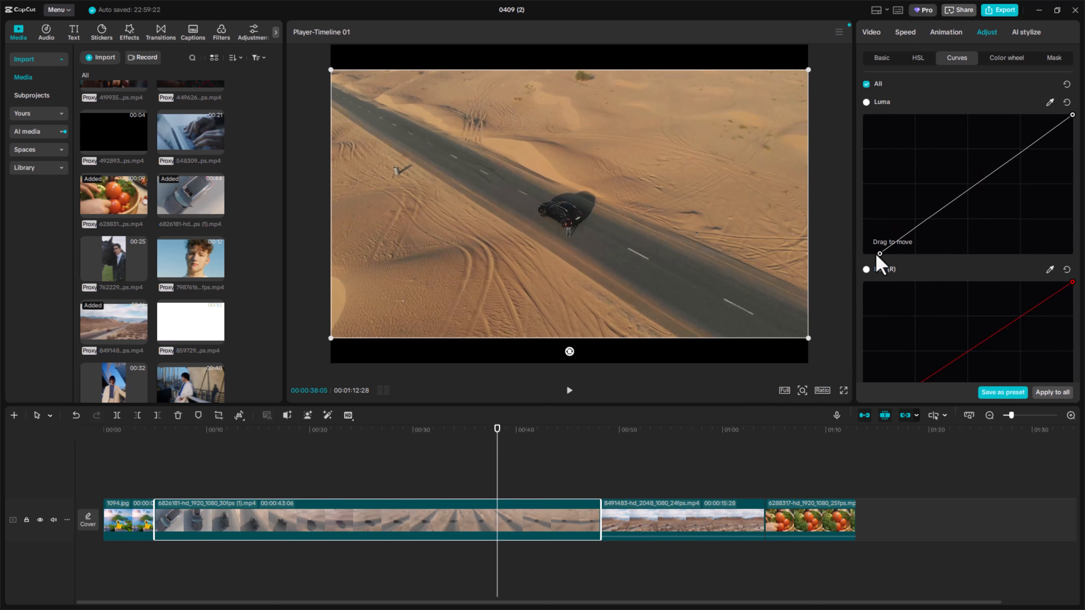
click(1040, 138)
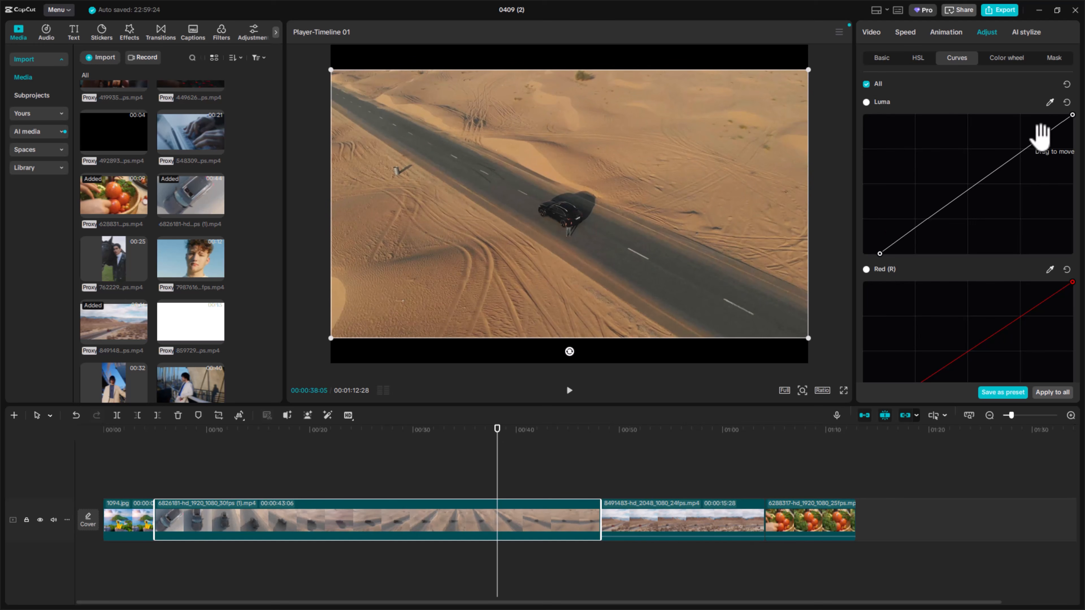
click(1000, 167)
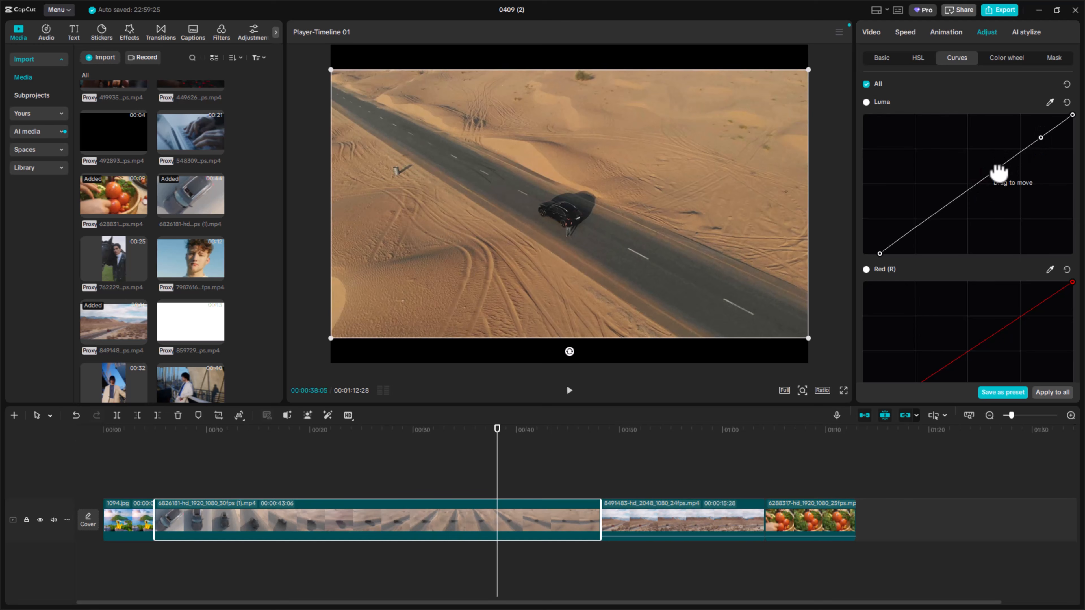
drag(1000, 167, 943, 225)
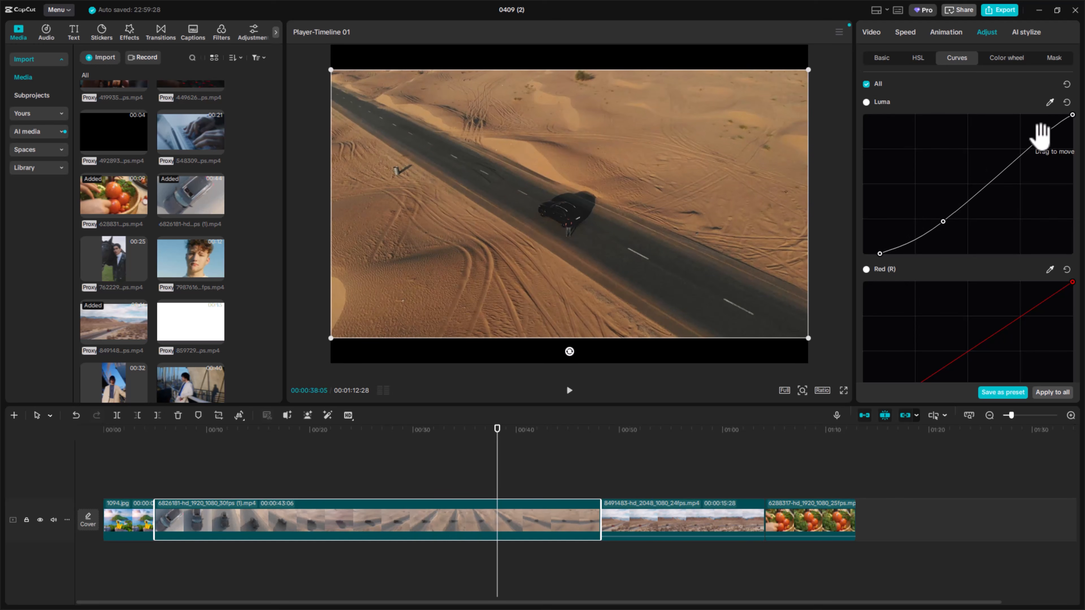
drag(1041, 138, 1026, 137)
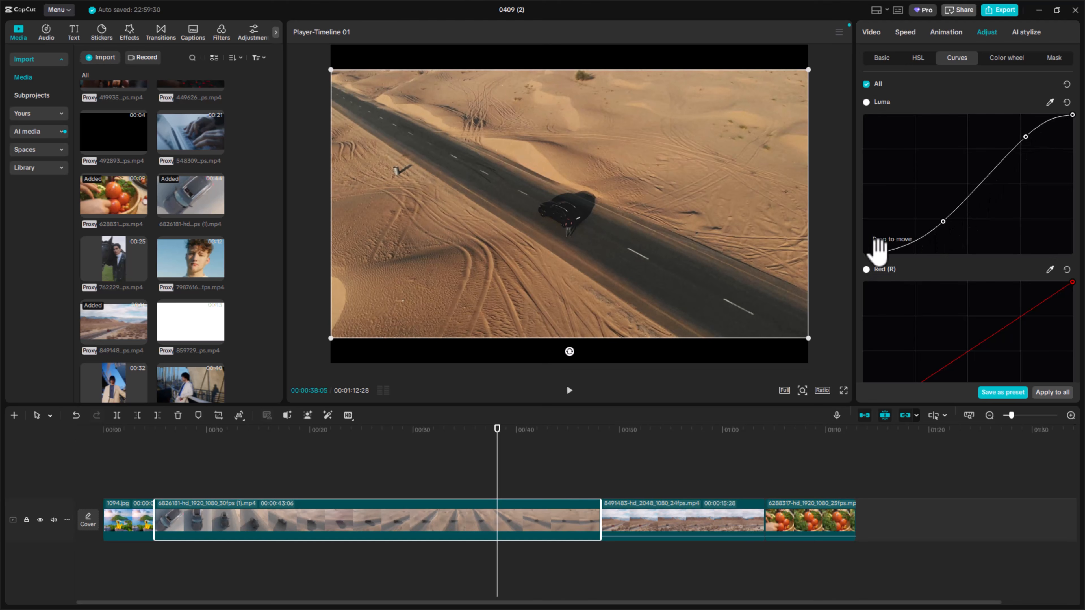
drag(879, 253, 863, 254)
drag(944, 222, 937, 222)
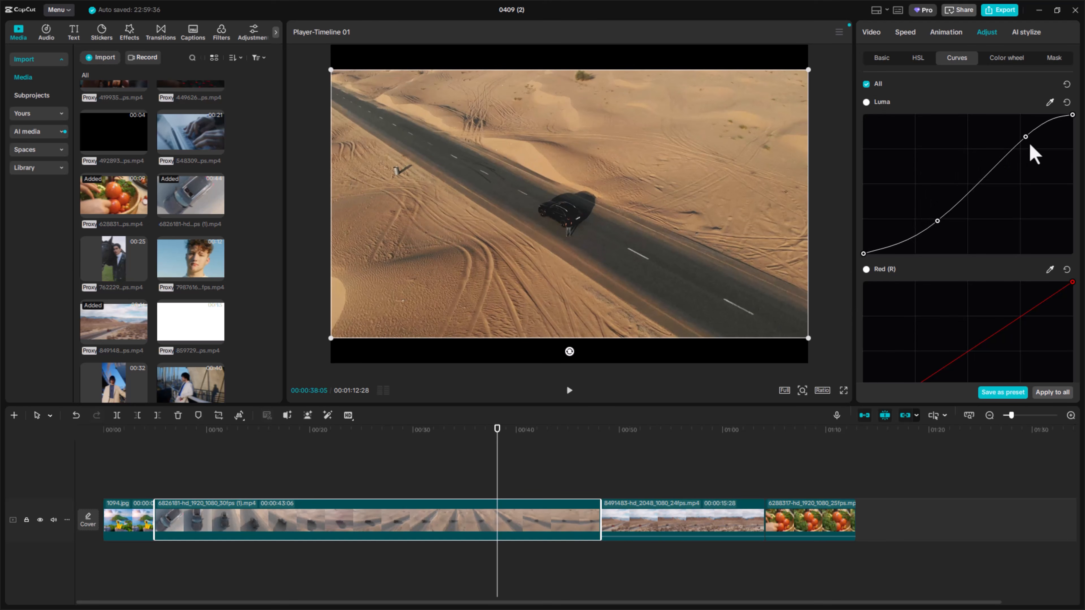
drag(1026, 138, 1011, 168)
Add a slightly lowered midpoint to the Red curve, and a highlight point and a shadow point to the Green curve
scroll(994, 224, down, 2)
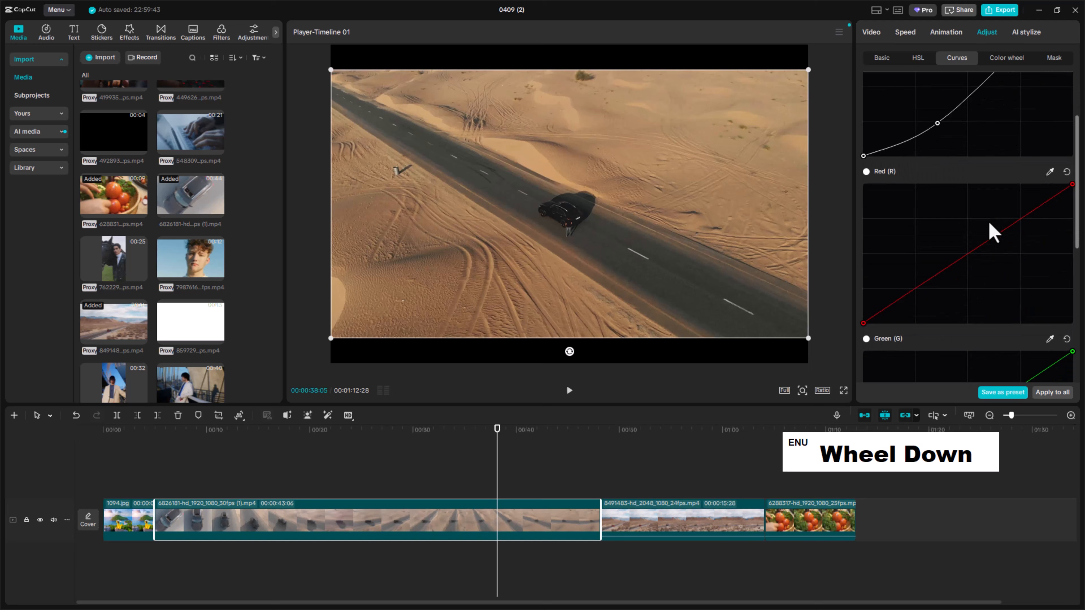
click(965, 255)
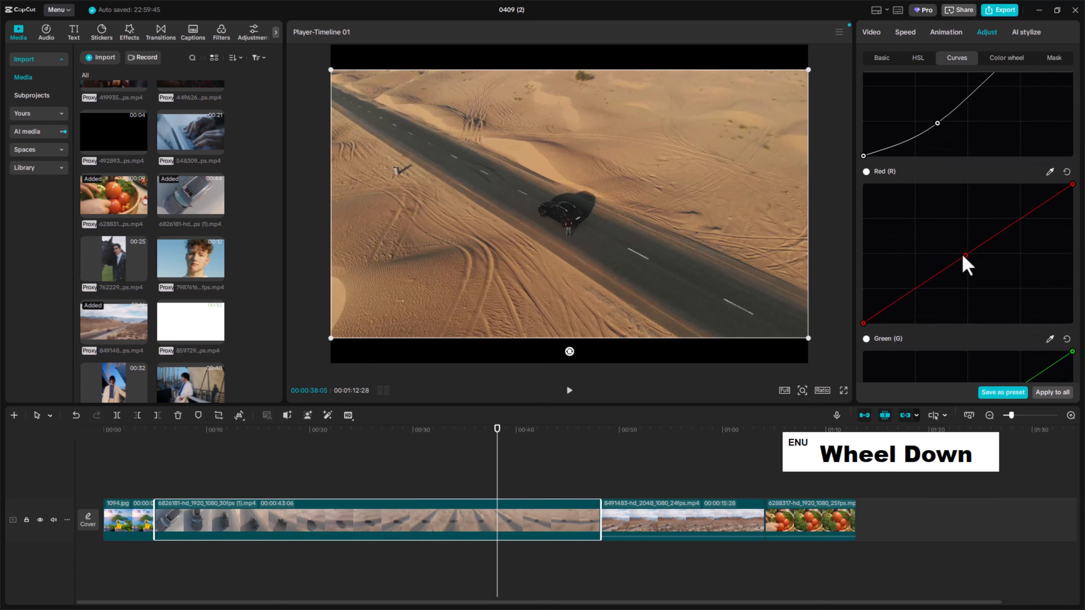
drag(966, 255, 964, 257)
scroll(1005, 267, down, 4)
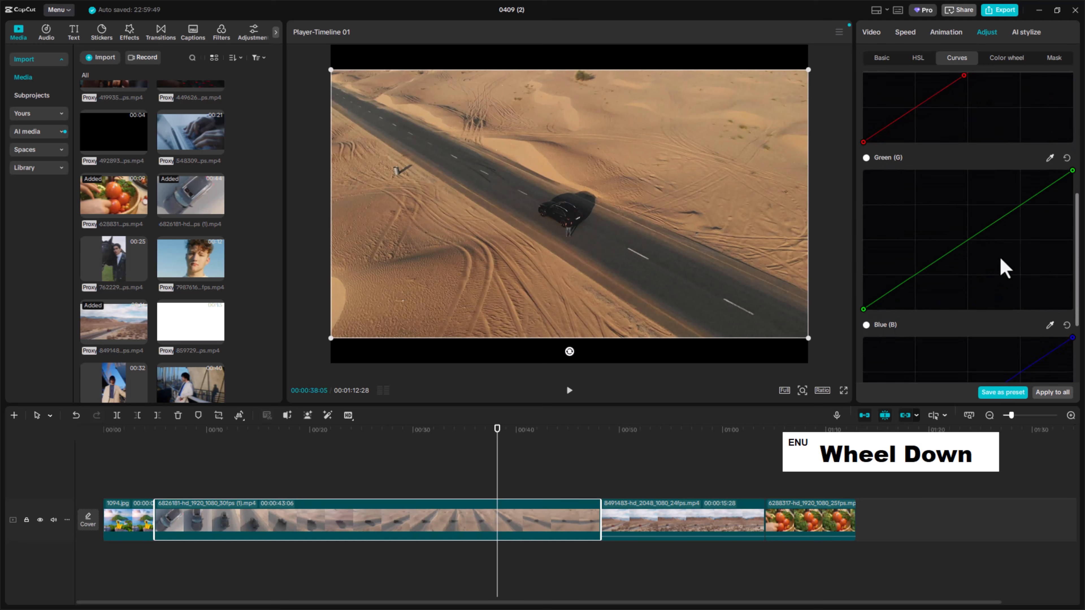
click(1021, 204)
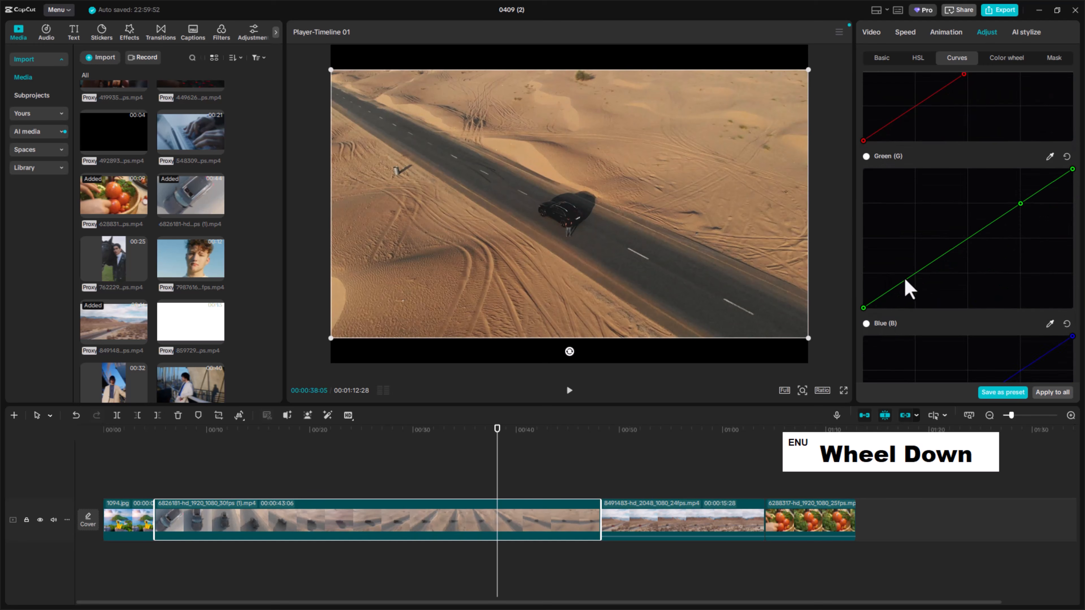
drag(911, 274, 913, 279)
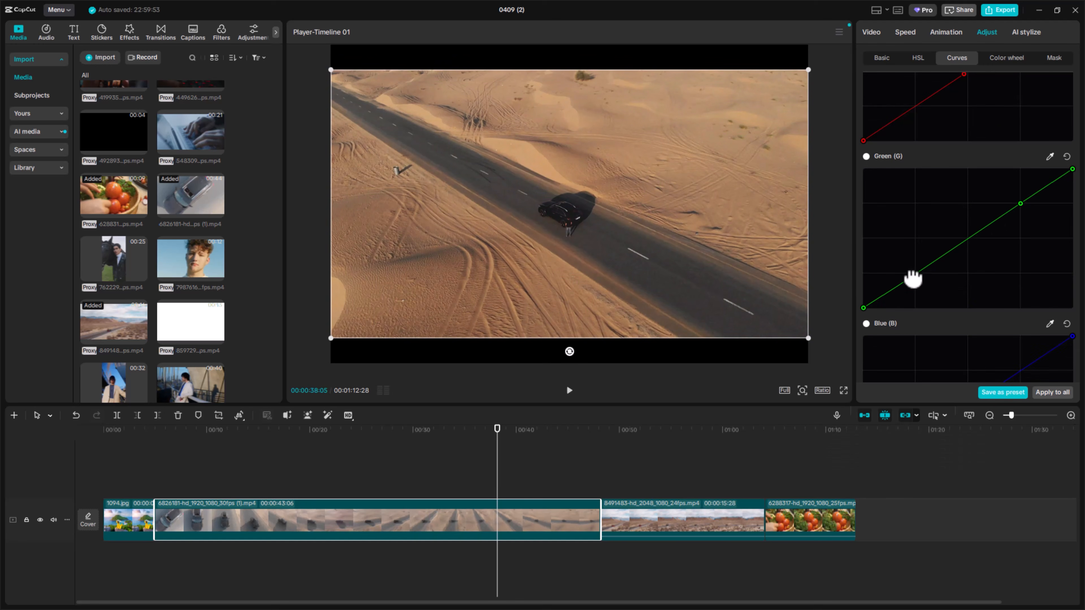
Add a highlight point and a slightly lowered shadow point to the Blue curve, and move the playhead to 00:00:29:09
scroll(993, 278, down, 3)
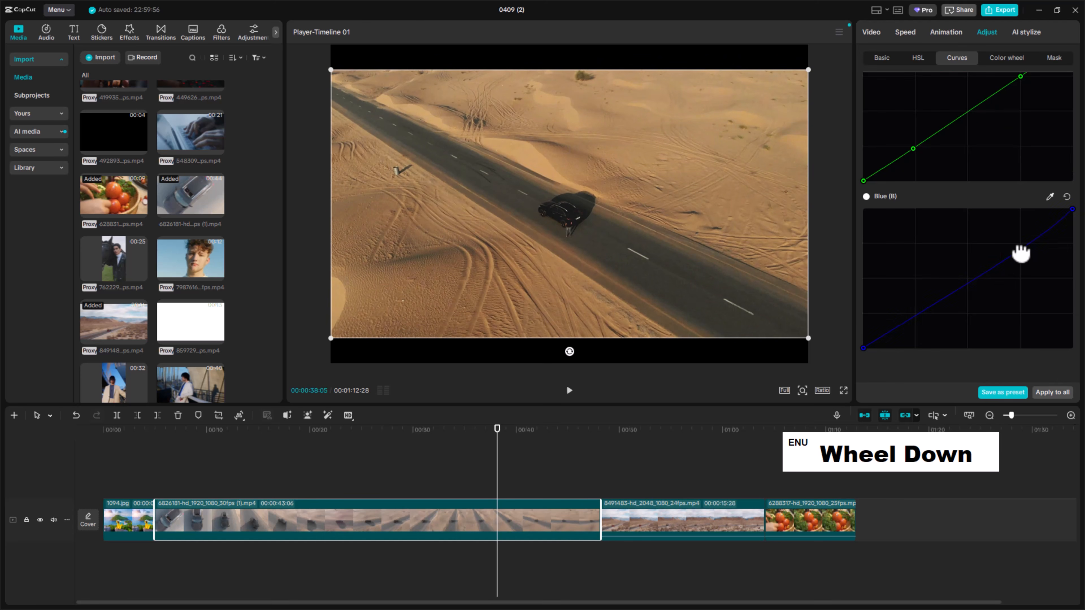
click(1018, 249)
drag(439, 431, 406, 453)
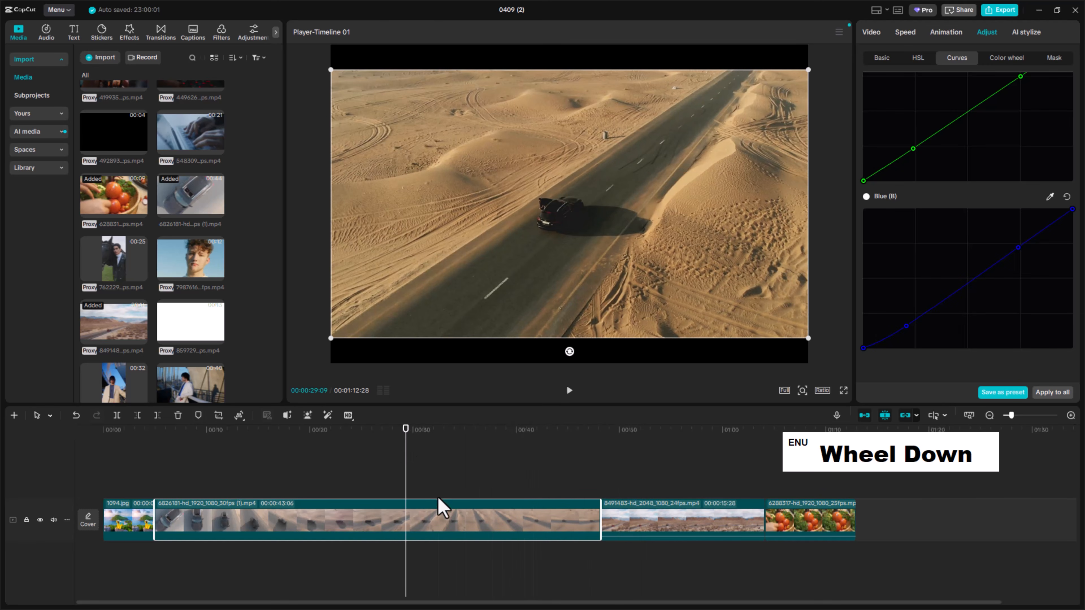
right_click(429, 534)
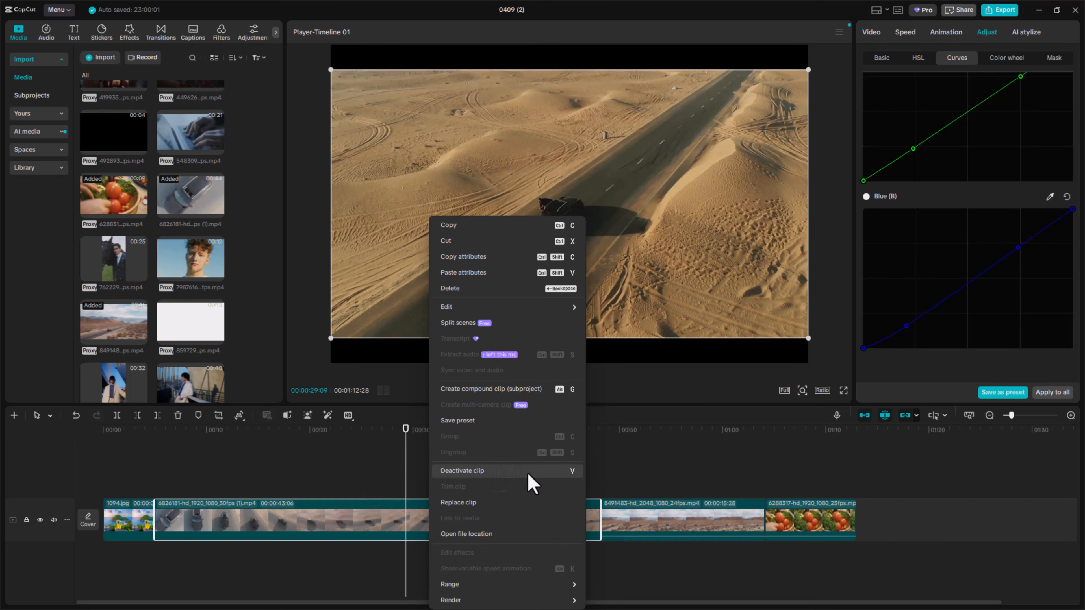
double_click(380, 532)
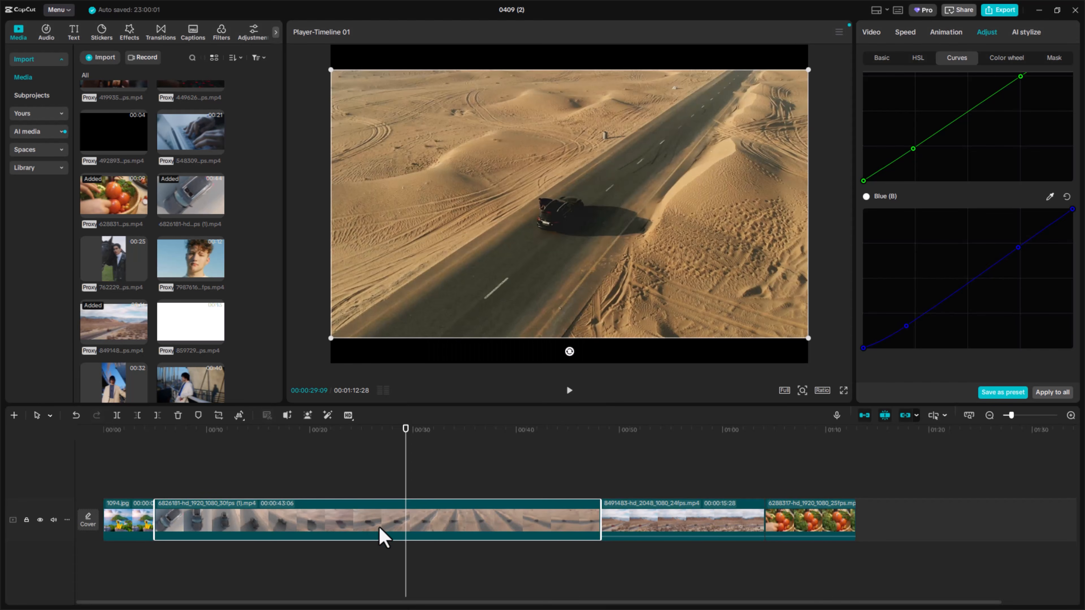
right_click(449, 532)
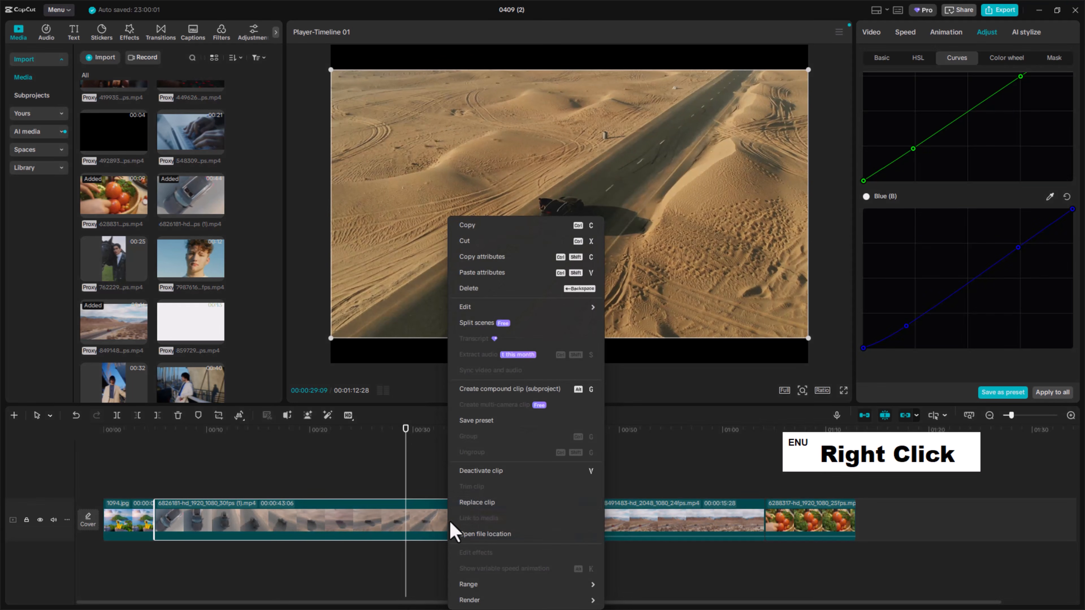
click(525, 505)
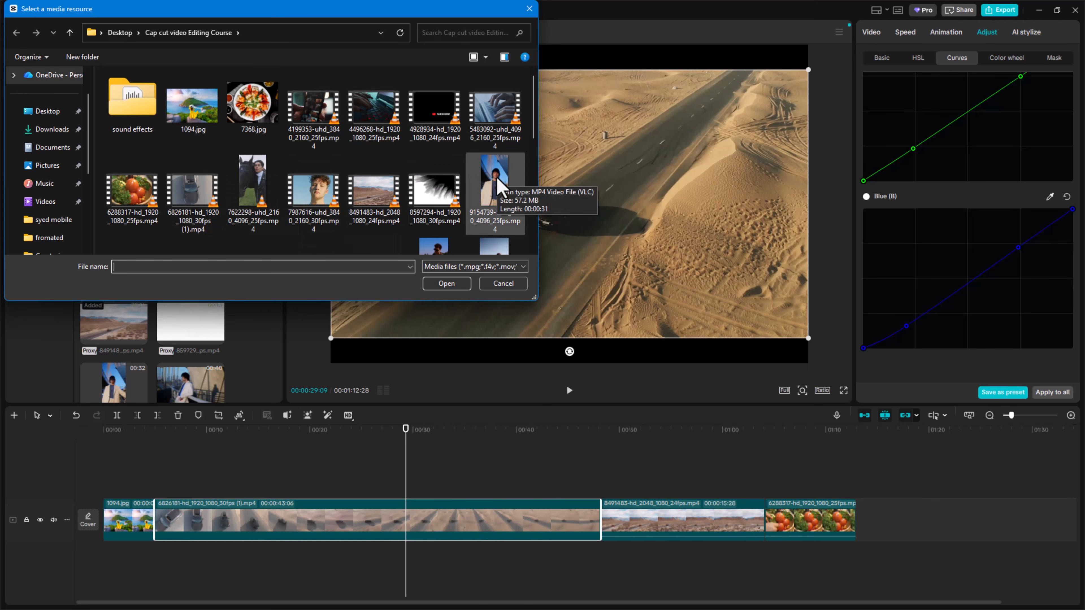
scroll(351, 175, down, 1)
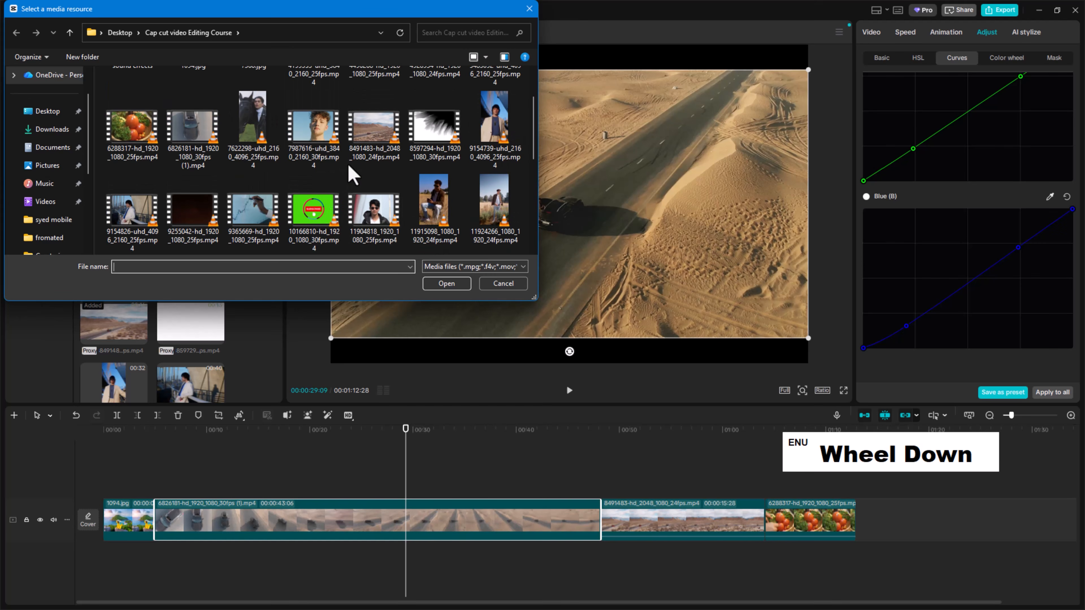
double_click(257, 223)
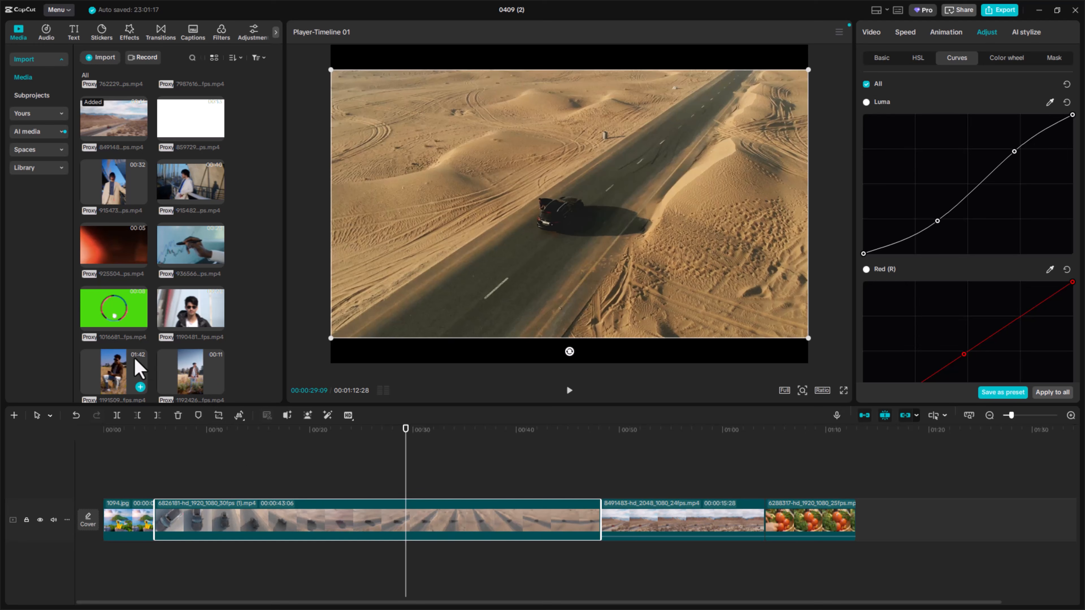
Choose 11915098_1080_1920_24fps.mp4 as the replacement for the desert road clip
right_click(414, 518)
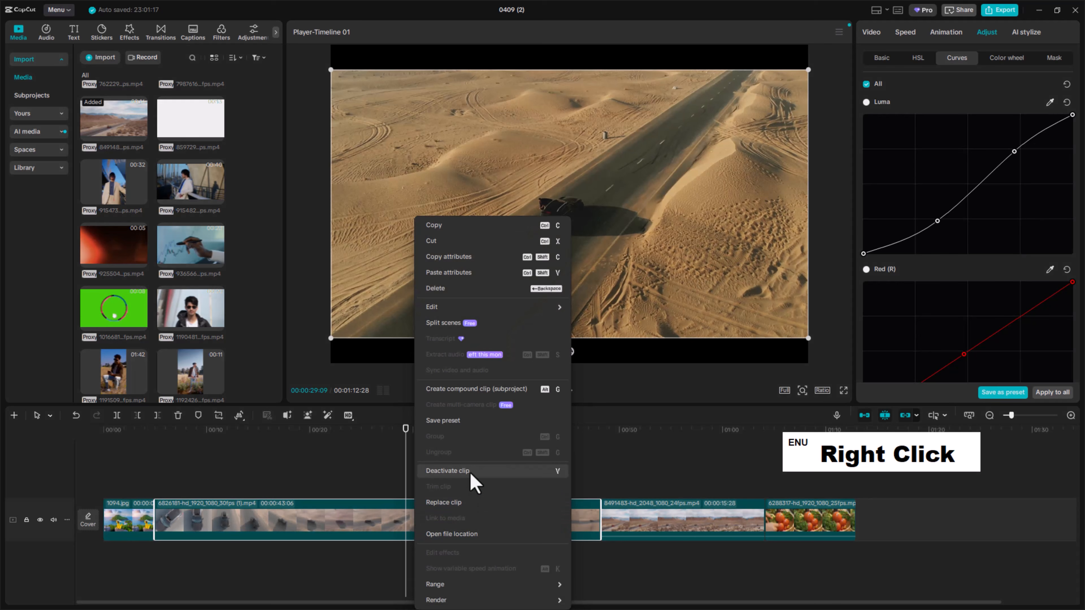
click(470, 503)
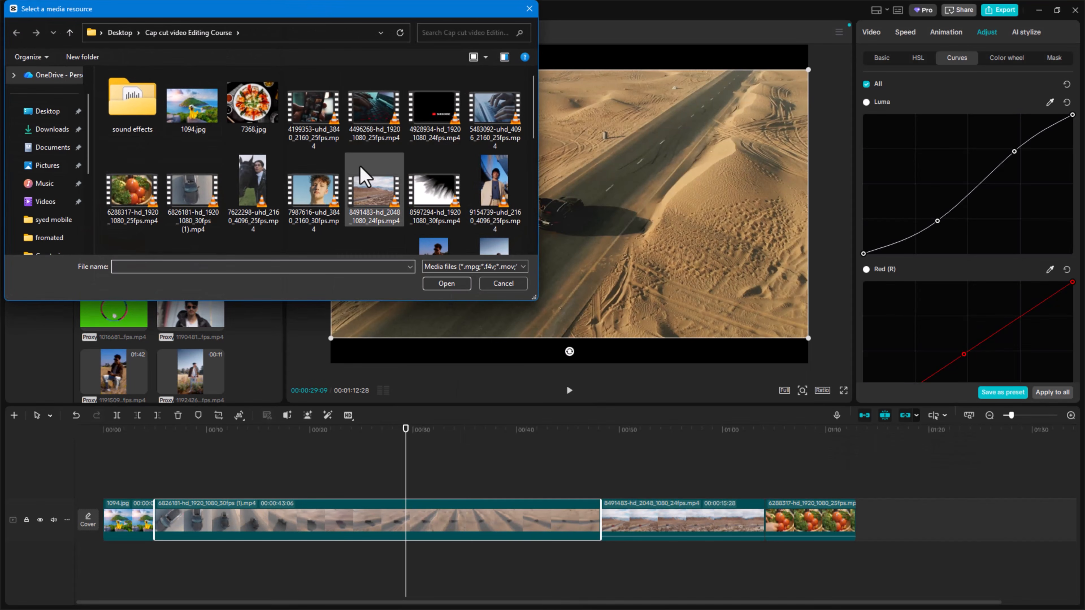
scroll(383, 233, down, 3)
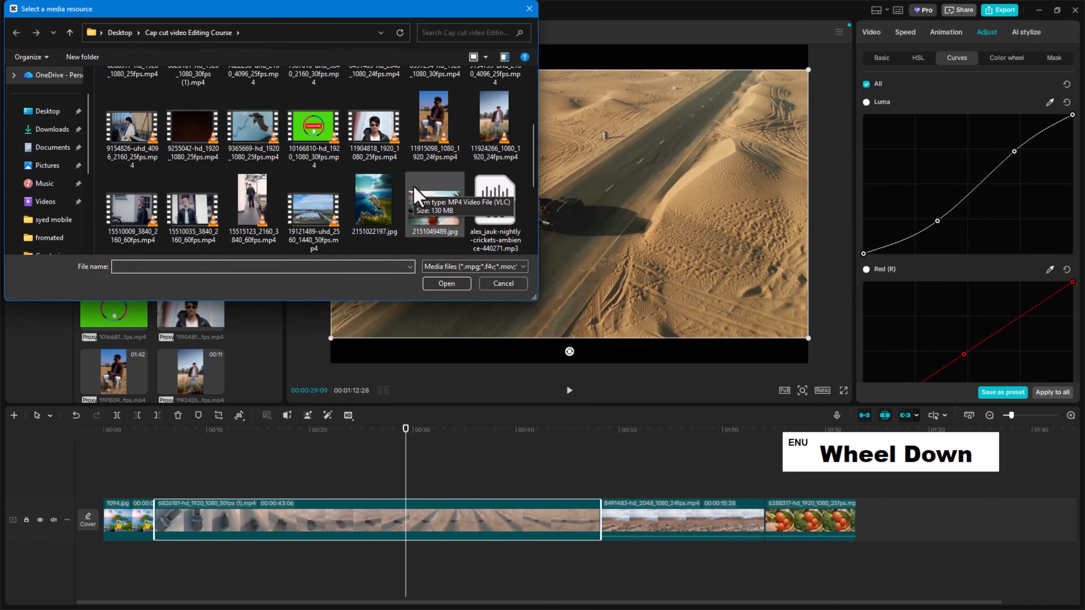
double_click(431, 144)
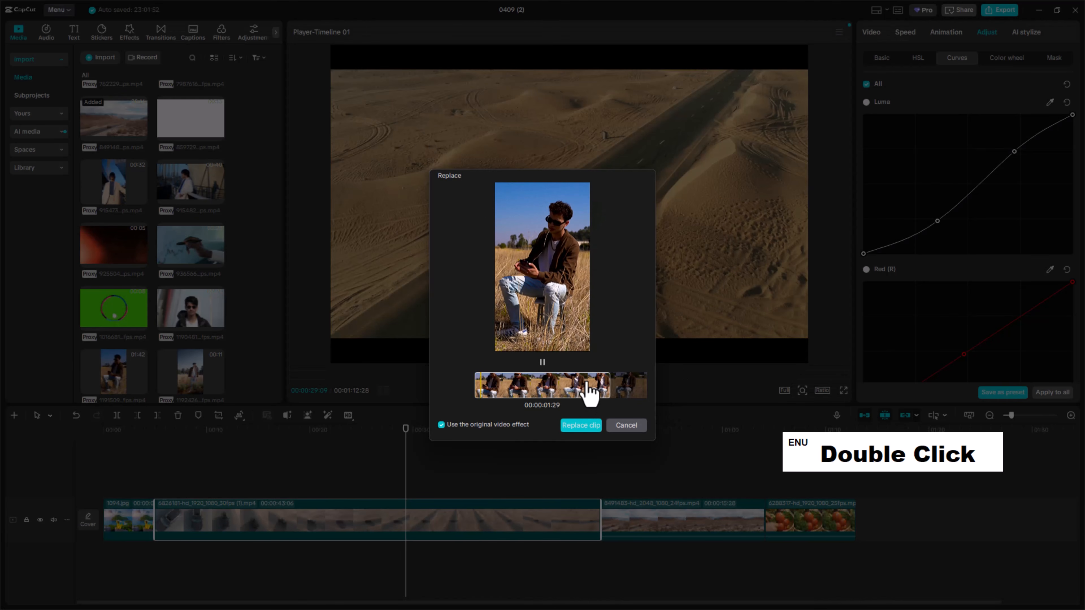
Try replacing the desert road clip with a chosen section of the 11915098 field video, keeping the original video effect
mouse_move(584, 390)
mouse_down()
mouse_move(553, 393)
mouse_move(544, 381)
mouse_move(570, 396)
mouse_up()
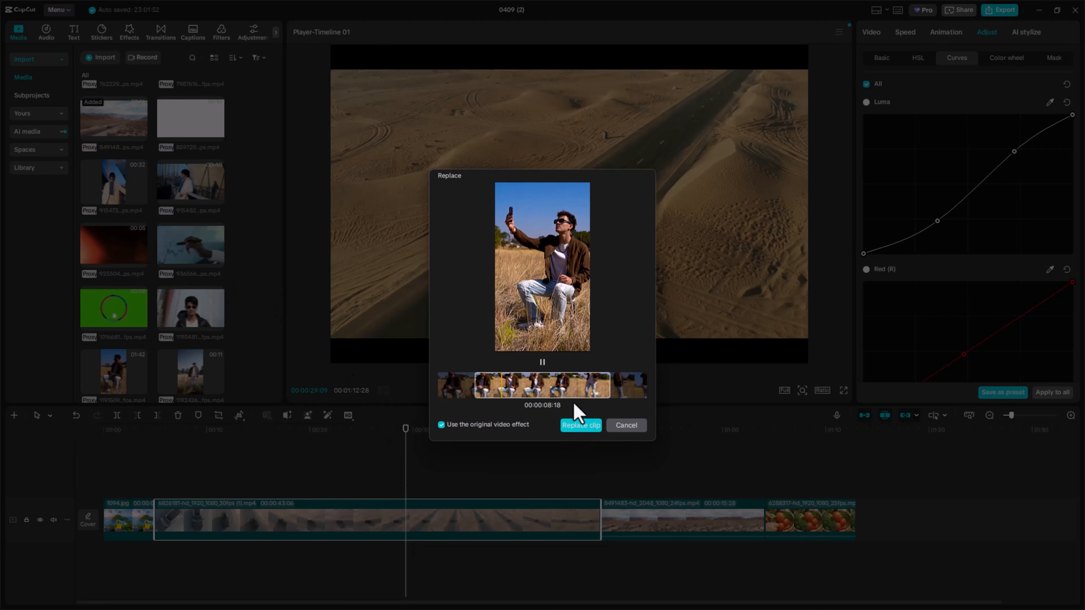
drag(573, 404, 521, 400)
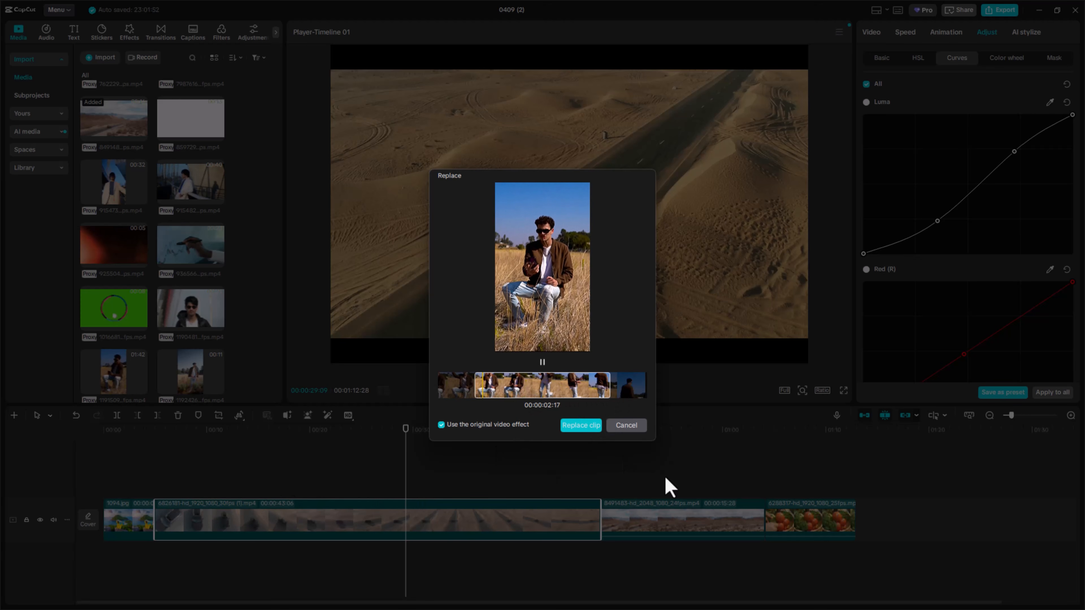
click(594, 427)
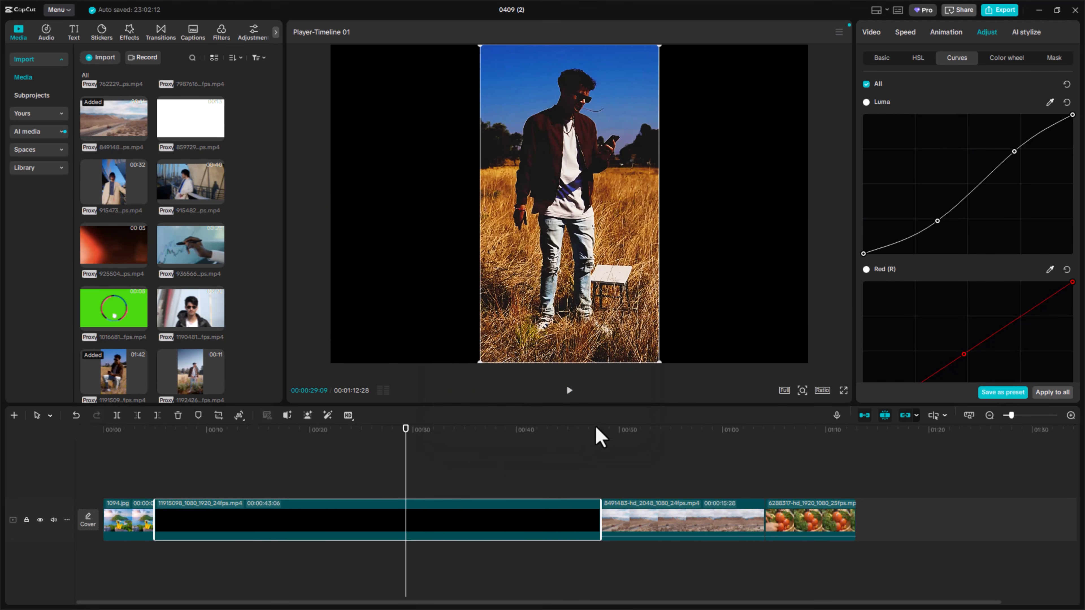
drag(406, 431, 331, 443)
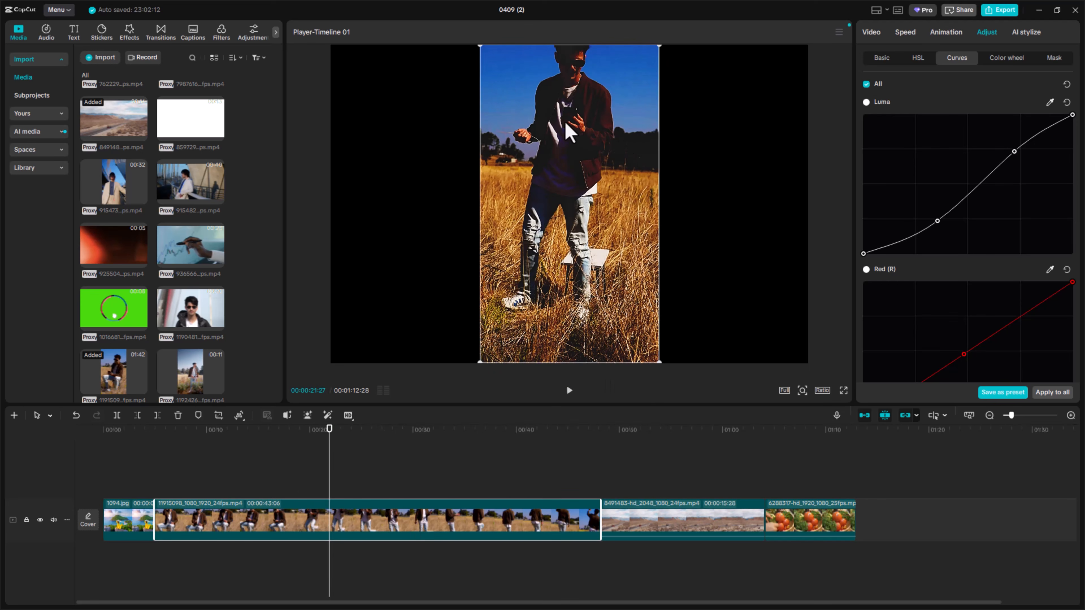
key(ctrl+z)
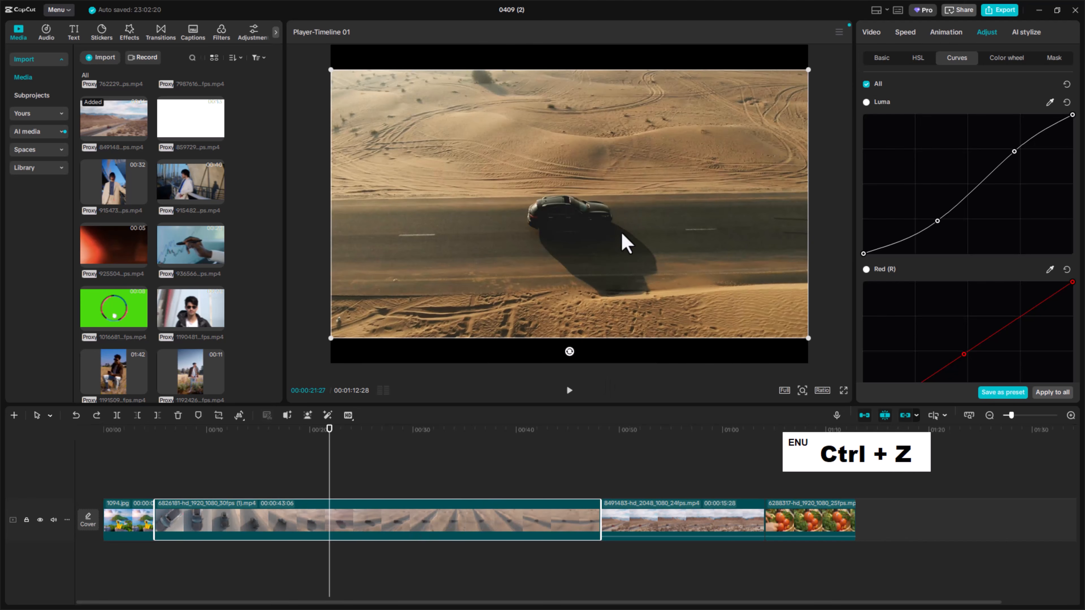
Delete the last two clips, 8491483 and 6288317, from the timeline
click(816, 531)
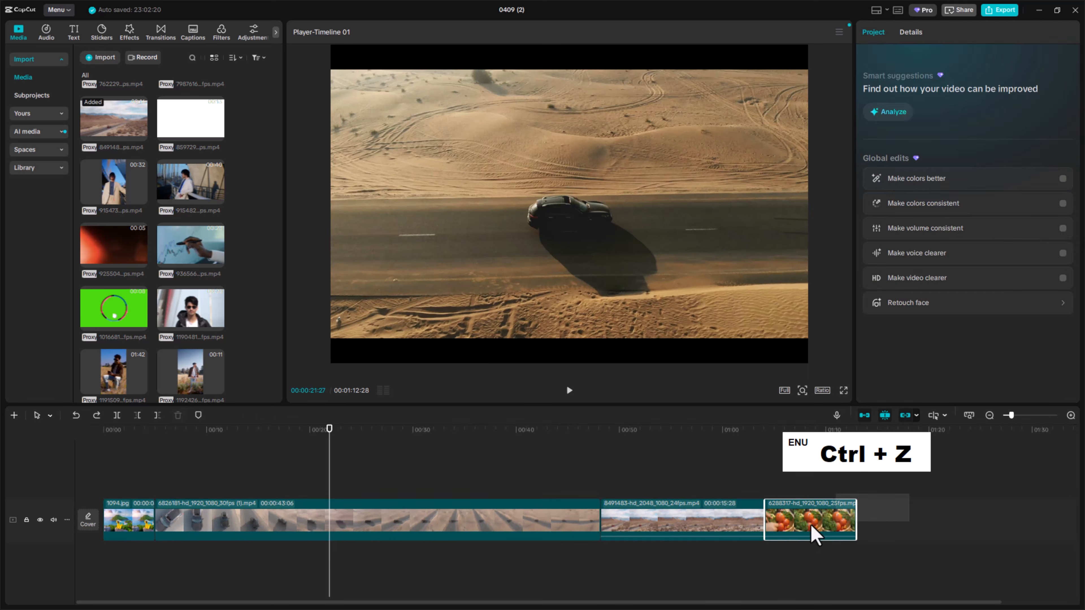
click(757, 539)
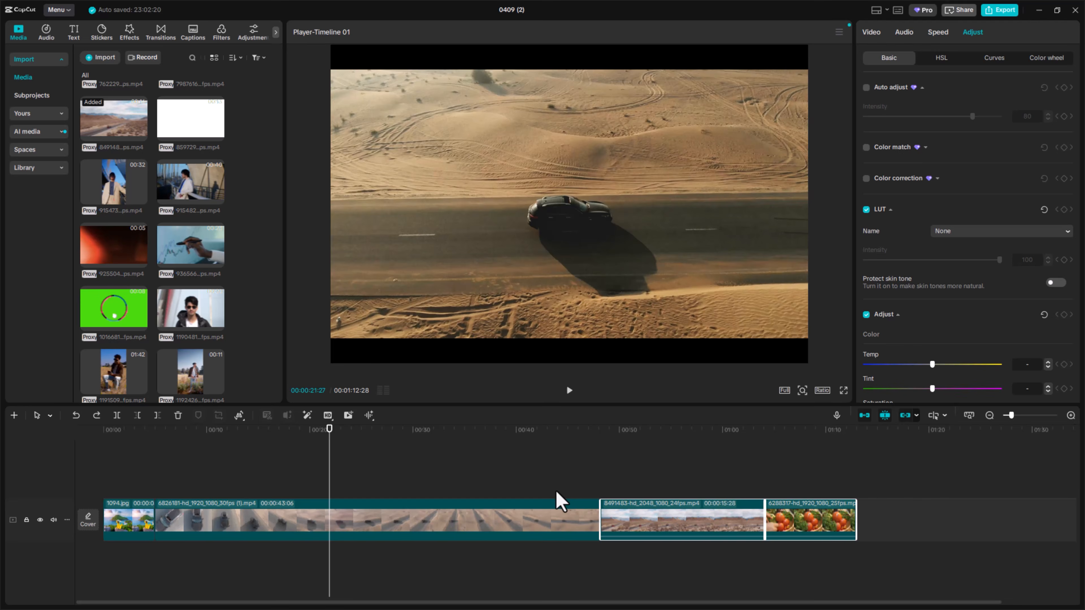
key(Delete)
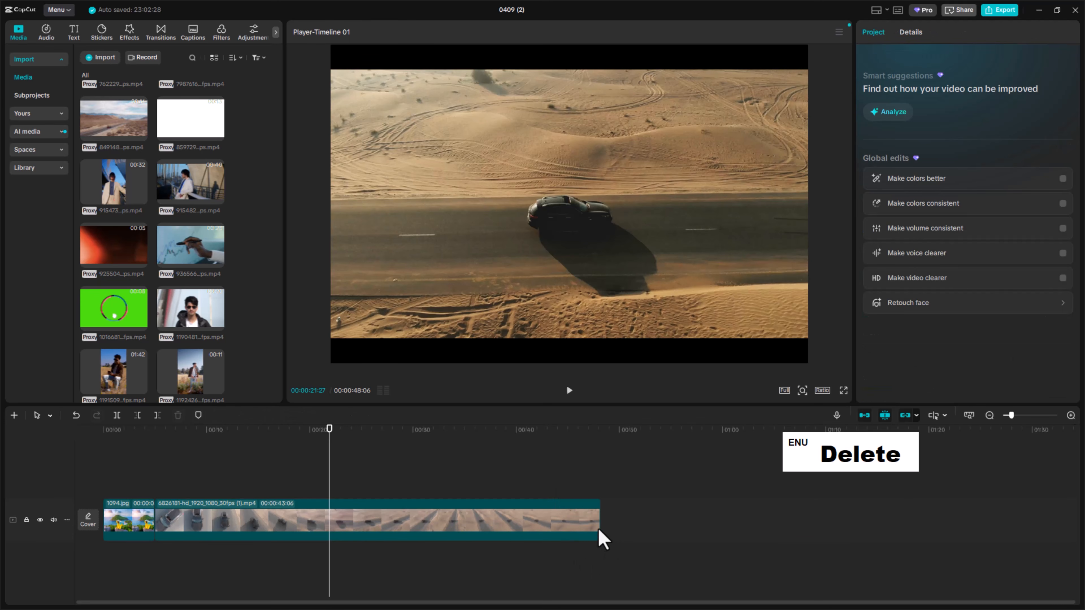
Trim the end of the 6826181 desert road clip back to 00:00:10:15 on the timeline
drag(568, 538, 458, 536)
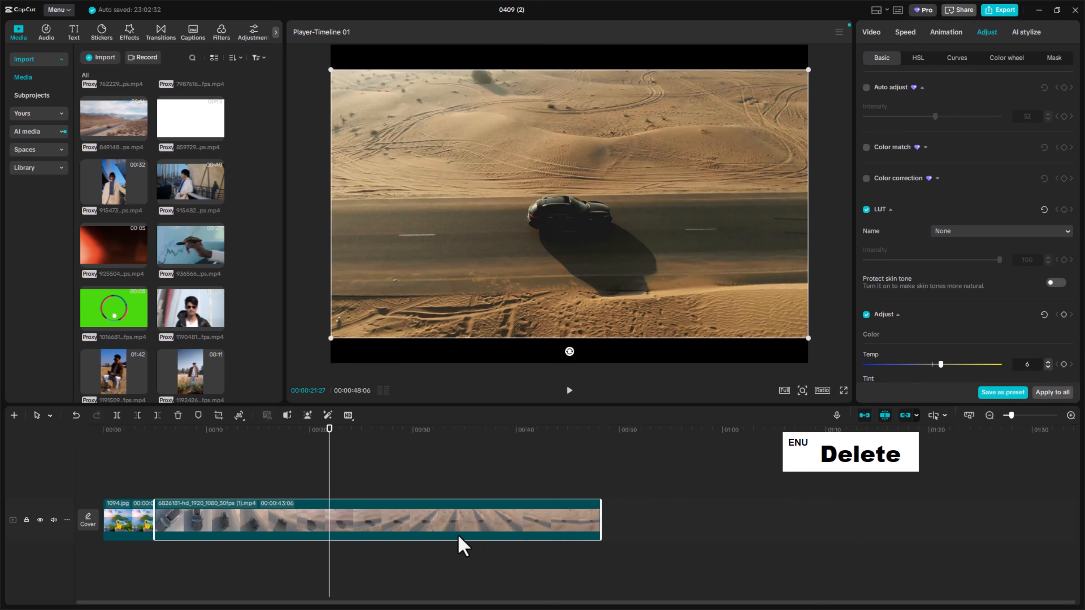
drag(601, 534, 304, 534)
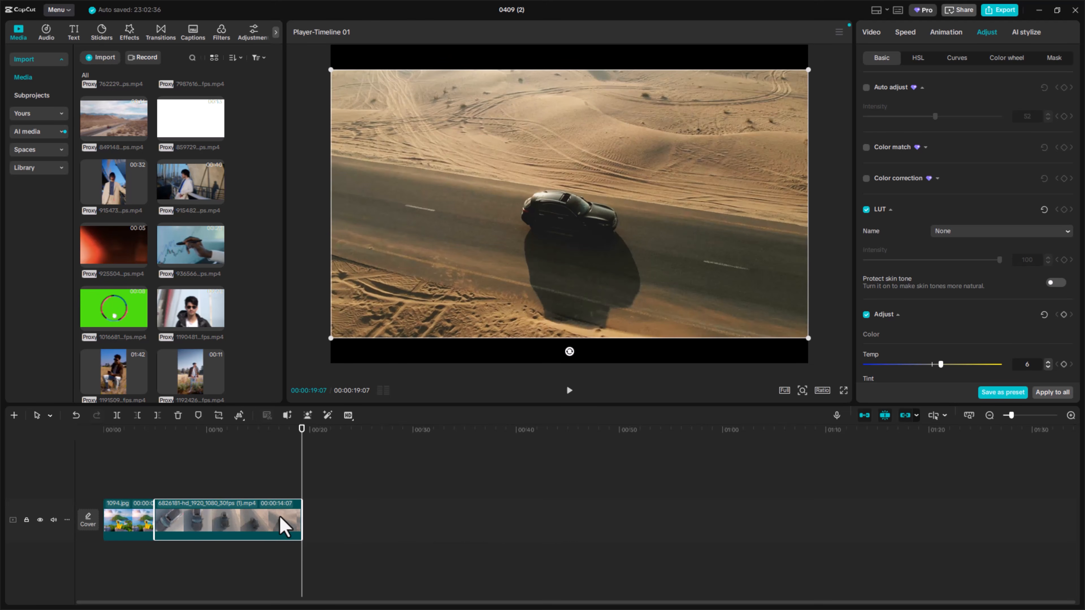
drag(302, 535, 234, 536)
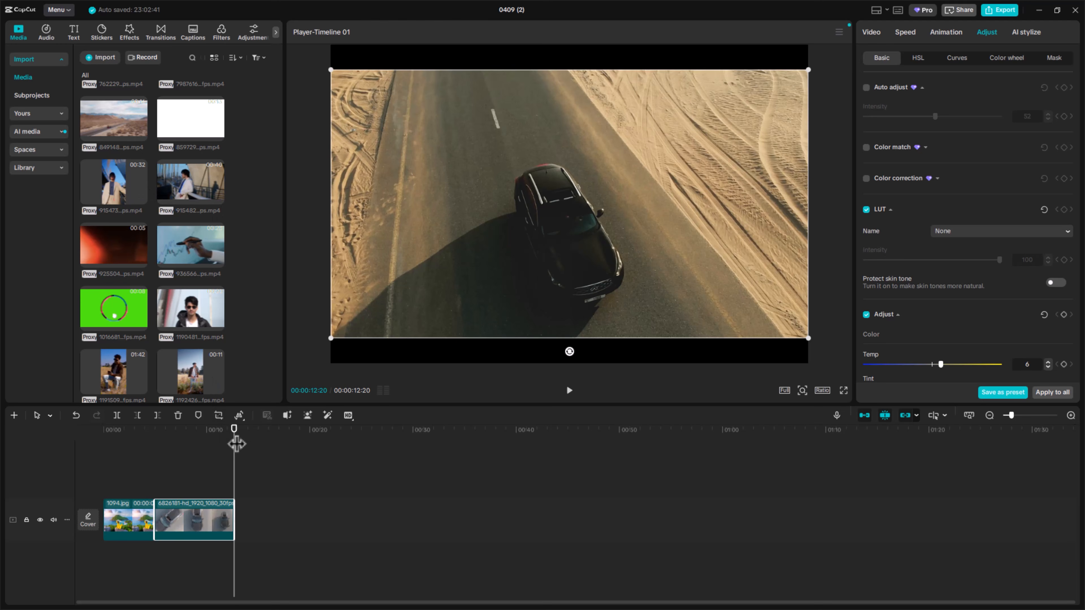
drag(234, 431, 212, 440)
drag(235, 521, 212, 523)
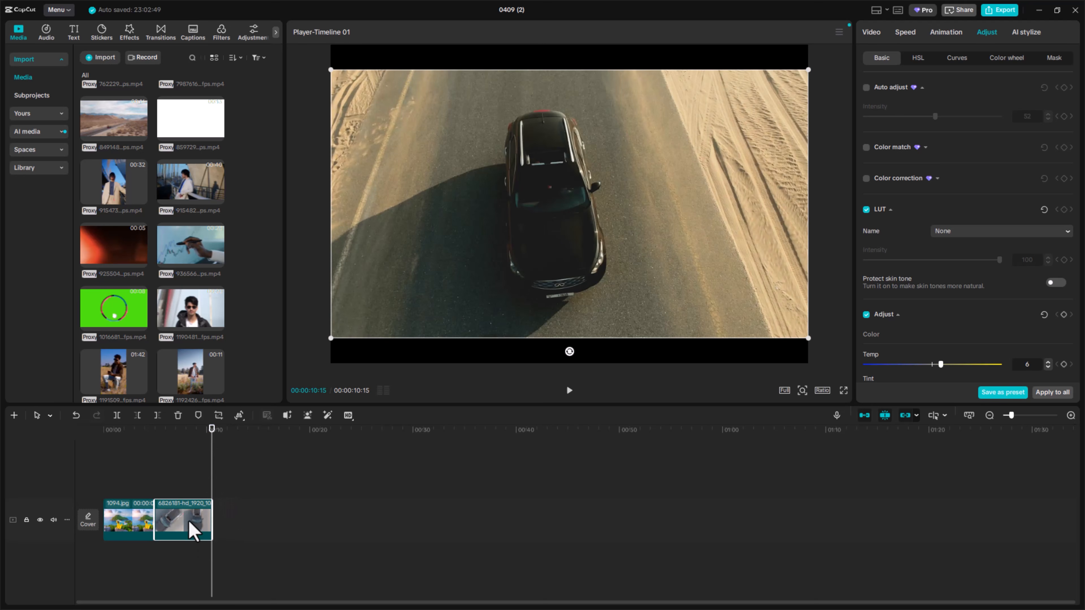
Paste a copy of the desert road clip directly after the original and shorten it so the timeline ends at 00:00:15:00
right_click(189, 523)
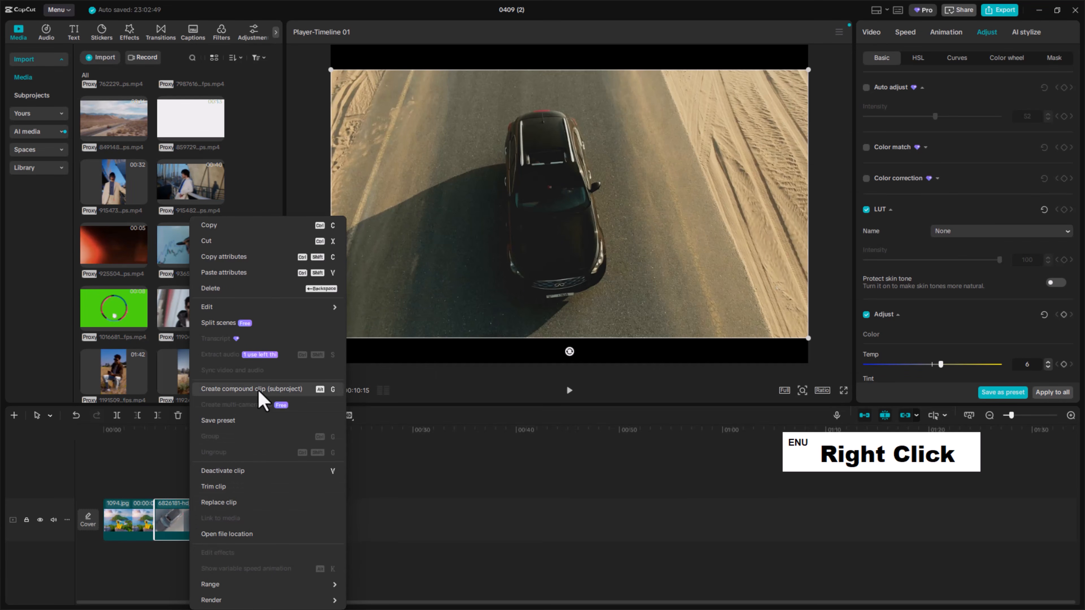
click(260, 229)
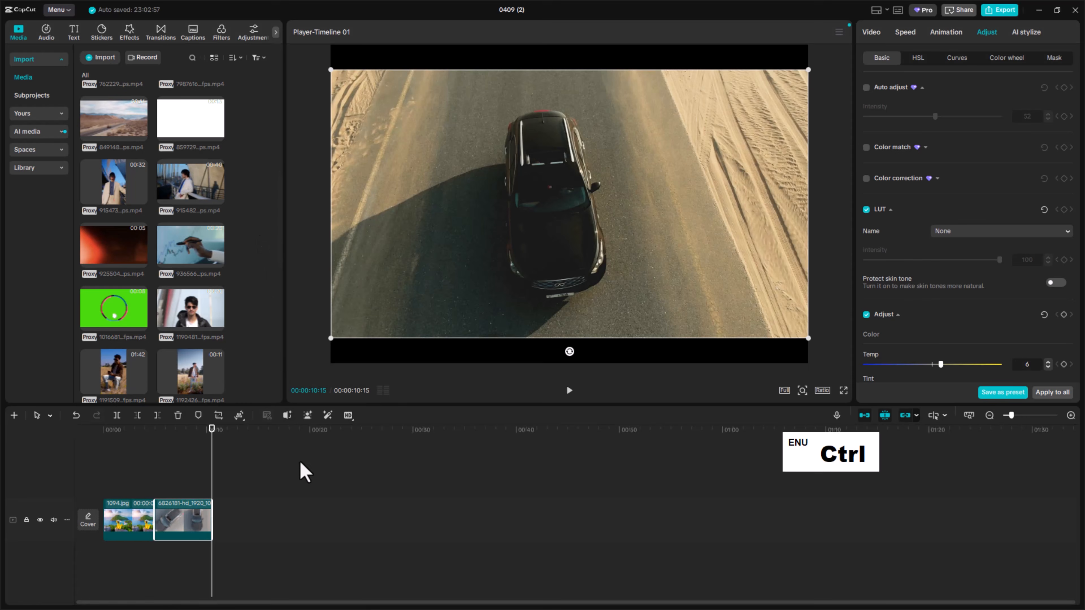
key(ctrl+v)
drag(225, 486, 230, 523)
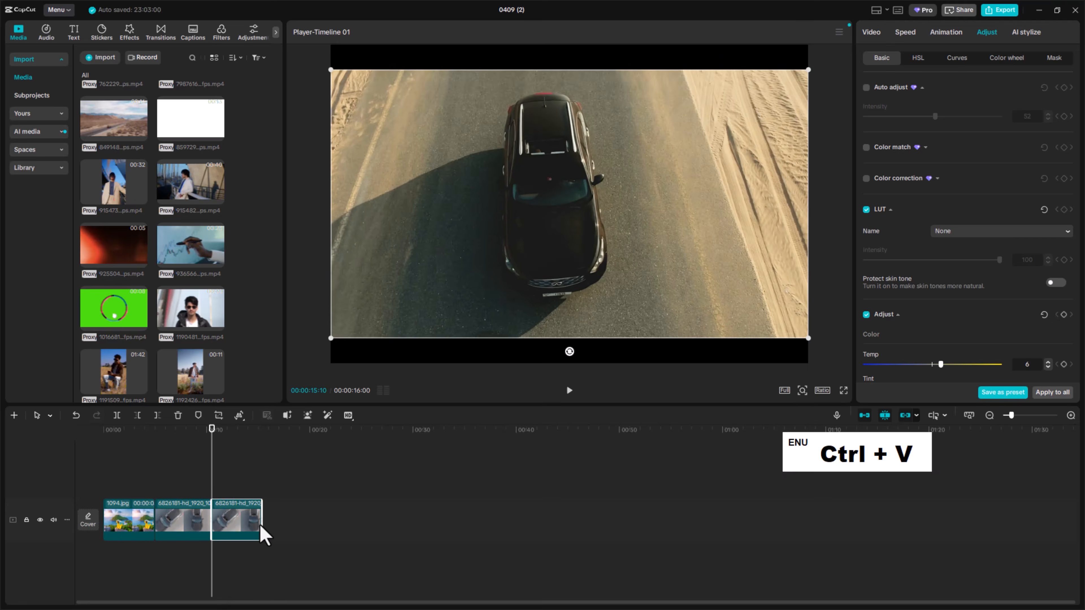
Replace the copied clip with a chosen section of the 9154826 video, keeping the original video effect, and scrub the timeline to compare
right_click(250, 527)
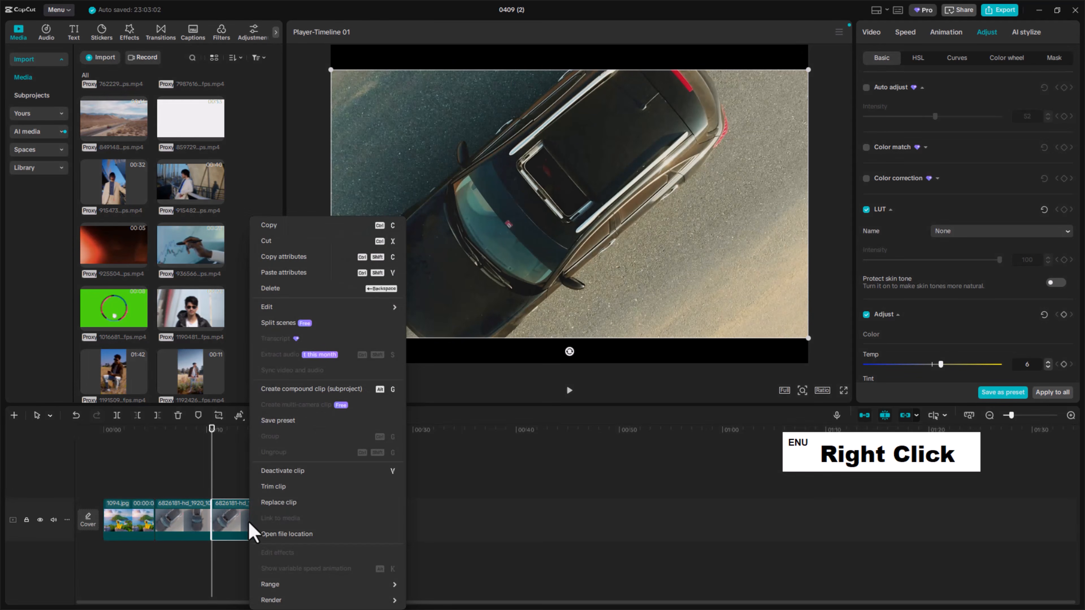
click(321, 507)
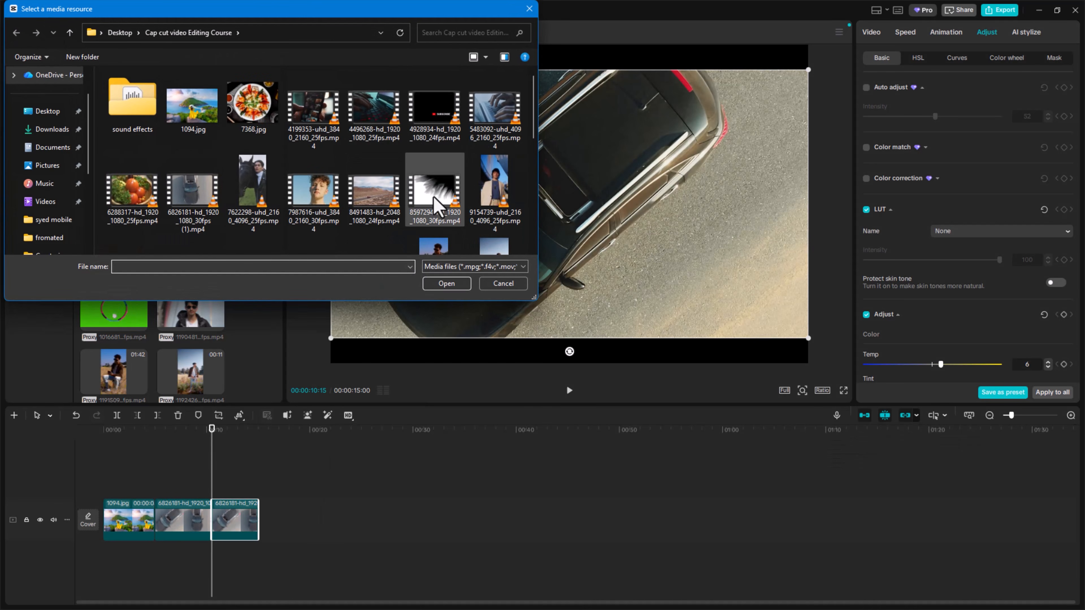
scroll(440, 189, down, 1)
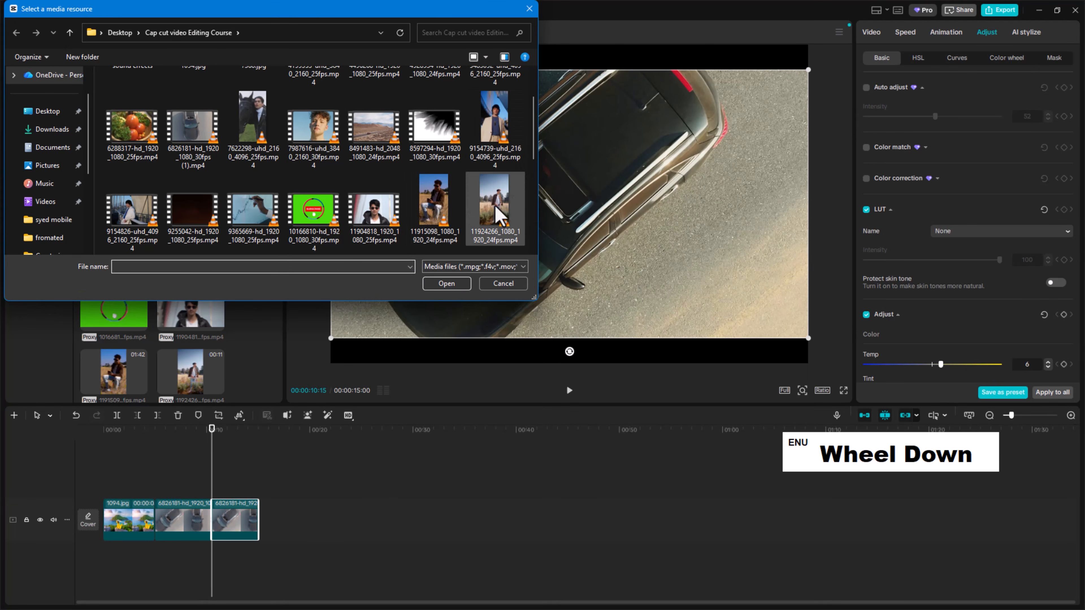
double_click(144, 215)
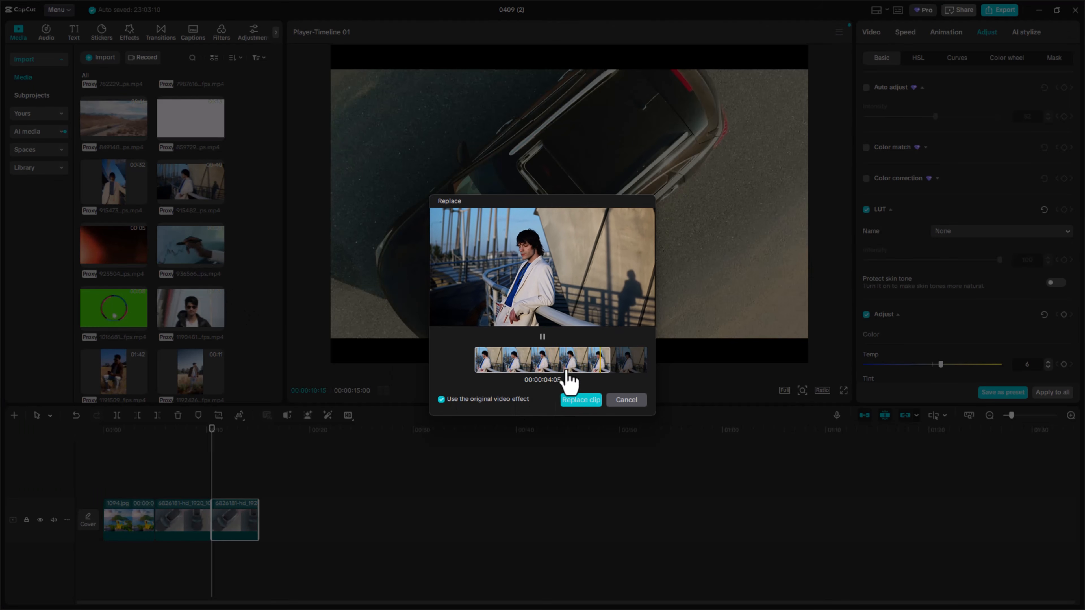
click(572, 362)
drag(571, 360, 543, 361)
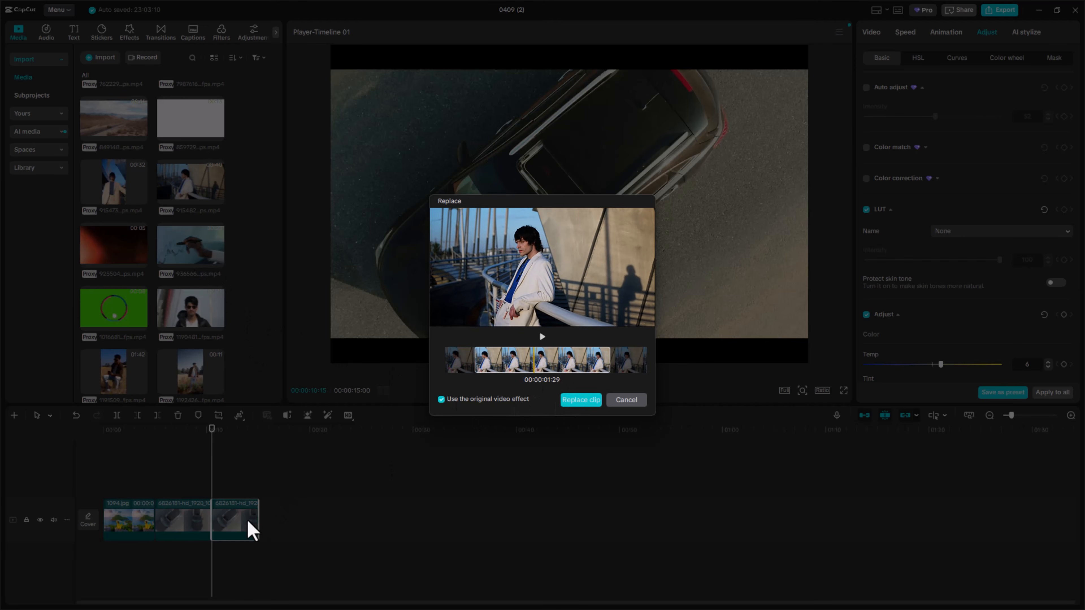
click(581, 400)
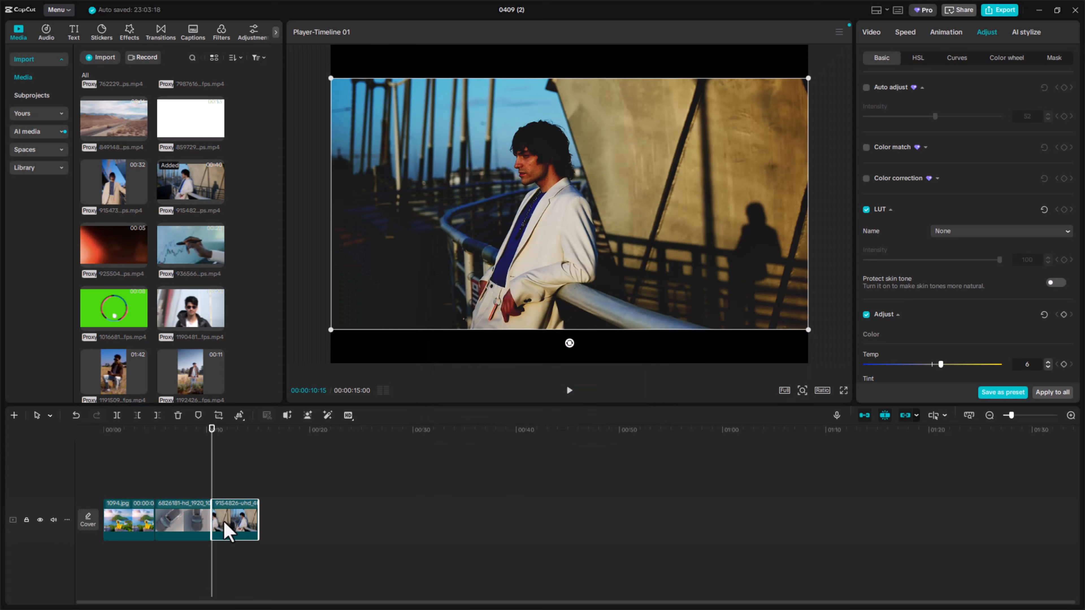
drag(206, 436, 181, 441)
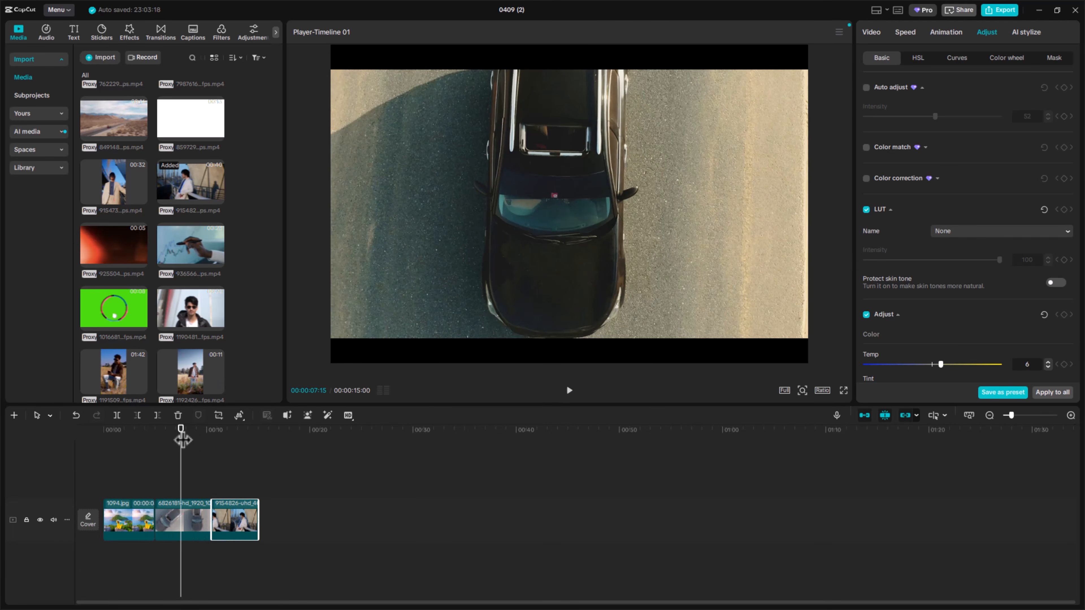
drag(183, 440, 202, 450)
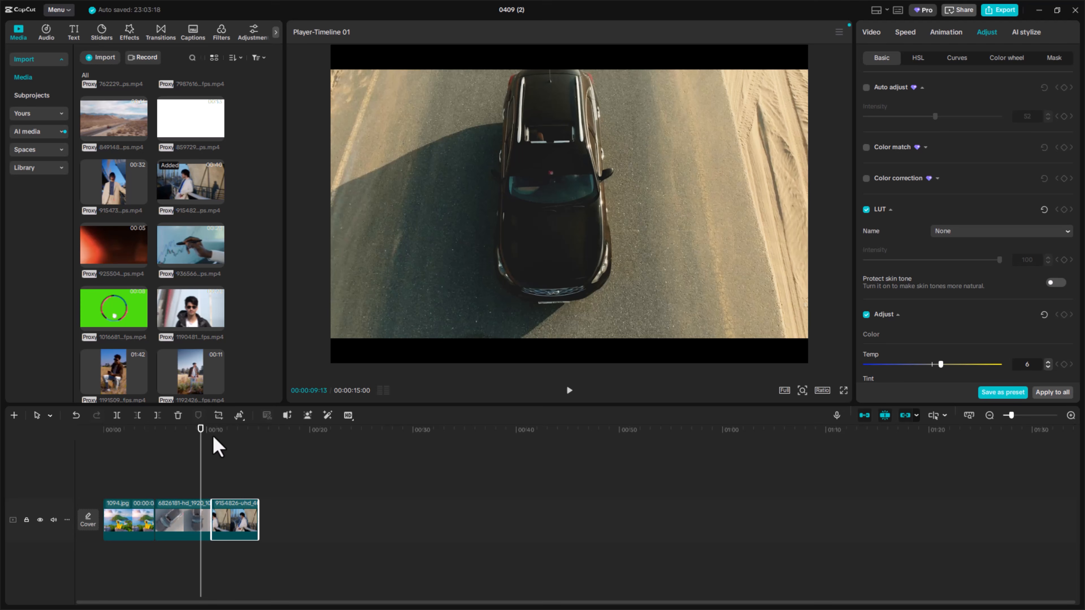
Append the 9365669 chart-drawing video to the end of the timeline and move the playhead to 00:00:23:25
drag(183, 247, 267, 539)
click(311, 441)
drag(312, 443, 350, 456)
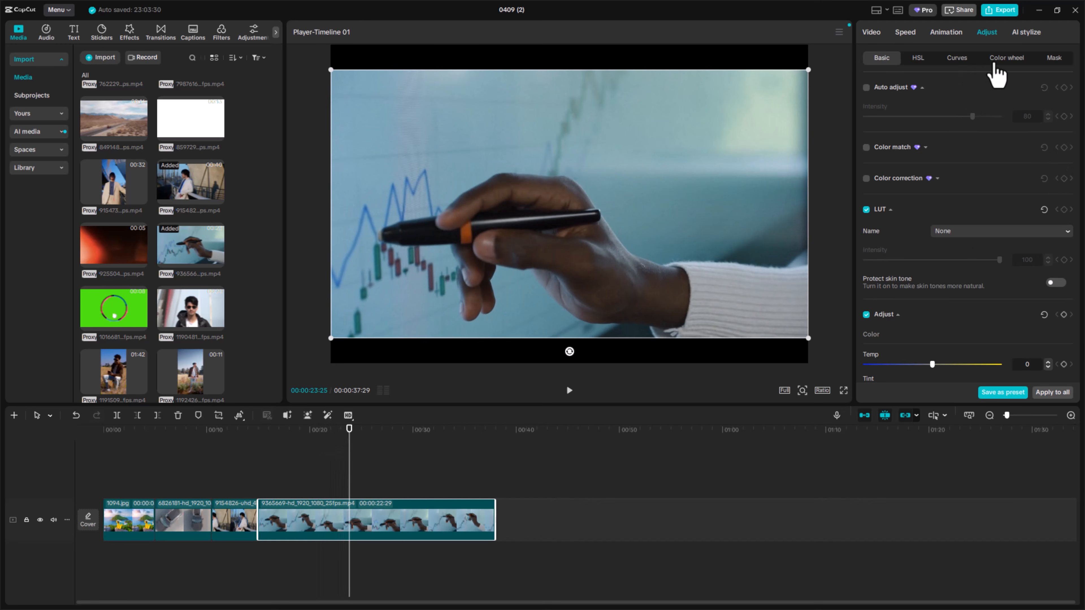
Shift the clip's Shadows color wheel to red 0.06, green -0.02, blue 0.03 and compare the grade off and on
click(994, 64)
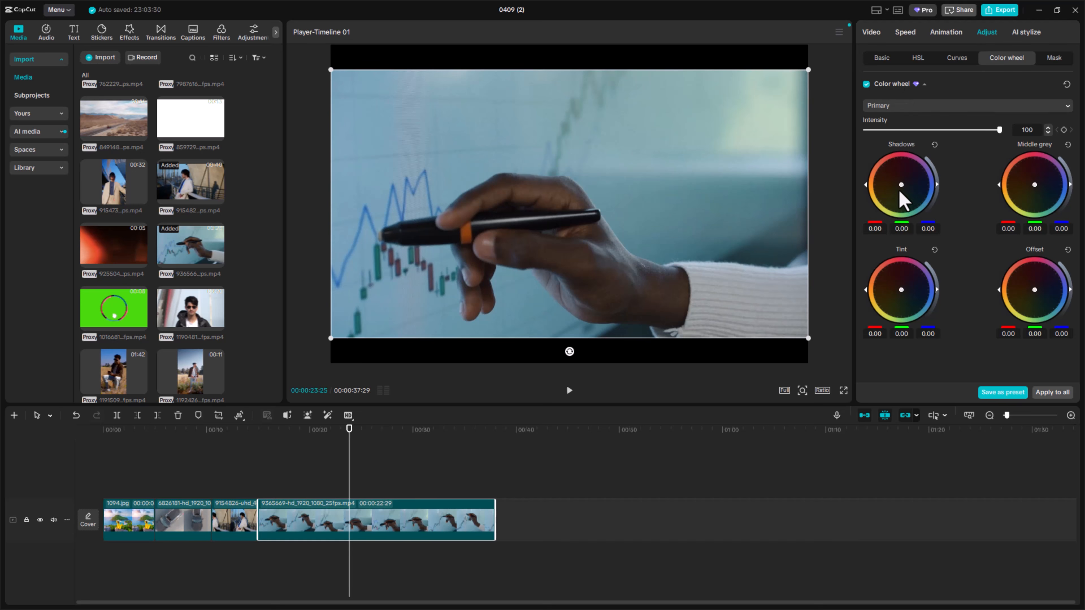
drag(899, 184, 902, 182)
click(867, 84)
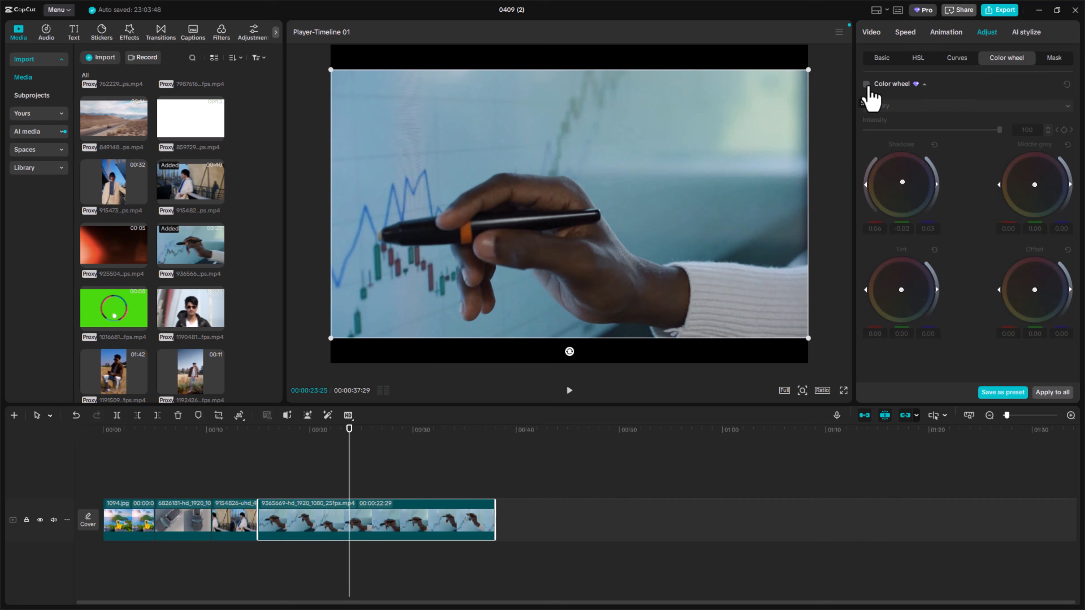
click(868, 84)
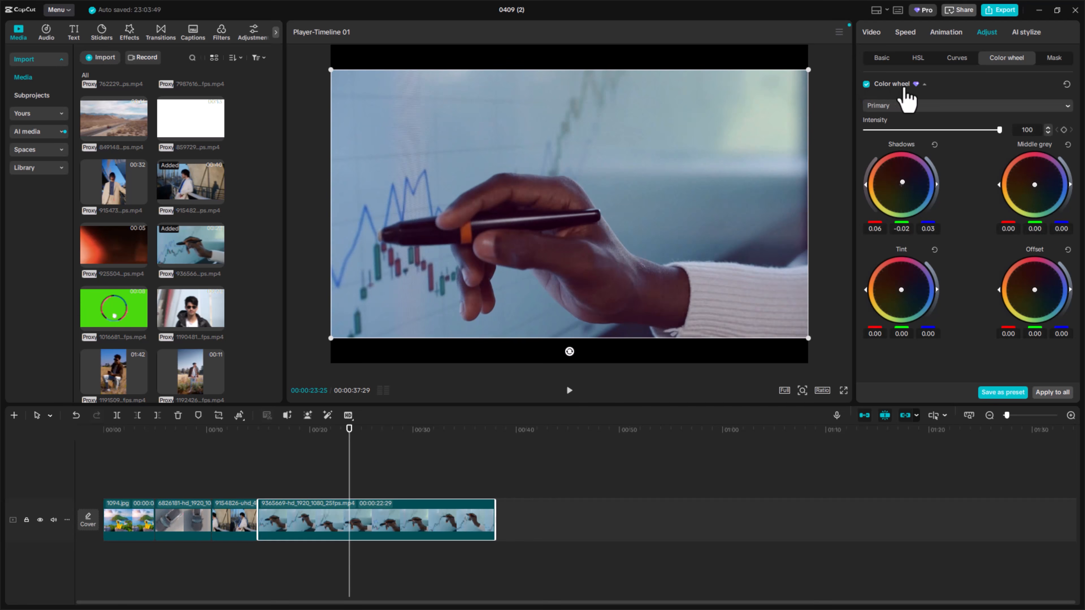
Add a circle mask to the clip's adjustments and move it over the pen tip at X -420, Y -93
click(1055, 60)
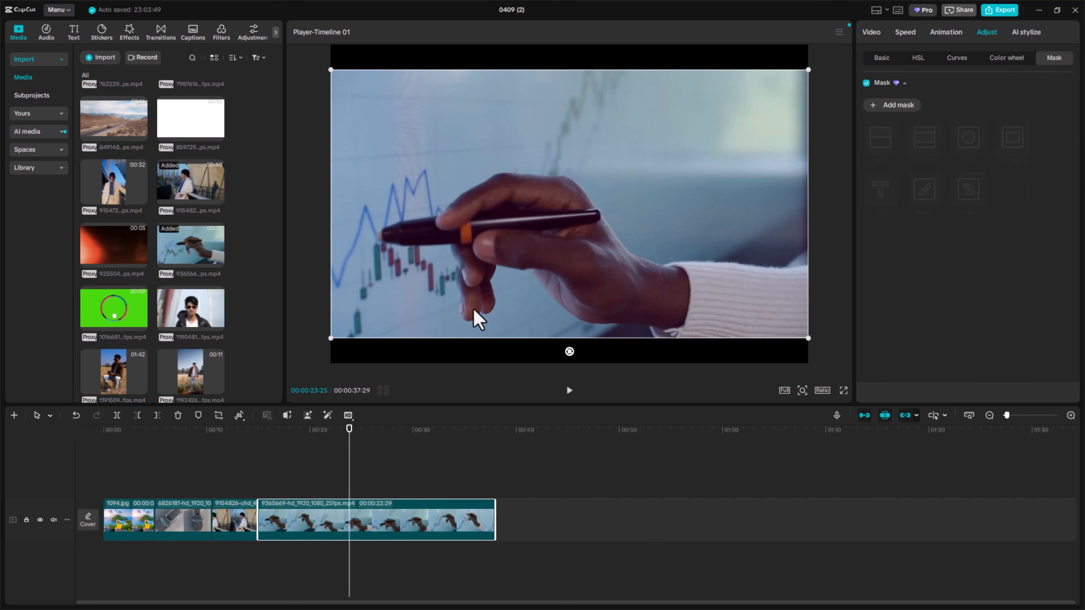
click(866, 83)
click(892, 107)
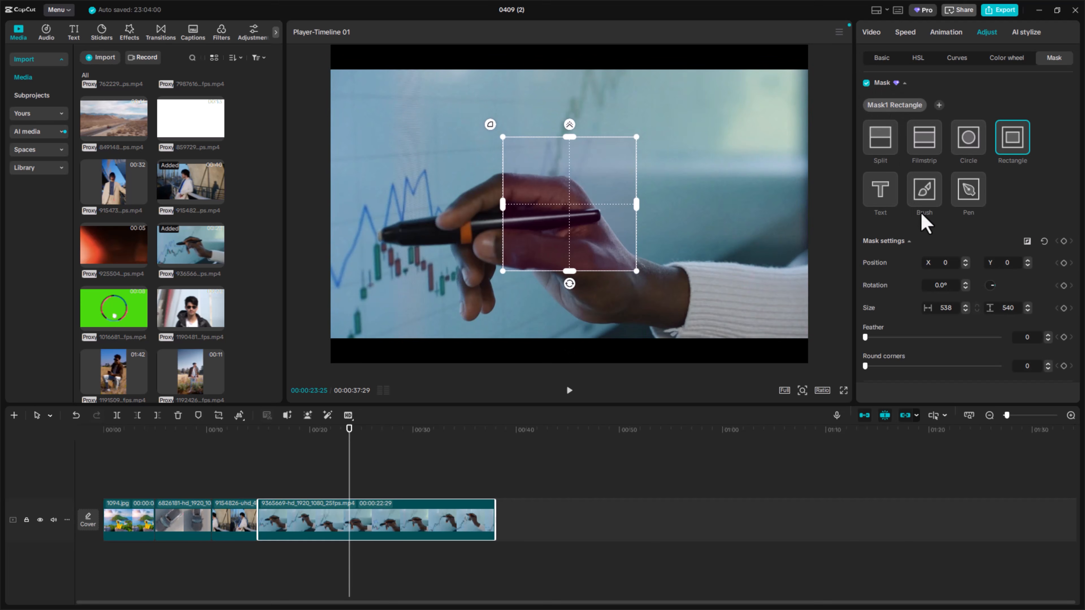
click(968, 145)
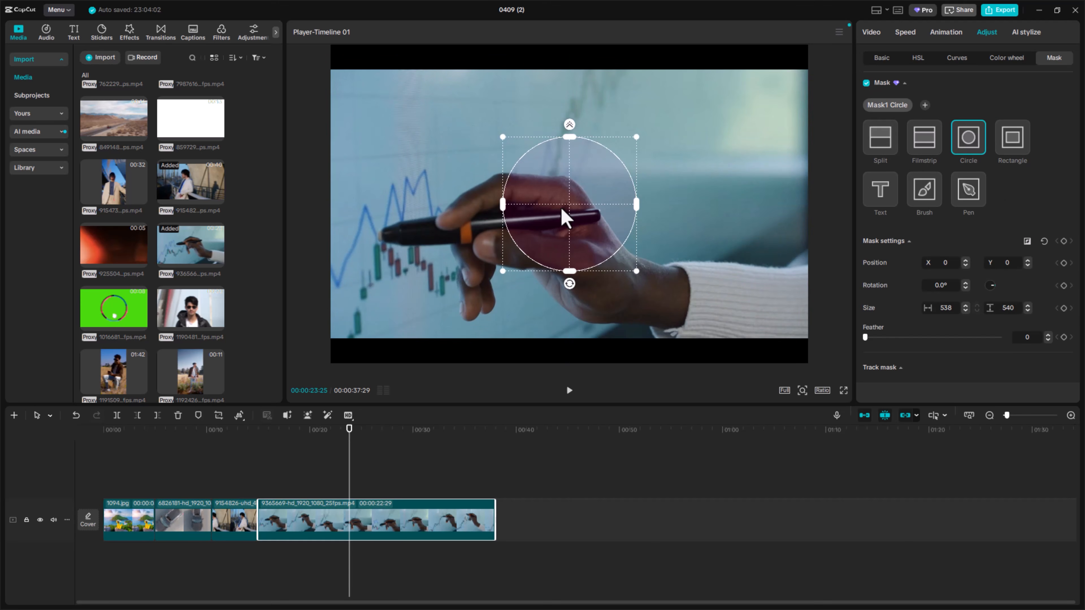
drag(564, 218, 482, 236)
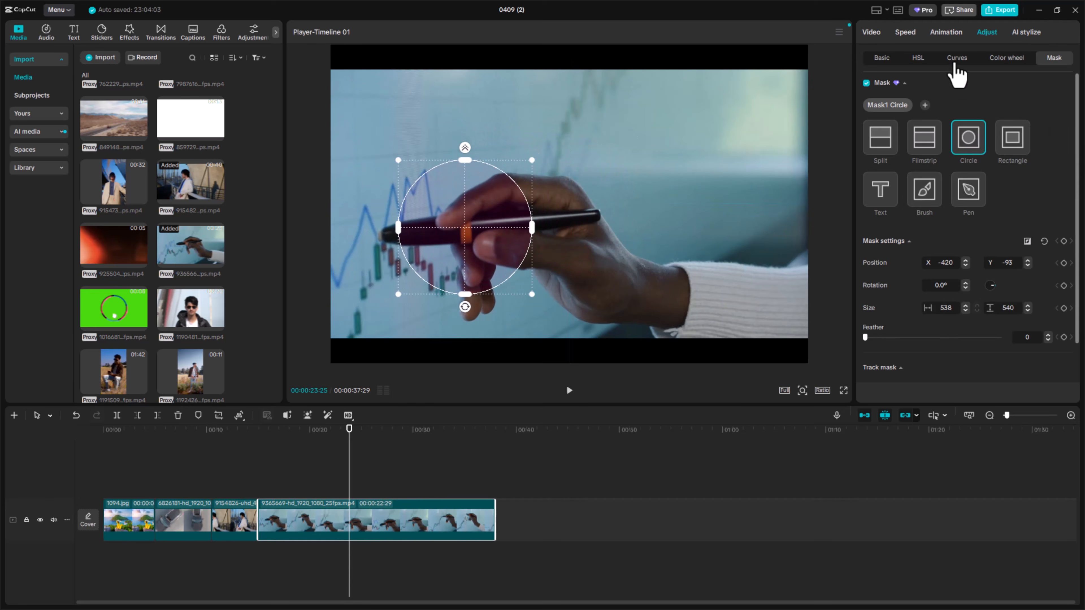
Add a point to the Luma curve and raise it in the lower midtones to brighten the masked area, and return to the mask settings
click(957, 58)
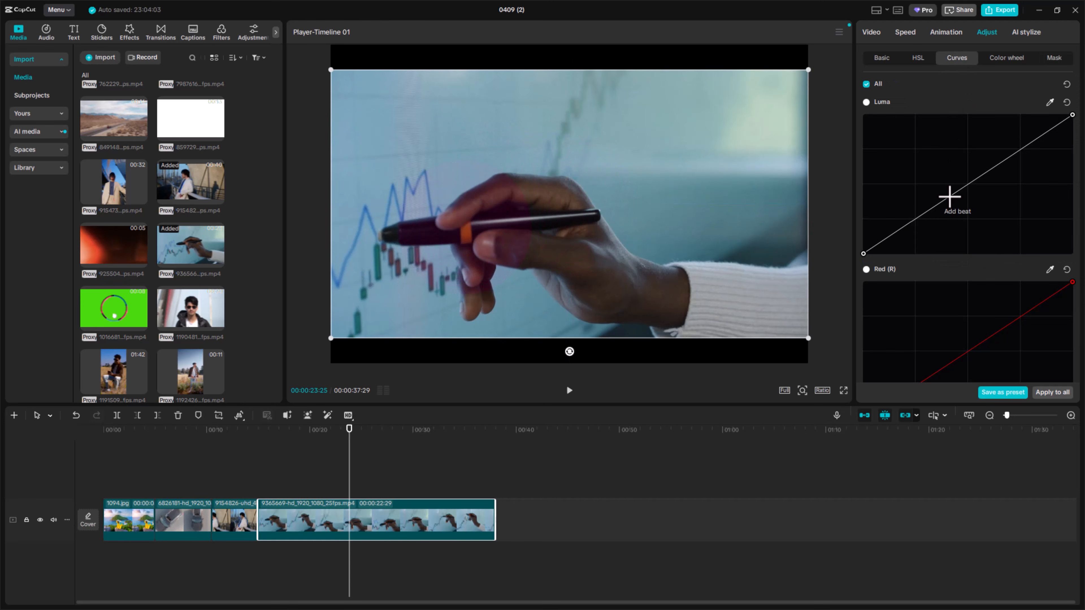
drag(950, 197, 933, 171)
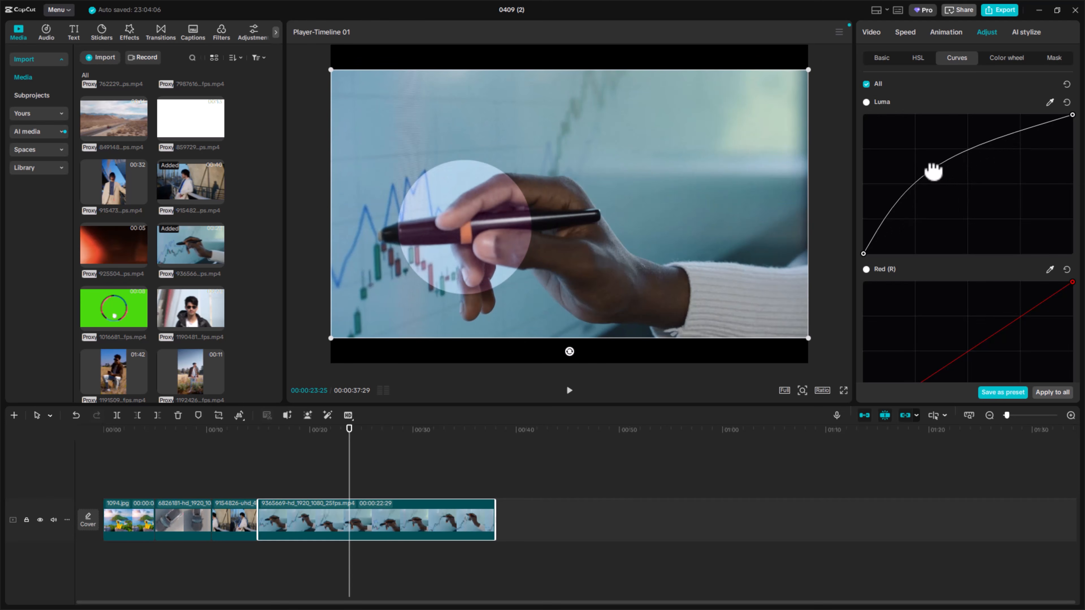
click(1043, 62)
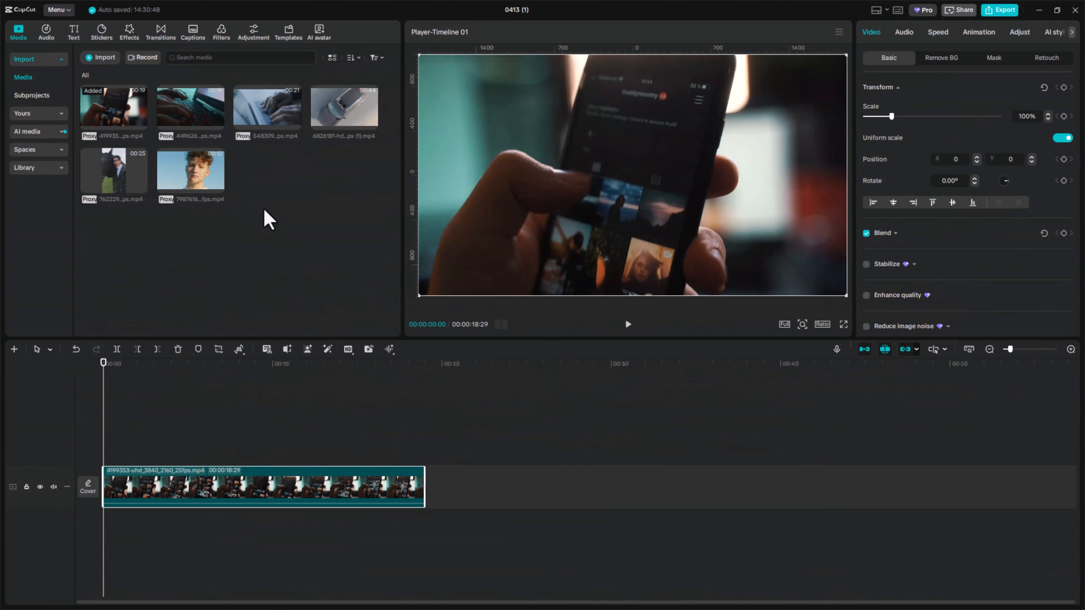
Extract the audio from the 11904818 video and place it on an audio track at the start of the timeline
click(47, 33)
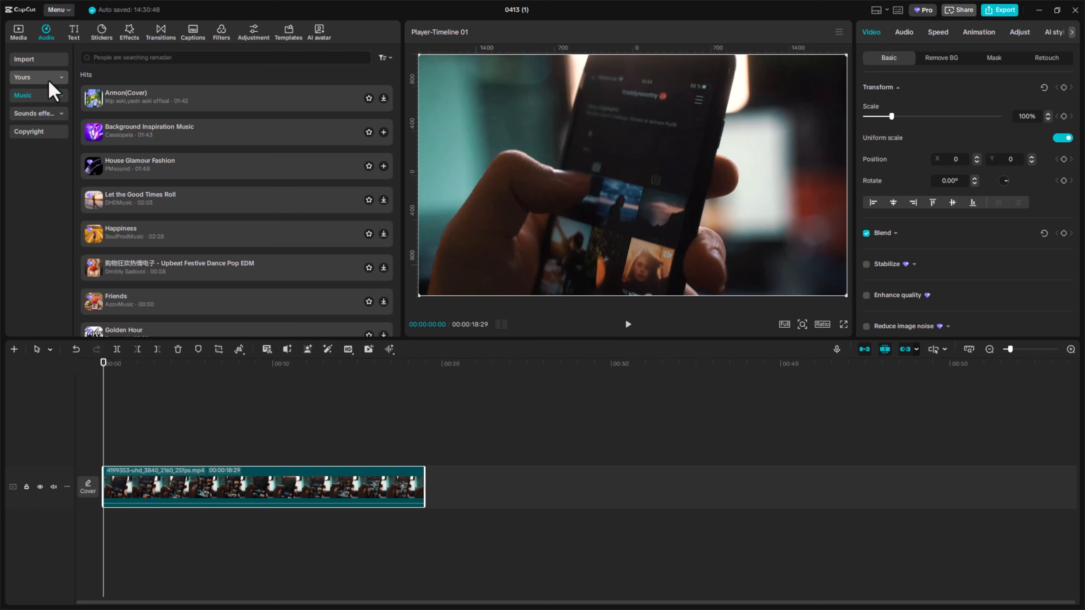
click(31, 61)
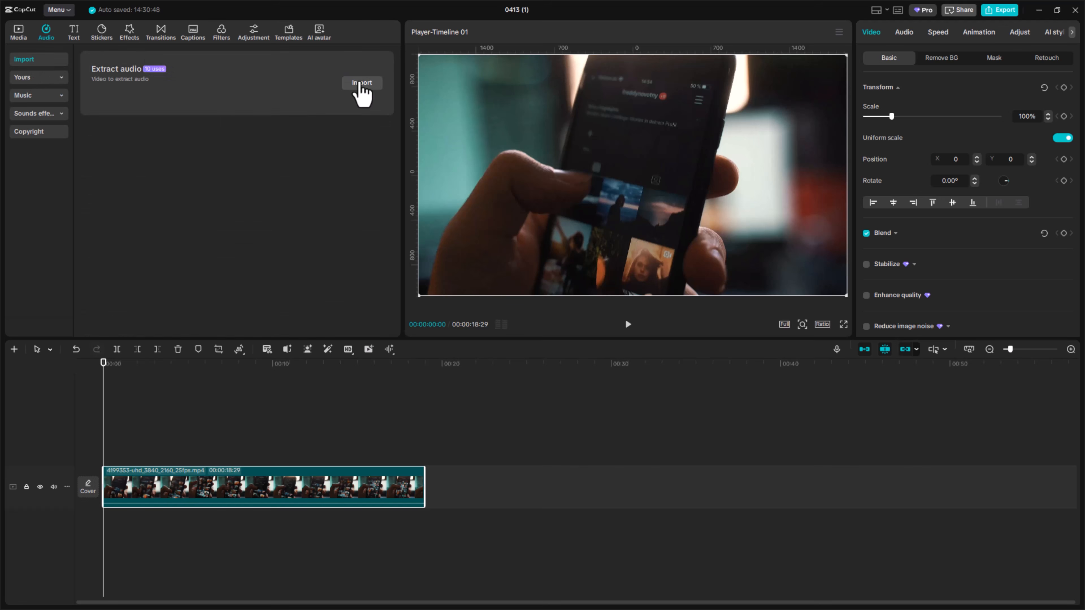
click(361, 84)
scroll(406, 201, down, 6)
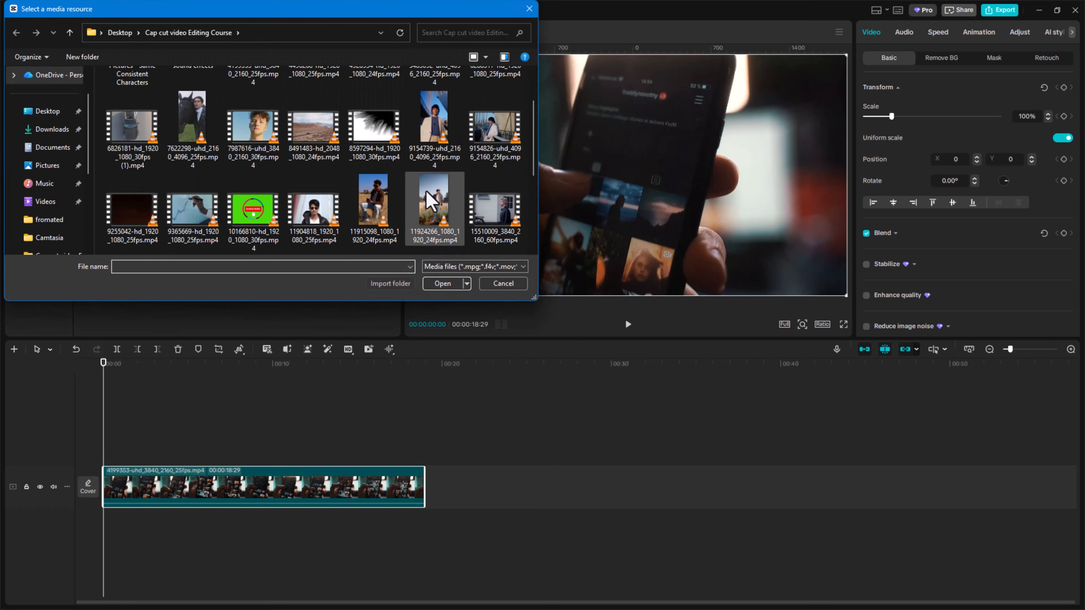
double_click(314, 197)
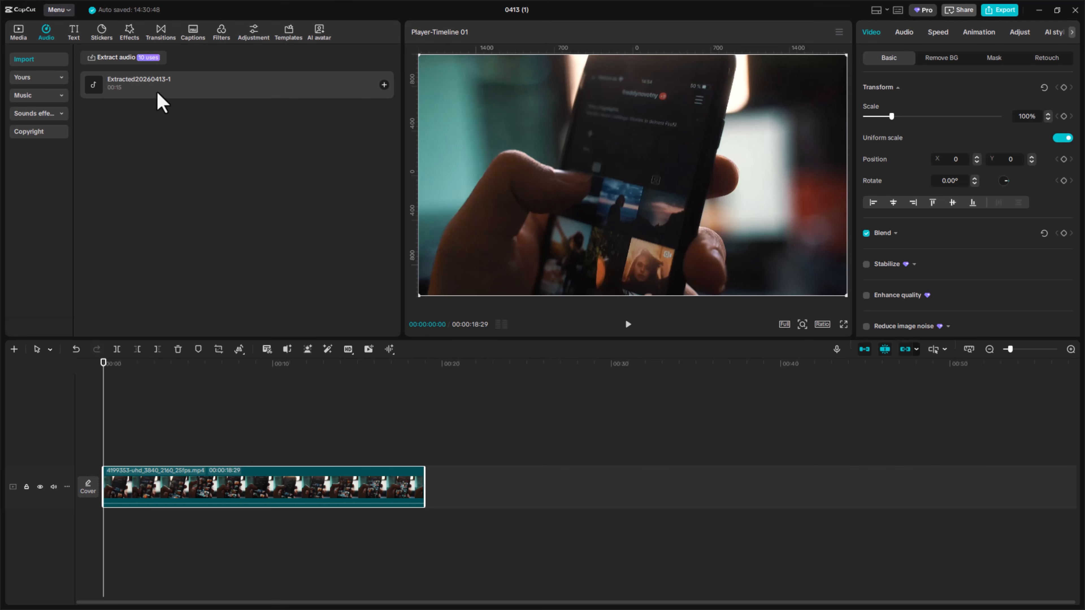
drag(157, 91, 136, 538)
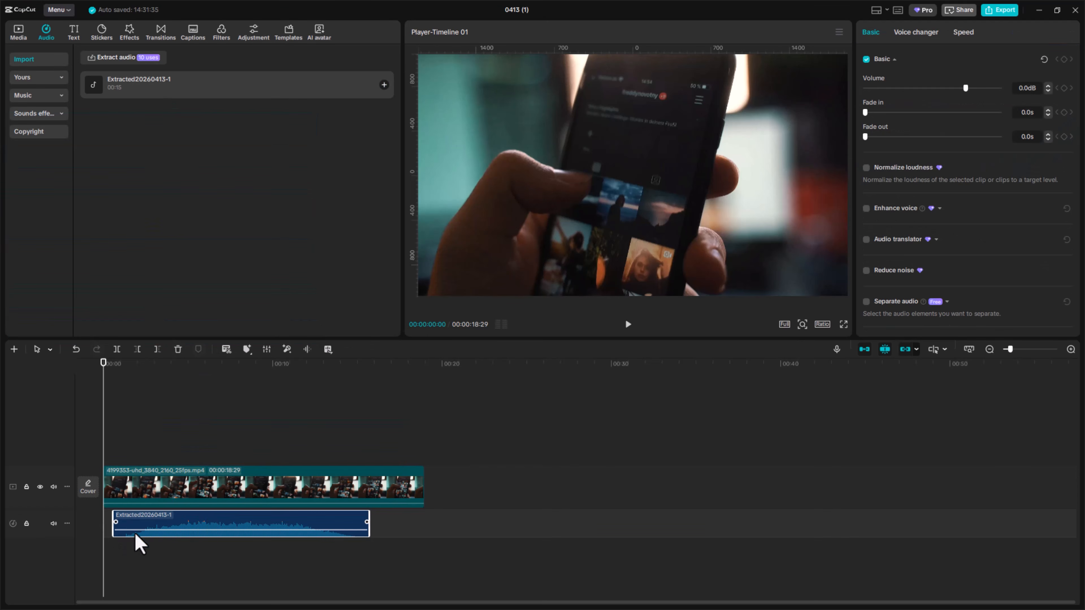
drag(252, 532, 238, 528)
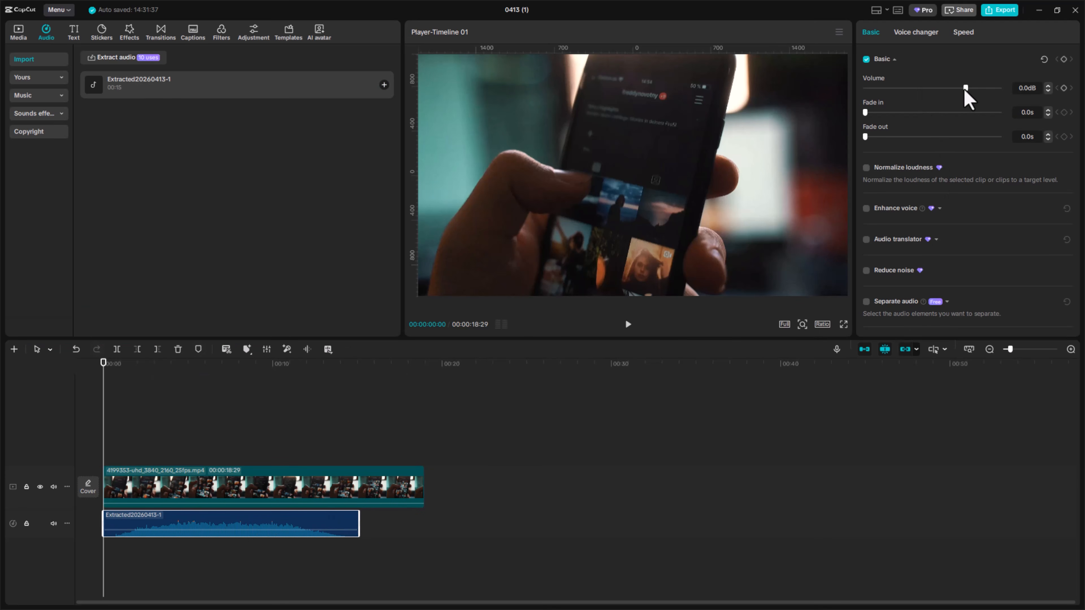
Set the extracted audio's volume to 1.6 dB, with a 3.6 s fade-in and a 2.1 s fade-out
drag(966, 88, 974, 89)
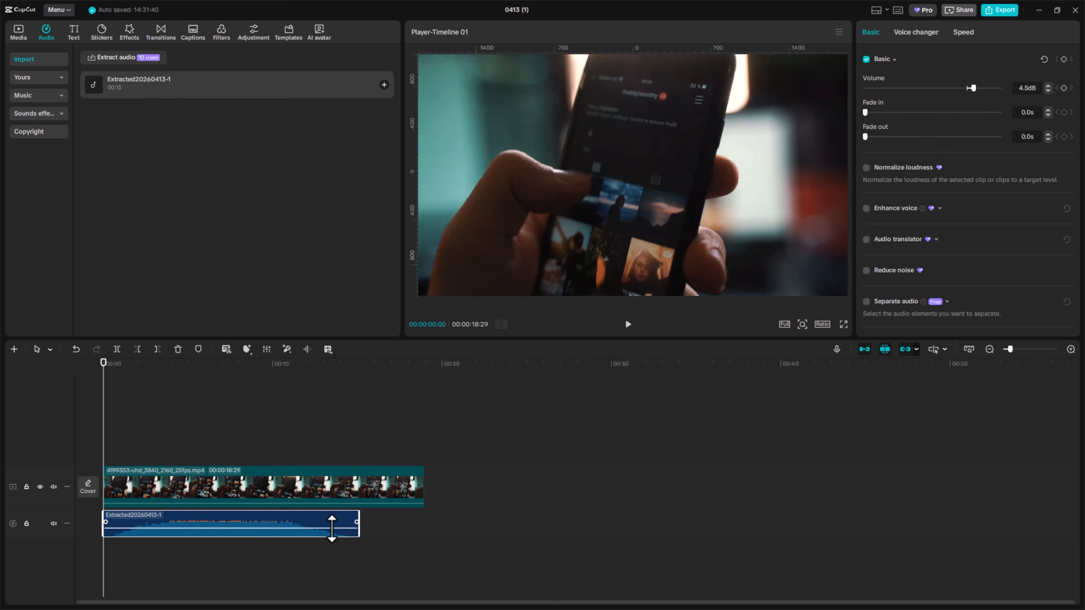
drag(333, 528, 332, 529)
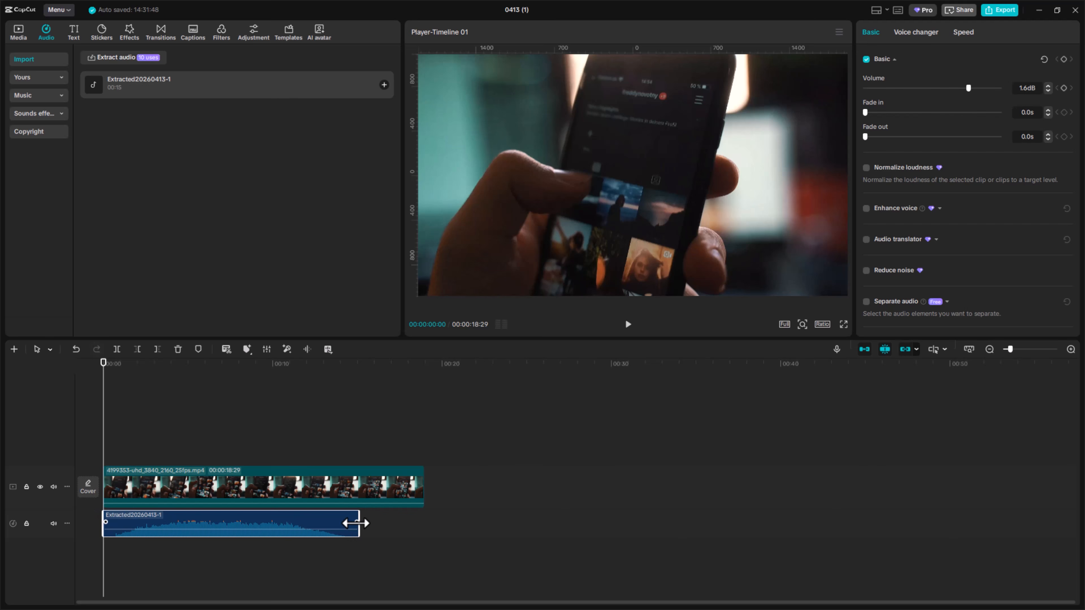
mouse_move(356, 523)
mouse_down()
mouse_move(325, 527)
mouse_move(356, 528)
mouse_move(337, 528)
mouse_up()
drag(866, 113, 894, 136)
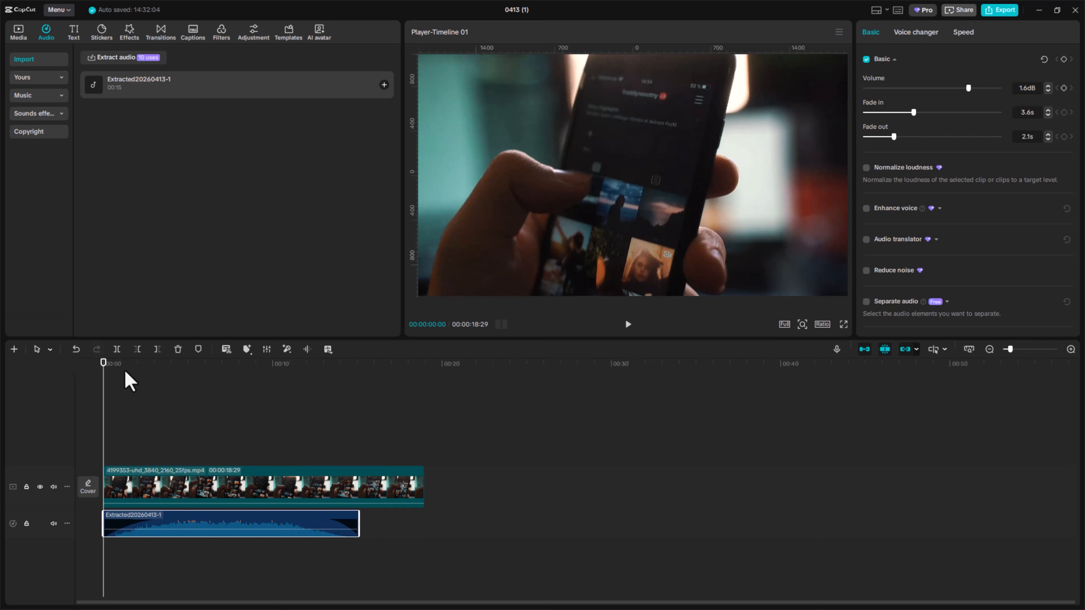
mouse_move(223, 536)
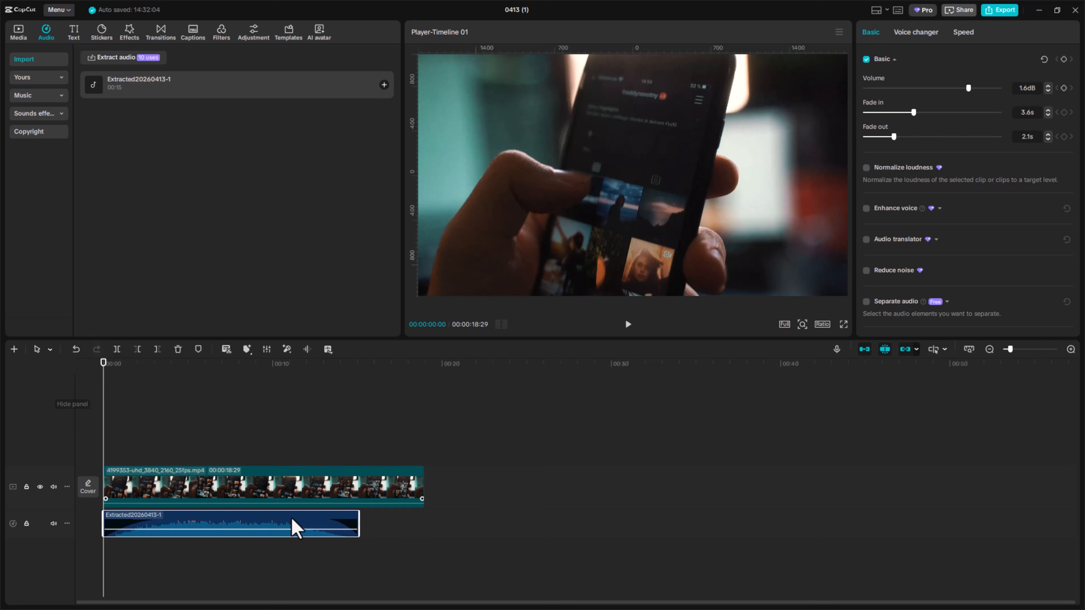
drag(357, 523, 427, 516)
Enable Separate audio for the extracted audio clip with its list of separable elements expanded
scroll(933, 152, down, 1)
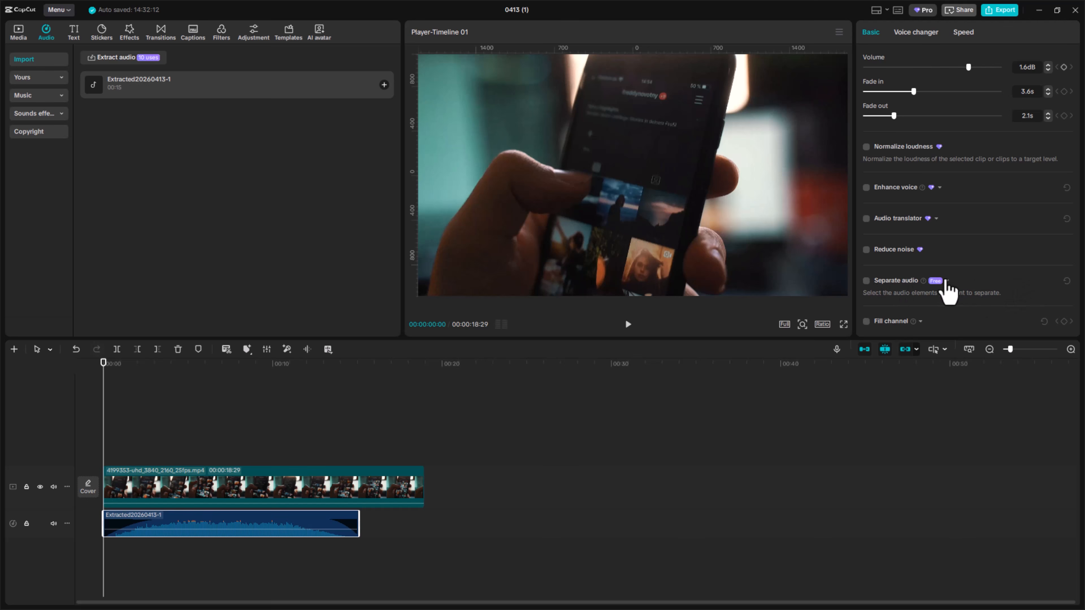
click(947, 281)
scroll(891, 290, down, 1)
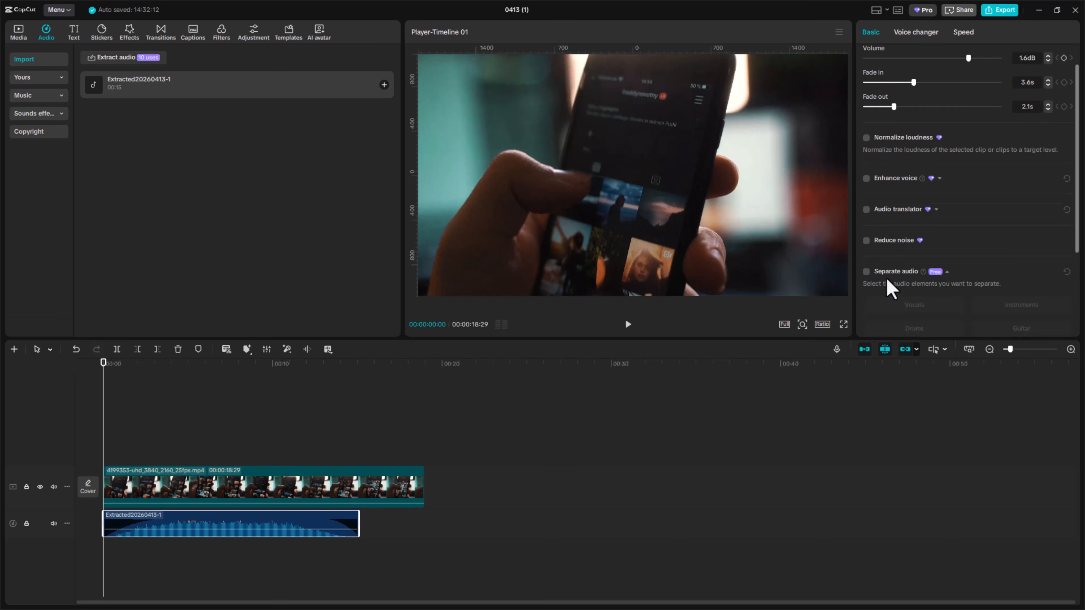
click(867, 241)
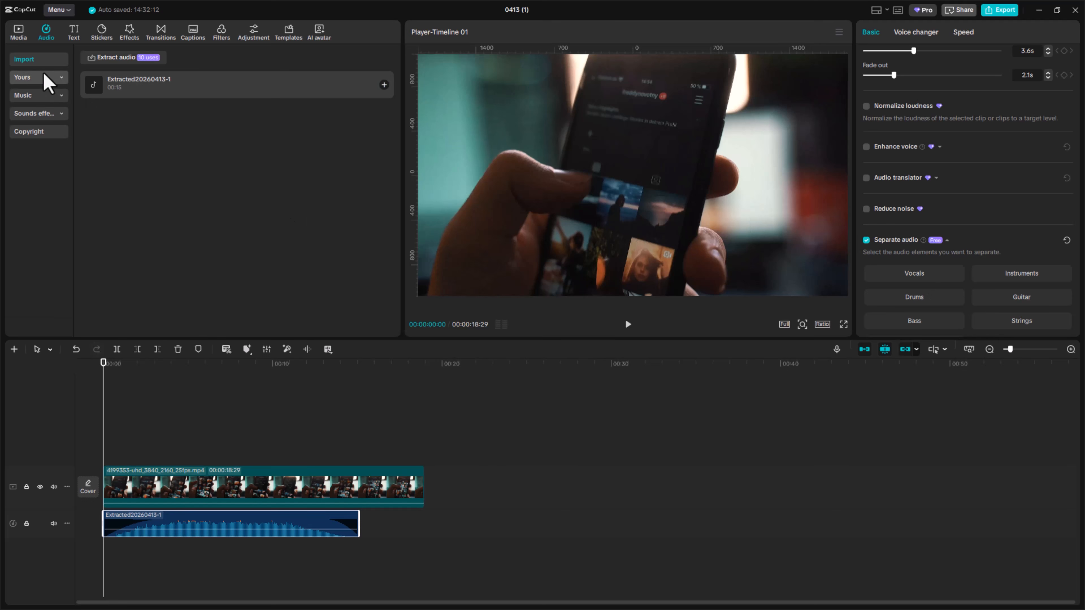
Import Ai Project video.mp4 and Learn Ai.mp4, and append the Learn Ai clip to the main track
click(19, 31)
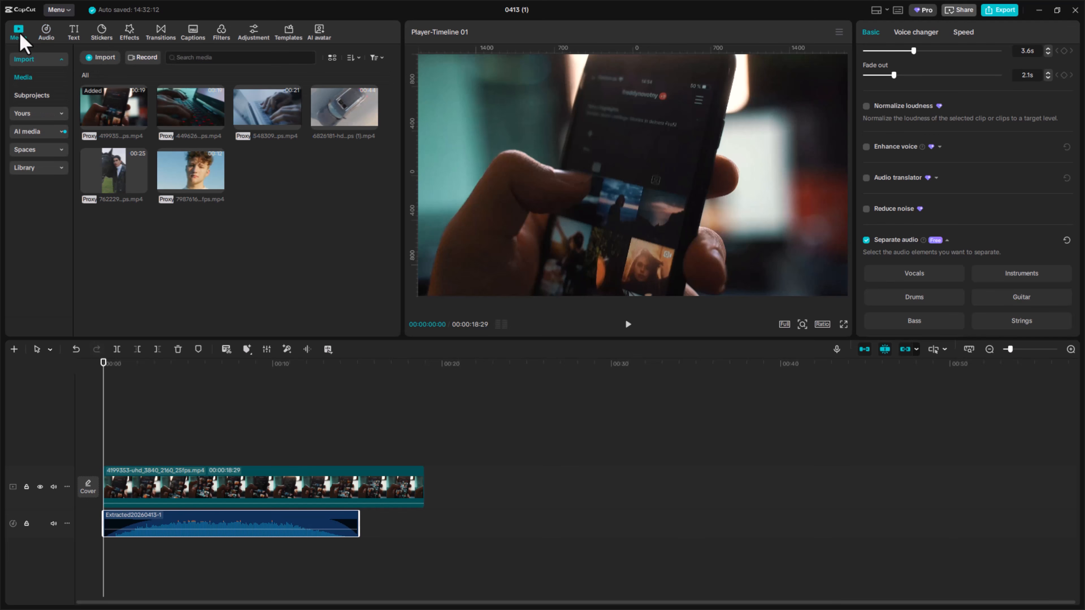
click(107, 58)
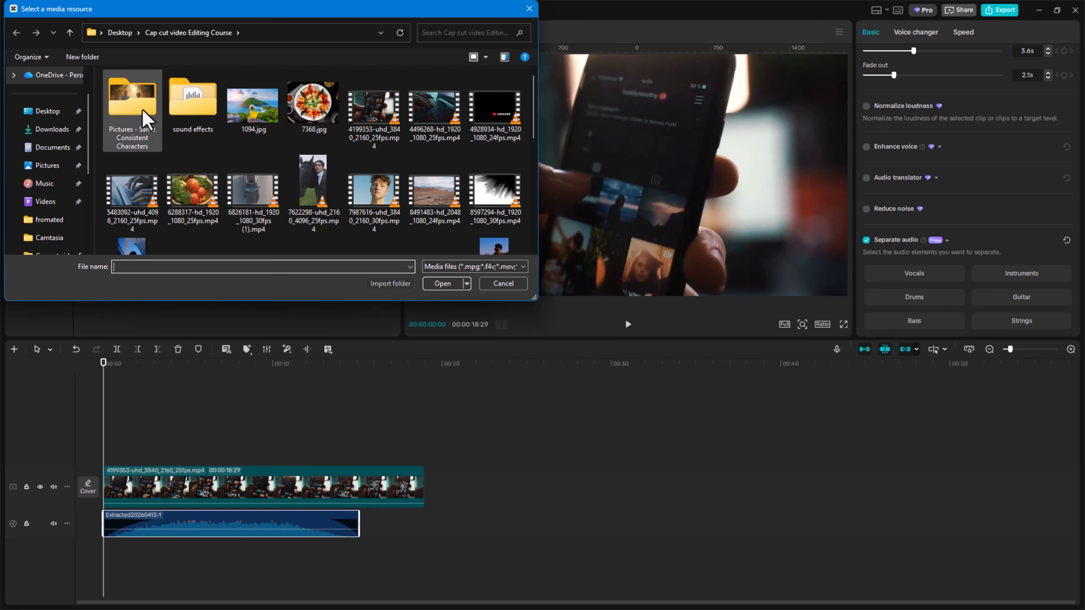
drag(344, 171, 537, 519)
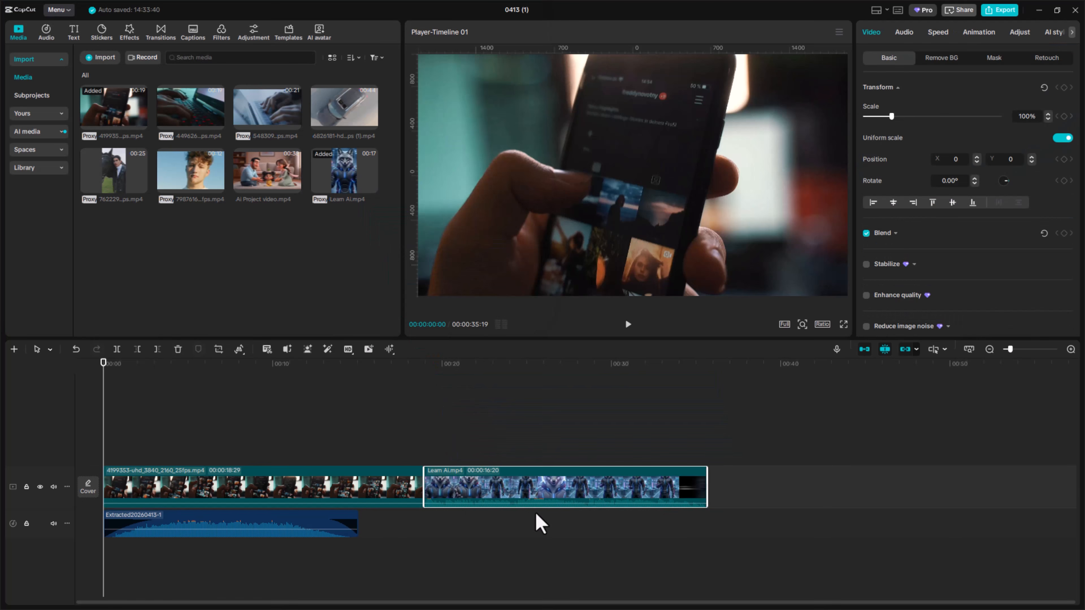
Separate the vocals from the Learn Ai clip's audio with Keep remaining audio enabled
click(904, 33)
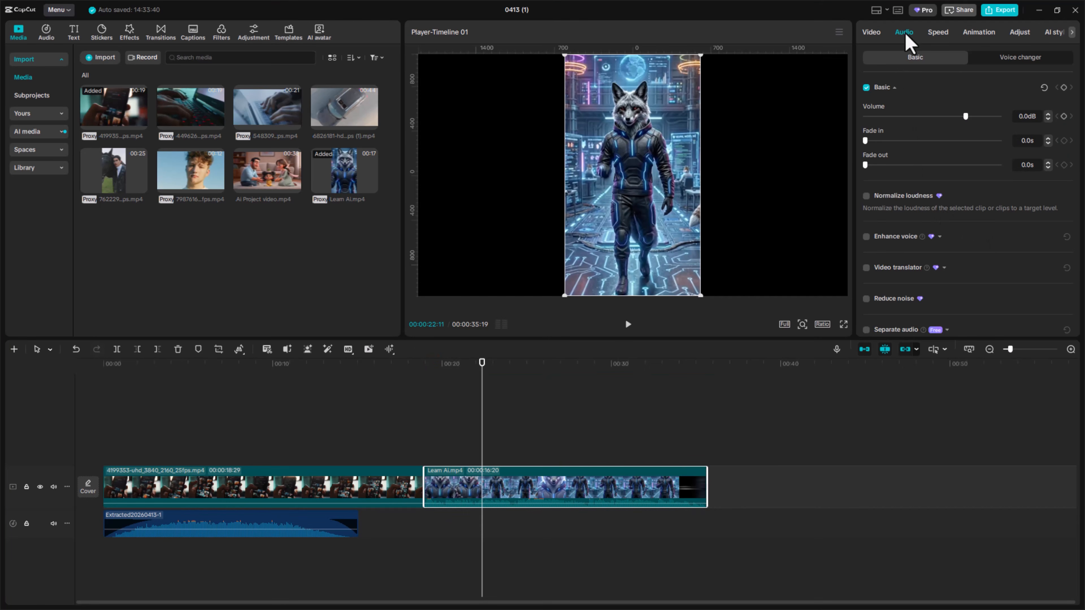
scroll(994, 245, down, 1)
scroll(994, 245, down, 1)
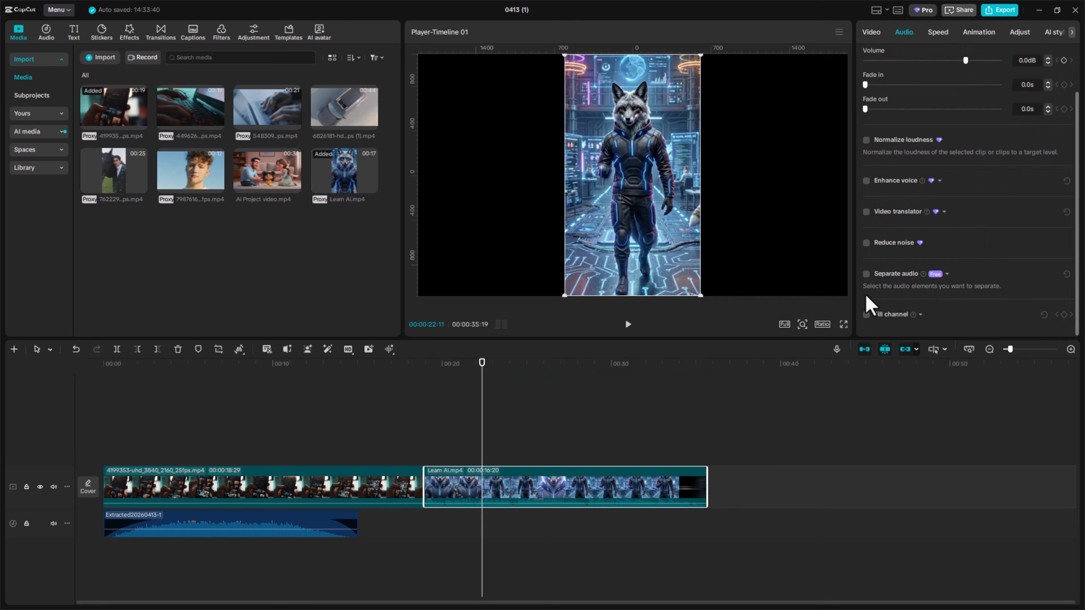
click(867, 275)
scroll(1003, 256, down, 2)
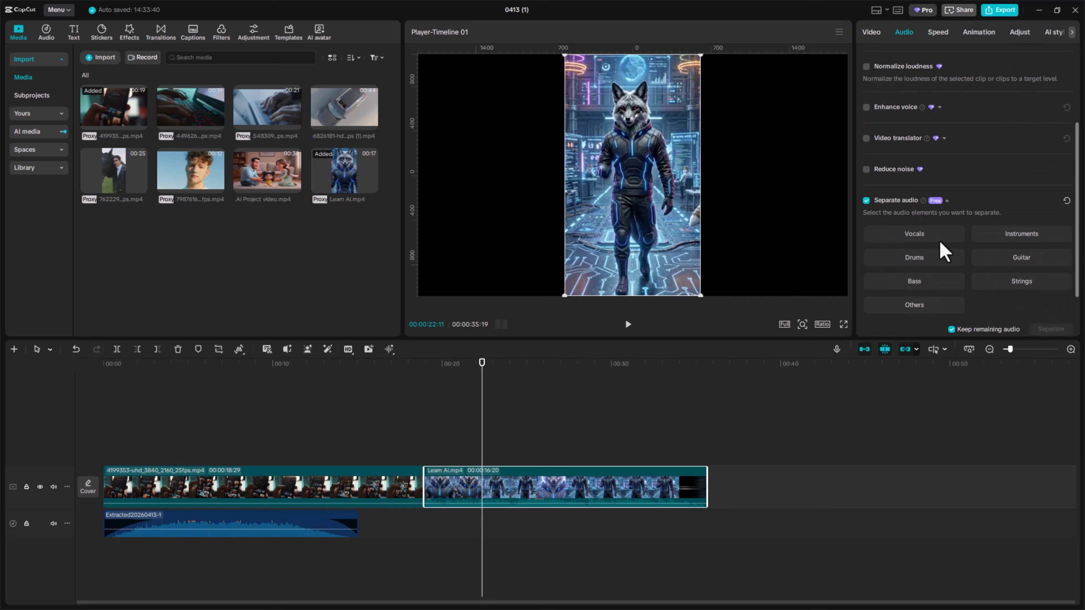
click(923, 235)
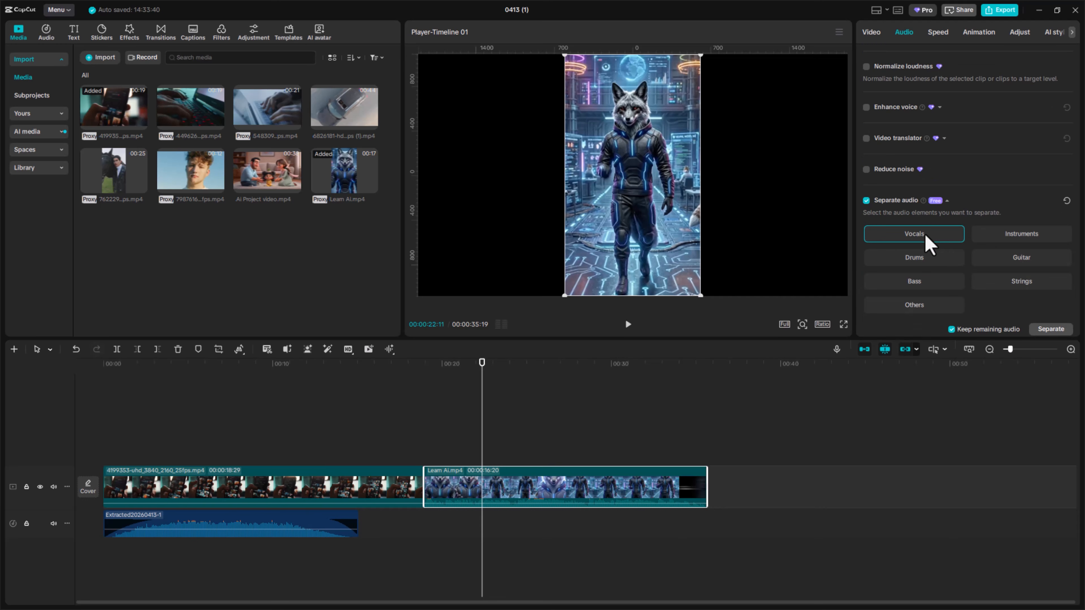
click(1051, 331)
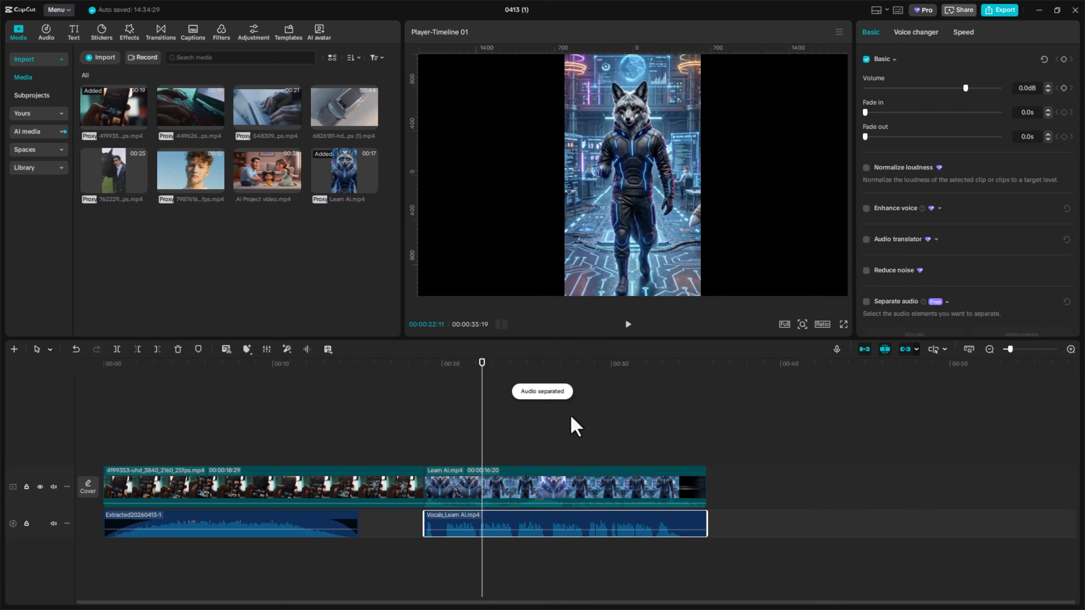
Play the Learn Ai section to hear its original sound together with the separated vocals
click(628, 324)
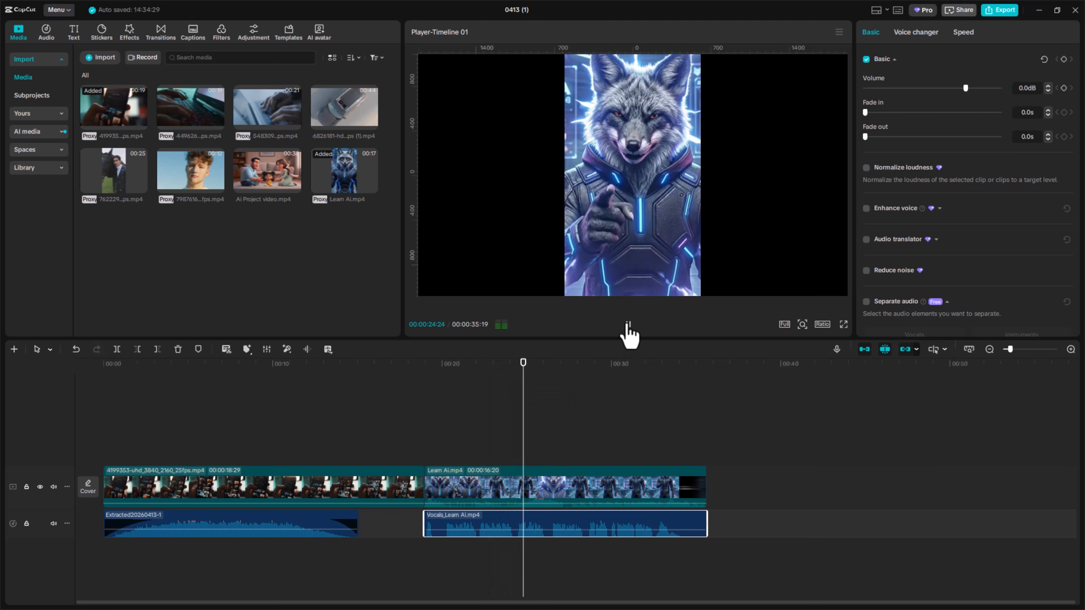
click(628, 324)
click(628, 324)
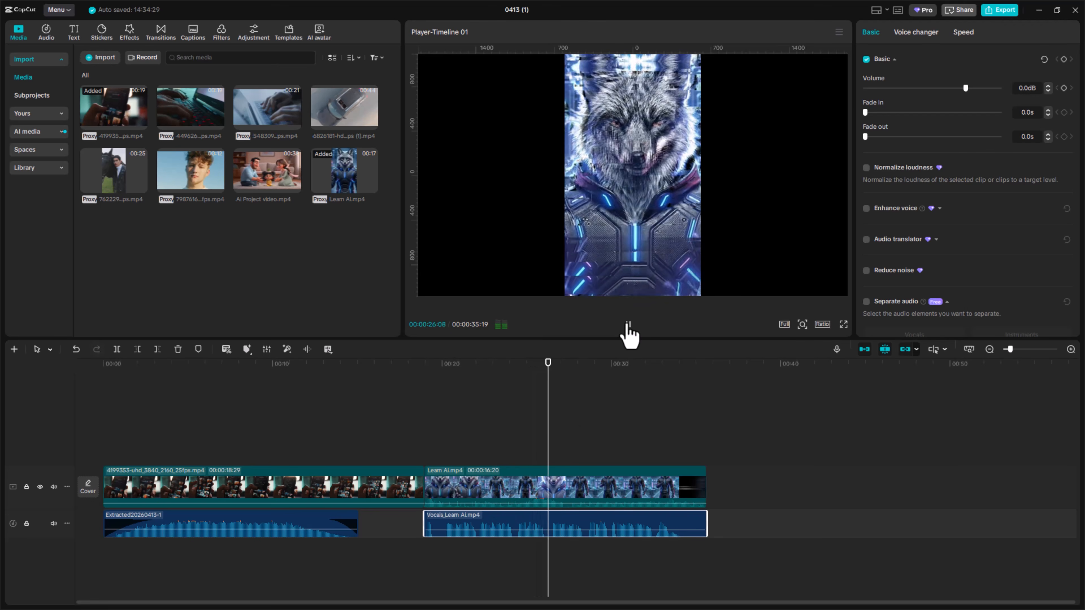
click(628, 324)
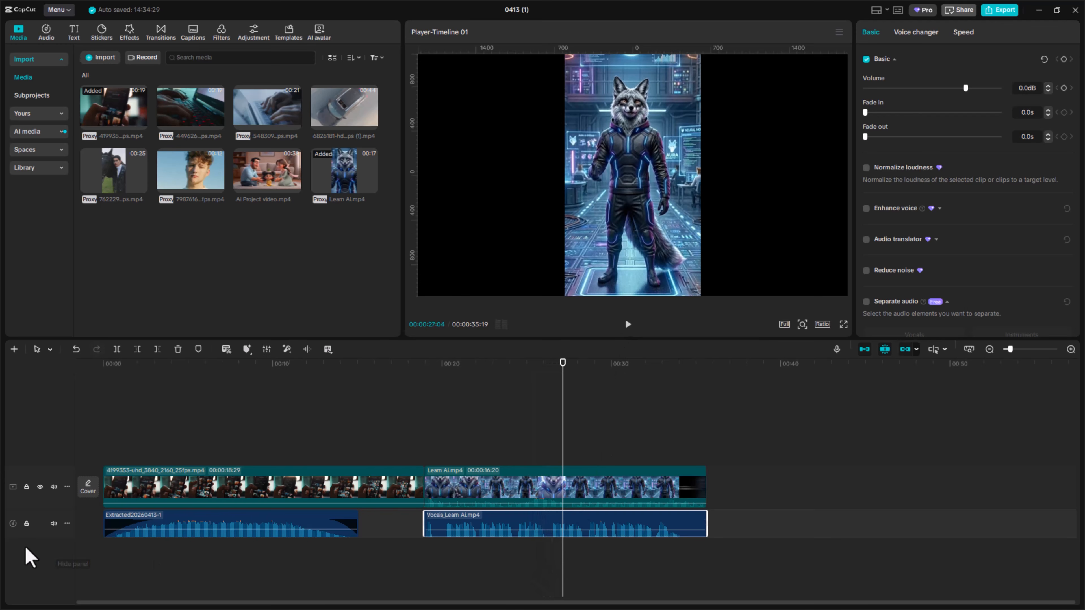
Mute the main video track and play the Learn Ai section to hear only the separated vocals
click(444, 483)
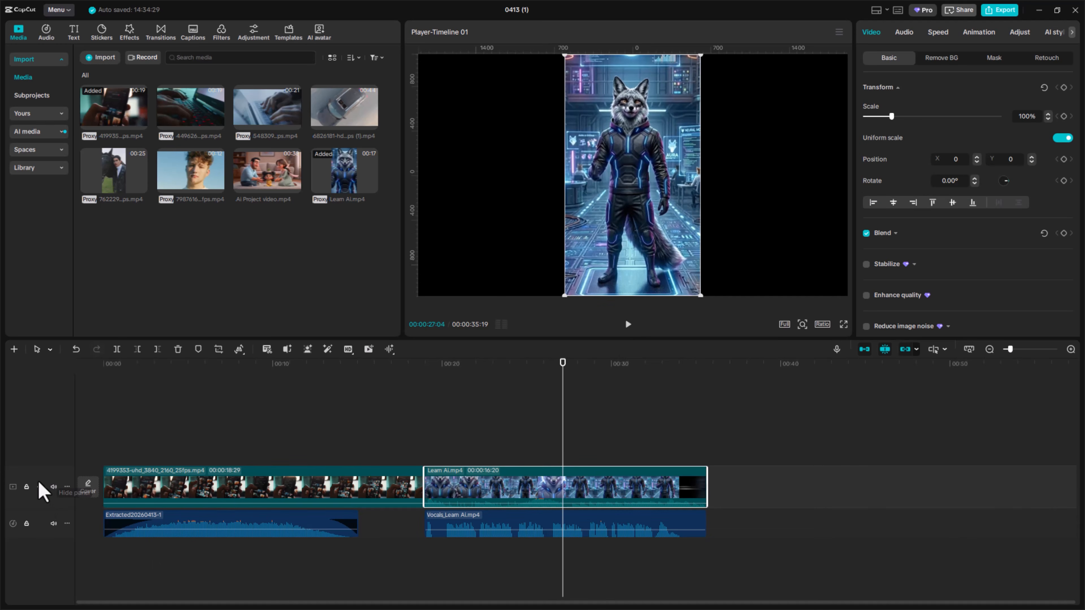
click(53, 487)
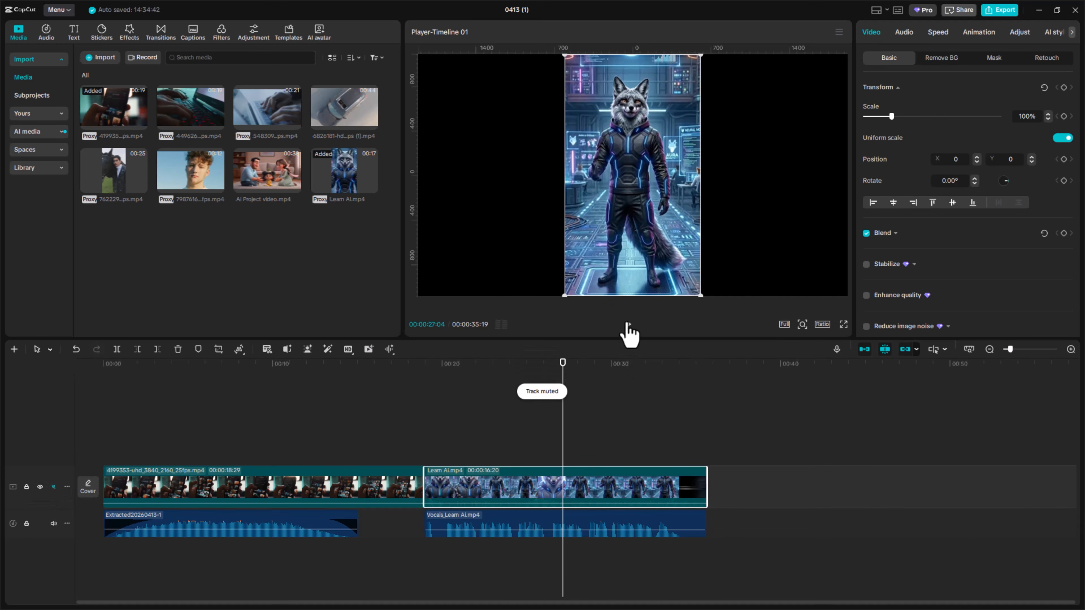
click(628, 324)
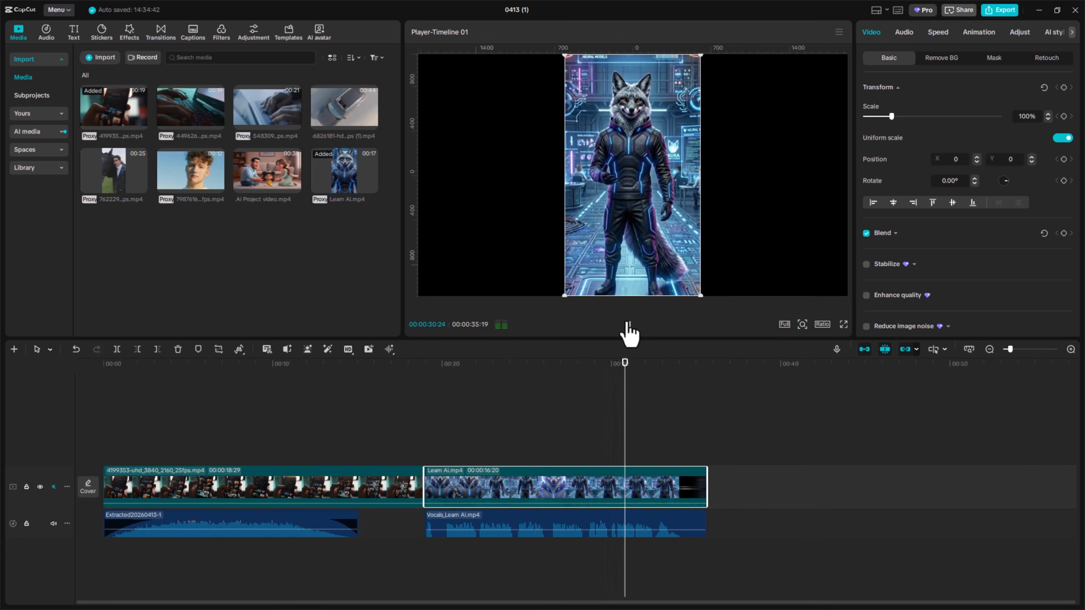
click(628, 324)
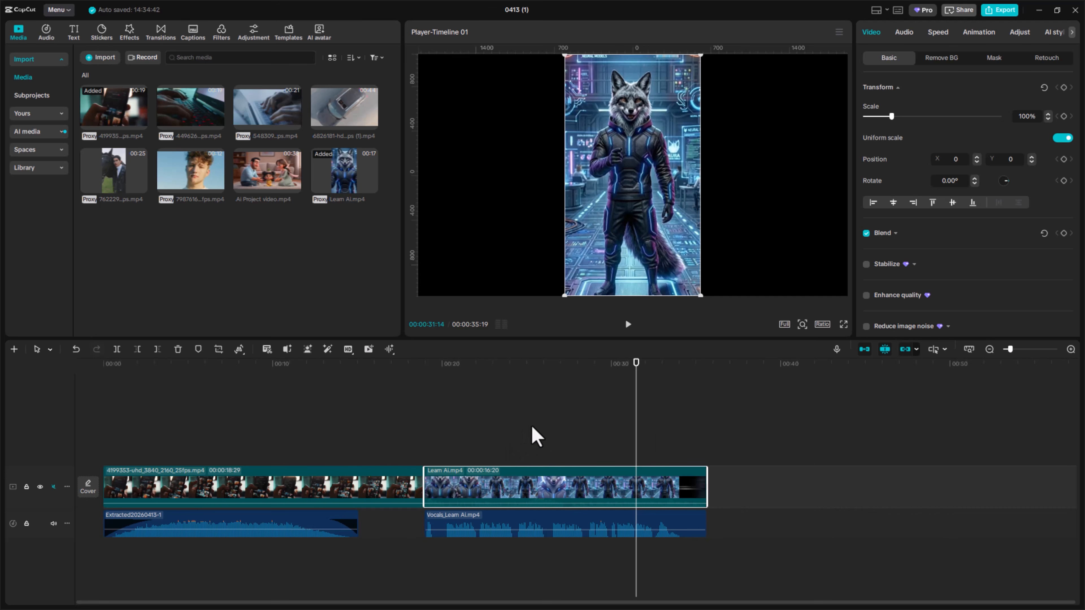
Delete the Learn Ai clip and its separated vocals from the timeline
drag(552, 443, 533, 542)
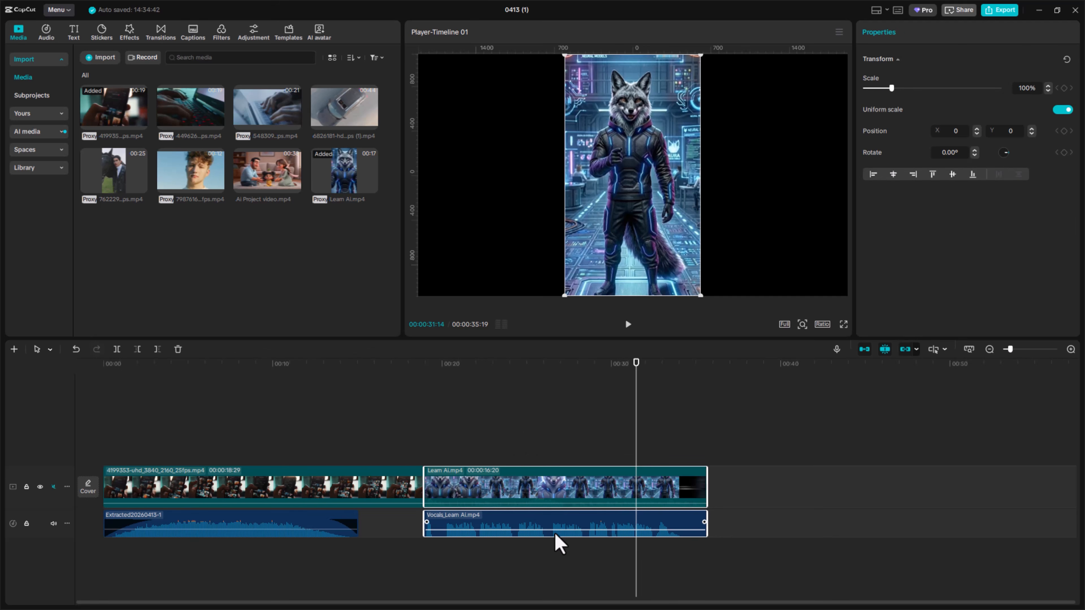
key(Delete)
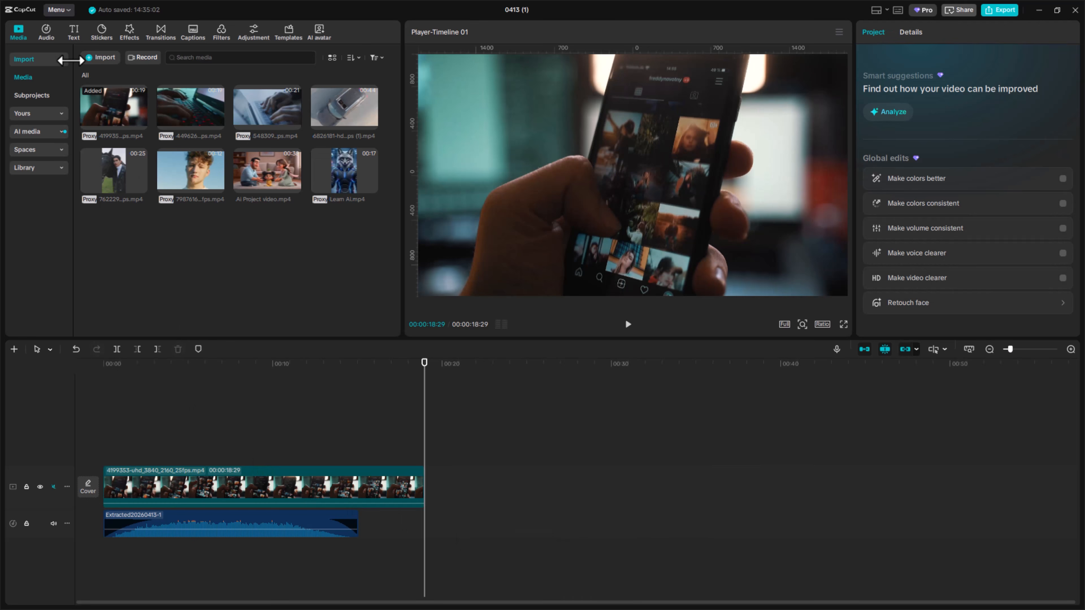
Browse the trending sound effects and search the sound effects library for woosh
click(46, 37)
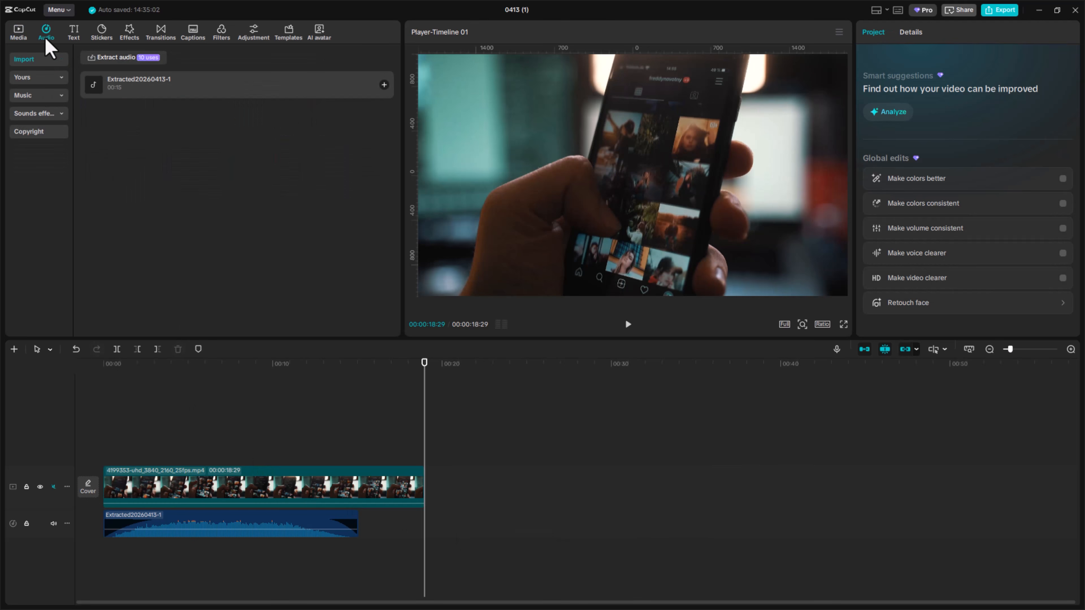
click(31, 114)
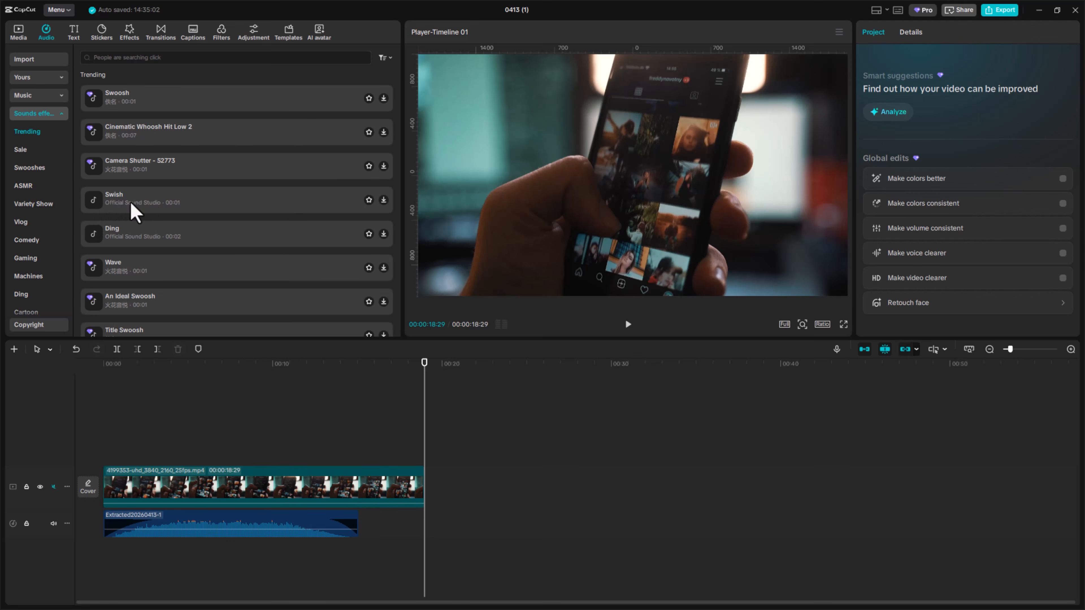
scroll(222, 237, down, 10)
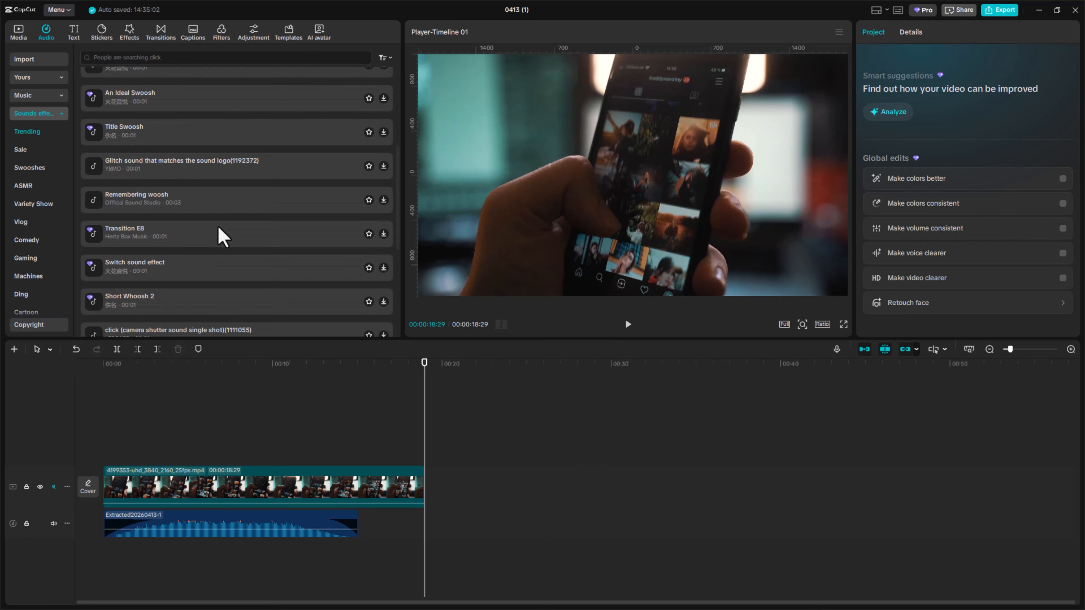
scroll(222, 237, up, 8)
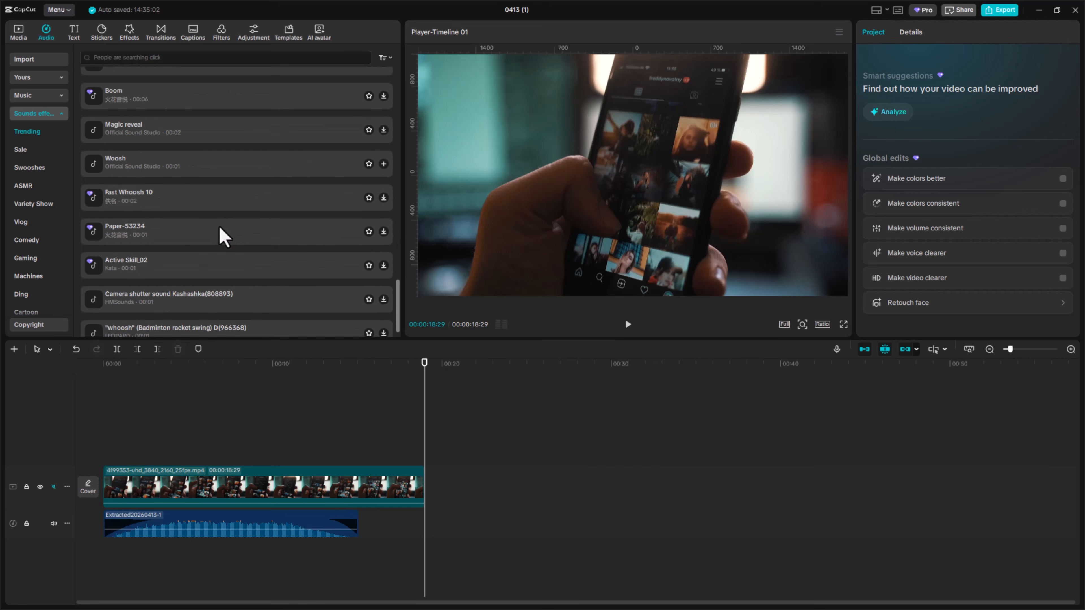
click(150, 56)
text(woosh)
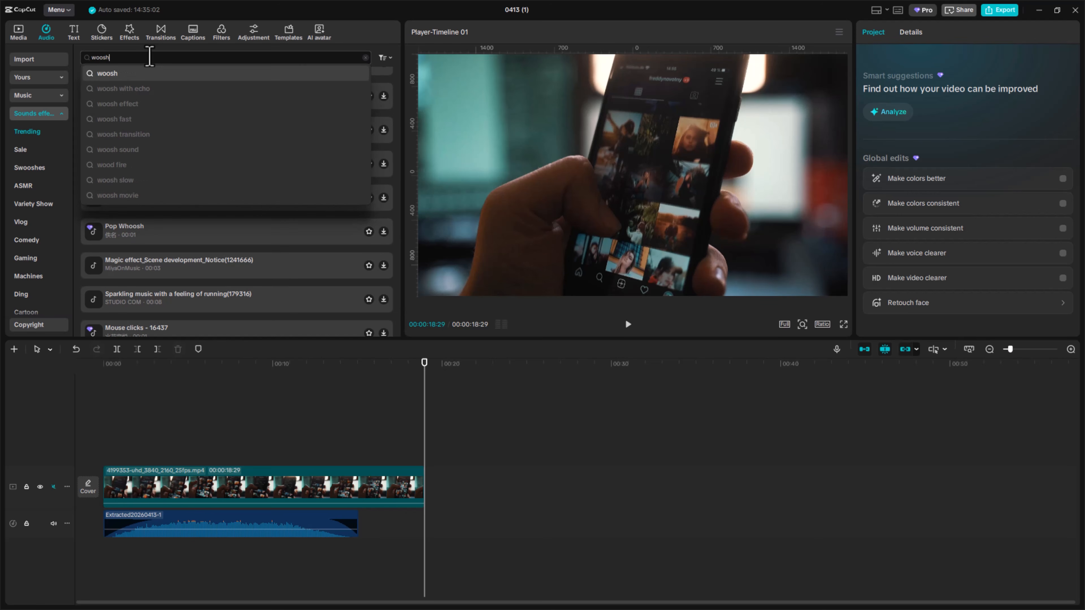
click(103, 74)
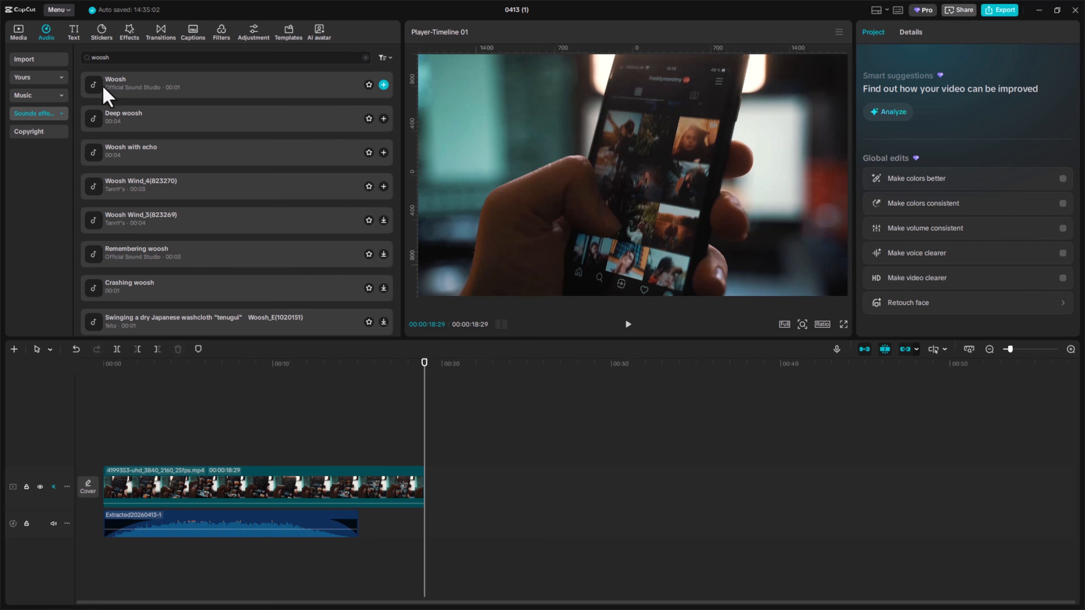
Preview the Woosh sound effect and place it on the audio track after the extracted audio, at about 16 seconds
click(103, 96)
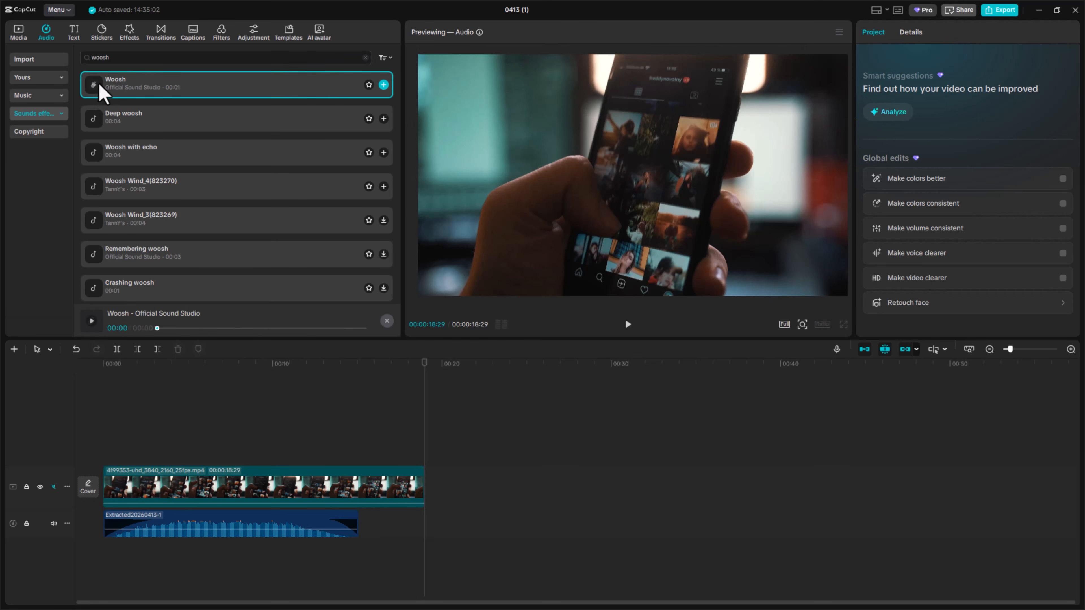
drag(128, 92, 384, 524)
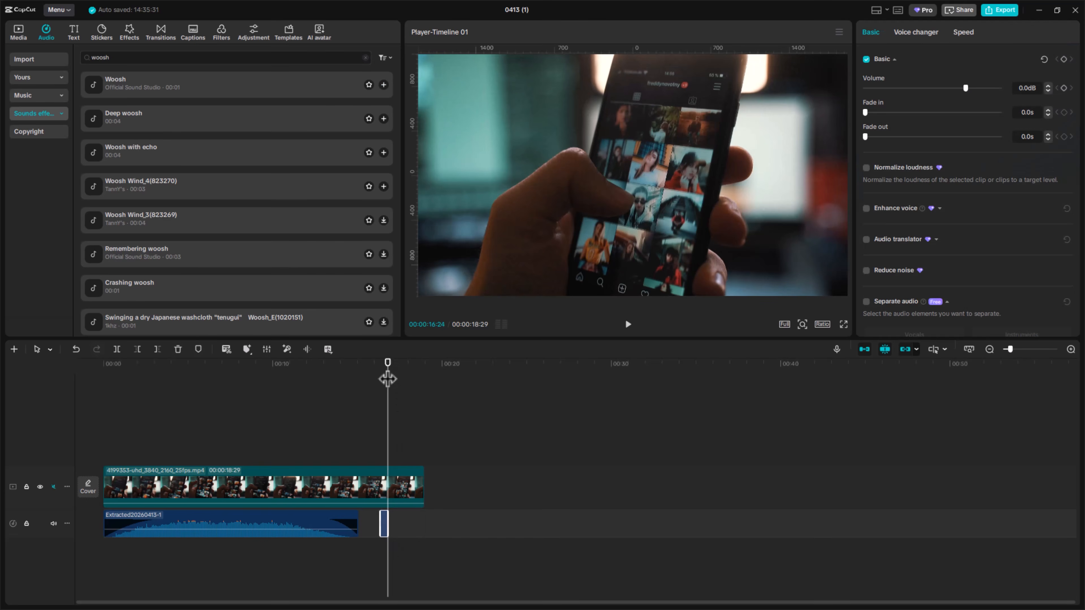
drag(387, 379, 390, 368)
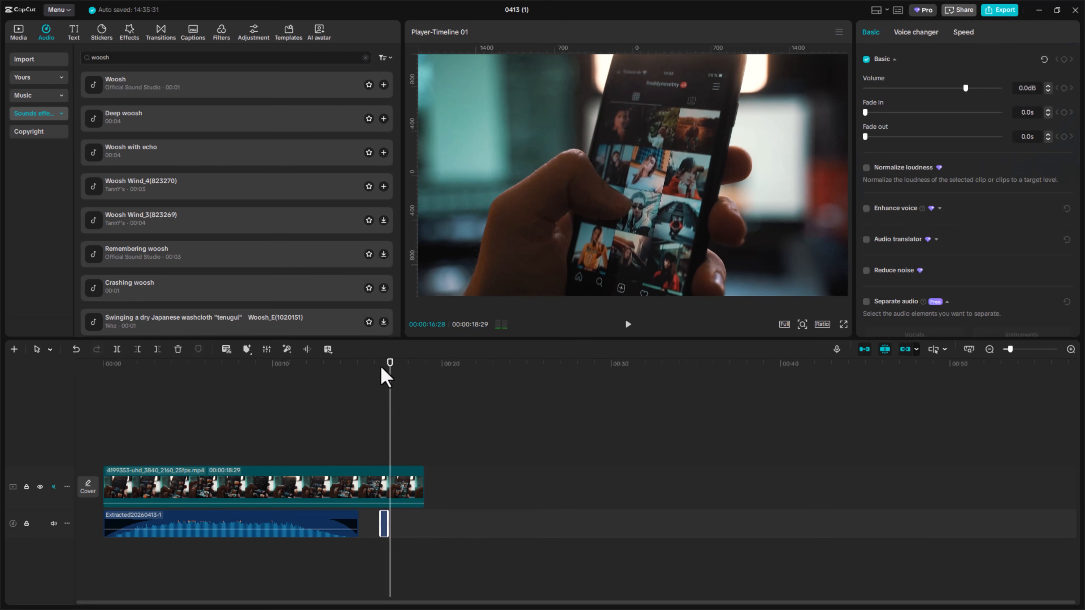
Run the copyright check on the project's sounds before sharing to TikTok
click(38, 133)
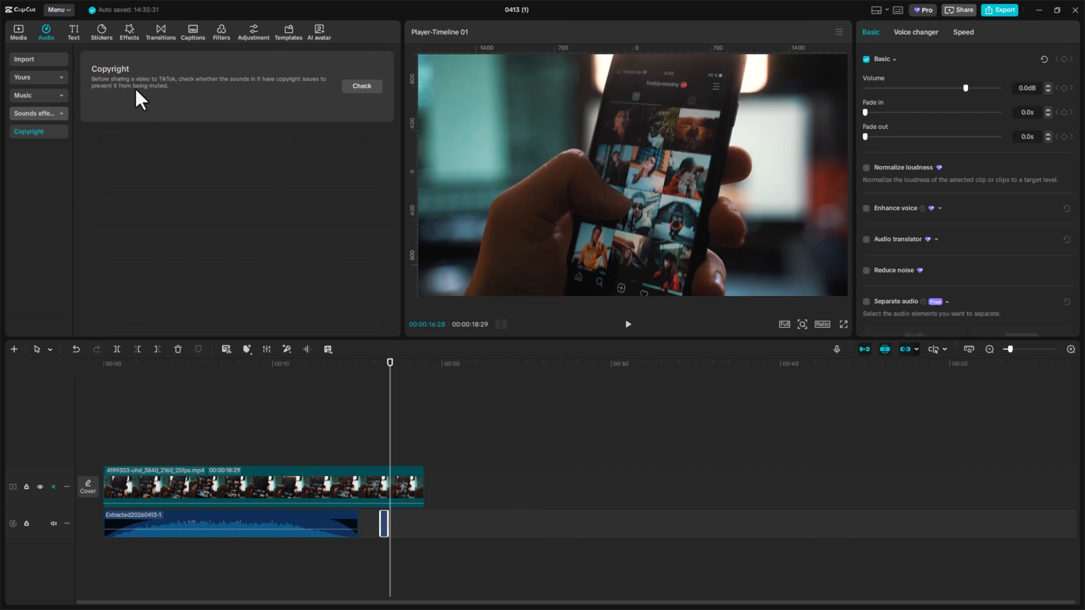
click(361, 90)
Add a default text clip to the timeline at 00:00:12:11
drag(390, 376, 313, 380)
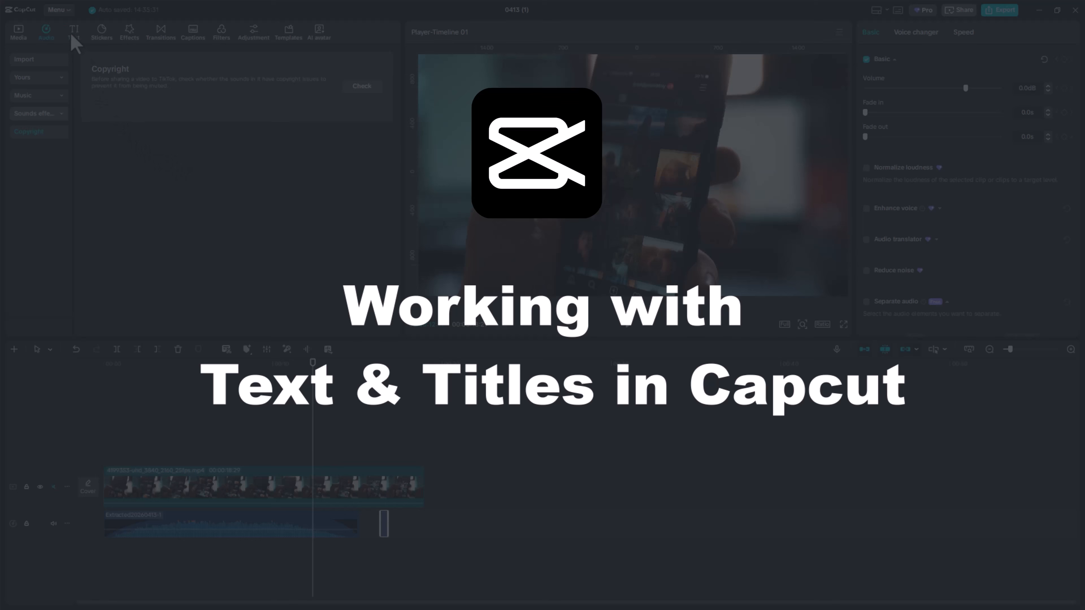
click(73, 35)
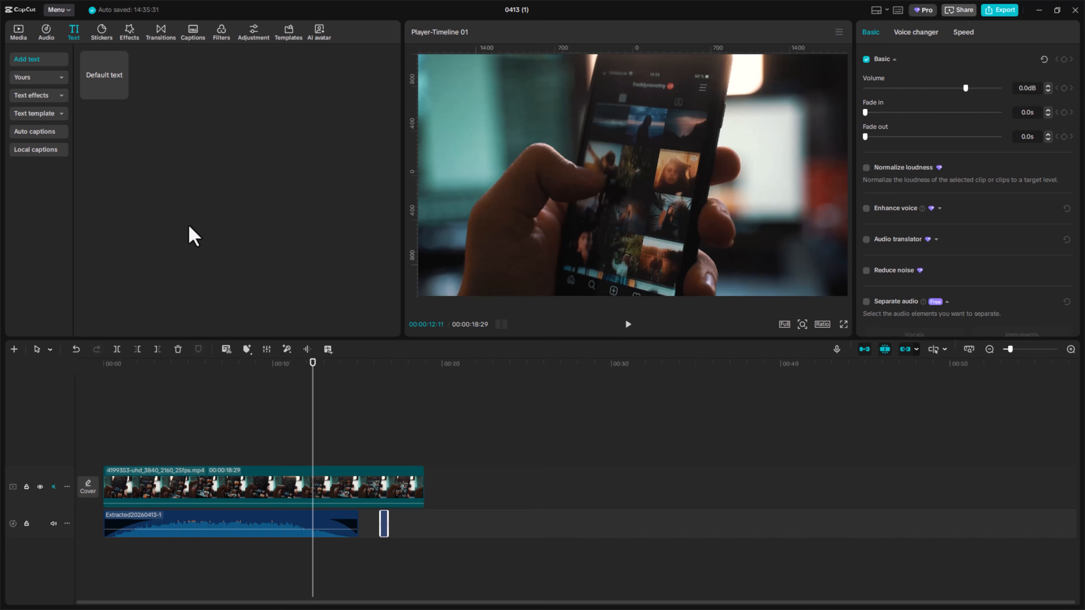
click(110, 85)
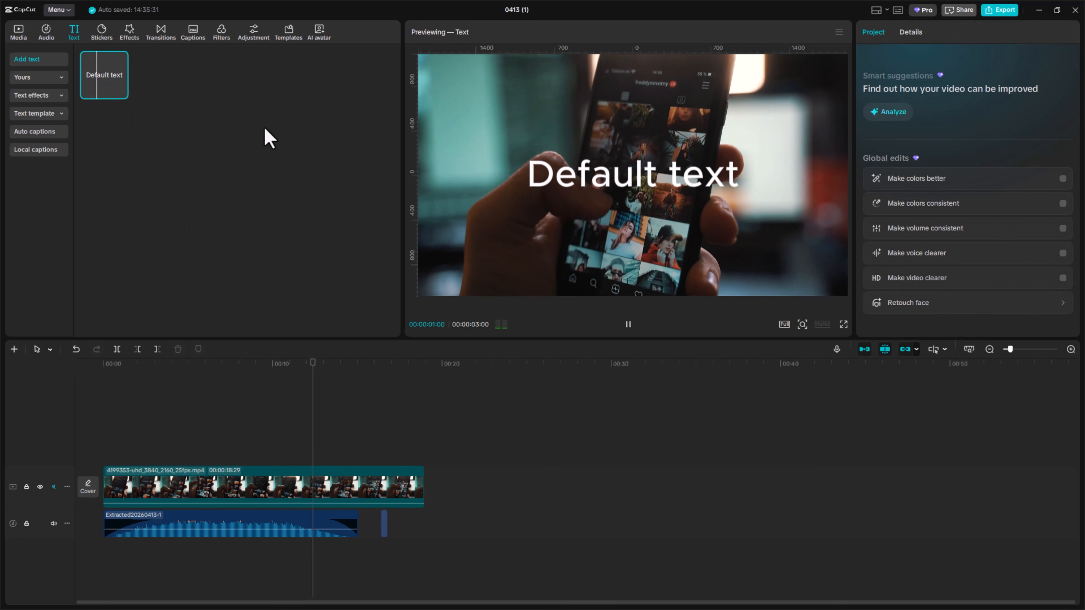
click(121, 93)
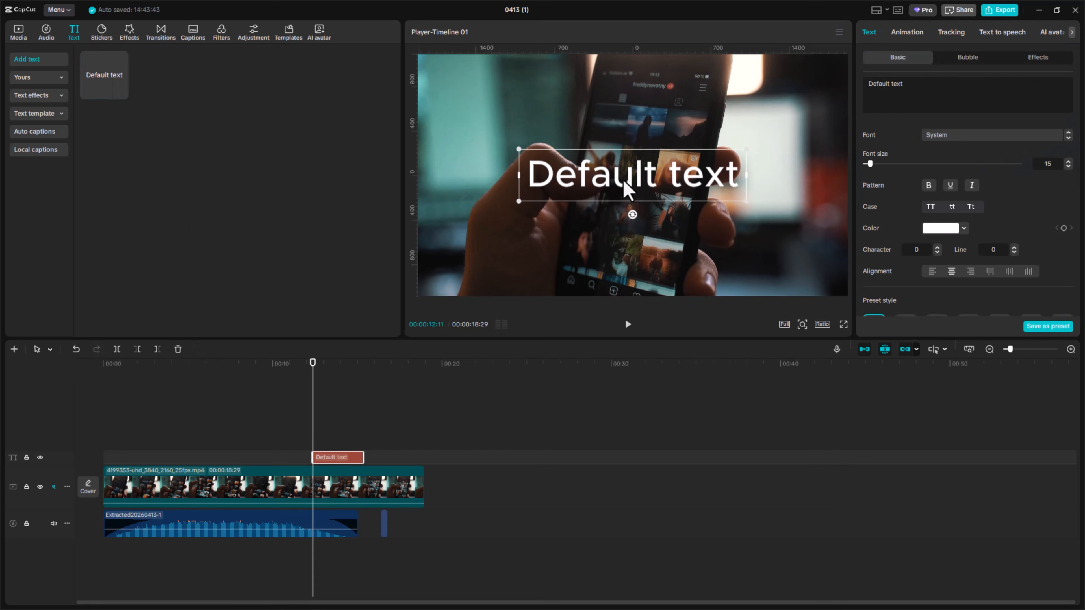
Move the text slightly up in the frame and replace its wording with Capcut
drag(625, 190, 639, 165)
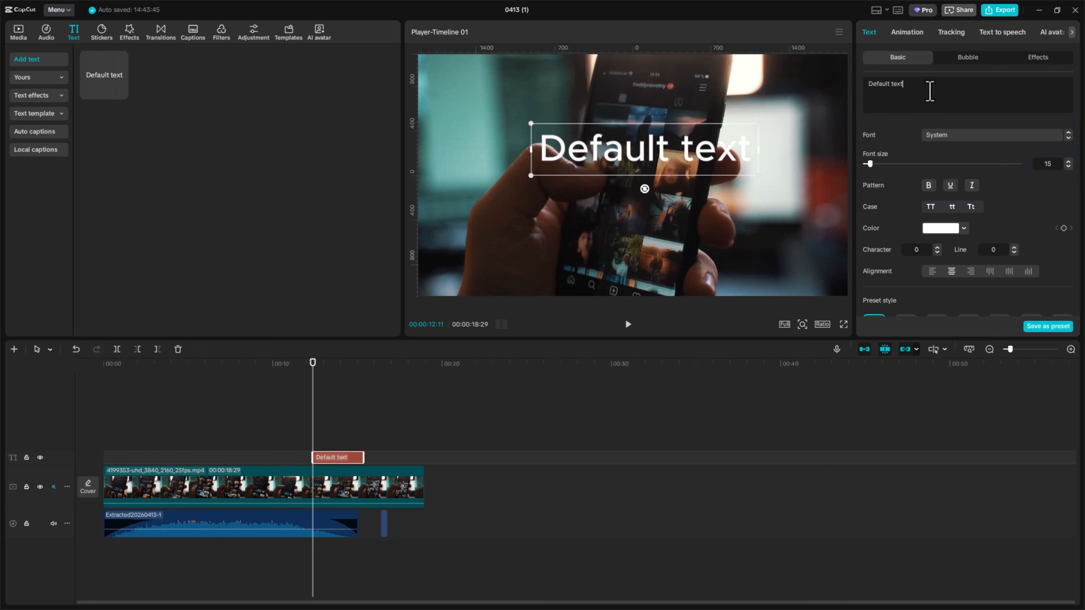
drag(930, 91, 855, 94)
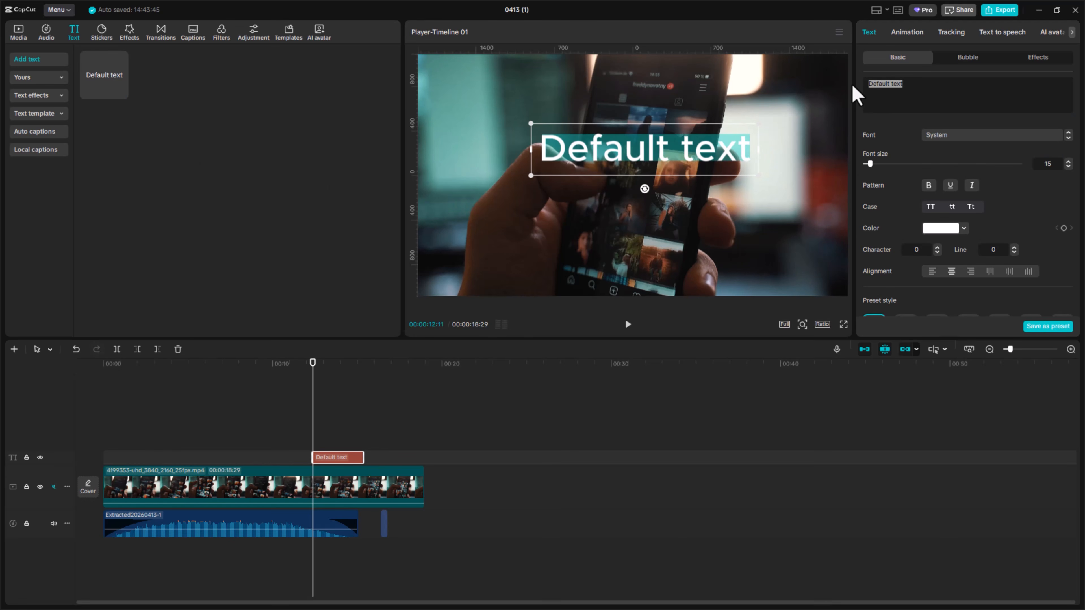
text(C)
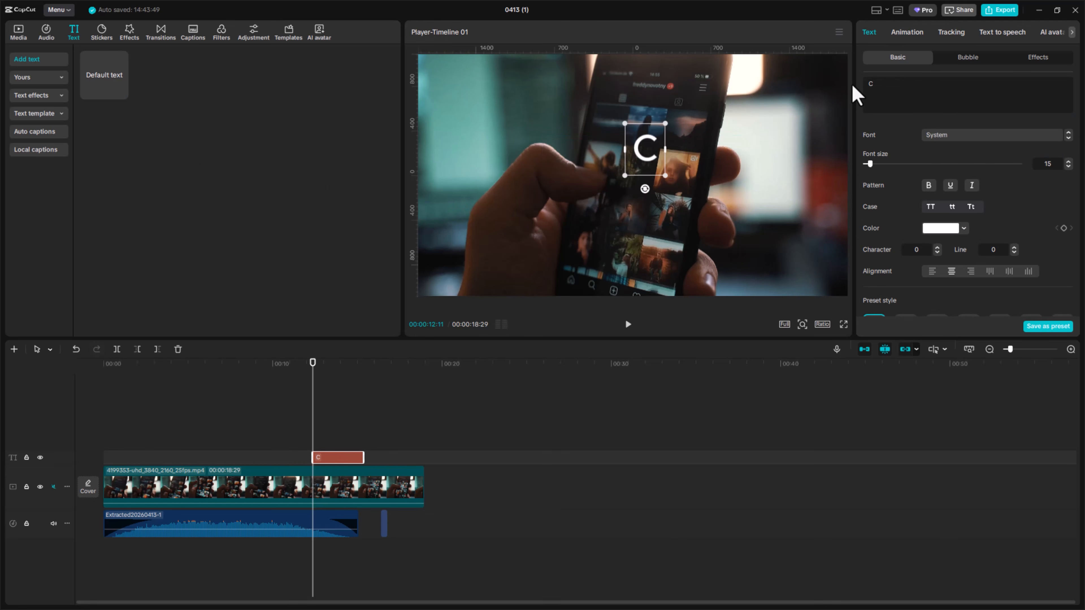
text(apcut)
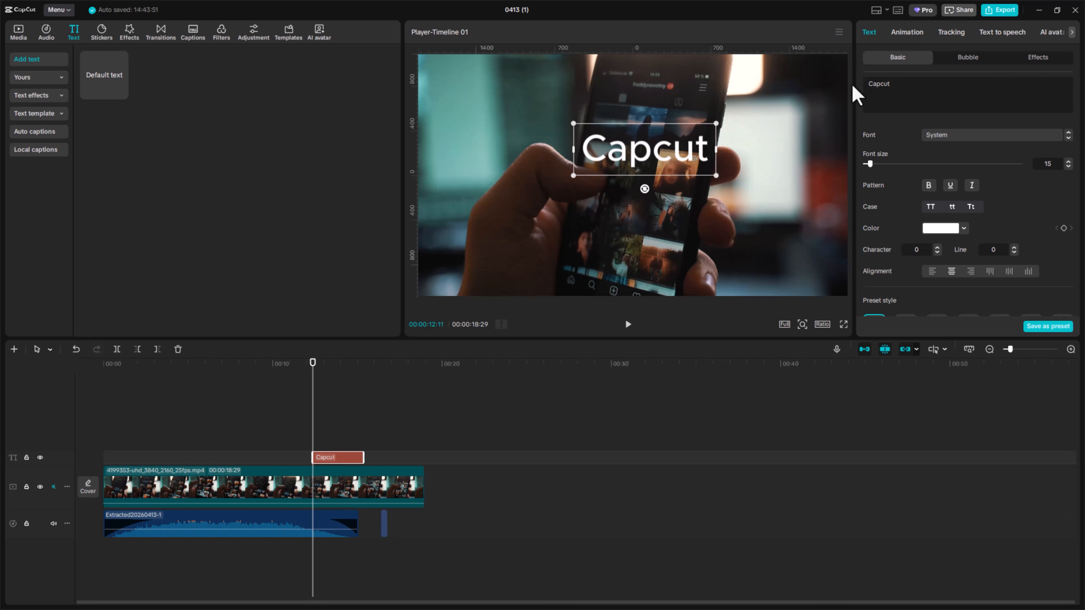
Try the Przetarcie font on the Capcut title and set its font to Widmo
click(1043, 137)
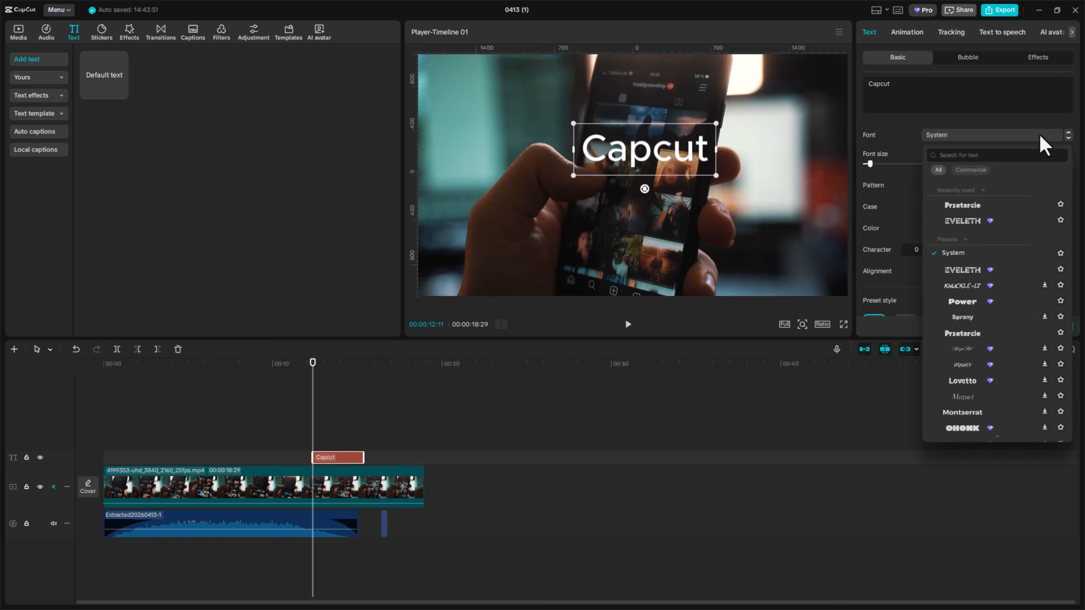
click(963, 209)
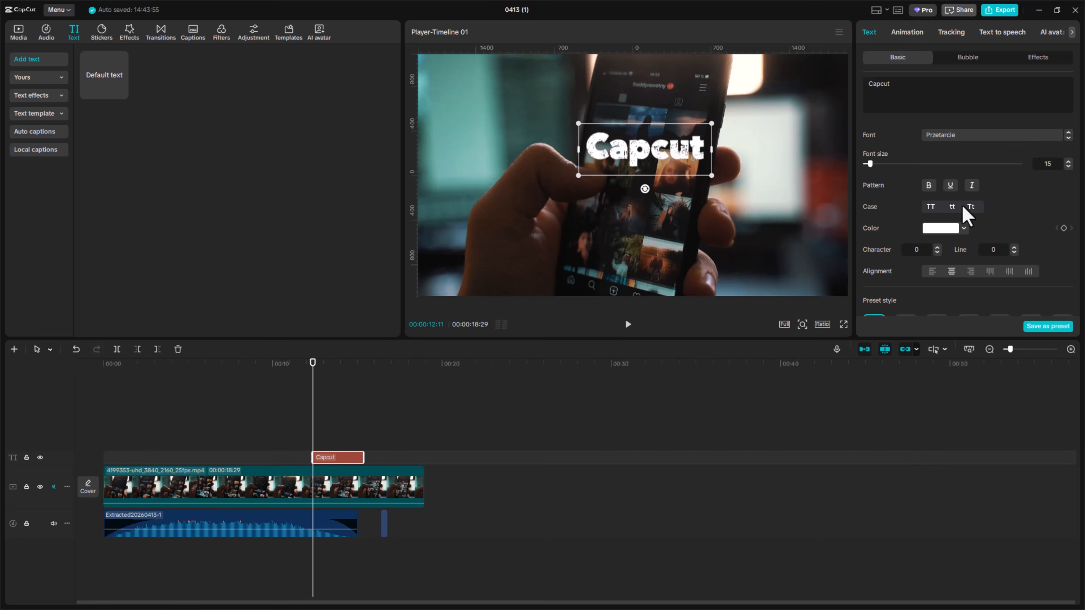
click(984, 138)
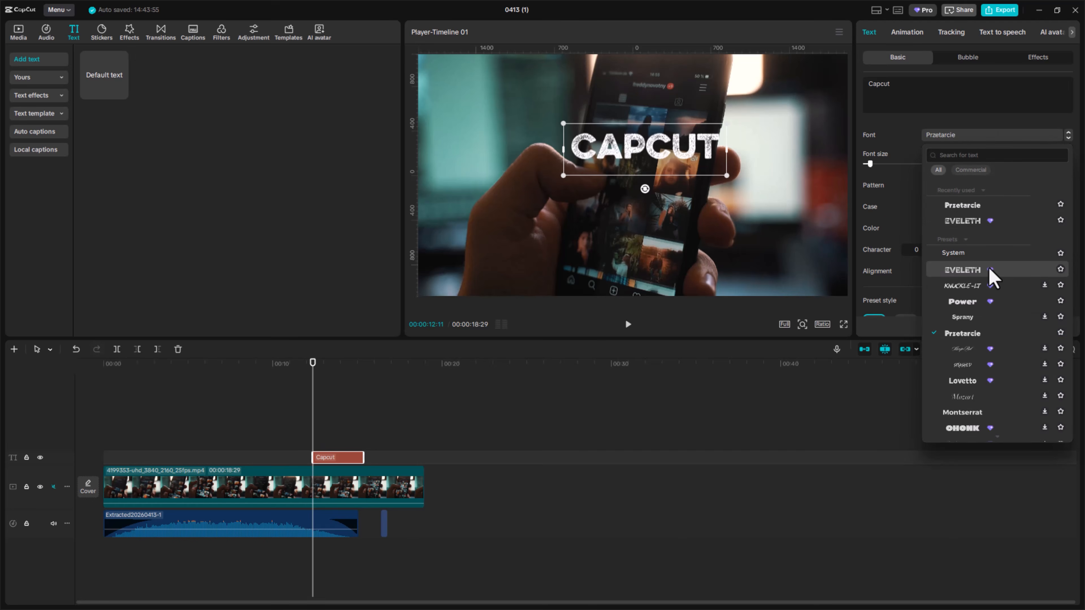
scroll(1018, 284, down, 2)
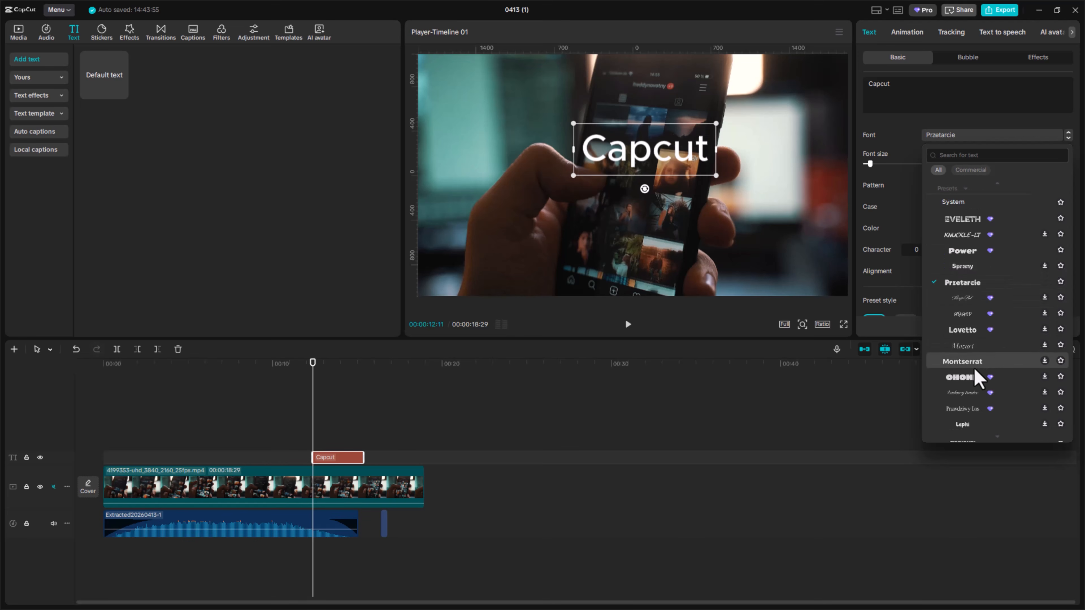
scroll(1000, 361, down, 6)
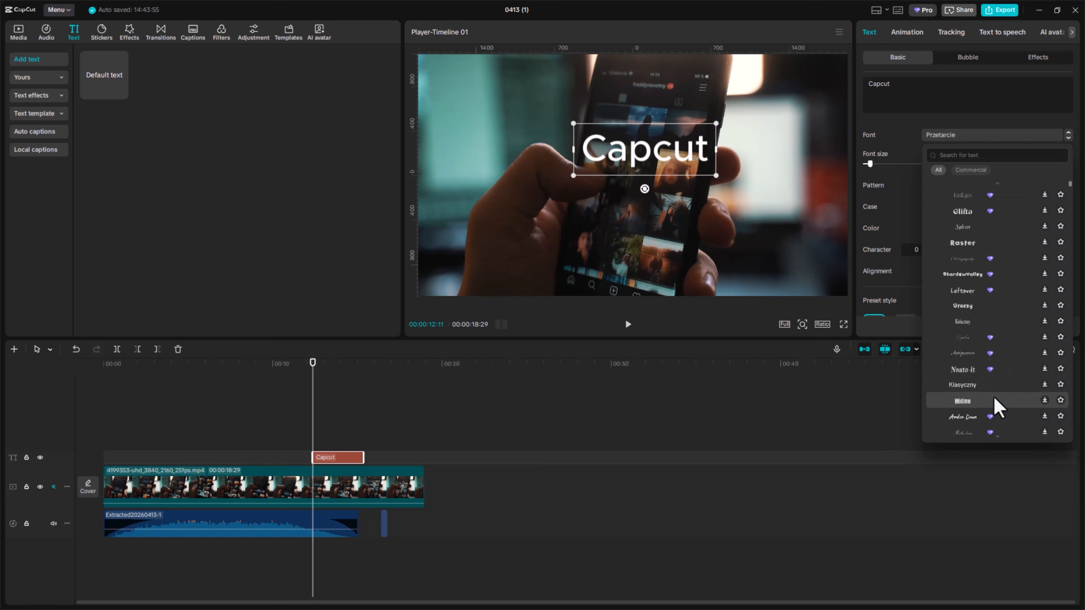
click(990, 404)
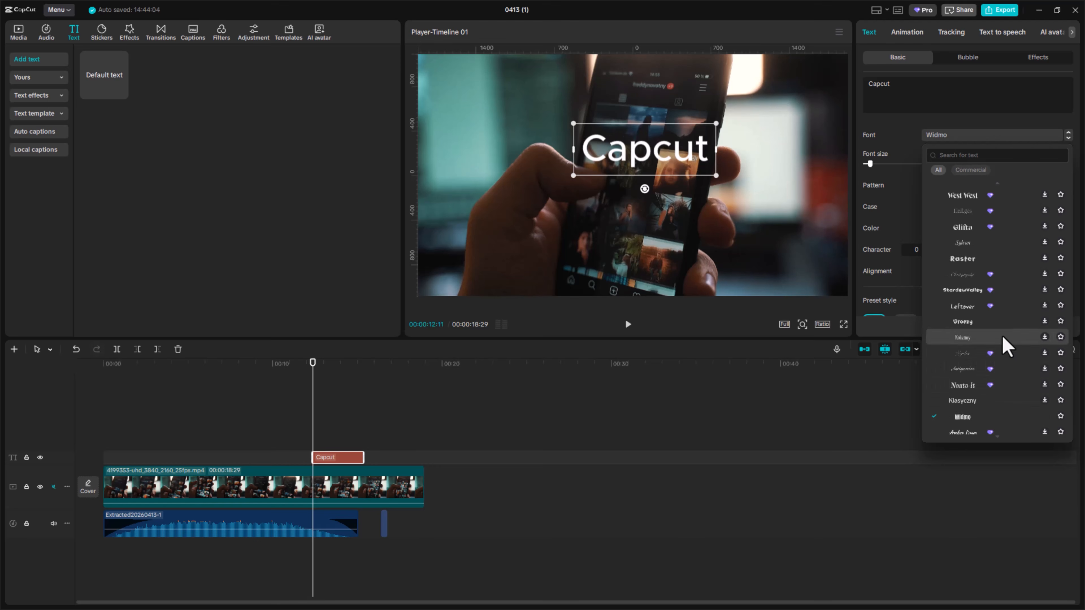
click(980, 422)
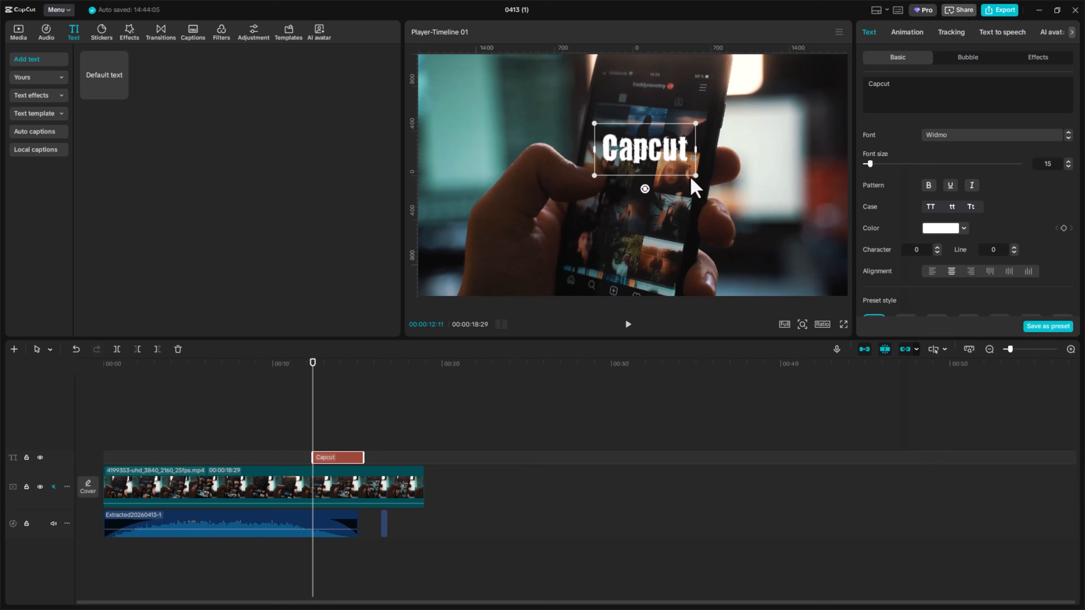
Enlarge the Capcut title in the preview to about 235% scale and switch bold on and off again
drag(701, 176, 736, 195)
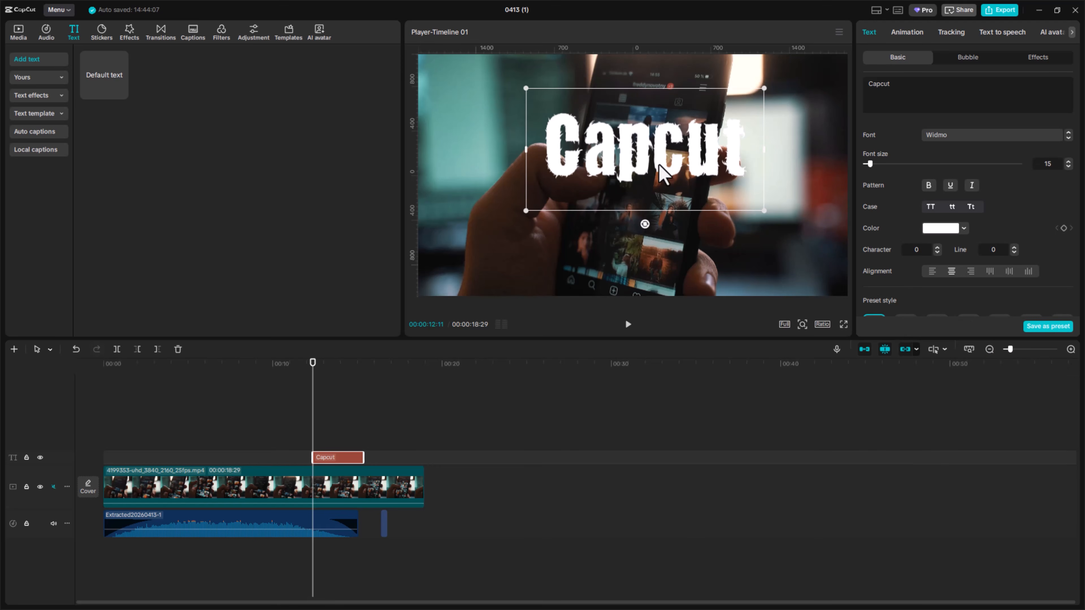
click(929, 186)
click(930, 189)
Colour the Capcut title yellow, and try uppercase before setting its case to lowercase
click(946, 228)
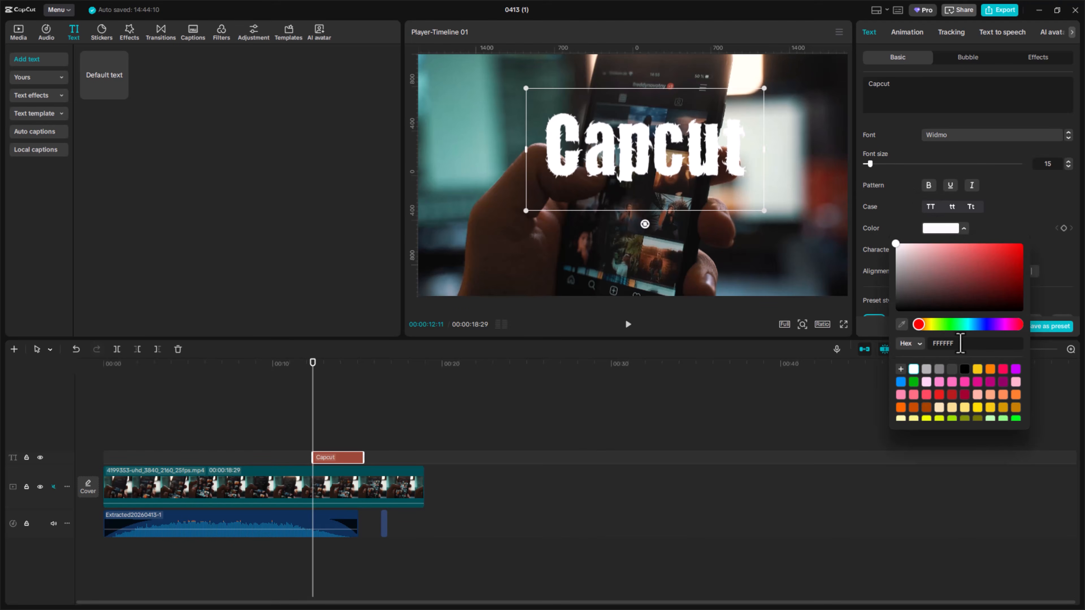
click(978, 370)
click(1002, 224)
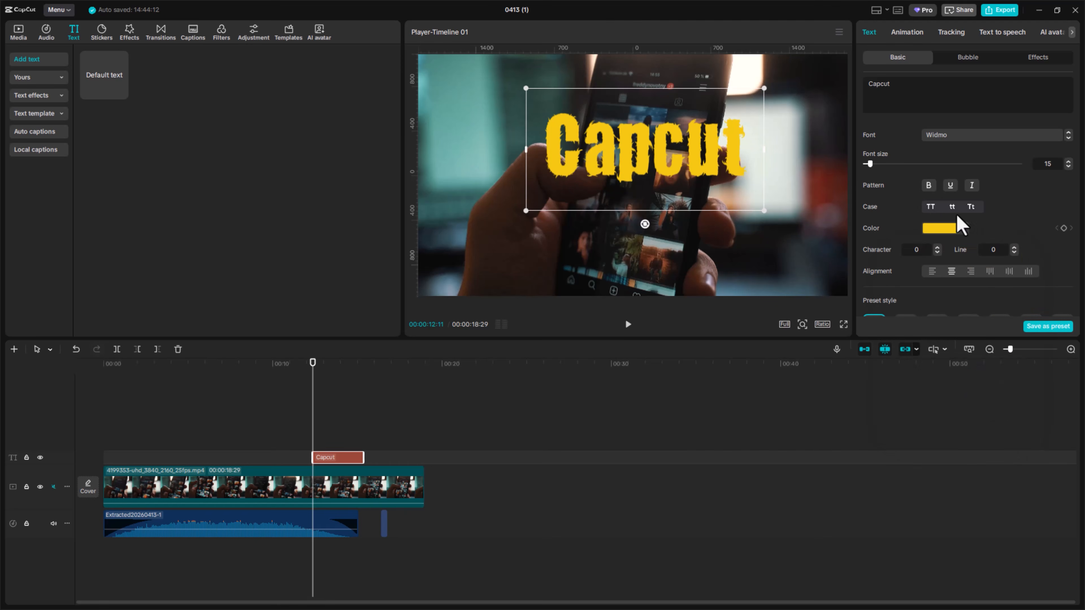
click(930, 207)
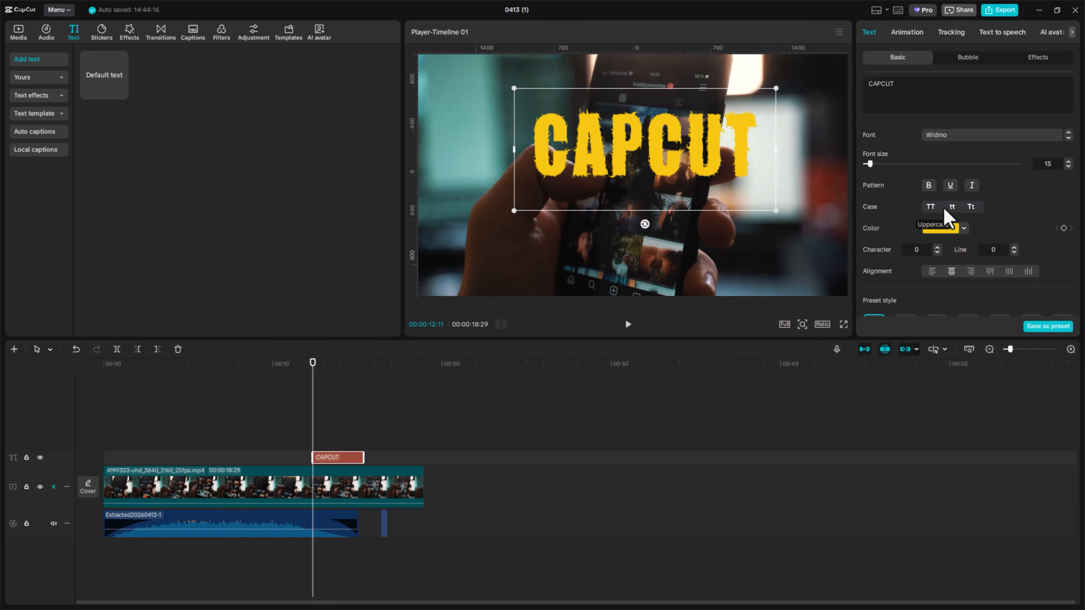
click(952, 207)
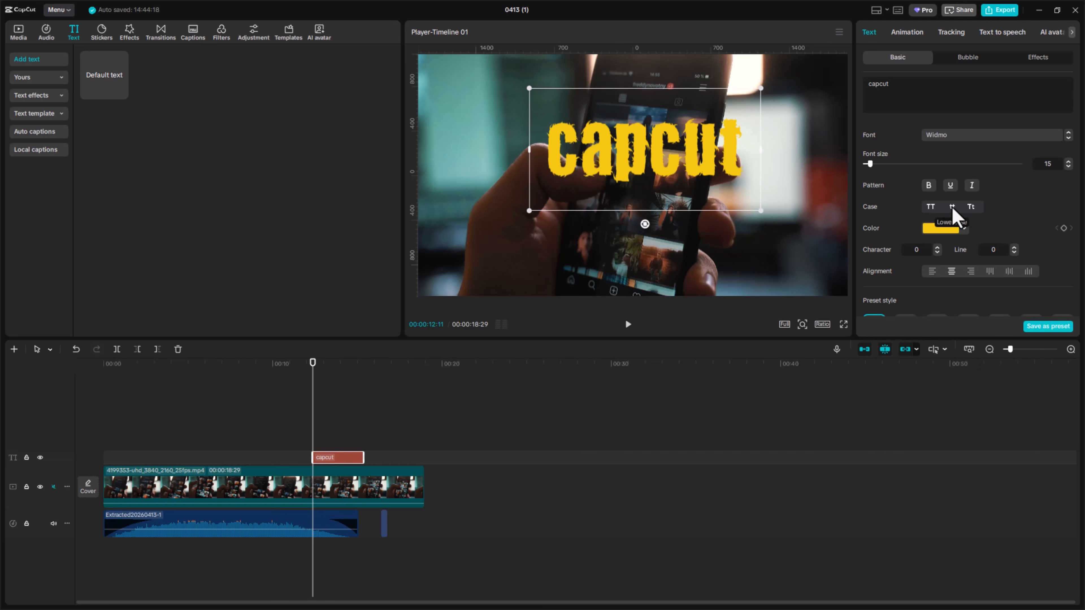
Try a character spacing of 2 on the title and set it to 1
scroll(1026, 212, down, 2)
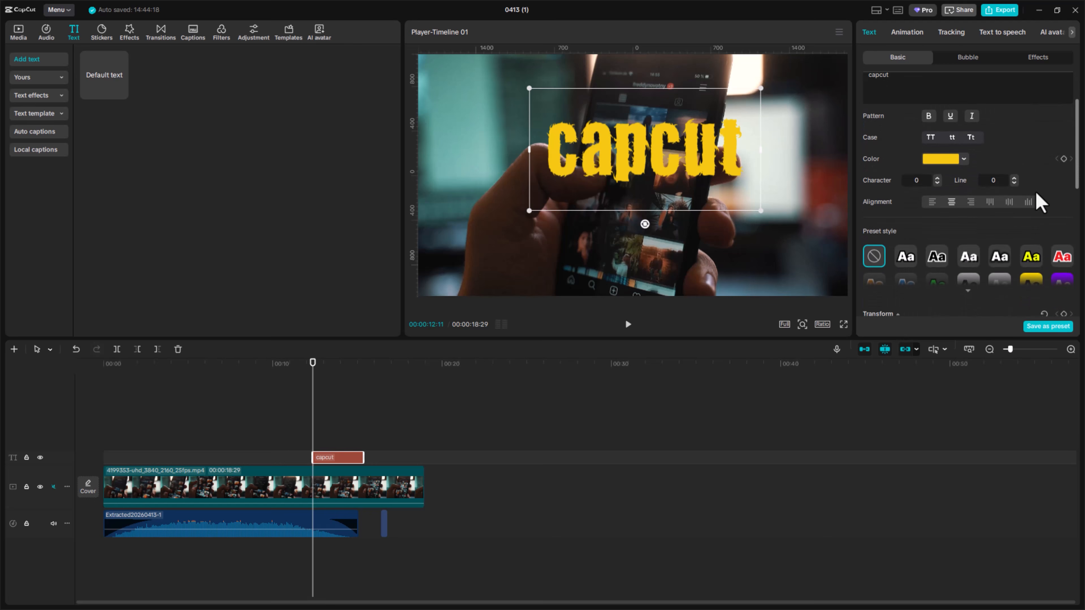
click(938, 177)
click(937, 177)
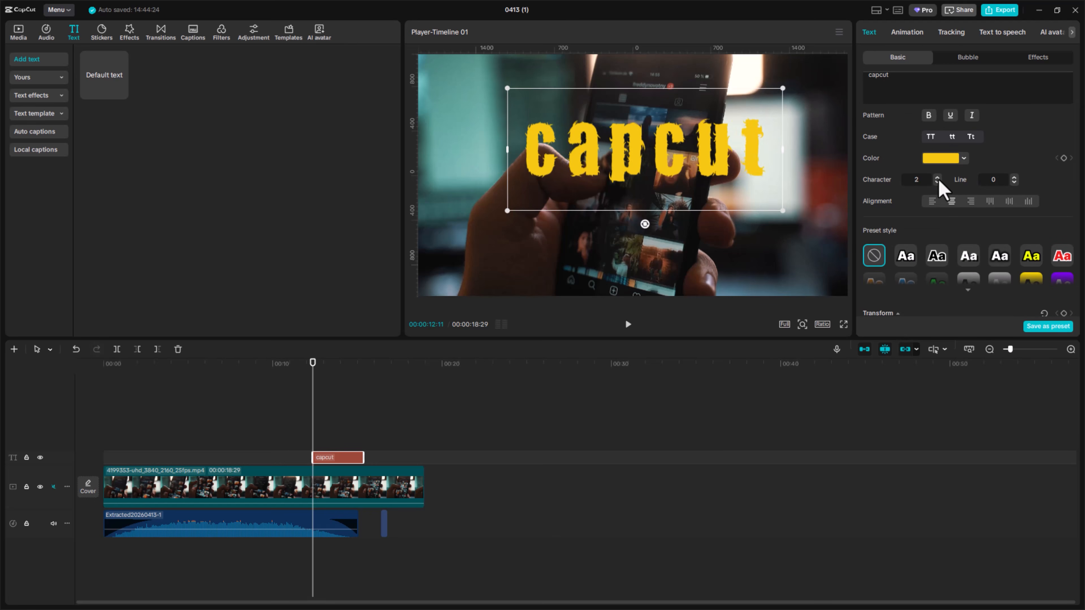
click(938, 183)
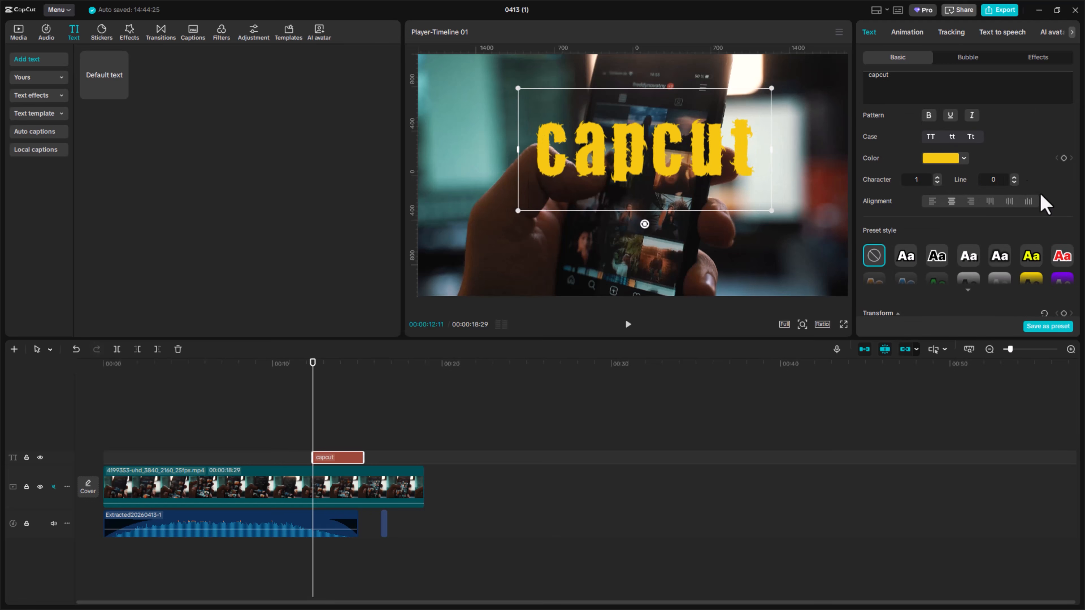
Apply the preset style with yellow letters and a black outline to the capcut title
scroll(1042, 199, down, 2)
click(1031, 189)
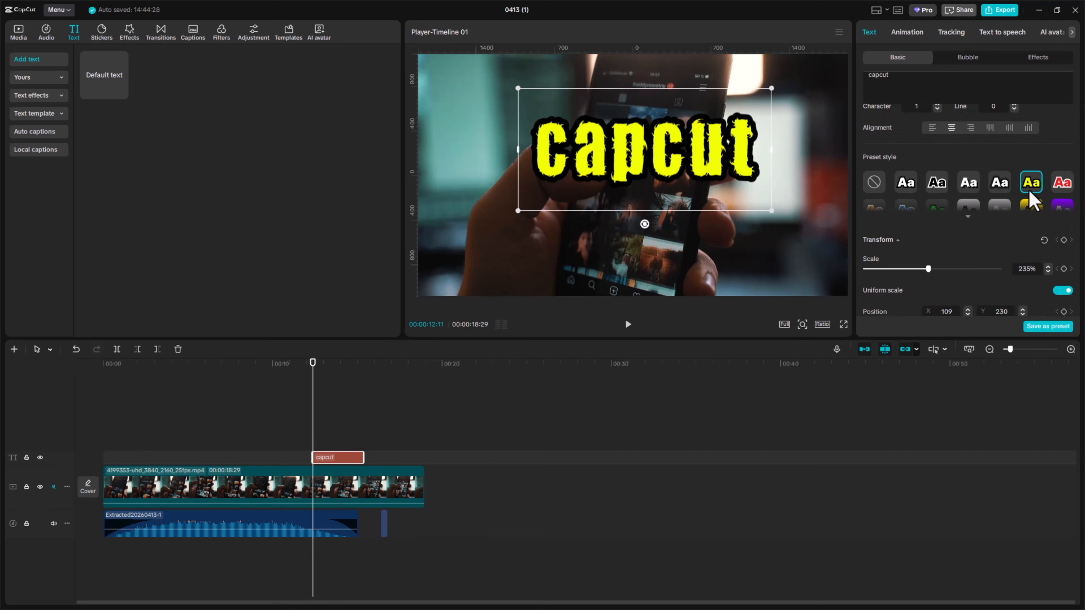
scroll(1037, 184, down, 2)
scroll(1027, 182, up, 2)
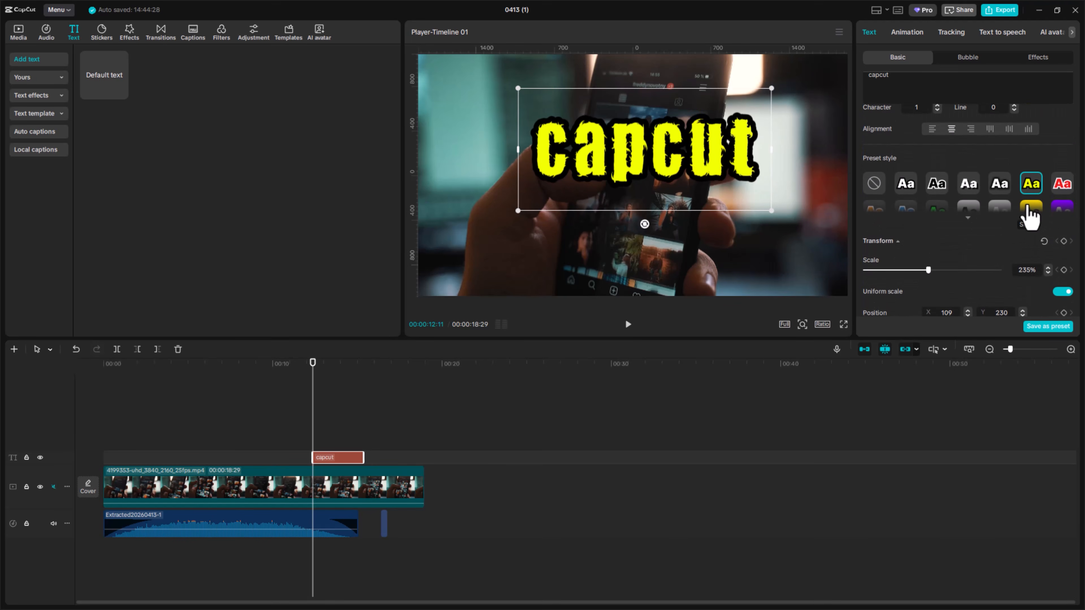
Try the preset style with a yellow background on the capcut title, and apply the yellow letters with red shadow preset
click(1032, 212)
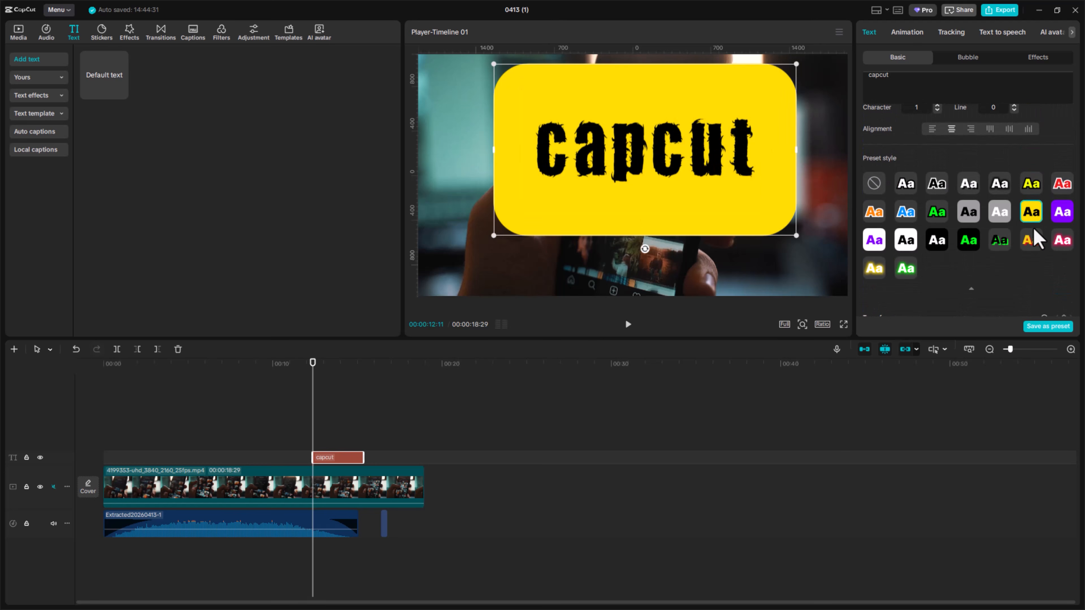
click(1031, 237)
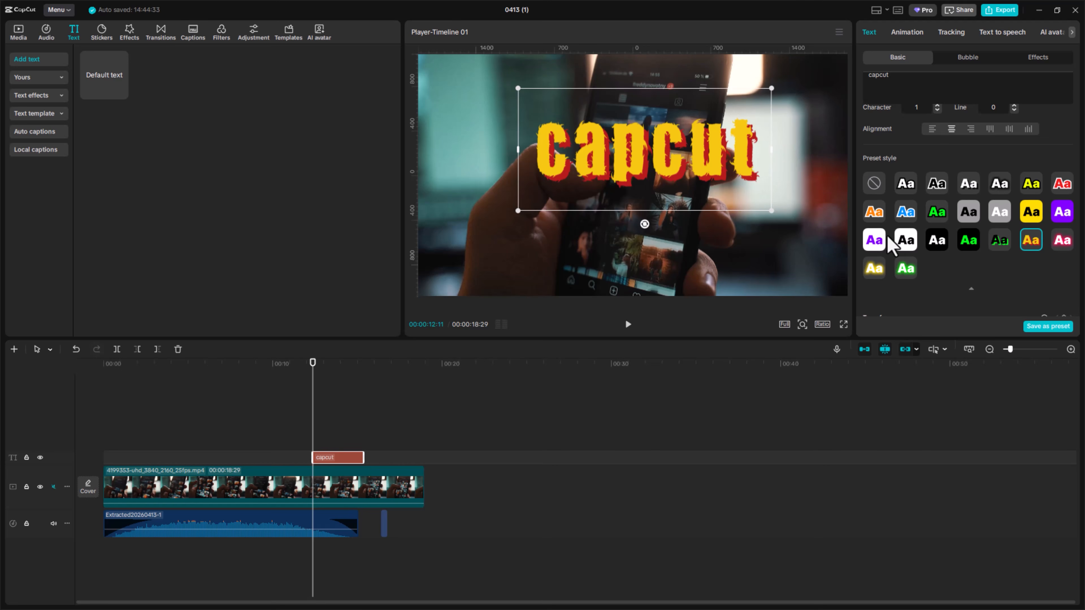
Examine the title's bubble and effects options, the text effects and text template libraries, and the auto captions settings
click(960, 61)
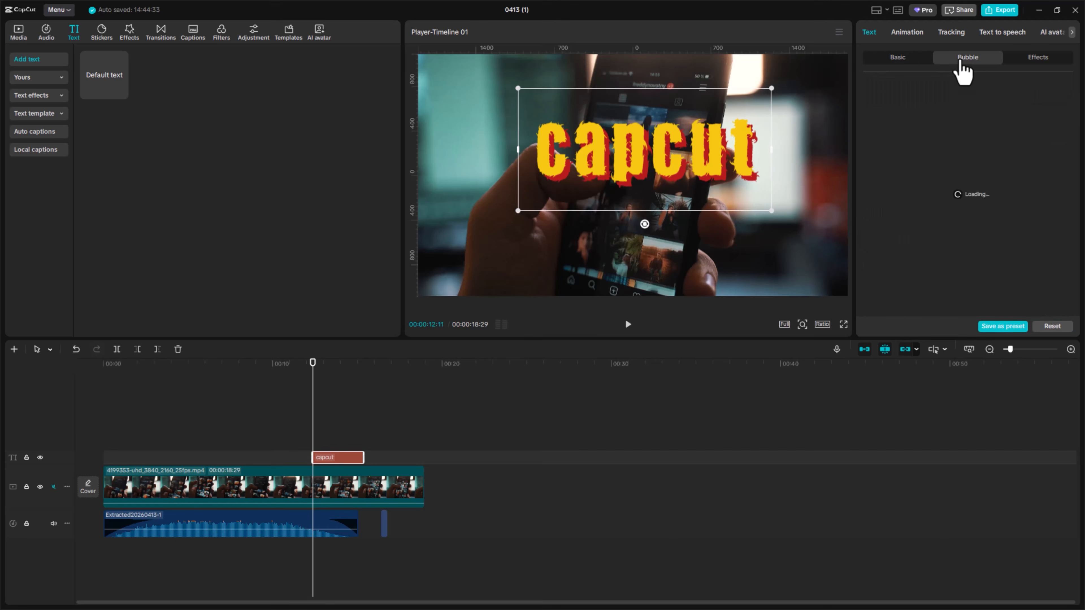
click(1045, 64)
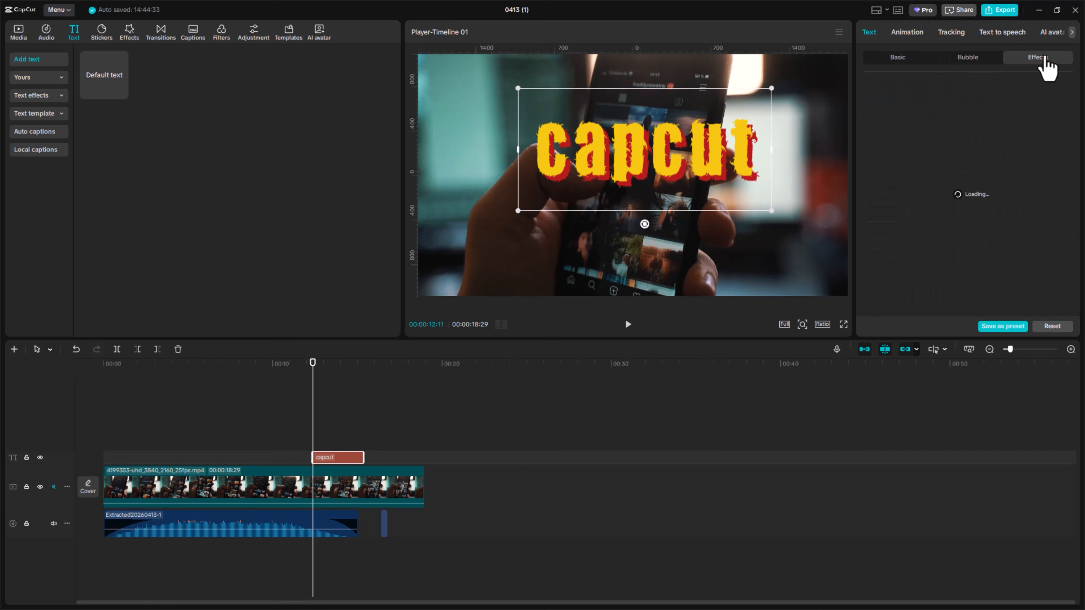
click(966, 58)
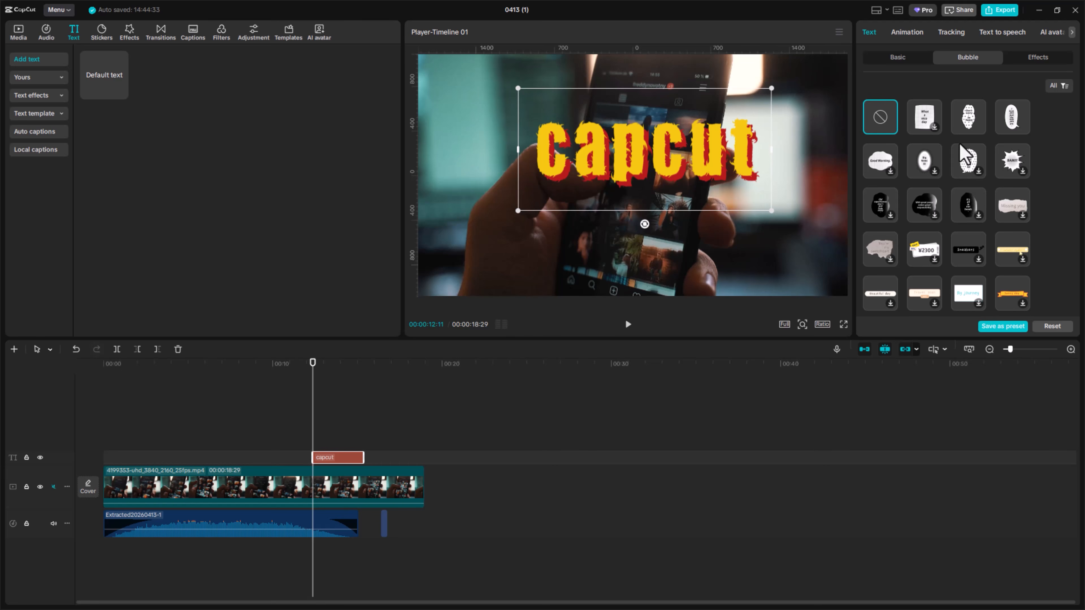
click(39, 97)
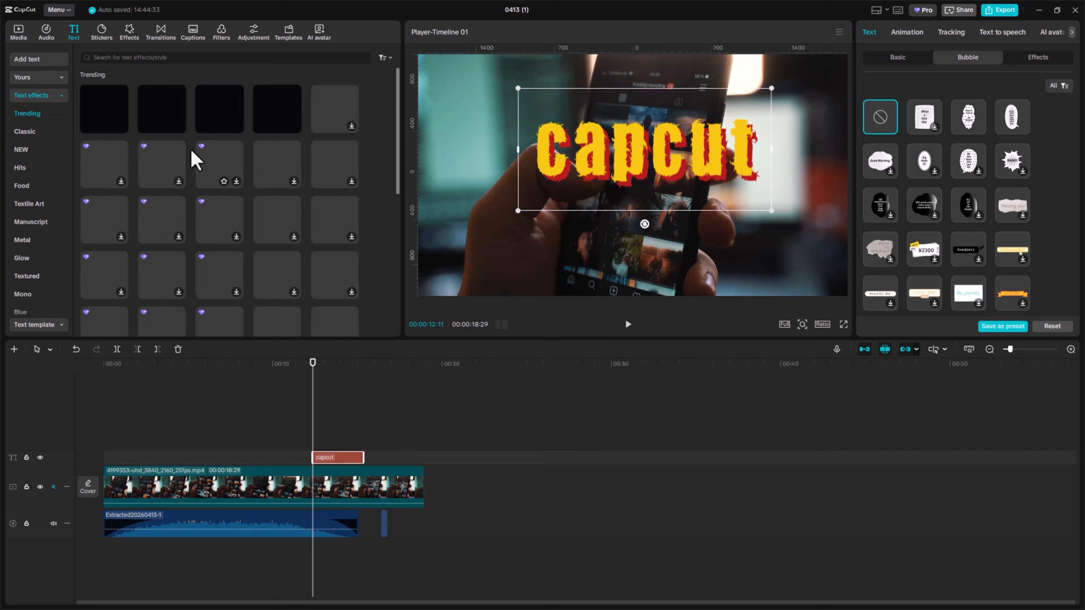
scroll(248, 171, down, 5)
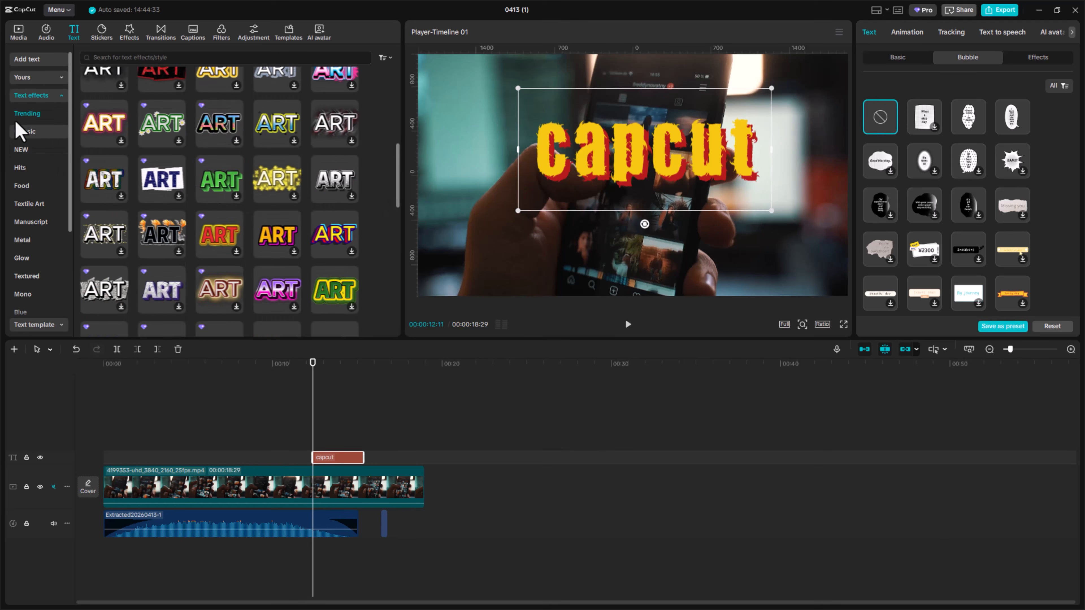
click(29, 96)
click(38, 115)
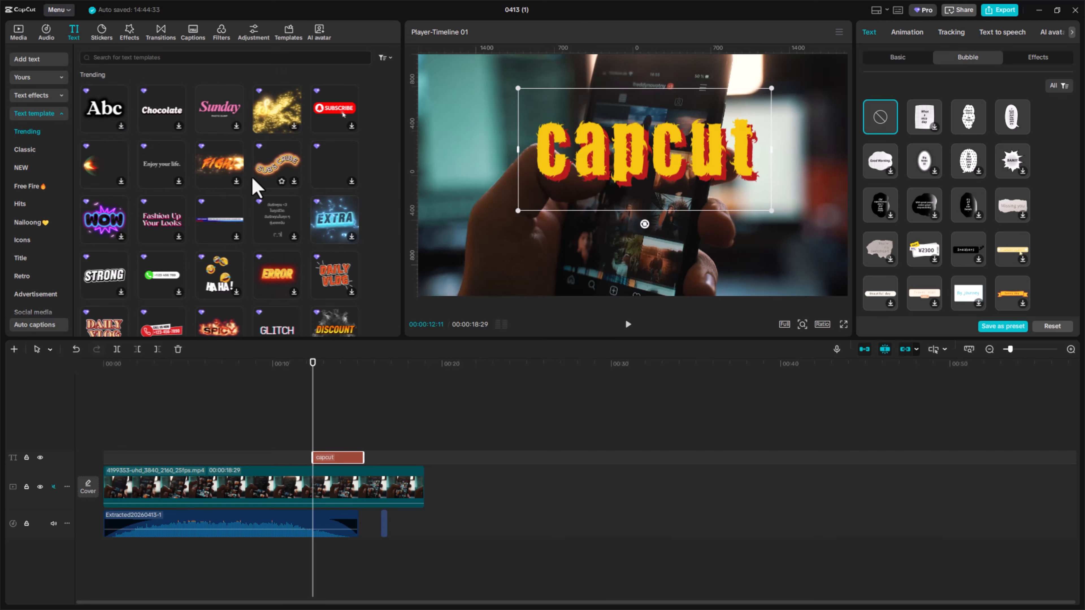
scroll(197, 175, down, 7)
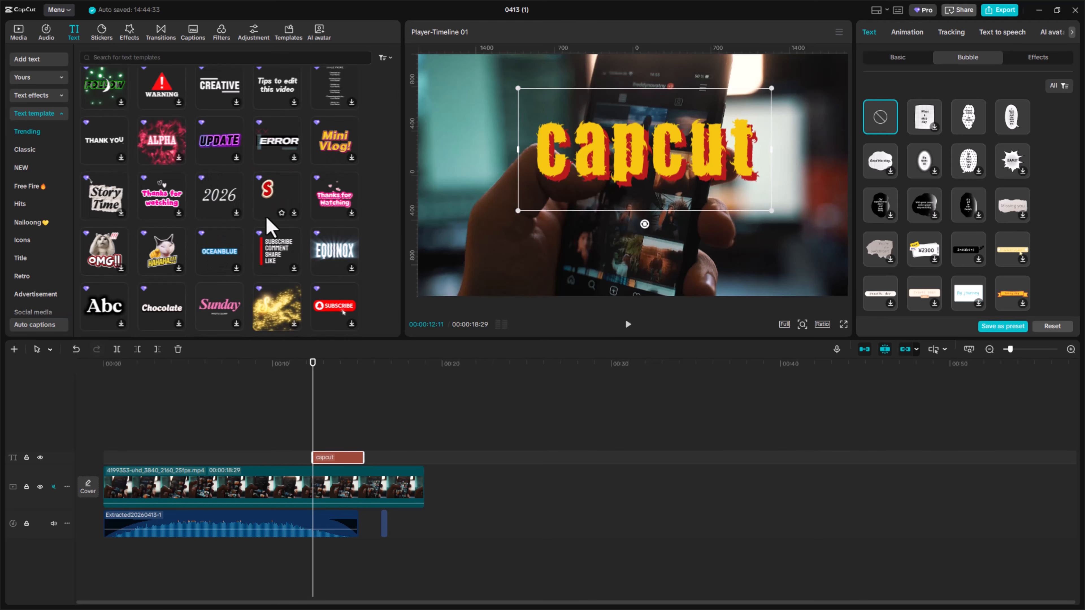
click(39, 114)
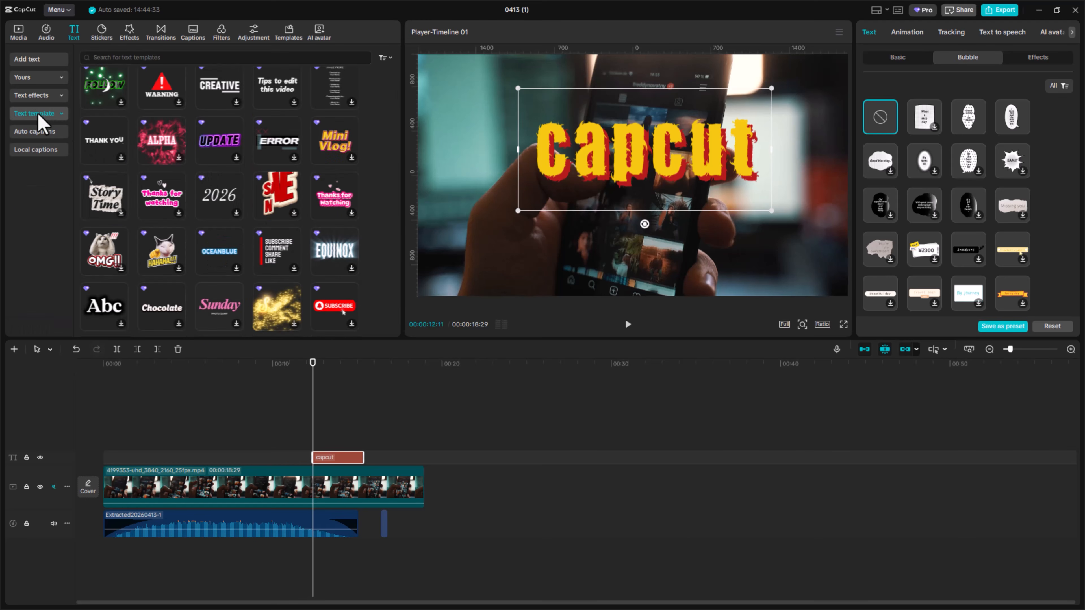
click(36, 136)
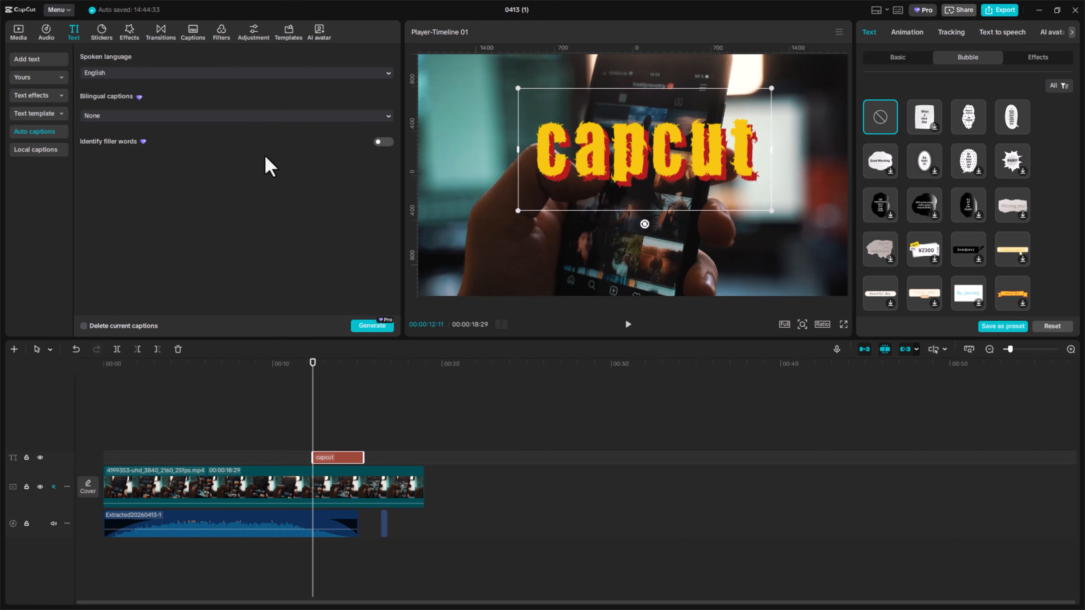
Delete the capcut title clip from the timeline
click(342, 427)
click(347, 456)
key(Delete)
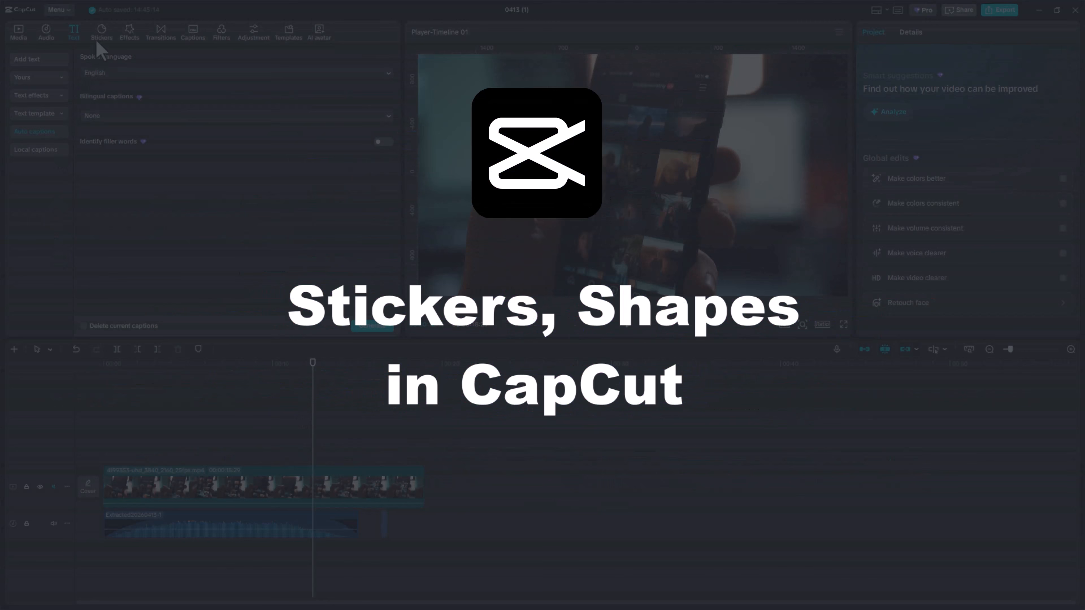
Preview the GOOD! sticker from the trending stickers and add it to the timeline at 00:00:12:11
click(96, 43)
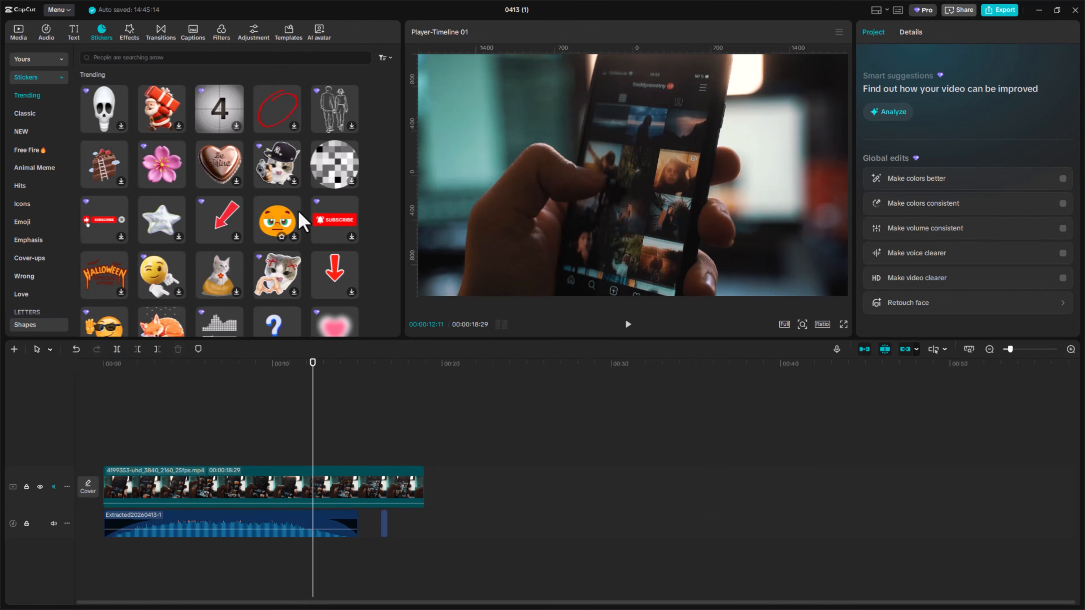
scroll(303, 214, down, 5)
scroll(305, 218, down, 2)
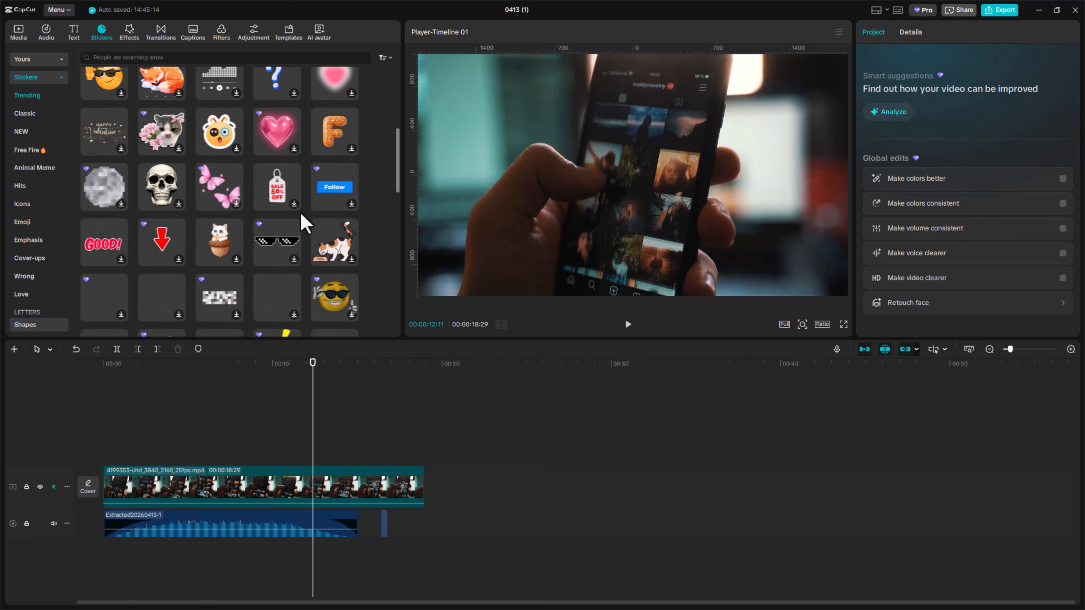
click(120, 259)
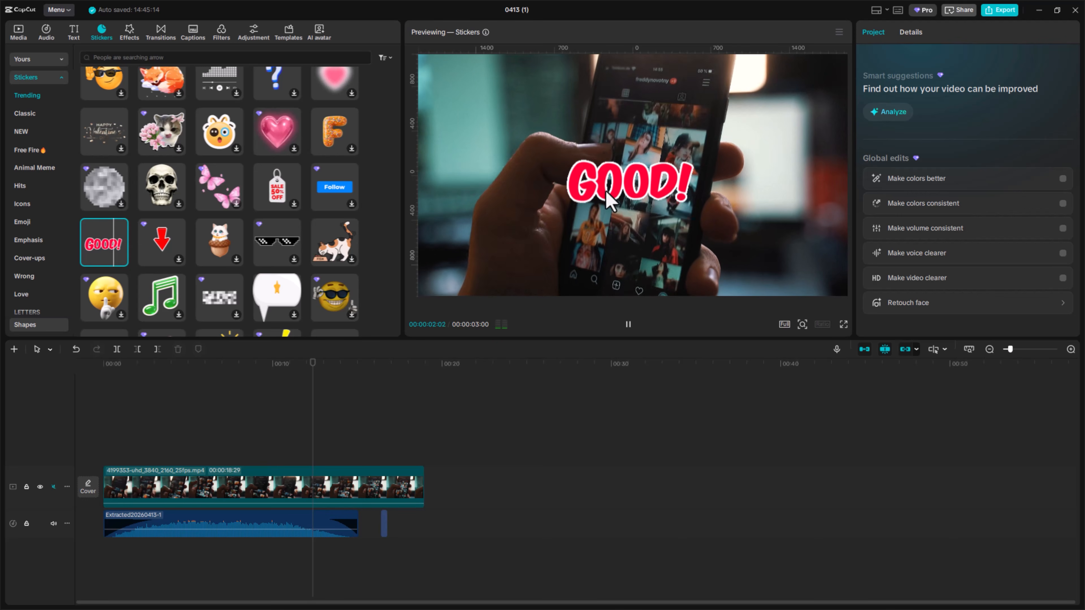
click(121, 259)
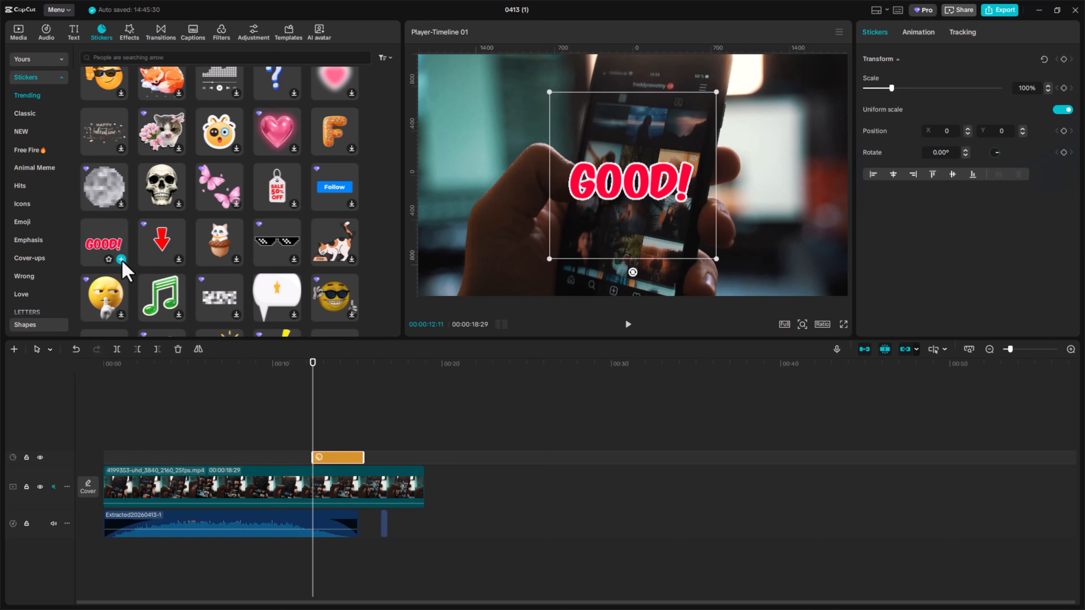
Move the GOOD! sticker to about X -935, Y -81 and adjust its clip to span about 5 to 15 seconds
drag(639, 203, 534, 212)
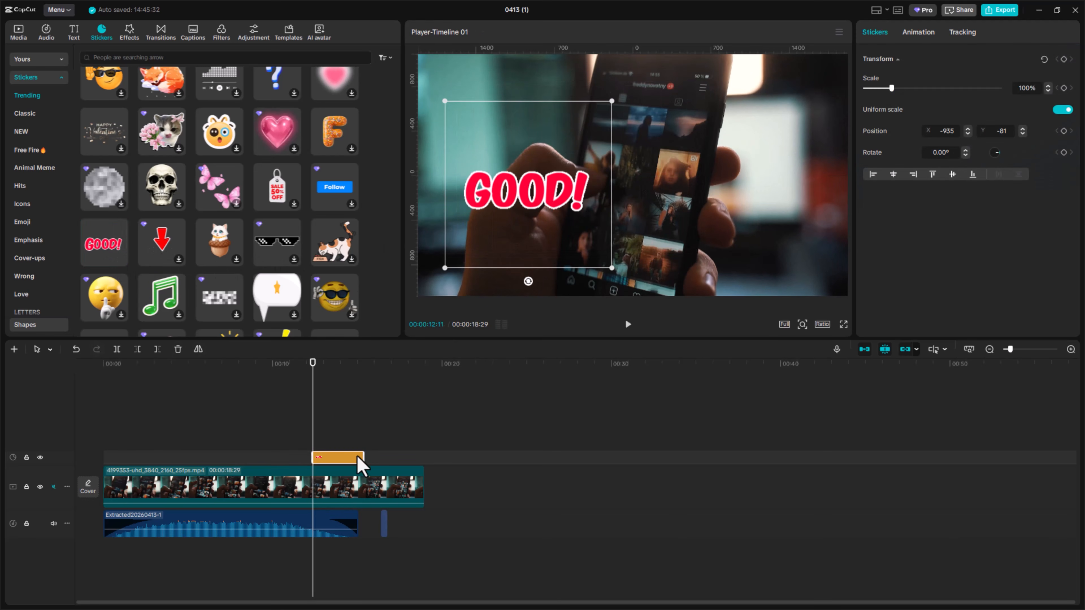
drag(359, 458, 328, 457)
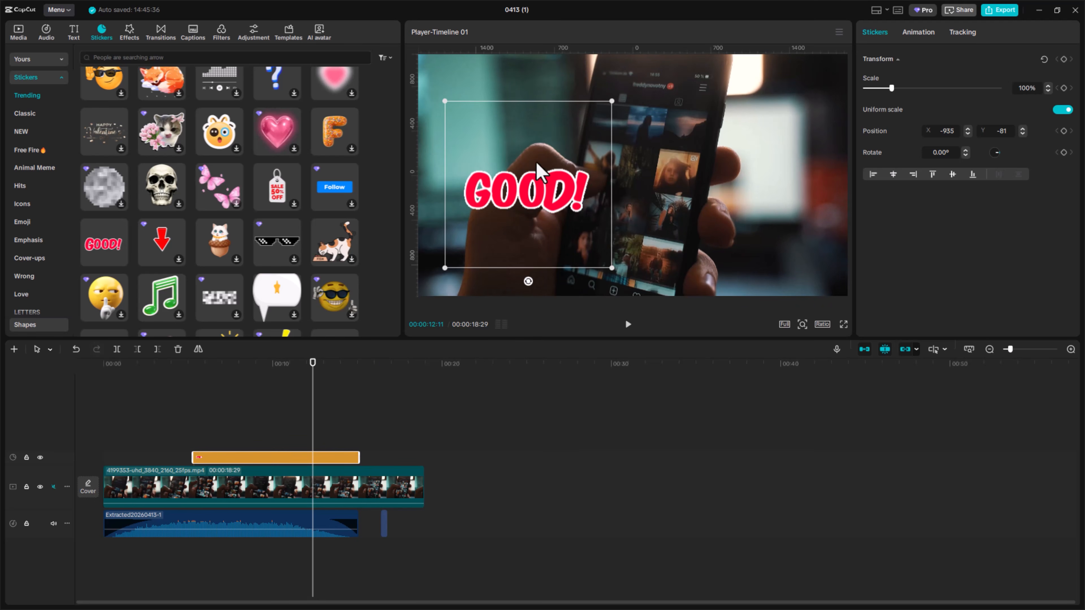
Enlarge the GOOD! sticker to about 119%, place it at about X -79, Y 0, and rotate it about 17 degrees
drag(526, 179, 593, 164)
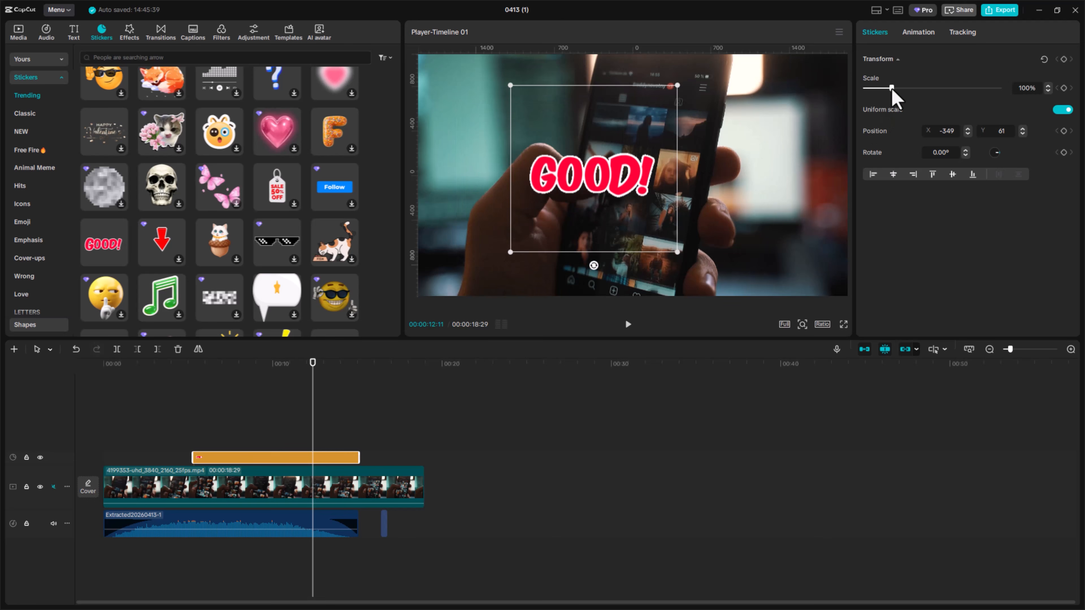
mouse_move(892, 88)
mouse_down()
mouse_move(913, 89)
mouse_move(896, 92)
mouse_up()
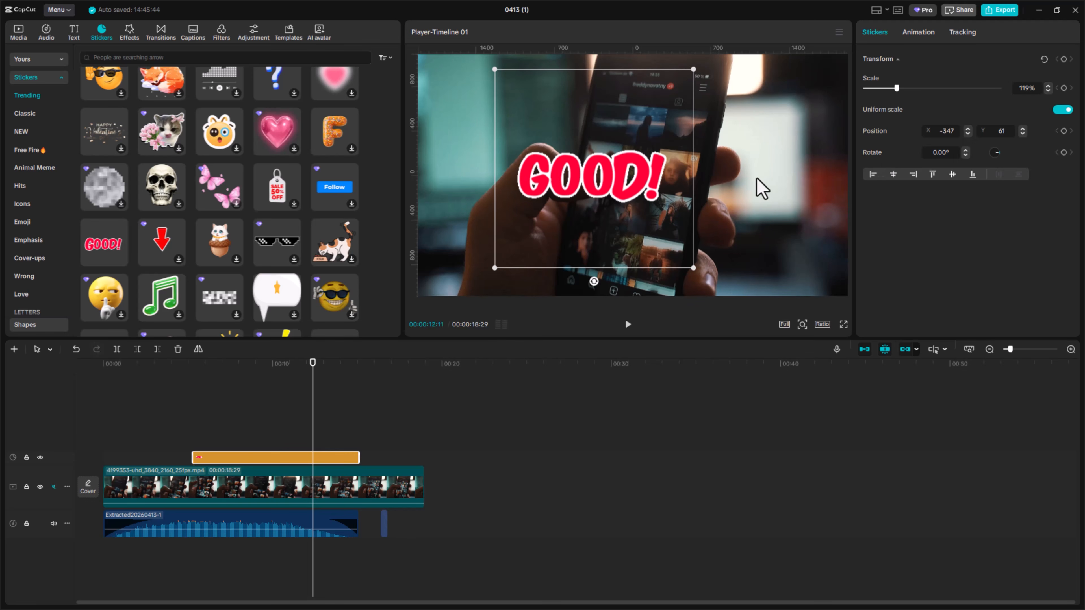
drag(654, 177, 684, 184)
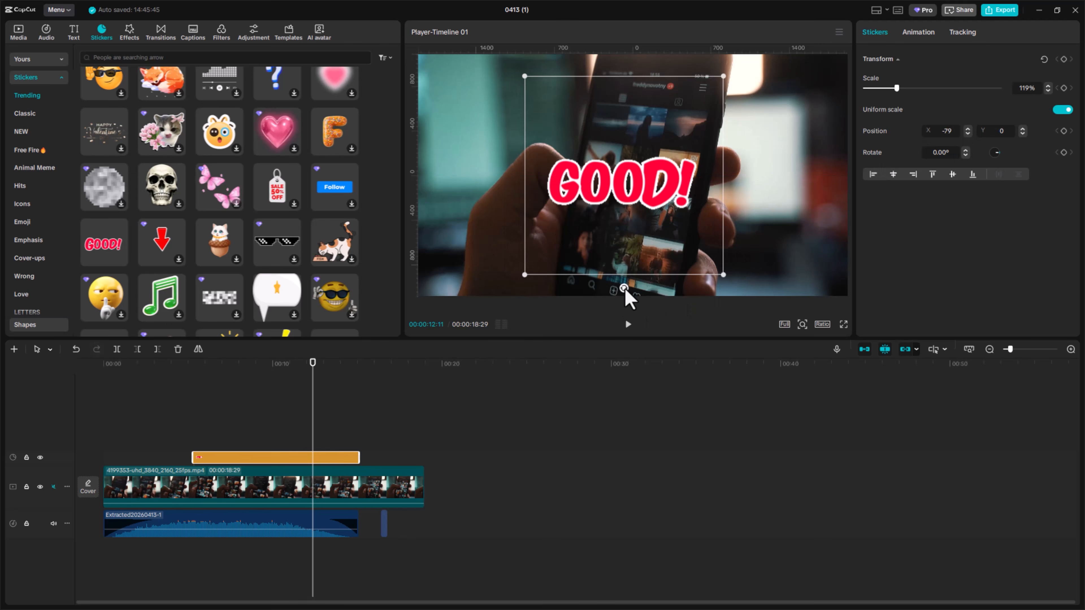
drag(624, 289, 591, 284)
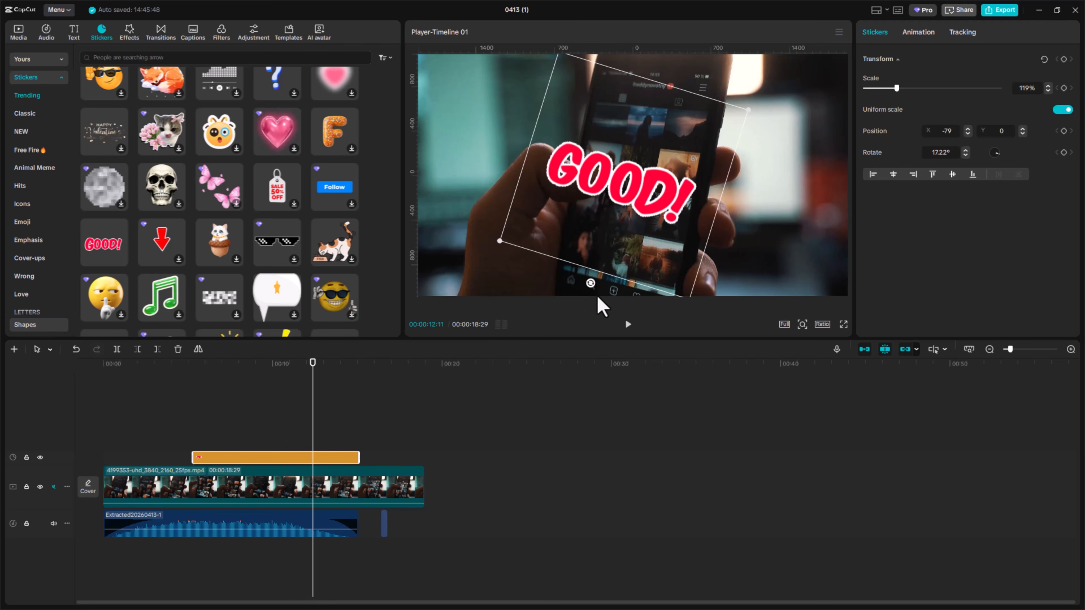
Add a circle shape at the playhead and move it to about X 399, Y 71 in the preview
click(28, 79)
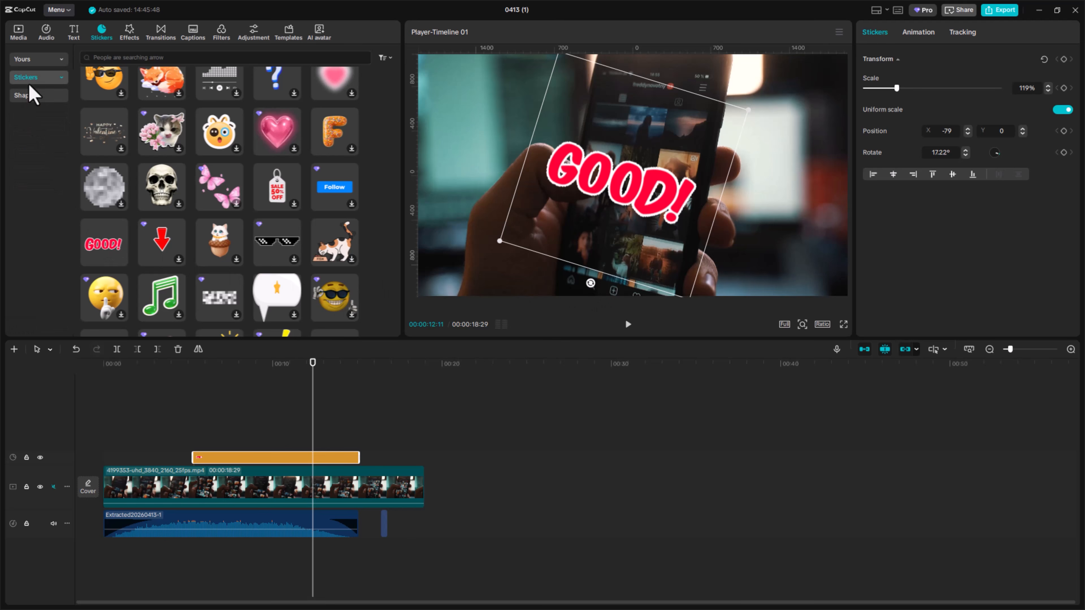
click(33, 95)
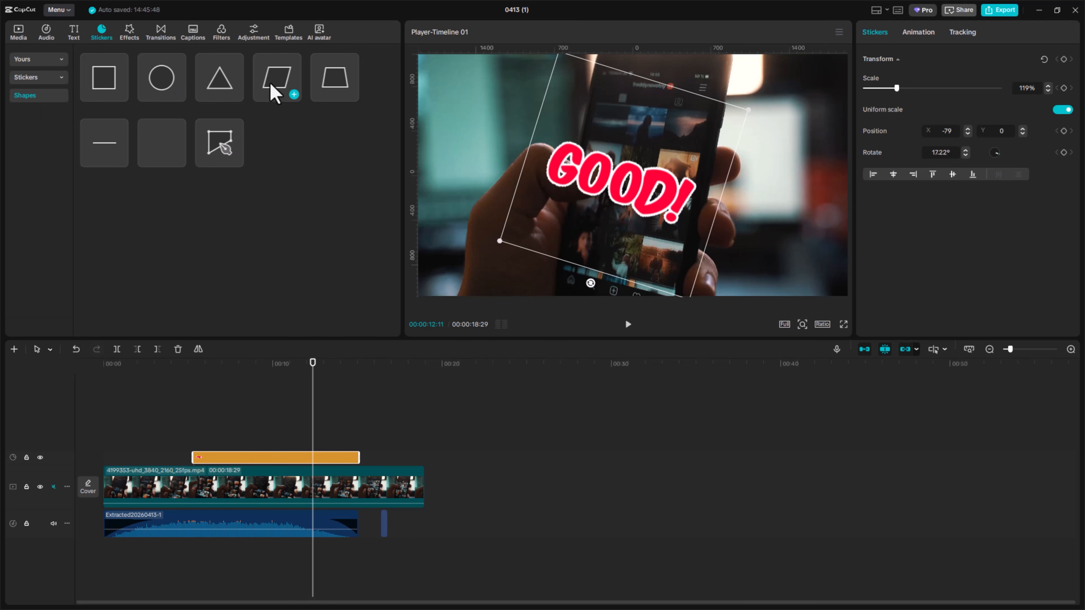
click(174, 91)
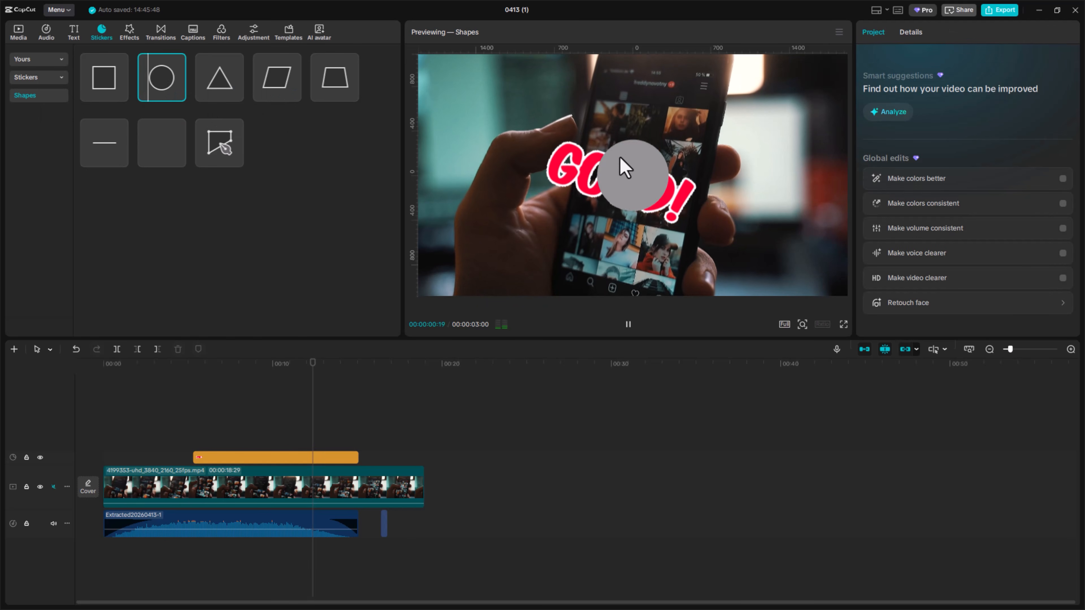
click(178, 94)
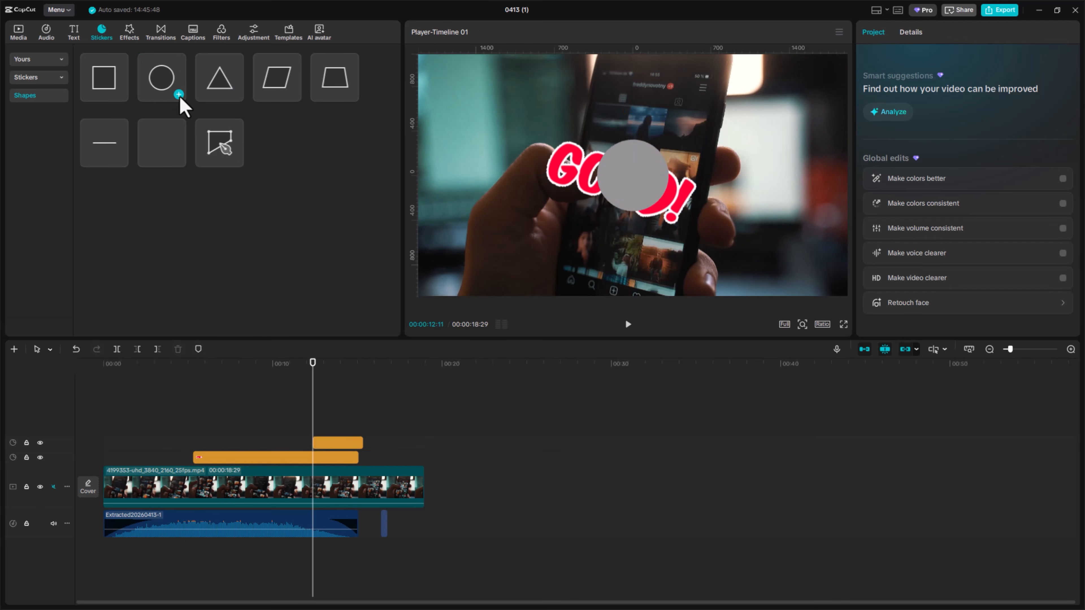
drag(647, 180, 693, 172)
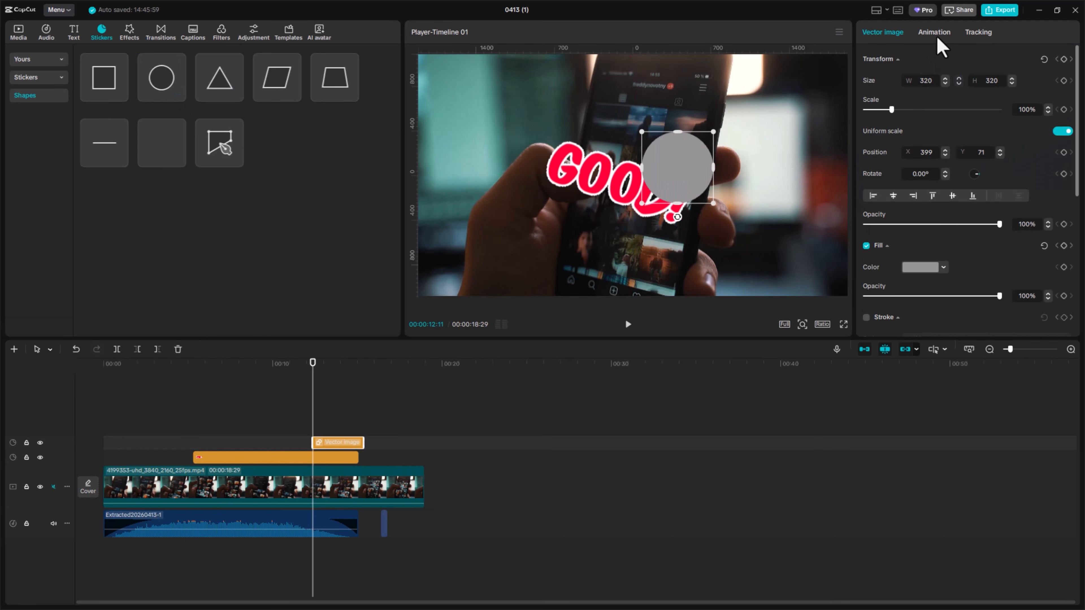
Switch the circle's fill to a gradient and set its first colour stop to red BA2222
scroll(983, 190, down, 2)
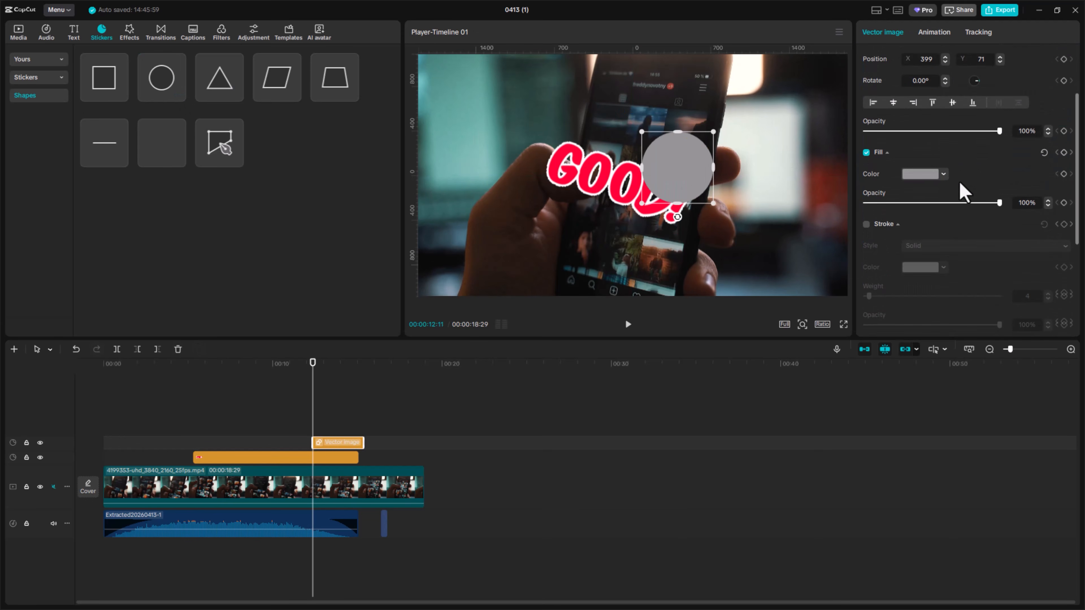
click(943, 175)
click(1011, 257)
click(953, 200)
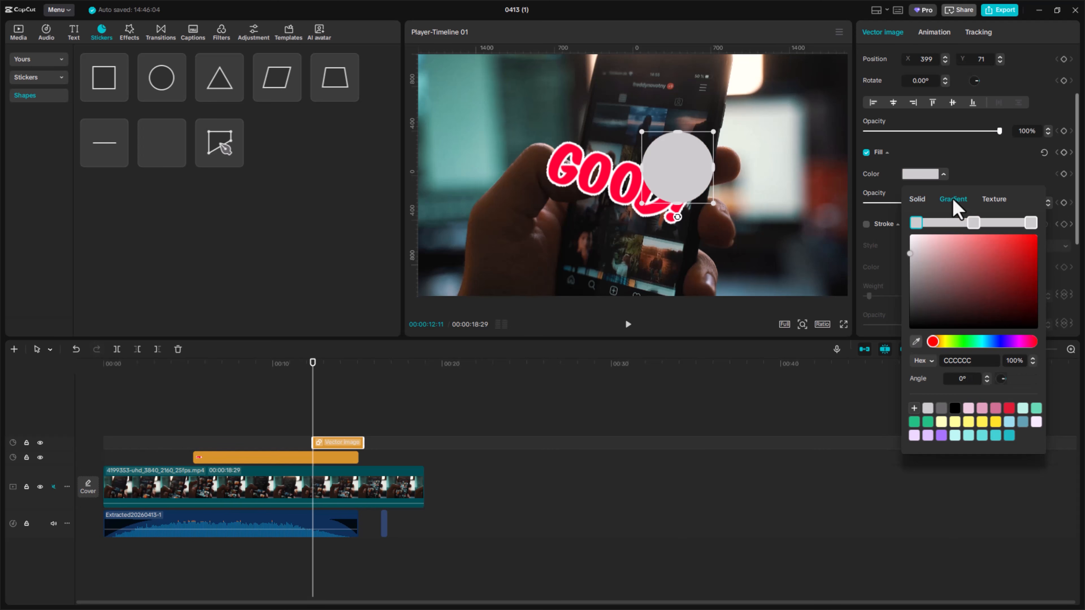
click(1015, 271)
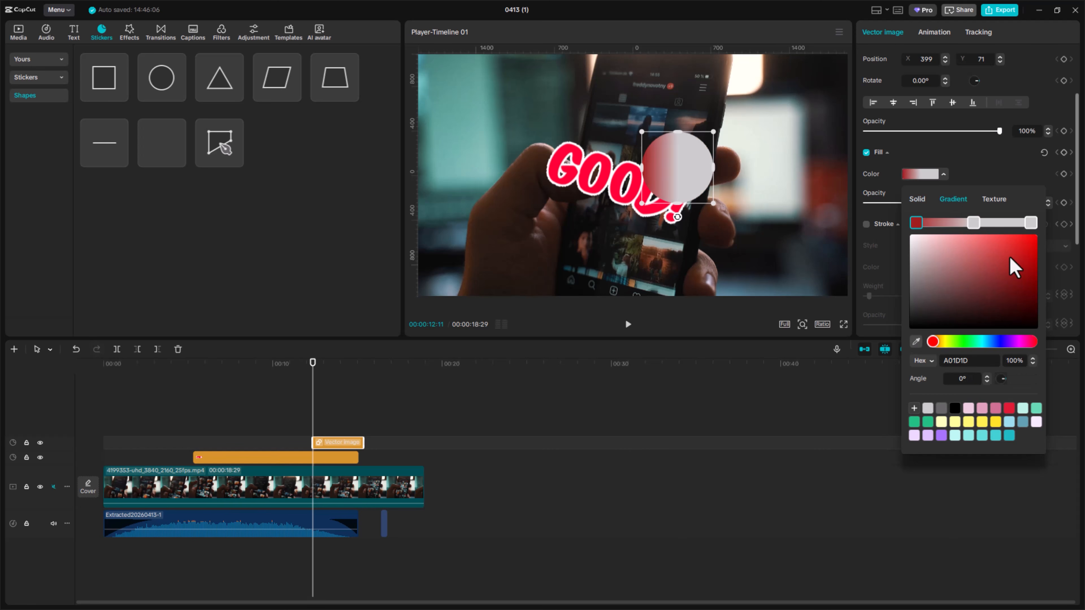
click(974, 223)
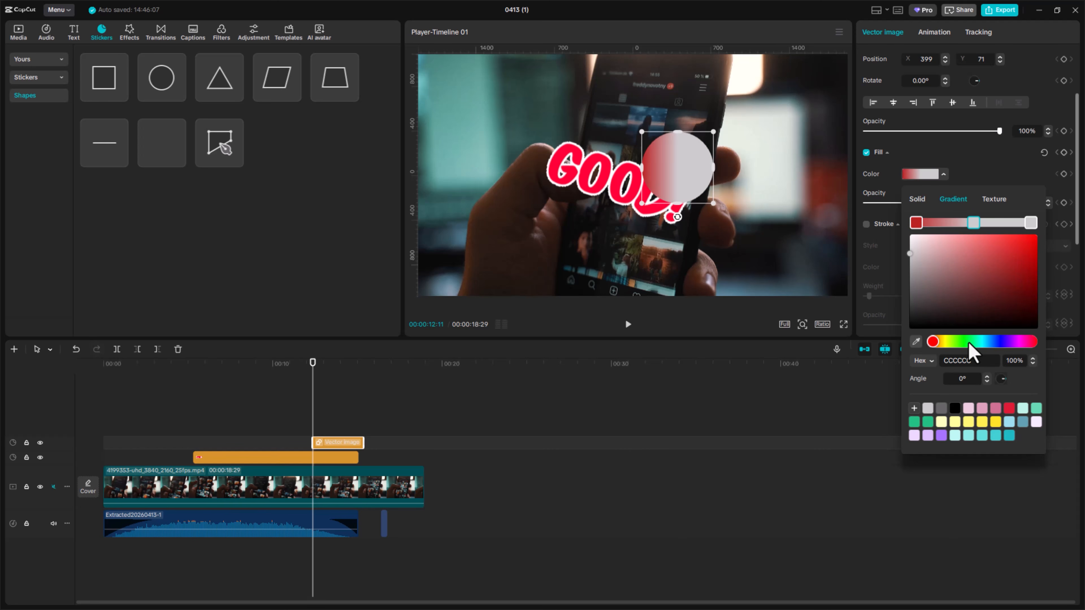
click(917, 224)
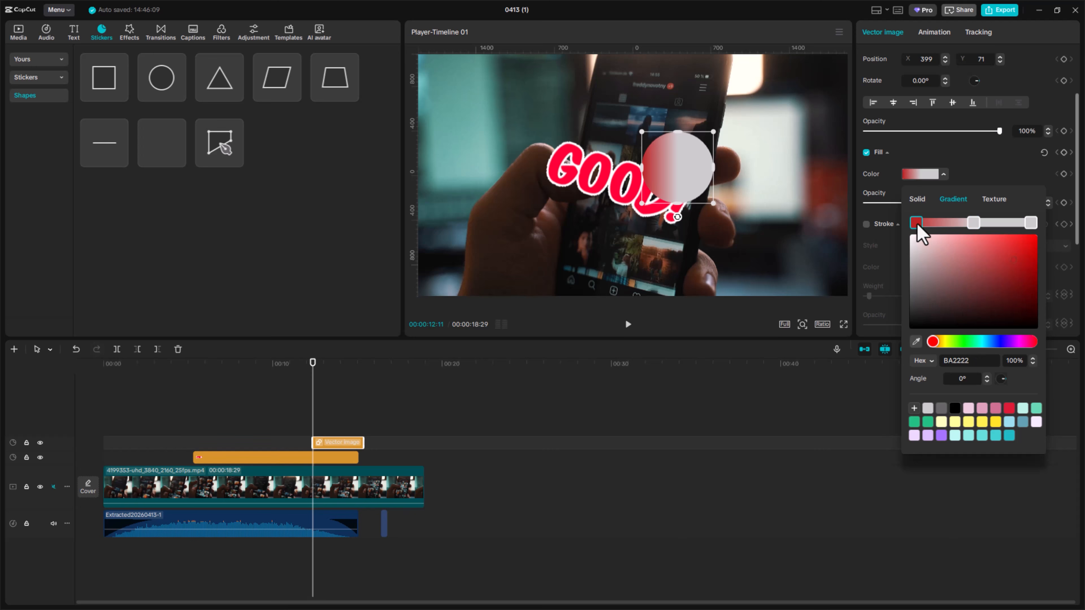
Set the circle's last gradient colour stop to dark green and its middle stop to C25959
click(977, 223)
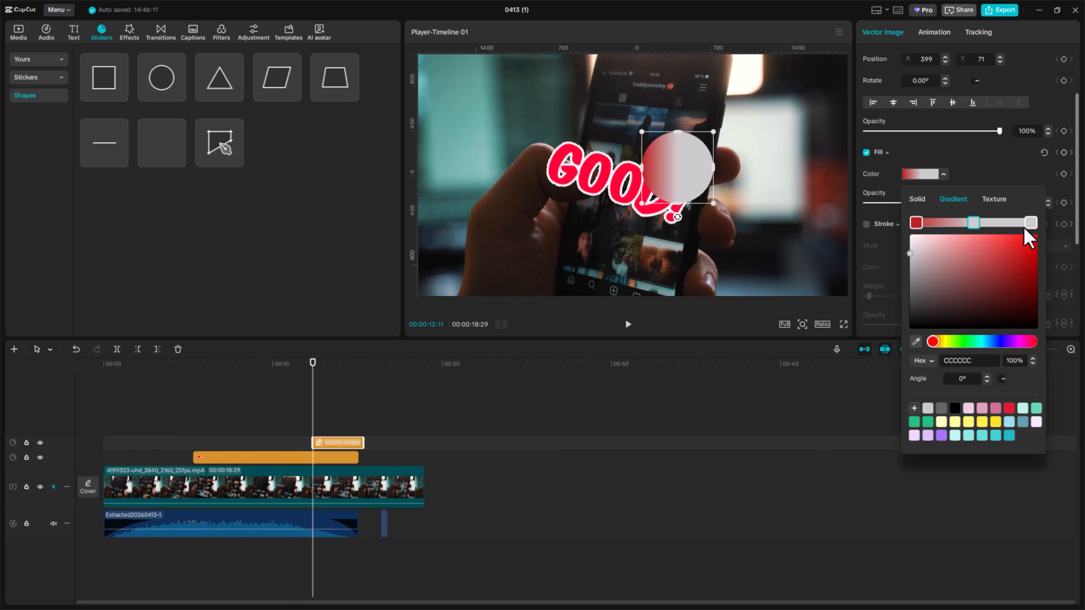
click(1002, 294)
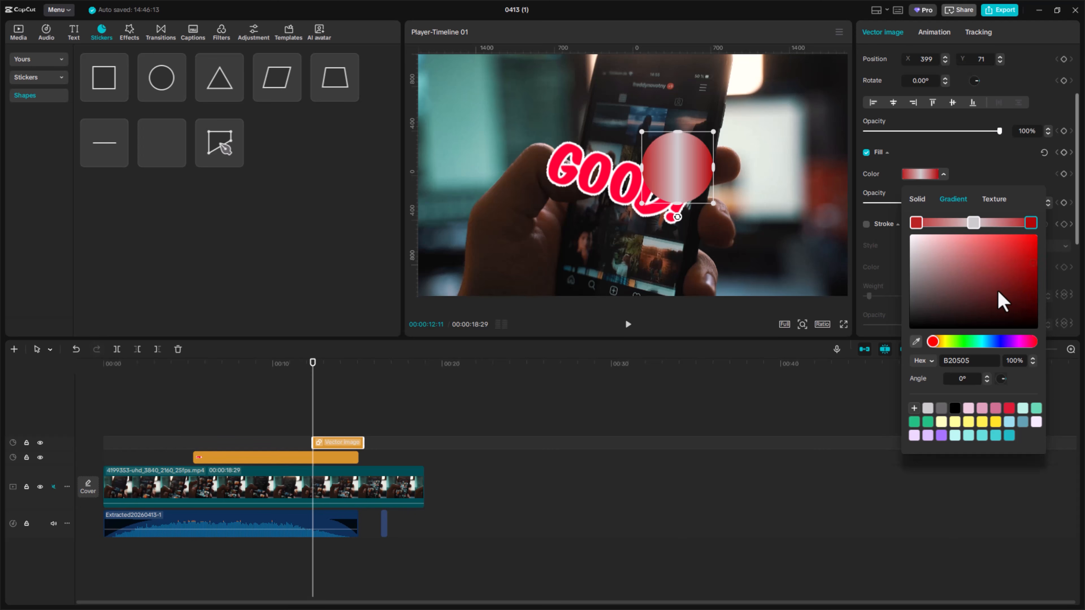
click(983, 341)
click(978, 225)
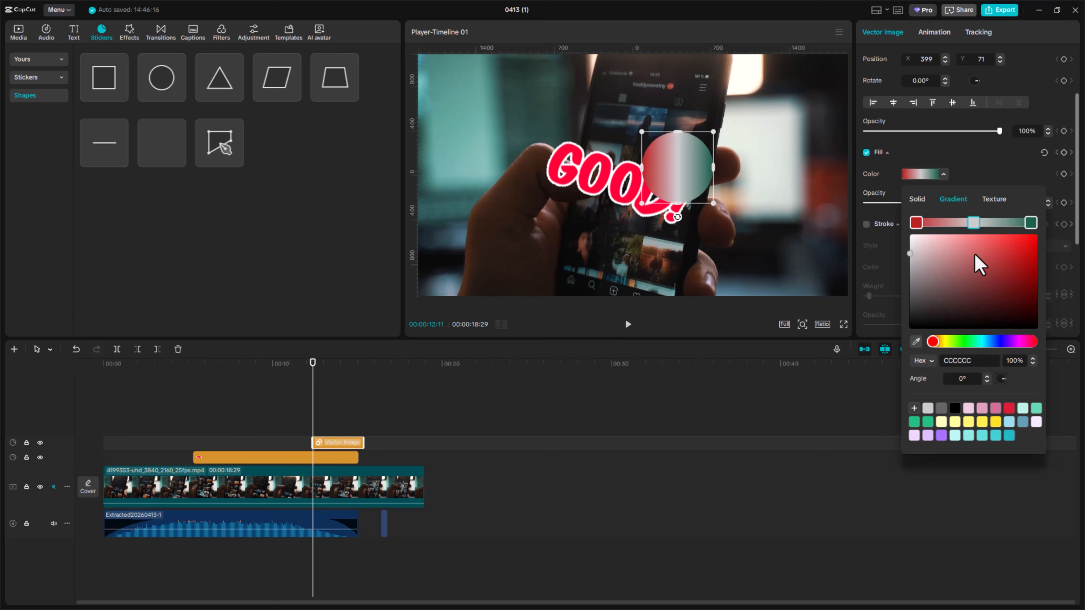
click(979, 257)
Enlarge the circle at about X -1187, Y 444, and set its gradient angle to about 67 degrees
drag(684, 170, 505, 128)
drag(542, 169, 577, 199)
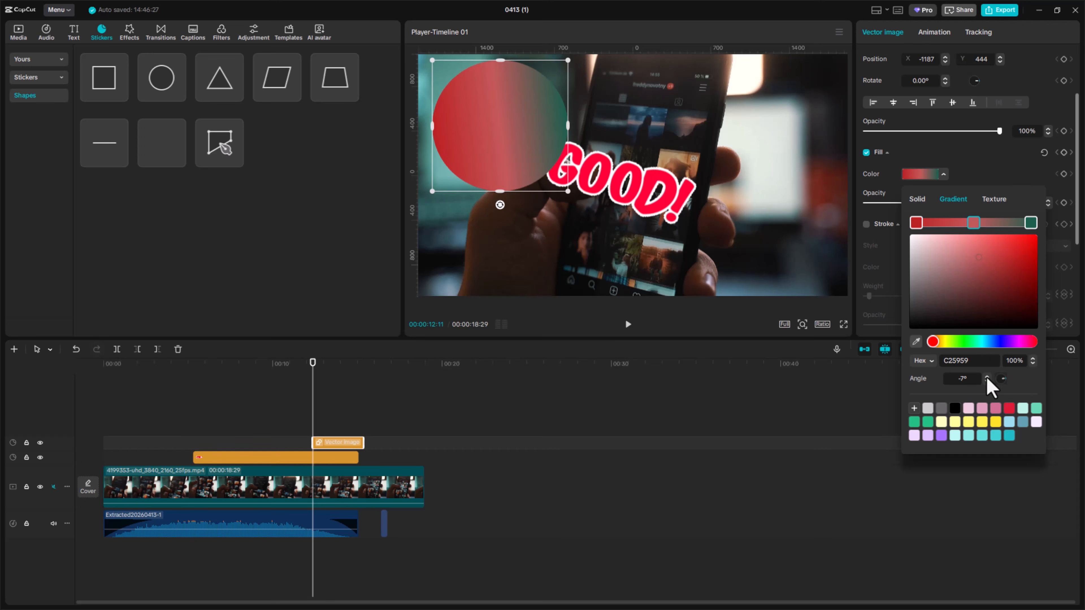
drag(996, 376, 1000, 383)
drag(999, 381, 1004, 387)
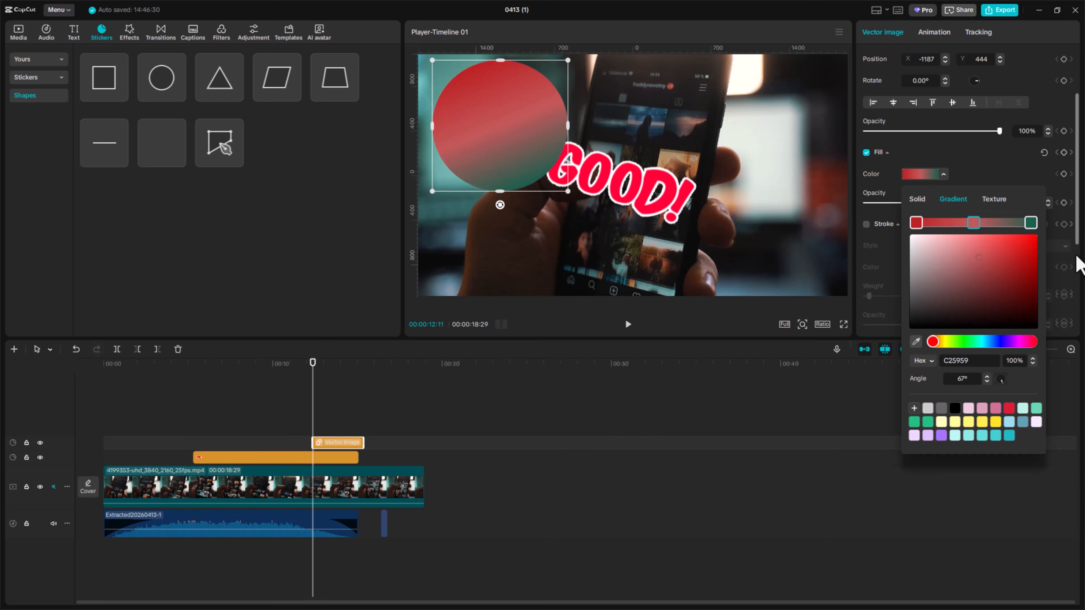
Replace the circle's gradient fill with the light wood grain texture
click(995, 200)
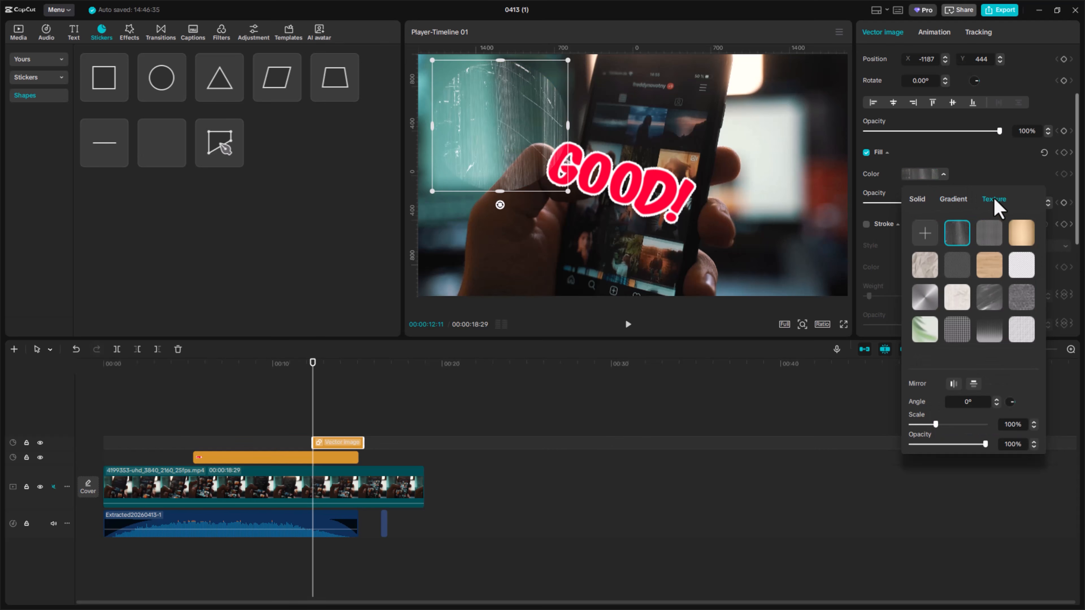
click(996, 233)
click(997, 266)
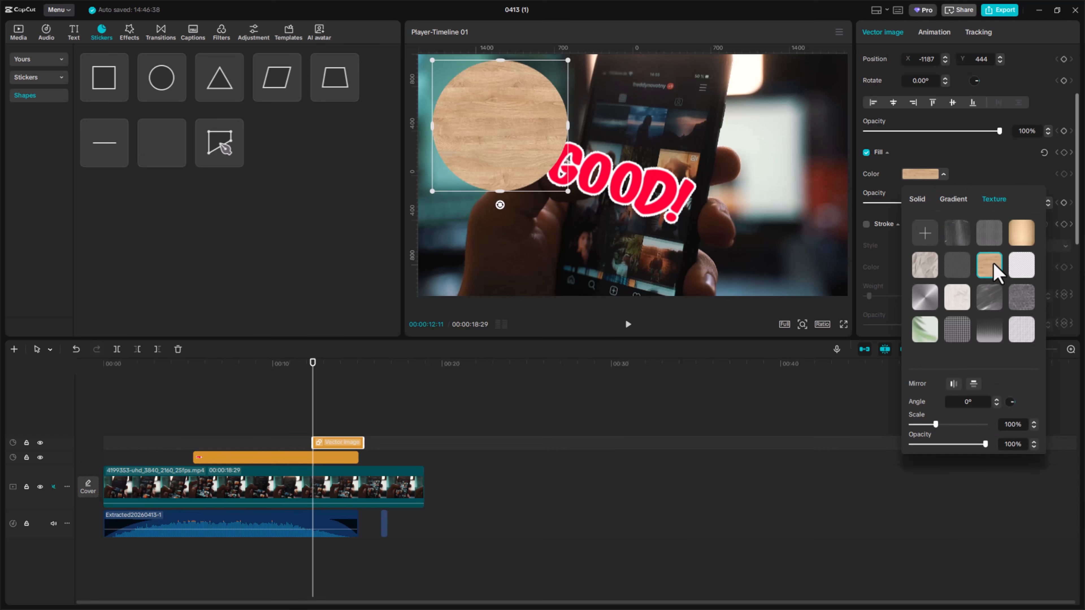
Delete the GOOD! sticker and the wood-textured circle
click(641, 202)
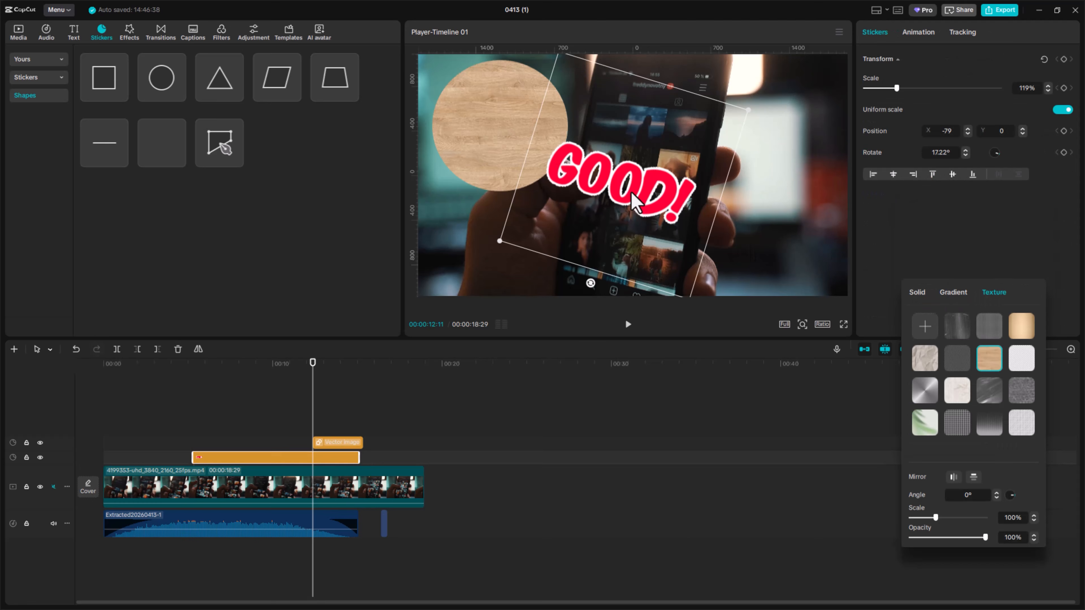
key(Delete)
click(481, 158)
key(Delete)
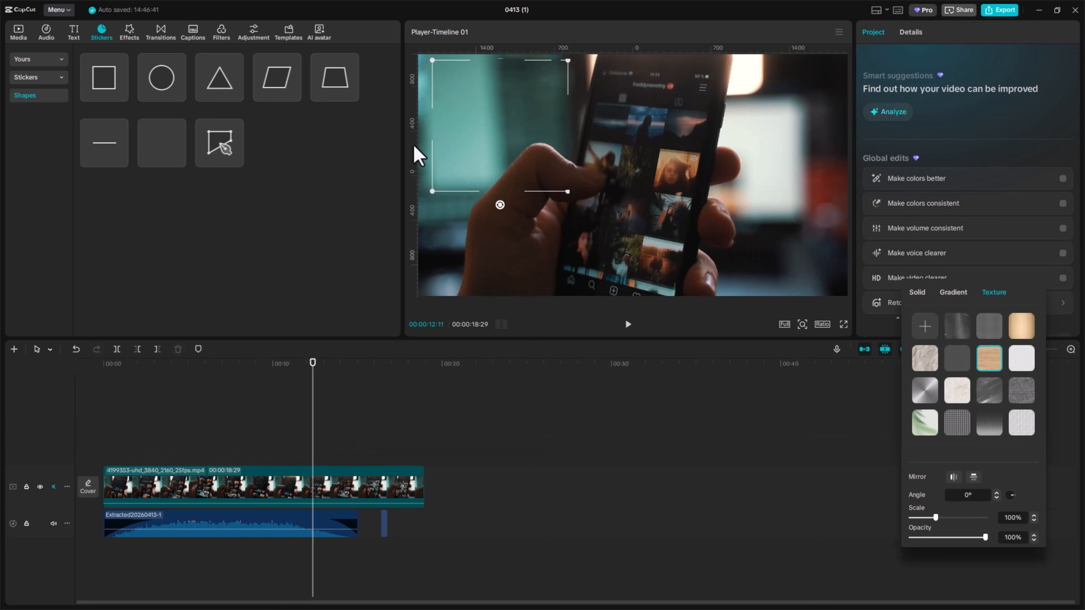
Add a square shape at the playhead and stretch it to about 4027 by 2084 so it covers the whole frame
click(118, 88)
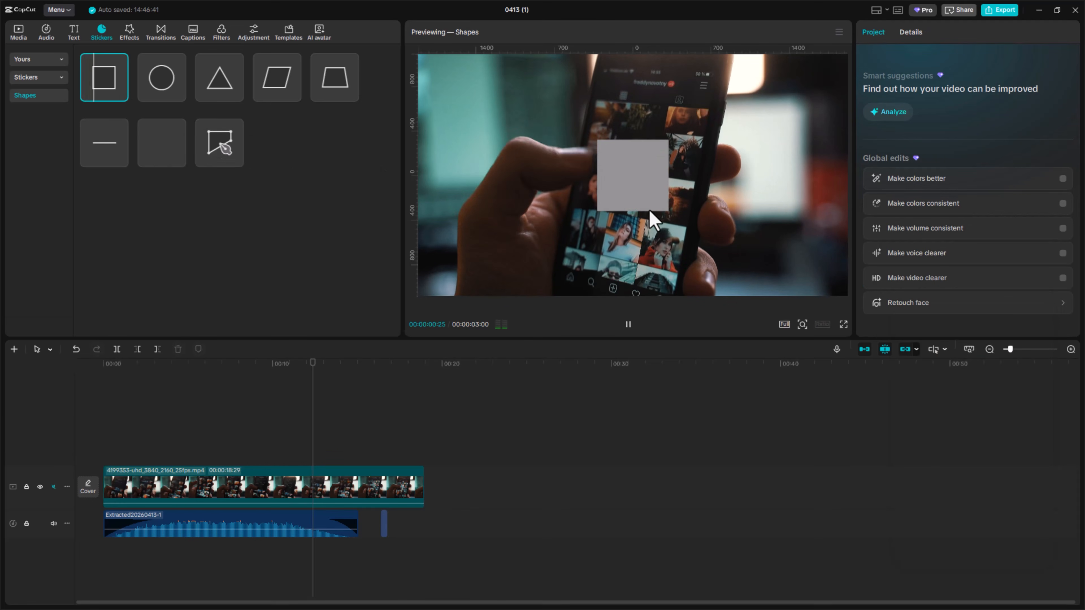
click(125, 98)
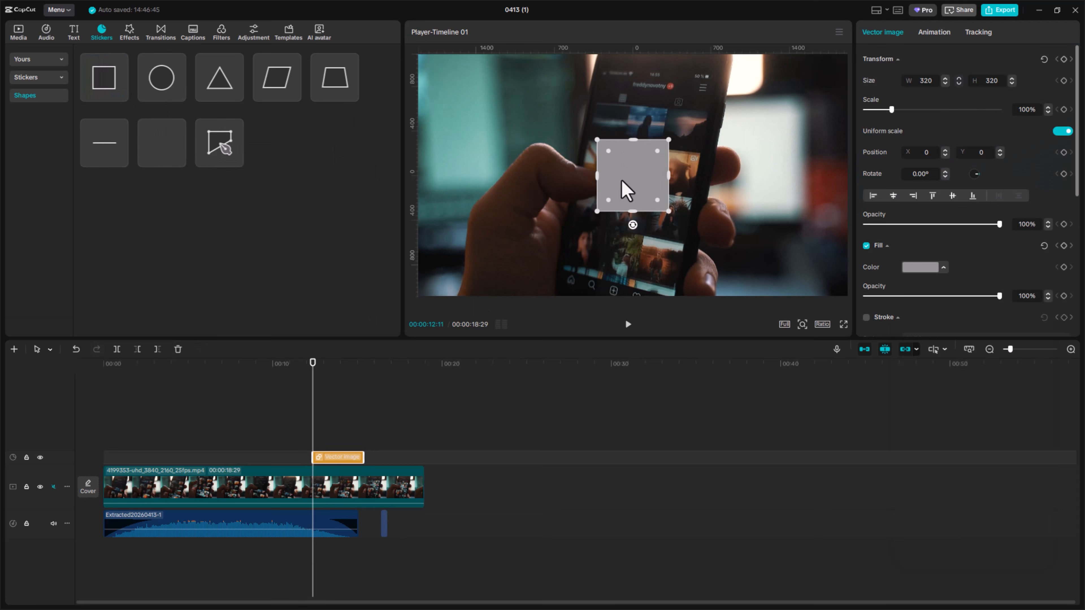
drag(622, 190, 900, 318)
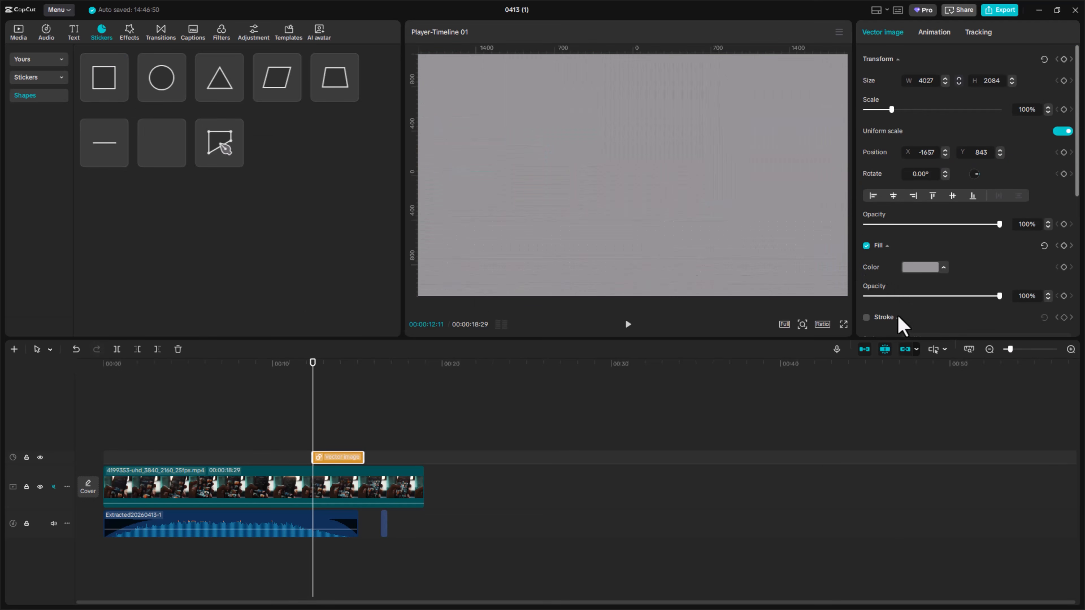
Try several texture fills on the full-frame rectangle and settle on the translucent texture with diagonal light streaks
click(915, 268)
click(954, 292)
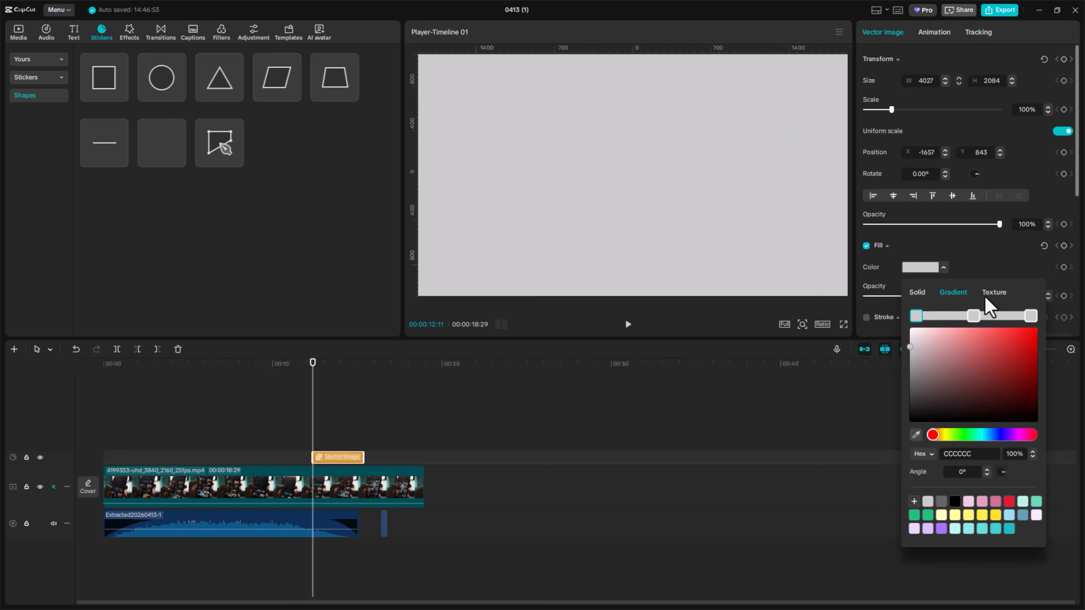
click(993, 295)
click(990, 327)
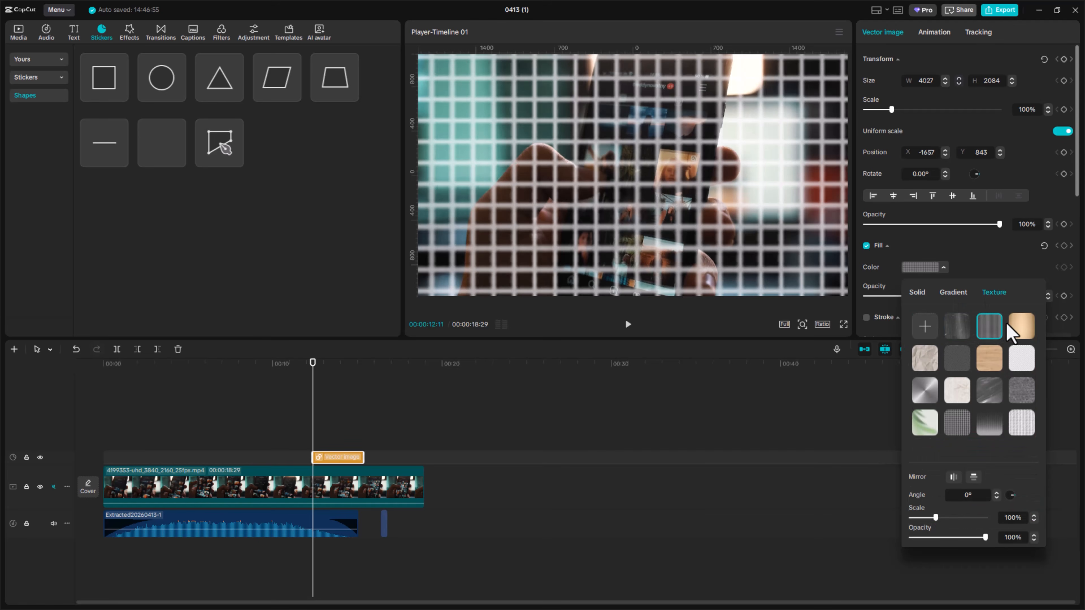
click(1022, 332)
click(1023, 359)
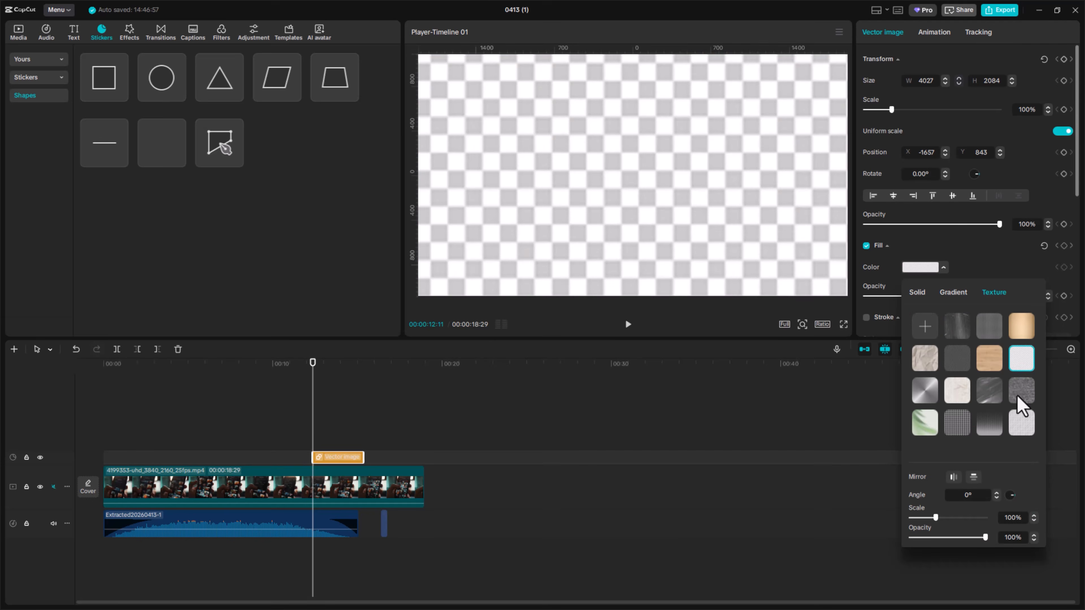
click(1019, 400)
click(994, 400)
click(990, 423)
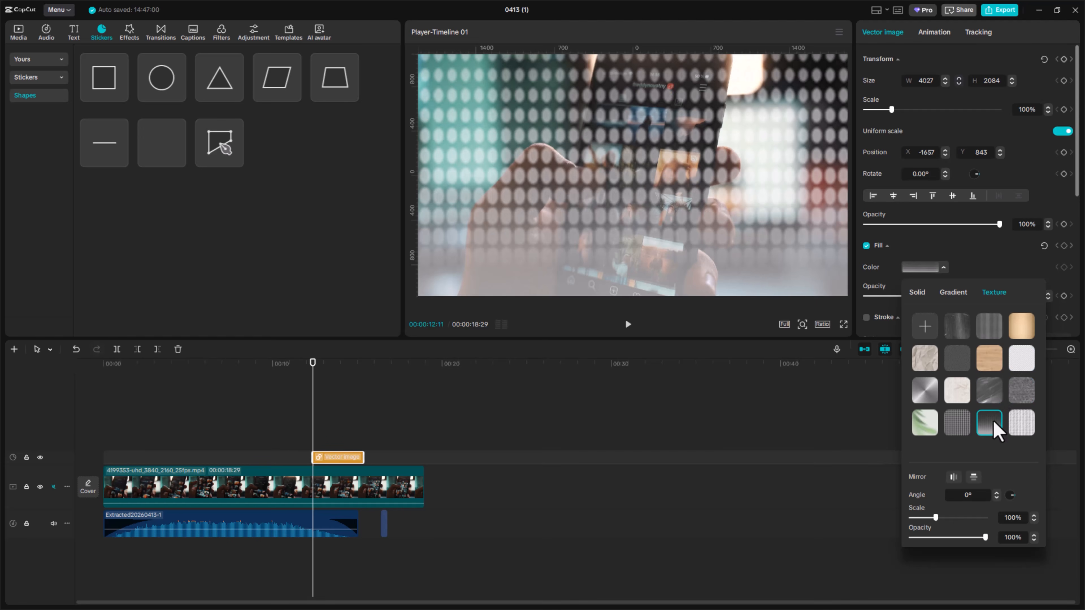
click(990, 397)
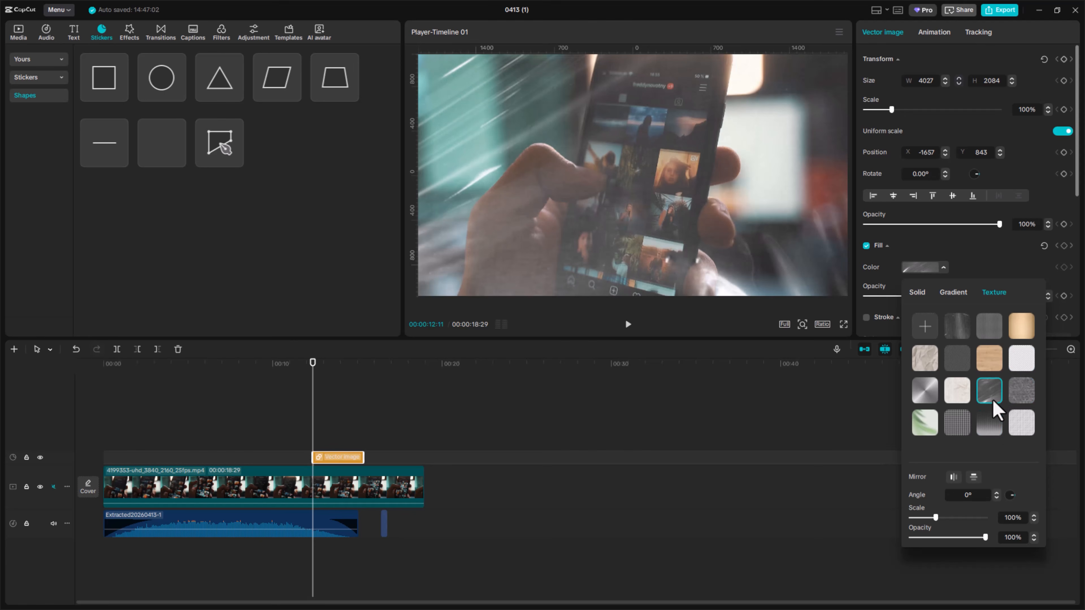
click(1002, 267)
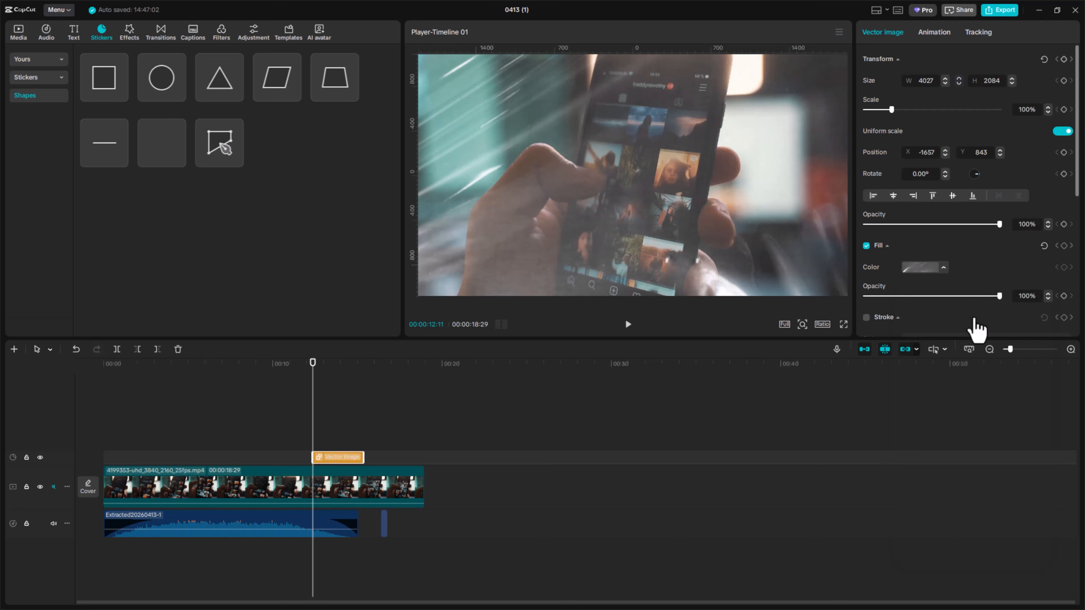
scroll(969, 272, down, 3)
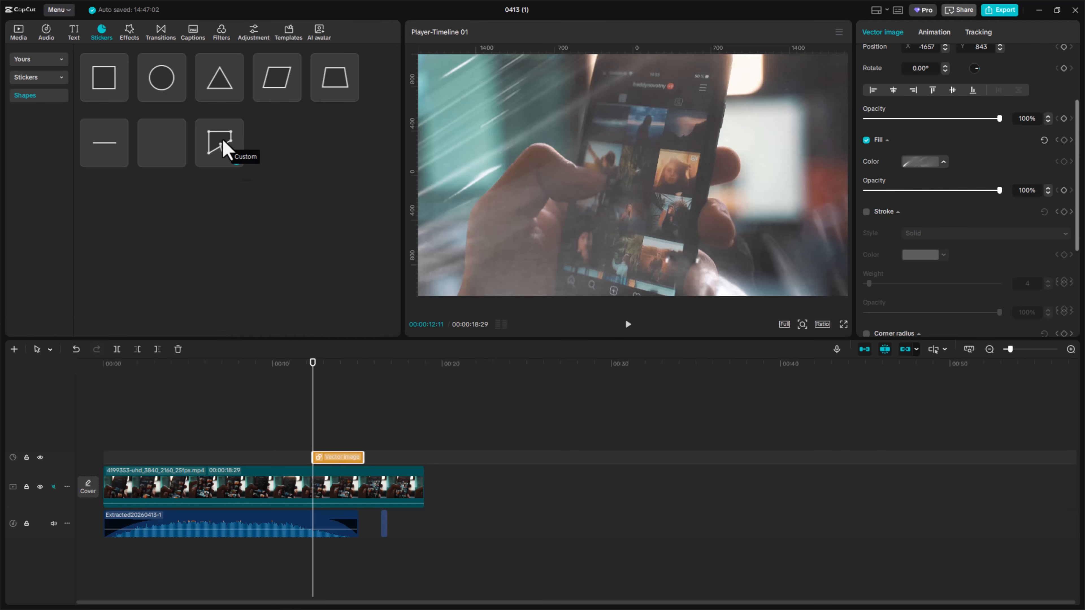
Draw a closed custom four-sided shape about 1061 by 603 over the phone in the preview
click(223, 148)
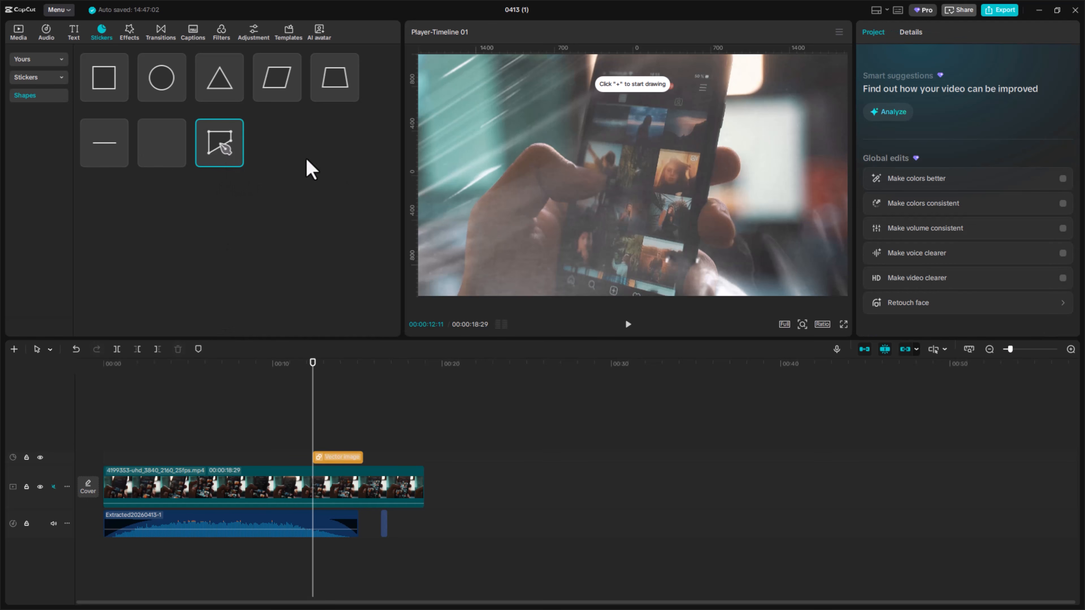
click(228, 162)
click(723, 109)
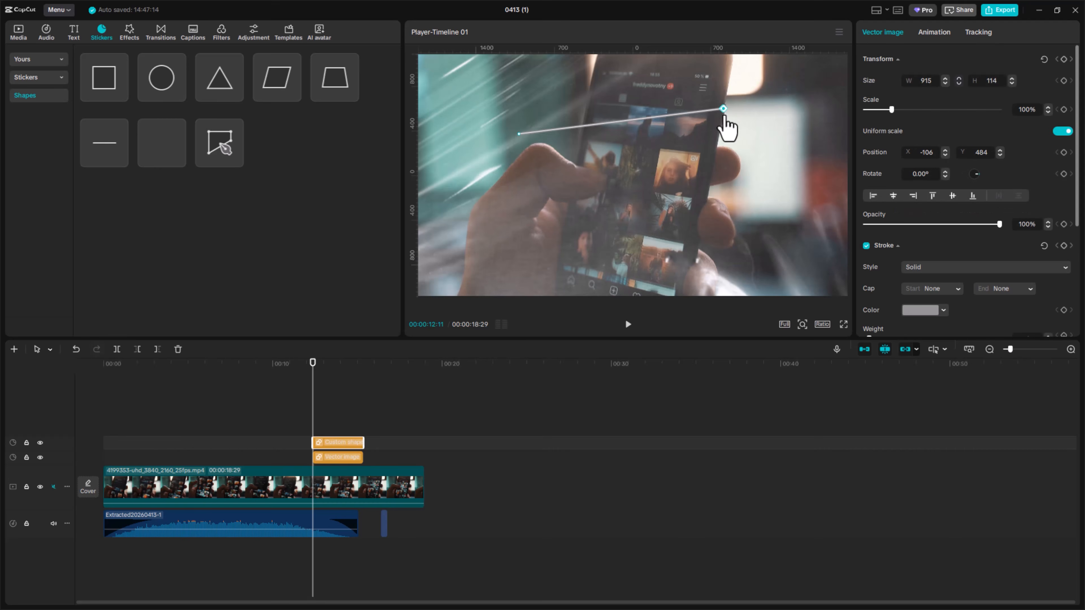
click(757, 238)
click(553, 244)
click(519, 134)
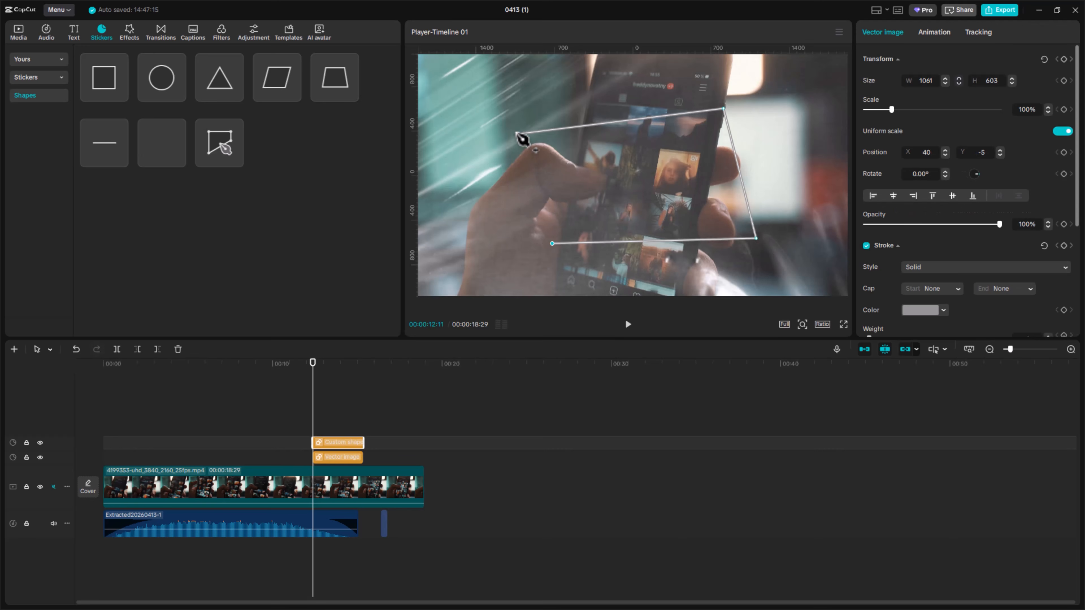
Move the custom shape to about X -475, Y 76, and scale it to 113%
drag(707, 163, 649, 154)
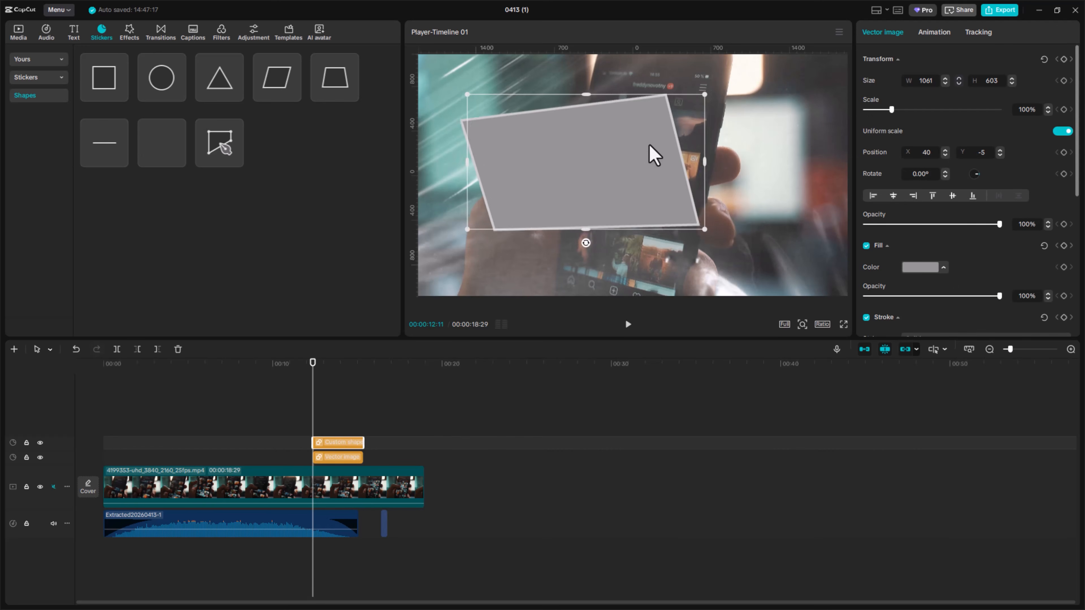
mouse_move(889, 111)
mouse_down()
mouse_move(908, 111)
mouse_move(872, 111)
mouse_move(895, 110)
mouse_up()
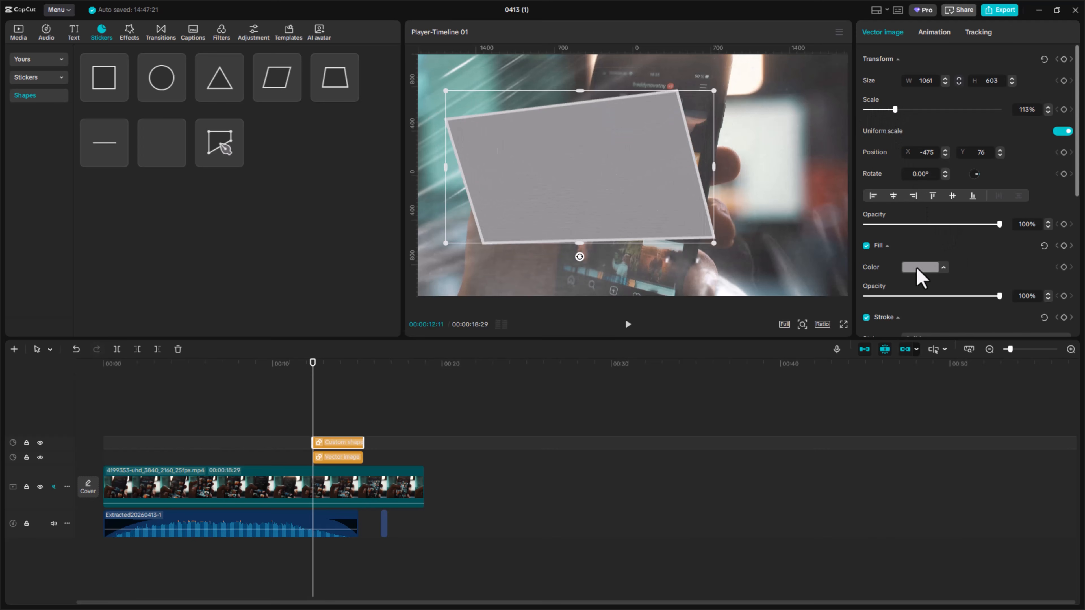
scroll(994, 278, down, 1)
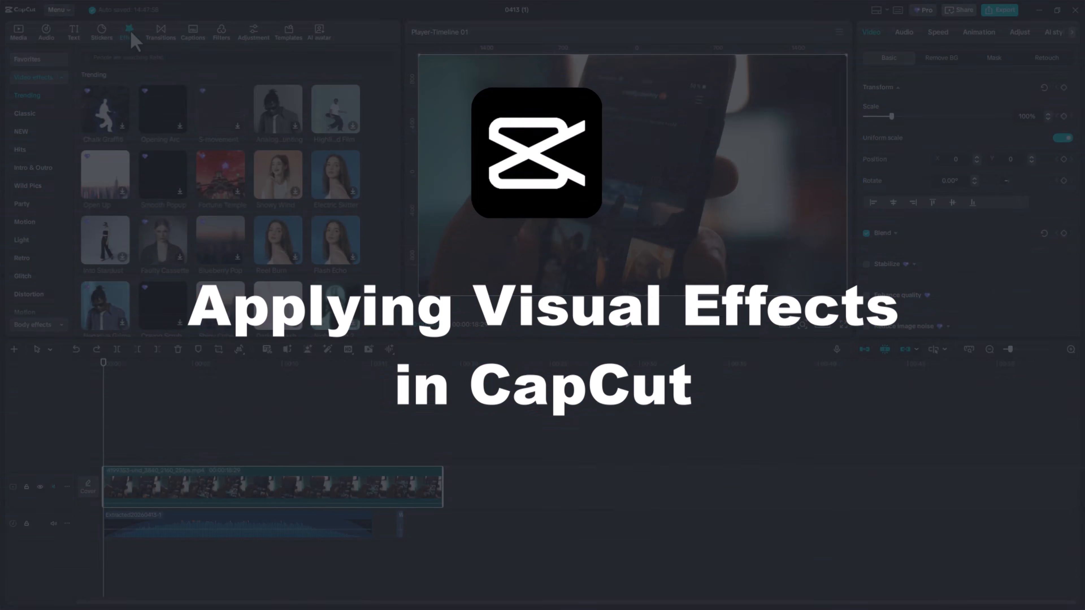
Add the Hypercolor Buzz effect from the trending video effects at the start of the timeline
scroll(191, 216, down, 5)
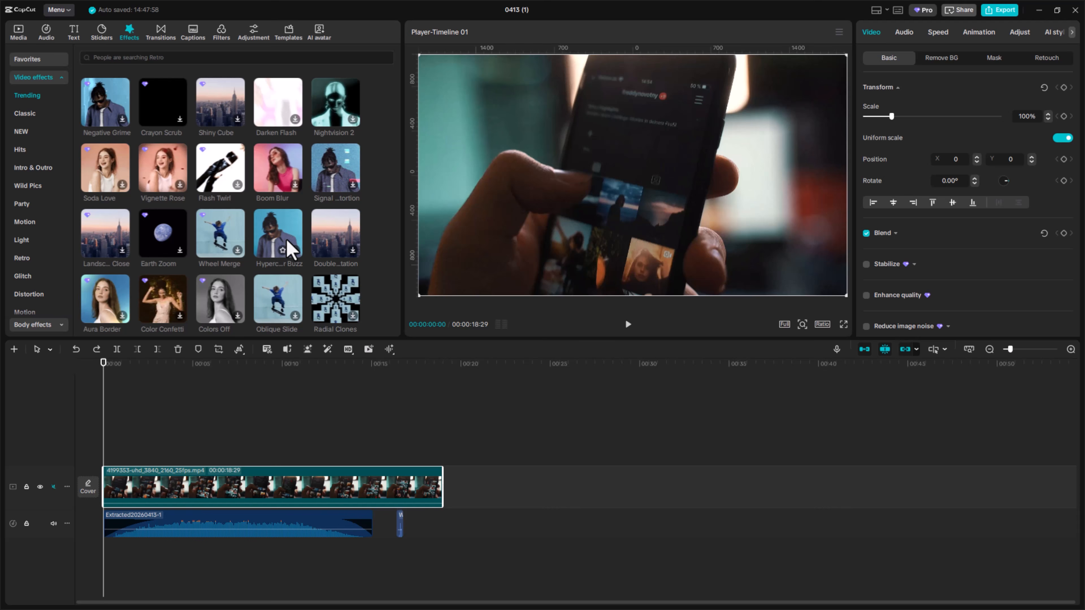
click(297, 255)
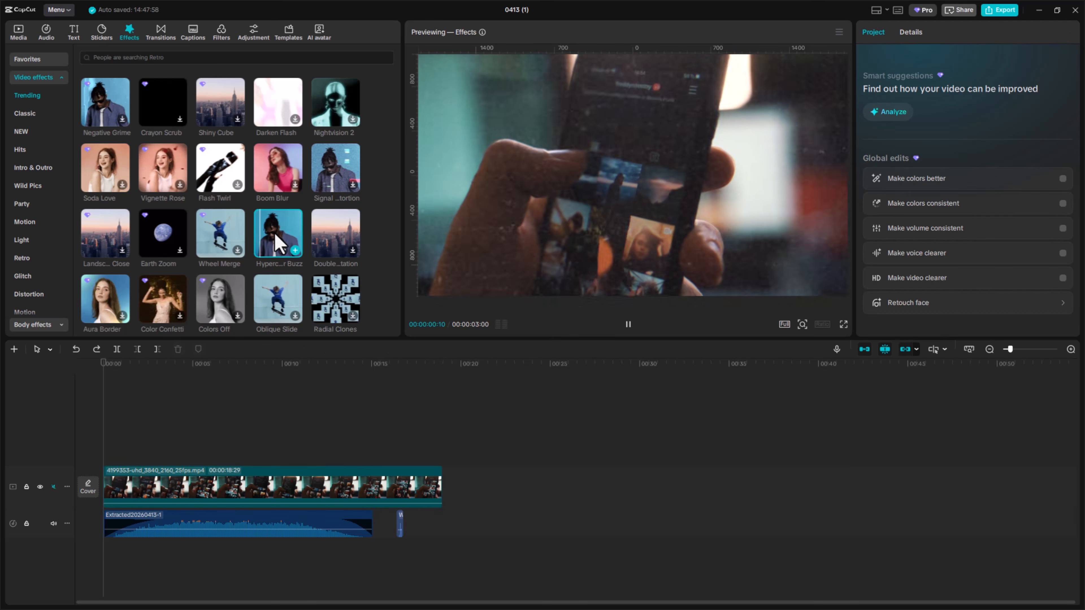
click(245, 485)
mouse_move(287, 253)
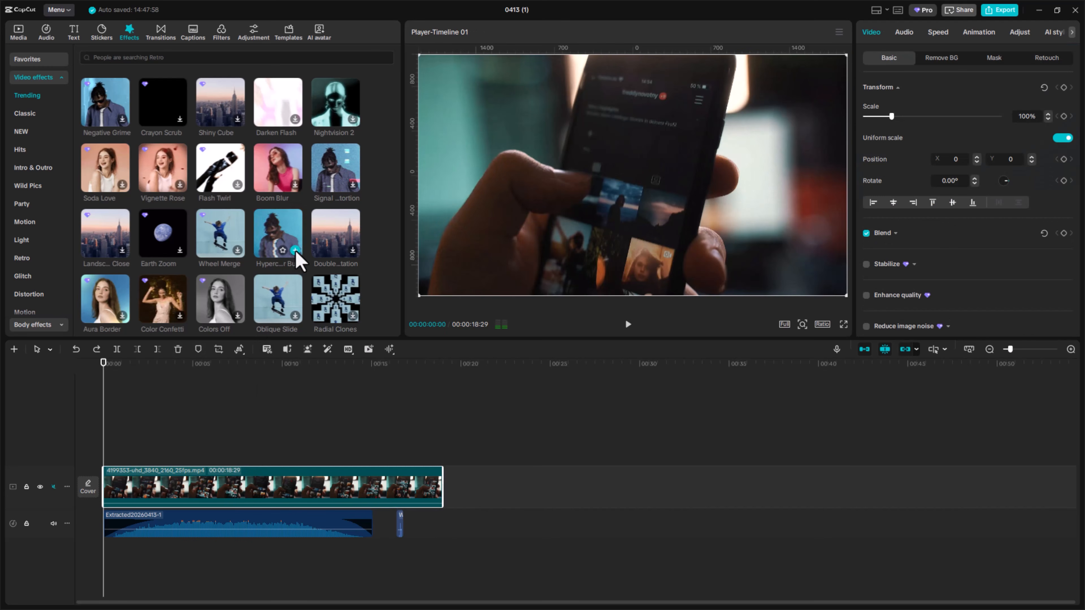
click(296, 251)
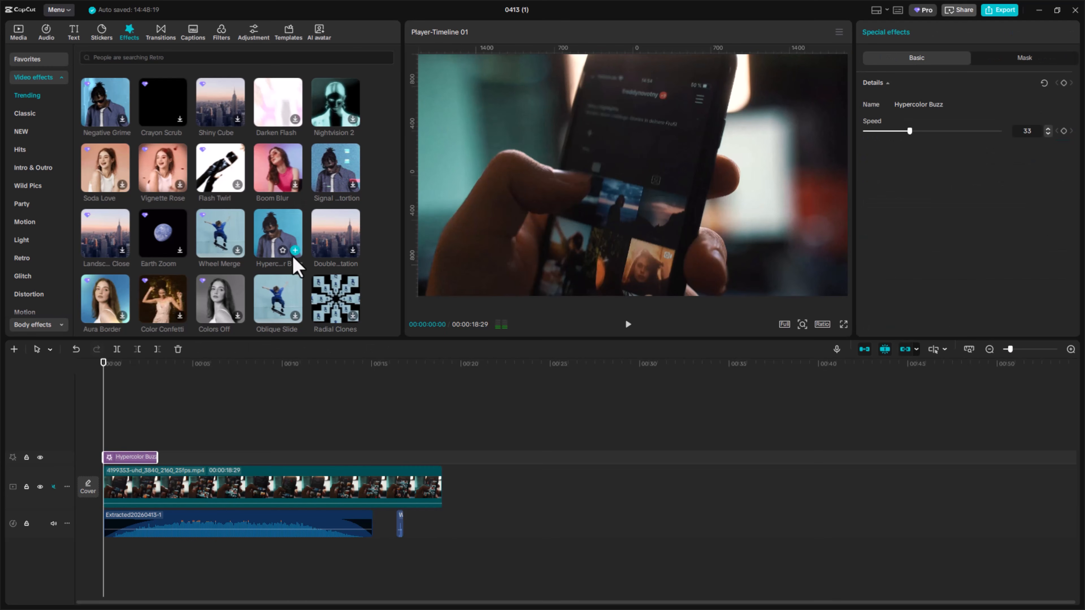
Play back the Hypercolor Buzz section and delete the Extracted20260413-1 audio clip
mouse_move(136, 460)
mouse_down()
mouse_move(136, 428)
mouse_move(134, 460)
mouse_up()
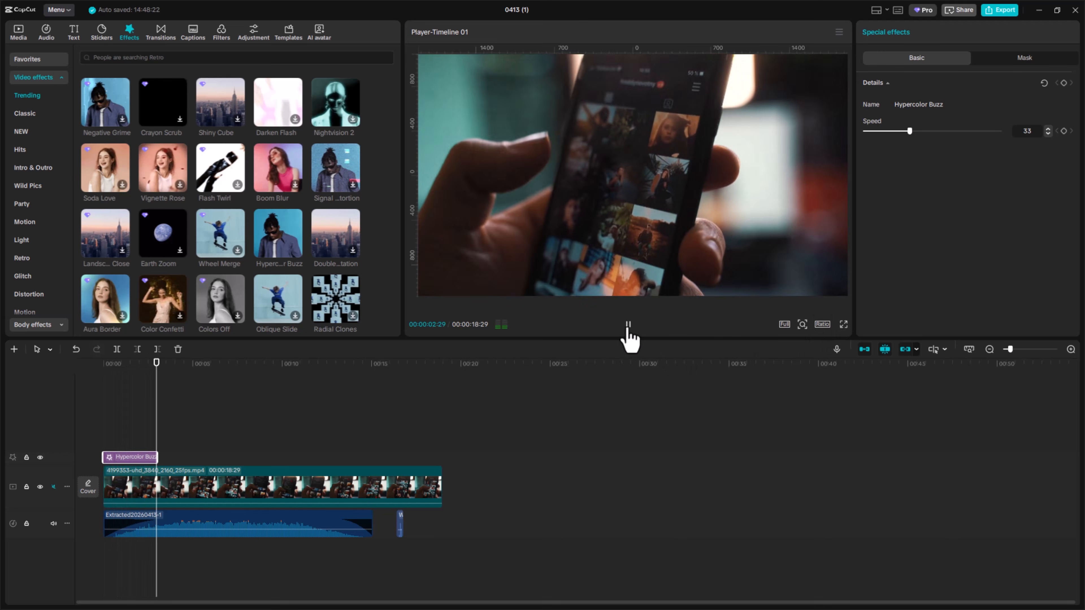
click(627, 330)
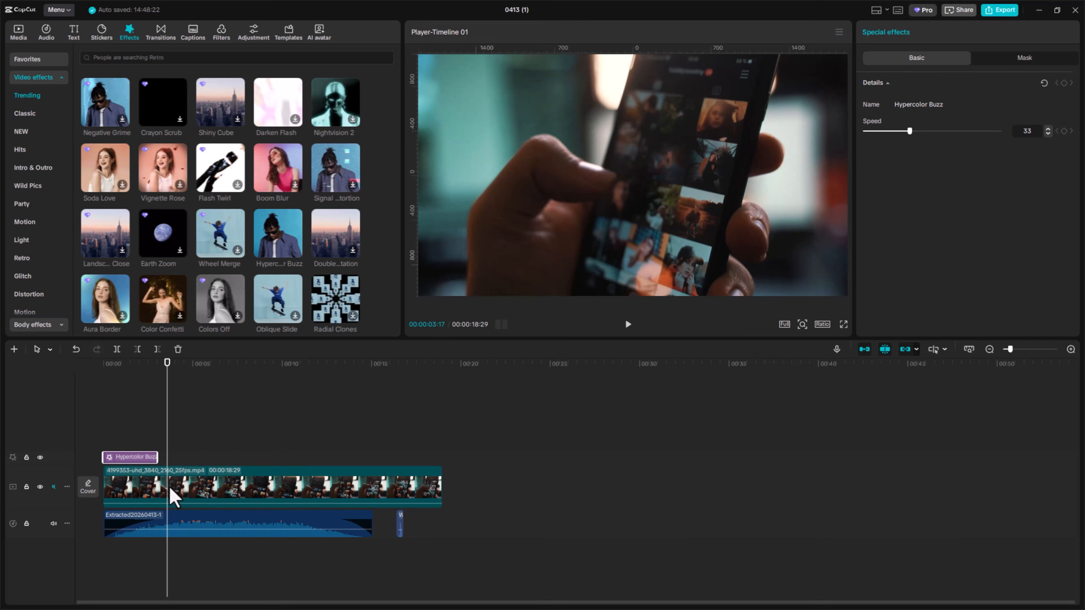
click(233, 526)
key(Delete)
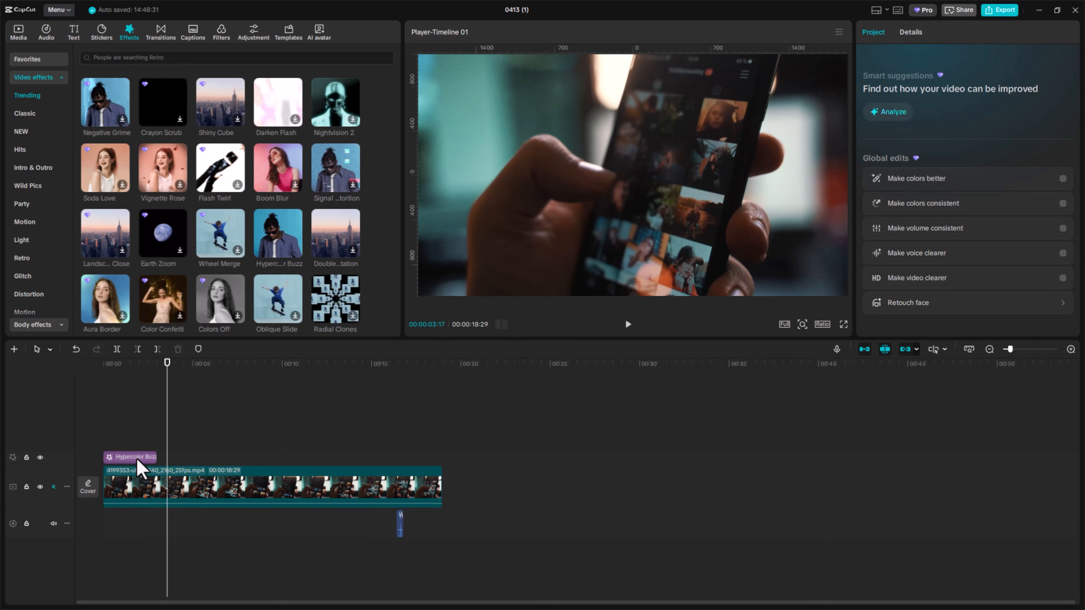
Duplicate the Hypercolor Buzz clip to start at about 6 seconds on the same track, and play back the copy
click(136, 456)
drag(131, 457, 233, 452)
key(space)
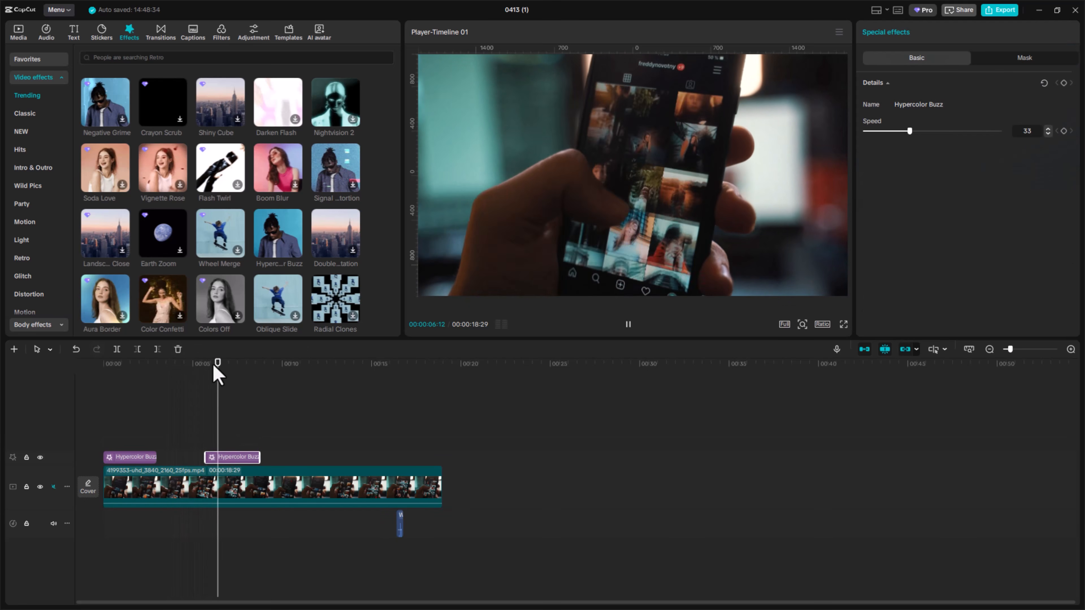
key(space)
Add the Zoom Split effect at about 10 seconds, and put both Hypercolor Buzz clips on its track
scroll(306, 212, down, 5)
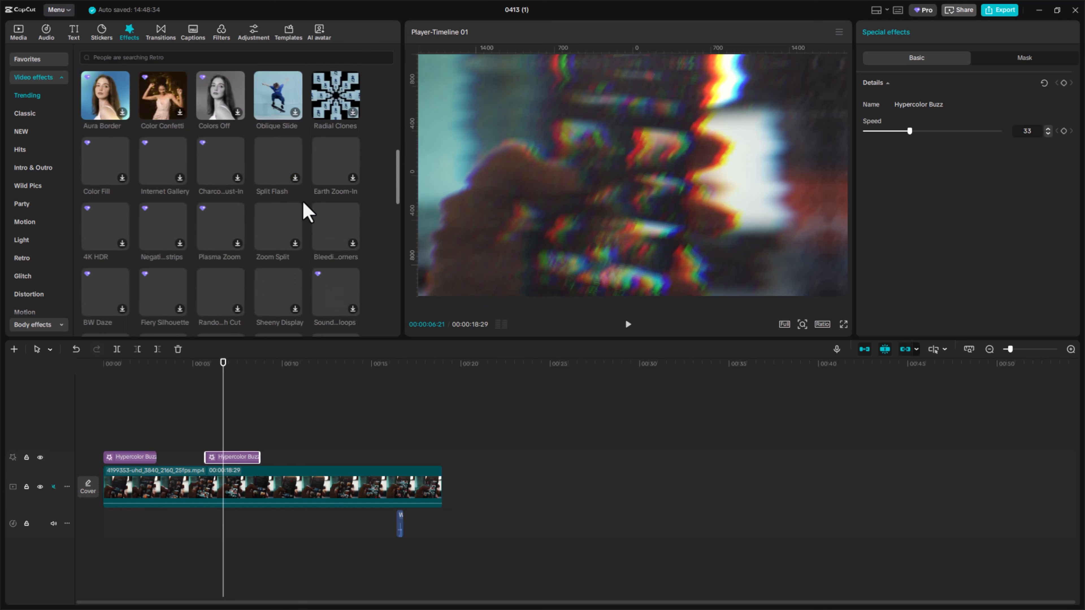
click(295, 244)
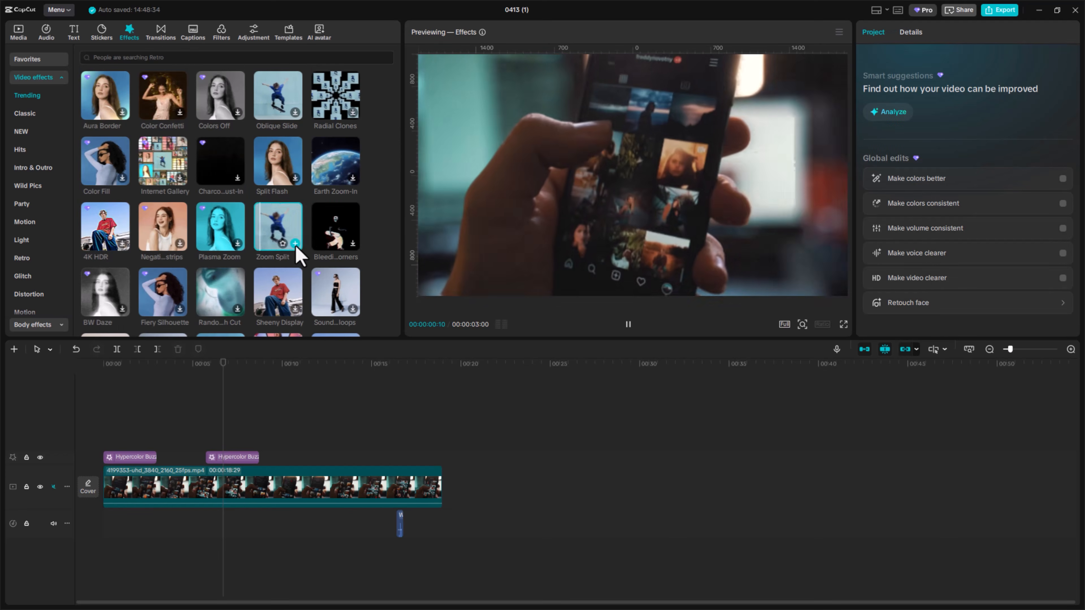
click(295, 244)
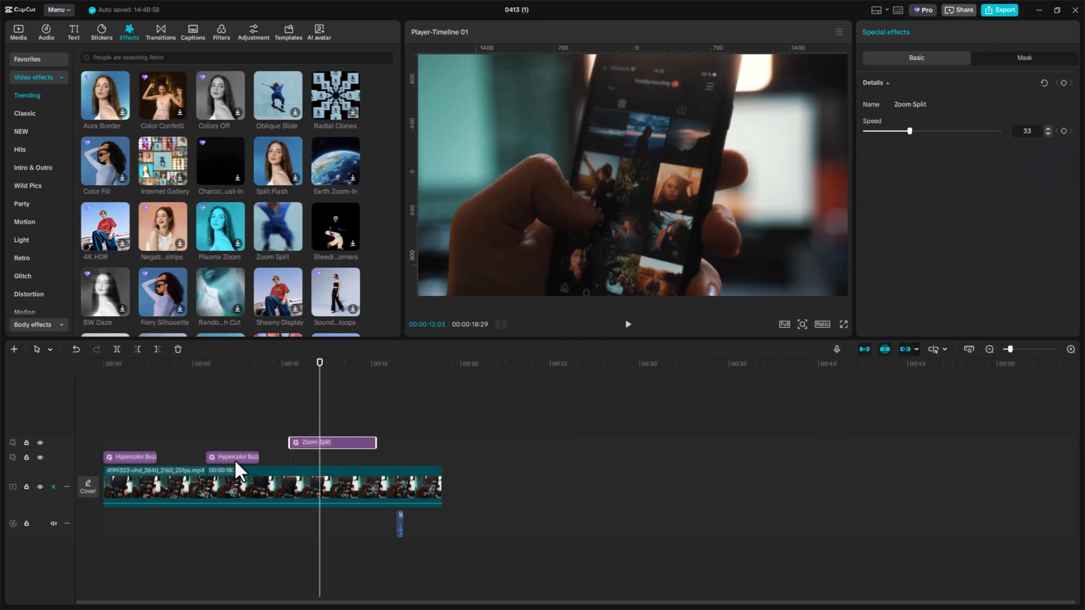
drag(235, 458, 235, 447)
drag(138, 457, 138, 442)
Overlay 4496268-hd_1920_1080_25fps.mp4 between the main video and the effects, and trim its start to about 5 seconds
click(19, 32)
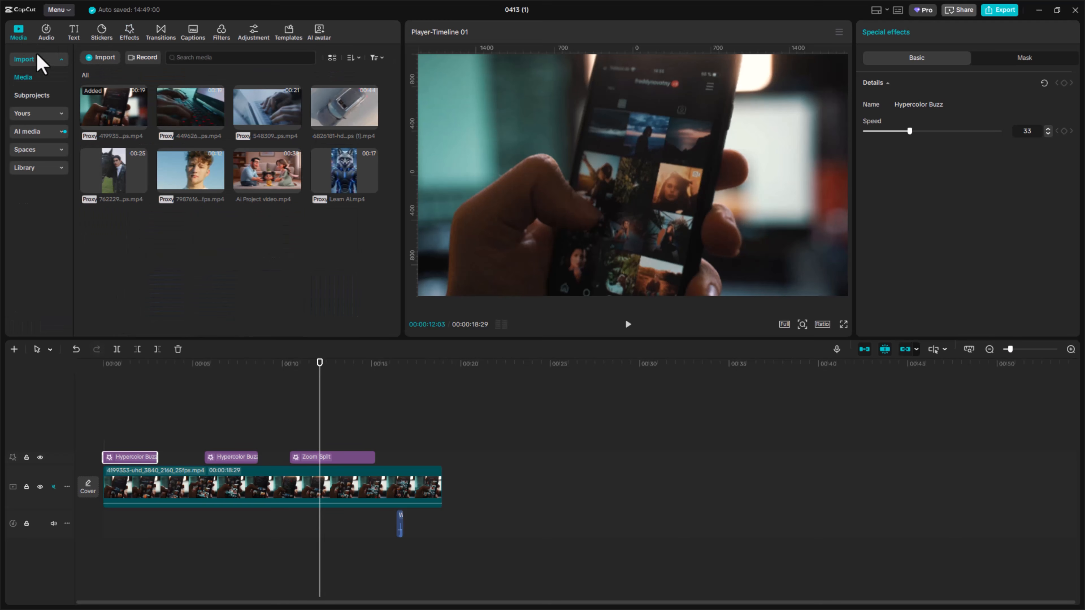
mouse_move(185, 105)
drag(198, 116, 171, 448)
drag(250, 444, 273, 443)
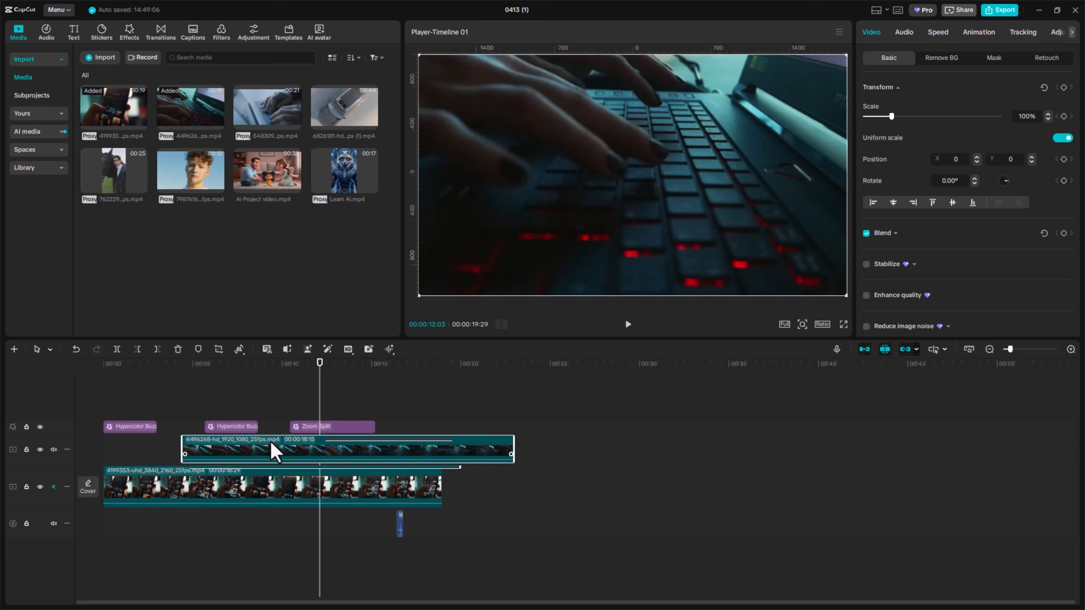
drag(228, 381, 249, 386)
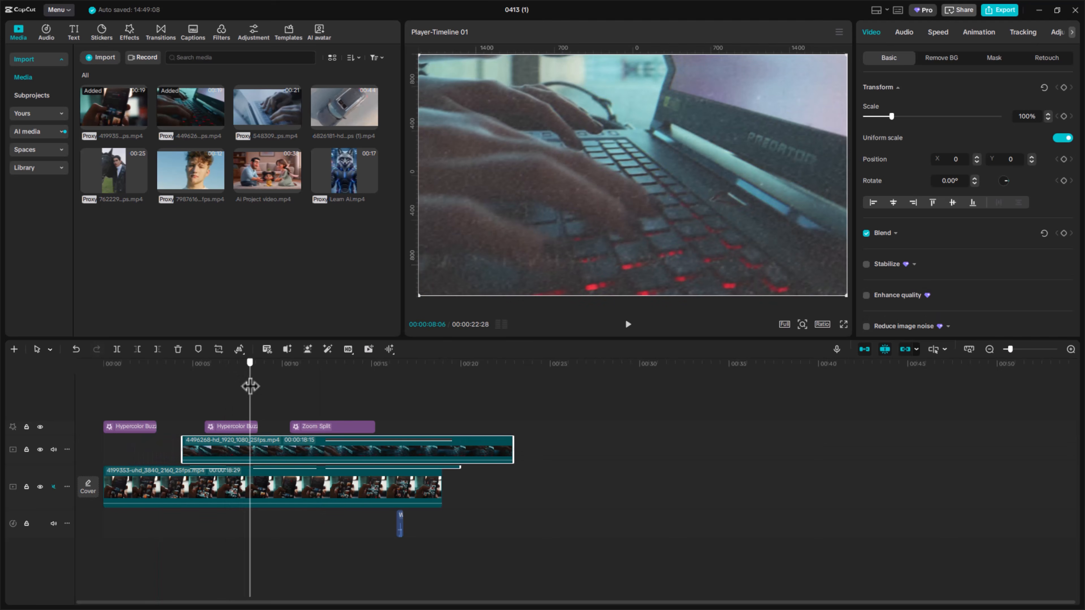
click(228, 427)
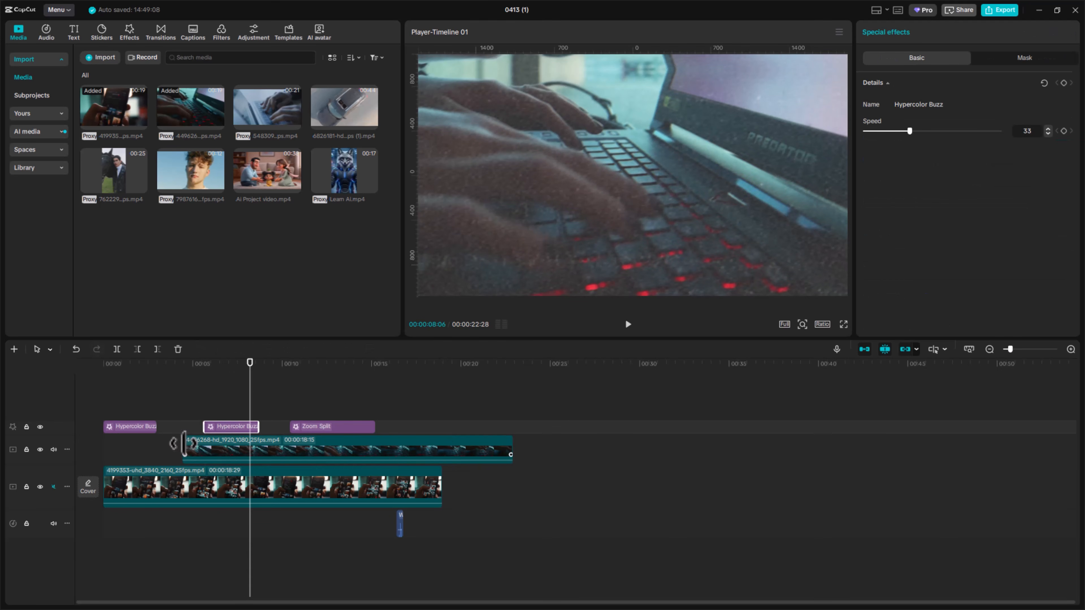
drag(184, 445, 199, 443)
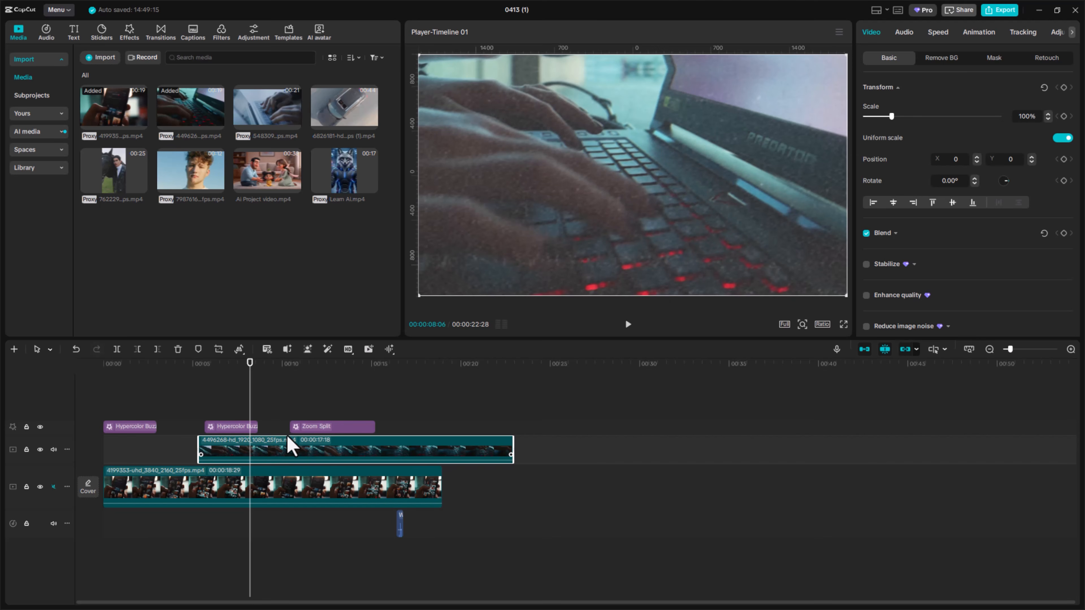
Scale the overlay video to 66% and shift it to start at about 6.5 seconds
drag(891, 117, 883, 118)
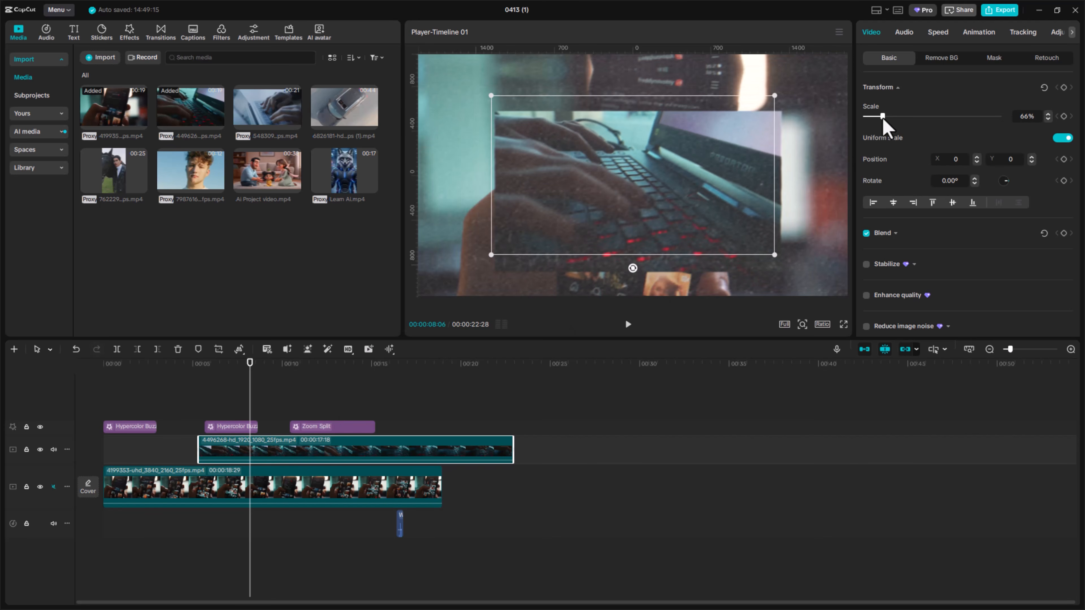
mouse_move(250, 364)
mouse_down()
mouse_move(231, 370)
mouse_move(248, 371)
mouse_up()
drag(291, 444, 296, 456)
Set the second Hypercolor Buzz clip's speed to 45, and delete it together with Zoom Split and the overlay video
click(226, 426)
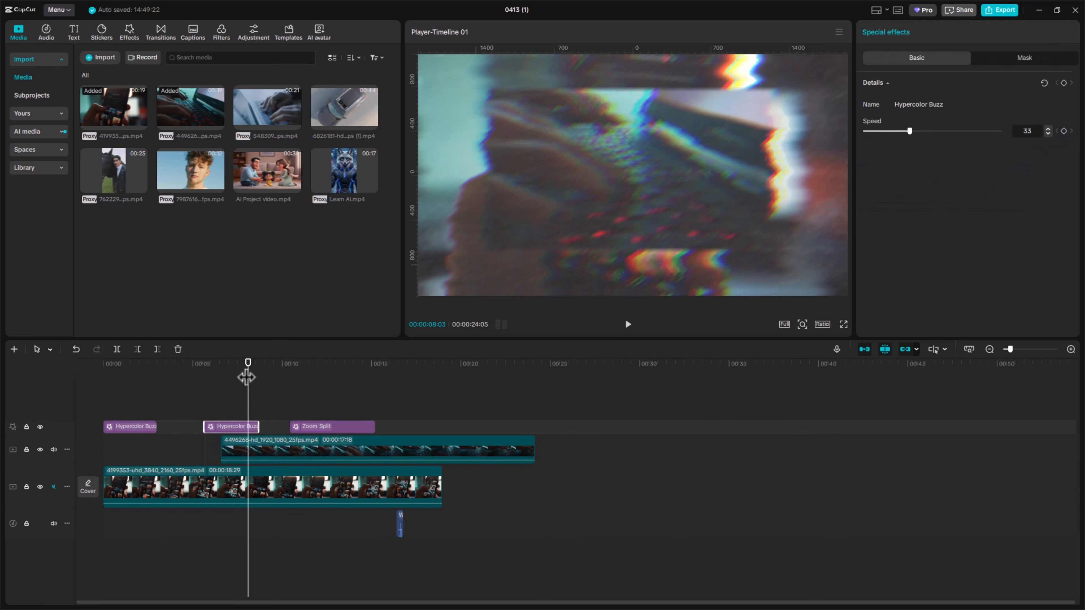
mouse_move(246, 377)
mouse_down()
mouse_move(201, 376)
mouse_move(251, 375)
mouse_up()
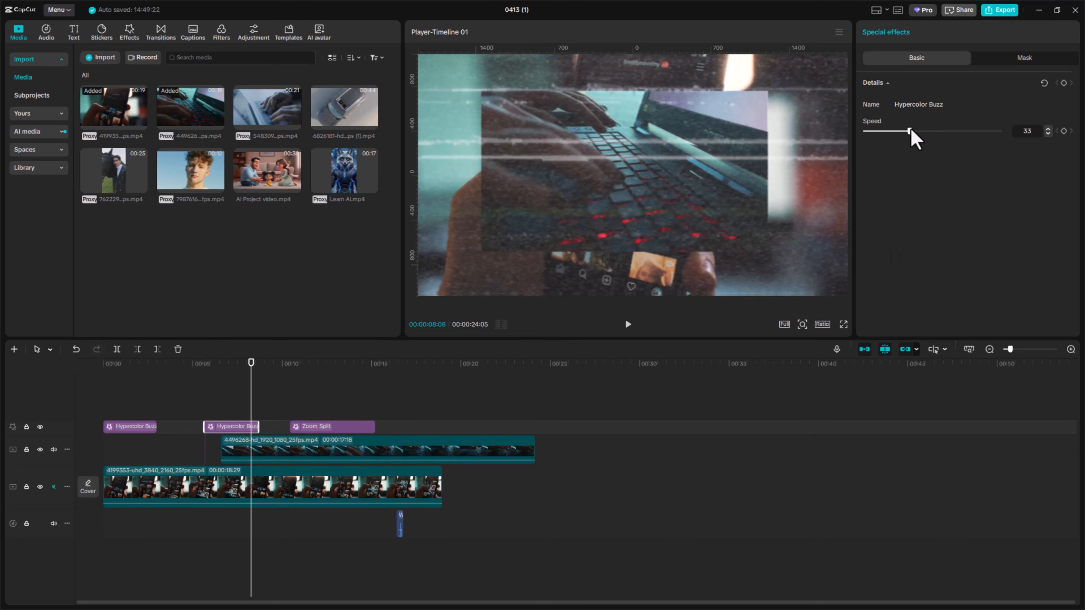
mouse_move(911, 130)
mouse_down()
mouse_move(942, 131)
mouse_move(899, 132)
mouse_move(926, 131)
mouse_up()
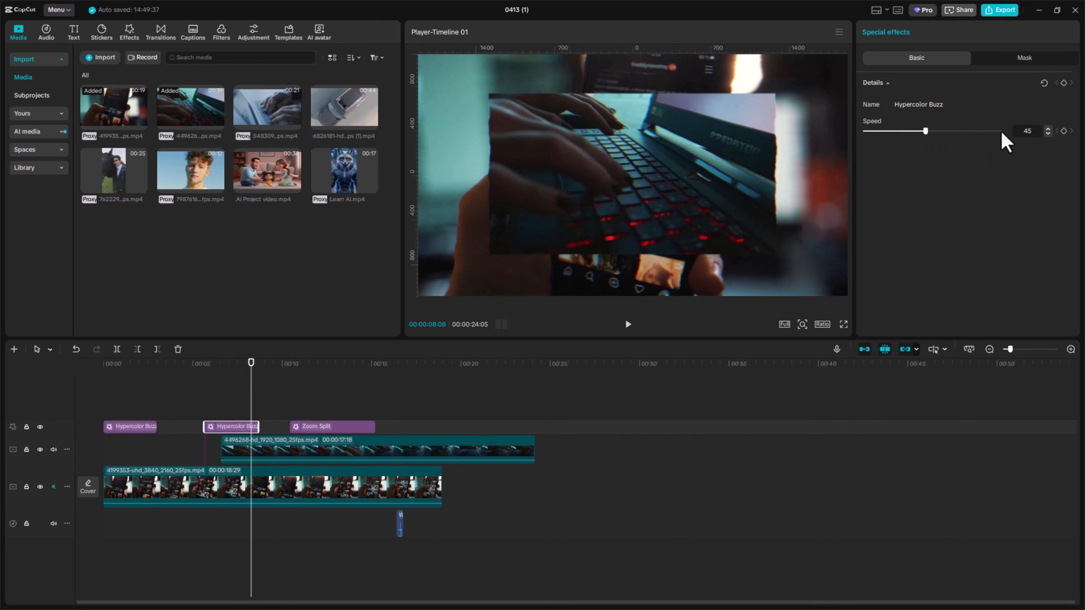
click(254, 447)
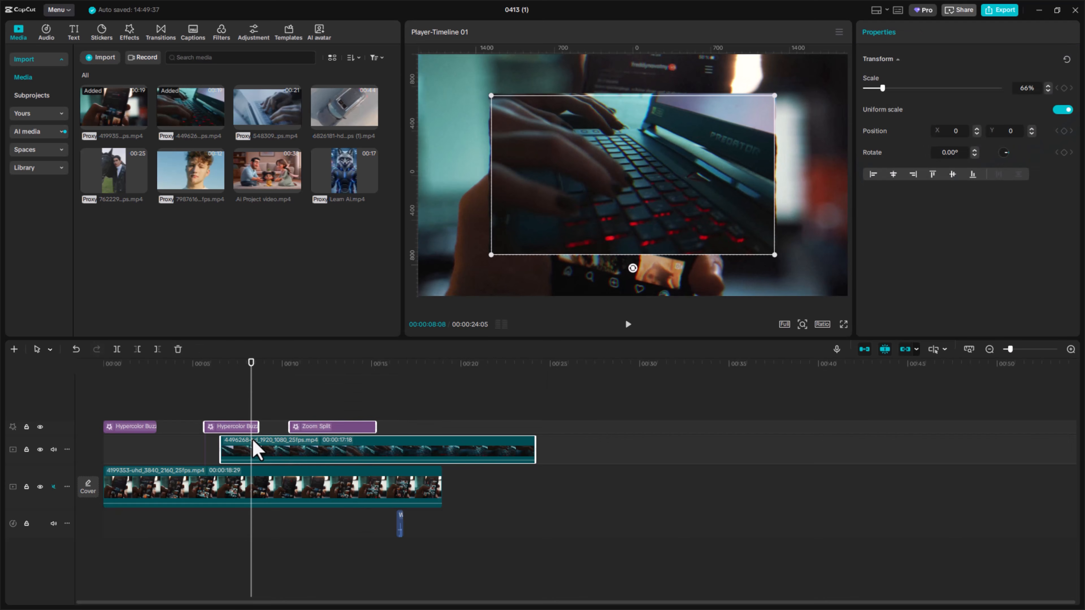
key(Delete)
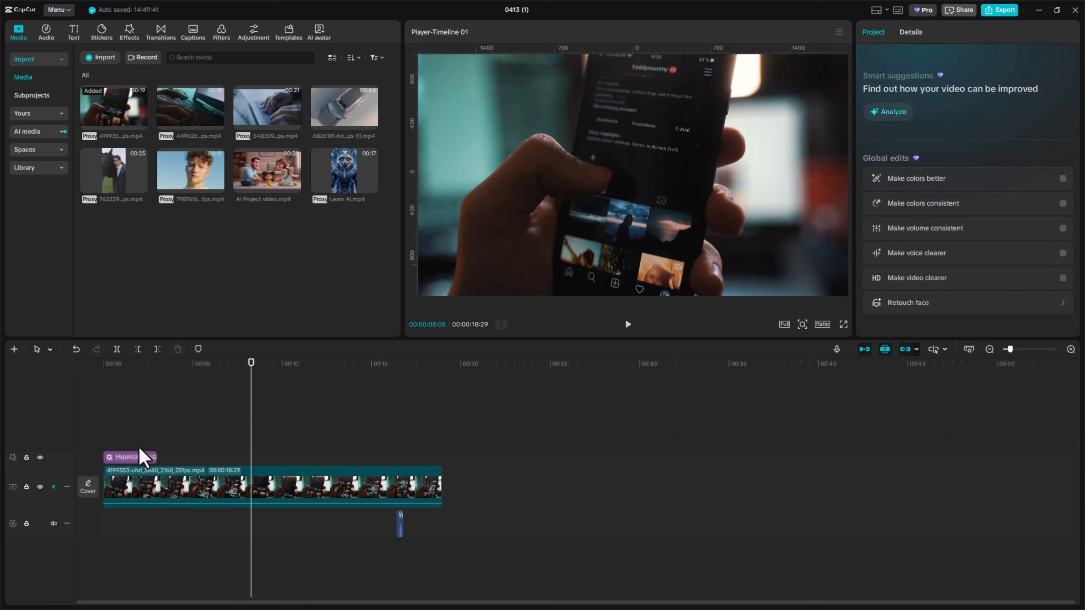
Keyframe the remaining Hypercolor Buzz effect's speed at 21 at 00:00:01:21 and at 93 at 00:00:02:23
click(133, 379)
click(126, 456)
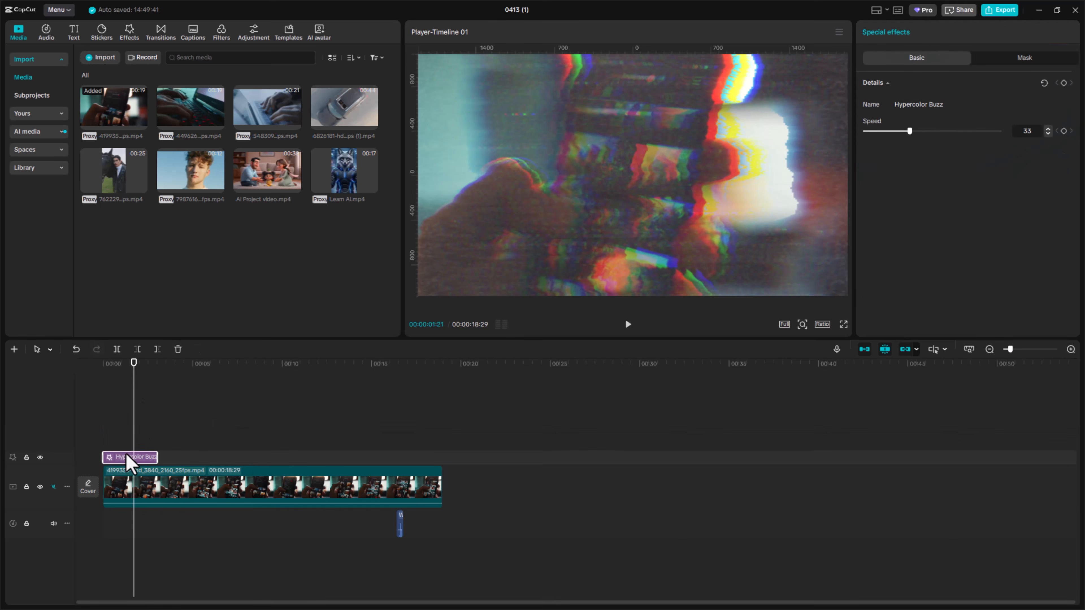
drag(919, 131, 892, 139)
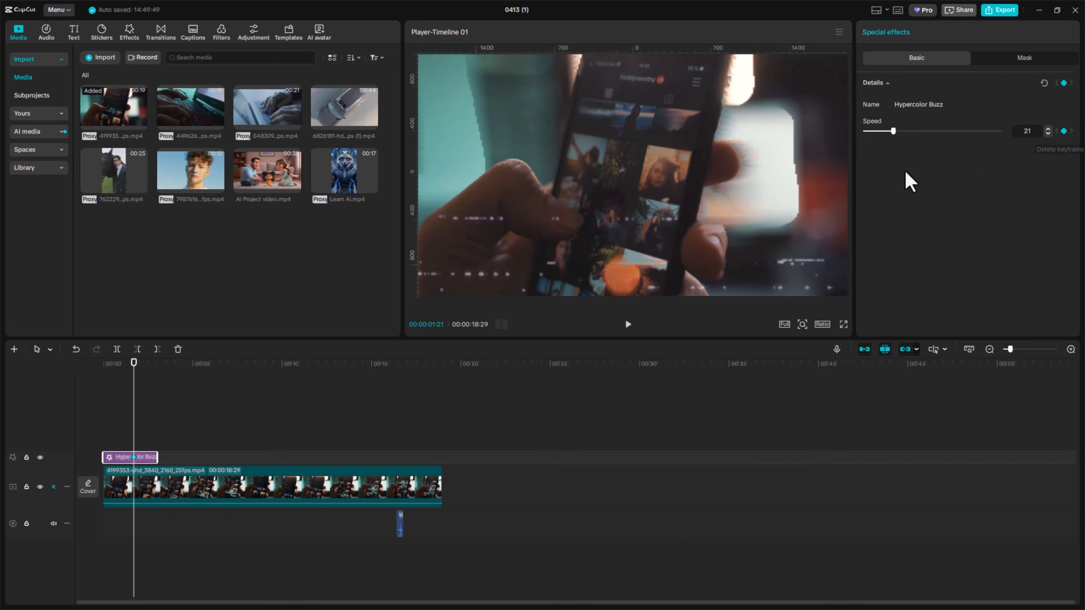
drag(133, 363, 152, 377)
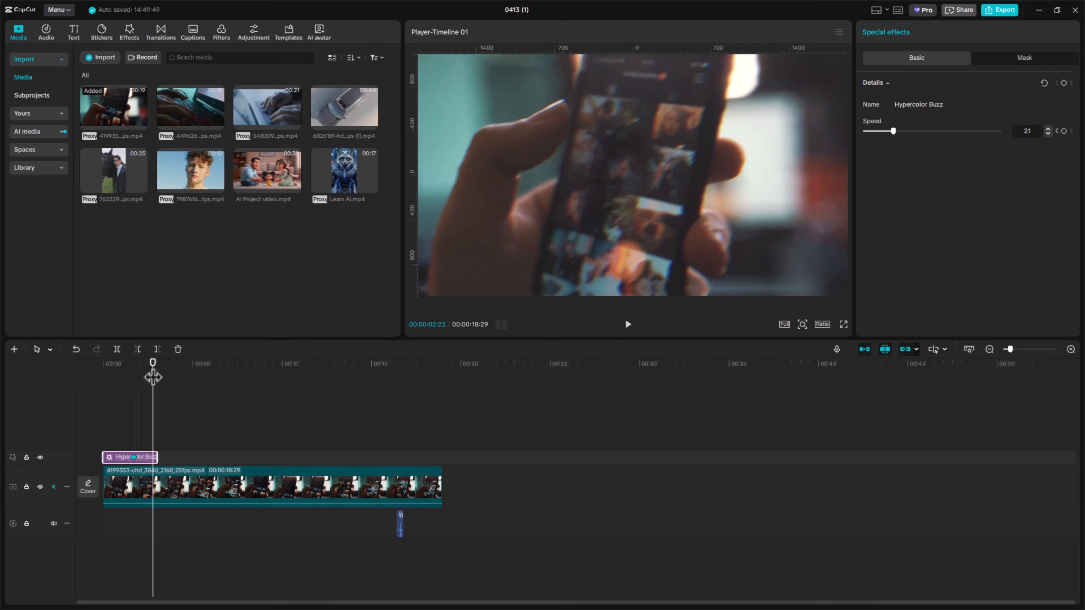
drag(896, 133, 991, 134)
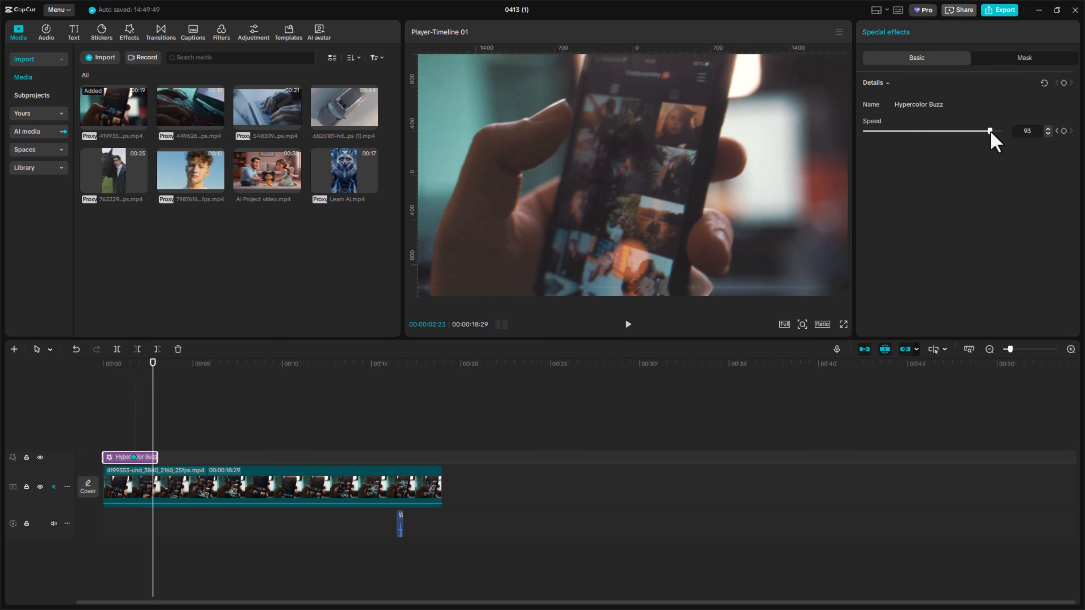
Play back the keyframed Hypercolor Buzz section from 00:00:01:21, and view the effect's mask options
click(134, 364)
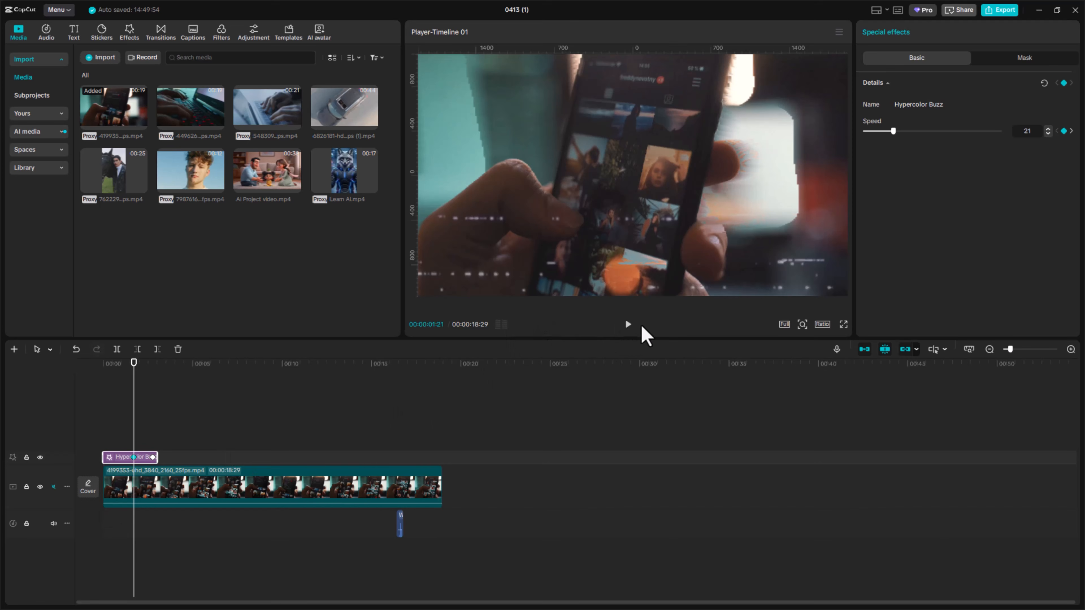
click(629, 326)
click(630, 326)
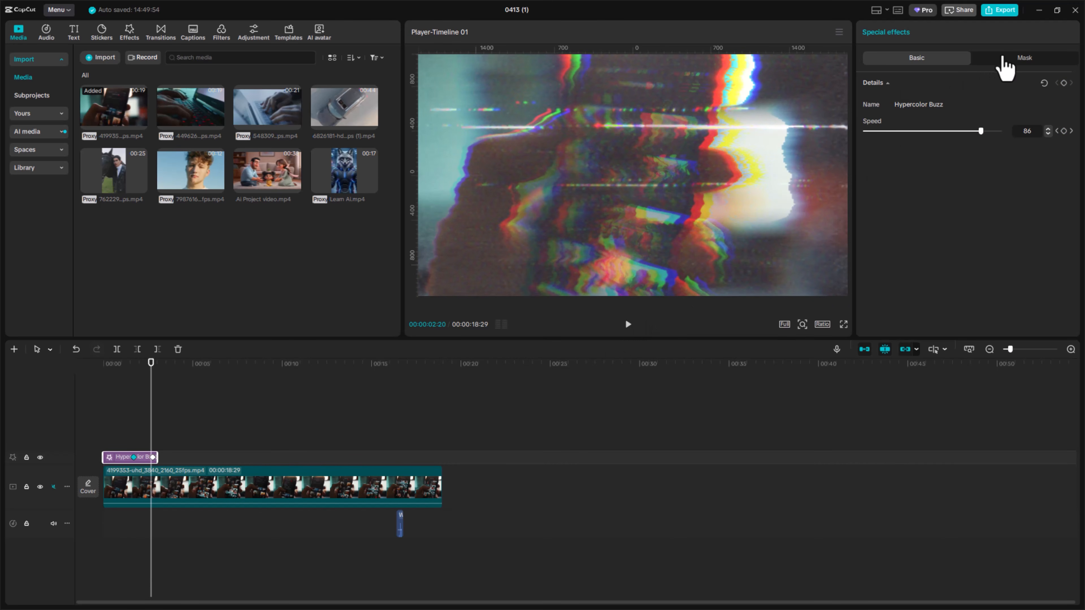
click(990, 61)
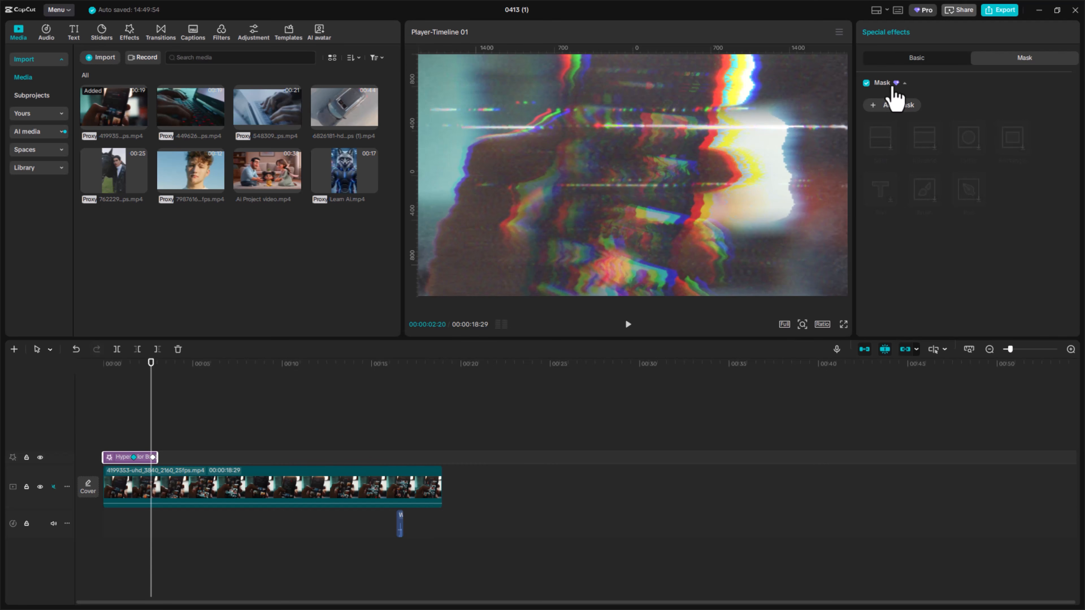
Delete the Hypercolor Buzz effect, the main video and the audio clip to empty the timeline
click(173, 426)
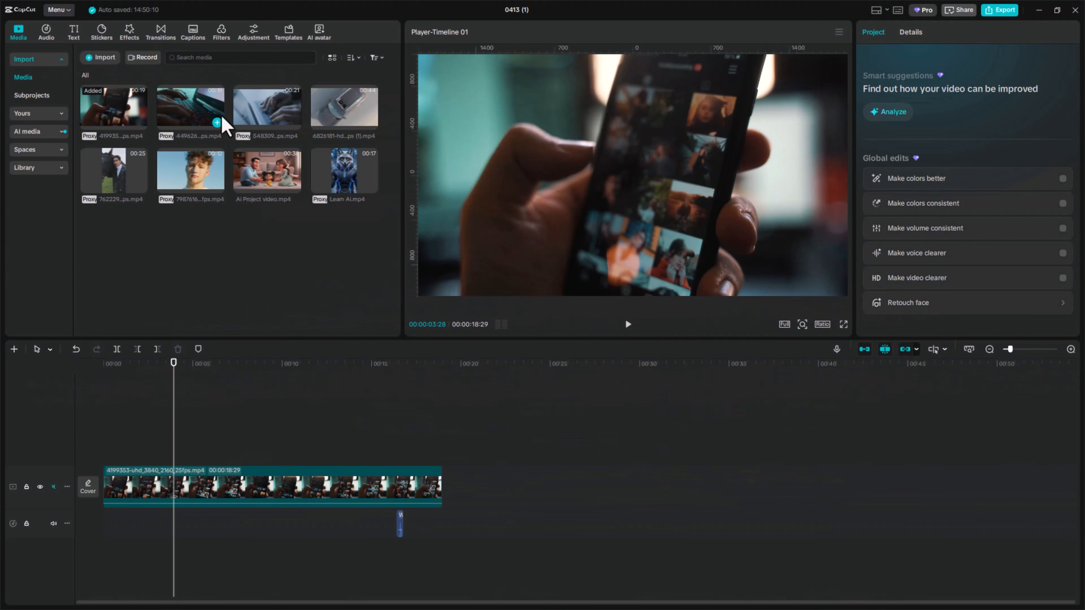
drag(579, 450, 392, 518)
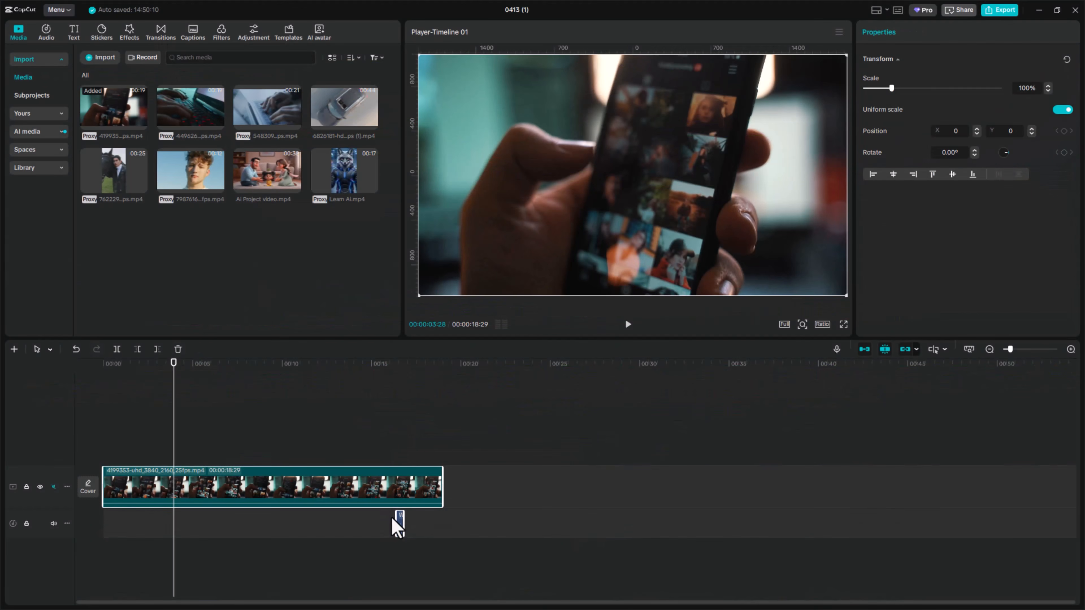
key(Delete)
Import the seven images numbered 9 to 19 from the Pictures - Same Consistent Characters folder
key(ctrl+i)
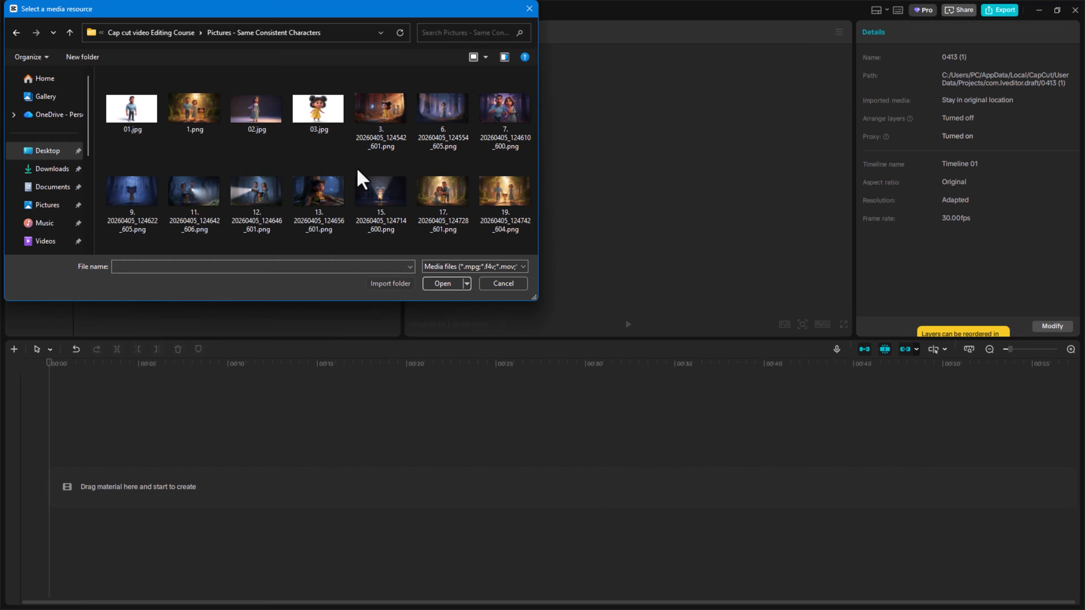
click(160, 193)
ctrl+click(496, 203)
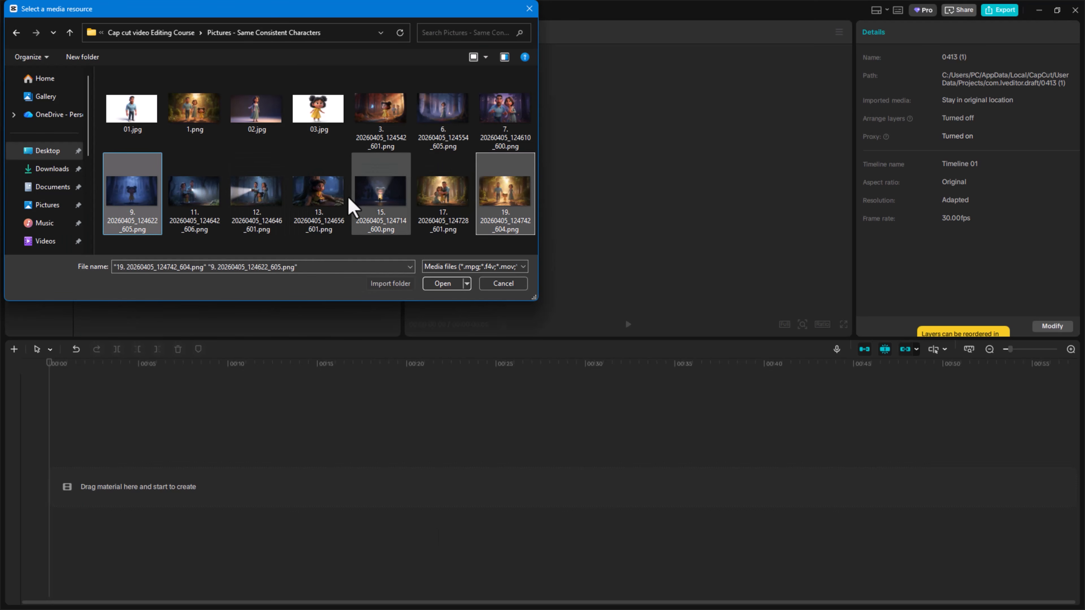
click(155, 201)
shift+click(496, 213)
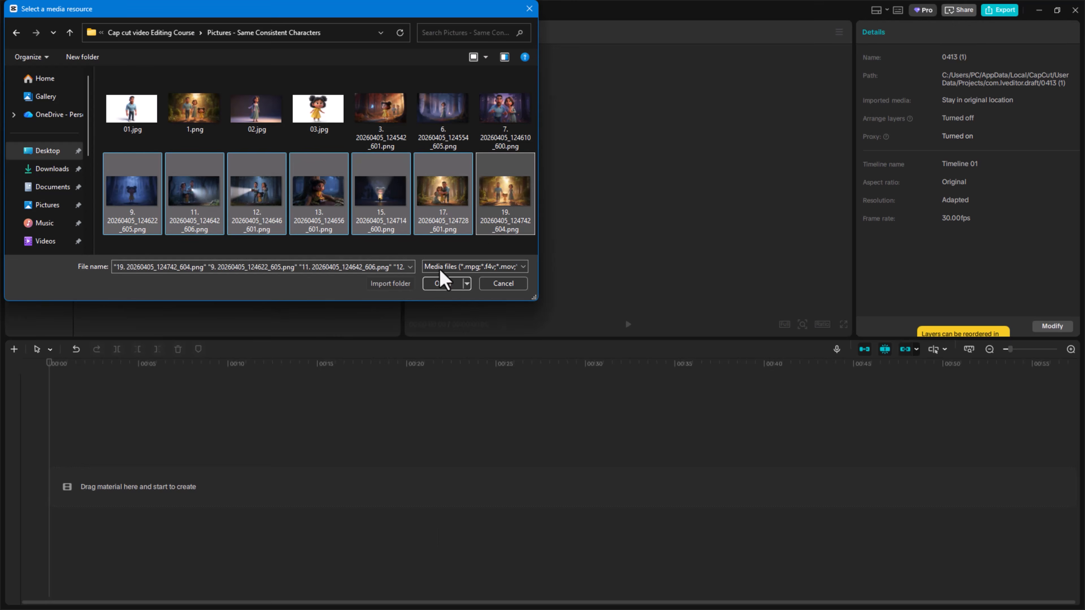
click(443, 280)
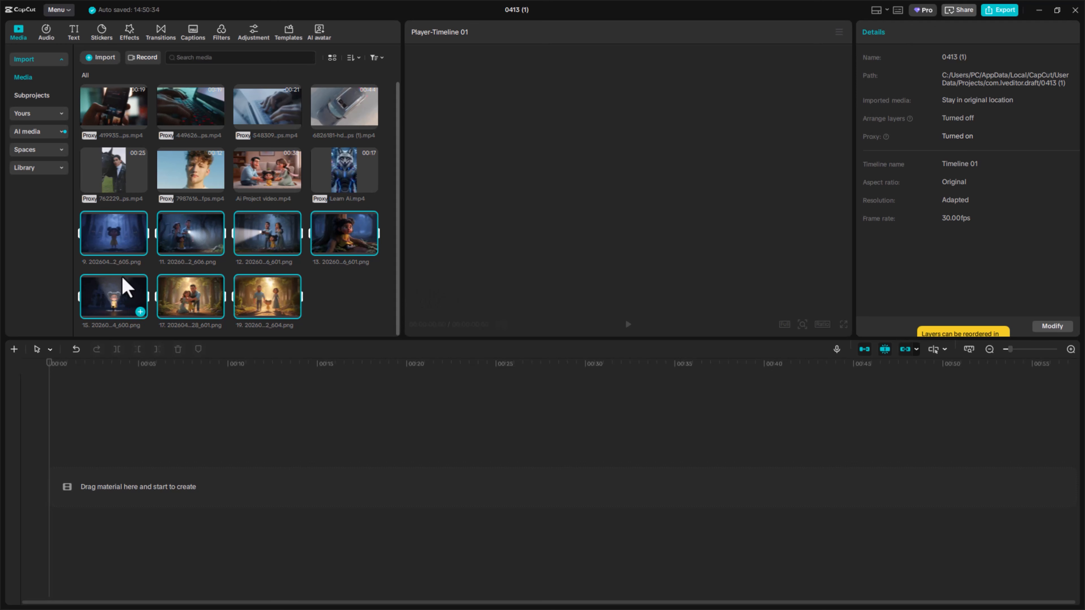
Place the seven imported images on the main track from the start, and preview the first one at about 3 seconds
drag(124, 287, 107, 487)
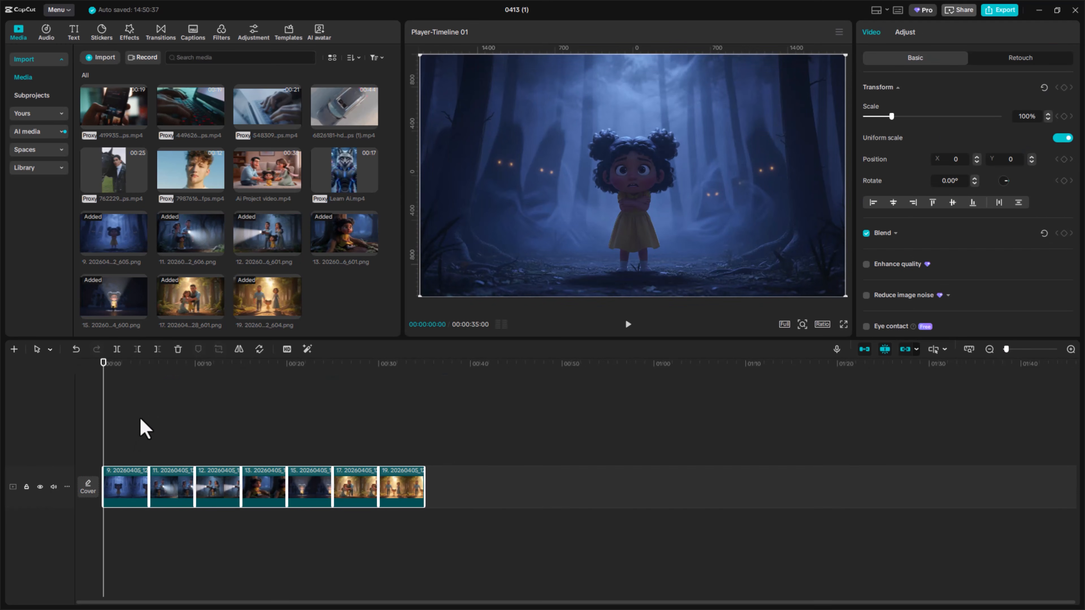
click(157, 443)
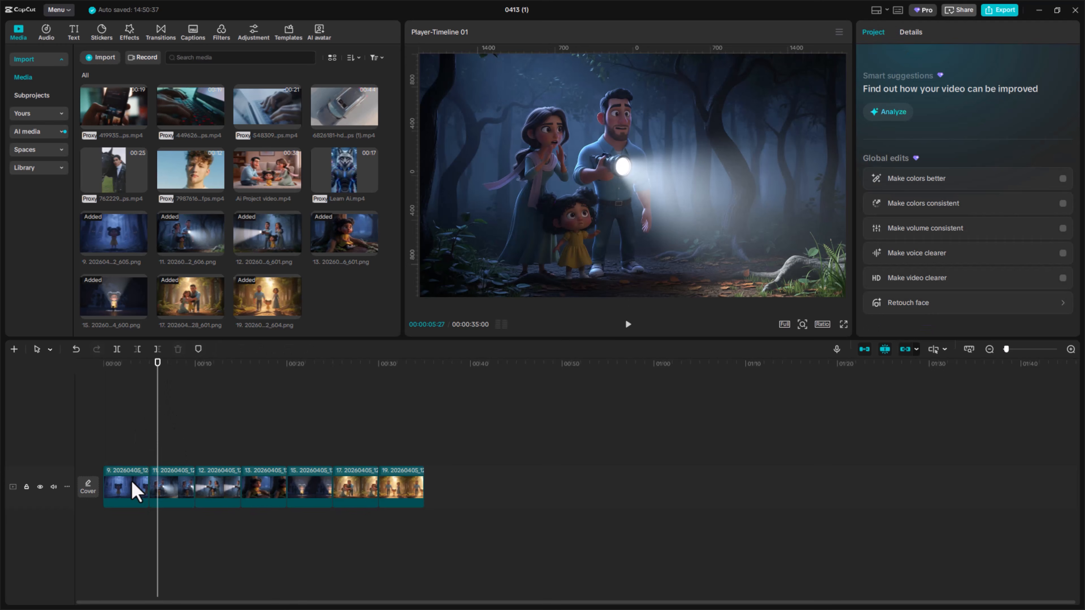
click(135, 490)
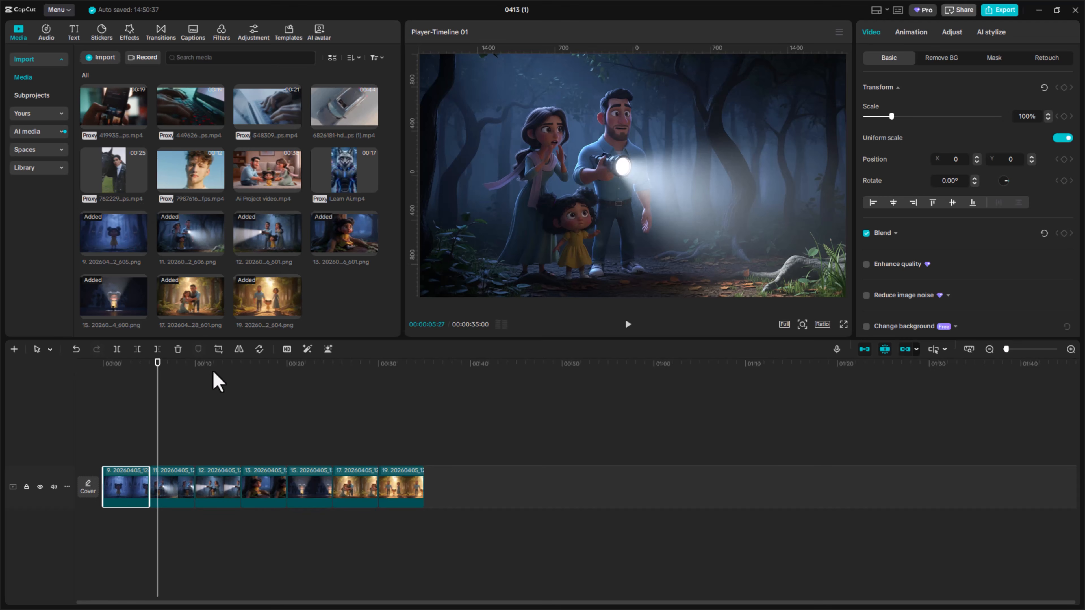
drag(160, 374, 136, 378)
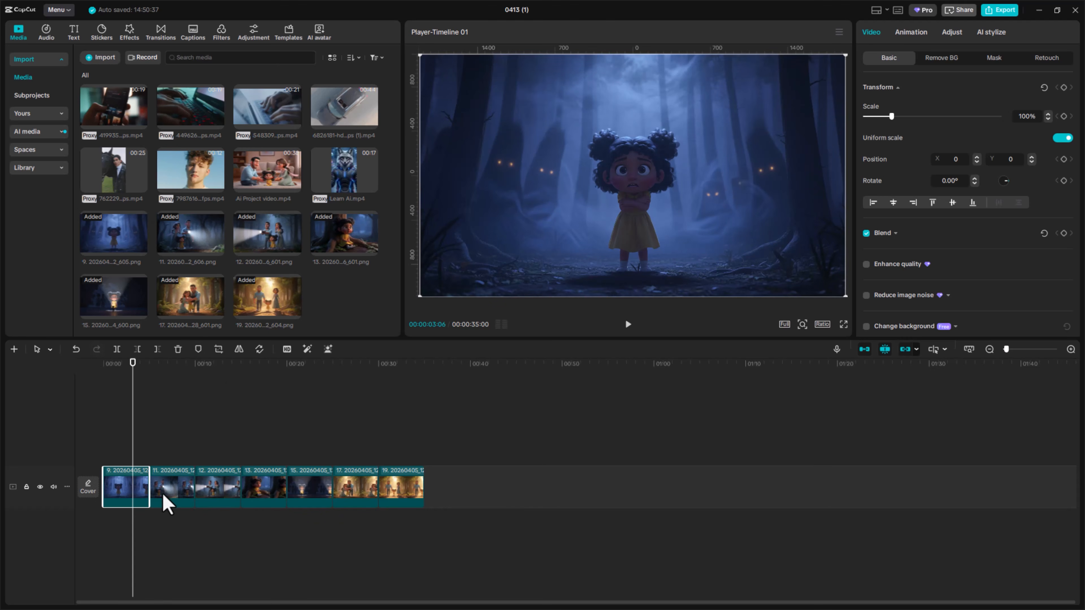
Add the Analog Glitch transition between the first and second images, accept duplicate frames for it, and play it back
click(194, 41)
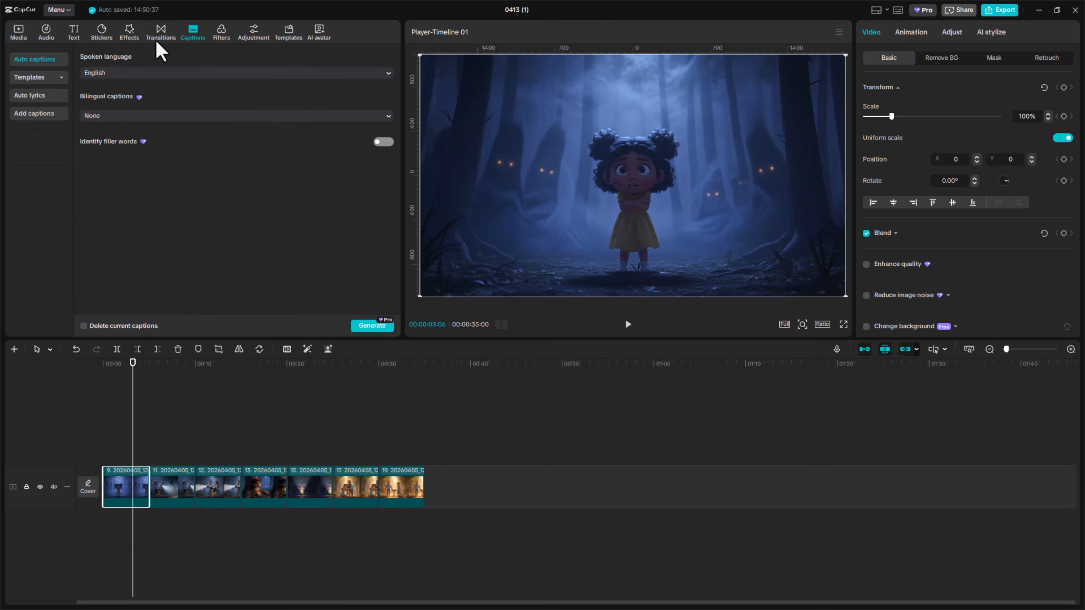
click(159, 37)
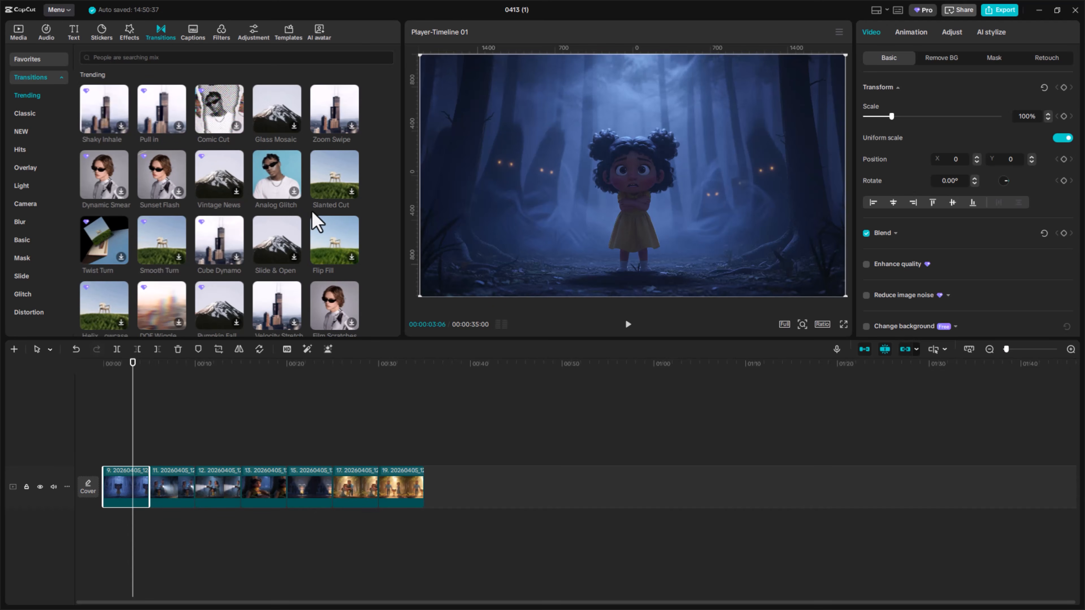
click(284, 183)
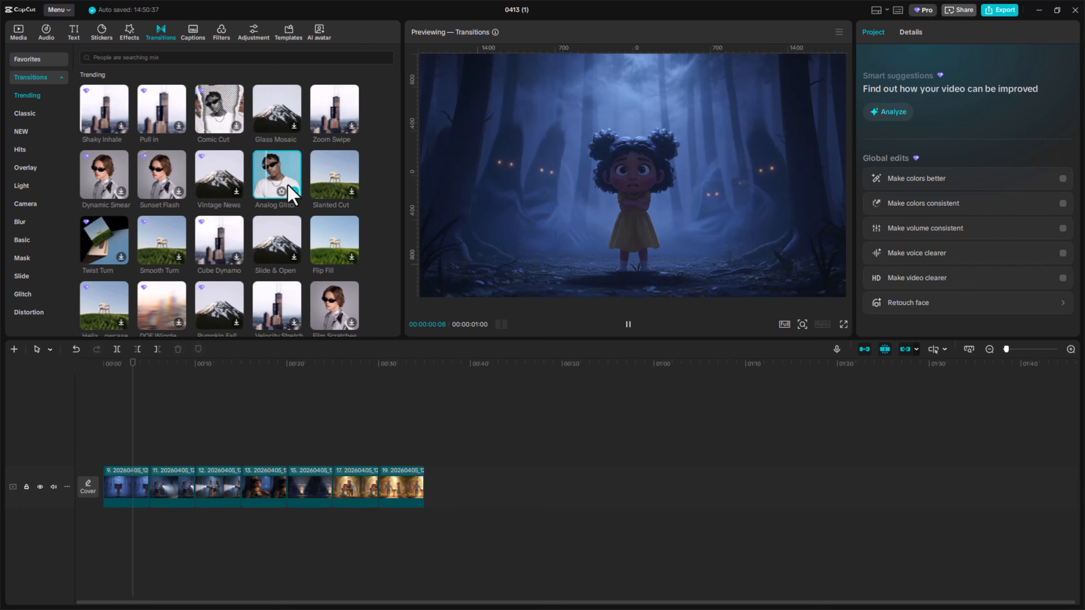
mouse_move(288, 178)
mouse_down()
mouse_move(195, 316)
mouse_move(138, 474)
mouse_move(152, 490)
mouse_up()
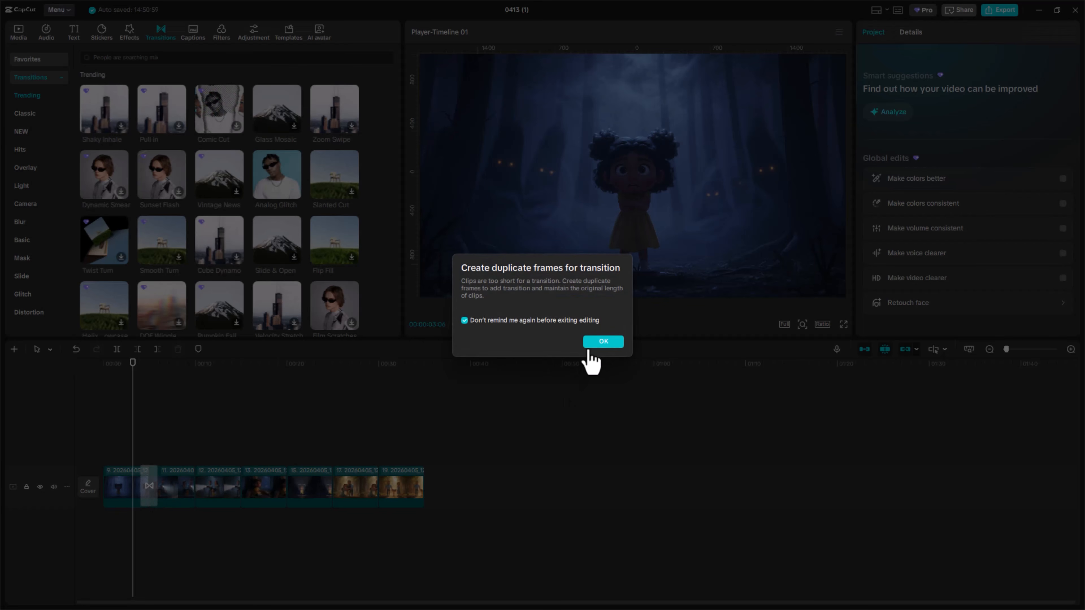
click(600, 342)
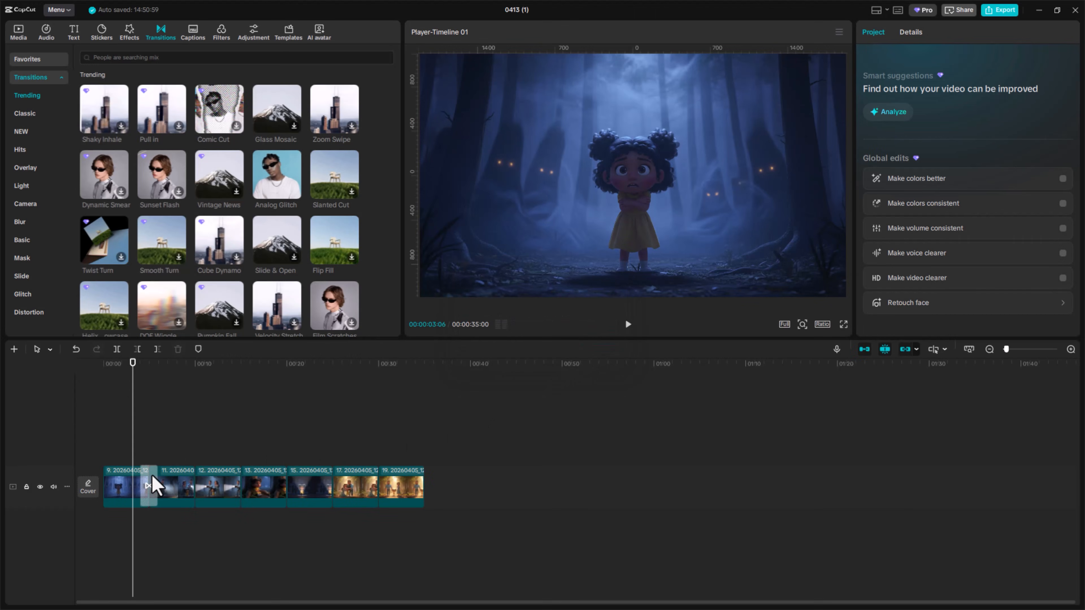
click(627, 325)
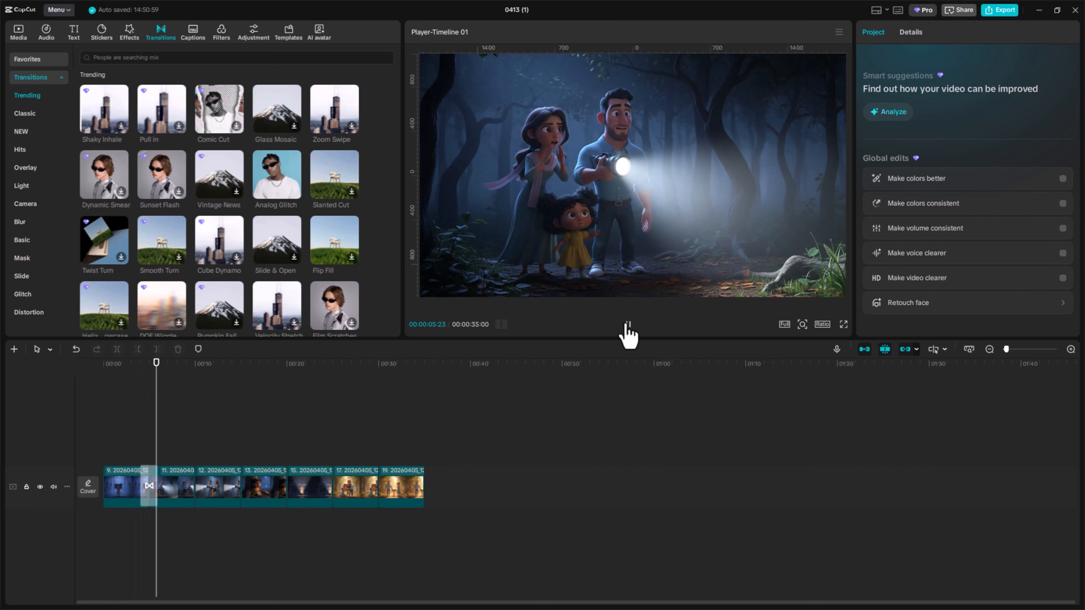
click(627, 326)
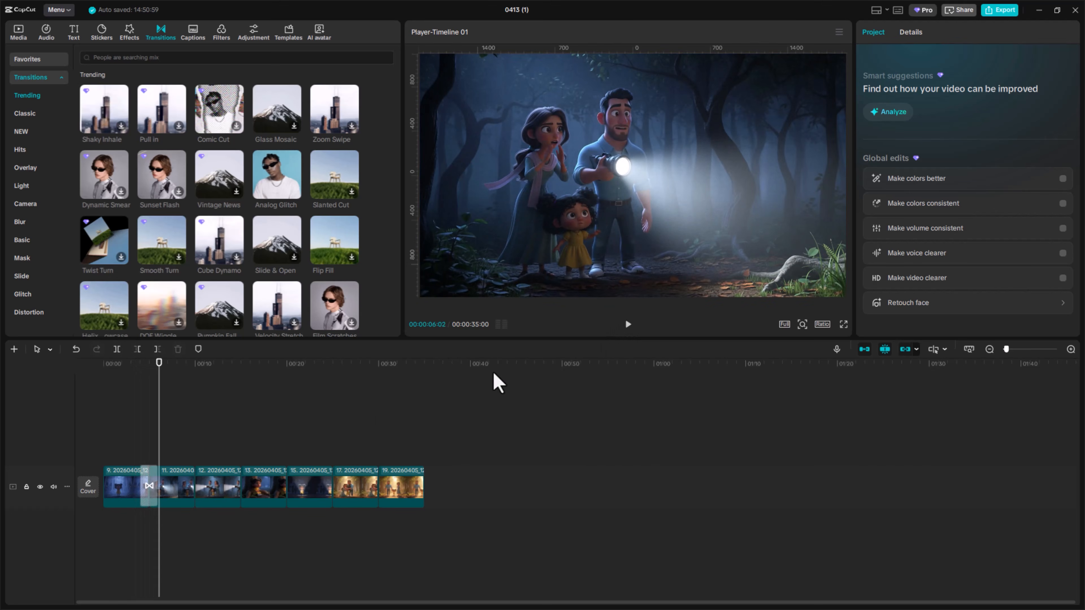
Set the Analog Glitch transition's duration to 1.6 s and apply it between all the clips
click(149, 486)
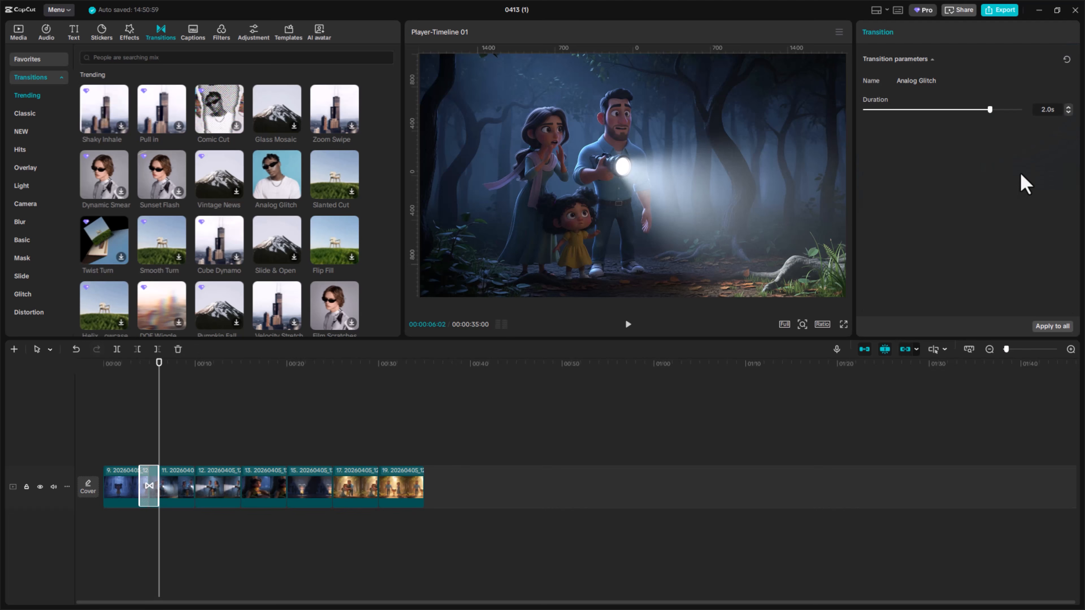
mouse_move(987, 111)
mouse_down()
mouse_move(932, 112)
mouse_move(964, 117)
mouse_up()
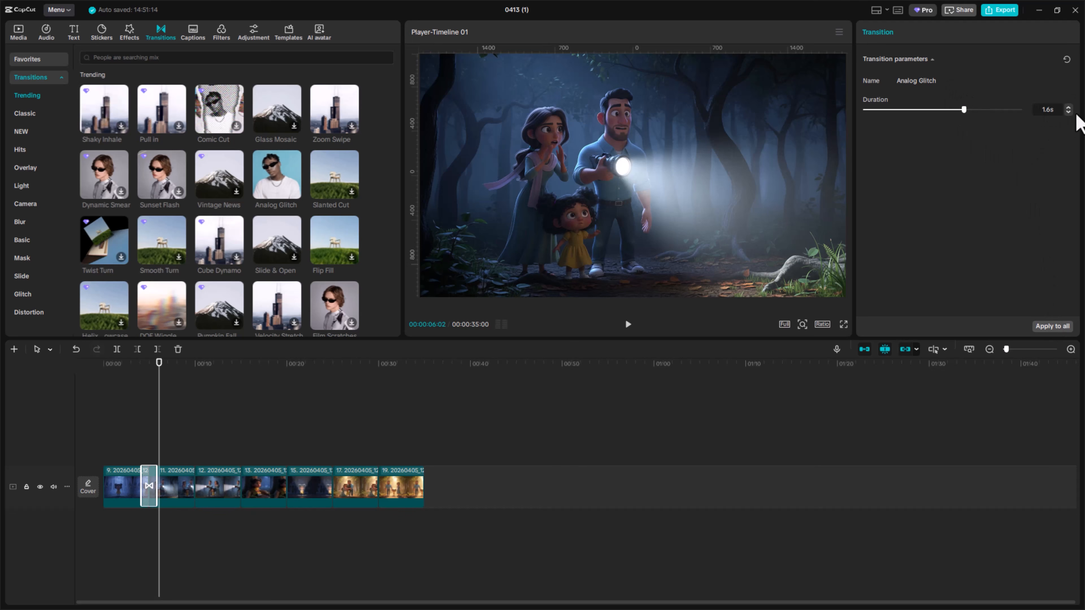
click(1053, 327)
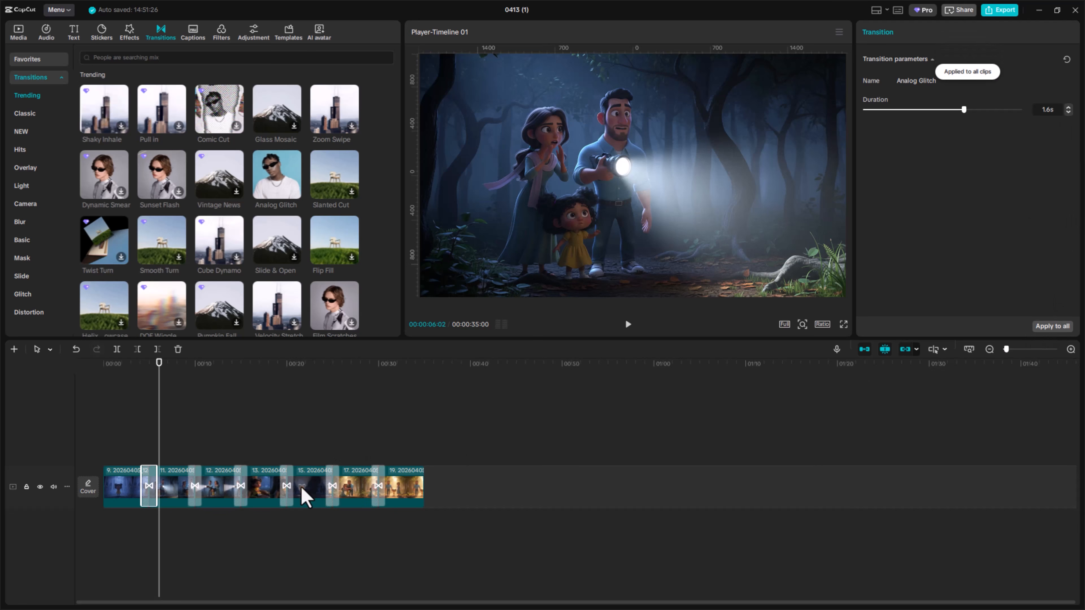
Play back the timeline from about 4 seconds to preview the first two Analog Glitch transitions
drag(161, 362, 137, 418)
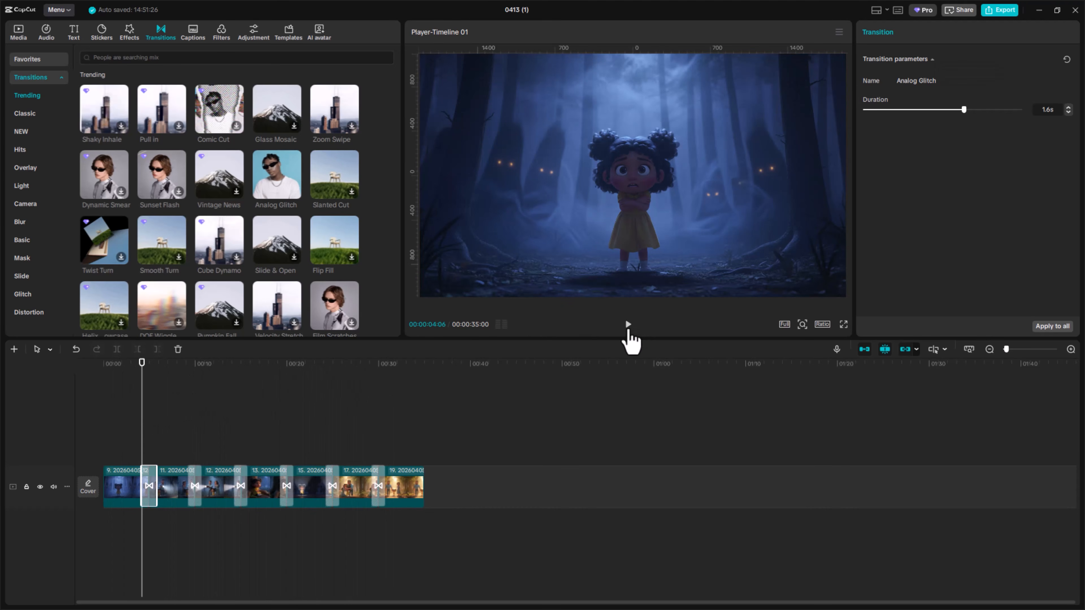
click(628, 325)
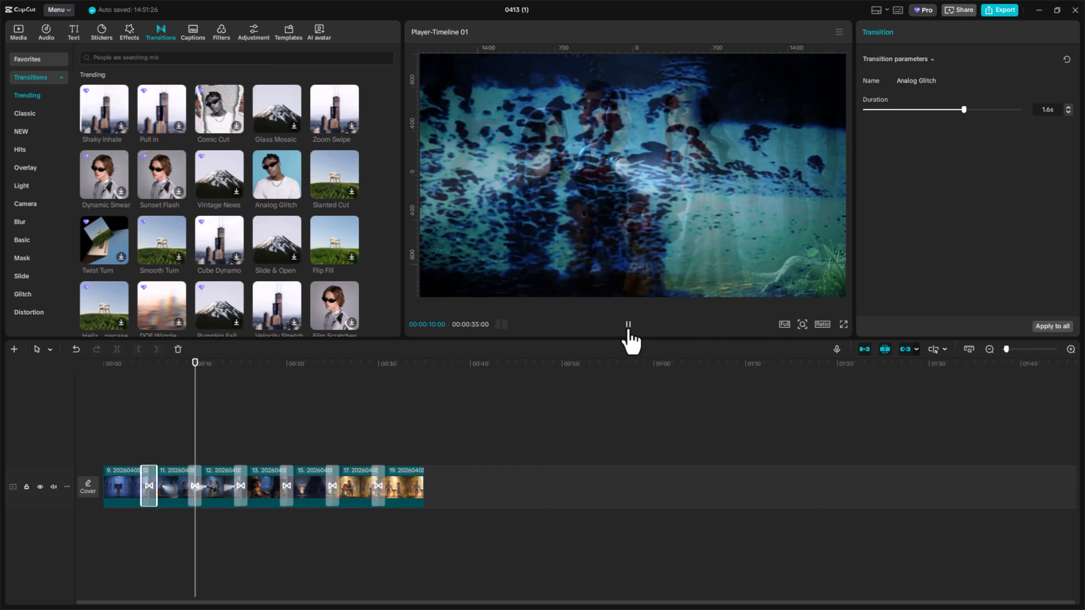
click(628, 326)
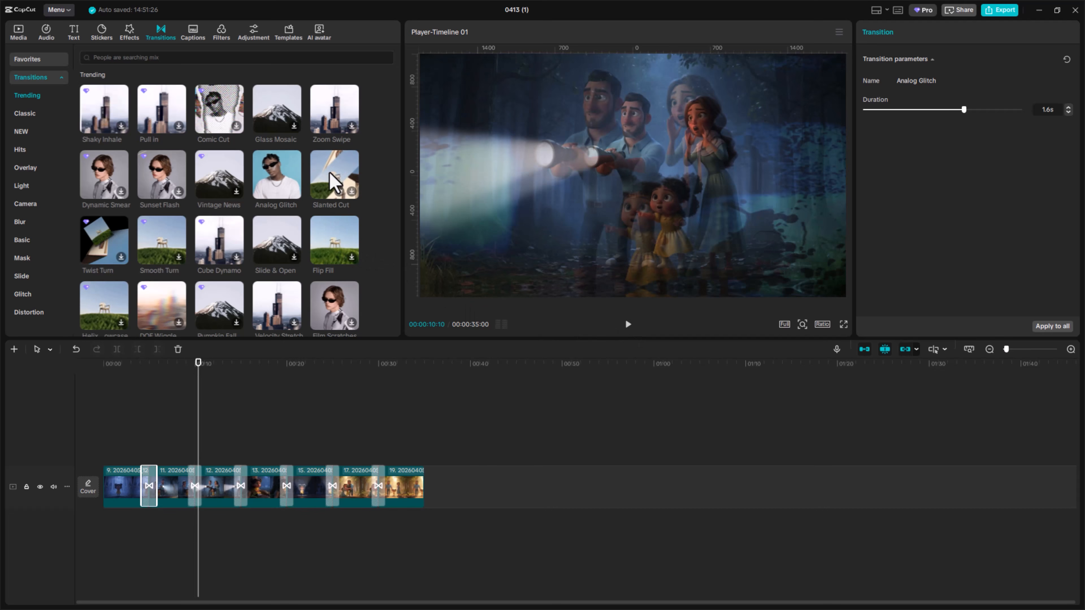
Replace the transition between the second and third images with Slanted Cut, and scrub the timeline across this and the following transition
drag(337, 175, 197, 483)
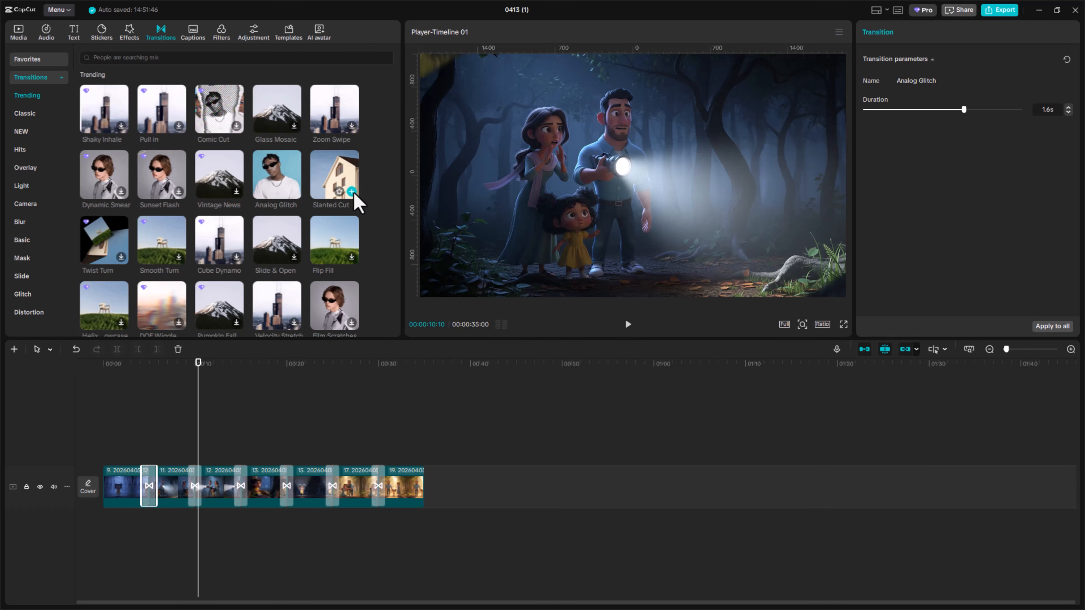
click(335, 188)
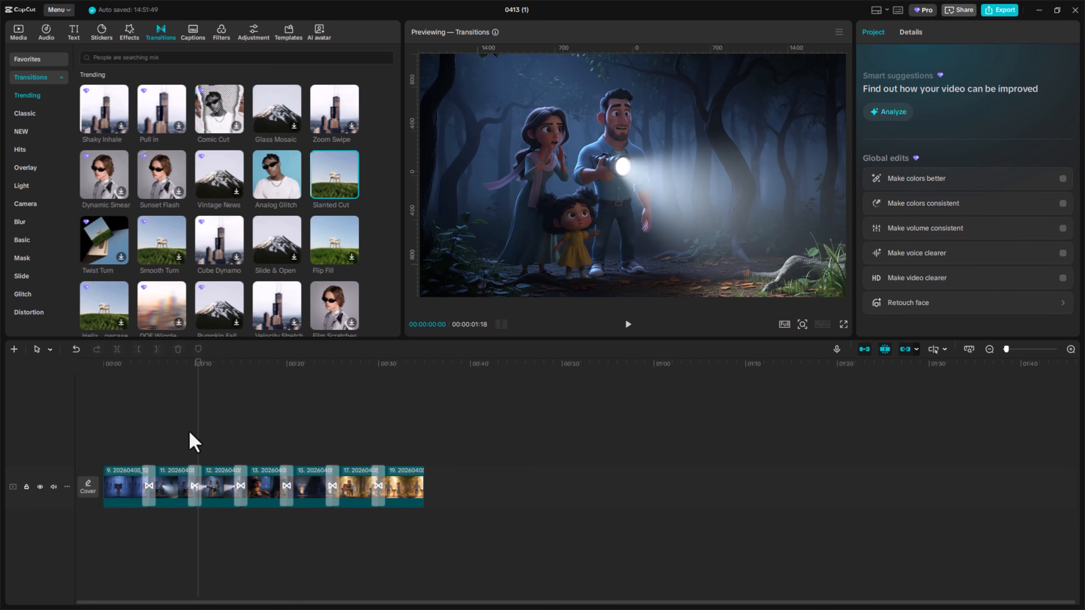
click(191, 365)
drag(187, 372, 244, 389)
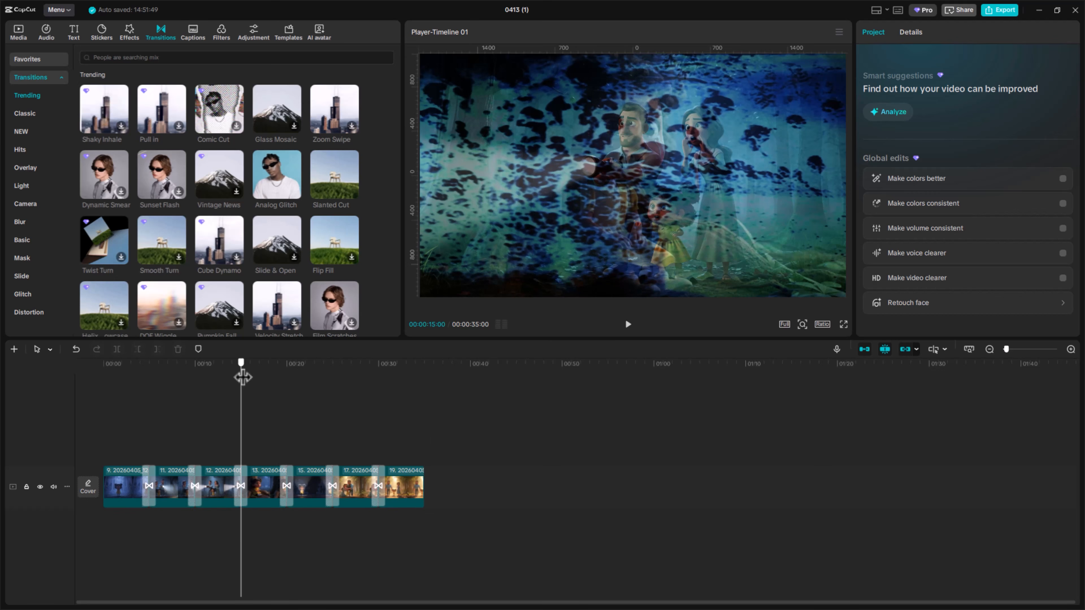
drag(243, 378, 208, 384)
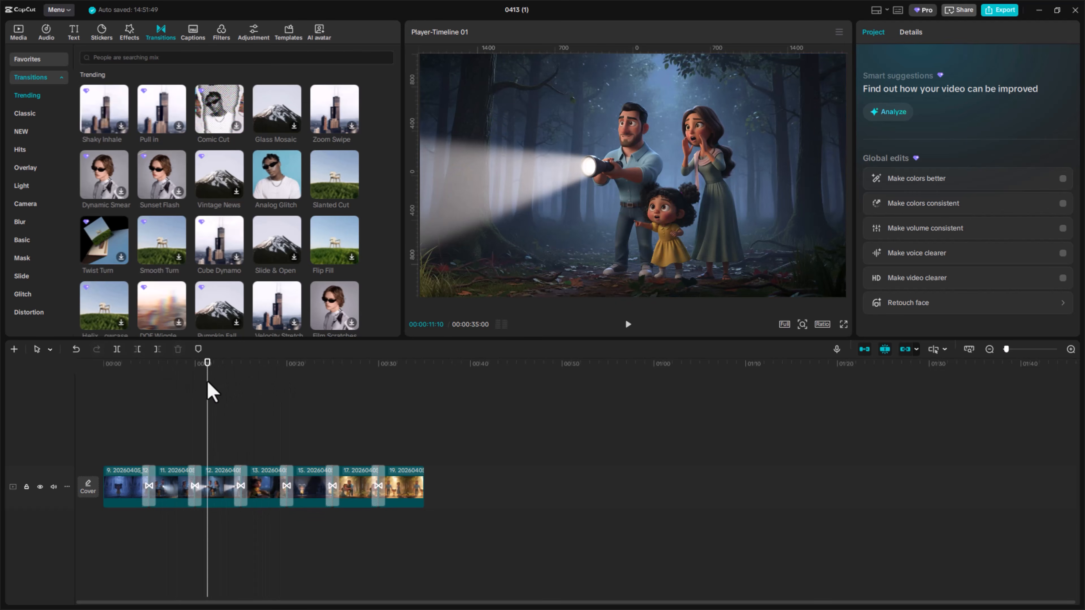
Add the Hyperspeed Dive filter over the third image at 00:00:11:10, and play it back
click(194, 34)
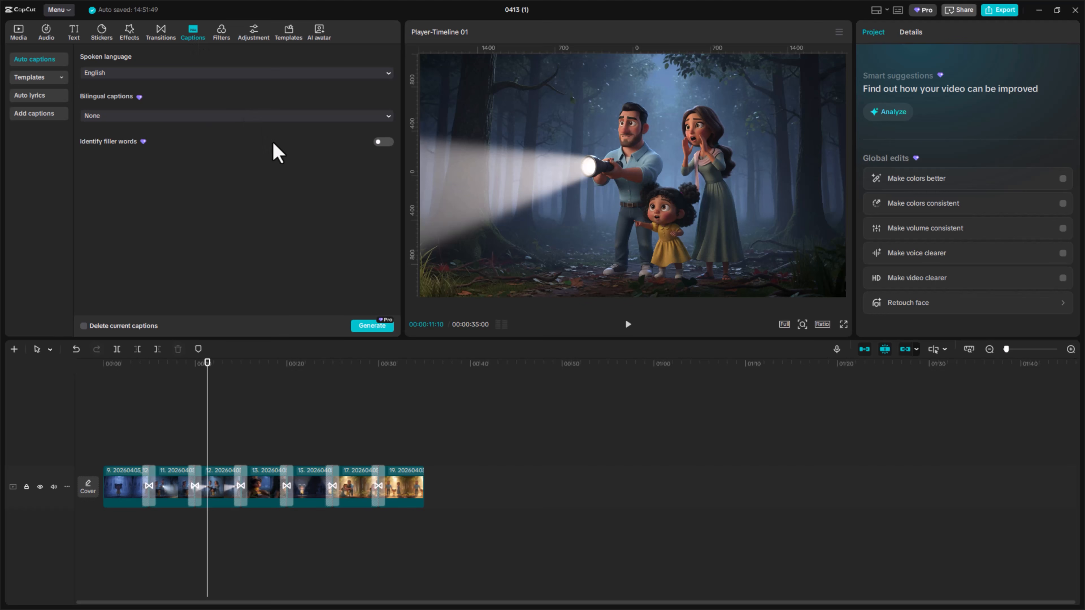
click(223, 38)
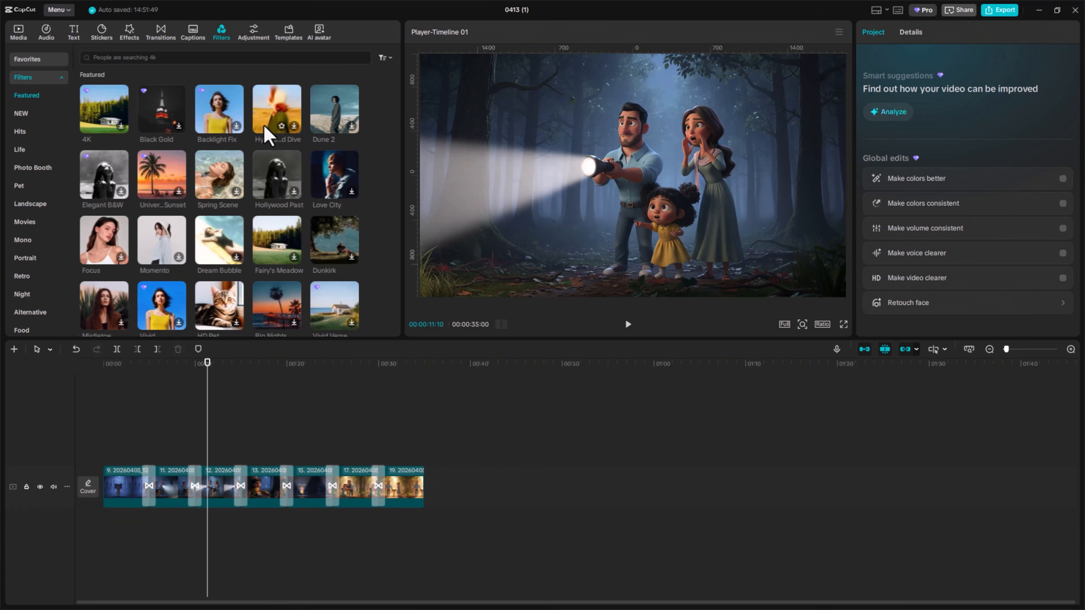
click(277, 112)
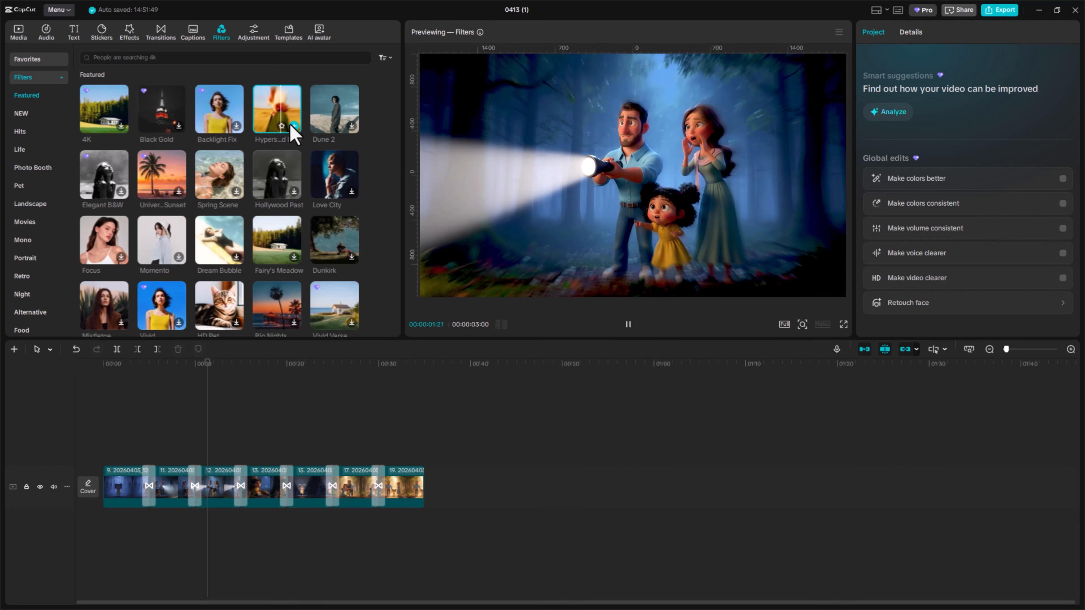
click(294, 126)
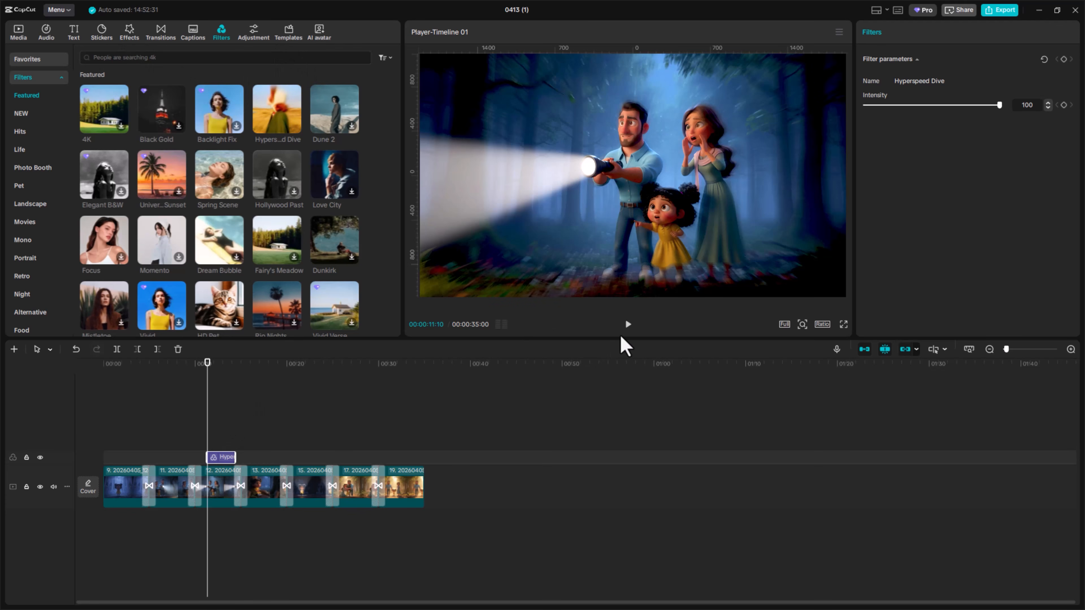
click(629, 326)
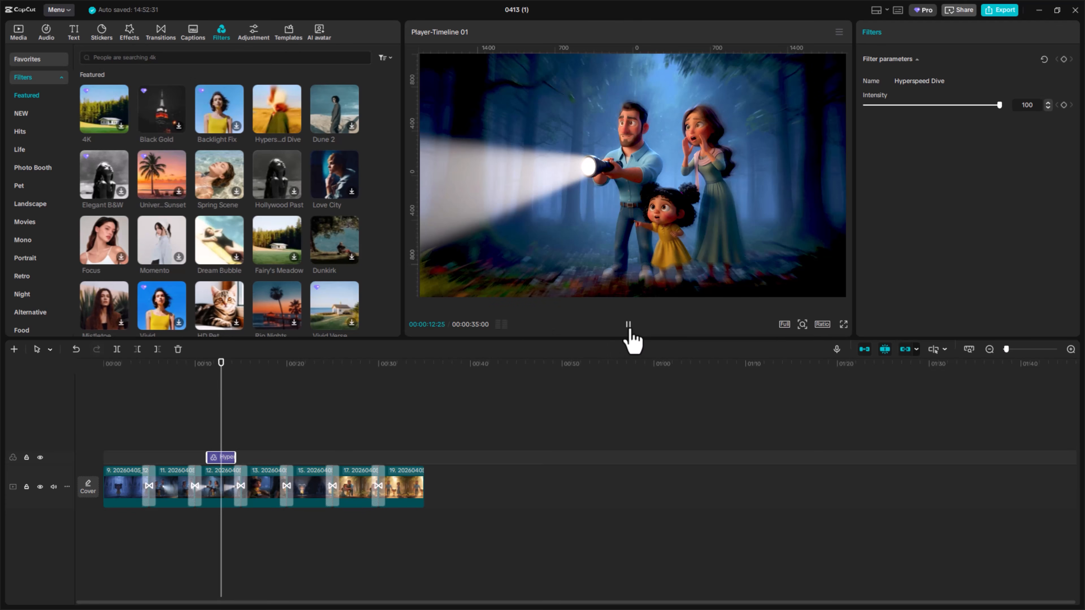
click(630, 338)
Lengthen the Hyperspeed Dive filter to about 5 seconds, move it over the fourth image, and preview the frame at 00:00:16:13
drag(222, 468, 310, 474)
click(302, 364)
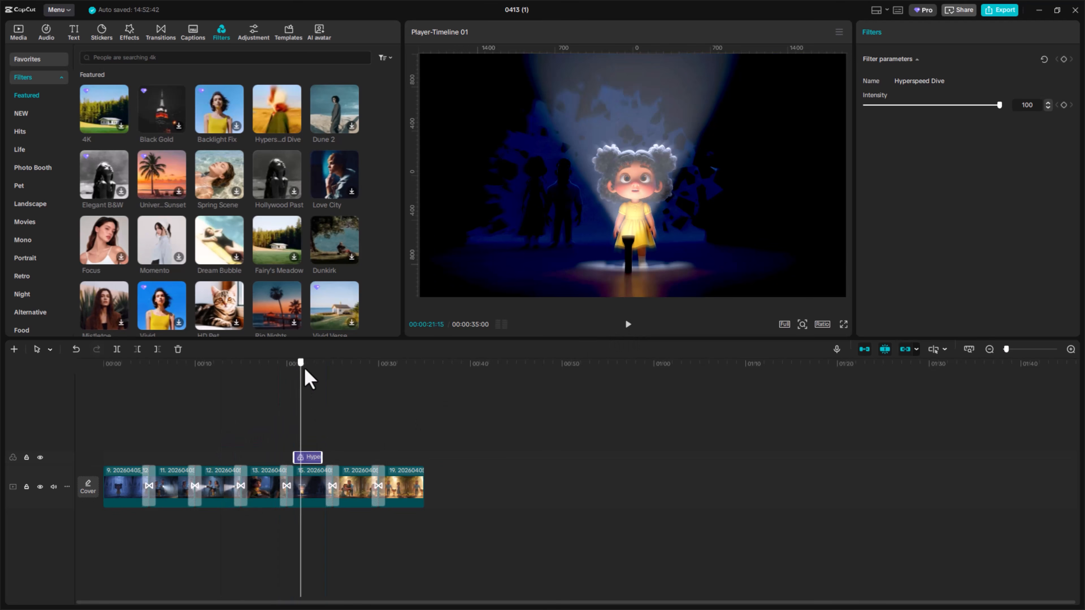
click(305, 376)
mouse_move(322, 456)
mouse_down()
mouse_move(352, 449)
mouse_move(315, 467)
mouse_up()
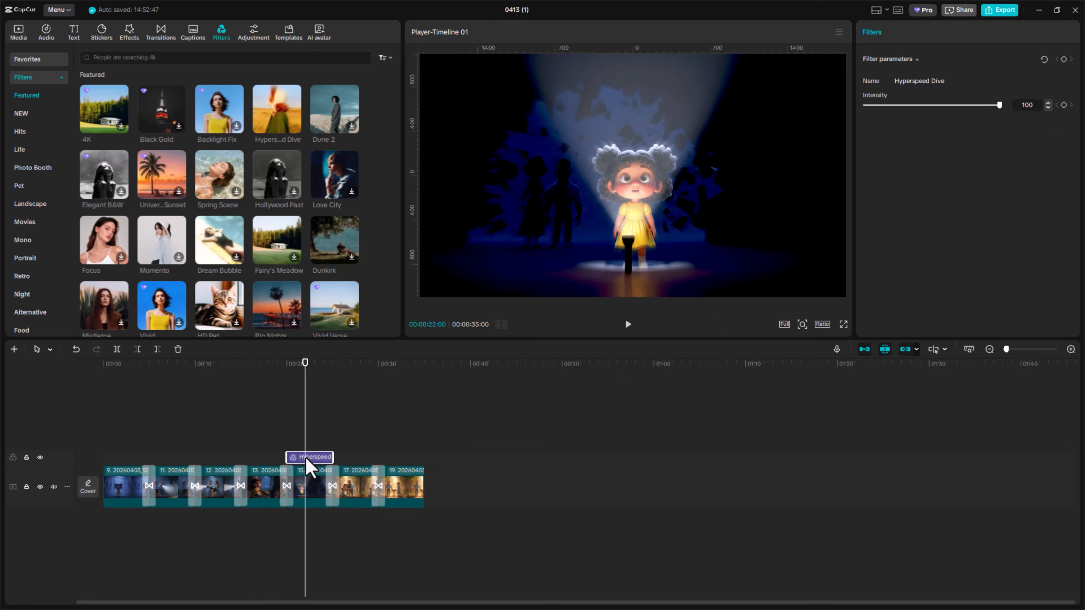
drag(306, 458, 267, 457)
click(255, 366)
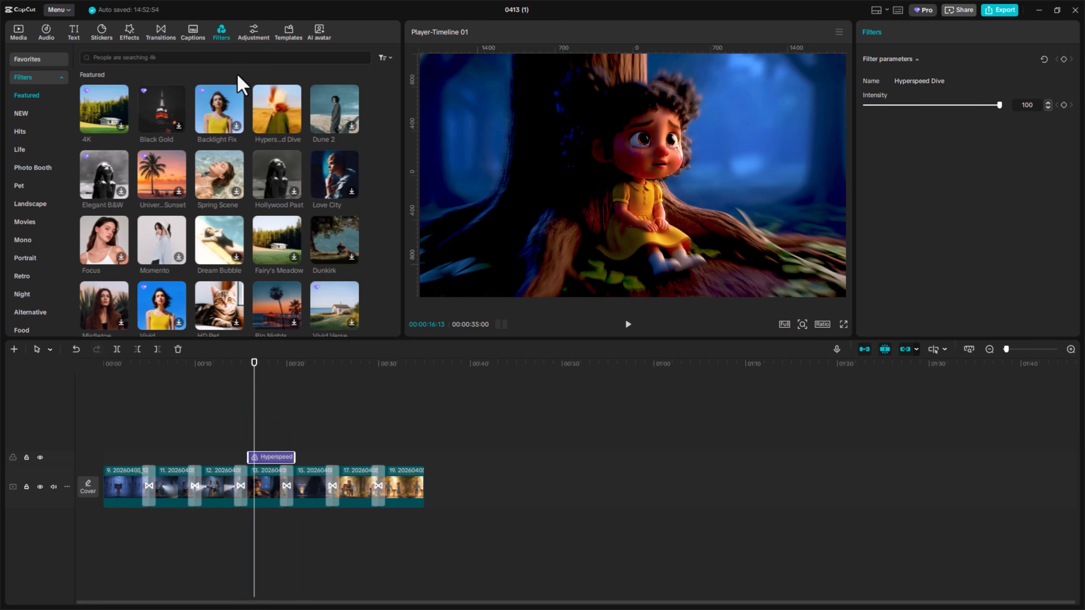
Add the Nightfall filter and move it over the sixth image, on the same track as the Hyperspeed Dive filter
scroll(242, 206, down, 5)
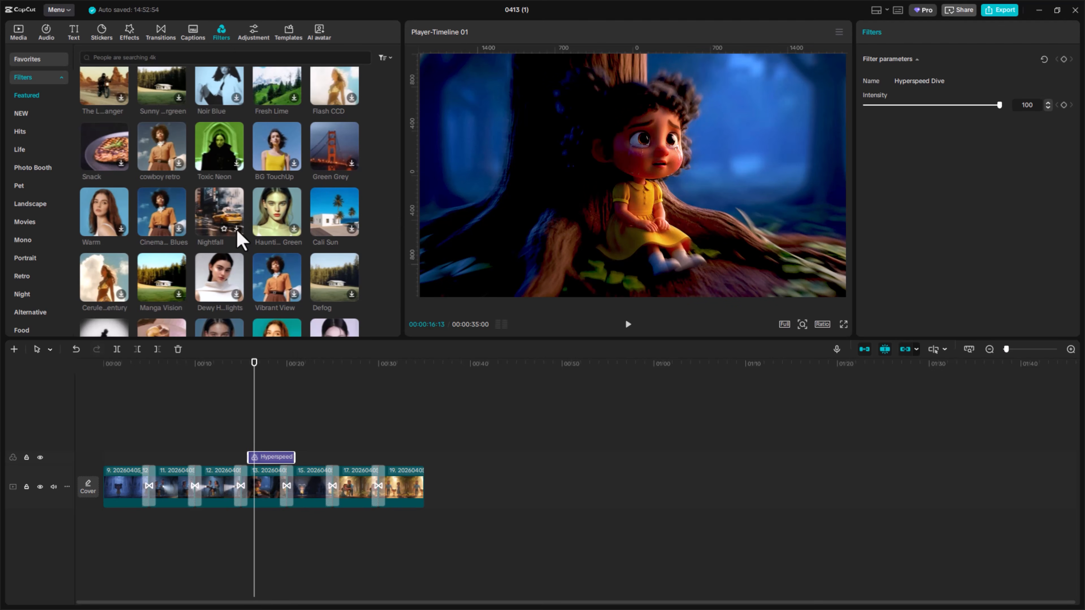
click(225, 229)
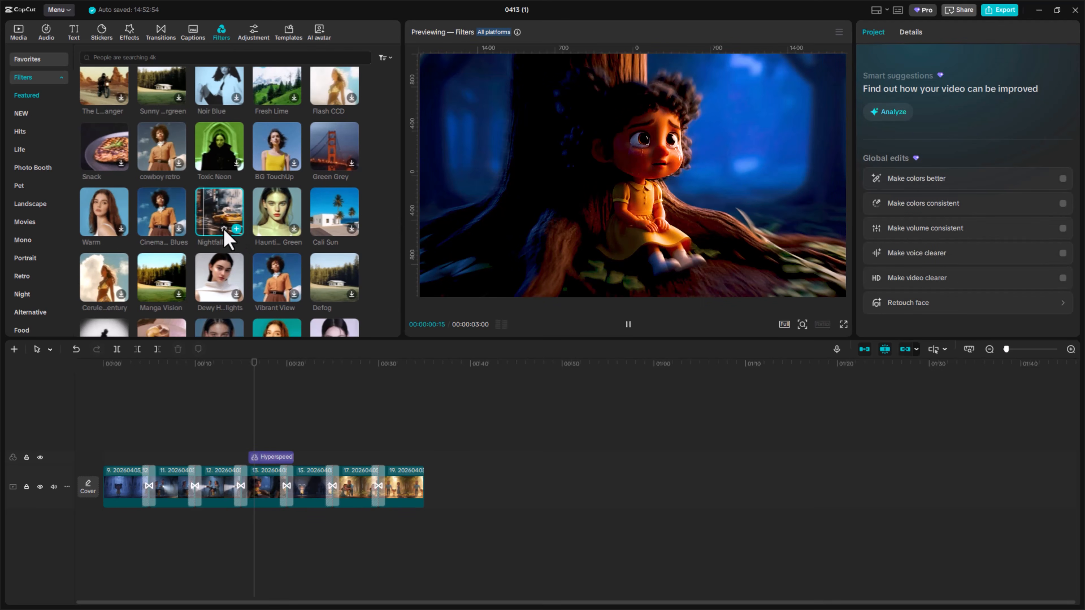
click(237, 230)
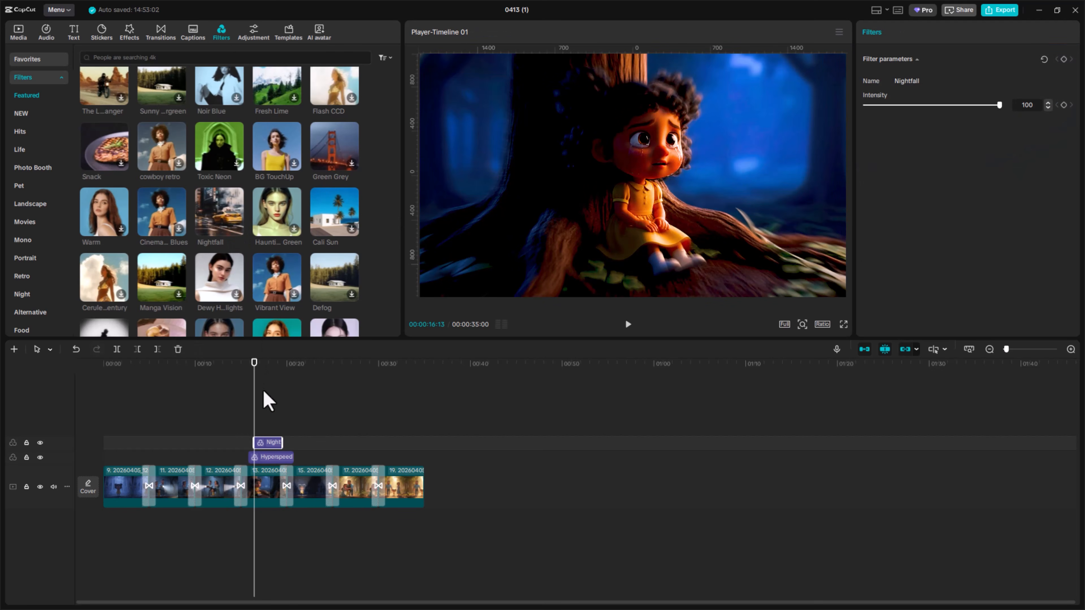
drag(268, 449, 355, 460)
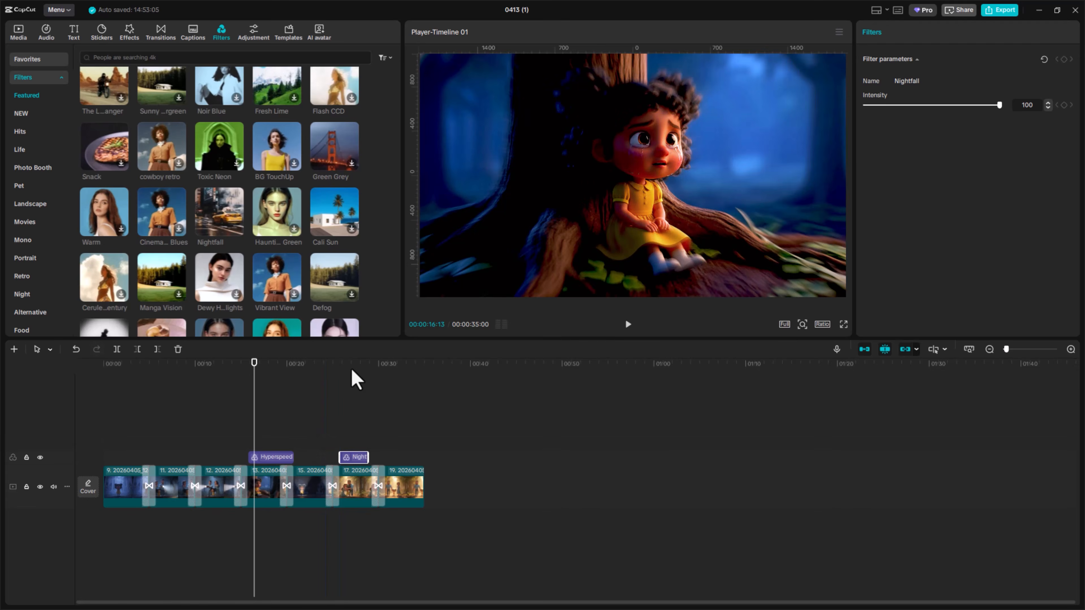
Play back the Nightfall filter over the sixth image, and look through more of the featured filters
click(351, 379)
drag(351, 363, 343, 382)
click(628, 325)
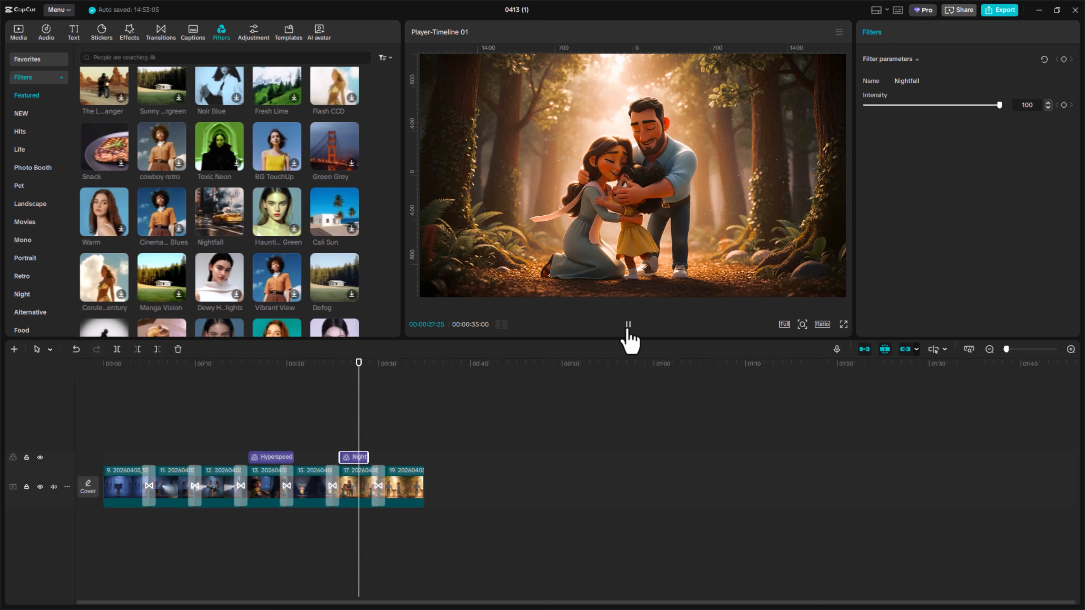
click(627, 331)
mouse_move(219, 202)
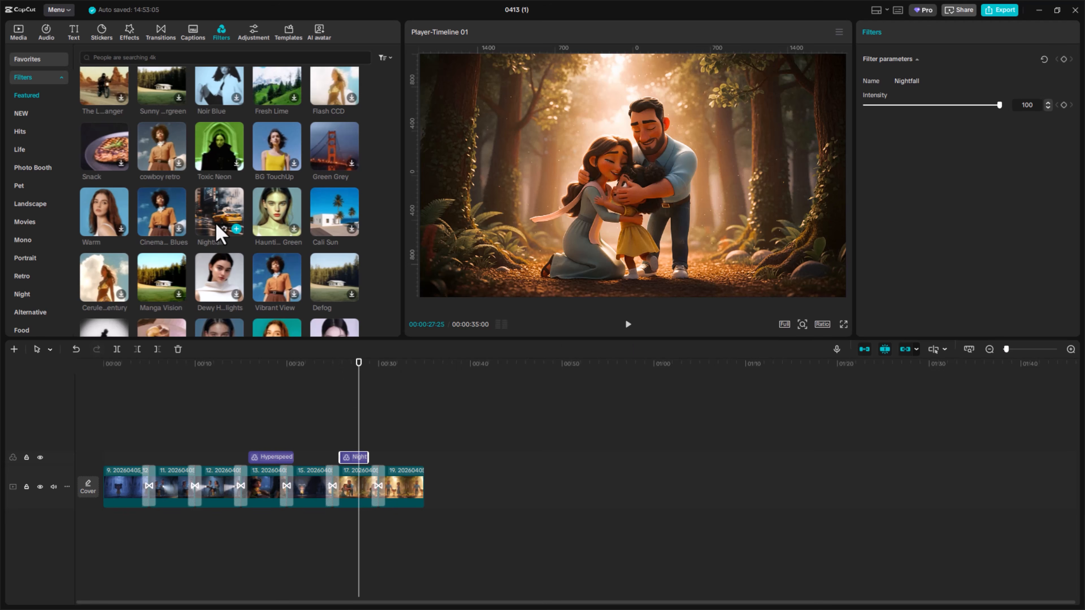
scroll(216, 231, down, 3)
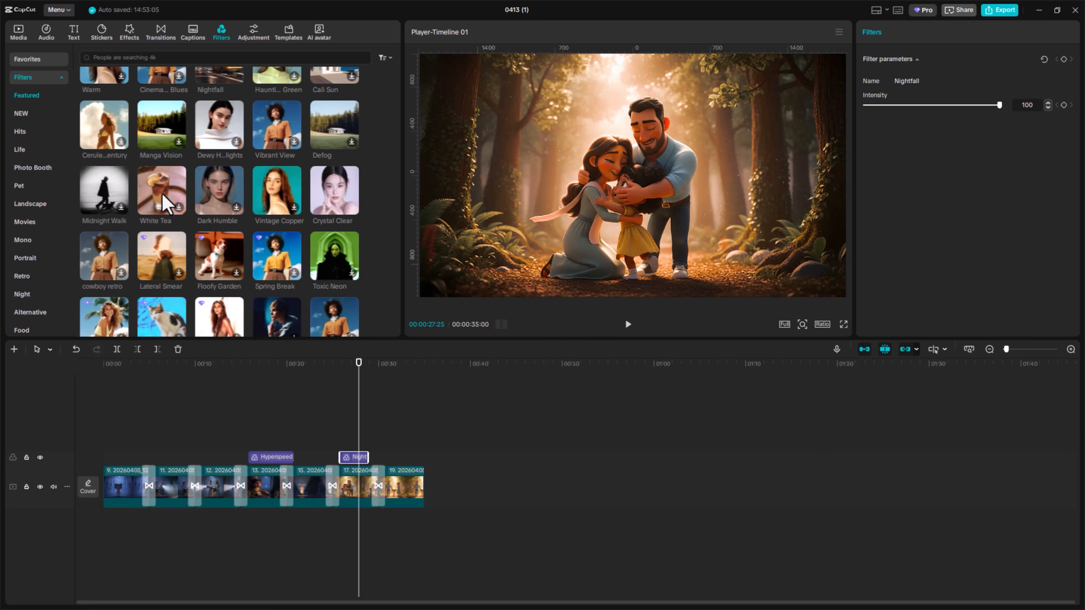
Show the adjustment options, and delete both the Hyperspeed Dive and Nightfall filters from the timeline
click(256, 33)
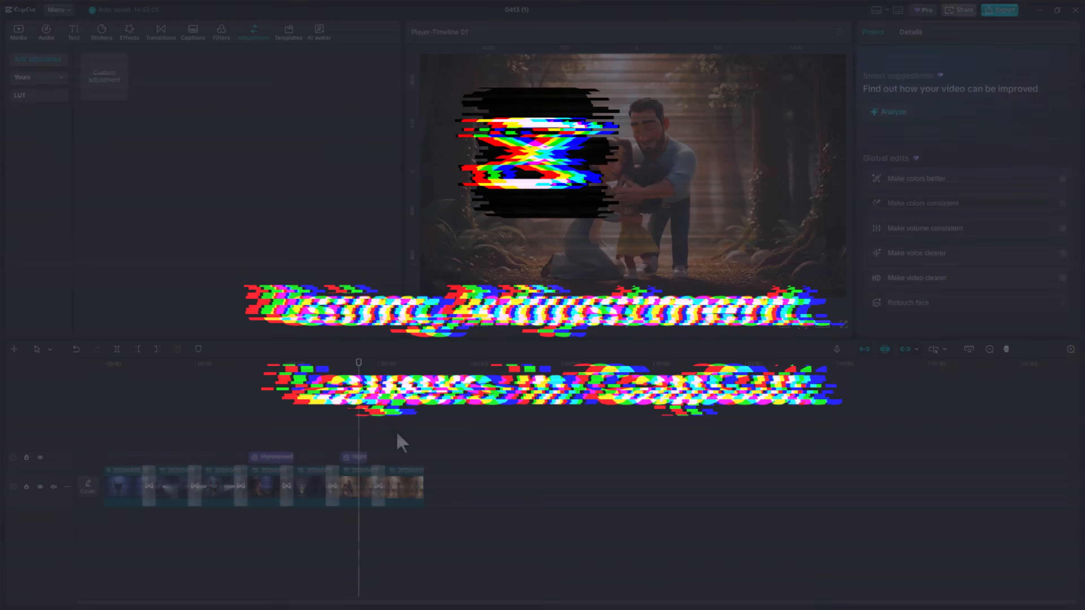
click(280, 458)
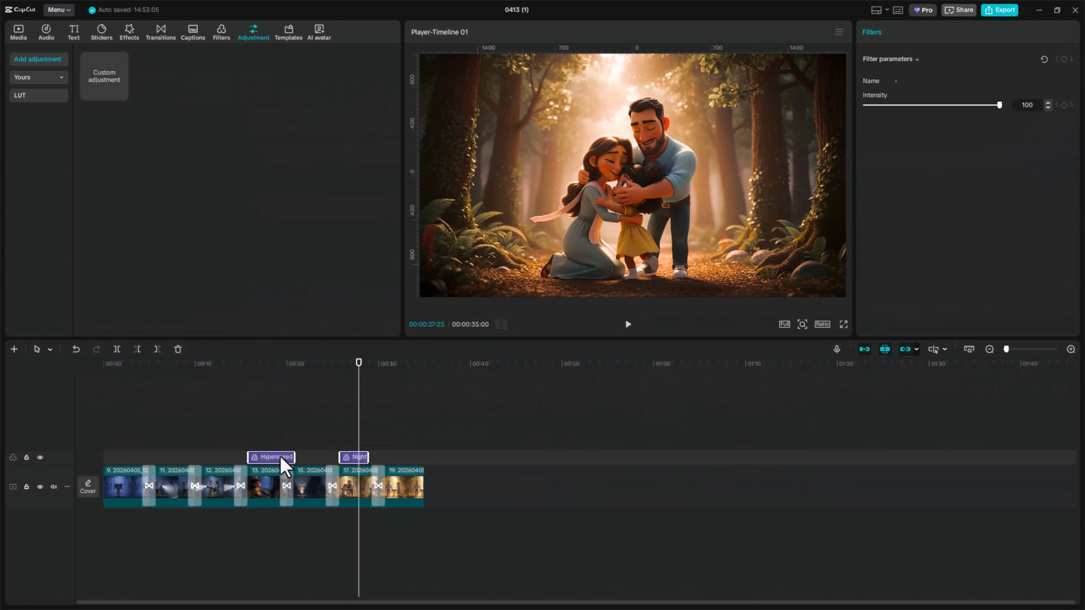
key(Delete)
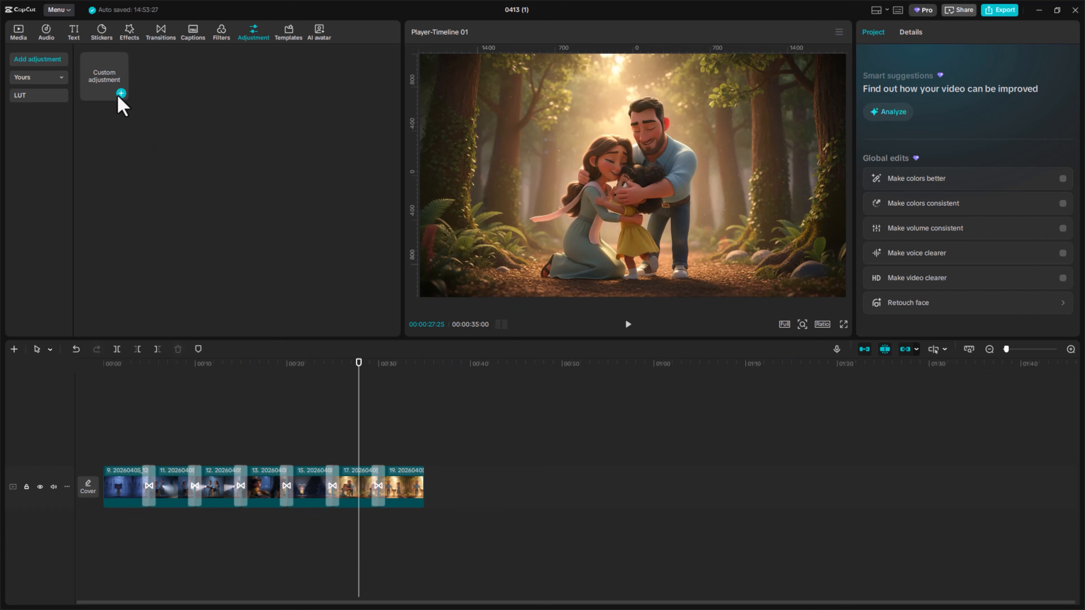
Add a custom adjustment layer, stretch it over all the images on the timeline, and preview the fifth image
click(122, 93)
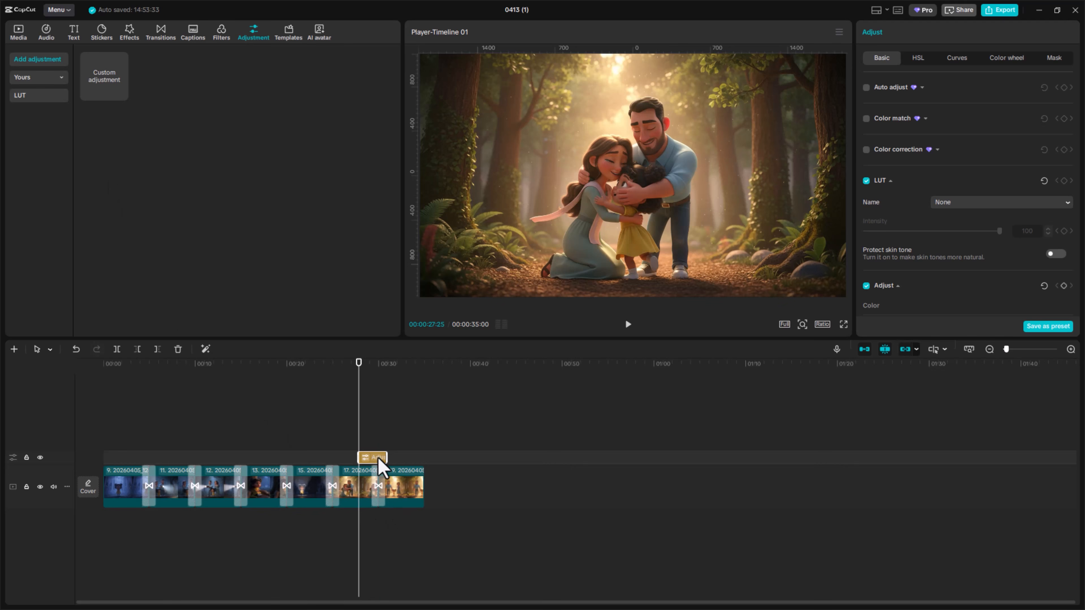
drag(378, 460, 424, 458)
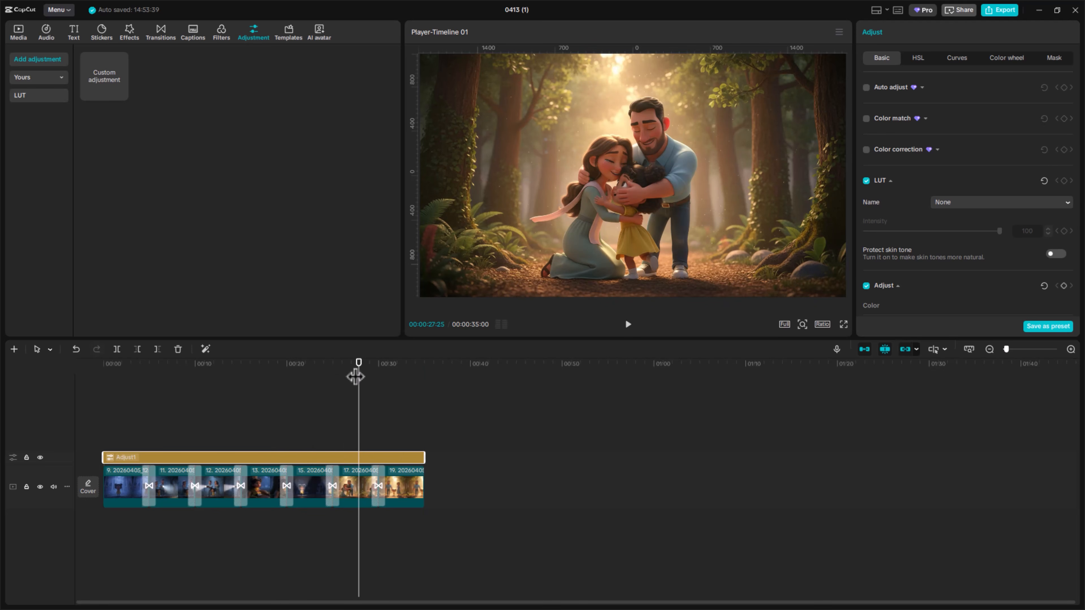
drag(356, 365, 319, 378)
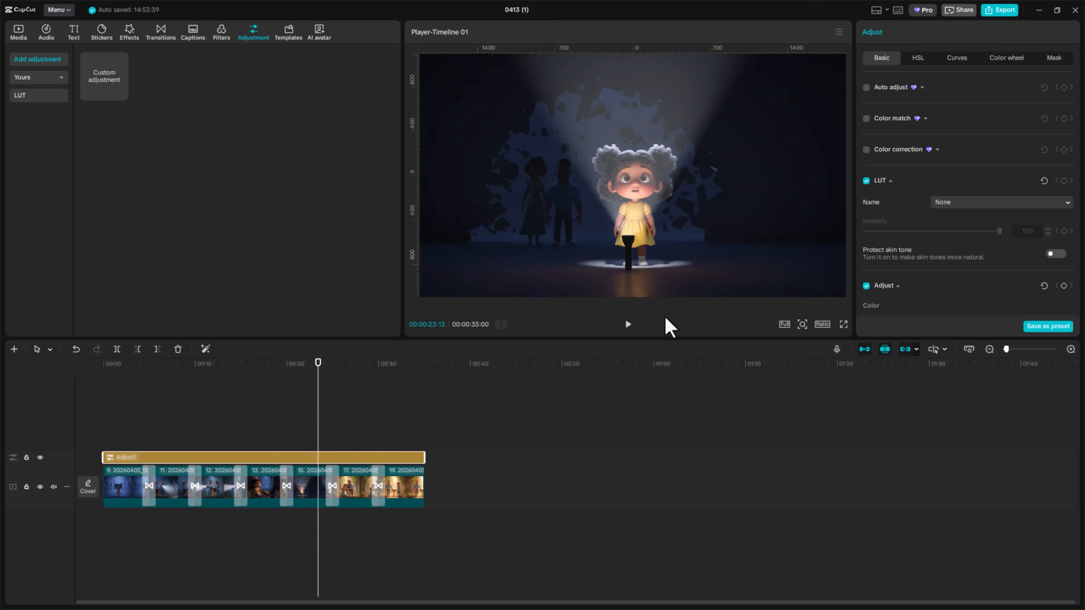
Set the adjustment layer's orange hue to 66 in HSL, and preview it on the sixth image
click(918, 60)
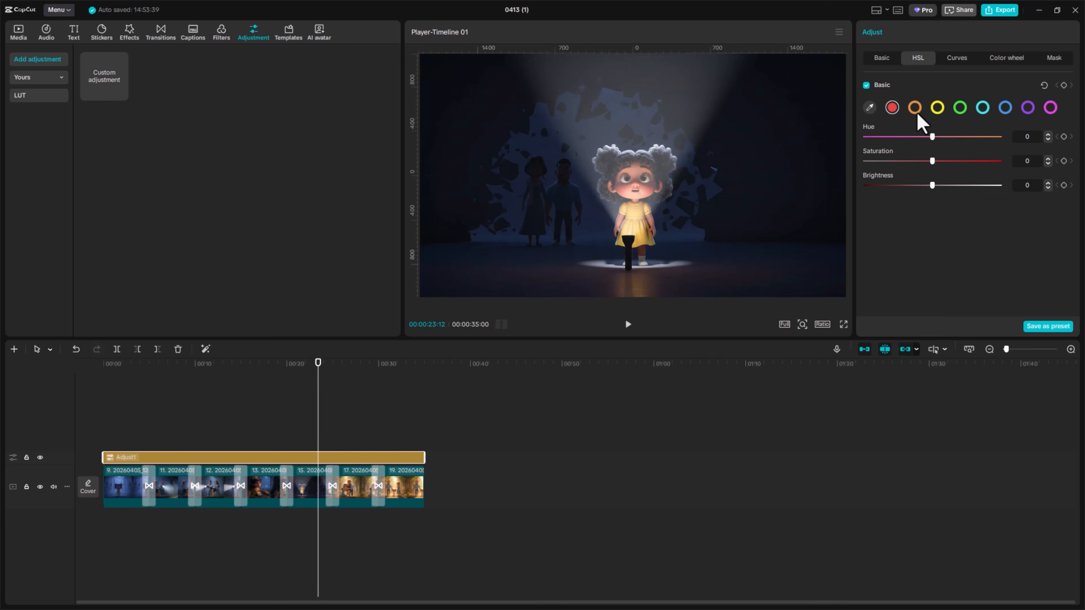
mouse_move(934, 137)
mouse_down()
mouse_move(893, 138)
mouse_move(945, 138)
mouse_up()
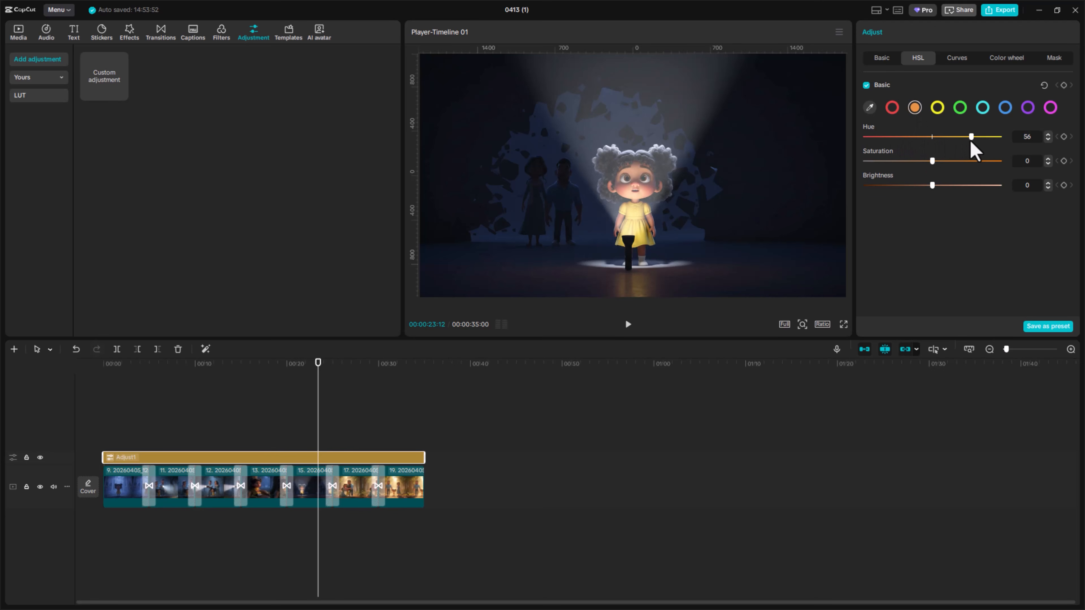
drag(341, 367, 359, 367)
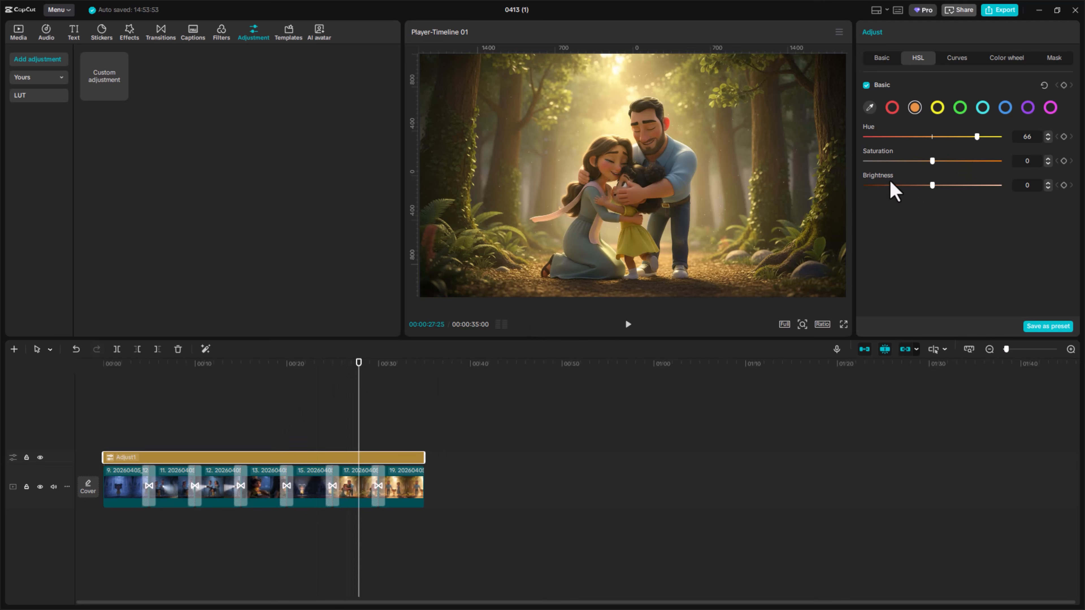
Shape the adjustment layer's luma curve into an S-curve with two points, and preview it on several images
click(949, 61)
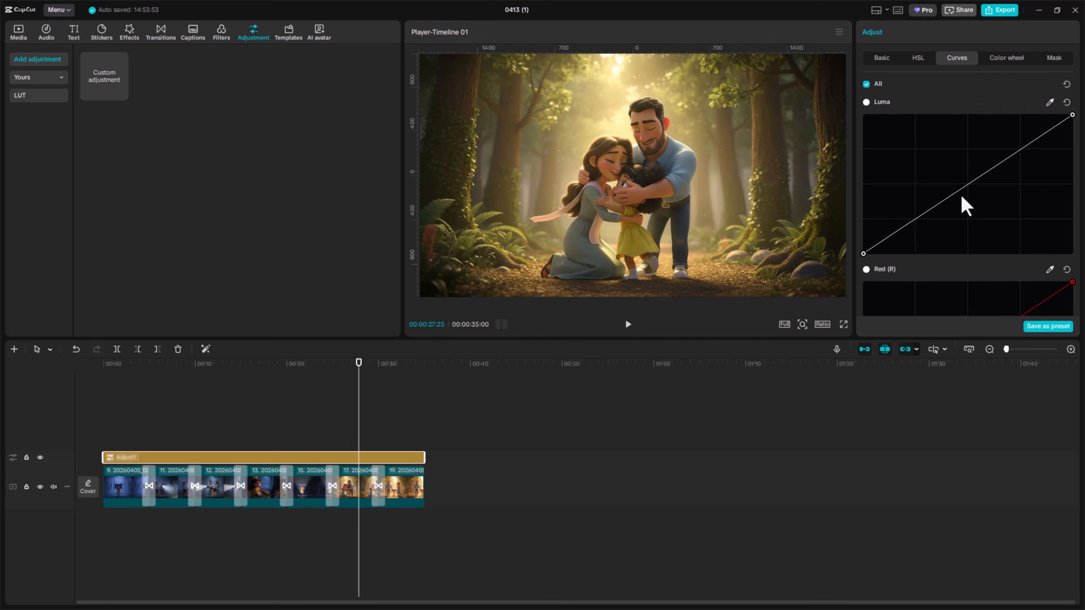
drag(962, 187, 1016, 155)
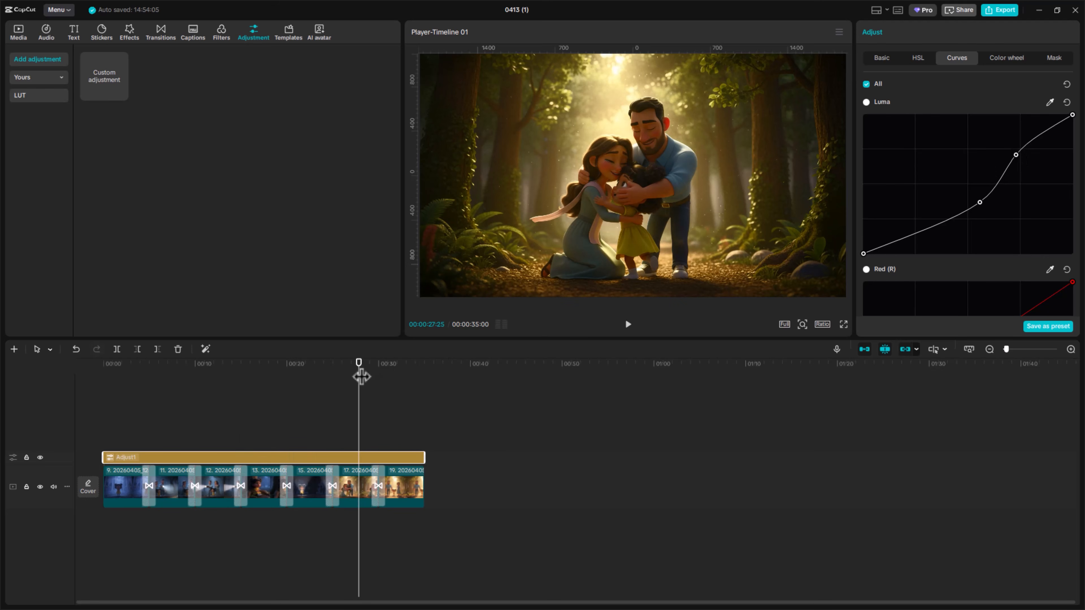
drag(361, 376, 314, 387)
drag(371, 382, 398, 381)
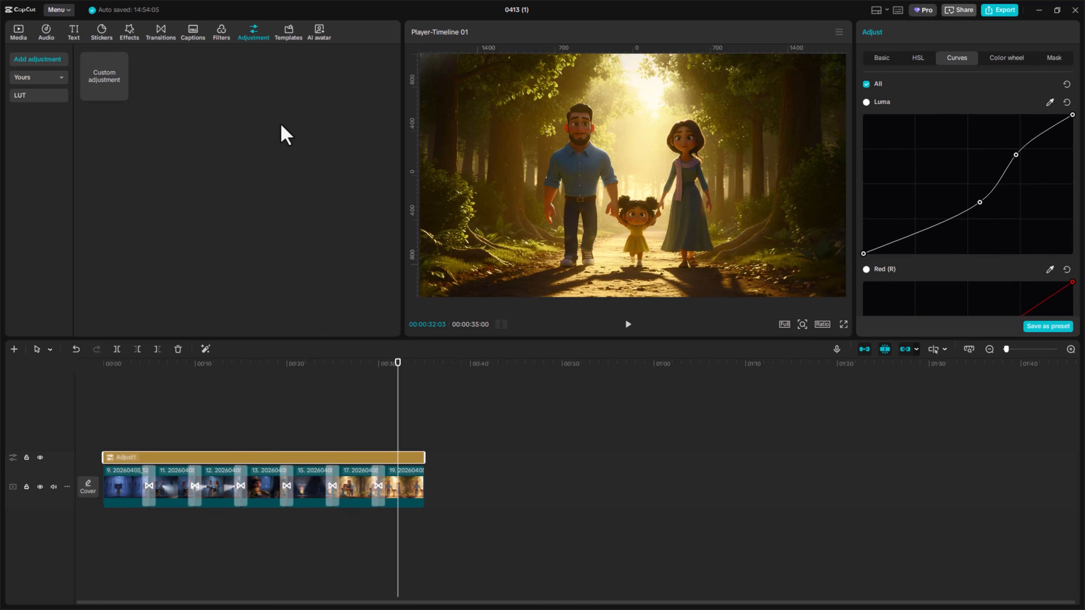
Show the template library, and delete the adjustment layer and all image clips from the timeline
click(290, 40)
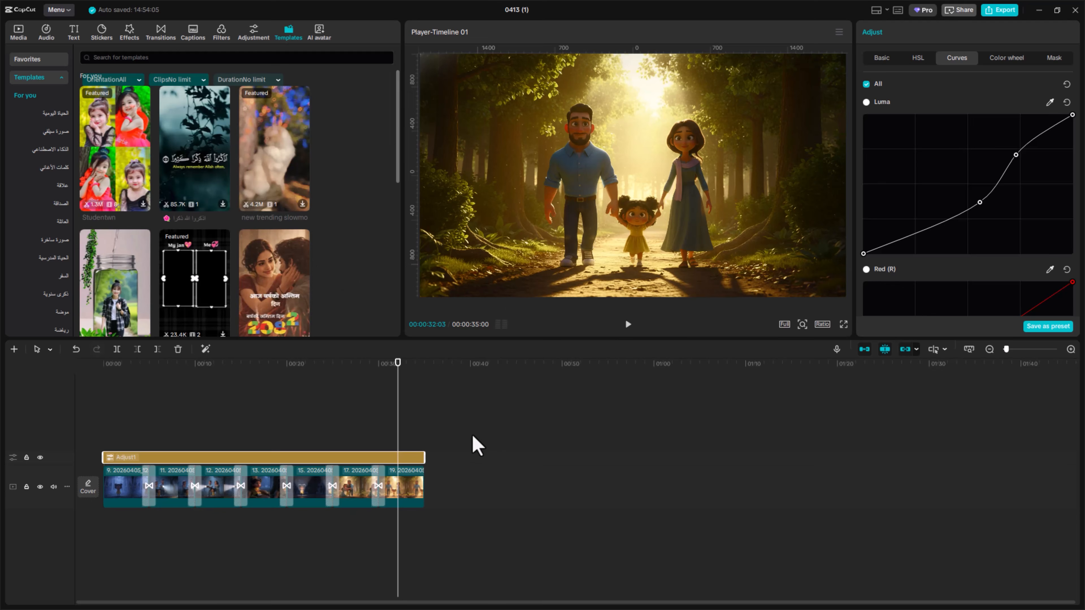
drag(472, 434, 134, 508)
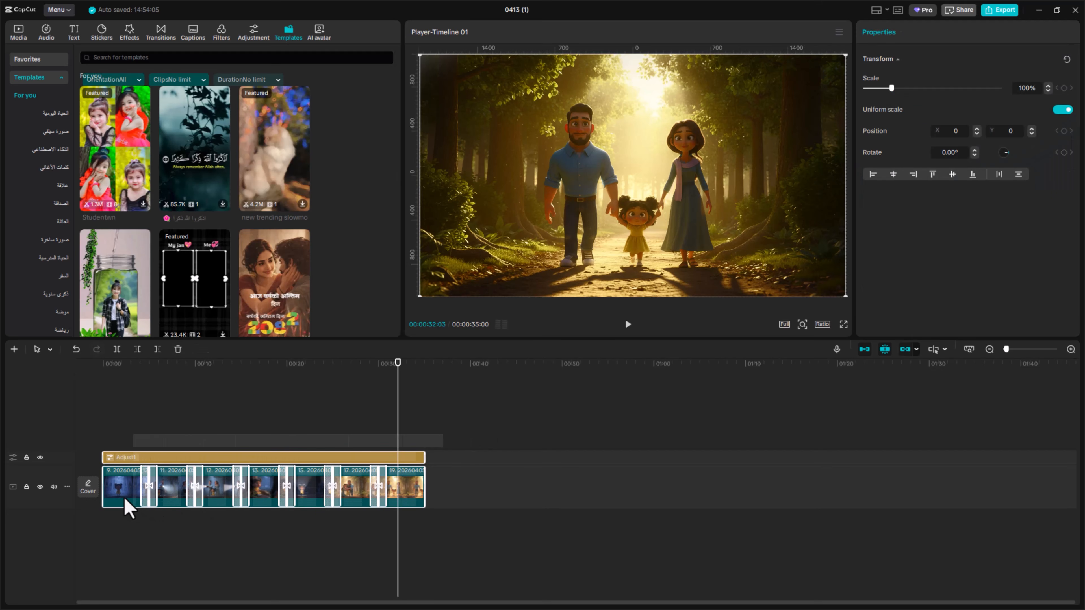
key(Delete)
Find the slowmo template, preview it, and add it to the timeline
scroll(216, 175, down, 5)
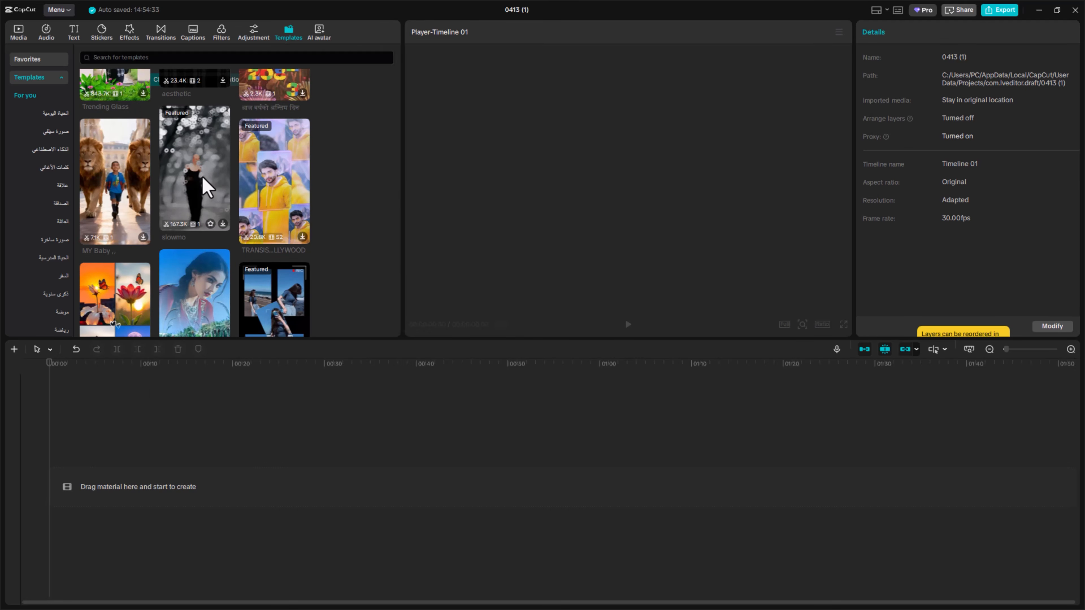
click(208, 187)
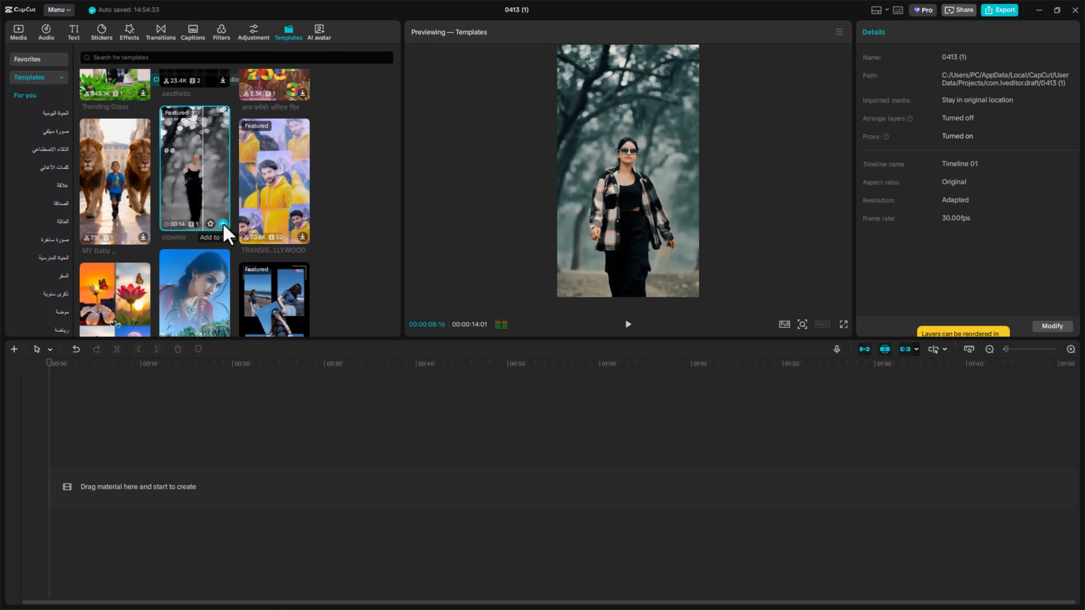
click(223, 225)
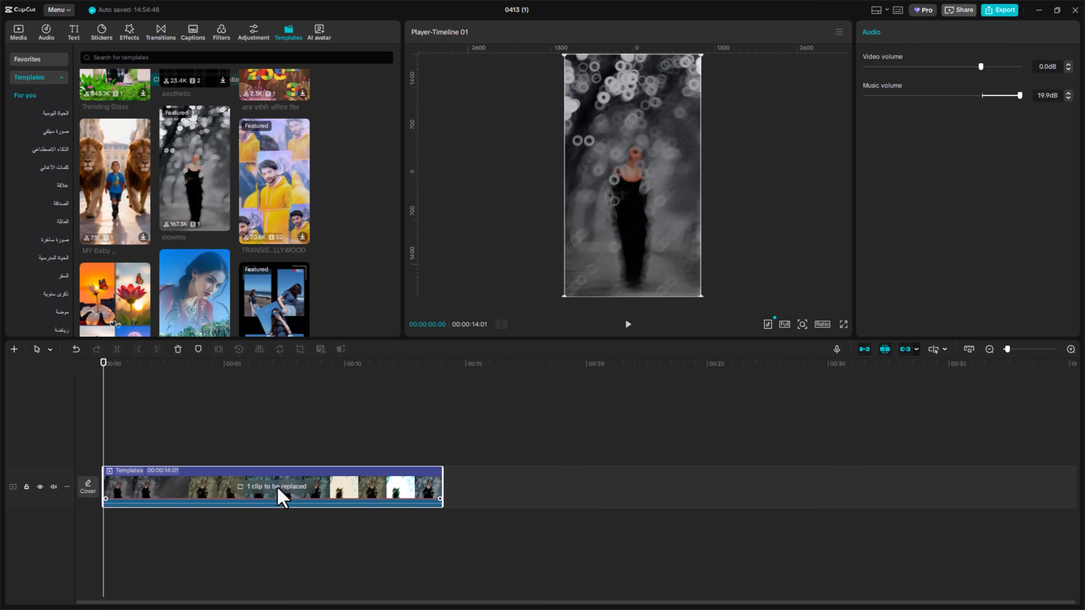
Replace the template's sample clip with the man-and-horse media from the Cap cut video Editing Course folder, and play it back
click(292, 490)
mouse_move(273, 443)
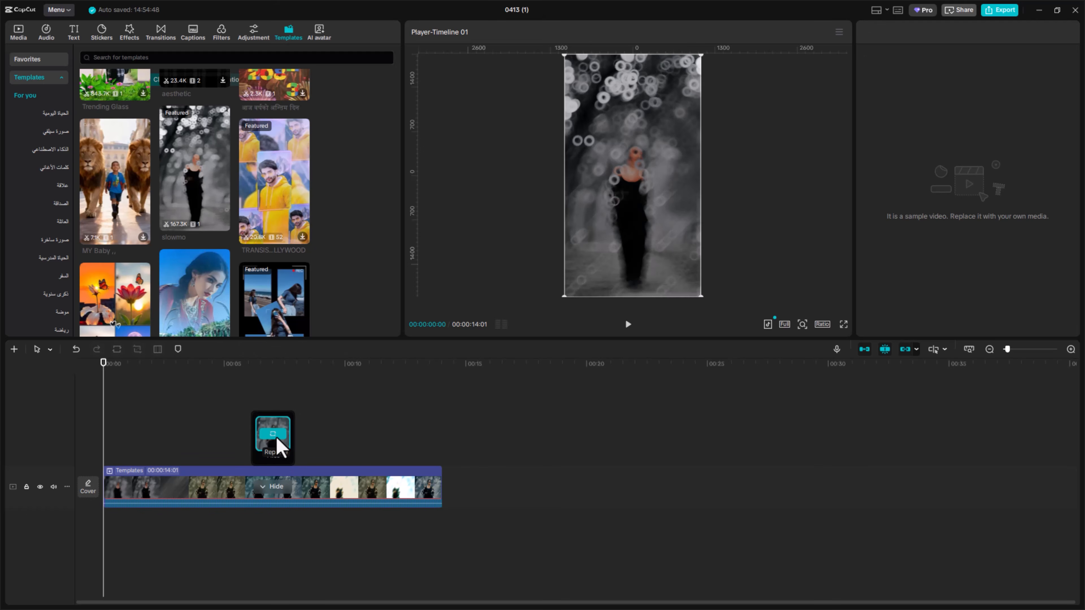
click(277, 441)
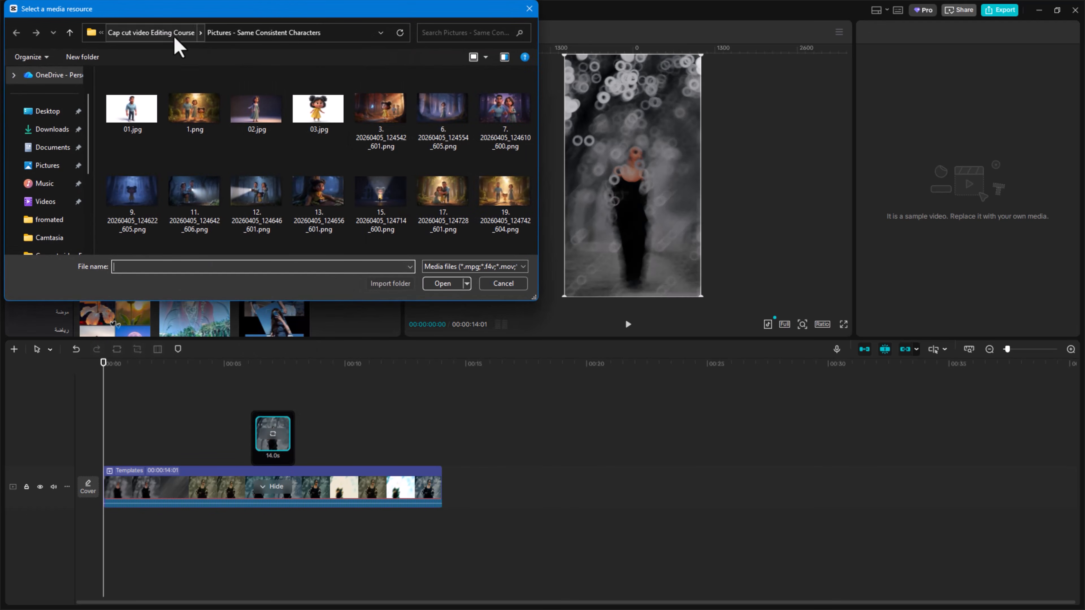
click(163, 41)
double_click(320, 187)
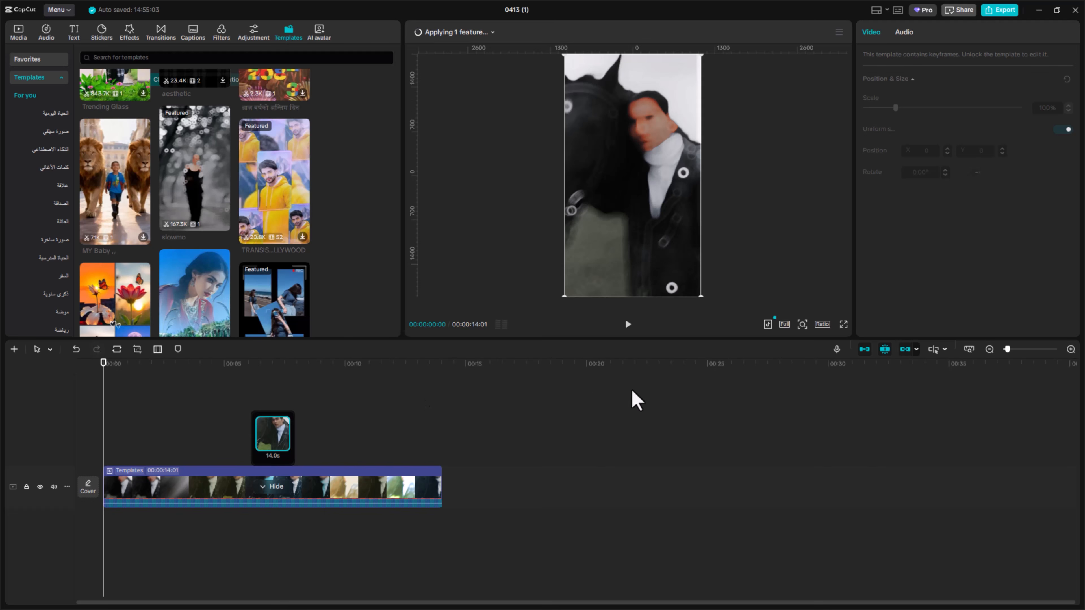
click(628, 324)
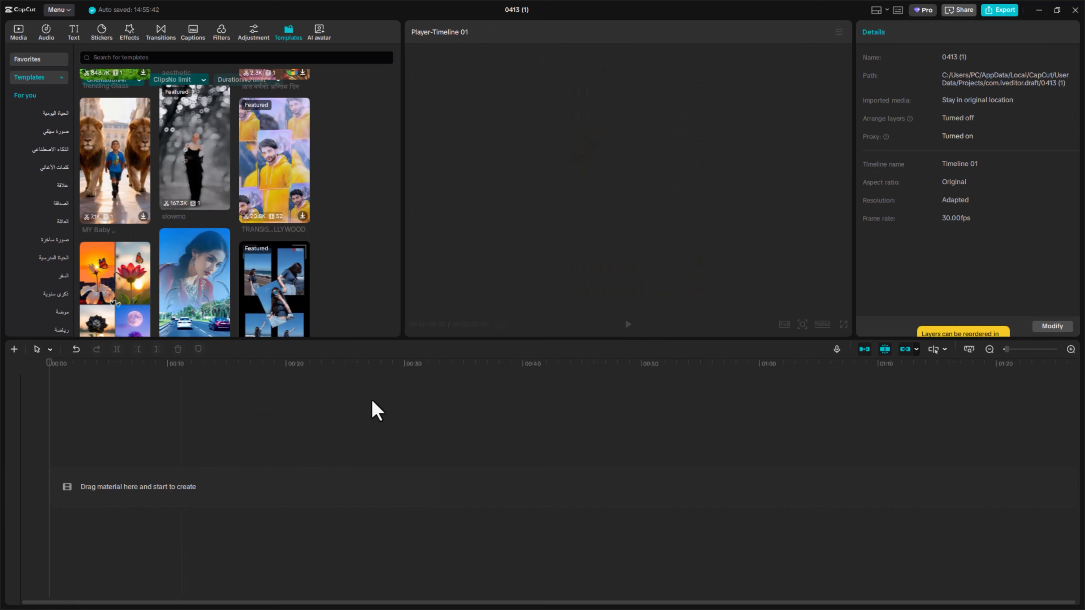
Show the AI avatar library and the File options, and return to the home page
click(320, 34)
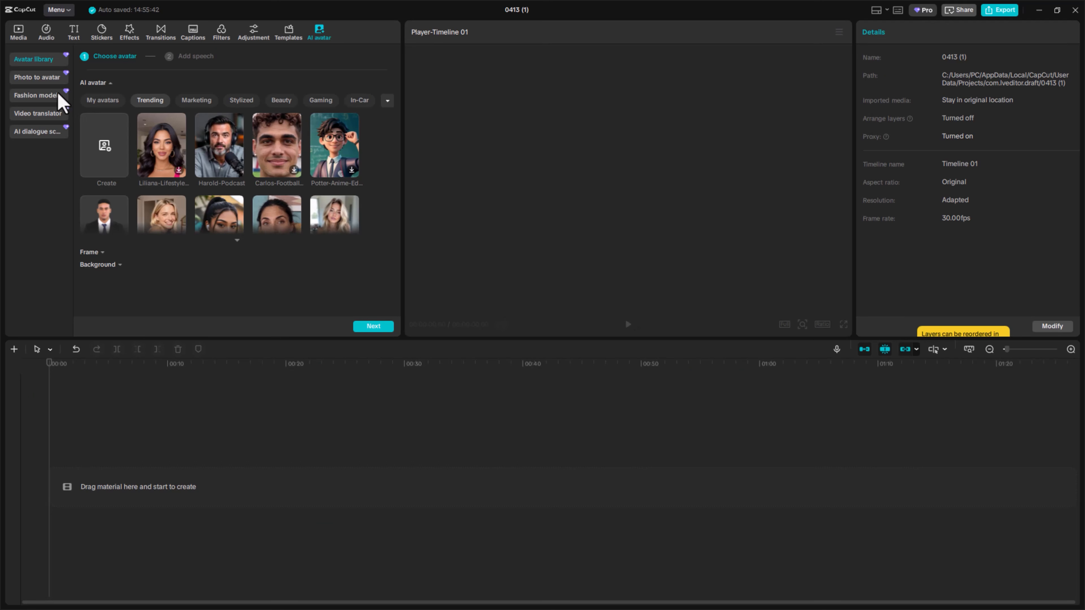
click(53, 11)
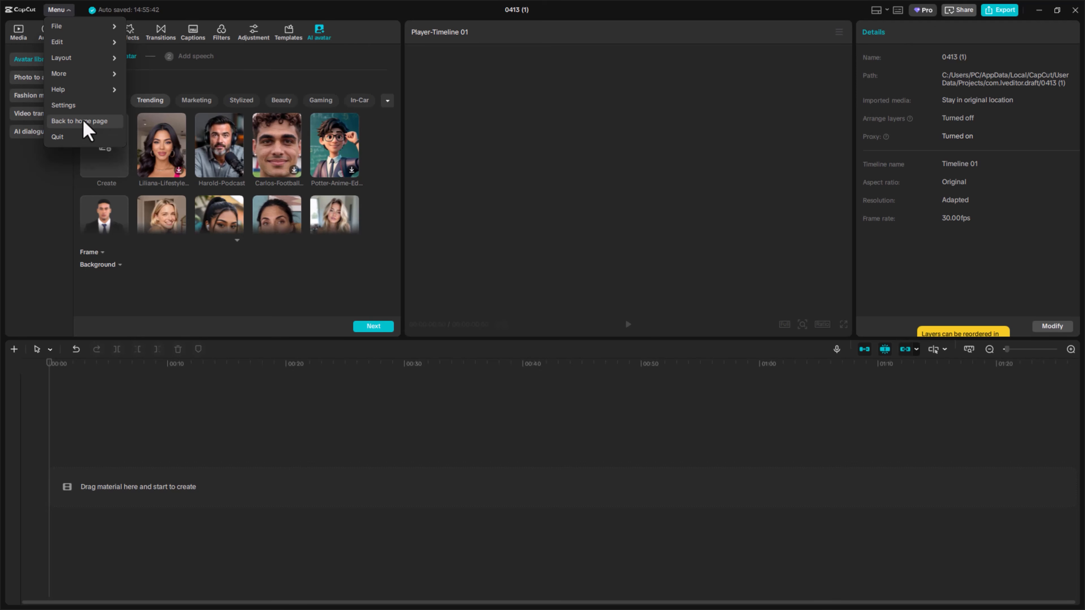
mouse_move(113, 19)
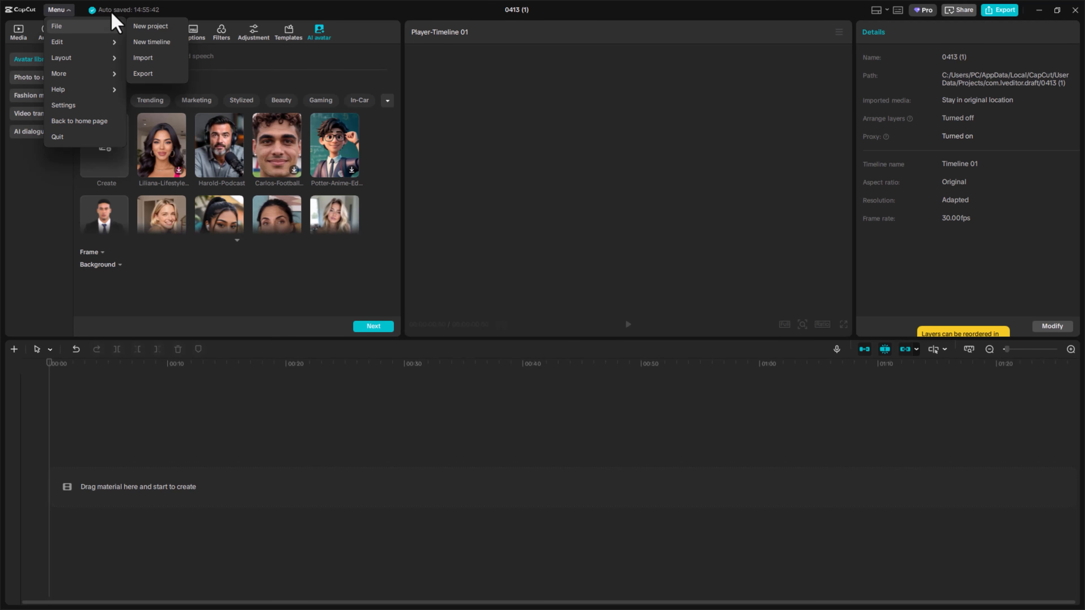
click(100, 128)
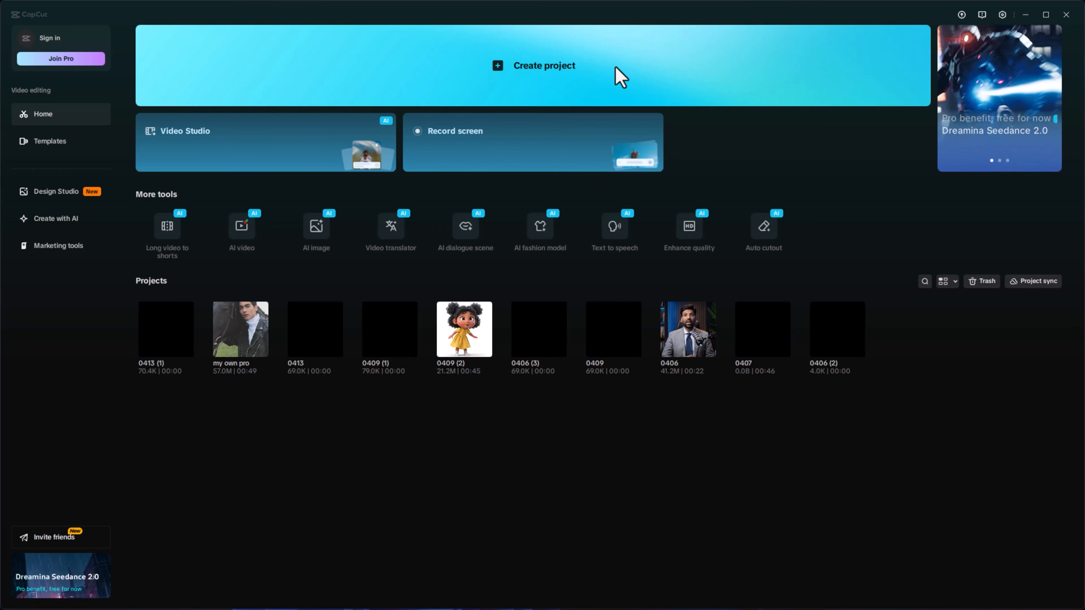
Open the draft settings, examine the project save location and the 0413 (1) project folder, and leave the folder selection
click(1002, 16)
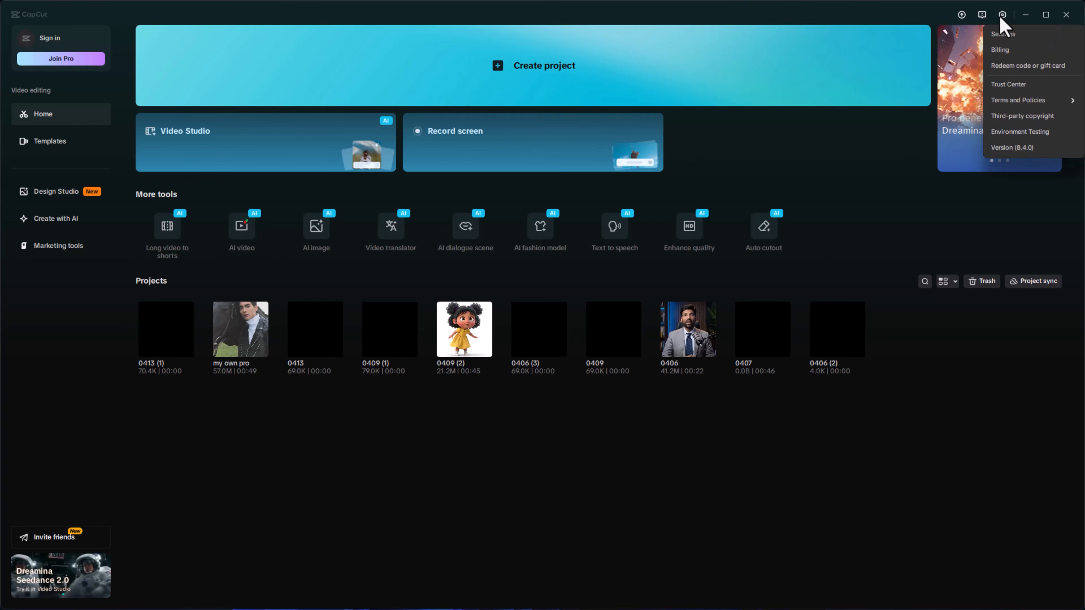
click(1010, 36)
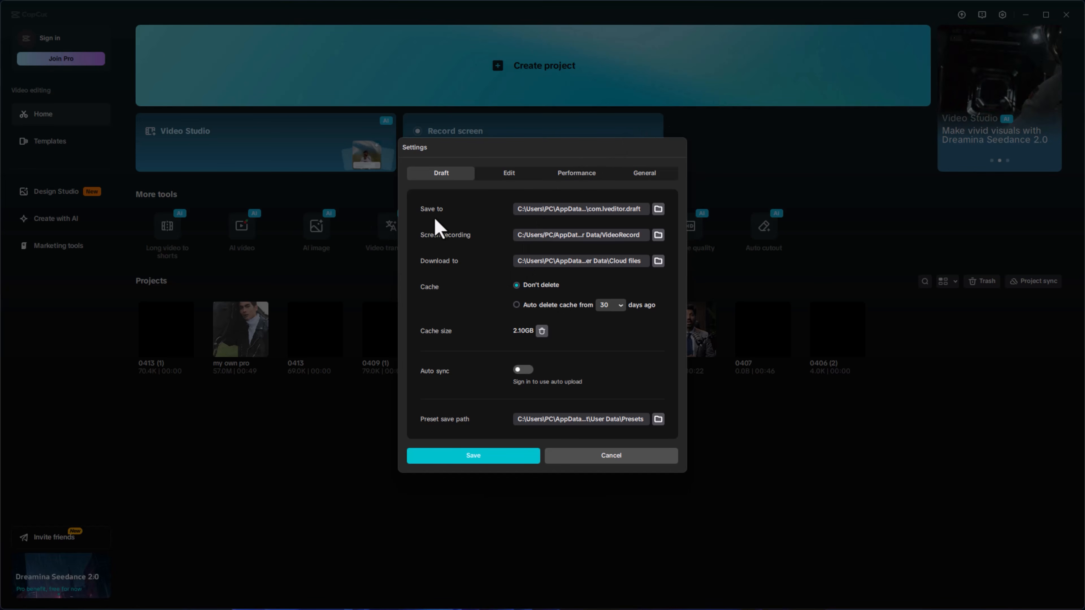
click(658, 209)
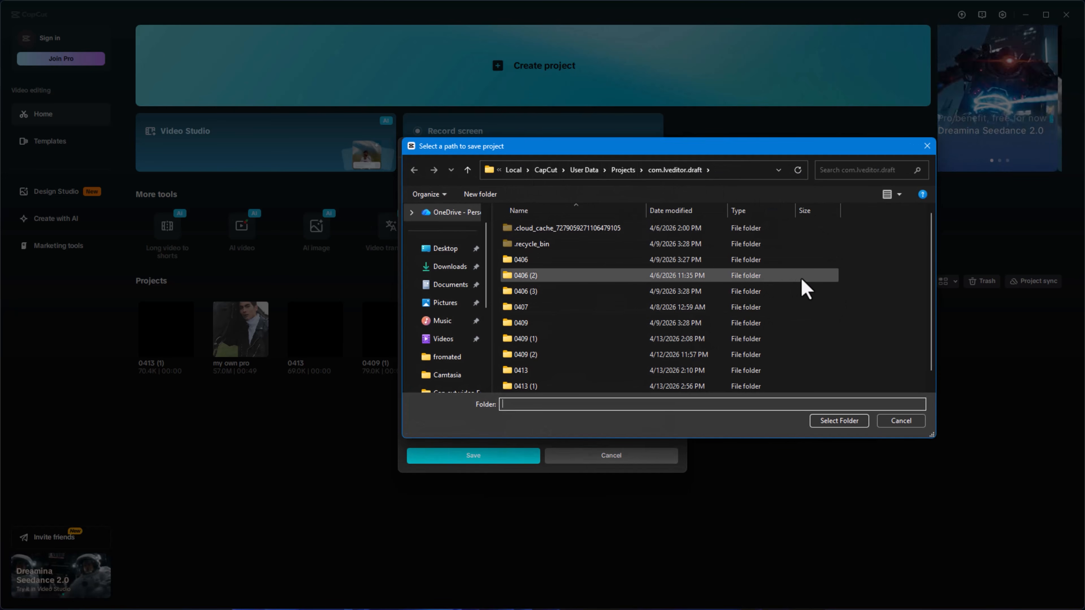
scroll(800, 277, down, 1)
scroll(596, 331, up, 1)
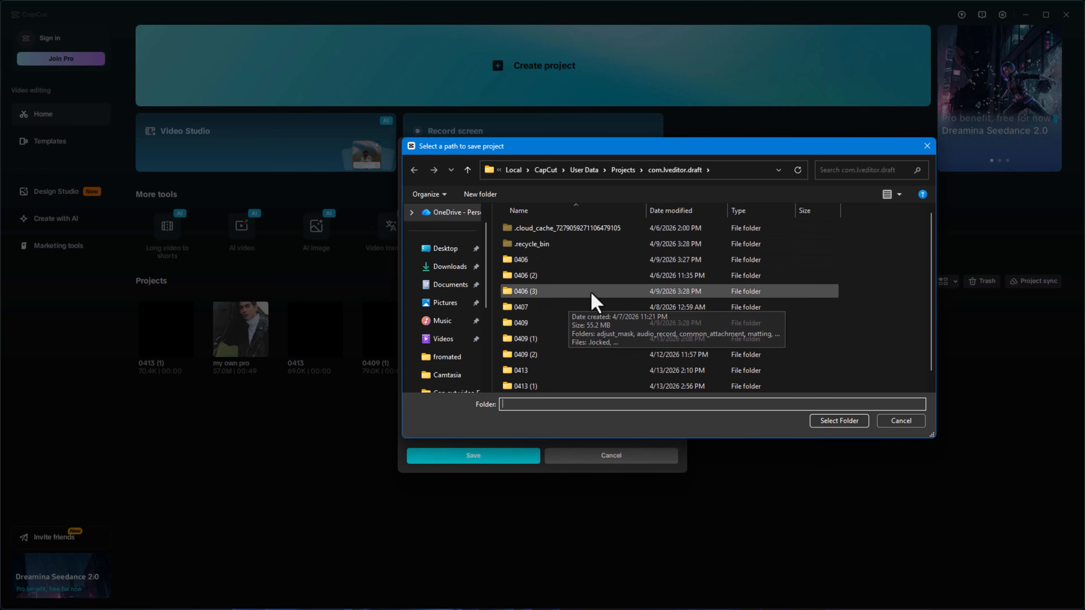
scroll(570, 301, down, 1)
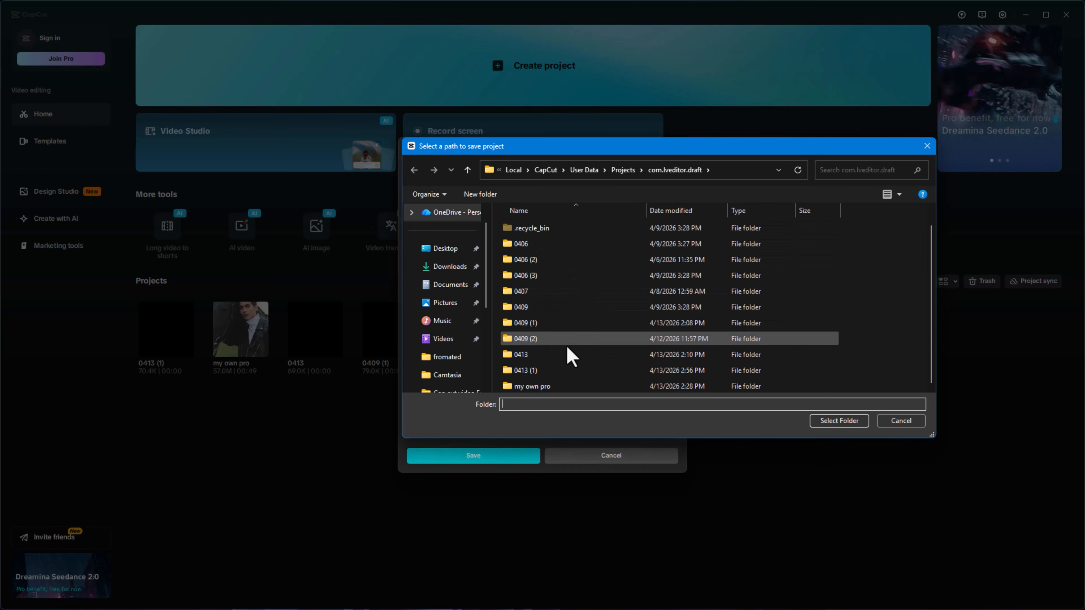
click(556, 371)
double_click(556, 371)
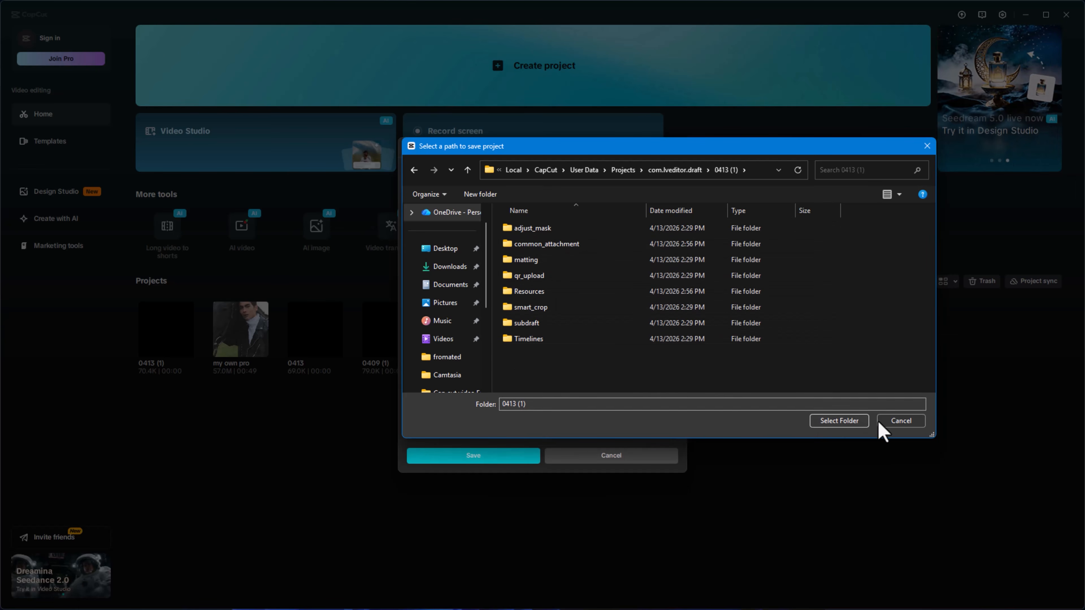
click(901, 420)
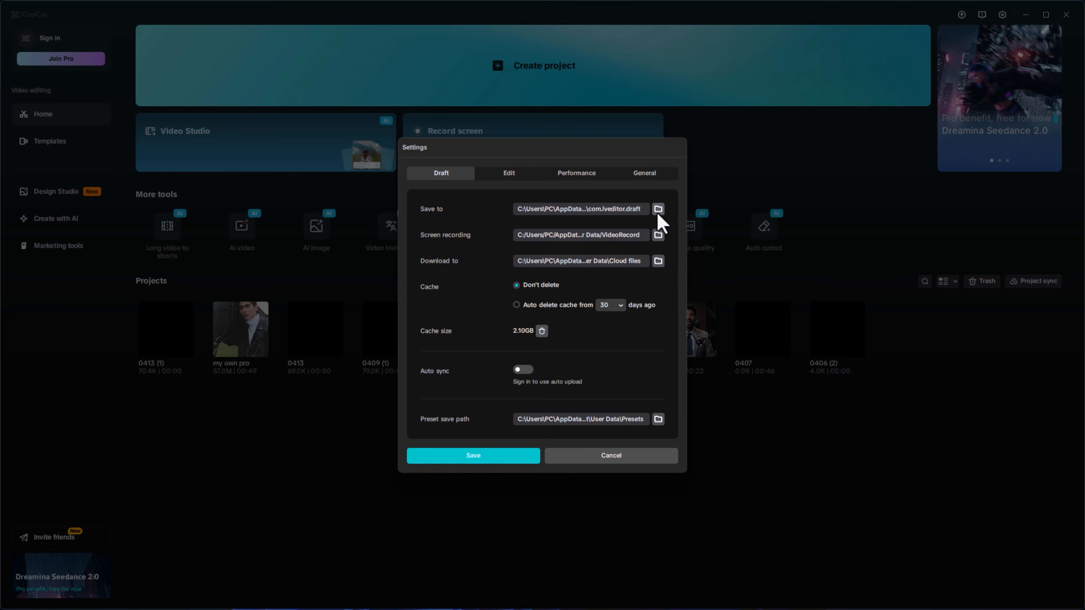
Set the screen recording path to the CapCut Screen Record folder, and look at the download location's folder
click(657, 235)
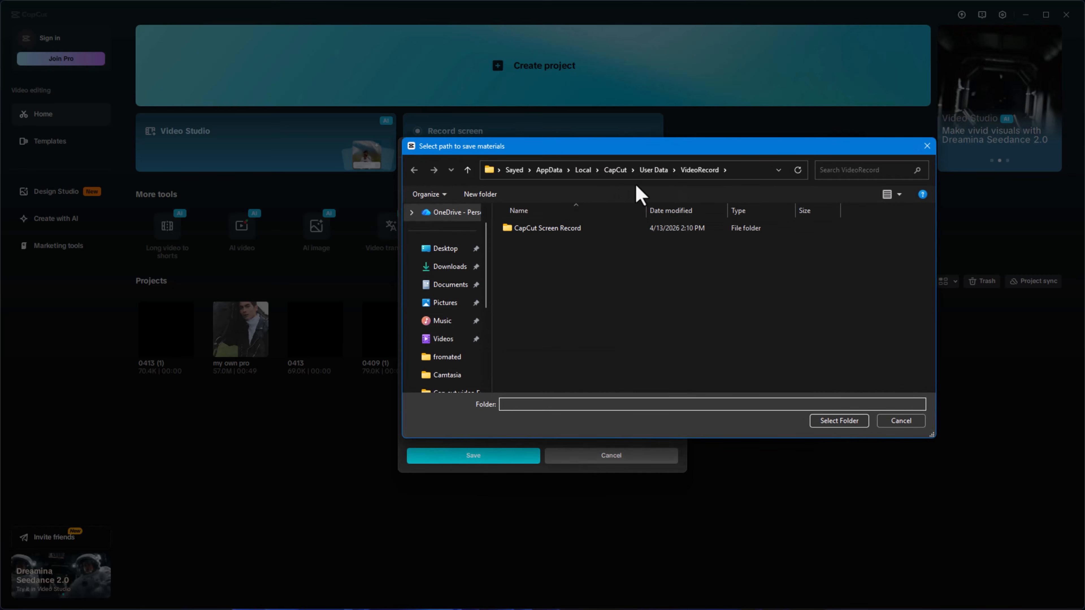
click(897, 423)
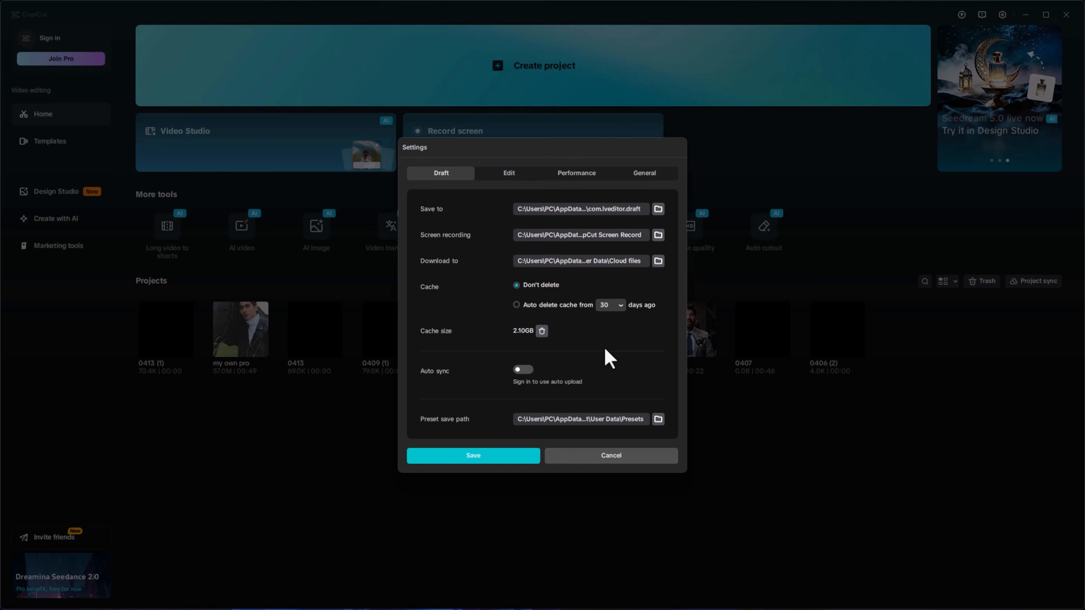
click(658, 261)
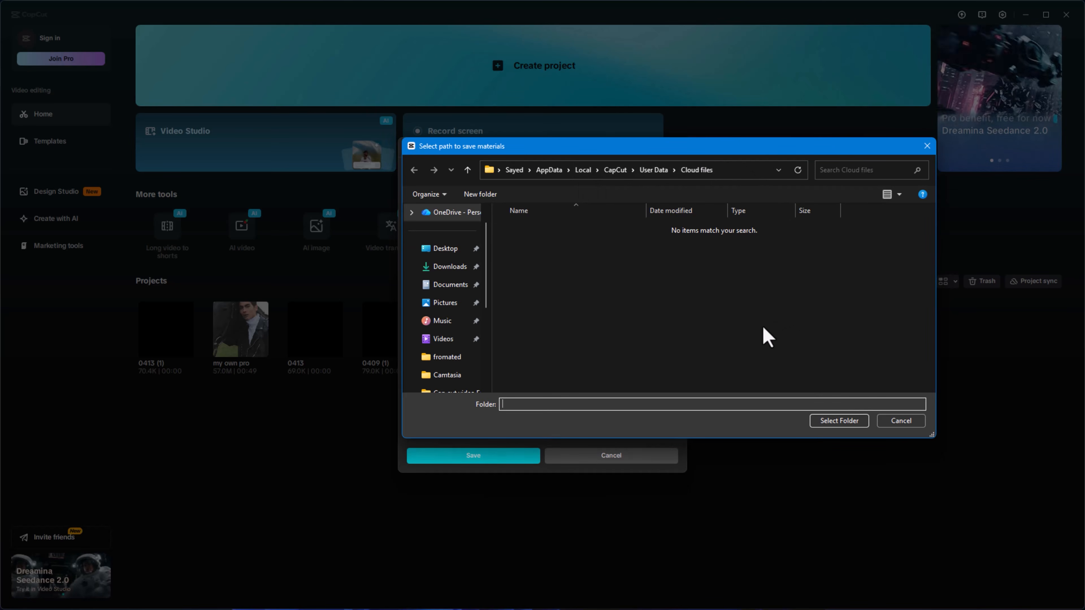
click(902, 424)
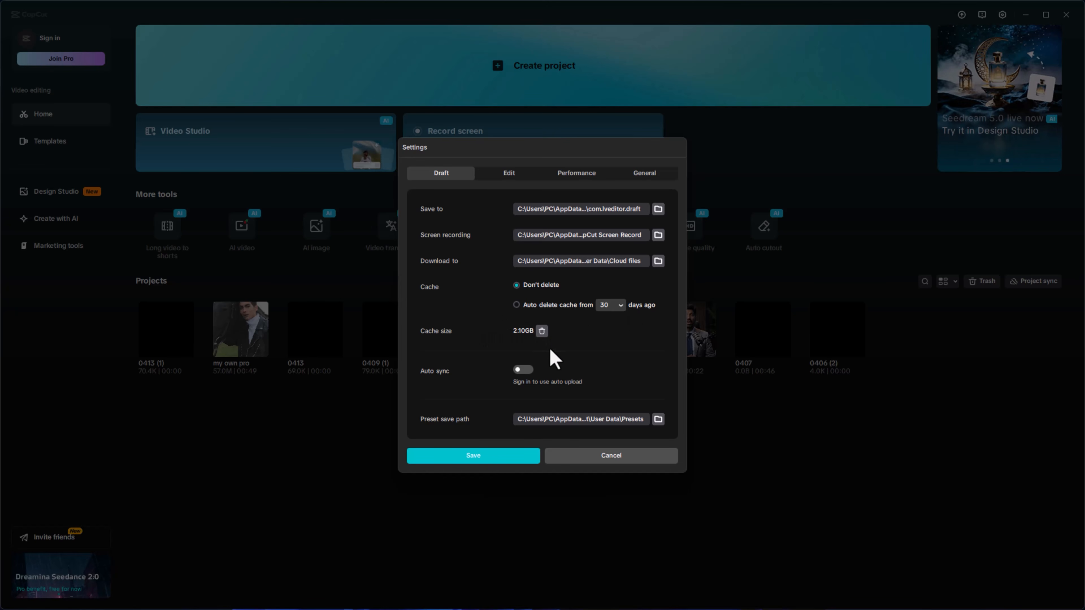
Clear the cache files in the draft settings and confirm the deletion
click(541, 332)
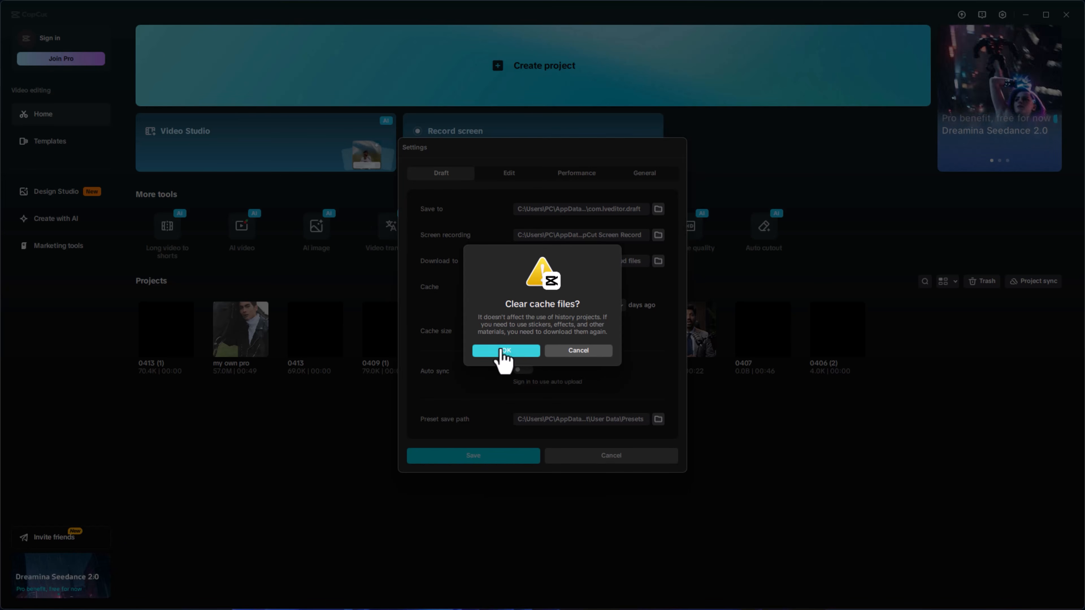
click(506, 353)
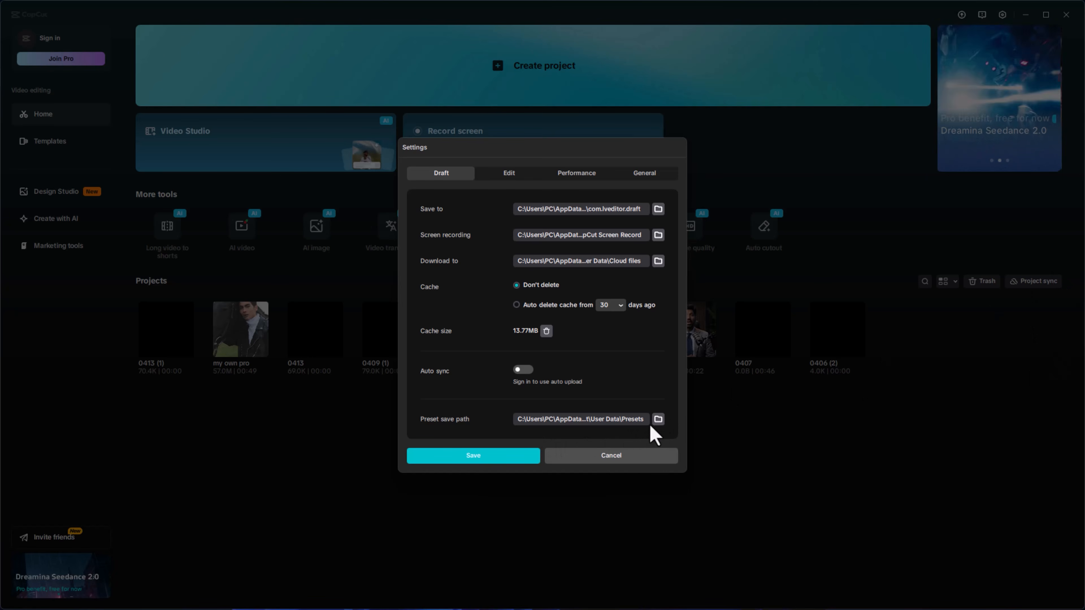
Look at the preset save folder and the editing settings, and close the settings without saving
click(659, 419)
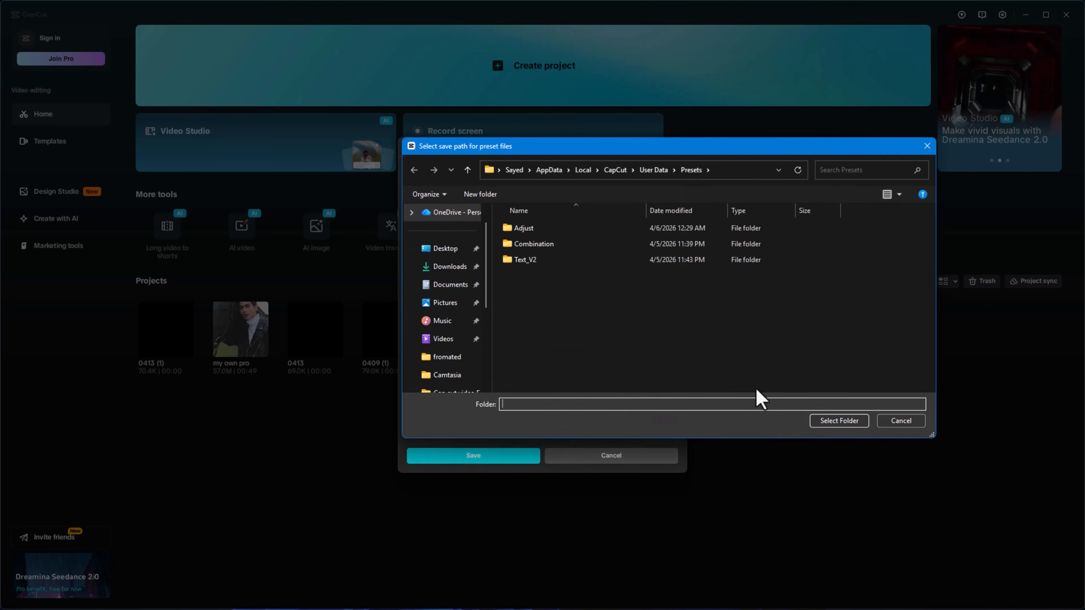
click(900, 425)
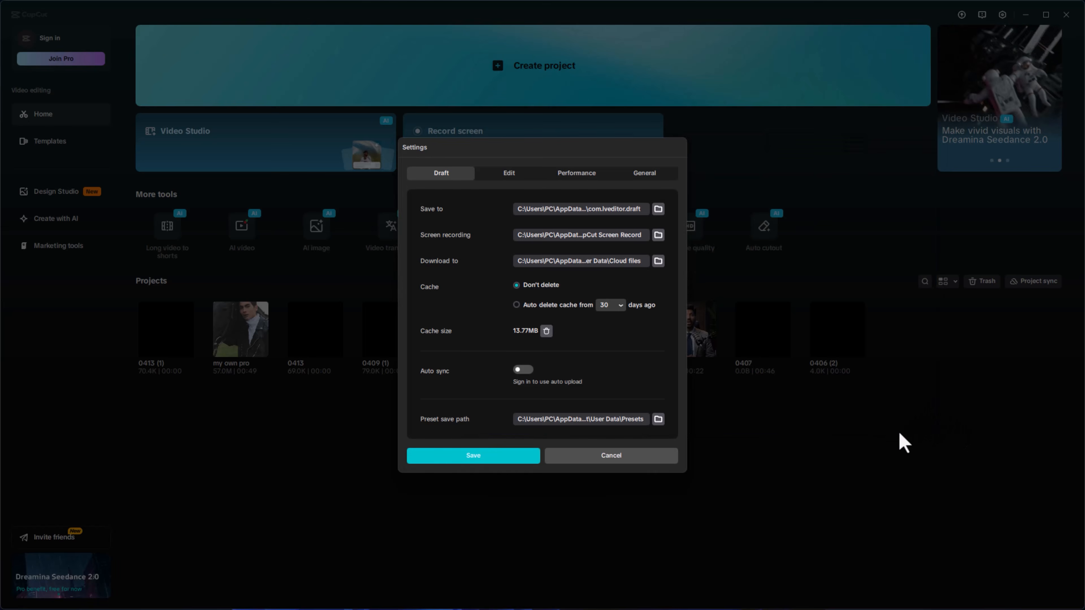
click(509, 173)
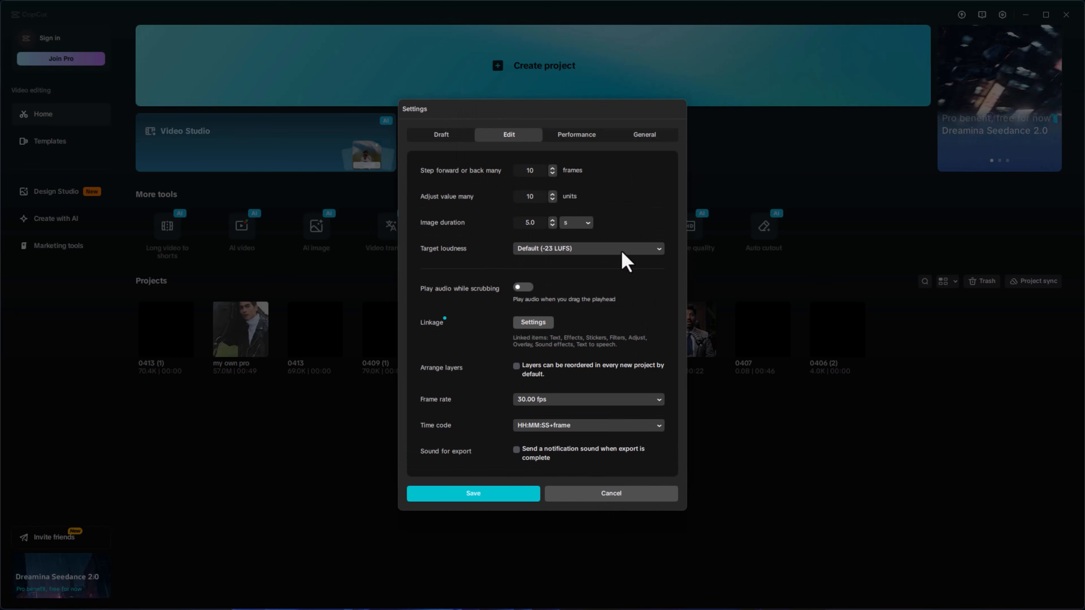
click(609, 498)
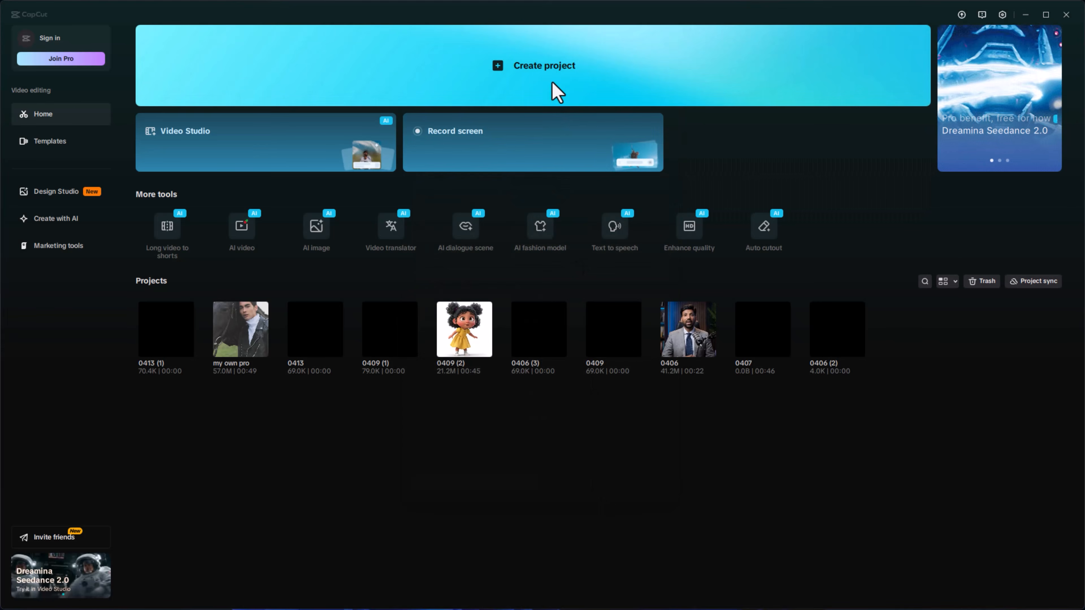
Create a new project, view the draft settings from inside it, and return to the home page
click(552, 84)
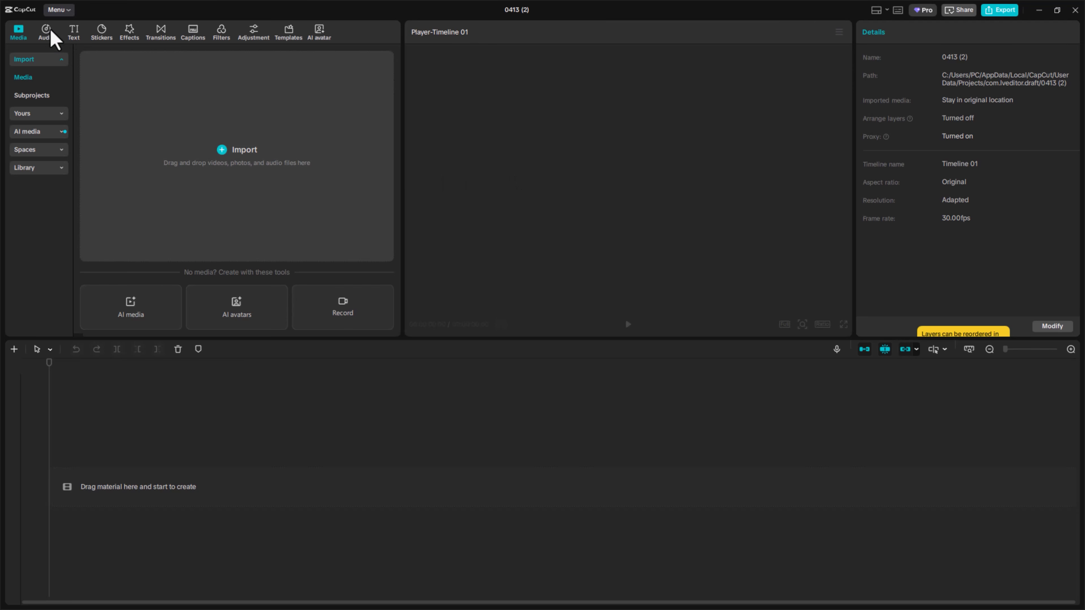
click(60, 9)
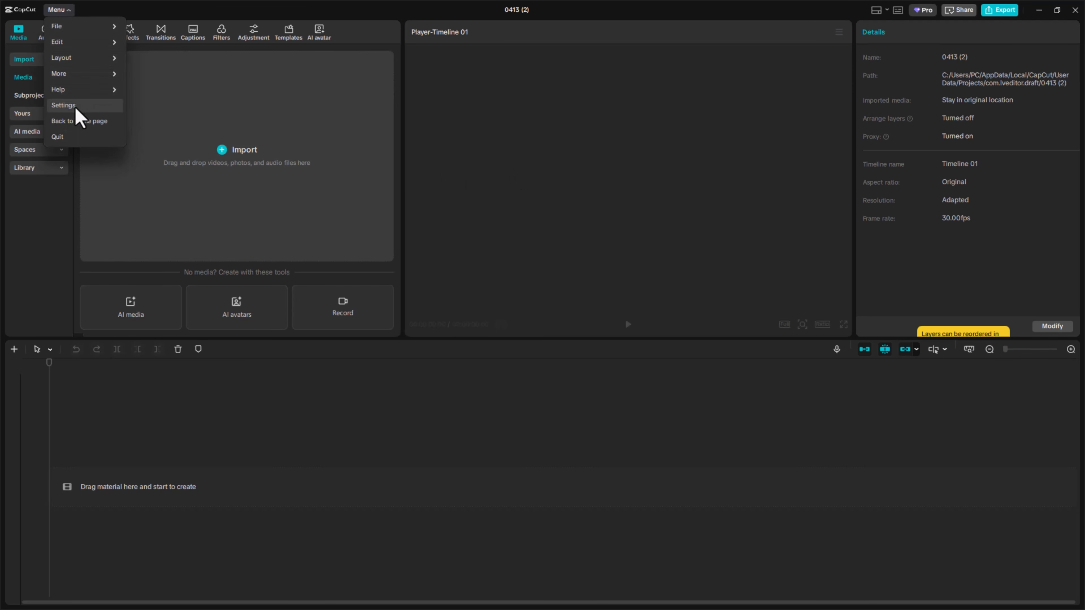
click(64, 105)
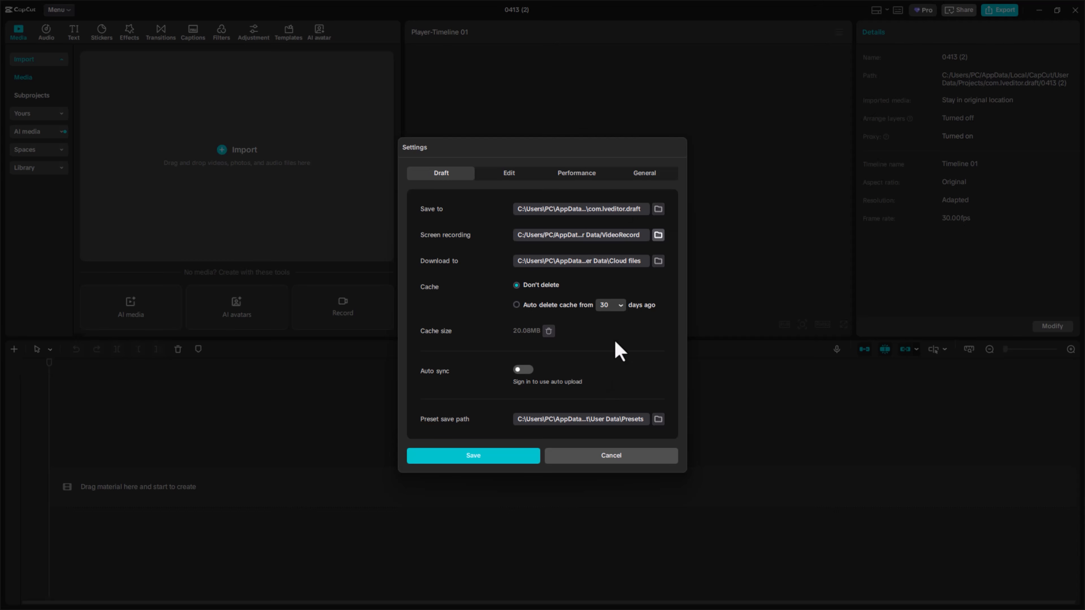
click(583, 458)
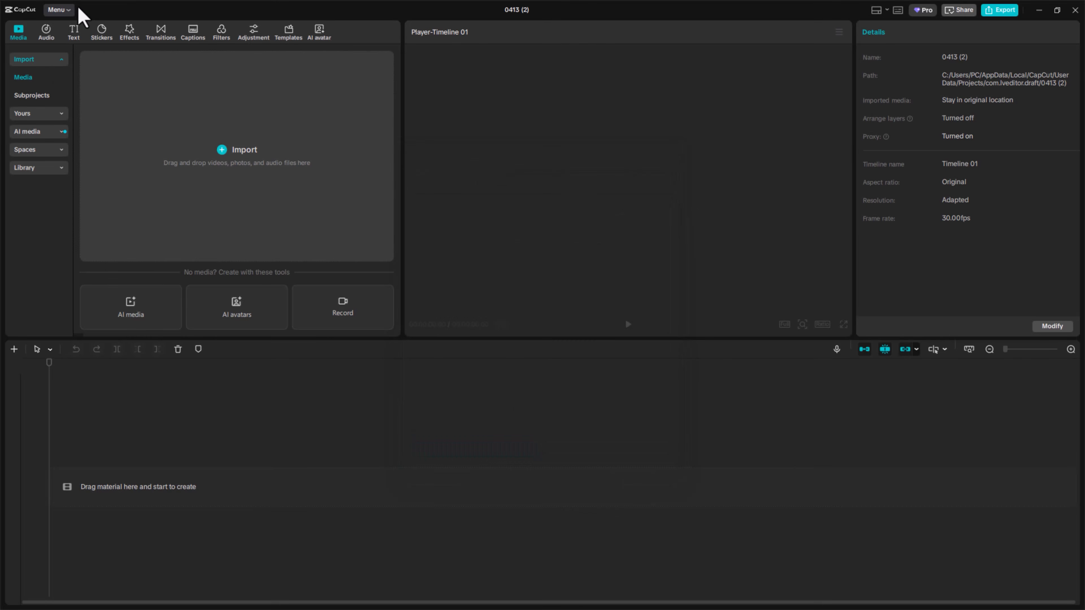
click(62, 10)
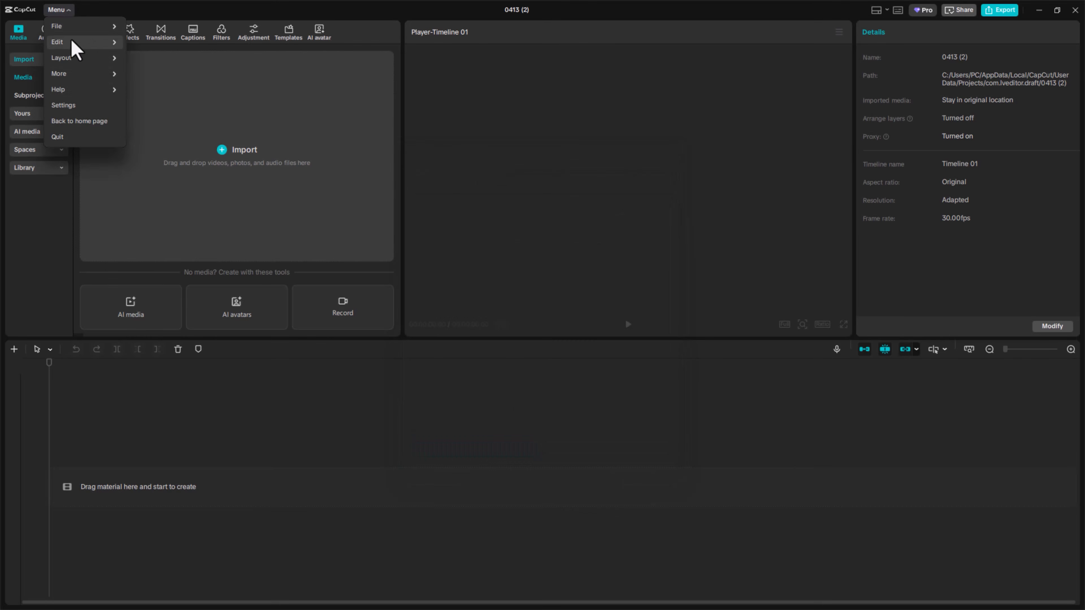
click(112, 124)
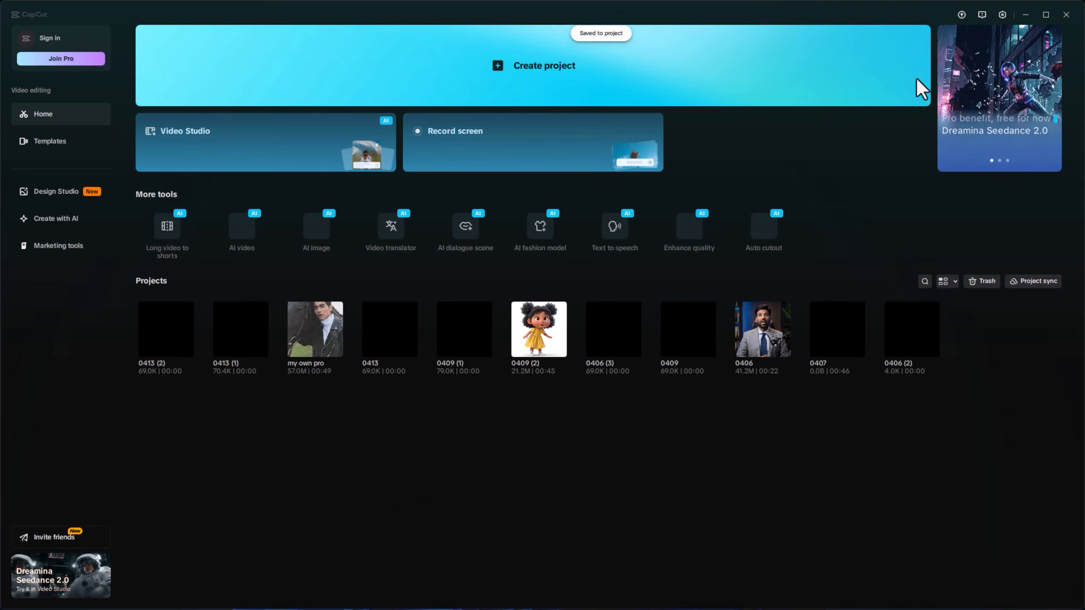
Open the editing settings from the home page and set the default image duration to 10 seconds
click(1002, 16)
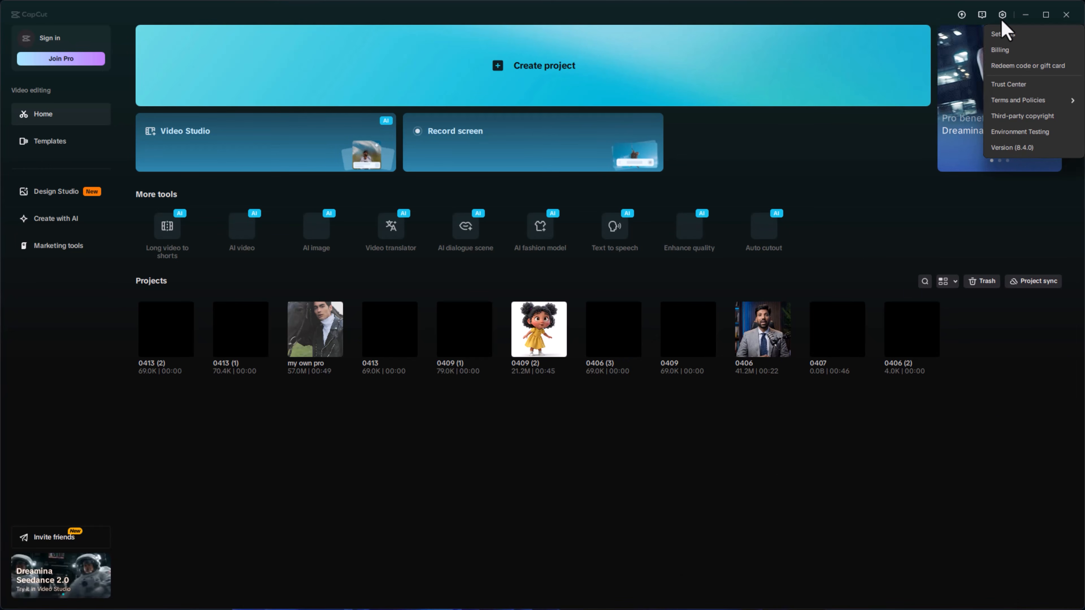
click(1006, 35)
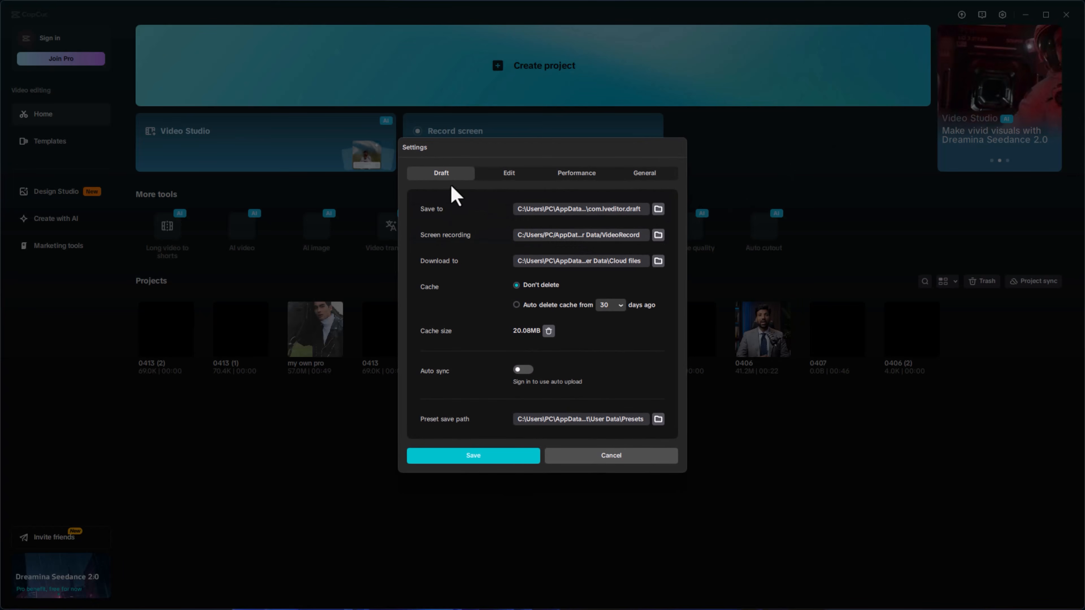
click(503, 176)
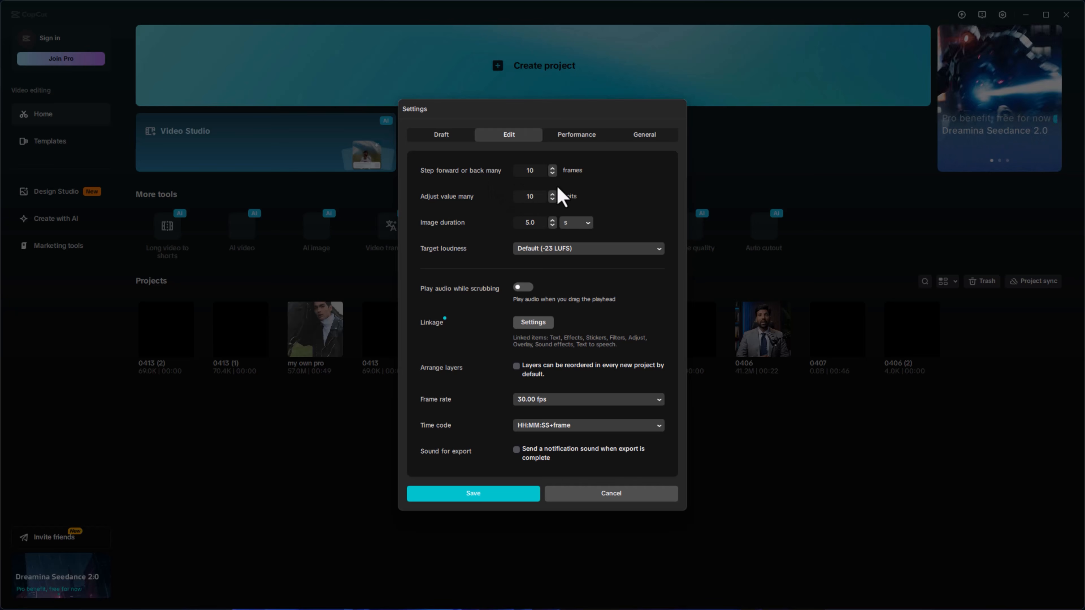
double_click(529, 170)
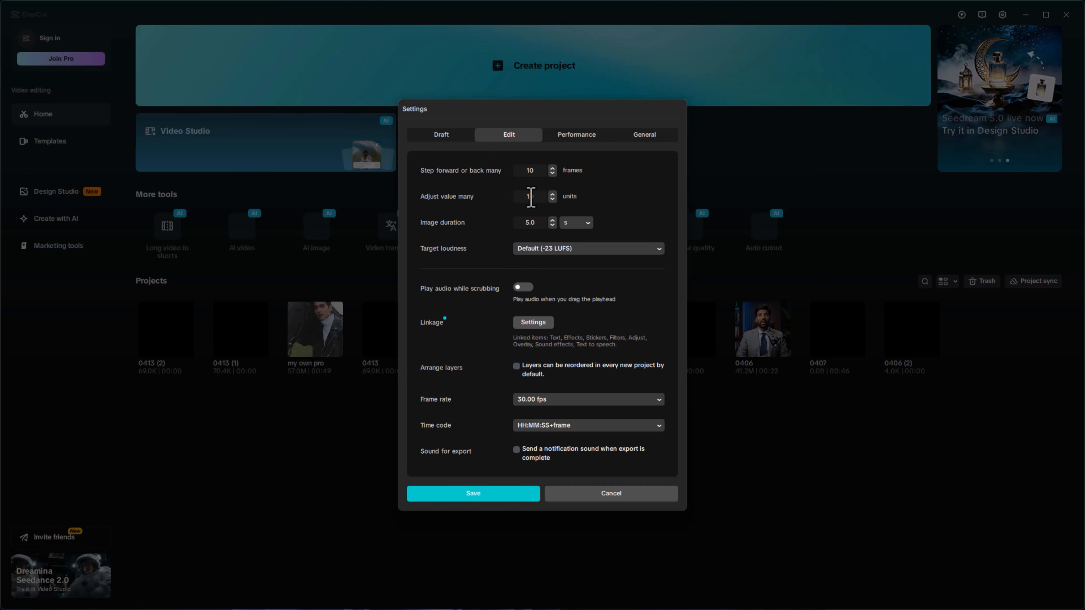
double_click(530, 223)
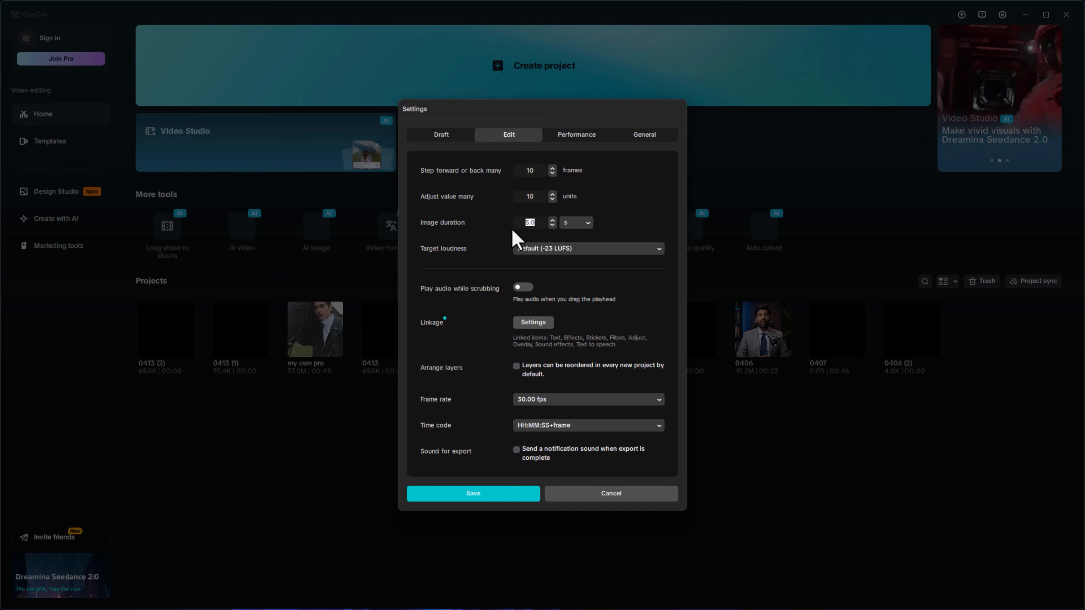
text(10)
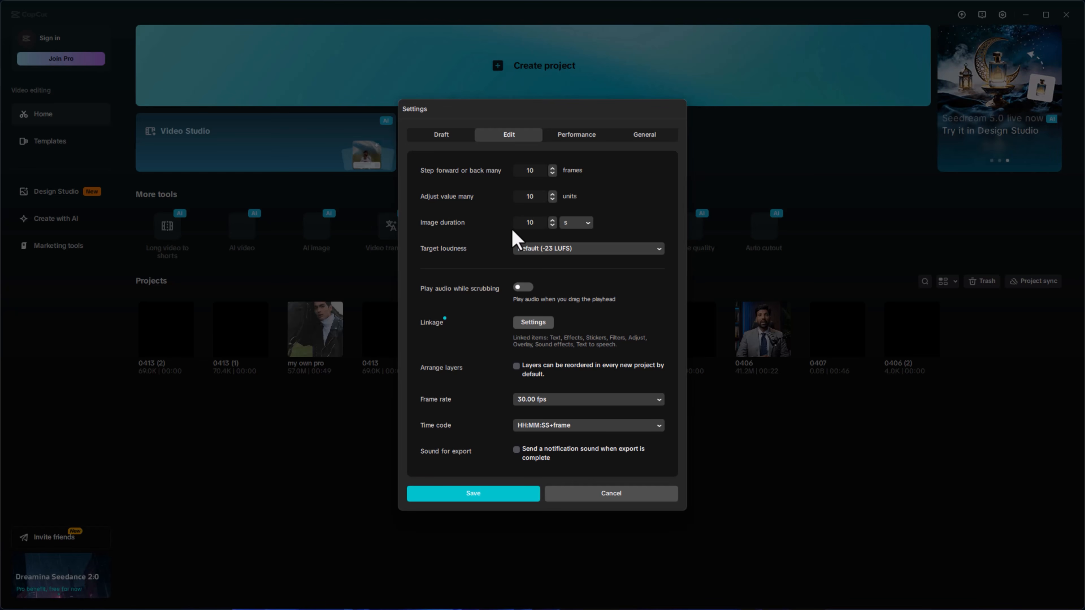
click(495, 258)
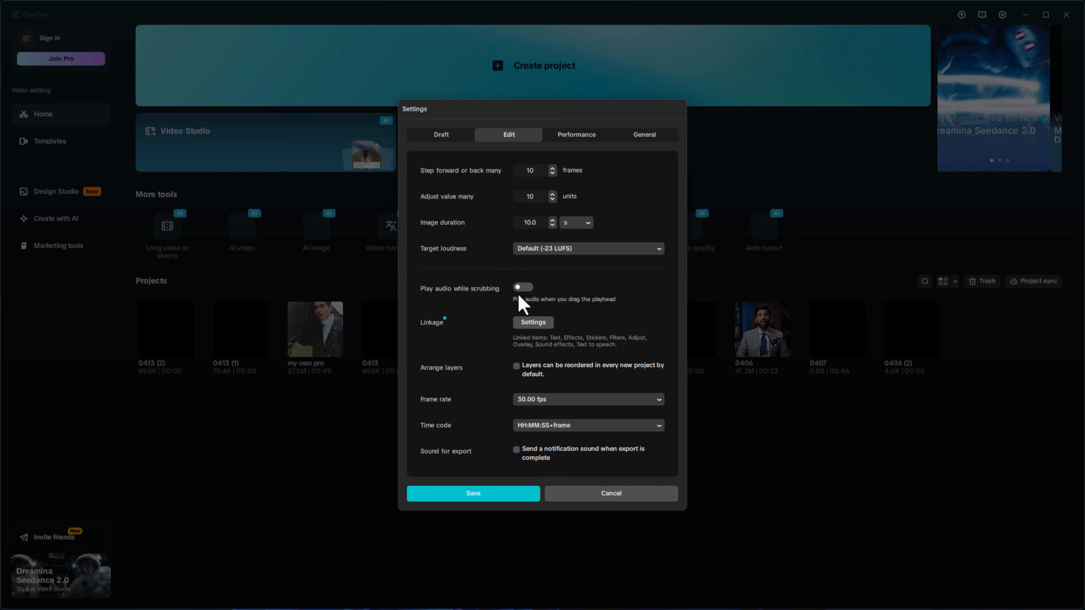
Demonstrate the Play audio while scrubbing option by switching it on and back off twice
click(523, 287)
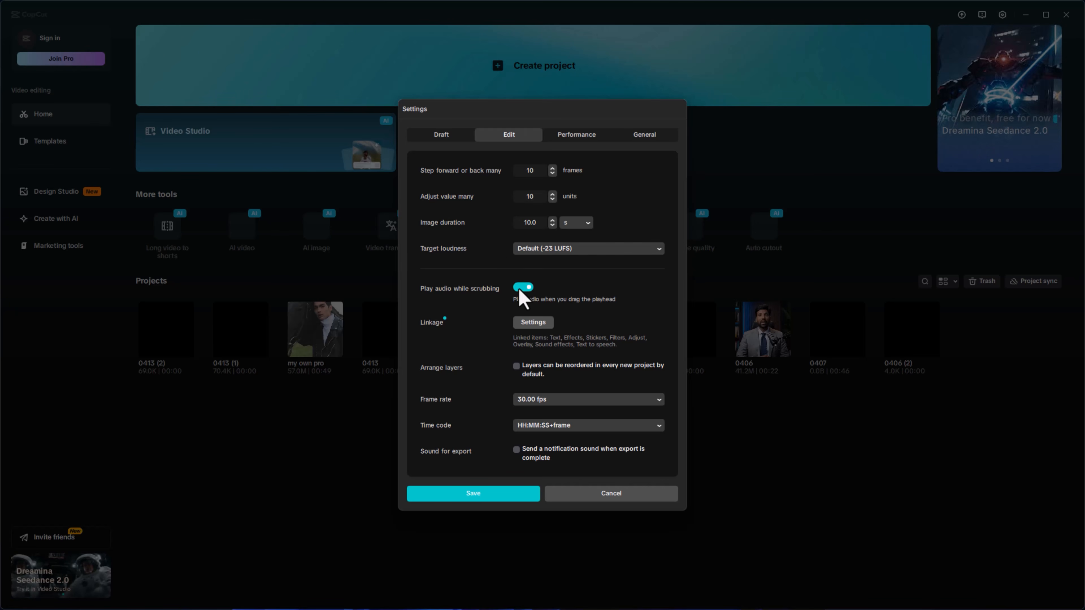
click(523, 287)
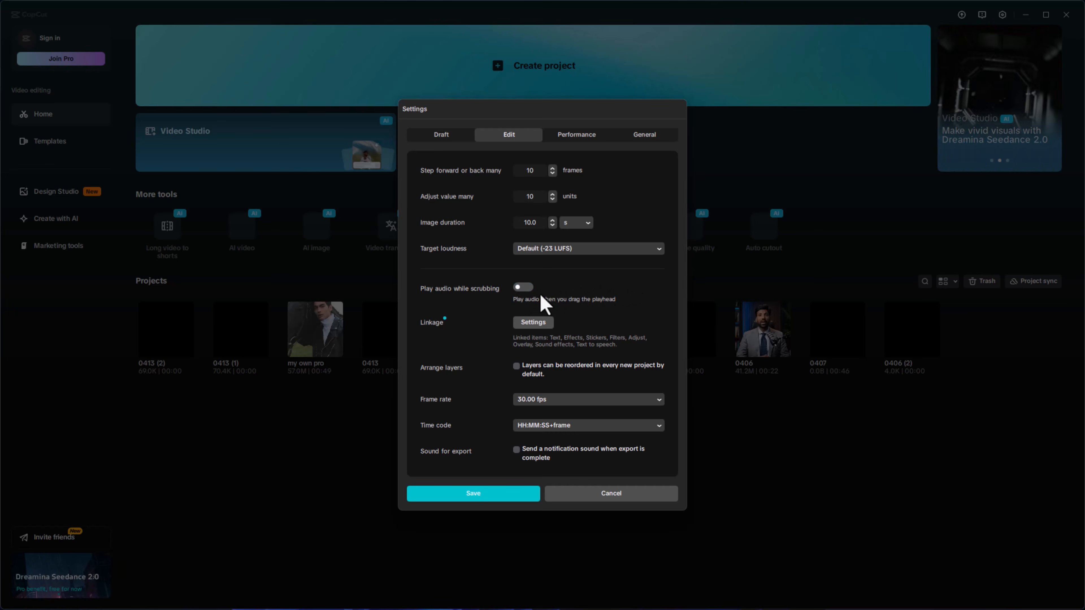
click(522, 287)
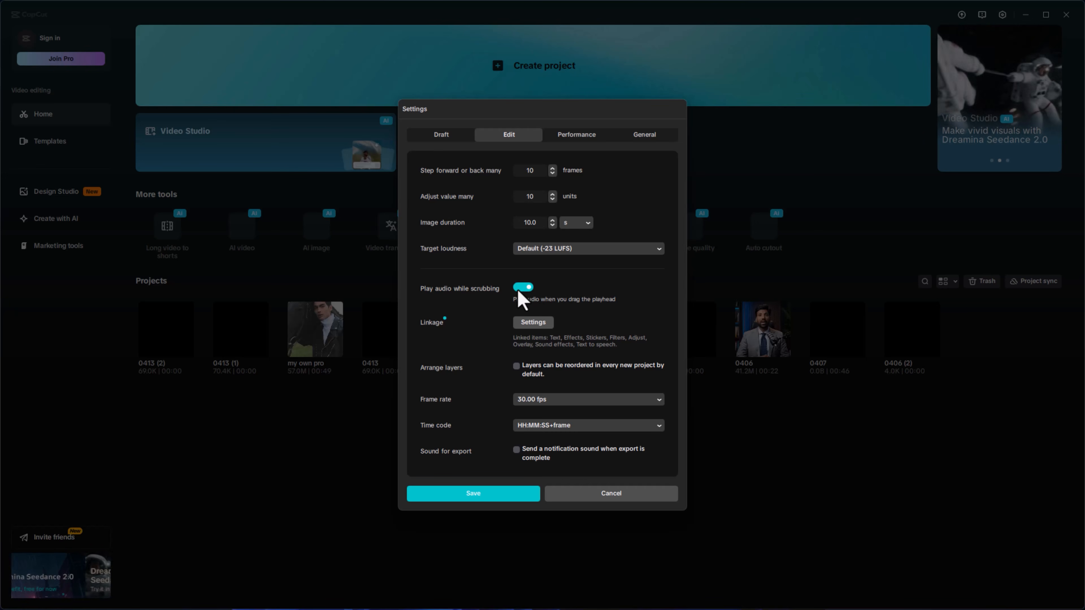
click(518, 288)
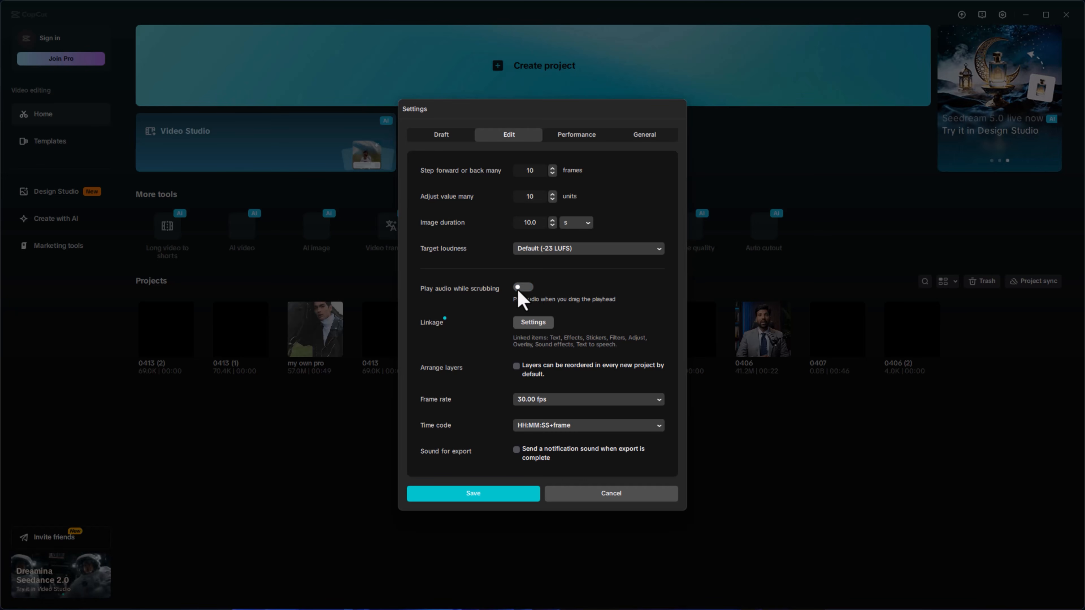
Review the linkage items and frame rate options, and allow layers to be reordered in every new project by default
click(534, 324)
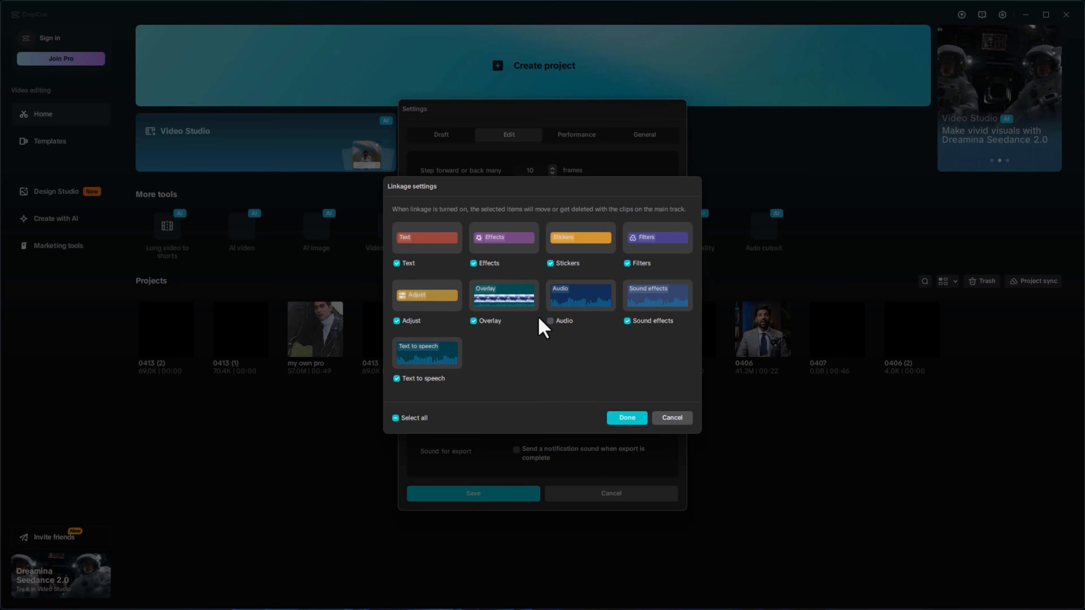
click(667, 418)
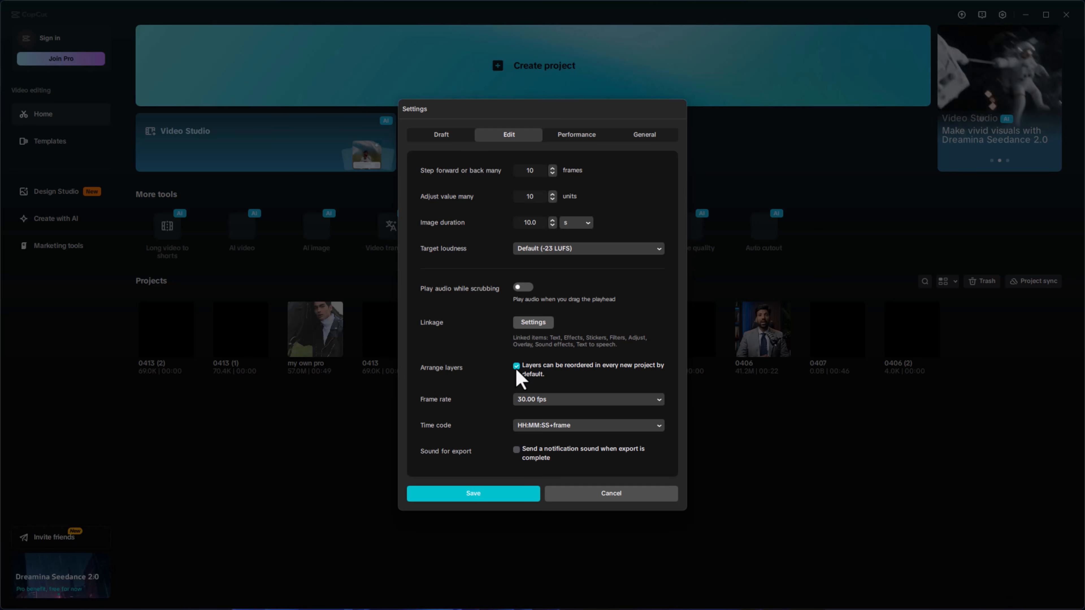
click(579, 410)
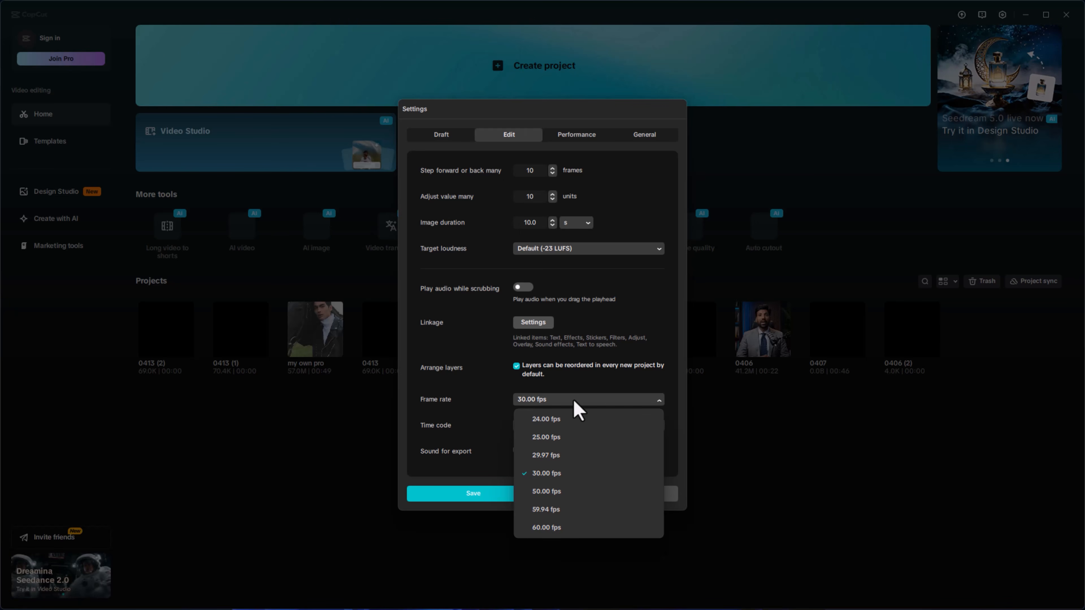
click(575, 401)
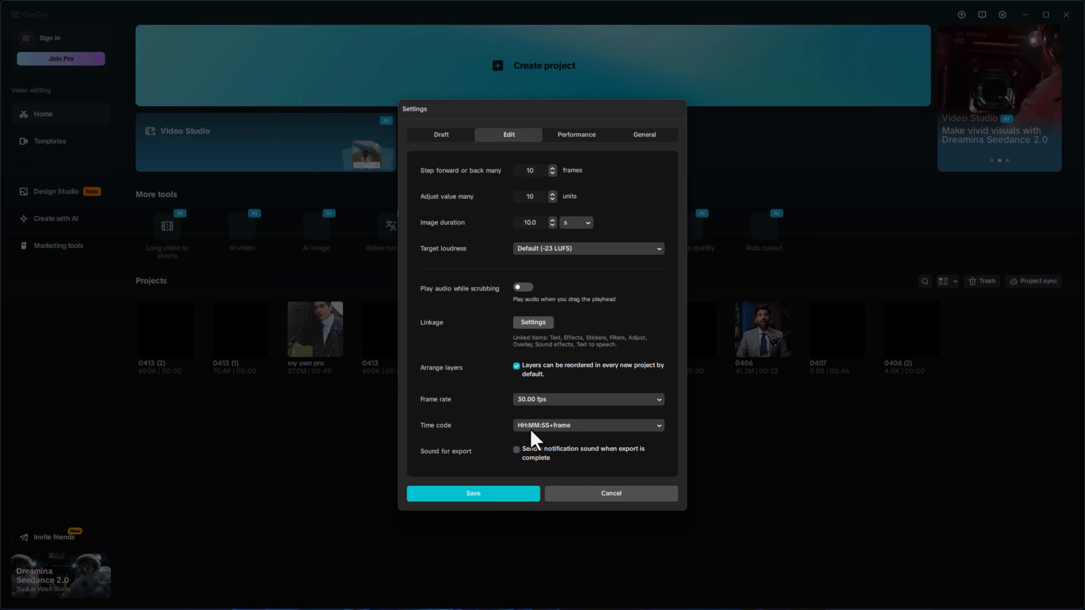
Set the time code format to HH:MM:SS:FF and enable the notification sound for completed exports
click(558, 428)
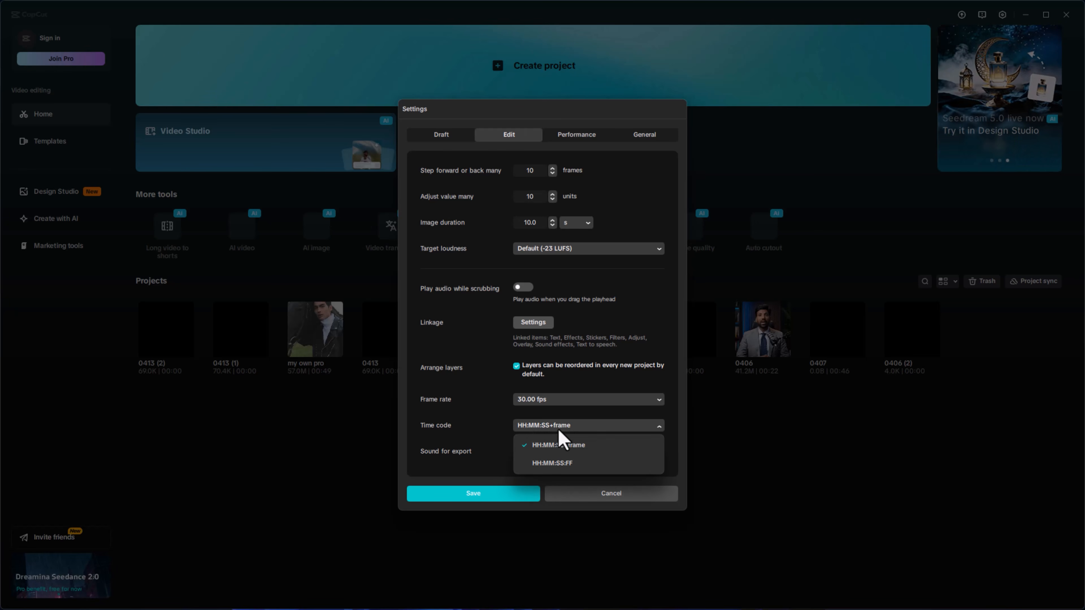
click(579, 464)
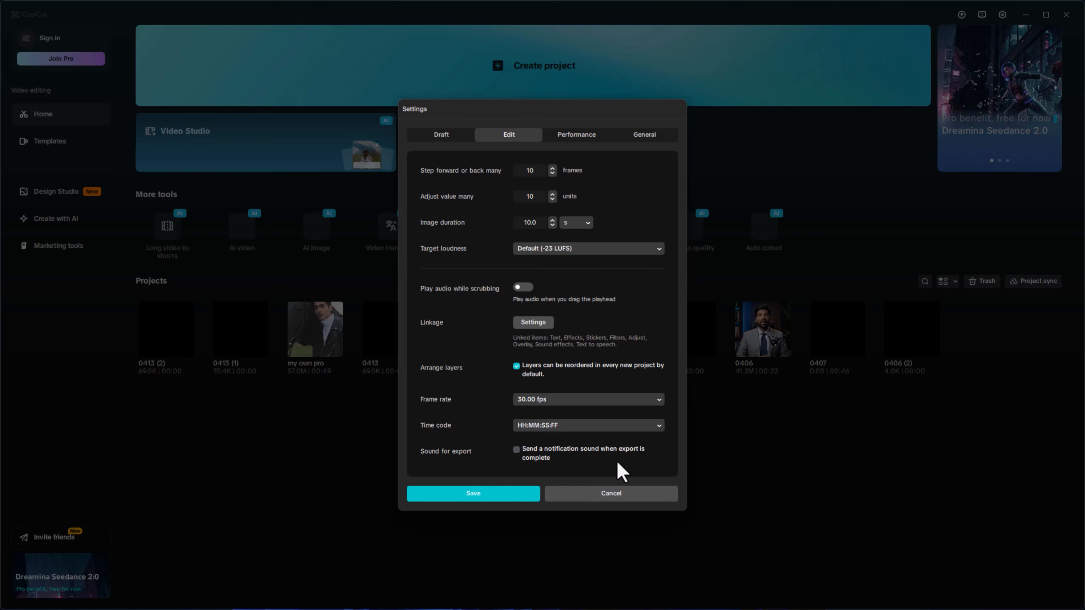
click(517, 450)
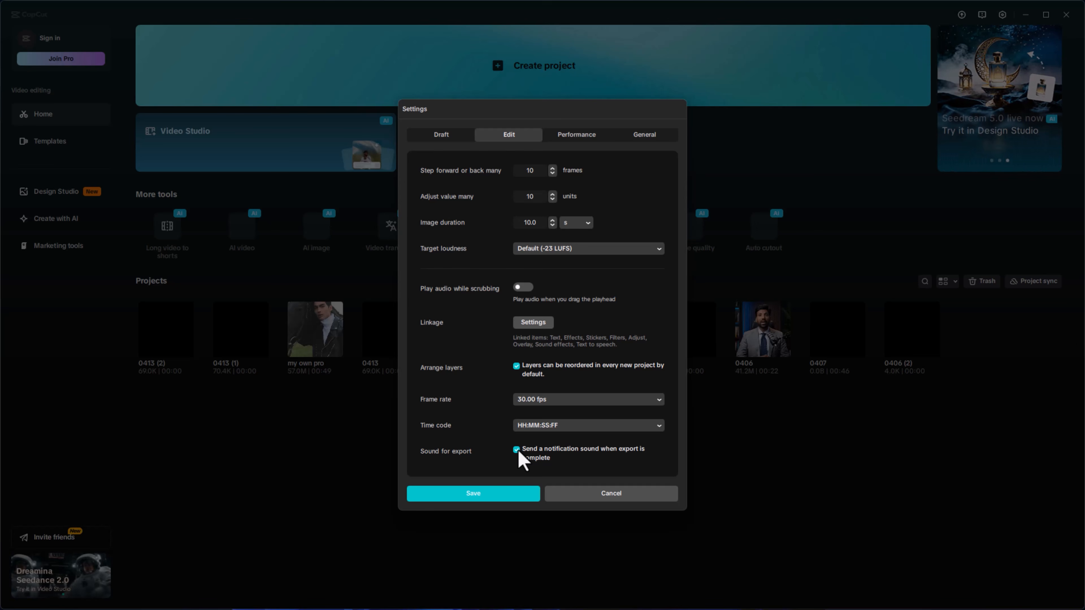
Review the Performance settings, including auto optimization and proxy, and the General settings, and save the settings
click(568, 136)
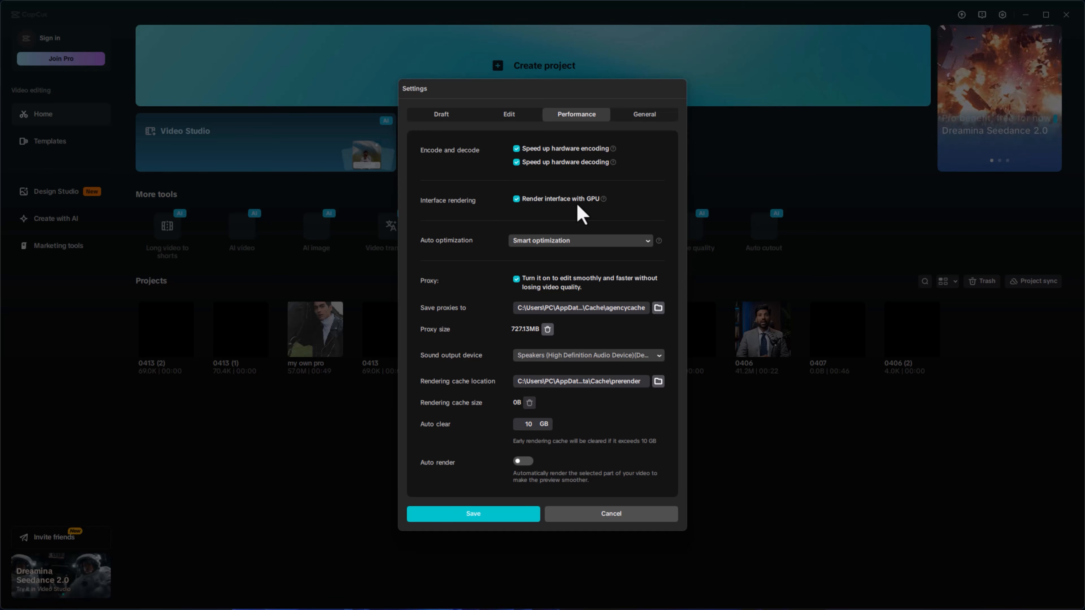
click(598, 240)
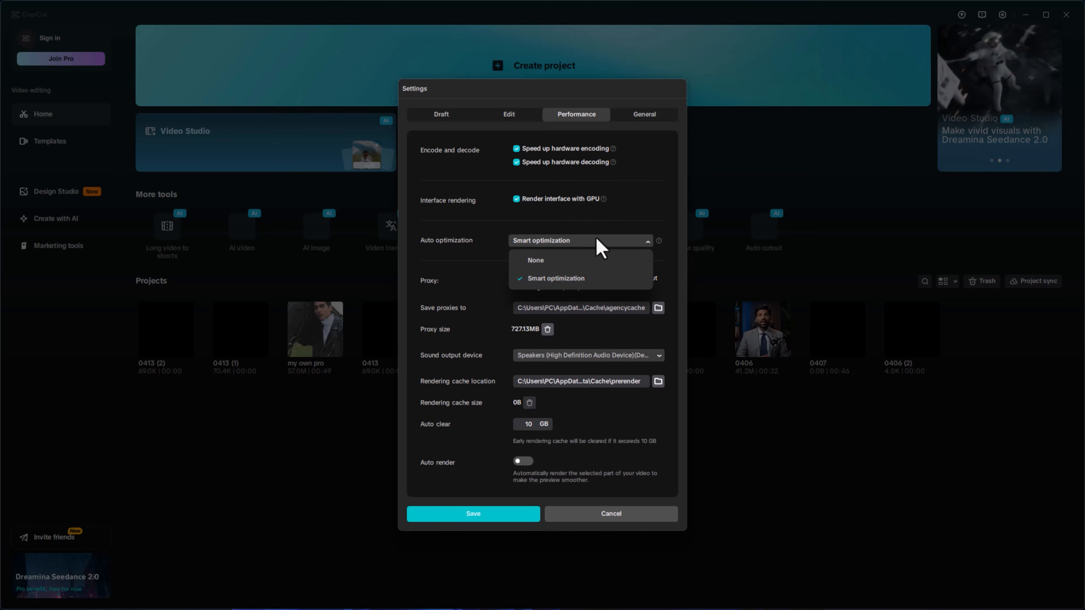
click(598, 240)
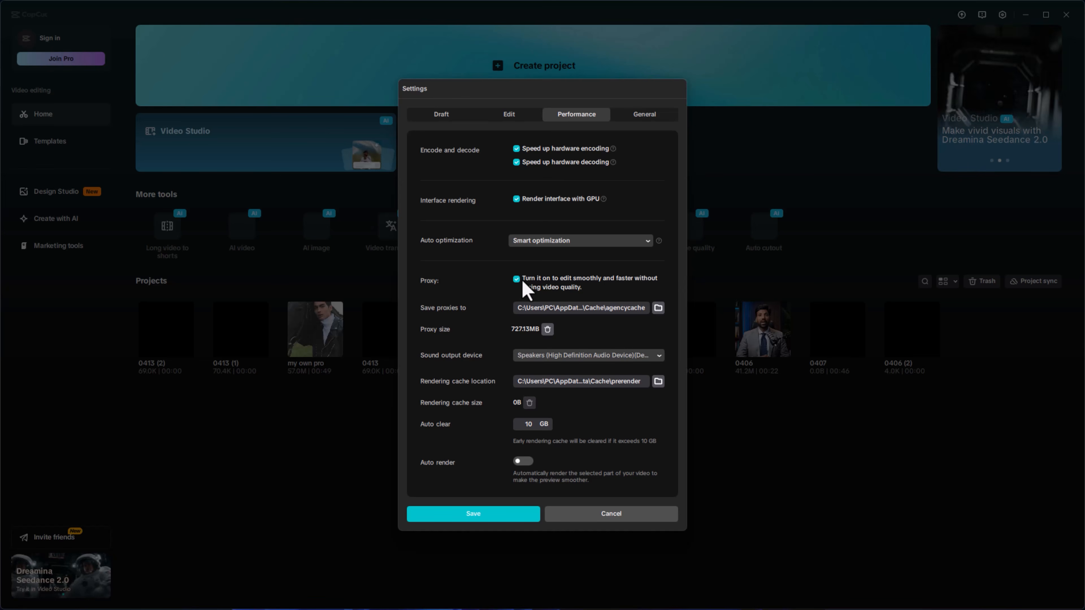
click(519, 282)
click(518, 282)
click(647, 116)
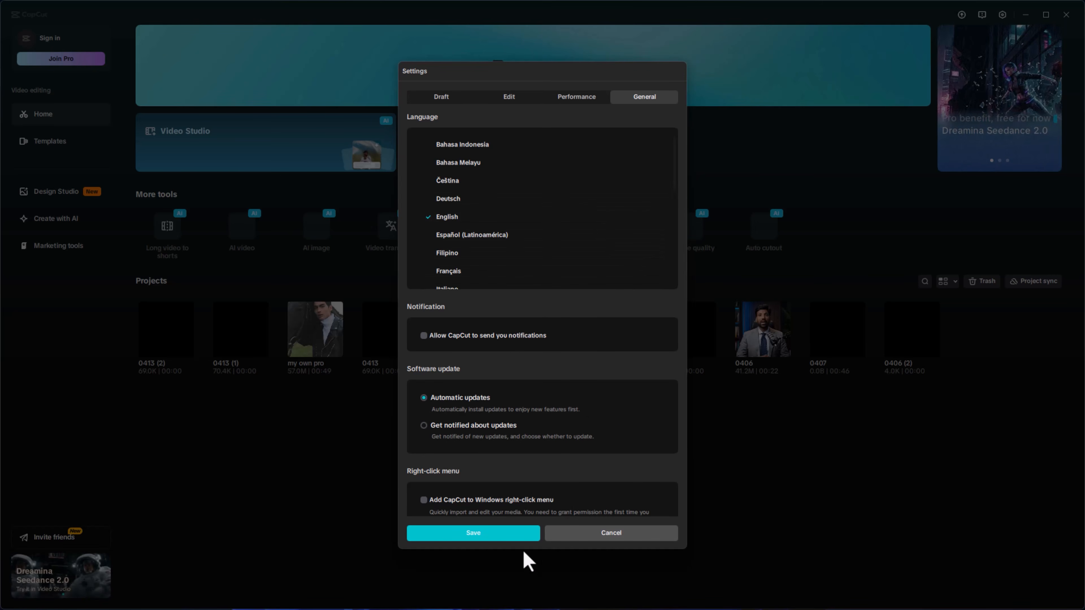
click(521, 535)
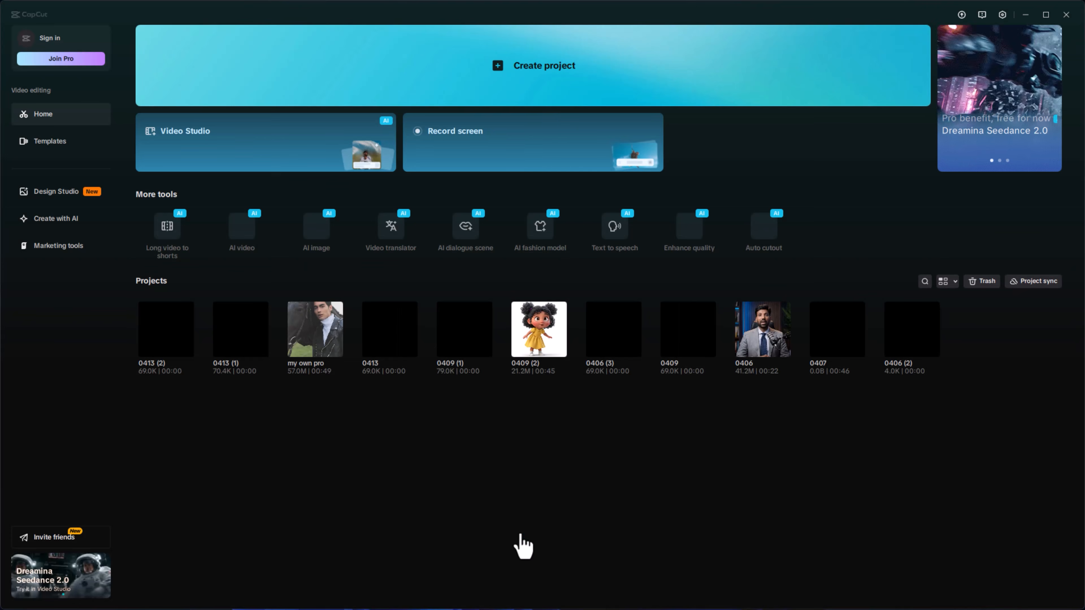
Create a new project and import the seven images numbered 9 to 19 from the Pictures - Same Consistent Characters folder
click(536, 67)
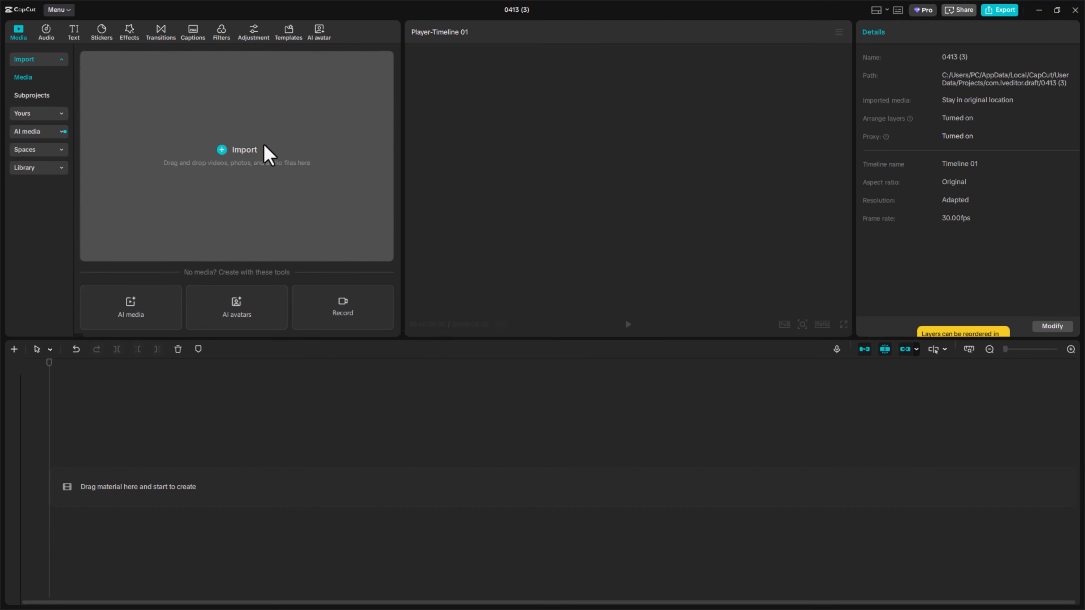
click(267, 154)
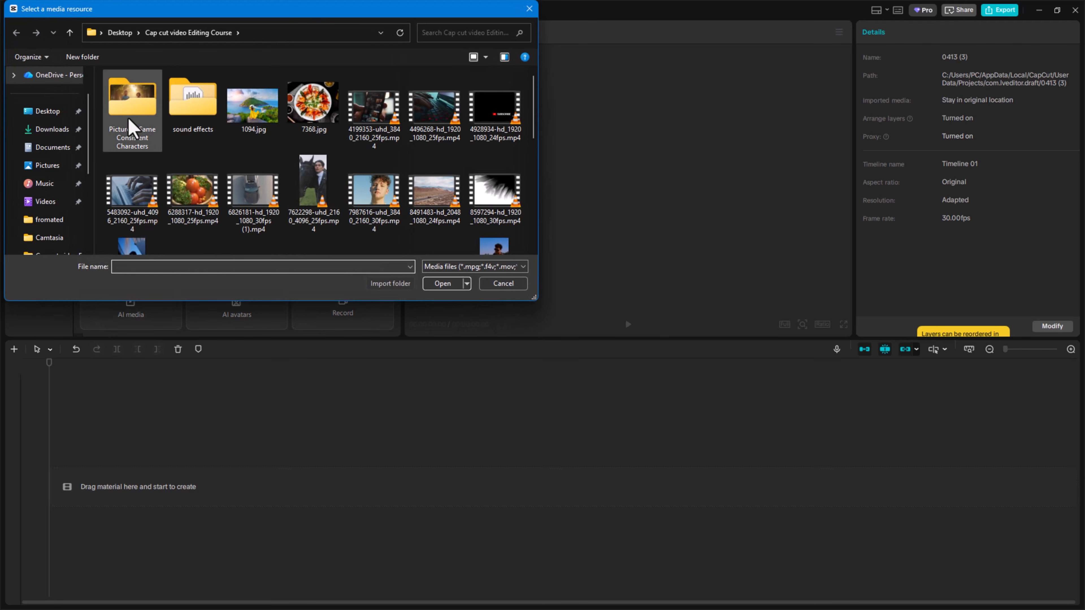
click(150, 213)
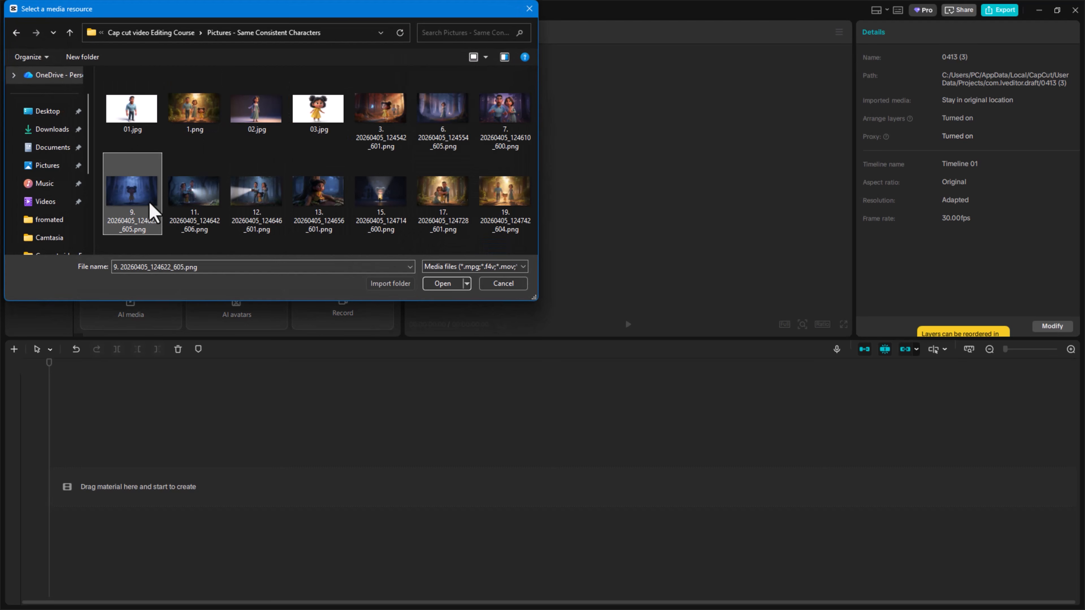
ctrl+click(499, 222)
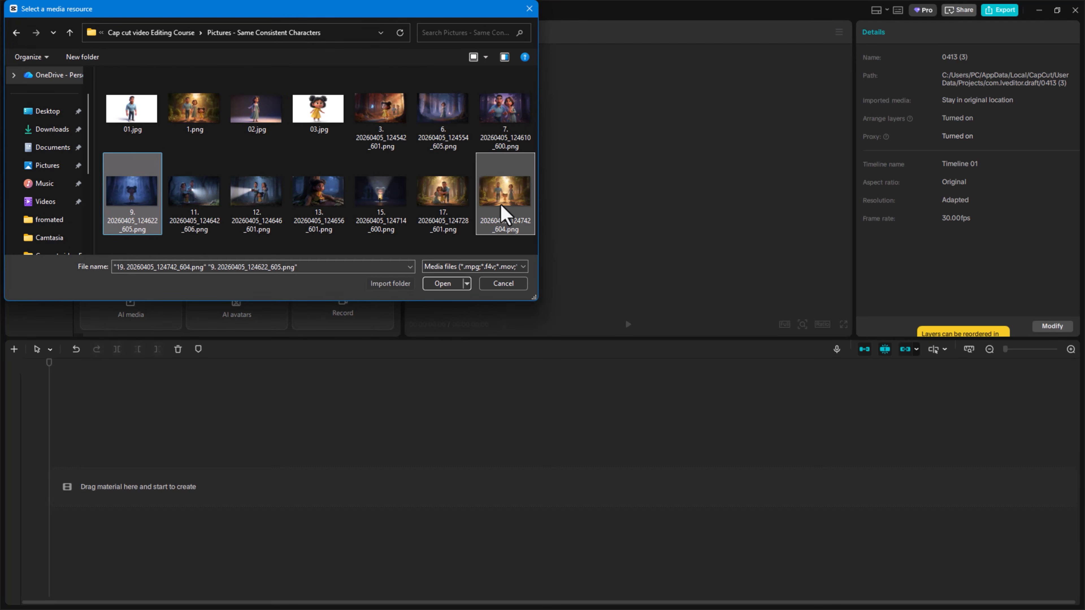
click(517, 205)
click(126, 213)
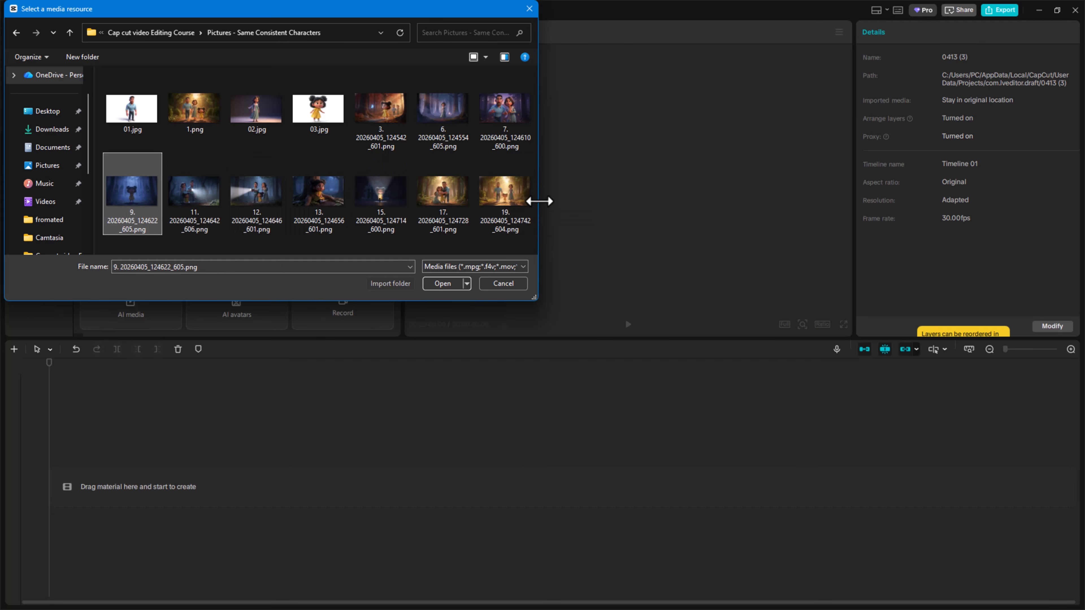
shift+click(503, 192)
click(444, 284)
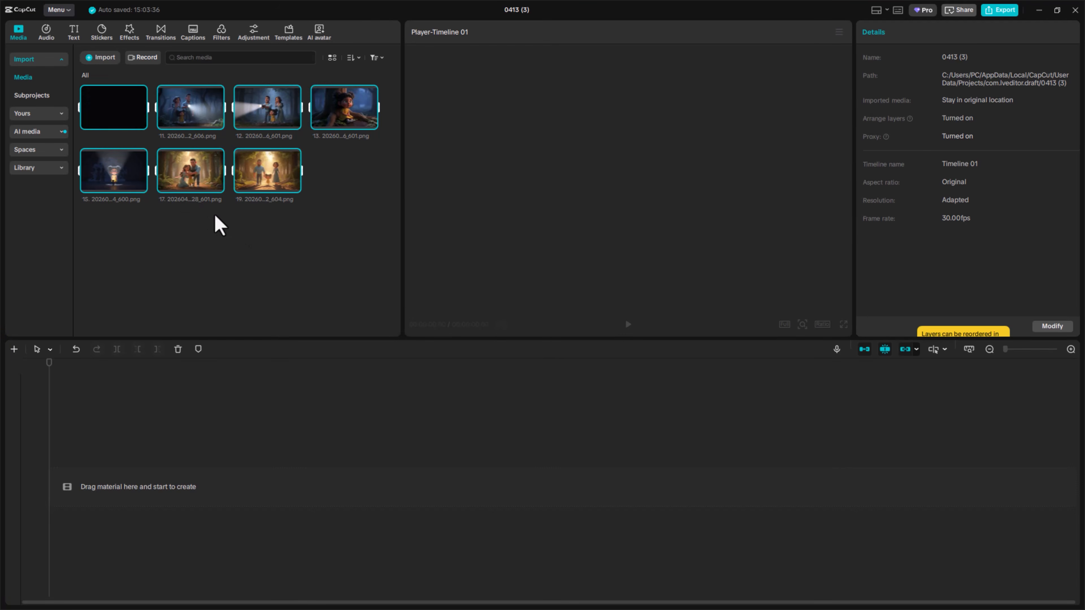
Add all seven imported images to the timeline in sequence and check the length of the first clip with the playhead
drag(115, 125, 109, 482)
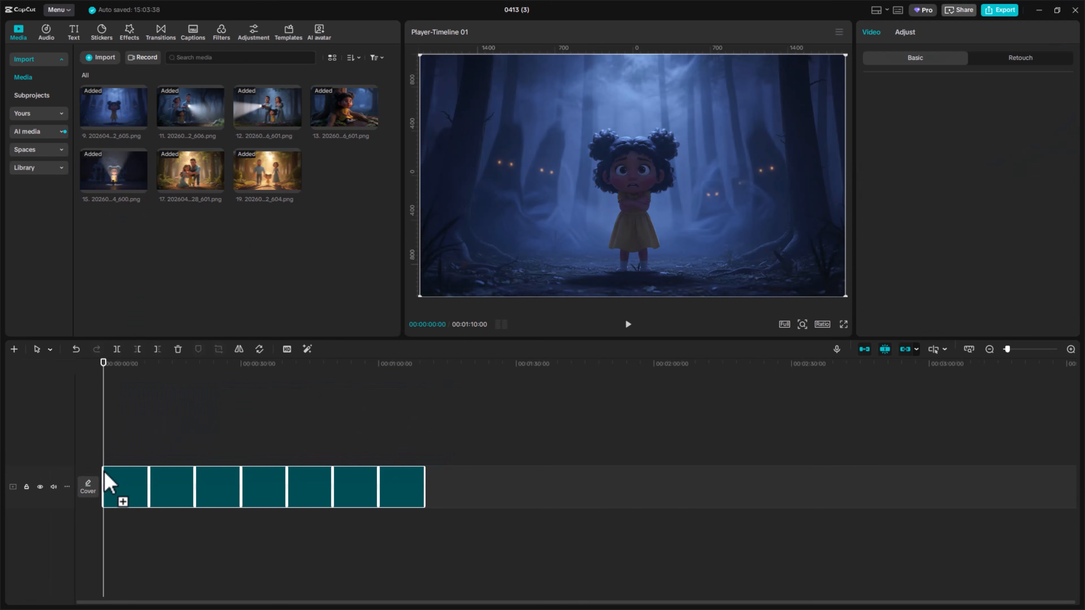
drag(103, 376, 150, 377)
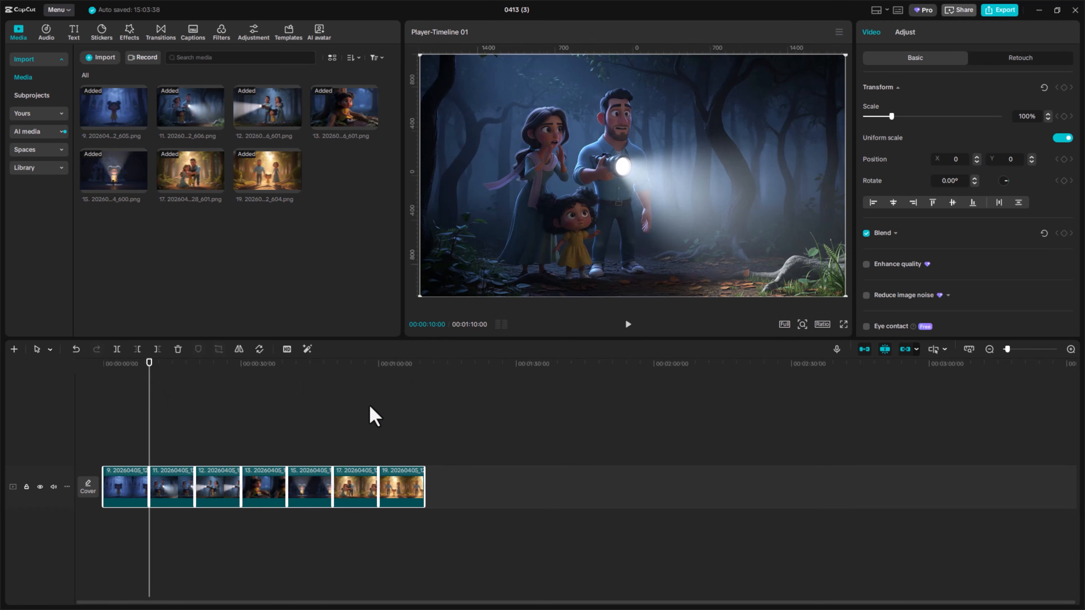
click(200, 440)
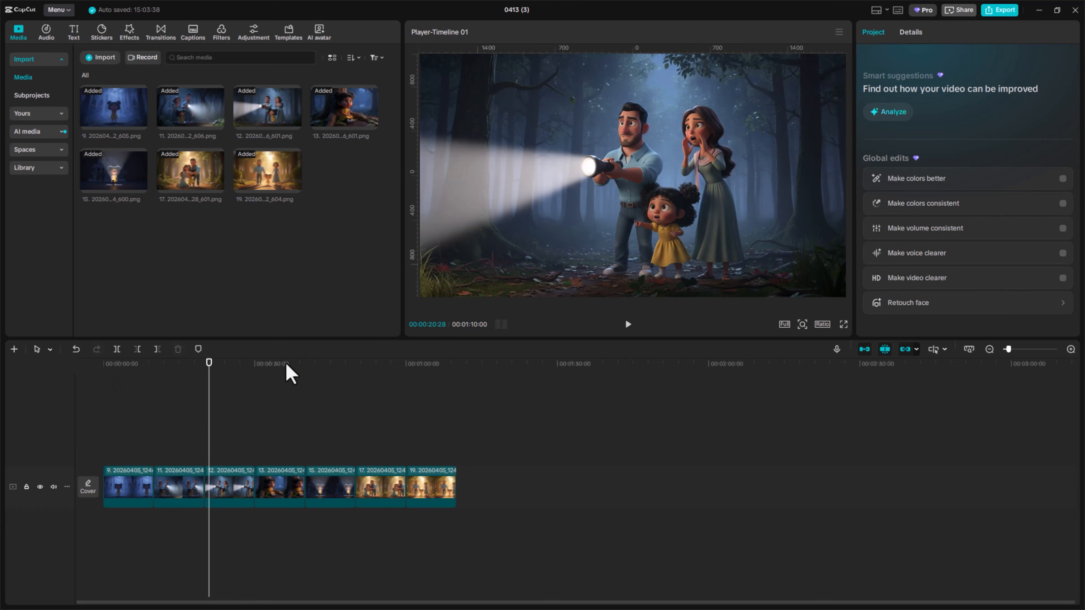
Return the playhead to the start of the timeline and step it forward by frames to 00:00:01:10
scroll(283, 392, up, 1)
scroll(303, 383, up, 3)
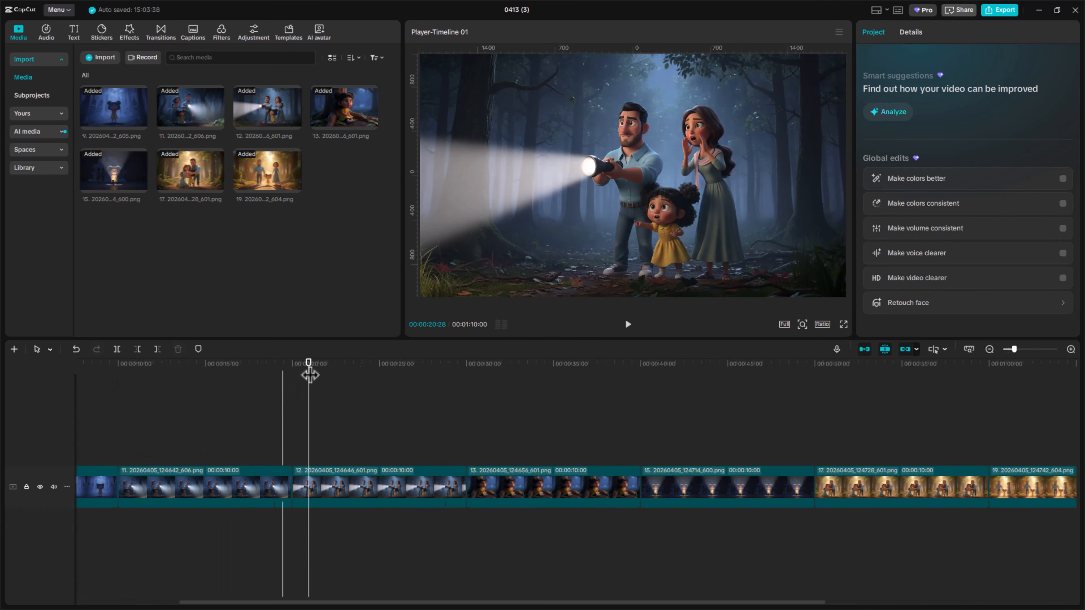
click(226, 378)
key(Home)
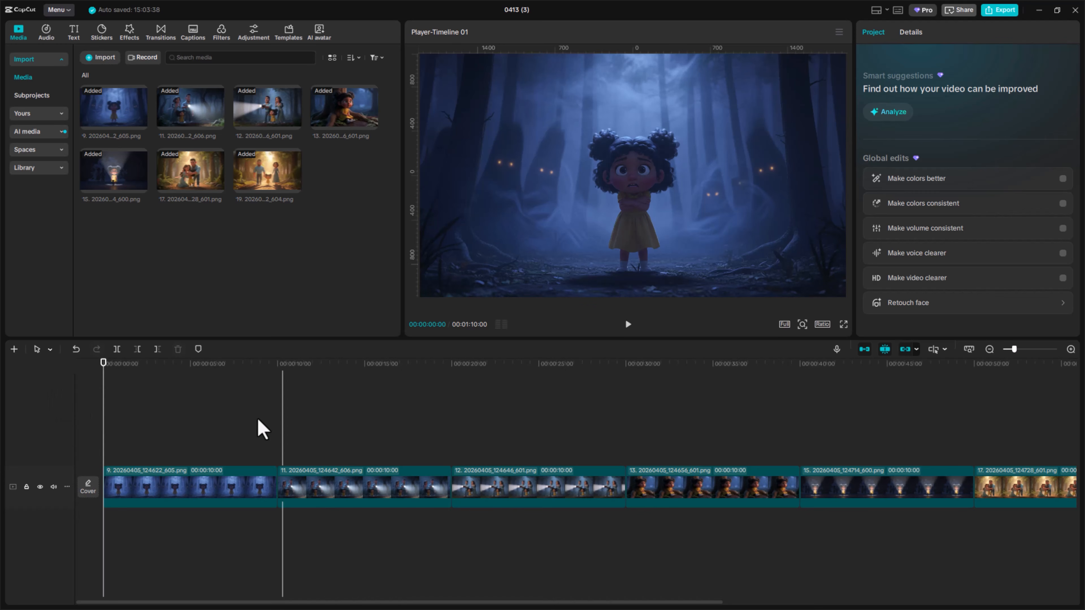
key(Right)
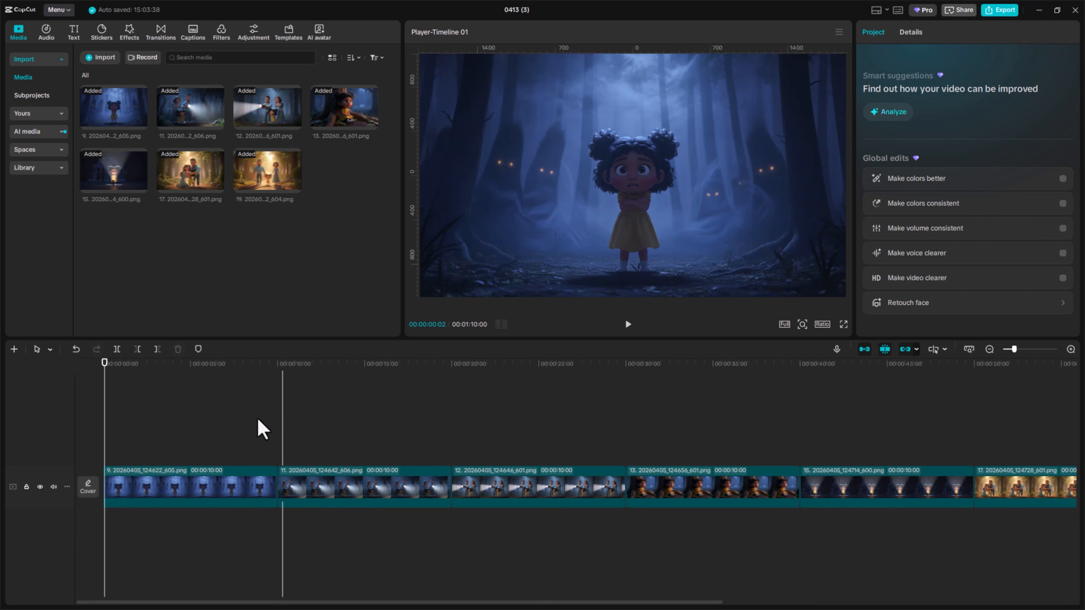
key(Right)
key(Right)
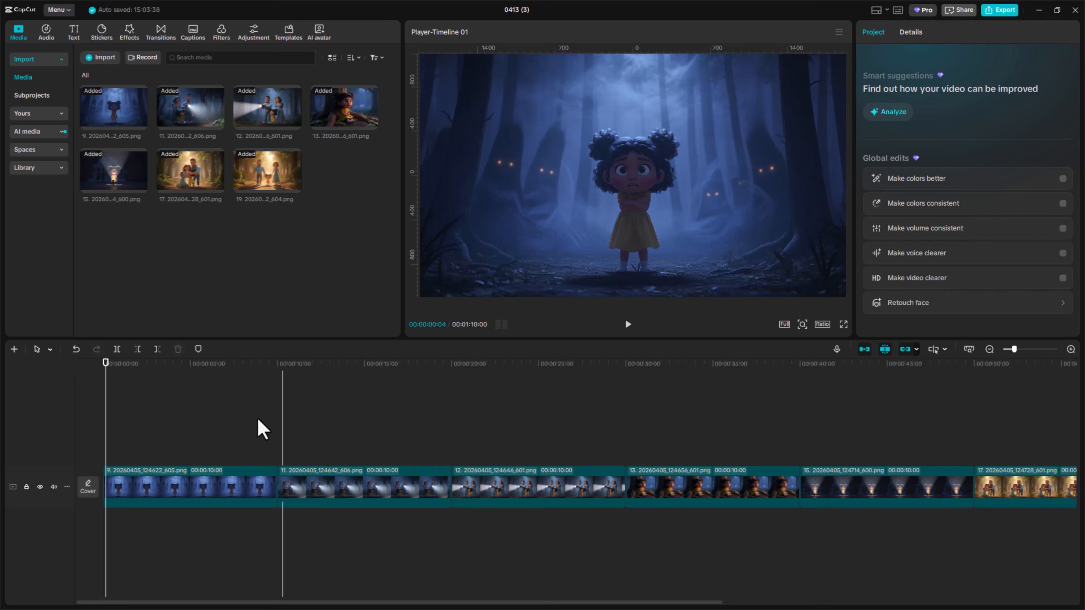
key(Right)
key(Right)
key(Right)
key(Right)
key(Right)
key(Right)
key(Right)
key(Right)
key(Right)
key(Right)
key(Right)
key(Right)
key(Right)
key(Right)
key(Right)
key(Right)
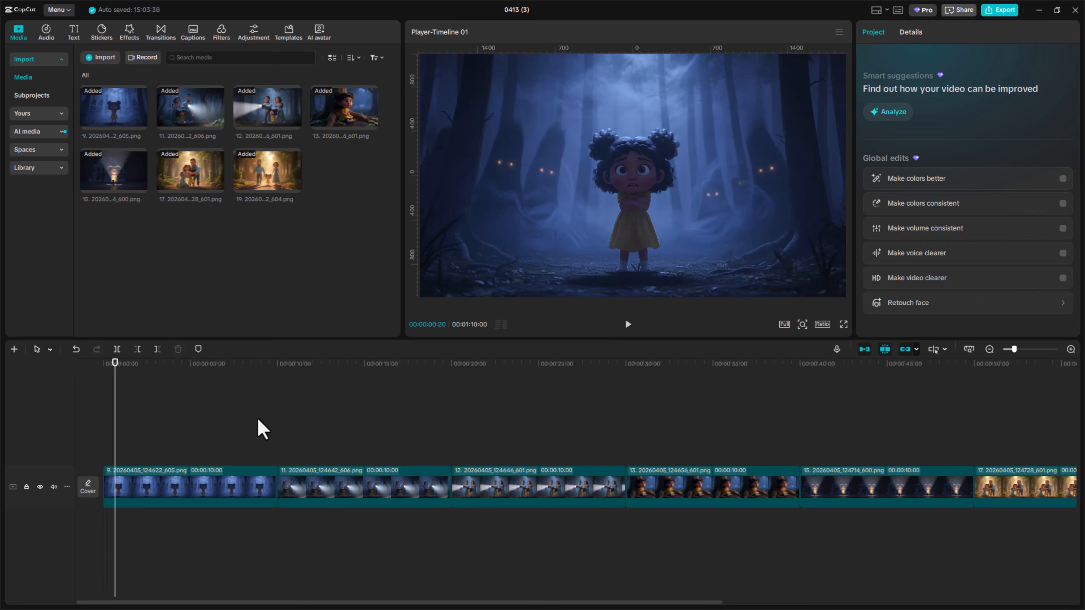
key(Right)
key(Right)
key(Right)
key(Right)
key(Right)
key(Right)
key(Right)
key(Right)
key(Right)
key(Right)
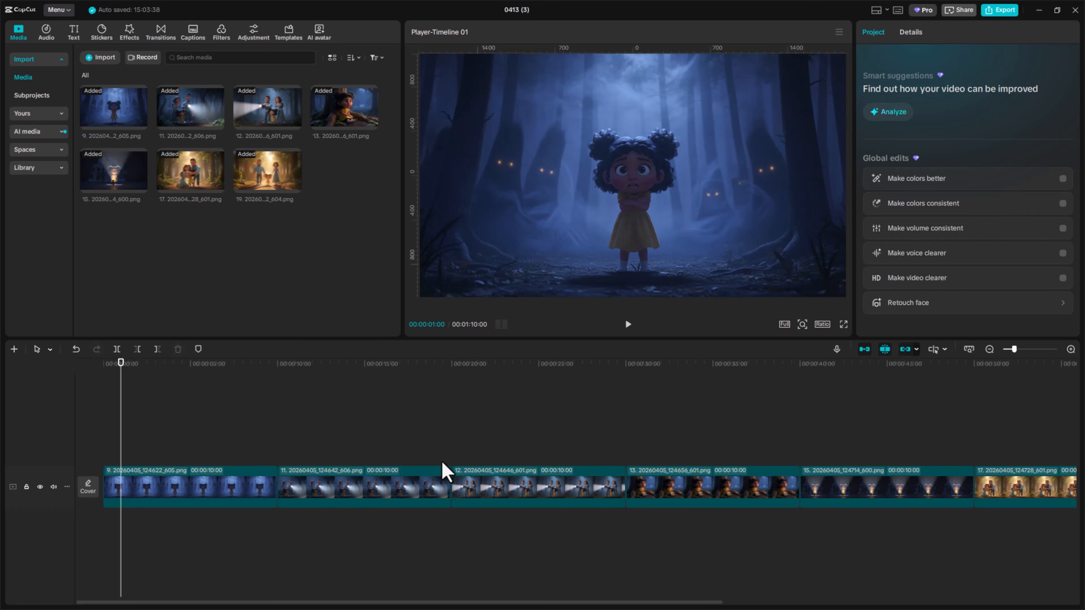
key(Right)
key(Right)
key(Right)
key(Right)
key(Right)
key(Right)
key(Right)
key(Right)
key(Right)
key(Right)
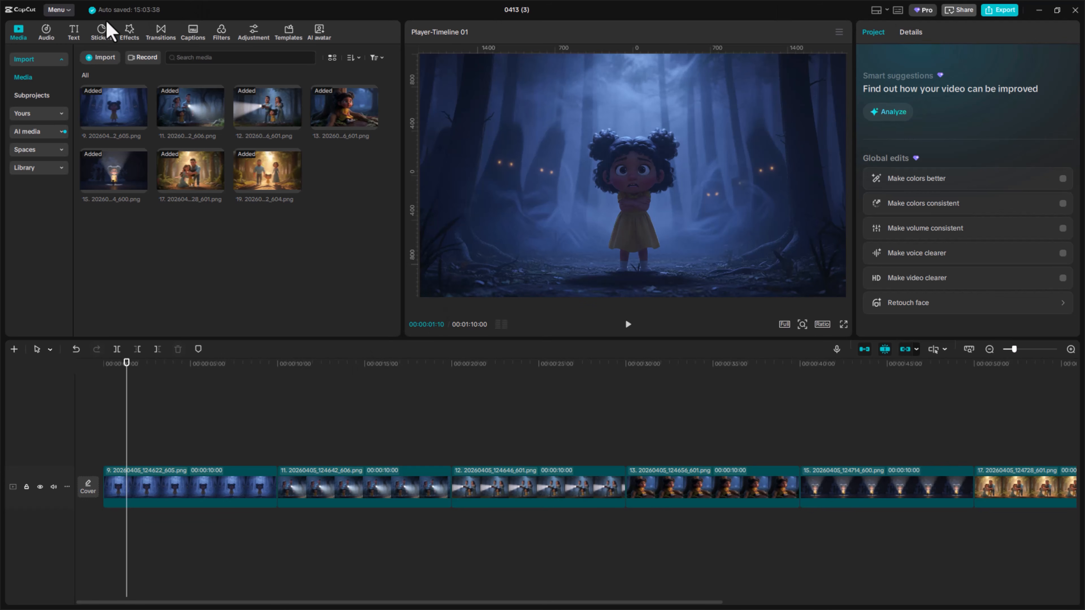
Review the frame step and other Edit settings, and close the settings without saving
click(64, 11)
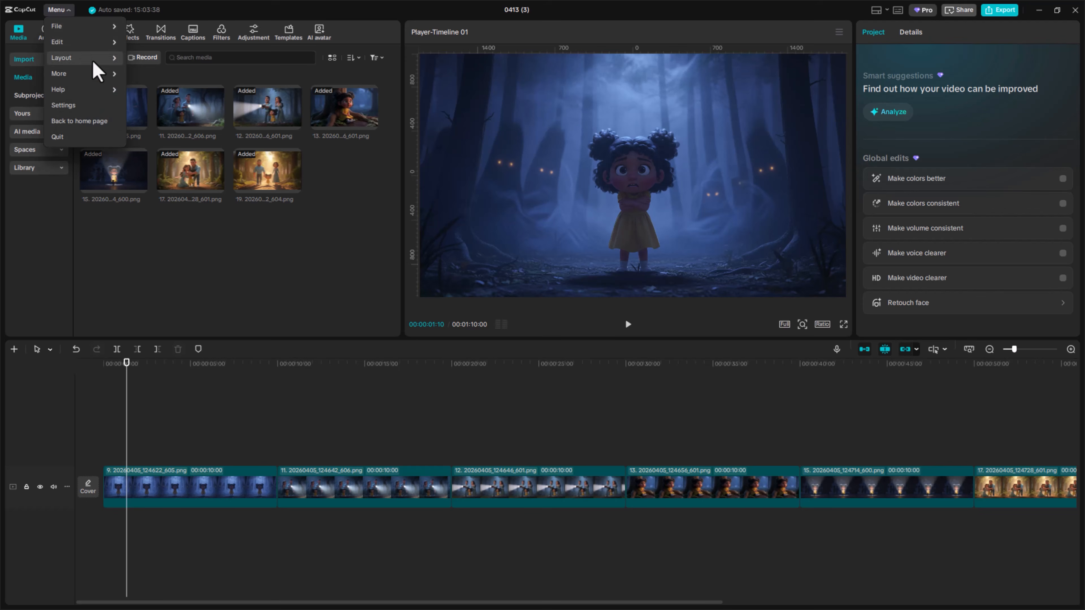
click(106, 106)
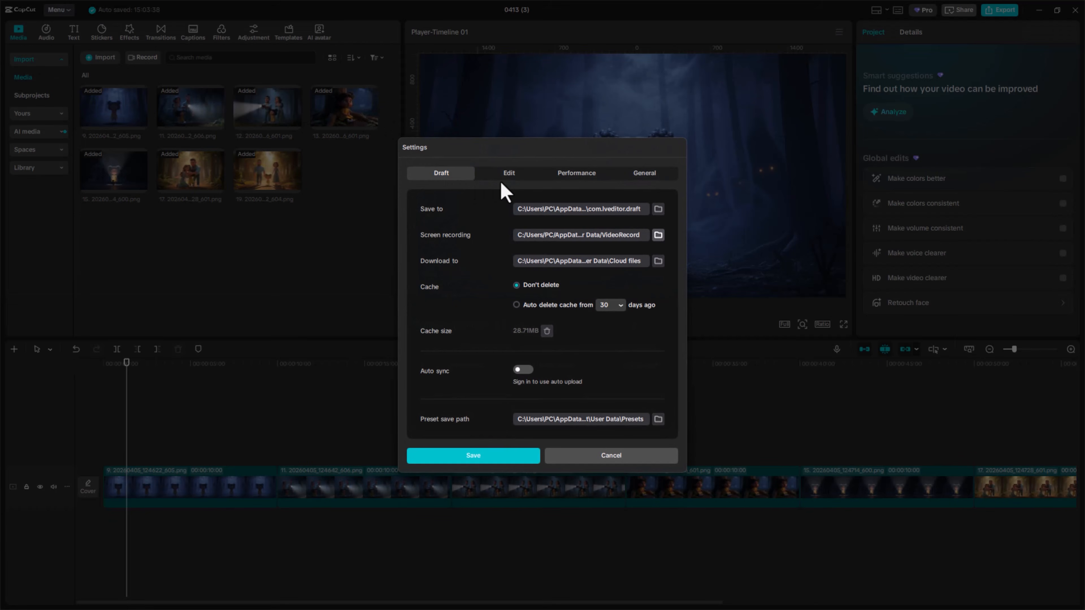
click(504, 179)
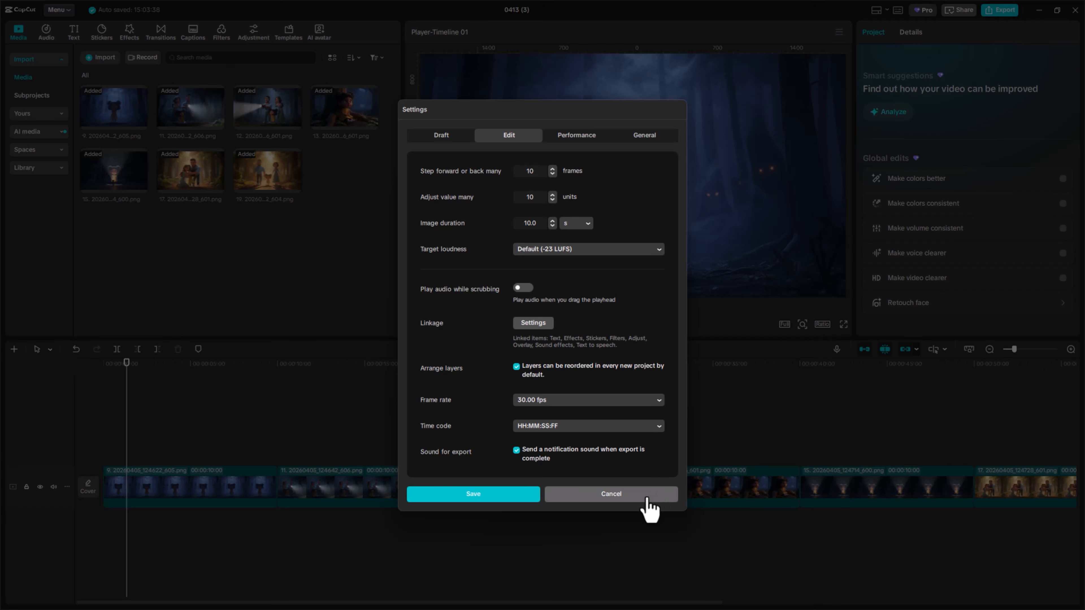
click(648, 509)
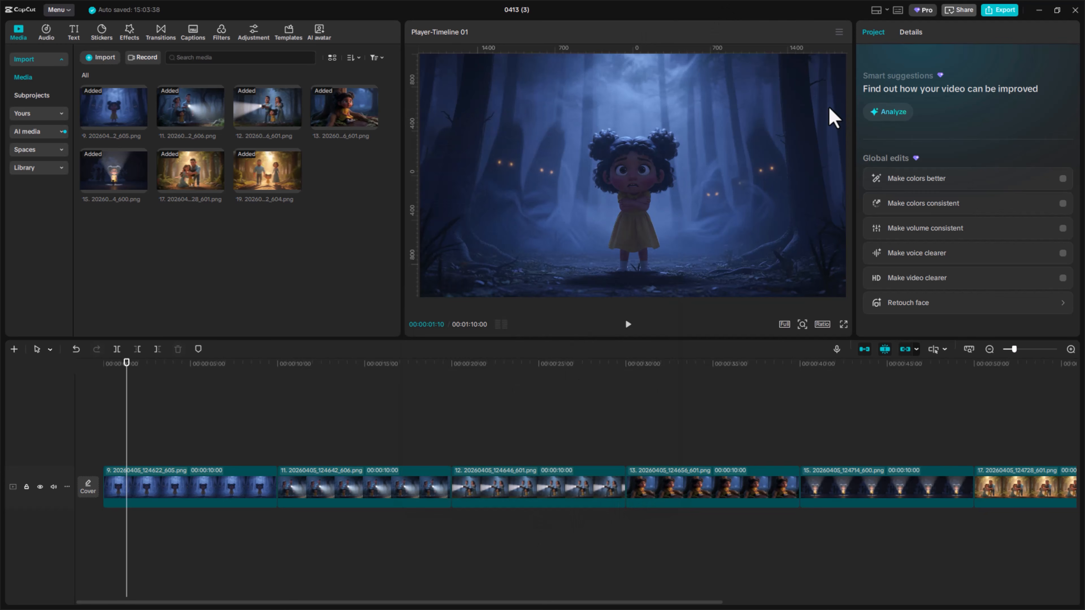
Show the color oscilloscope below the video preview
click(839, 33)
mouse_move(895, 44)
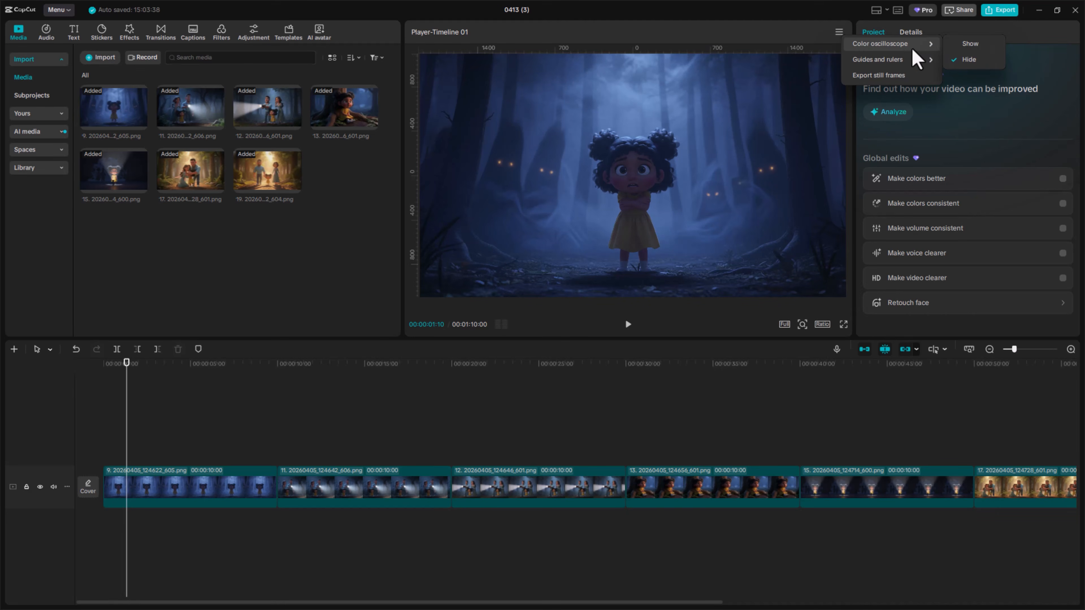
click(985, 48)
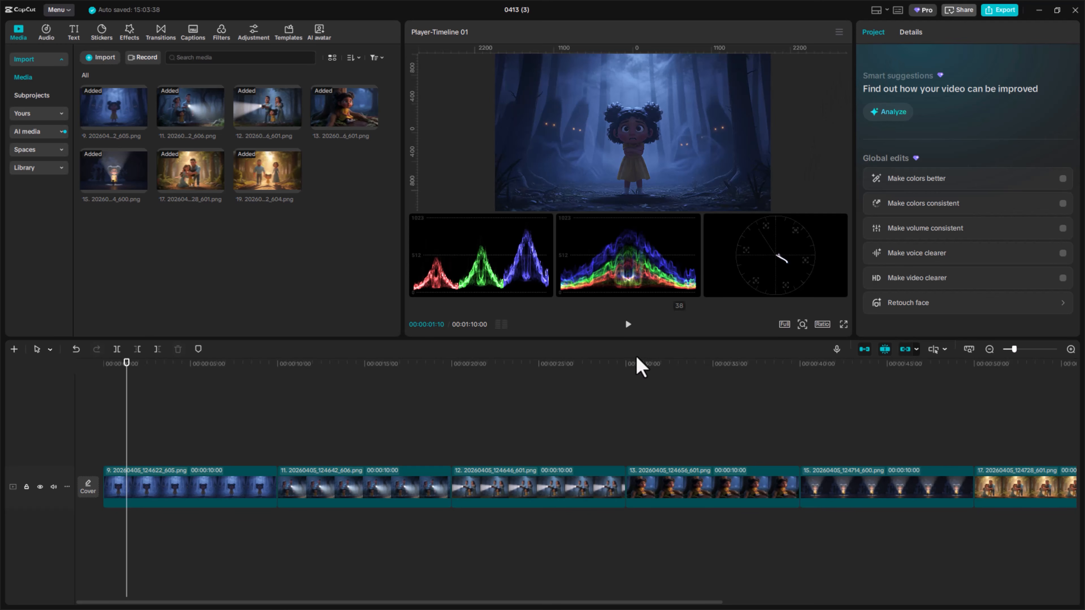
Adjust the first clip's color by setting Temp to -31 and Tint to -36
click(567, 502)
click(197, 487)
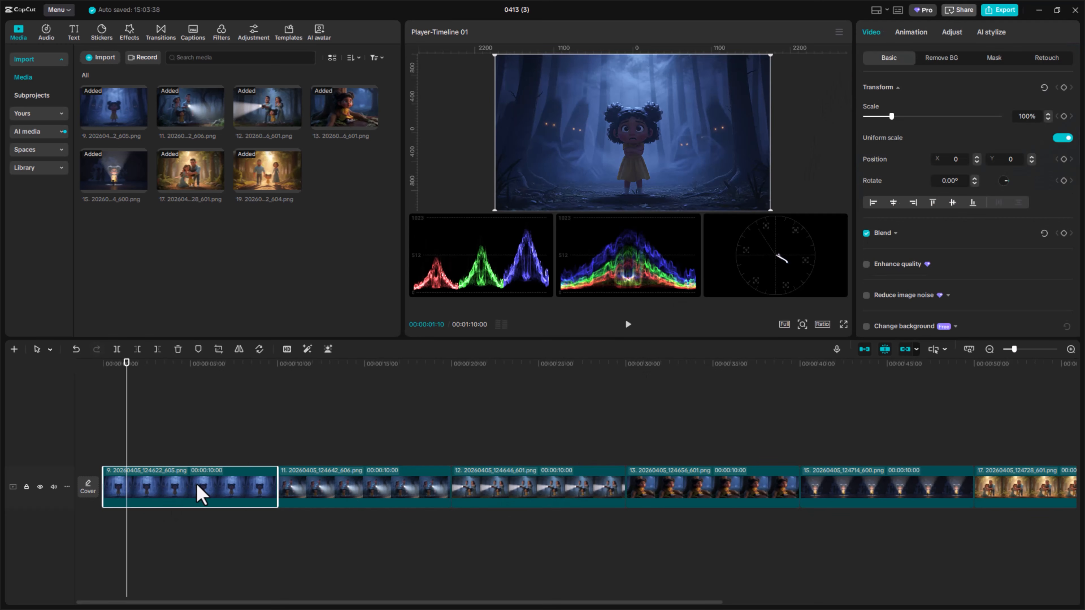
click(953, 32)
scroll(923, 224, down, 3)
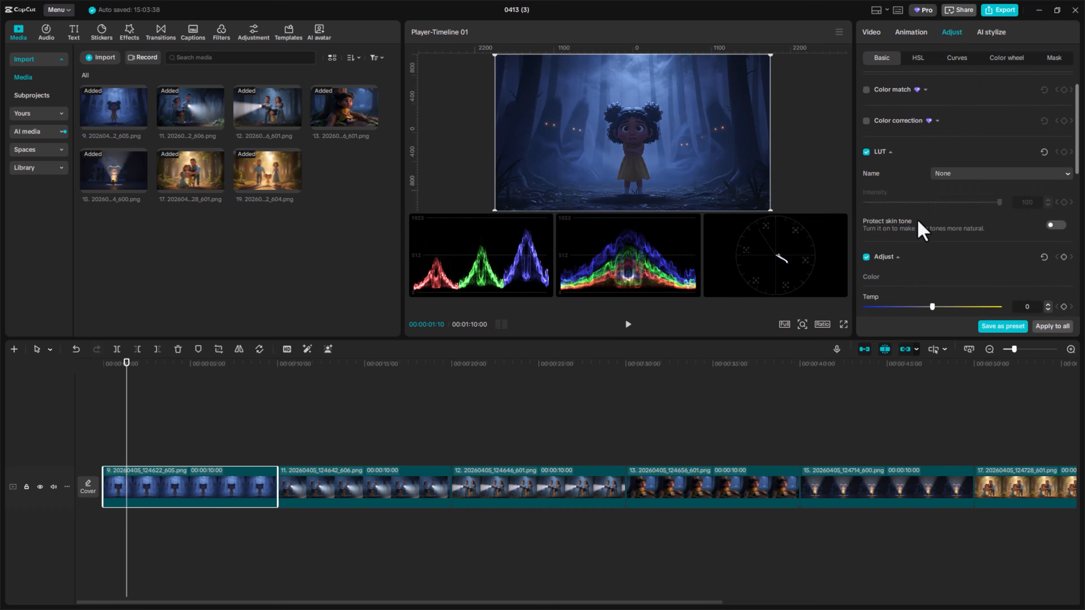
drag(932, 208, 883, 247)
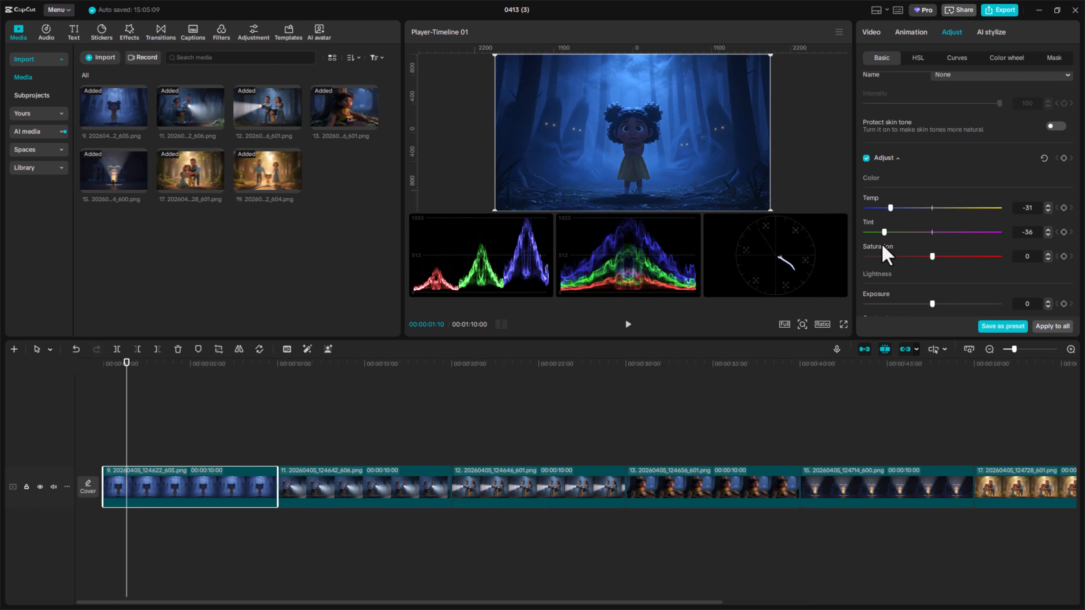
Add a horizontal guide to the preview and place it near the upper edge of the image
click(838, 31)
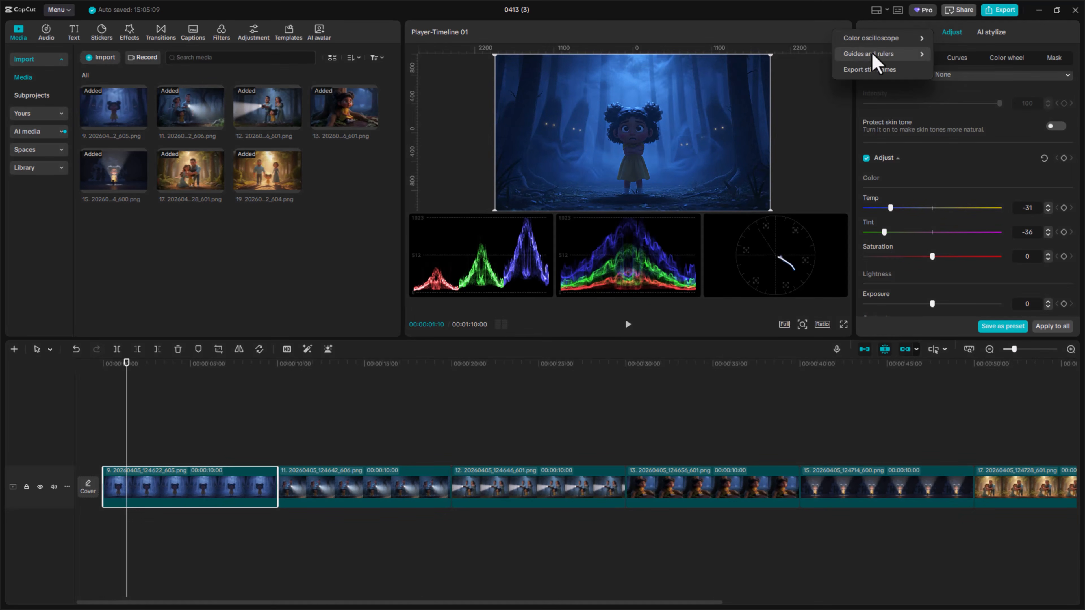
mouse_move(874, 58)
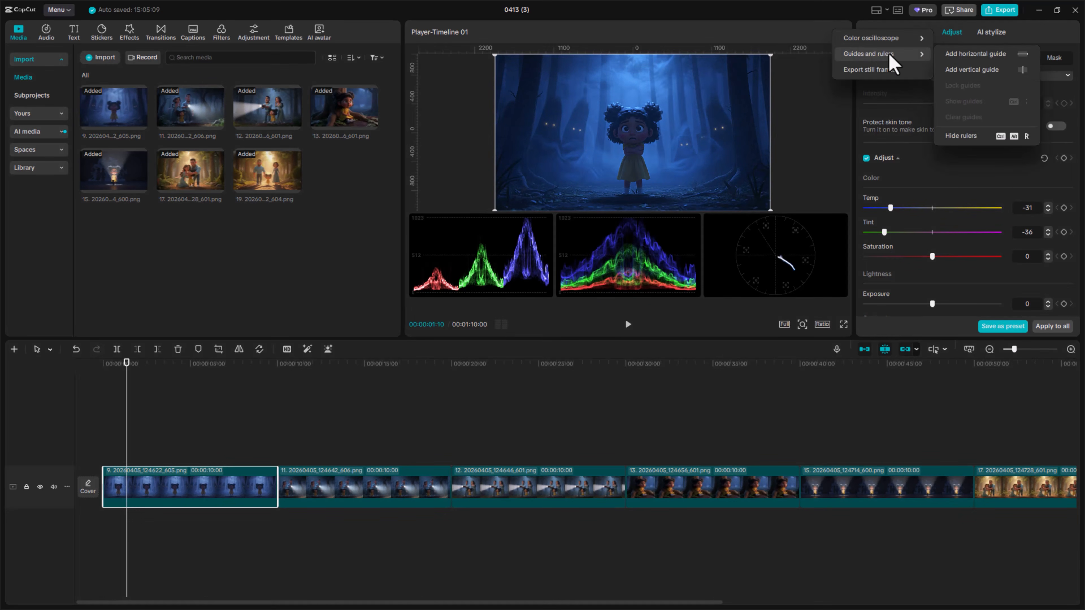
click(975, 53)
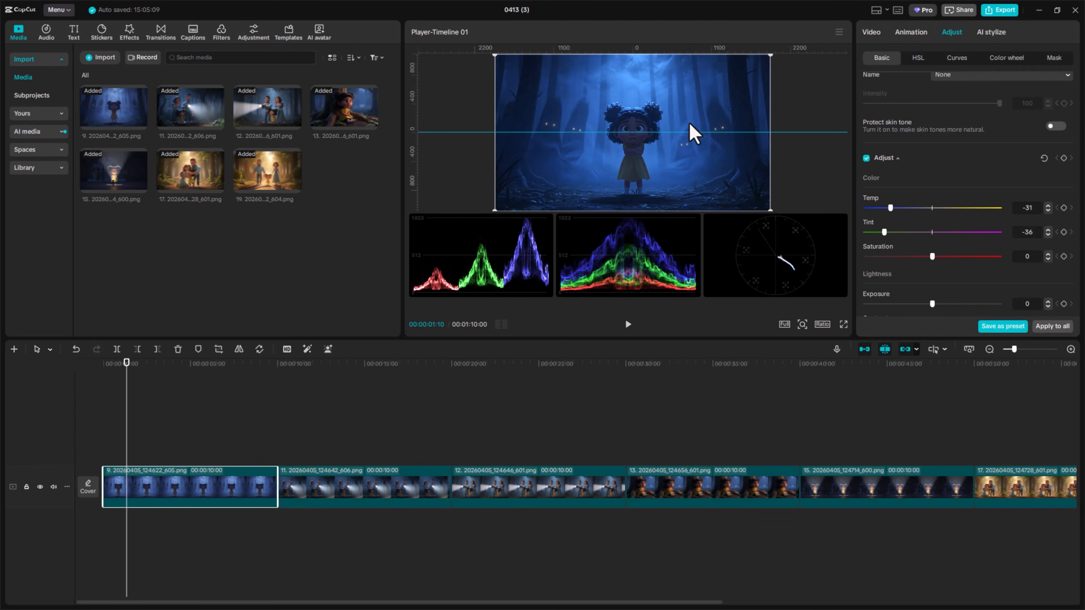
drag(693, 132, 695, 75)
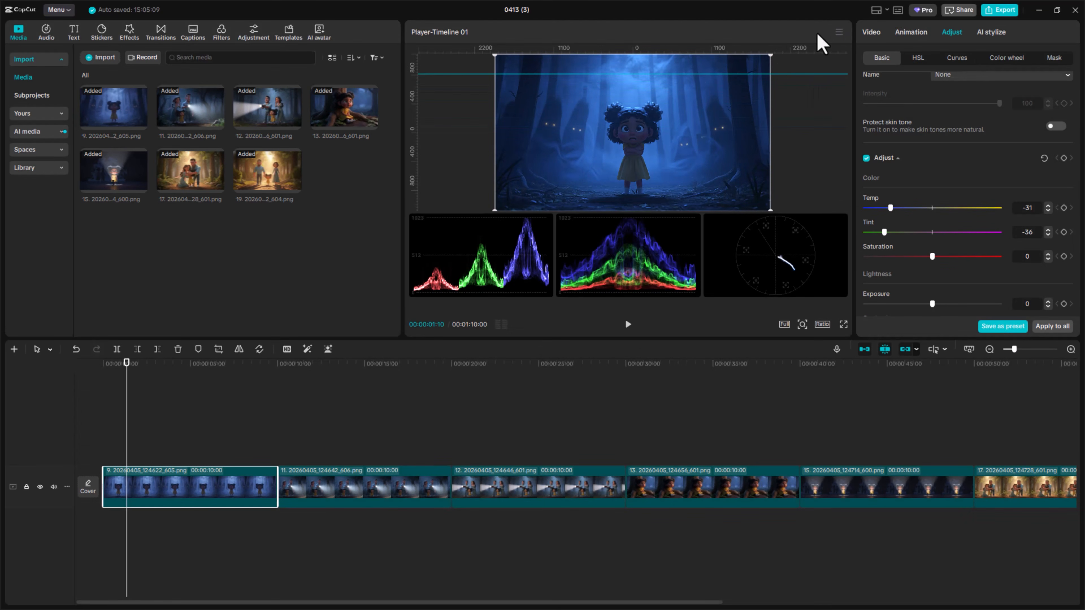
Add a vertical guide to the preview and place it near the left edge of the image
click(839, 31)
mouse_move(897, 60)
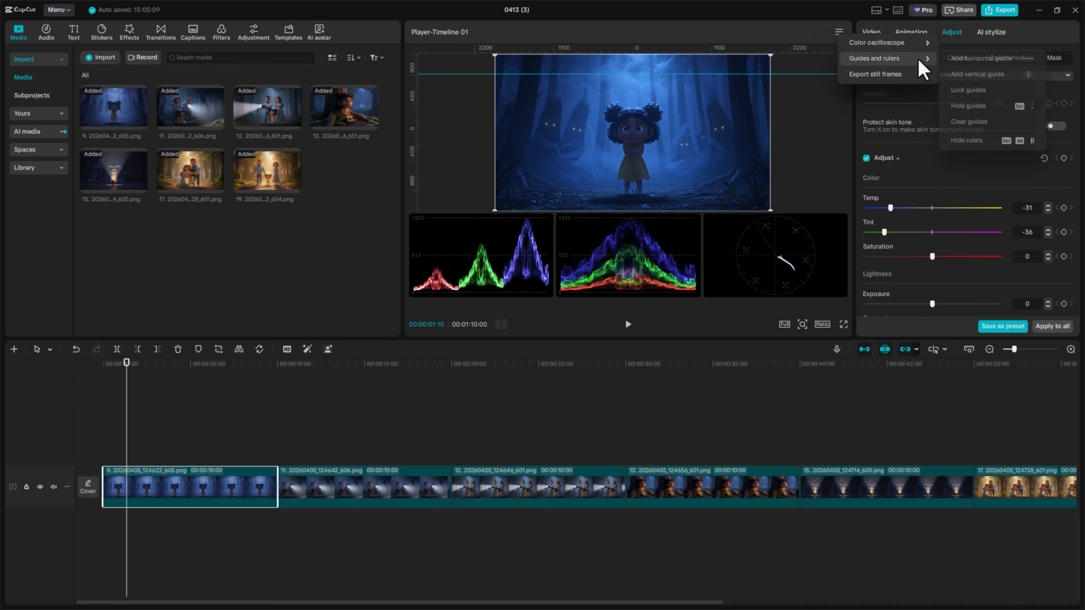
click(974, 77)
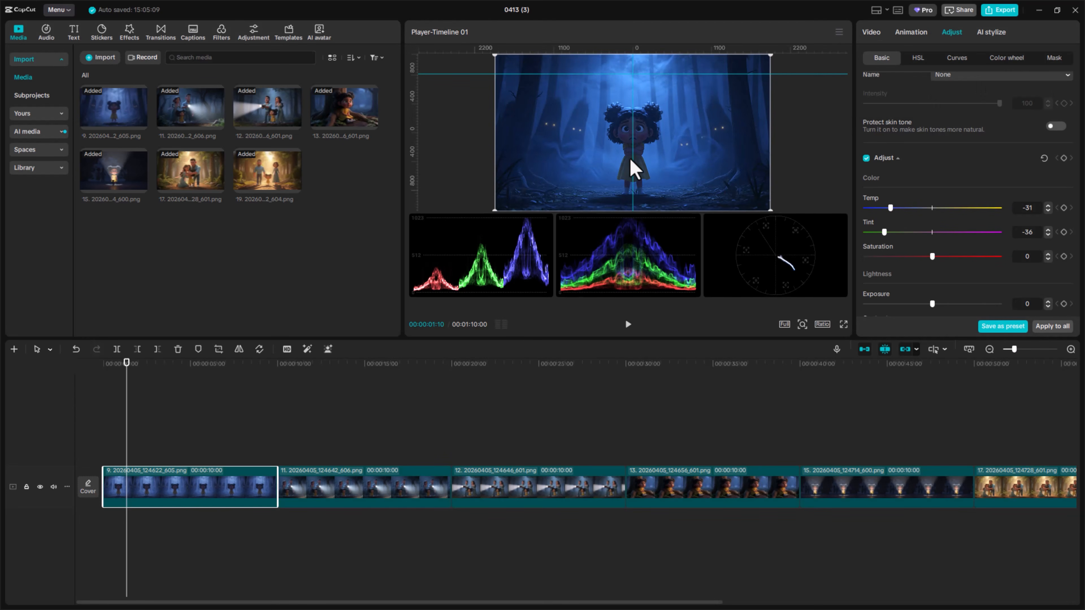
drag(632, 163, 514, 169)
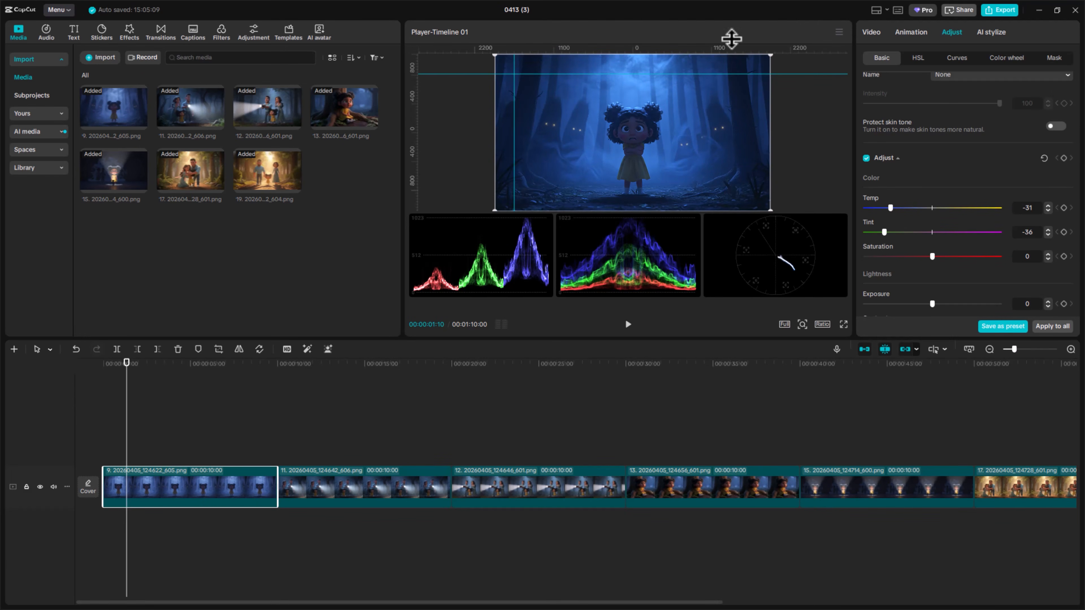
Lock the horizontal and vertical guides in the preview
click(838, 32)
mouse_move(908, 65)
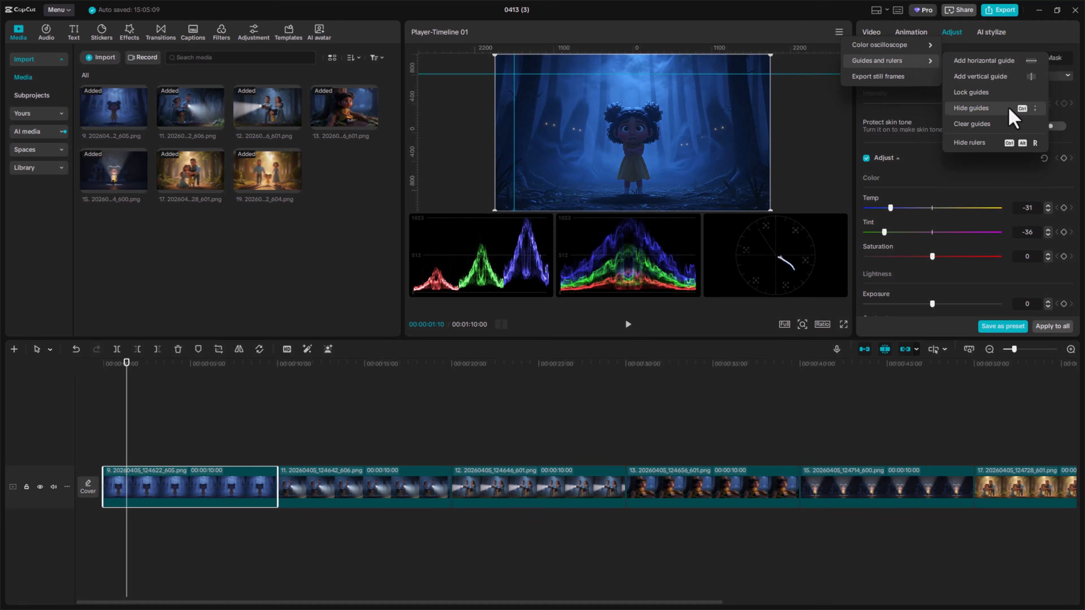
click(979, 95)
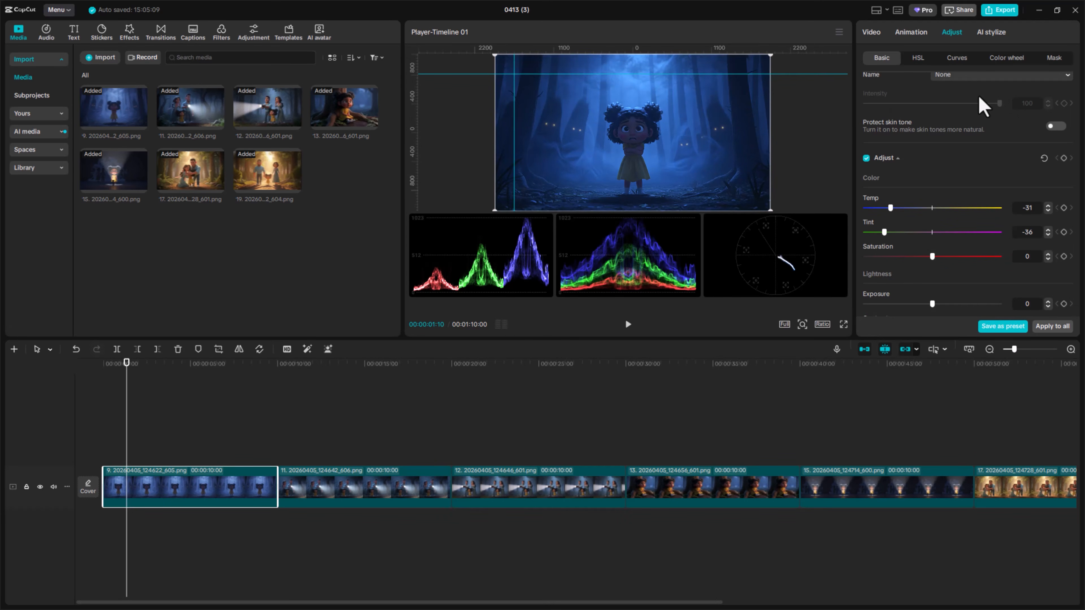
Clear all guides from the preview and hide its rulers
click(838, 33)
mouse_move(917, 57)
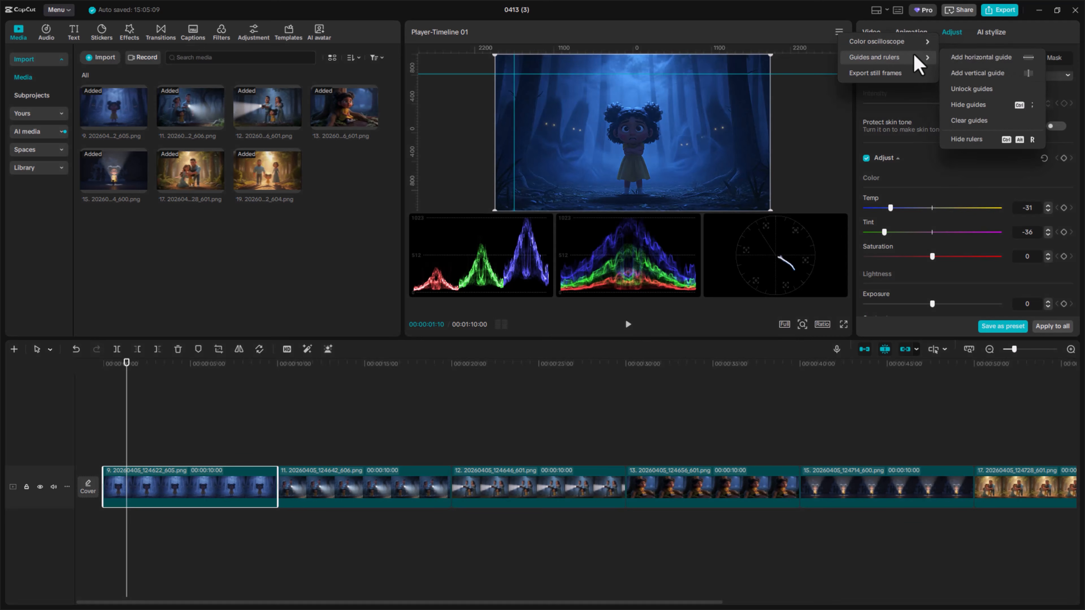
click(996, 122)
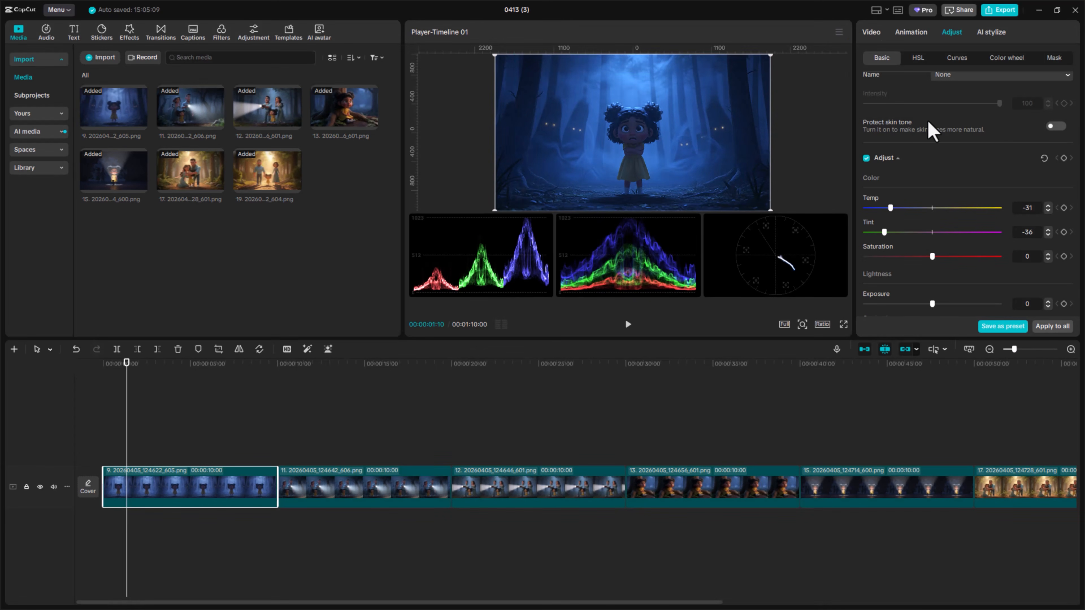
click(838, 32)
mouse_move(884, 63)
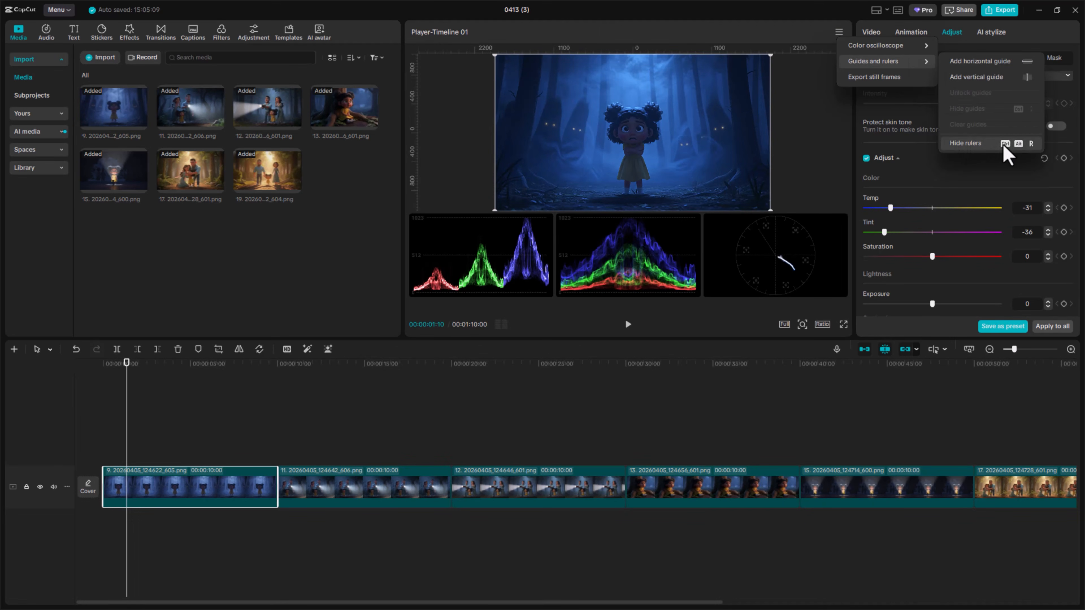
click(985, 146)
Hide the color oscilloscope below the preview
click(839, 32)
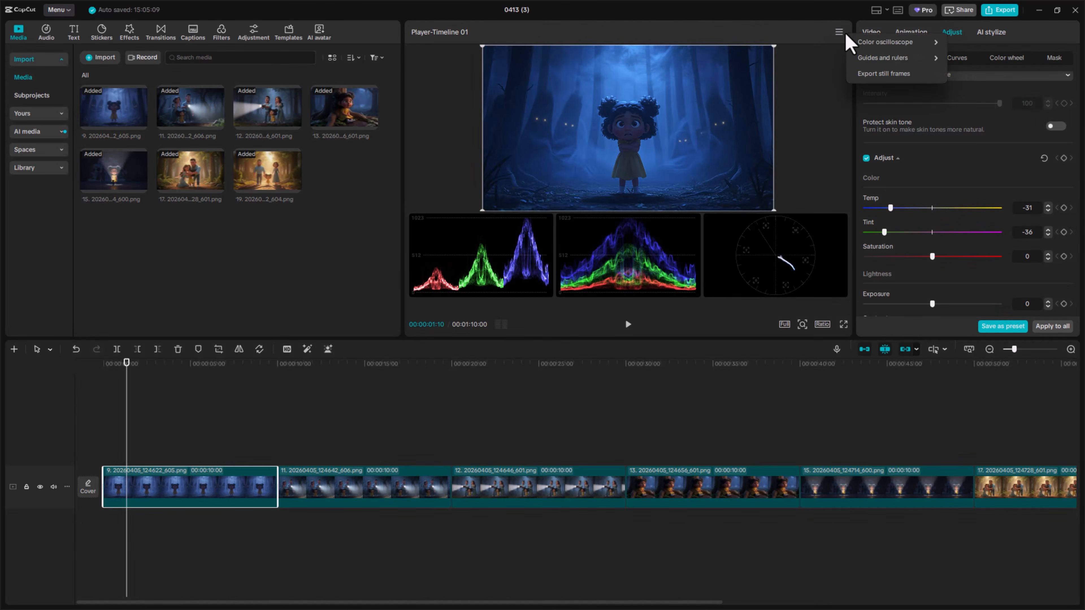
mouse_move(917, 60)
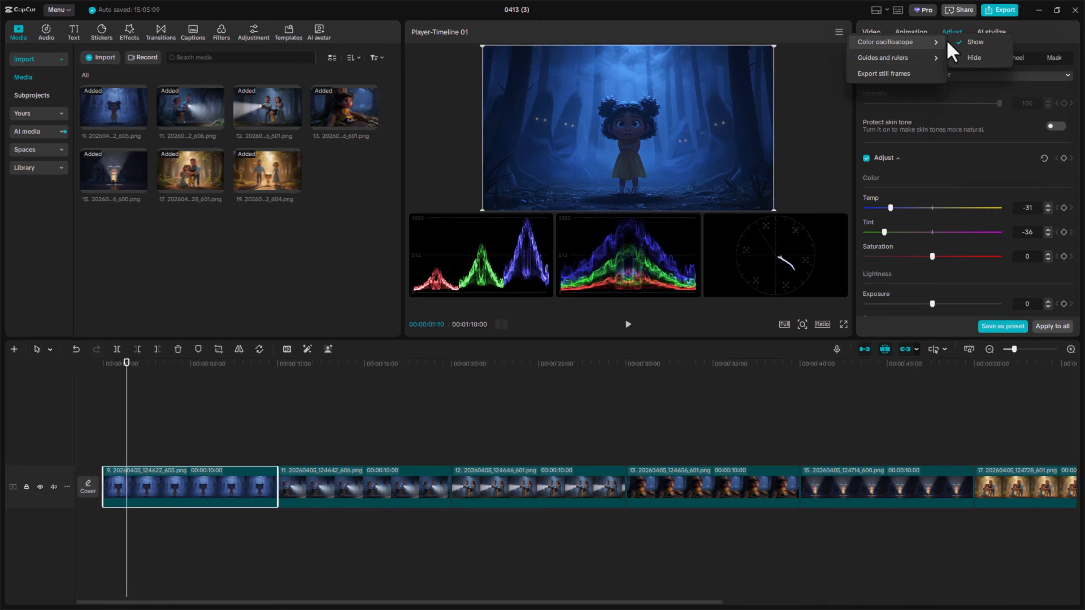
mouse_move(950, 44)
click(970, 66)
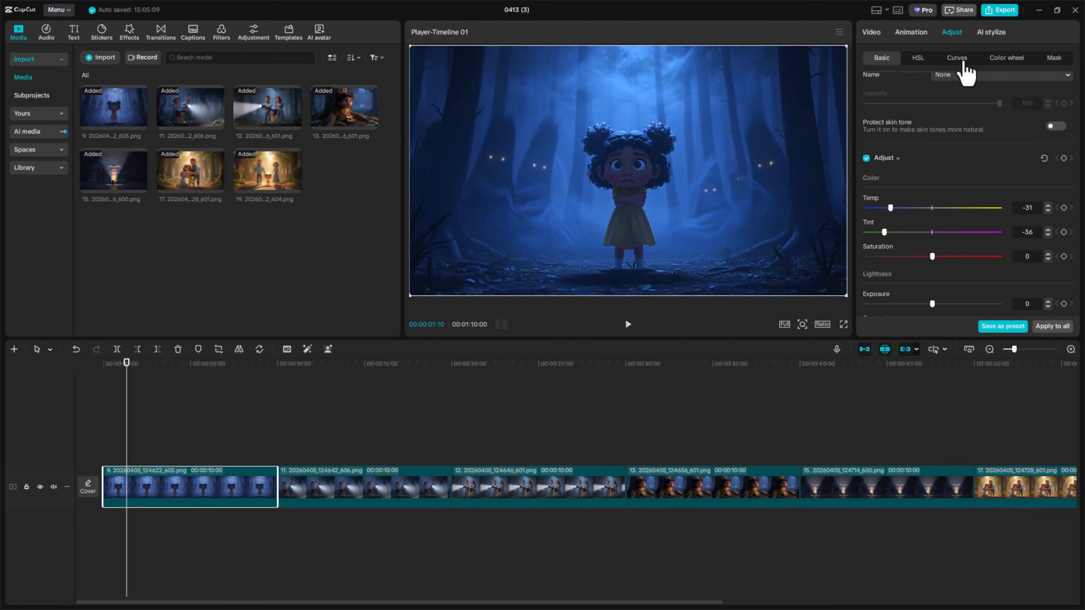
Export the frame at 00:00:17:20 in the second clip as a 1080P JPEG still and import it into the project
click(838, 36)
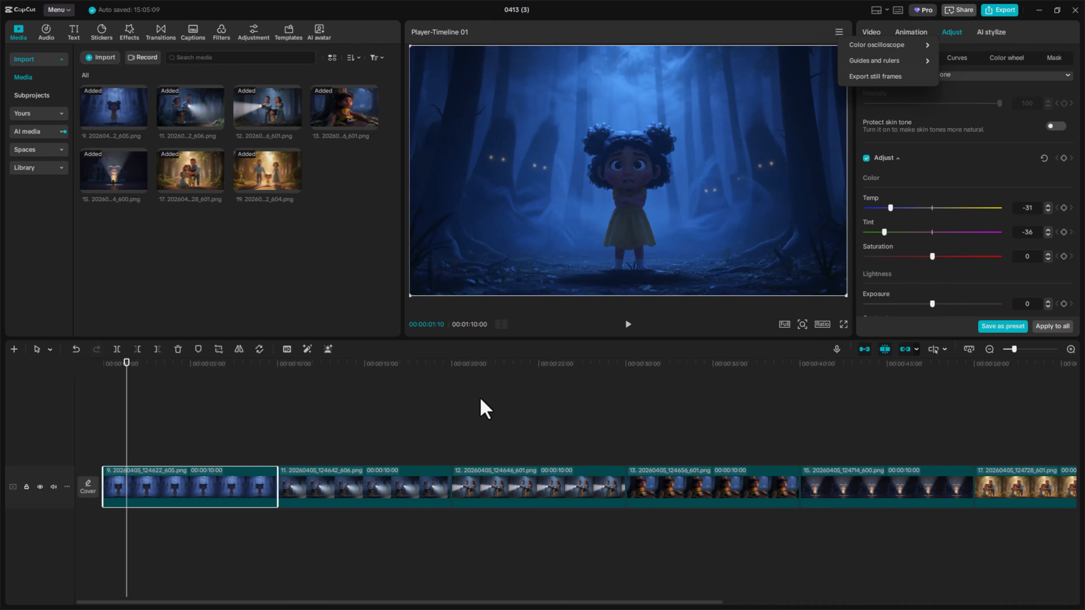
click(439, 375)
drag(439, 375, 411, 377)
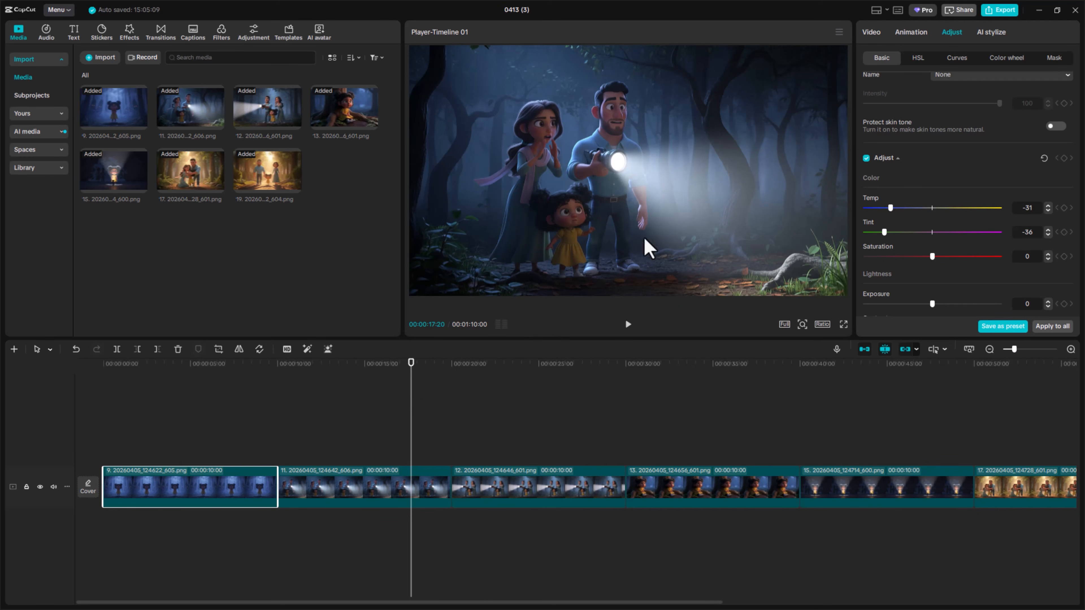
click(838, 37)
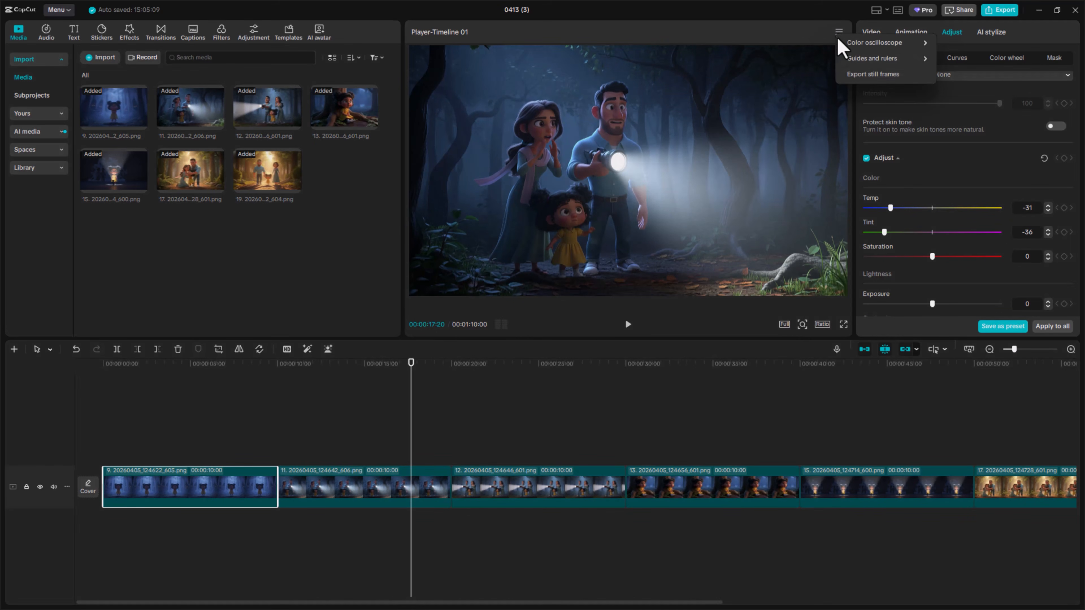
click(918, 75)
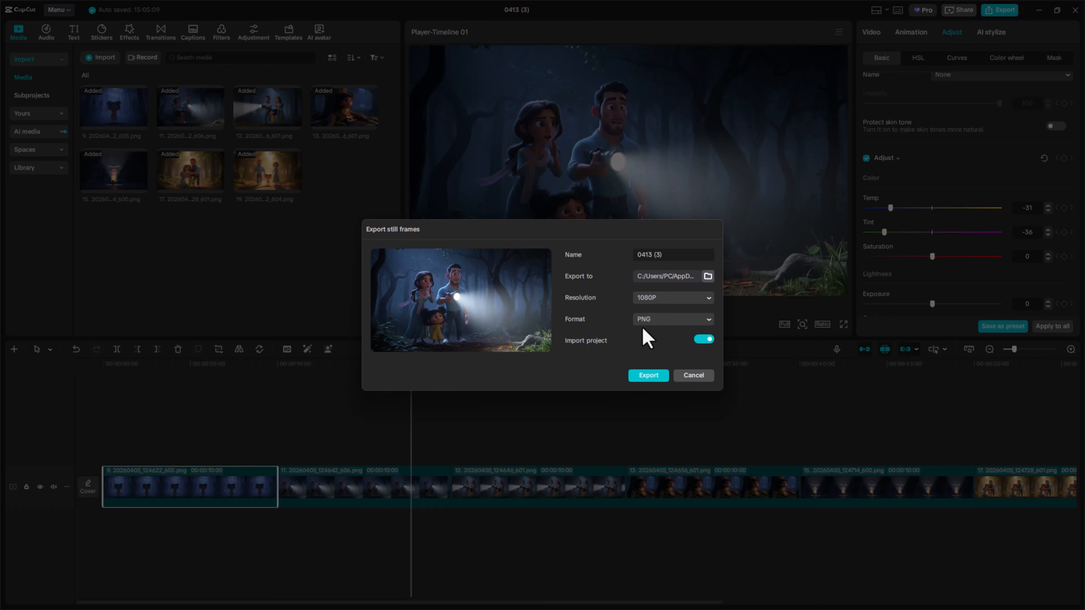
click(651, 320)
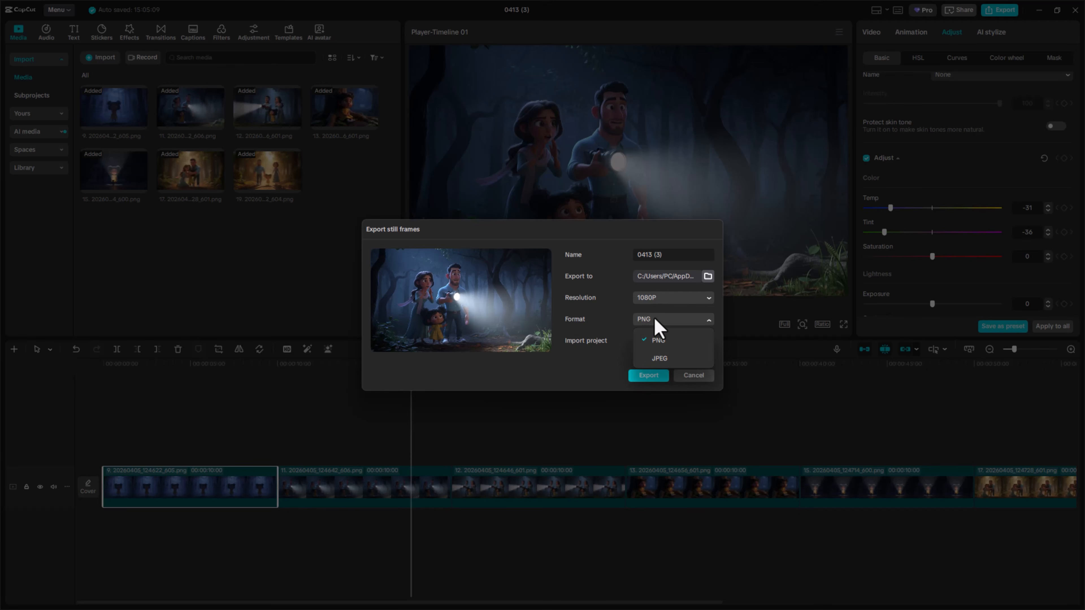
click(662, 364)
click(647, 377)
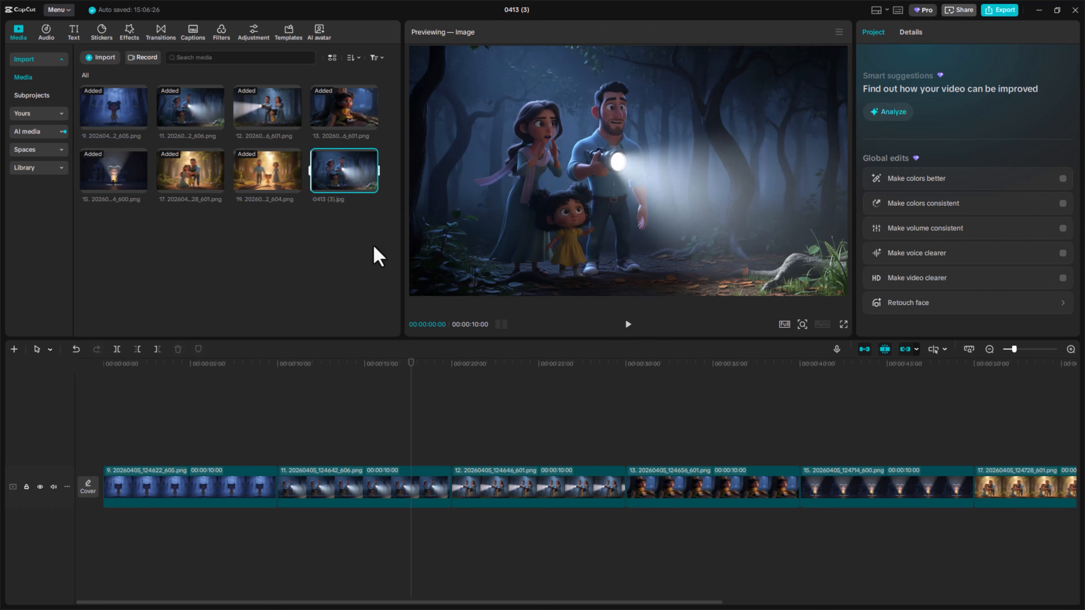
Place the exported still 0413 (3).jpg on a track above the second clip, preview it, and delete it from the timeline
mouse_move(351, 179)
drag(358, 184, 359, 446)
mouse_move(415, 377)
mouse_down()
mouse_move(381, 370)
mouse_move(416, 382)
mouse_up()
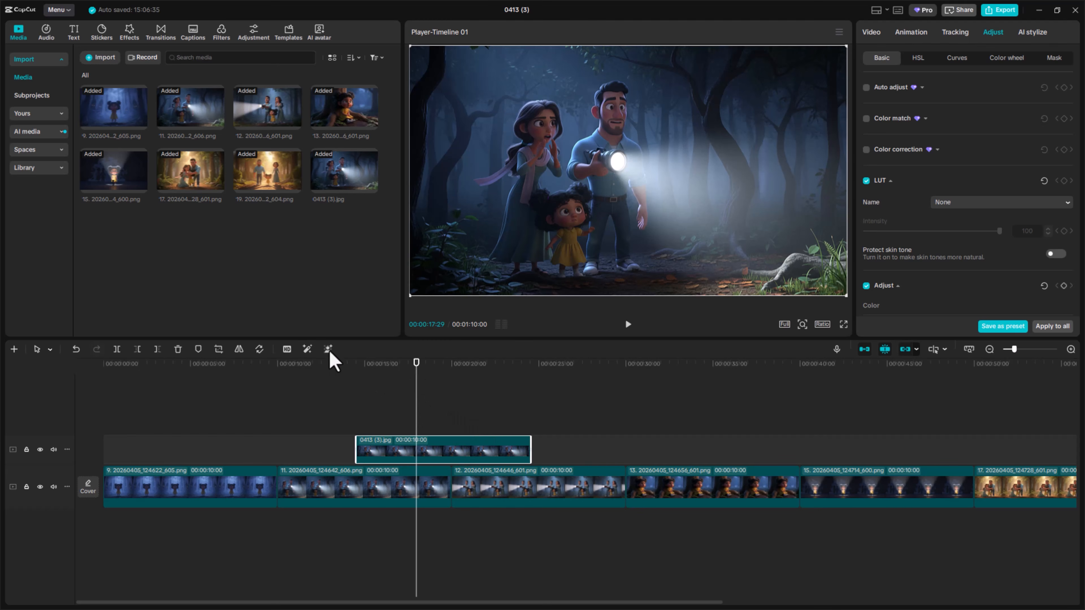
key(Delete)
Import 7987616-uhd_3840_2160_30fps.mp4 from the Cap cut video Editing Course folder and place it on a track above the image clips
click(104, 60)
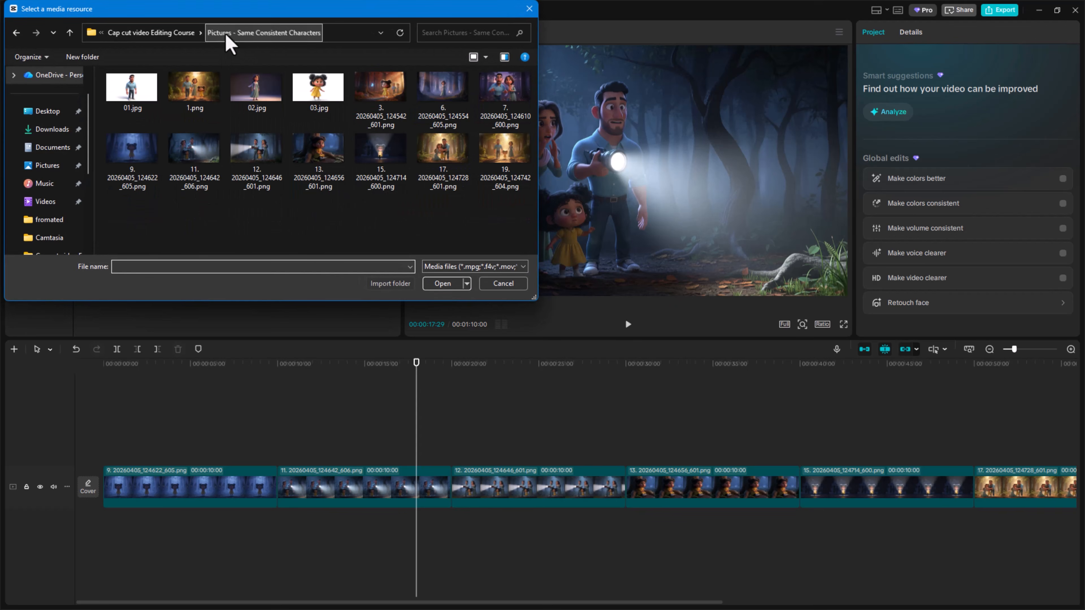
click(165, 35)
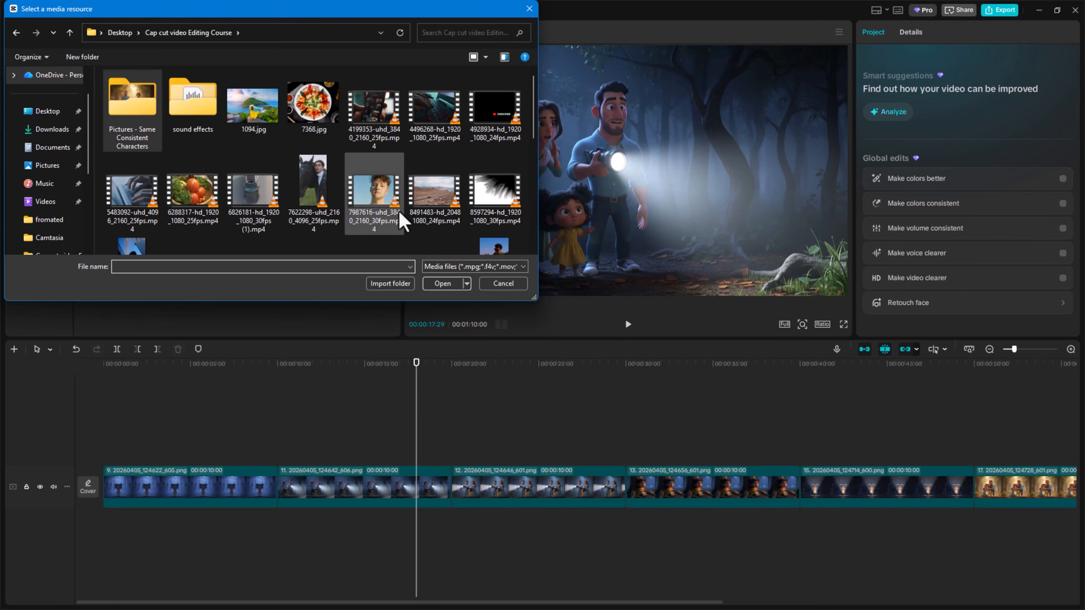
double_click(380, 195)
drag(134, 242, 380, 452)
Export the video's frame at 00:00:24:11 as a 1080P JPEG still and import it into the project
drag(436, 383, 531, 383)
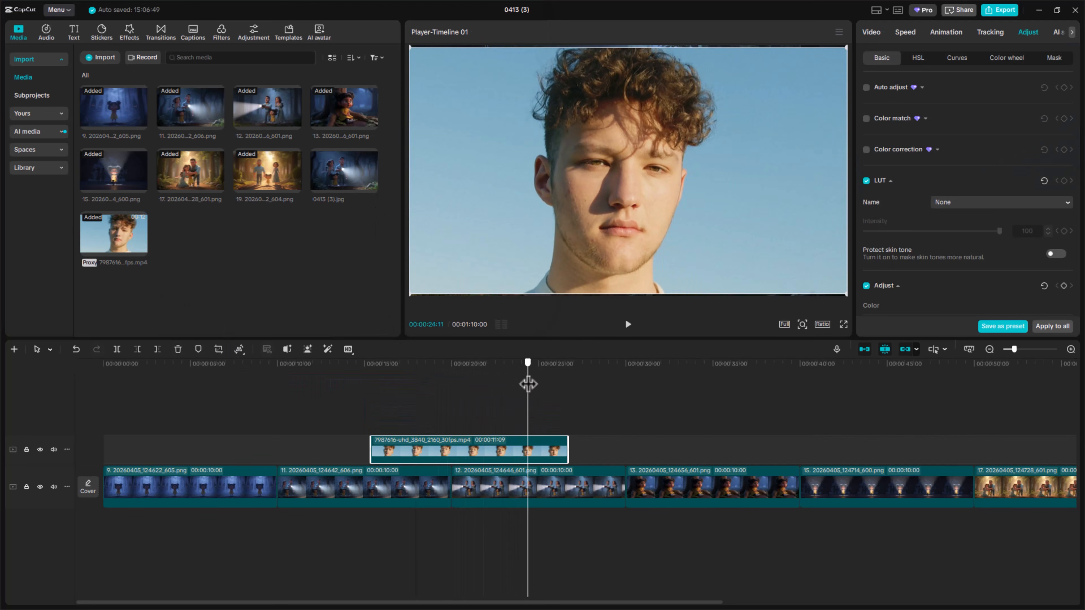
click(838, 32)
click(879, 75)
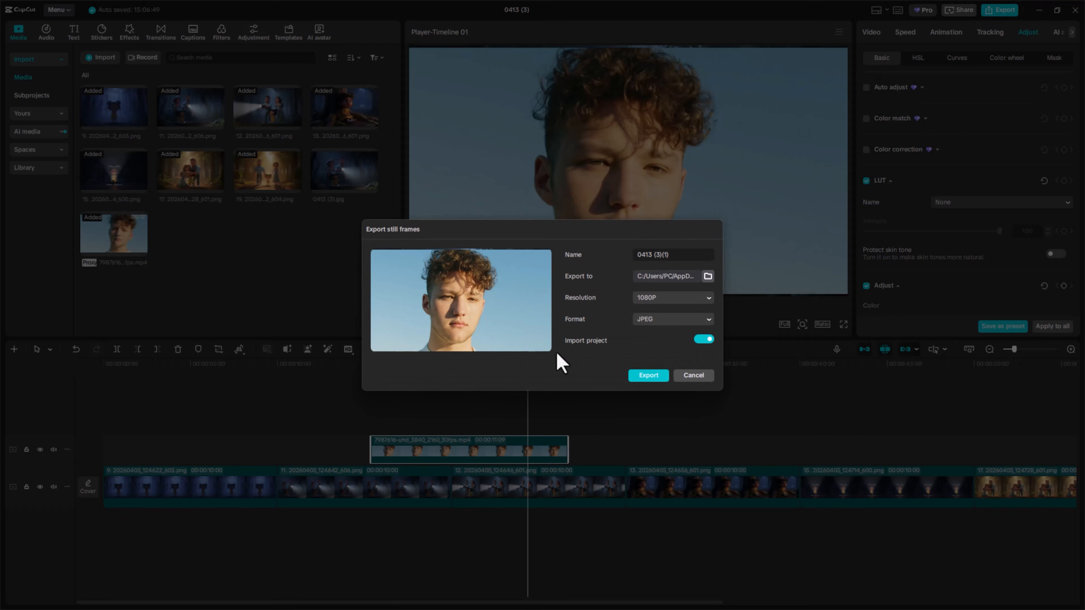
click(649, 378)
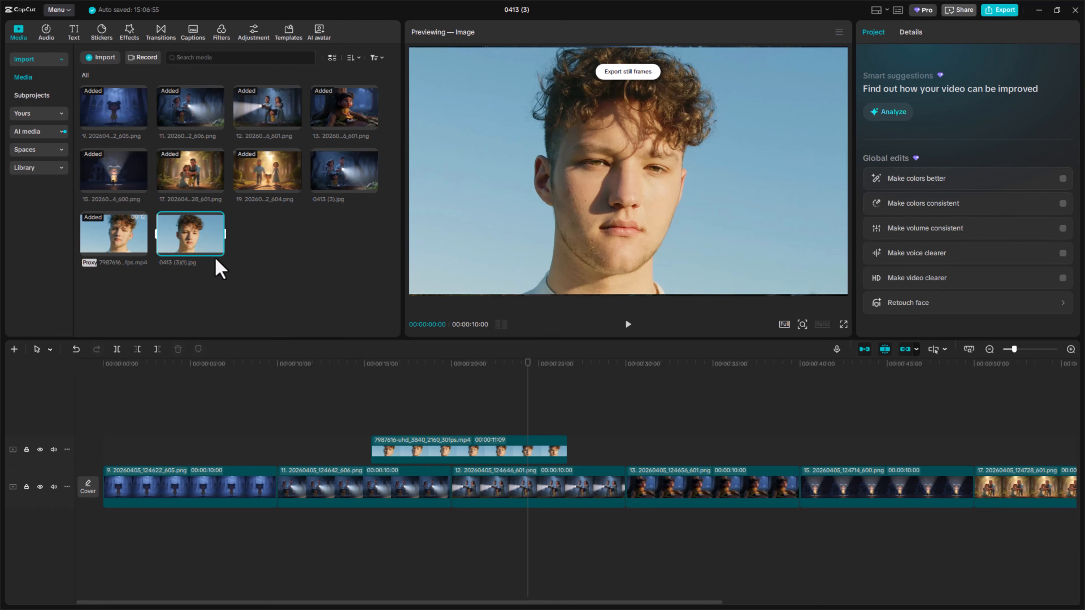
Replace the video clip on the upper track with the exported still 0413 (3)(1).jpg and preview it
click(555, 449)
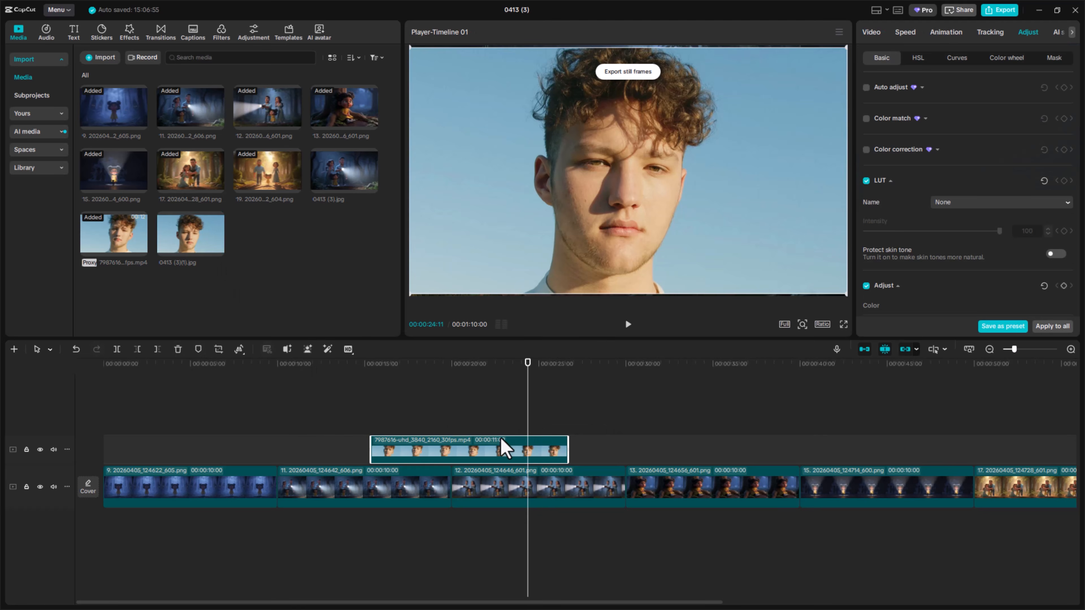
key(Delete)
drag(195, 244, 381, 446)
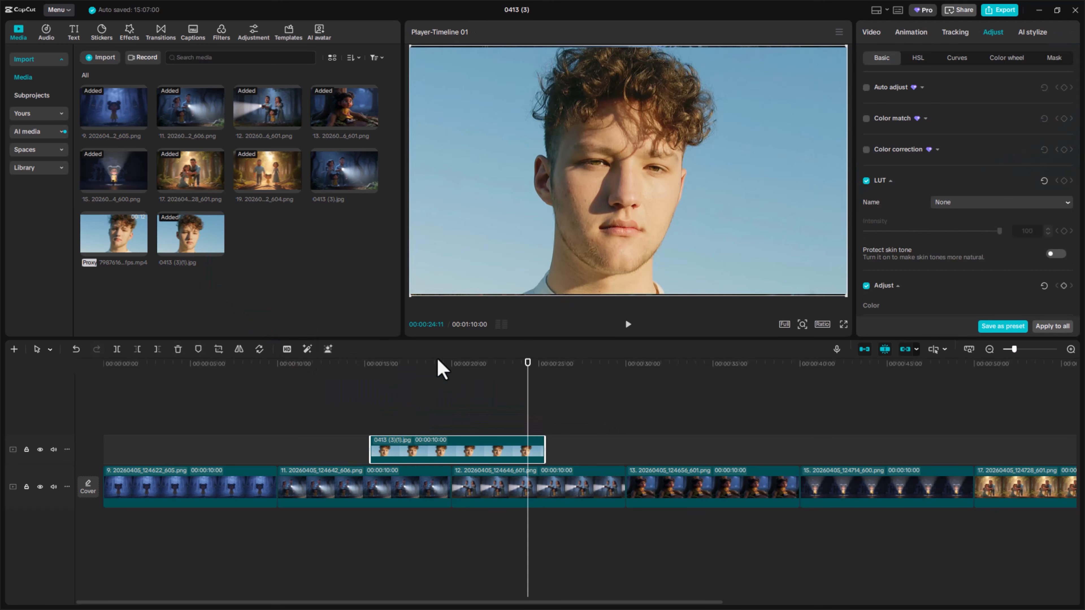
click(376, 383)
drag(469, 389, 463, 395)
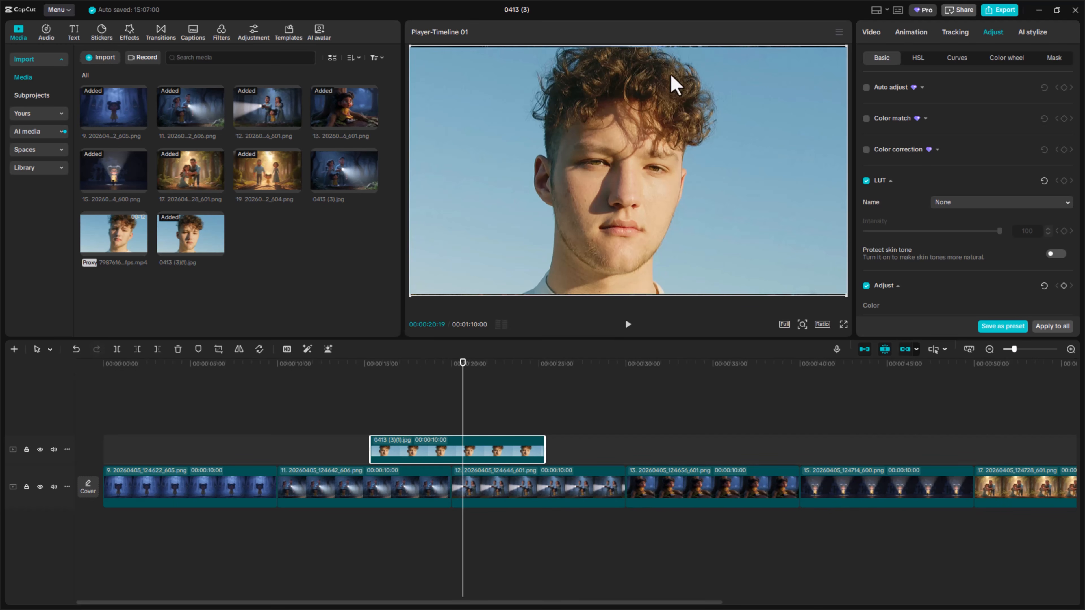
drag(665, 605, 749, 605)
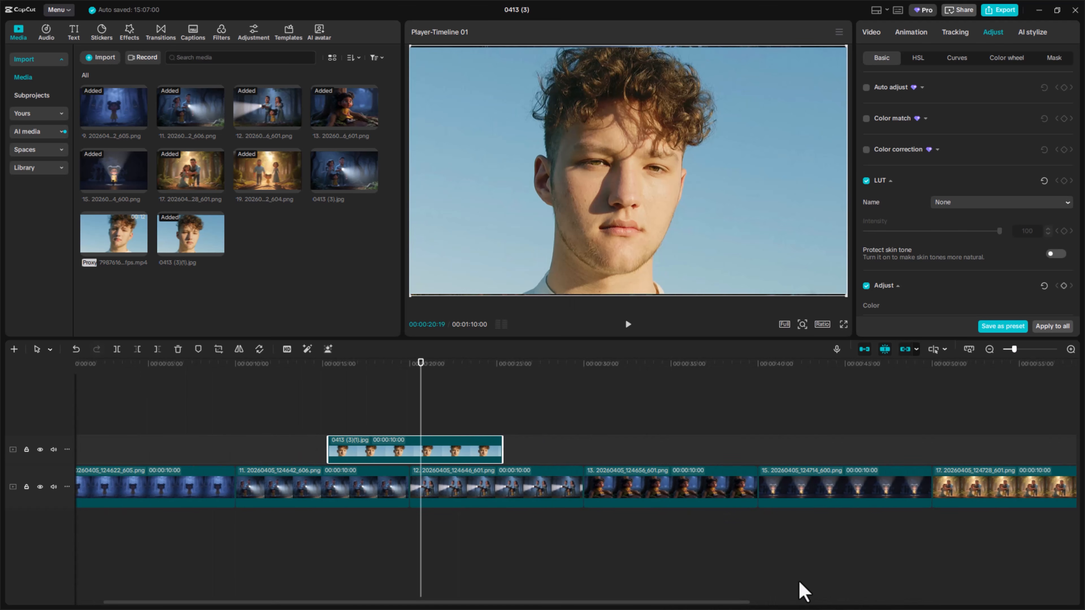
click(750, 413)
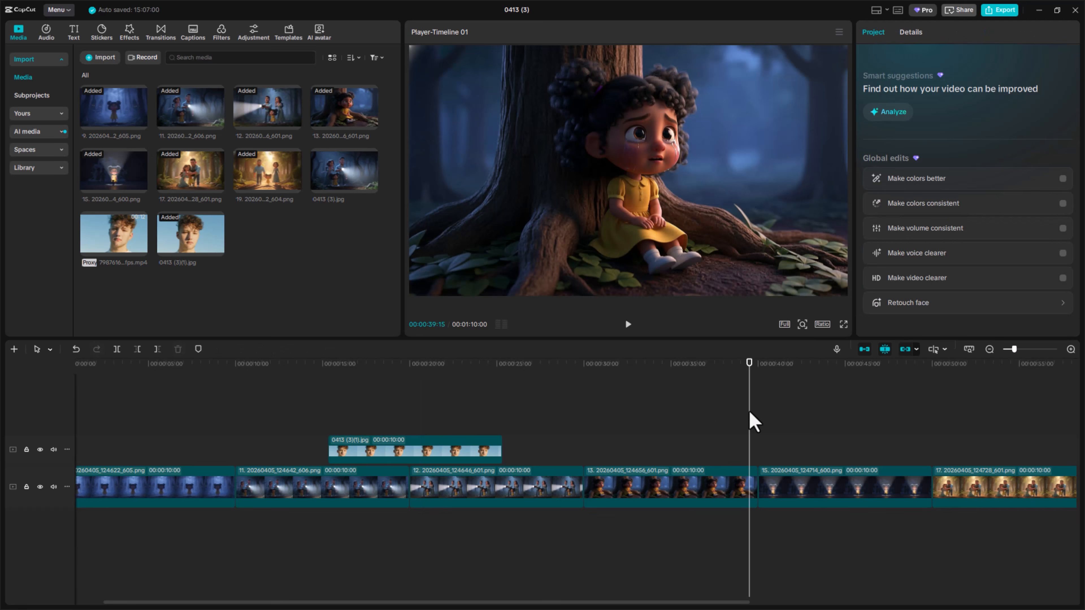
click(350, 404)
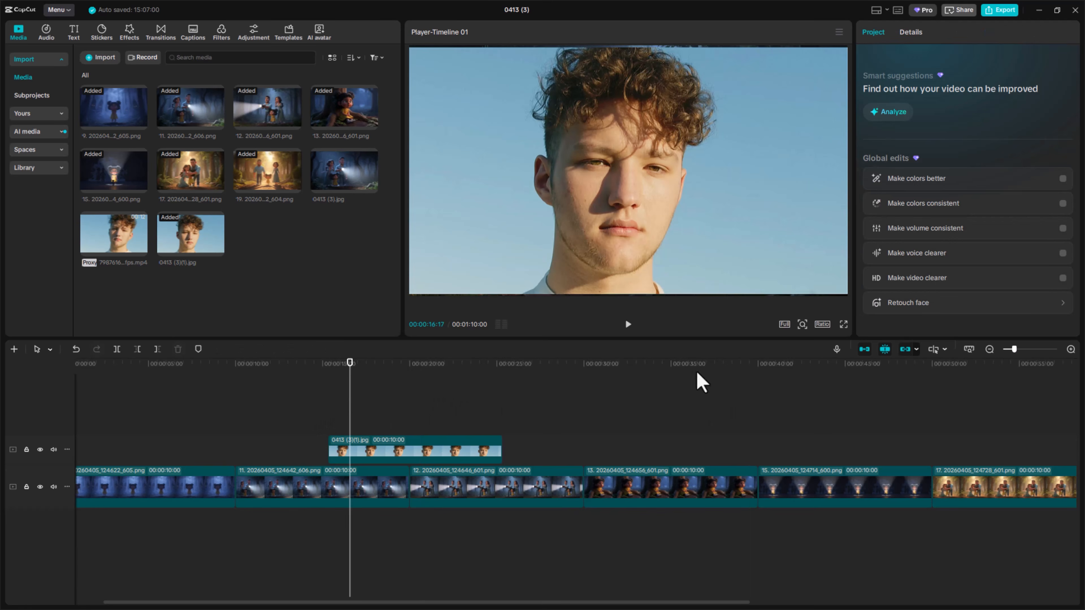
click(685, 413)
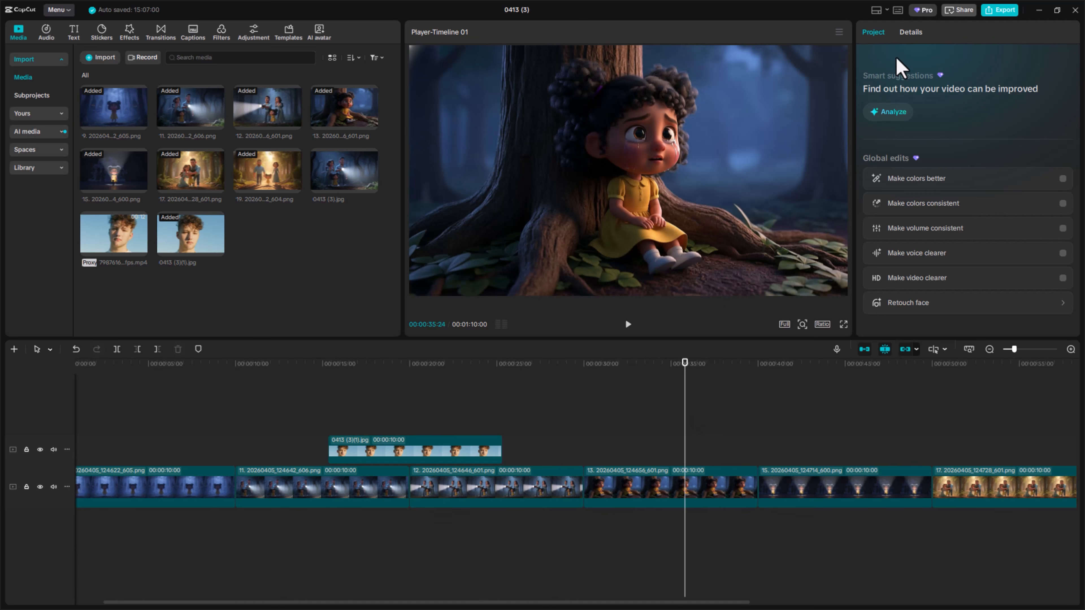
Enter 3d pixar animation as the name in the project settings and examine the aspect ratio, frame rate and performance options
click(911, 33)
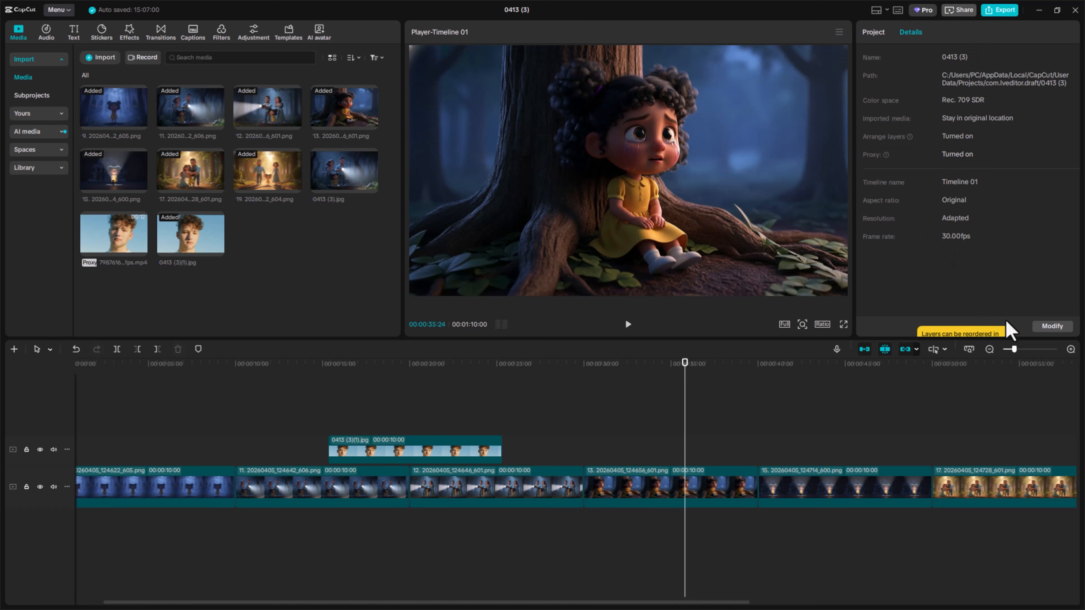
click(1046, 326)
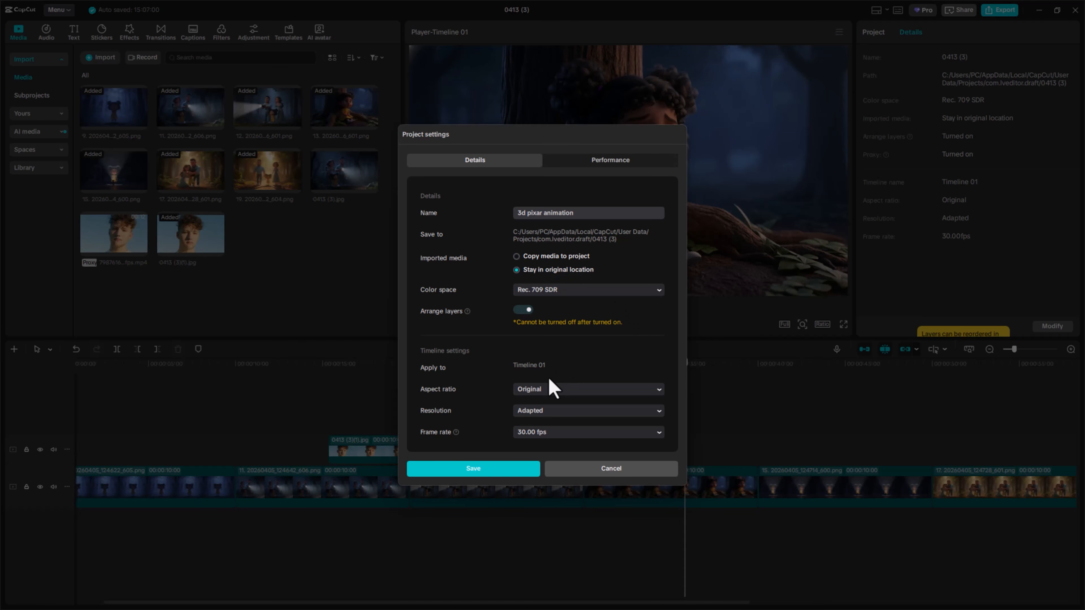
click(535, 388)
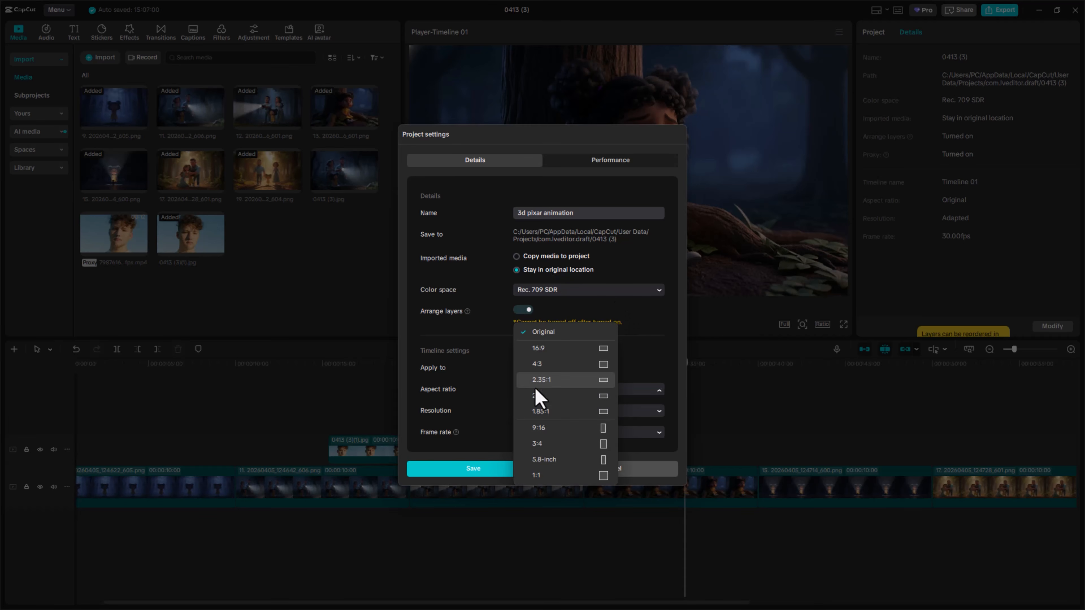
click(477, 376)
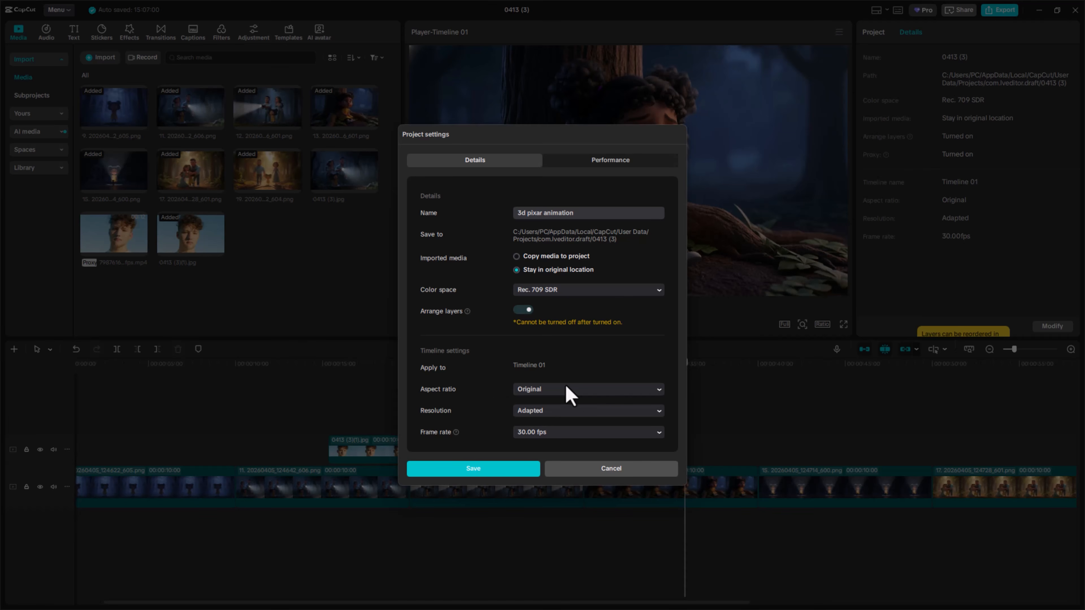
click(548, 433)
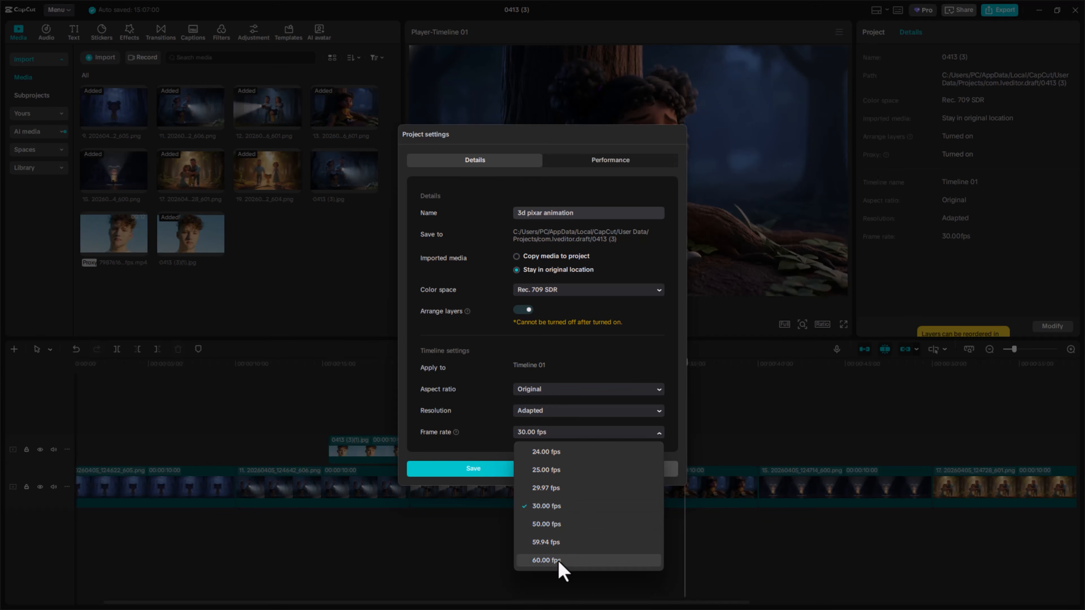
click(502, 429)
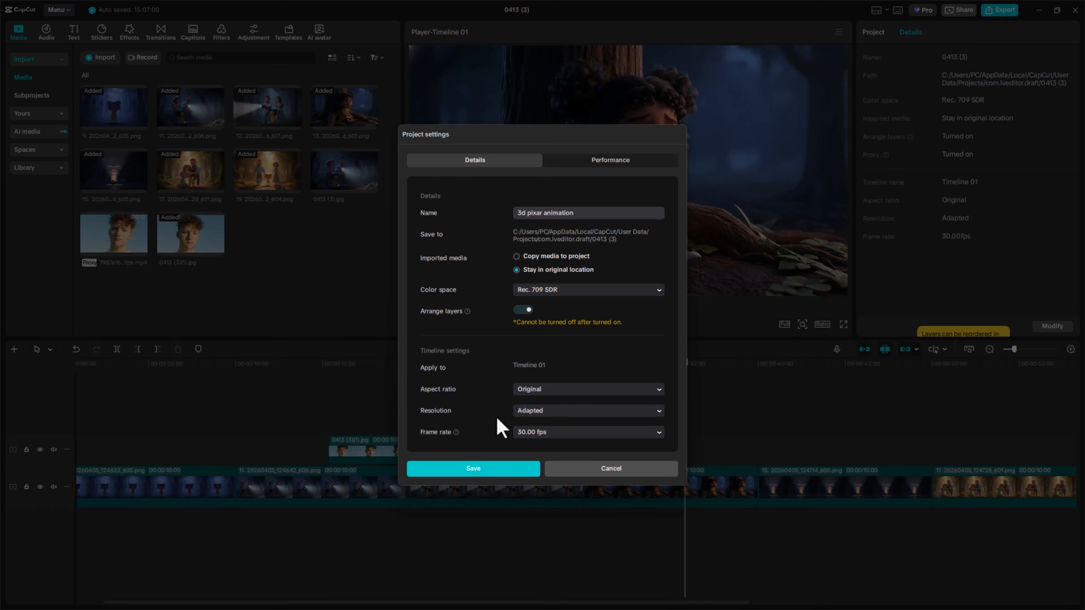
click(631, 165)
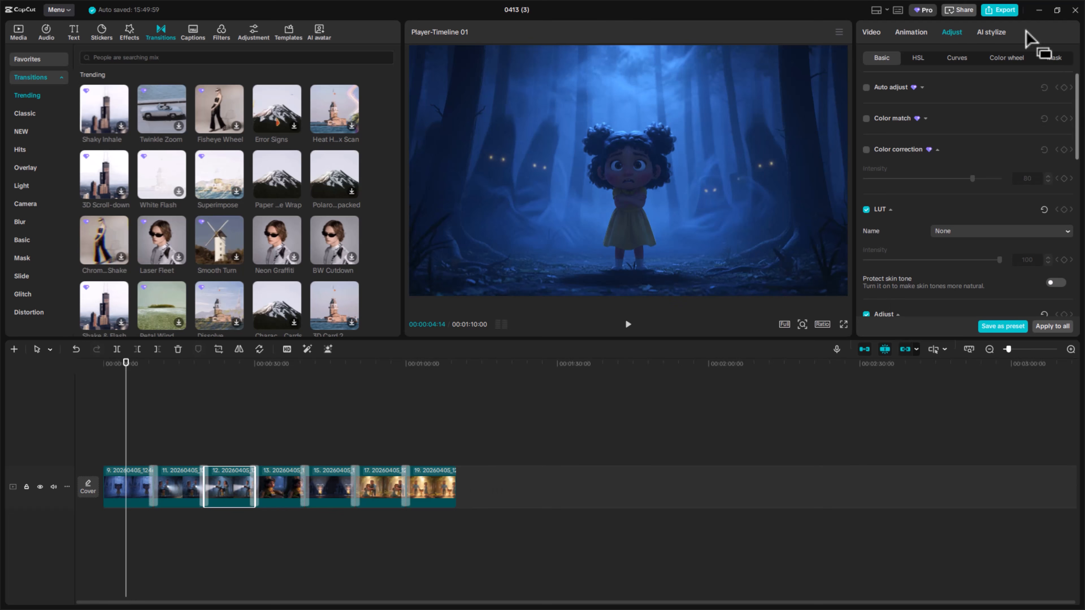
Review the video export settings, close them without exporting, and move the playhead to the second clip at 00:00:14:27
click(1002, 14)
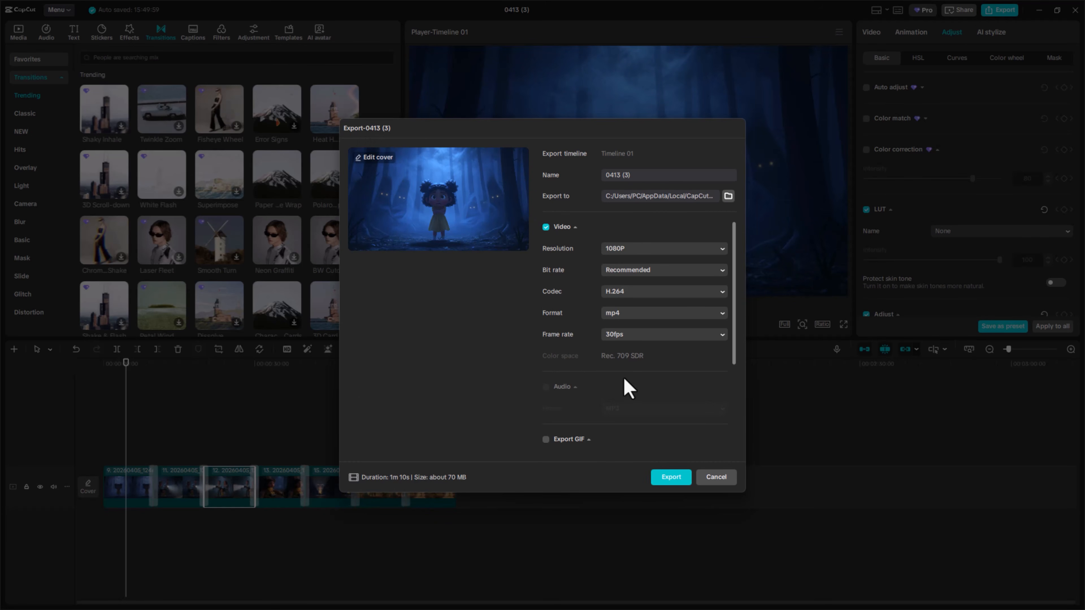
click(717, 485)
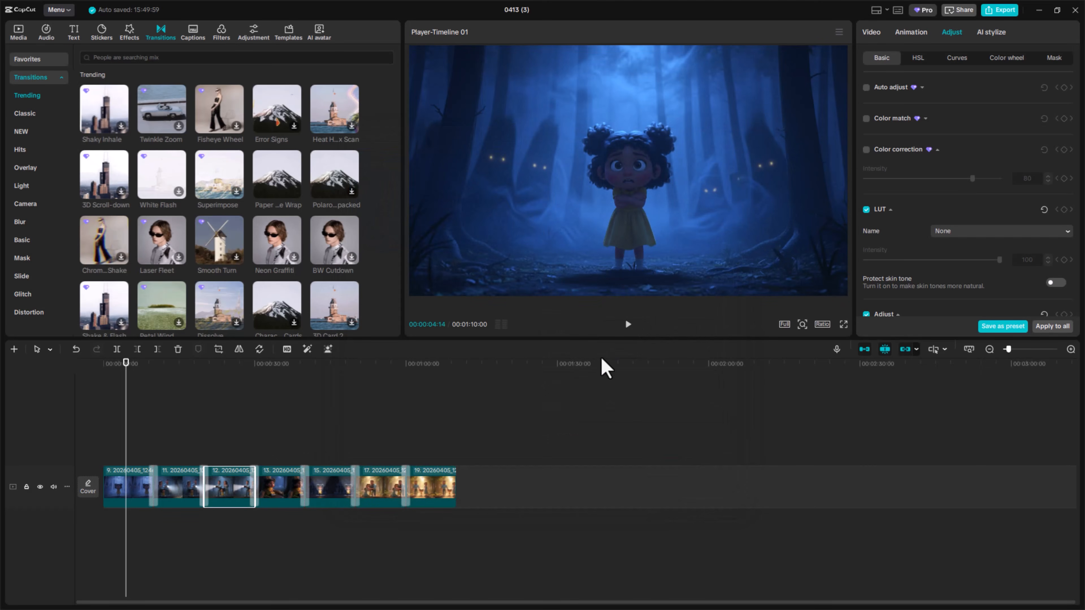
click(178, 367)
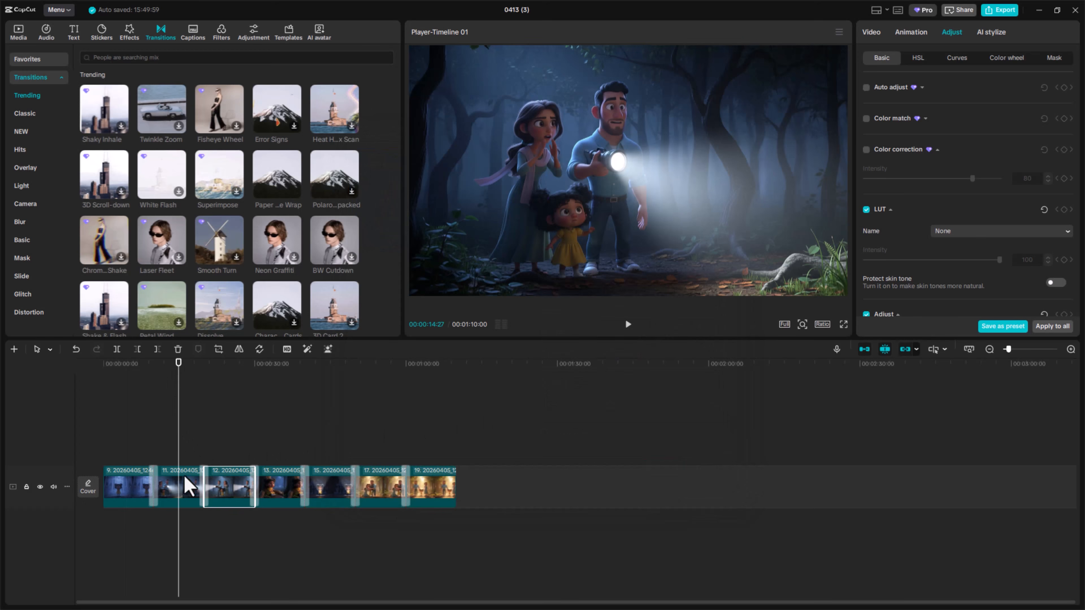
Try to export the video with Color correction enabled on the second clip, and turn that correction back off
click(186, 497)
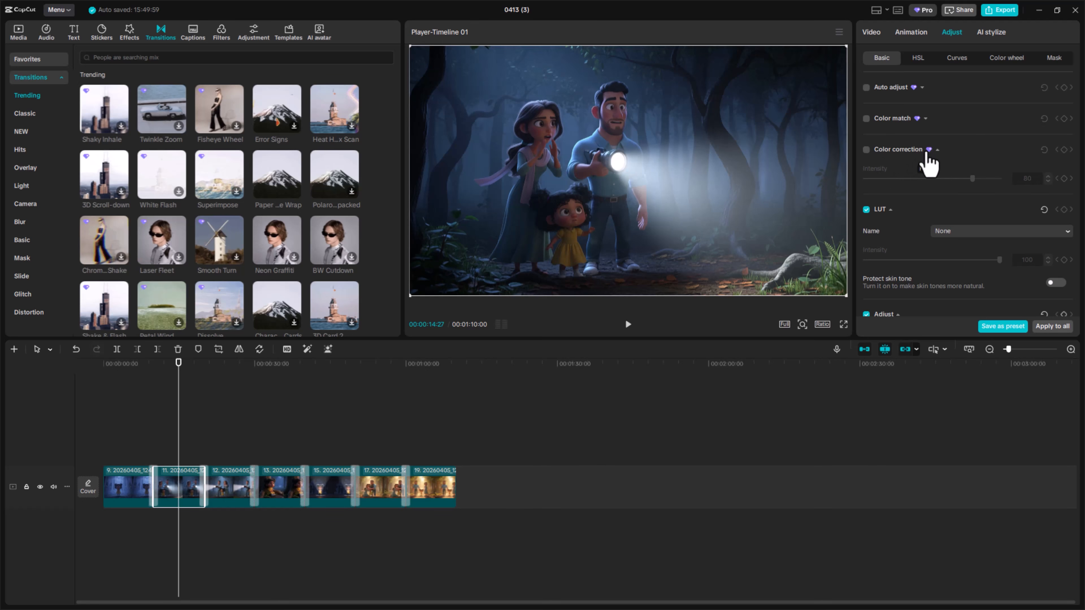
click(867, 150)
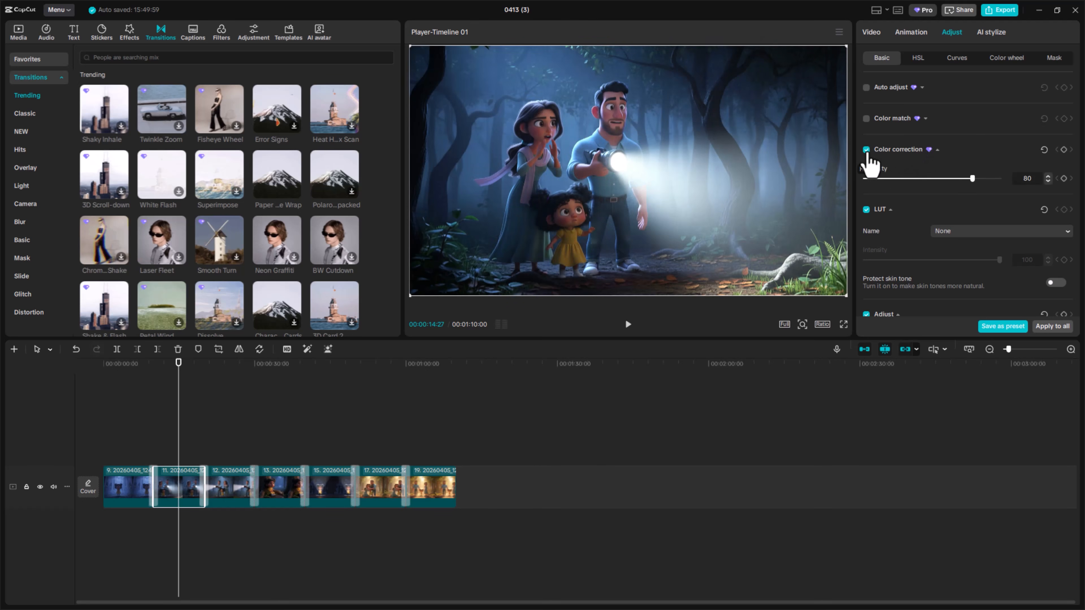
click(1001, 13)
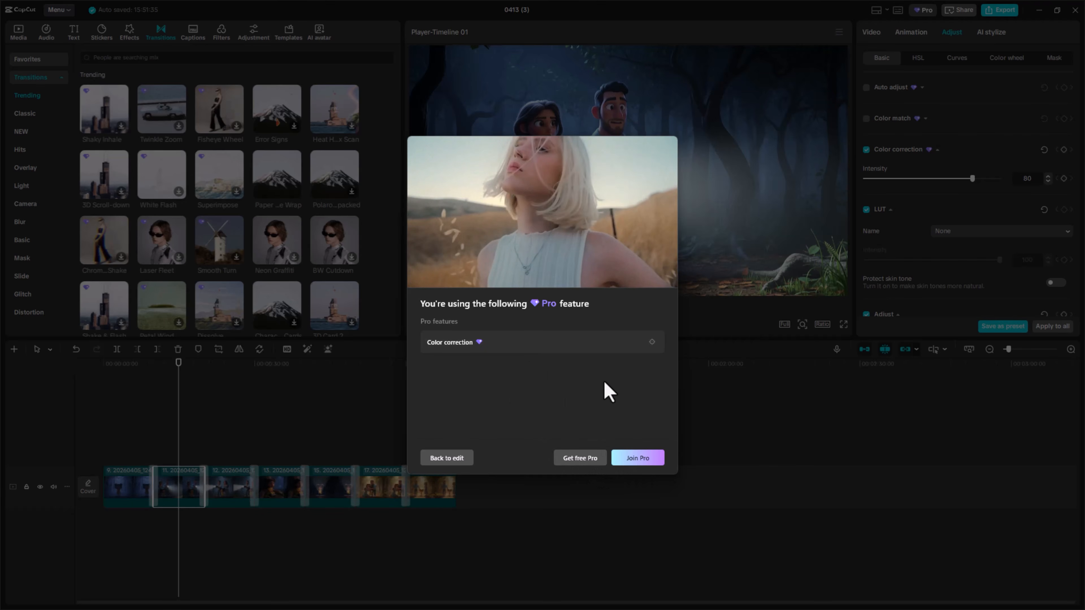
click(464, 459)
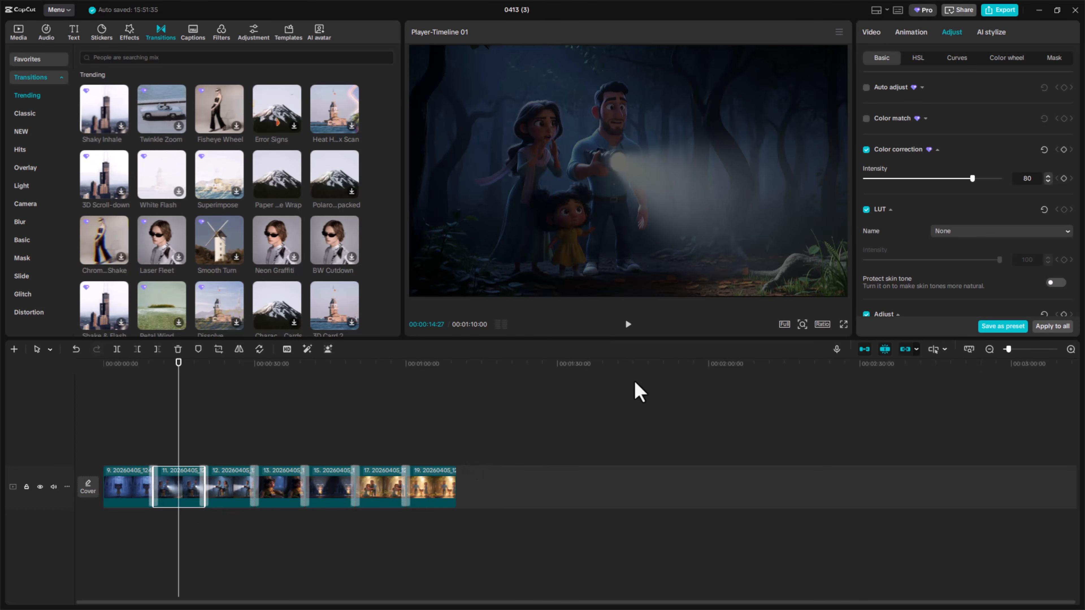
click(867, 150)
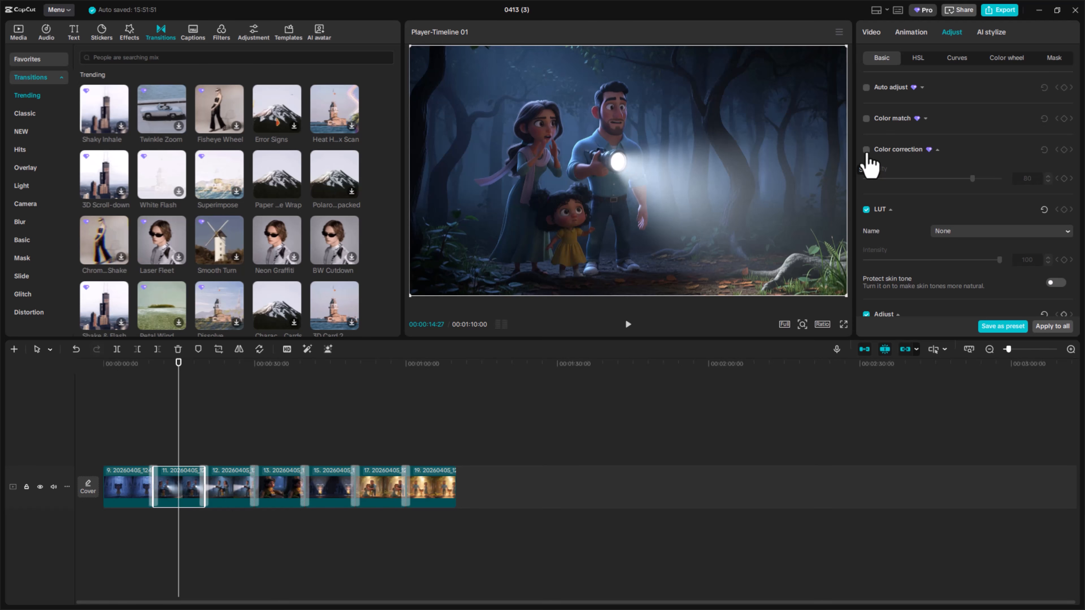
Export the timeline under the name animation as a 1080P mp4 video at 30fps with H.264 and the recommended bit rate
click(1000, 11)
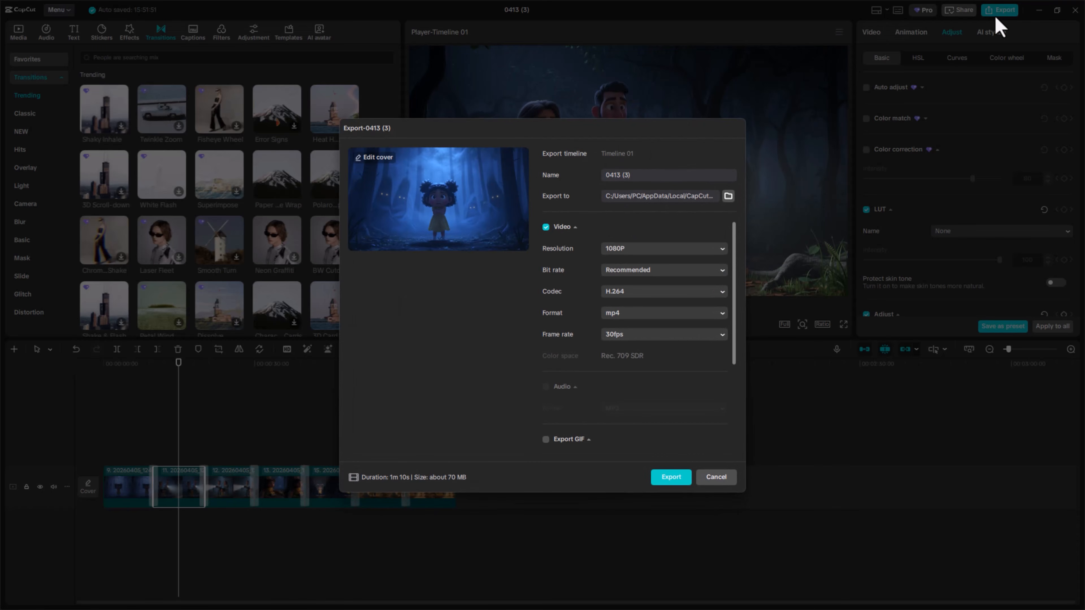
drag(636, 175, 600, 173)
text(animation)
click(642, 251)
click(645, 337)
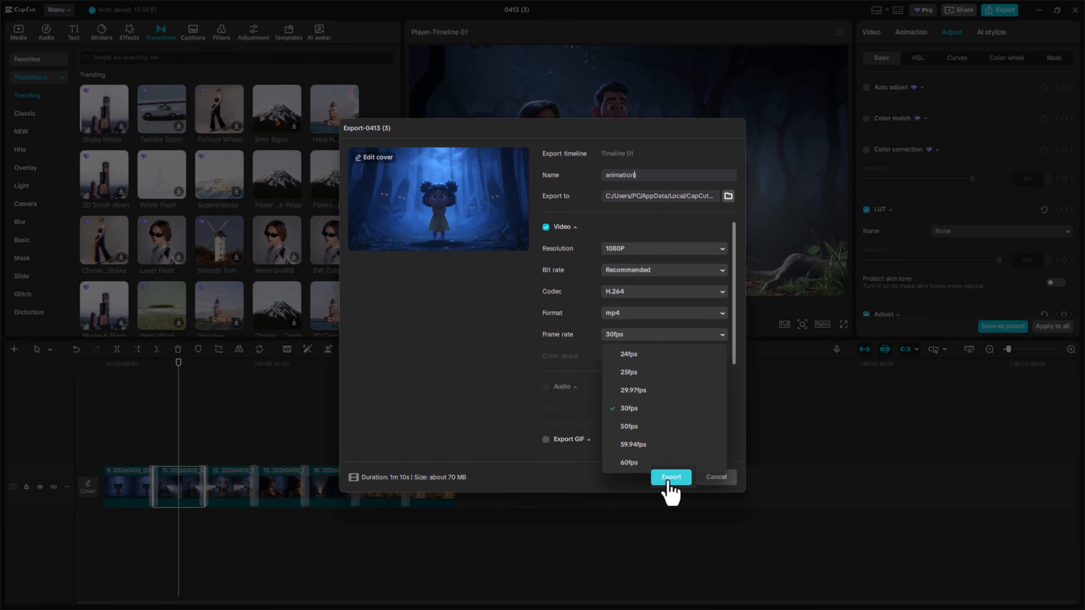
click(670, 478)
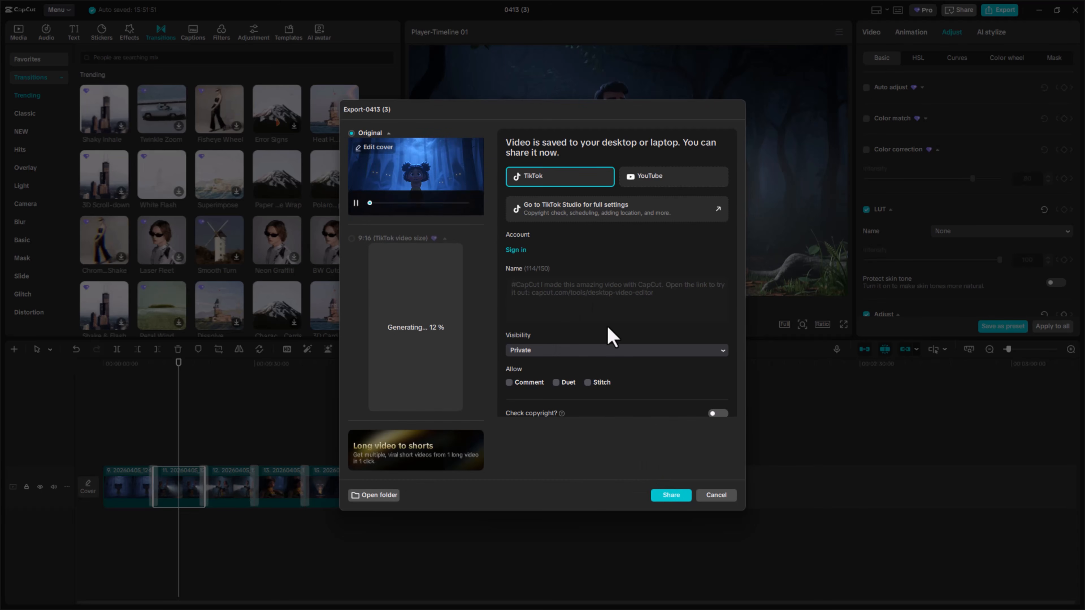